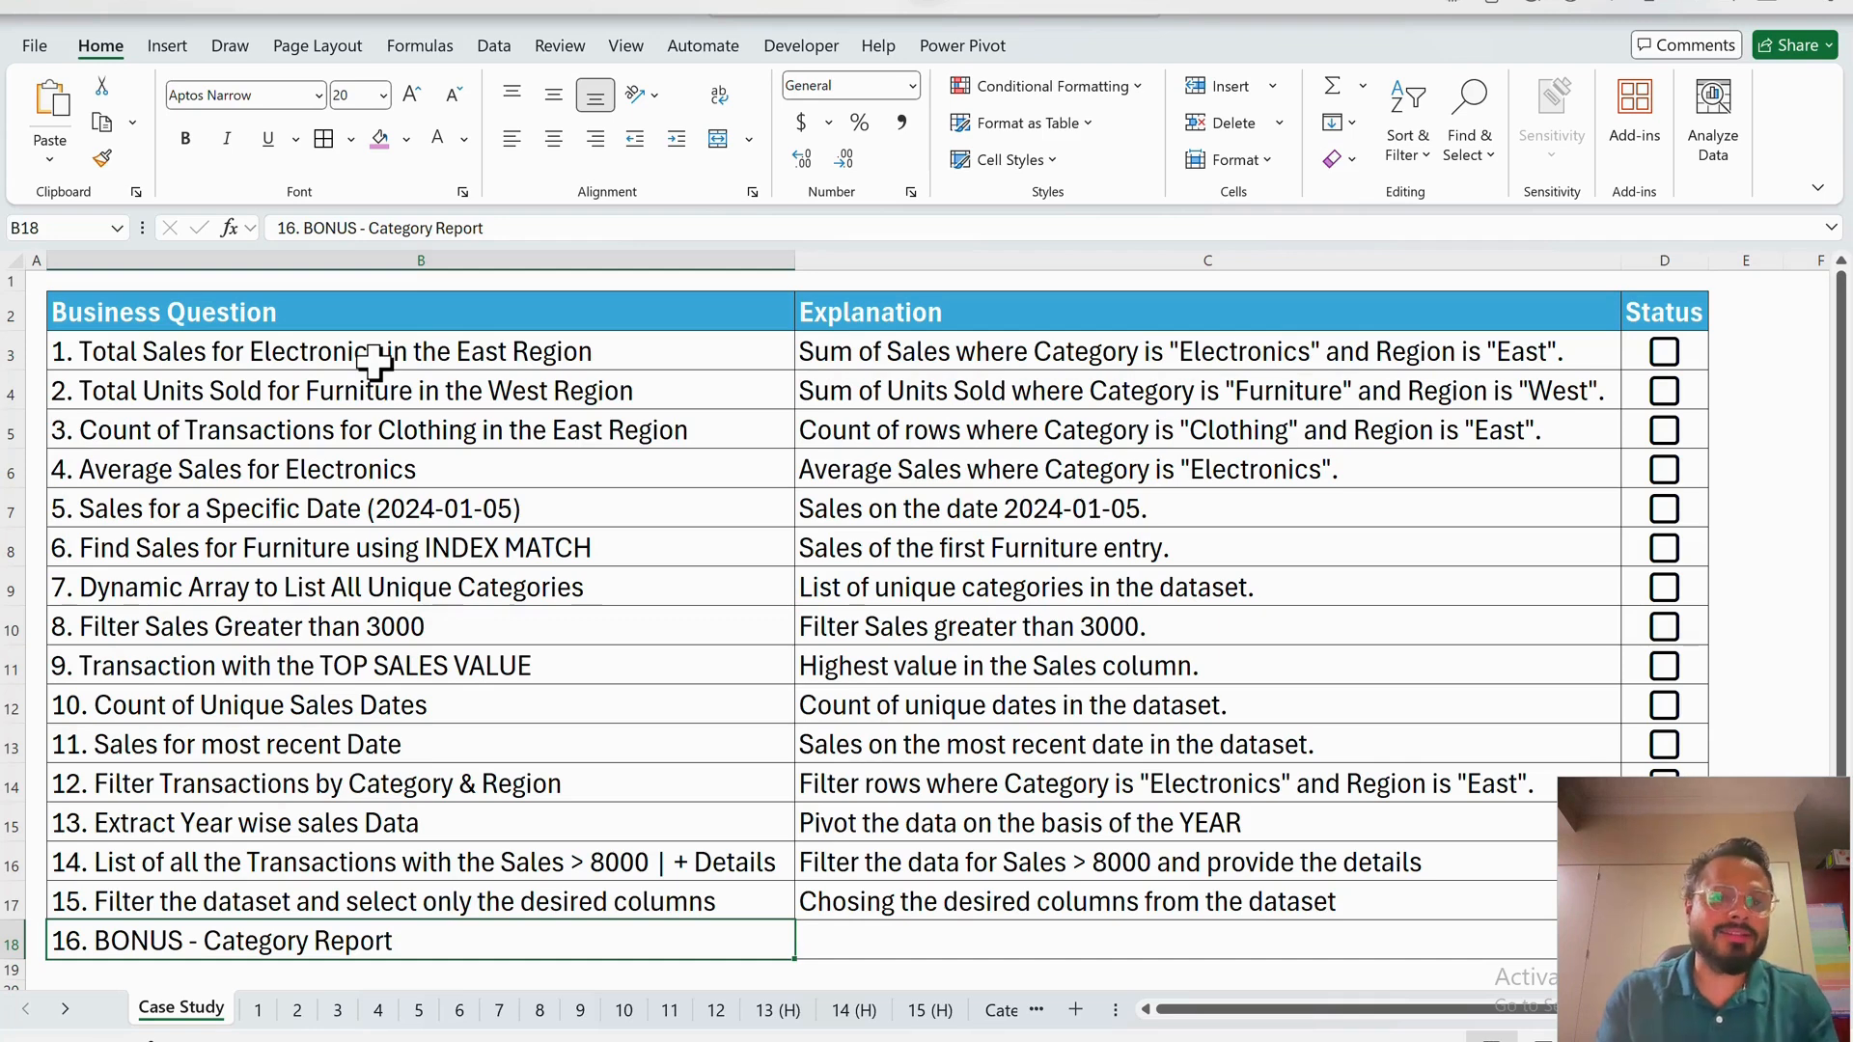
- Open sheet 1 for the first business question, Total Sales for Electronics in the East Region
{"action": "left_click", "coordinate": [383, 355]}
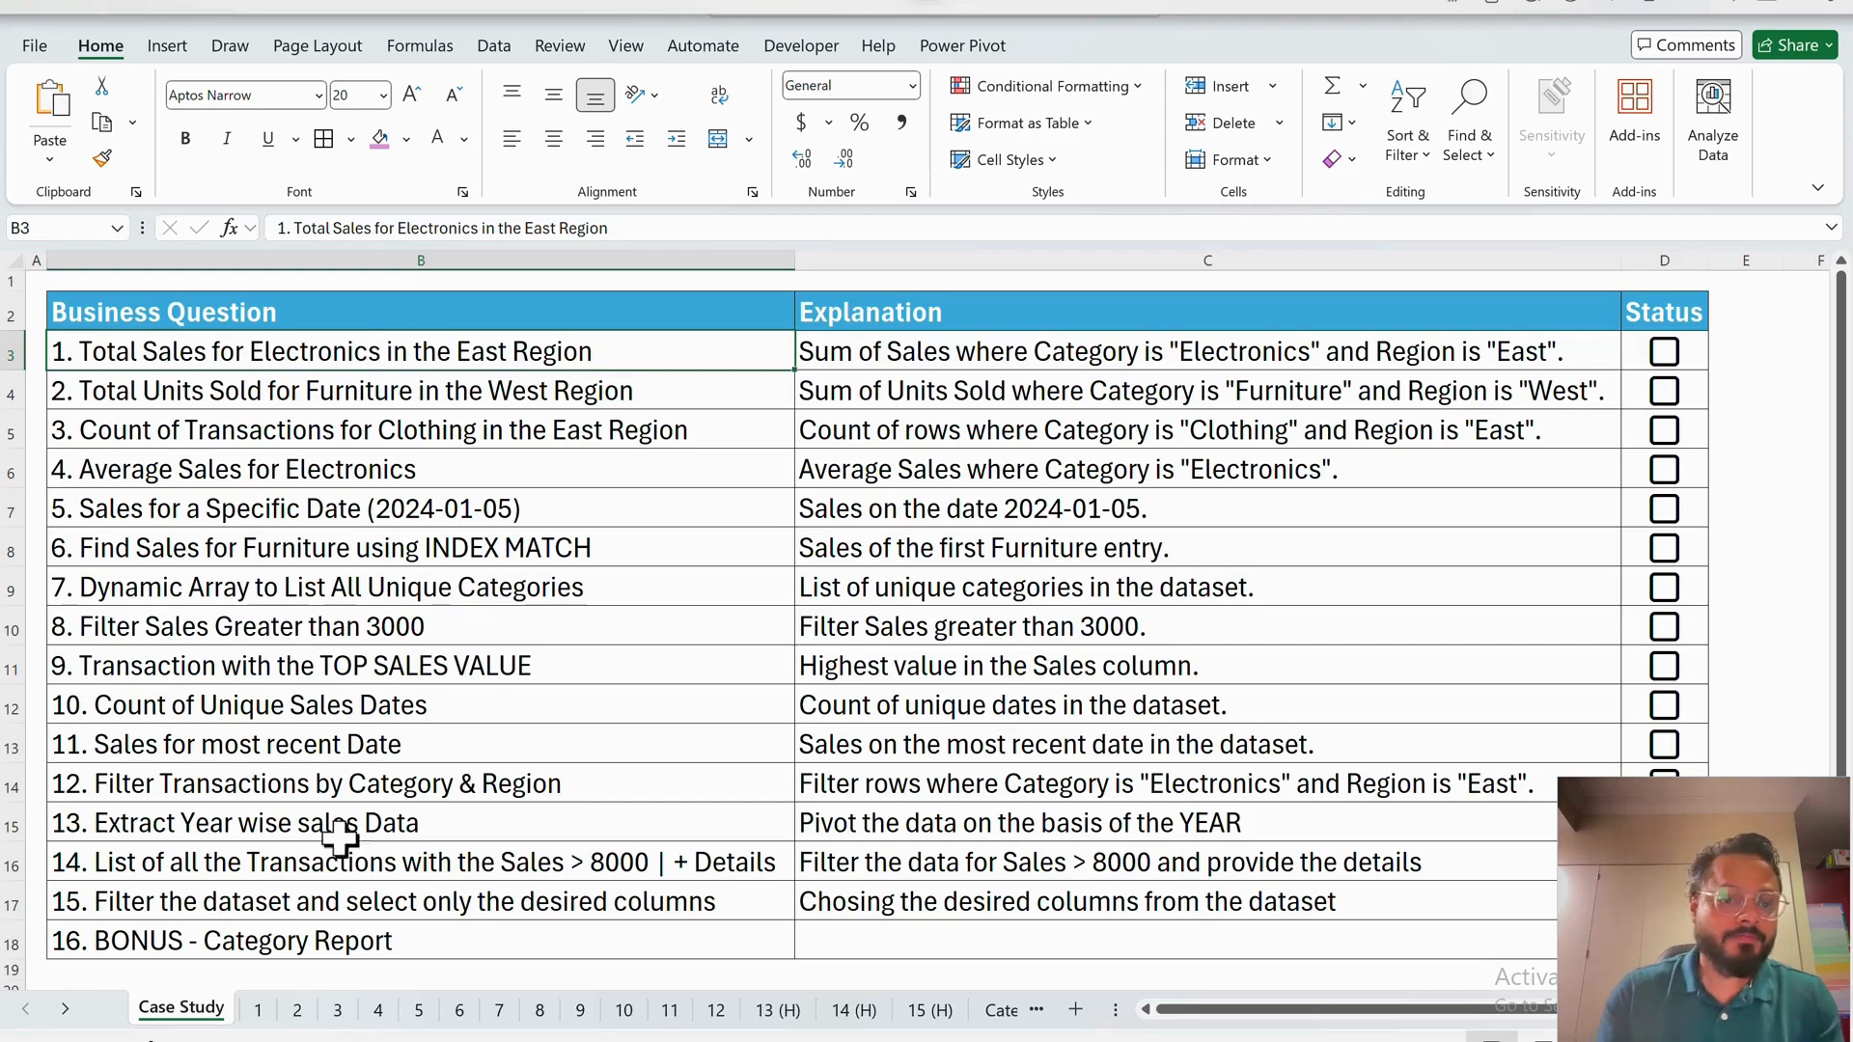
{"action": "left_click", "coordinate": [259, 1009]}
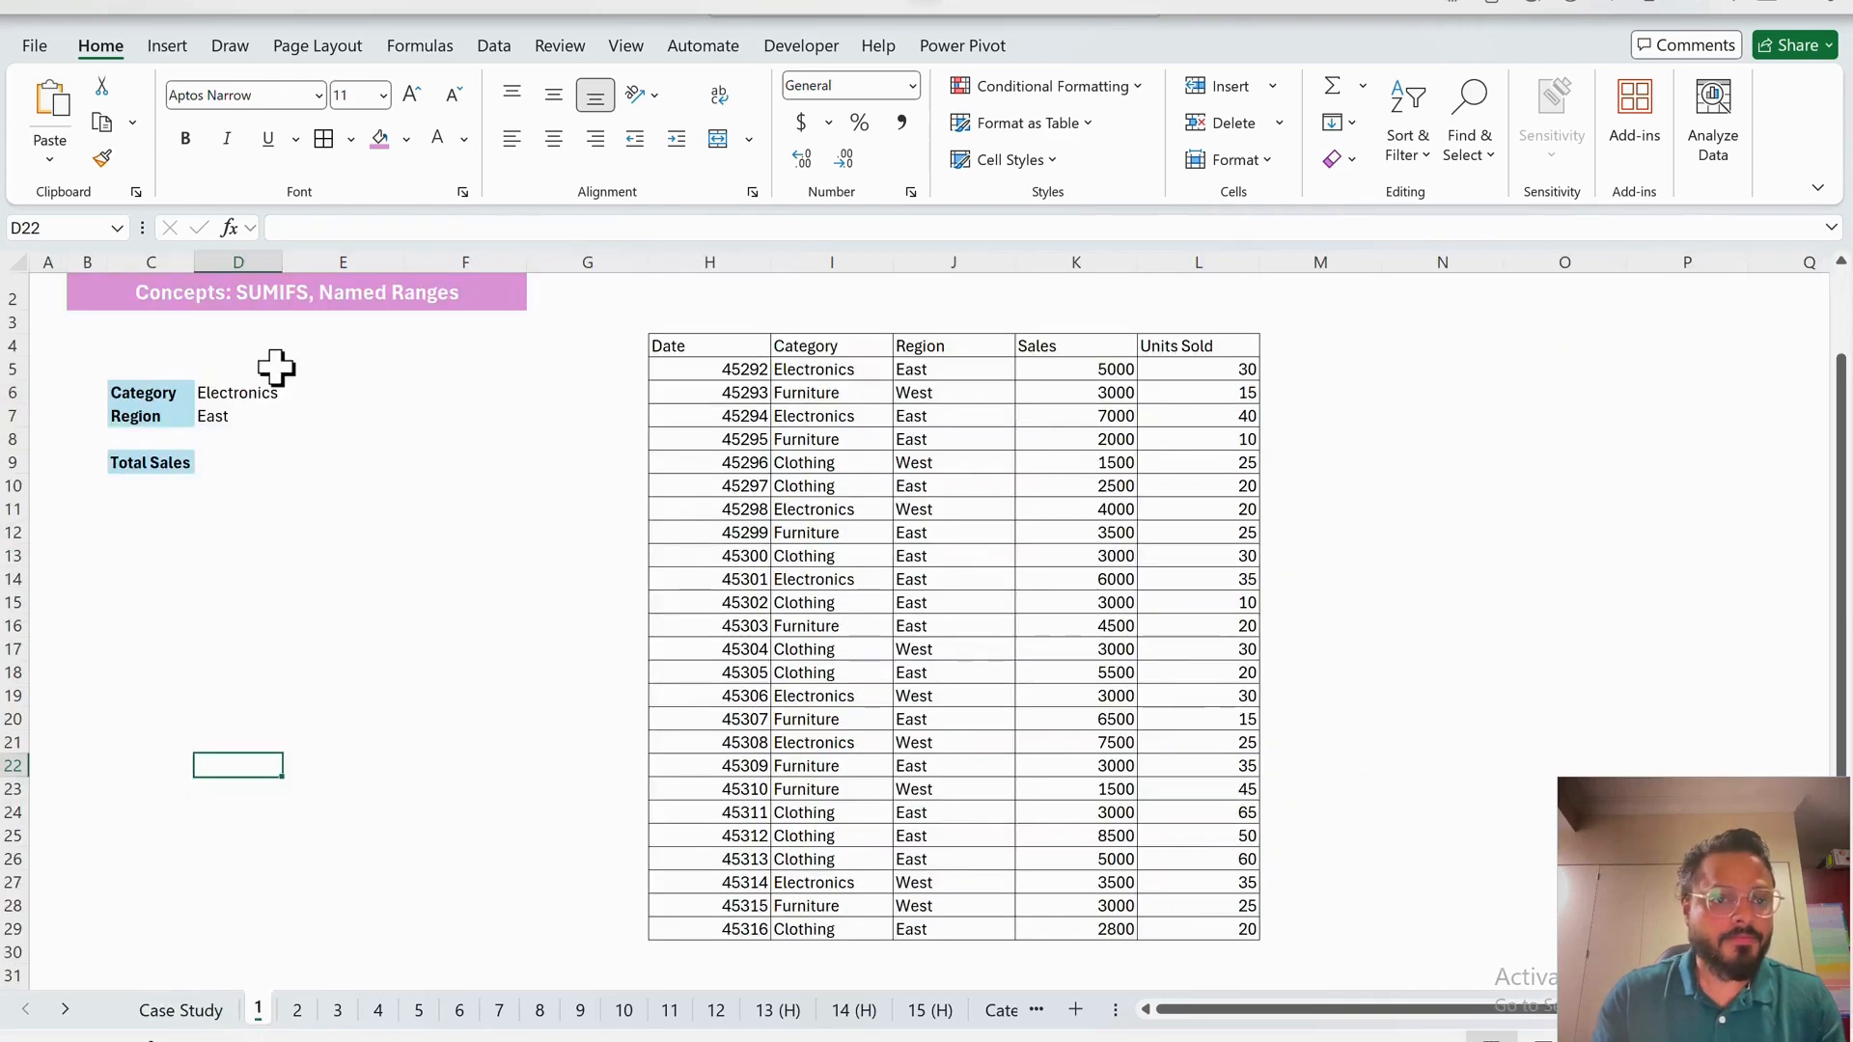
{"action": "scroll", "coordinate": [210, 347], "scroll_direction": "up", "scroll_amount": 1}
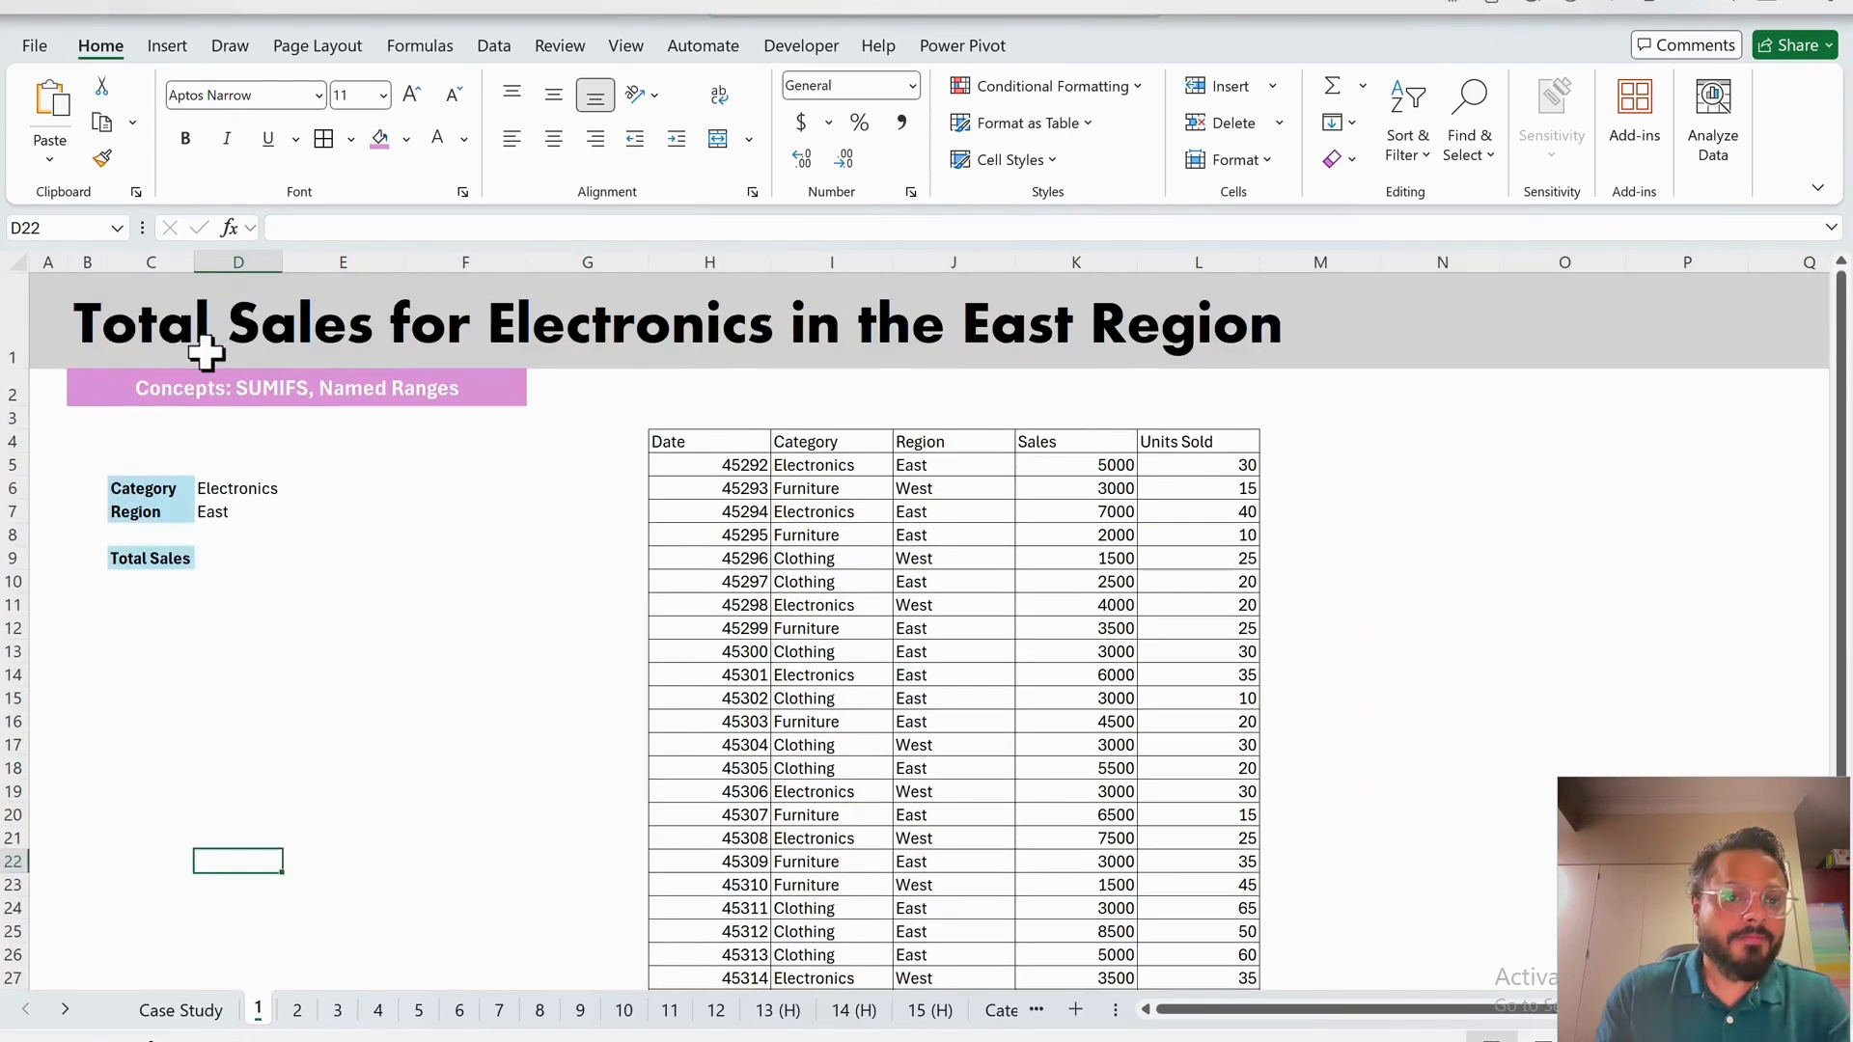
{"action": "left_click", "coordinate": [123, 323]}
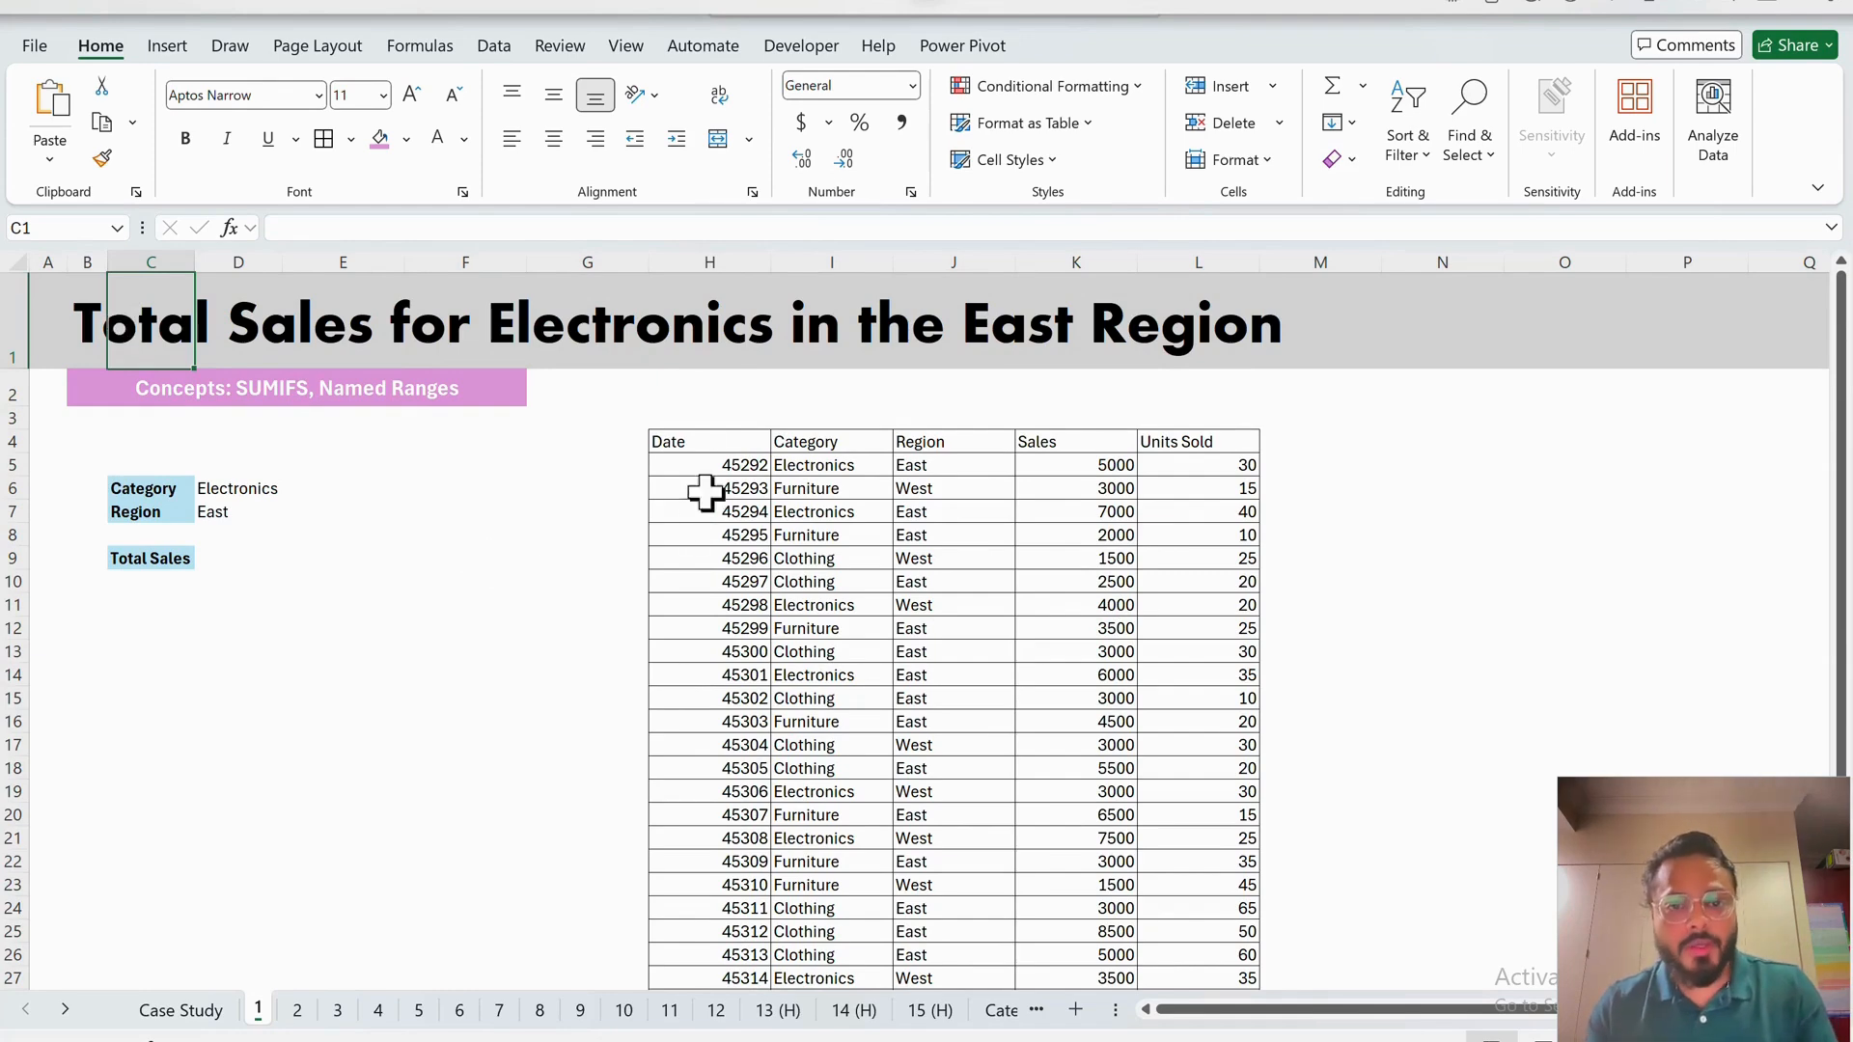
- Examine the dataset's column headers from Date to Units Sold and the full range of Date values
{"action": "left_click", "coordinate": [709, 449]}
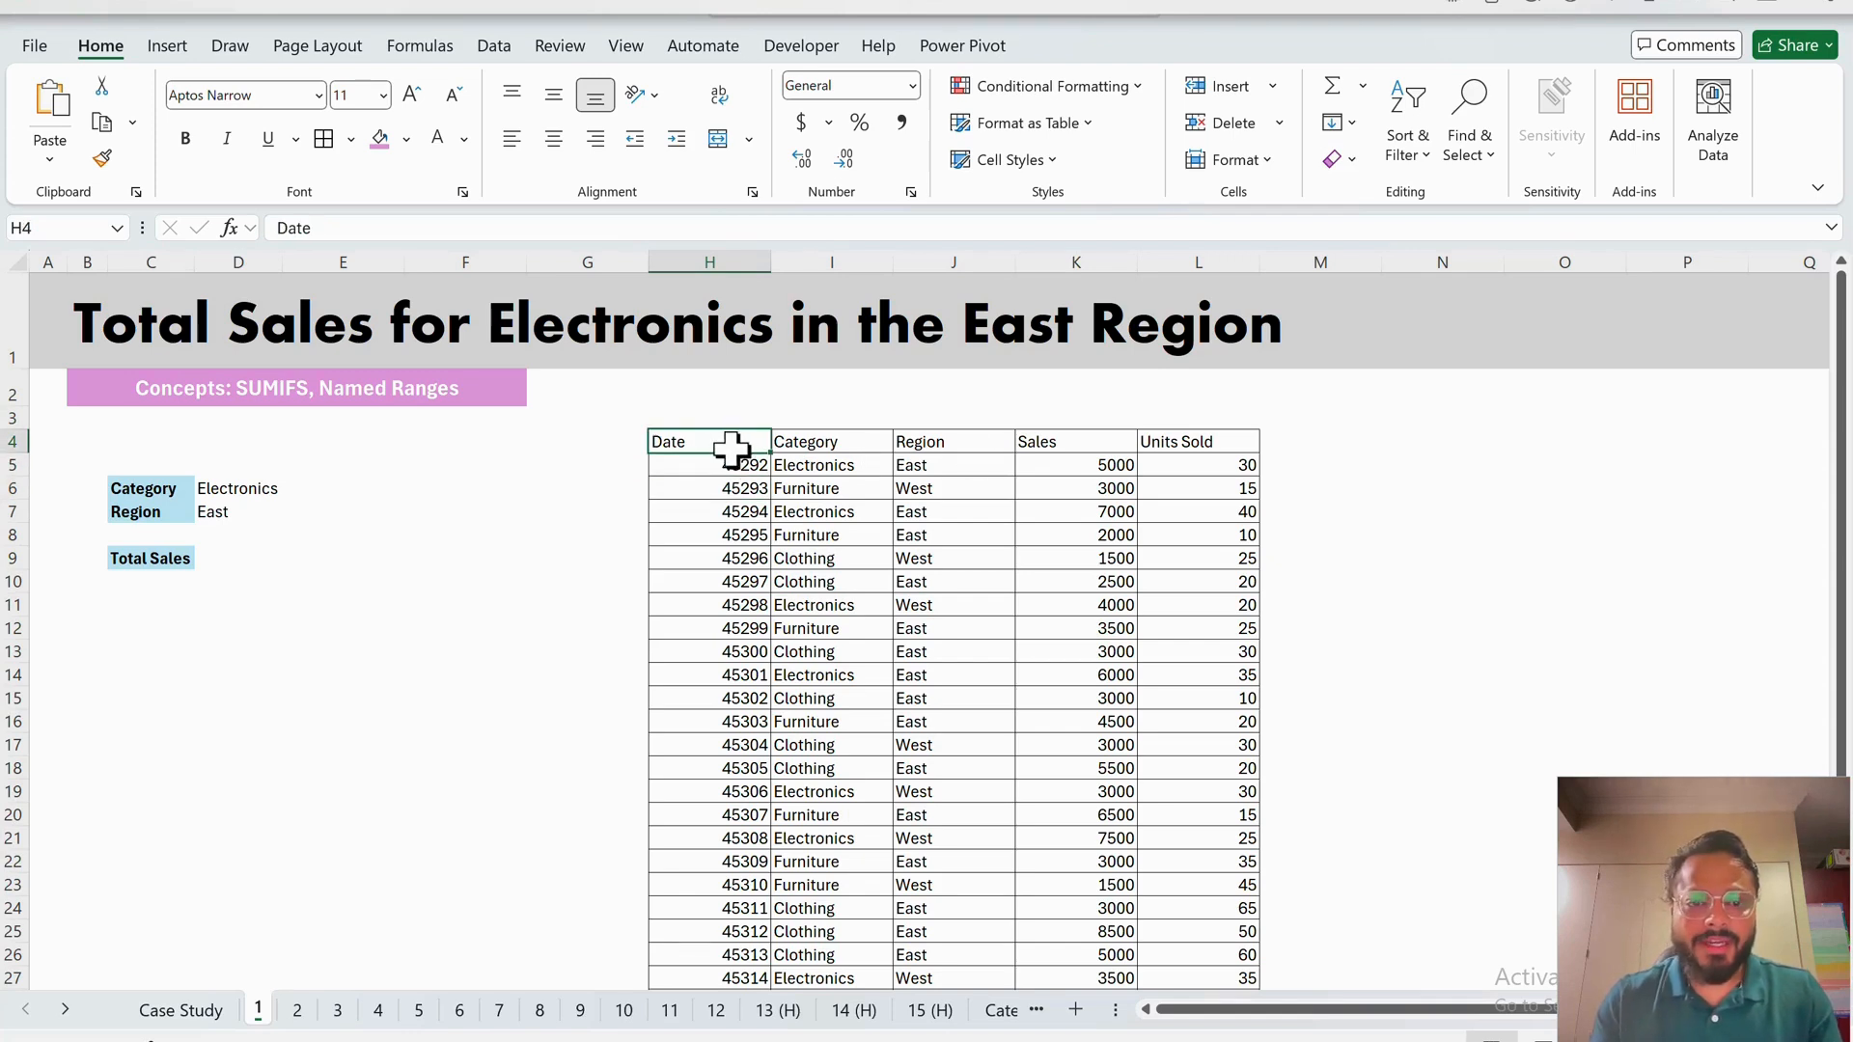
{"action": "key", "text": "Right"}
{"action": "key", "text": "Right"}
{"action": "key", "text": "Right"}
{"action": "key", "text": "Right"}
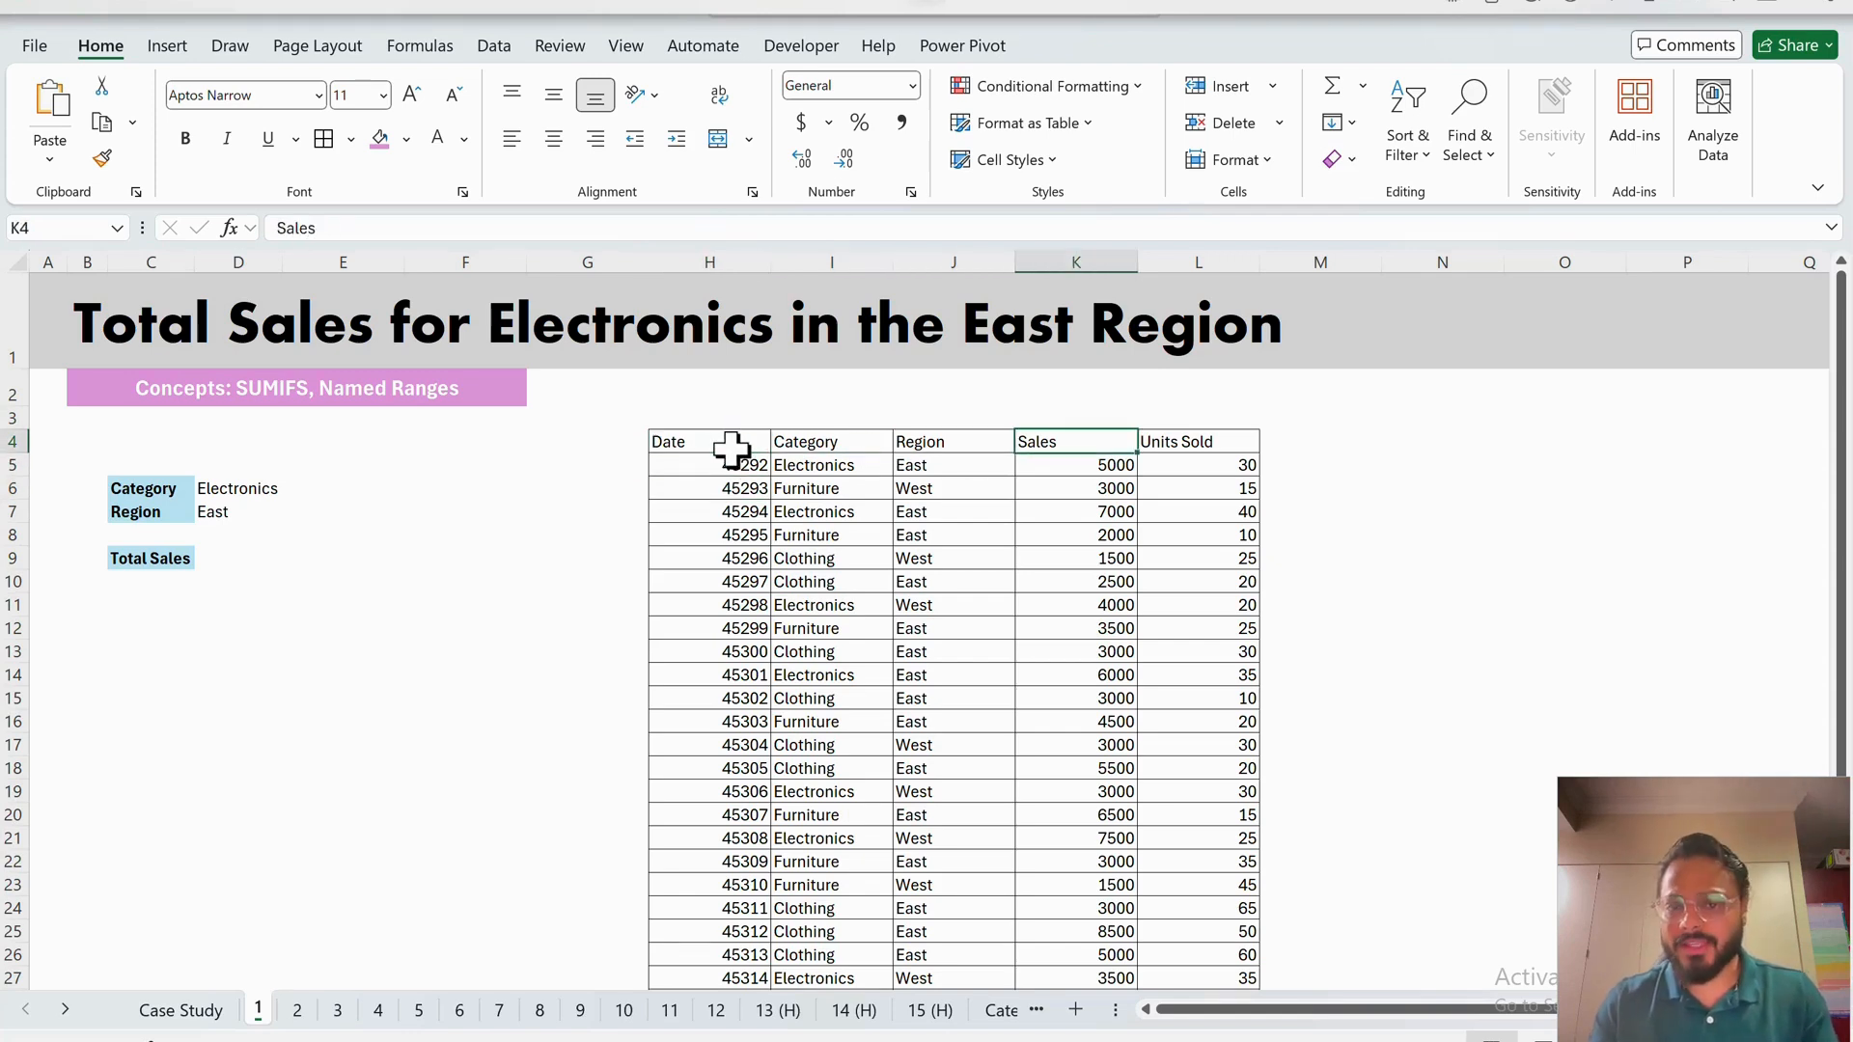
{"action": "key", "text": "Left"}
{"action": "key", "text": "Left"}
{"action": "key", "text": "Left"}
{"action": "key", "text": "Left"}
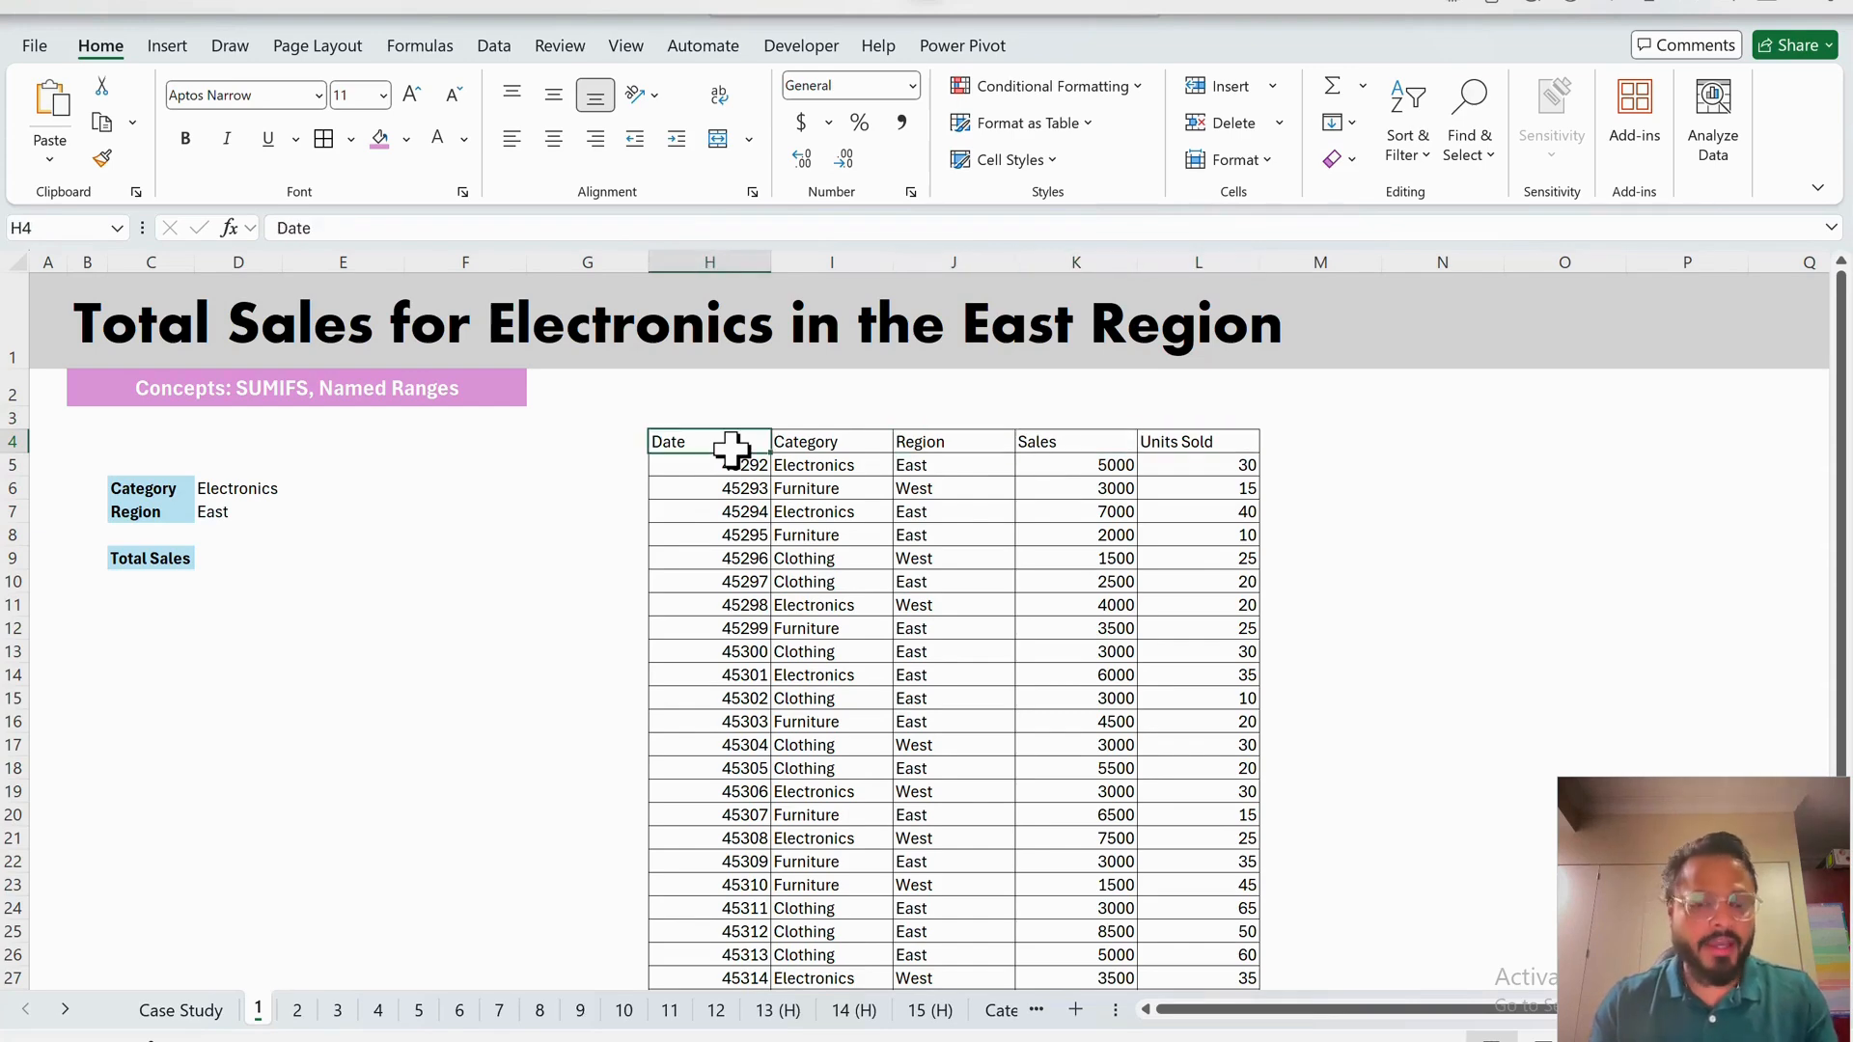
{"action": "key", "text": "ctrl+shift+Down"}
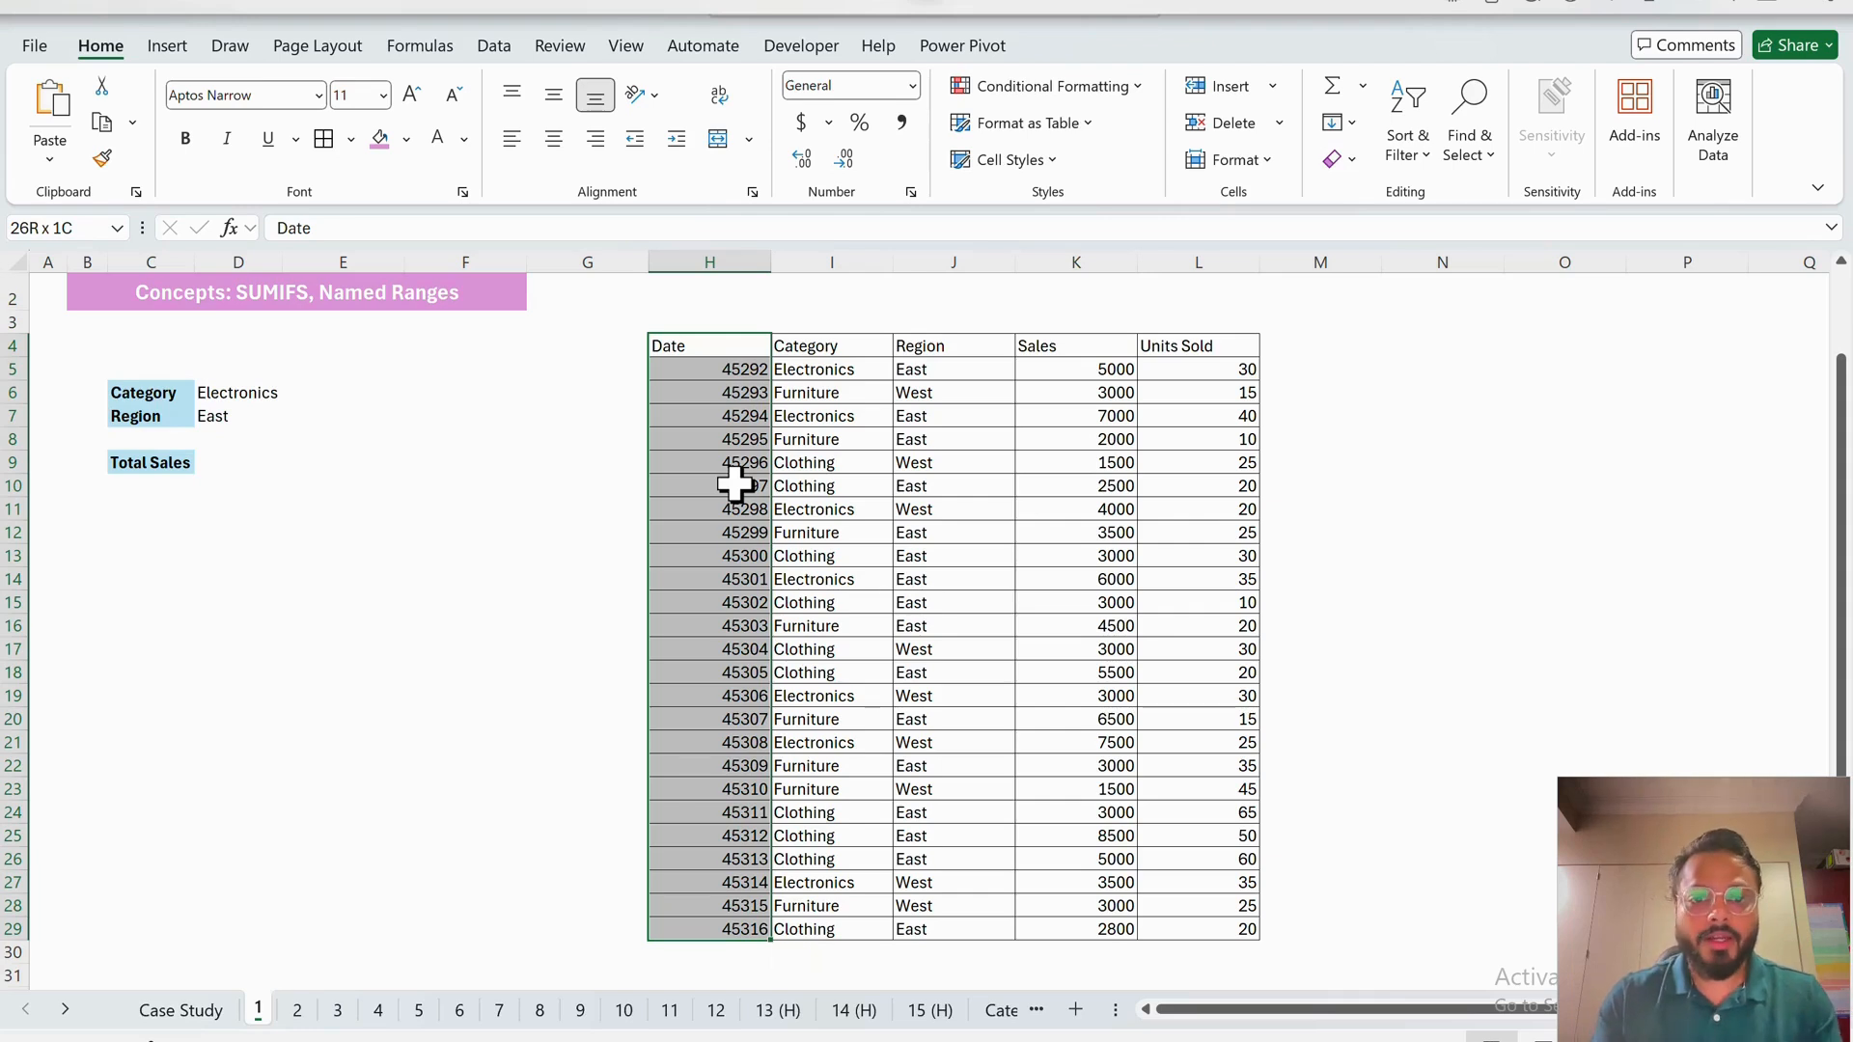
{"action": "key", "text": "Up"}
{"action": "key", "text": "Up"}
{"action": "key", "text": "Down"}
{"action": "key", "text": "Down"}
{"action": "key", "text": "Right"}
{"action": "key", "text": "Right"}
{"action": "key", "text": "Right"}
{"action": "key", "text": "Right"}
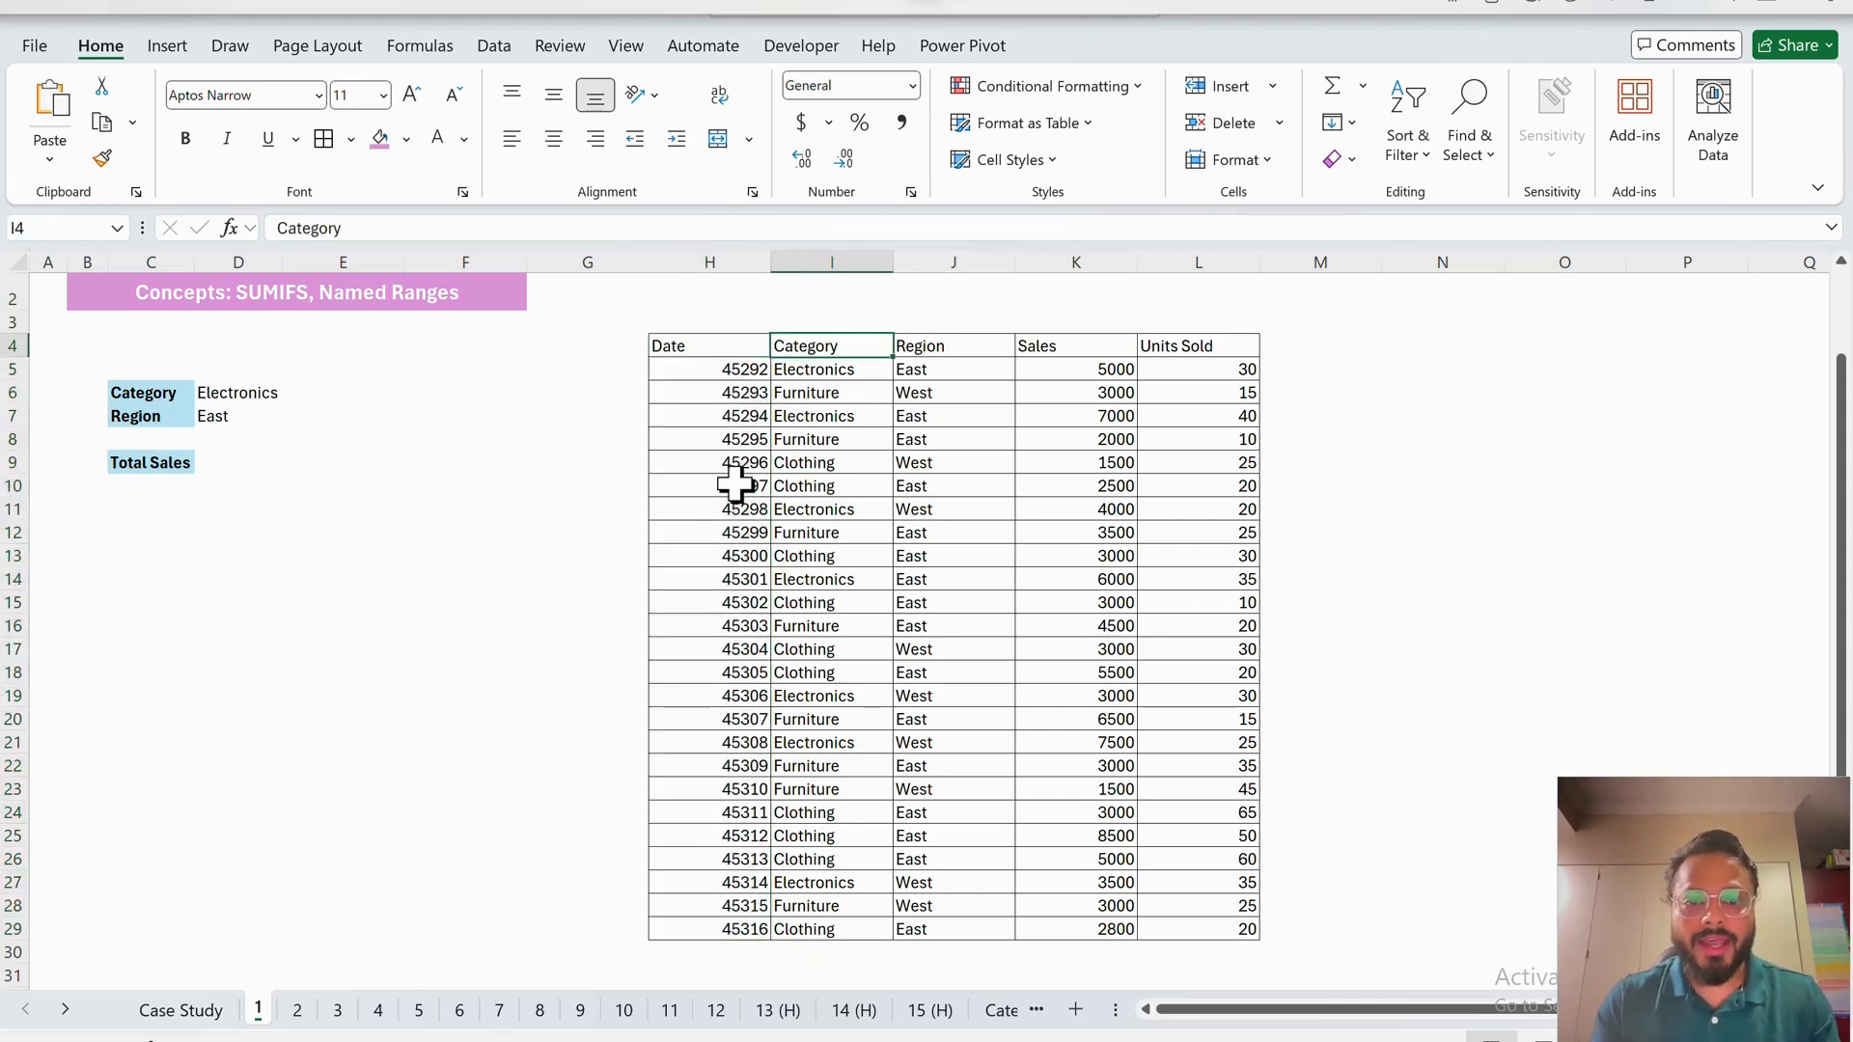
{"action": "scroll", "coordinate": [902, 451], "scroll_direction": "up", "scroll_amount": 1}
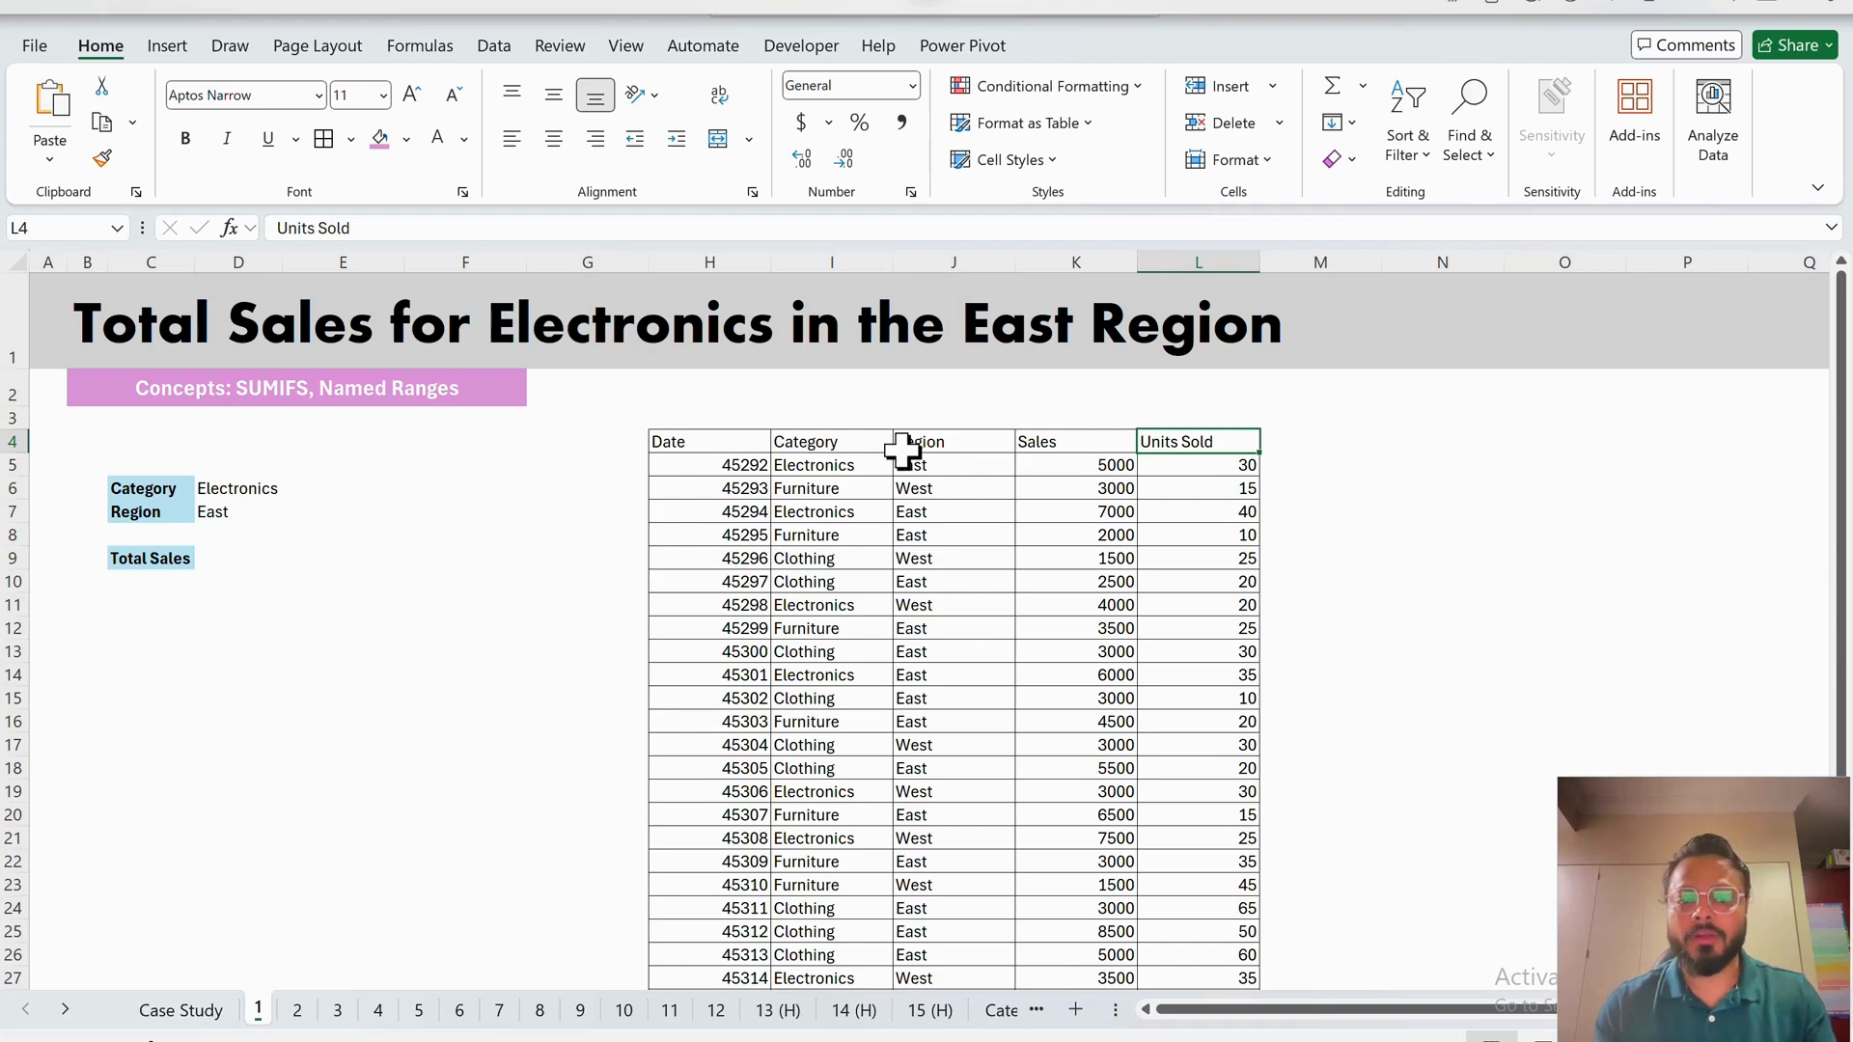
- Convert the dataset in H4:L29, from Date to Units Sold, into a table with headers
{"action": "left_click", "coordinate": [750, 449]}
{"action": "key", "text": "ctrl+shift+Right"}
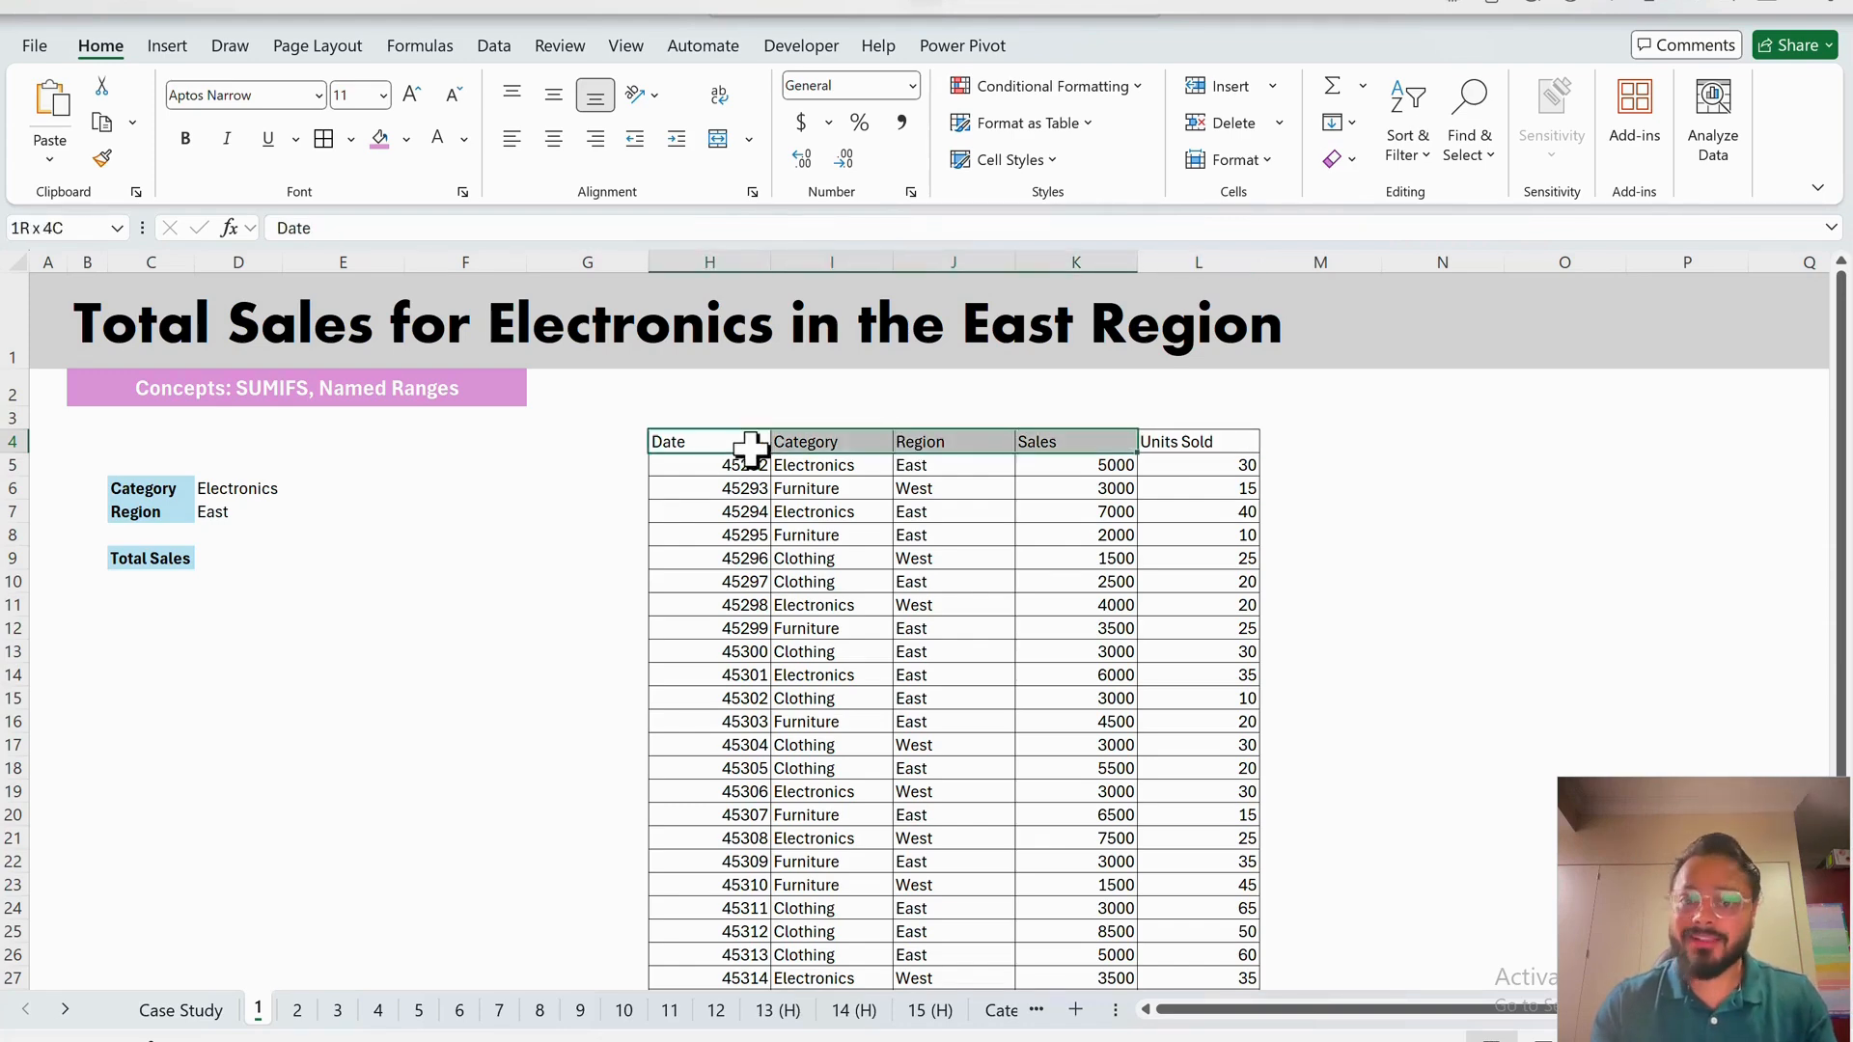
{"action": "key", "text": "ctrl+shift+Down"}
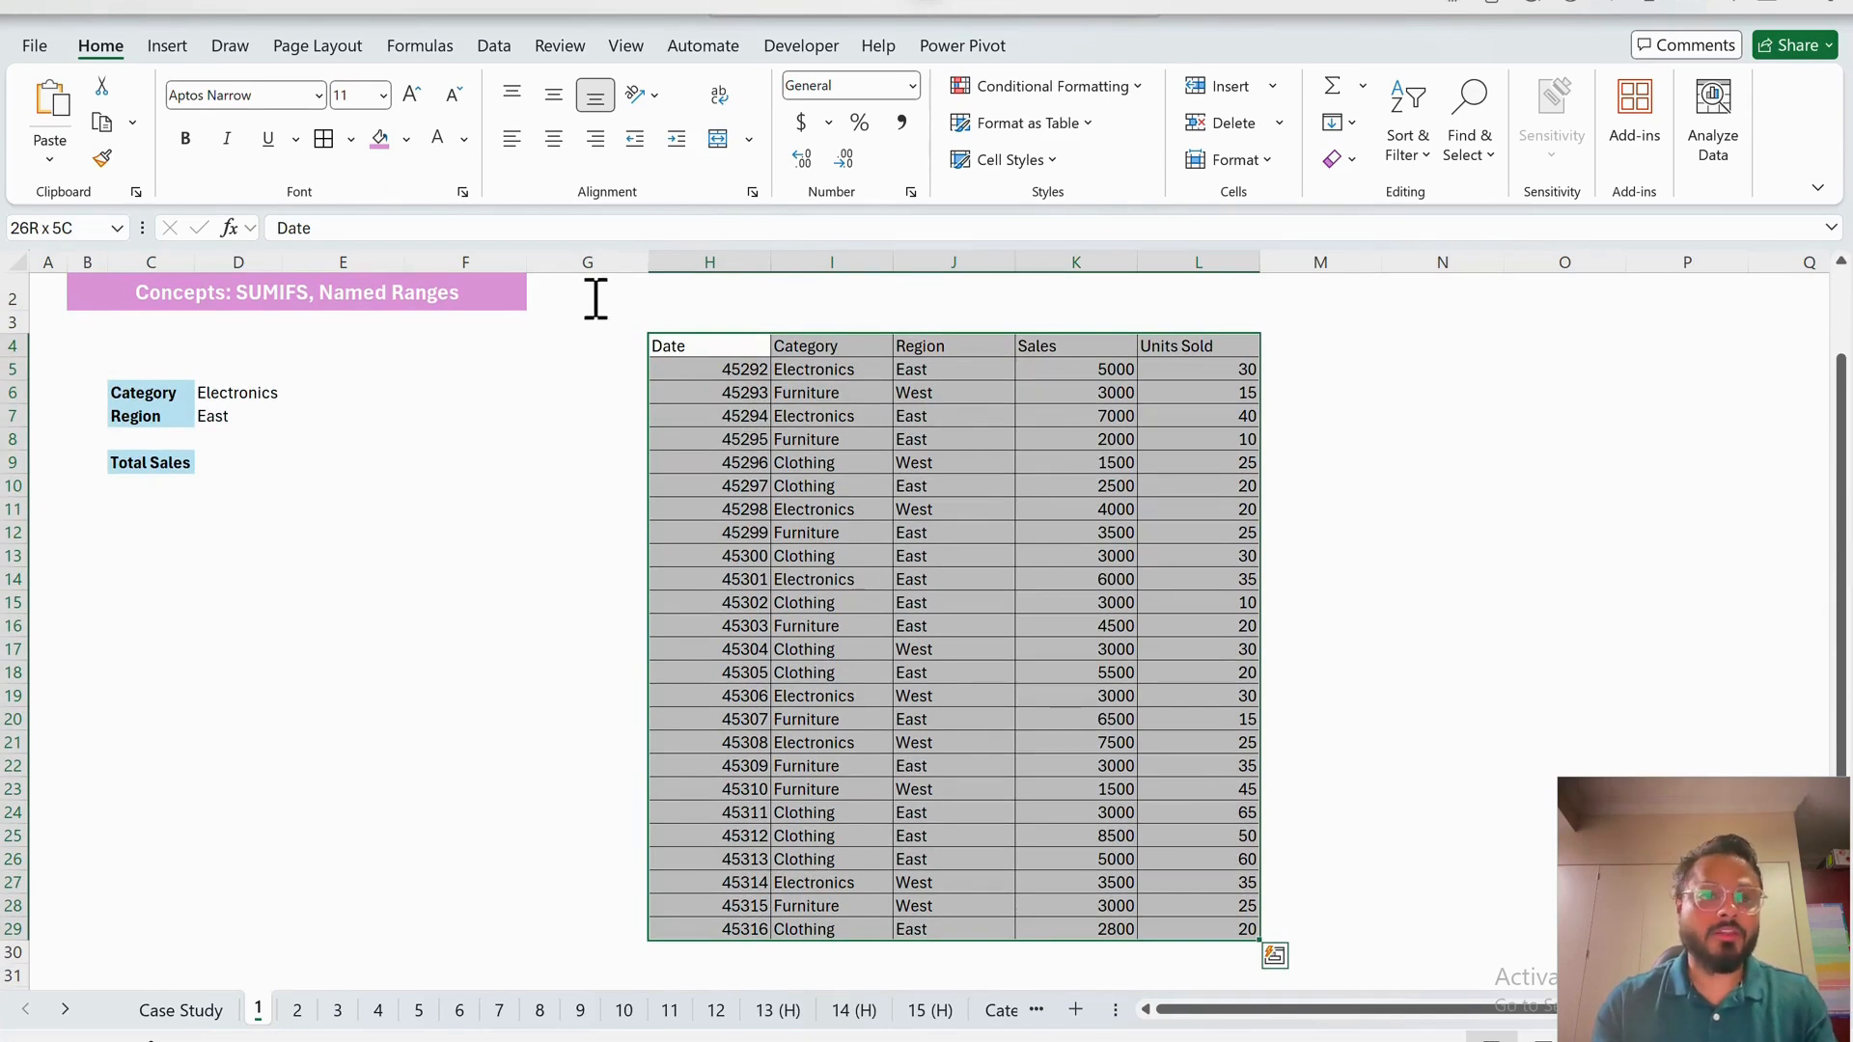
{"action": "scroll", "coordinate": [726, 425], "scroll_direction": "up", "scroll_amount": 1}
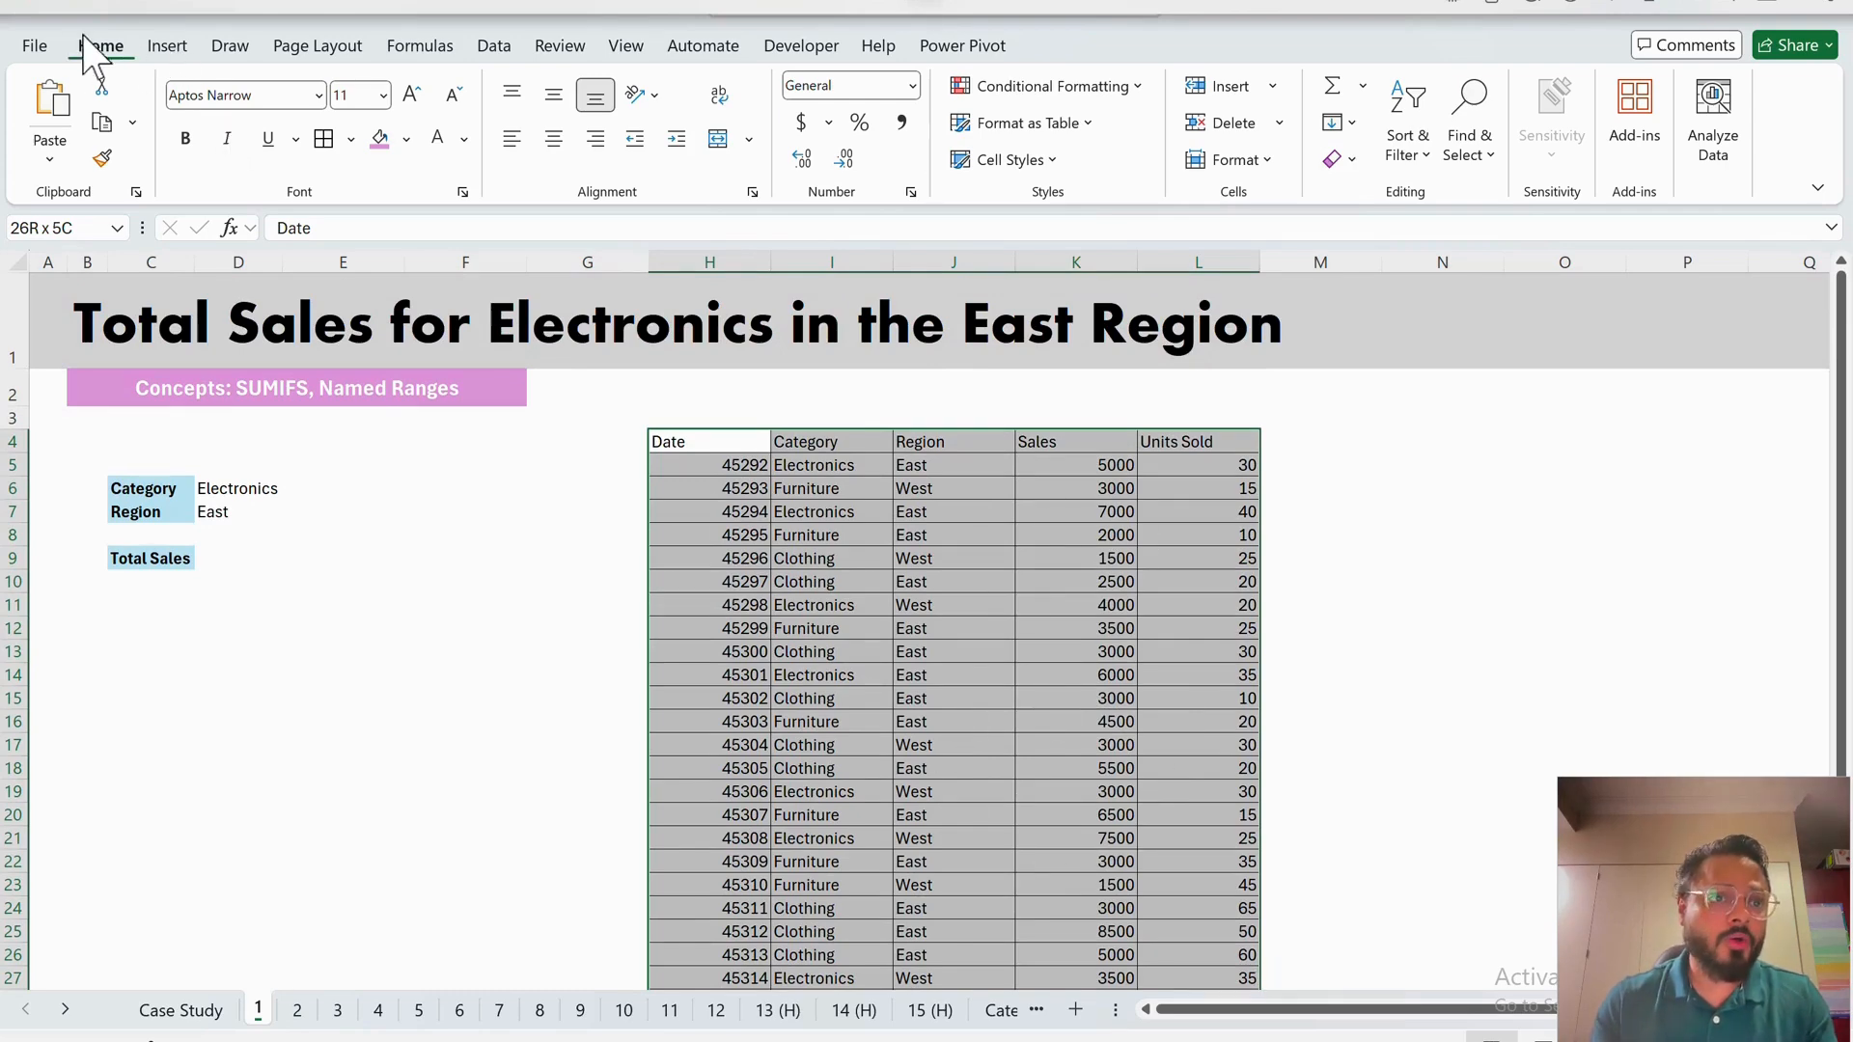
{"action": "left_click", "coordinate": [169, 48]}
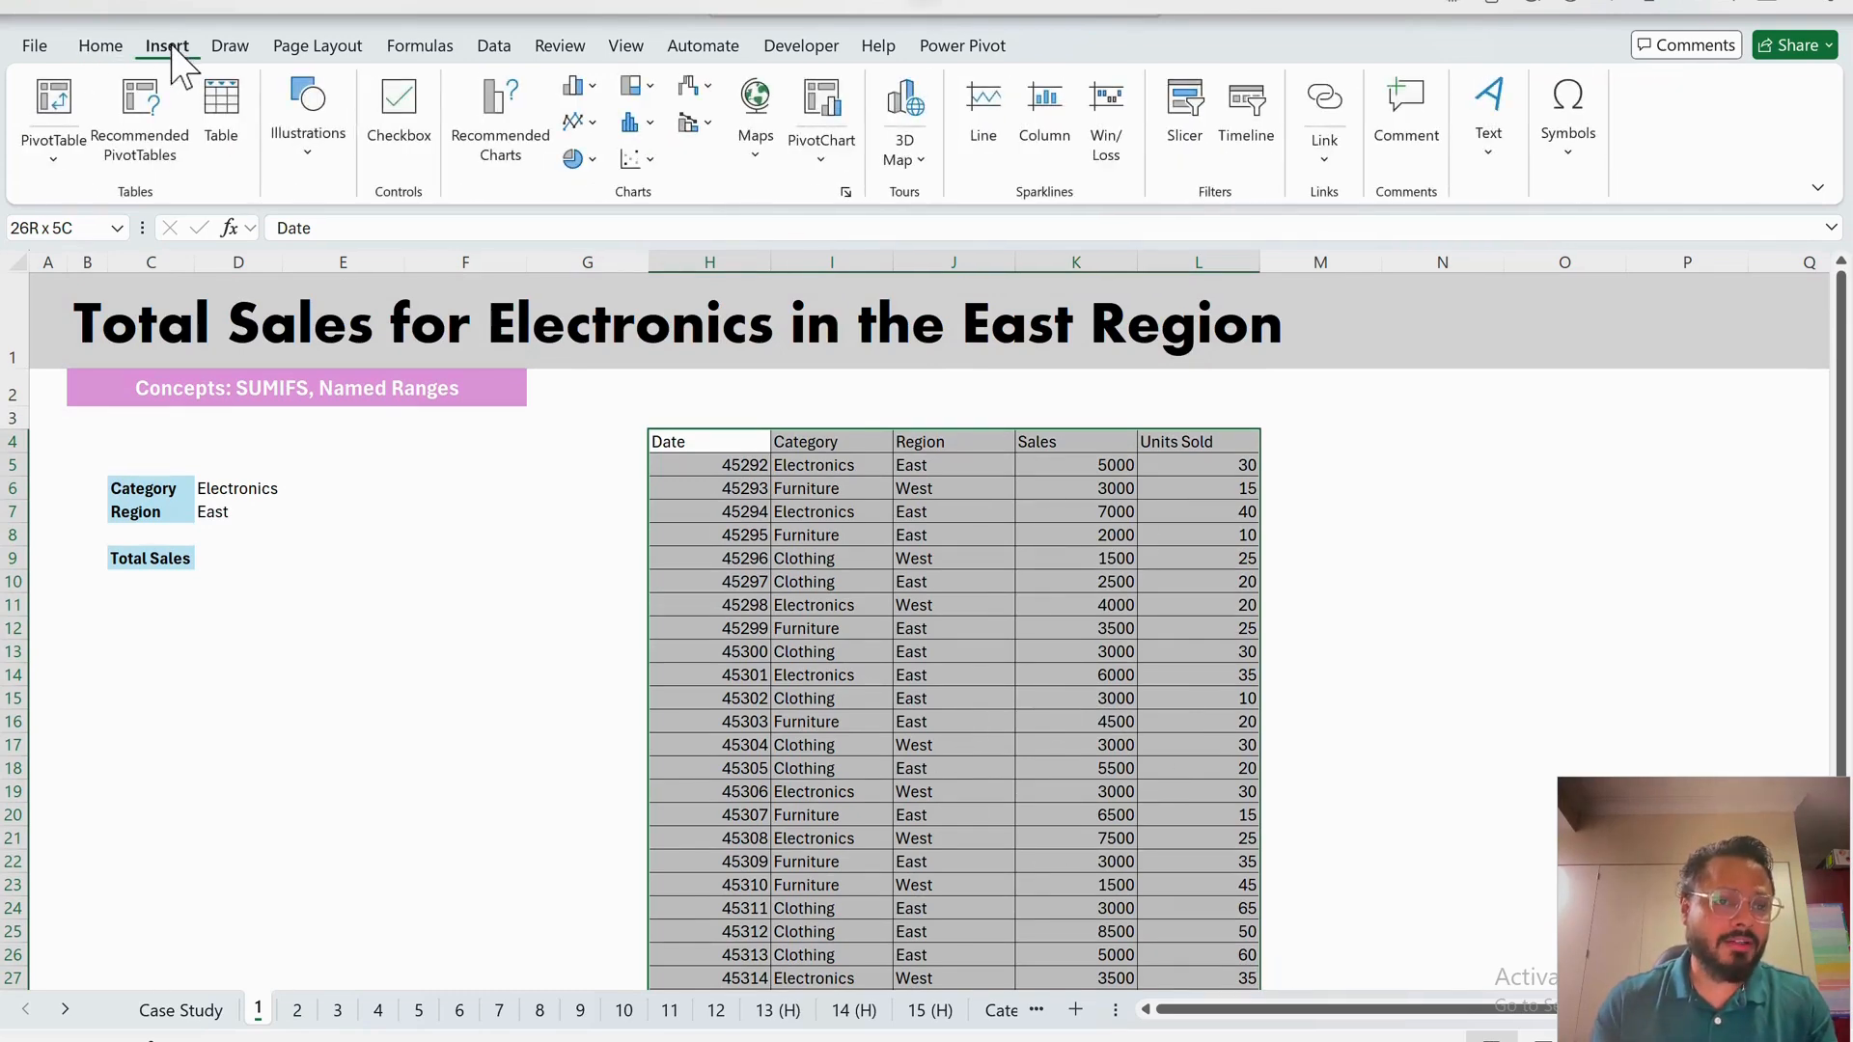
{"action": "left_click", "coordinate": [230, 116]}
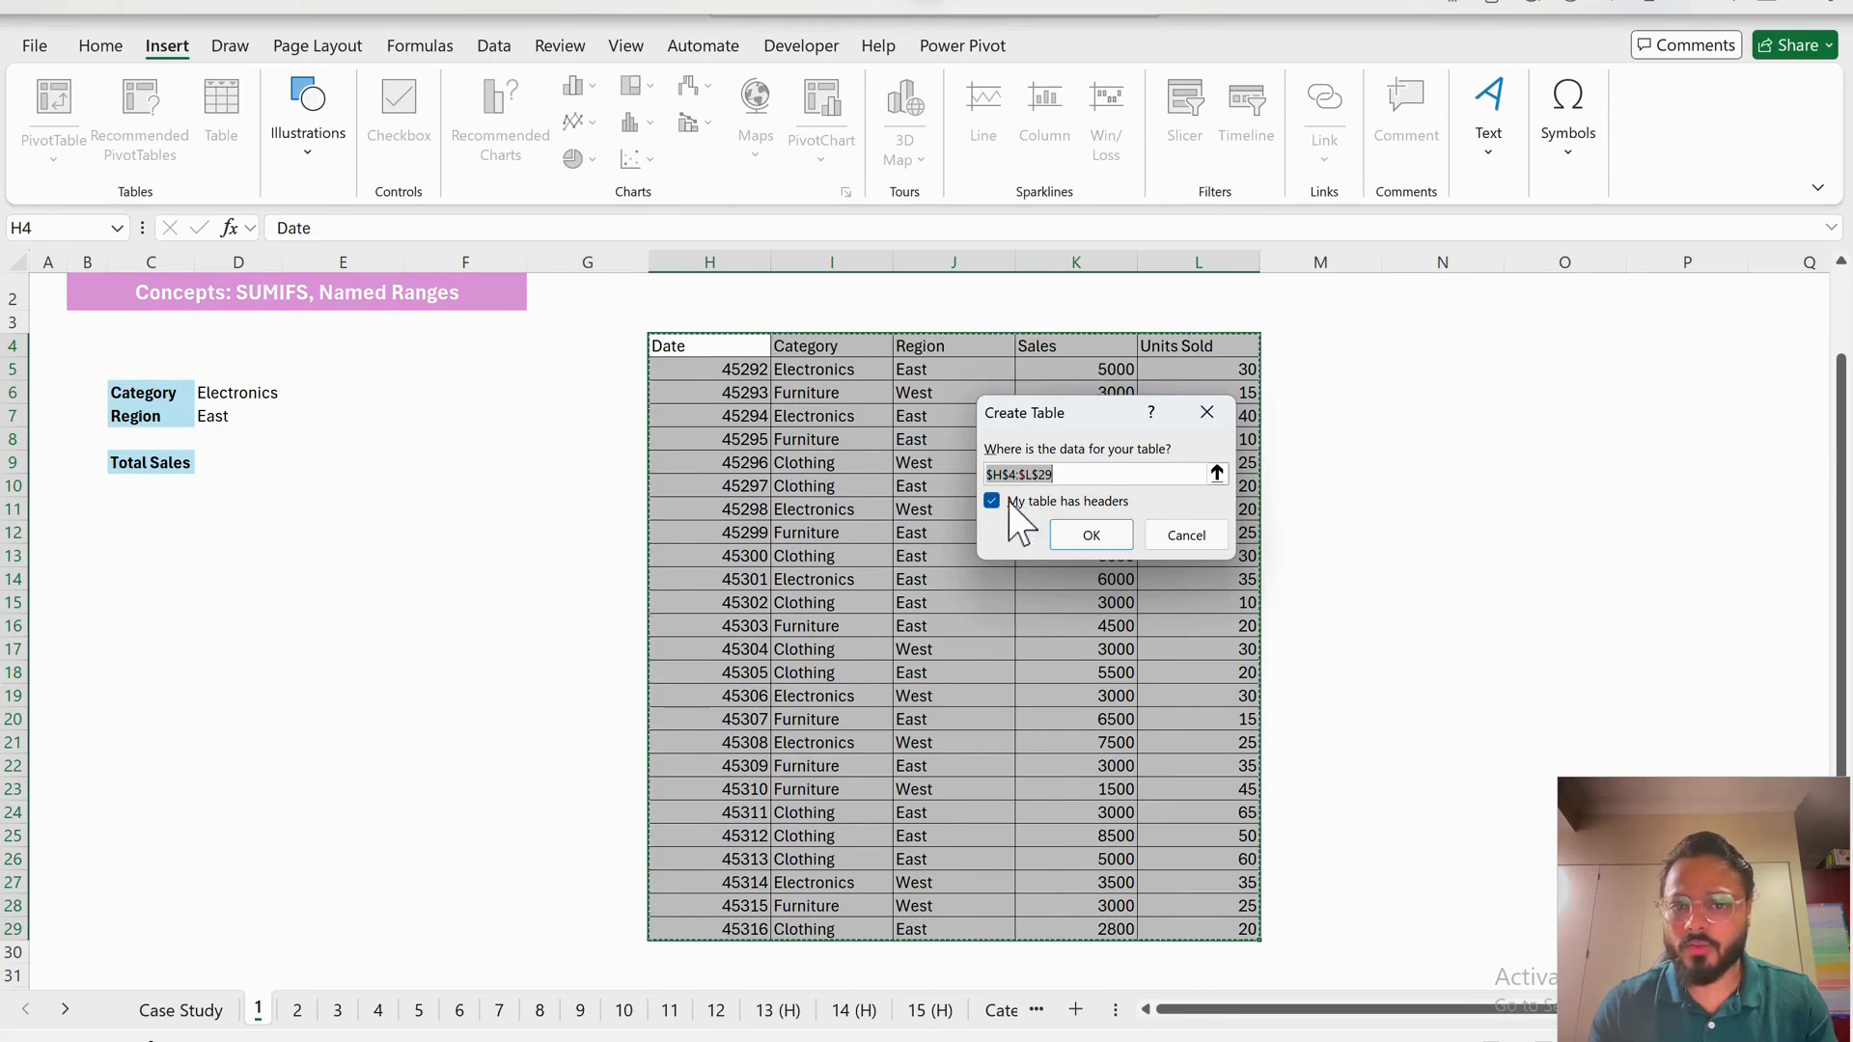
{"action": "left_click", "coordinate": [1098, 538]}
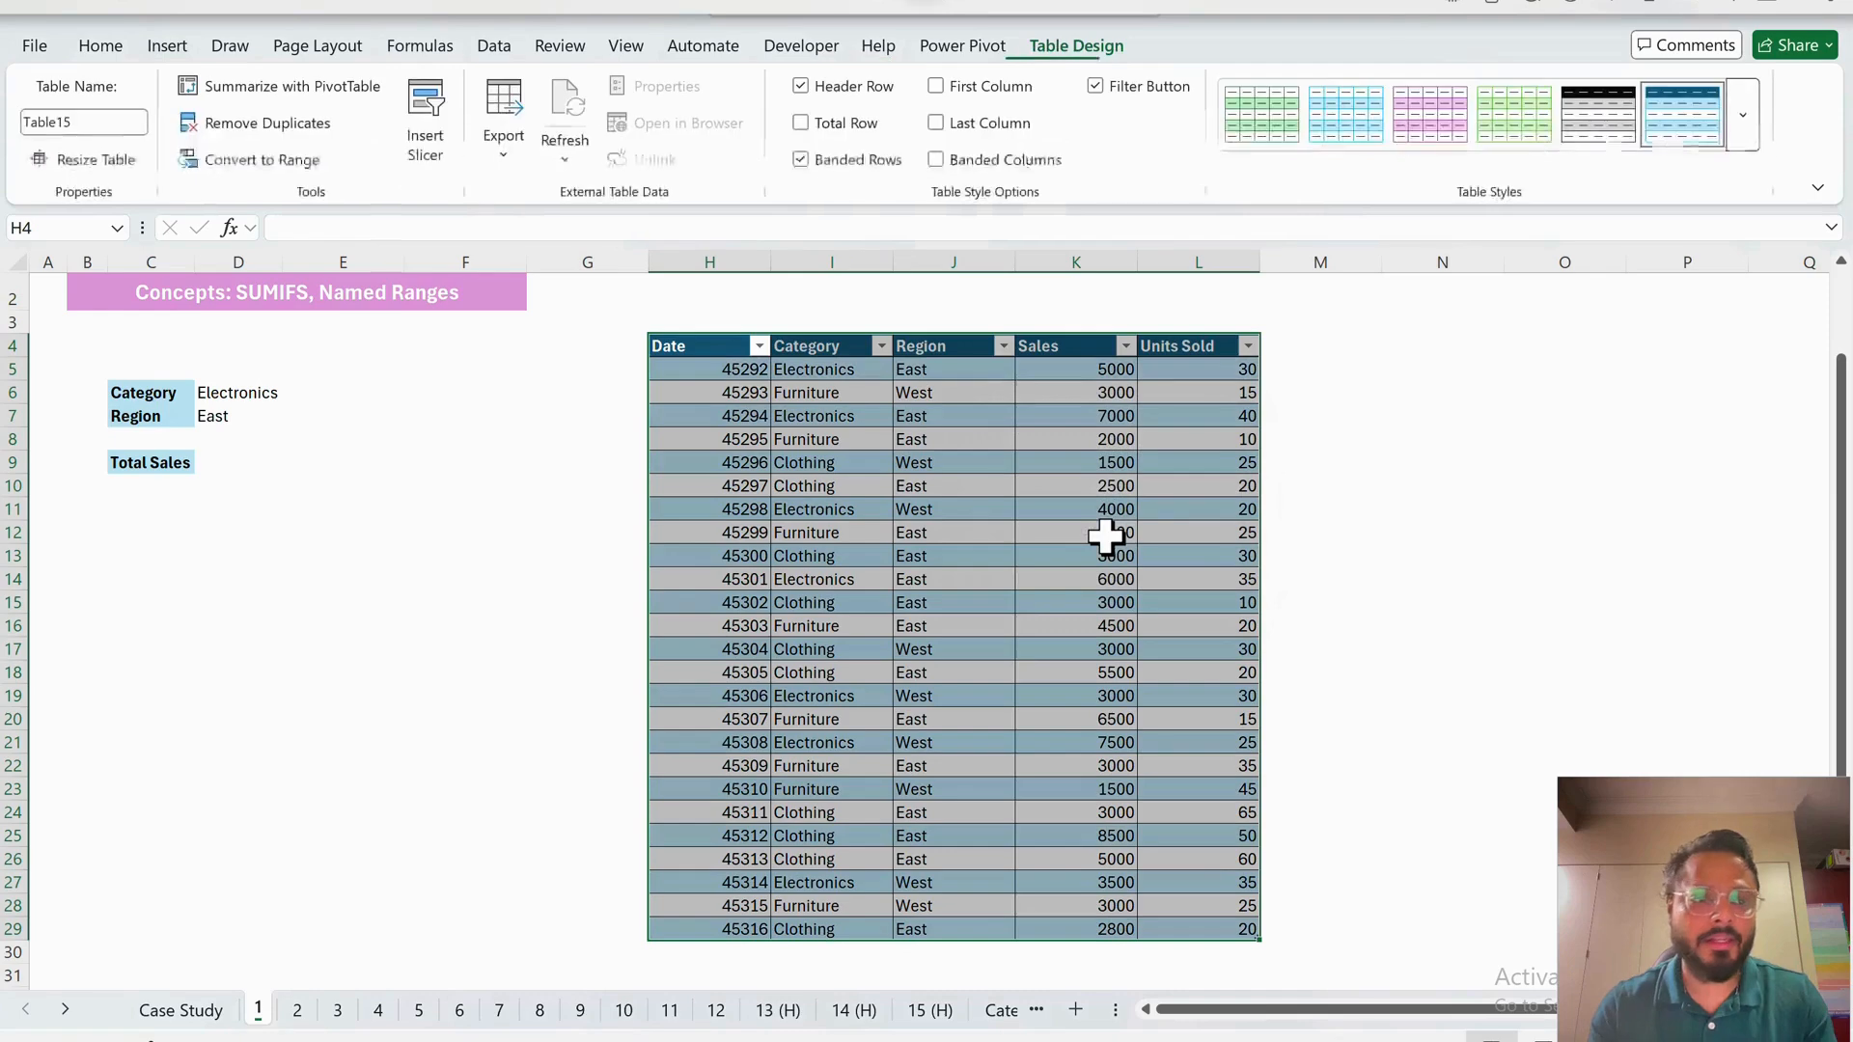
{"action": "double_click", "coordinate": [126, 122]}
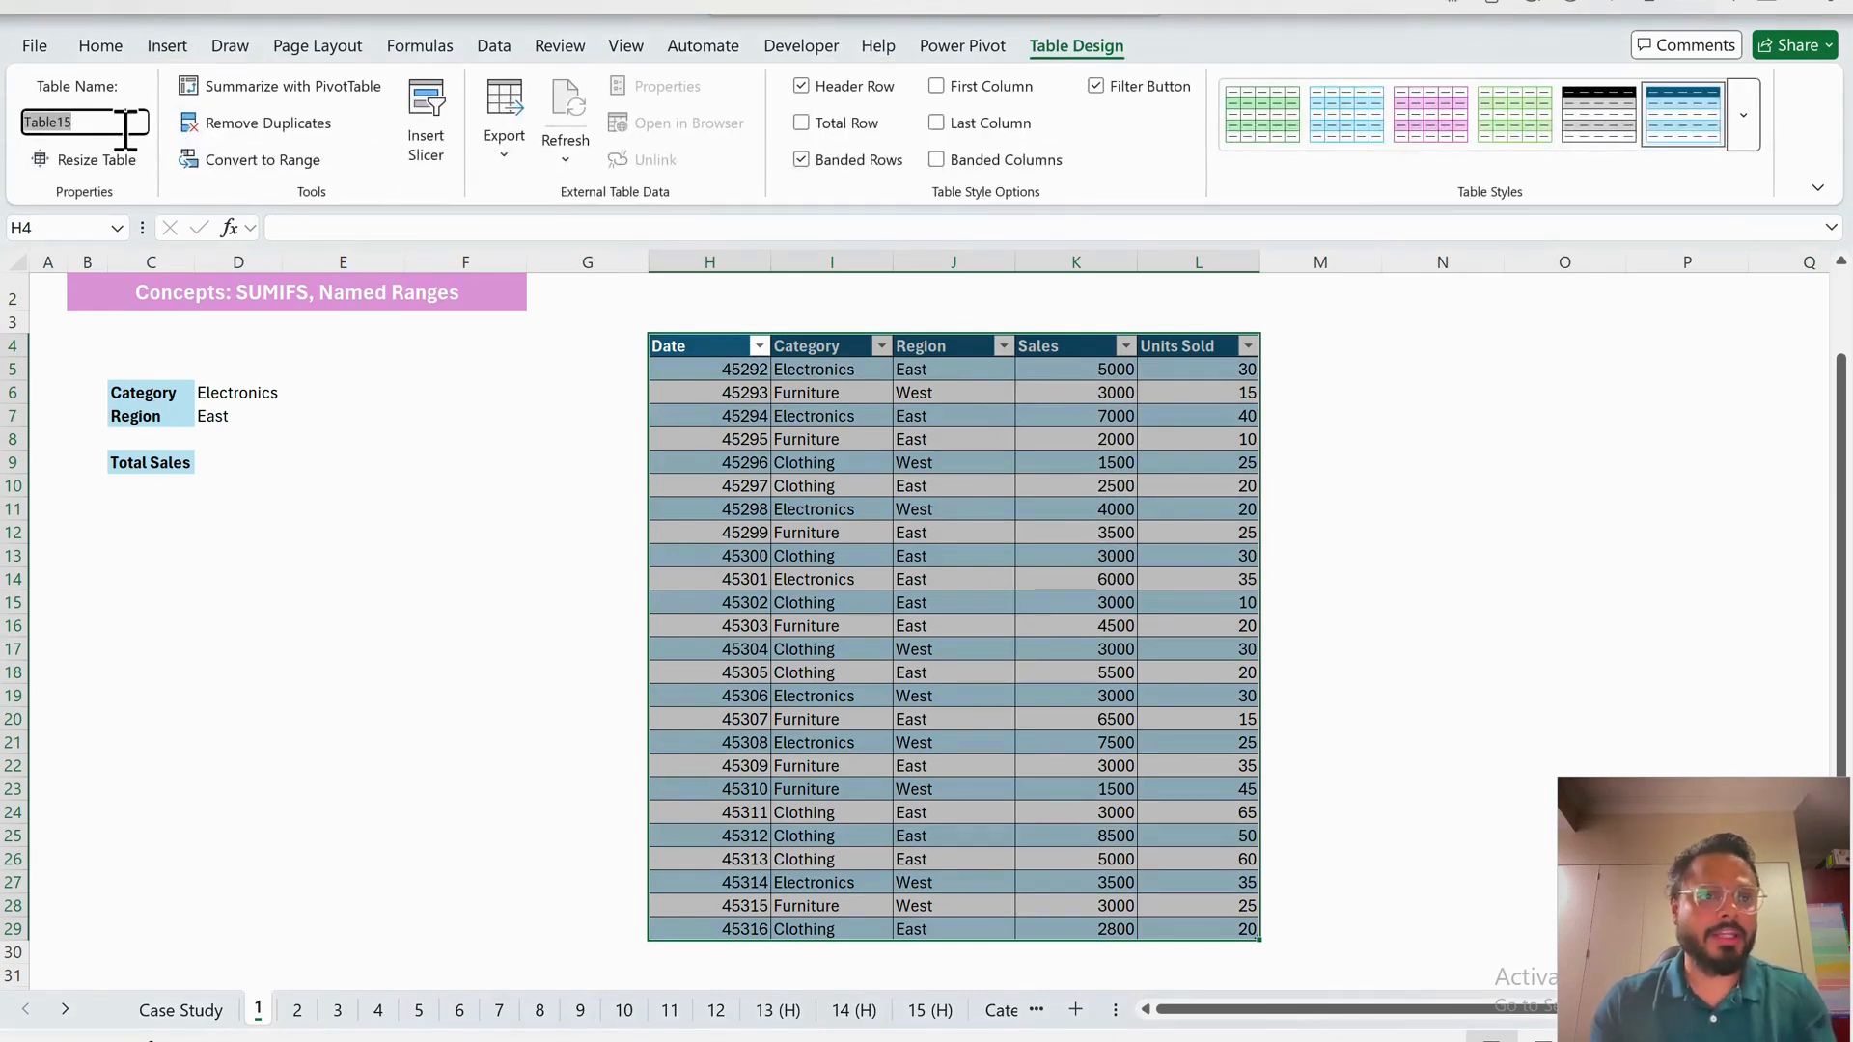
{"action": "type", "text": "TBL"}
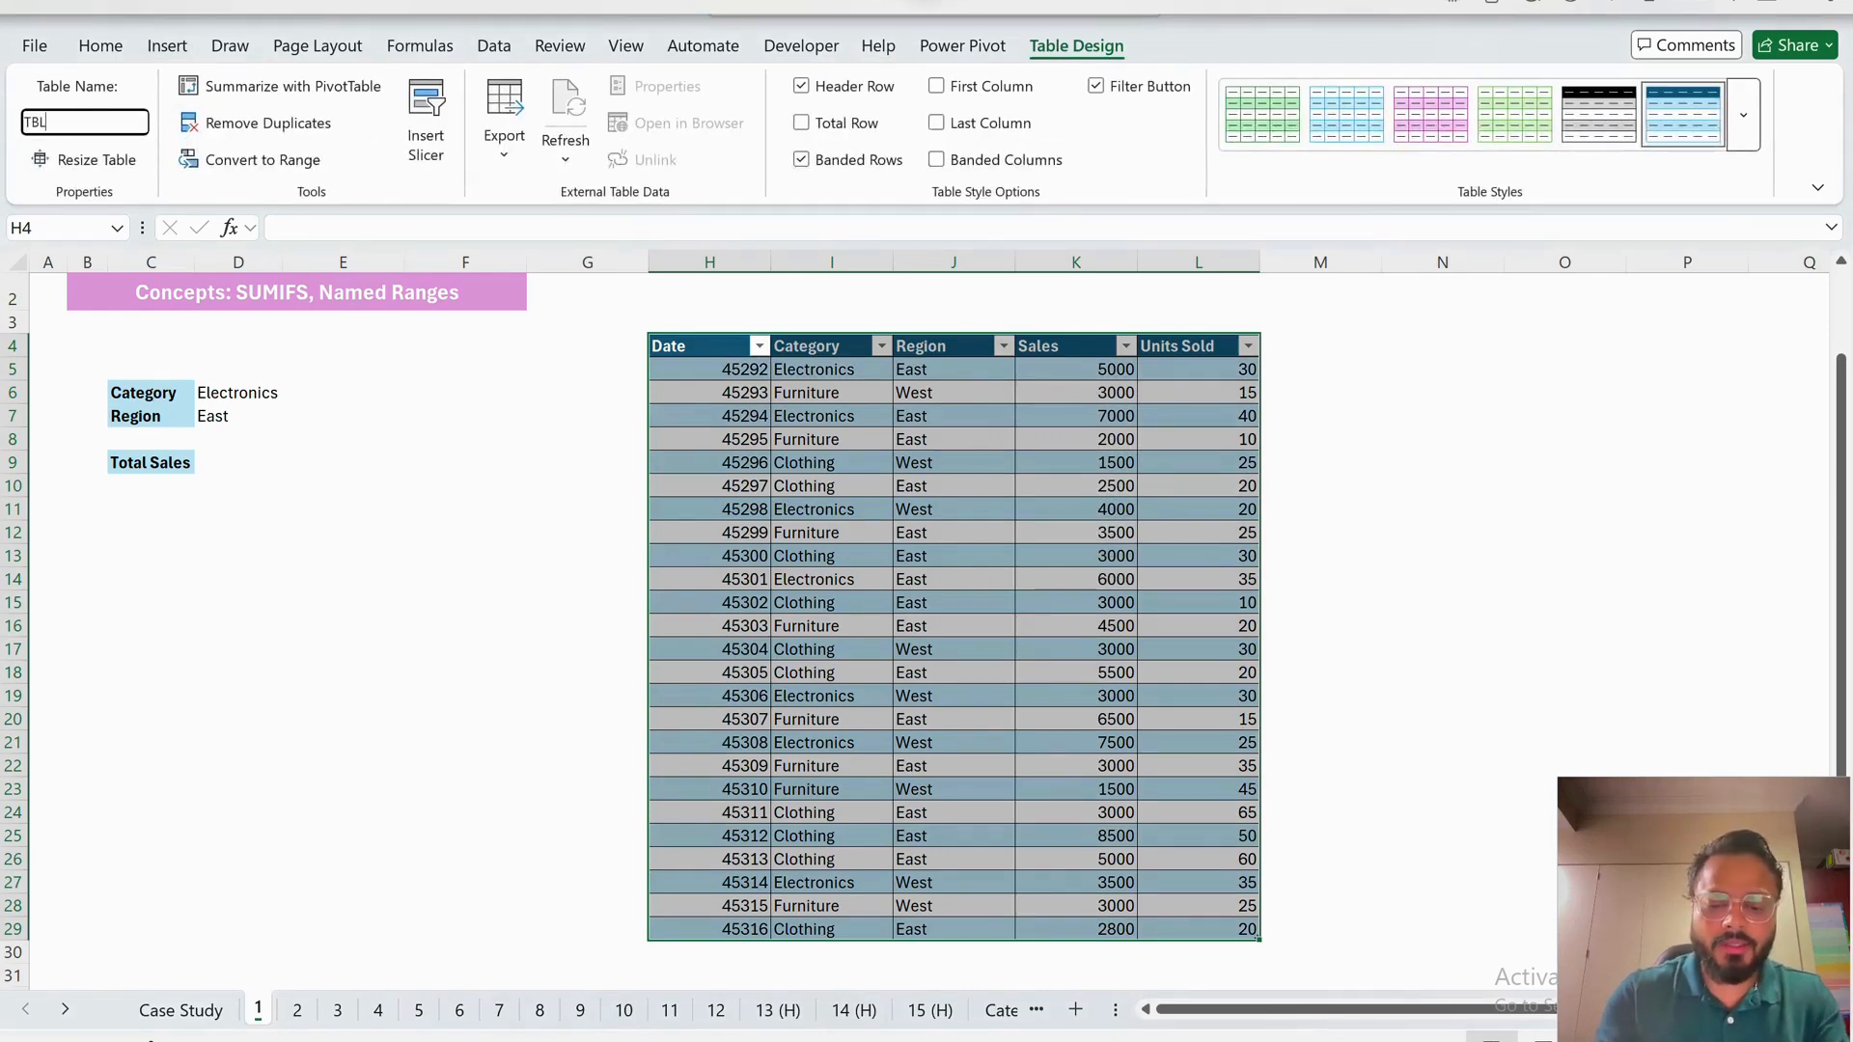
{"action": "type", "text": "sALES"}
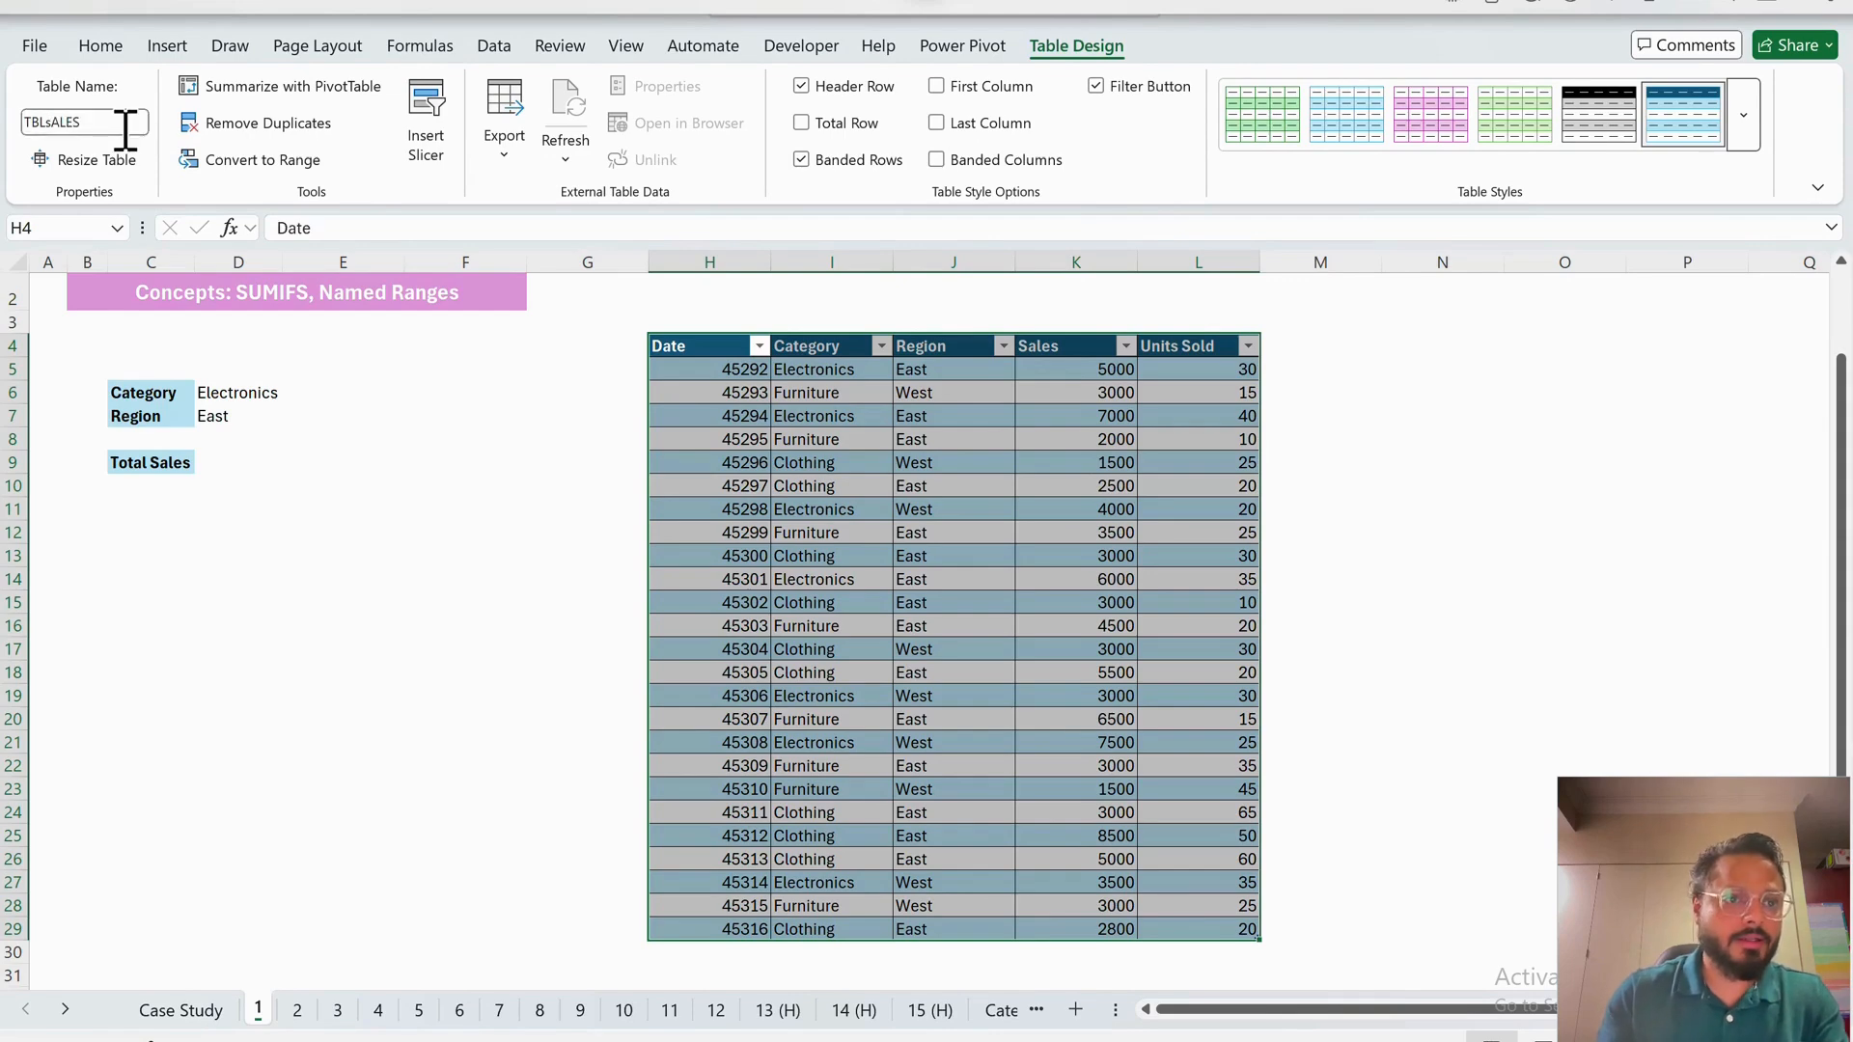
- Rename the new sales table as tblSales
{"action": "double_click", "coordinate": [125, 122]}
{"action": "type", "text": "tbl"}
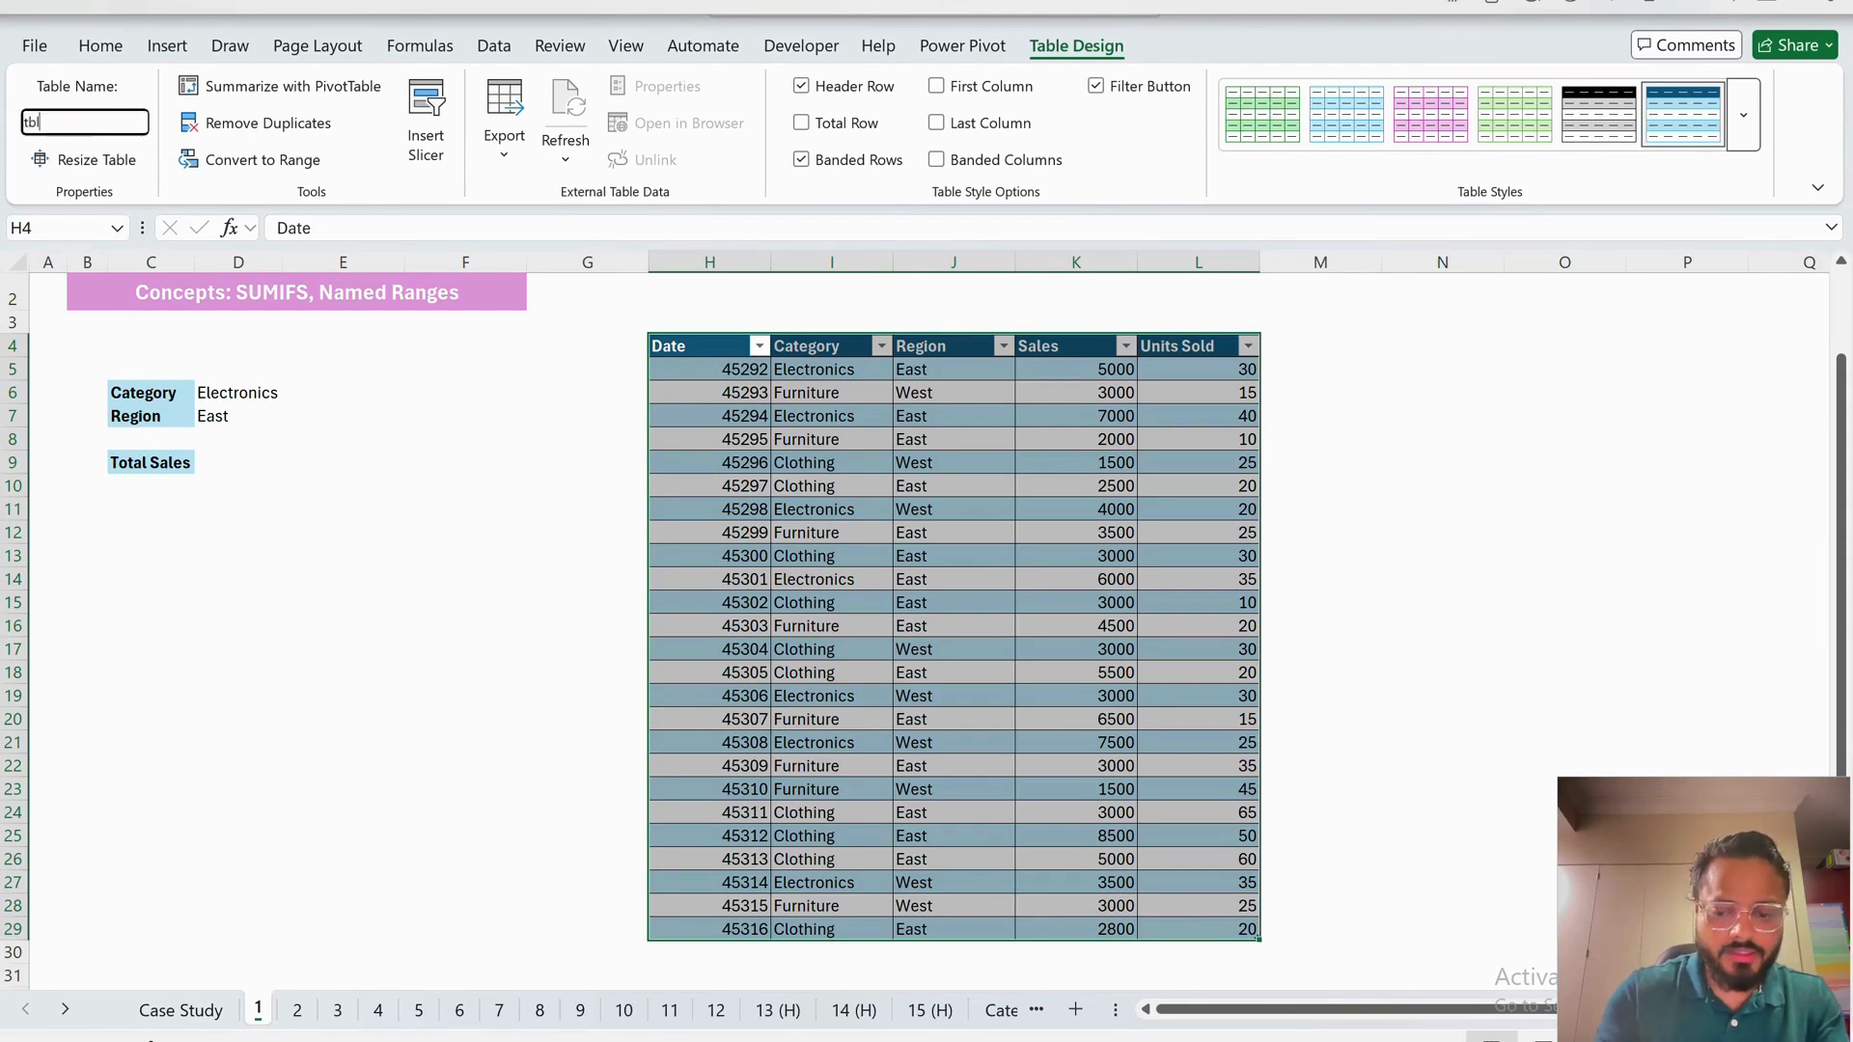
{"action": "type", "text": "Sales"}
{"action": "key", "text": "Return"}
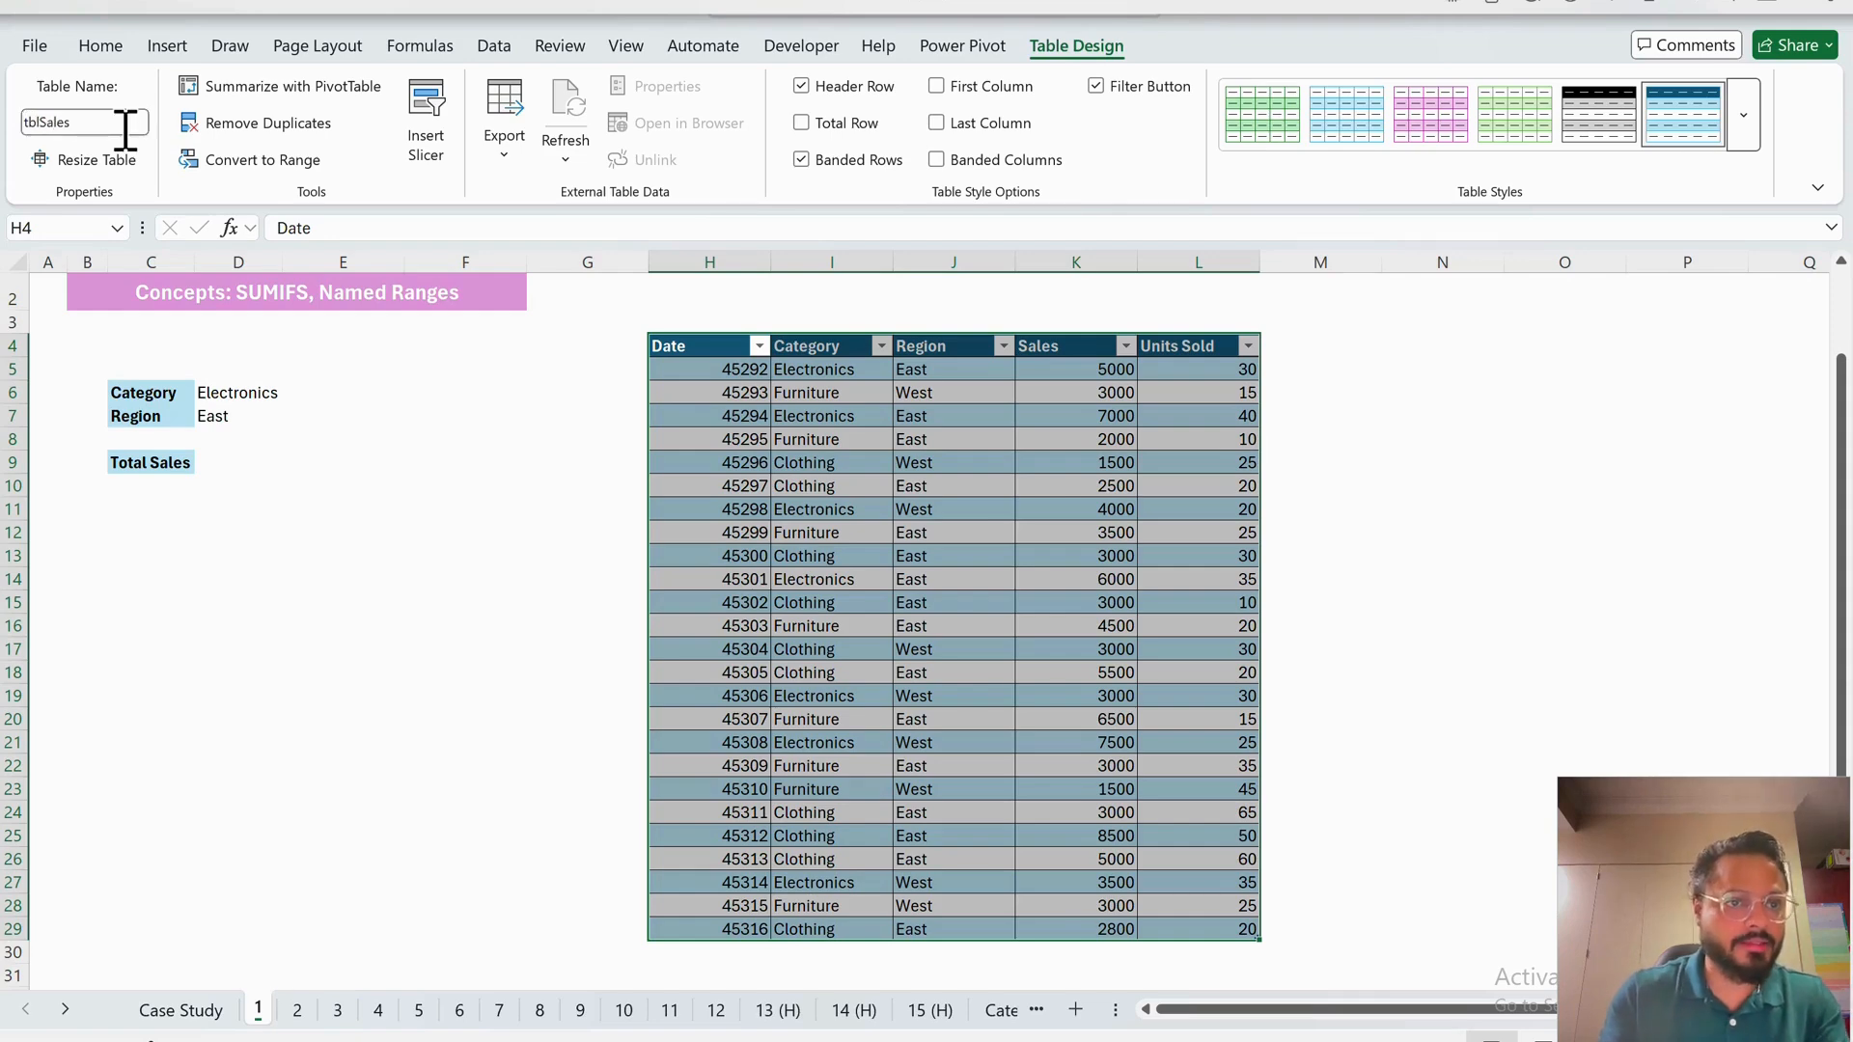
{"action": "left_click", "coordinate": [694, 393]}
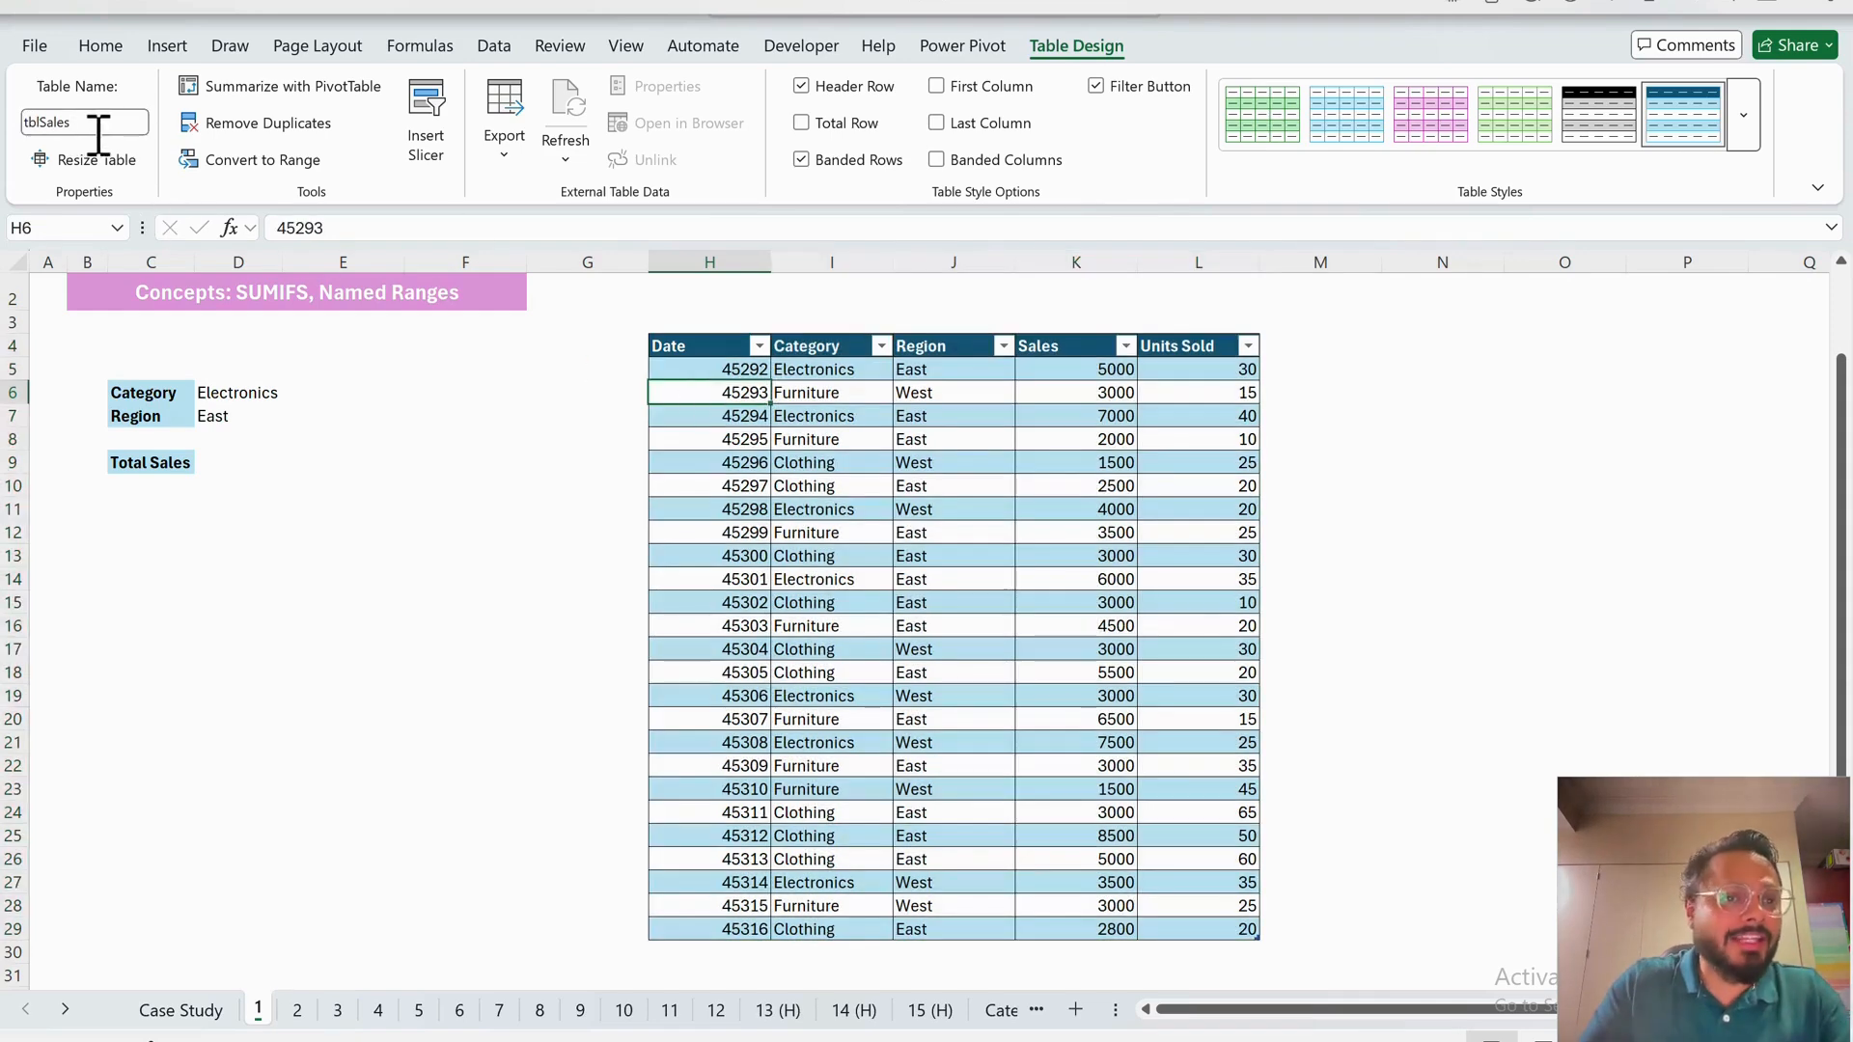
- Inspect the tblSales entry and the range it refers to in the Name Manager, leaving it unedited
{"action": "left_click", "coordinate": [425, 47]}
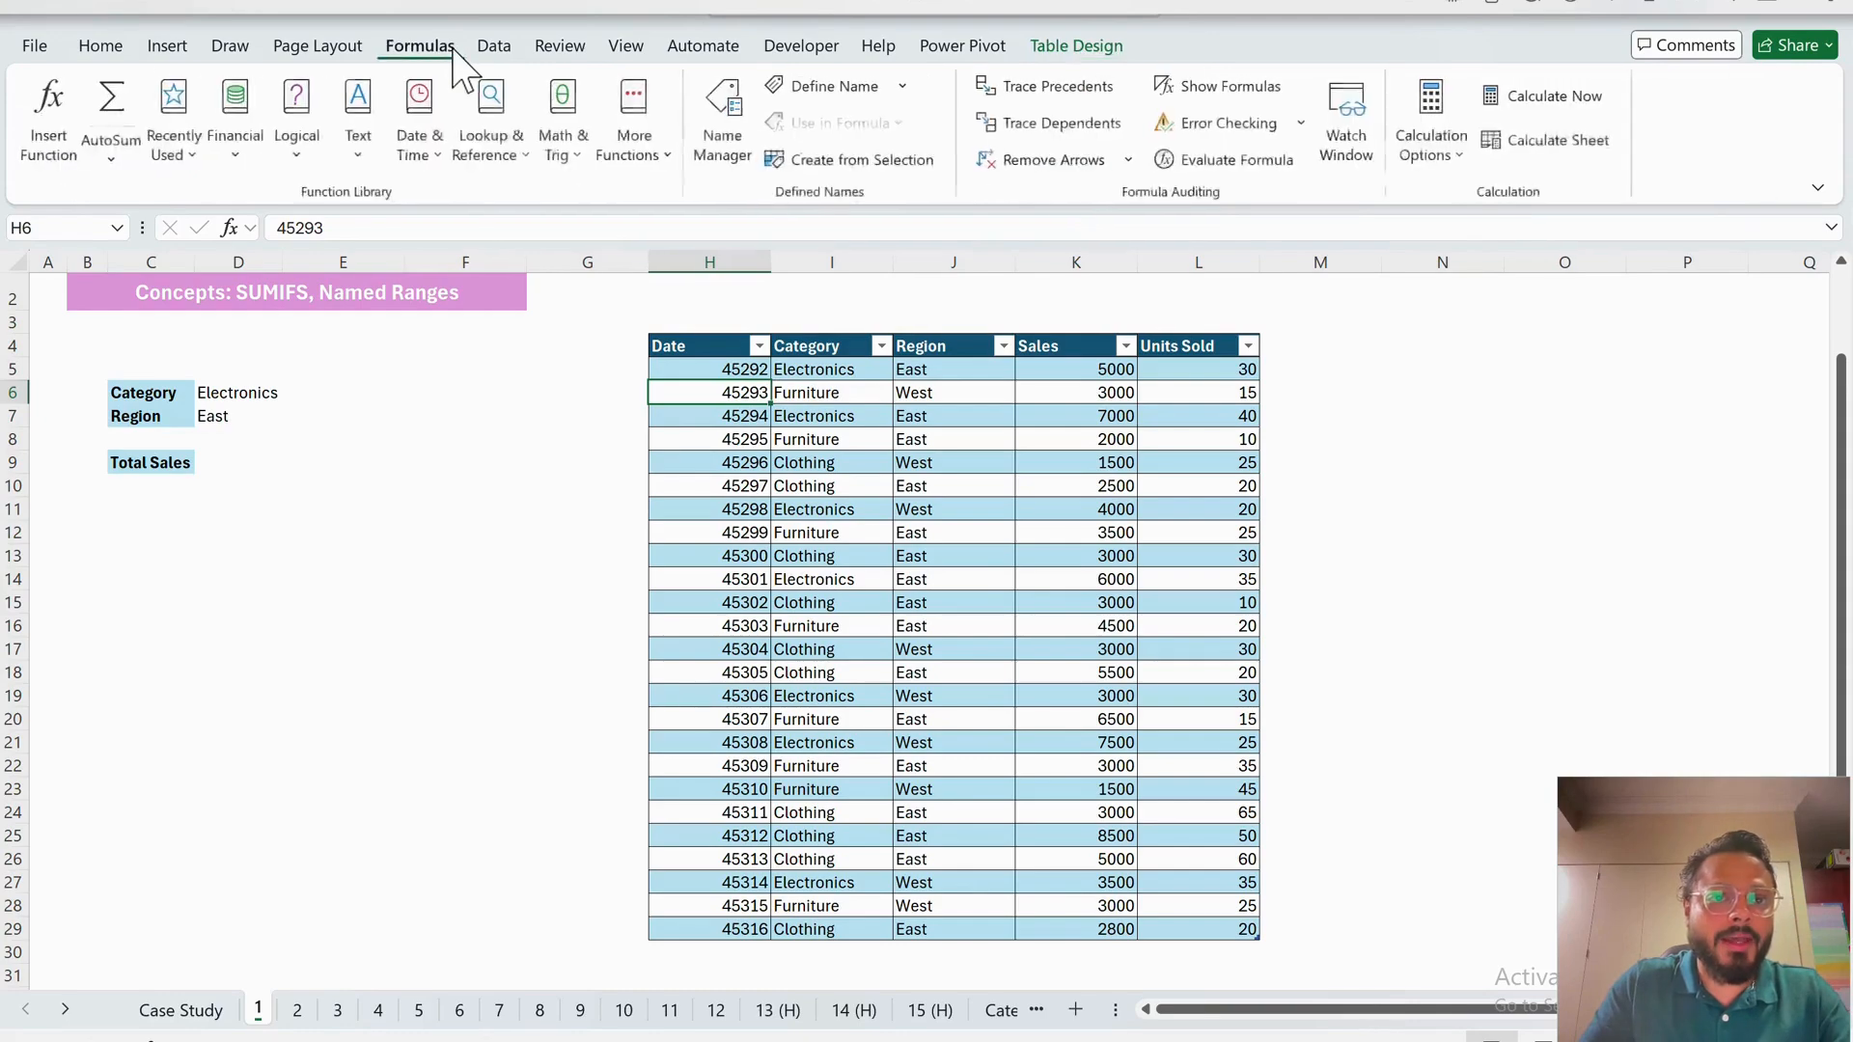
{"action": "left_click", "coordinate": [724, 123]}
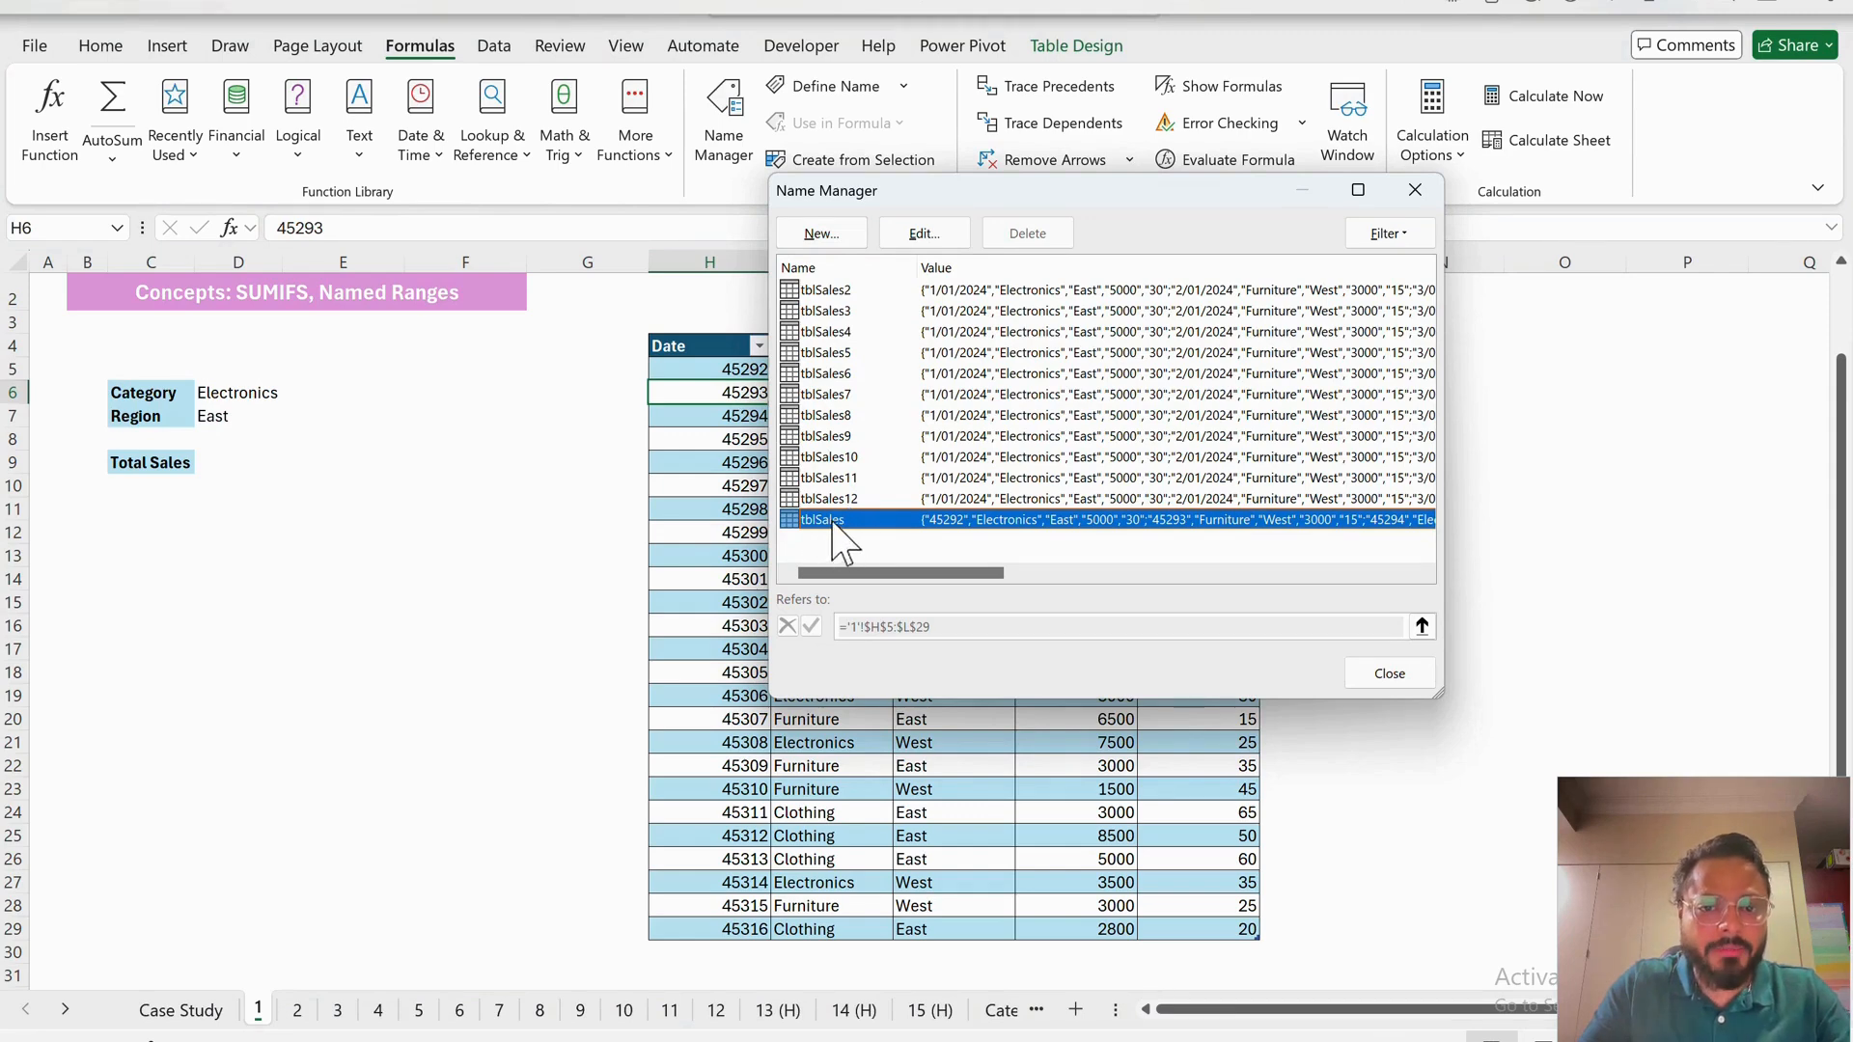
{"action": "left_click", "coordinate": [924, 234]}
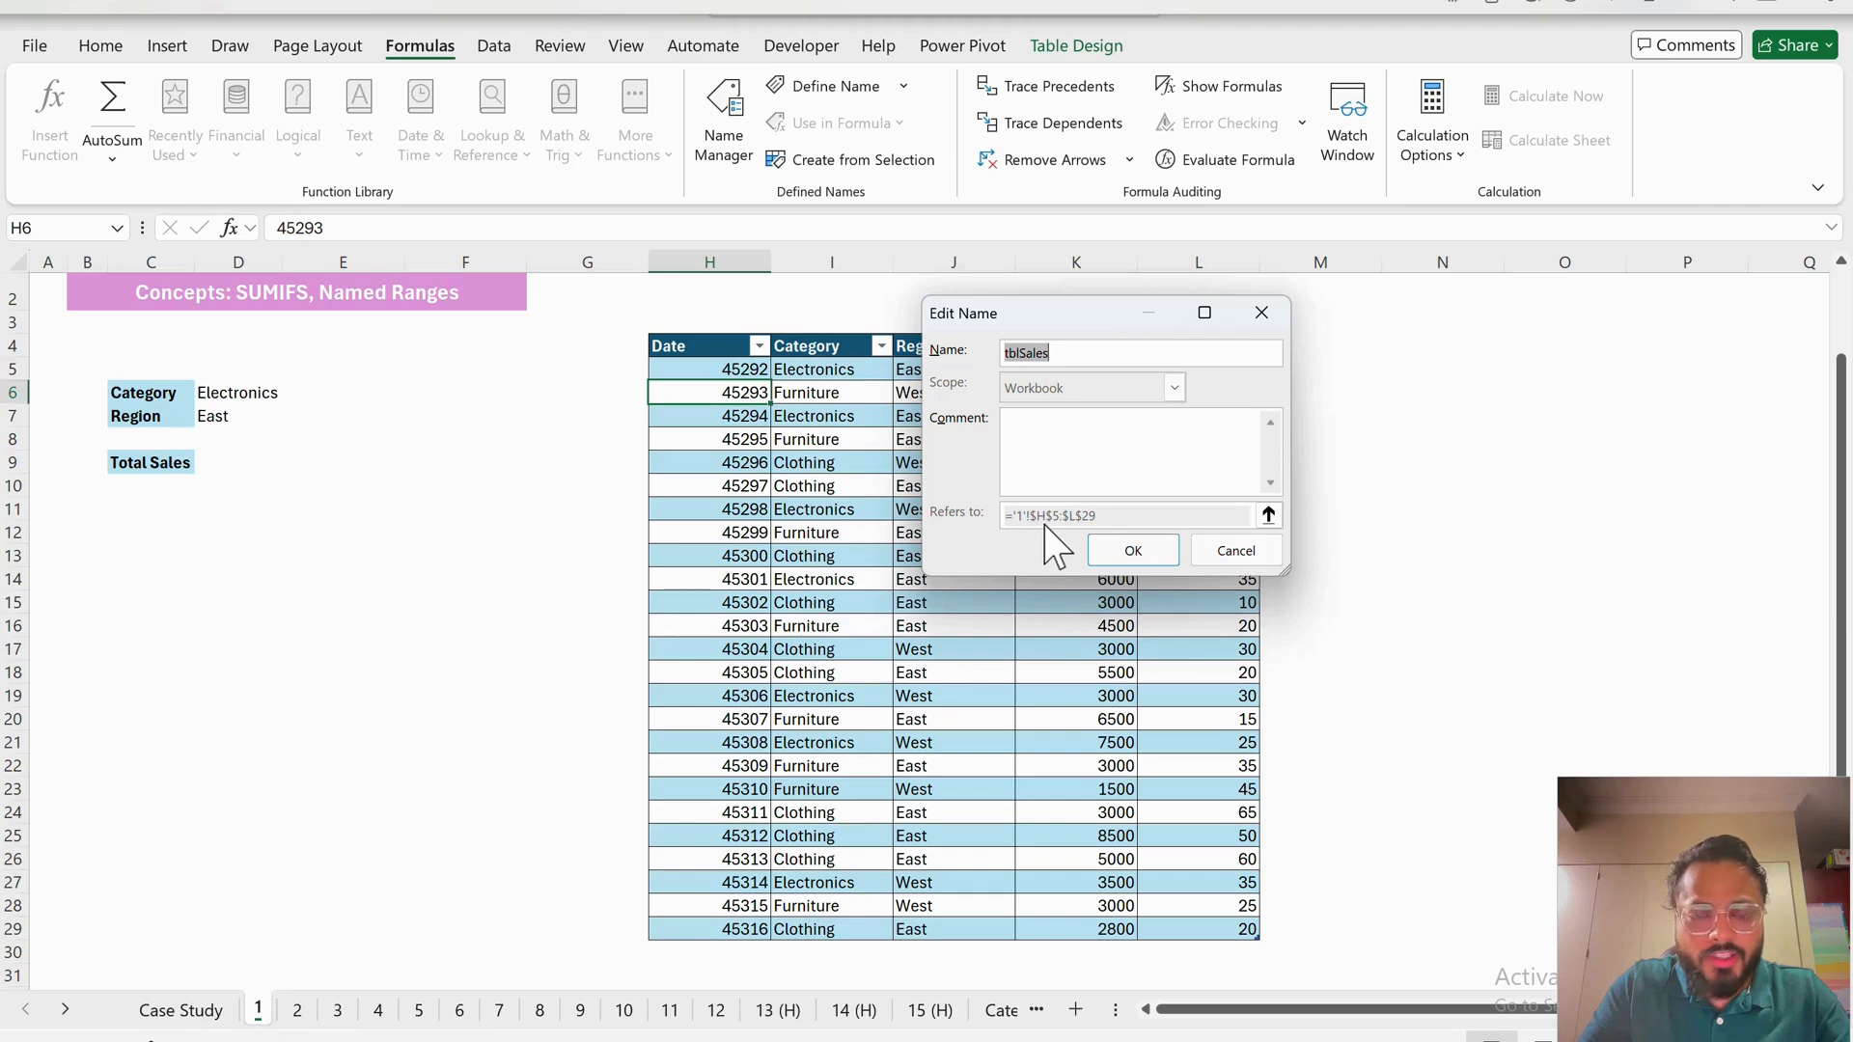
{"action": "left_click_drag", "start_coordinate": [1094, 331], "coordinate": [802, 301]}
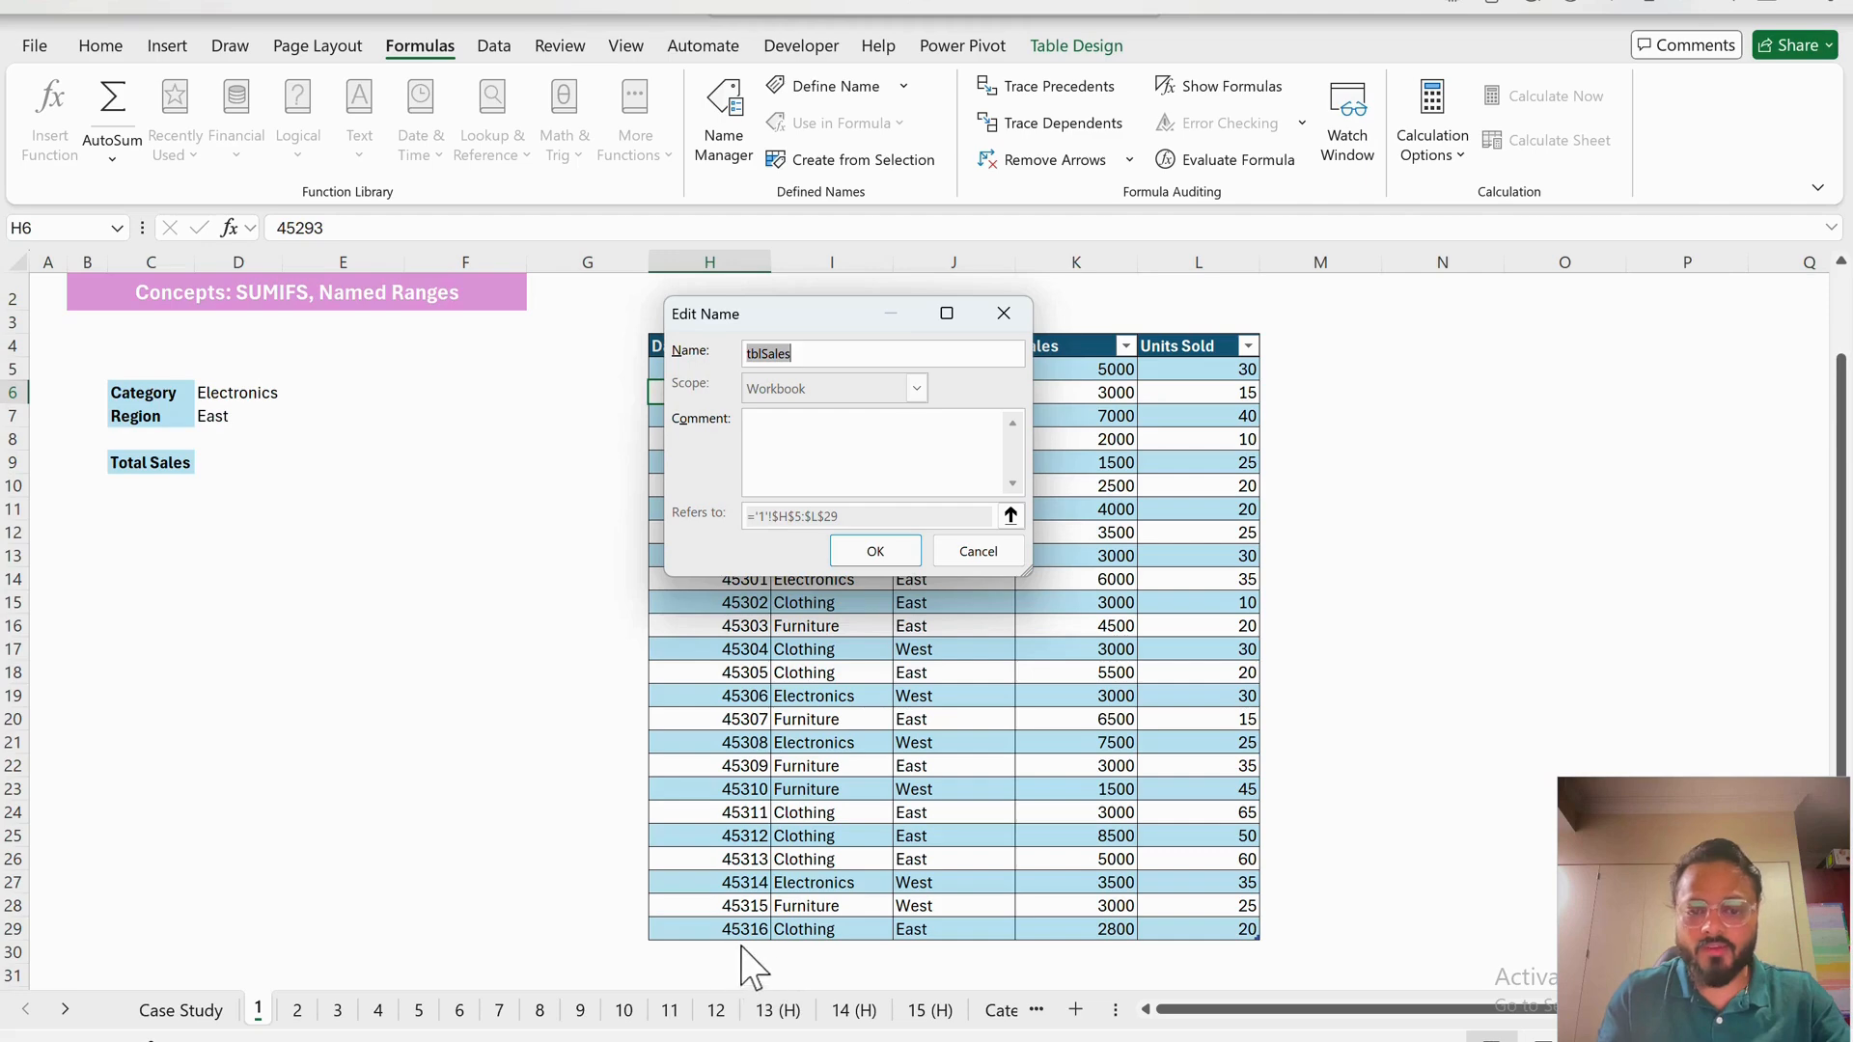
{"action": "left_click", "coordinate": [965, 569]}
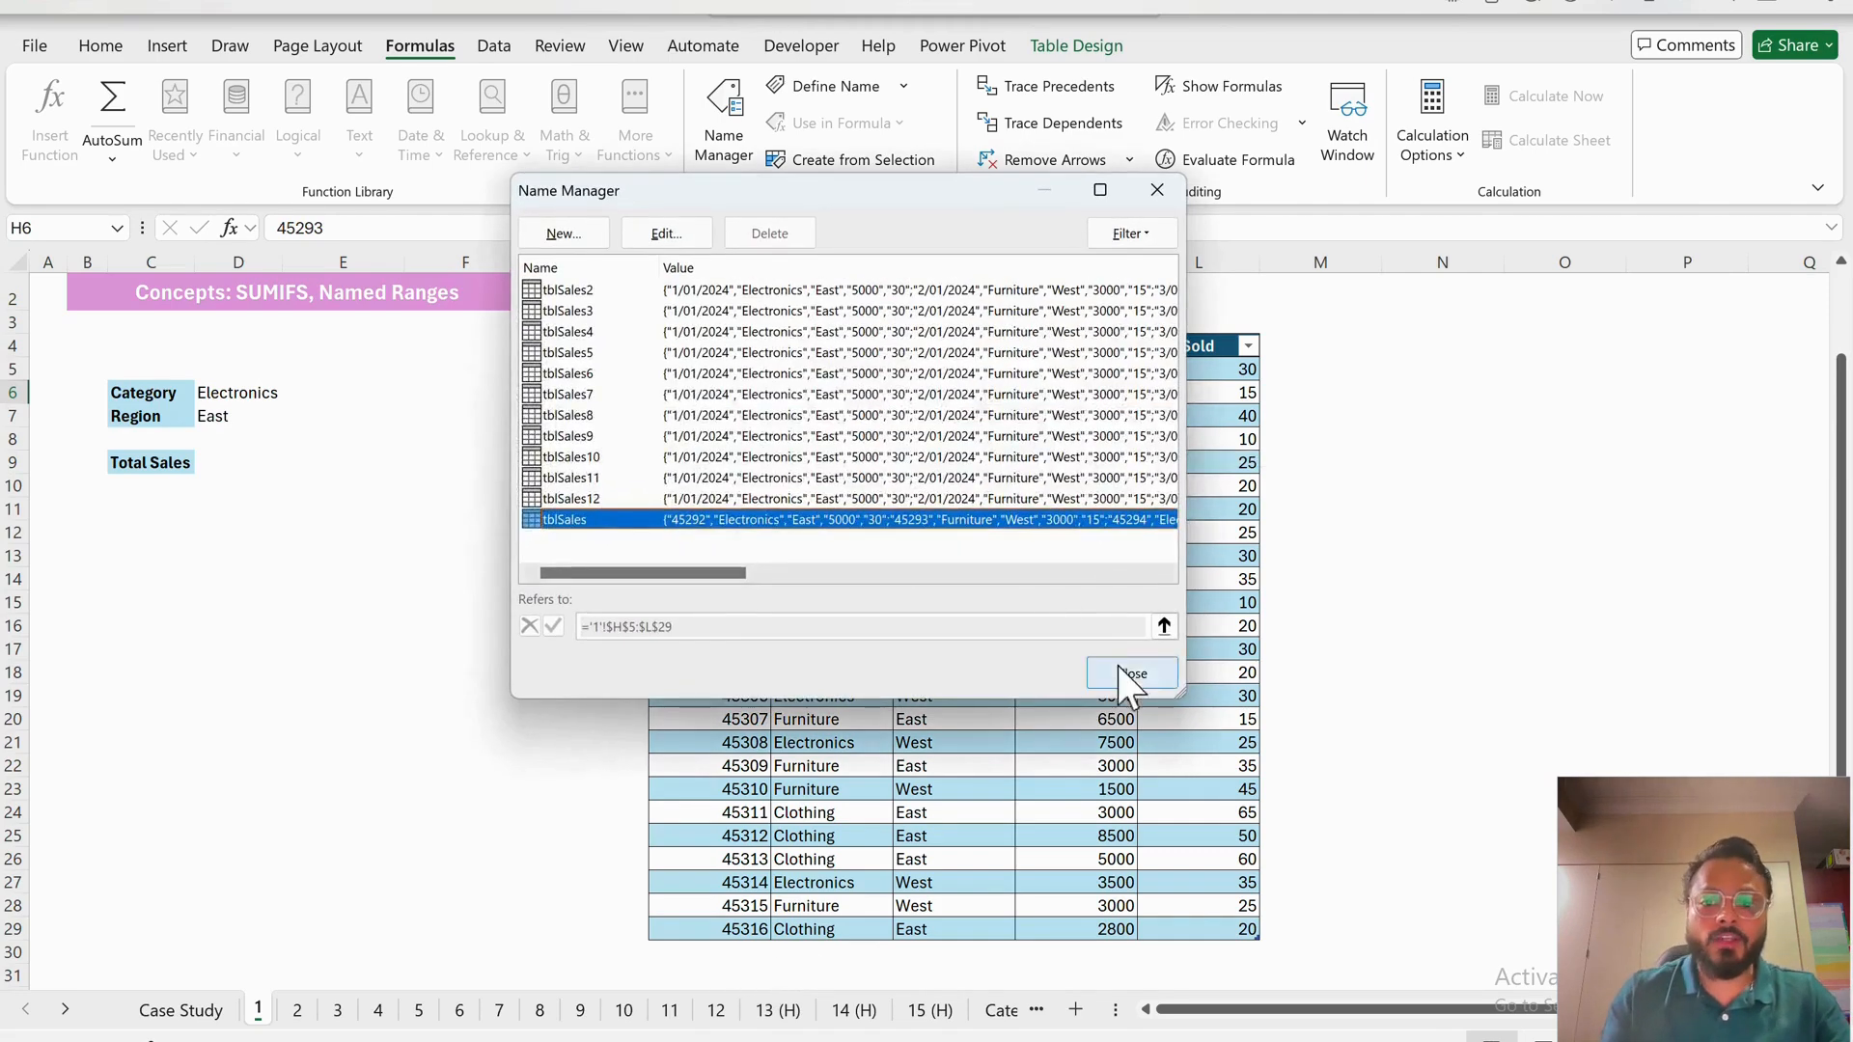
{"action": "left_click", "coordinate": [1127, 675]}
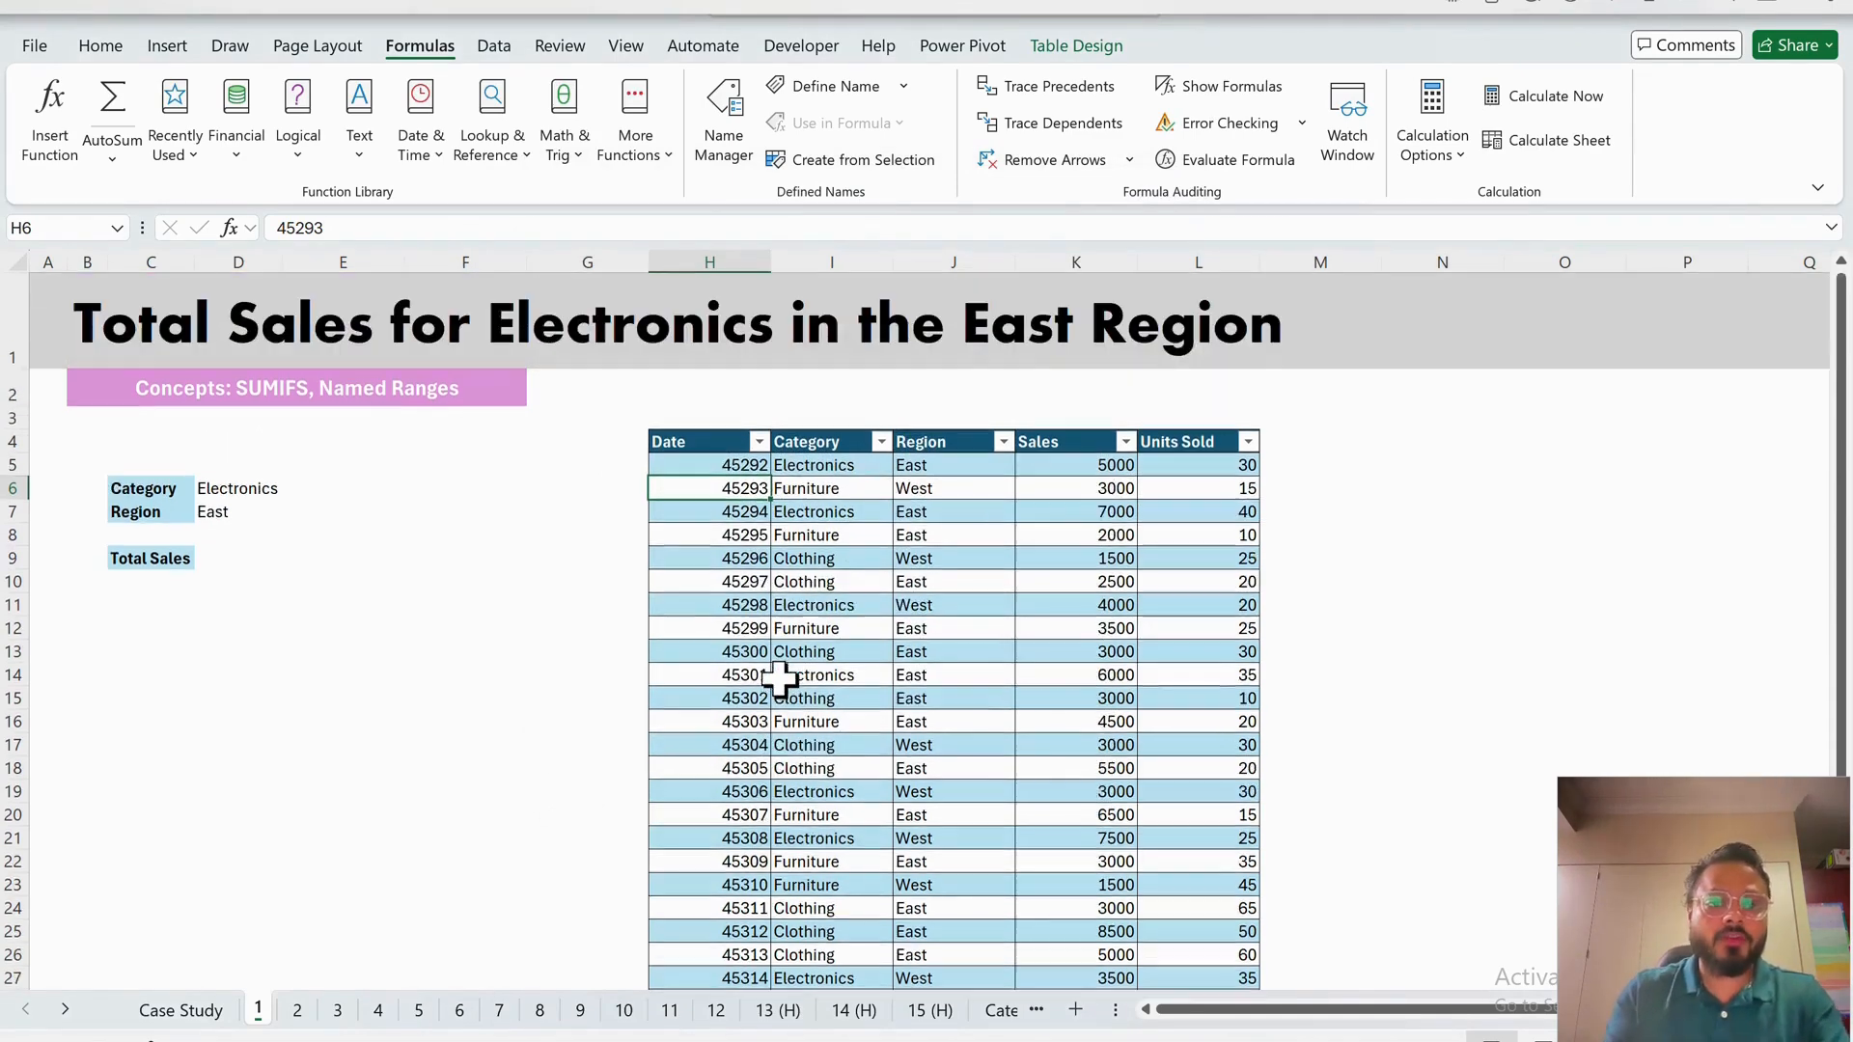
- Filter the table to show only Electronics in the Category column and East in the Region column
{"action": "scroll", "coordinate": [763, 675], "scroll_direction": "up", "scroll_amount": 1}
{"action": "left_click", "coordinate": [152, 355]}
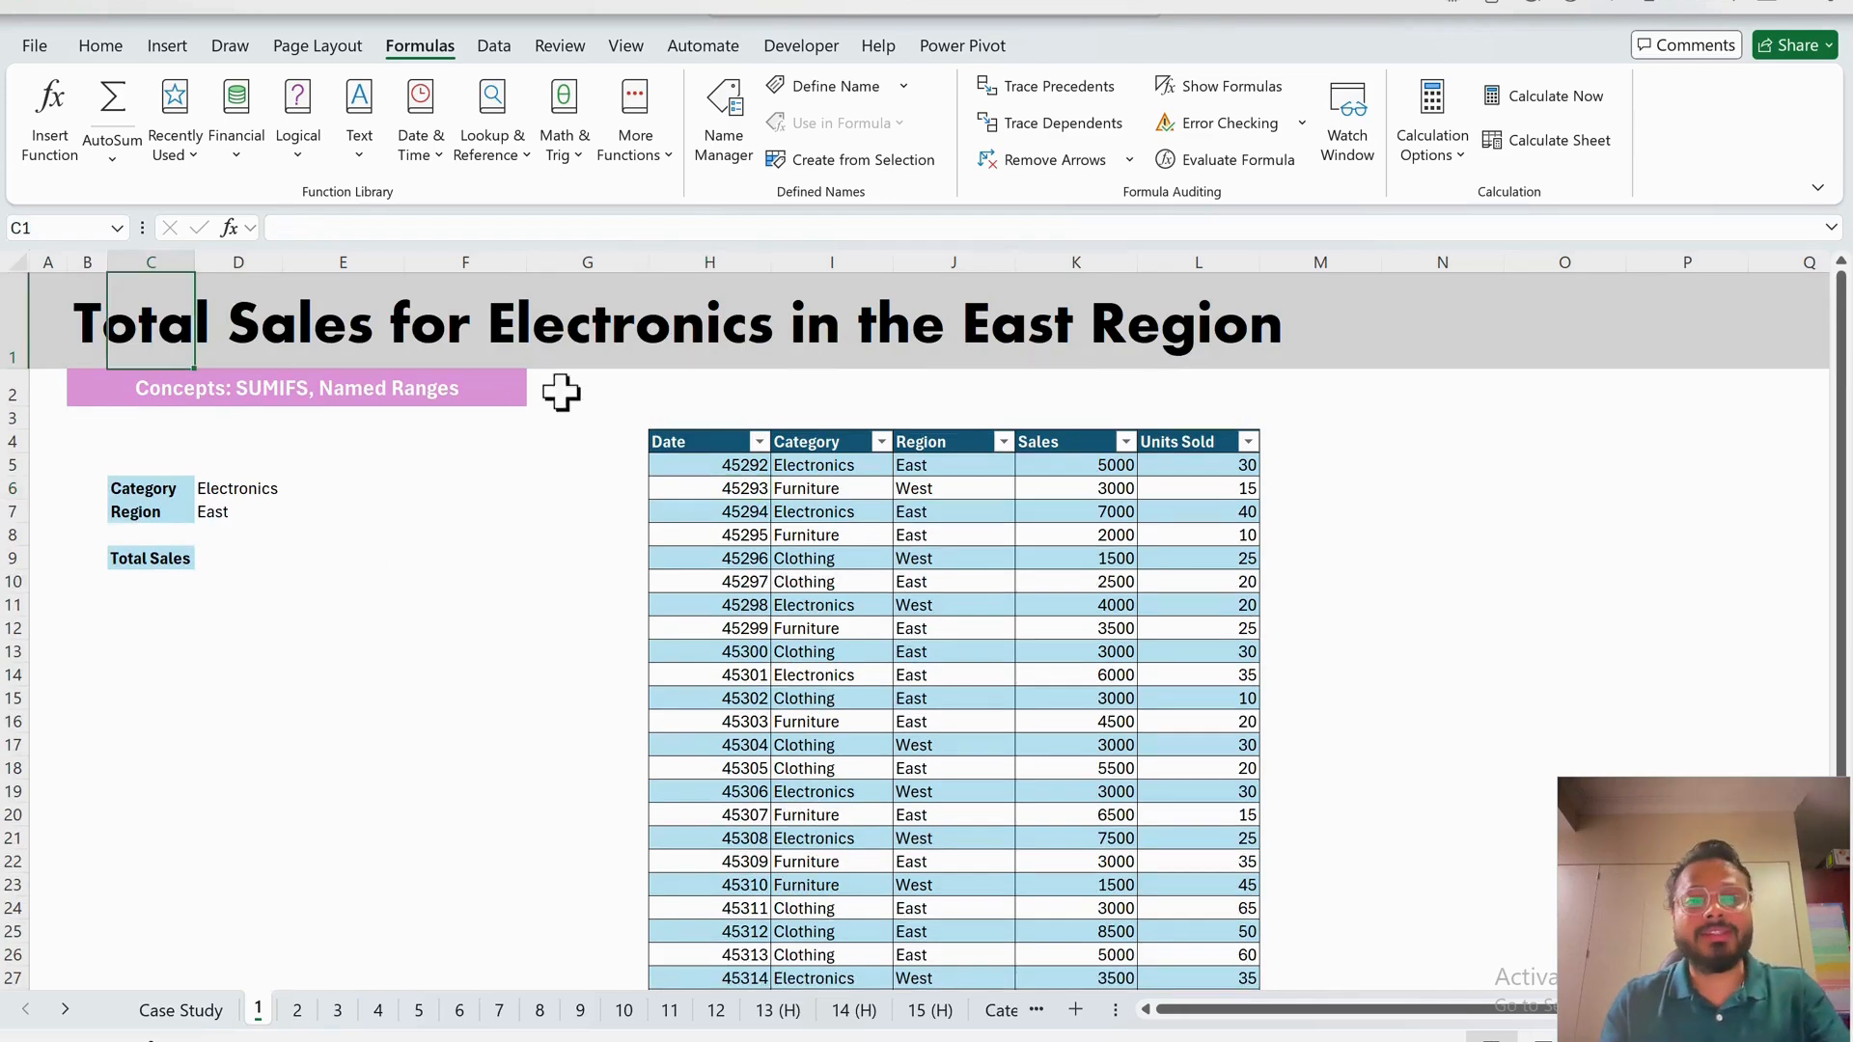
{"action": "left_click", "coordinate": [881, 442]}
{"action": "left_click", "coordinate": [668, 697]}
{"action": "left_click", "coordinate": [662, 739]}
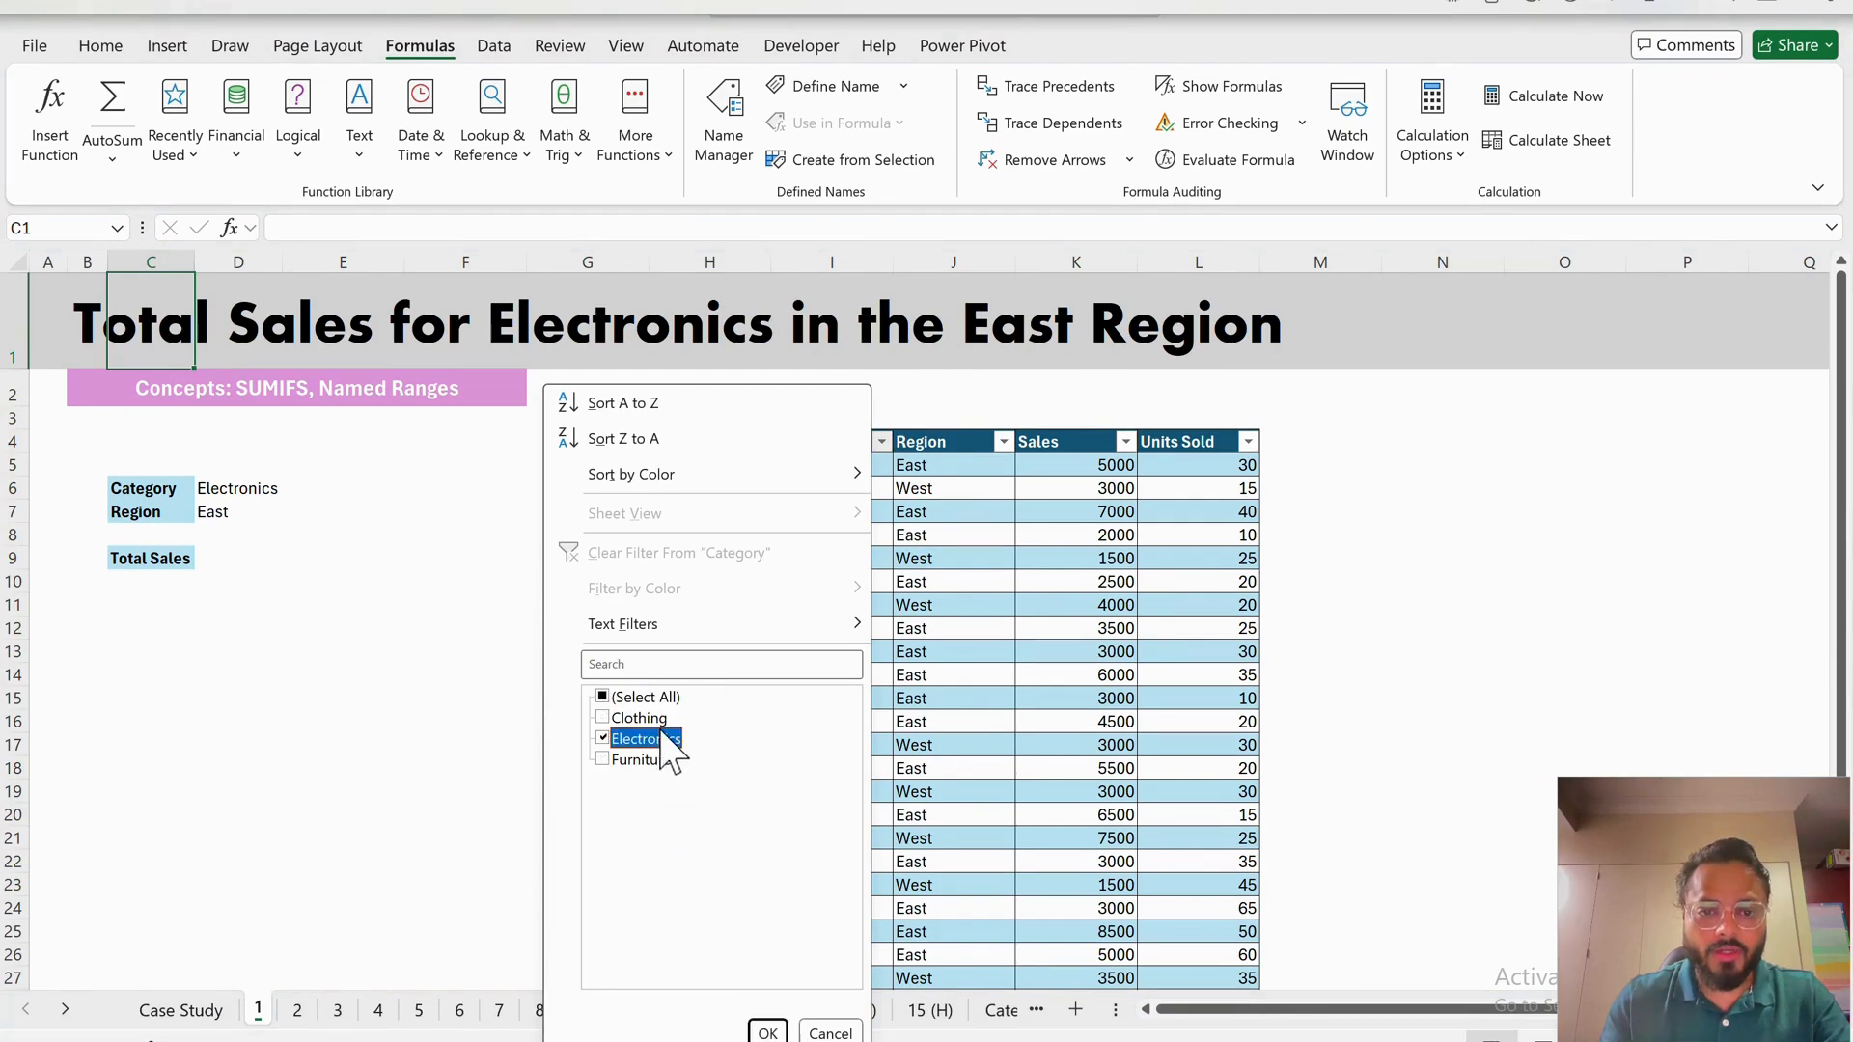
{"action": "left_click", "coordinate": [768, 1032]}
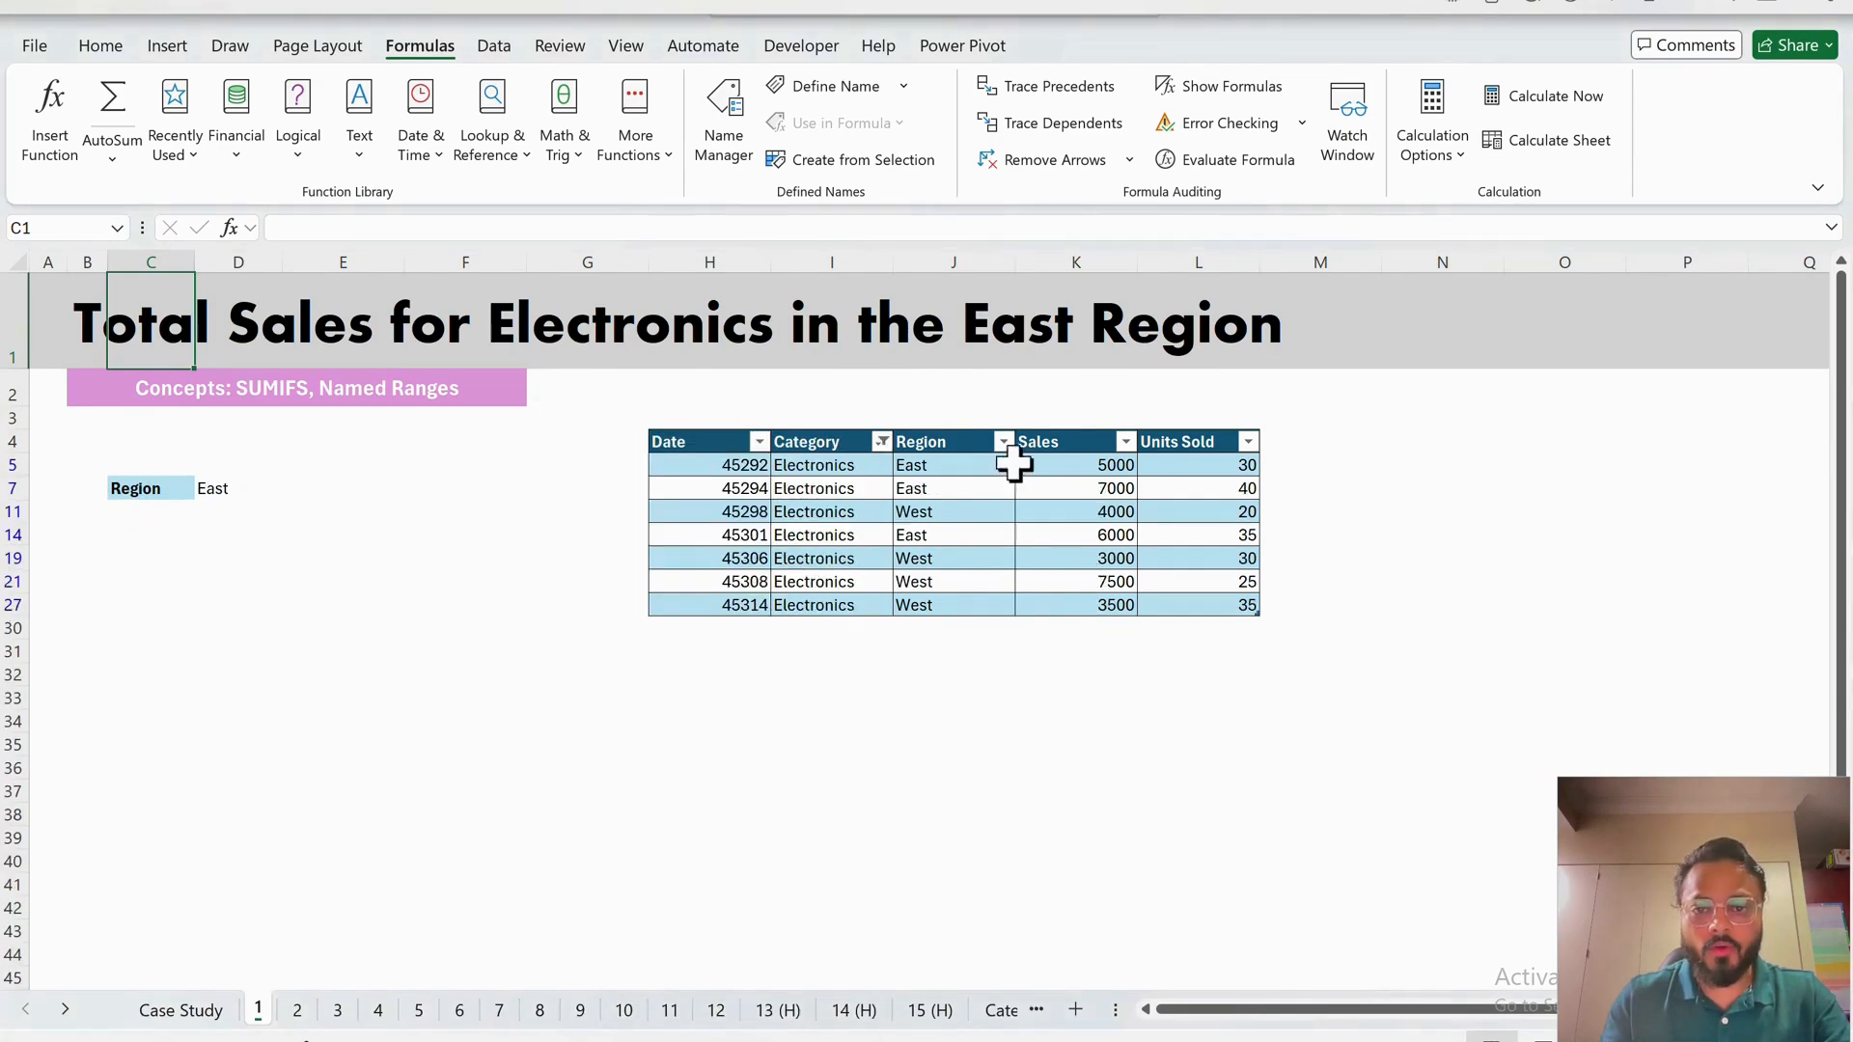
{"action": "left_click", "coordinate": [1003, 442]}
{"action": "left_click", "coordinate": [748, 739]}
{"action": "left_click", "coordinate": [889, 1032]}
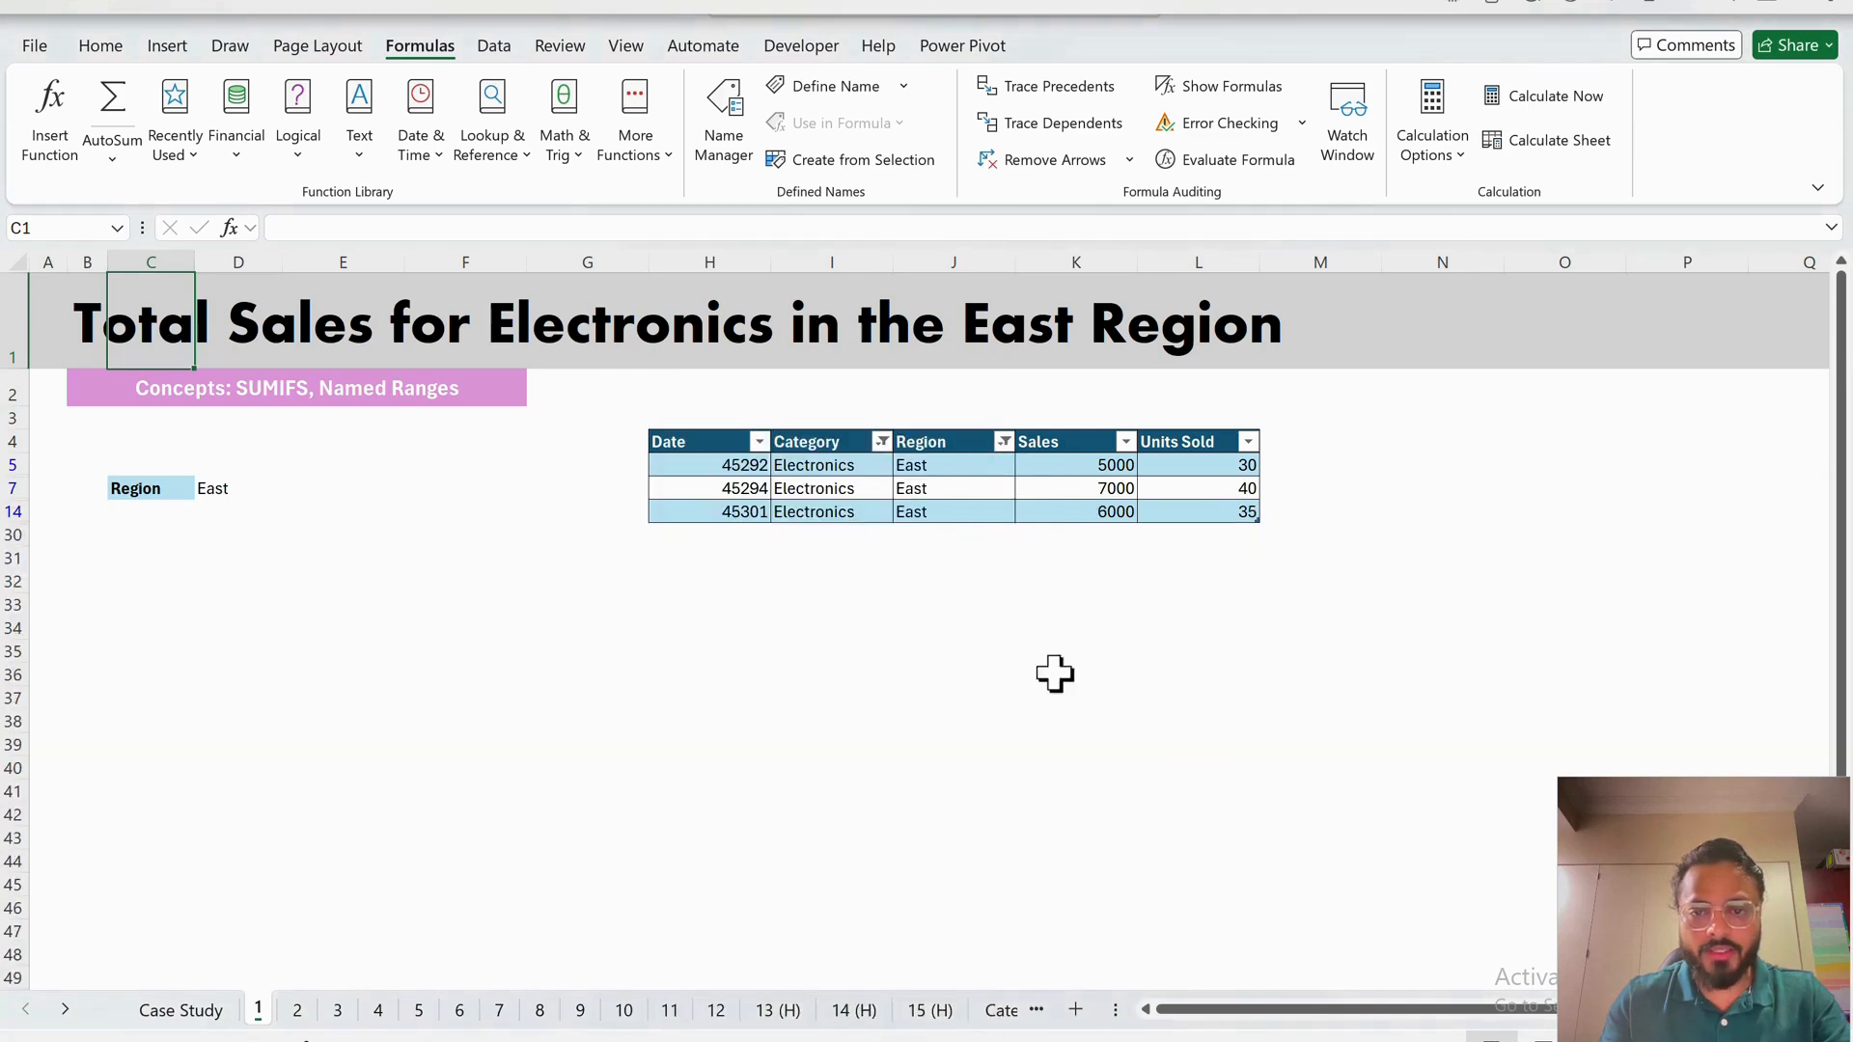
- Check the sum of the filtered Sales values and enter 18000 in E7 as a reference figure
{"action": "left_click_drag", "start_coordinate": [1105, 465], "coordinate": [1110, 516]}
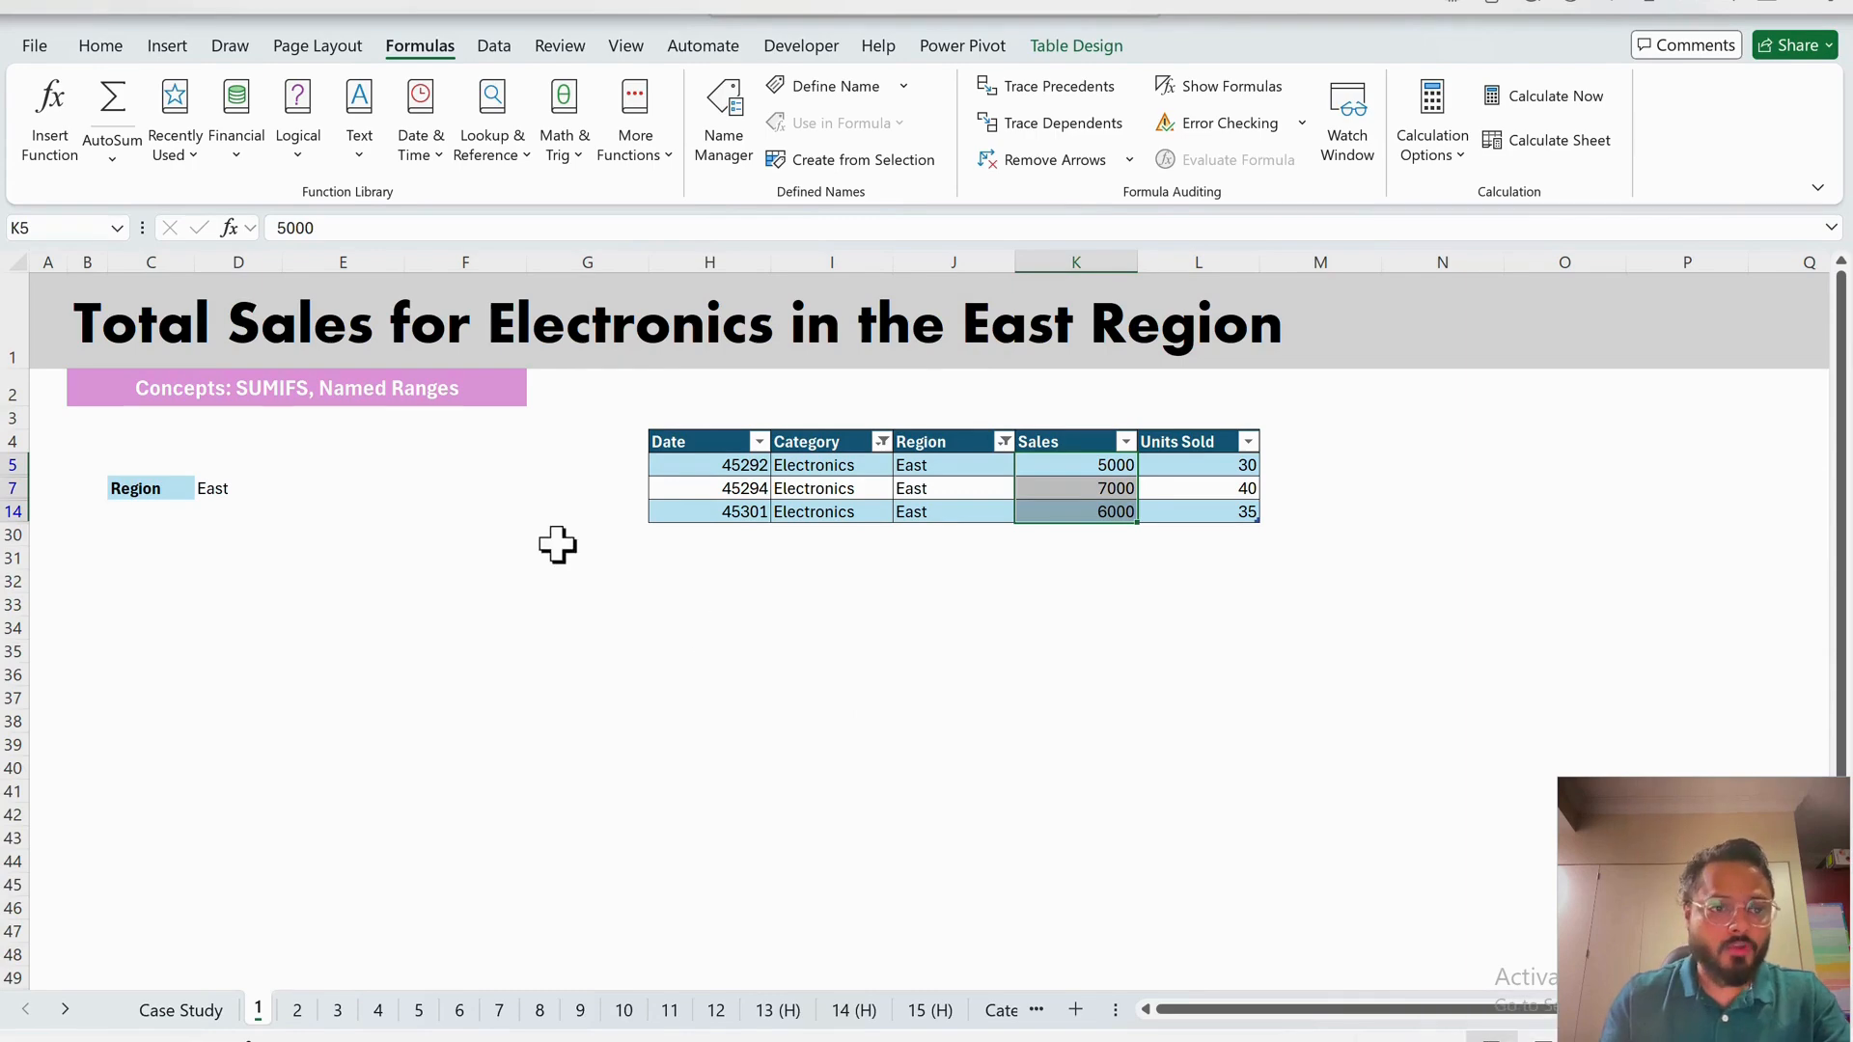
{"action": "left_click", "coordinate": [276, 494]}
{"action": "left_click", "coordinate": [311, 496]}
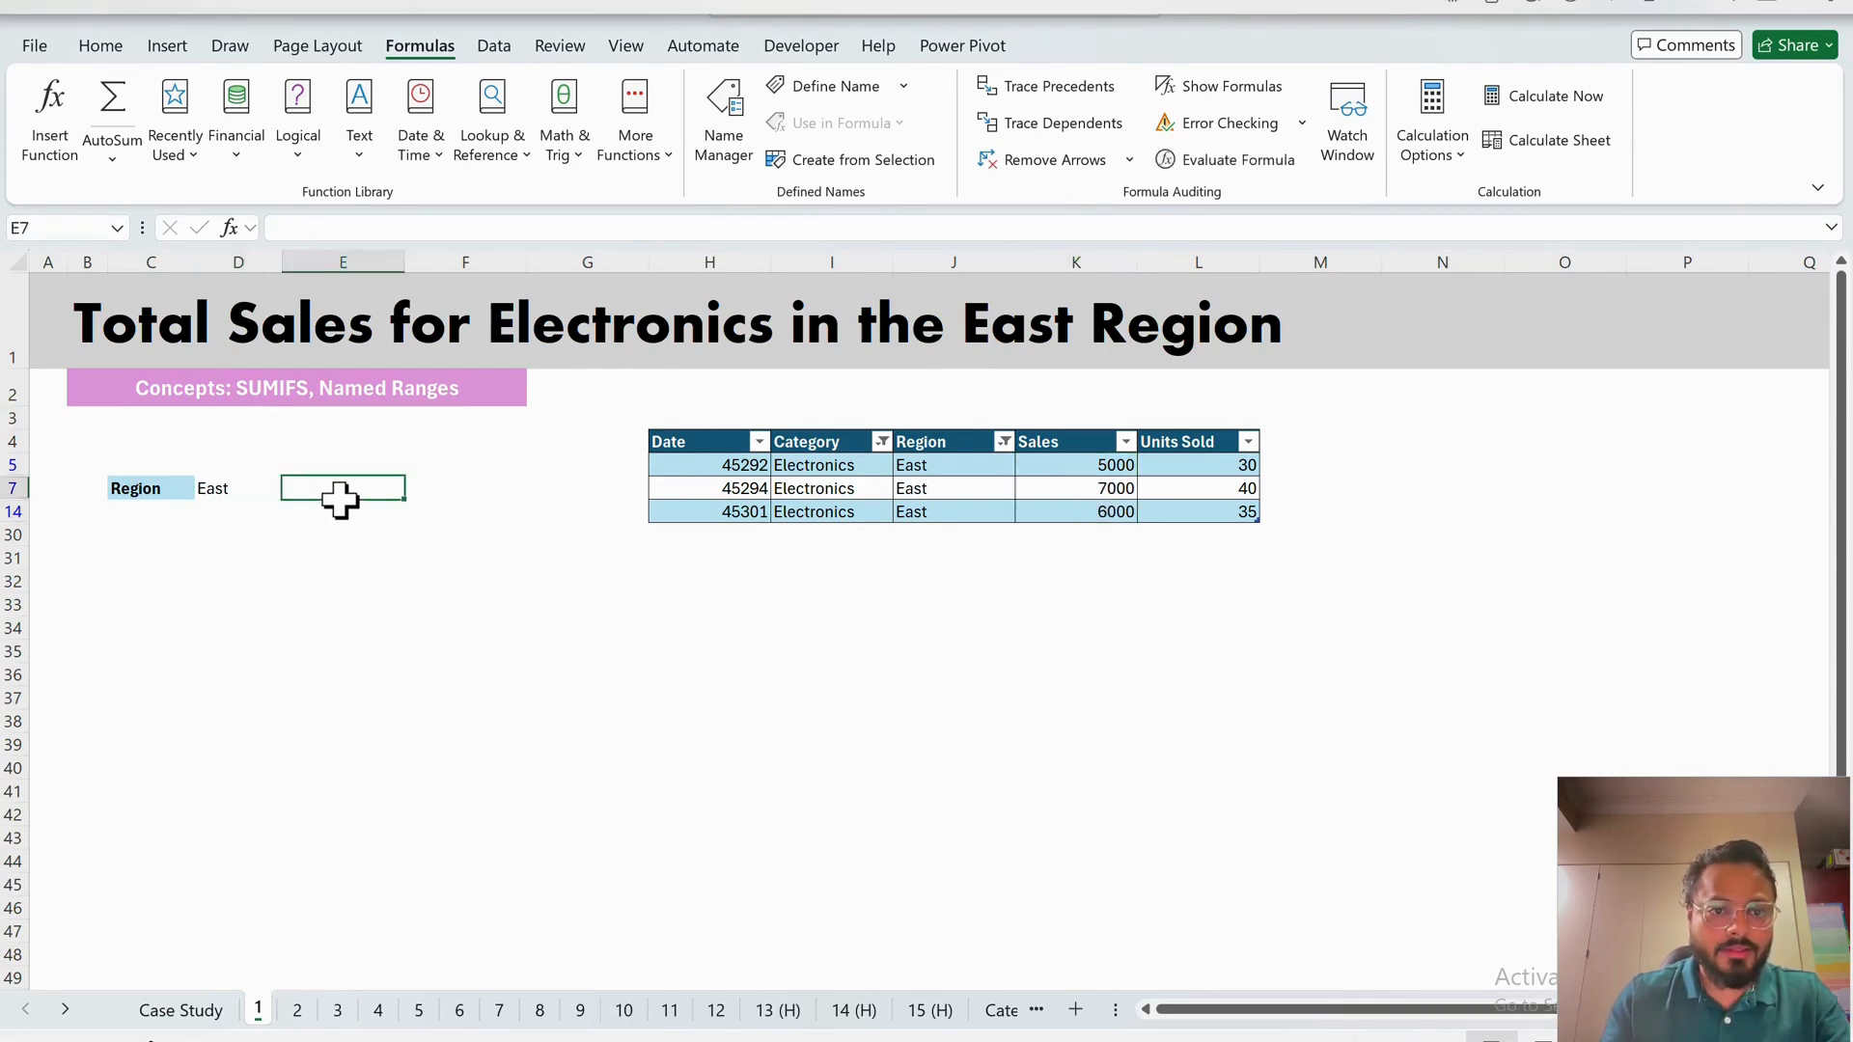
{"action": "type", "text": "18000"}
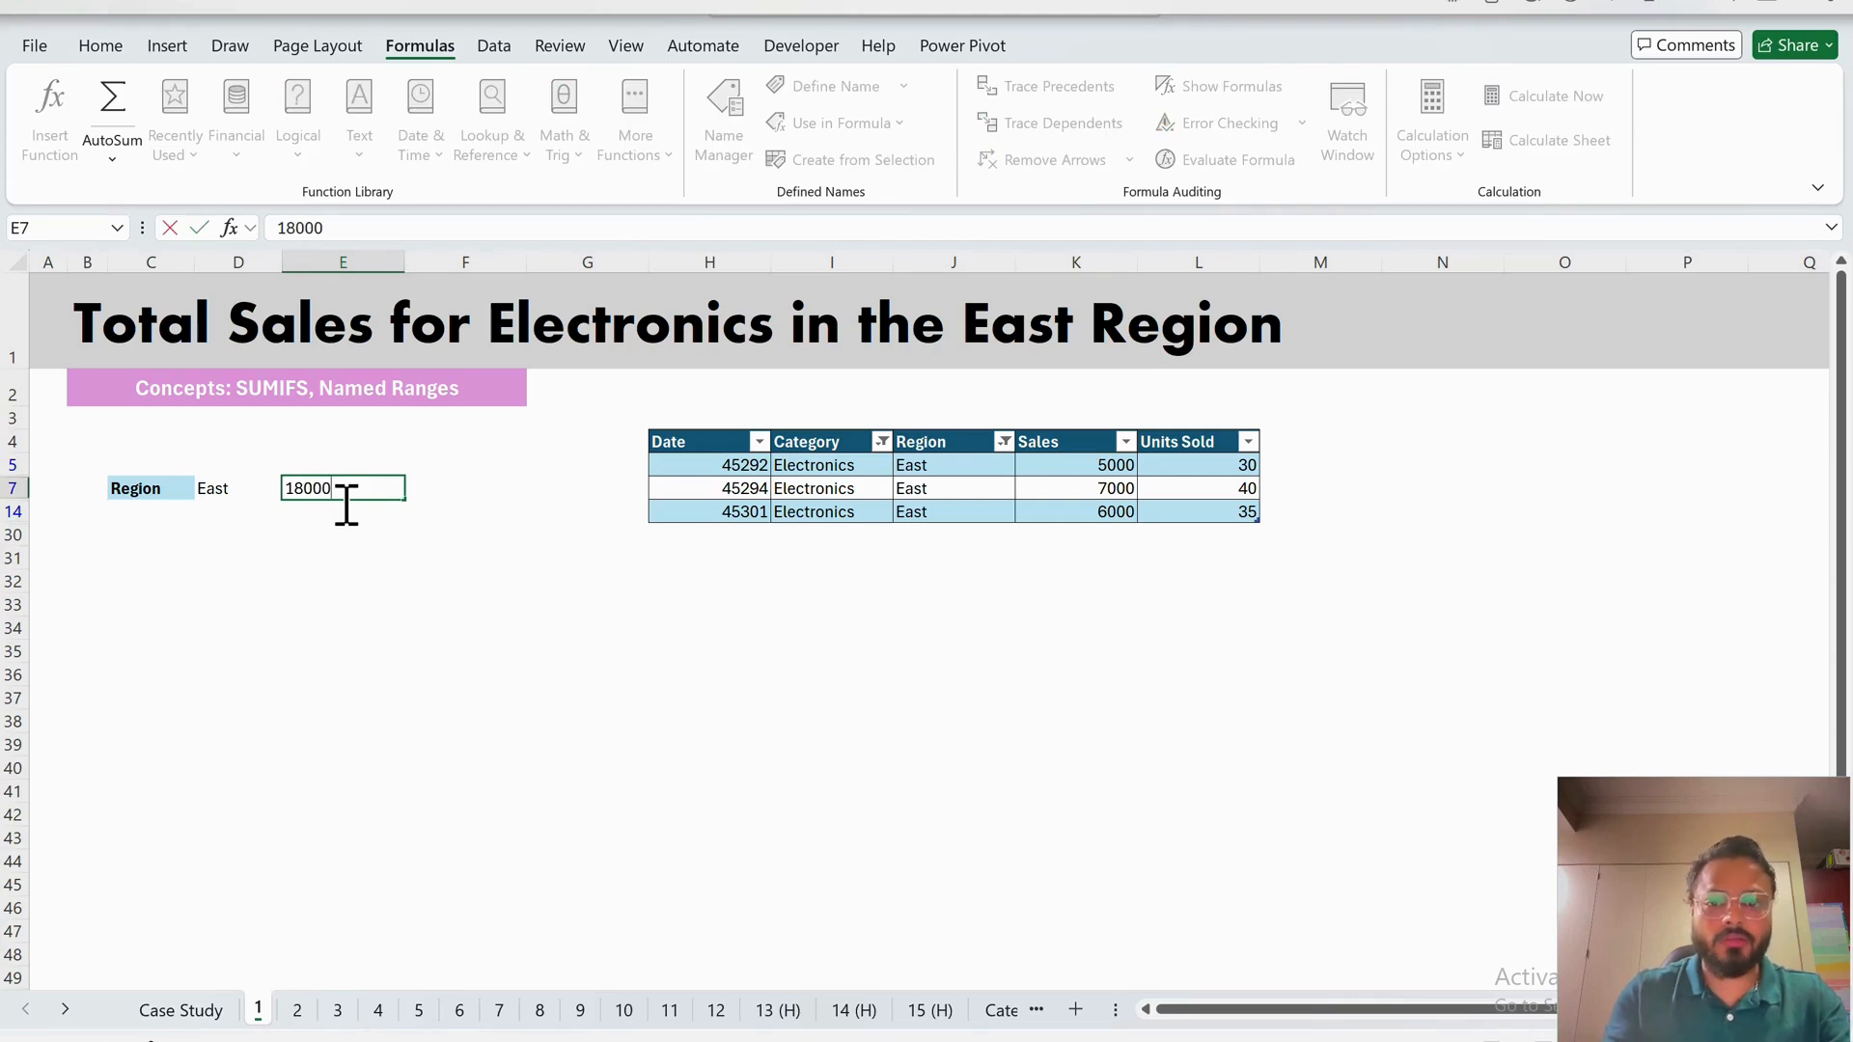
{"action": "key", "text": "Return"}
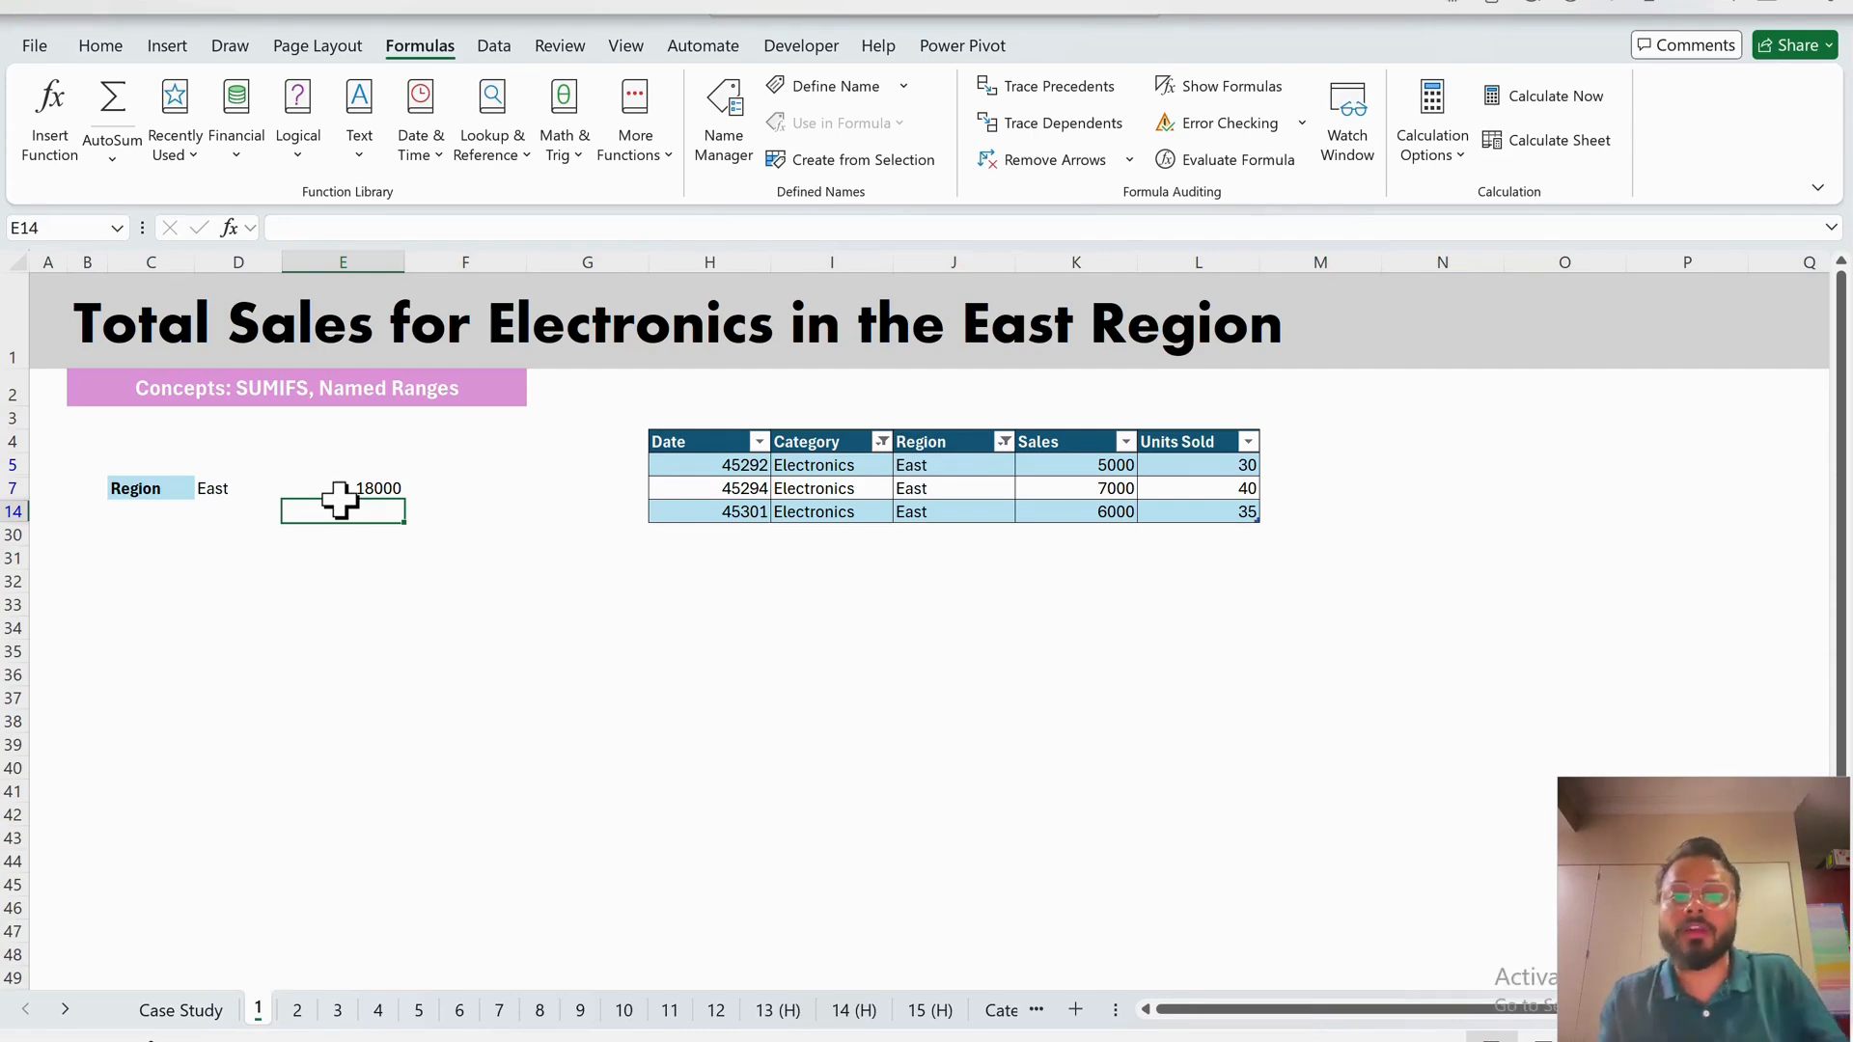
- Clear the table's filters and turn off its header filter buttons so all sales rows show
{"action": "left_click", "coordinate": [842, 433]}
{"action": "left_click", "coordinate": [836, 450]}
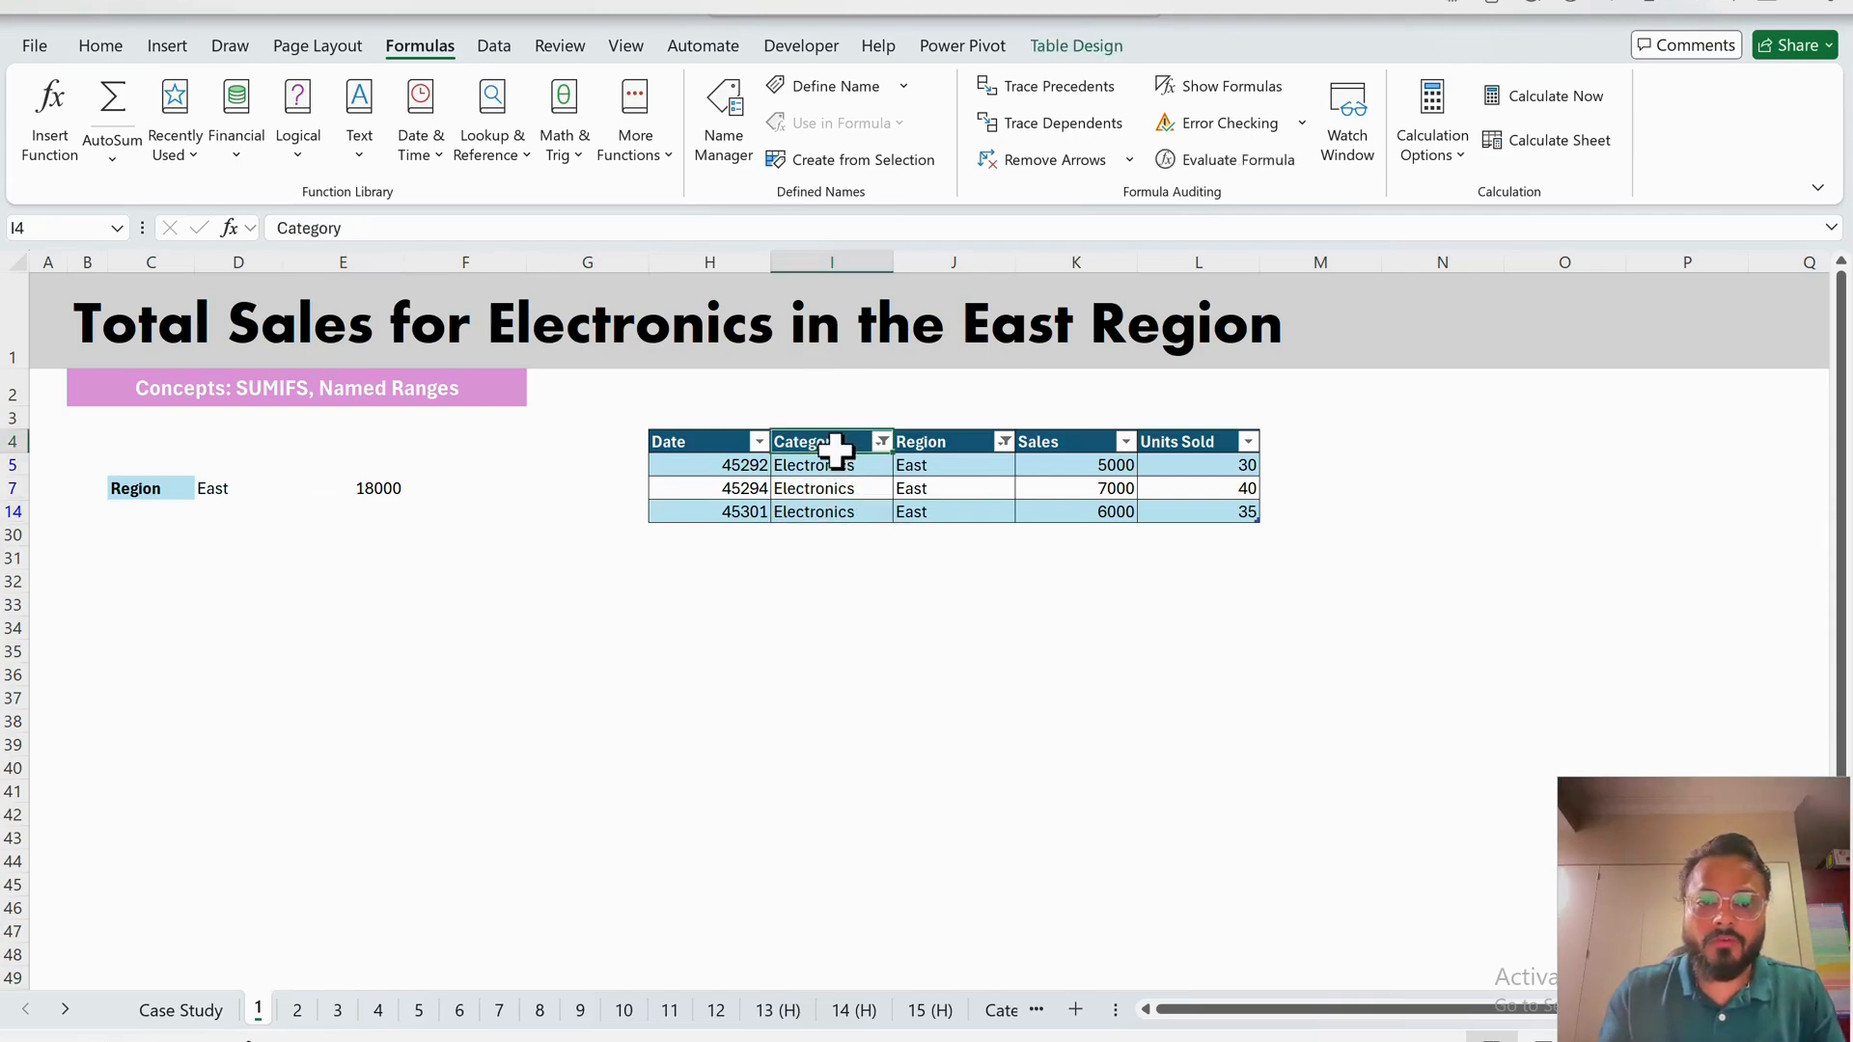
{"action": "key", "text": "ctrl+shift+l"}
{"action": "key", "text": "ctrl+shift+l"}
{"action": "key", "text": "ctrl+shift+l"}
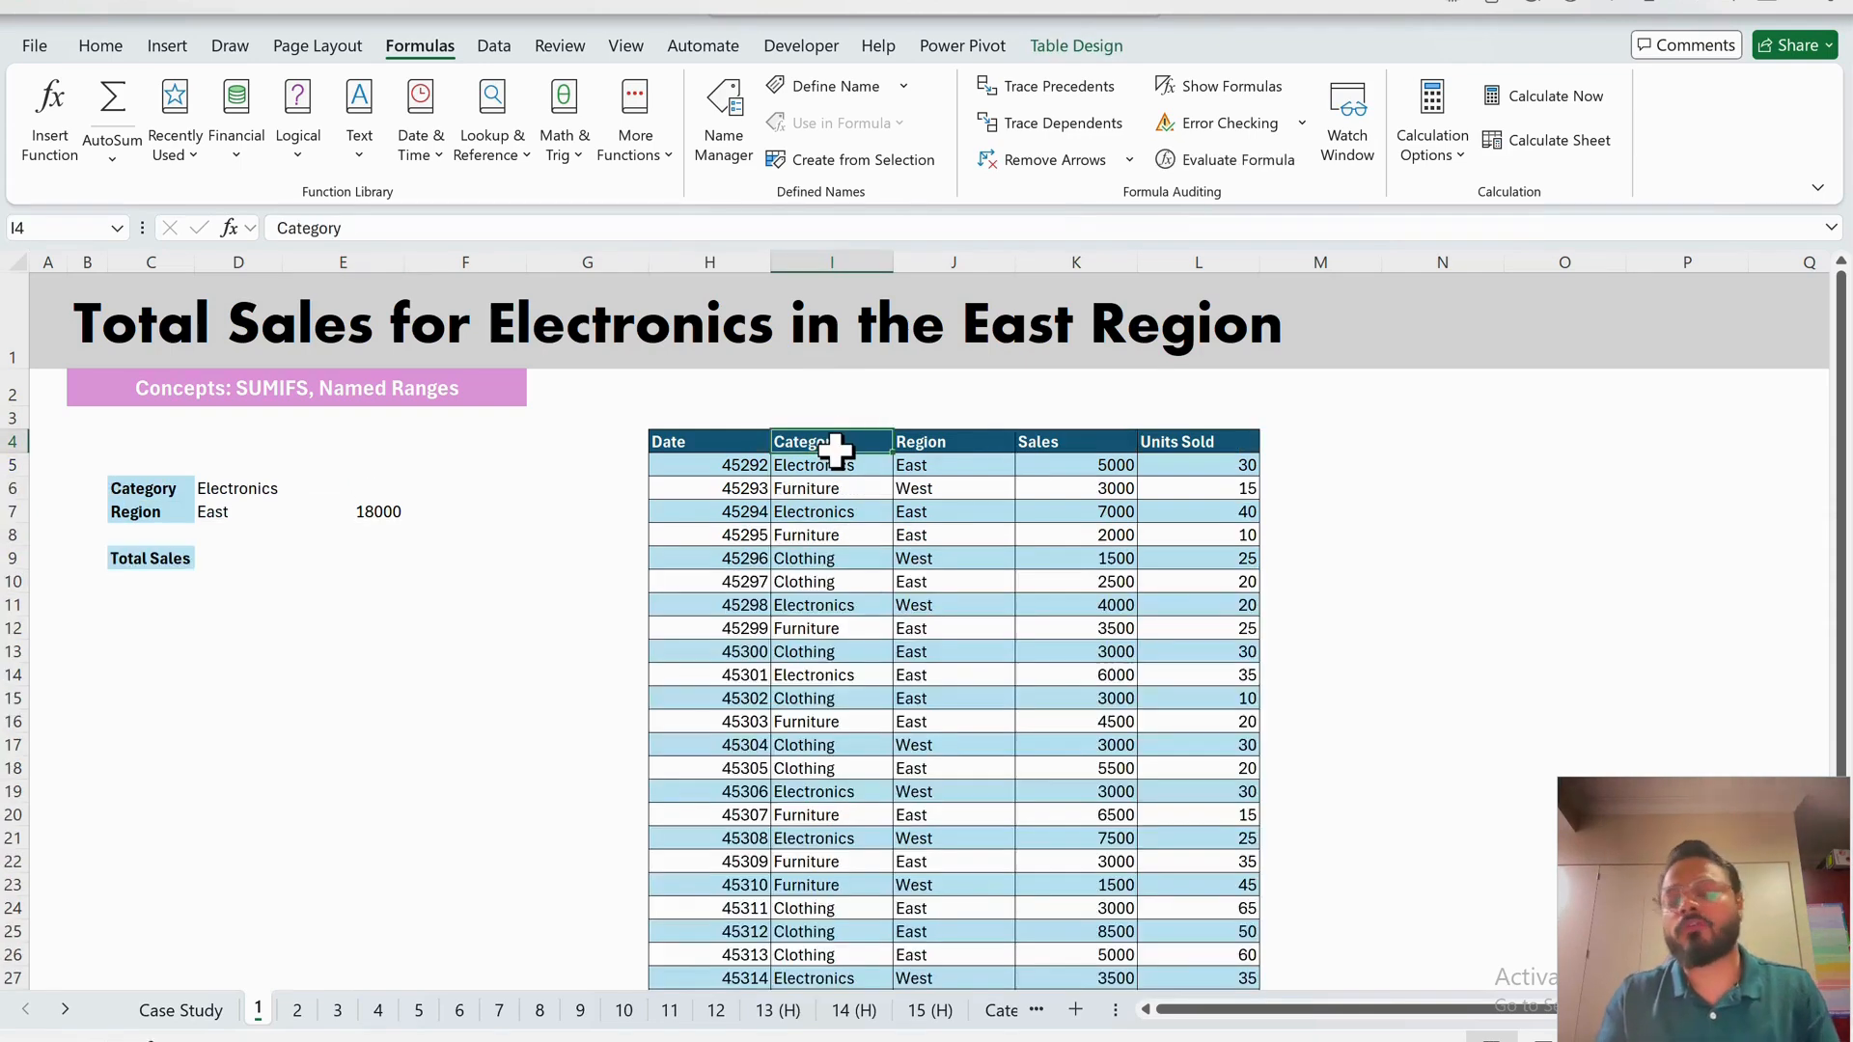
- Start a SUMIFS formula in the Total Sales cell D9 with tblSales[Sales] as the sum range
{"action": "left_click", "coordinate": [232, 564]}
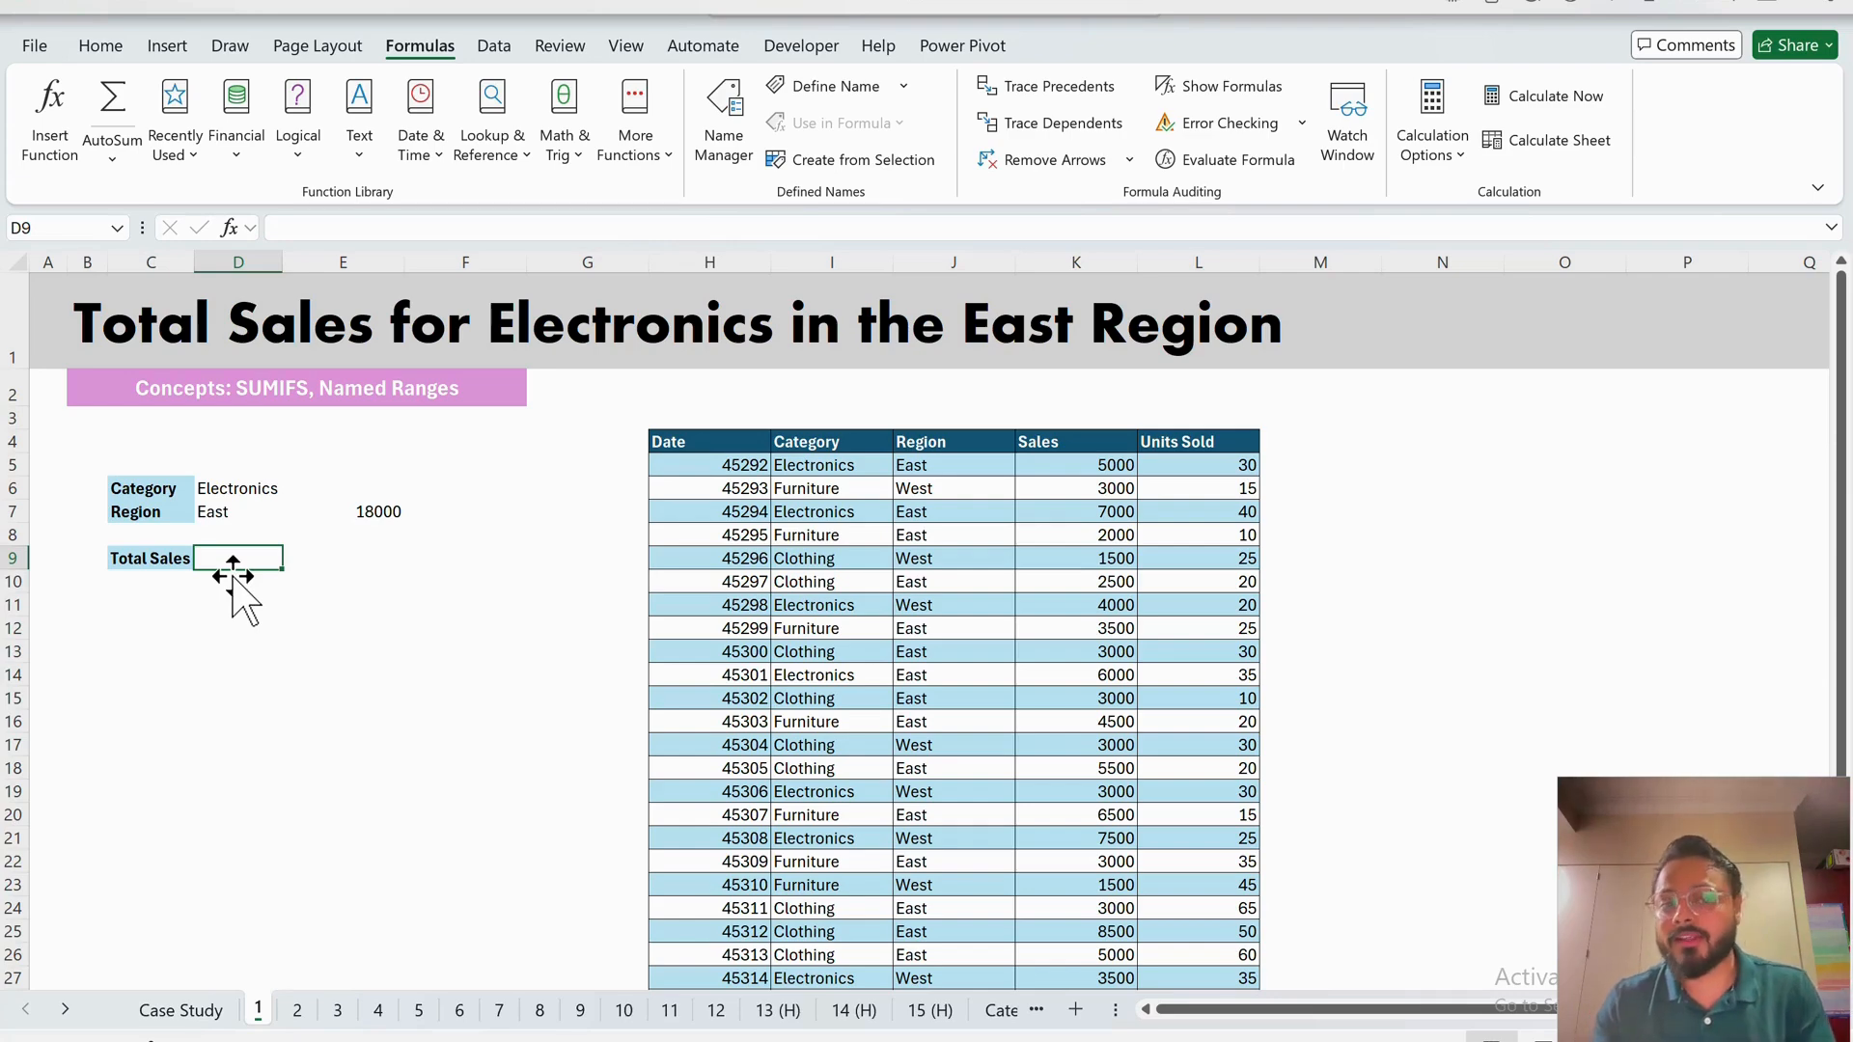
{"action": "type", "text": "=su"}
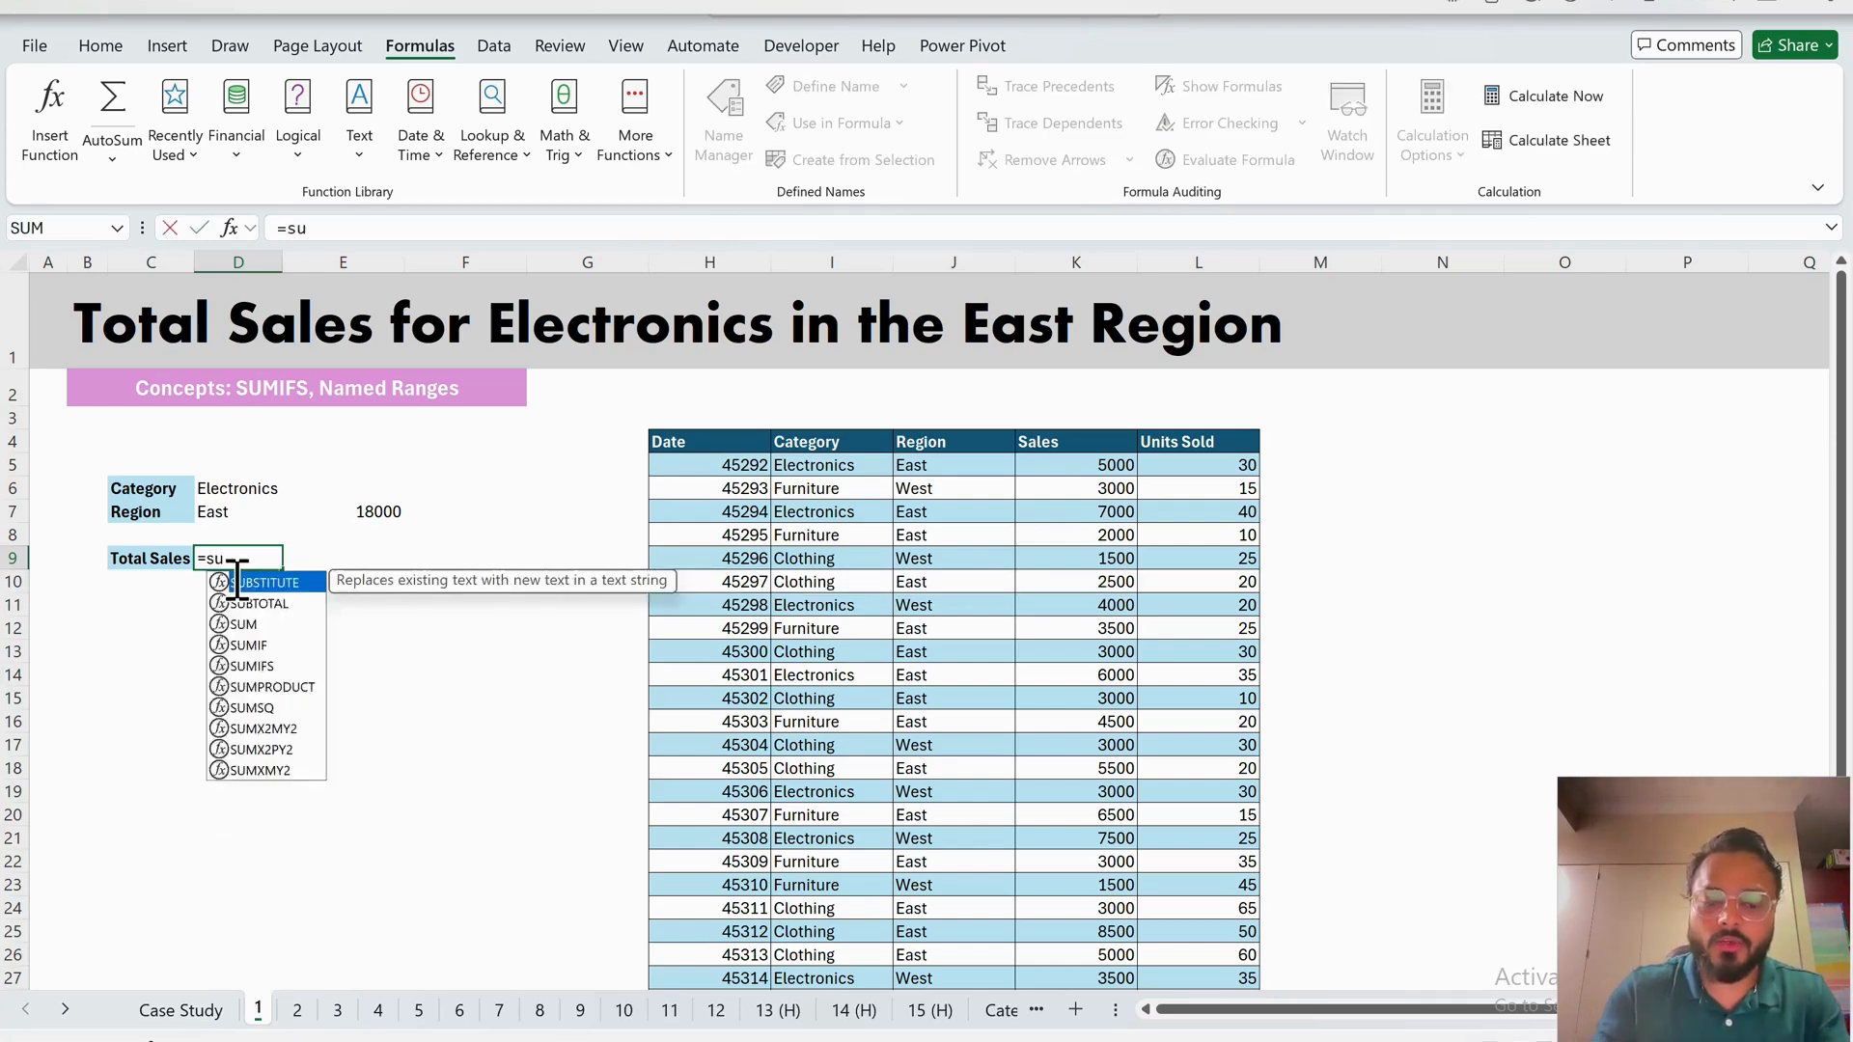
{"action": "type", "text": "mifs"}
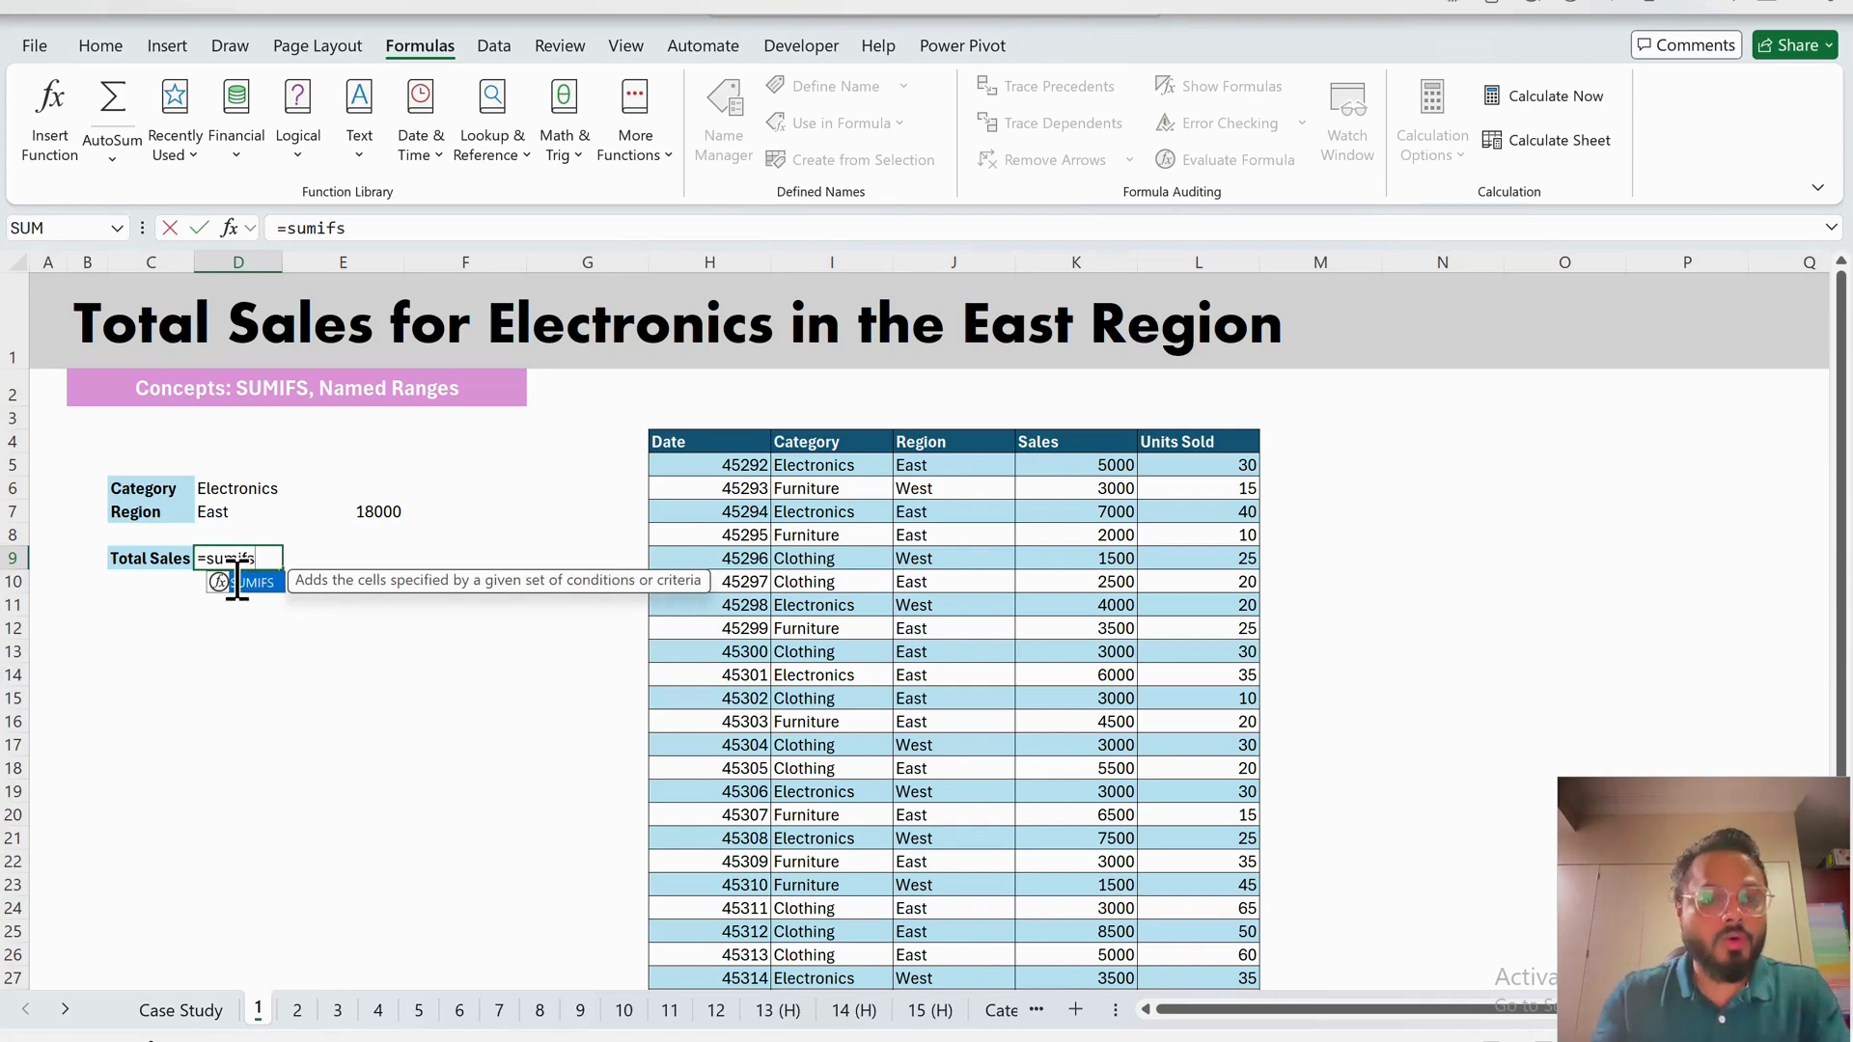
{"action": "key", "text": "BackSpace"}
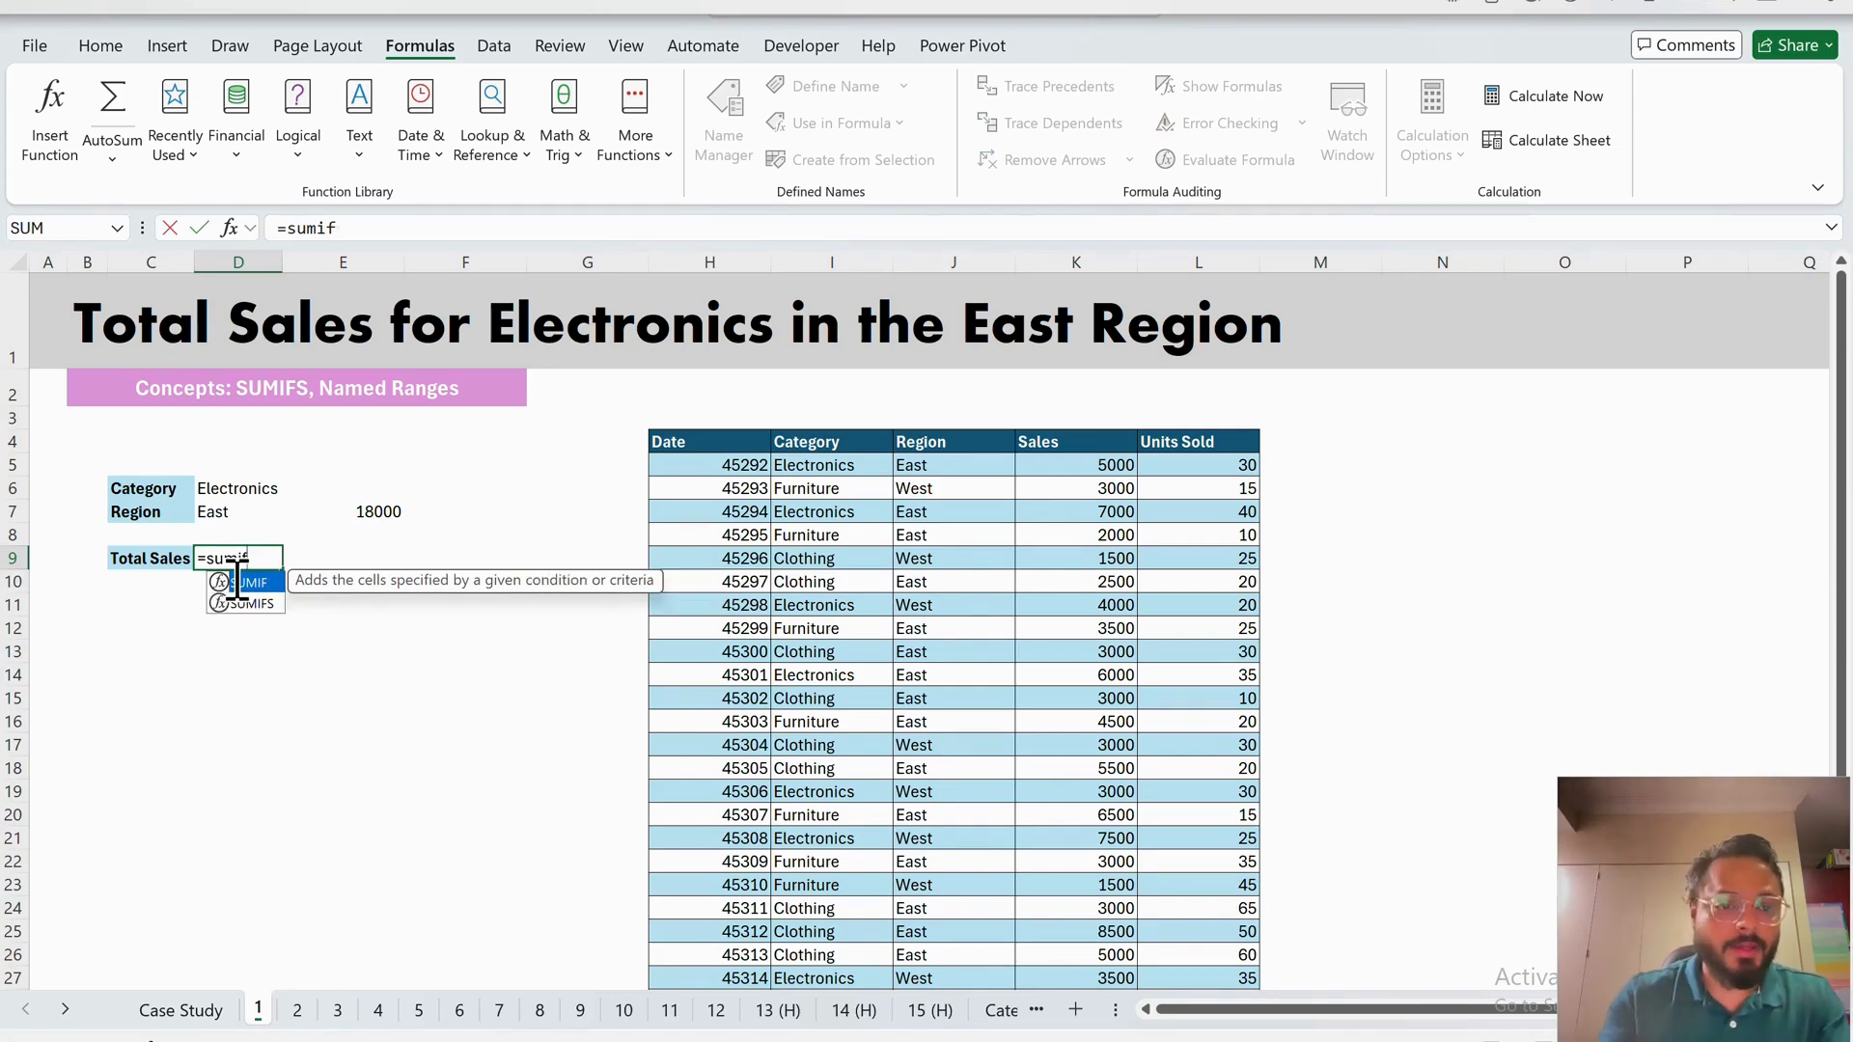
{"action": "type", "text": "s"}
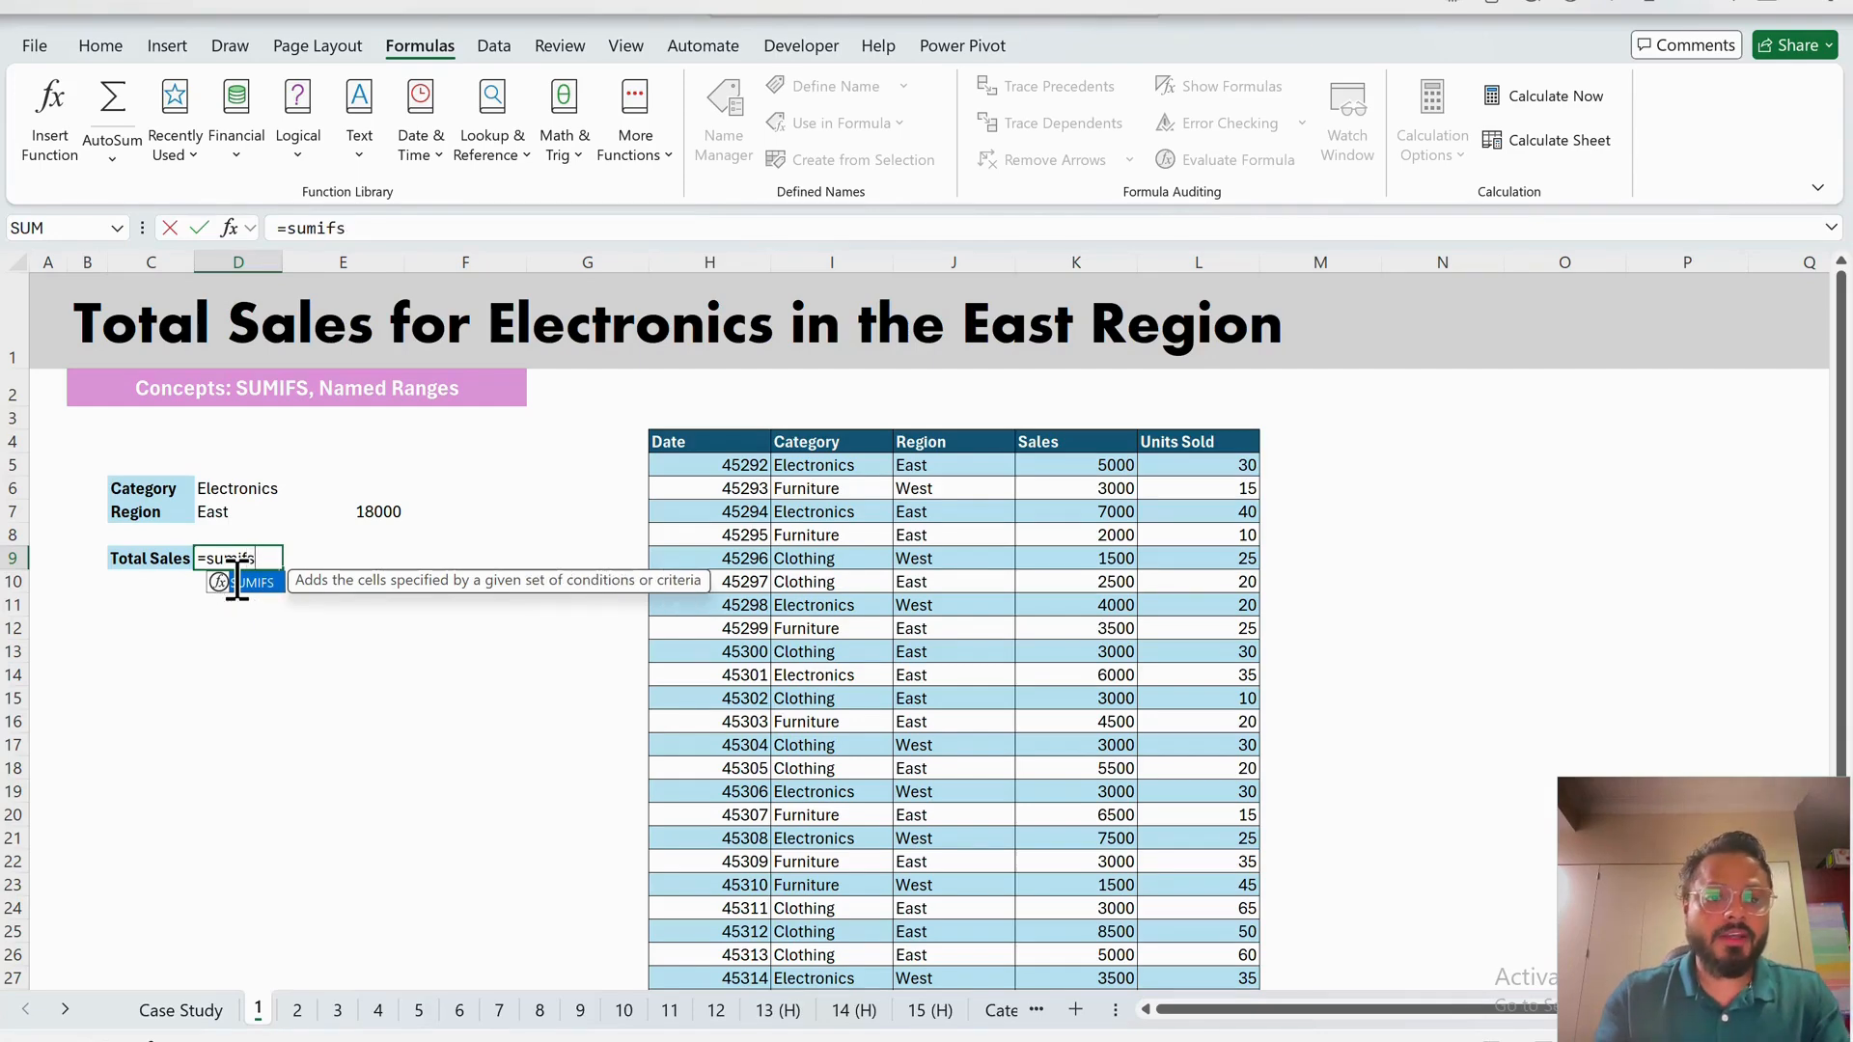
{"action": "key", "text": "BackSpace"}
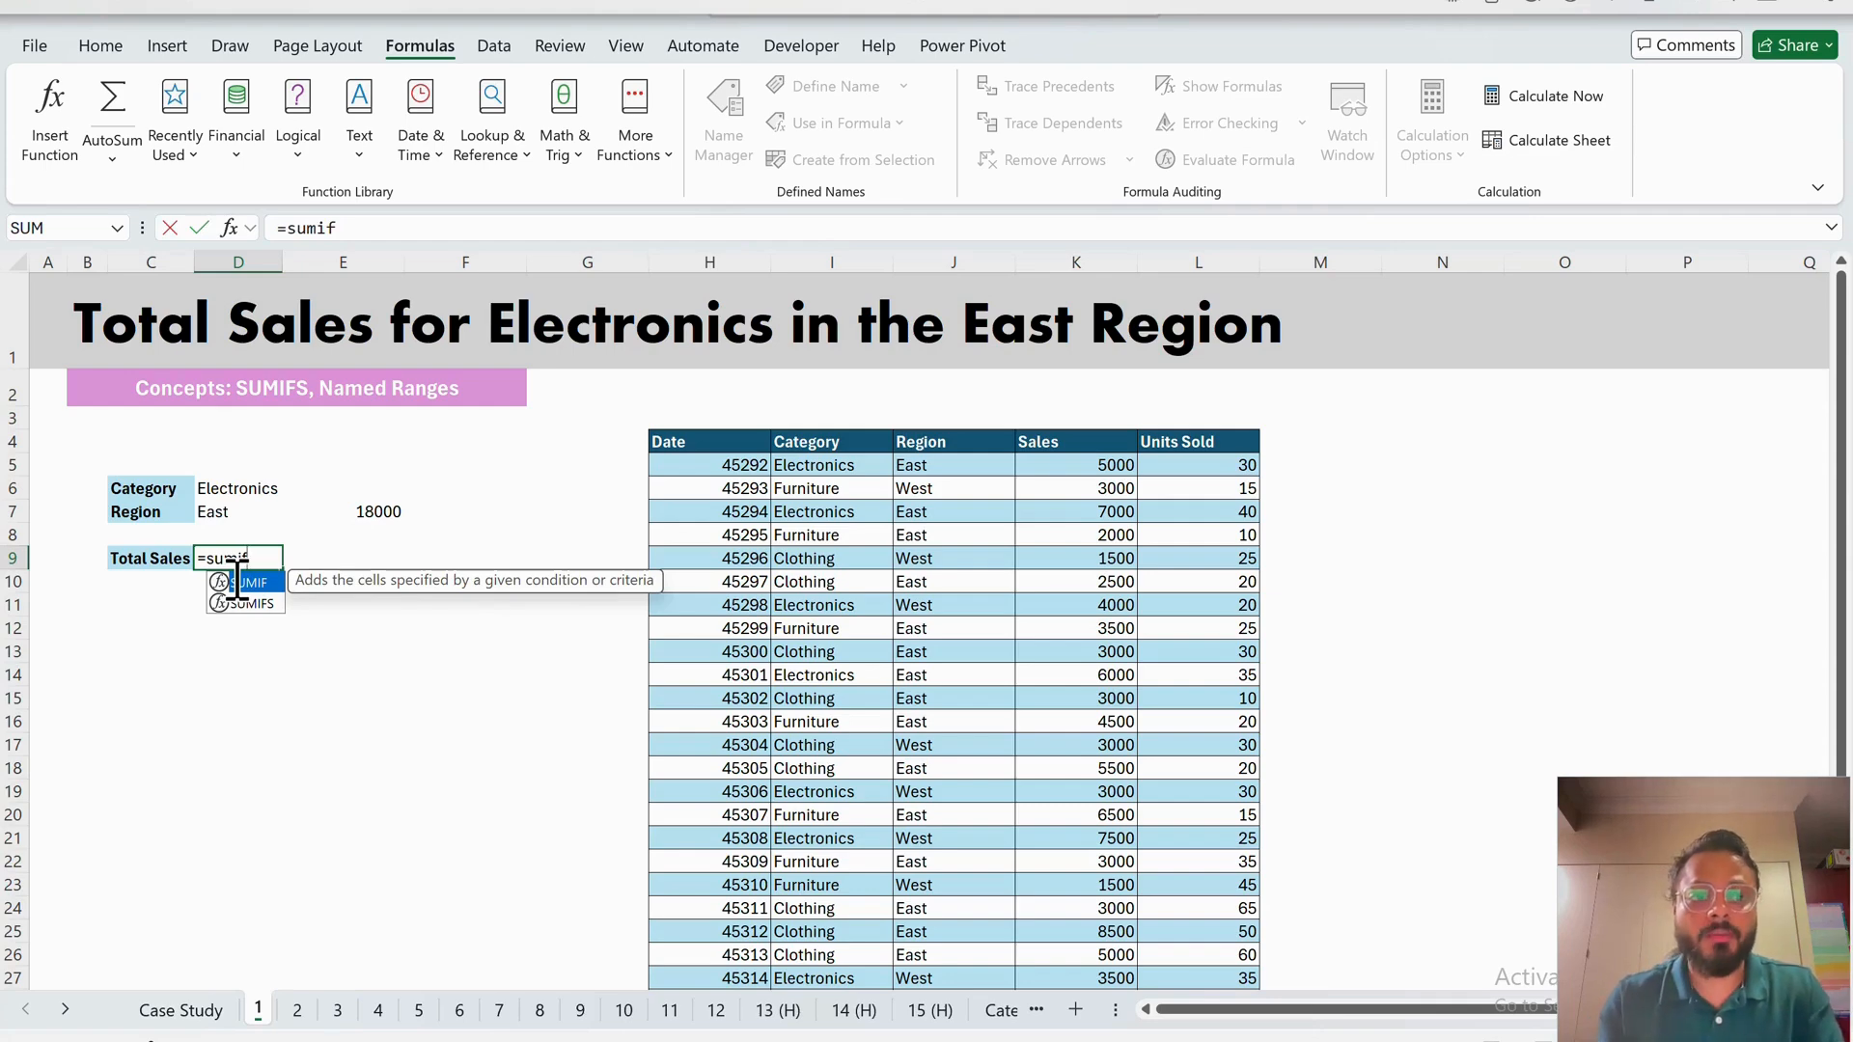
{"action": "key", "text": "Tab"}
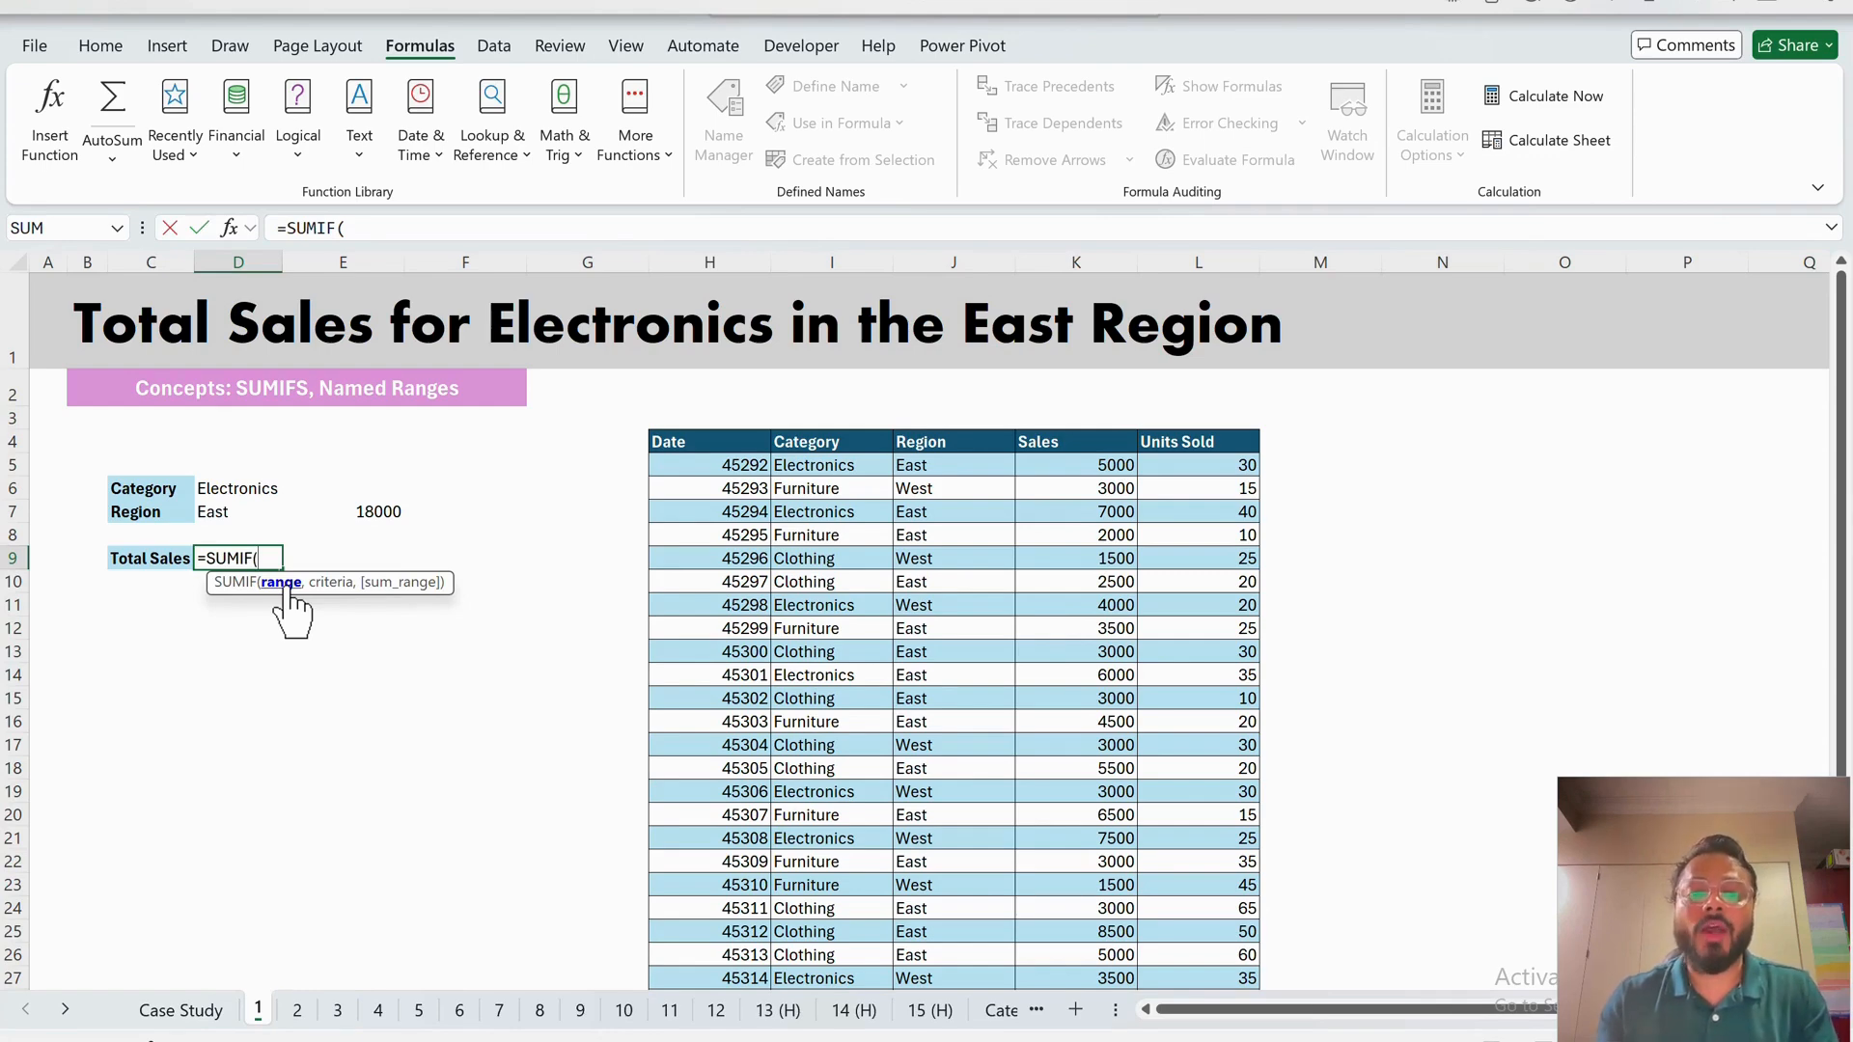
{"action": "type", "text": "s"}
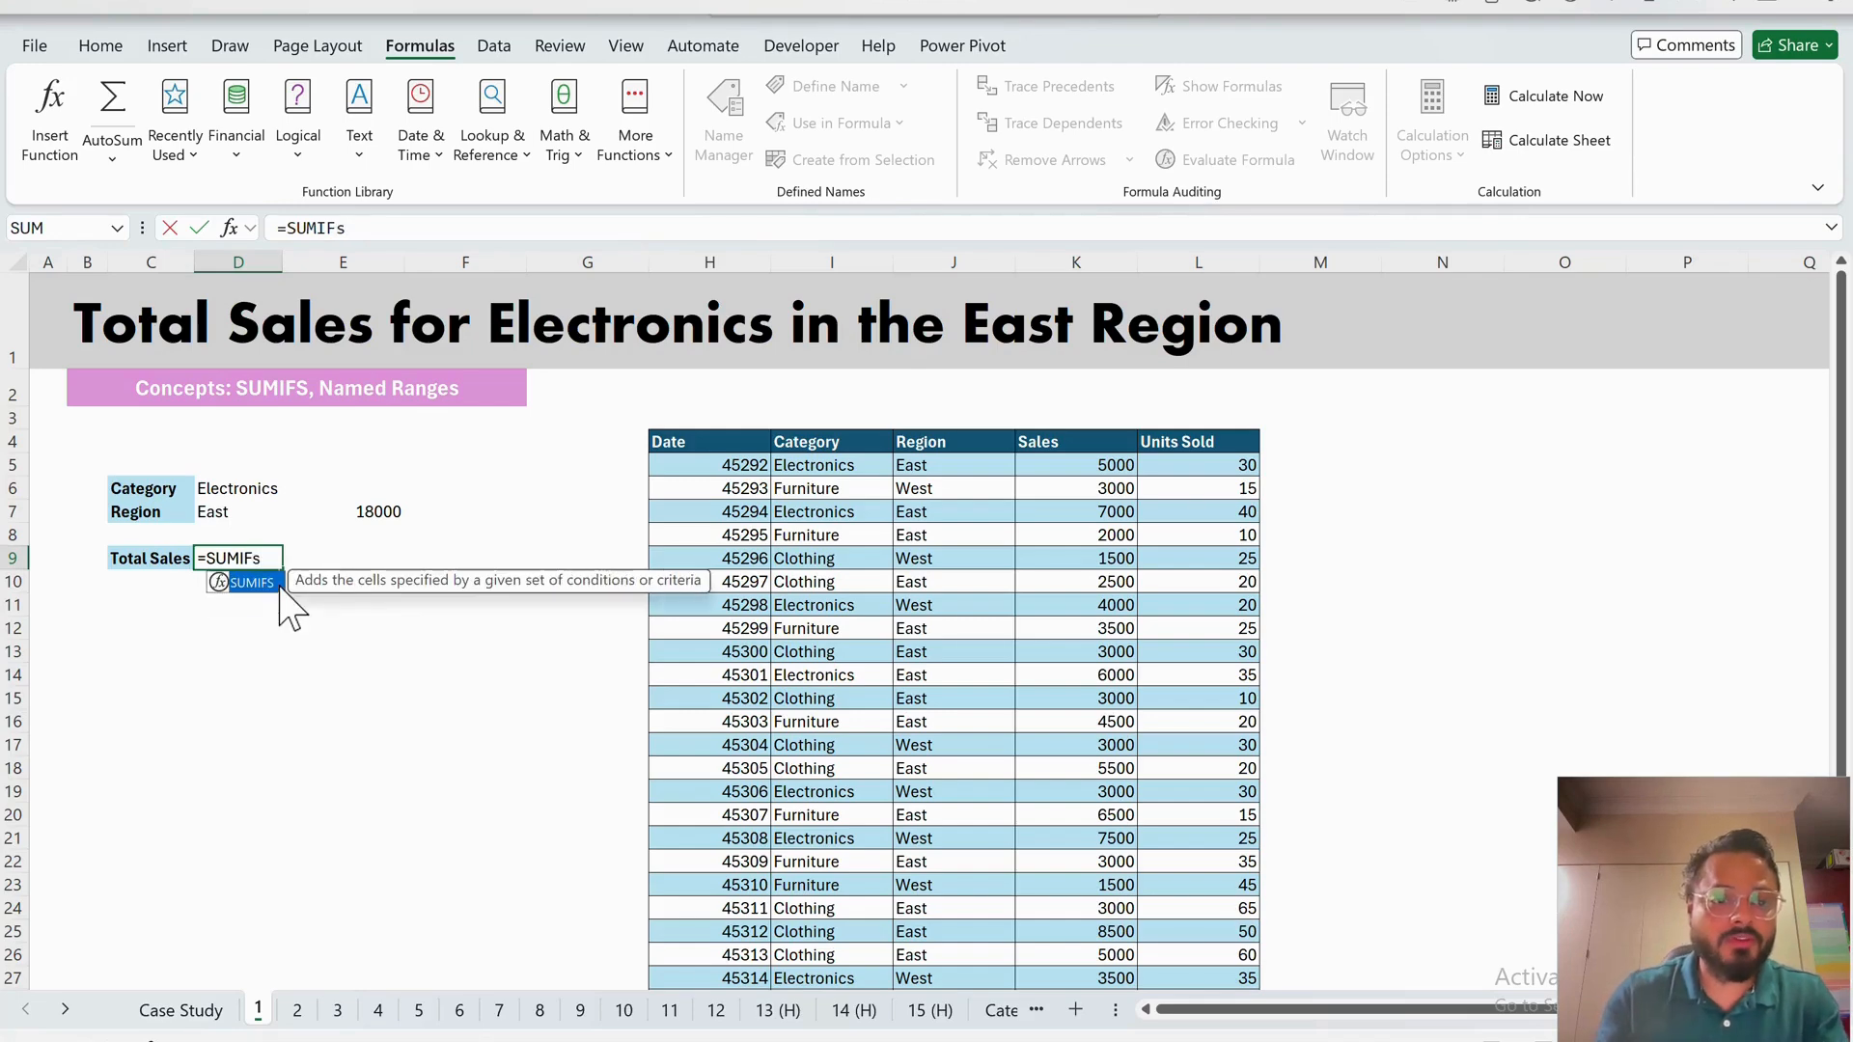
{"action": "double_click", "coordinate": [279, 586]}
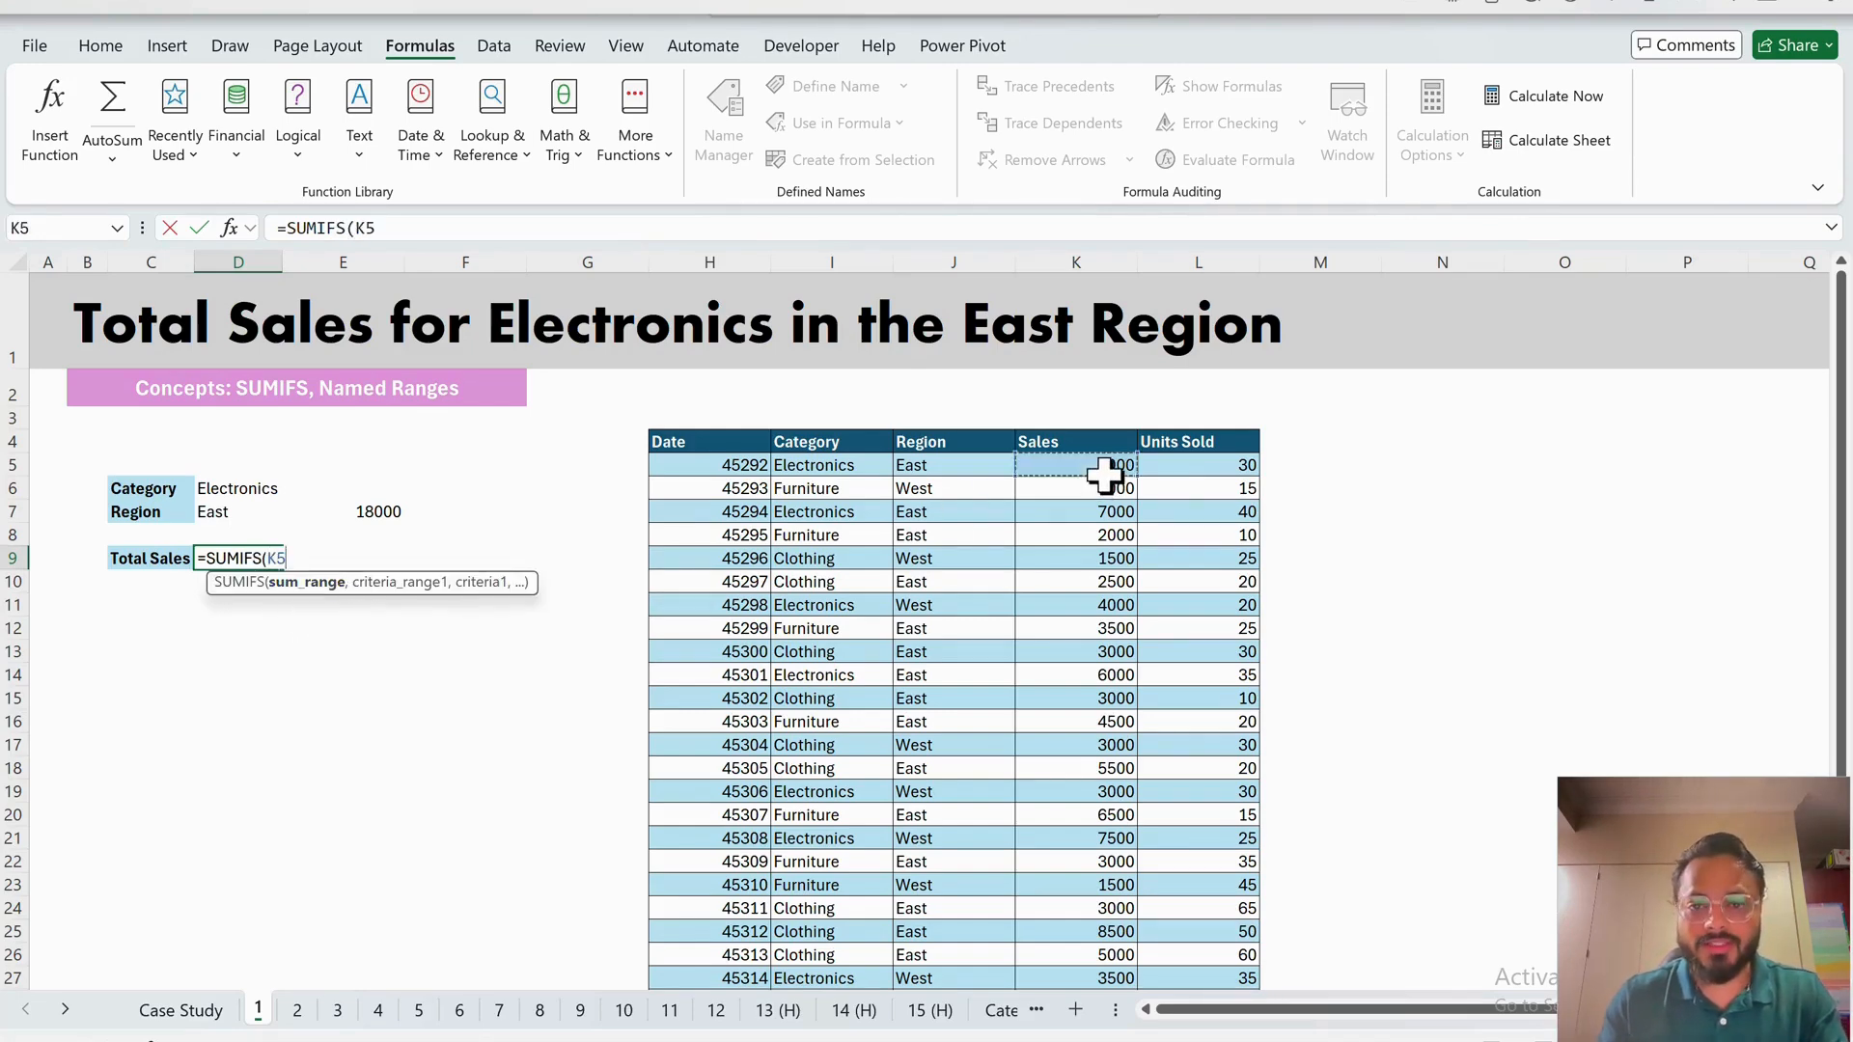
{"action": "key", "text": "ctrl+shift+Down"}
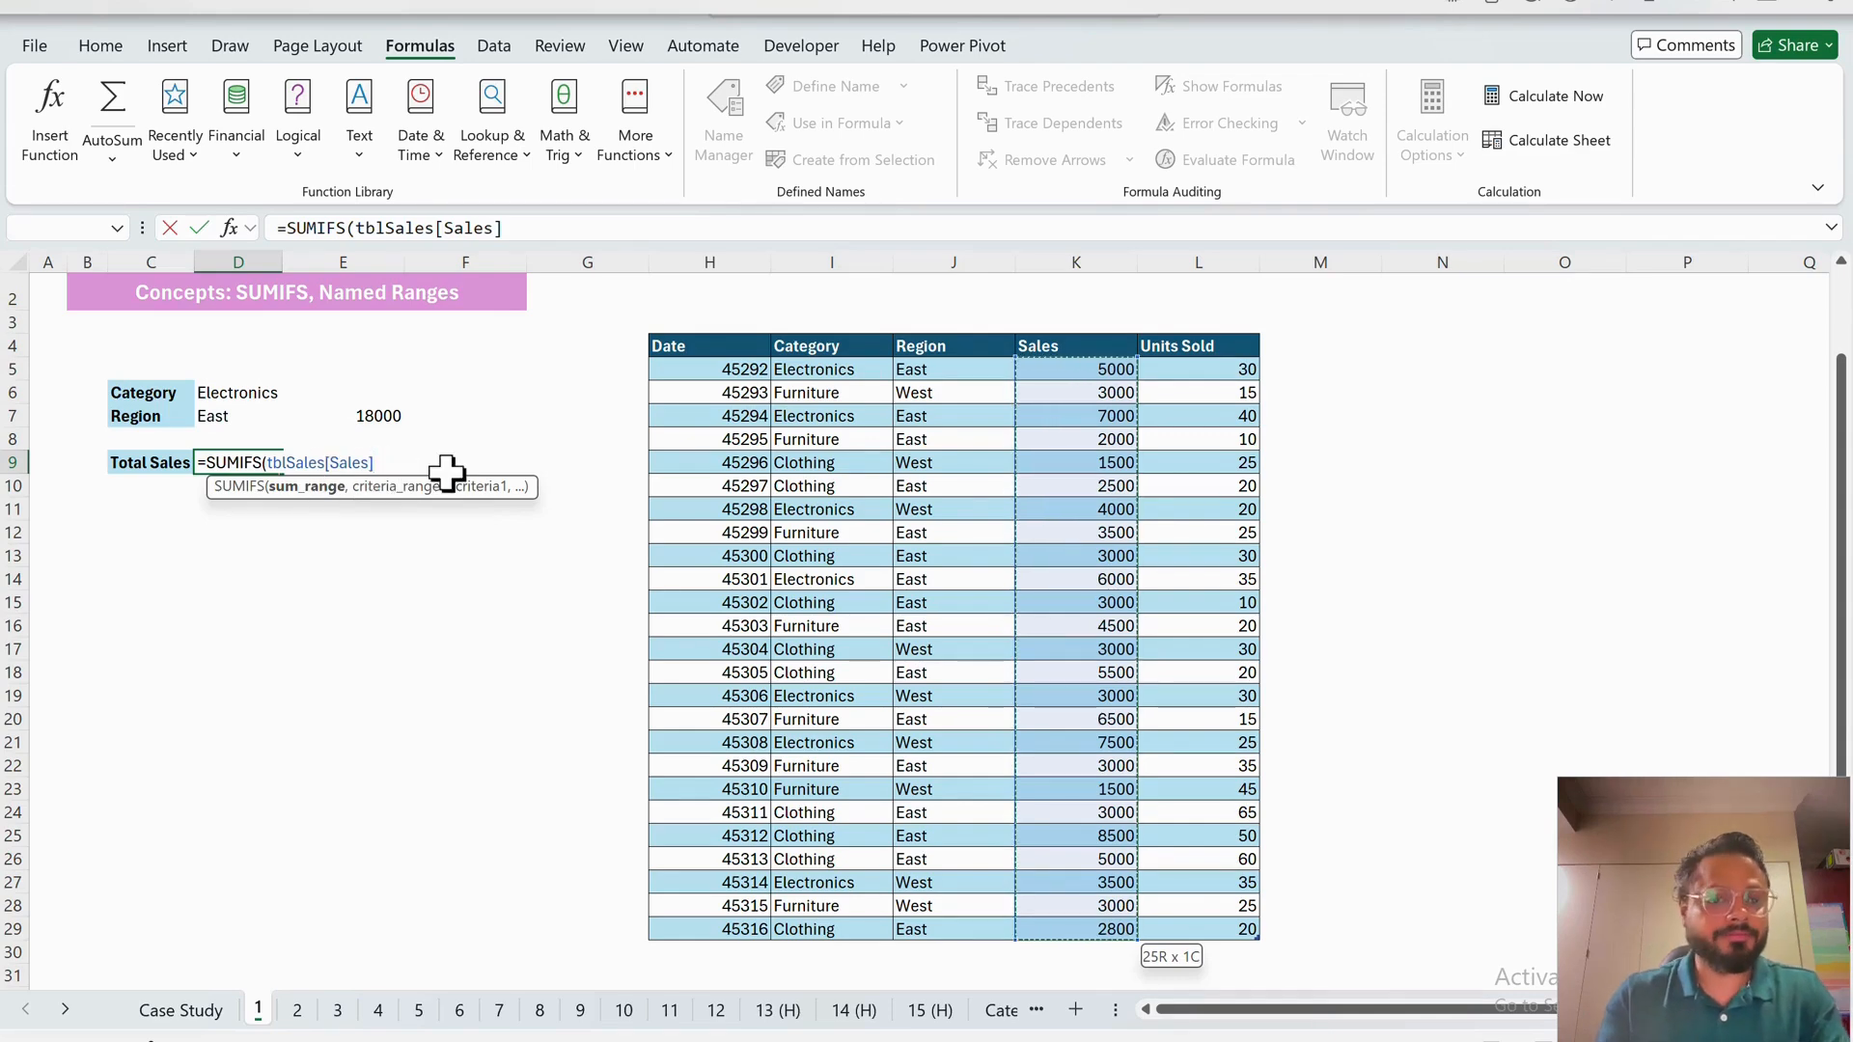
{"action": "type", "text": ","}
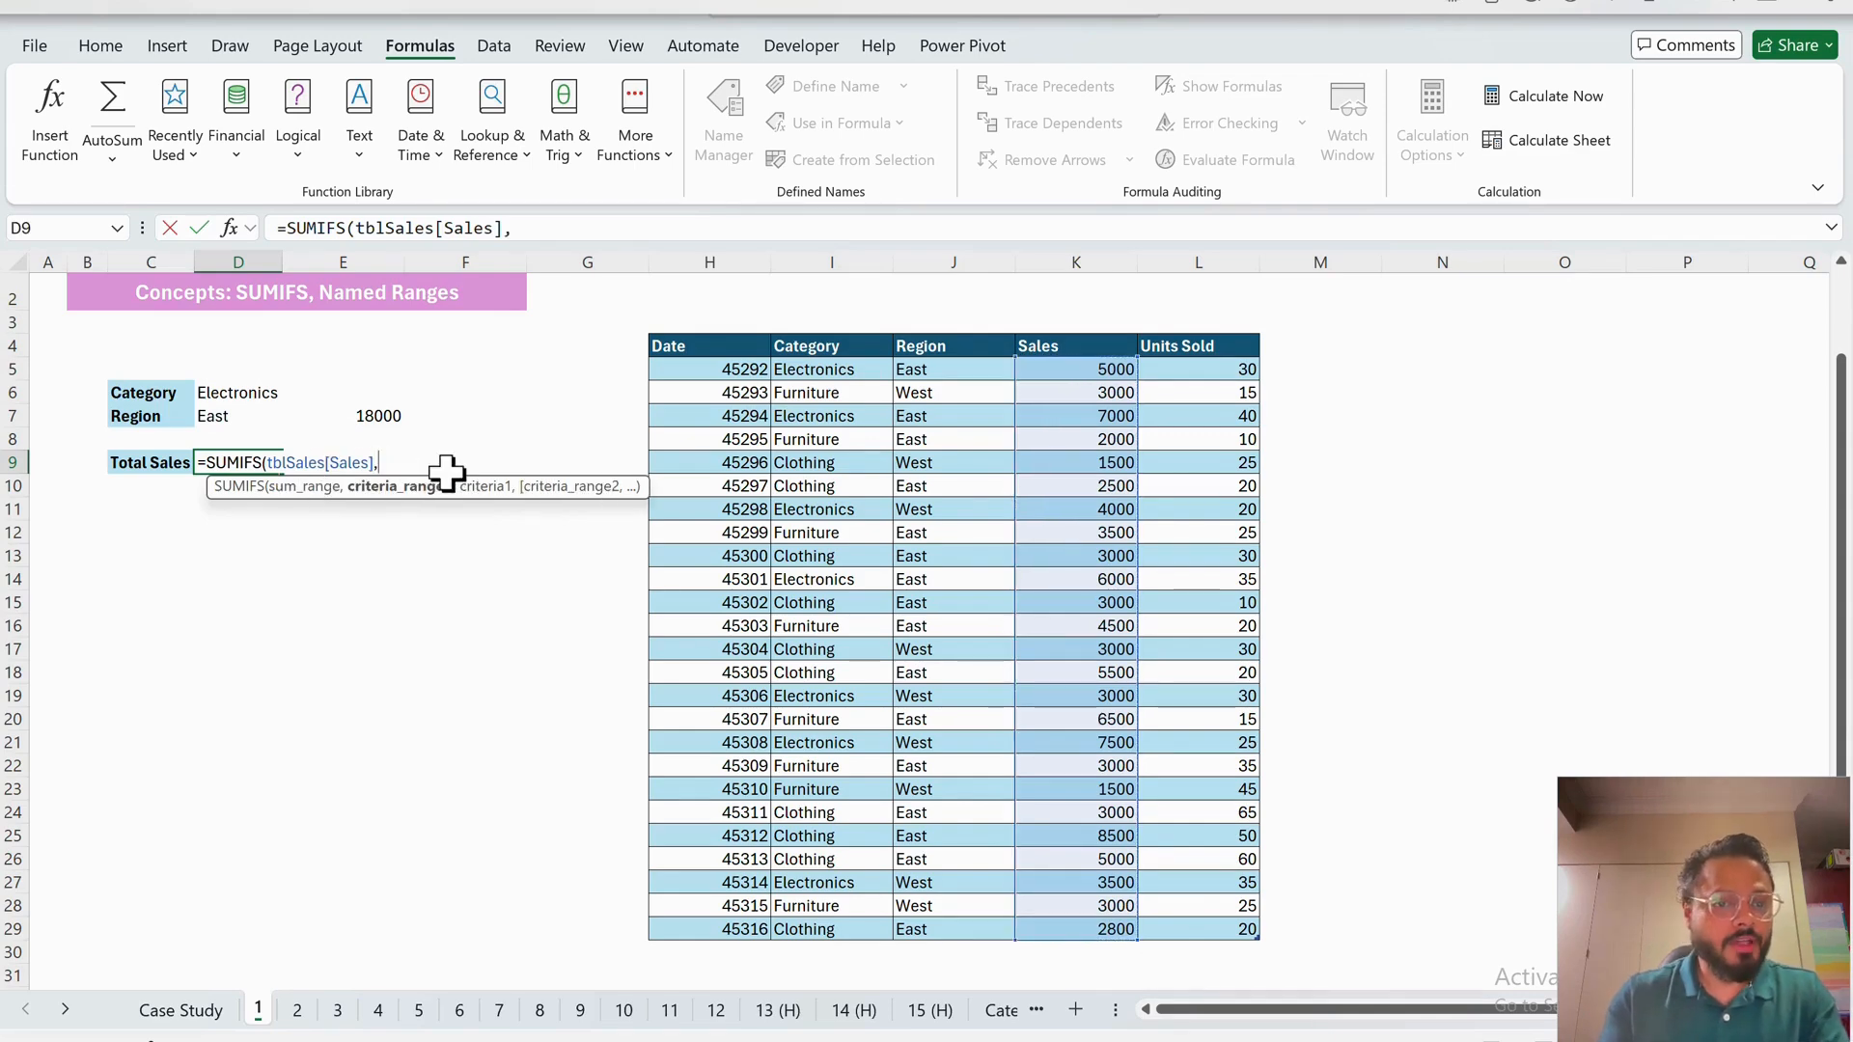
- Add tblSales[Category] as the first criteria range with D6 as its criterion in the SUMIFS formula
{"action": "left_click", "coordinate": [854, 376]}
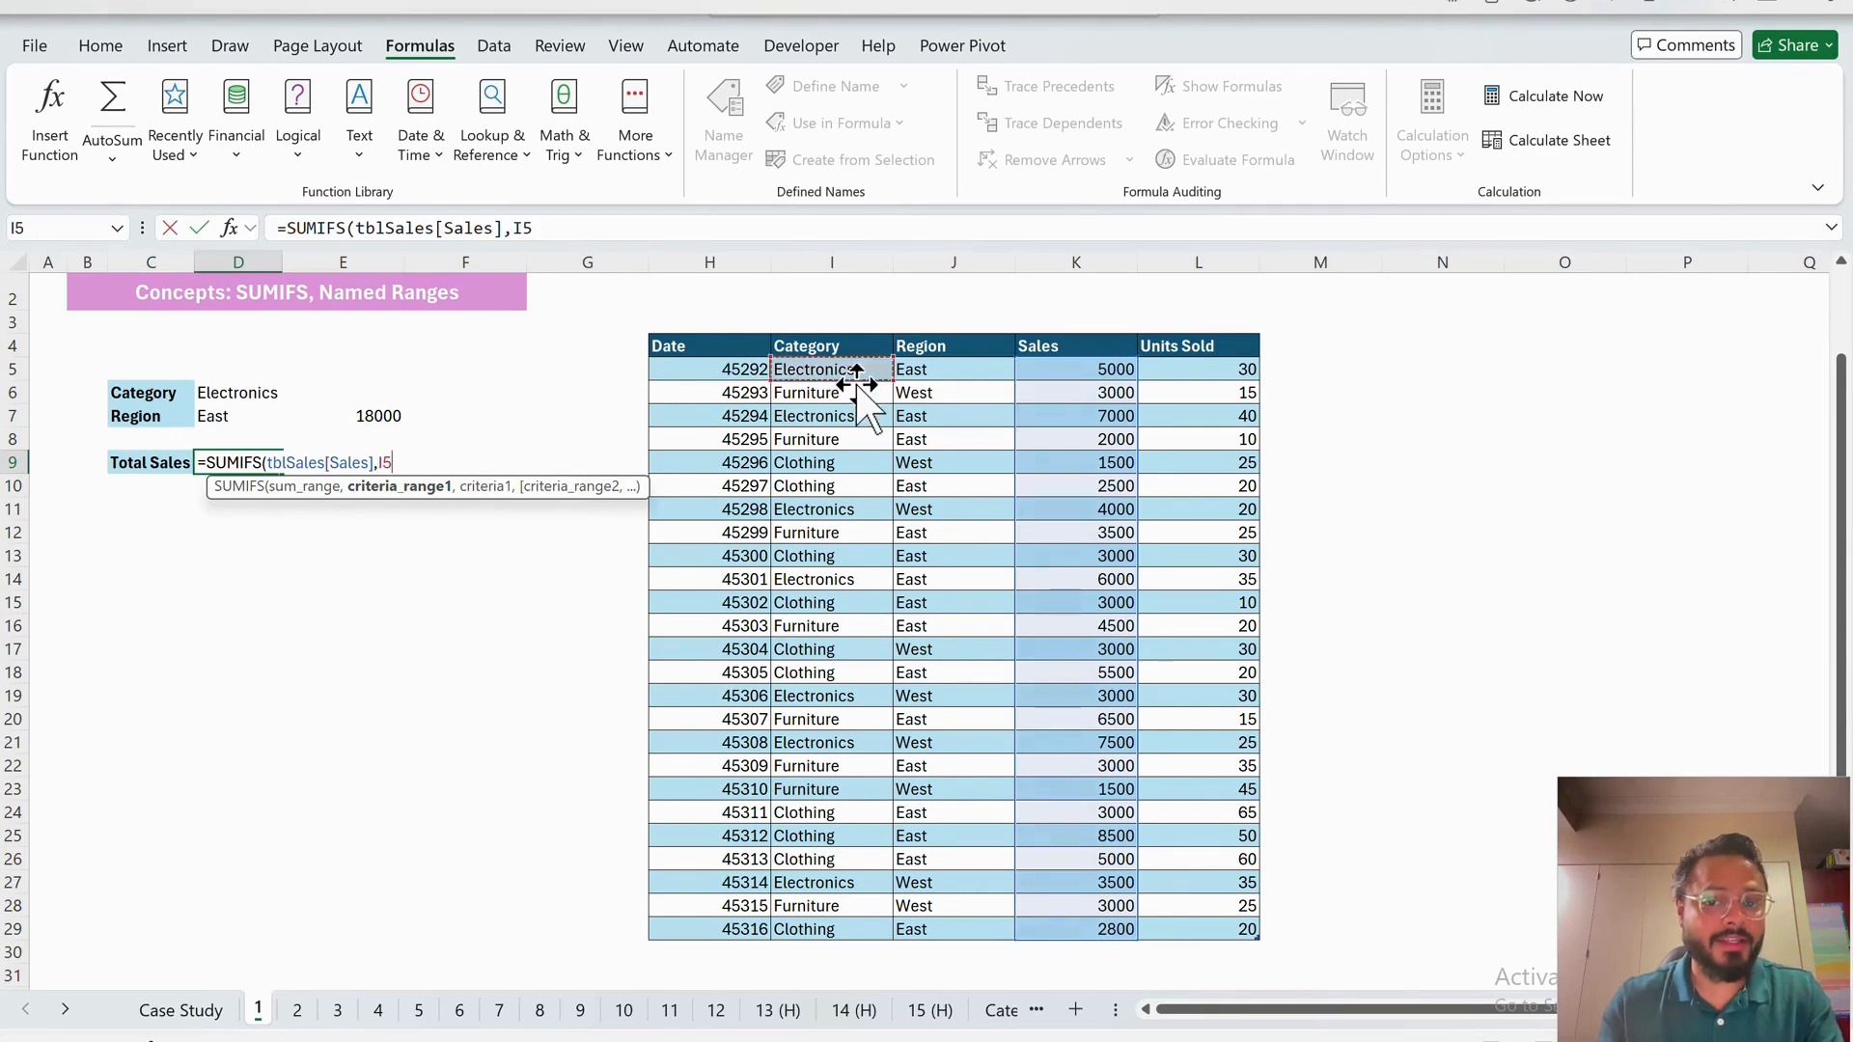
{"action": "left_click", "coordinate": [857, 370]}
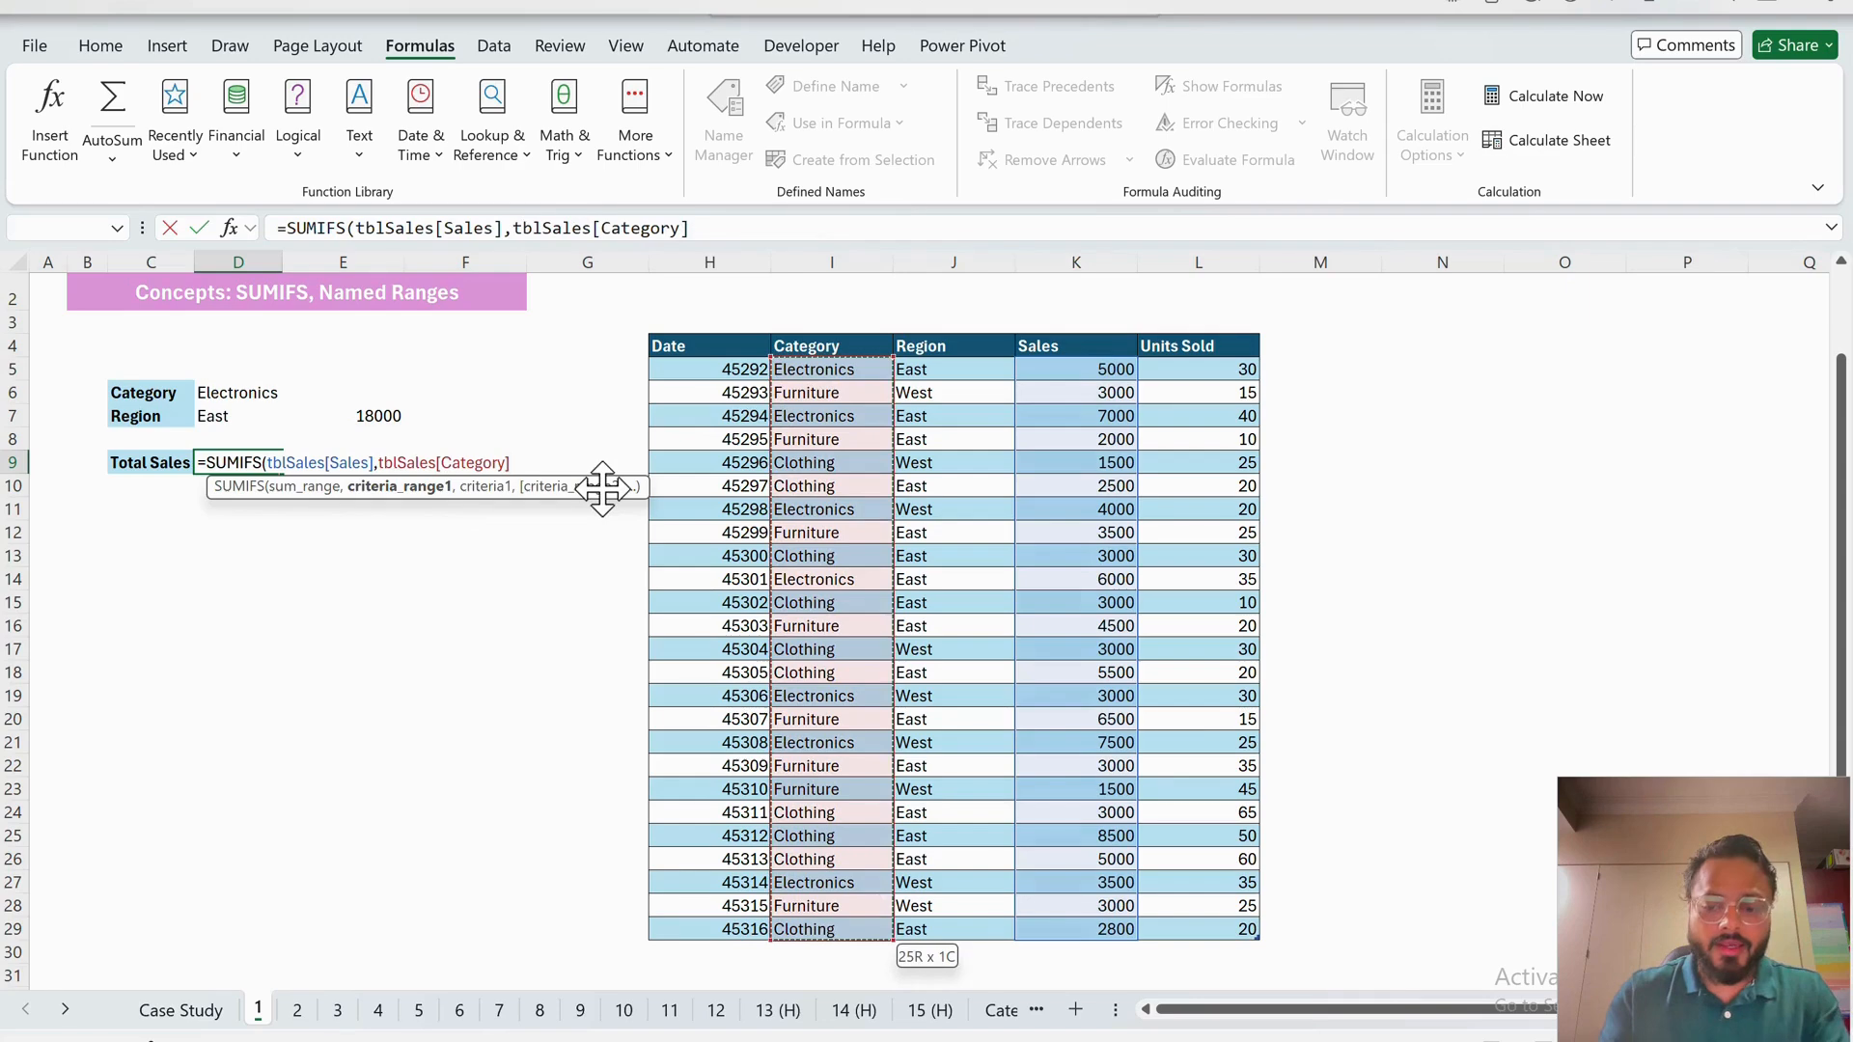
{"action": "type", "text": ","}
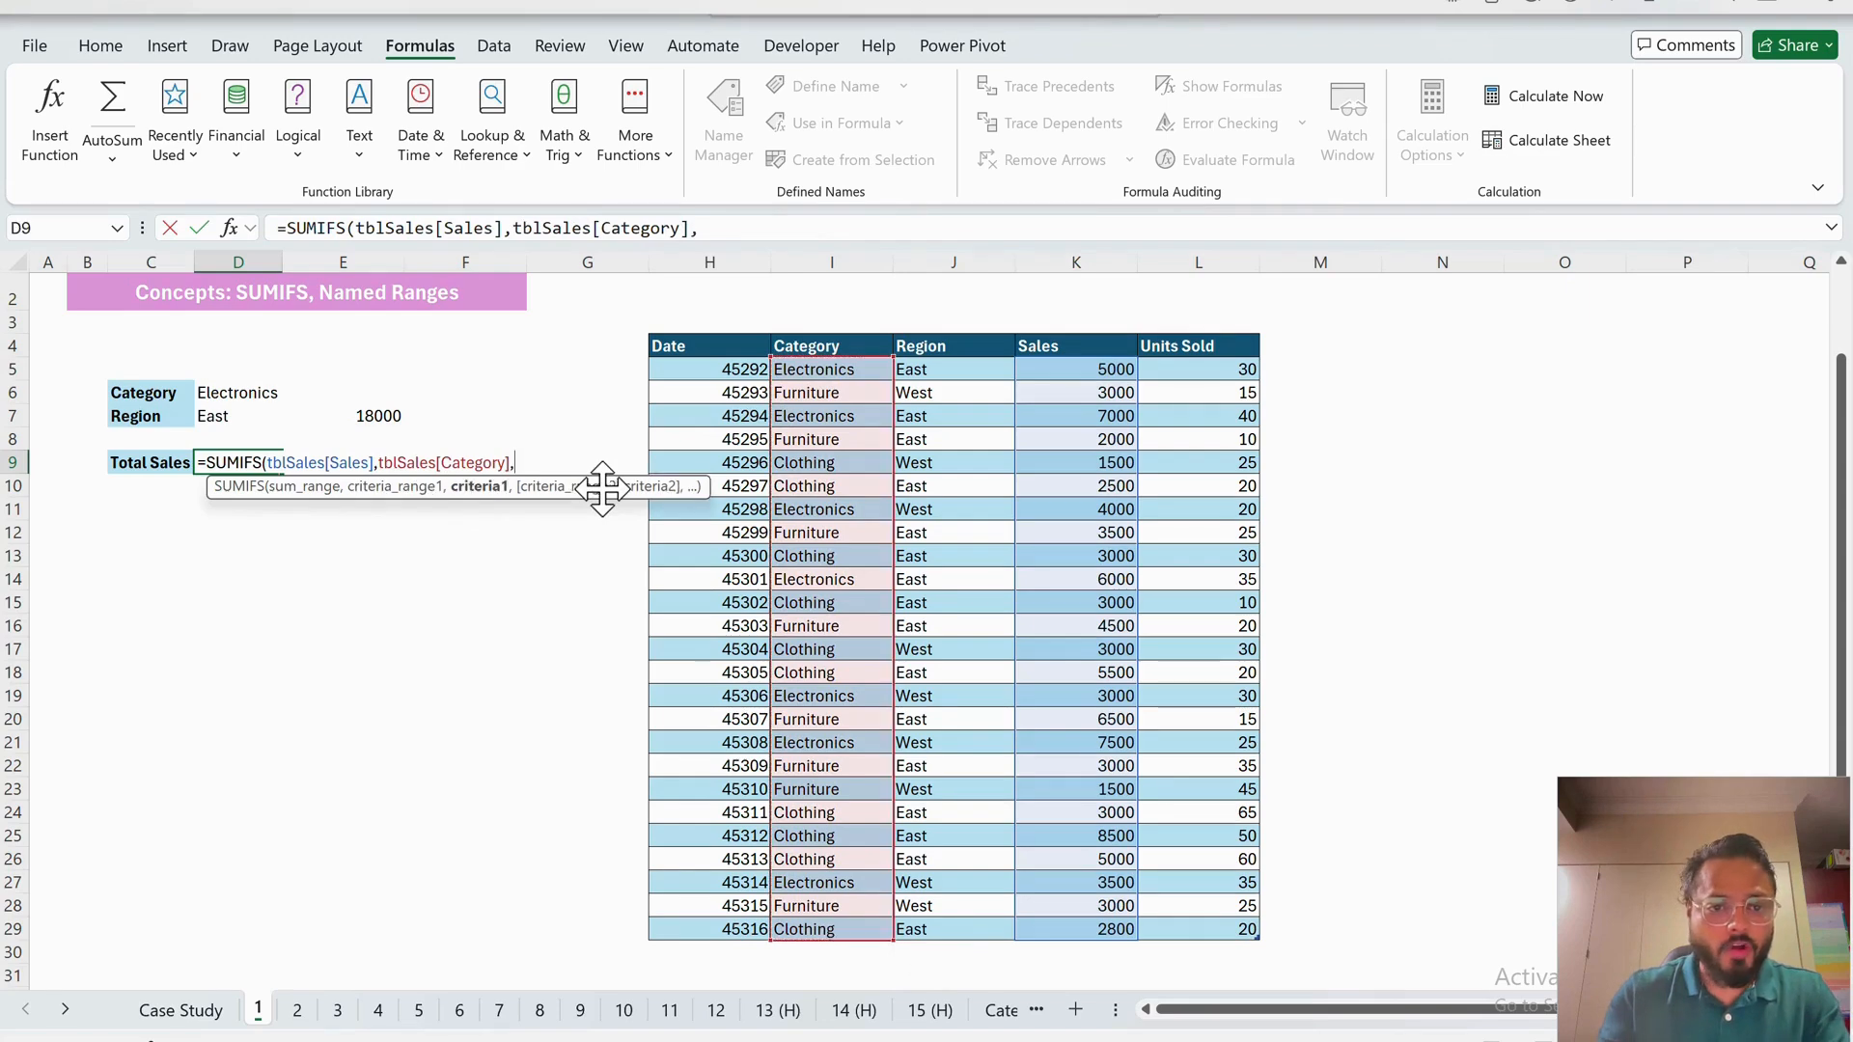
{"action": "left_click", "coordinate": [253, 395]}
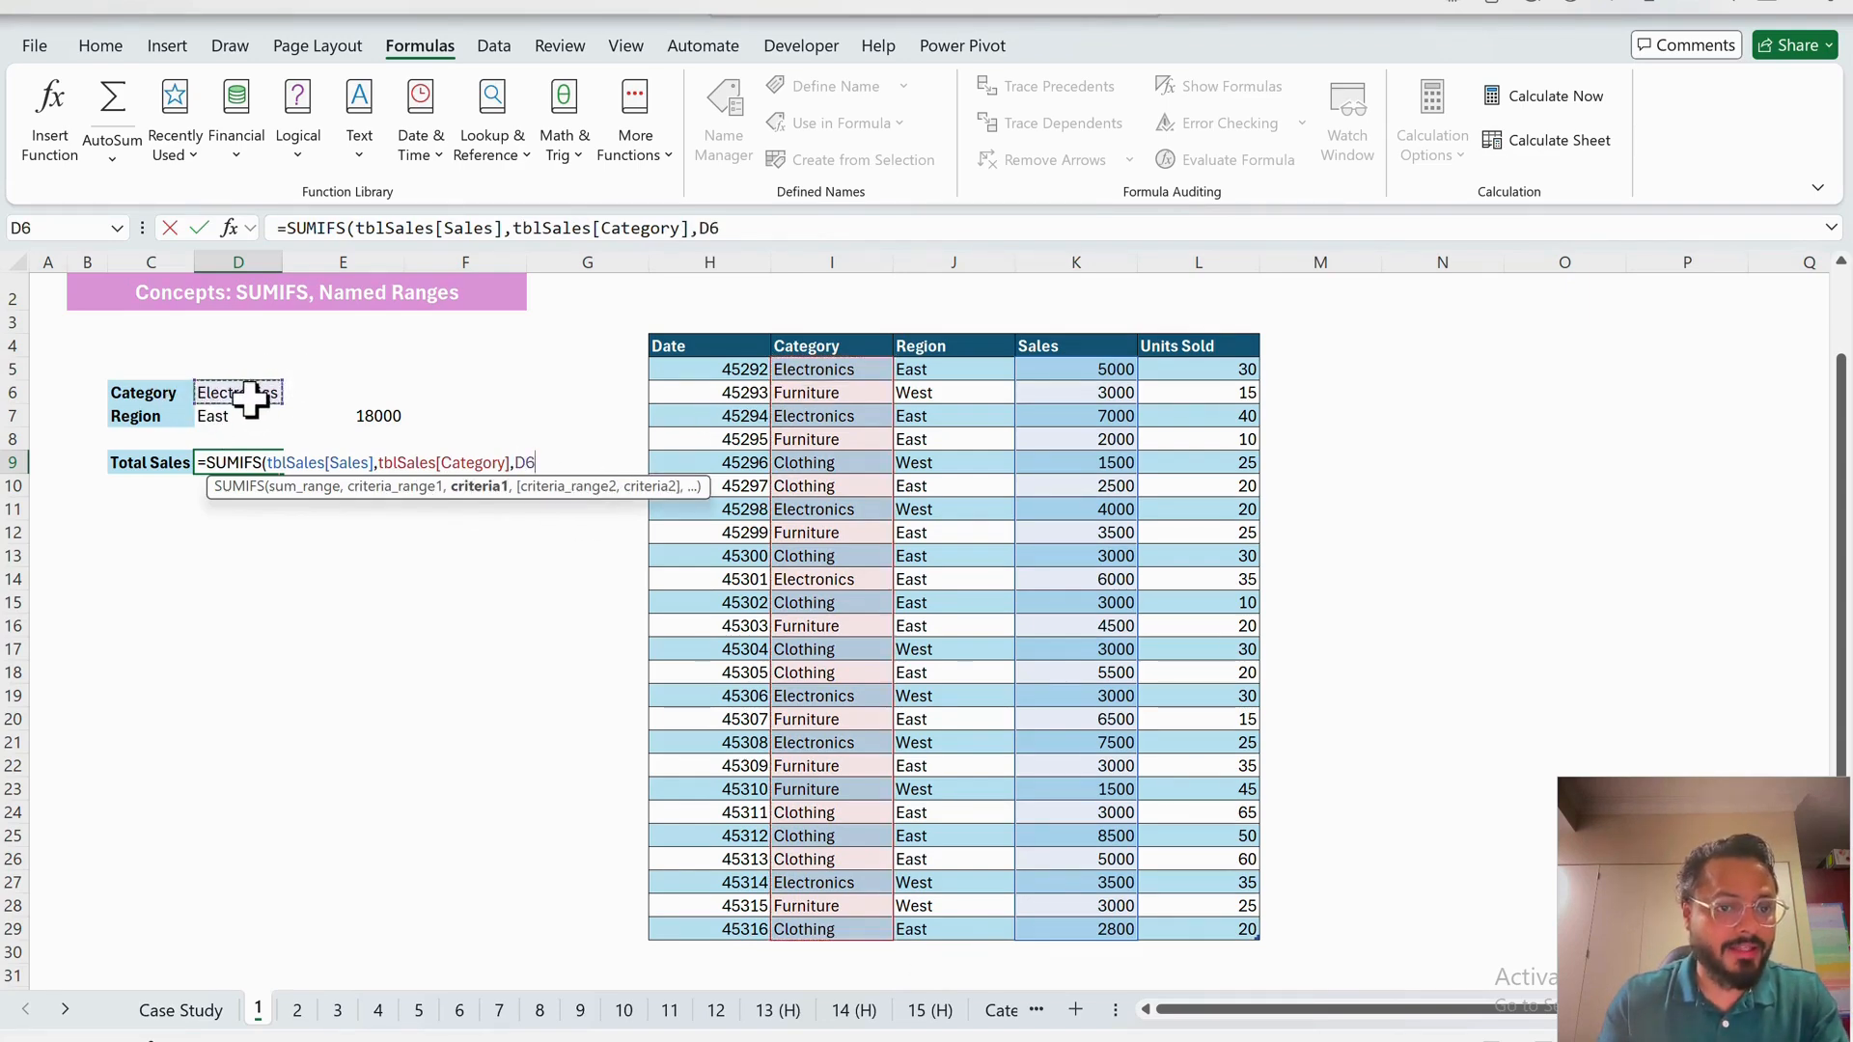
{"action": "type", "text": ","}
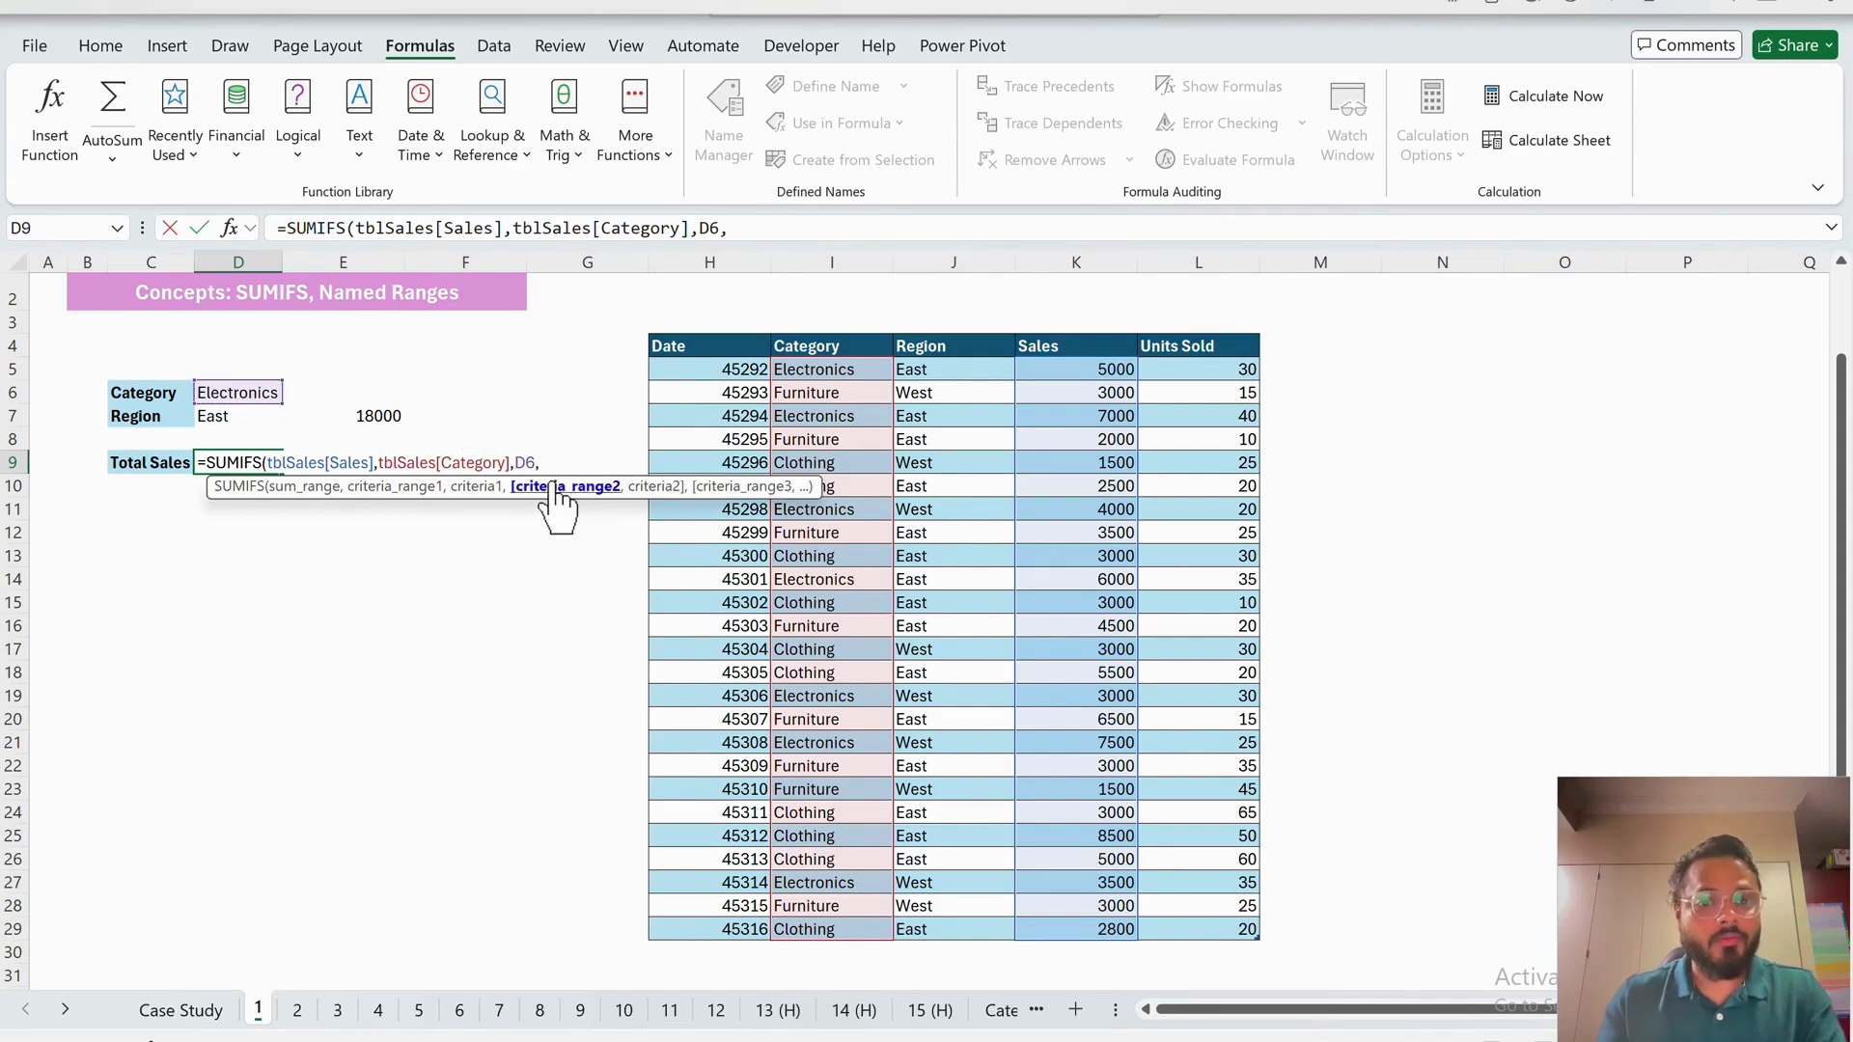
- Complete the SUMIFS formula with tblSales[Region] as the second criteria range and D7 as its criterion
{"action": "left_click", "coordinate": [960, 377]}
{"action": "key", "text": "ctrl+shift+Down"}
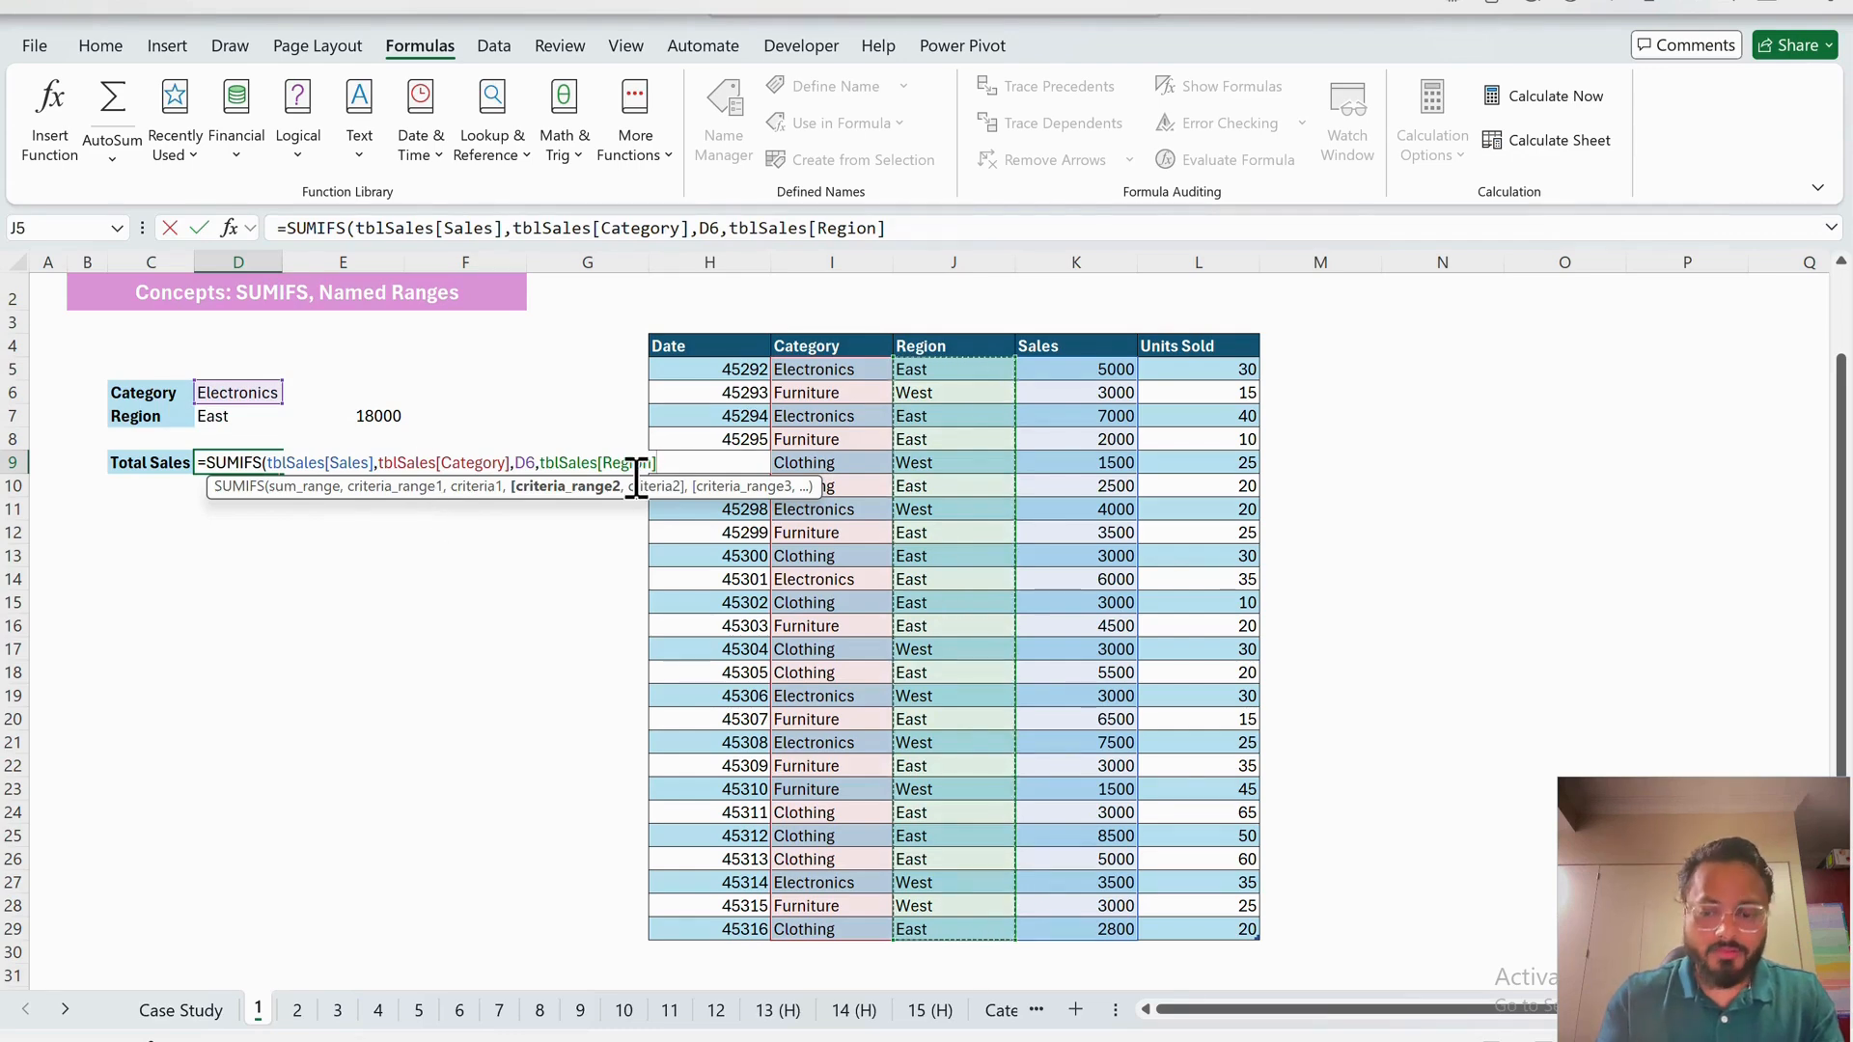
{"action": "type", "text": ","}
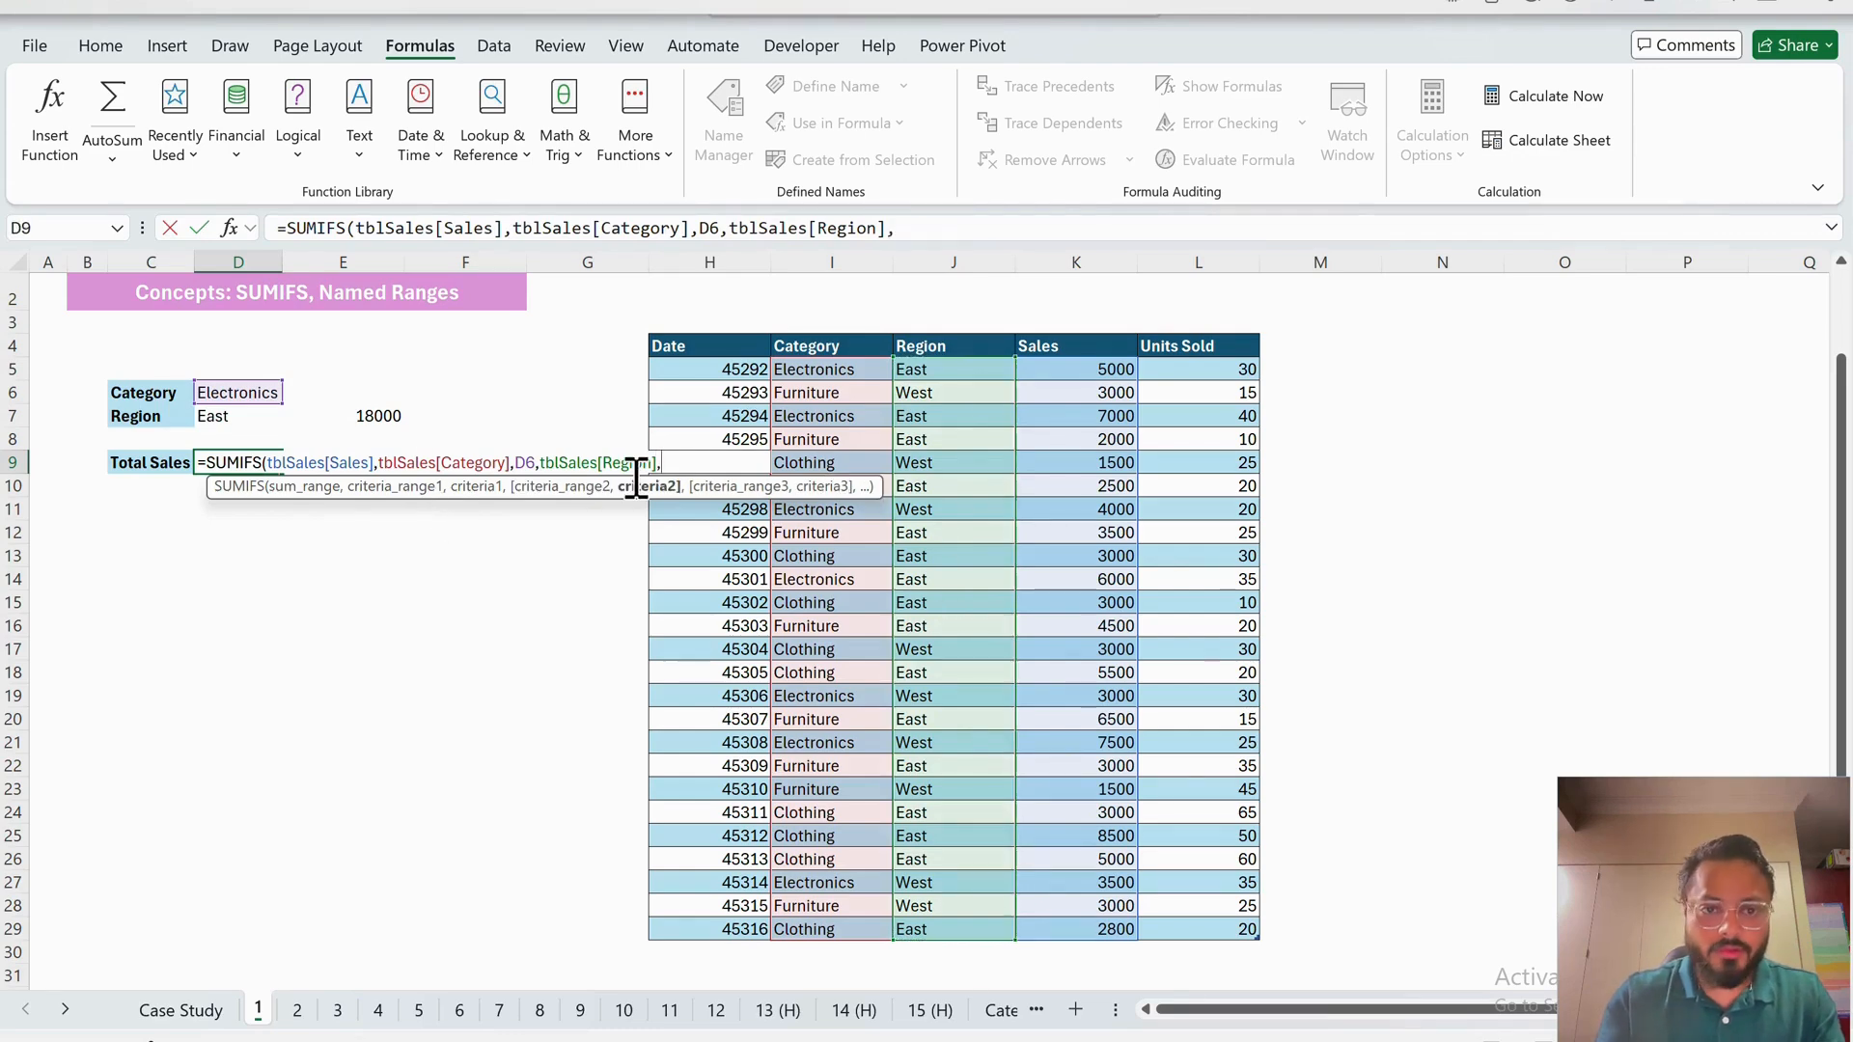
{"action": "left_click", "coordinate": [249, 423]}
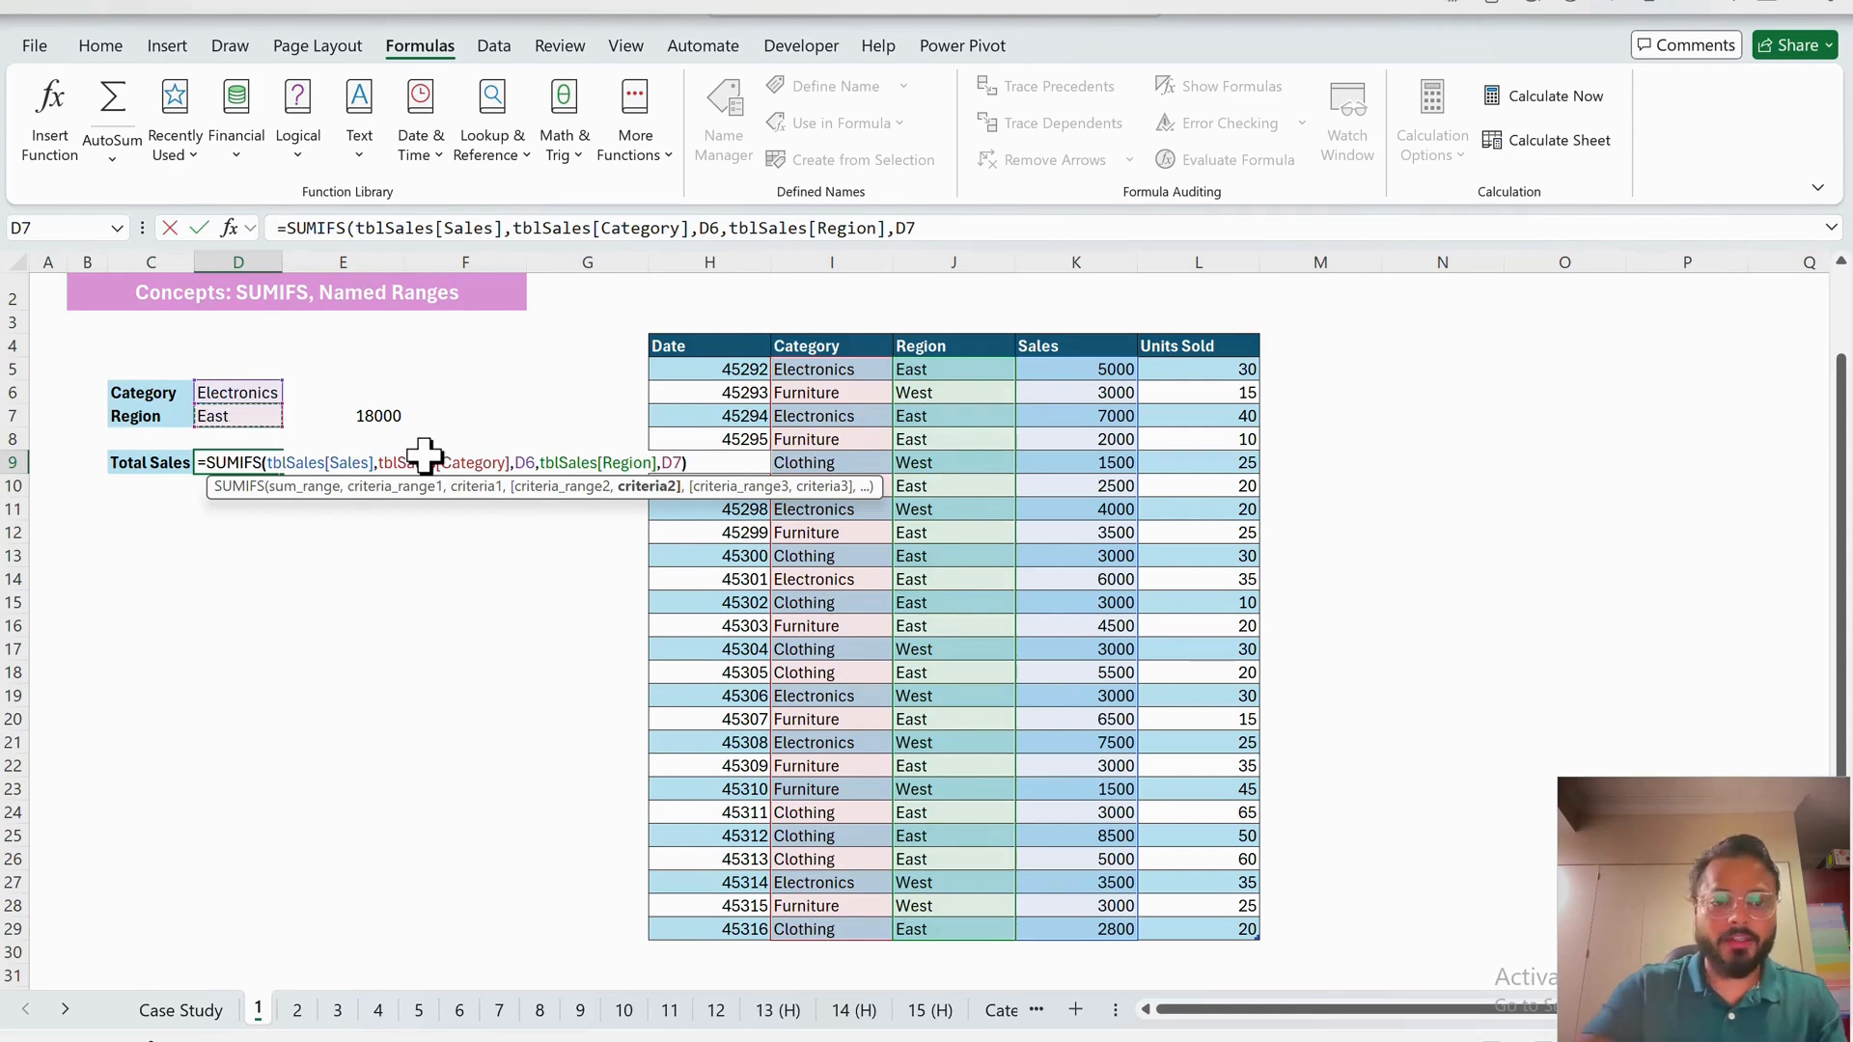
{"action": "key", "text": "Return"}
{"action": "key", "text": "Up"}
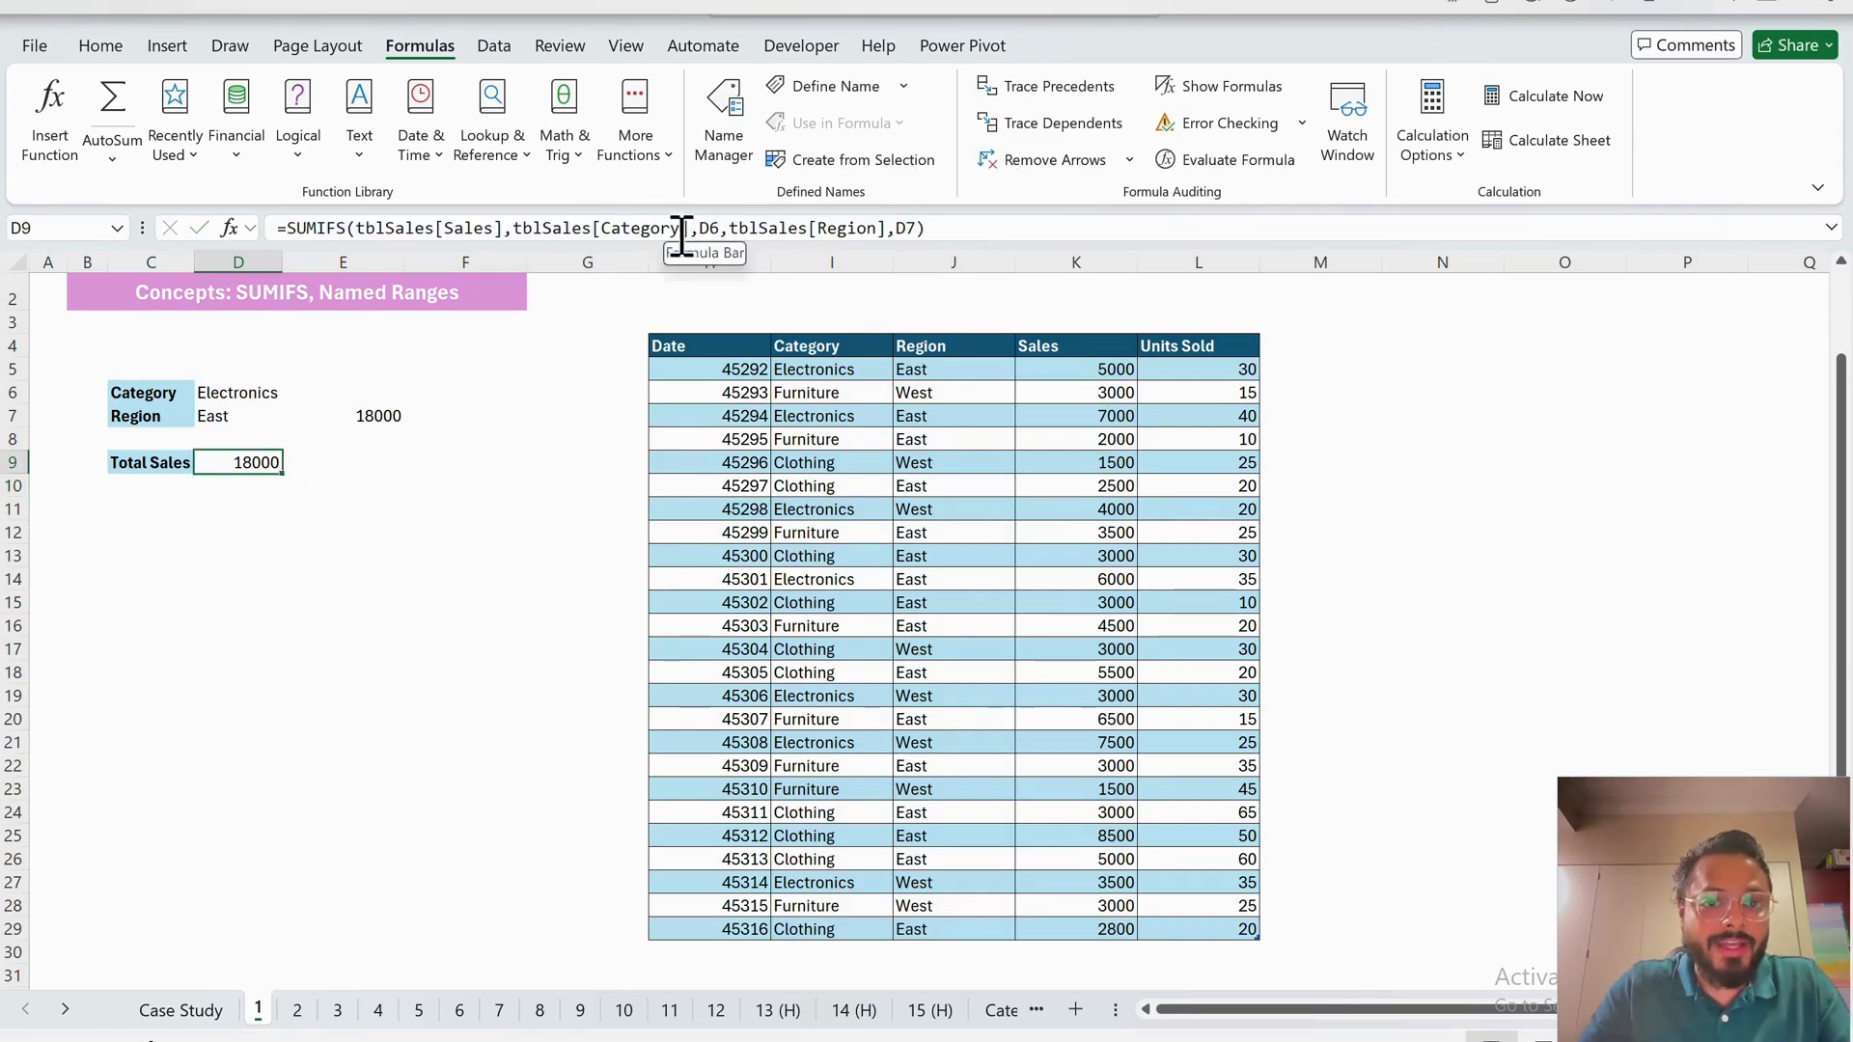
- Review the formula's Category reference, then set the Region criterion in D7 to West to test the total in D9
{"action": "left_click_drag", "start_coordinate": [526, 232], "coordinate": [671, 247]}
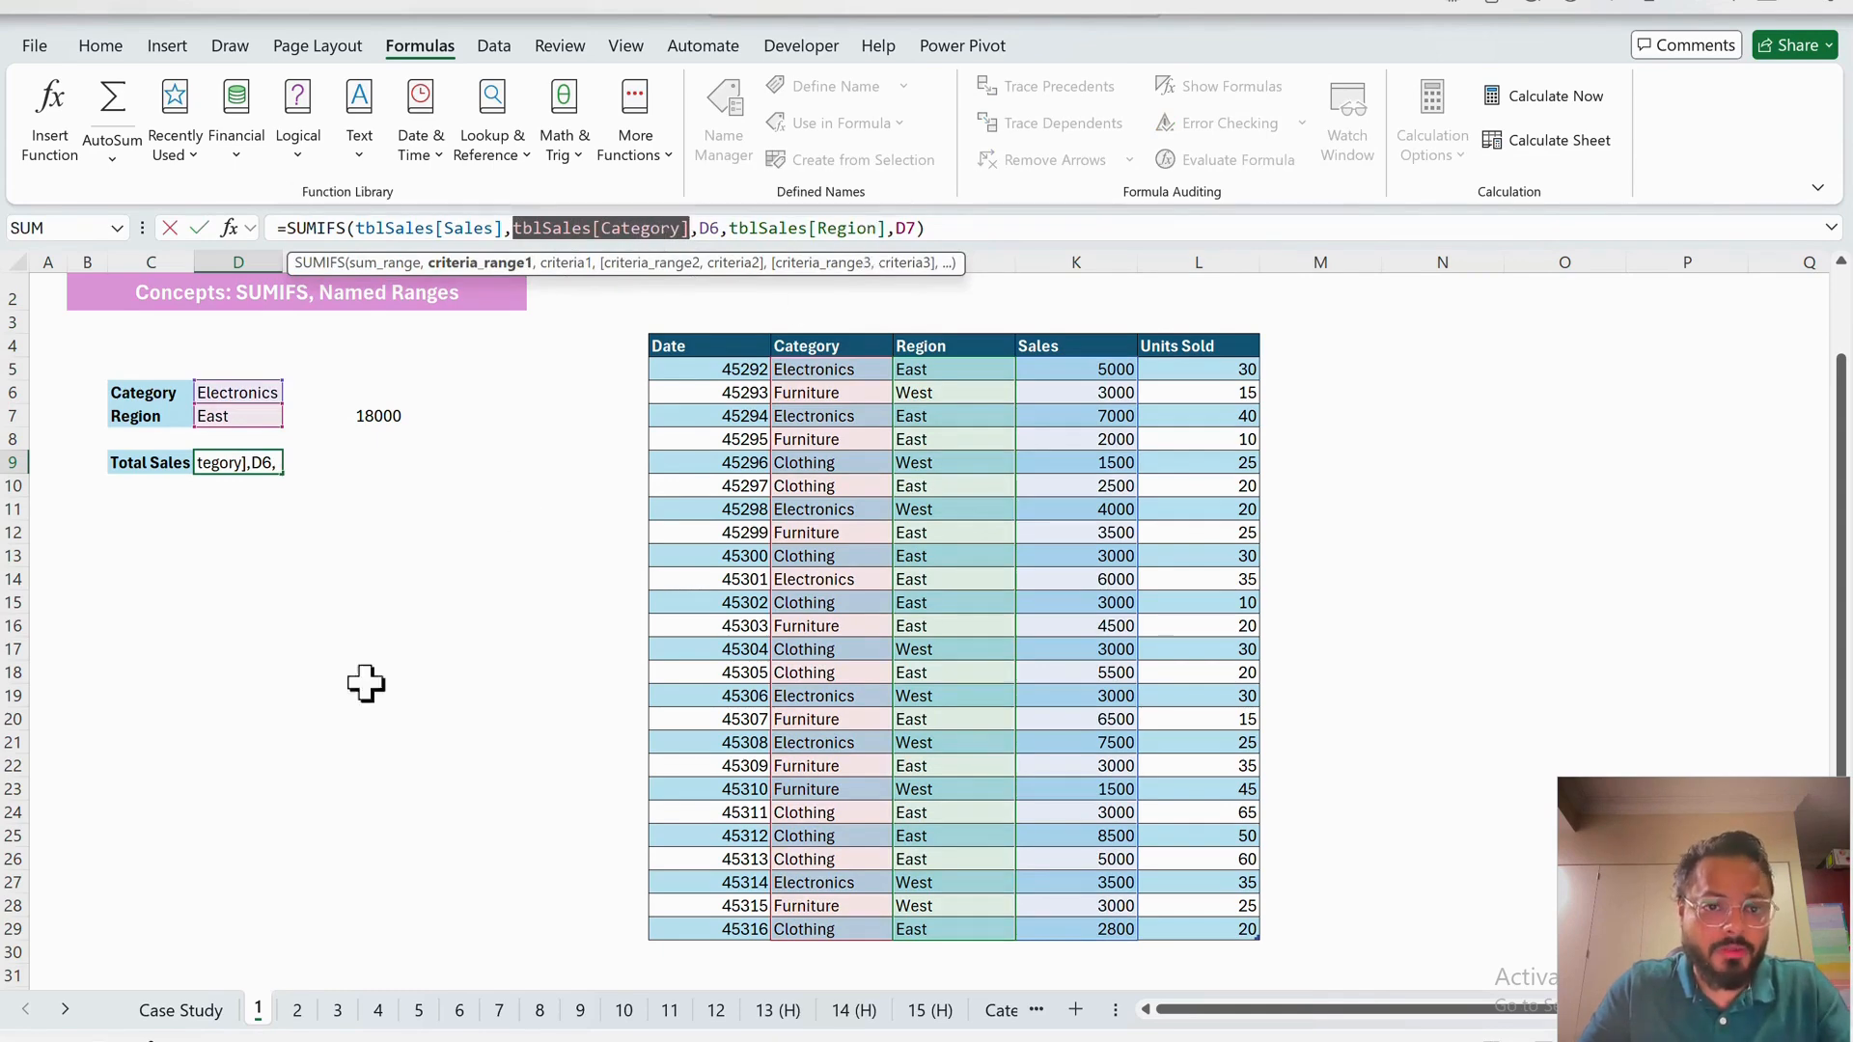
{"action": "key", "text": "Escape"}
{"action": "left_click", "coordinate": [253, 421]}
{"action": "type", "text": "We"}
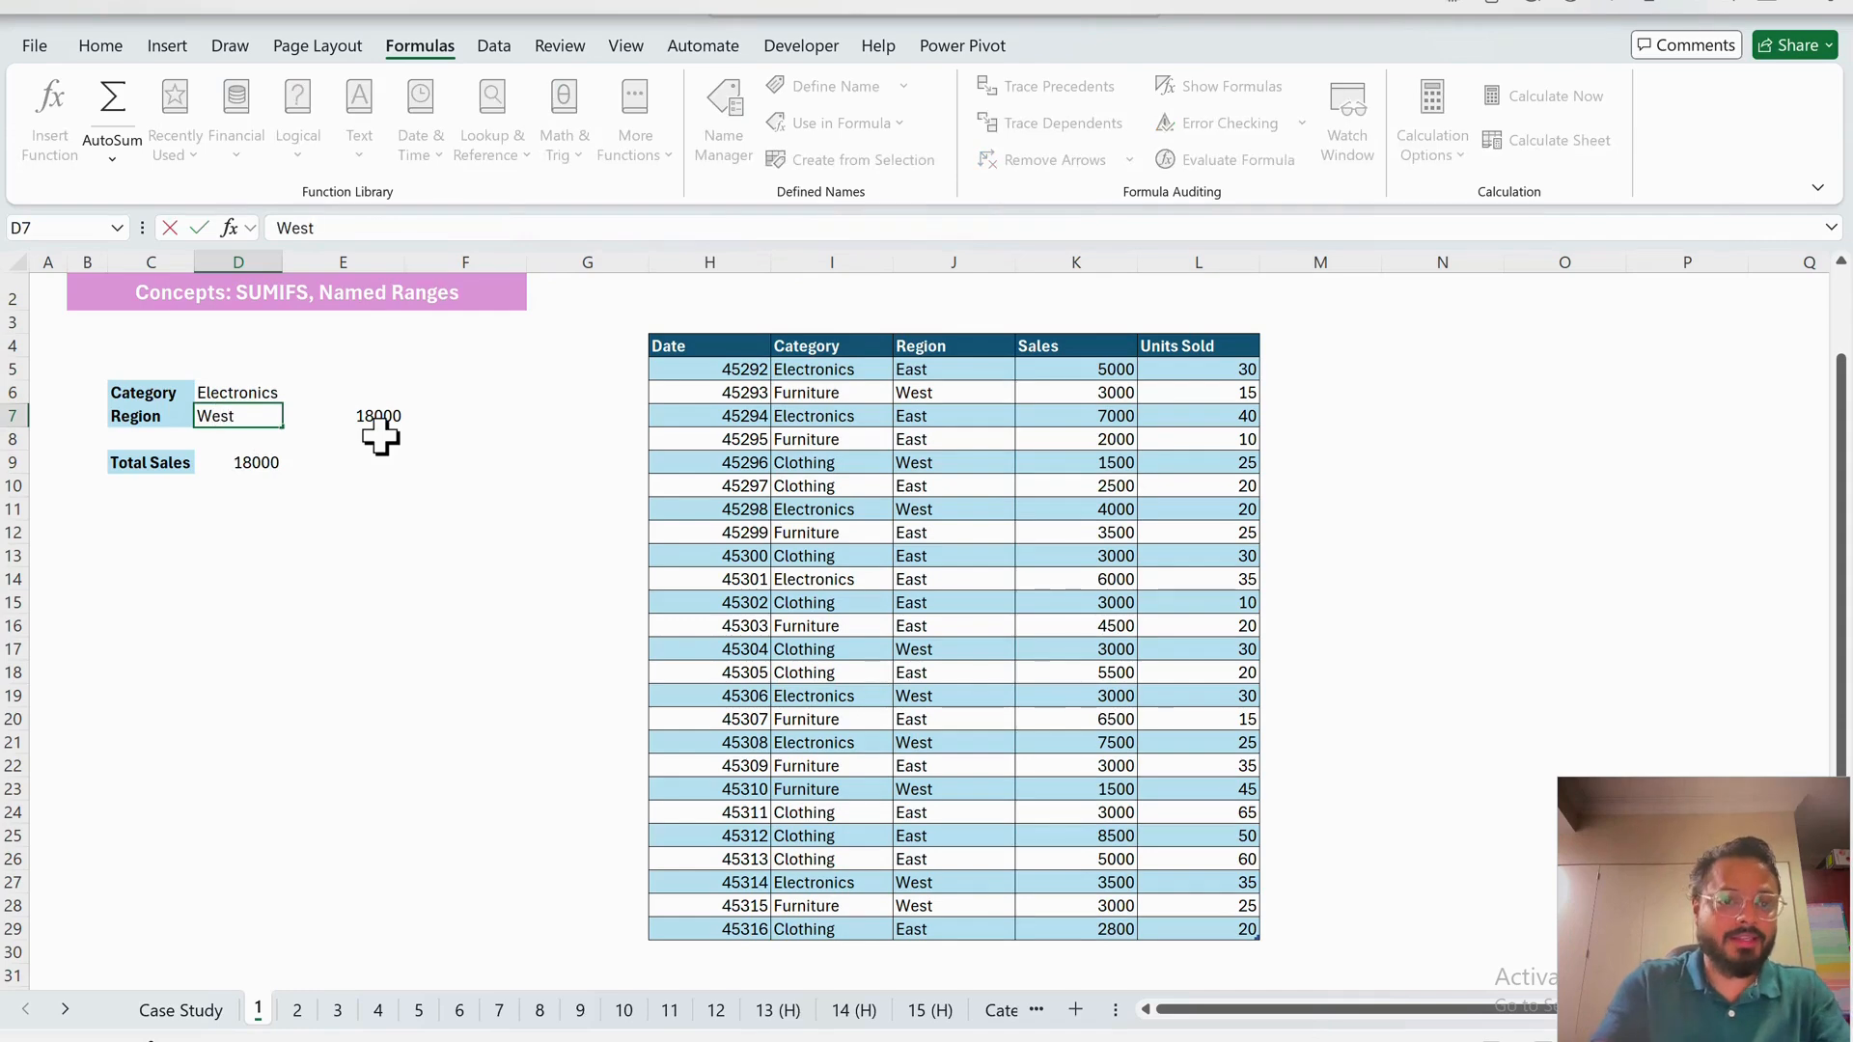
{"action": "key", "text": "Return"}
{"action": "left_click", "coordinate": [275, 465]}
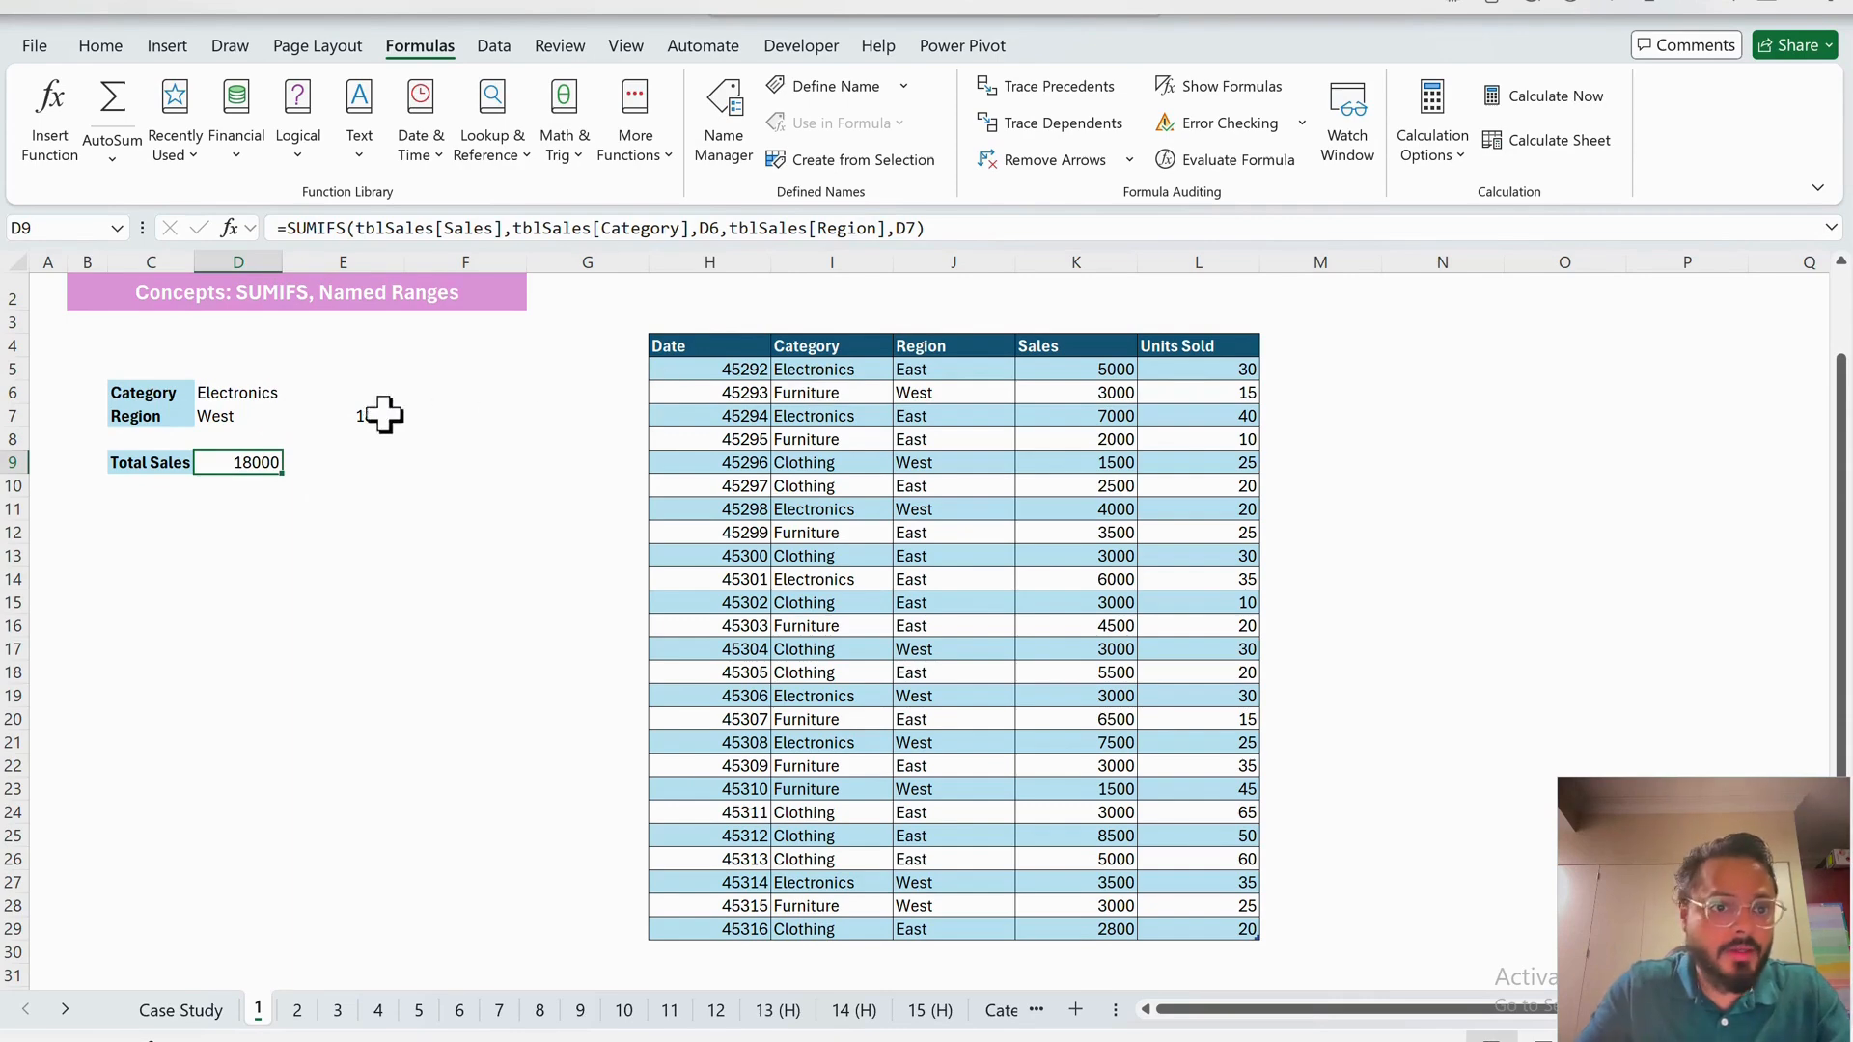
- Set the Category criterion in D6 to Furniture and check the Total Sales result in D9
{"action": "left_click", "coordinate": [251, 415]}
{"action": "left_click", "coordinate": [249, 399]}
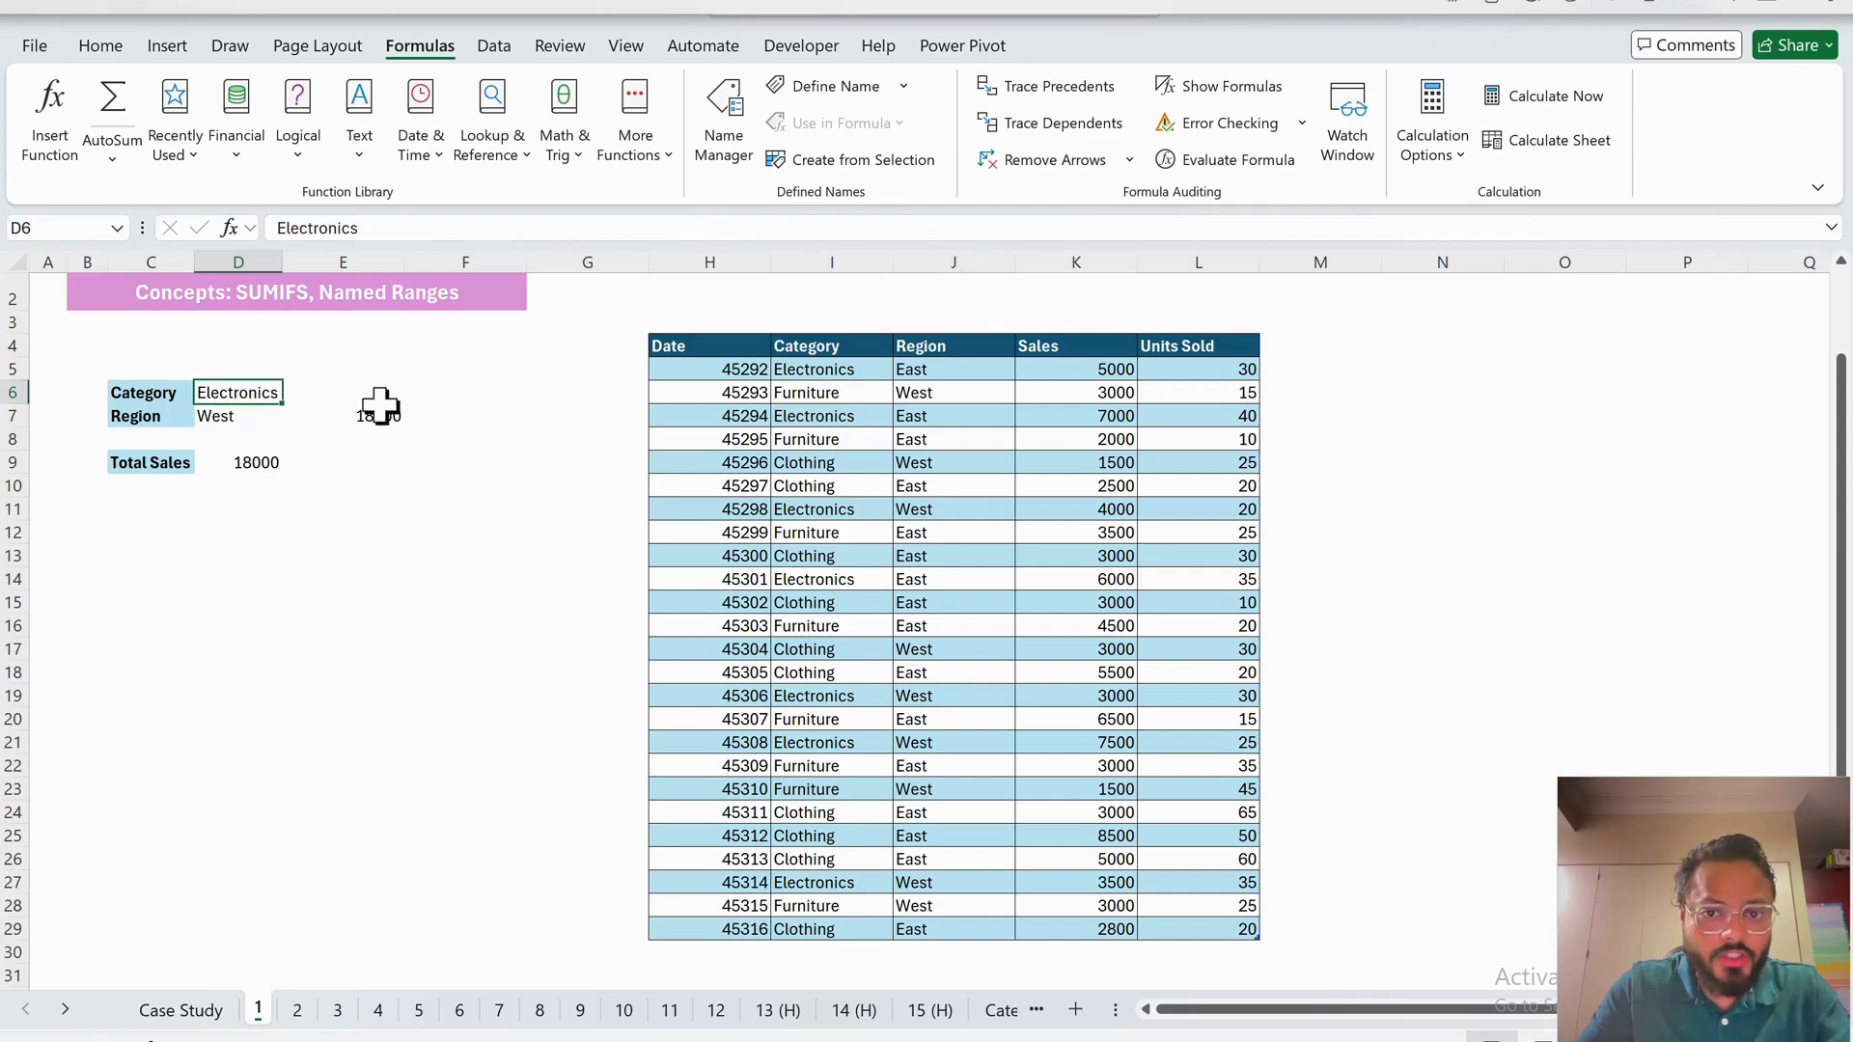
{"action": "type", "text": "Furniture"}
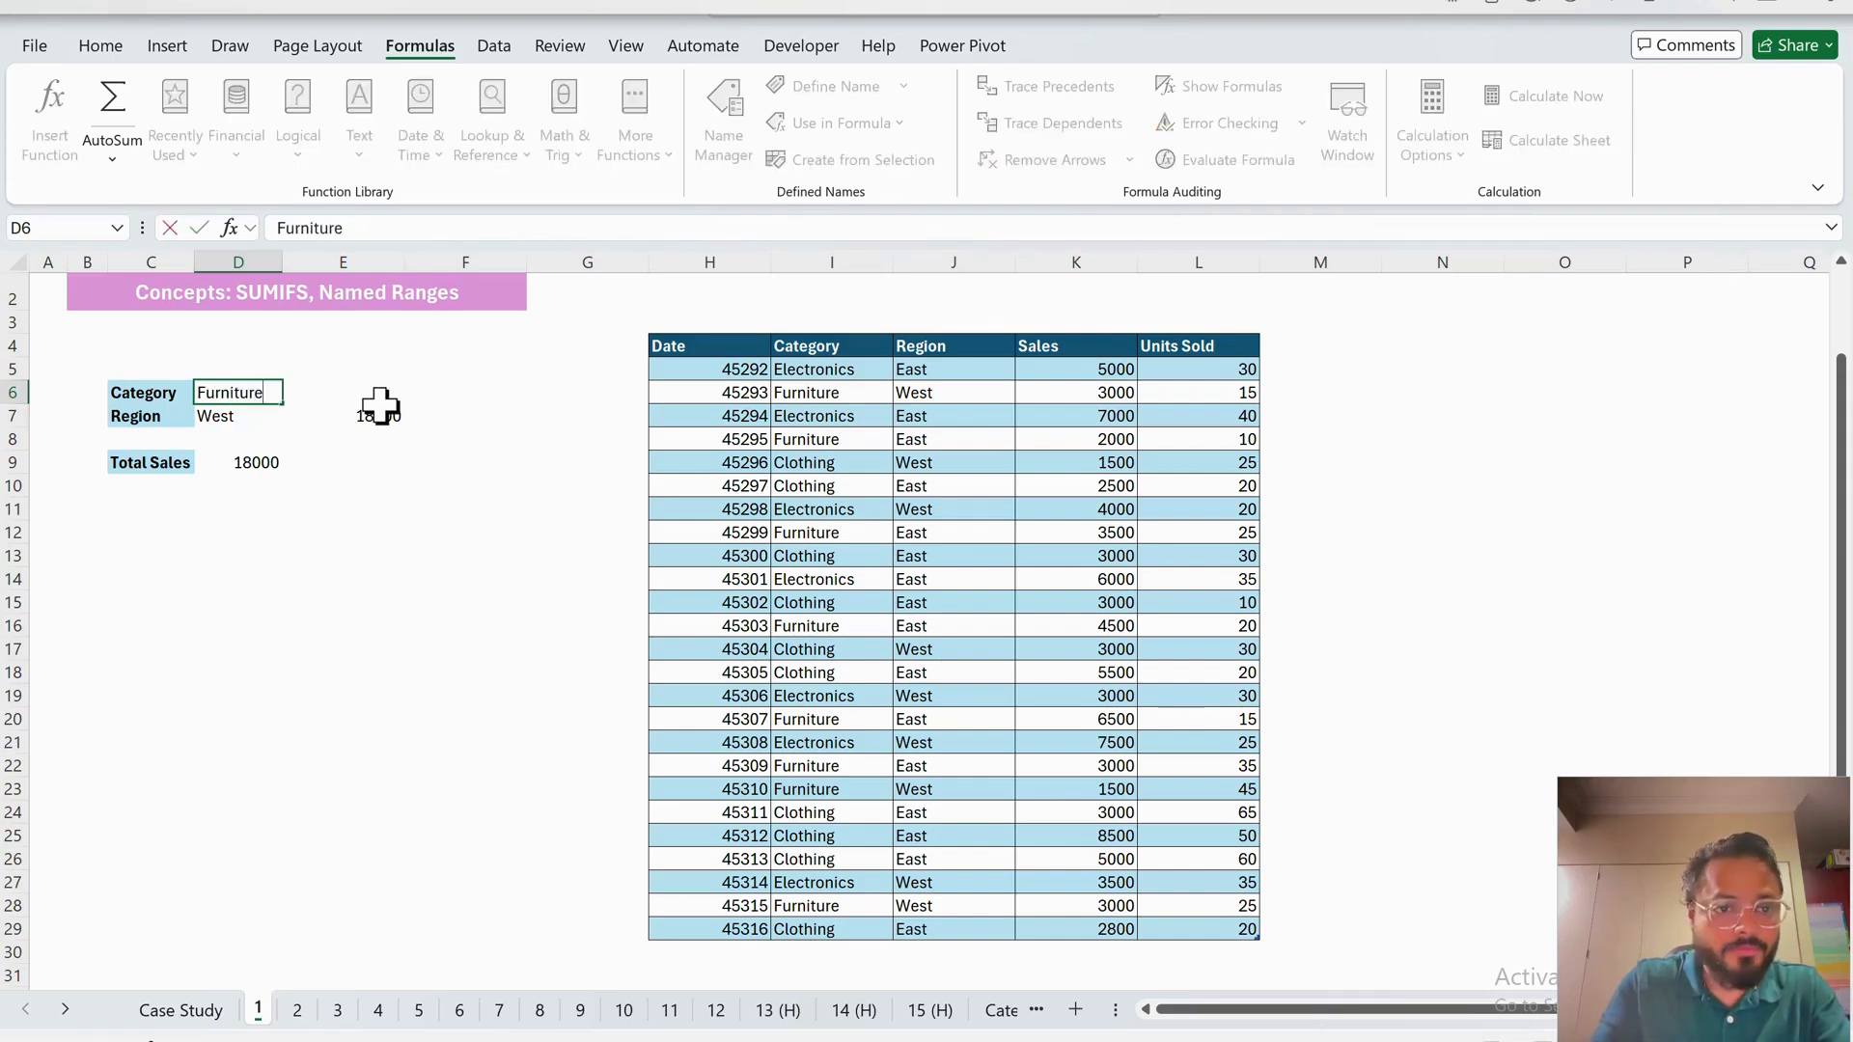
{"action": "key", "text": "Return"}
{"action": "key", "text": "Down"}
{"action": "key", "text": "Down"}
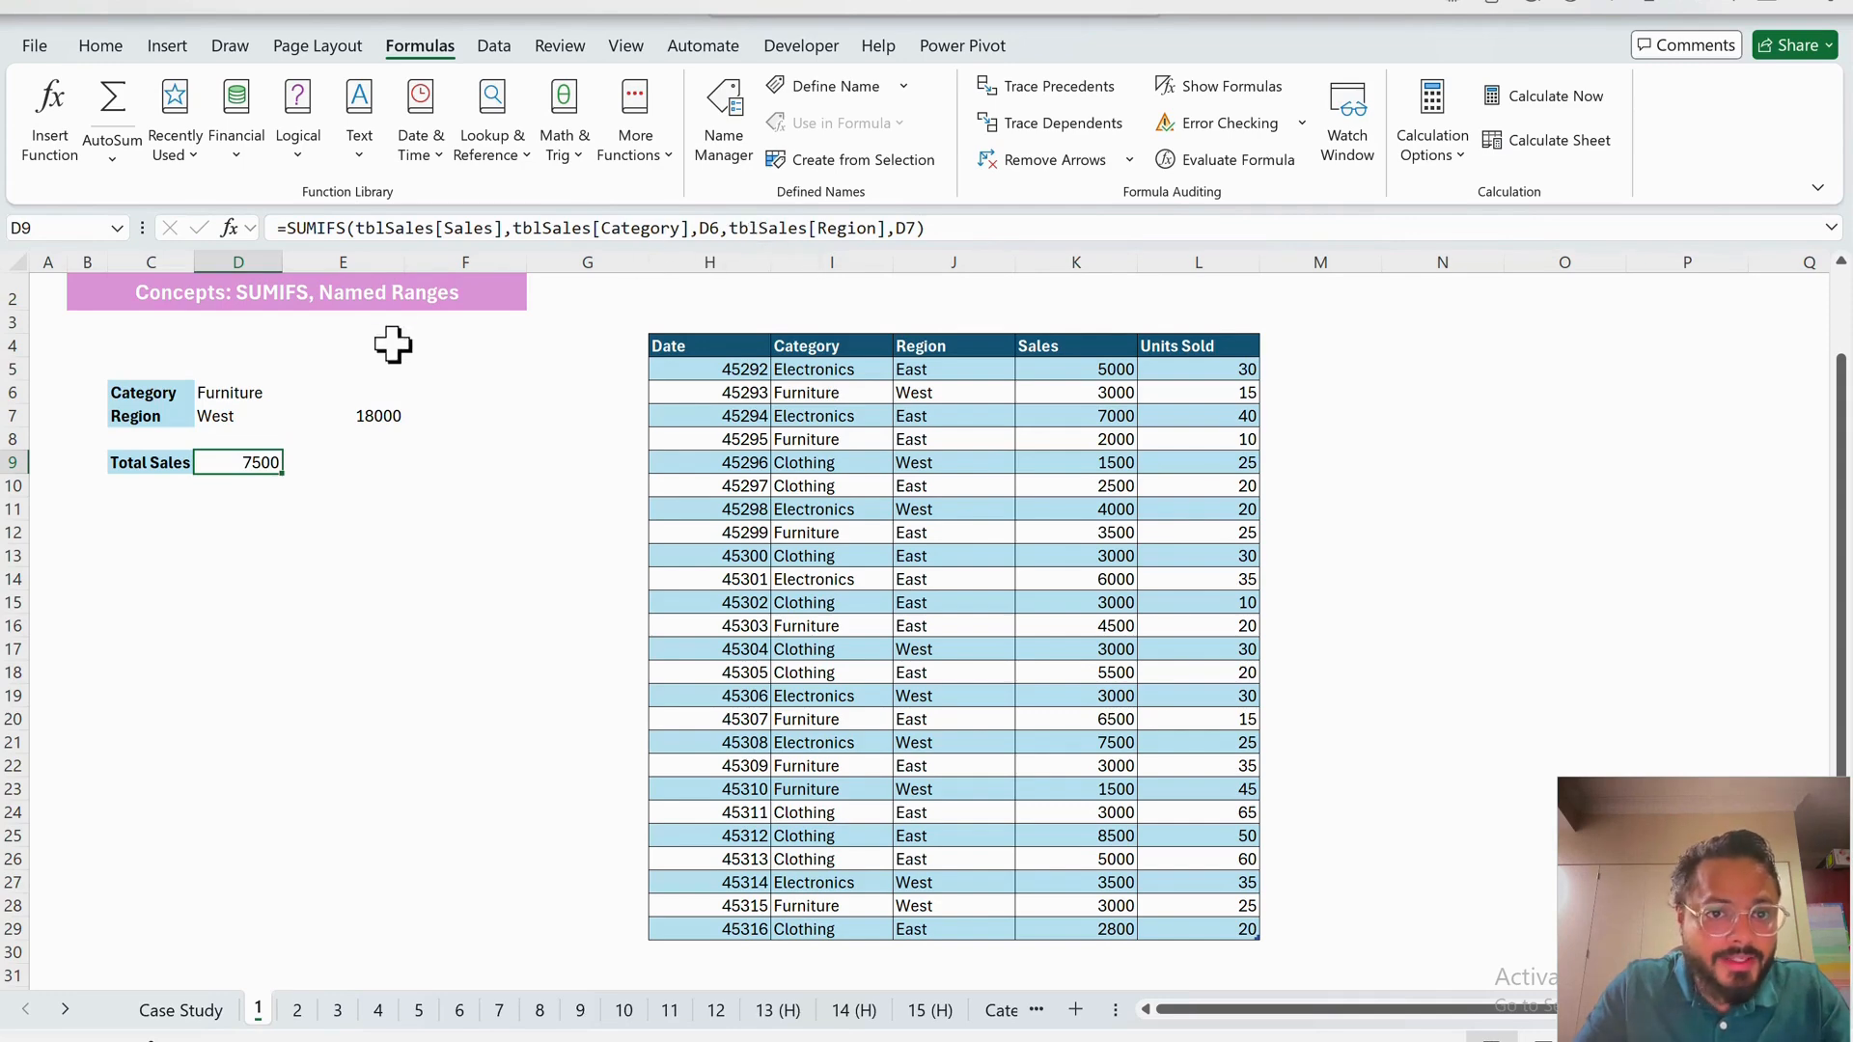
- Review the references in the Total Sales formula, then set the Region criterion in D7 to East
{"action": "double_click", "coordinate": [255, 465]}
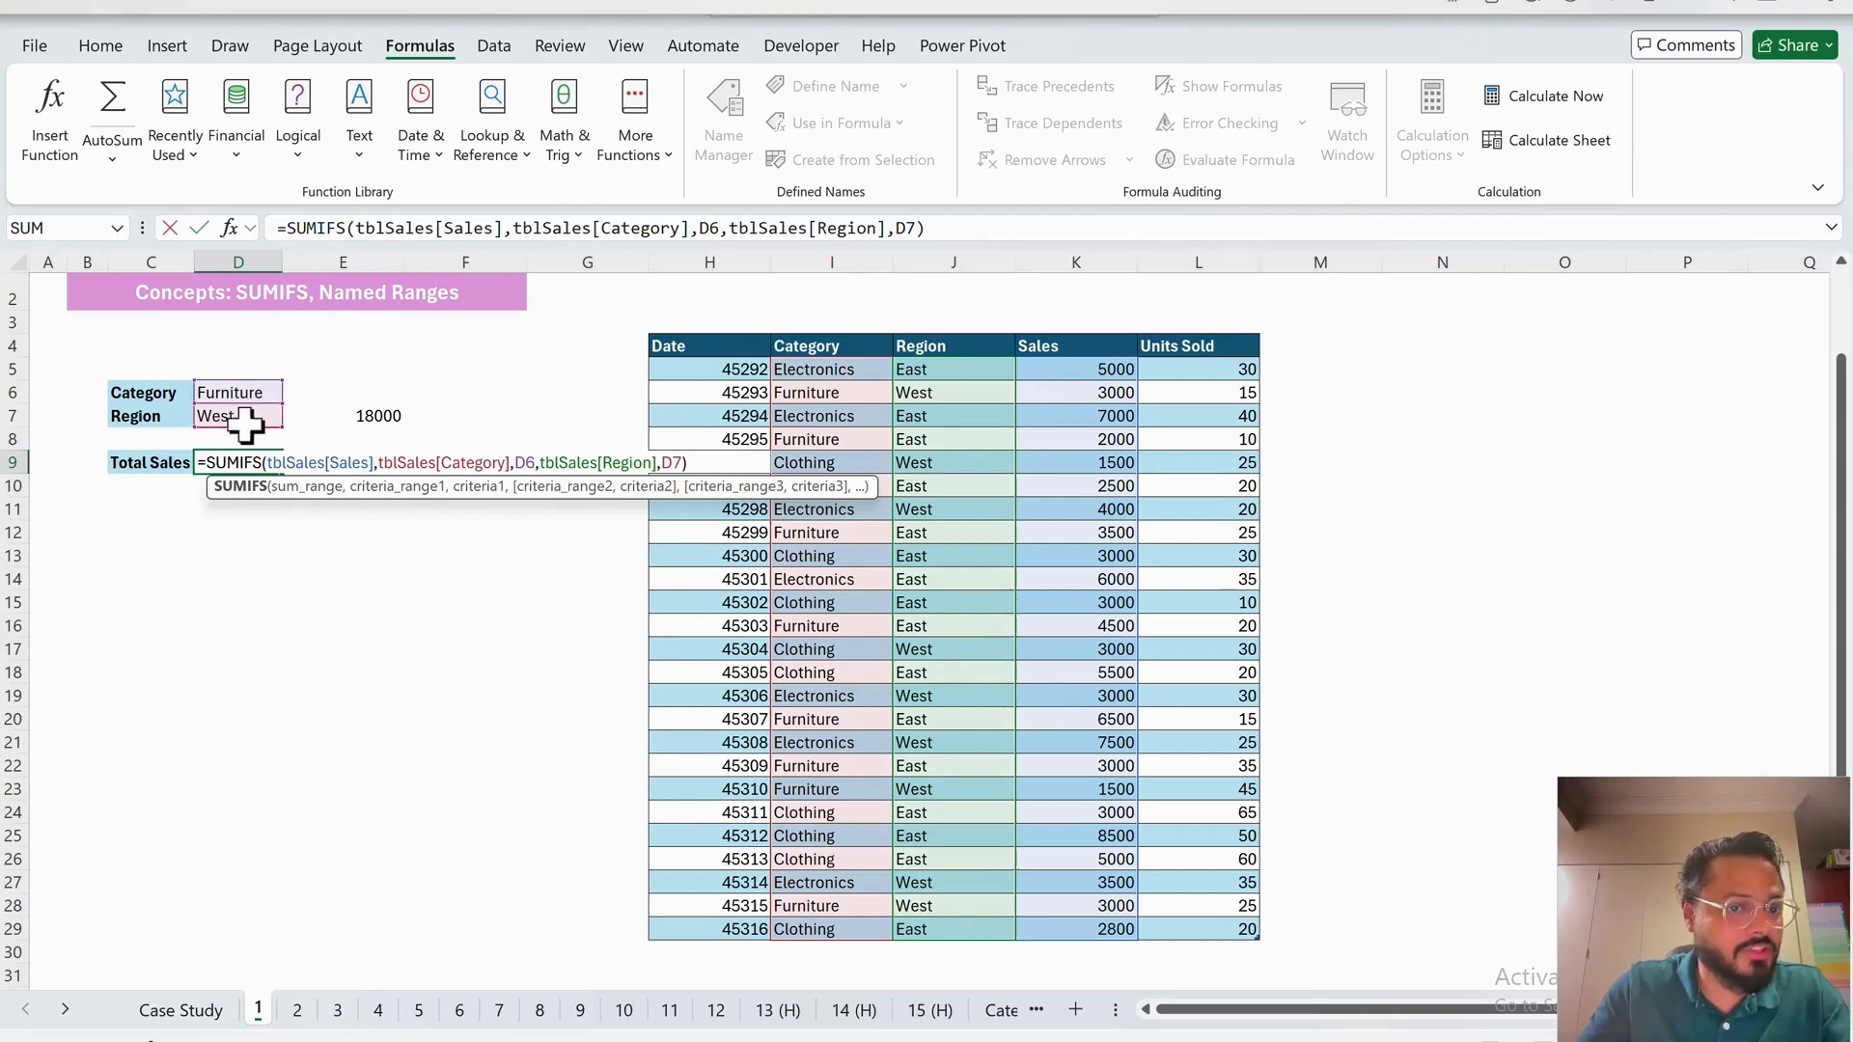
{"action": "key", "text": "Escape"}
{"action": "left_click", "coordinate": [249, 426]}
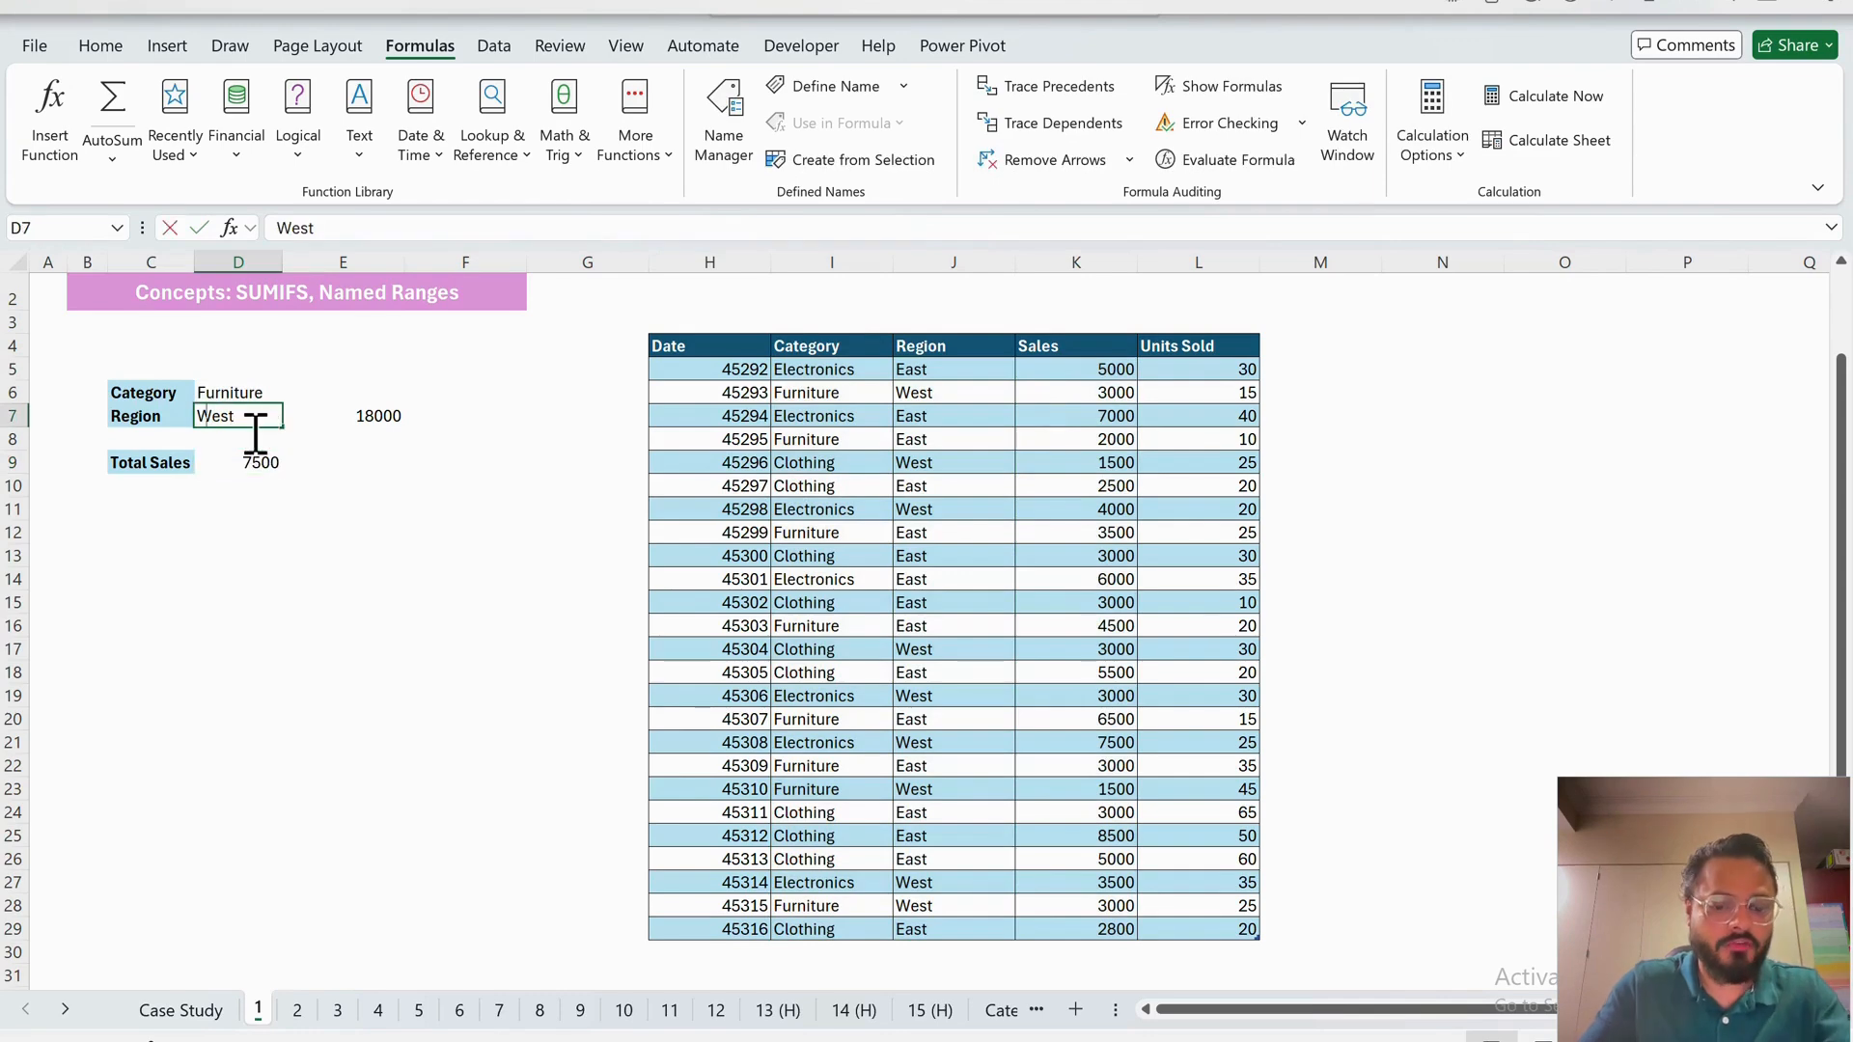
{"action": "type", "text": "East"}
{"action": "key", "text": "Return"}
{"action": "key", "text": "Right"}
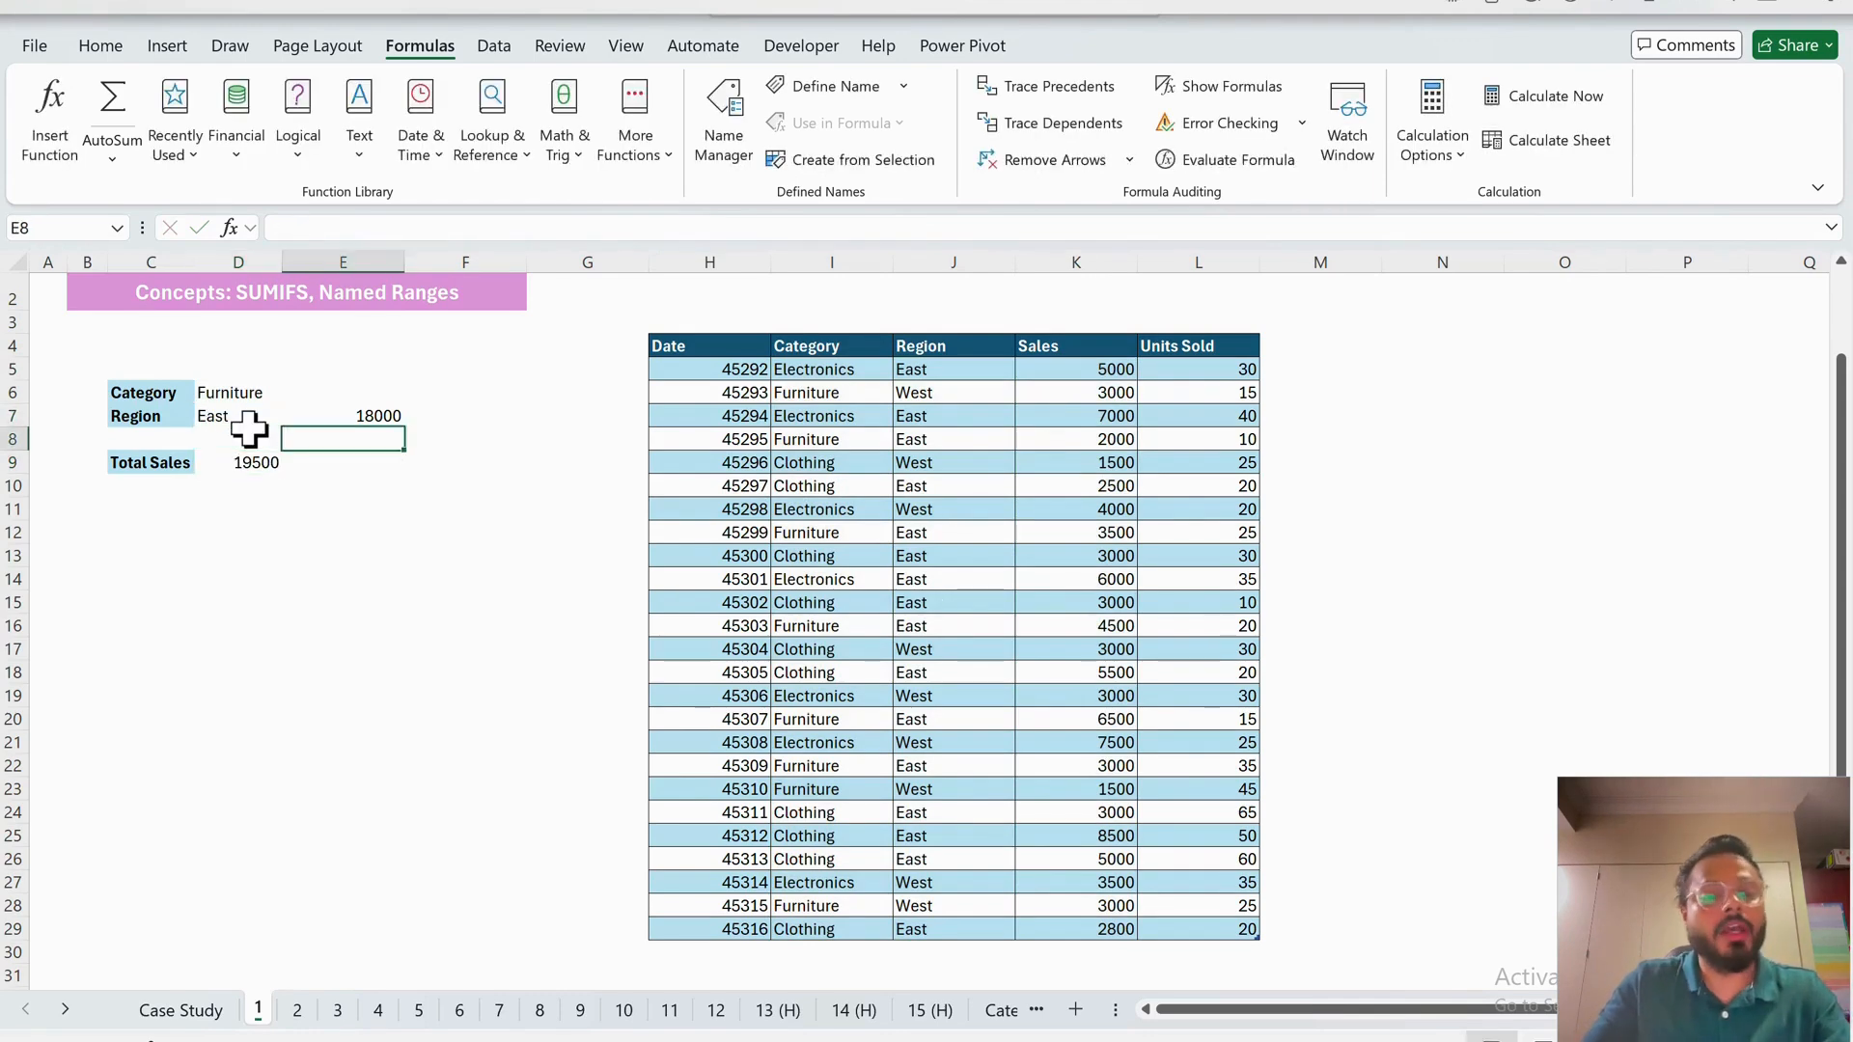
- Check the Total Sales formula in D9 against the question in the sheet's title
{"action": "key", "text": "Down"}
{"action": "key", "text": "Down"}
{"action": "key", "text": "Left"}
{"action": "key", "text": "Up"}
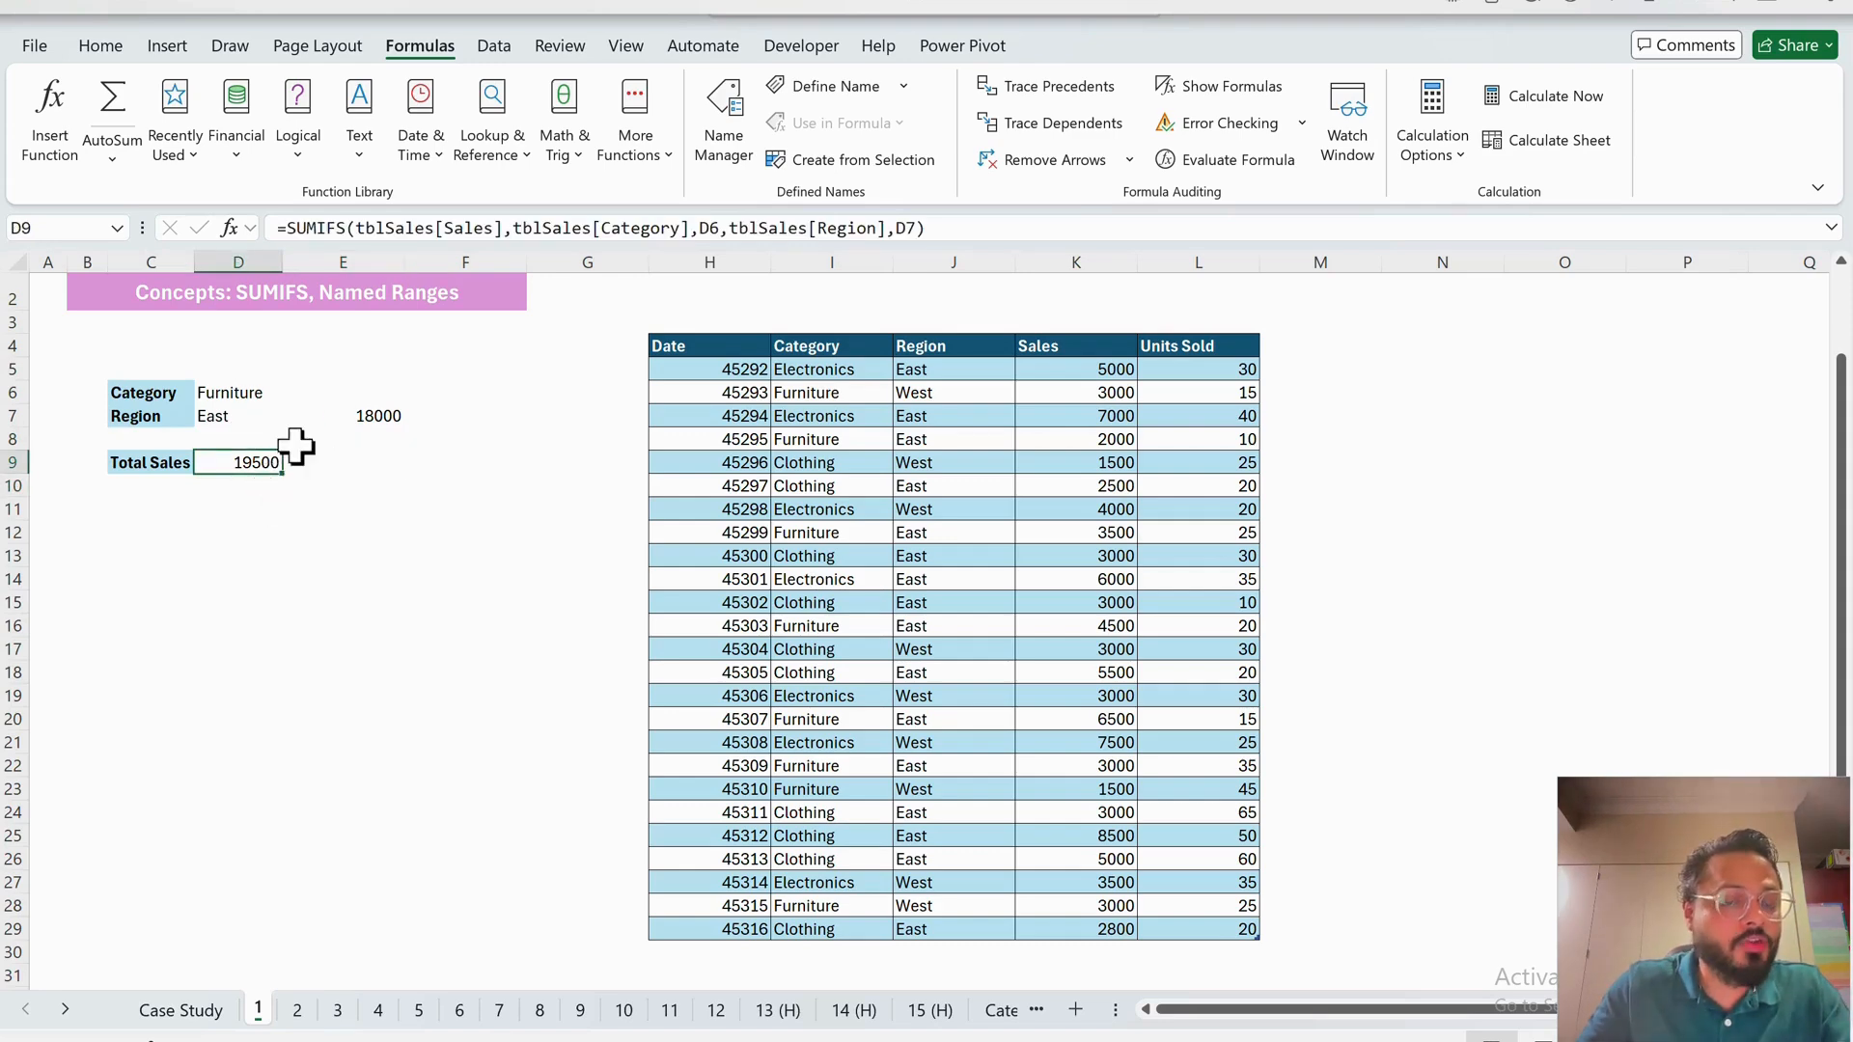
{"action": "scroll", "coordinate": [298, 443], "scroll_direction": "up", "scroll_amount": 1}
{"action": "left_click", "coordinate": [185, 349]}
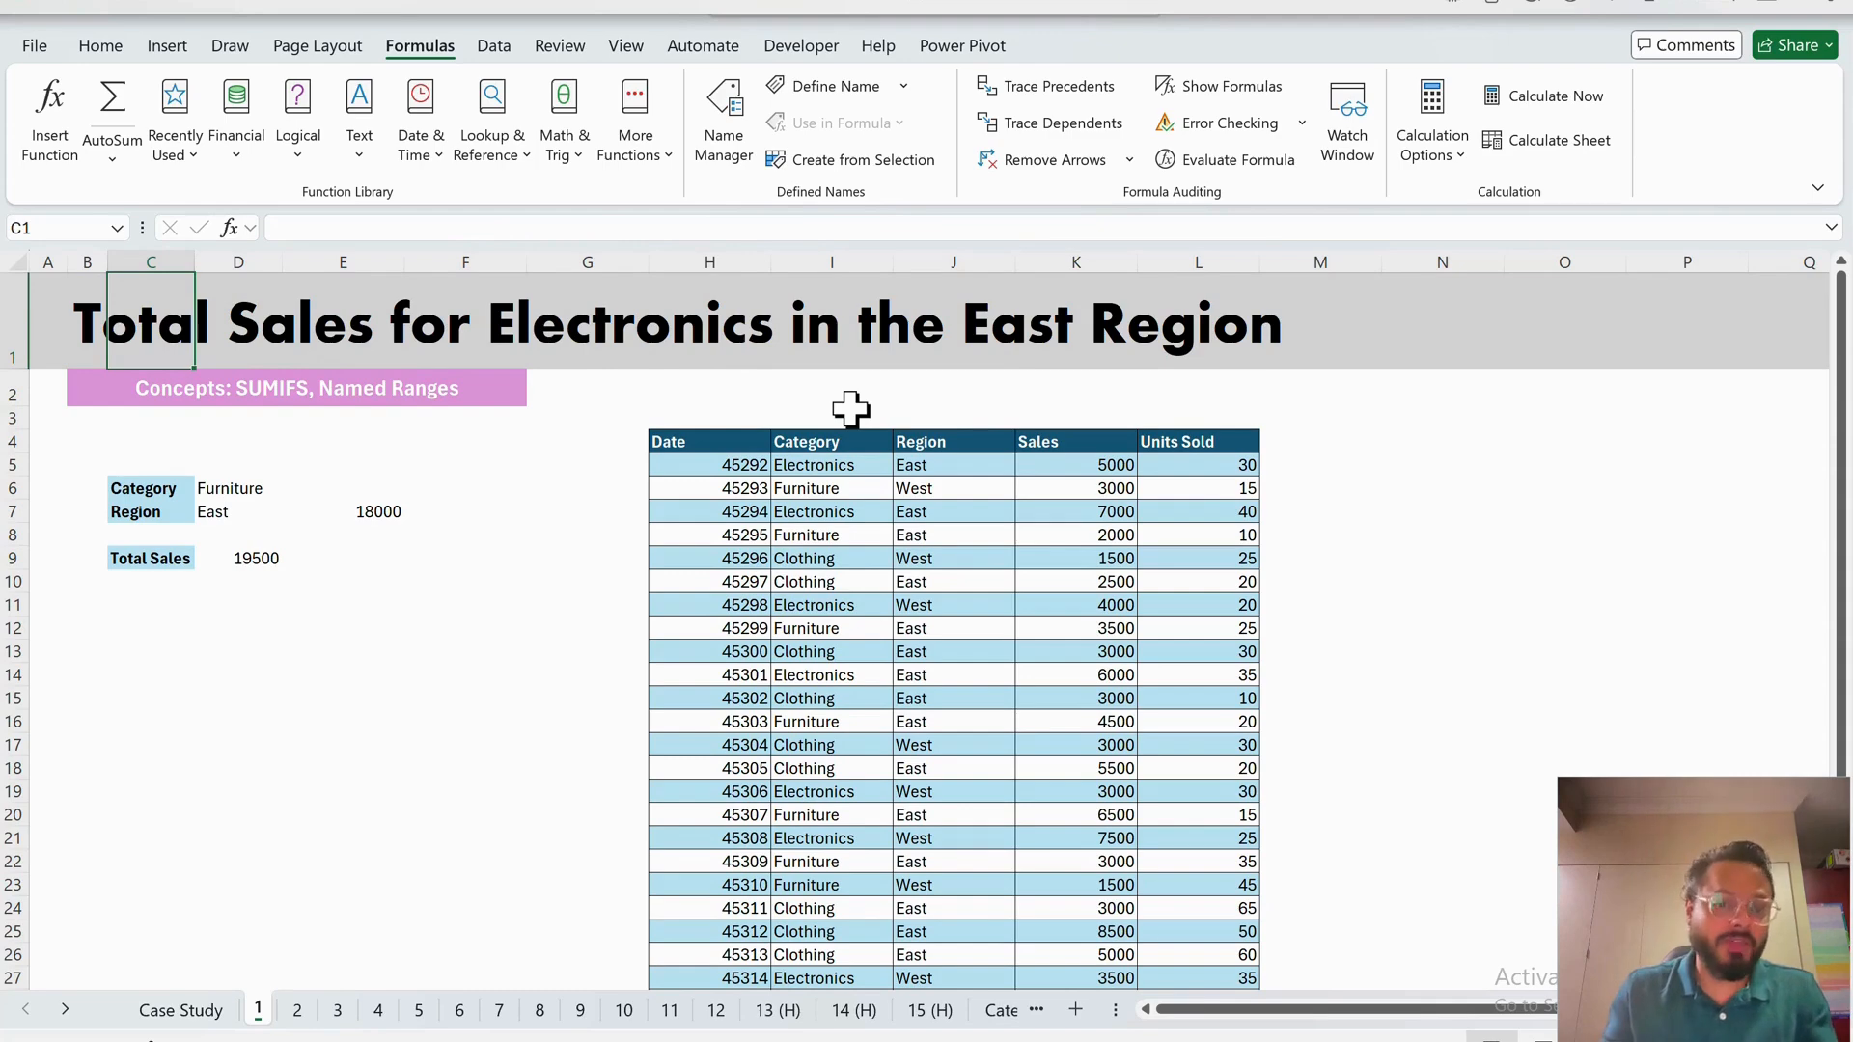
- Set the Category criterion in D6 to the incomplete name Furnitu and check Total Sales in D9
{"action": "left_click", "coordinate": [228, 495]}
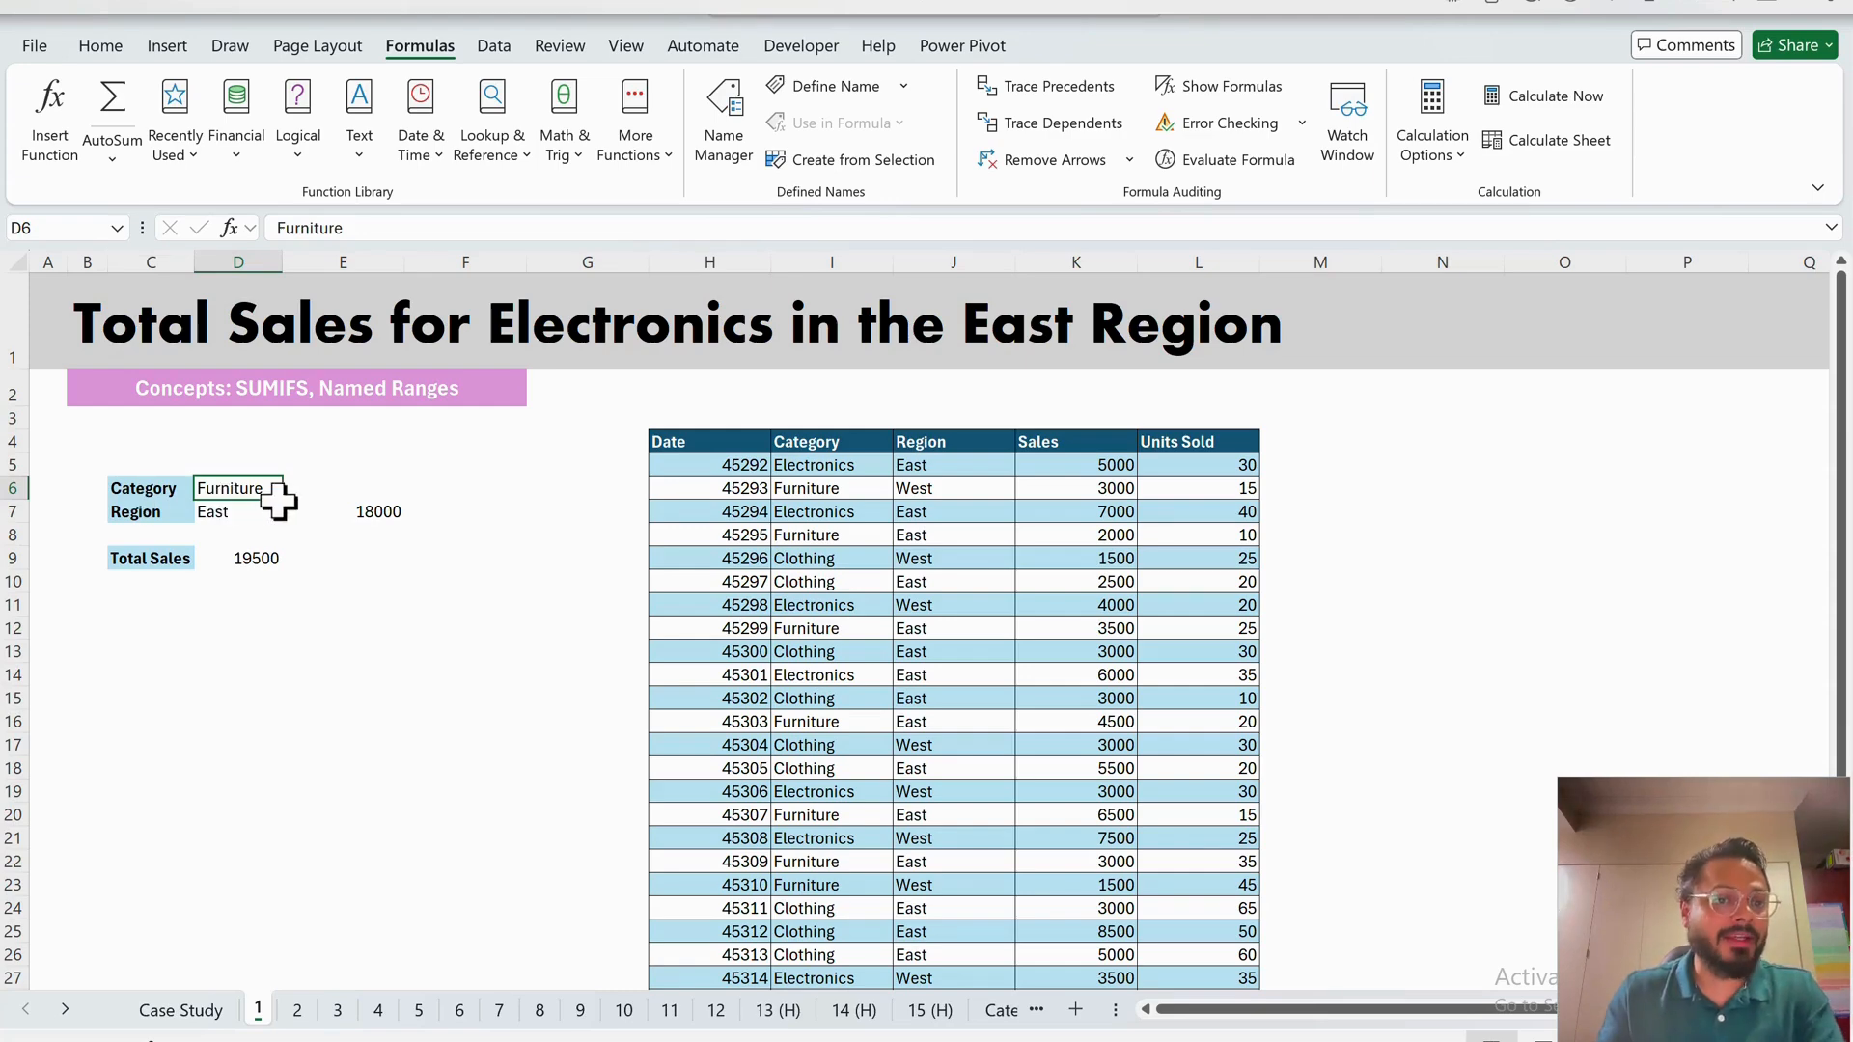
{"action": "scroll", "coordinate": [290, 511], "scroll_direction": "down", "scroll_amount": 1}
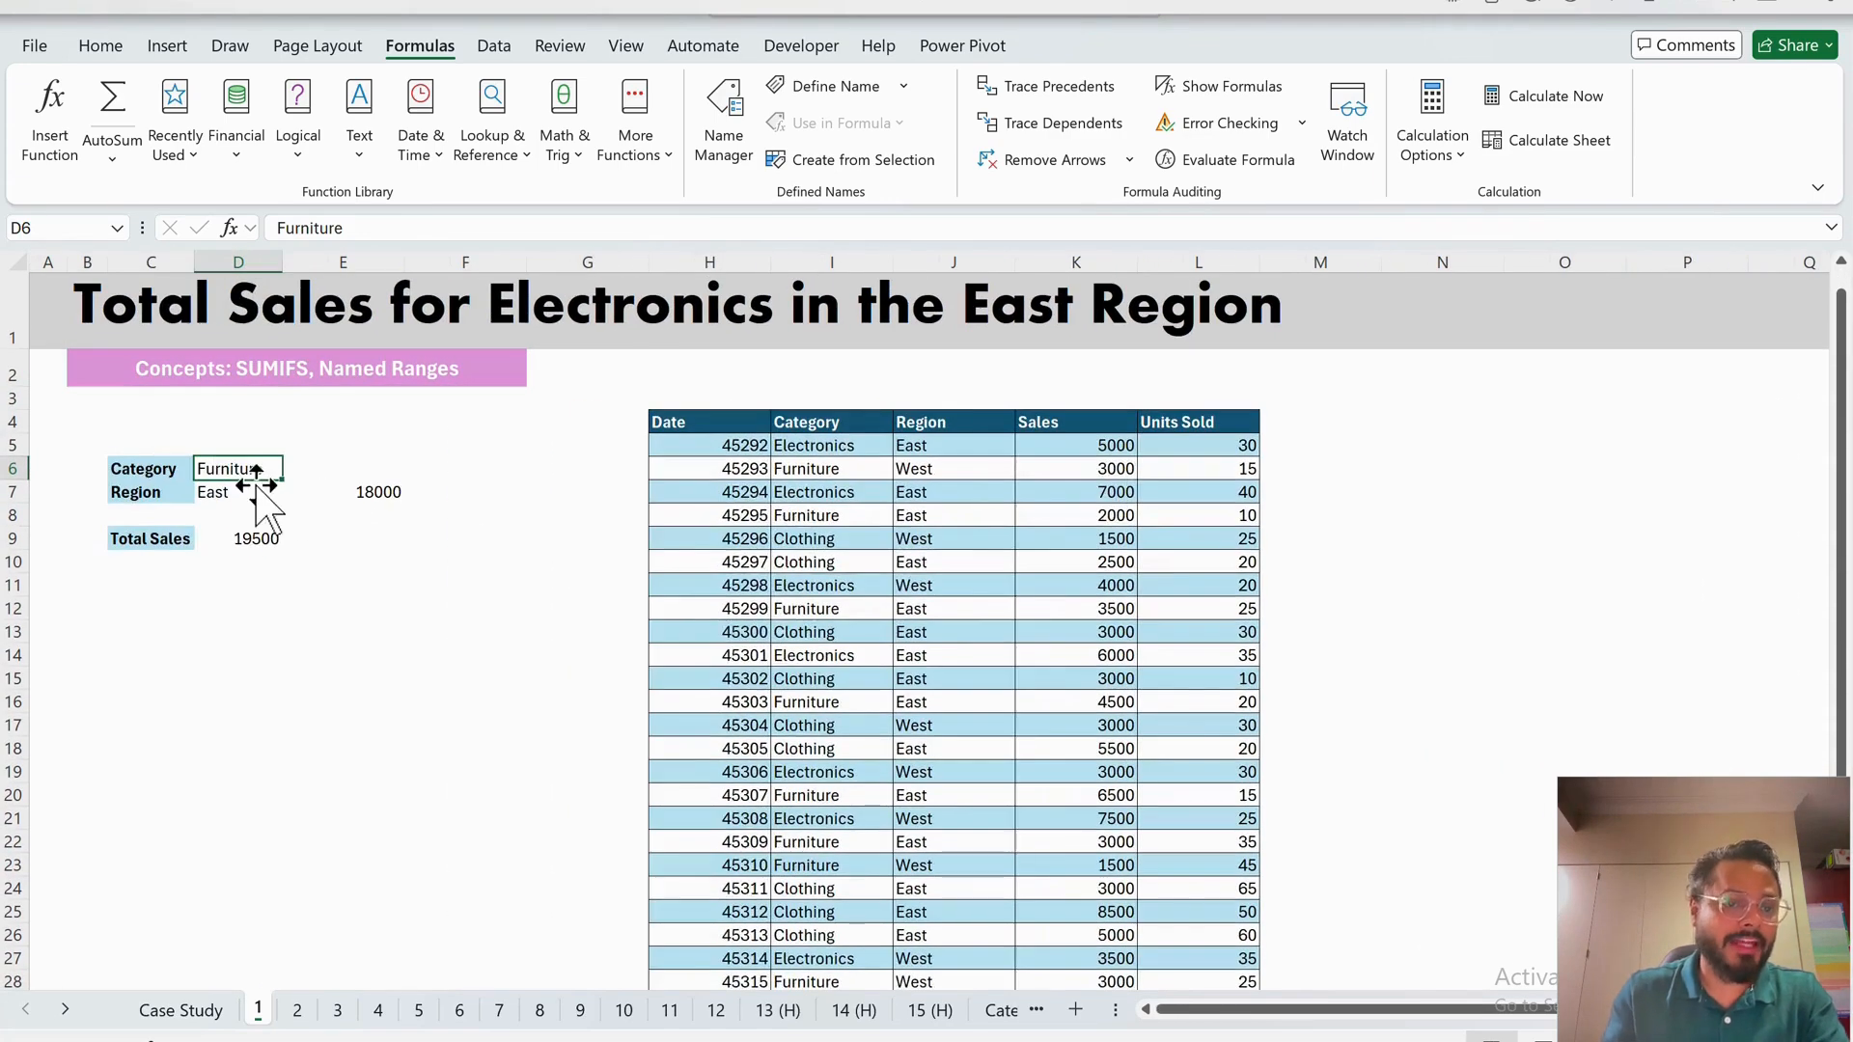
{"action": "scroll", "coordinate": [261, 474], "scroll_direction": "up", "scroll_amount": 1}
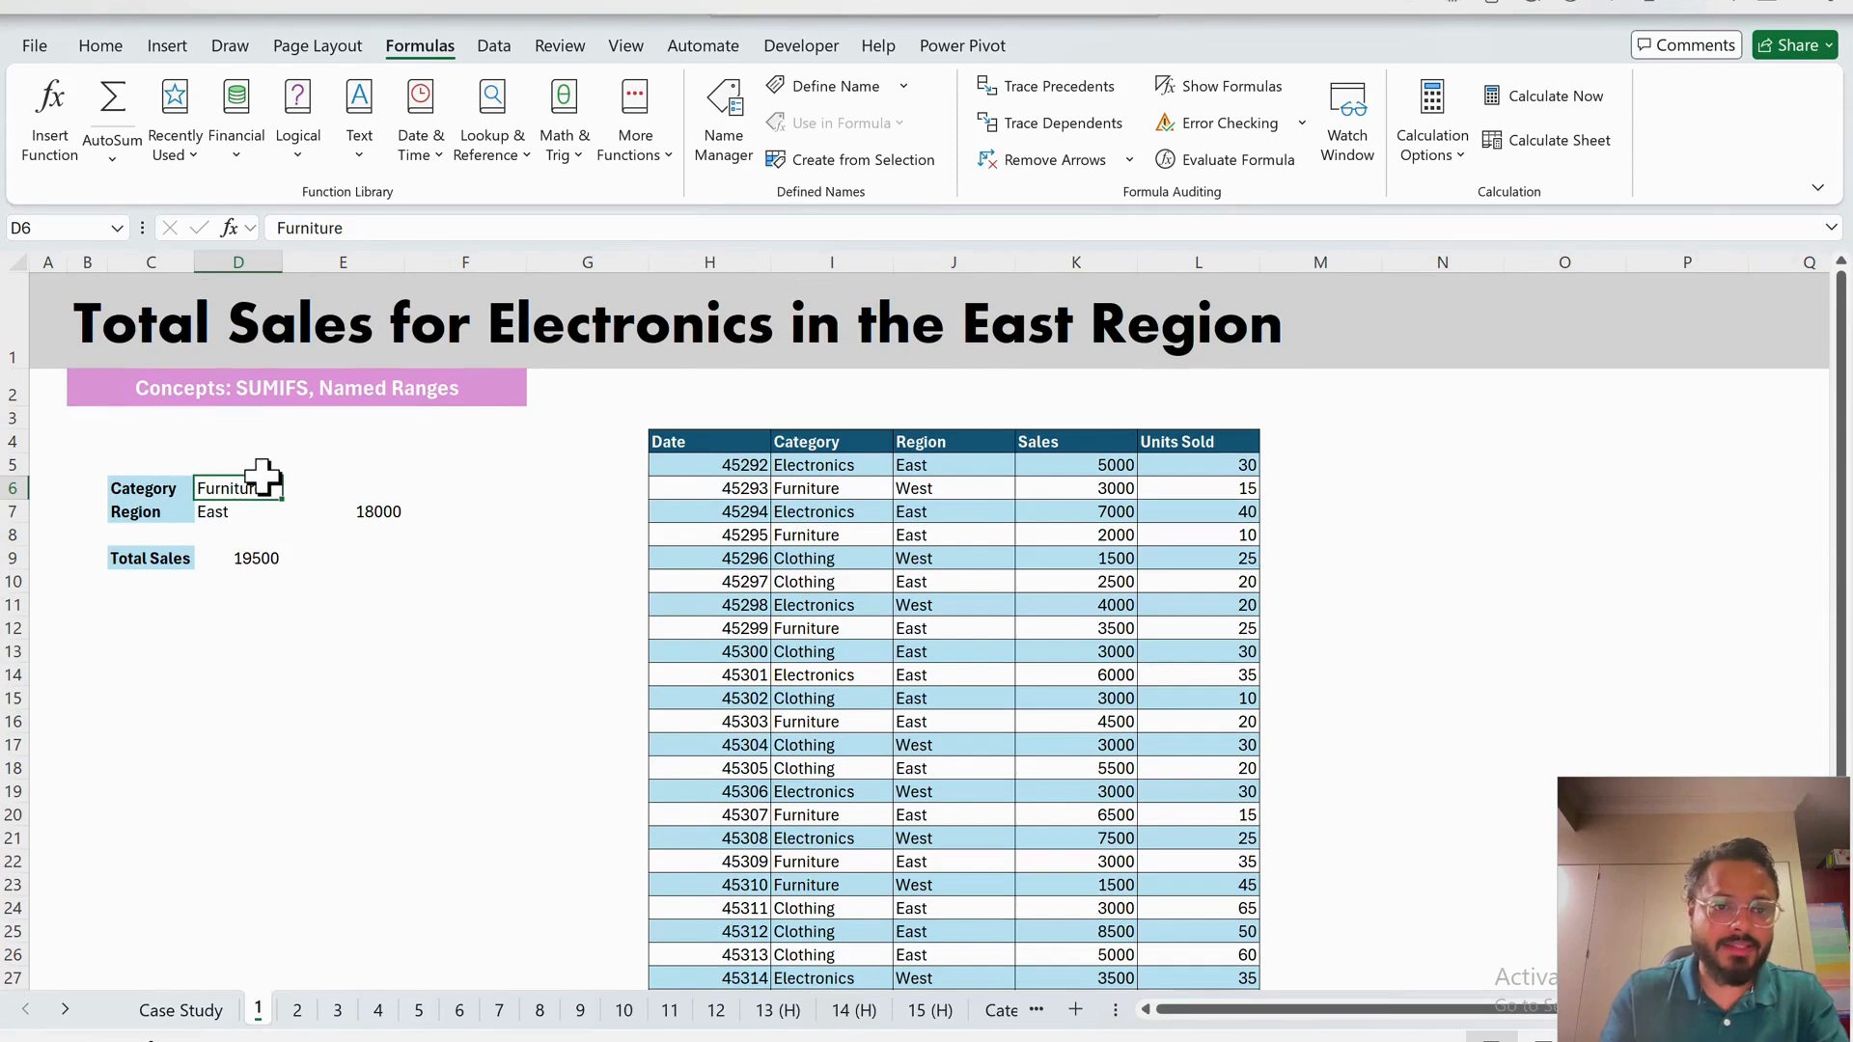
{"action": "type", "text": "Furnitu"}
{"action": "key", "text": "Return"}
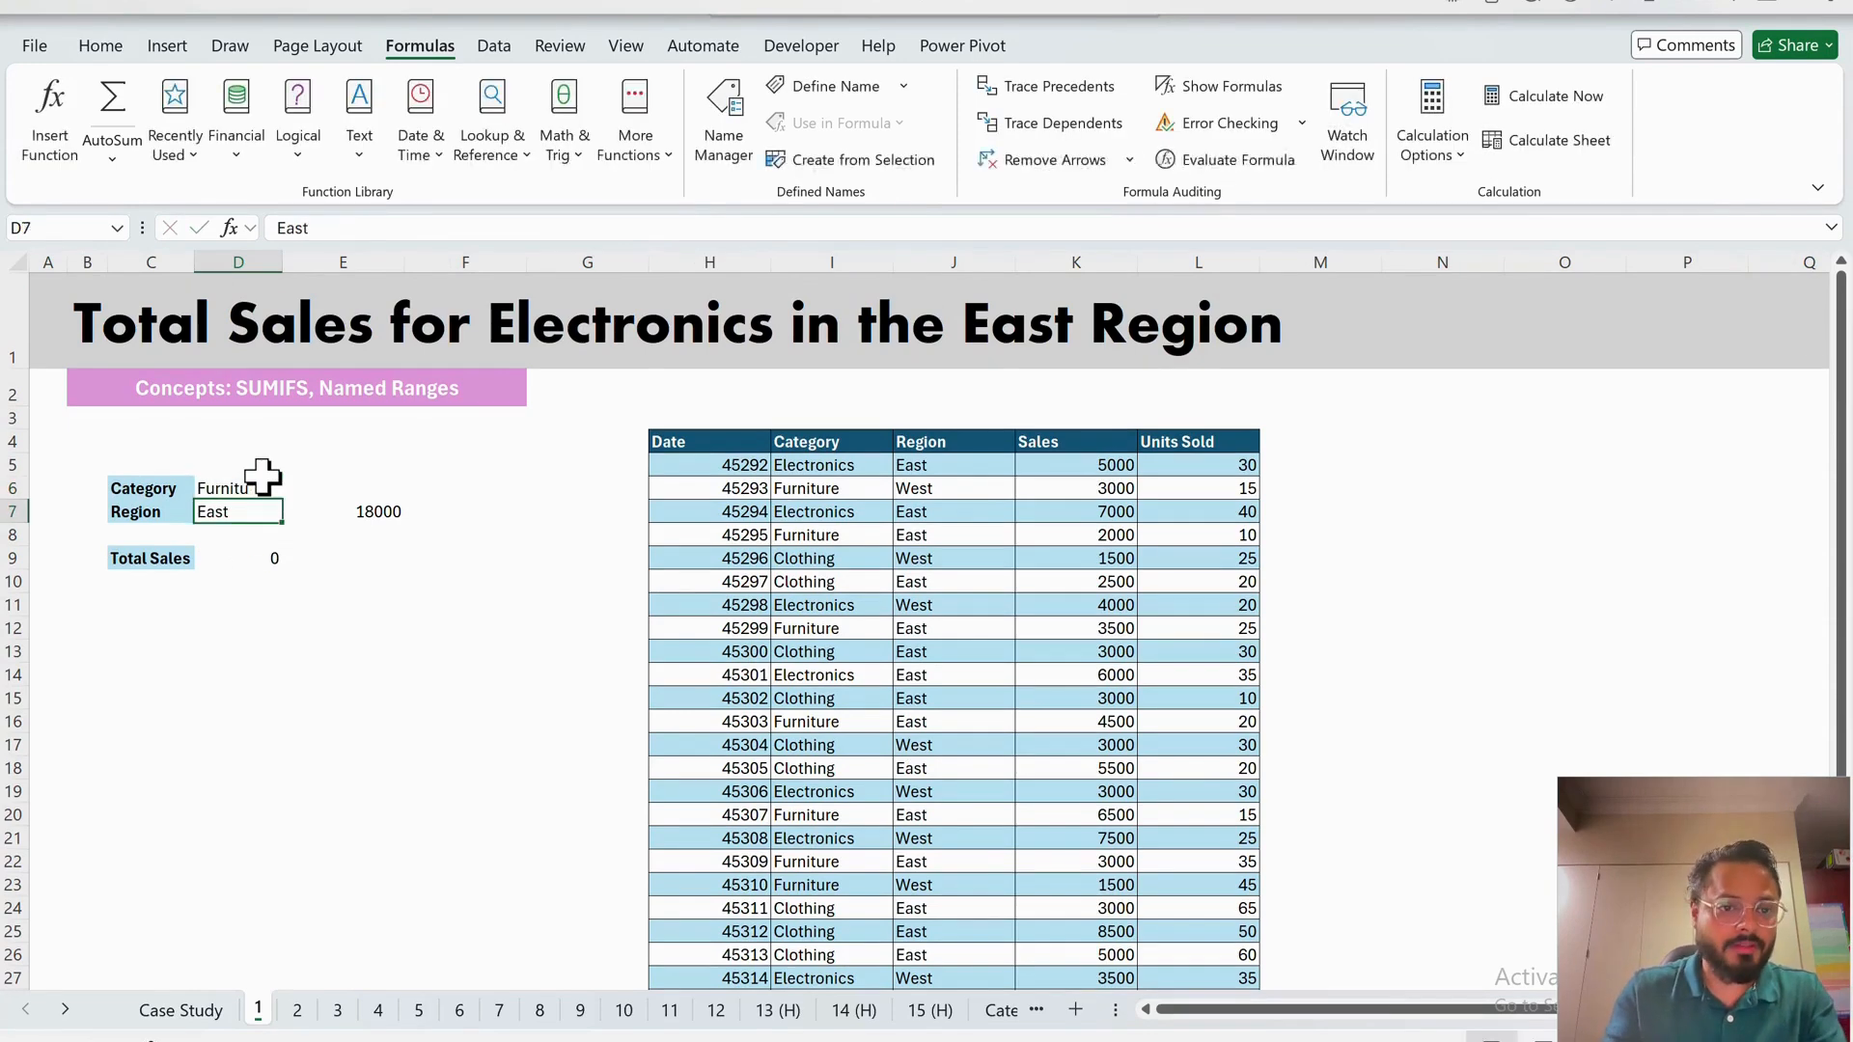
{"action": "left_click", "coordinate": [264, 558]}
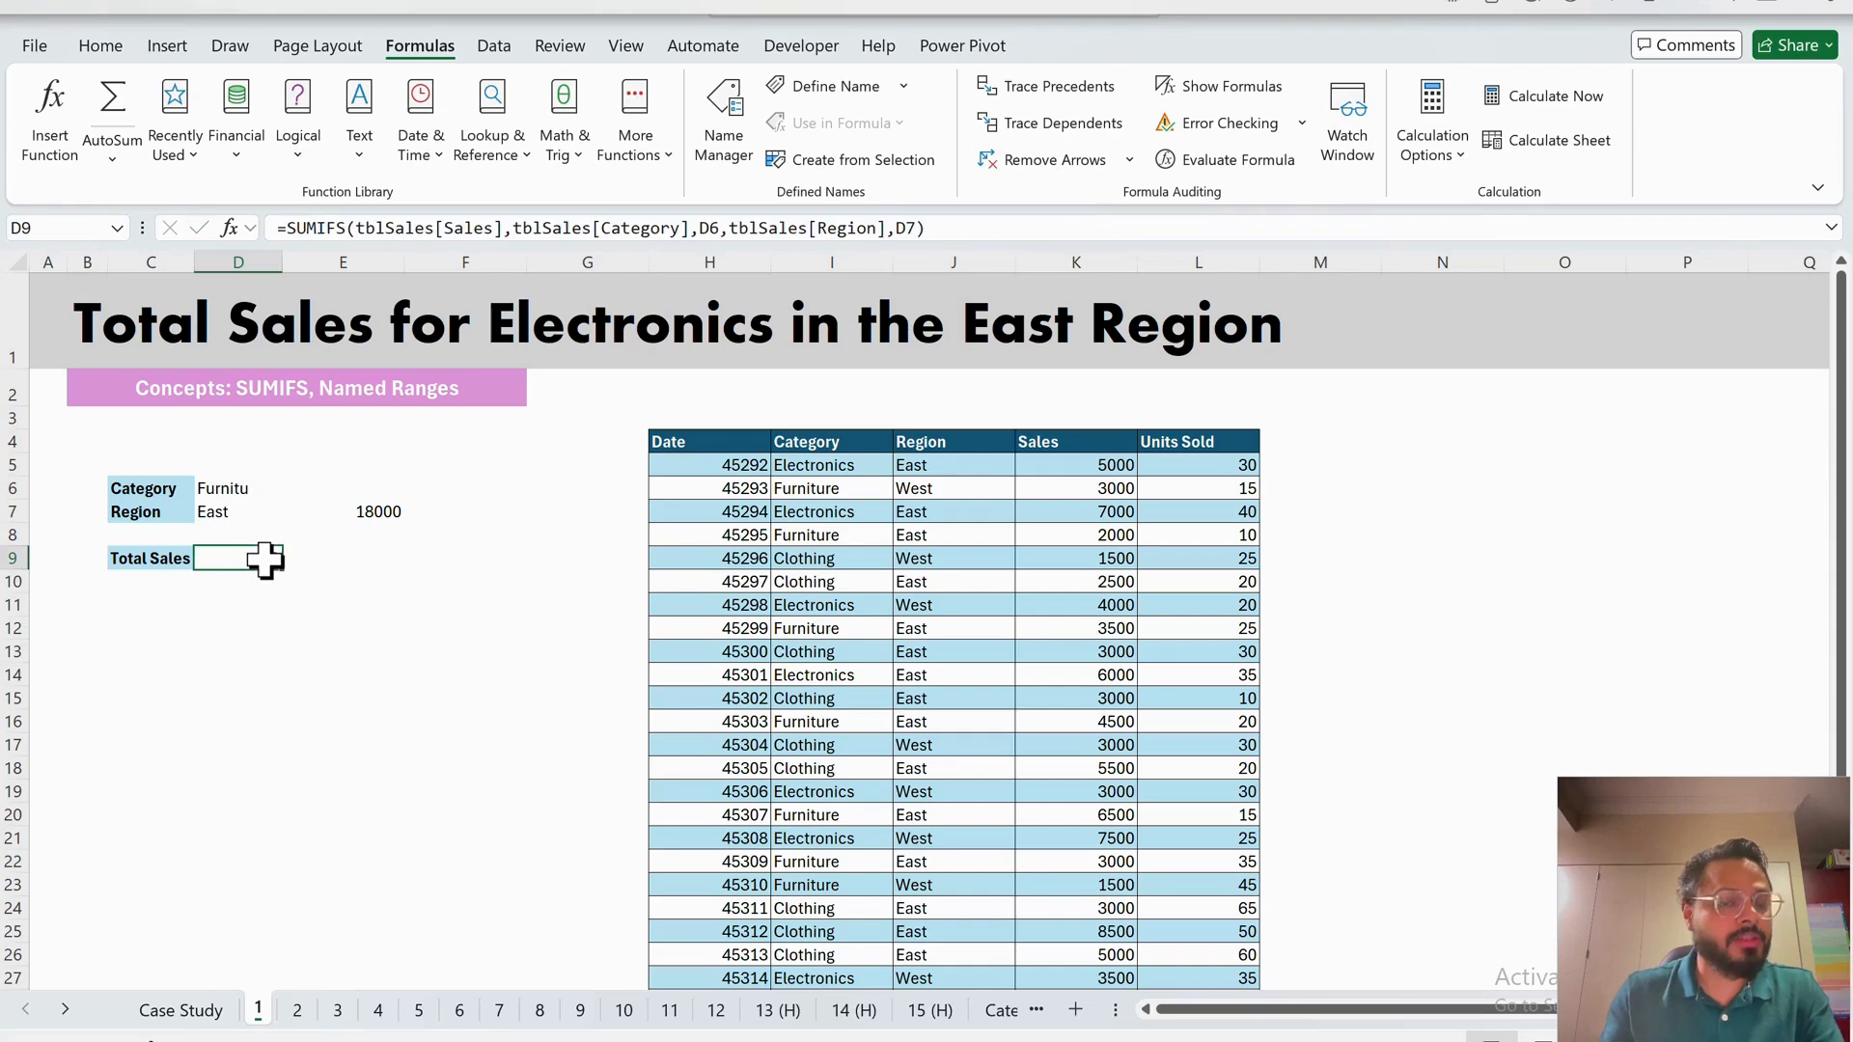
- Compare the Category criterion in D6 with the entries in the sales table's Category column
{"action": "left_click", "coordinate": [246, 492]}
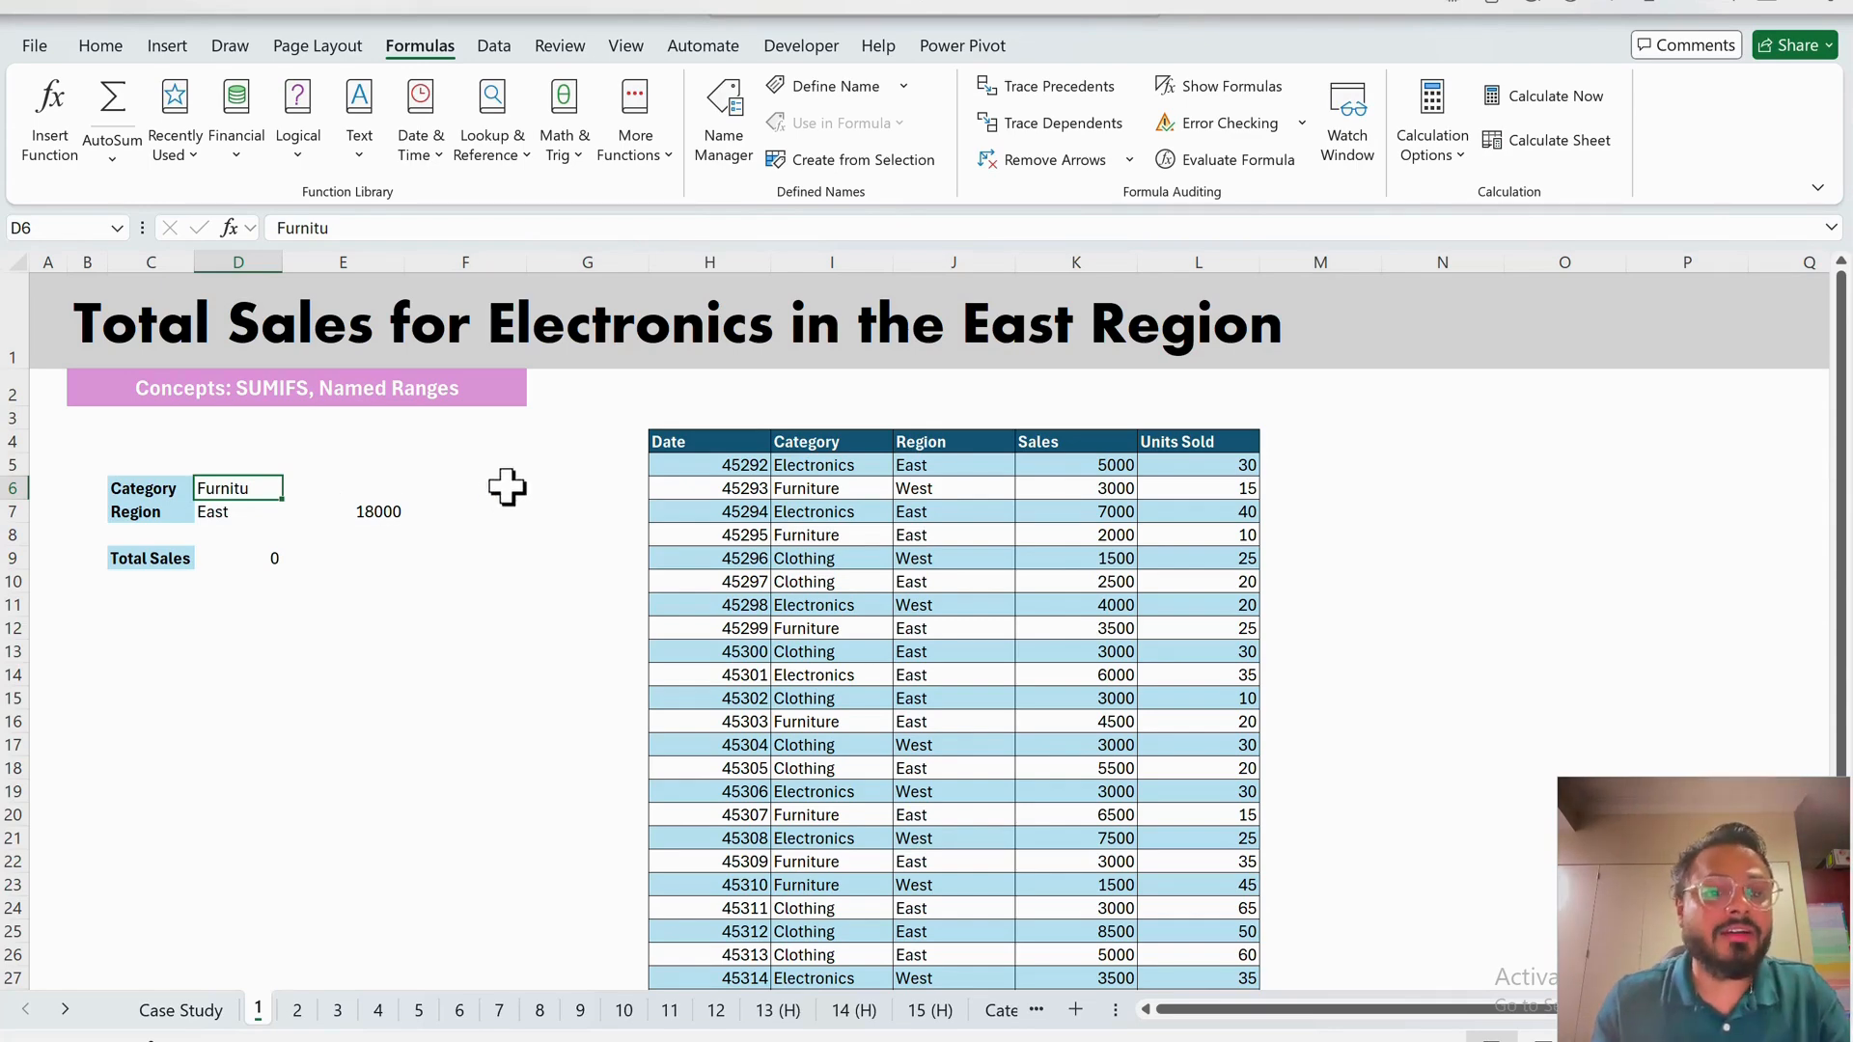
{"action": "left_click_drag", "start_coordinate": [505, 488], "coordinate": [509, 666]}
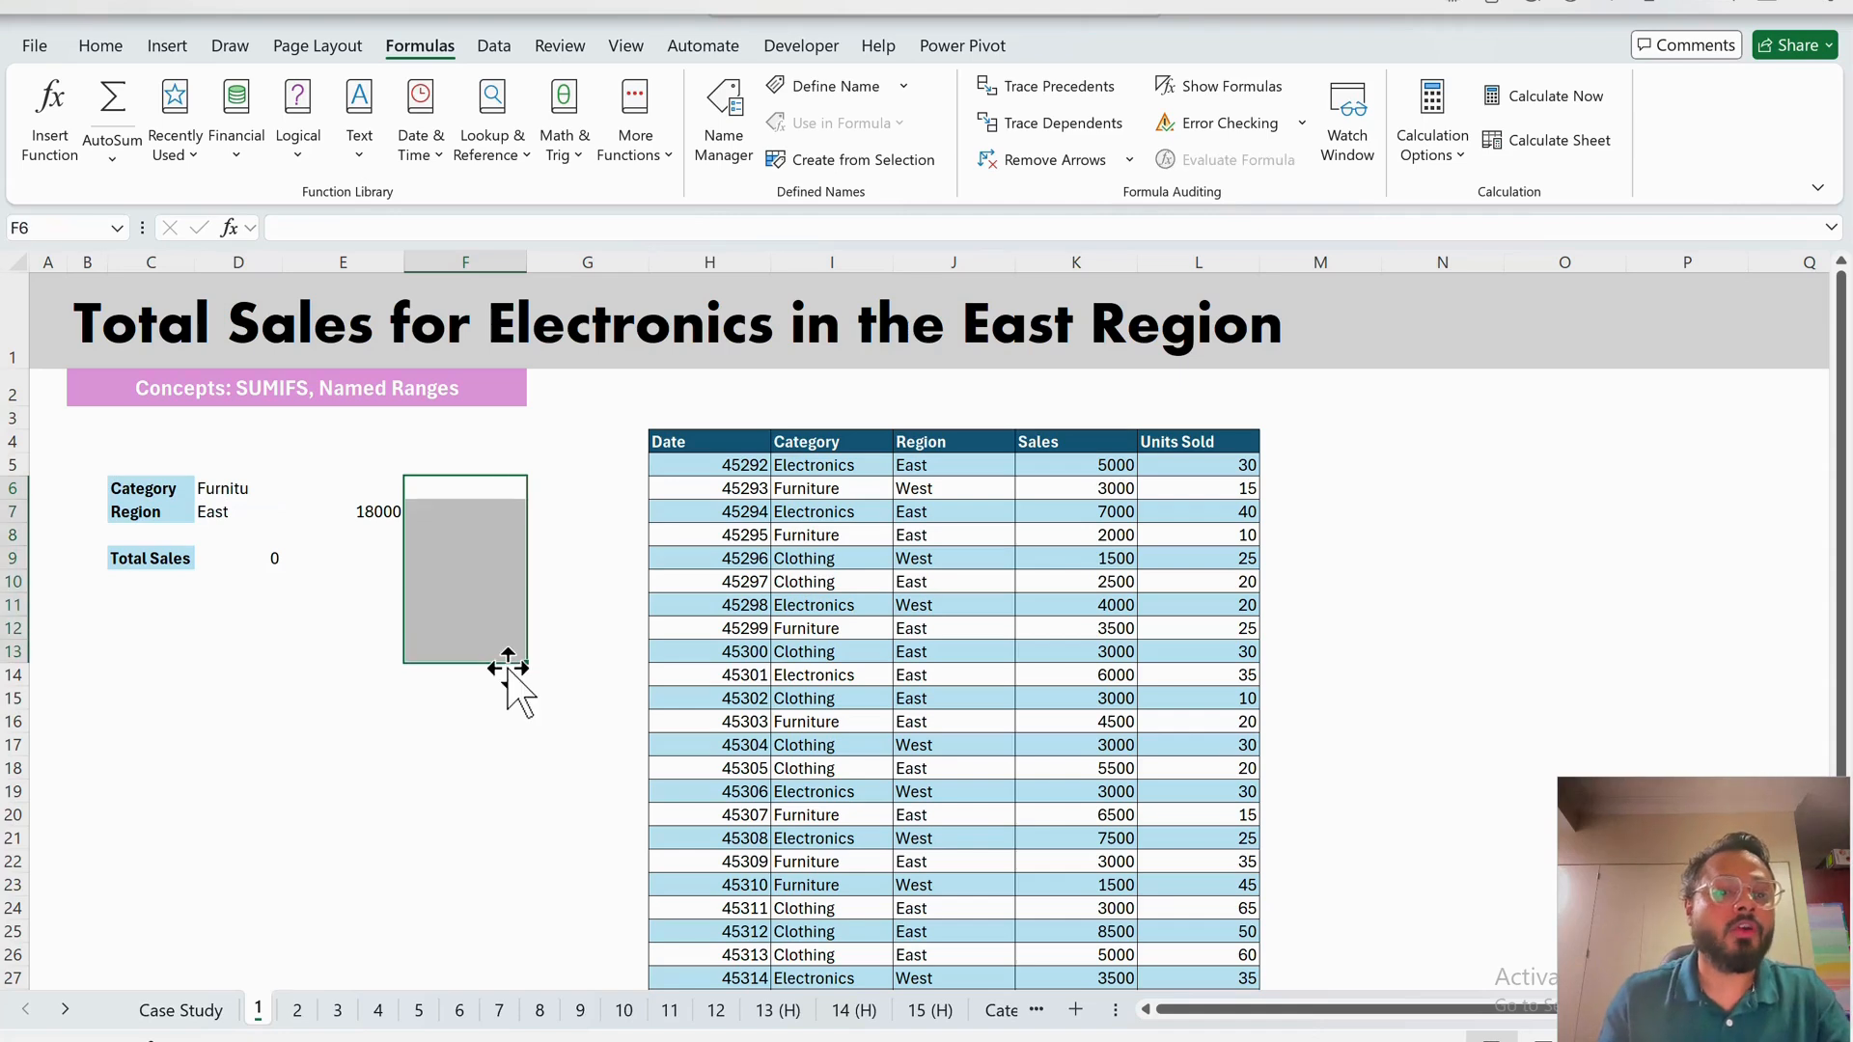
{"action": "left_click", "coordinate": [246, 500]}
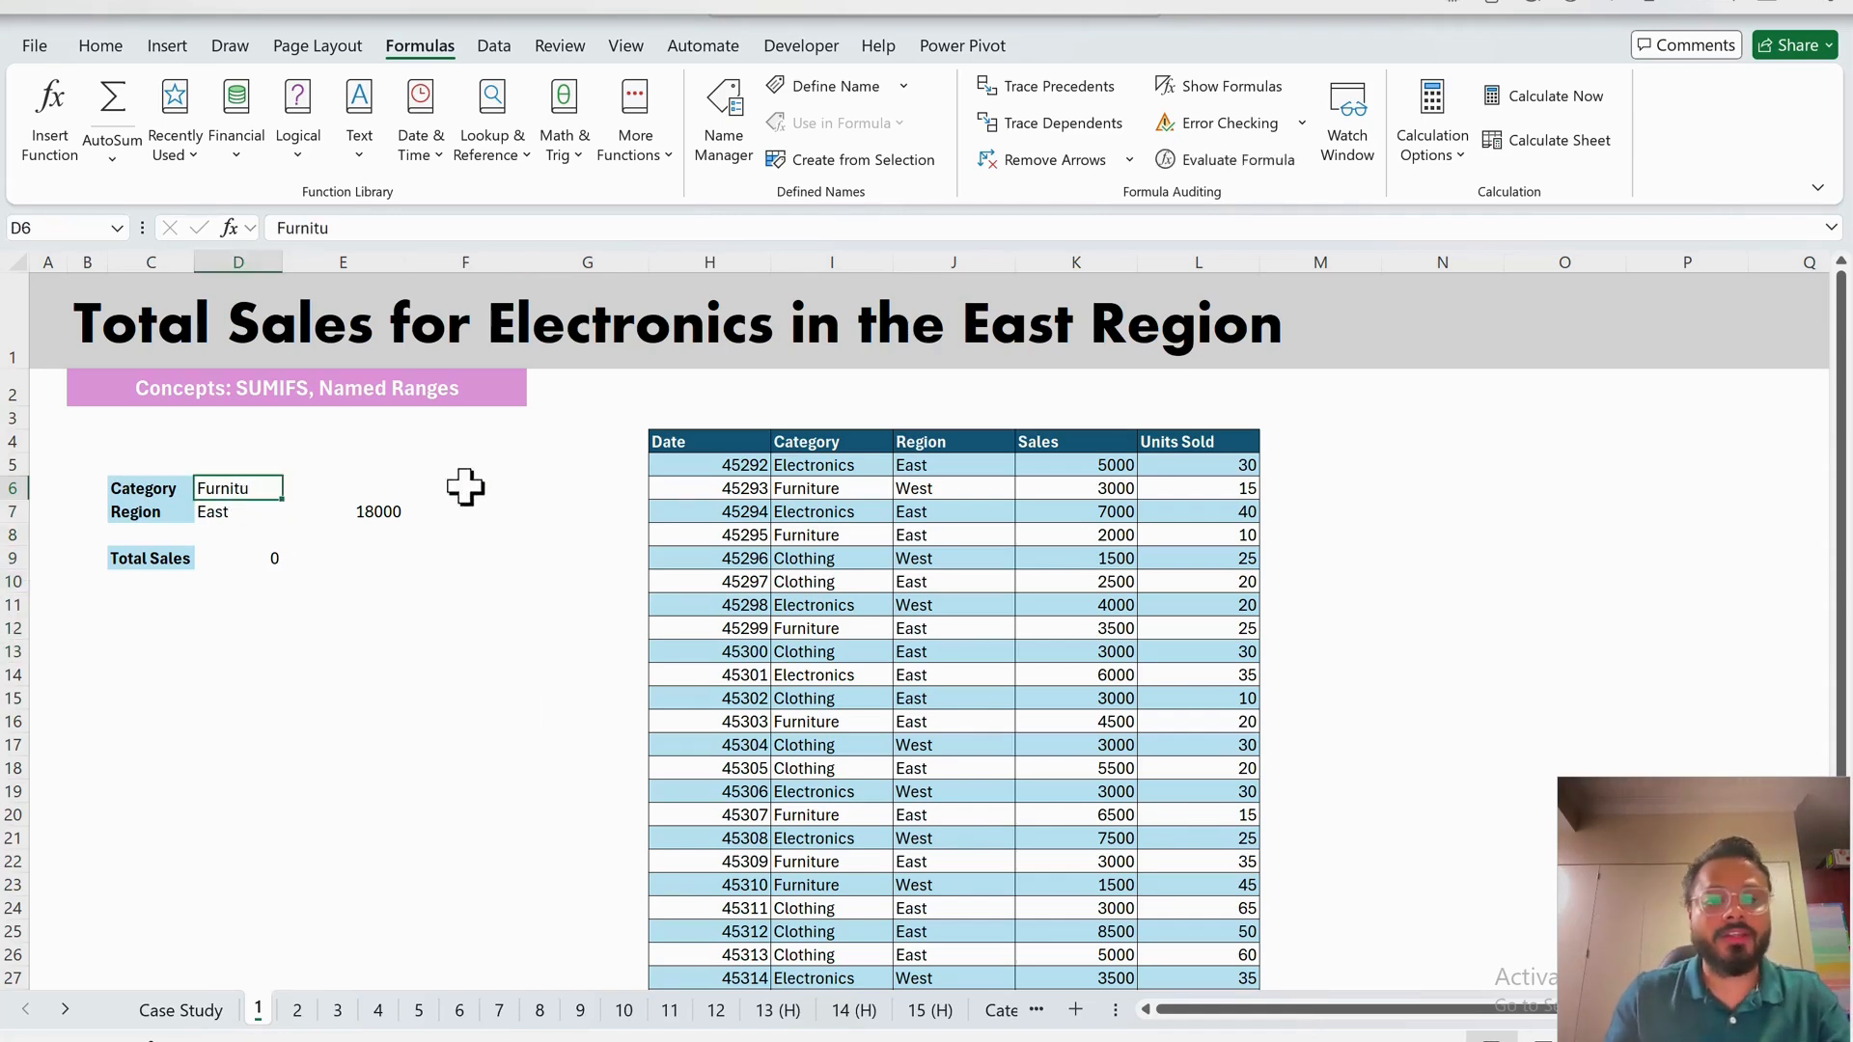
{"action": "left_click", "coordinate": [869, 471]}
{"action": "key", "text": "ctrl+shift+Down"}
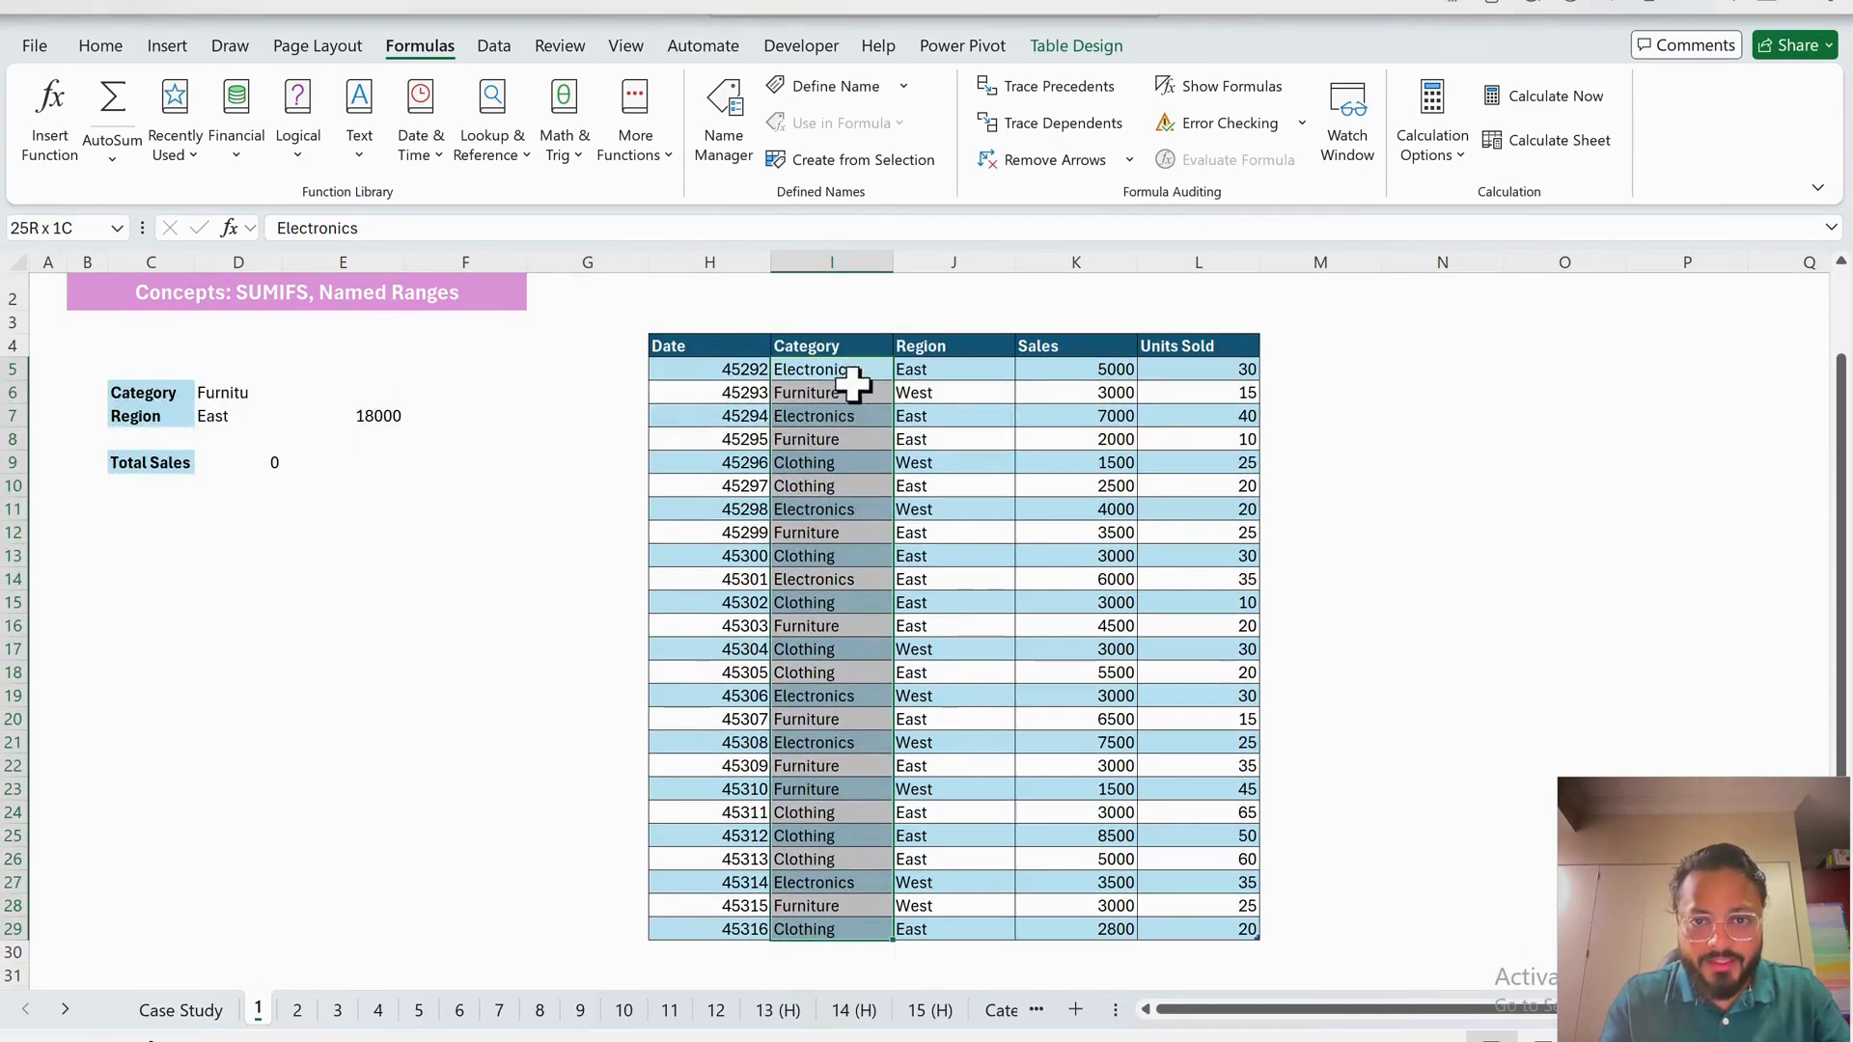
{"action": "left_click", "coordinate": [850, 485]}
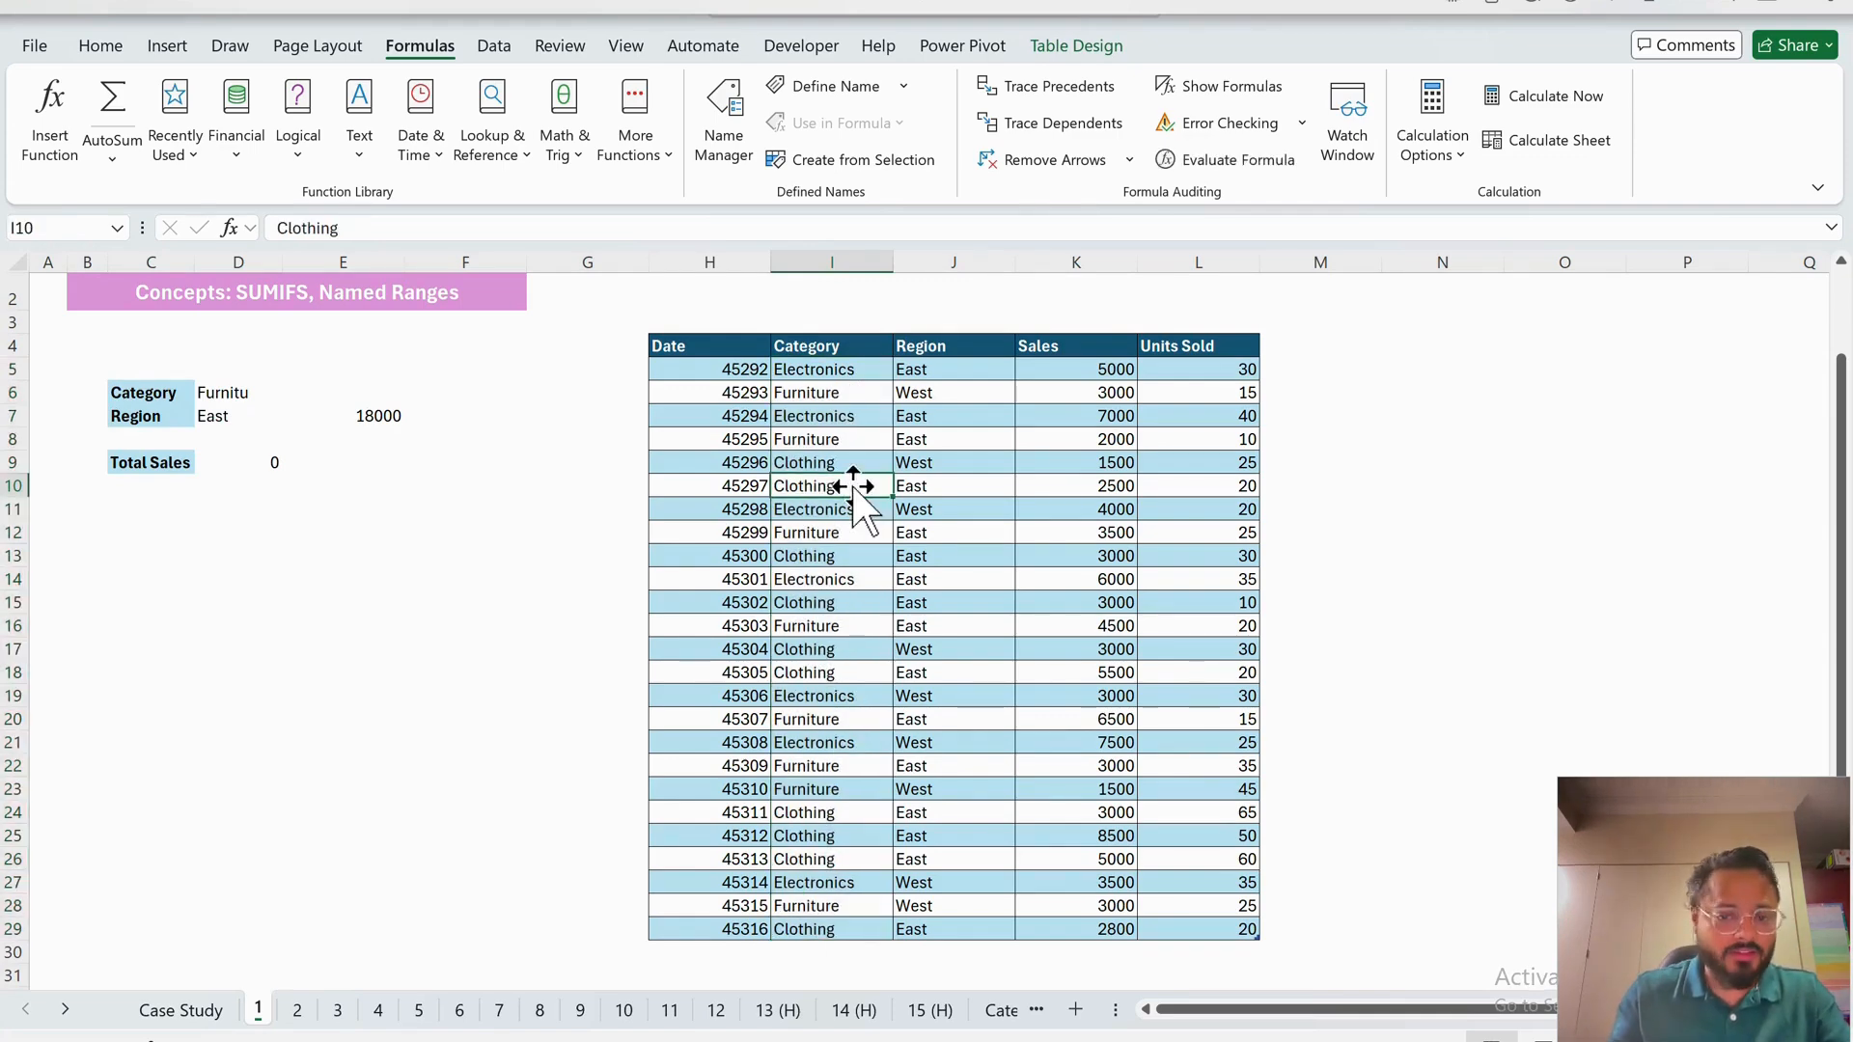
{"action": "scroll", "coordinate": [853, 487], "scroll_direction": "up", "scroll_amount": 1}
{"action": "left_click_drag", "start_coordinate": [550, 454], "coordinate": [552, 577]}
- List the categories Electronics, Clothing and Furniture manually in cells N8 to N10
{"action": "left_click", "coordinate": [1400, 461]}
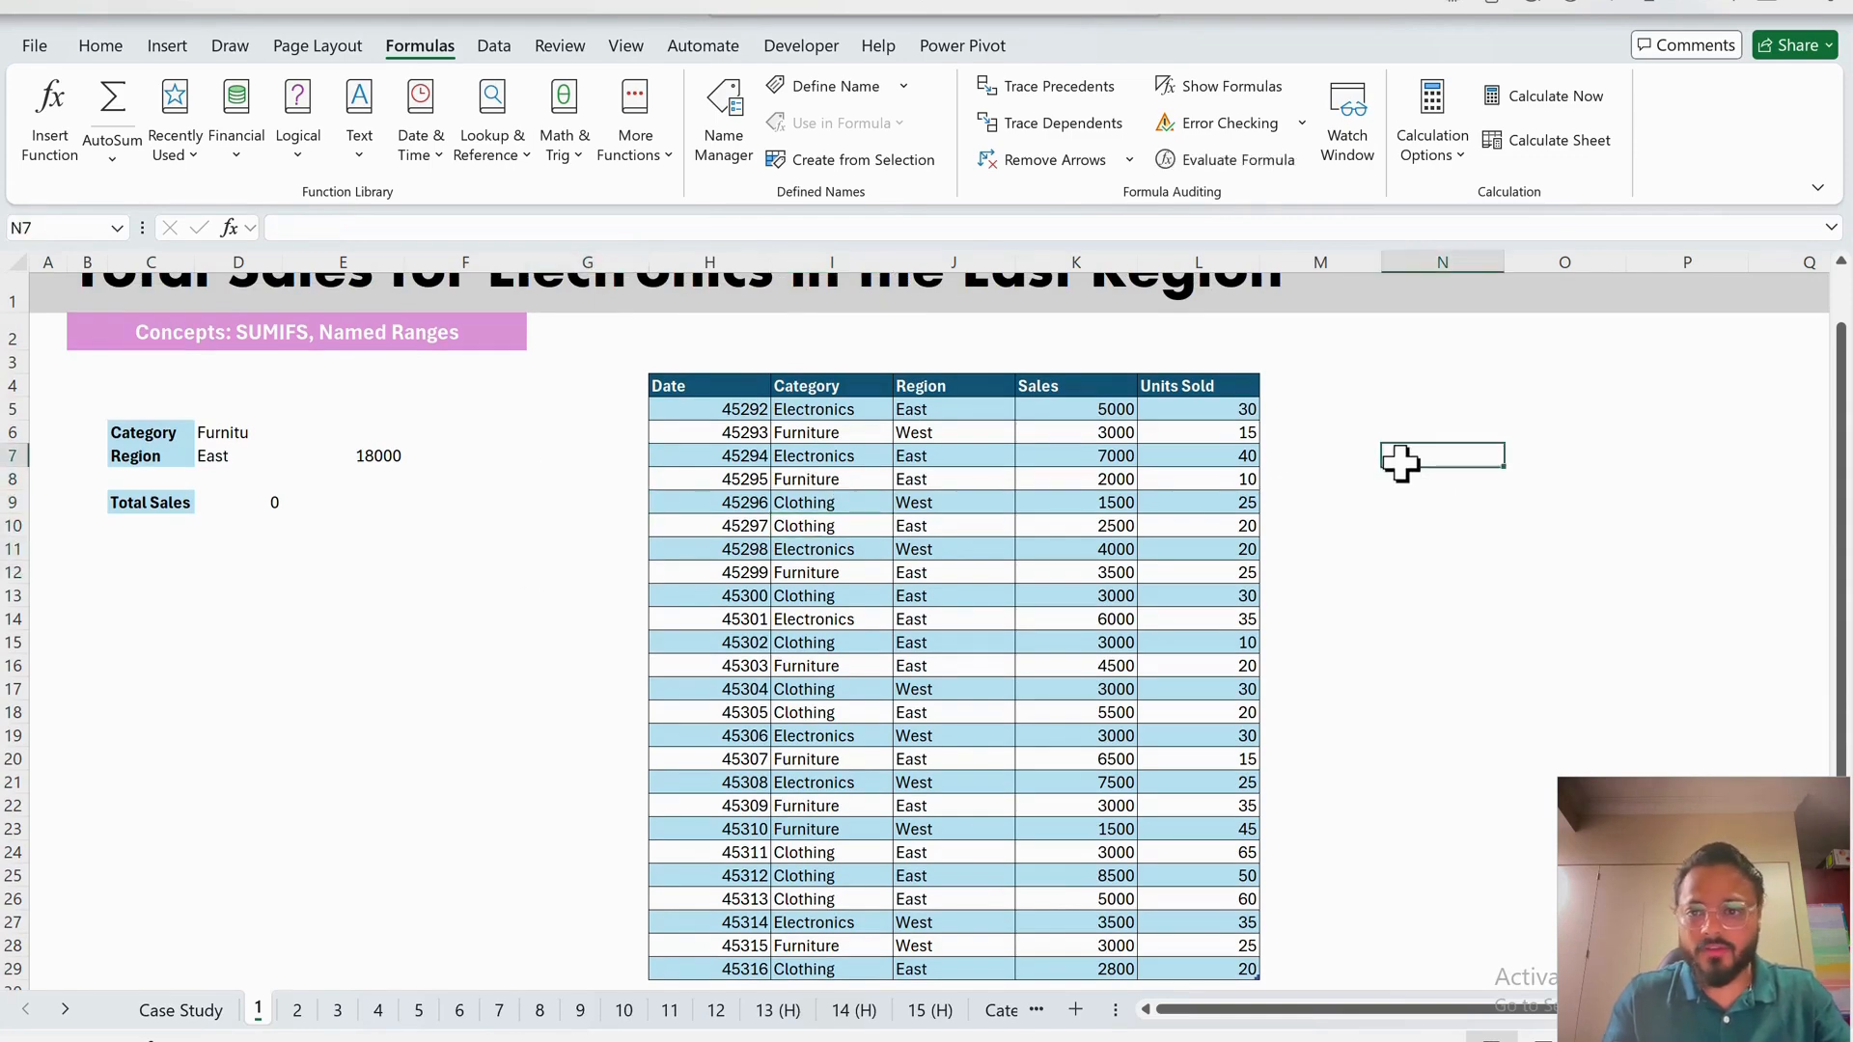
{"action": "type", "text": "="}
{"action": "left_click", "coordinate": [1407, 471]}
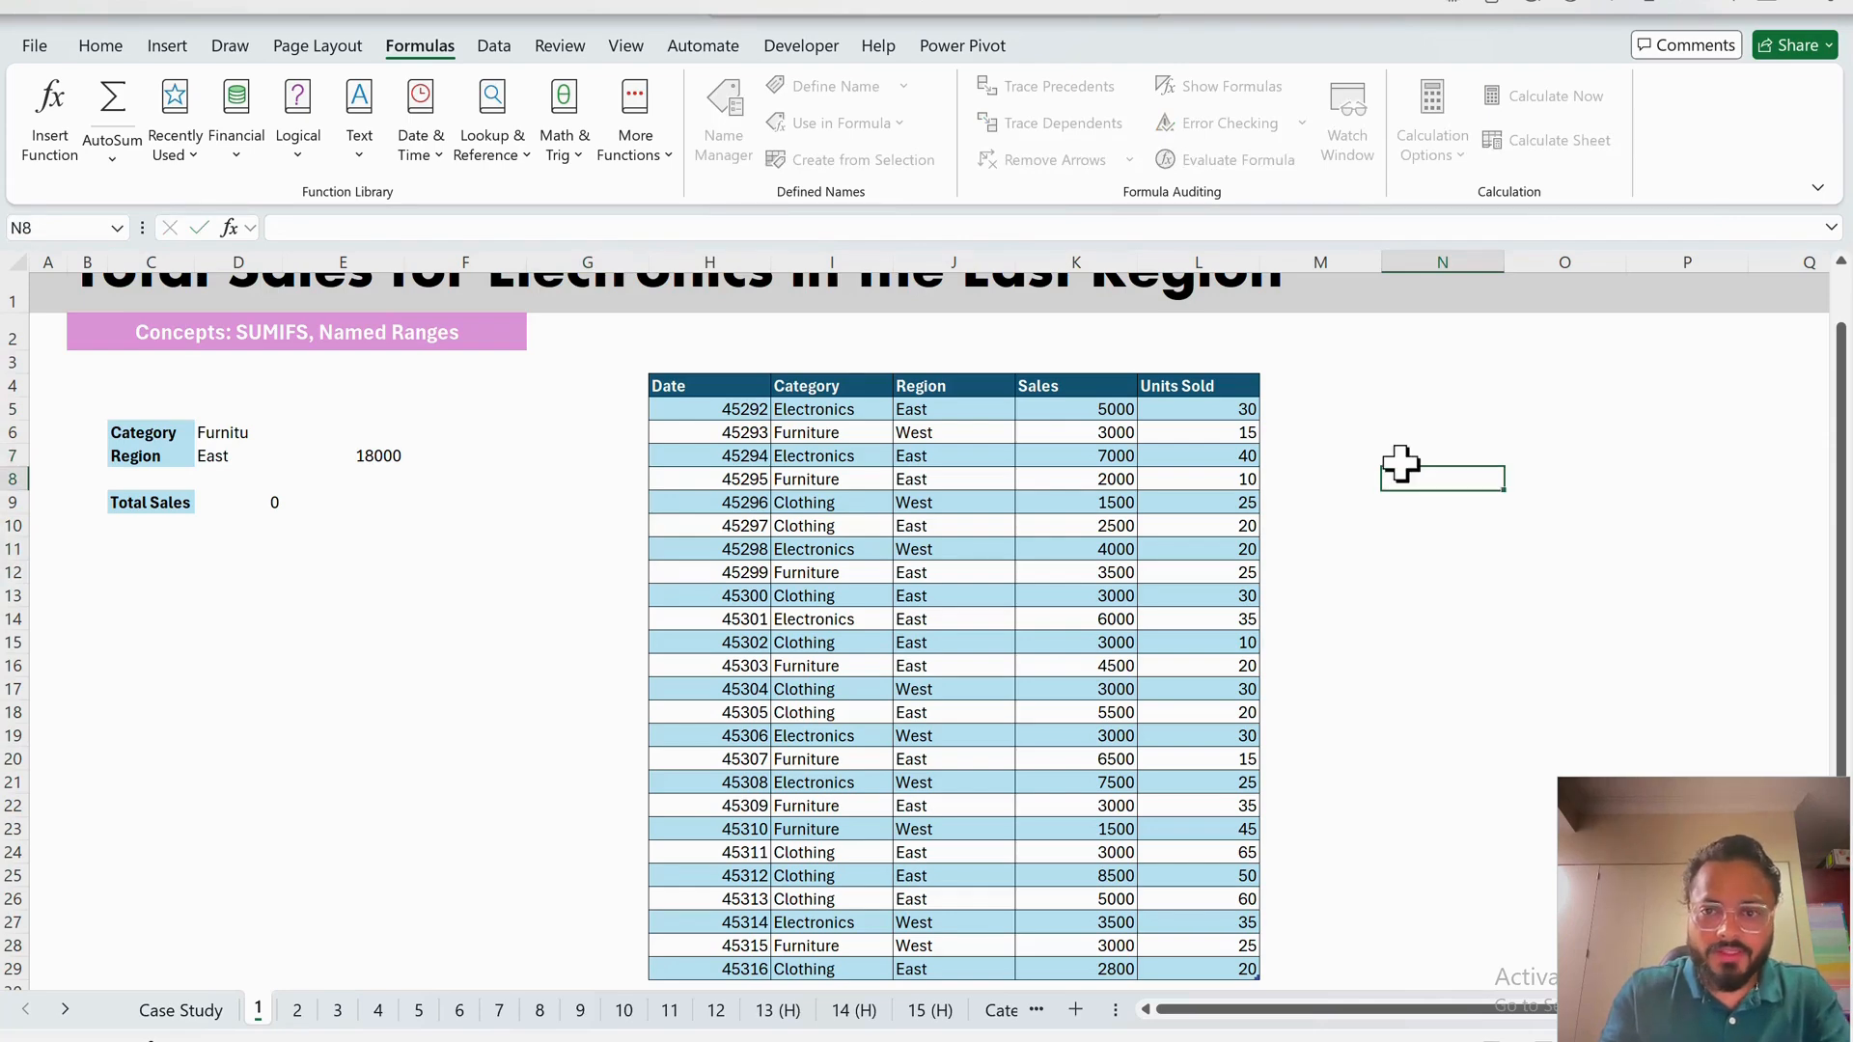
{"action": "type", "text": "Electronics"}
{"action": "key", "text": "Return"}
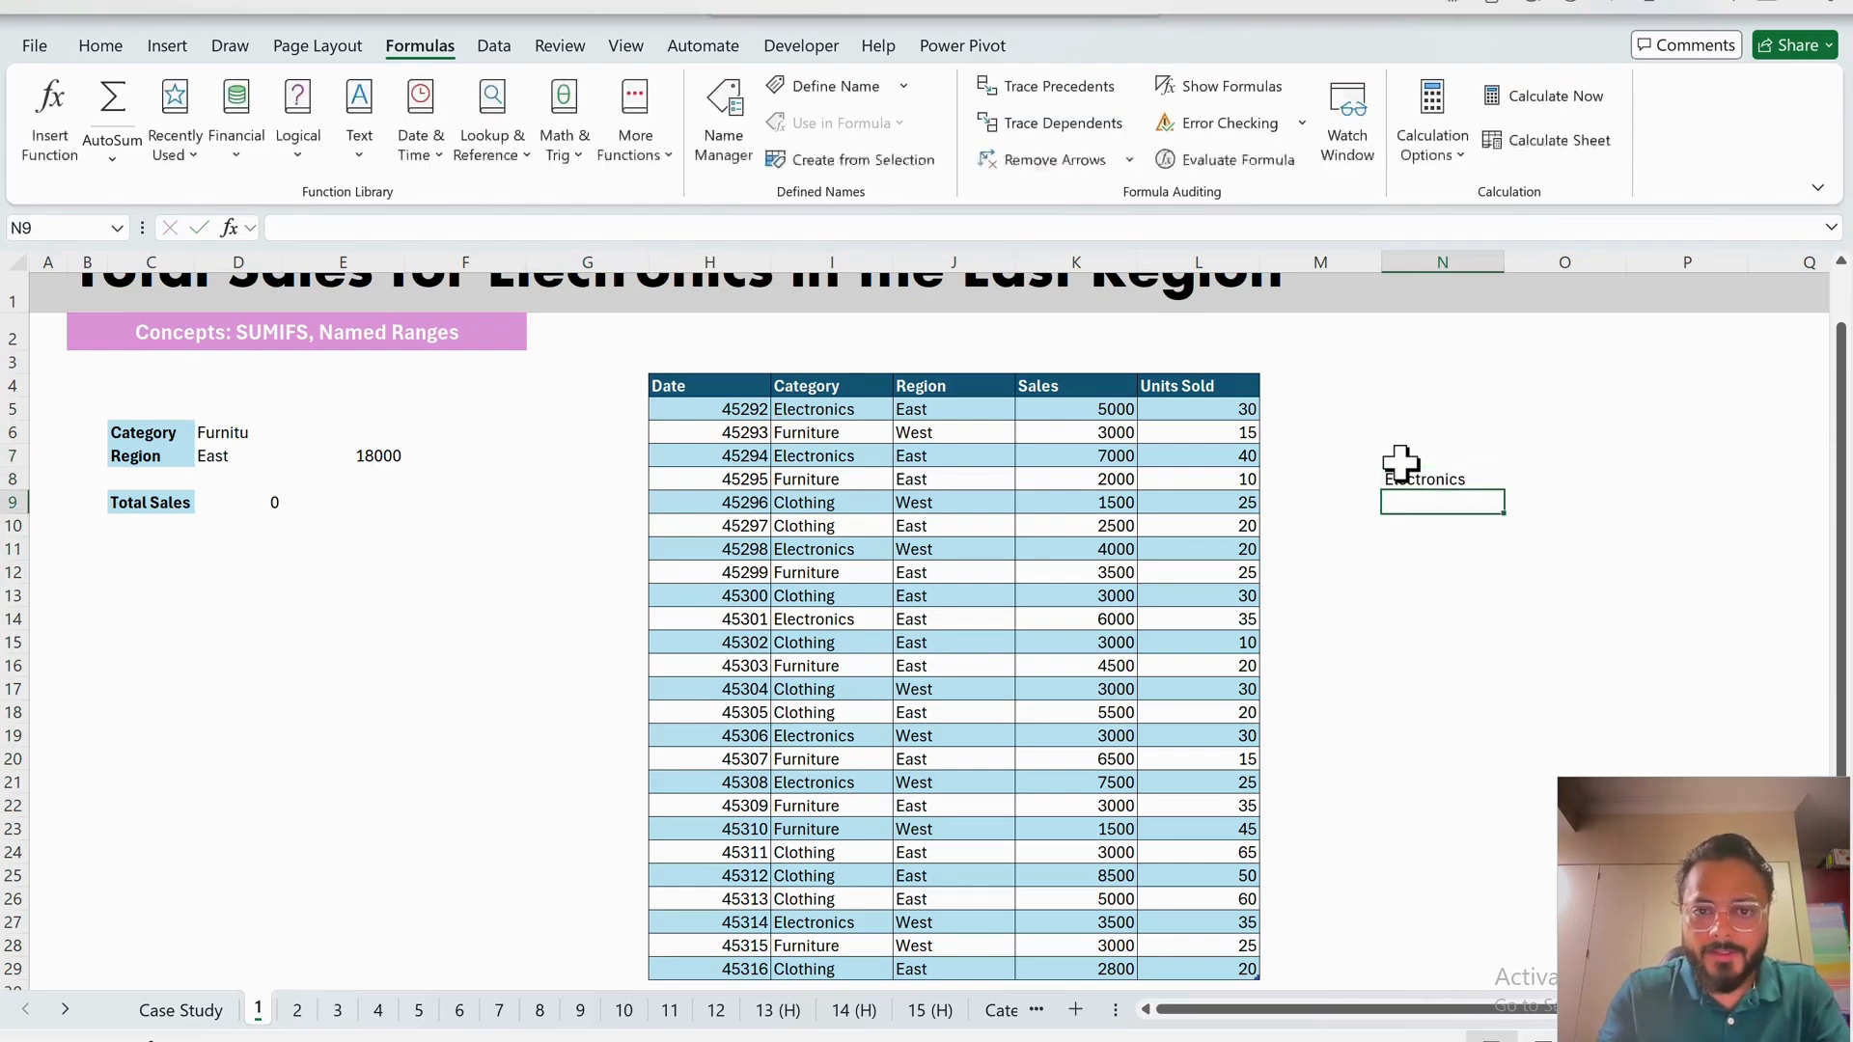
{"action": "type", "text": "Clothing"}
{"action": "key", "text": "Return"}
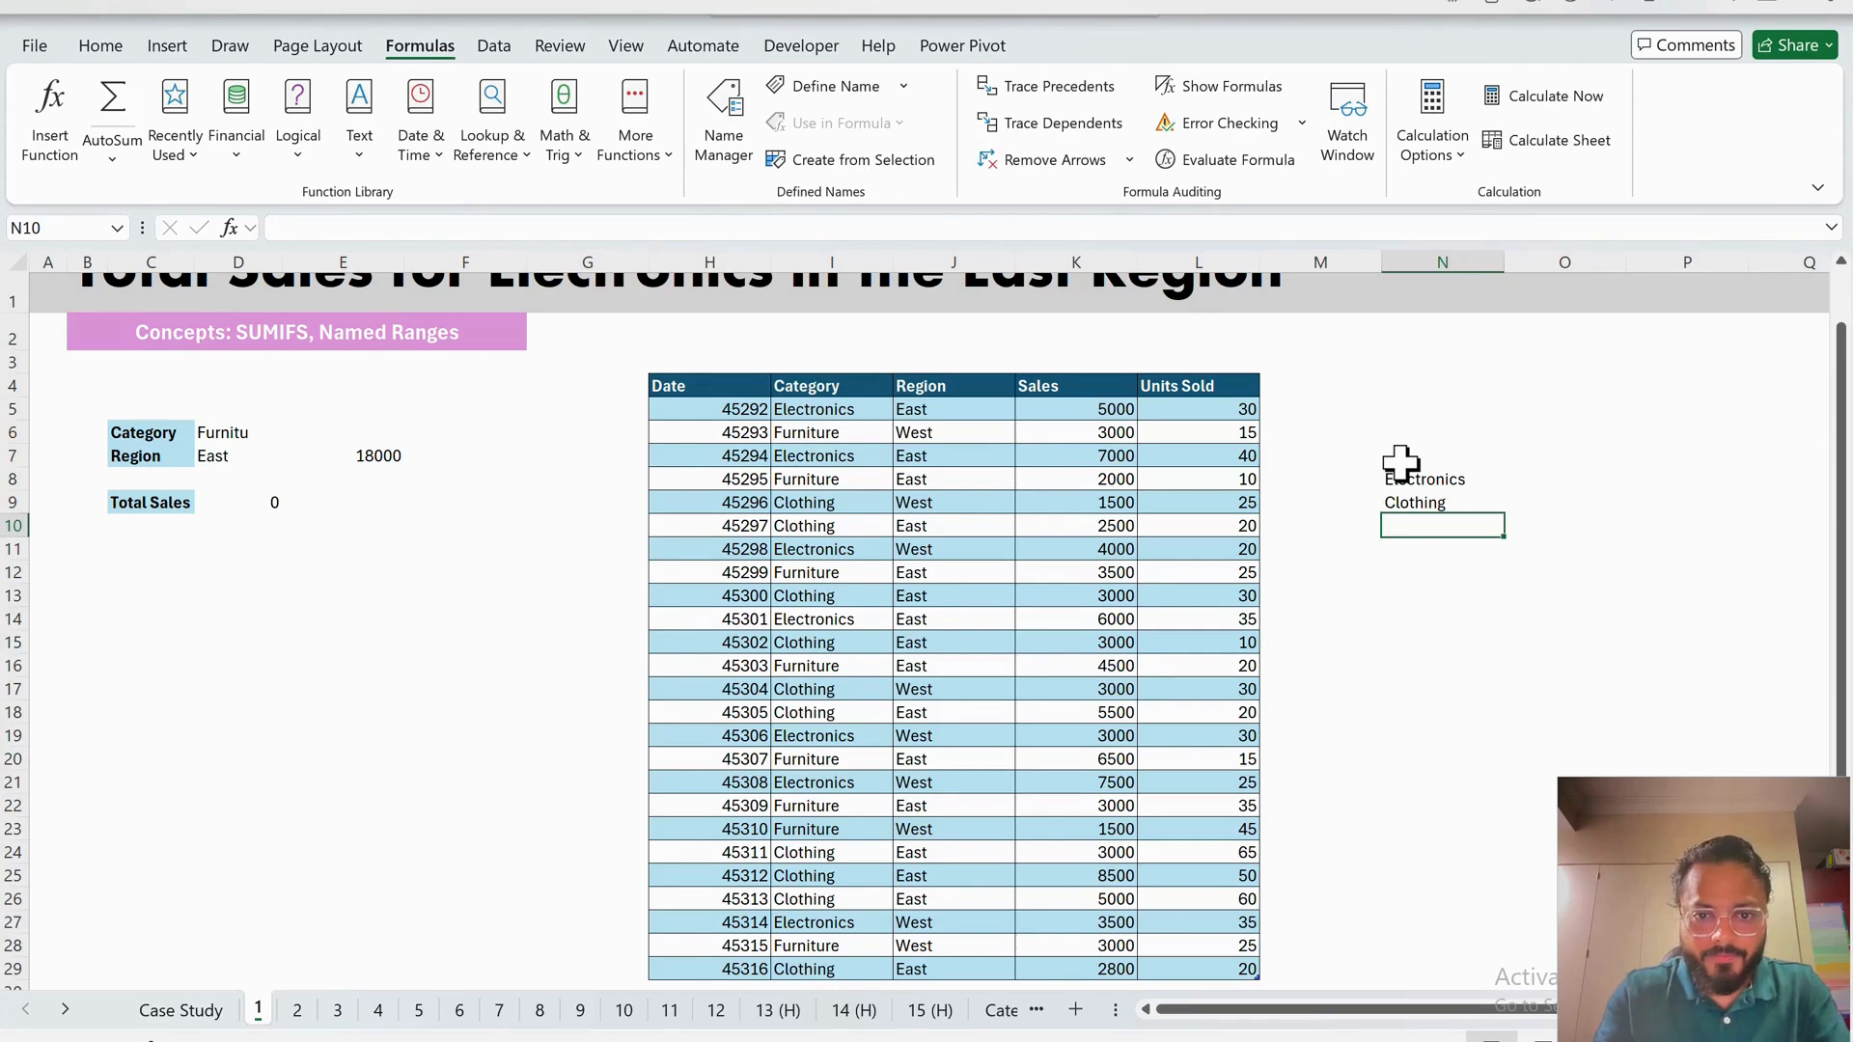
{"action": "type", "text": "FUrniture"}
{"action": "key", "text": "Return"}
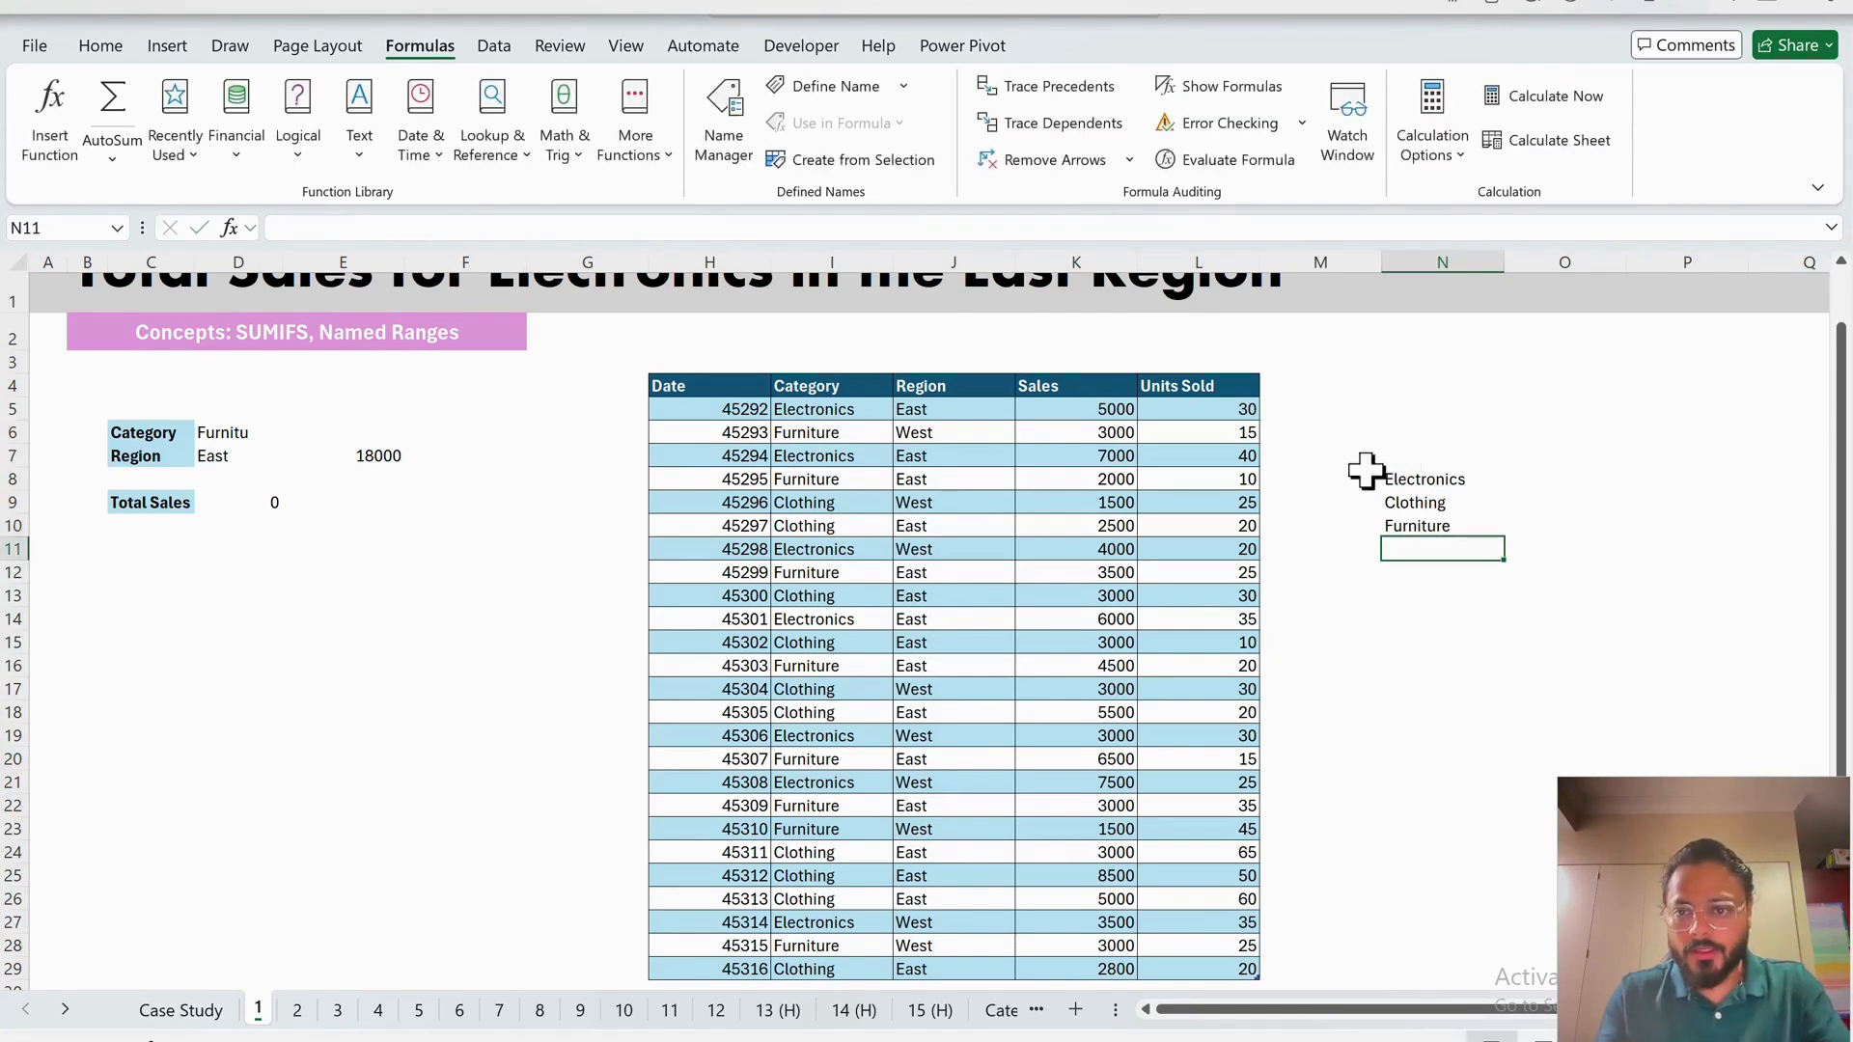
{"action": "left_click_drag", "start_coordinate": [1423, 482], "coordinate": [1422, 530]}
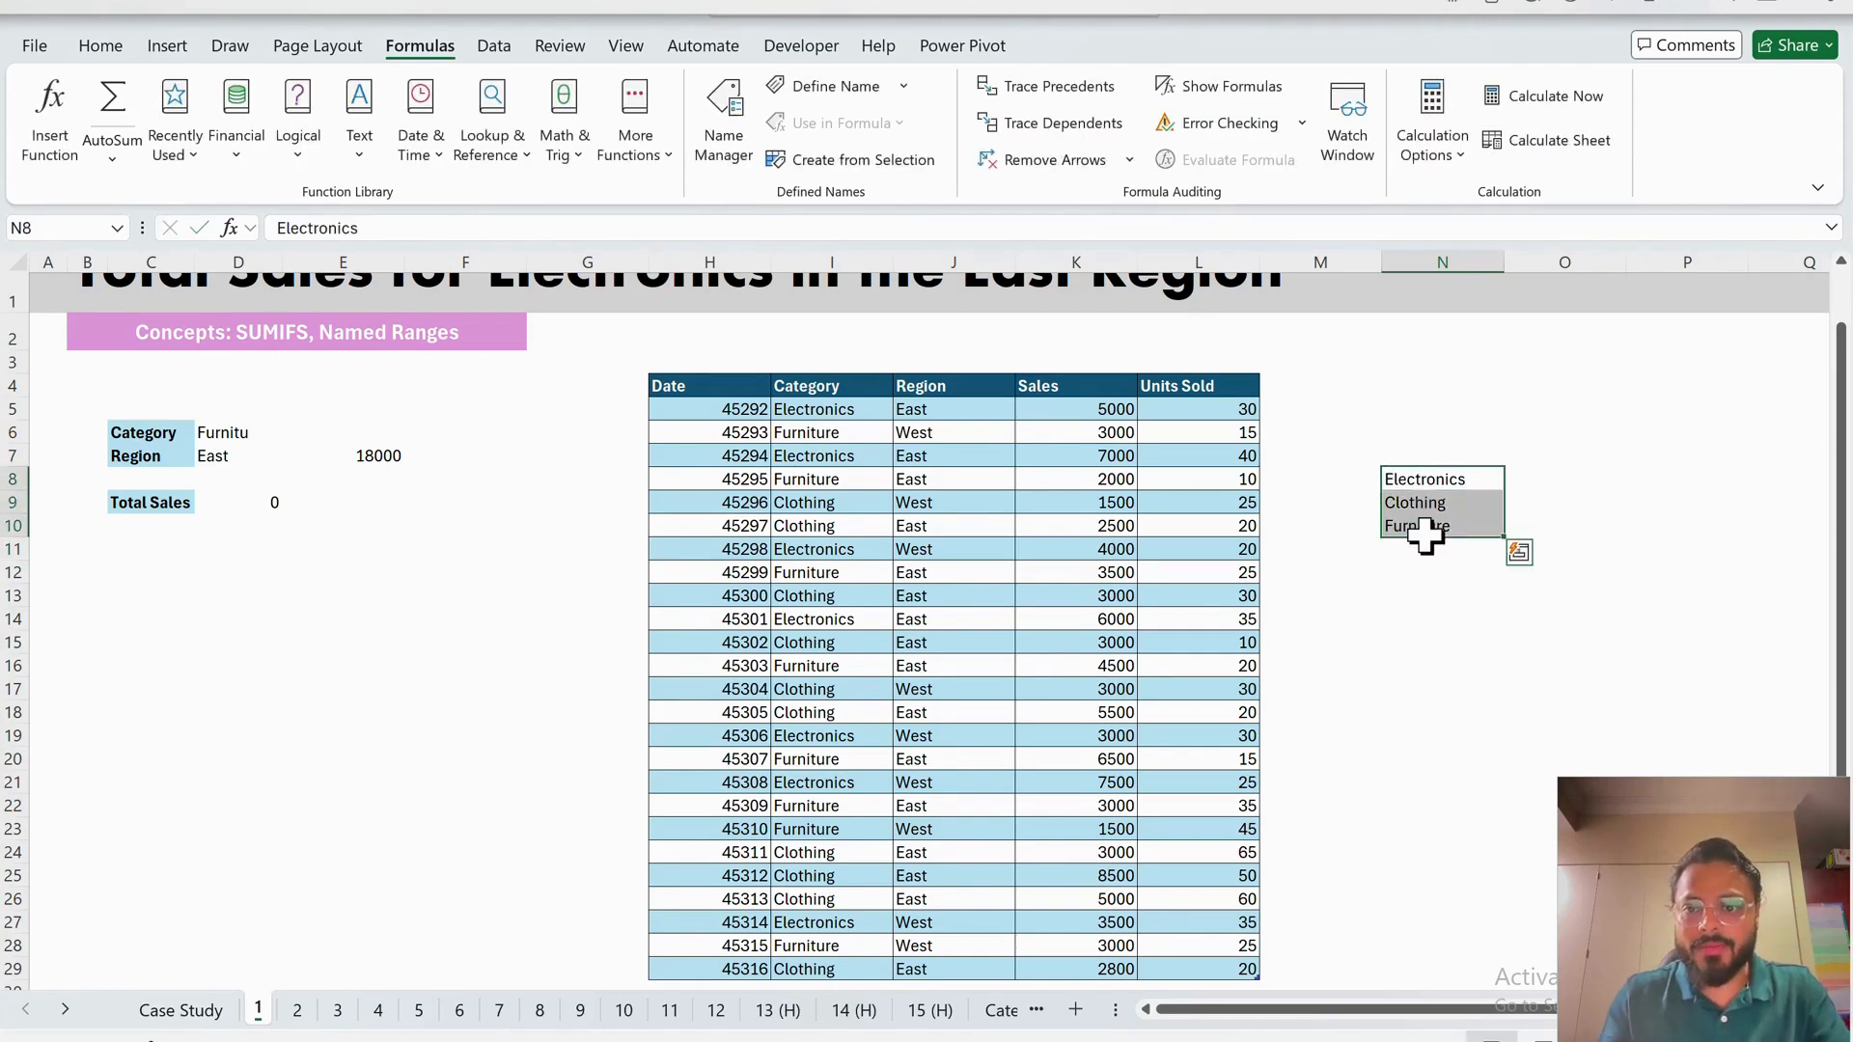
{"action": "left_click", "coordinate": [247, 436]}
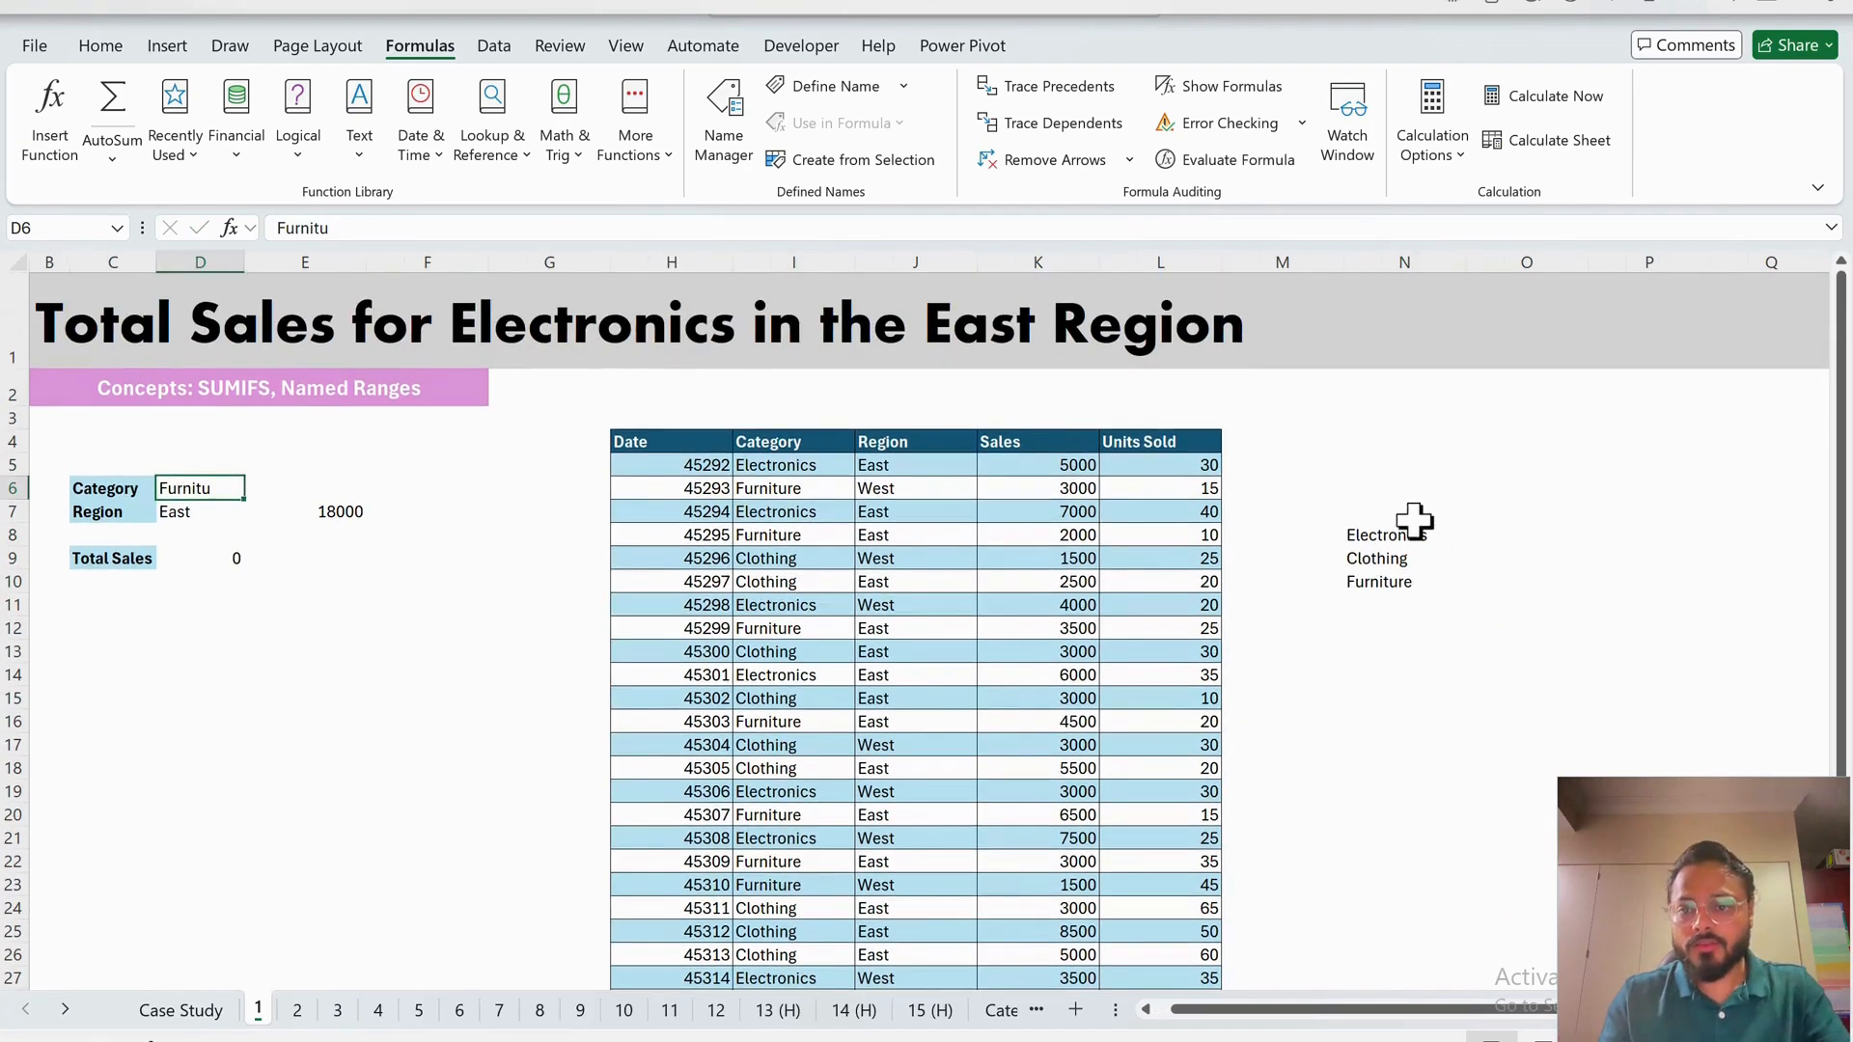
- Enter a UNIQUE formula on tblSales[Category] in N14 and review the list it returns
{"action": "scroll", "coordinate": [1505, 589], "scroll_direction": "up", "scroll_amount": 1}
{"action": "left_click", "coordinate": [1387, 687]}
{"action": "type", "text": "="}
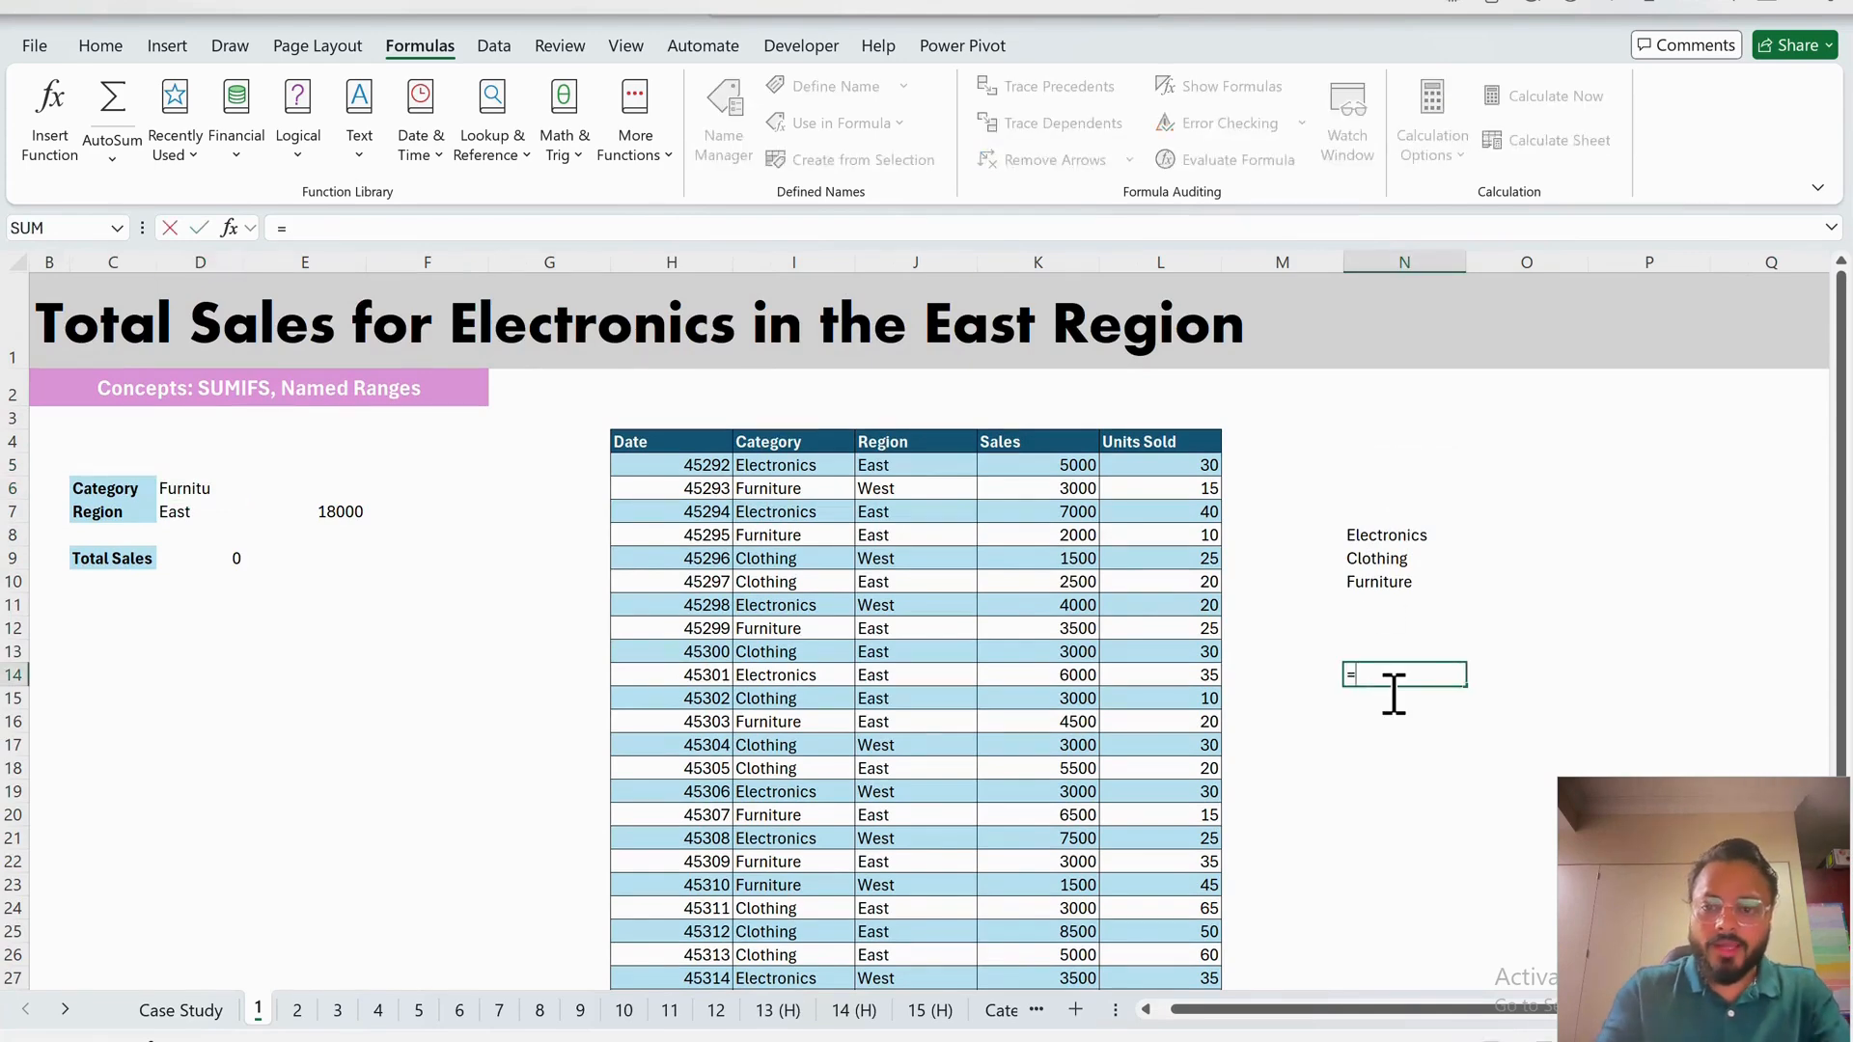
{"action": "type", "text": "uniq"}
{"action": "key", "text": "Tab"}
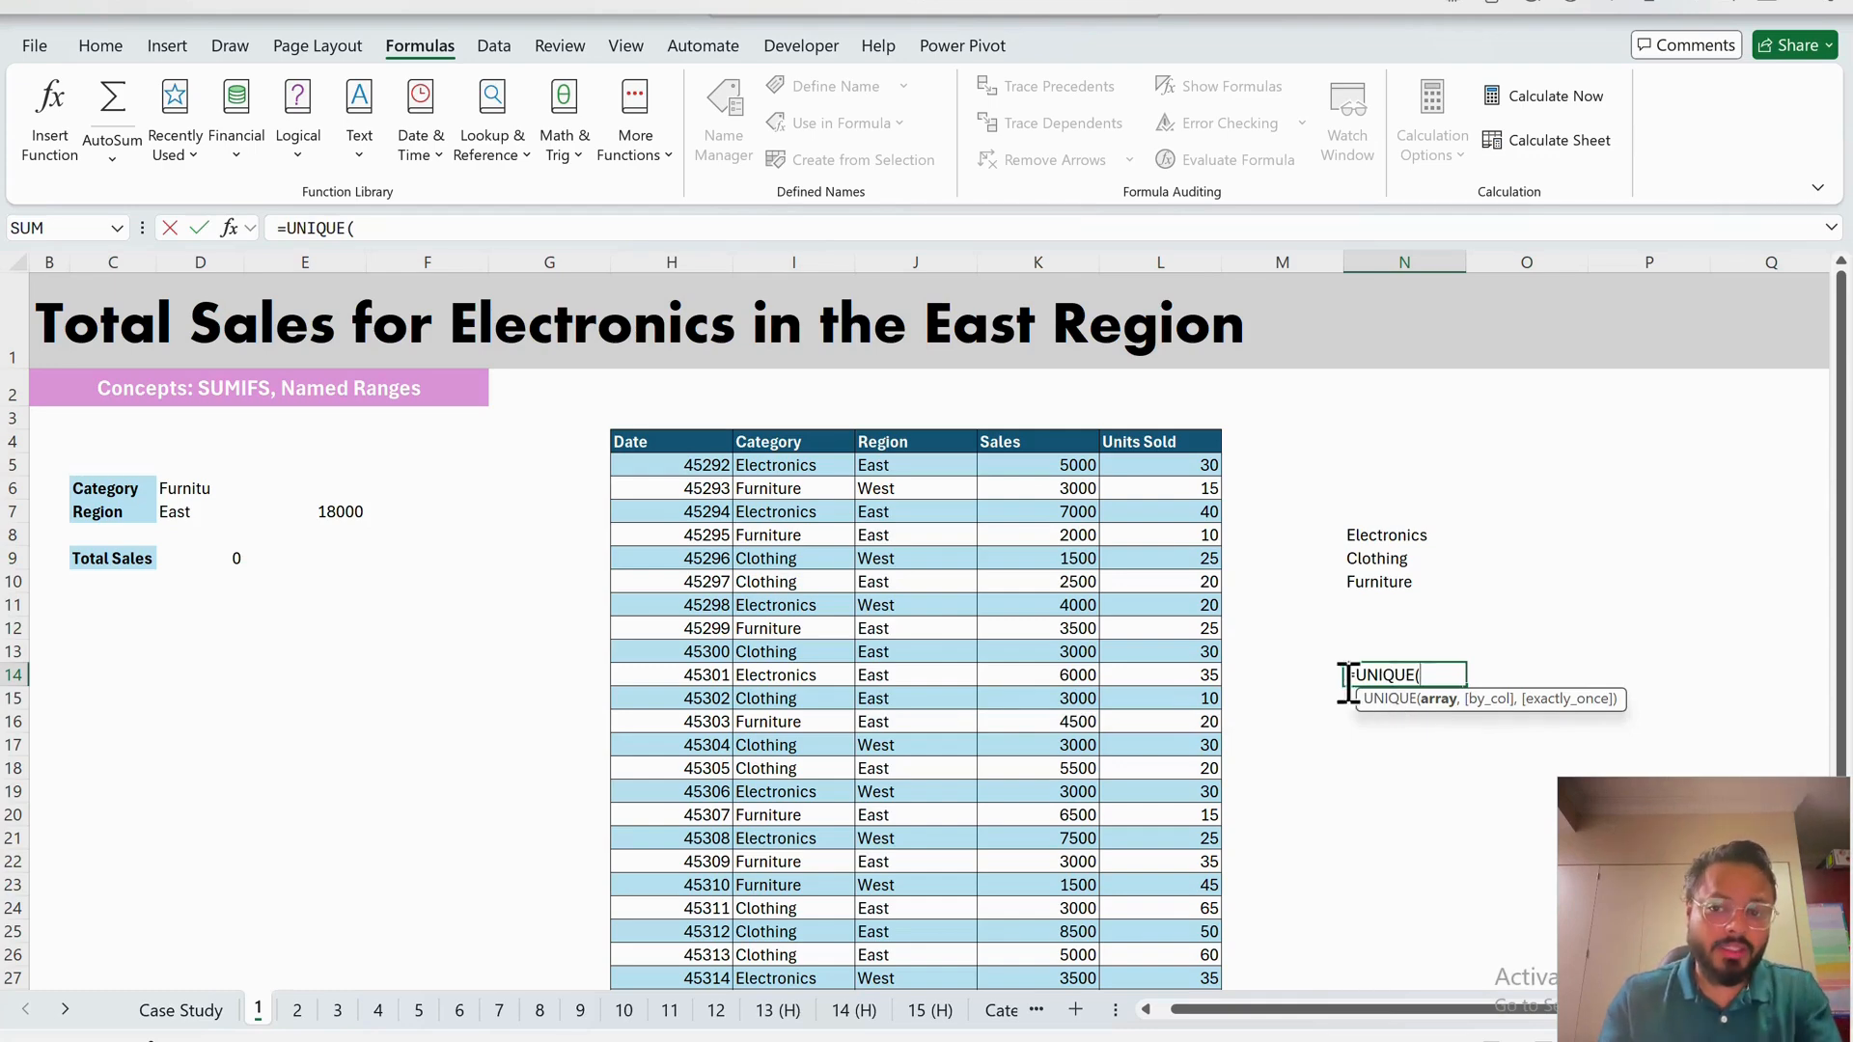
{"action": "left_click", "coordinate": [786, 465]}
{"action": "key", "text": "ctrl+shift+Down"}
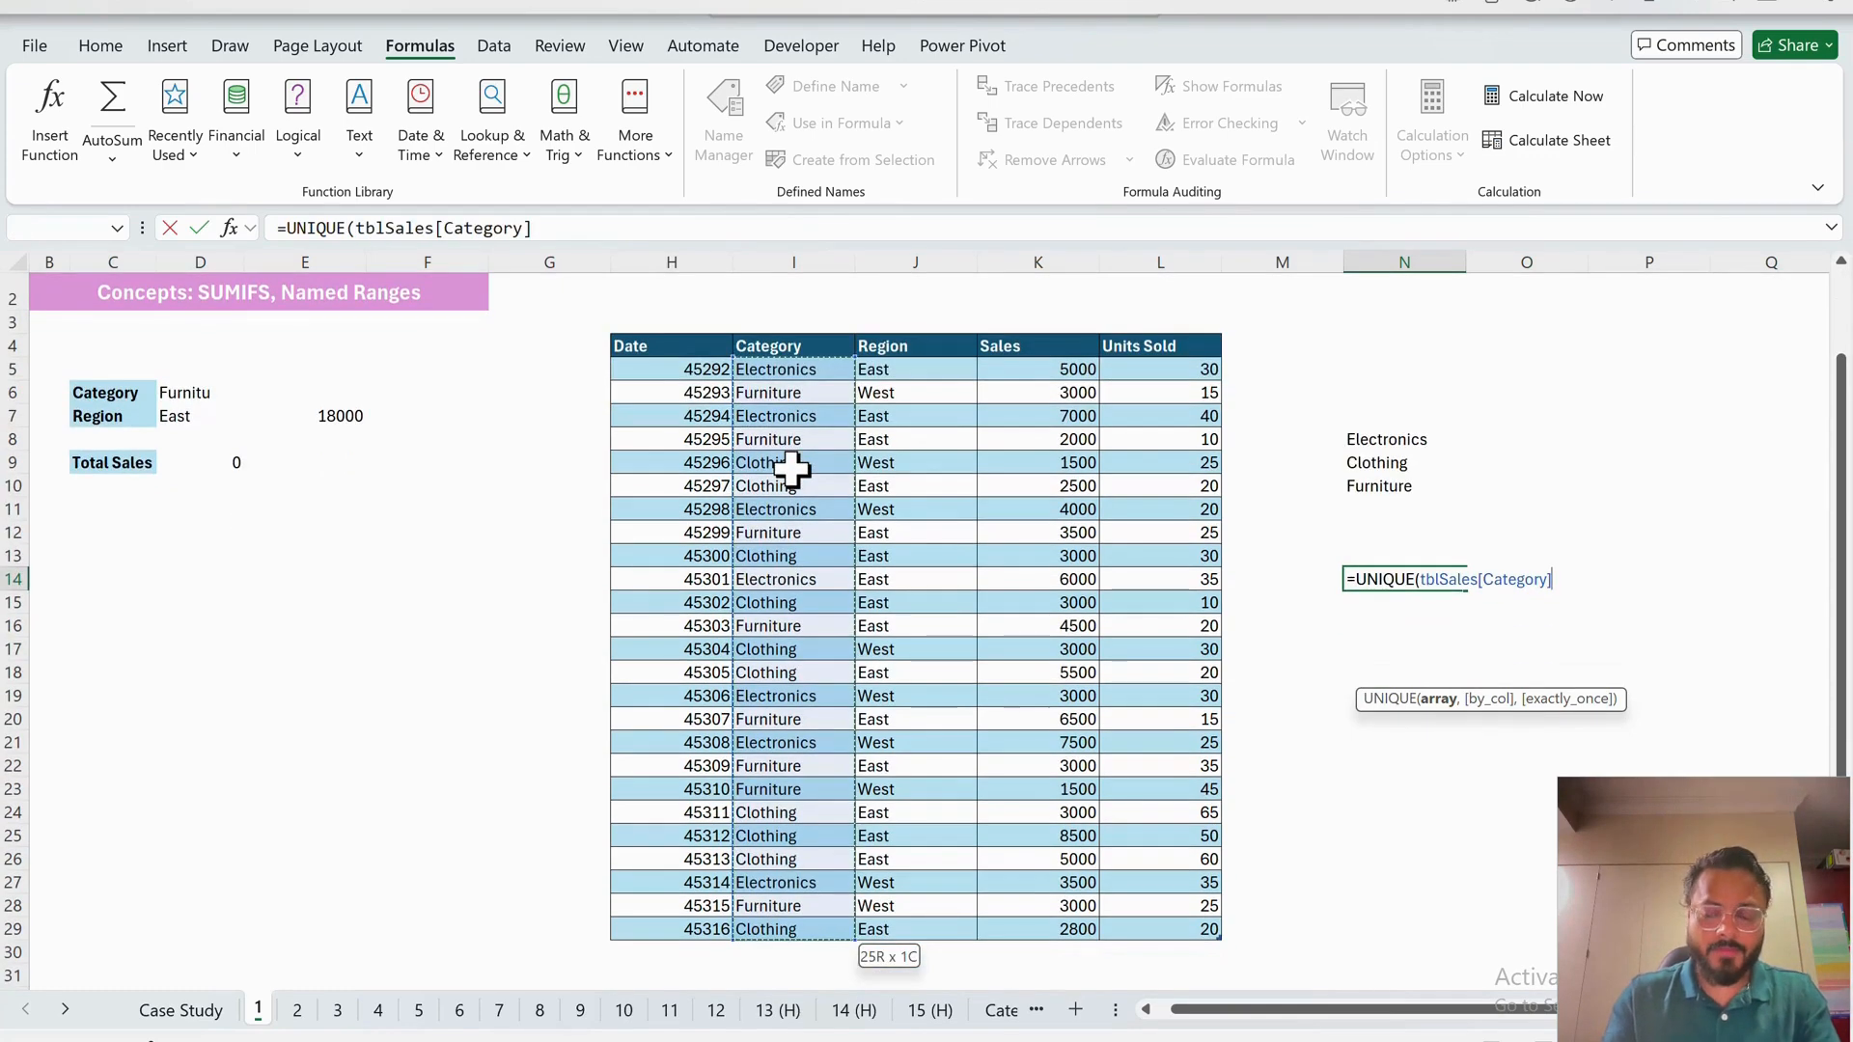
{"action": "type", "text": ")"}
{"action": "key", "text": "Return"}
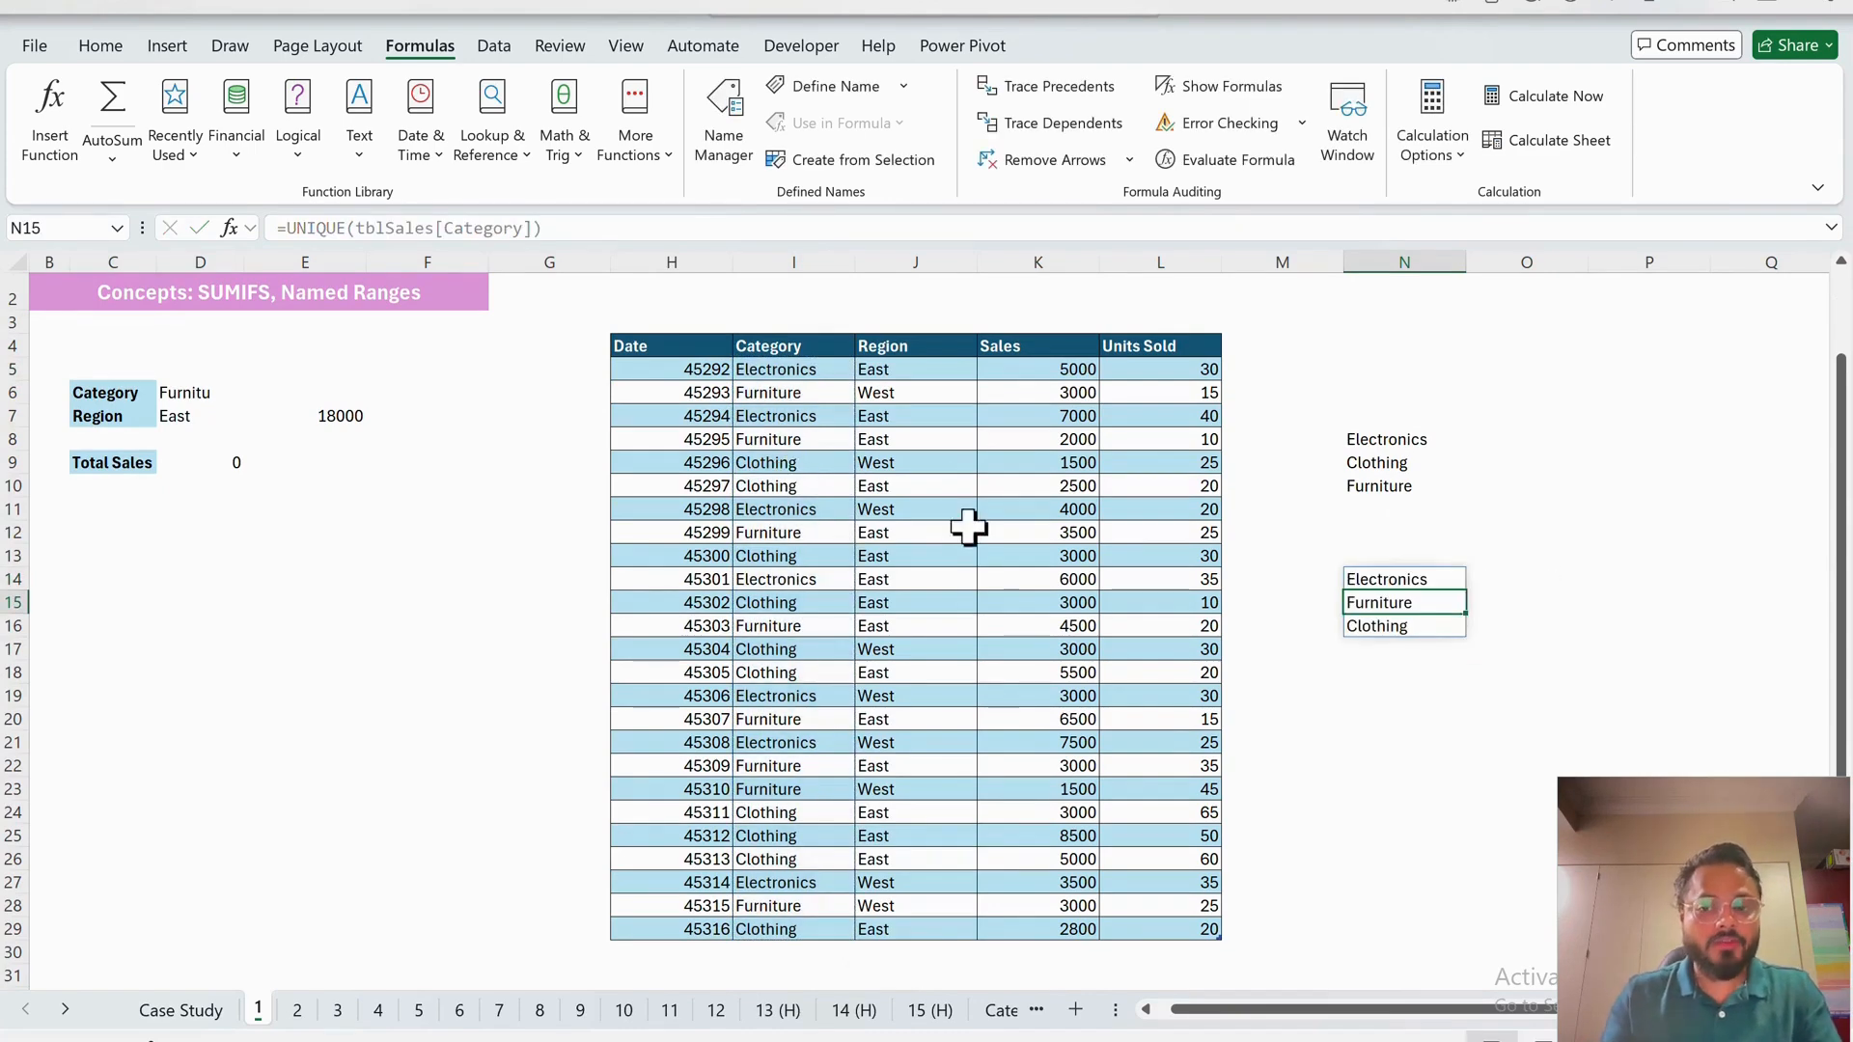
{"action": "left_click_drag", "start_coordinate": [1395, 579], "coordinate": [1400, 632]}
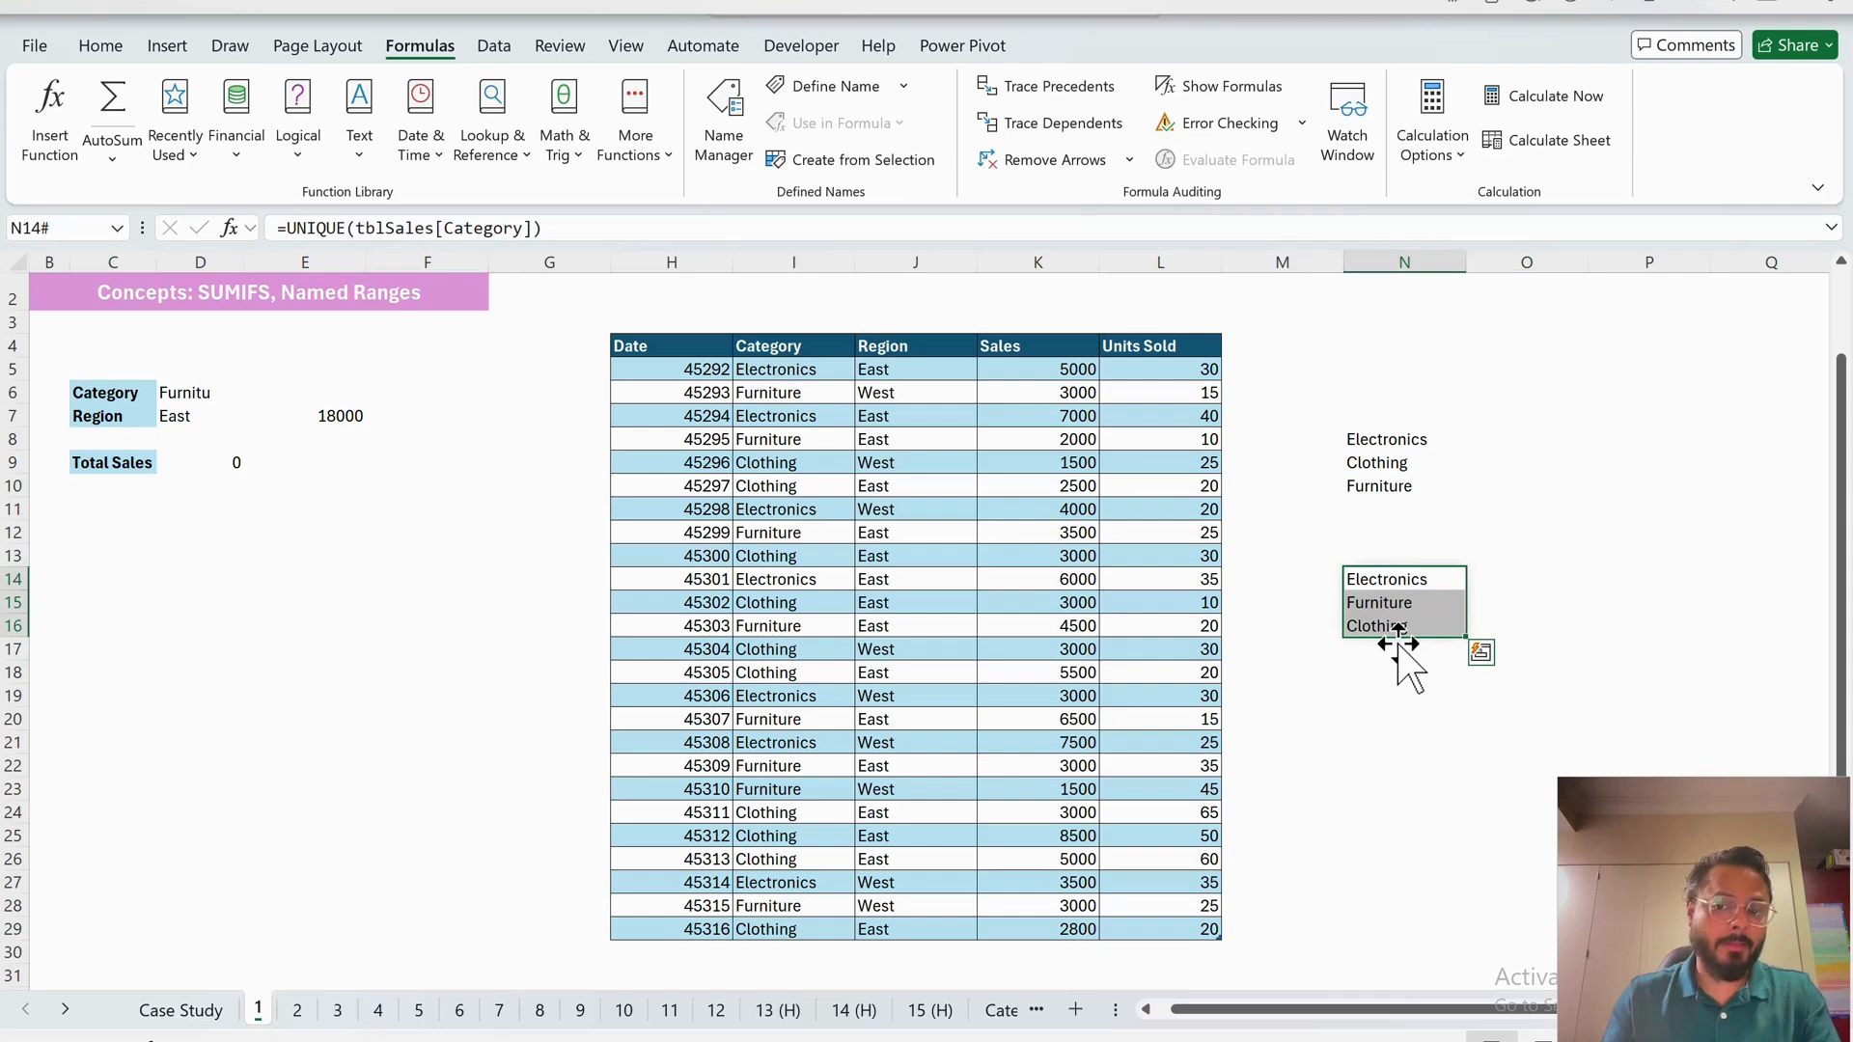
{"action": "left_click", "coordinate": [693, 951]}
{"action": "type", "text": "876"}
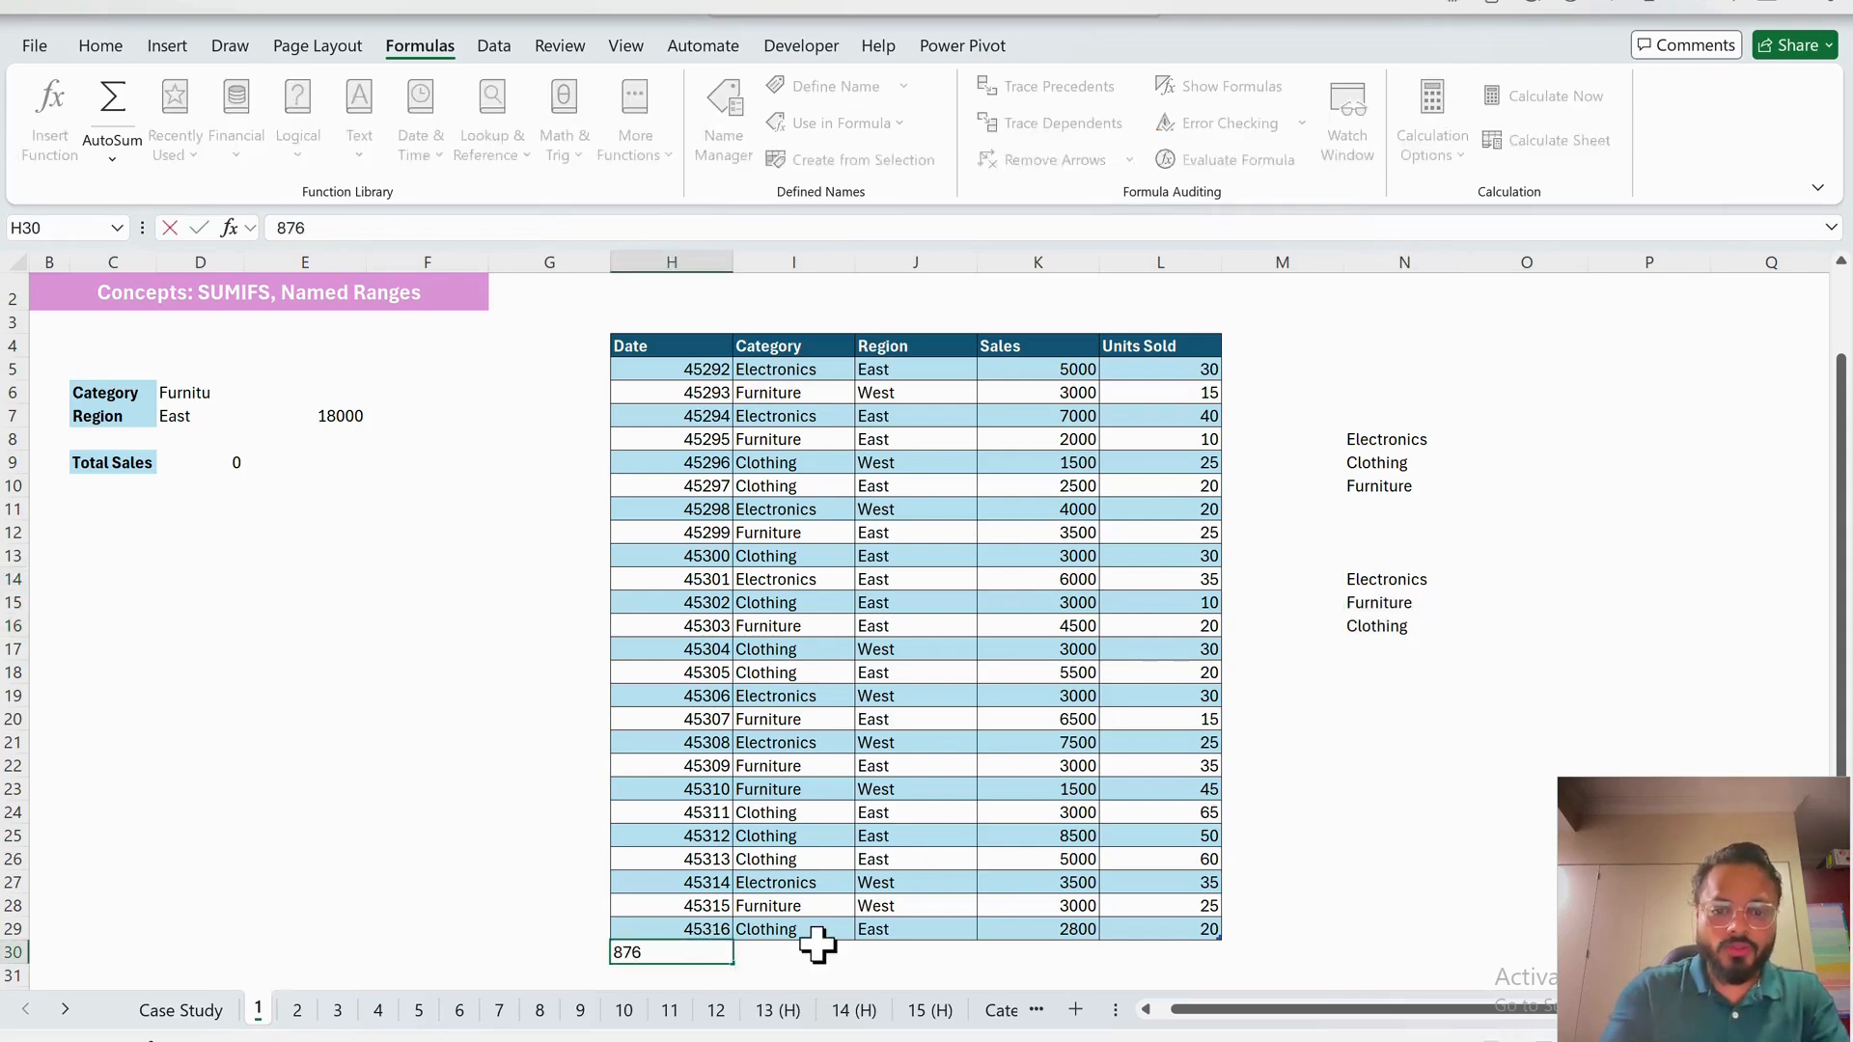
{"action": "key", "text": "Escape"}
- Extend the sales table with a new row 30, copying the date from H29 and setting the Category to Footwear
{"action": "left_click", "coordinate": [726, 936]}
{"action": "key", "text": "ctrl+c"}
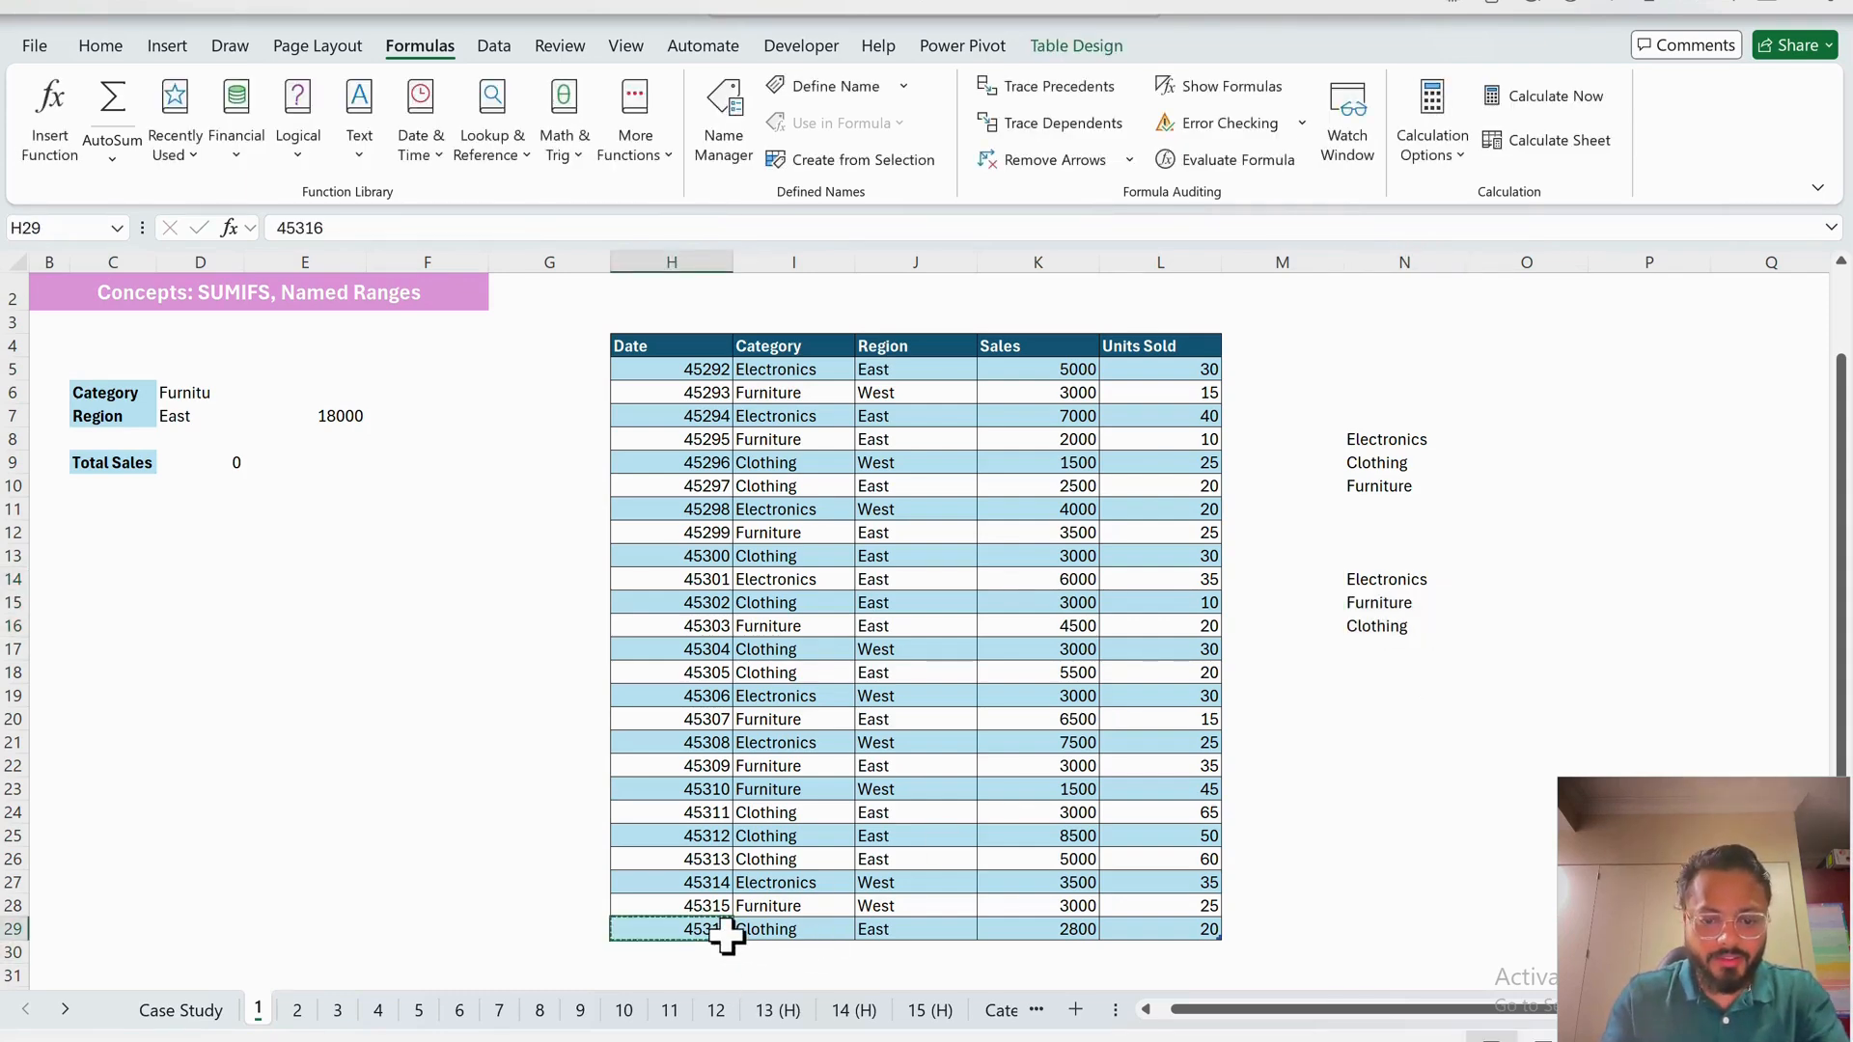
{"action": "key", "text": "Down"}
{"action": "key", "text": "ctrl+v"}
{"action": "key", "text": "Right"}
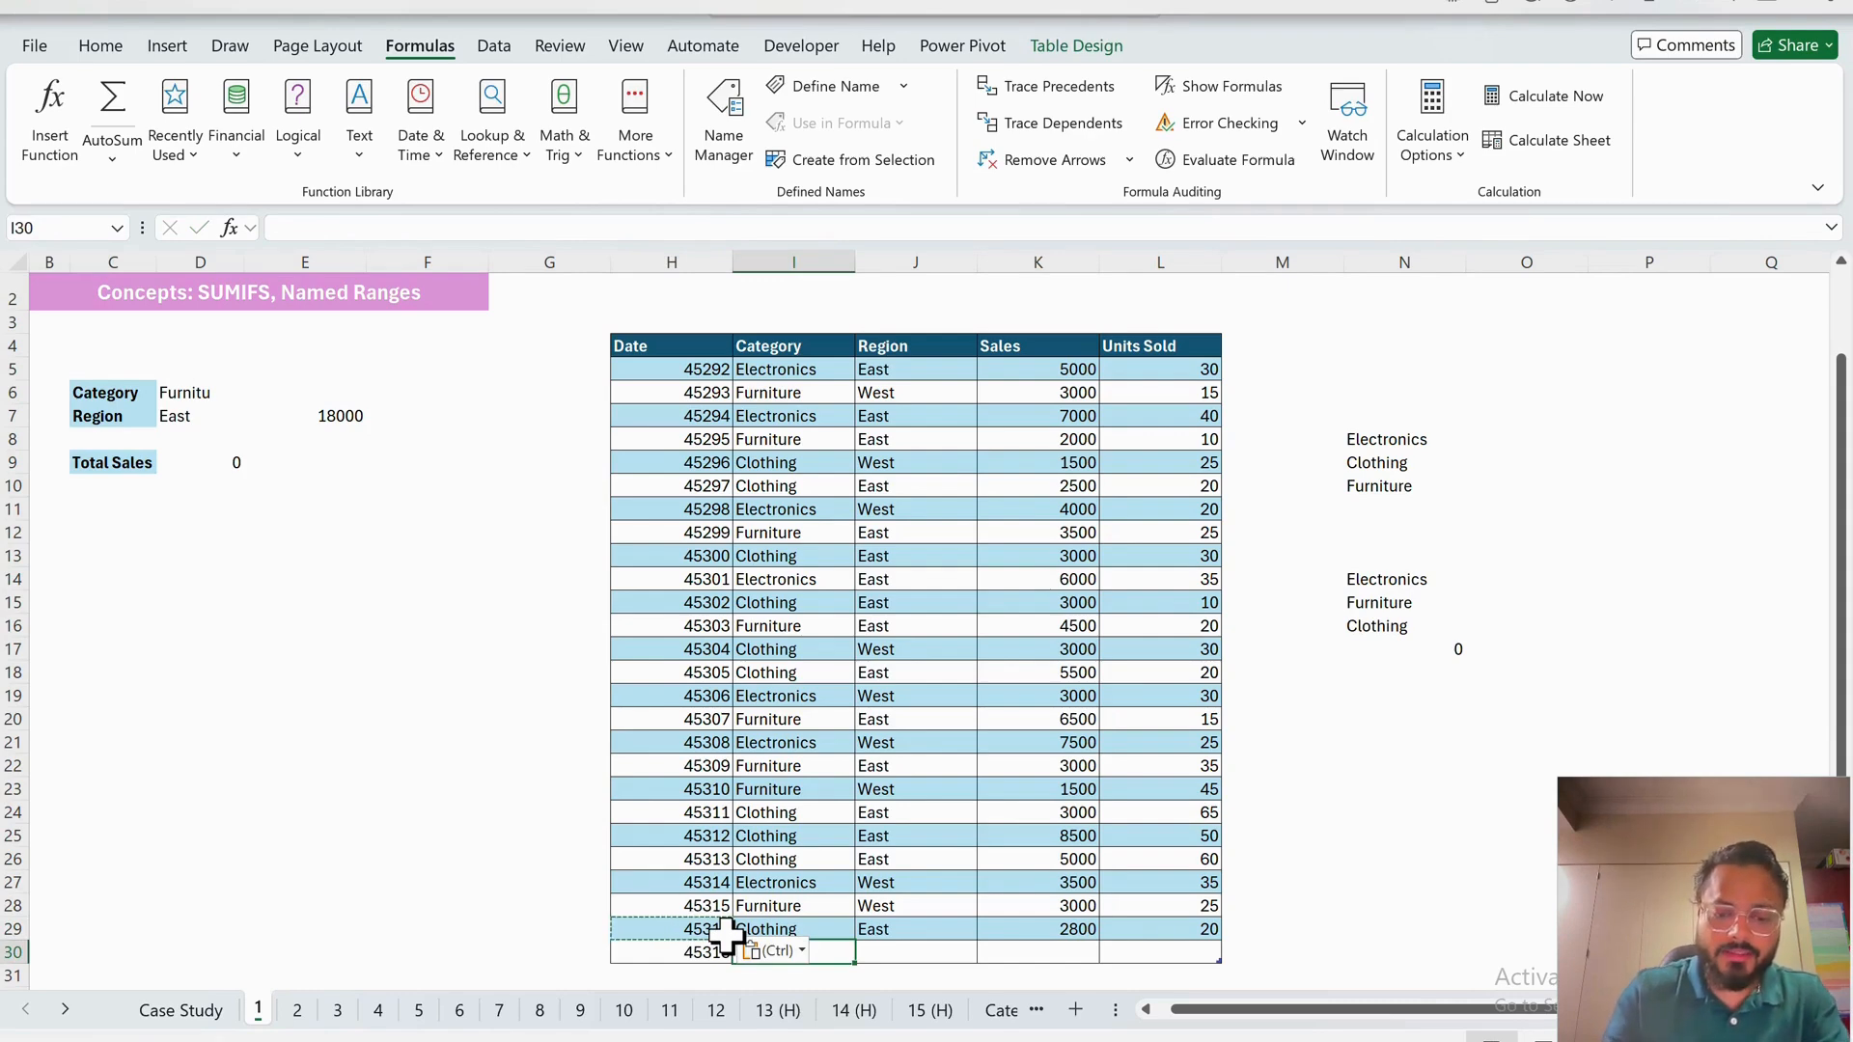
{"action": "type", "text": "Ap"}
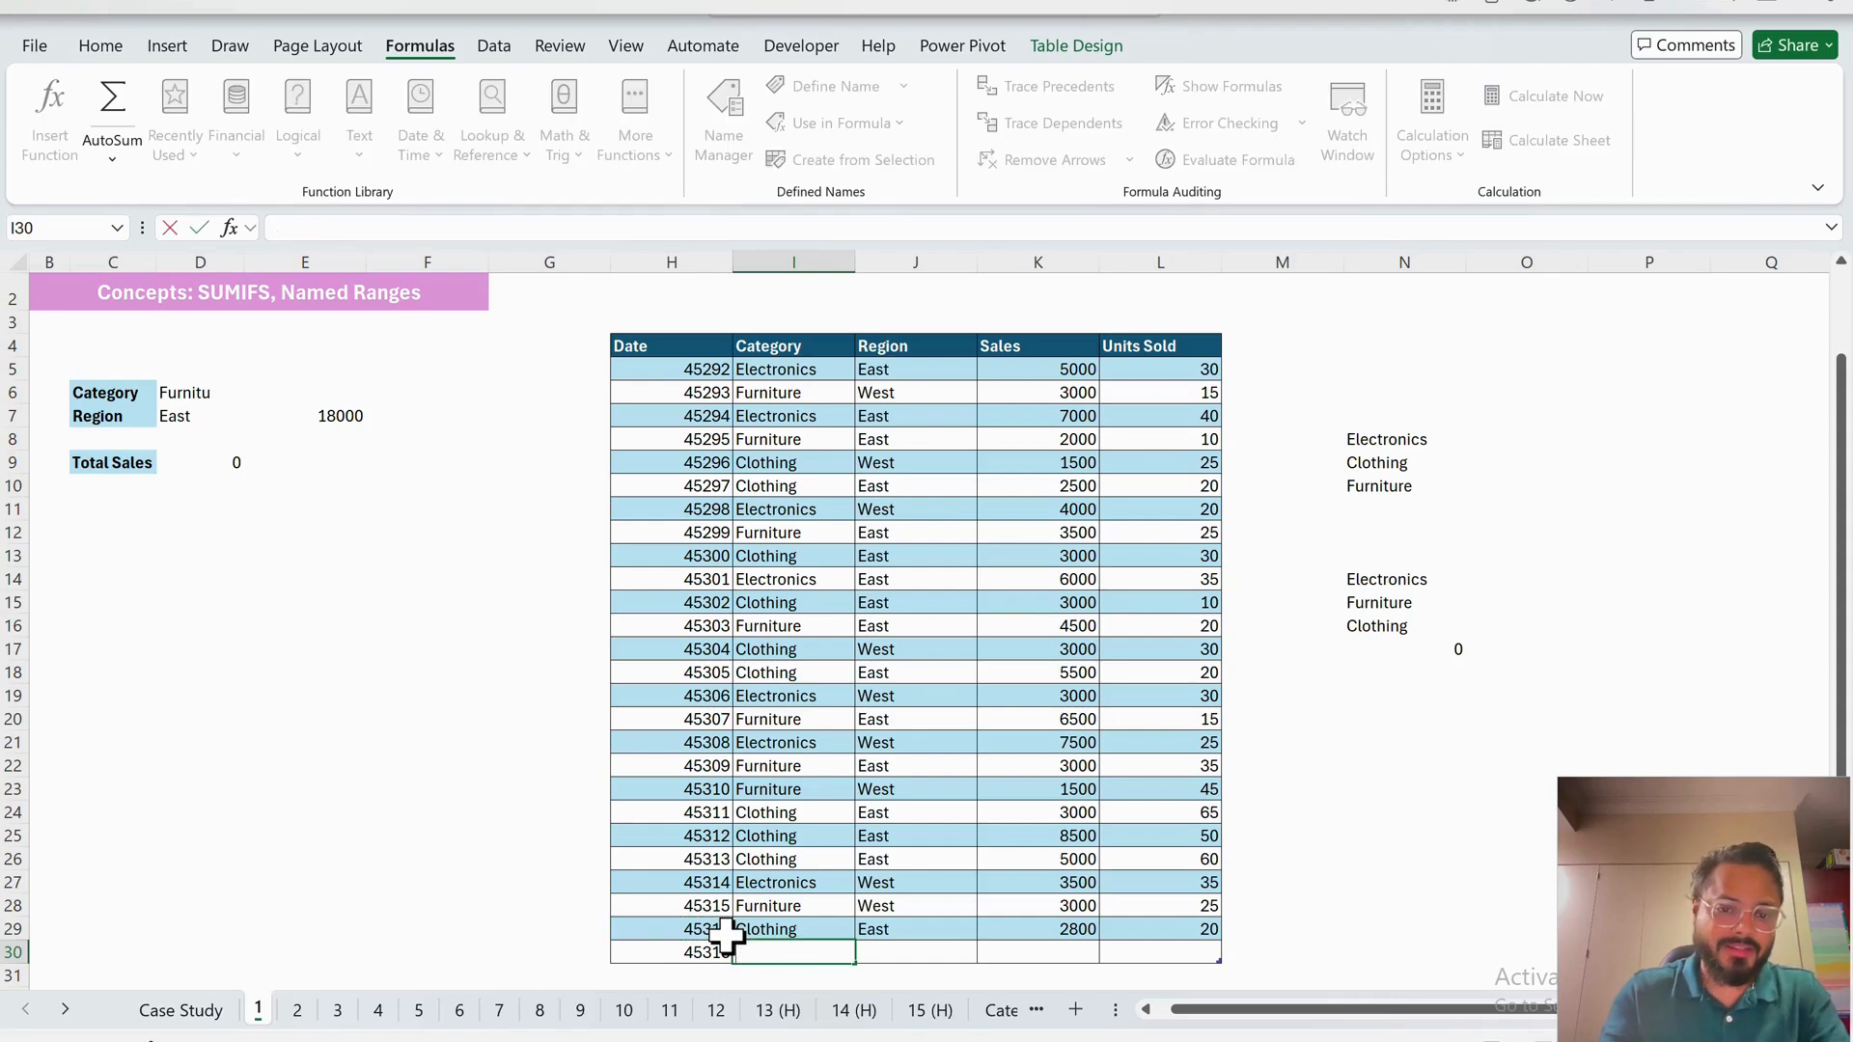
{"action": "key", "text": "Escape"}
{"action": "type", "text": "Footwear"}
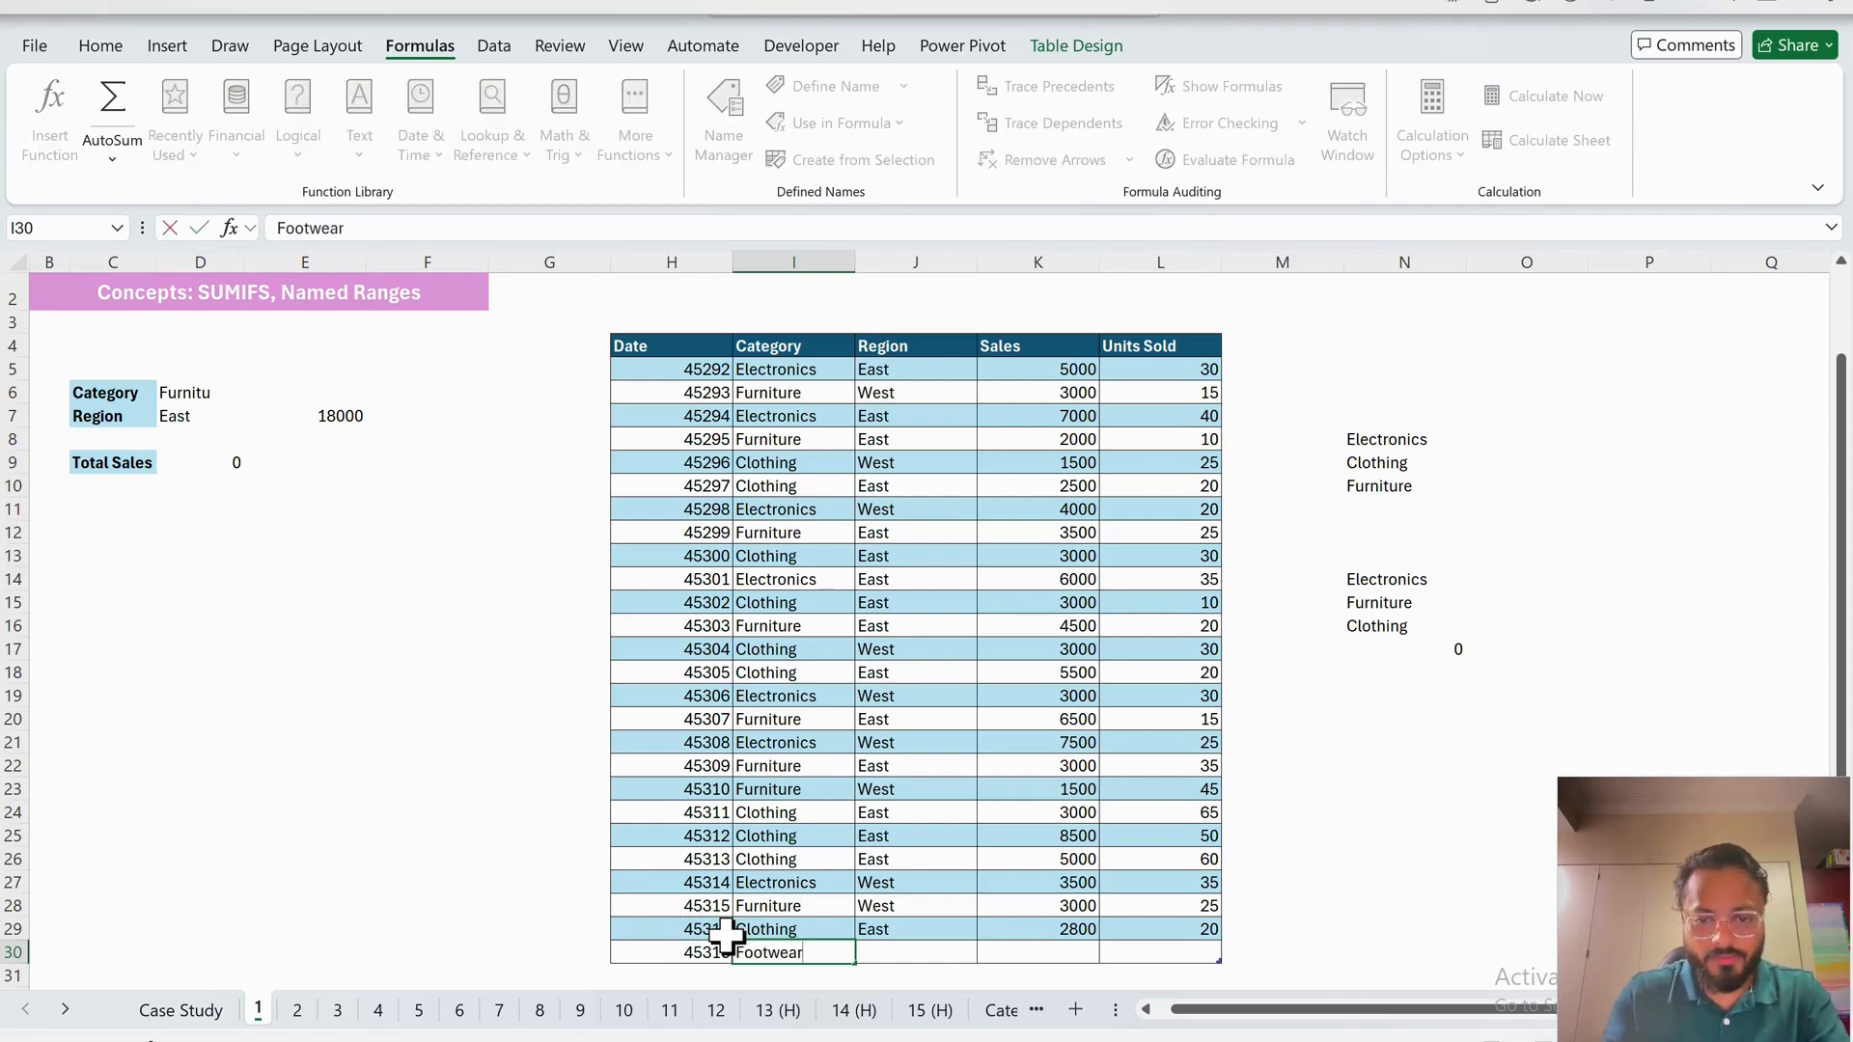
{"action": "key", "text": "Tab"}
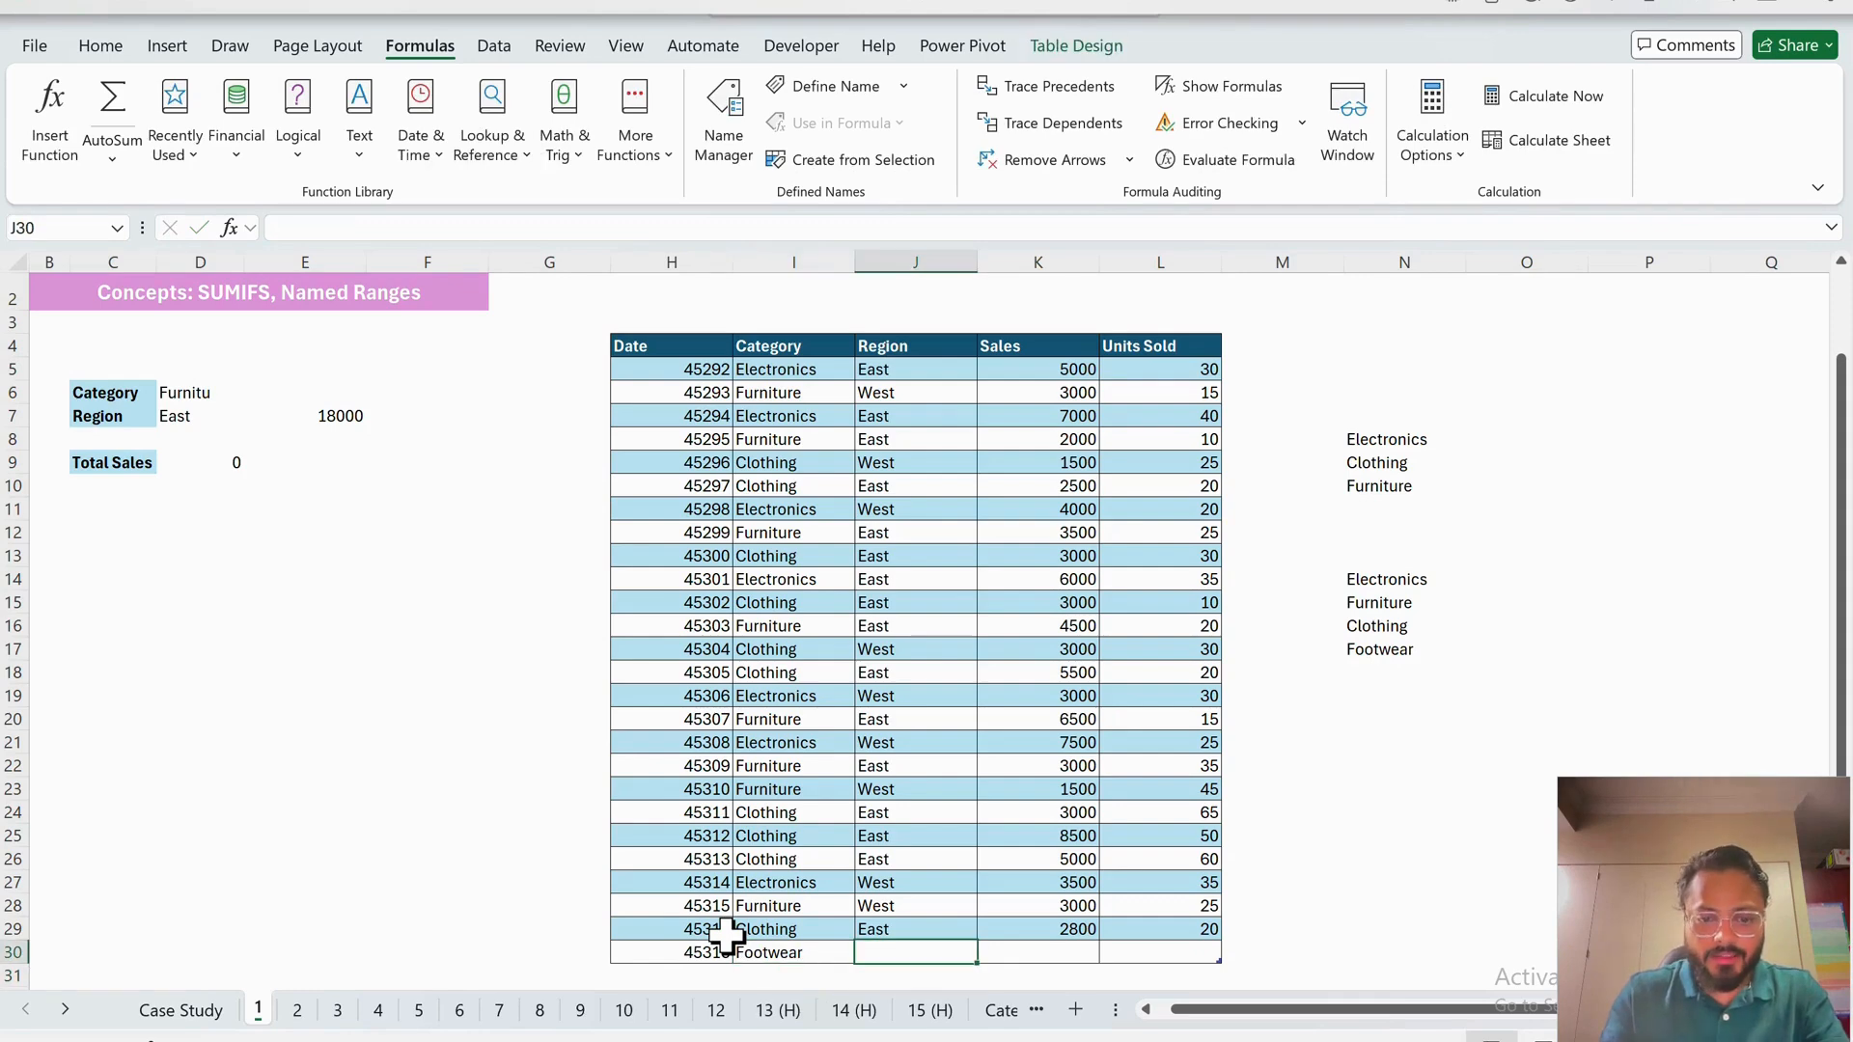
- Complete the new Footwear row with Region South, Sales 2938 and Units Sold 10
{"action": "type", "text": "South"}
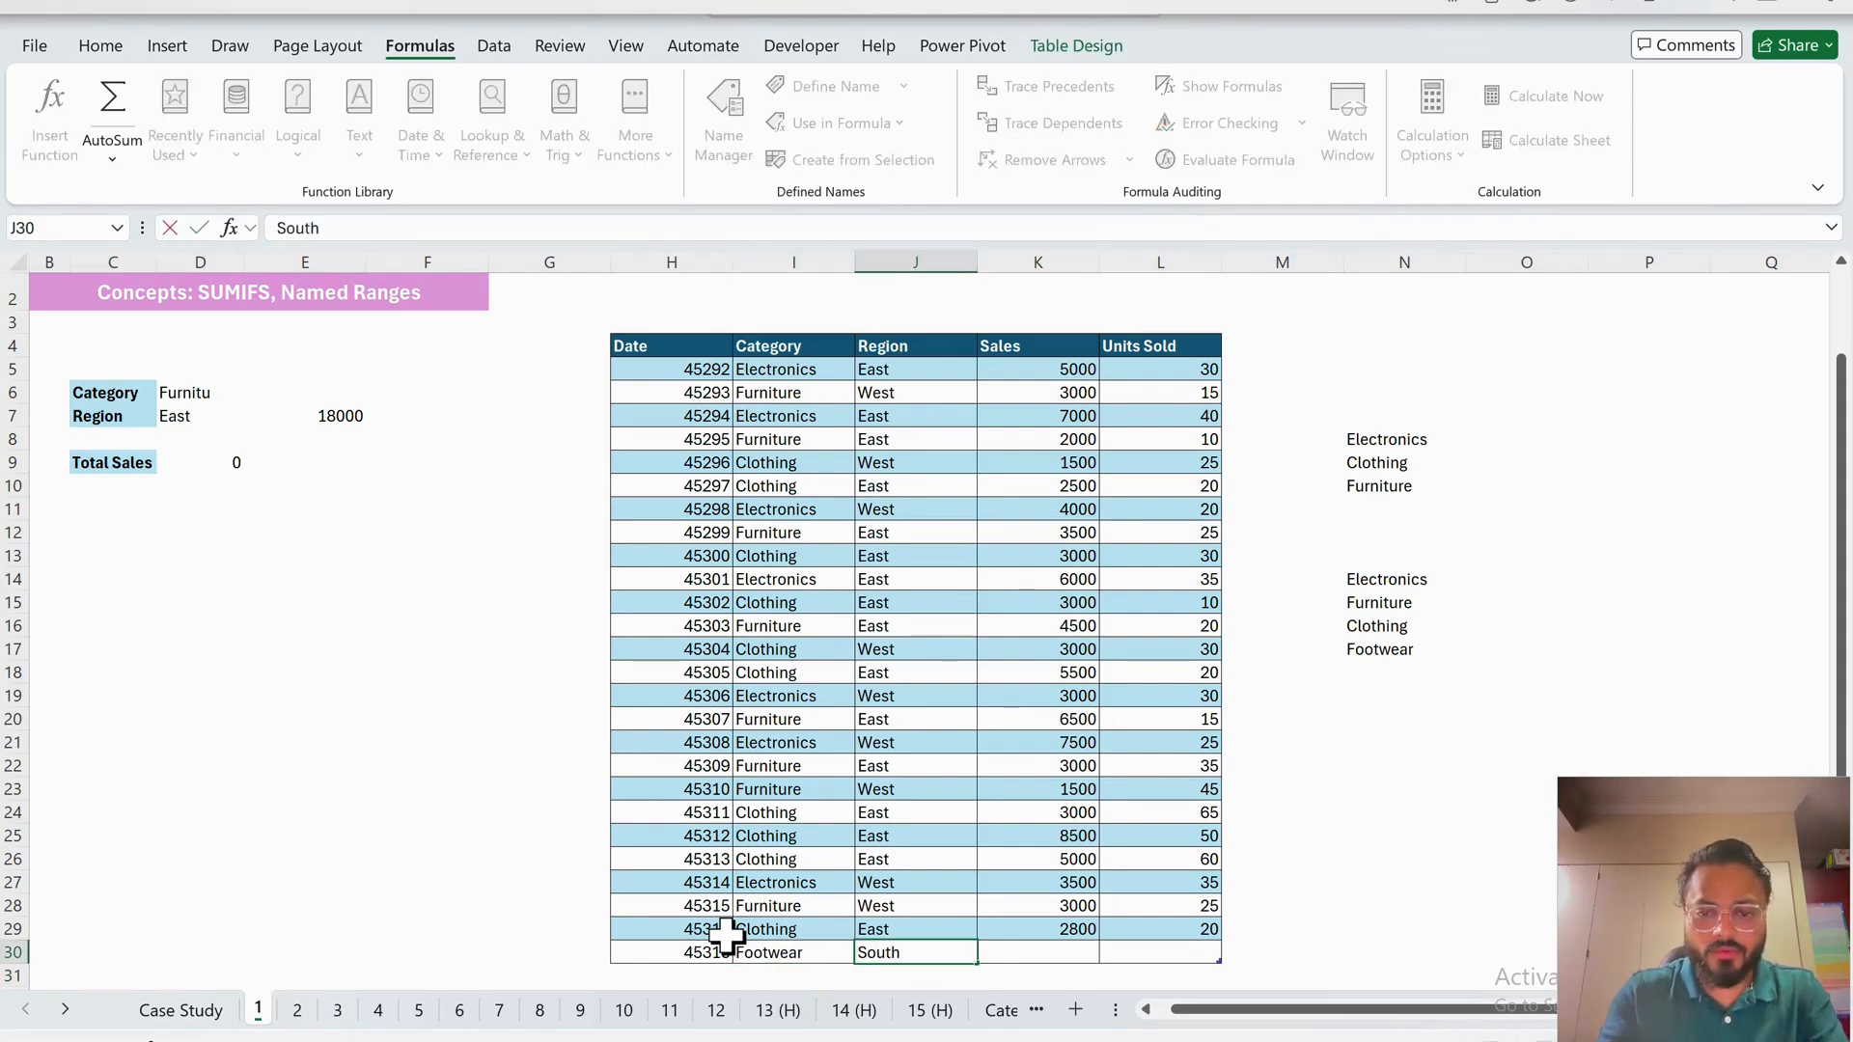
{"action": "key", "text": "Tab"}
{"action": "type", "text": "29387"}
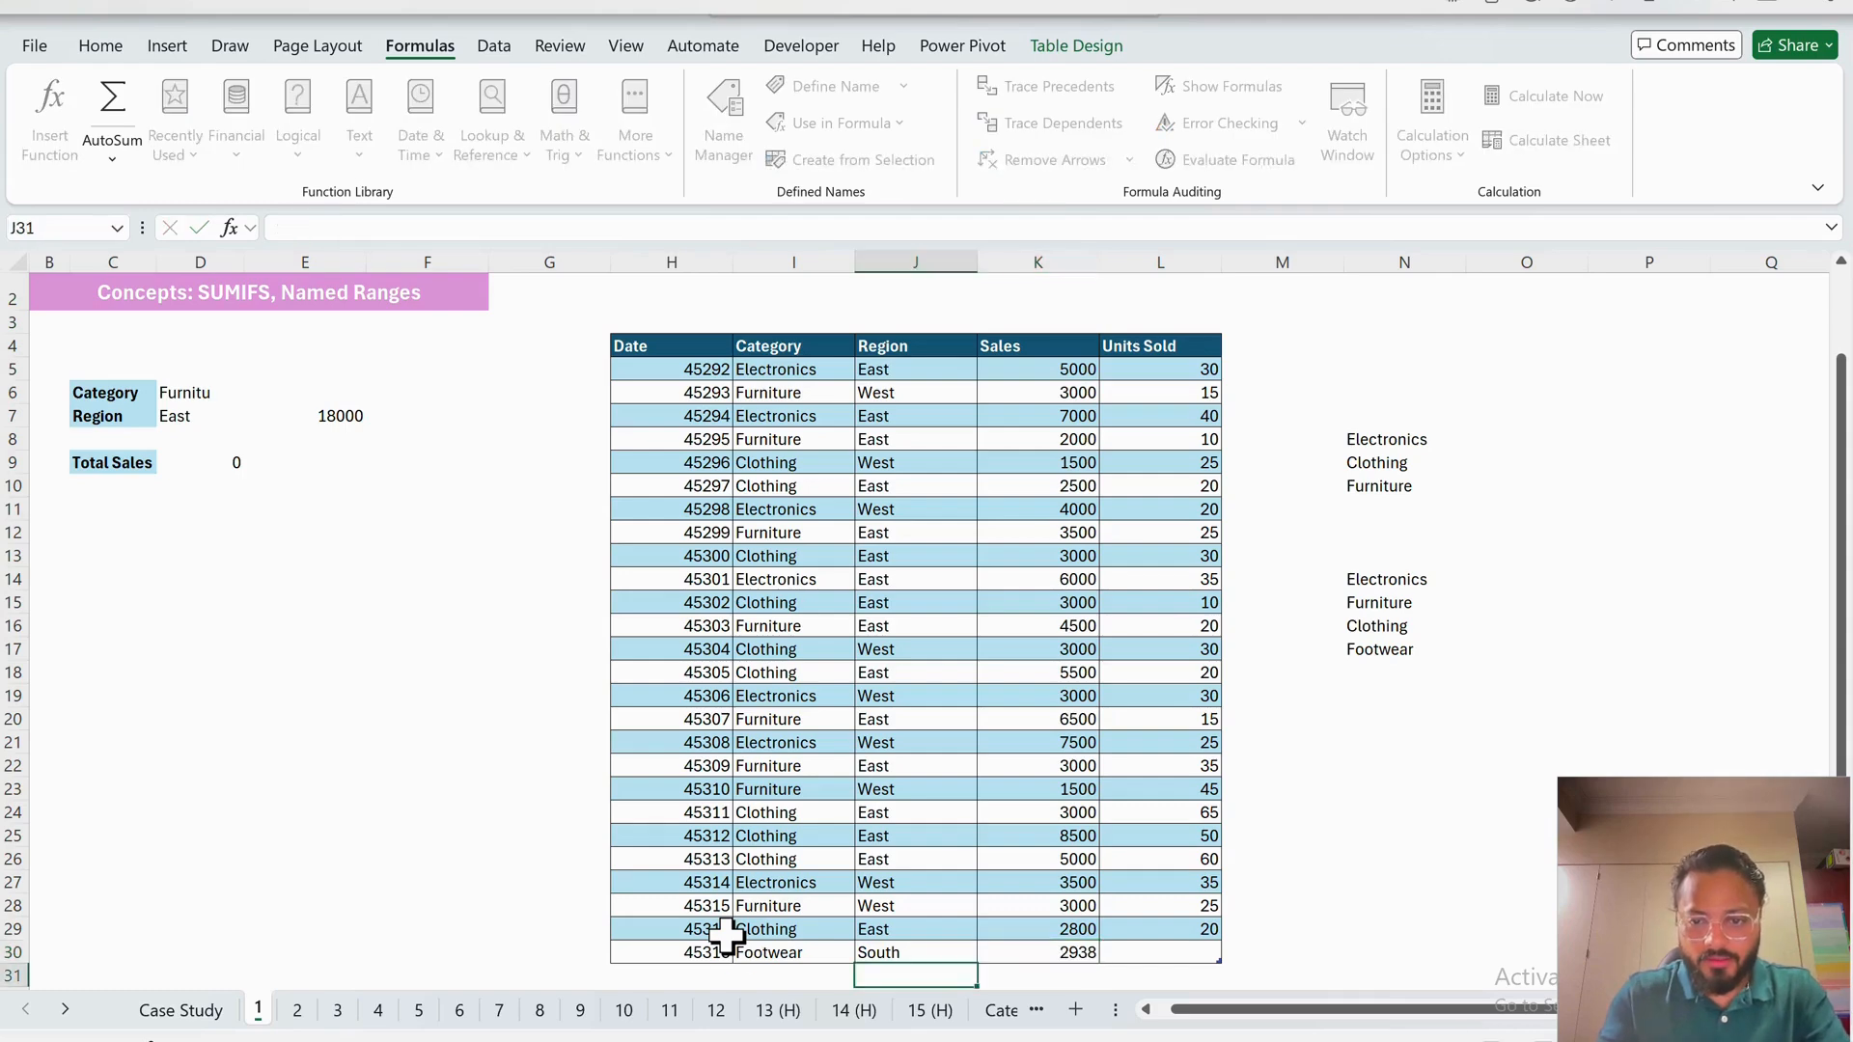
{"action": "key", "text": "Tab"}
{"action": "type", "text": "10"}
{"action": "key", "text": "Return"}
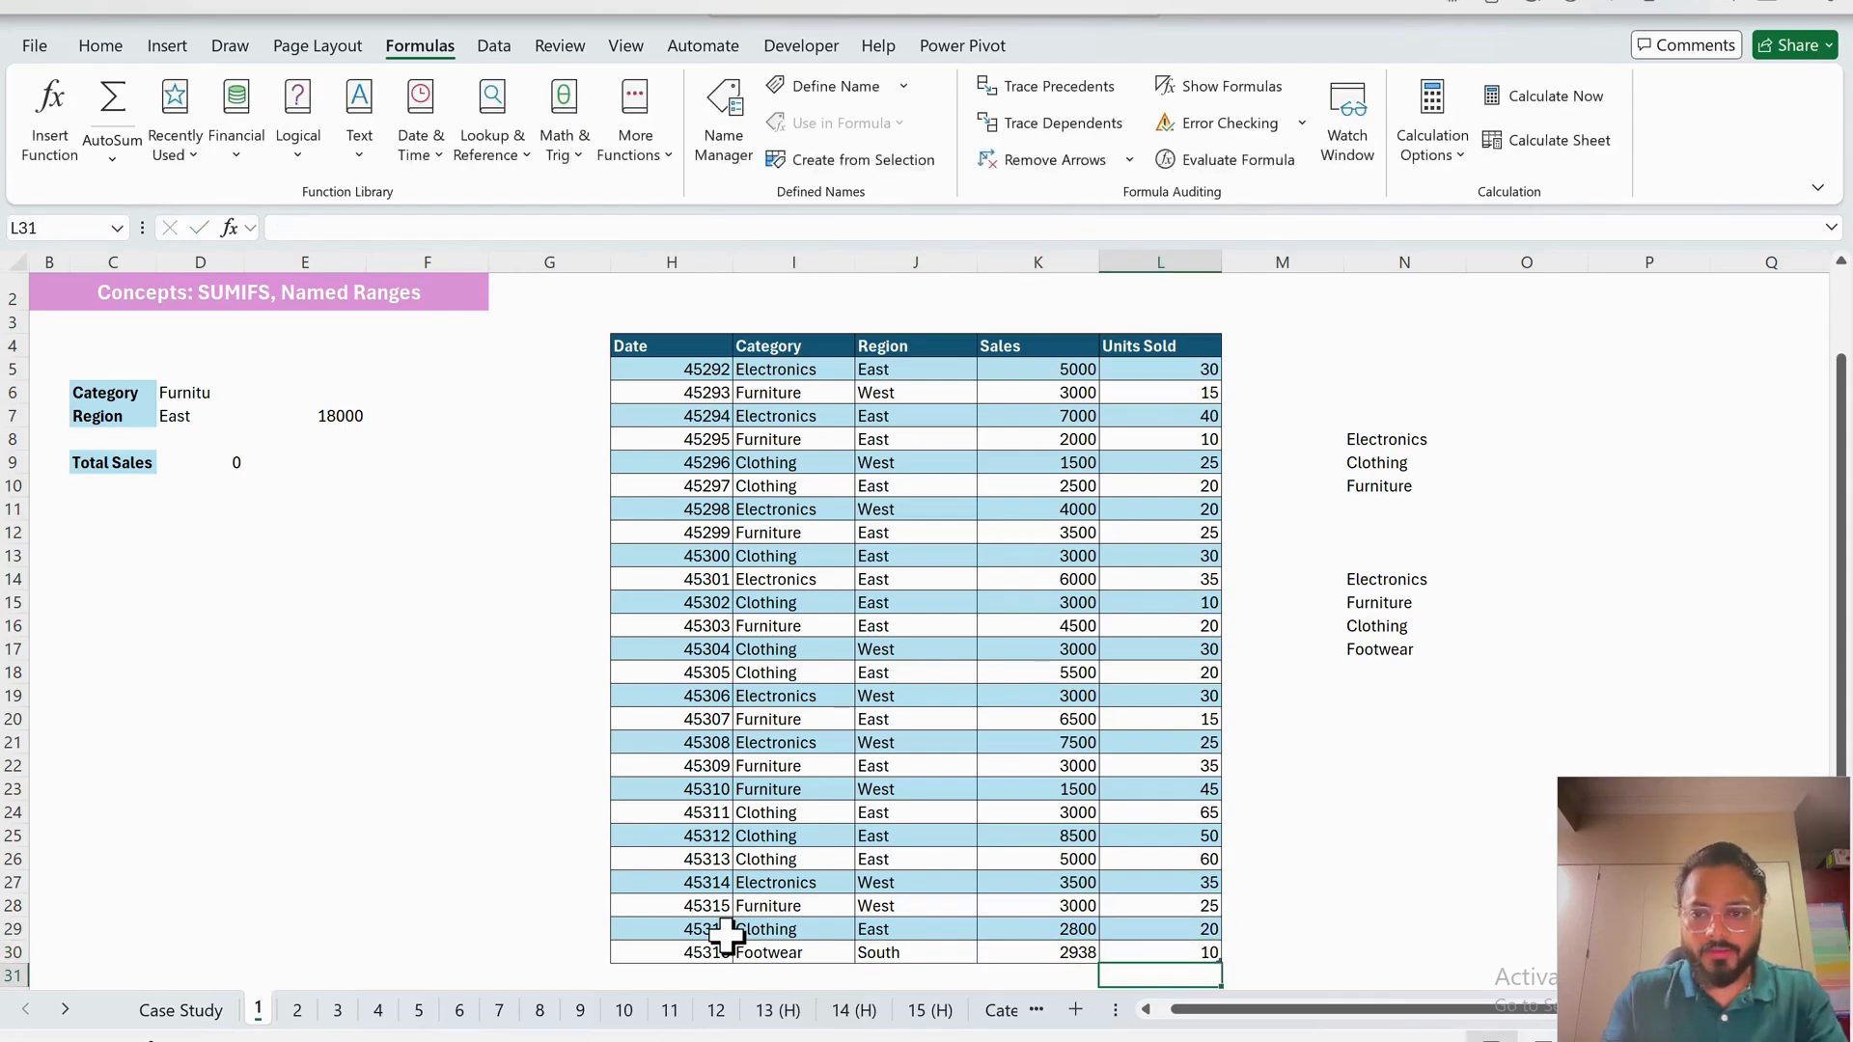
- Check that the UNIQUE category list starting in N14 includes the new row's category
{"action": "left_click", "coordinate": [1385, 581]}
{"action": "left_click_drag", "start_coordinate": [1386, 626], "coordinate": [1390, 649]}
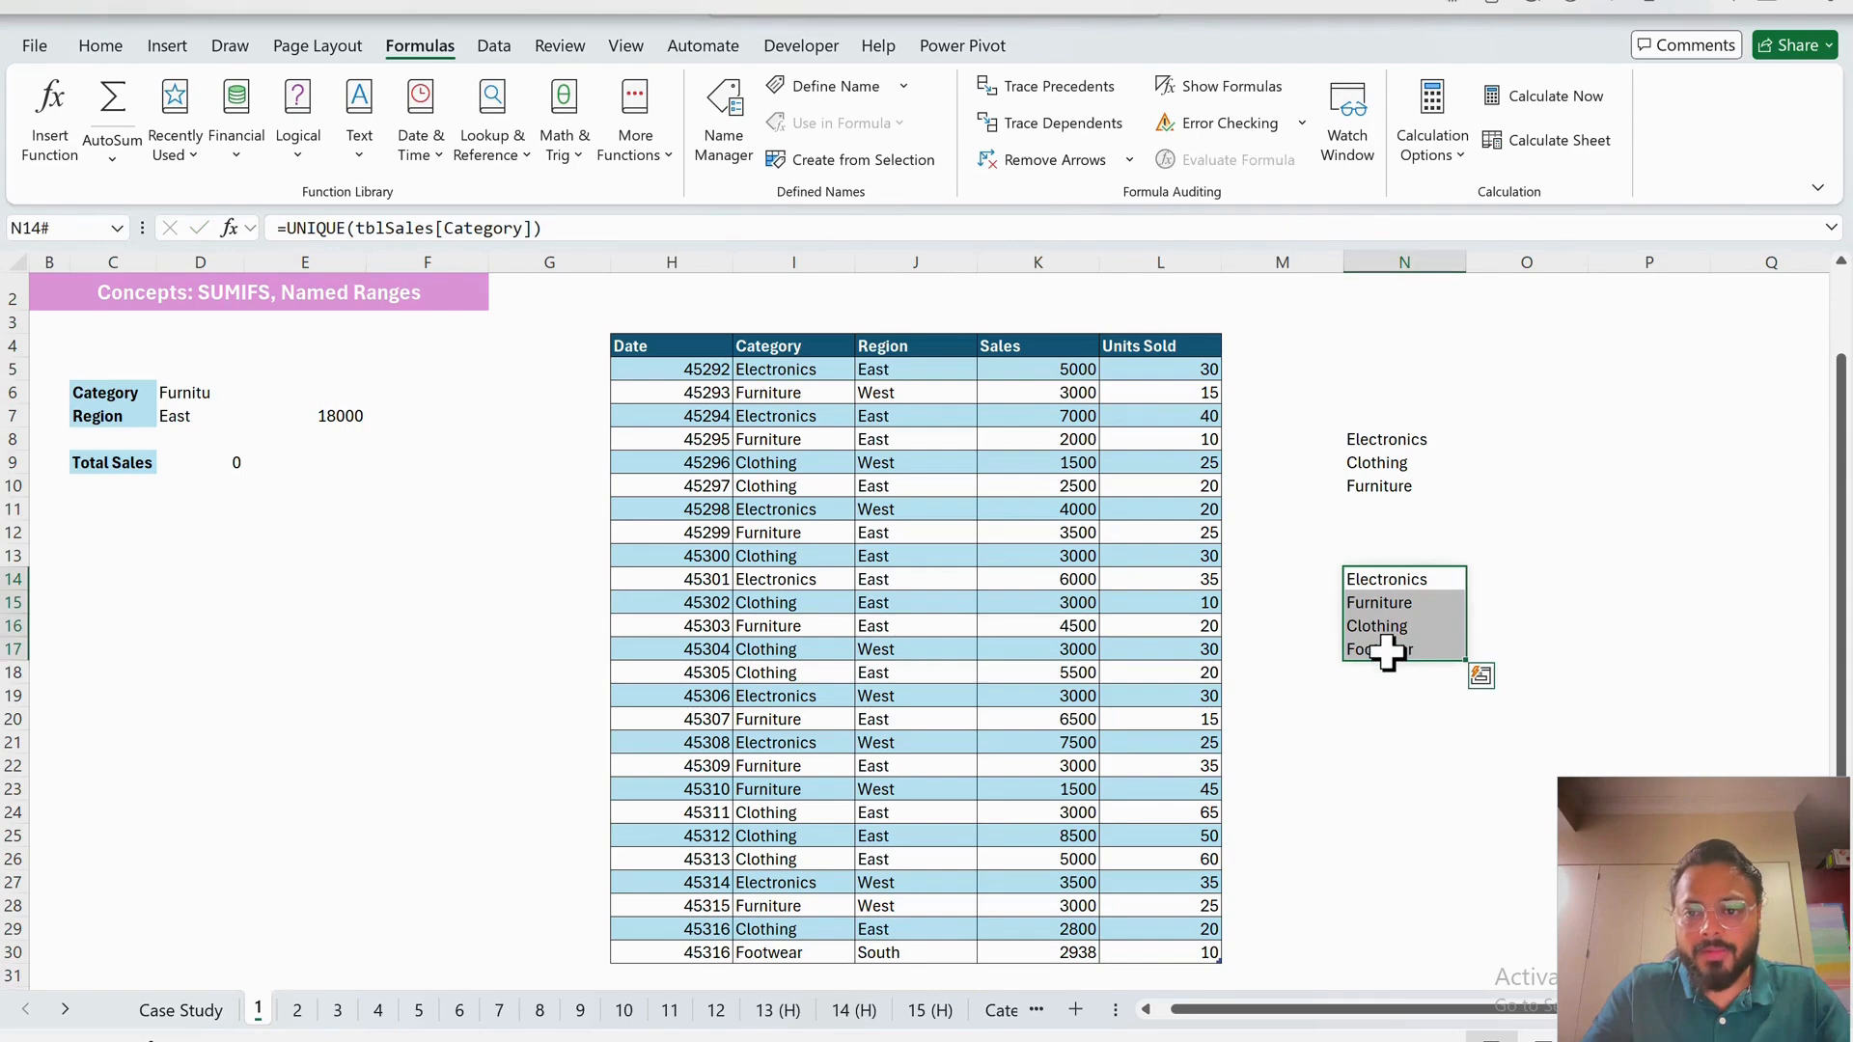
{"action": "left_click", "coordinate": [1396, 650]}
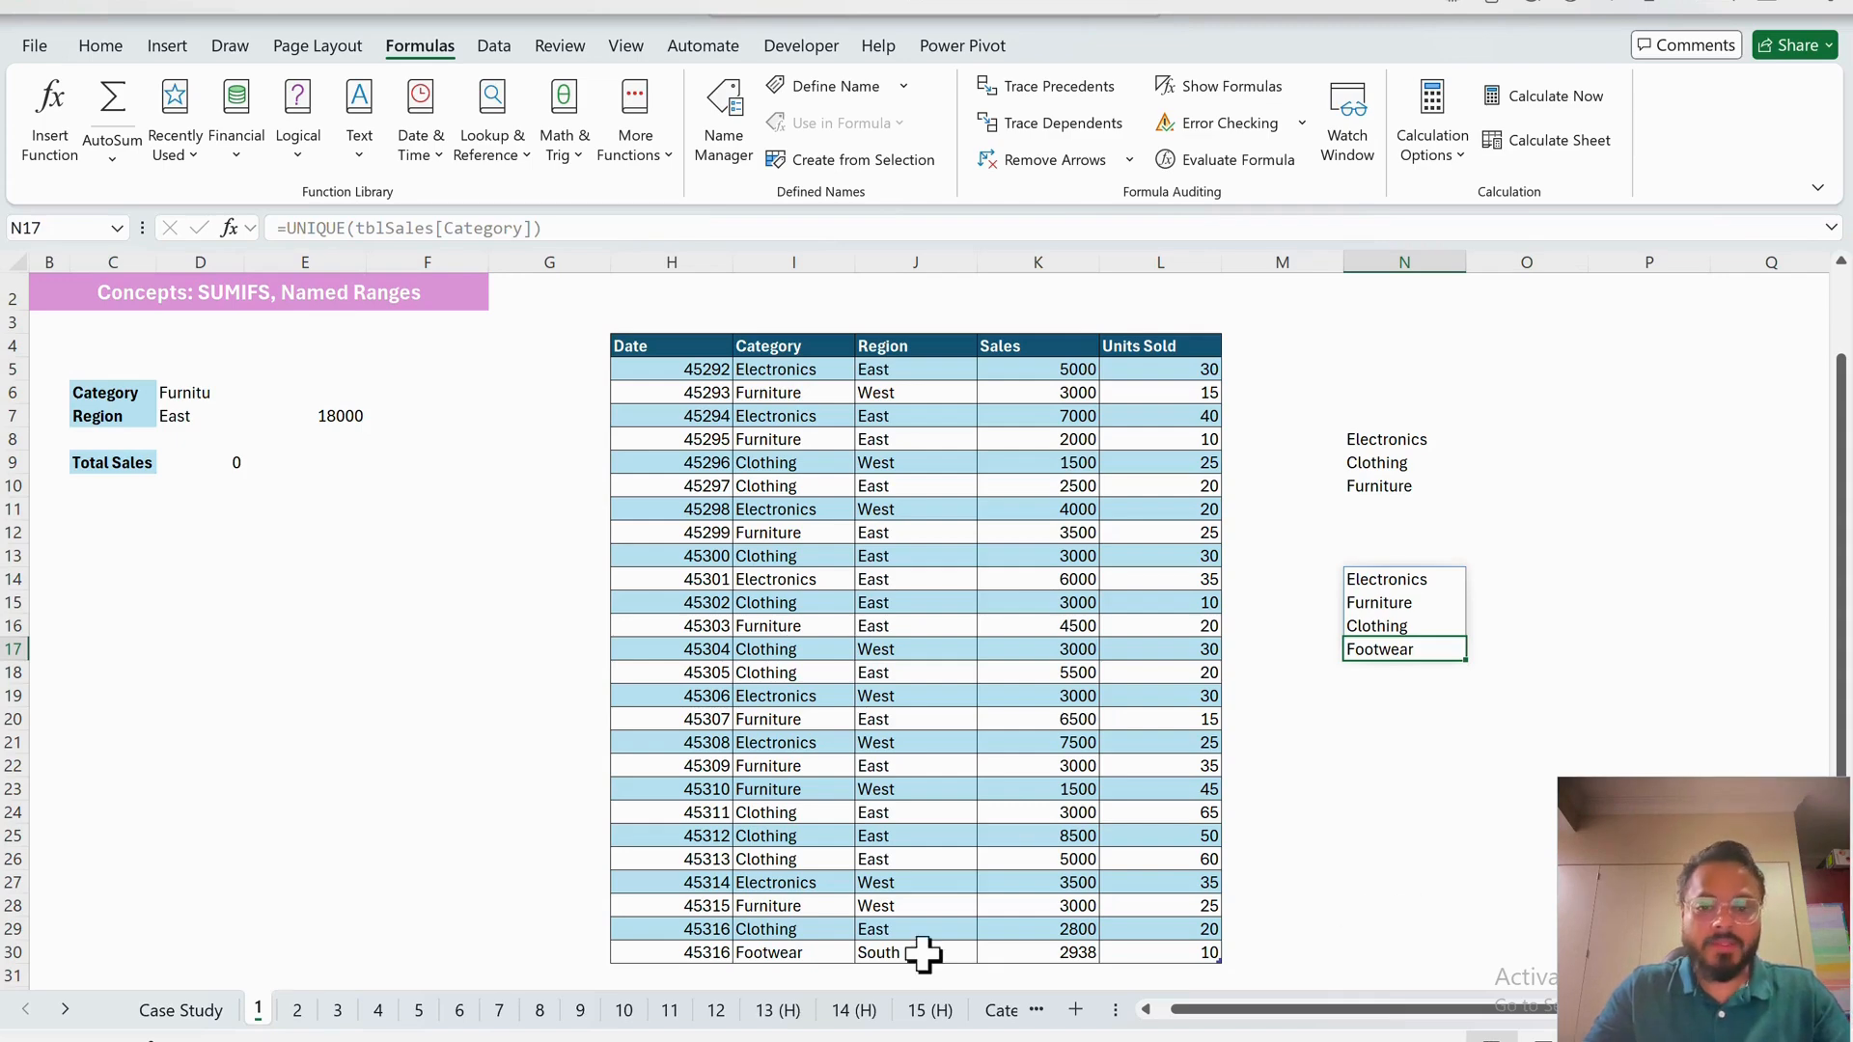
{"action": "left_click_drag", "start_coordinate": [1395, 442], "coordinate": [1378, 487]}
{"action": "left_click", "coordinate": [1380, 516]}
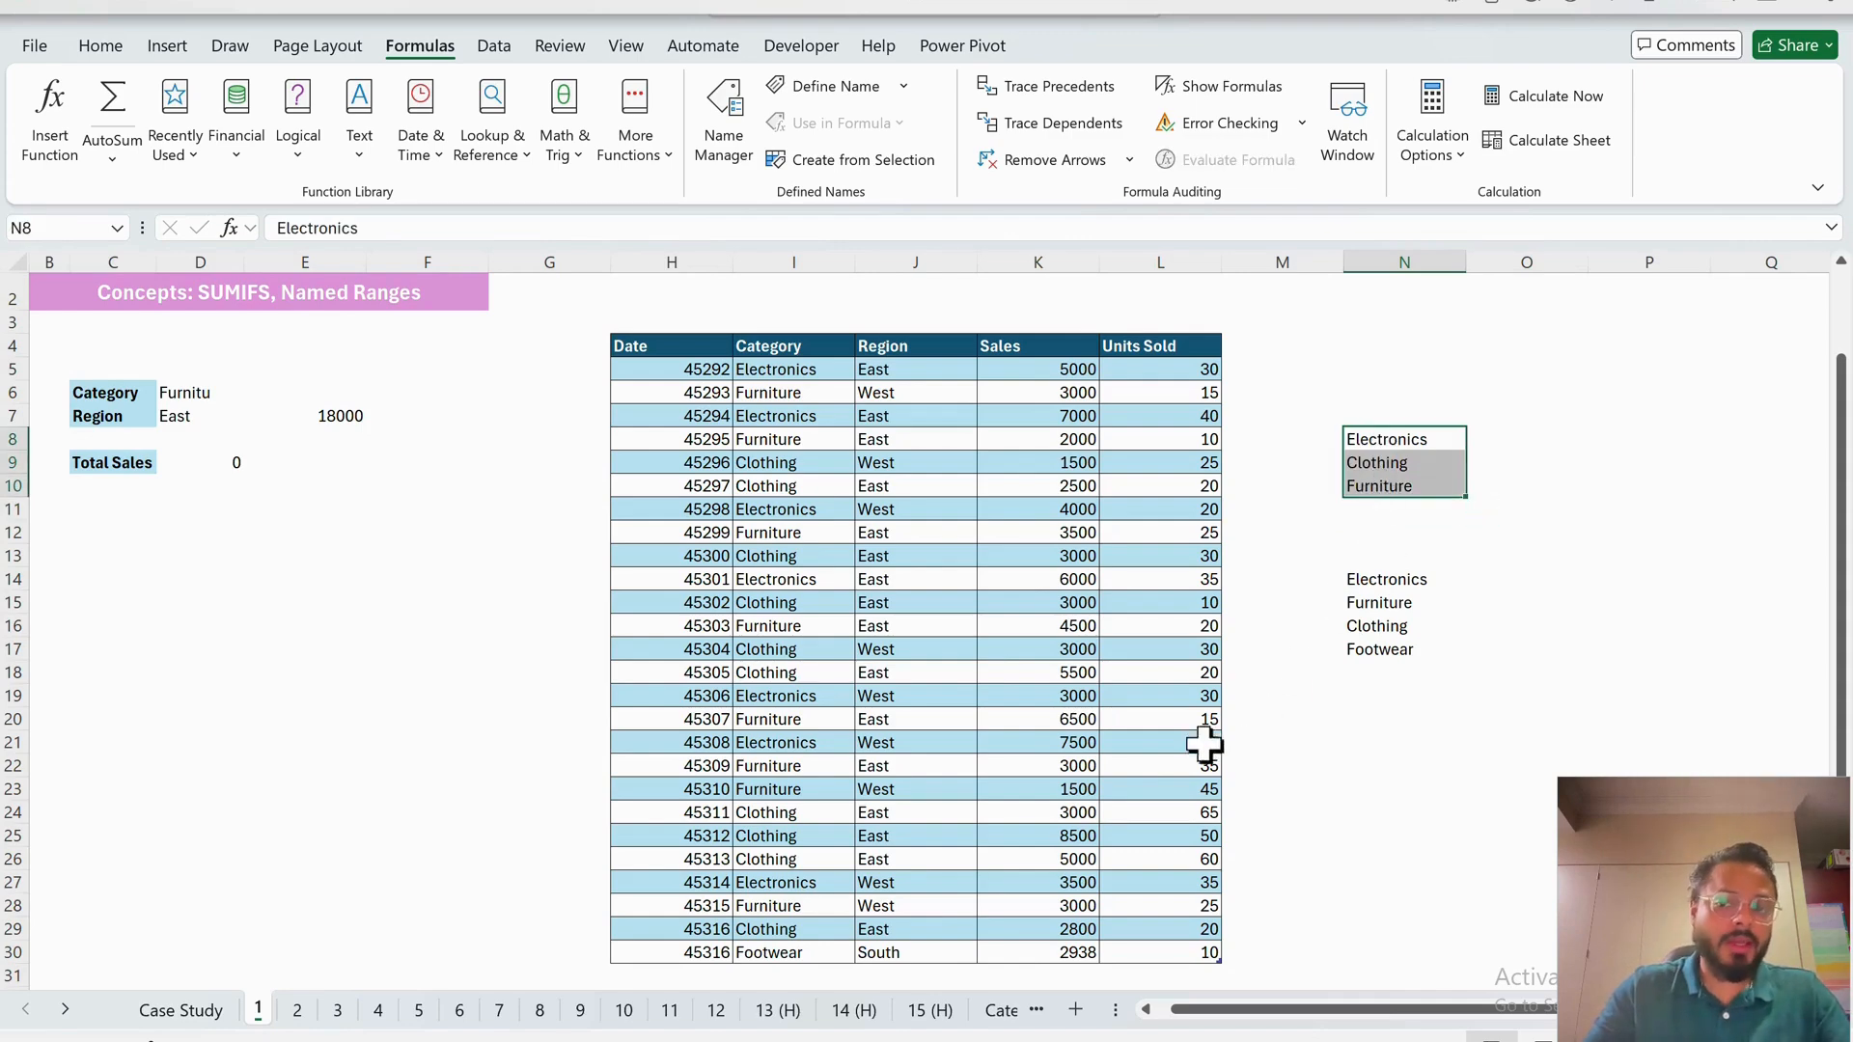
{"action": "left_click_drag", "start_coordinate": [1390, 584], "coordinate": [1389, 656]}
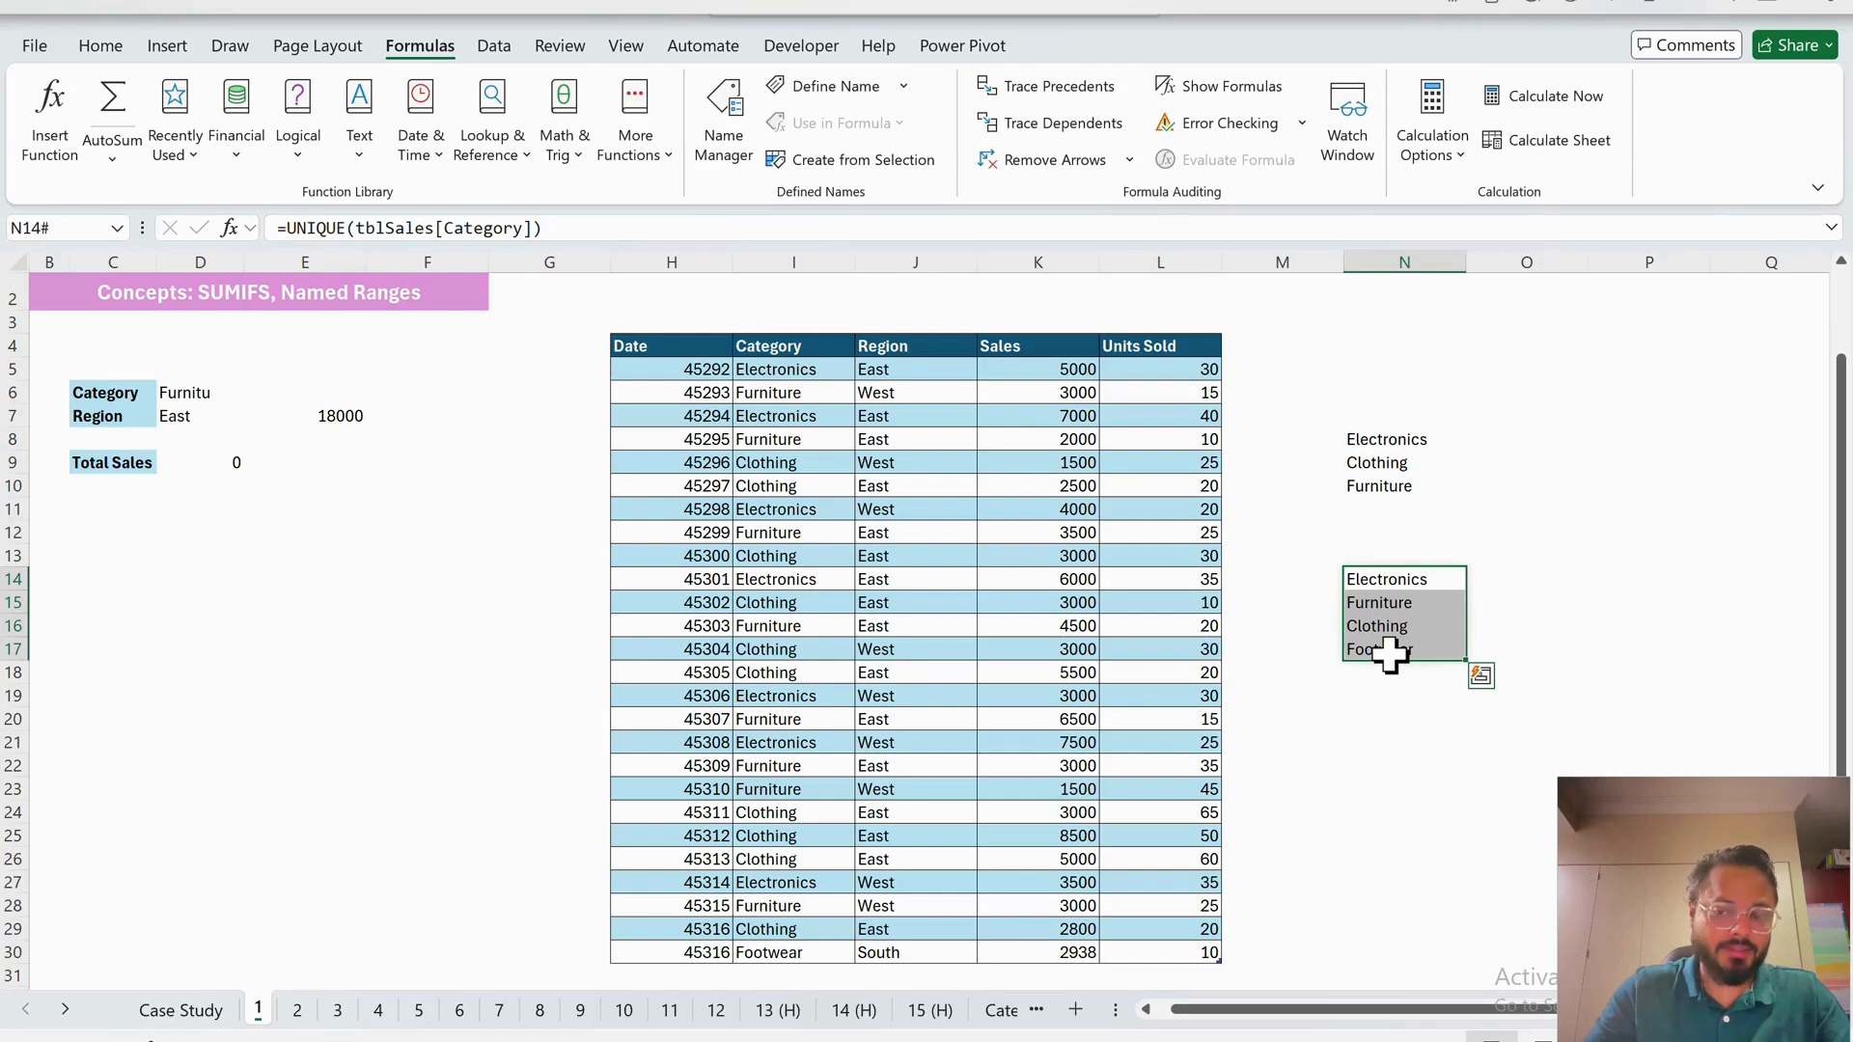
- Add a top border to cell N14, above the first entry of the UNIQUE category list
{"action": "left_click", "coordinate": [1358, 579]}
{"action": "left_click", "coordinate": [101, 45]}
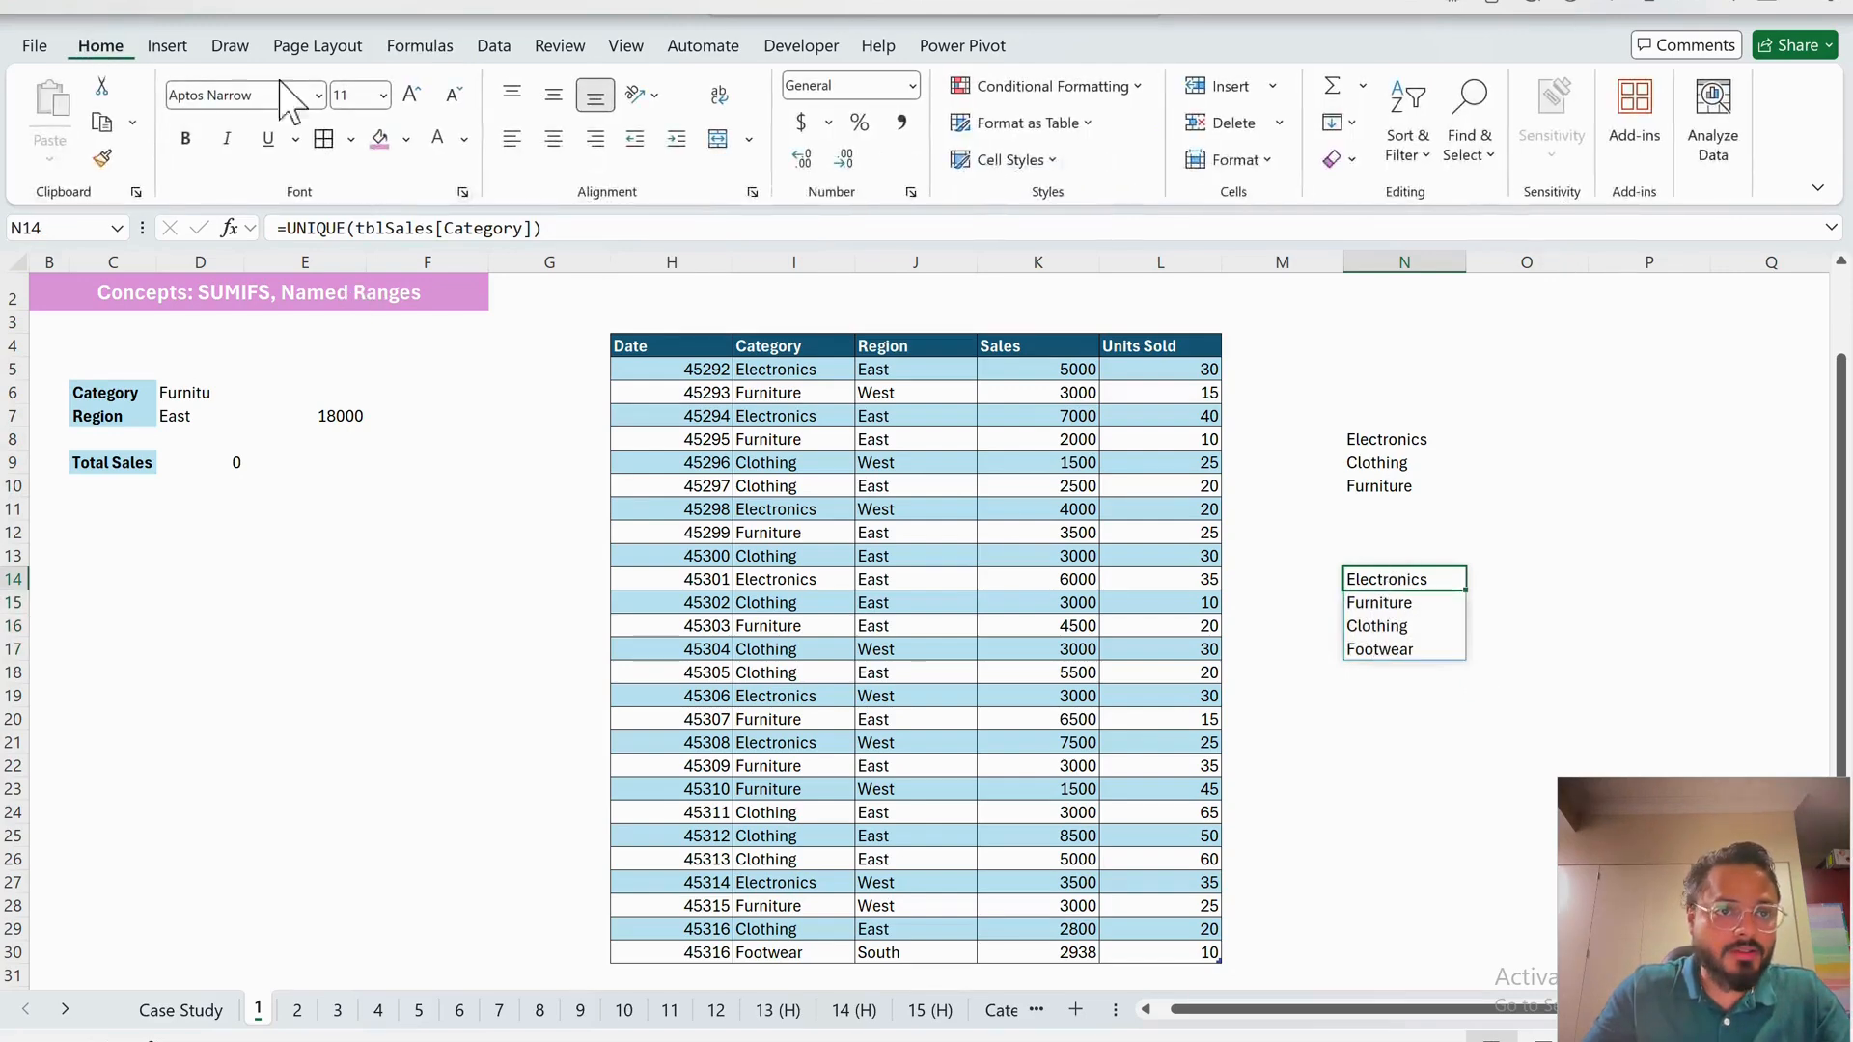
{"action": "left_click", "coordinate": [350, 138]}
{"action": "left_click", "coordinate": [380, 246]}
{"action": "left_click", "coordinate": [1336, 678]}
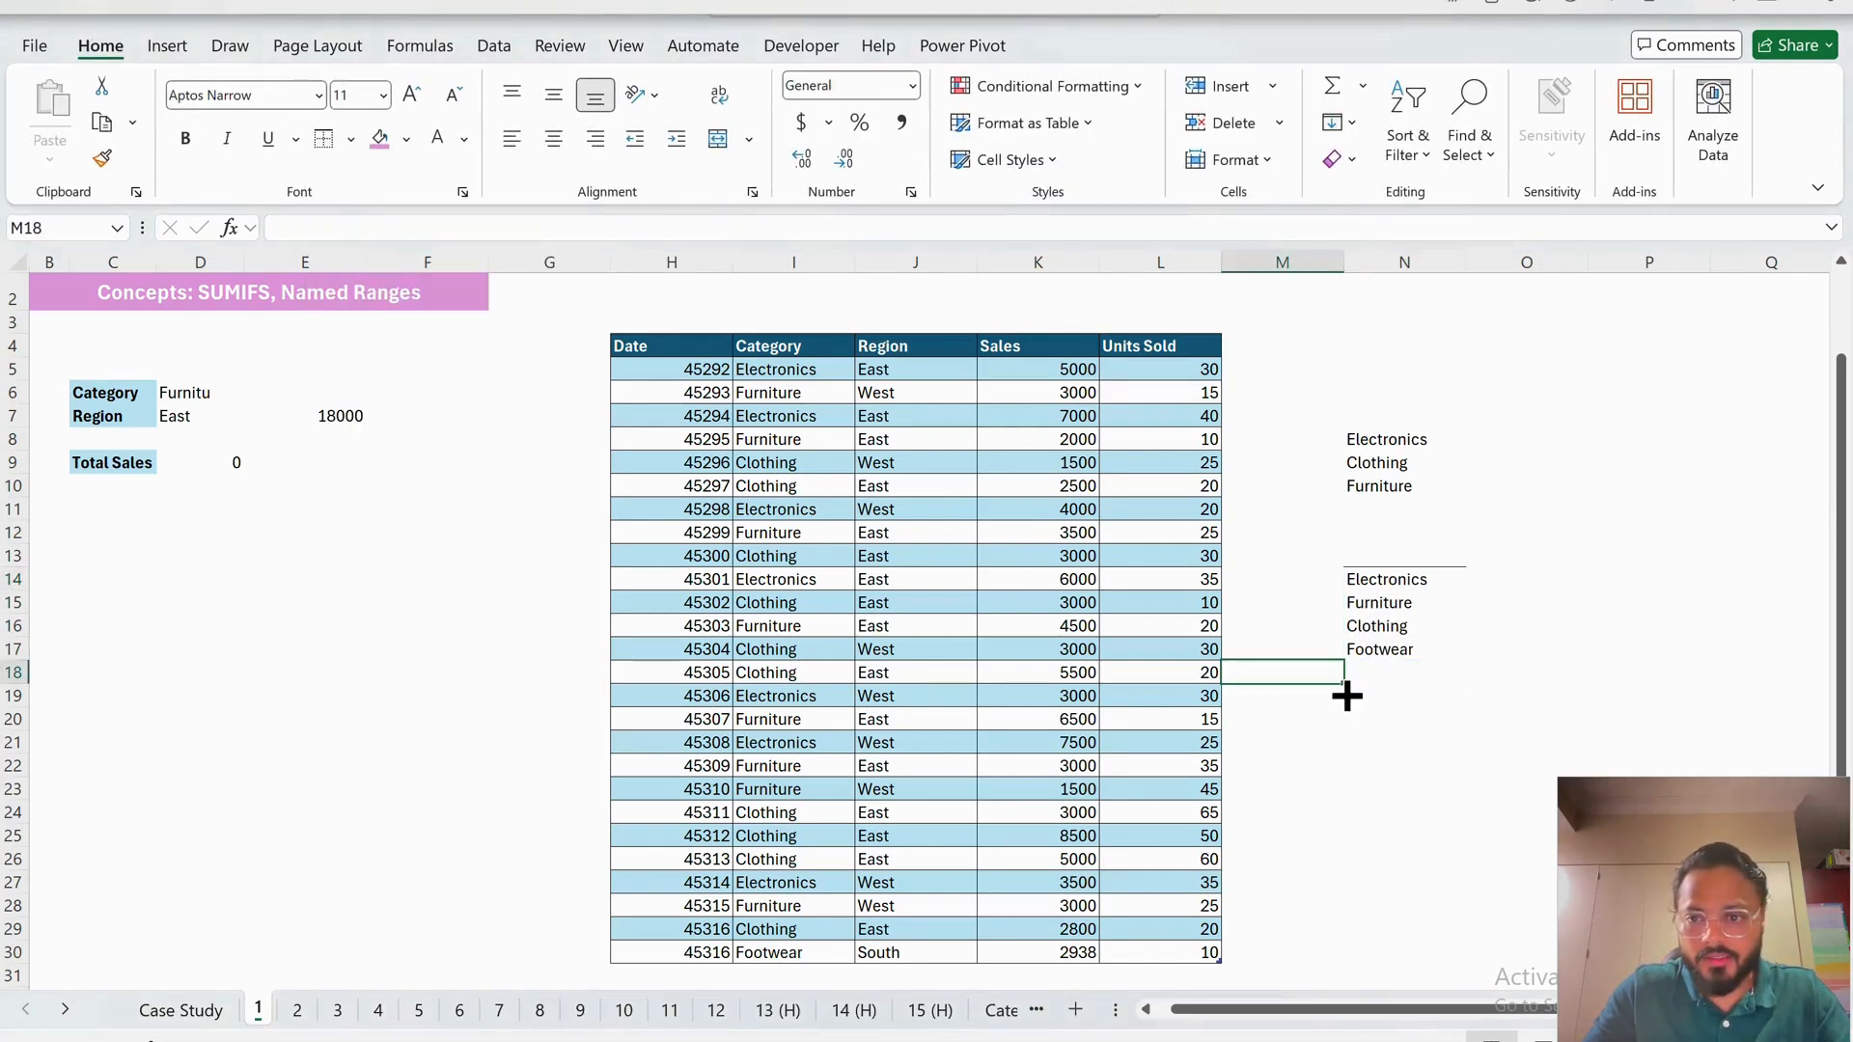
- Enter the heading "Category List" in N13, above the UNIQUE category list
{"action": "left_click", "coordinate": [1394, 558]}
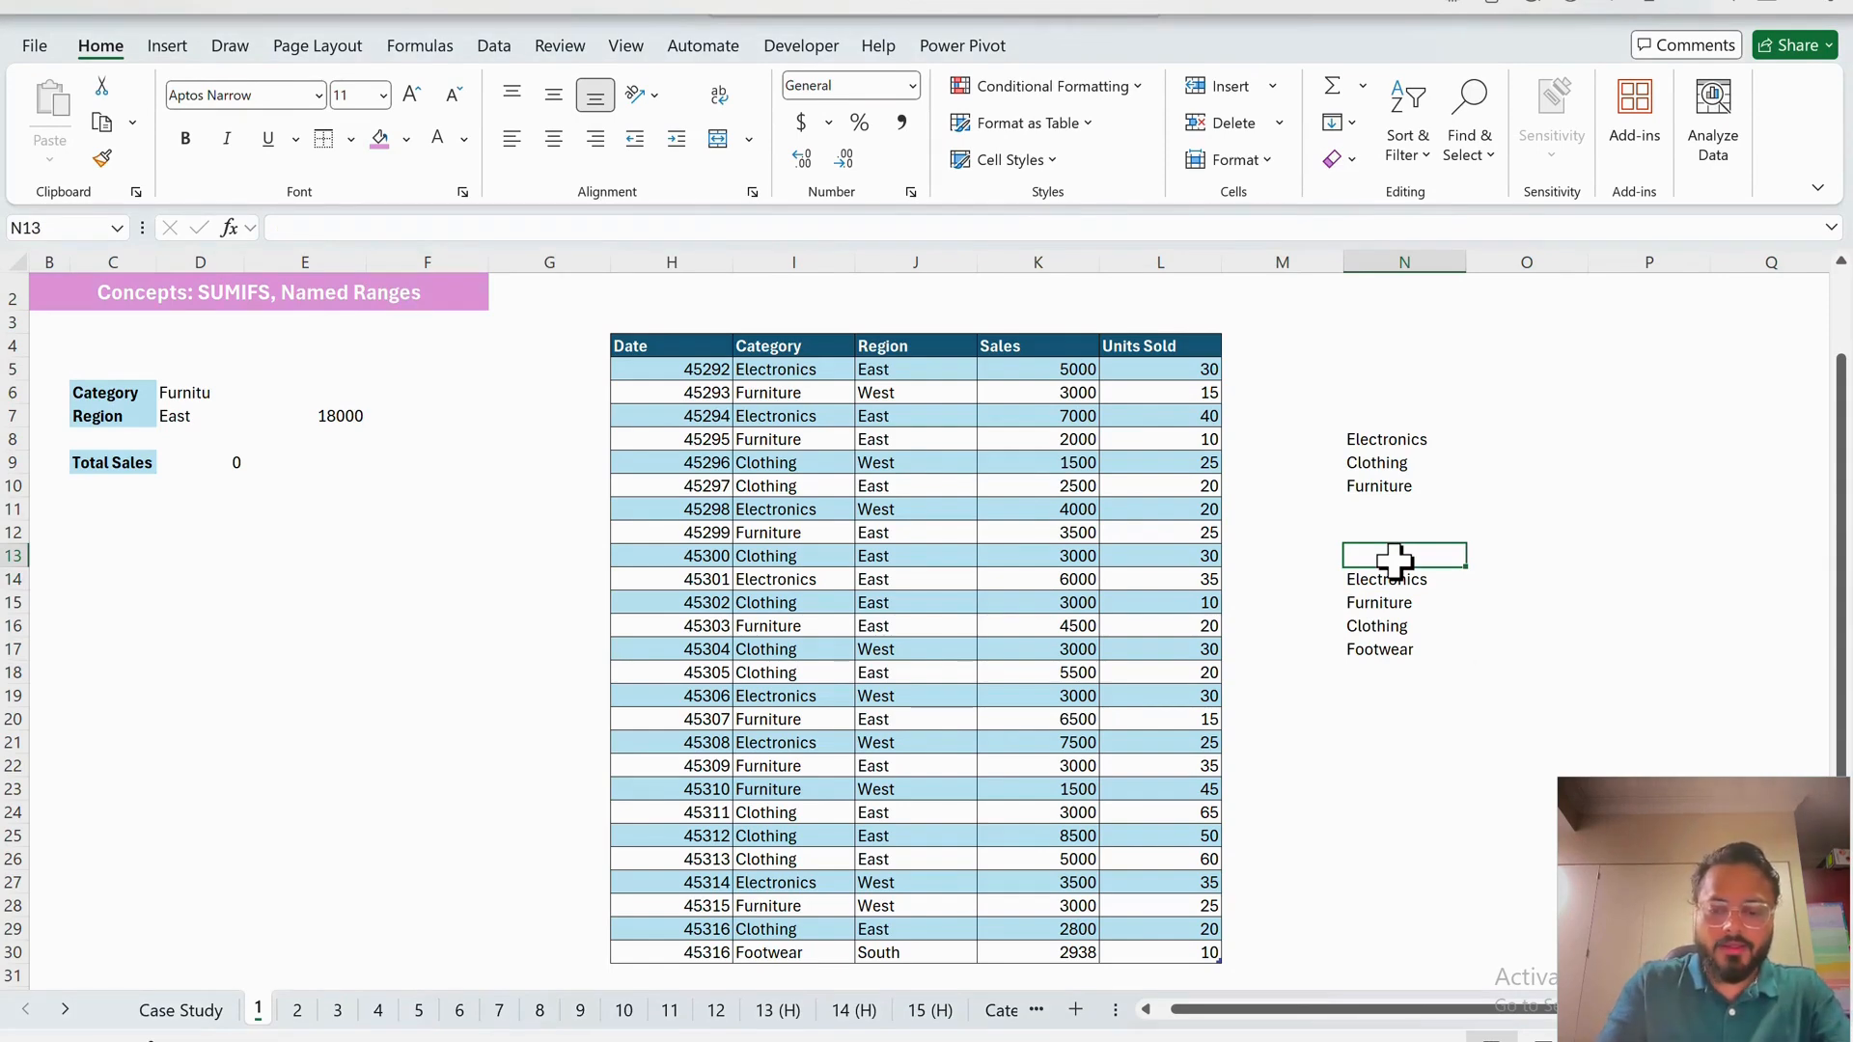
{"action": "type", "text": "Category List"}
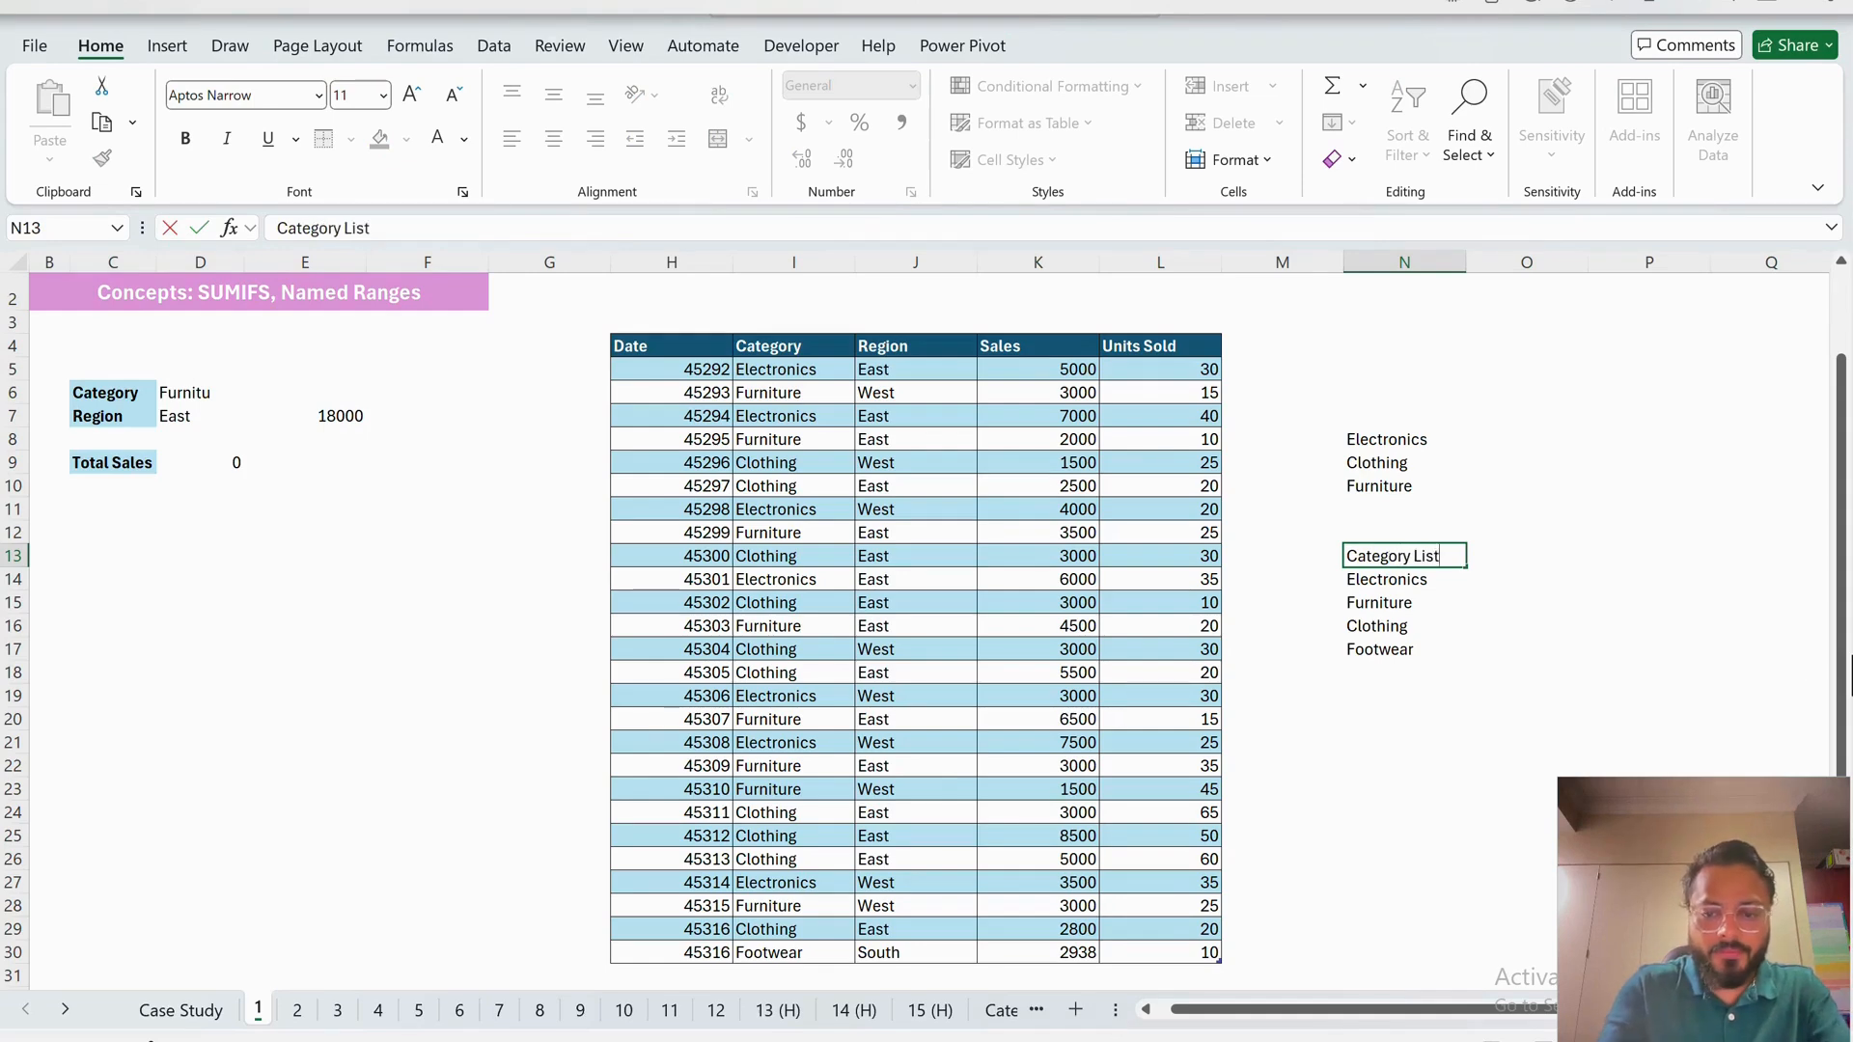
{"action": "key", "text": "Return"}
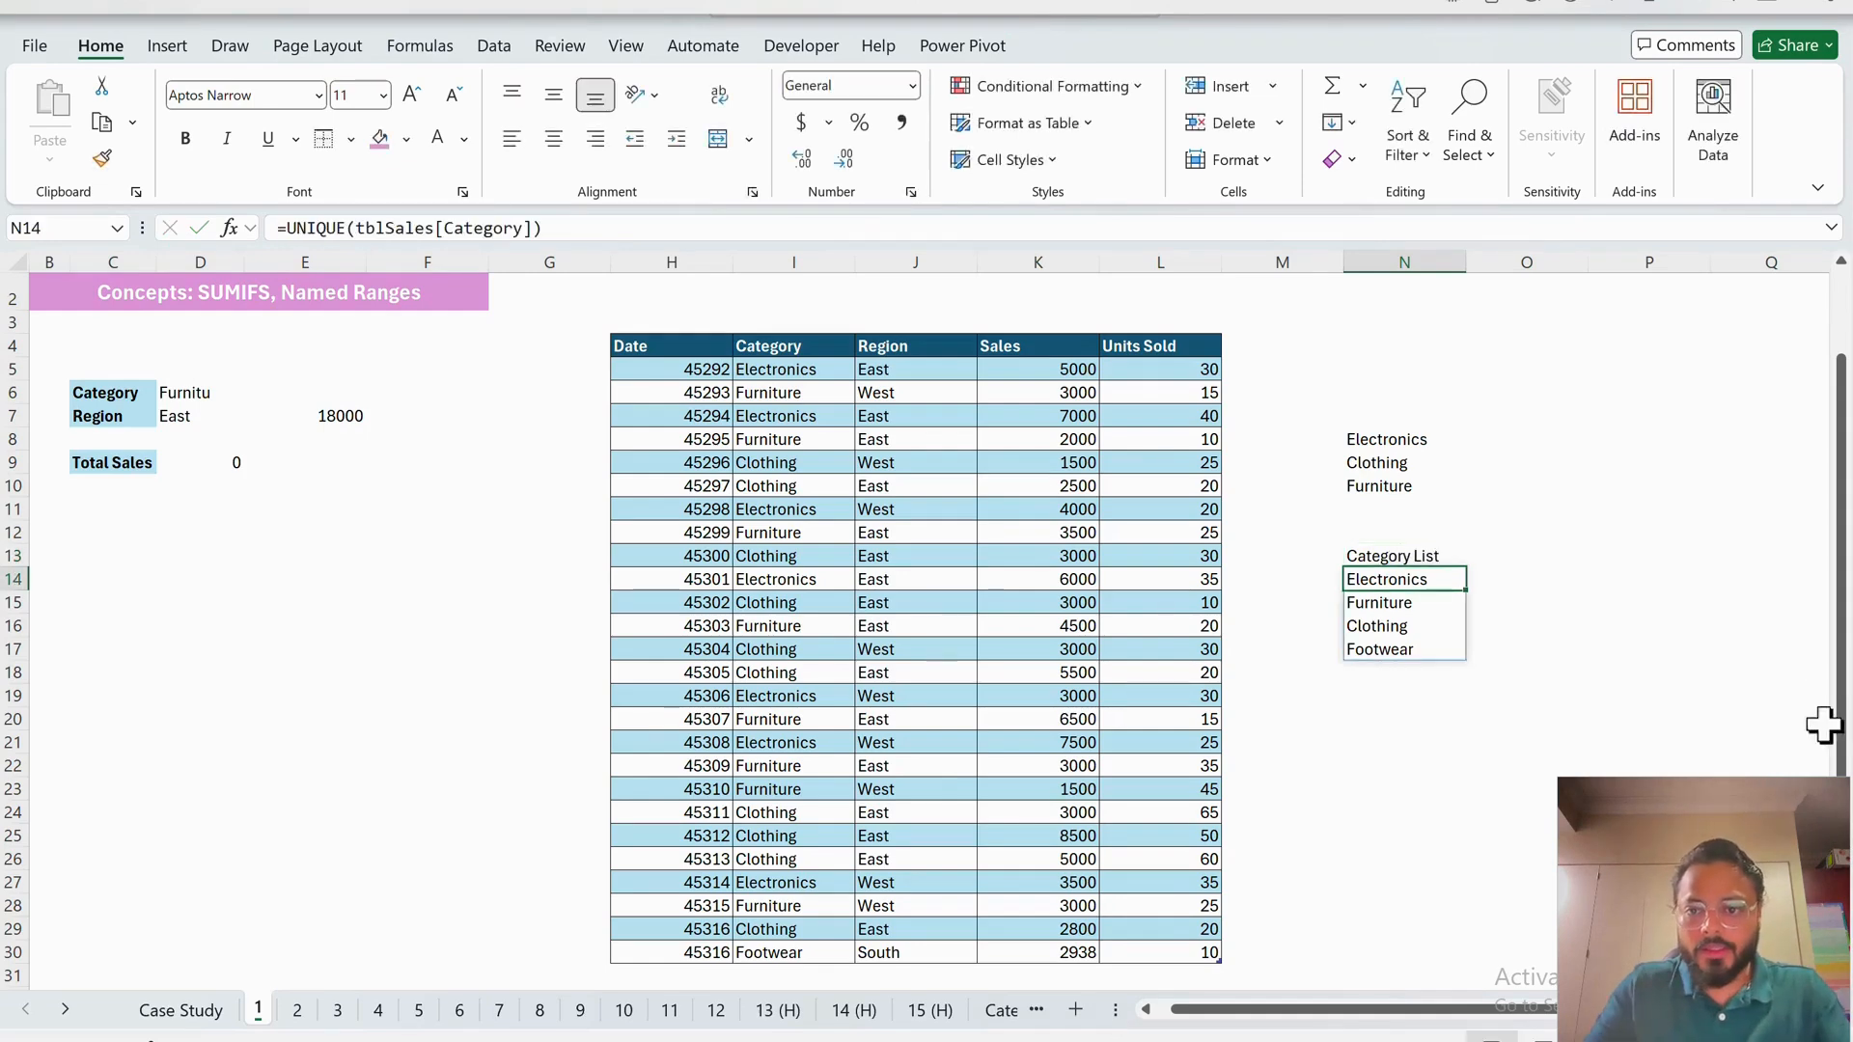
{"action": "left_click", "coordinate": [1487, 725]}
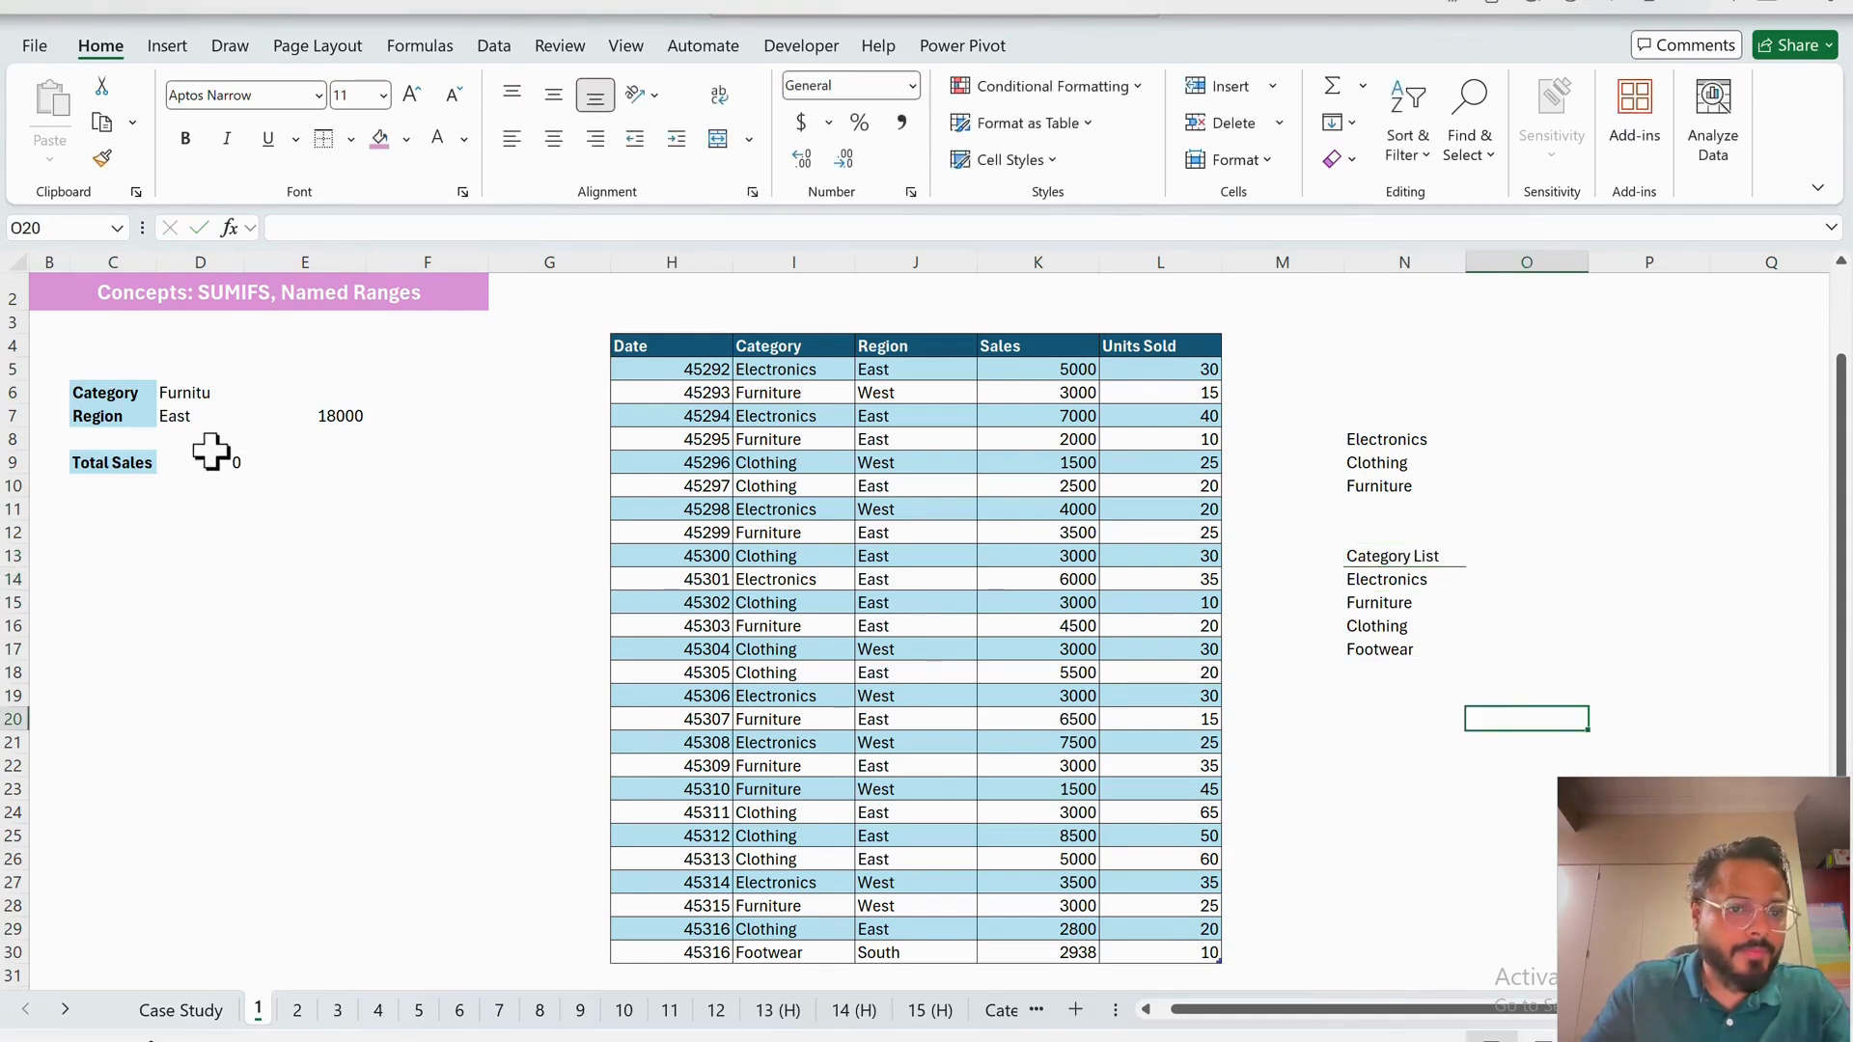
- Clear the Category cell D6 and give it List data validation with the source $N$14:$N$17
{"action": "left_click", "coordinate": [208, 395]}
{"action": "key", "text": "BackSpace"}
{"action": "key", "text": "Return"}
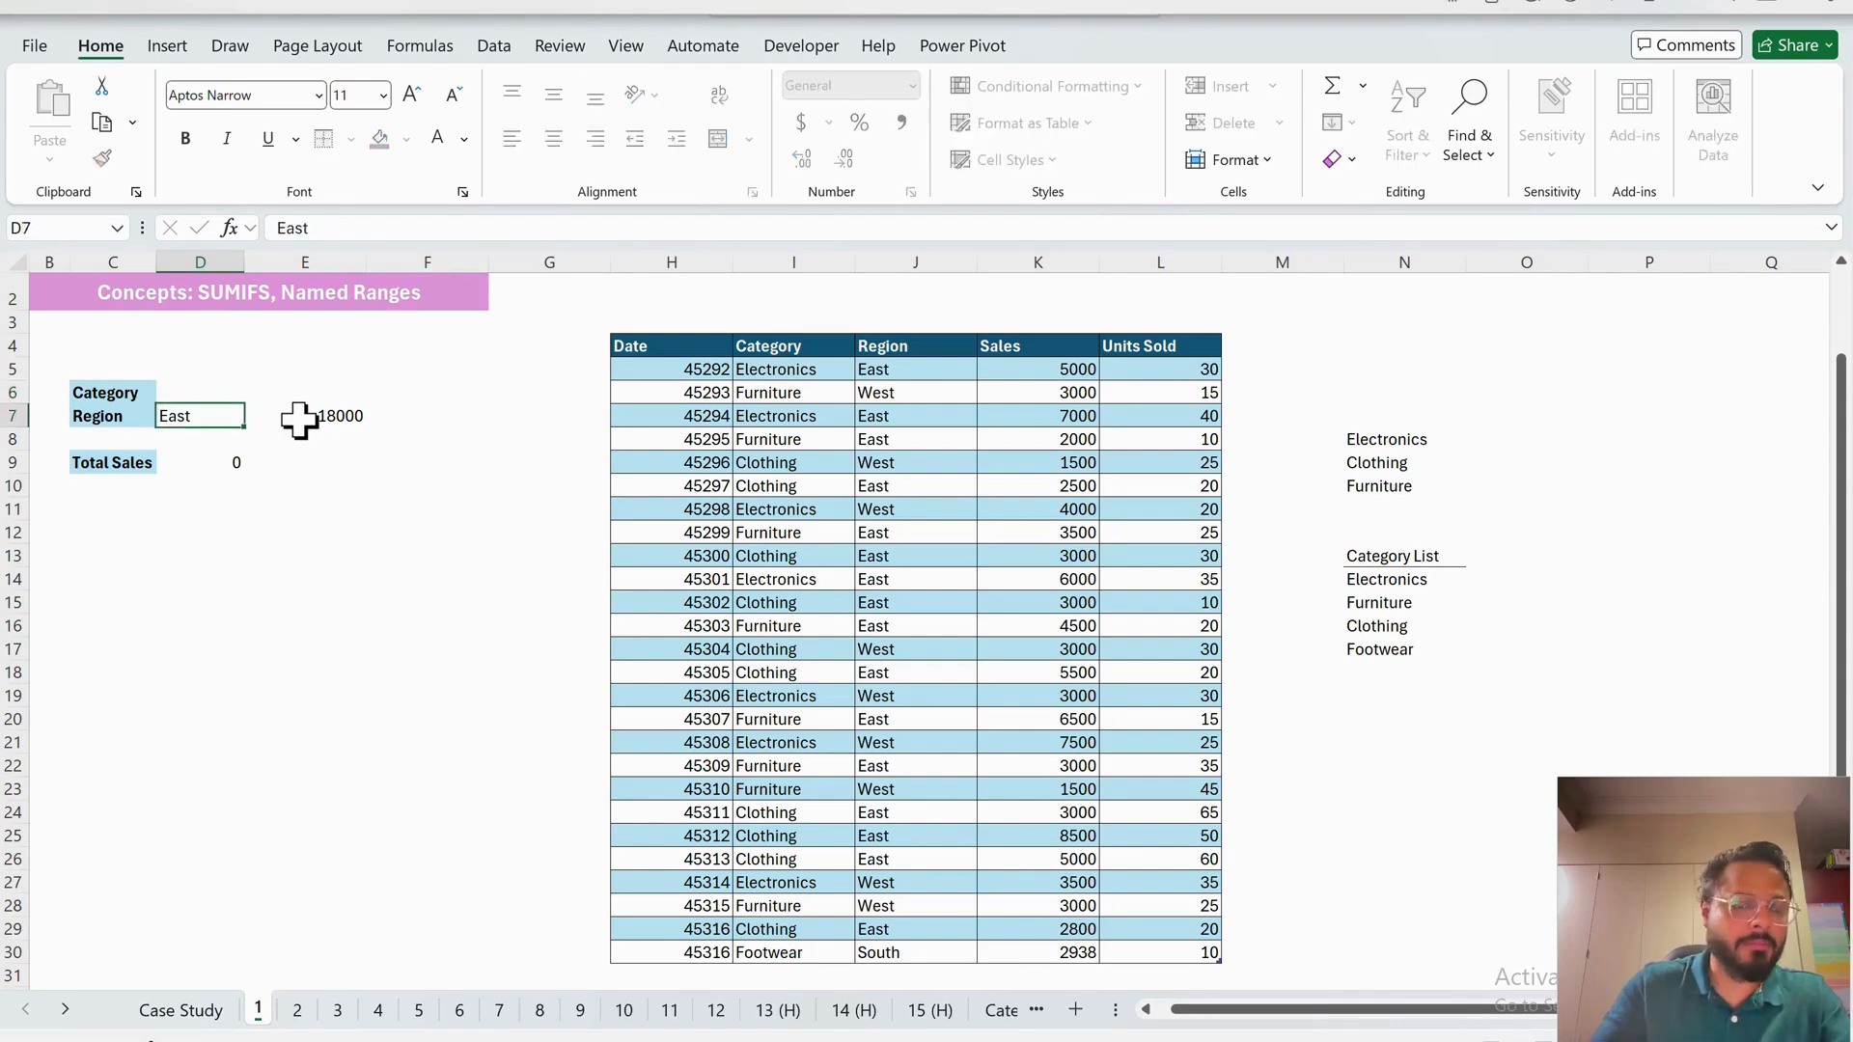
{"action": "key", "text": "Up"}
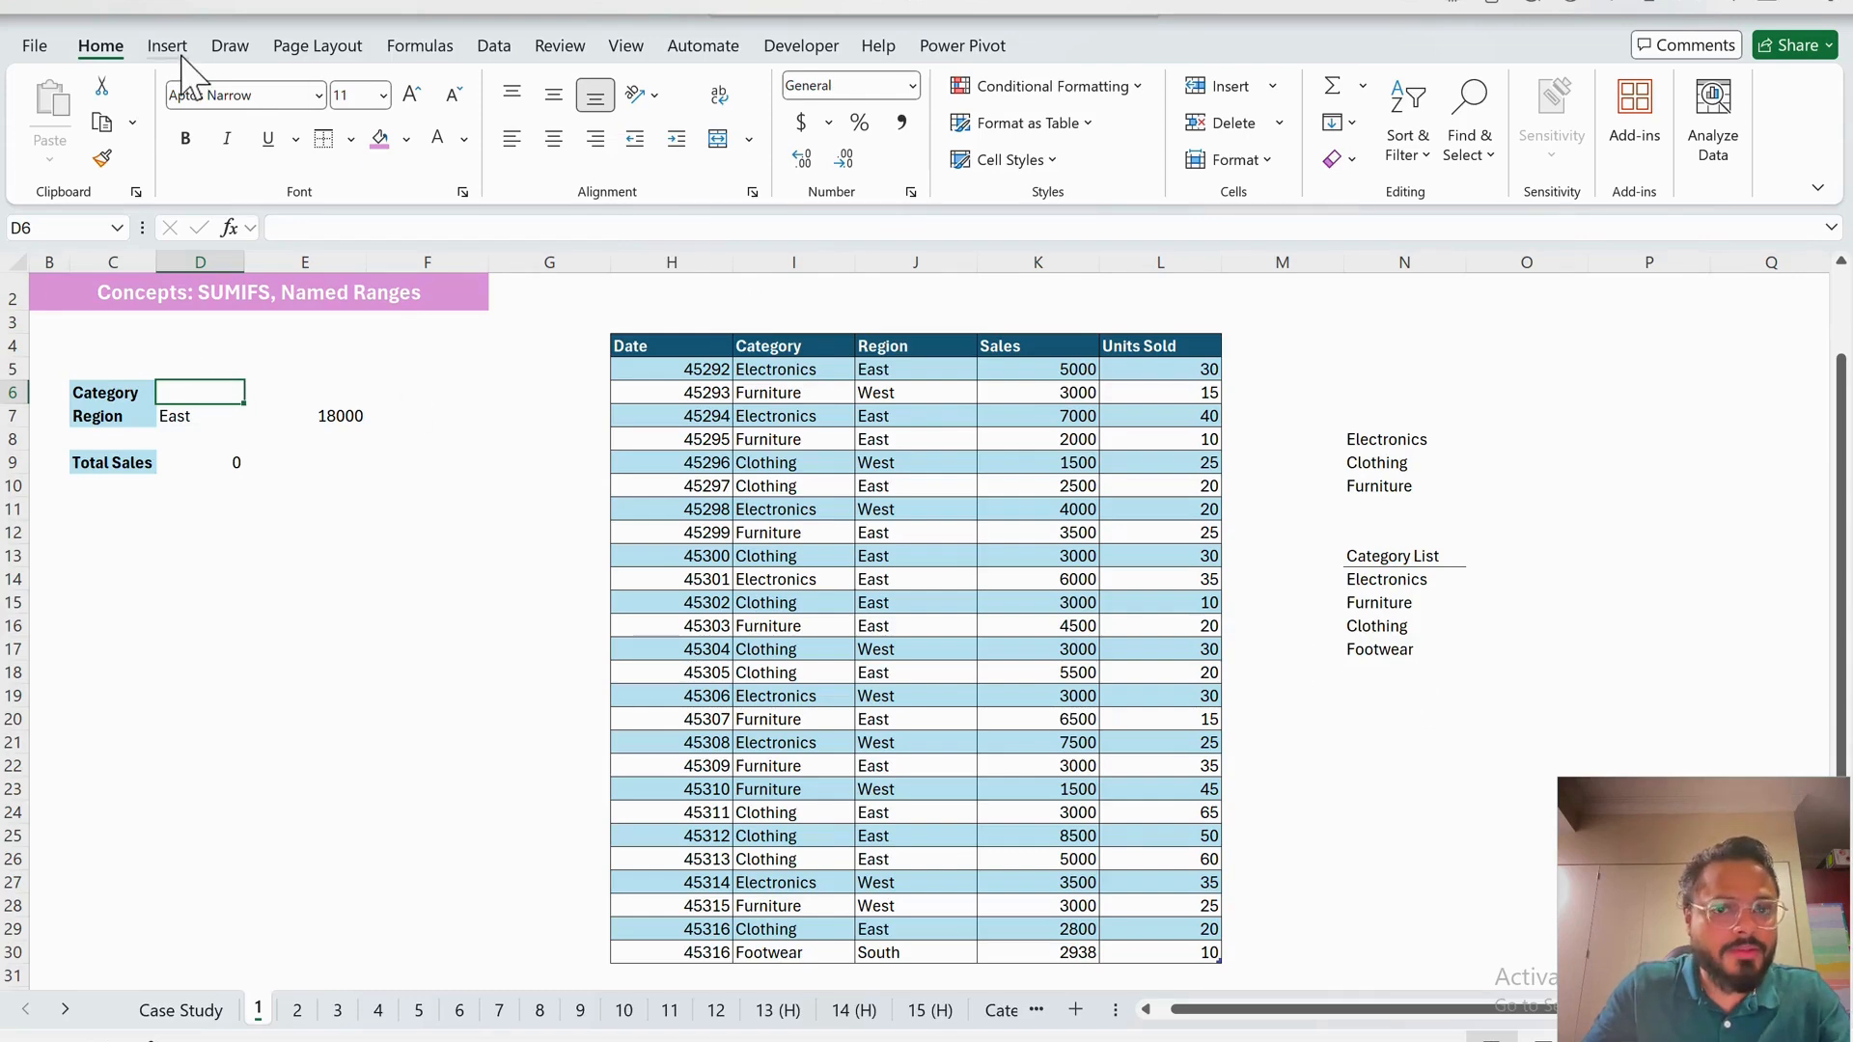
{"action": "left_click", "coordinate": [496, 48]}
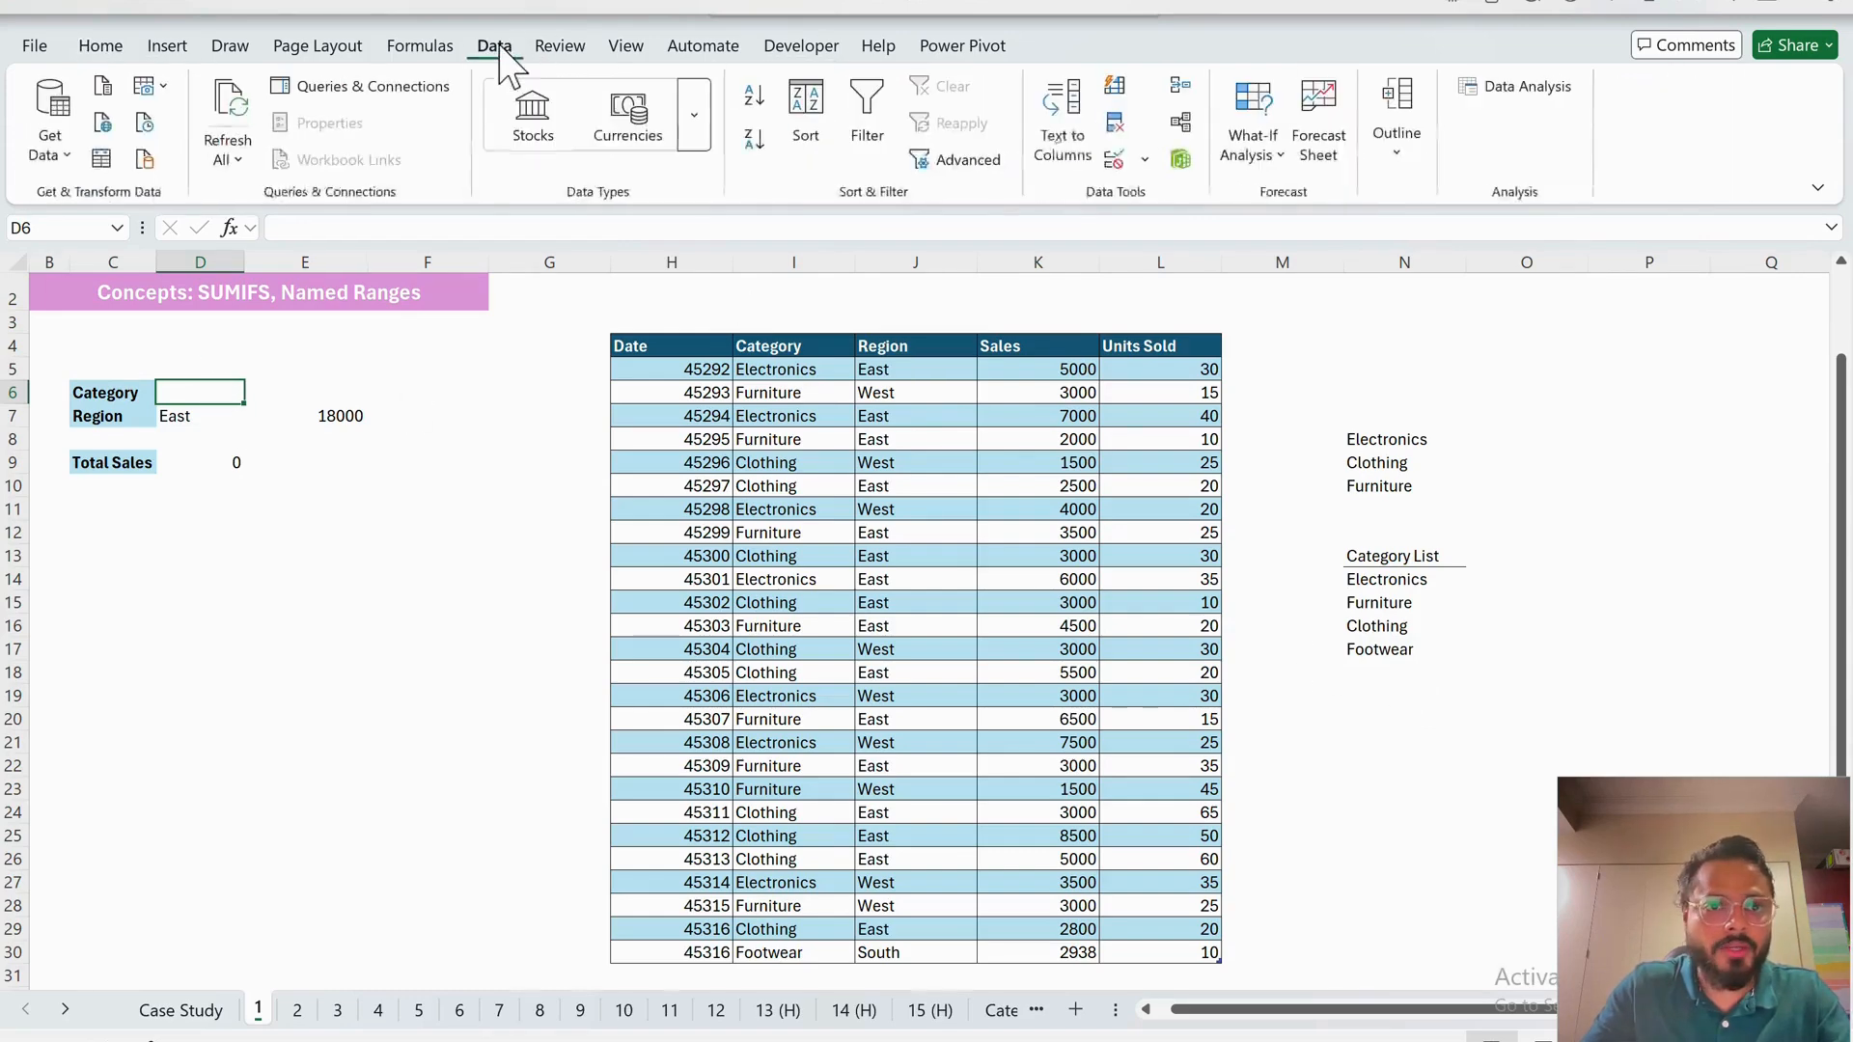
{"action": "left_click", "coordinate": [1115, 160]}
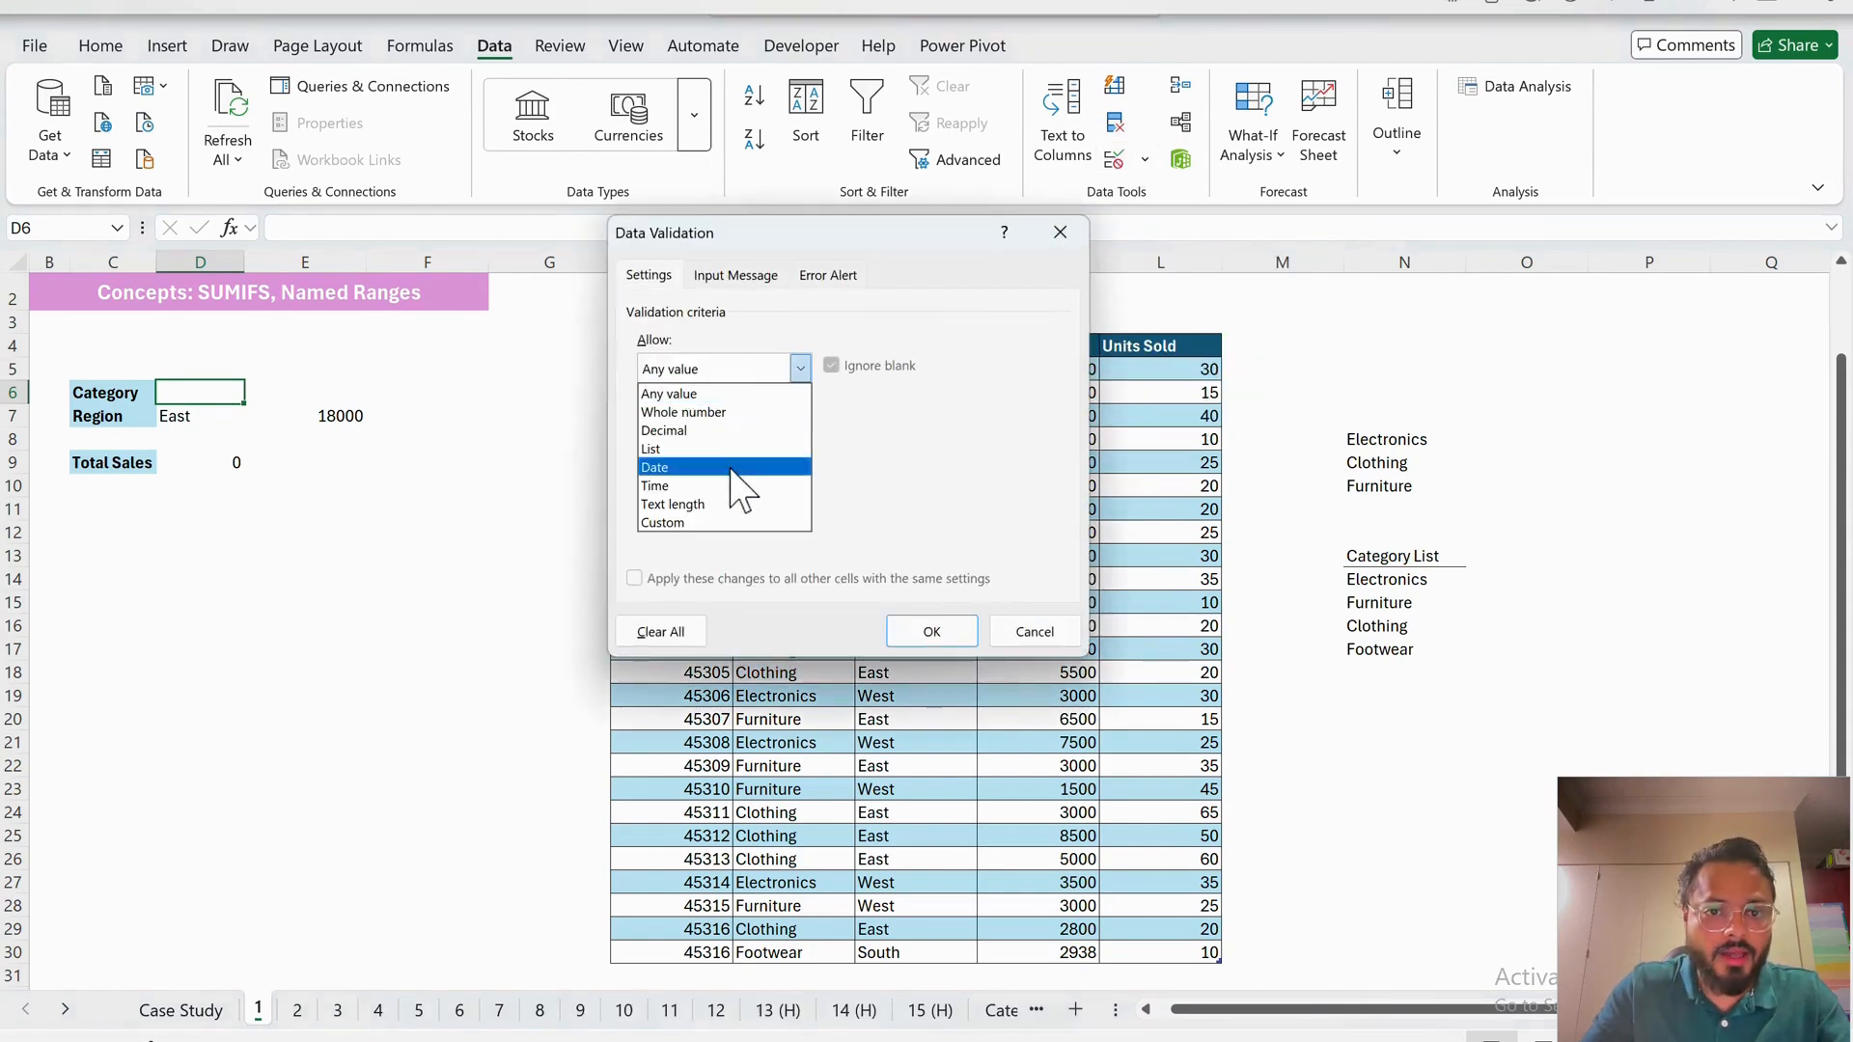
{"action": "left_click", "coordinate": [675, 449]}
{"action": "left_click", "coordinate": [934, 480]}
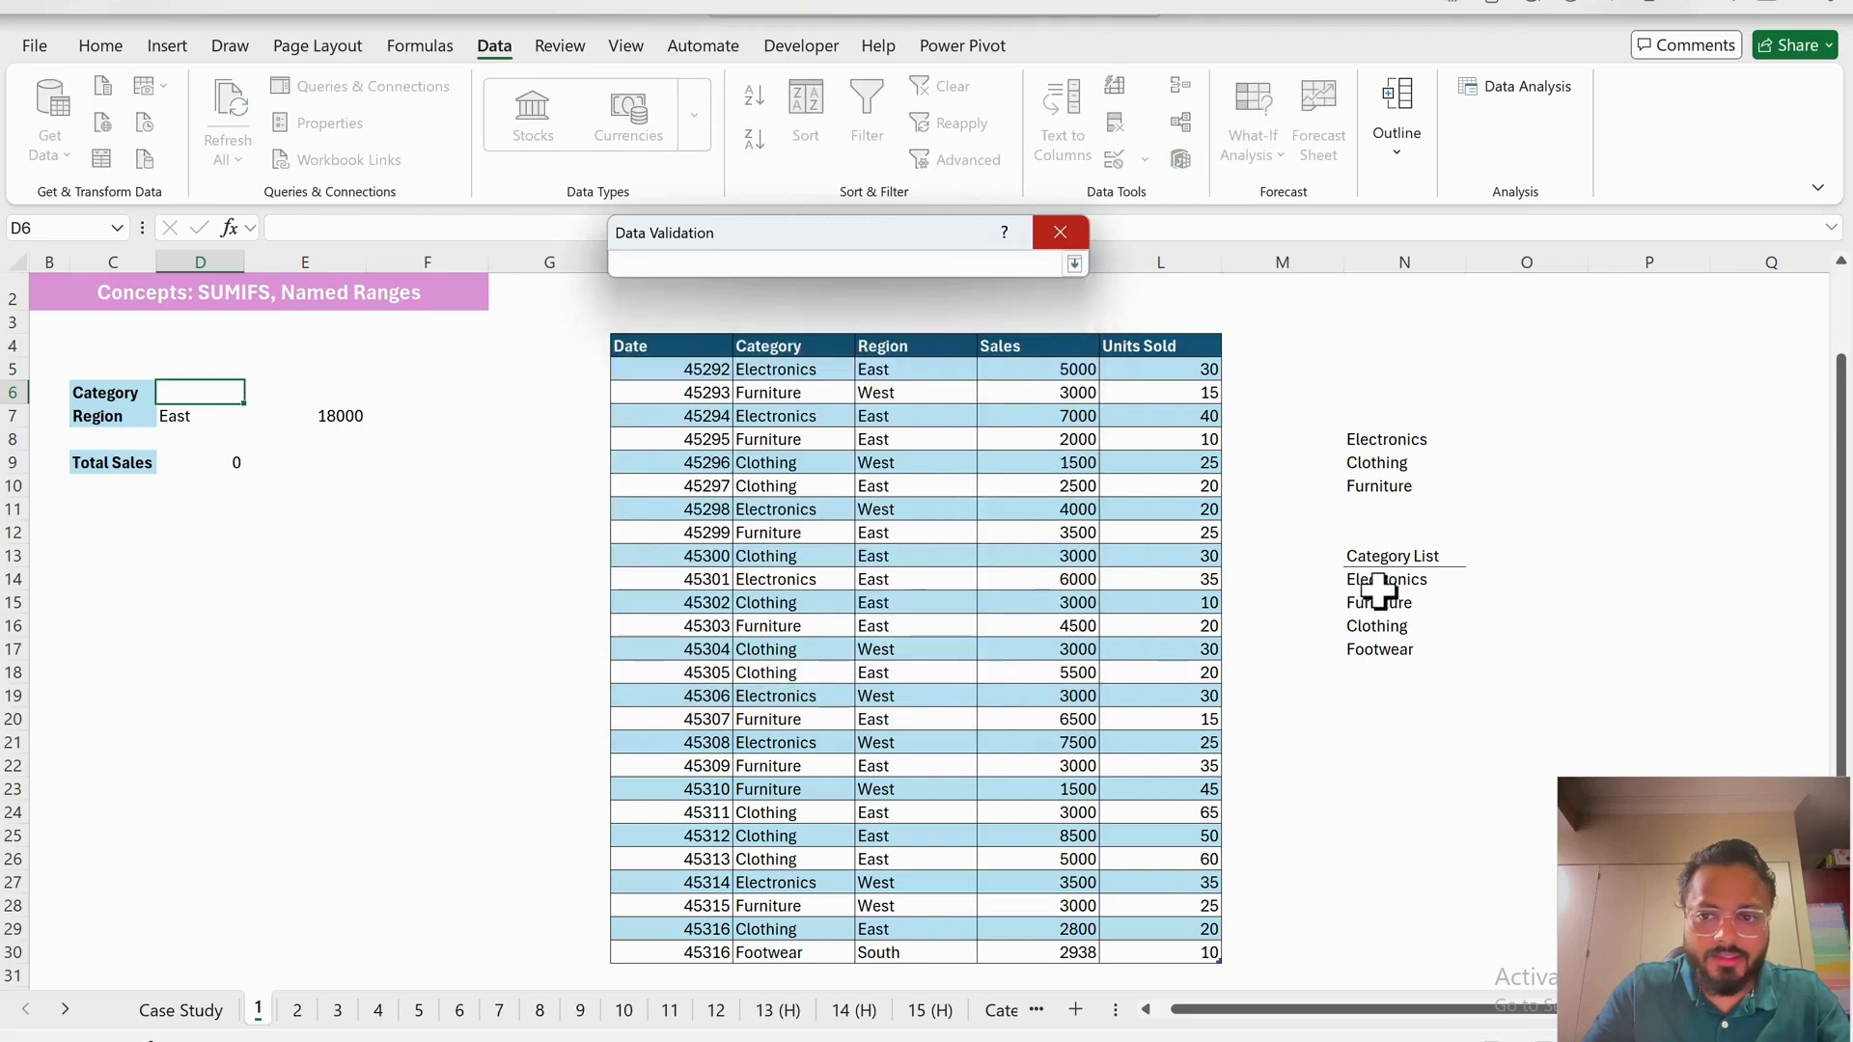
{"action": "left_click_drag", "start_coordinate": [1386, 579], "coordinate": [1377, 650]}
{"action": "left_click", "coordinate": [1073, 264]}
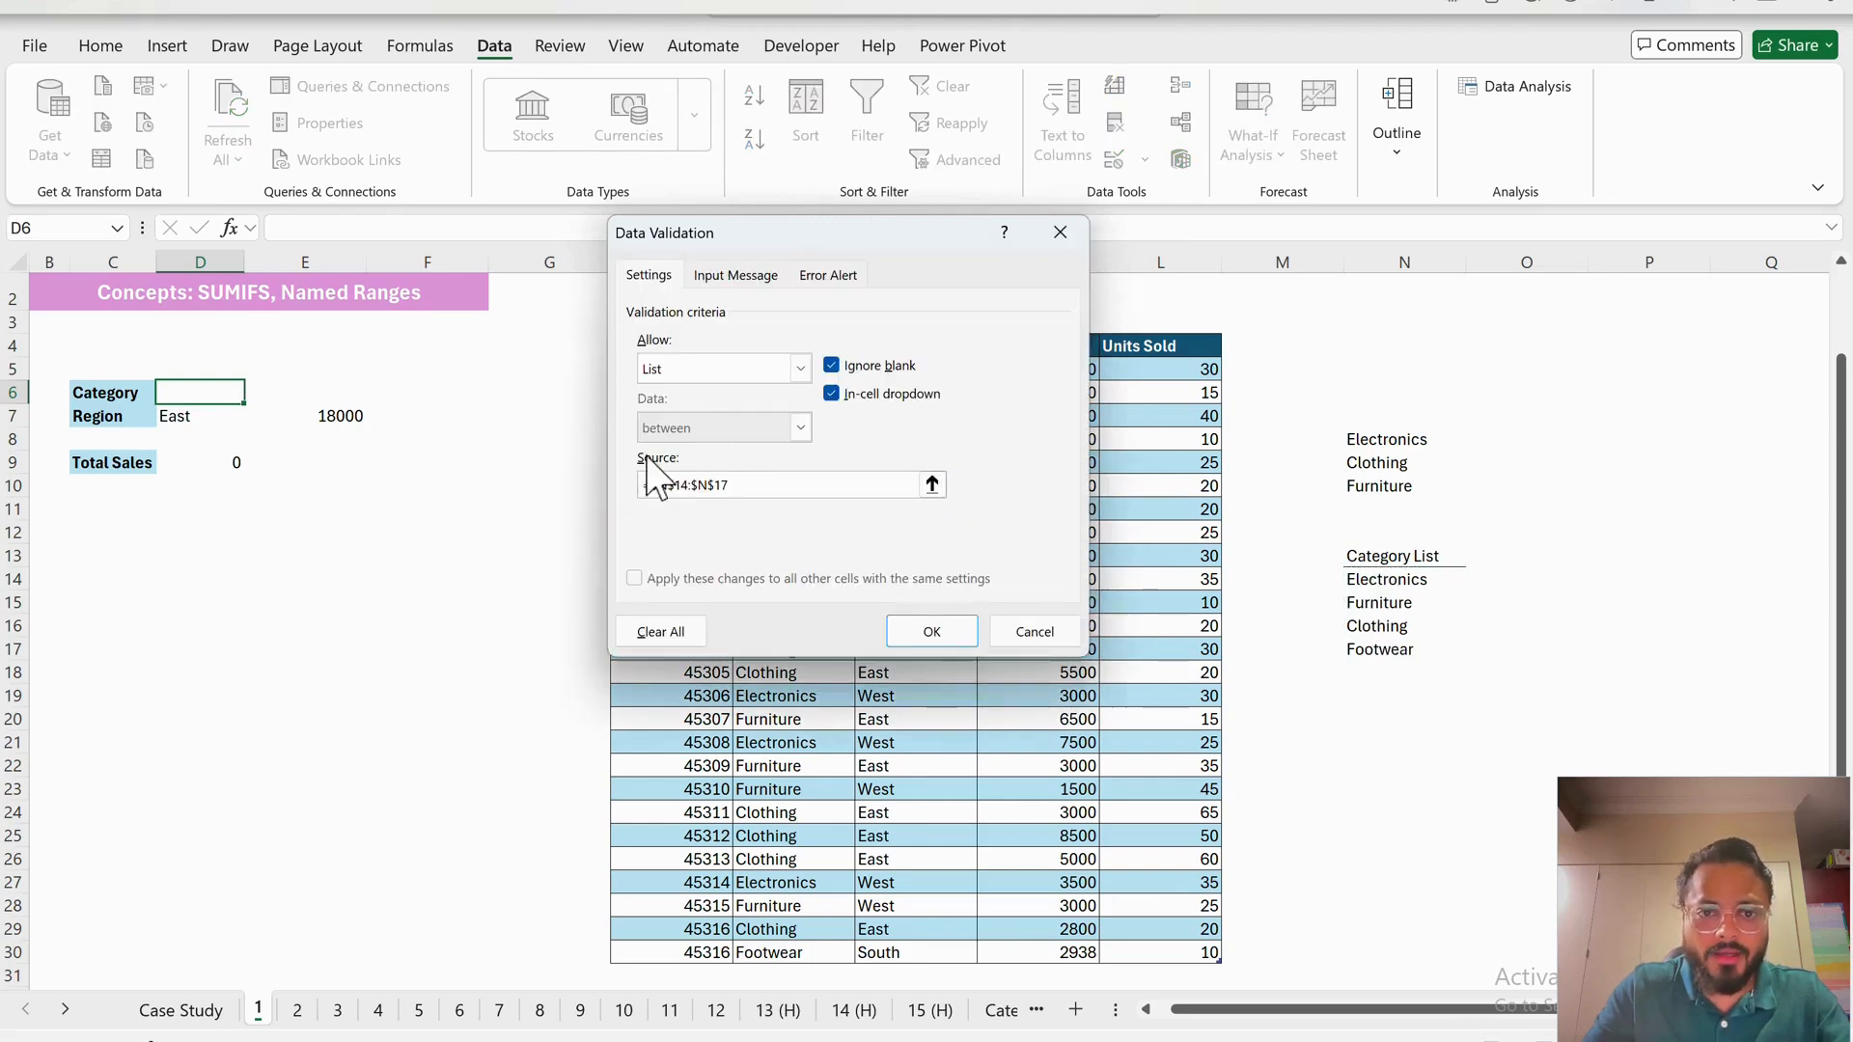
{"action": "left_click", "coordinate": [931, 635]}
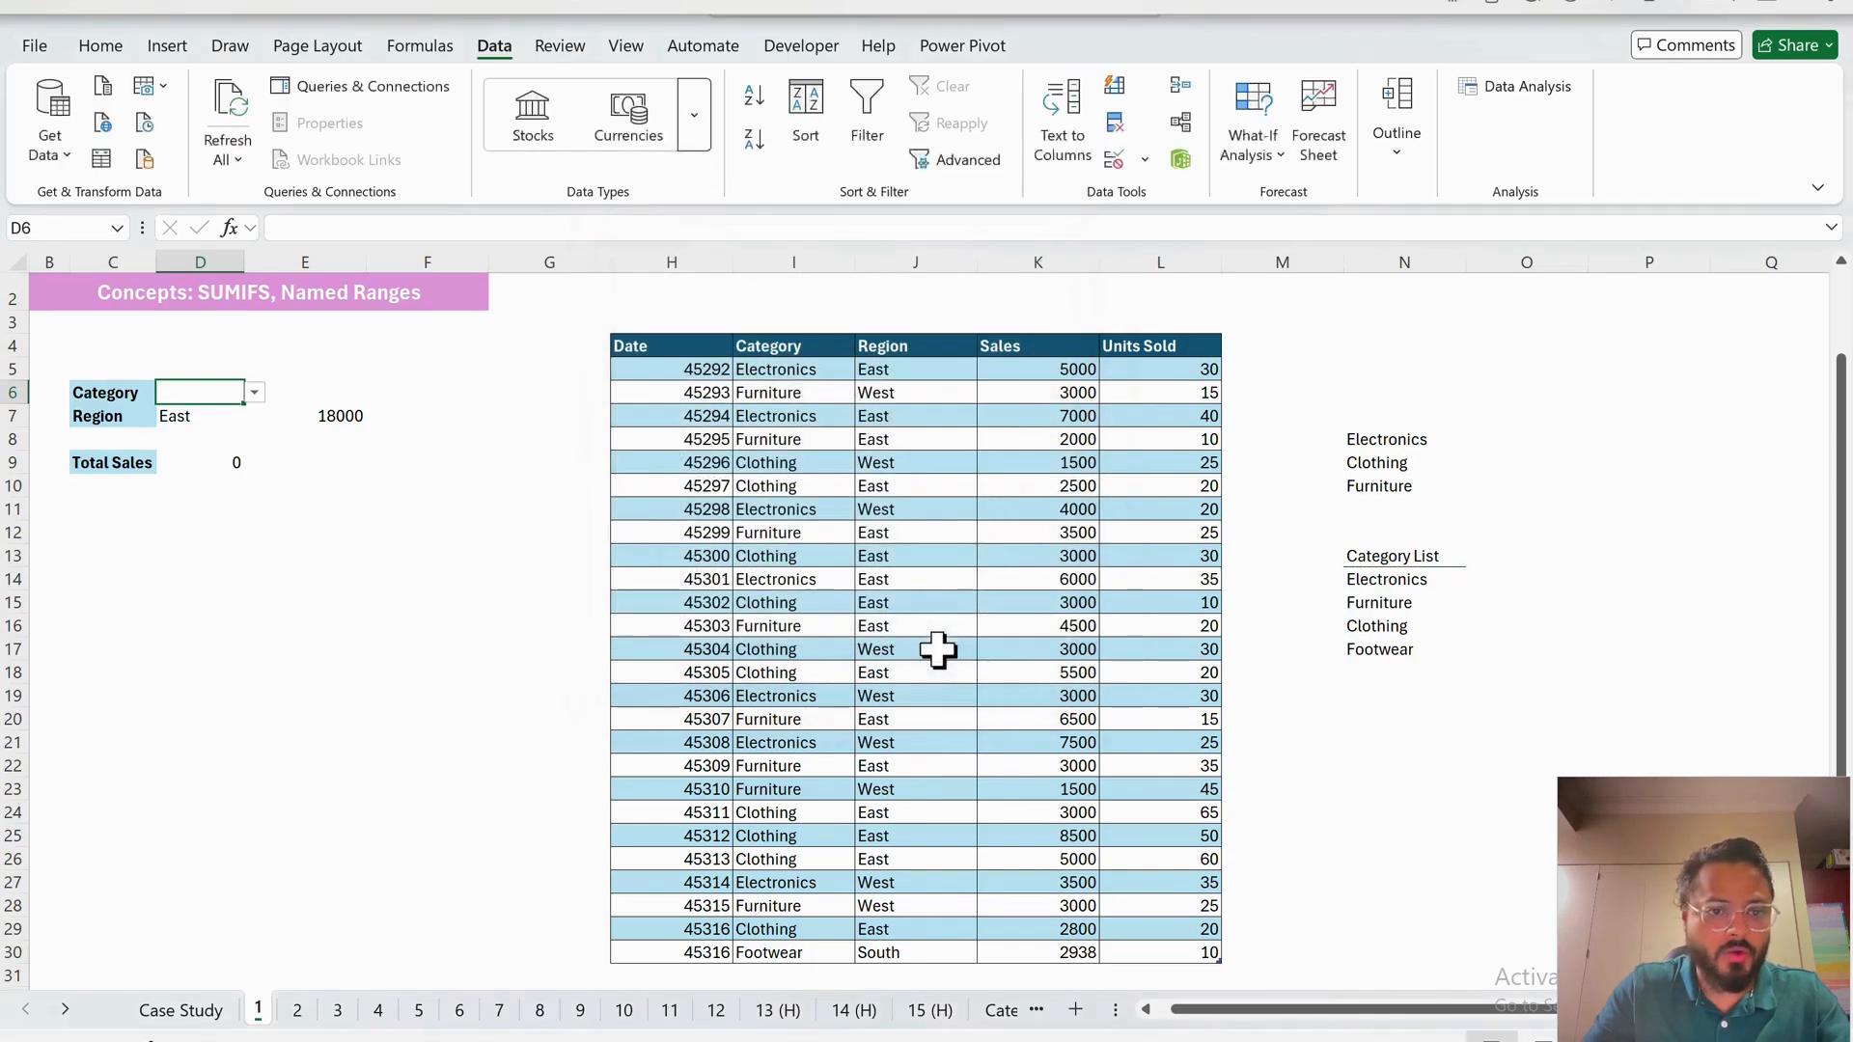
- Test the D6 dropdown by choosing Furniture and Clothing in turn, checking Total Sales for each
{"action": "left_click", "coordinate": [254, 392]}
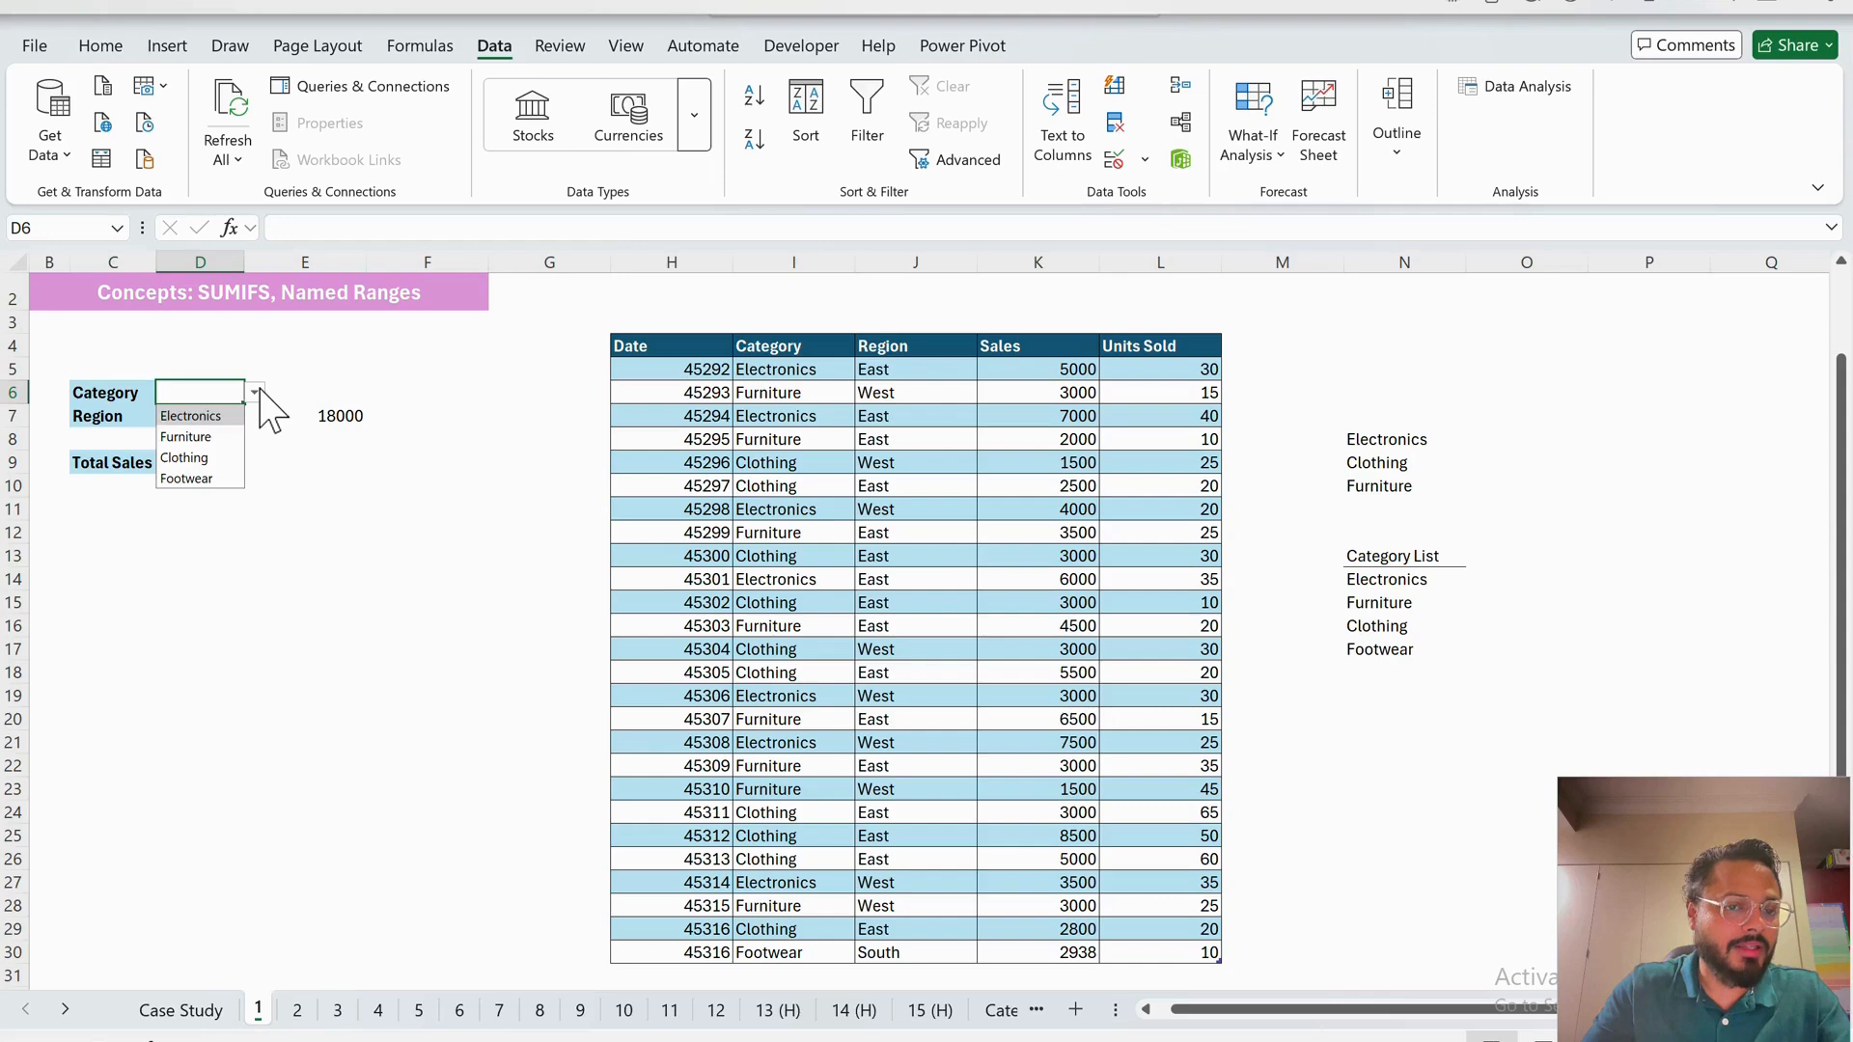
{"action": "left_click", "coordinate": [214, 438]}
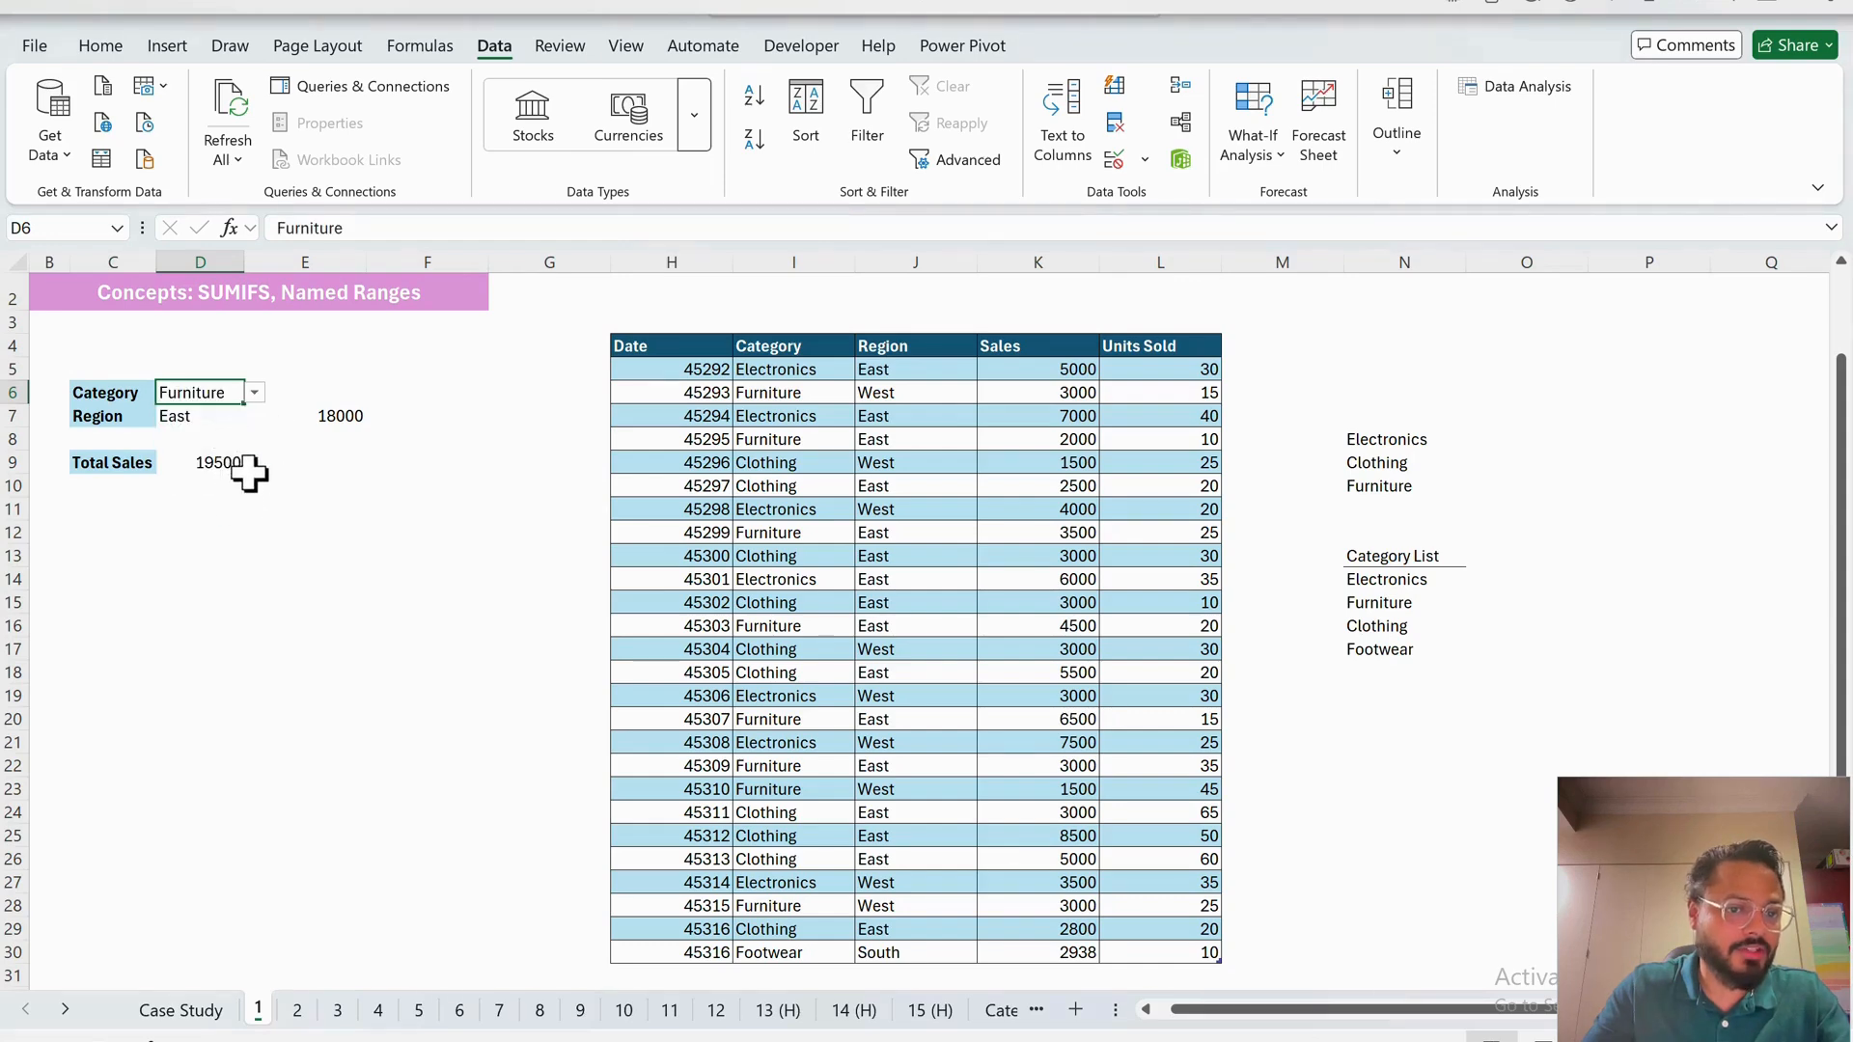
{"action": "left_click", "coordinate": [241, 415]}
{"action": "left_click", "coordinate": [241, 394]}
{"action": "left_click", "coordinate": [255, 392]}
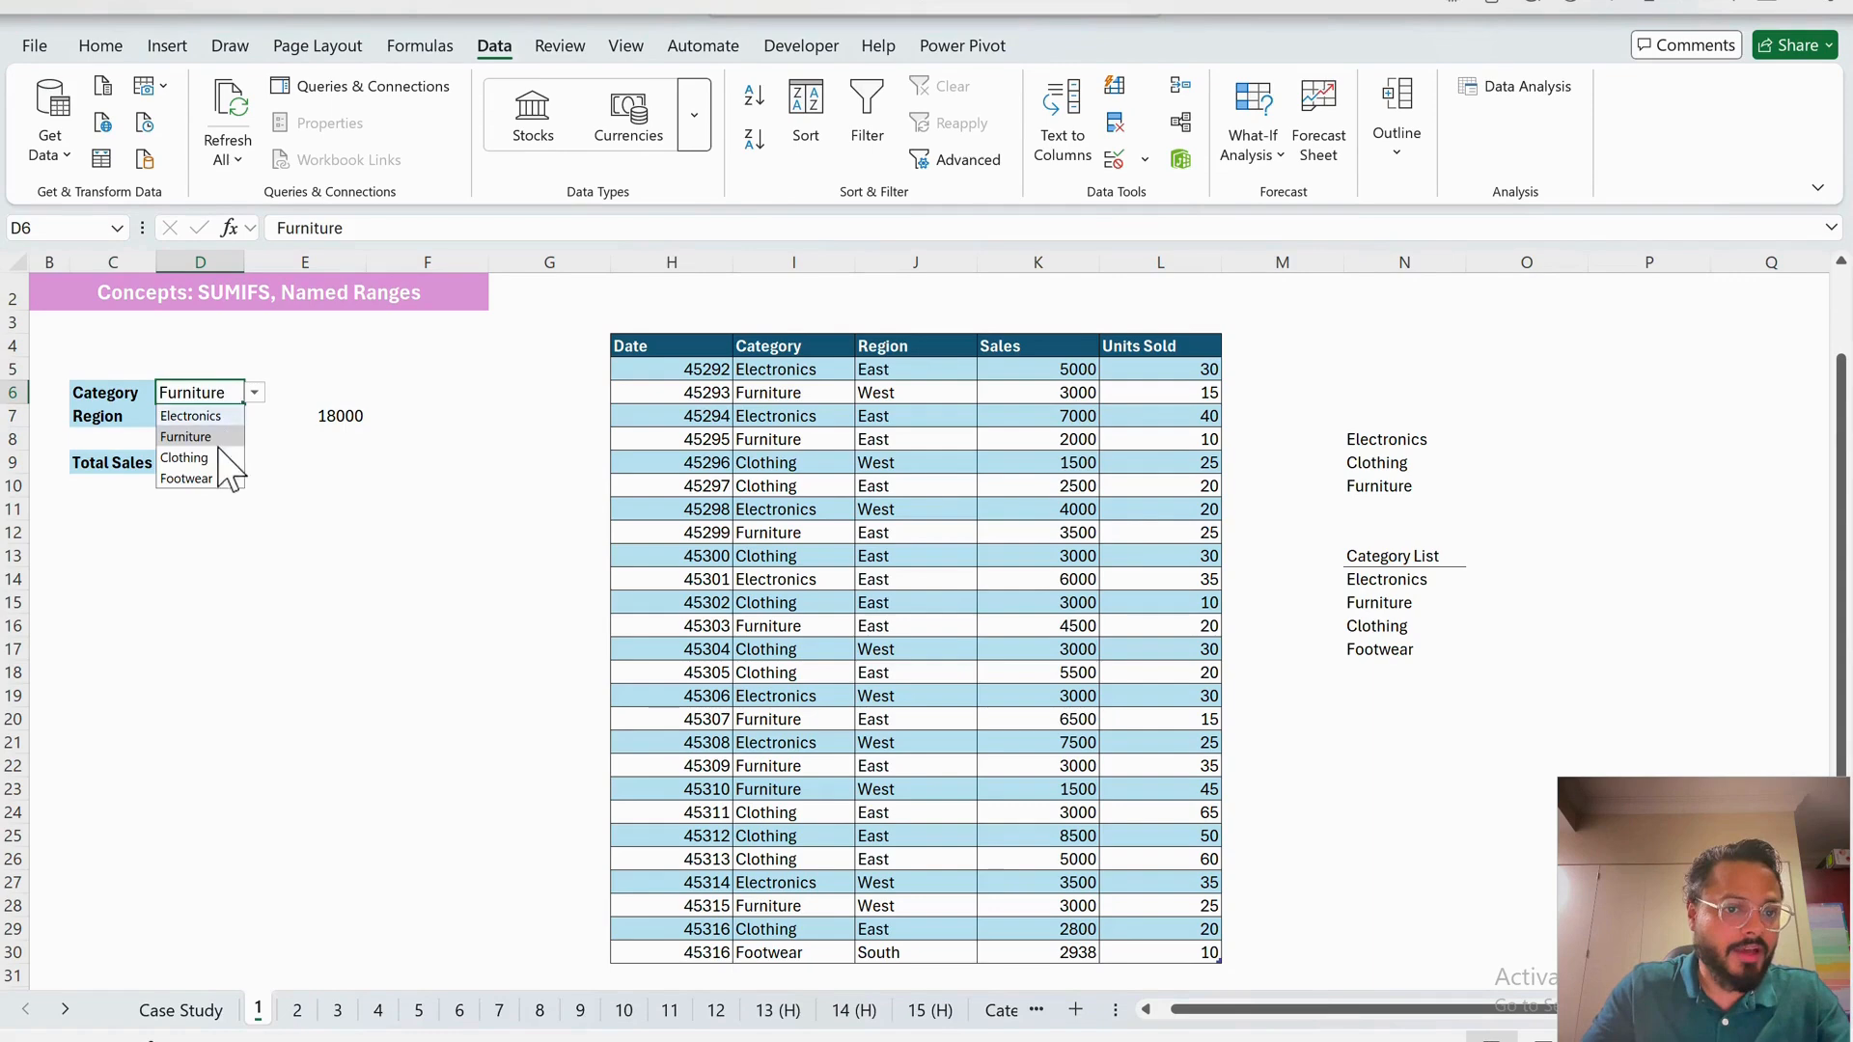
{"action": "left_click", "coordinate": [232, 462]}
{"action": "left_click", "coordinate": [242, 465]}
- Choose Footwear from the D6 category dropdown and check the Total Sales formula in D9
{"action": "left_click", "coordinate": [236, 393]}
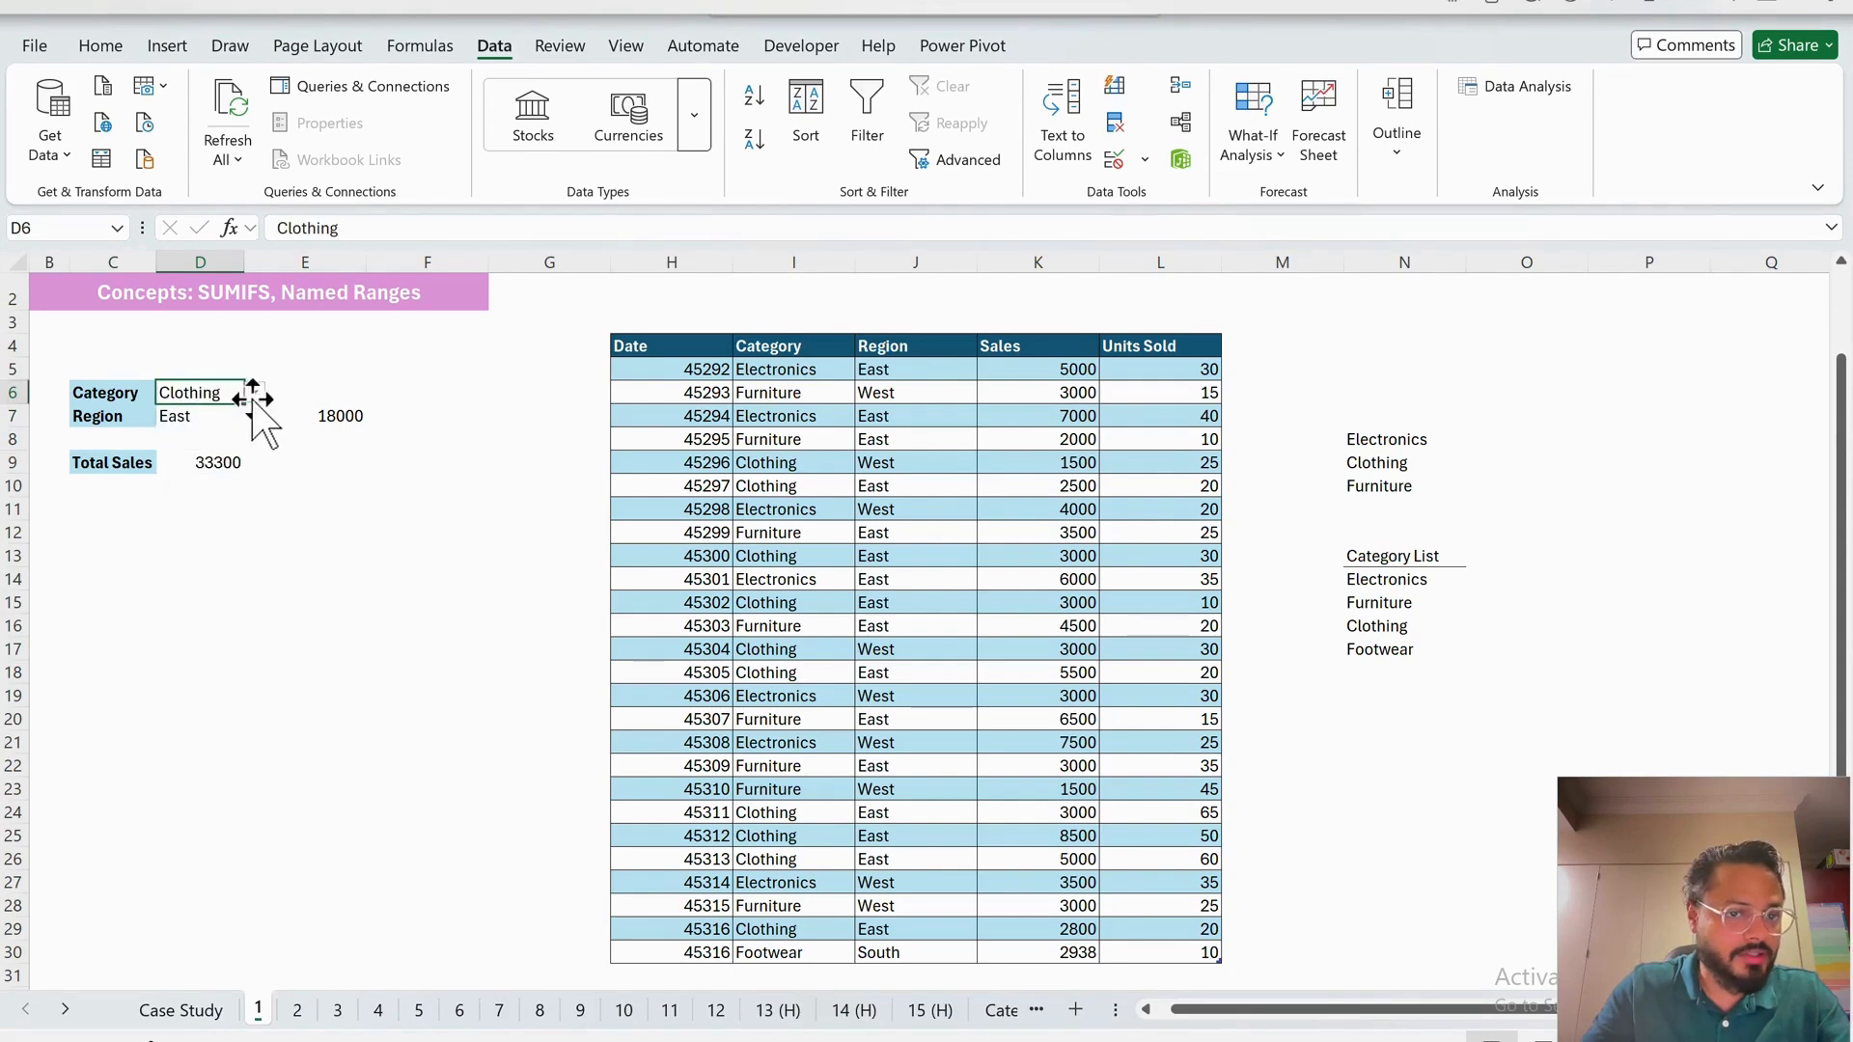
{"action": "left_click", "coordinate": [254, 391]}
{"action": "left_click", "coordinate": [223, 479]}
{"action": "left_click", "coordinate": [241, 511]}
{"action": "left_click", "coordinate": [240, 467]}
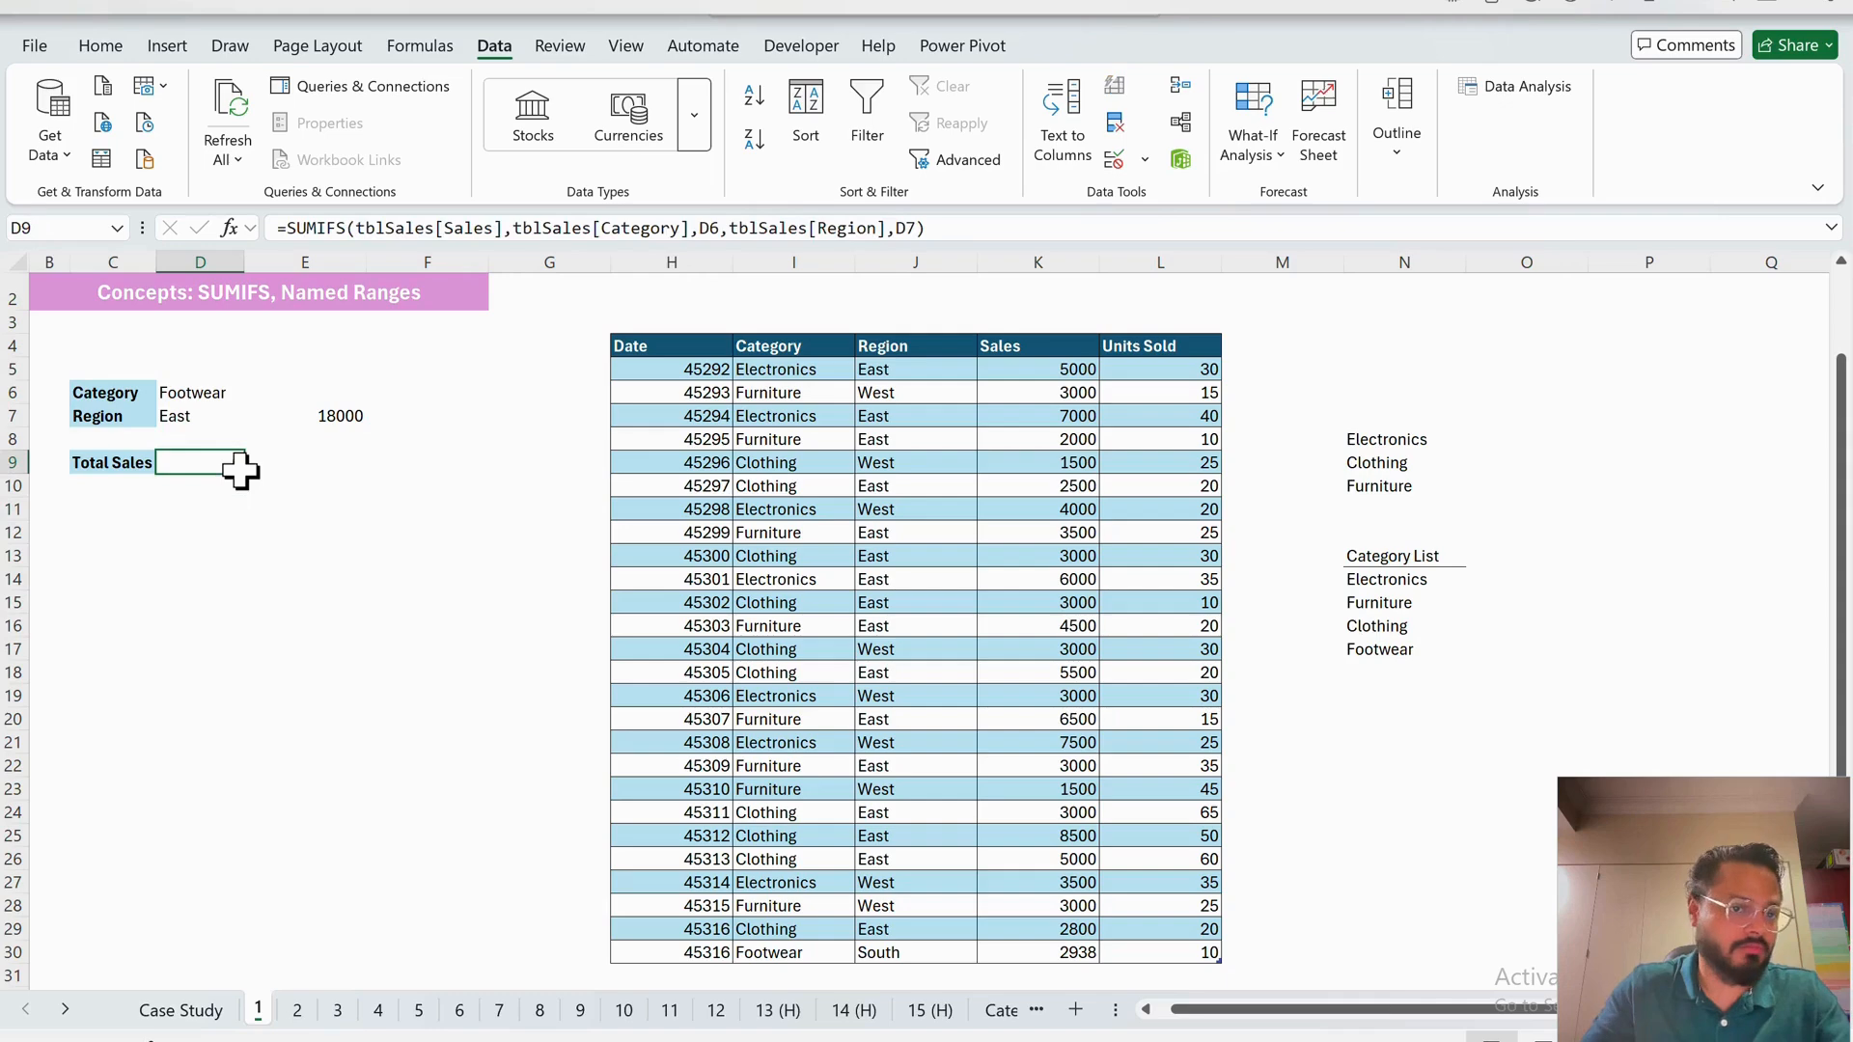
- Set the Region in D7 to South and check Total Sales in D9
{"action": "left_click", "coordinate": [216, 442]}
{"action": "left_click", "coordinate": [211, 422]}
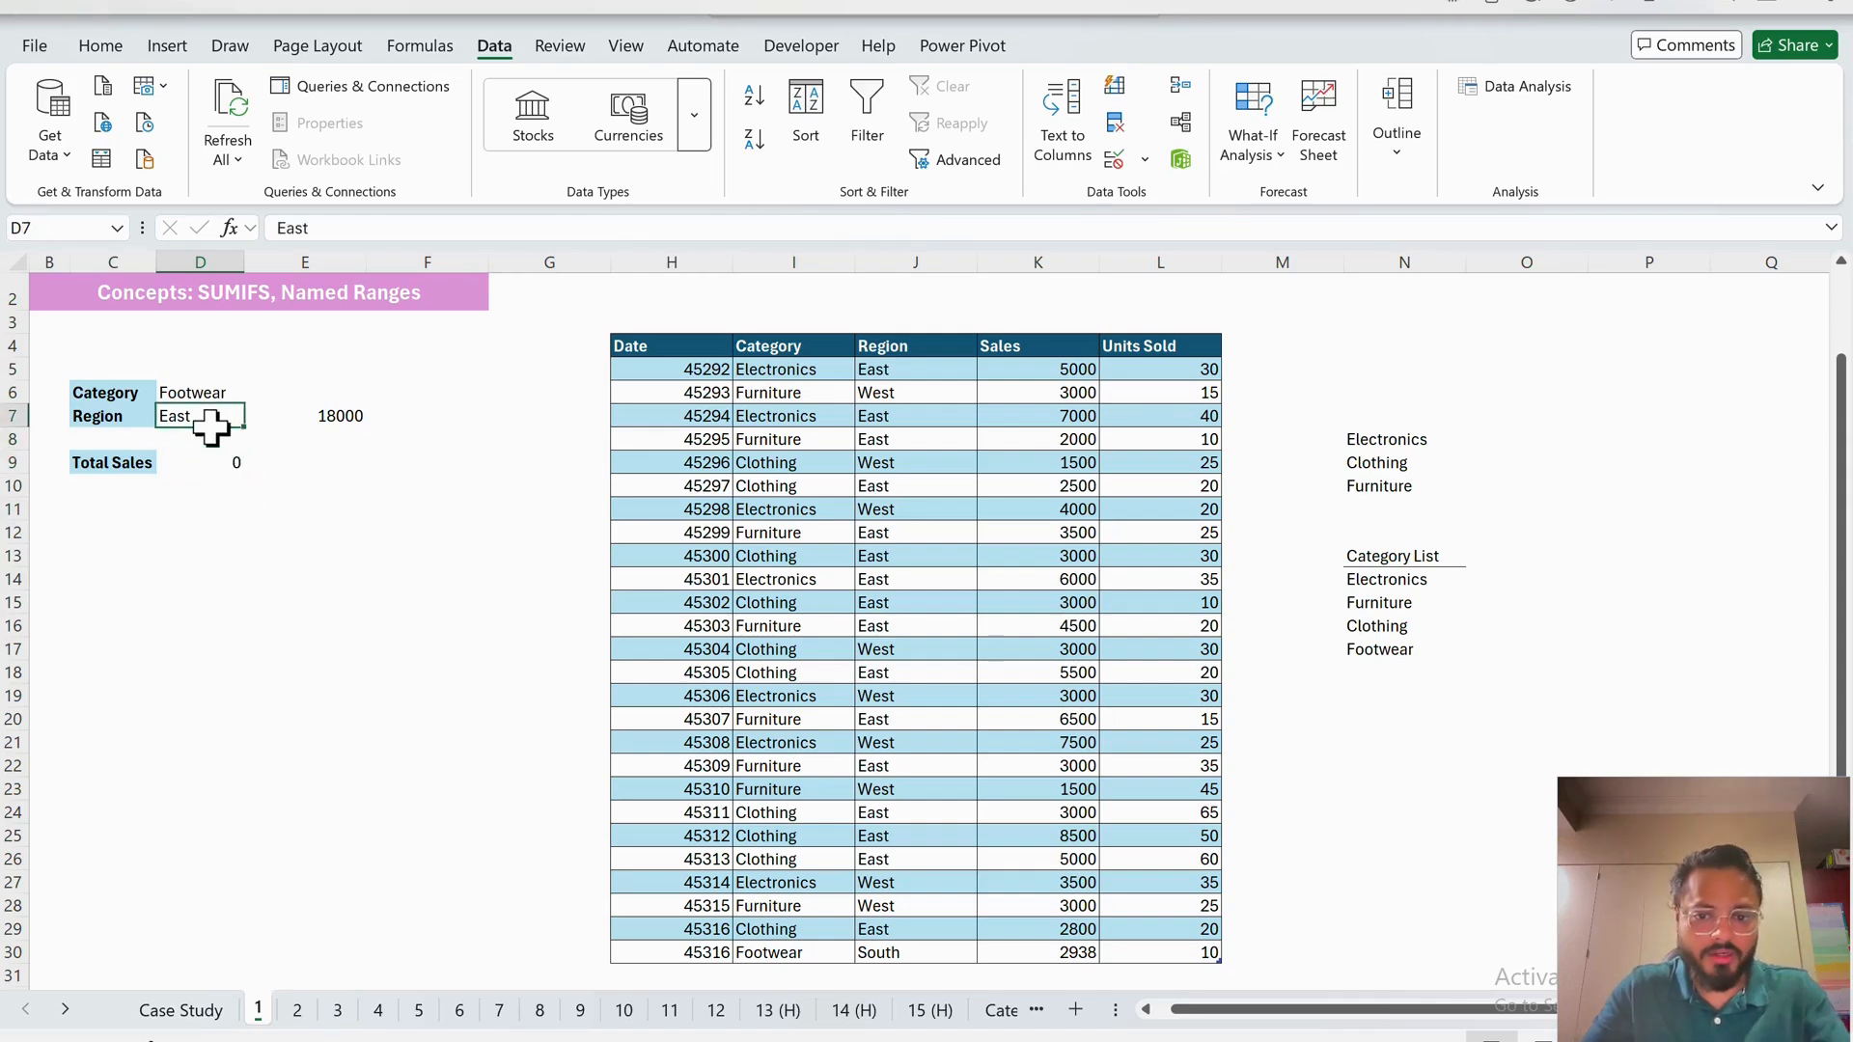
{"action": "type", "text": "South"}
{"action": "key", "text": "Return"}
{"action": "left_click", "coordinate": [248, 468]}
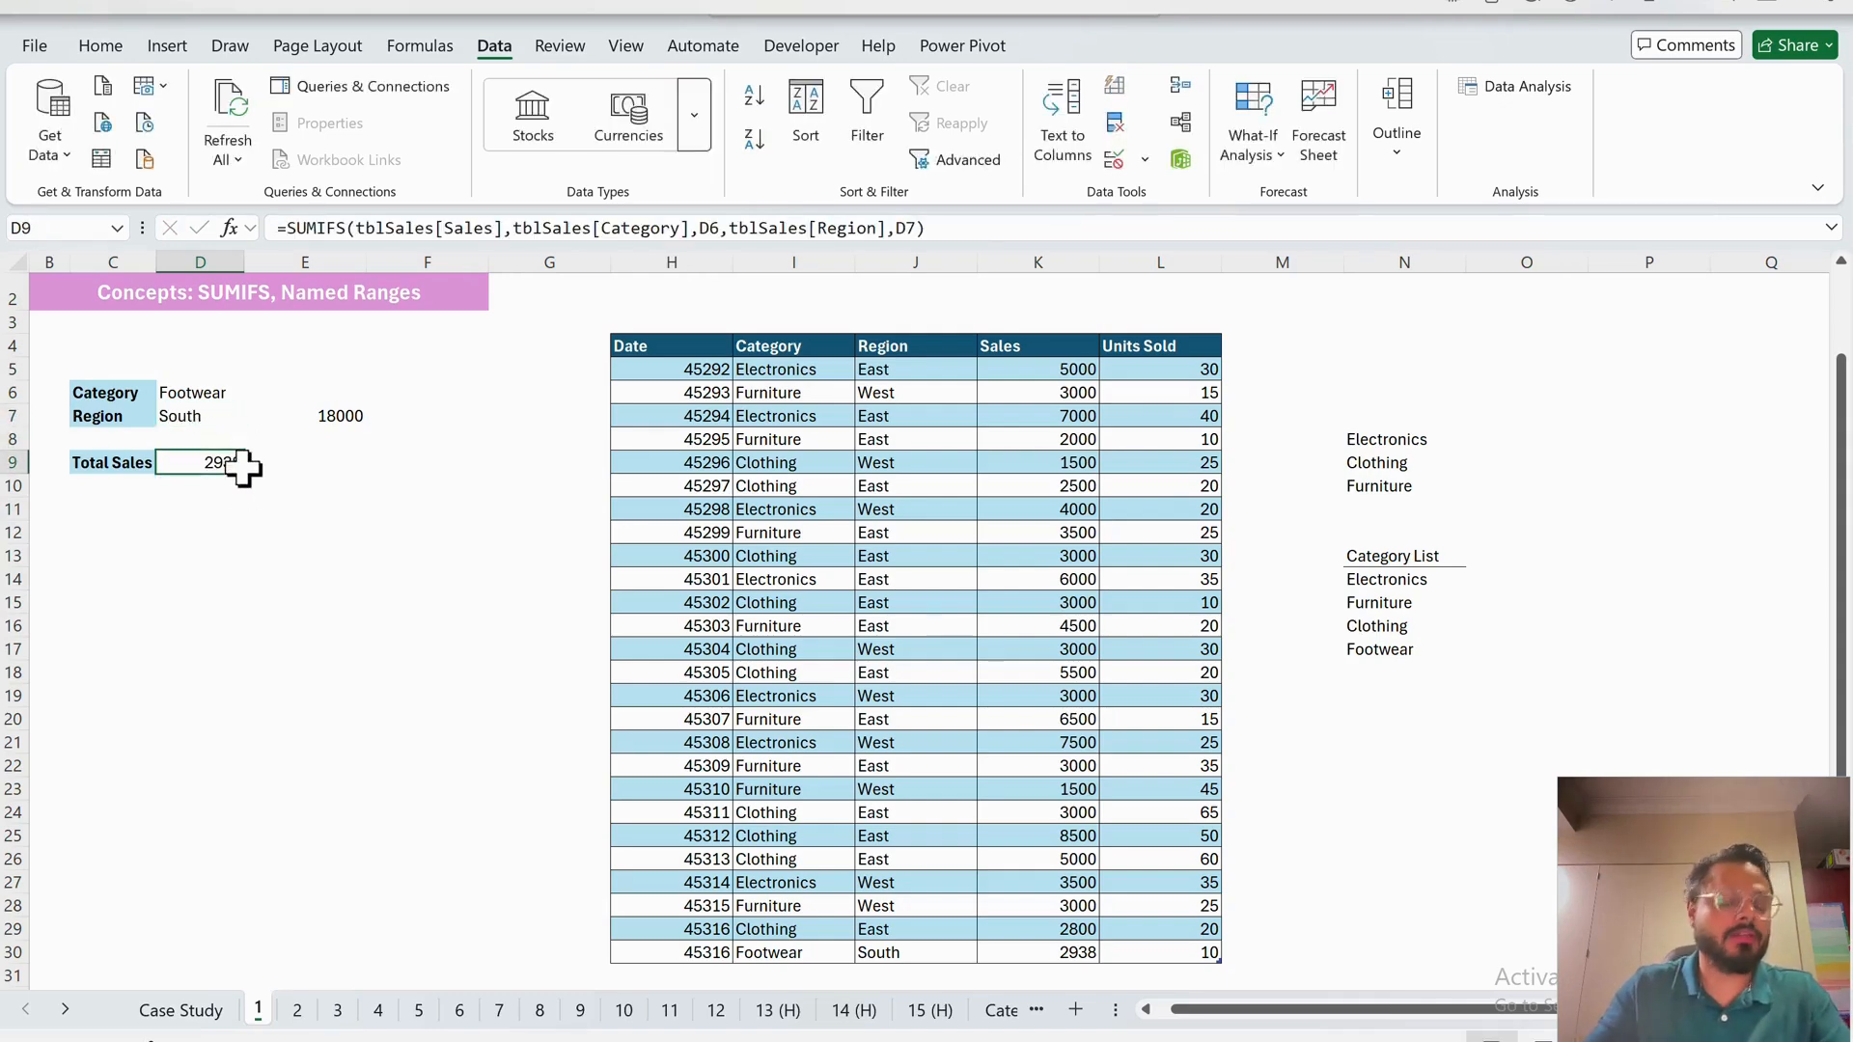
{"action": "left_click", "coordinate": [211, 423]}
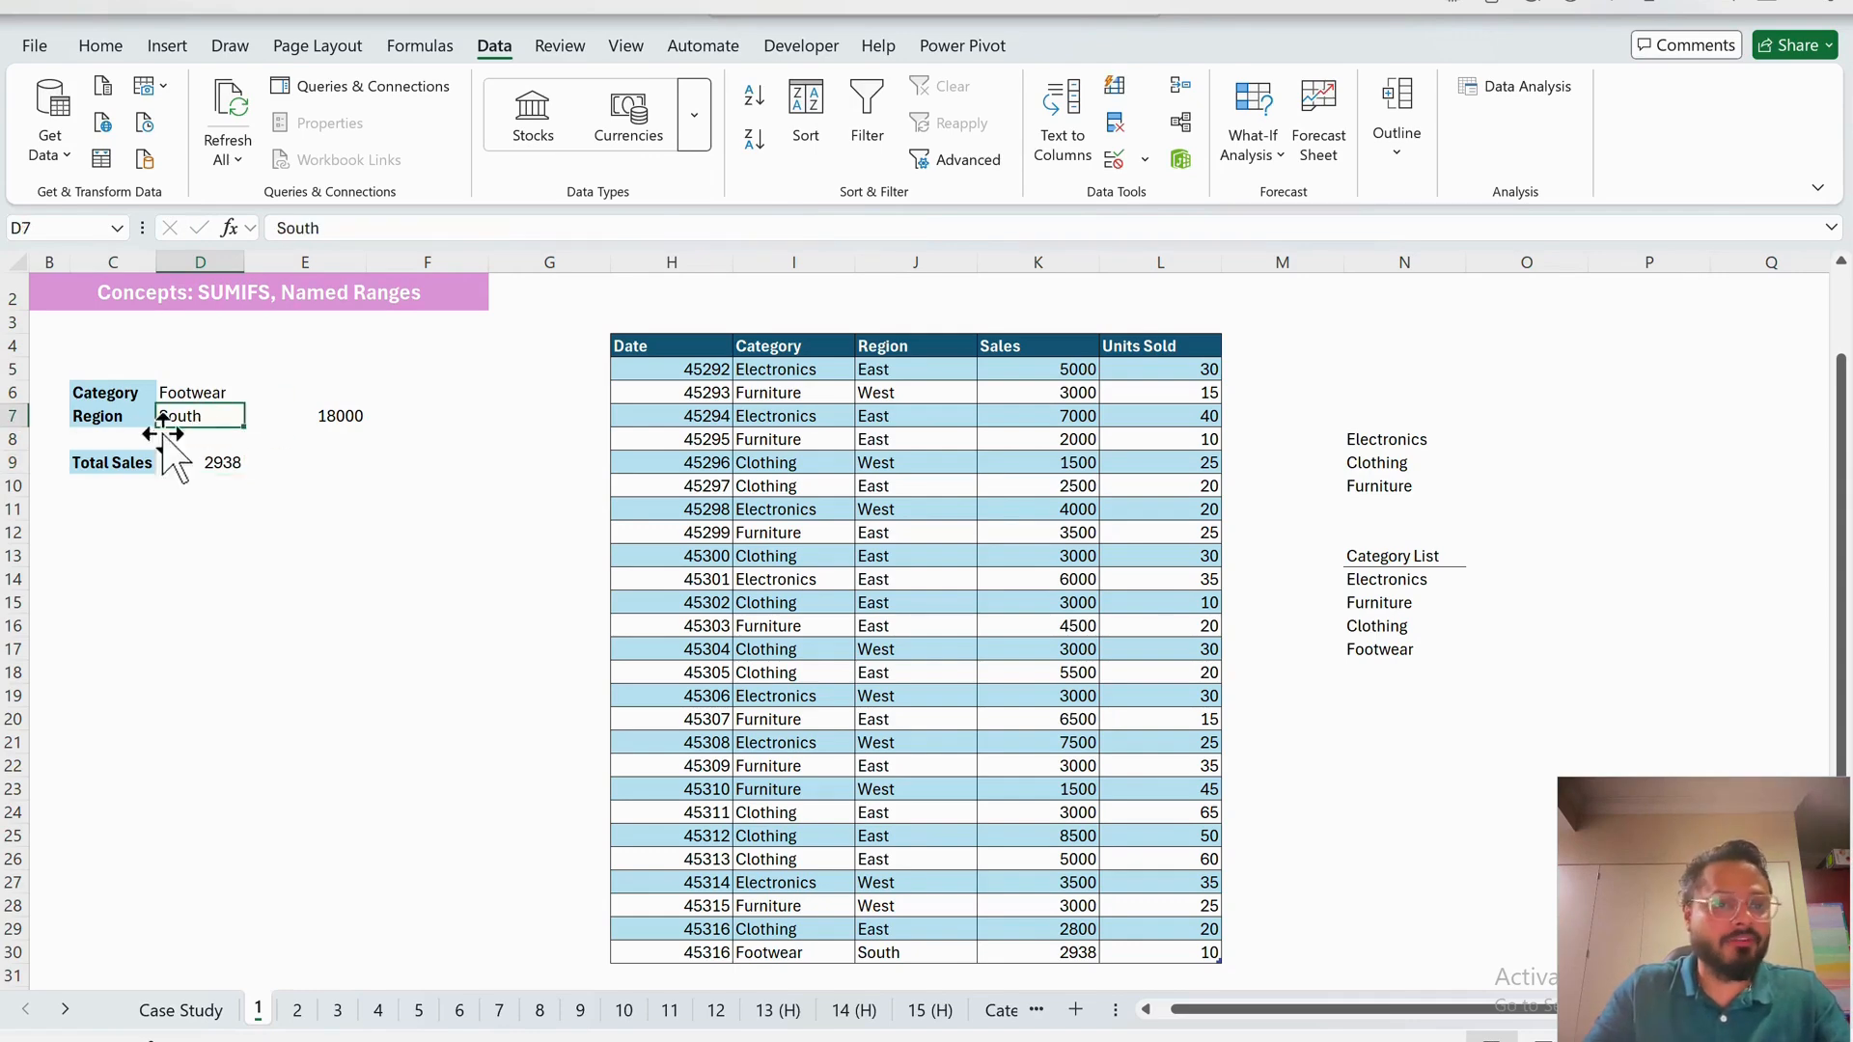
- Enter the heading "Region List" in N19 and list East, West, South and North in N20:N23
{"action": "left_click", "coordinate": [1400, 701]}
{"action": "type", "text": "Region L"}
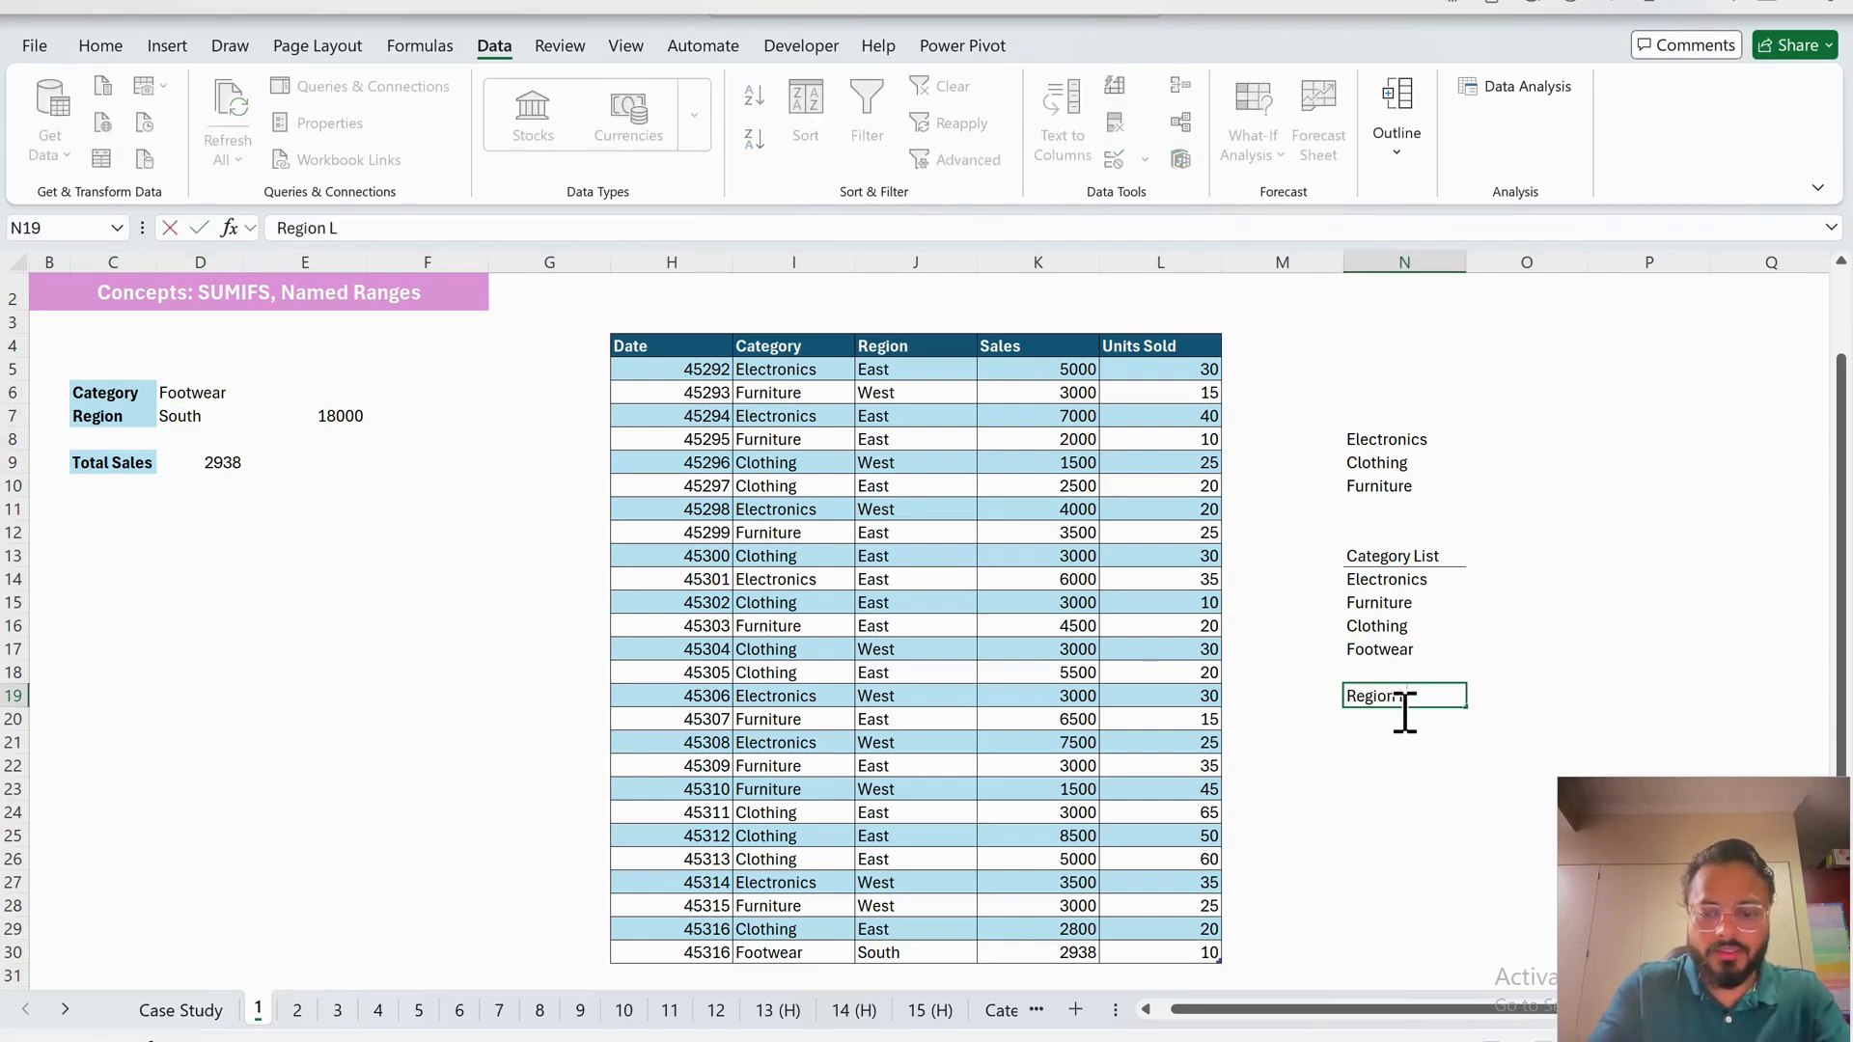
{"action": "type", "text": "ist"}
{"action": "key", "text": "Return"}
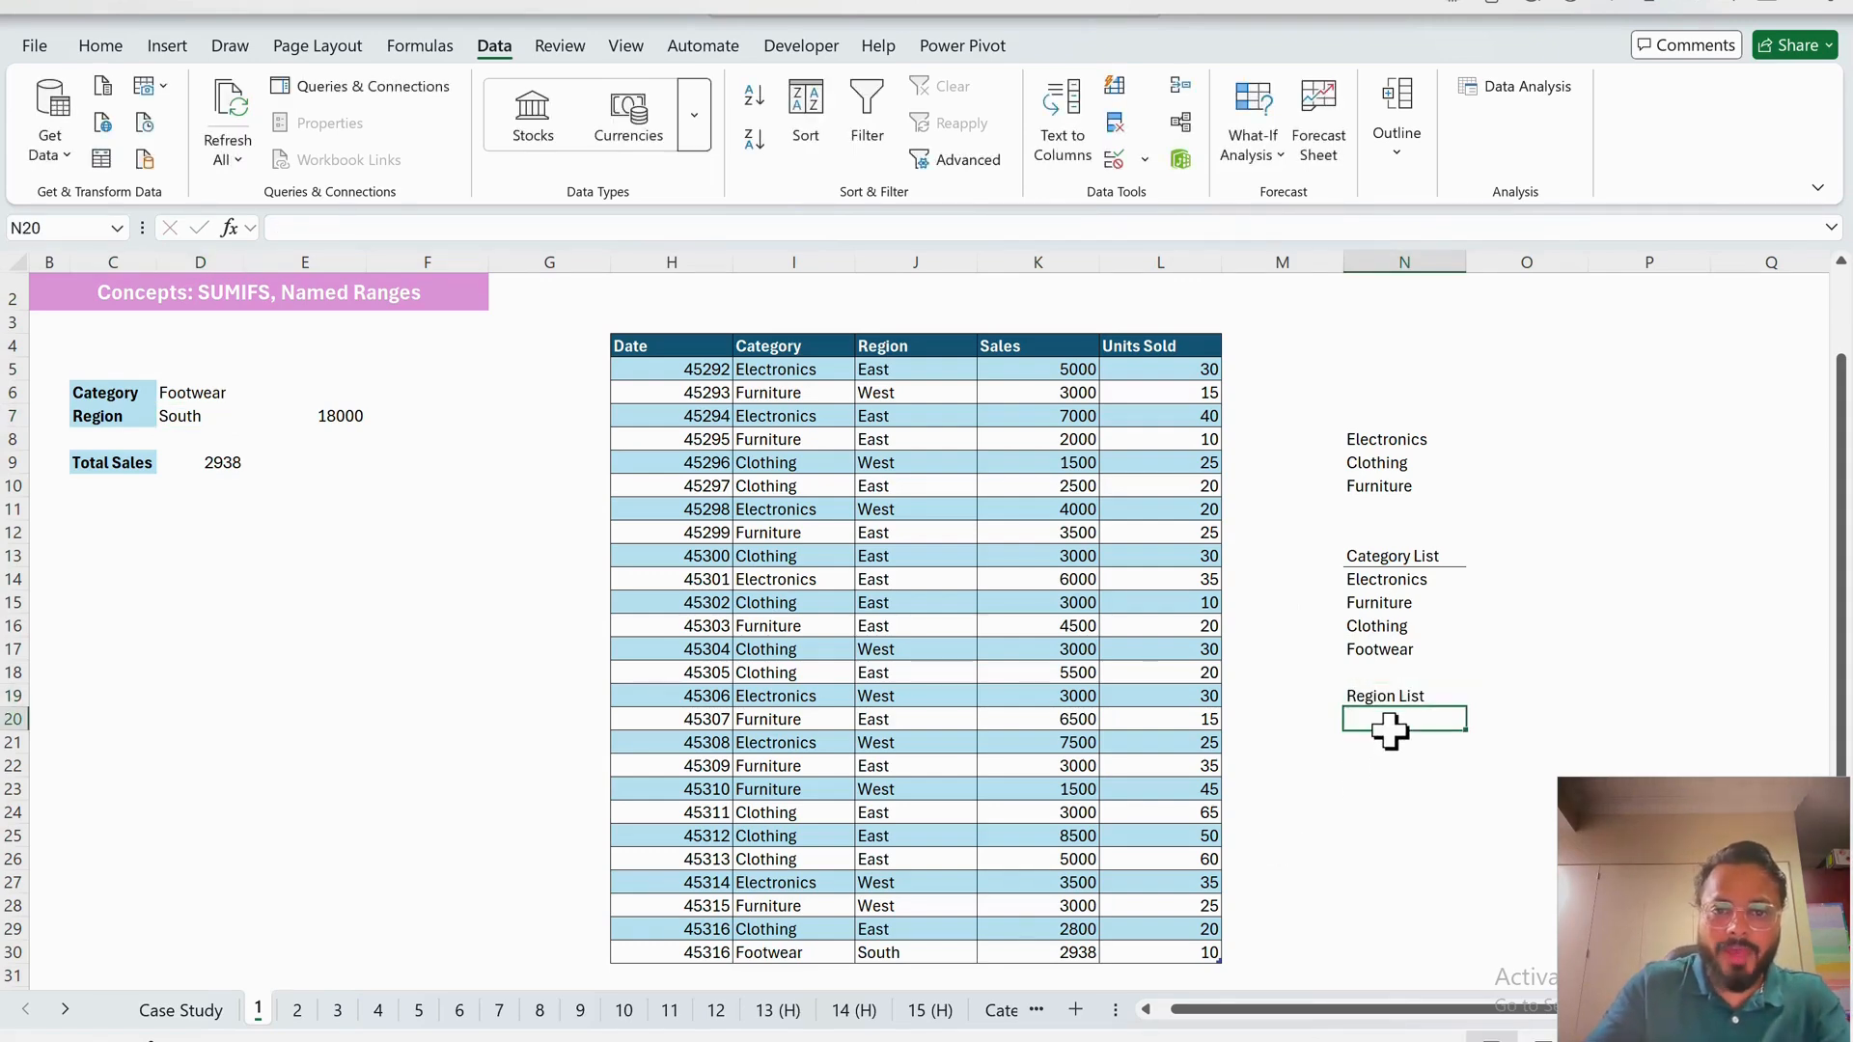
{"action": "type", "text": "East"}
{"action": "key", "text": "Return"}
{"action": "type", "text": "Wes"}
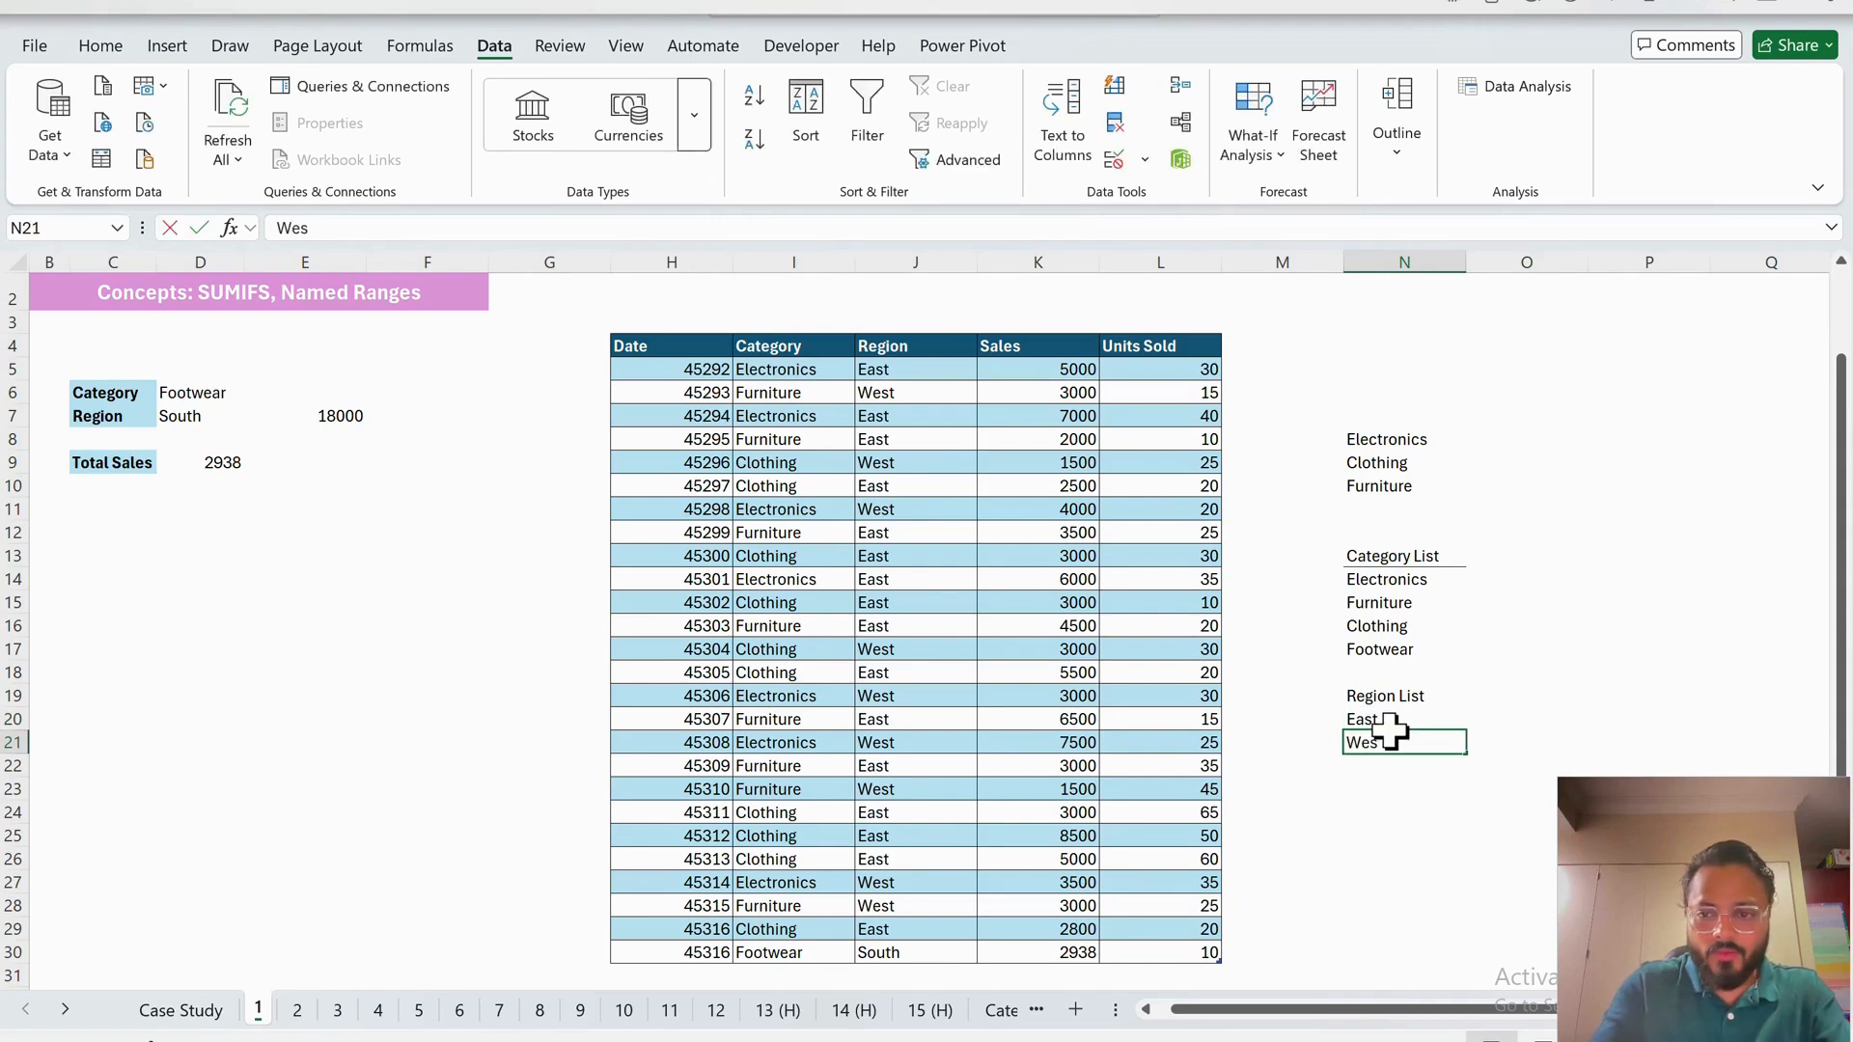
{"action": "type", "text": "t"}
{"action": "key", "text": "Return"}
{"action": "key", "text": "Return"}
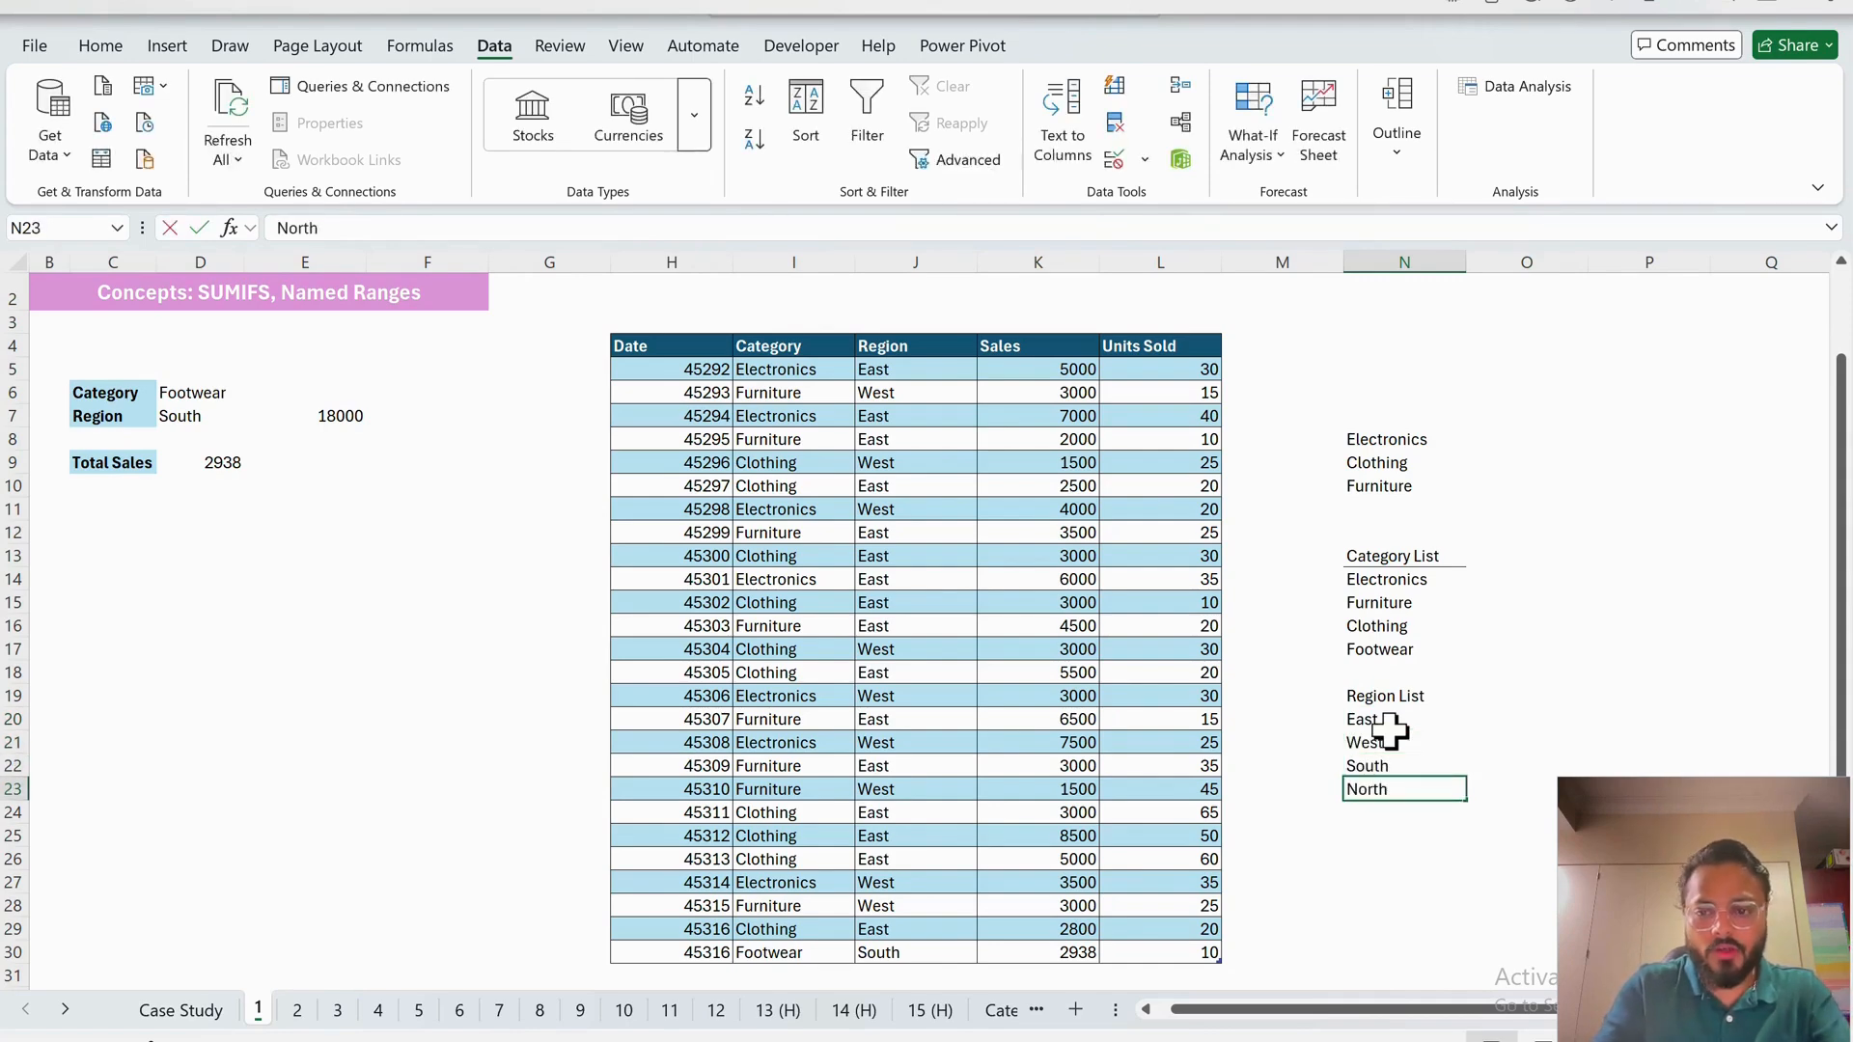
- Add a bottom border beneath the "Region List" heading in N19
{"action": "key", "text": "Up"}
{"action": "key", "text": "Up"}
{"action": "key", "text": "Up"}
{"action": "key", "text": "Up"}
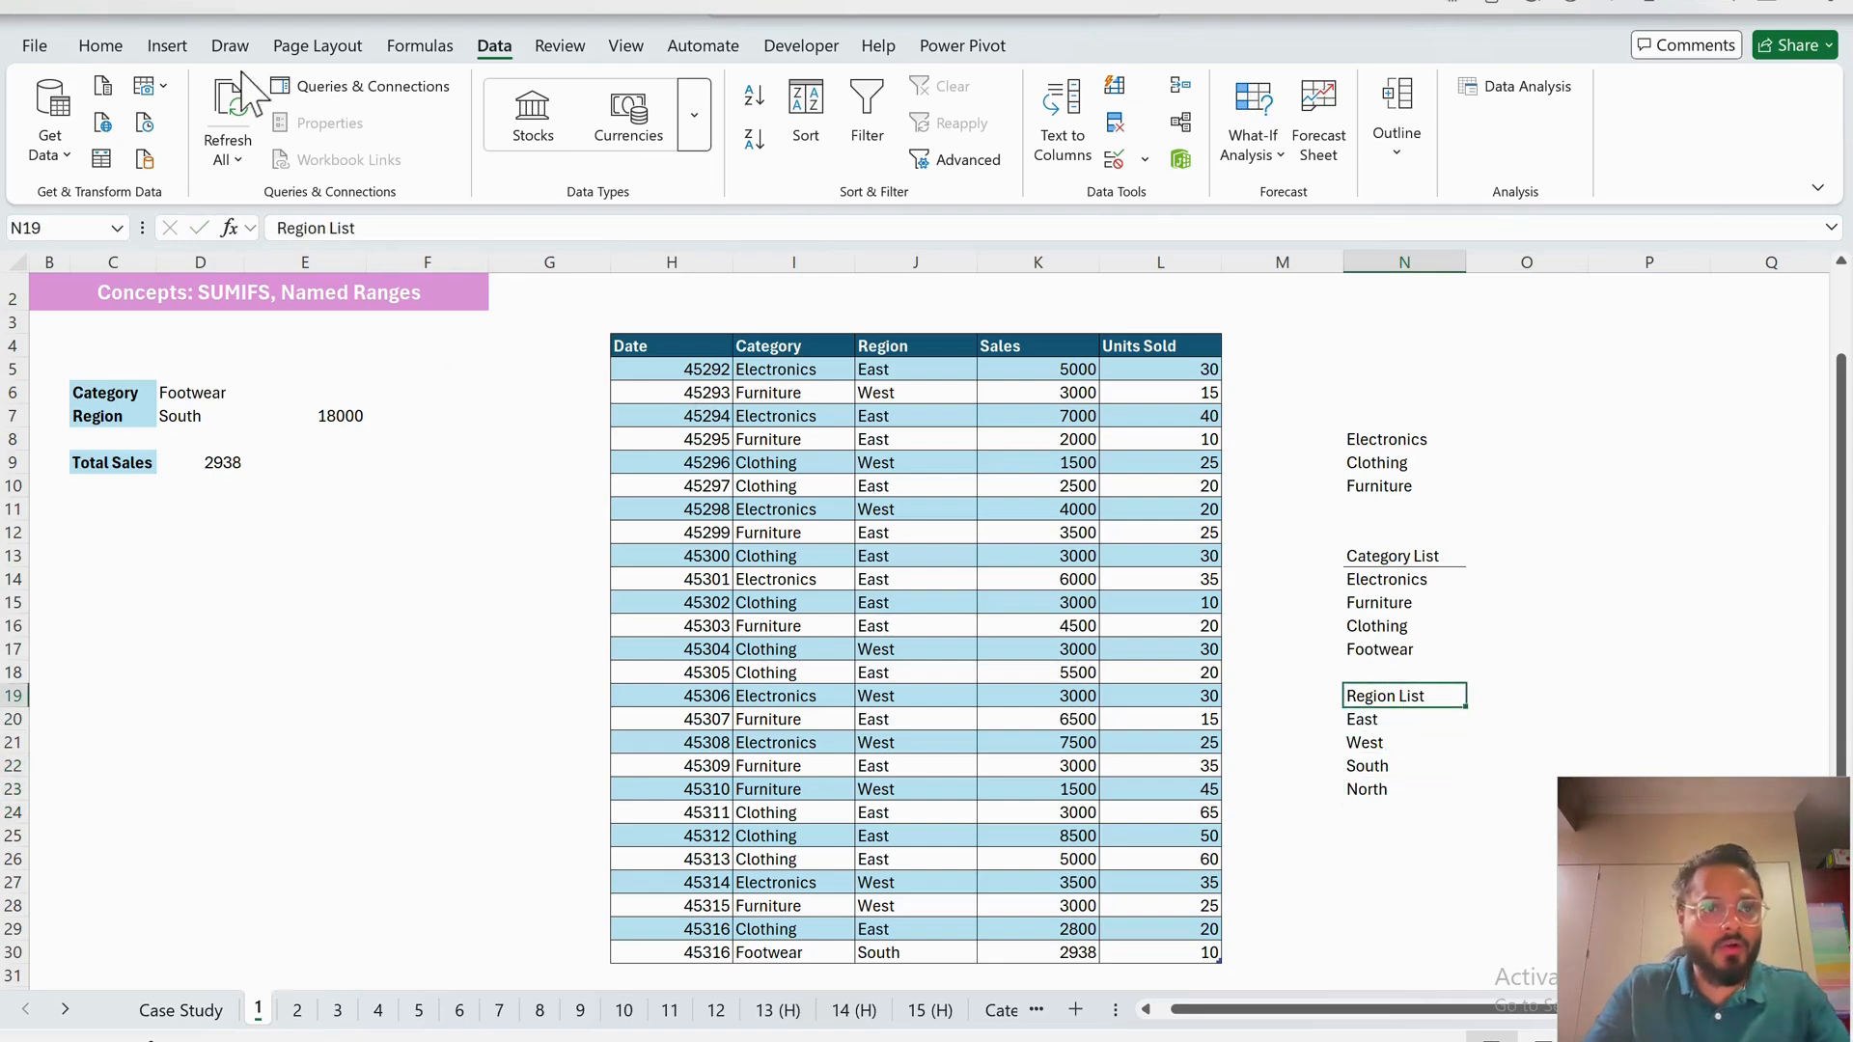
{"action": "left_click", "coordinate": [104, 43]}
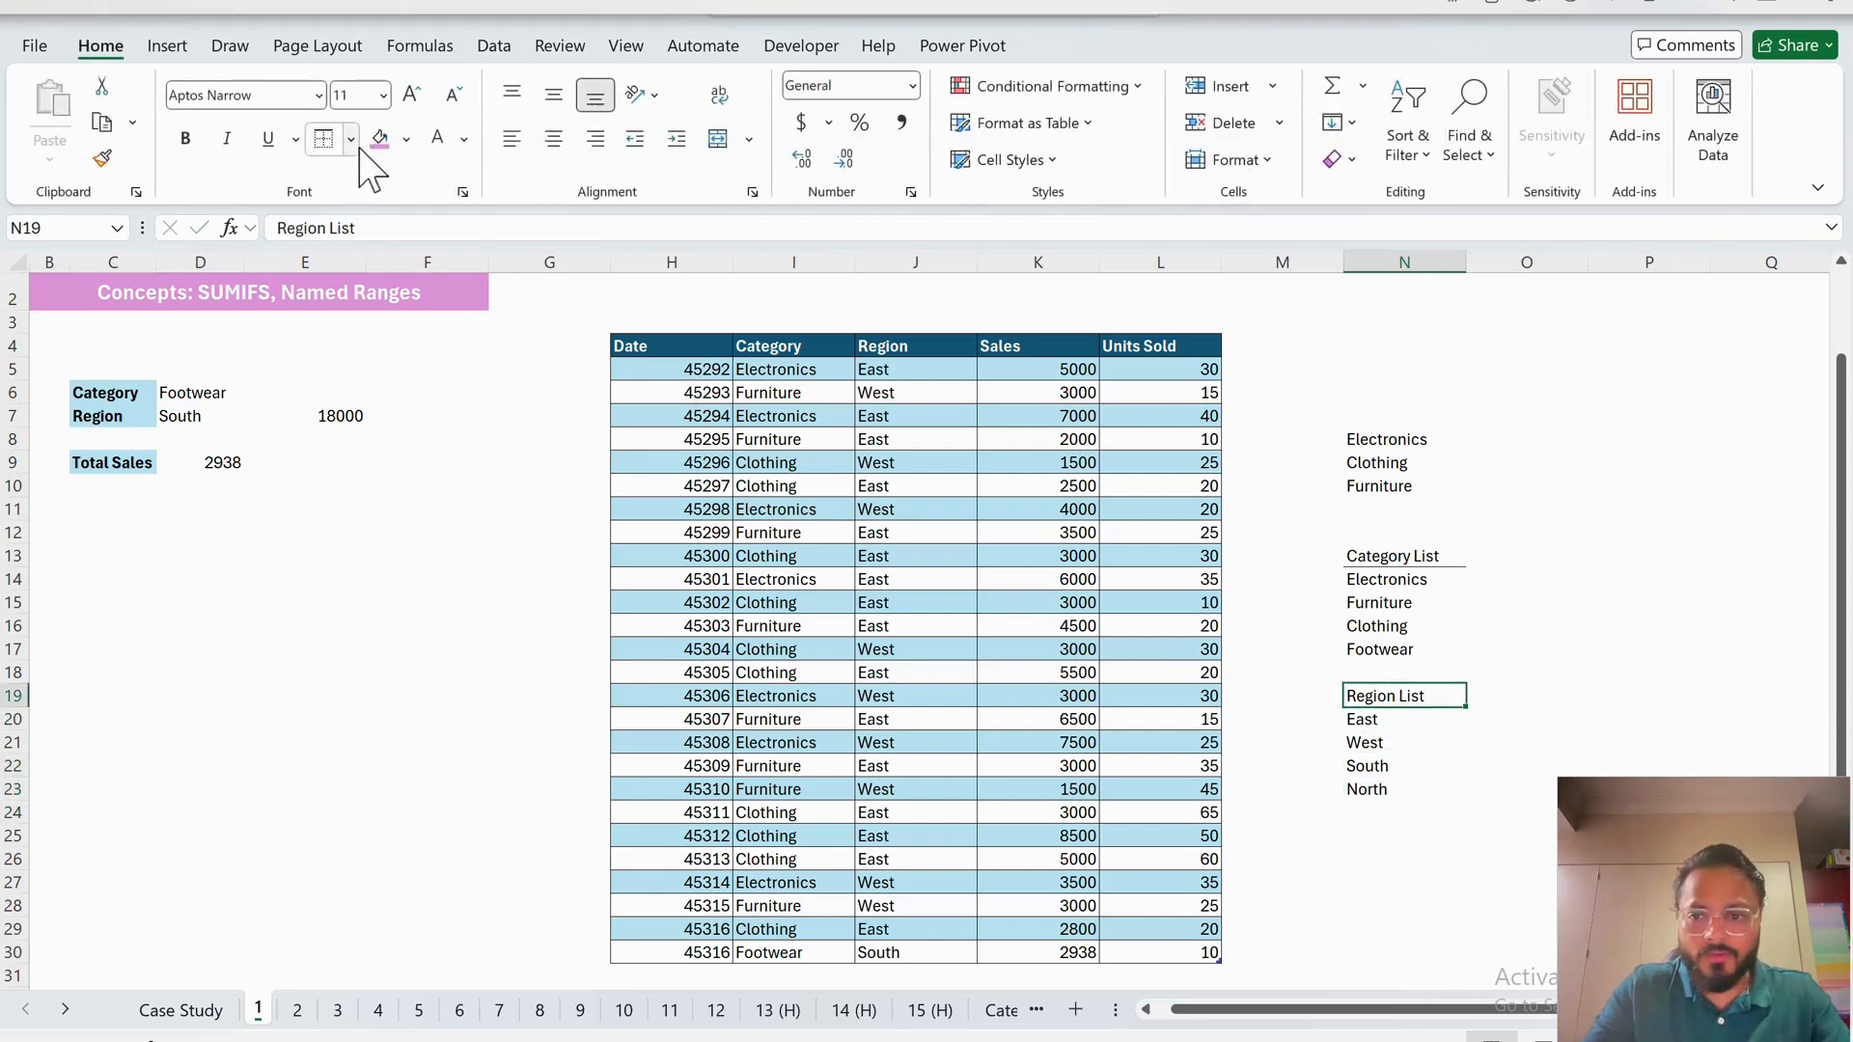
{"action": "left_click", "coordinate": [1418, 722]}
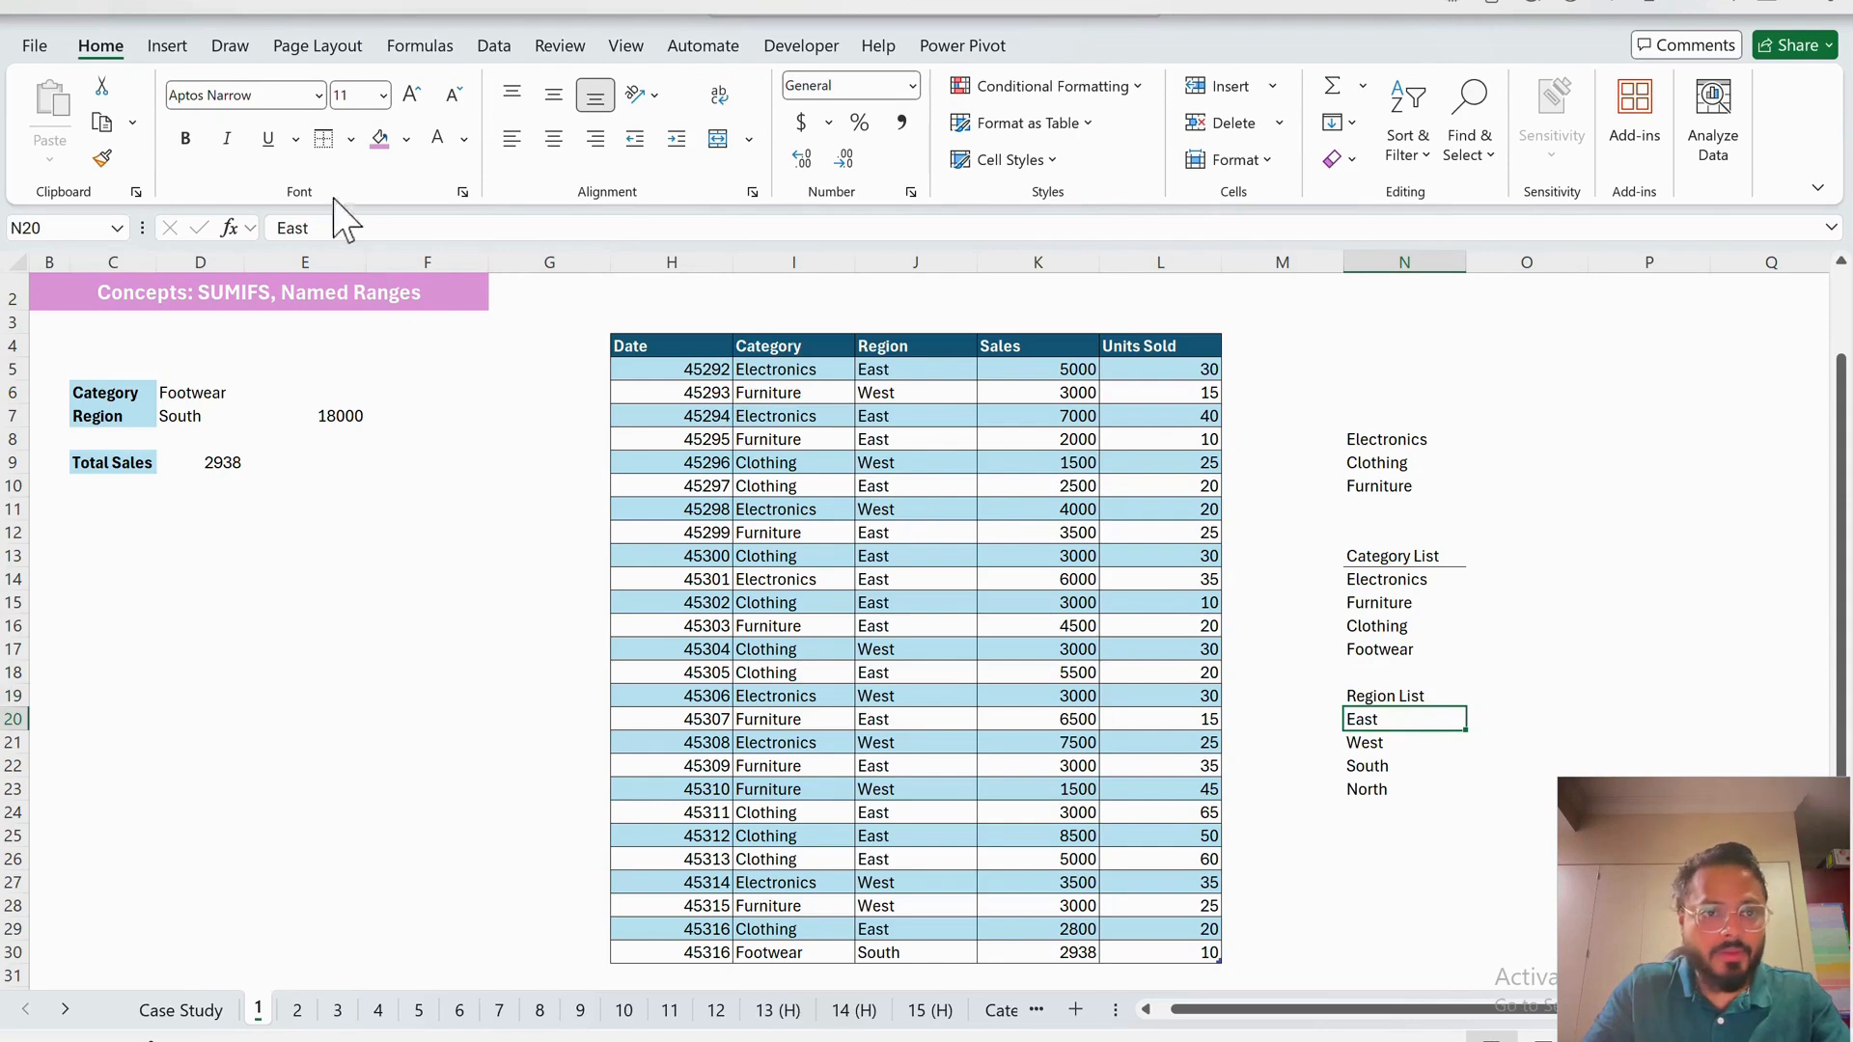
- Clear the Region cell D7 and give it a validation dropdown list sourced from N20:N23
{"action": "left_click", "coordinate": [198, 415]}
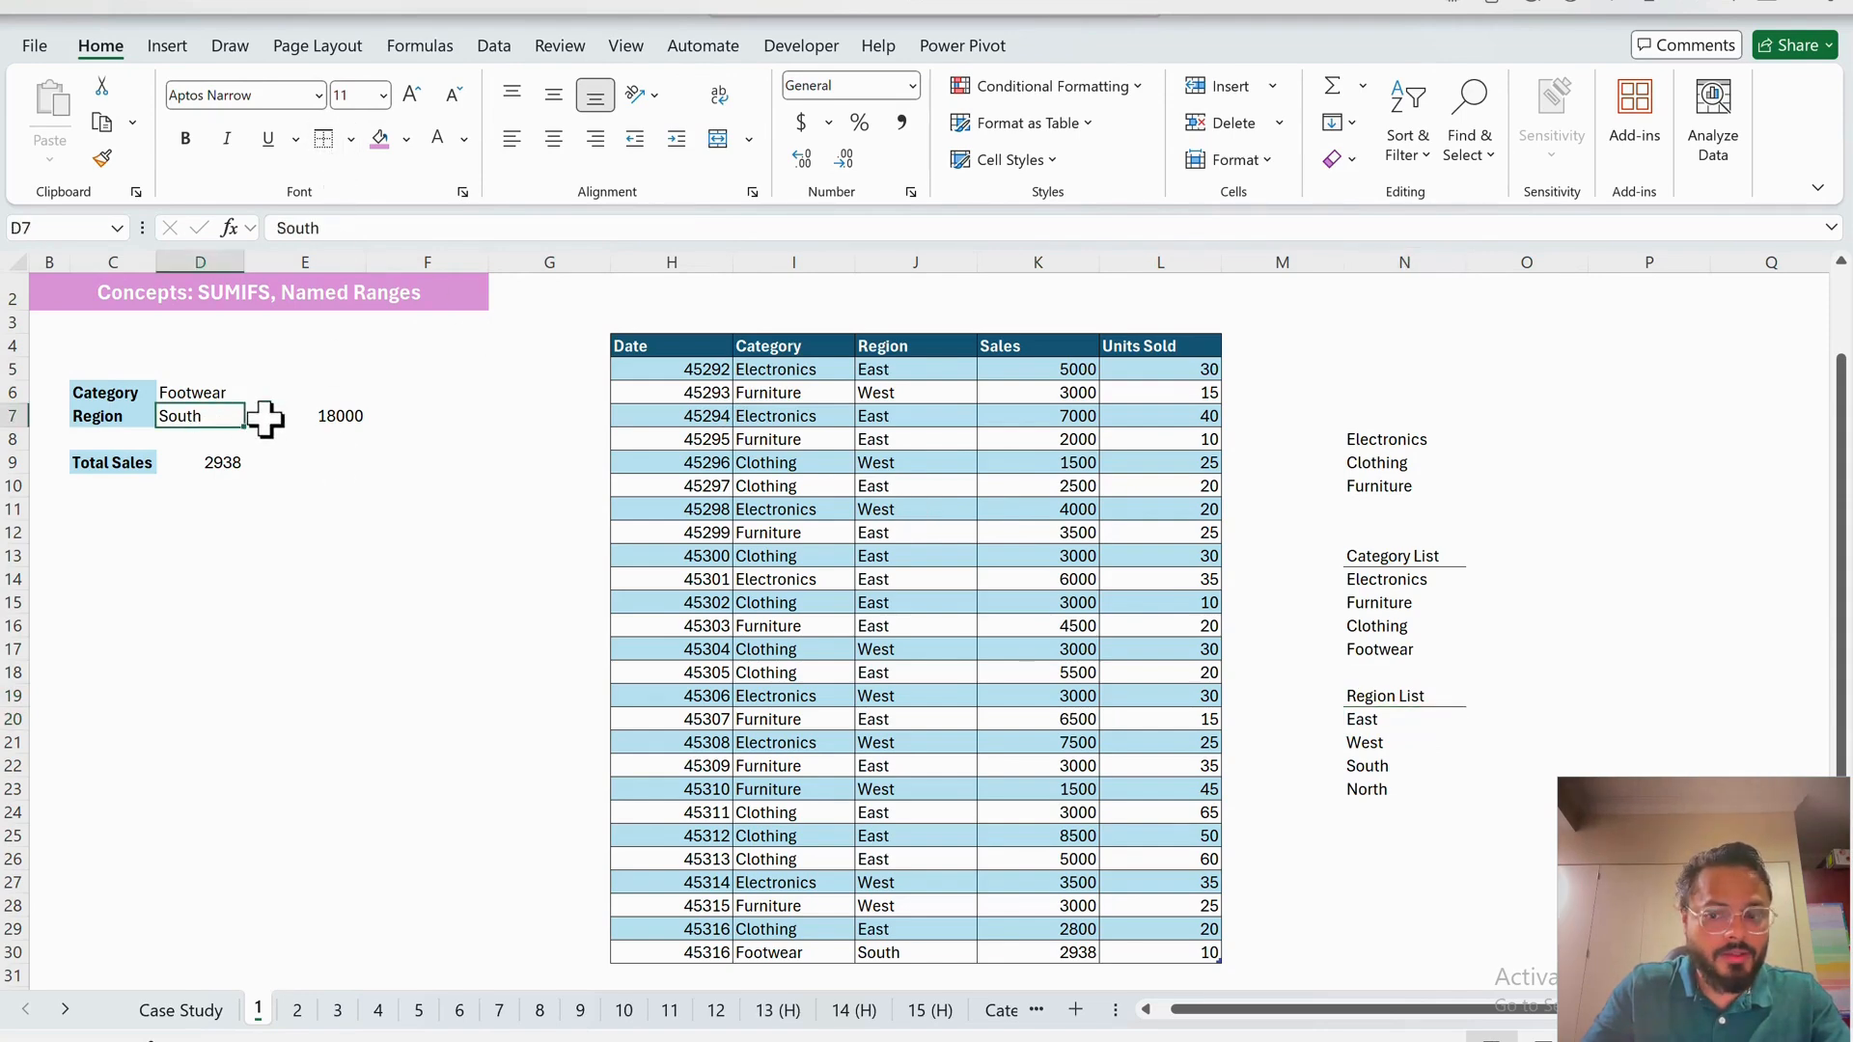
{"action": "key", "text": "Delete"}
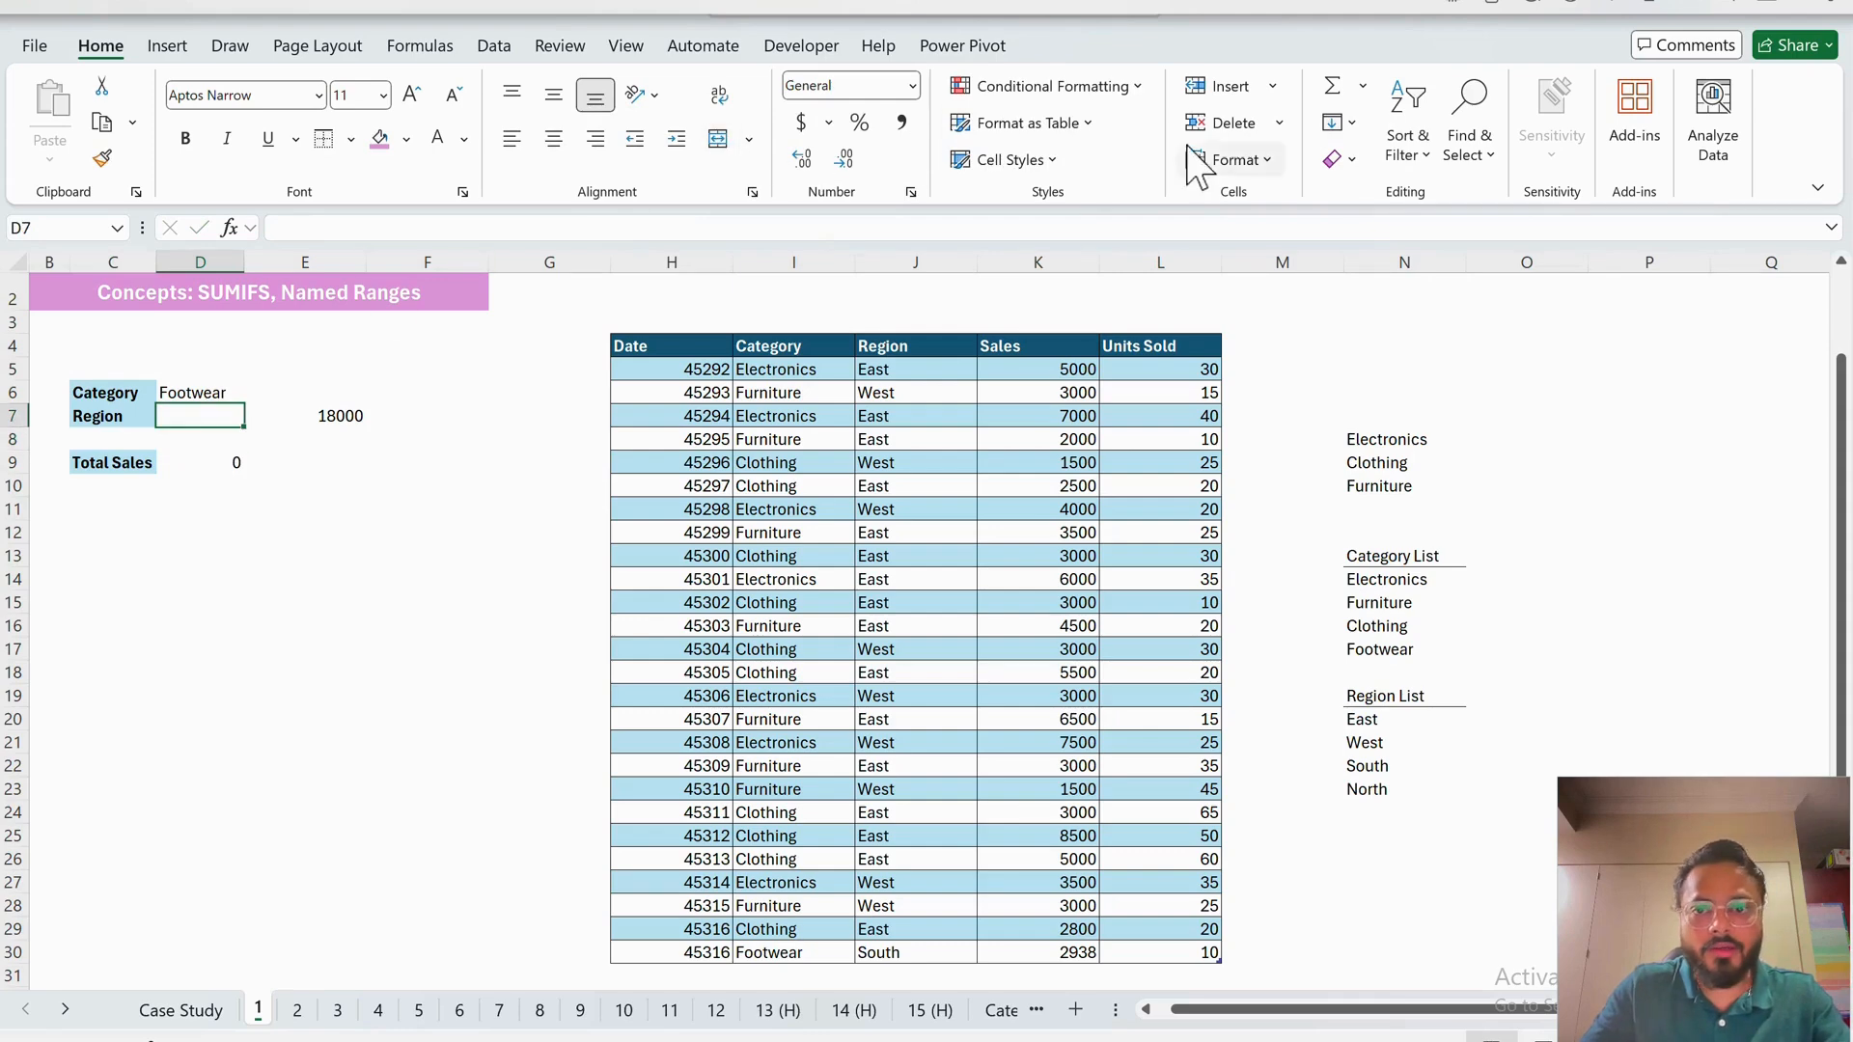
{"action": "left_click", "coordinate": [558, 47]}
{"action": "left_click", "coordinate": [493, 45]}
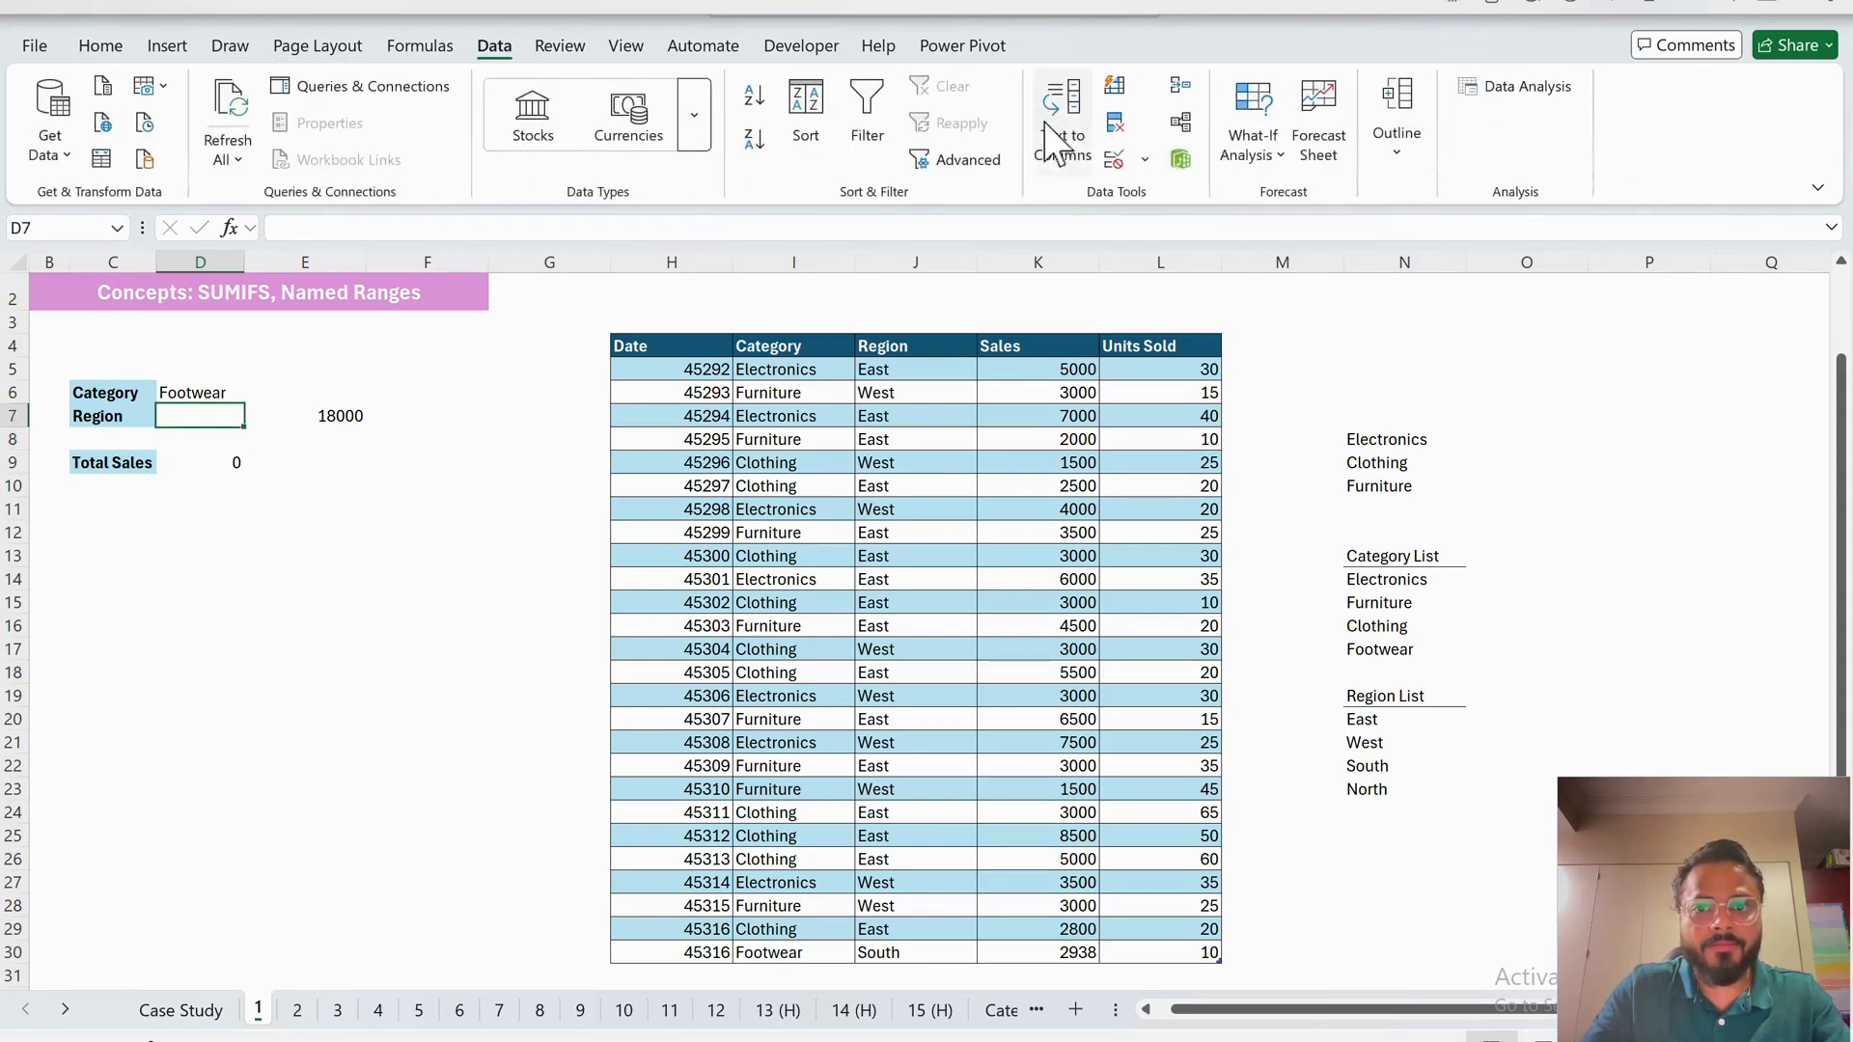
{"action": "left_click", "coordinate": [1114, 159]}
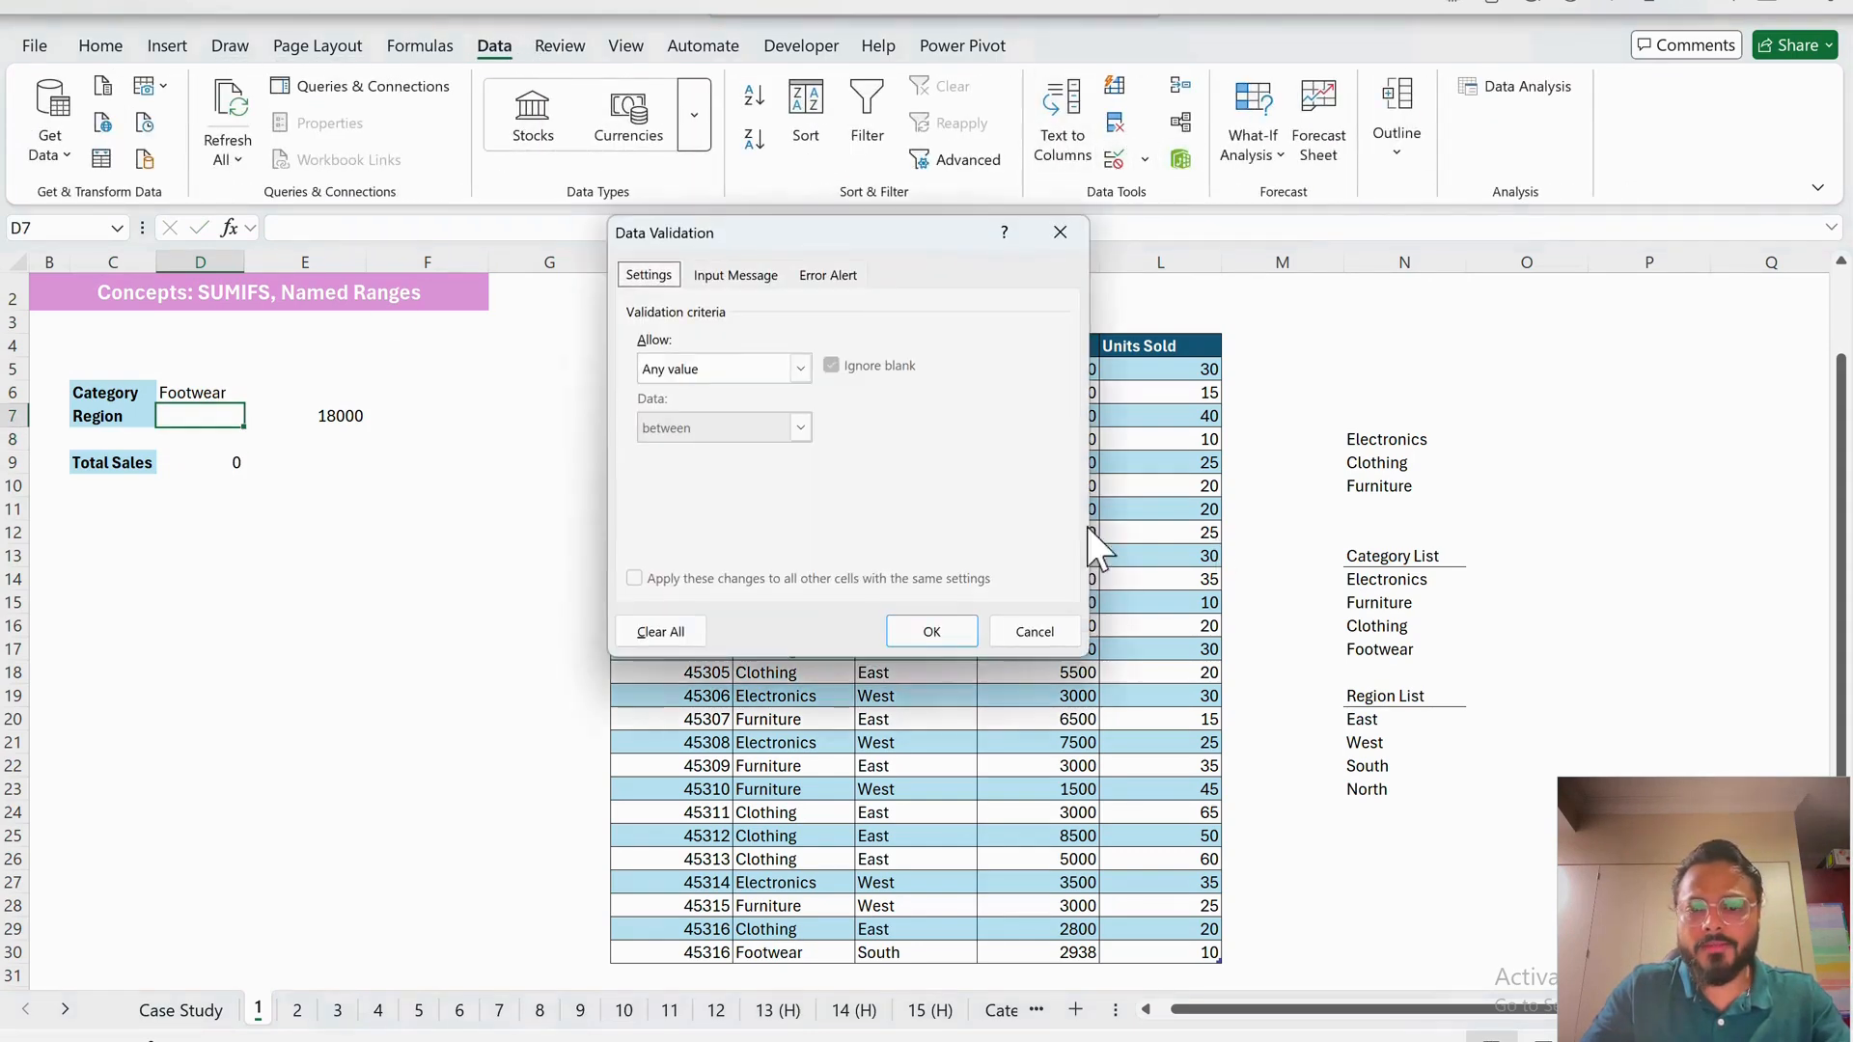
{"action": "left_click", "coordinate": [772, 368]}
{"action": "left_click", "coordinate": [734, 444]}
{"action": "left_click", "coordinate": [932, 479]}
{"action": "left_click", "coordinate": [1367, 714]}
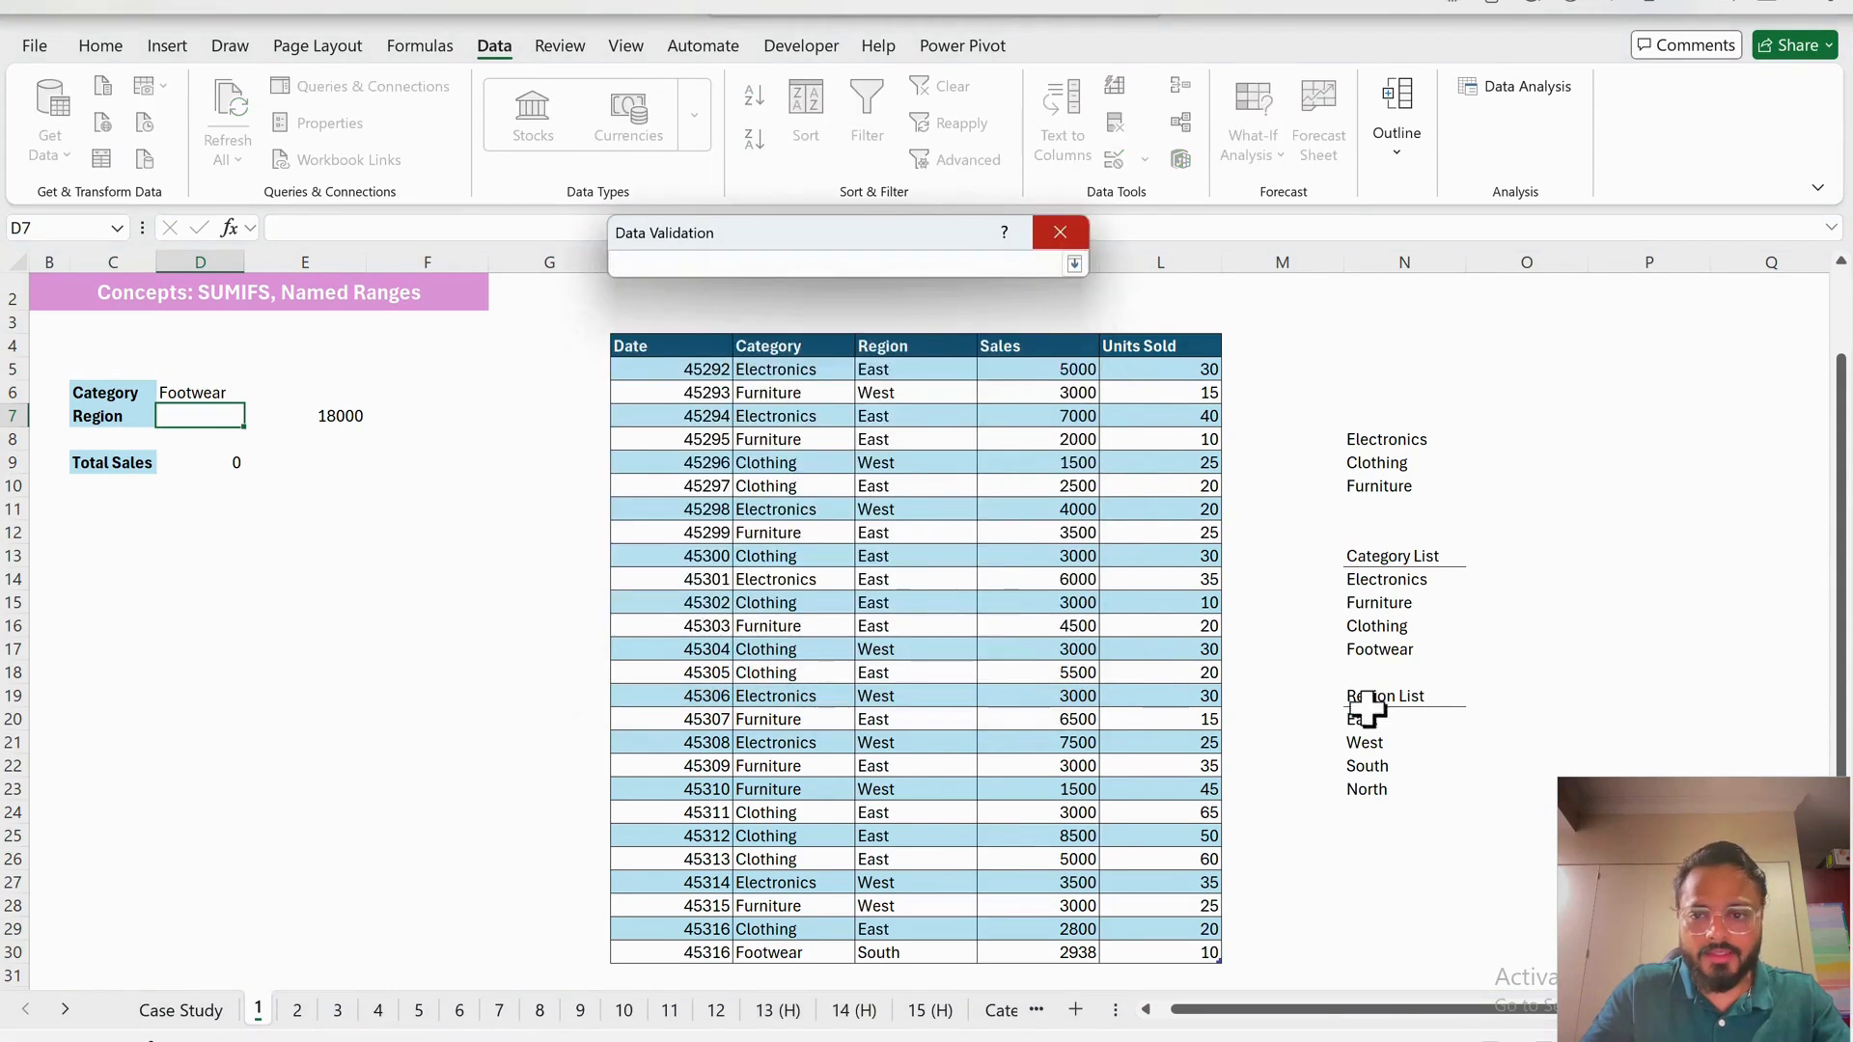
{"action": "left_click_drag", "start_coordinate": [1367, 714], "coordinate": [1368, 787]}
{"action": "left_click", "coordinate": [1074, 263]}
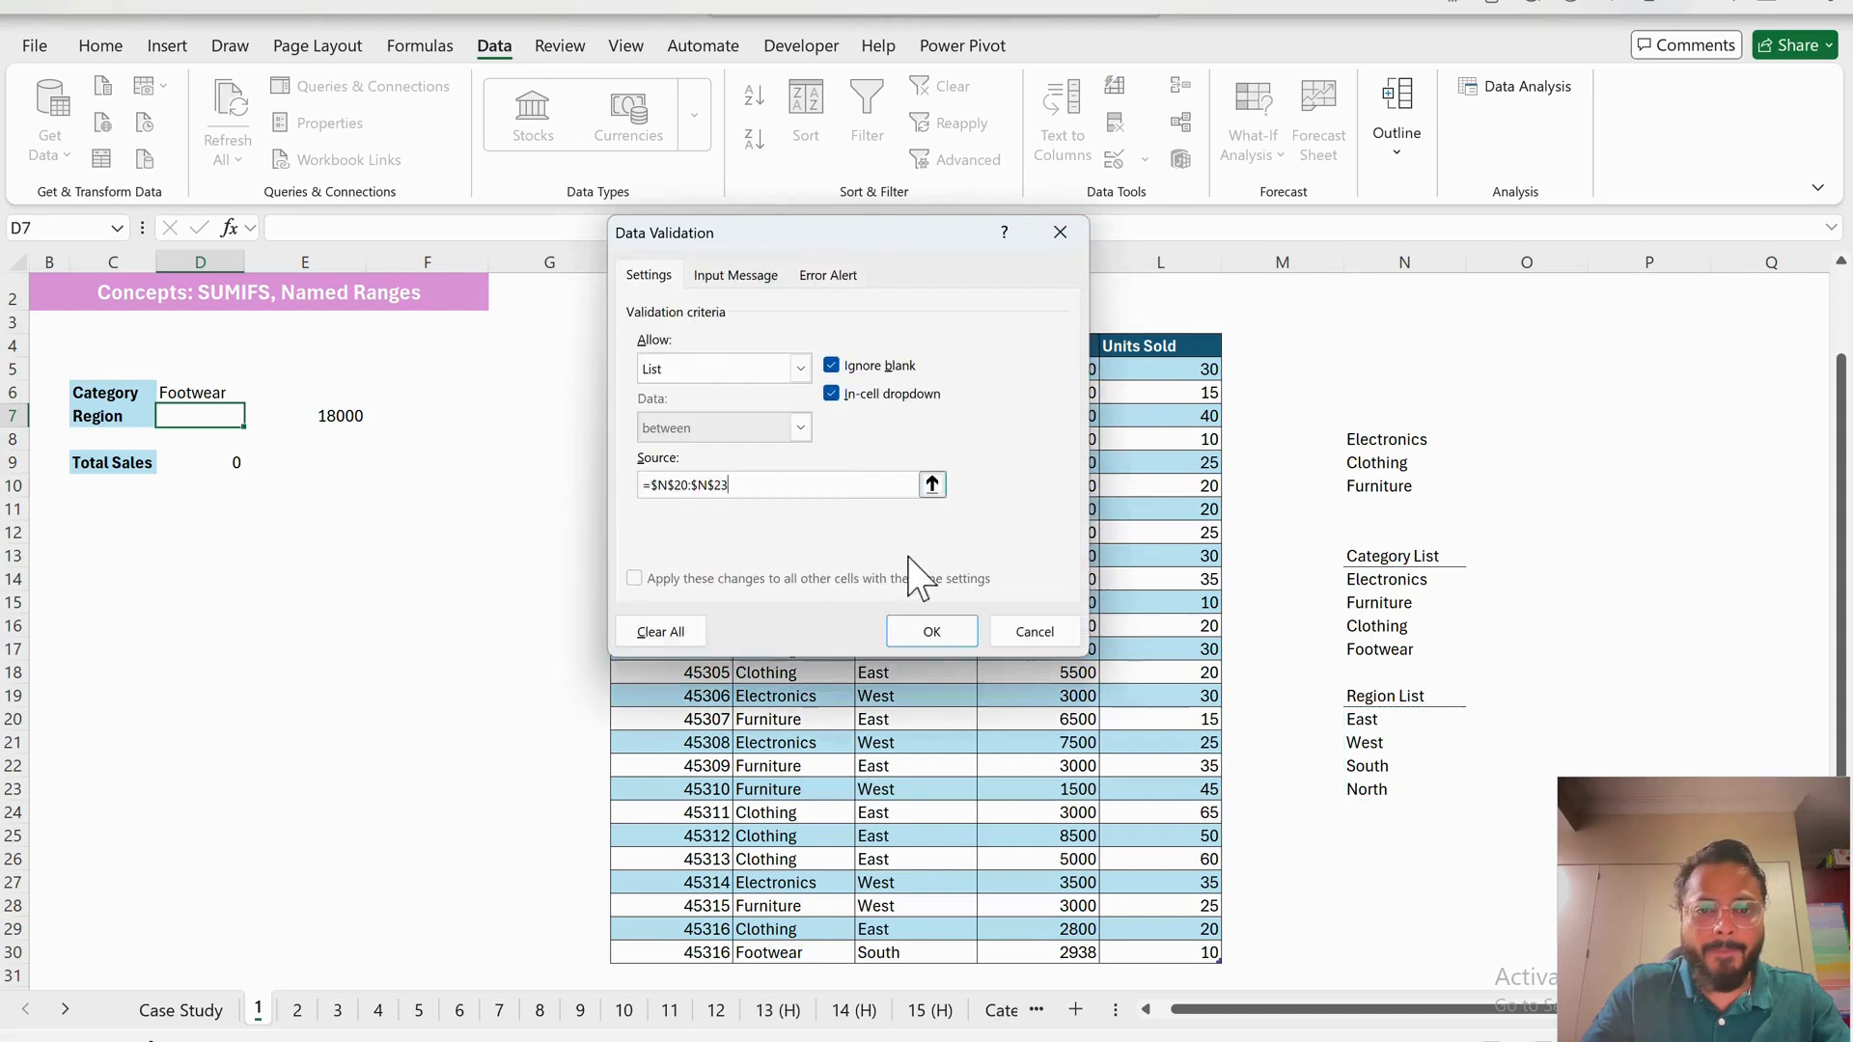
{"action": "left_click", "coordinate": [931, 631]}
- Test the D7 region dropdown by choosing West, and finish with South selected
{"action": "left_click", "coordinate": [254, 415]}
{"action": "left_click", "coordinate": [200, 455]}
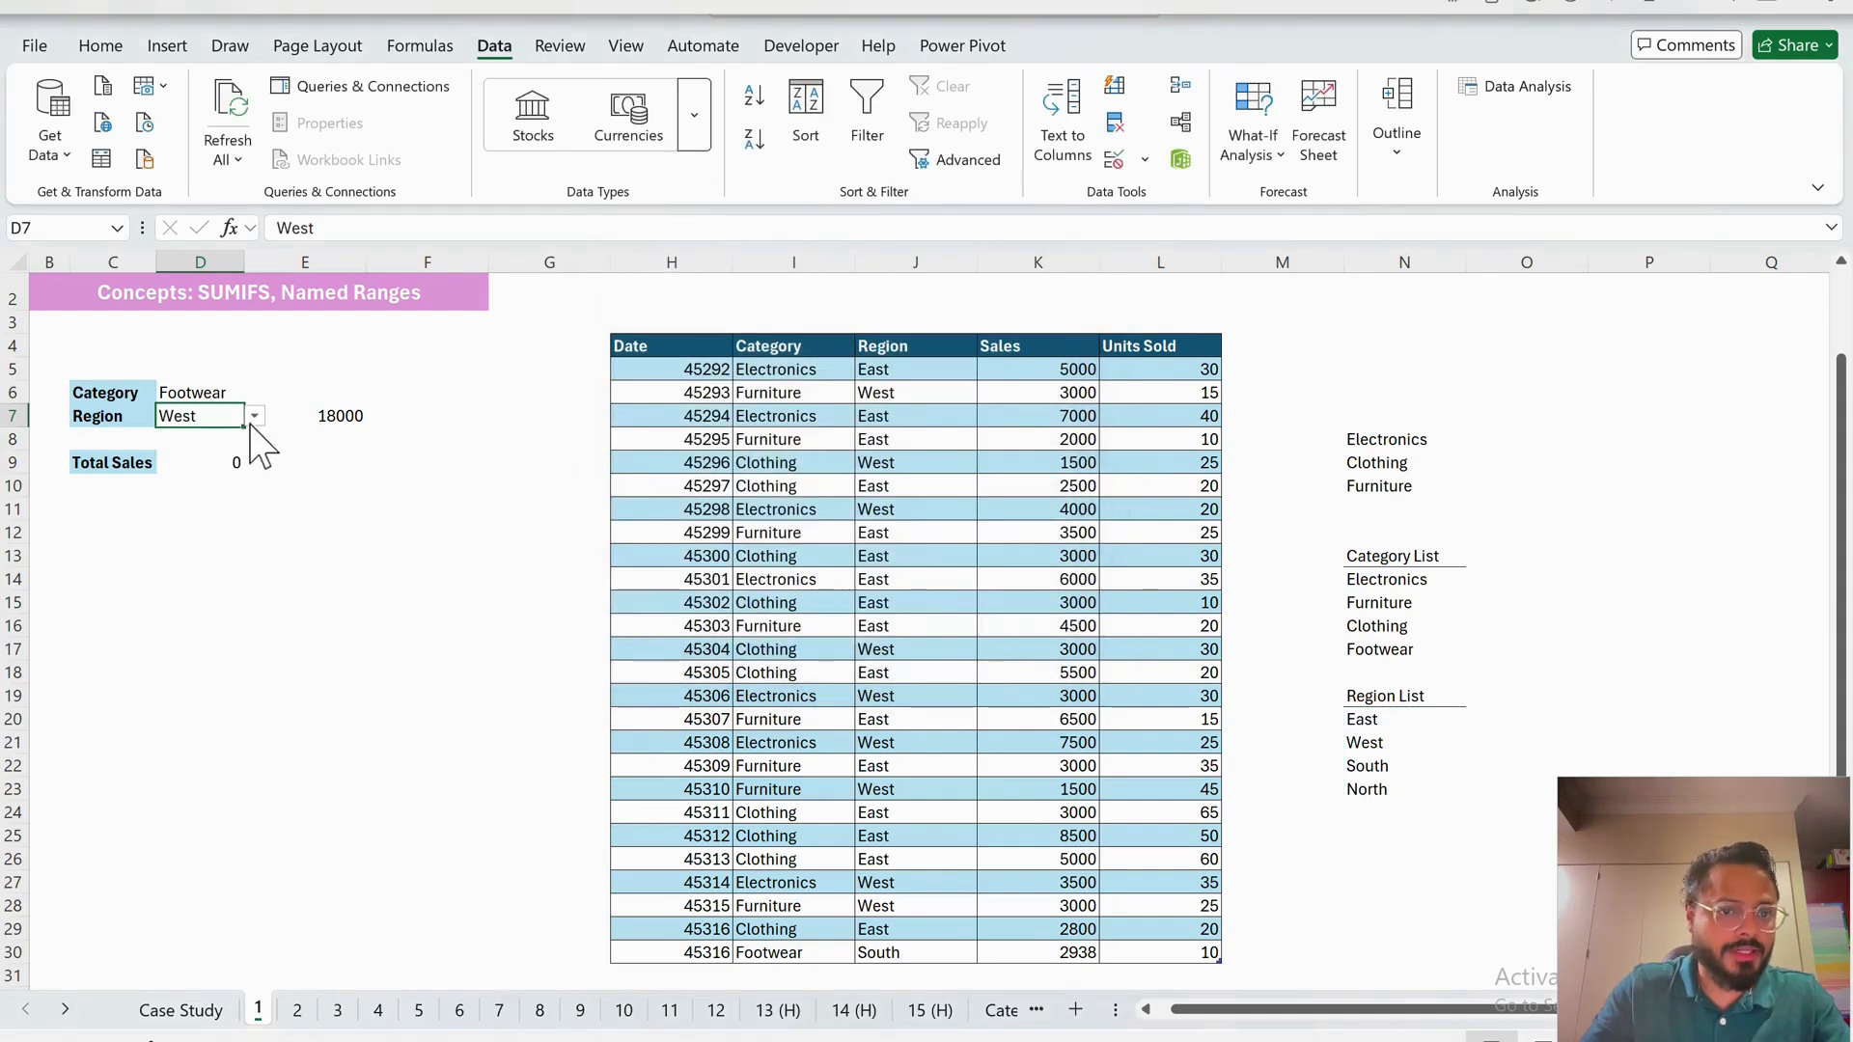
{"action": "left_click", "coordinate": [254, 415]}
{"action": "left_click", "coordinate": [218, 480]}
{"action": "left_click", "coordinate": [274, 539]}
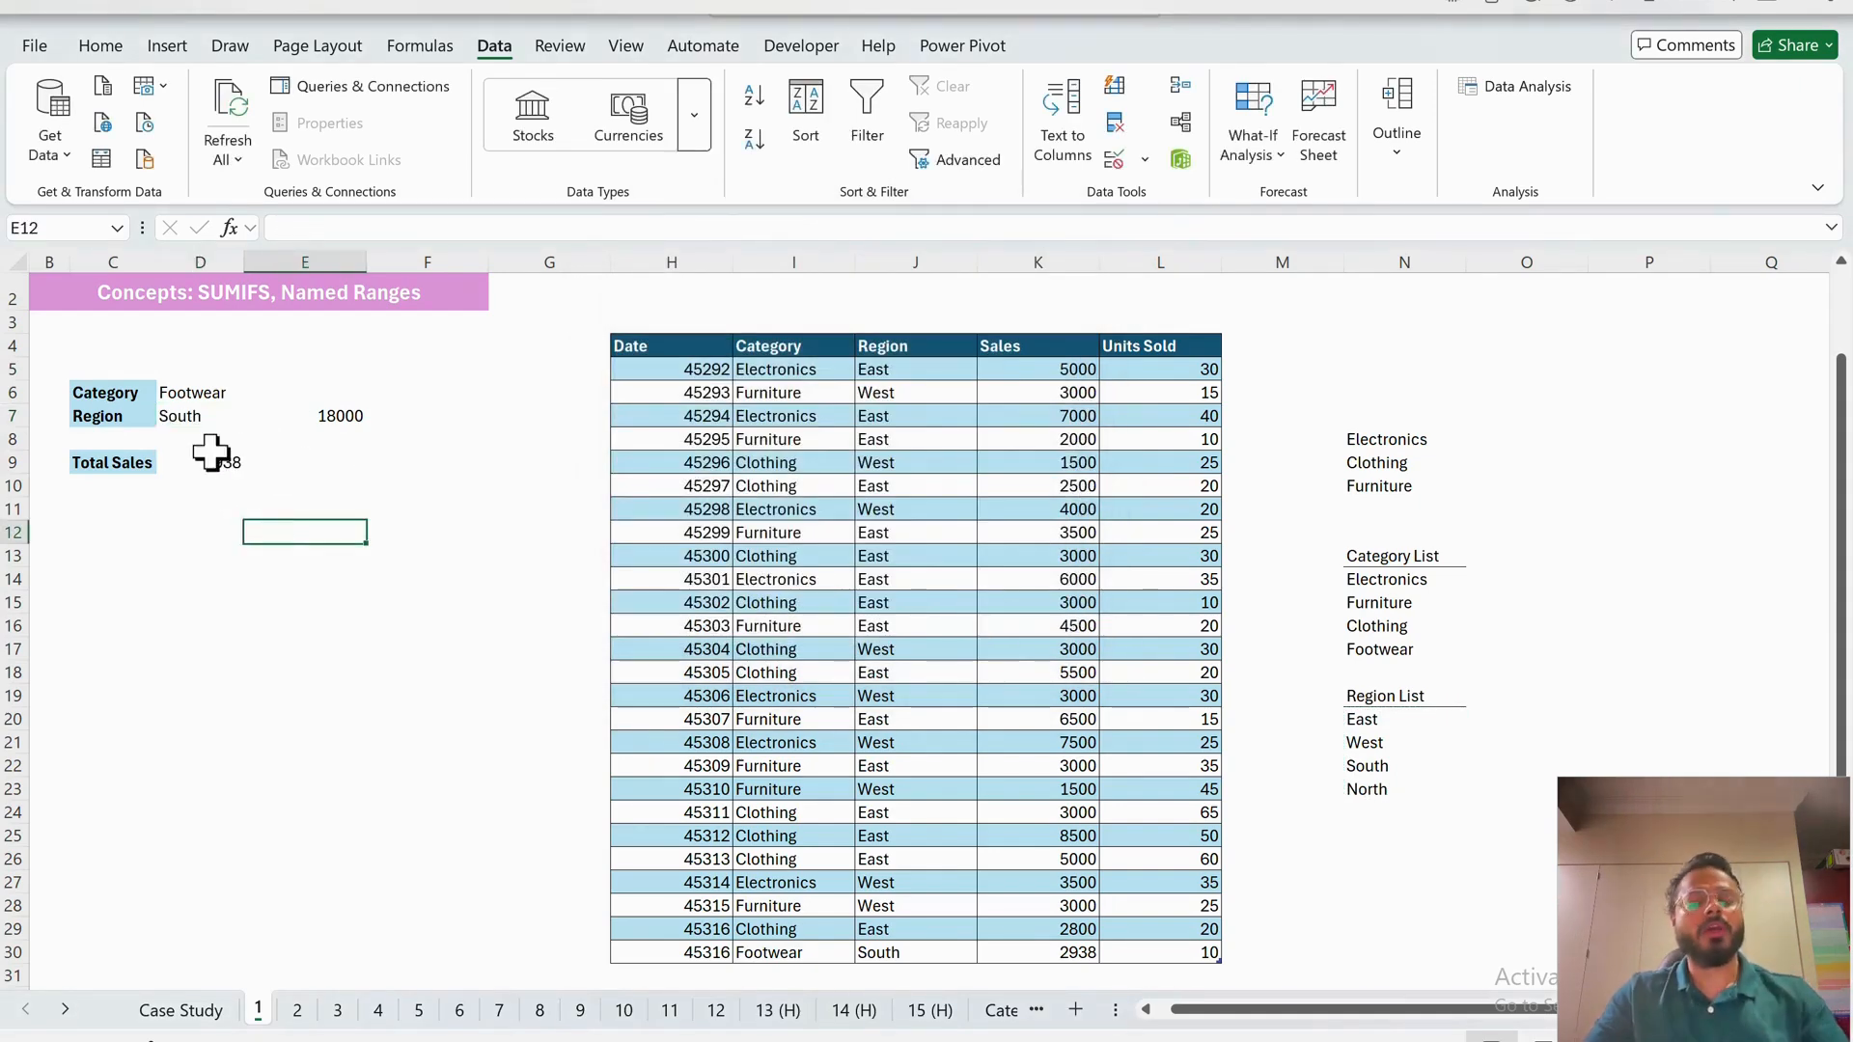
{"action": "left_click", "coordinate": [213, 454]}
{"action": "left_click", "coordinate": [241, 492]}
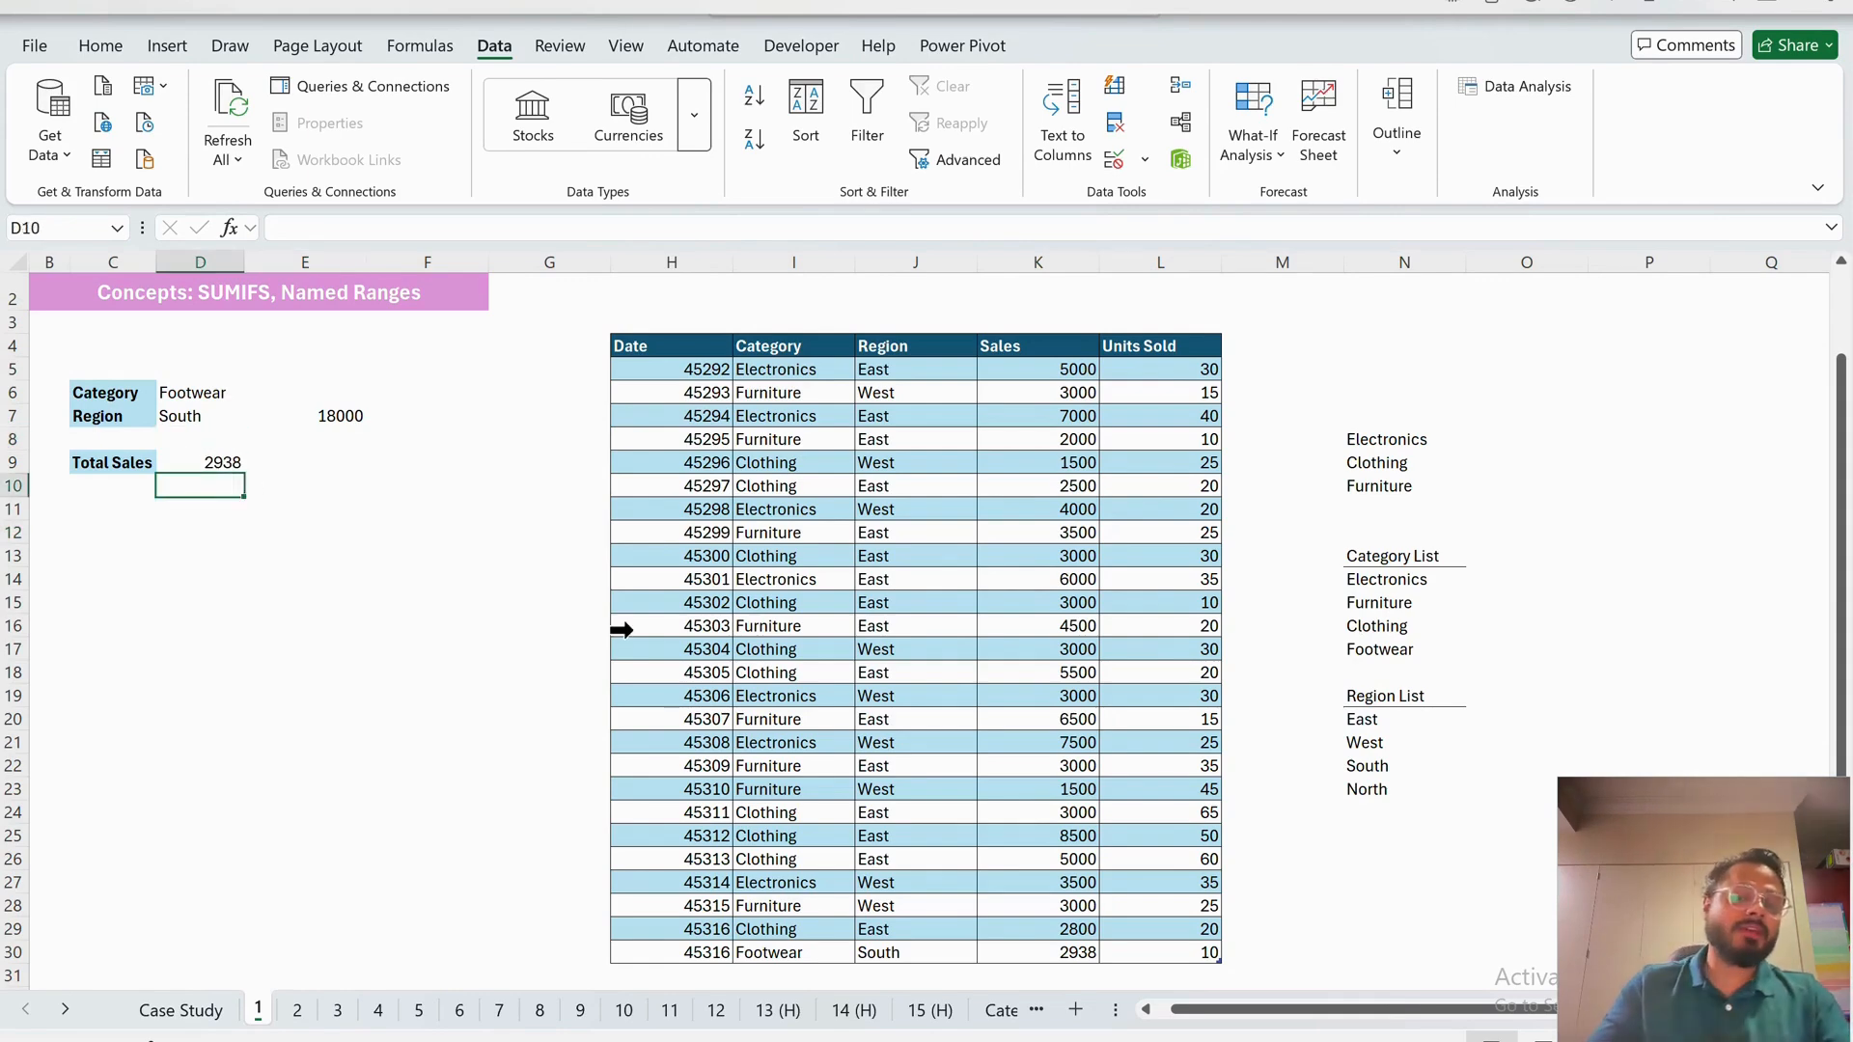
{"action": "left_click_drag", "start_coordinate": [1399, 722], "coordinate": [1415, 794]}
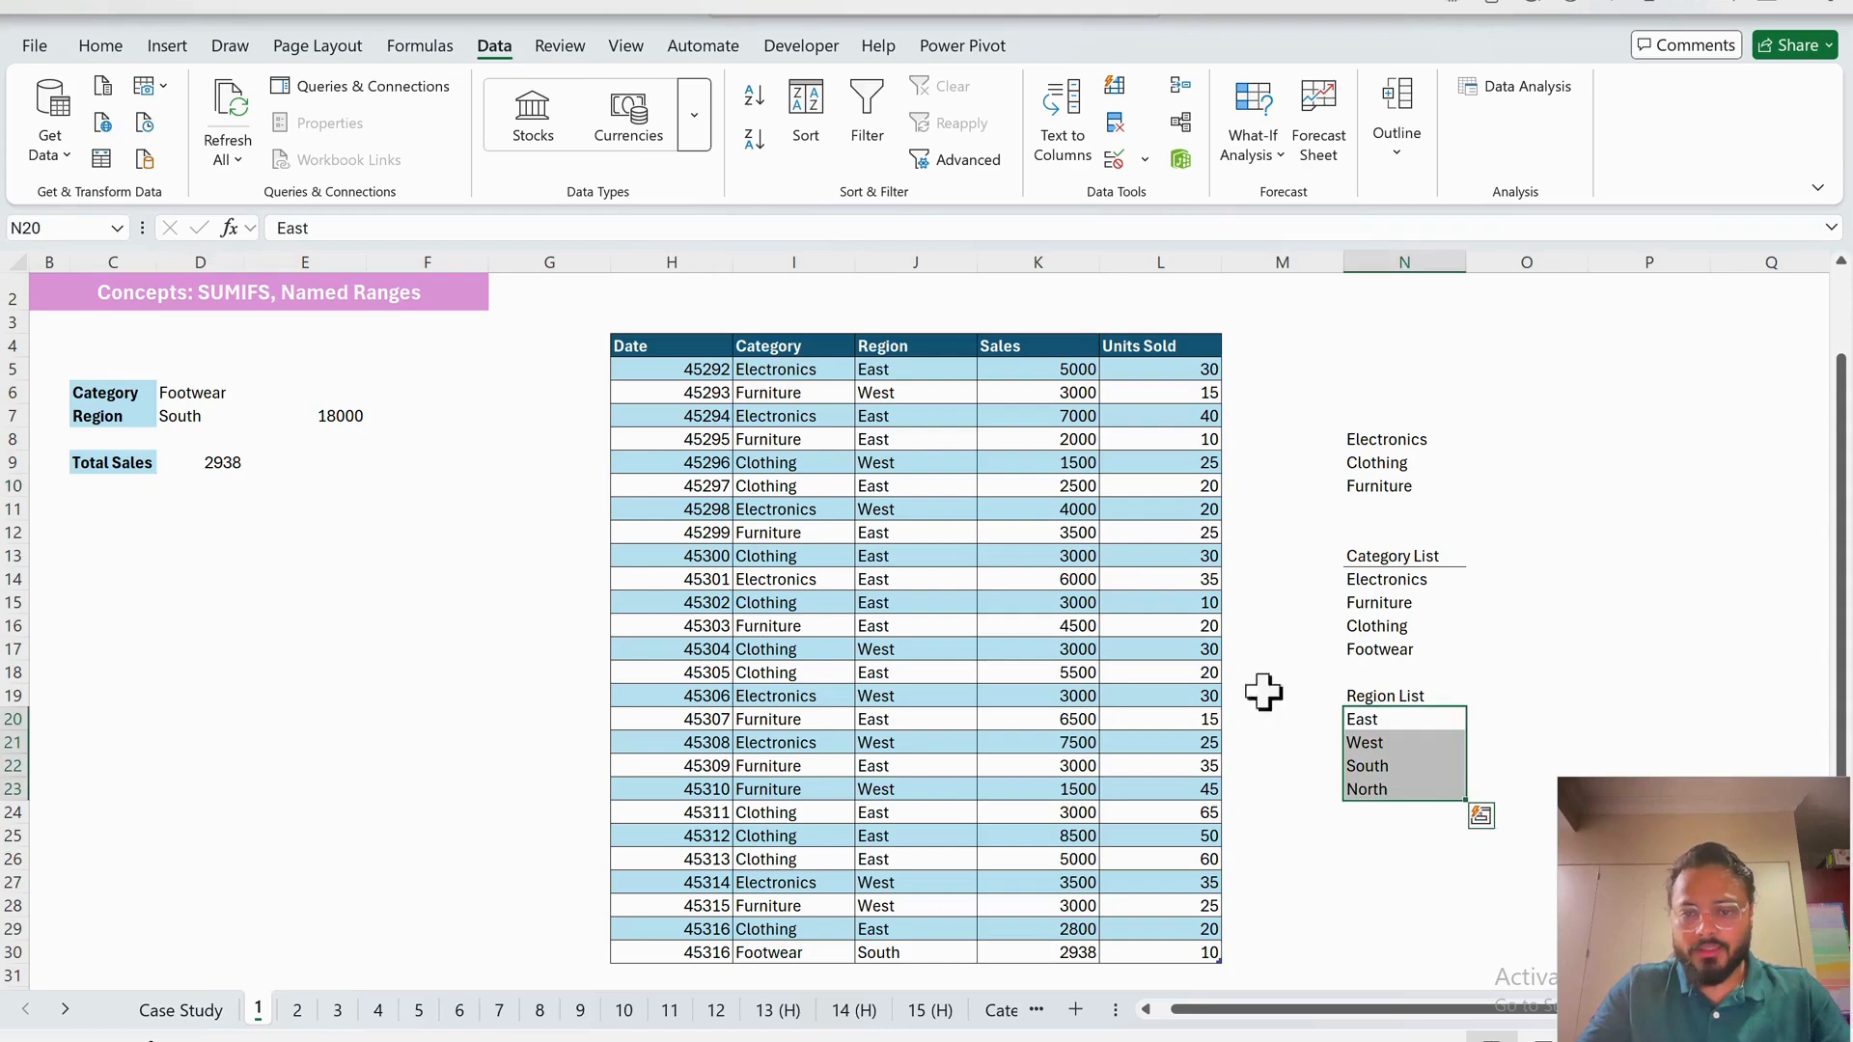
{"action": "left_click", "coordinate": [419, 45]}
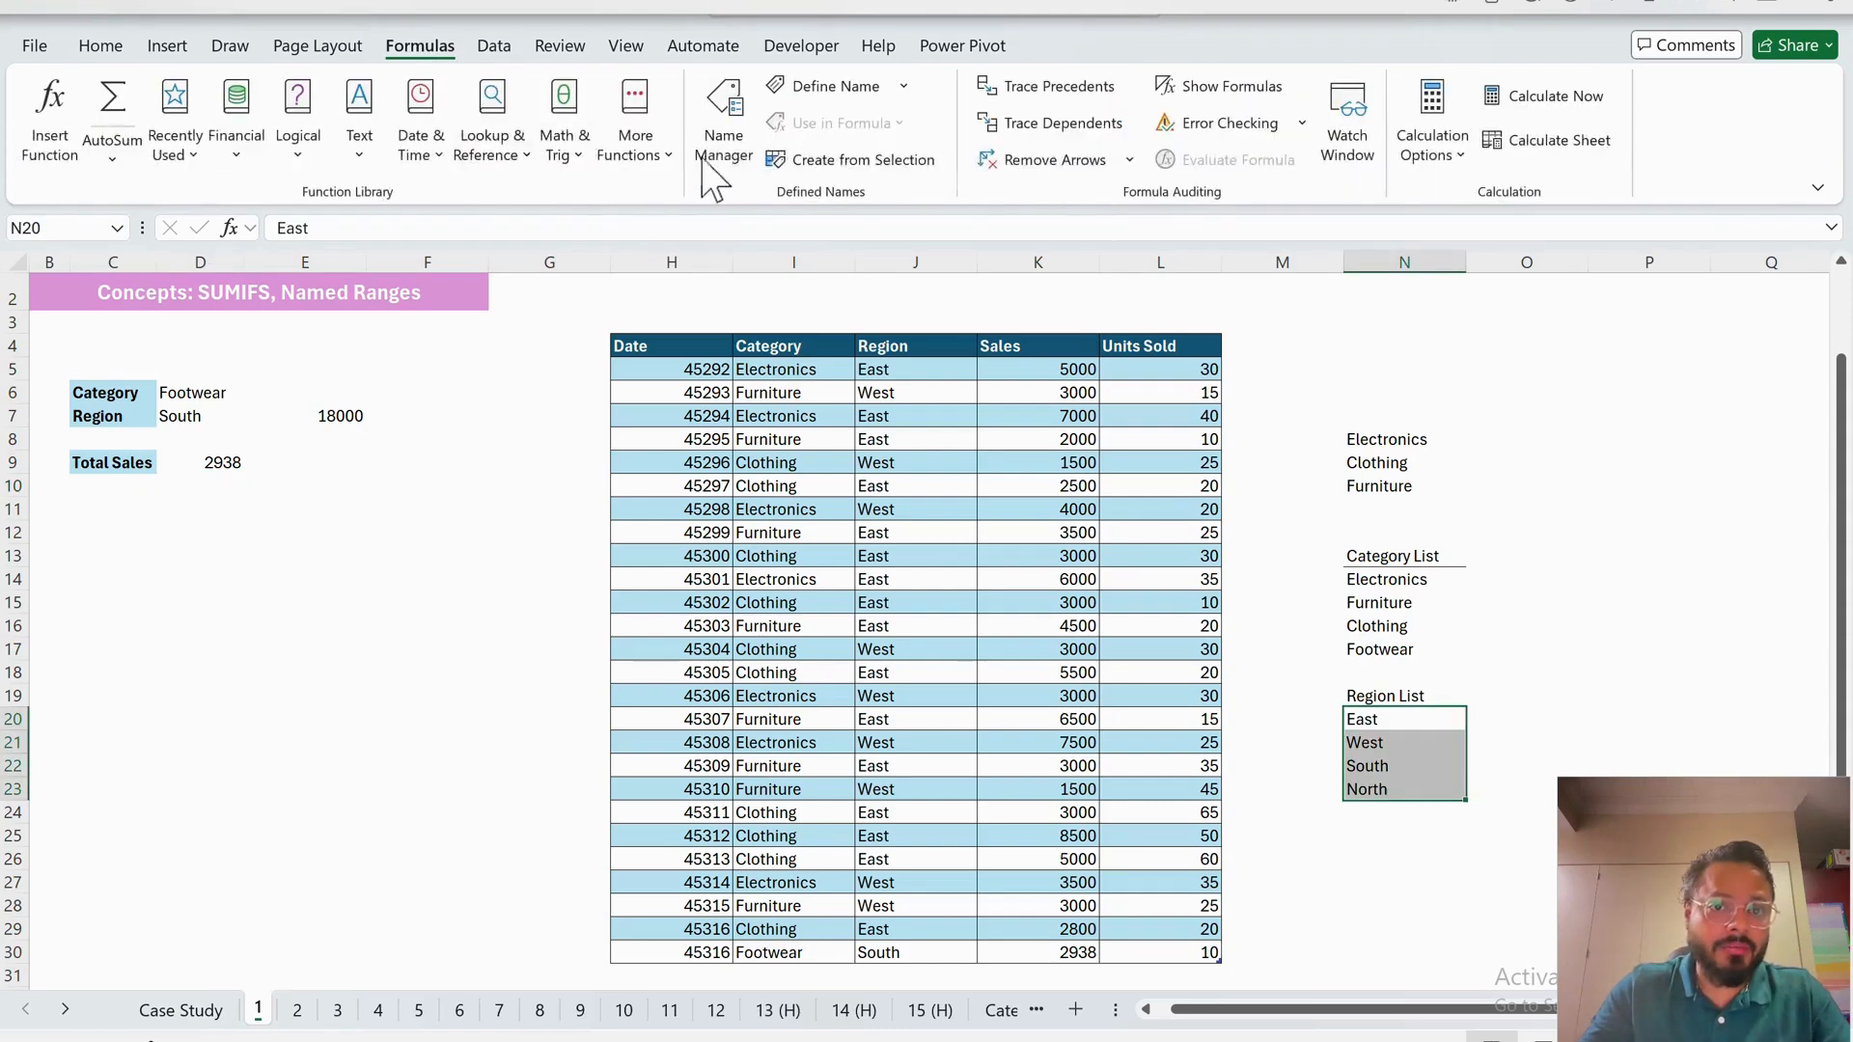
{"action": "left_click", "coordinate": [723, 135]}
{"action": "left_click", "coordinate": [593, 235]}
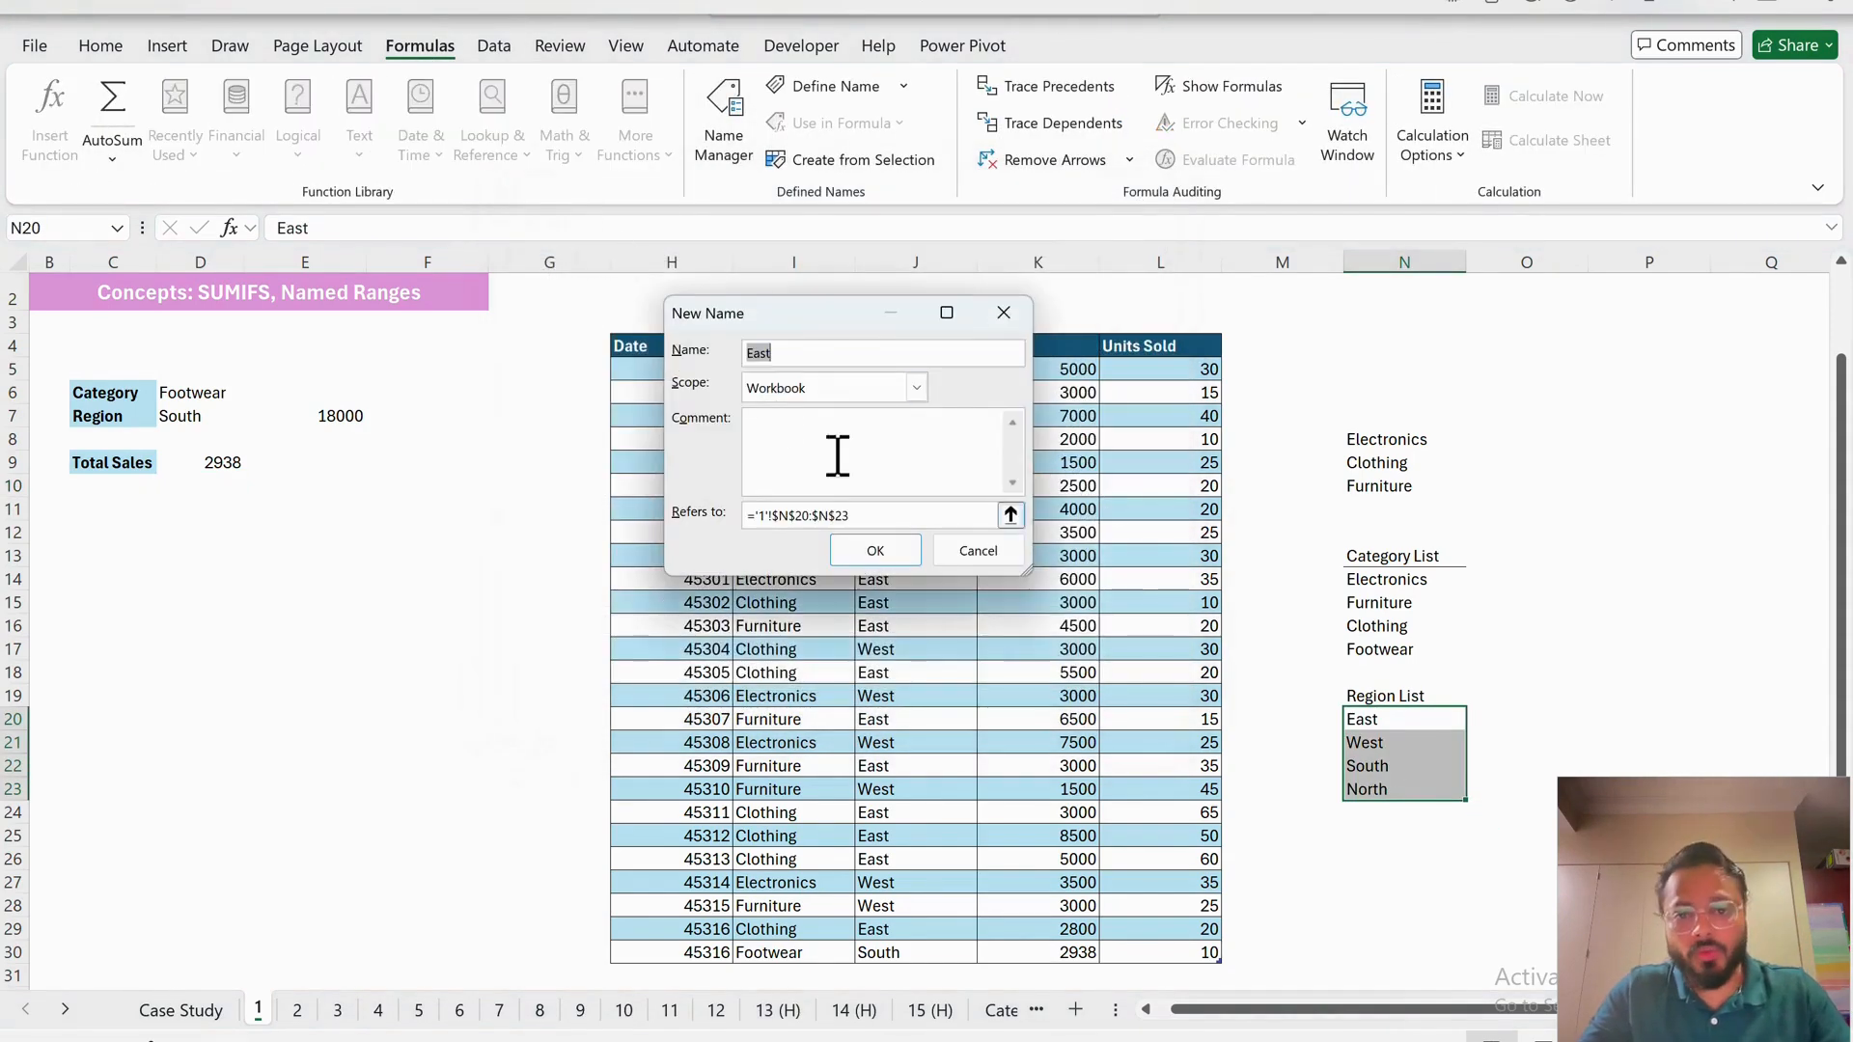
{"action": "left_click_drag", "start_coordinate": [828, 314], "coordinate": [1099, 324]}
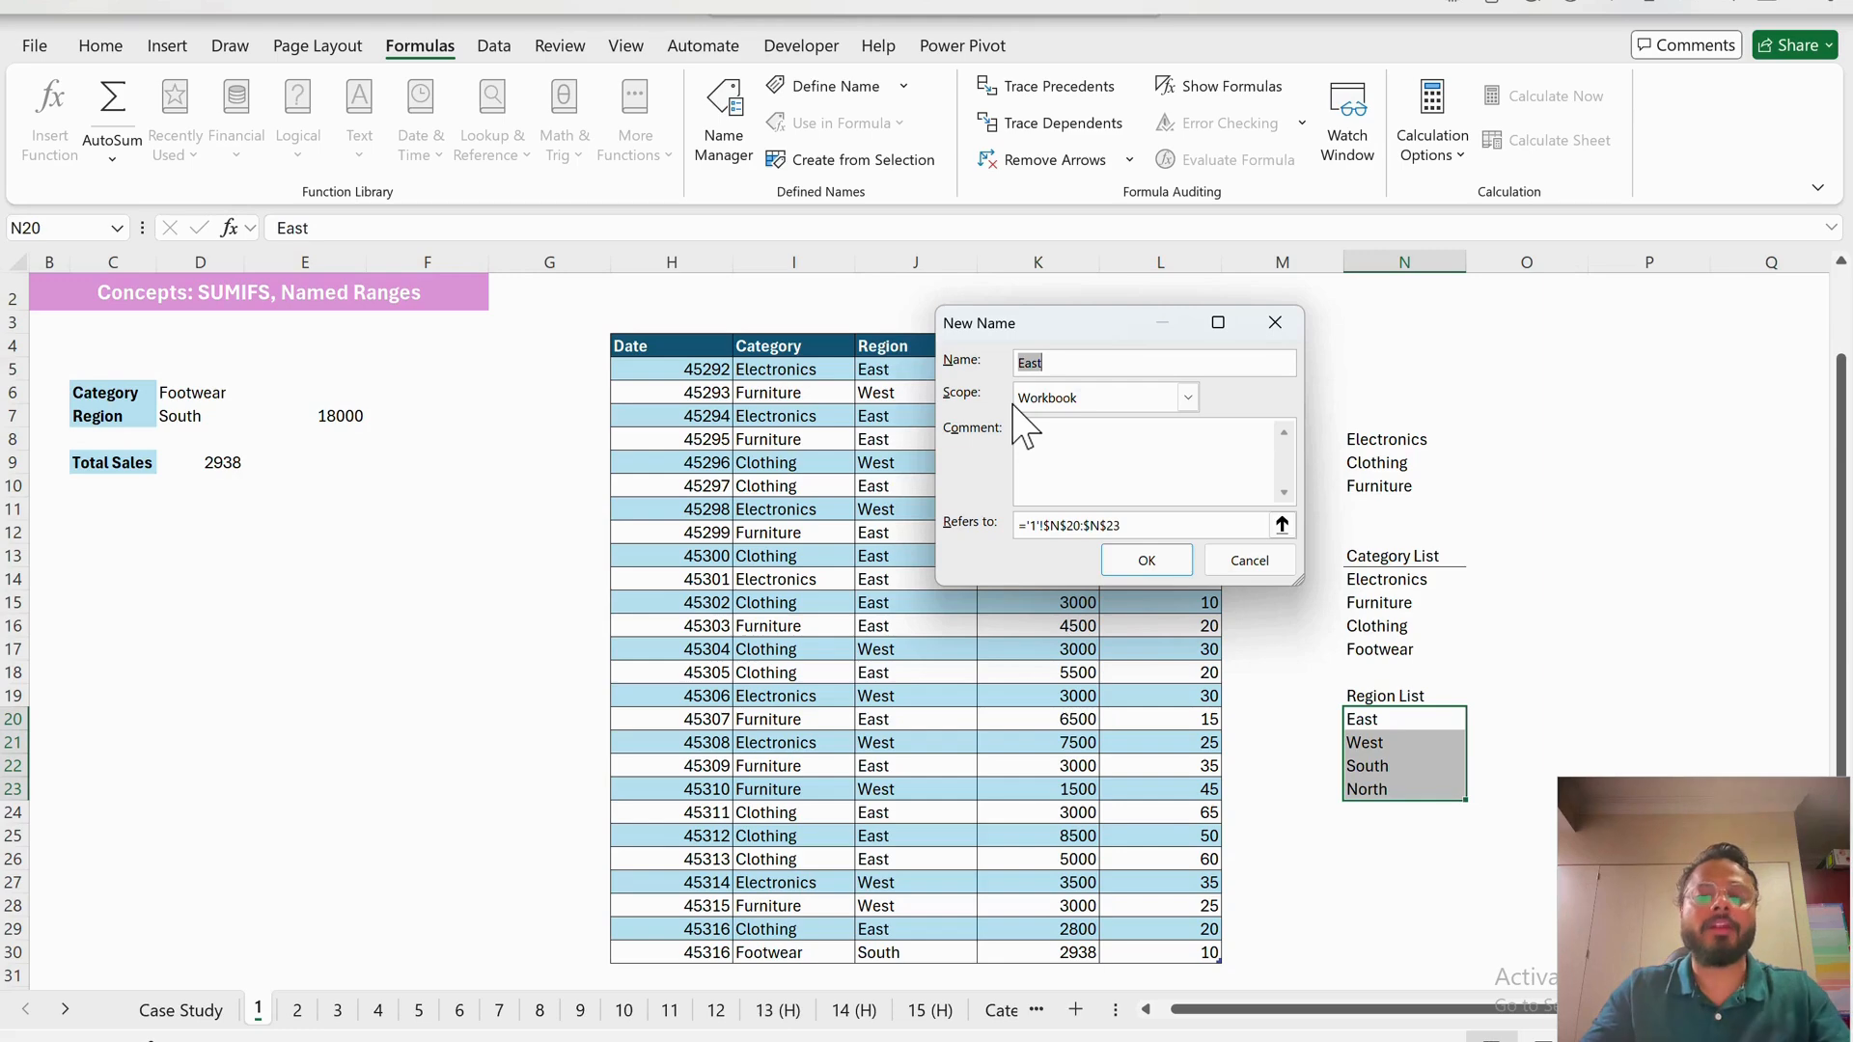
{"action": "left_click", "coordinate": [1250, 560]}
{"action": "left_click", "coordinate": [1399, 683]}
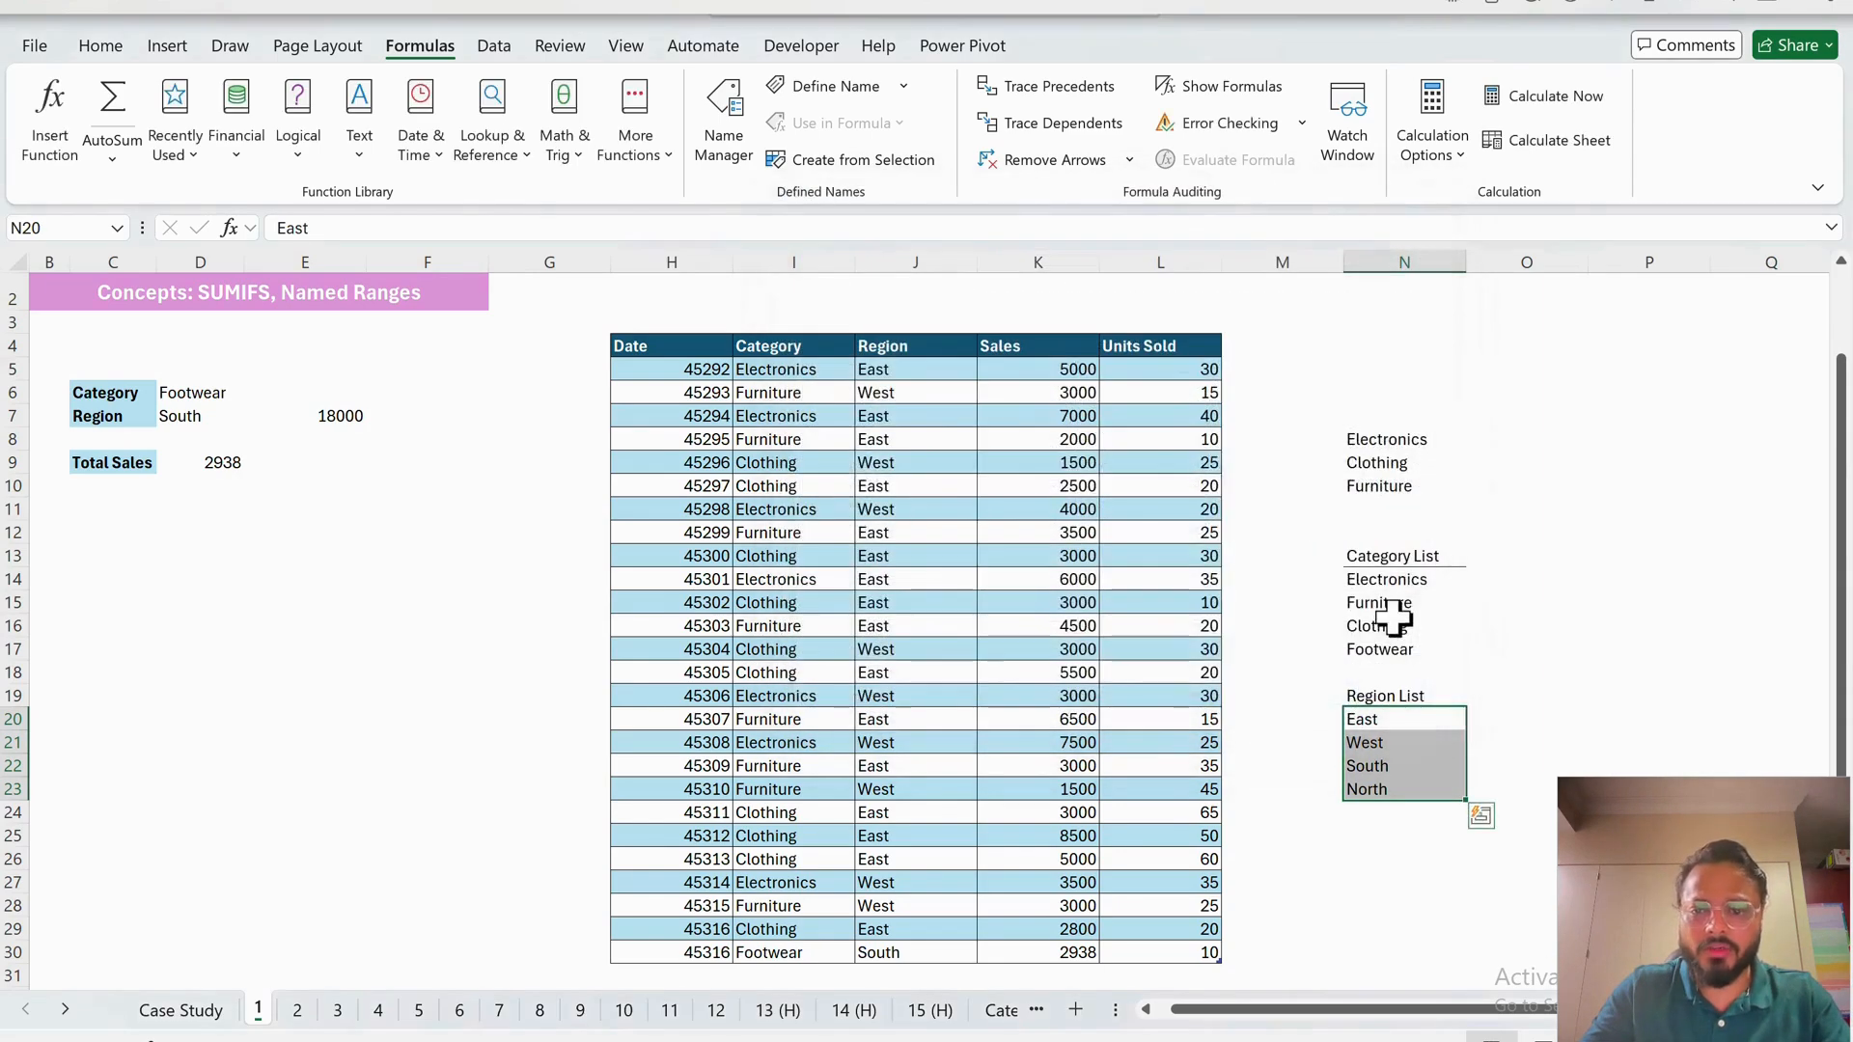
- Review the SUMIFS formula in Total Sales cell D9 and how it uses the category and region cells
{"action": "left_click", "coordinate": [386, 687]}
{"action": "scroll", "coordinate": [290, 463], "scroll_direction": "up", "scroll_amount": 2}
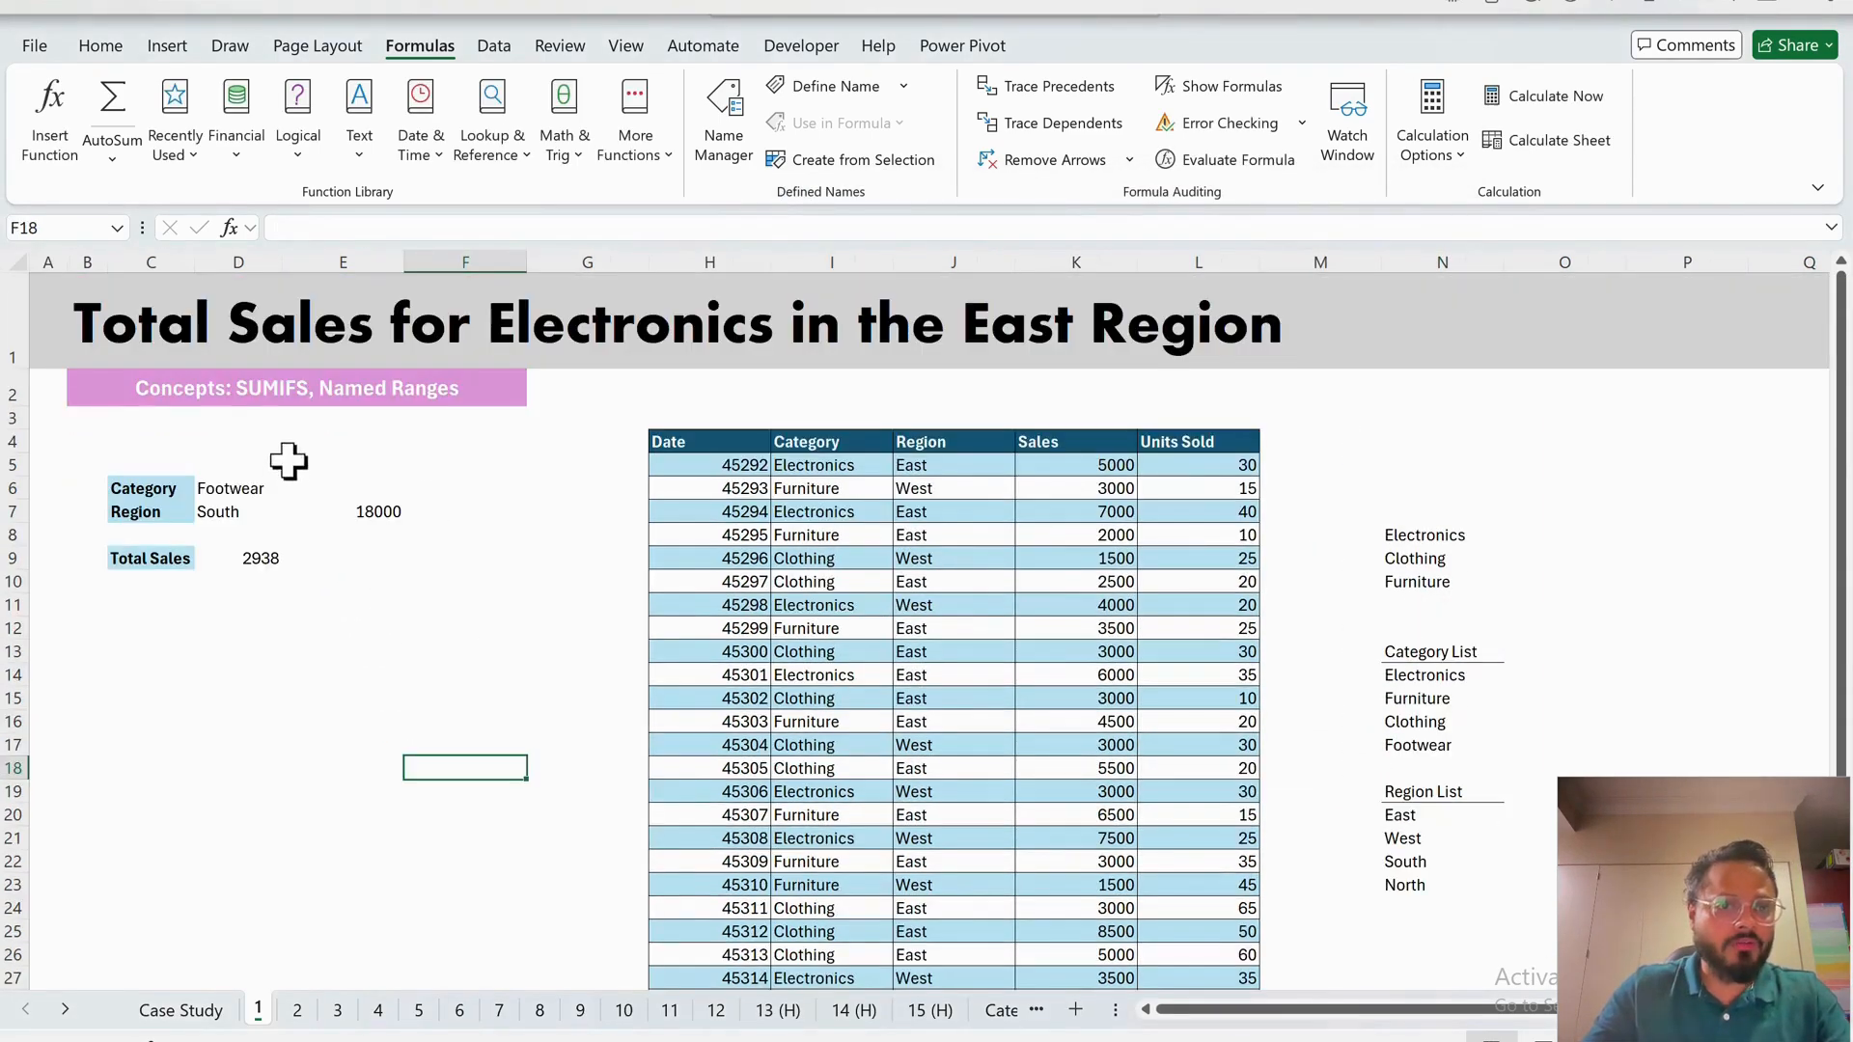
{"action": "left_click", "coordinate": [261, 564]}
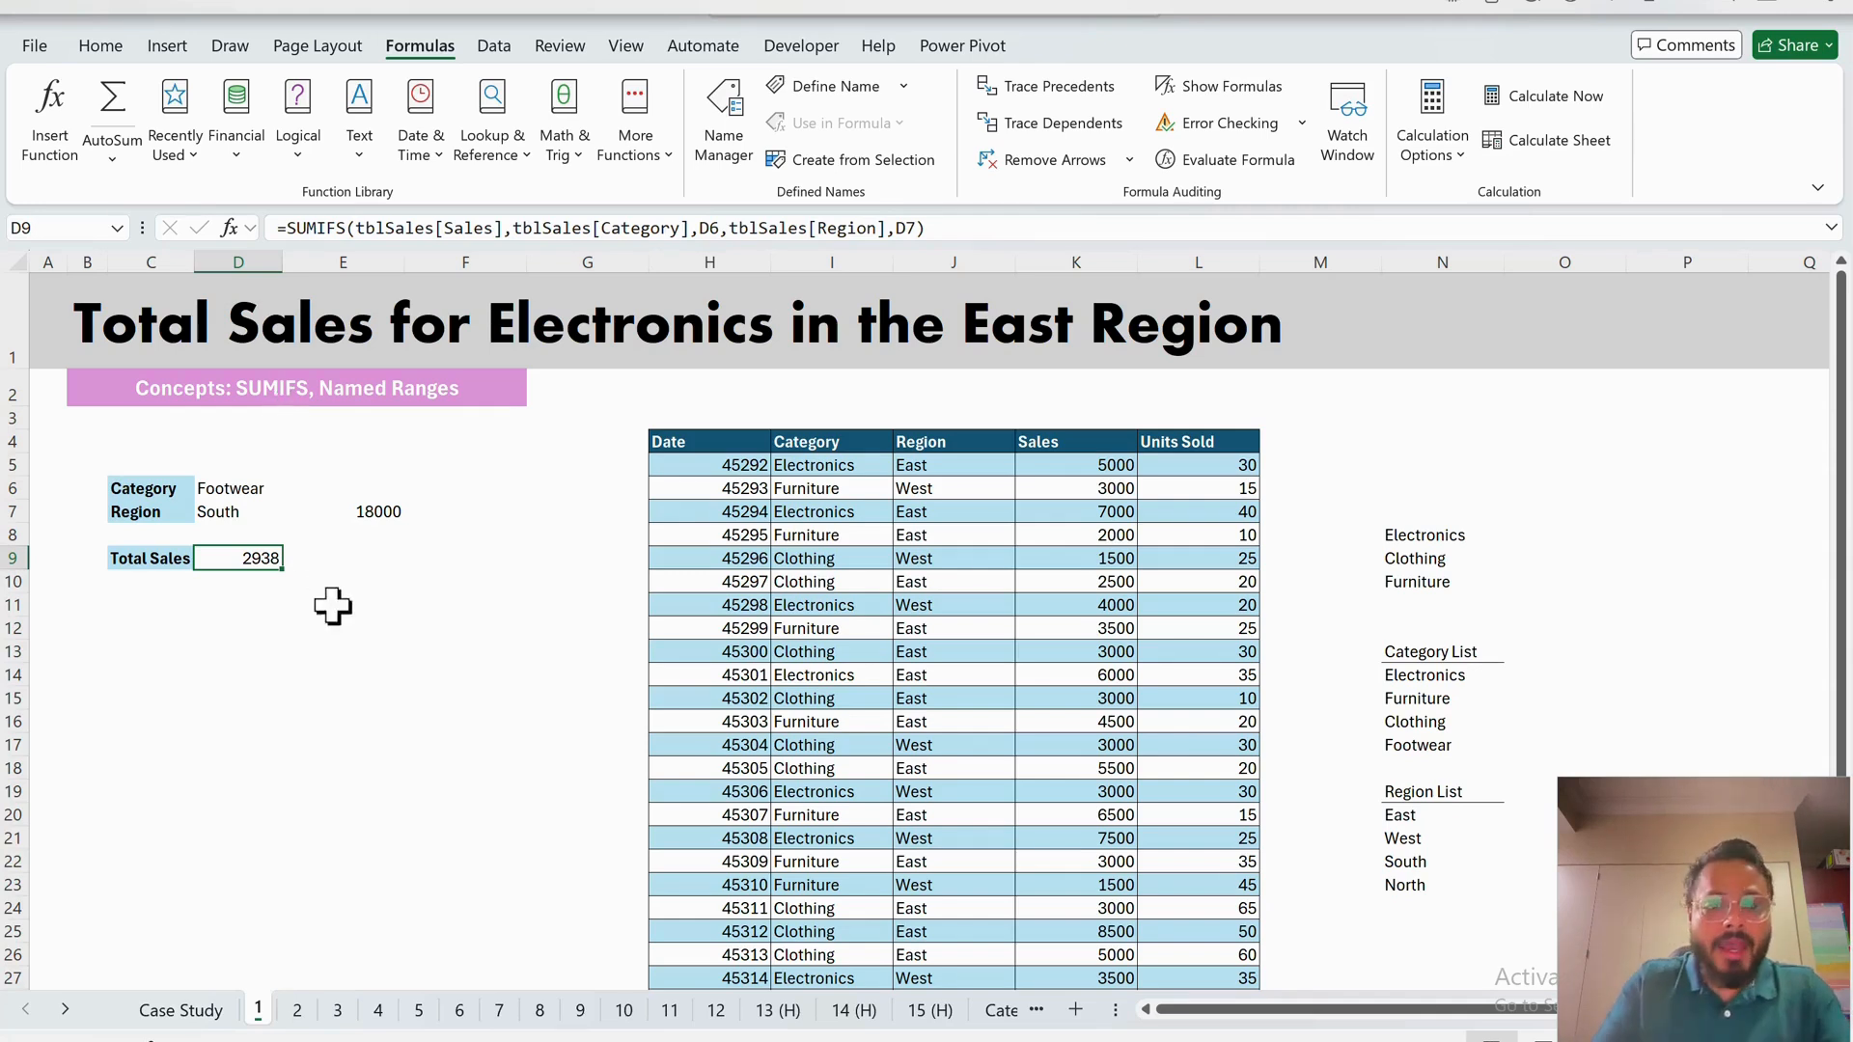
{"action": "left_click", "coordinate": [285, 606]}
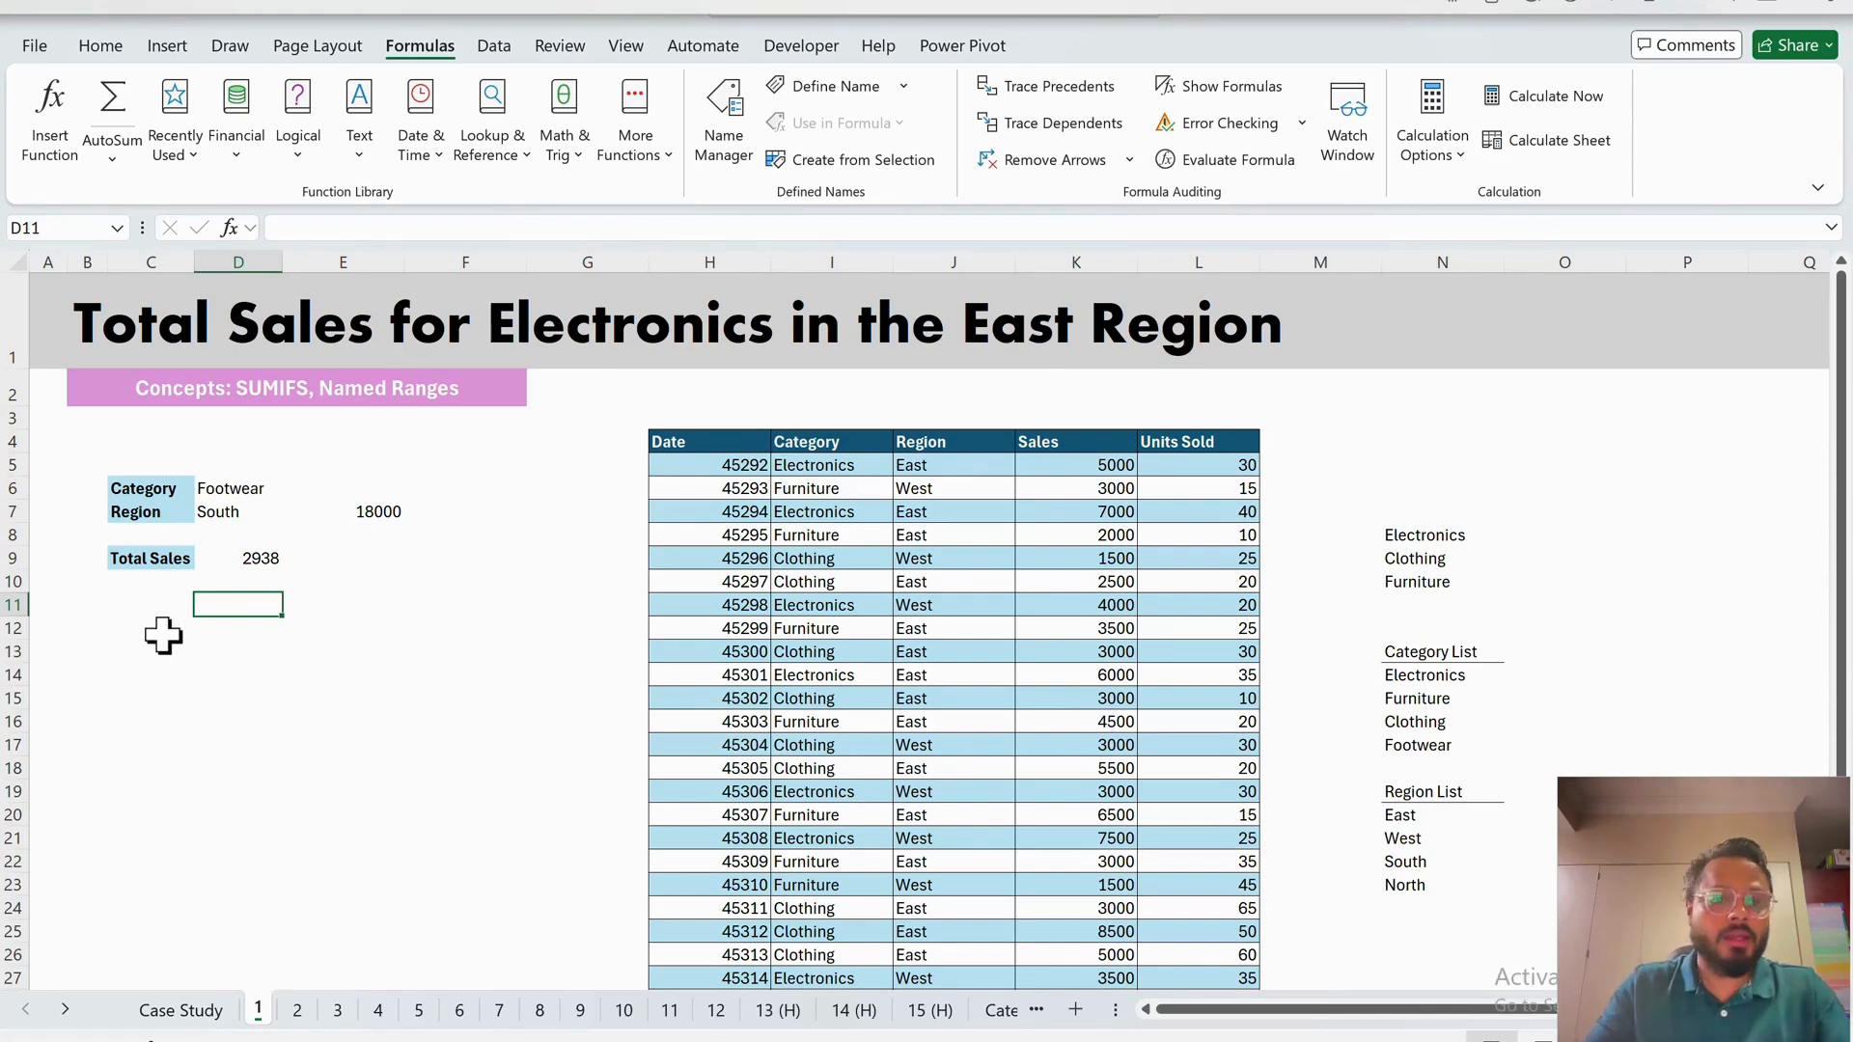
{"action": "left_click", "coordinate": [275, 559]}
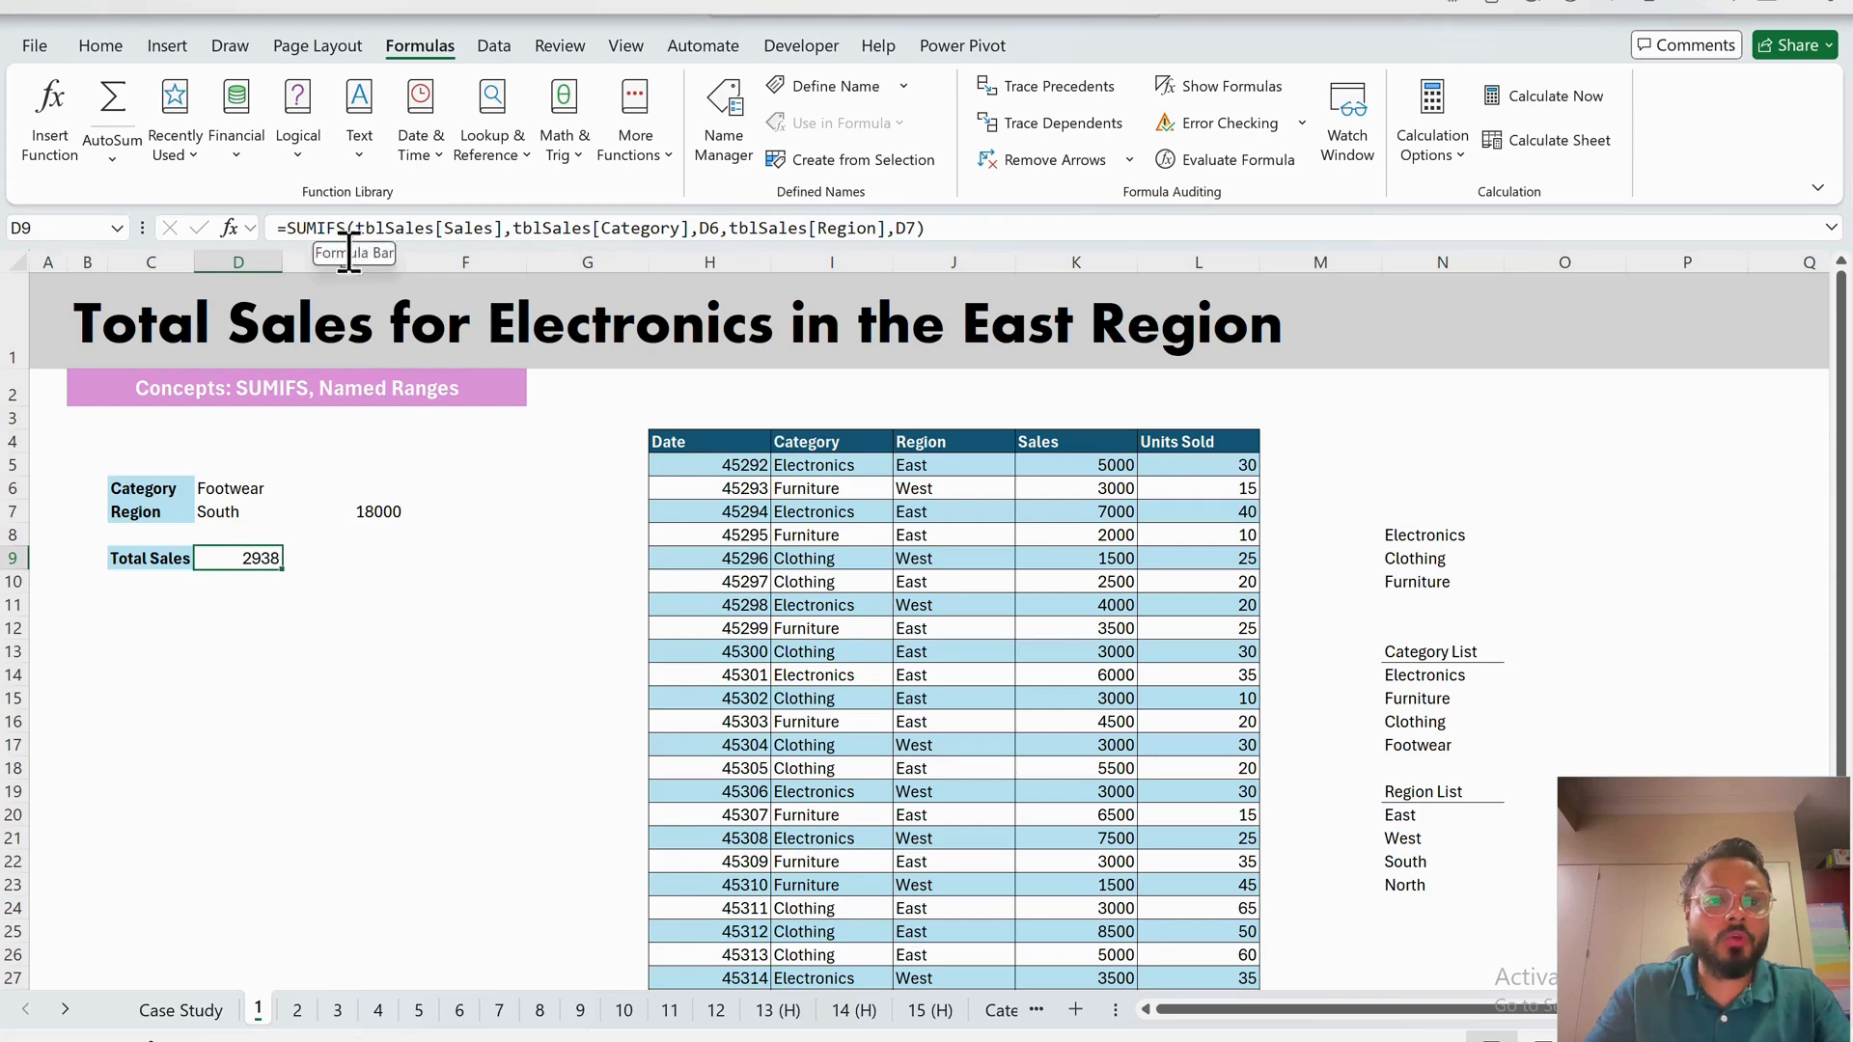
- Enter the label "Total Units" in C15 for a units-sold practice calculation
{"action": "left_click", "coordinate": [154, 698]}
{"action": "type", "text": "Tiot"}
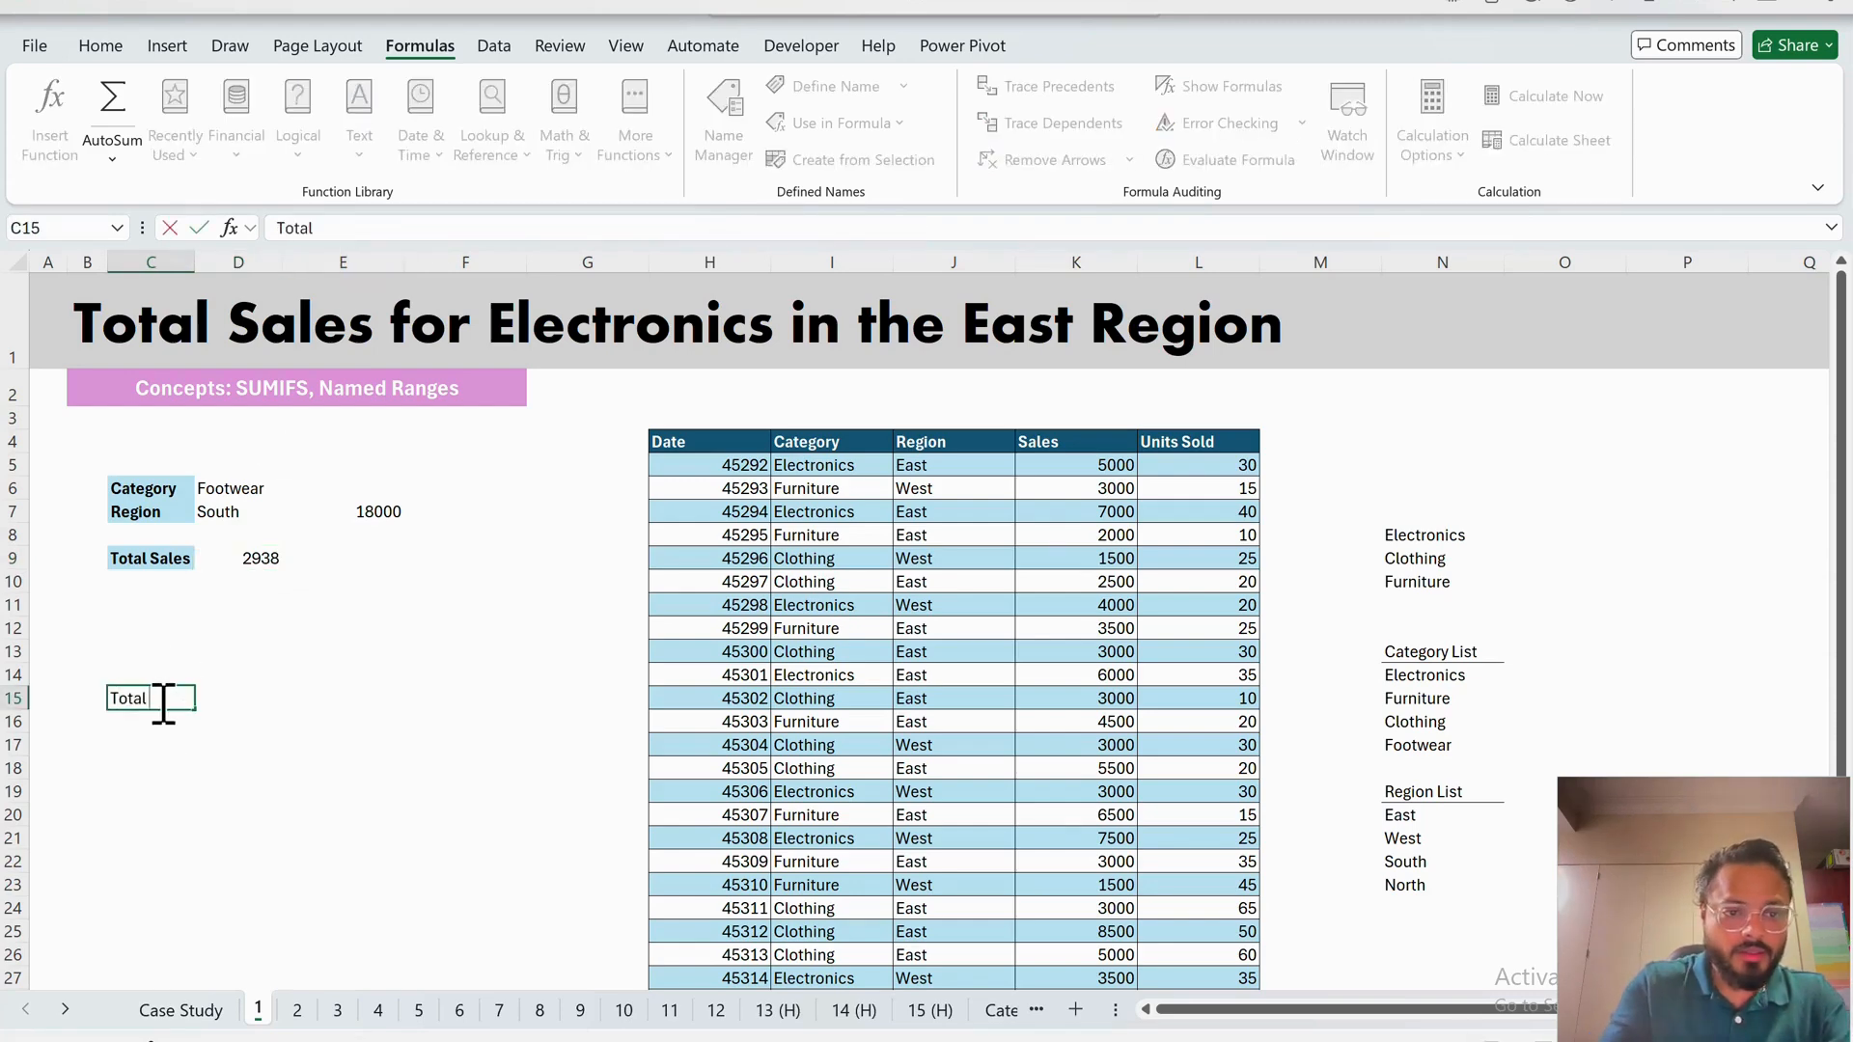
{"action": "key", "text": "Return"}
{"action": "left_click_drag", "start_coordinate": [235, 490], "coordinate": [237, 519]}
{"action": "left_click", "coordinate": [268, 653]}
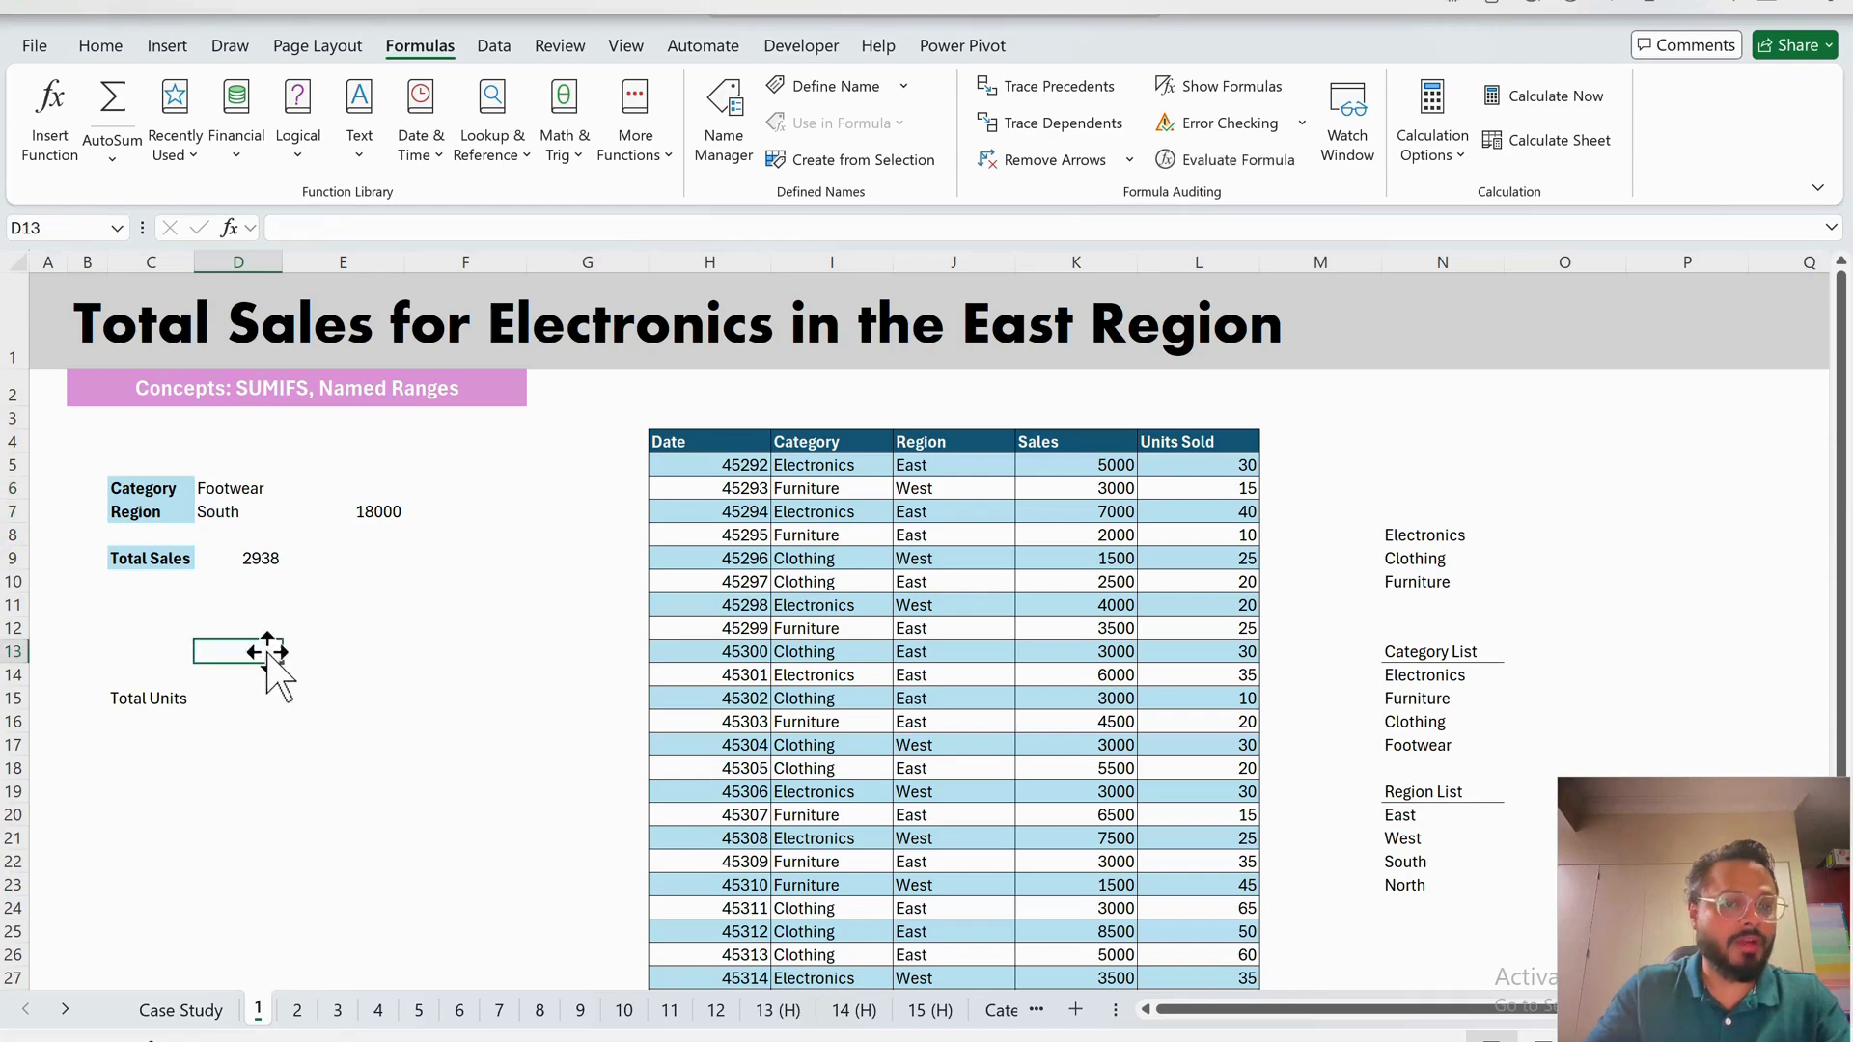
{"action": "left_click", "coordinate": [252, 704]}
{"action": "left_click_drag", "start_coordinate": [177, 705], "coordinate": [249, 704]}
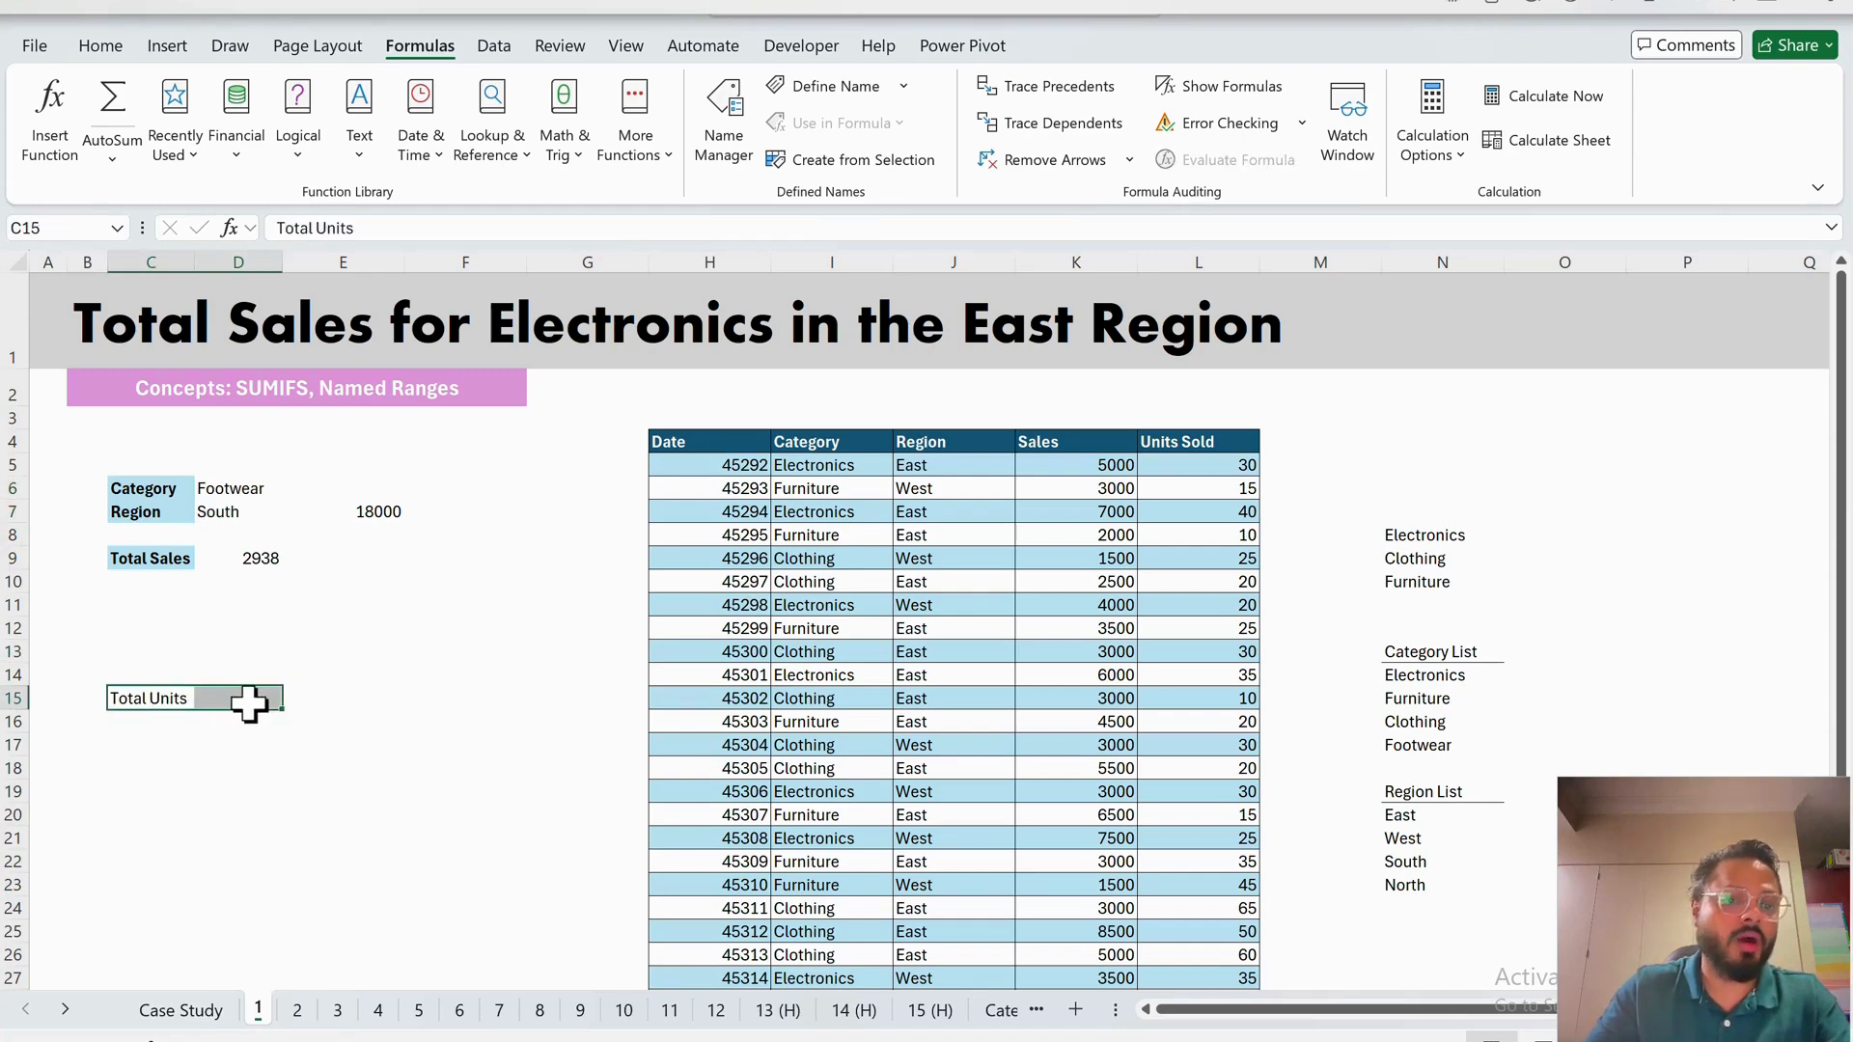
{"action": "left_click", "coordinate": [249, 704]}
{"action": "left_click", "coordinate": [262, 797]}
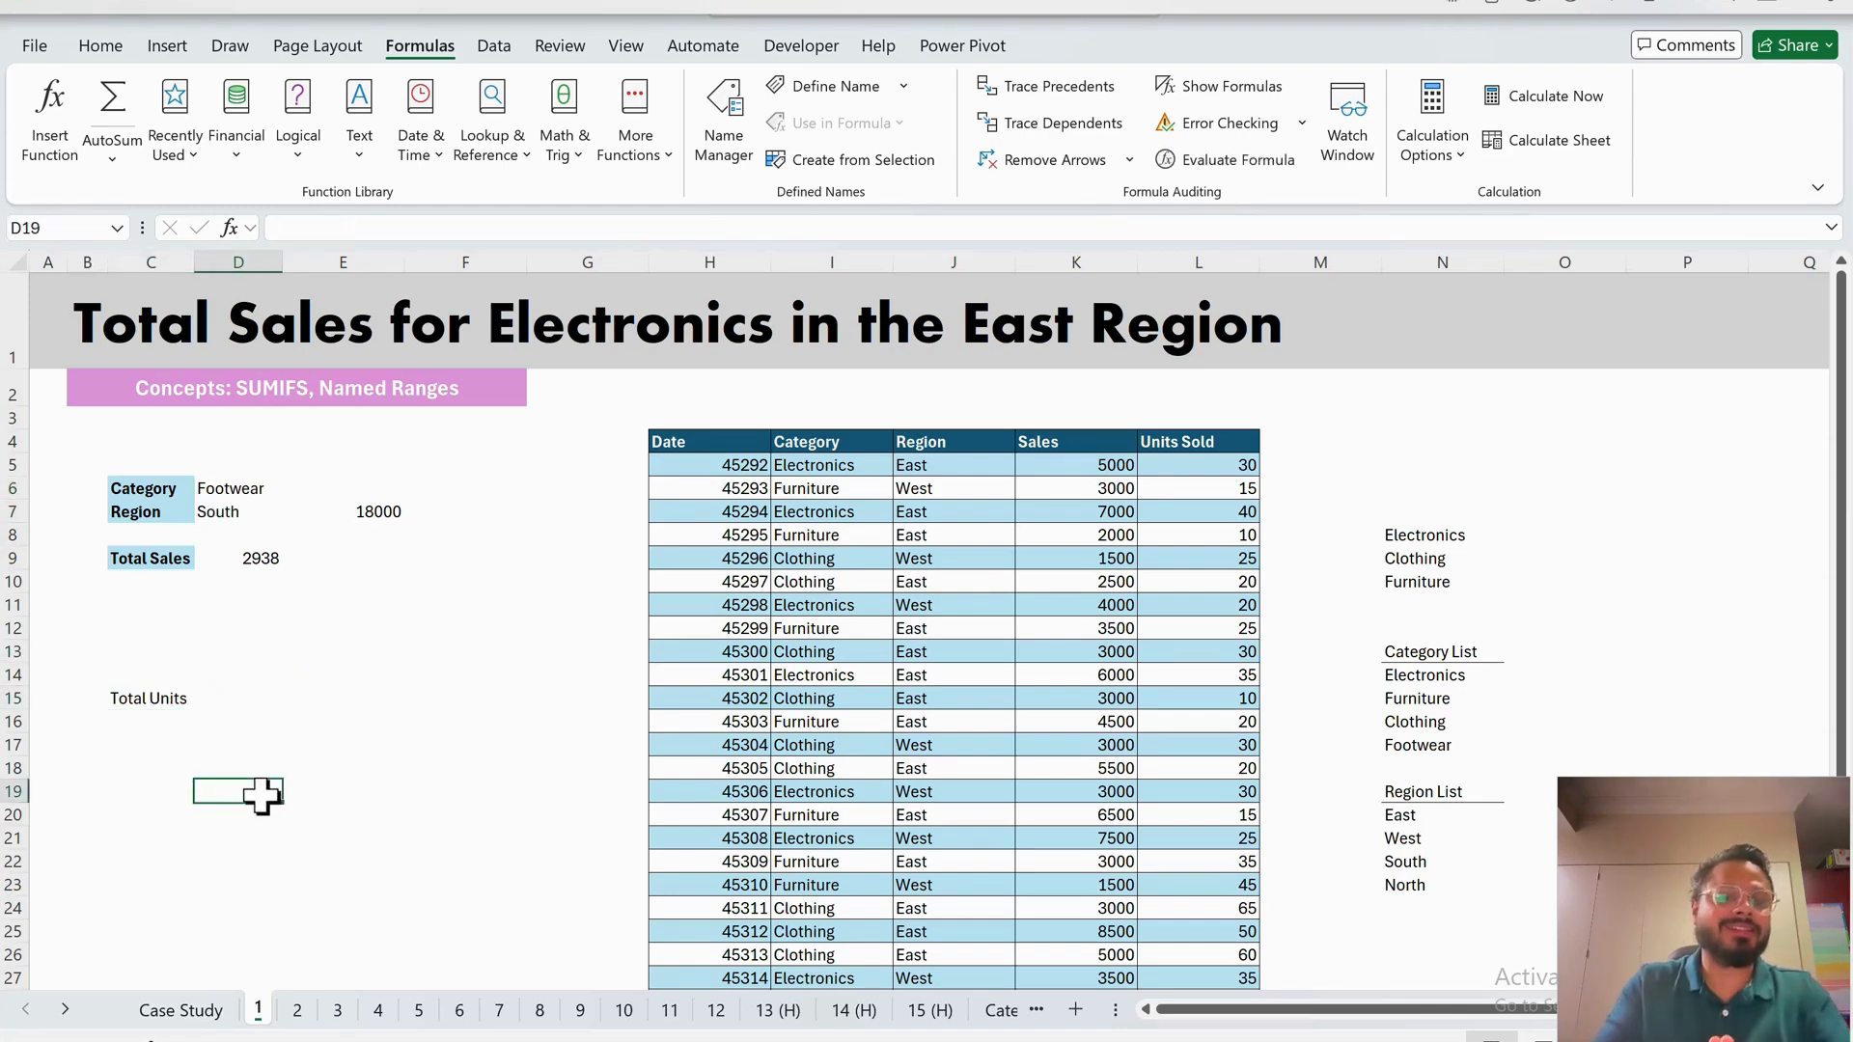
- Open sheet 2 and examine its Category and Region inputs, the Total Sales formula in D8 and the Units Sold column
{"action": "left_click", "coordinate": [297, 1010]}
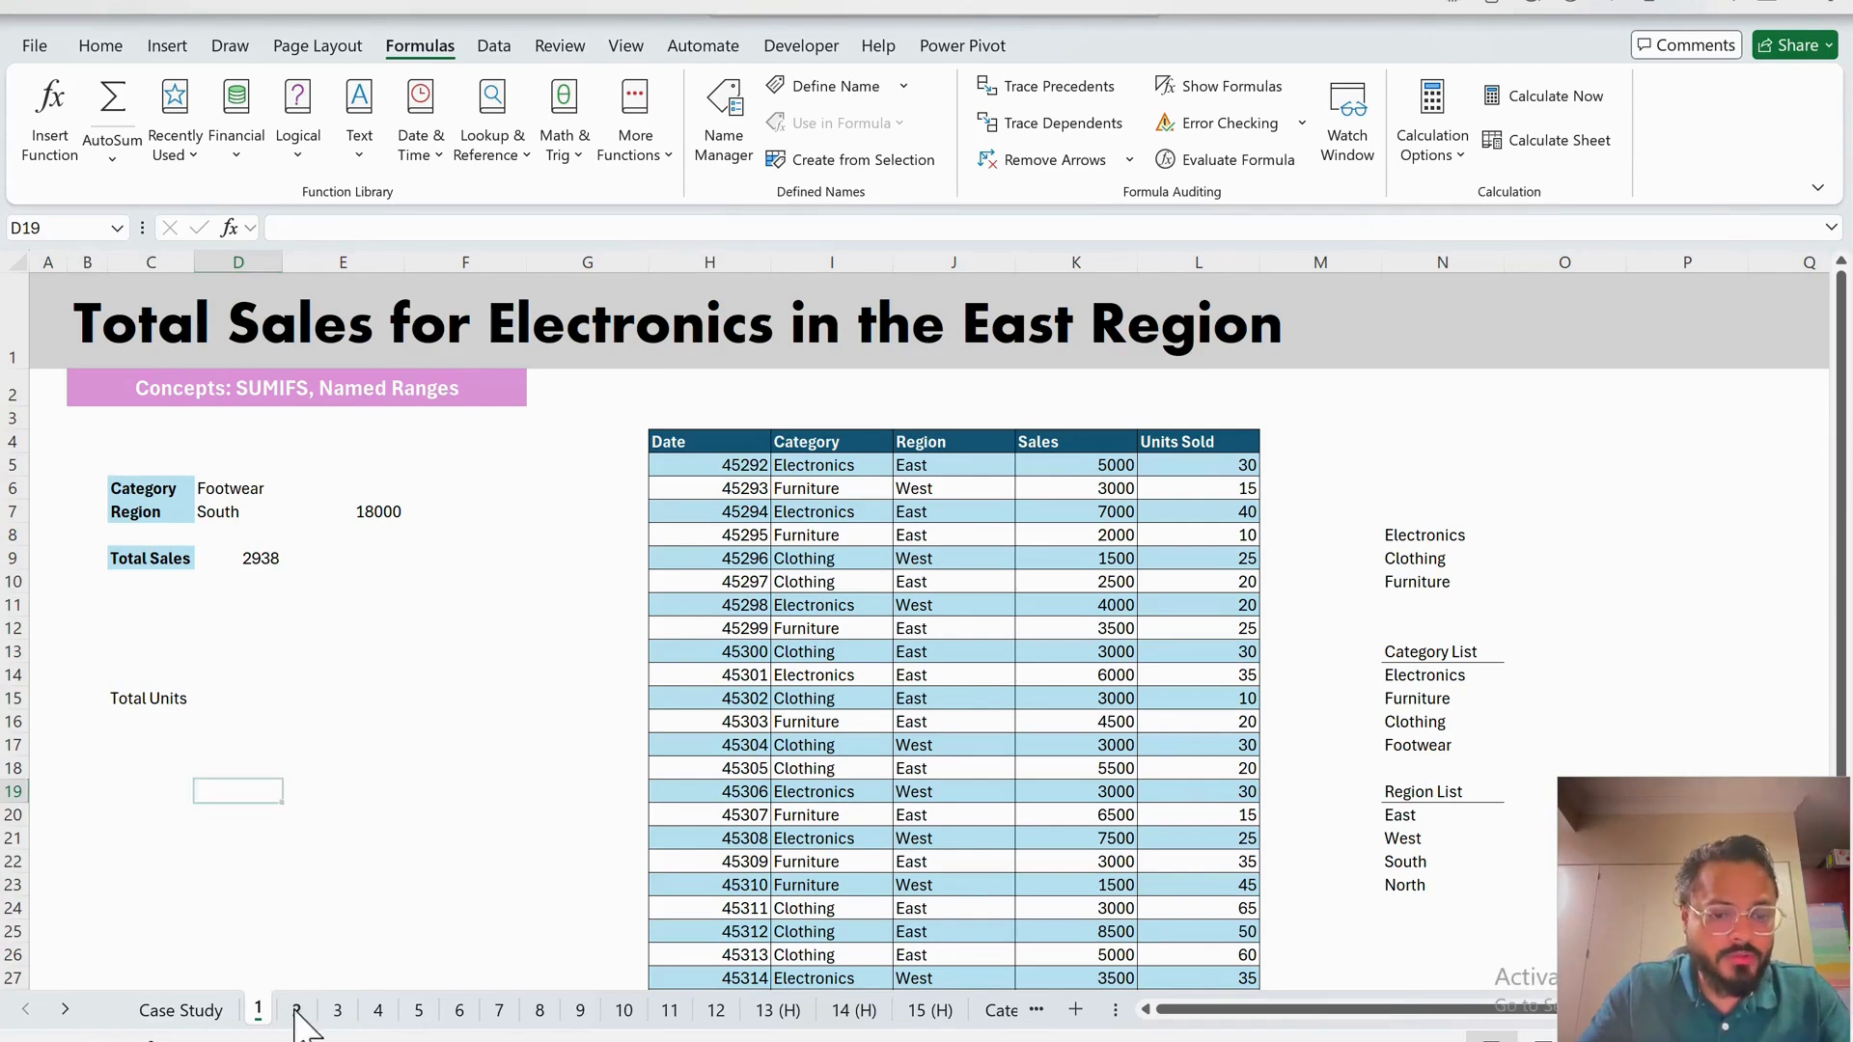
{"action": "left_click", "coordinate": [304, 676]}
{"action": "left_click", "coordinate": [54, 318]}
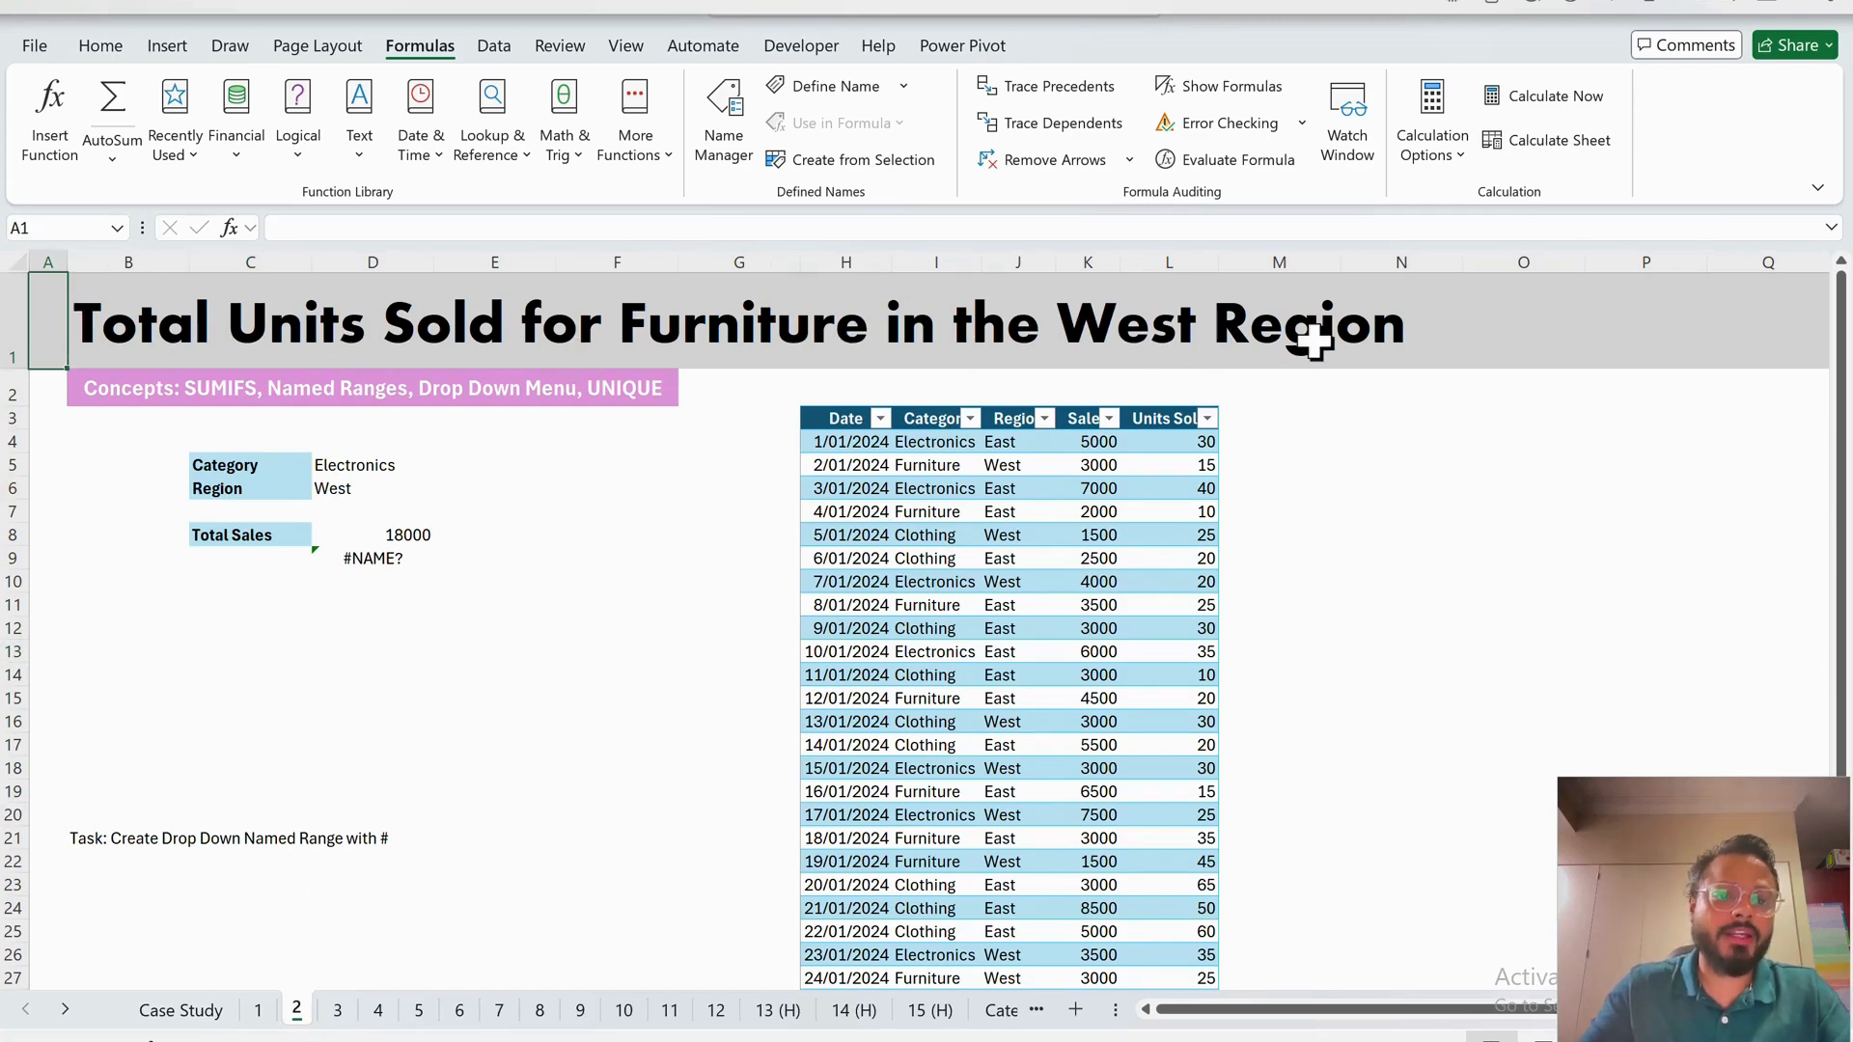
{"action": "left_click", "coordinate": [367, 468]}
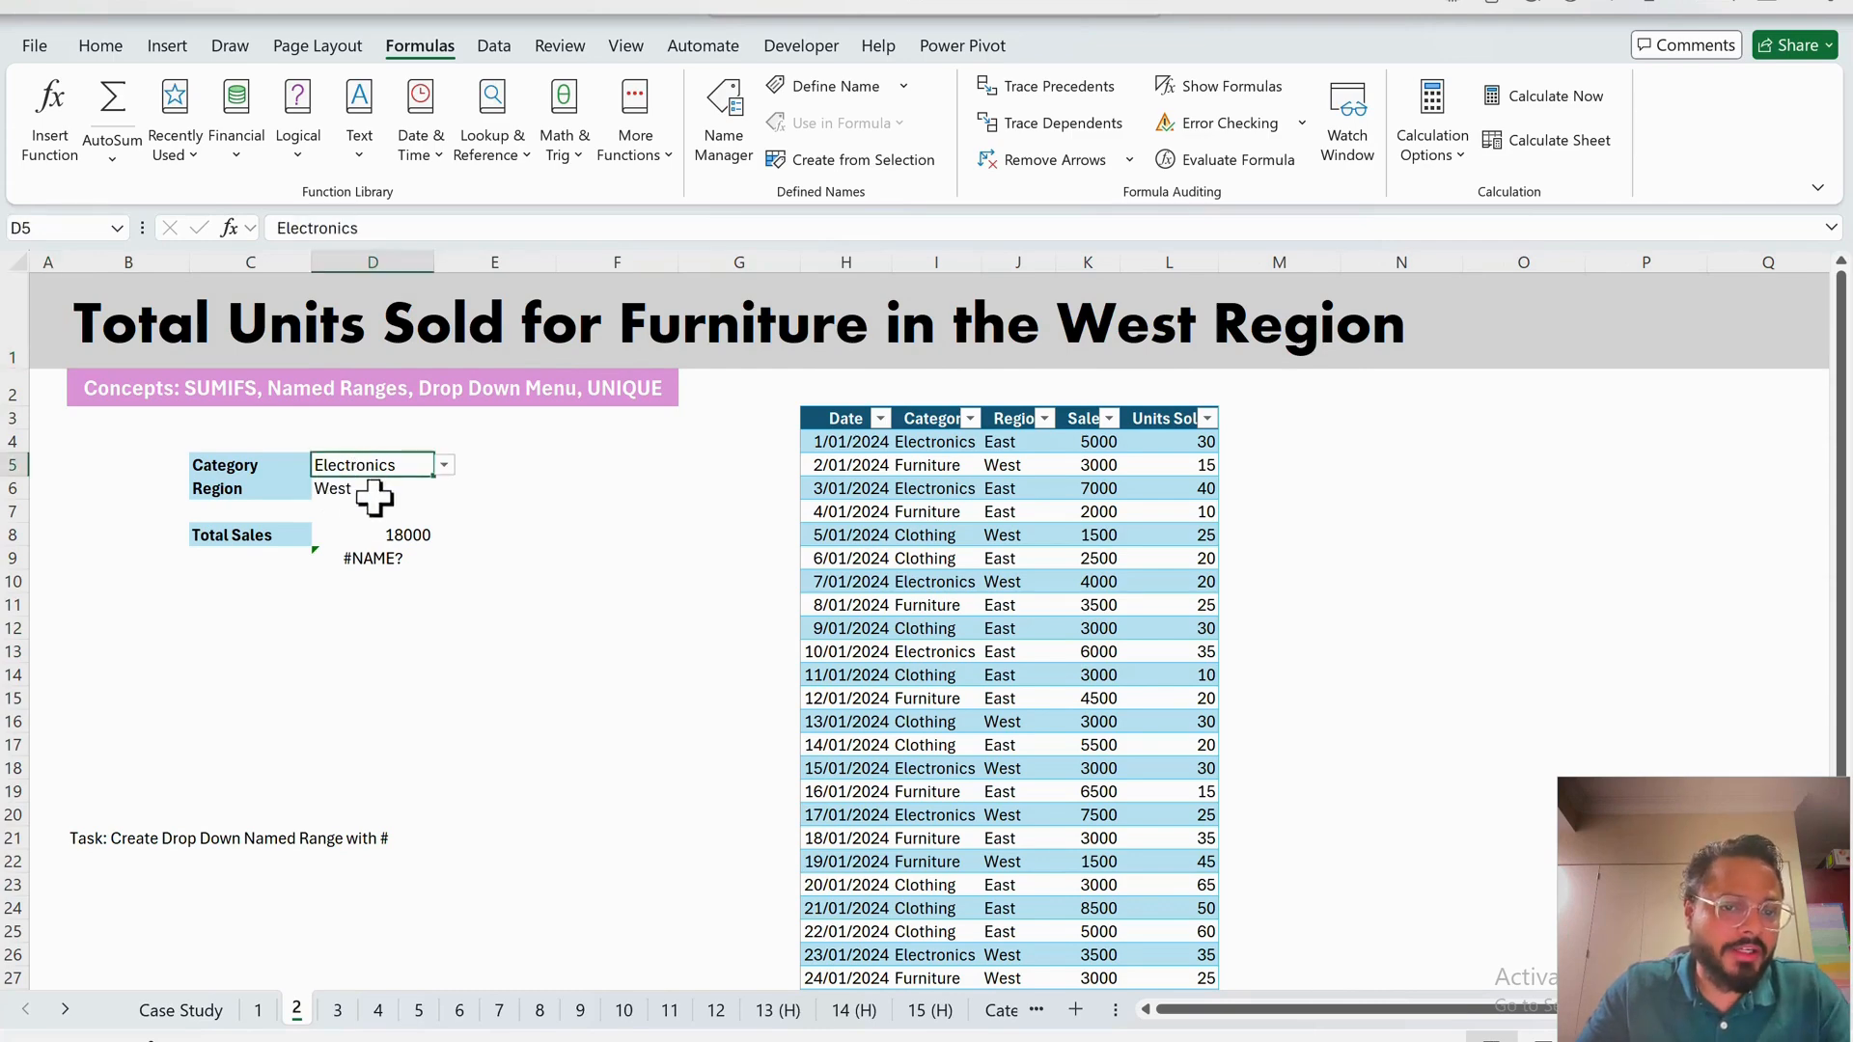
{"action": "left_click", "coordinate": [370, 494]}
{"action": "left_click", "coordinate": [395, 536]}
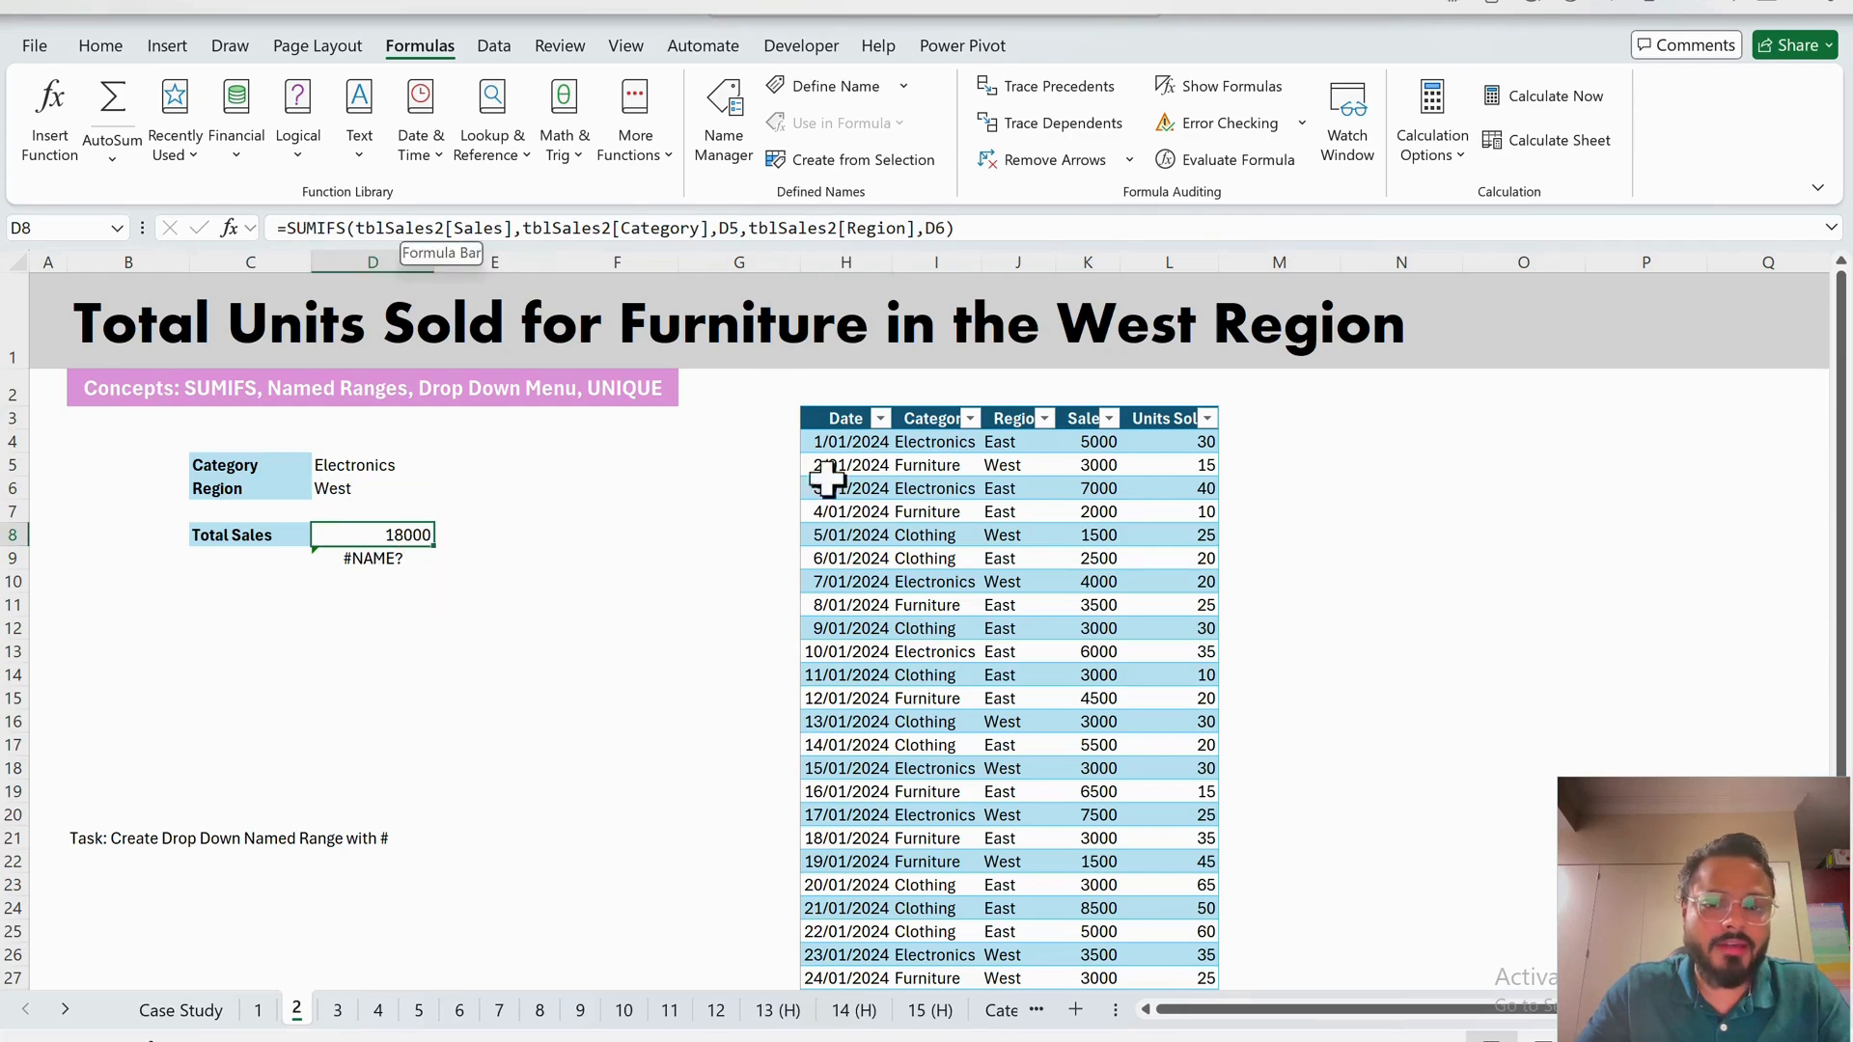
{"action": "left_click", "coordinate": [357, 467]}
{"action": "left_click", "coordinate": [376, 492]}
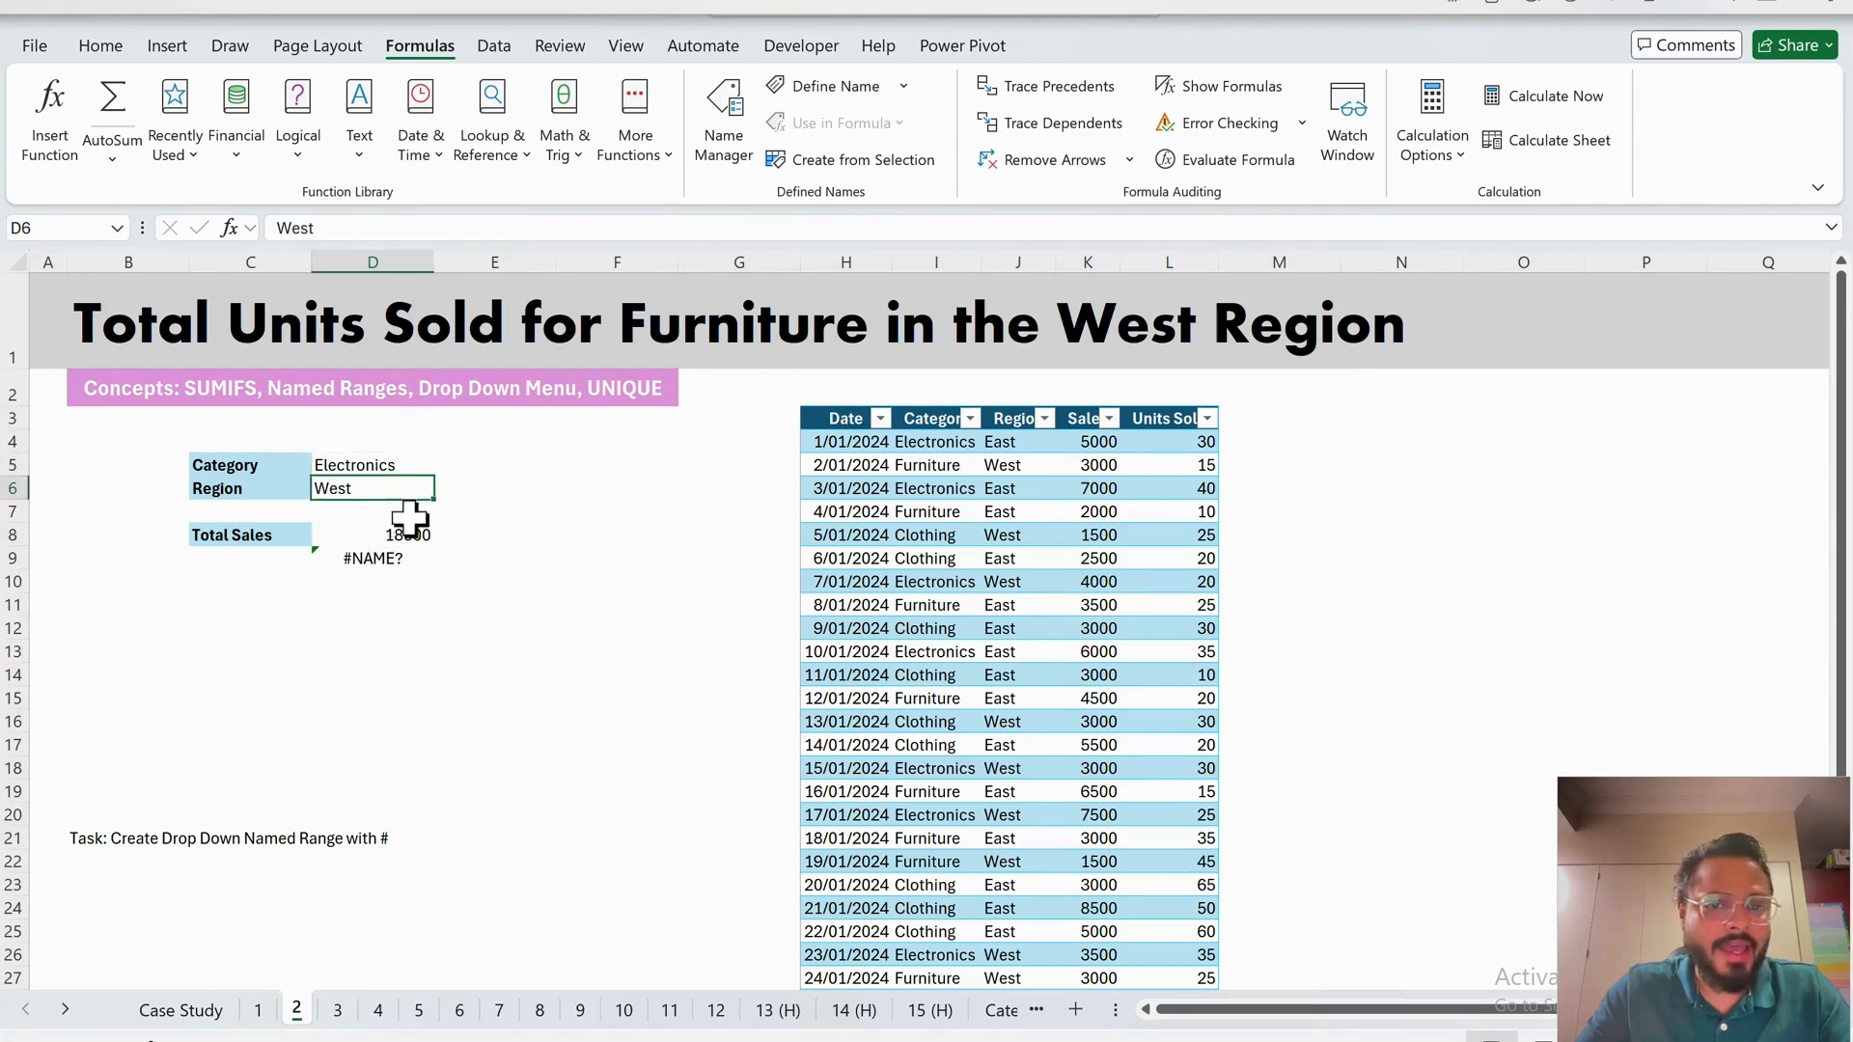
{"action": "left_click_drag", "start_coordinate": [1187, 442], "coordinate": [1185, 898]}
{"action": "left_click", "coordinate": [502, 697]}
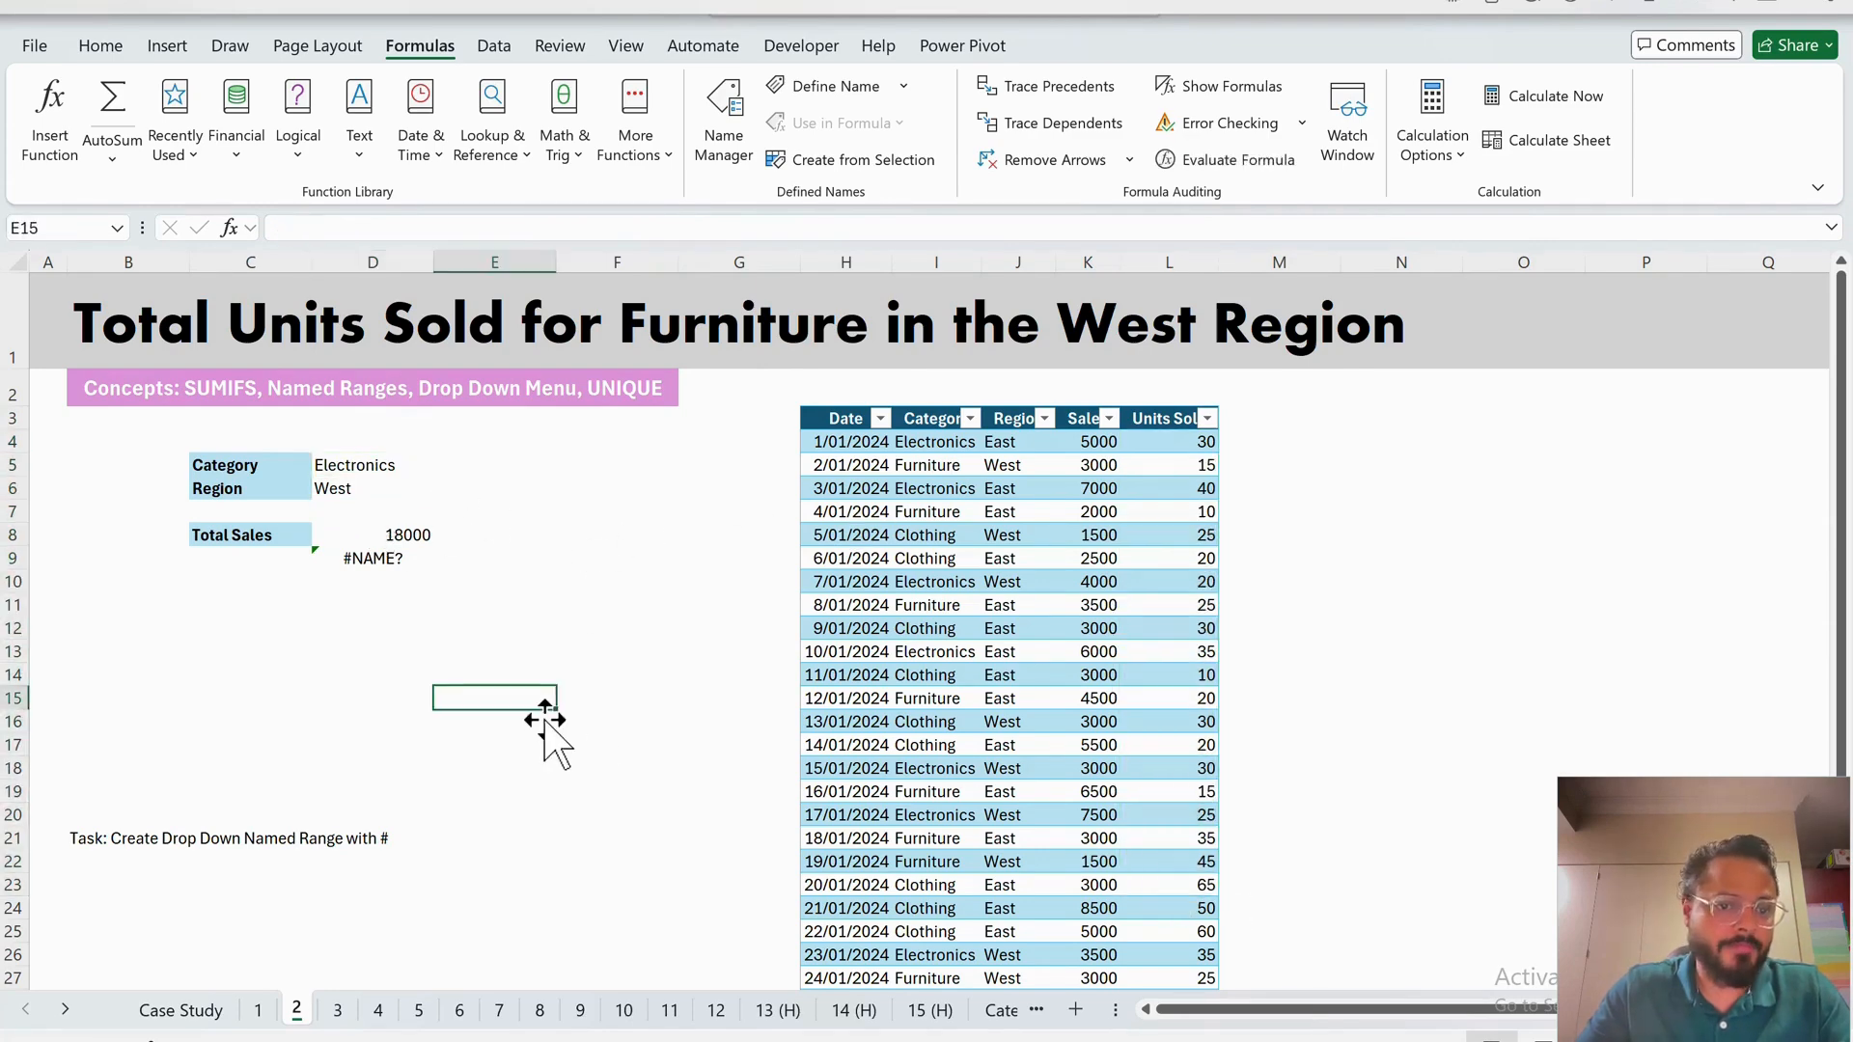
- Go to sheet 3 and filter the sales table's Category column to show only Clothing
{"action": "left_click", "coordinate": [333, 1010]}
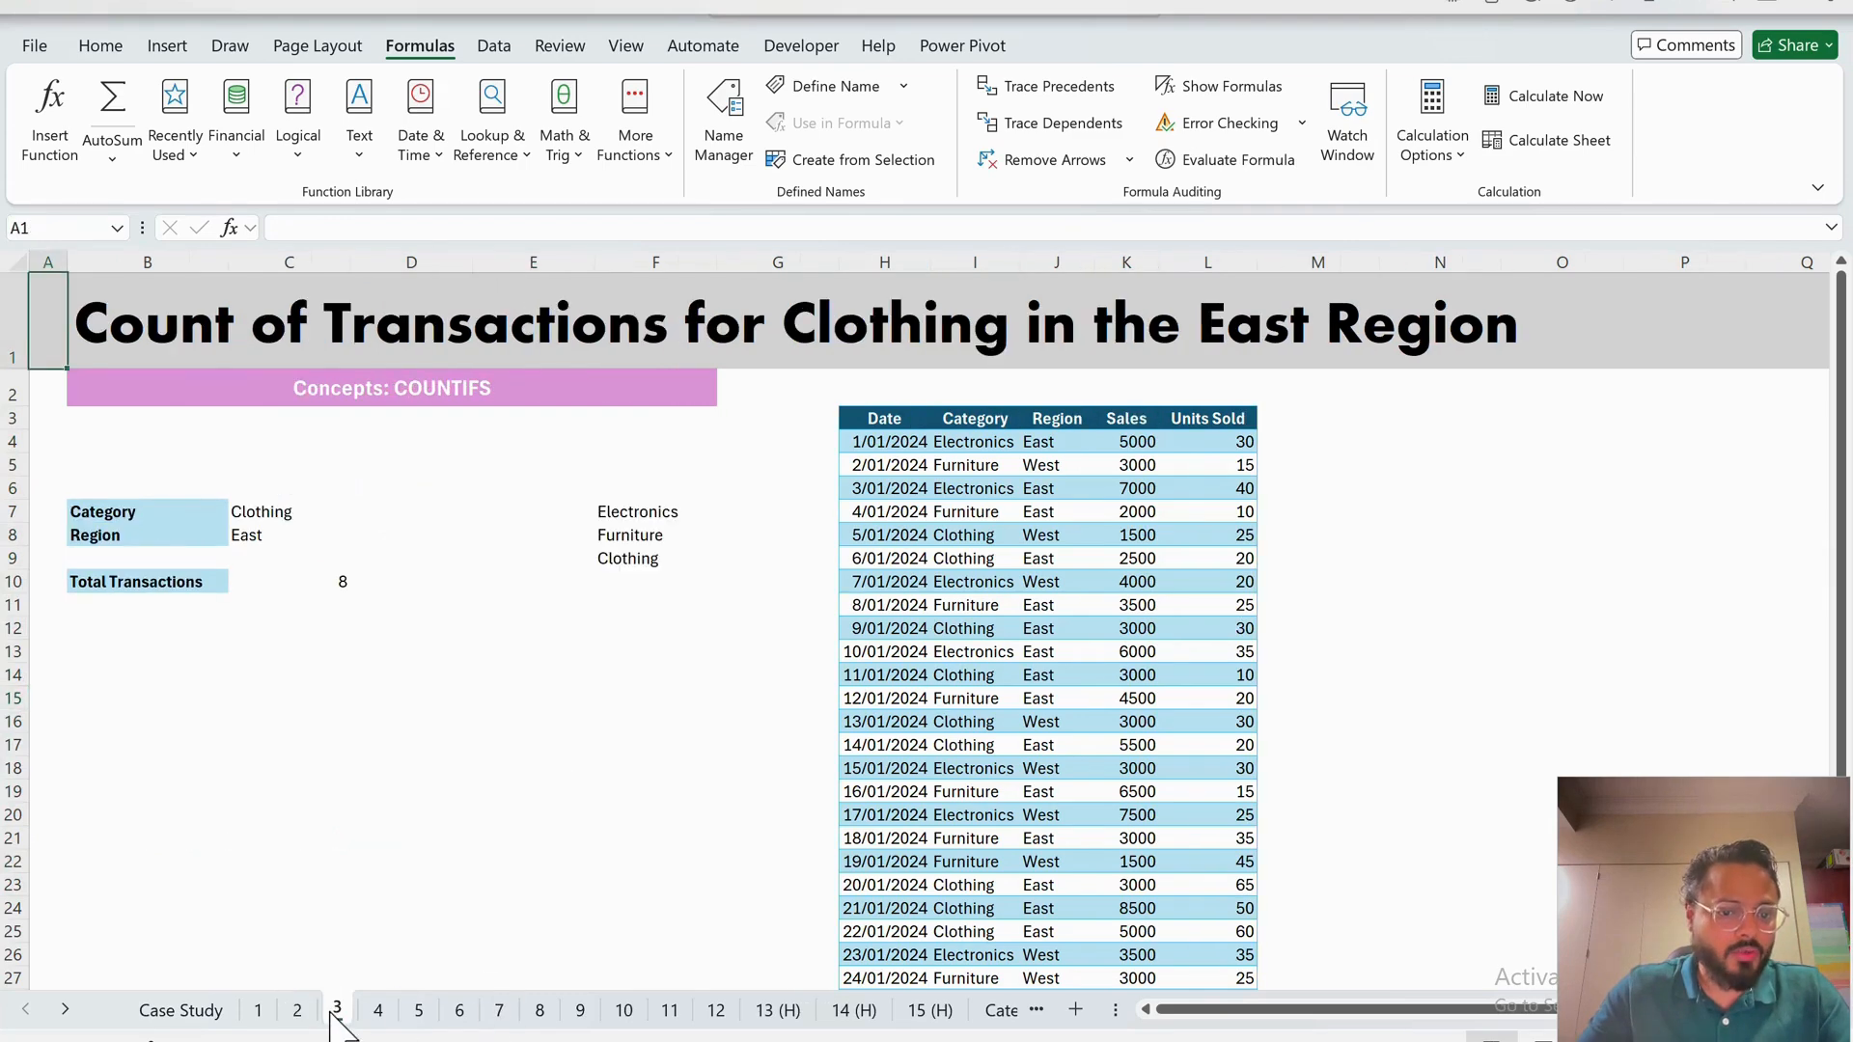
{"action": "left_click", "coordinate": [395, 700]}
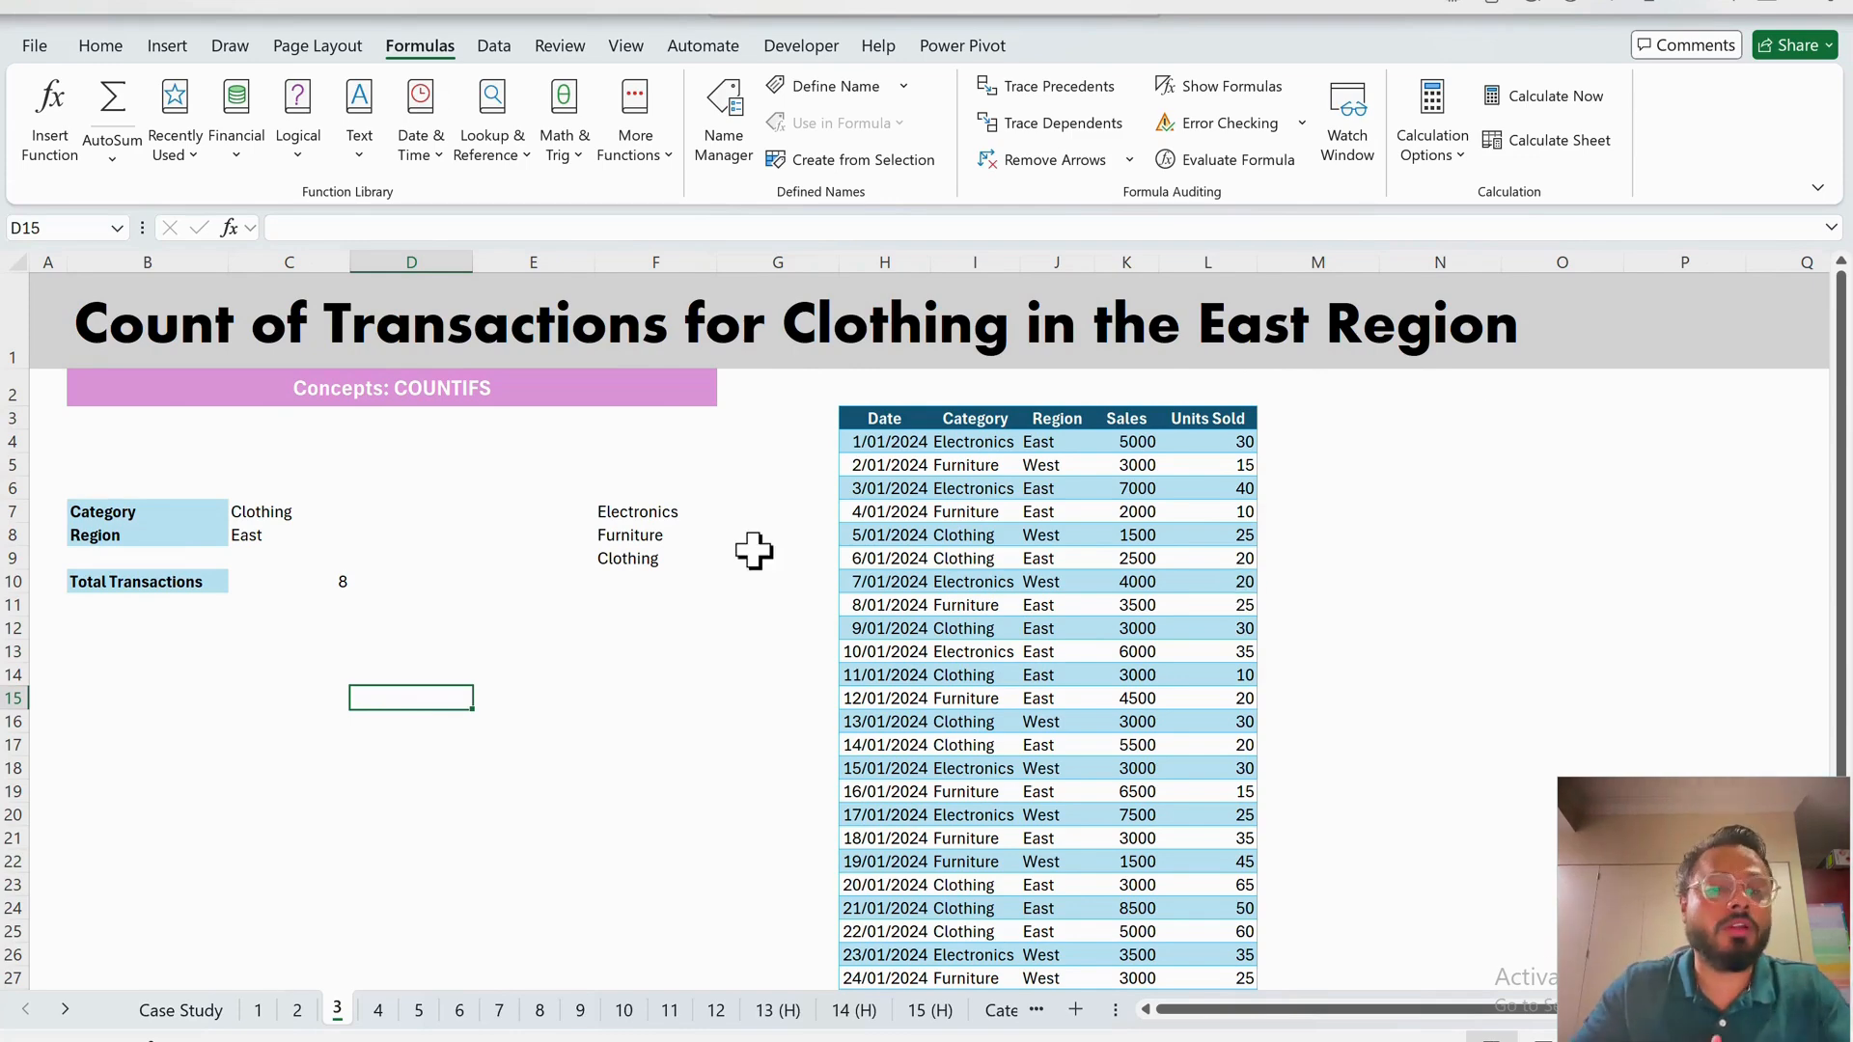
{"action": "left_click", "coordinate": [886, 421]}
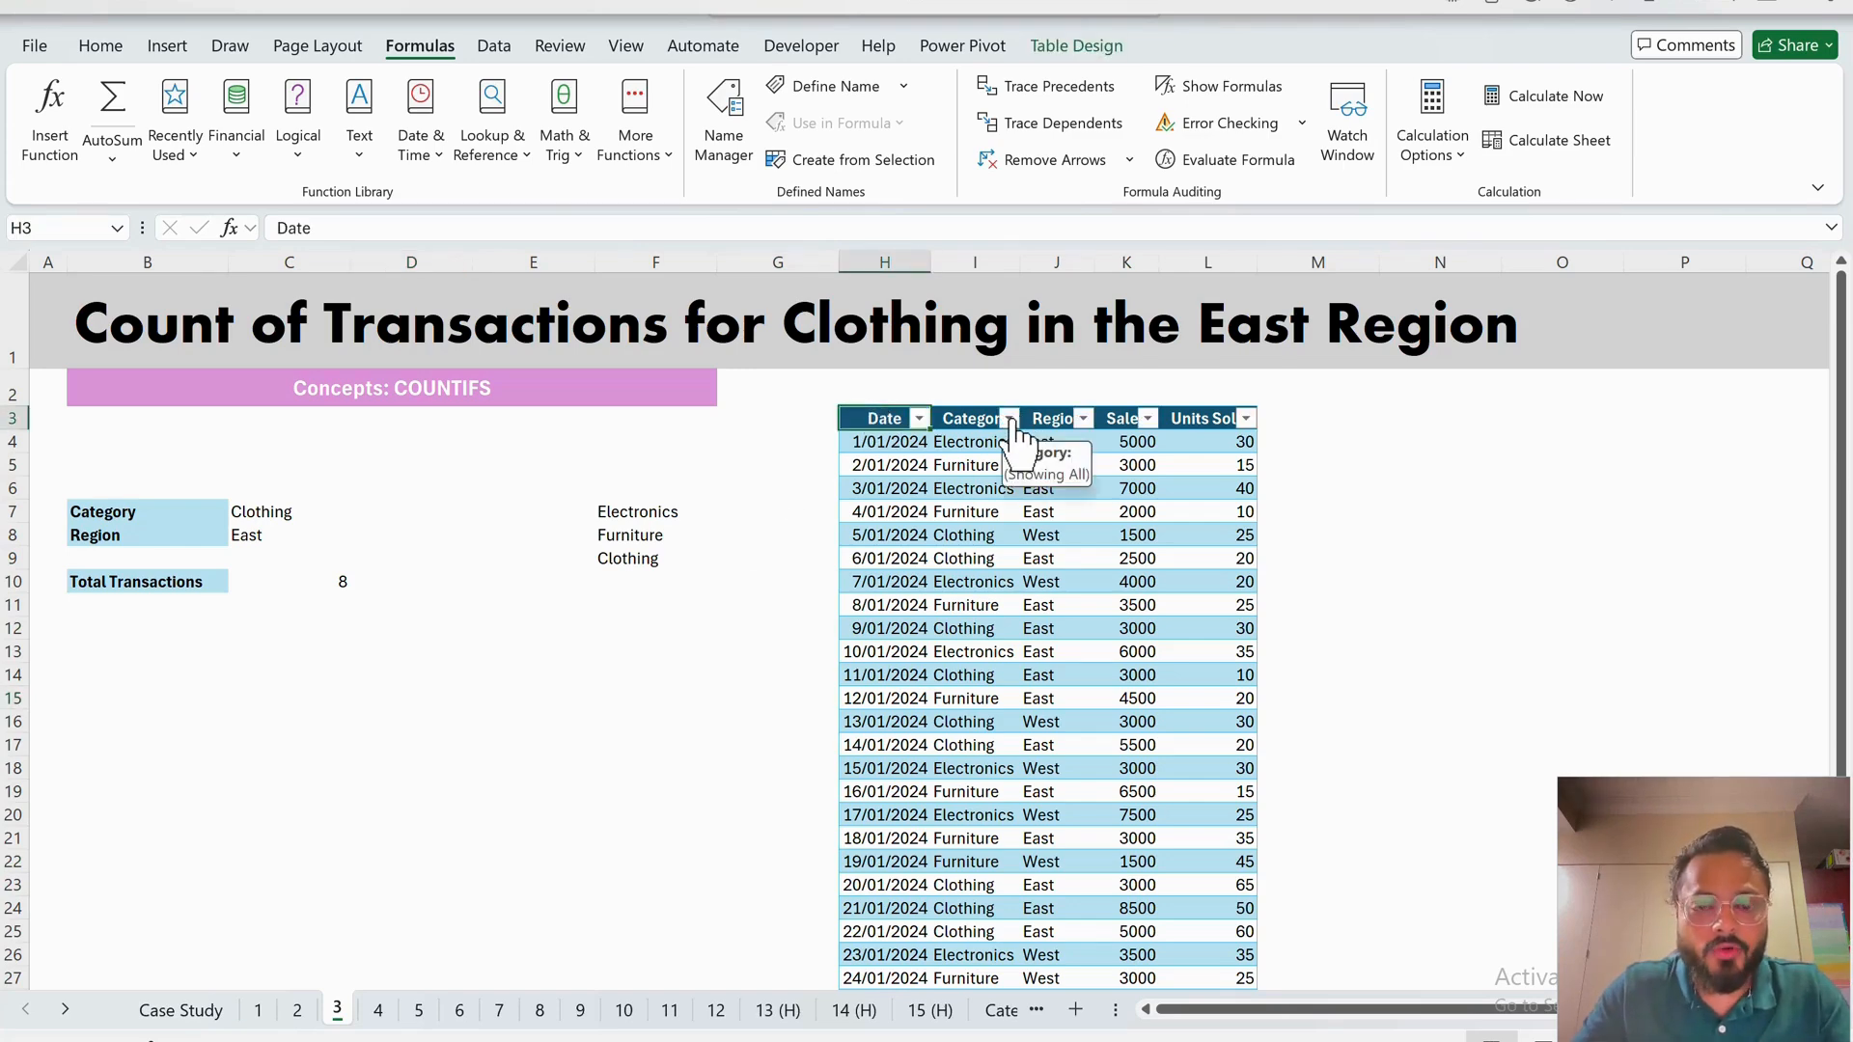
{"action": "left_click", "coordinate": [1009, 420]}
{"action": "left_click", "coordinate": [763, 718]}
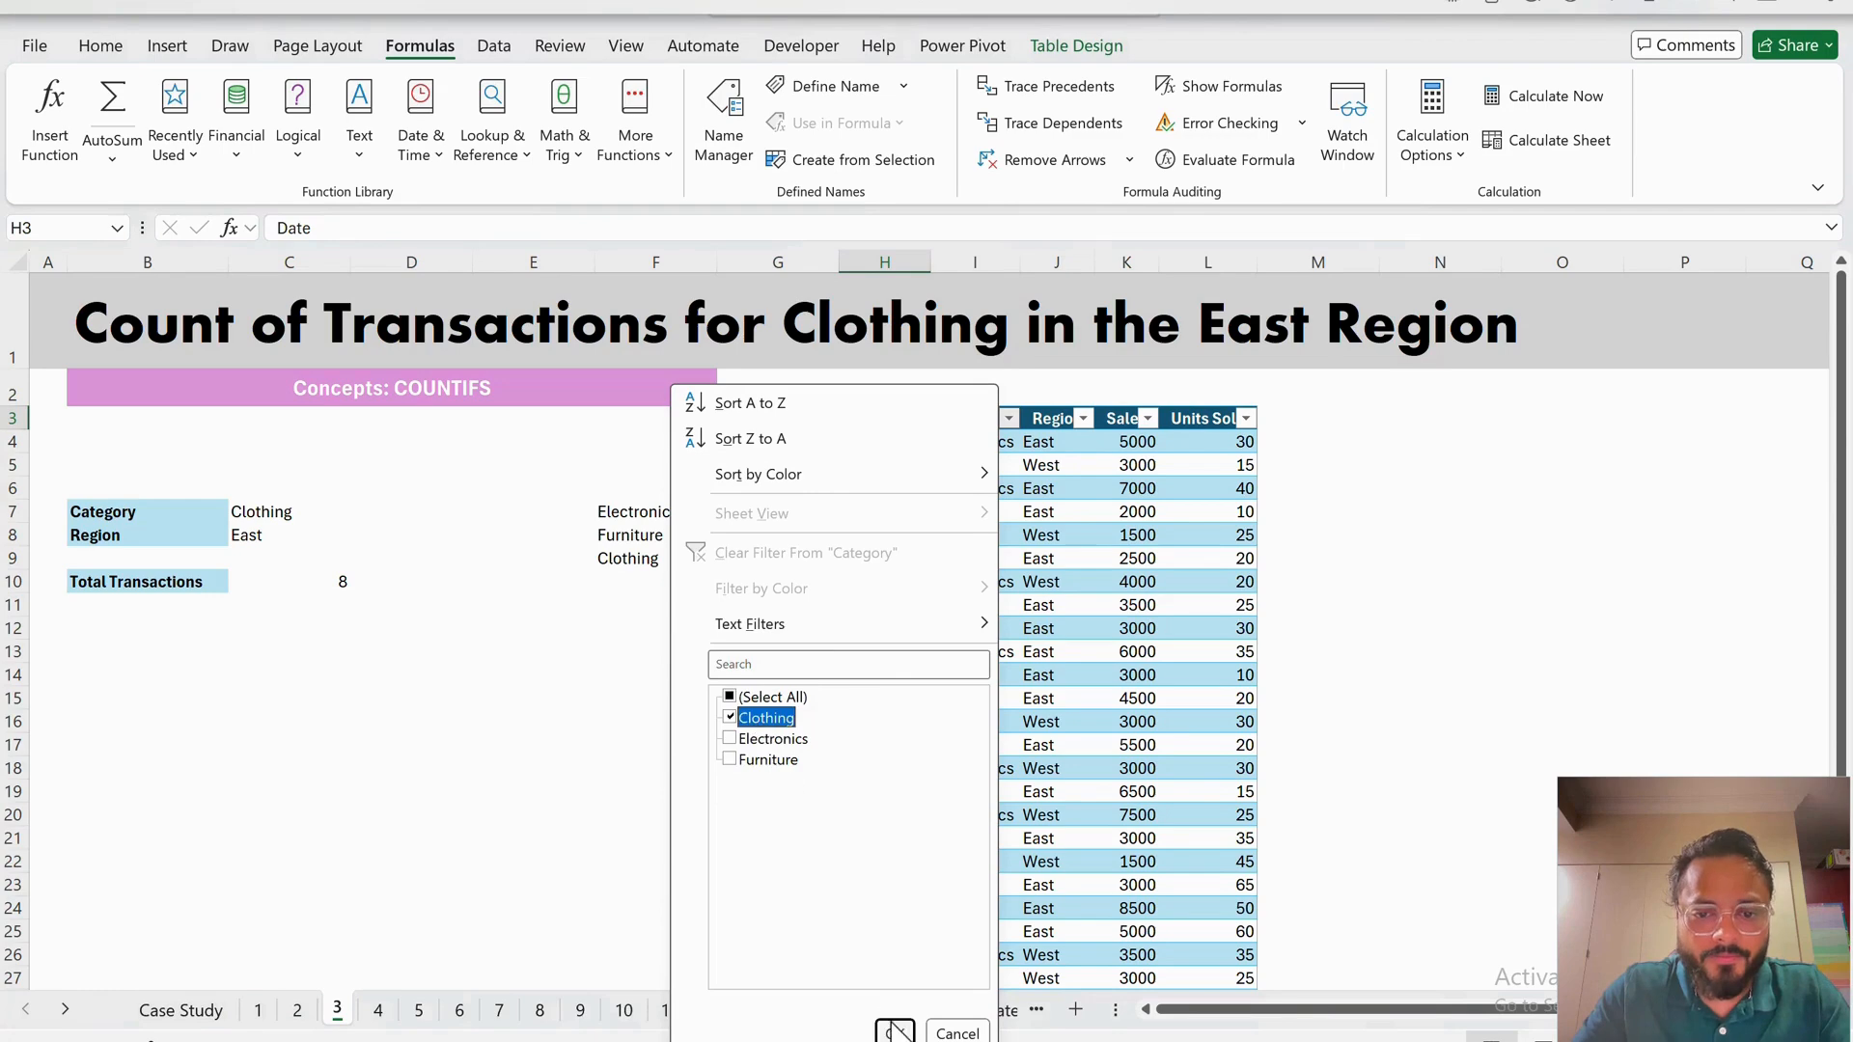
{"action": "left_click", "coordinate": [895, 1033]}
- Filter the Region column to East only and select the remaining dates to count the transactions
{"action": "left_click", "coordinate": [1083, 418]}
{"action": "left_click", "coordinate": [820, 739]}
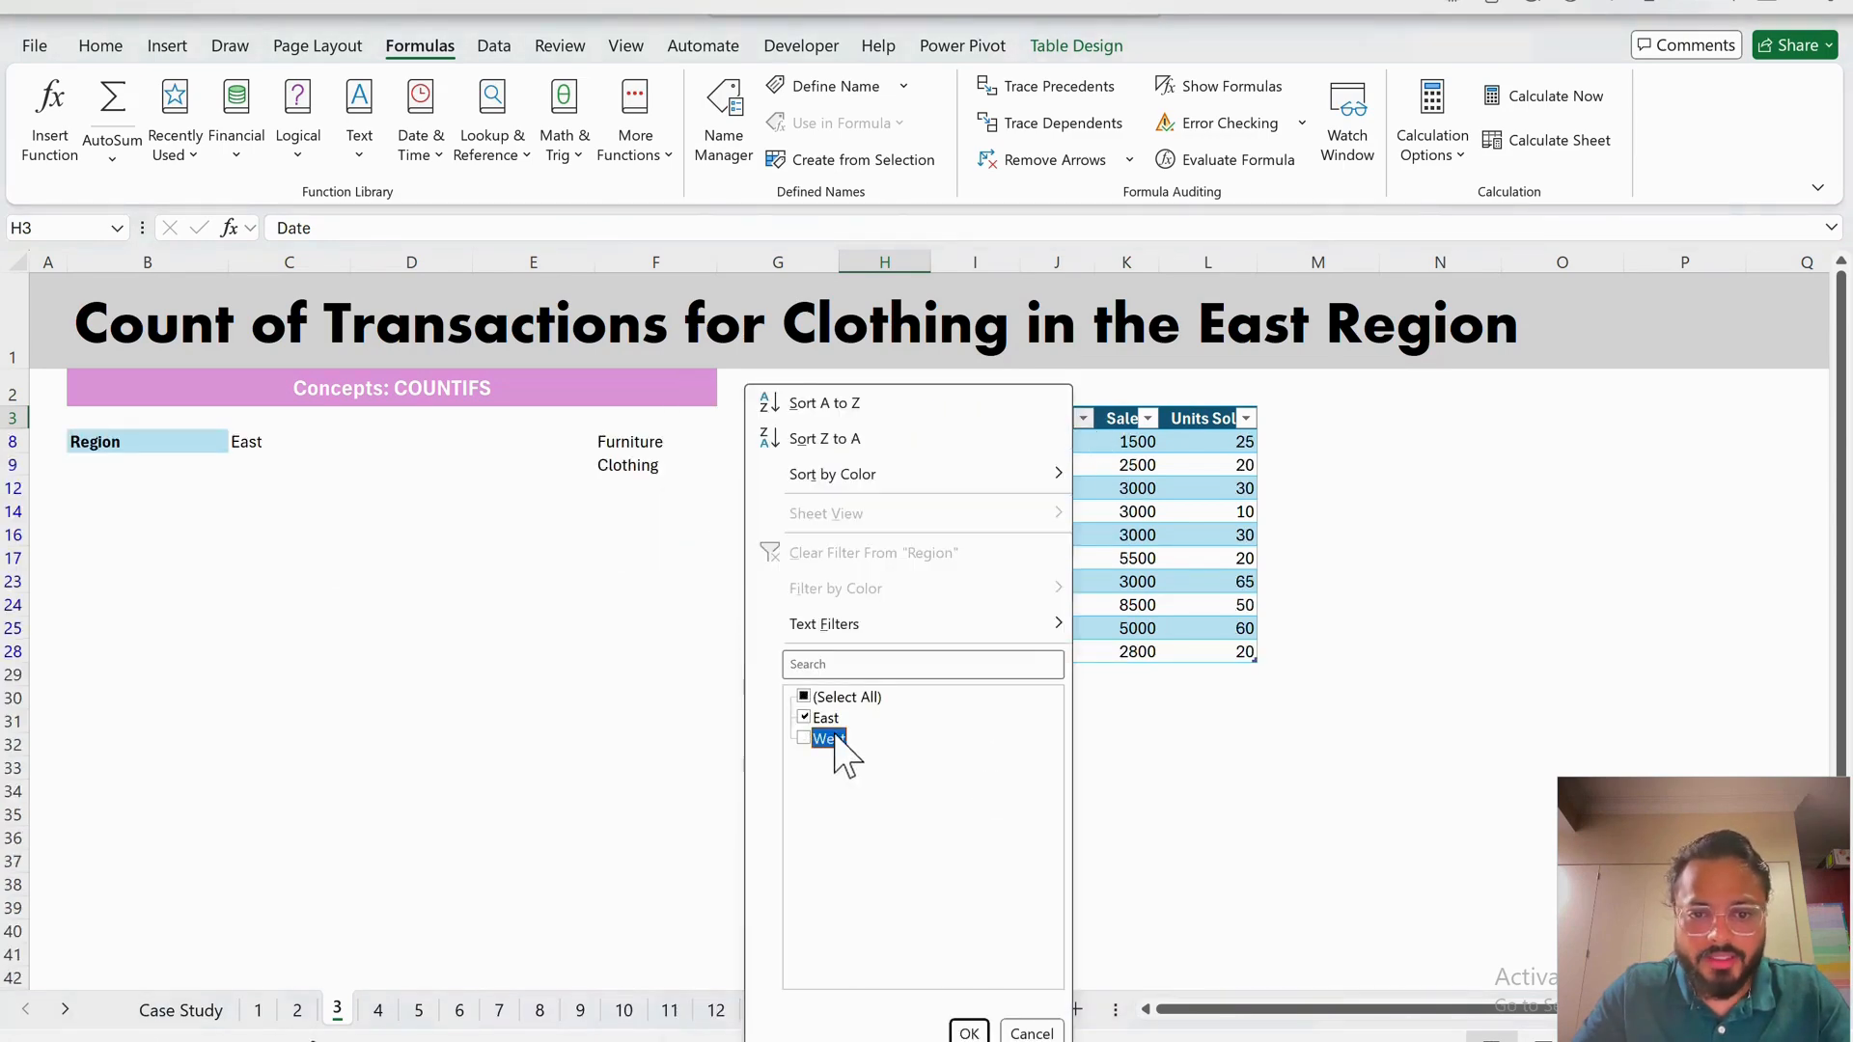
{"action": "left_click", "coordinate": [969, 1033]}
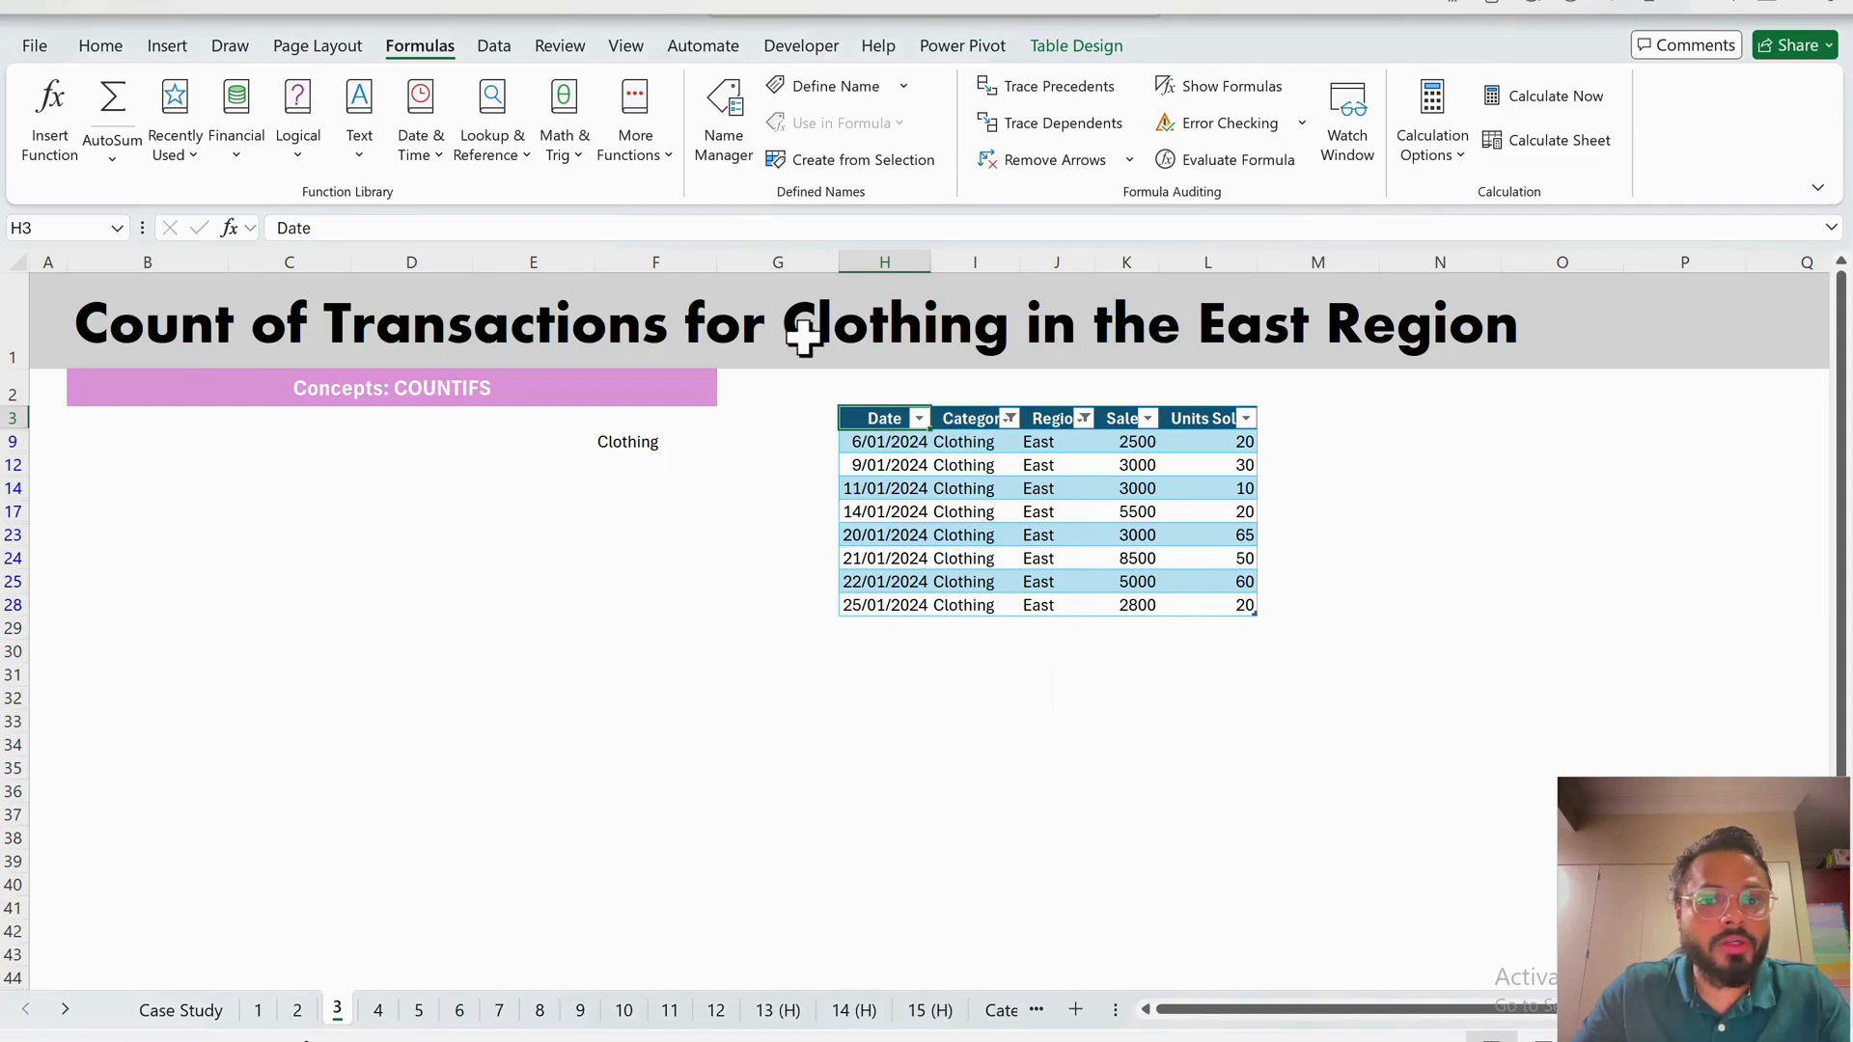
{"action": "left_click_drag", "start_coordinate": [907, 444], "coordinate": [918, 608]}
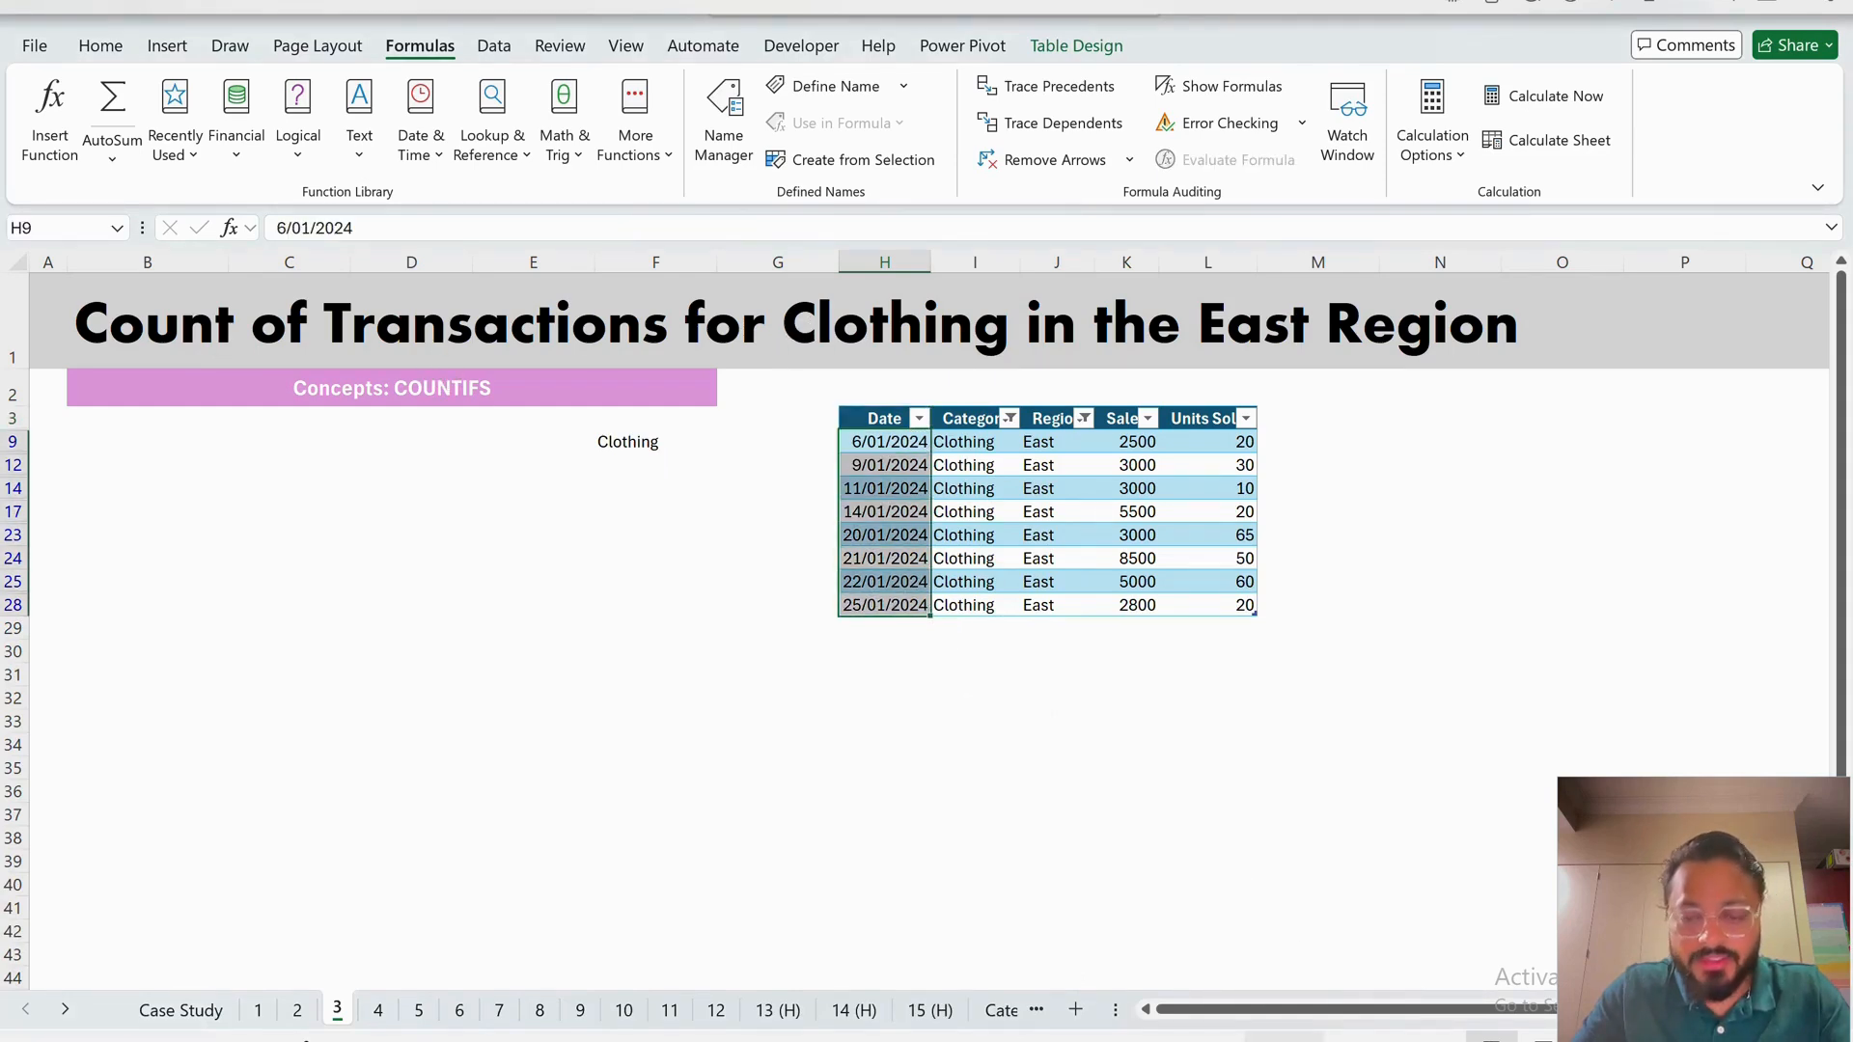
- Remove the filters from the sheet 3 sales table and check the existing Total Transactions cell C10
{"action": "left_click", "coordinate": [976, 423]}
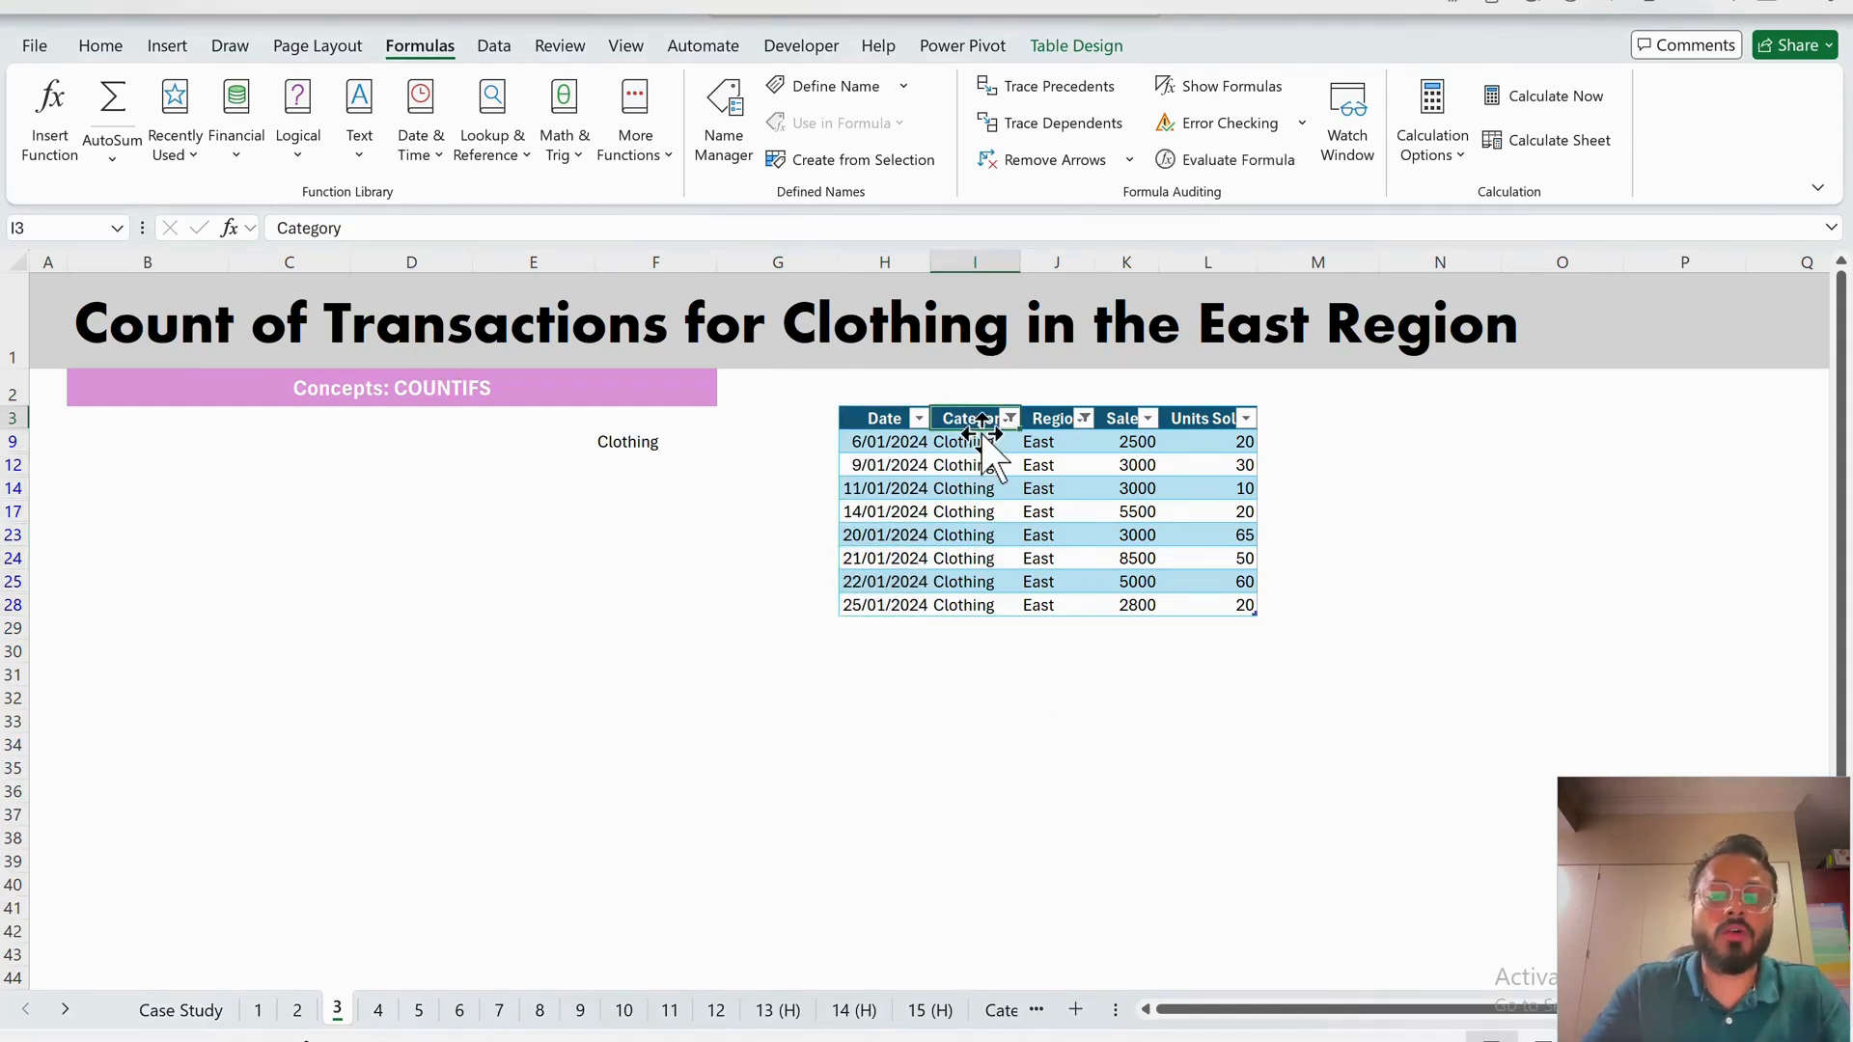
{"action": "key", "text": "ctrl+shift+l"}
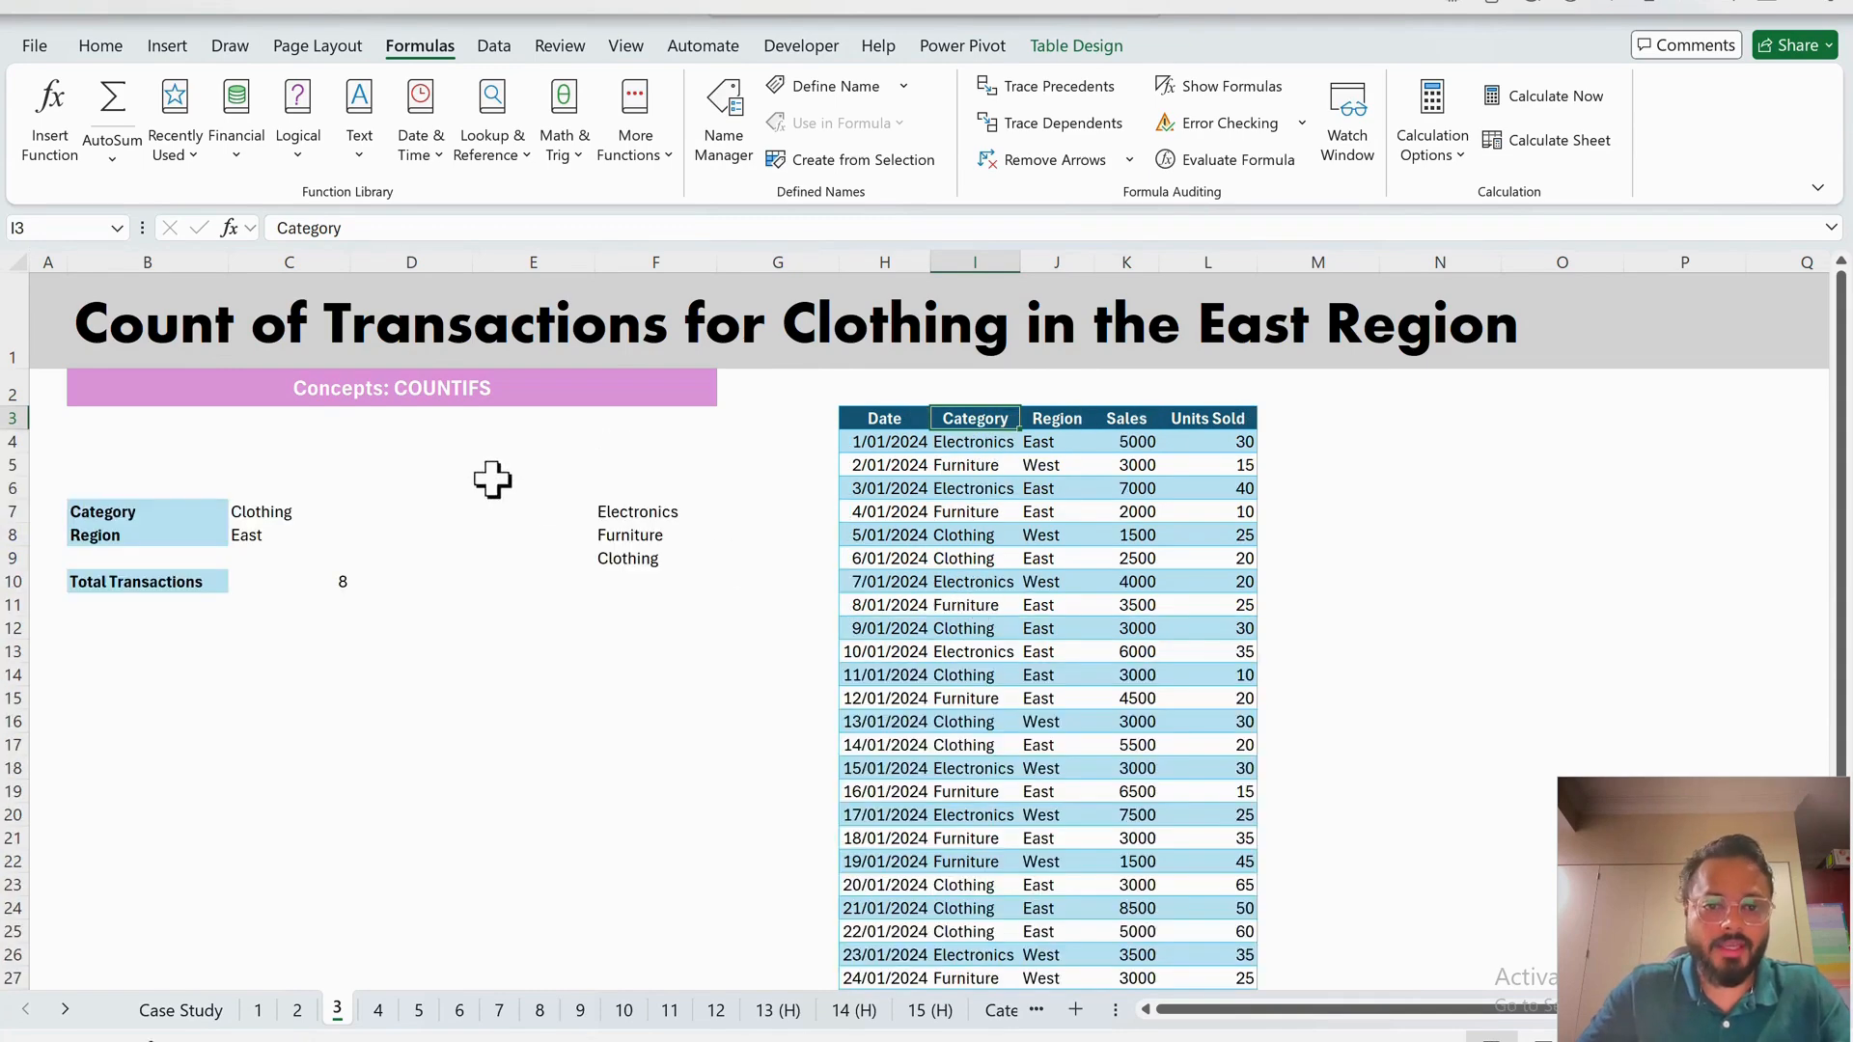
{"action": "left_click", "coordinate": [339, 590]}
{"action": "left_click", "coordinate": [349, 700]}
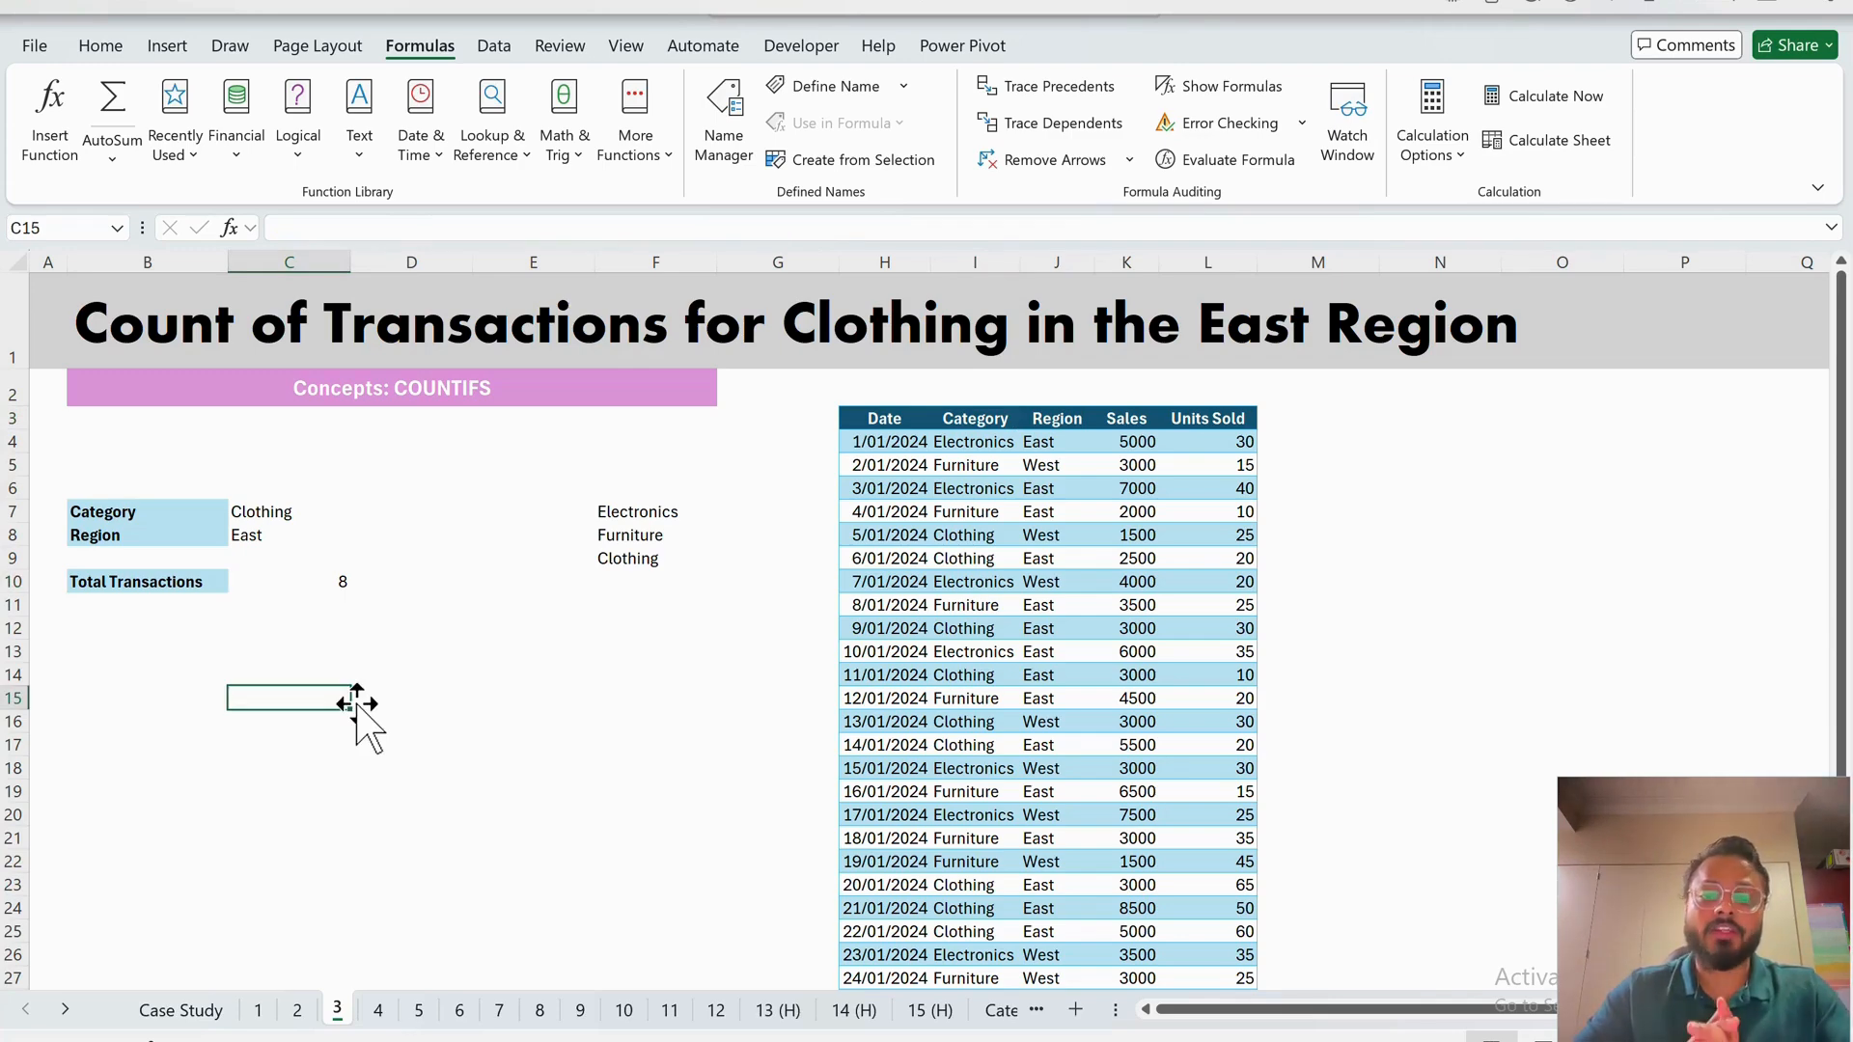
- Start a COUNTIFS formula in C13 that matches the table's Category column against the category in C7
{"action": "left_click_drag", "start_coordinate": [357, 702], "coordinate": [331, 662]}
{"action": "type", "text": "=countif"}
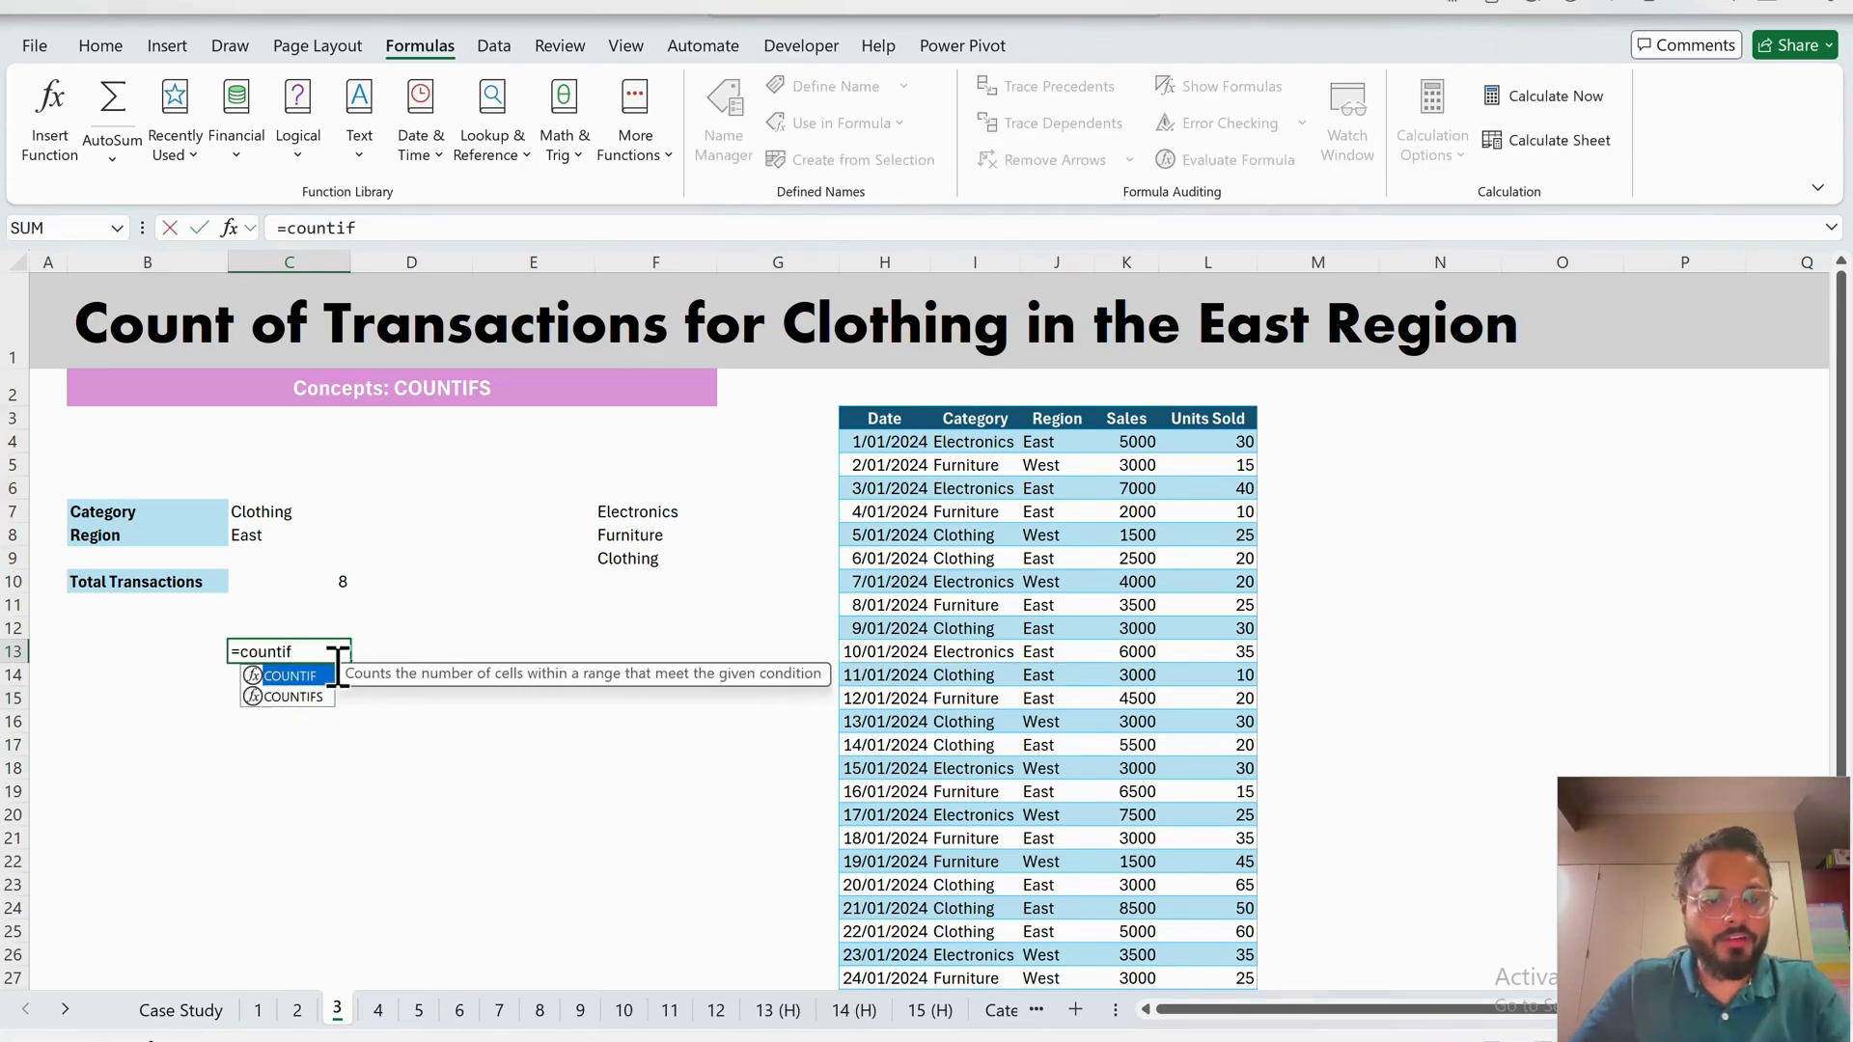
{"action": "key", "text": "Tab"}
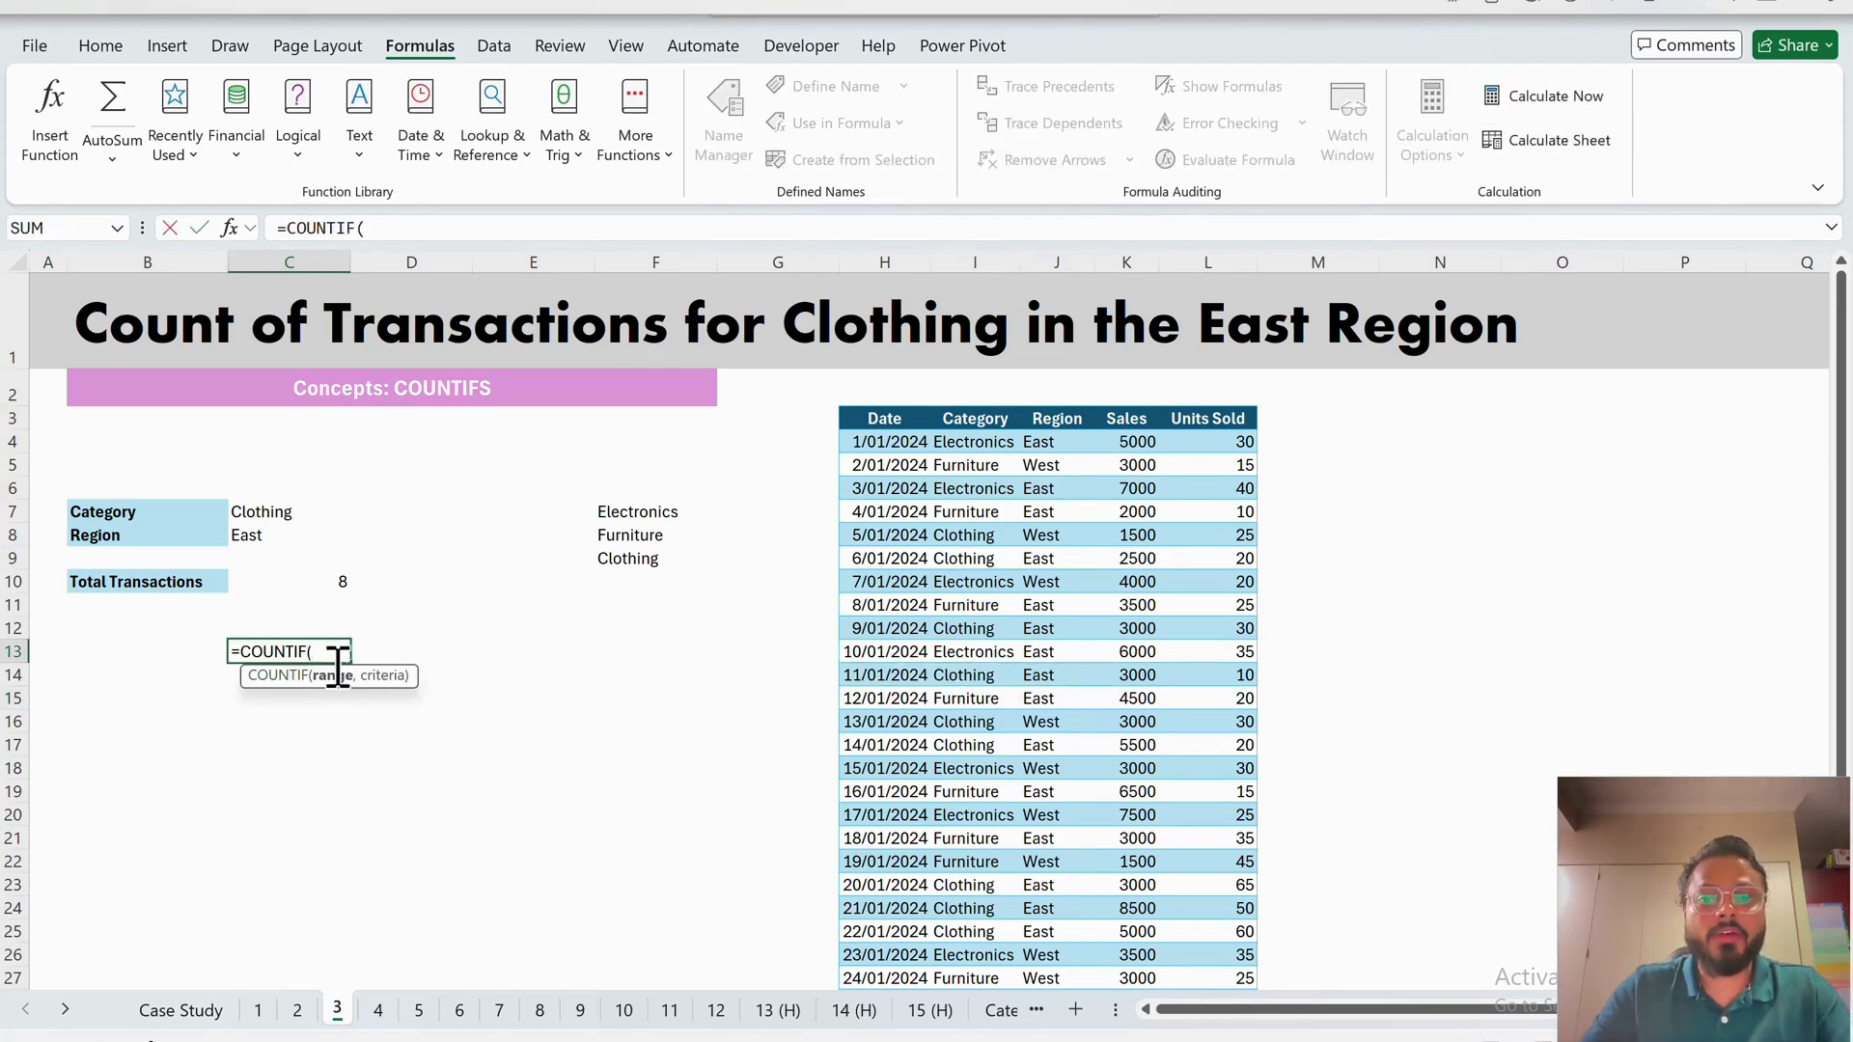
{"action": "key", "text": "BackSpace"}
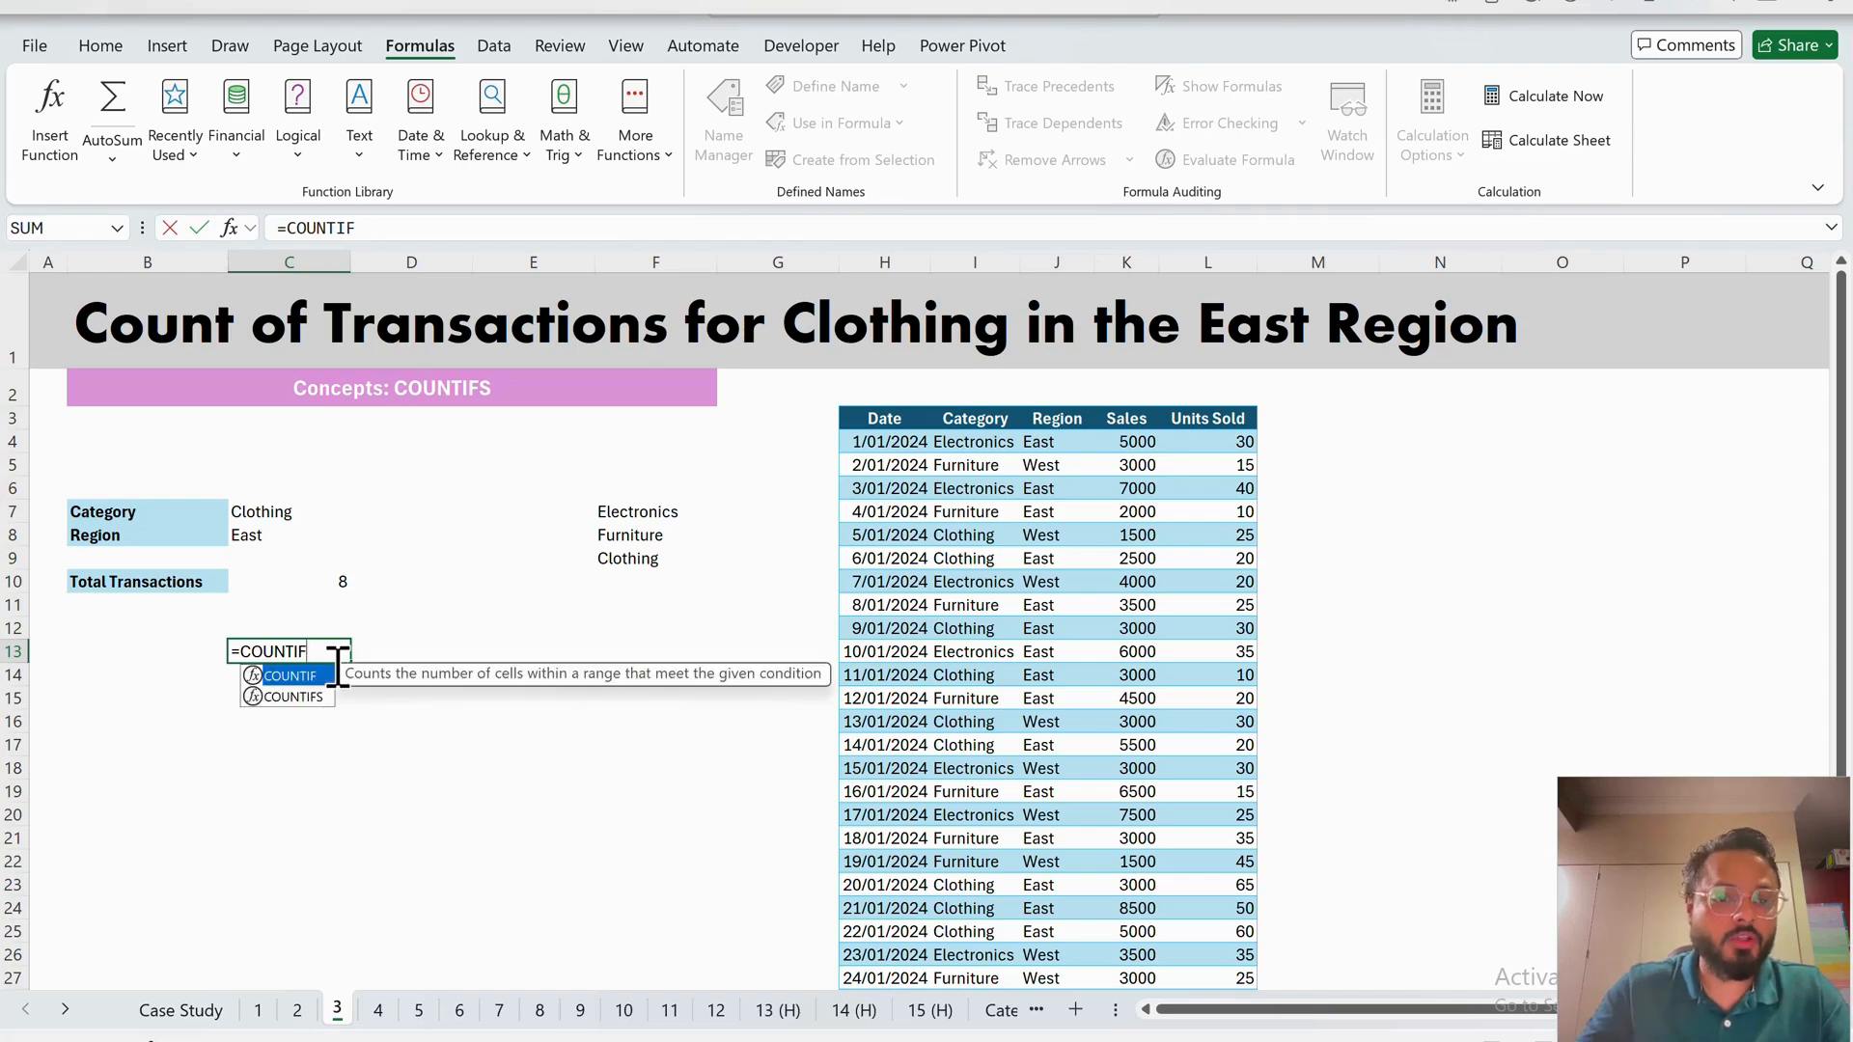
{"action": "key", "text": "Down"}
{"action": "key", "text": "Tab"}
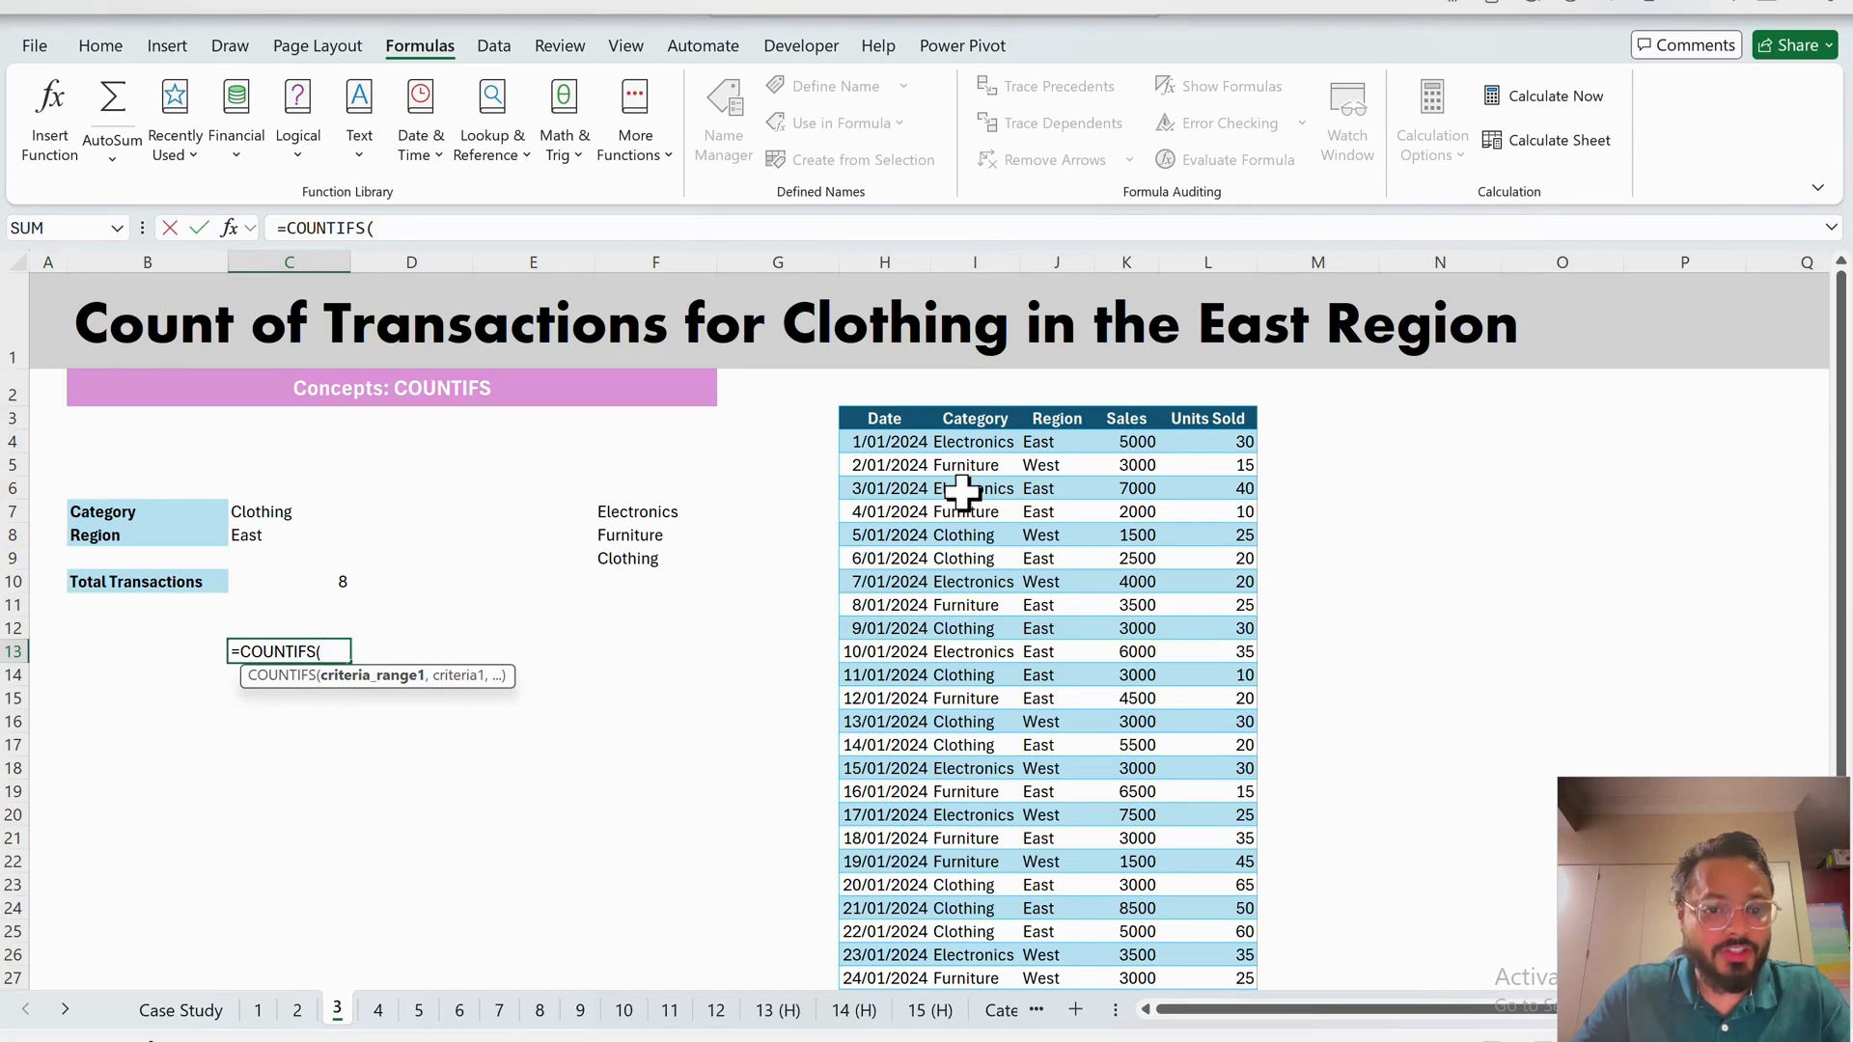
{"action": "left_click", "coordinate": [985, 452]}
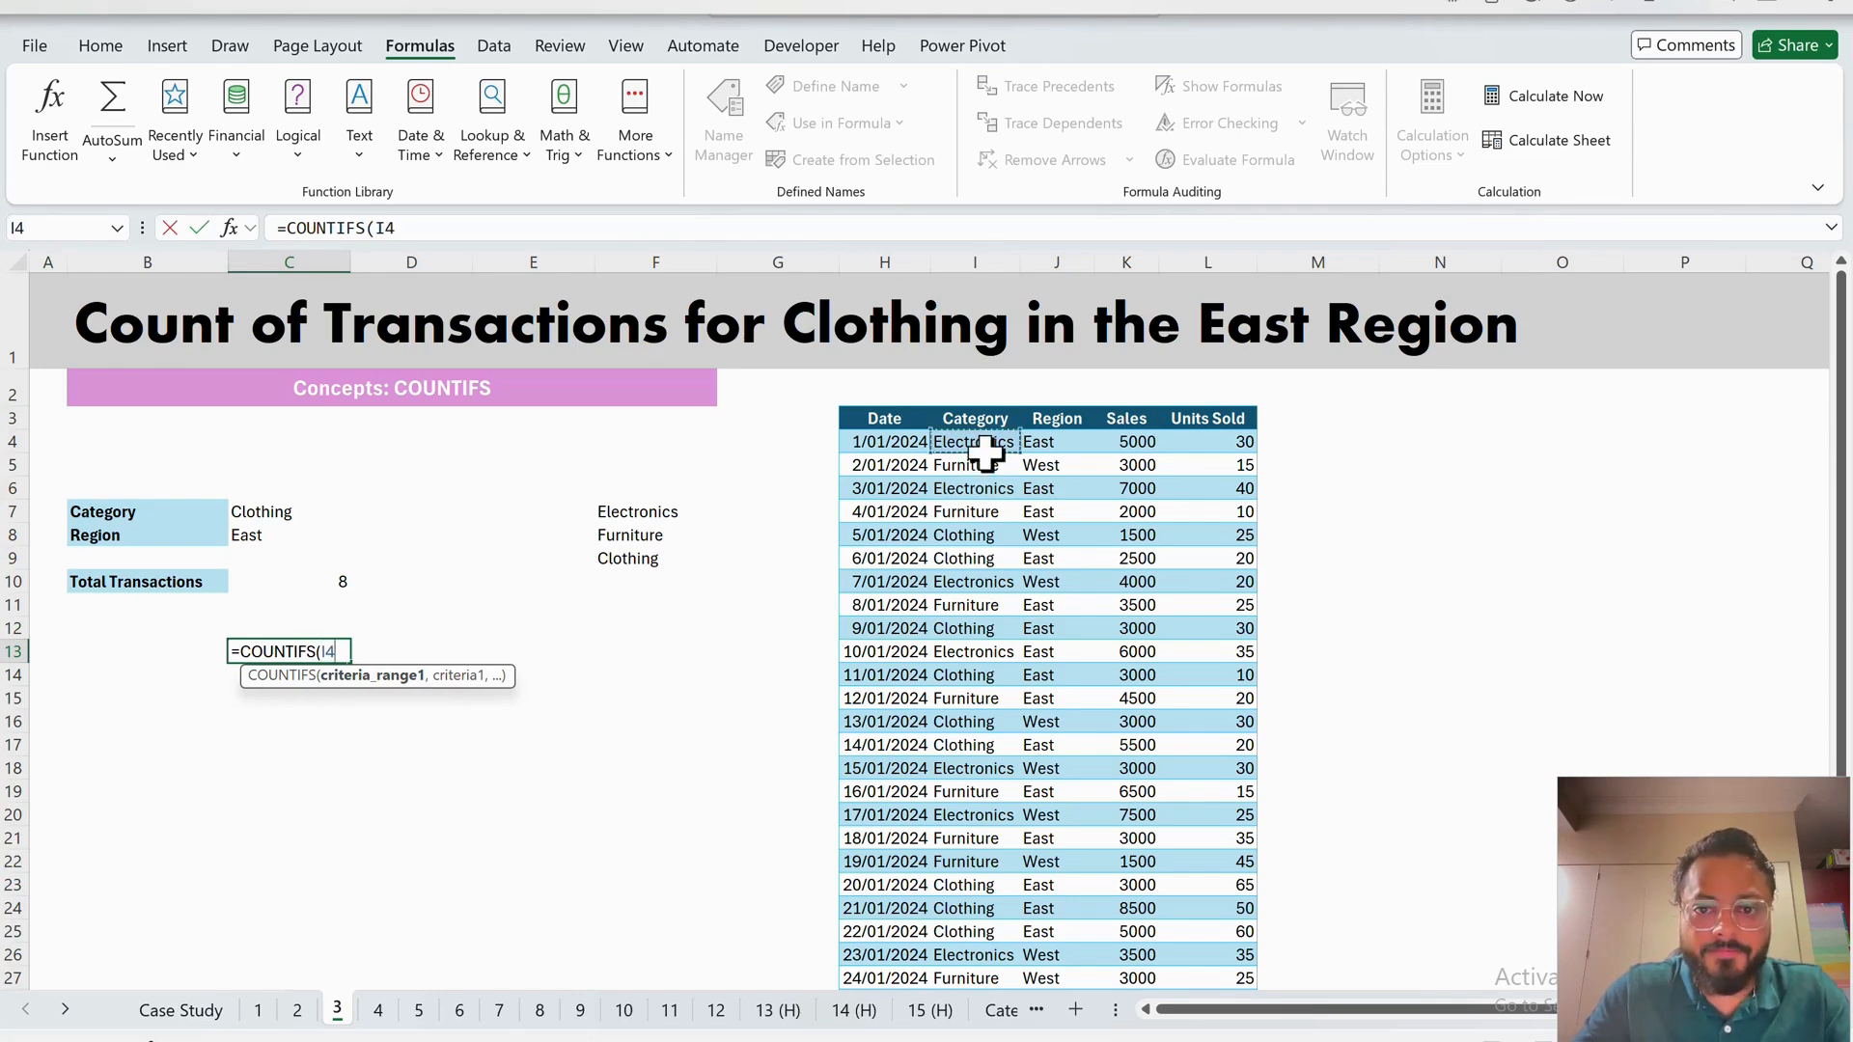
{"action": "key", "text": "ctrl+shift+Down"}
{"action": "type", "text": ","}
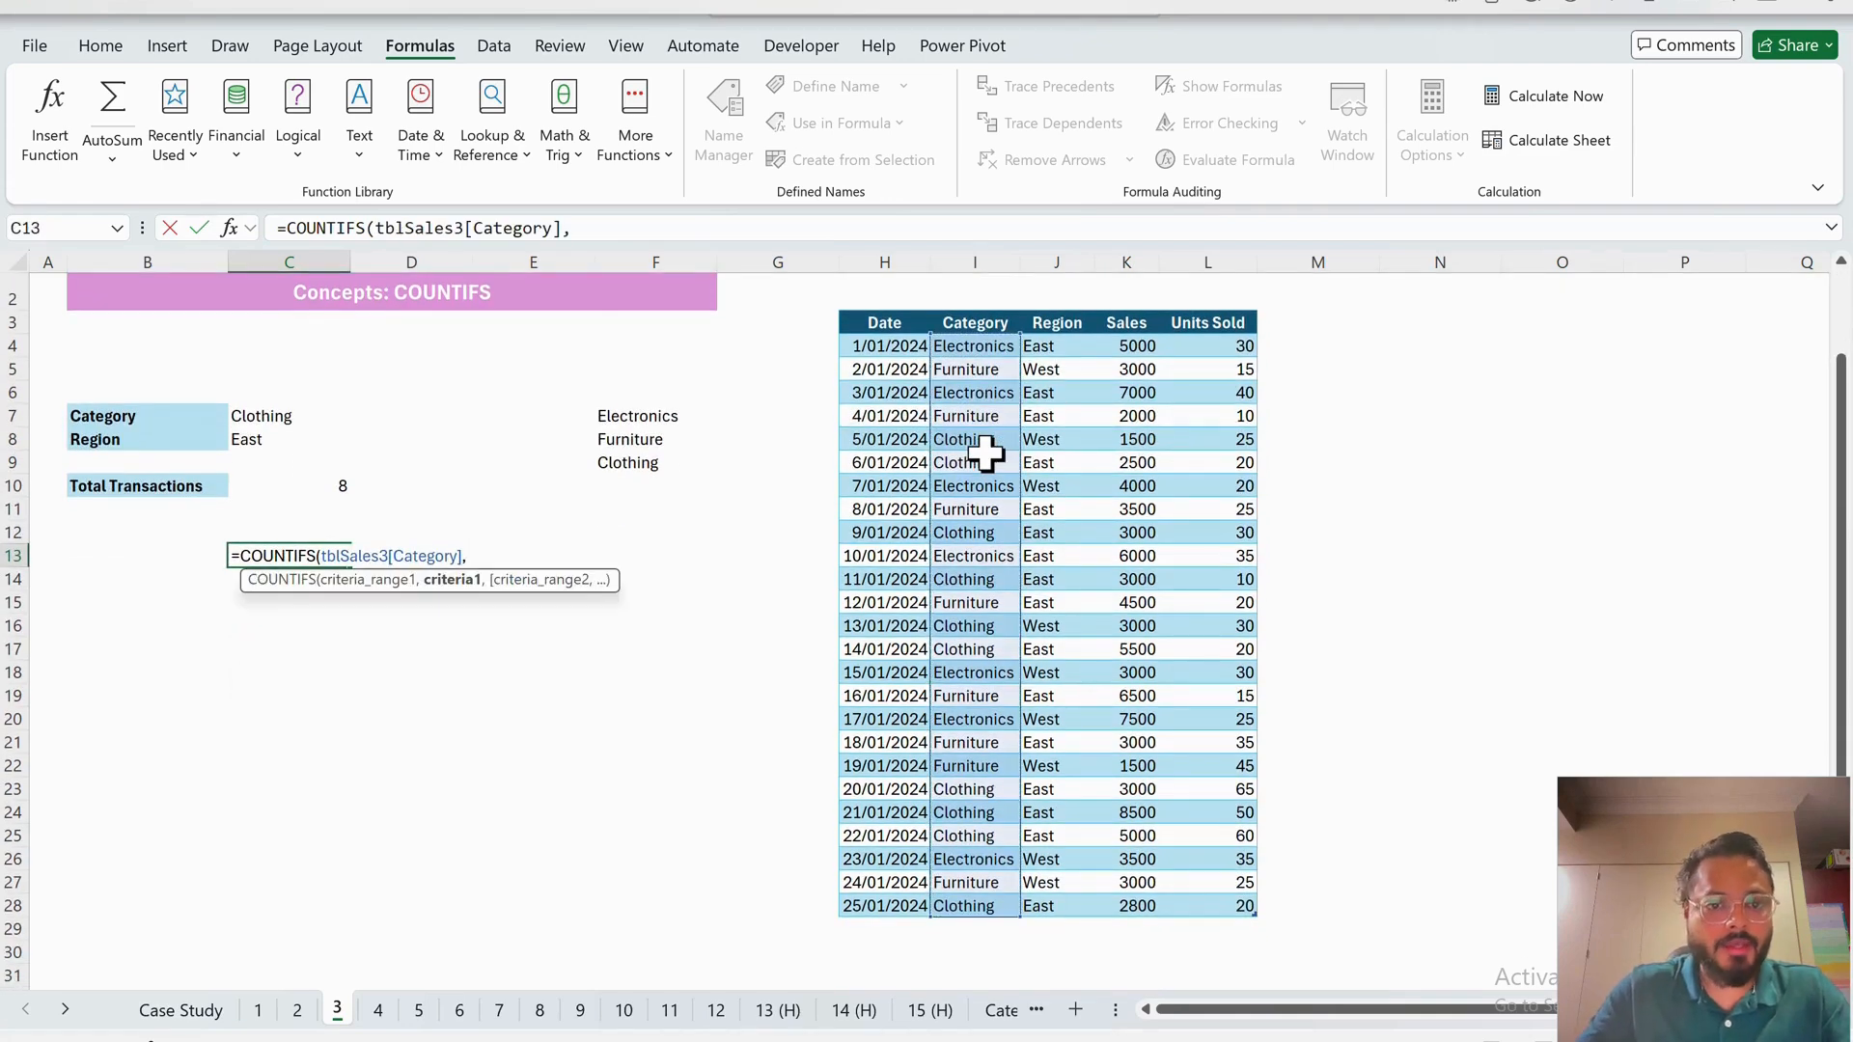
{"action": "left_click", "coordinate": [289, 419]}
{"action": "type", "text": ","}
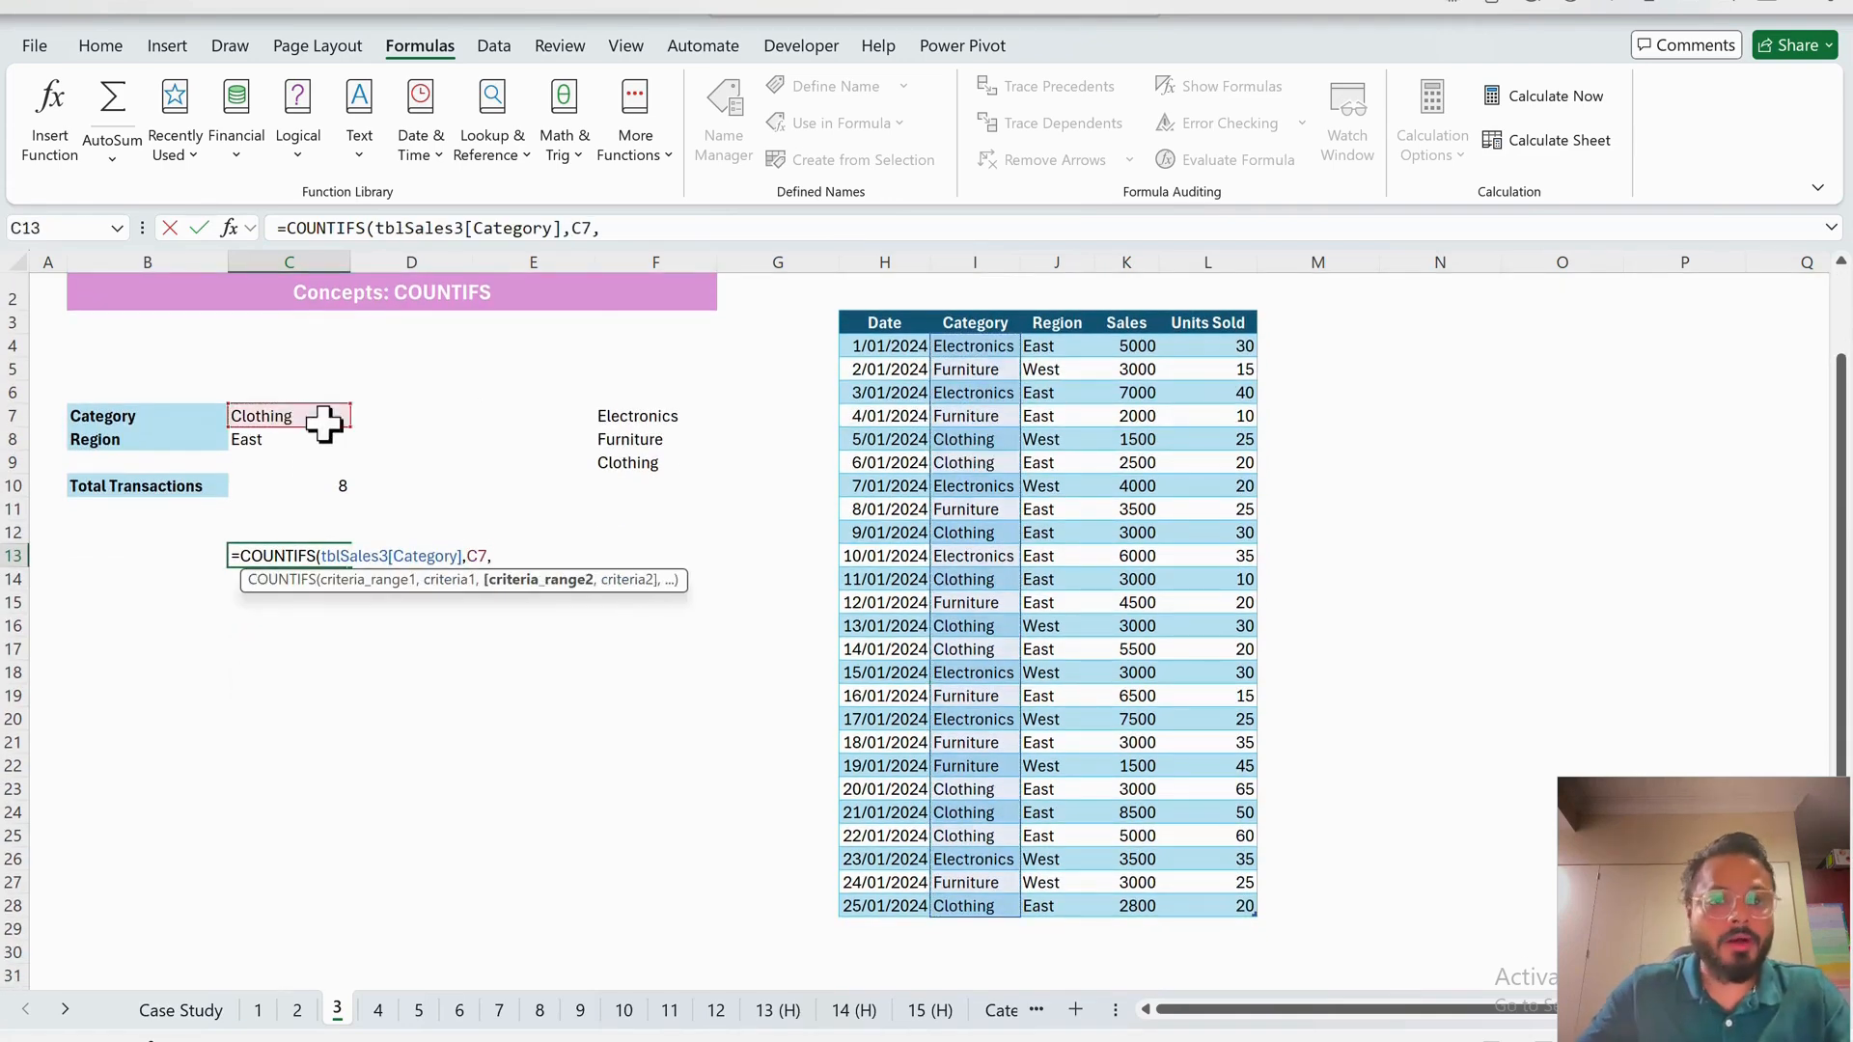
- Complete the C13 COUNTIFS formula by matching the table's Region column against the region in C8
{"action": "left_click", "coordinate": [1071, 353]}
{"action": "key", "text": "ctrl+shift+Down"}
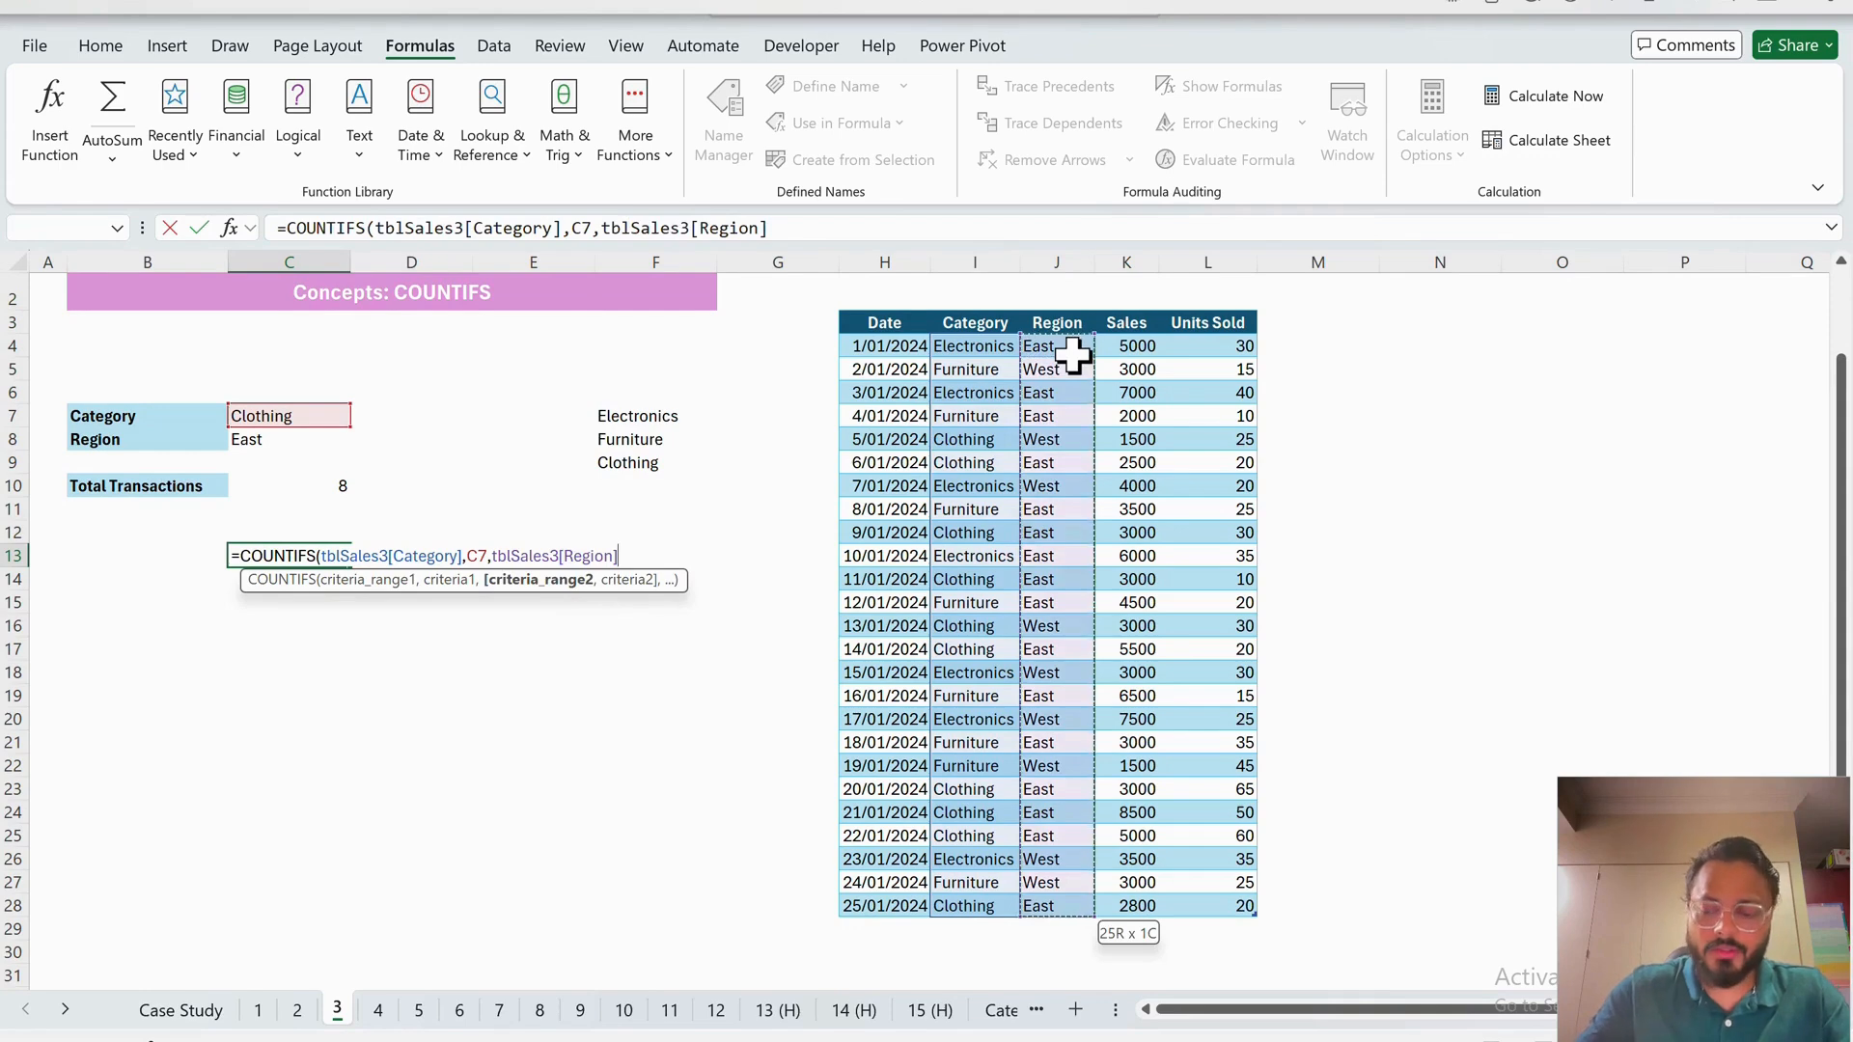
{"action": "type", "text": ","}
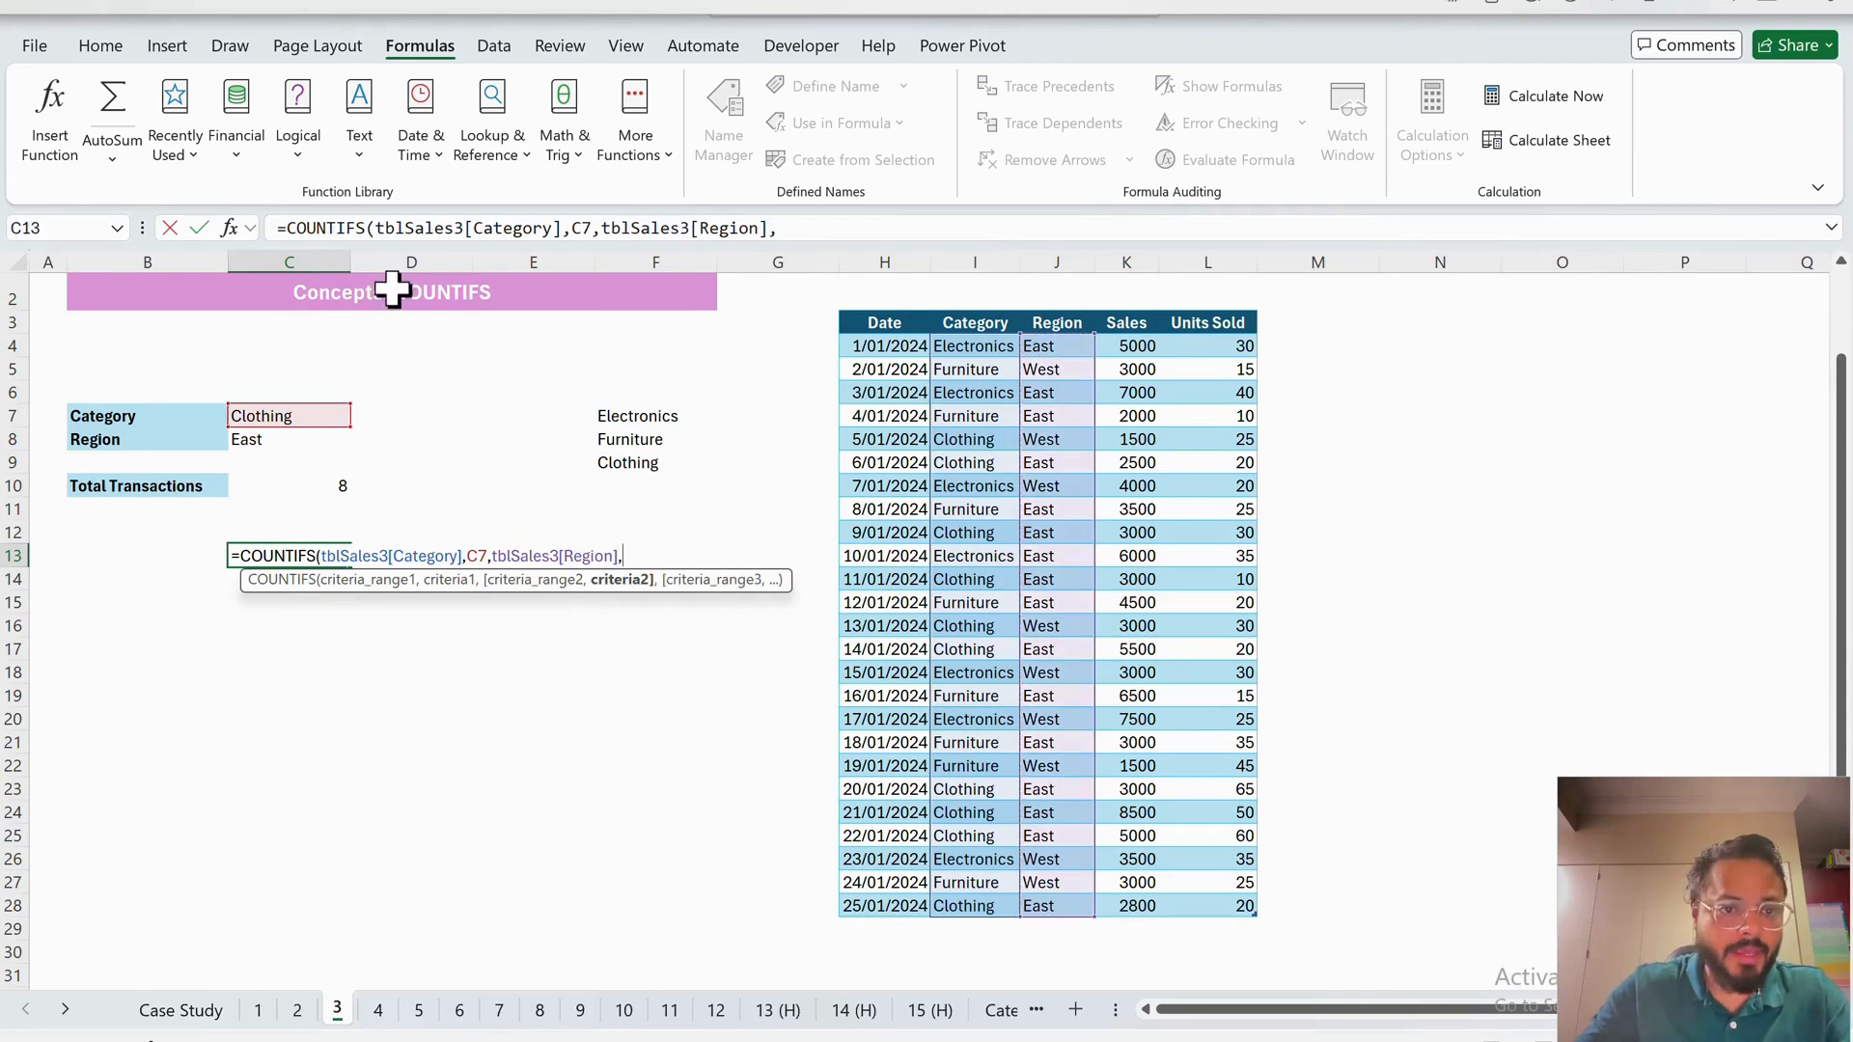
{"action": "left_click", "coordinate": [305, 441]}
{"action": "key", "text": "Return"}
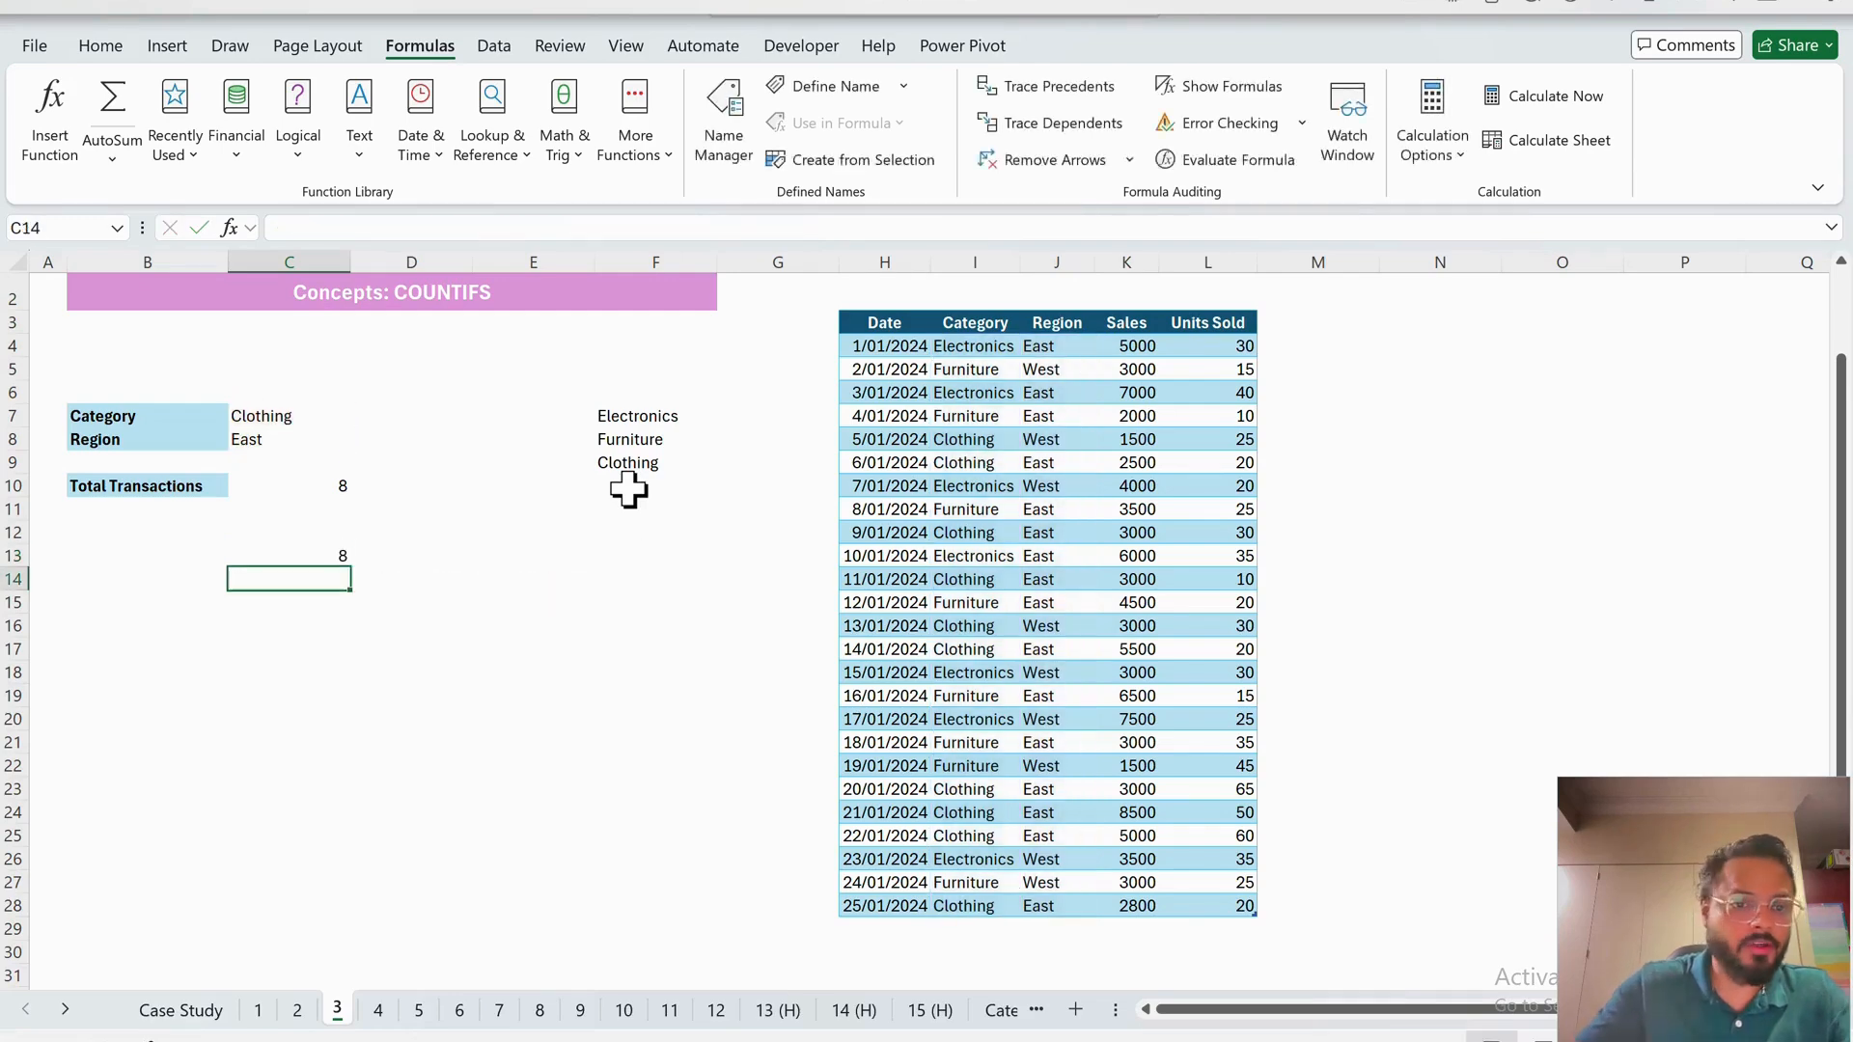
- Review the Category and Region input cells and the COUNTIFS formula in C13
{"action": "scroll", "coordinate": [640, 593], "scroll_direction": "up", "scroll_amount": 1}
{"action": "left_click", "coordinate": [294, 512]}
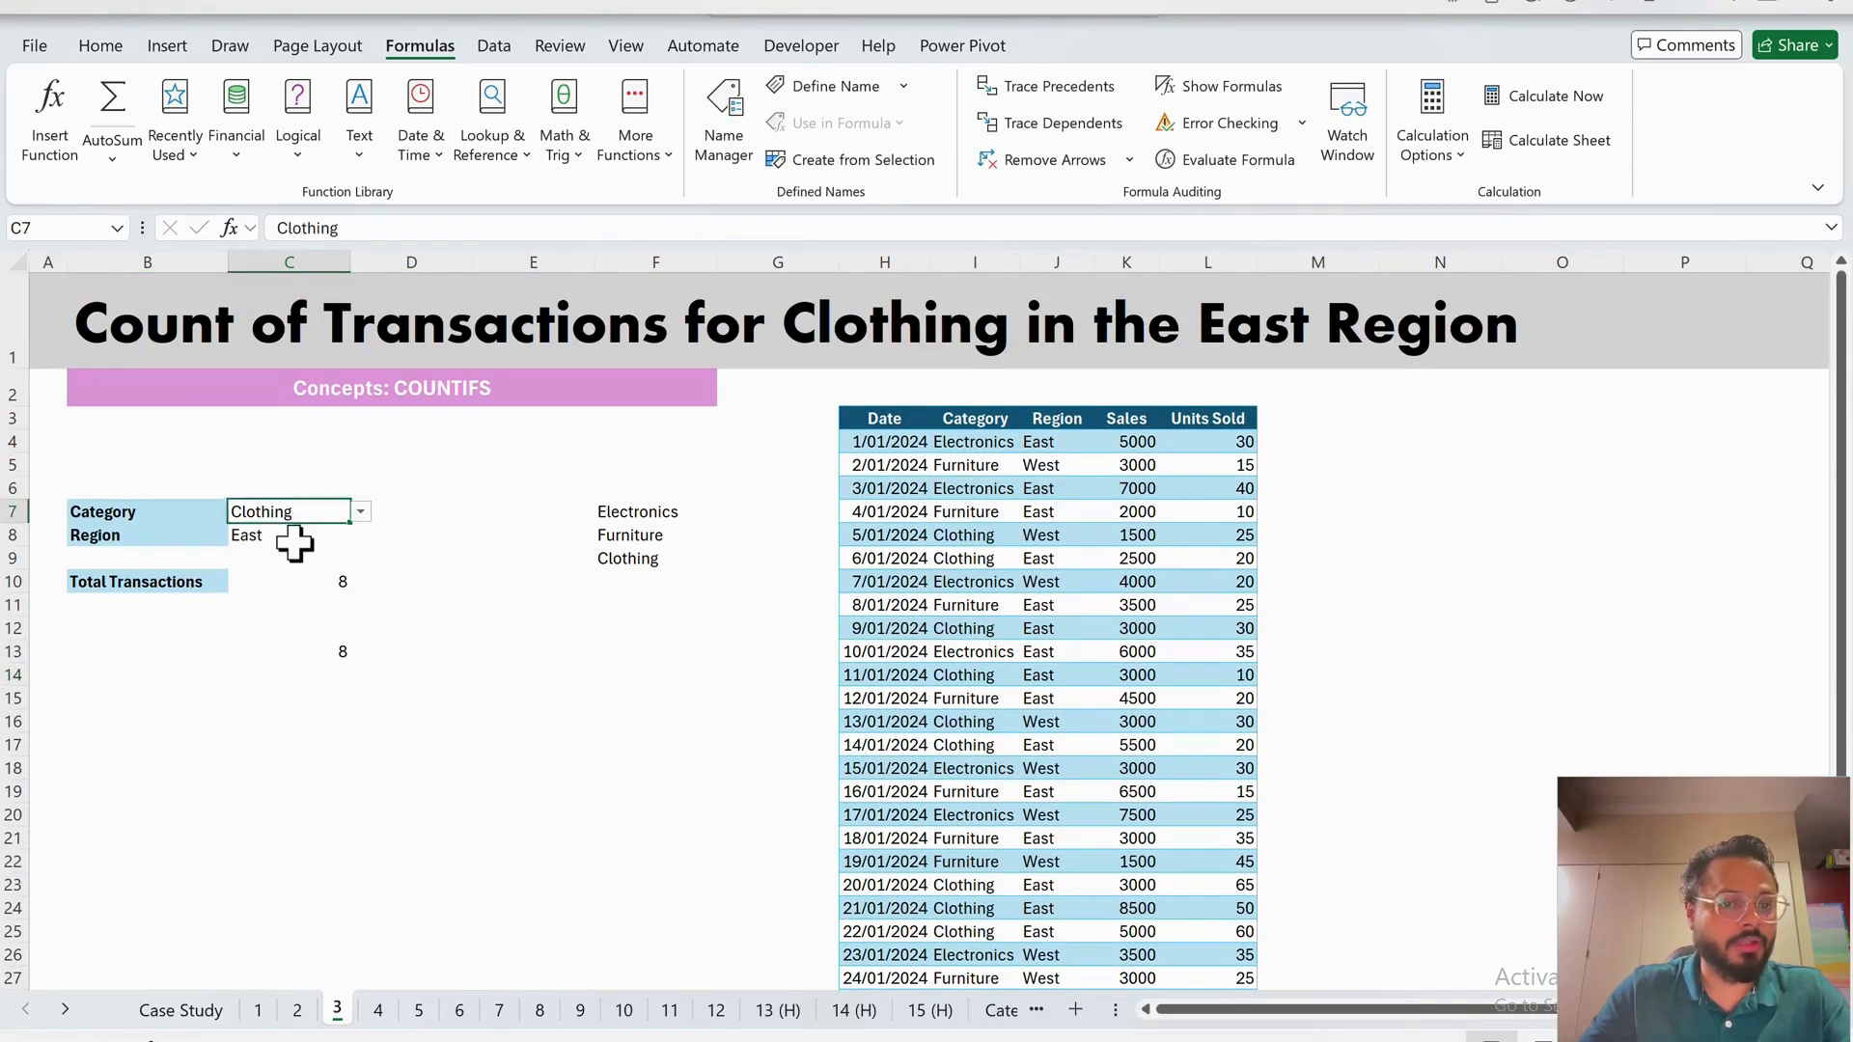
{"action": "left_click", "coordinate": [296, 535]}
{"action": "left_click", "coordinate": [337, 660]}
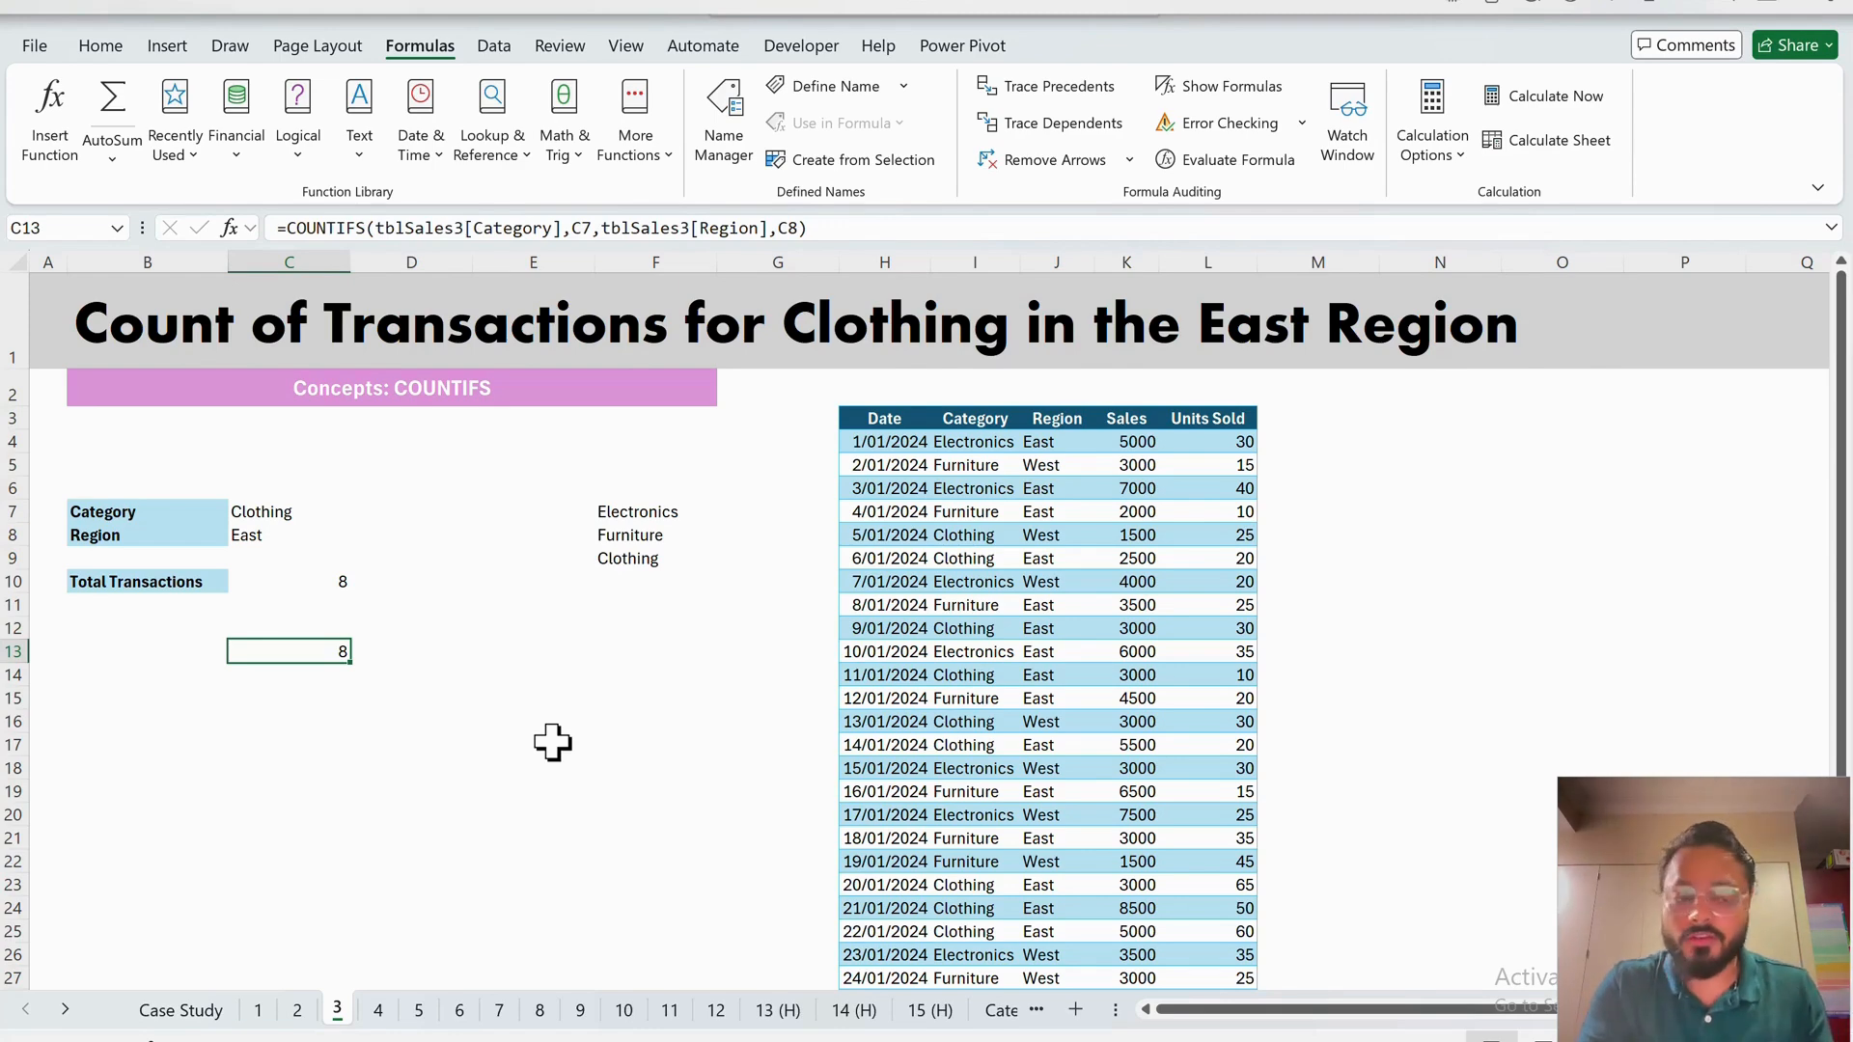
- Go to sheet 4 and filter the sales table's Category column to show only Electronics
{"action": "left_click", "coordinate": [378, 1009]}
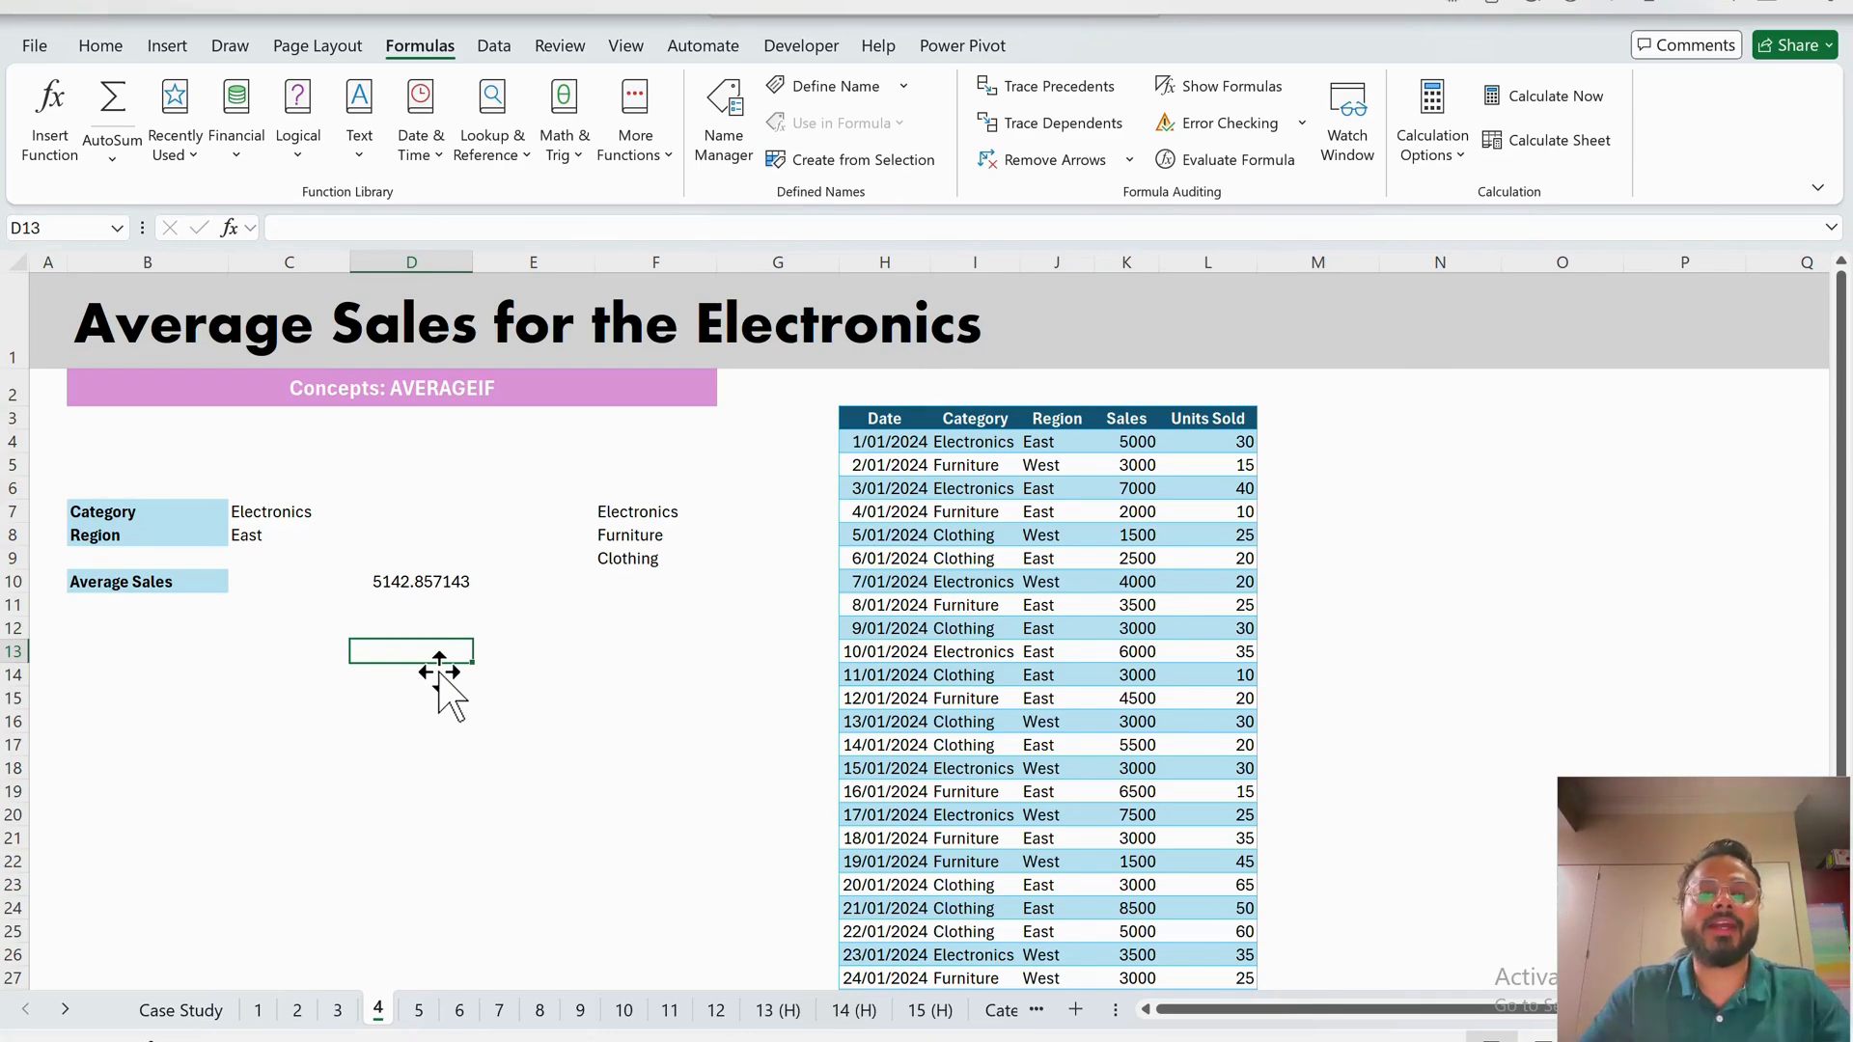
{"action": "left_click", "coordinate": [885, 418]}
{"action": "key", "text": "ctrl+shift+l"}
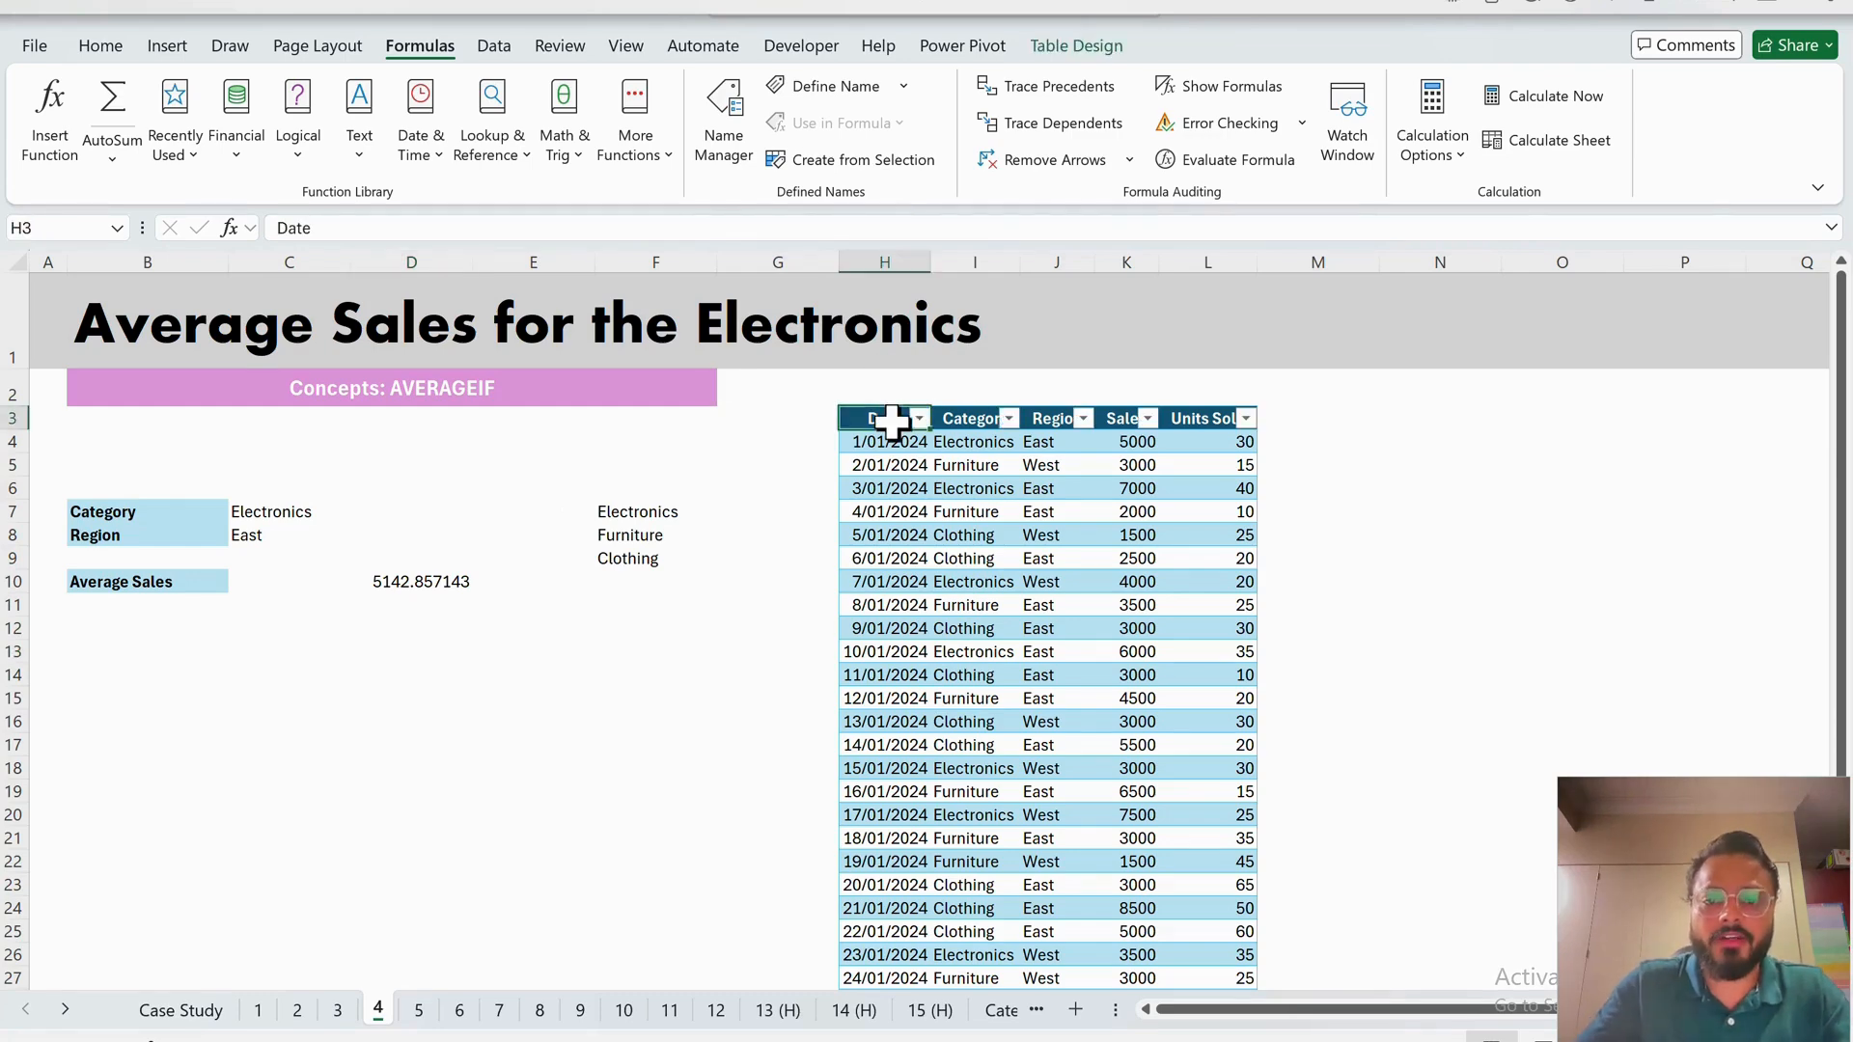
{"action": "left_click", "coordinate": [1007, 421]}
{"action": "left_click", "coordinate": [802, 703]}
{"action": "key", "text": "Down"}
{"action": "key", "text": "Down"}
{"action": "key", "text": "space"}
{"action": "key", "text": "Return"}
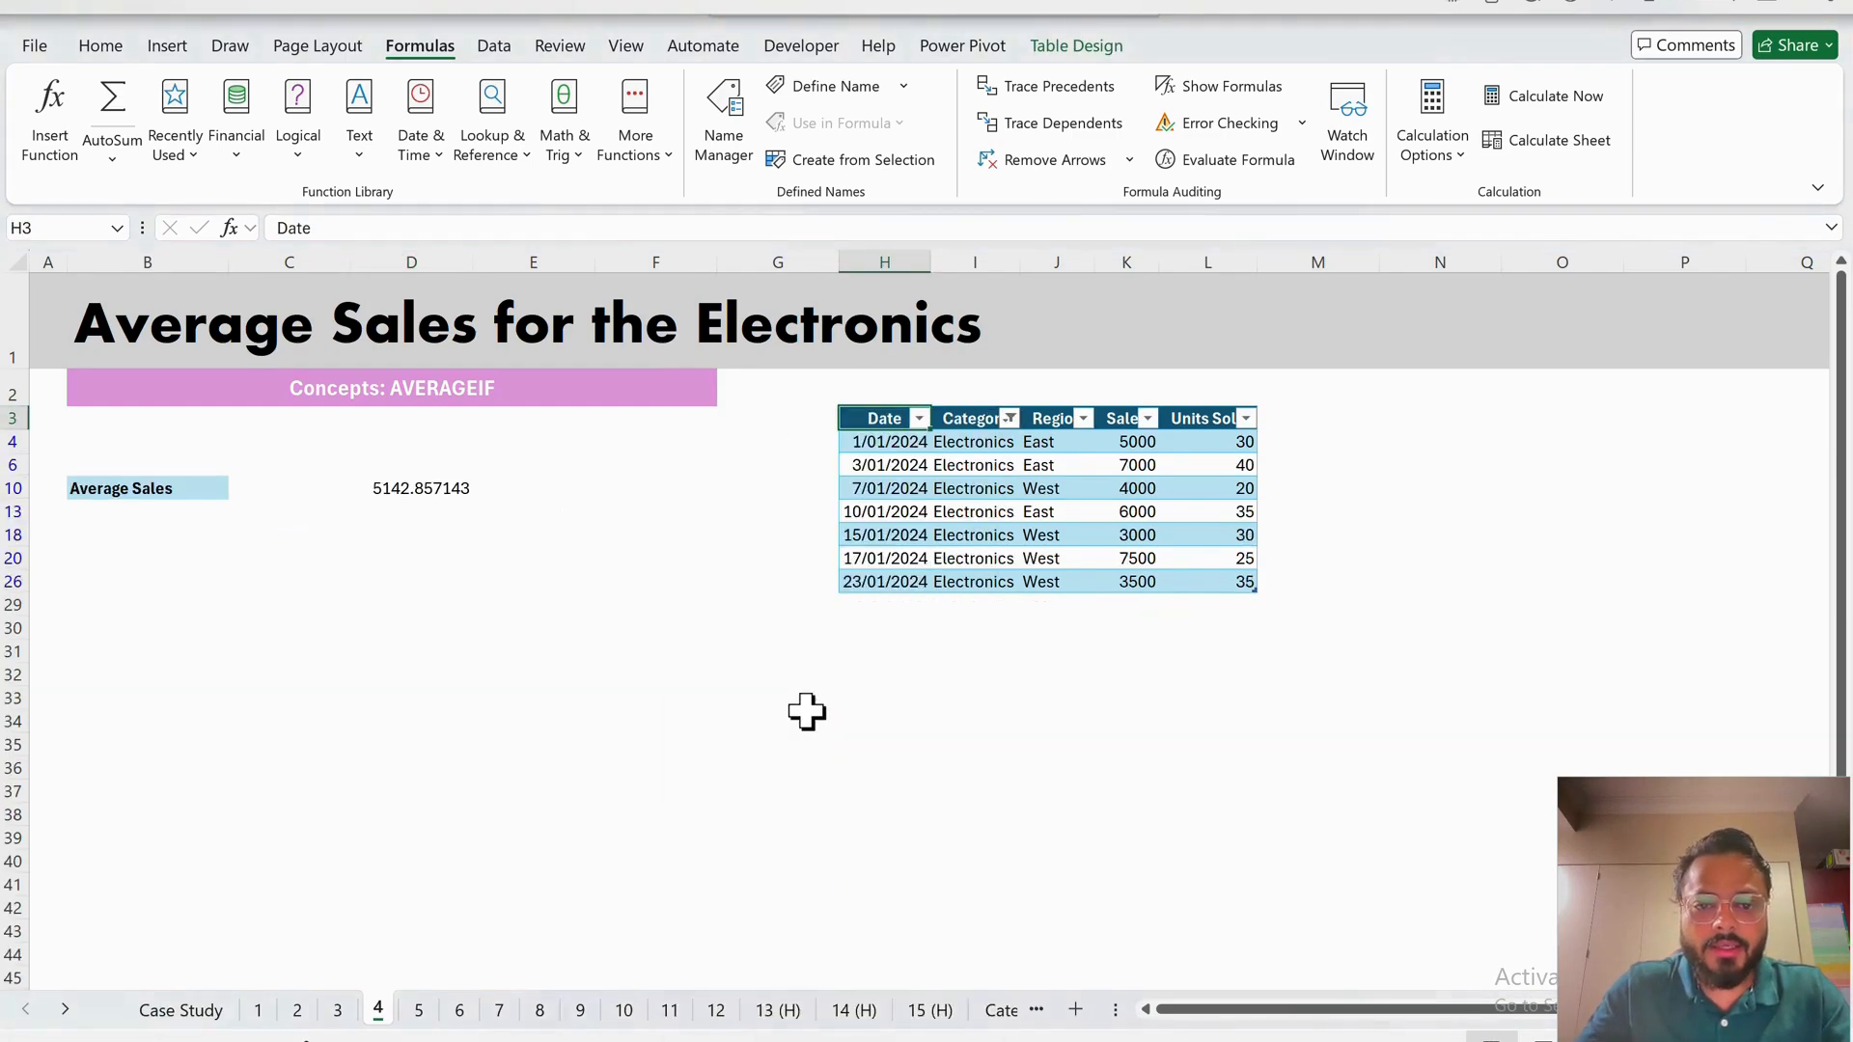
- Select the filtered Electronics sales values to check their average, and remove the filters from the table
{"action": "left_click_drag", "start_coordinate": [1148, 444], "coordinate": [1146, 581]}
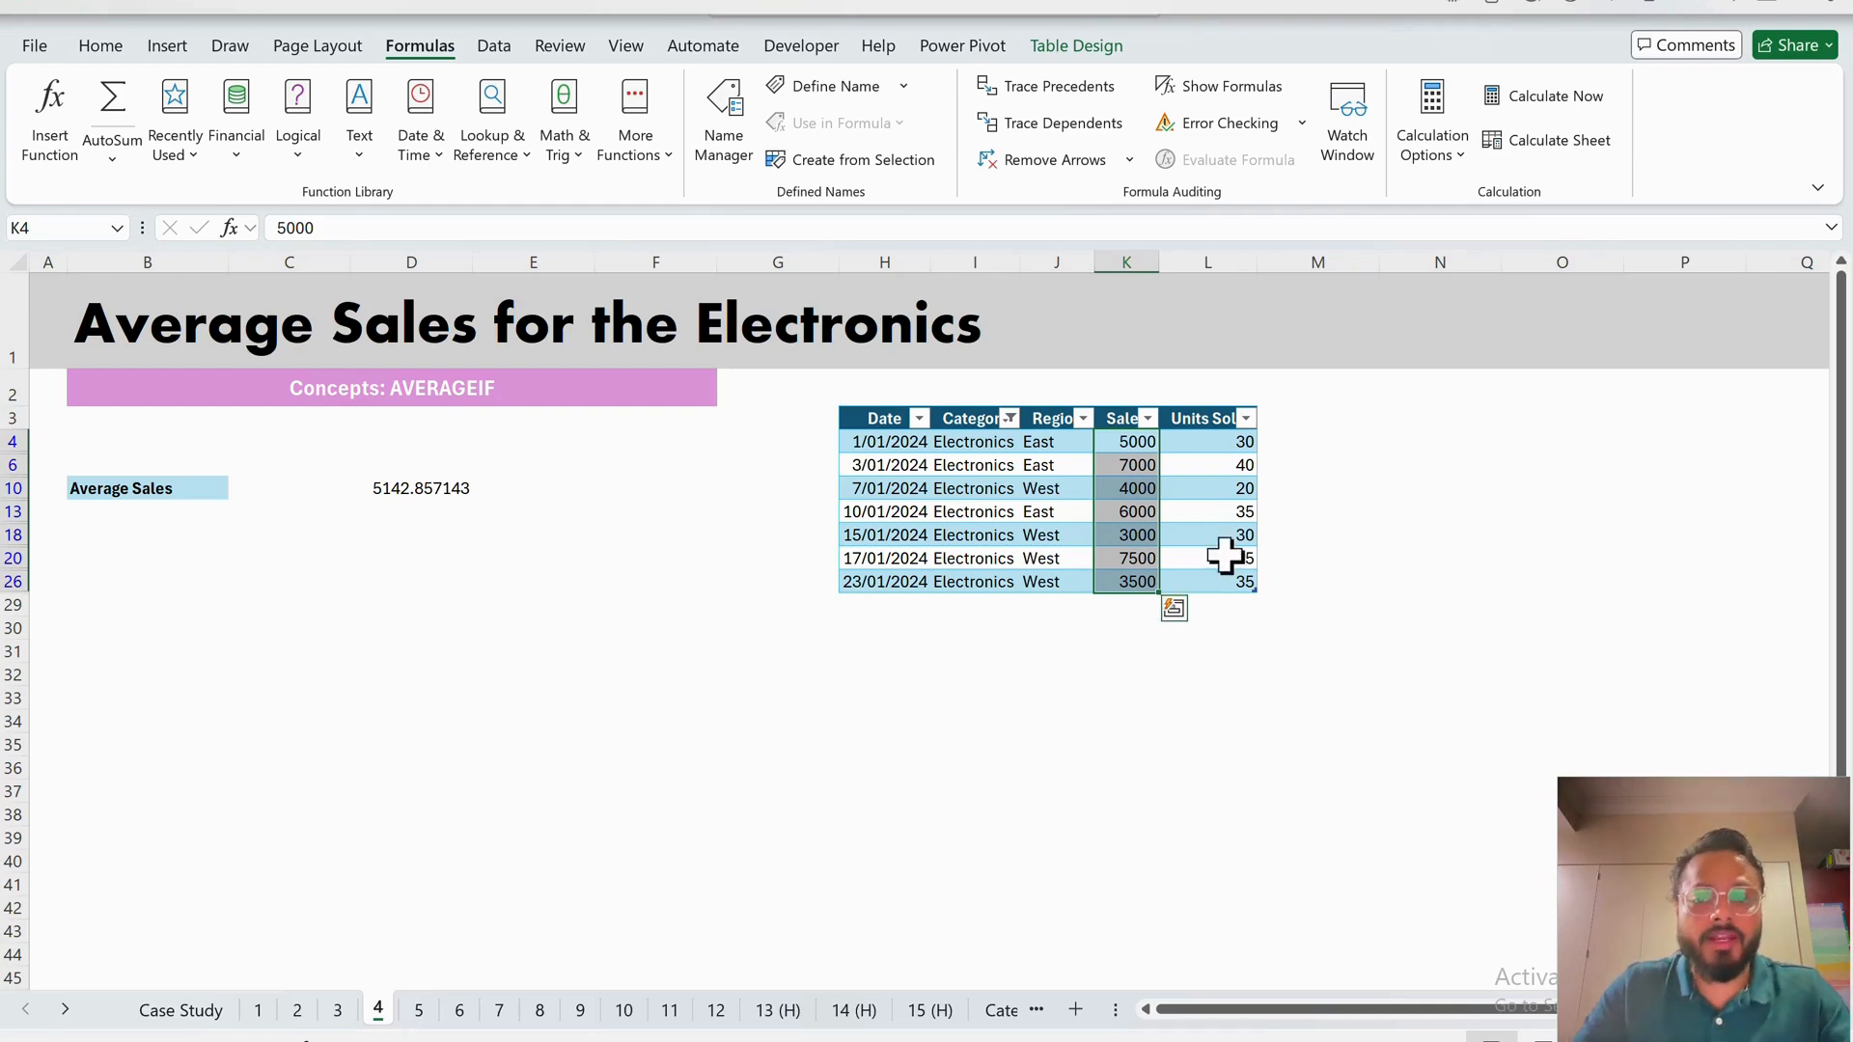
{"action": "left_click", "coordinate": [883, 421]}
{"action": "key", "text": "ctrl+shift+l"}
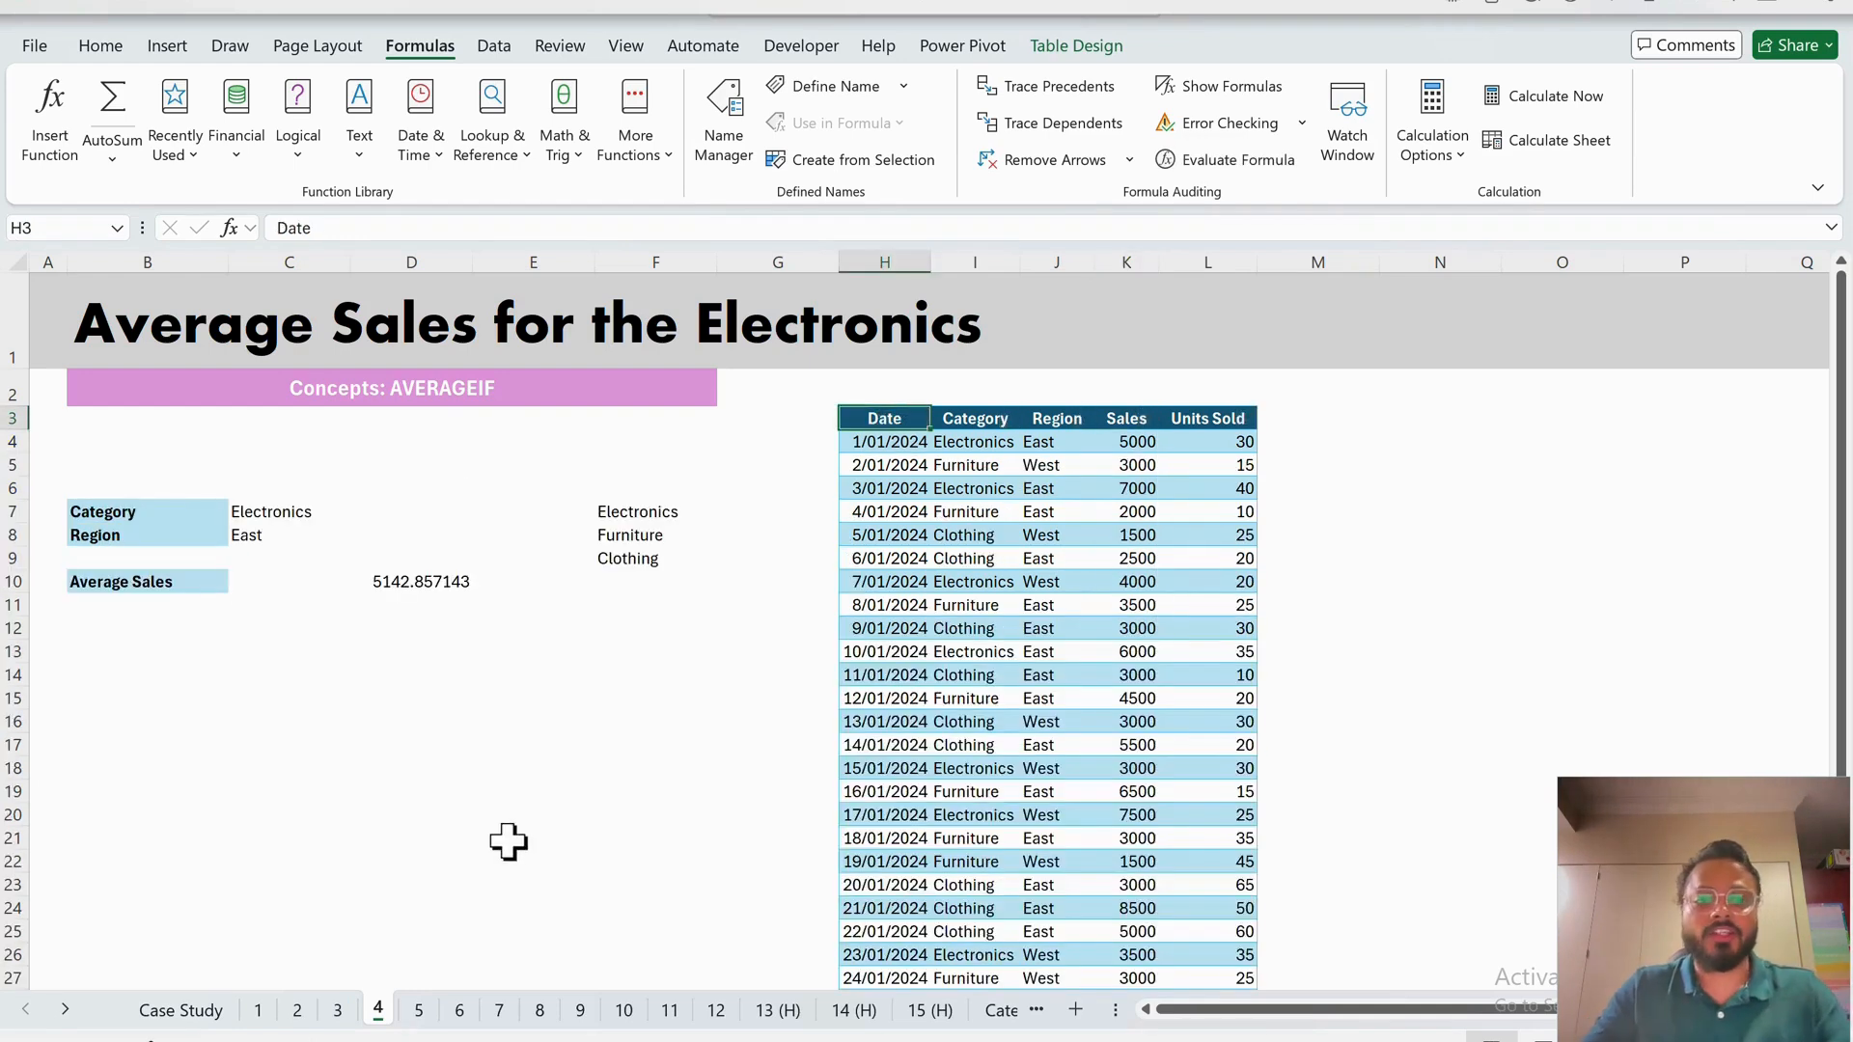
- Start an AVERAGEIF formula in C13 with the table's Sales column as the range
{"action": "left_click", "coordinate": [363, 691]}
{"action": "left_click", "coordinate": [342, 658]}
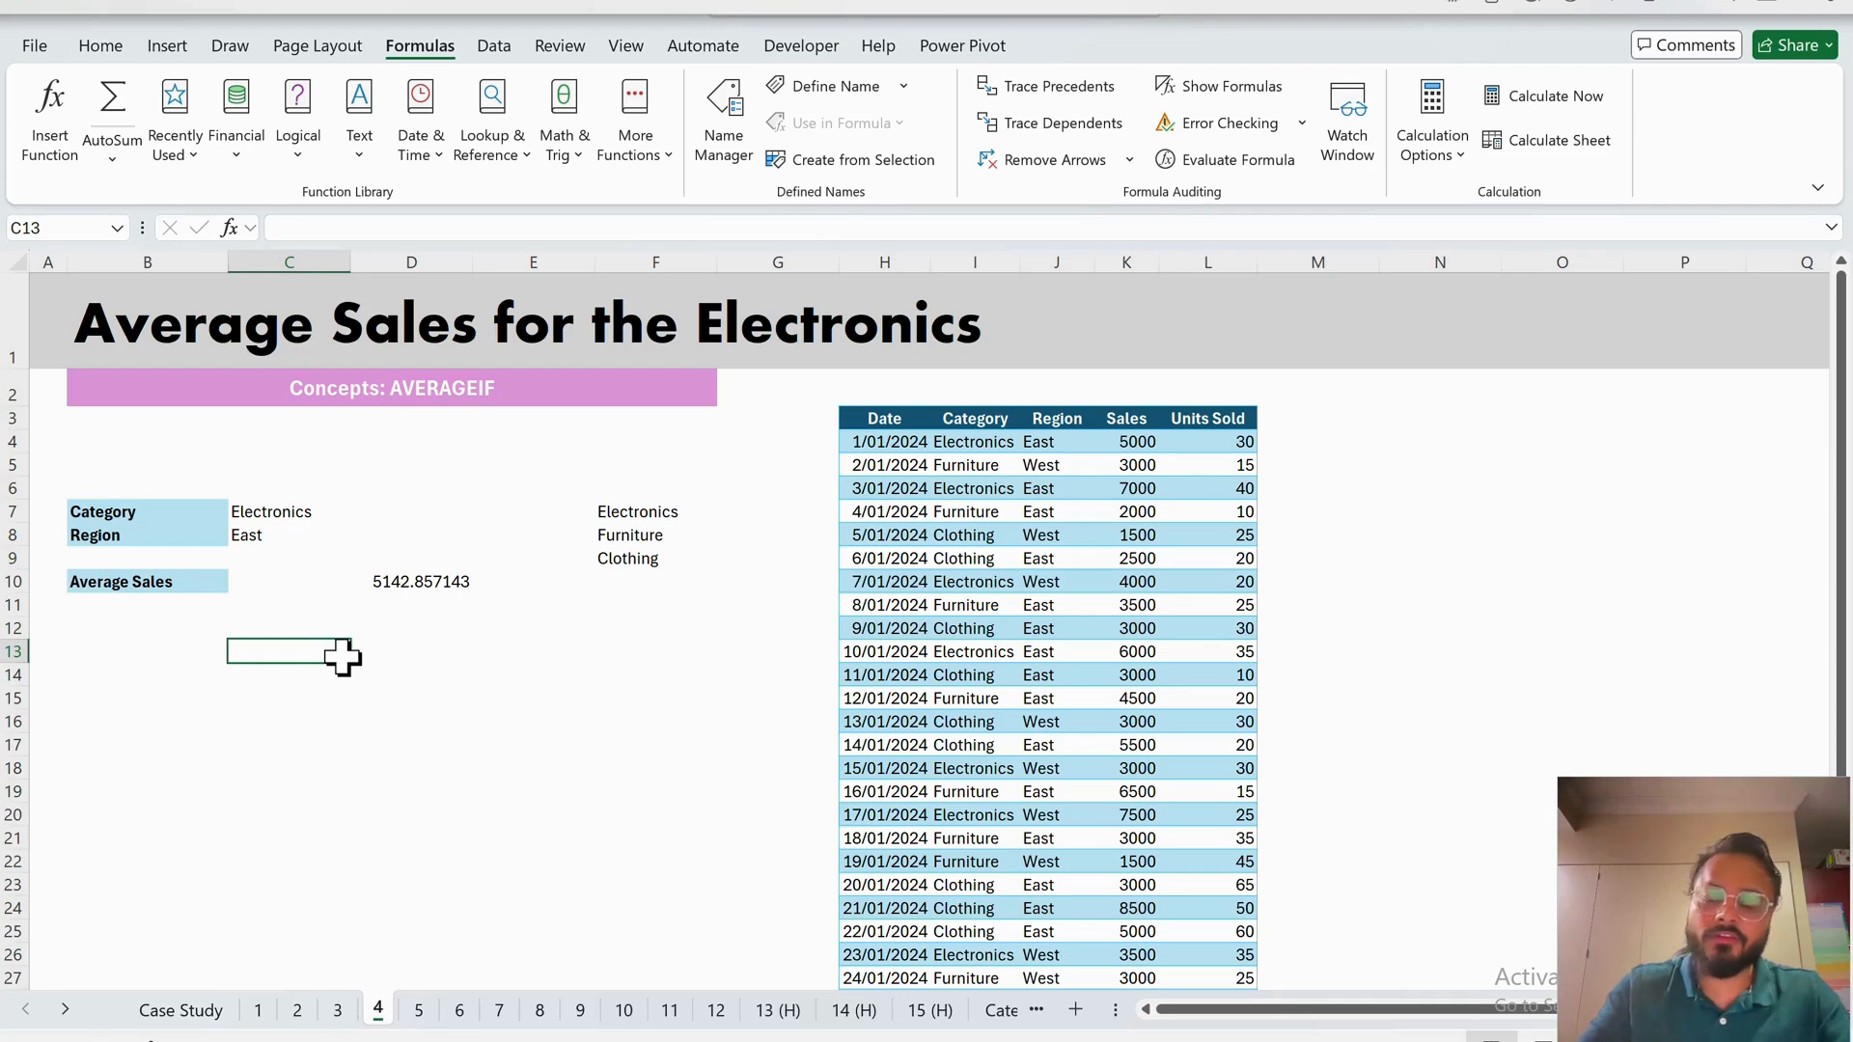
{"action": "type", "text": "=avera"}
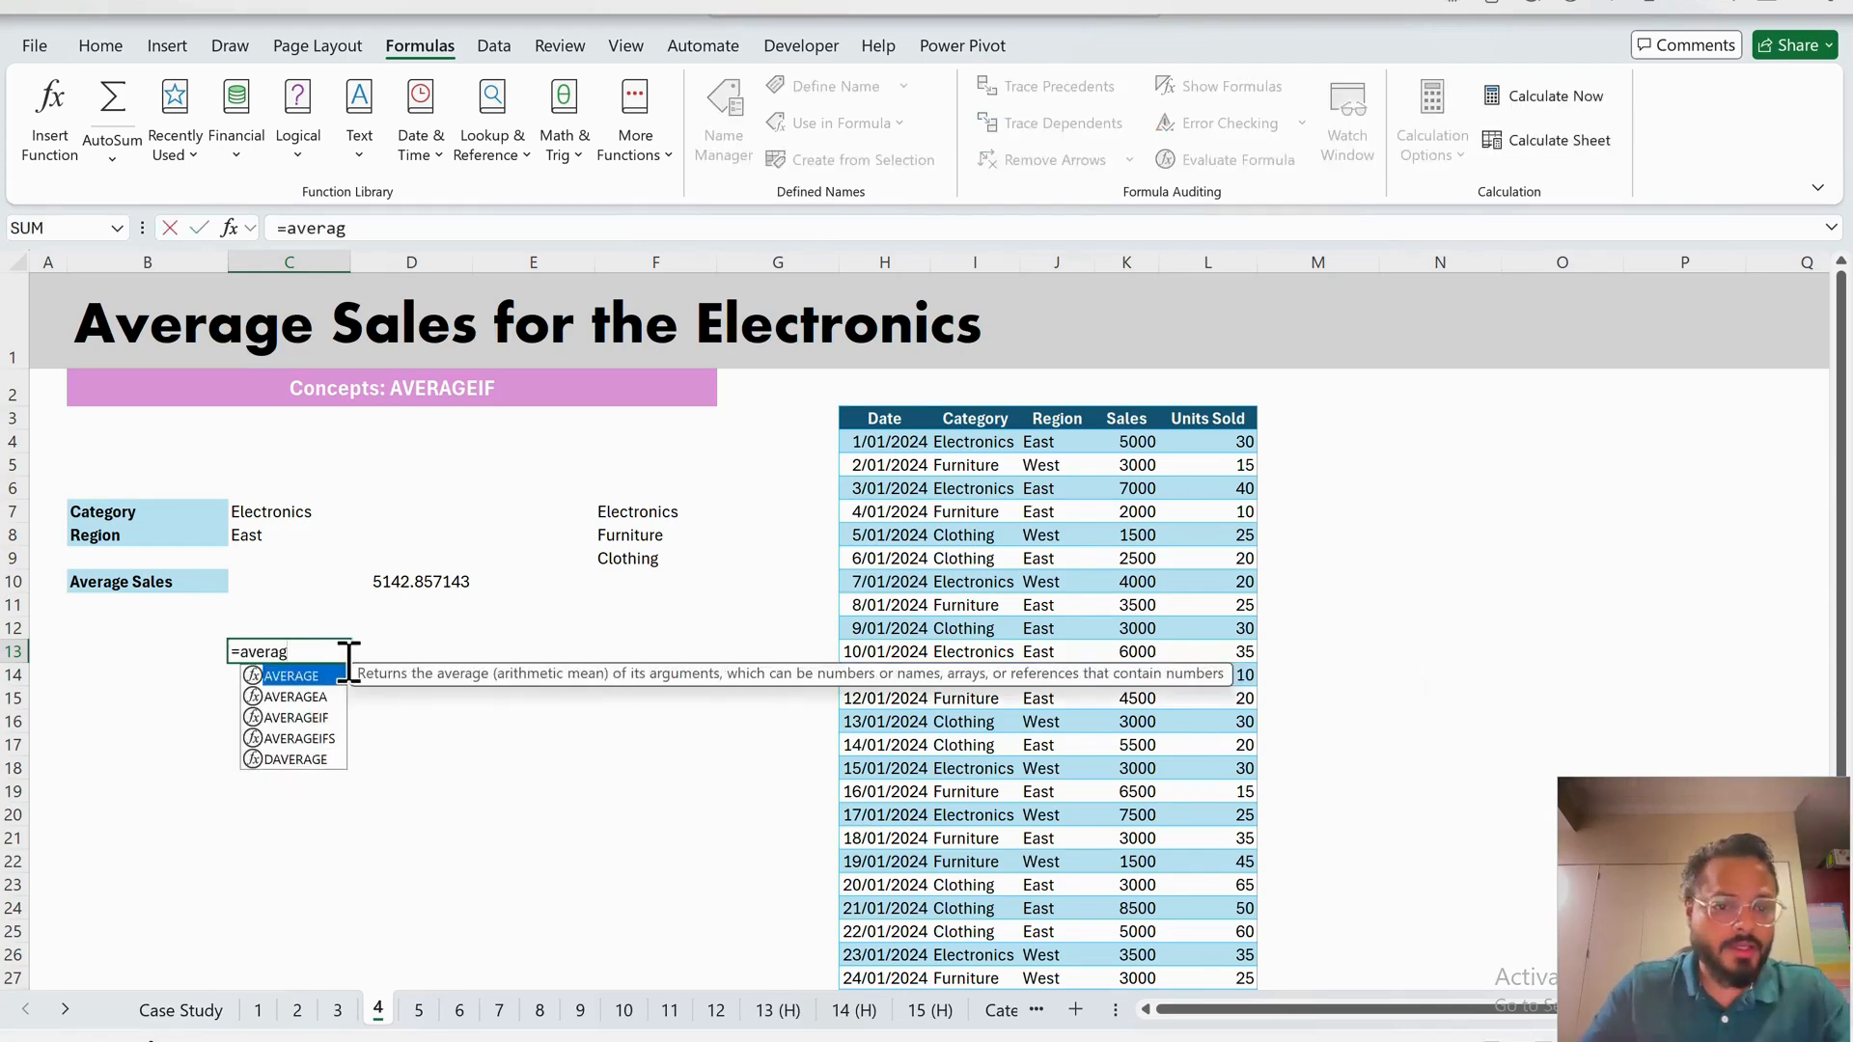
{"action": "type", "text": "g"}
{"action": "key", "text": "Down"}
{"action": "key", "text": "Down"}
{"action": "key", "text": "Tab"}
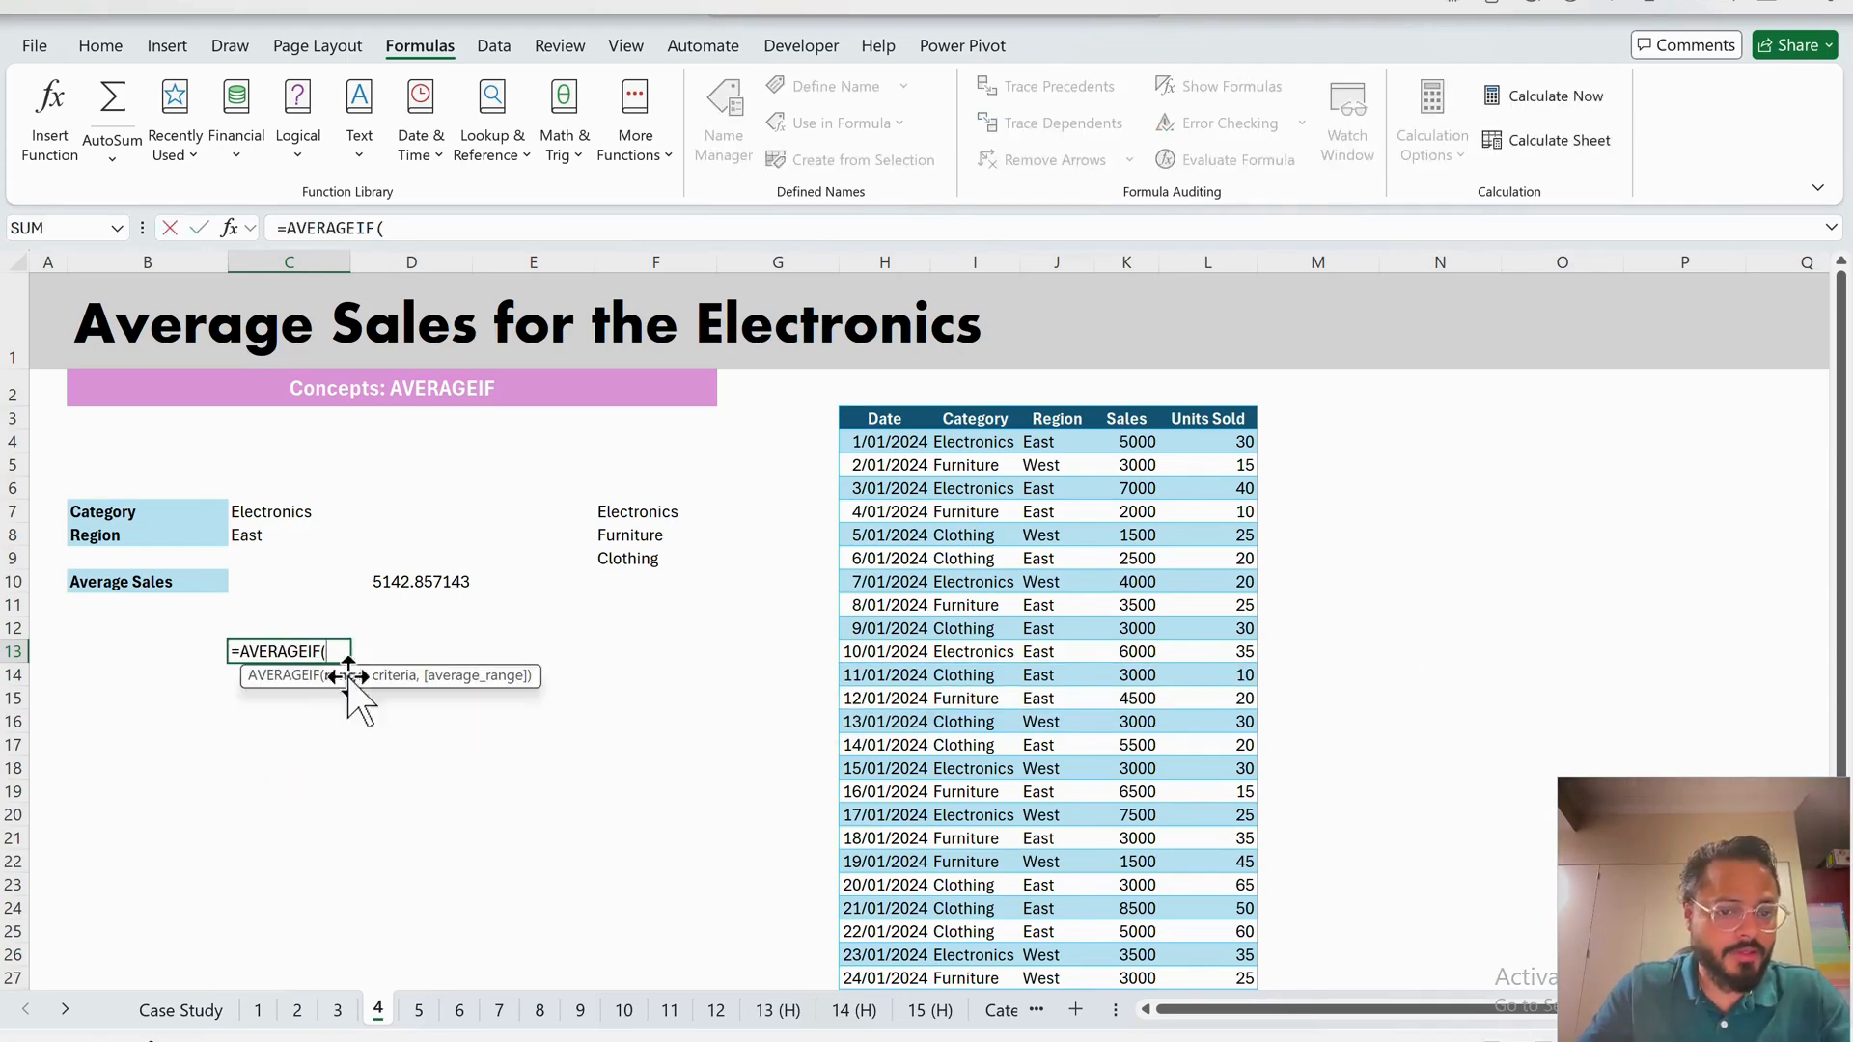
{"action": "left_click", "coordinate": [1152, 449]}
{"action": "key", "text": "ctrl+shift+Down"}
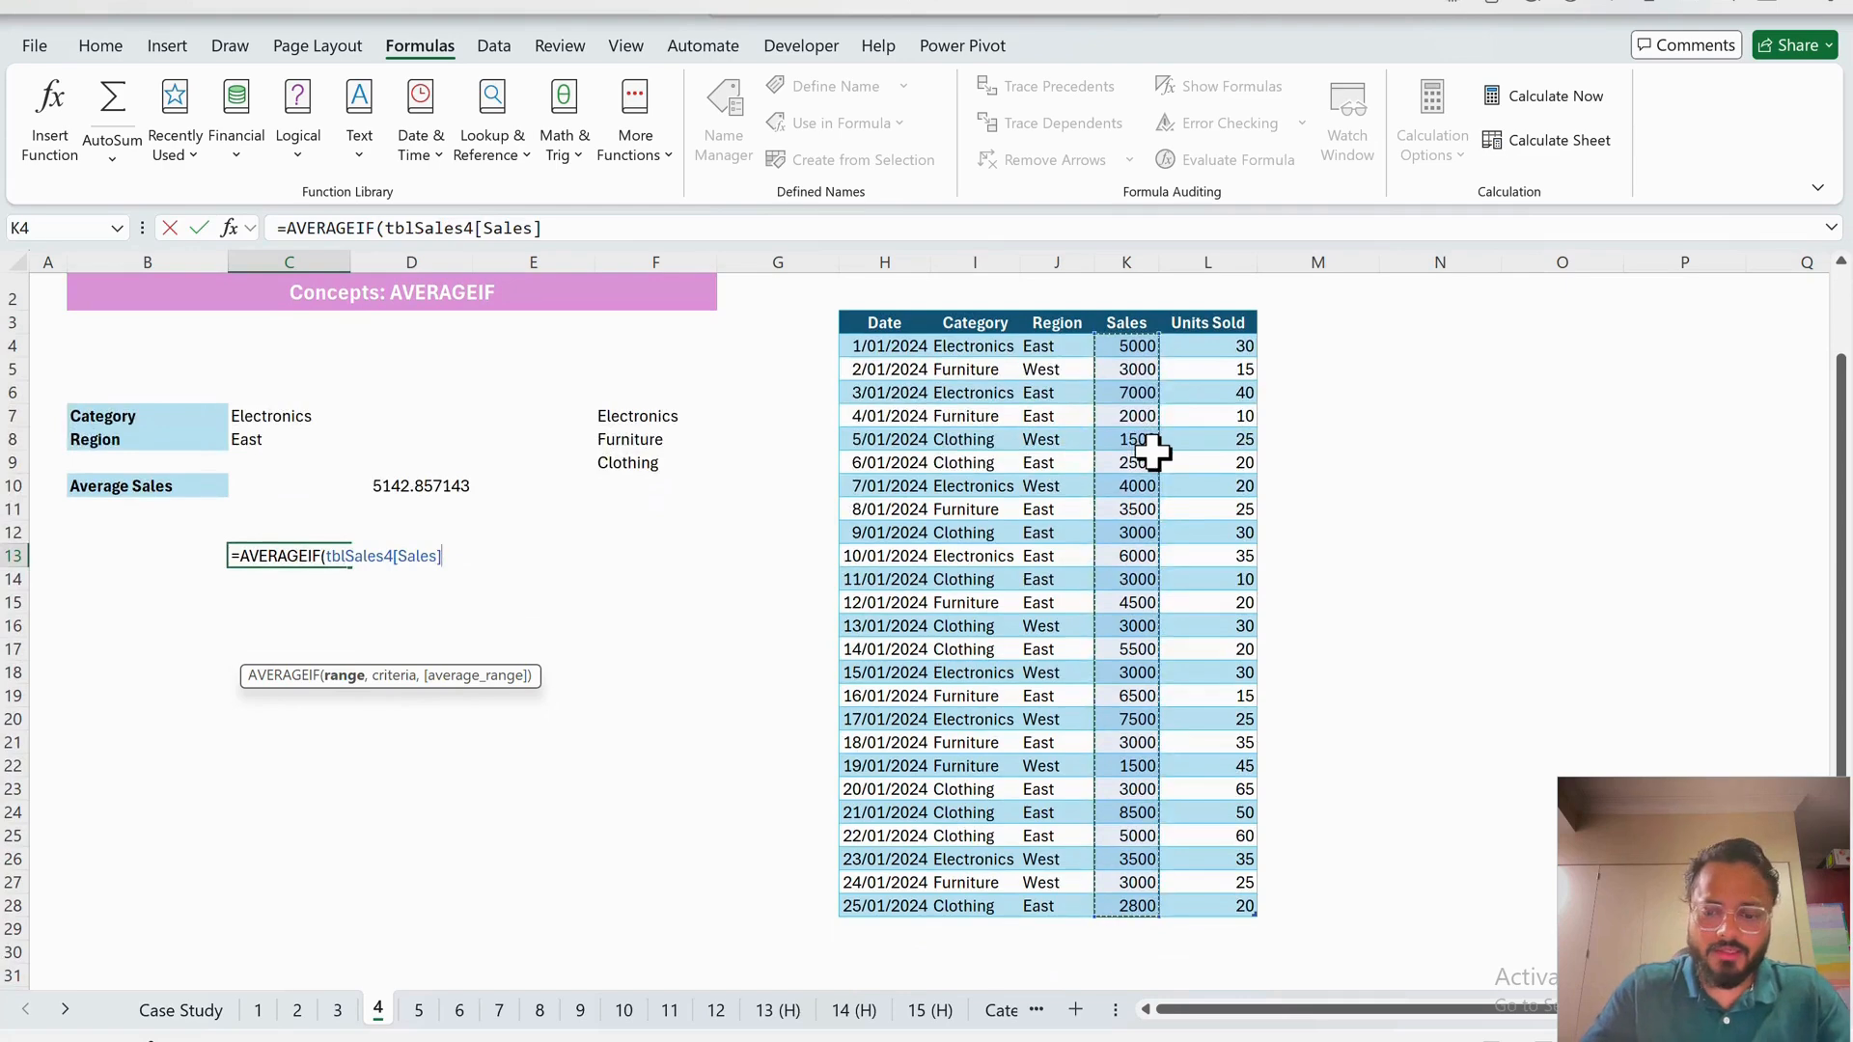
{"action": "type", "text": ","}
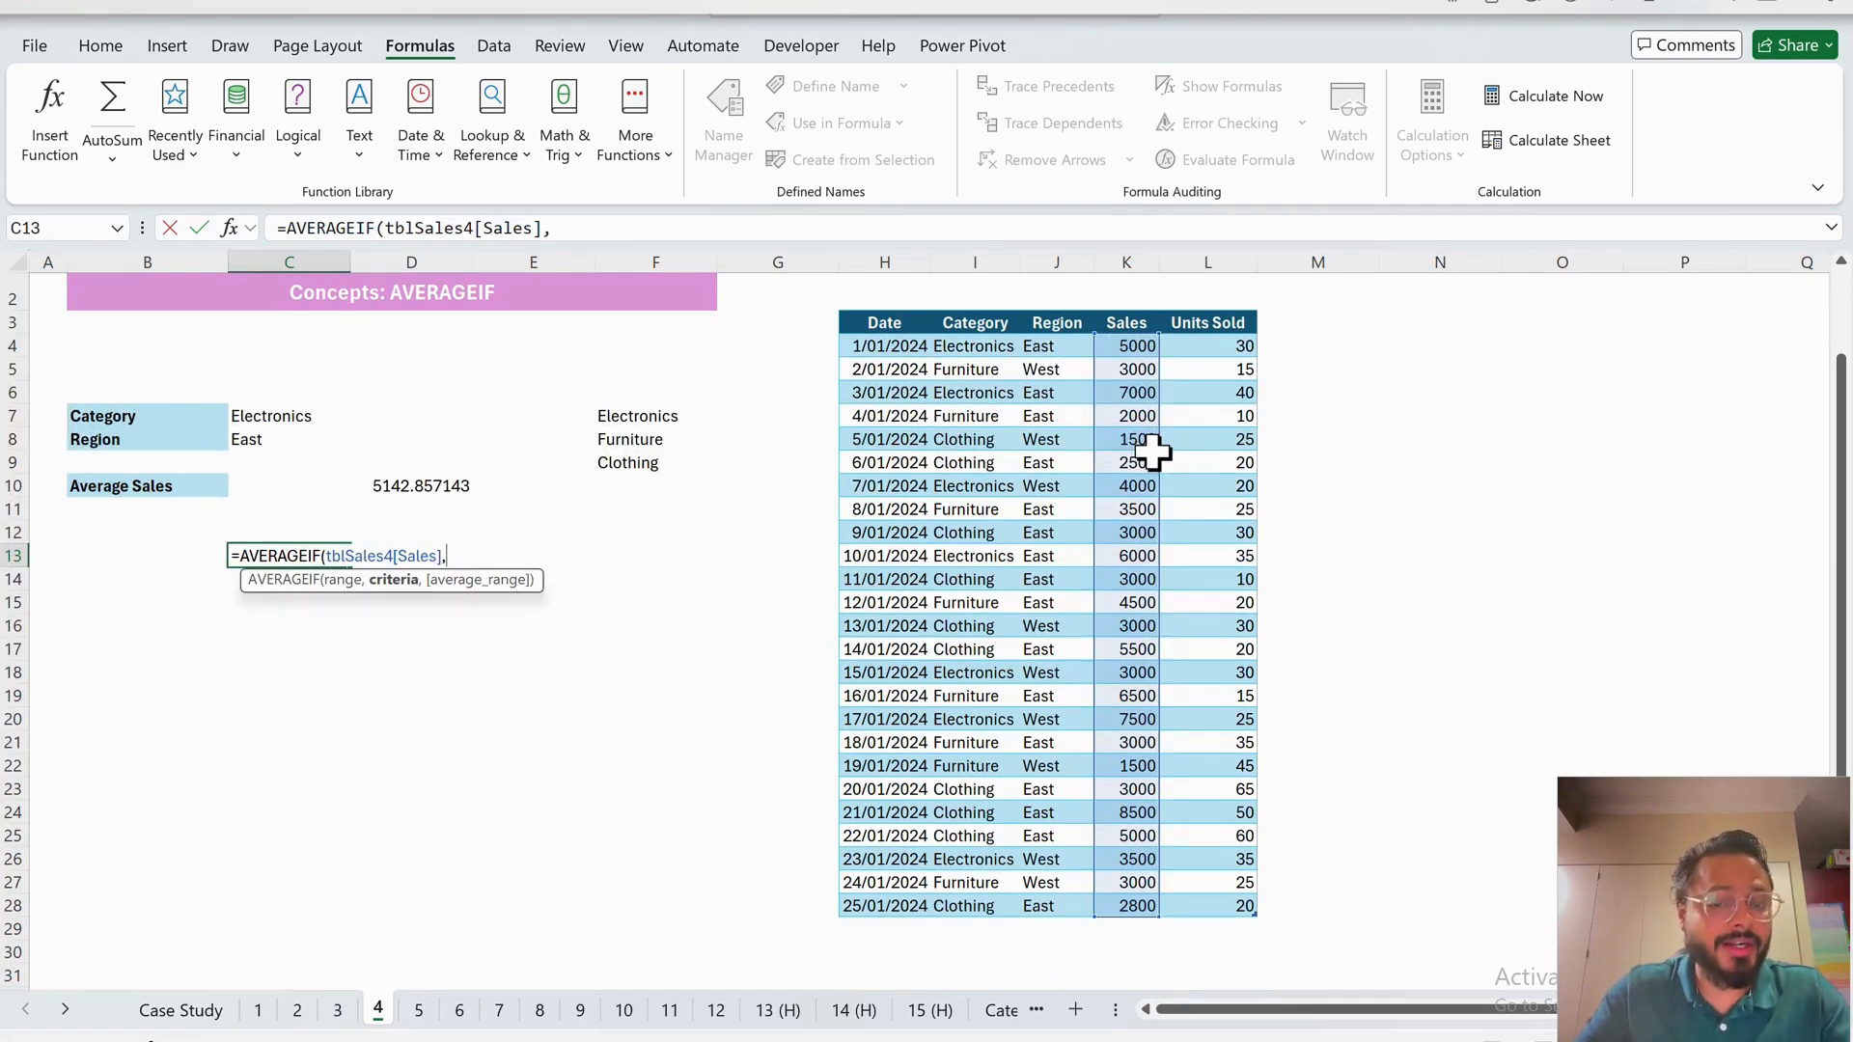
- Try to finish the C13 AVERAGEIF formula with the Category column as criteria and C7 as the average range
{"action": "left_click", "coordinate": [991, 353]}
{"action": "key", "text": "ctrl+shift+Down"}
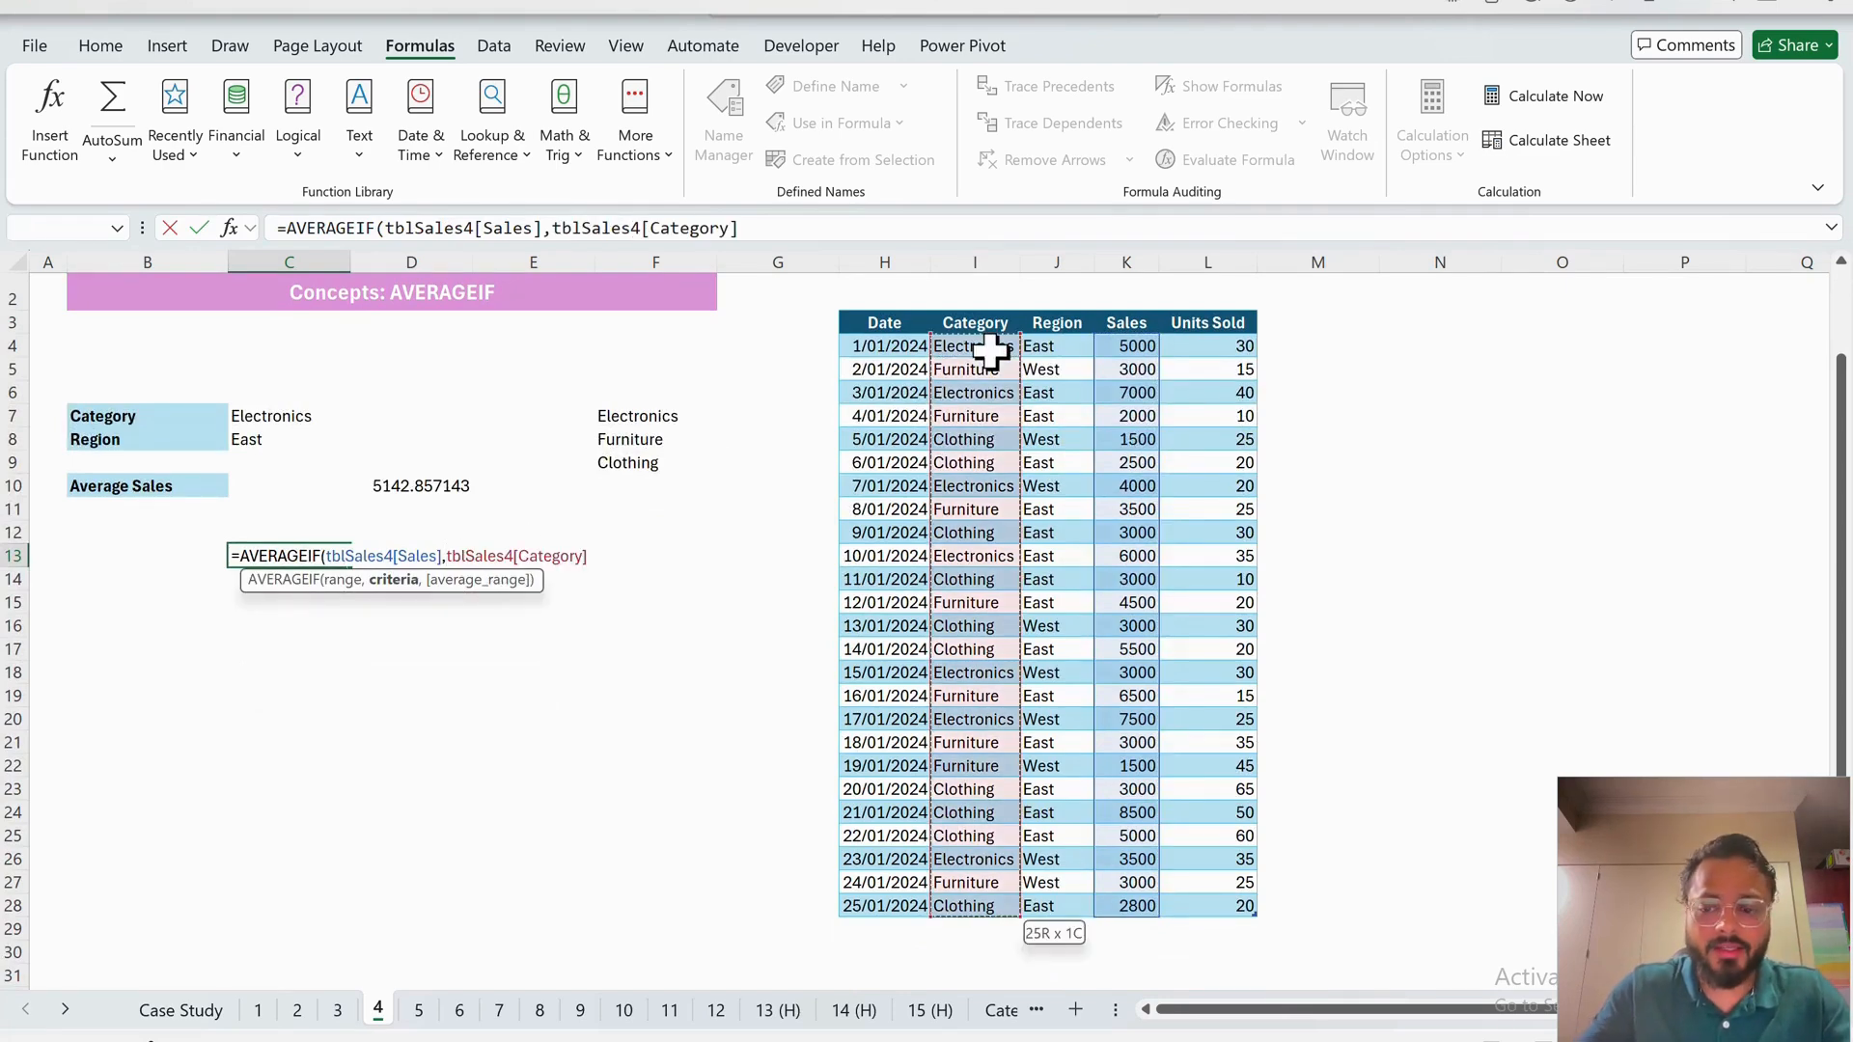
{"action": "type", "text": ","}
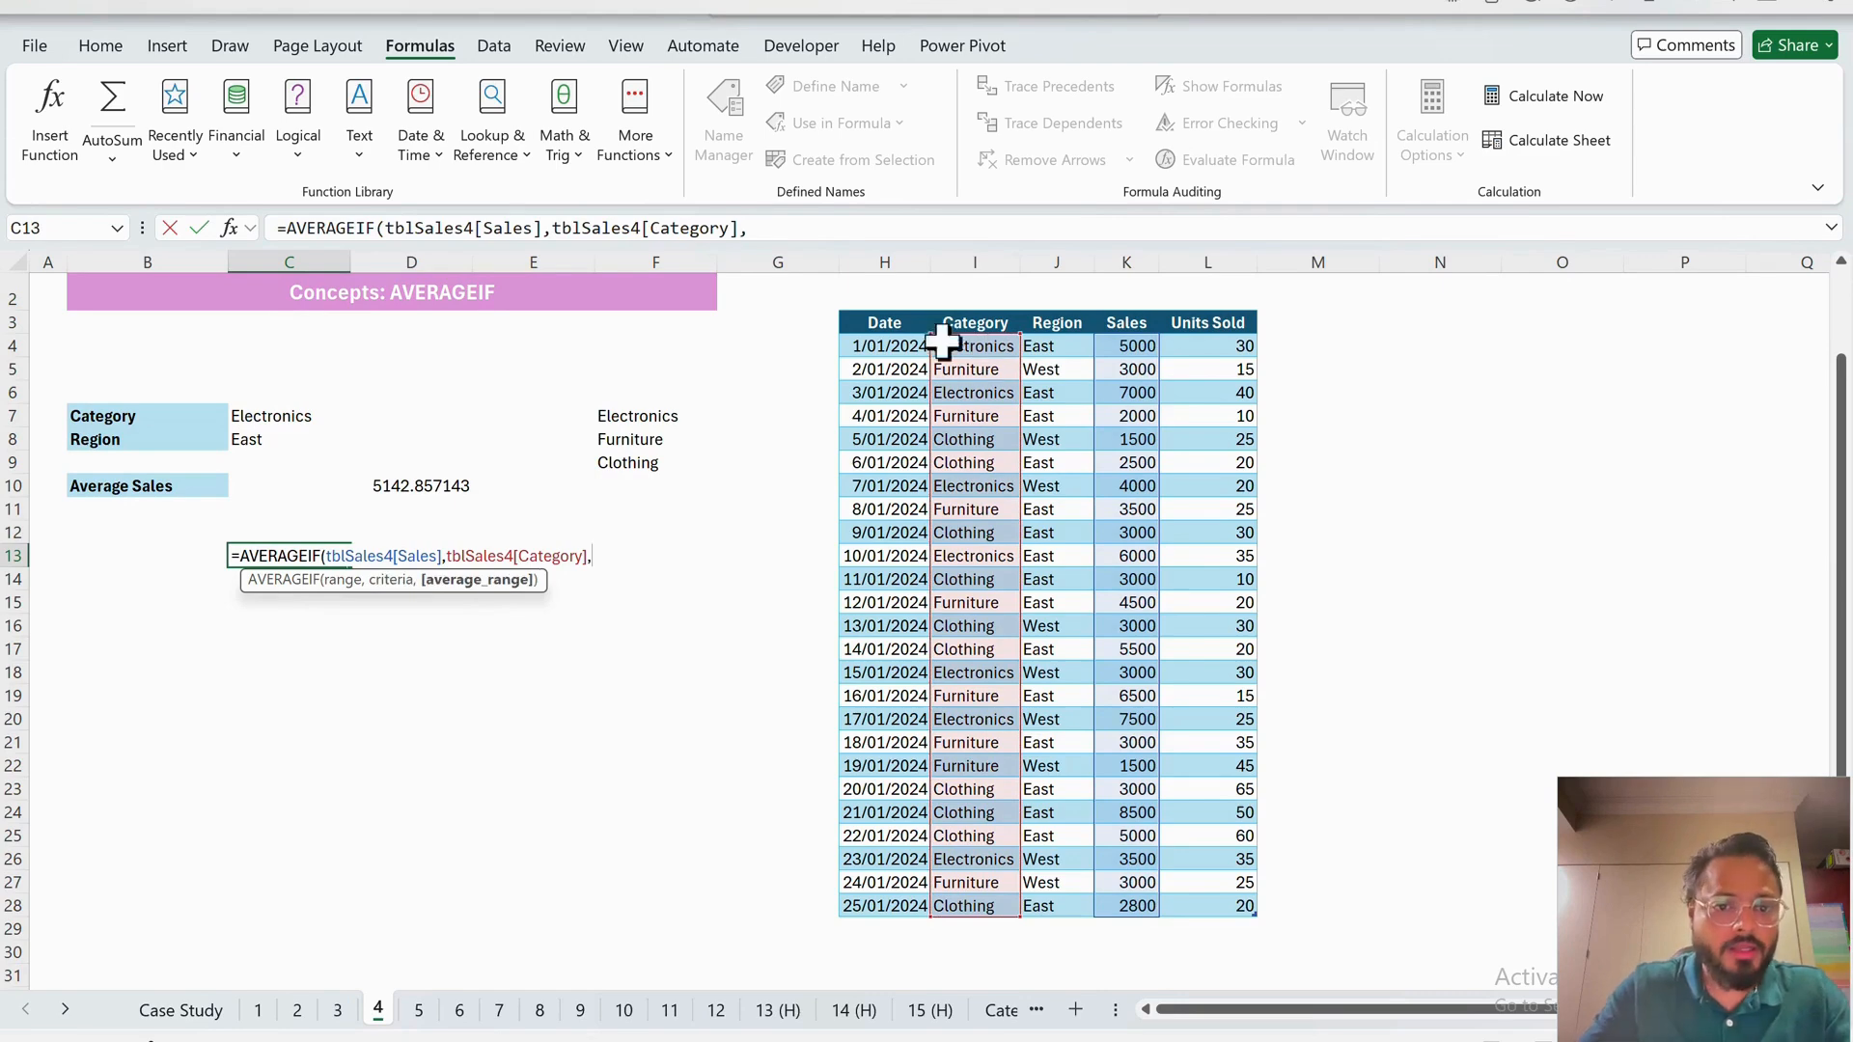
{"action": "left_click", "coordinate": [278, 416]}
{"action": "type", "text": ")"}
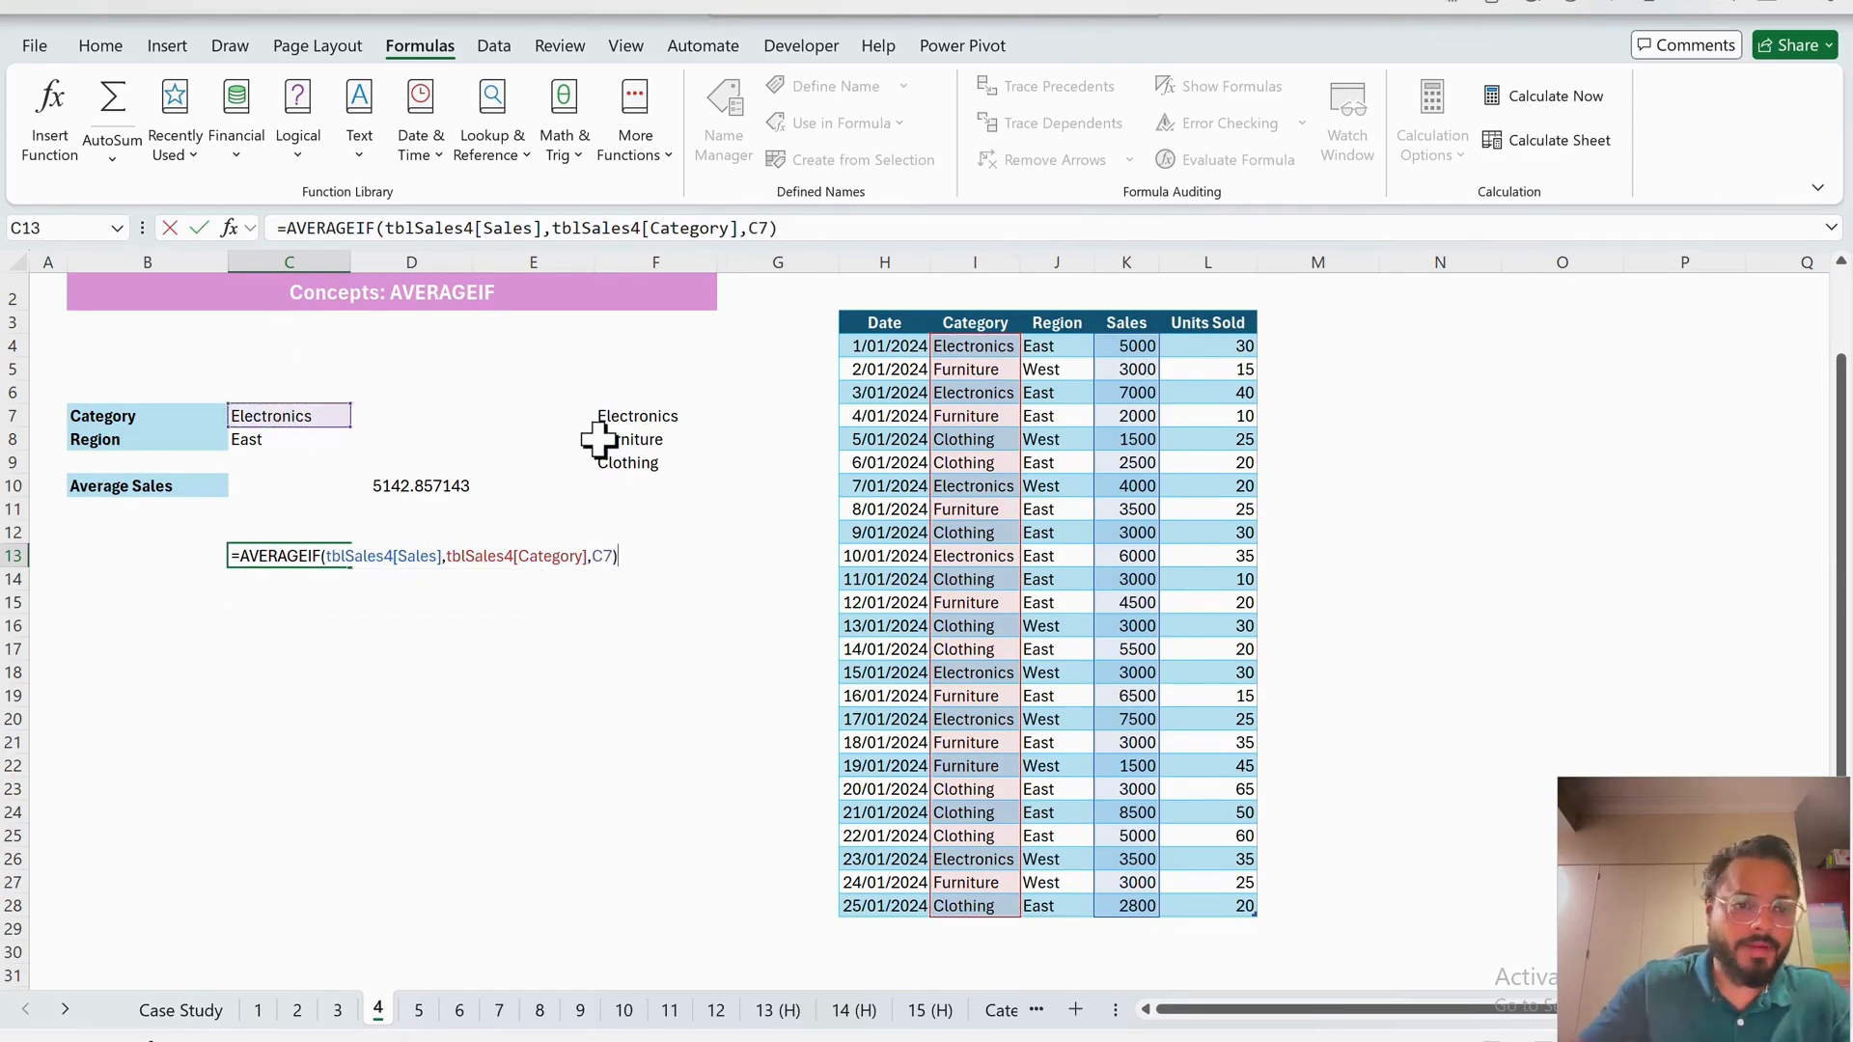
{"action": "key", "text": "Return"}
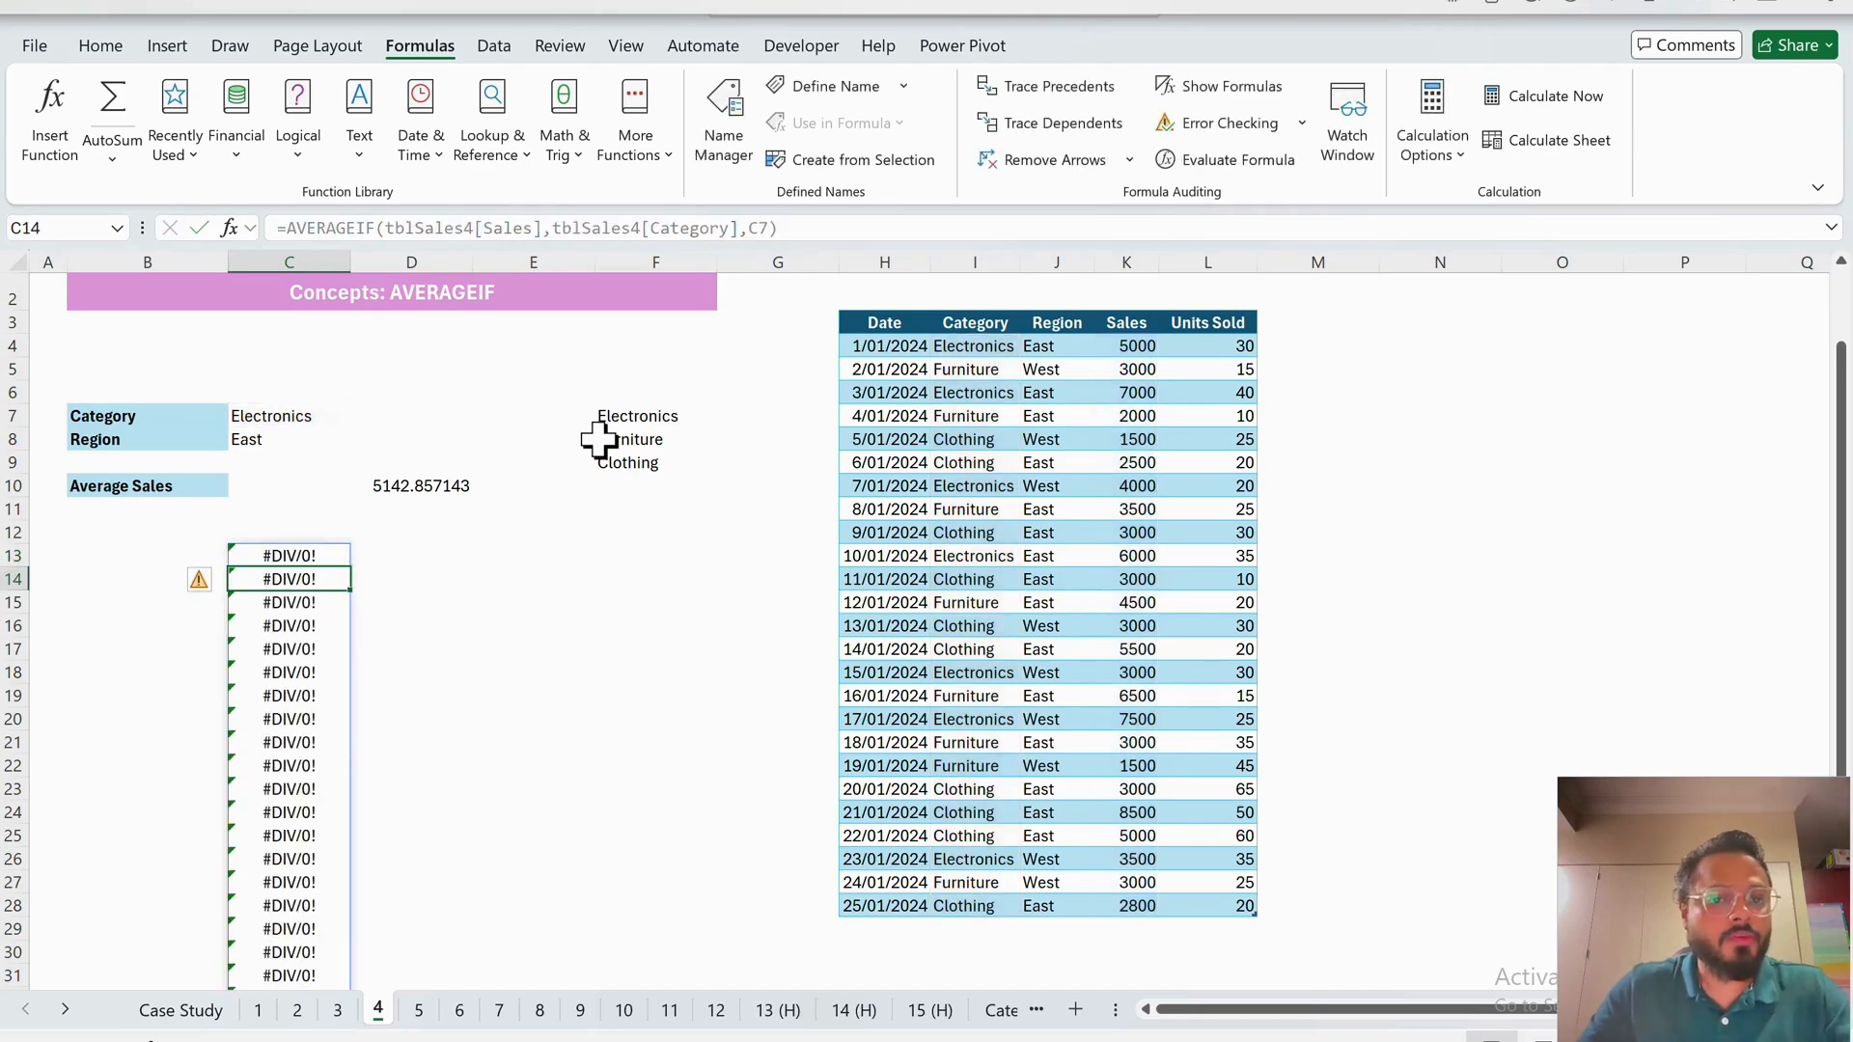
- Examine the existing Average Sales value in D10, the AVERAGEIF formula in C13 and the cells below it
{"action": "scroll", "coordinate": [599, 439], "scroll_direction": "up", "scroll_amount": 1}
{"action": "left_click", "coordinate": [401, 587]}
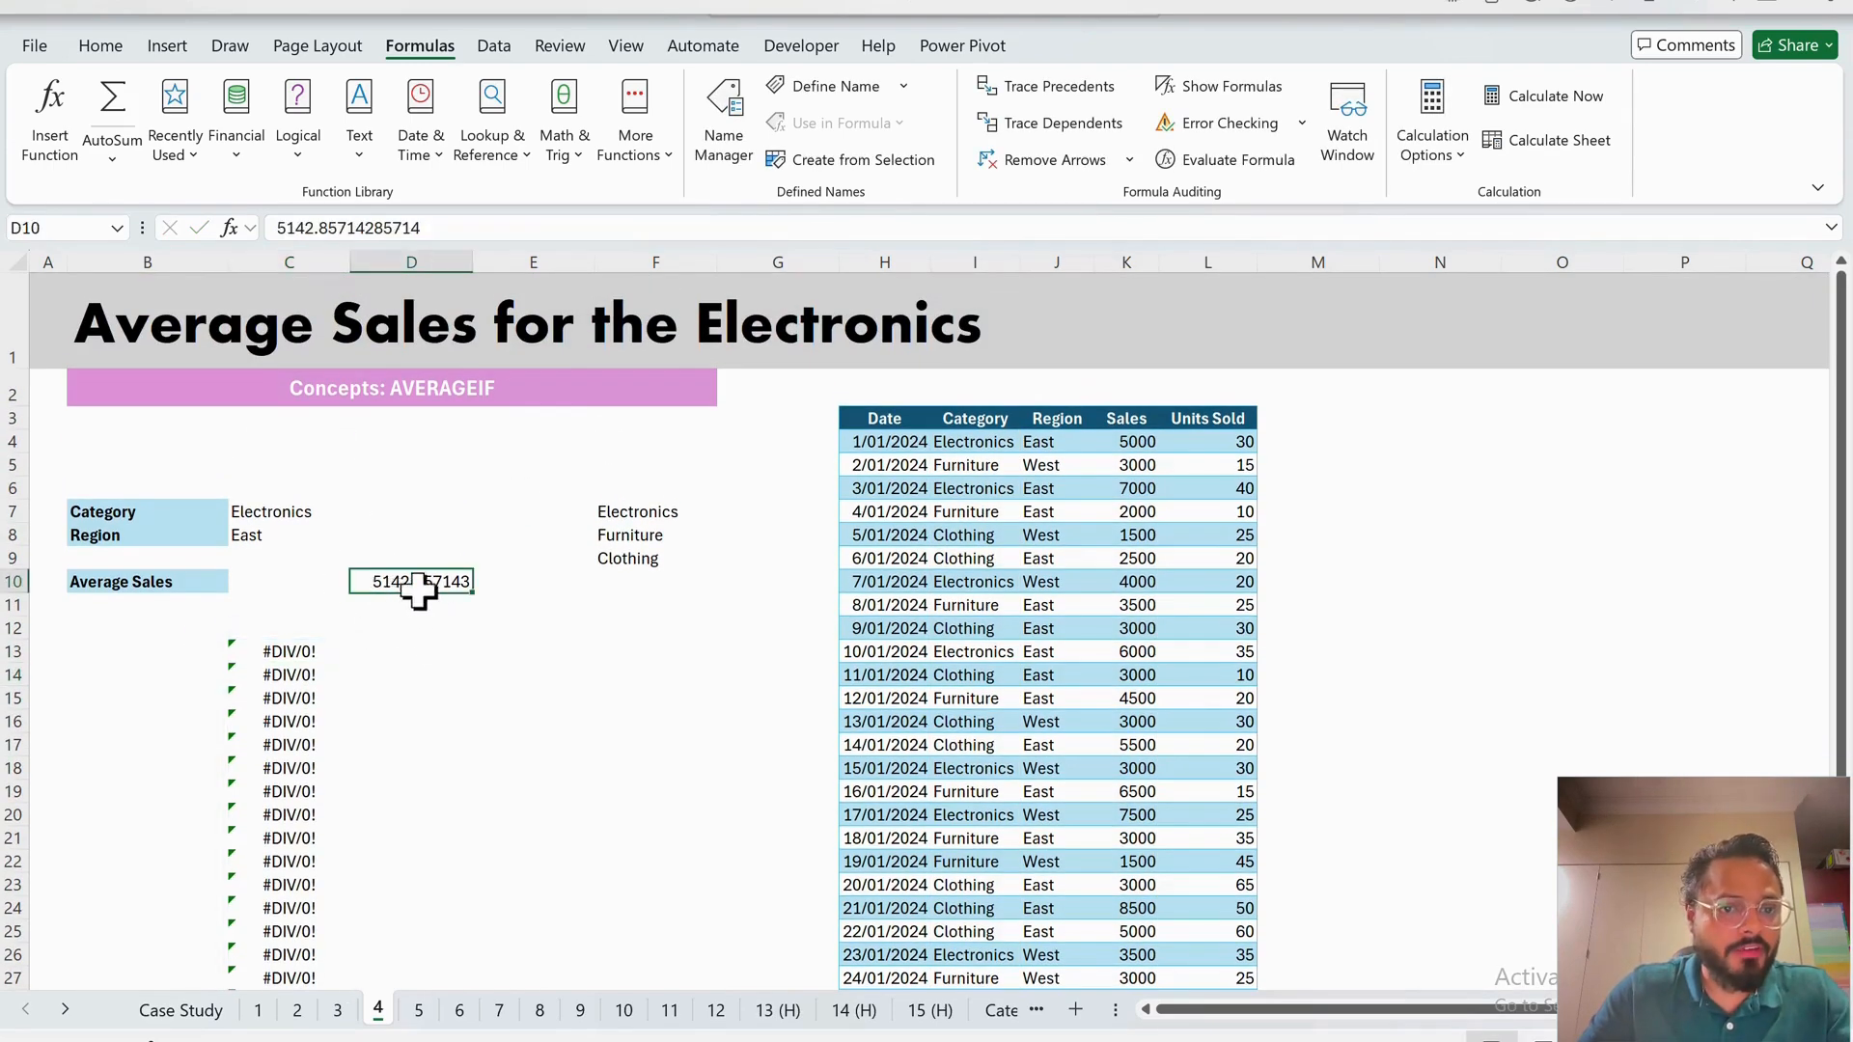
{"action": "left_click", "coordinate": [323, 586]}
{"action": "left_click", "coordinate": [309, 657]}
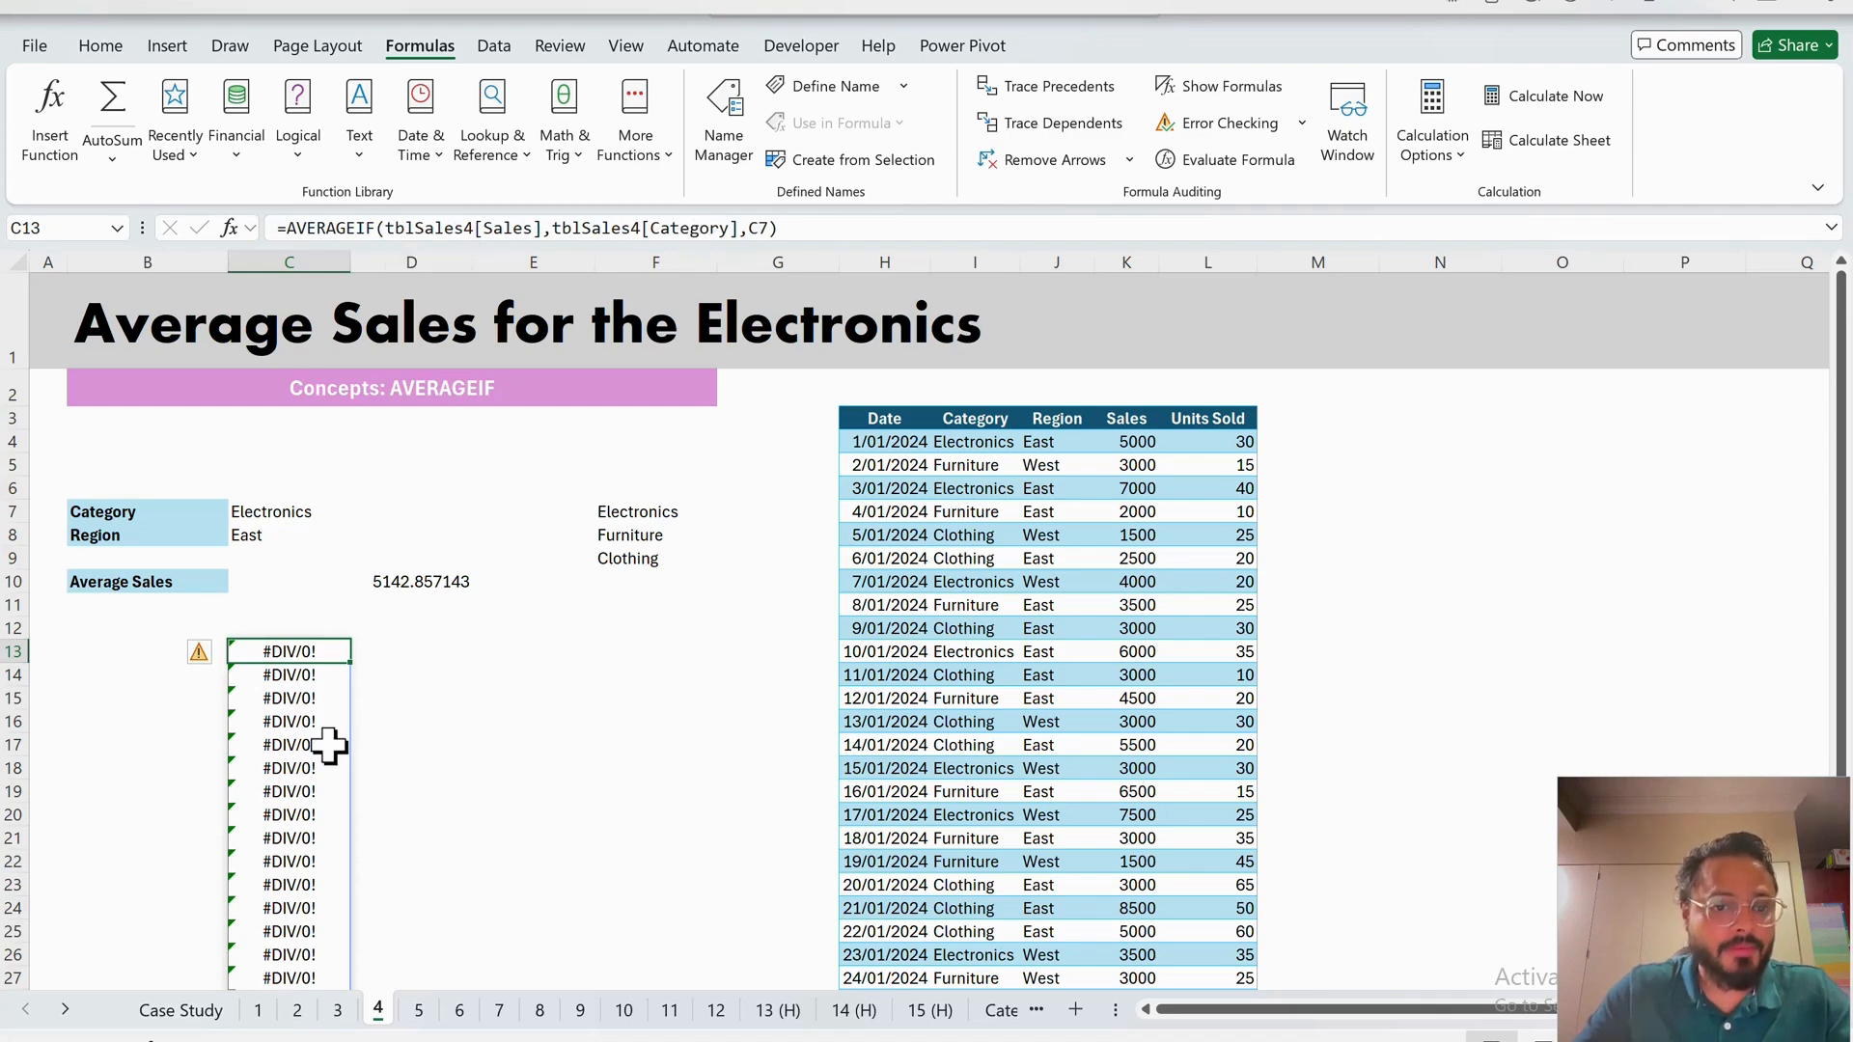
{"action": "scroll", "coordinate": [328, 745], "scroll_direction": "down", "scroll_amount": 5}
{"action": "scroll", "coordinate": [329, 745], "scroll_direction": "up", "scroll_amount": 5}
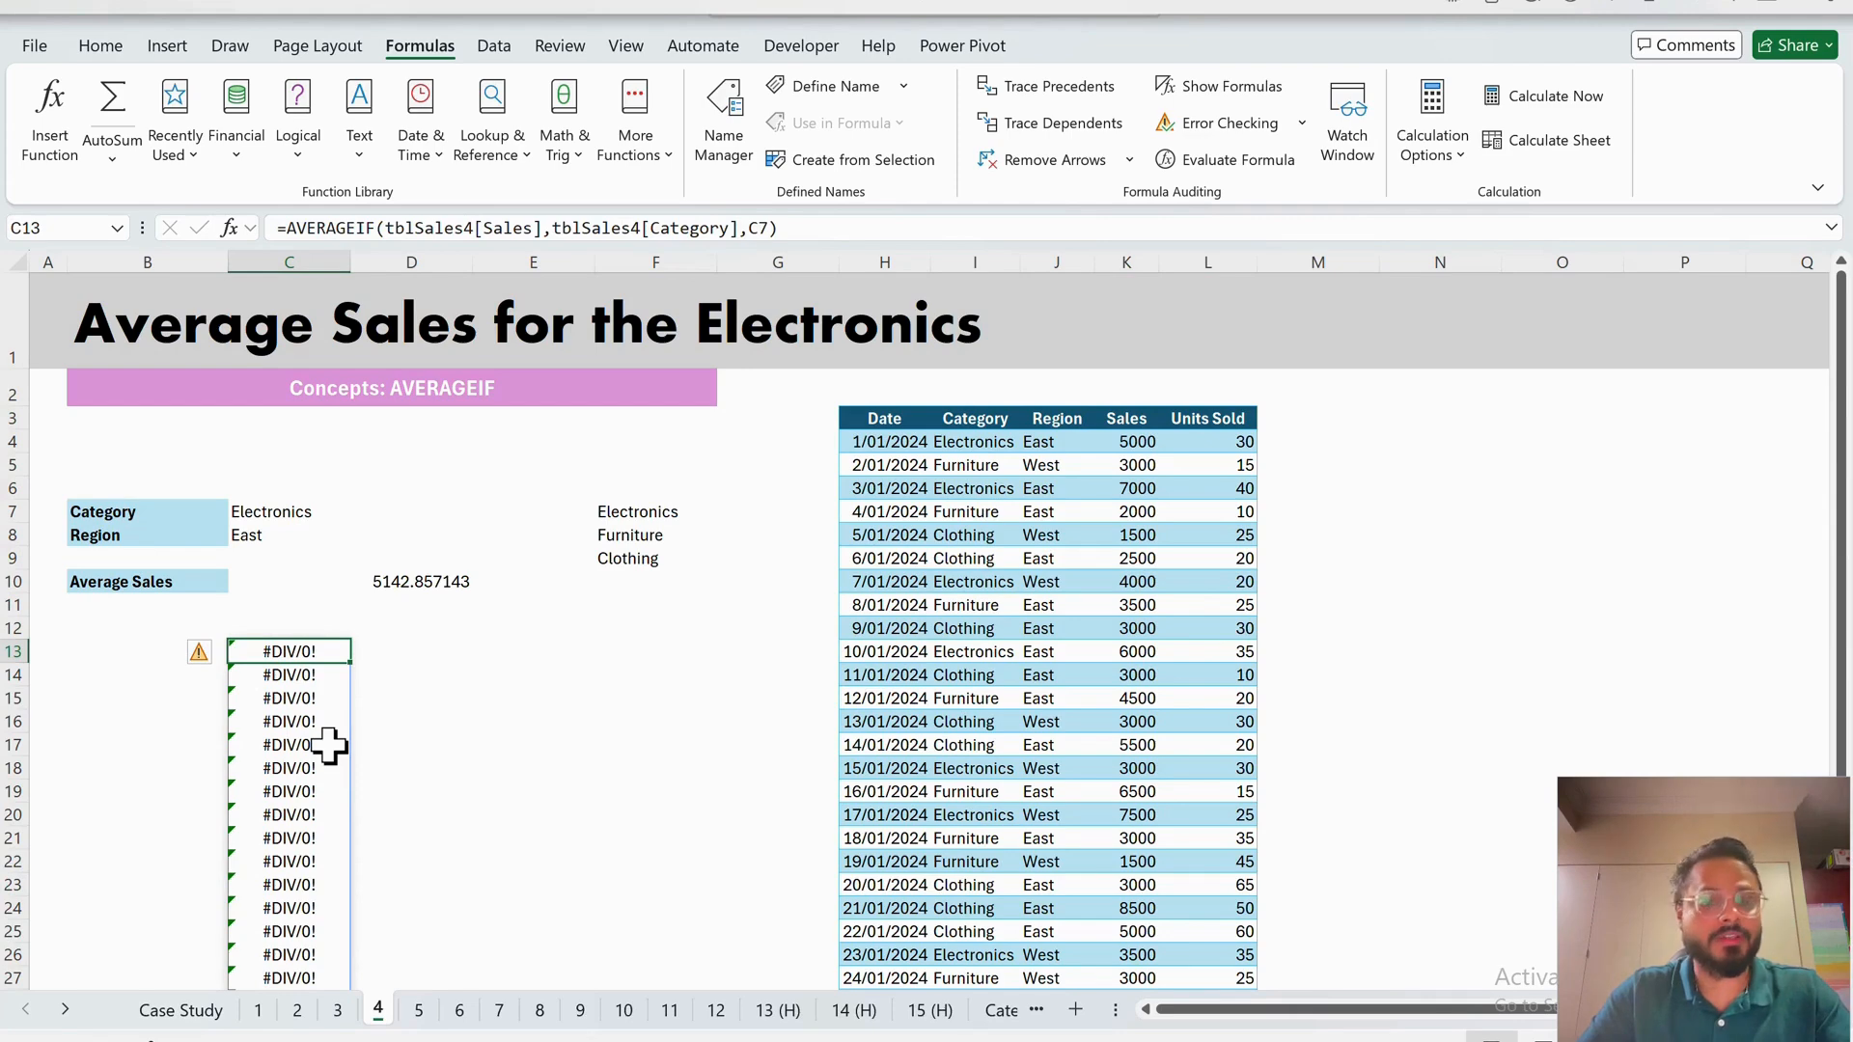
- Start an AVERAGEIF formula in cell D13
{"action": "left_click", "coordinate": [410, 654]}
{"action": "type", "text": "=avera"}
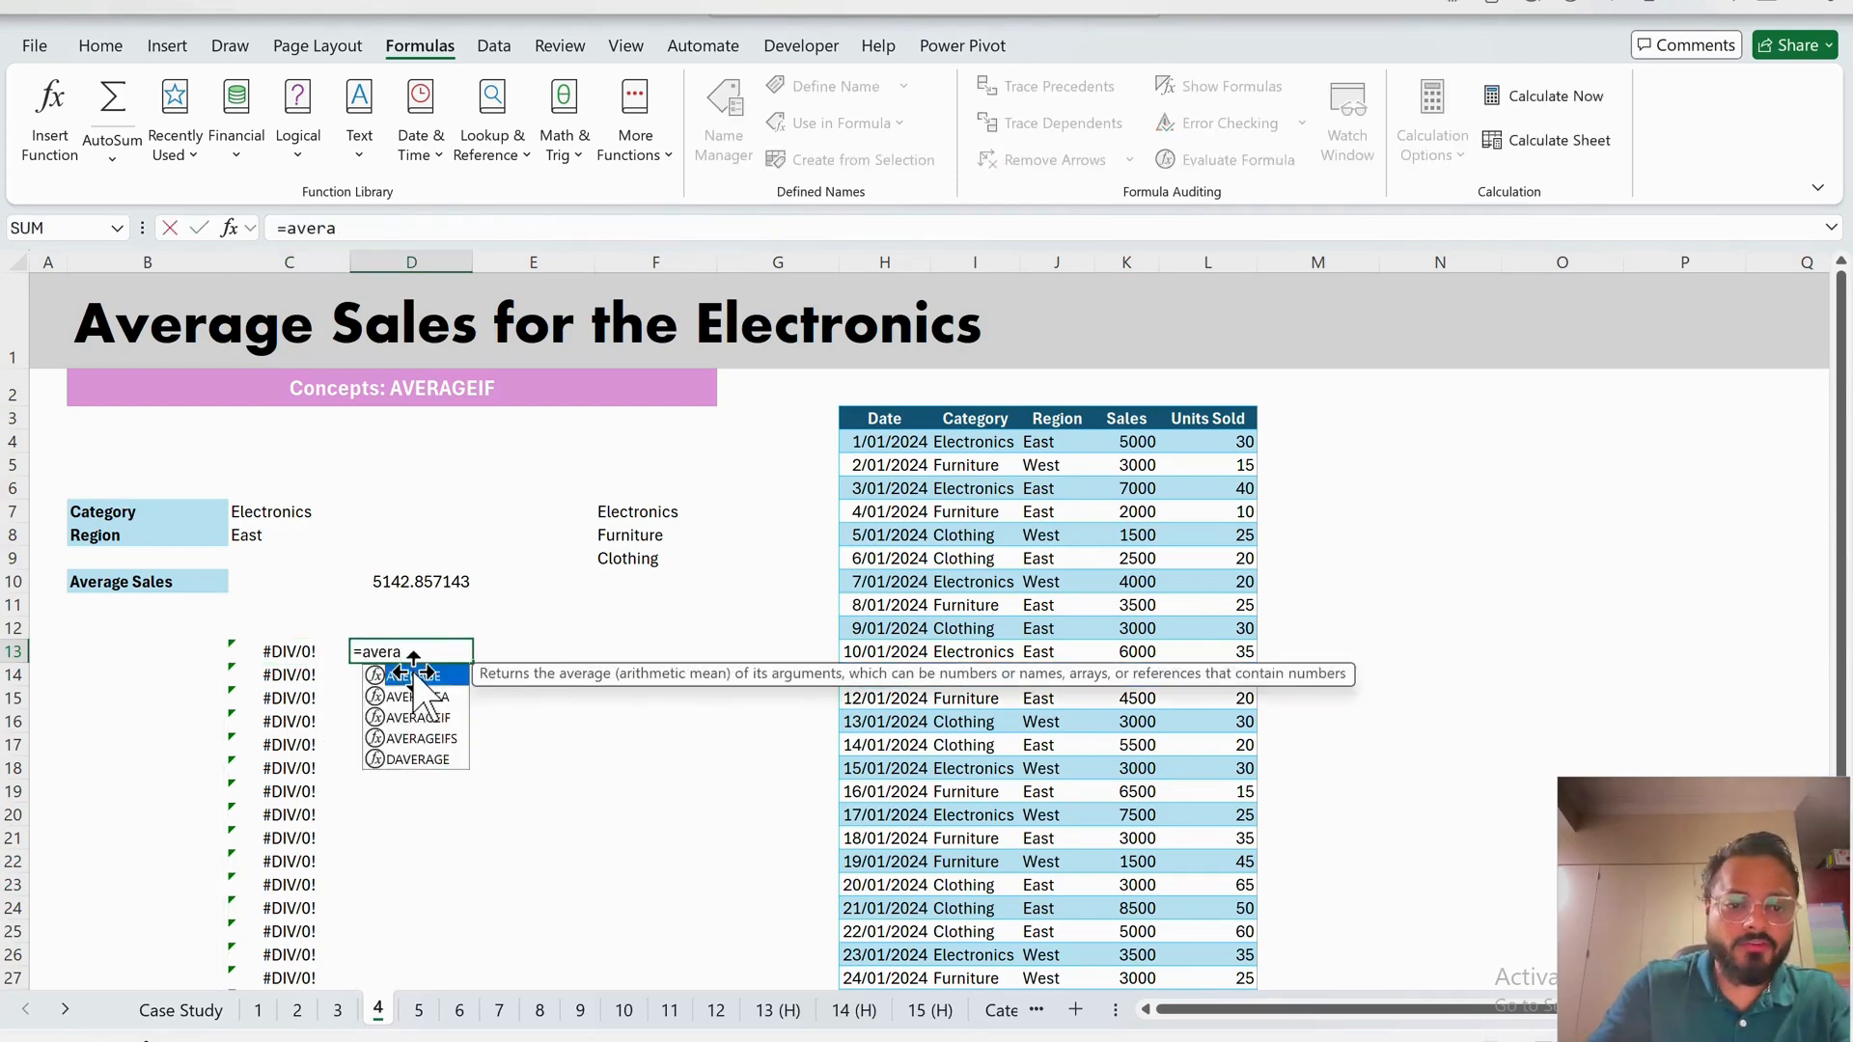
{"action": "double_click", "coordinate": [413, 674]}
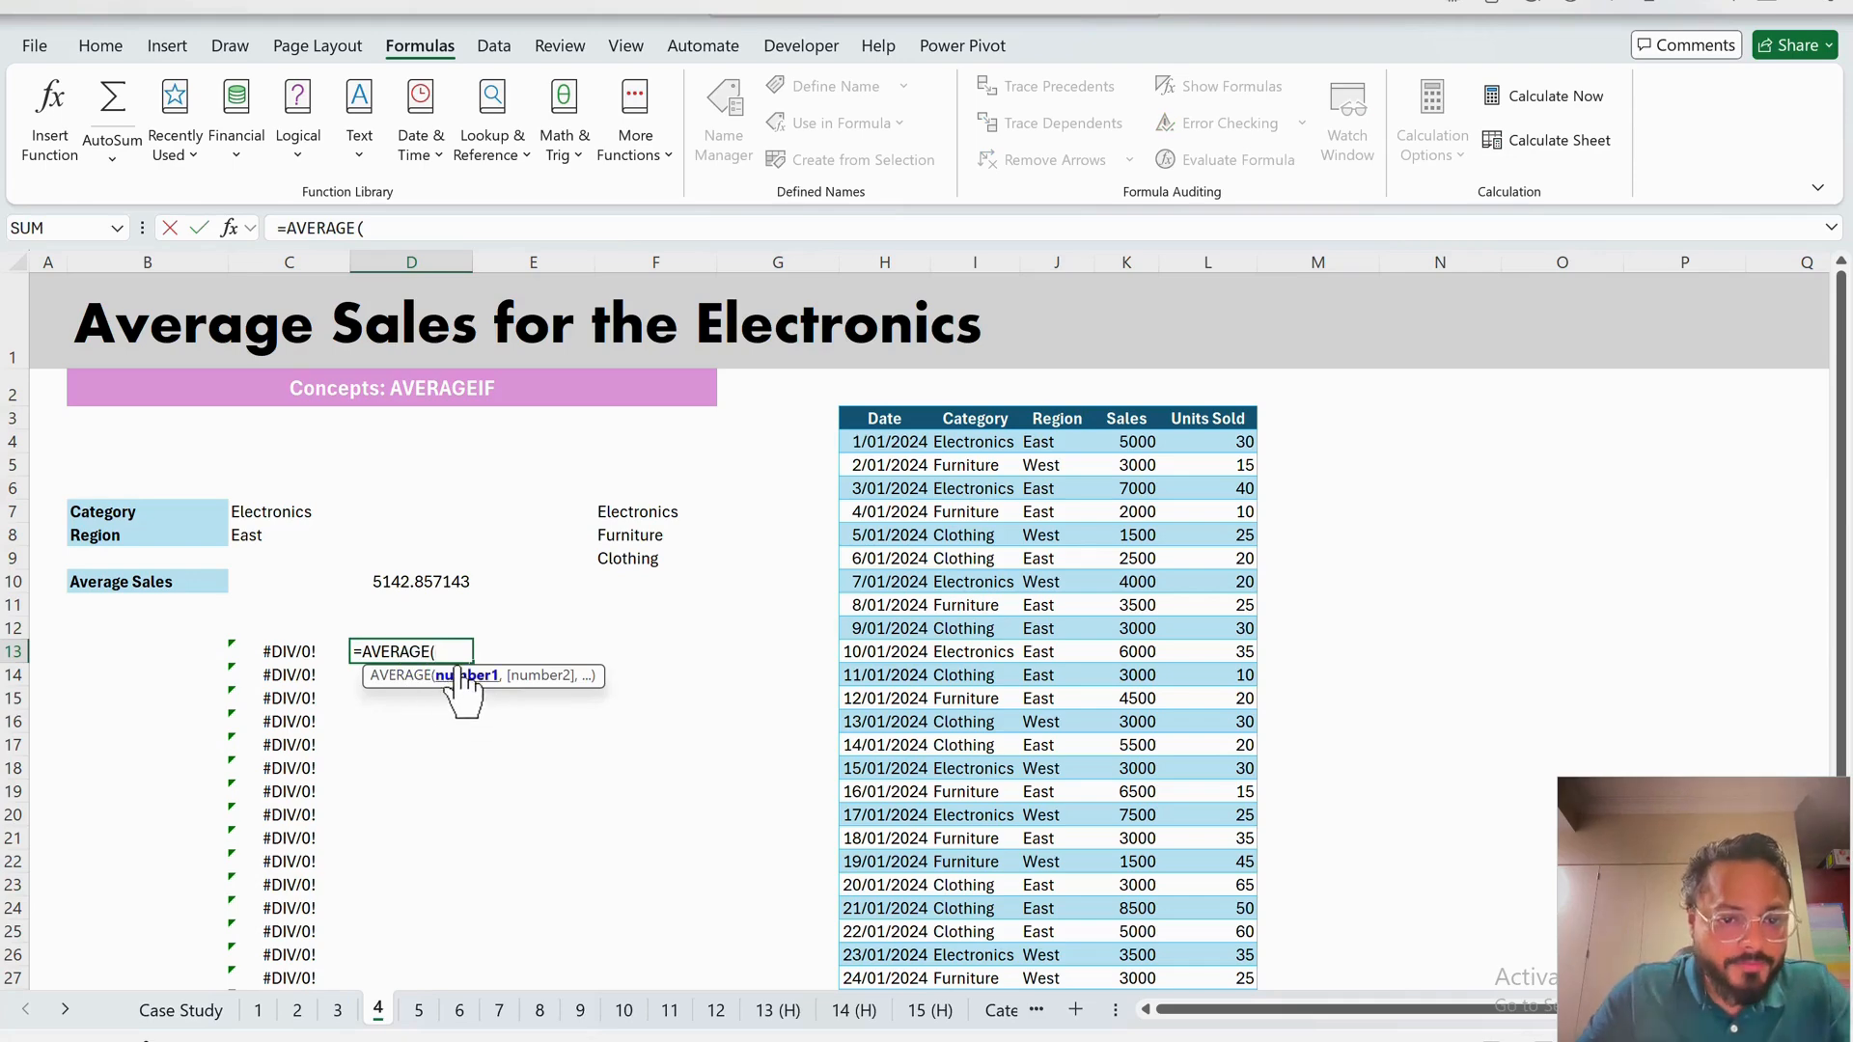
{"action": "key", "text": "BackSpace"}
{"action": "type", "text": "IF("}
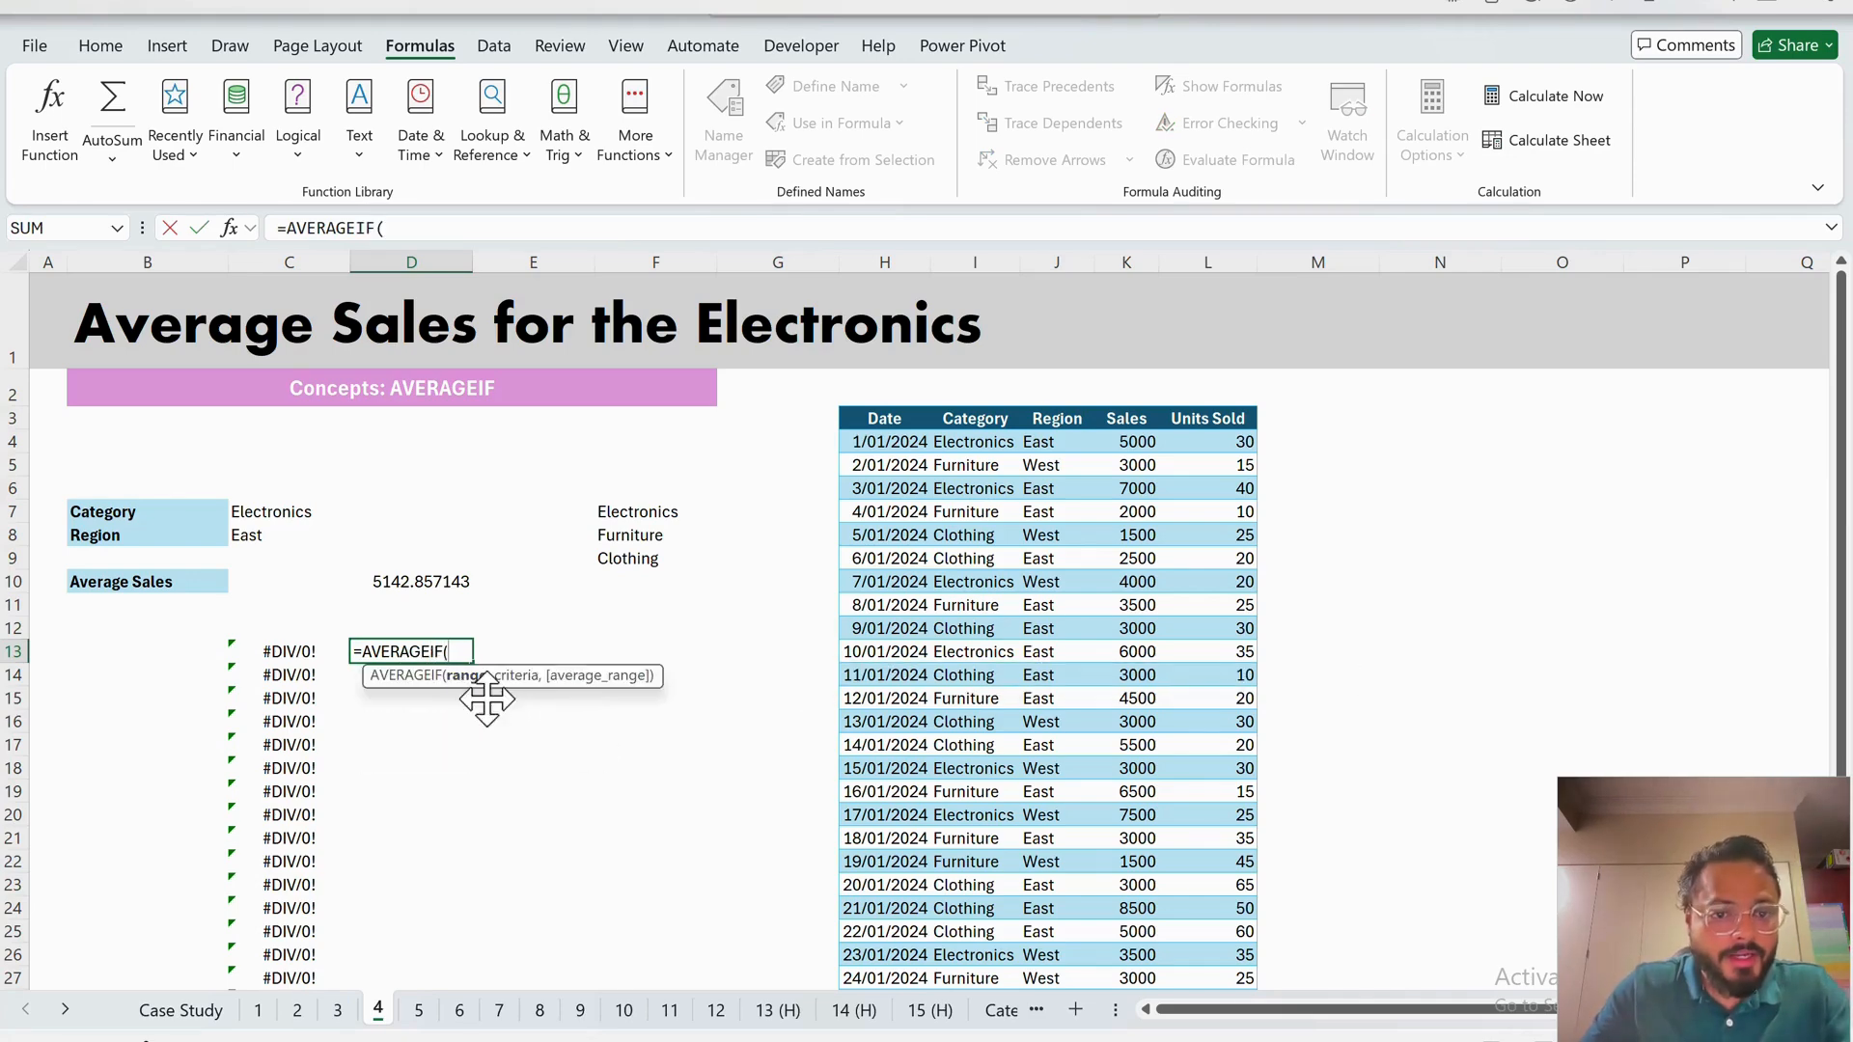
{"action": "left_click", "coordinate": [1144, 451]}
{"action": "key", "text": "ctrl+shift+Down"}
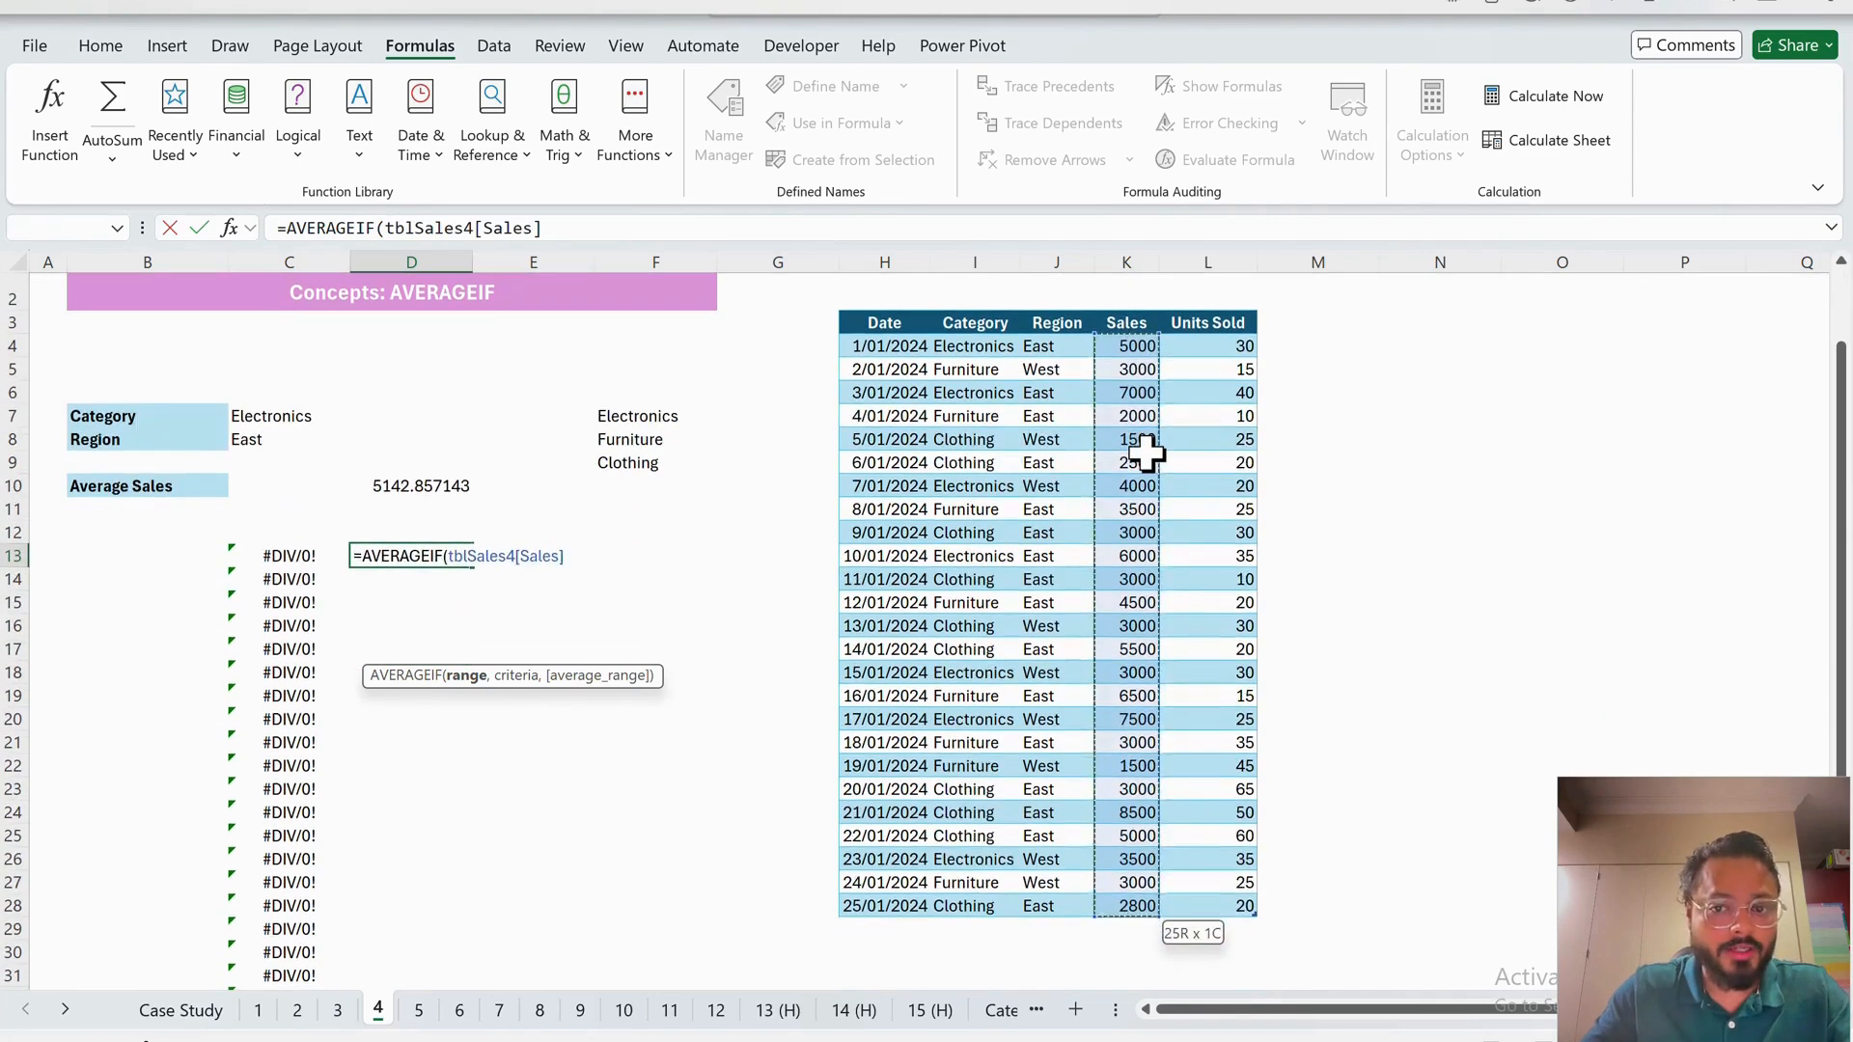
{"action": "type", "text": ","}
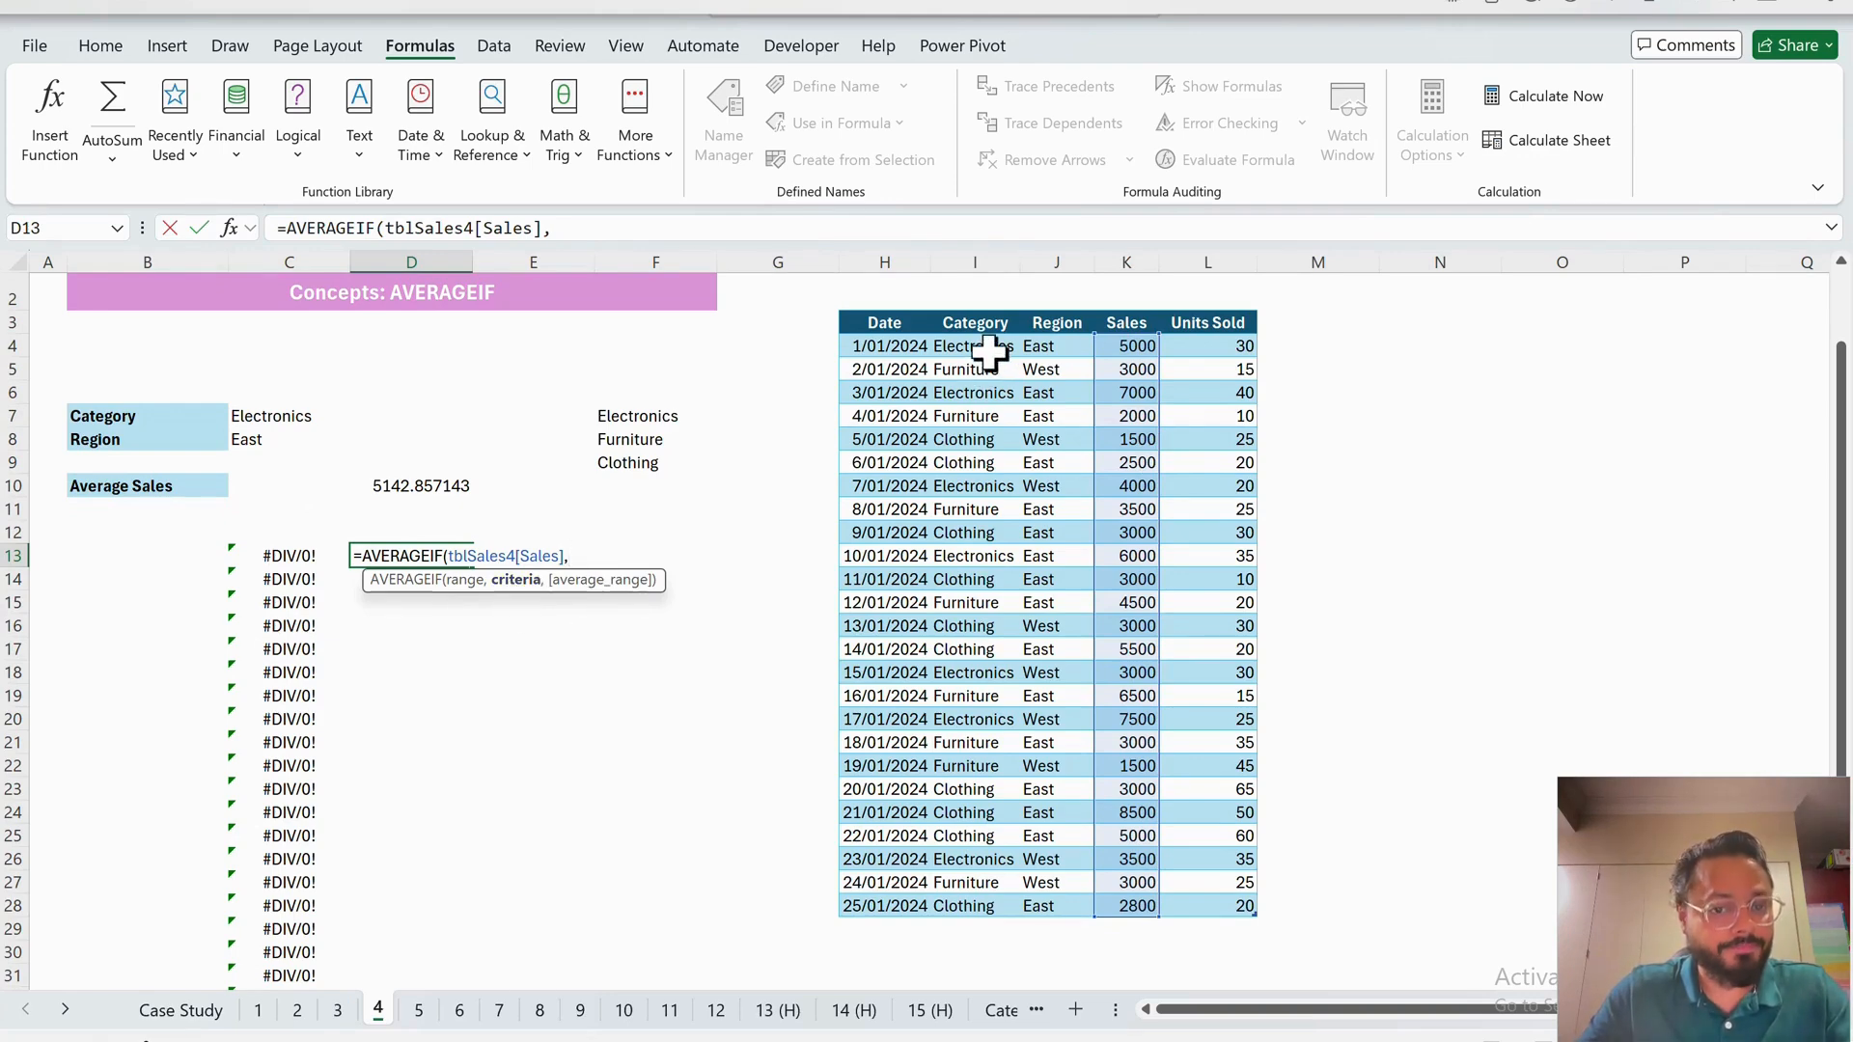
{"action": "key", "text": "ctrl+shift+Down"}
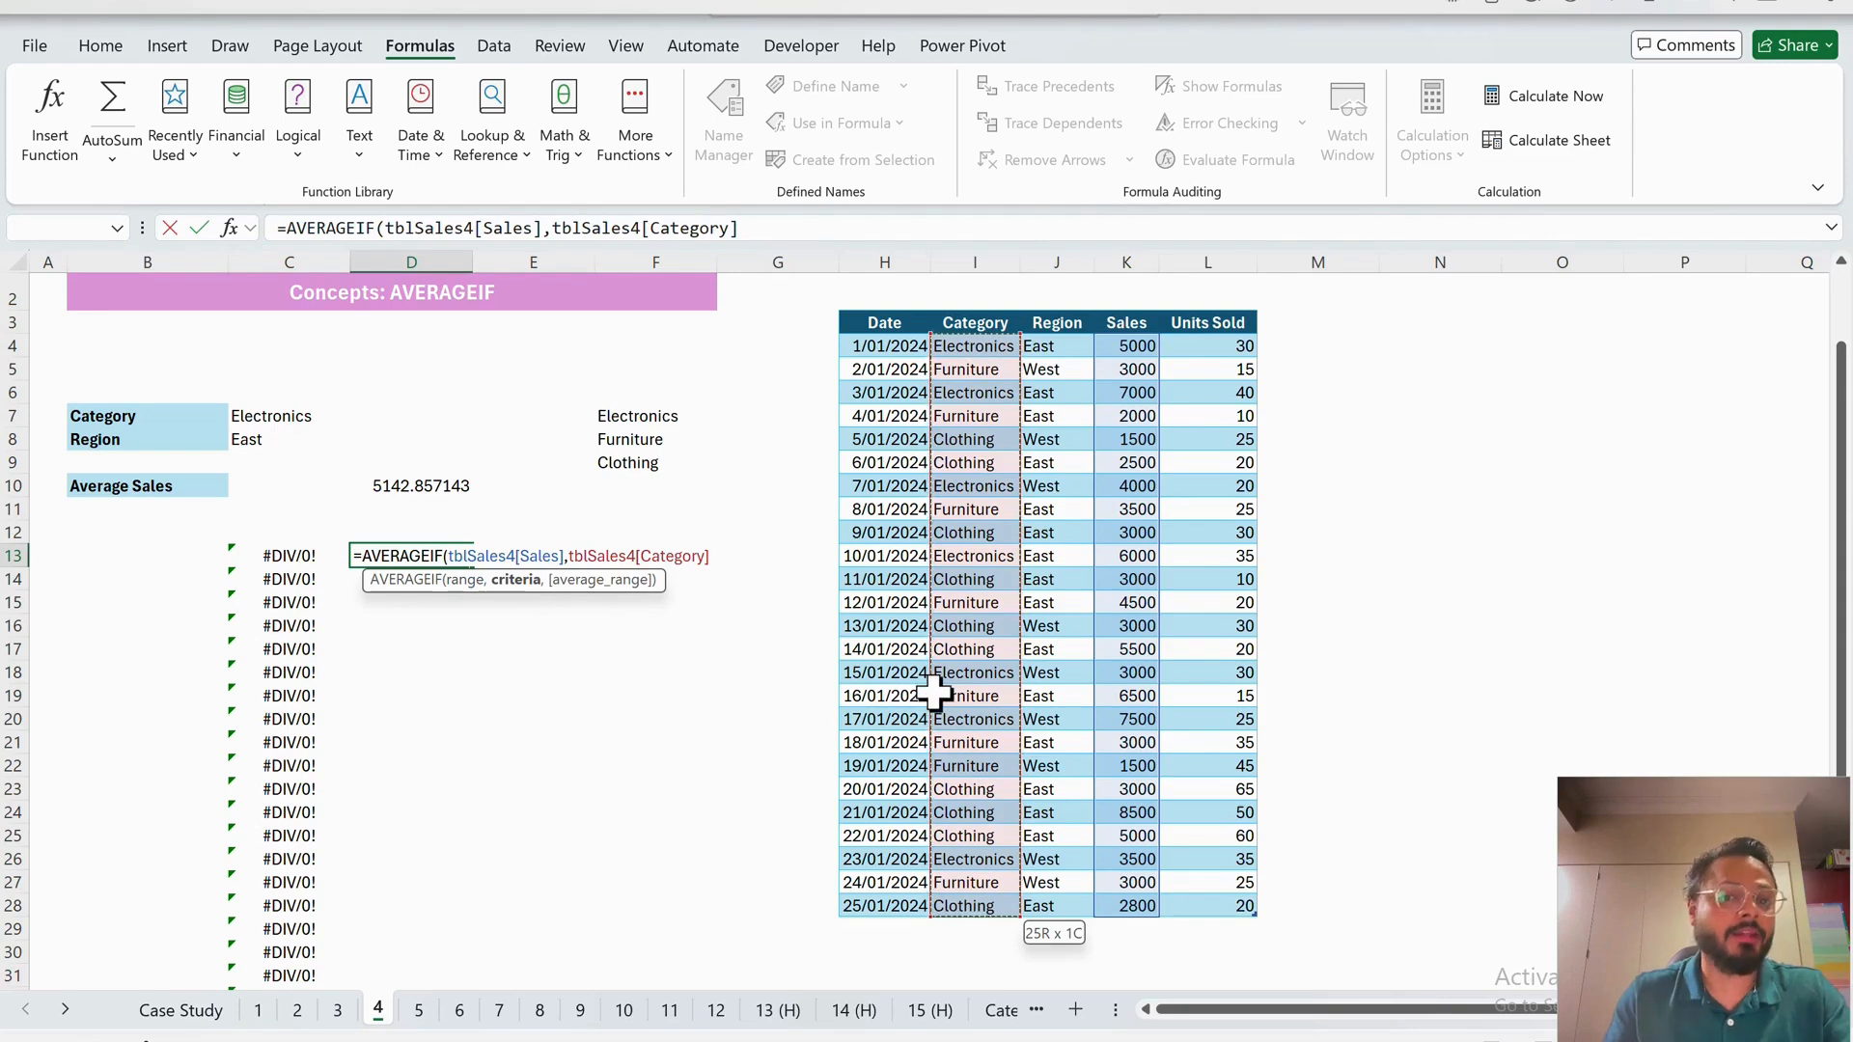
{"action": "key", "text": "BackSpace"}
{"action": "key", "text": "BackSpace"}
{"action": "key", "text": "BackSpace"}
{"action": "key", "text": "BackSpace"}
{"action": "key", "text": "BackSpace"}
{"action": "key", "text": "BackSpace"}
{"action": "key", "text": "BackSpace"}
{"action": "key", "text": "BackSpace"}
{"action": "key", "text": "BackSpace"}
{"action": "key", "text": "BackSpace"}
{"action": "key", "text": "BackSpace"}
{"action": "key", "text": "BackSpace"}
{"action": "key", "text": "BackSpace"}
{"action": "key", "text": "BackSpace"}
{"action": "key", "text": "BackSpace"}
{"action": "key", "text": "BackSpace"}
{"action": "key", "text": "BackSpace"}
{"action": "key", "text": "BackSpace"}
{"action": "key", "text": "BackSpace"}
{"action": "key", "text": "BackSpace"}
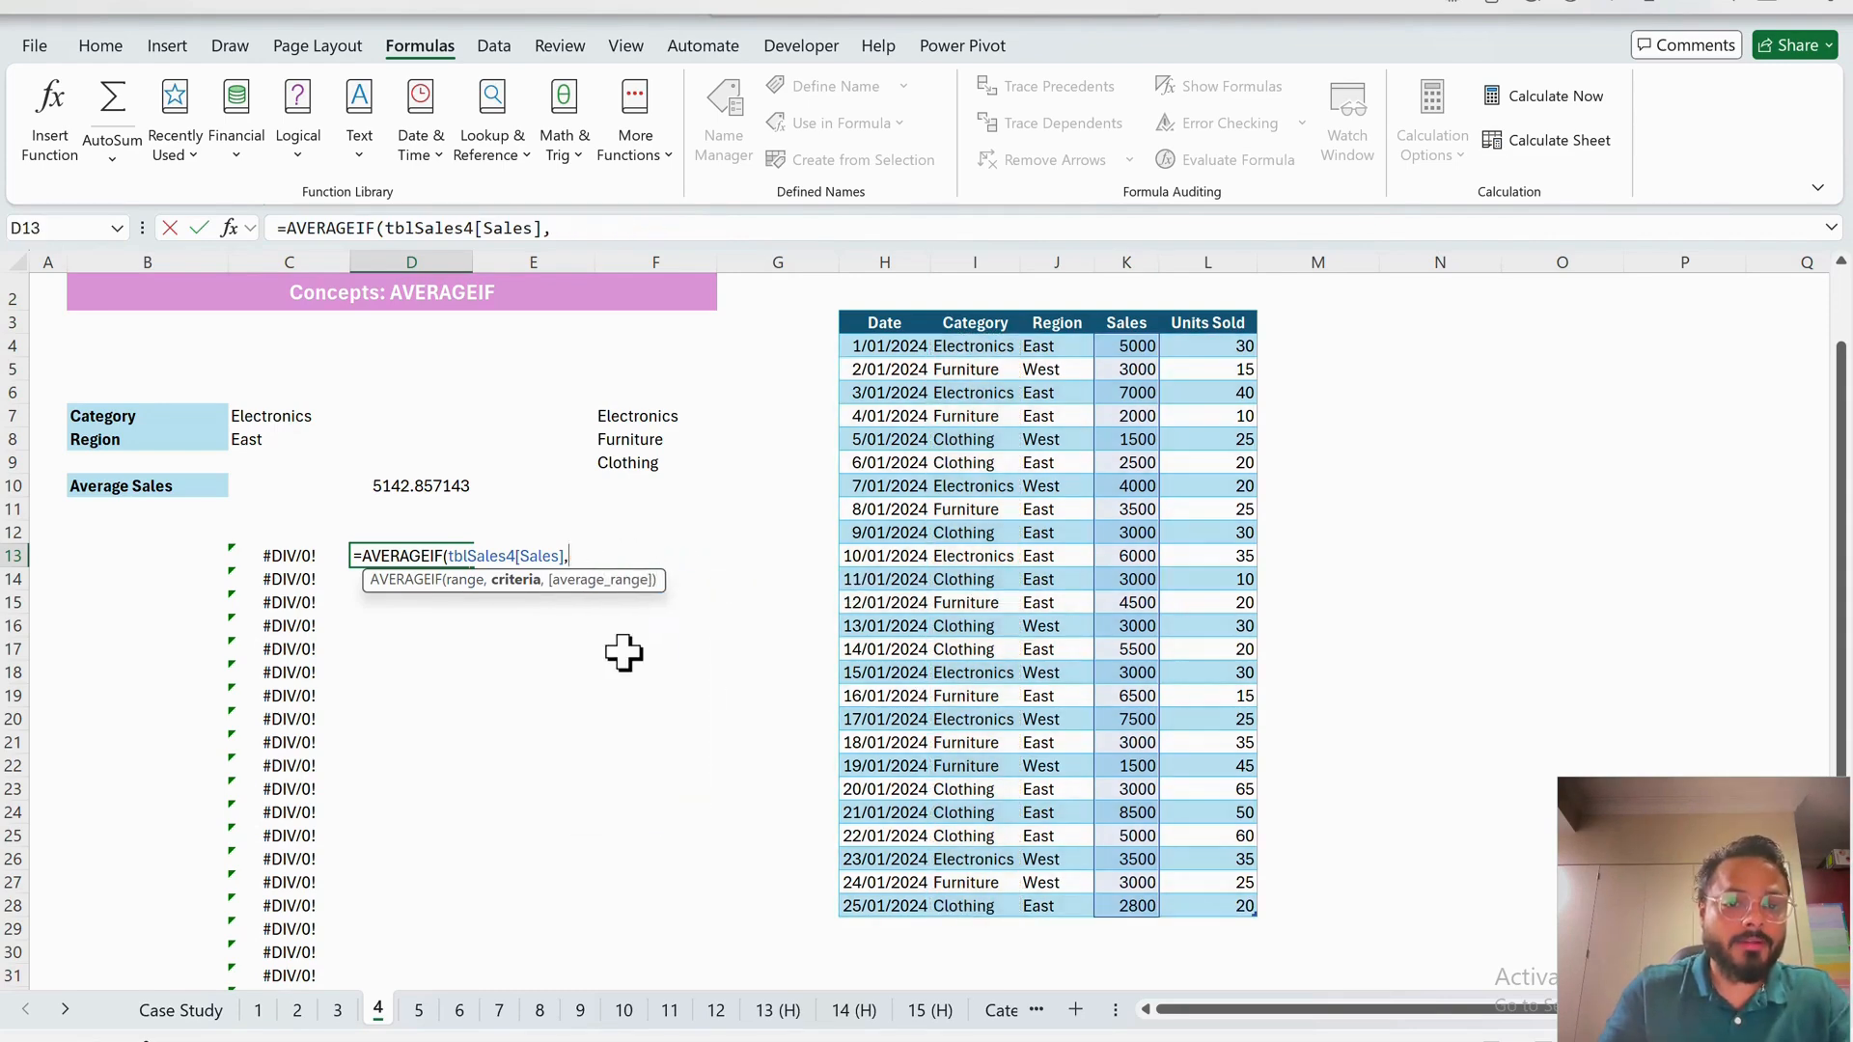
{"action": "key", "text": "BackSpace"}
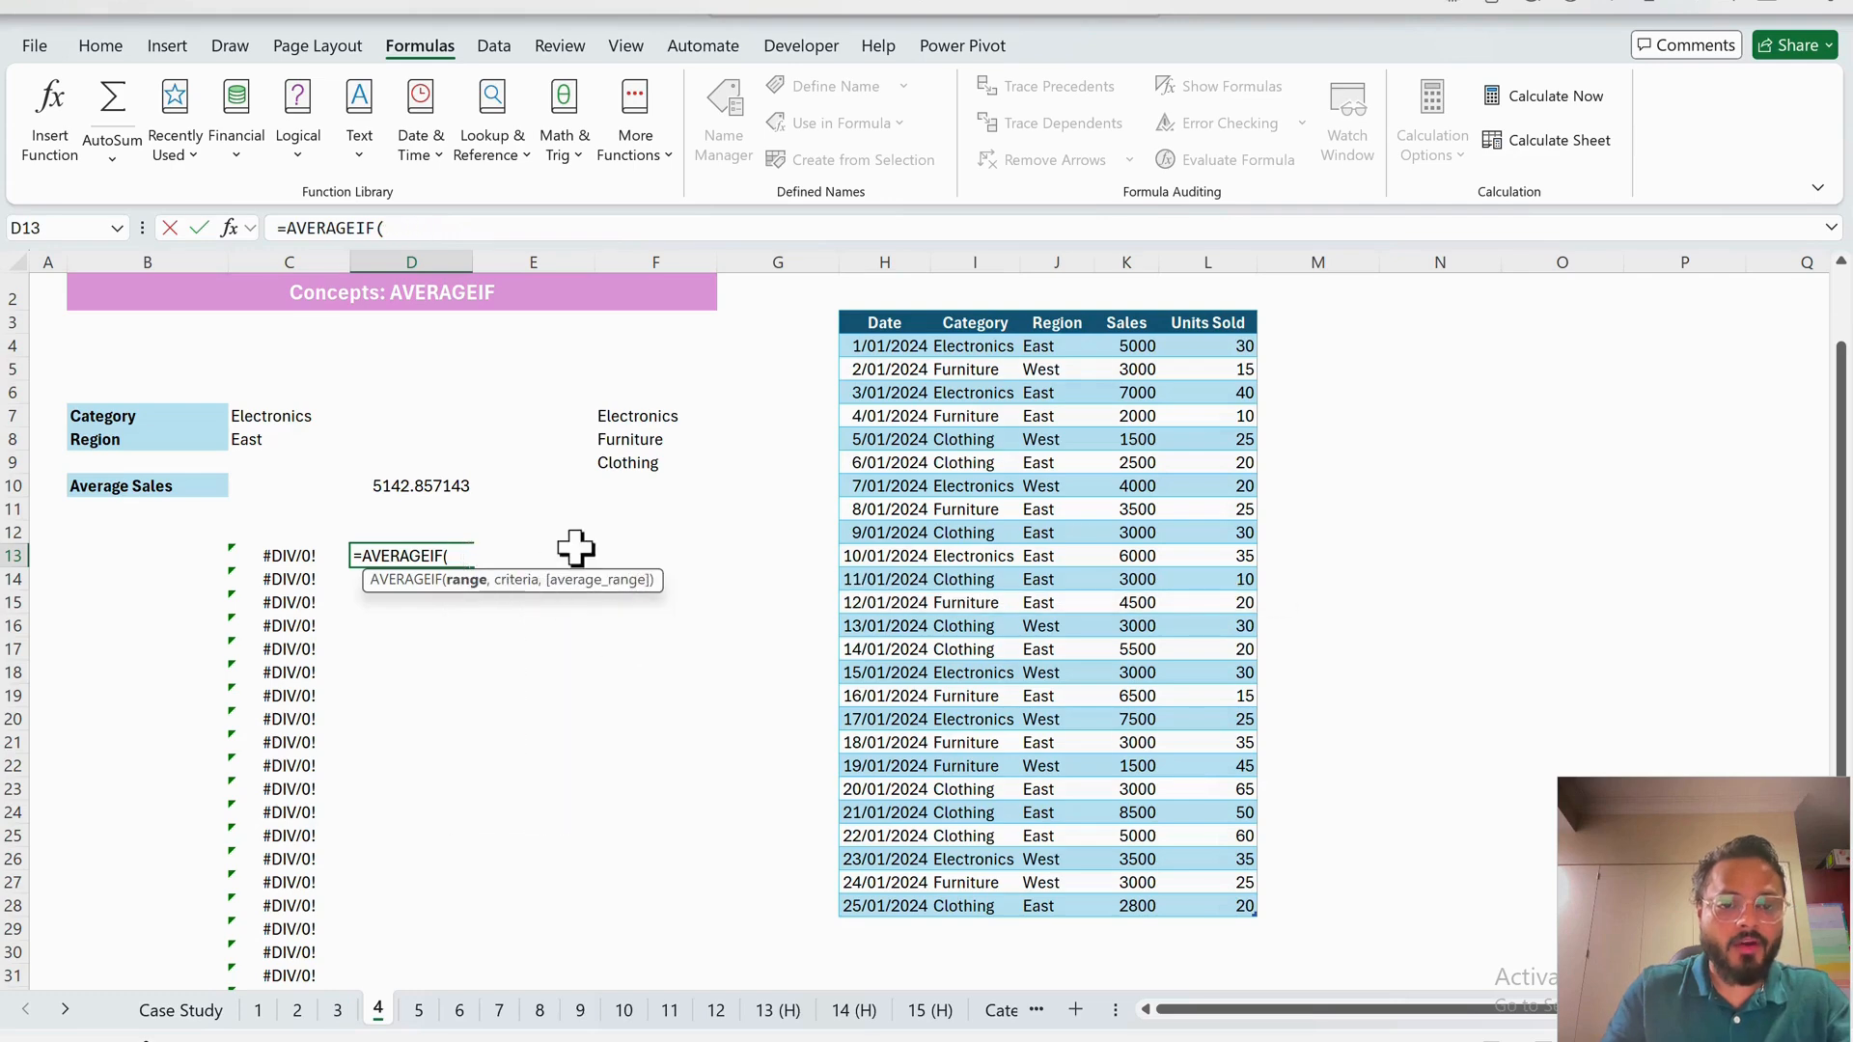
- Complete the D13 AVERAGEIF formula with the table's Category column as range, C7 as criteria and the Sales column as average range
{"action": "left_click", "coordinate": [1008, 335]}
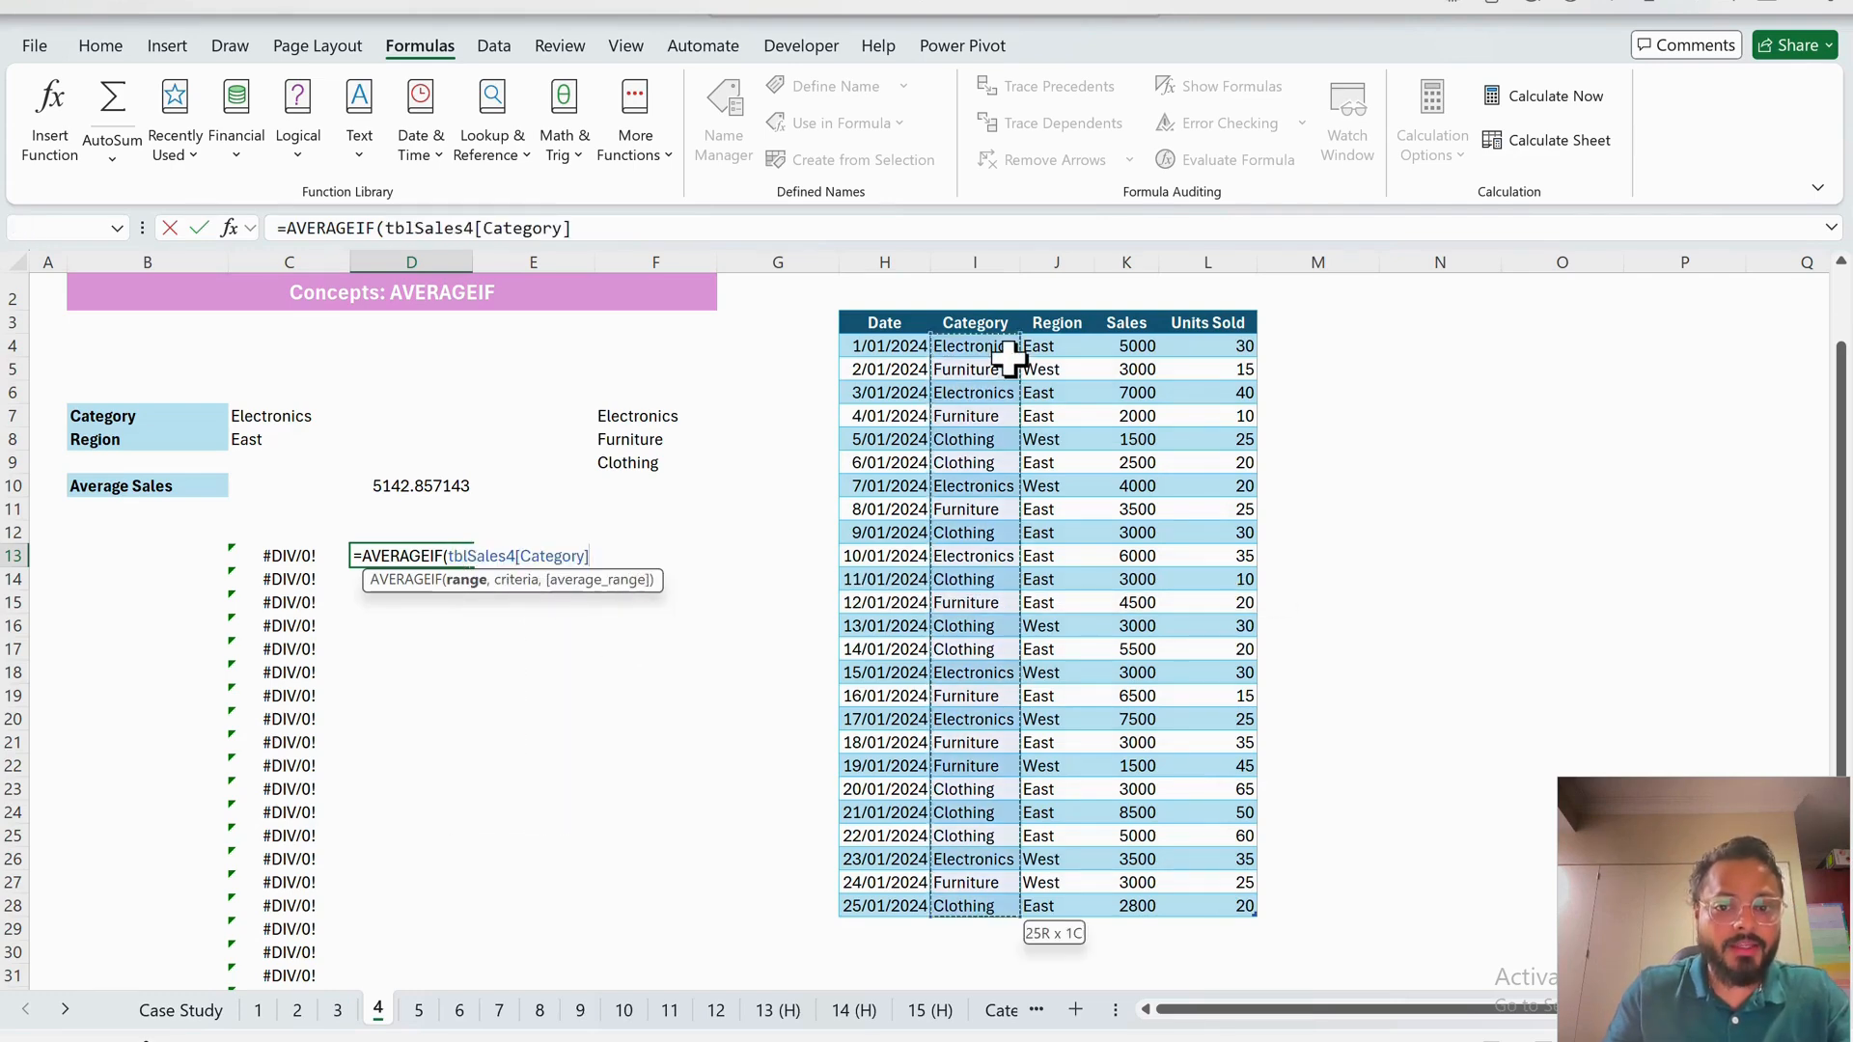
{"action": "type", "text": ","}
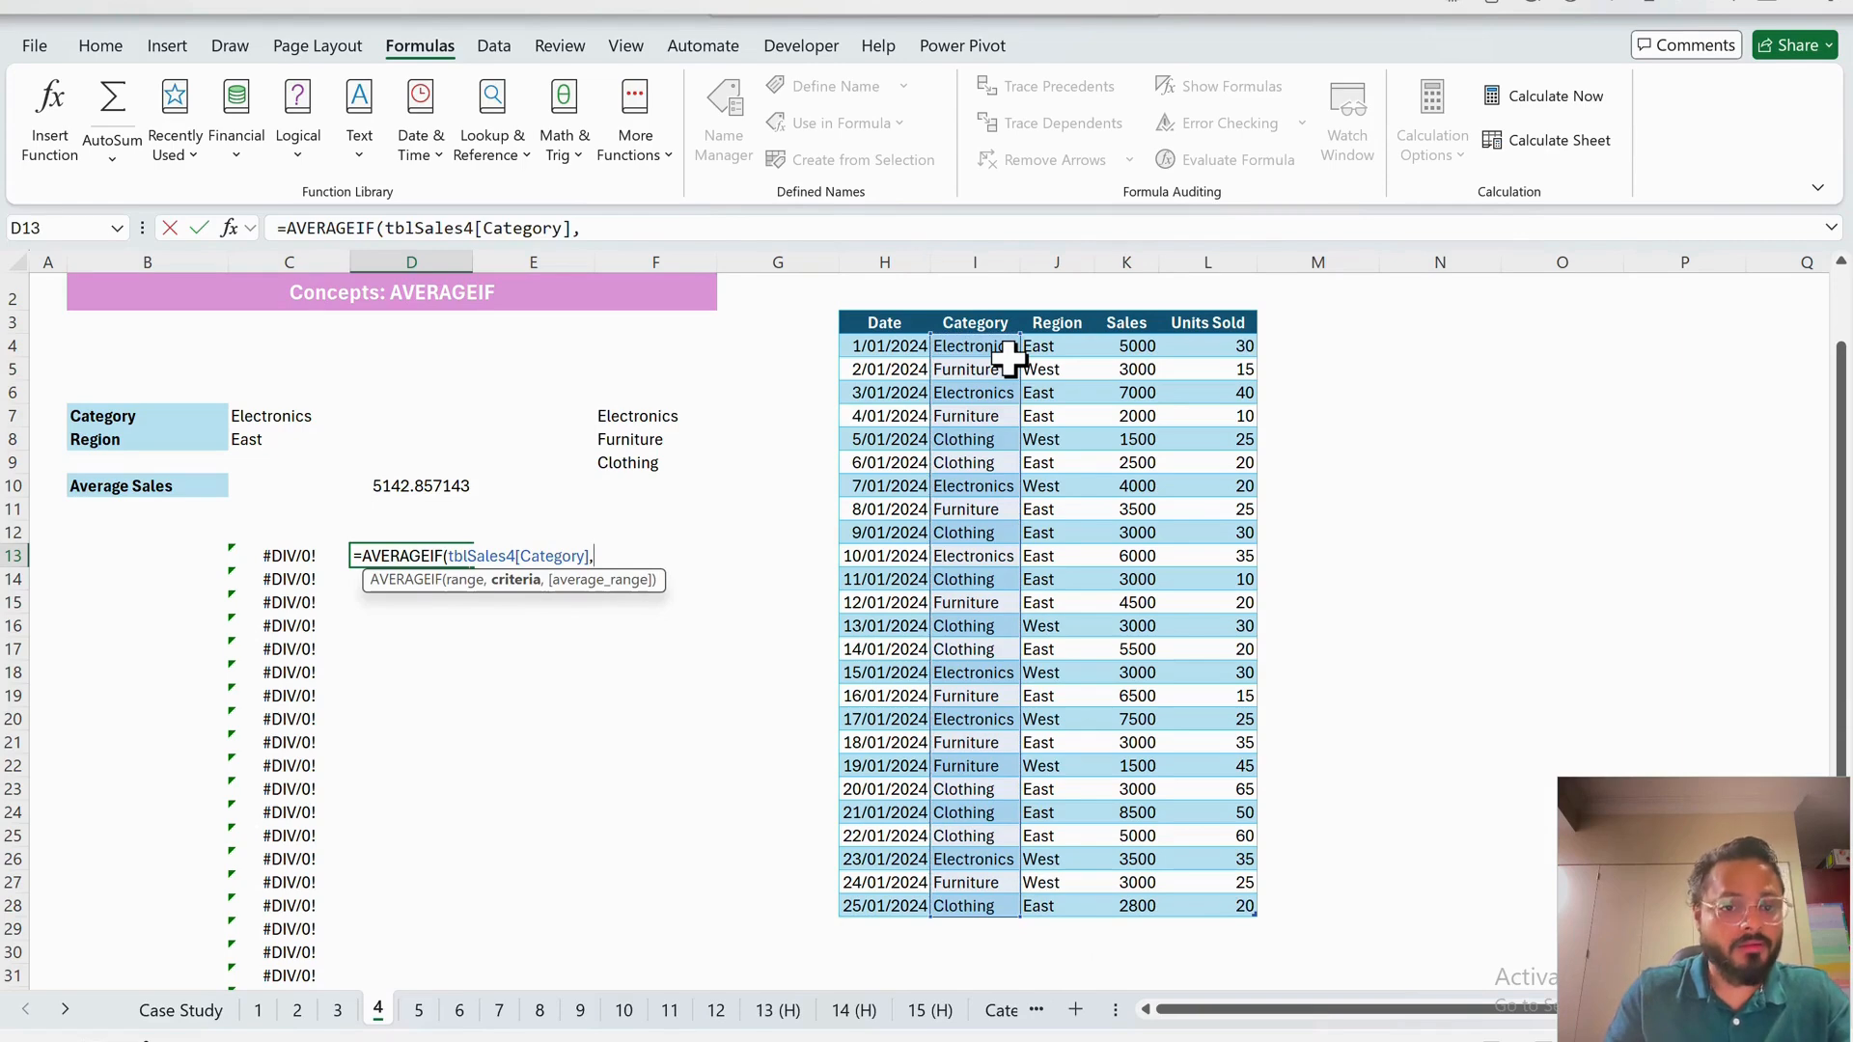
{"action": "left_click", "coordinate": [270, 422]}
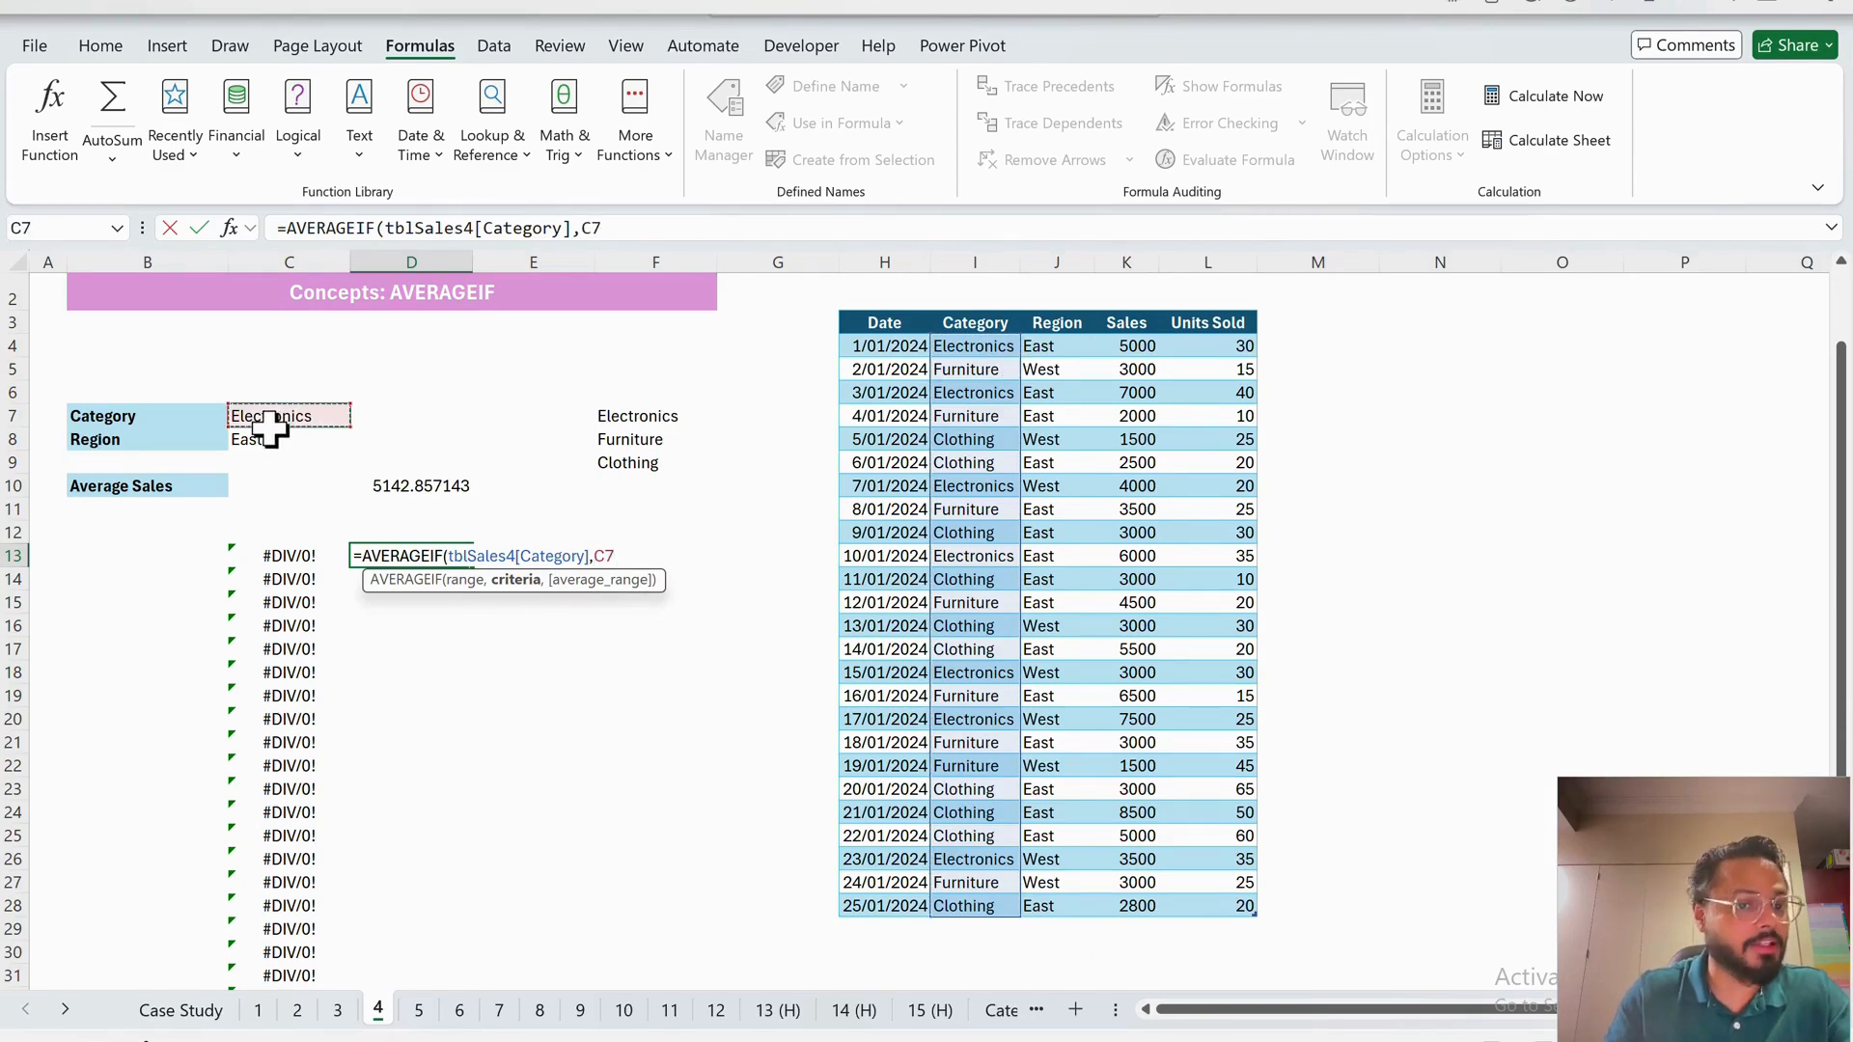
{"action": "type", "text": ","}
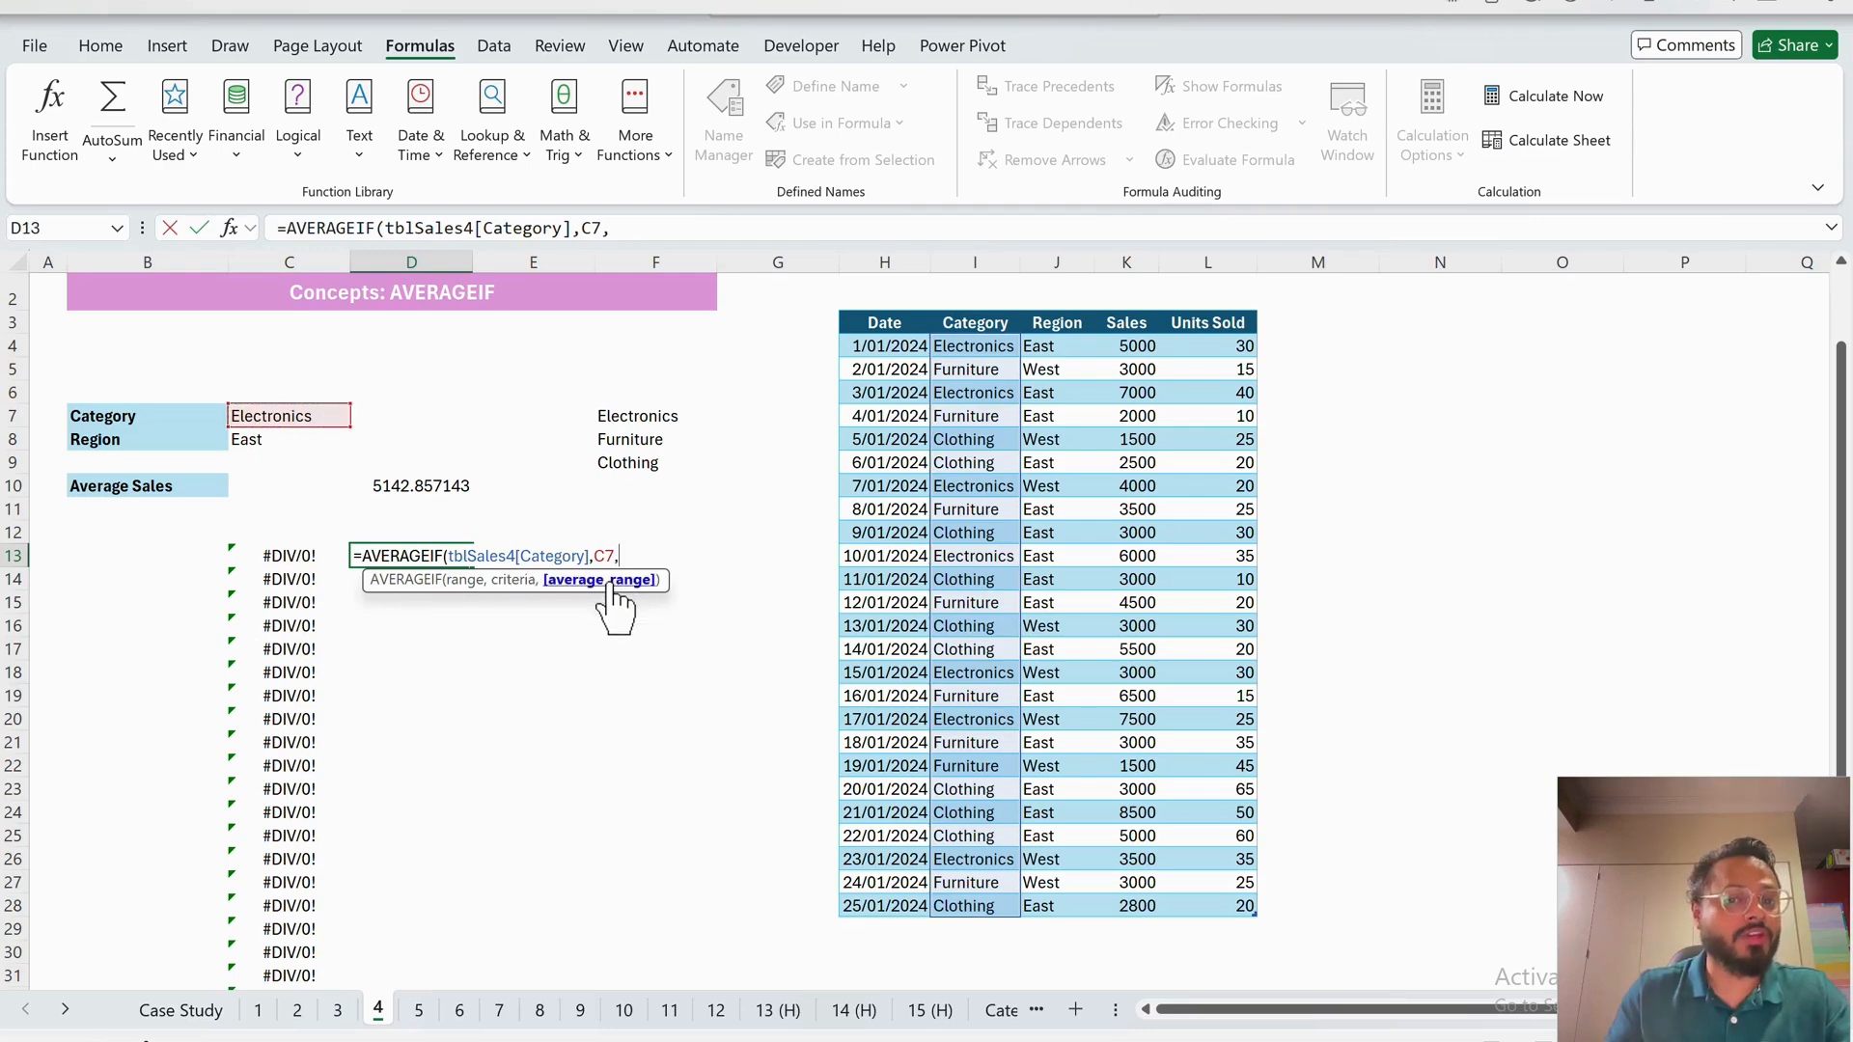
{"action": "left_click", "coordinate": [1139, 349]}
{"action": "key", "text": "ctrl+shift+Down"}
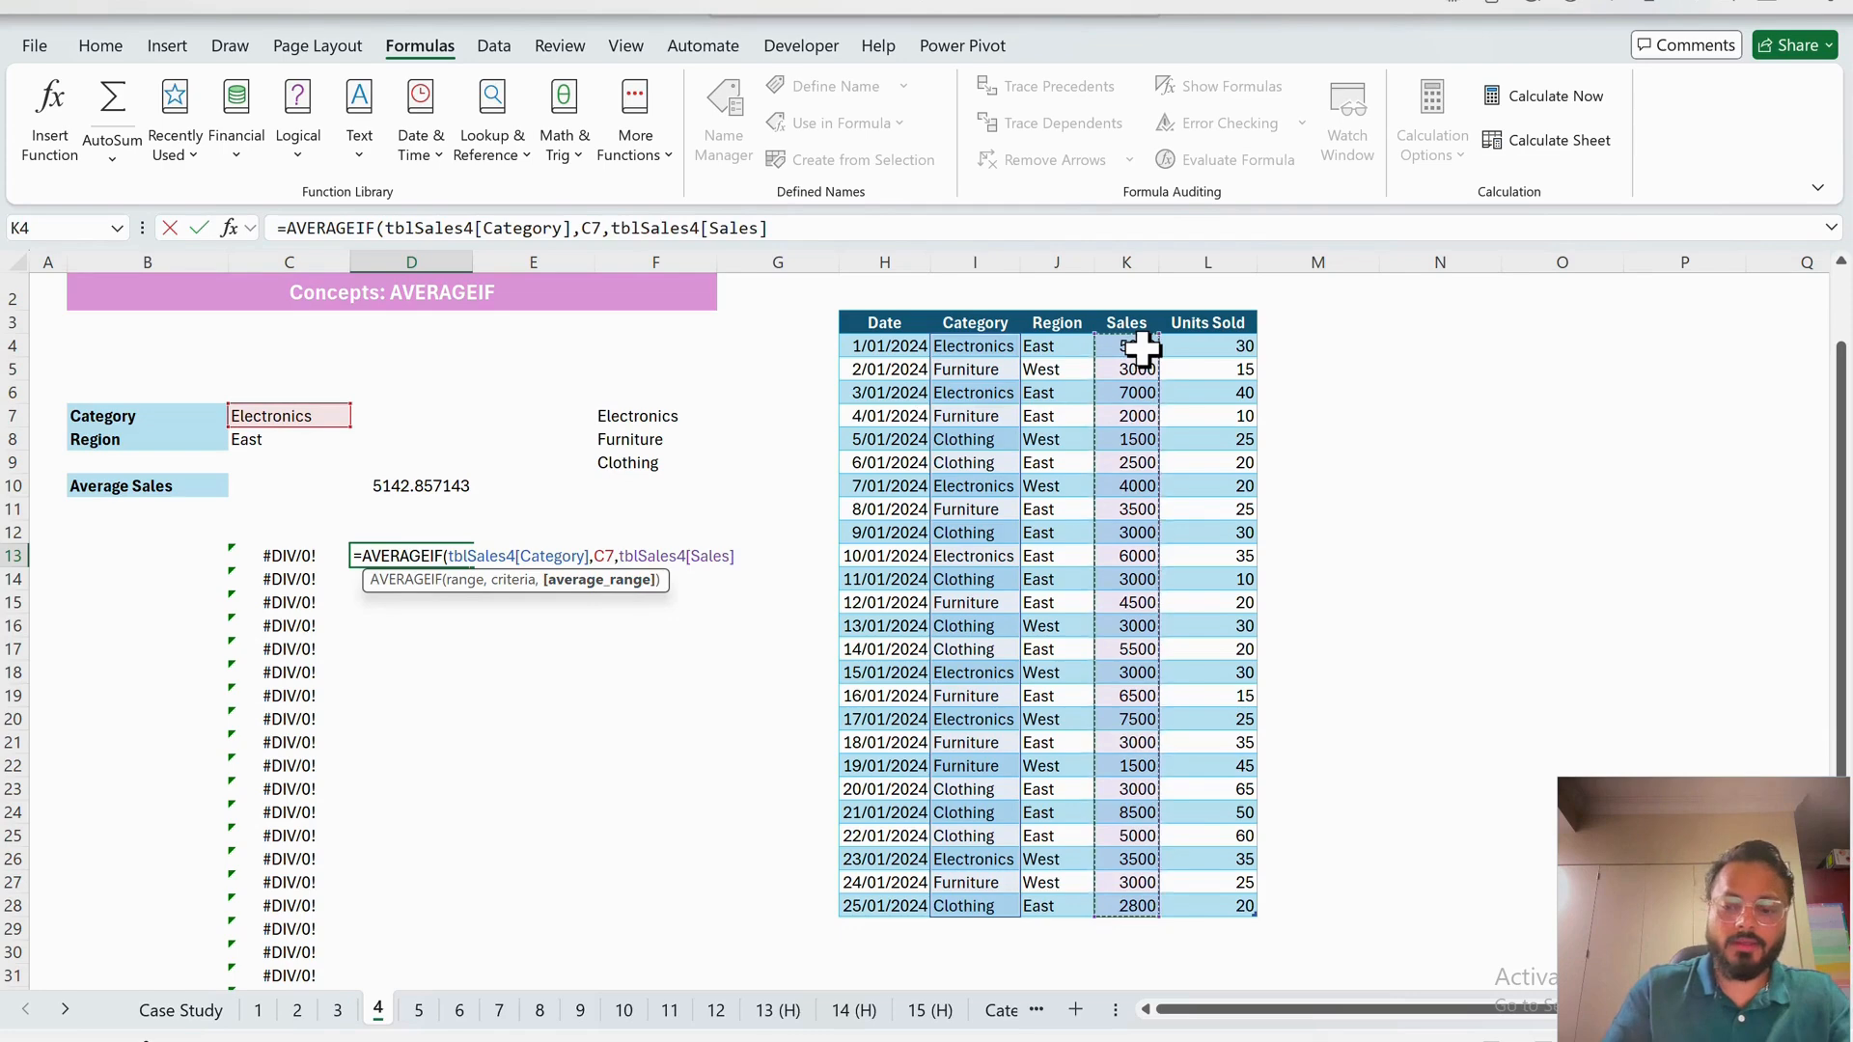
{"action": "type", "text": ")"}
{"action": "key", "text": "Return"}
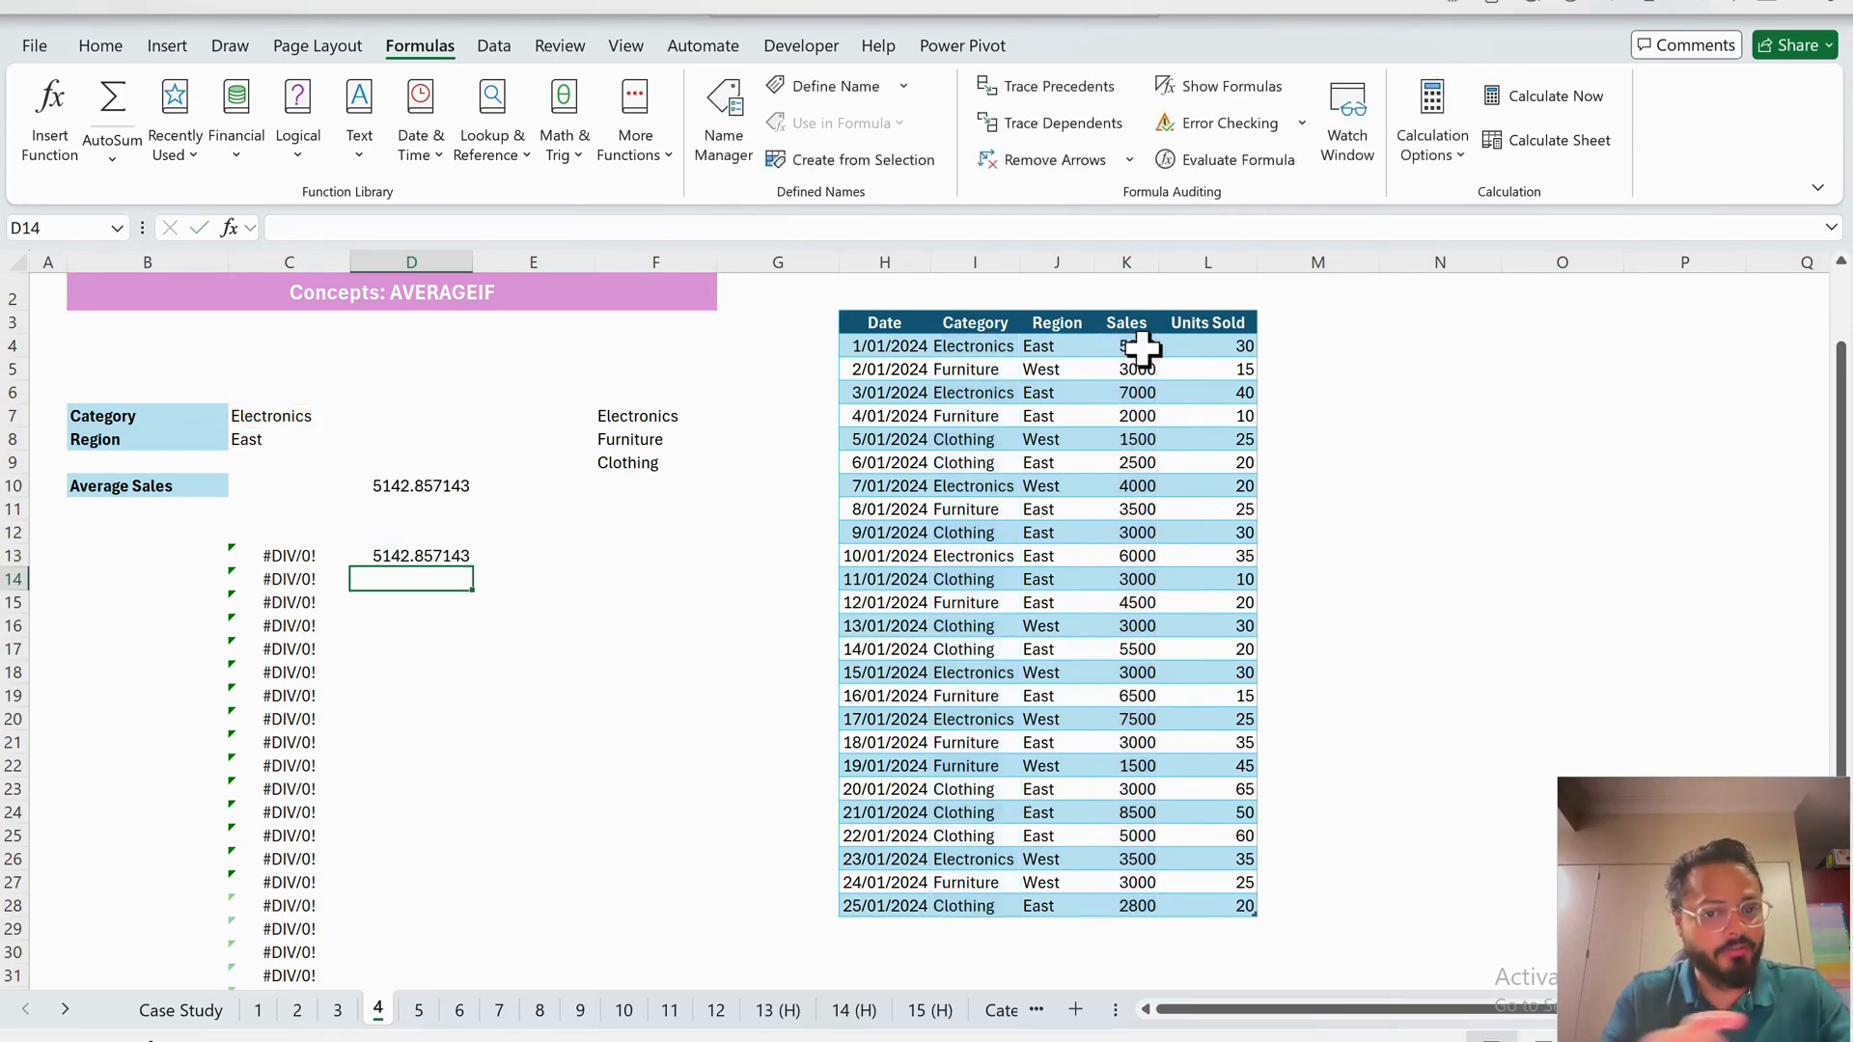
- Compare the argument order of the AVERAGEIF formulas in C13 and D13 against the table's Category and Sales columns
{"action": "left_click", "coordinate": [299, 562]}
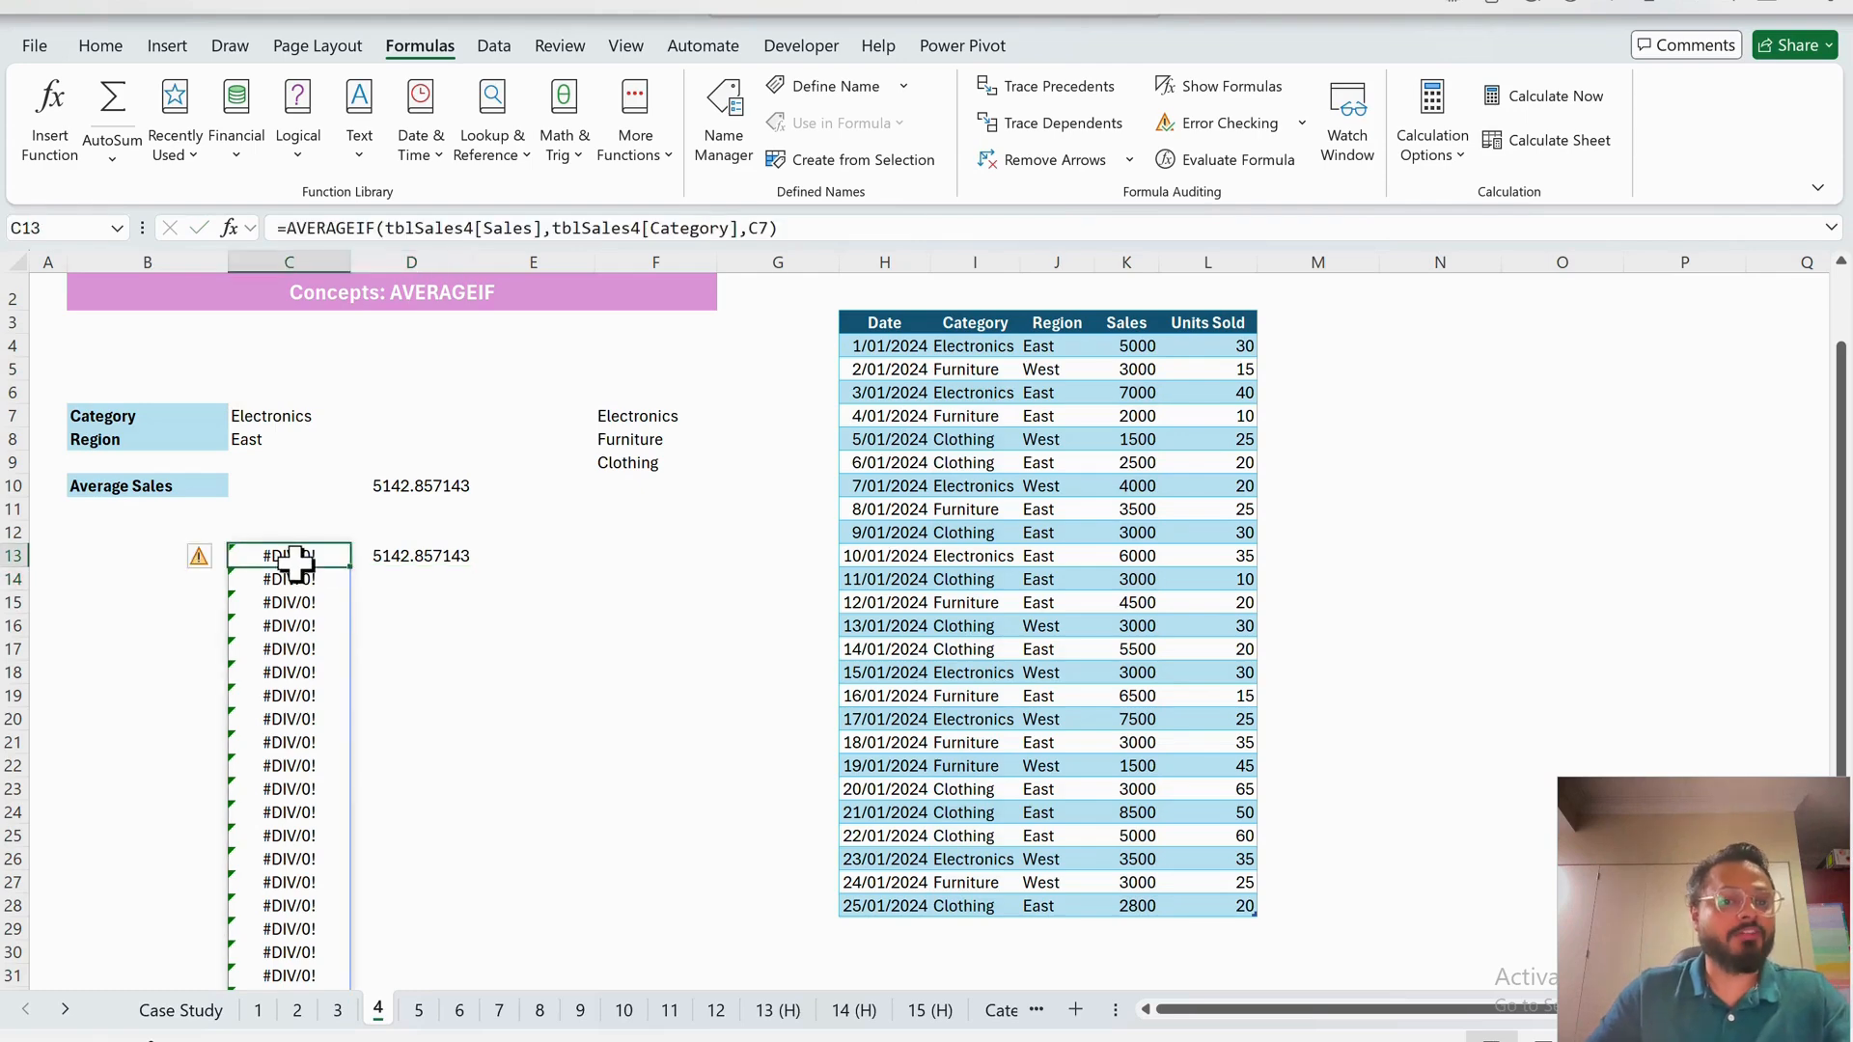
{"action": "left_click", "coordinate": [402, 560]}
{"action": "left_click", "coordinate": [305, 563]}
{"action": "left_click", "coordinate": [405, 633]}
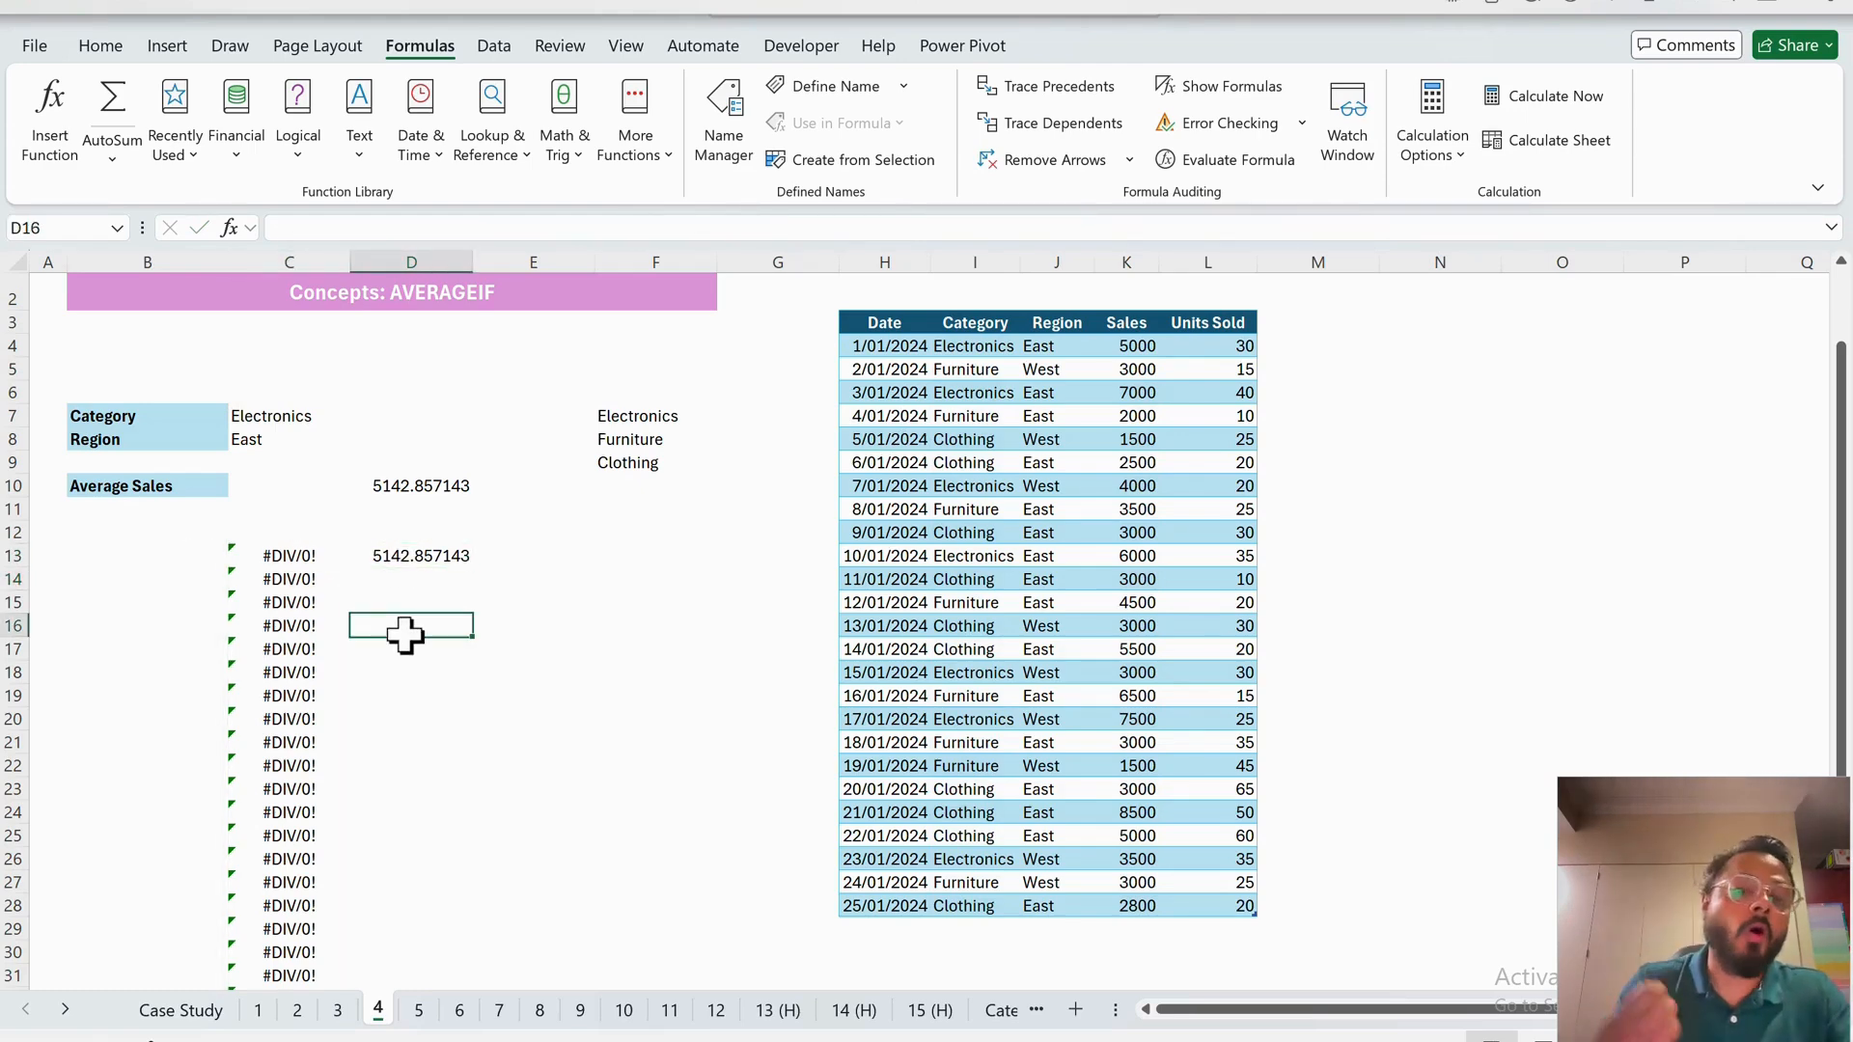
{"action": "left_click", "coordinate": [1142, 349]}
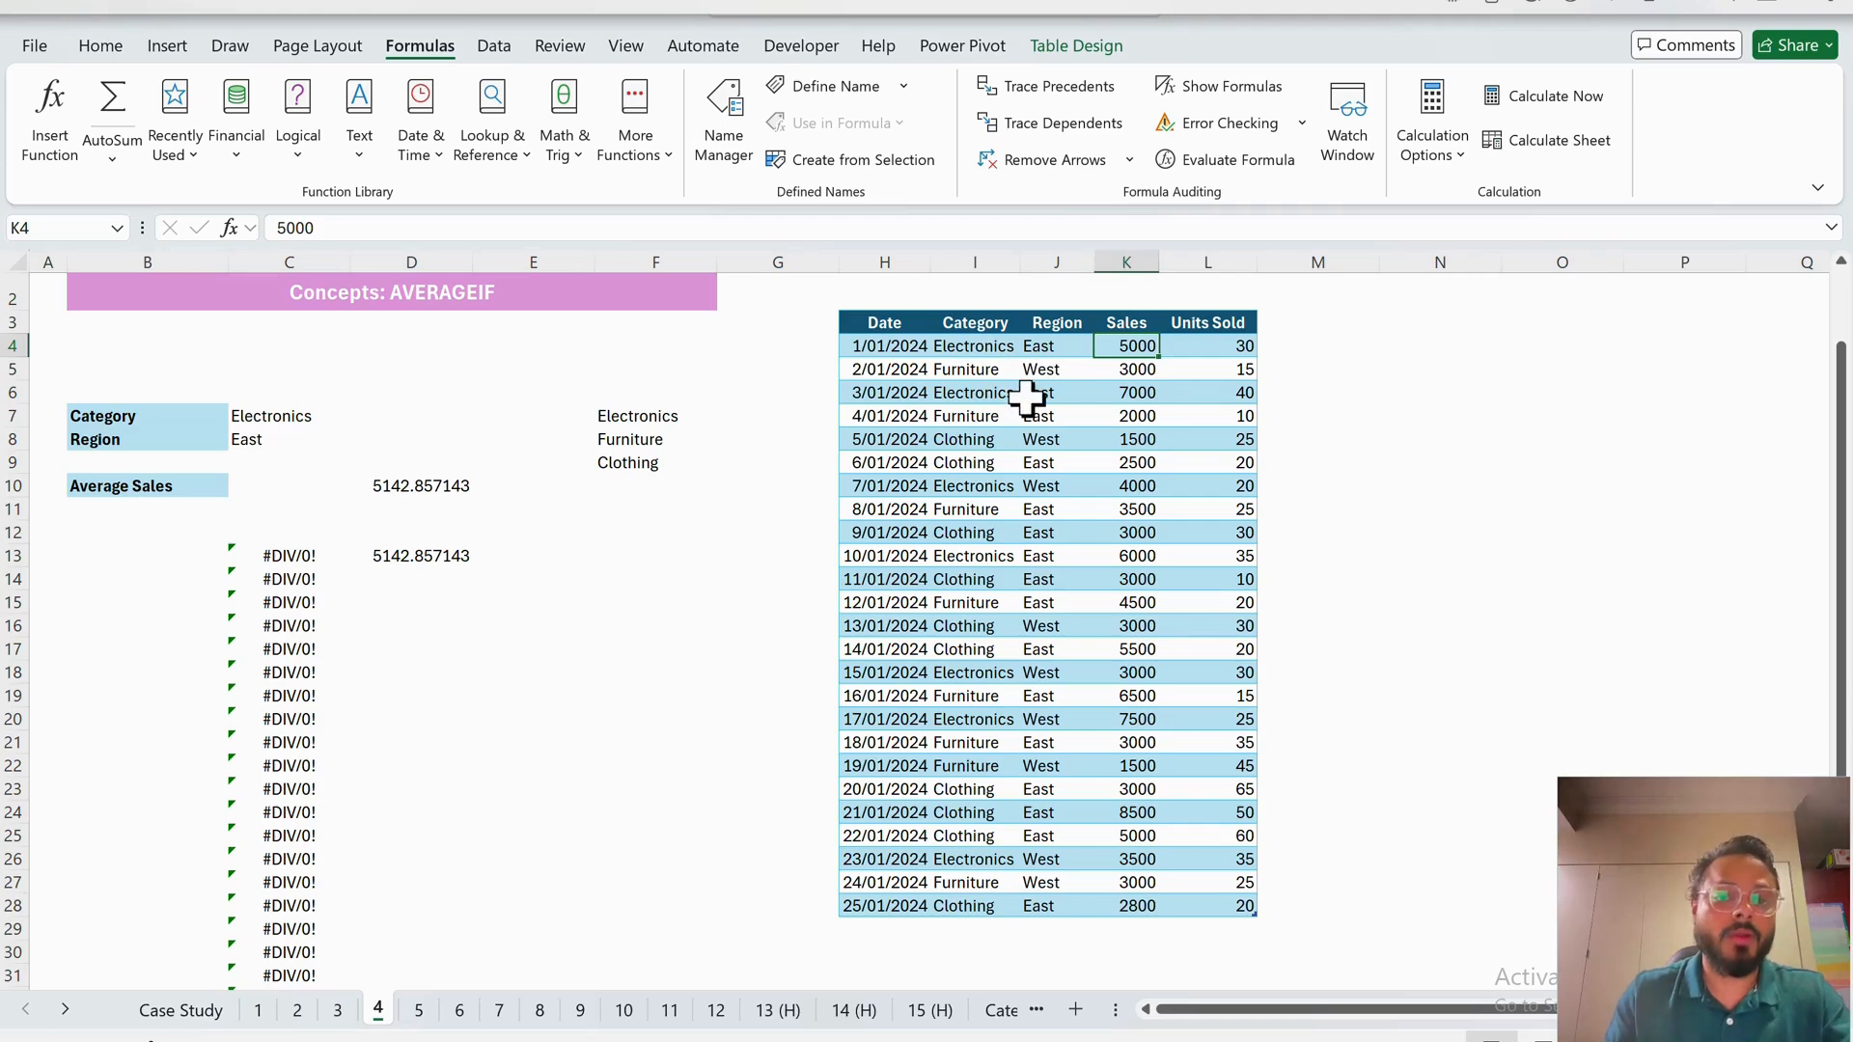
{"action": "left_click_drag", "start_coordinate": [970, 345], "coordinate": [984, 881]}
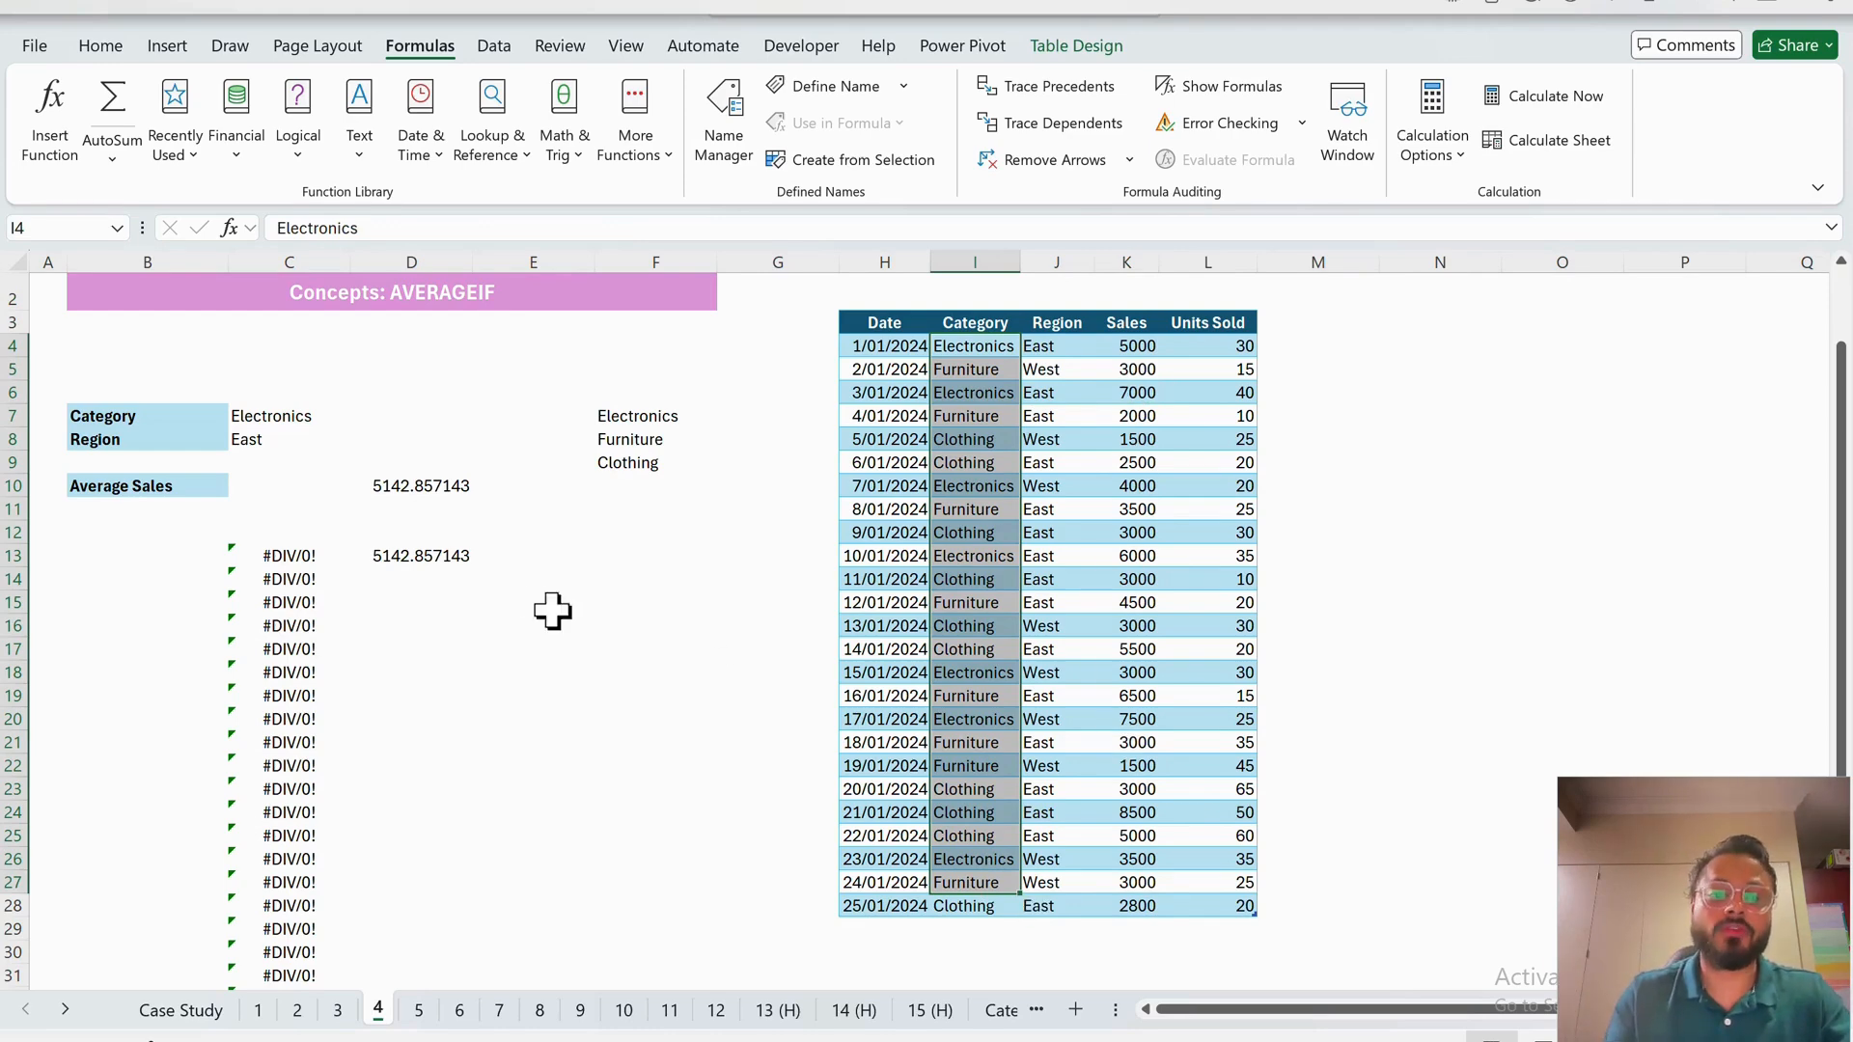
{"action": "left_click", "coordinate": [452, 561]}
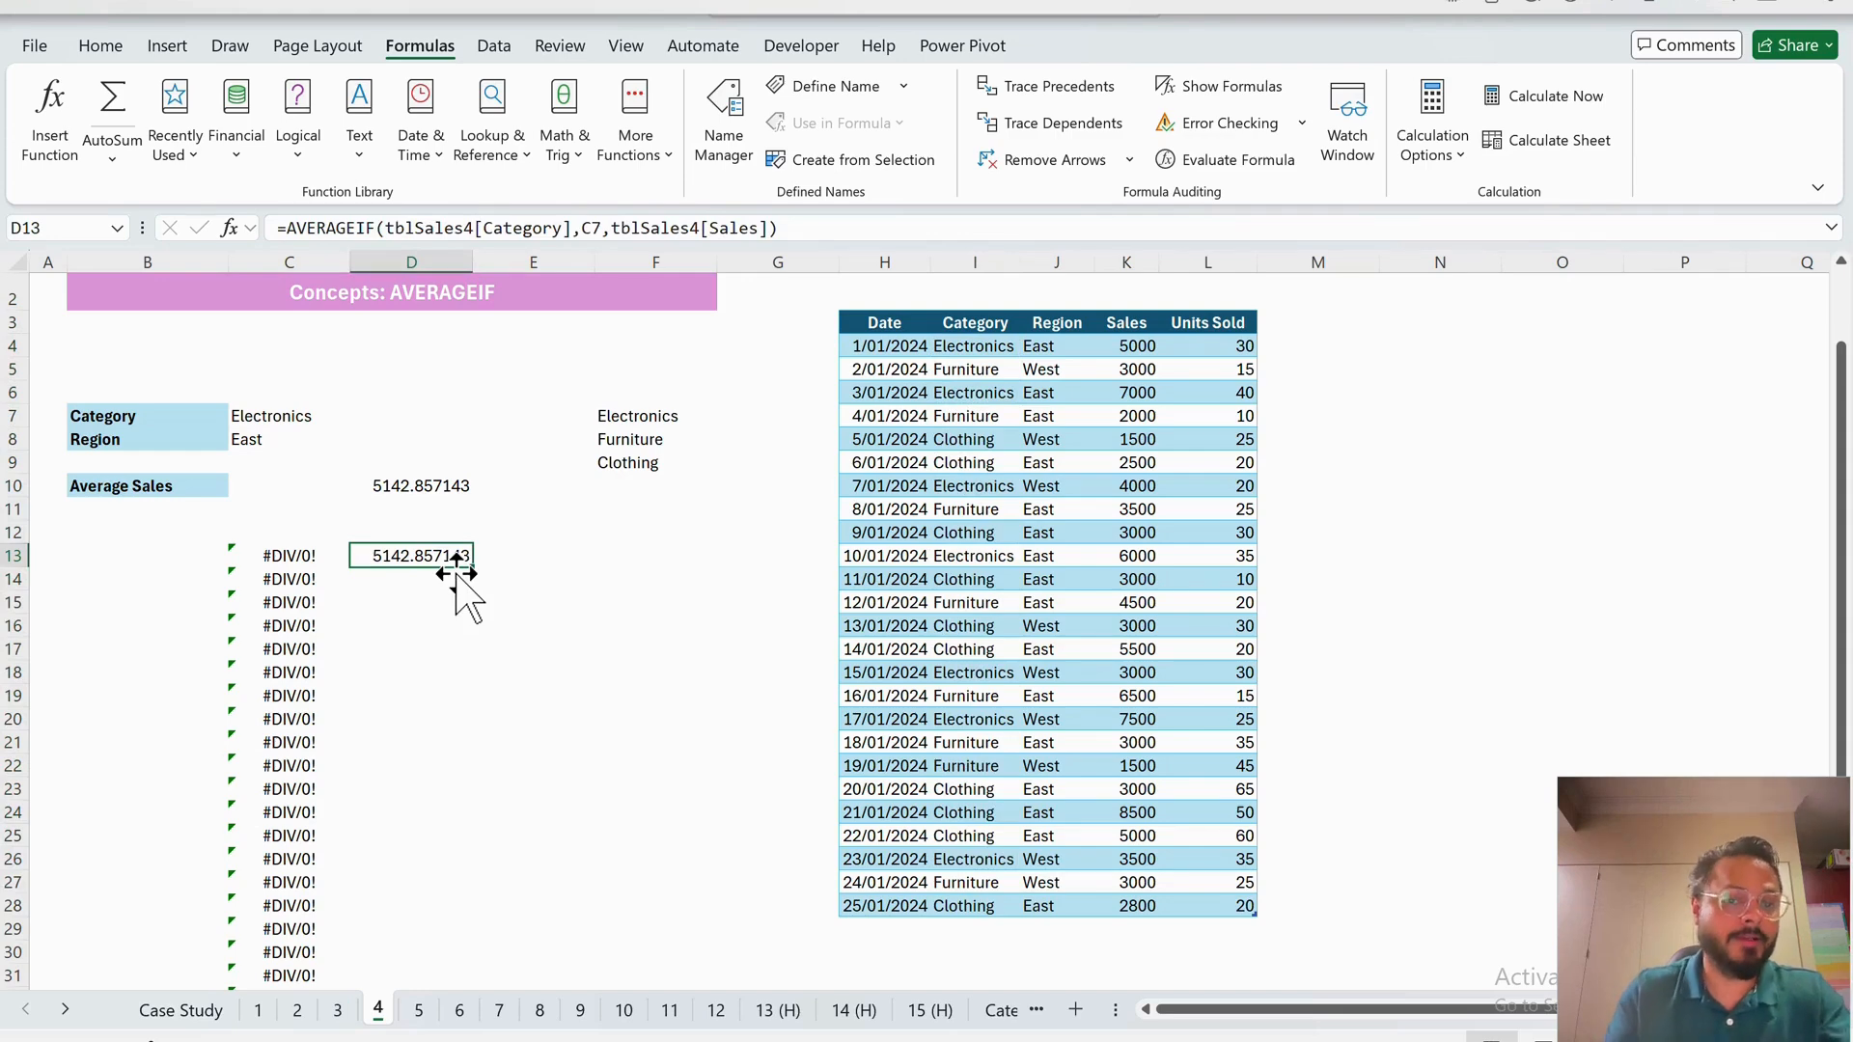
{"action": "left_click", "coordinate": [463, 654]}
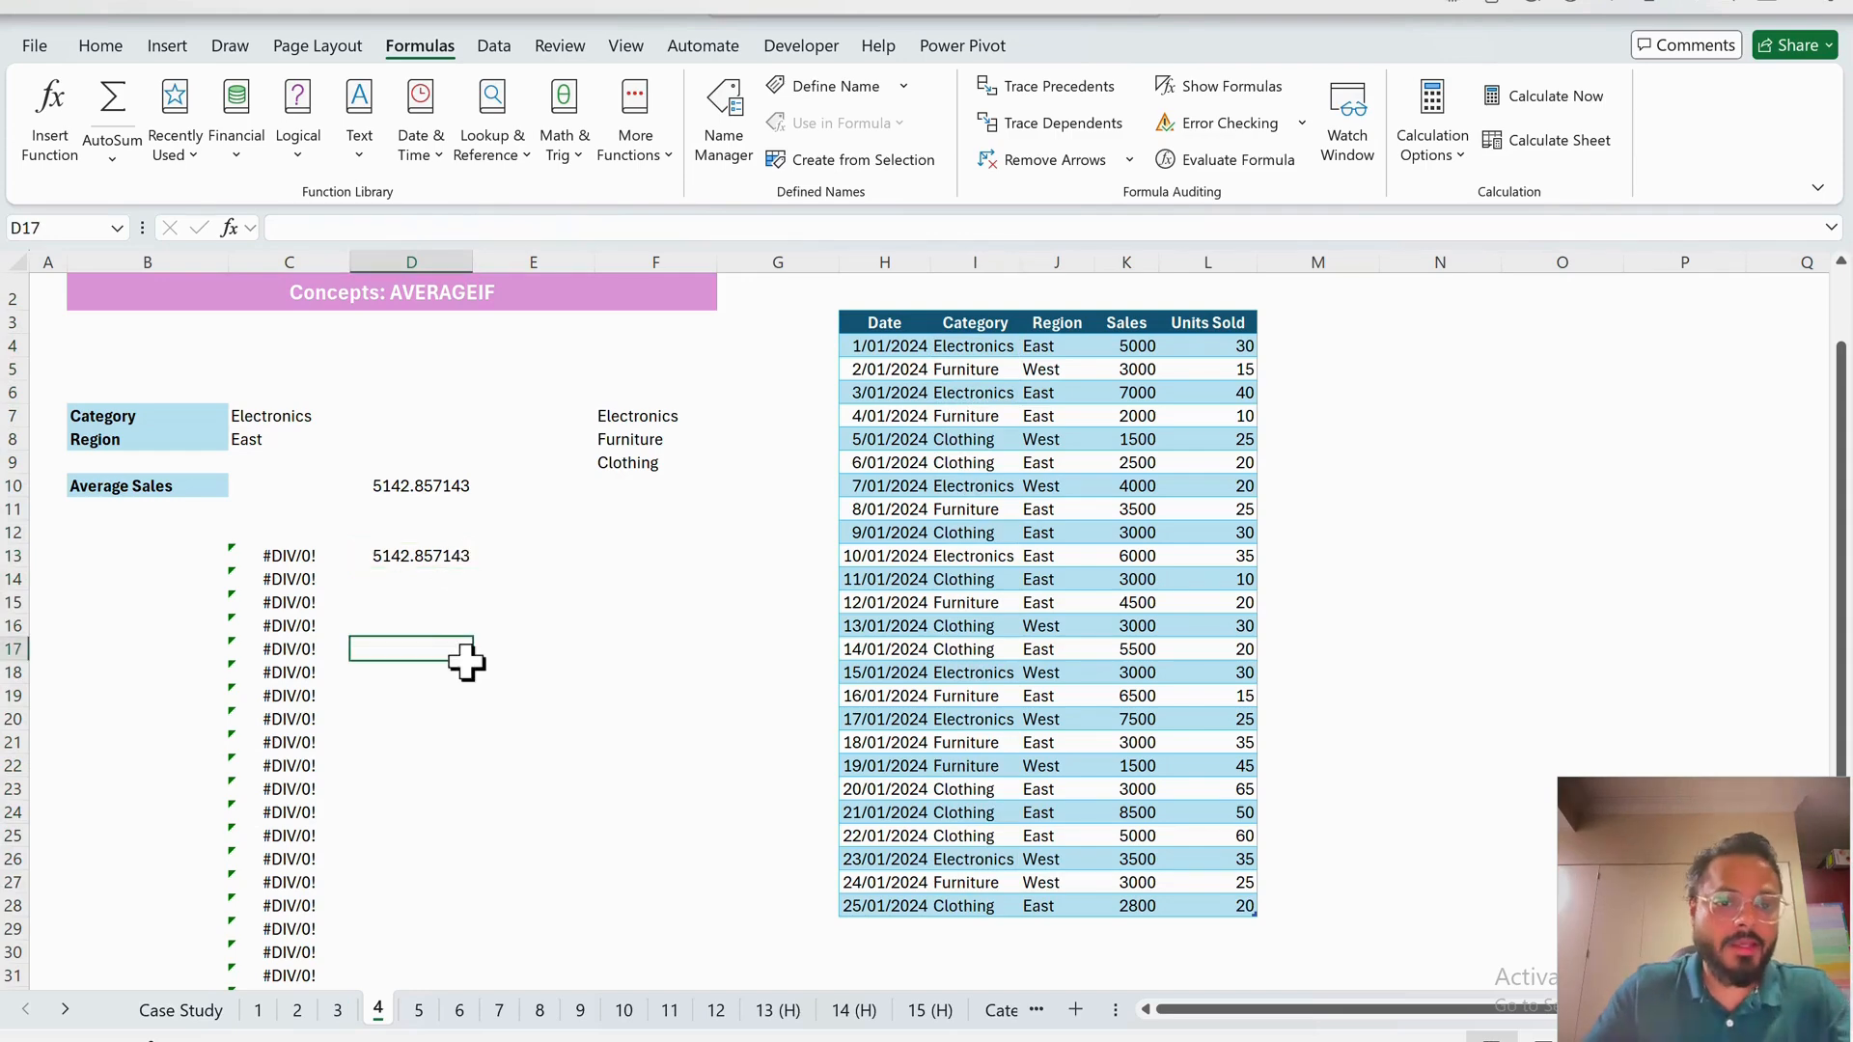
{"action": "left_click", "coordinate": [417, 567]}
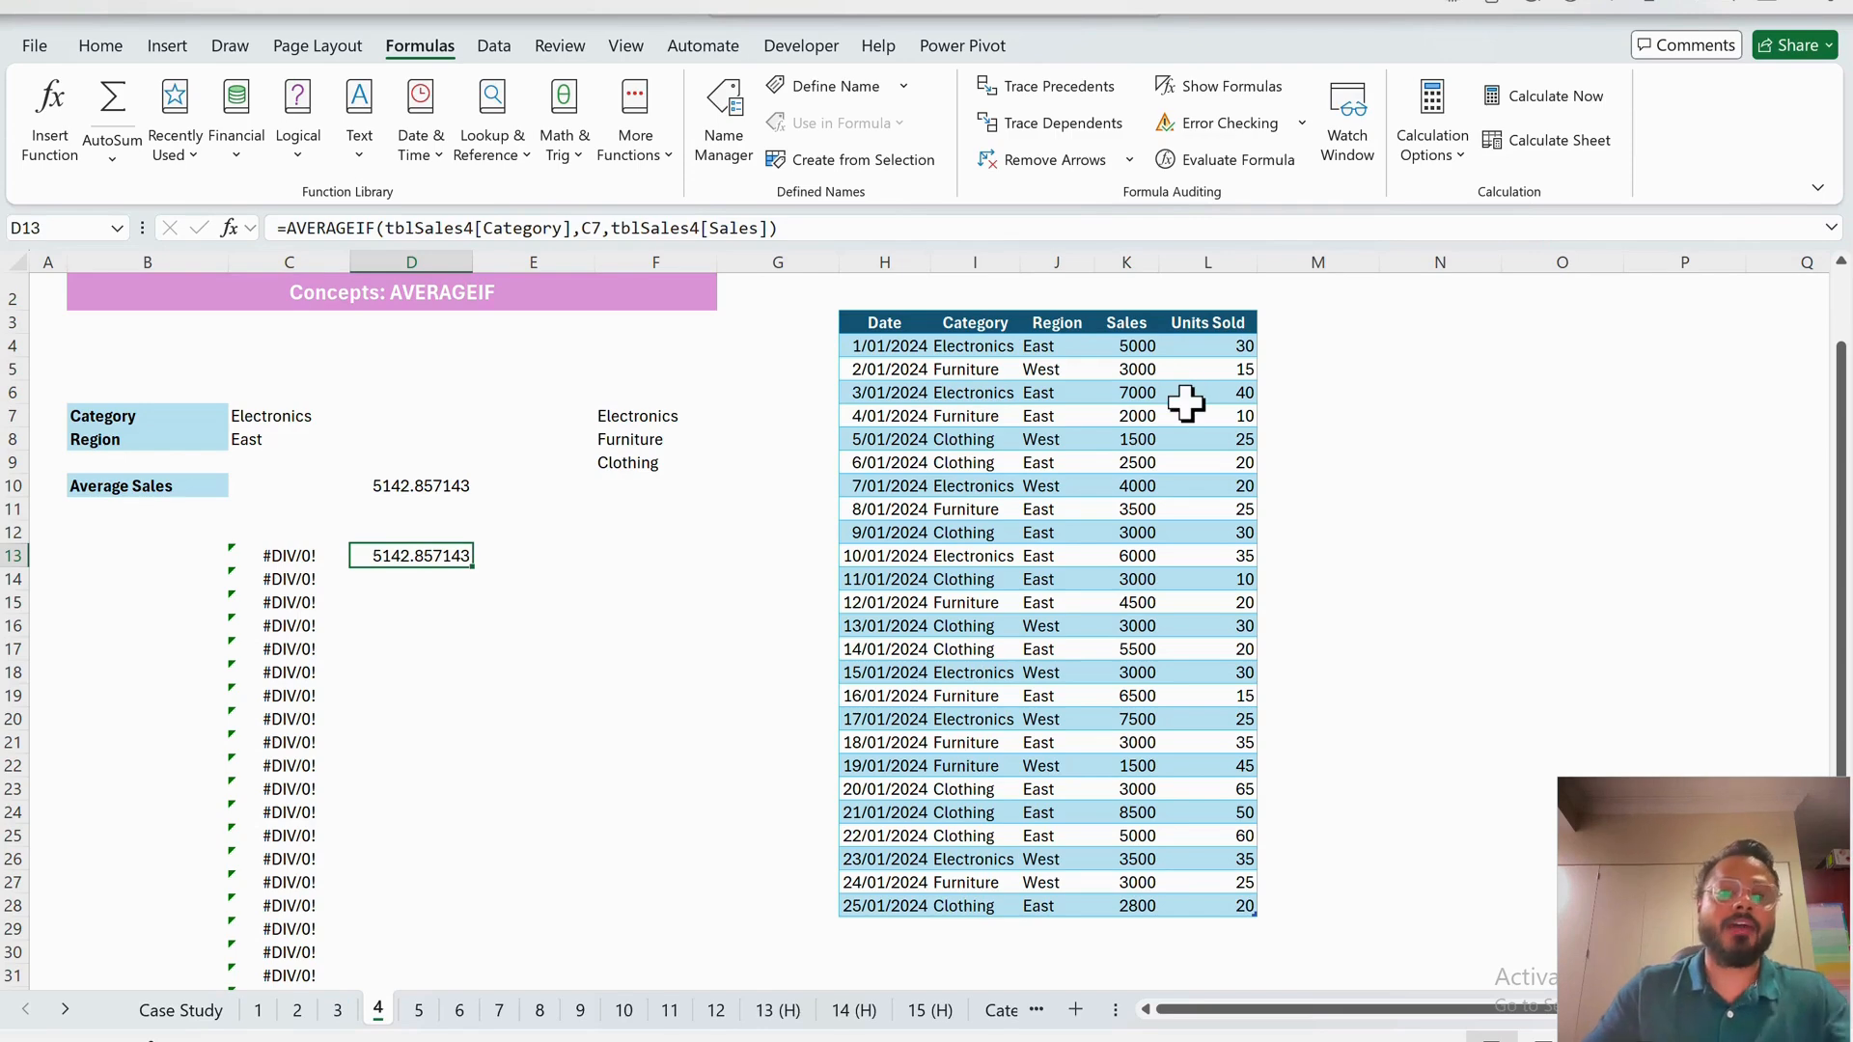
{"action": "scroll", "coordinate": [1186, 403], "scroll_direction": "up", "scroll_amount": 1}
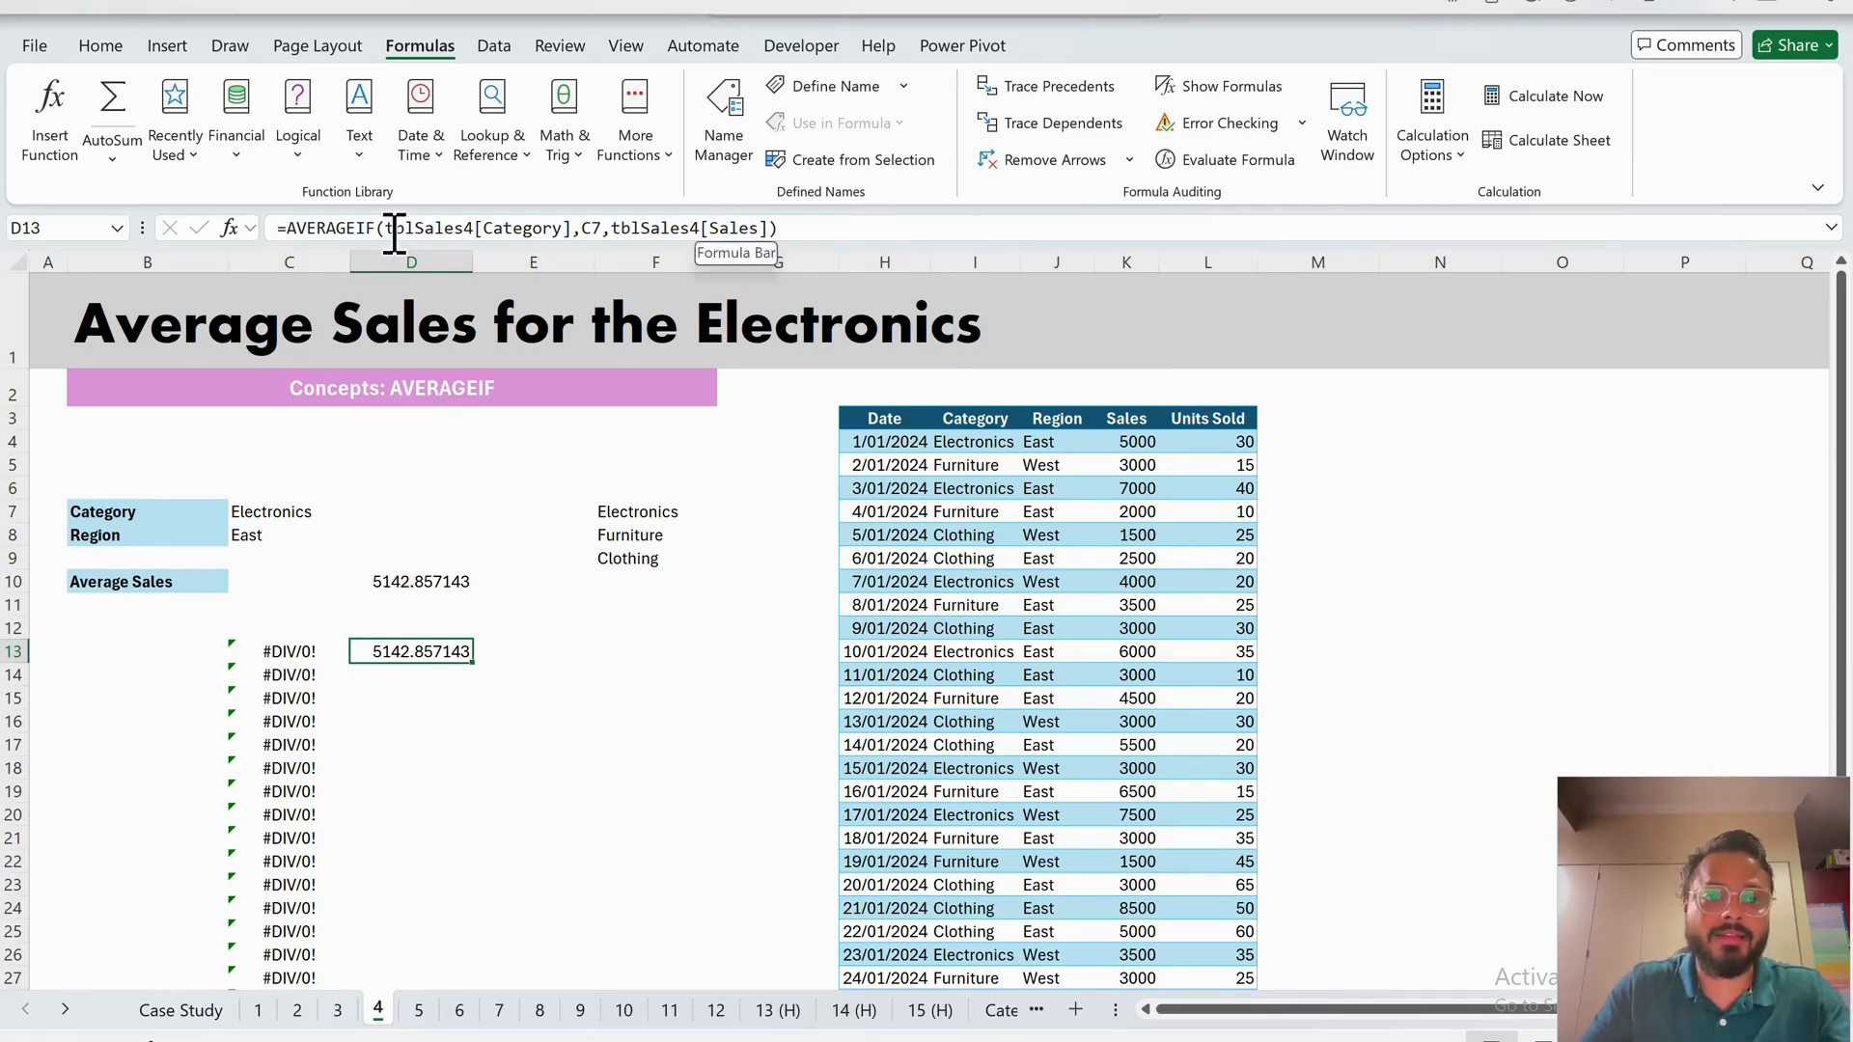
{"action": "left_click", "coordinate": [459, 729]}
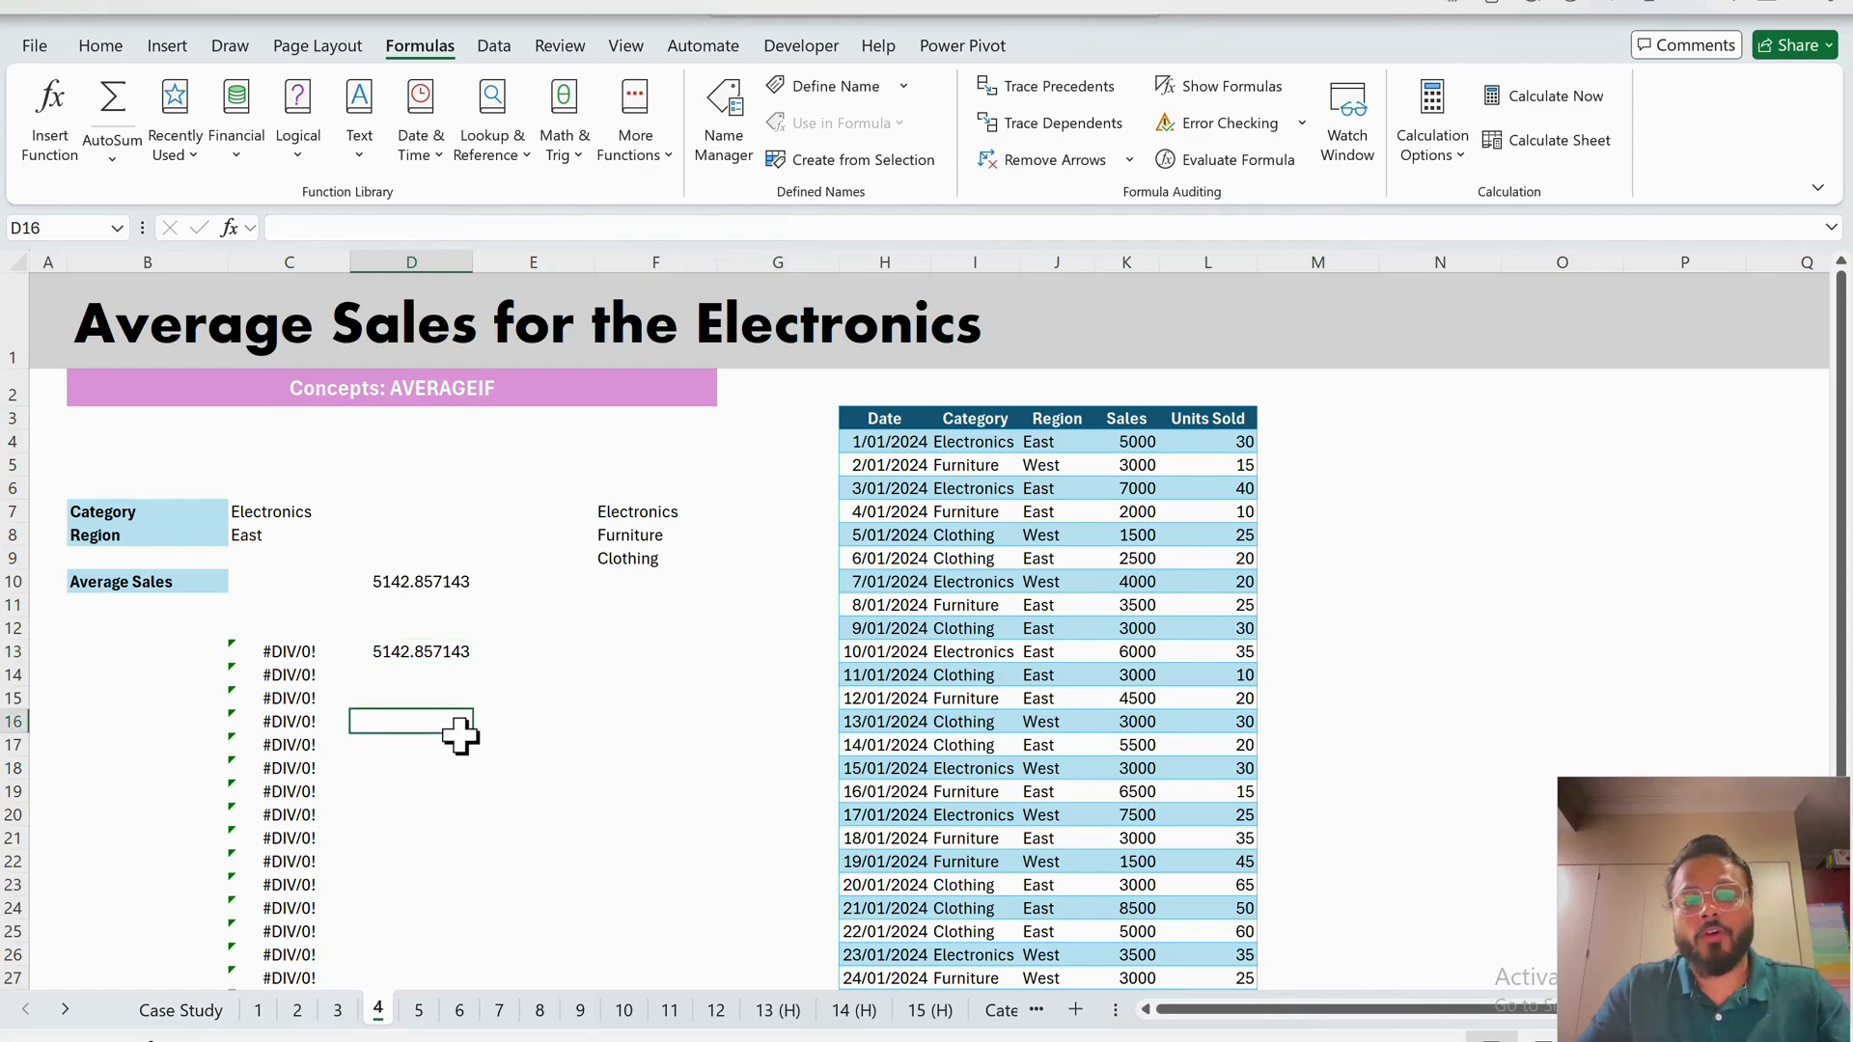
- Switch to sheet 5 and review the Sales for Specific Date task and its sales table
{"action": "left_click", "coordinate": [419, 1014]}
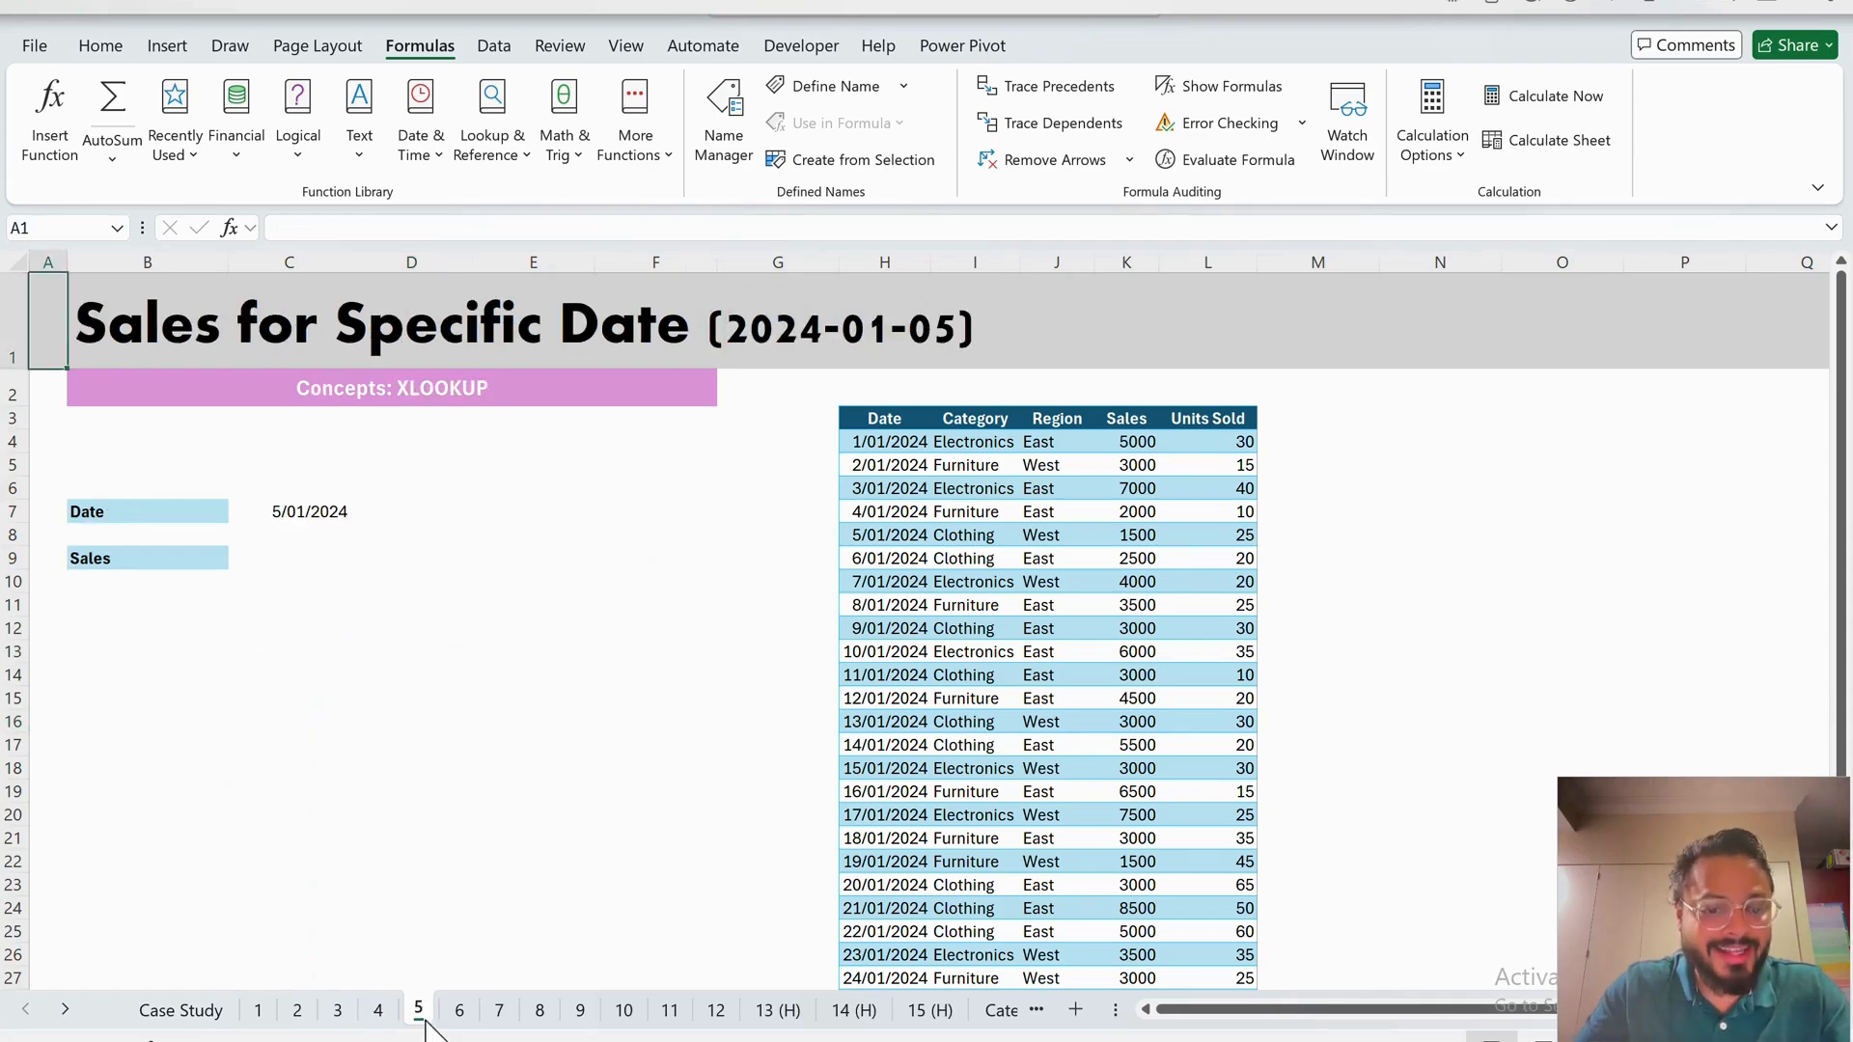
{"action": "left_click", "coordinate": [410, 702]}
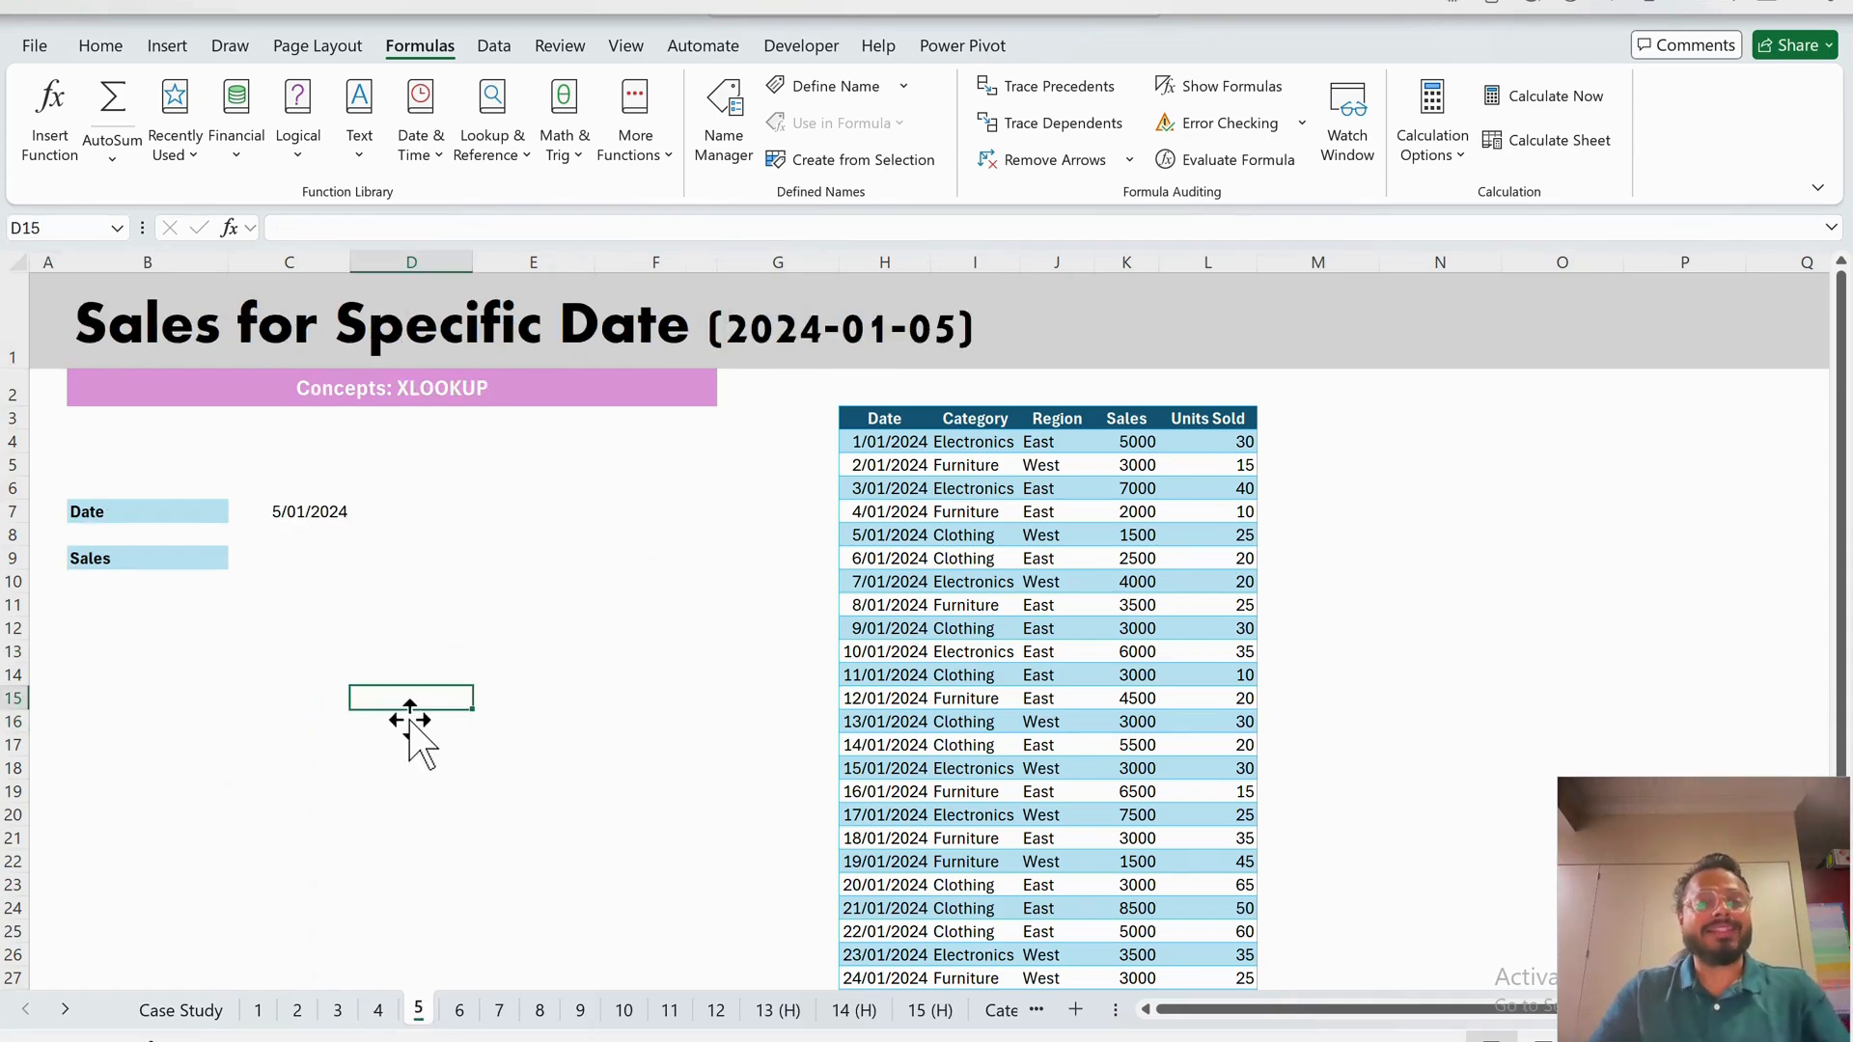
{"action": "left_click", "coordinate": [182, 349]}
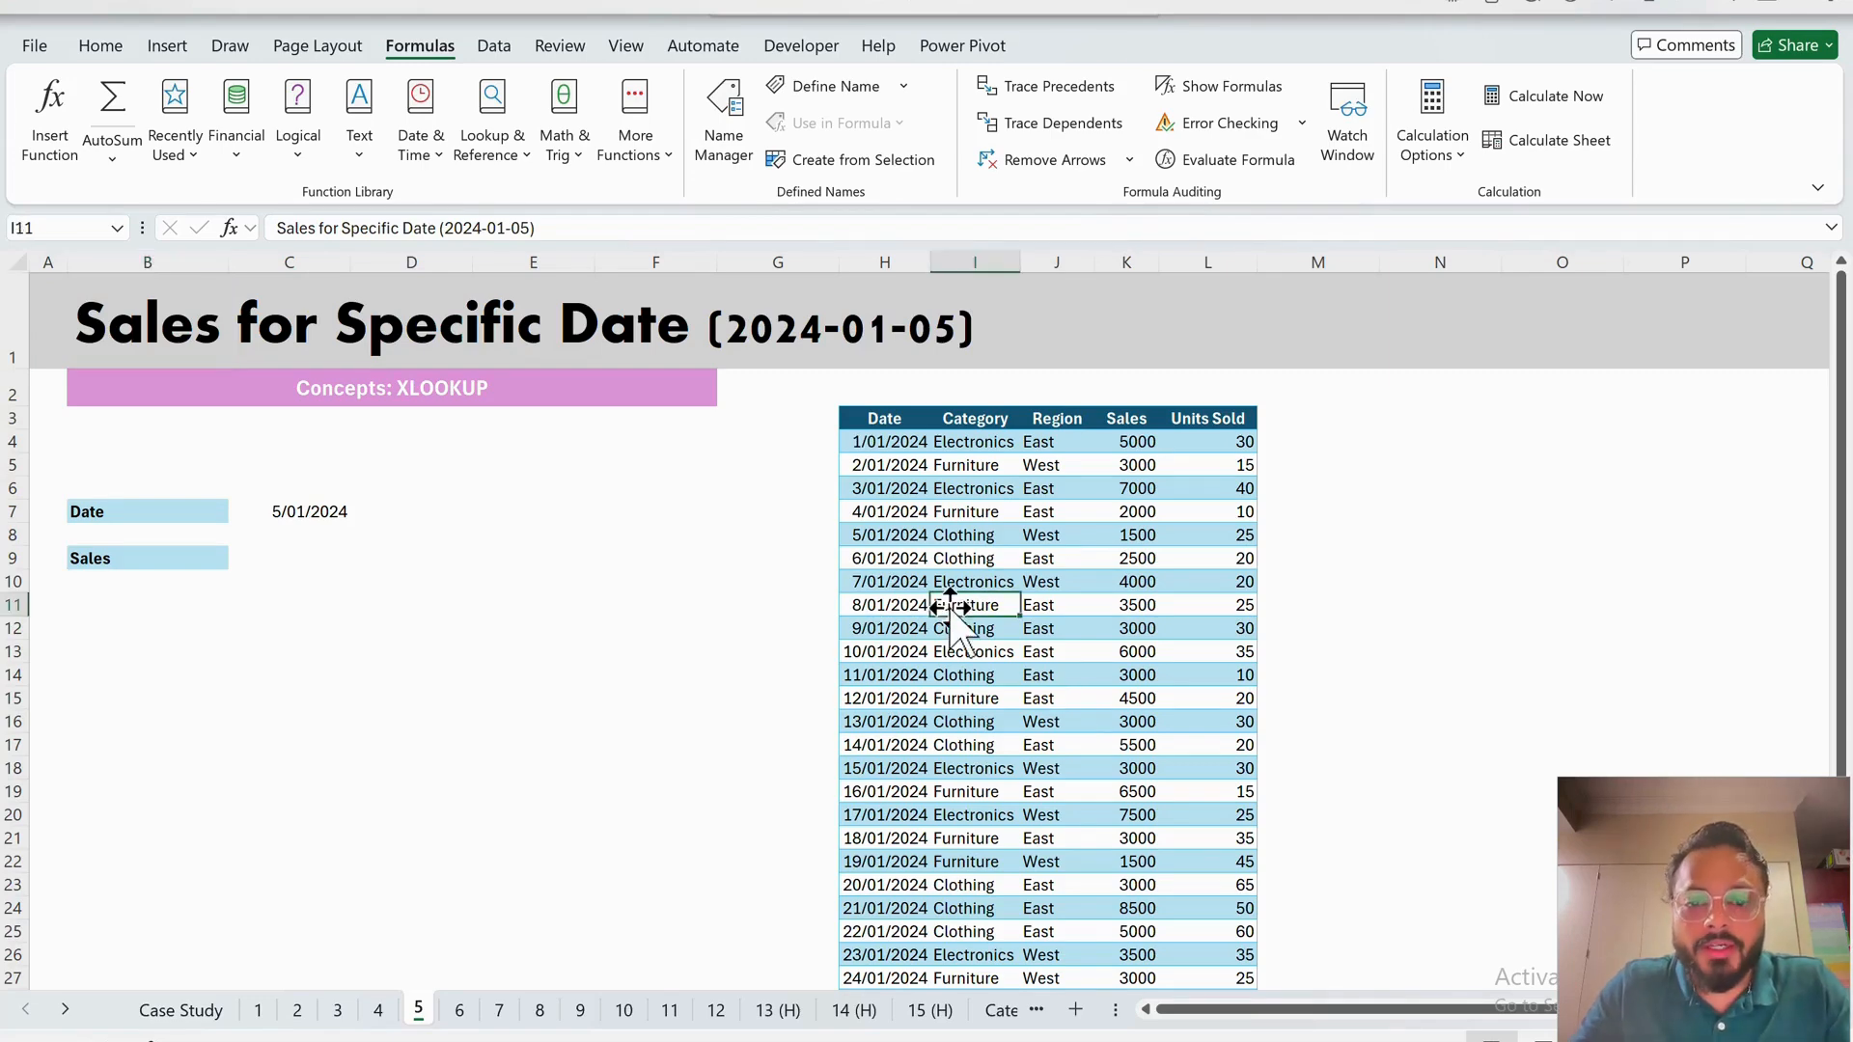
{"action": "left_click", "coordinate": [907, 585]}
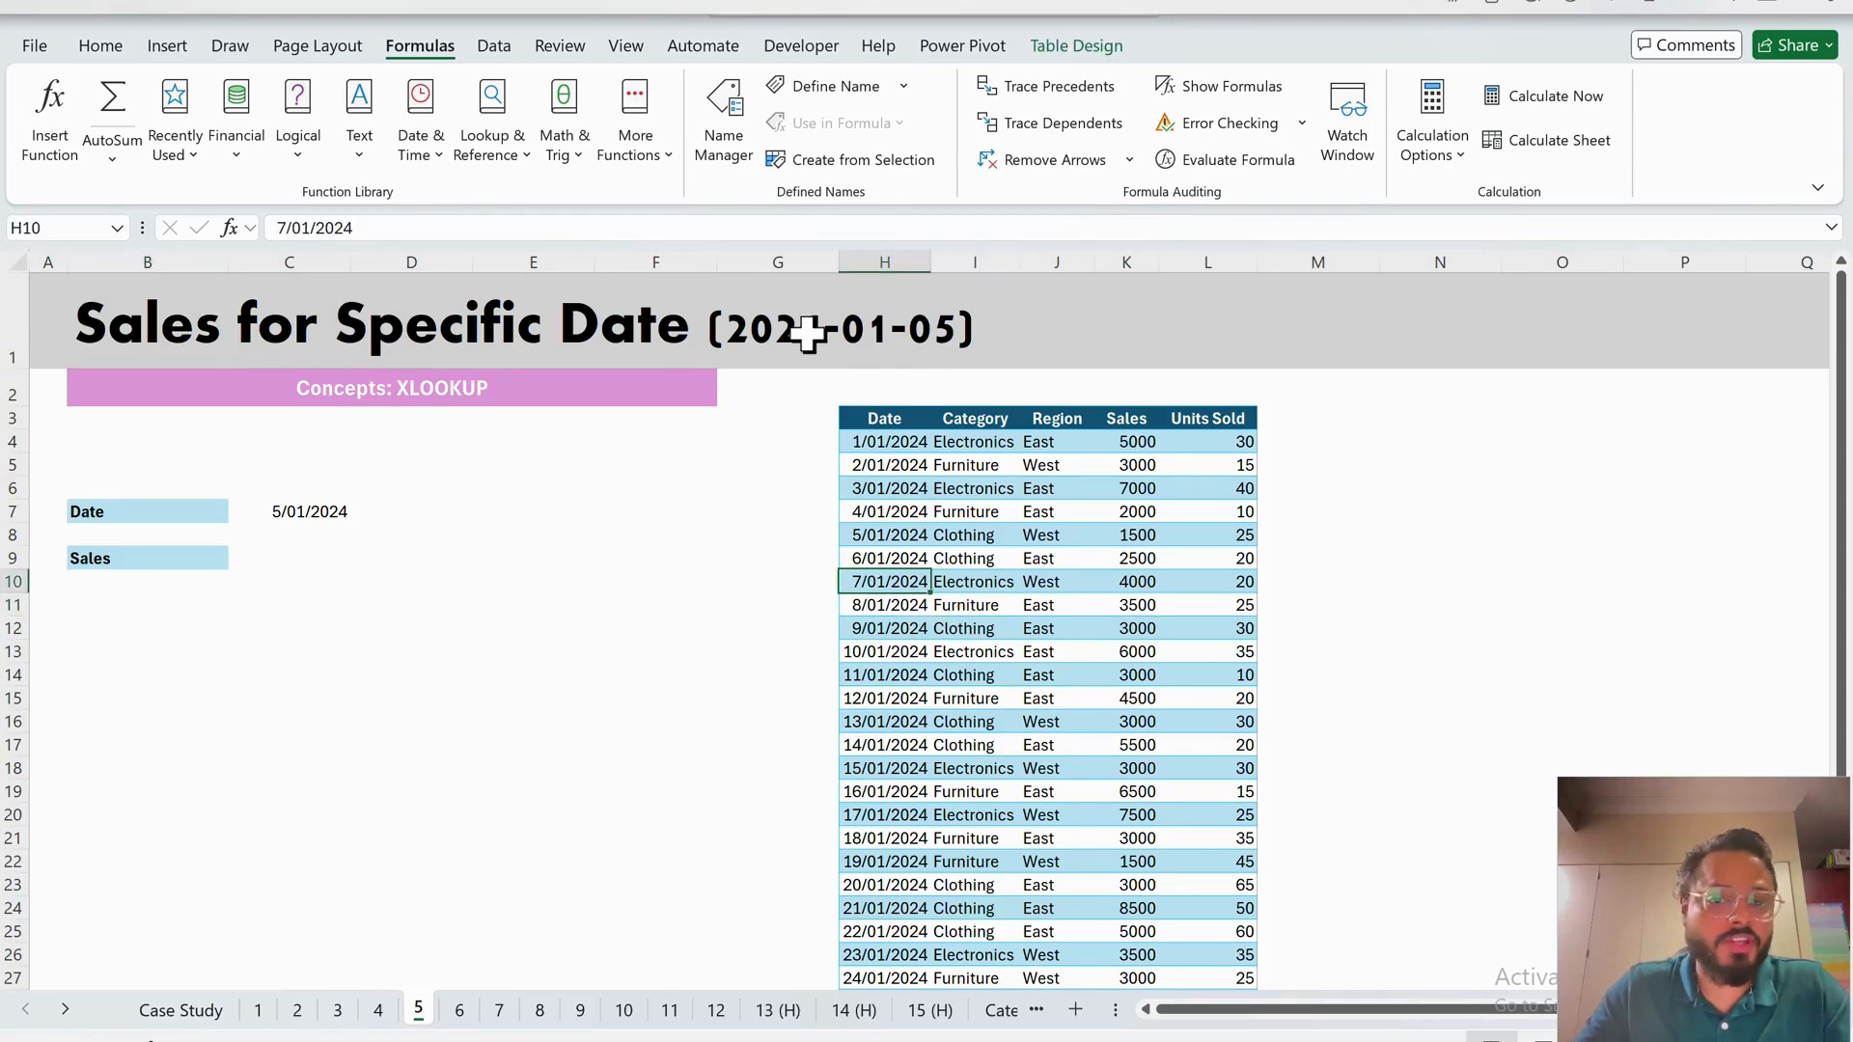
- Start an XLOOKUP formula in the Sales cell C9 with the date in C7 as the lookup value
{"action": "left_click", "coordinate": [294, 561]}
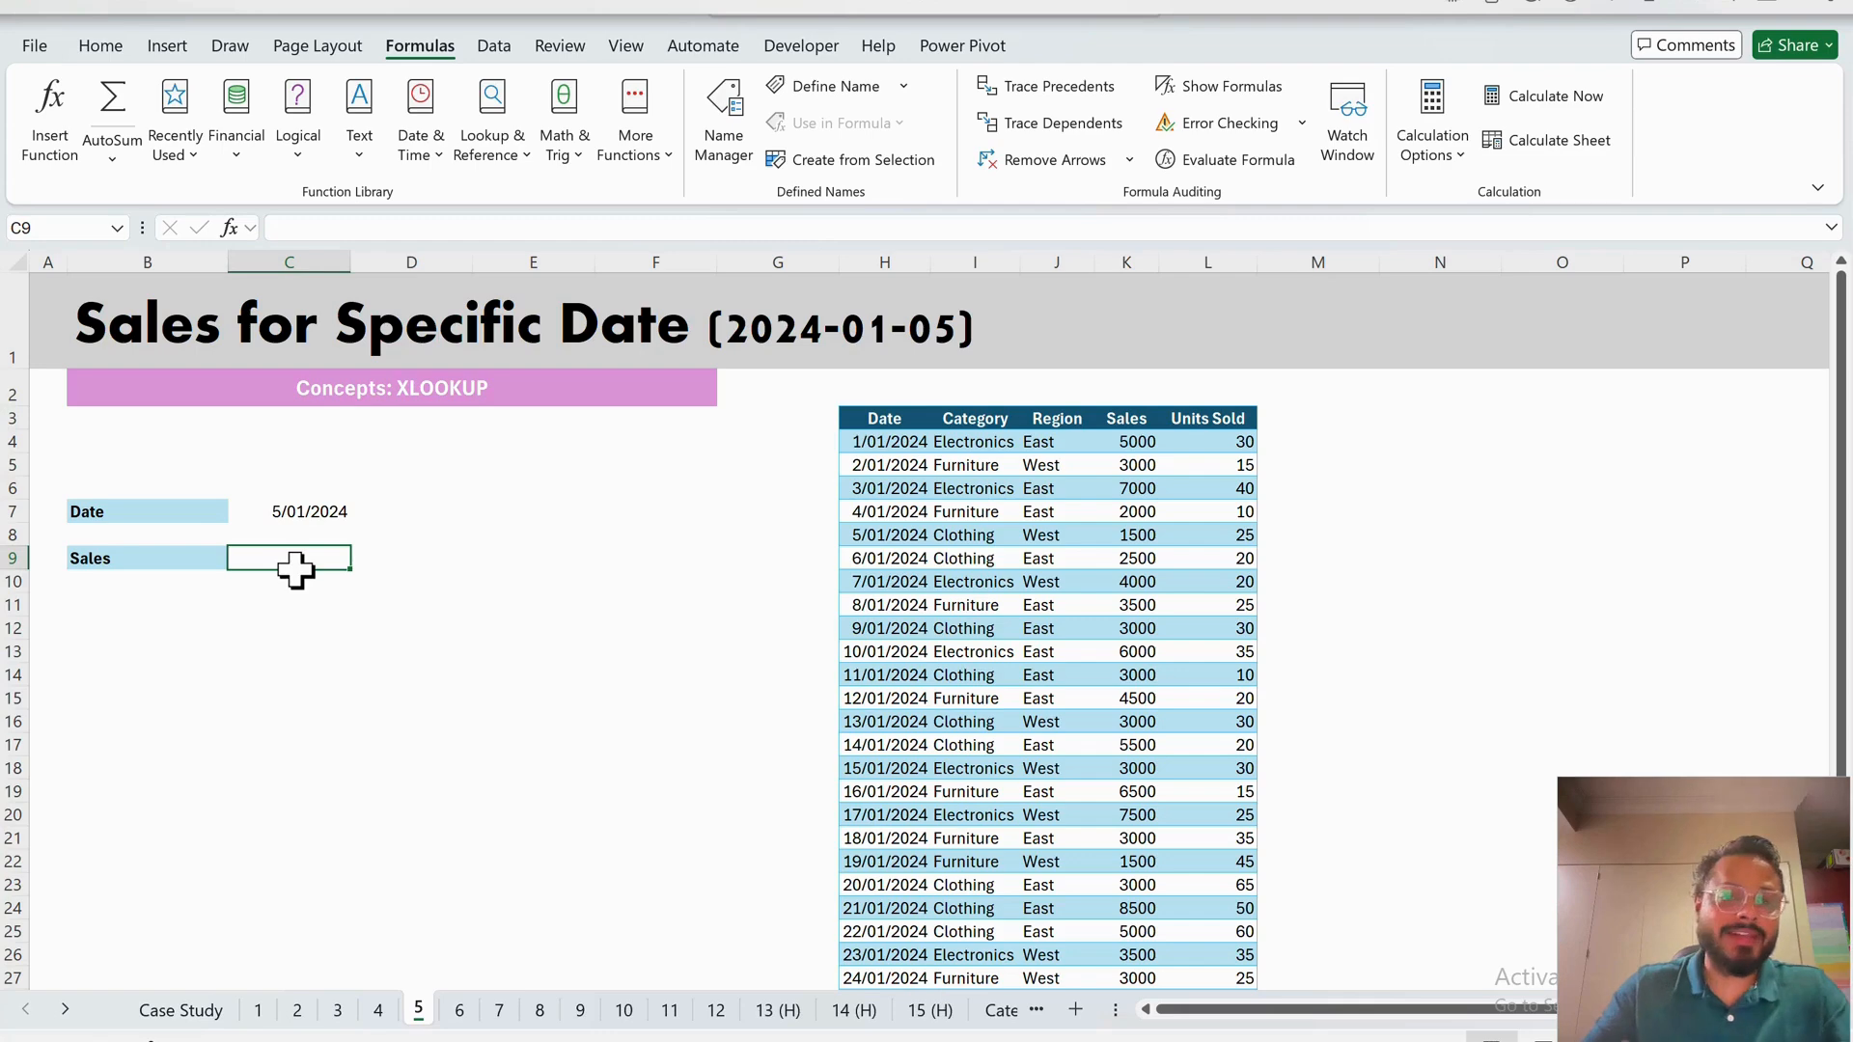
{"action": "type", "text": "=xlo"}
{"action": "key", "text": "Tab"}
{"action": "key", "text": "Return"}
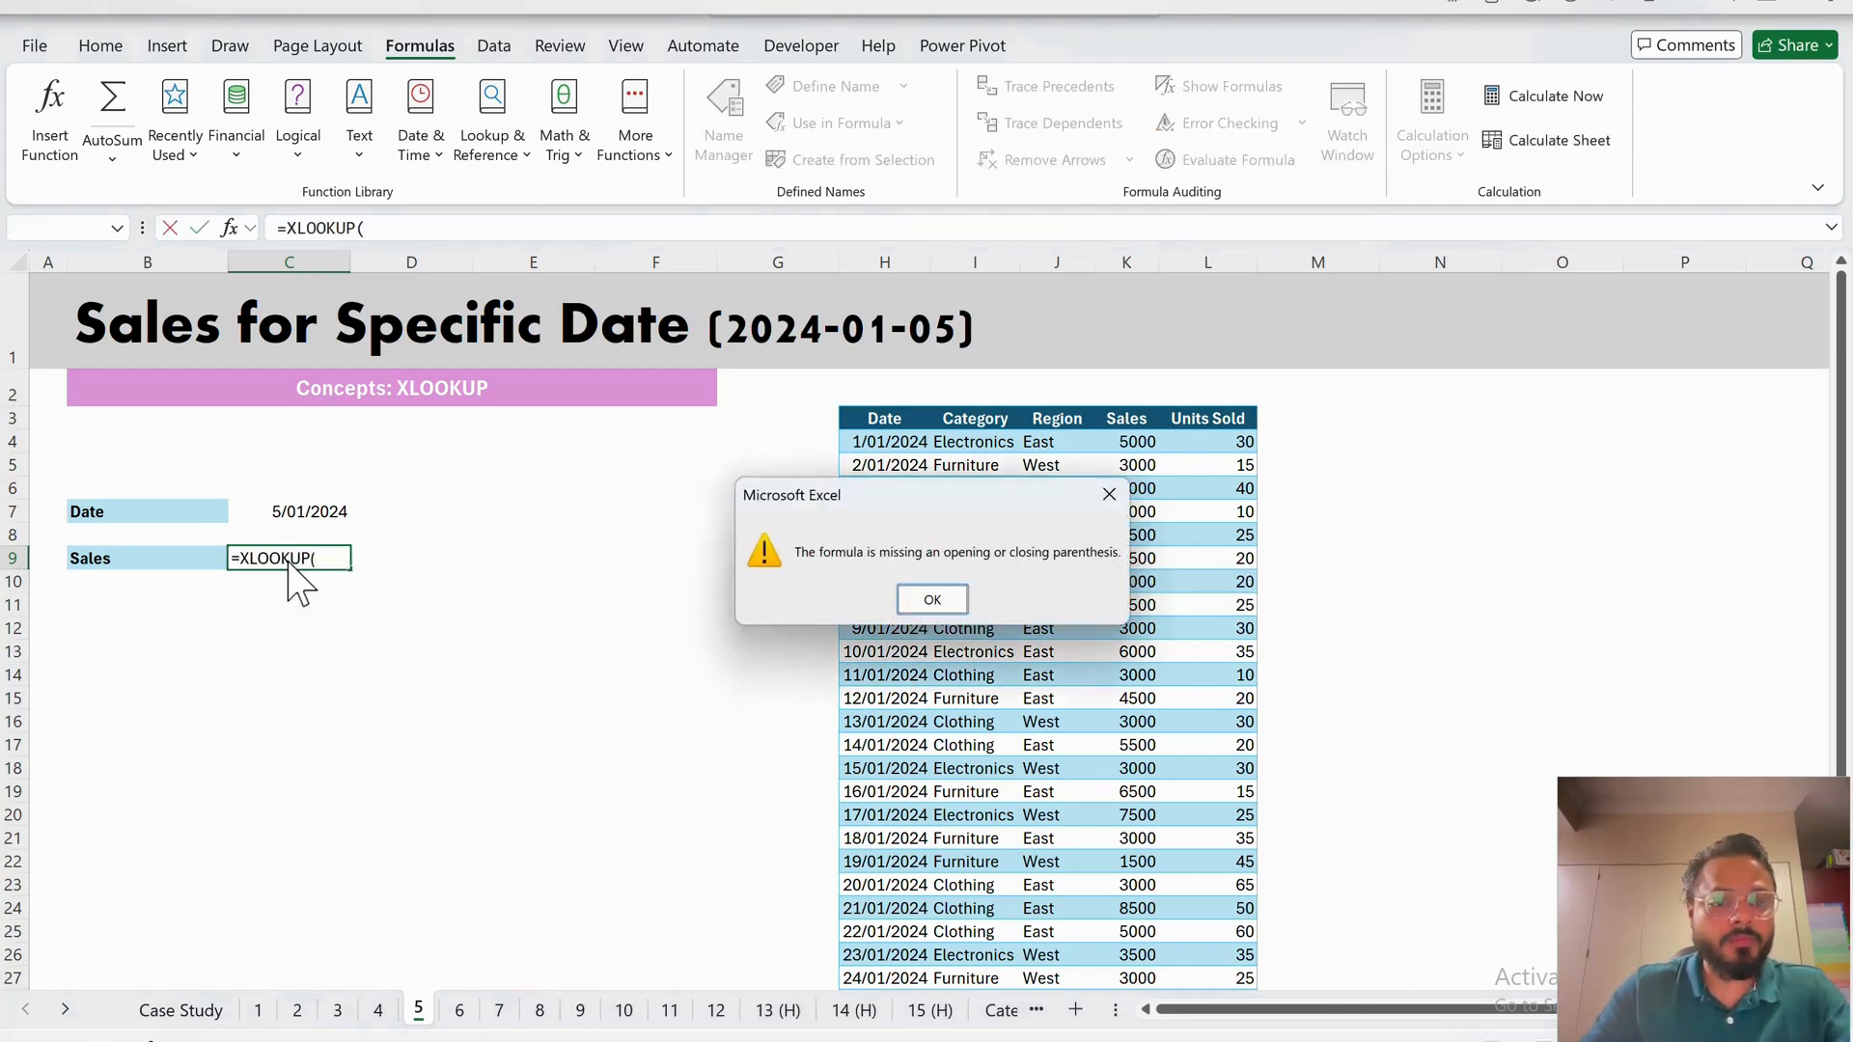
{"action": "key", "text": "Return"}
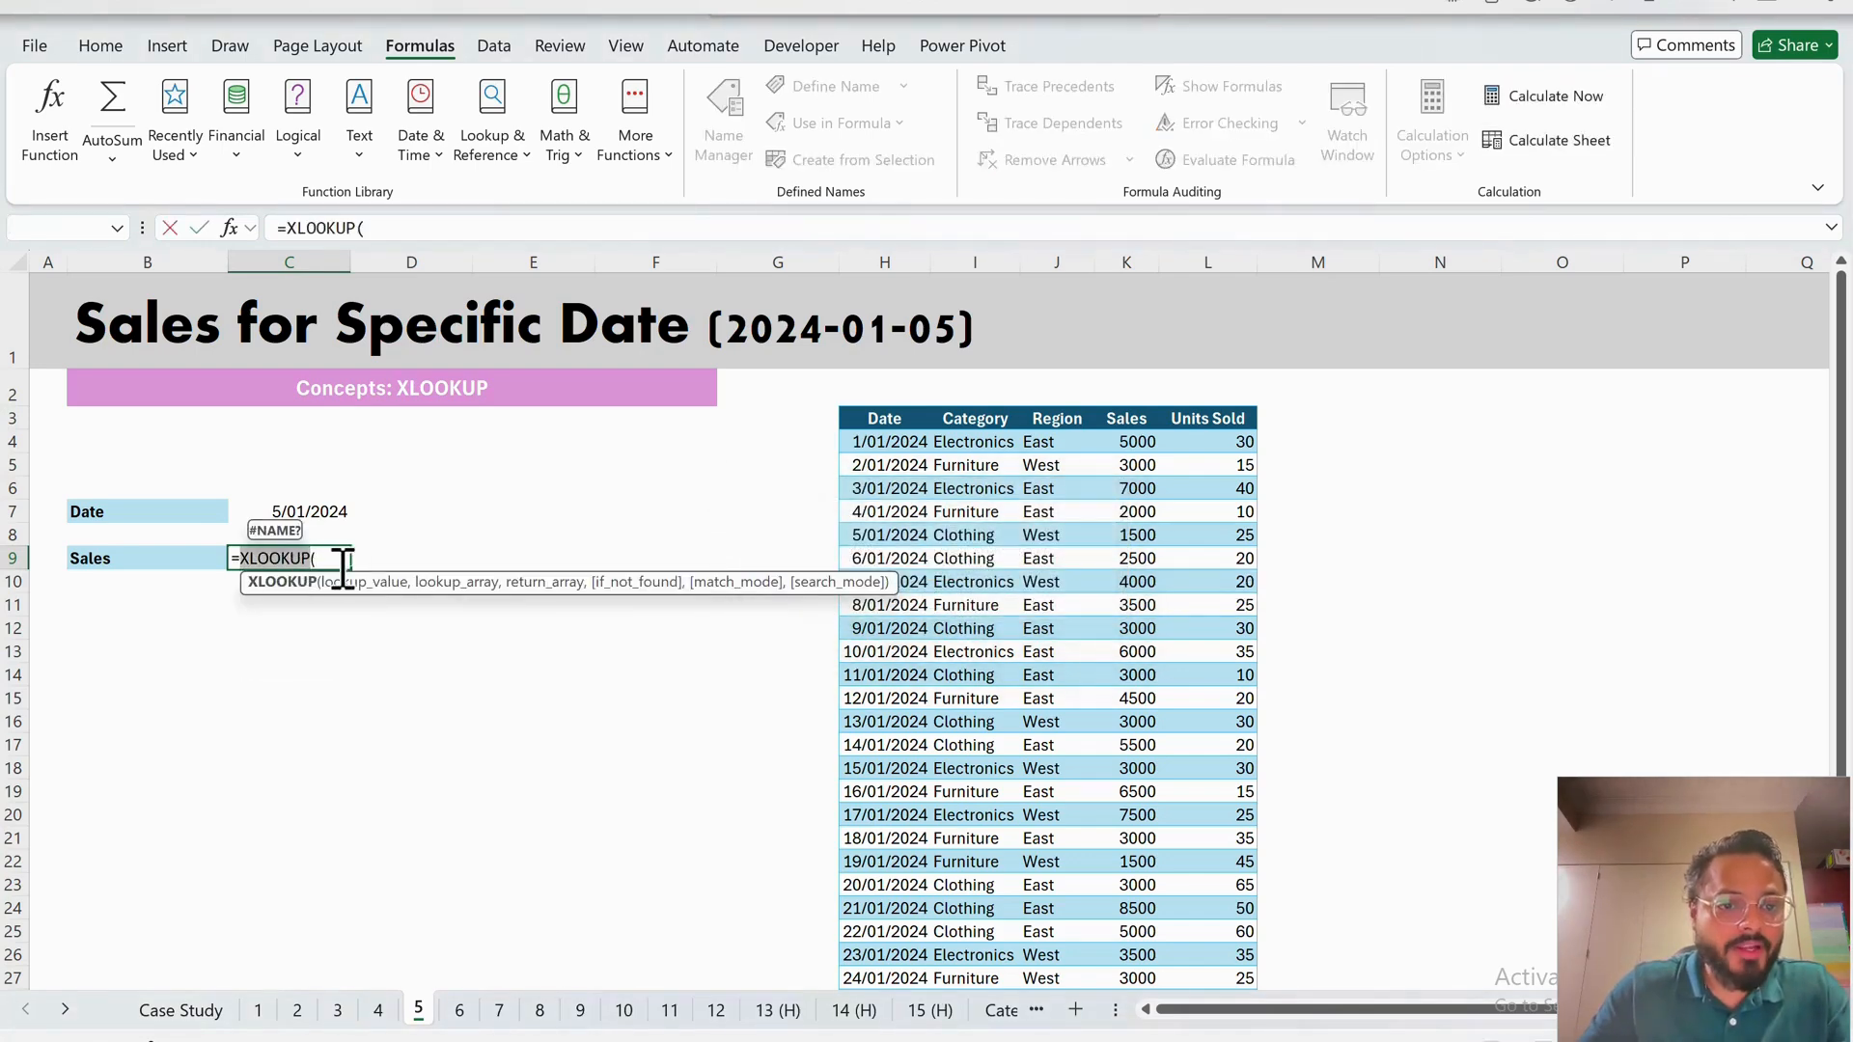
{"action": "left_click", "coordinate": [341, 566]}
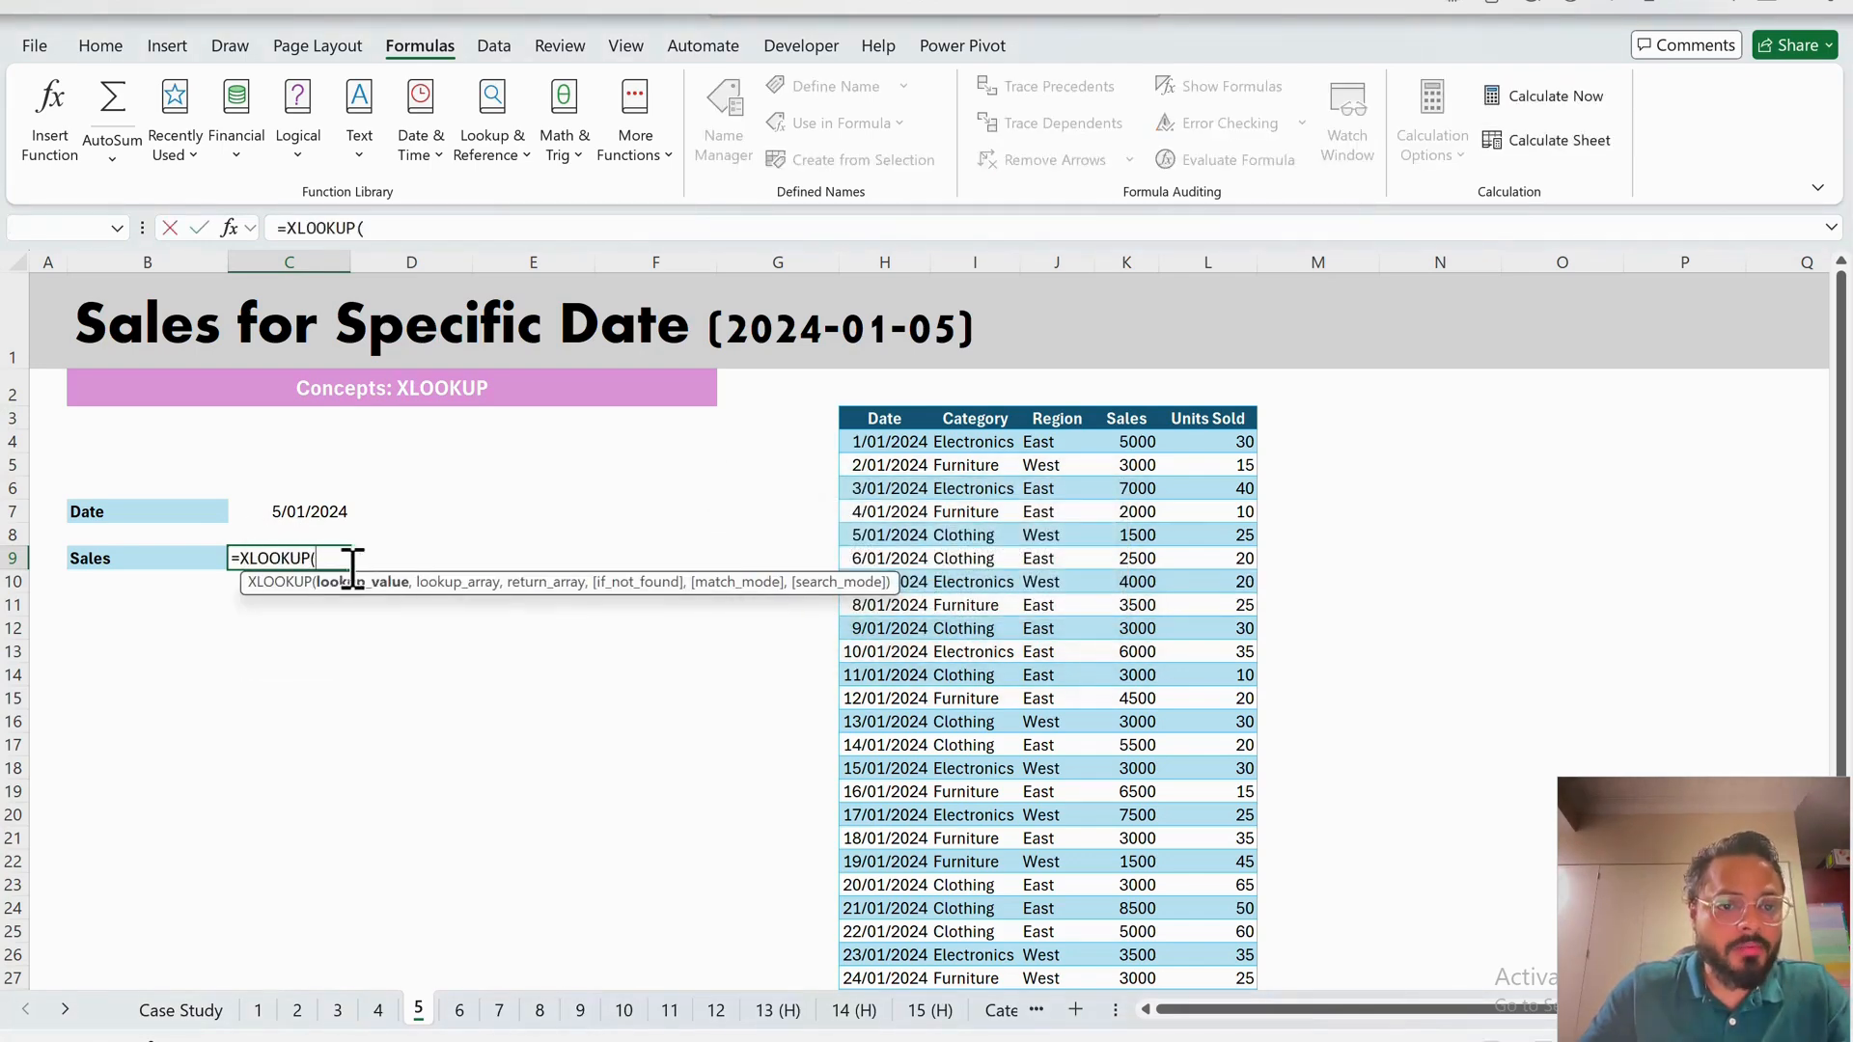
{"action": "left_click", "coordinate": [304, 521]}
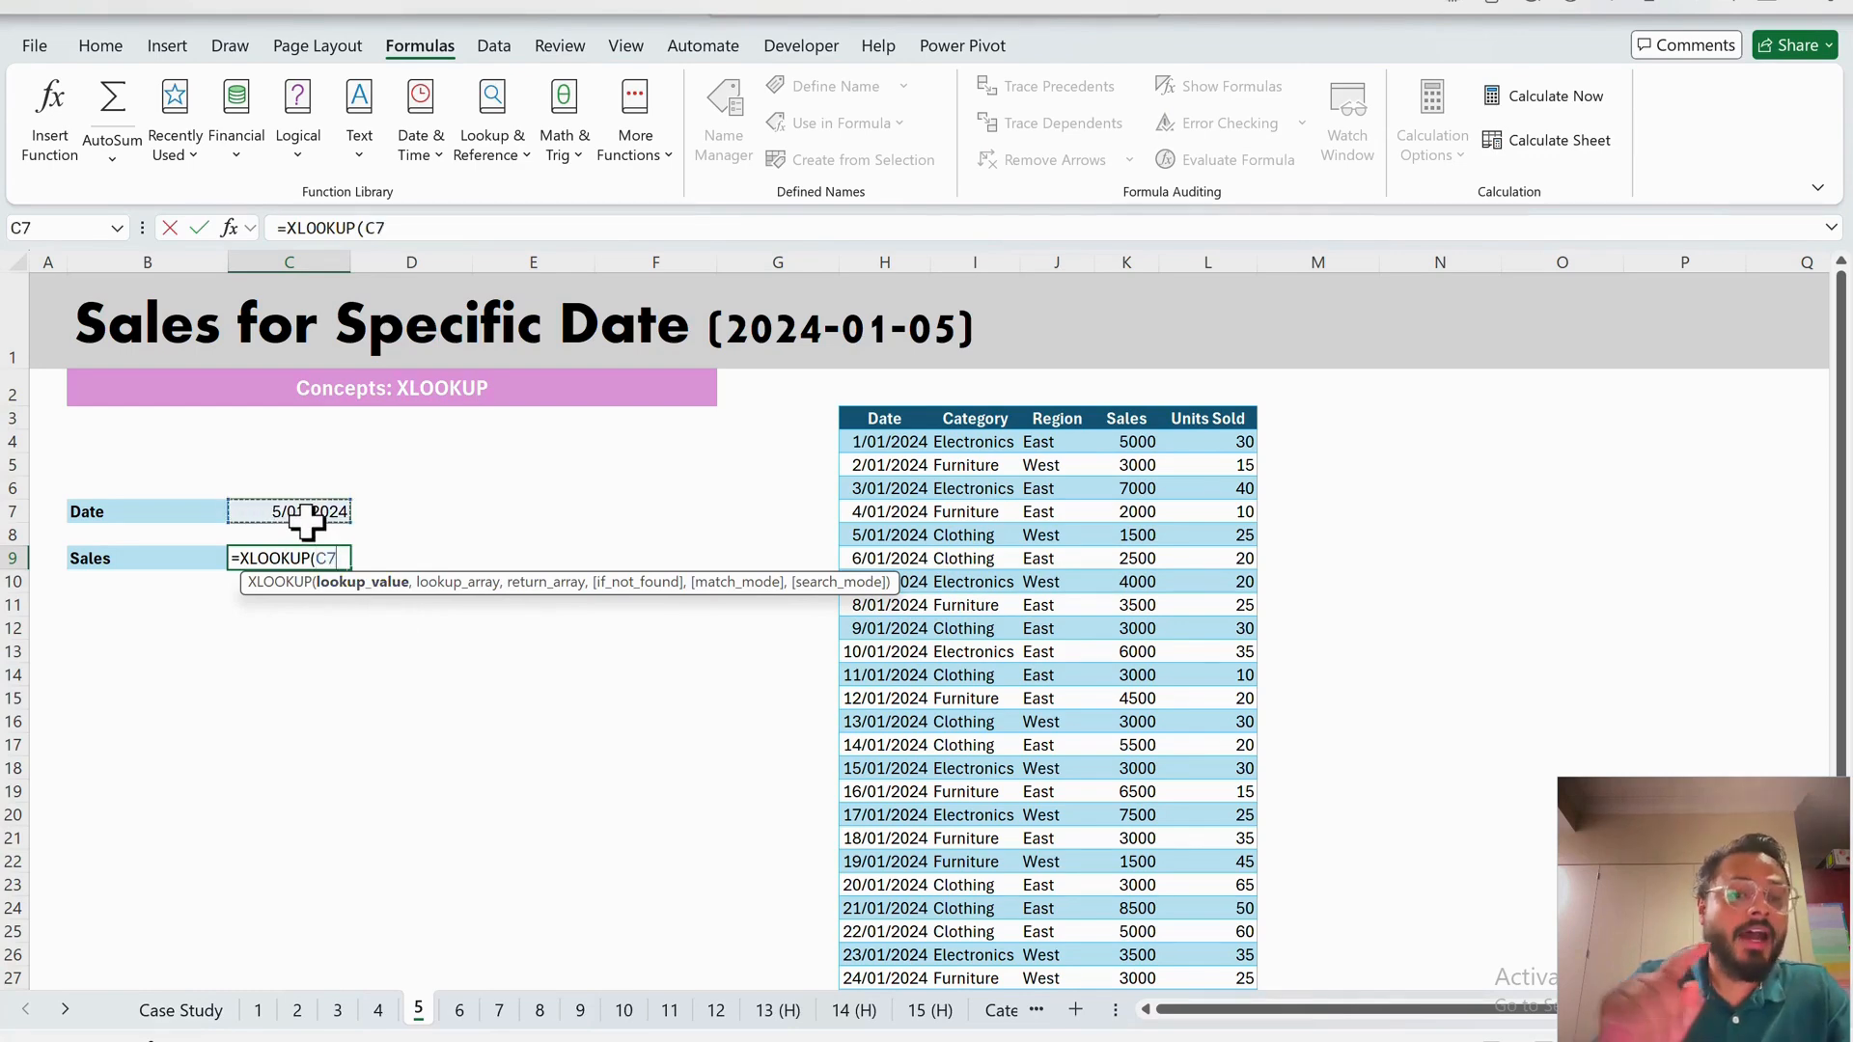
{"action": "type", "text": ","}
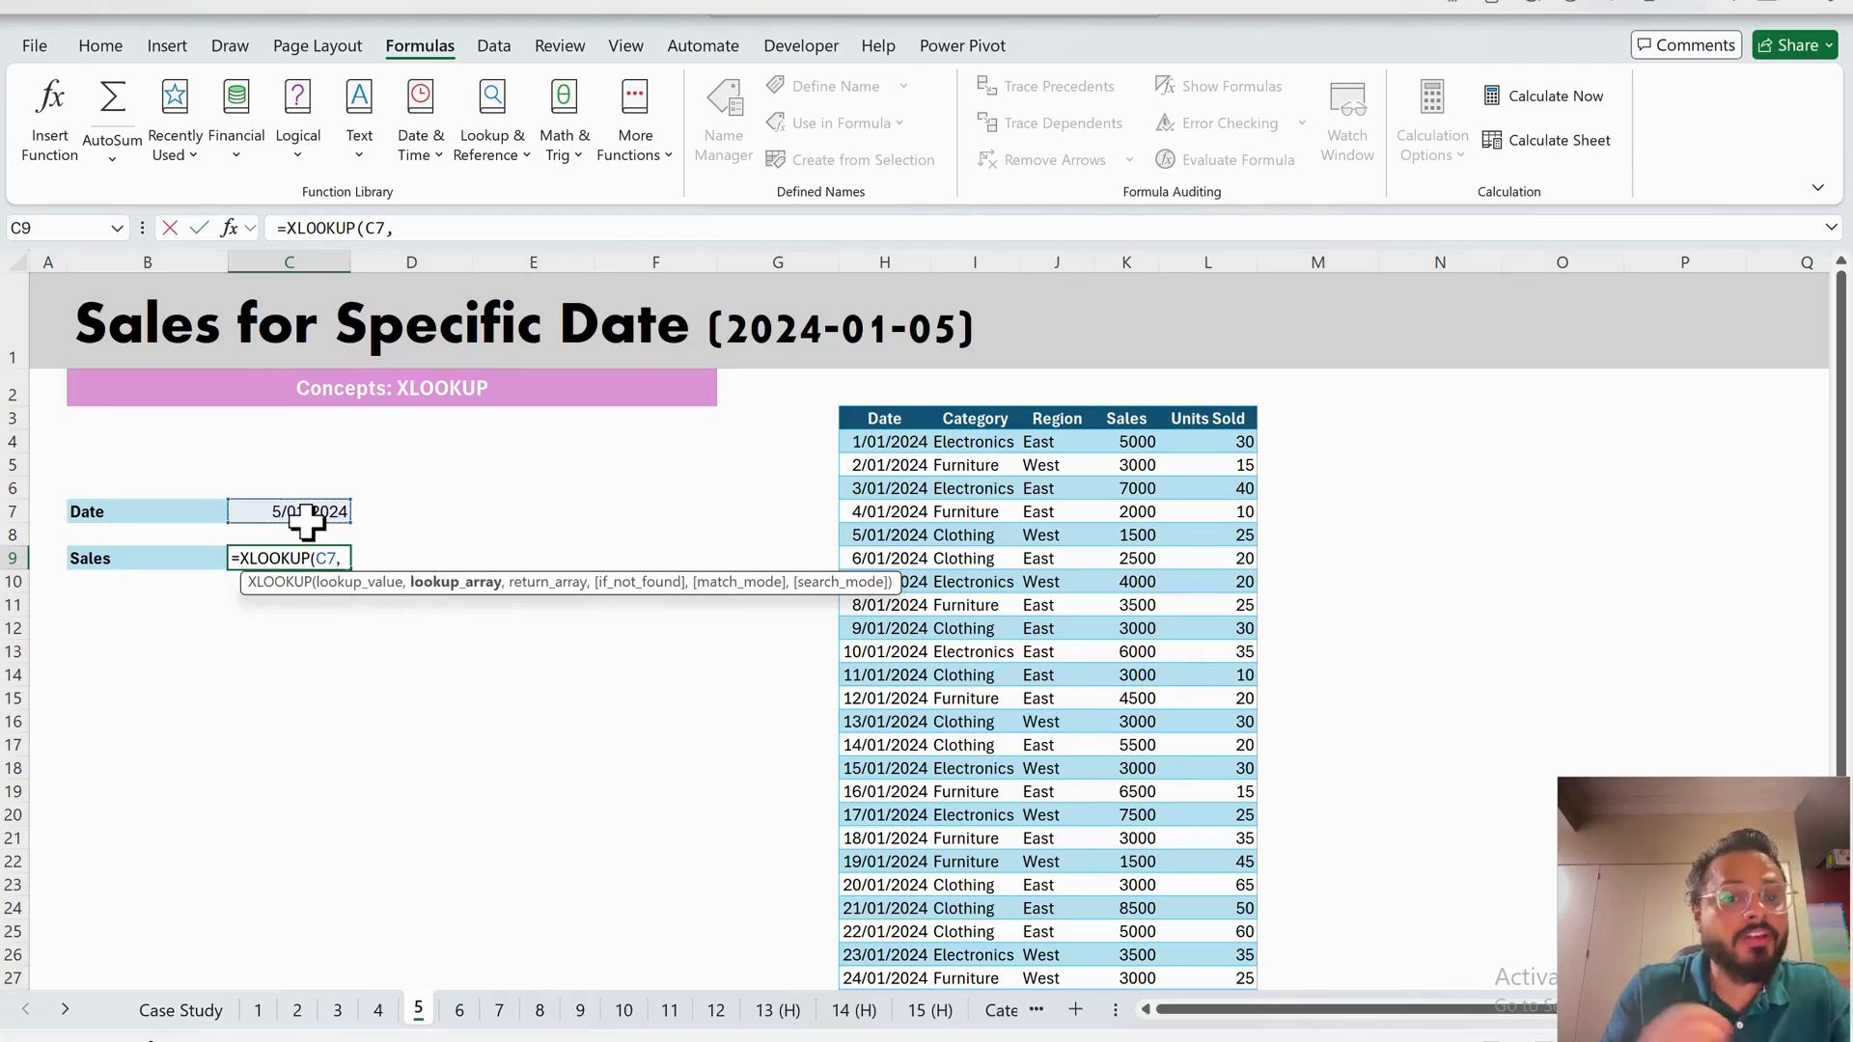
- Complete the C9 XLOOKUP formula with the table's Date column as lookup array and the Sales column as return array
{"action": "left_click", "coordinate": [854, 442]}
{"action": "key", "text": "ctrl+shift+Down"}
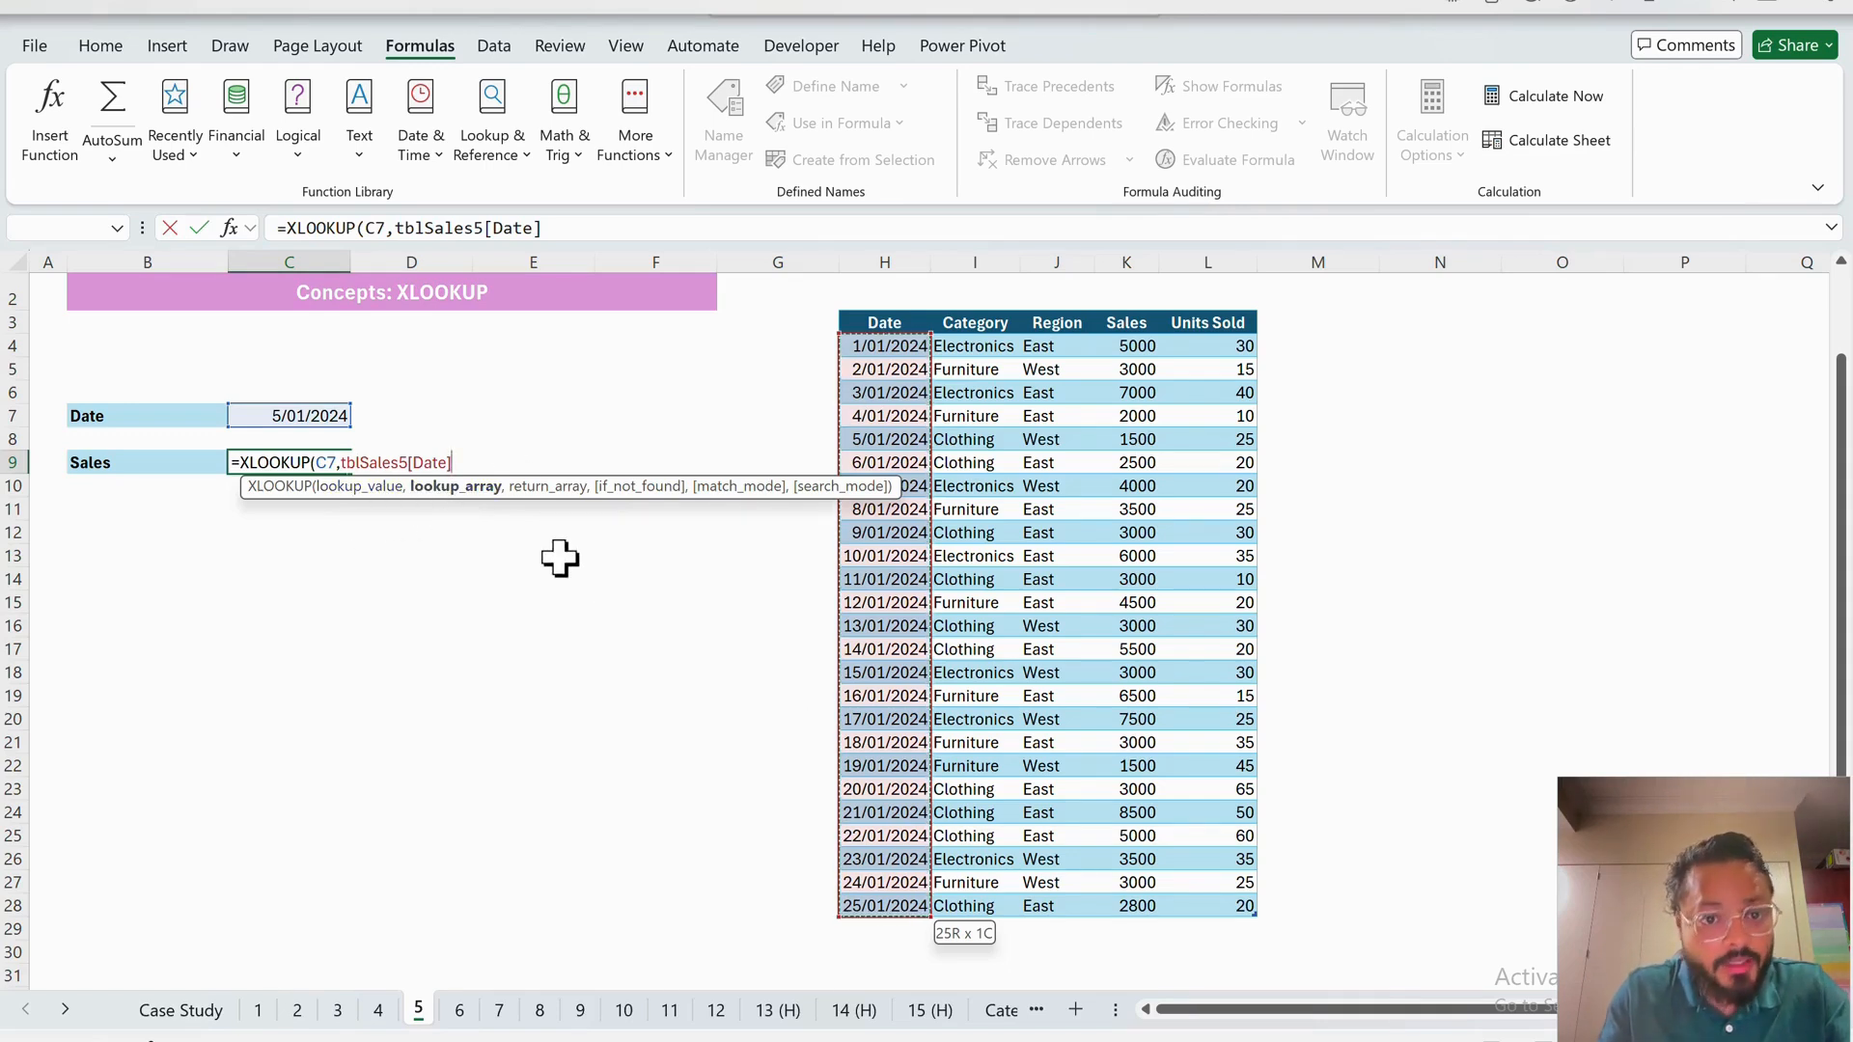
{"action": "type", "text": ","}
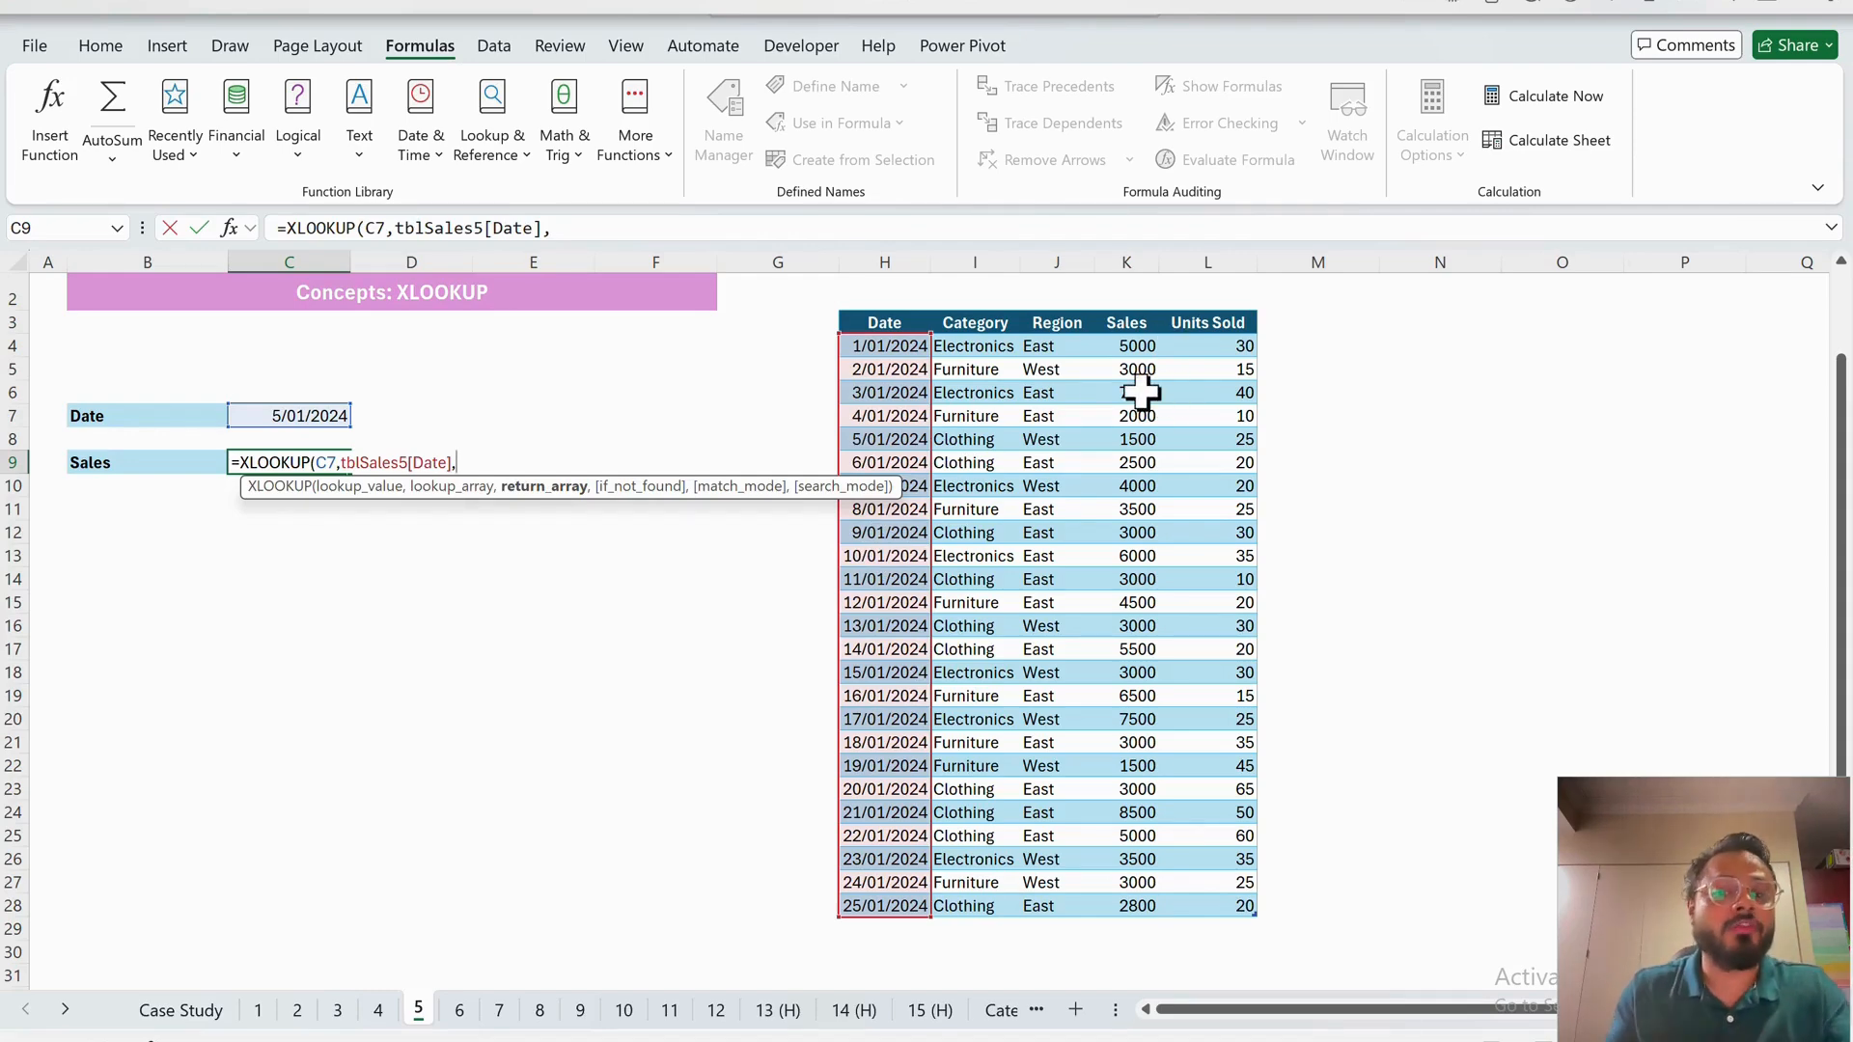
{"action": "scroll", "coordinate": [440, 420], "scroll_direction": "up", "scroll_amount": 1}
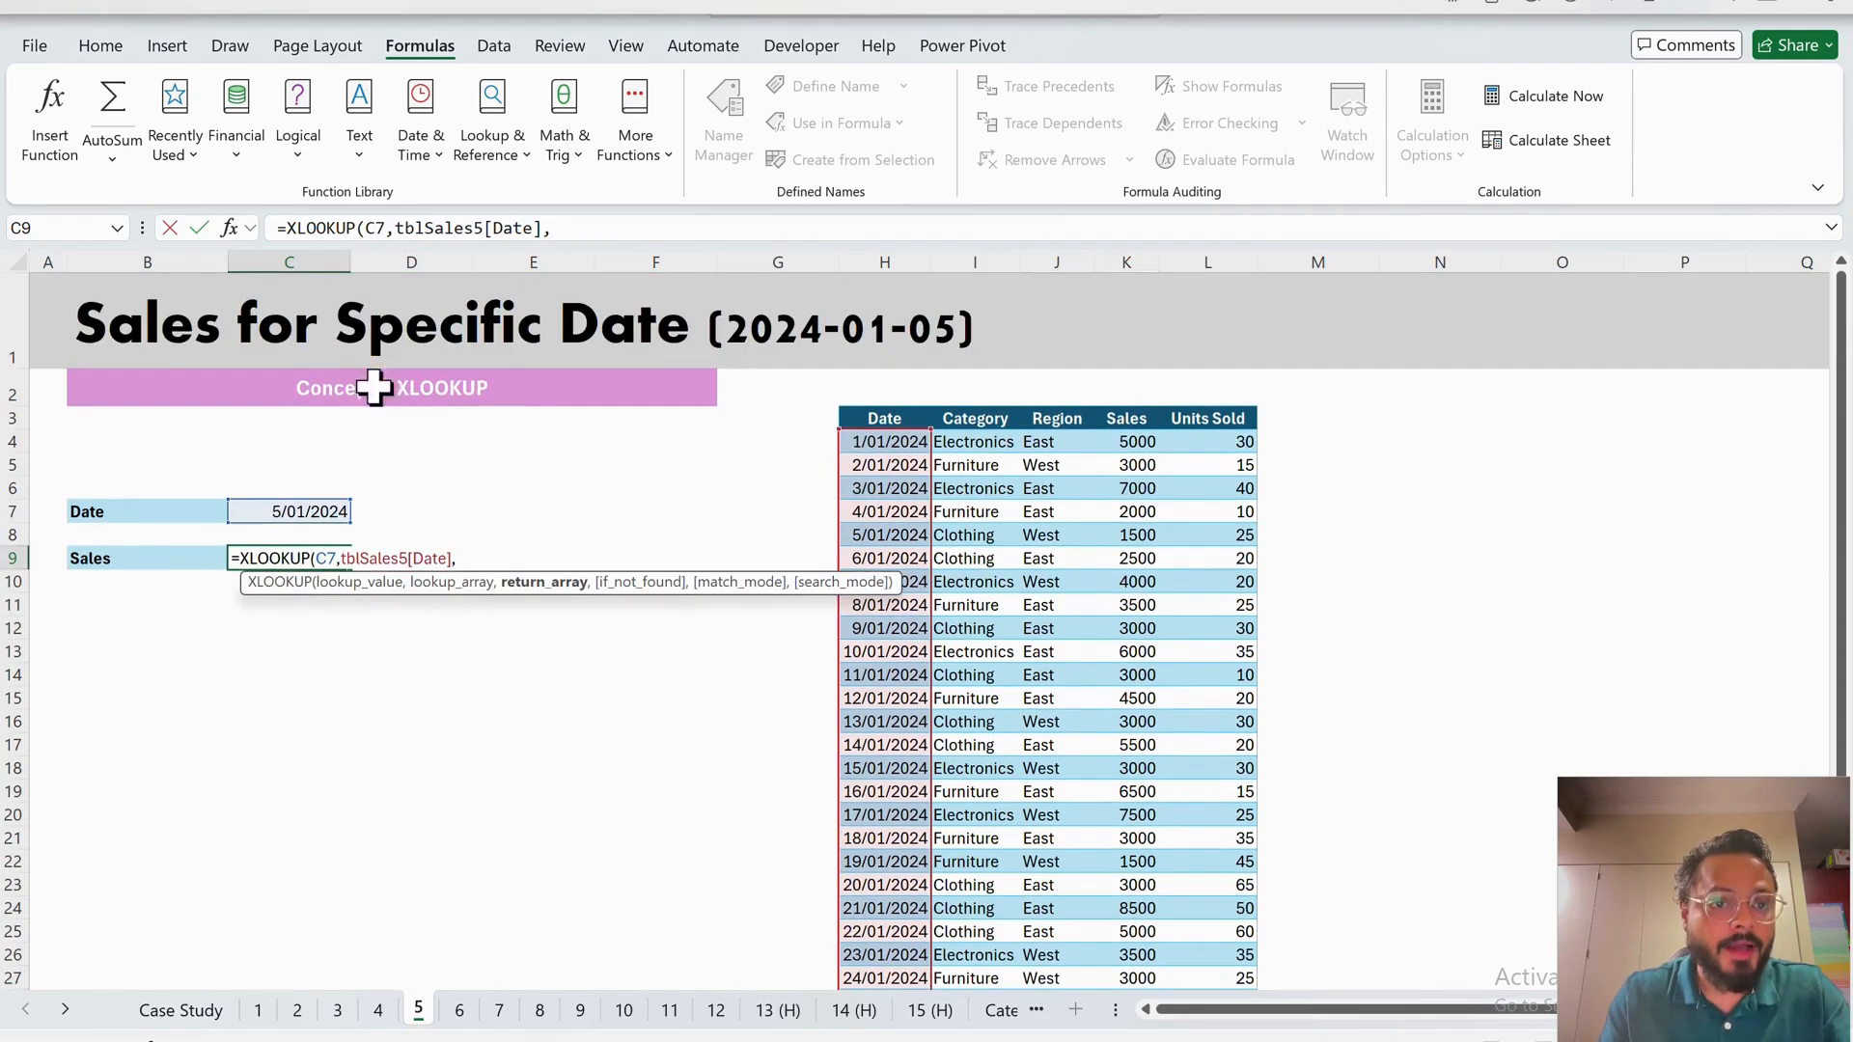
{"action": "left_click", "coordinate": [1146, 444]}
{"action": "key", "text": "ctrl+shift+Down"}
{"action": "key", "text": "Return"}
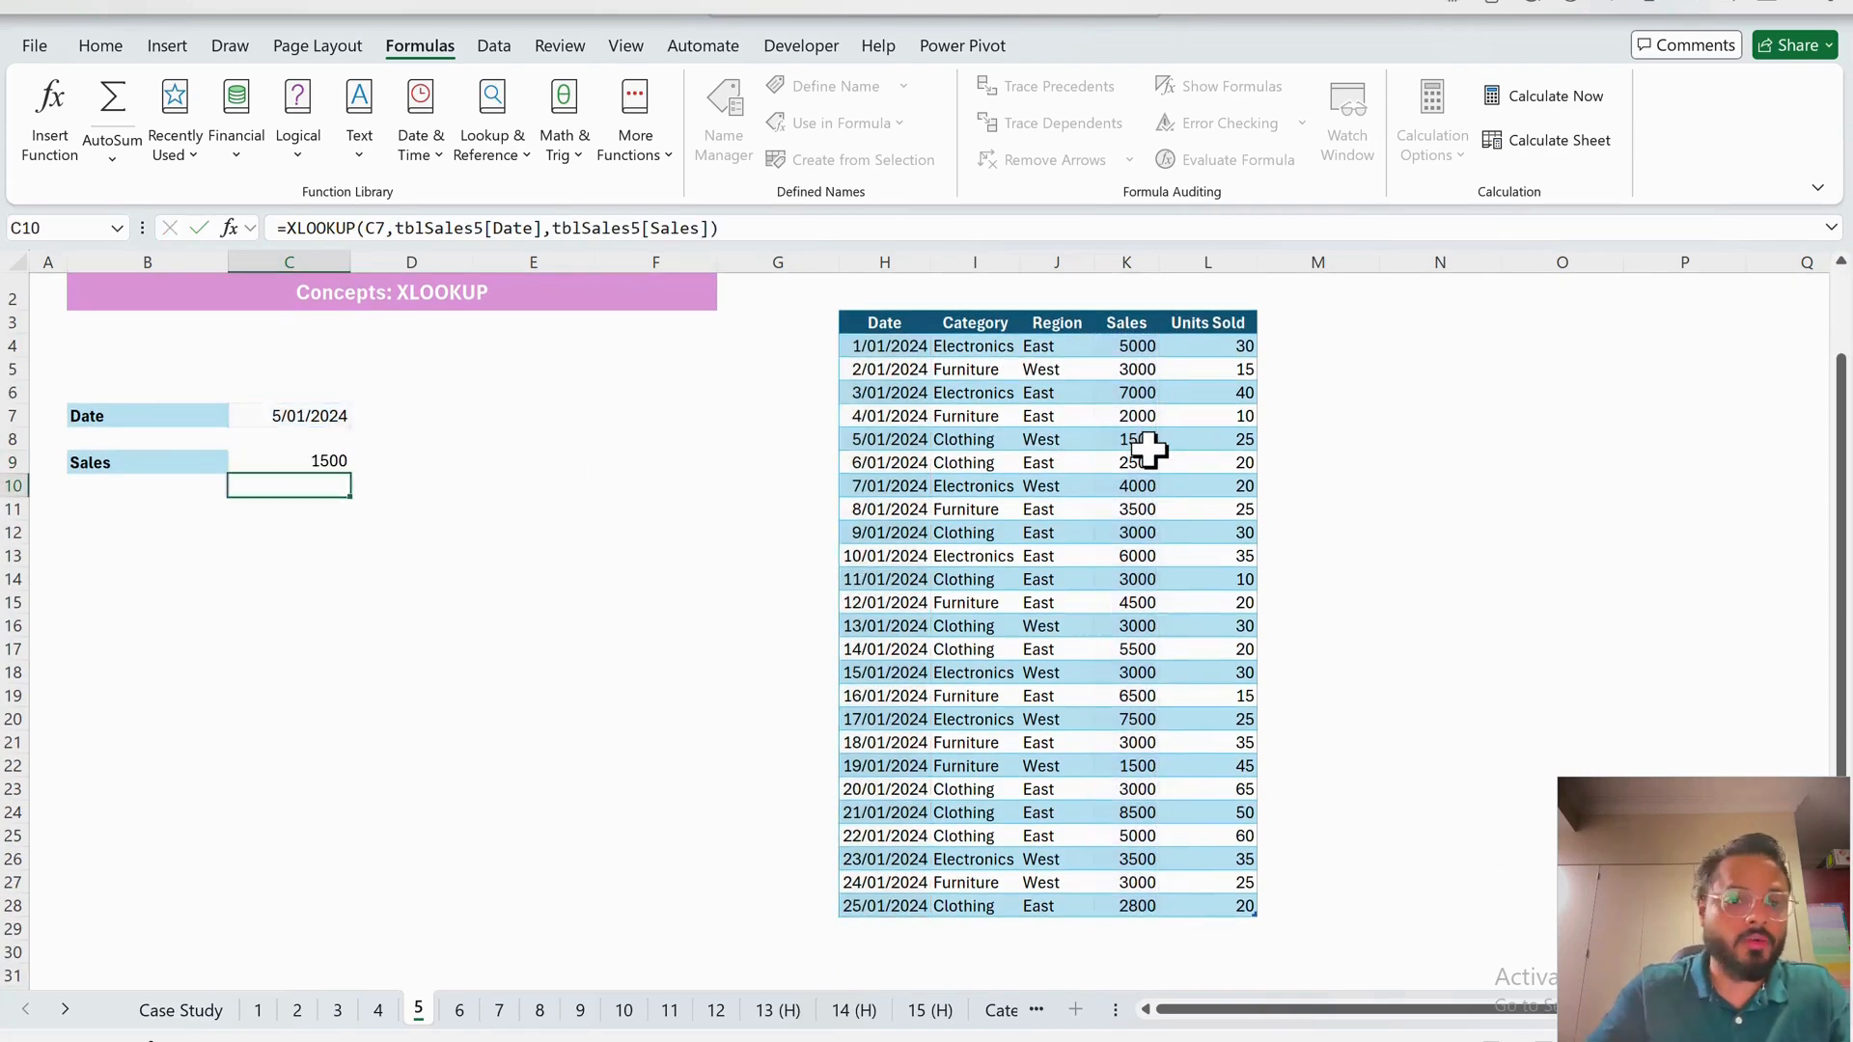
{"action": "scroll", "coordinate": [1149, 446], "scroll_direction": "up", "scroll_amount": 1}
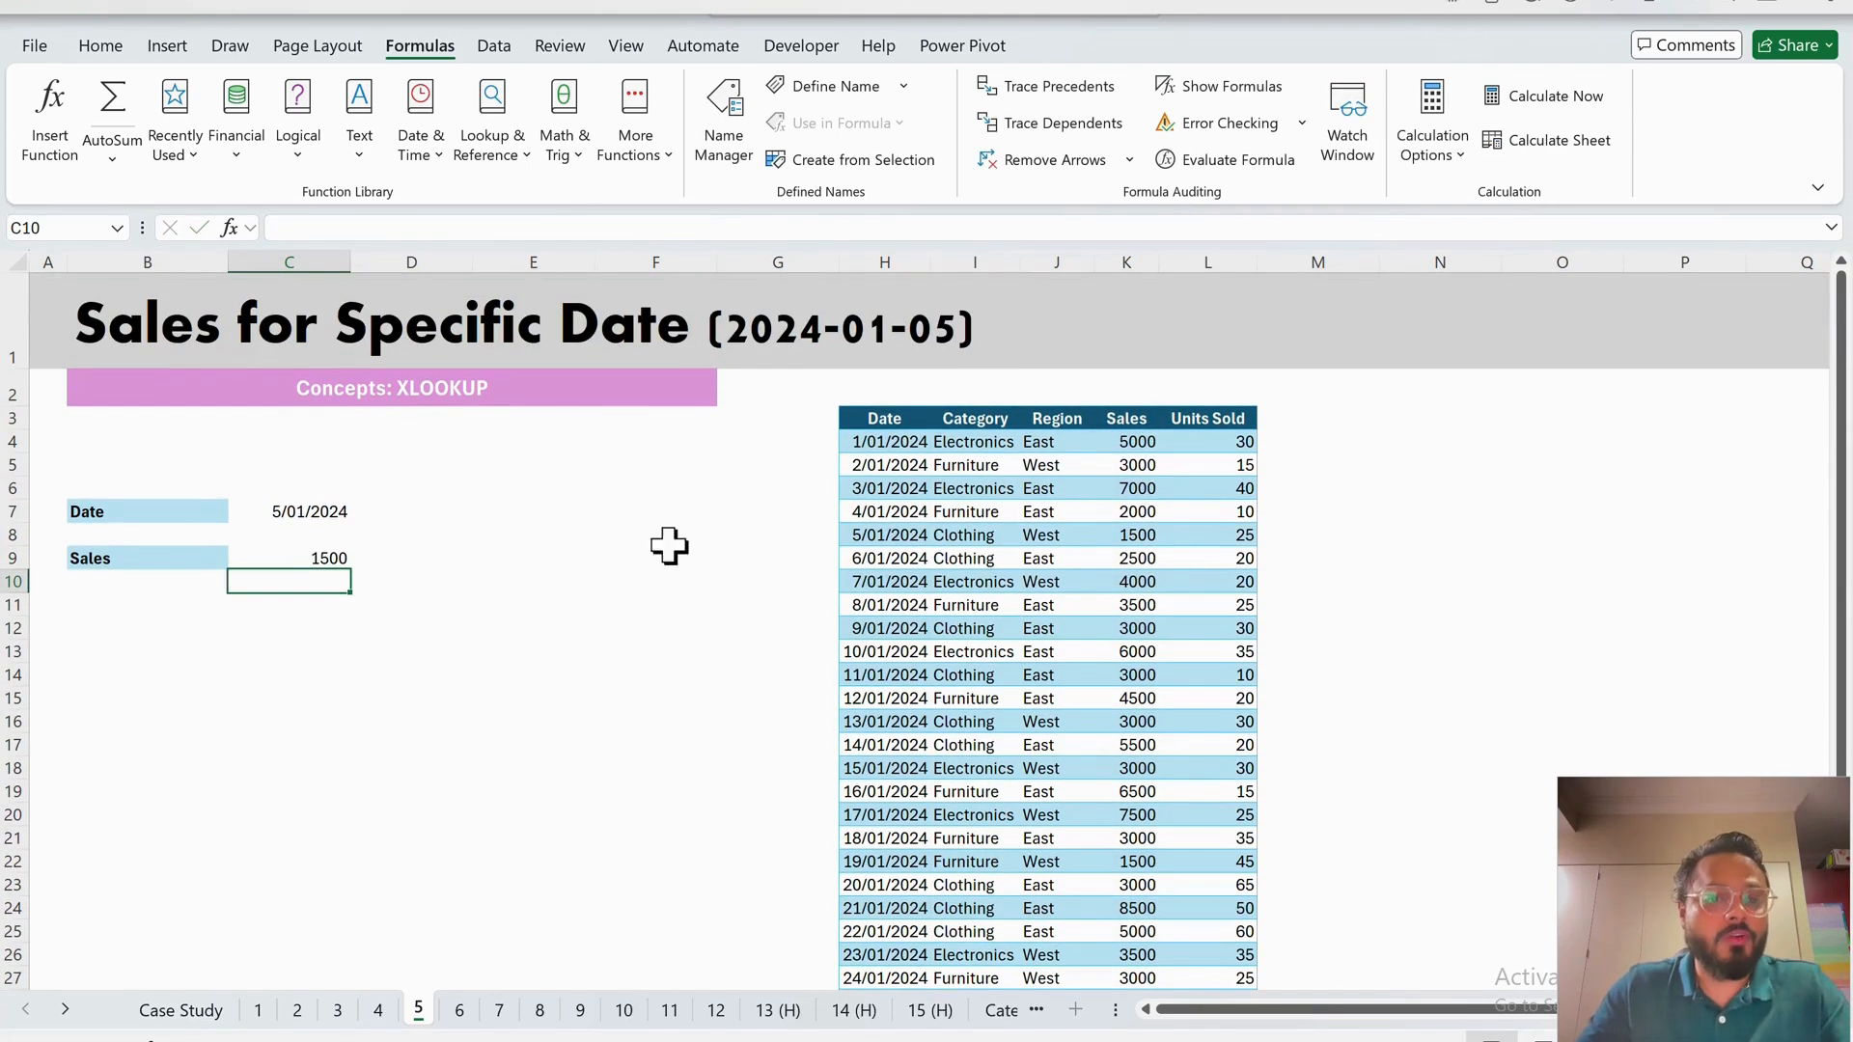
{"action": "left_click", "coordinate": [324, 514]}
{"action": "left_click", "coordinate": [331, 557]}
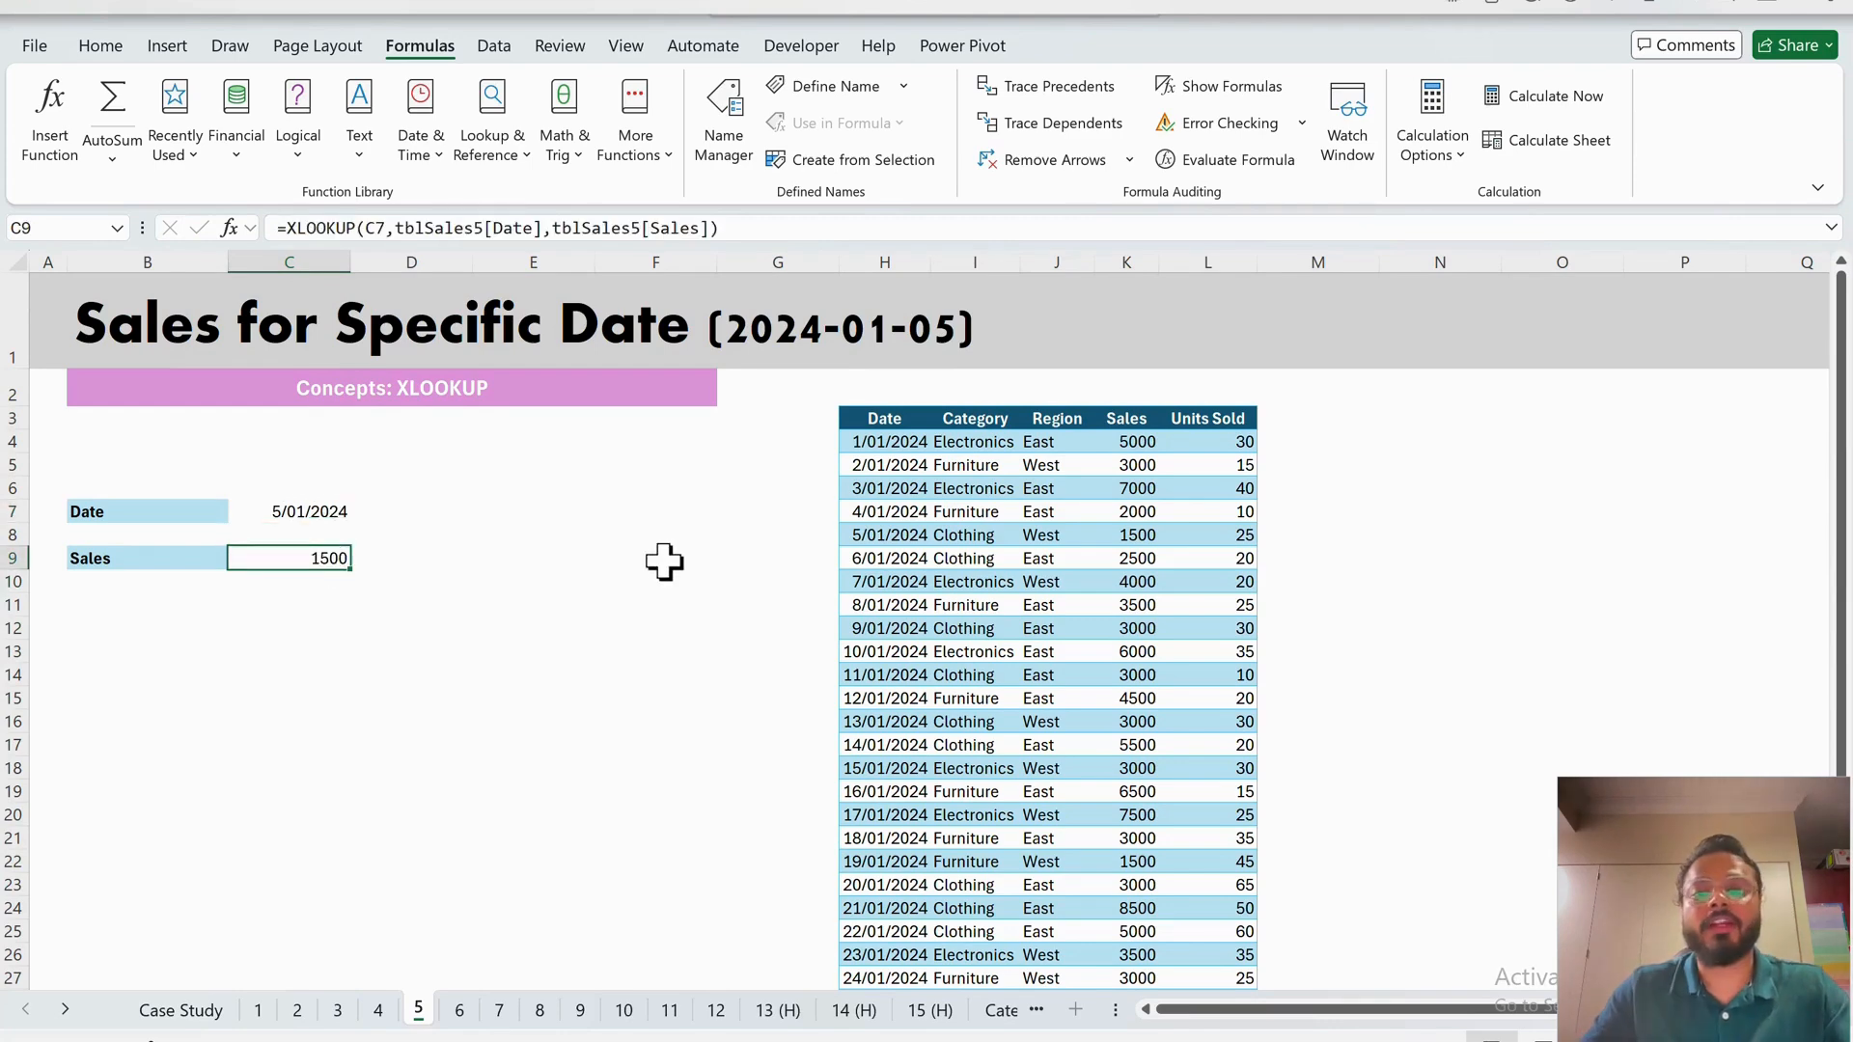
- Turn on filters for the sales table and filter its Date column to 5 January 2024 only
{"action": "left_click", "coordinate": [922, 421]}
{"action": "key", "text": "ctrl+shift+l"}
{"action": "left_click", "coordinate": [918, 418]}
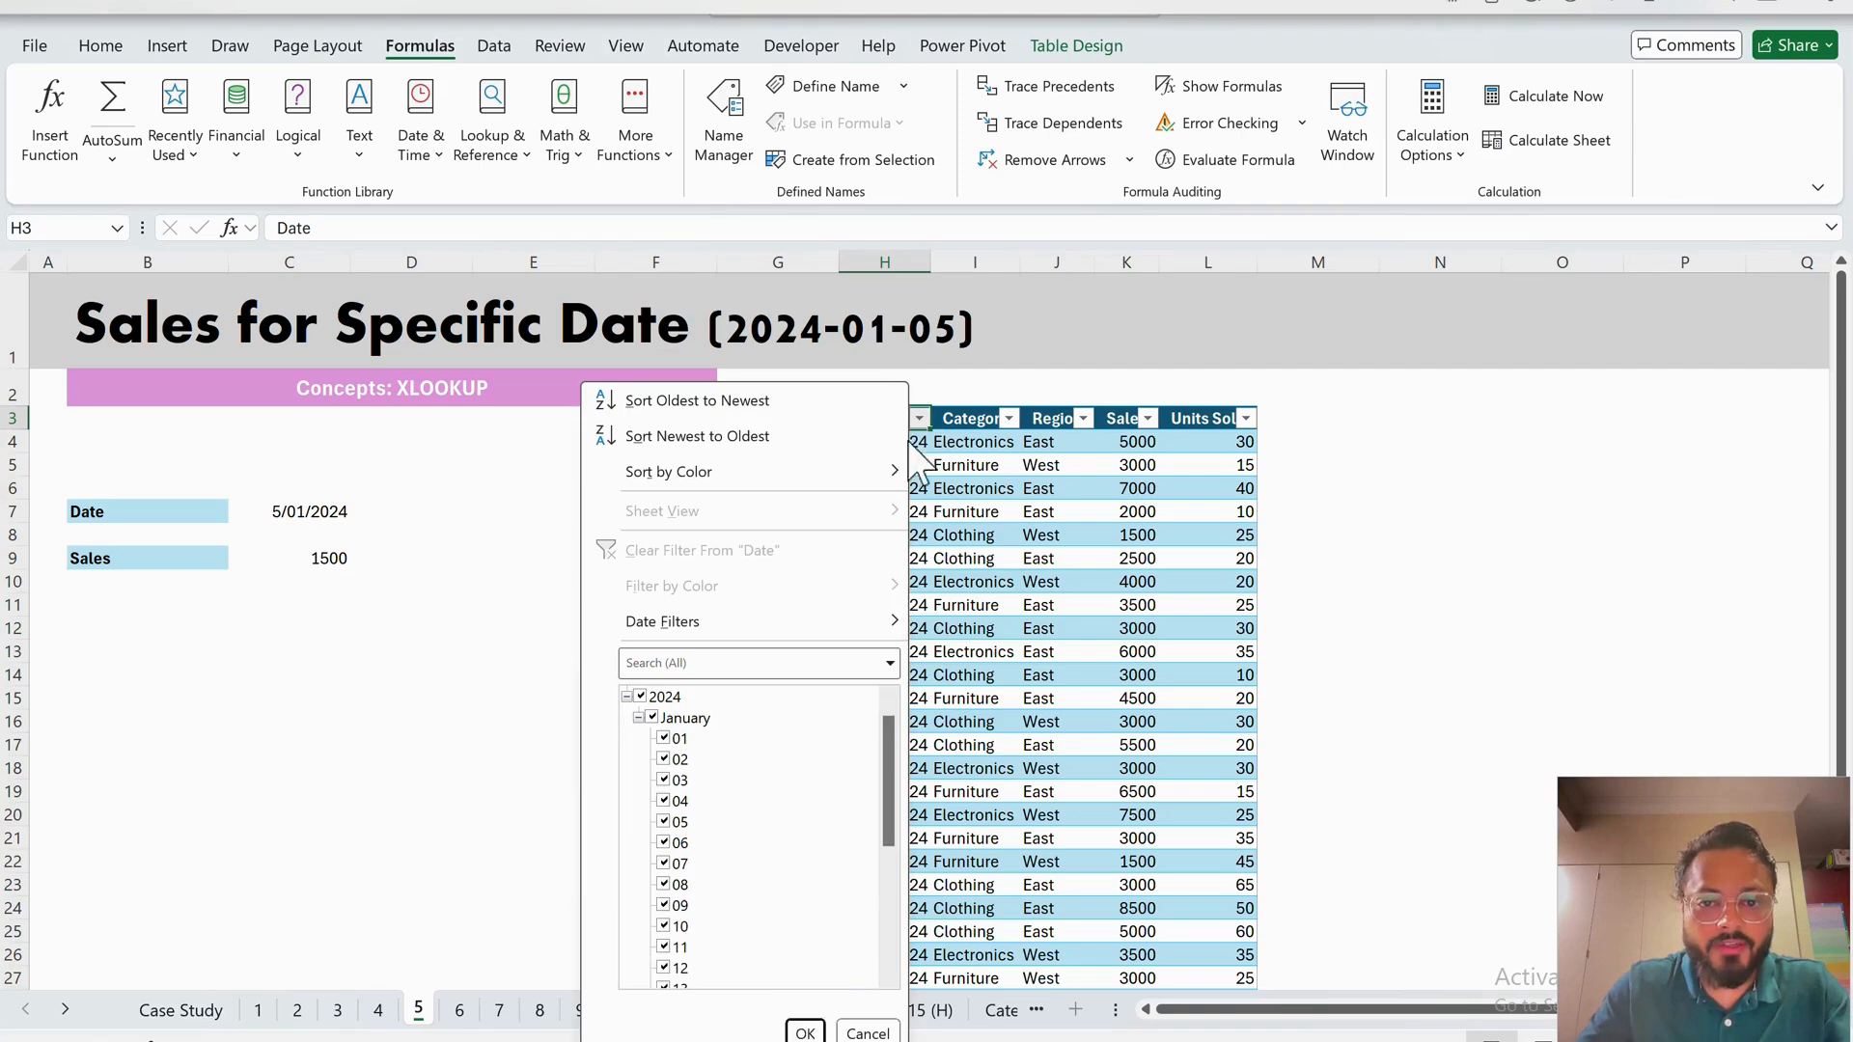
{"action": "left_click", "coordinate": [676, 719]}
{"action": "key", "text": "Down"}
{"action": "key", "text": "Down"}
{"action": "key", "text": "Down"}
{"action": "key", "text": "Down"}
{"action": "key", "text": "Down"}
{"action": "key", "text": "space"}
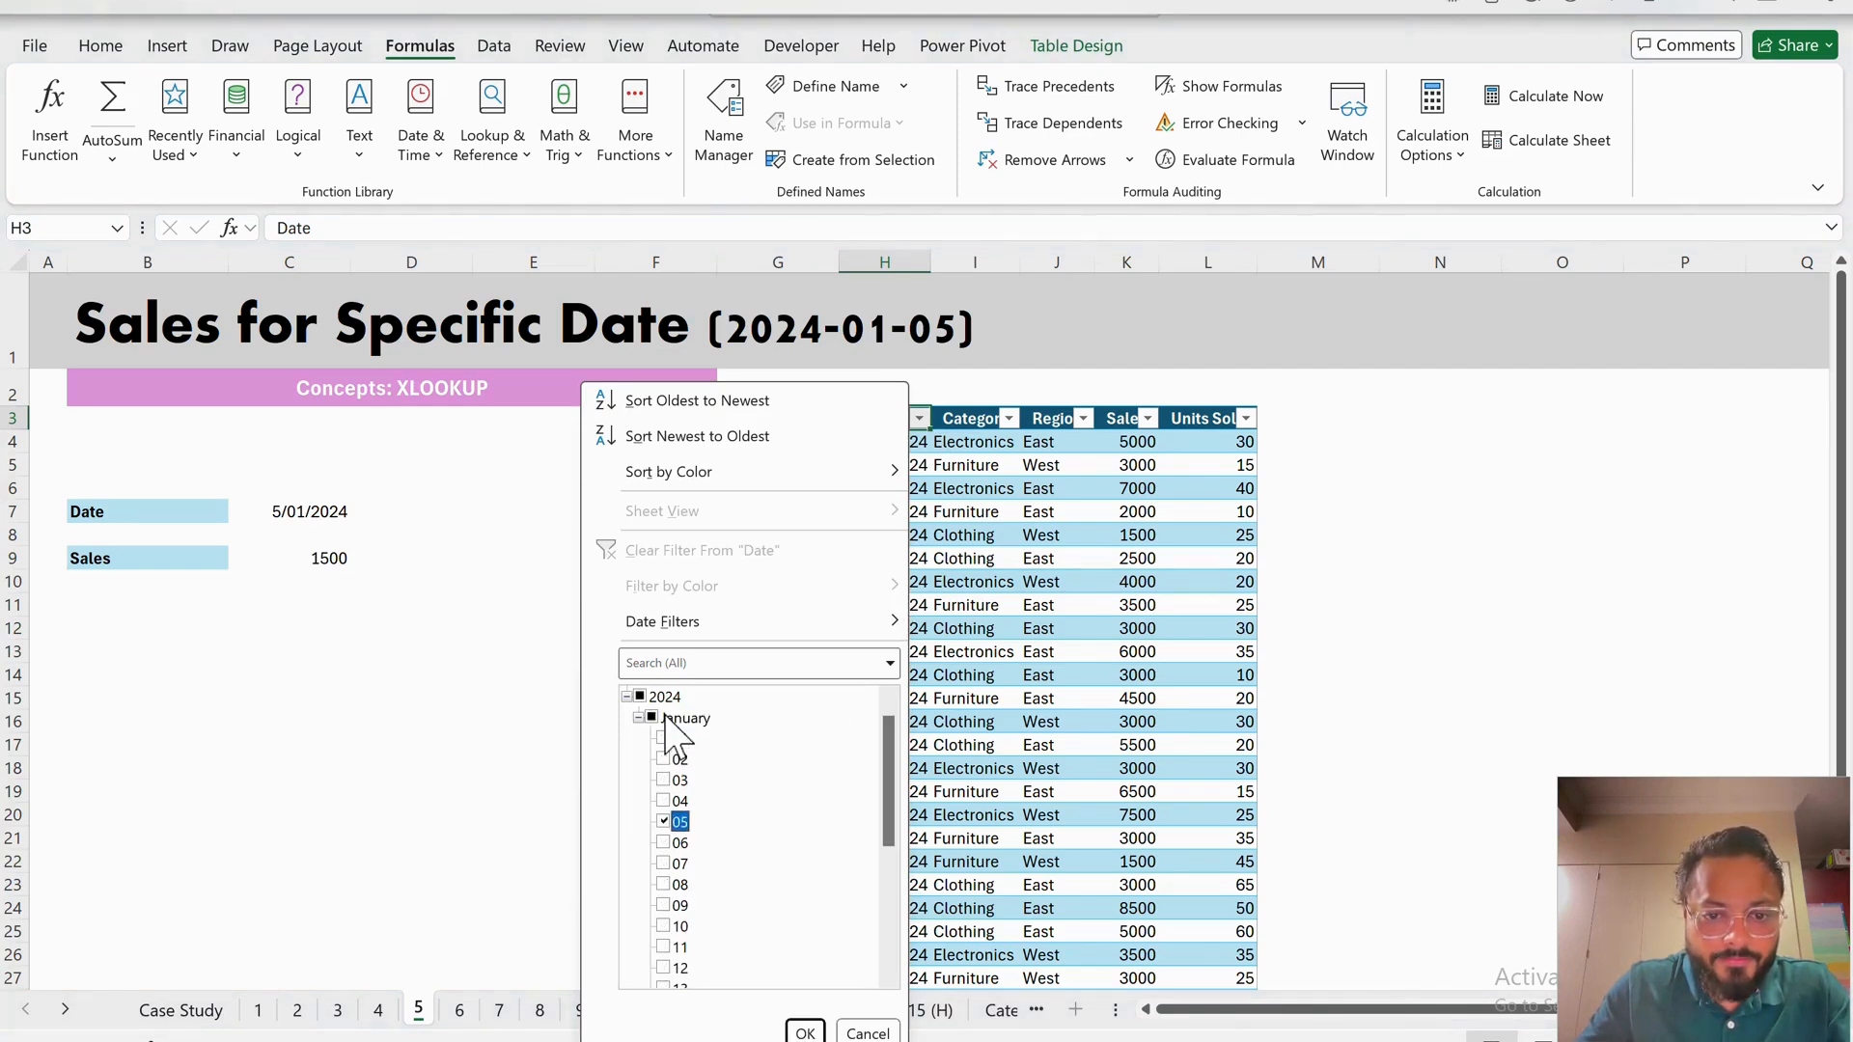
{"action": "key", "text": "Return"}
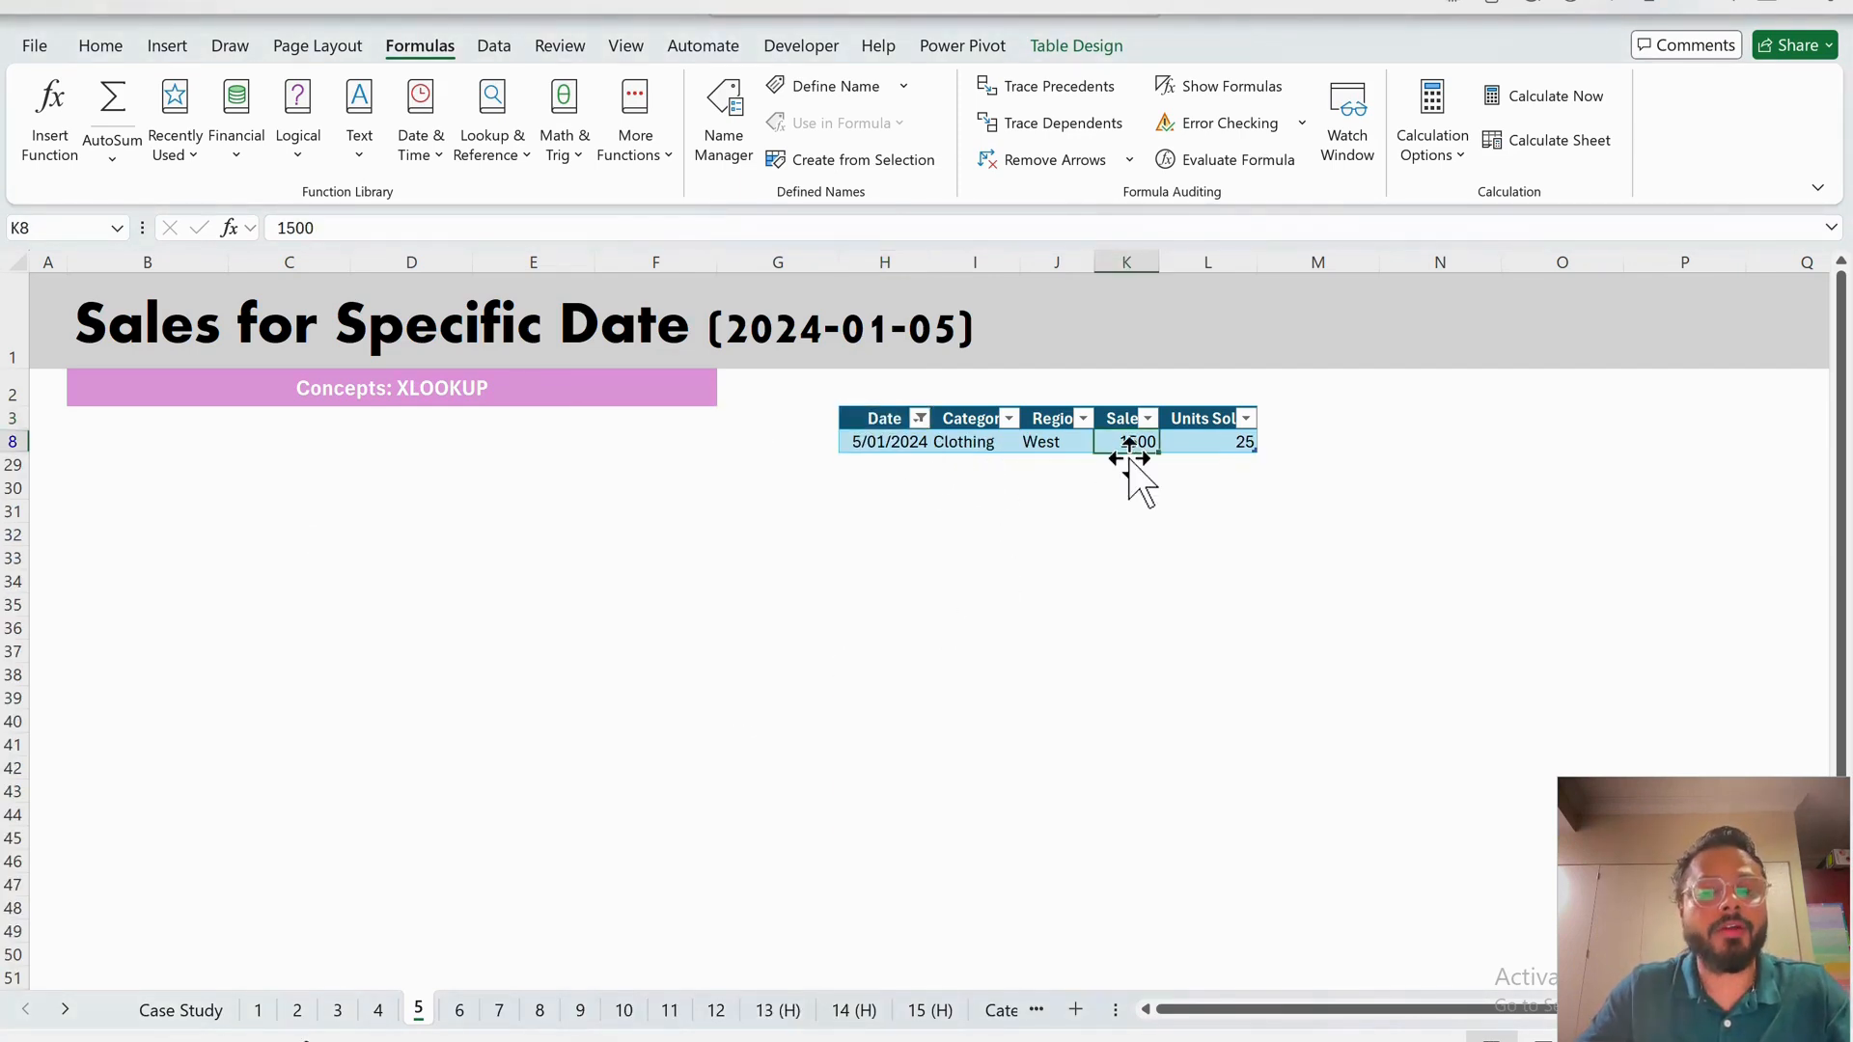
- Remove the filter from the sales table so all dates are listed again
{"action": "left_click", "coordinate": [775, 399]}
{"action": "left_click", "coordinate": [843, 419]}
{"action": "key", "text": "ctrl+q"}
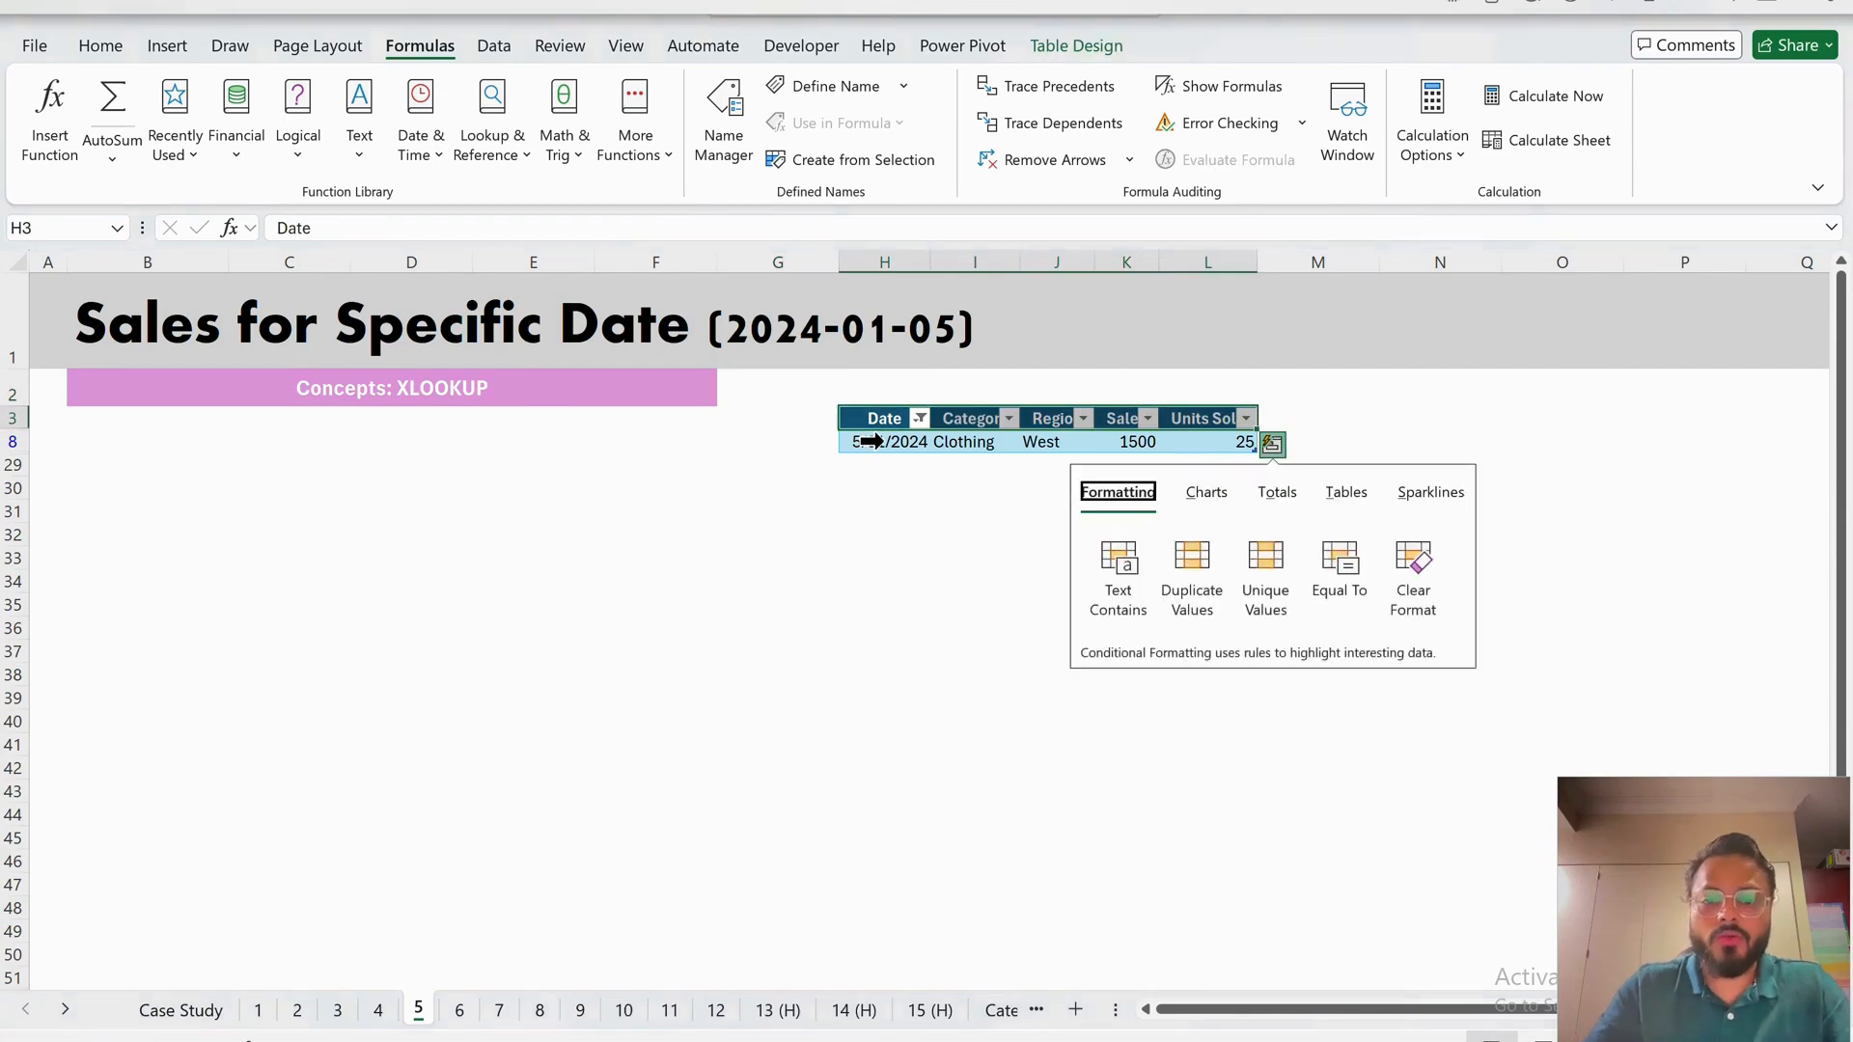
{"action": "left_click", "coordinate": [873, 417]}
{"action": "key", "text": "ctrl+shift+l"}
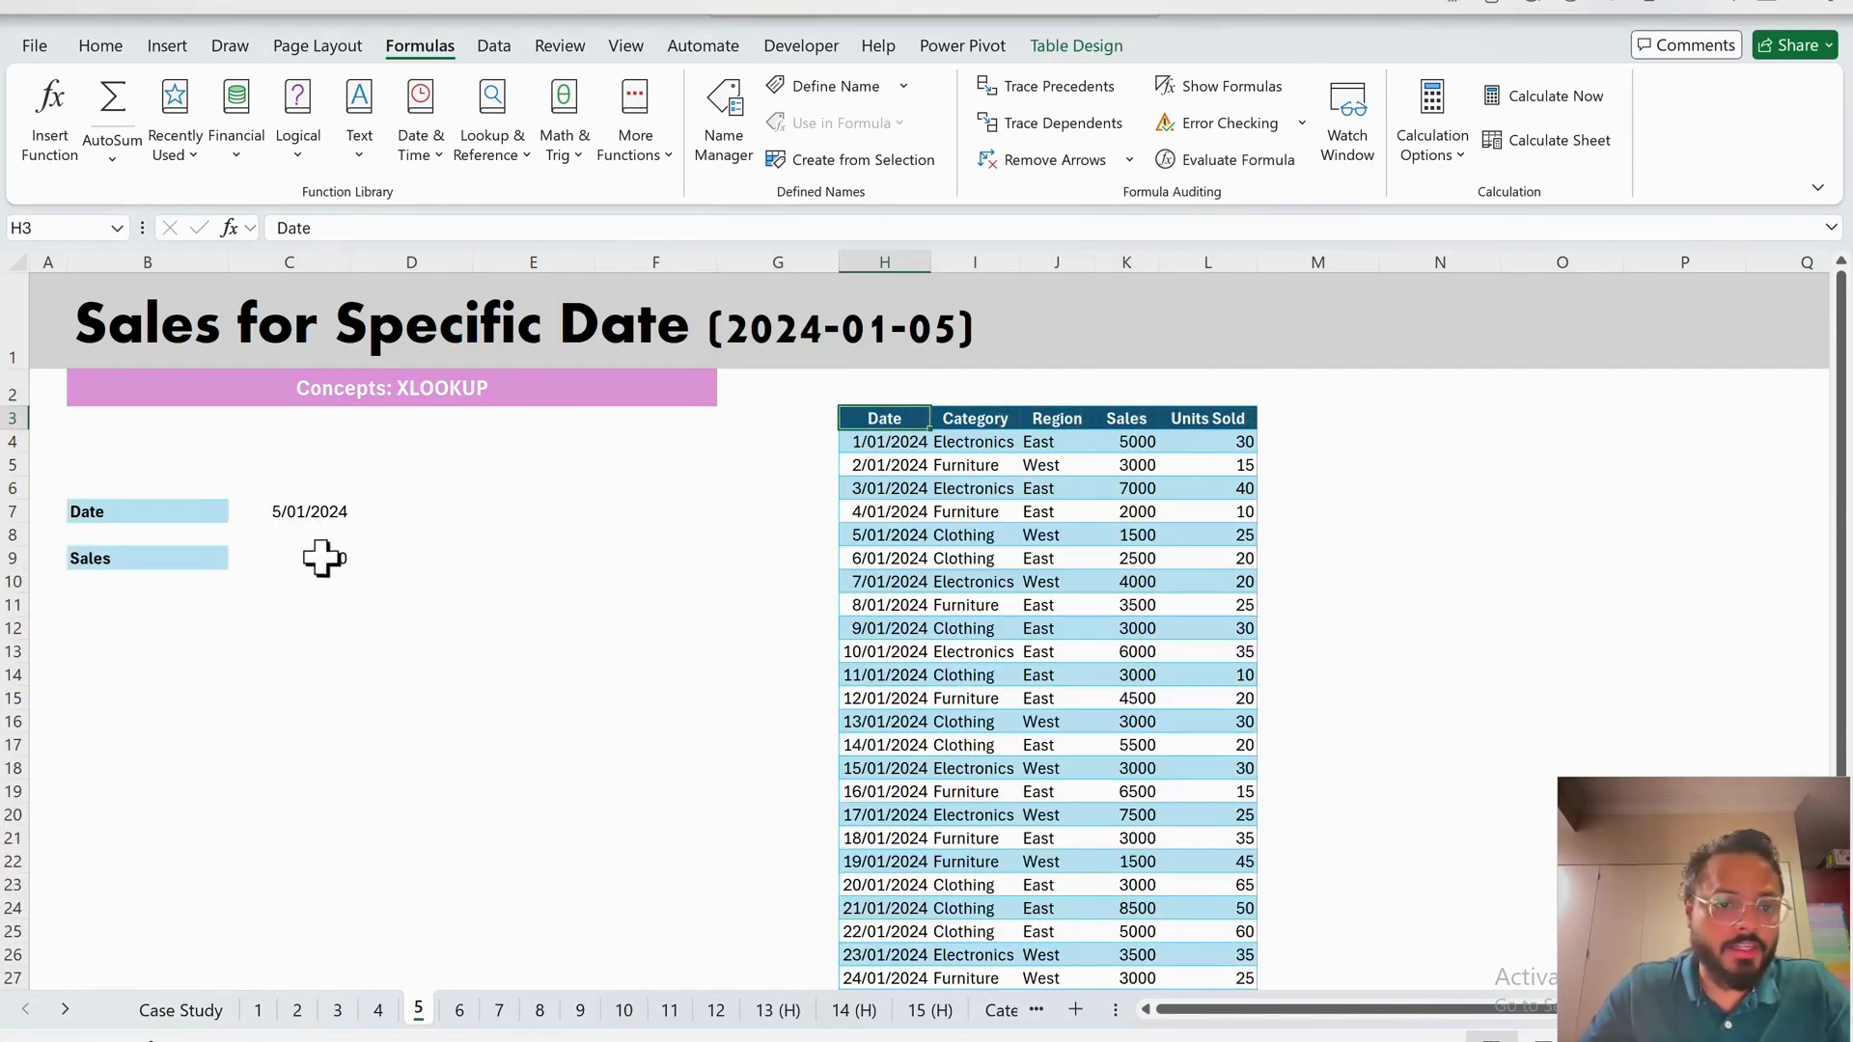
- Set the lookup date in C7 to 15/01/2024
{"action": "left_click", "coordinate": [318, 559]}
{"action": "left_click", "coordinate": [313, 516]}
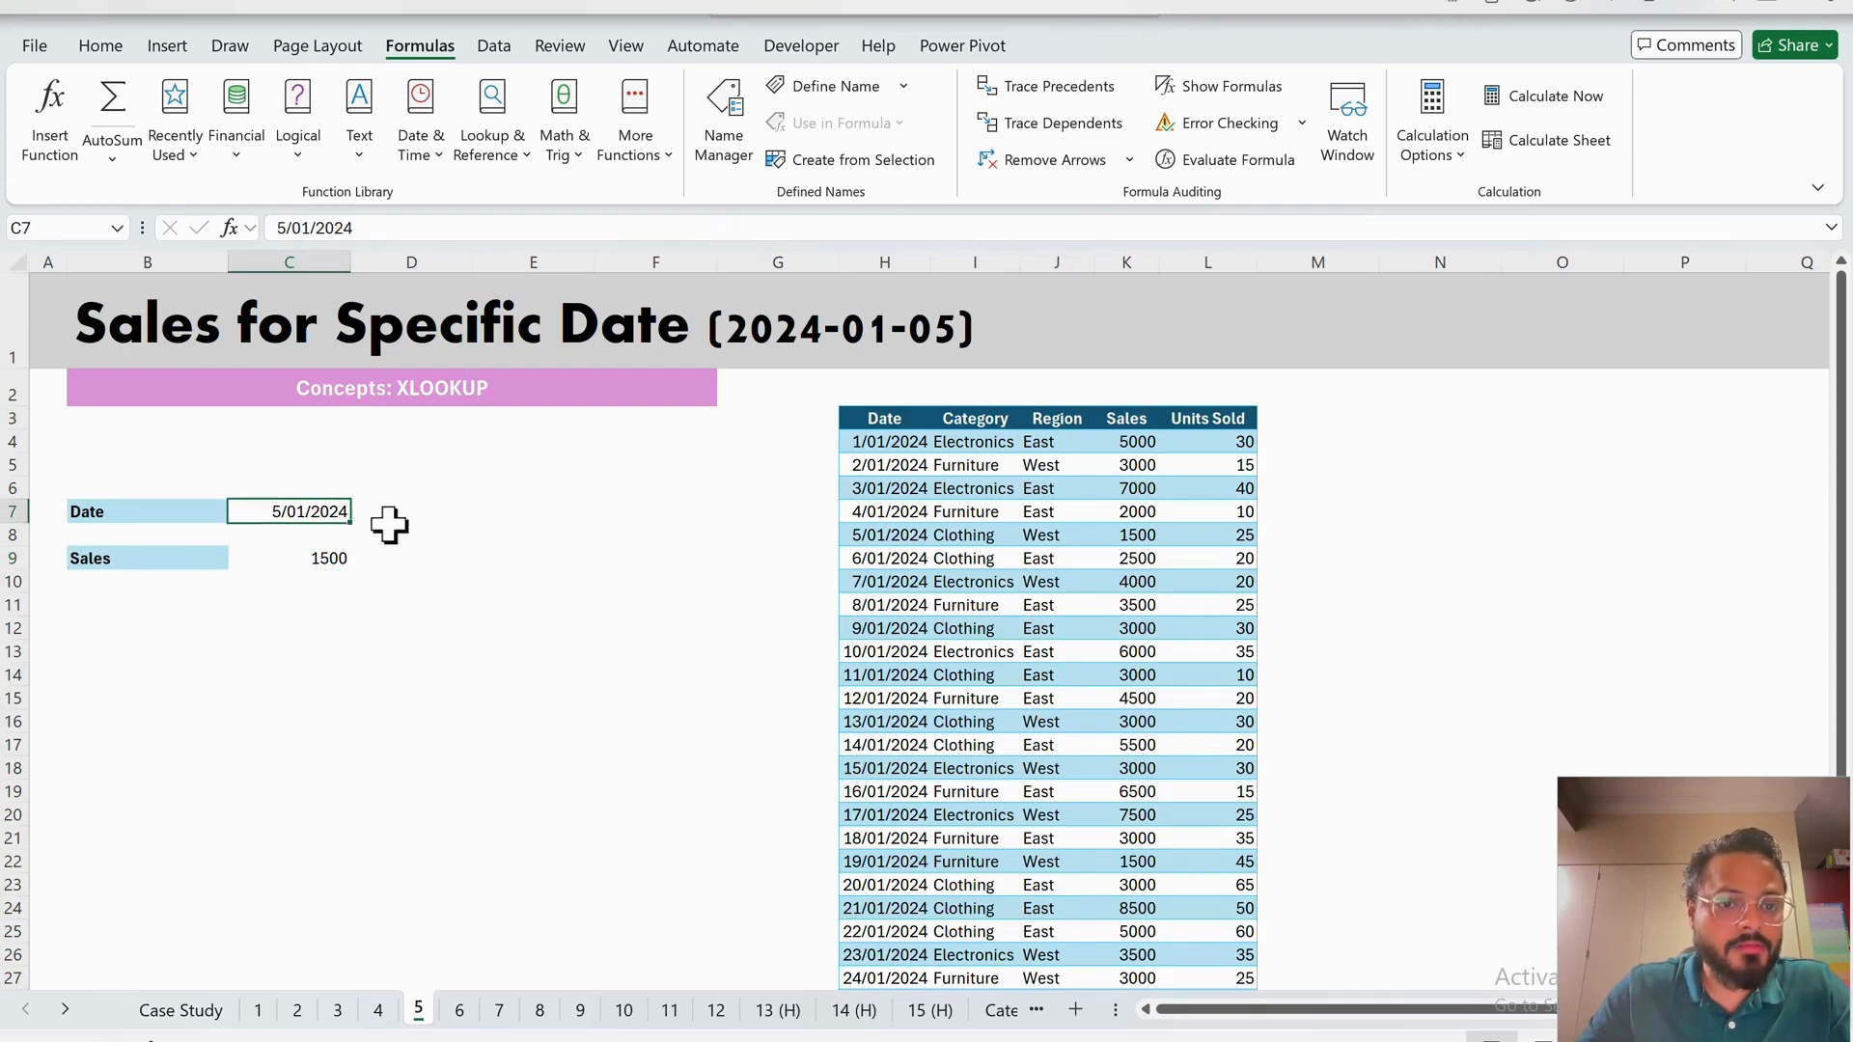
{"action": "double_click", "coordinate": [283, 228]}
{"action": "type", "text": "15"}
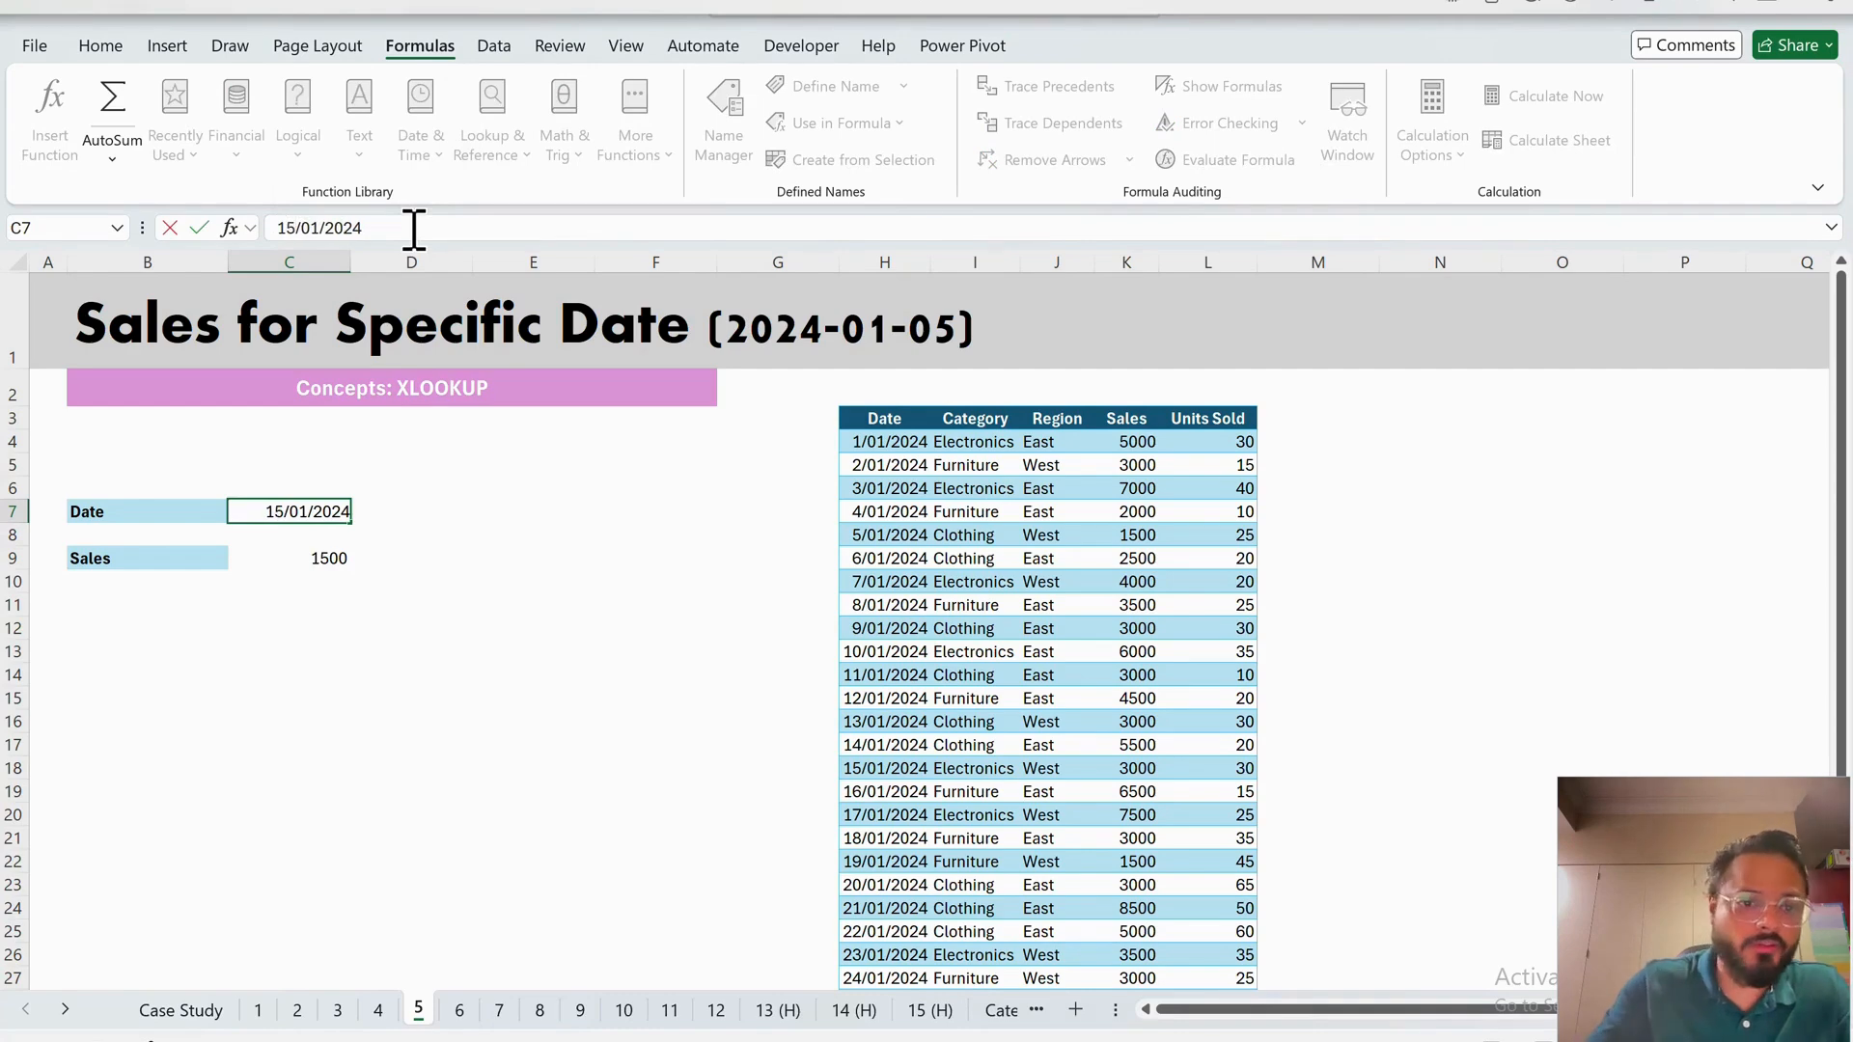
{"action": "key", "text": "Return"}
{"action": "key", "text": "Return"}
{"action": "scroll", "coordinate": [872, 675], "scroll_direction": "down", "scroll_amount": 1}
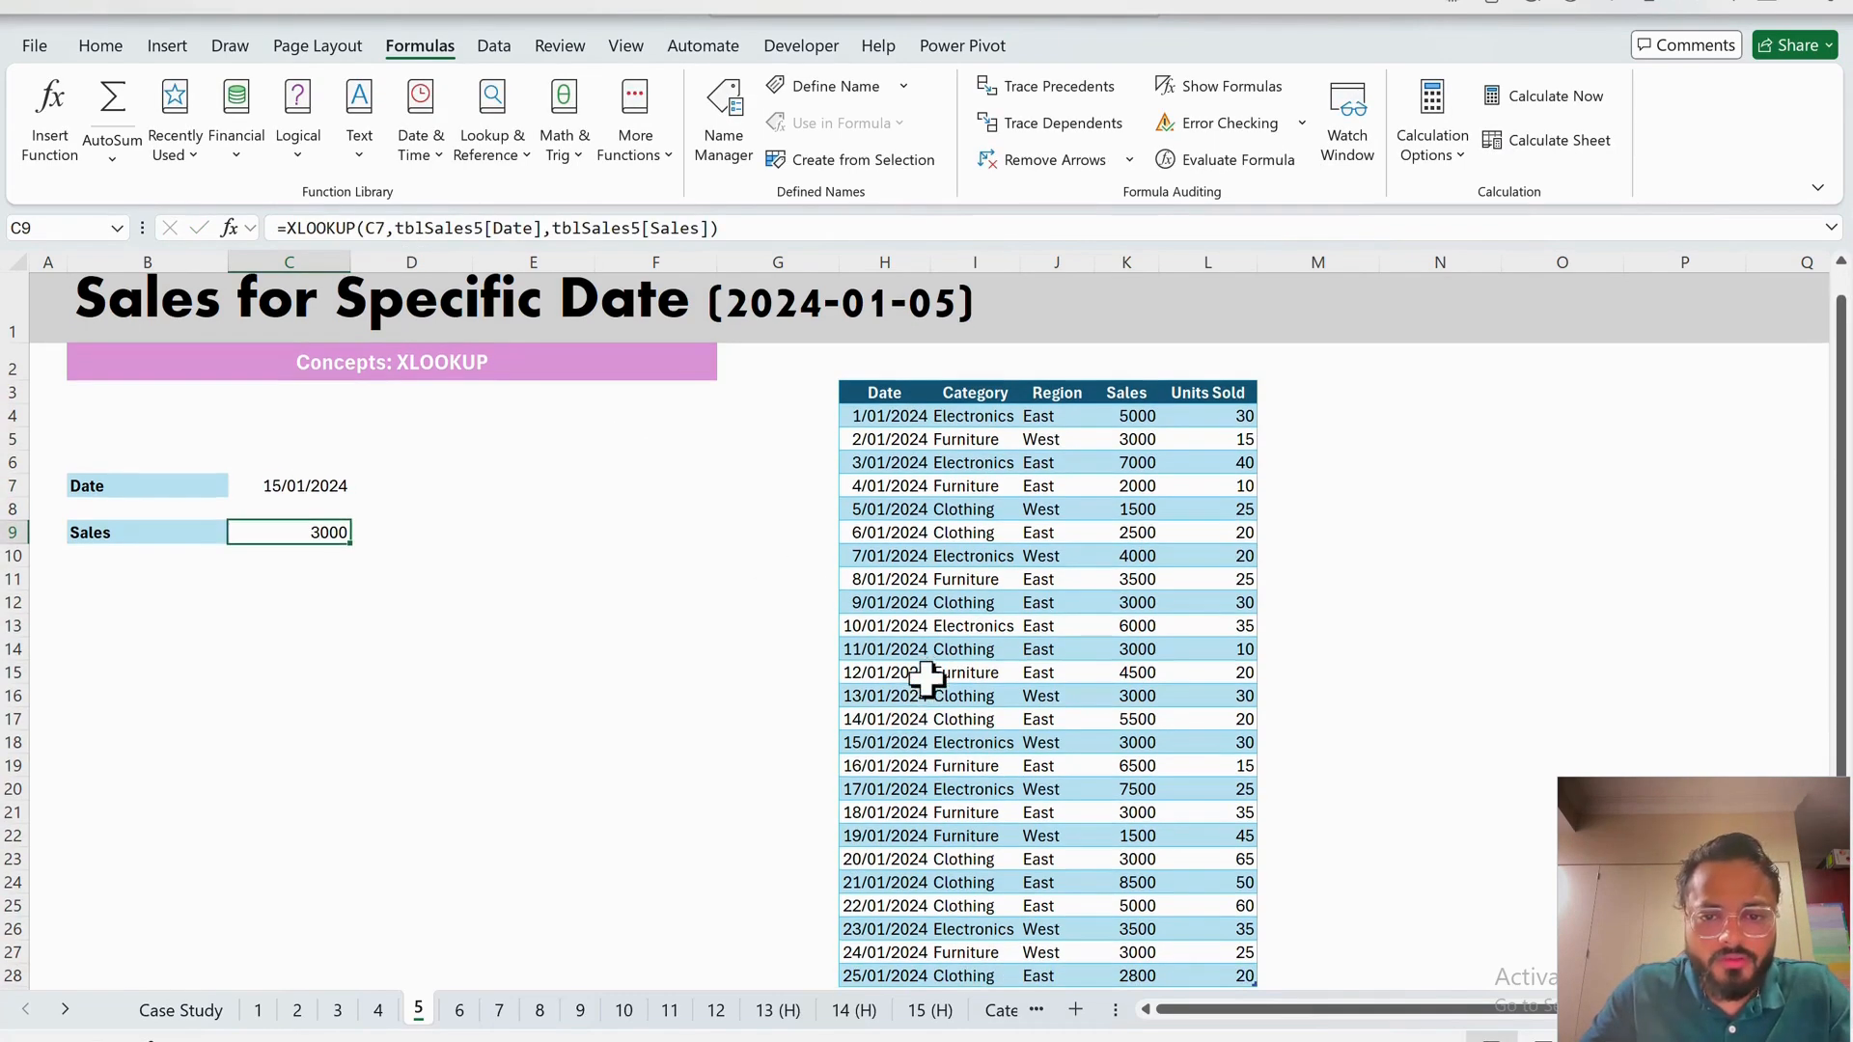
- Fill the Sales cell of the table's 15/01/2024 row with pink and compare it with the XLOOKUP result in C9
{"action": "left_click", "coordinate": [884, 746]}
{"action": "key", "text": "shift+Right"}
{"action": "key", "text": "shift+Right"}
{"action": "key", "text": "shift+Right"}
{"action": "key", "text": "shift+Right"}
{"action": "left_click", "coordinate": [1125, 745]}
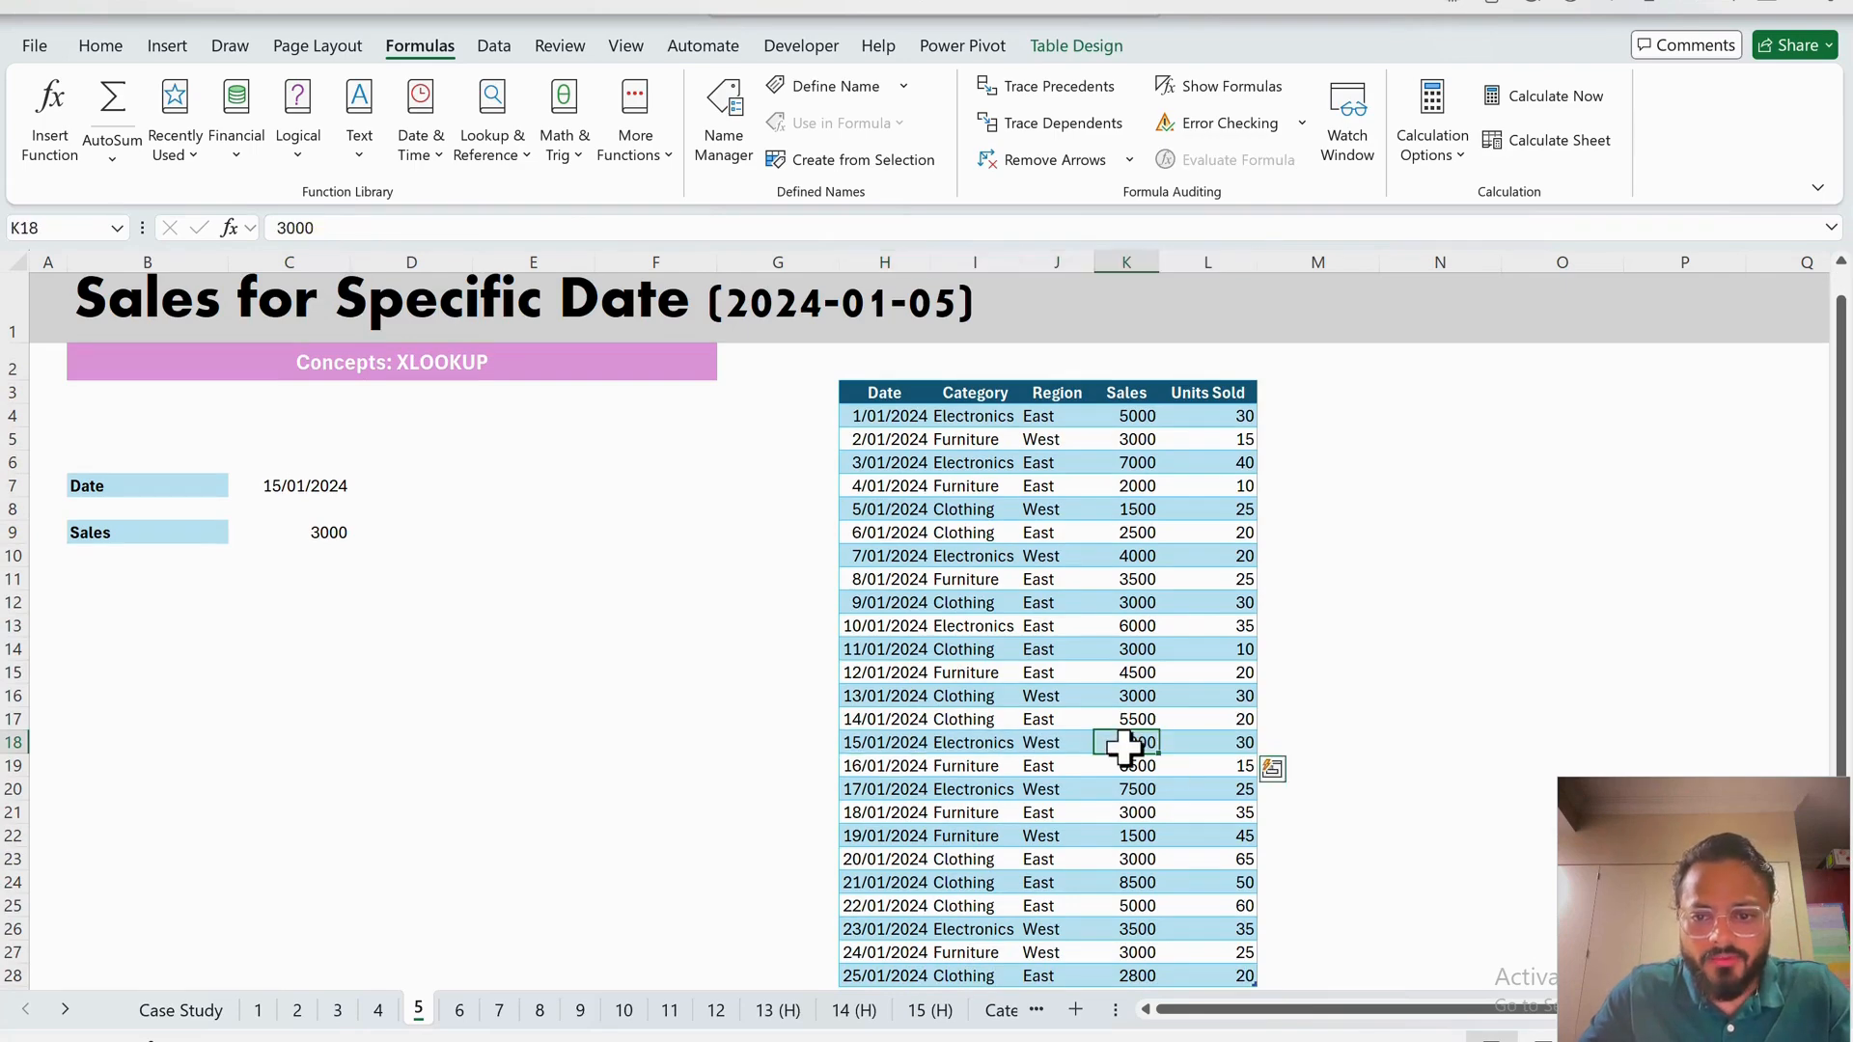
{"action": "left_click", "coordinate": [111, 45]}
{"action": "left_click", "coordinate": [380, 138]}
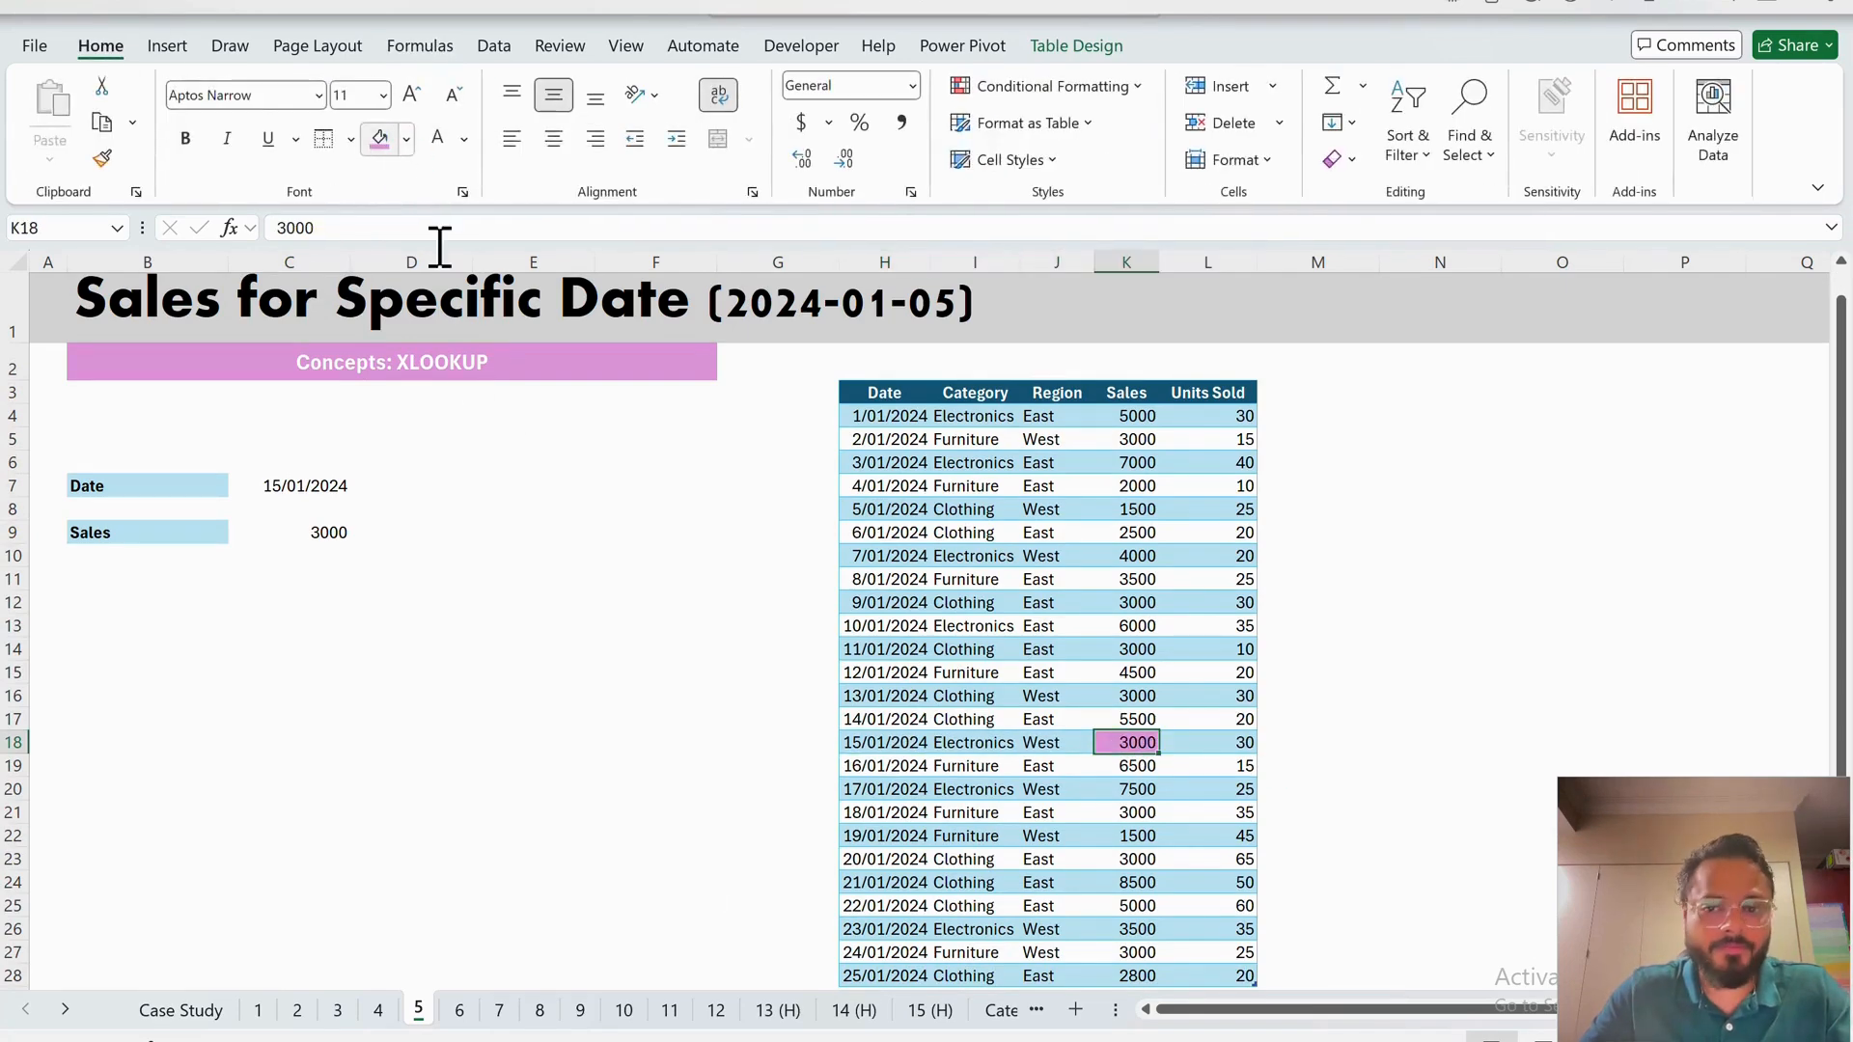
{"action": "left_click", "coordinate": [333, 550]}
{"action": "scroll", "coordinate": [434, 620], "scroll_direction": "up", "scroll_amount": 1}
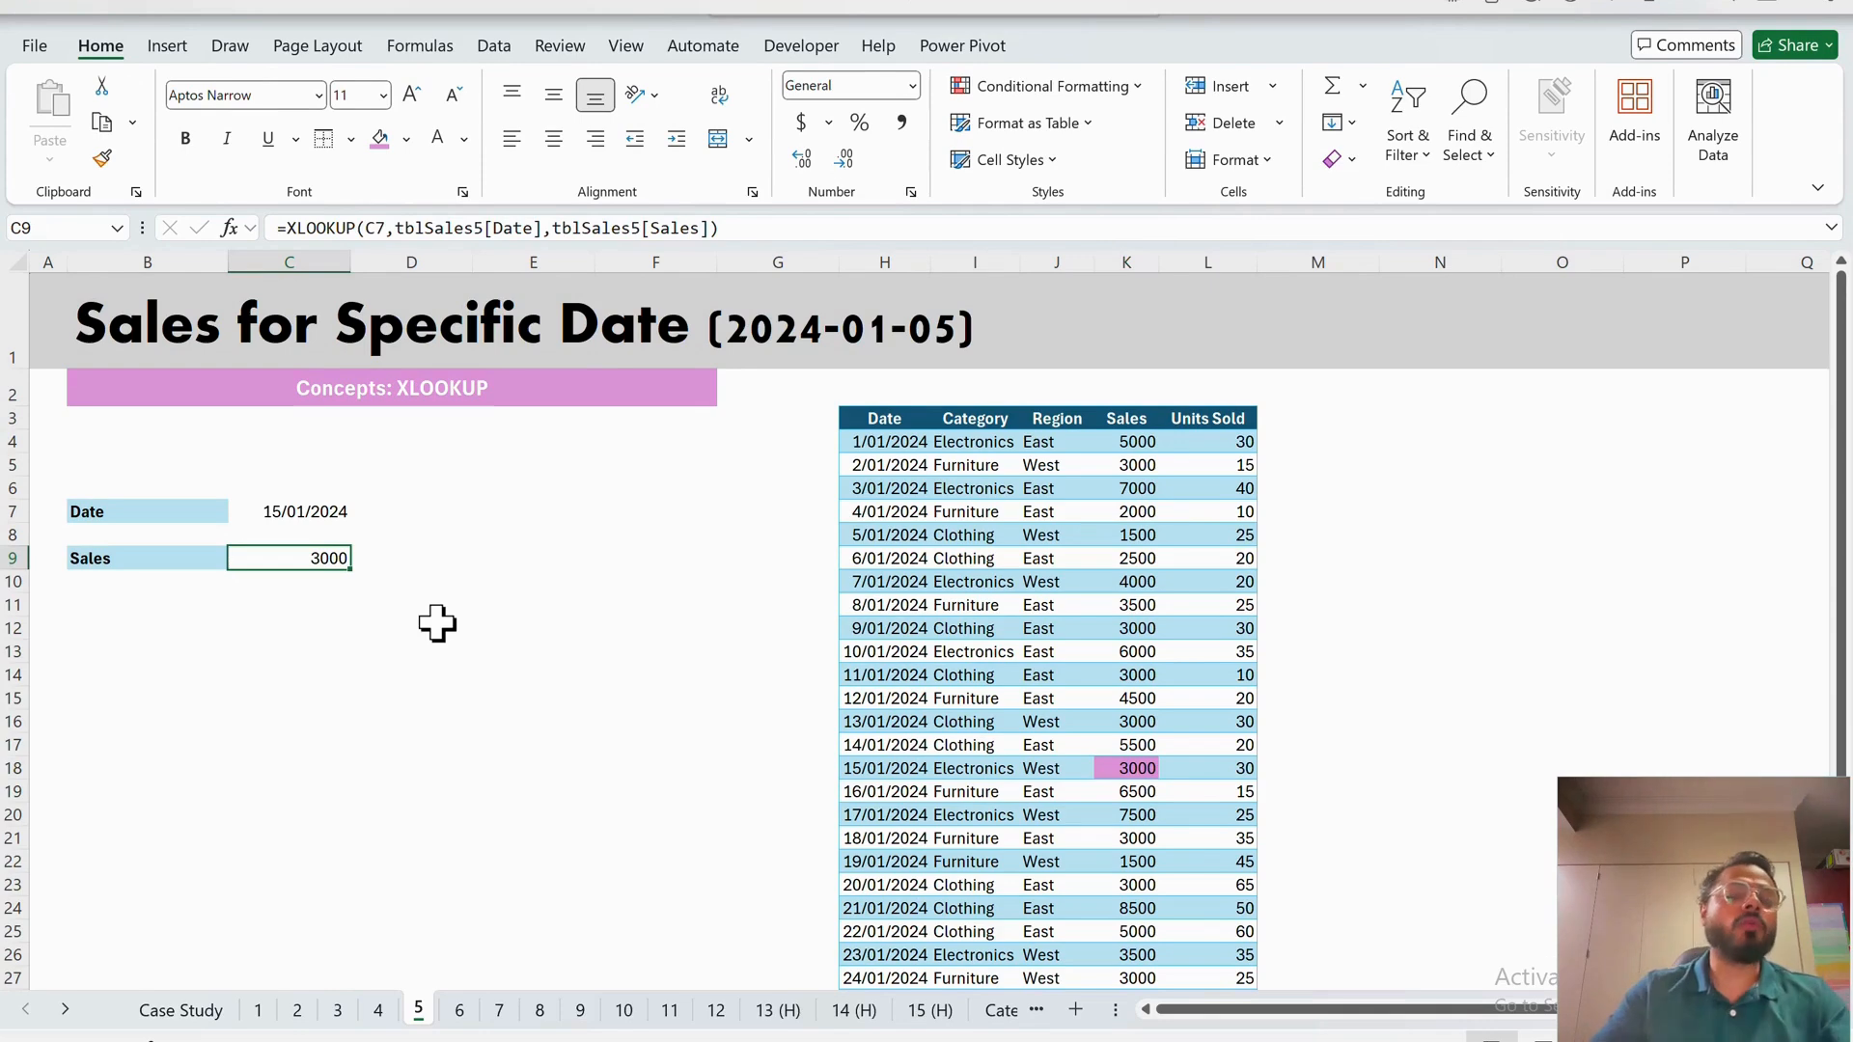
- Enter the text XLOOKUP in cell C13
{"action": "left_click", "coordinate": [345, 652]}
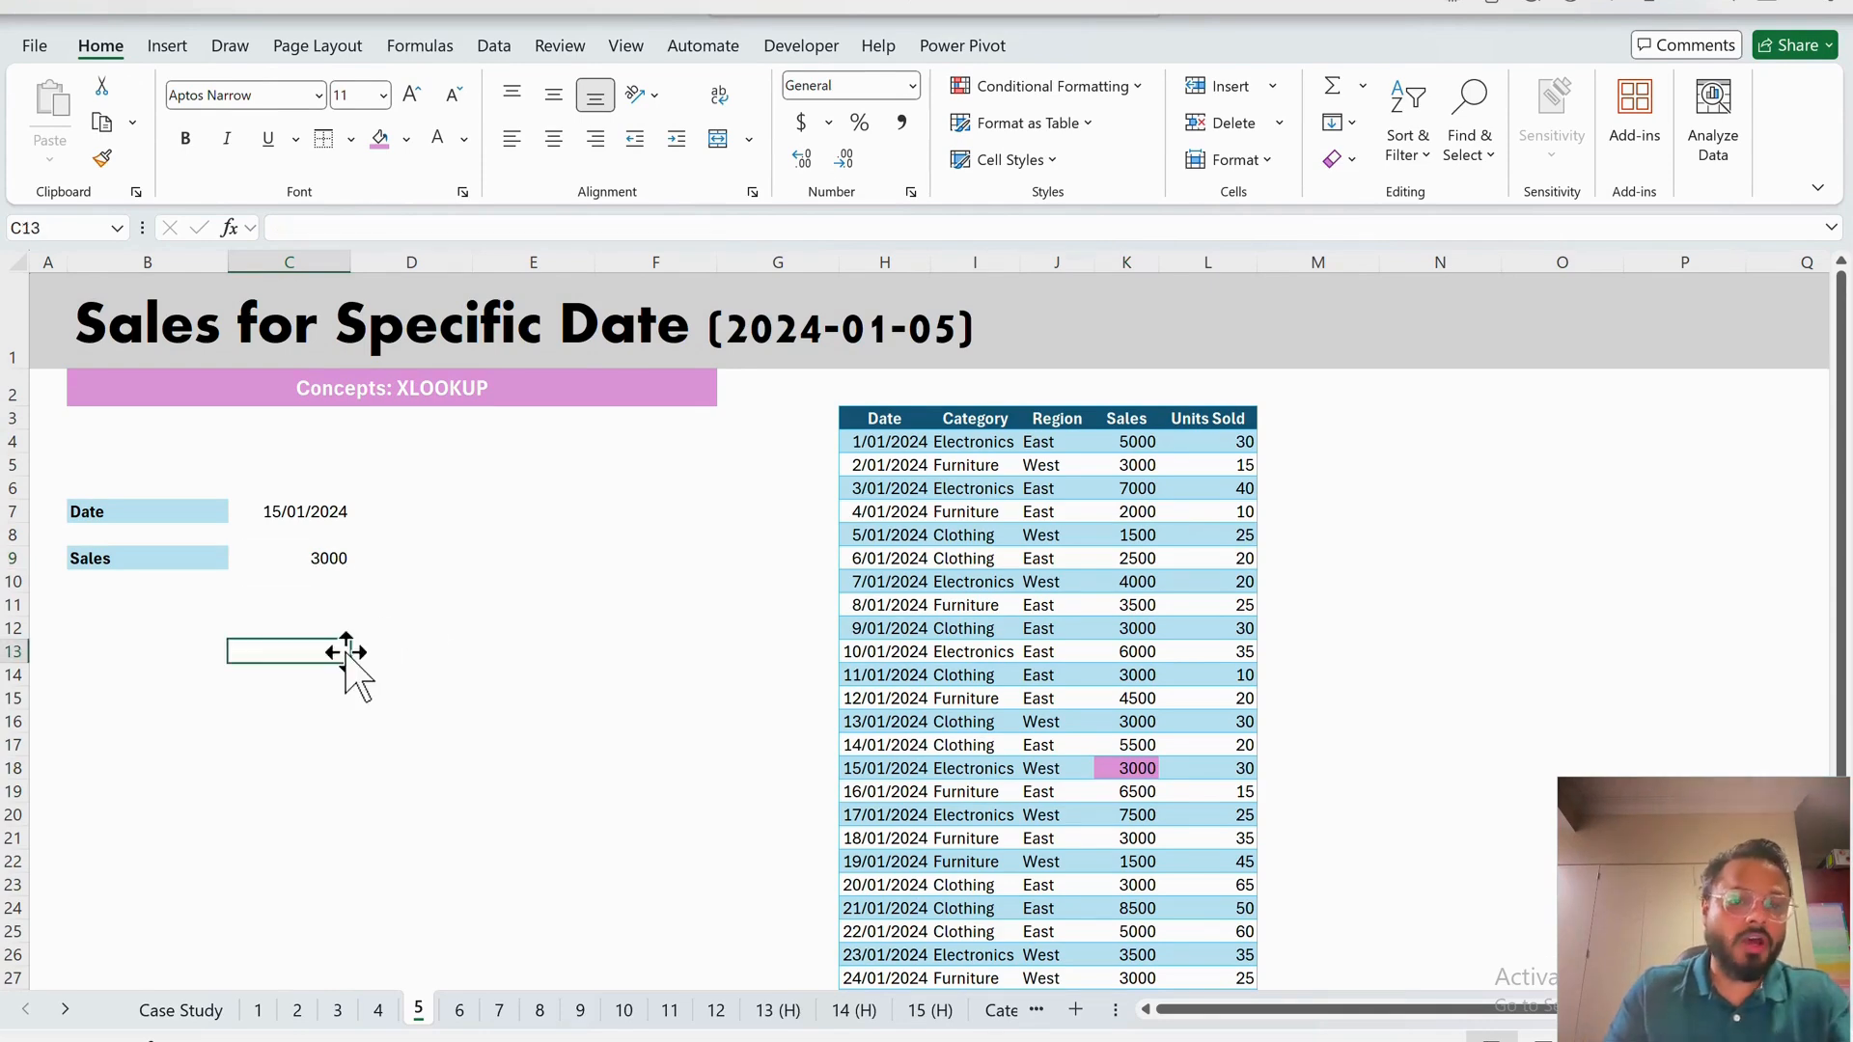
{"action": "type", "text": "XLOOKUP"}
{"action": "key", "text": "Return"}
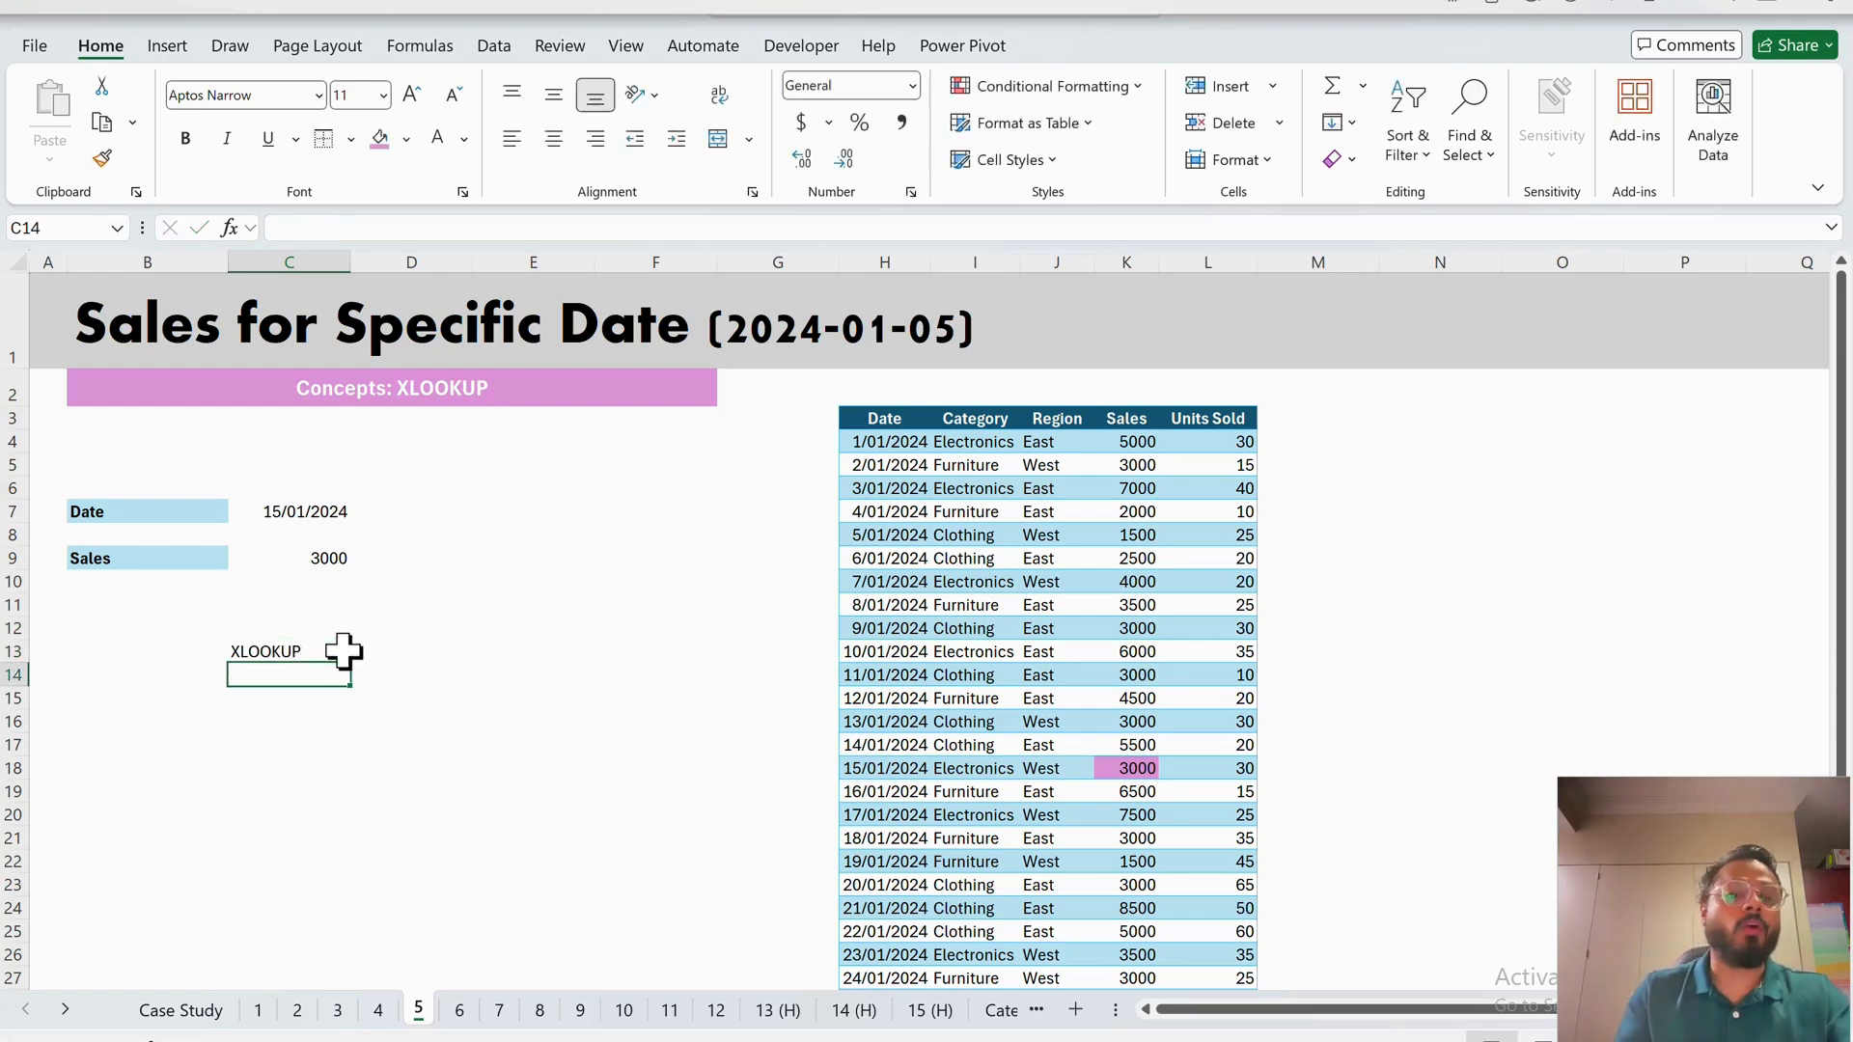
- Review the lookup date in C7 against the dates in the table's Date column
{"action": "left_click", "coordinate": [307, 514]}
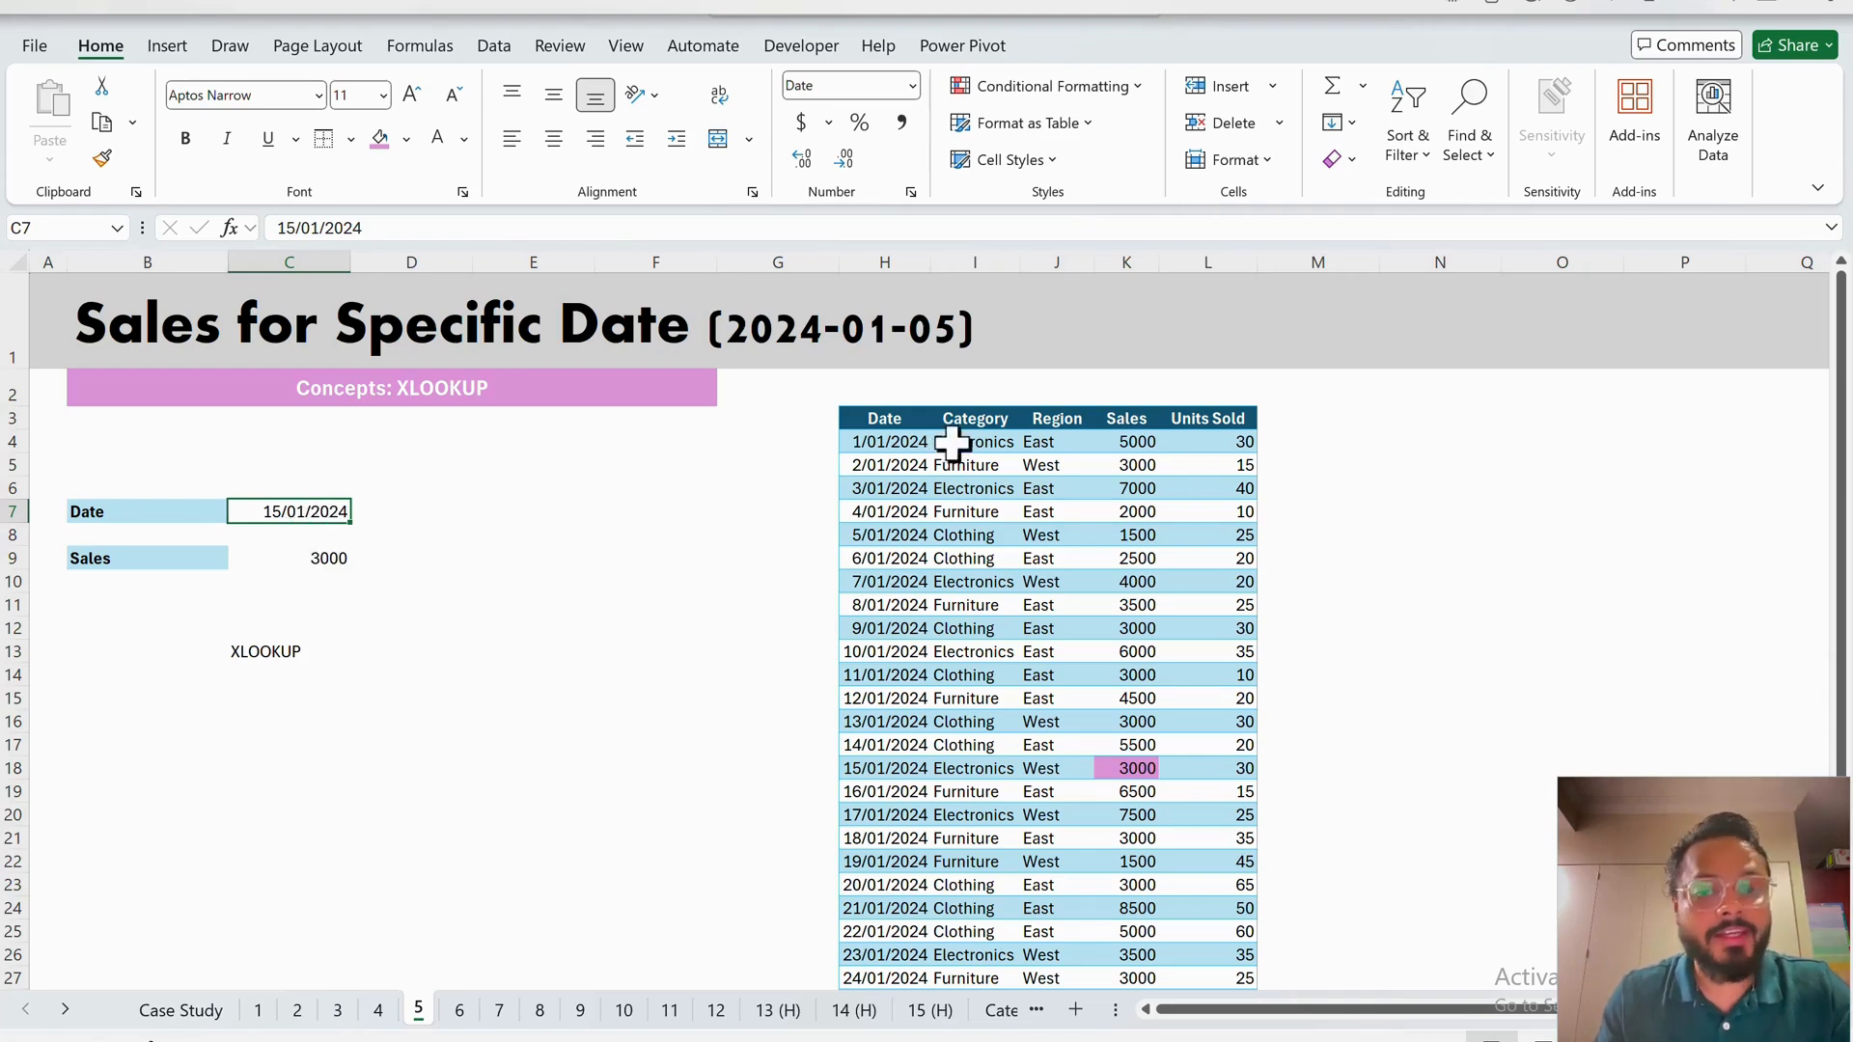
{"action": "left_click_drag", "start_coordinate": [903, 443], "coordinate": [901, 885]}
{"action": "left_click", "coordinate": [905, 655]}
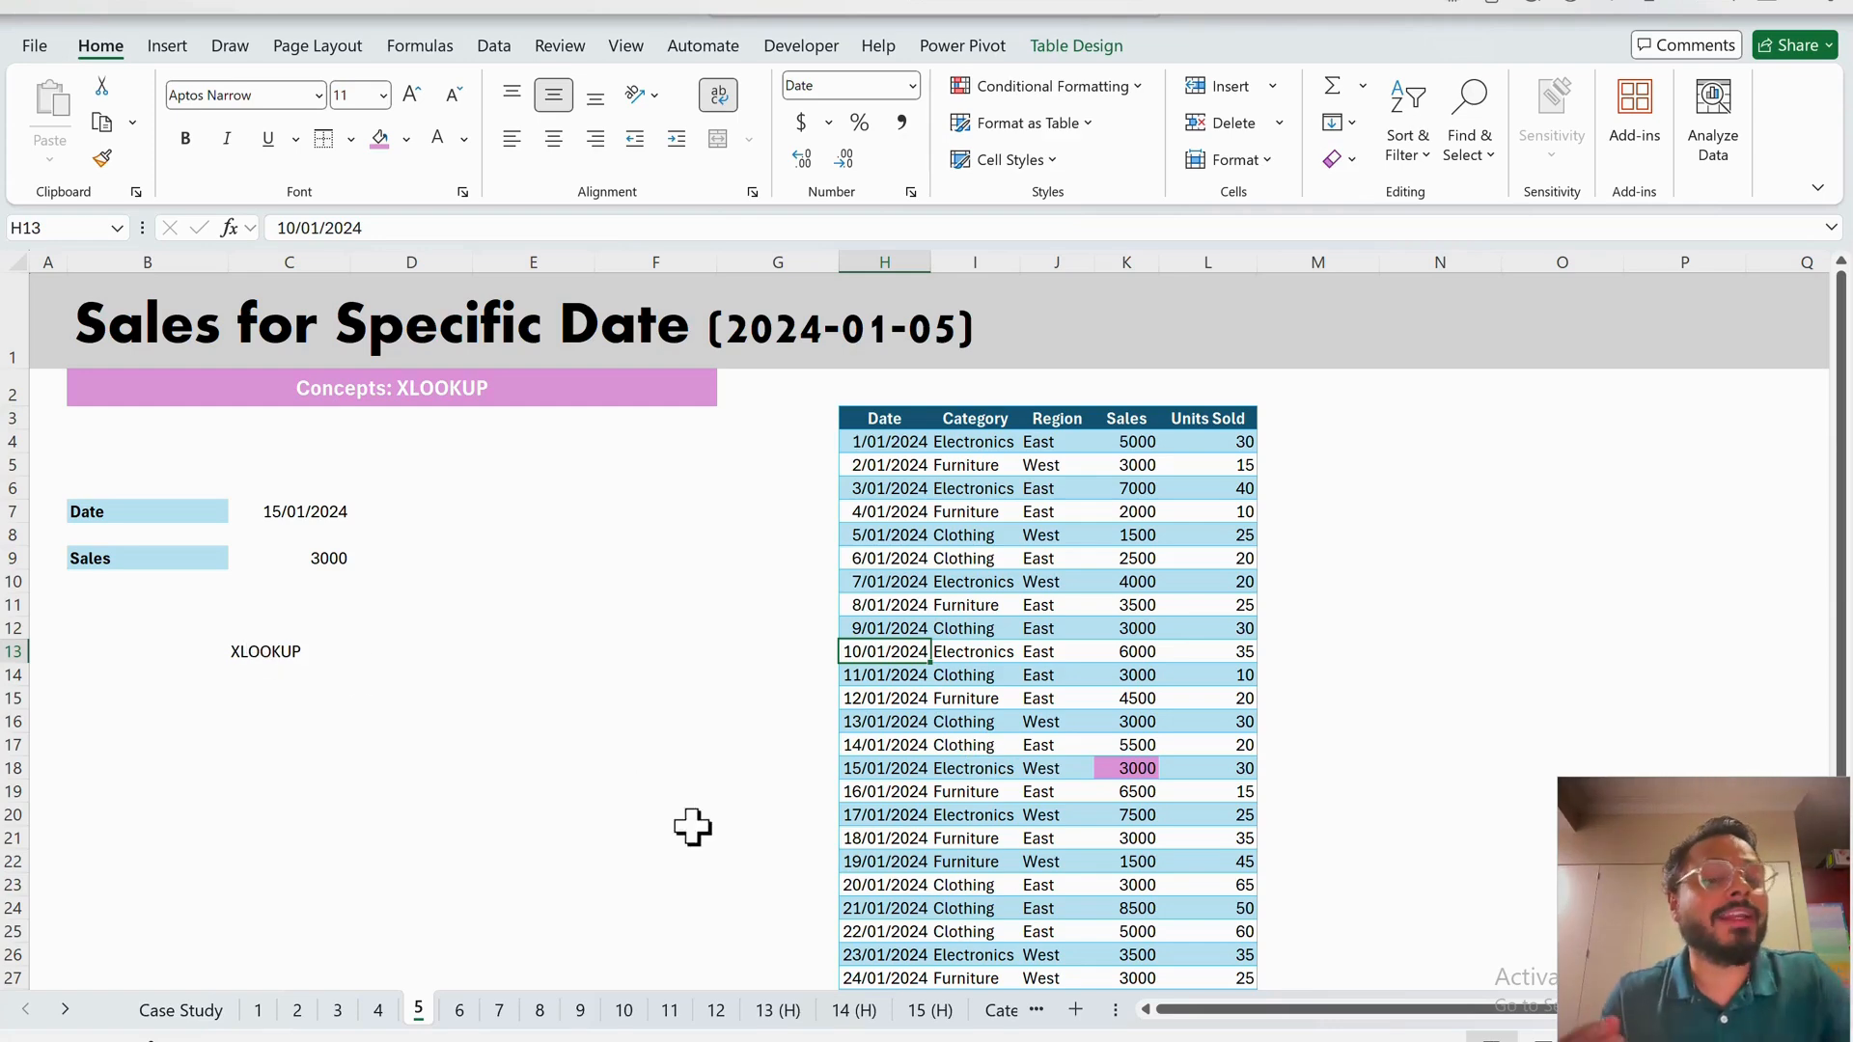
- Replace the content of C13 with the start of an XLOOKUP formula using C7 as the lookup value
{"action": "left_click", "coordinate": [302, 655]}
{"action": "type", "text": "=c"}
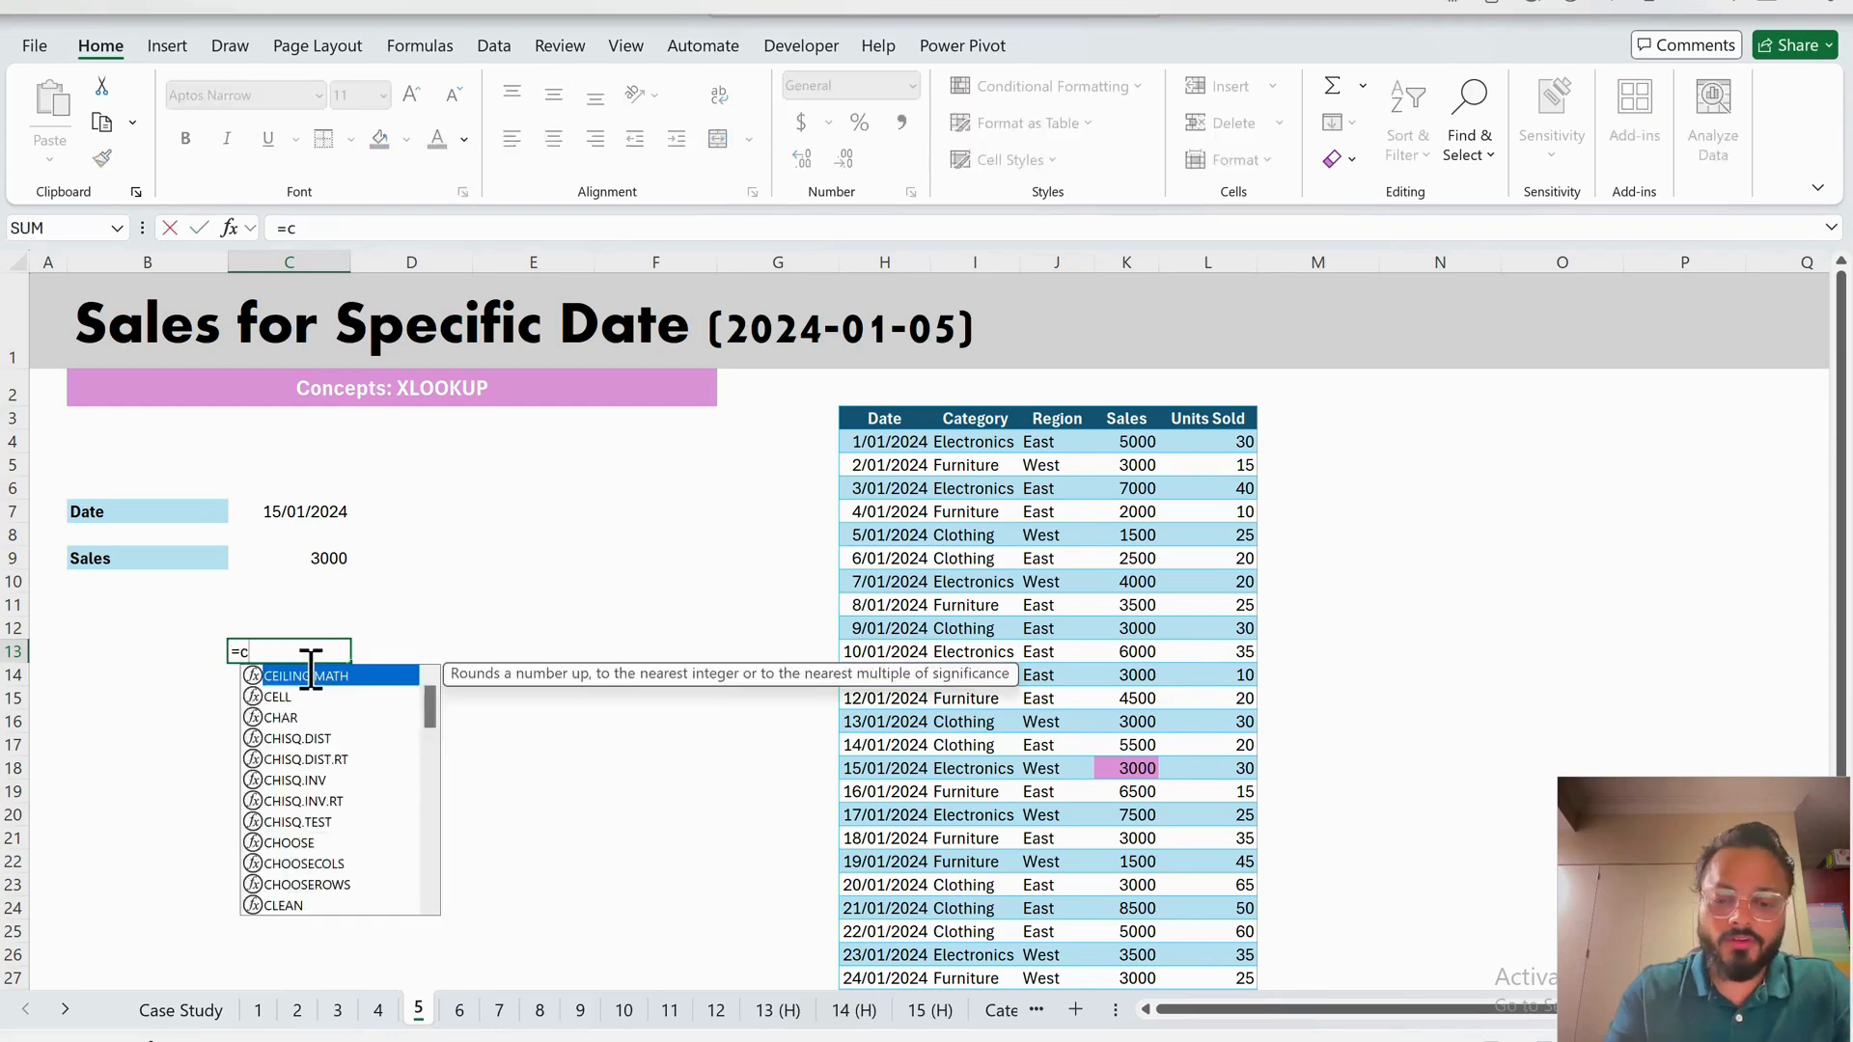
{"action": "key", "text": "Escape"}
{"action": "key", "text": "Escape"}
{"action": "type", "text": "xlo"}
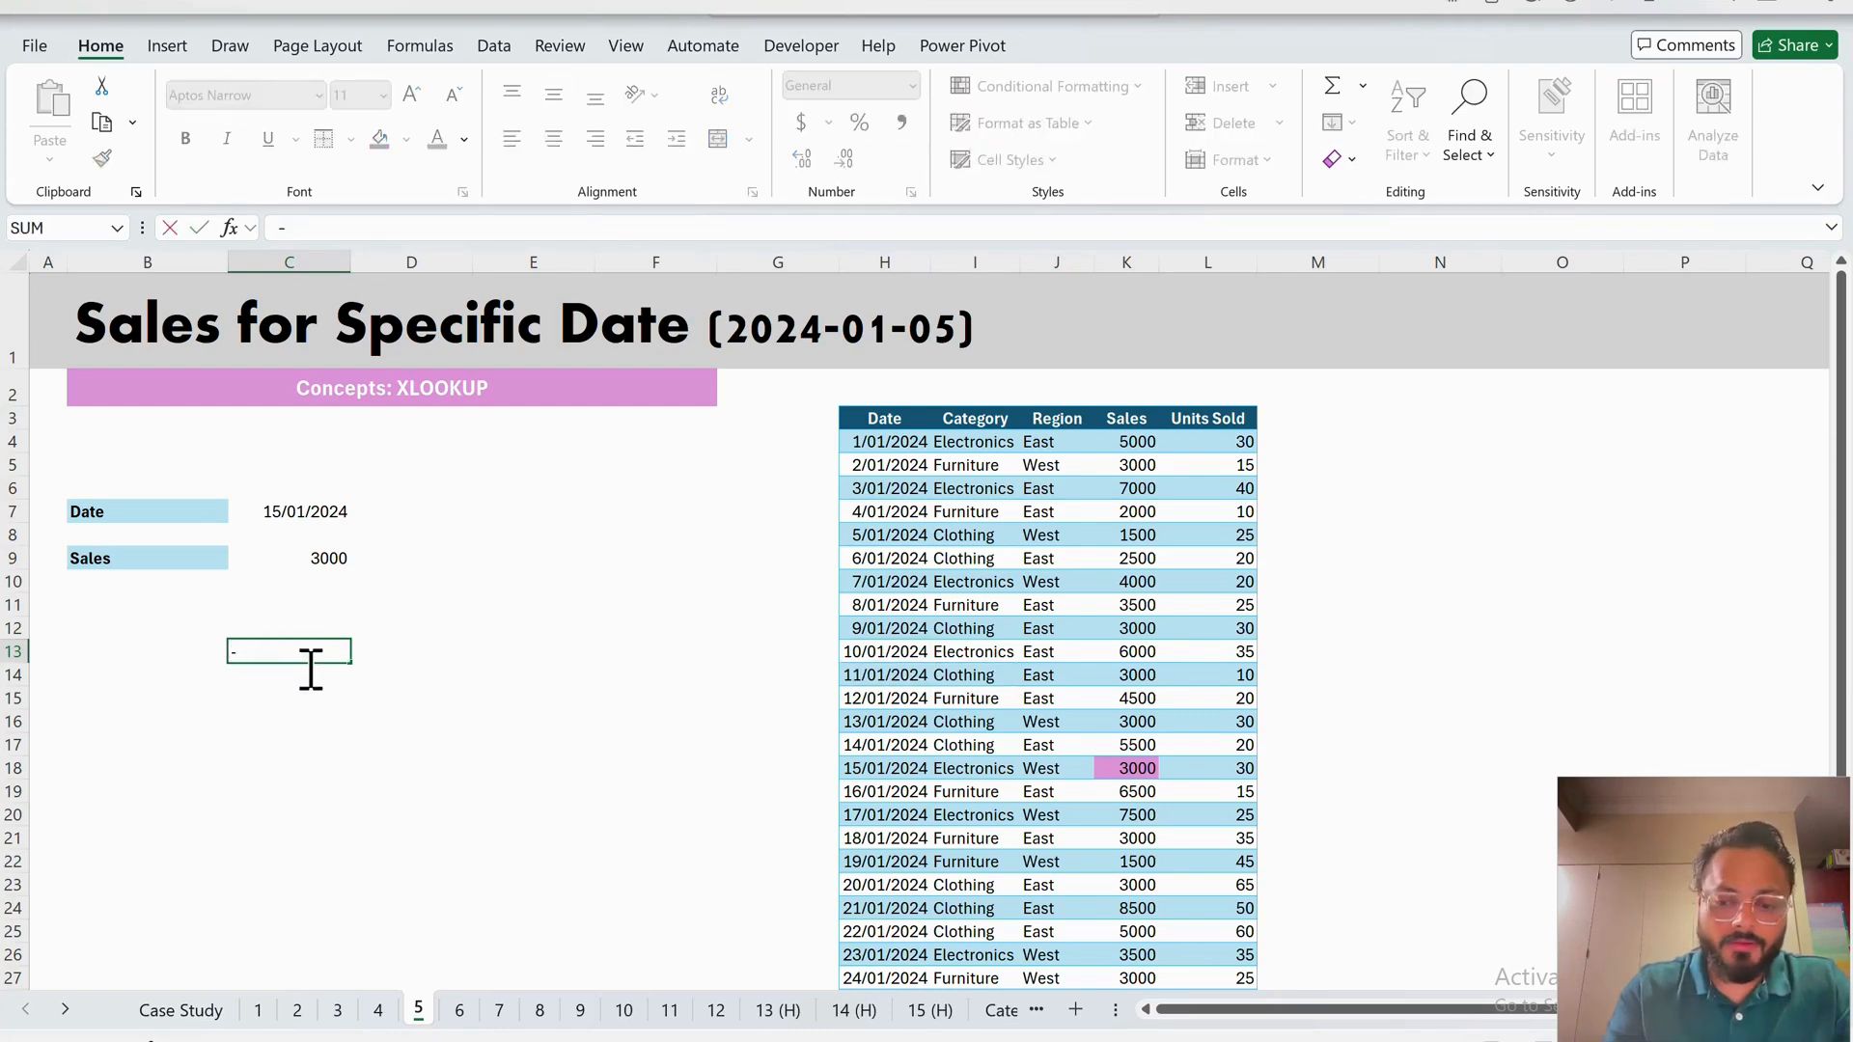
{"action": "type", "text": "=xlo"}
{"action": "key", "text": "Tab"}
{"action": "left_click", "coordinate": [305, 512]}
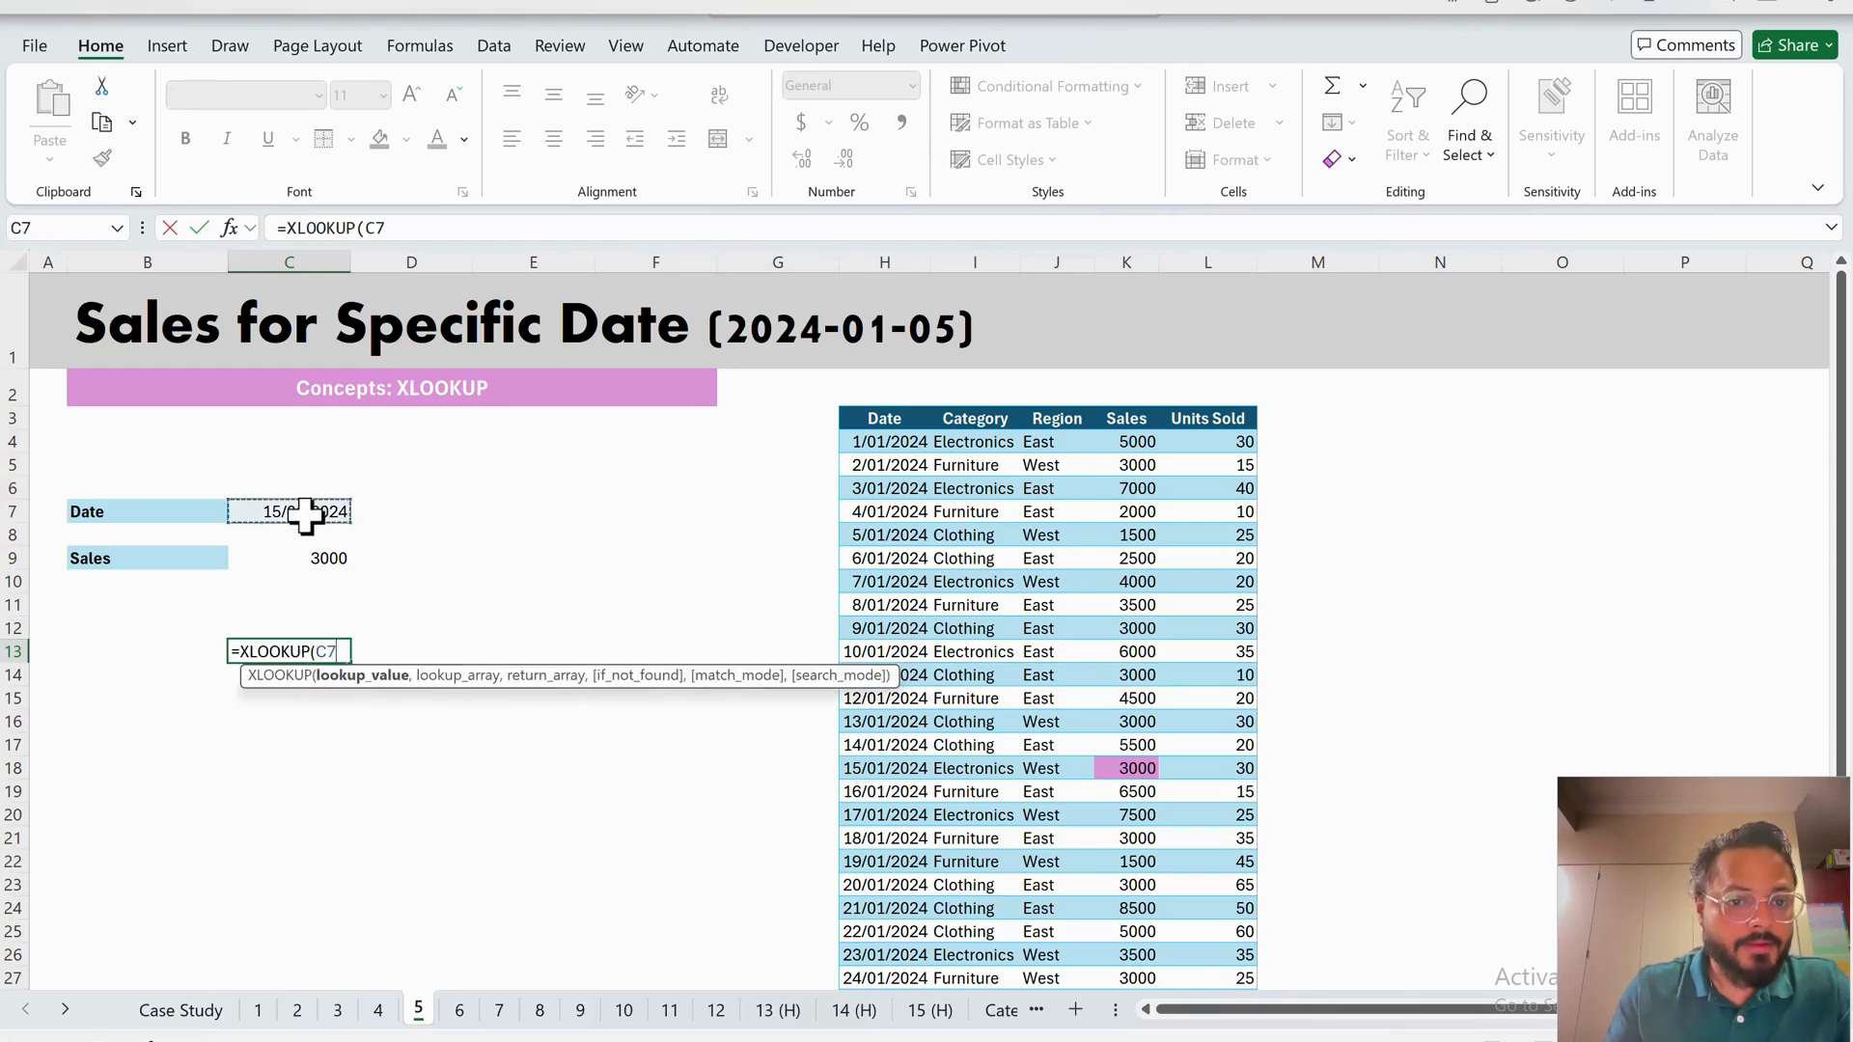
{"action": "type", "text": ","}
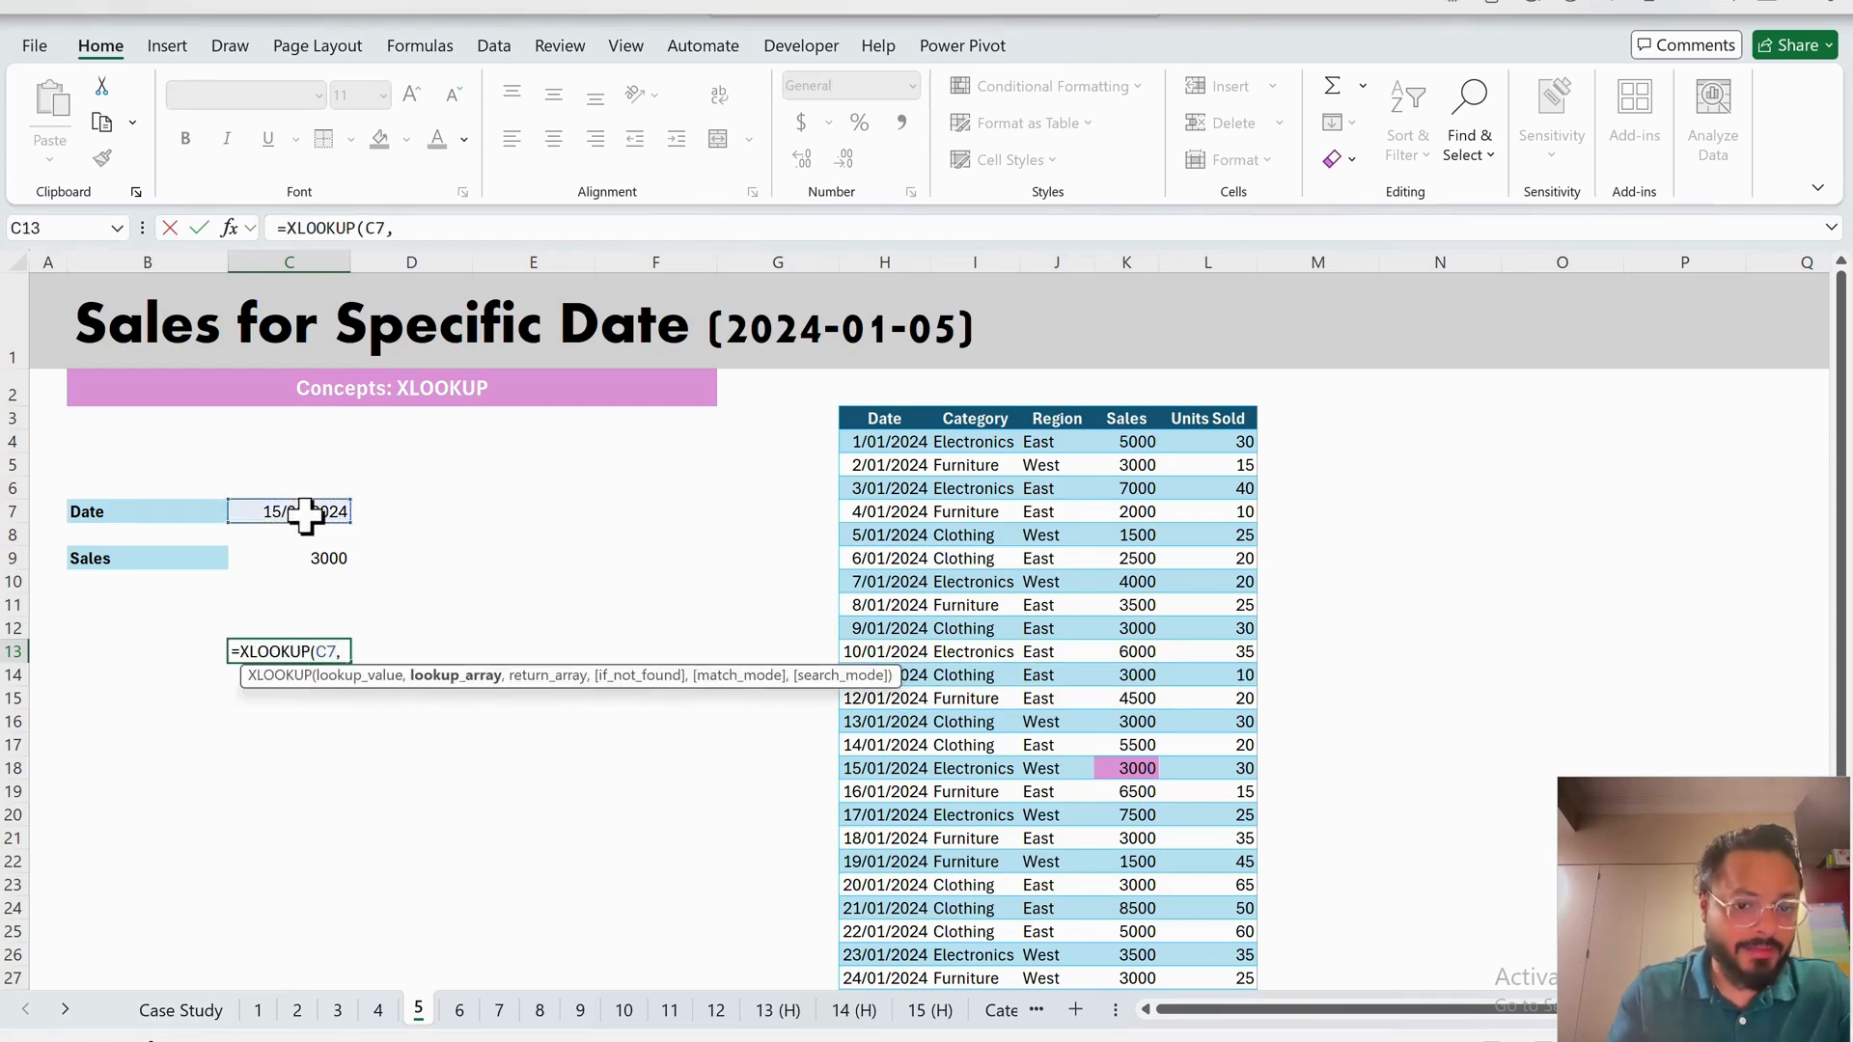
- Complete the C13 XLOOKUP with the table's Date column as lookup array and the Category column as return array
{"action": "left_click", "coordinate": [847, 450]}
{"action": "left_click", "coordinate": [894, 450]}
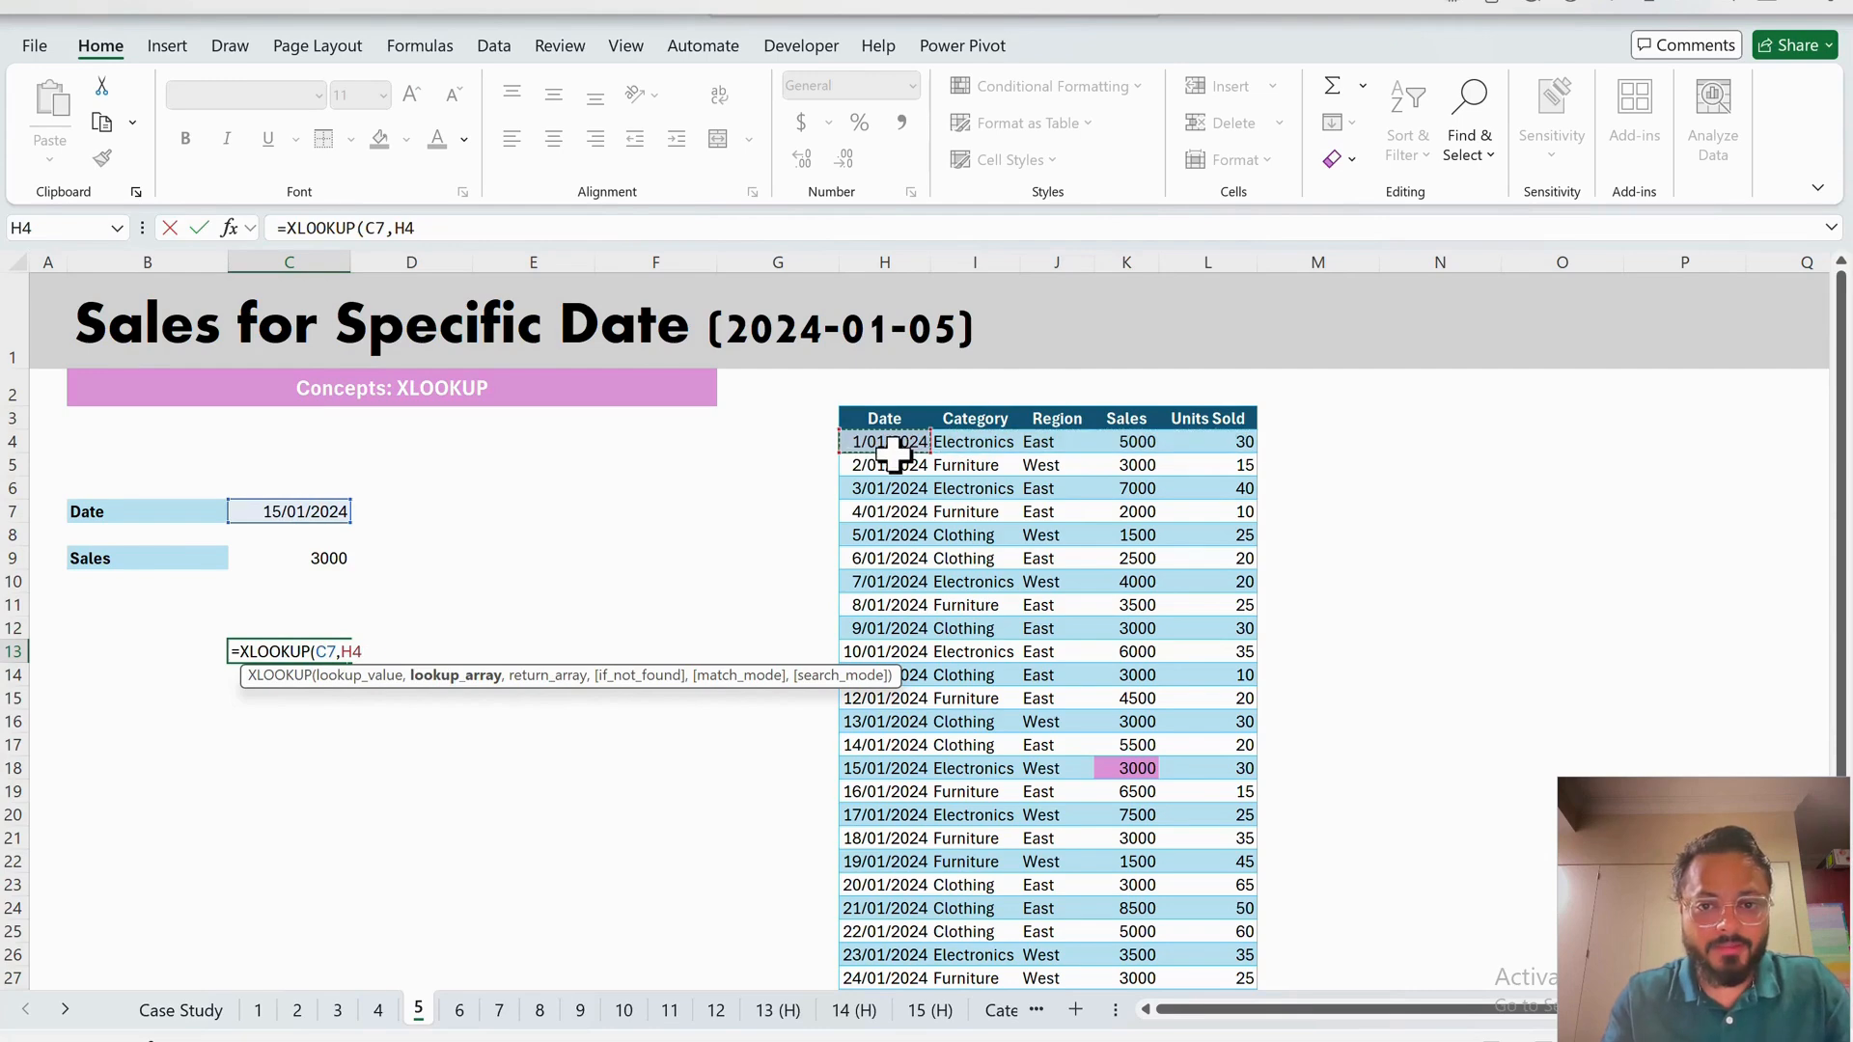
{"action": "key", "text": "ctrl+shift+Down"}
{"action": "type", "text": ","}
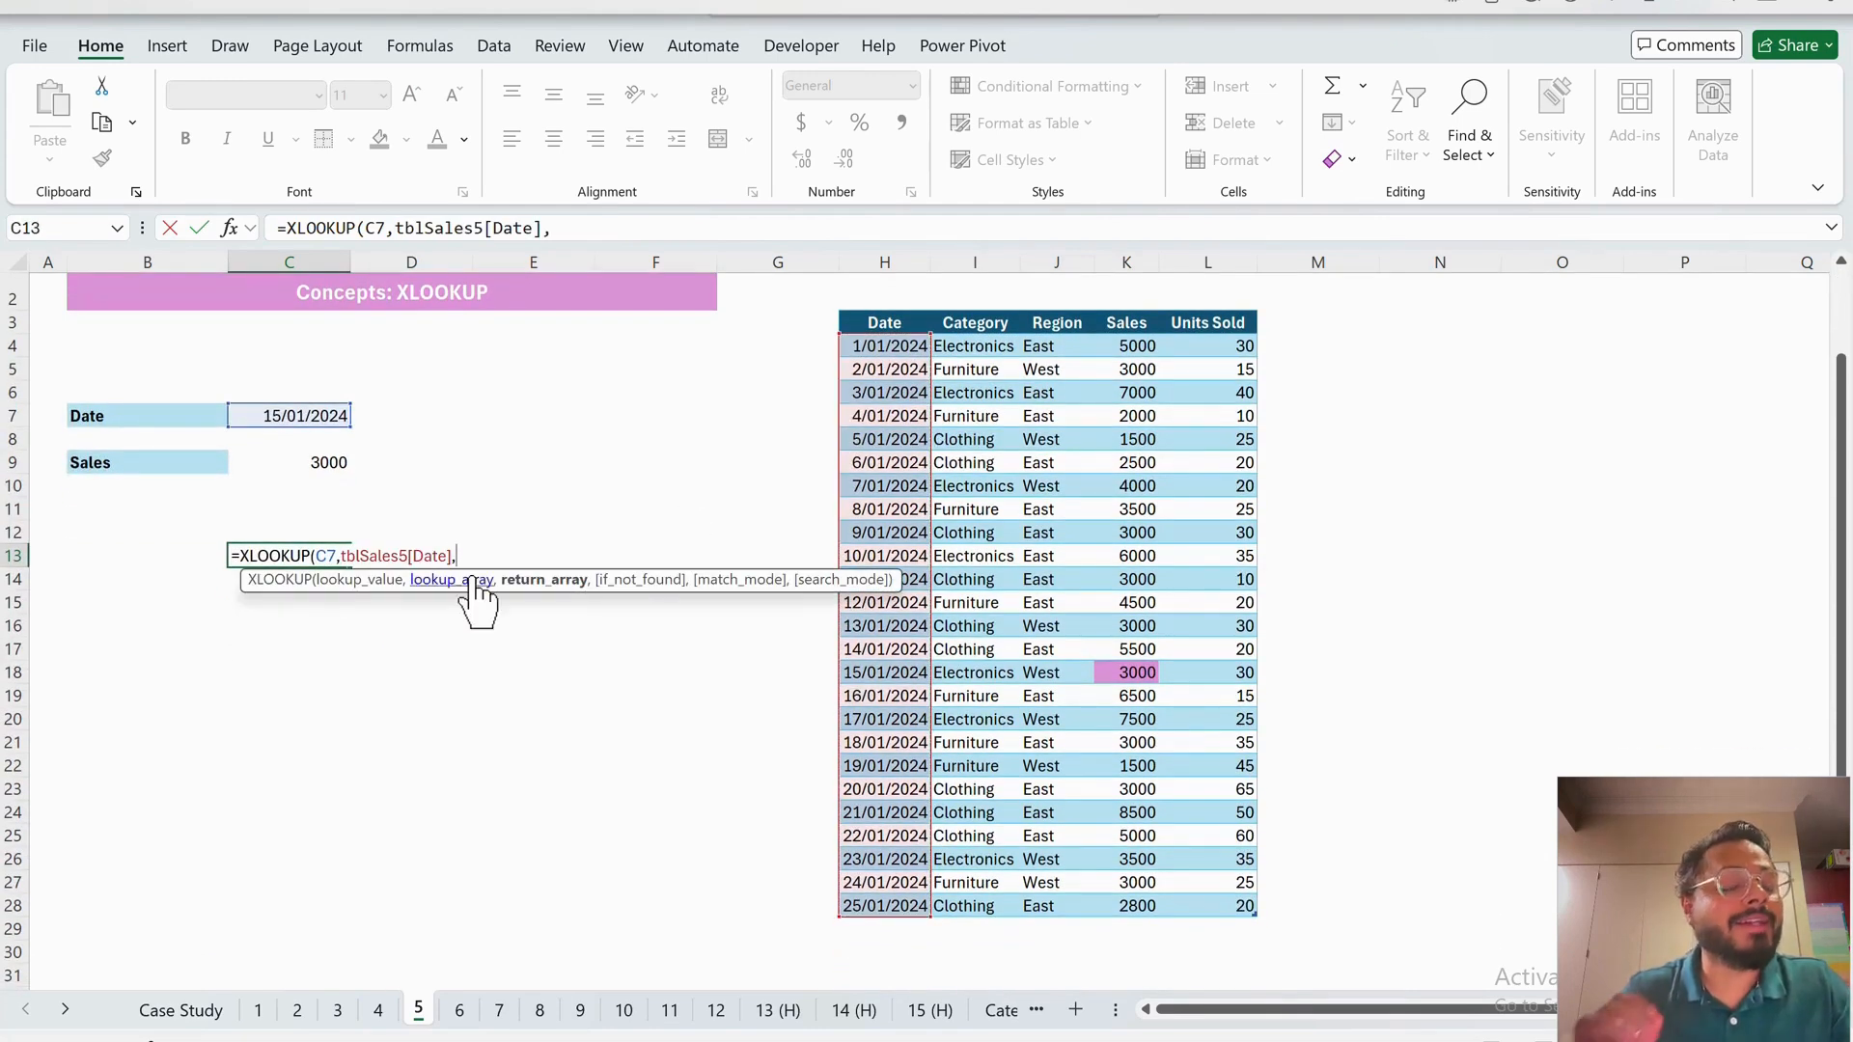
{"action": "left_click", "coordinate": [991, 354]}
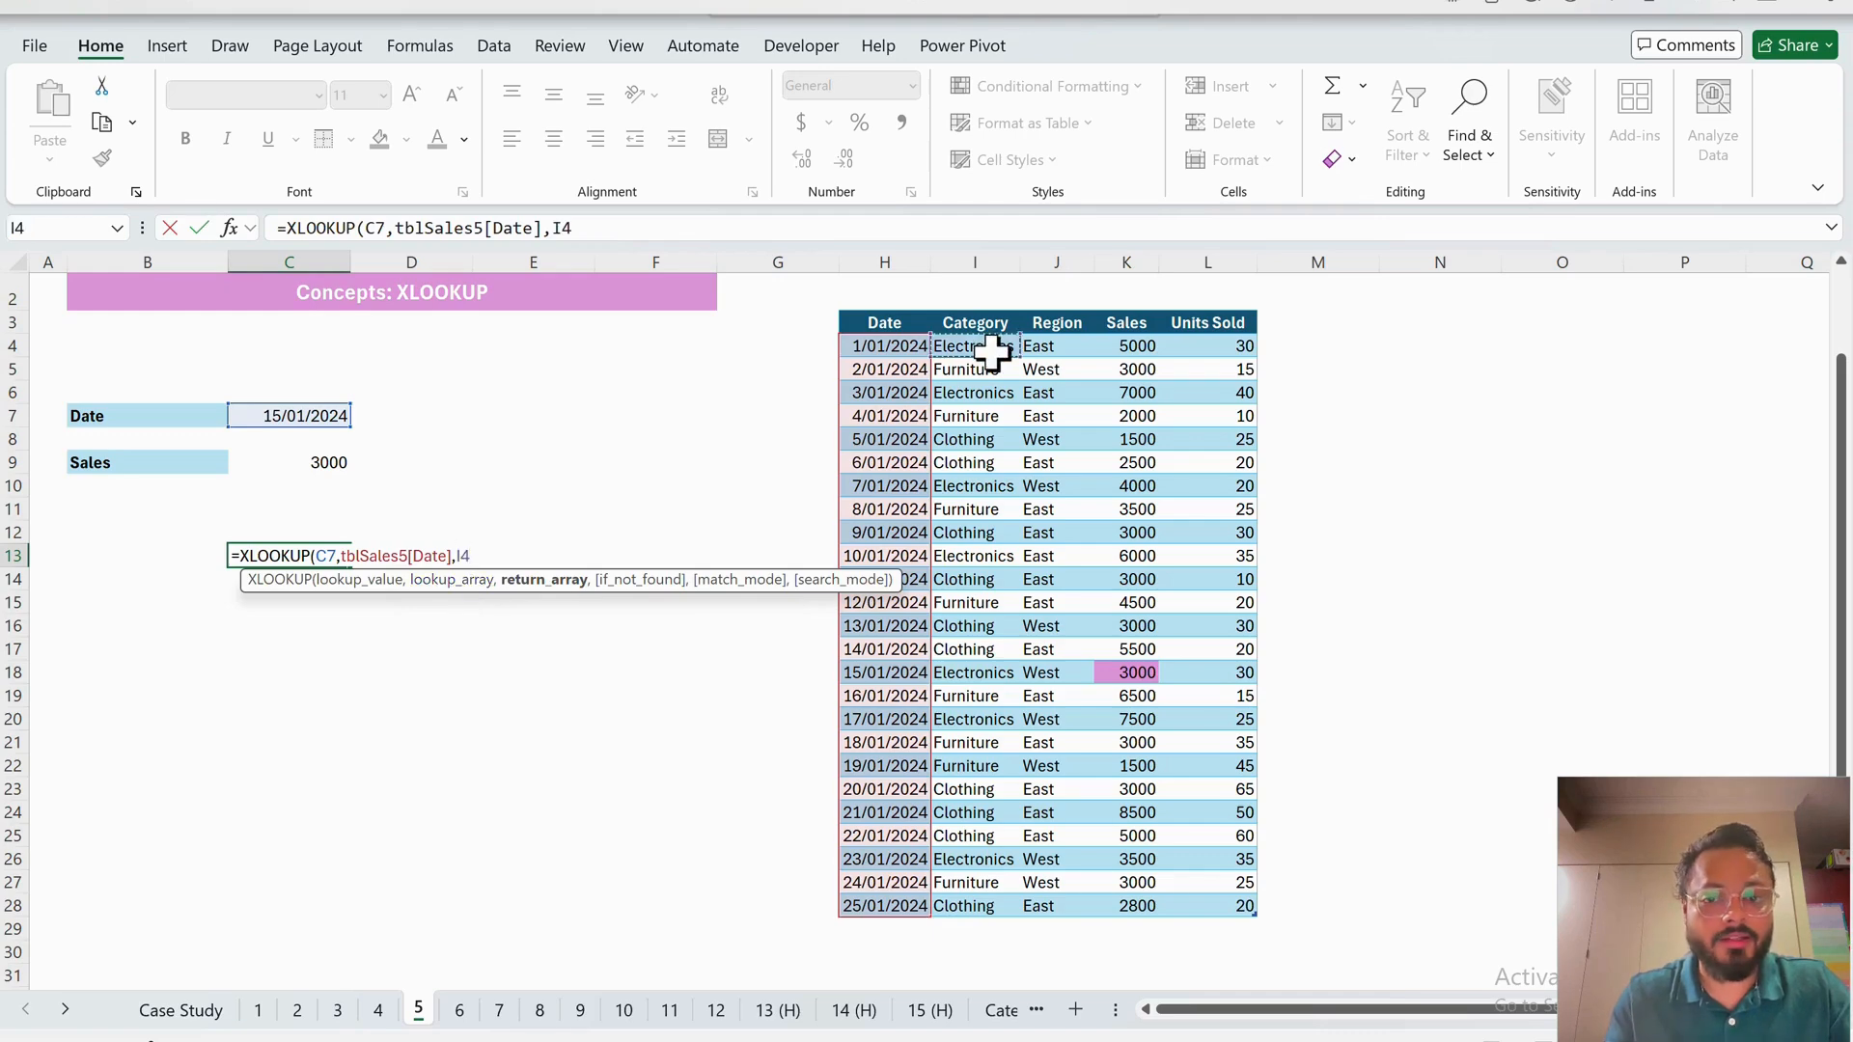
{"action": "key", "text": "ctrl+shift+Down"}
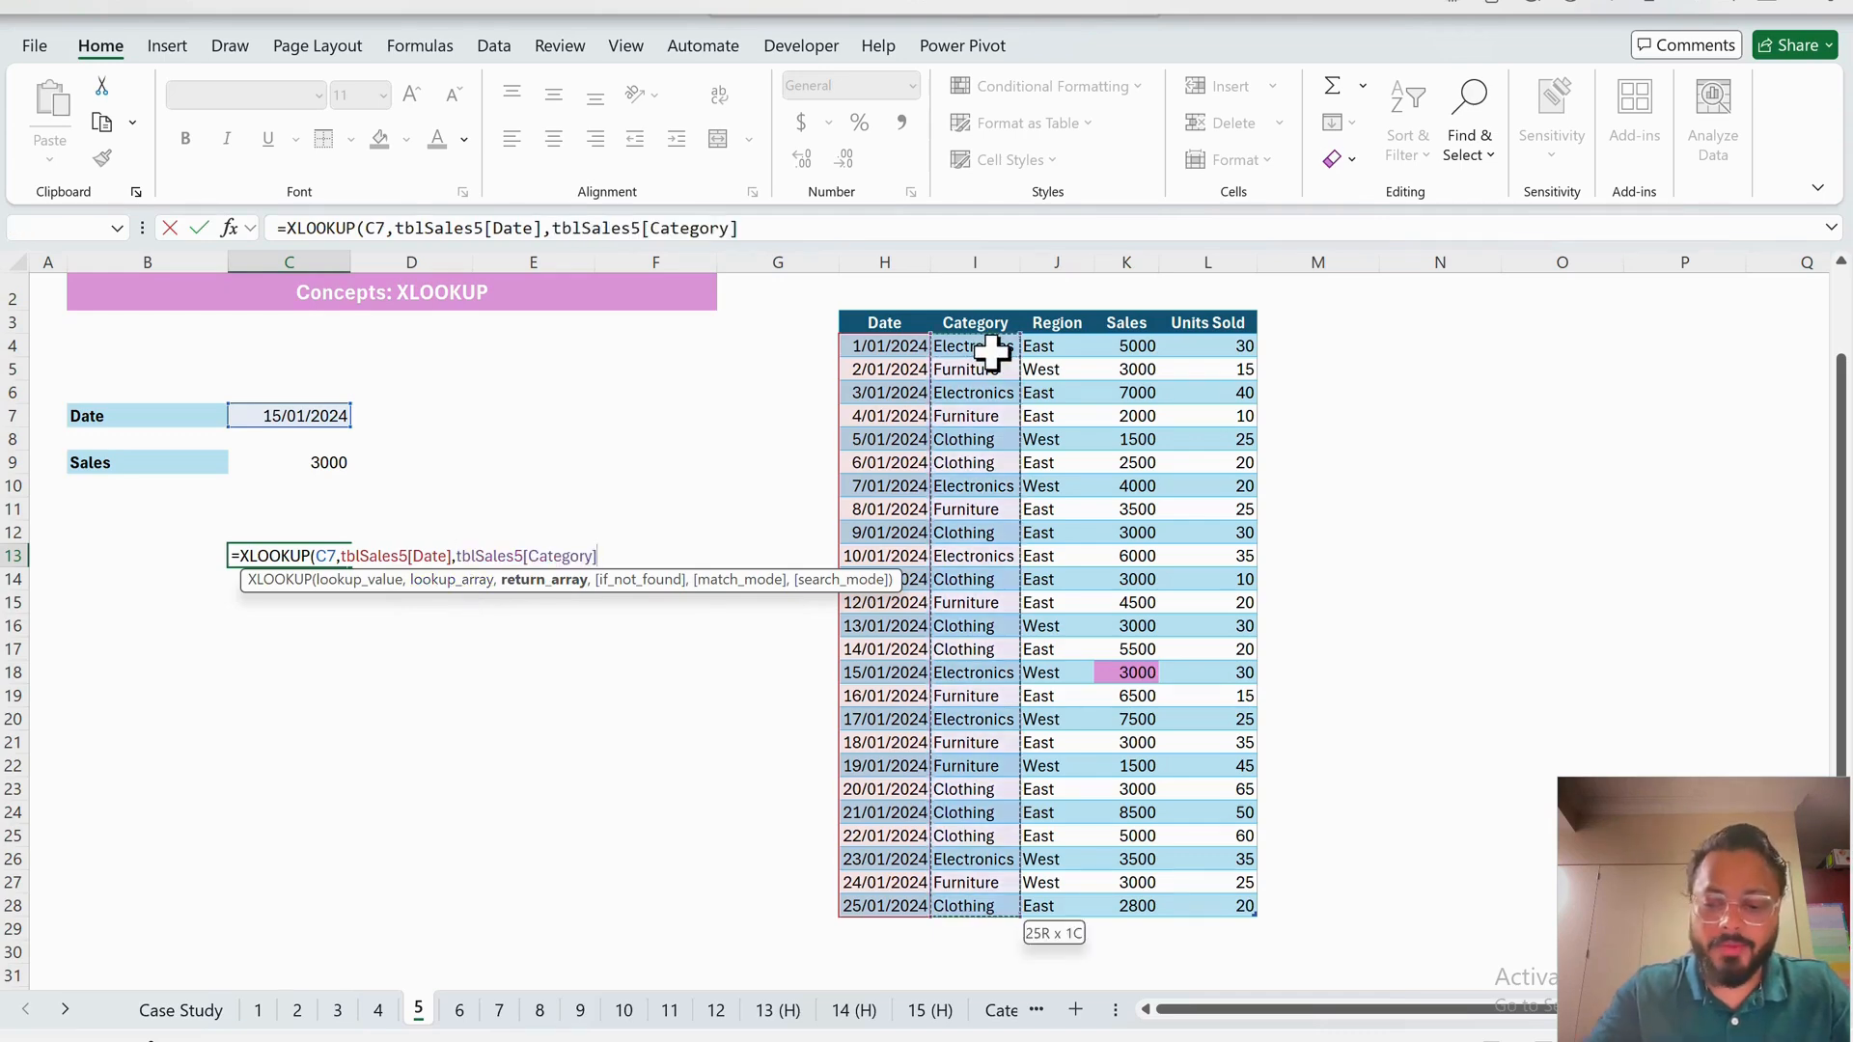
{"action": "type", "text": ")"}
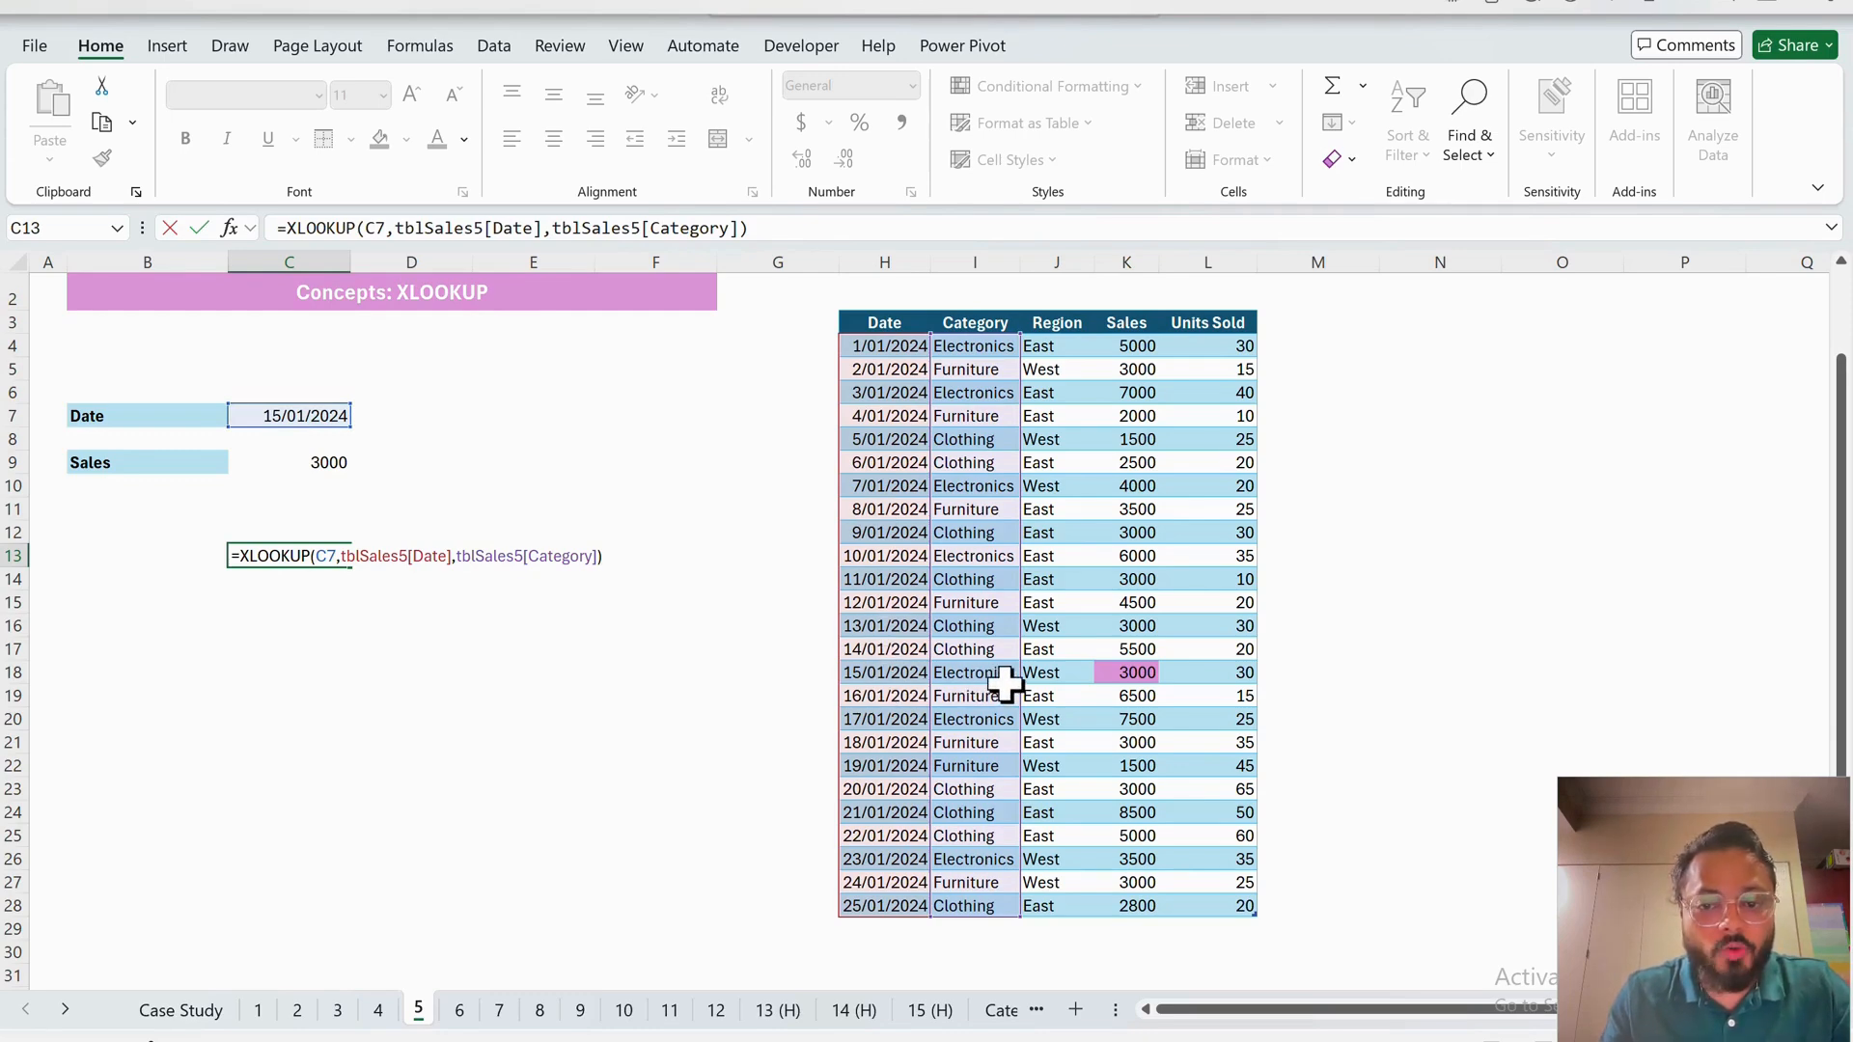
{"action": "key", "text": "Return"}
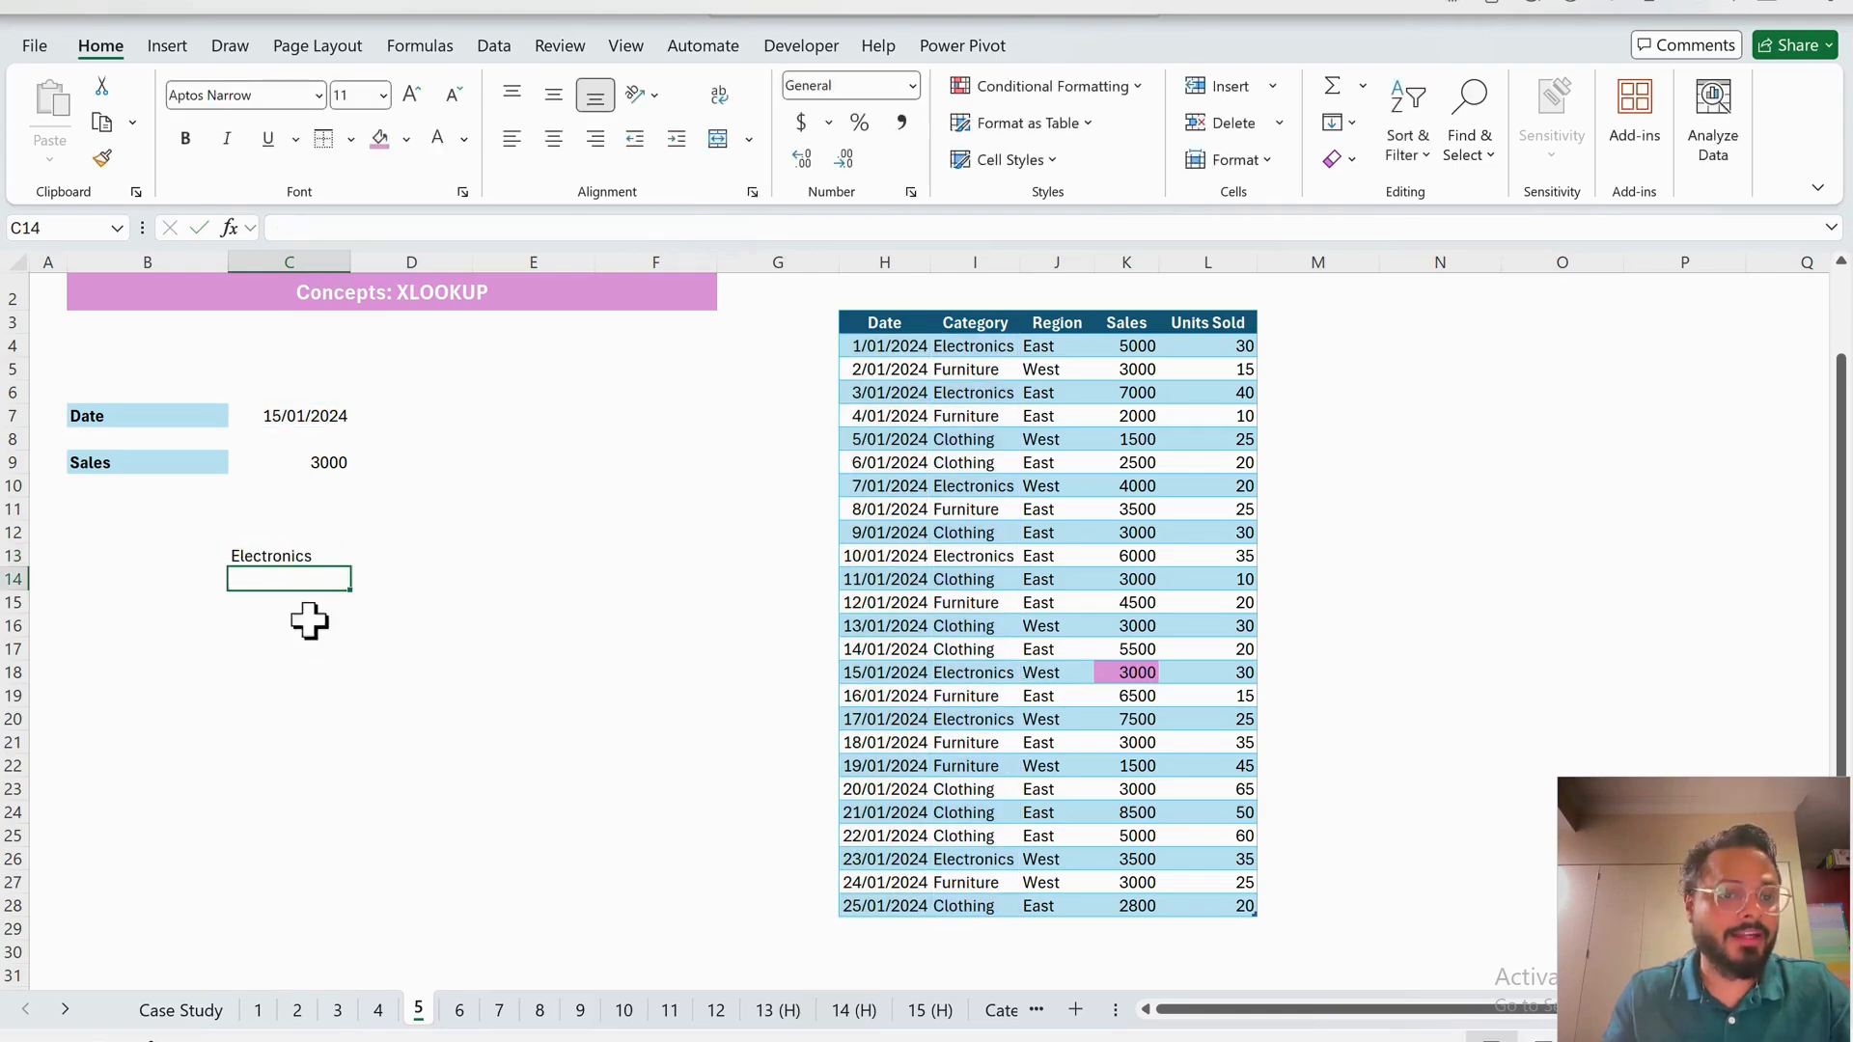
- Inspect the finished XLOOKUP formula in C13 without changing it
{"action": "left_click", "coordinate": [287, 561]}
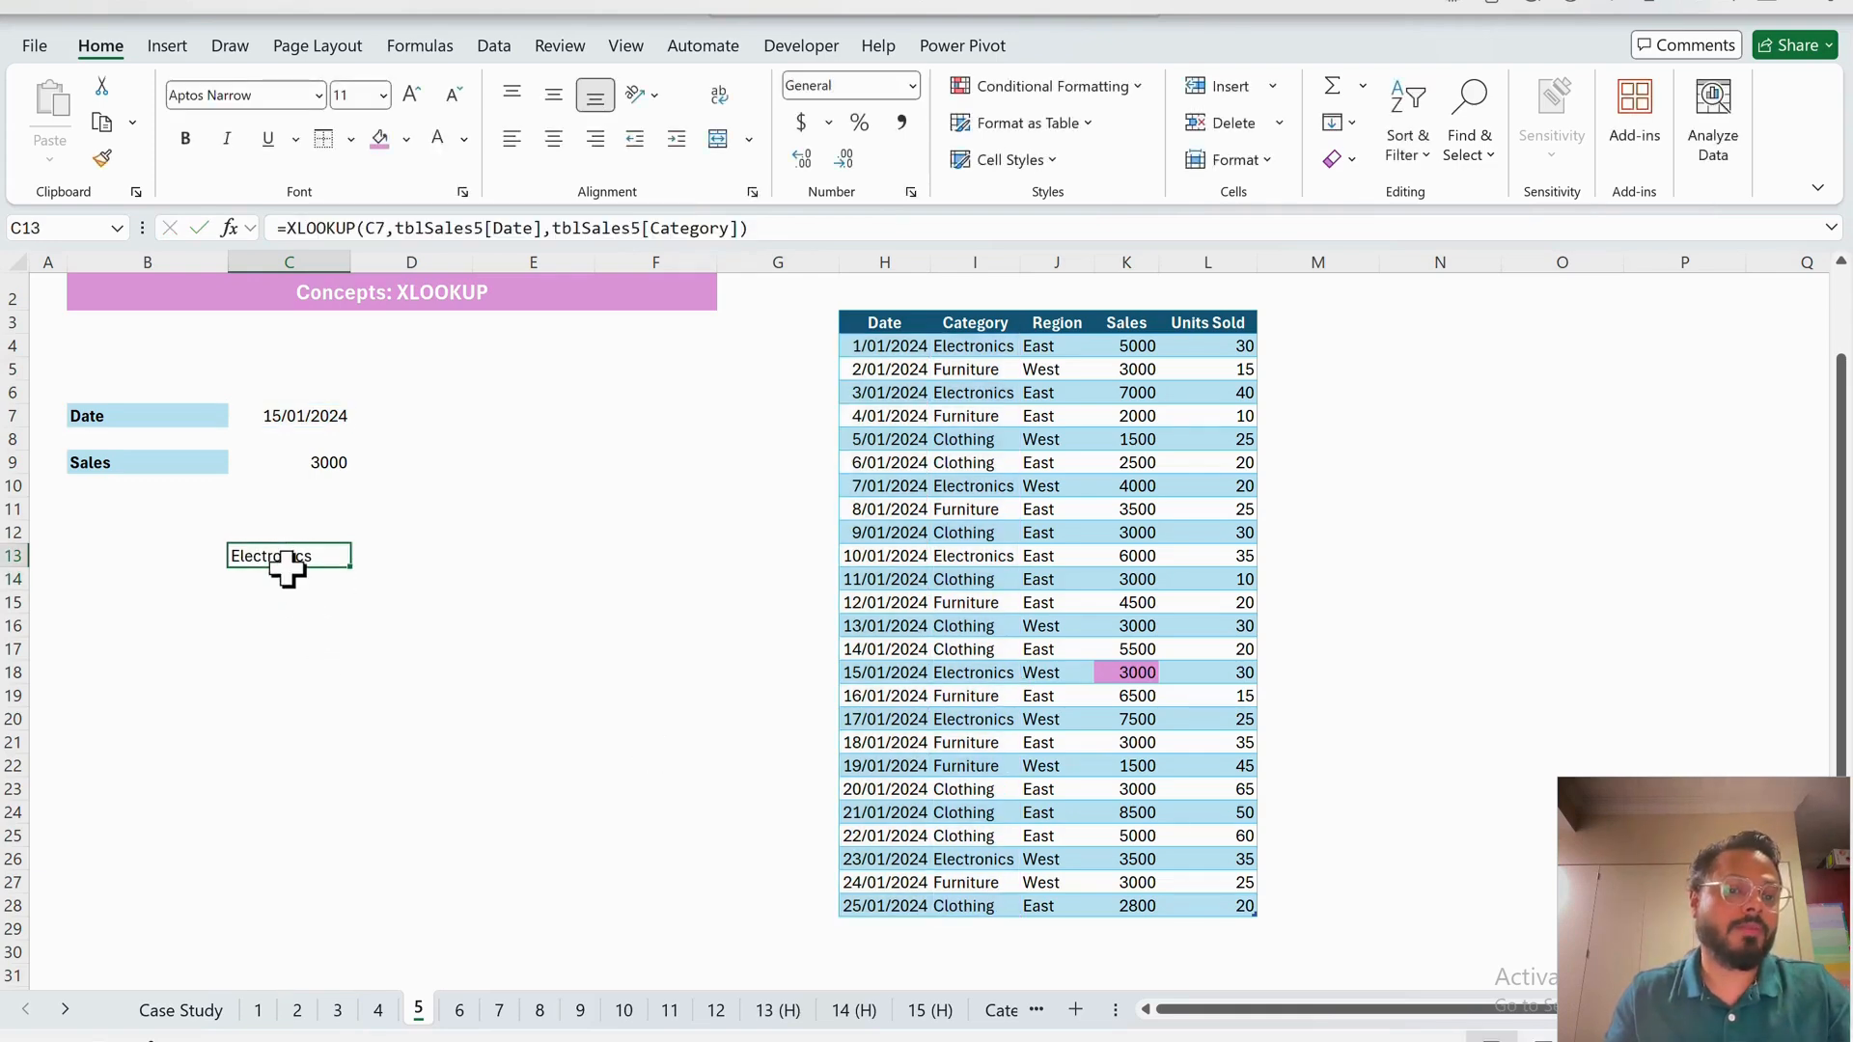
{"action": "double_click", "coordinate": [326, 228]}
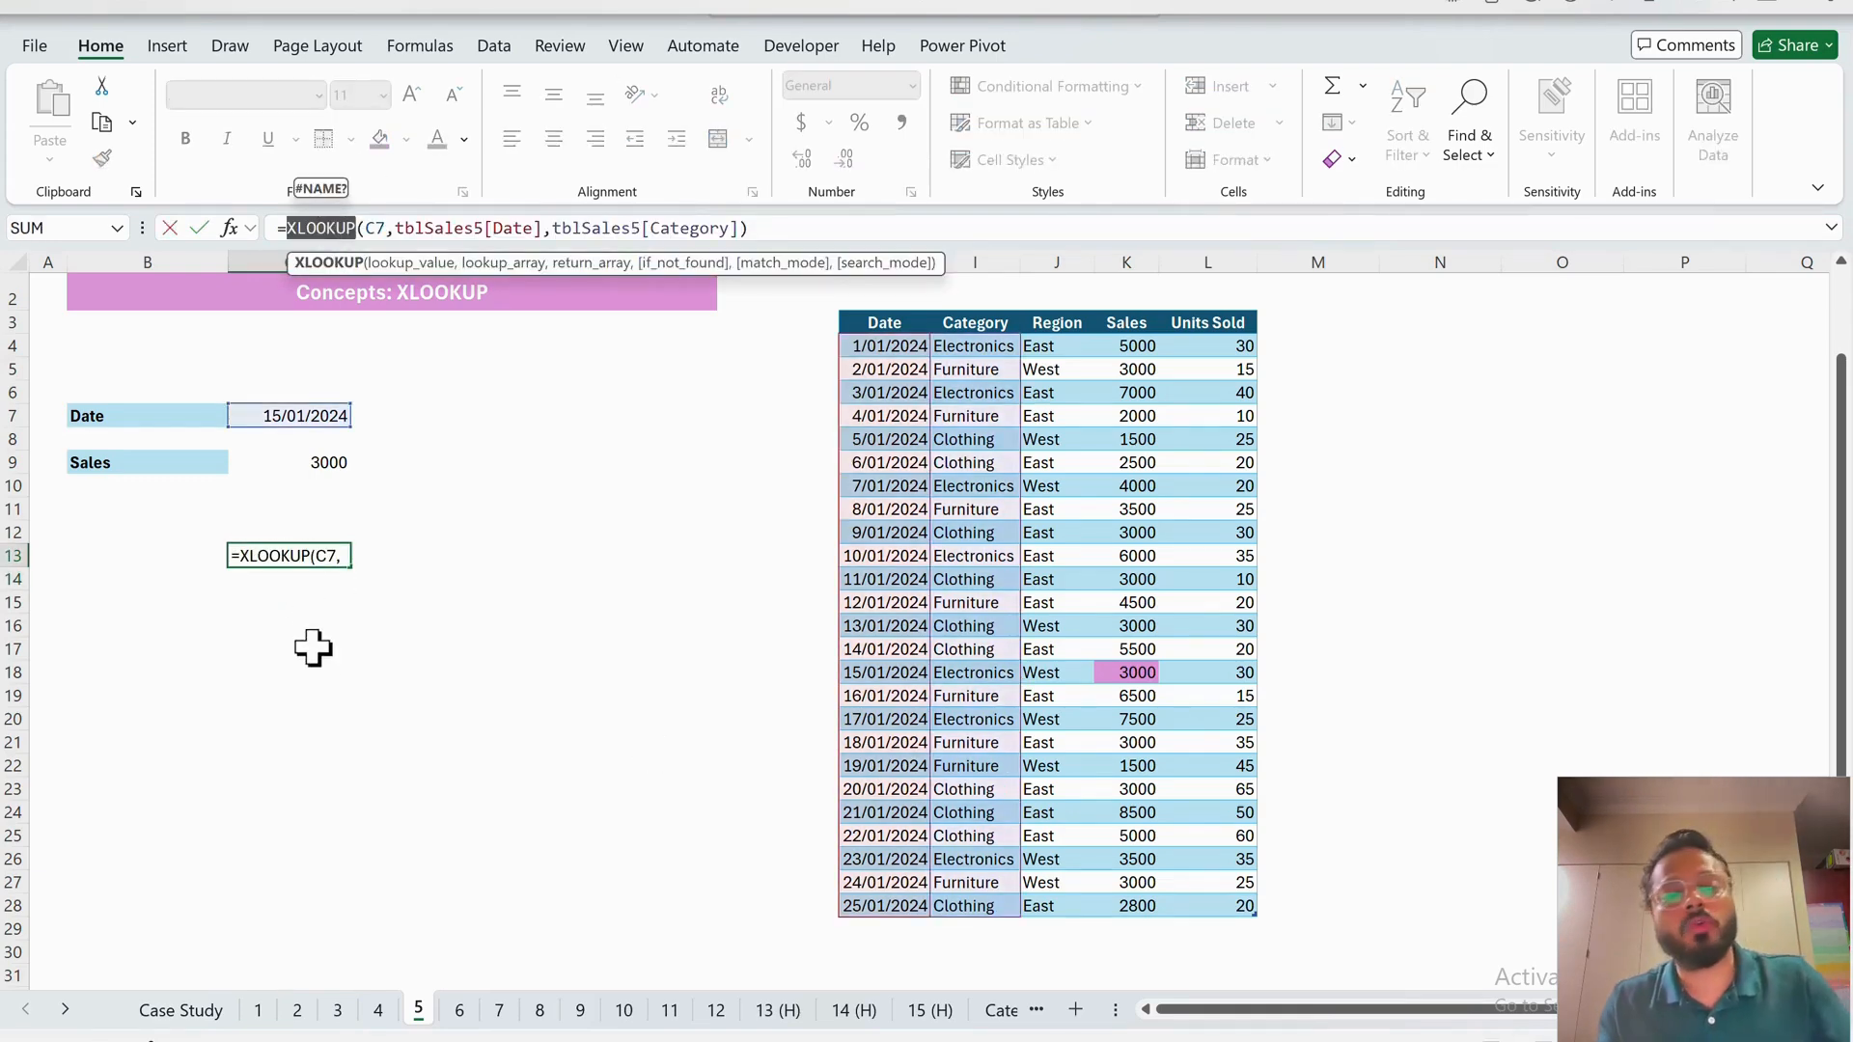
{"action": "key", "text": "Escape"}
{"action": "scroll", "coordinate": [302, 434], "scroll_direction": "up", "scroll_amount": 1}
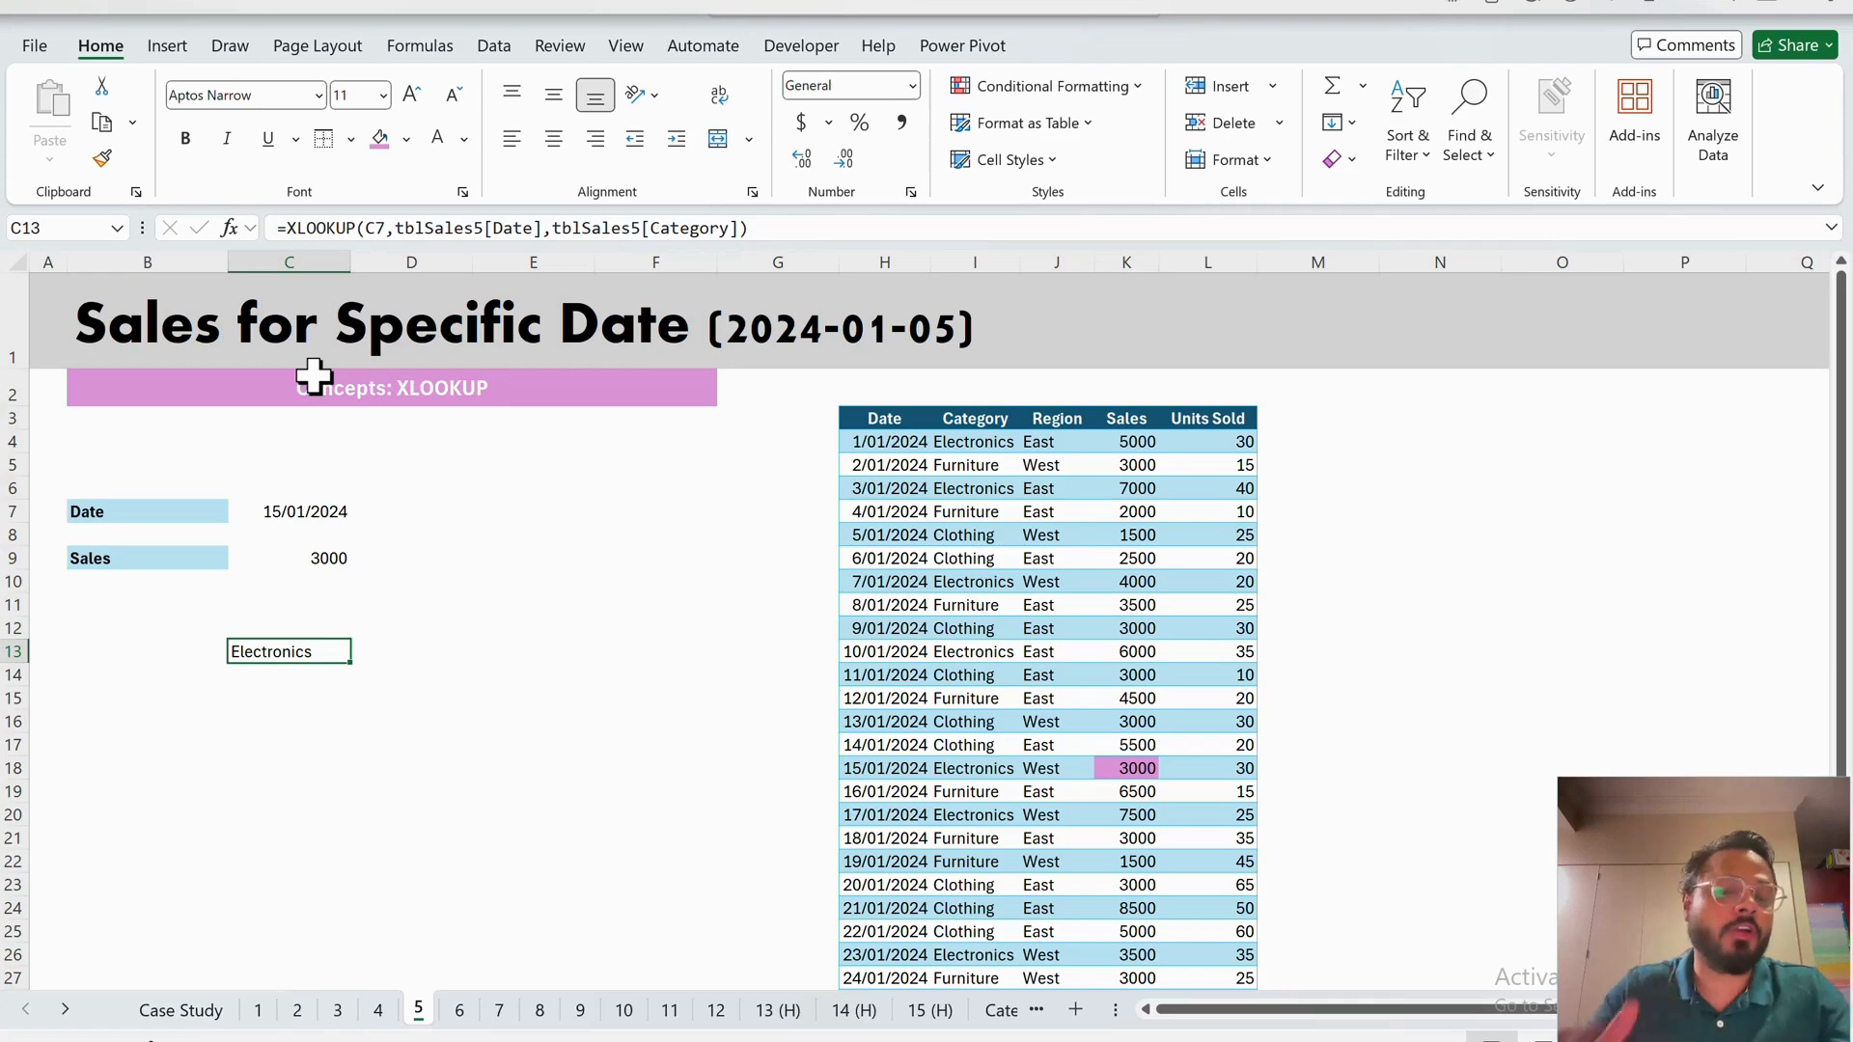
{"action": "left_click", "coordinate": [279, 679]}
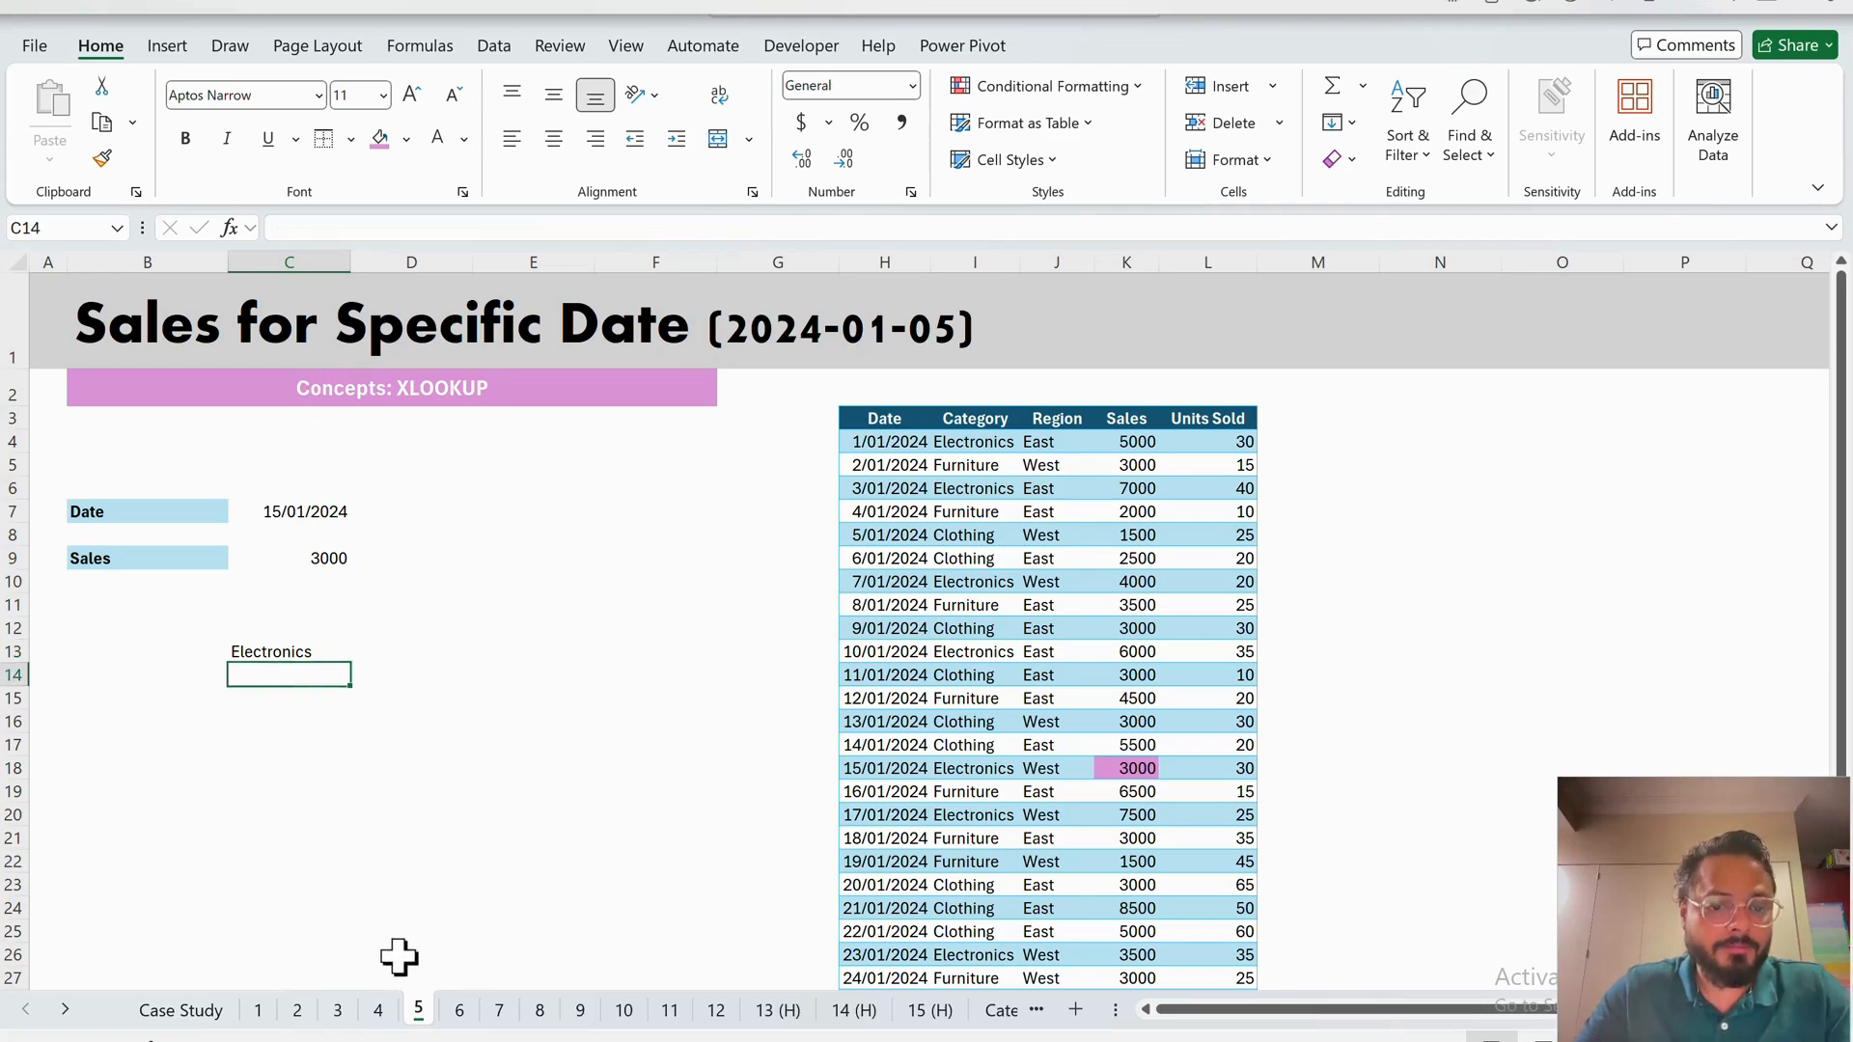
- On sheet 6, highlight the table's first Furniture row, dated 2/01/2024, with the pink fill colour
{"action": "left_click", "coordinate": [459, 1010]}
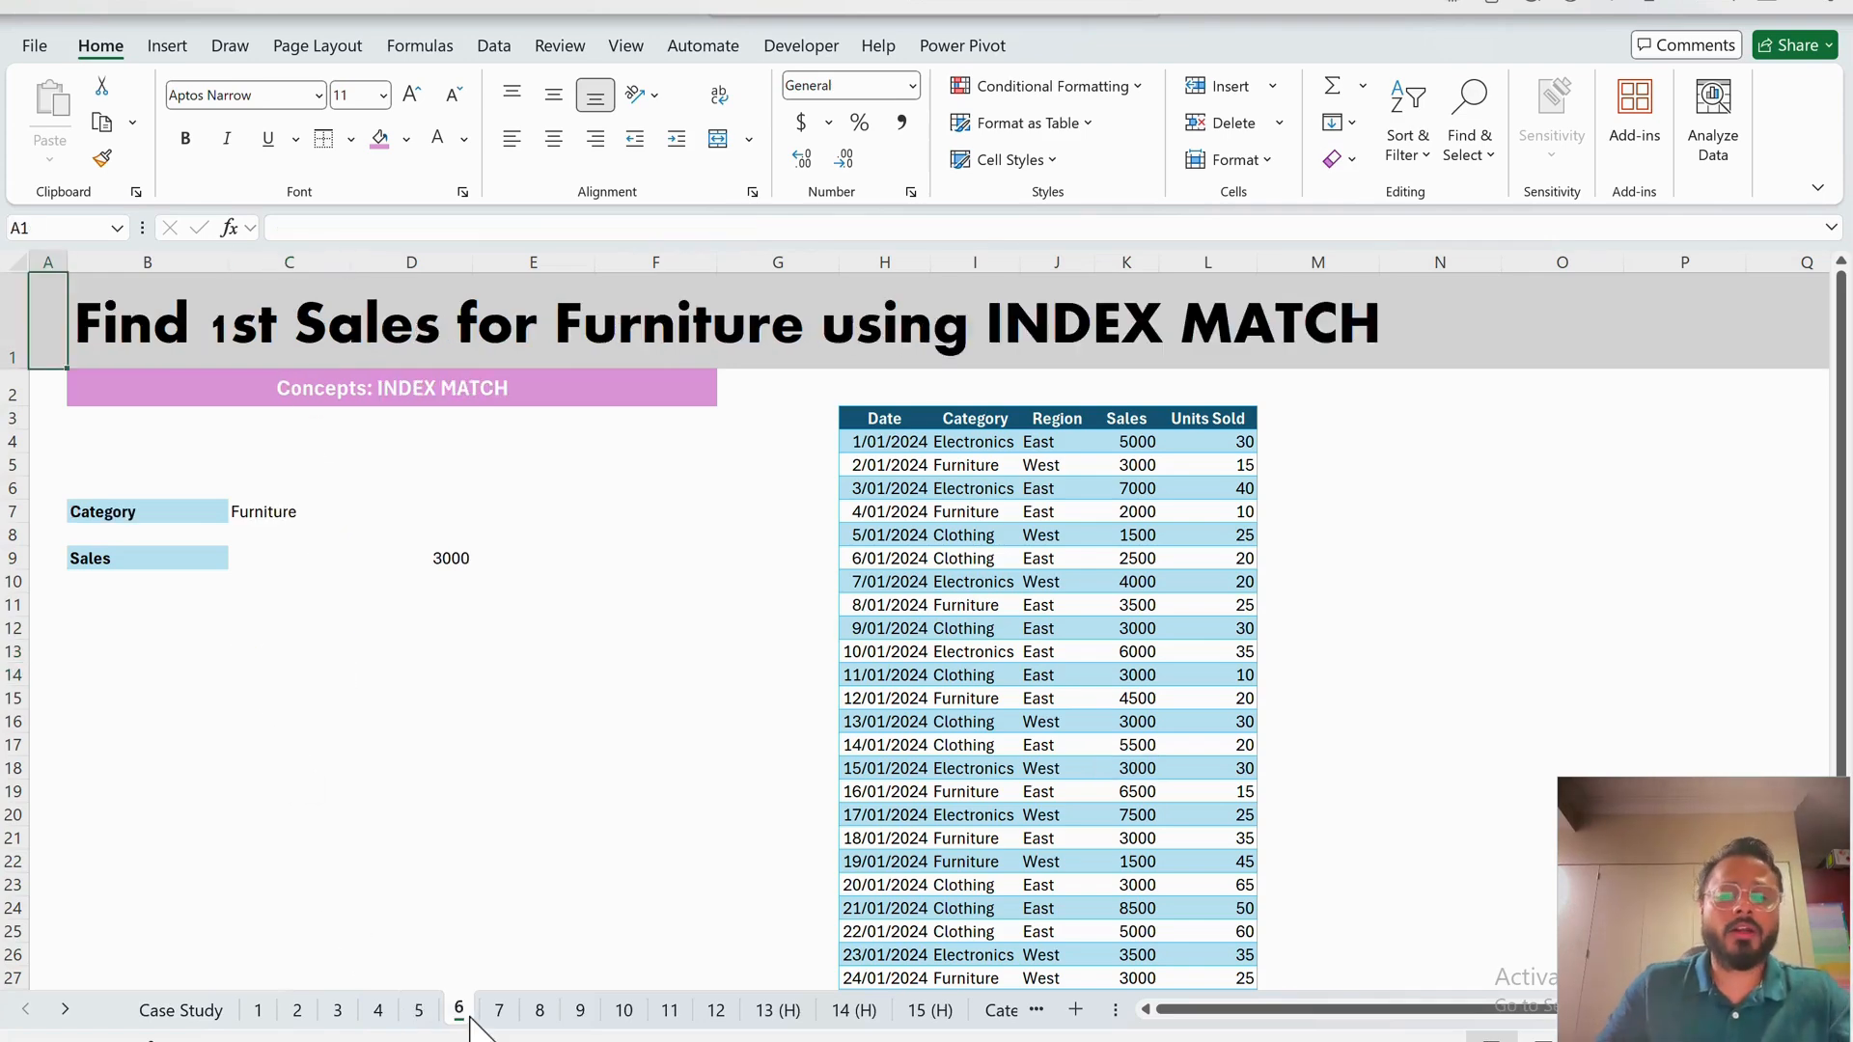
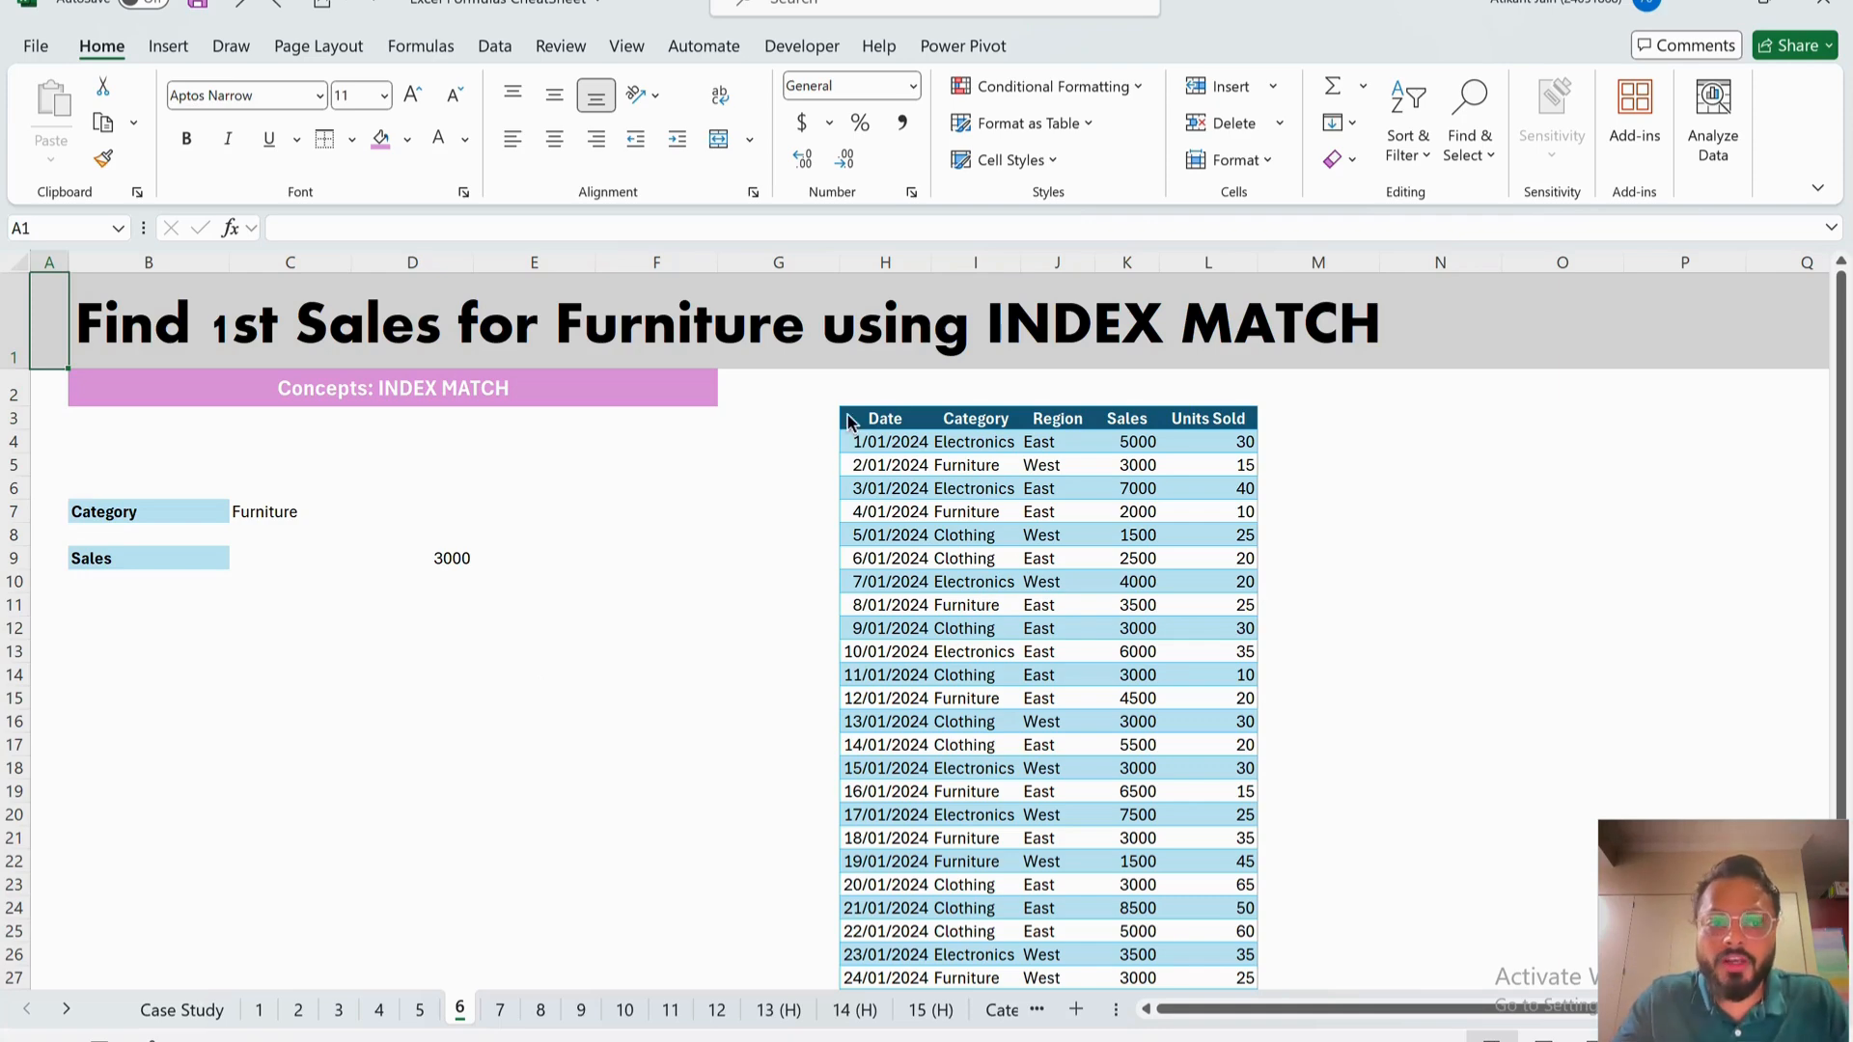
{"action": "left_click_drag", "start_coordinate": [907, 467], "coordinate": [1223, 467]}
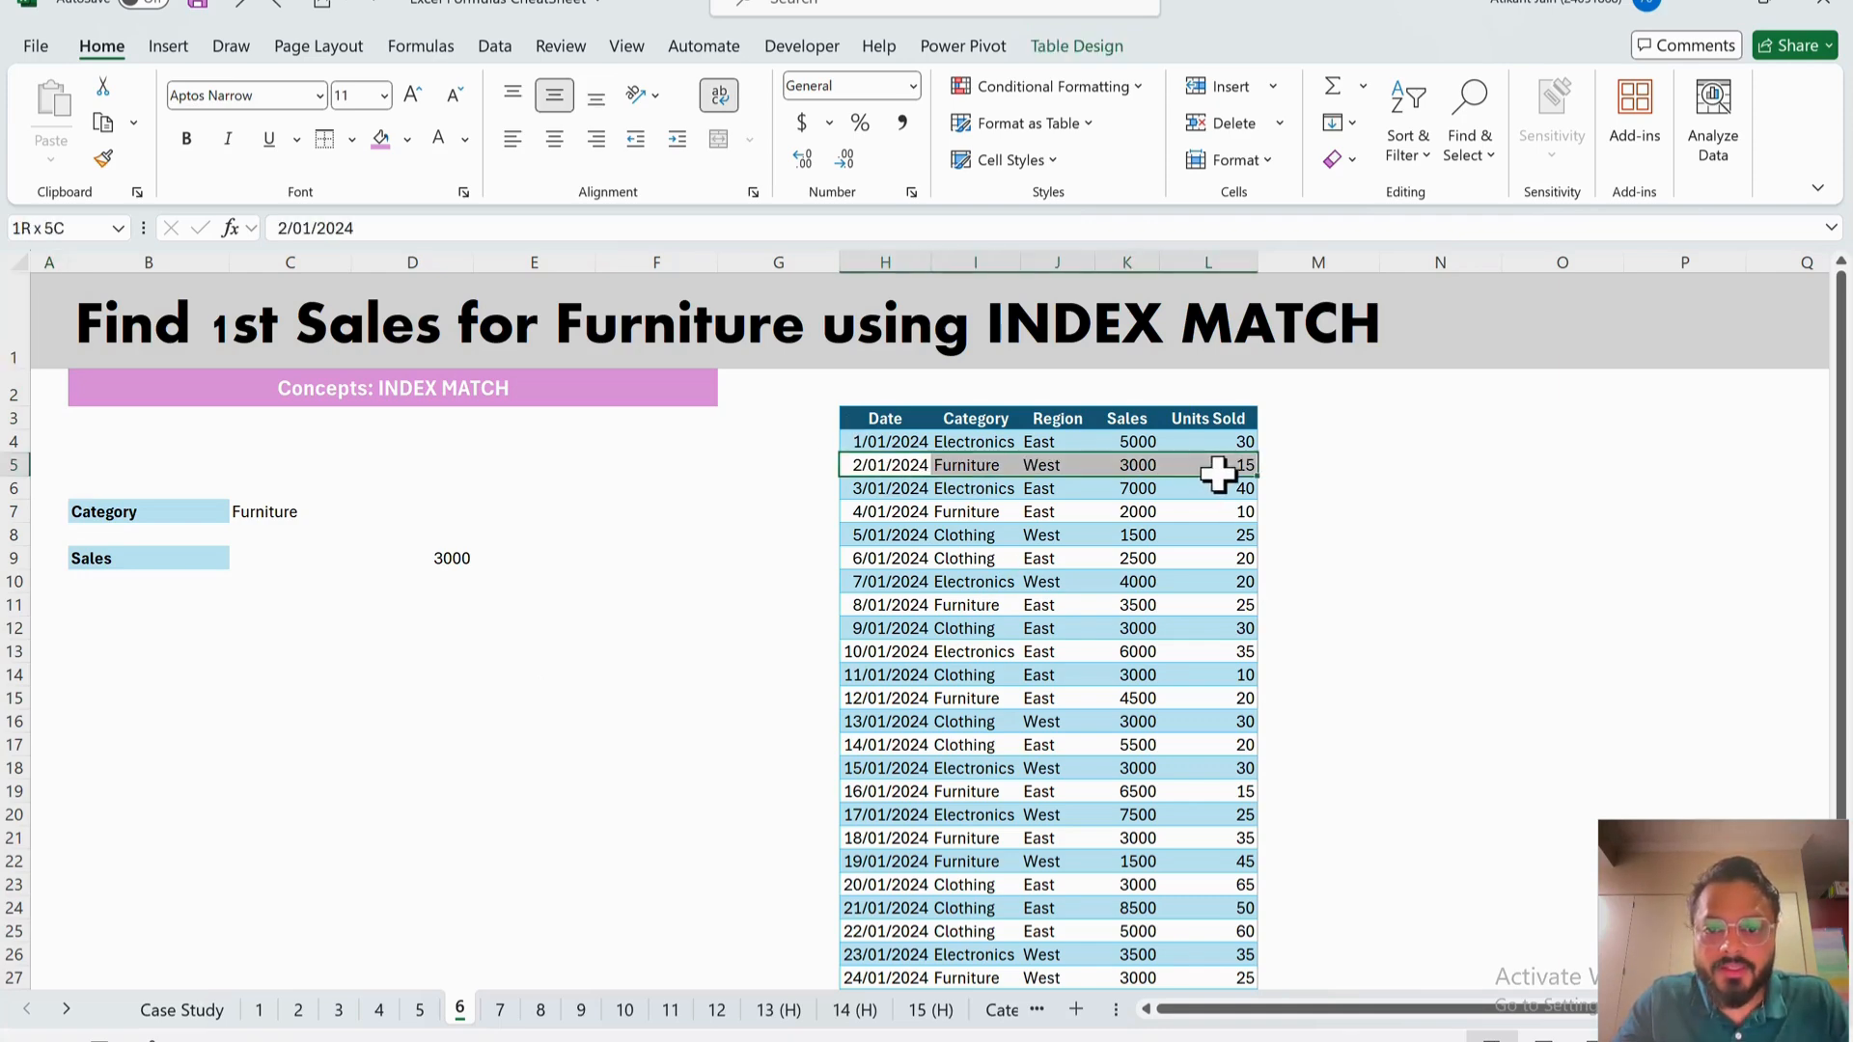
{"action": "left_click", "coordinate": [380, 137]}
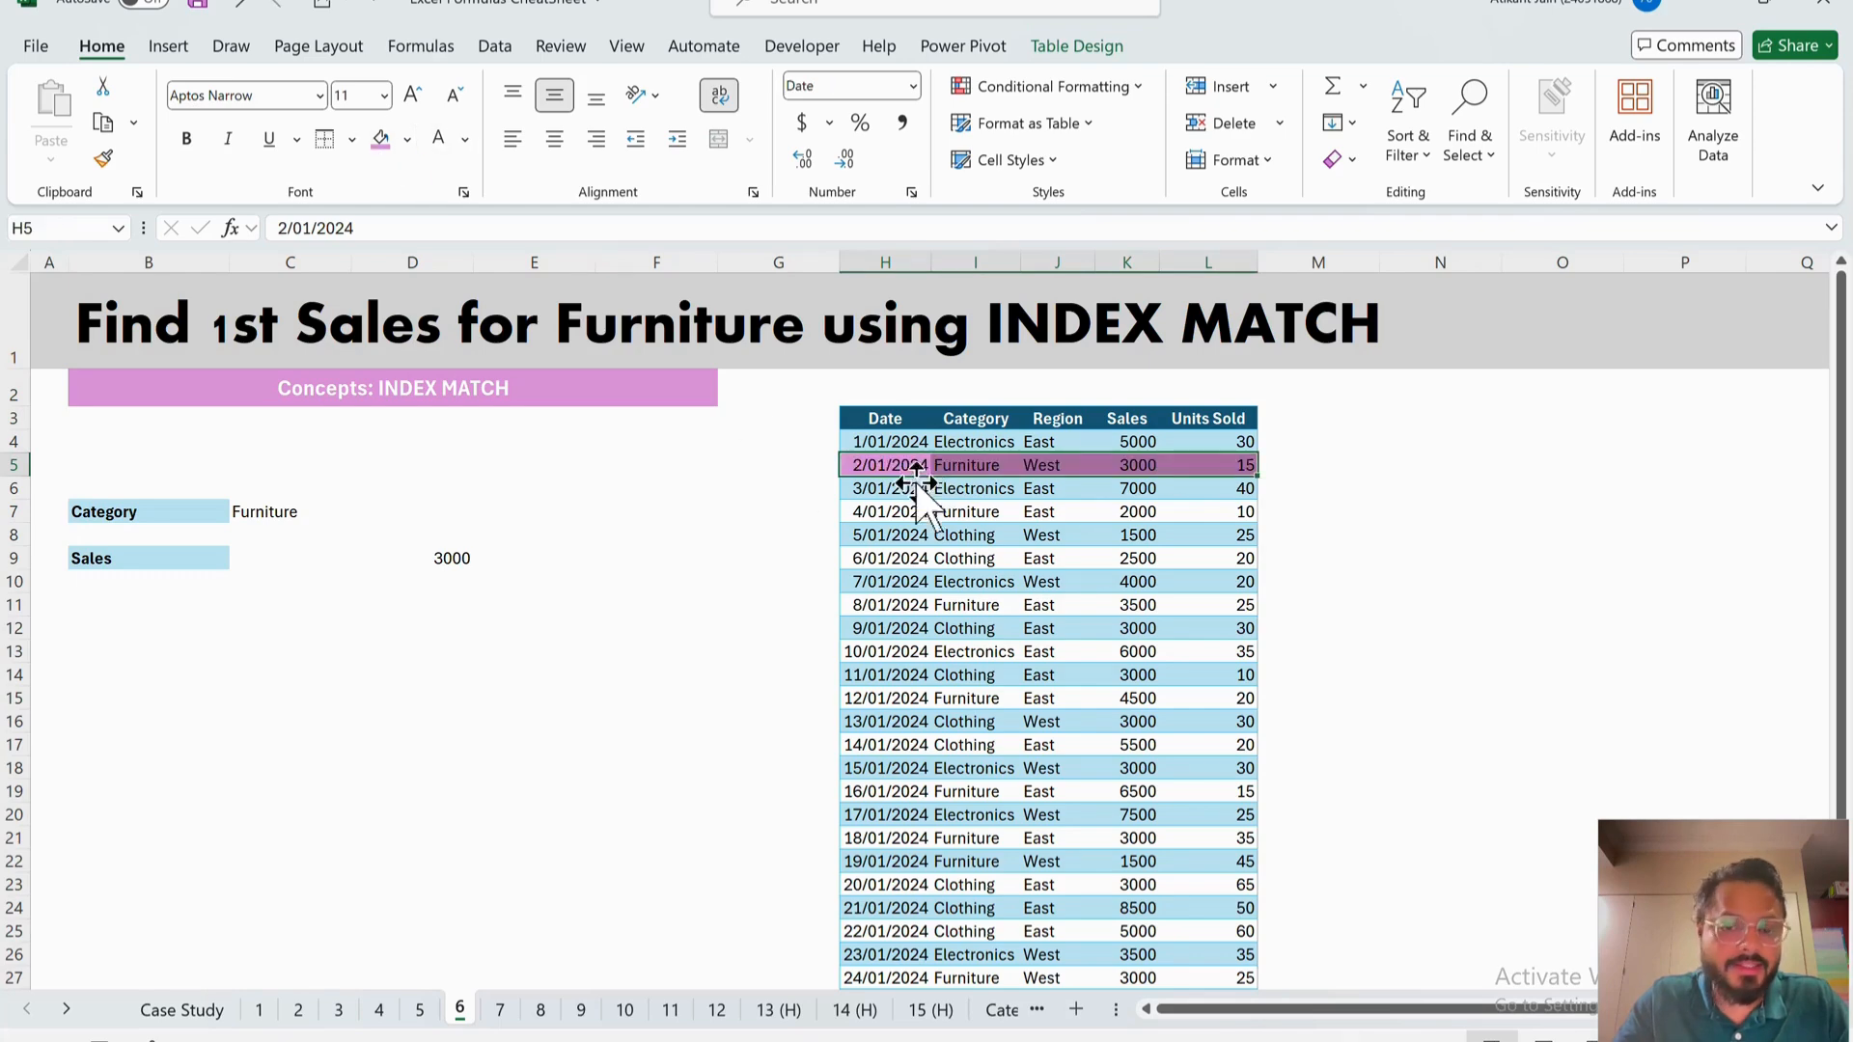
{"action": "left_click", "coordinate": [1141, 469]}
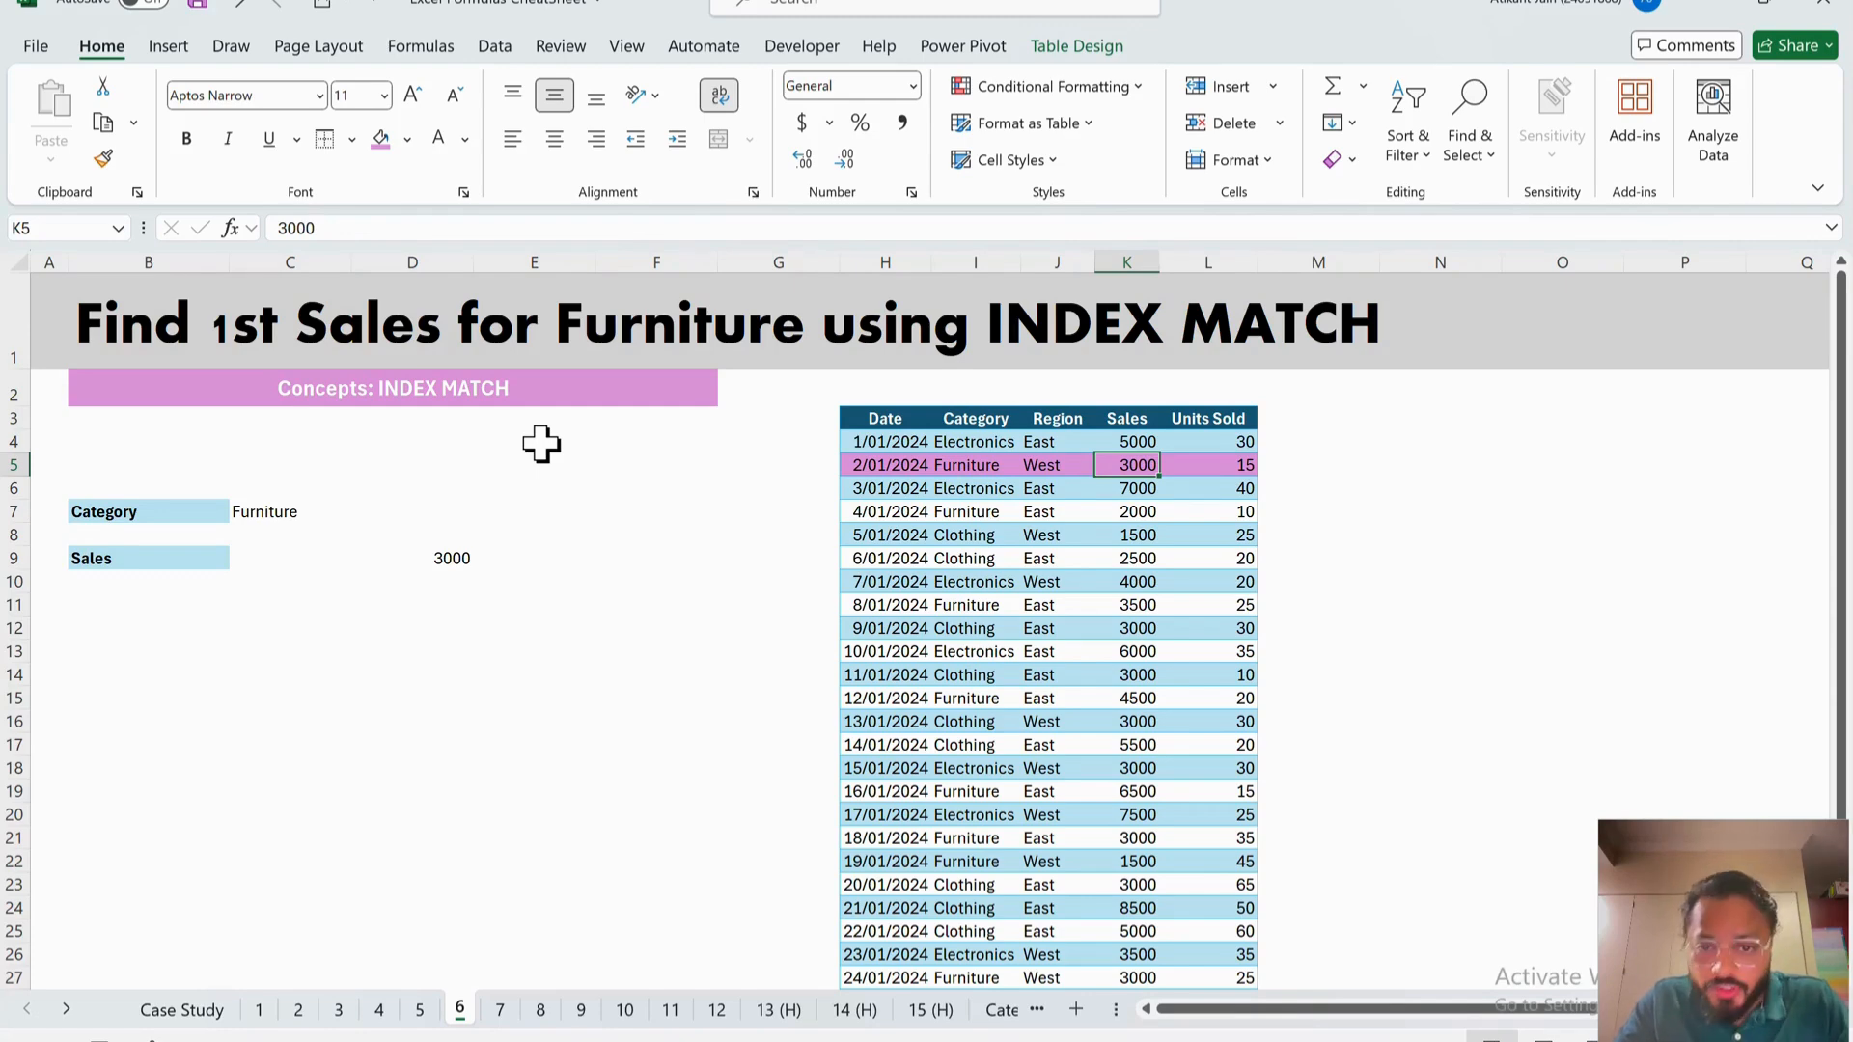
- Examine other rows of the table, including further Furniture entries, and their Sales values to compare them with the first Furniture row
{"action": "left_click", "coordinate": [960, 511]}
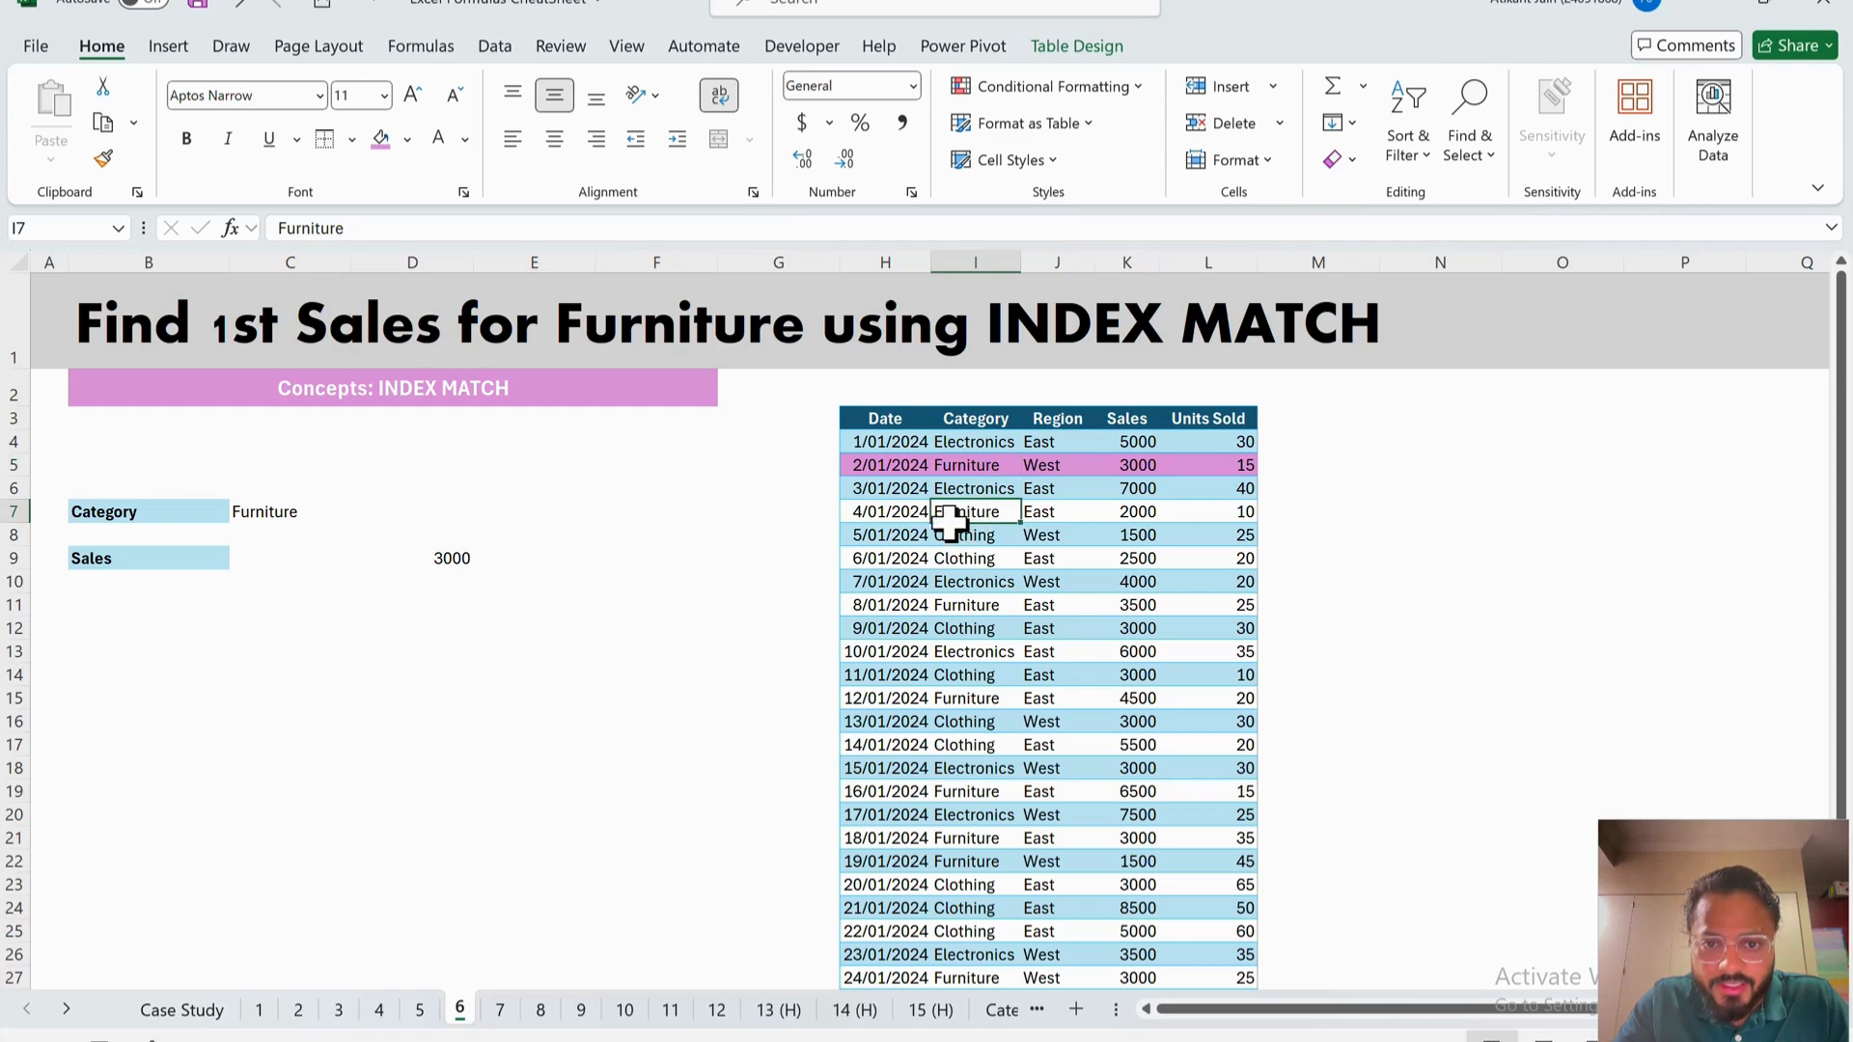
{"action": "left_click_drag", "start_coordinate": [899, 519], "coordinate": [1216, 518]}
{"action": "left_click", "coordinate": [1131, 518]}
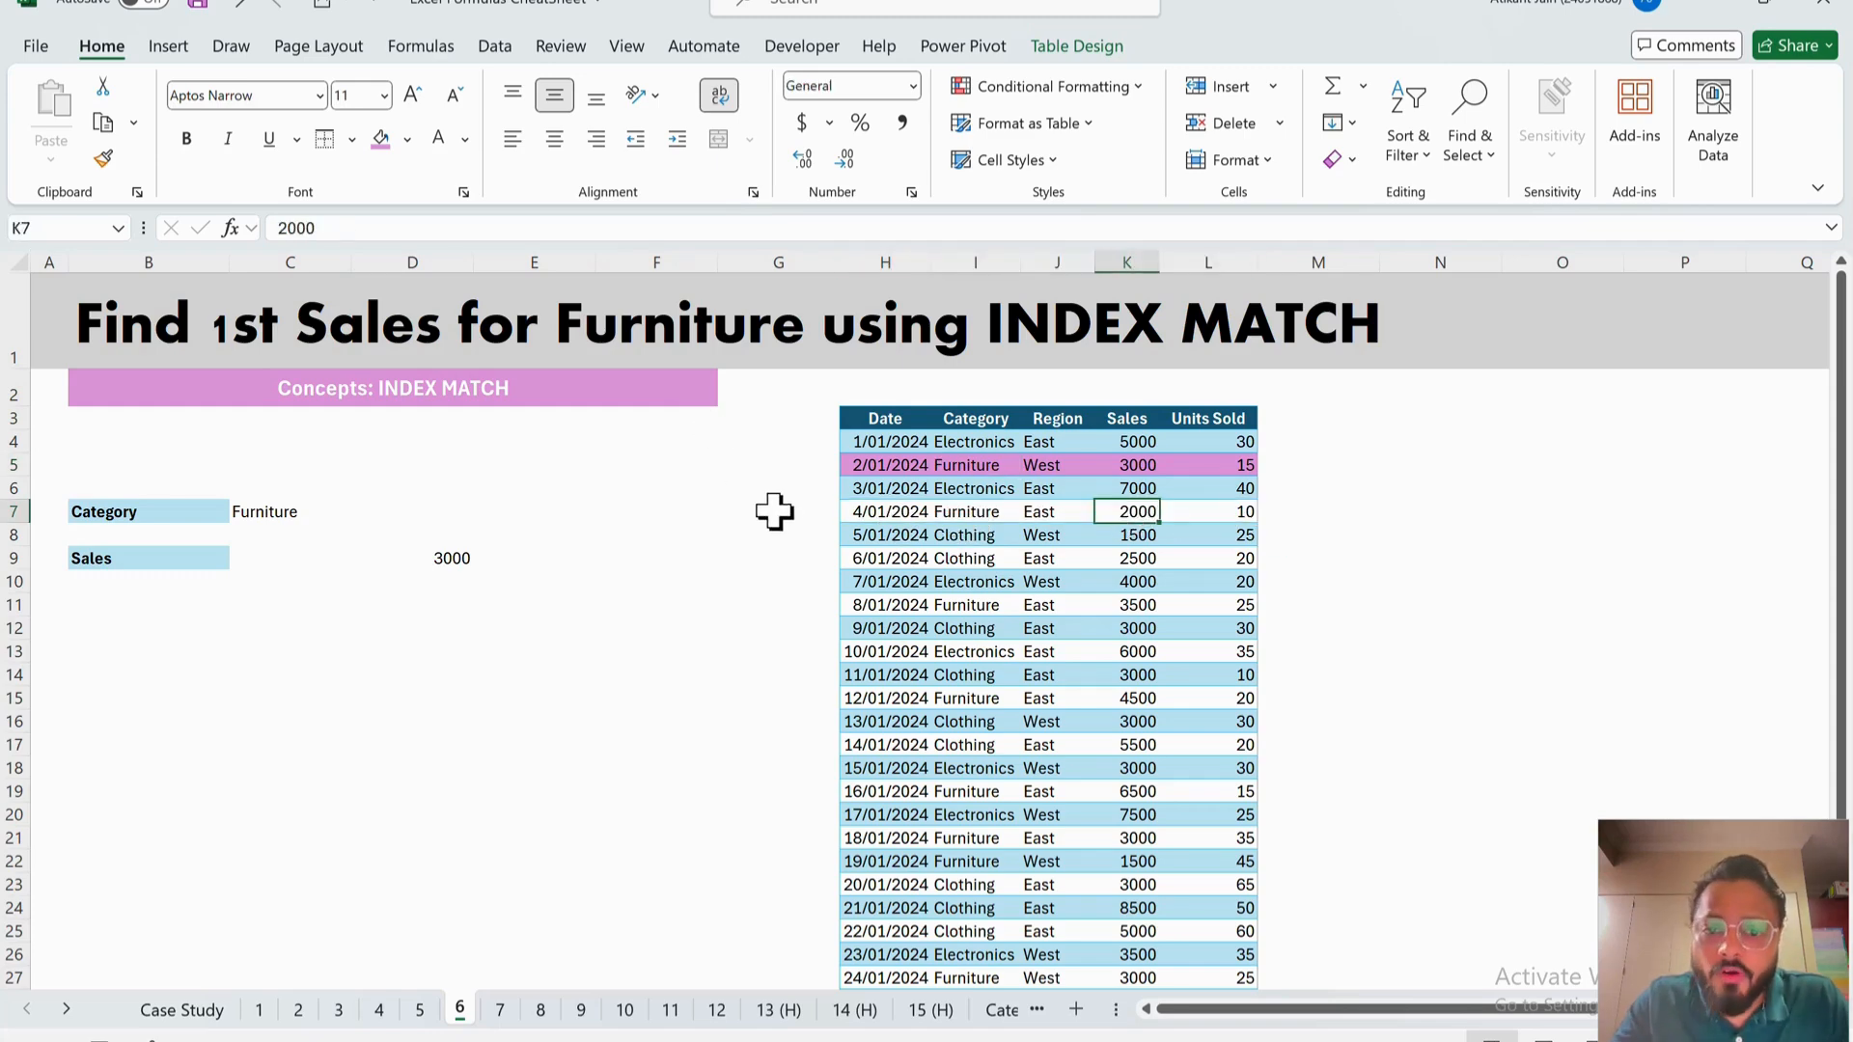
{"action": "left_click_drag", "start_coordinate": [885, 540], "coordinate": [1229, 542]}
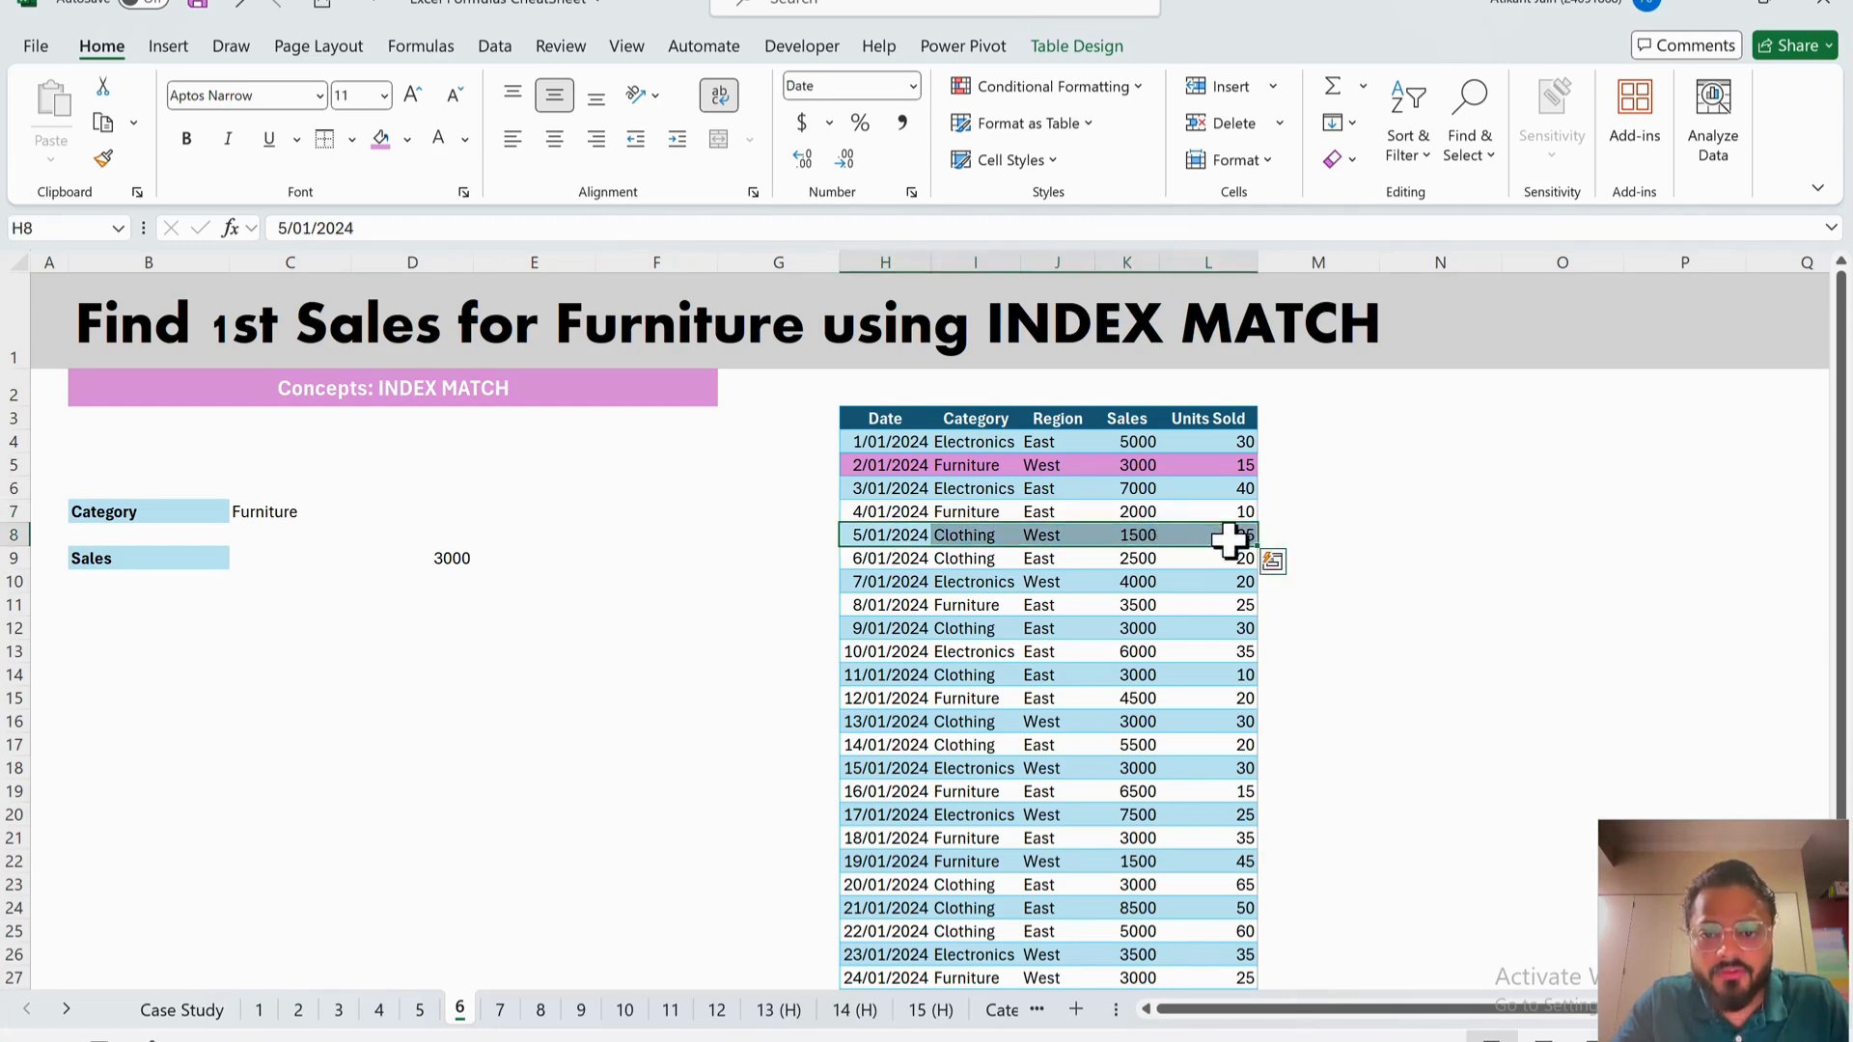
{"action": "left_click", "coordinate": [1170, 541]}
{"action": "left_click", "coordinate": [1137, 537]}
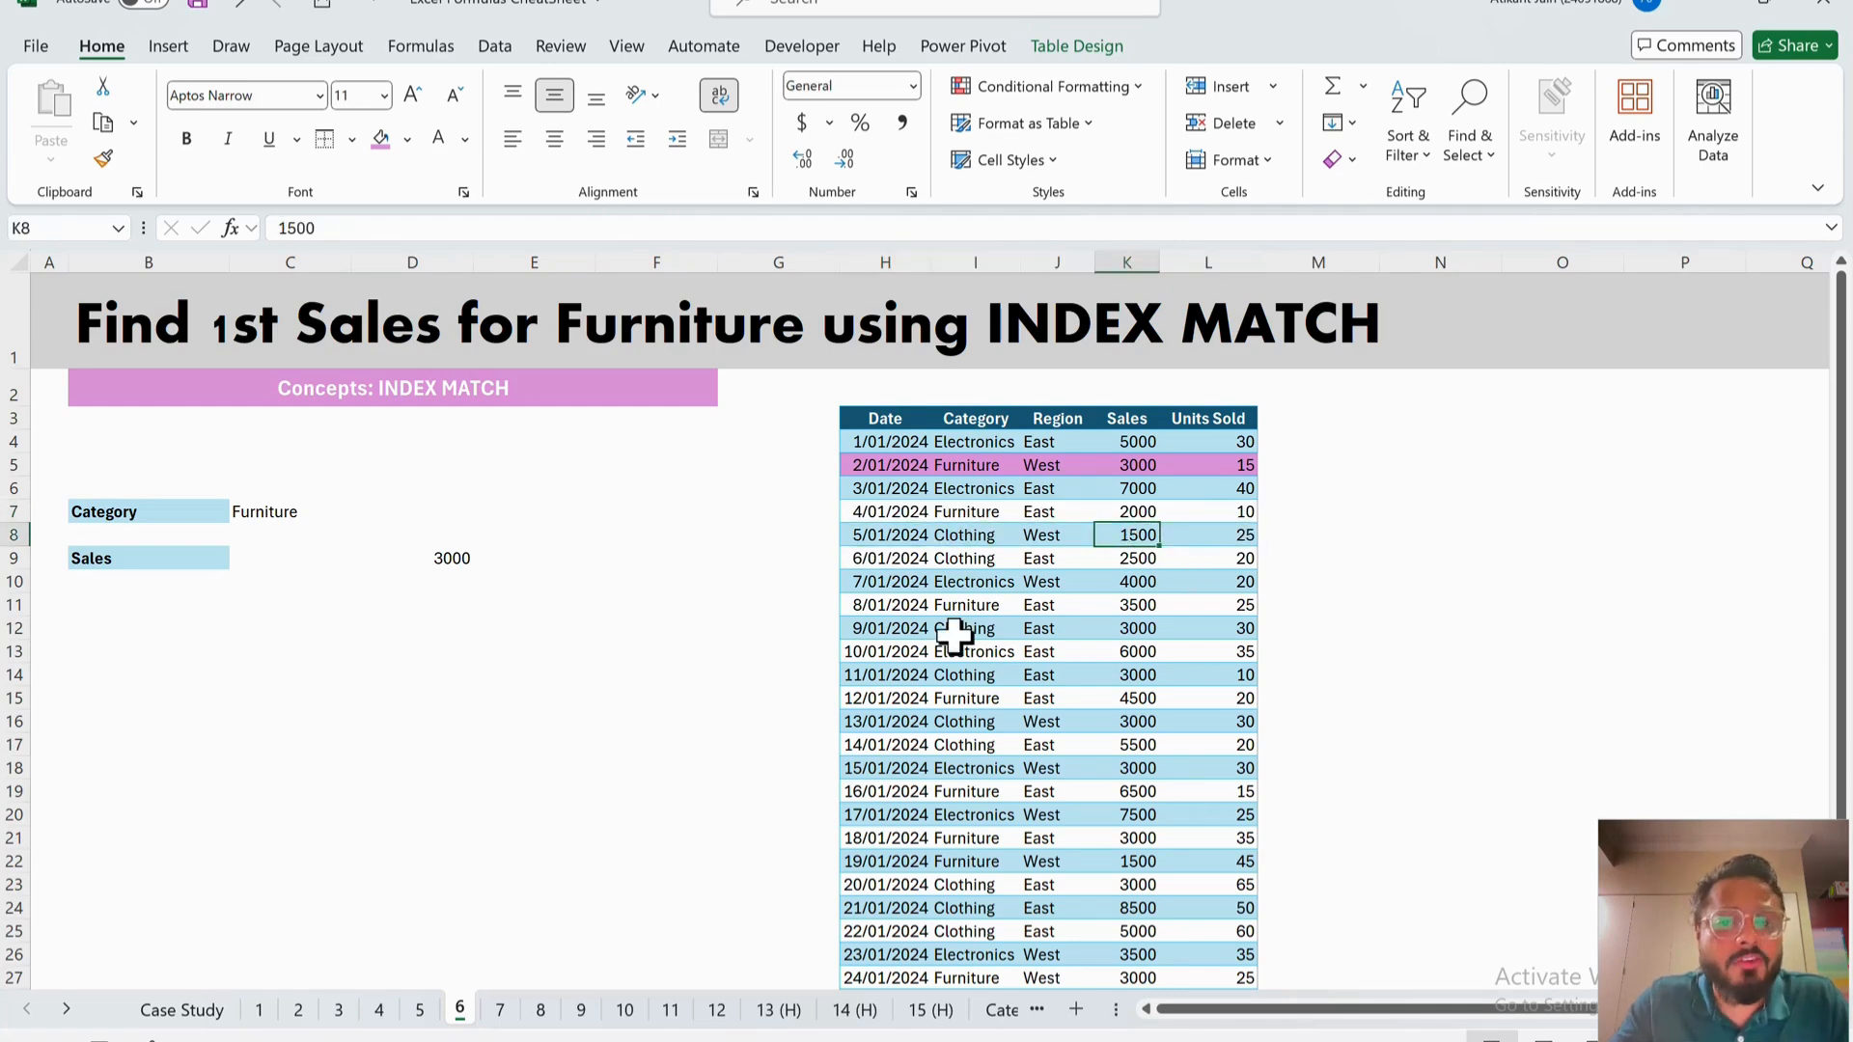
{"action": "scroll", "coordinate": [955, 635], "scroll_direction": "down", "scroll_amount": 2}
{"action": "left_click", "coordinate": [911, 803]}
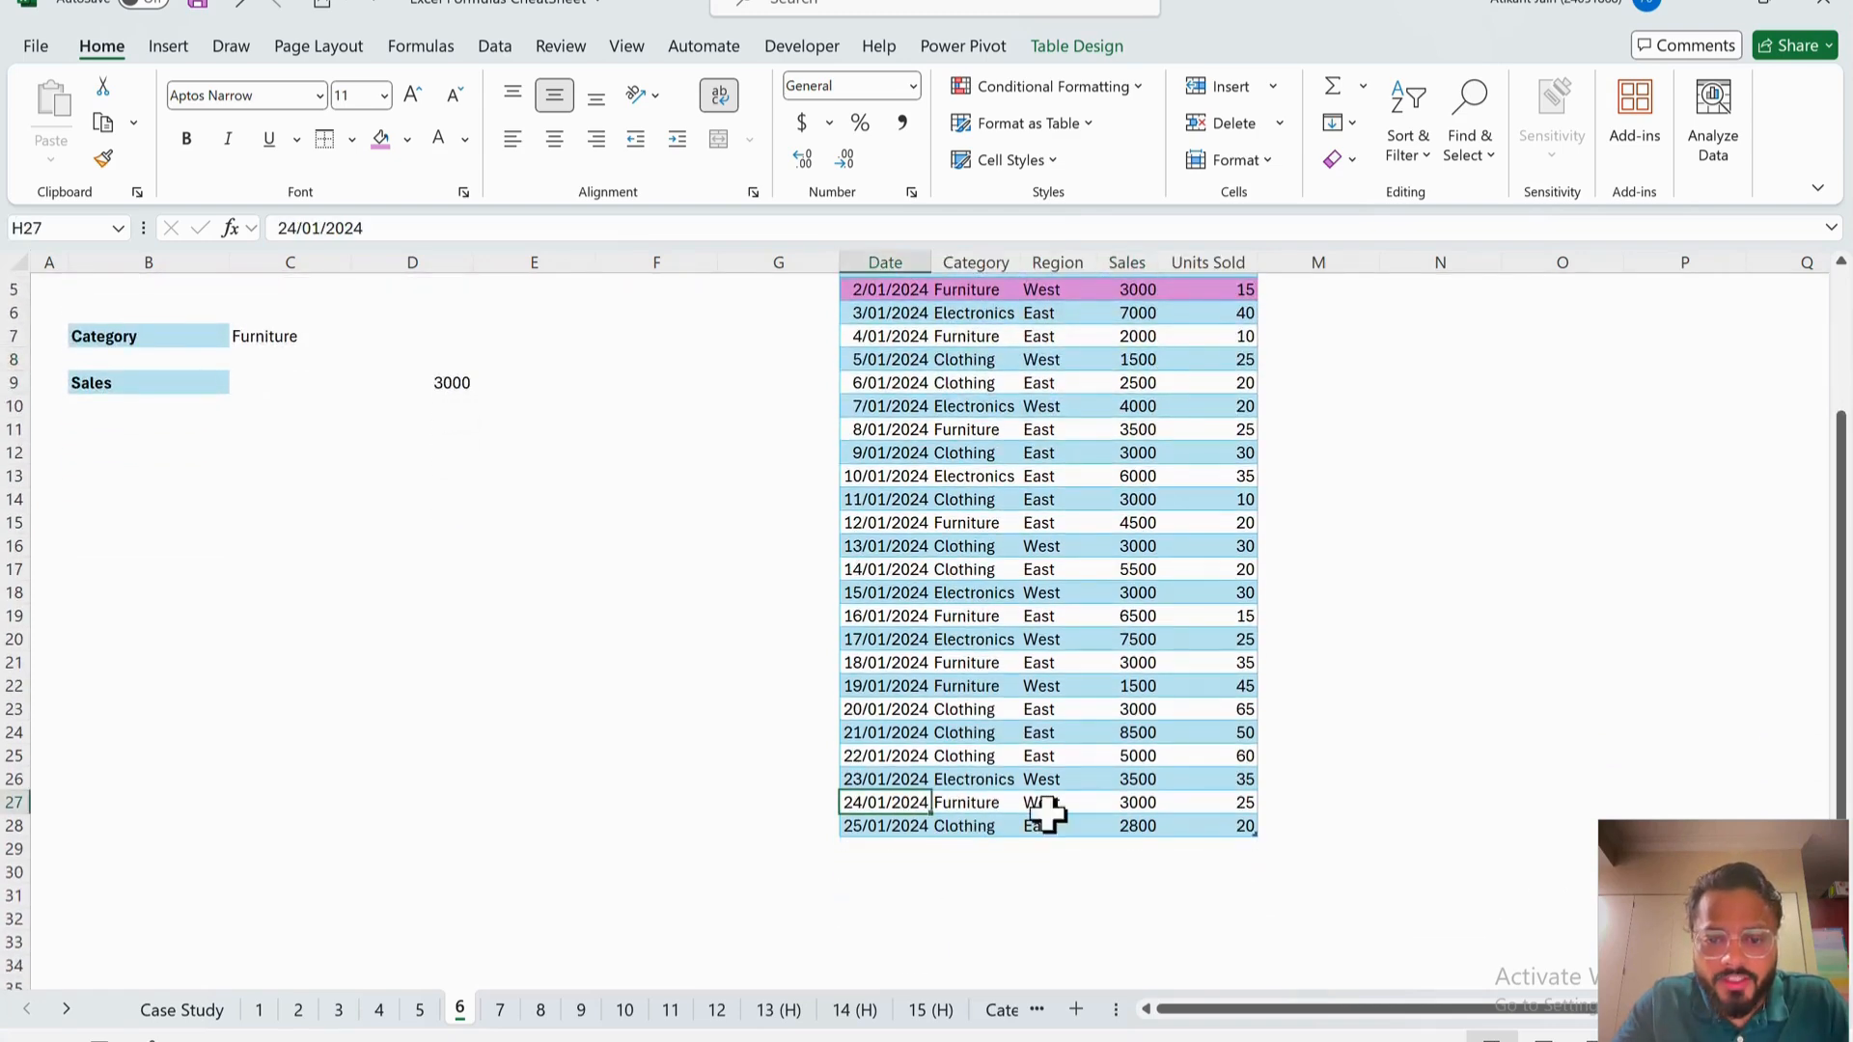
{"action": "left_click_drag", "start_coordinate": [1047, 813], "coordinate": [1203, 811]}
{"action": "left_click", "coordinate": [1139, 806]}
{"action": "scroll", "coordinate": [856, 711], "scroll_direction": "up", "scroll_amount": 2}
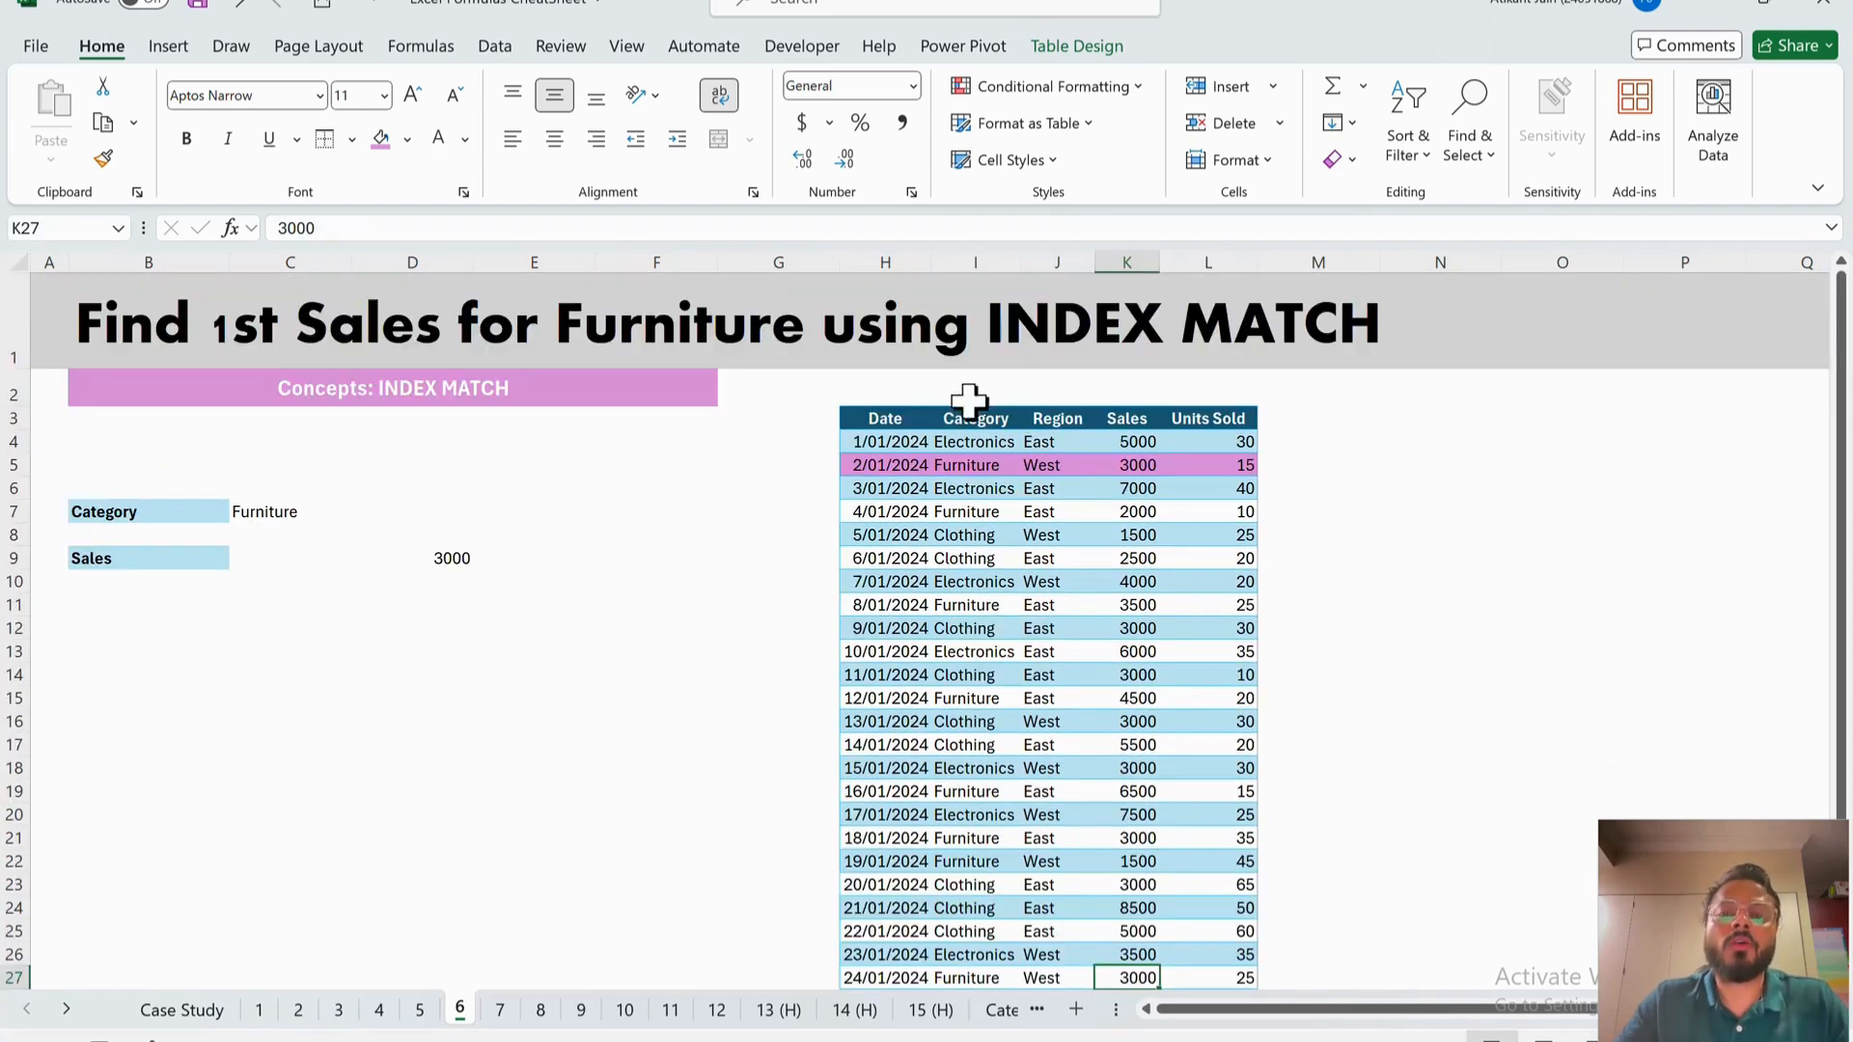
- Start an INDEX formula in C9 with the table's Sales column as the array
{"action": "left_click", "coordinate": [275, 561]}
{"action": "type", "text": "=index"}
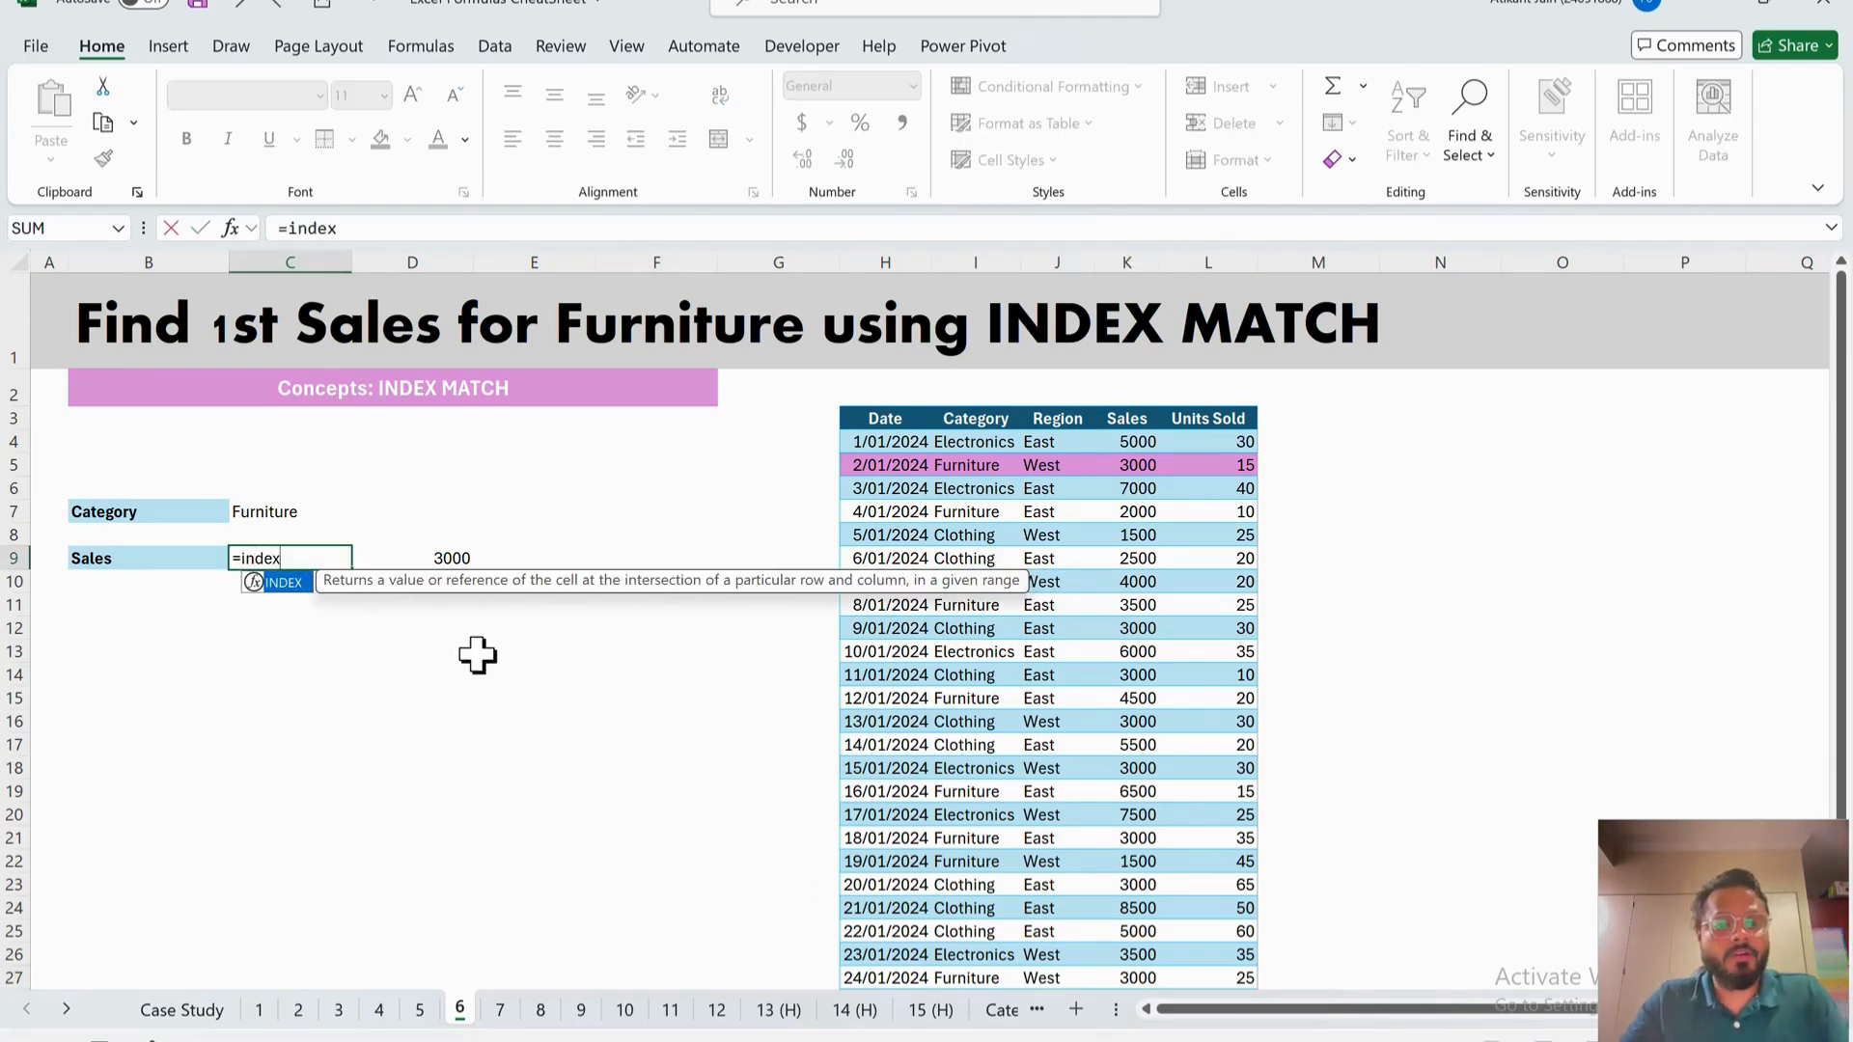
{"action": "key", "text": "Tab"}
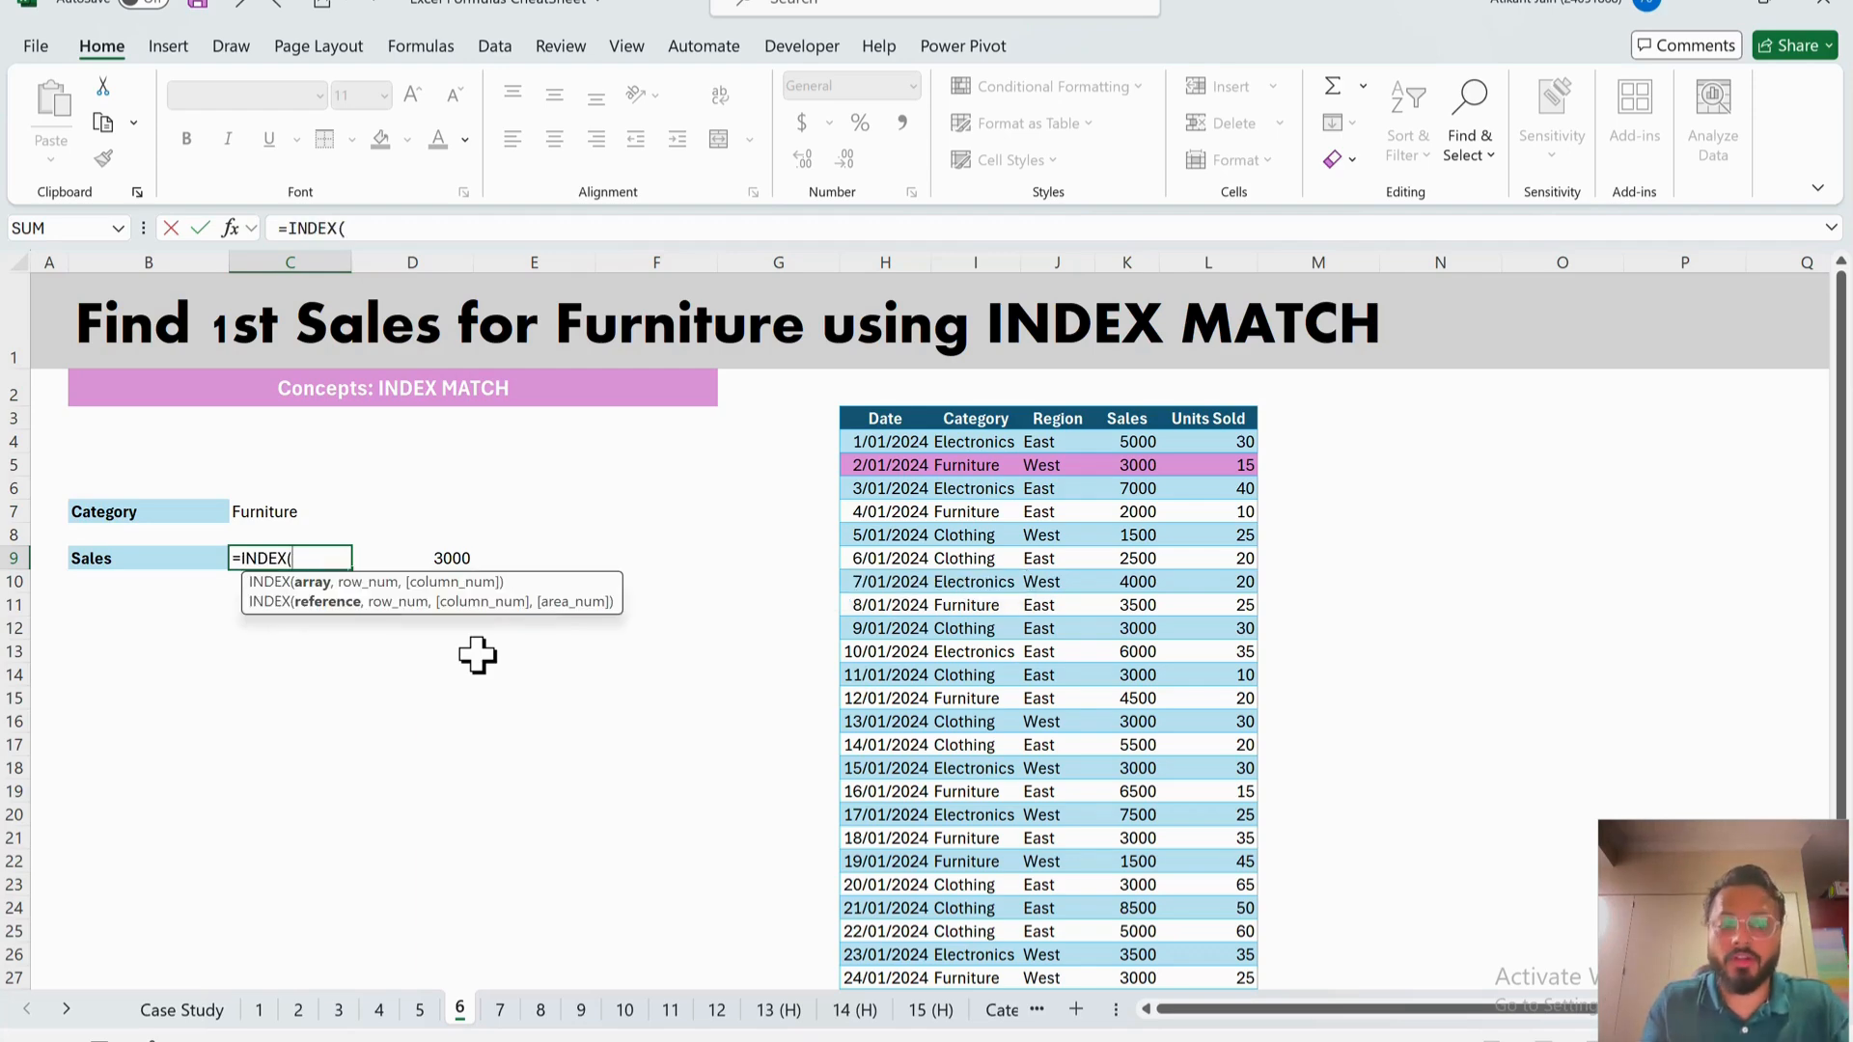
{"action": "left_click", "coordinate": [1129, 443]}
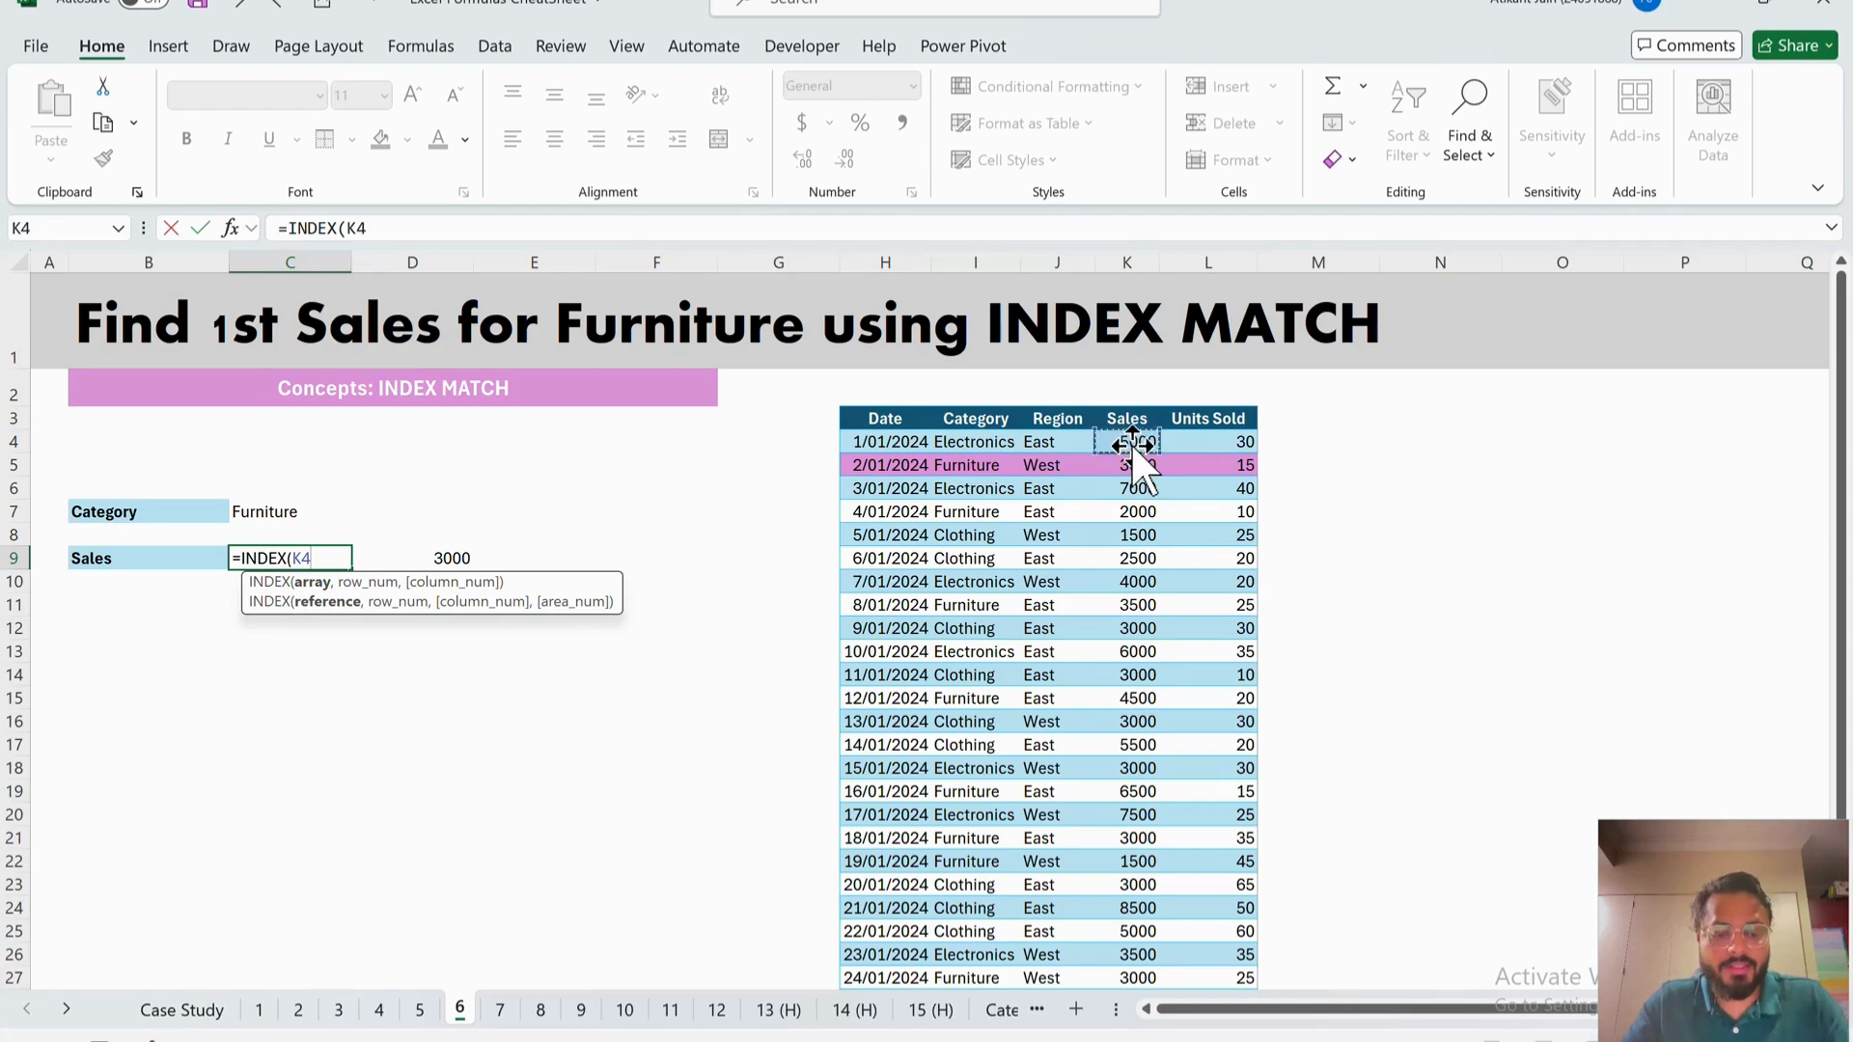
{"action": "key", "text": "ctrl+shift+Down"}
{"action": "type", "text": ","}
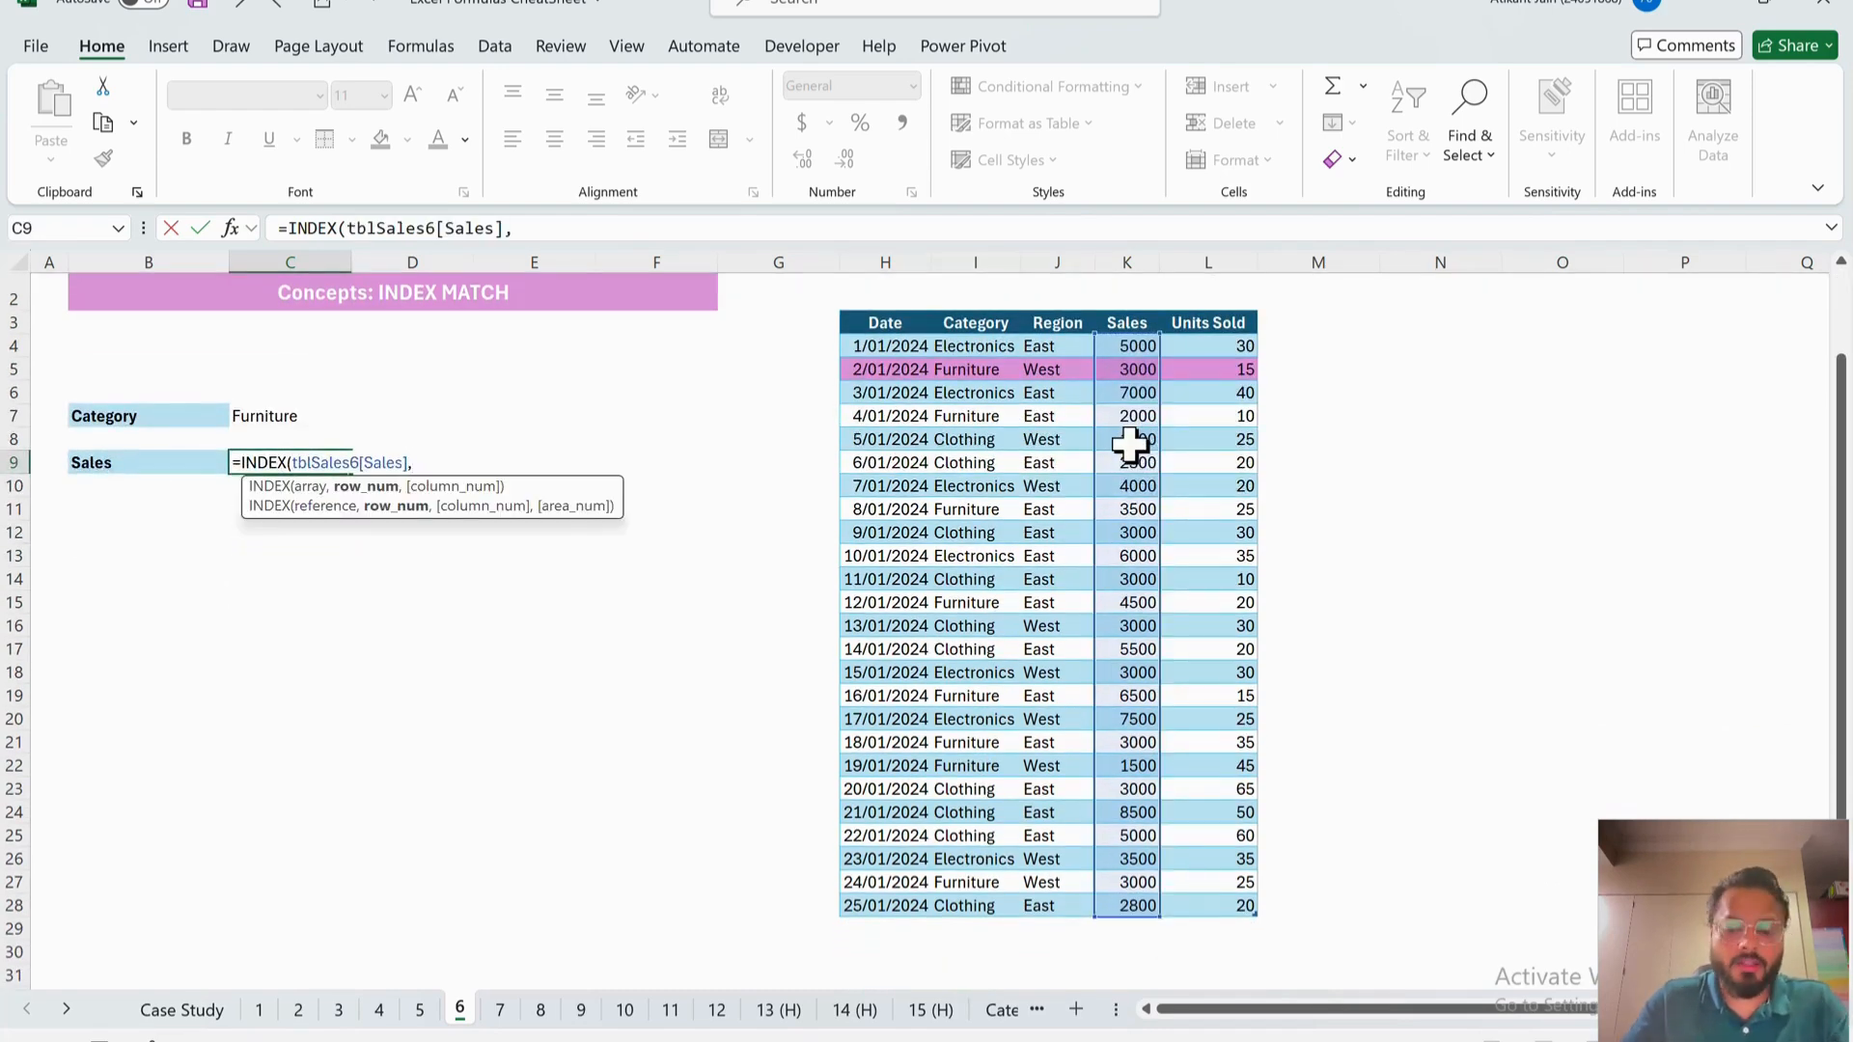
- Complete the C9 formula with a MATCH that looks up C7 in the table's Category column using match type 0
{"action": "type", "text": "matc"}
{"action": "key", "text": "Tab"}
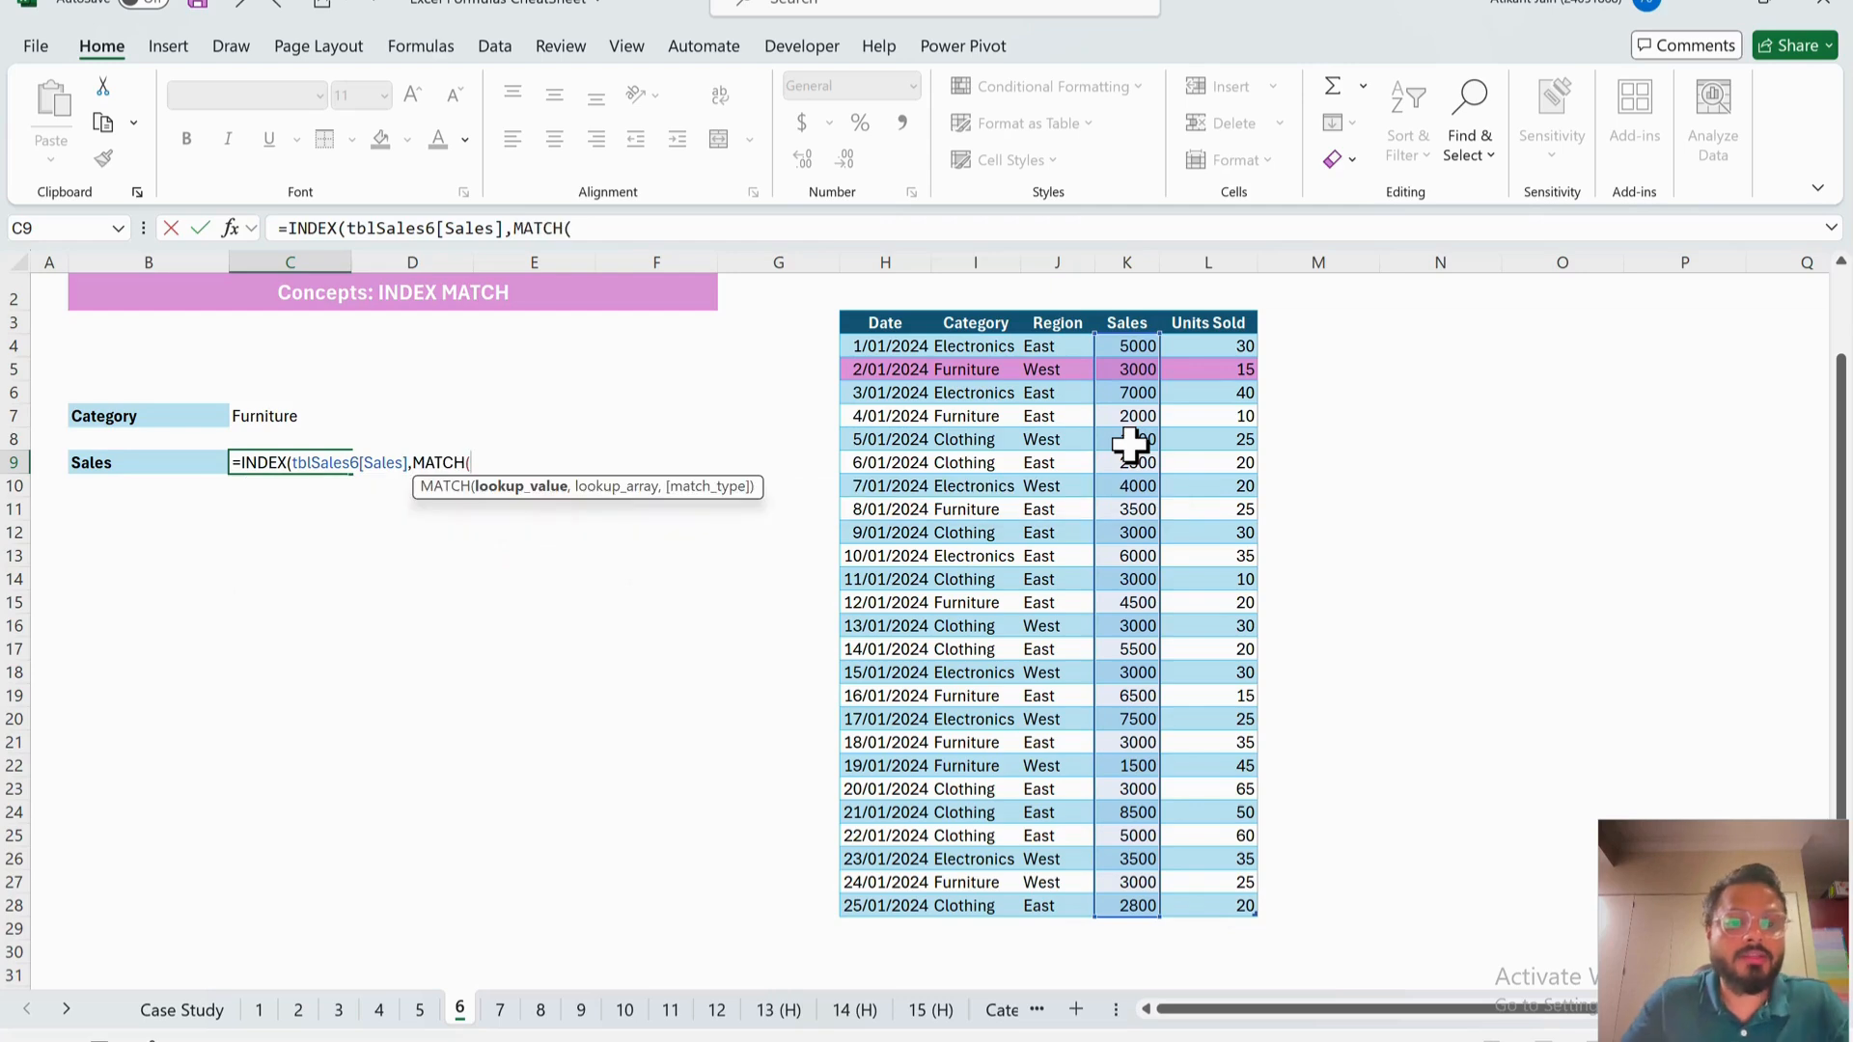
{"action": "left_click", "coordinate": [269, 422]}
{"action": "type", "text": ","}
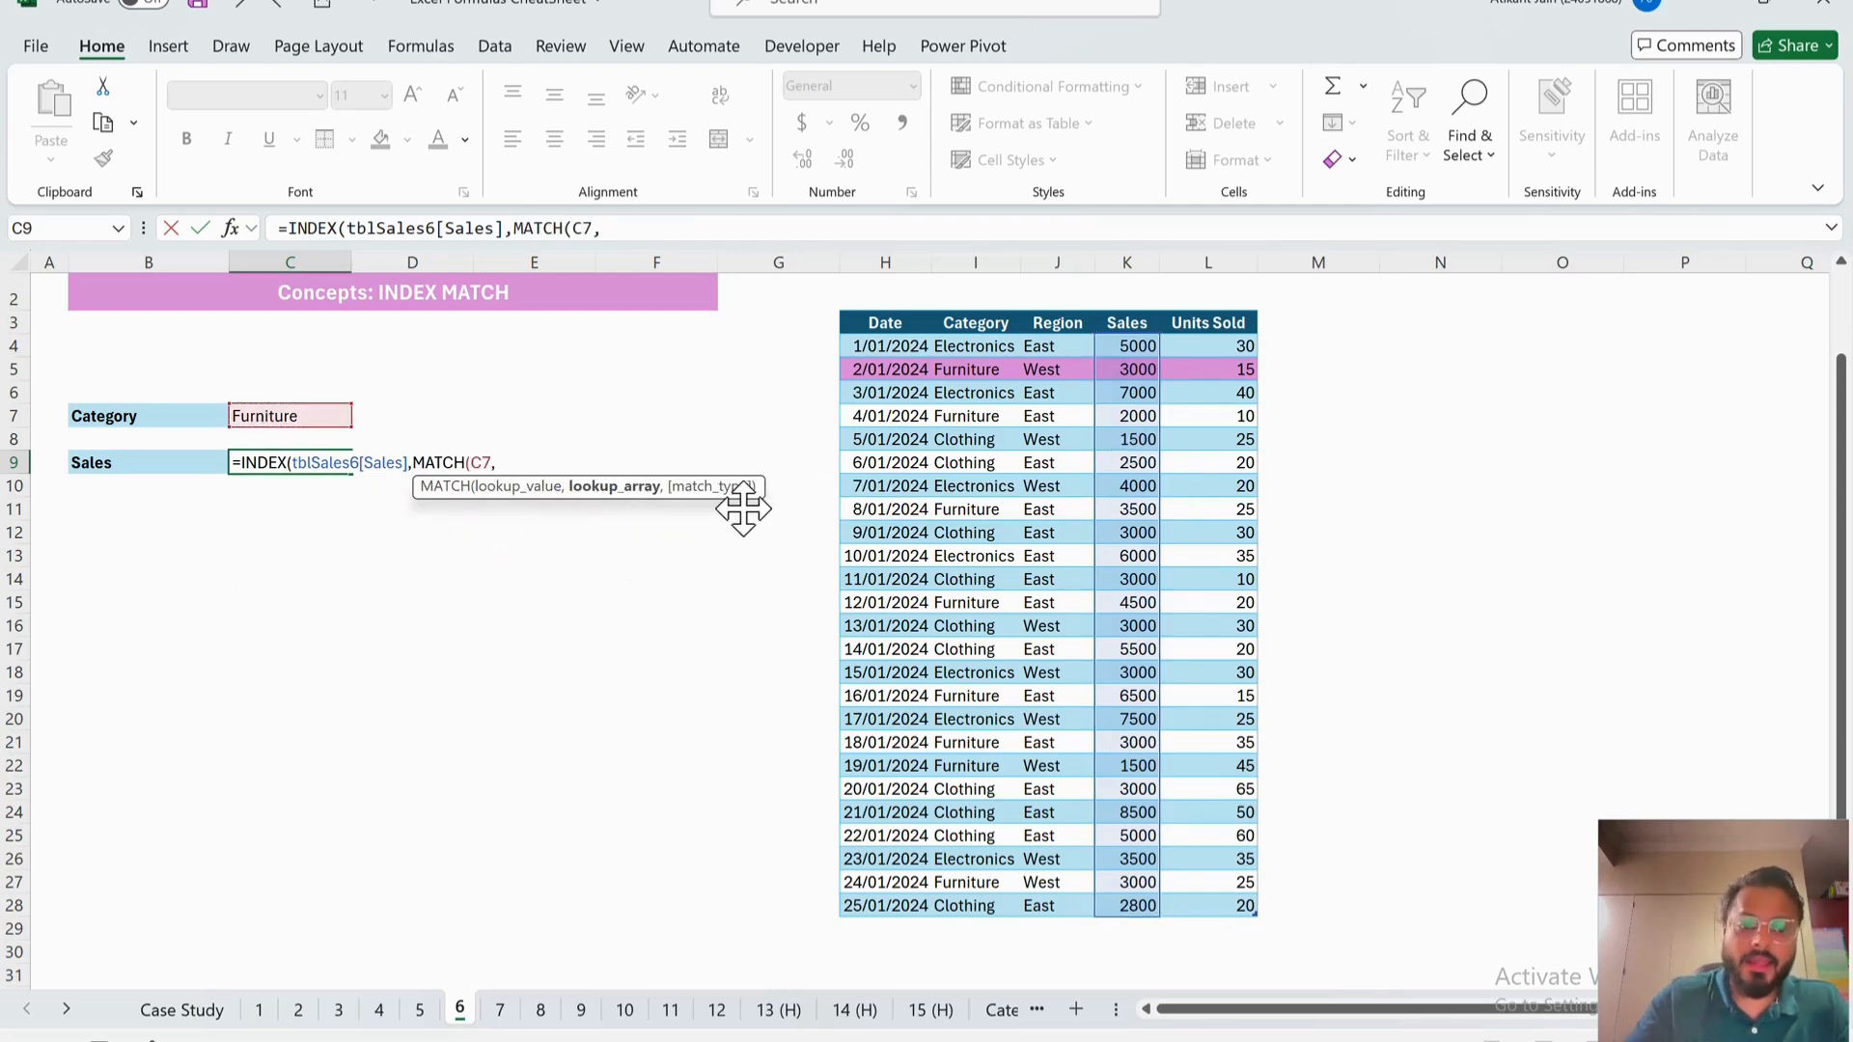
{"action": "left_click", "coordinate": [967, 351]}
{"action": "key", "text": "ctrl+shift+Down"}
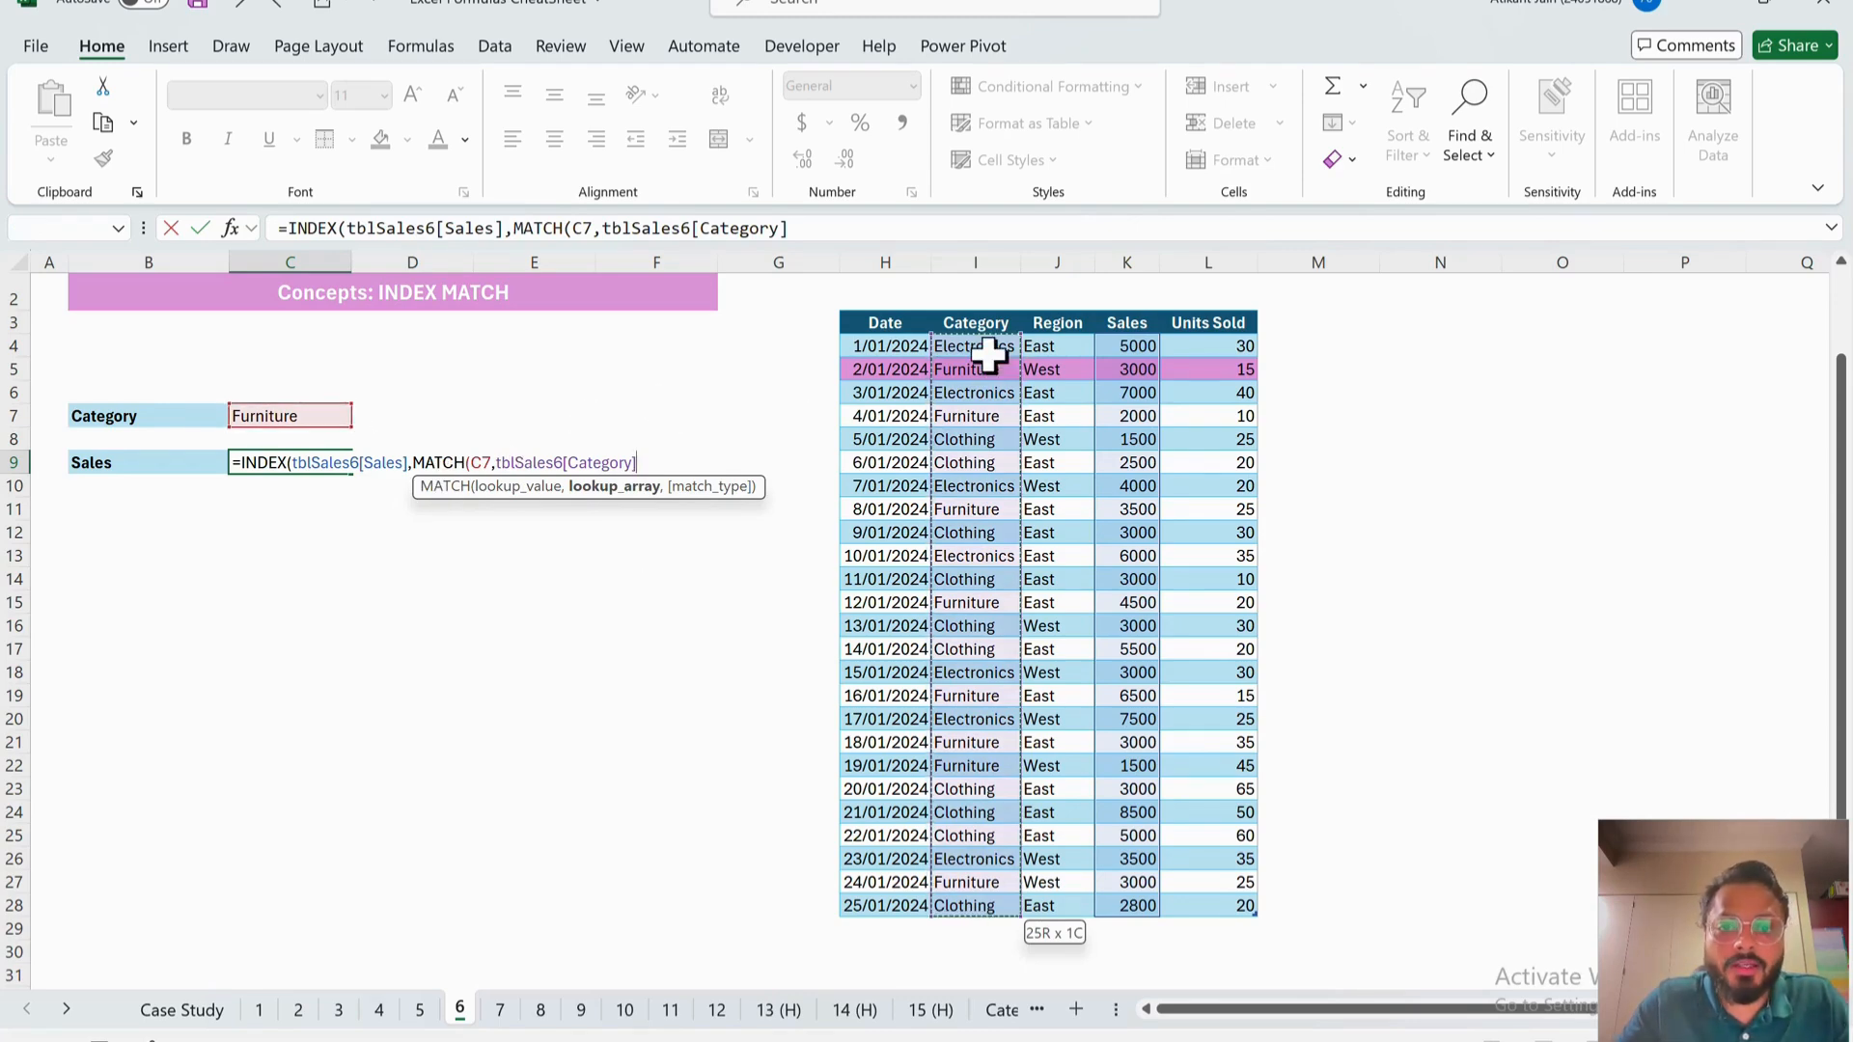
{"action": "type", "text": ","}
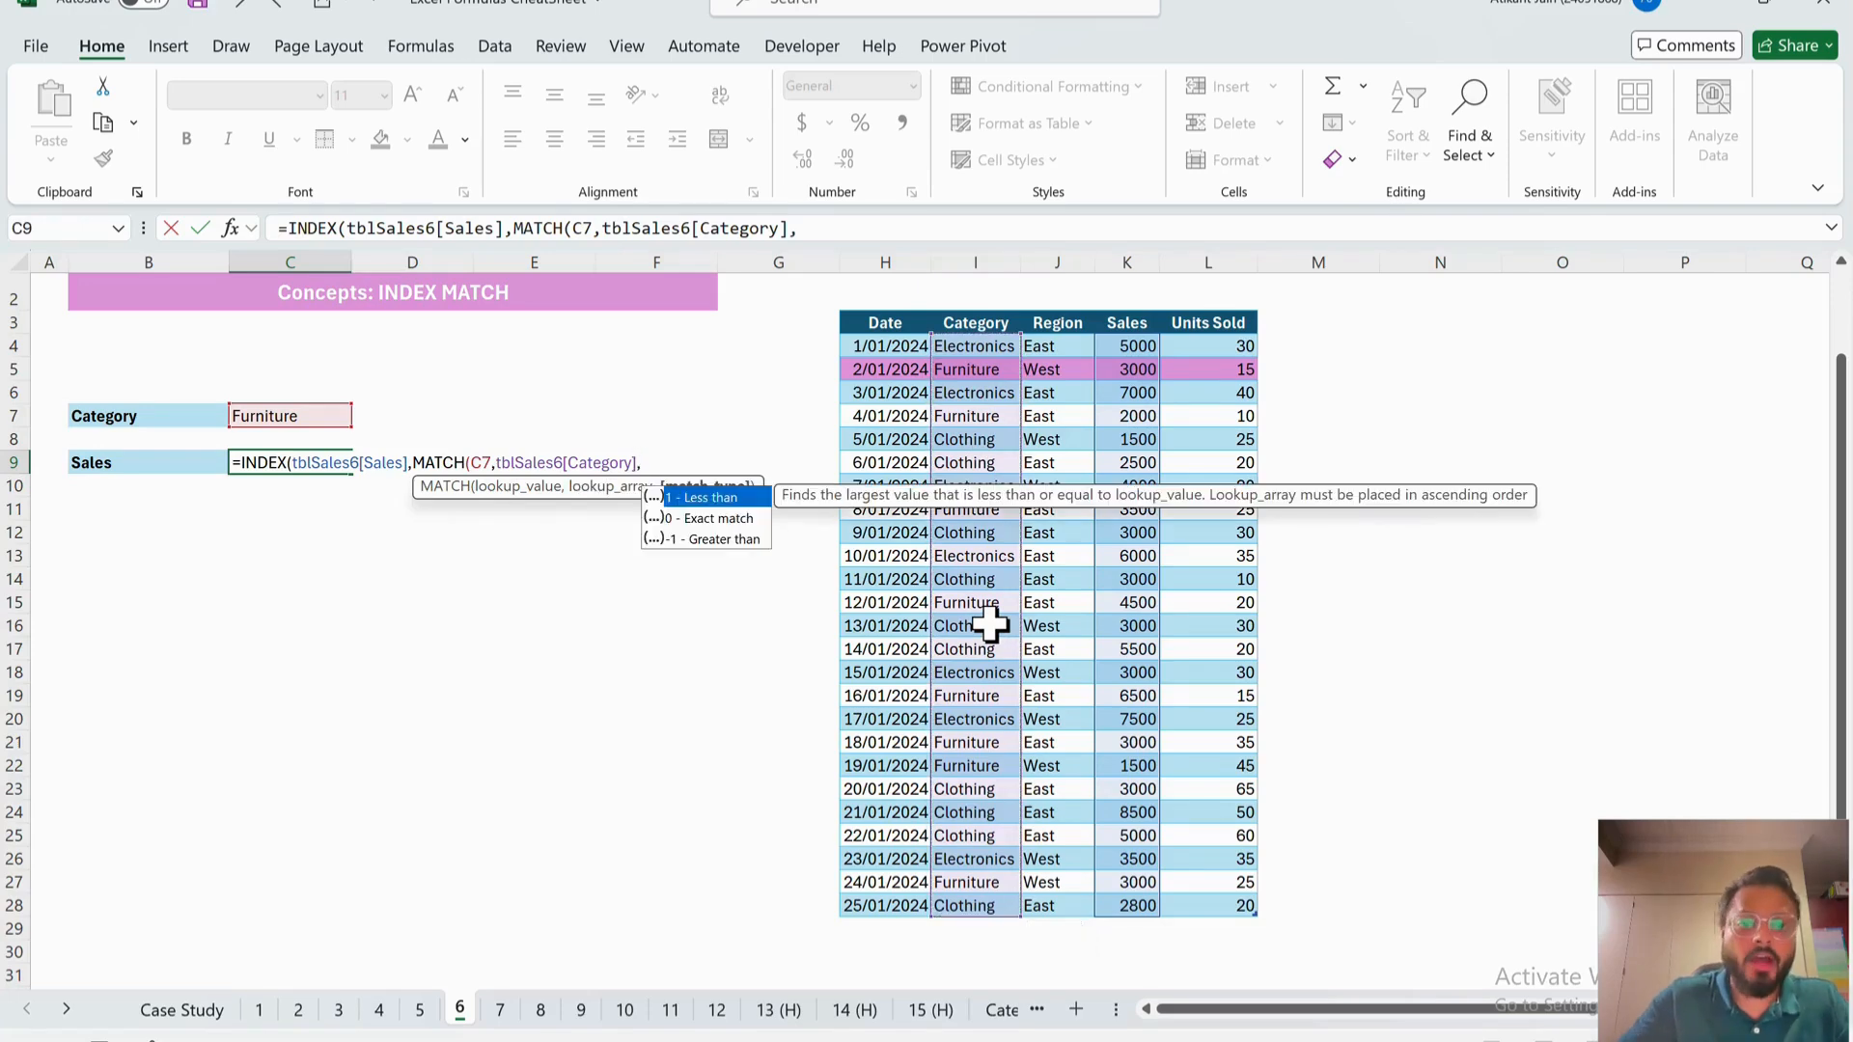
{"action": "type", "text": "0"}
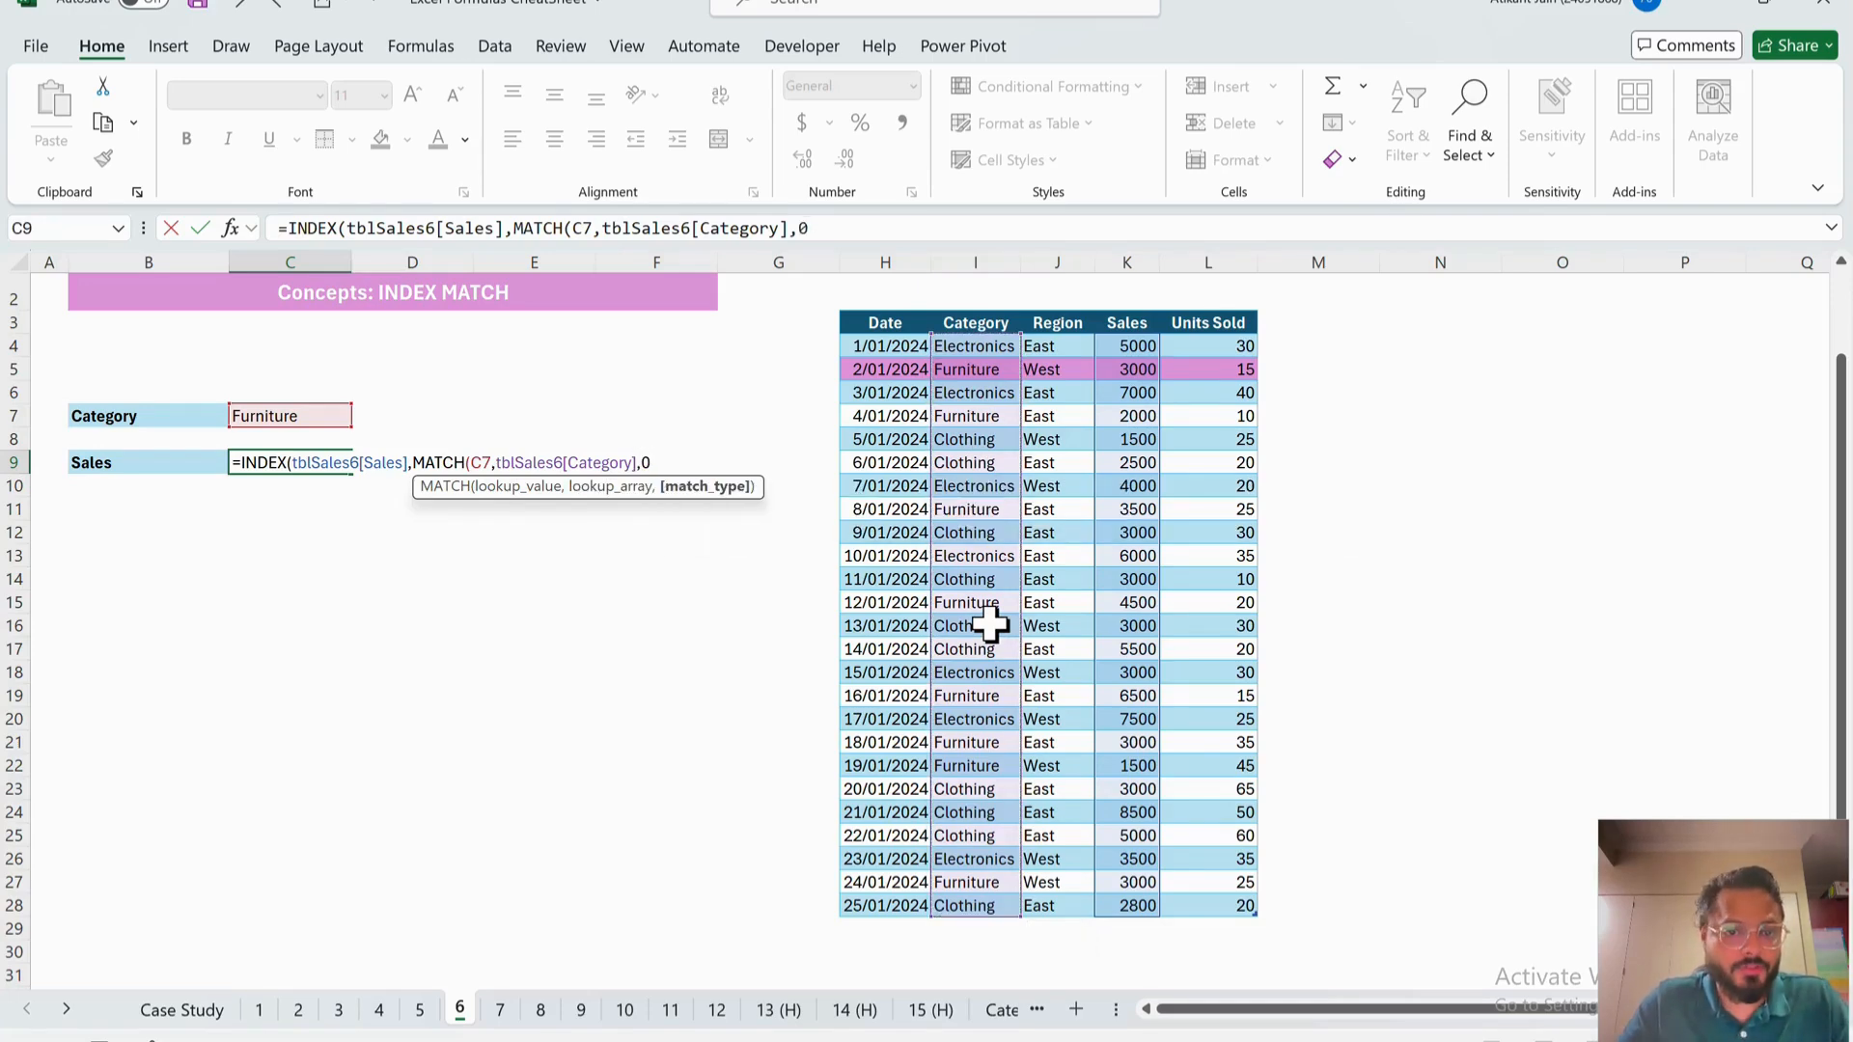
{"action": "type", "text": ")"}
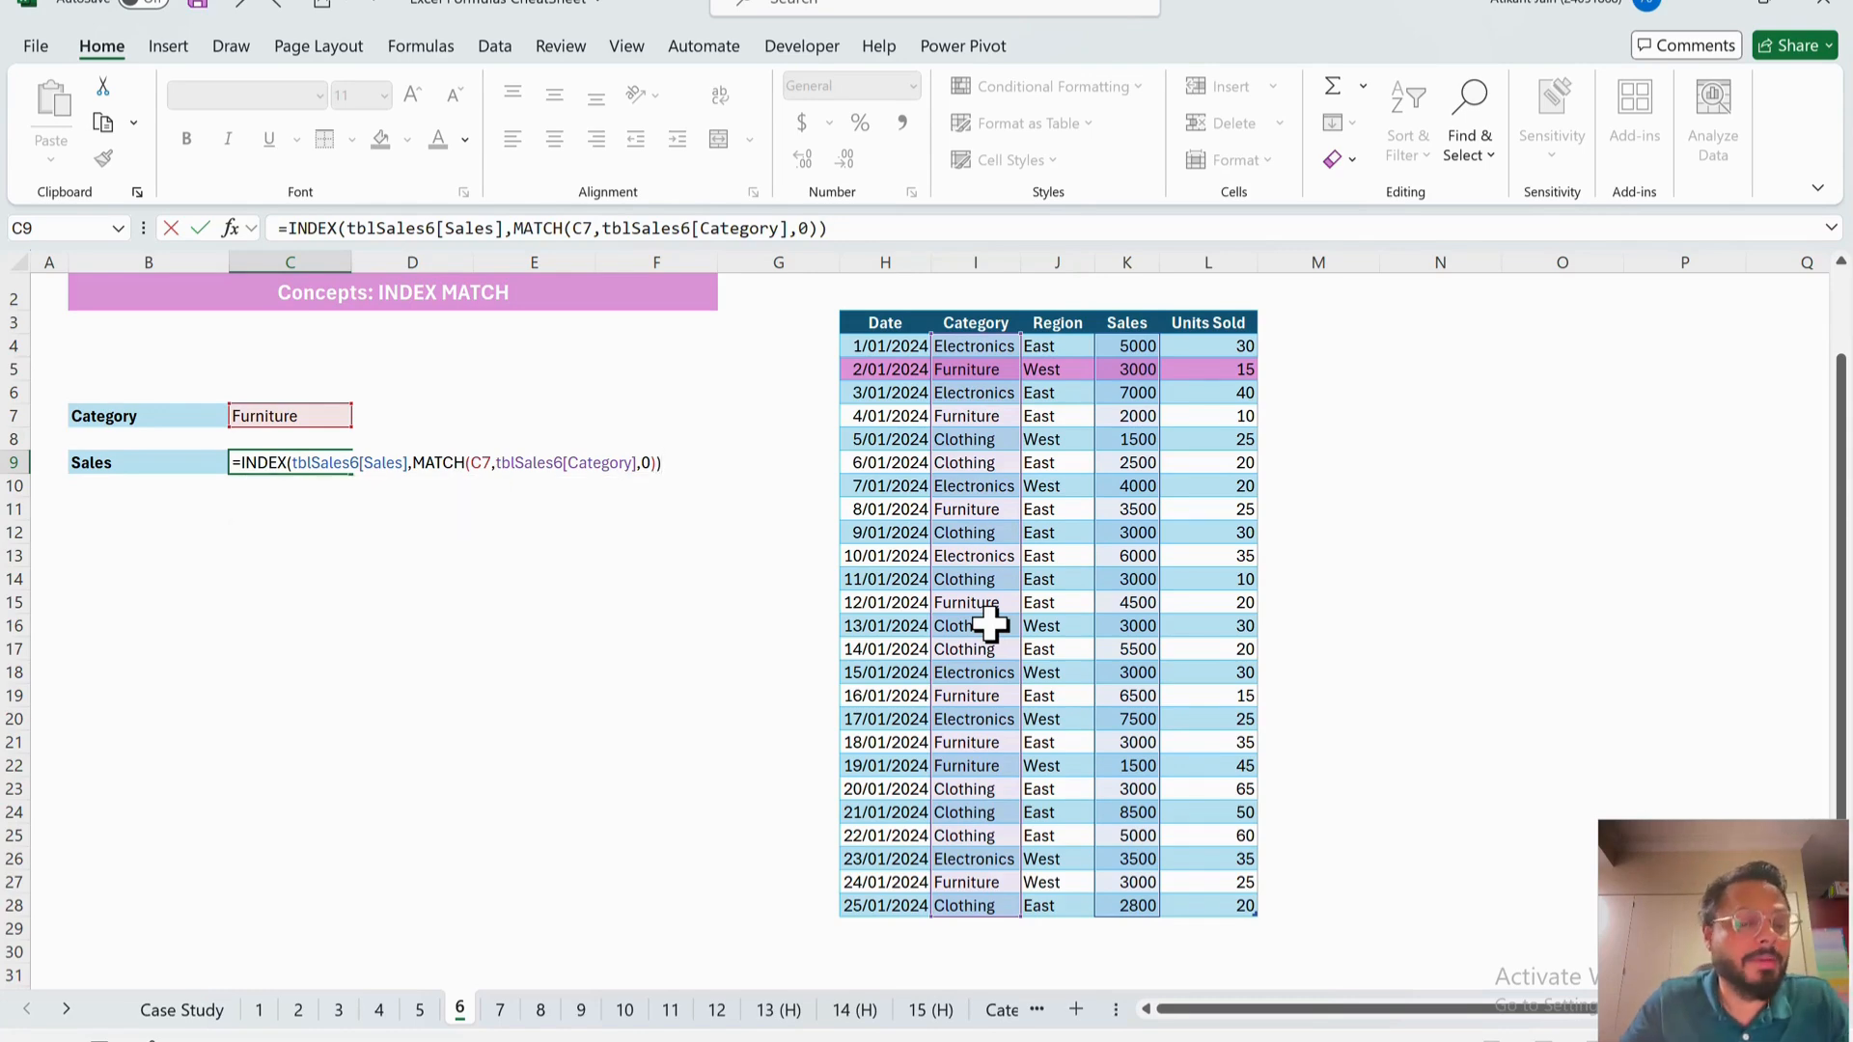
{"action": "key", "text": "Return"}
- Inspect the INDEX MATCH formula in C9 and its MATCH part against the first Furniture row, leaving the formula unchanged
{"action": "left_click", "coordinate": [285, 467]}
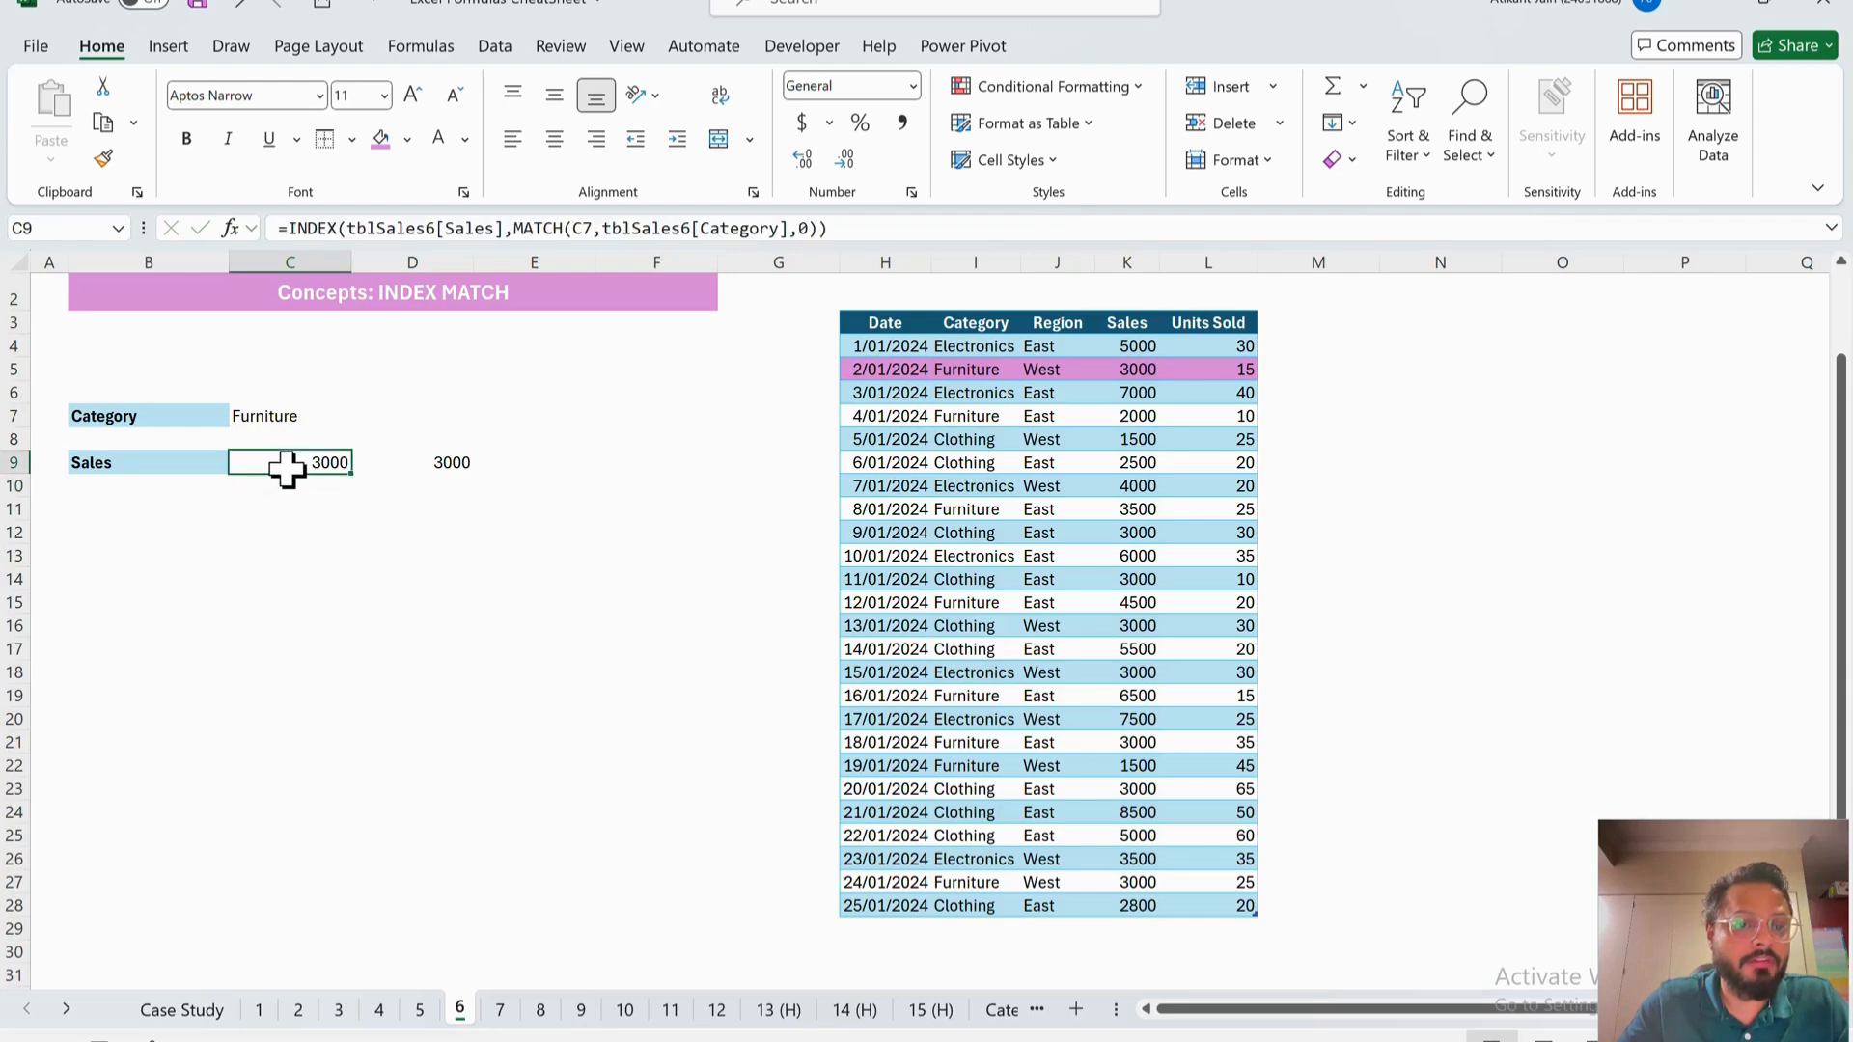
{"action": "left_click", "coordinate": [291, 421]}
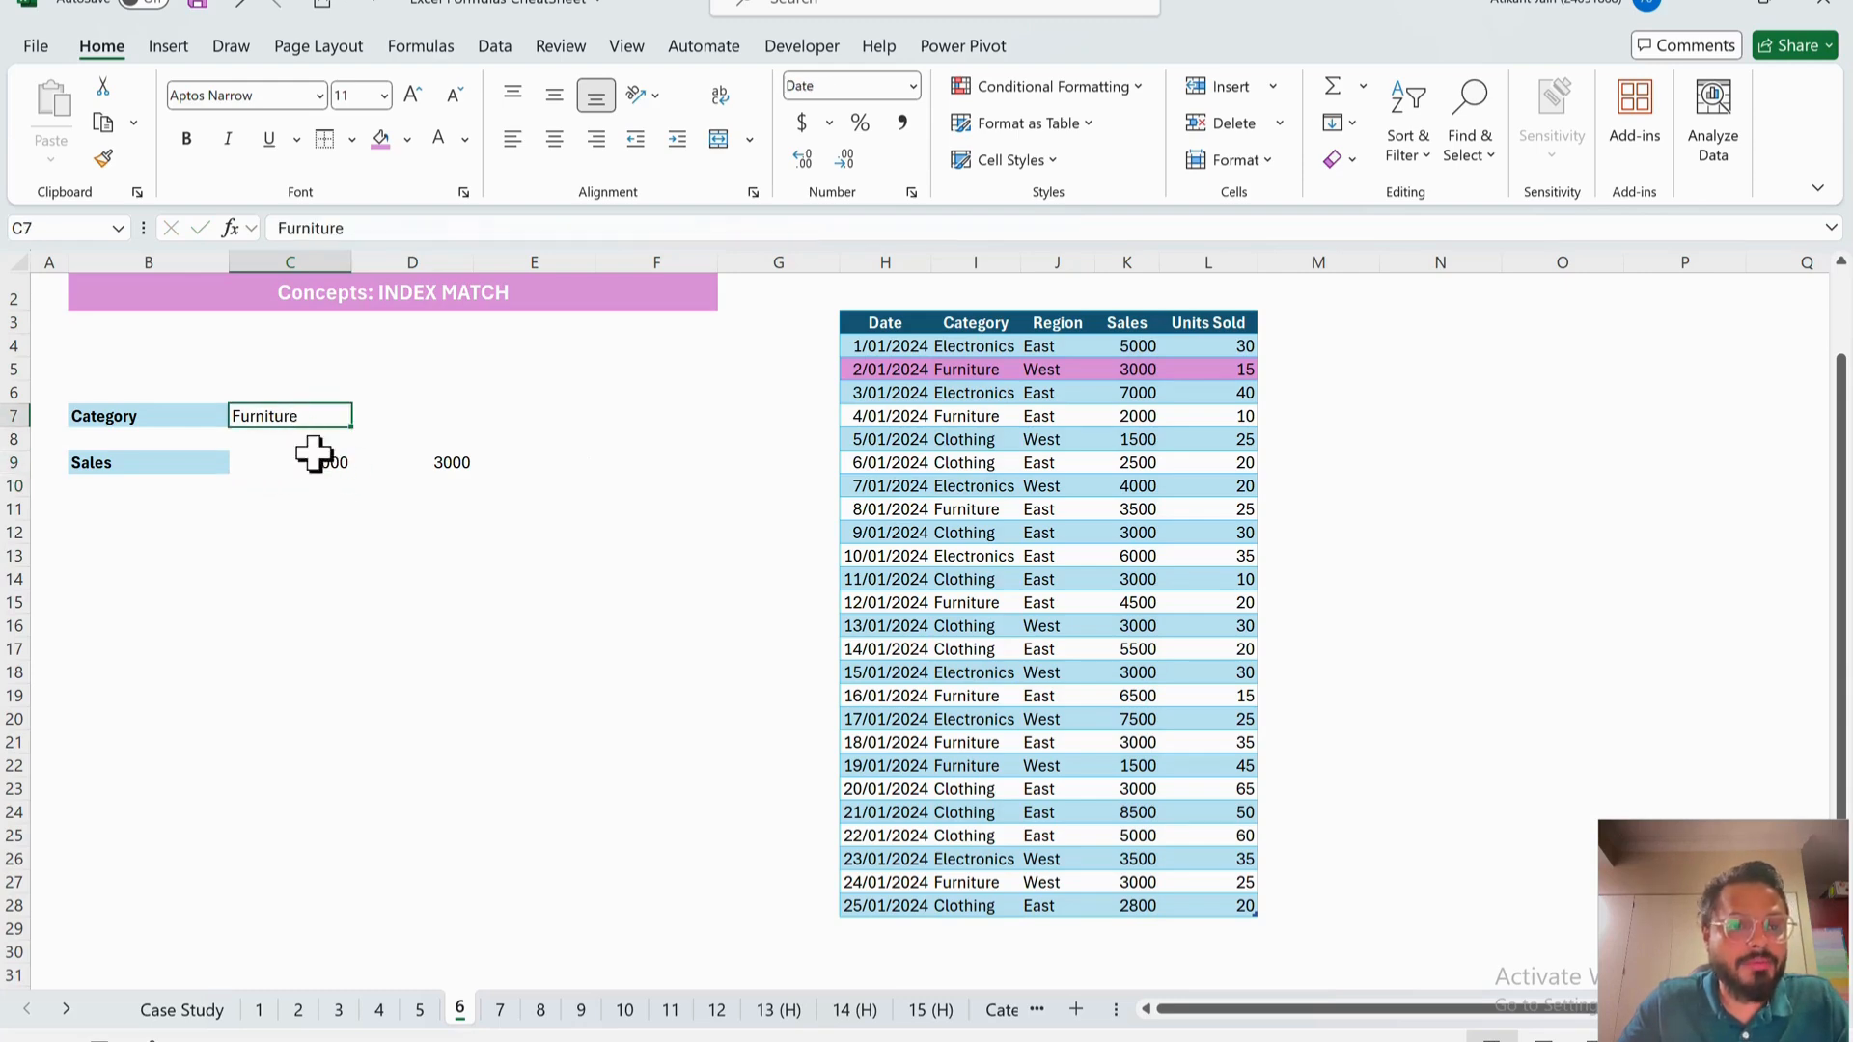
{"action": "left_click", "coordinate": [991, 367]}
{"action": "scroll", "coordinate": [542, 476], "scroll_direction": "up", "scroll_amount": 1}
{"action": "left_click", "coordinate": [326, 548]}
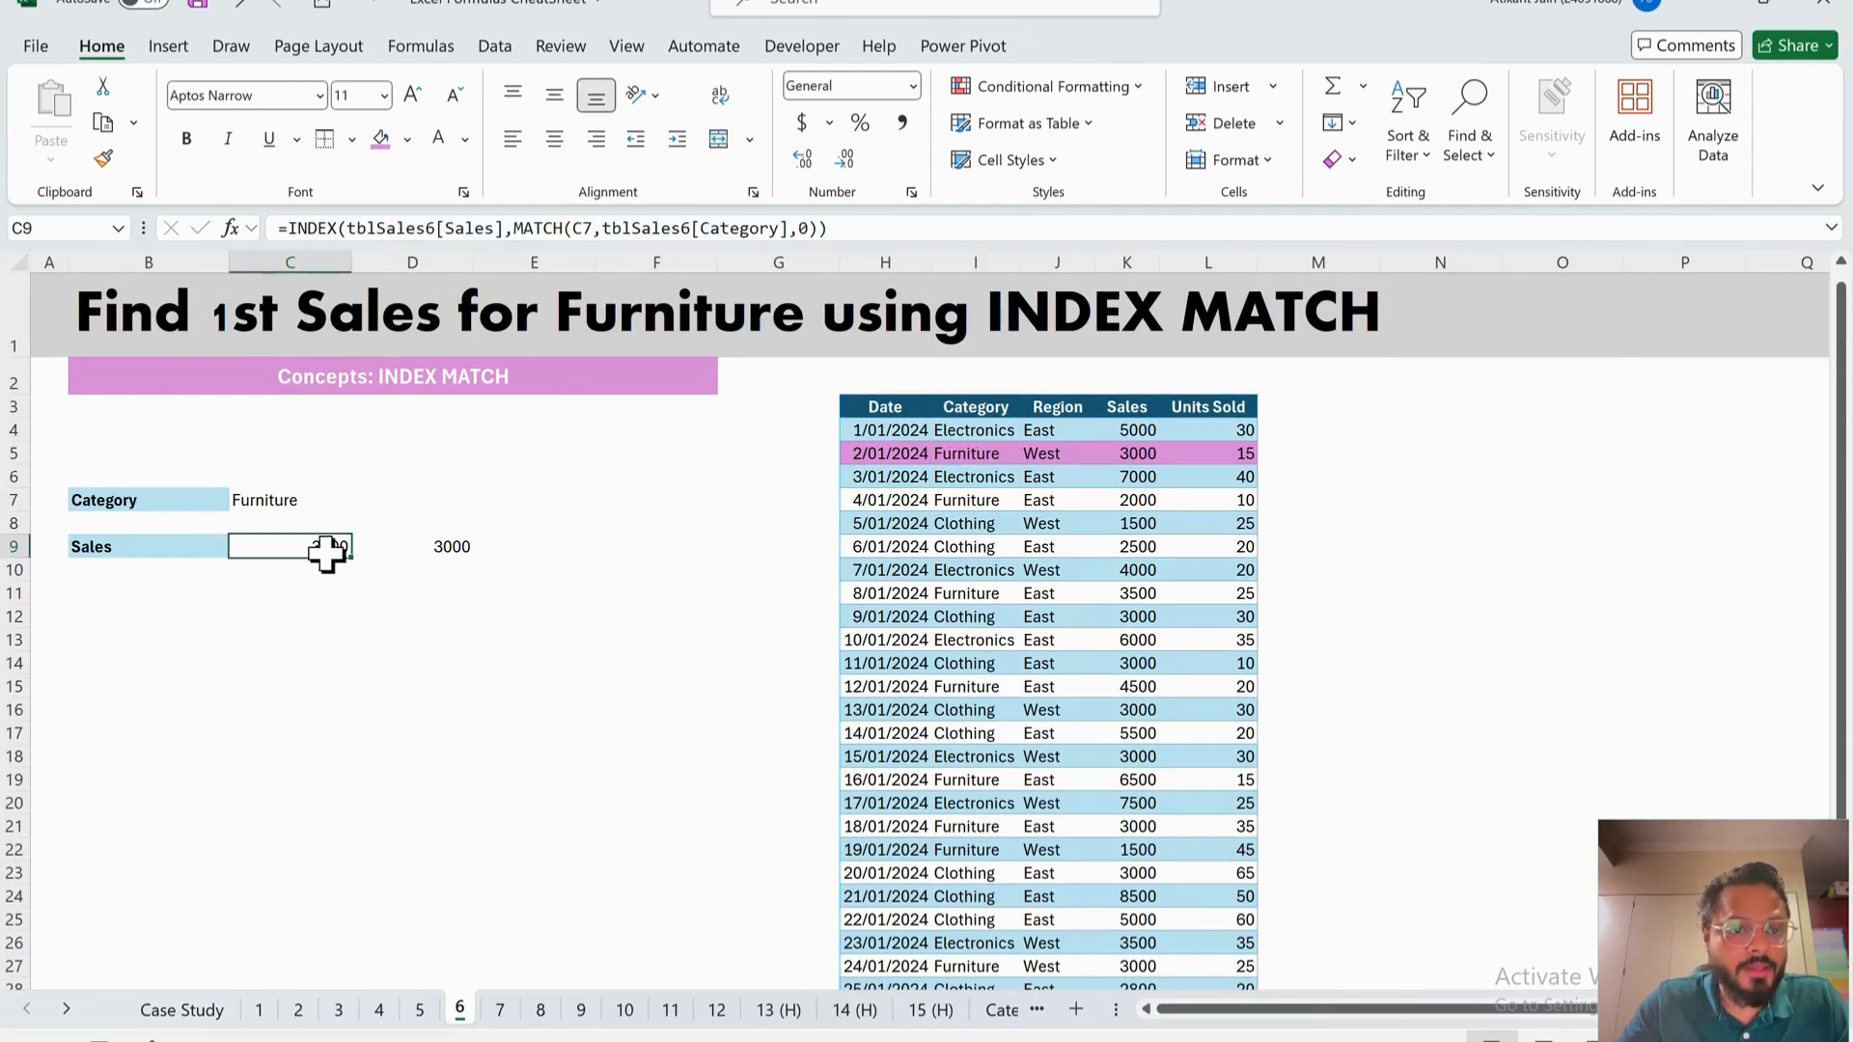
{"action": "left_click", "coordinate": [821, 230]}
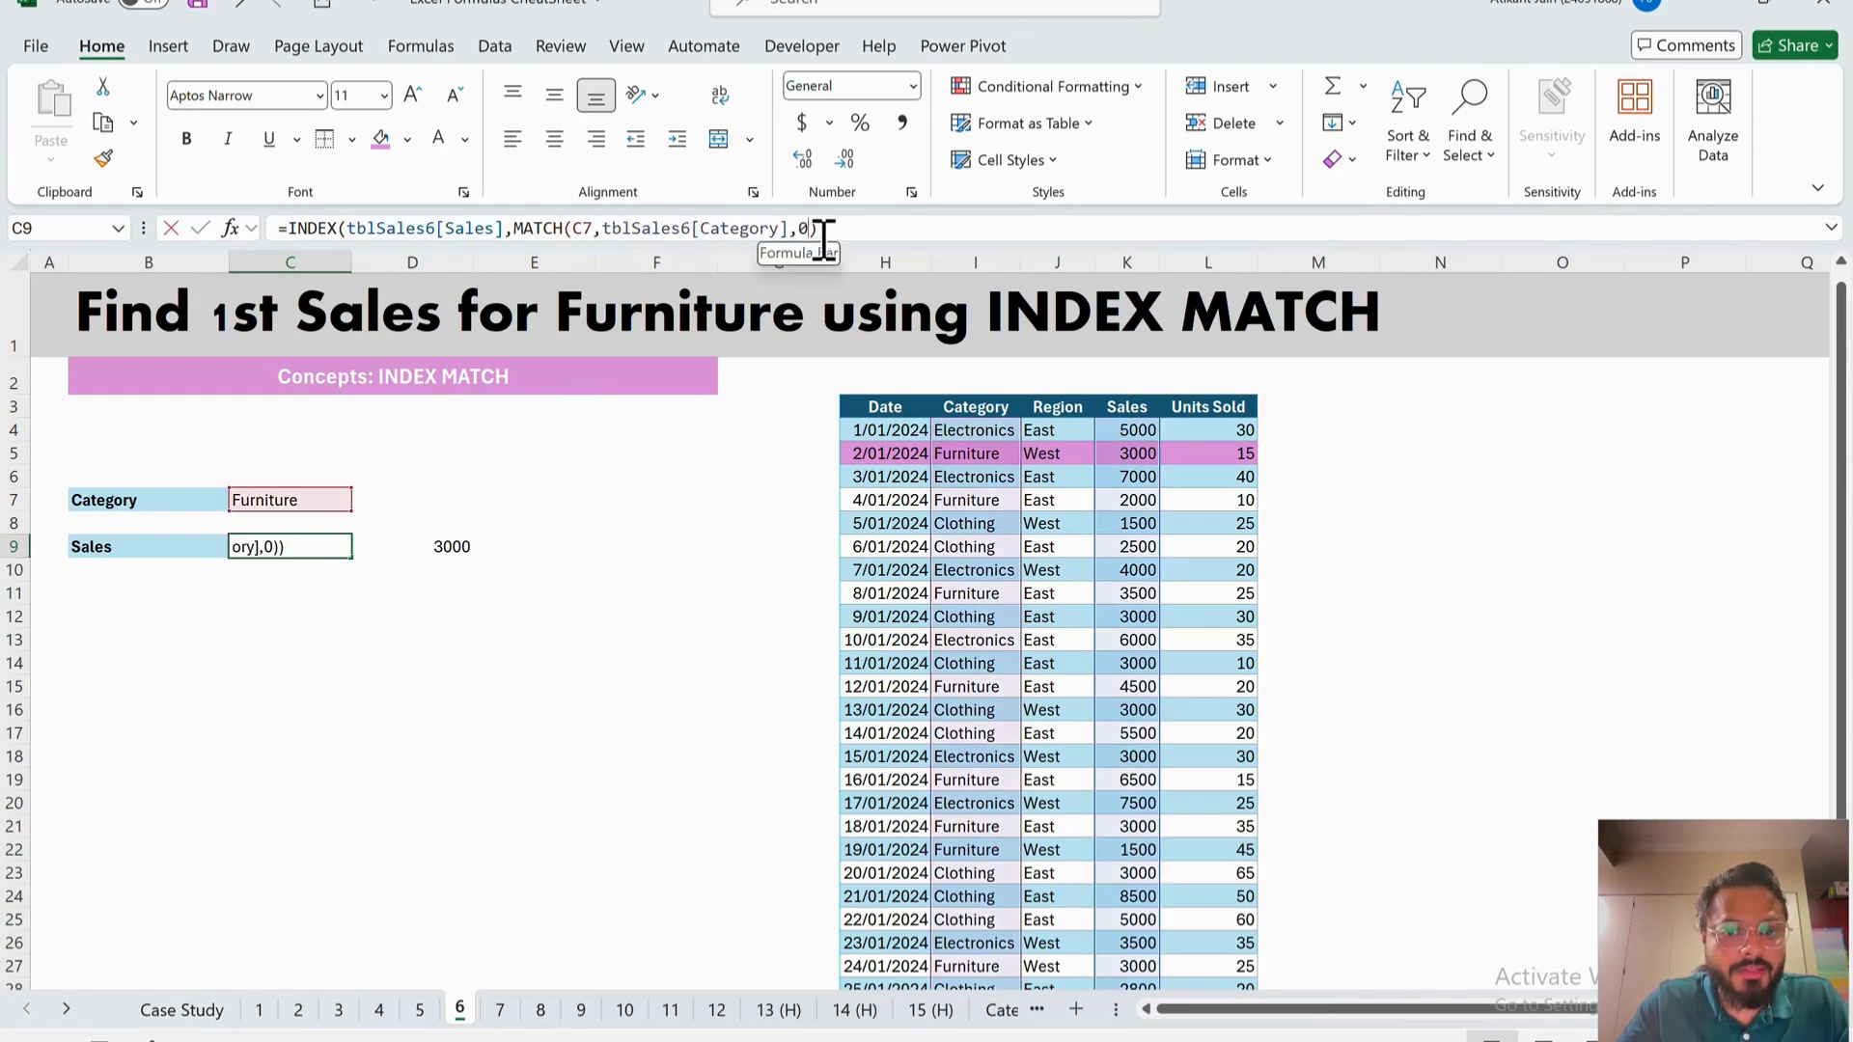
{"action": "left_click_drag", "start_coordinate": [812, 229], "coordinate": [524, 228]}
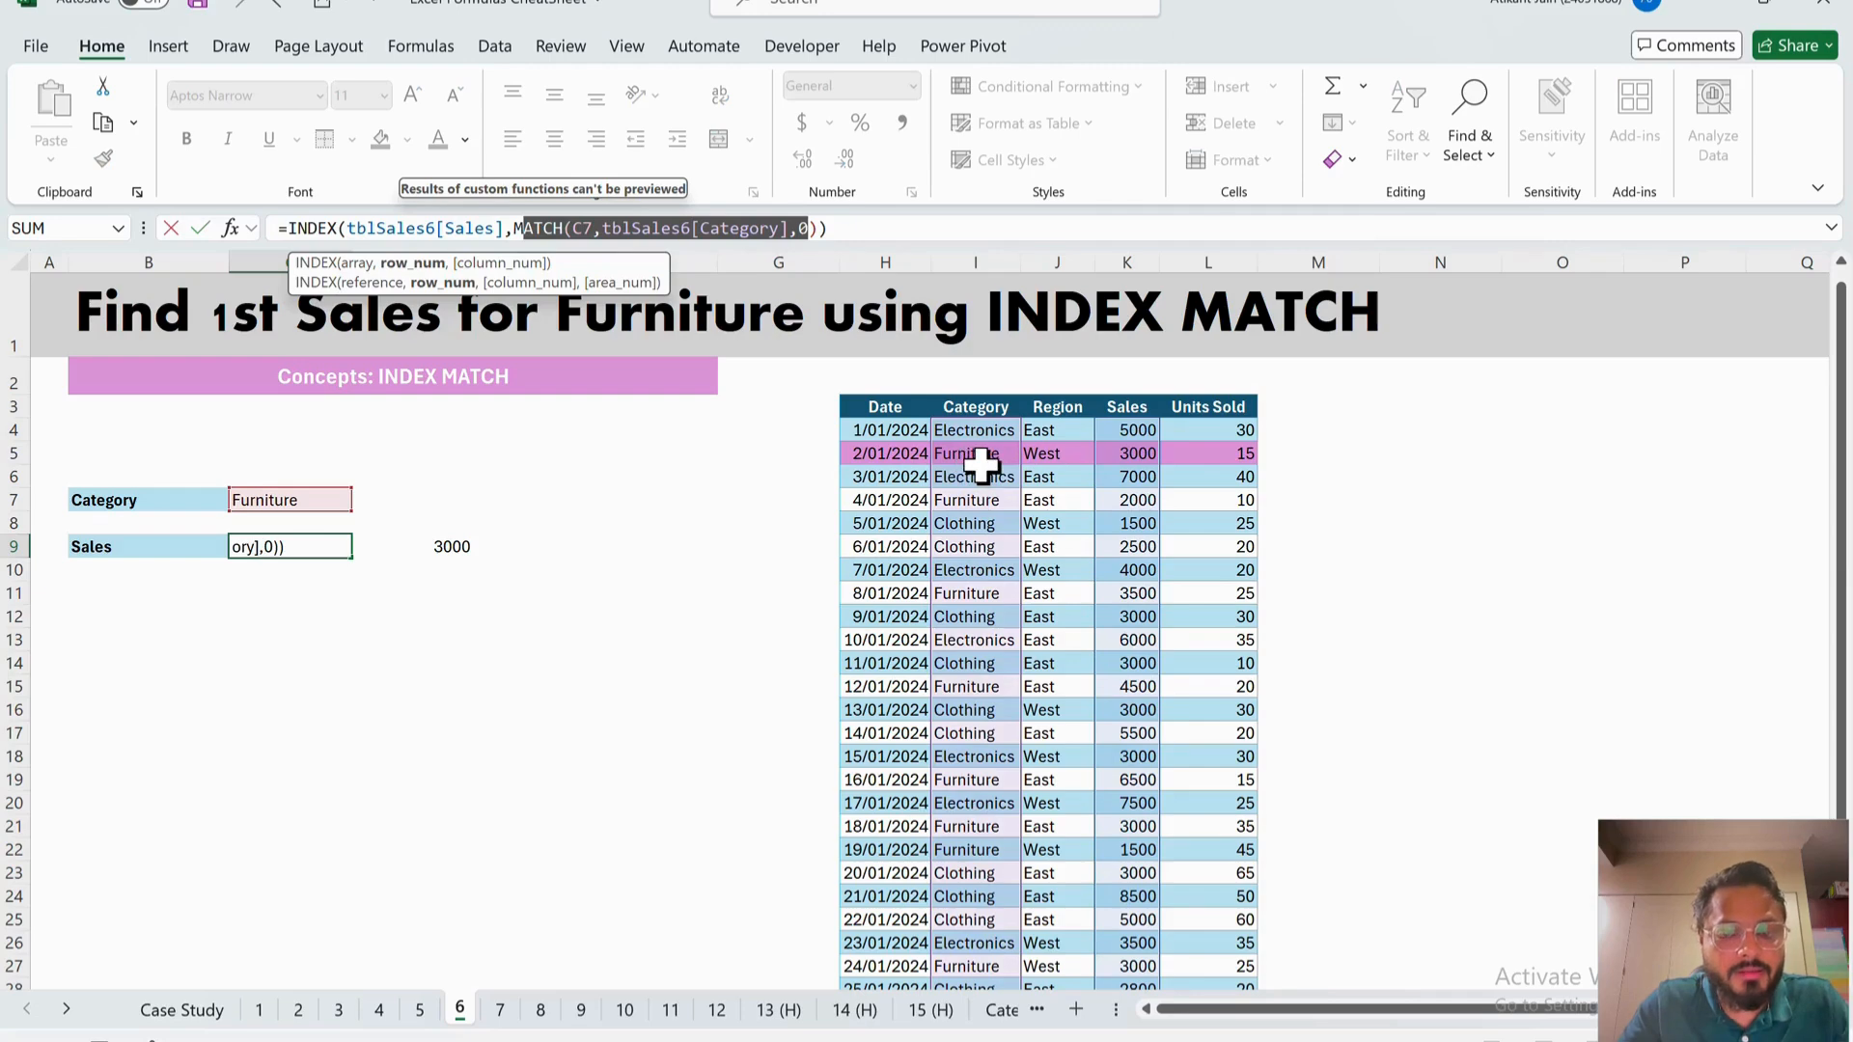
{"action": "key", "text": "Escape"}
{"action": "left_click", "coordinate": [1151, 460]}
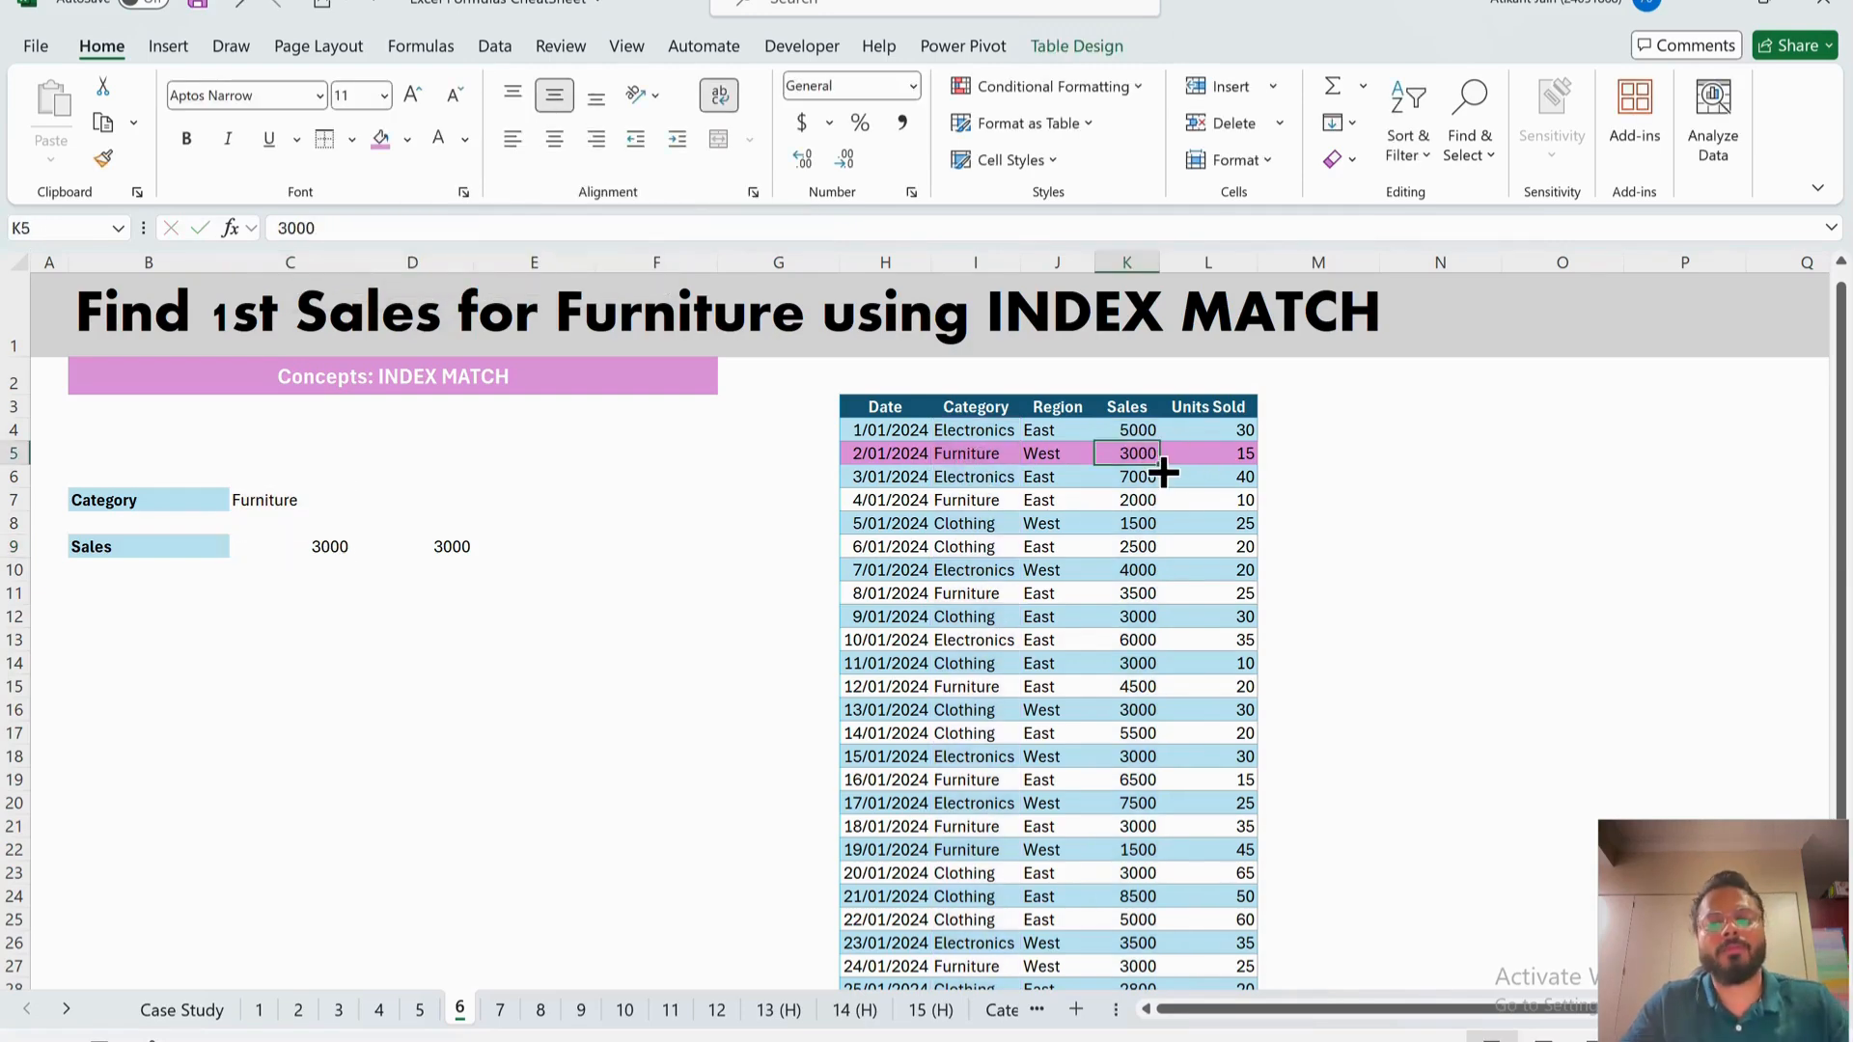
{"action": "left_click", "coordinate": [333, 548]}
- Set the lookup category in C7 to Clothing and check the sales result in C9
{"action": "left_click", "coordinate": [292, 503]}
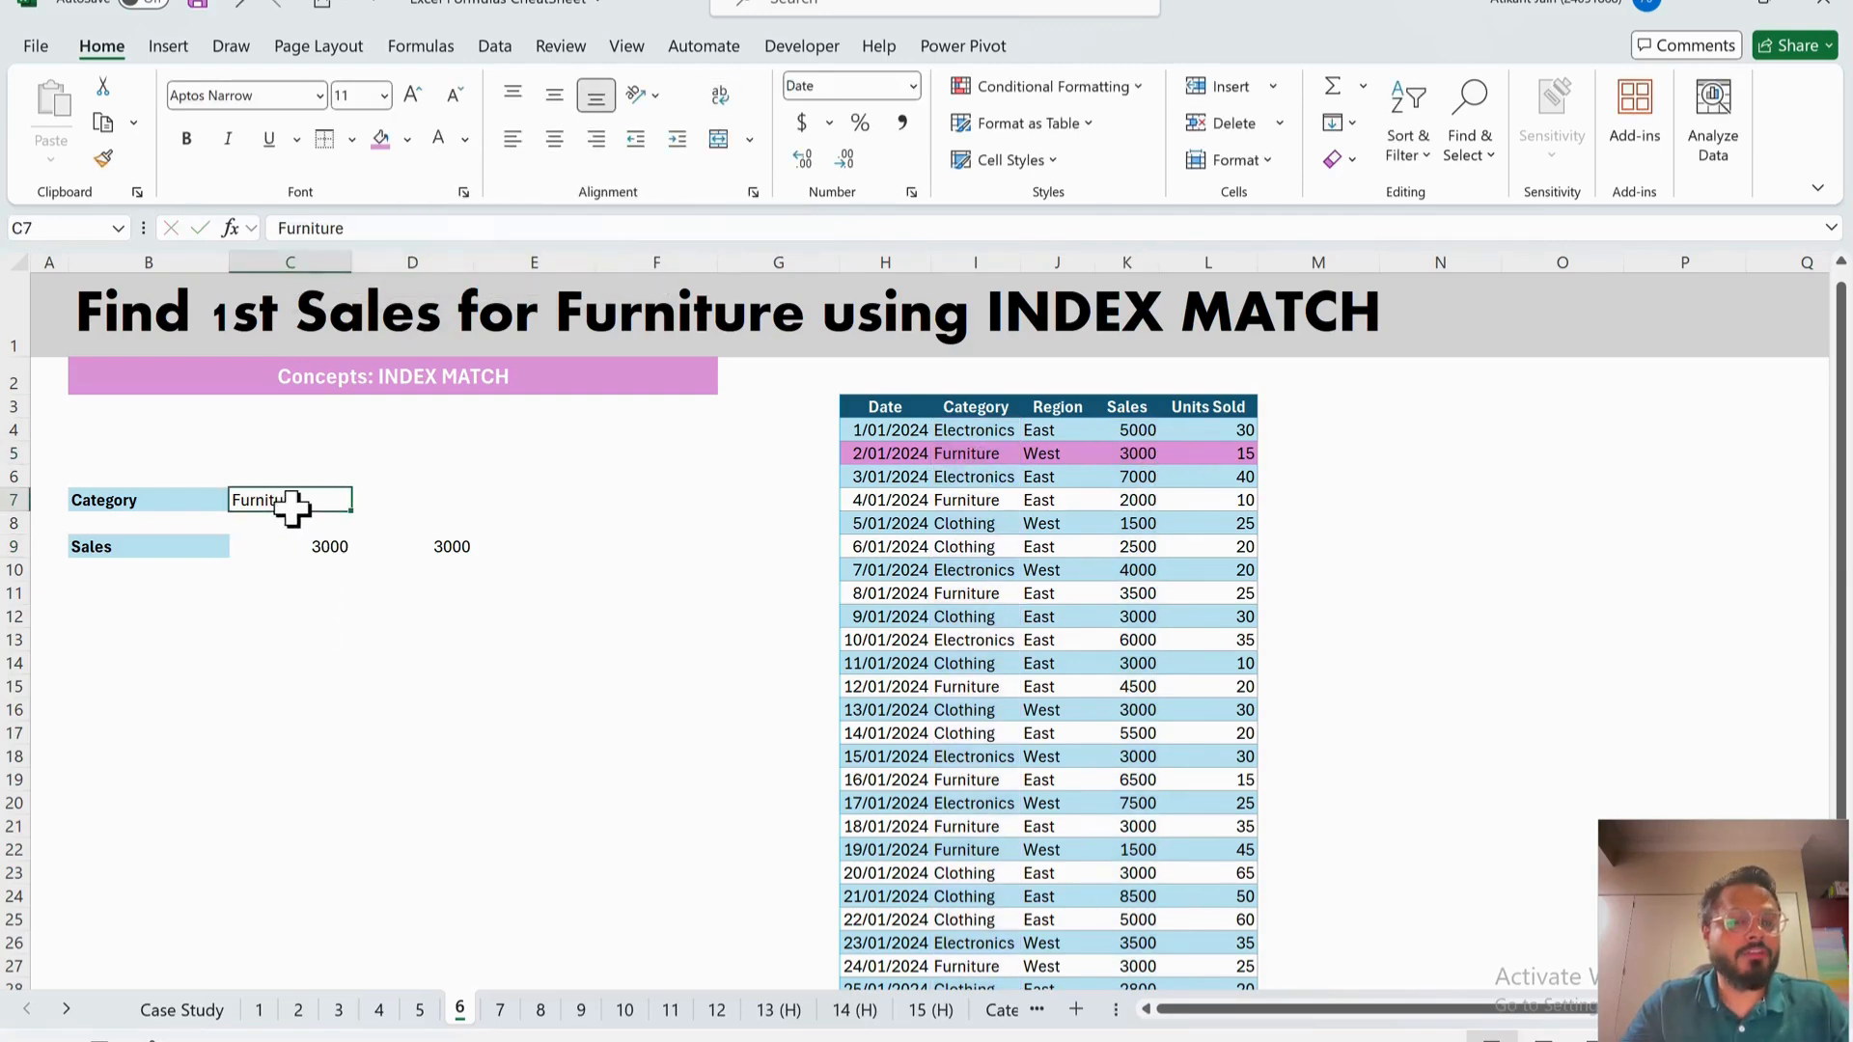
{"action": "type", "text": "Clothing"}
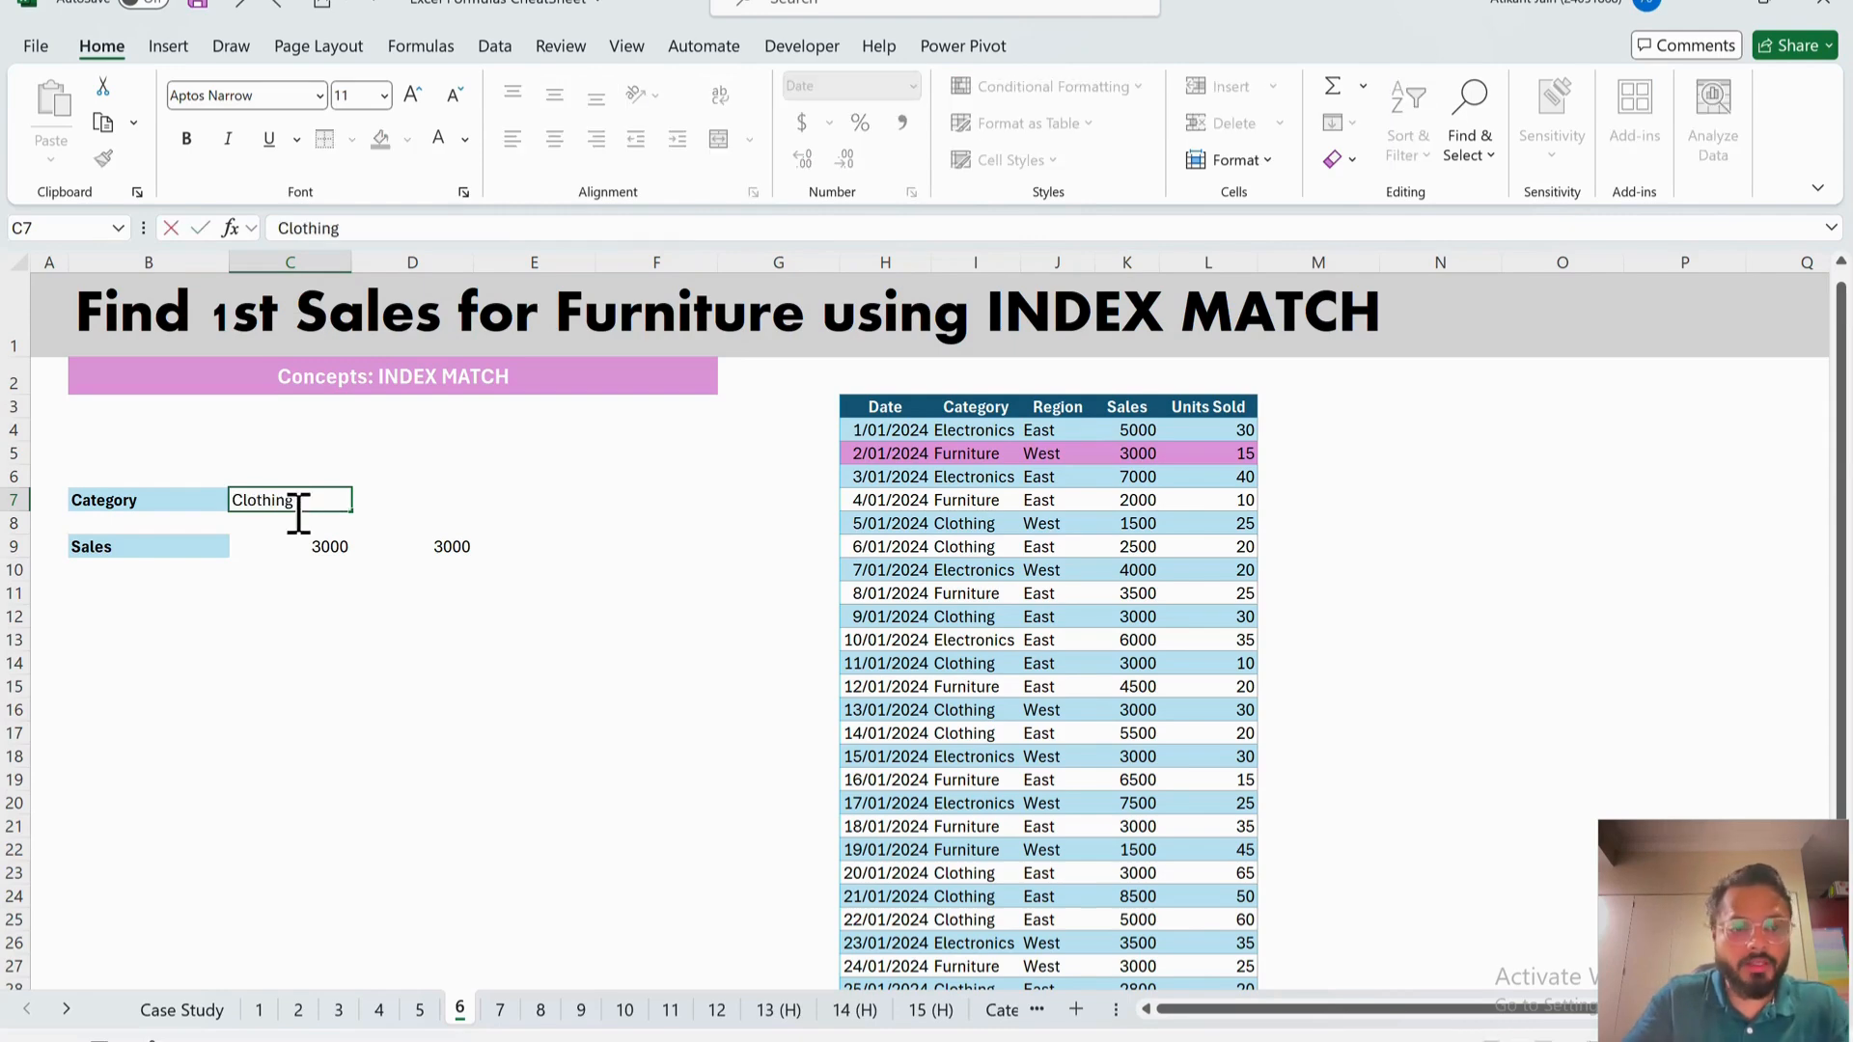
{"action": "key", "text": "Return"}
{"action": "left_click", "coordinate": [333, 548]}
- Highlight the Sales cell of the first Clothing row, K8, with the pink fill colour
{"action": "left_click_drag", "start_coordinate": [1004, 524], "coordinate": [1170, 527]}
{"action": "left_click", "coordinate": [1148, 529]}
{"action": "left_click", "coordinate": [382, 138]}
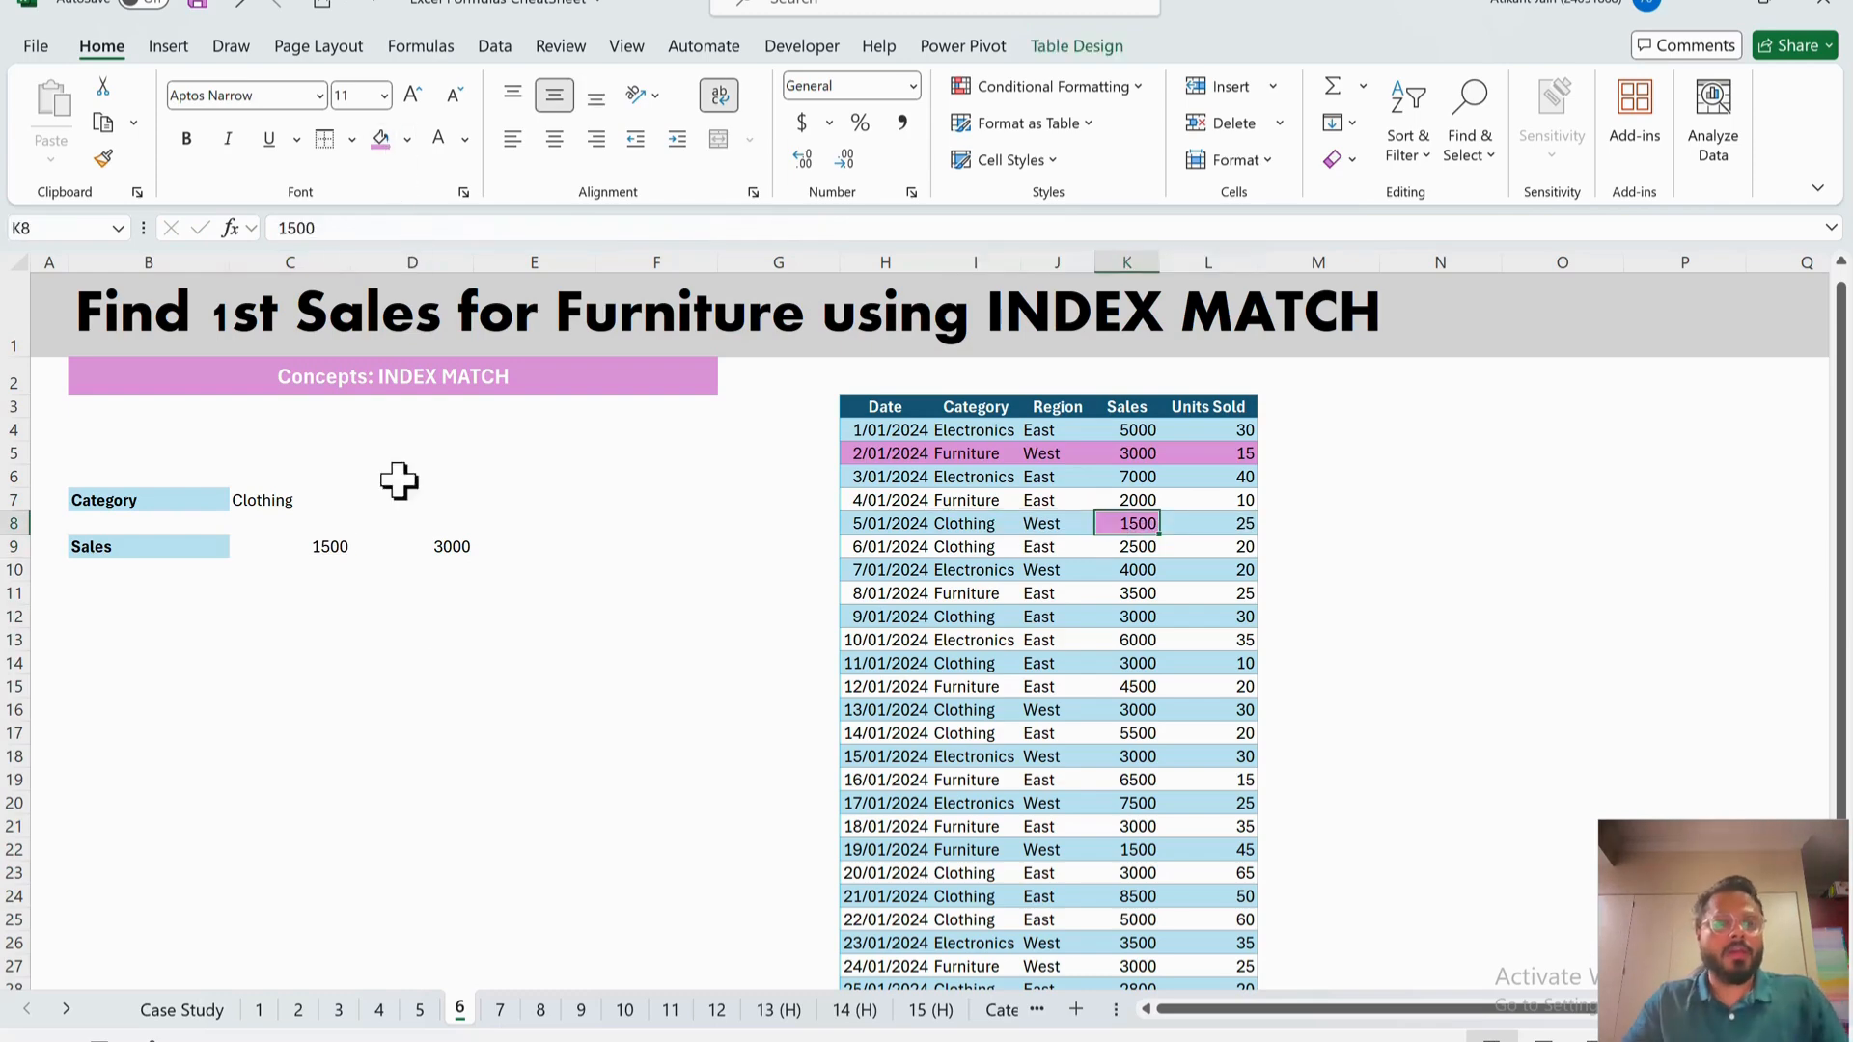
{"action": "left_click", "coordinate": [415, 616]}
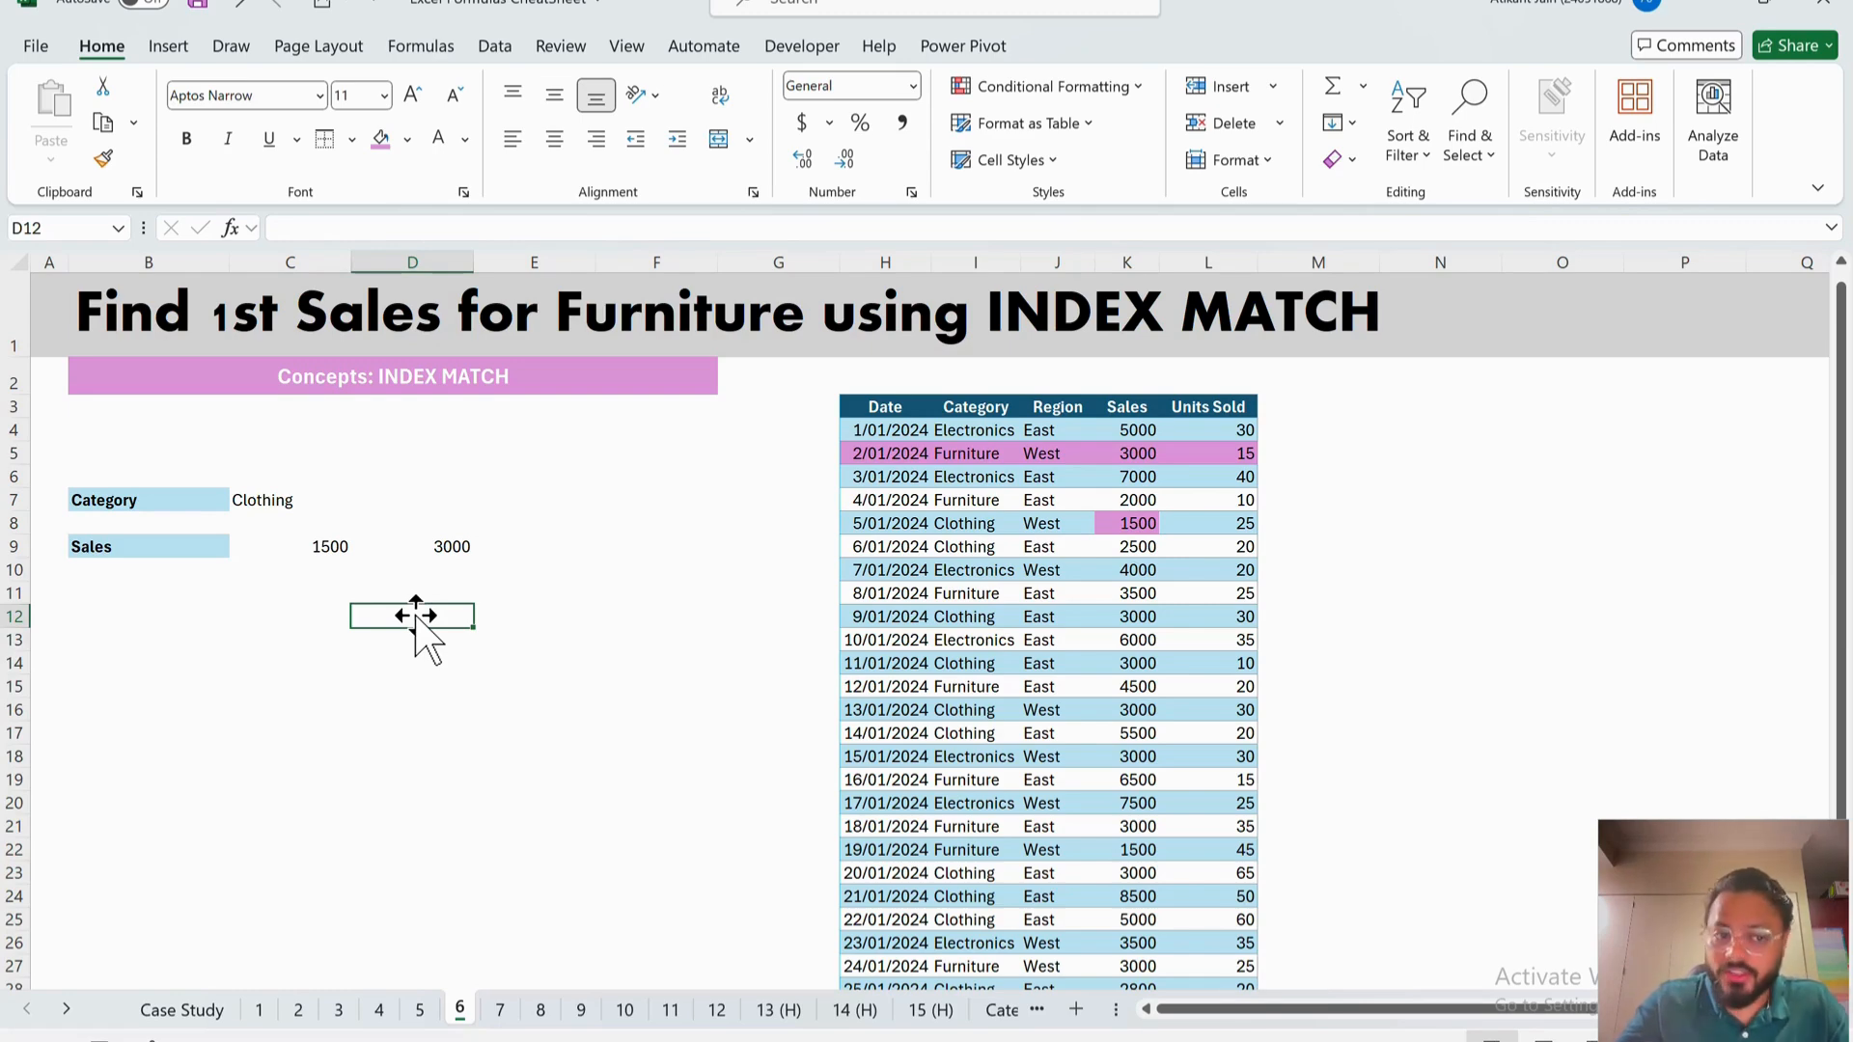
- Enter the label Region in B15
{"action": "left_click", "coordinate": [185, 687]}
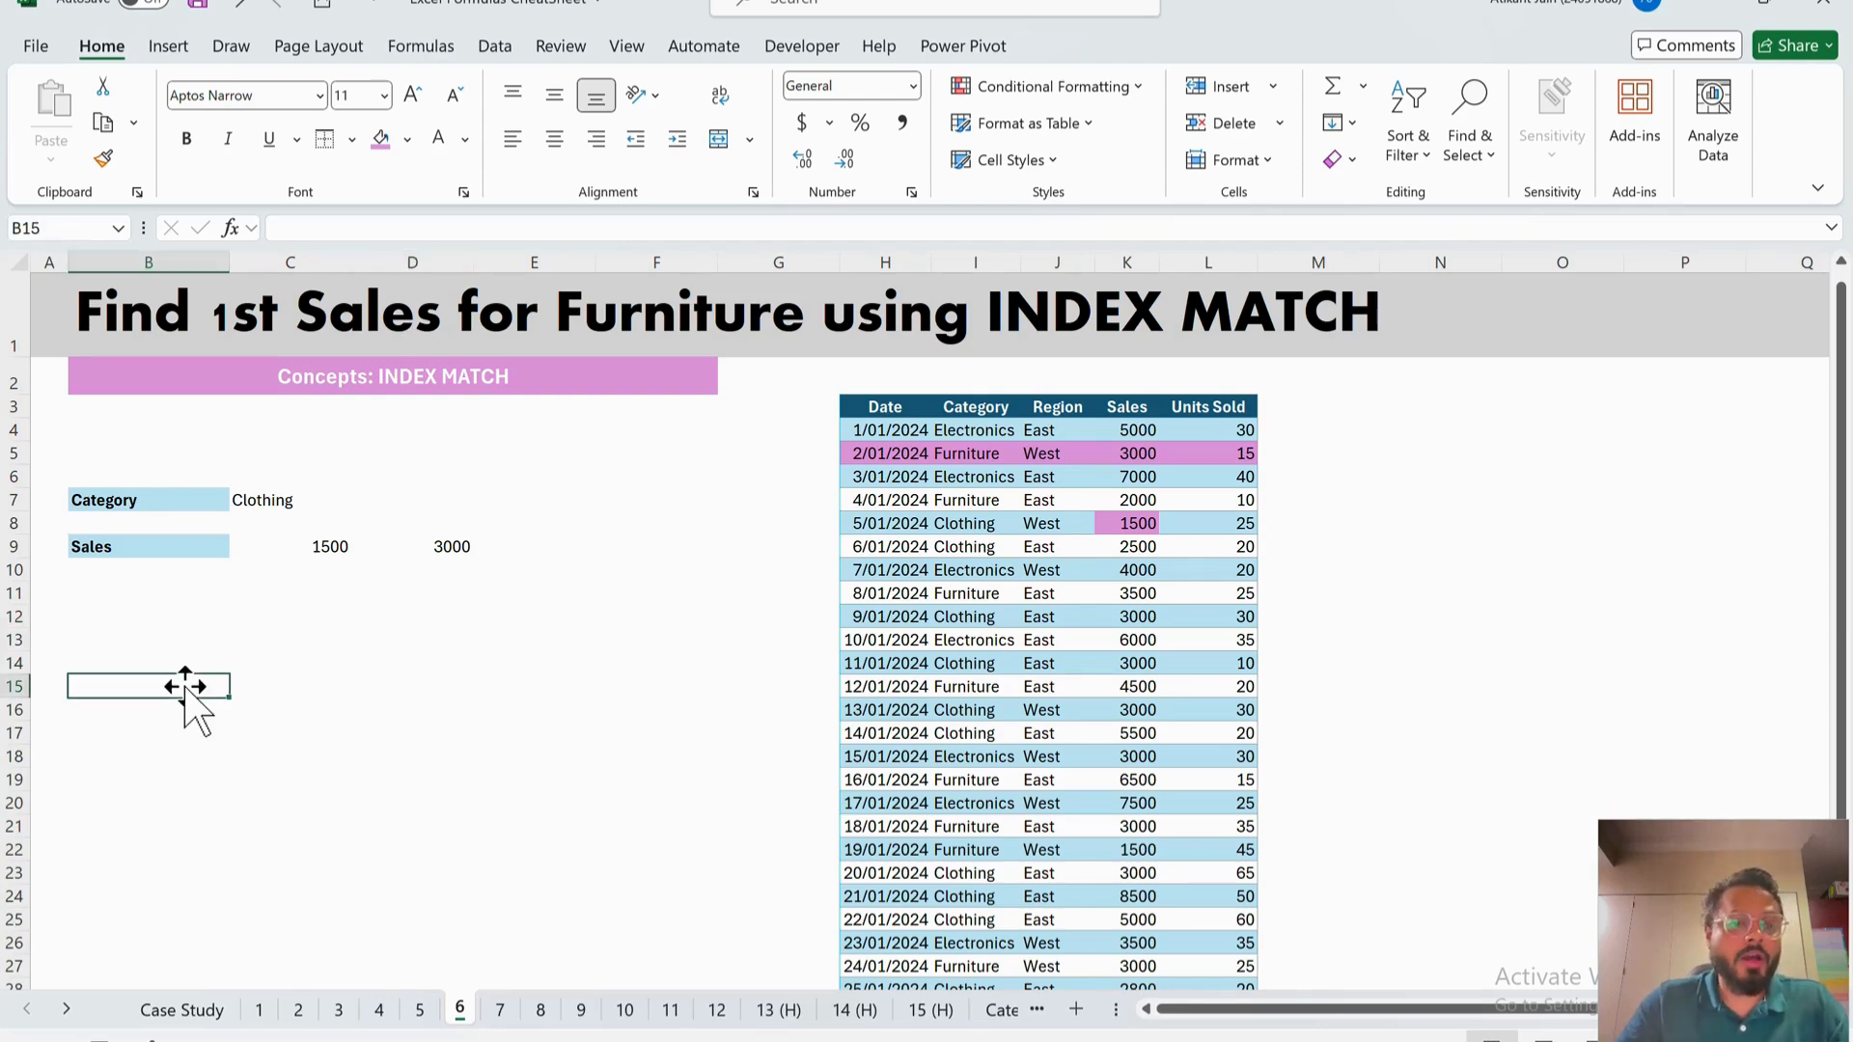
{"action": "type", "text": "Region"}
{"action": "key", "text": "Tab"}
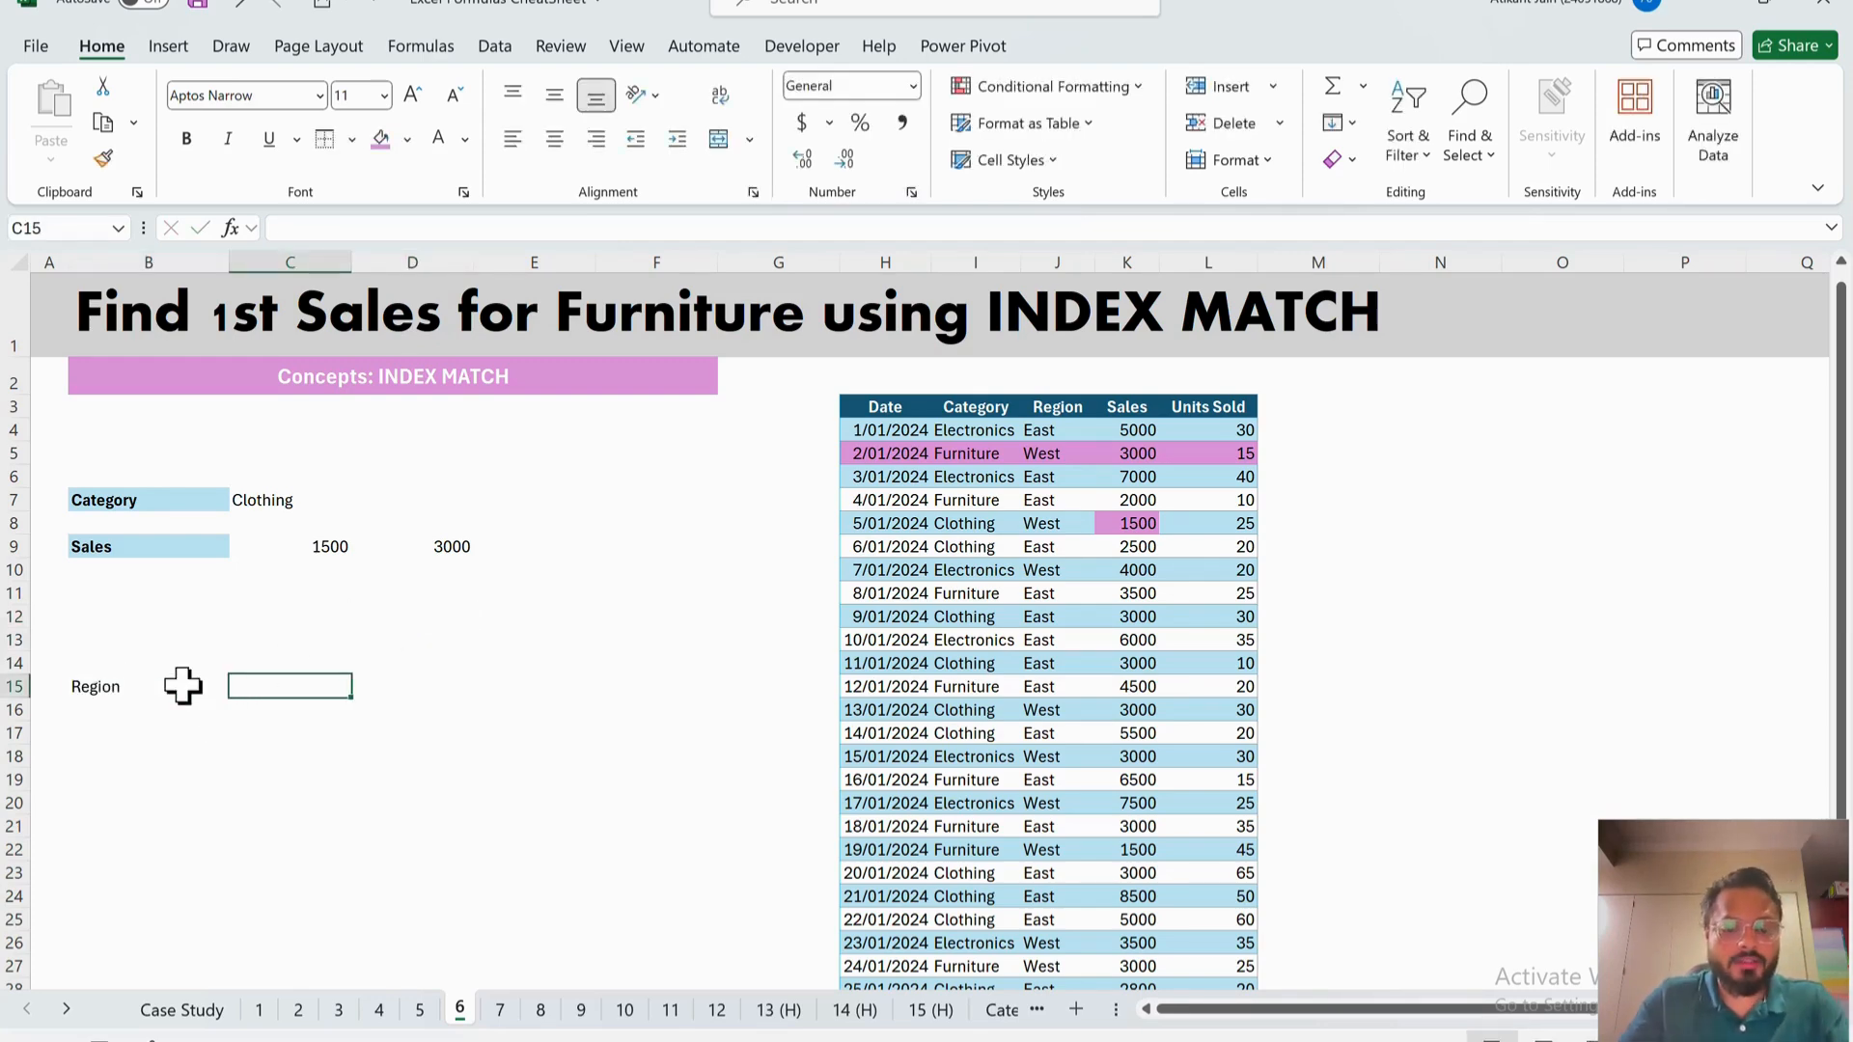
- Enter EAST as the region in C15 and label cell B16 "1st Sales for Furniture"
{"action": "type", "text": "EAST"}
{"action": "key", "text": "Return"}
{"action": "type", "text": "Sales"}
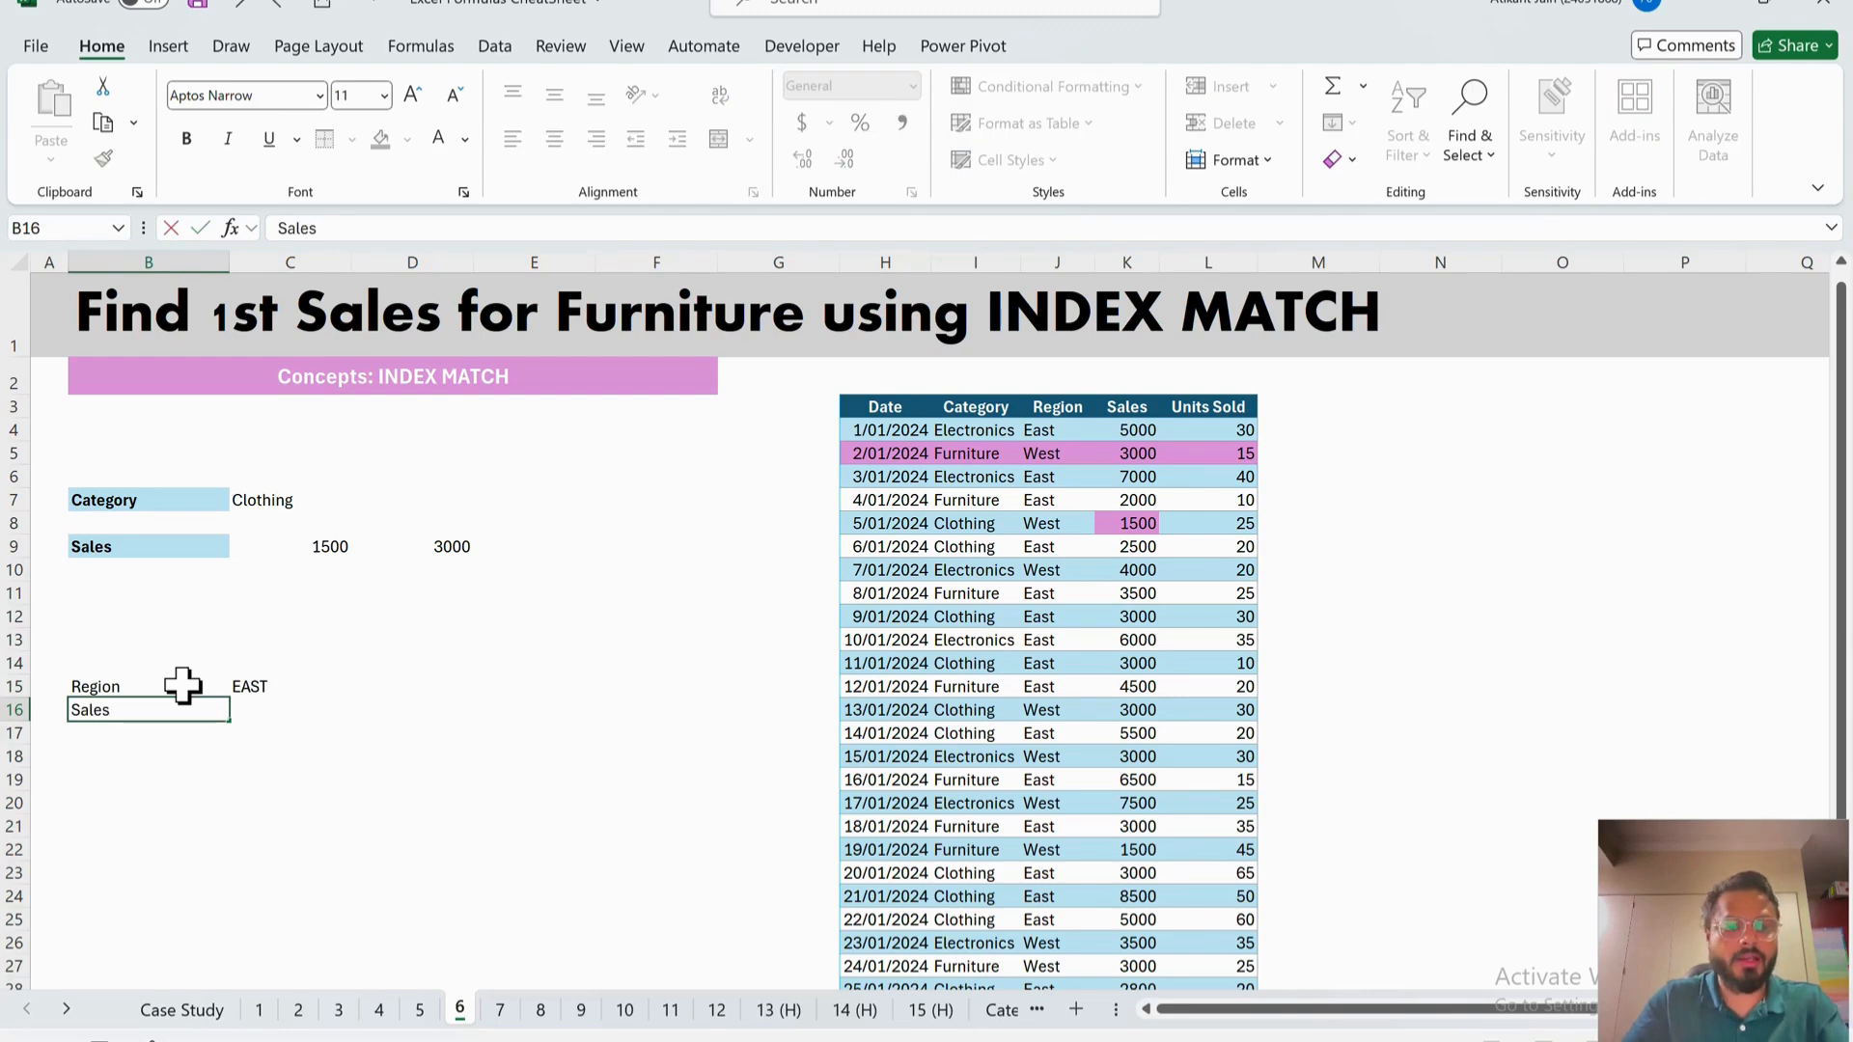
{"action": "key", "text": "Left"}
{"action": "key", "text": "Right"}
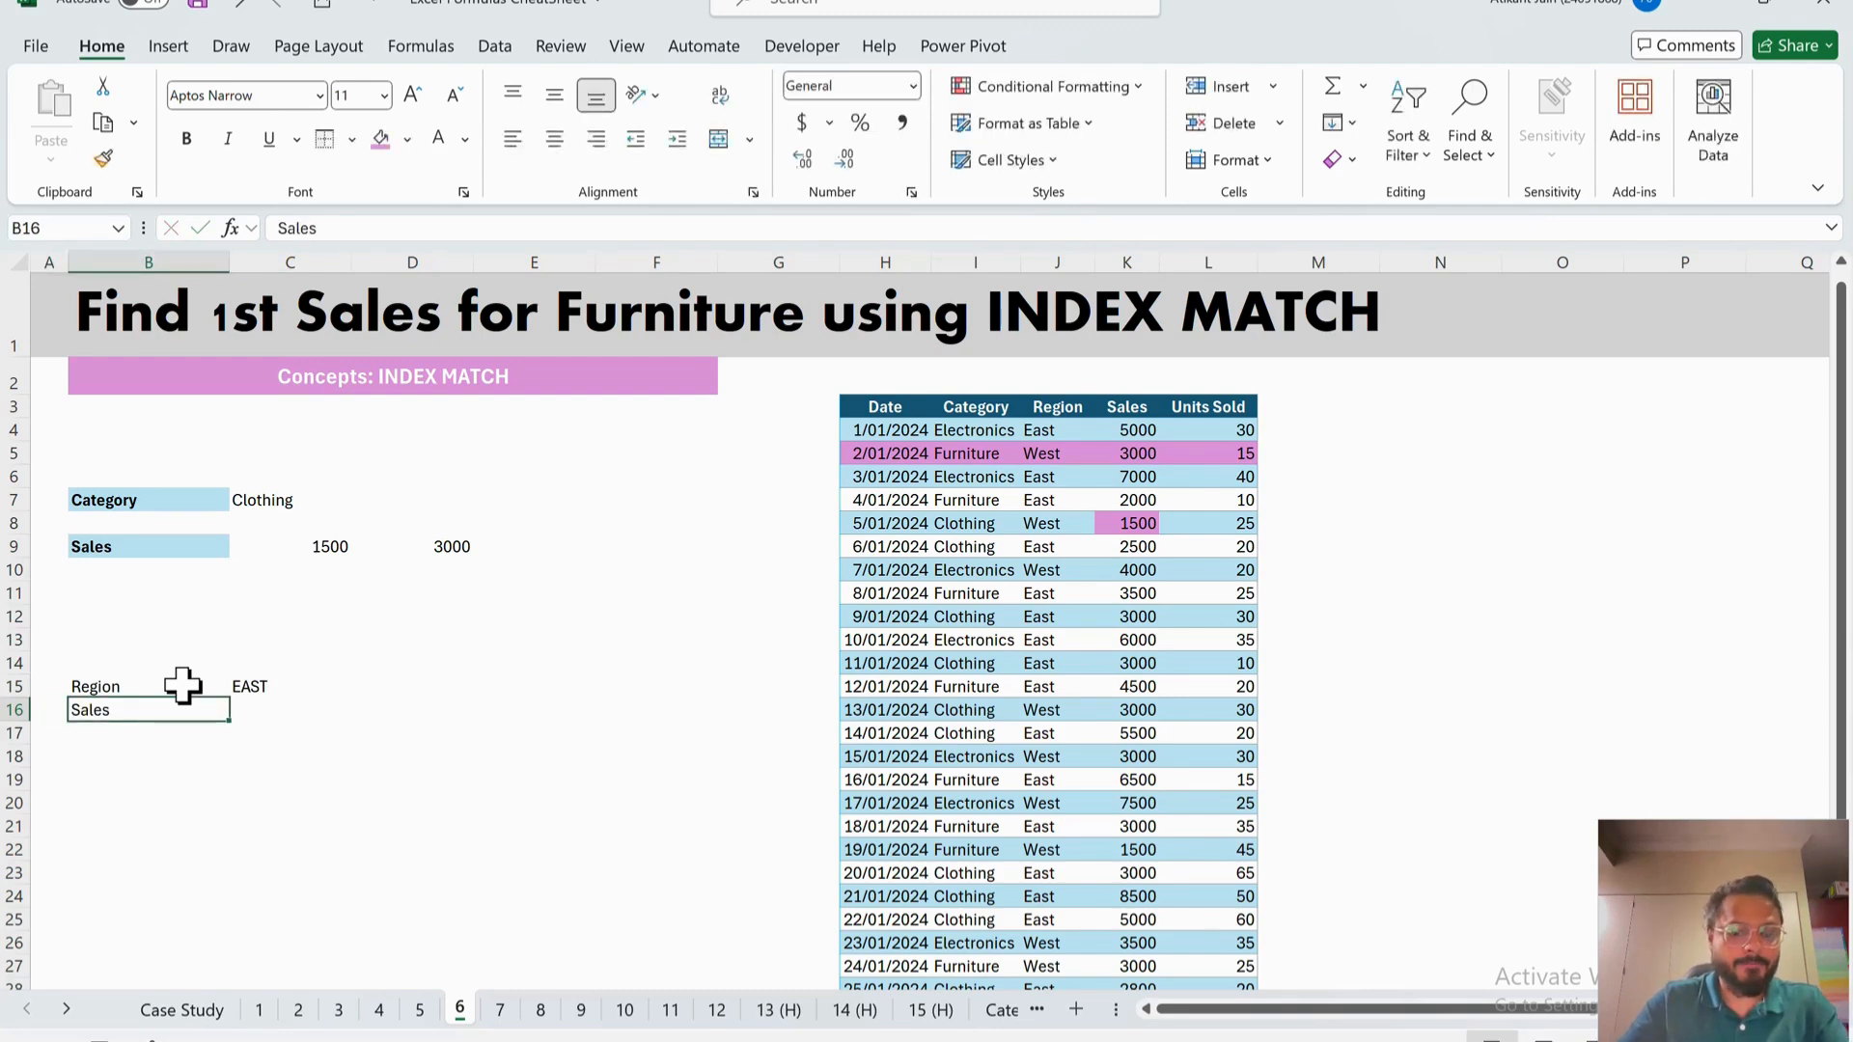
{"action": "type", "text": "1st Sales for"}
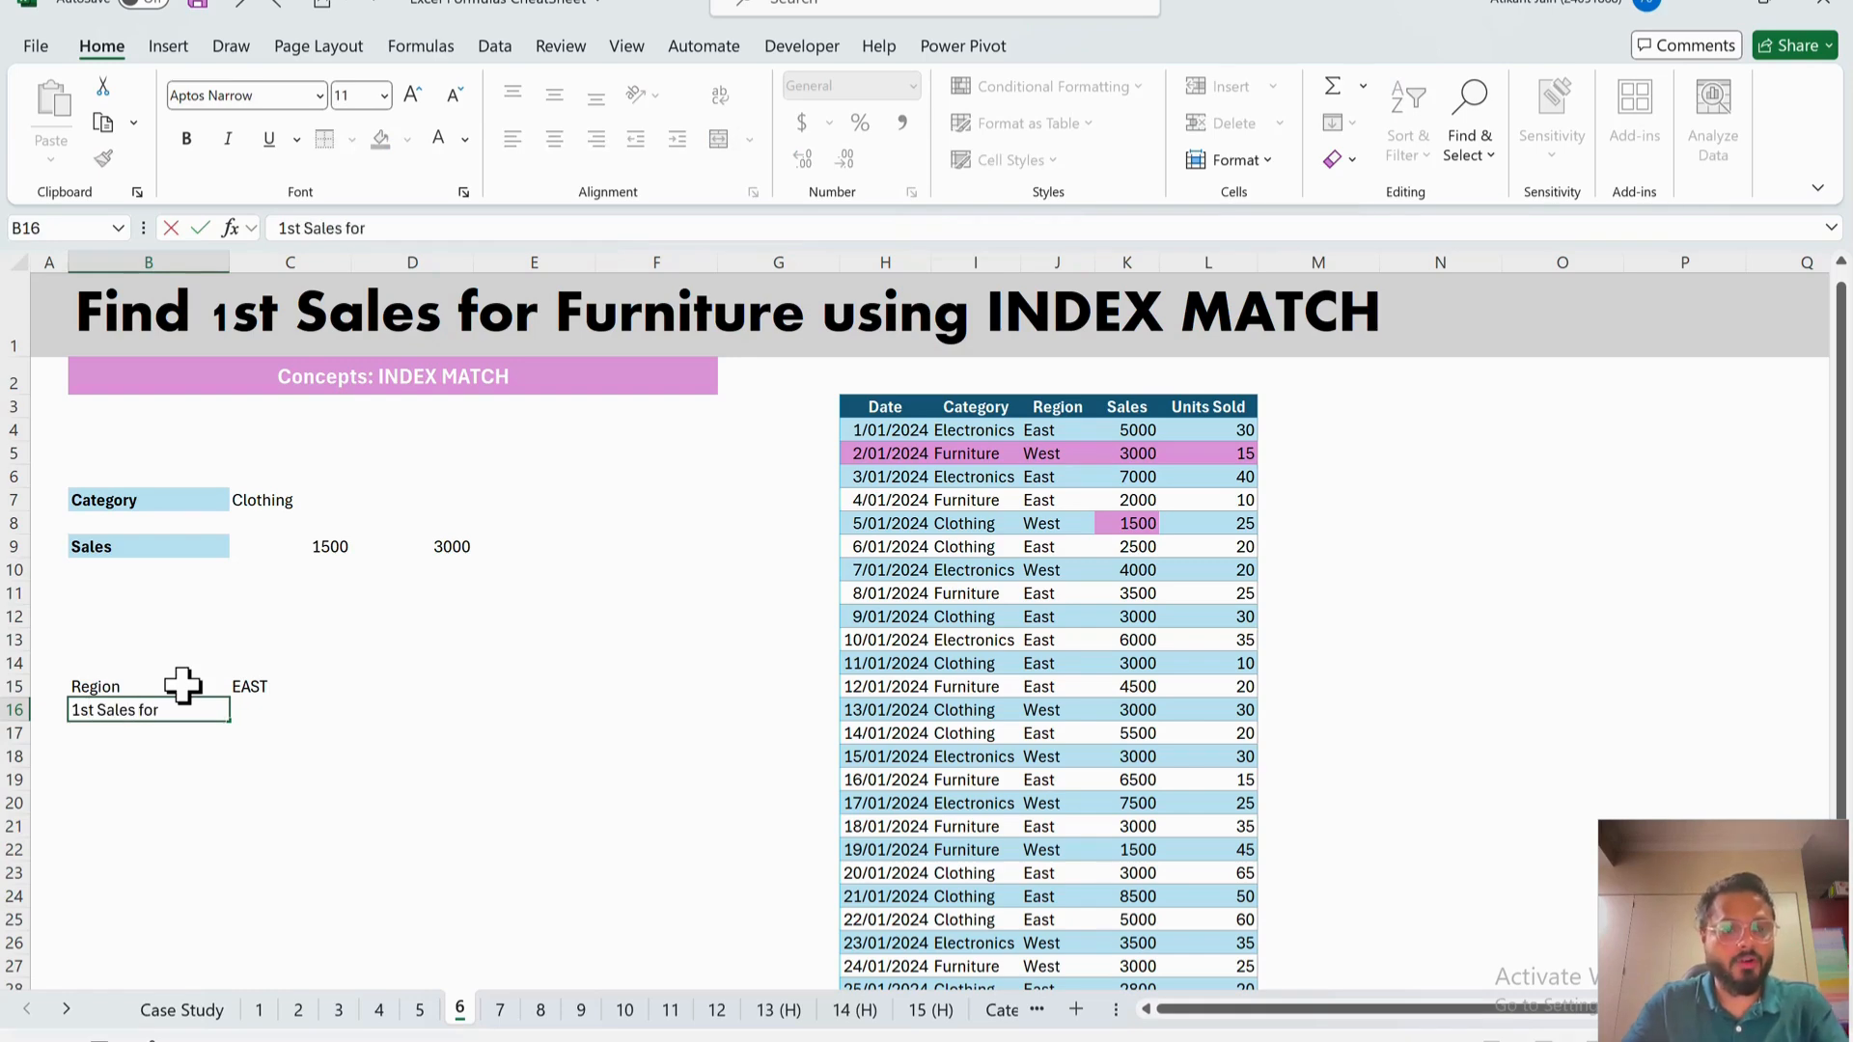
{"action": "type", "text": " Furtni"}
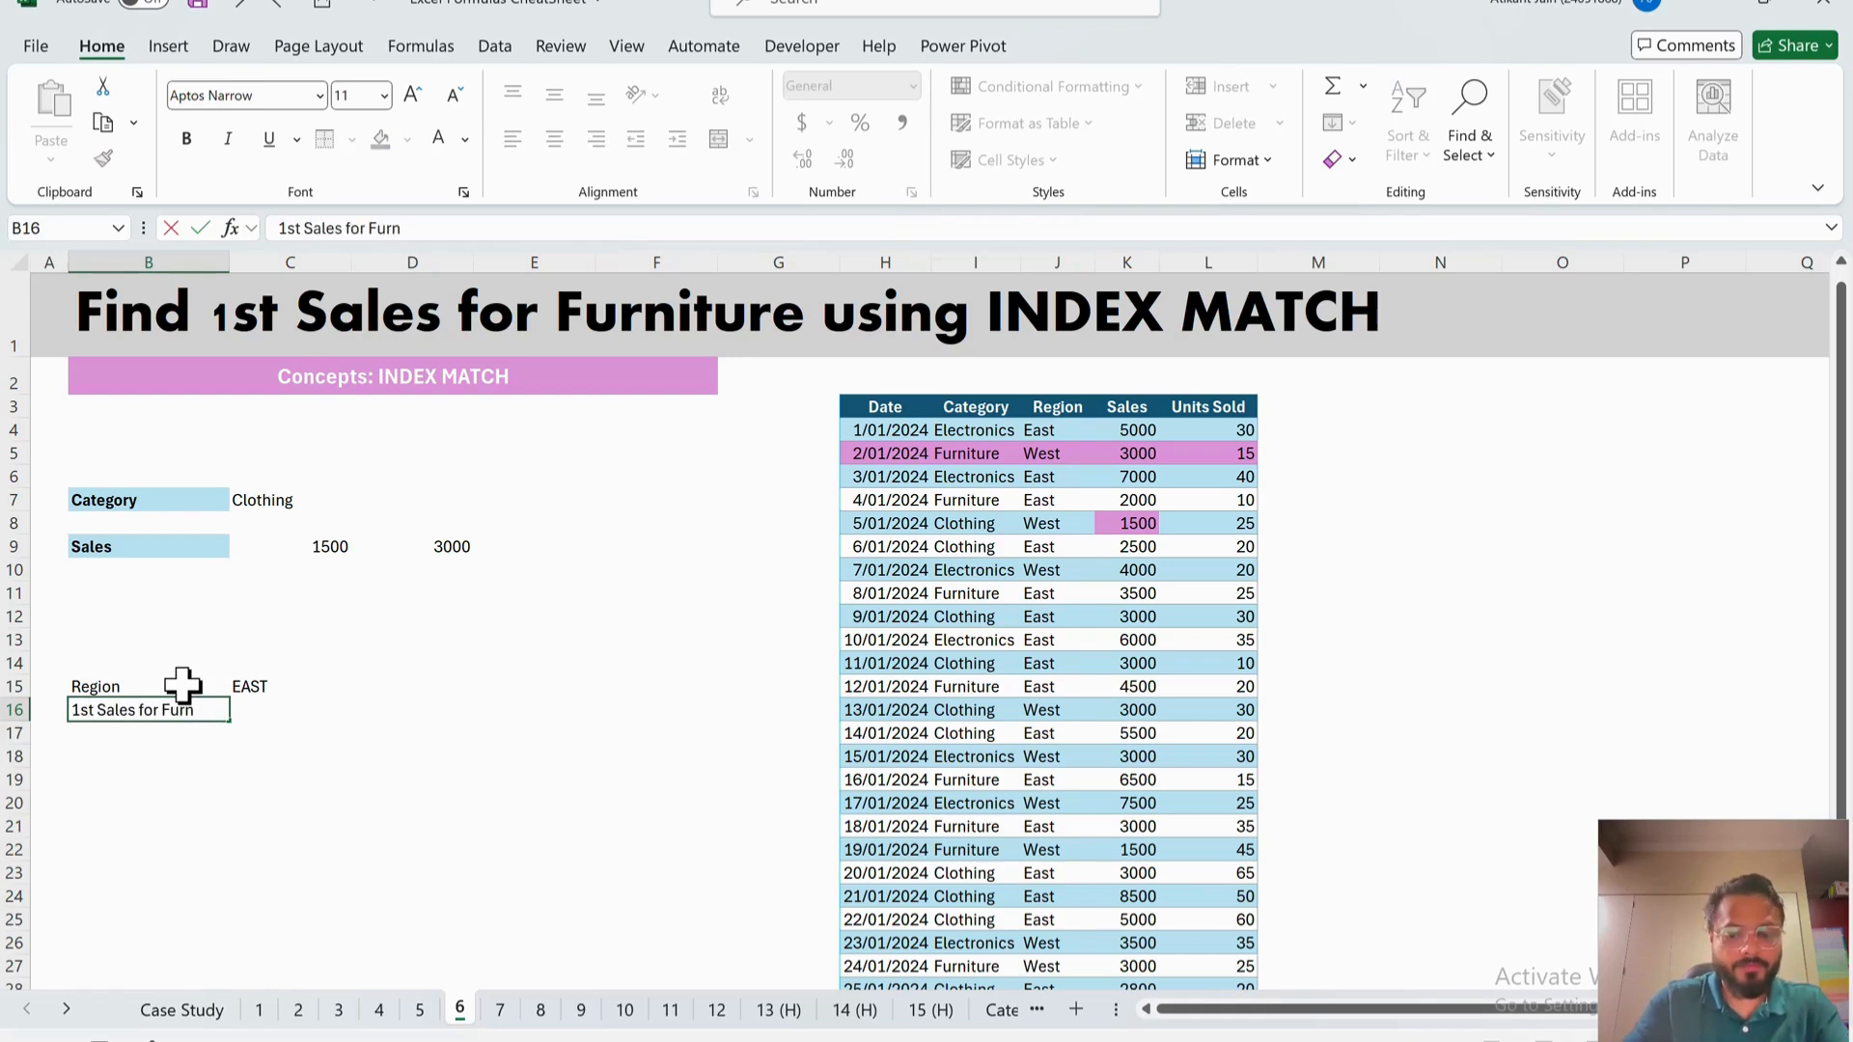
{"action": "type", "text": "ure"}
{"action": "key", "text": "Return"}
{"action": "key", "text": "Up"}
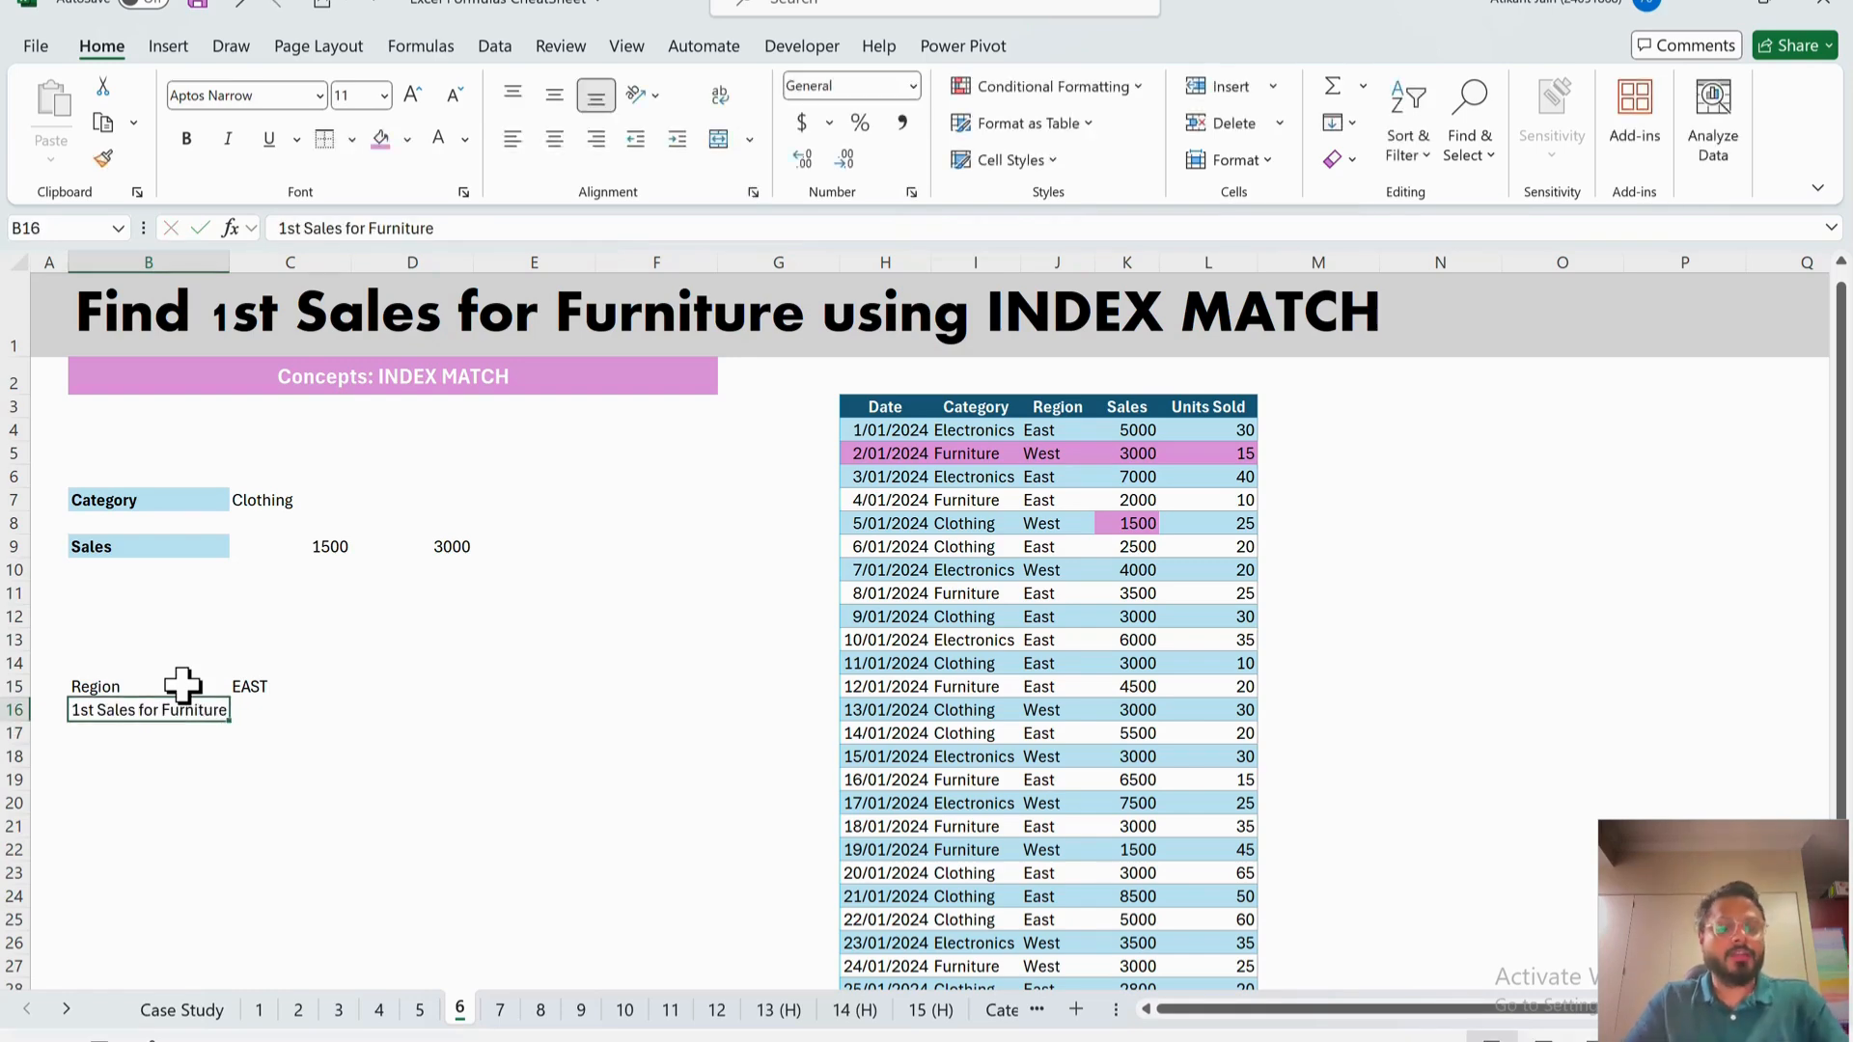
{"action": "left_click", "coordinate": [278, 714]}
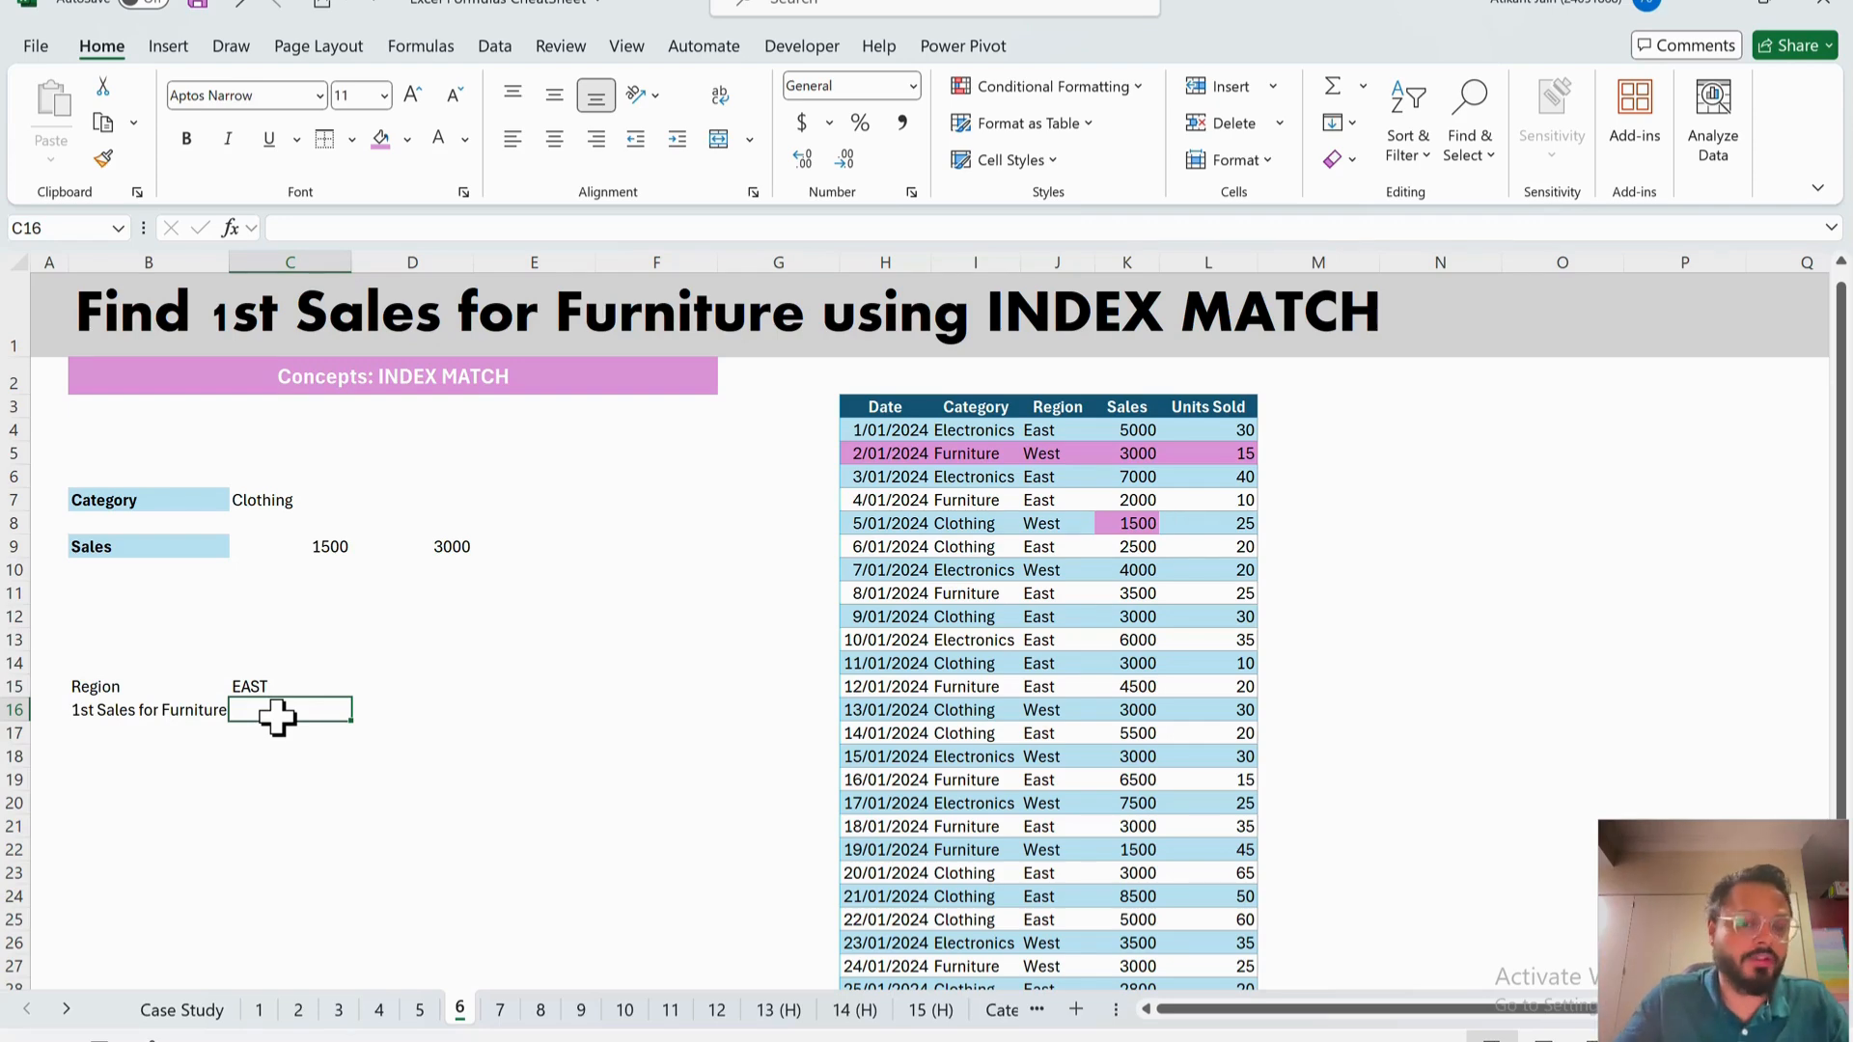
- On sheet 7, examine the sales table, its Category column and the existing Category List
{"action": "left_click", "coordinate": [498, 1008]}
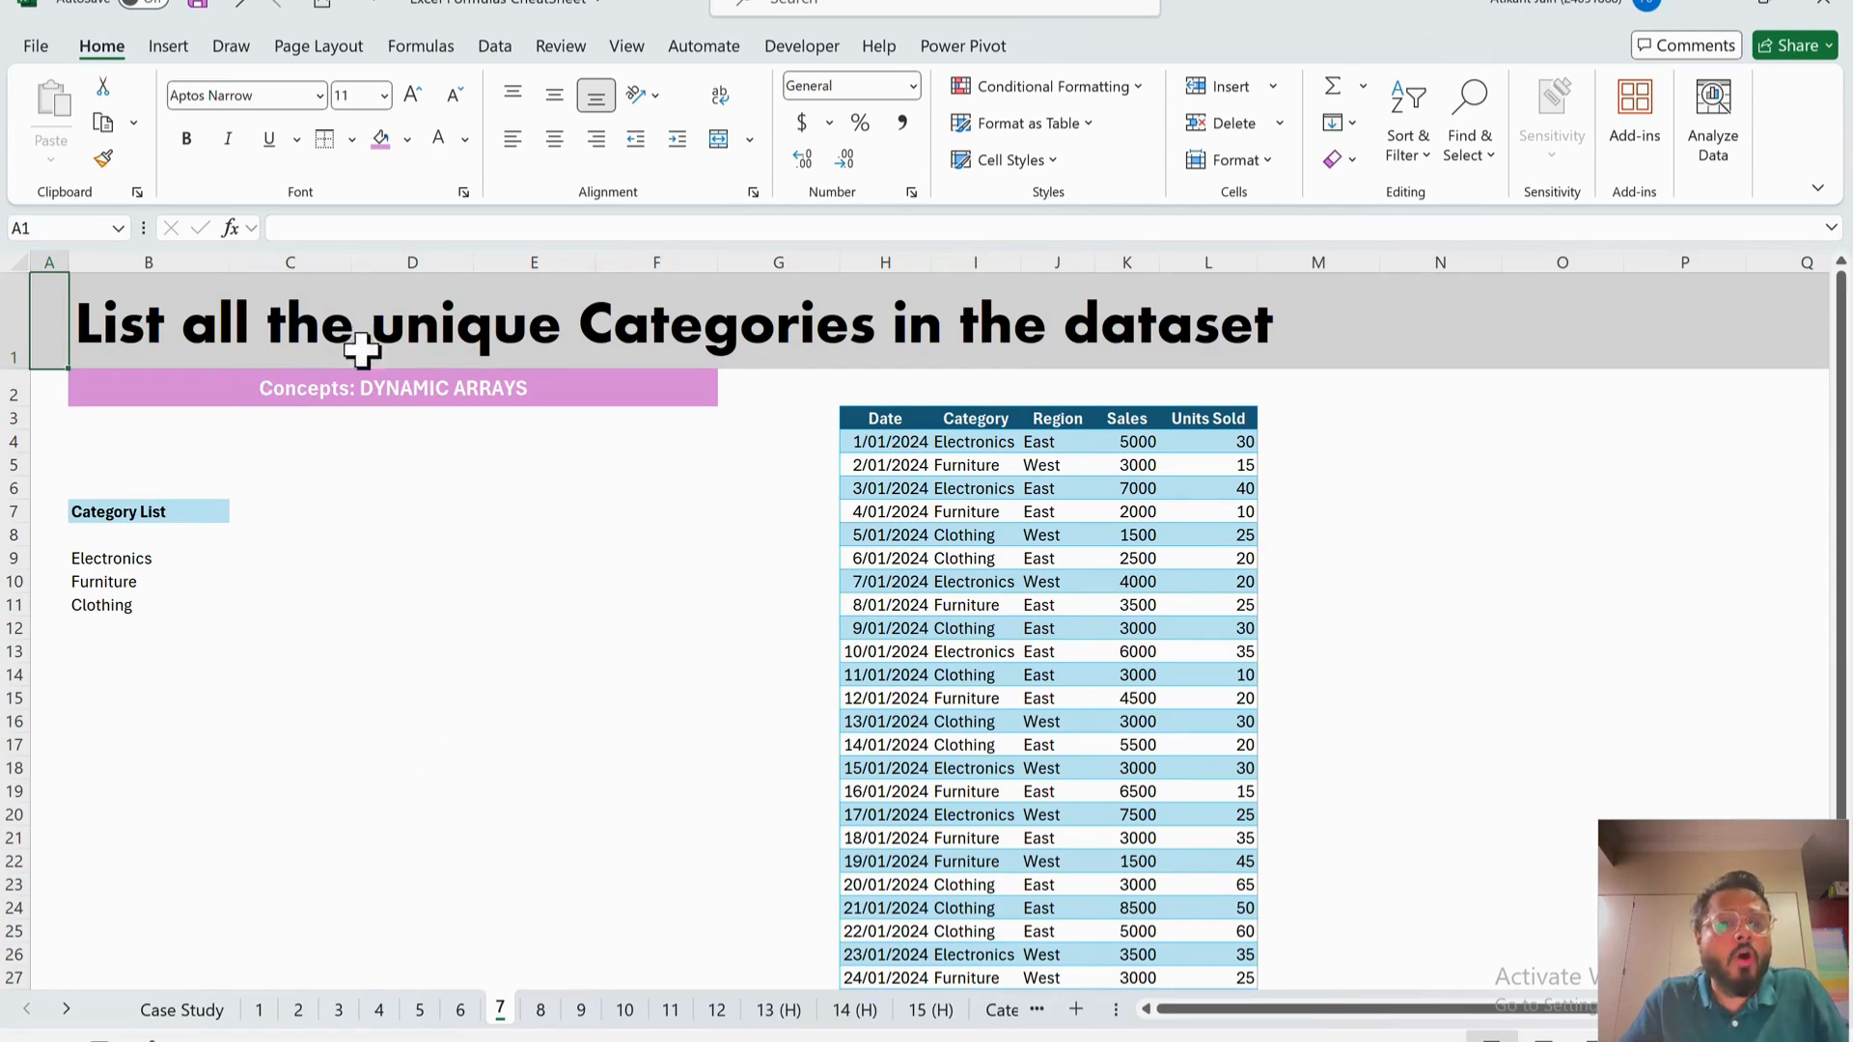
{"action": "left_click", "coordinate": [897, 423]}
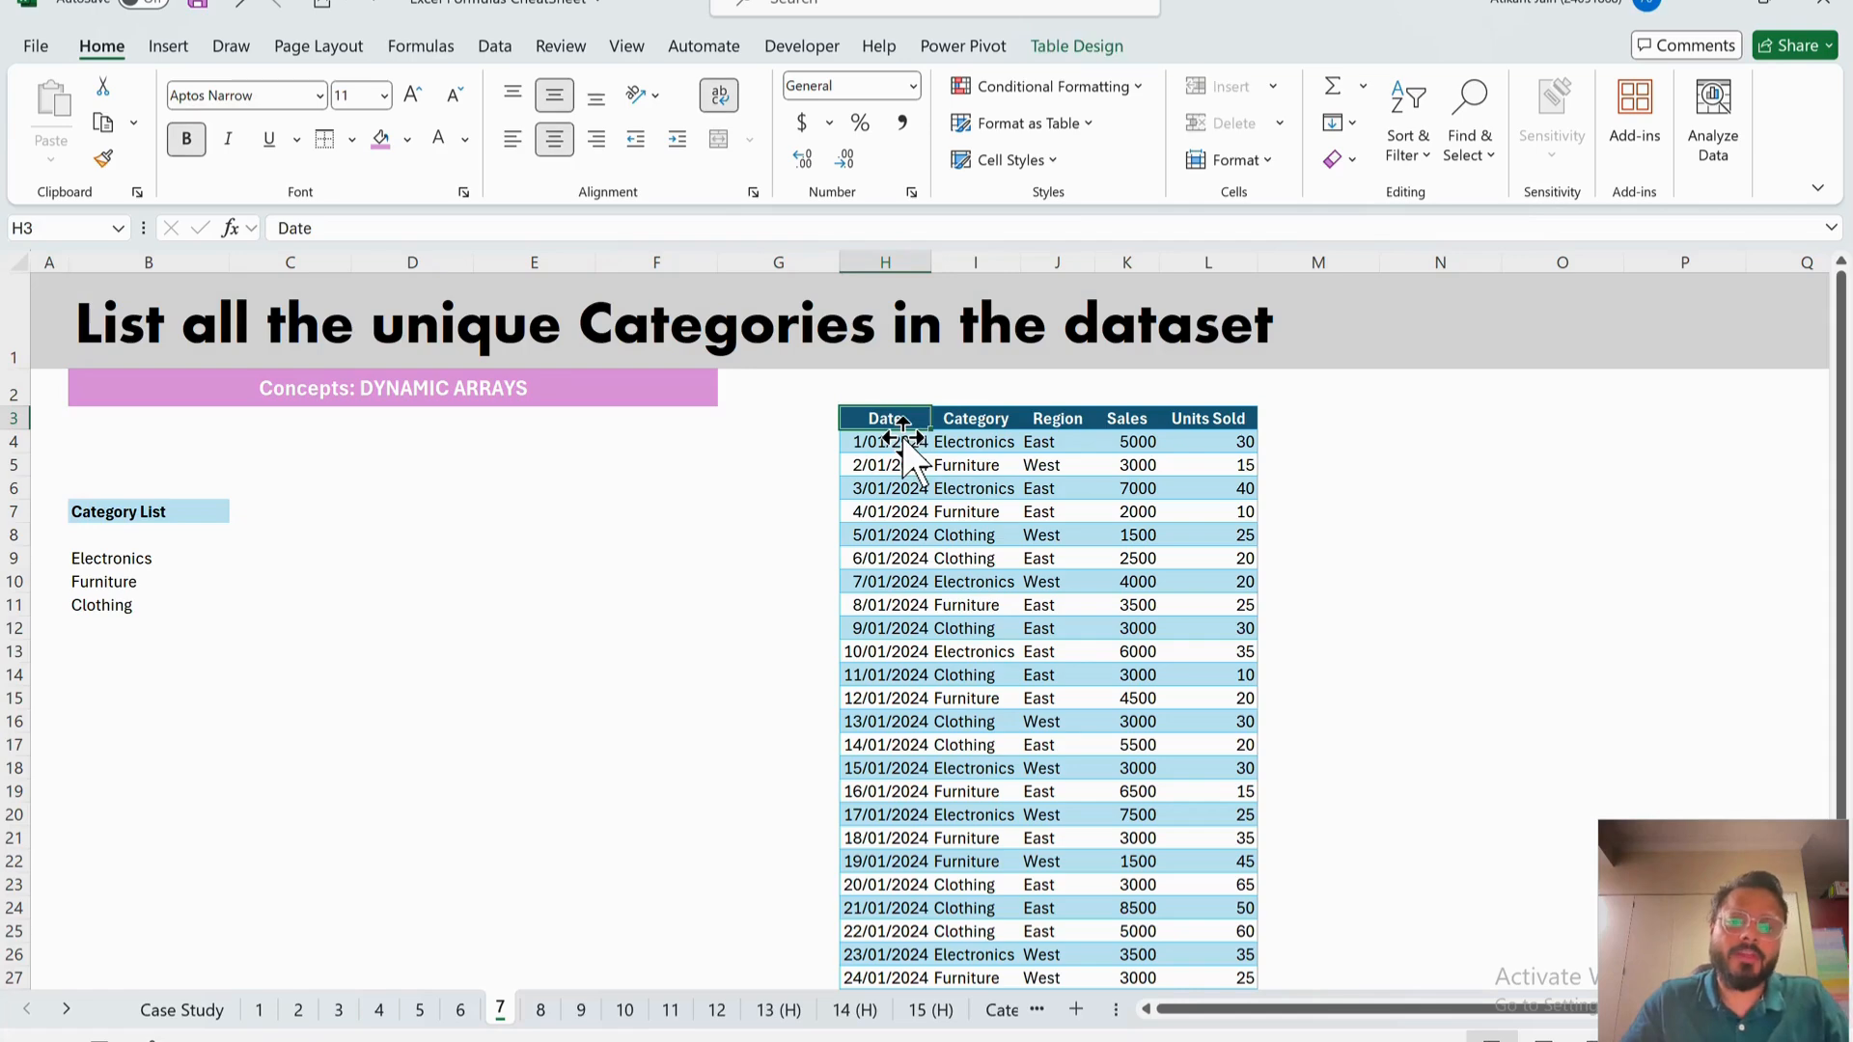
{"action": "key", "text": "ctrl+shift+Right"}
{"action": "key", "text": "ctrl+shift+Down"}
{"action": "key", "text": "Up"}
{"action": "key", "text": "Down"}
{"action": "key", "text": "Down"}
{"action": "key", "text": "Right"}
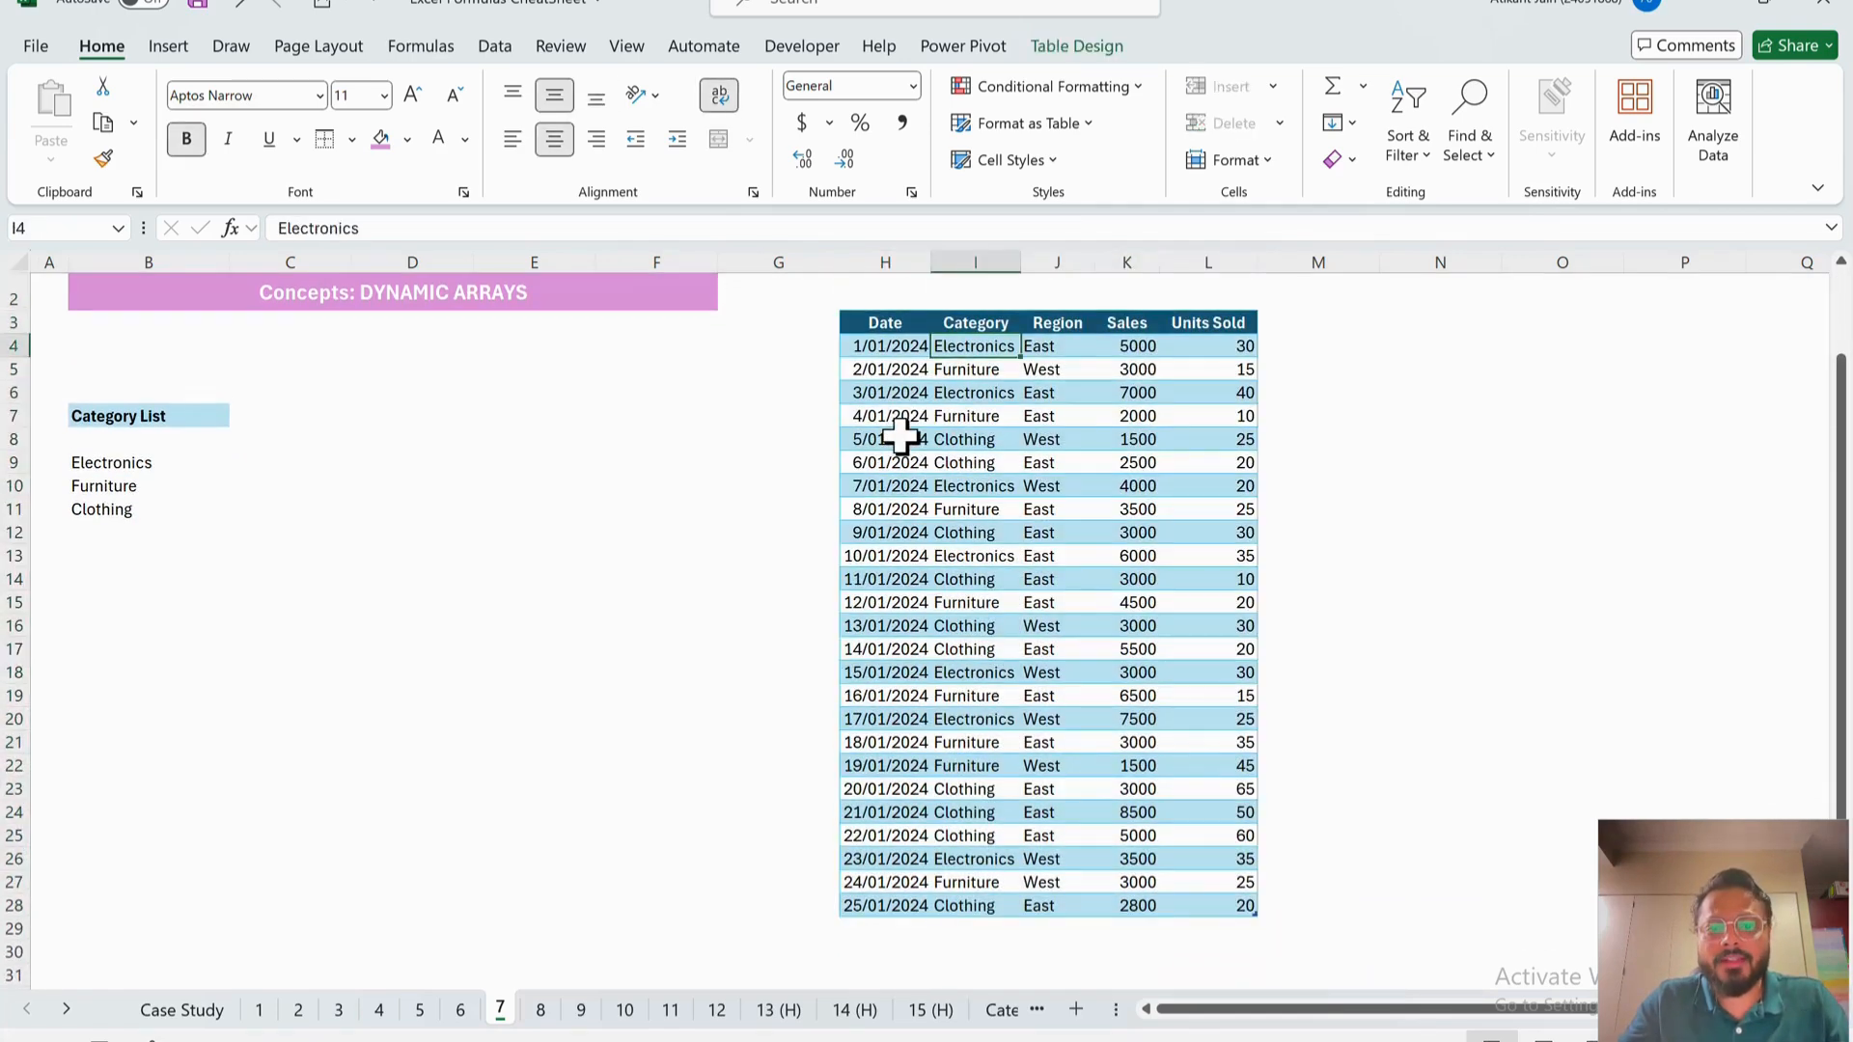
{"action": "key", "text": "ctrl+shift+Down"}
{"action": "key", "text": "ctrl+Up"}
{"action": "key", "text": "ctrl+Up"}
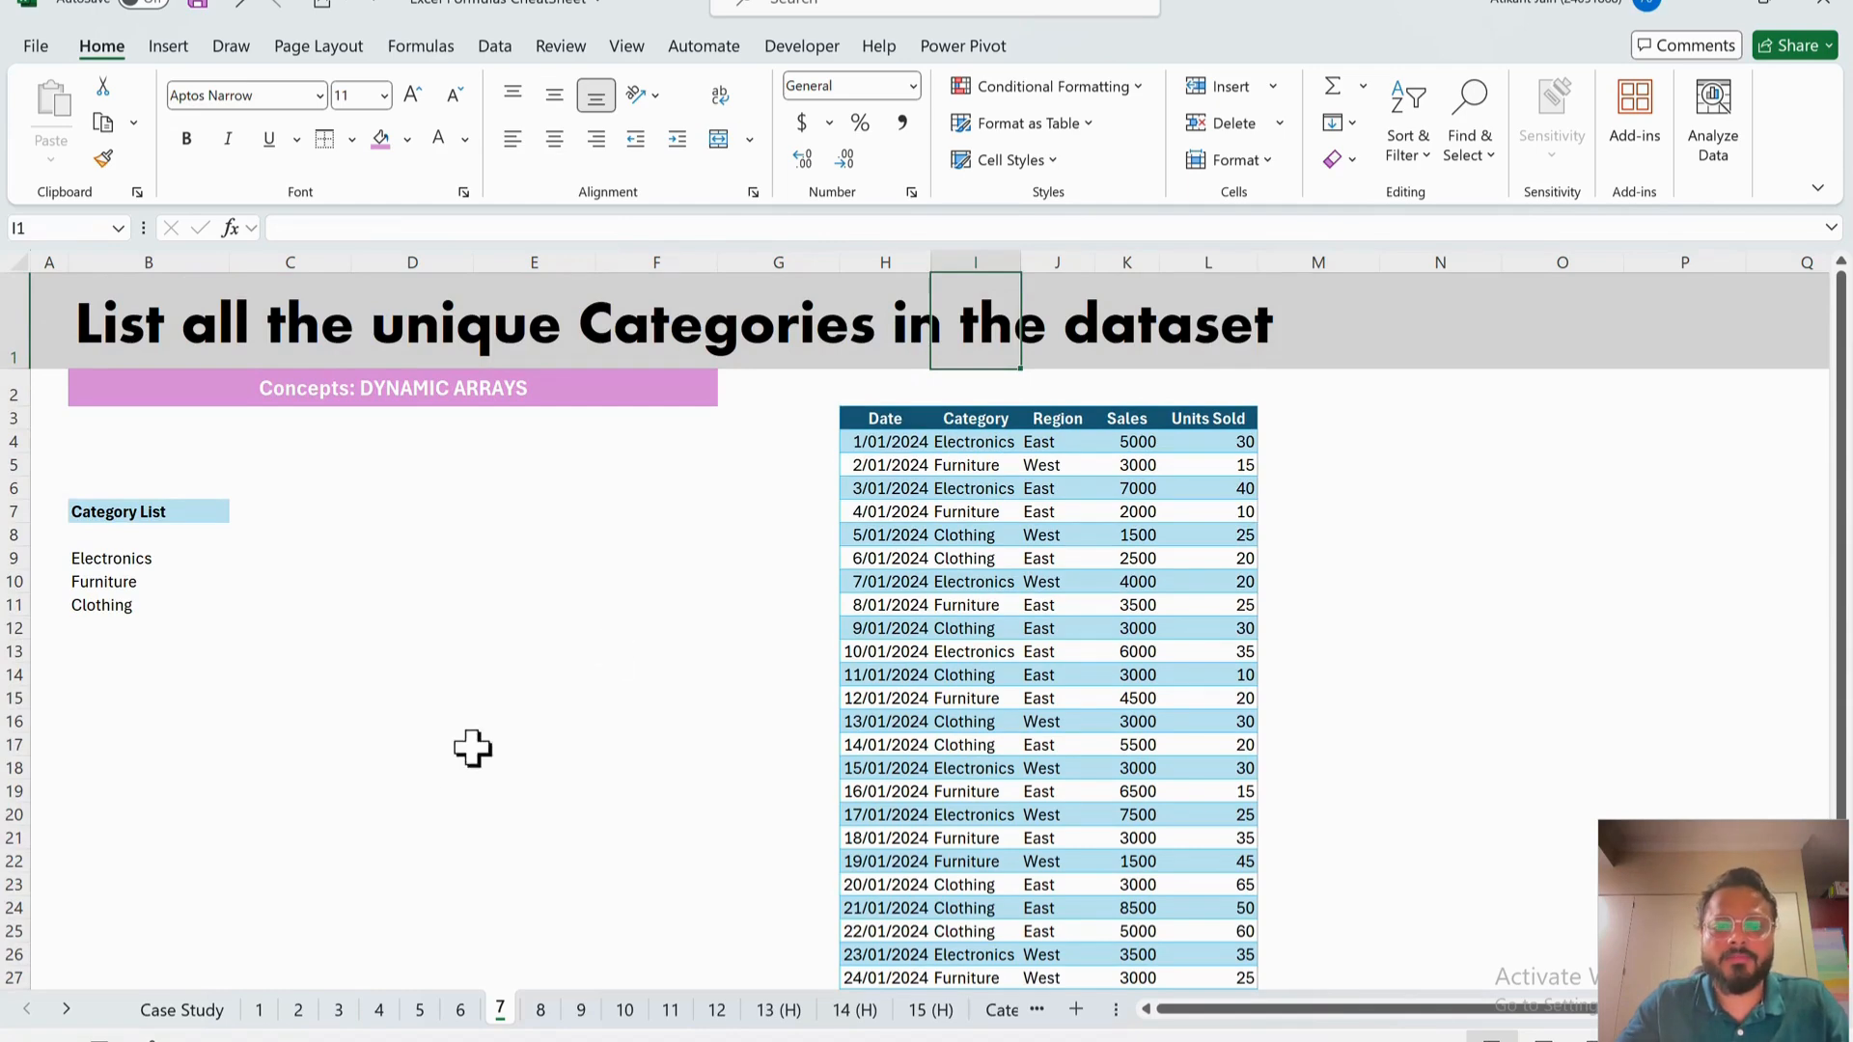
{"action": "left_click_drag", "start_coordinate": [177, 516], "coordinate": [178, 604]}
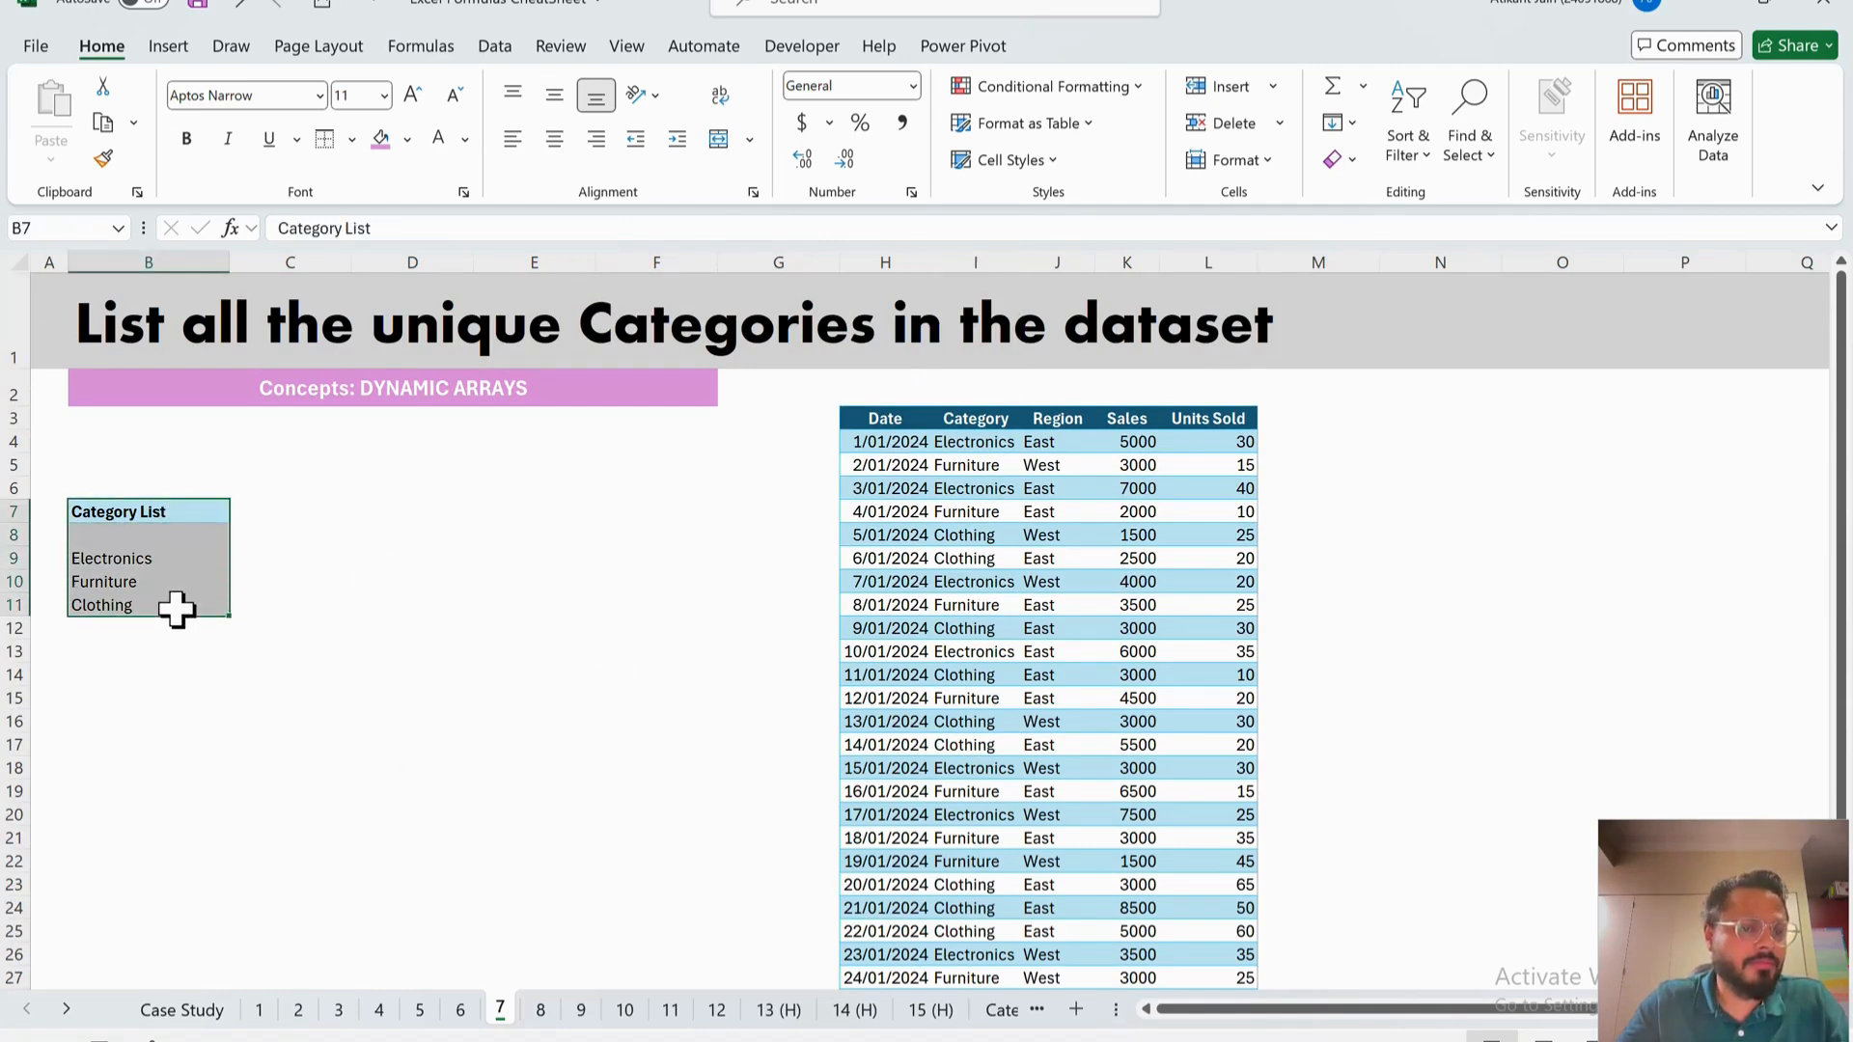
- List the unique categories from cell D8 with the formula =UNIQUE(tblSales7[Category])
{"action": "left_click", "coordinate": [366, 536]}
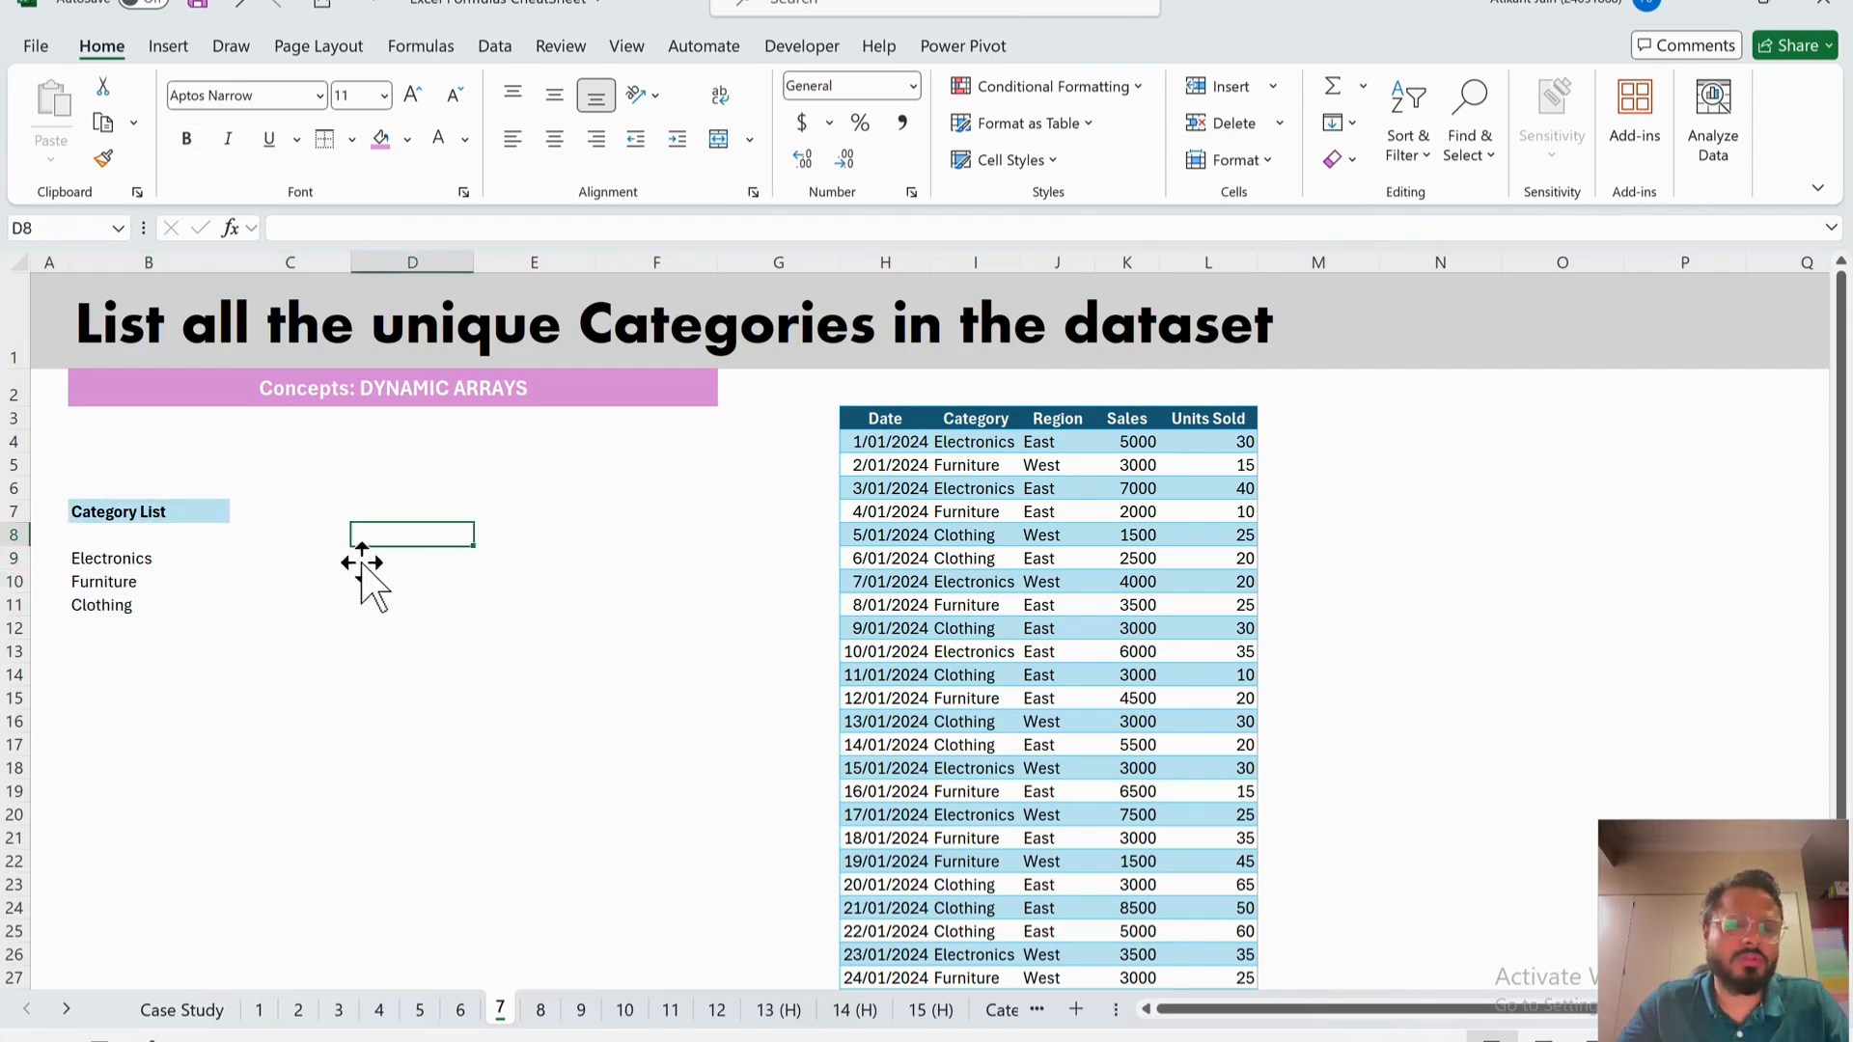
{"action": "type", "text": "=uniq"}
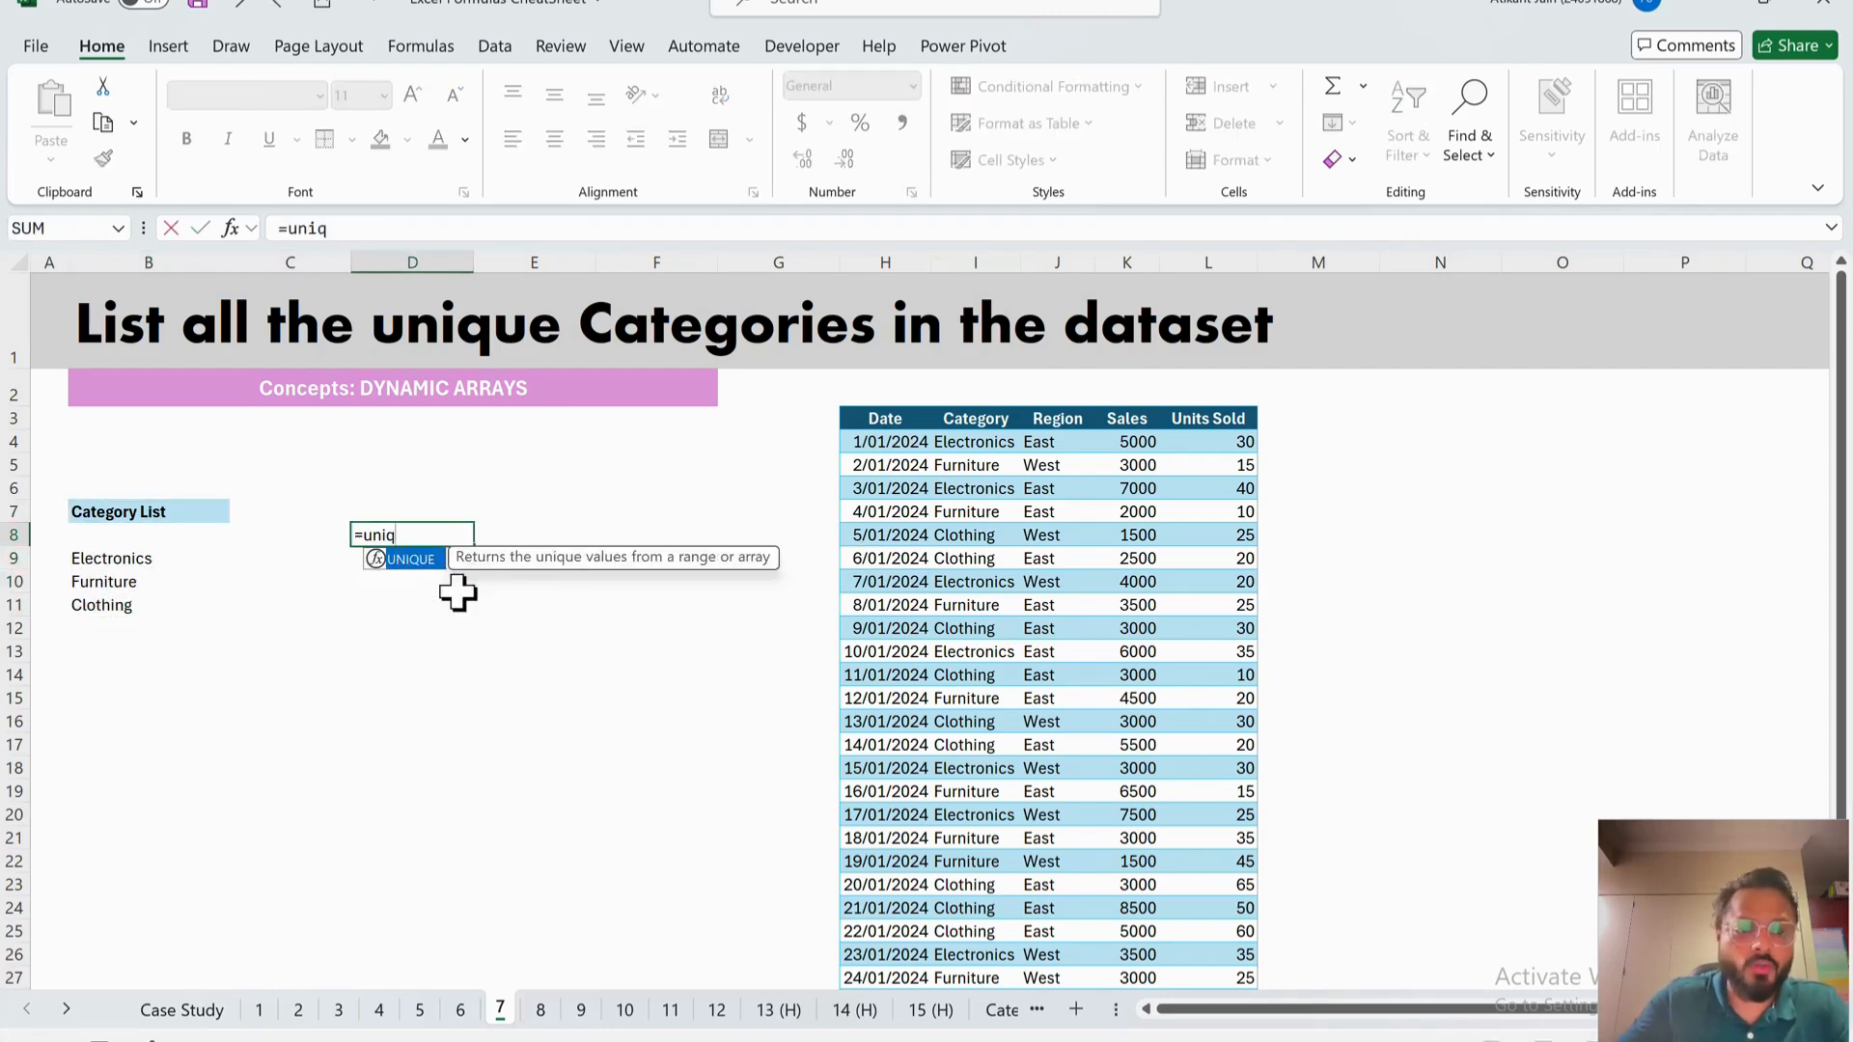
{"action": "key", "text": "Tab"}
{"action": "left_click", "coordinate": [949, 444]}
{"action": "key", "text": "ctrl+shift+Down"}
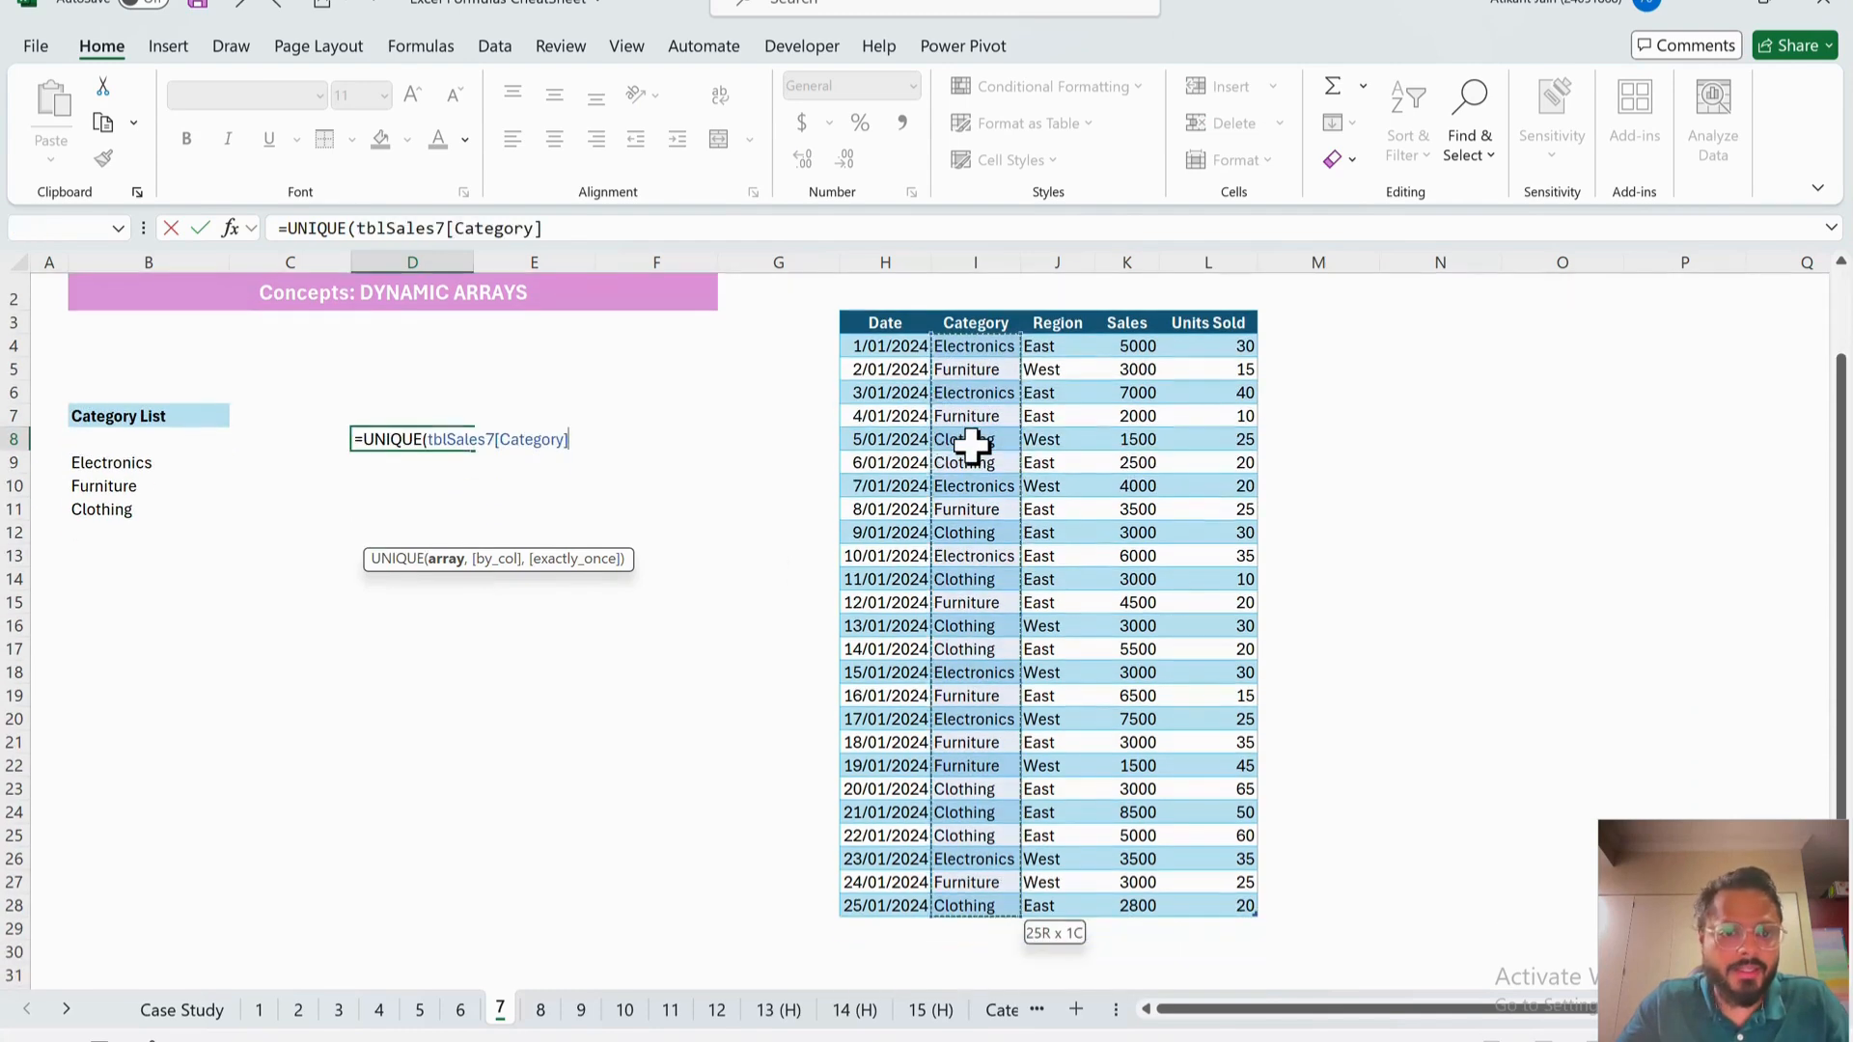
{"action": "key", "text": "Return"}
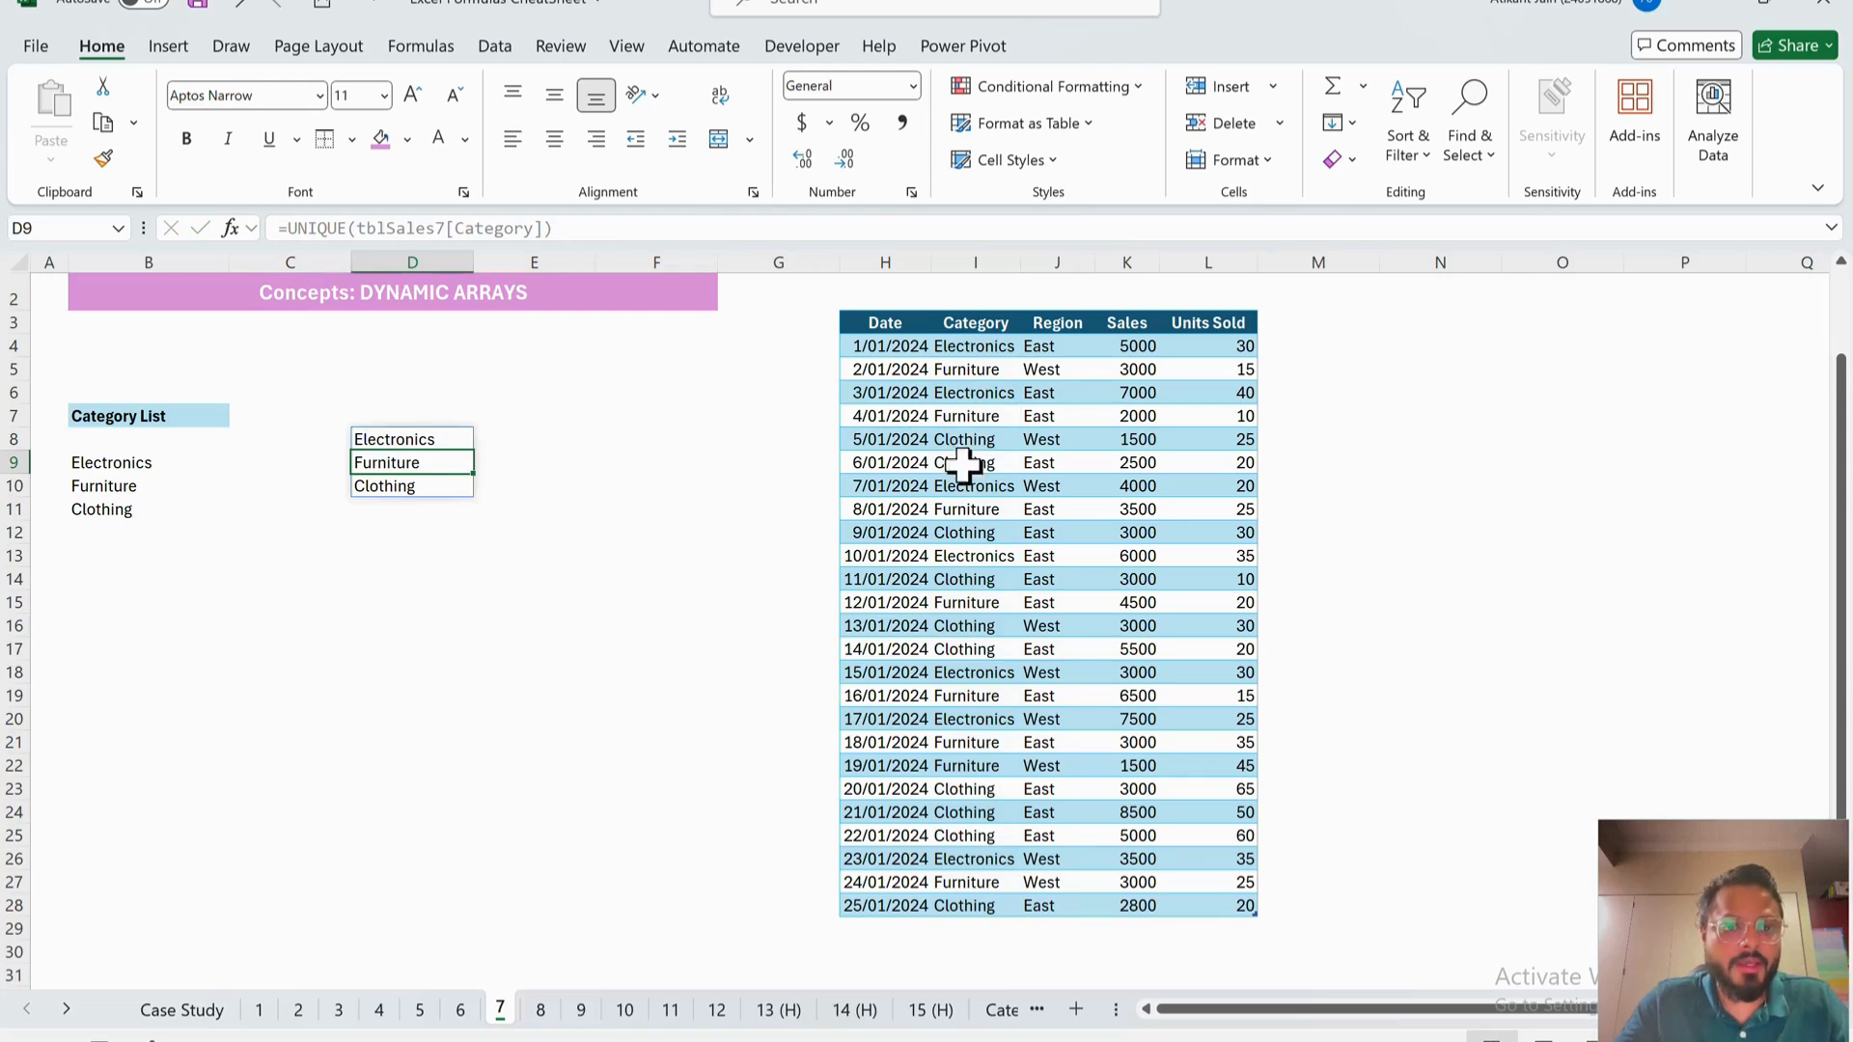
- Try the spill reference in D13 with =UNIQUE(I4#), and compare it with the dynamic array spilled from D8
{"action": "left_click", "coordinate": [431, 560]}
{"action": "type", "text": "="}
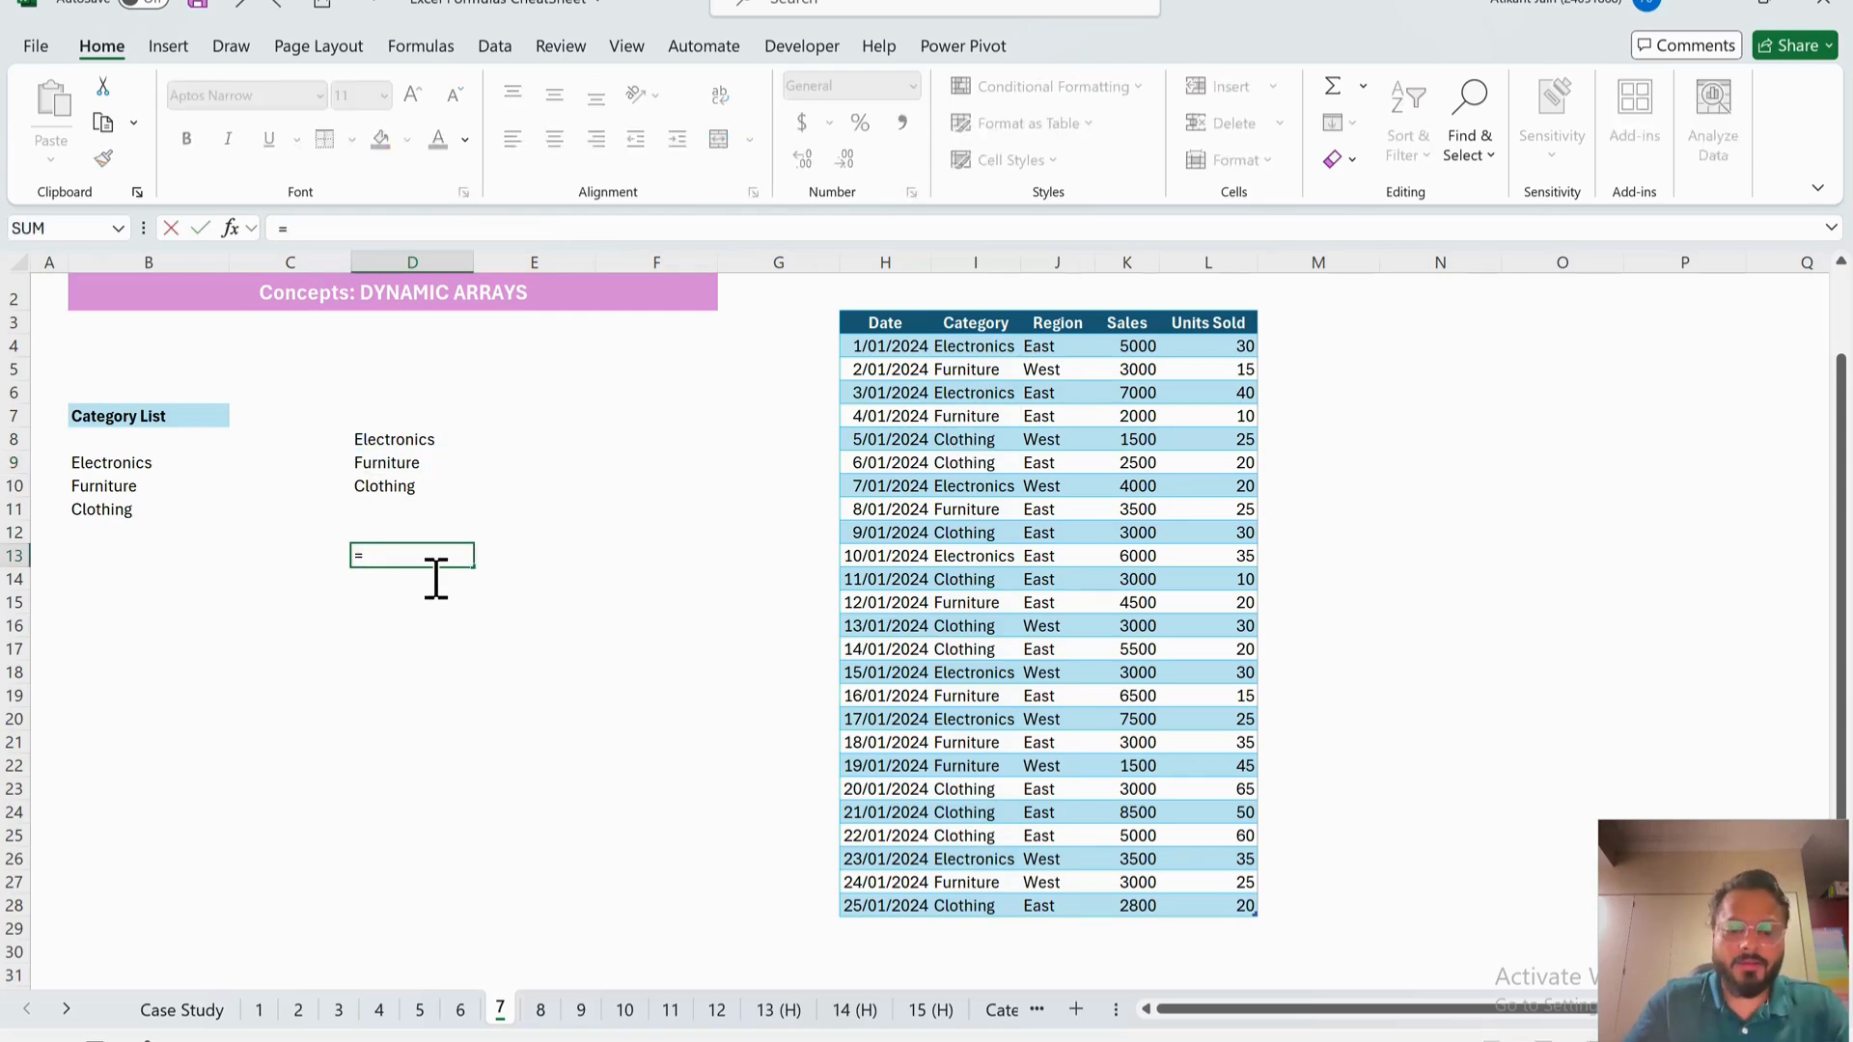
{"action": "type", "text": "UNICHAR("}
{"action": "key", "text": "BackSpace"}
{"action": "key", "text": "BackSpace"}
{"action": "key", "text": "BackSpace"}
{"action": "key", "text": "BackSpace"}
{"action": "key", "text": "BackSpace"}
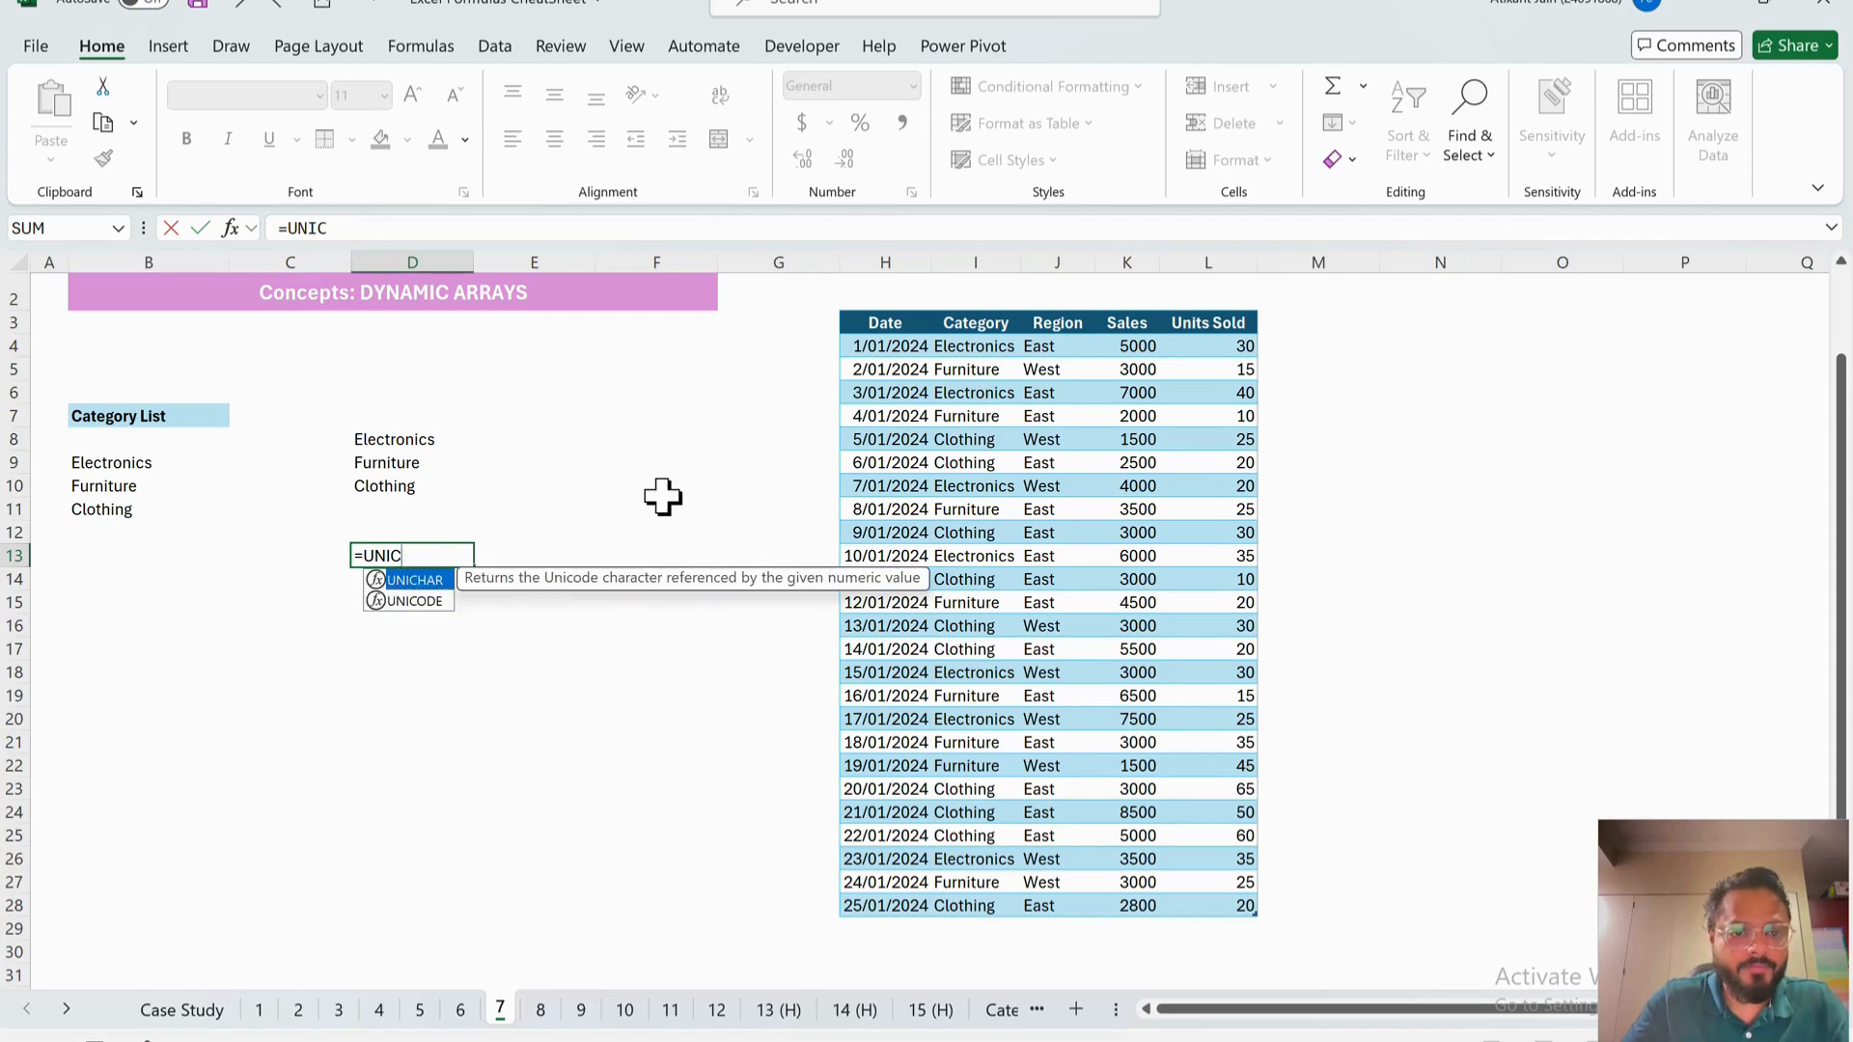
{"action": "type", "text": "QUE("}
{"action": "left_click", "coordinate": [1004, 349]}
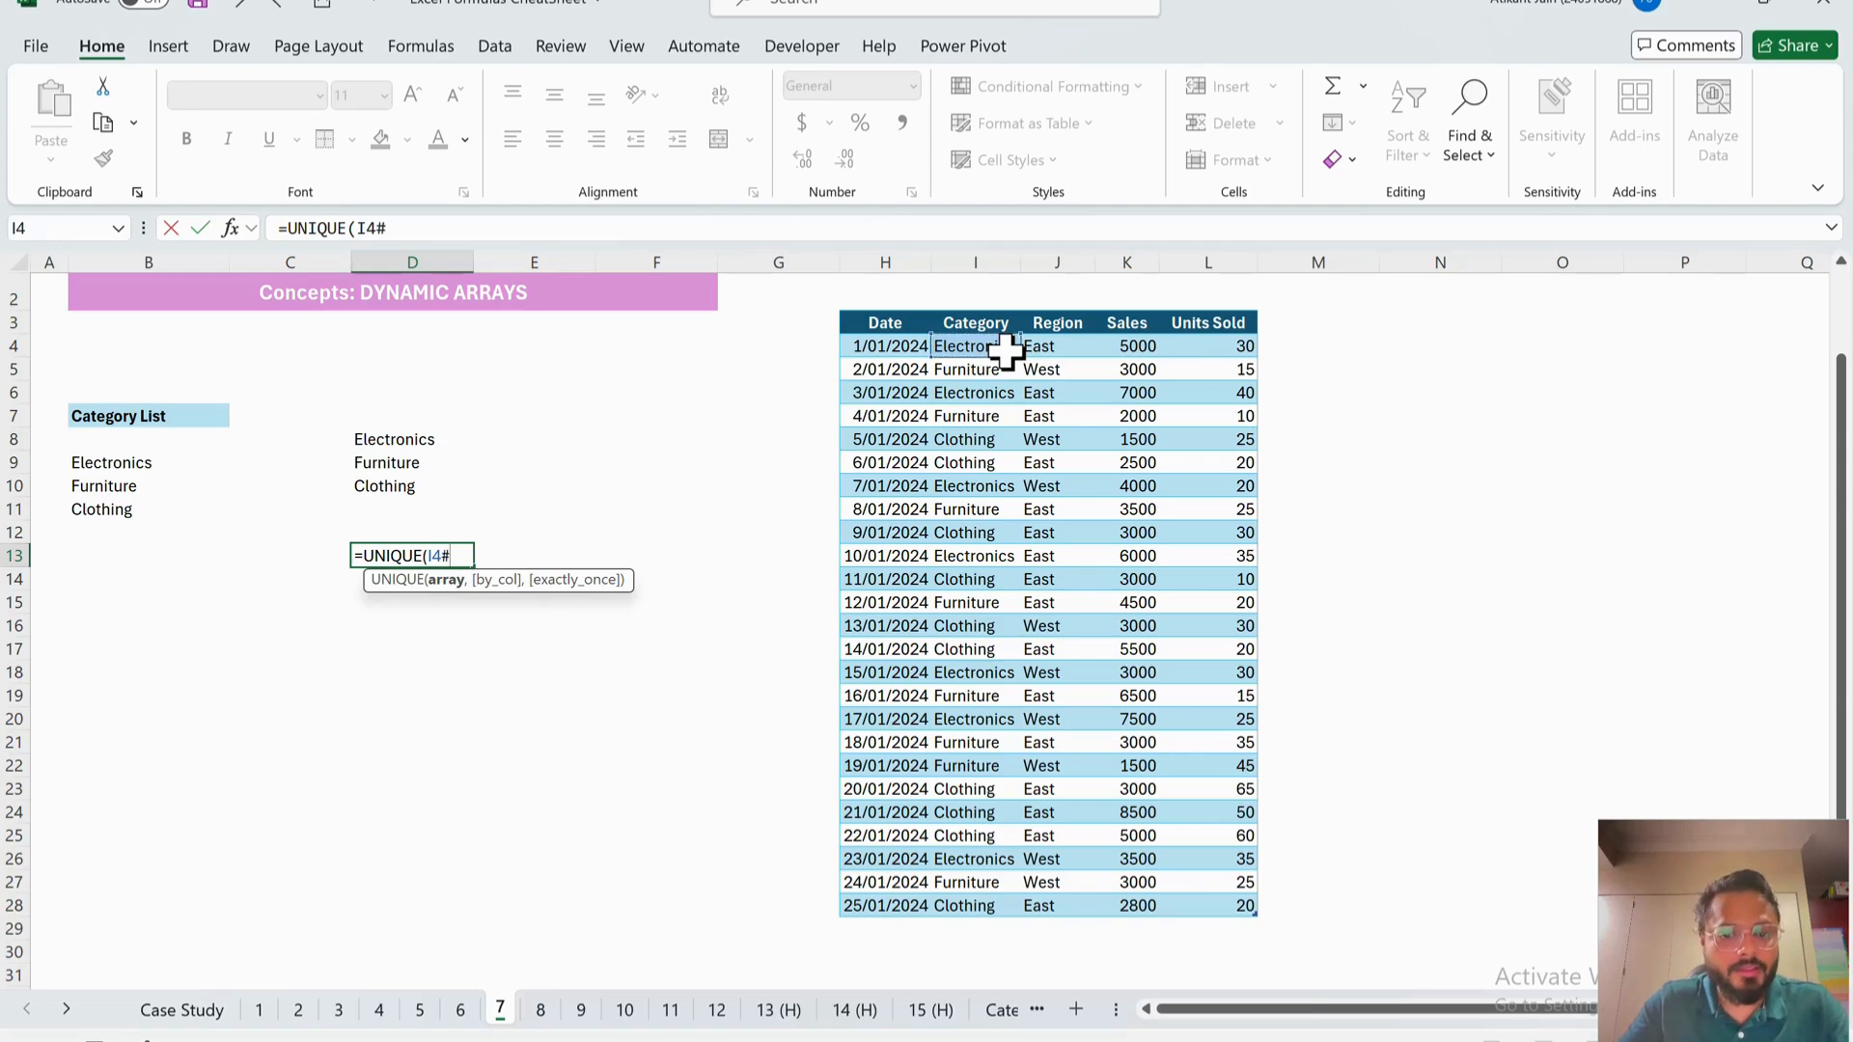
{"action": "type", "text": "#)"}
{"action": "key", "text": "Return"}
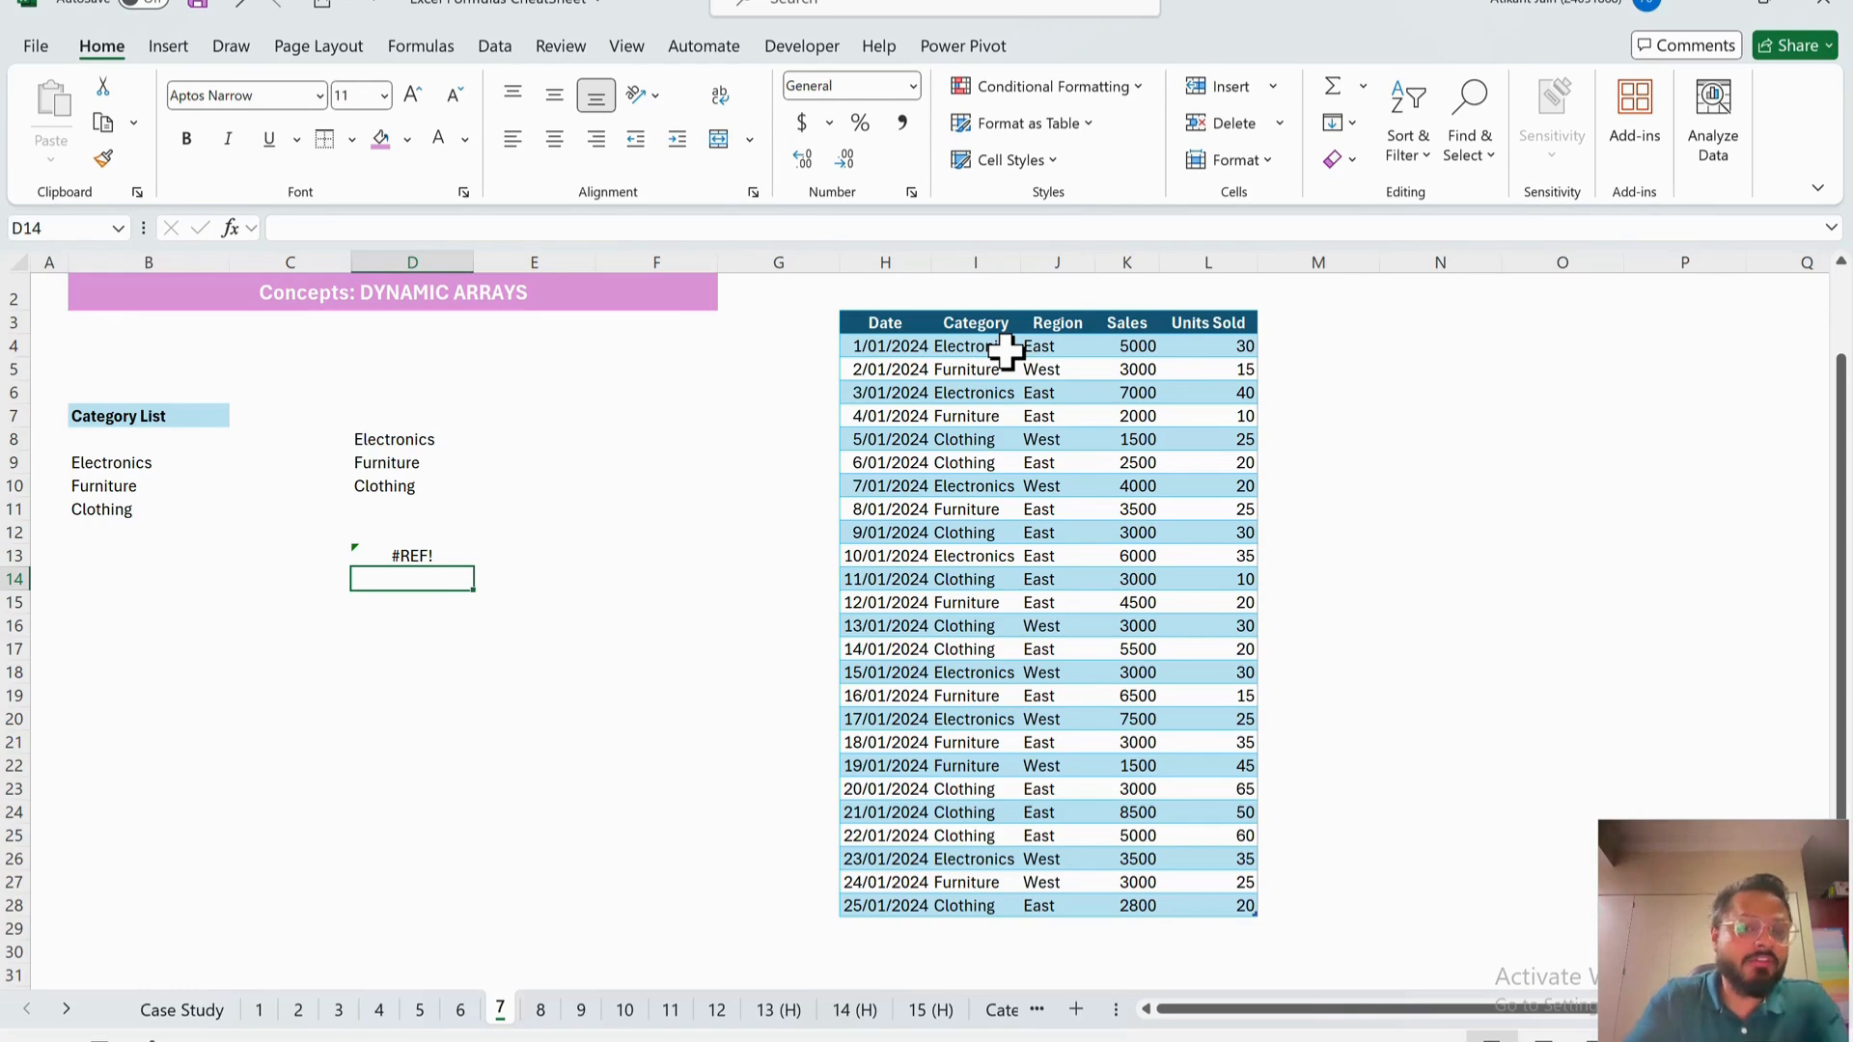
{"action": "key", "text": "Up"}
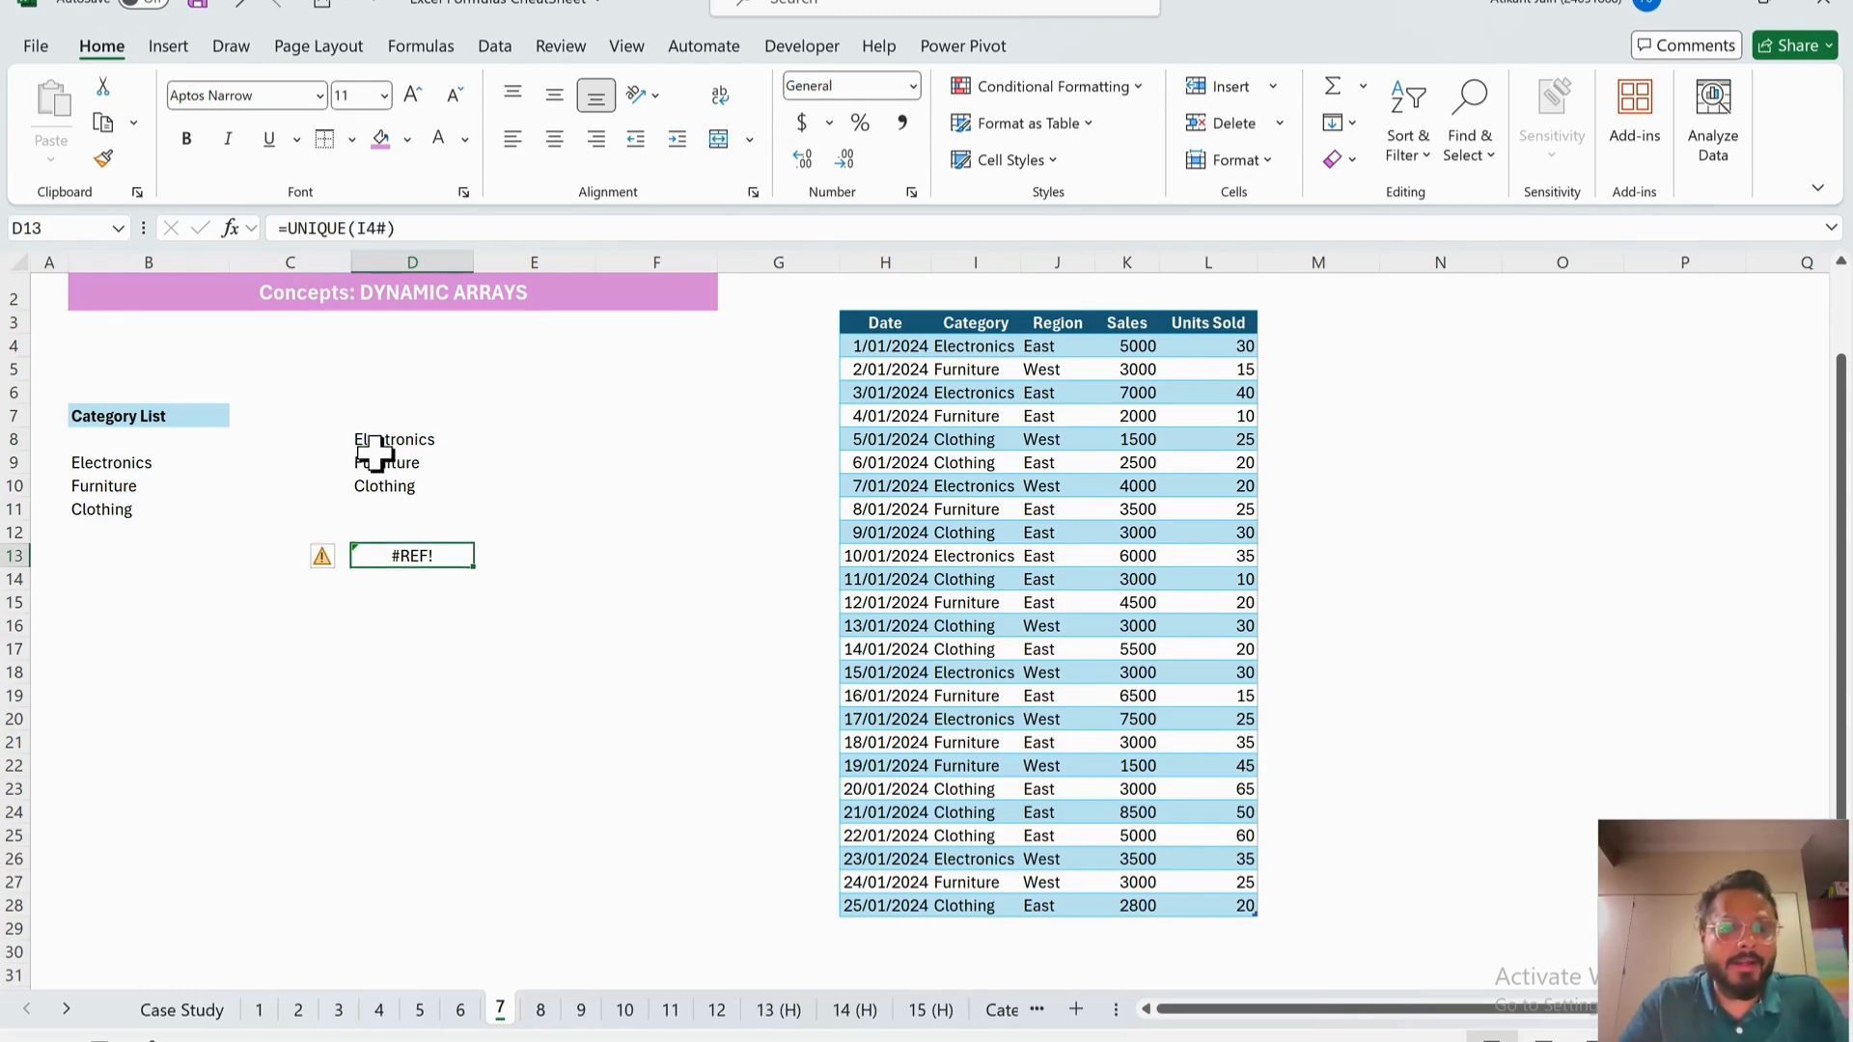
{"action": "left_click", "coordinate": [396, 231]}
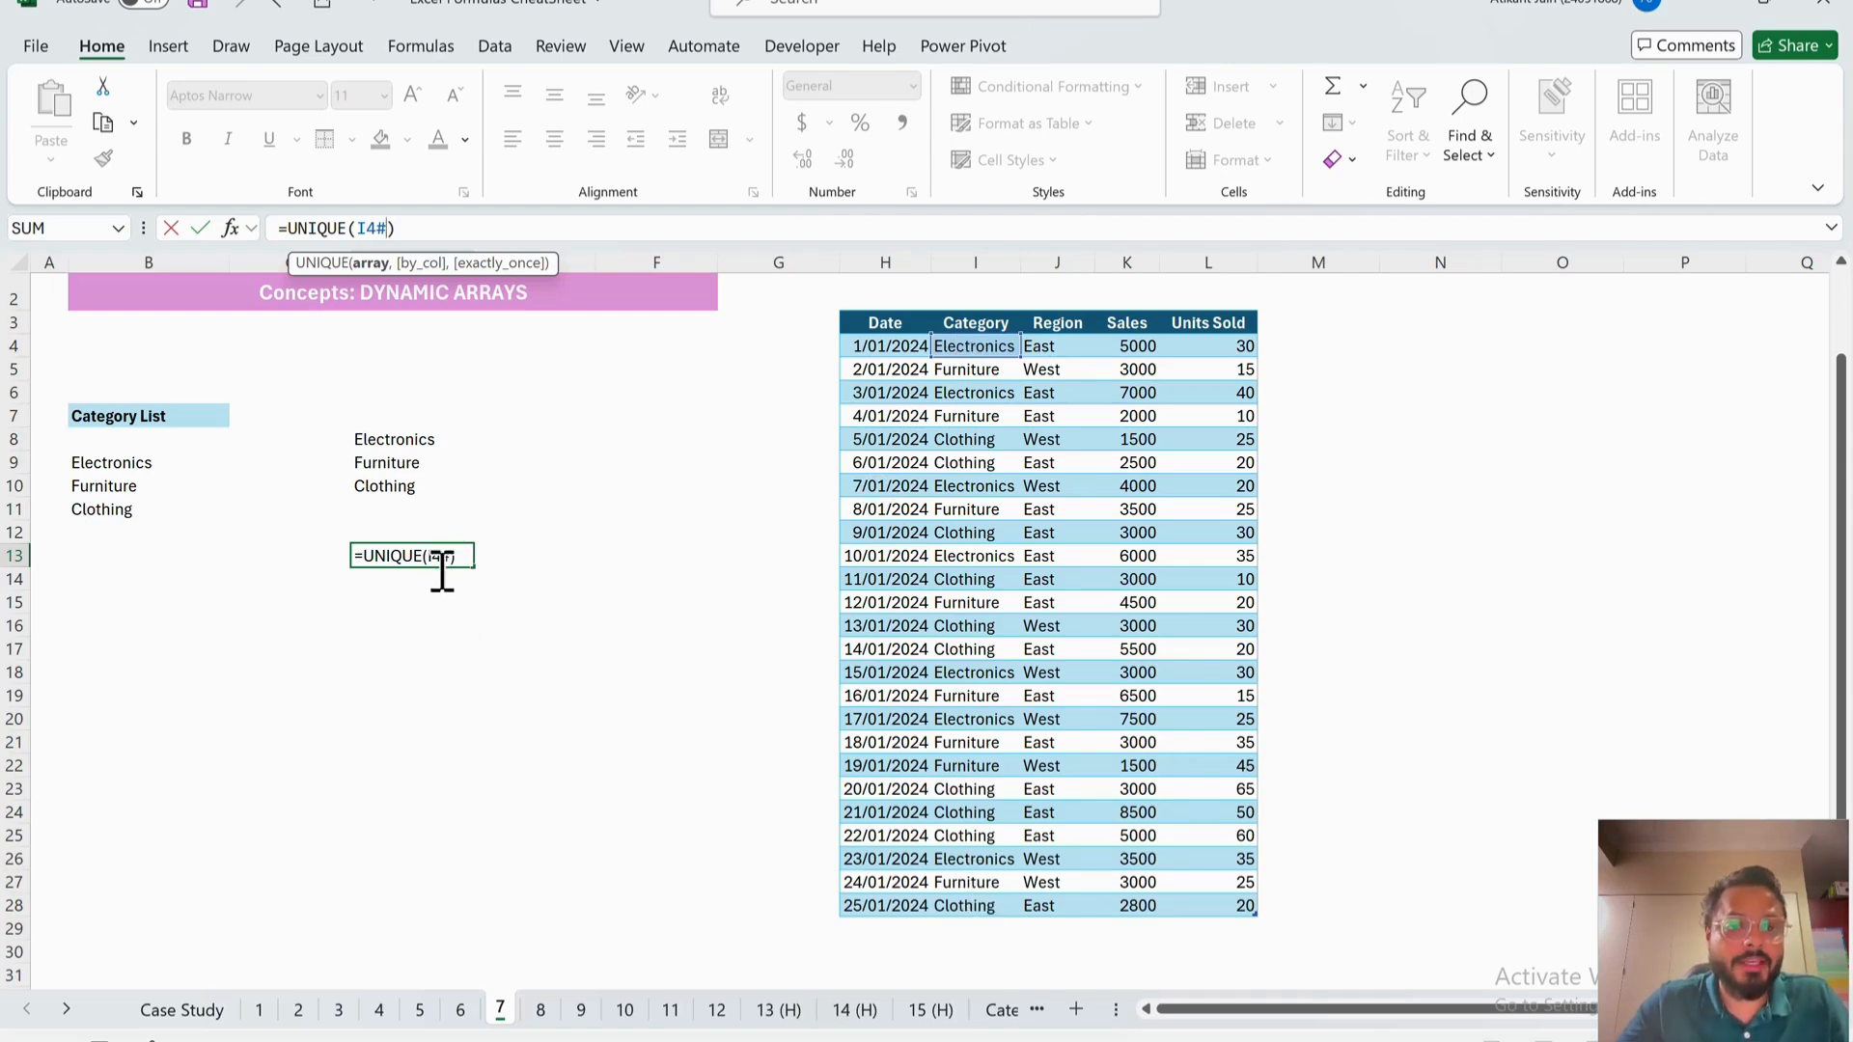
{"action": "key", "text": "Return"}
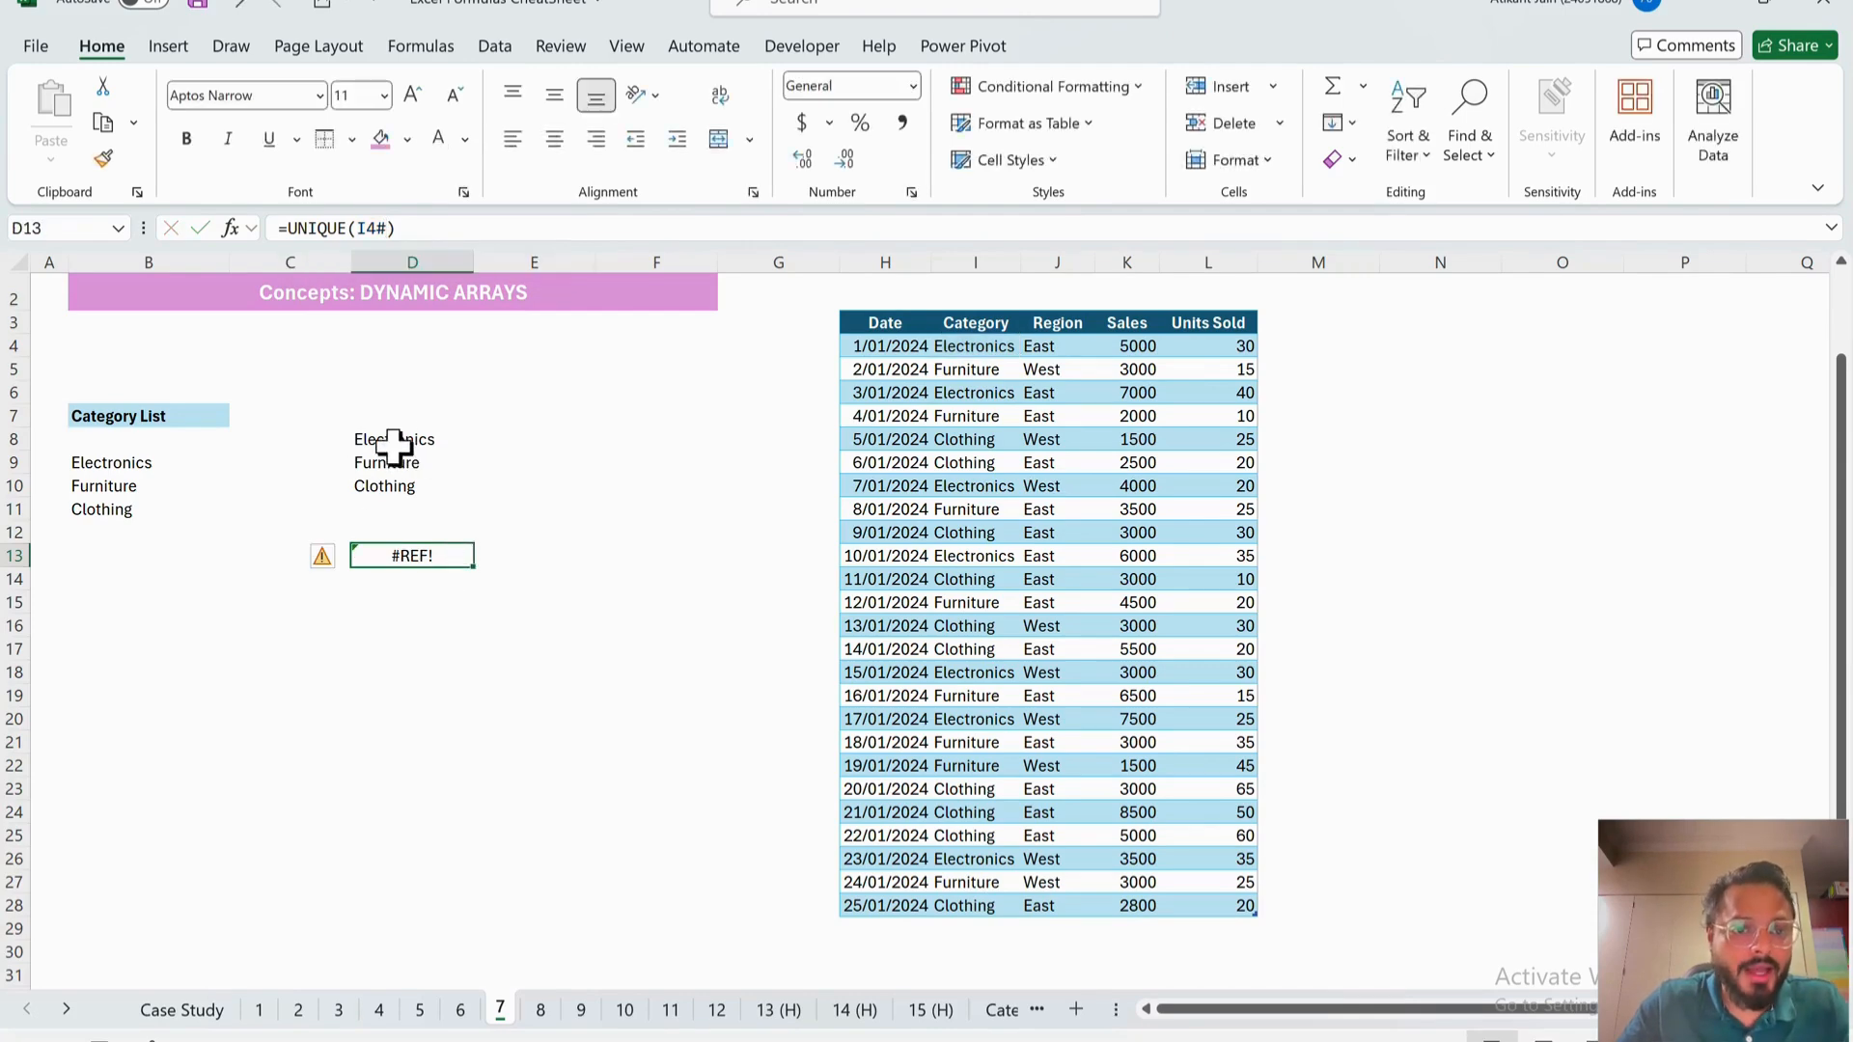
{"action": "left_click_drag", "start_coordinate": [393, 439], "coordinate": [394, 490]}
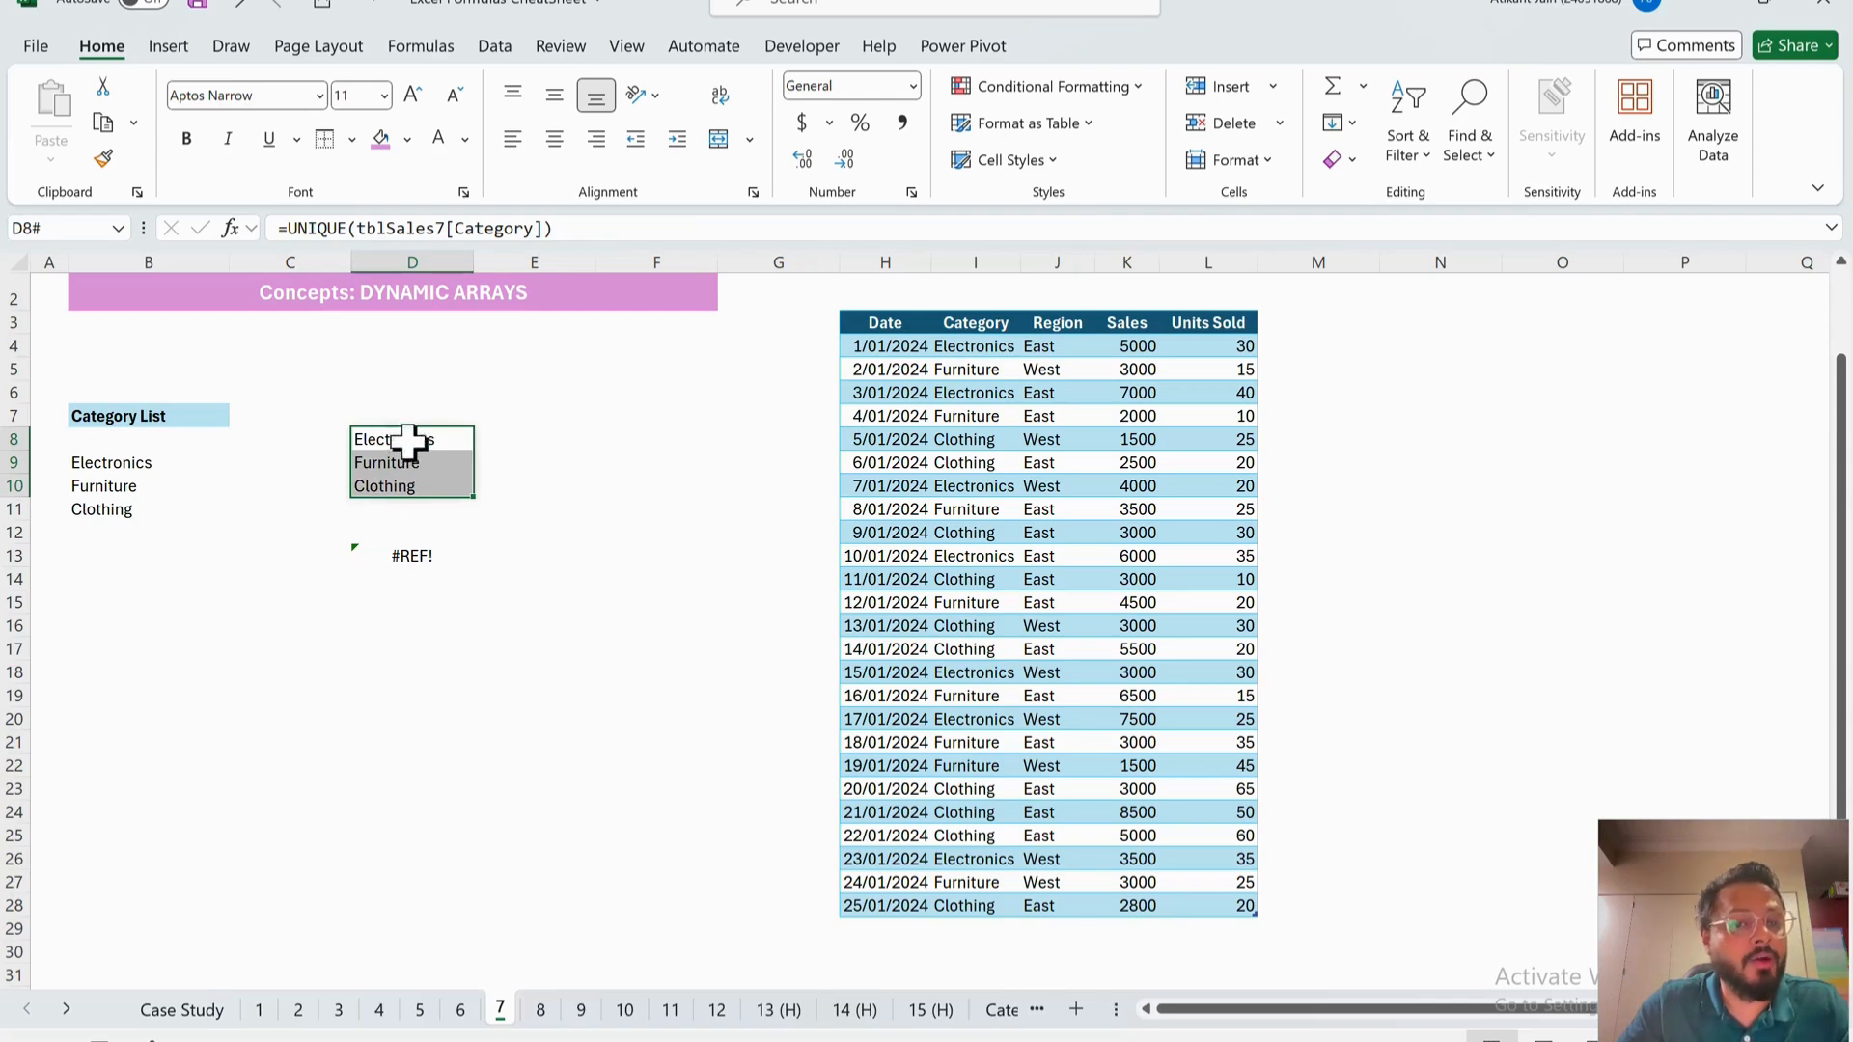
- Label cell C17 "Count of Categories"
{"action": "left_click", "coordinate": [340, 649]}
{"action": "type", "text": "="}
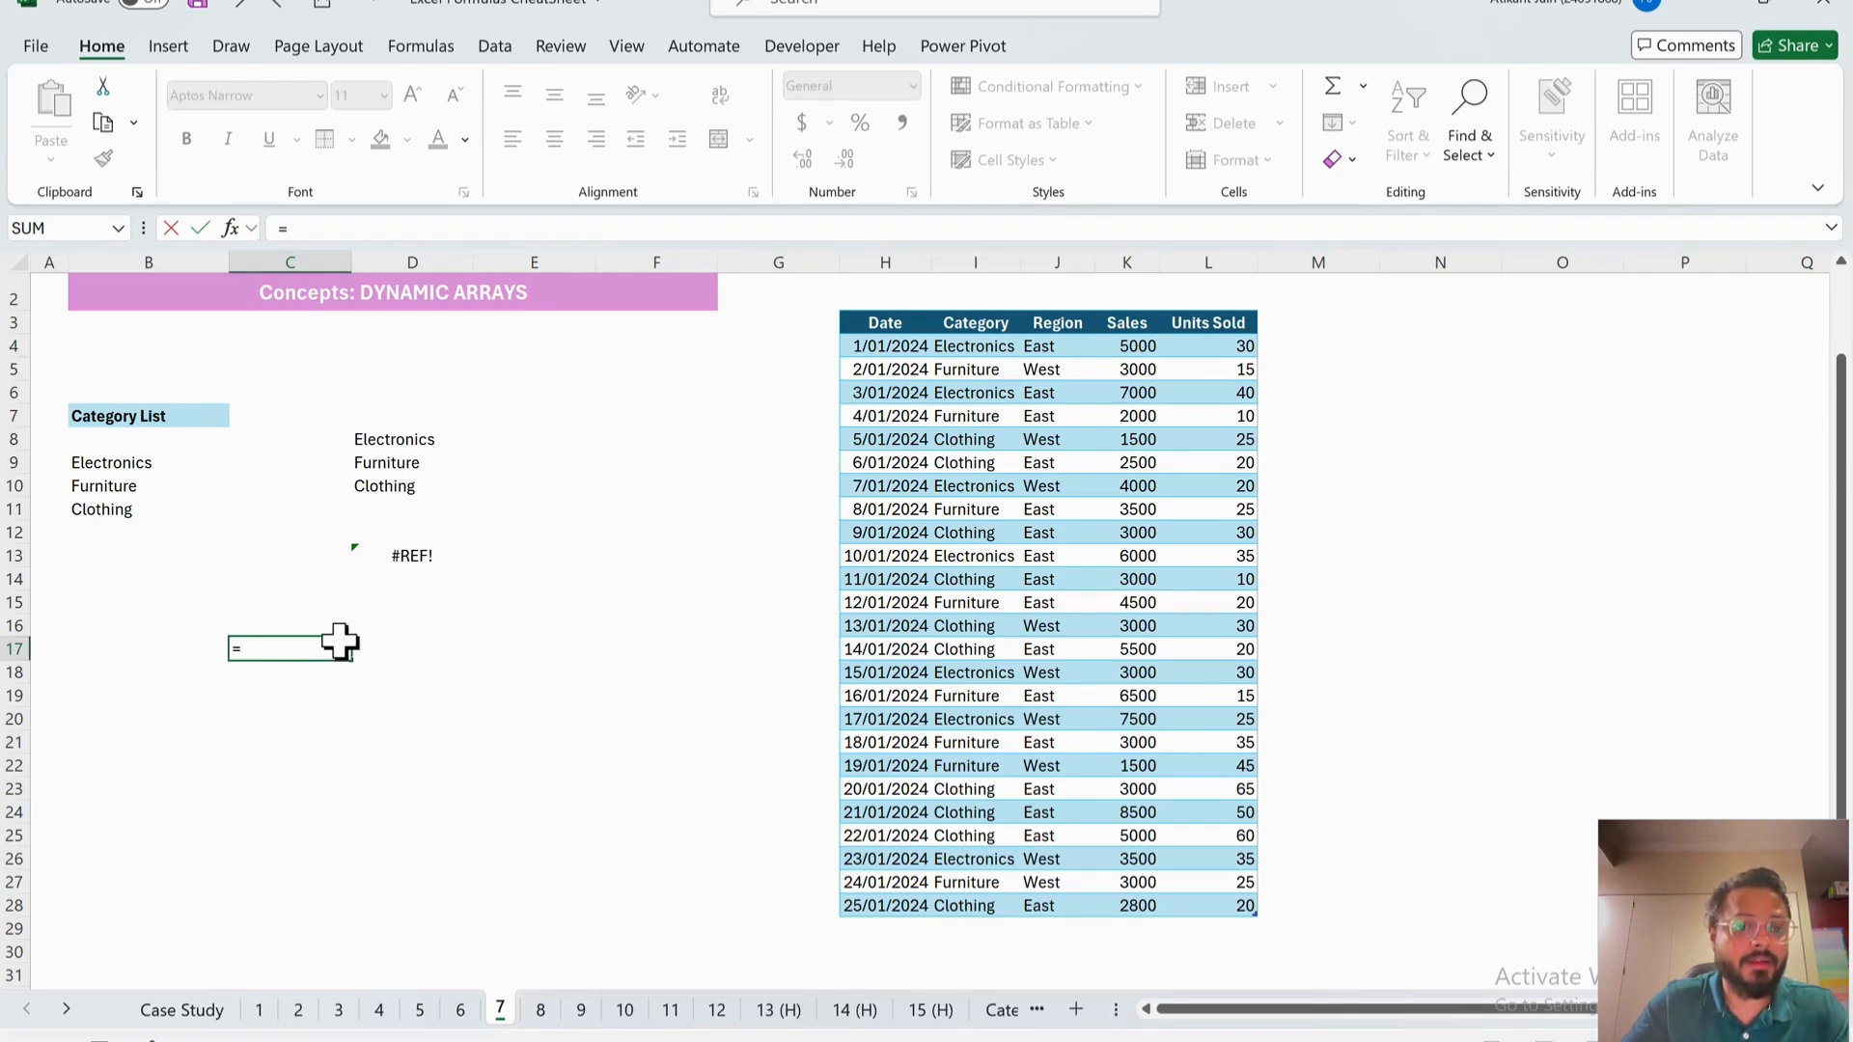
{"action": "key", "text": "Escape"}
{"action": "type", "text": "Count of"}
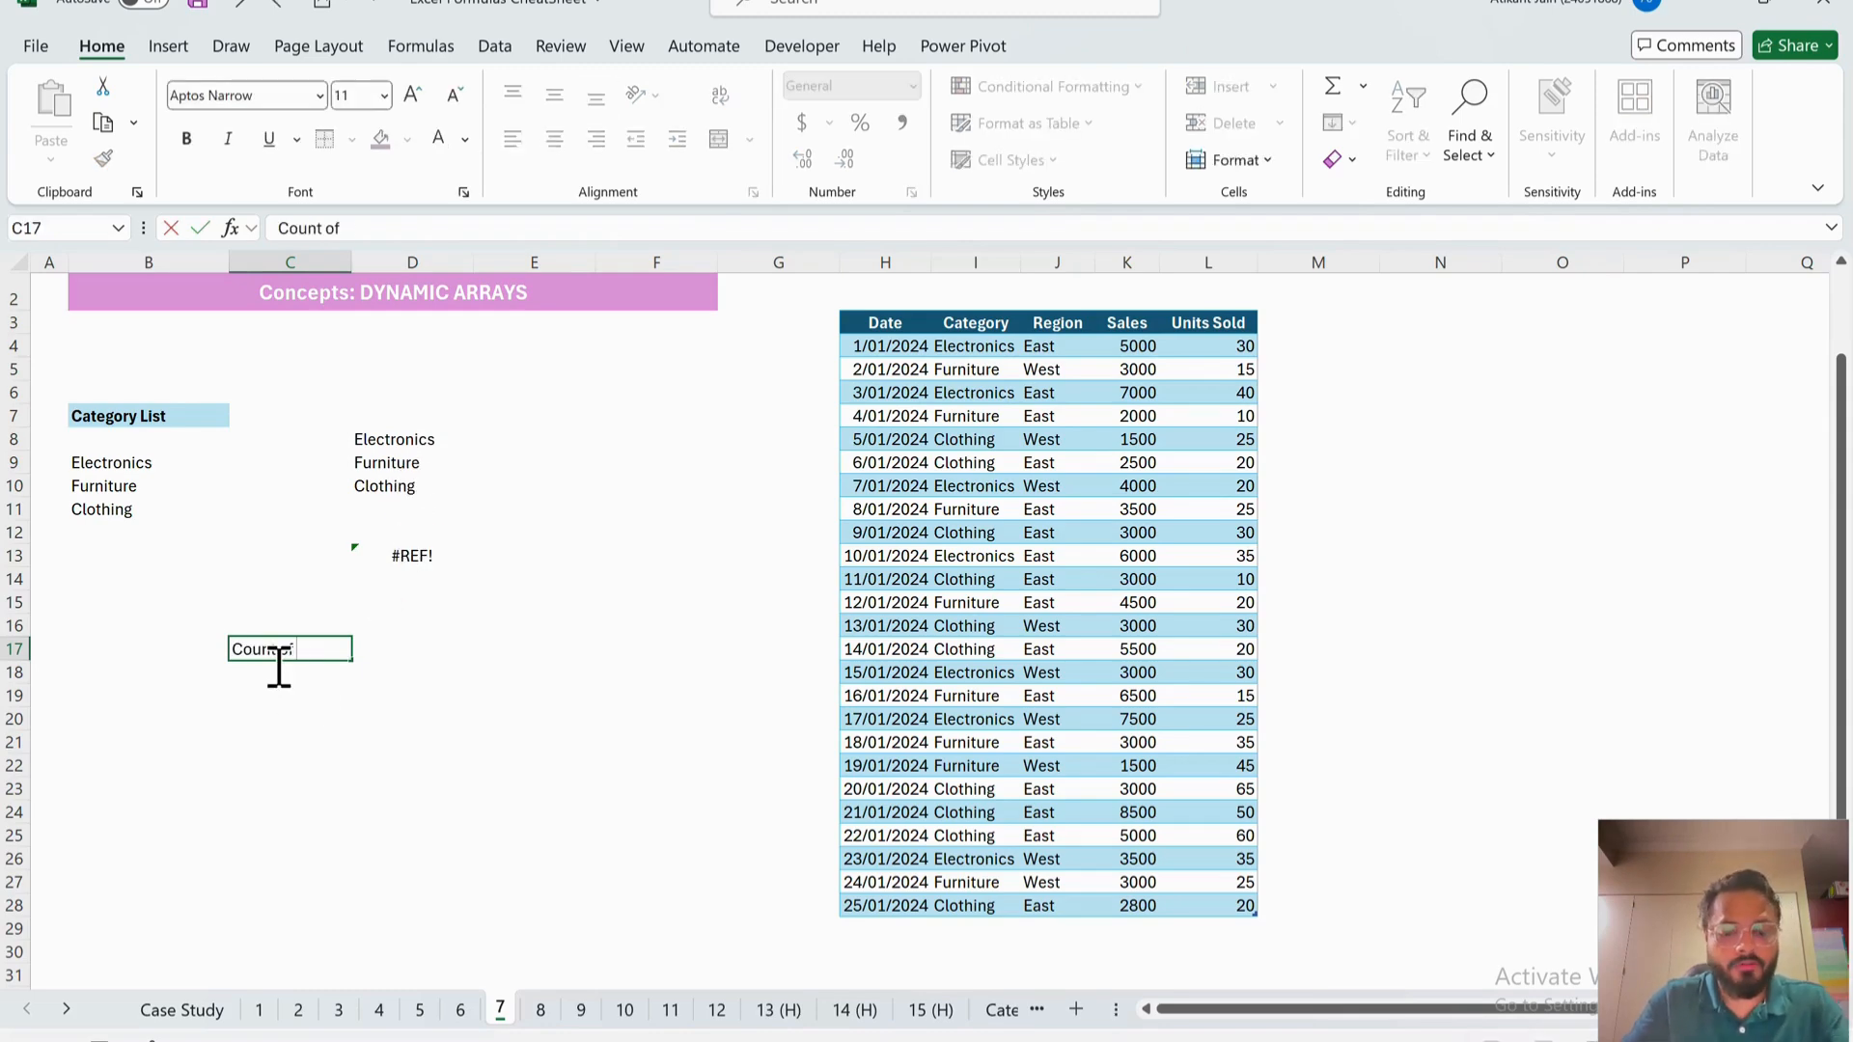
{"action": "type", "text": " Categories"}
{"action": "key", "text": "Tab"}
{"action": "key", "text": "Tab"}
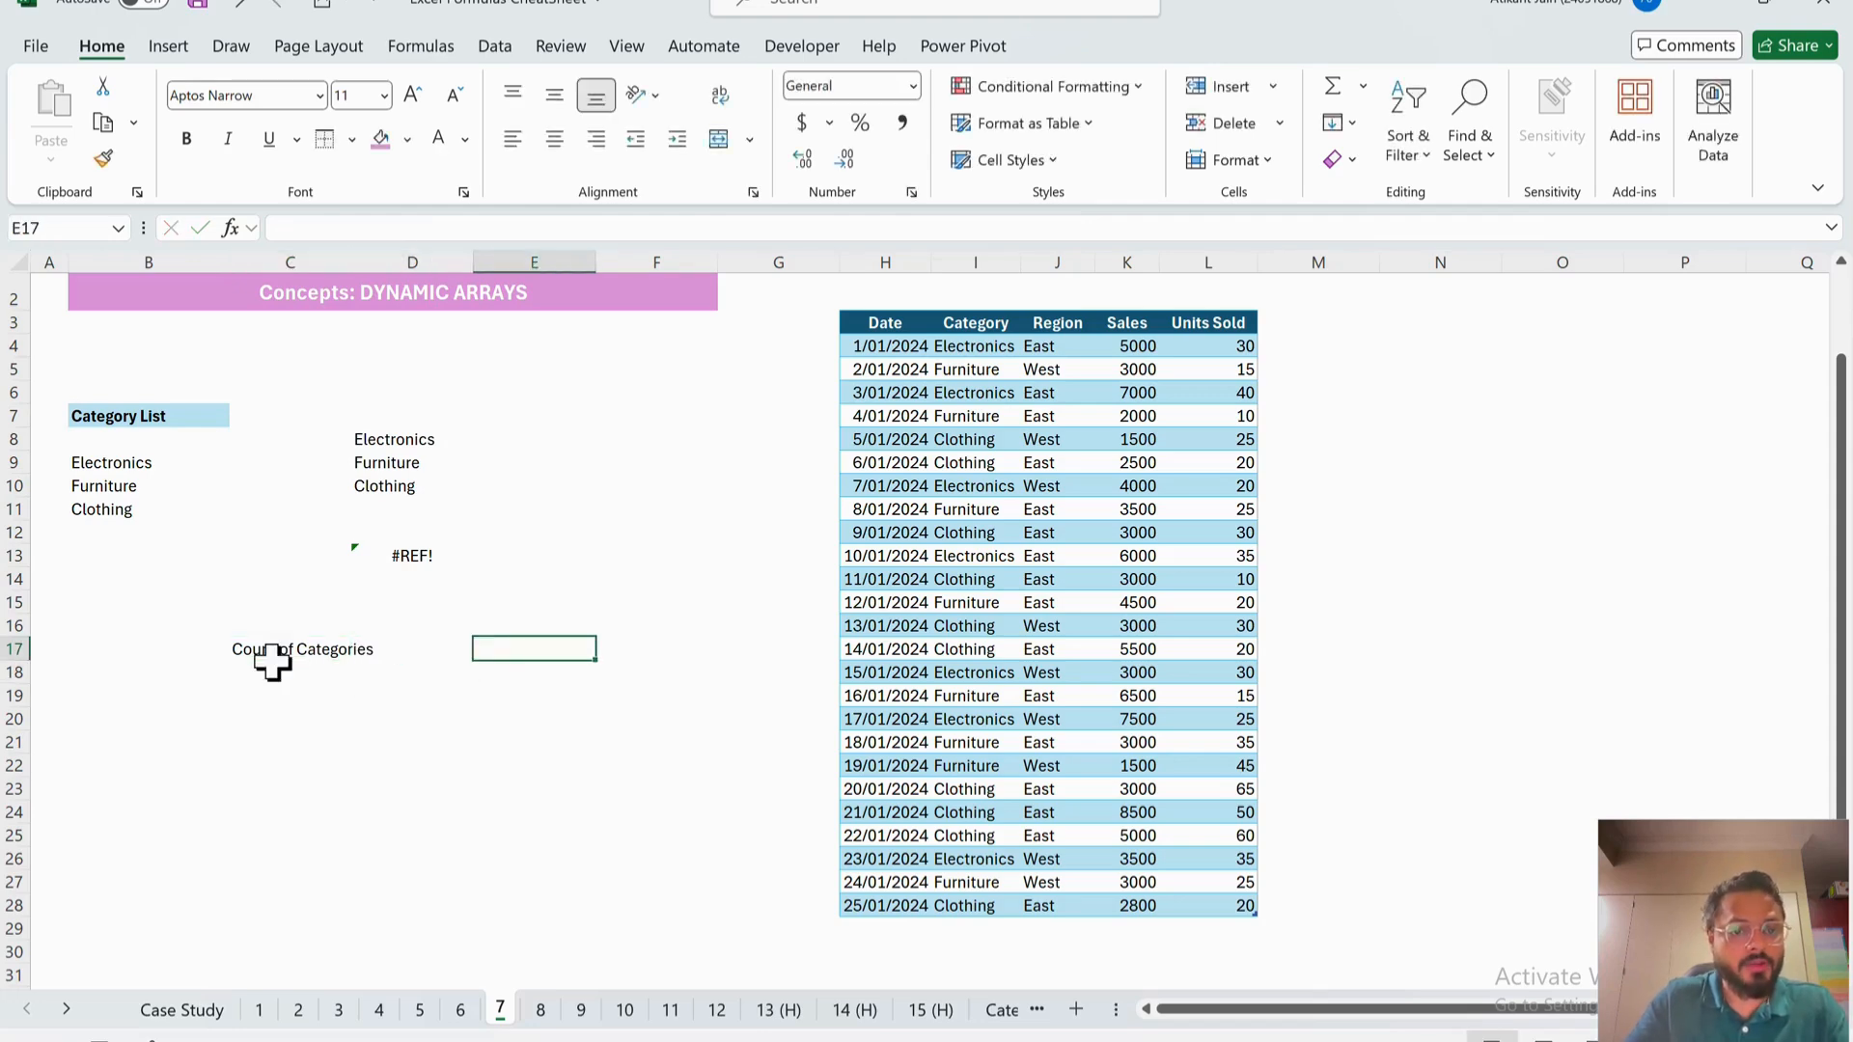
- Count the spilled unique categories in E17 with =COUNTA(D8#), and review the formula's spill reference
{"action": "type", "text": "=count"}
{"action": "key", "text": "Down"}
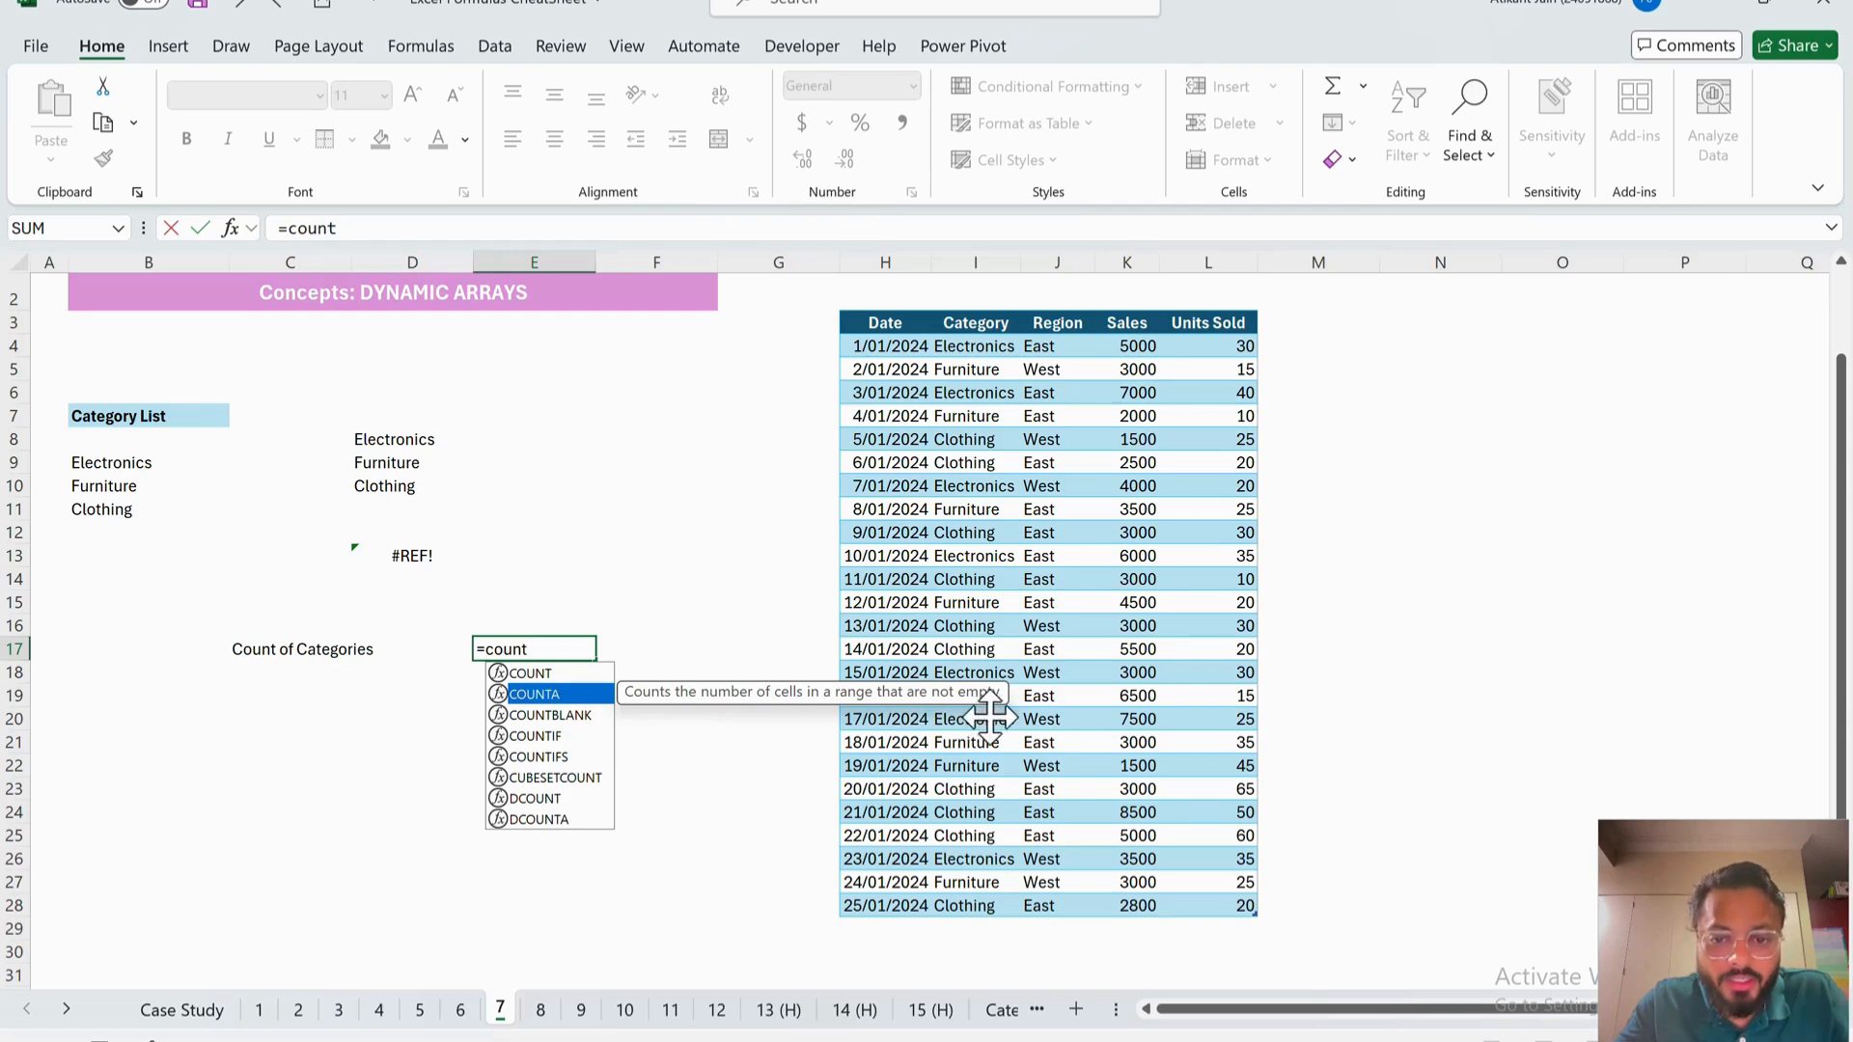
{"action": "key", "text": "Tab"}
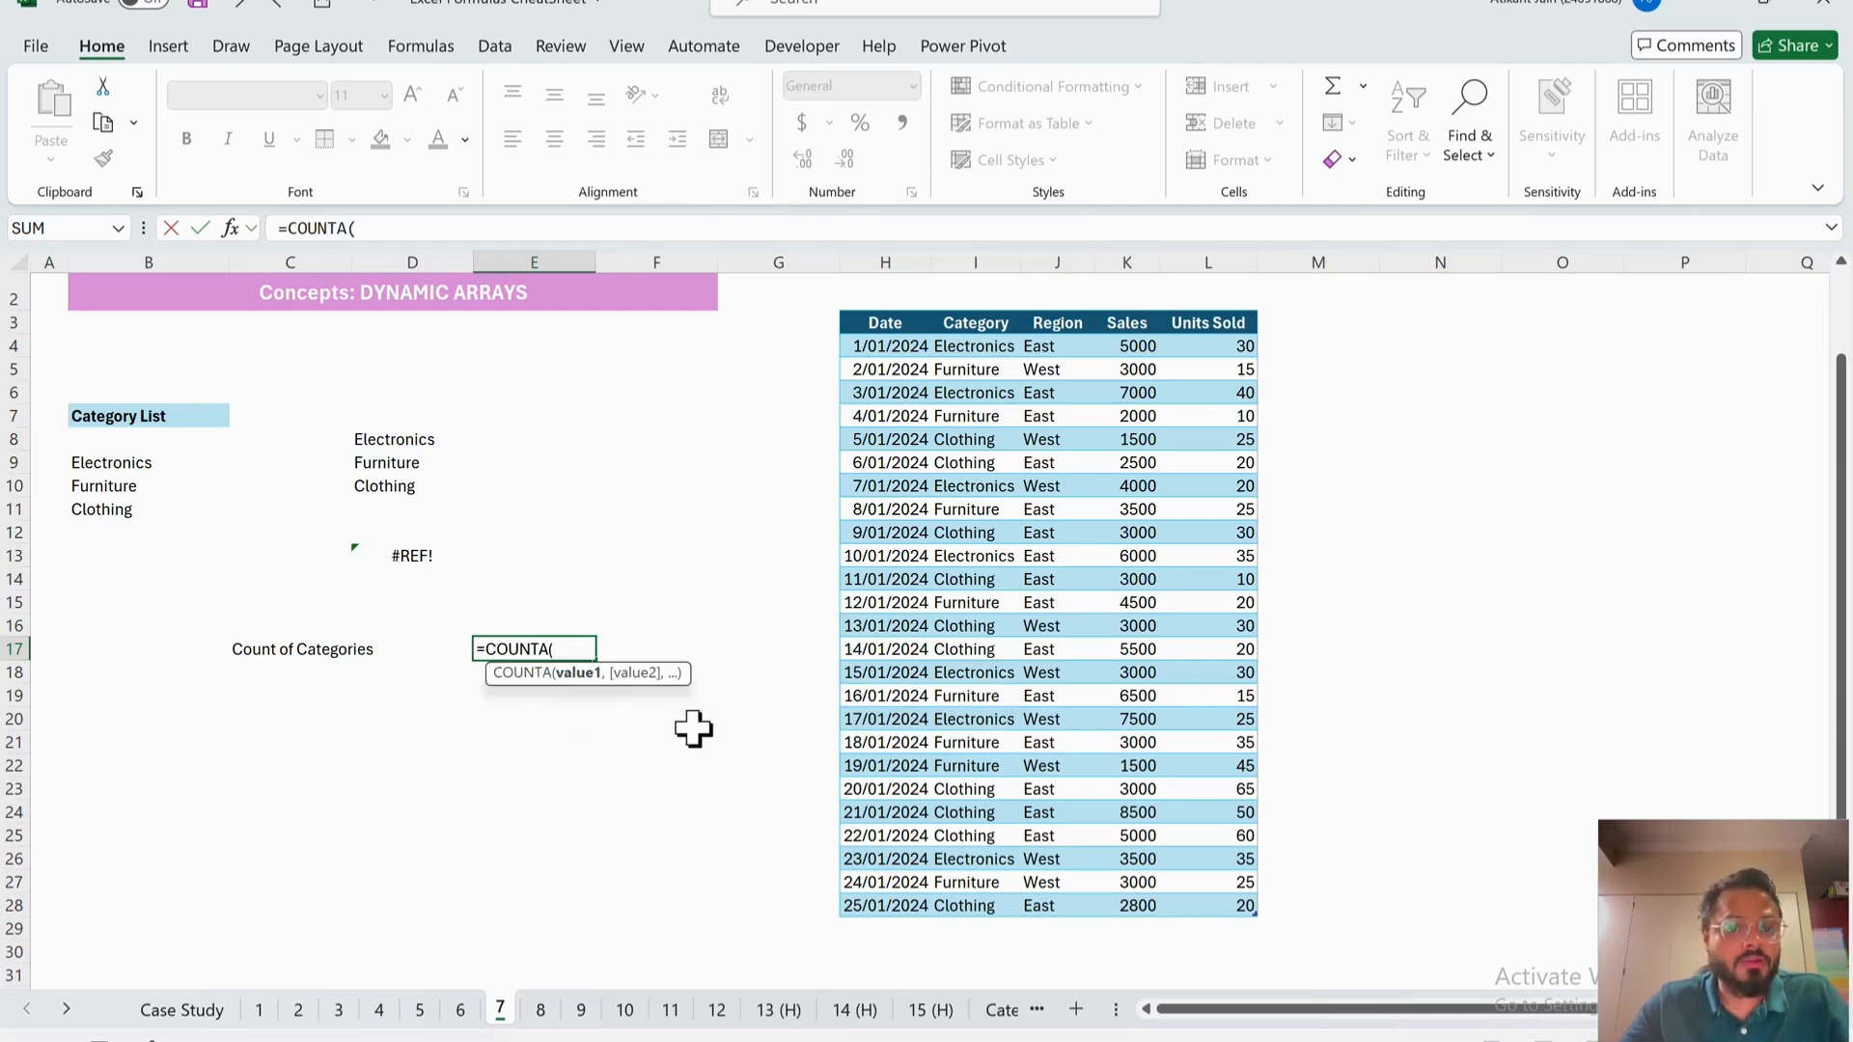
{"action": "left_click", "coordinate": [389, 442]}
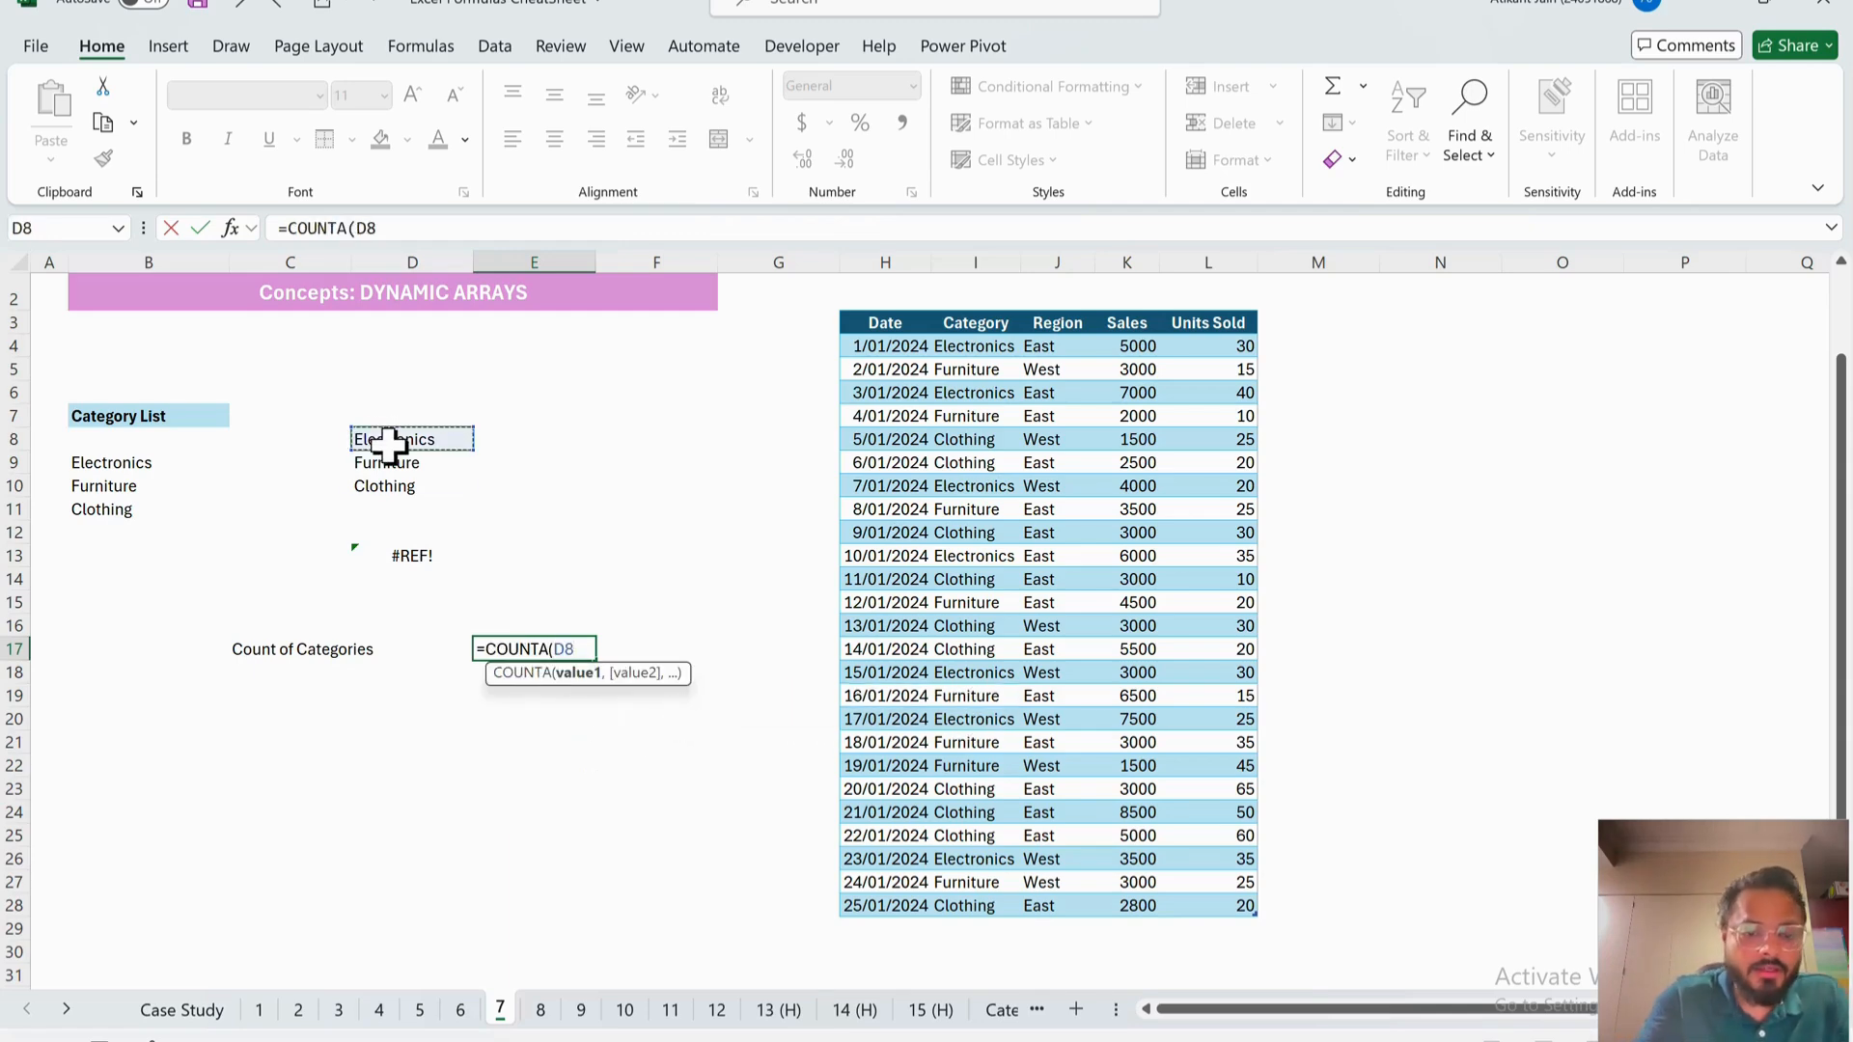
{"action": "type", "text": "#"}
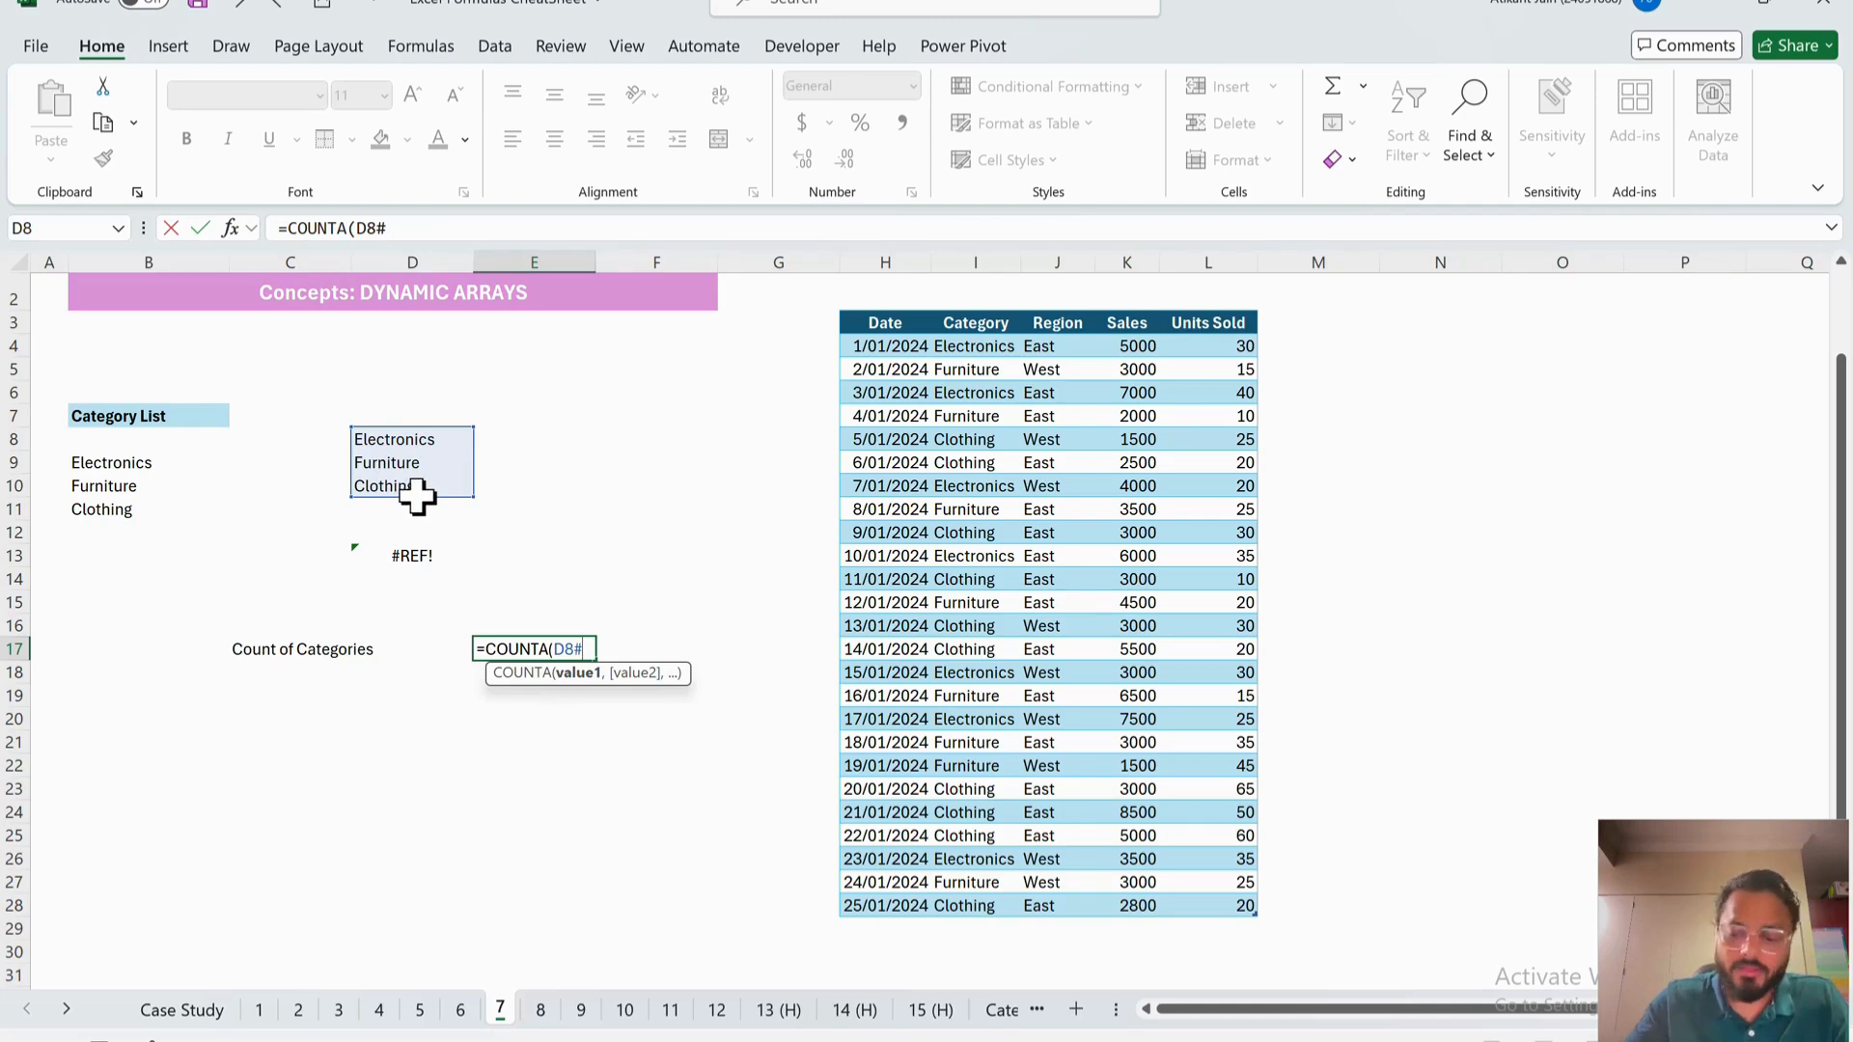
{"action": "type", "text": ")"}
{"action": "key", "text": "Return"}
{"action": "left_click", "coordinate": [538, 650]}
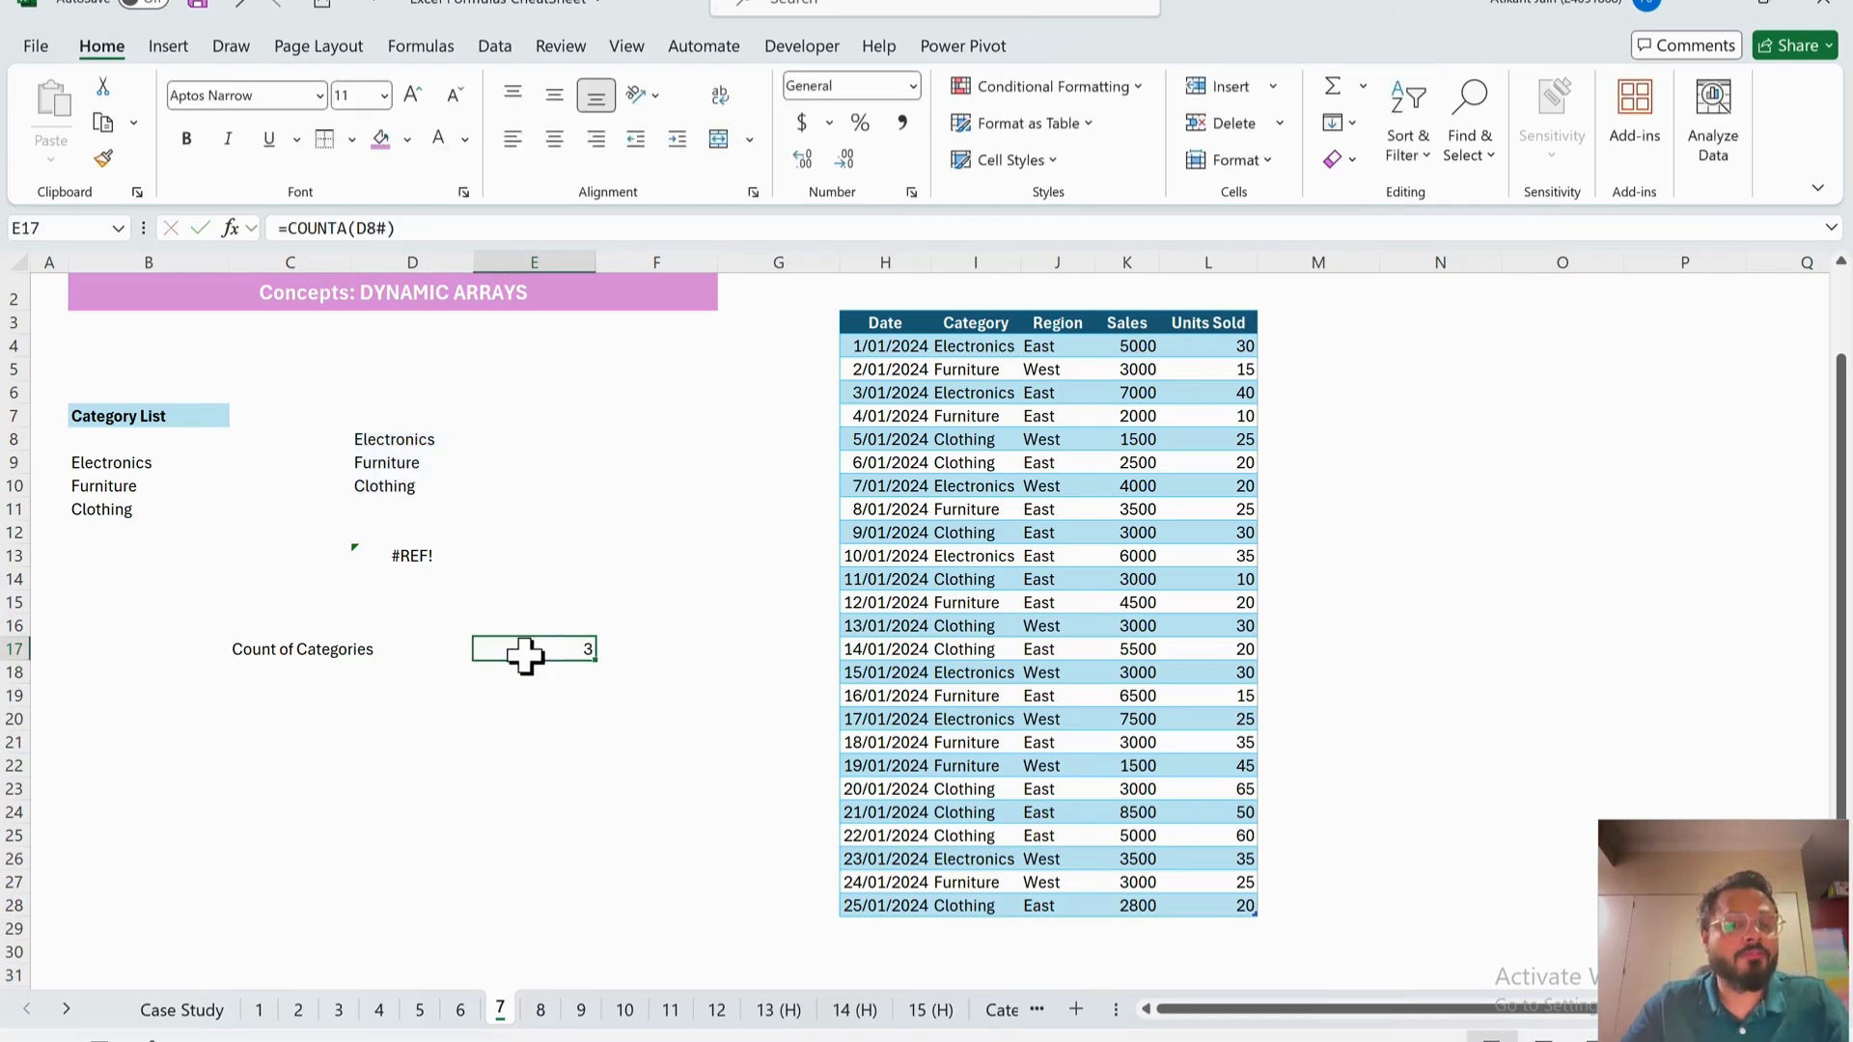
{"action": "left_click", "coordinate": [388, 228]}
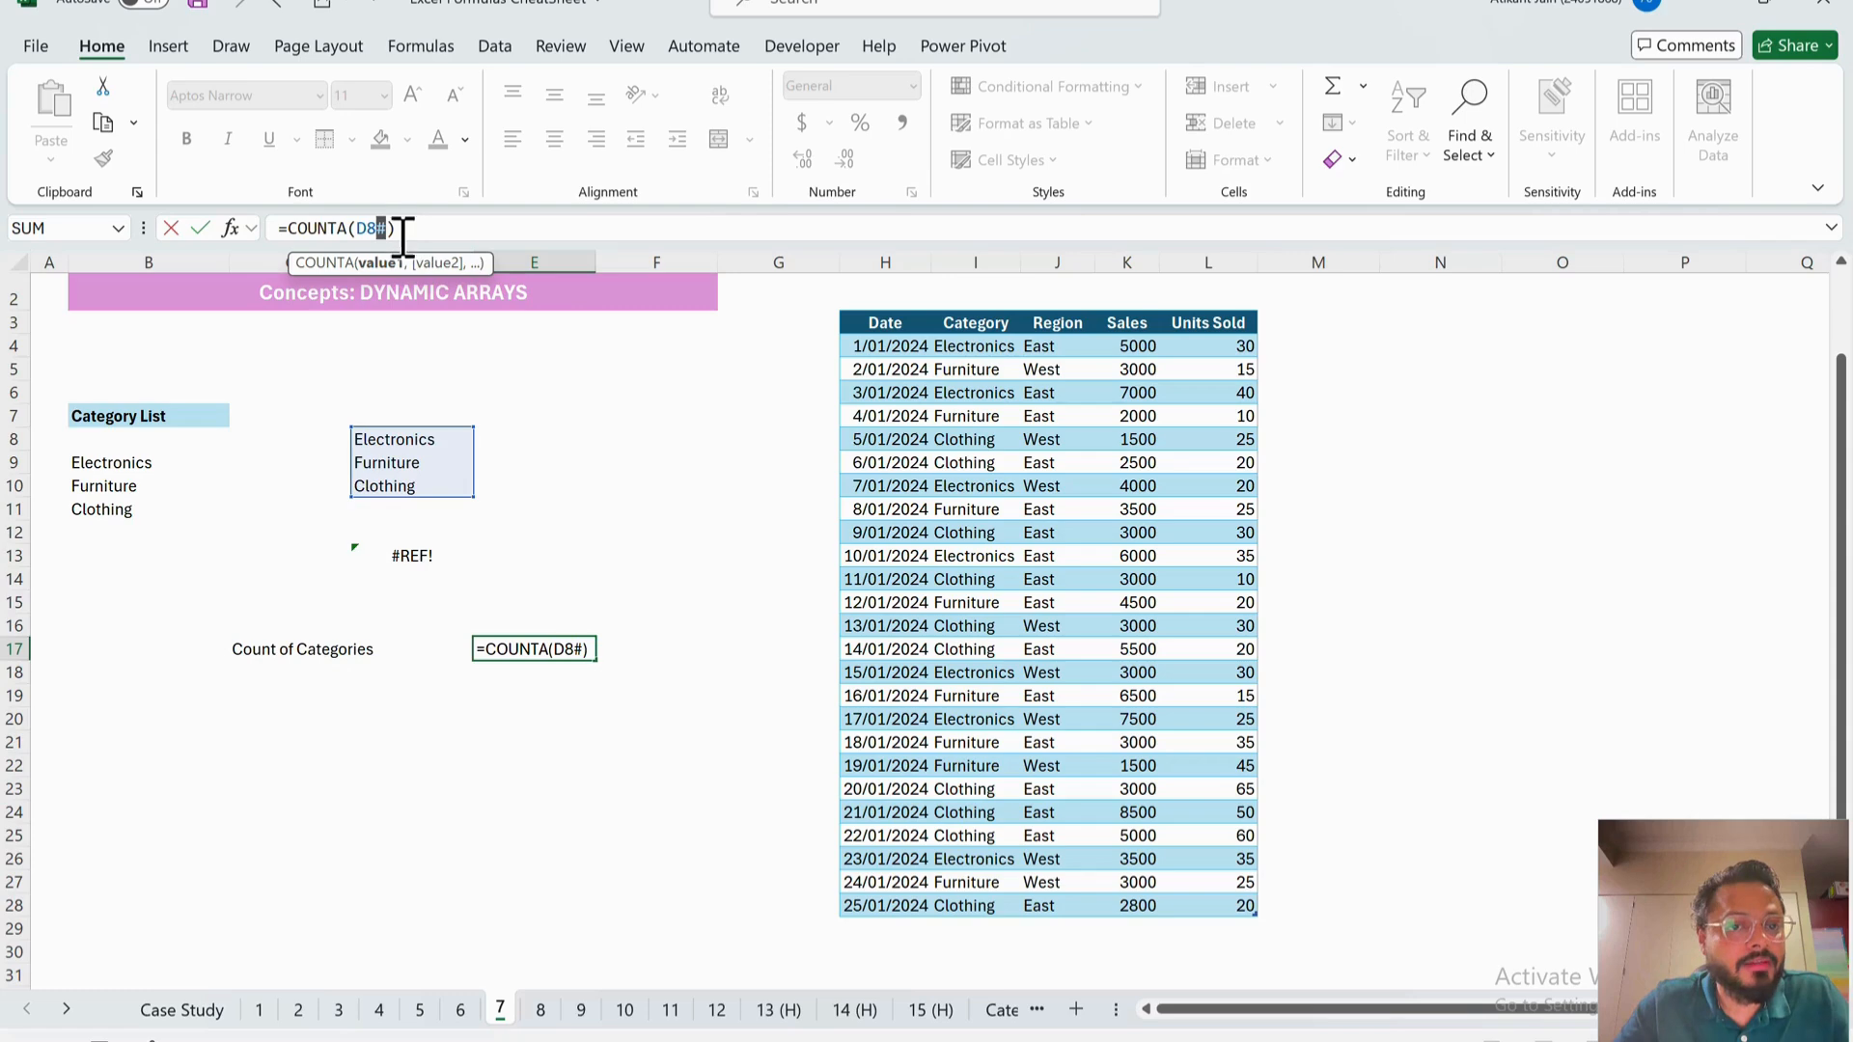
{"action": "key", "text": "ctrl+Return"}
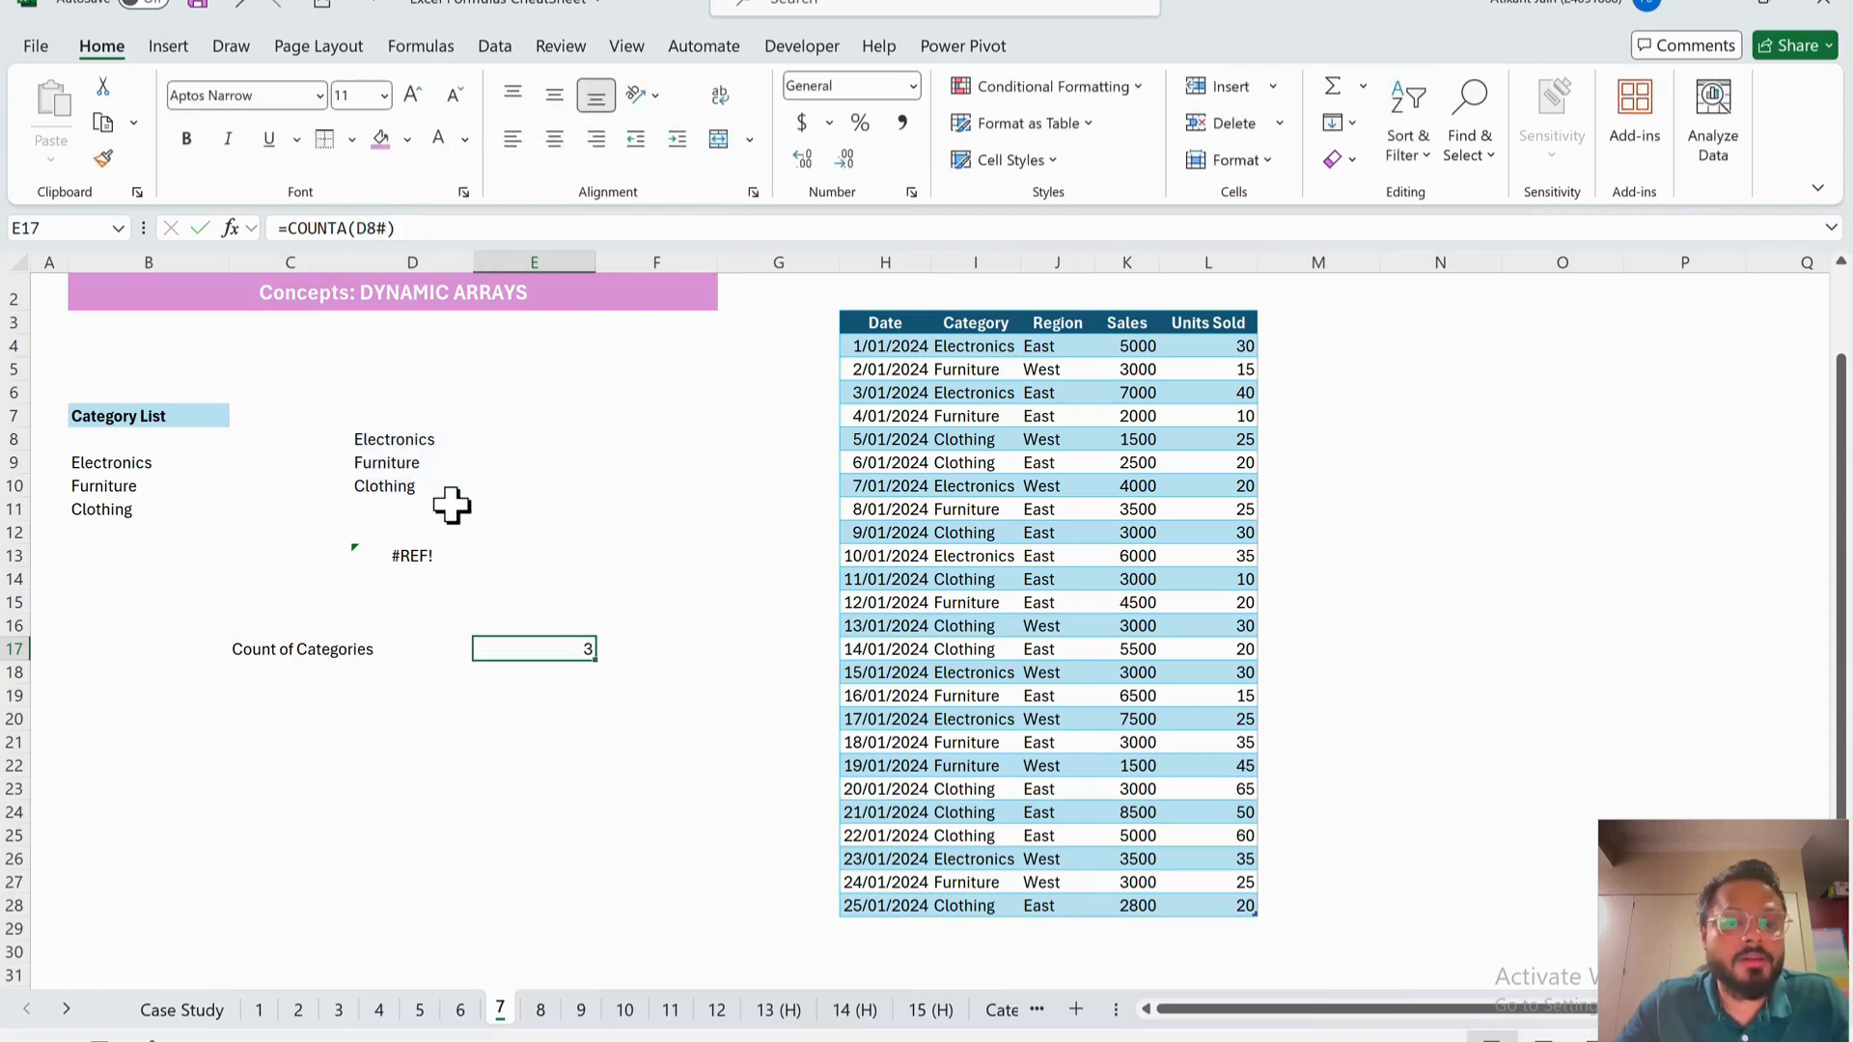
- Add the category Footwear in I29, directly below the last row of the sales table
{"action": "left_click", "coordinate": [979, 931]}
{"action": "type", "text": "Footwear"}
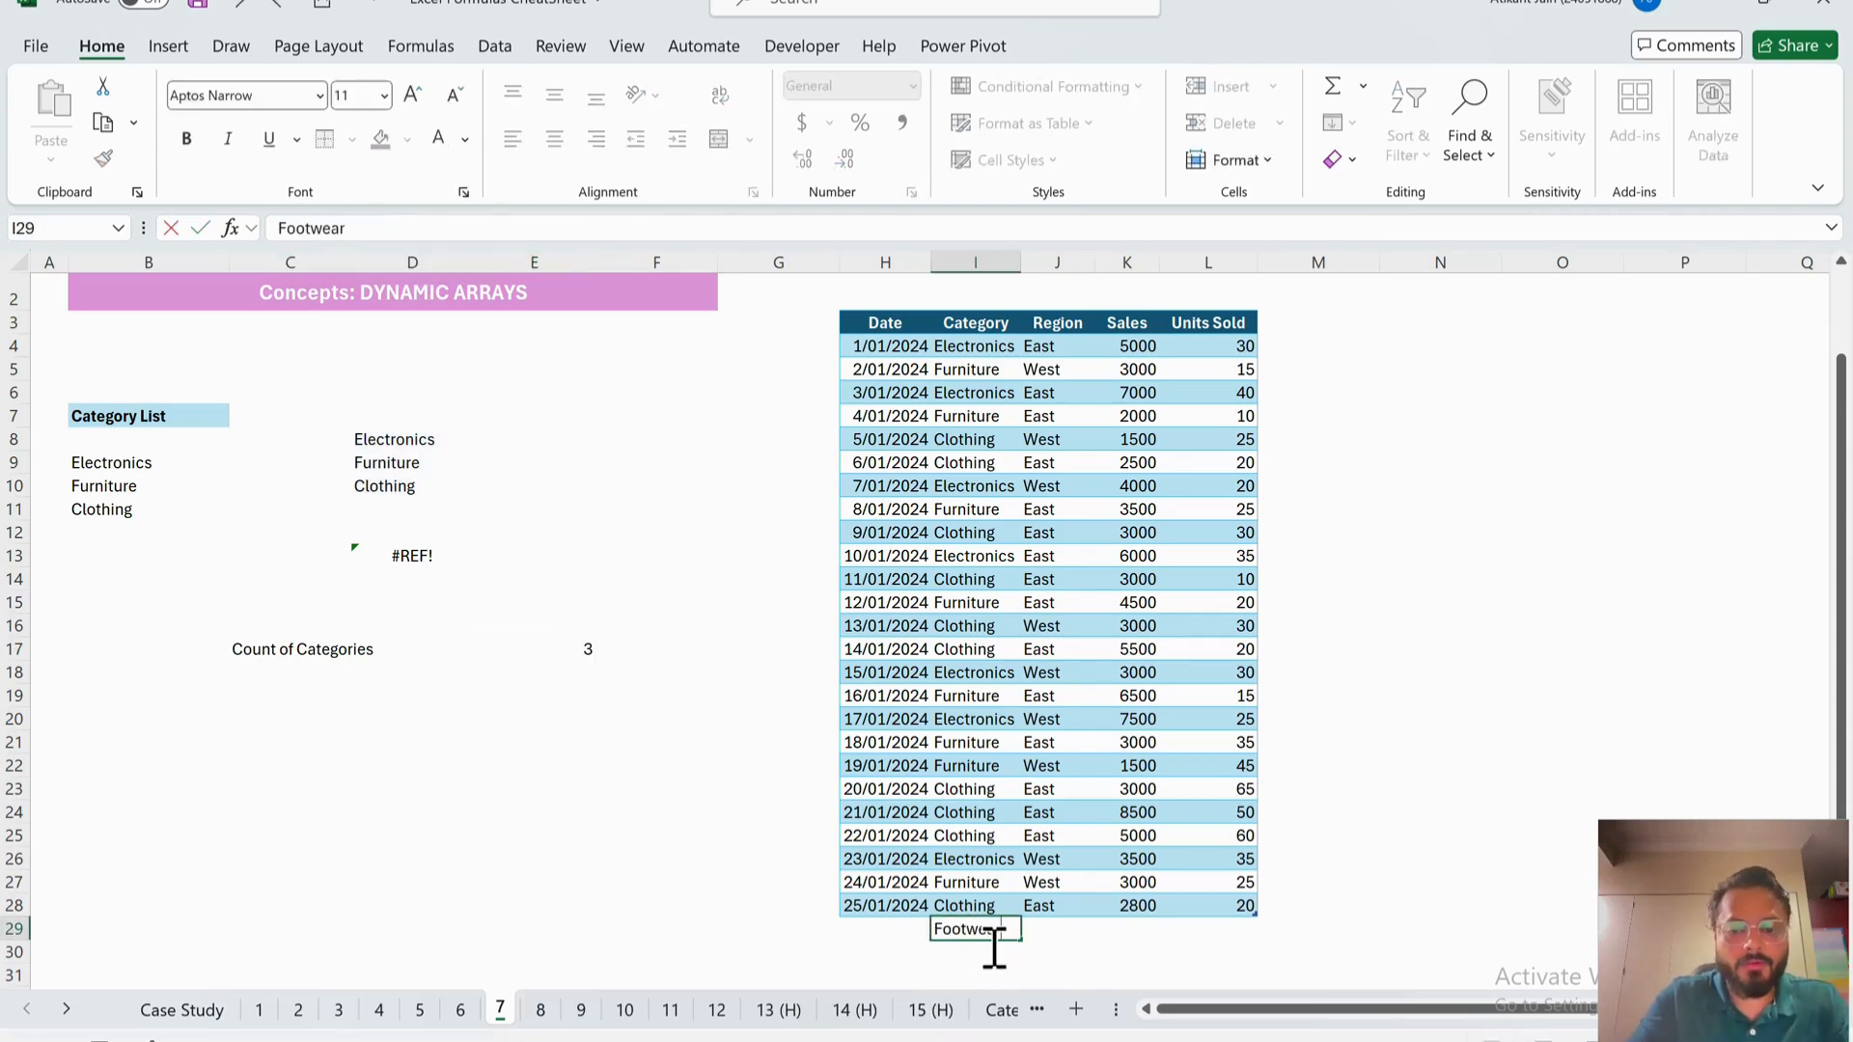
{"action": "key", "text": "Return"}
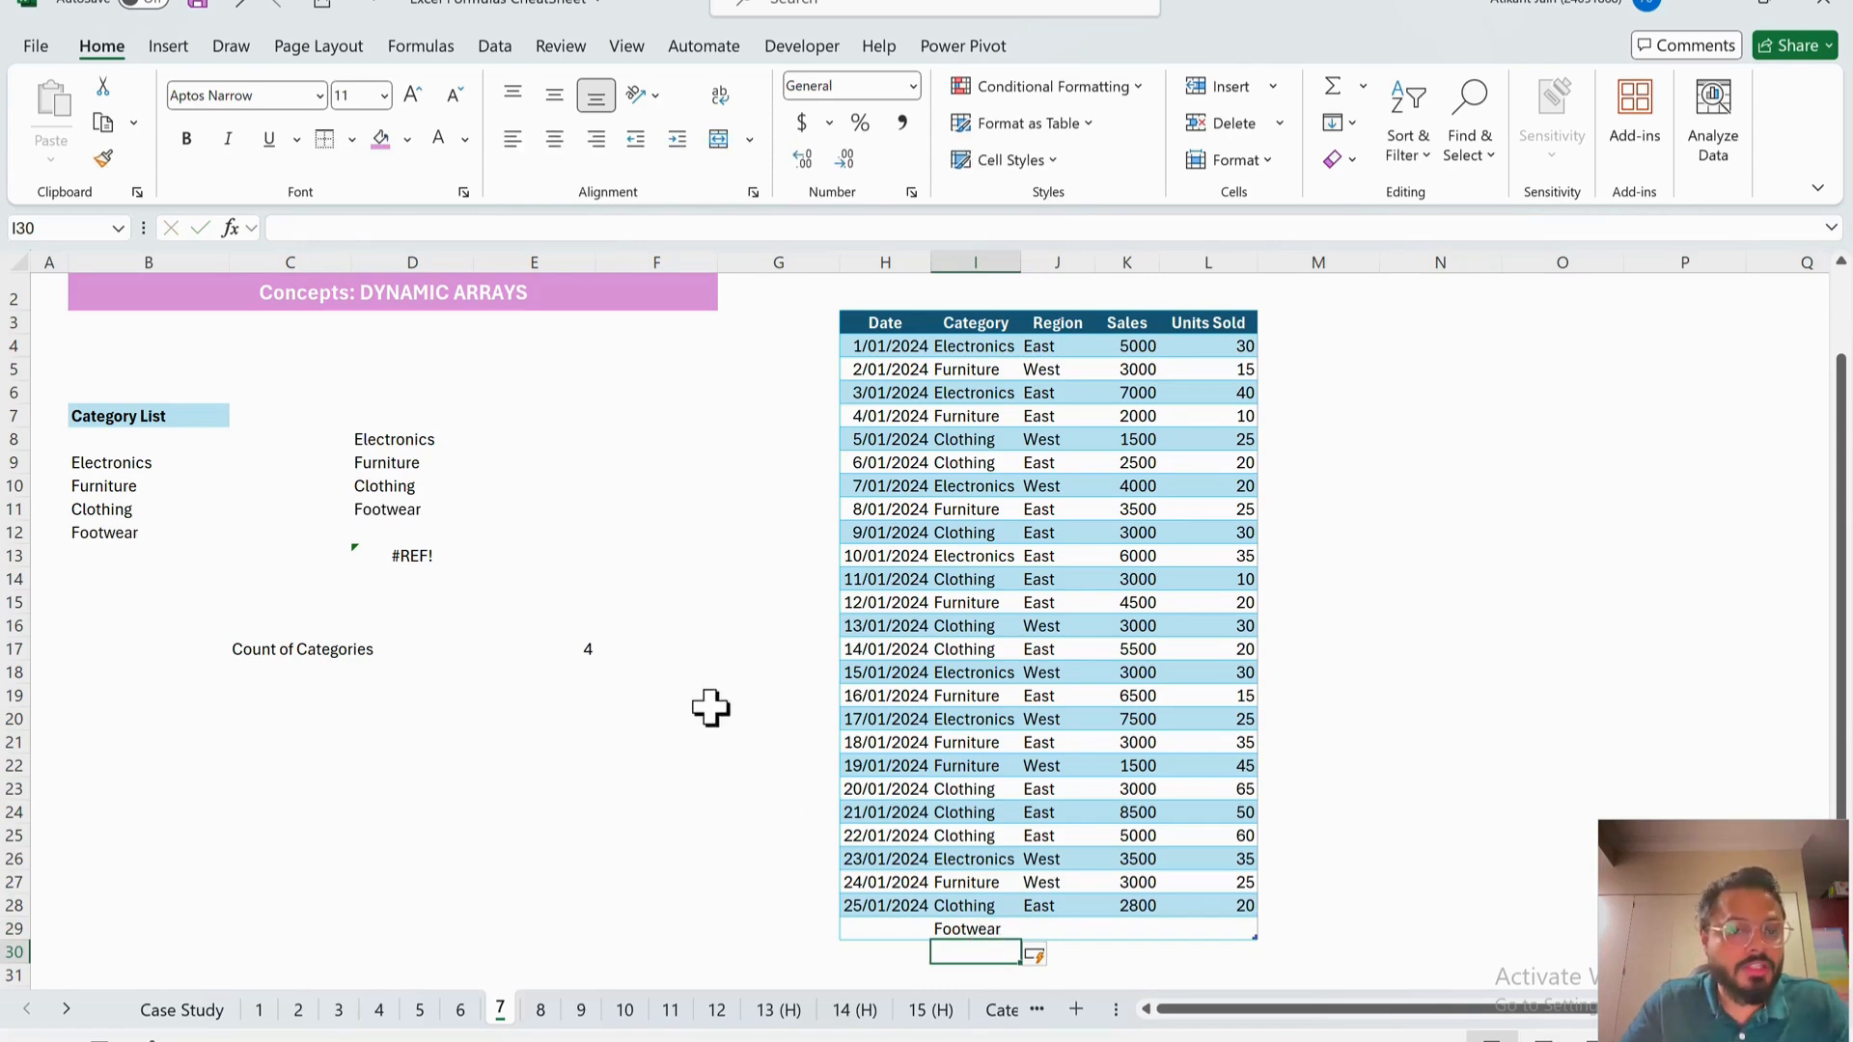
- Try the fixed range in E17 with =COUNTA(D8:D10), and compare the count with the category list spilled from D8
{"action": "left_click_drag", "start_coordinate": [405, 442], "coordinate": [401, 512]}
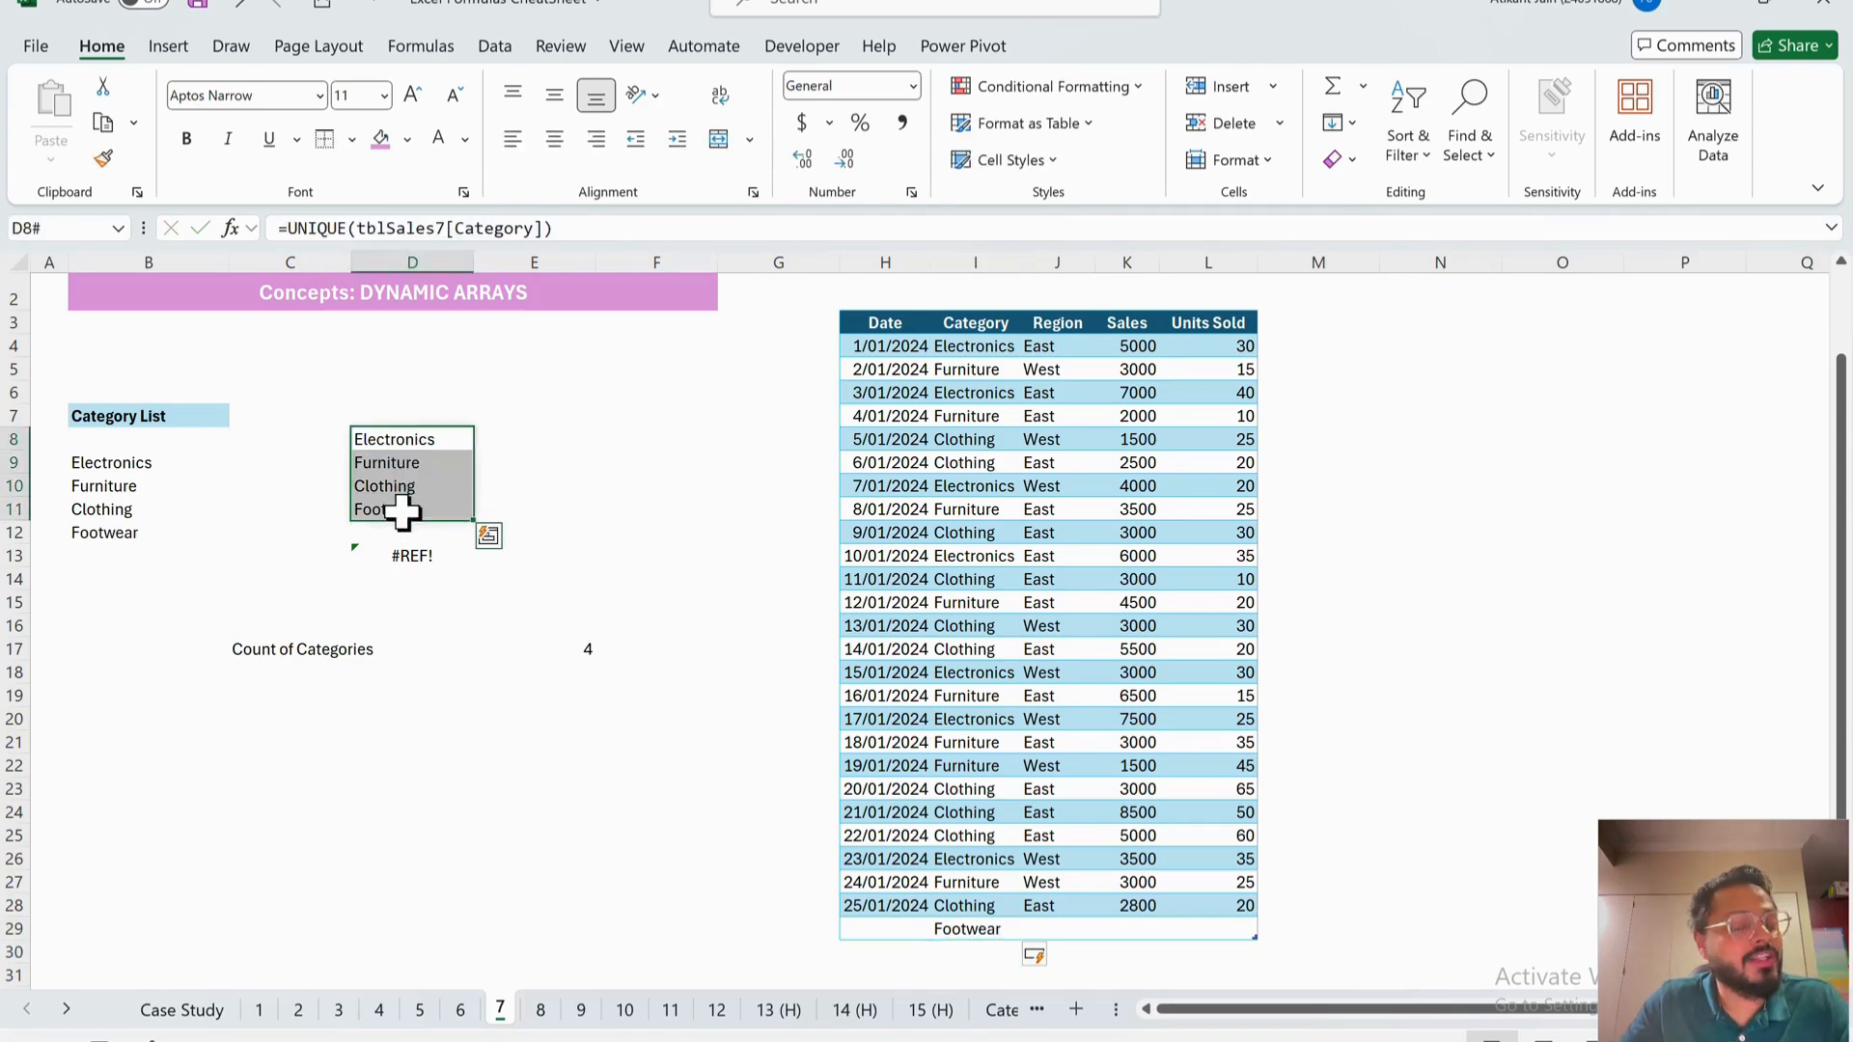
{"action": "double_click", "coordinate": [589, 650]}
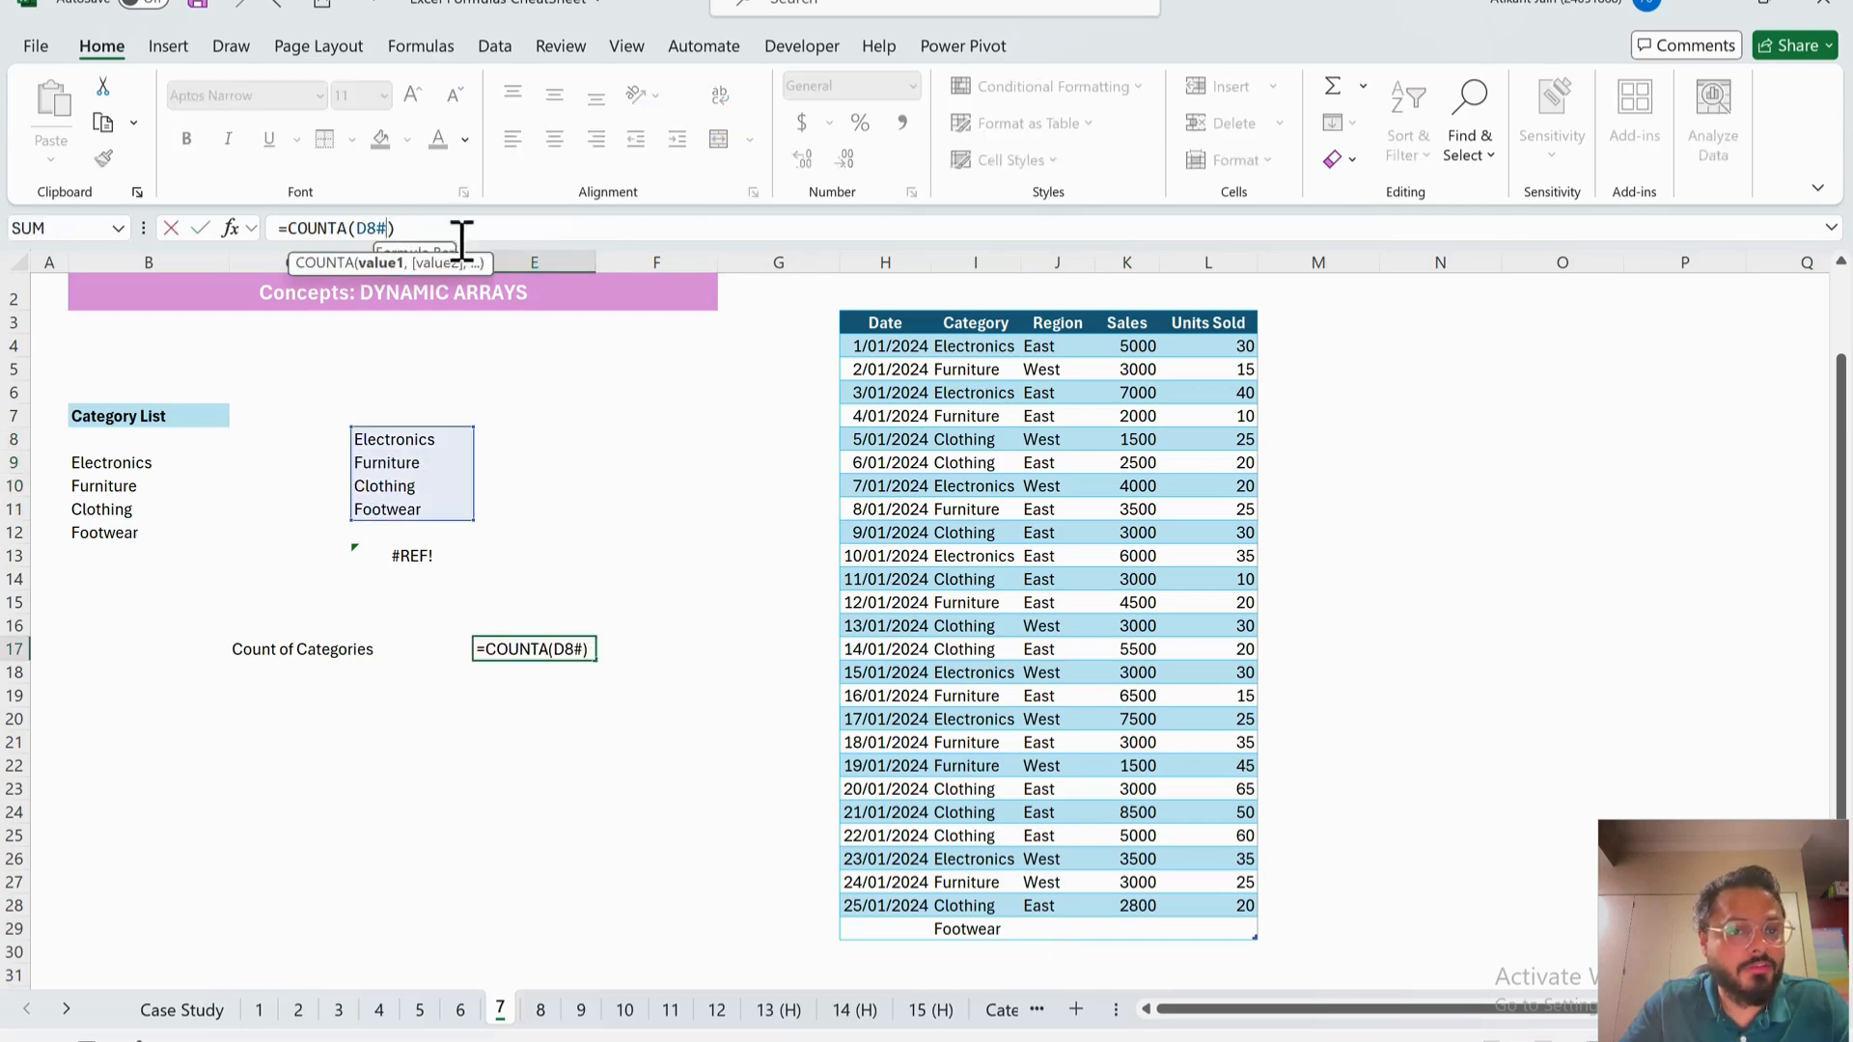
{"action": "key", "text": "BackSpace"}
{"action": "type", "text": ":"}
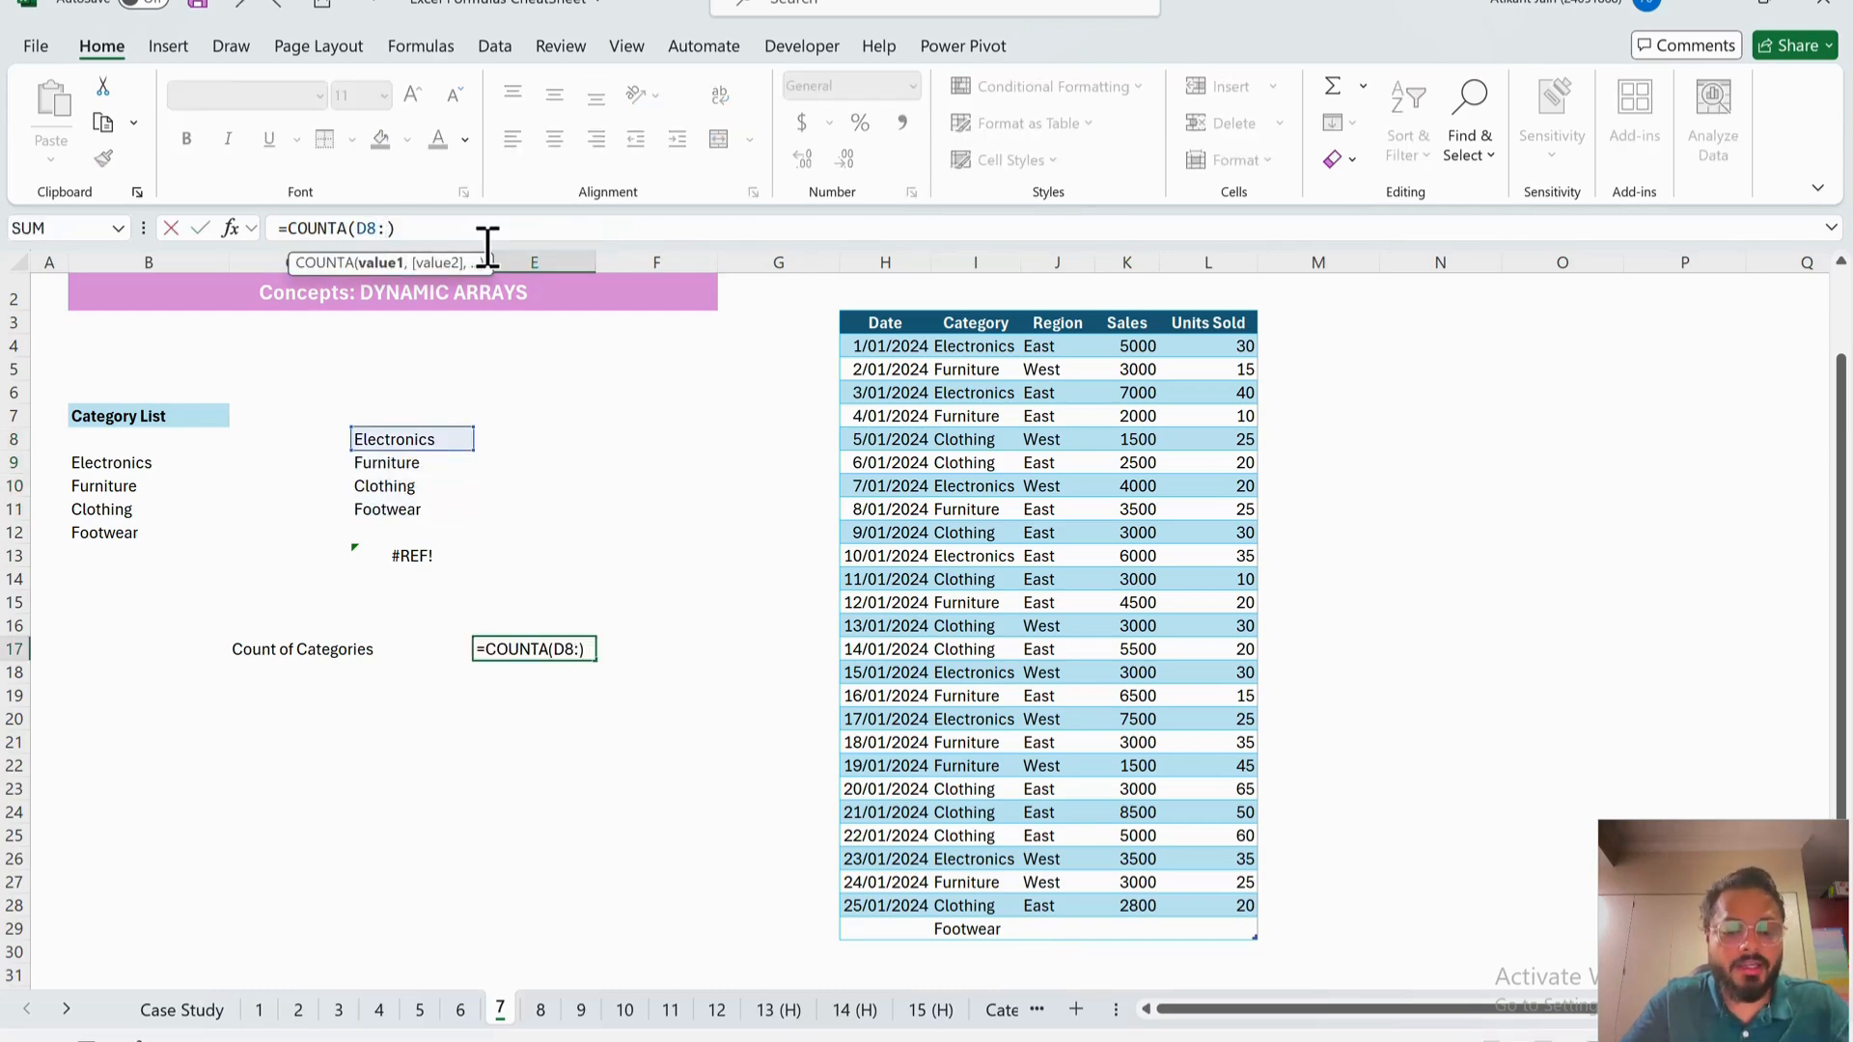
{"action": "type", "text": "D11"}
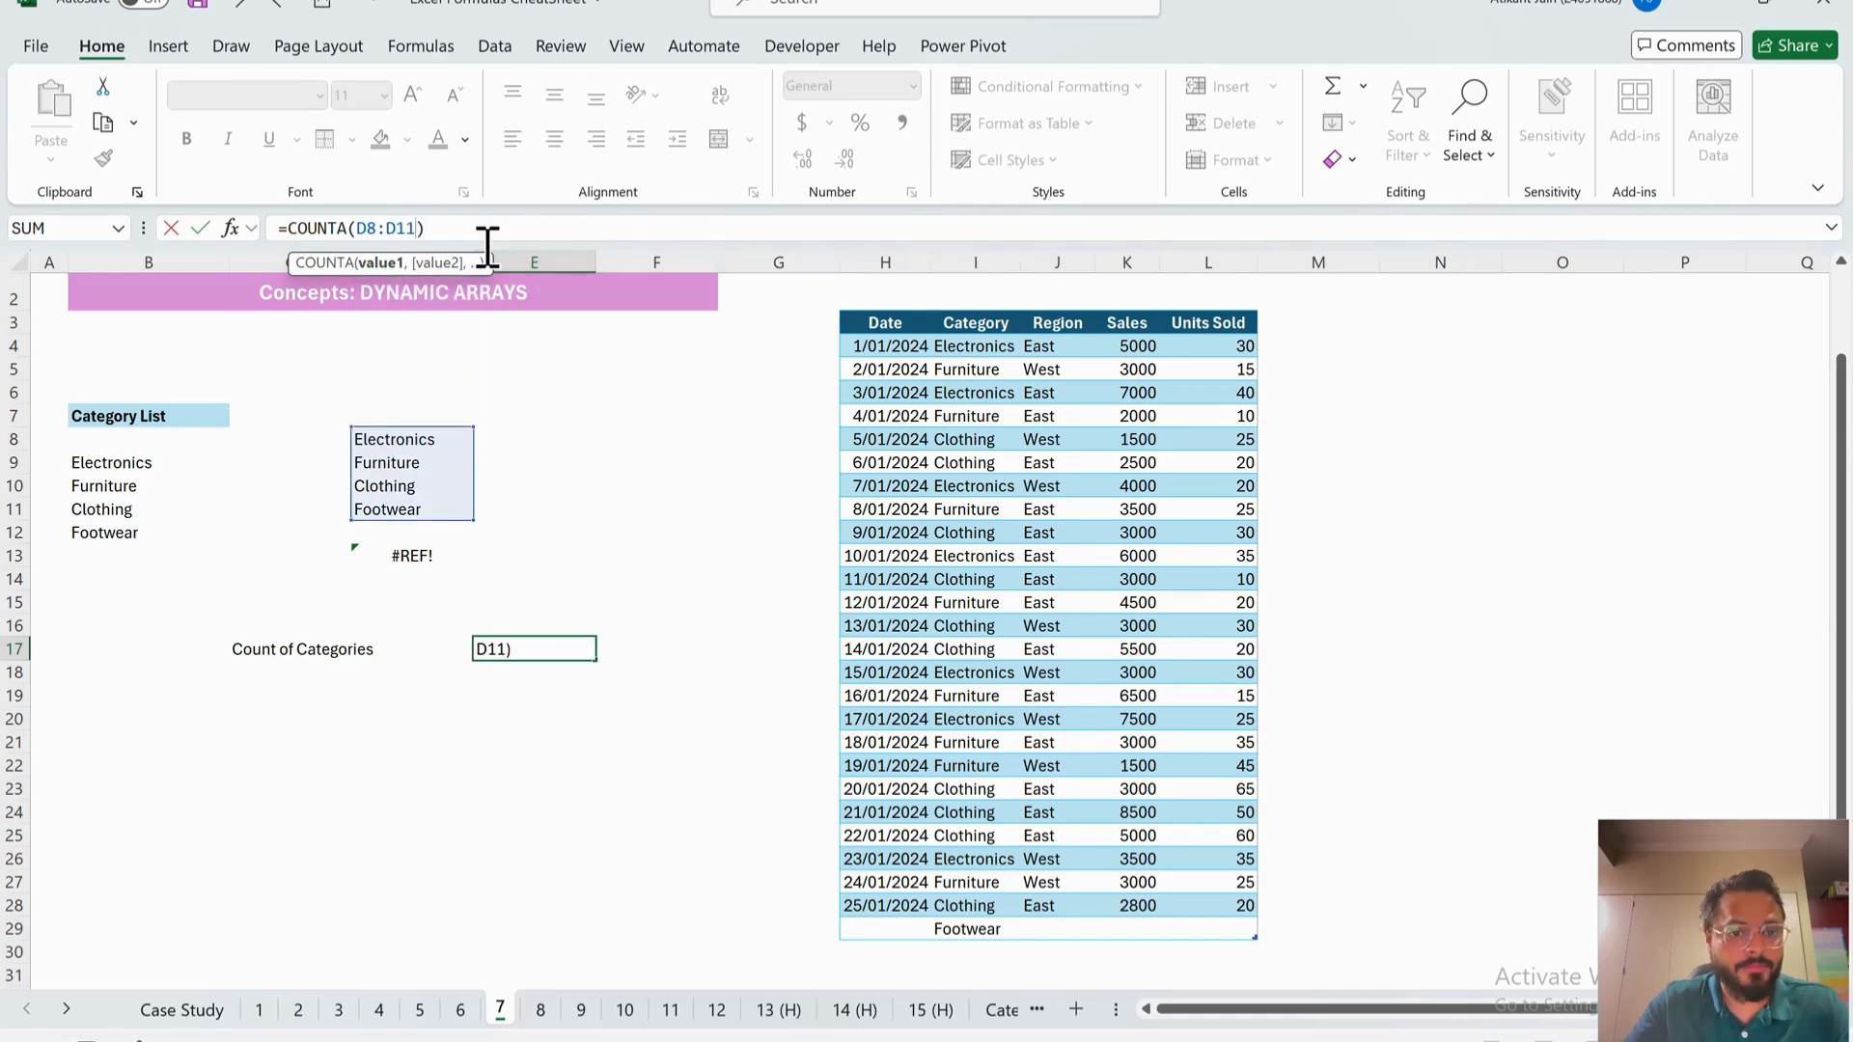
{"action": "key", "text": "BackSpace"}
{"action": "type", "text": "0"}
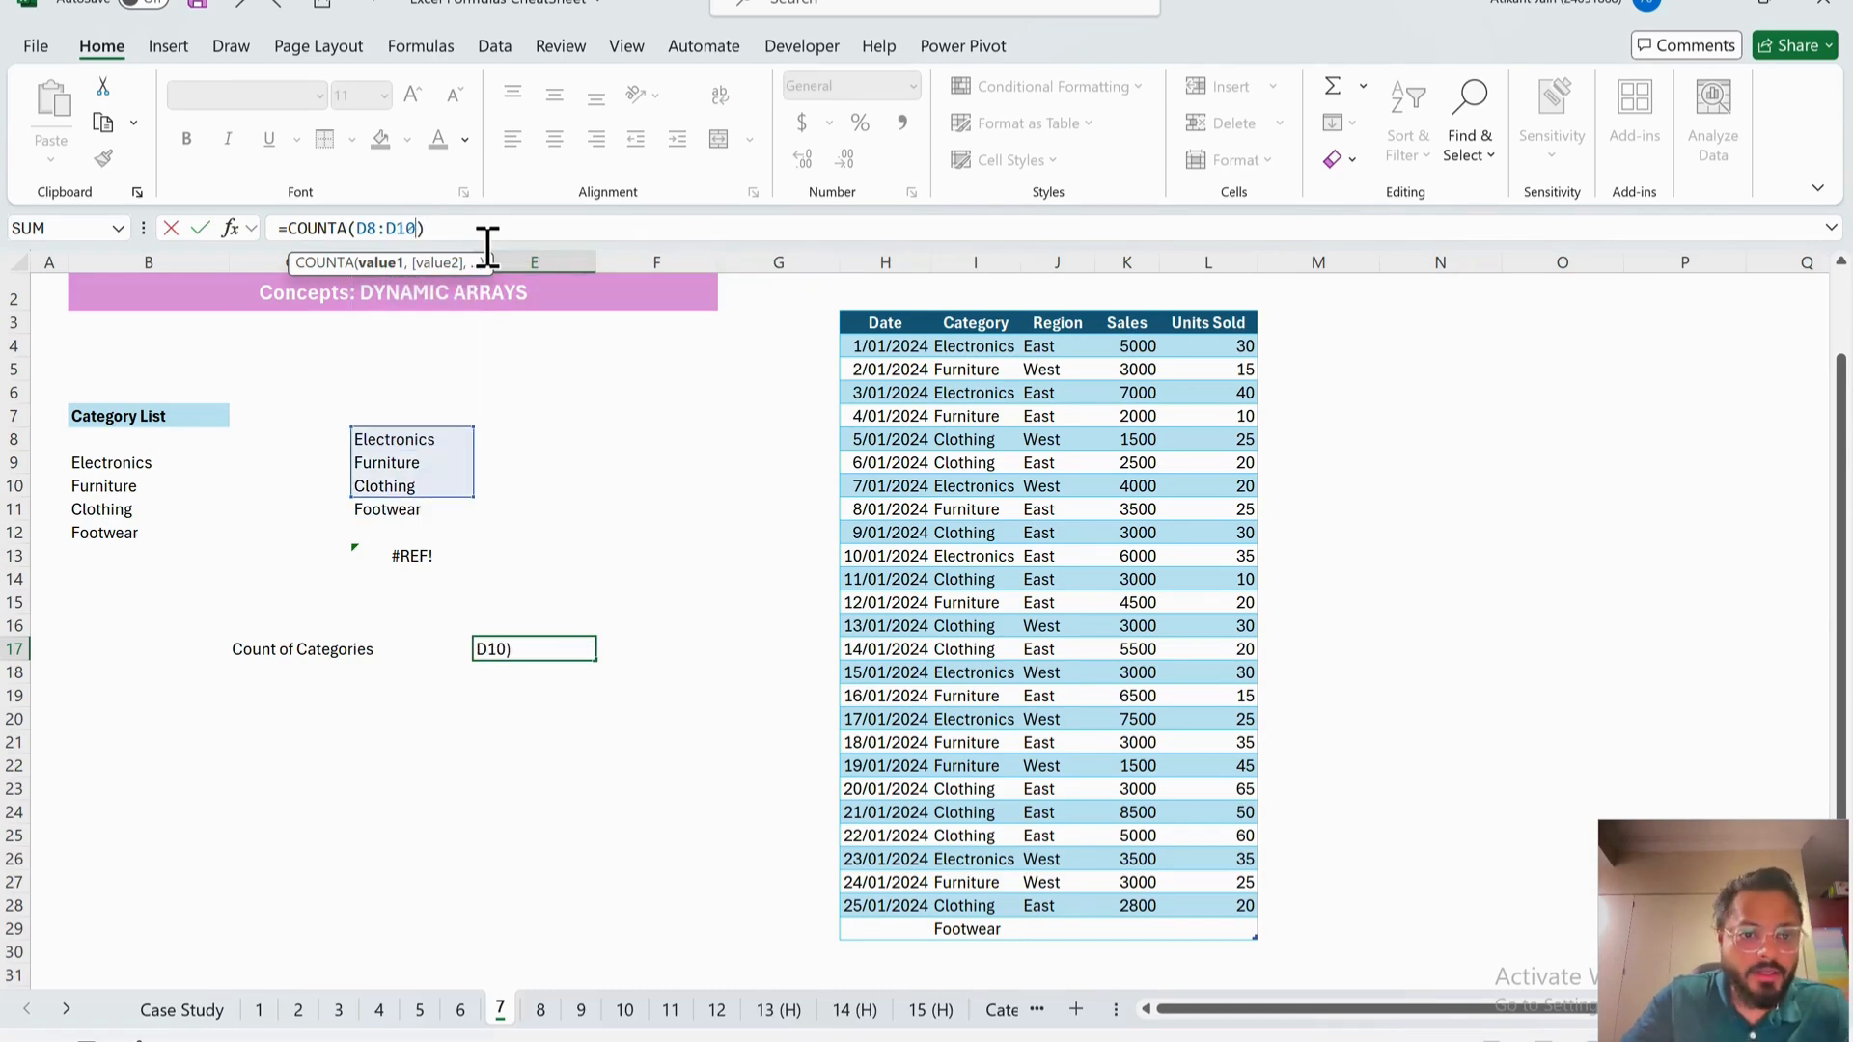
{"action": "key", "text": "Return"}
{"action": "key", "text": "Up"}
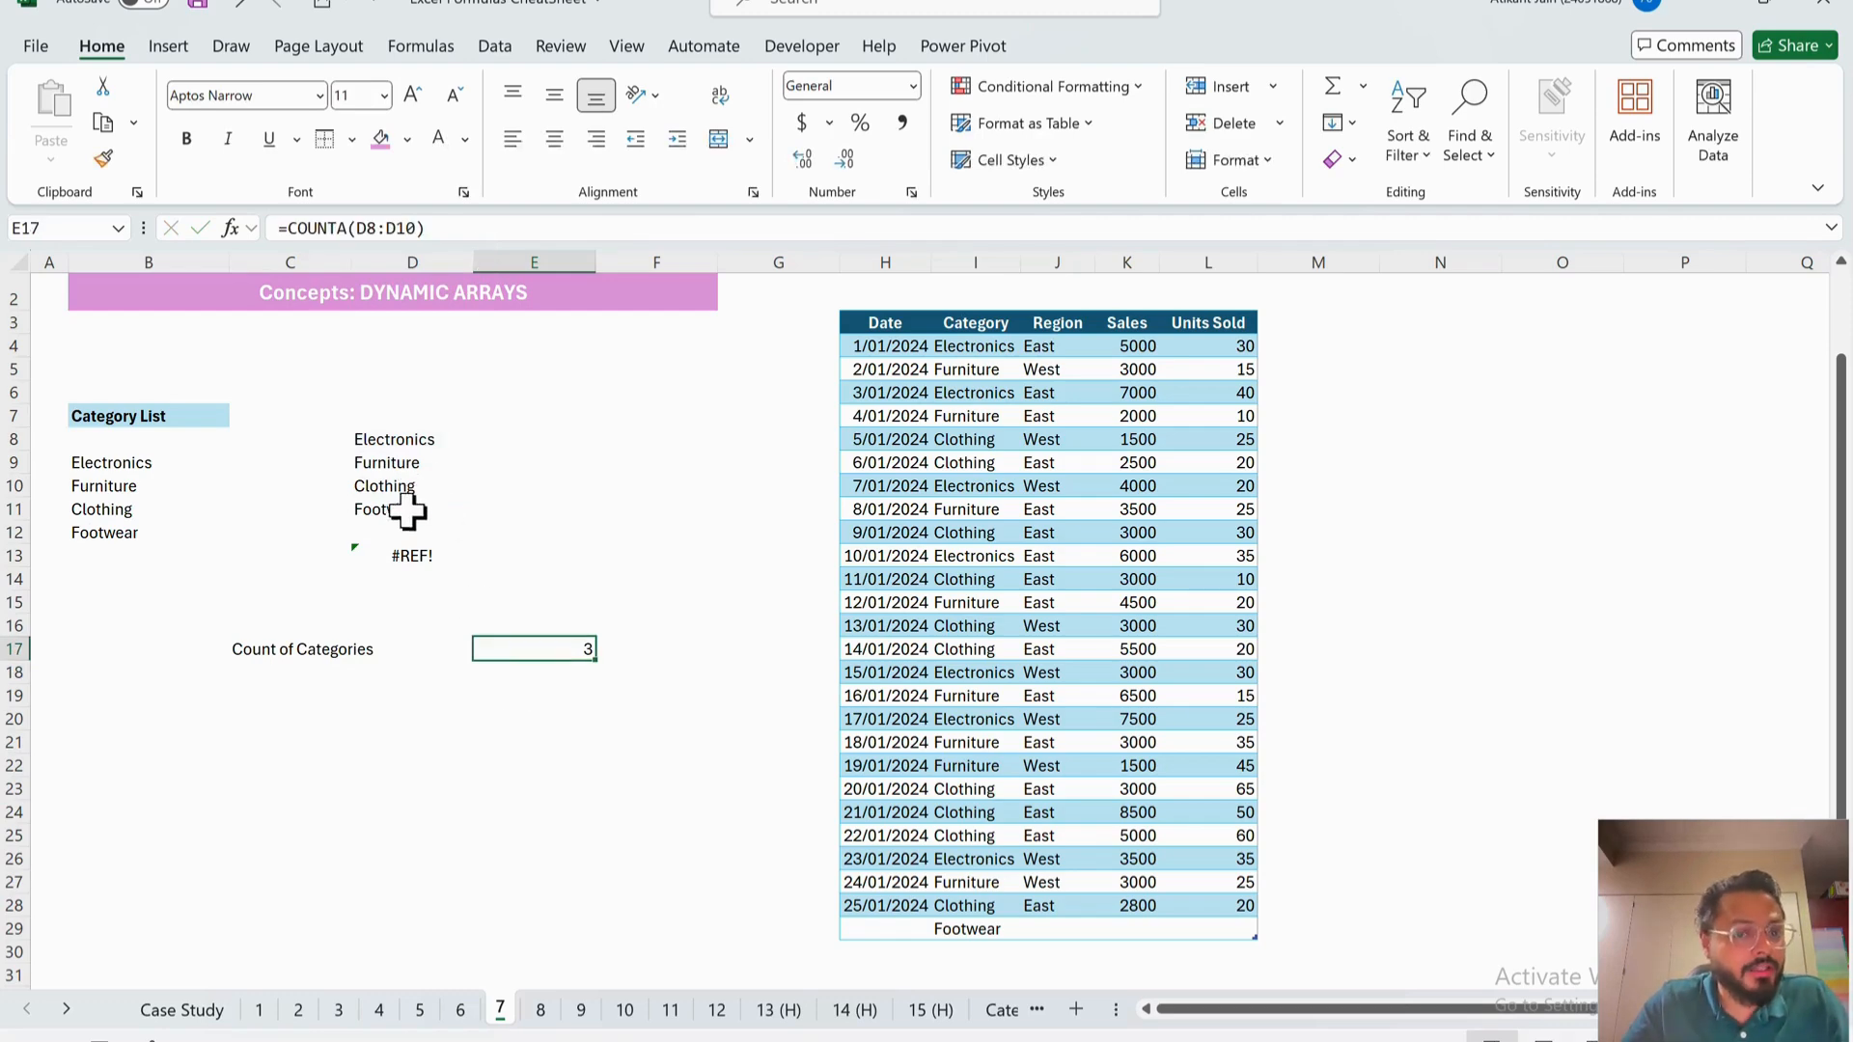
{"action": "left_click", "coordinate": [414, 447]}
{"action": "left_click_drag", "start_coordinate": [414, 447], "coordinate": [410, 513]}
{"action": "left_click", "coordinate": [412, 513]}
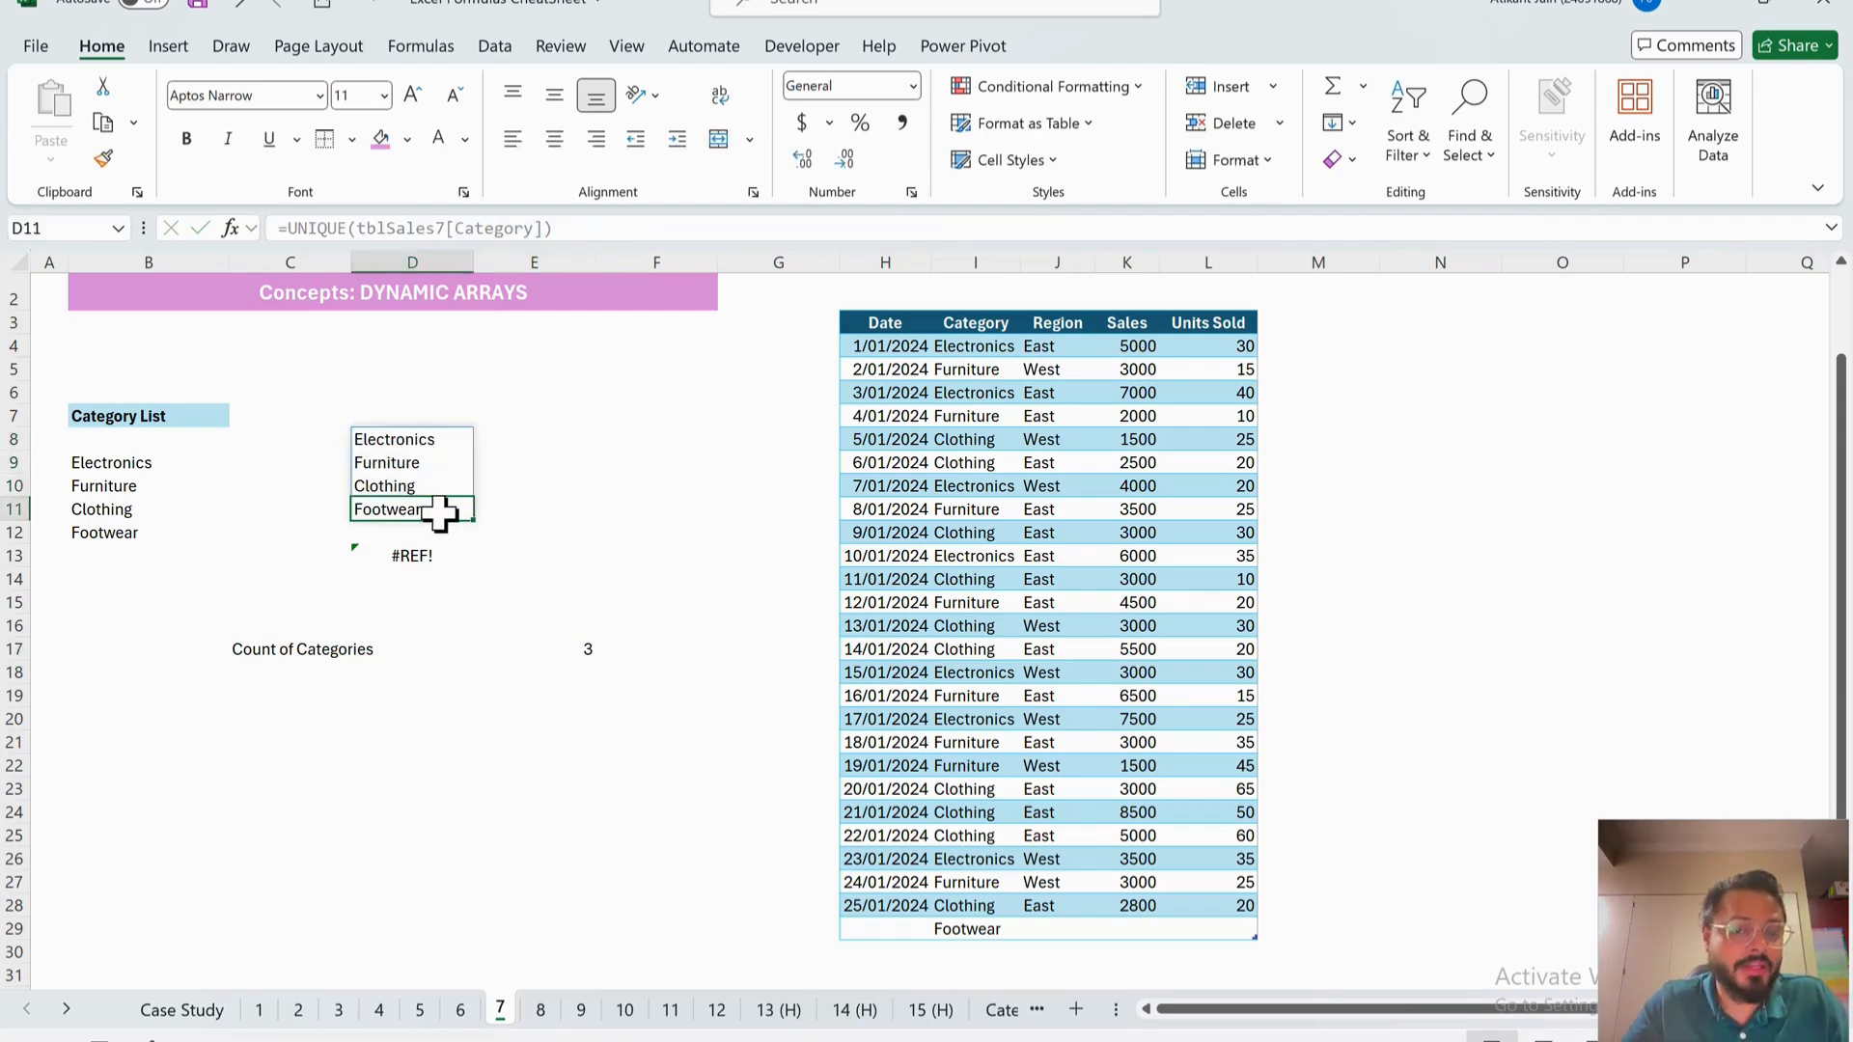
{"action": "left_click", "coordinate": [569, 651]}
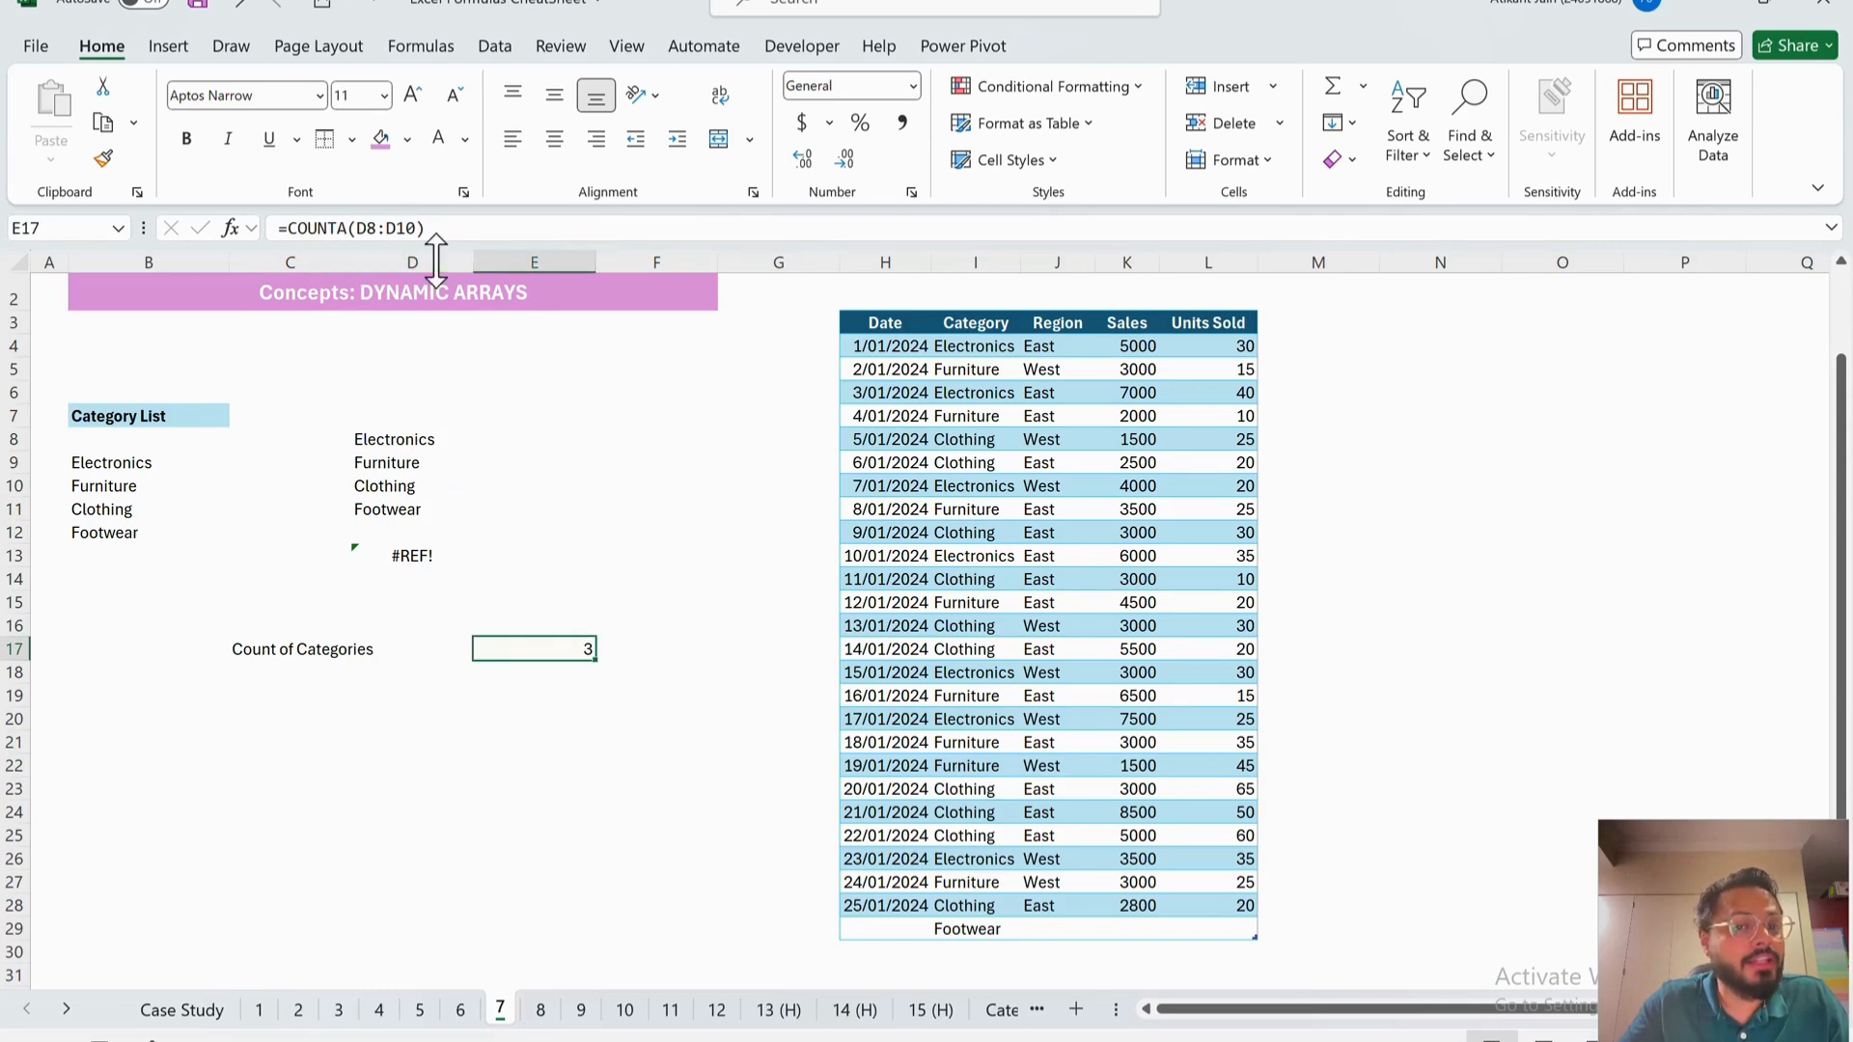
- Restore the spill reference in E17 so the category count formula reads =COUNTA(D8#)
{"action": "left_click", "coordinate": [423, 231]}
{"action": "key", "text": "BackSpace"}
{"action": "key", "text": "BackSpace"}
{"action": "key", "text": "BackSpace"}
{"action": "key", "text": "BackSpace"}
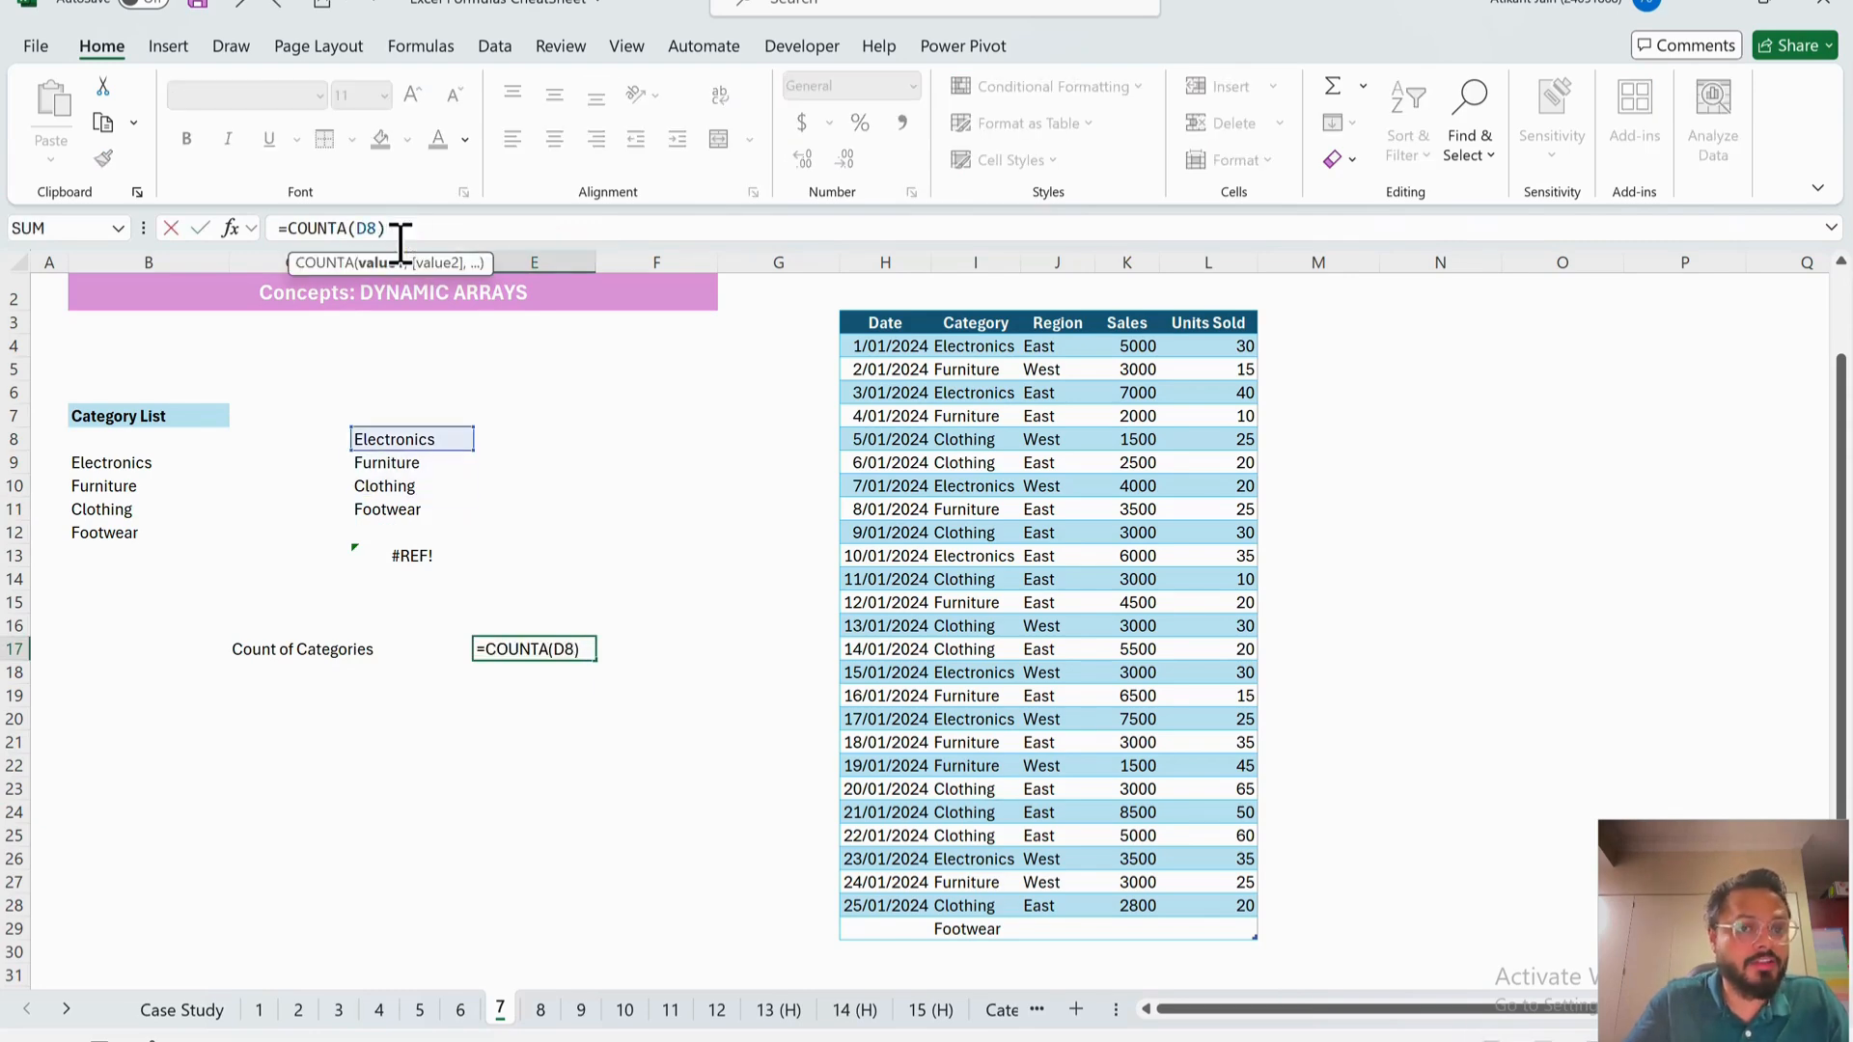
{"action": "type", "text": "#"}
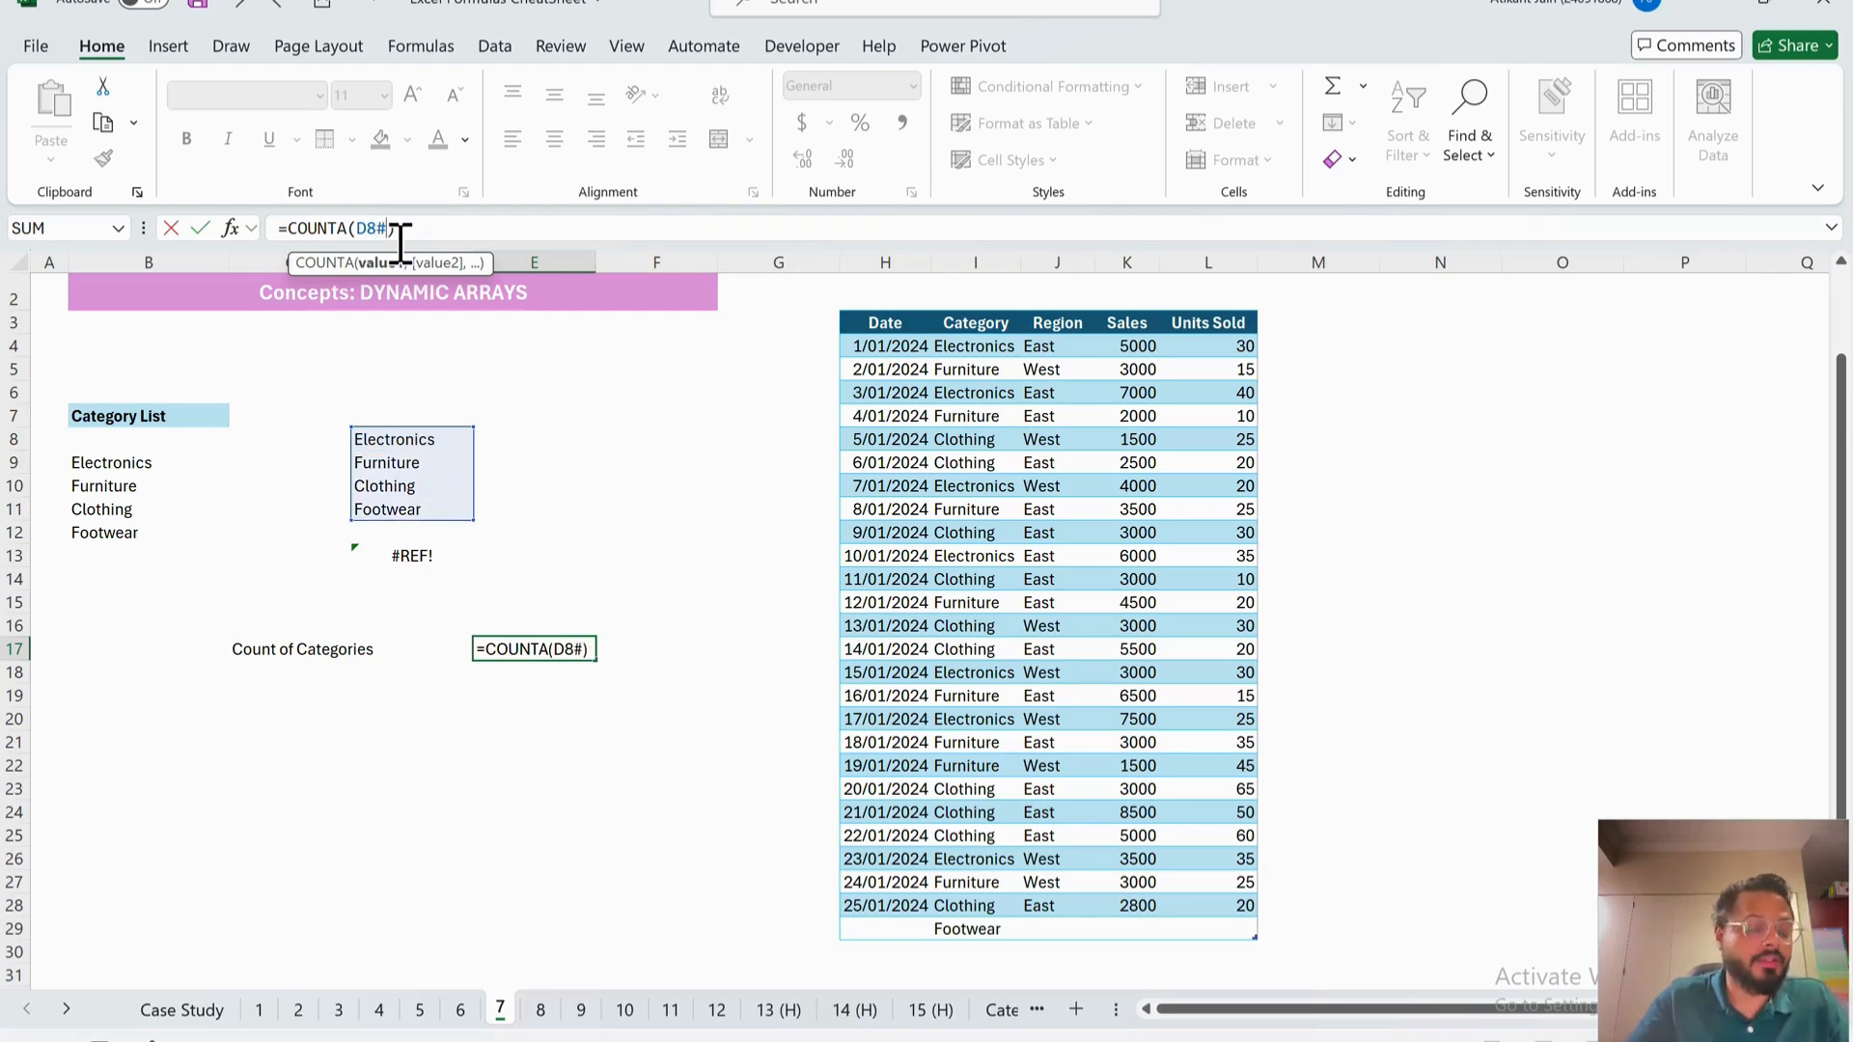
{"action": "key", "text": "Return"}
{"action": "left_click_drag", "start_coordinate": [391, 658], "coordinate": [542, 660]}
{"action": "left_click", "coordinate": [546, 721]}
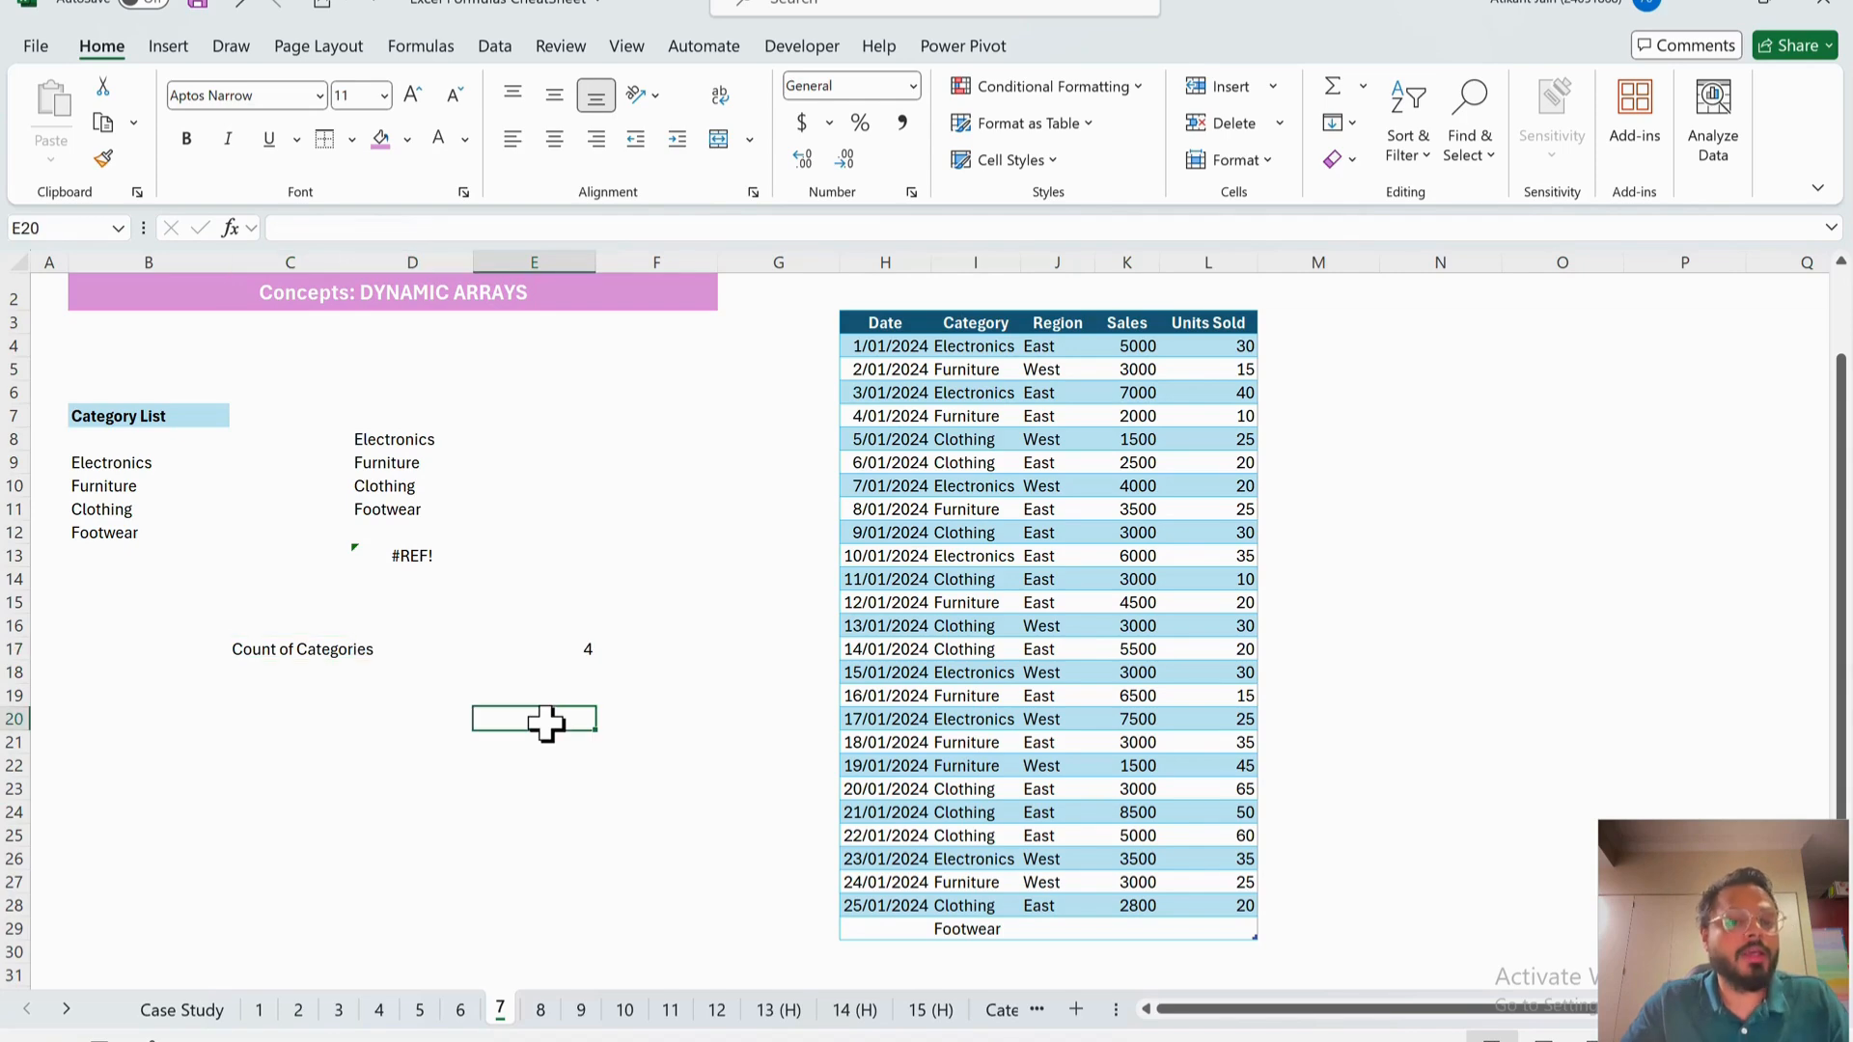
- Review the table's Category column, the UNIQUE formula in D8, and the array that the D8# reference in E17 evaluates to
{"action": "scroll", "coordinate": [546, 722], "scroll_direction": "up", "scroll_amount": 1}
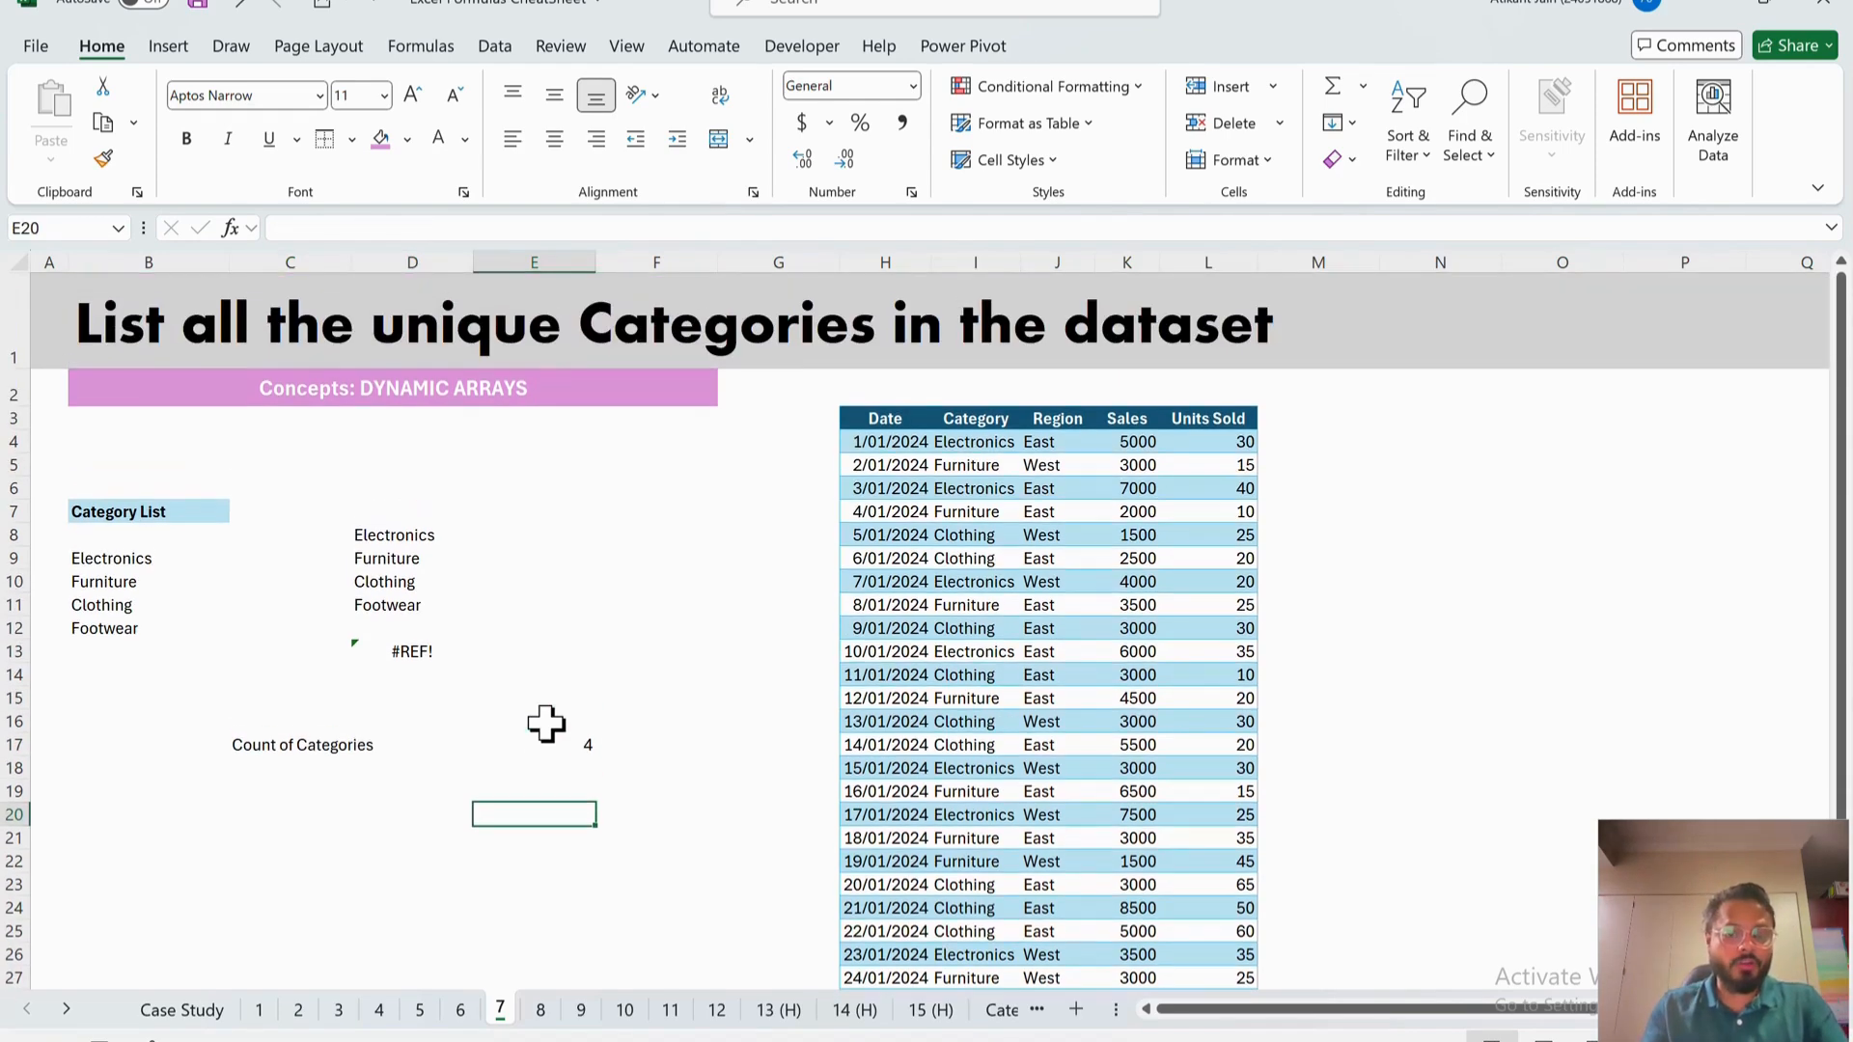
{"action": "left_click_drag", "start_coordinate": [972, 442], "coordinate": [999, 953]}
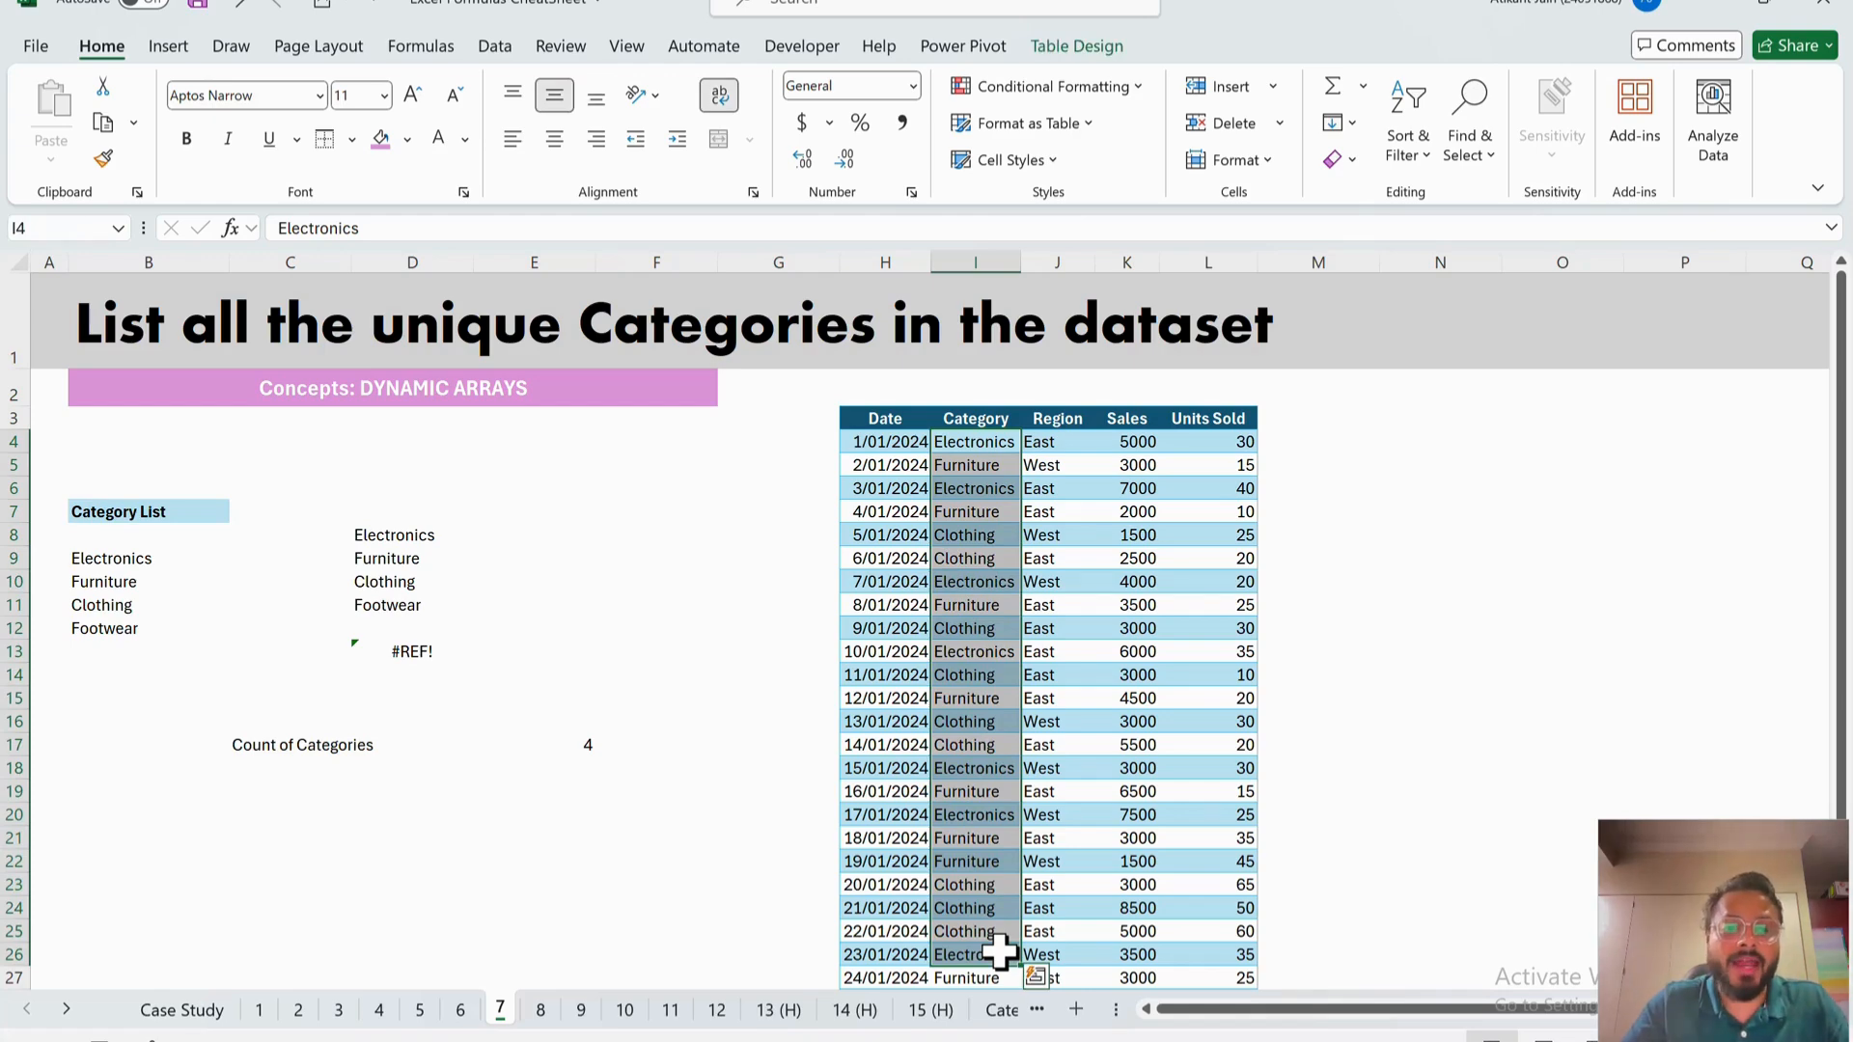
{"action": "left_click", "coordinate": [391, 534]}
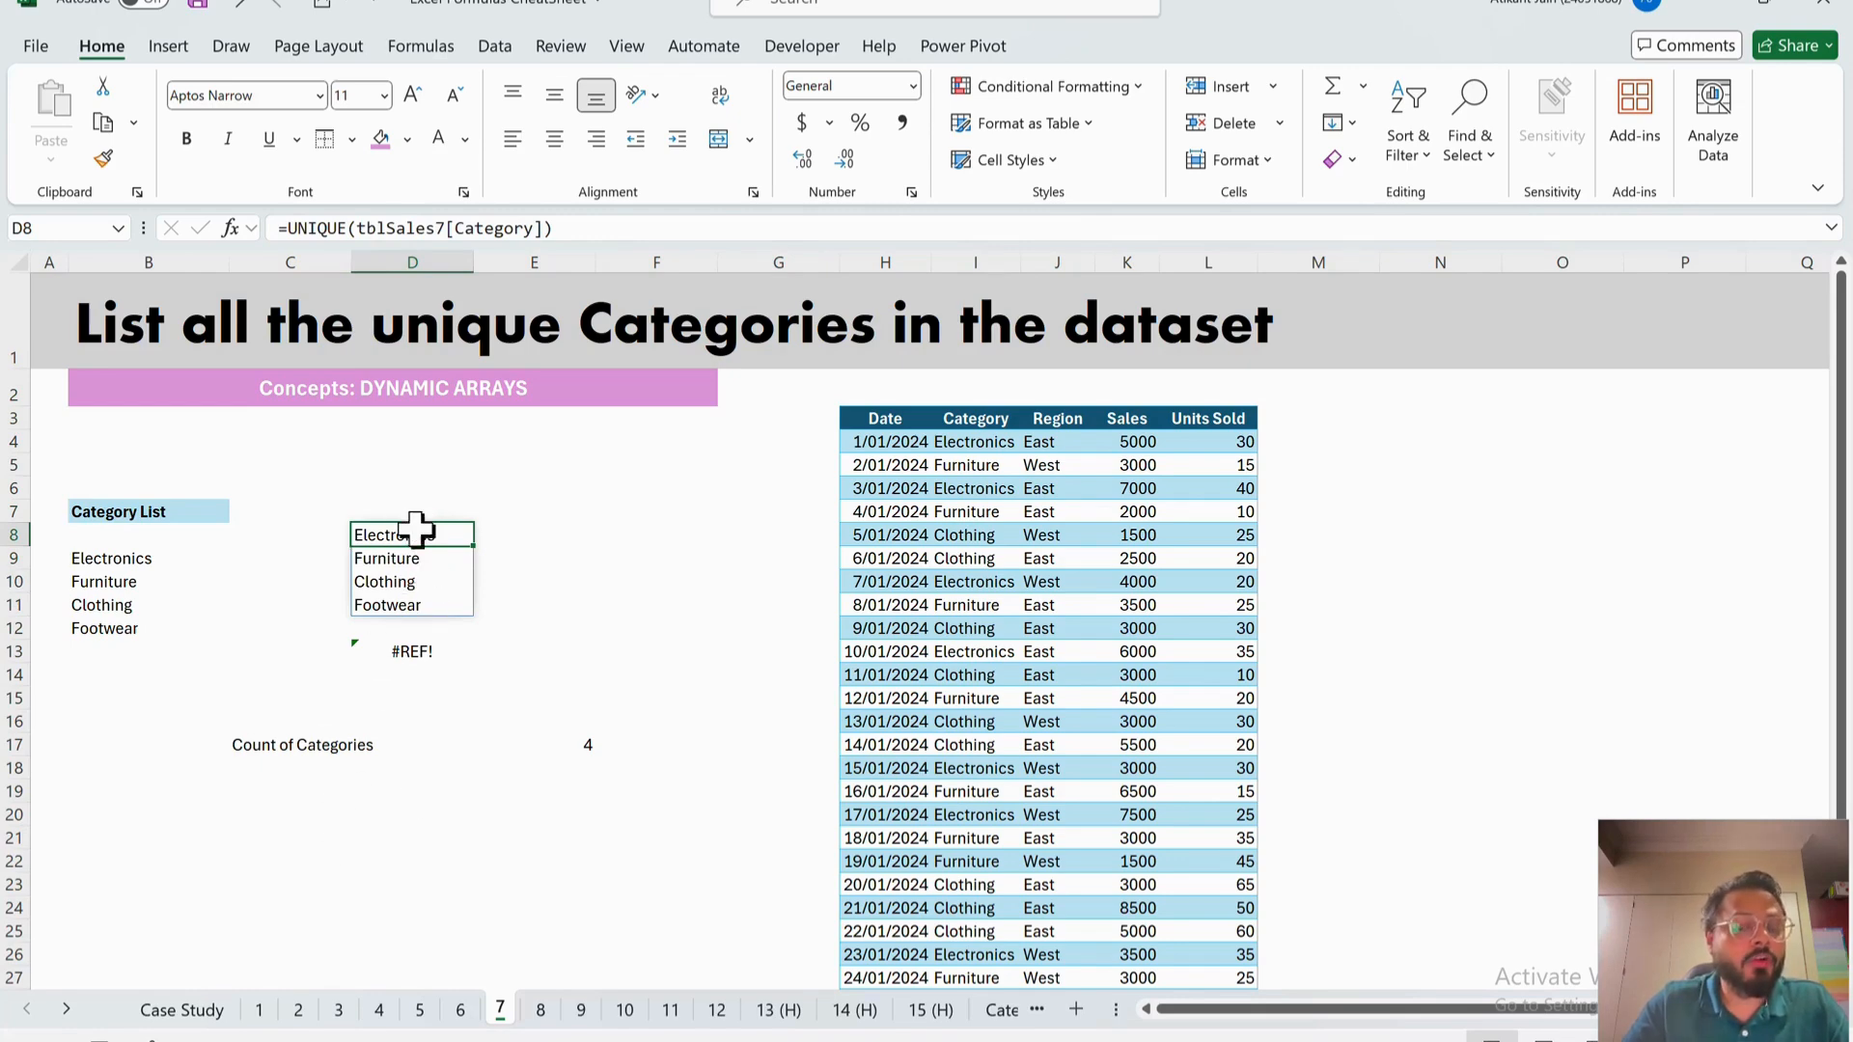
{"action": "left_click", "coordinate": [585, 743]}
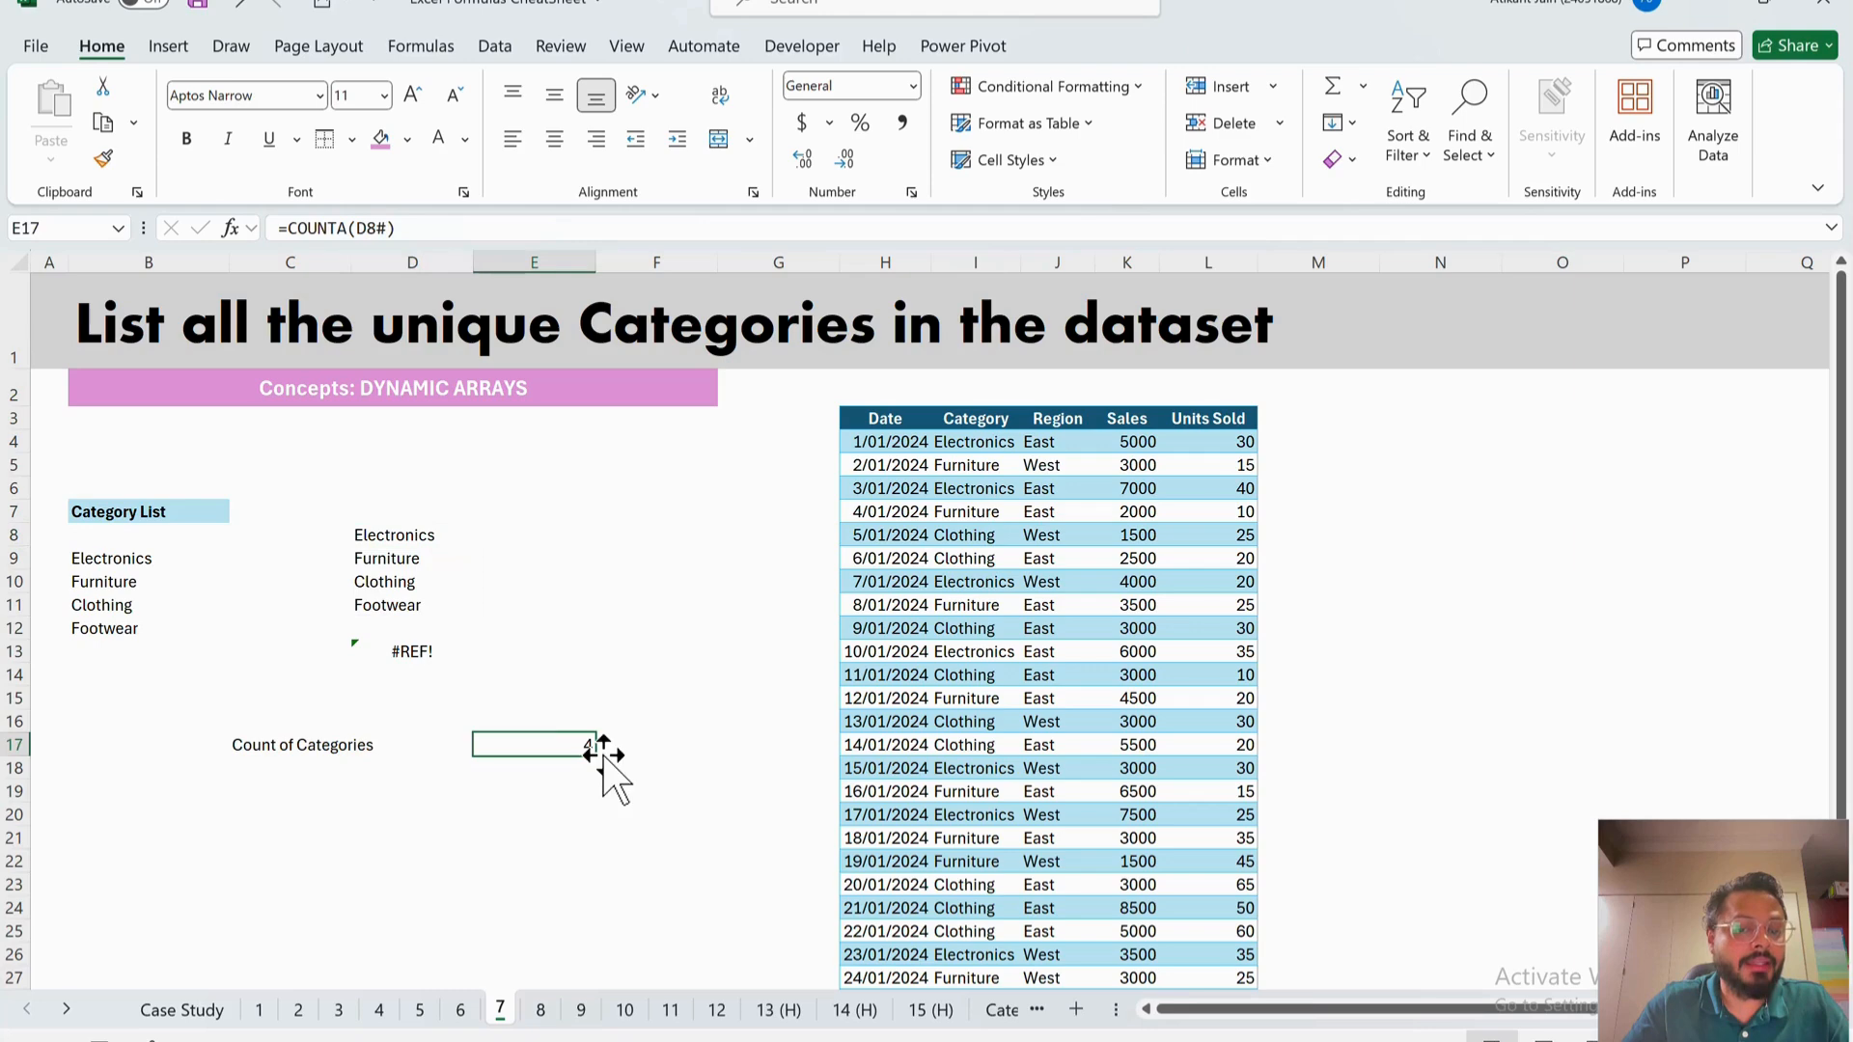
{"action": "left_click", "coordinate": [381, 229]}
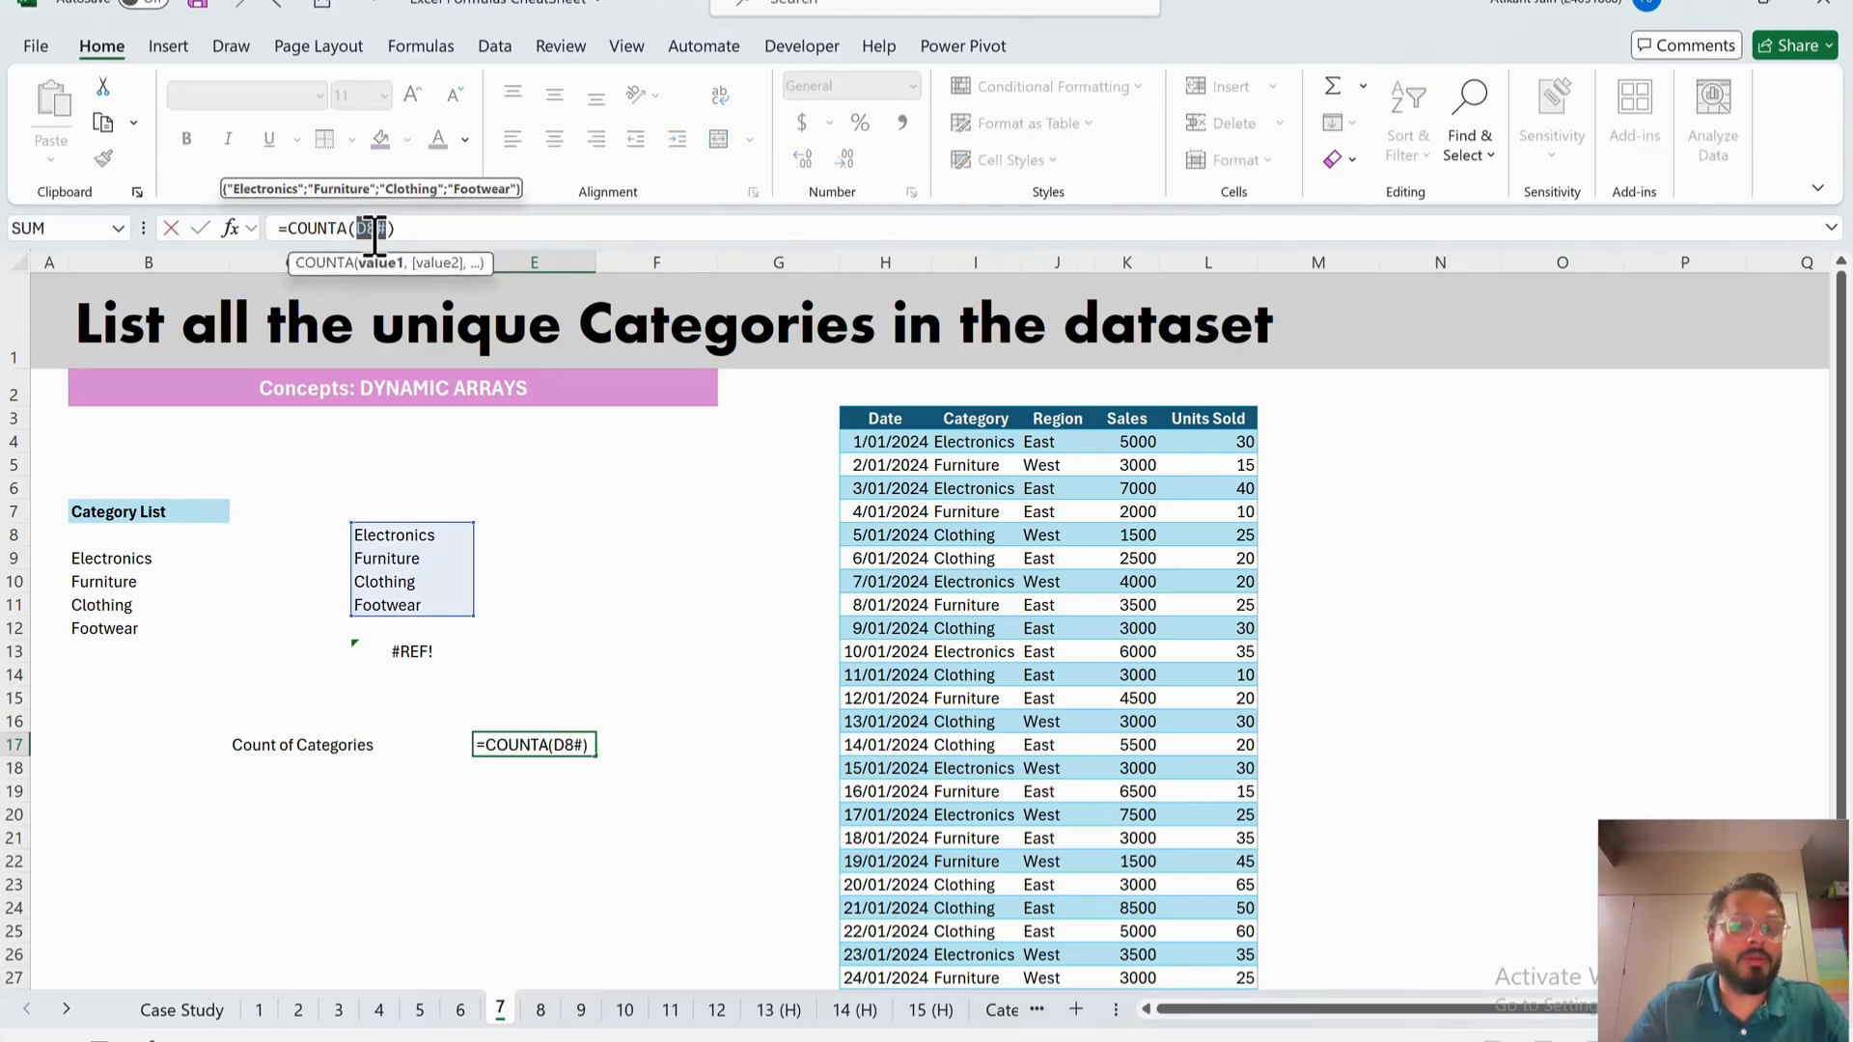
{"action": "left_click", "coordinate": [528, 682]}
{"action": "key", "text": "Escape"}
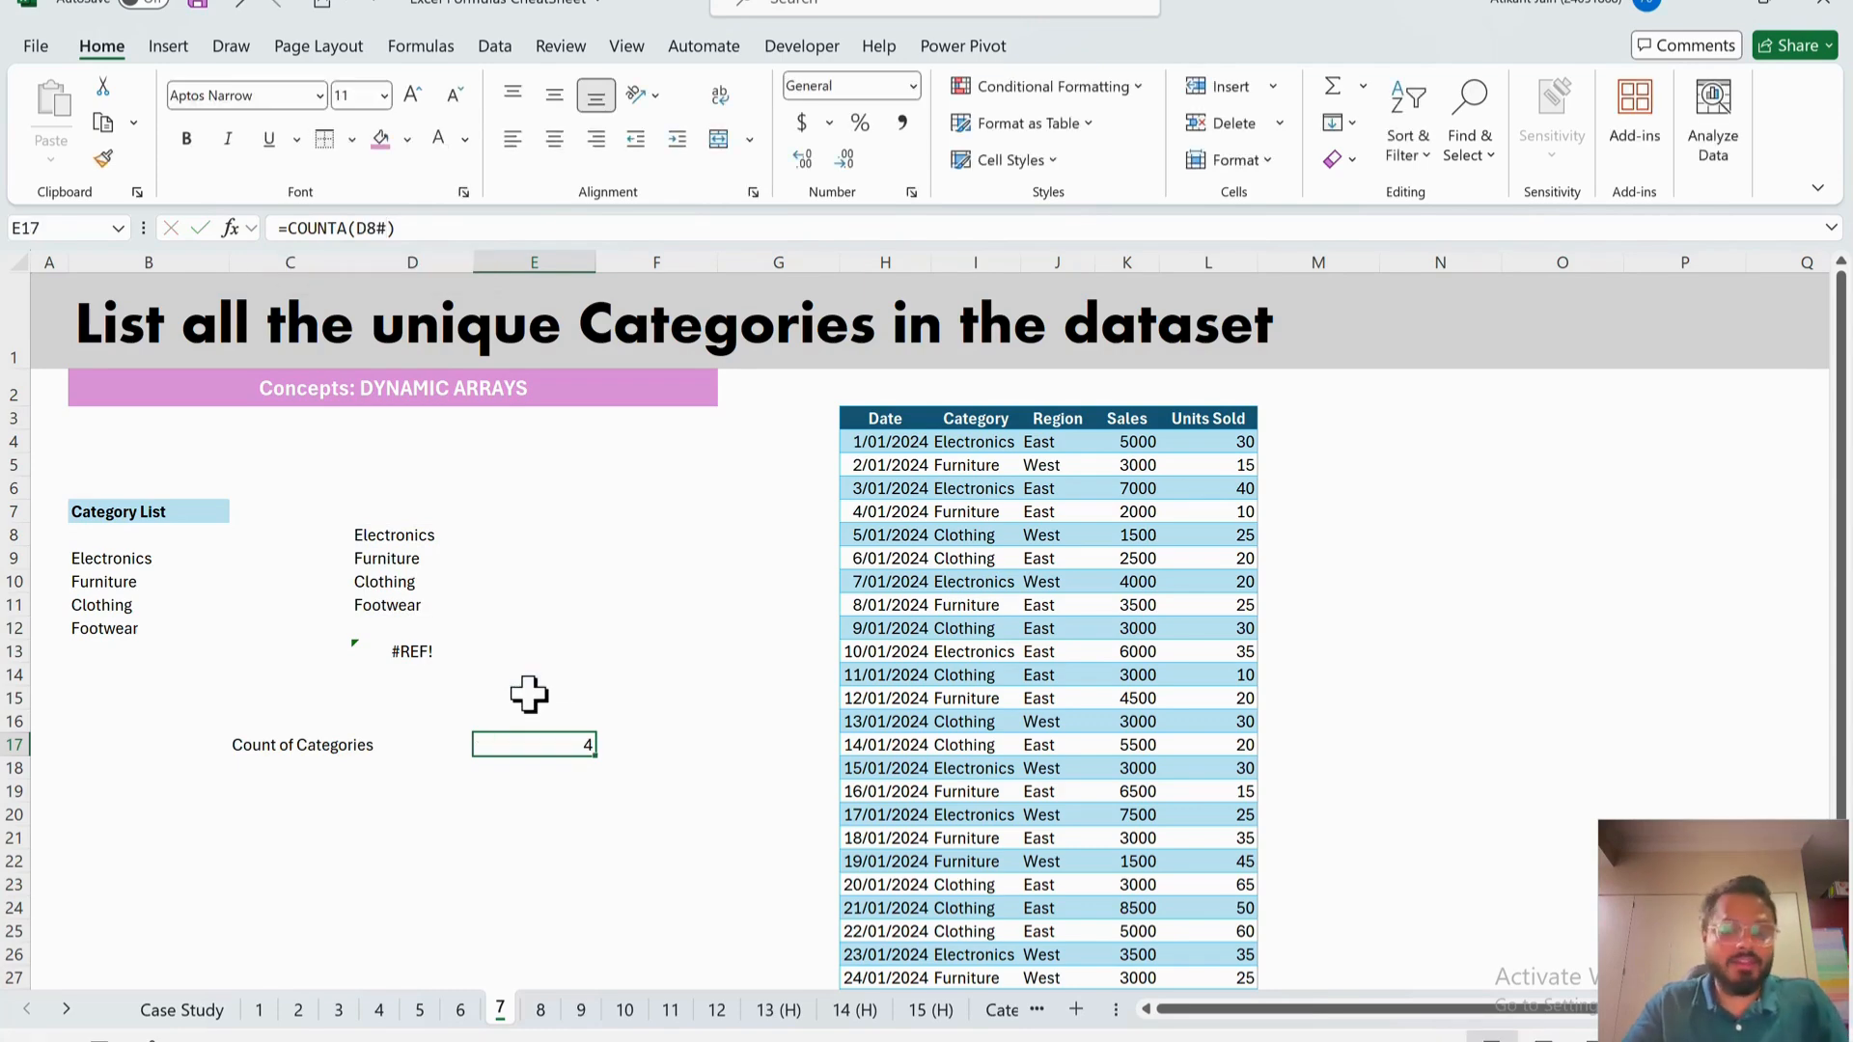
{"action": "left_click_drag", "start_coordinate": [377, 537], "coordinate": [395, 613]}
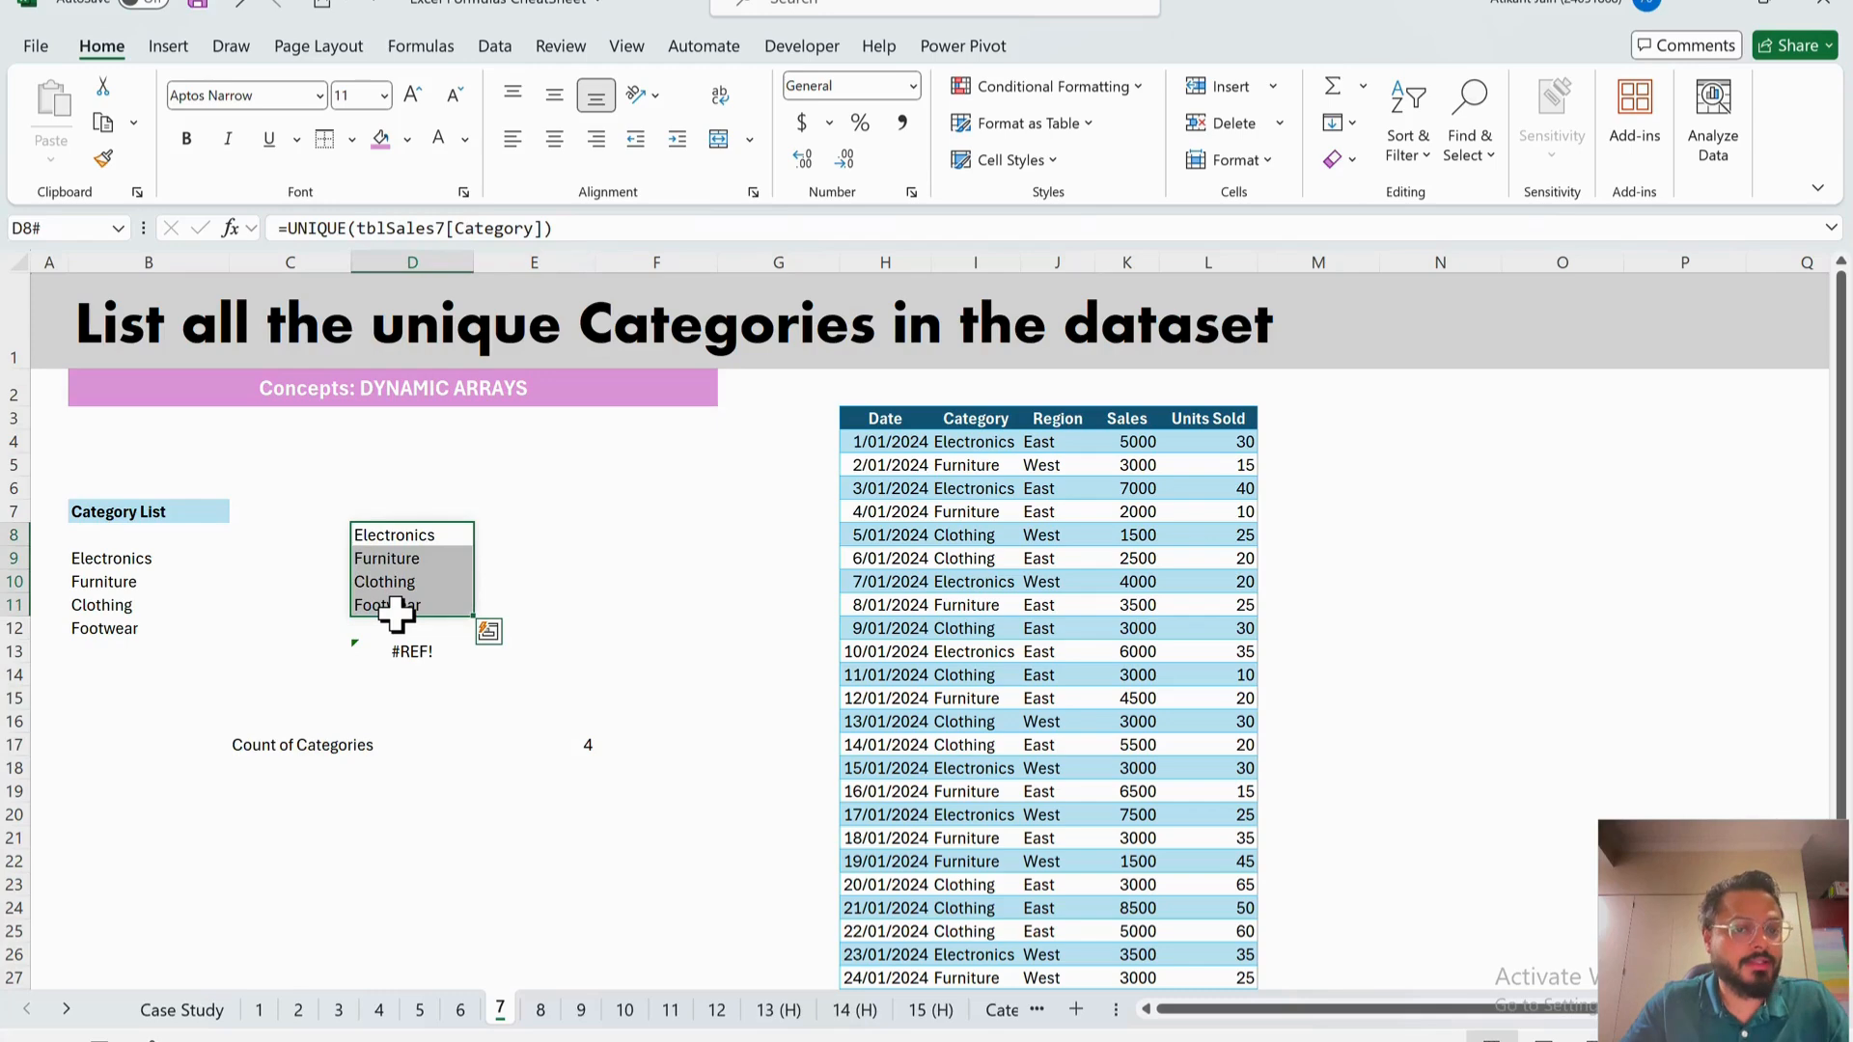
- Sort the unique category list by changing the D8 formula to =SORT(UNIQUE(tblSales7[Category]))
{"action": "left_click", "coordinate": [413, 537]}
{"action": "left_click", "coordinate": [287, 229]}
{"action": "type", "text": "sort"}
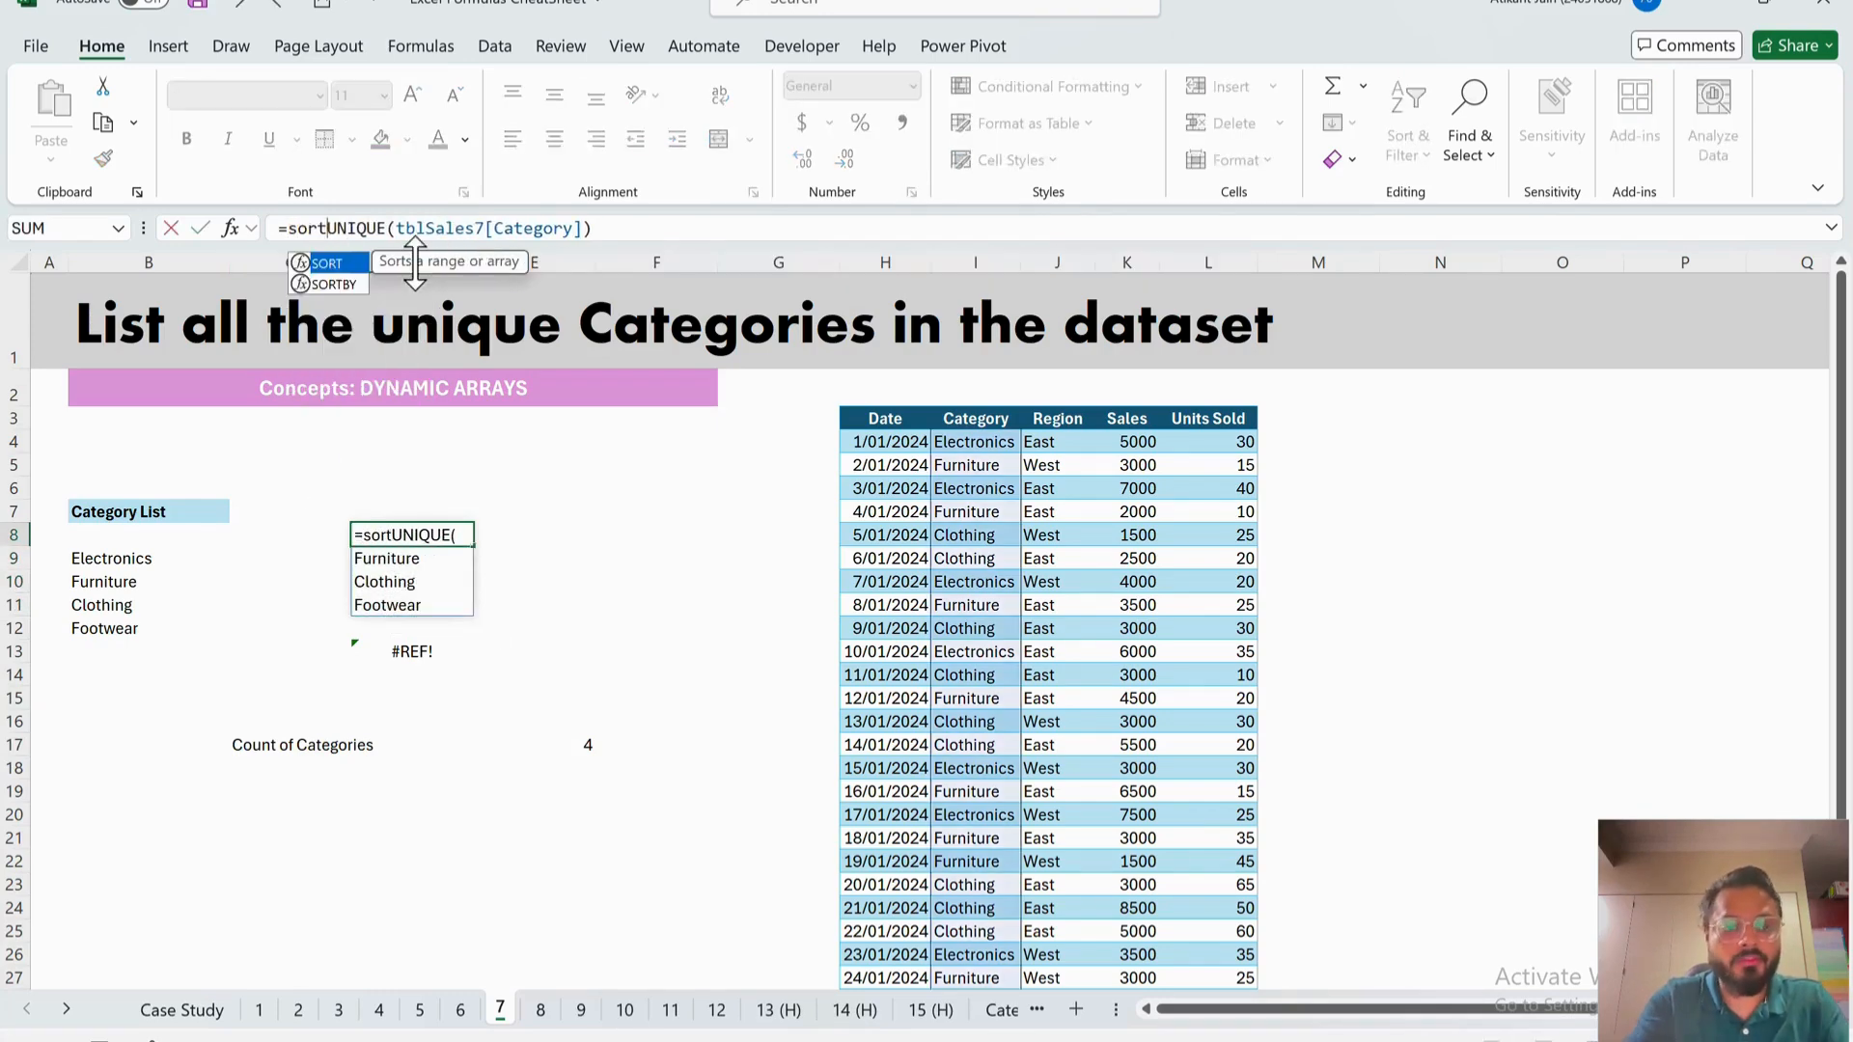
{"action": "key", "text": "Tab"}
{"action": "type", "text": ")"}
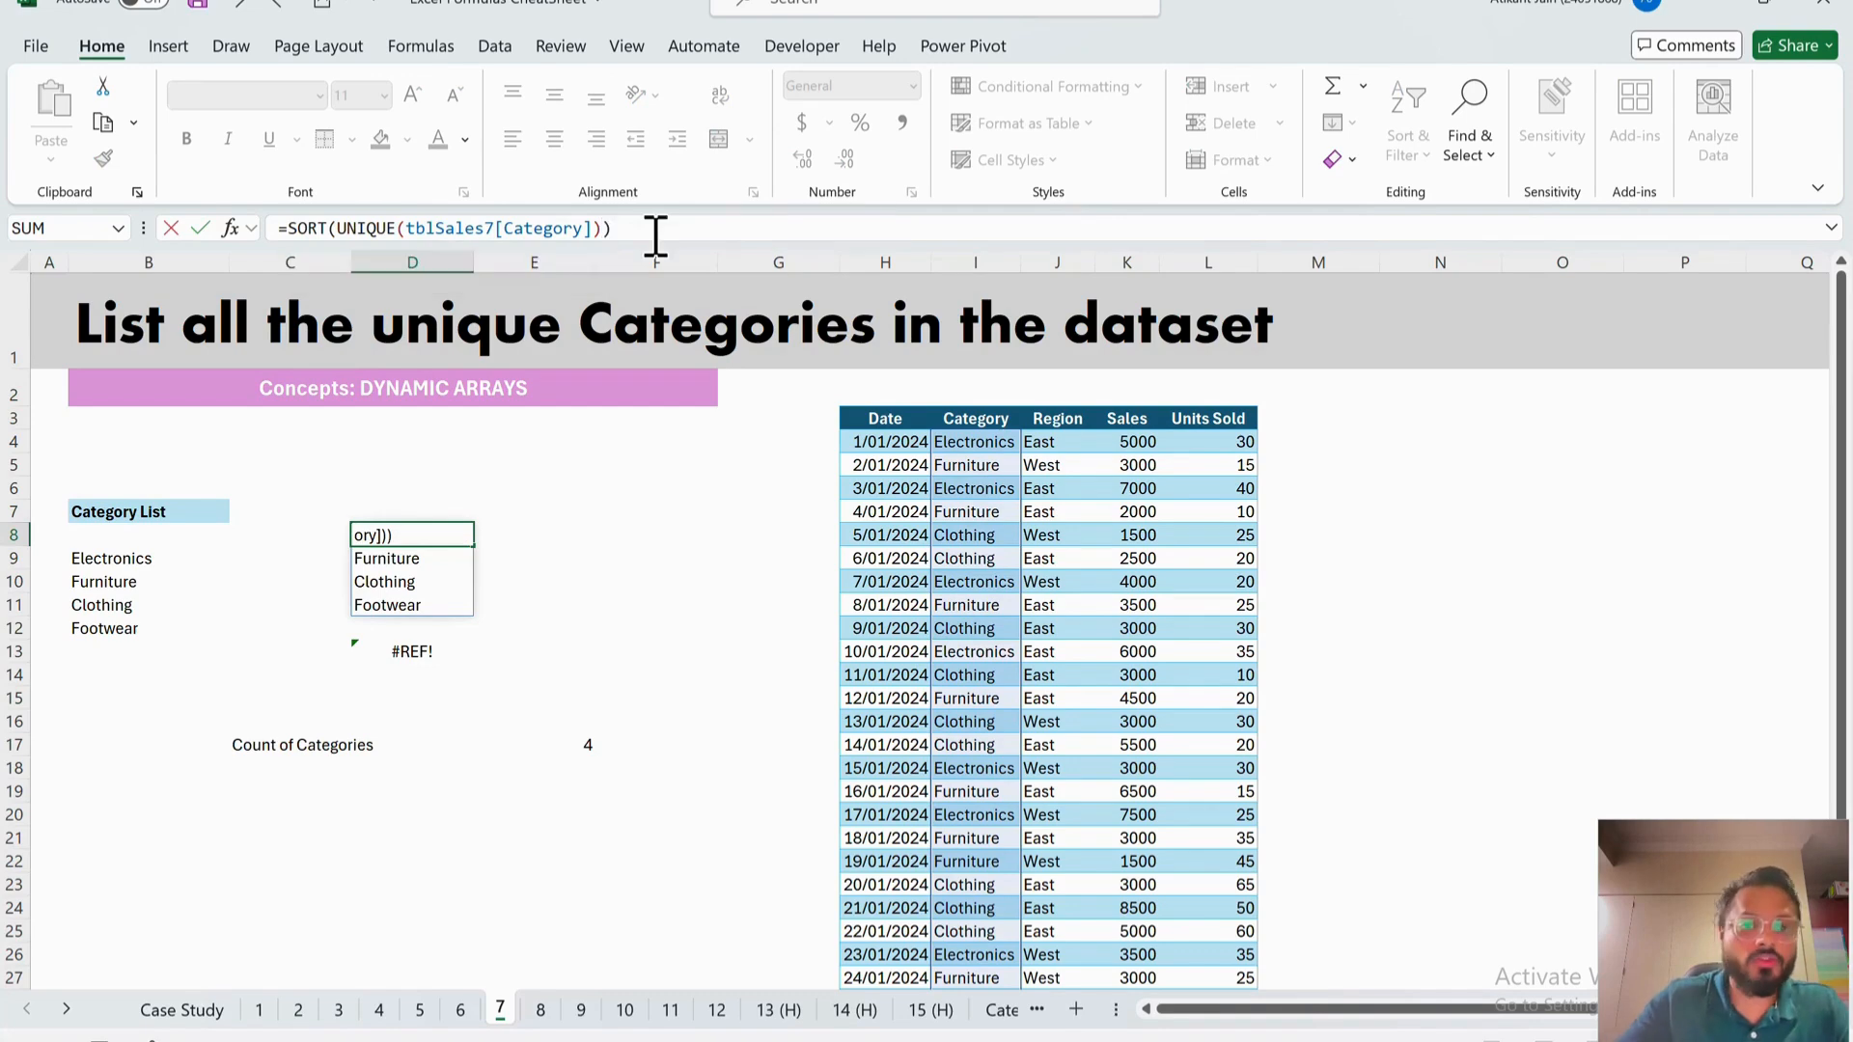
{"action": "key", "text": "Return"}
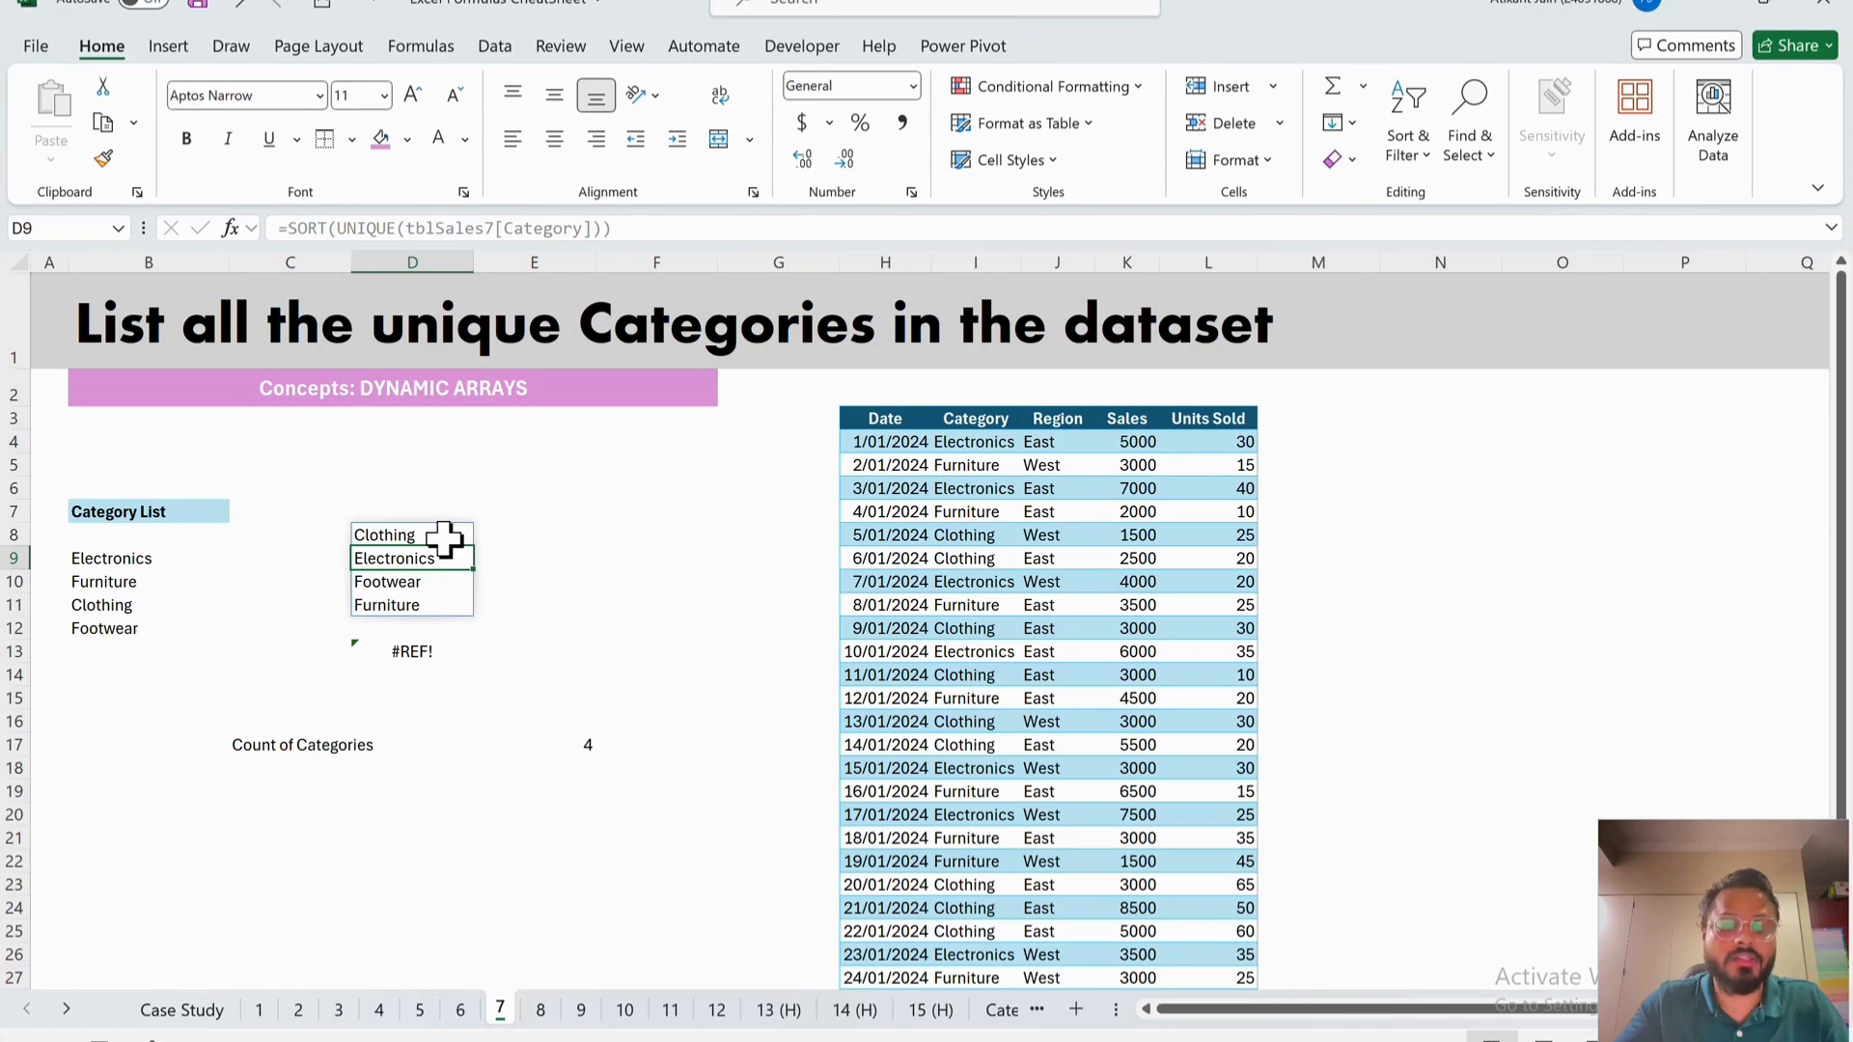
- Open sheet 8 and review the empty output area under its headers and the Sales column of the source table
{"action": "left_click", "coordinate": [541, 1012]}
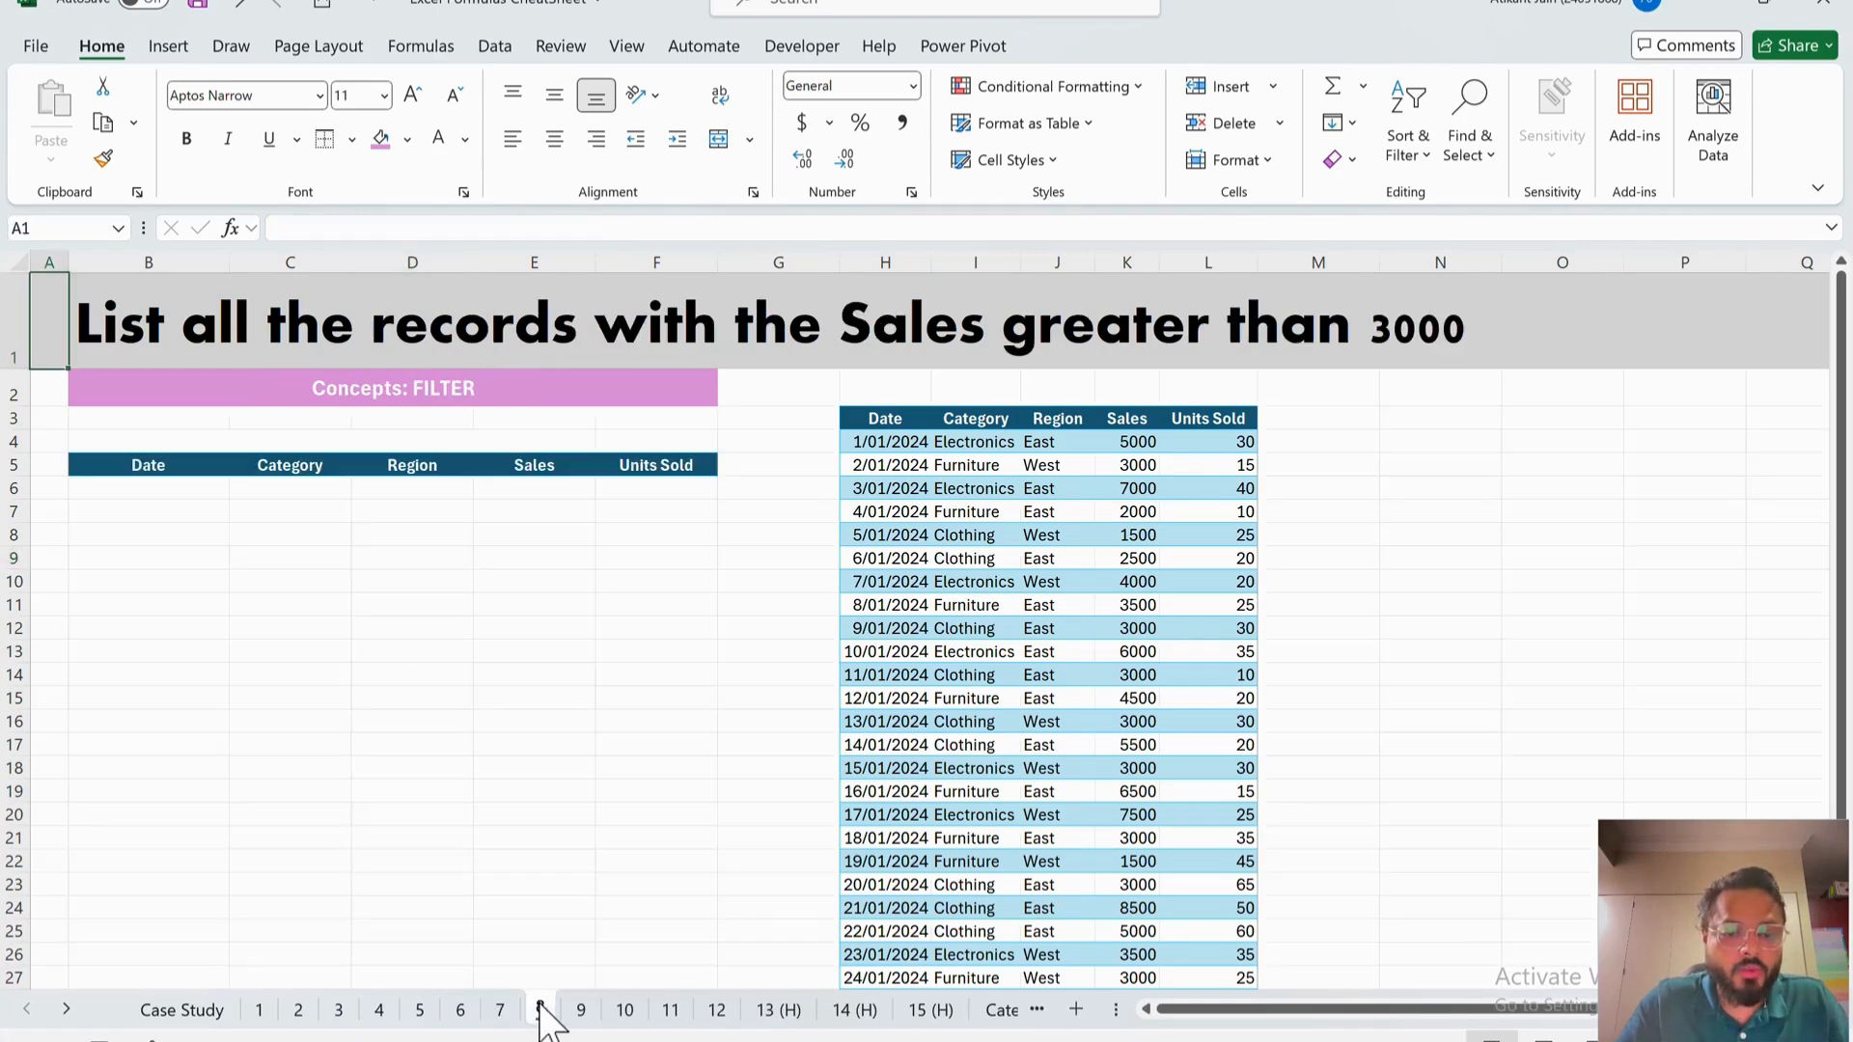
{"action": "left_click", "coordinate": [294, 562]}
{"action": "left_click", "coordinate": [61, 326]}
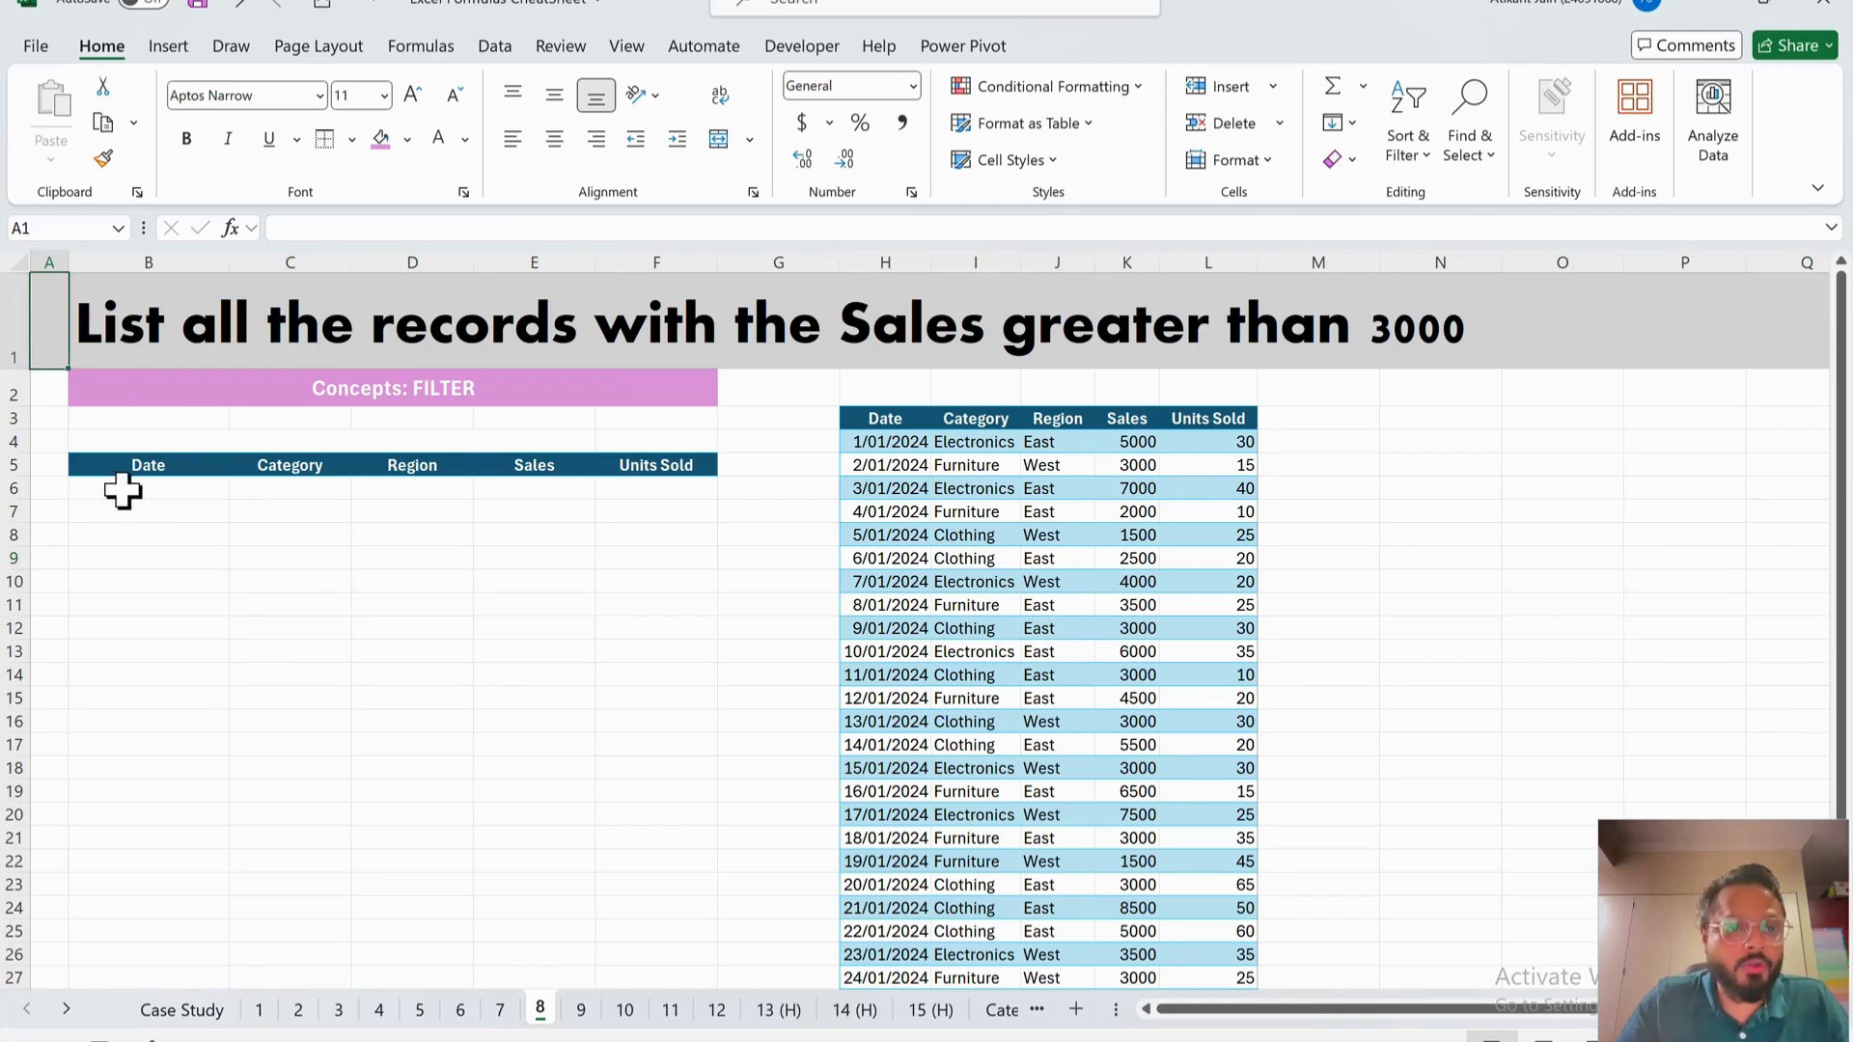
{"action": "left_click_drag", "start_coordinate": [126, 467], "coordinate": [608, 726]}
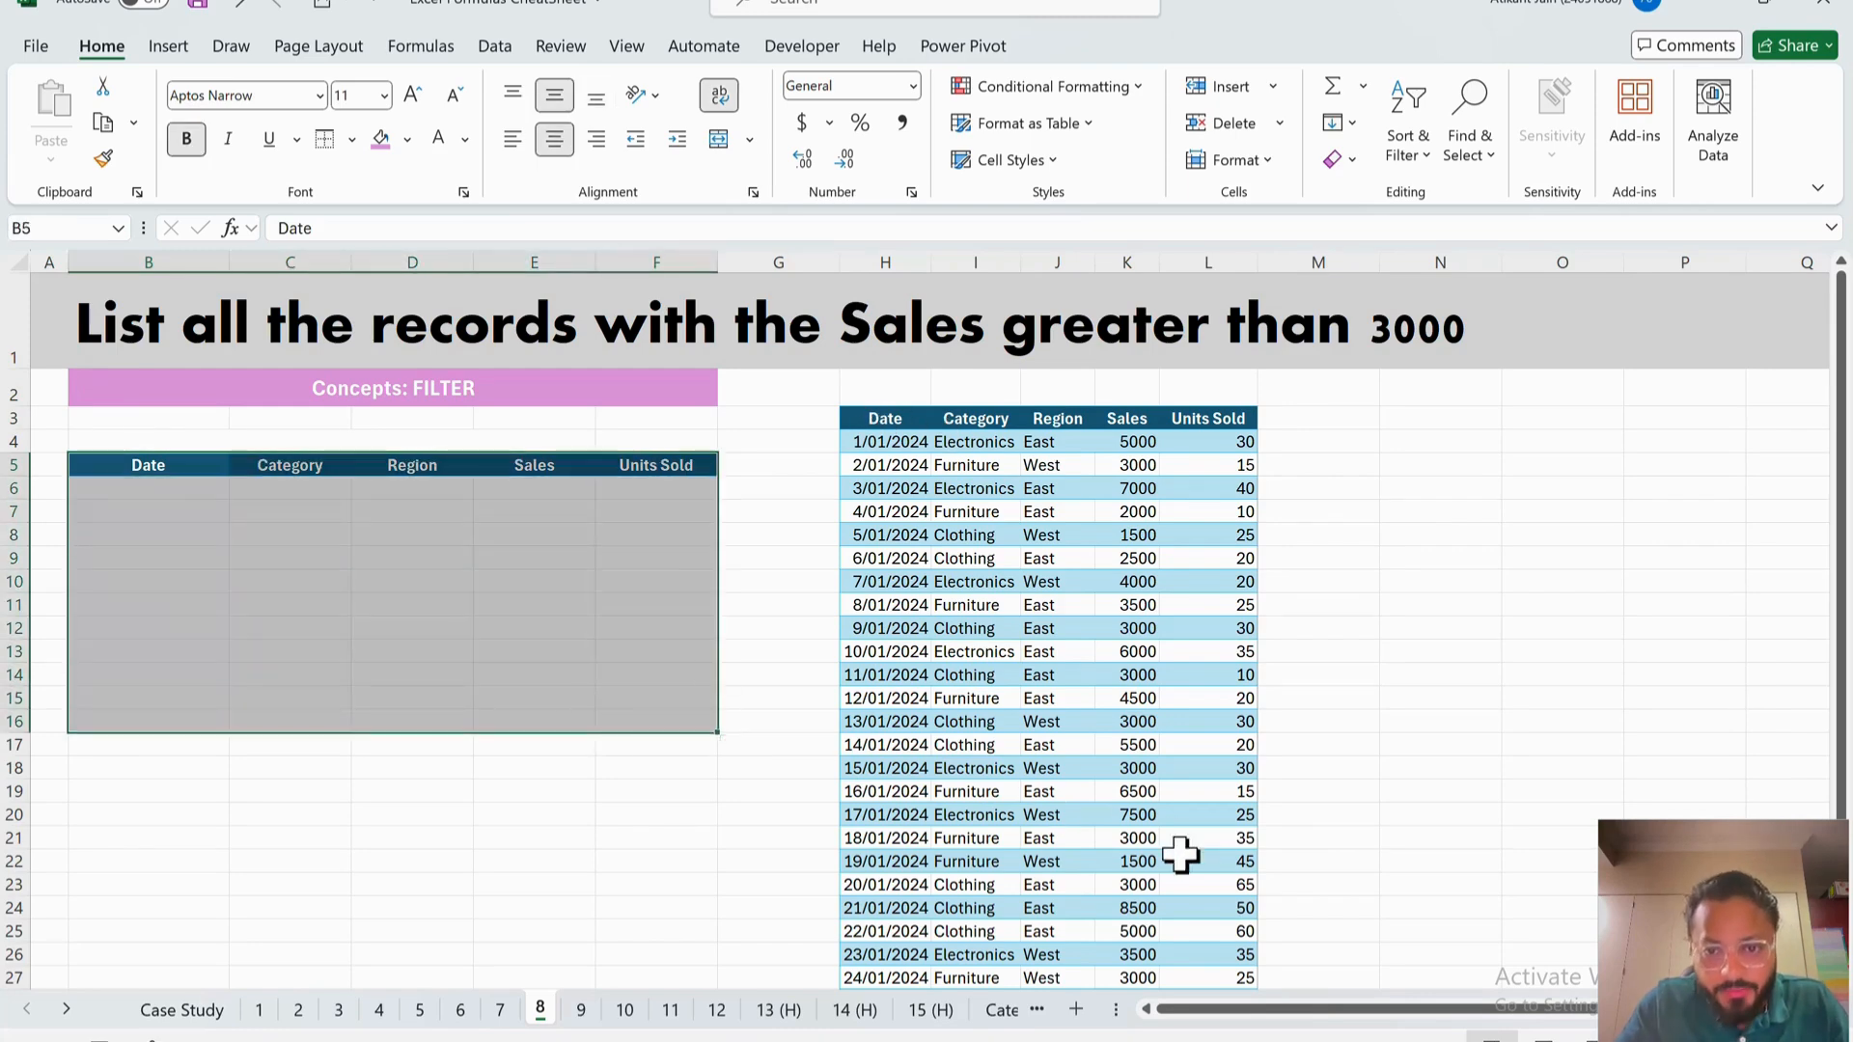
{"action": "left_click", "coordinate": [1127, 421]}
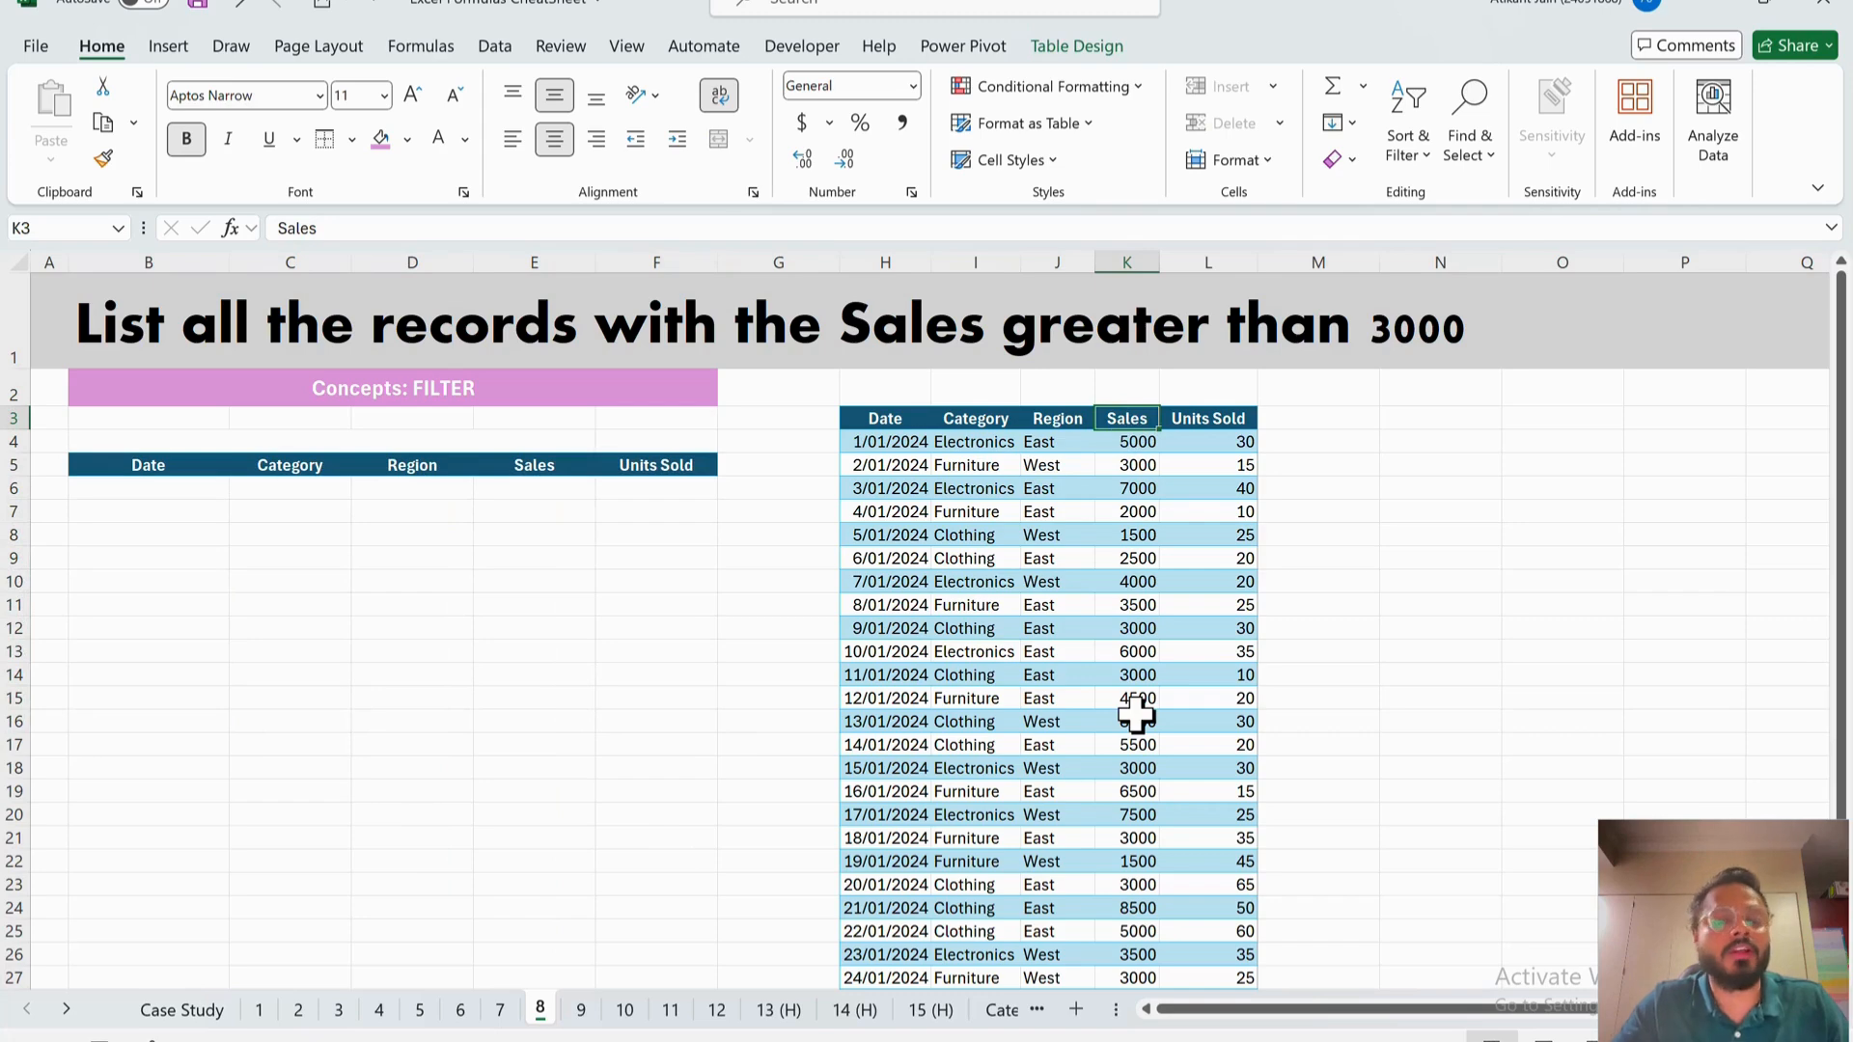
- Start a FILTER formula in B6 with the whole sales table, tblSales8, as its array
{"action": "left_click", "coordinate": [174, 488]}
{"action": "type", "text": "=f"}
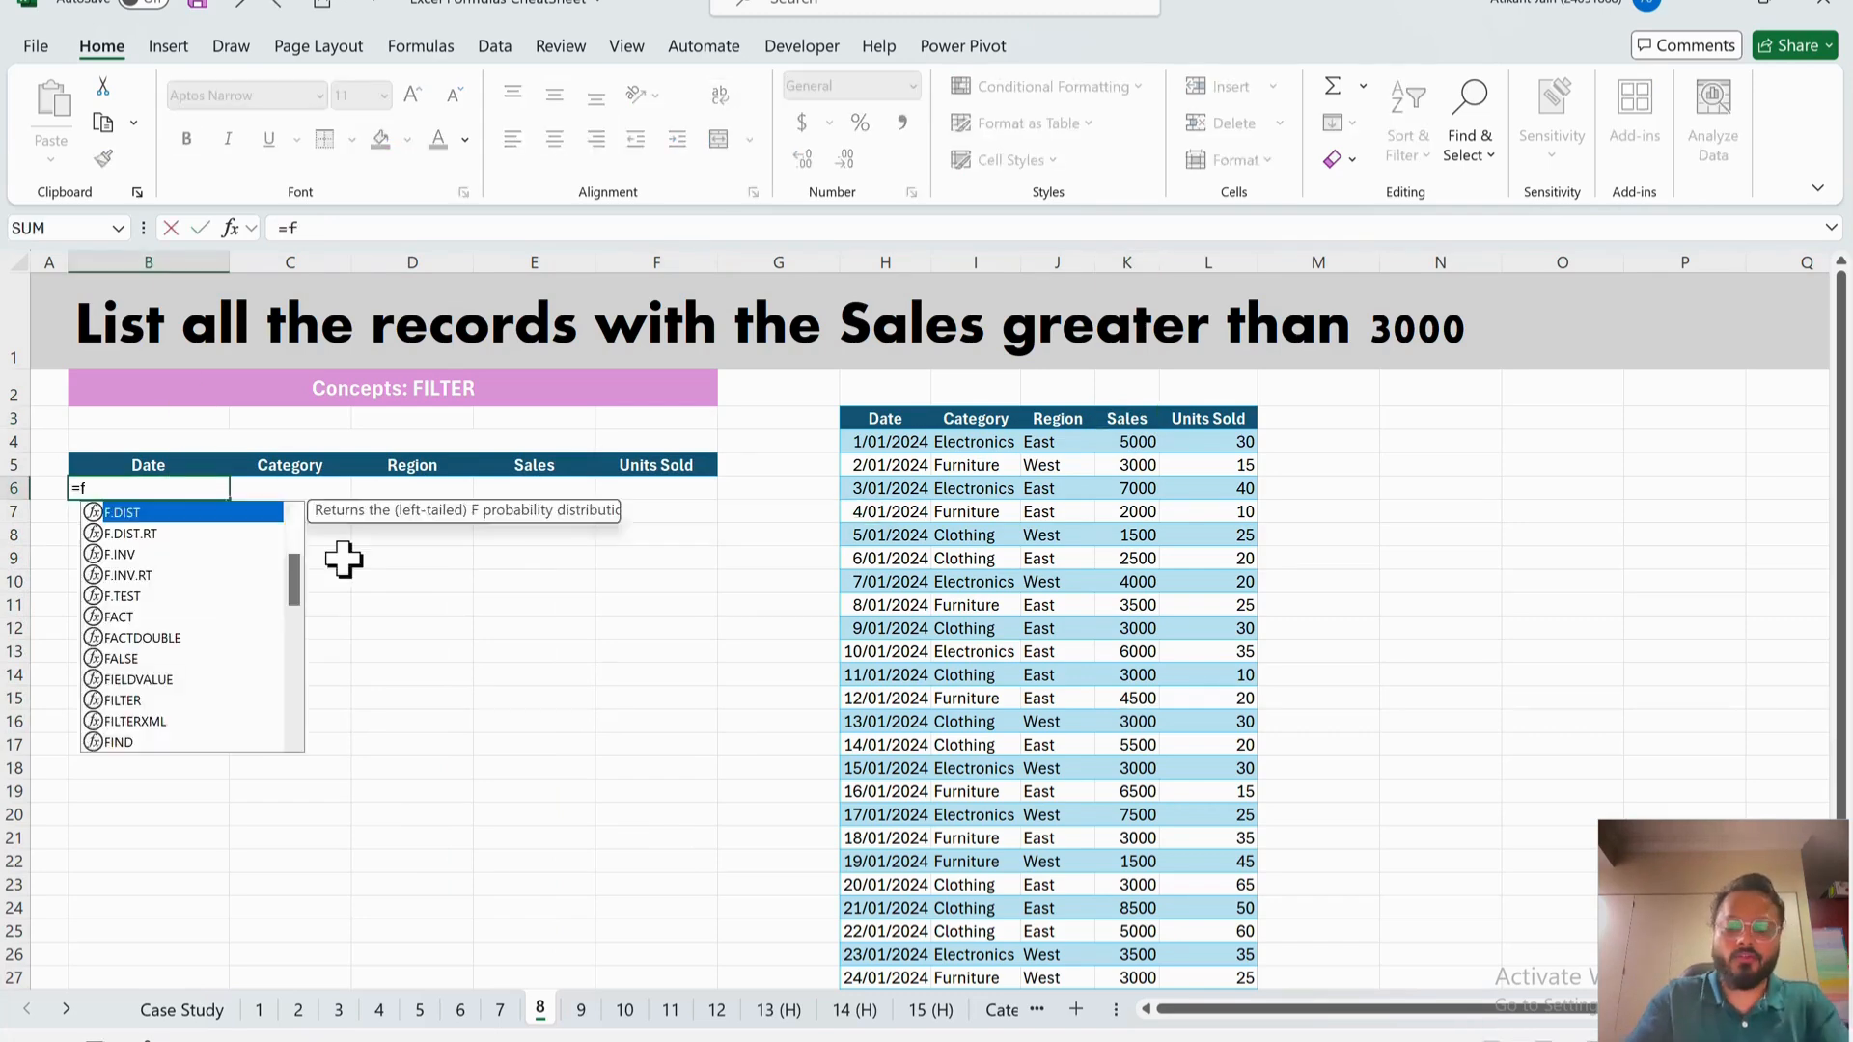
{"action": "type", "text": "ILTER("}
{"action": "left_click", "coordinate": [867, 451]}
{"action": "key", "text": "ctrl+shift+Right"}
{"action": "key", "text": "ctrl+shift+Right"}
{"action": "key", "text": "ctrl+shift+Down"}
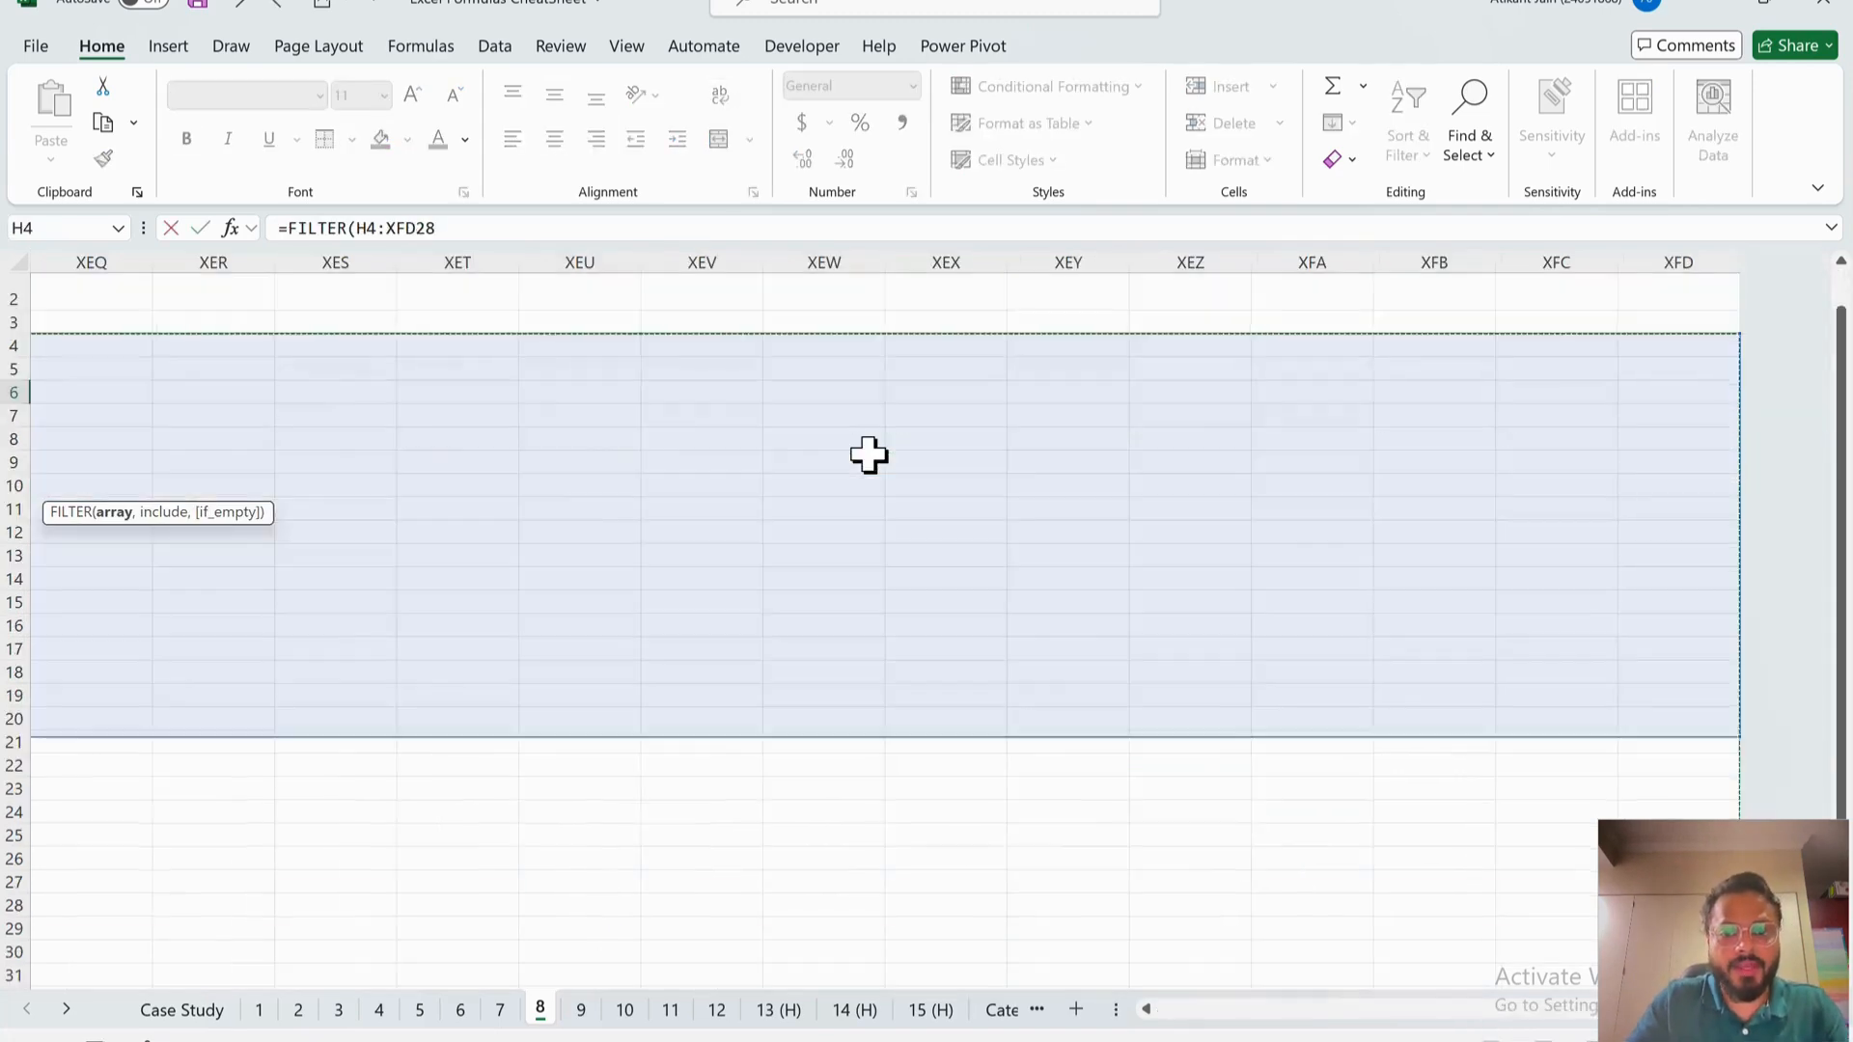
{"action": "key", "text": "Left"}
{"action": "key", "text": "Left"}
{"action": "key", "text": "Right"}
{"action": "key", "text": "Right"}
{"action": "key", "text": "Right"}
{"action": "key", "text": "Left"}
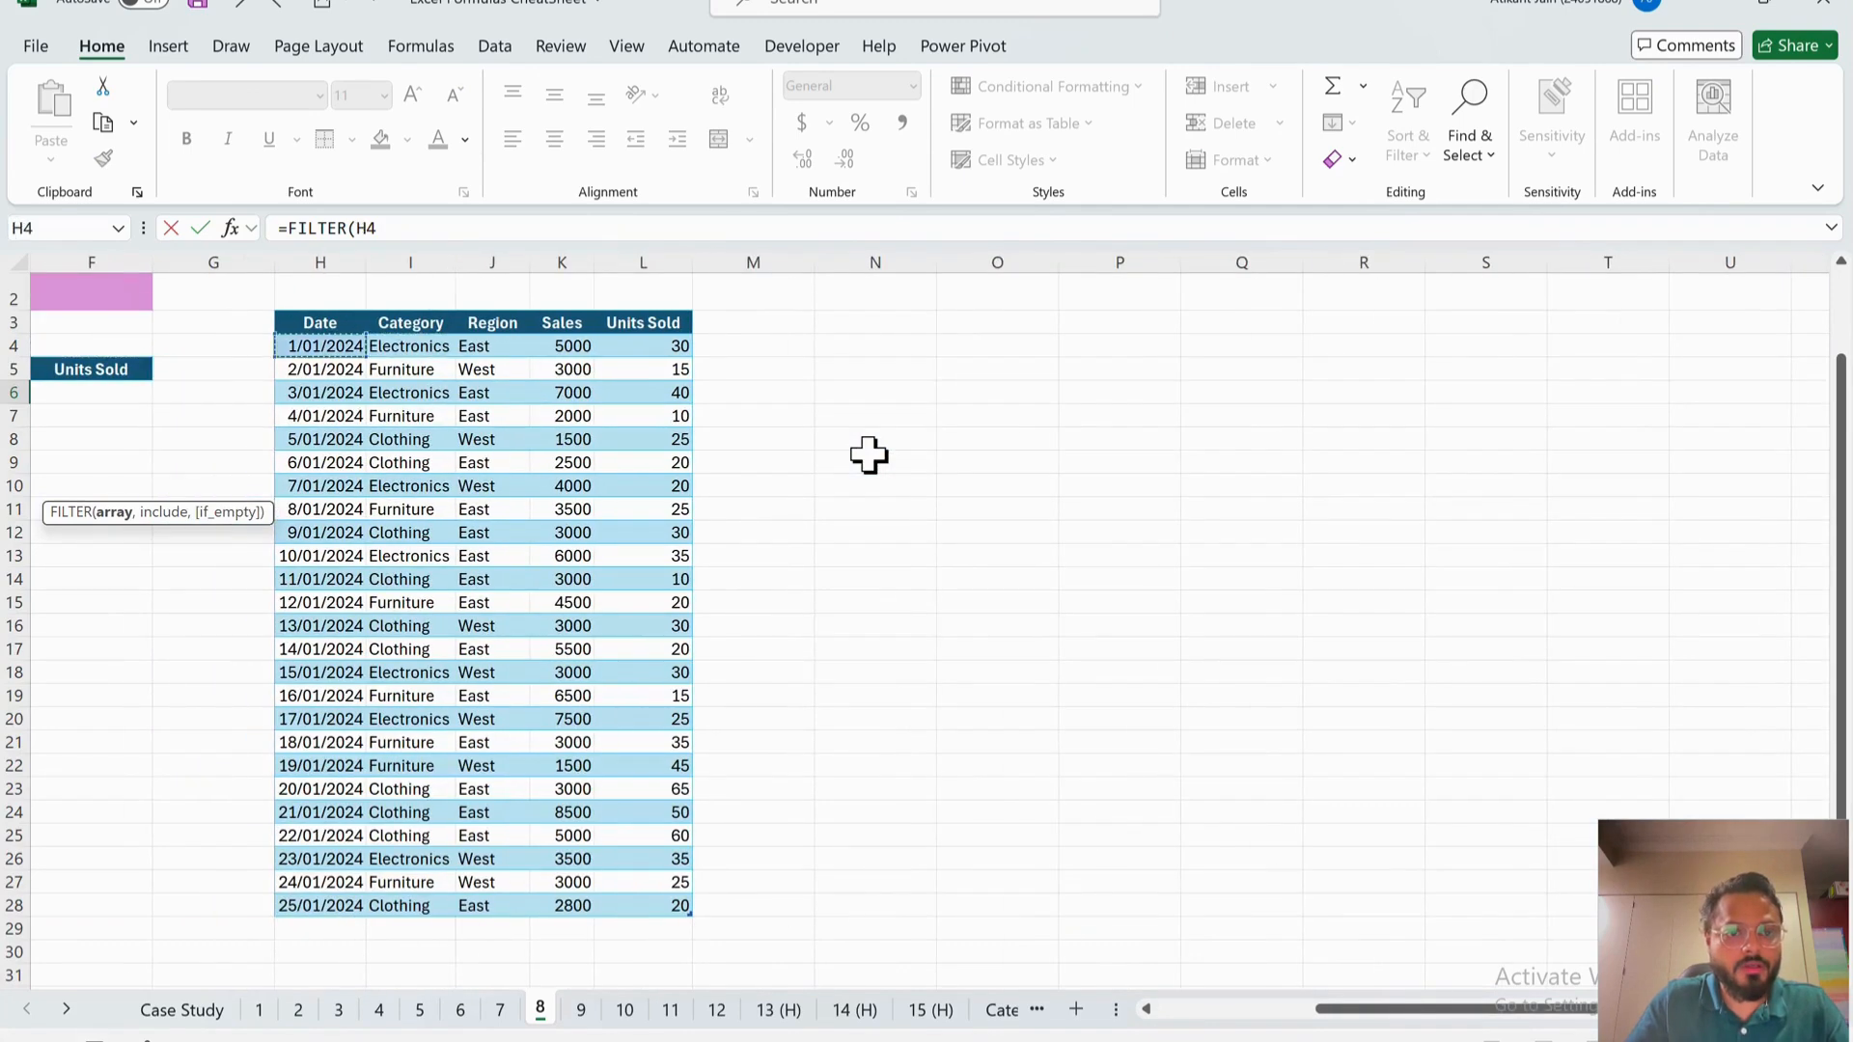
{"action": "key", "text": "ctrl+shift+Right"}
{"action": "key", "text": "ctrl+shift+Down"}
{"action": "scroll", "coordinate": [1103, 482], "scroll_direction": "left", "scroll_amount": 3}
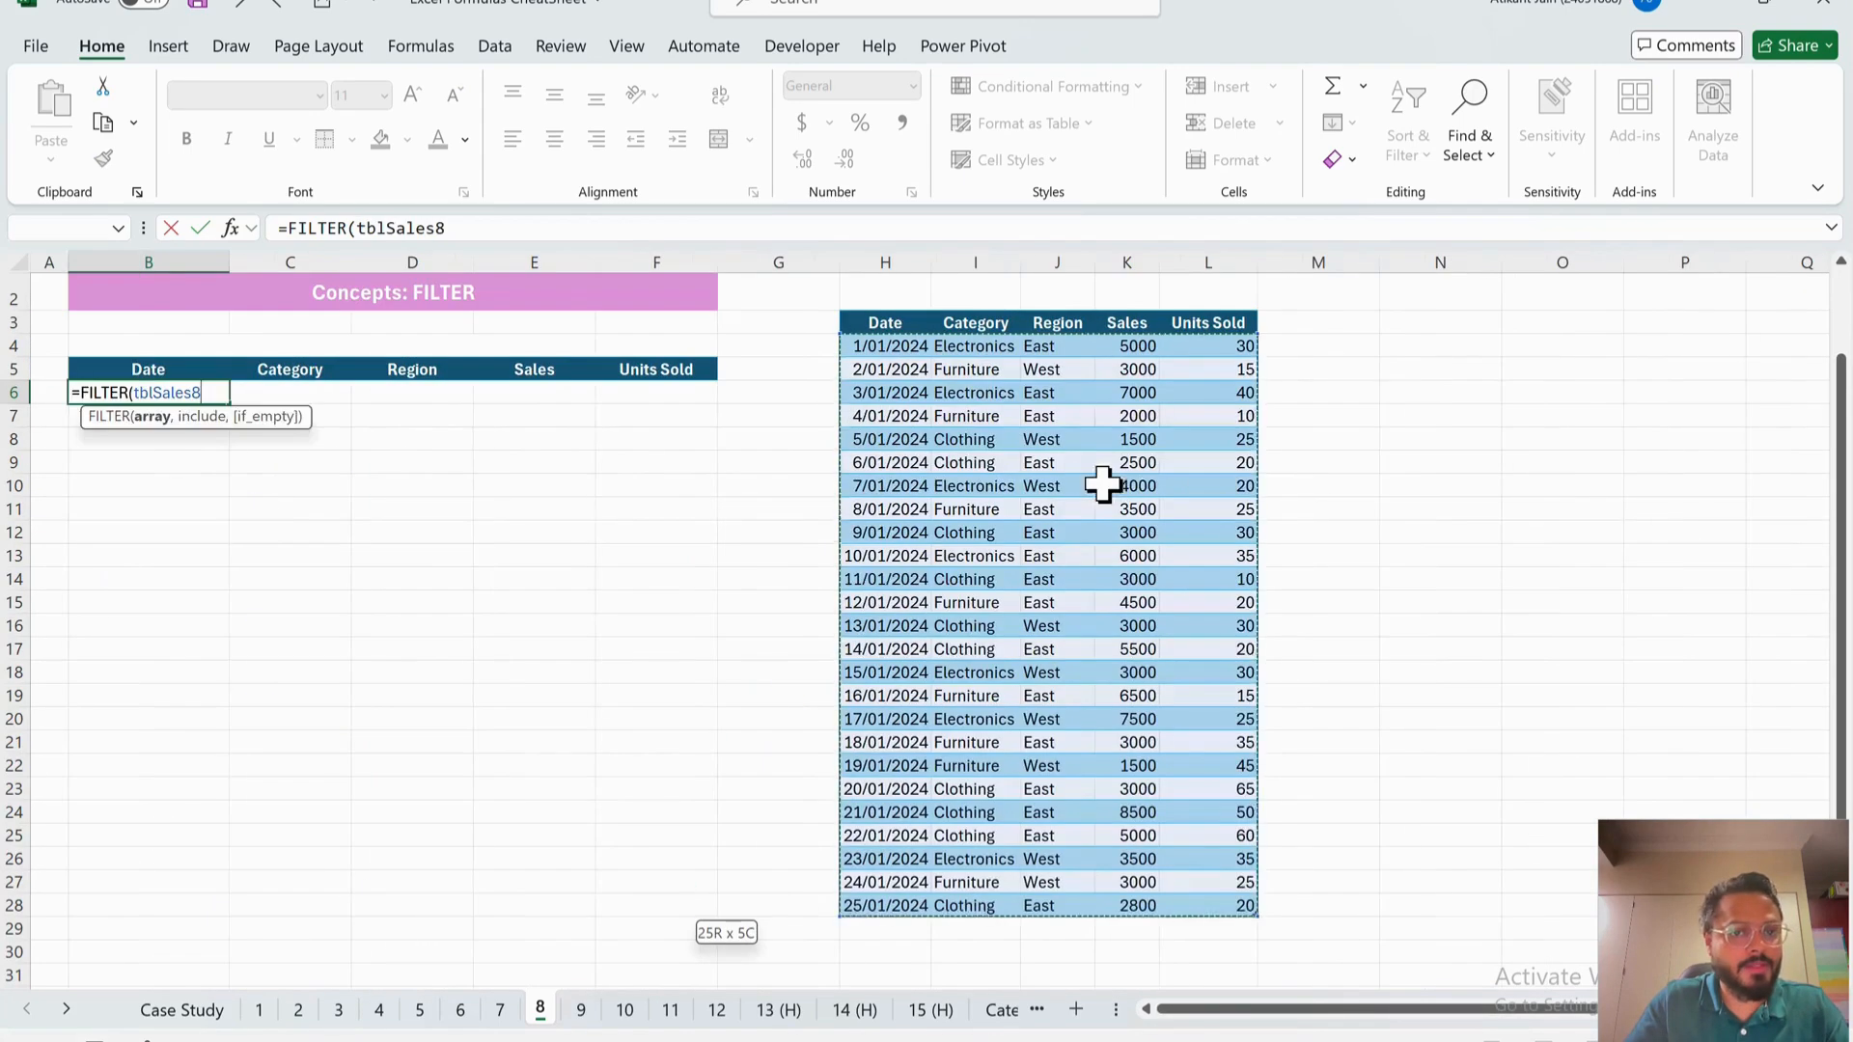
{"action": "type", "text": ","}
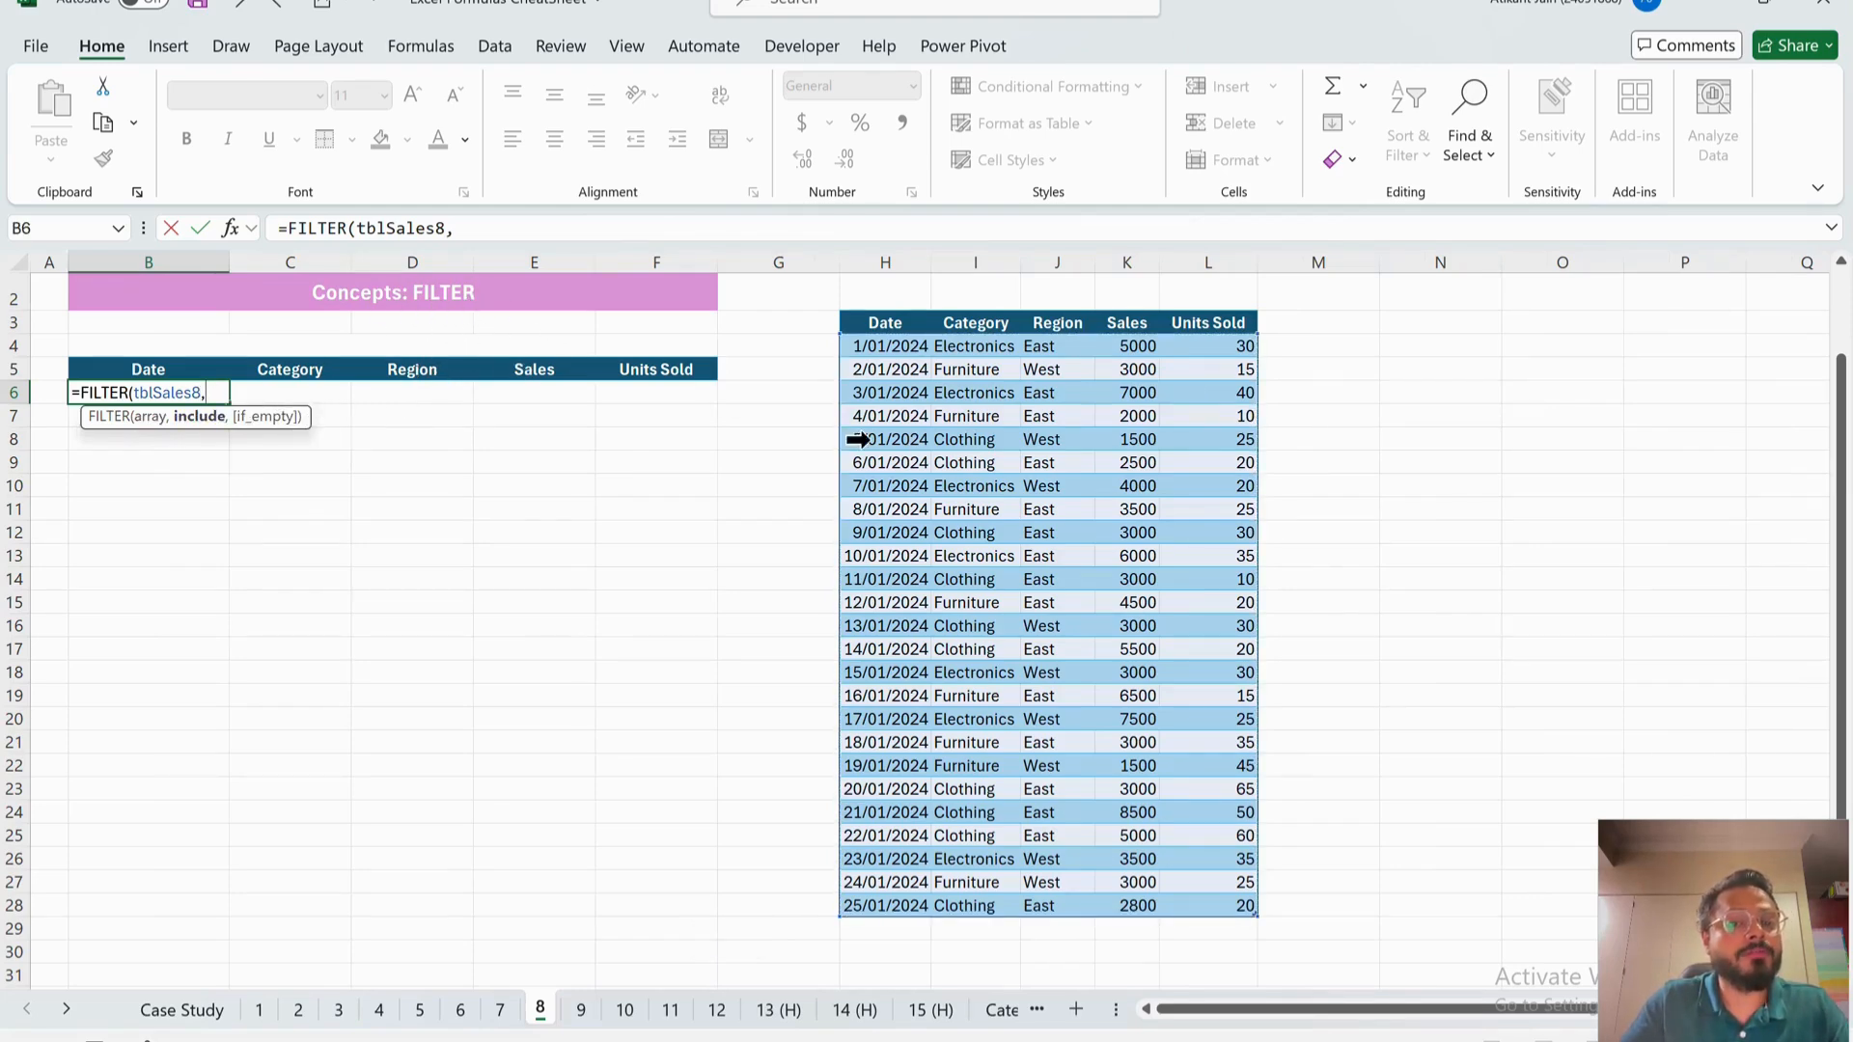
- Complete the B6 formula as =FILTER(tblSales8,tblSales8[Sales]>3000), and review the returned records
{"action": "left_click", "coordinate": [1158, 353]}
{"action": "key", "text": "ctrl+shift+Down"}
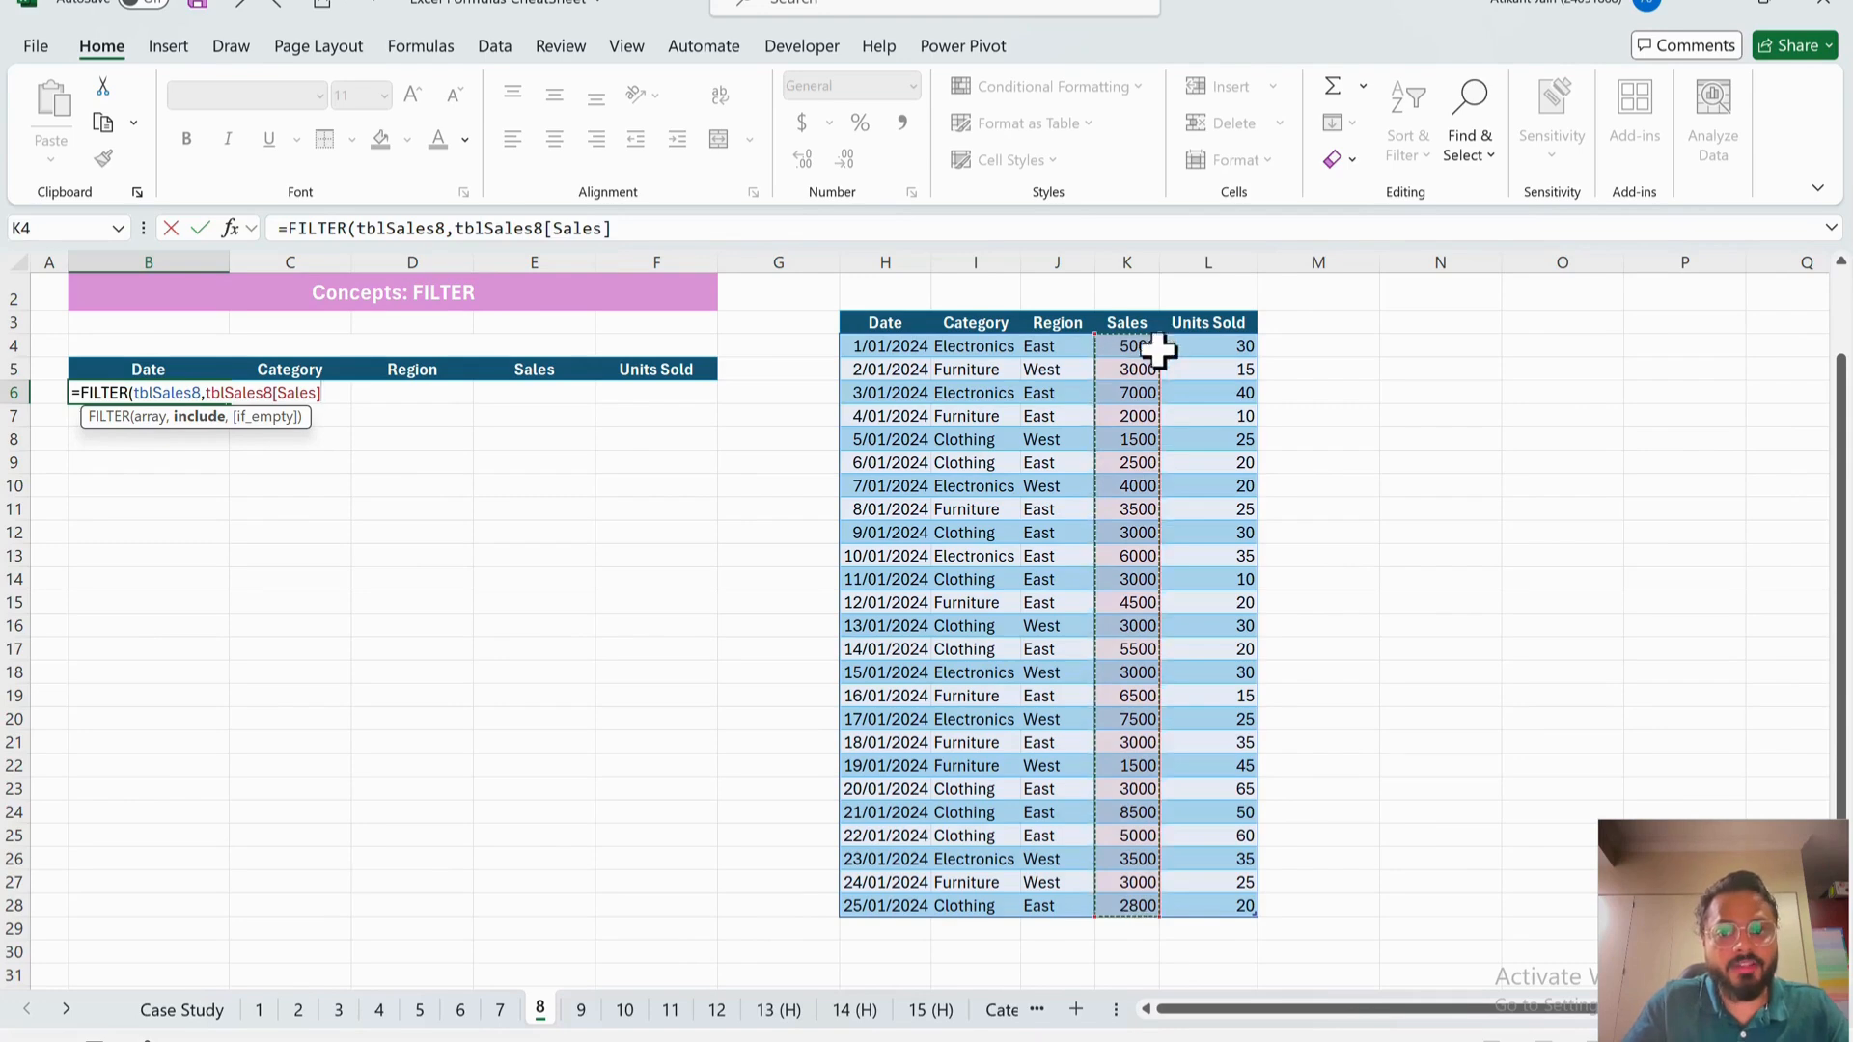
{"action": "type", "text": ">3000"}
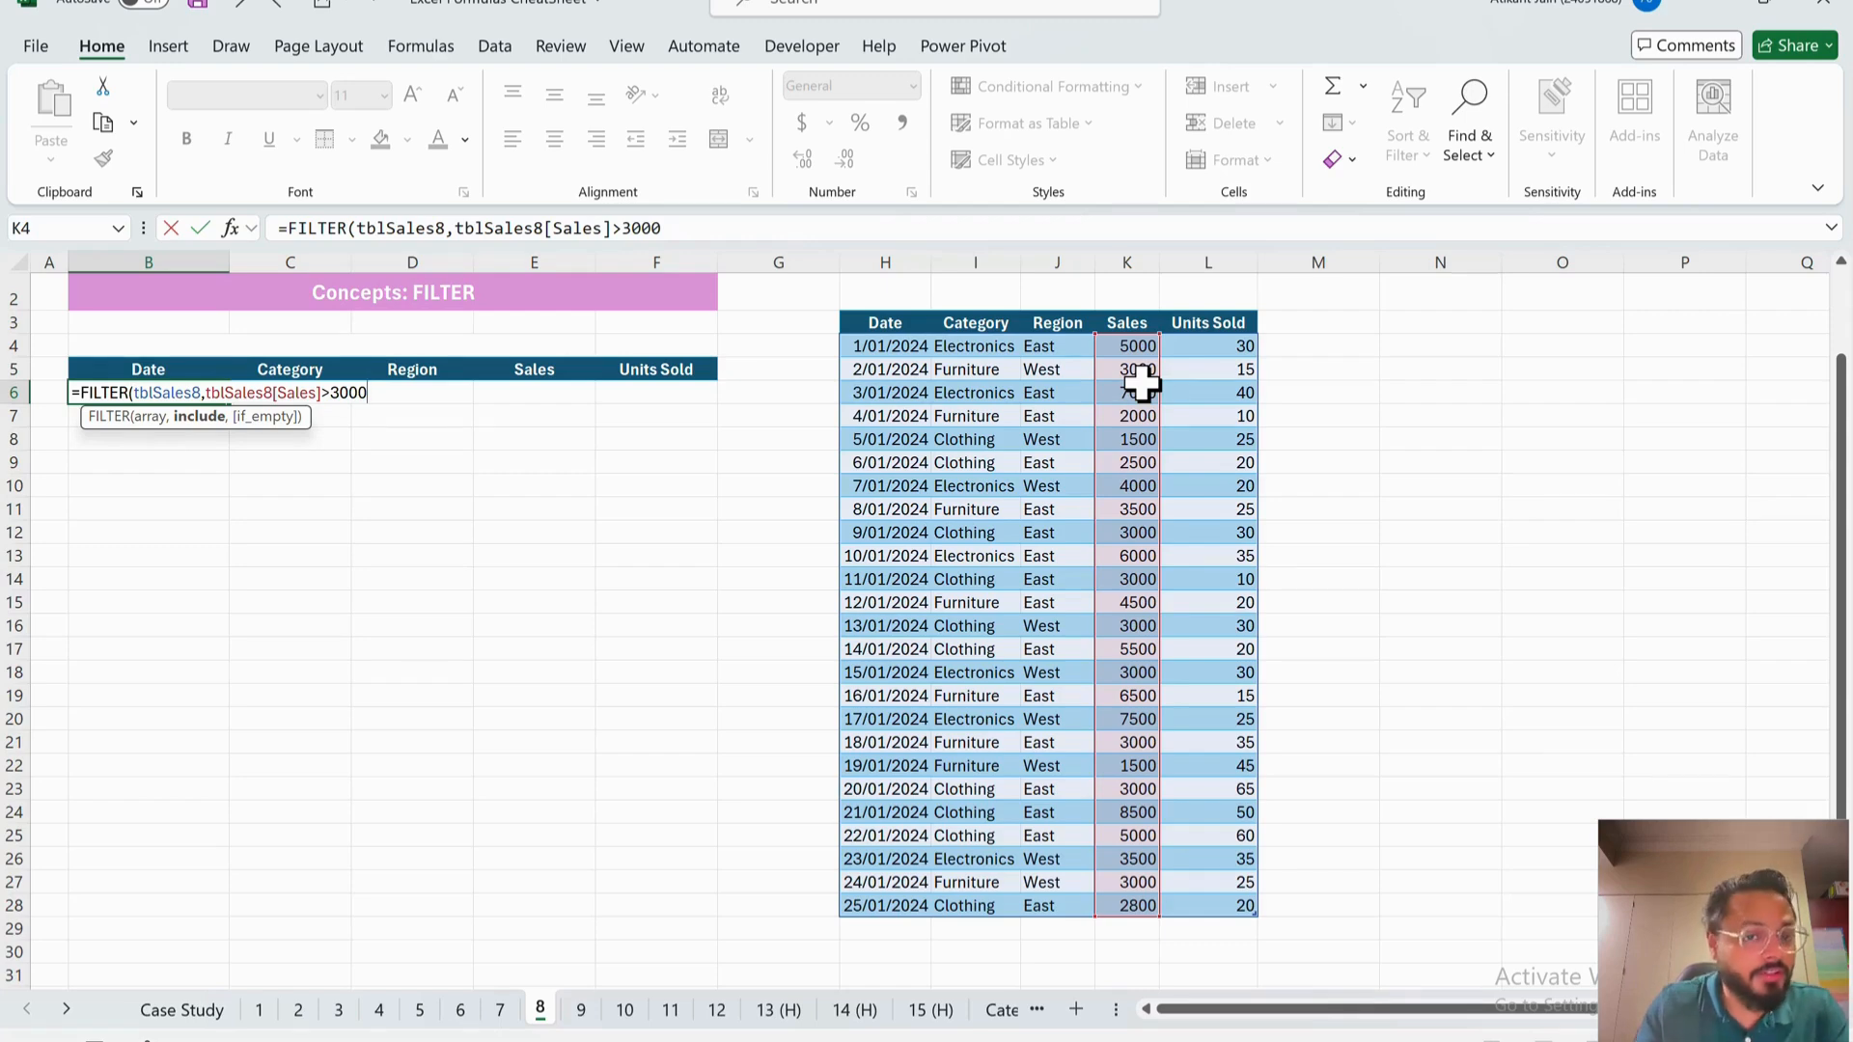
{"action": "type", "text": ")"}
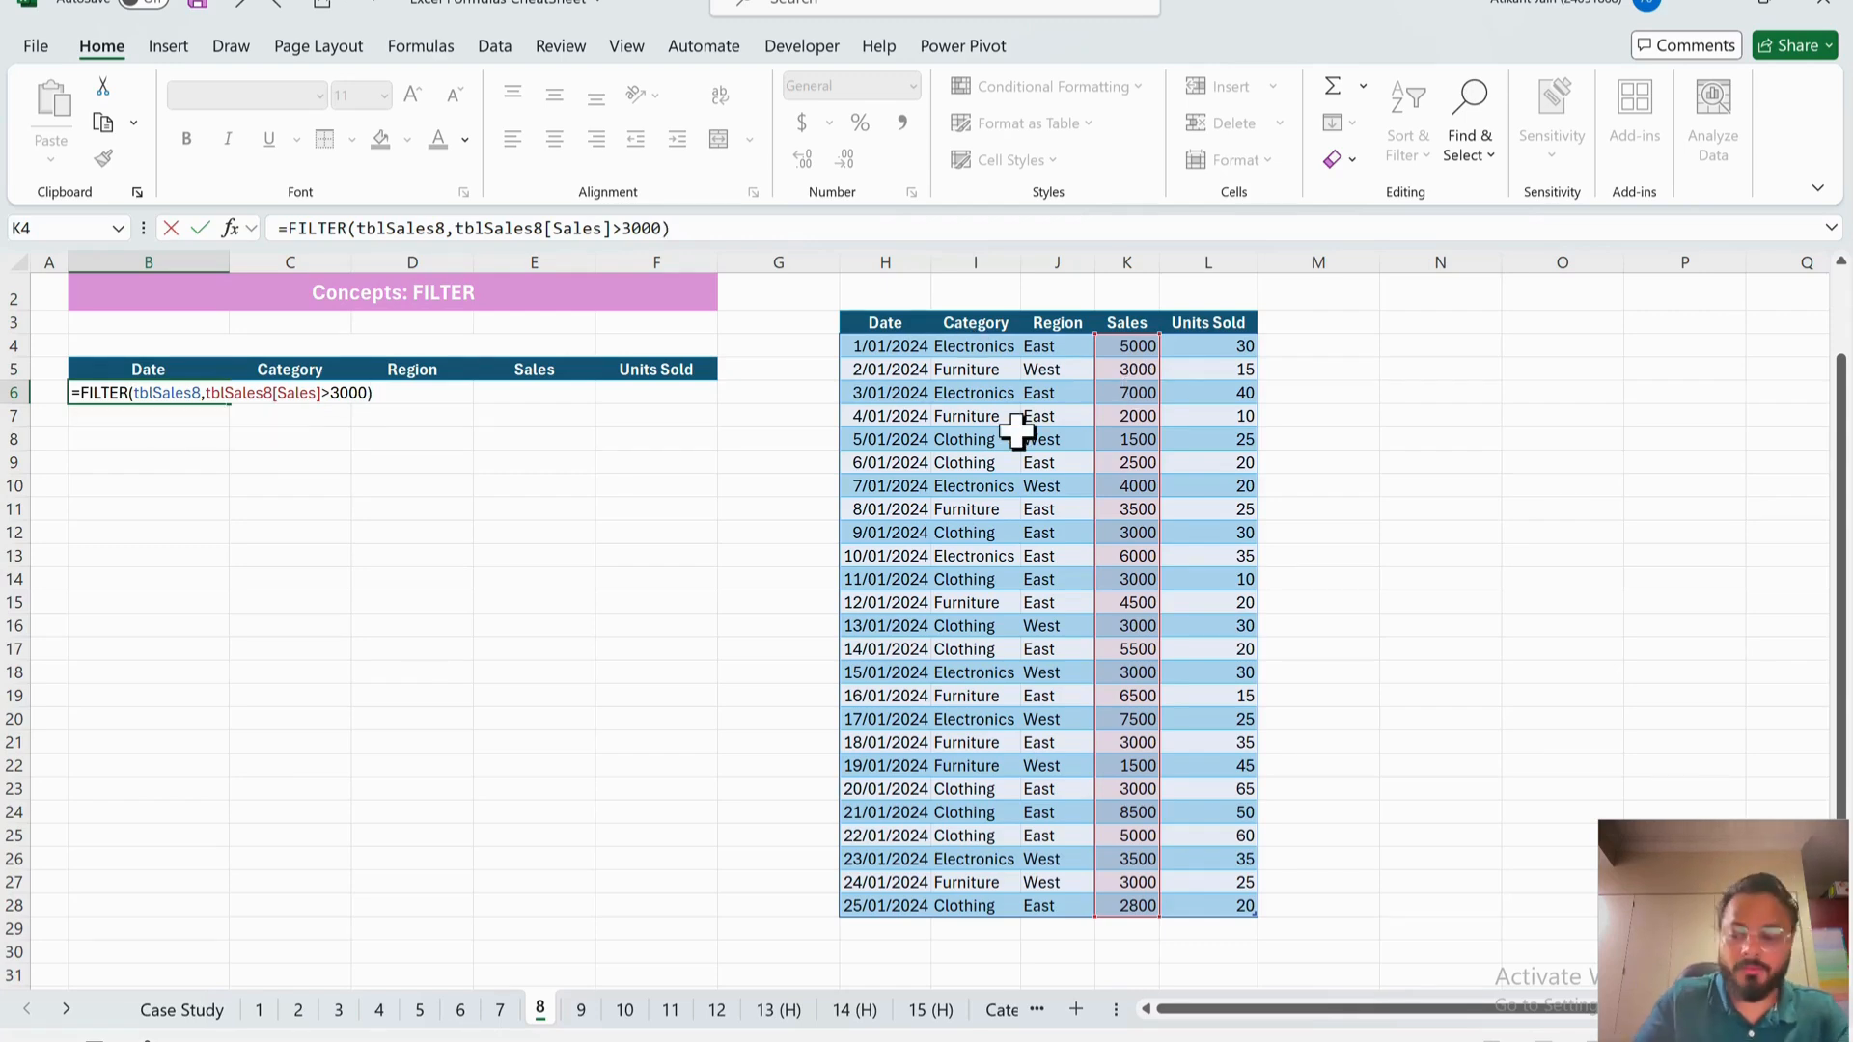
{"action": "key", "text": "Return"}
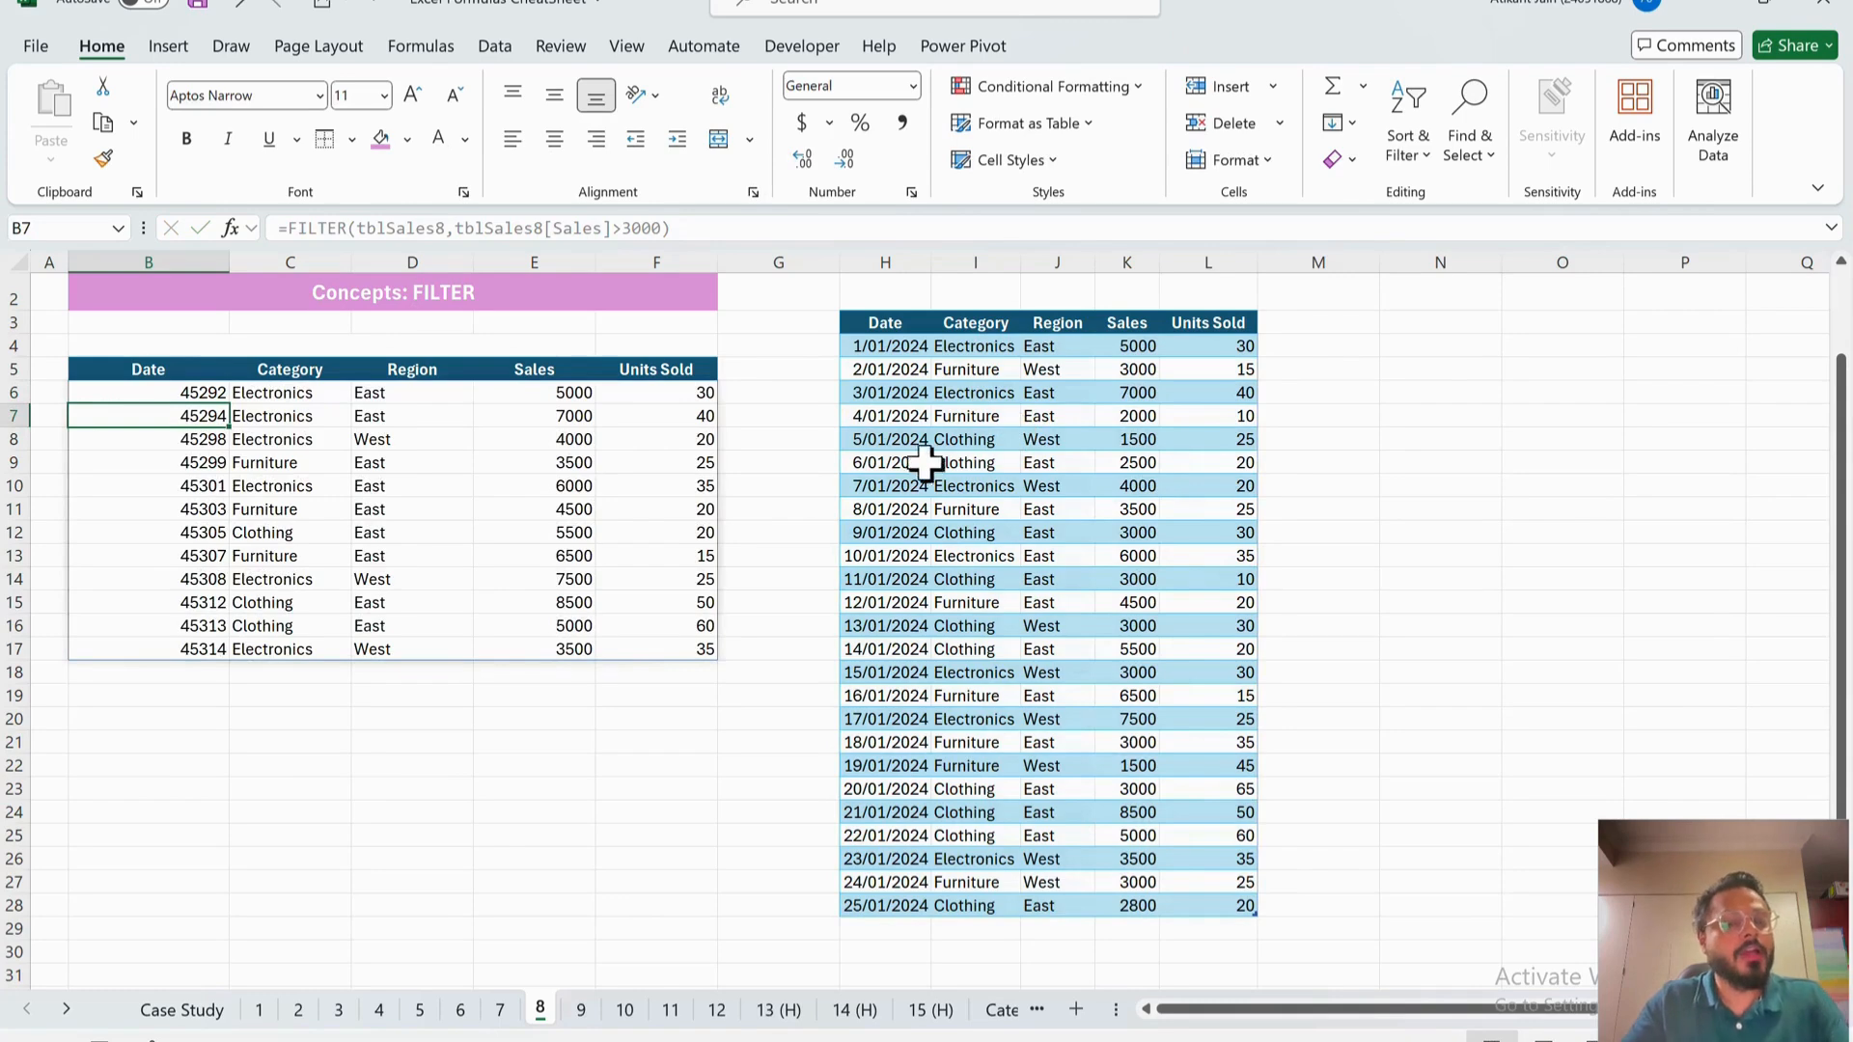
{"action": "left_click_drag", "start_coordinate": [190, 392], "coordinate": [649, 629]}
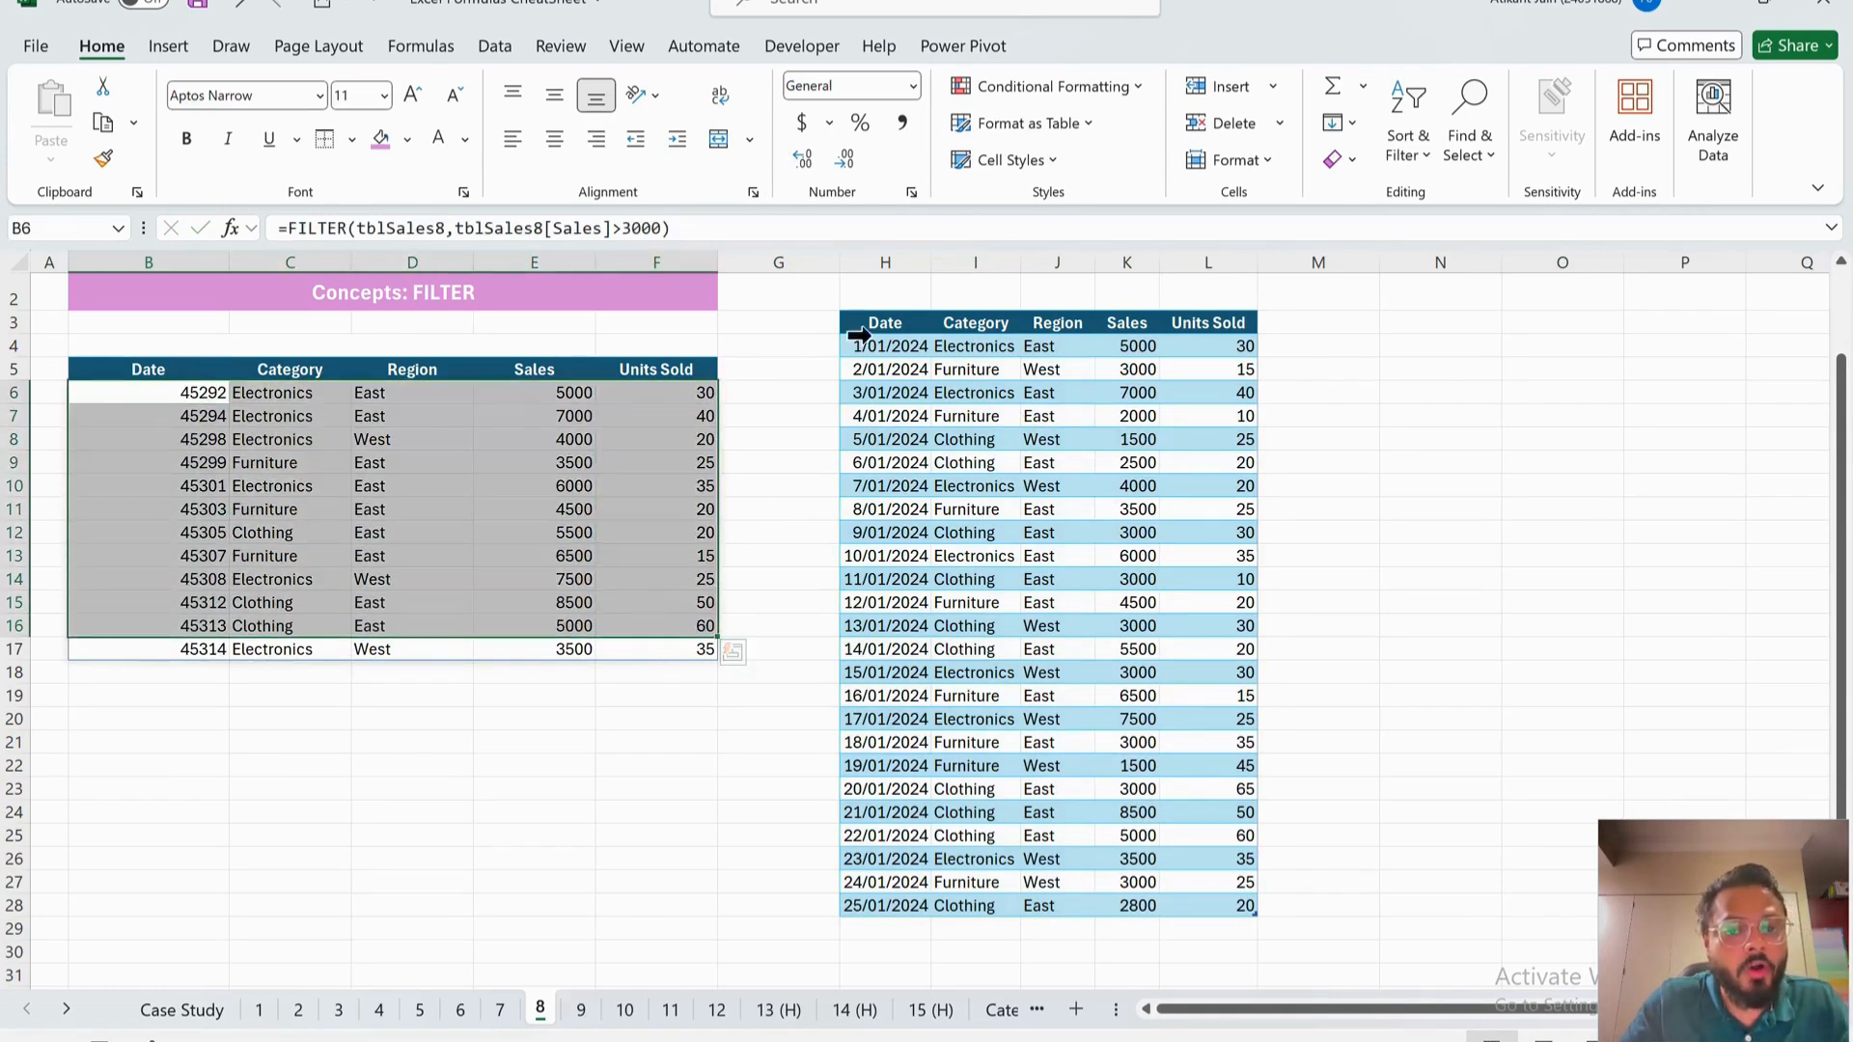
- Format the returned dates in B6:B17 as Short Date
{"action": "left_click_drag", "start_coordinate": [588, 409], "coordinate": [608, 652]}
{"action": "left_click_drag", "start_coordinate": [177, 405], "coordinate": [177, 651]}
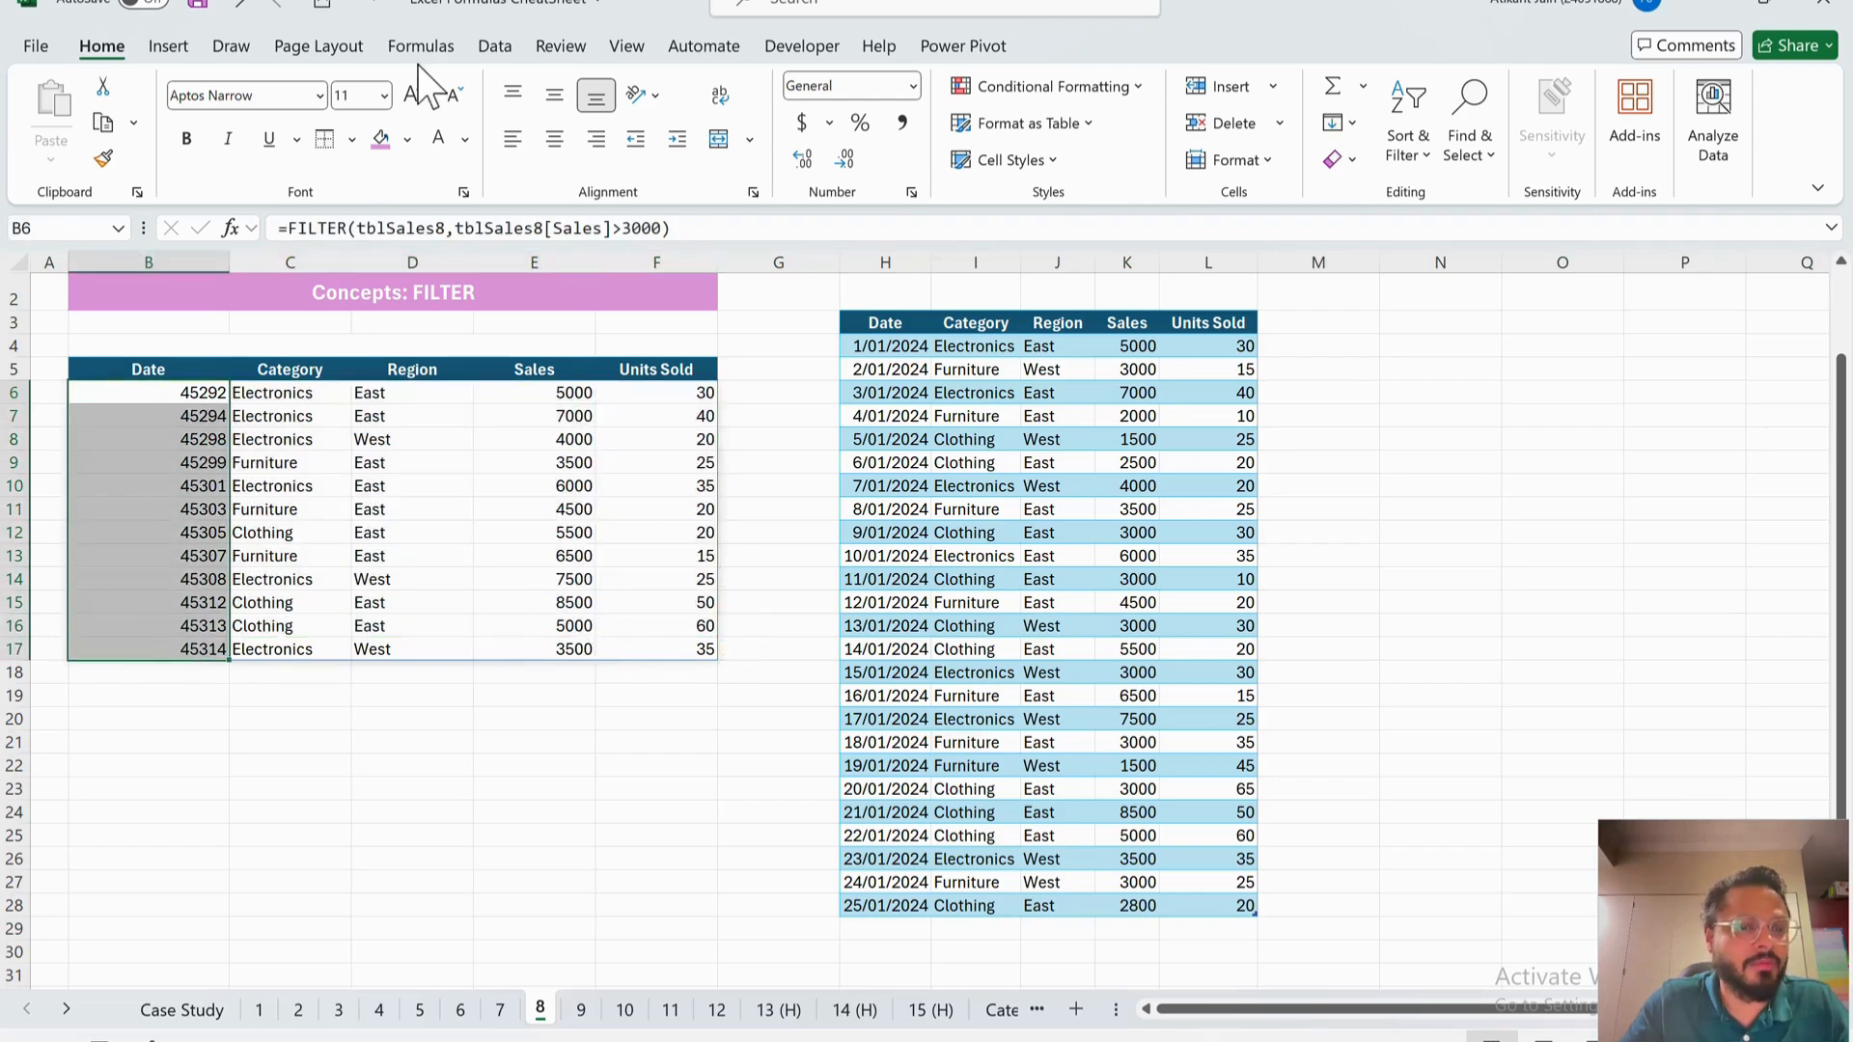
{"action": "left_click", "coordinate": [912, 85]}
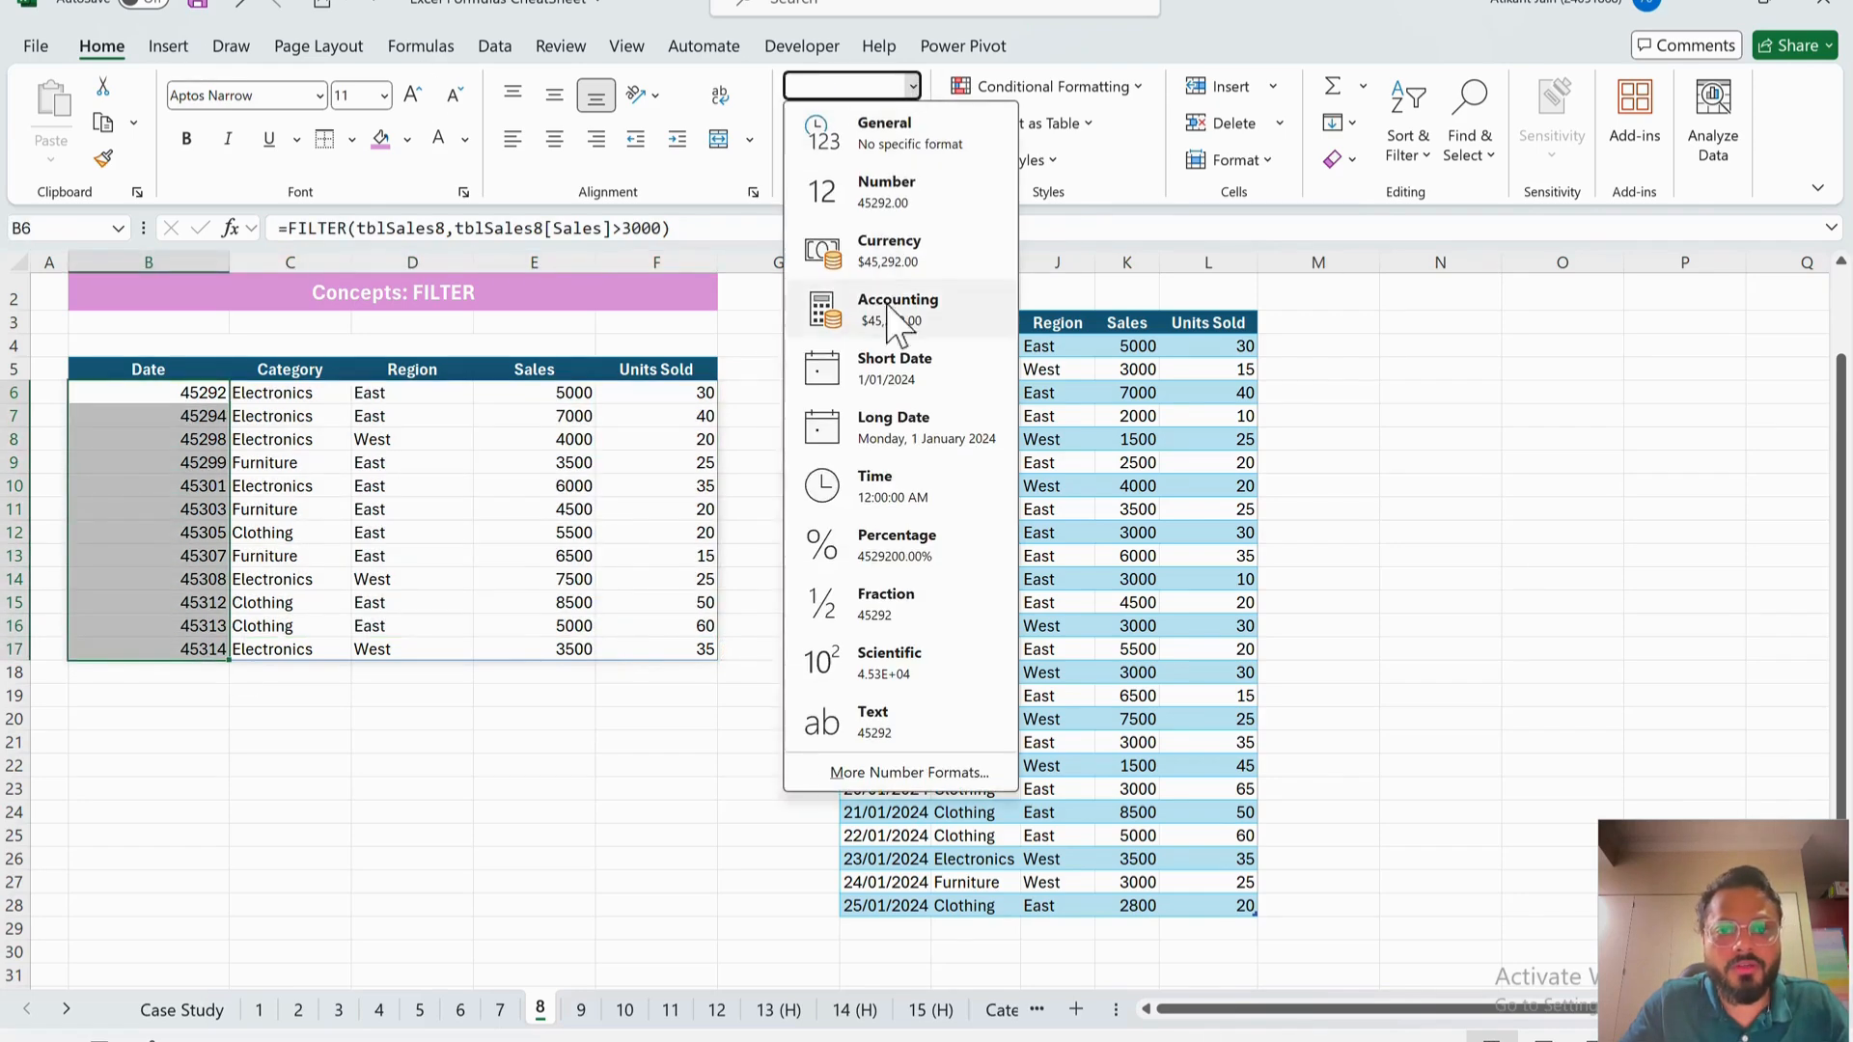
{"action": "left_click", "coordinate": [872, 357]}
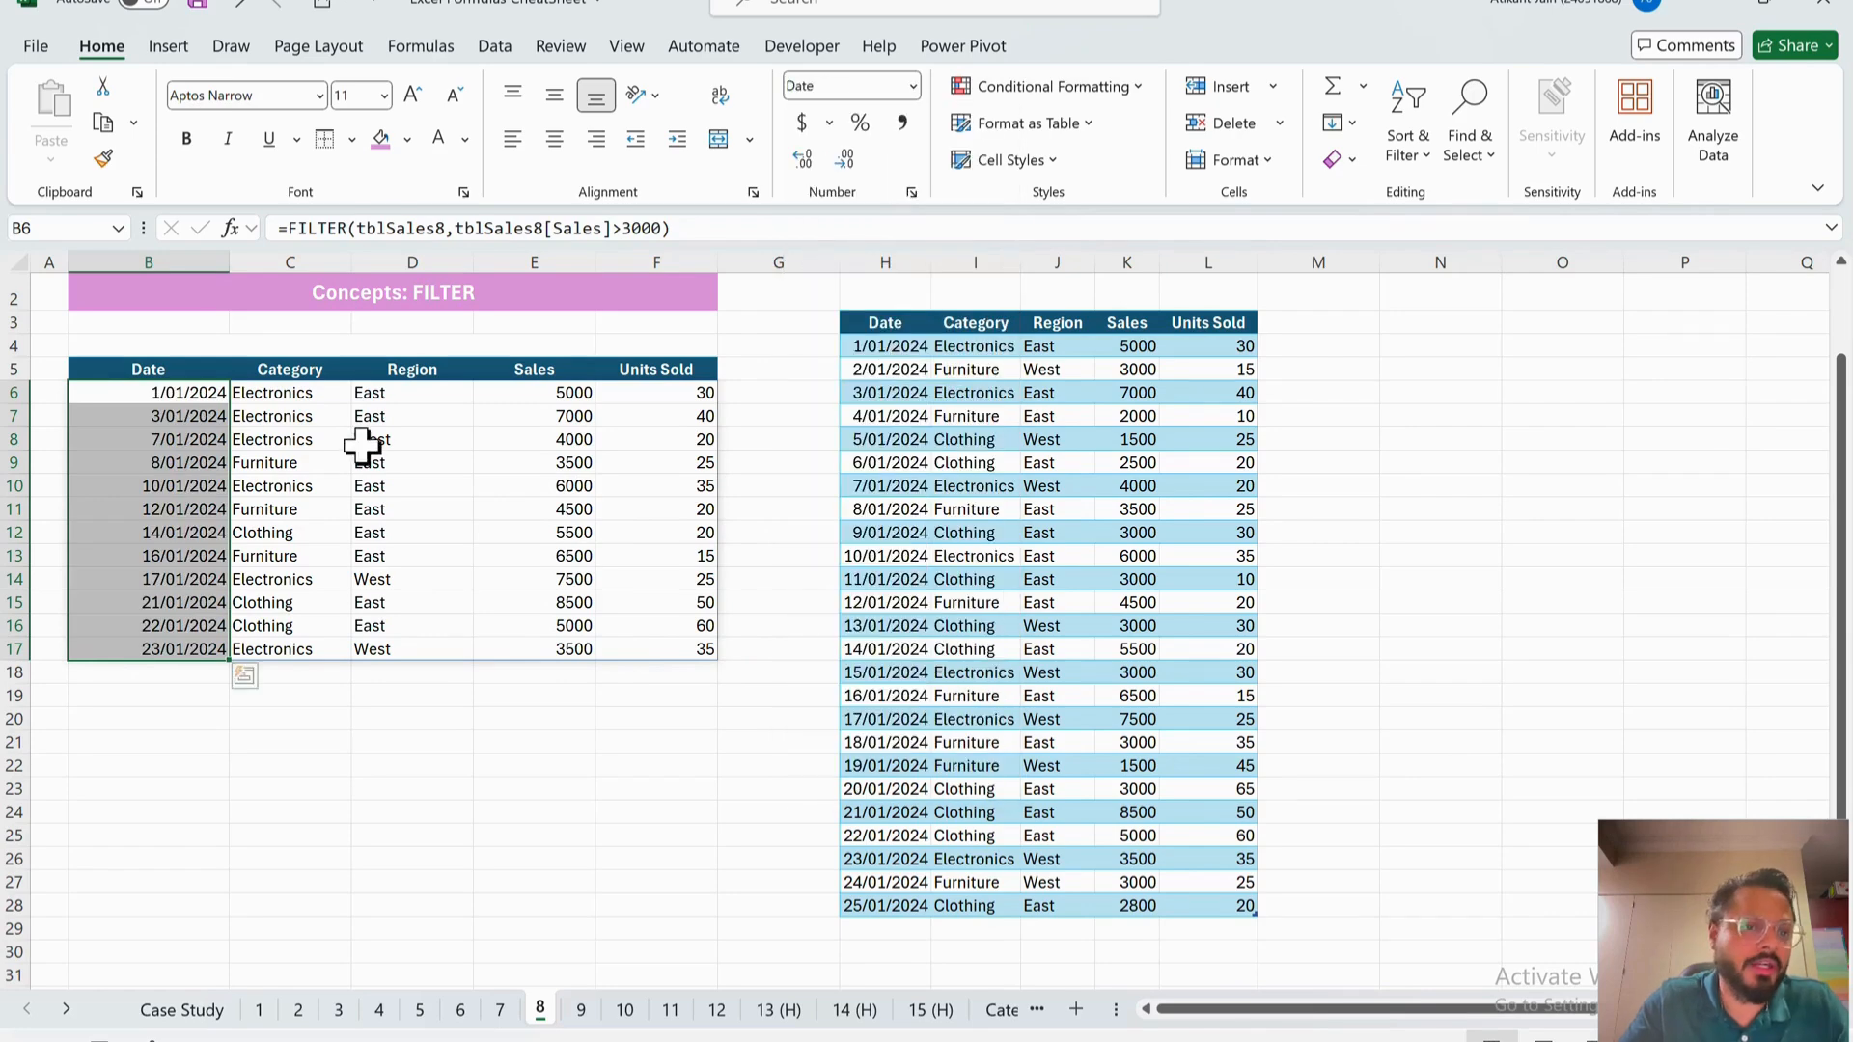
{"action": "left_click", "coordinate": [424, 634]}
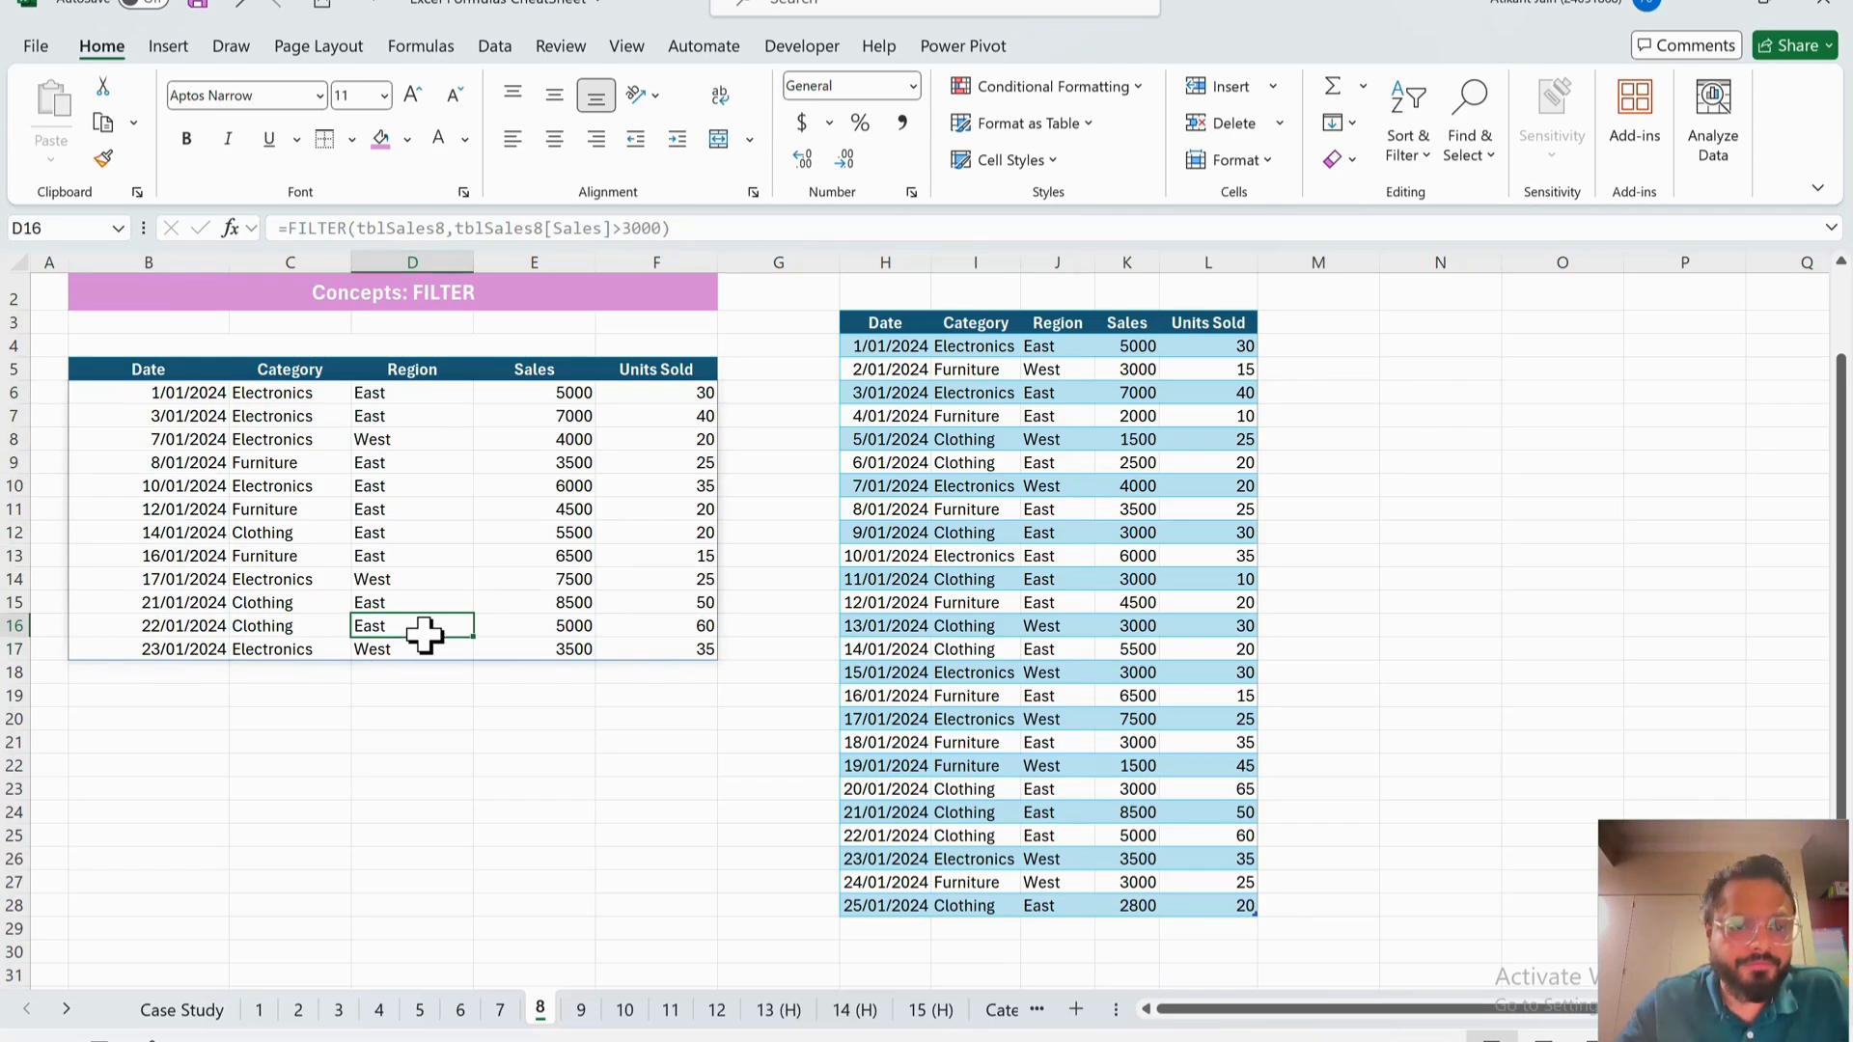
- Inspect the table and Sales column references in the B6 FILTER formula, and leave the formula without editing it
{"action": "scroll", "coordinate": [229, 431], "scroll_direction": "up", "scroll_amount": 1}
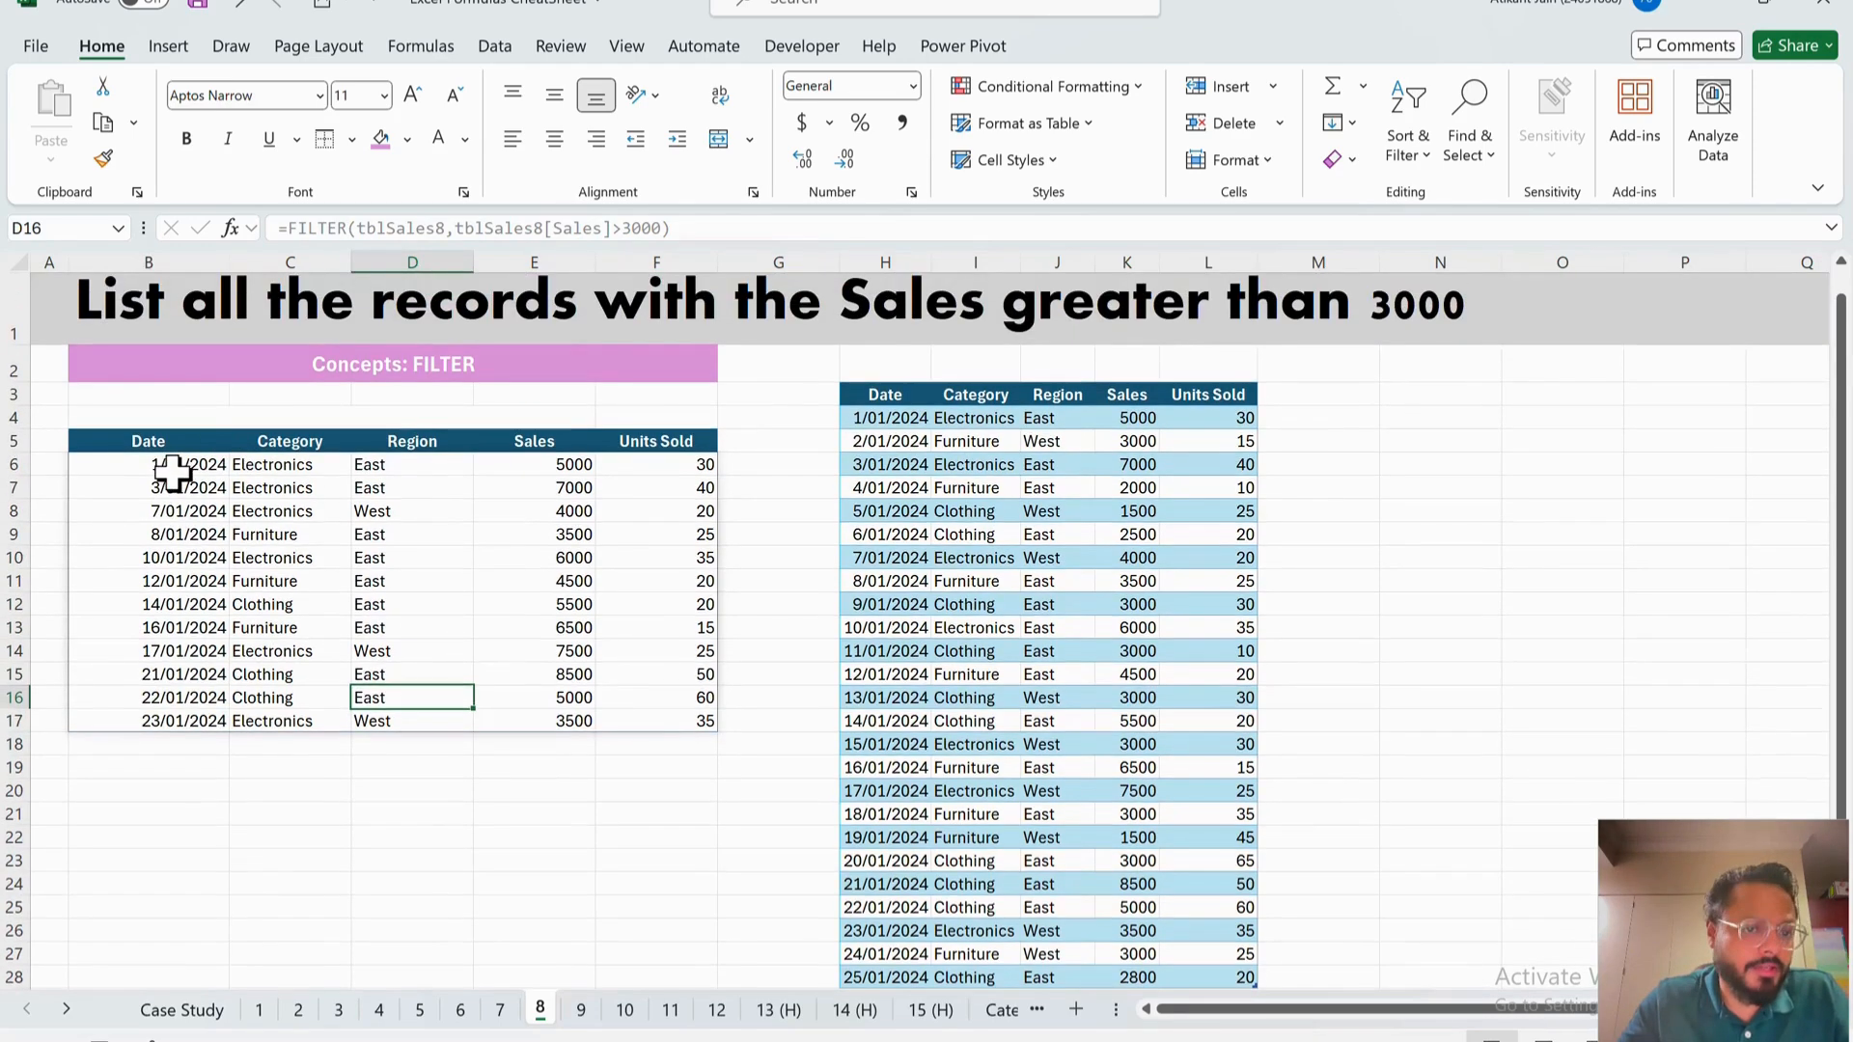
{"action": "left_click", "coordinate": [169, 468]}
{"action": "left_click", "coordinate": [419, 235]}
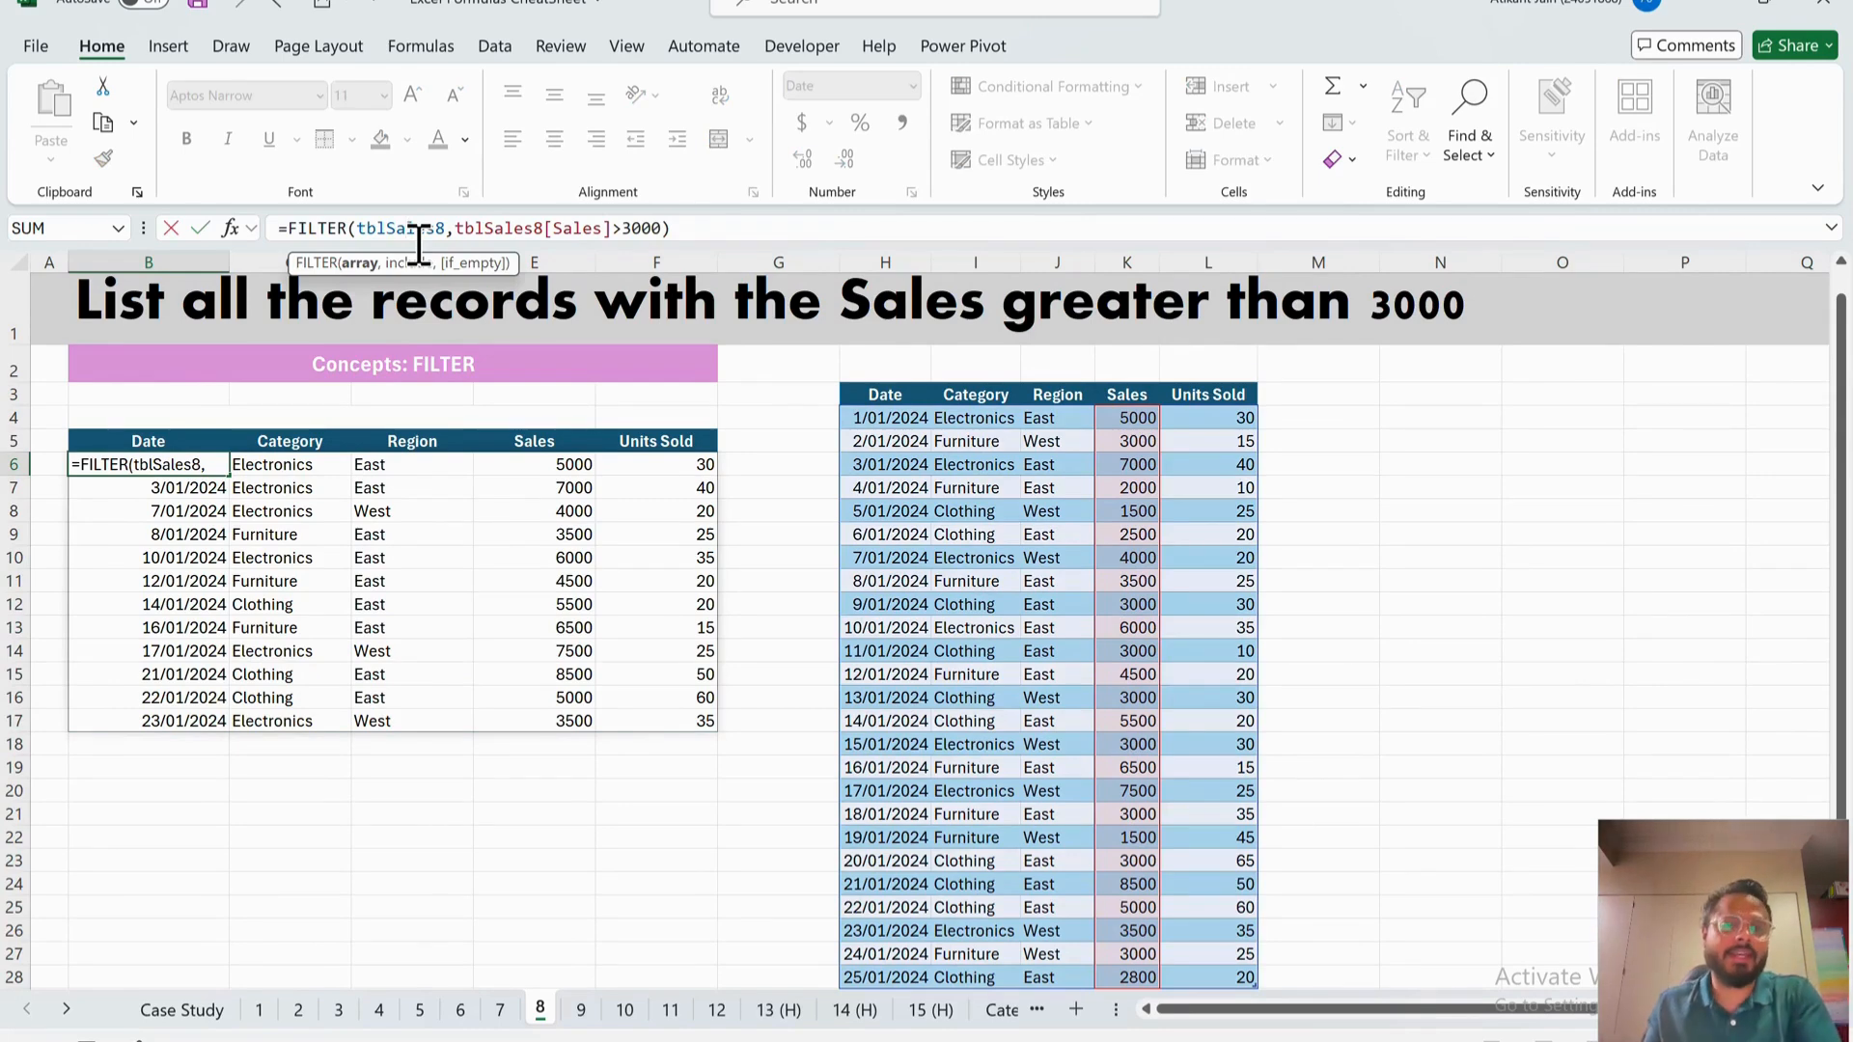
{"action": "double_click", "coordinate": [522, 238]}
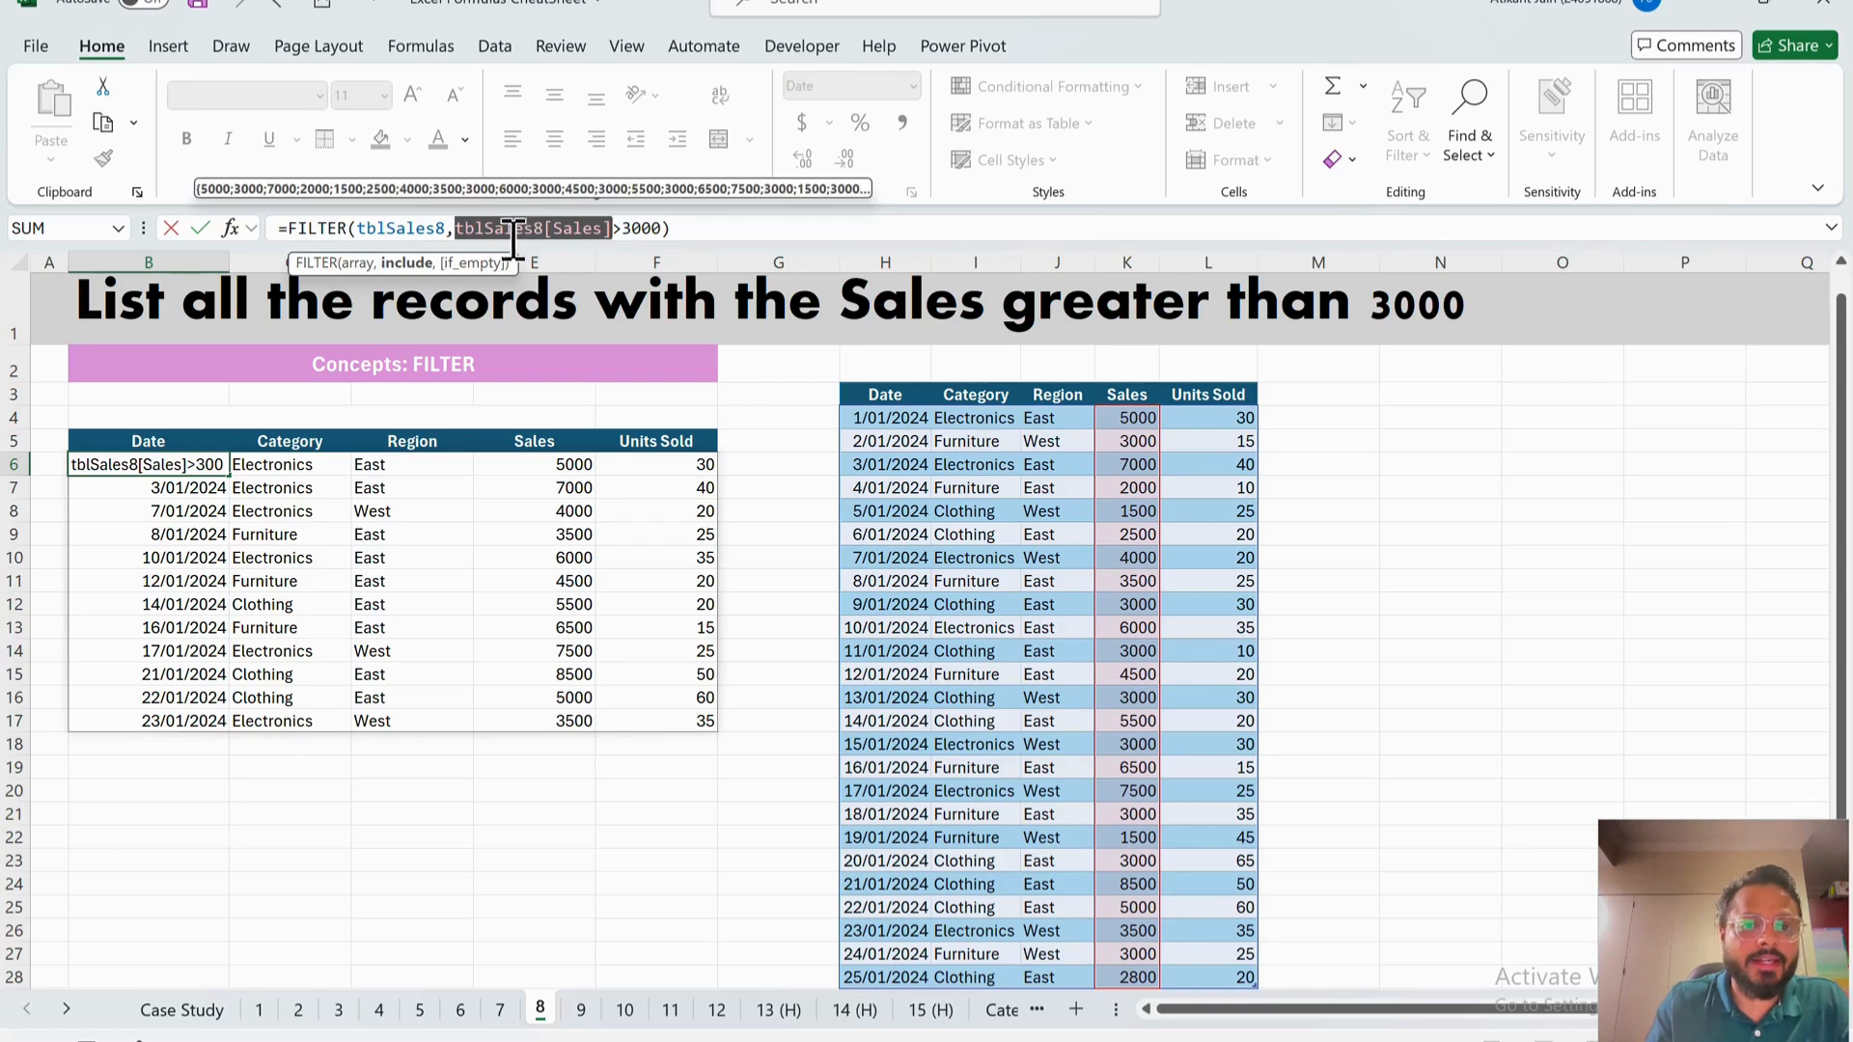
{"action": "double_click", "coordinate": [479, 235]}
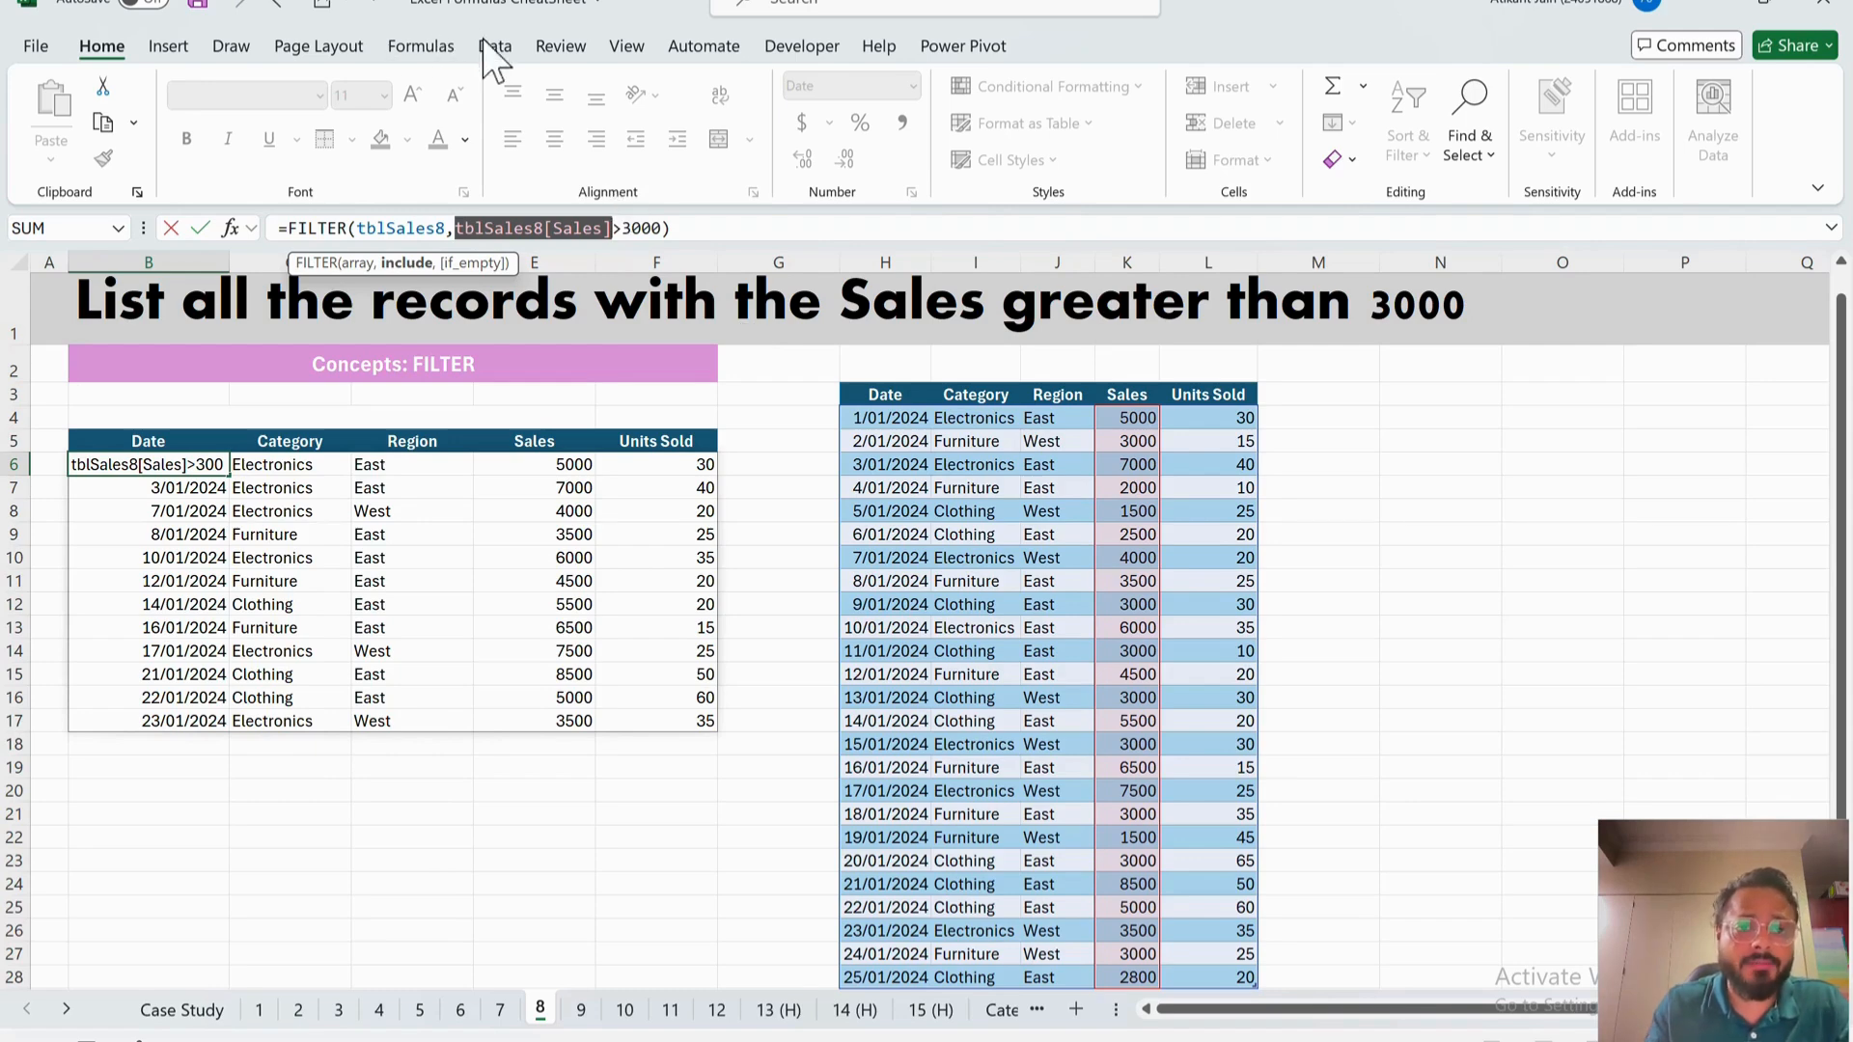
{"action": "left_click", "coordinate": [417, 47]}
{"action": "left_click", "coordinate": [795, 419]}
{"action": "key", "text": "Escape"}
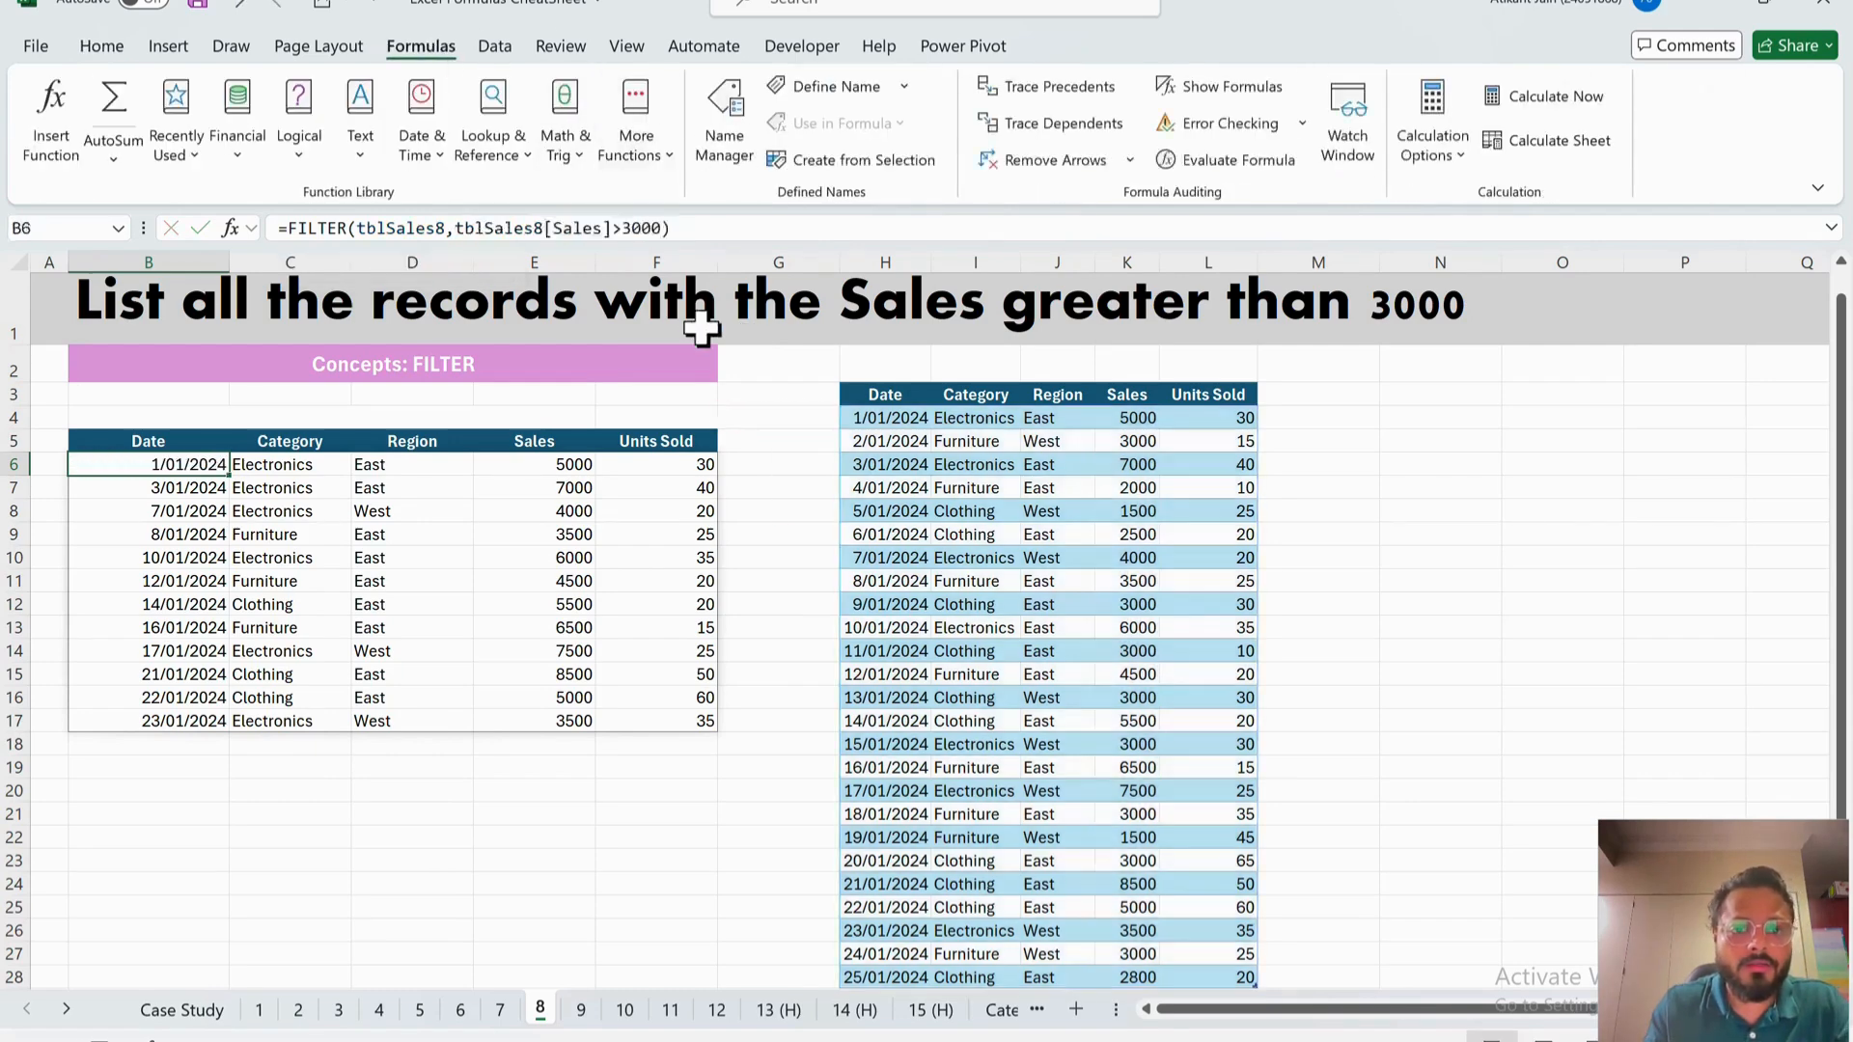
- Look through the workbook's table names and the ranges they refer to in Name Manager, and close it
{"action": "left_click", "coordinate": [786, 418]}
{"action": "left_click", "coordinate": [724, 123]}
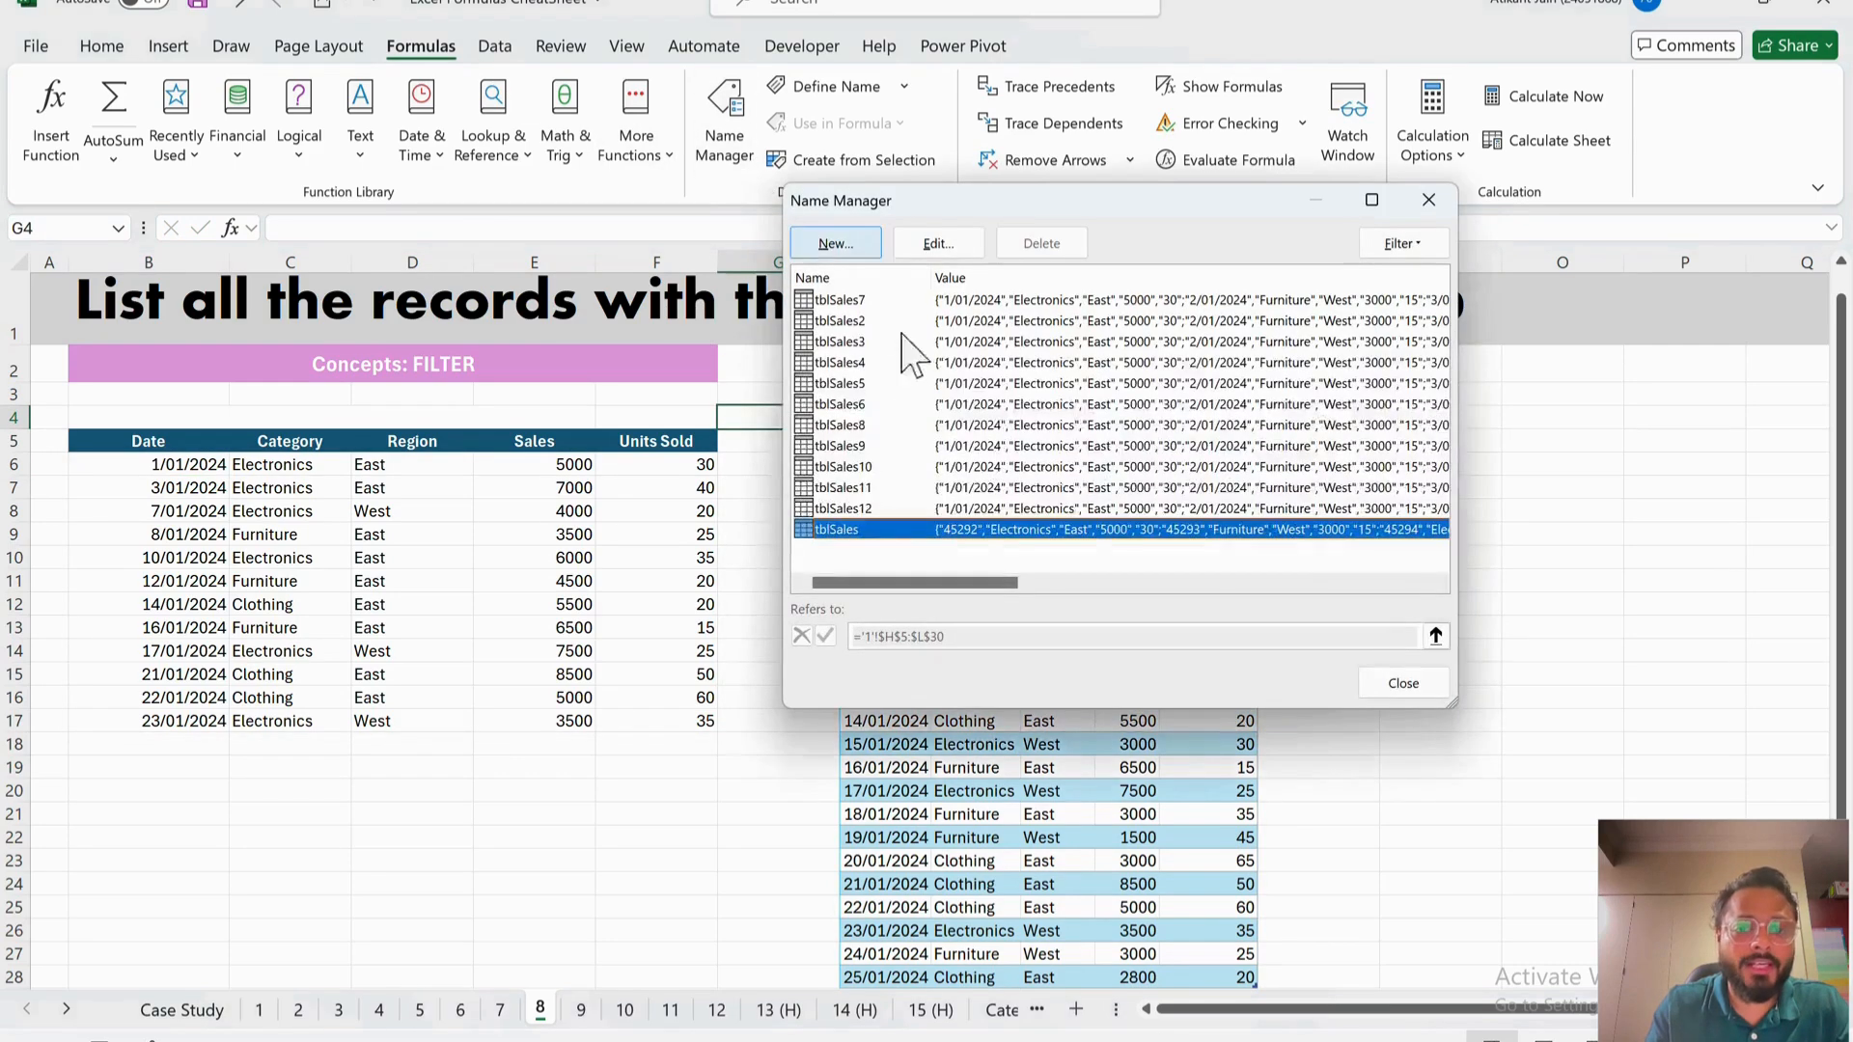
{"action": "left_click", "coordinate": [885, 342]}
{"action": "left_click", "coordinate": [874, 313]}
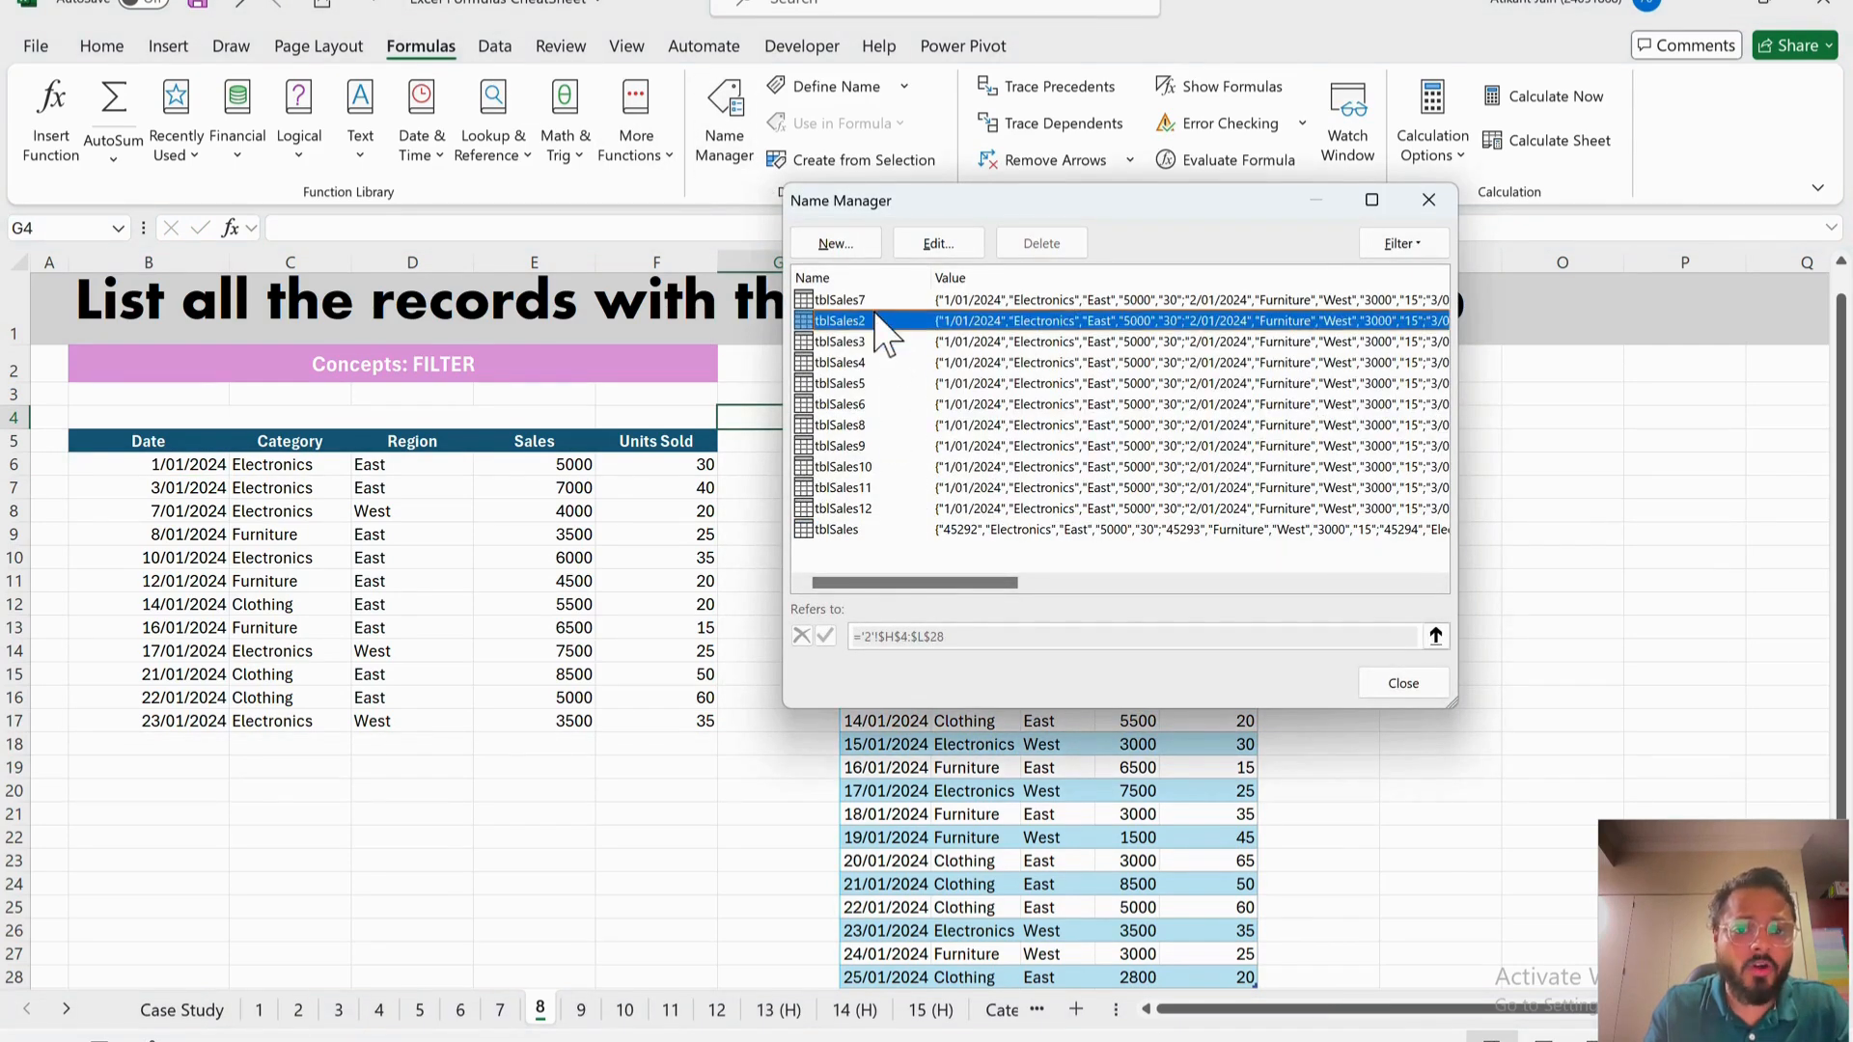
{"action": "key", "text": "Up"}
{"action": "key", "text": "Down"}
{"action": "key", "text": "Down"}
{"action": "key", "text": "Down"}
{"action": "key", "text": "Down"}
{"action": "key", "text": "Down"}
{"action": "key", "text": "Down"}
{"action": "key", "text": "Down"}
{"action": "key", "text": "Down"}
{"action": "key", "text": "Down"}
{"action": "key", "text": "Down"}
{"action": "key", "text": "Down"}
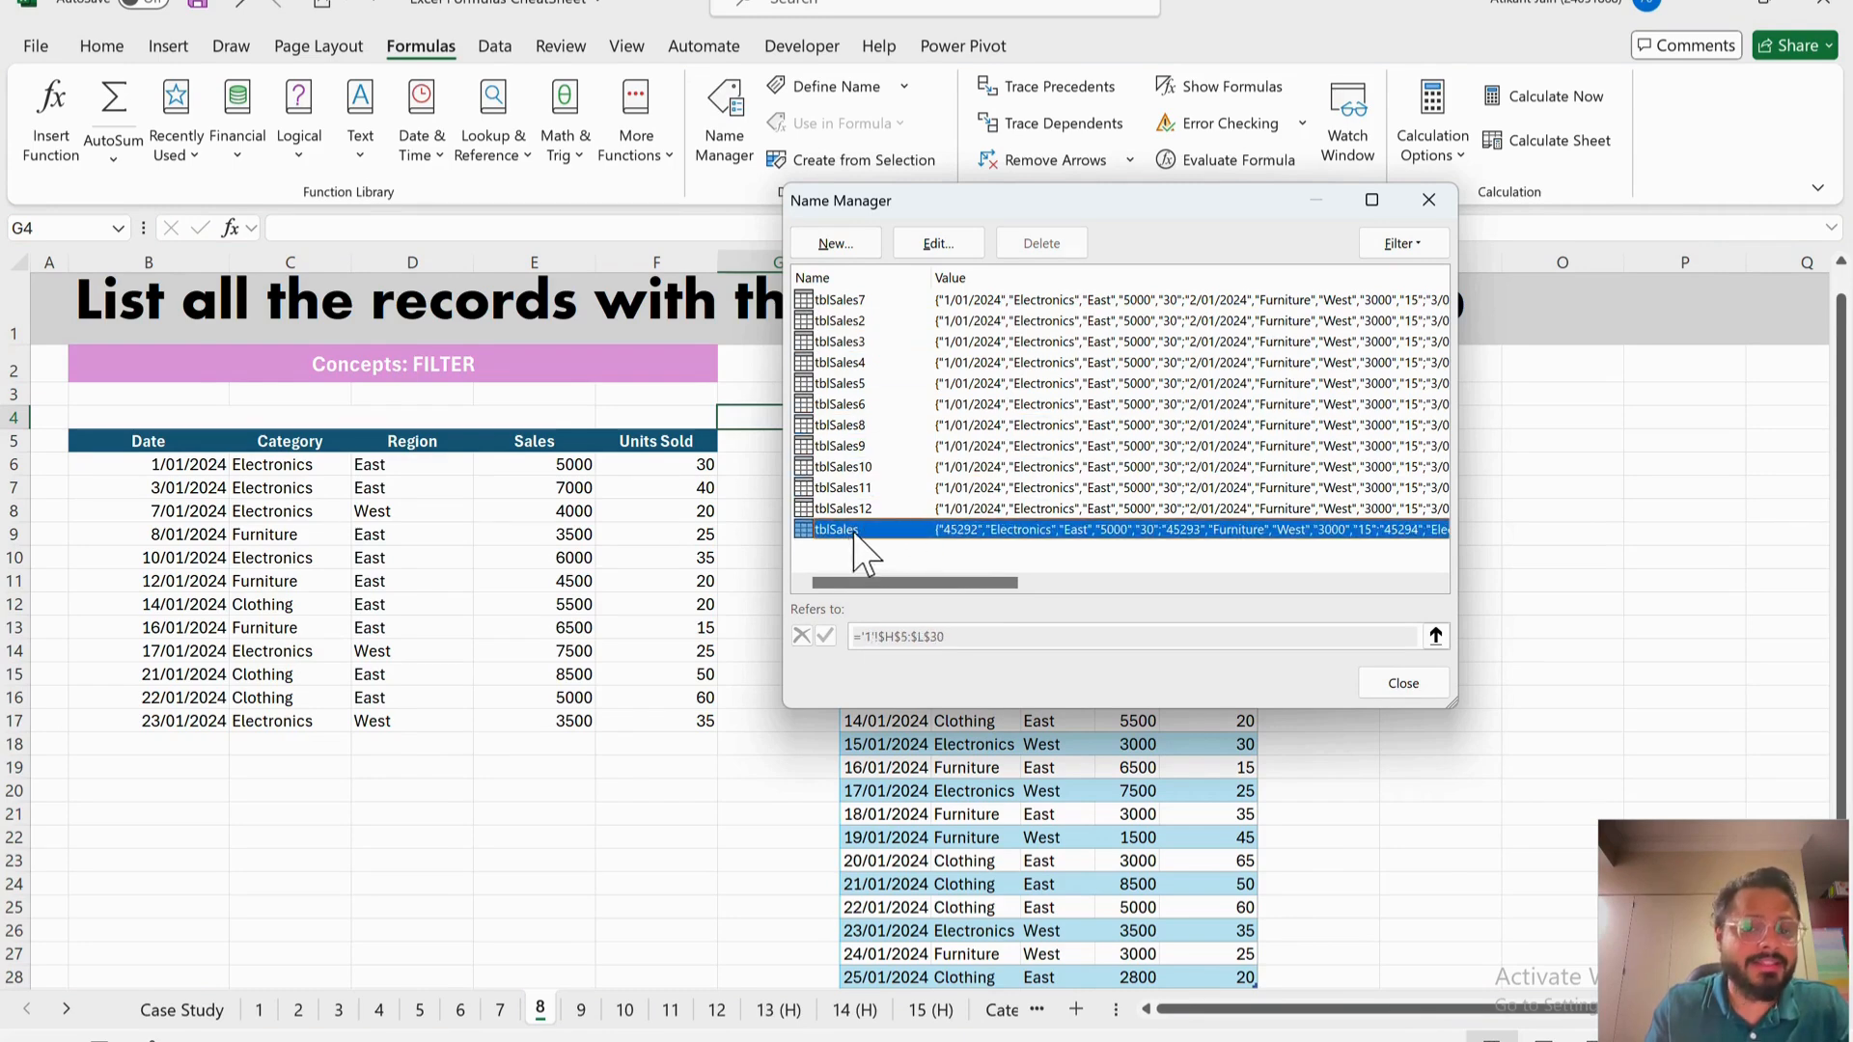
{"action": "key", "text": "Escape"}
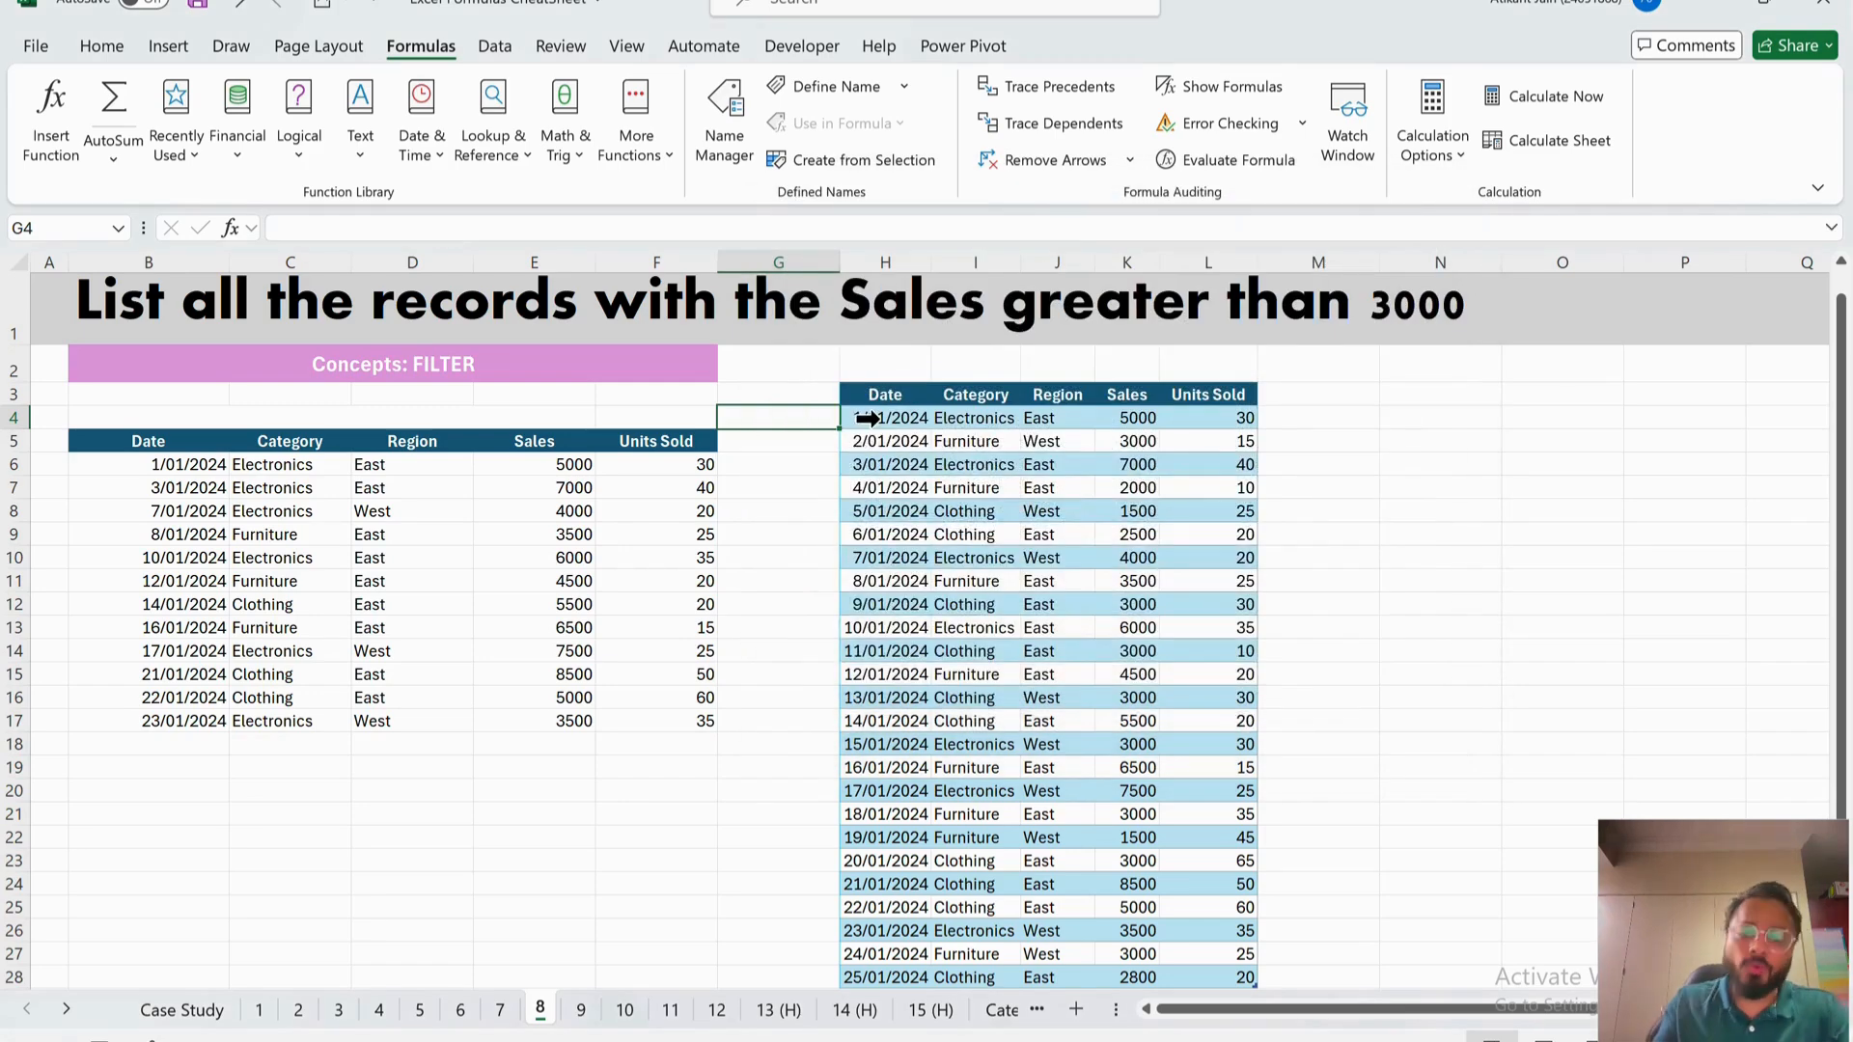
- Select the whole source table with its headers and check where a range is converted to a table
{"action": "left_click", "coordinate": [857, 398]}
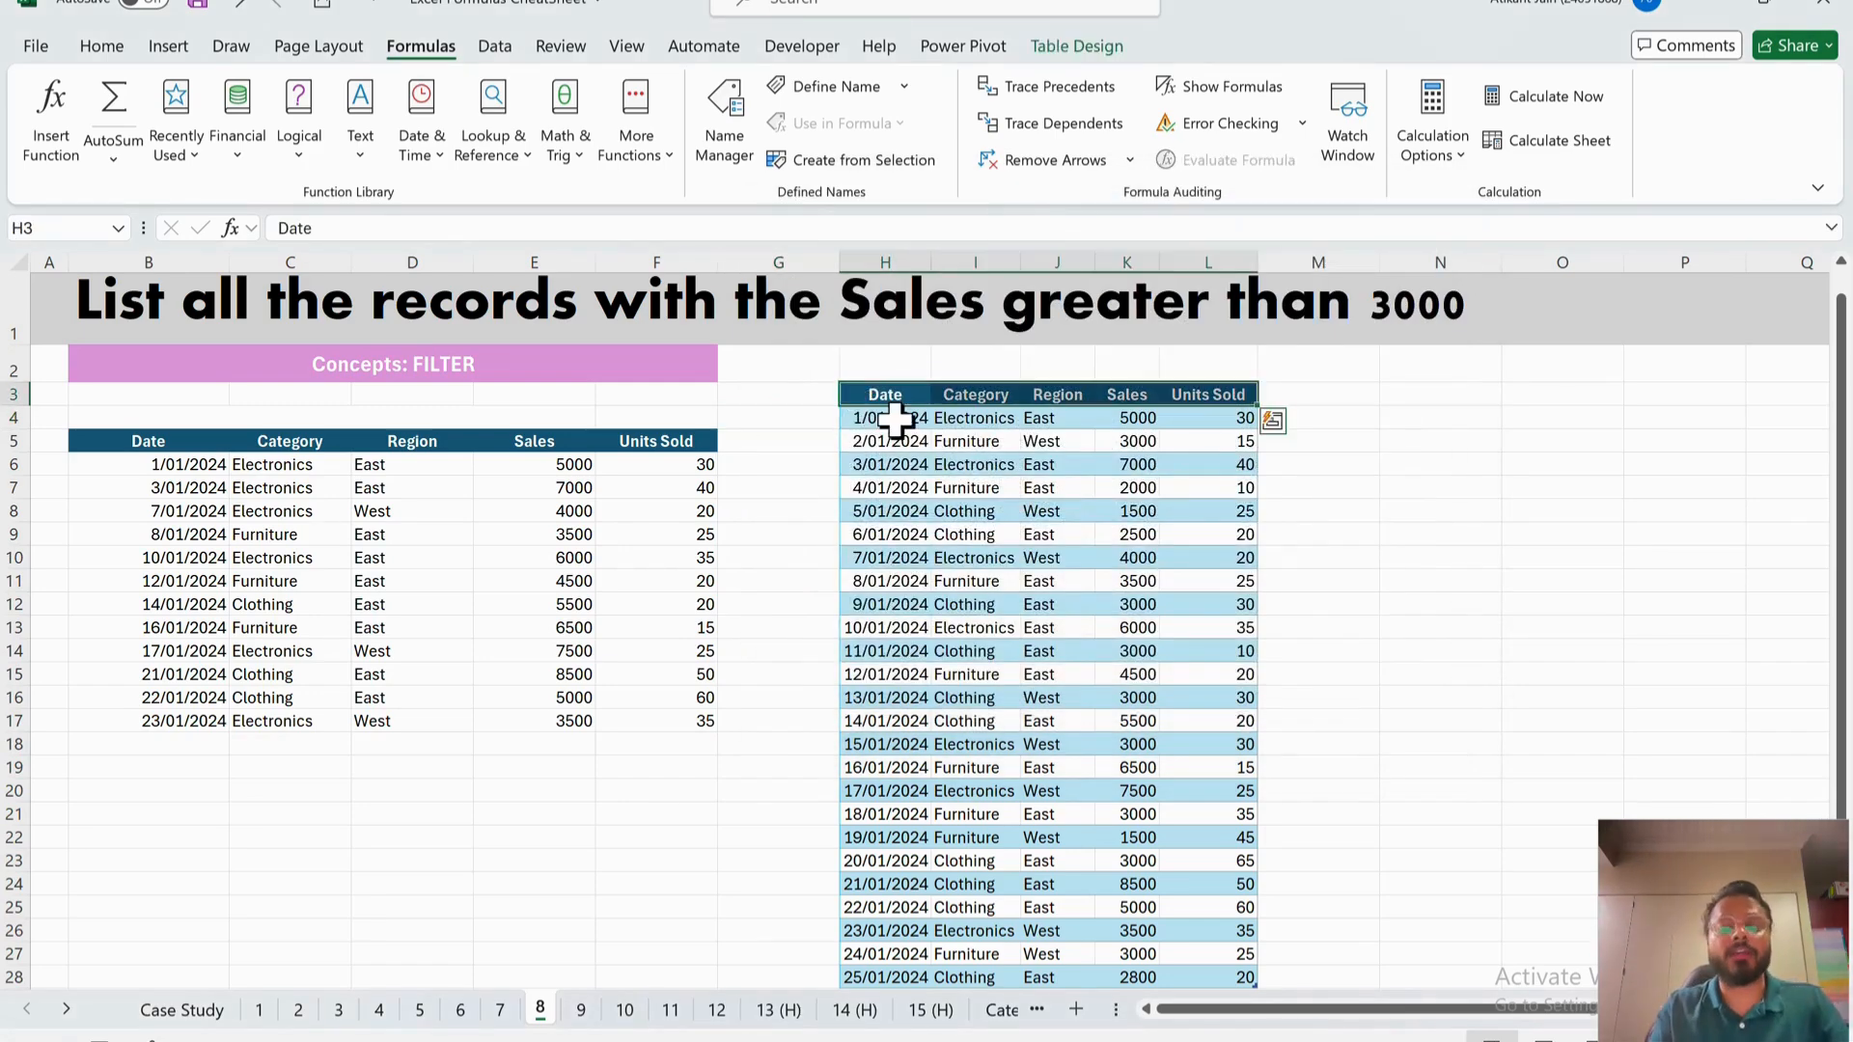
{"action": "key", "text": "ctrl+a"}
{"action": "left_click", "coordinate": [172, 48]}
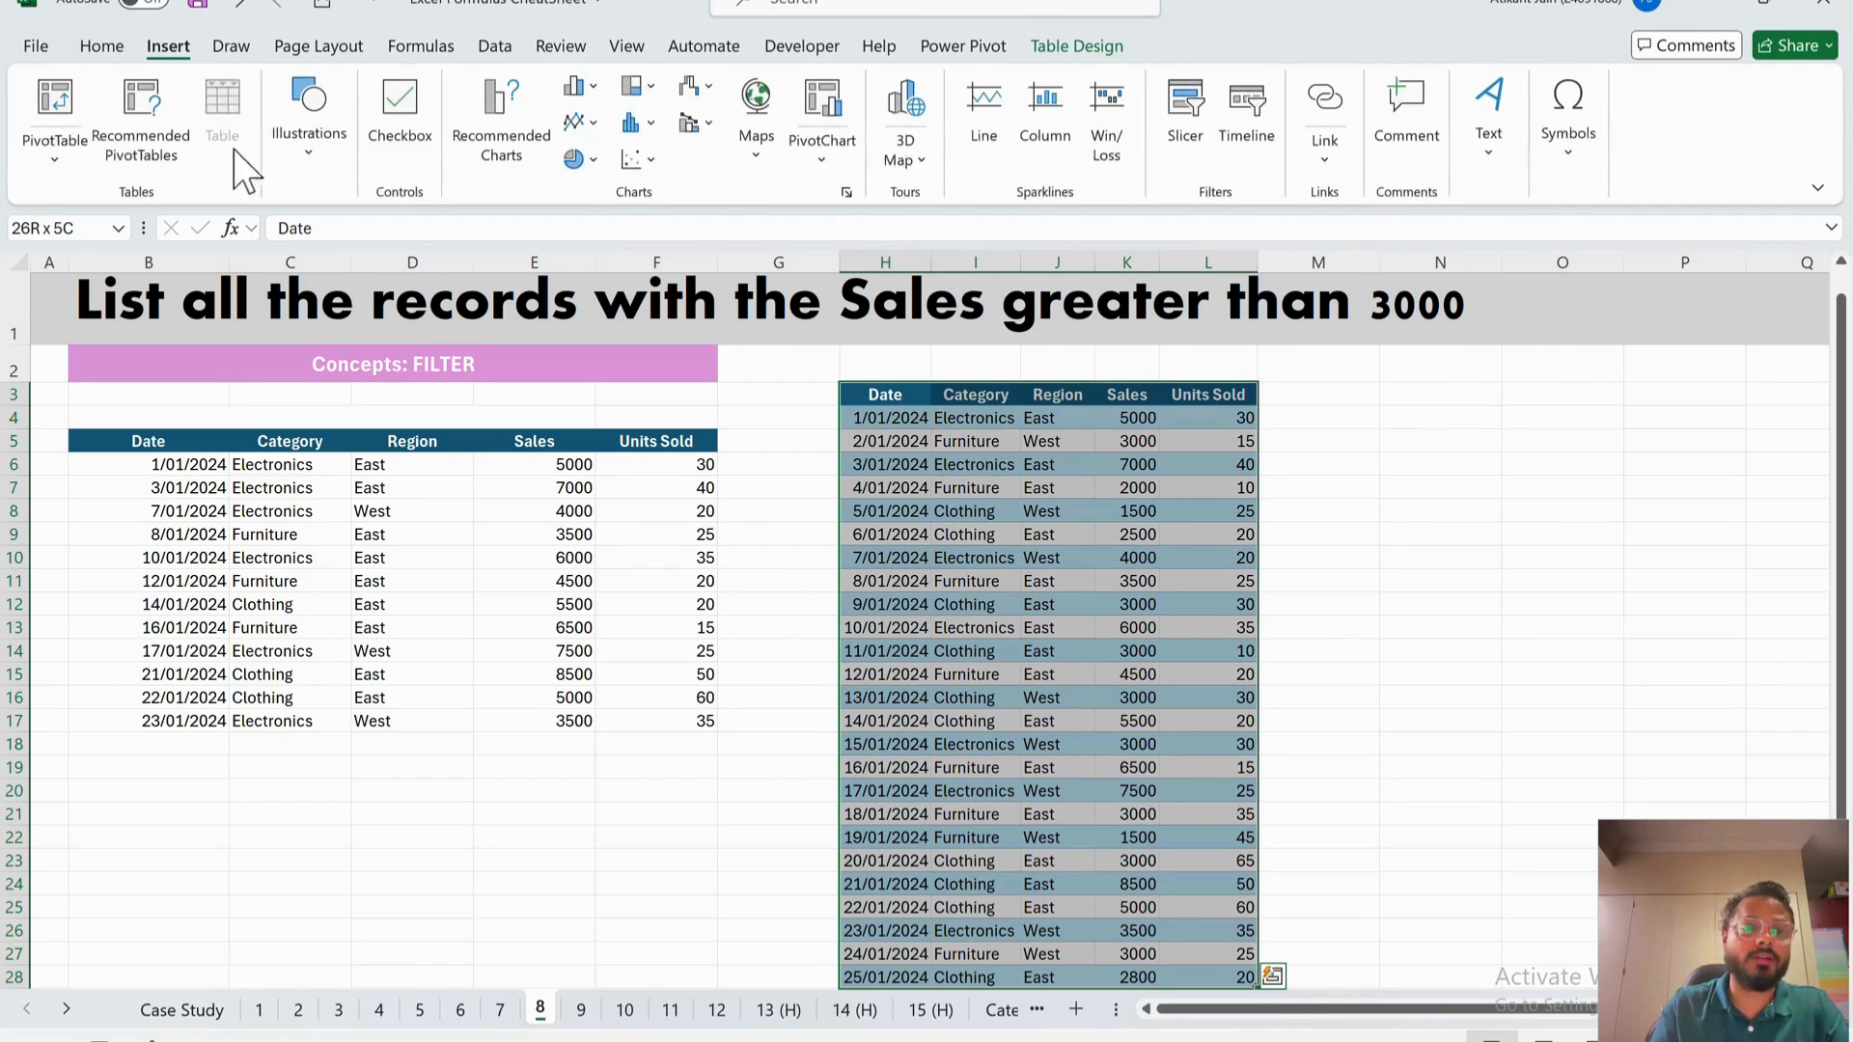
{"action": "left_click", "coordinate": [769, 419]}
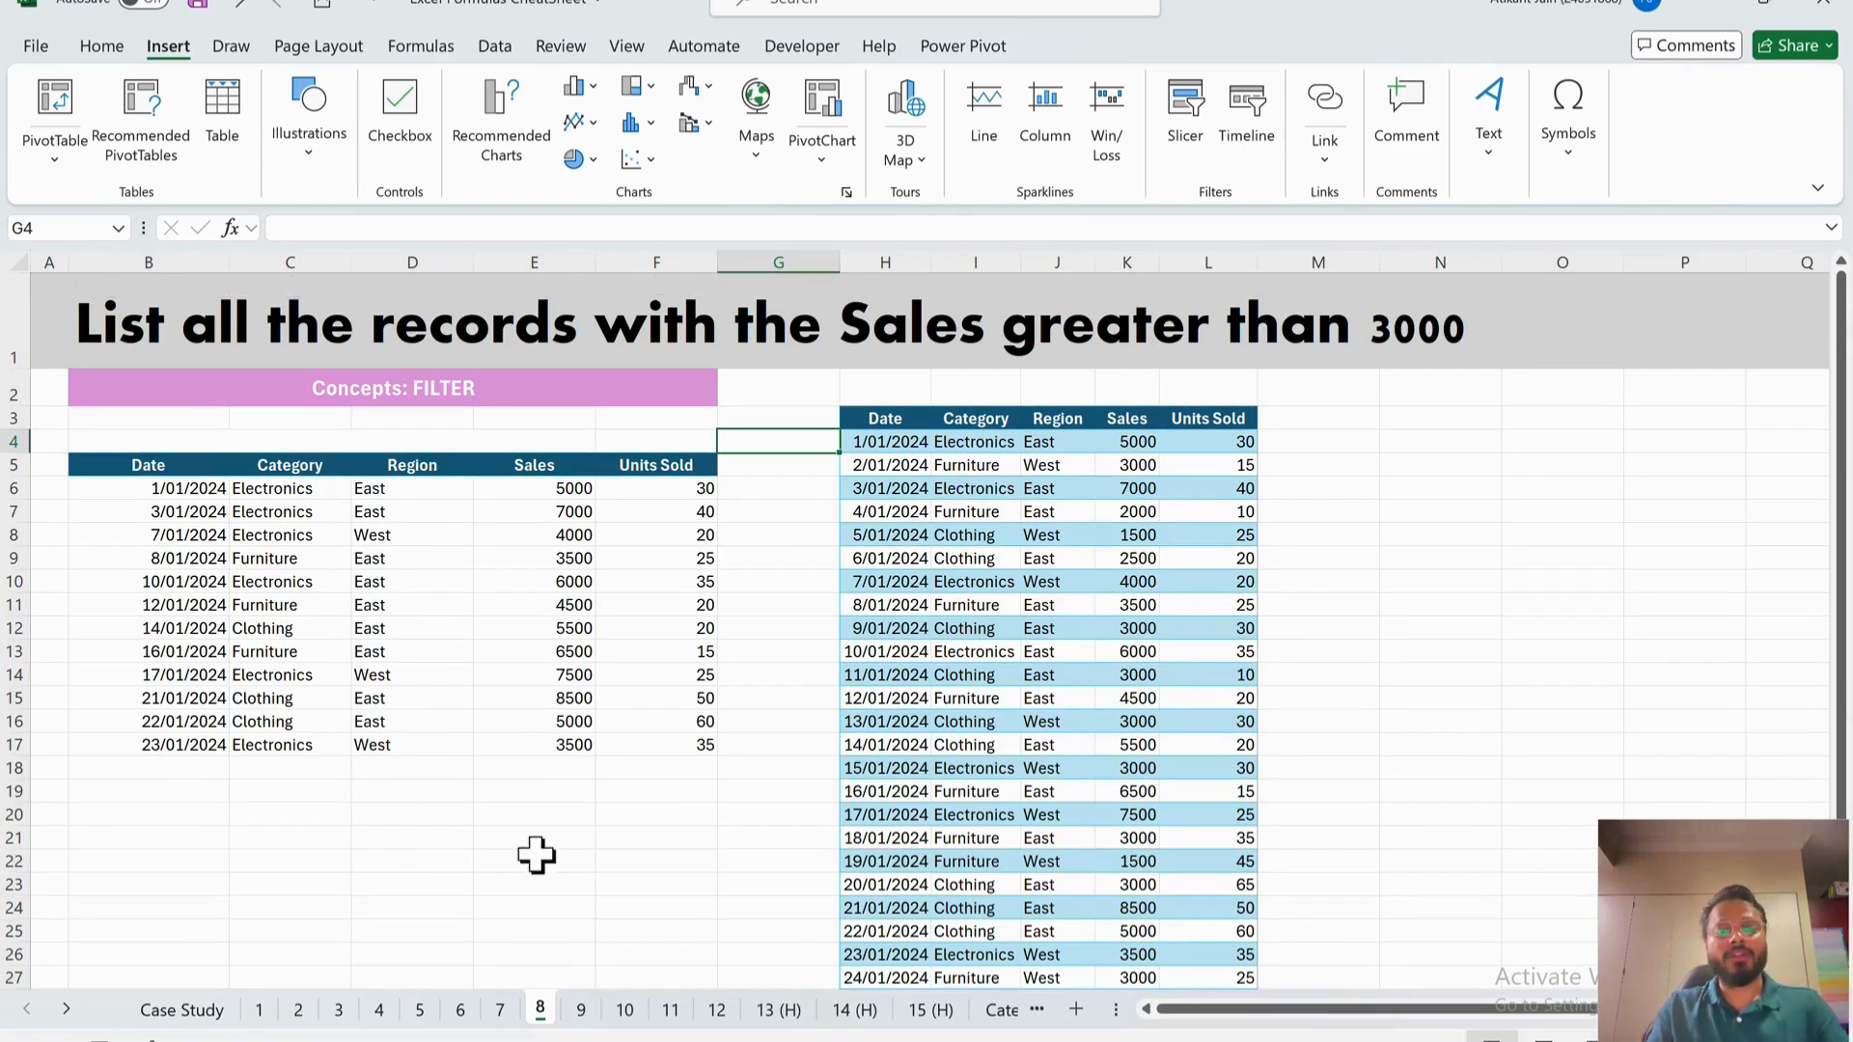
{"action": "left_click", "coordinate": [437, 396]}
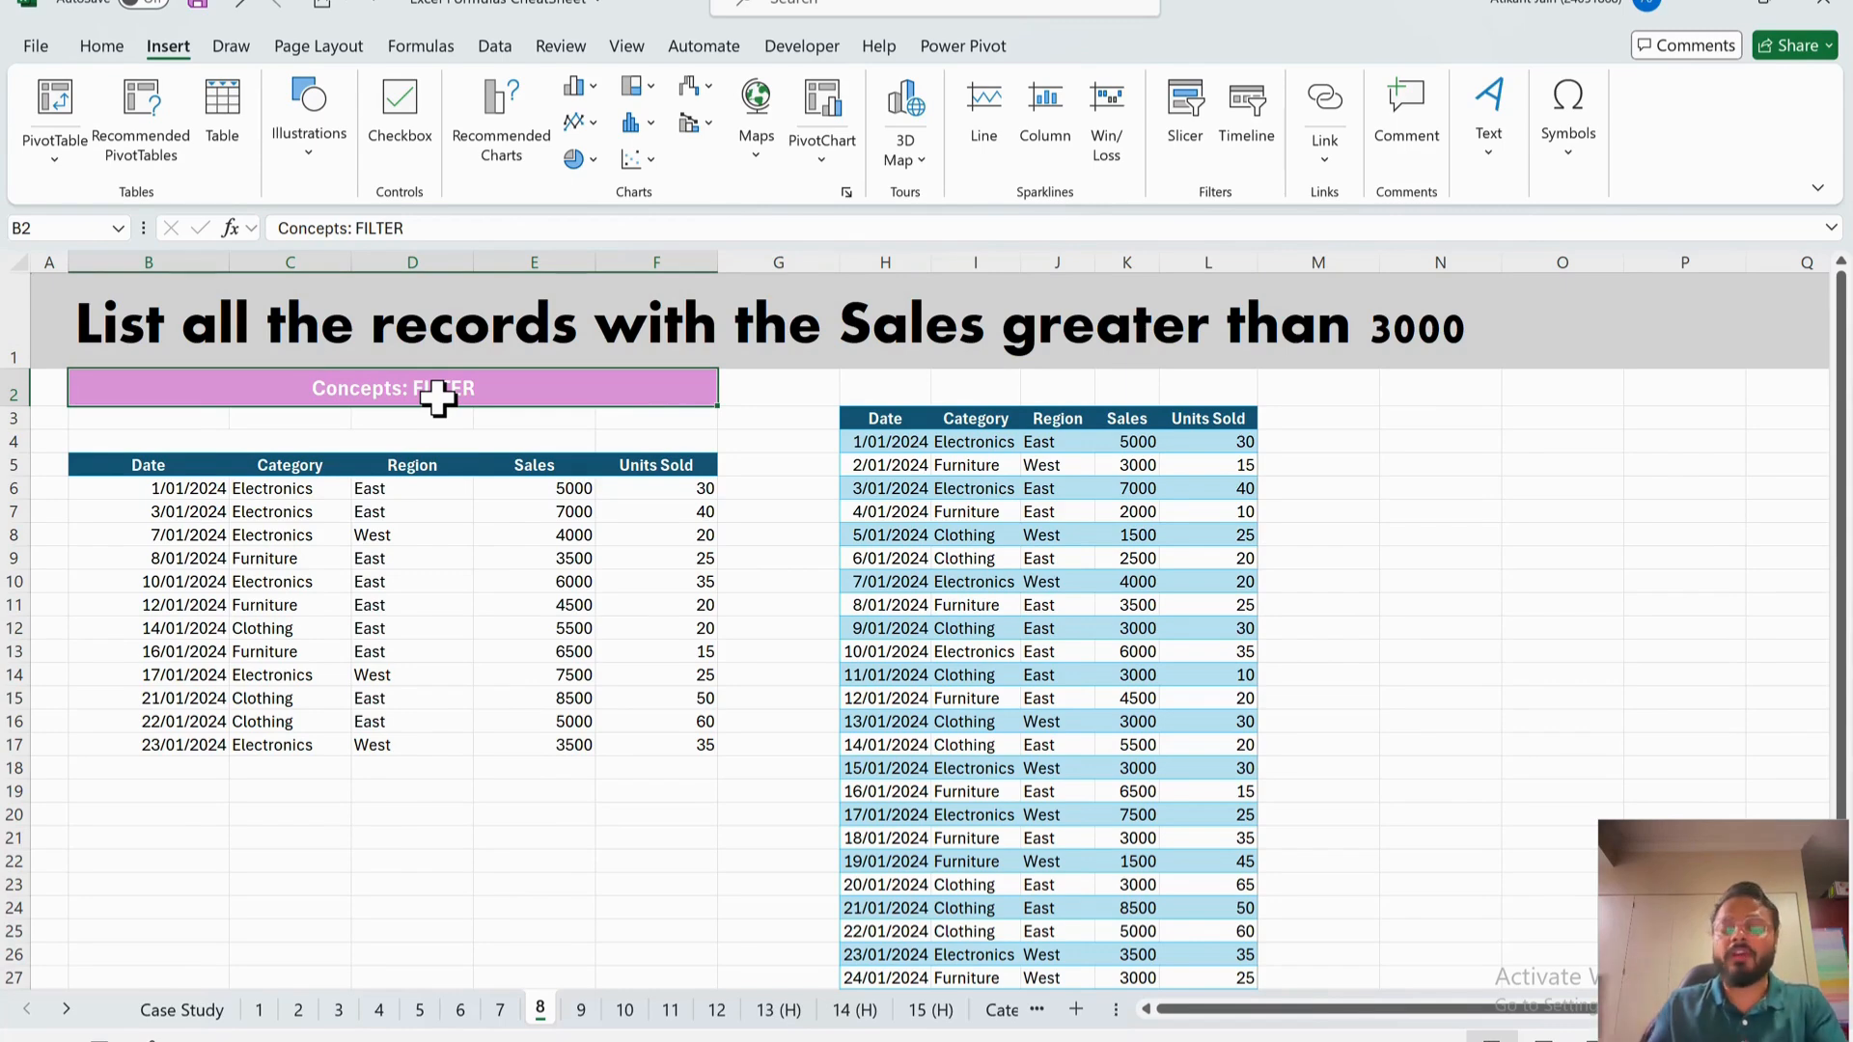
- Turn on filtering for the source table and filter its Sales column to values greater than 3000
{"action": "left_click", "coordinate": [892, 422]}
{"action": "key", "text": "ctrl+shift+l"}
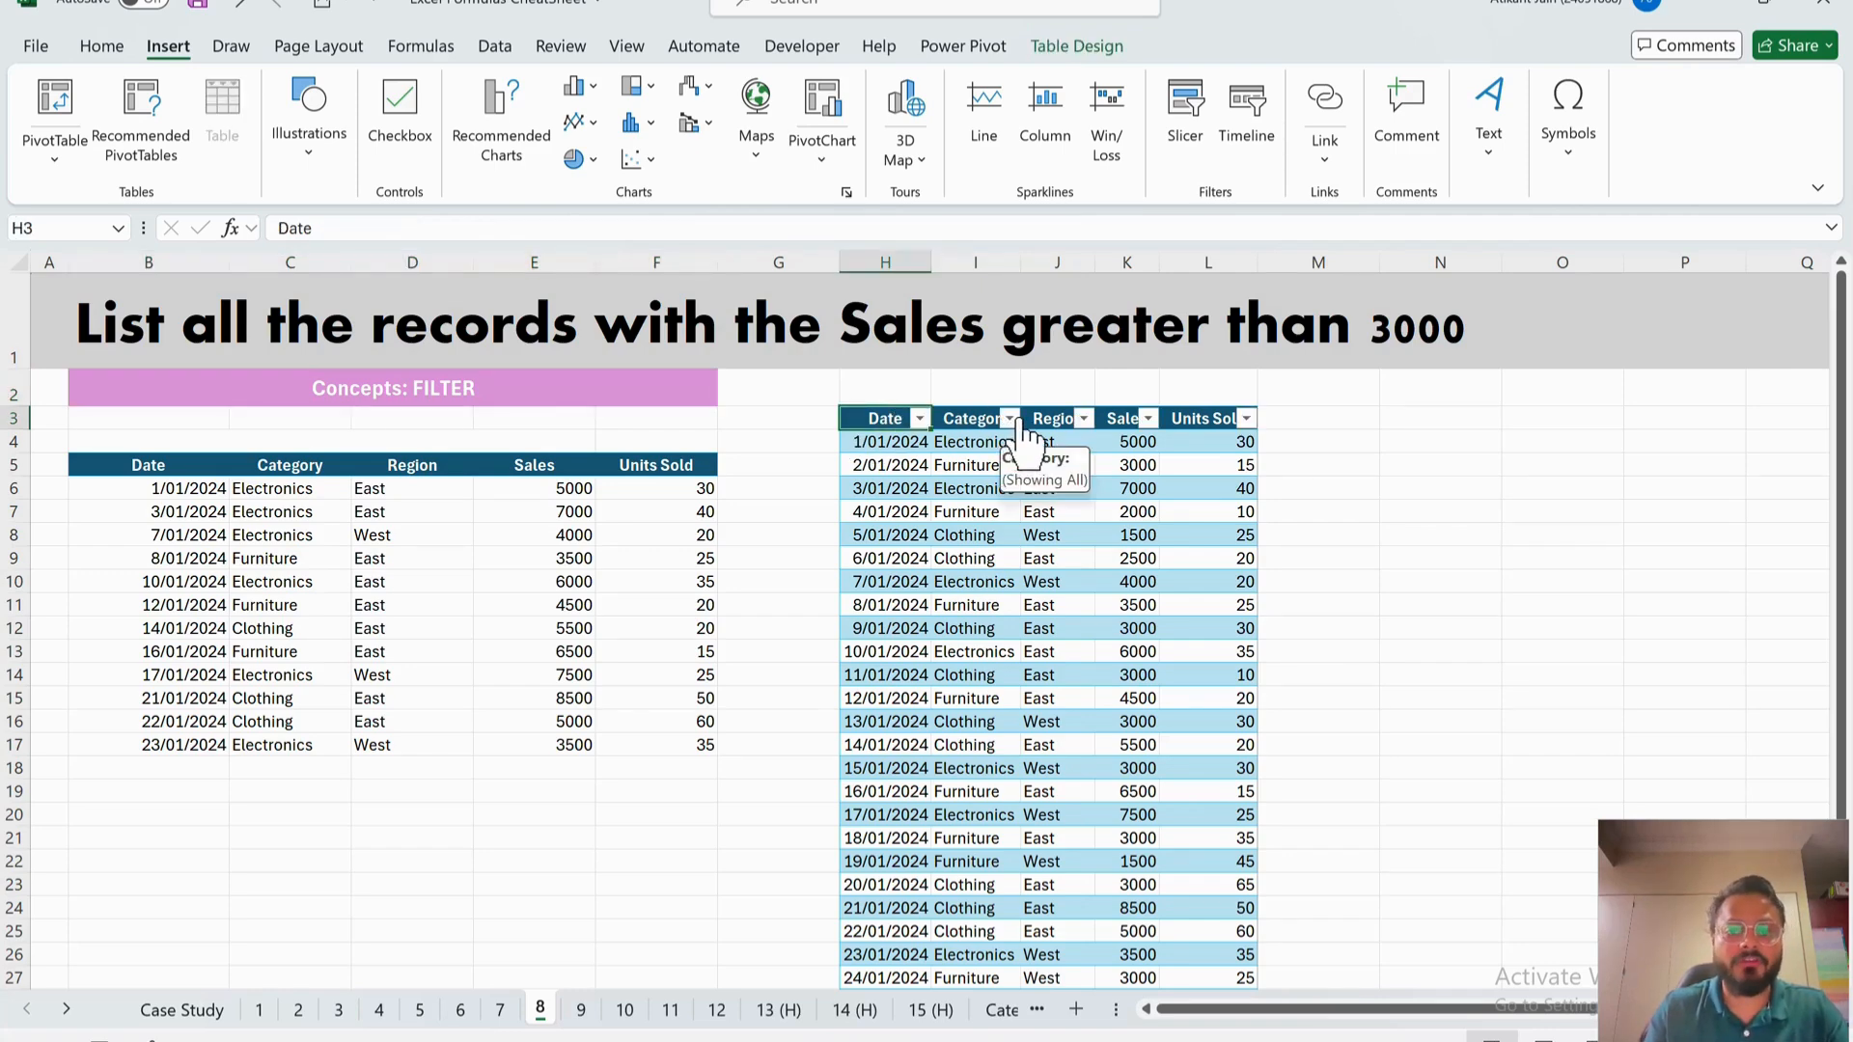
{"action": "left_click", "coordinate": [1185, 419]}
{"action": "left_click", "coordinate": [1147, 418]}
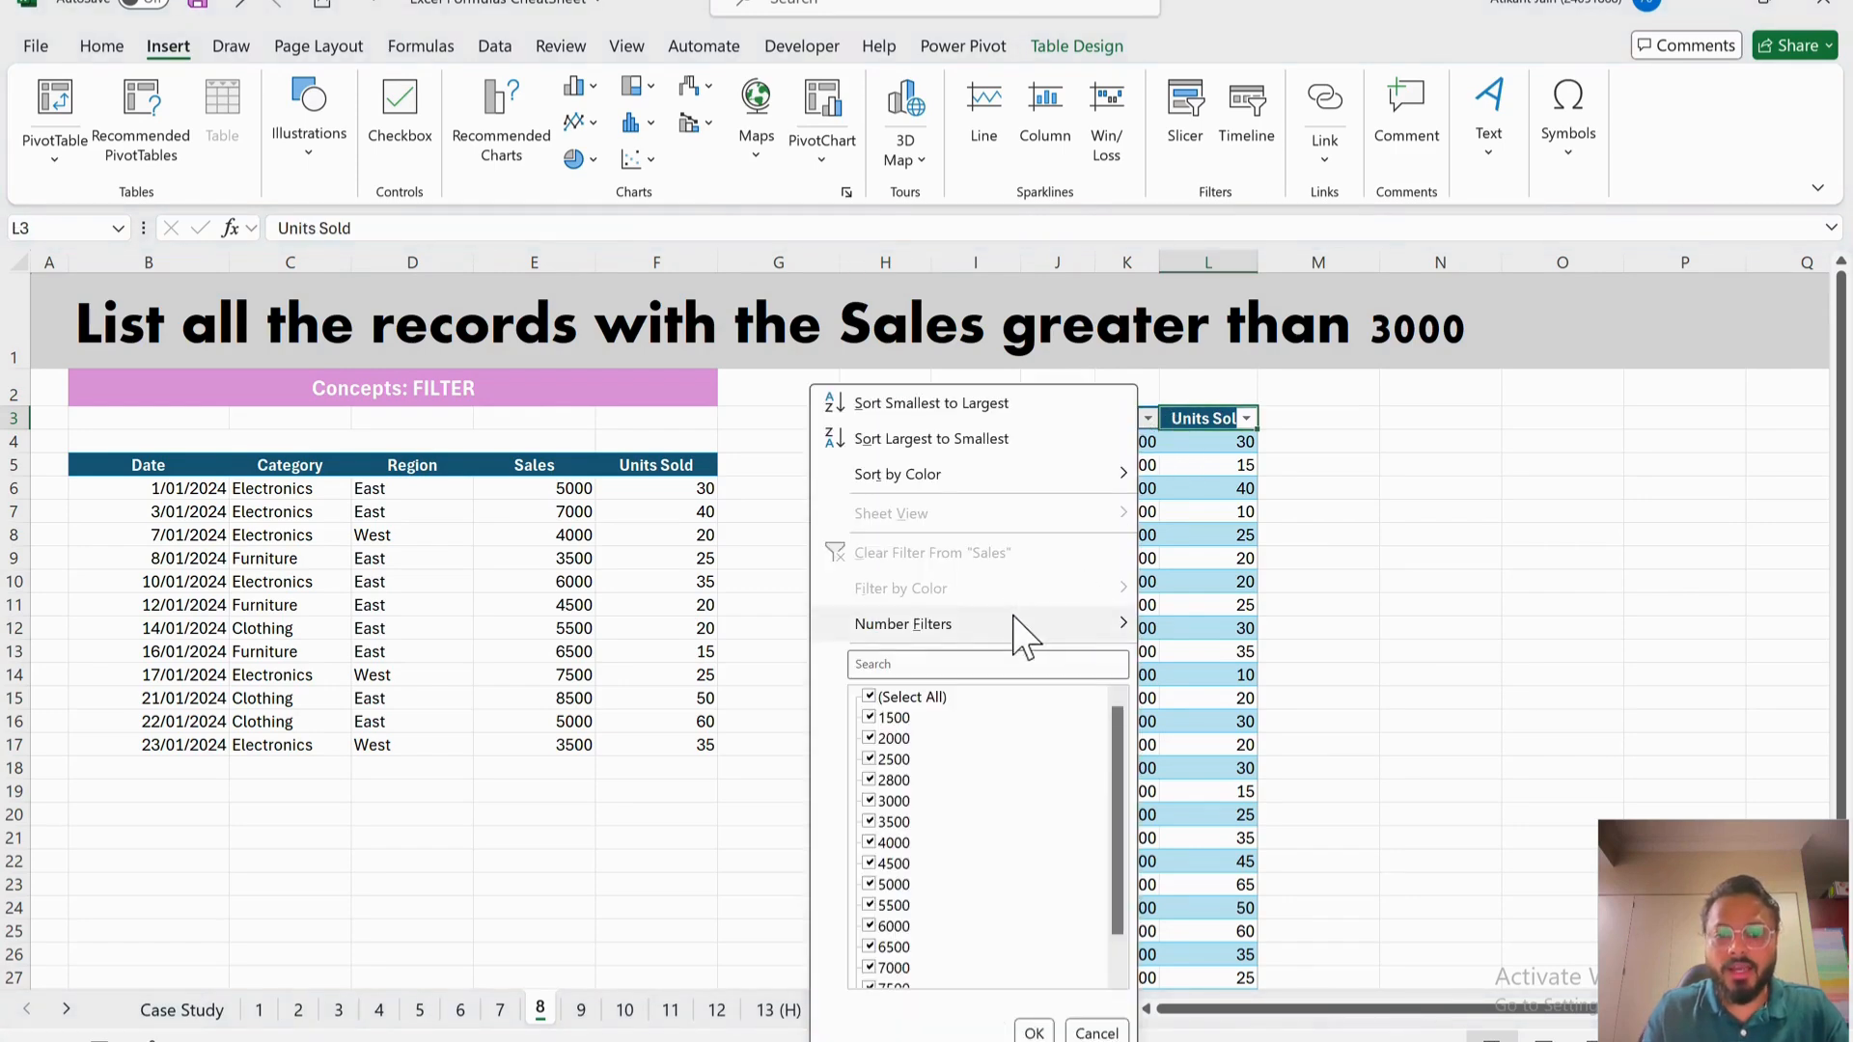
{"action": "mouse_move", "coordinate": [1021, 627]}
{"action": "left_click", "coordinate": [1251, 703]}
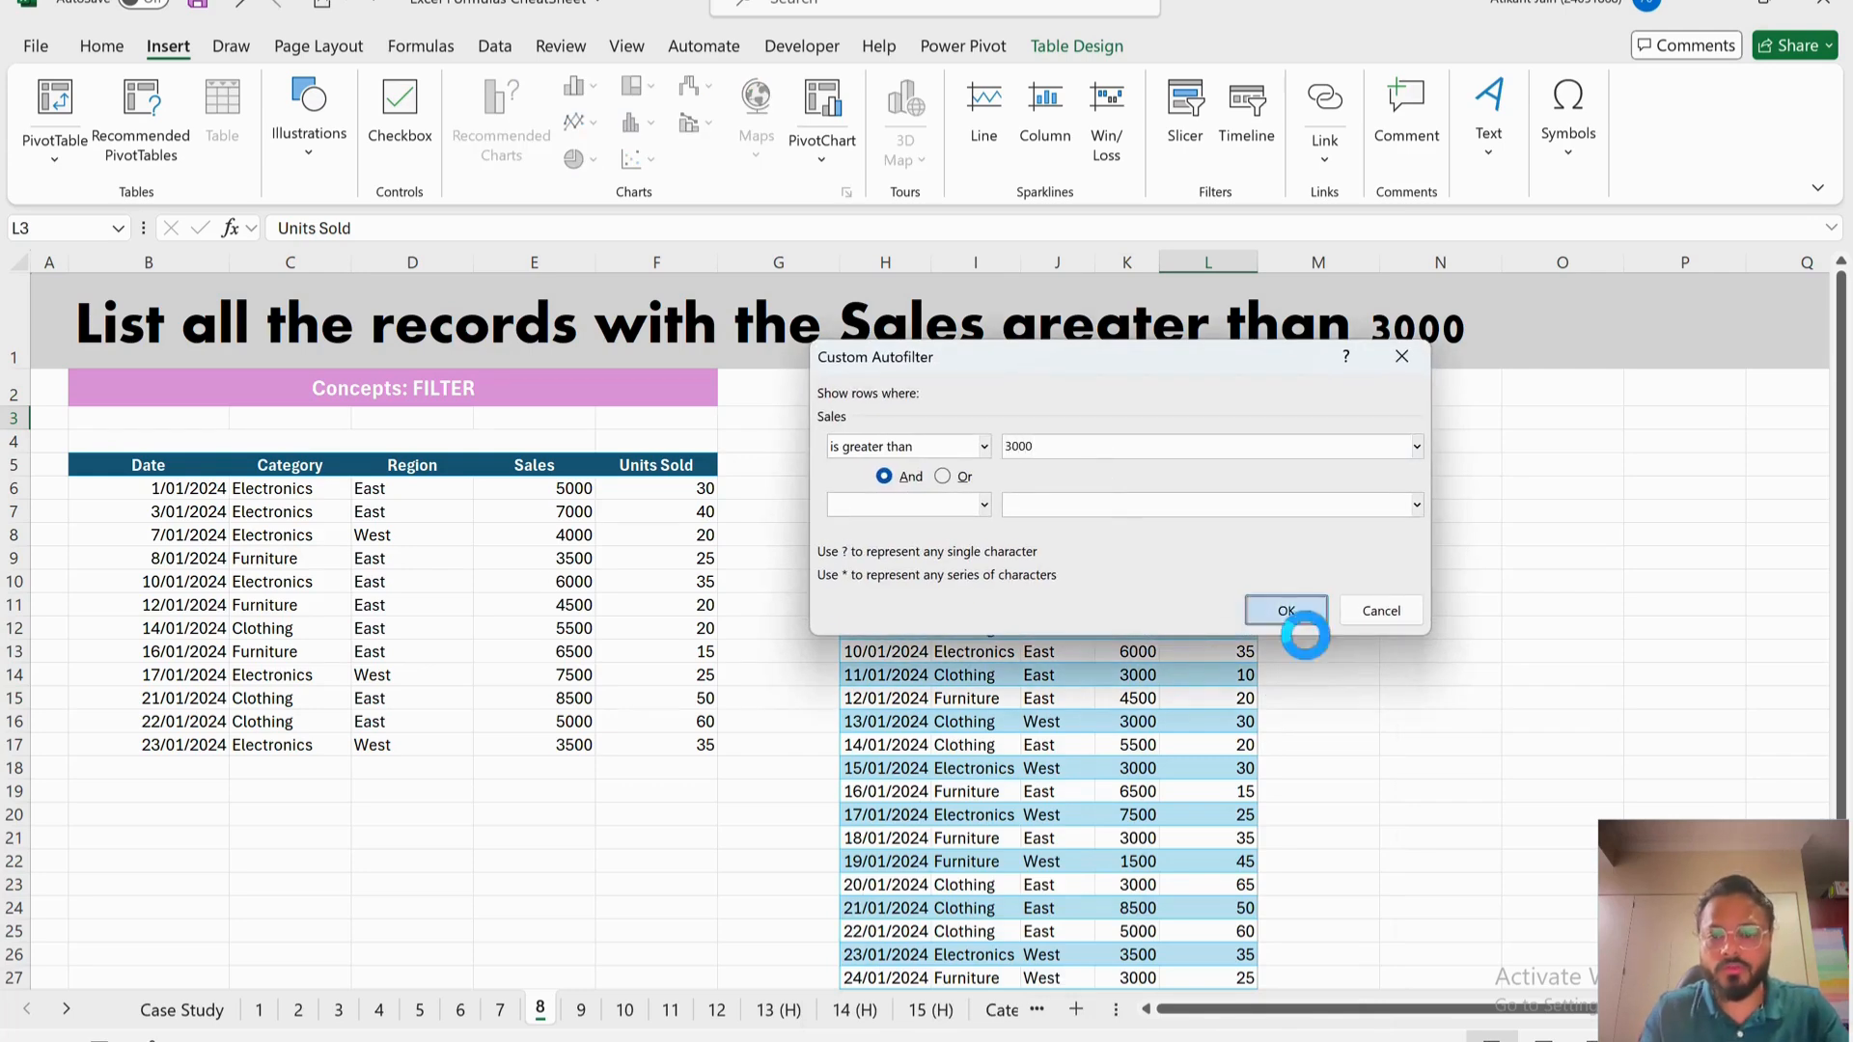
{"action": "left_click", "coordinate": [1286, 610]}
- Compare the filtered source rows with the FILTER output, and turn off filtering on the source table
{"action": "left_click_drag", "start_coordinate": [888, 441], "coordinate": [1205, 730]}
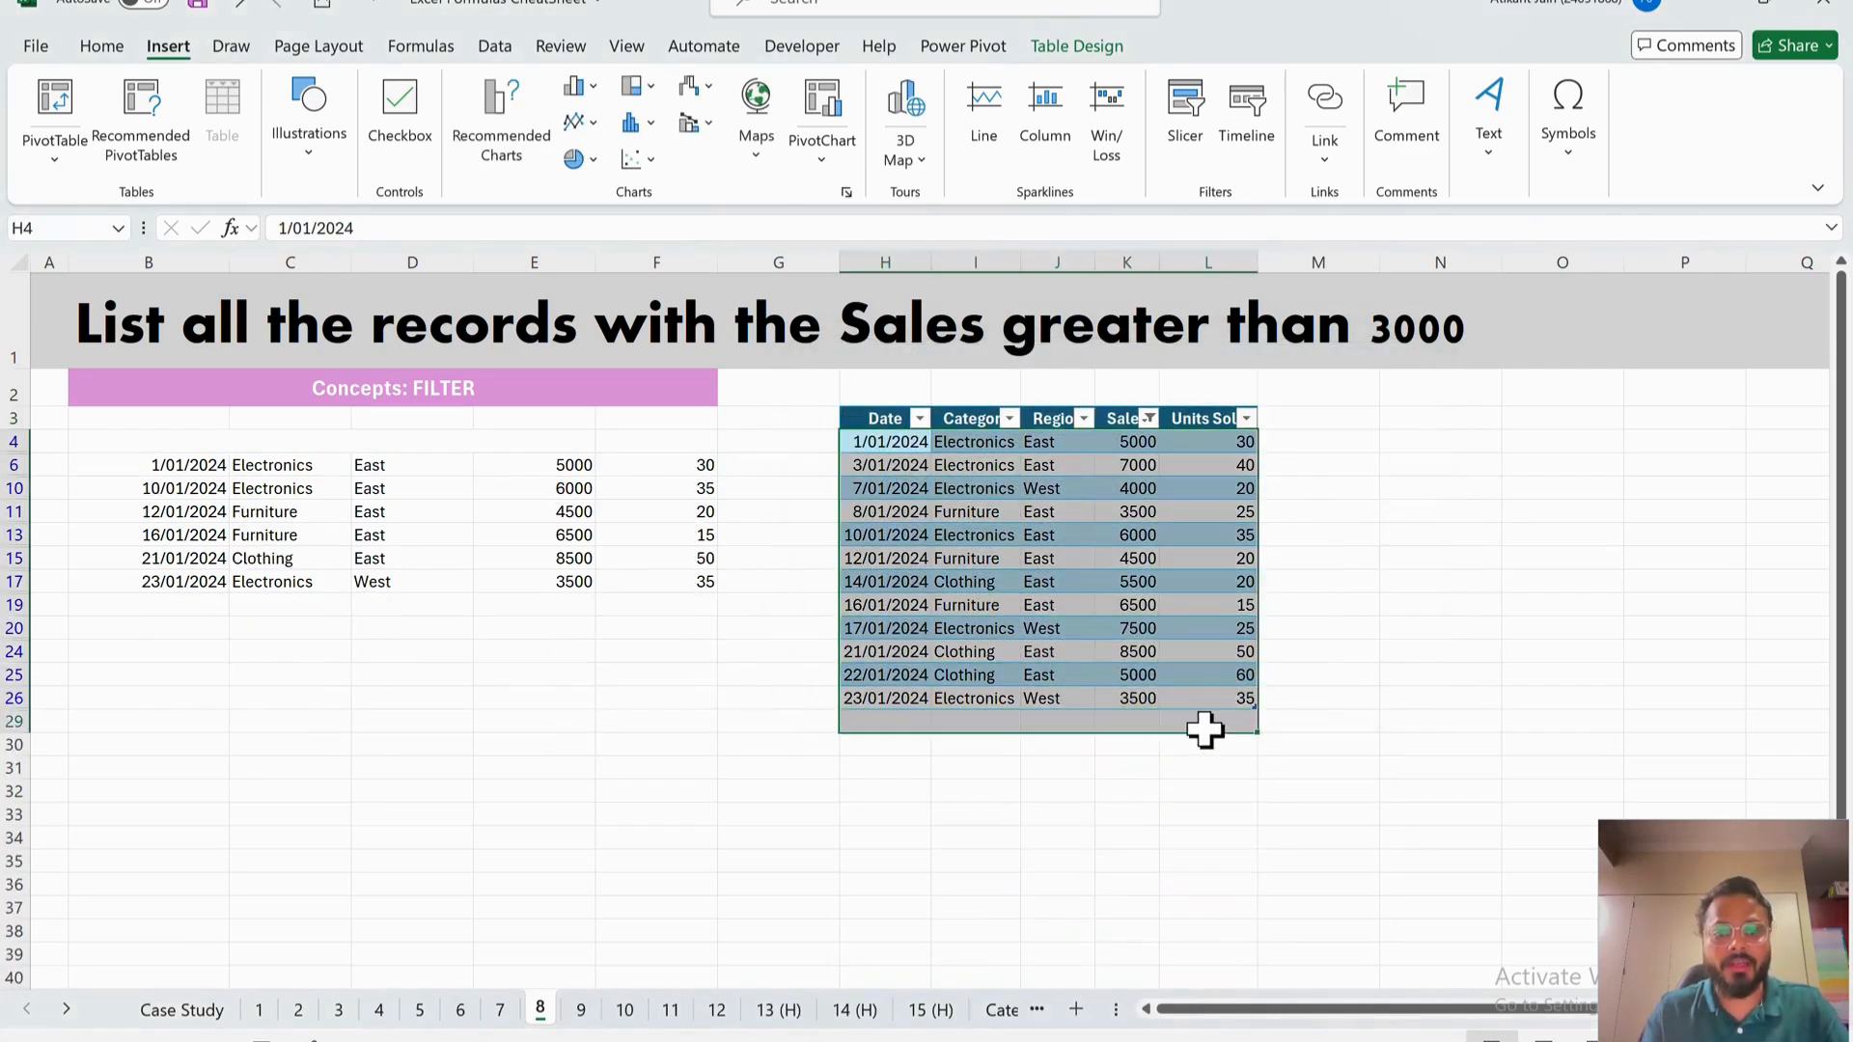
{"action": "left_click_drag", "start_coordinate": [192, 467], "coordinate": [621, 583]}
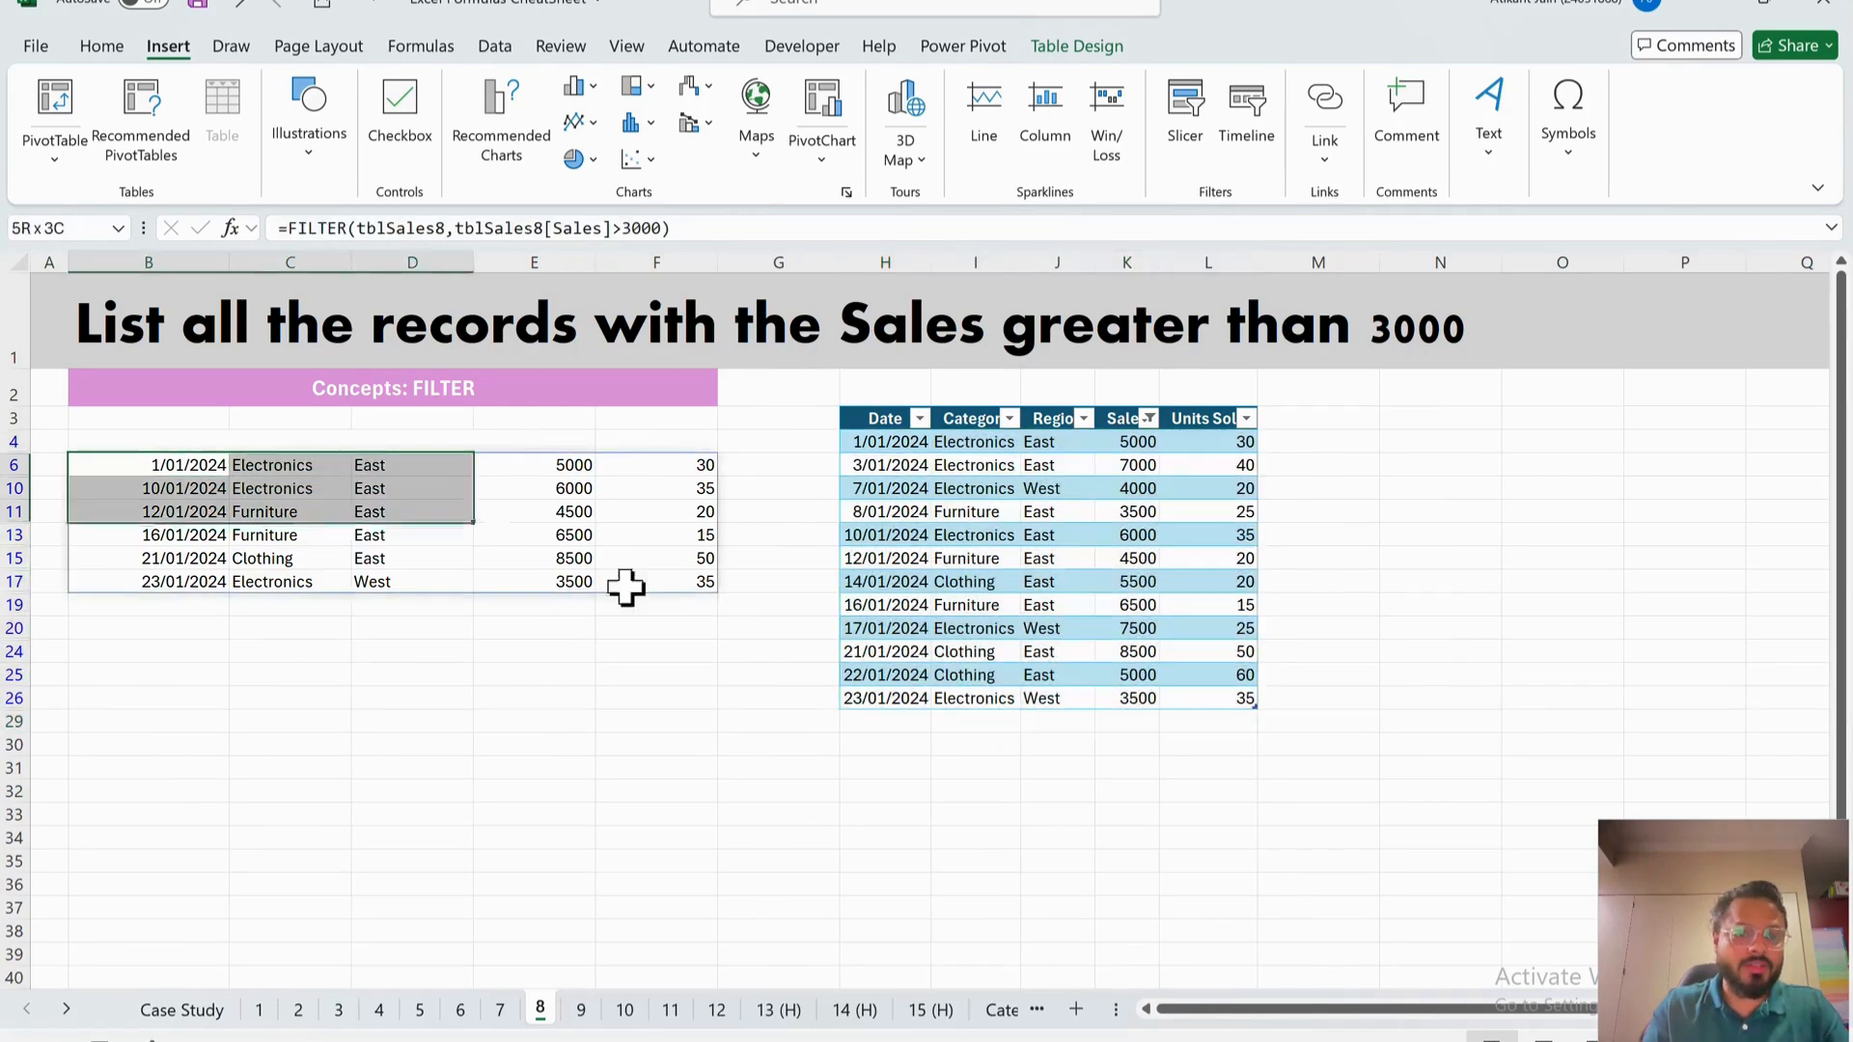
{"action": "left_click", "coordinate": [895, 427]}
{"action": "key", "text": "ctrl+shift+l"}
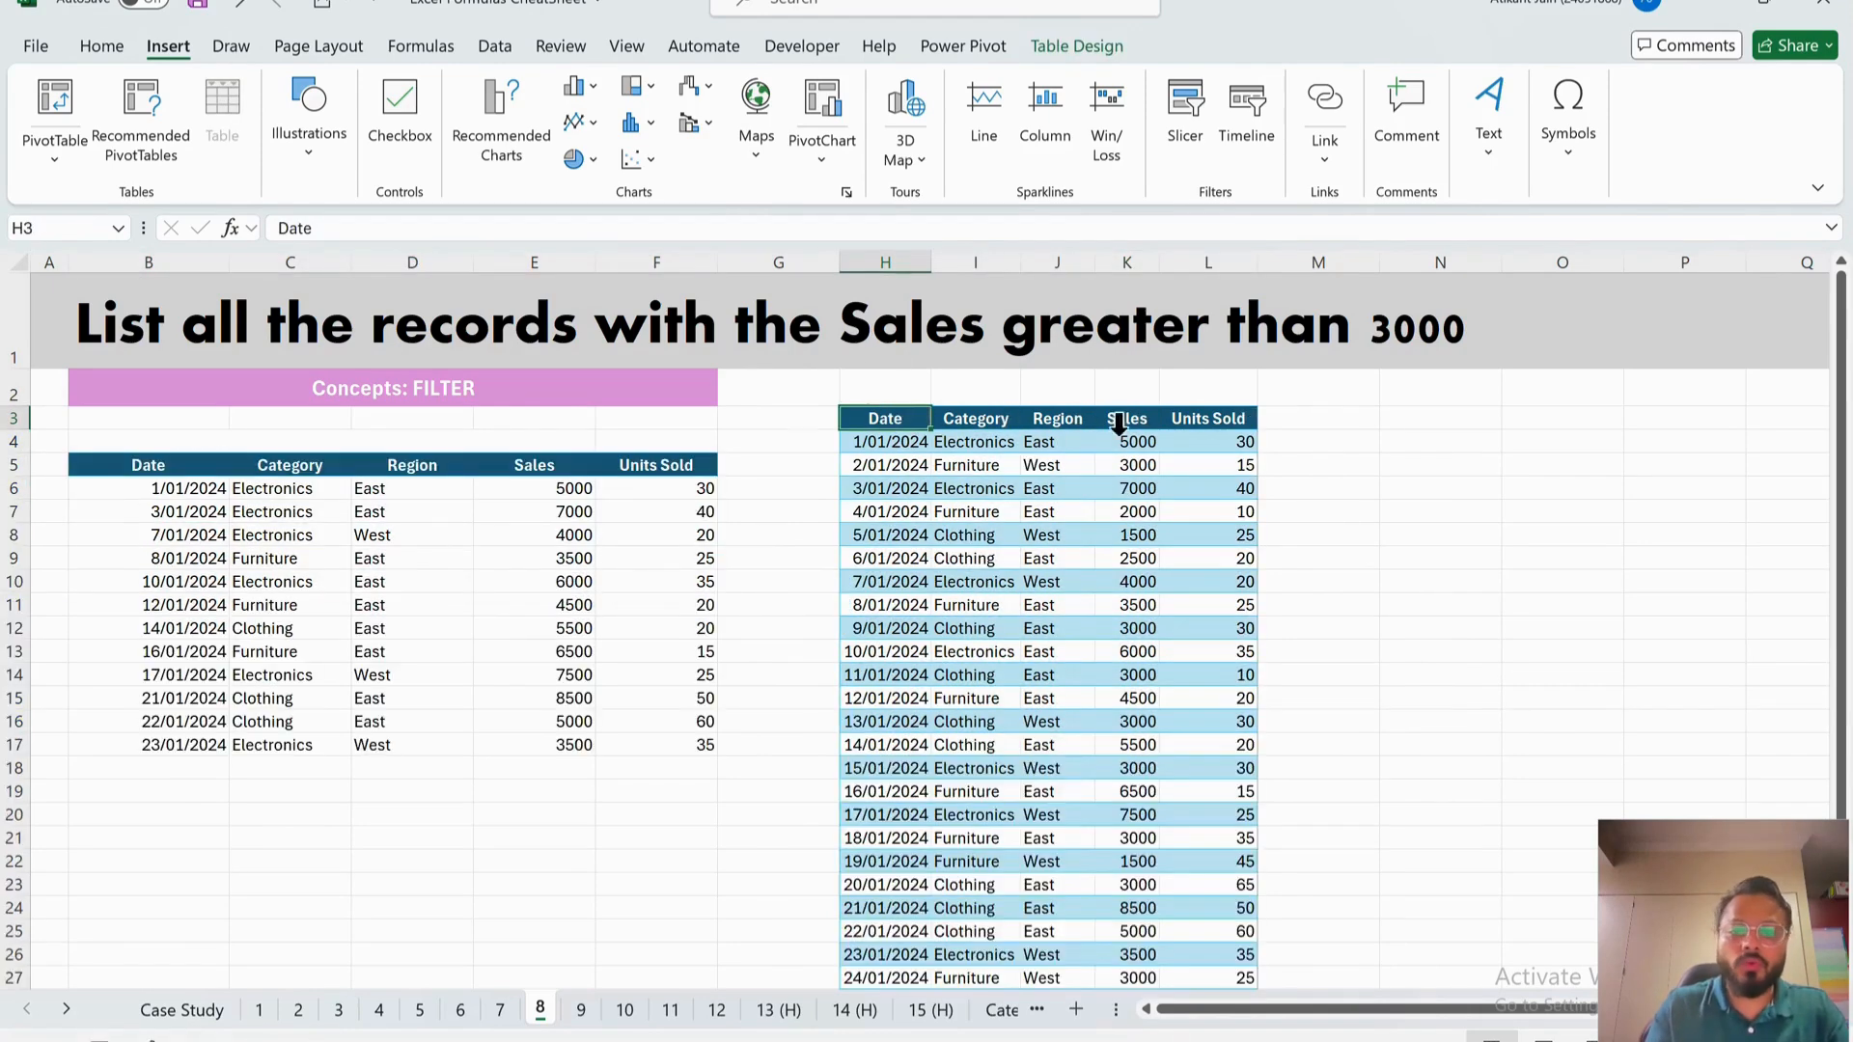
{"action": "left_click_drag", "start_coordinate": [183, 473], "coordinate": [660, 744]}
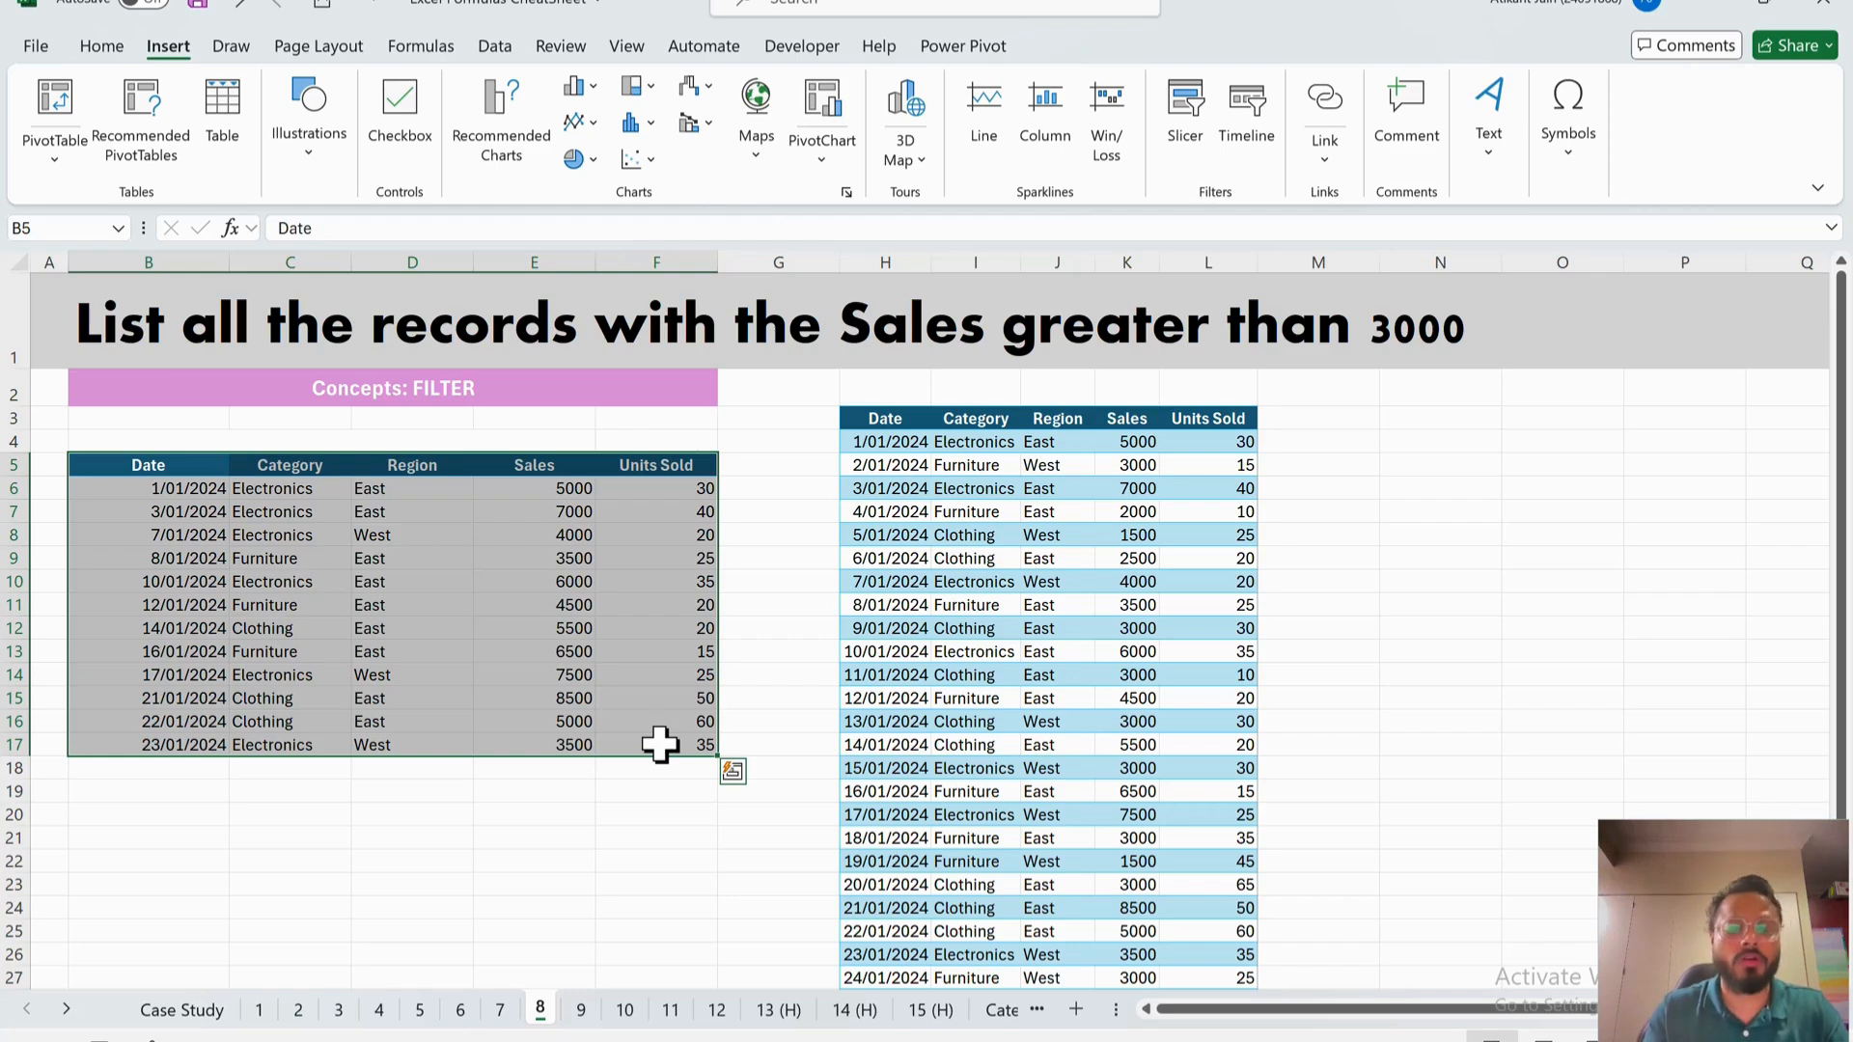
- Open sheet 9 and review its task title and the Sales column of the source table
{"action": "left_click", "coordinate": [580, 1009]}
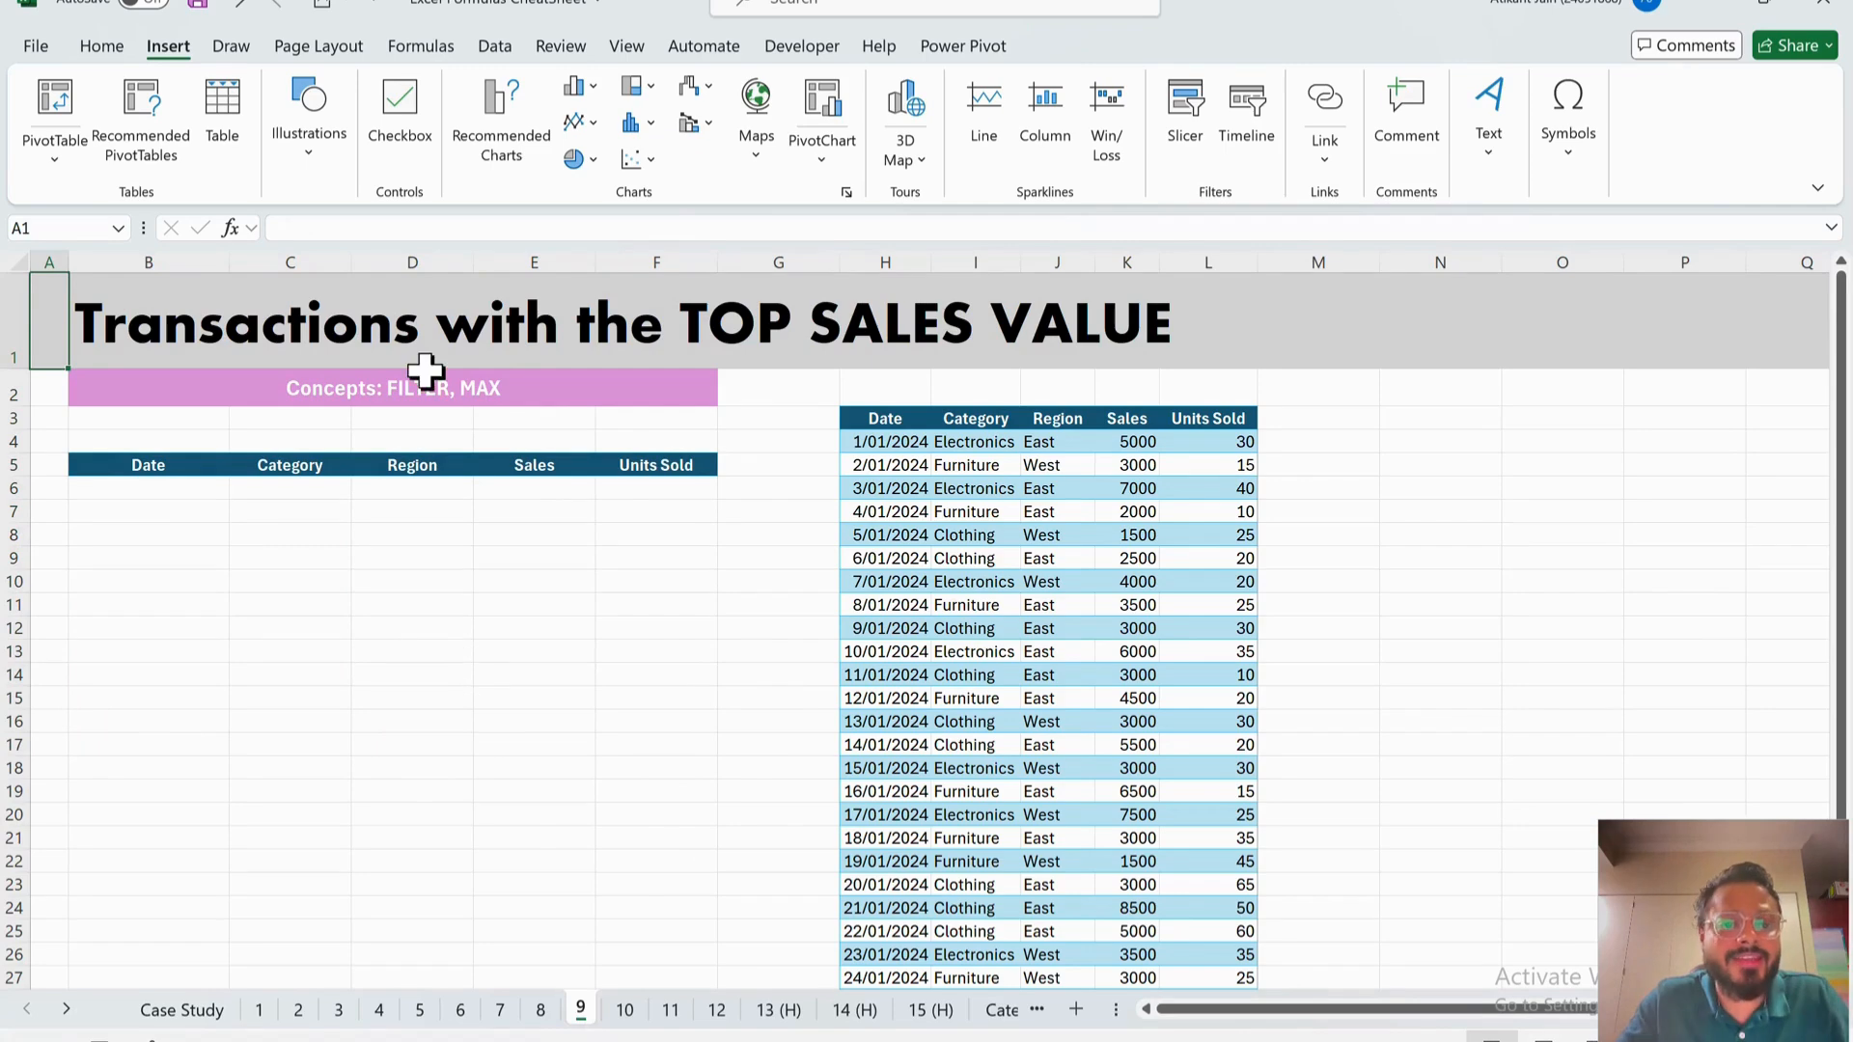
{"action": "left_click", "coordinate": [127, 322]}
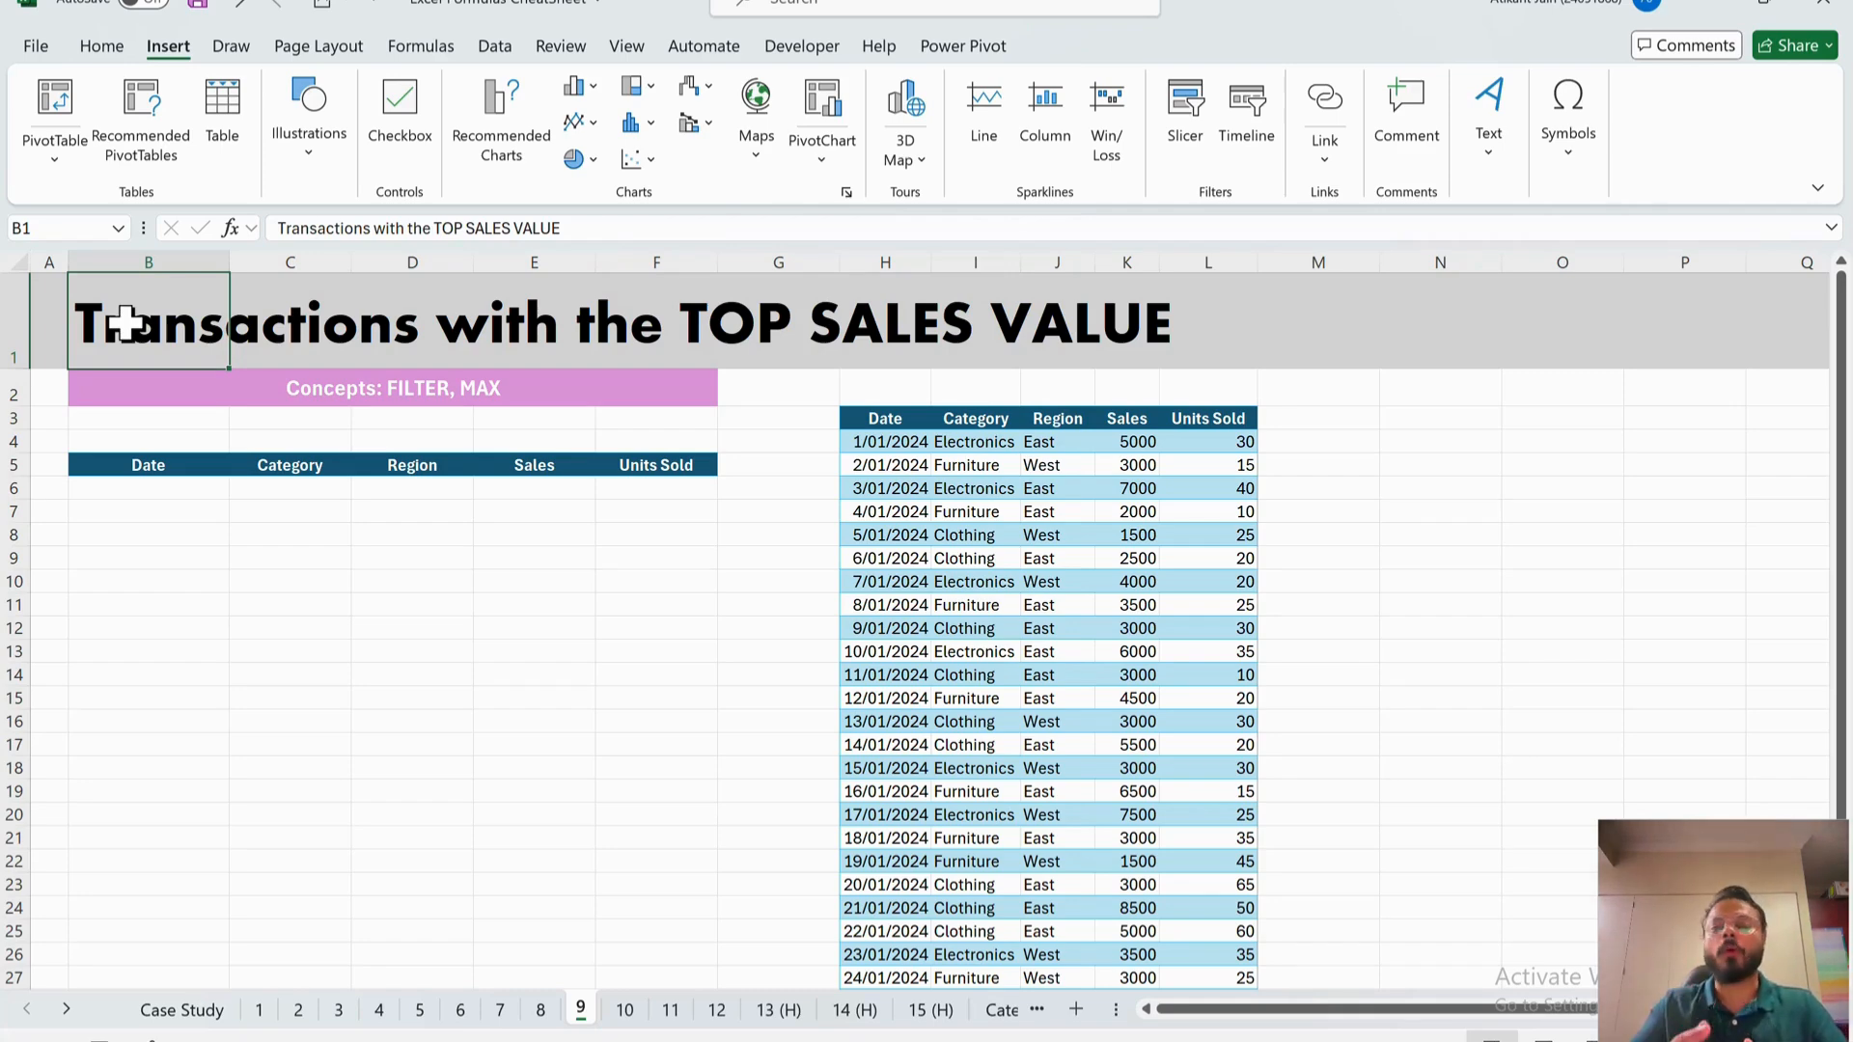
{"action": "left_click", "coordinate": [1109, 444]}
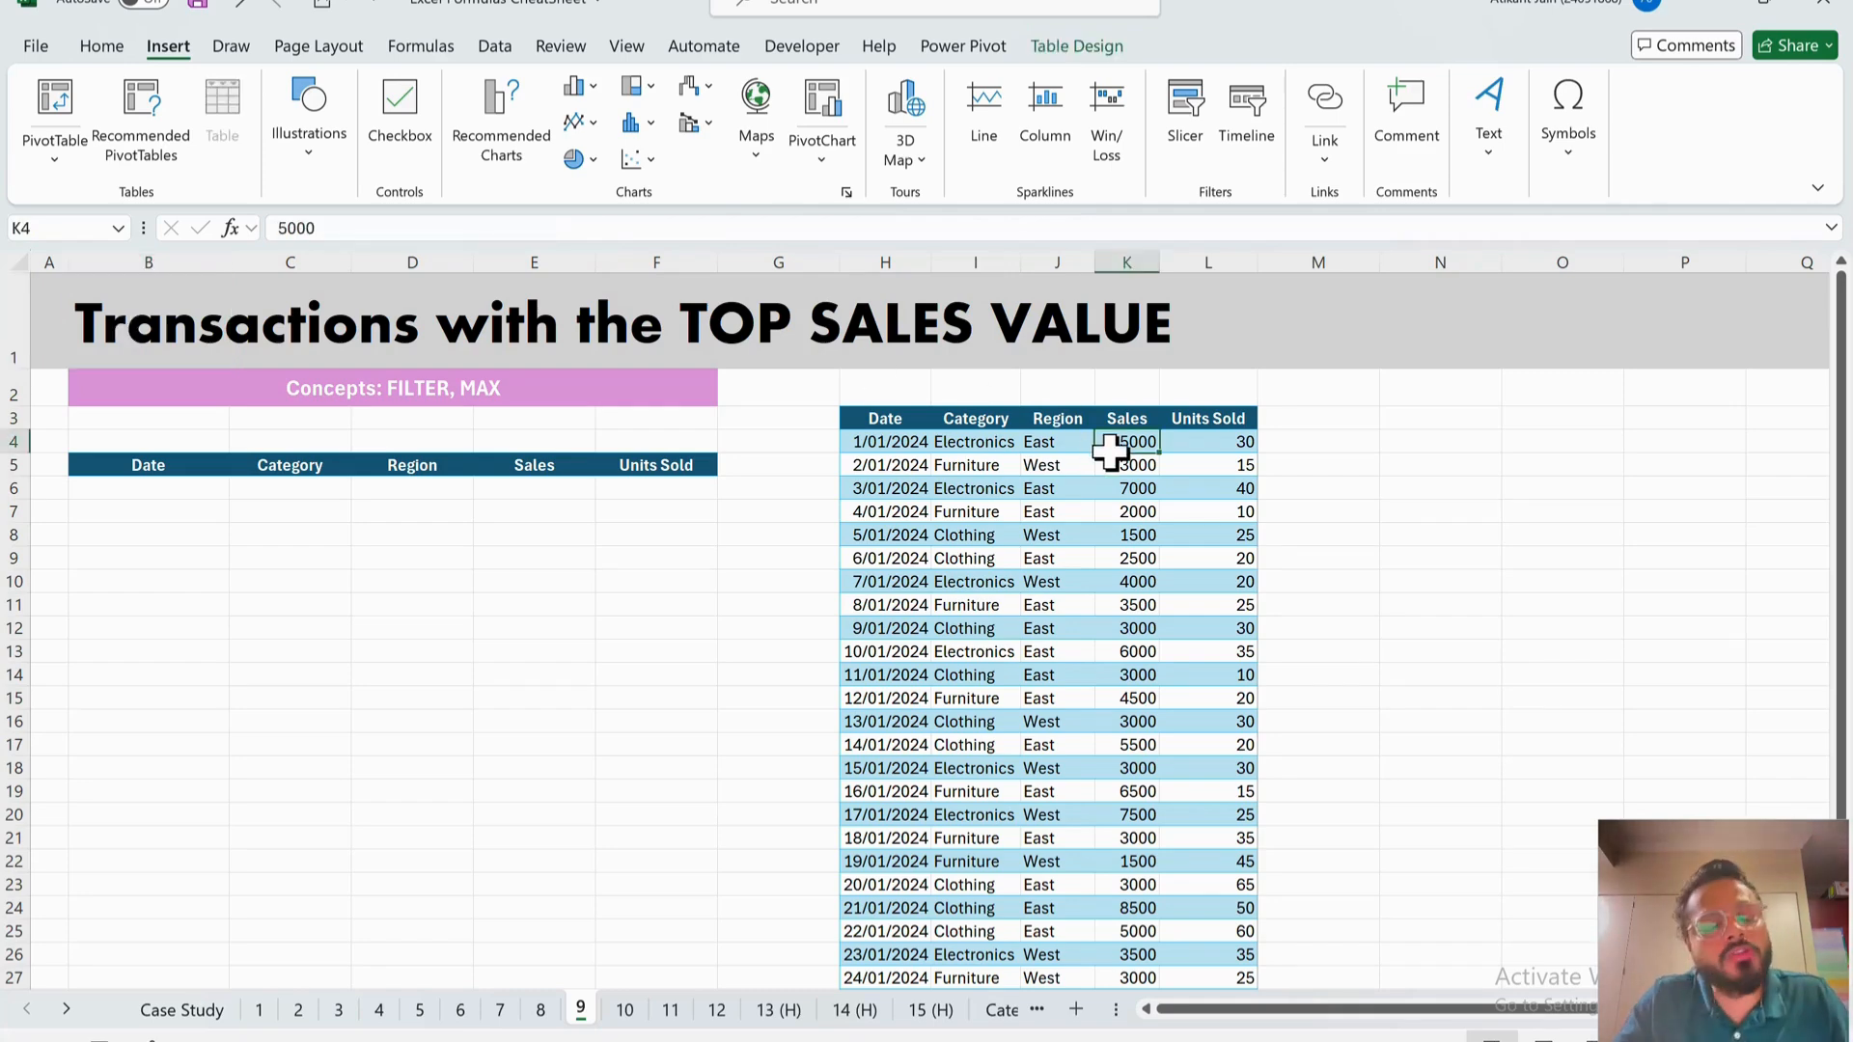
{"action": "key", "text": "ctrl+shift+Down"}
{"action": "key", "text": "Up"}
{"action": "key", "text": "Down"}
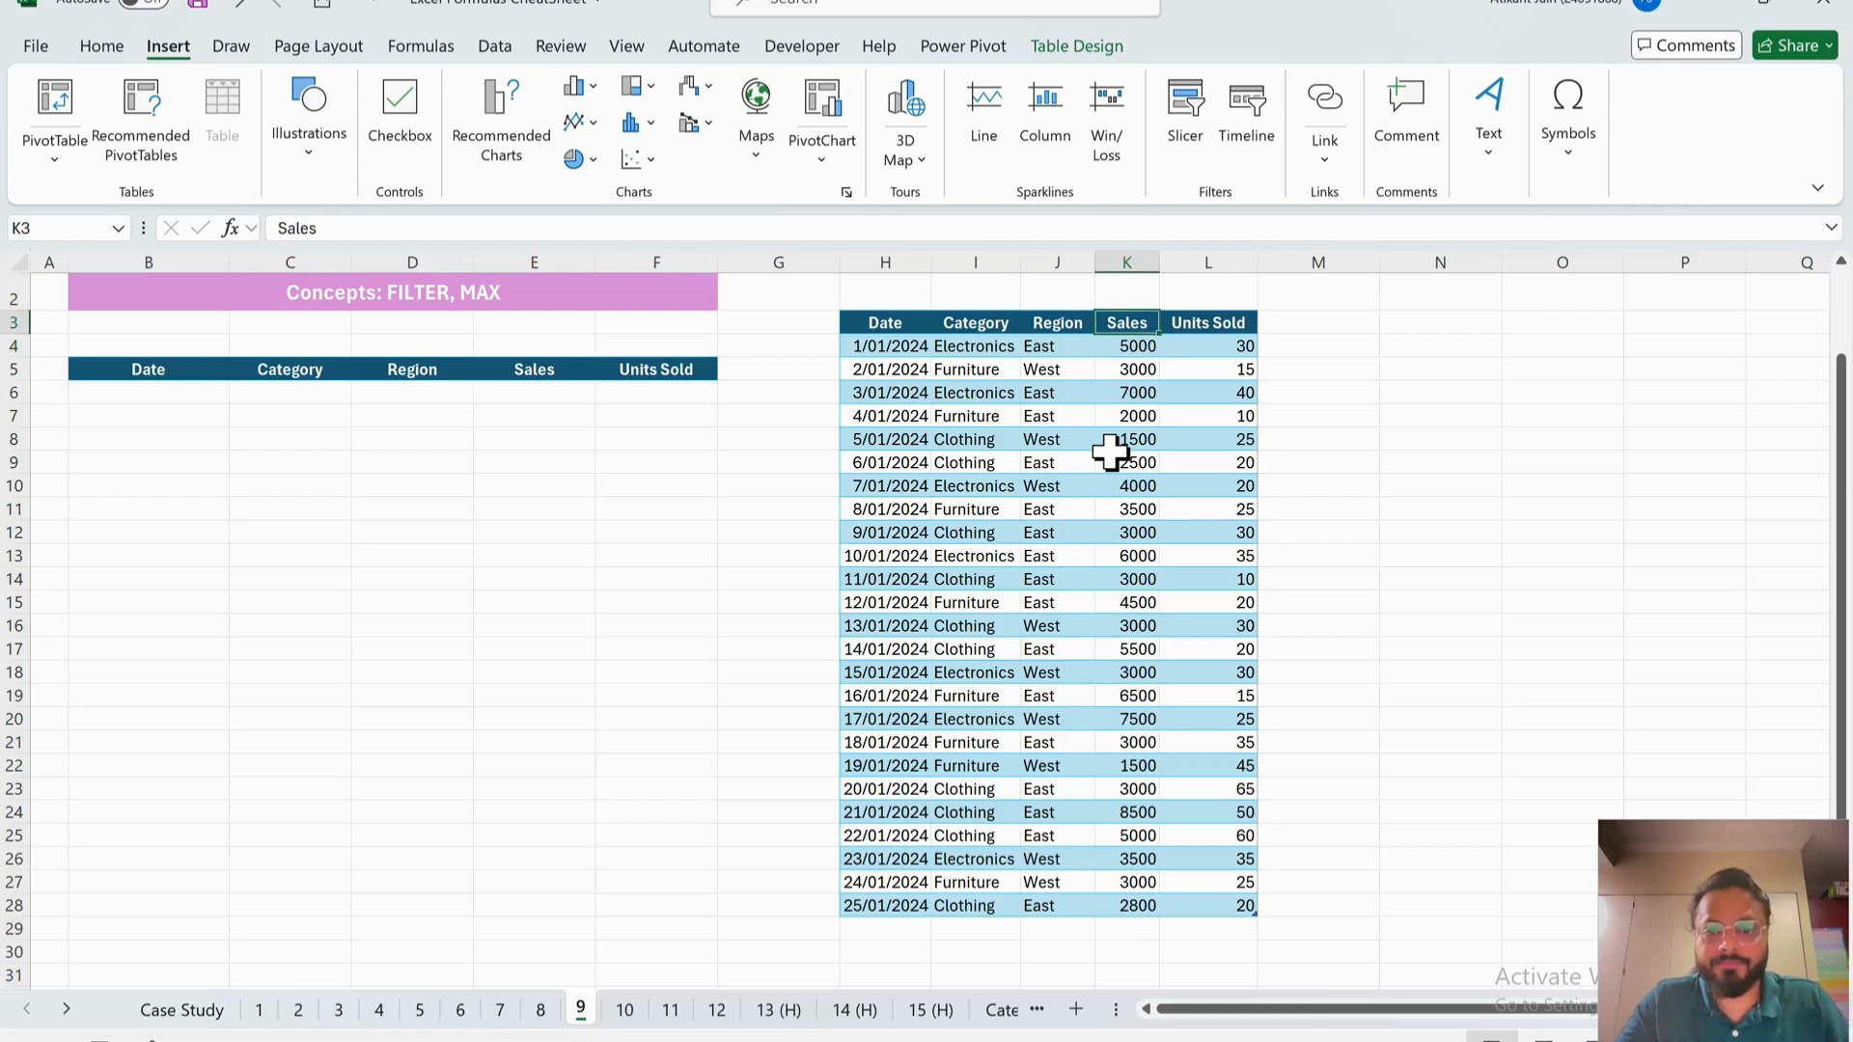
- Start a FILTER formula in B6 with the whole source table, tblSales9, as its array
{"action": "scroll", "coordinate": [1109, 450], "scroll_direction": "up", "scroll_amount": 1}
{"action": "key", "text": "Left"}
{"action": "key", "text": "Left"}
{"action": "key", "text": "Left"}
{"action": "key", "text": "Left"}
{"action": "key", "text": "Left"}
{"action": "key", "text": "Left"}
{"action": "key", "text": "Left"}
{"action": "key", "text": "Left"}
{"action": "key", "text": "Left"}
{"action": "key", "text": "Down"}
{"action": "key", "text": "Down"}
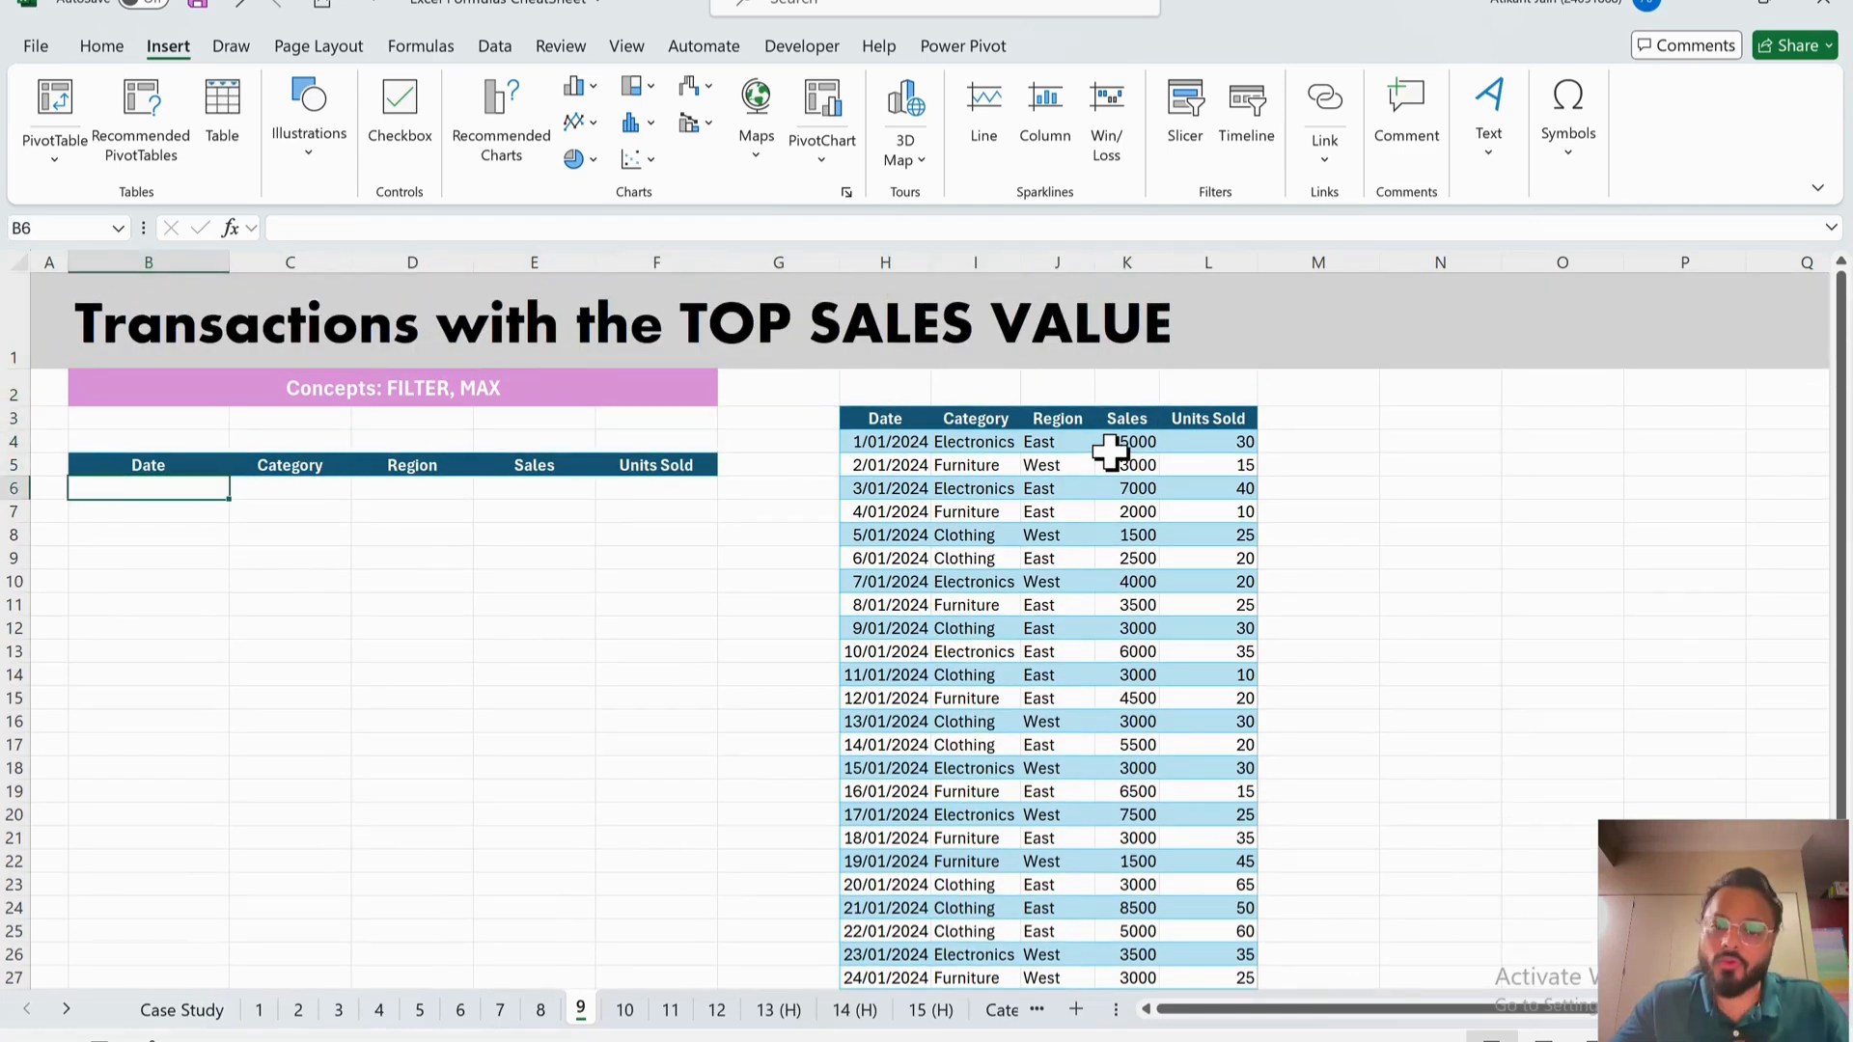
{"action": "type", "text": "=FILTER(t"}
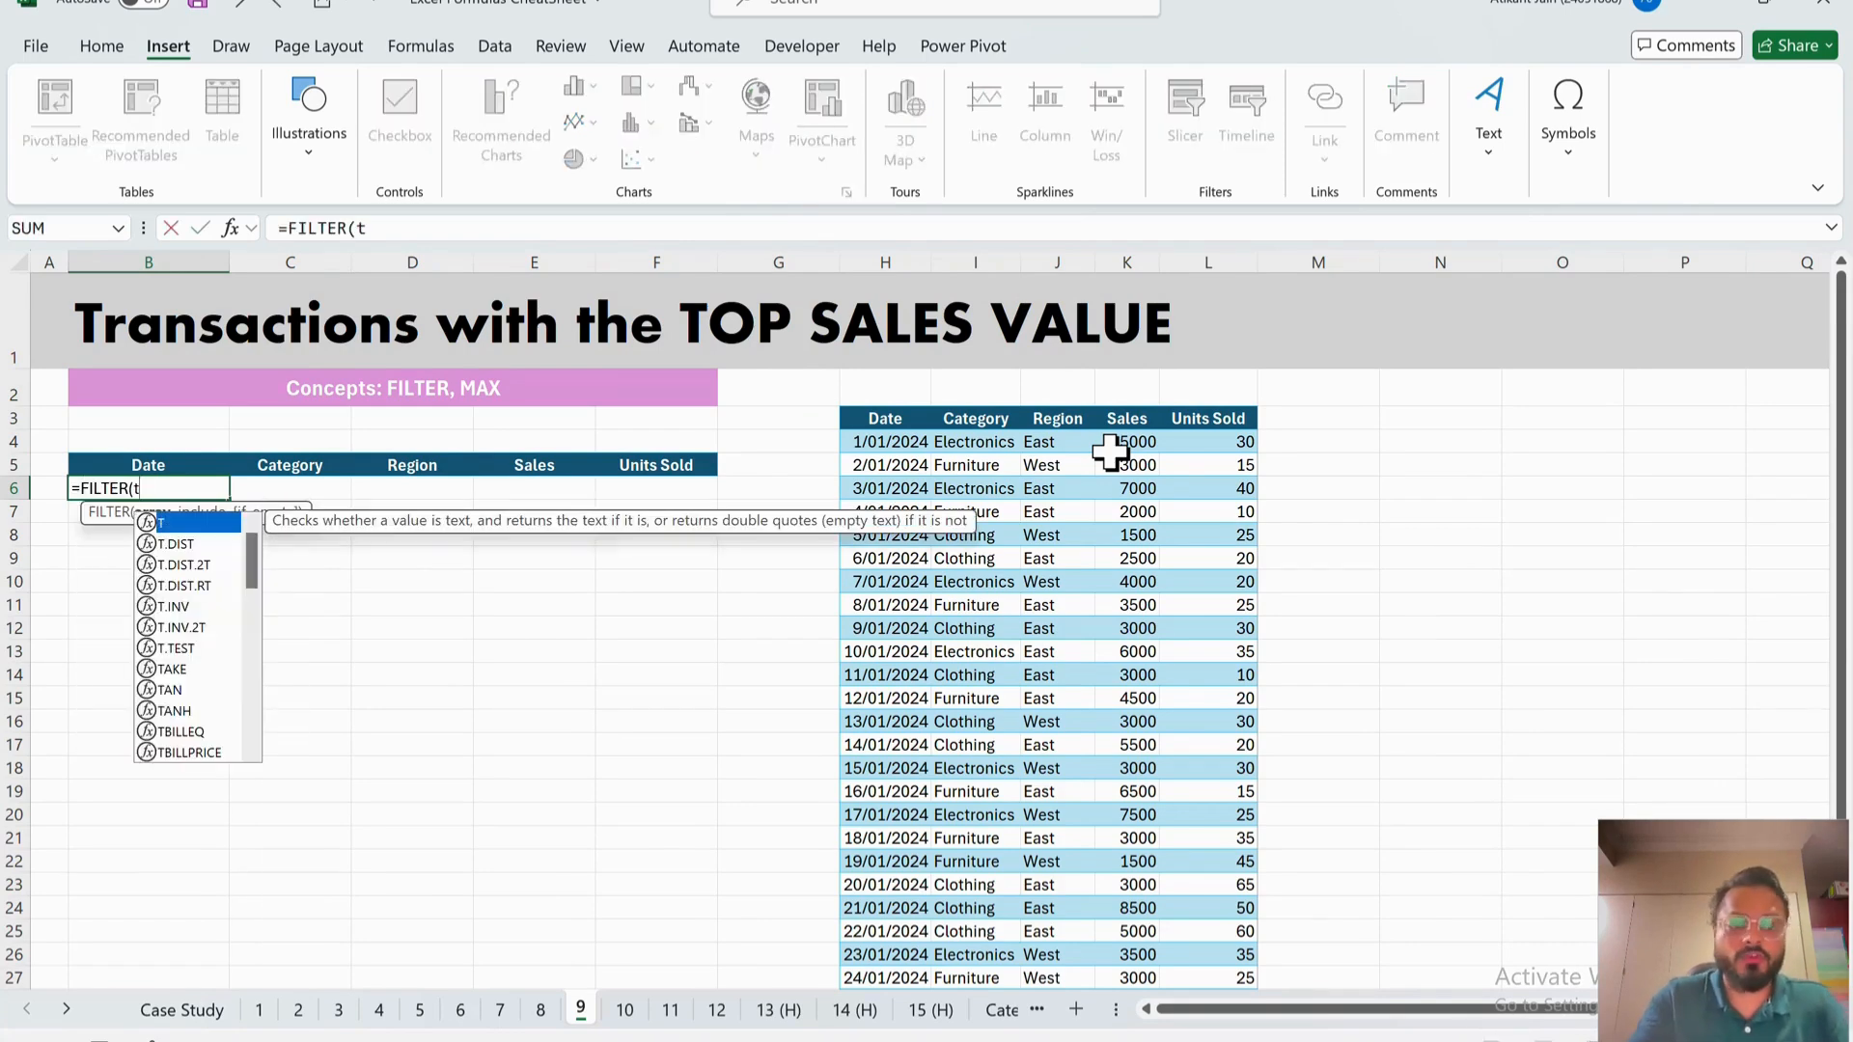
{"action": "key", "text": "BackSpace"}
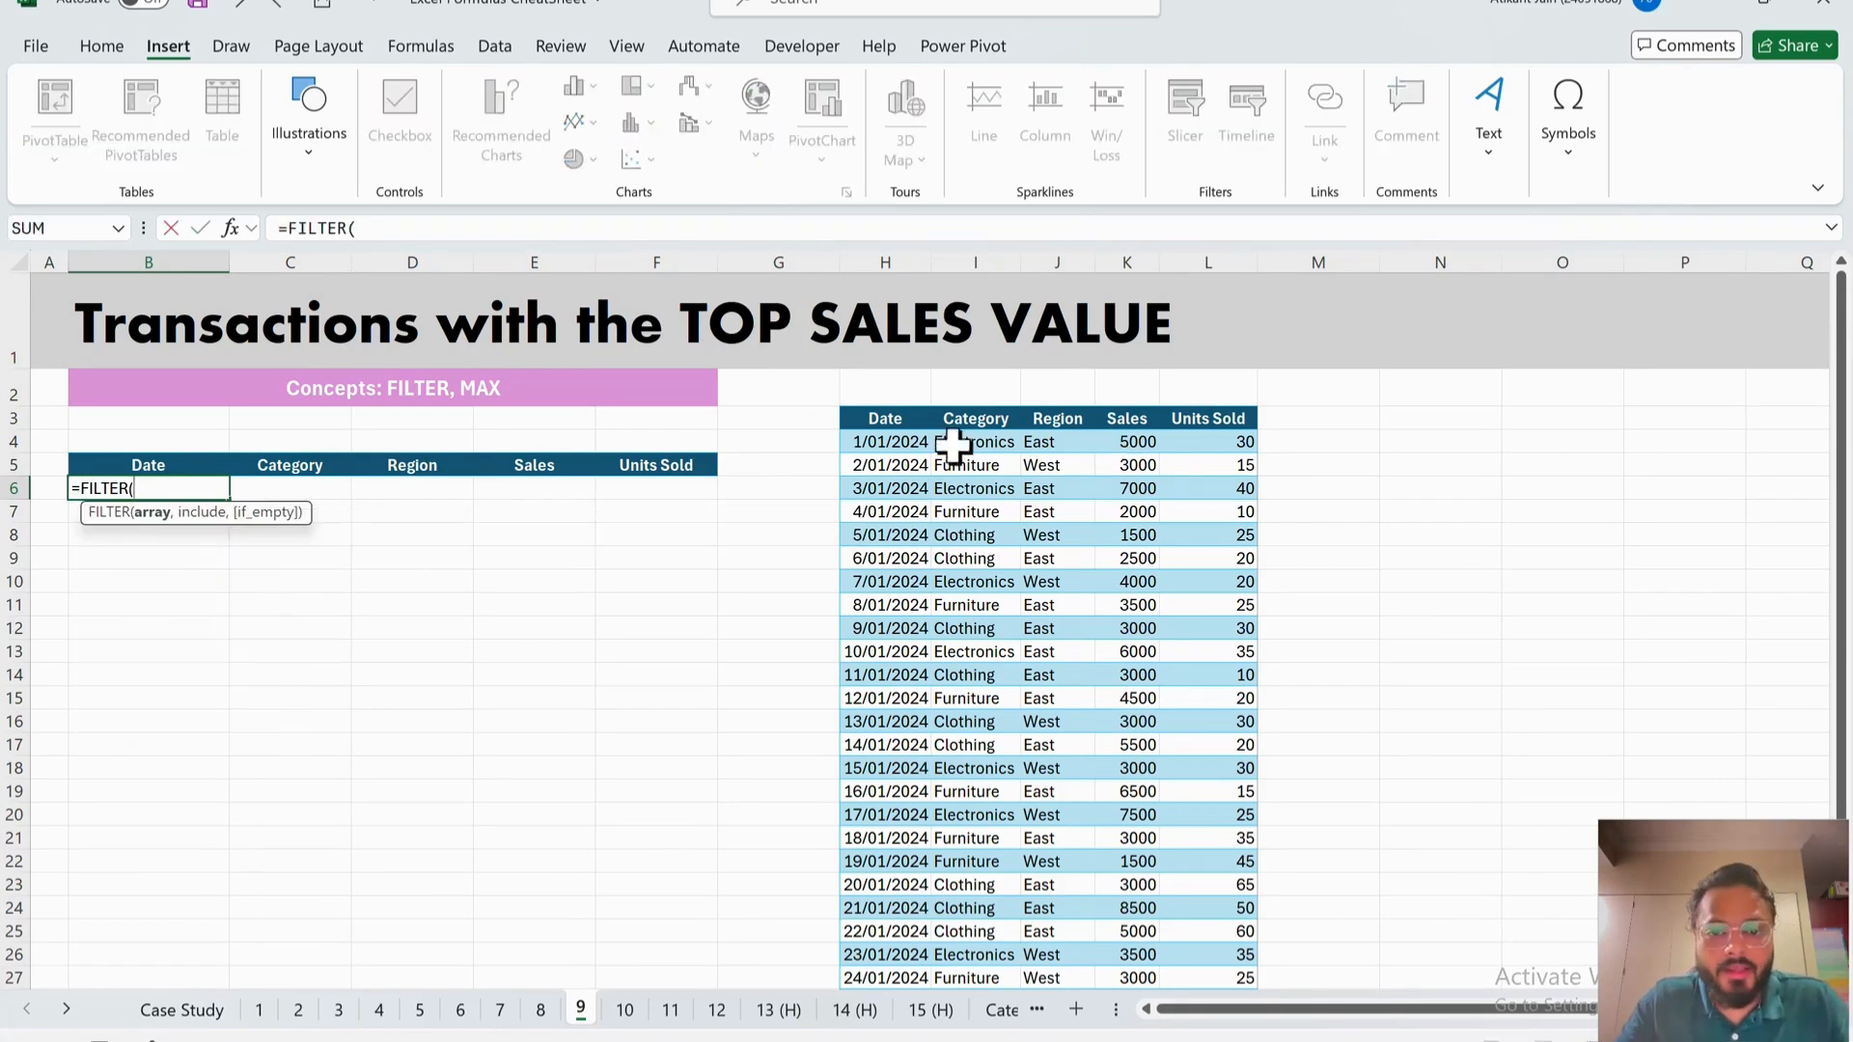
{"action": "left_click", "coordinate": [917, 447]}
{"action": "key", "text": "ctrl+shift+Right"}
{"action": "key", "text": "ctrl+shift+Down"}
{"action": "type", "text": ","}
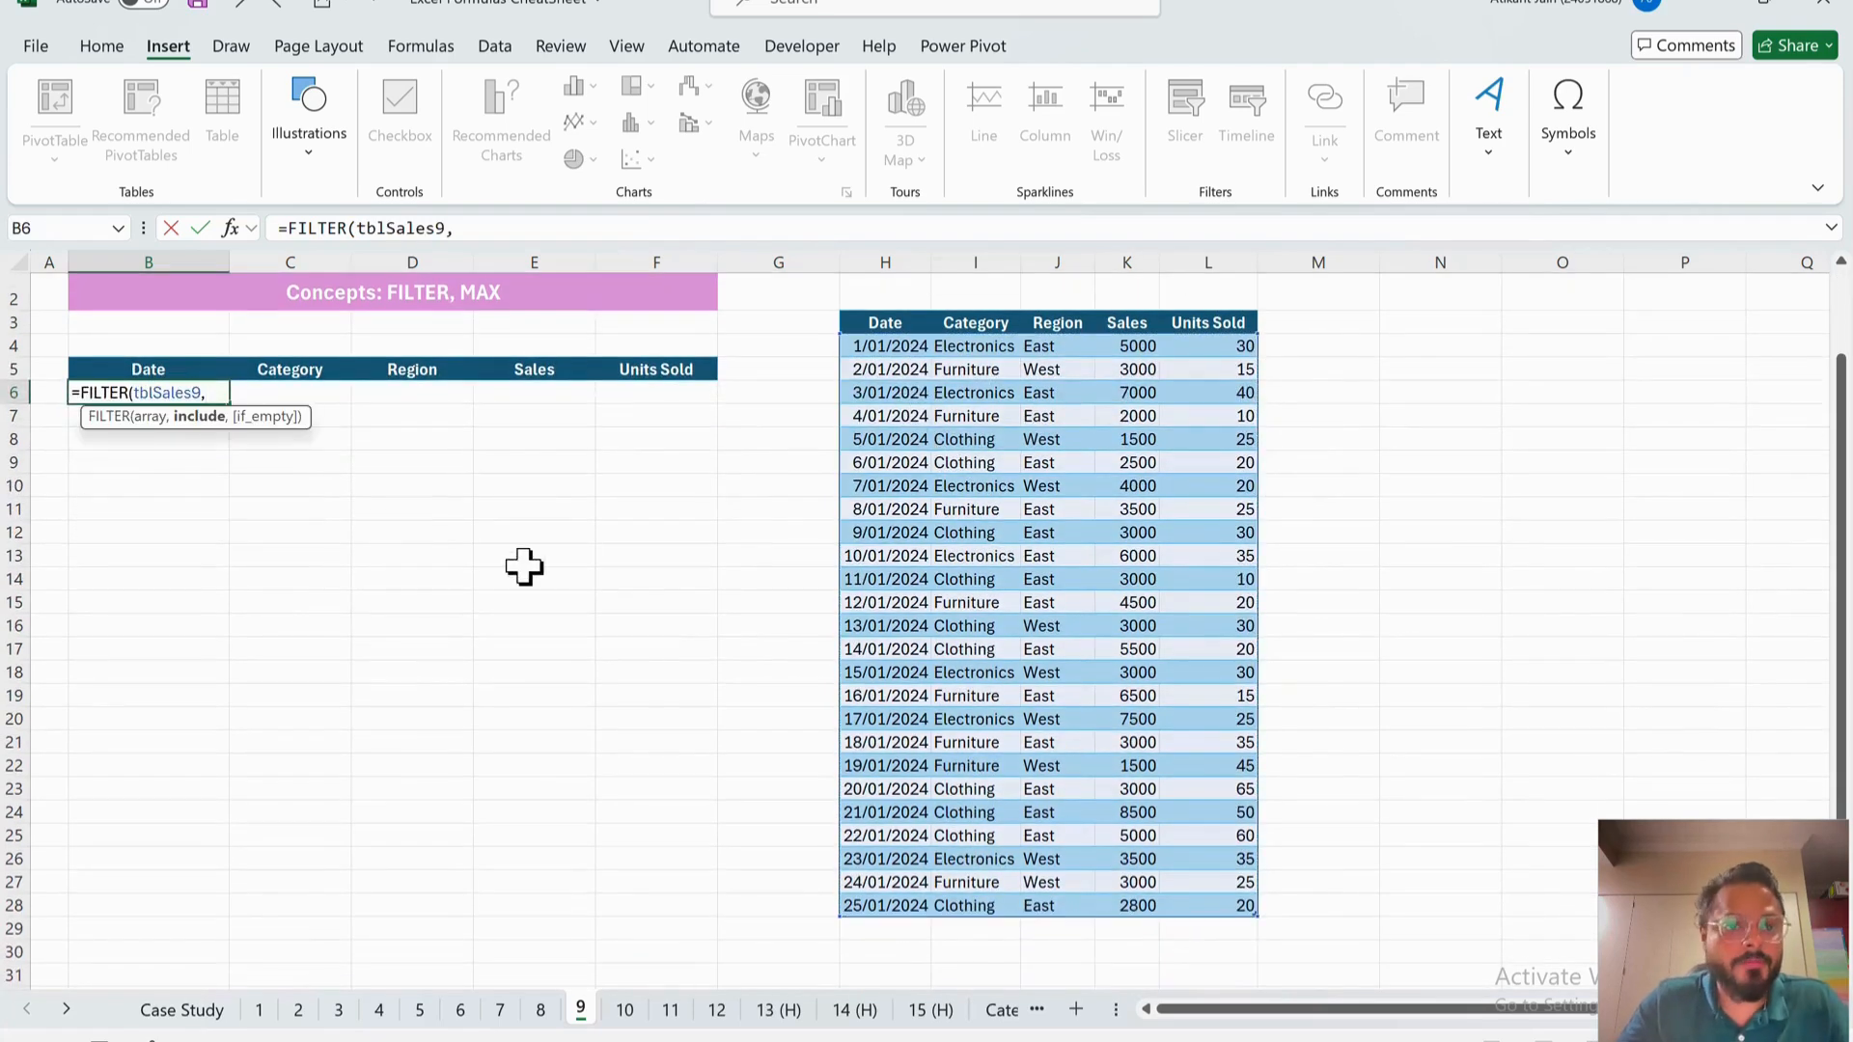
- Complete the FILTER formula in B6 so it includes rows where tblSales9[Sales] equals MAX(tblSales9[Sales])
{"action": "scroll", "coordinate": [524, 567], "scroll_direction": "up", "scroll_amount": 1}
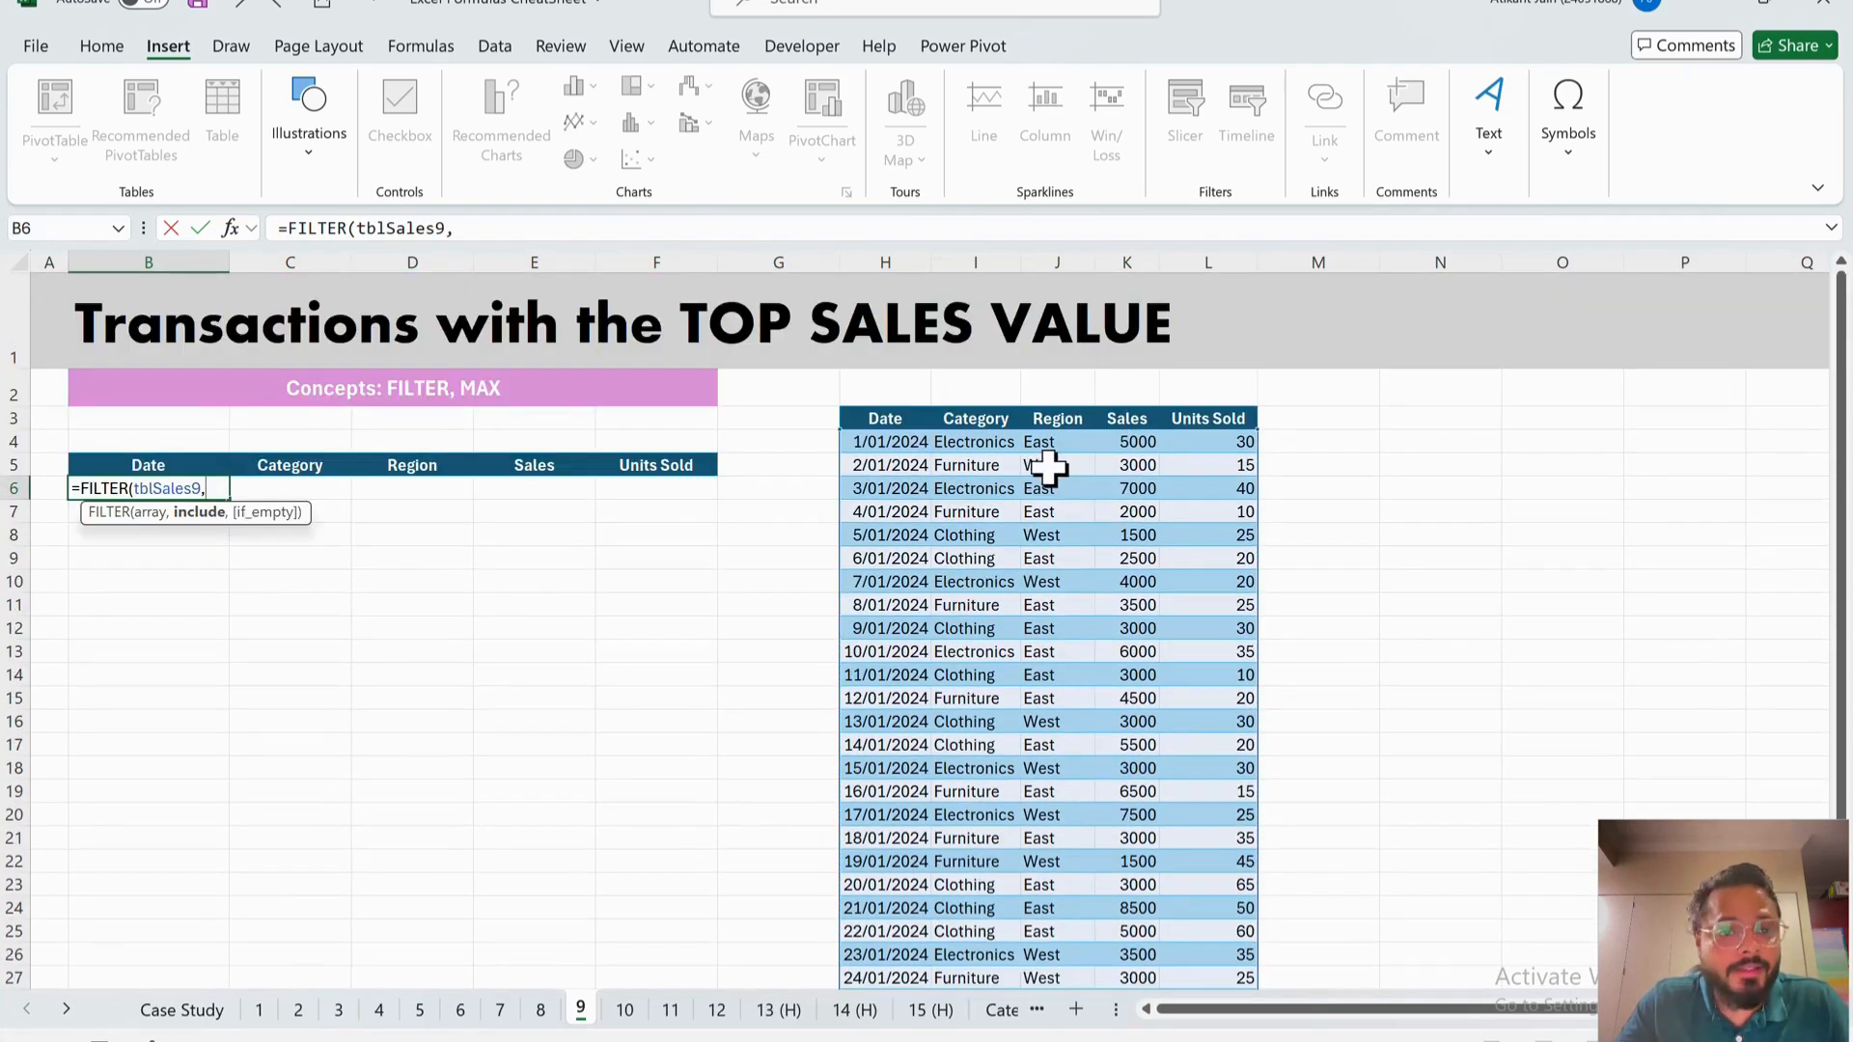
{"action": "left_click", "coordinate": [1158, 442]}
{"action": "key", "text": "ctrl+shift+Down"}
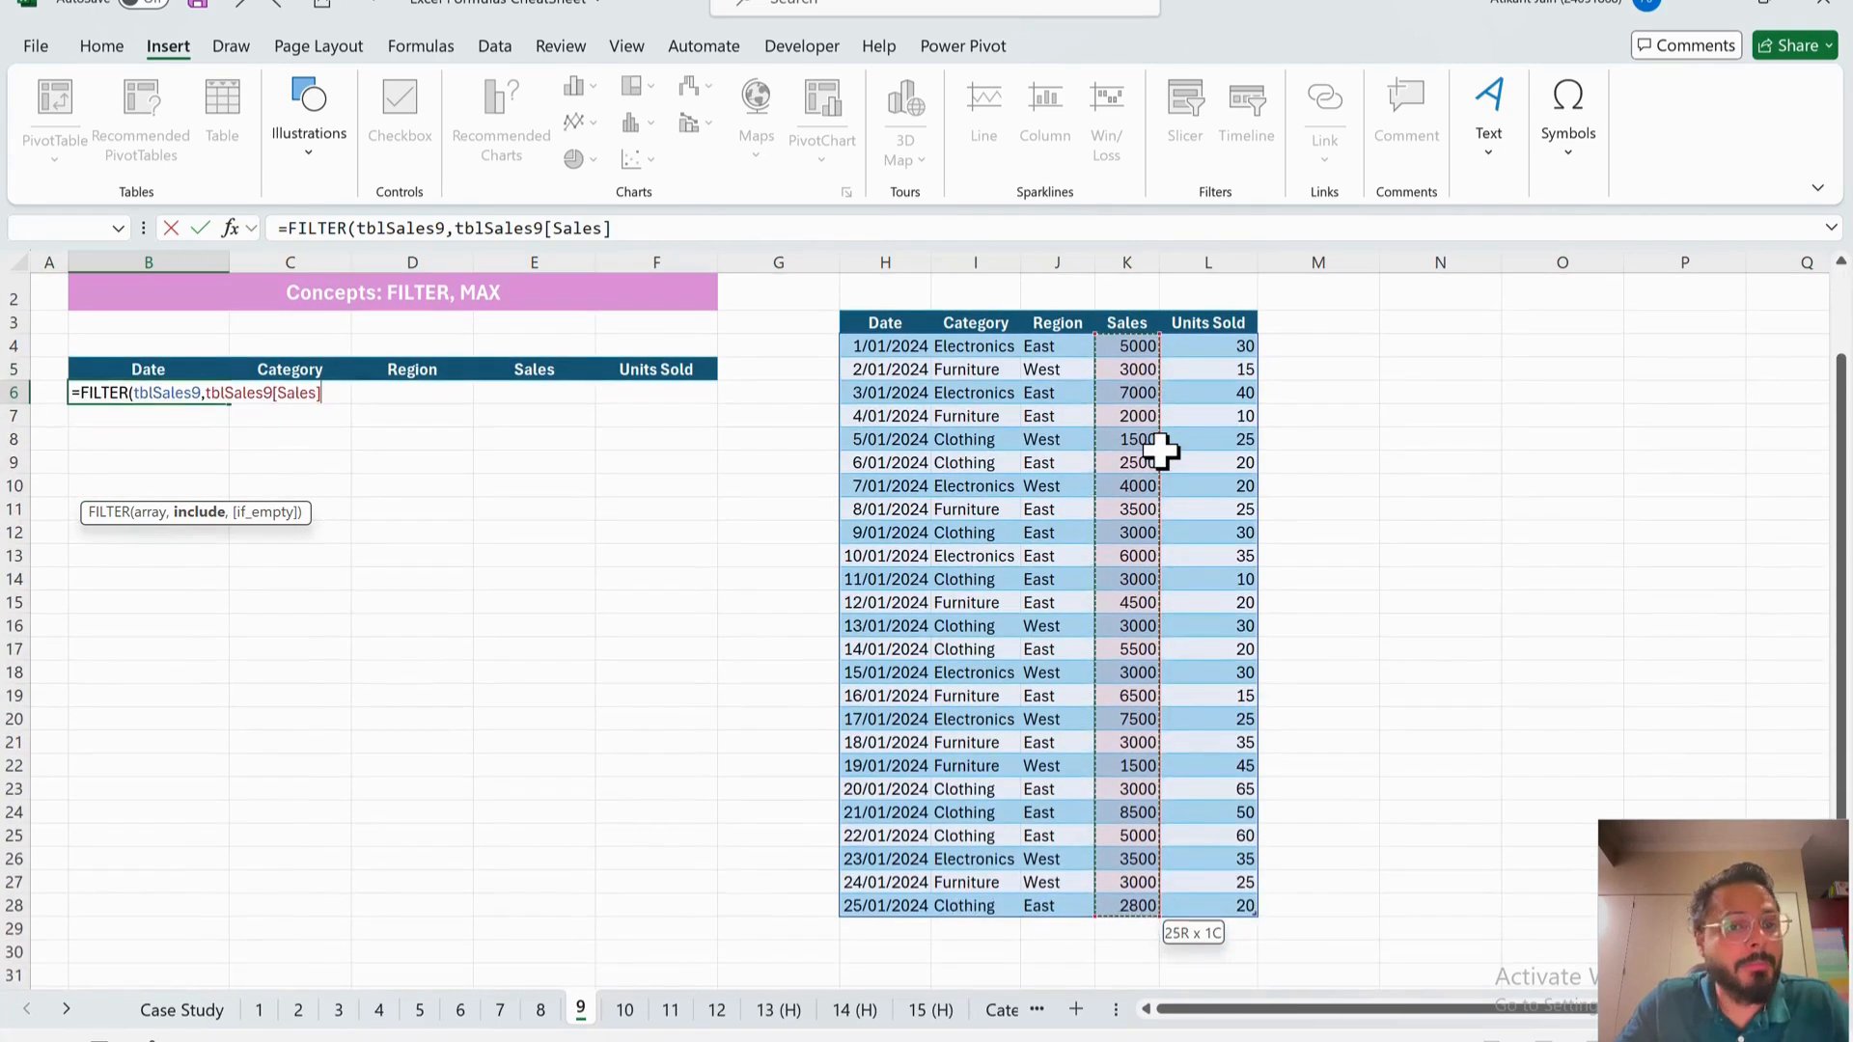
{"action": "type", "text": "=MAX("}
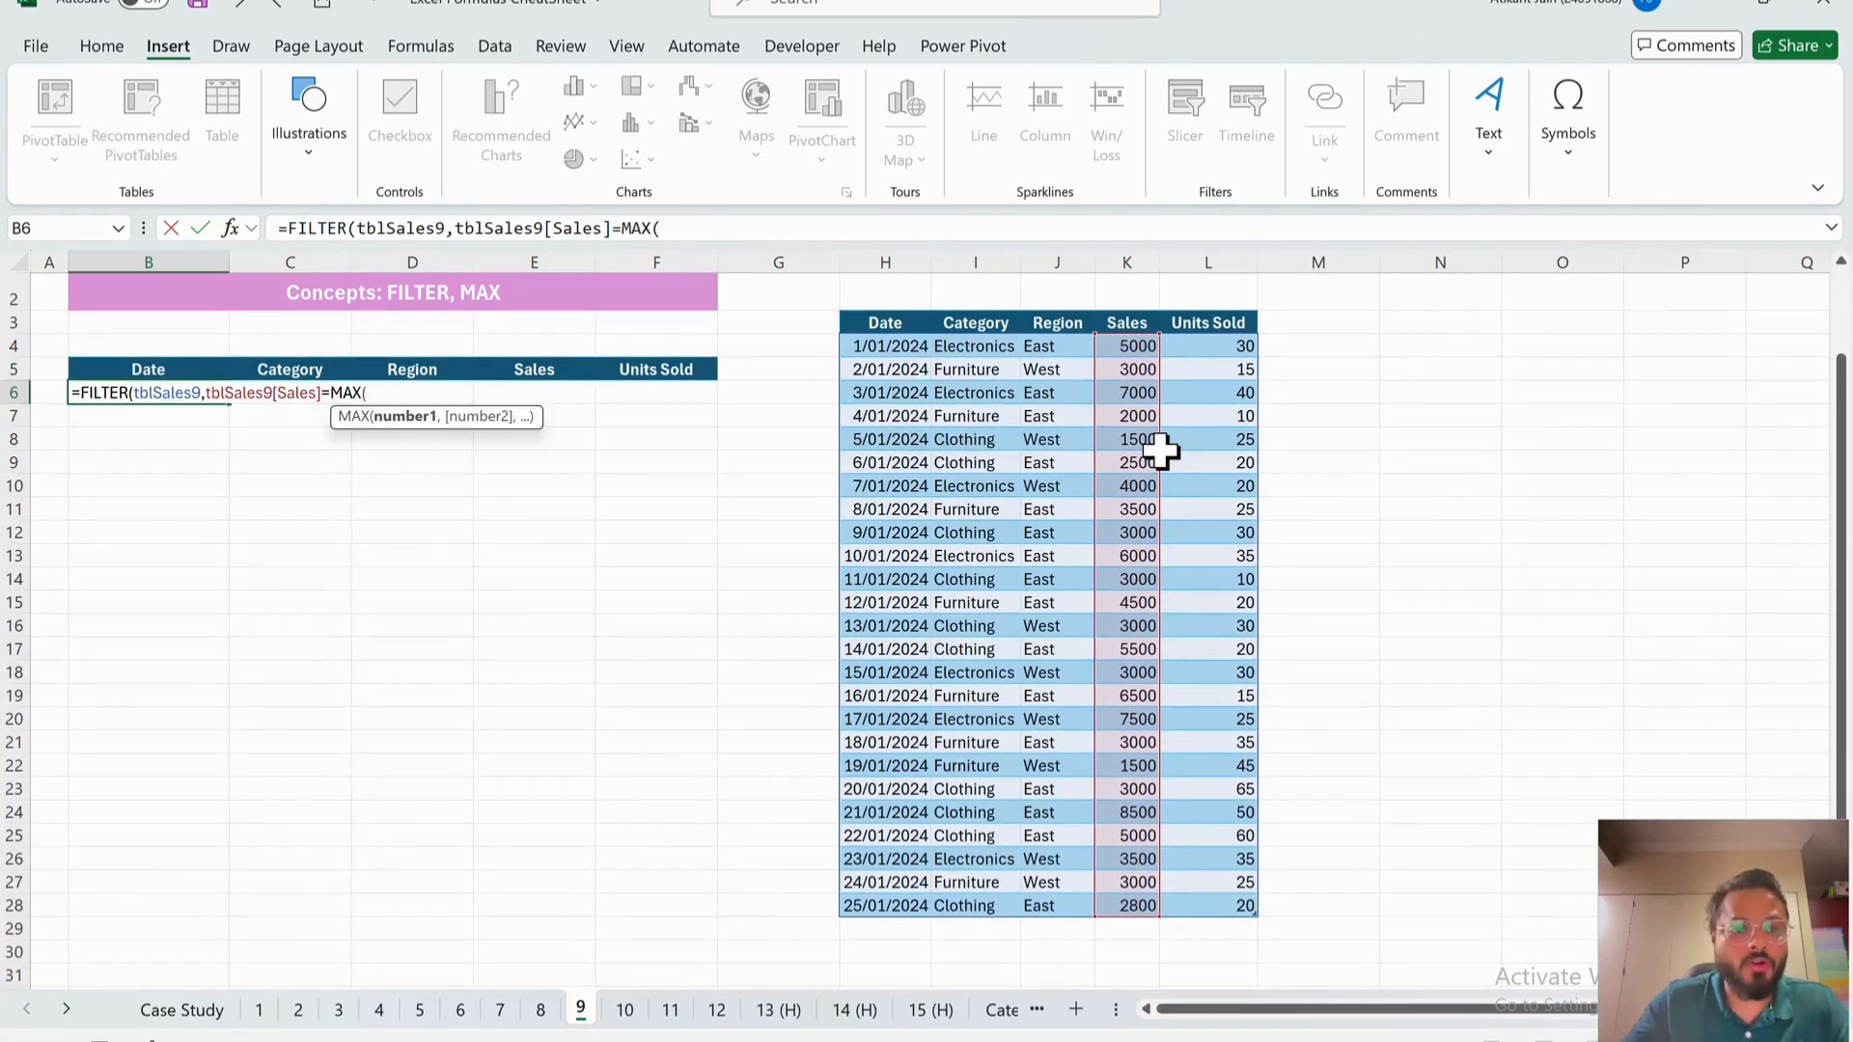
{"action": "key", "text": "Up"}
{"action": "left_click", "coordinate": [1136, 347]}
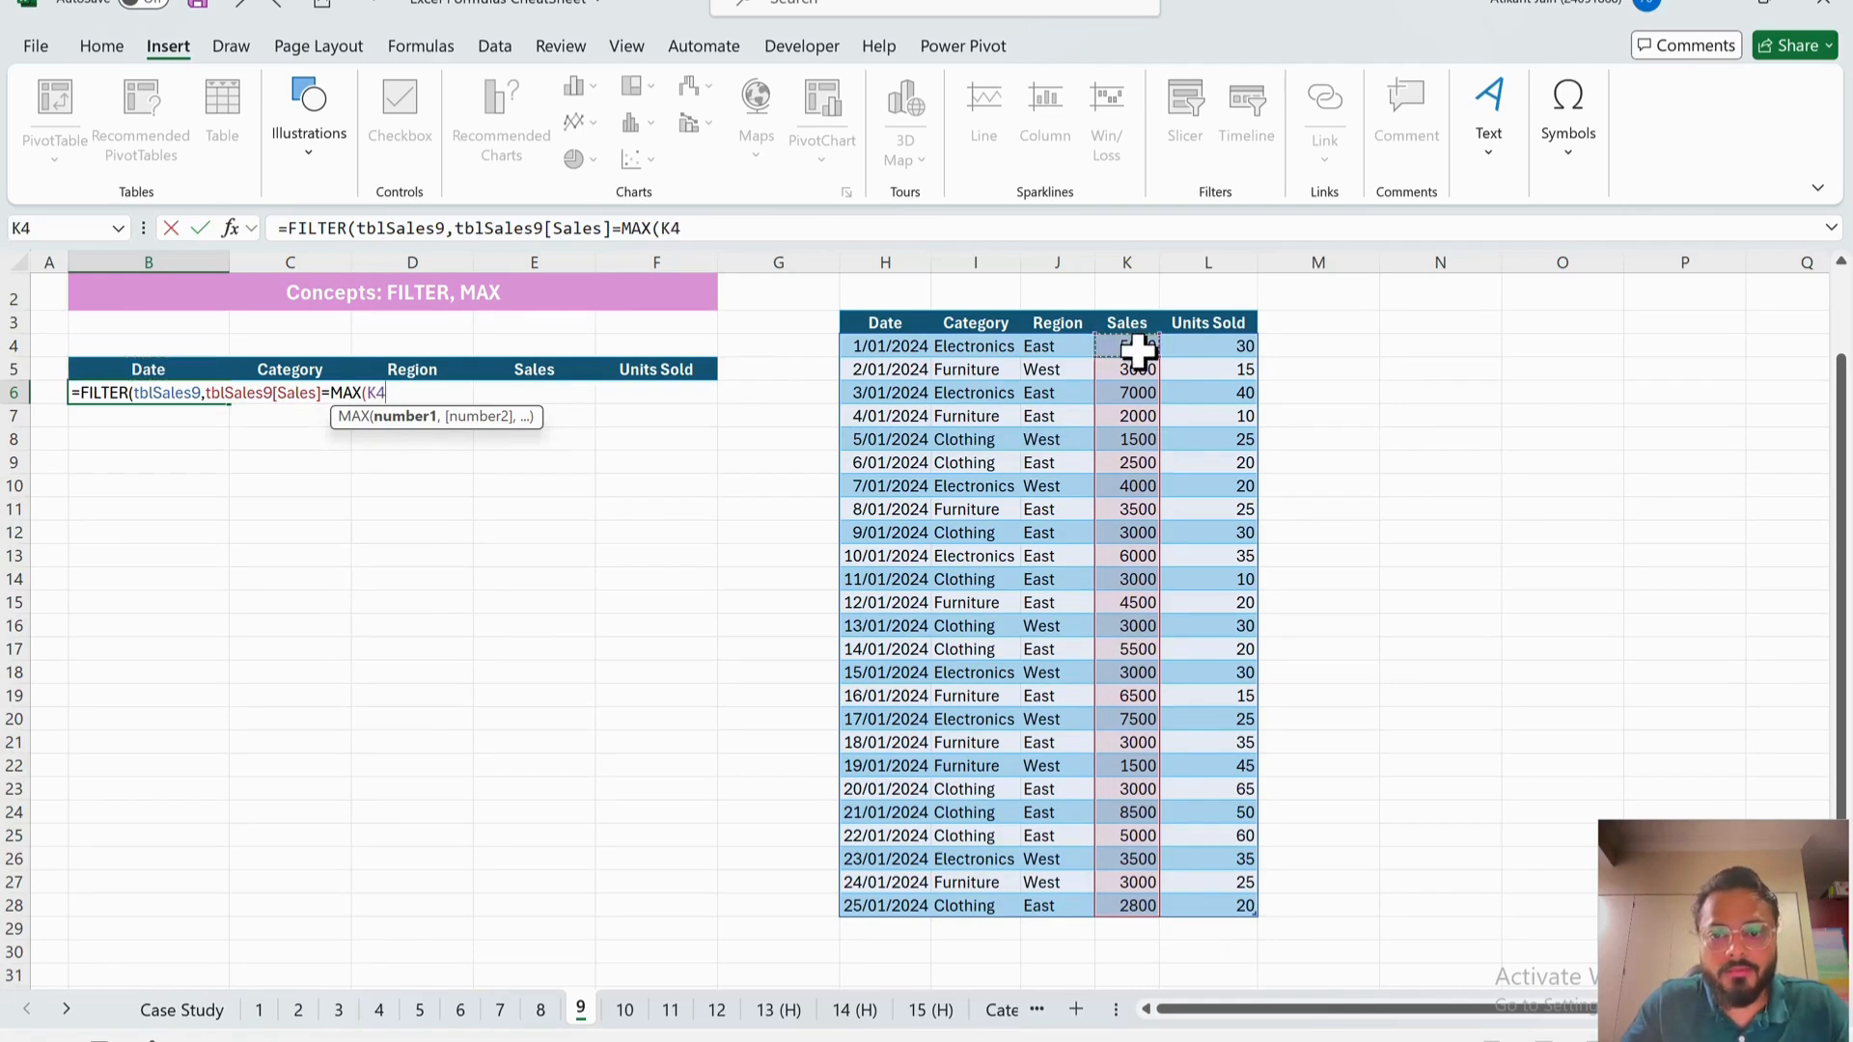
{"action": "key", "text": "ctrl+shift+Down"}
{"action": "type", "text": ")"}
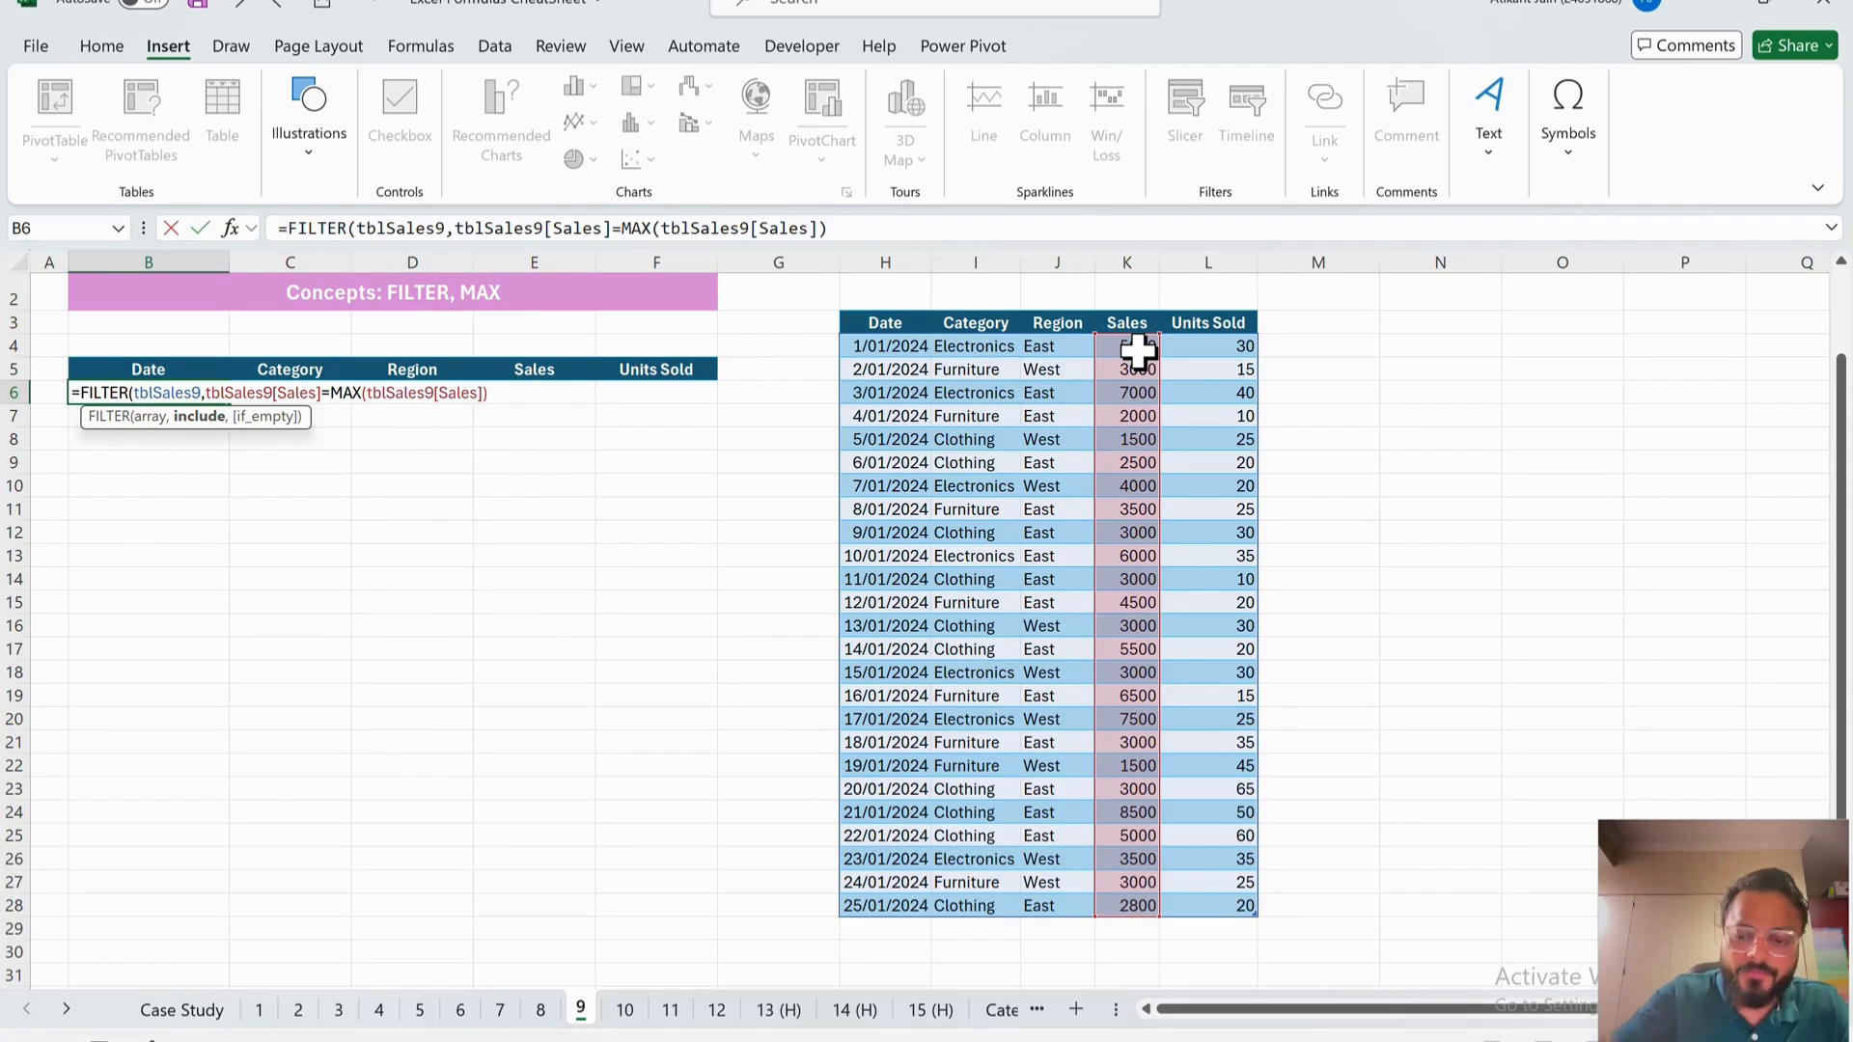
{"action": "type", "text": ")"}
{"action": "key", "text": "Return"}
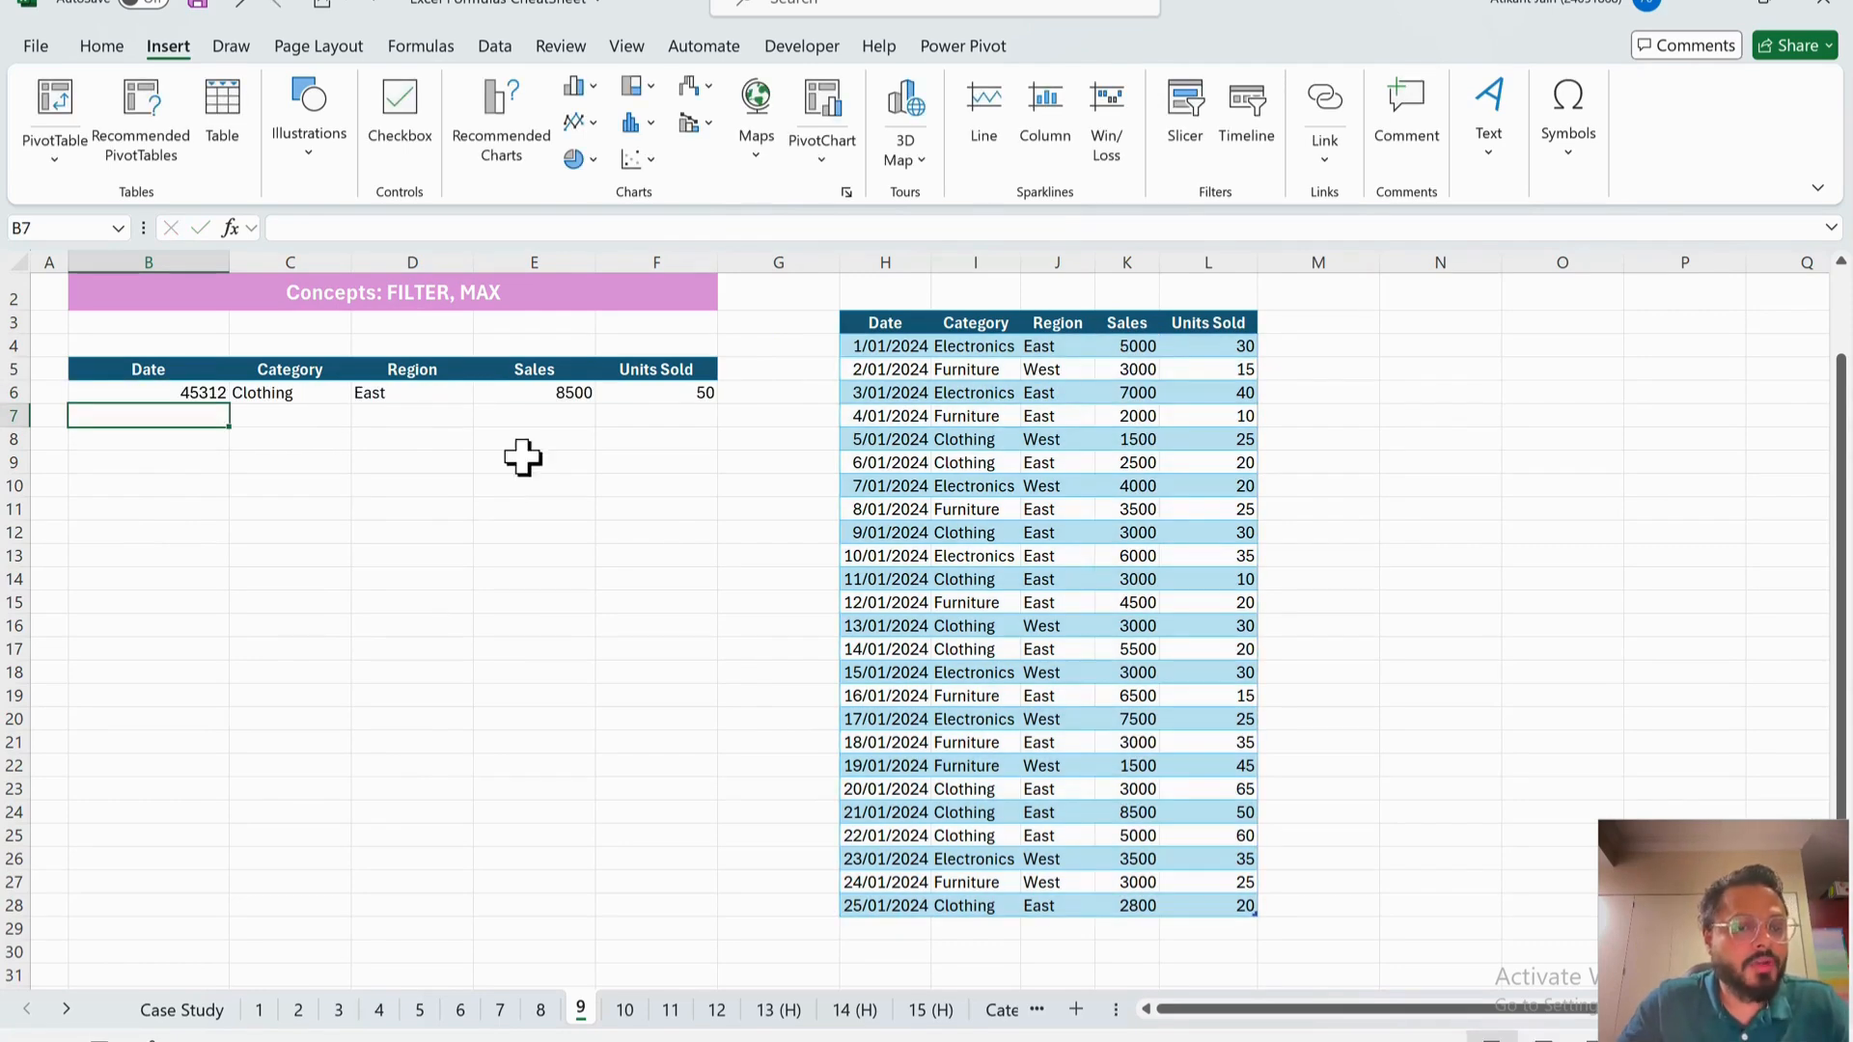
- Format the date returned in B6 as Short Date
{"action": "left_click", "coordinate": [186, 395]}
{"action": "left_click", "coordinate": [106, 46]}
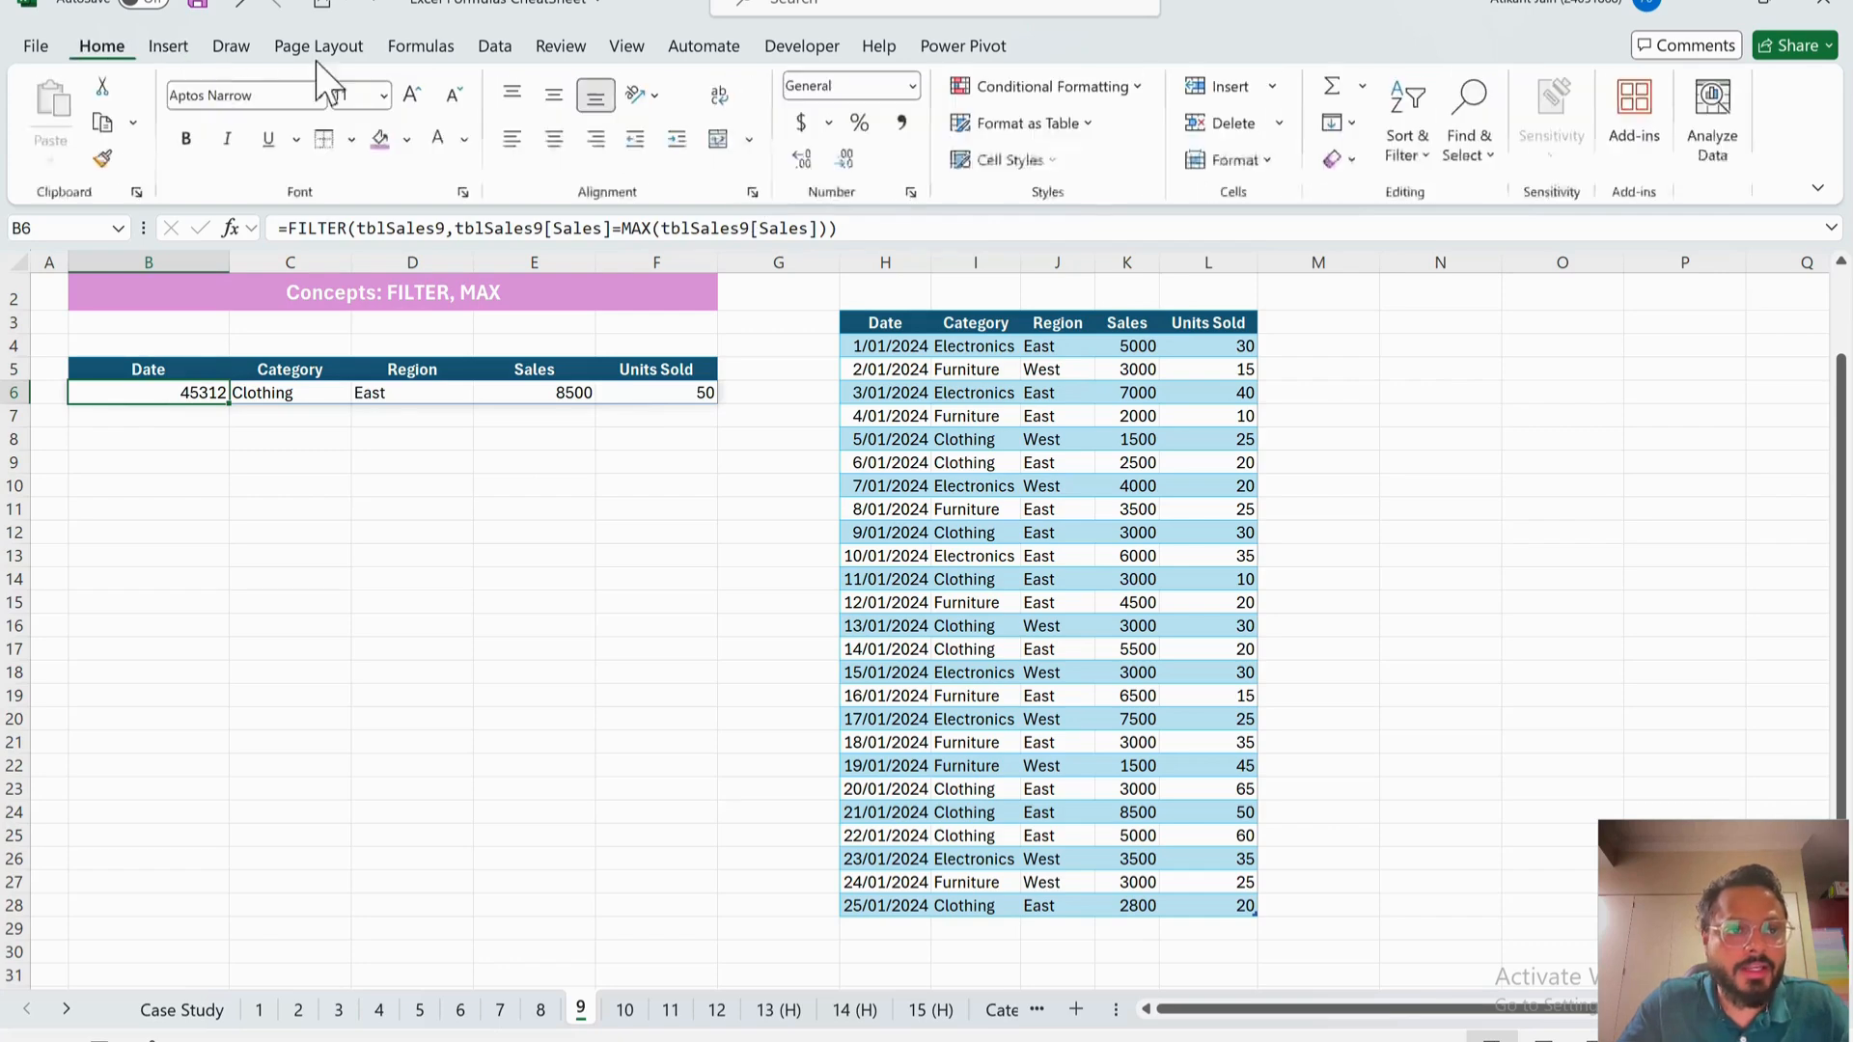
{"action": "left_click", "coordinate": [912, 86]}
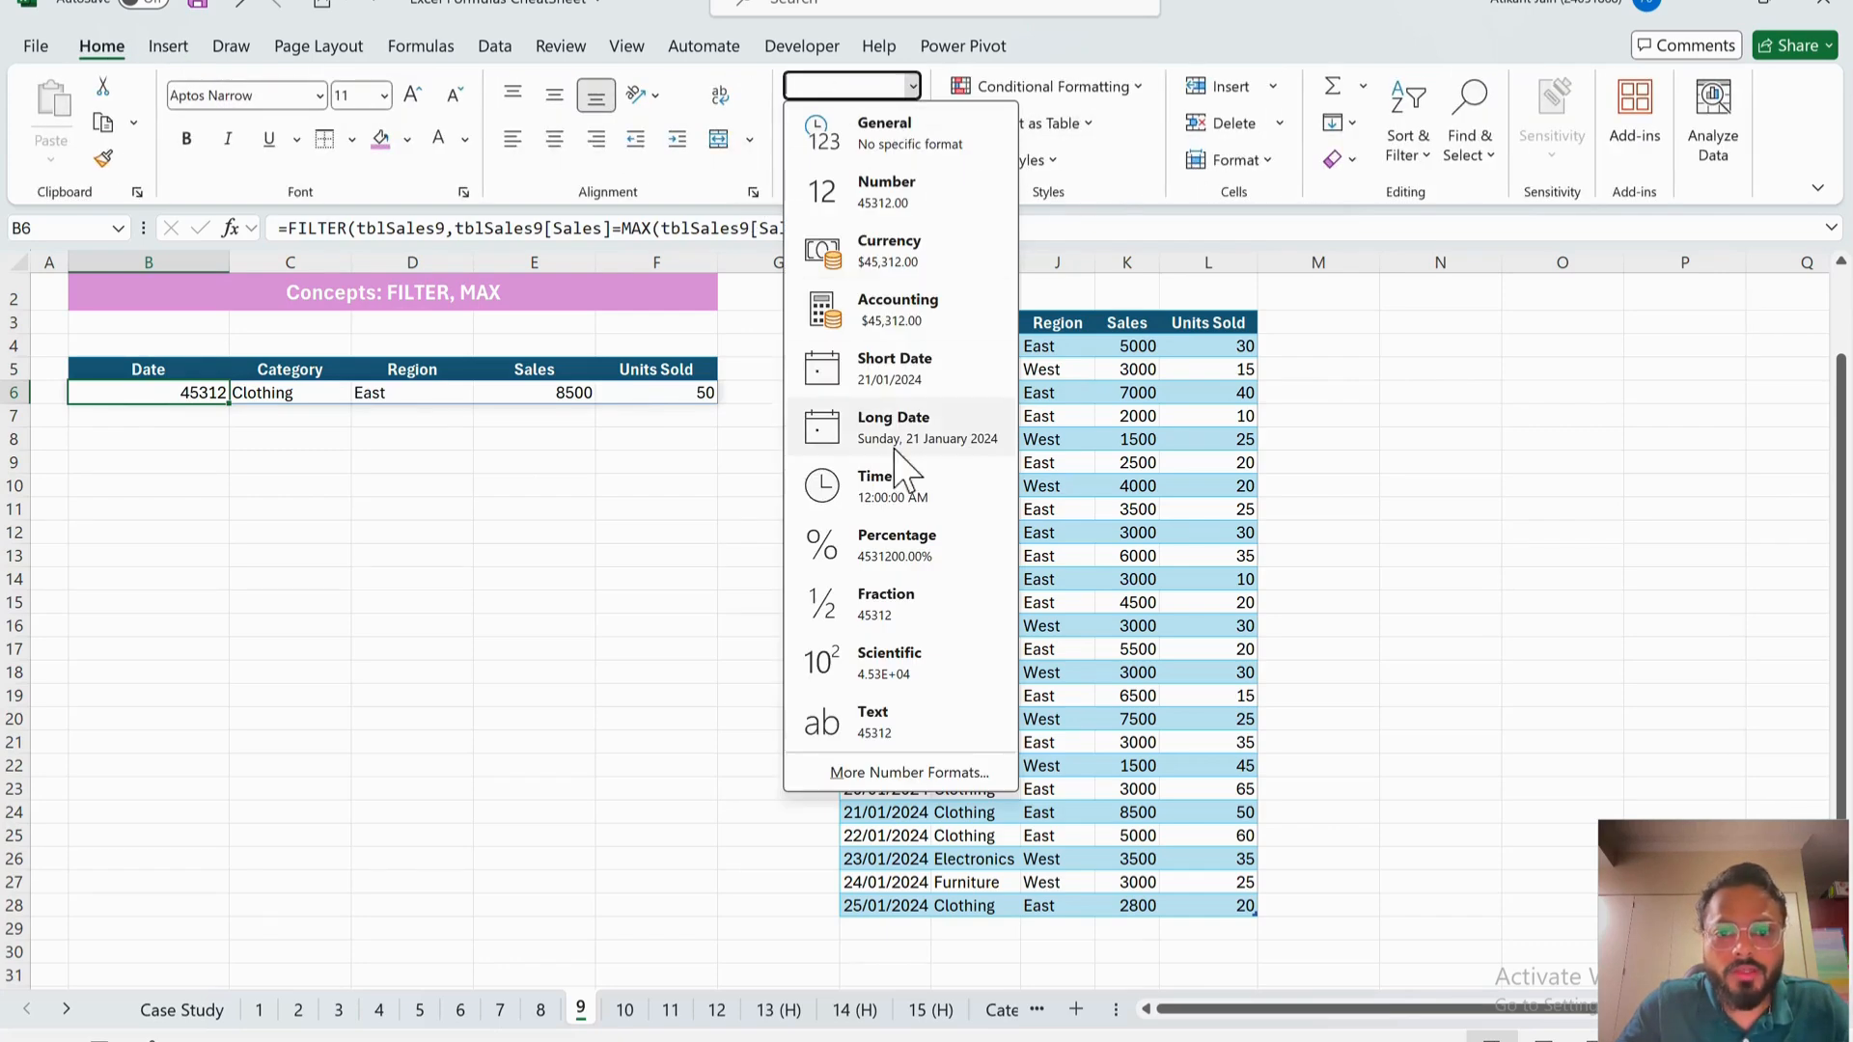
{"action": "left_click", "coordinate": [895, 377]}
- Turn on filtering for the source table and sort it by Sales from largest to smallest
{"action": "scroll", "coordinate": [340, 500], "scroll_direction": "up", "scroll_amount": 1}
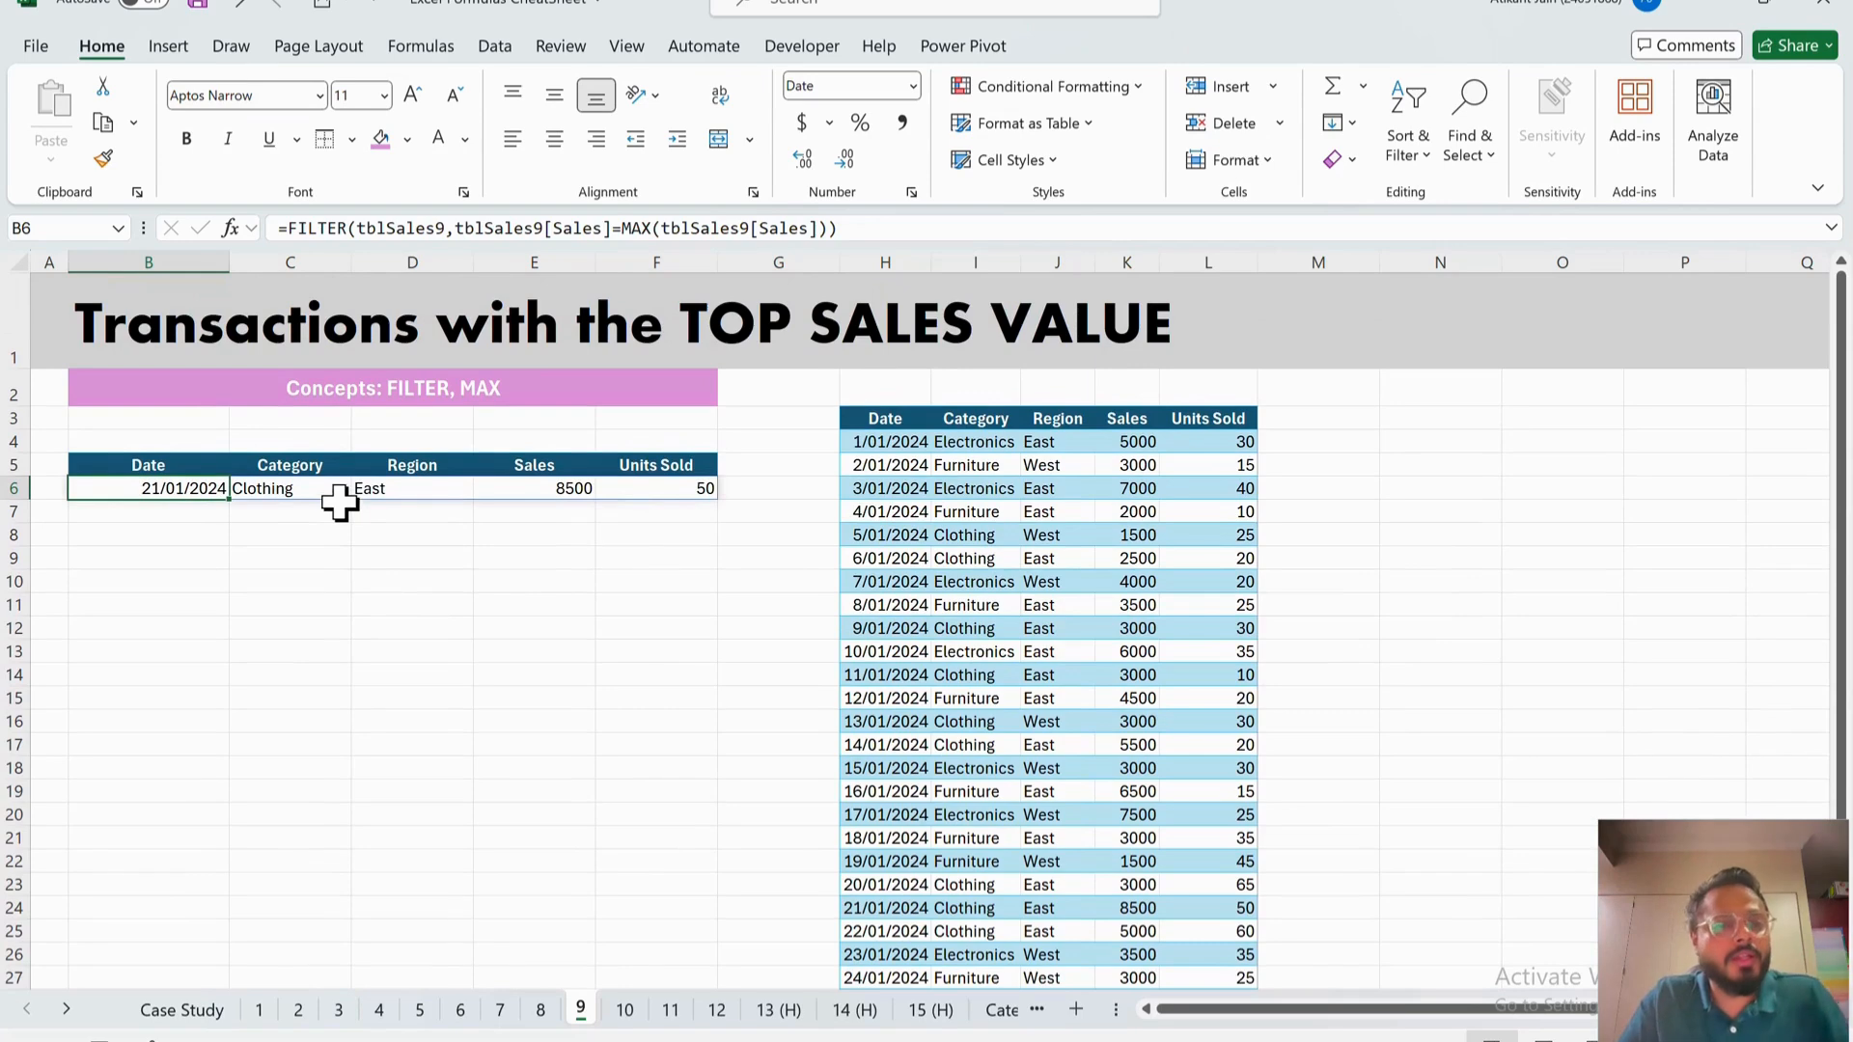
{"action": "left_click", "coordinate": [553, 504]}
{"action": "scroll", "coordinate": [668, 564], "scroll_direction": "down", "scroll_amount": 1}
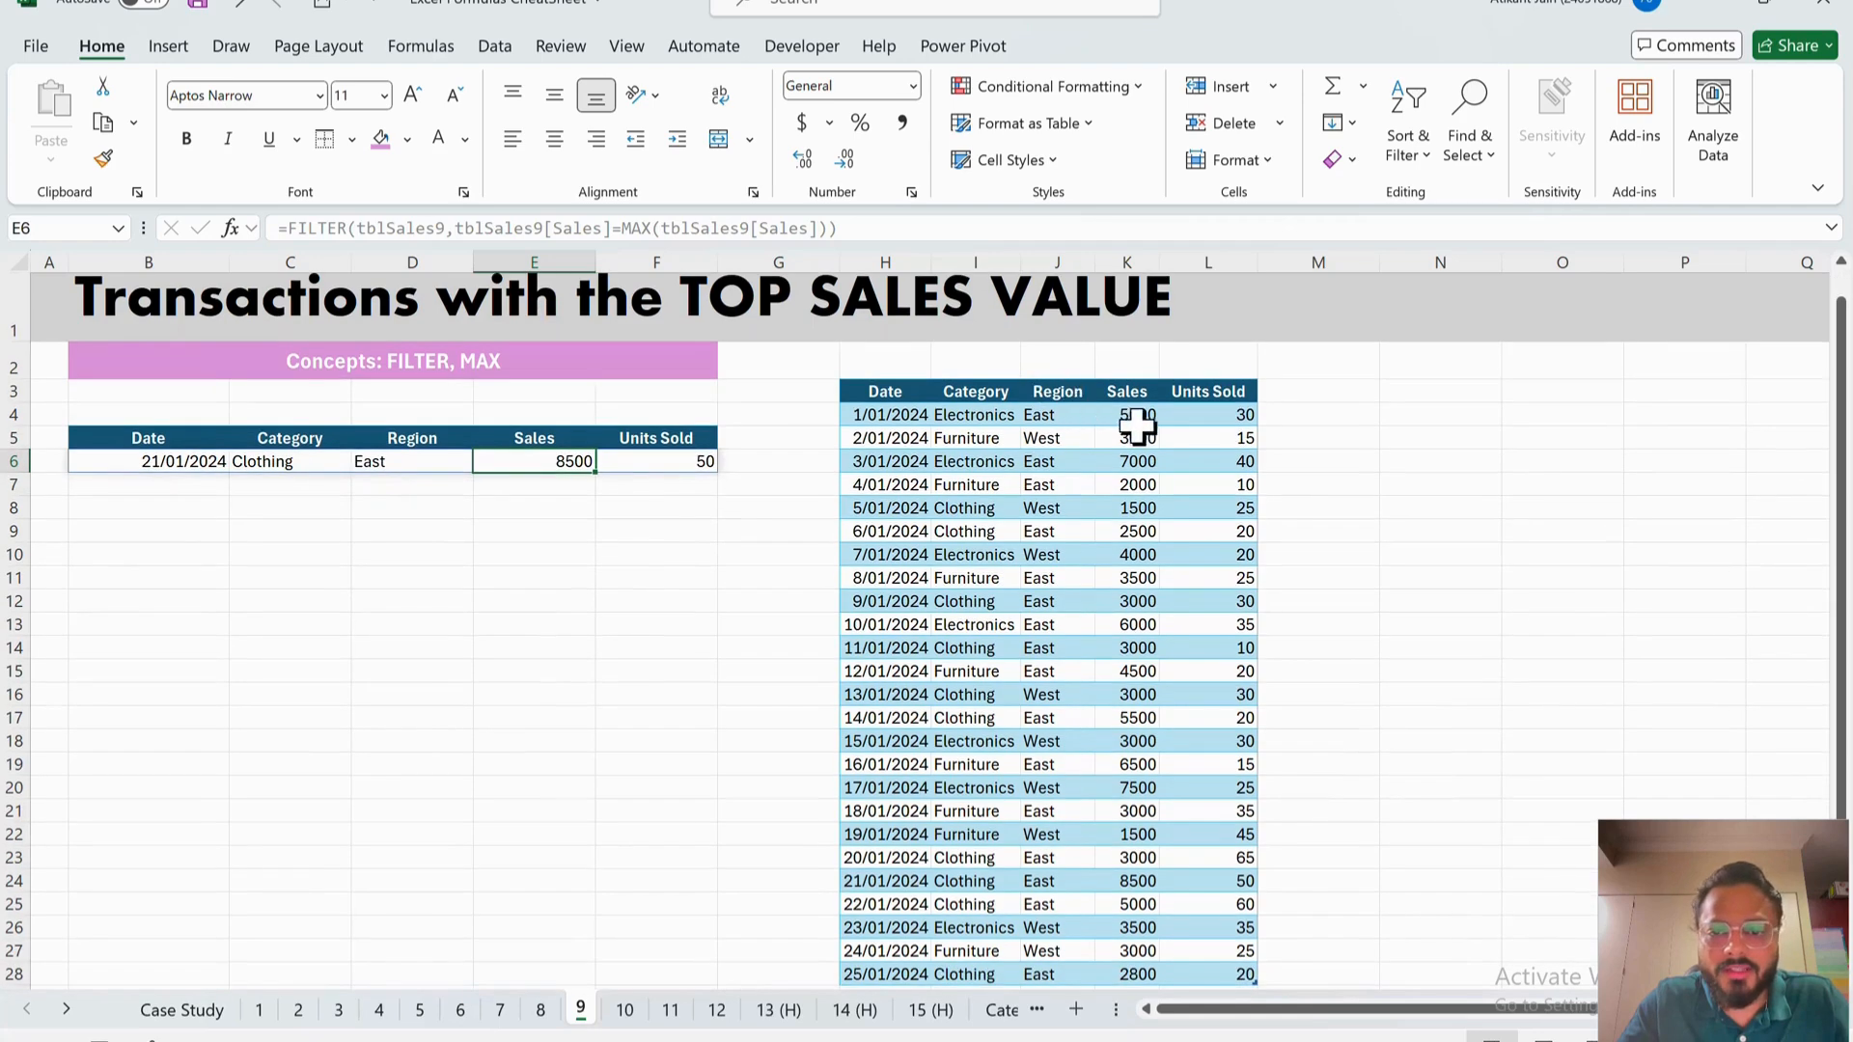
{"action": "left_click", "coordinate": [1071, 392]}
{"action": "key", "text": "ctrl+shift+l"}
{"action": "left_click", "coordinate": [1147, 390]}
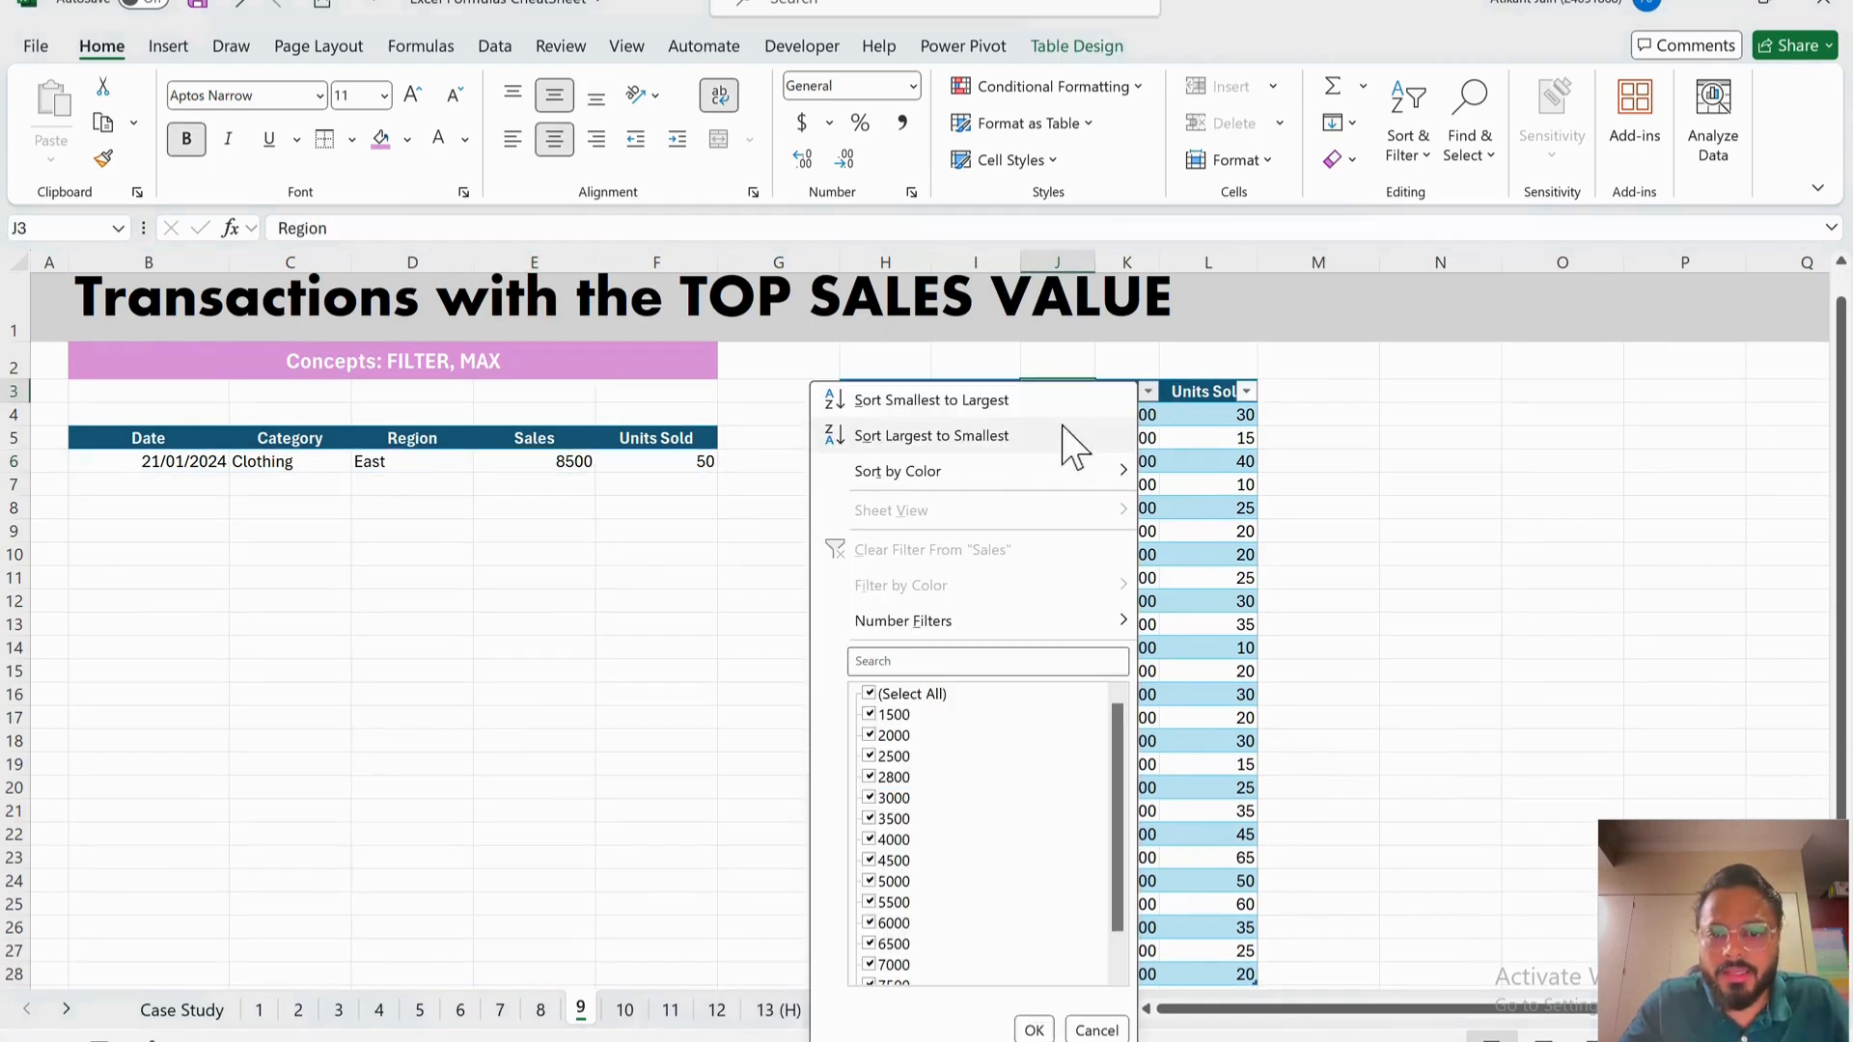
{"action": "left_click", "coordinate": [1051, 440]}
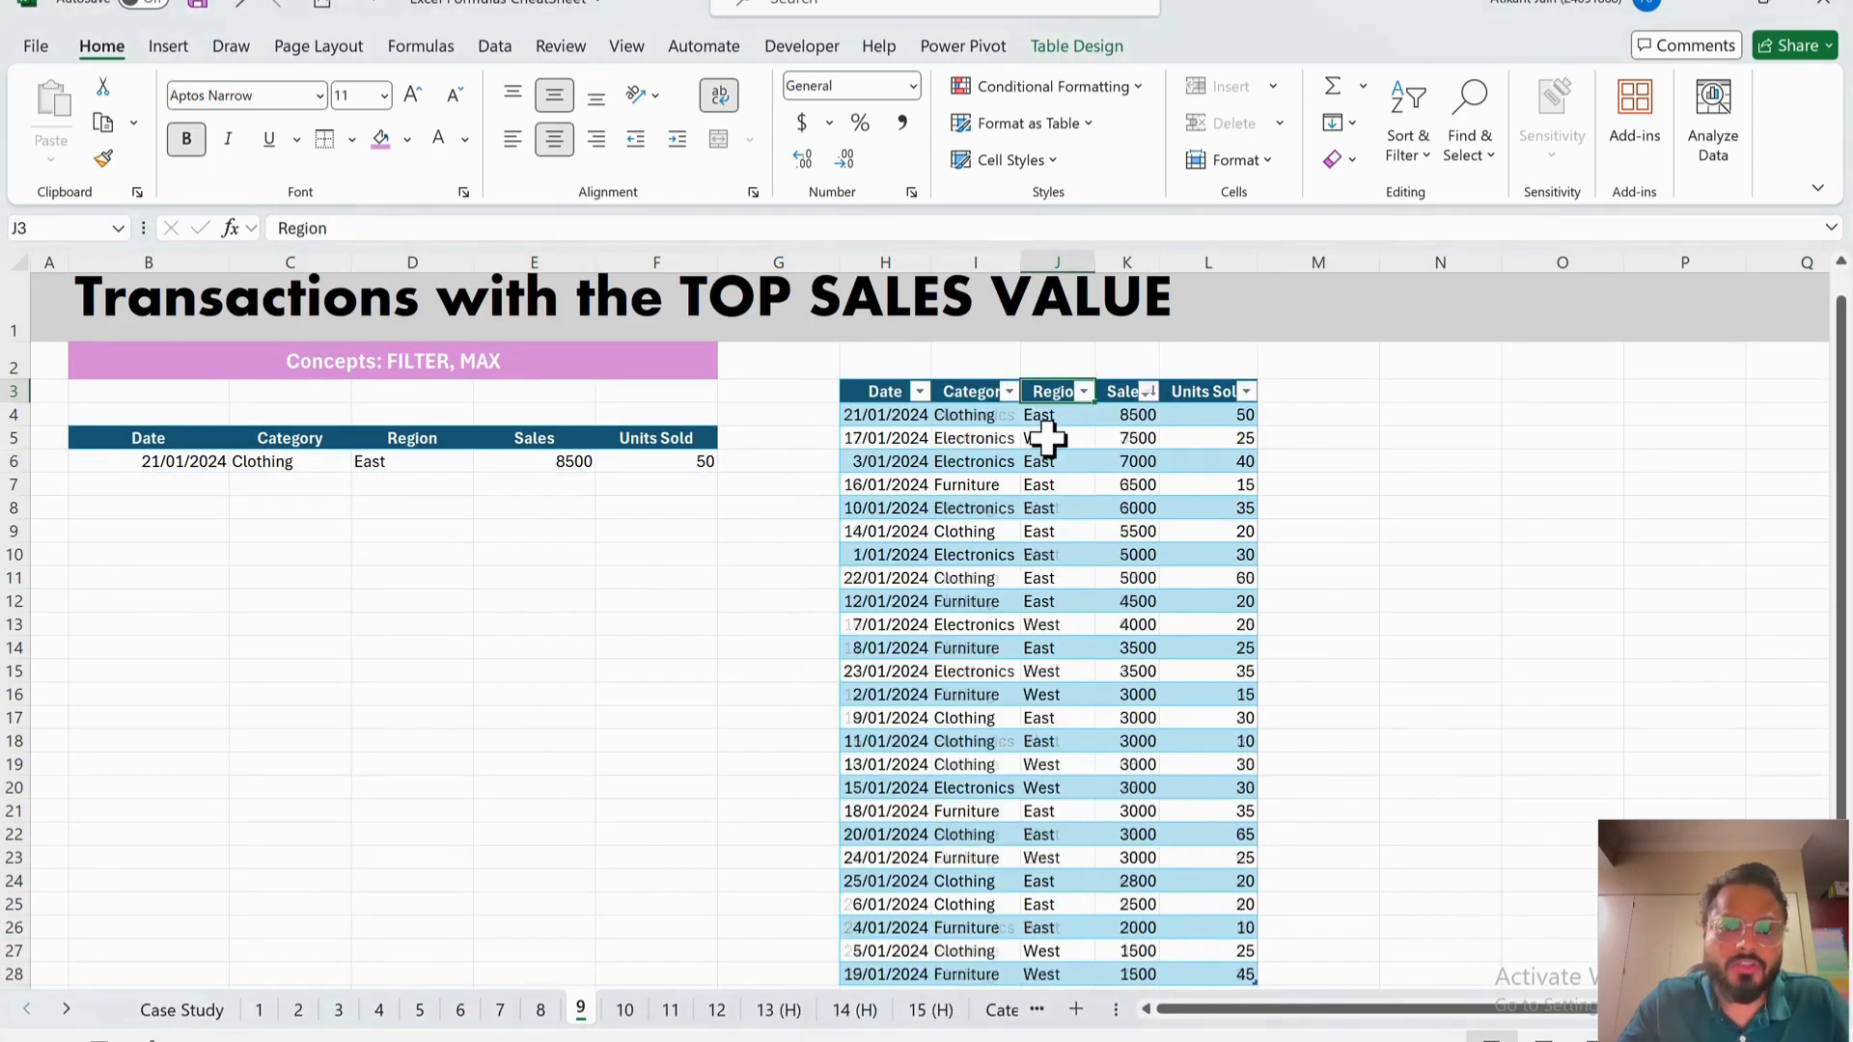
- Compare the first row of the sorted source table with the FILTER output in row 6
{"action": "left_click", "coordinate": [1006, 482]}
{"action": "left_click_drag", "start_coordinate": [901, 413], "coordinate": [1220, 415]}
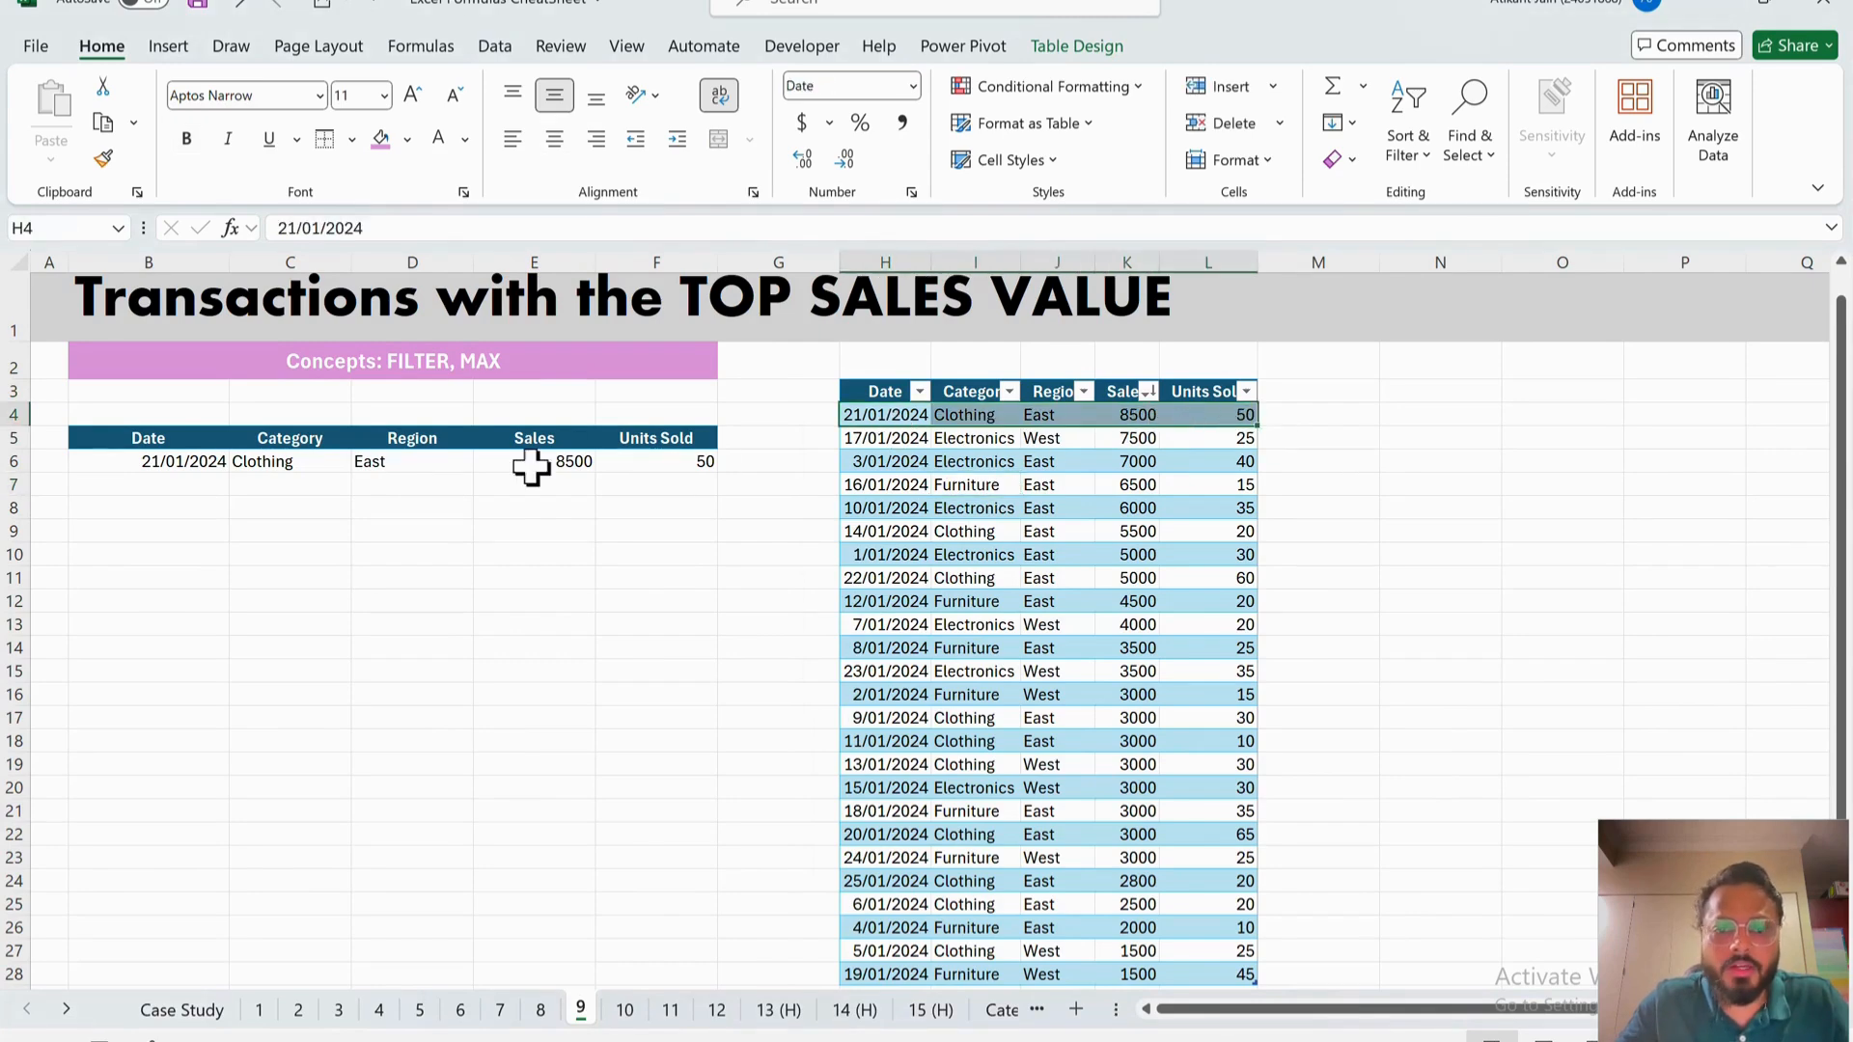
{"action": "left_click", "coordinate": [170, 466]}
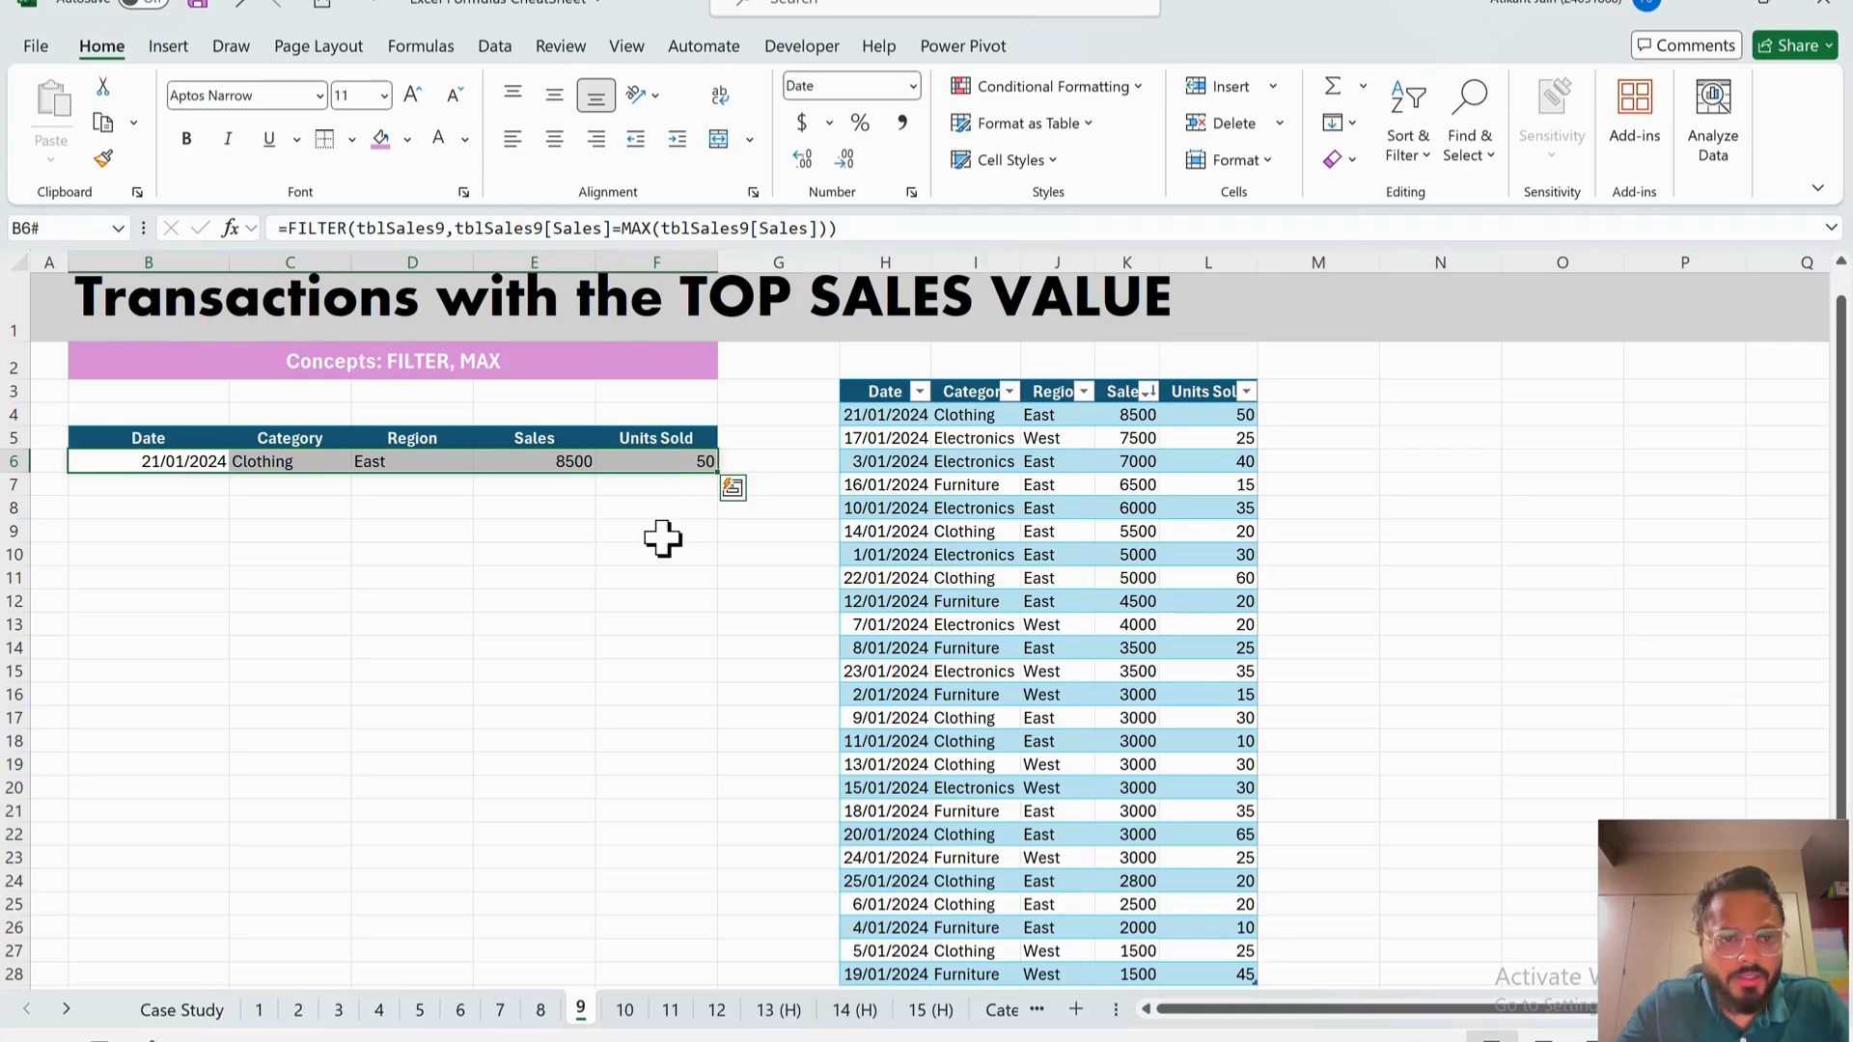
- Start a second FILTER formula in B8 with the whole source table, tblSales9, as its array
{"action": "scroll", "coordinate": [657, 539], "scroll_direction": "up", "scroll_amount": 1}
{"action": "left_click", "coordinate": [154, 544]}
{"action": "type", "text": "=FILTER("}
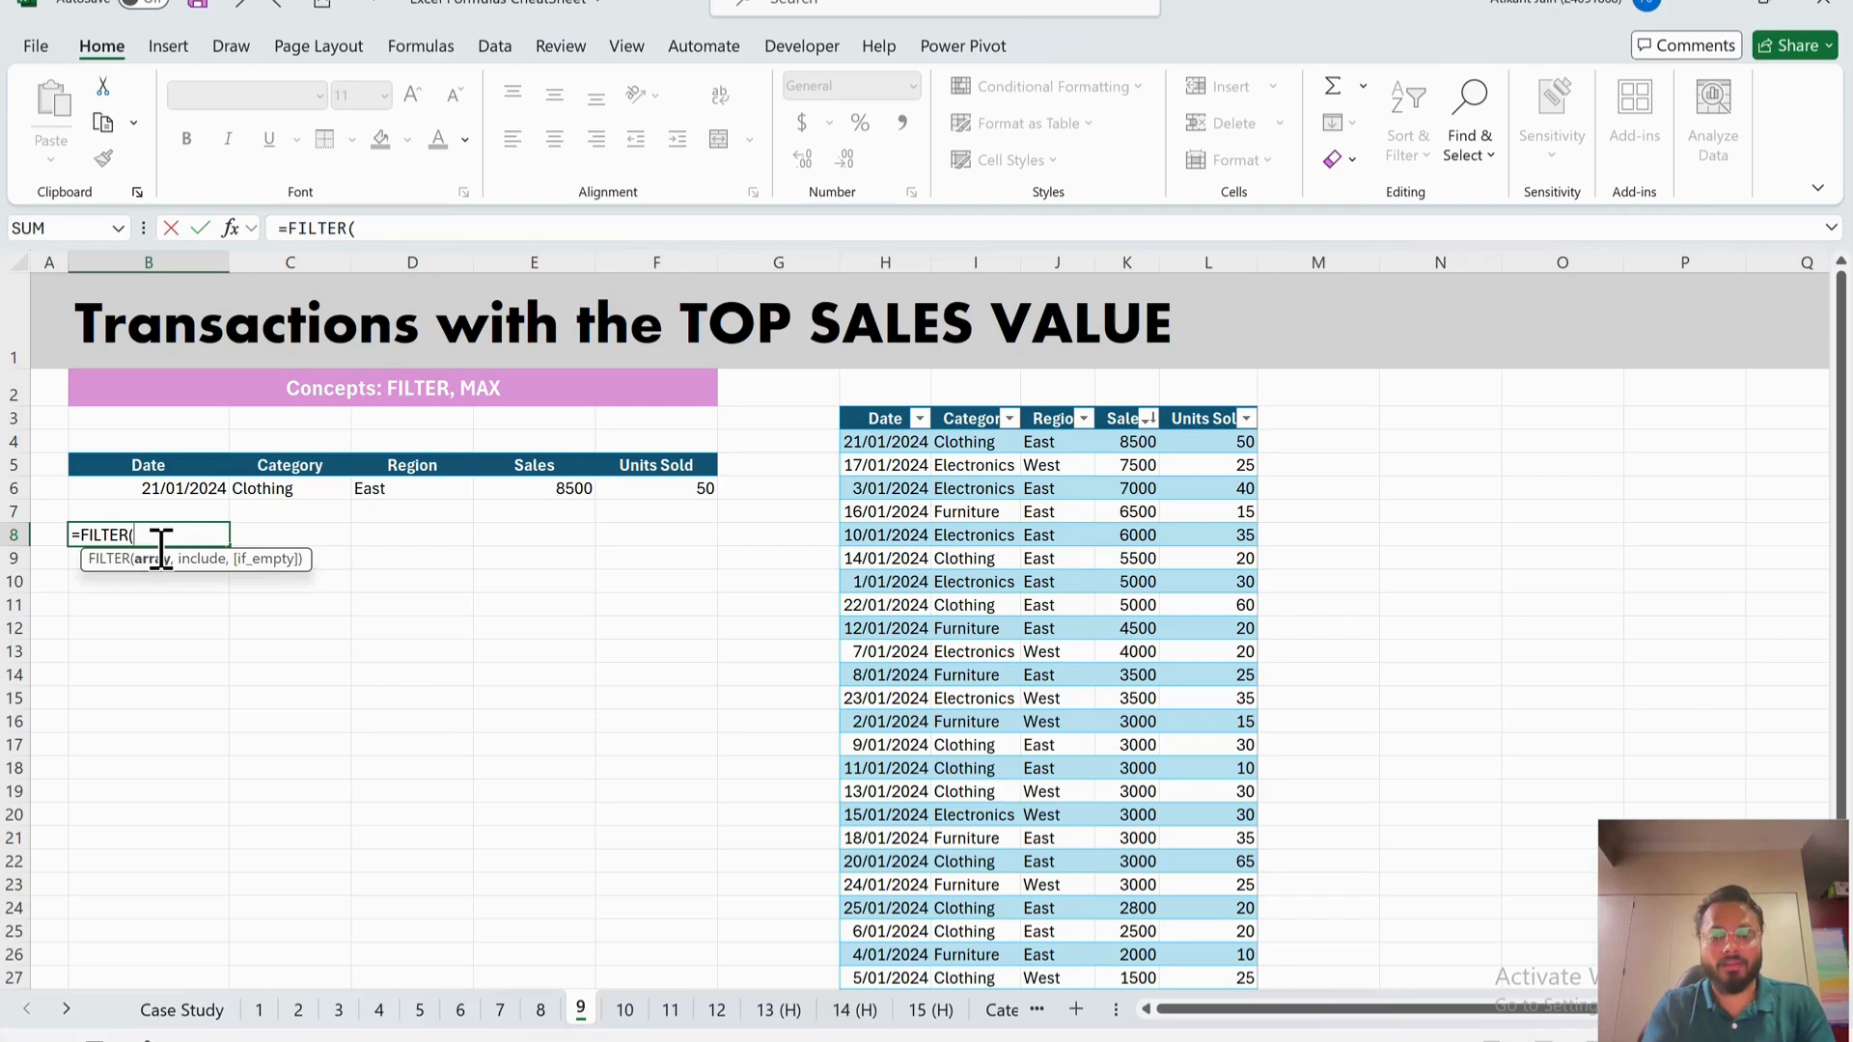
{"action": "left_click", "coordinate": [882, 445]}
{"action": "key", "text": "ctrl+shift+Down"}
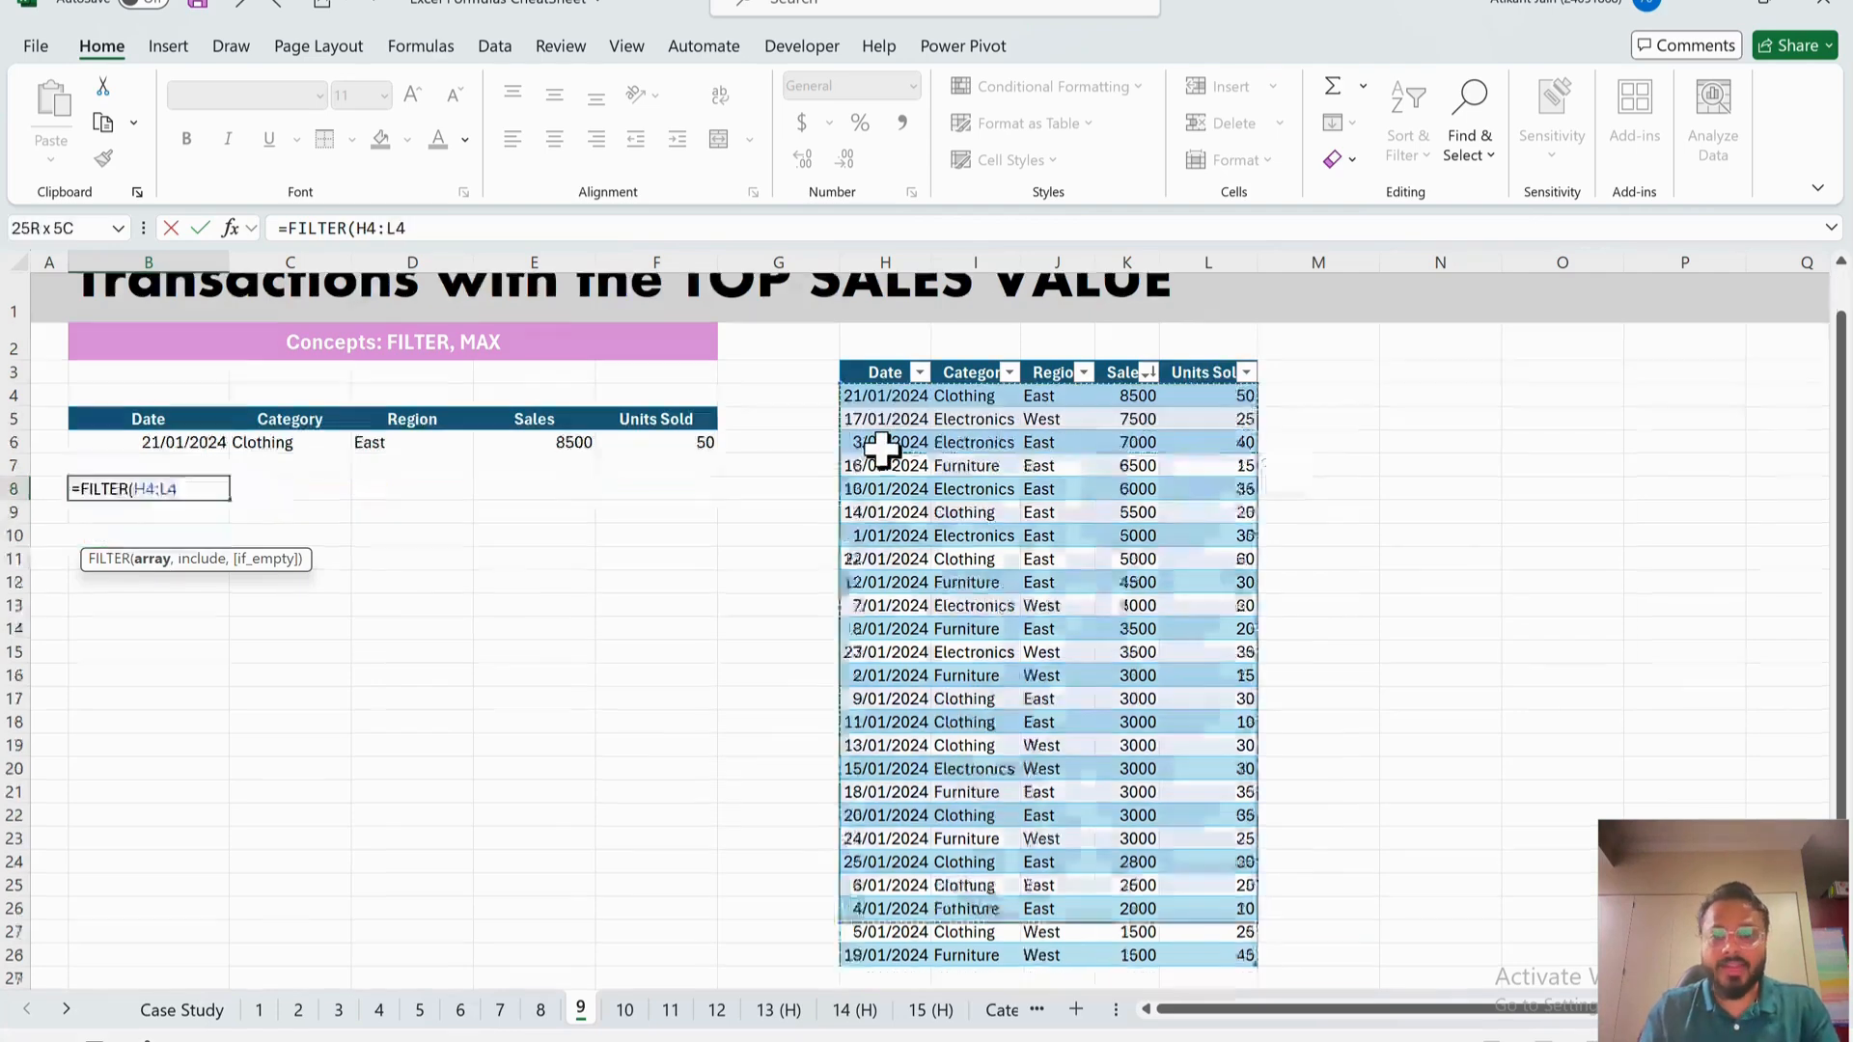
{"action": "key", "text": "ctrl+shift+Right"}
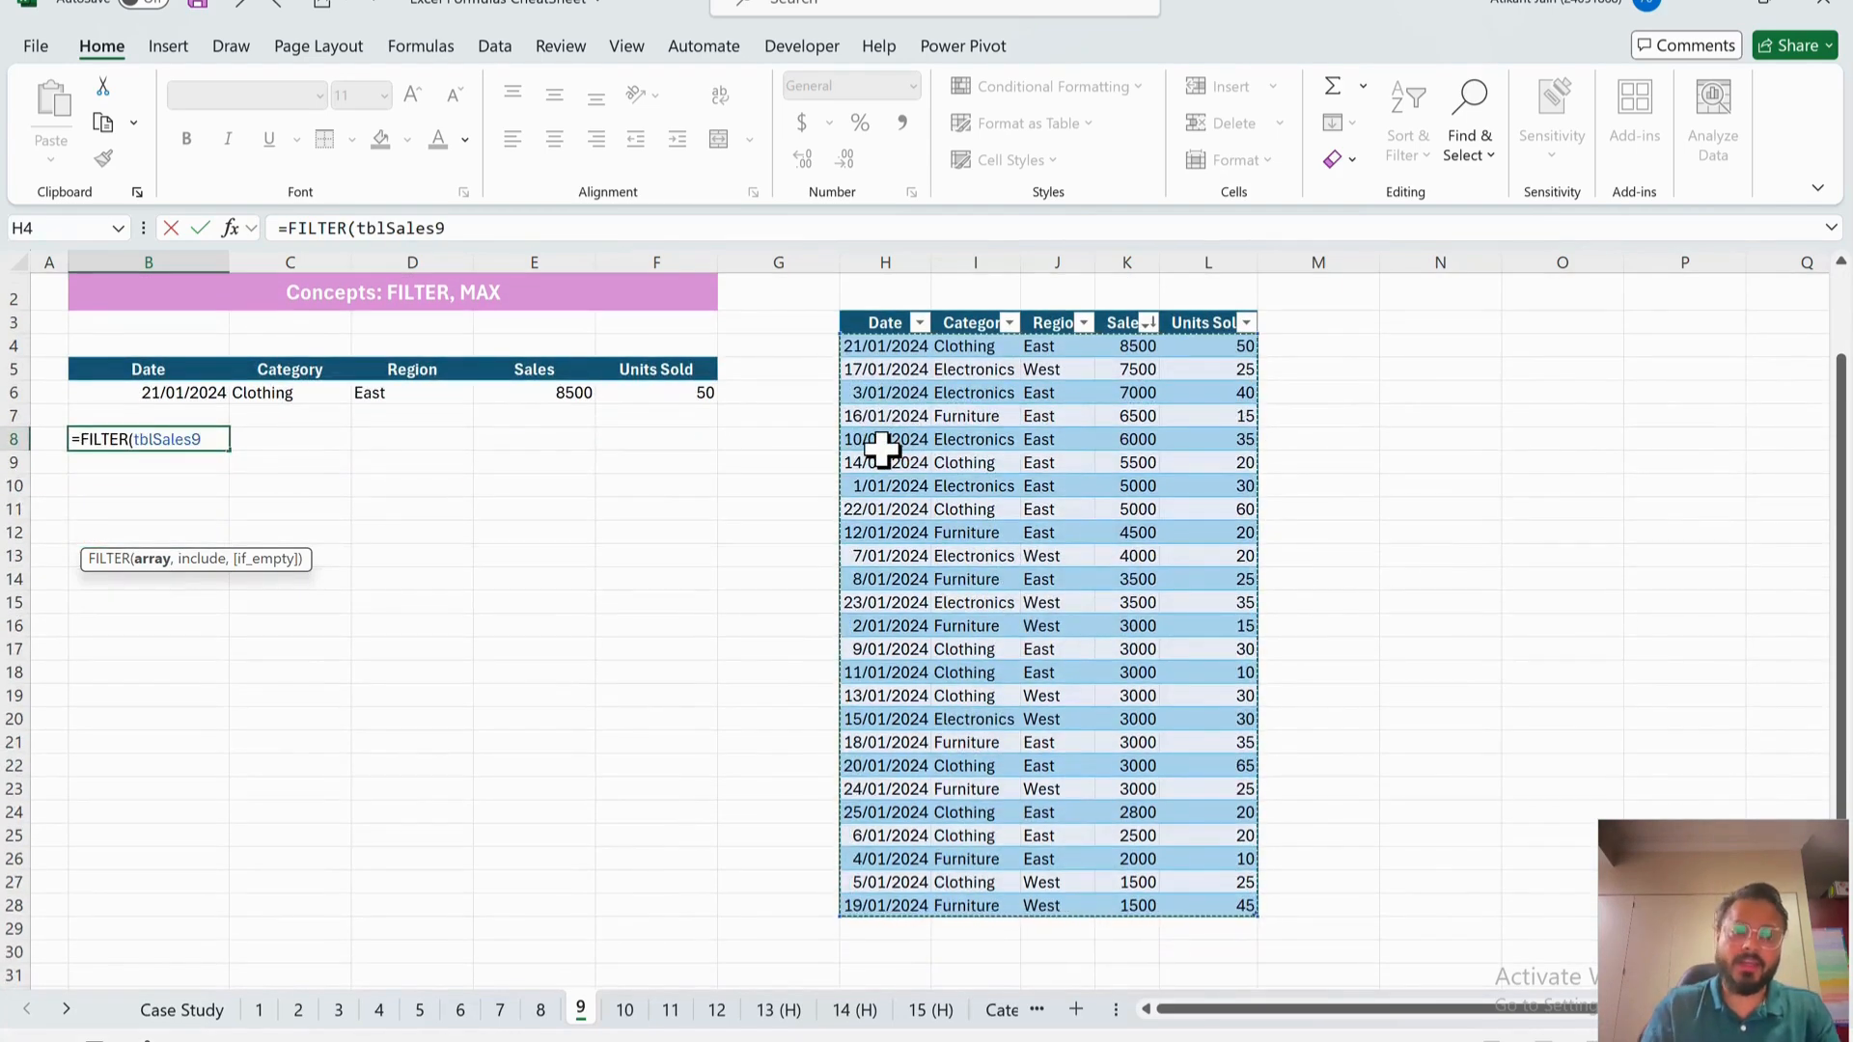
{"action": "type", "text": ","}
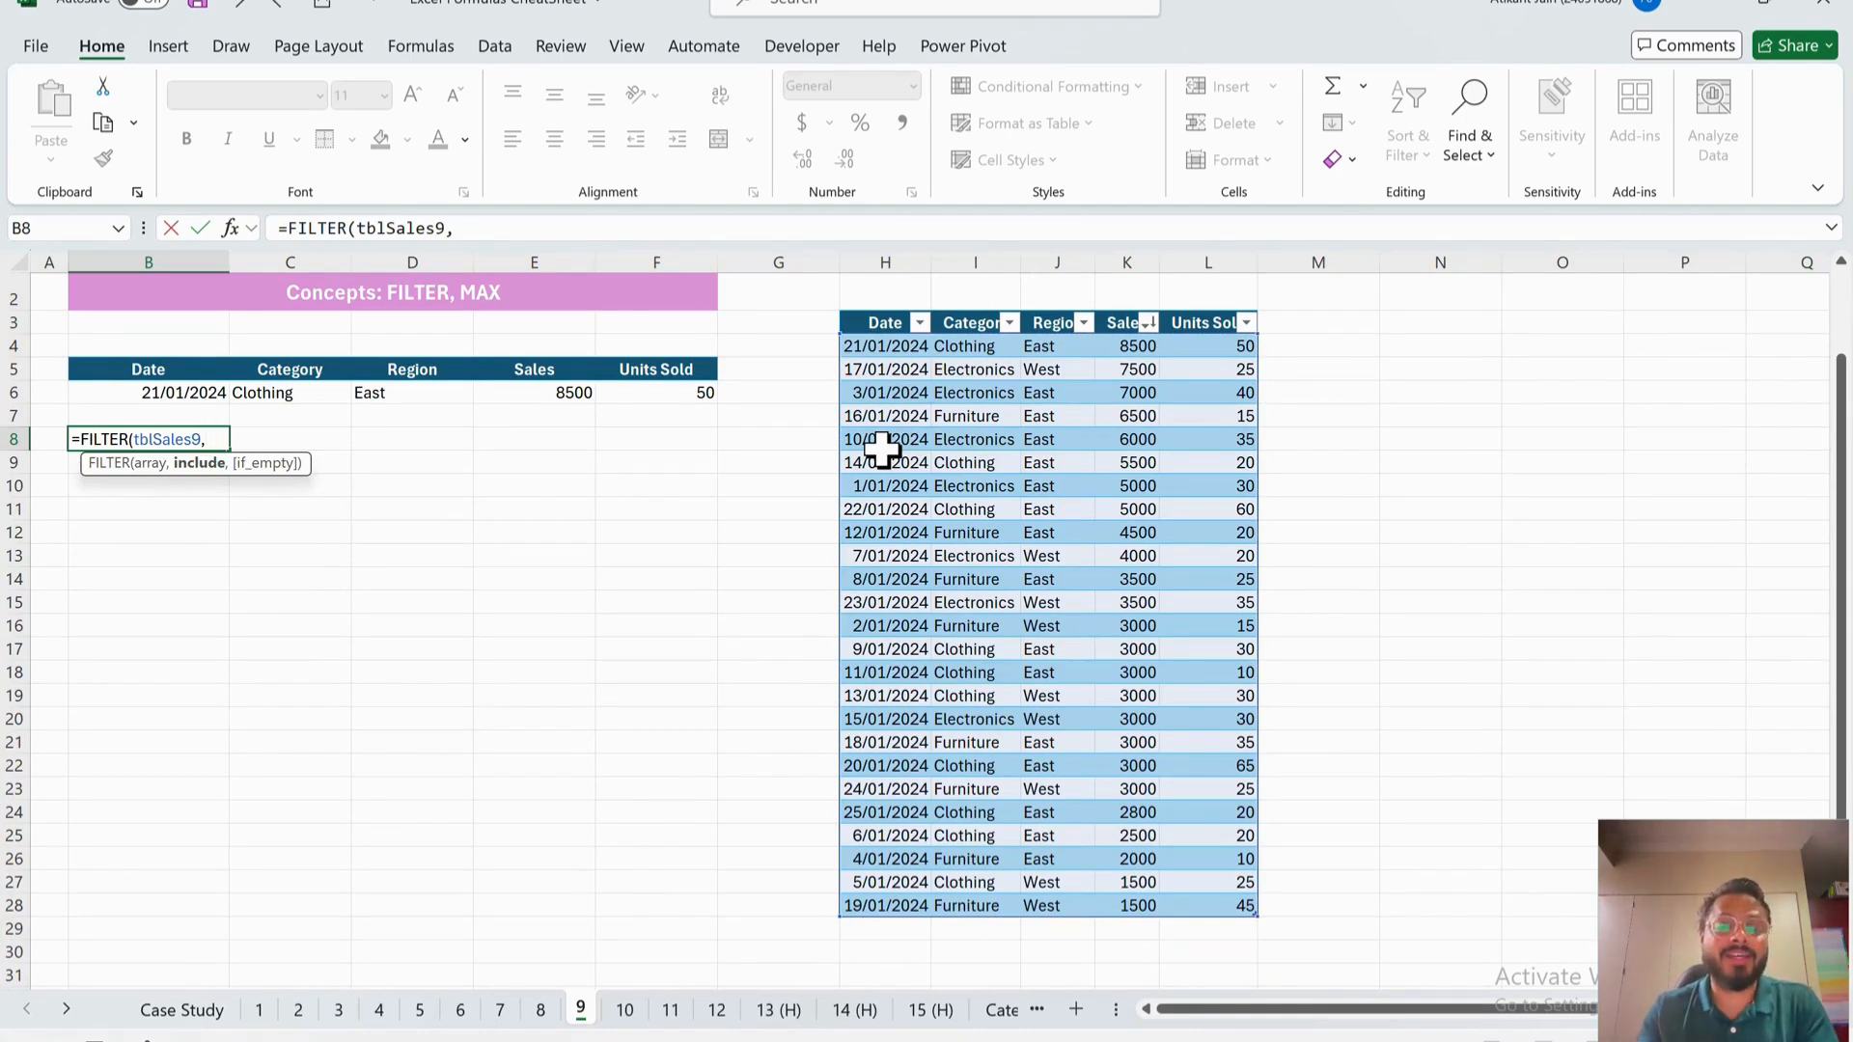
- Add the include condition tblSales9[Sales]=MAX(tblSales9[Sales]) to the FILTER formula in B8
{"action": "scroll", "coordinate": [882, 449], "scroll_direction": "up", "scroll_amount": 1}
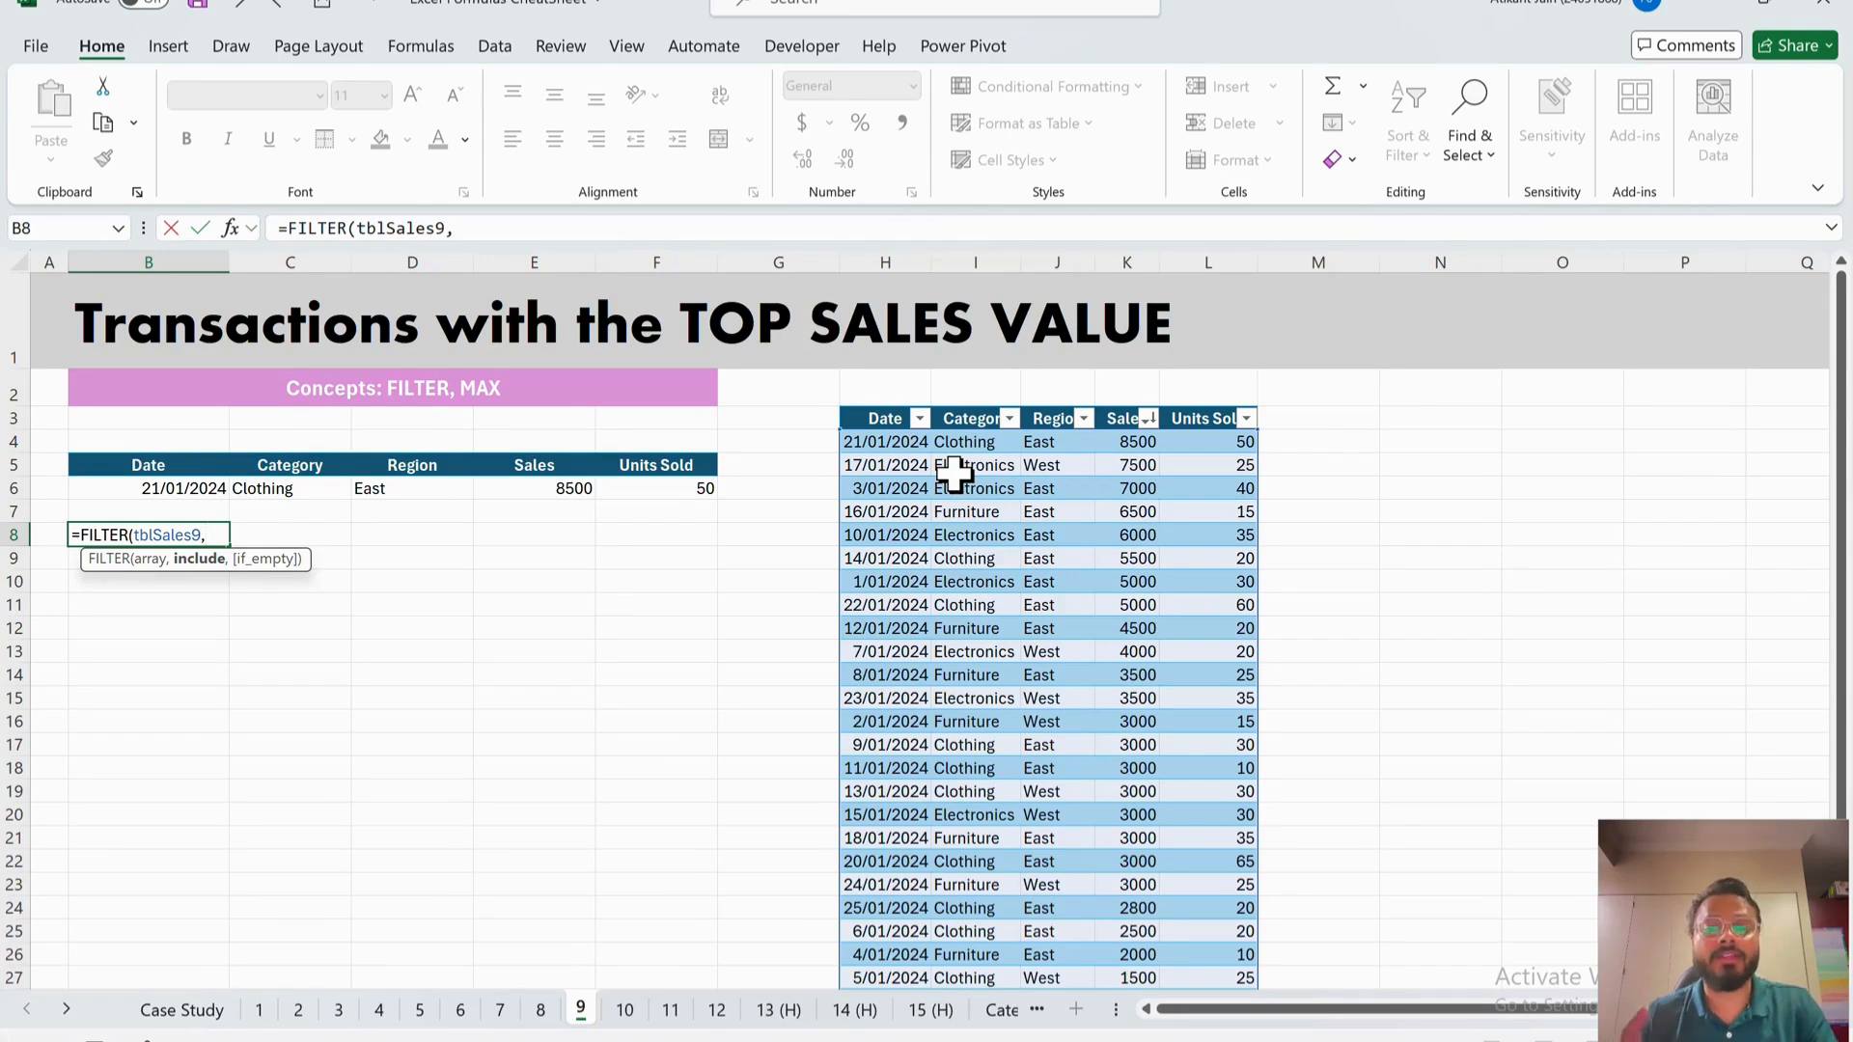
{"action": "left_click", "coordinate": [1119, 444]}
{"action": "key", "text": "ctrl+shift+Down"}
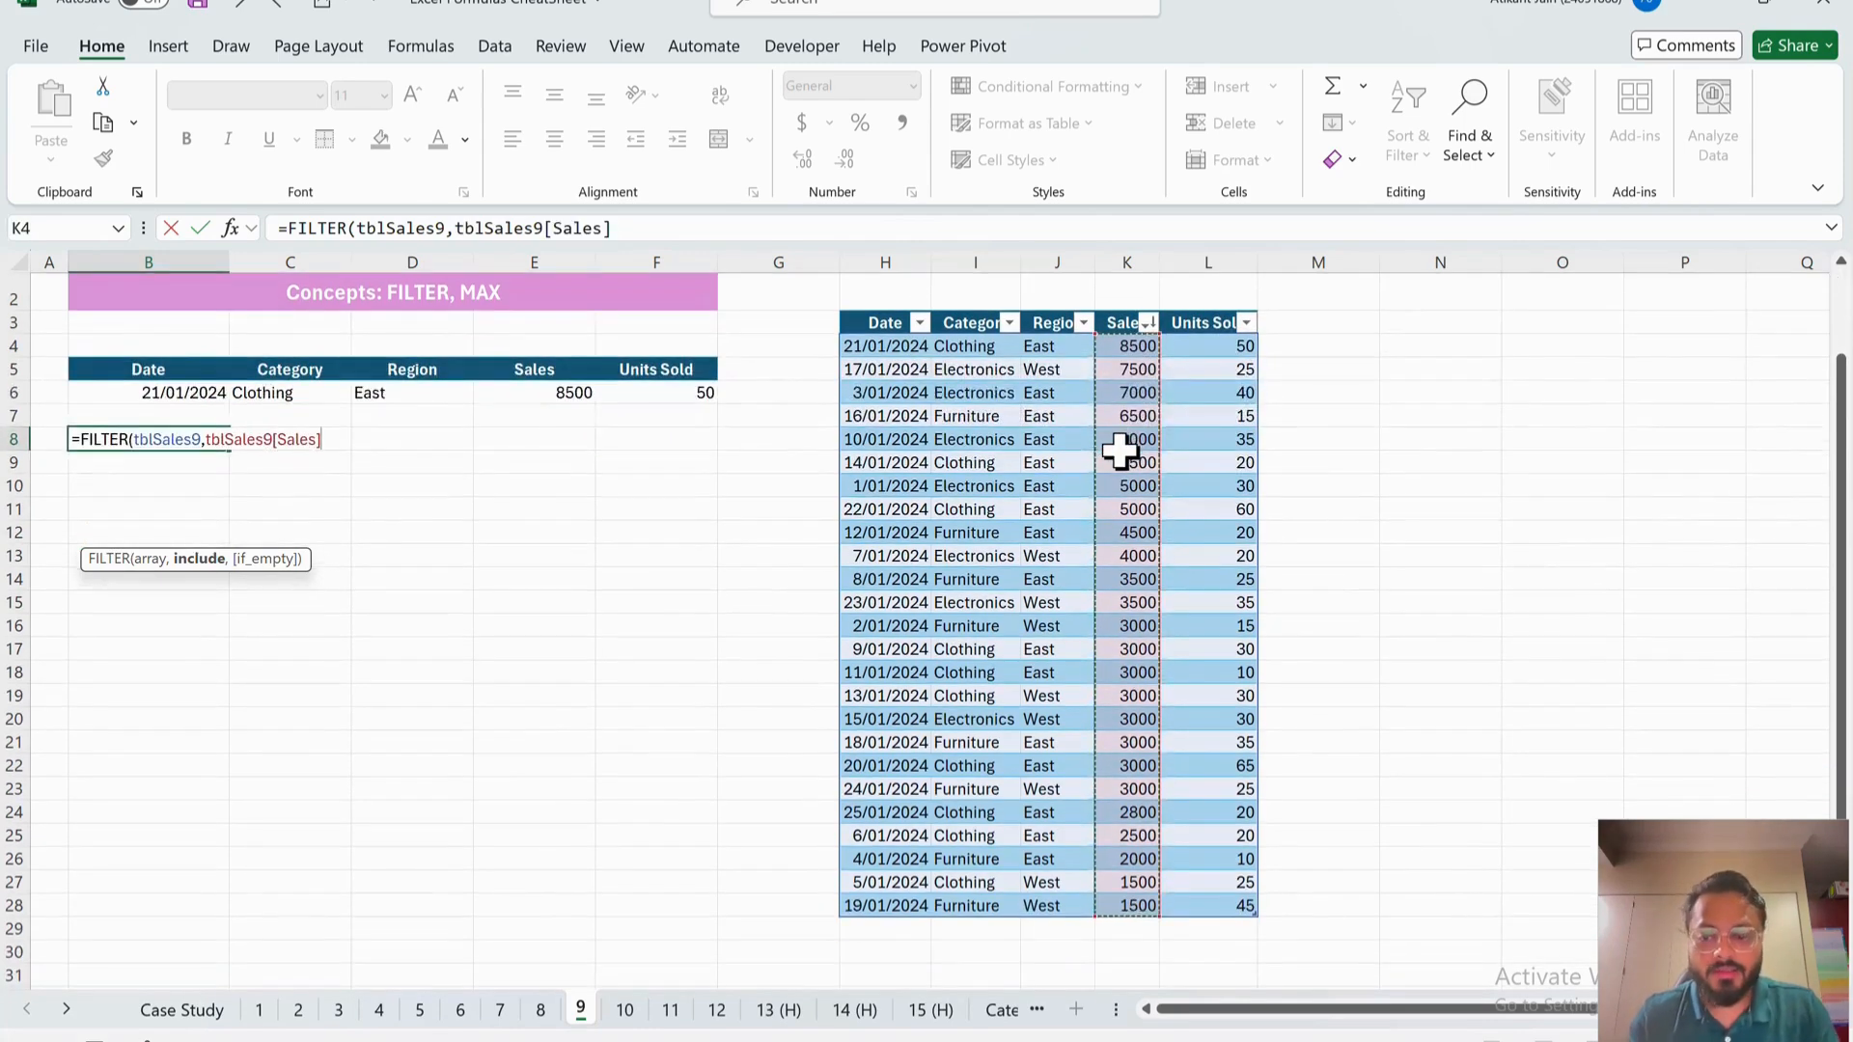
{"action": "type", "text": "=MAX("}
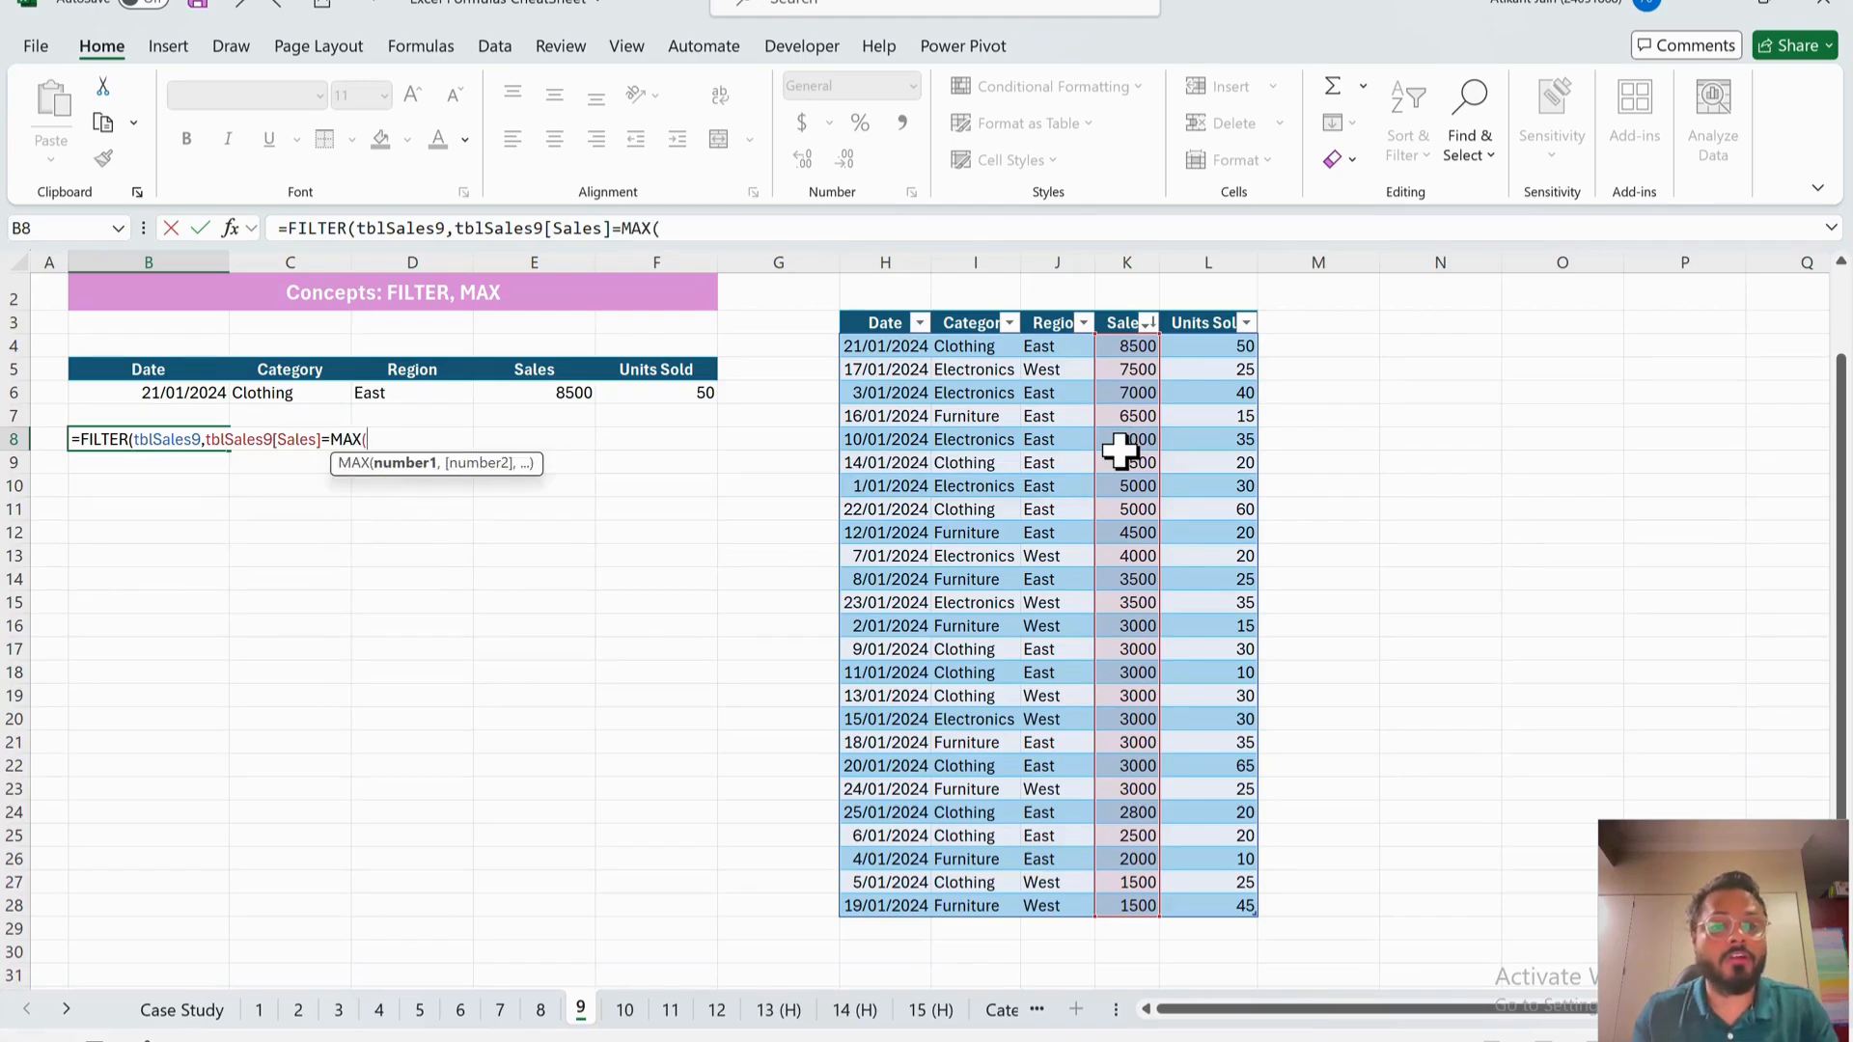
{"action": "left_click", "coordinate": [1139, 350]}
{"action": "key", "text": "ctrl+shift+Down"}
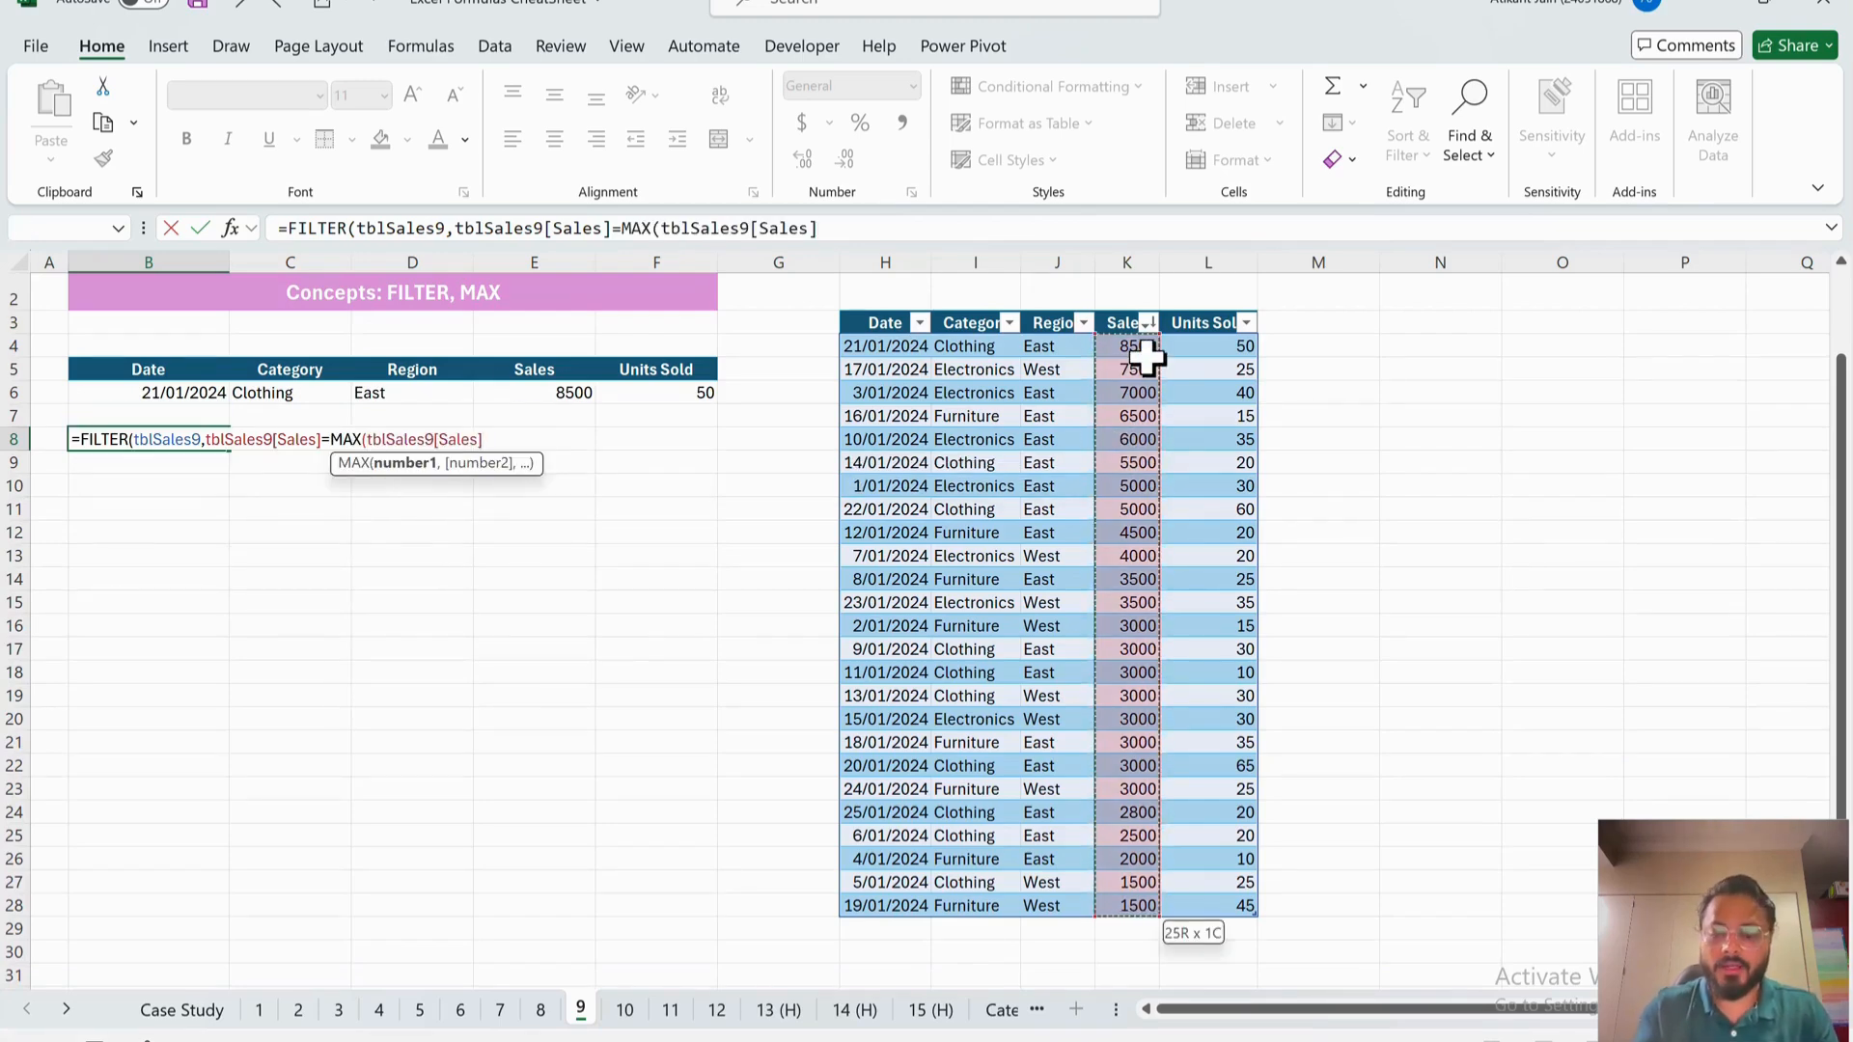
{"action": "type", "text": ")"}
- Preview the result of the MAX part of the B8 formula, and discard the formula without keeping it
{"action": "left_click_drag", "start_coordinate": [331, 442], "coordinate": [495, 449]}
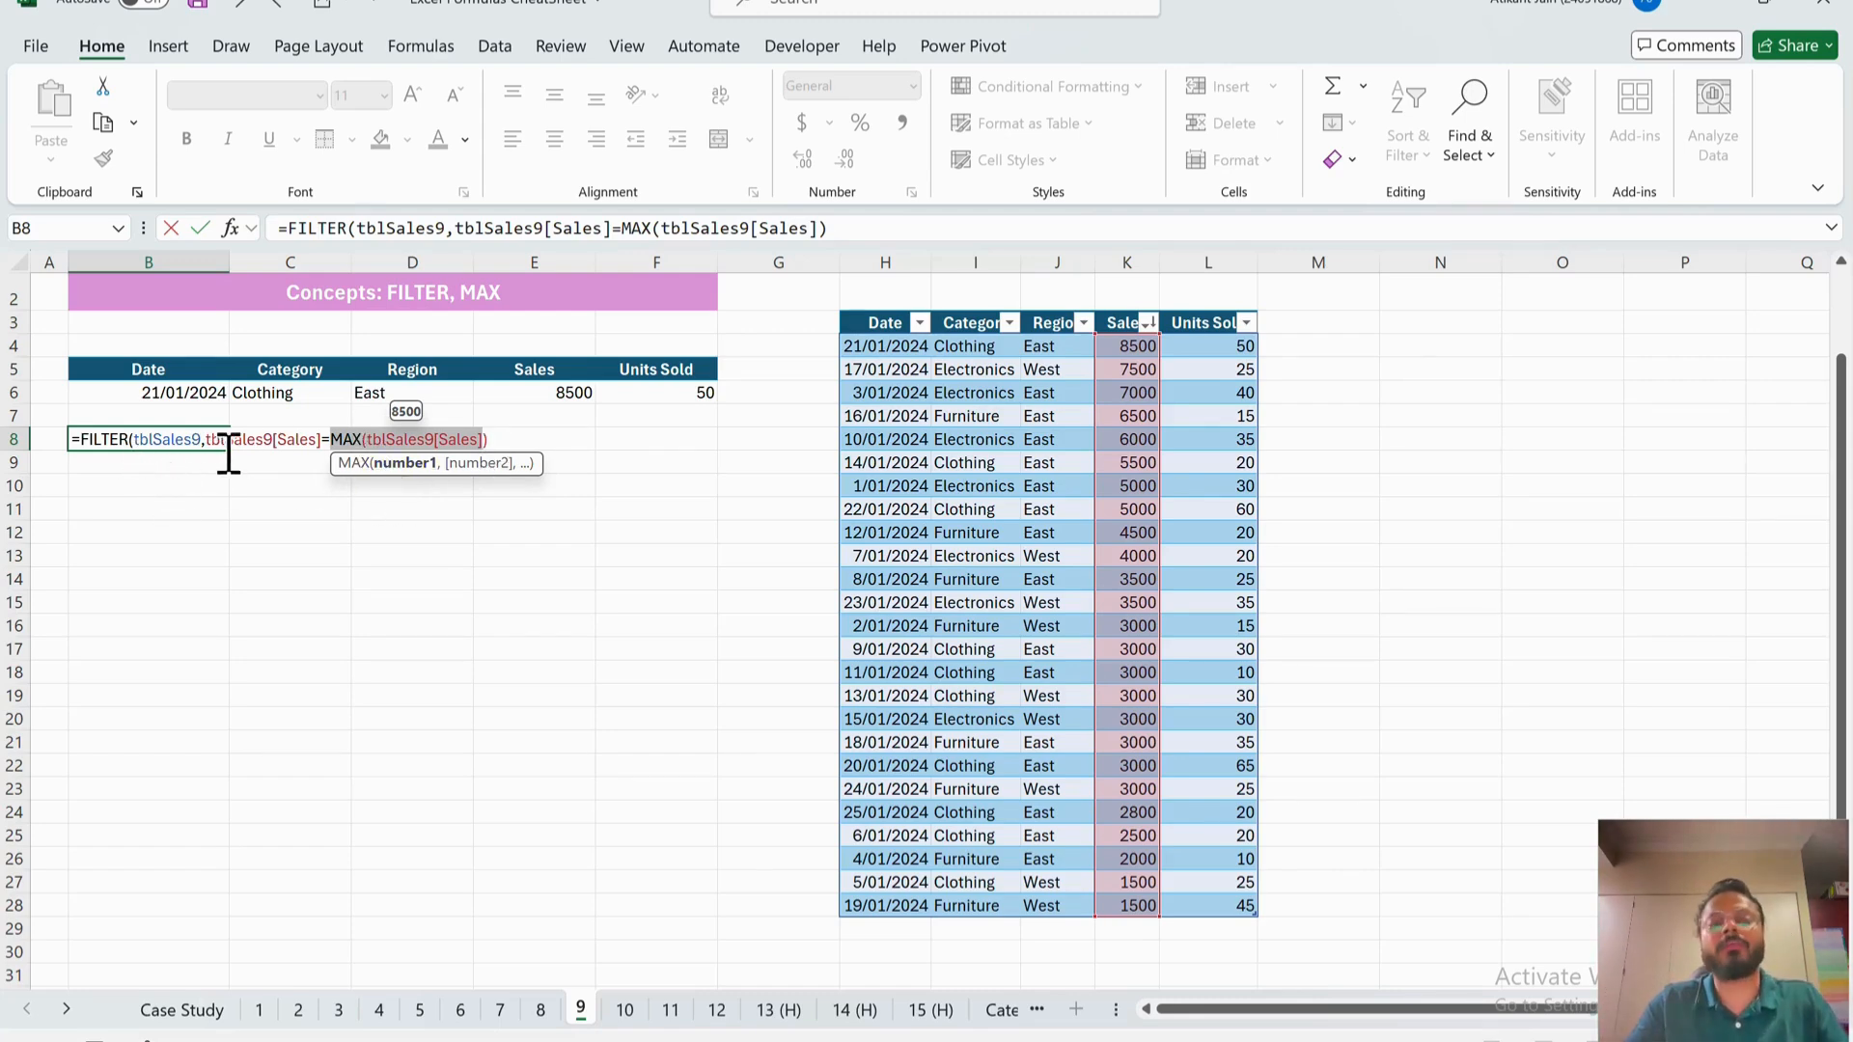
{"action": "key", "text": "Return"}
{"action": "key", "text": "Escape"}
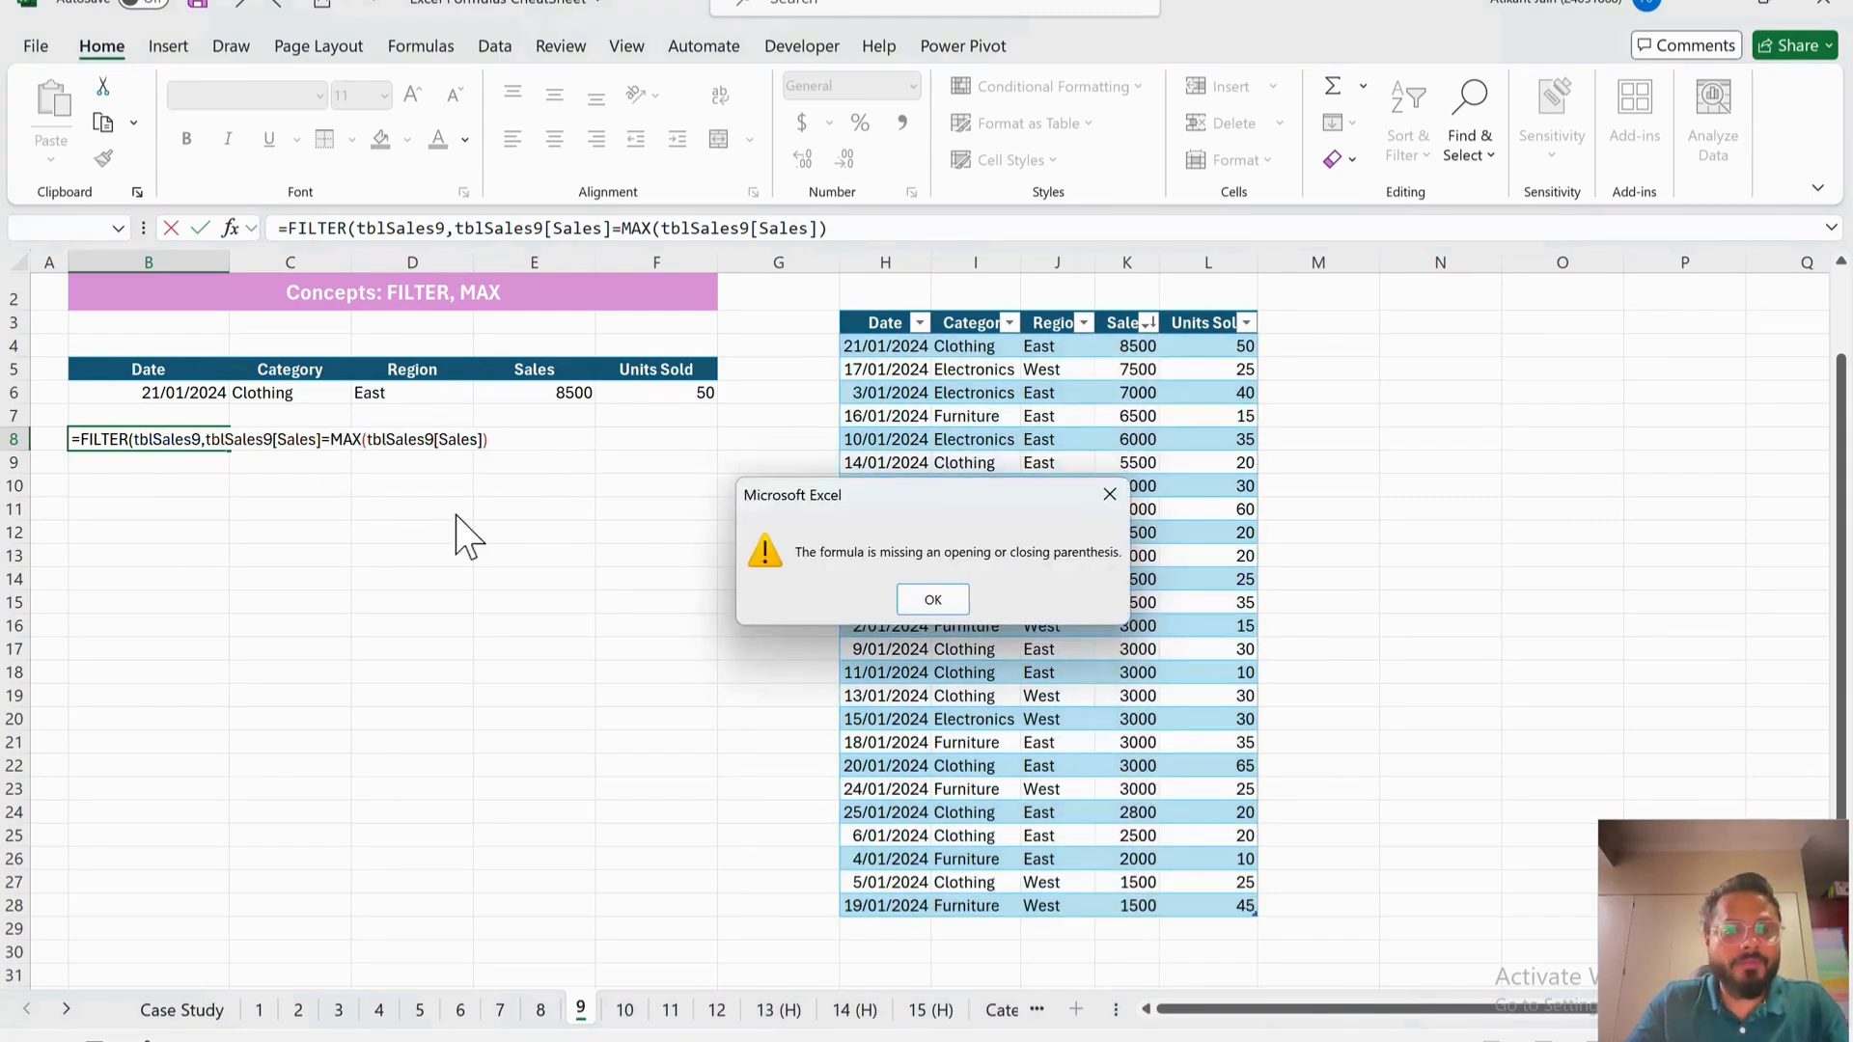
{"action": "key", "text": "Escape"}
{"action": "left_click", "coordinate": [575, 393]}
{"action": "key", "text": "Escape"}
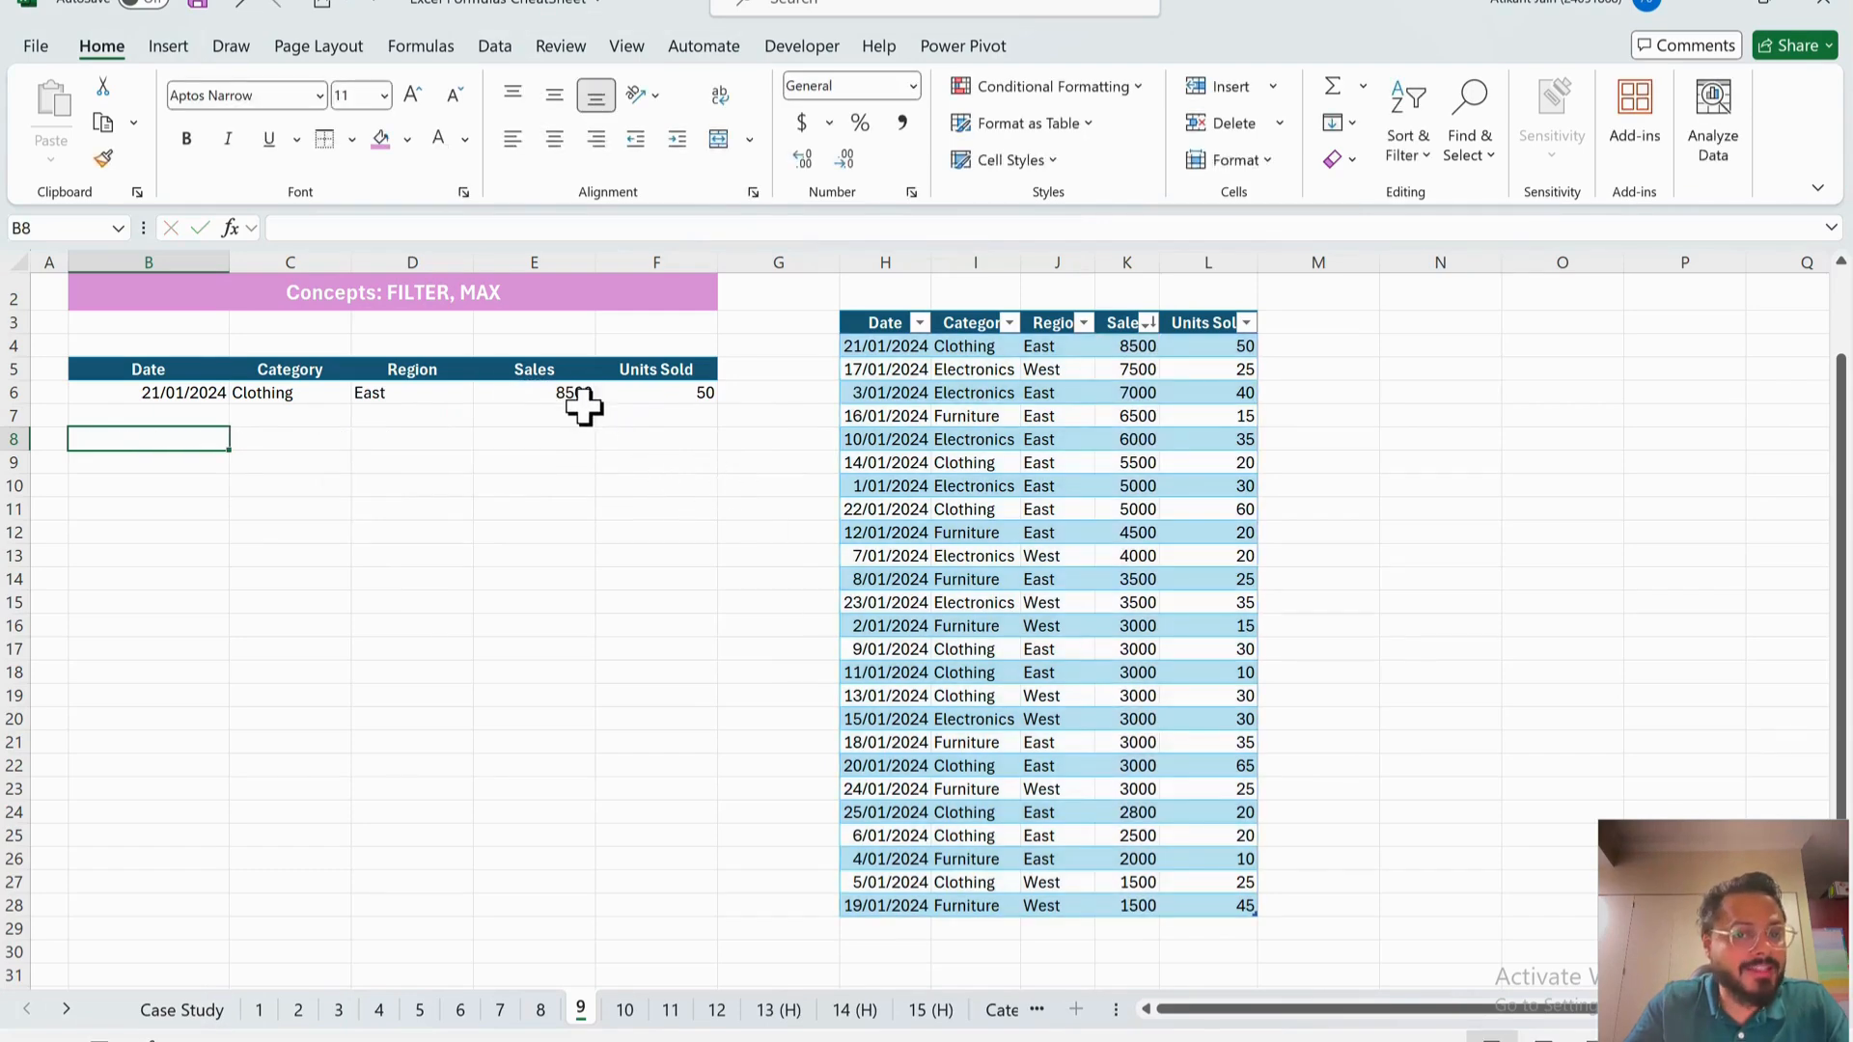
- Set the Sales value of the 11/01/2024 Clothing row in K18 to 8500, and check the FILTER output
{"action": "left_click", "coordinate": [1131, 672]}
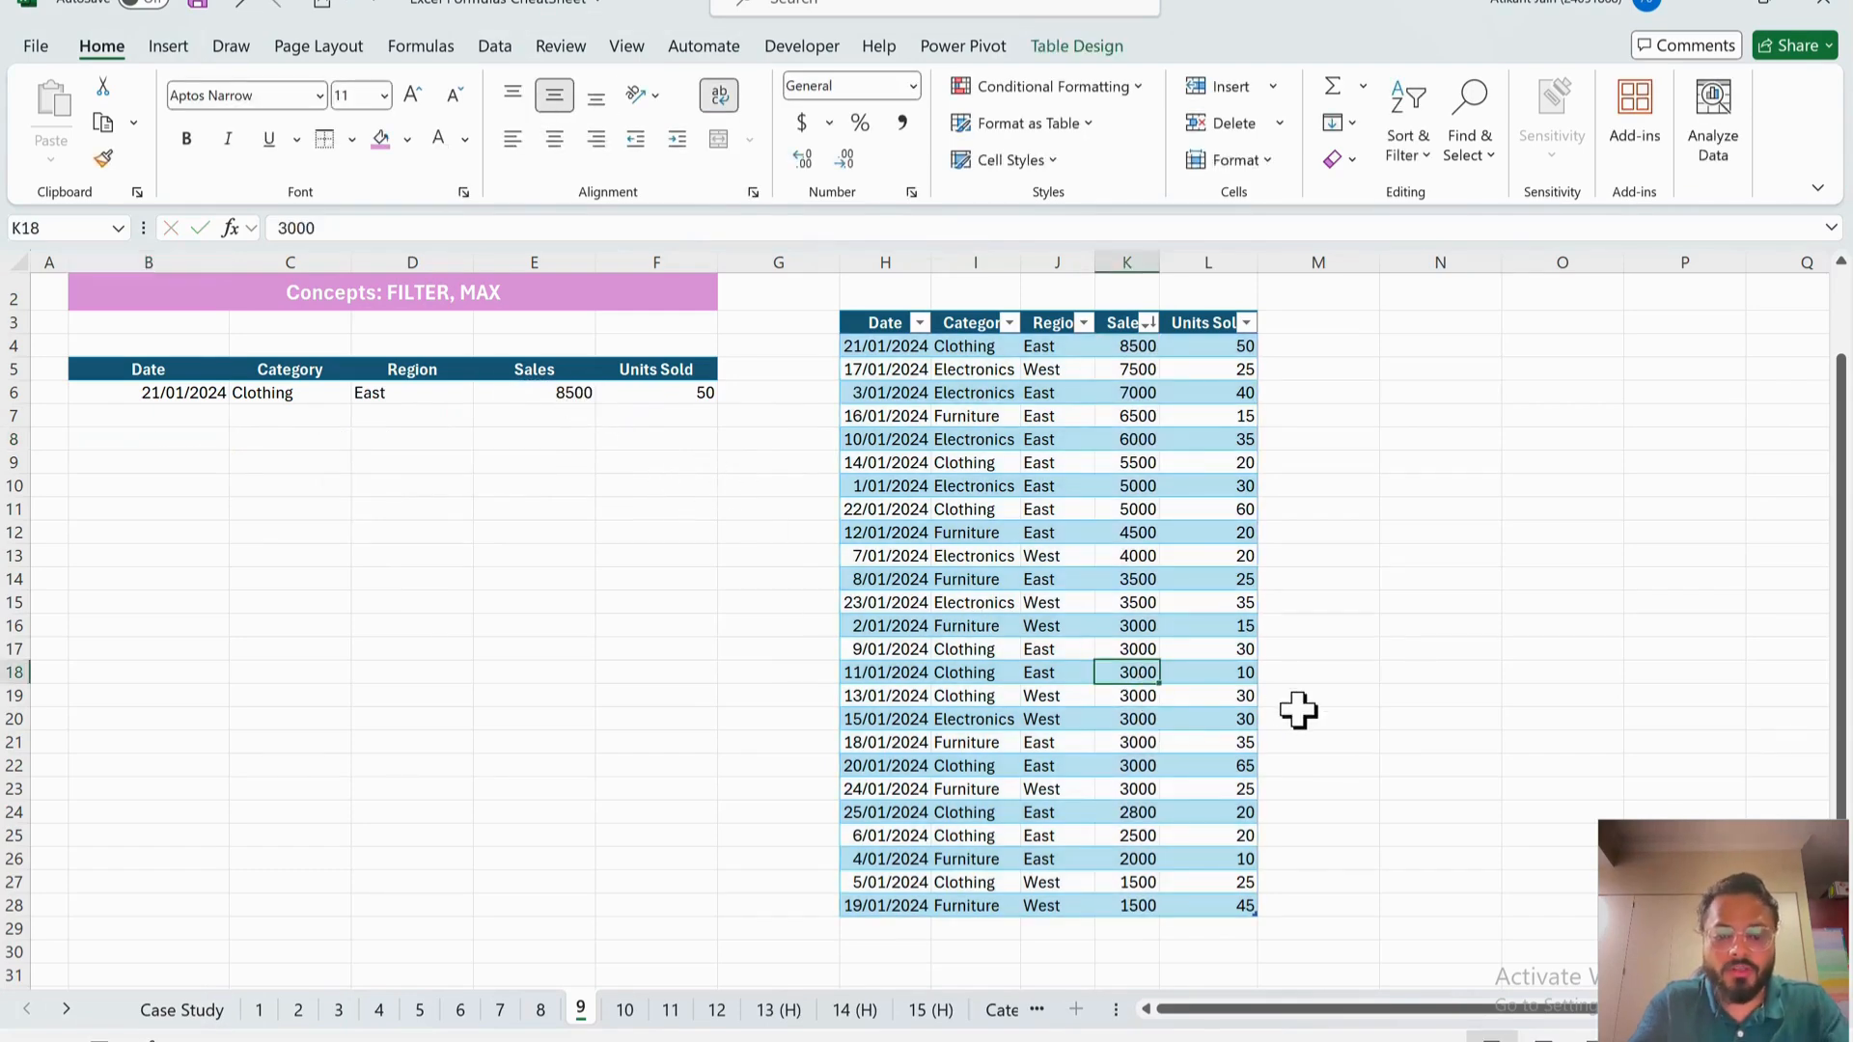
{"action": "type", "text": "8500"}
{"action": "key", "text": "Return"}
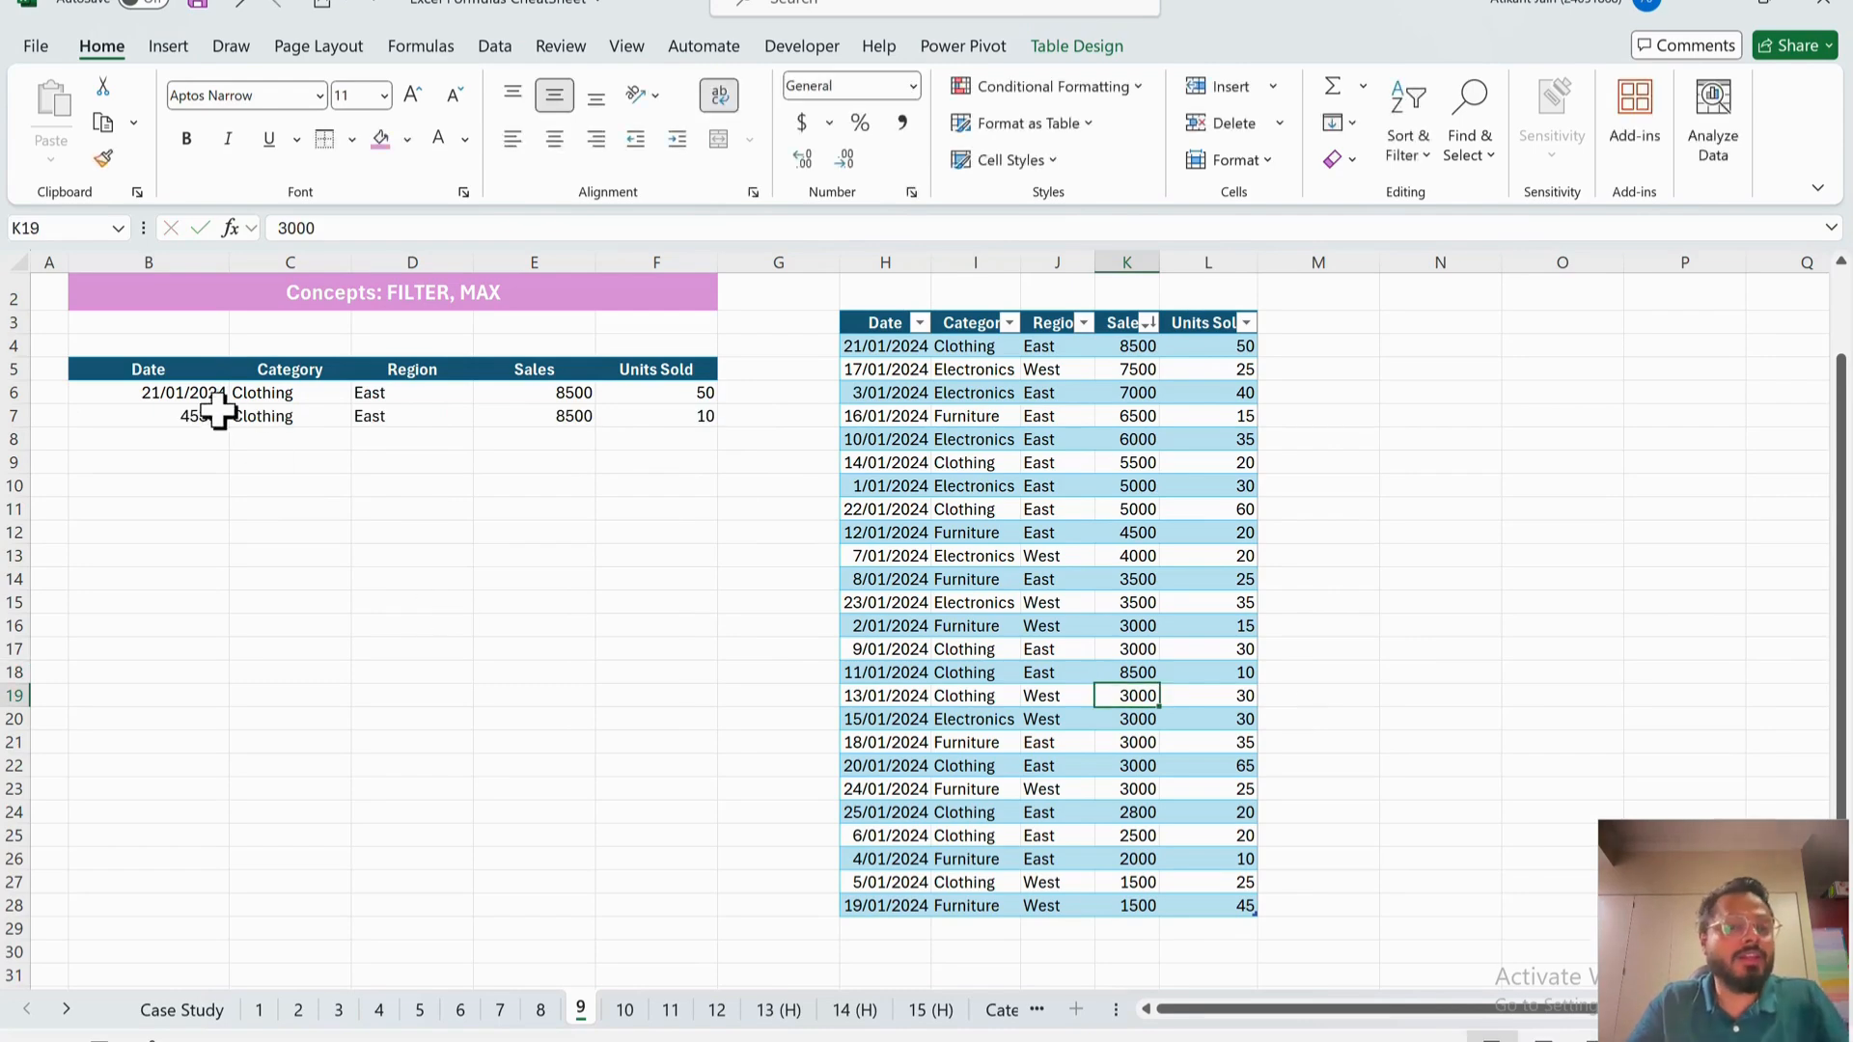
{"action": "left_click_drag", "start_coordinate": [217, 397], "coordinate": [625, 424]}
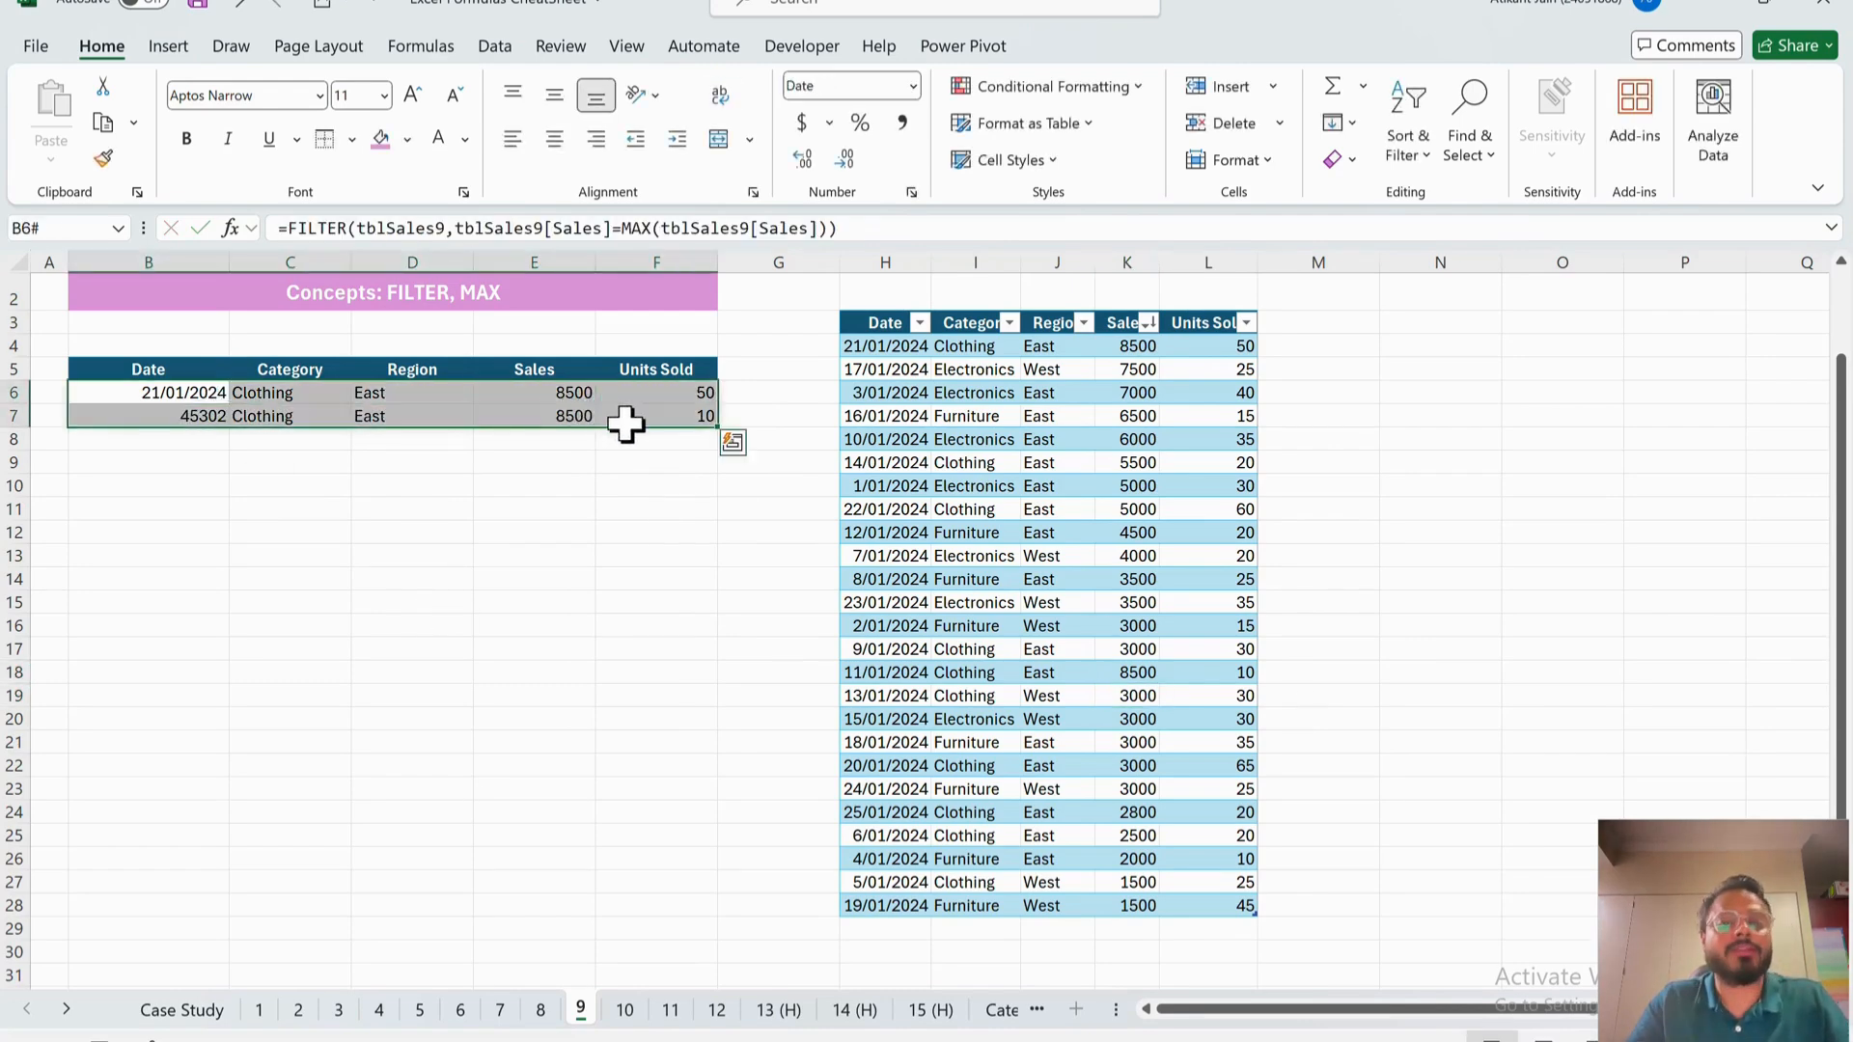
{"action": "left_click", "coordinate": [541, 399]}
{"action": "scroll", "coordinate": [541, 406], "scroll_direction": "up", "scroll_amount": 1}
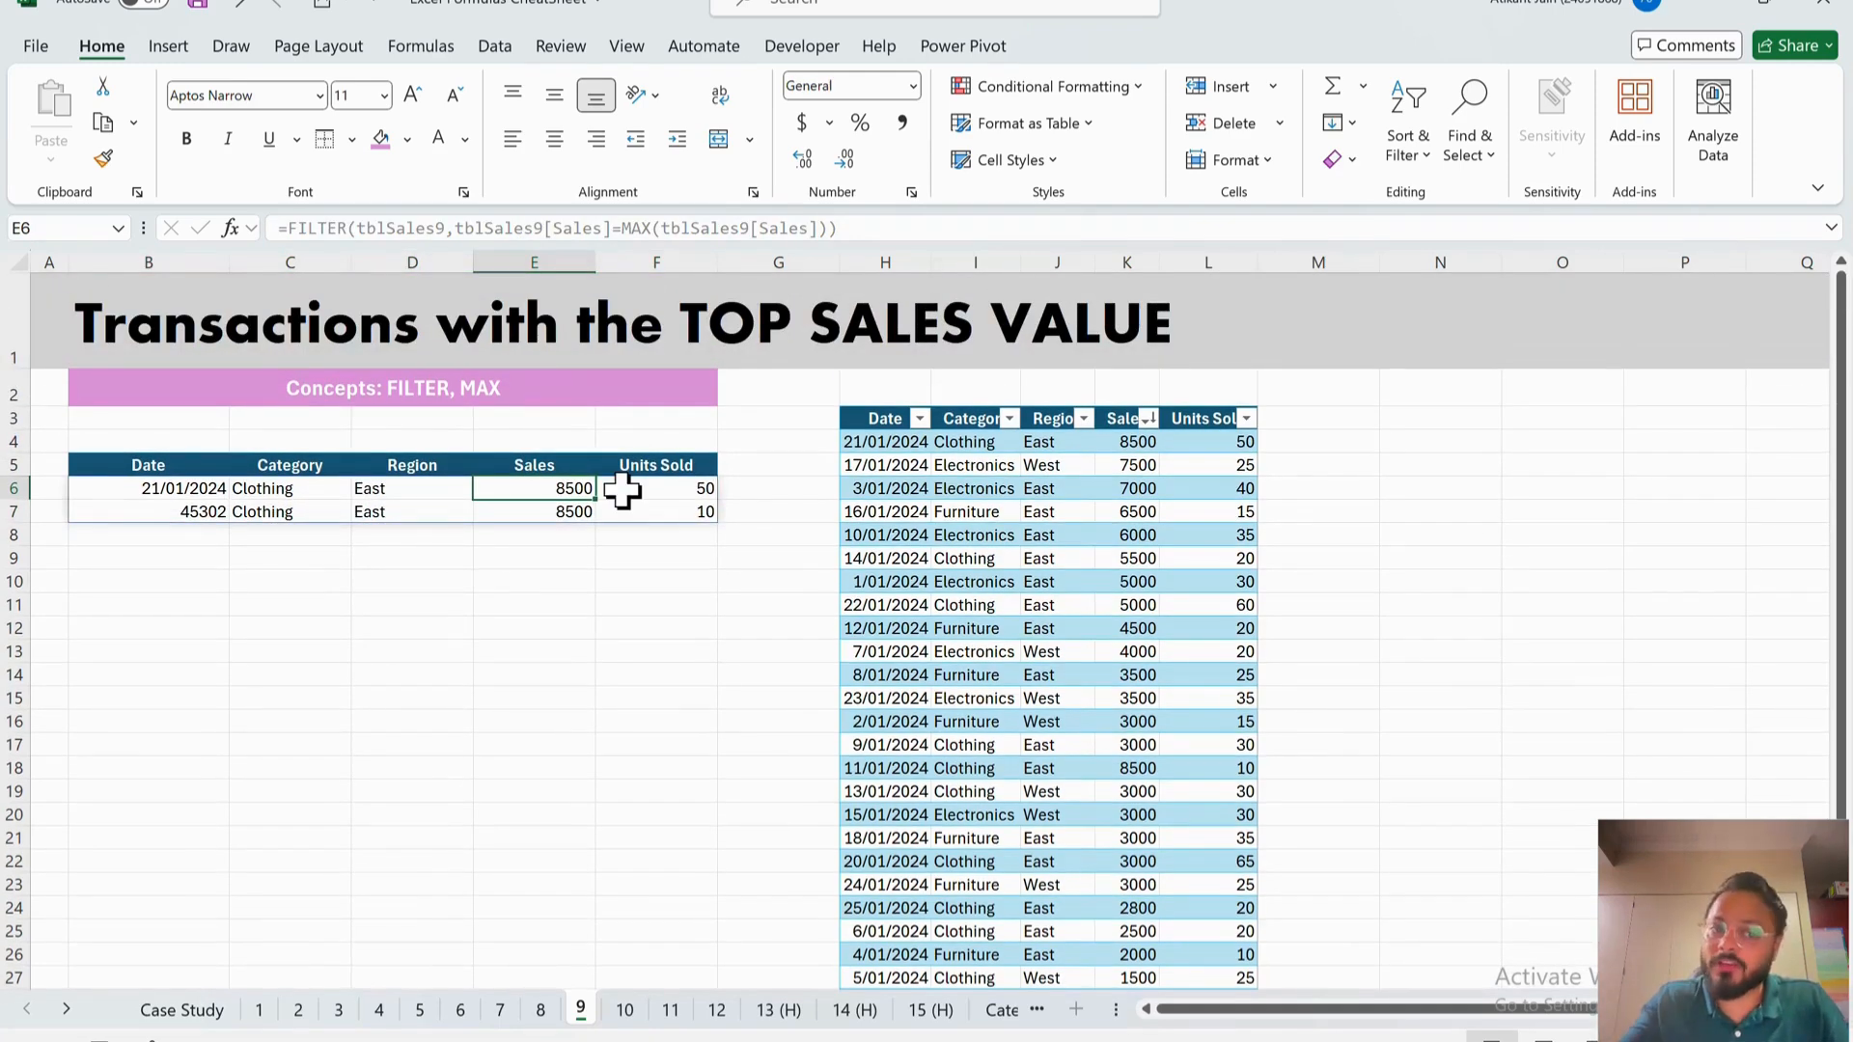
- Set the Sales value of the 7/01/2024 Electronics row in K13 to 8500, and check the FILTER output
{"action": "left_click", "coordinate": [1156, 652]}
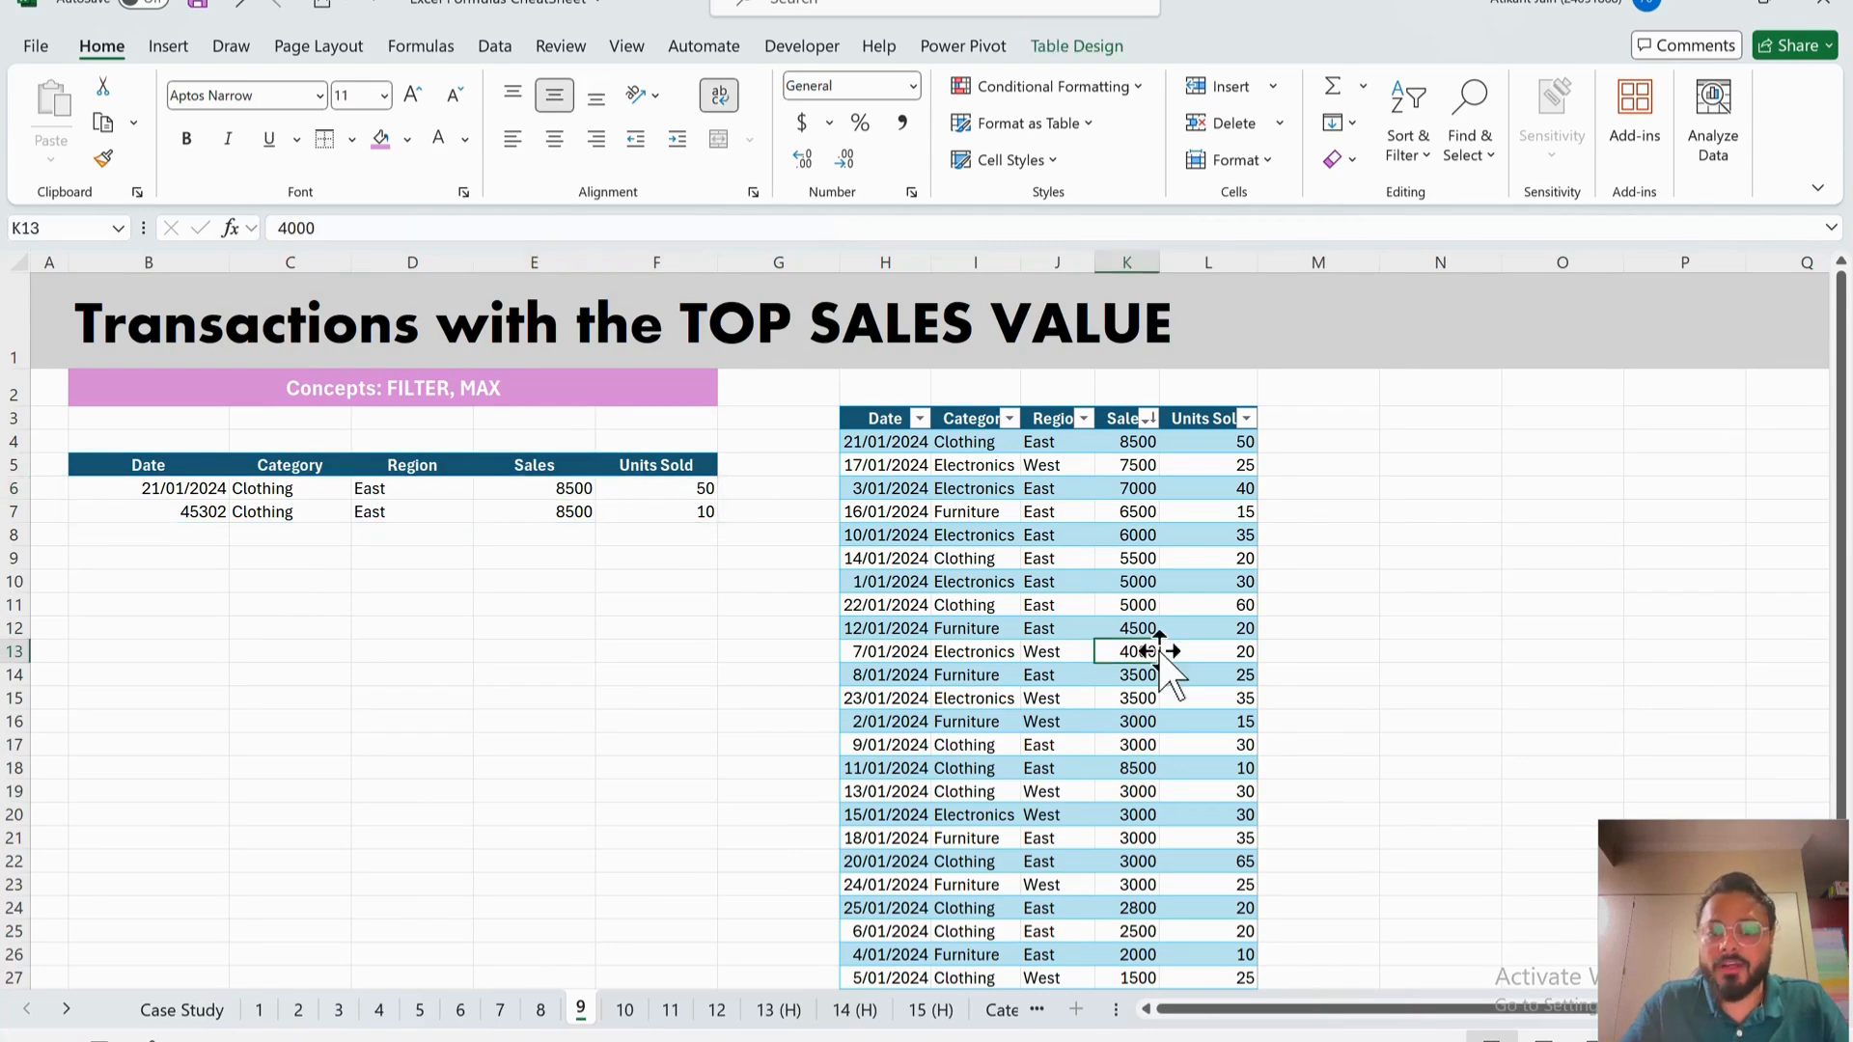
{"action": "type", "text": "8500"}
{"action": "key", "text": "Return"}
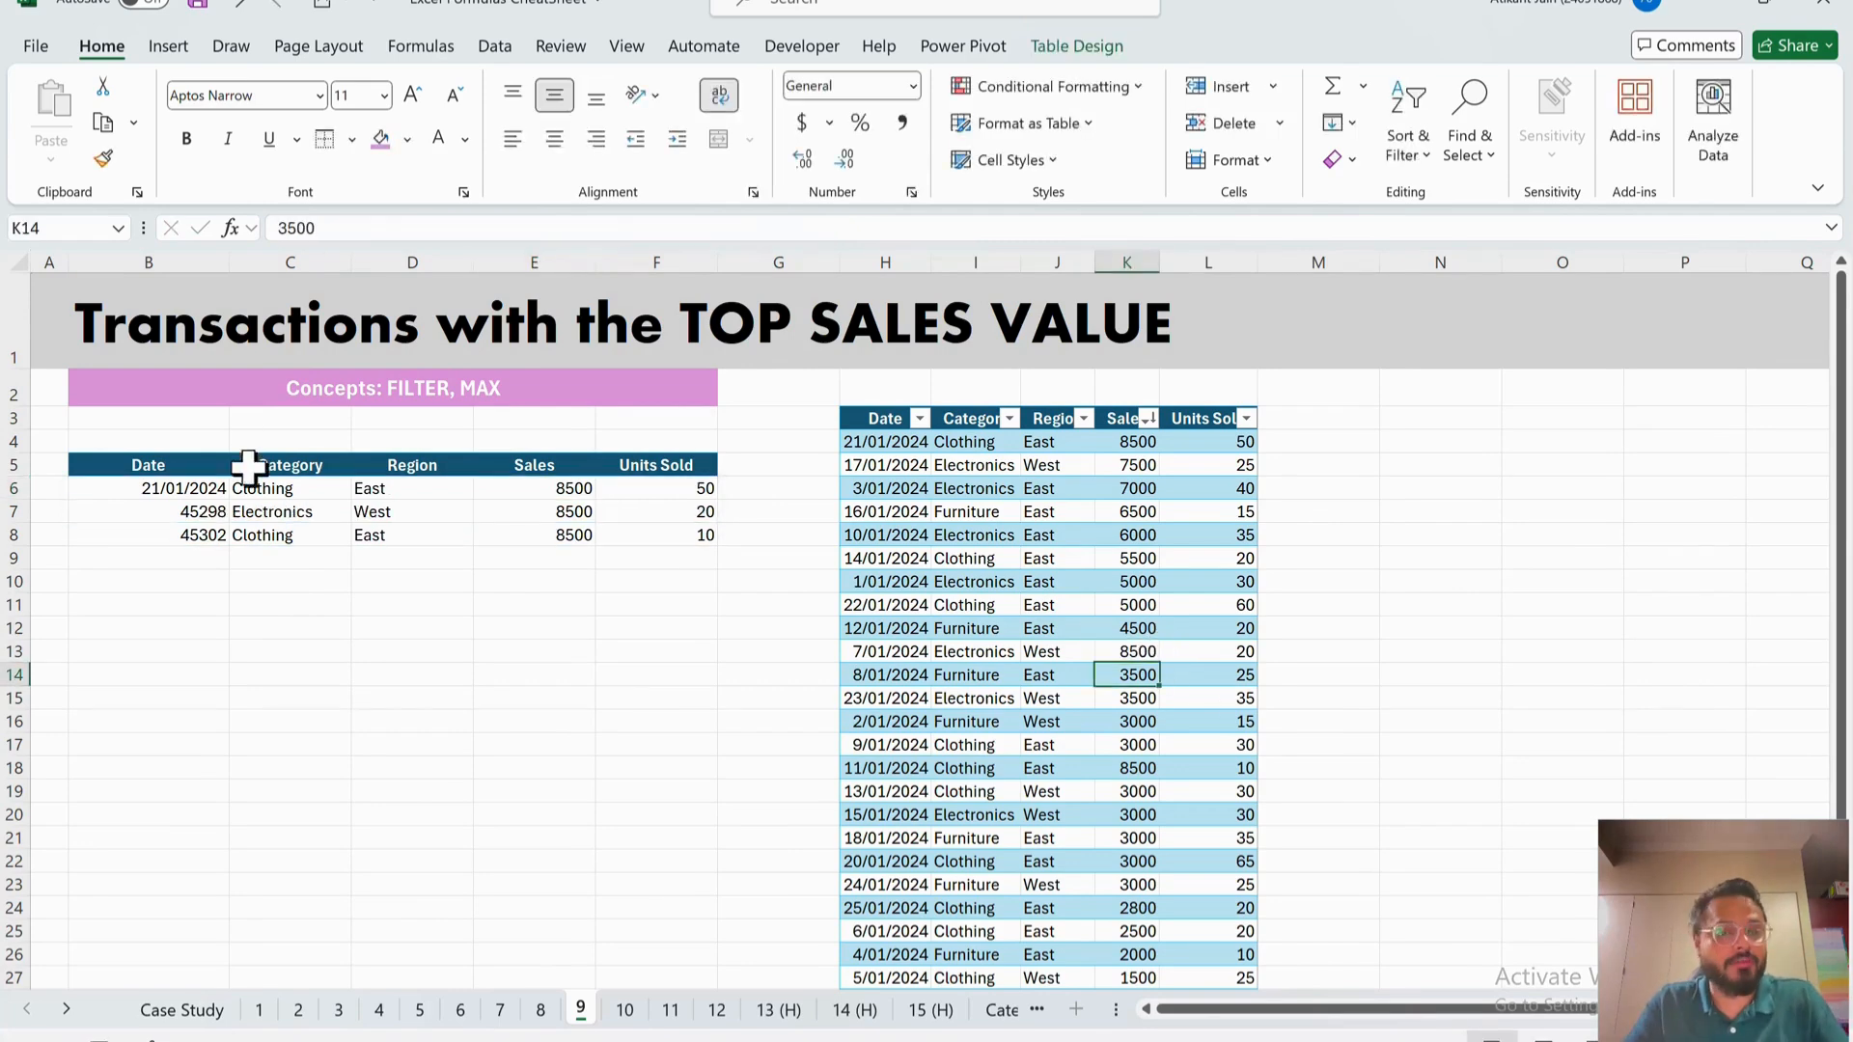
{"action": "left_click_drag", "start_coordinate": [217, 465], "coordinate": [693, 510]}
- Enter "s" in F7 to block the spill range of the FILTER output, and delete that entry
{"action": "left_click", "coordinate": [693, 512]}
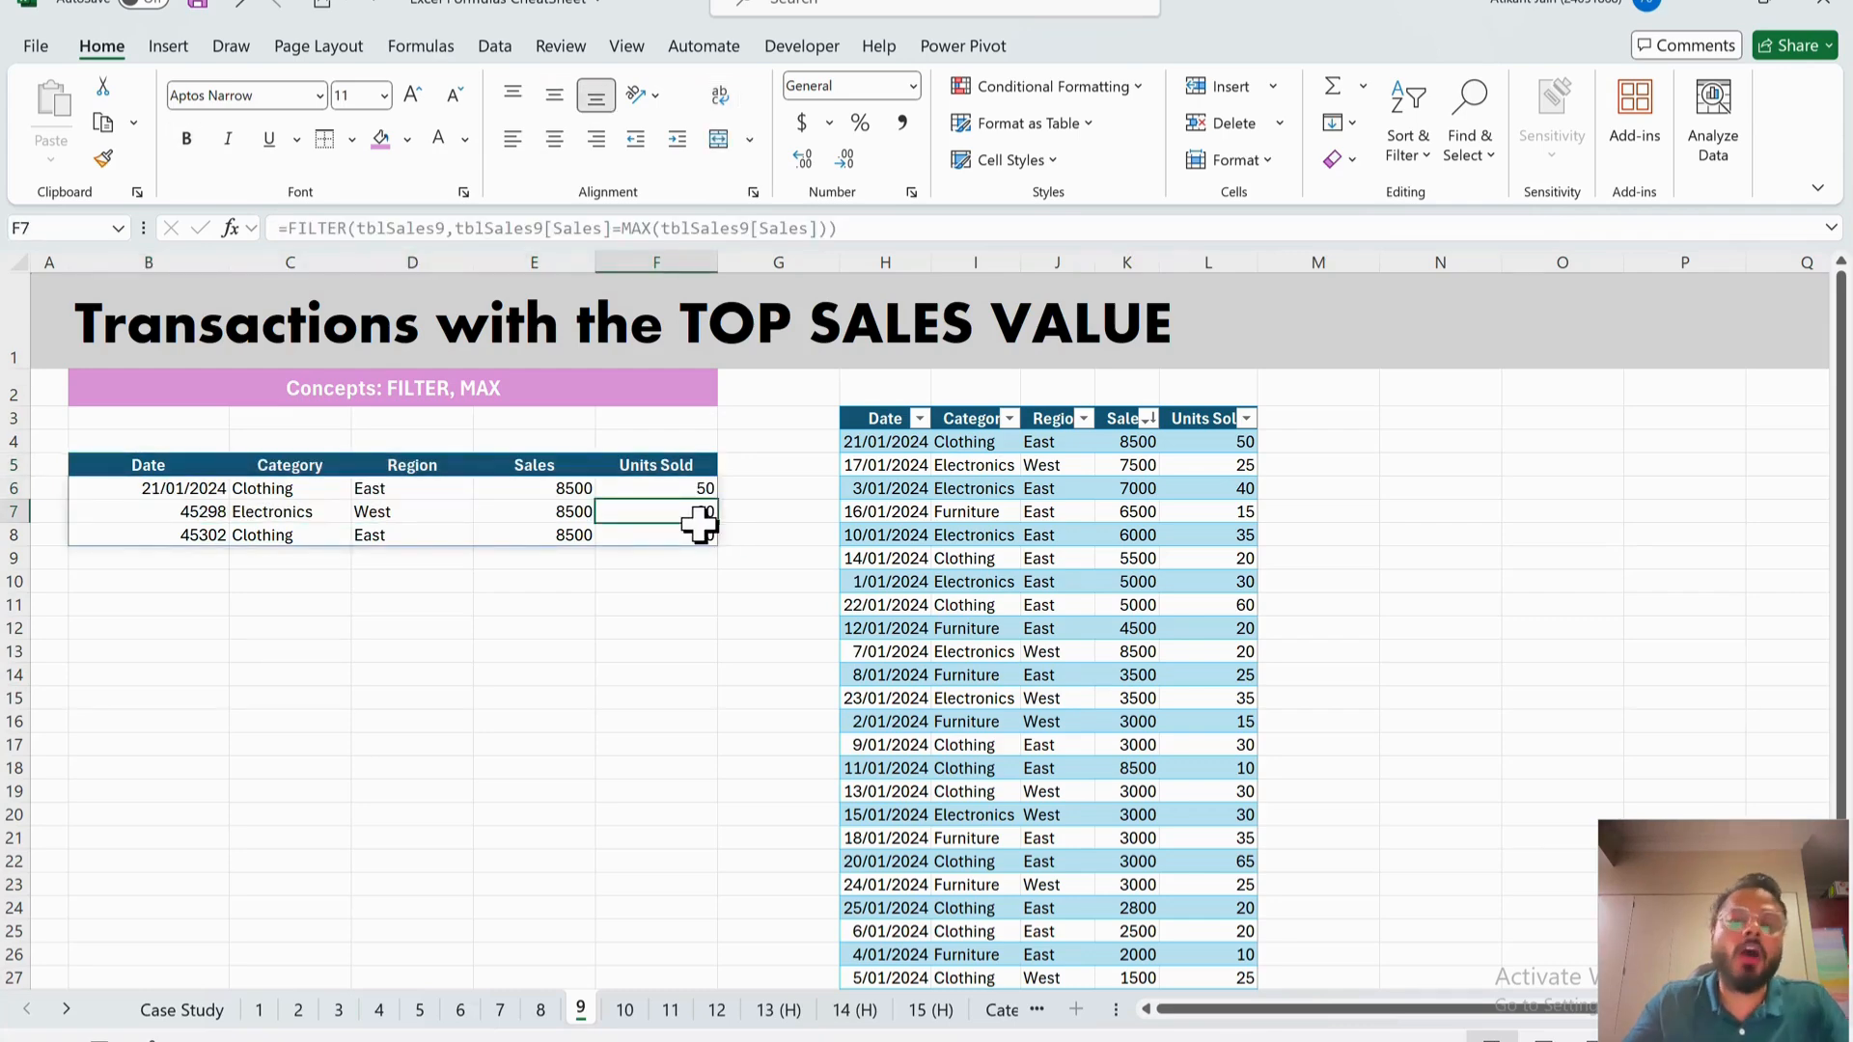
{"action": "type", "text": "s"}
{"action": "key", "text": "Return"}
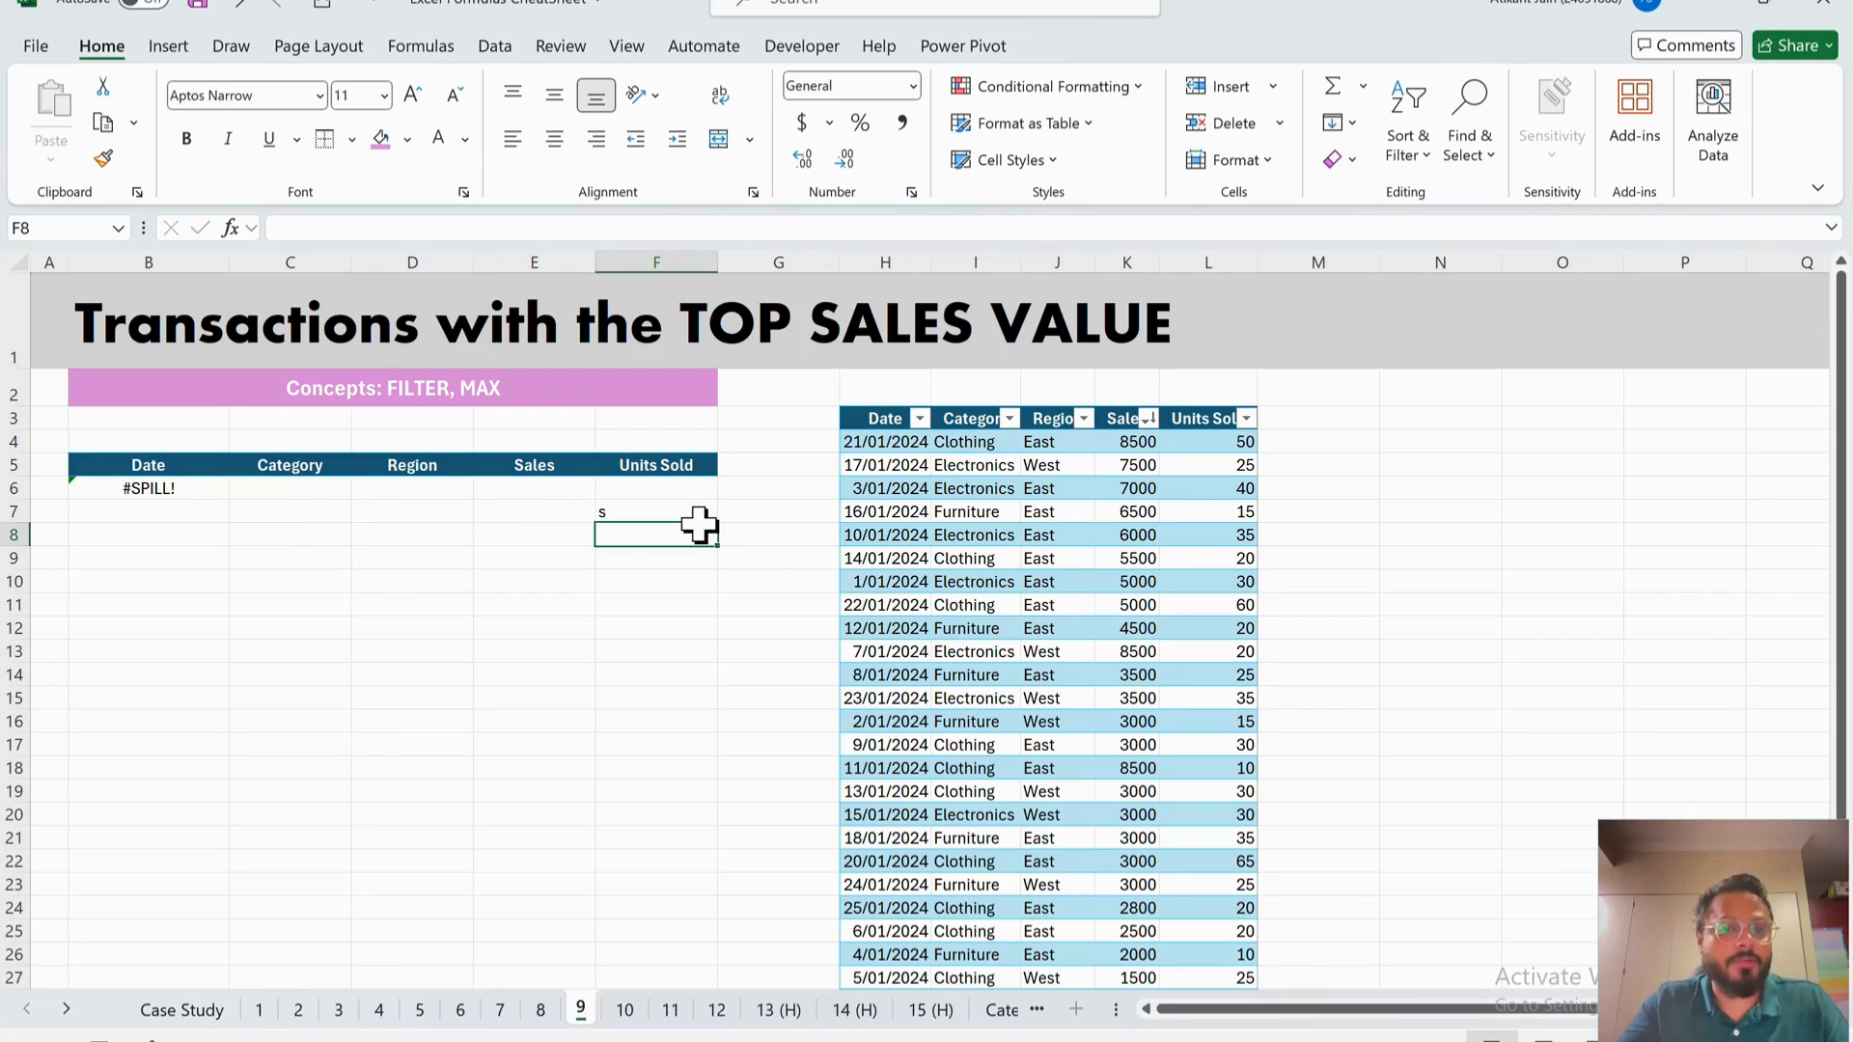
{"action": "left_click", "coordinate": [697, 513]}
{"action": "key", "text": "Delete"}
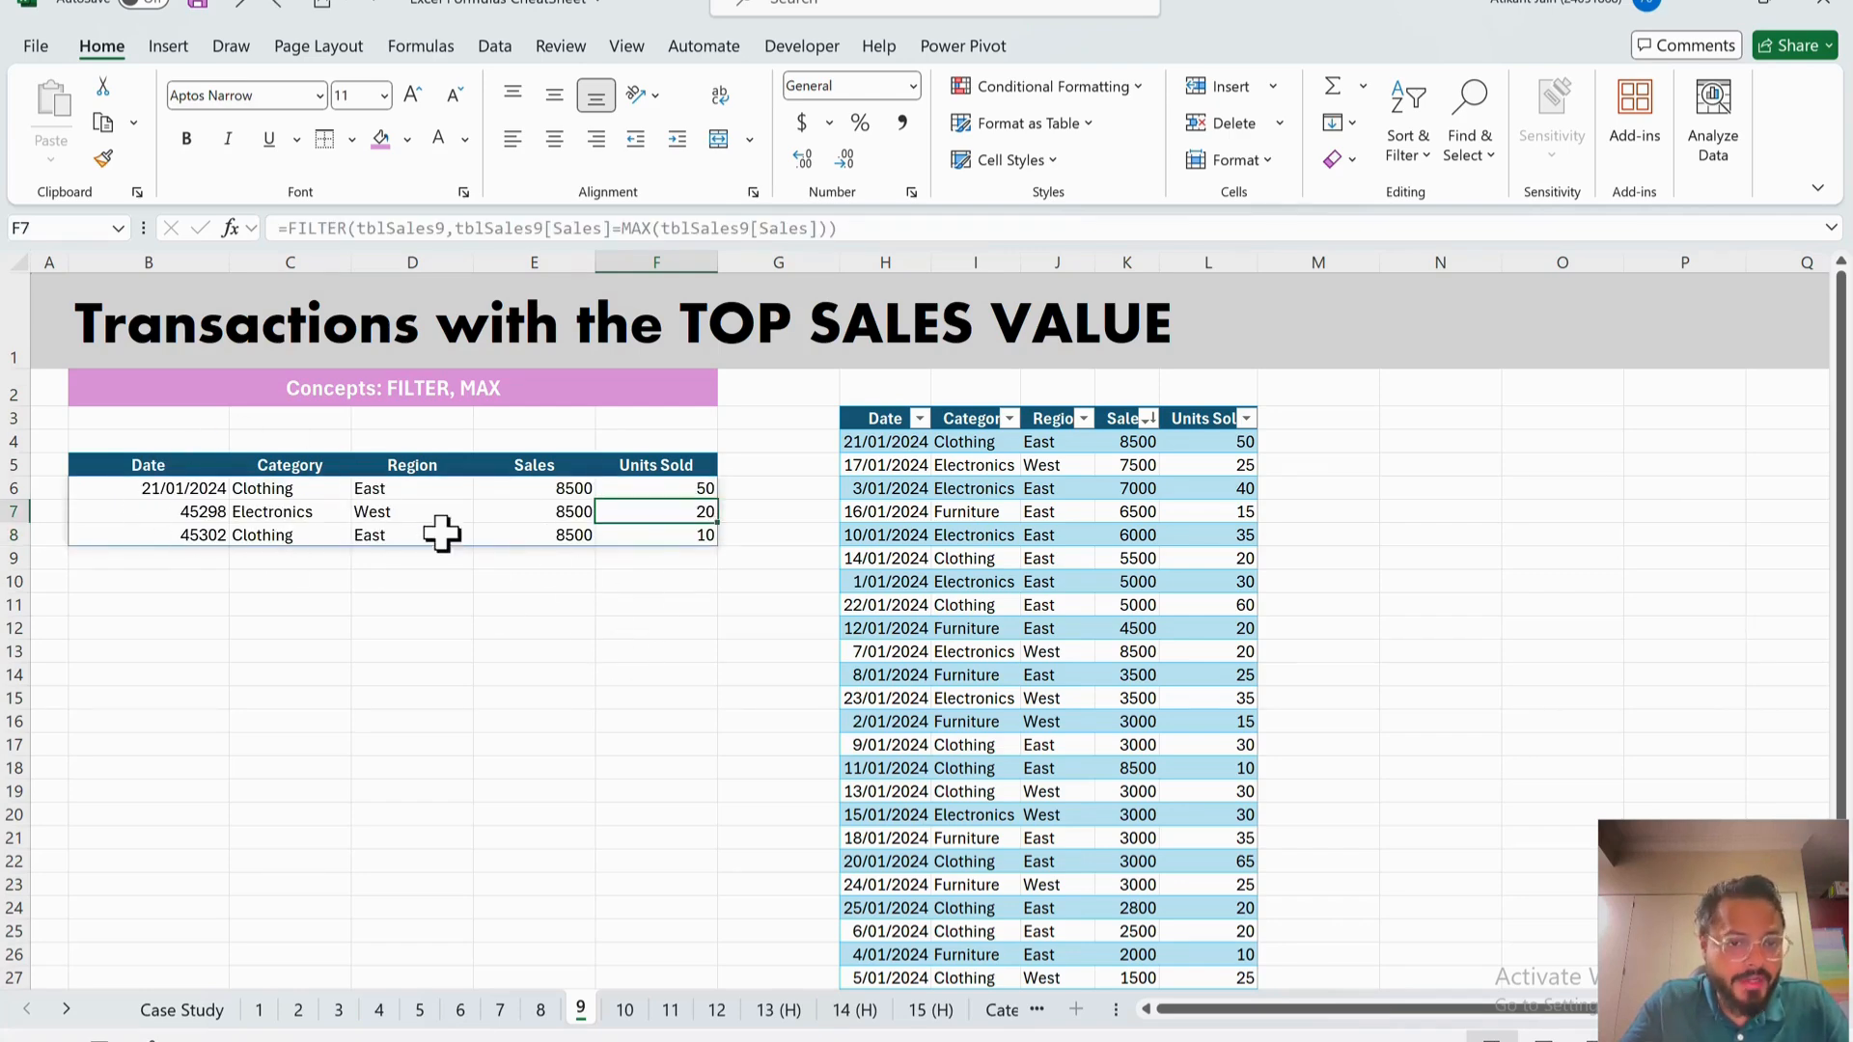
- Inspect the FILTER function in the B6 formula, and leave the formula without editing it
{"action": "left_click", "coordinate": [149, 488]}
{"action": "left_click", "coordinate": [318, 229]}
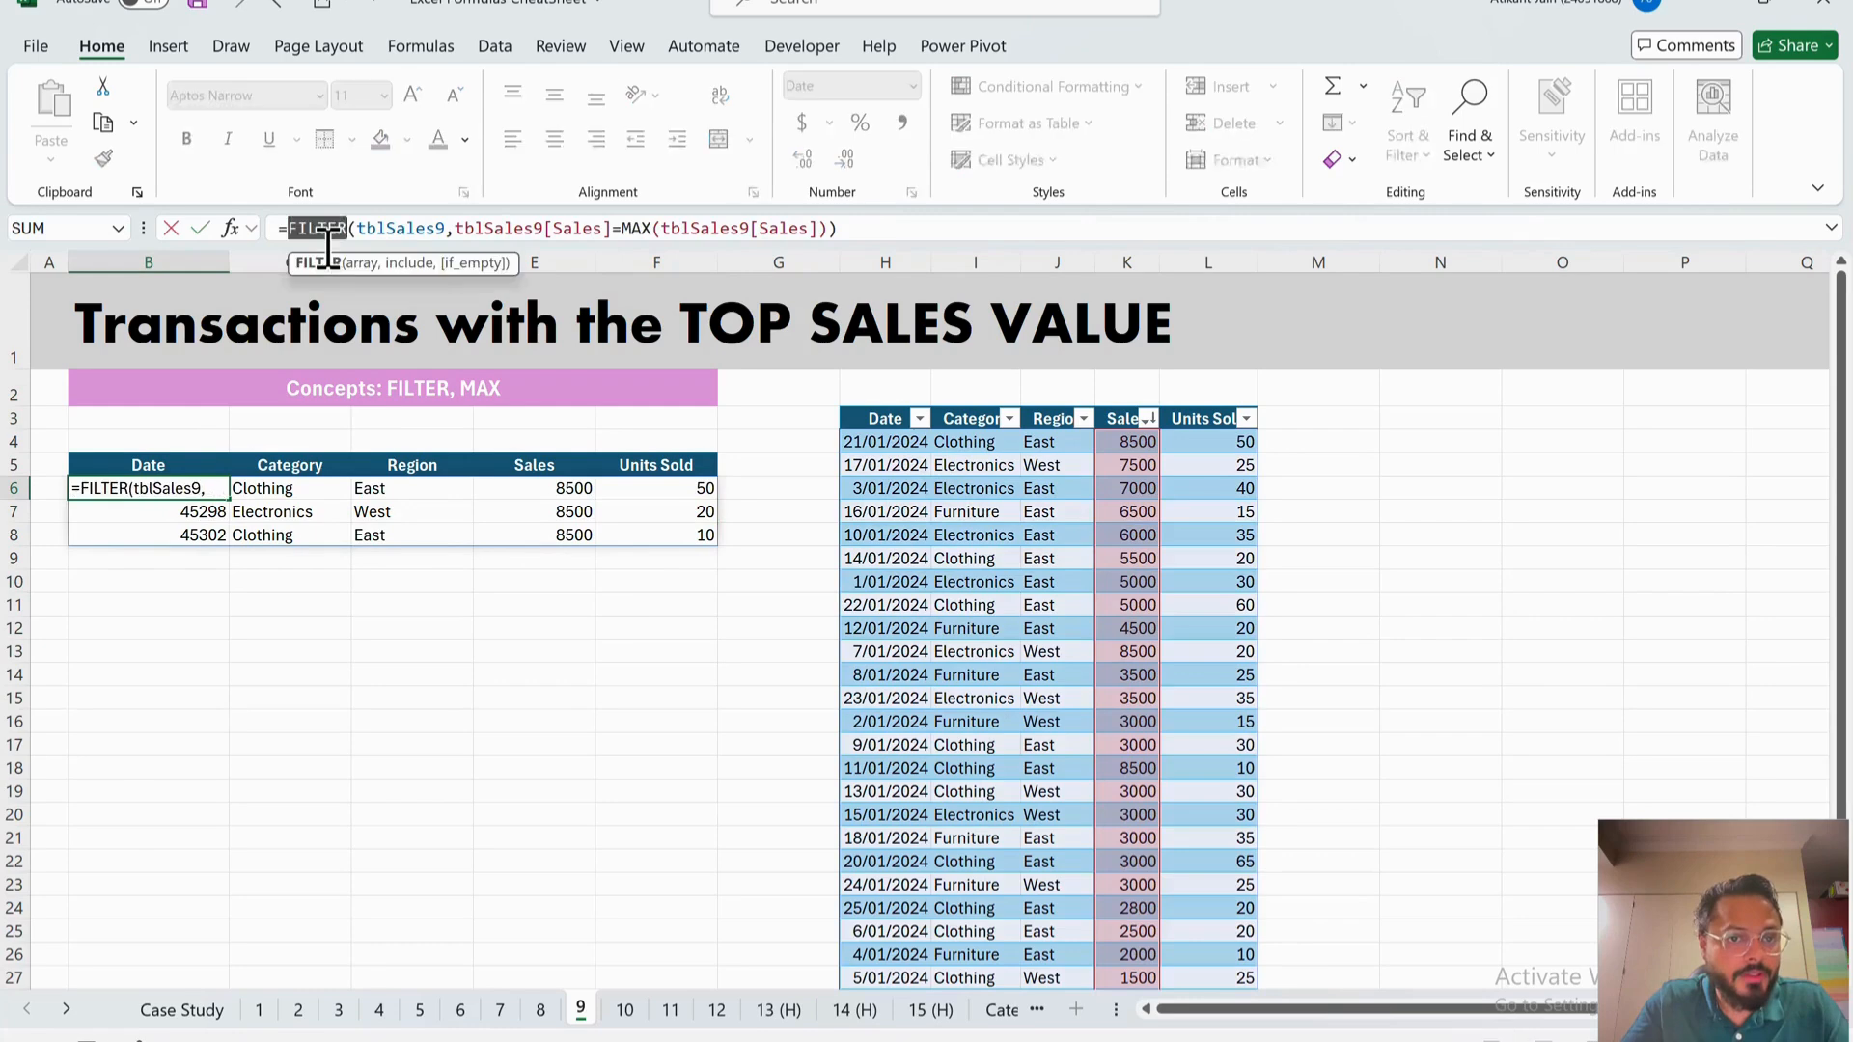
{"action": "key", "text": "Escape"}
- Try to overwrite the spilled Sales value in E8 with 10000, check B6, and undo the entry
{"action": "left_click", "coordinate": [551, 536]}
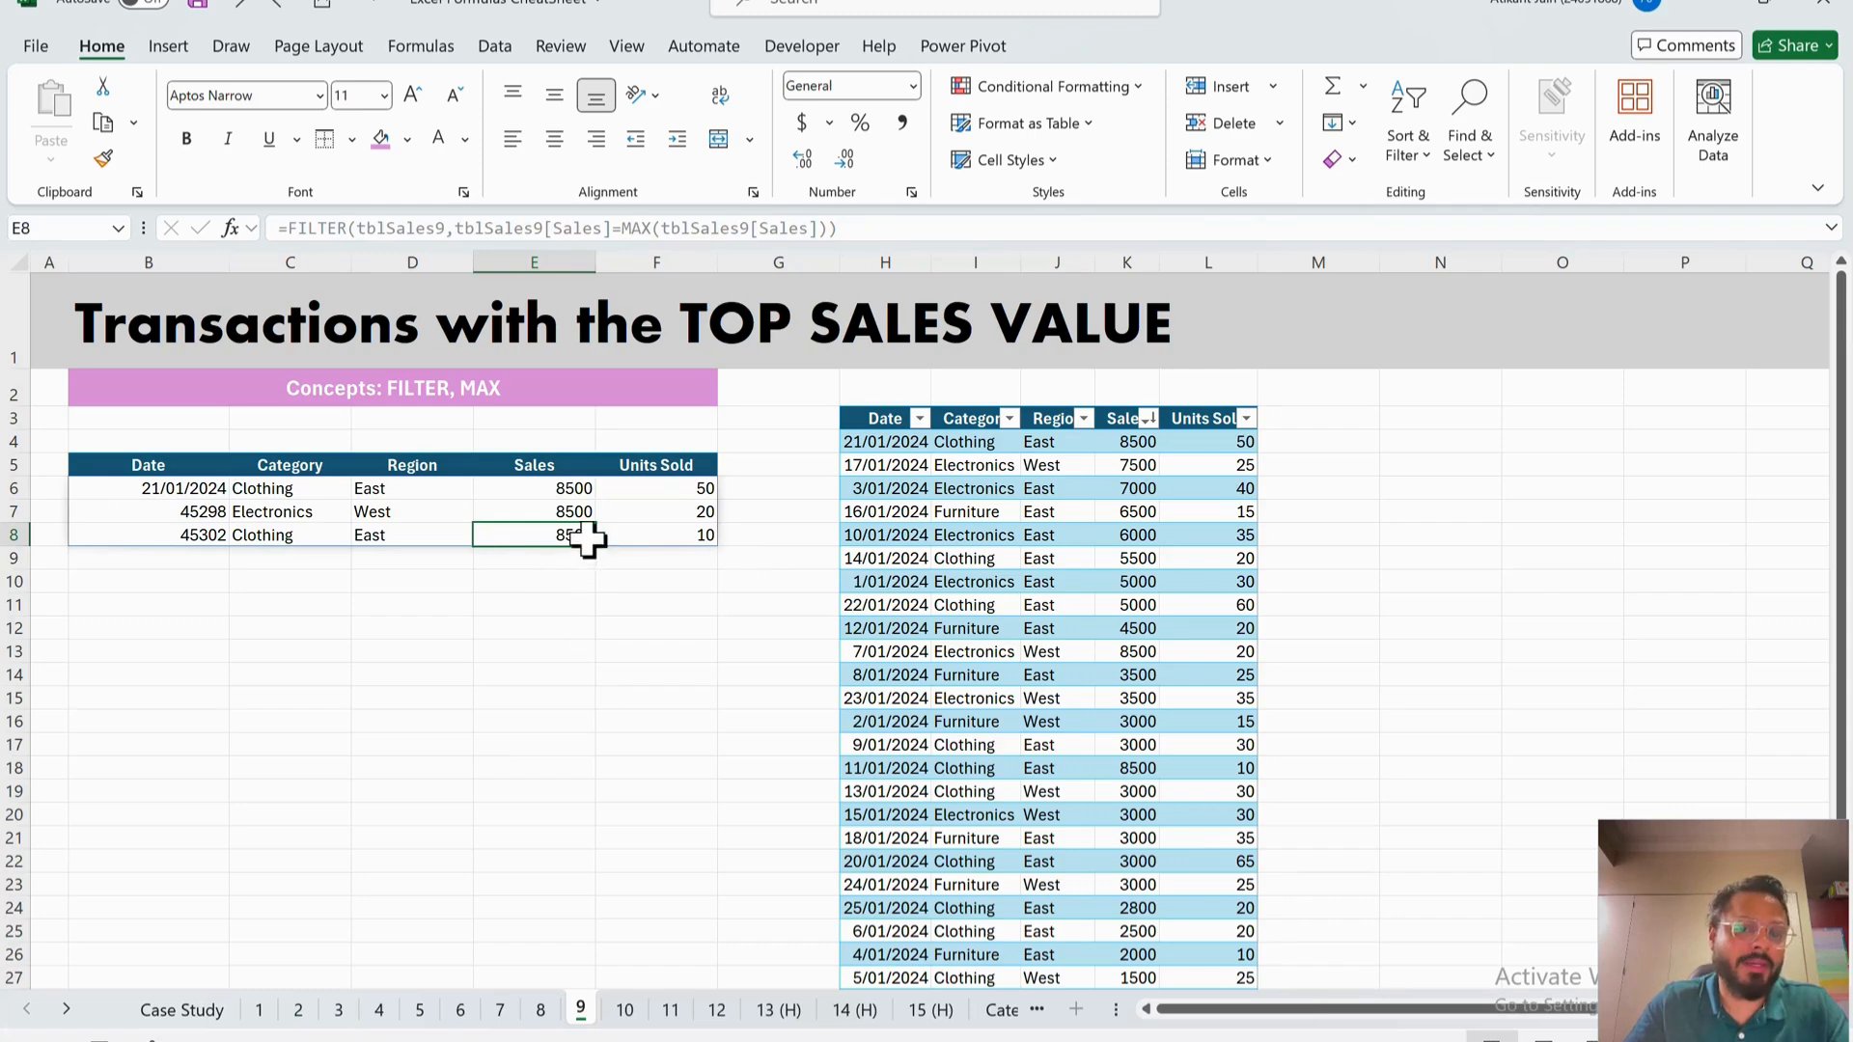
{"action": "type", "text": "10000"}
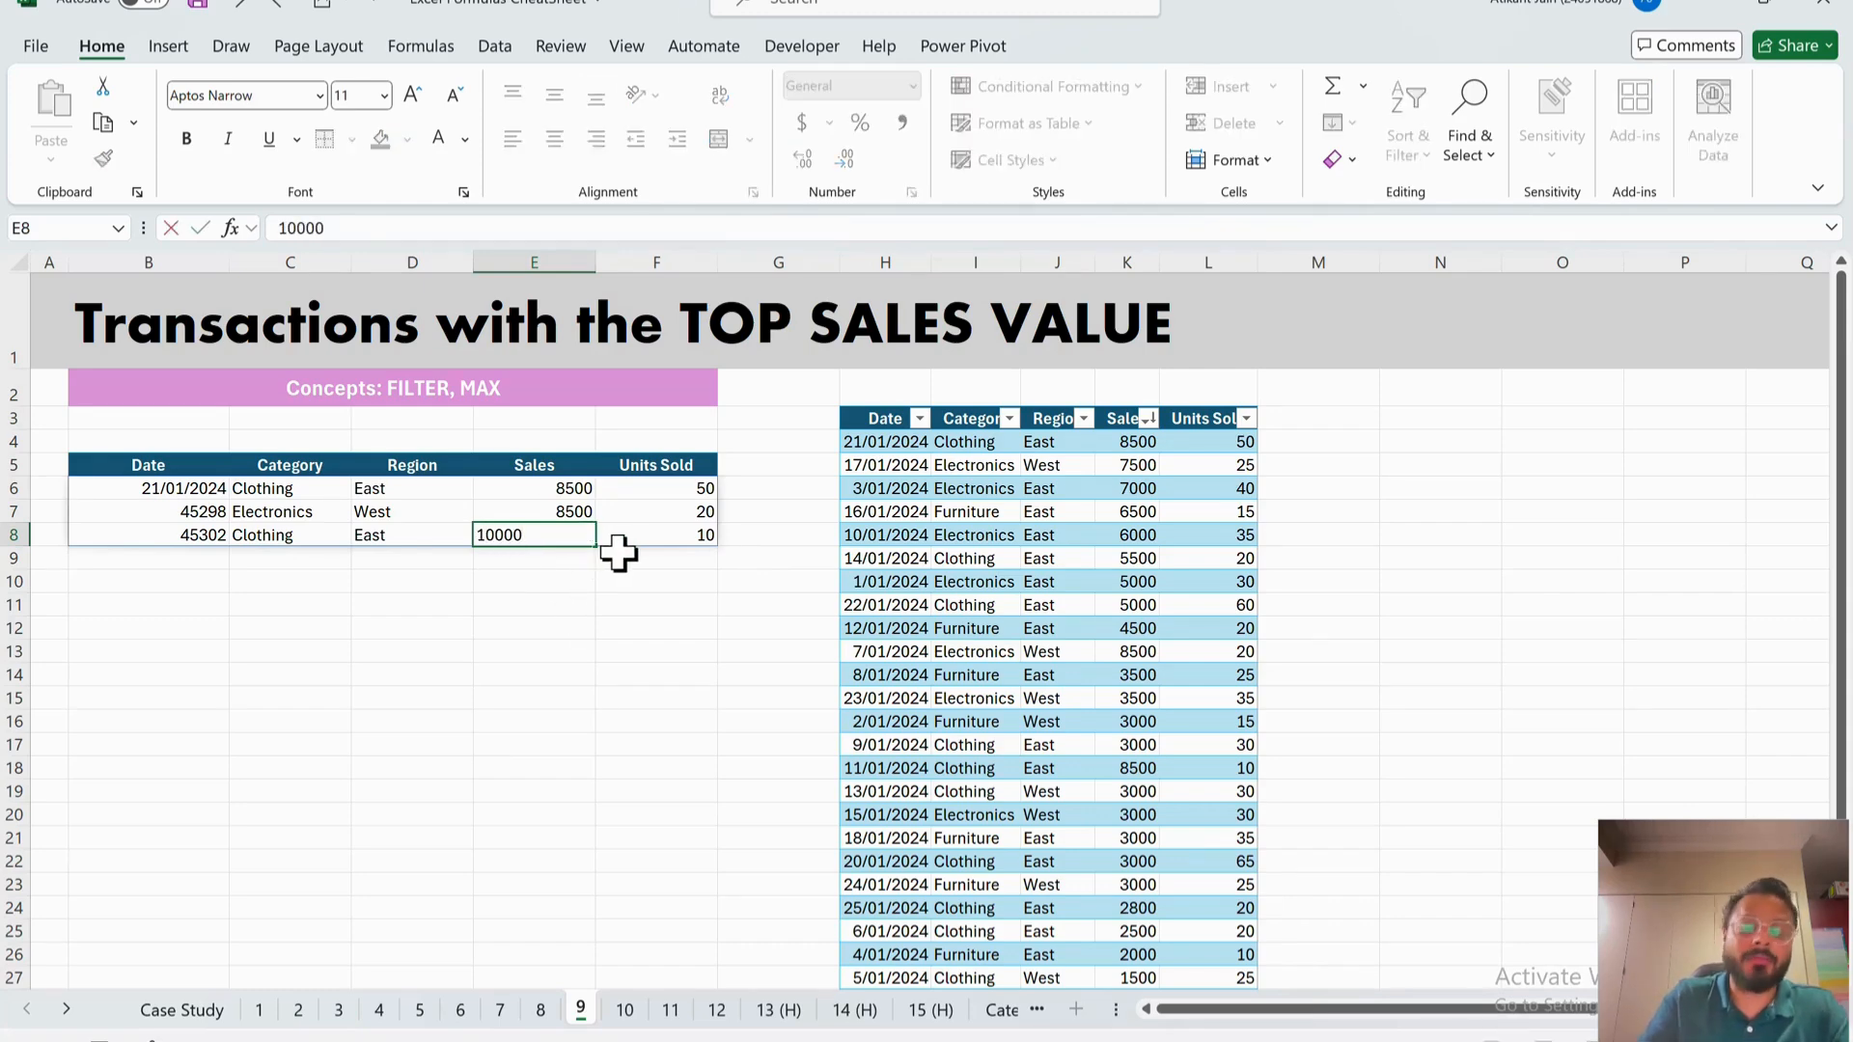
{"action": "key", "text": "Return"}
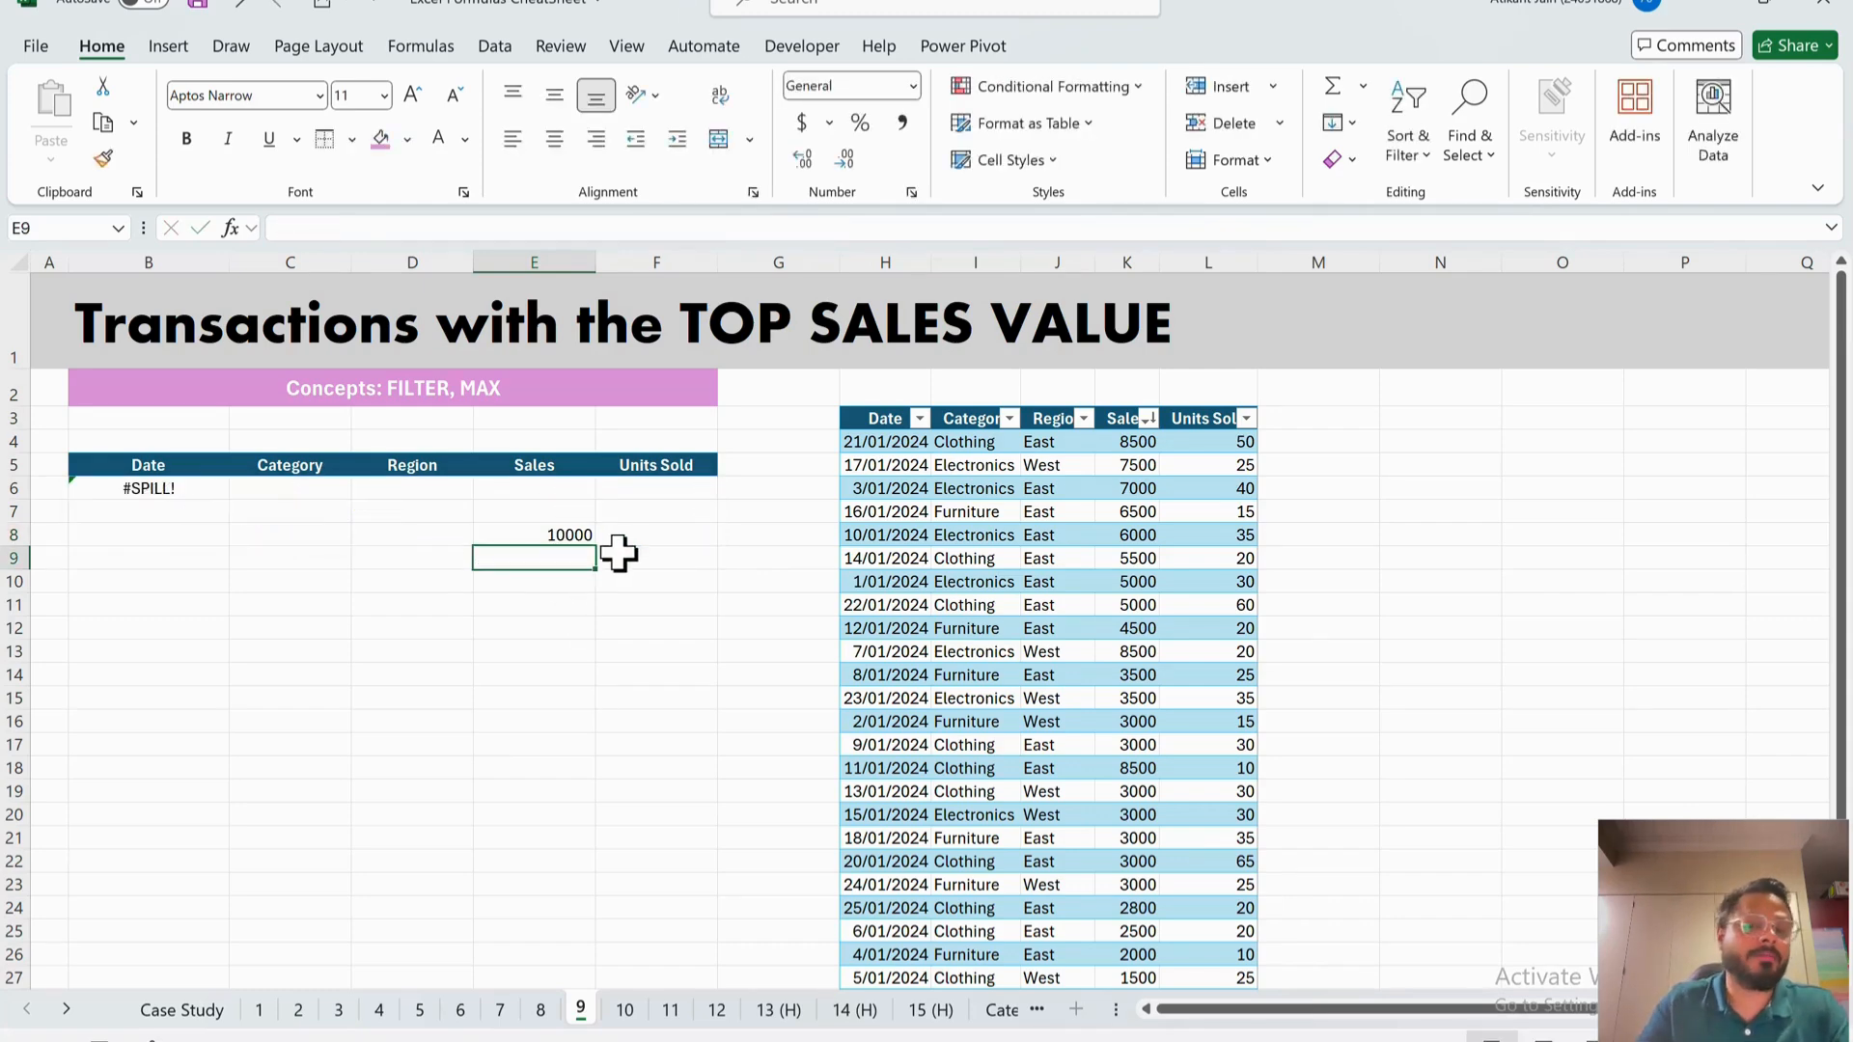
{"action": "left_click", "coordinate": [154, 494]}
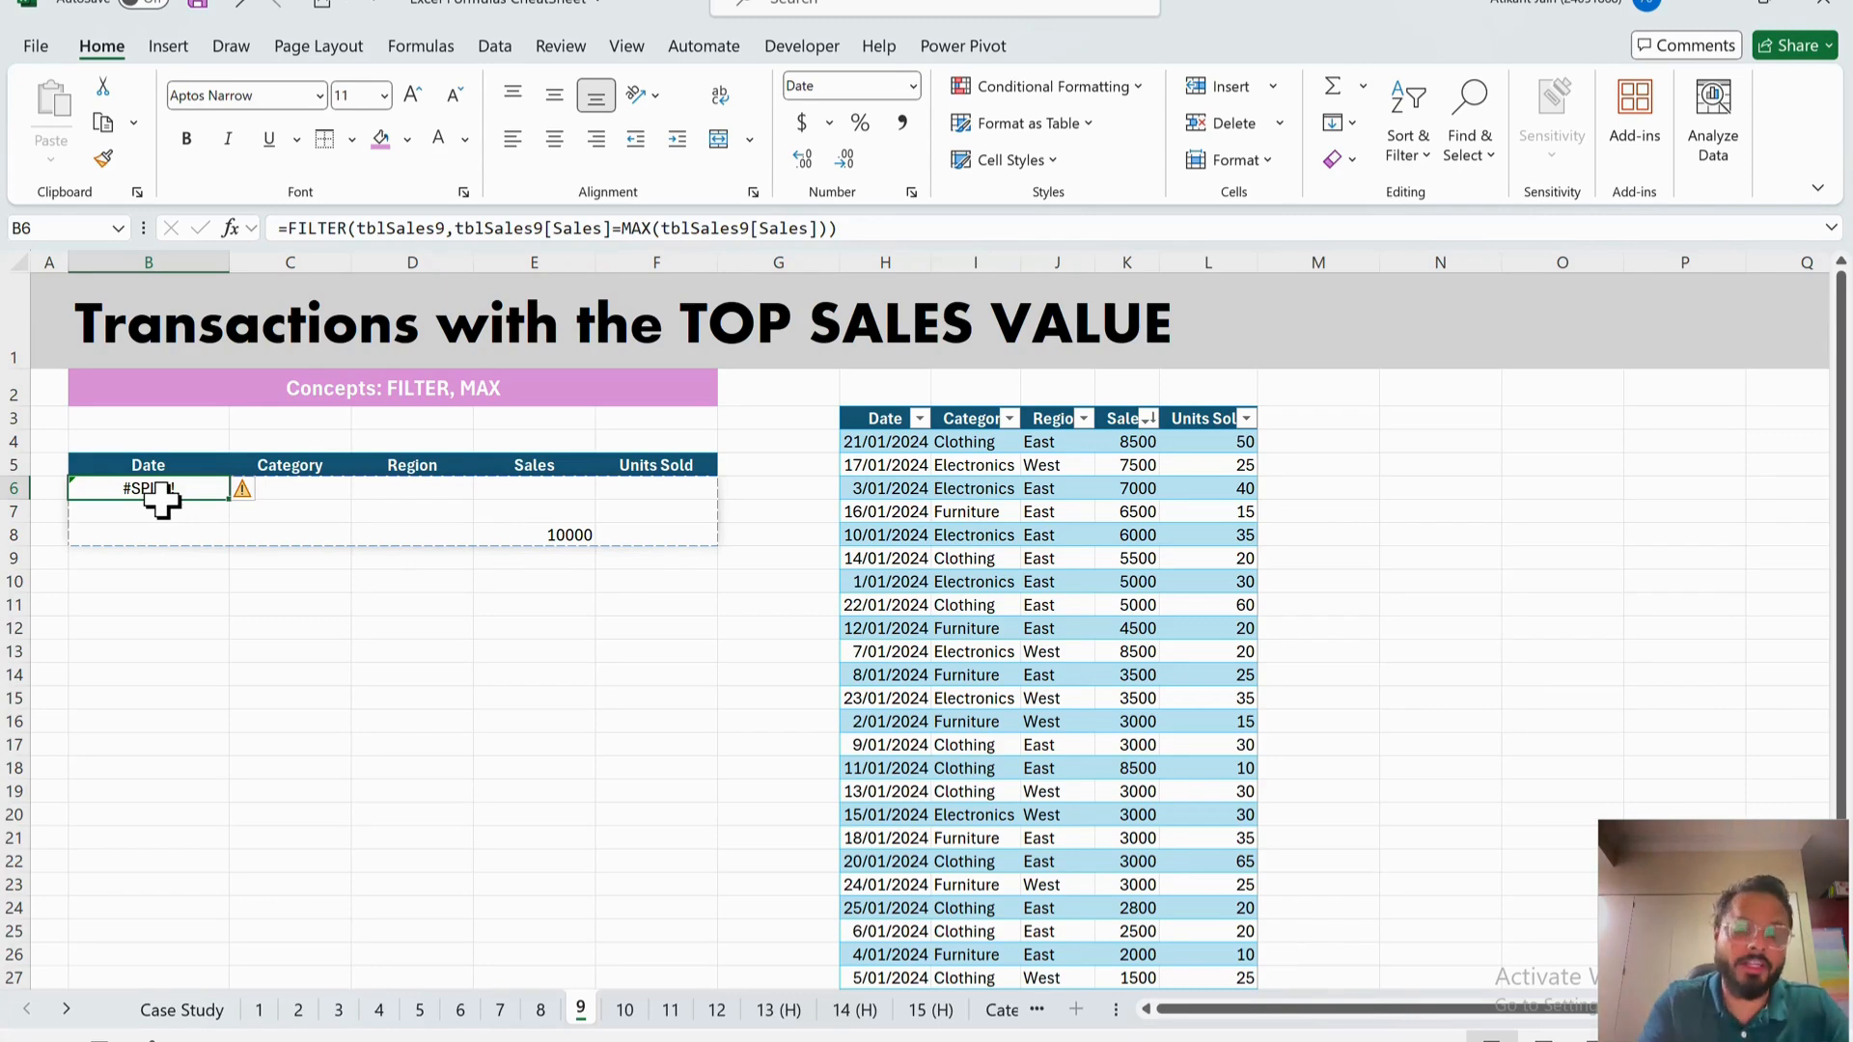
{"action": "key", "text": "ctrl+z"}
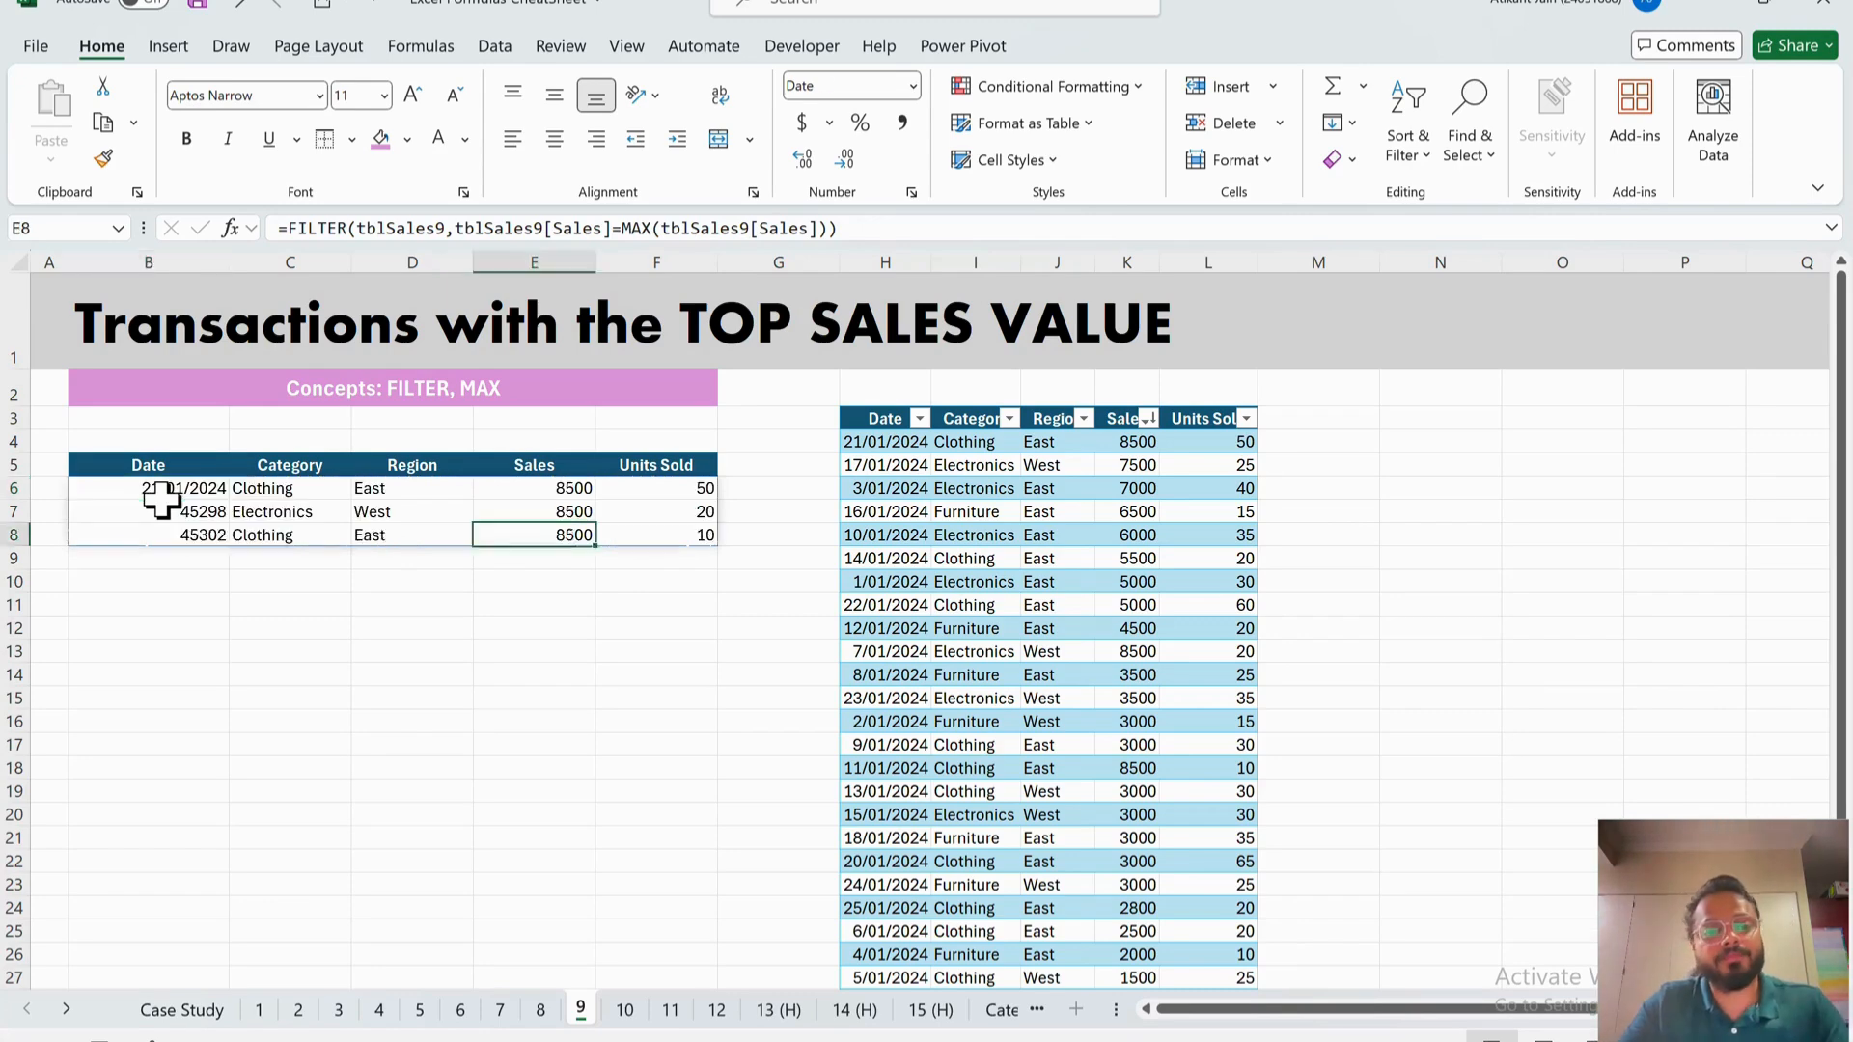
- Select the whole FILTER output in B6:F8 to examine its spill range, and deselect it
{"action": "left_click_drag", "start_coordinate": [158, 487], "coordinate": [584, 539]}
{"action": "left_click", "coordinate": [666, 546]}
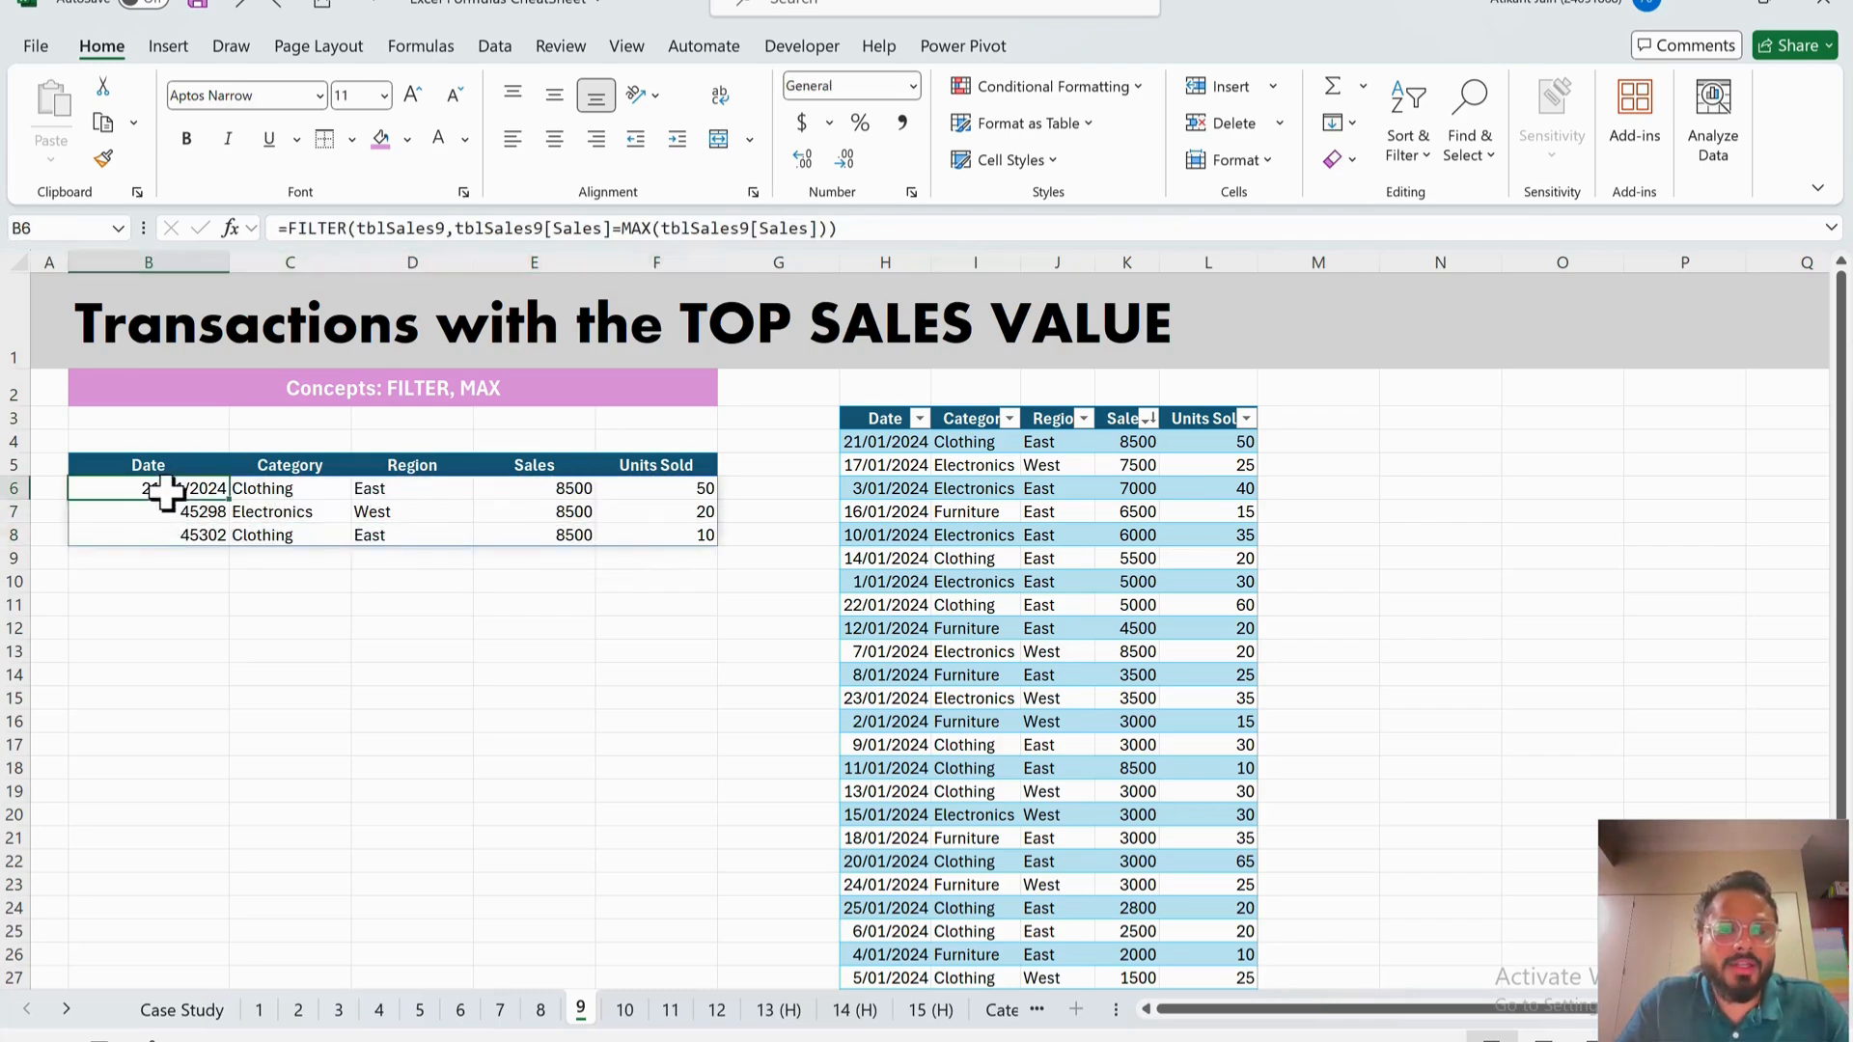
{"action": "left_click_drag", "start_coordinate": [165, 488], "coordinate": [673, 542]}
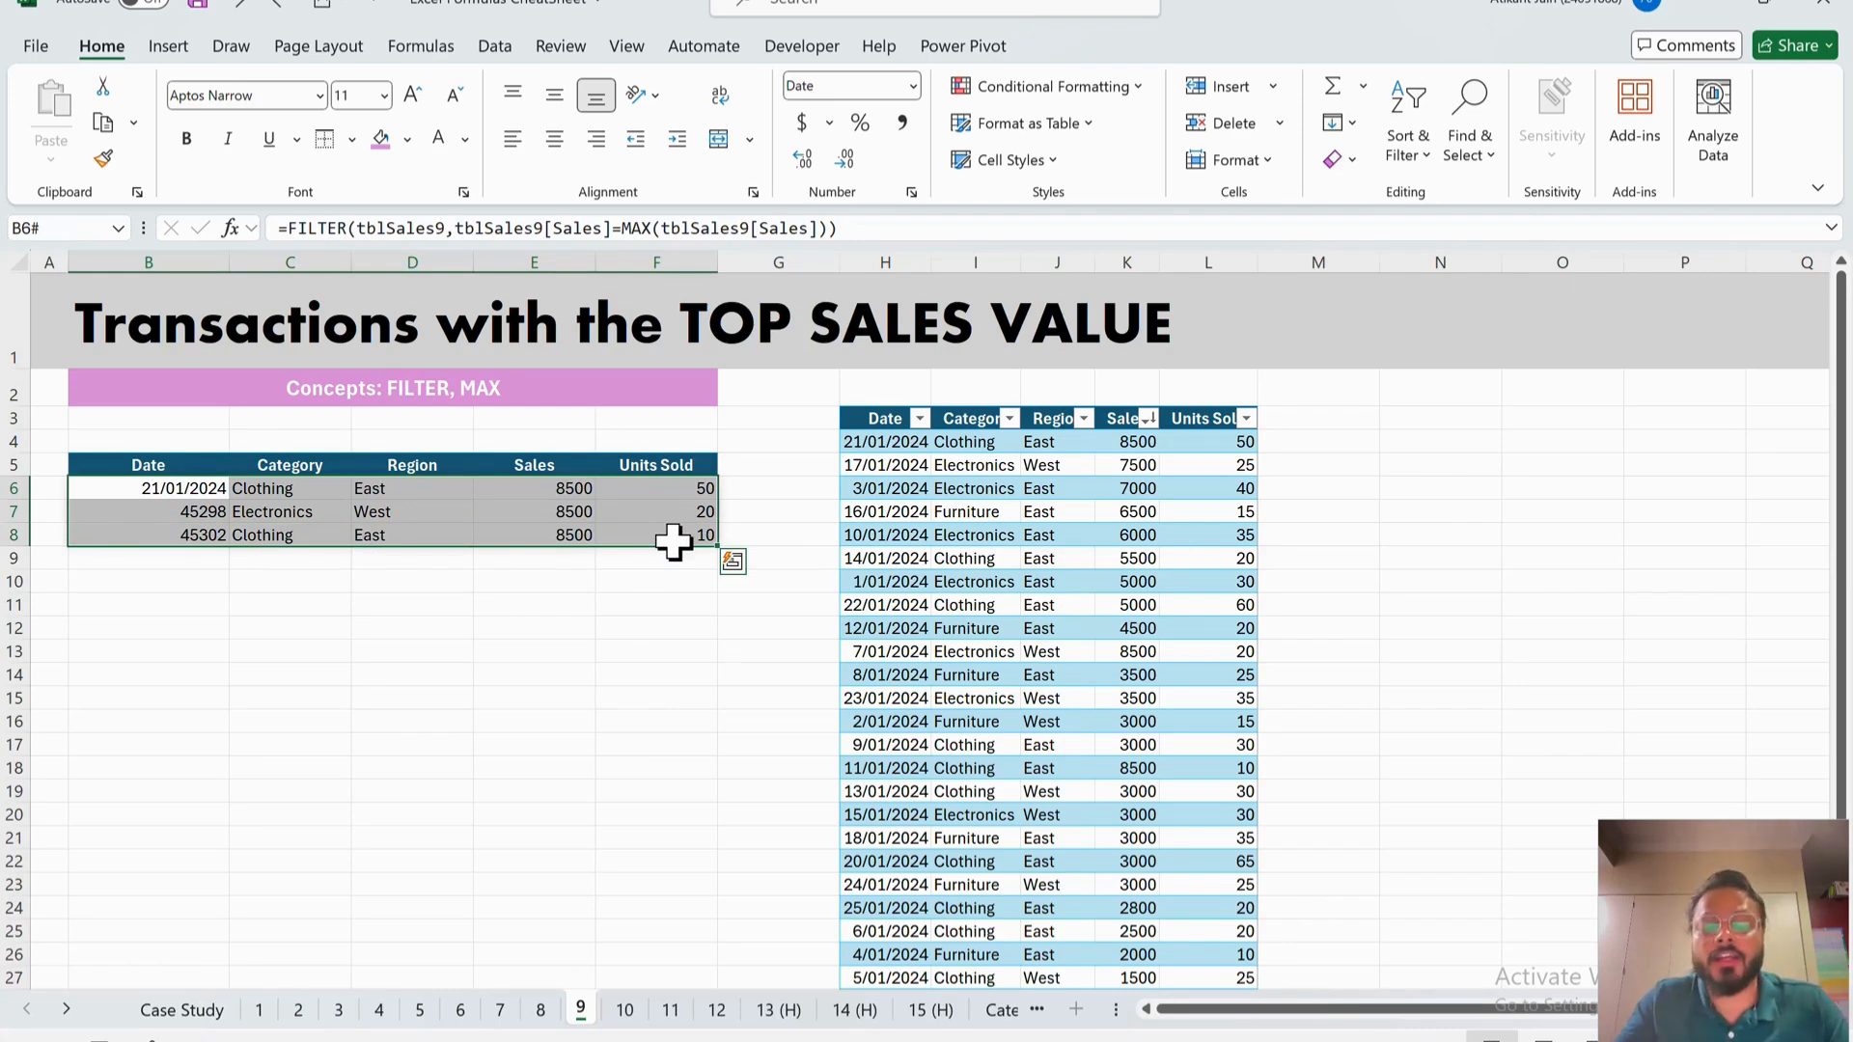
{"action": "left_click", "coordinate": [494, 698]}
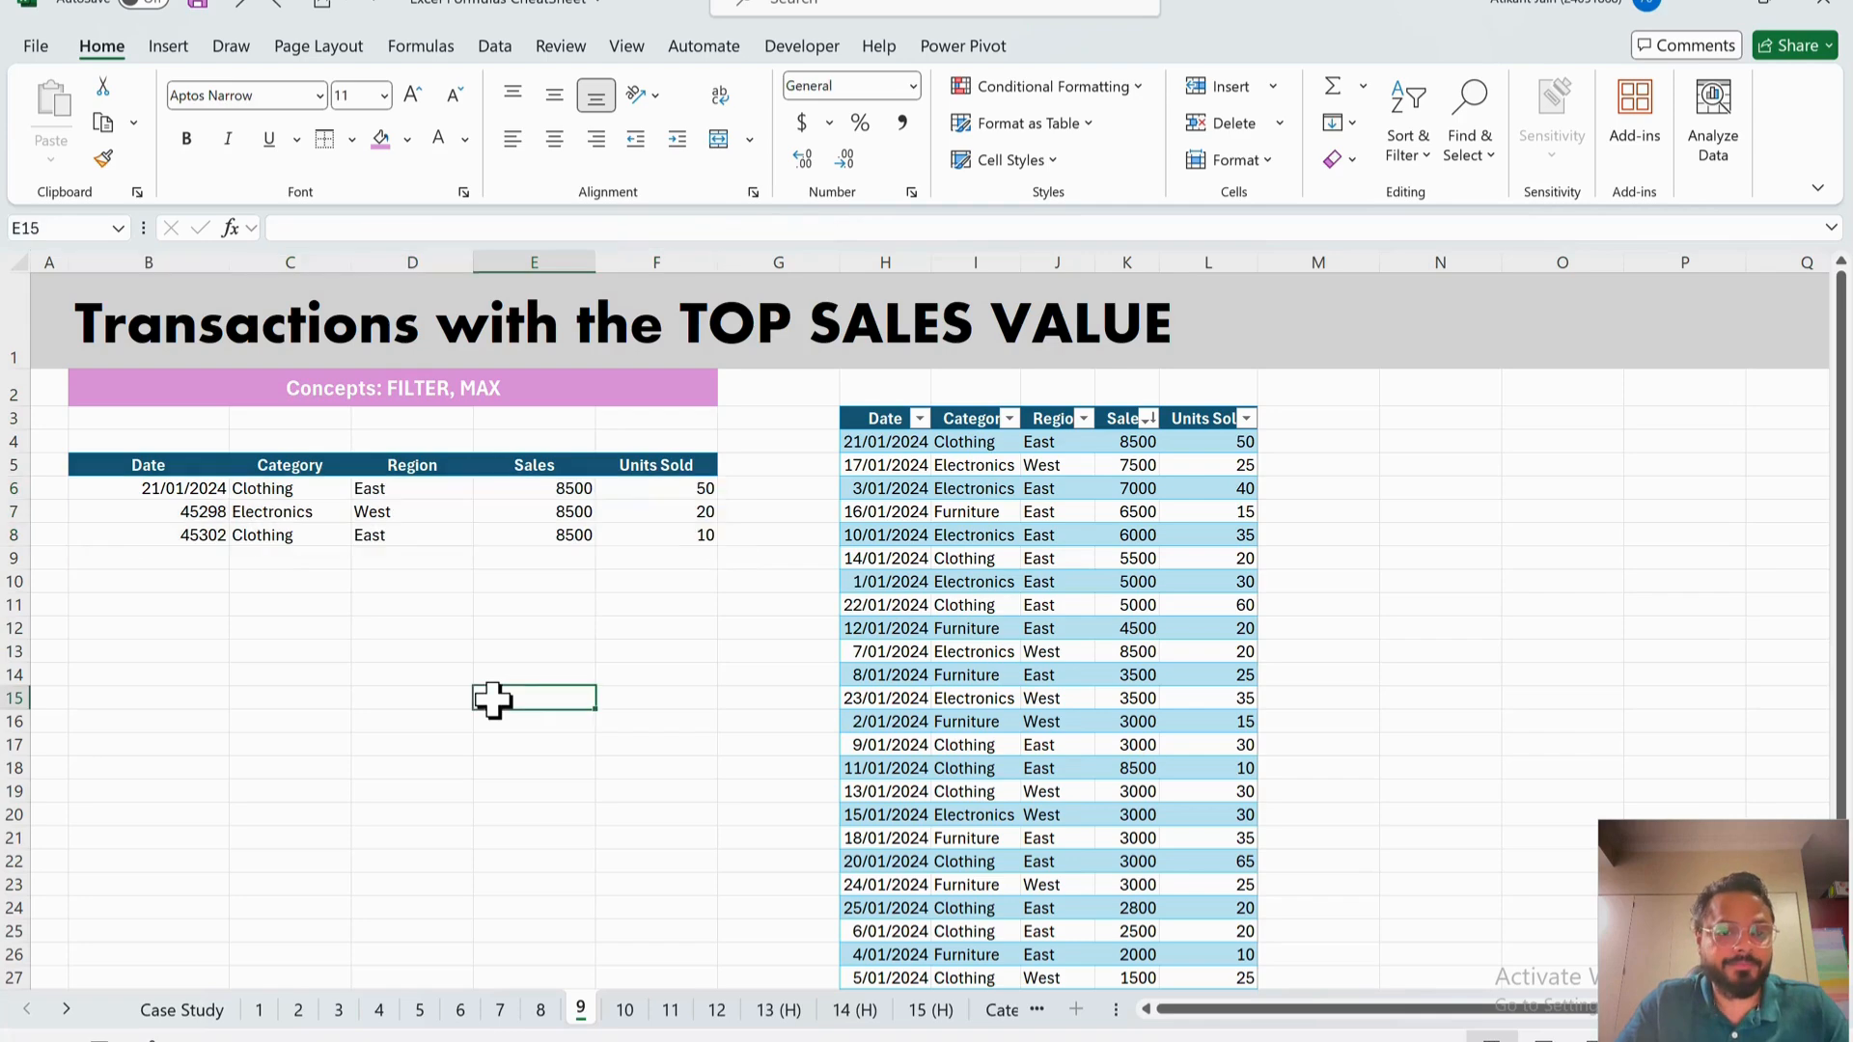
- On sheet 10, list the unique sales dates from C6 with =UNIQUE(tblSales10[Date])
{"action": "left_click", "coordinate": [624, 1009]}
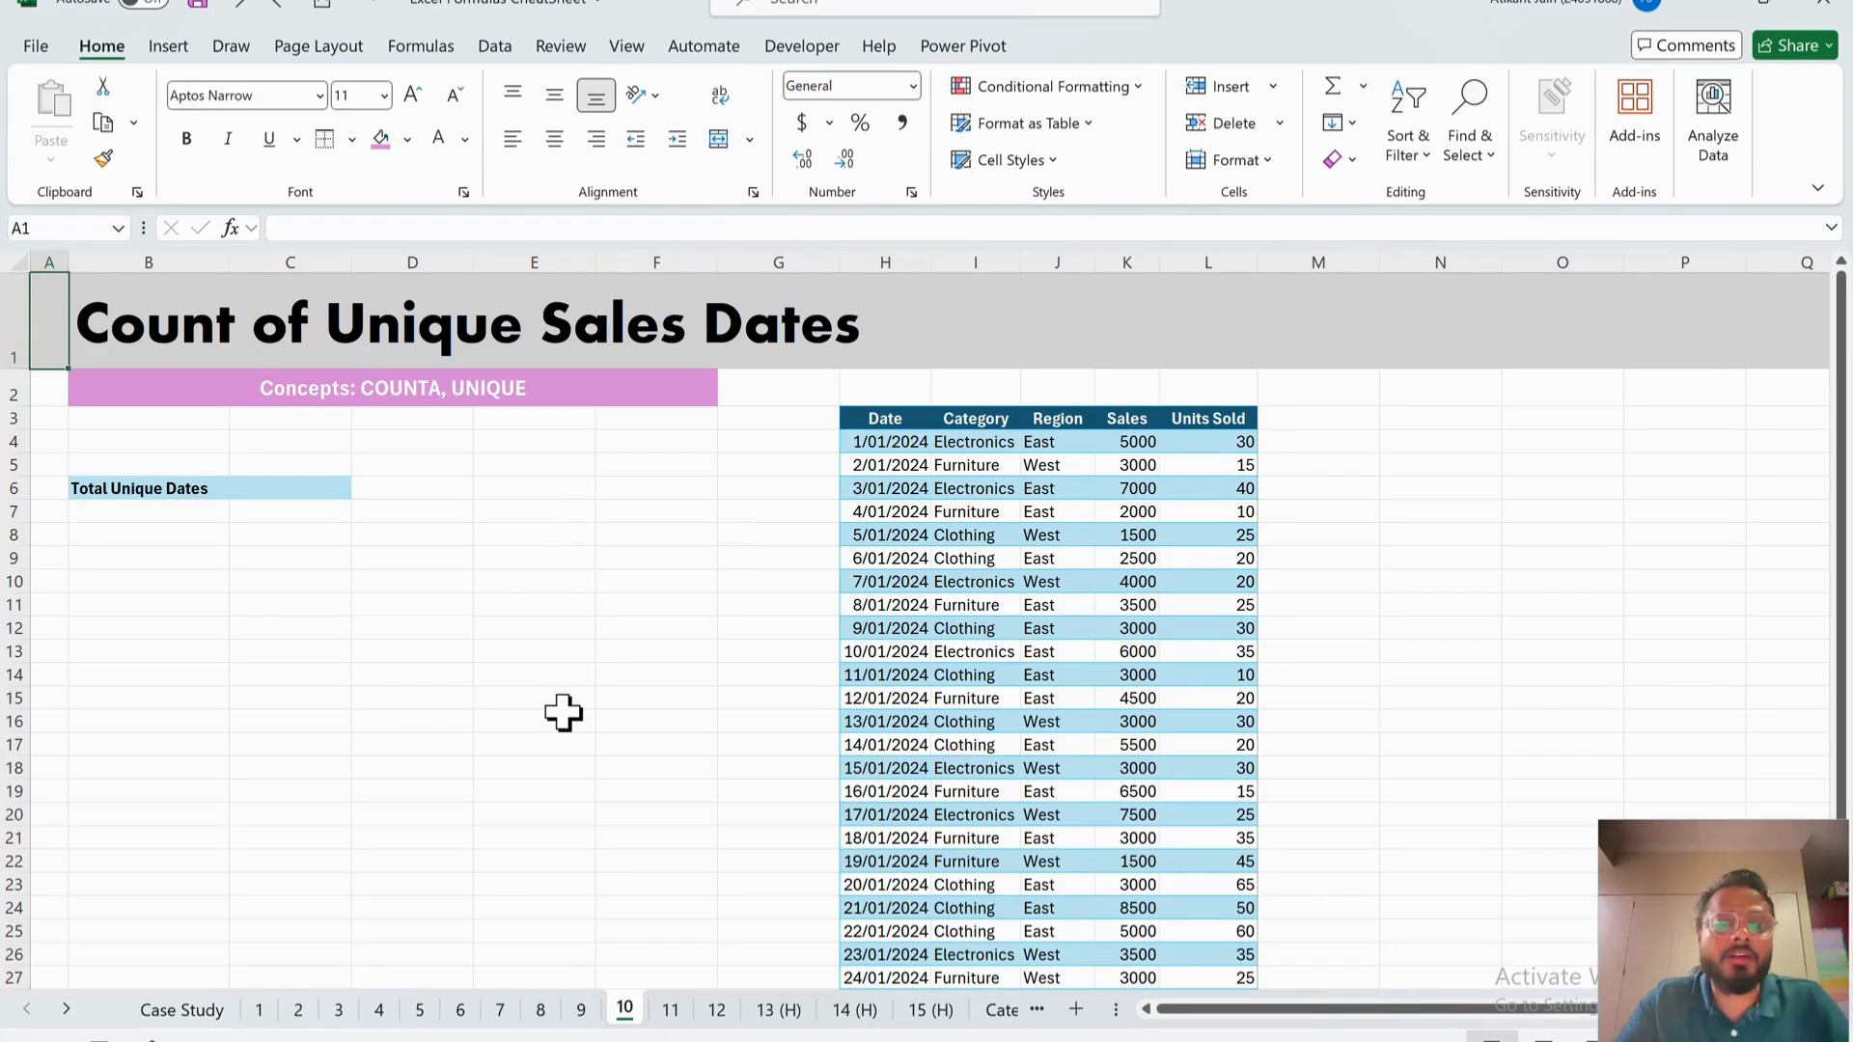
{"action": "left_click", "coordinate": [871, 467]}
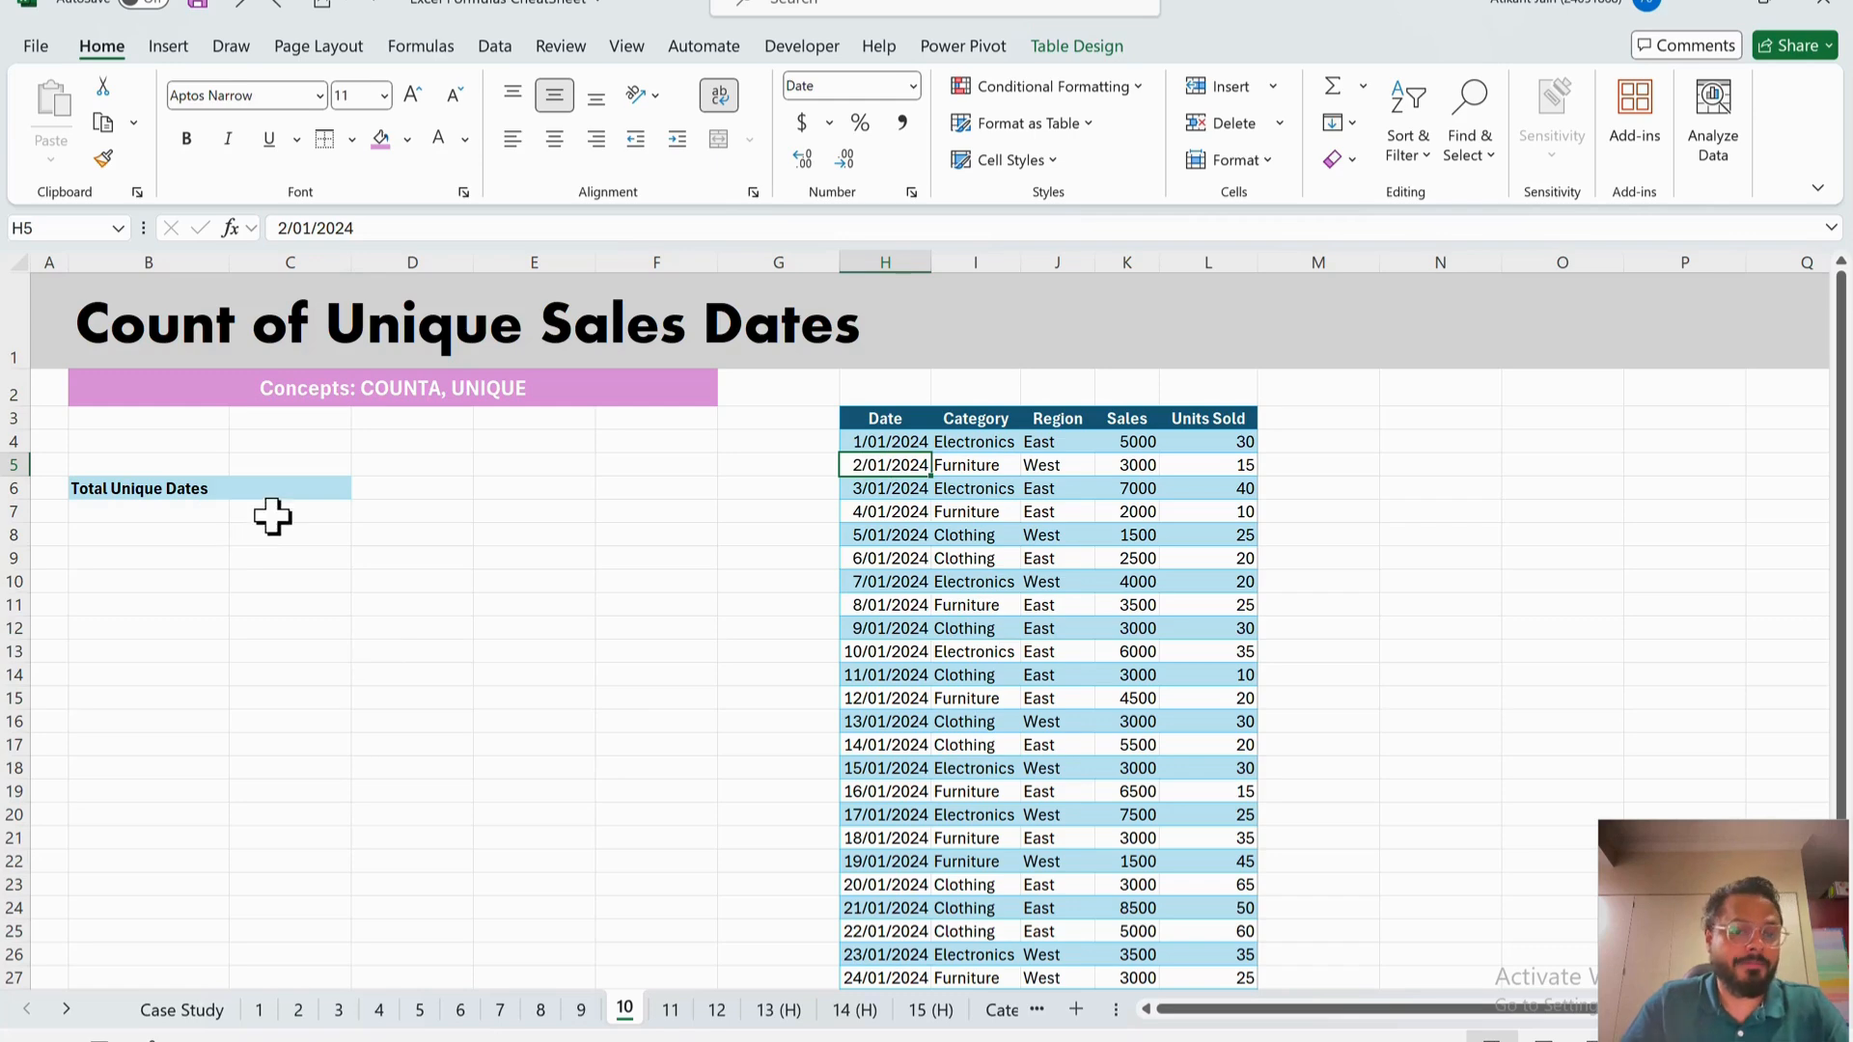
{"action": "left_click", "coordinate": [297, 496]}
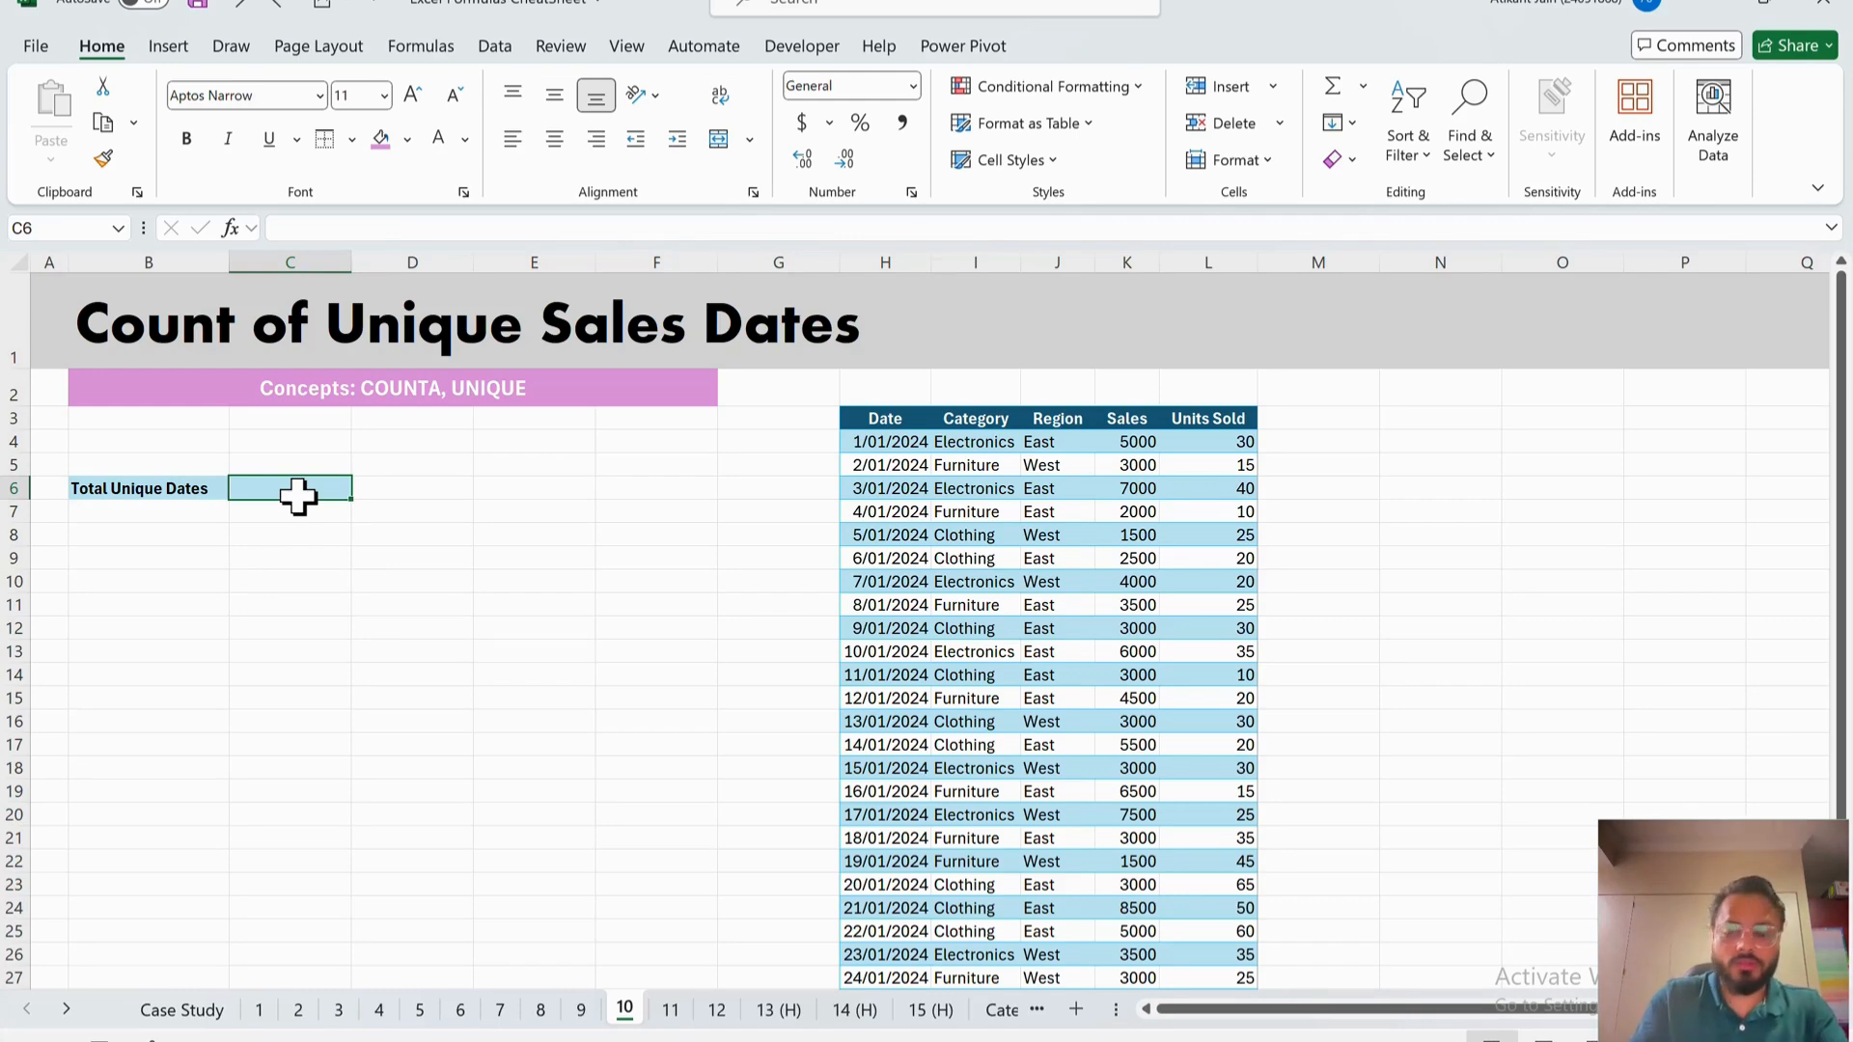
{"action": "type", "text": "=uniq"}
{"action": "key", "text": "Tab"}
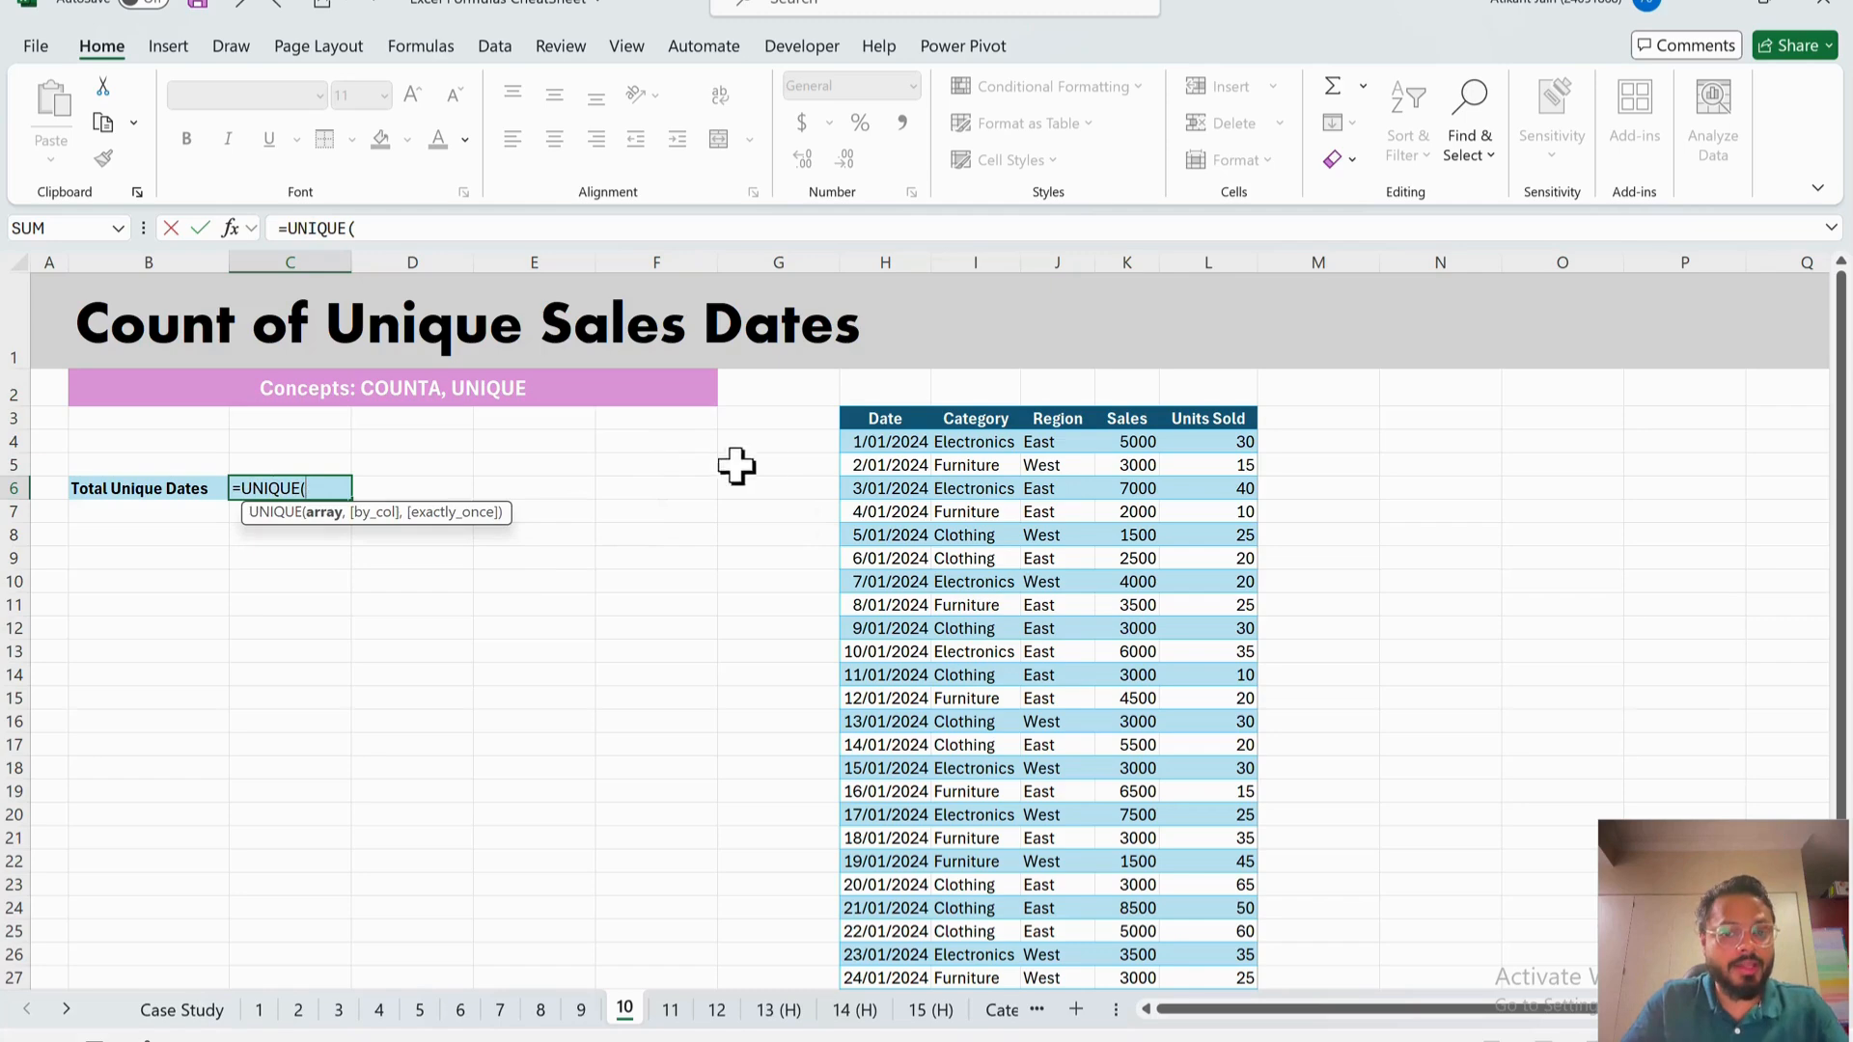
{"action": "left_click", "coordinate": [862, 444]}
{"action": "key", "text": "ctrl+shift+Down"}
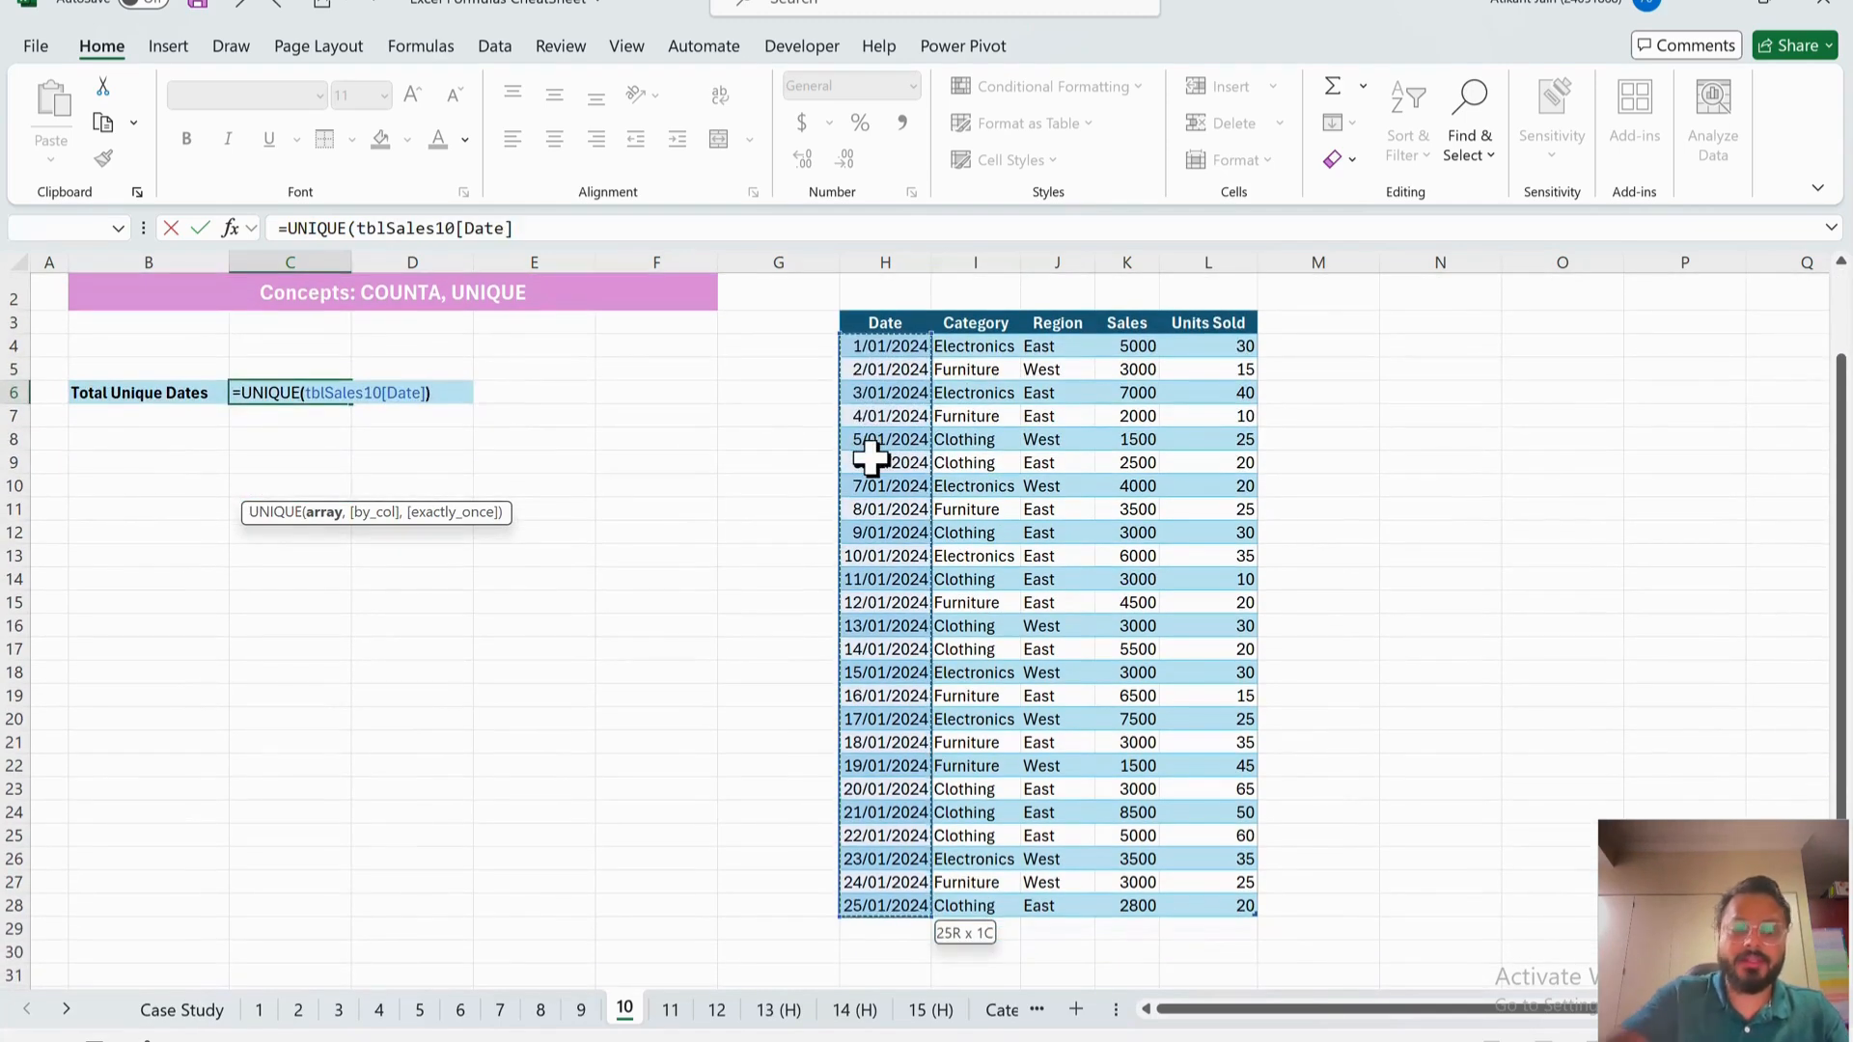
{"action": "key", "text": "Return"}
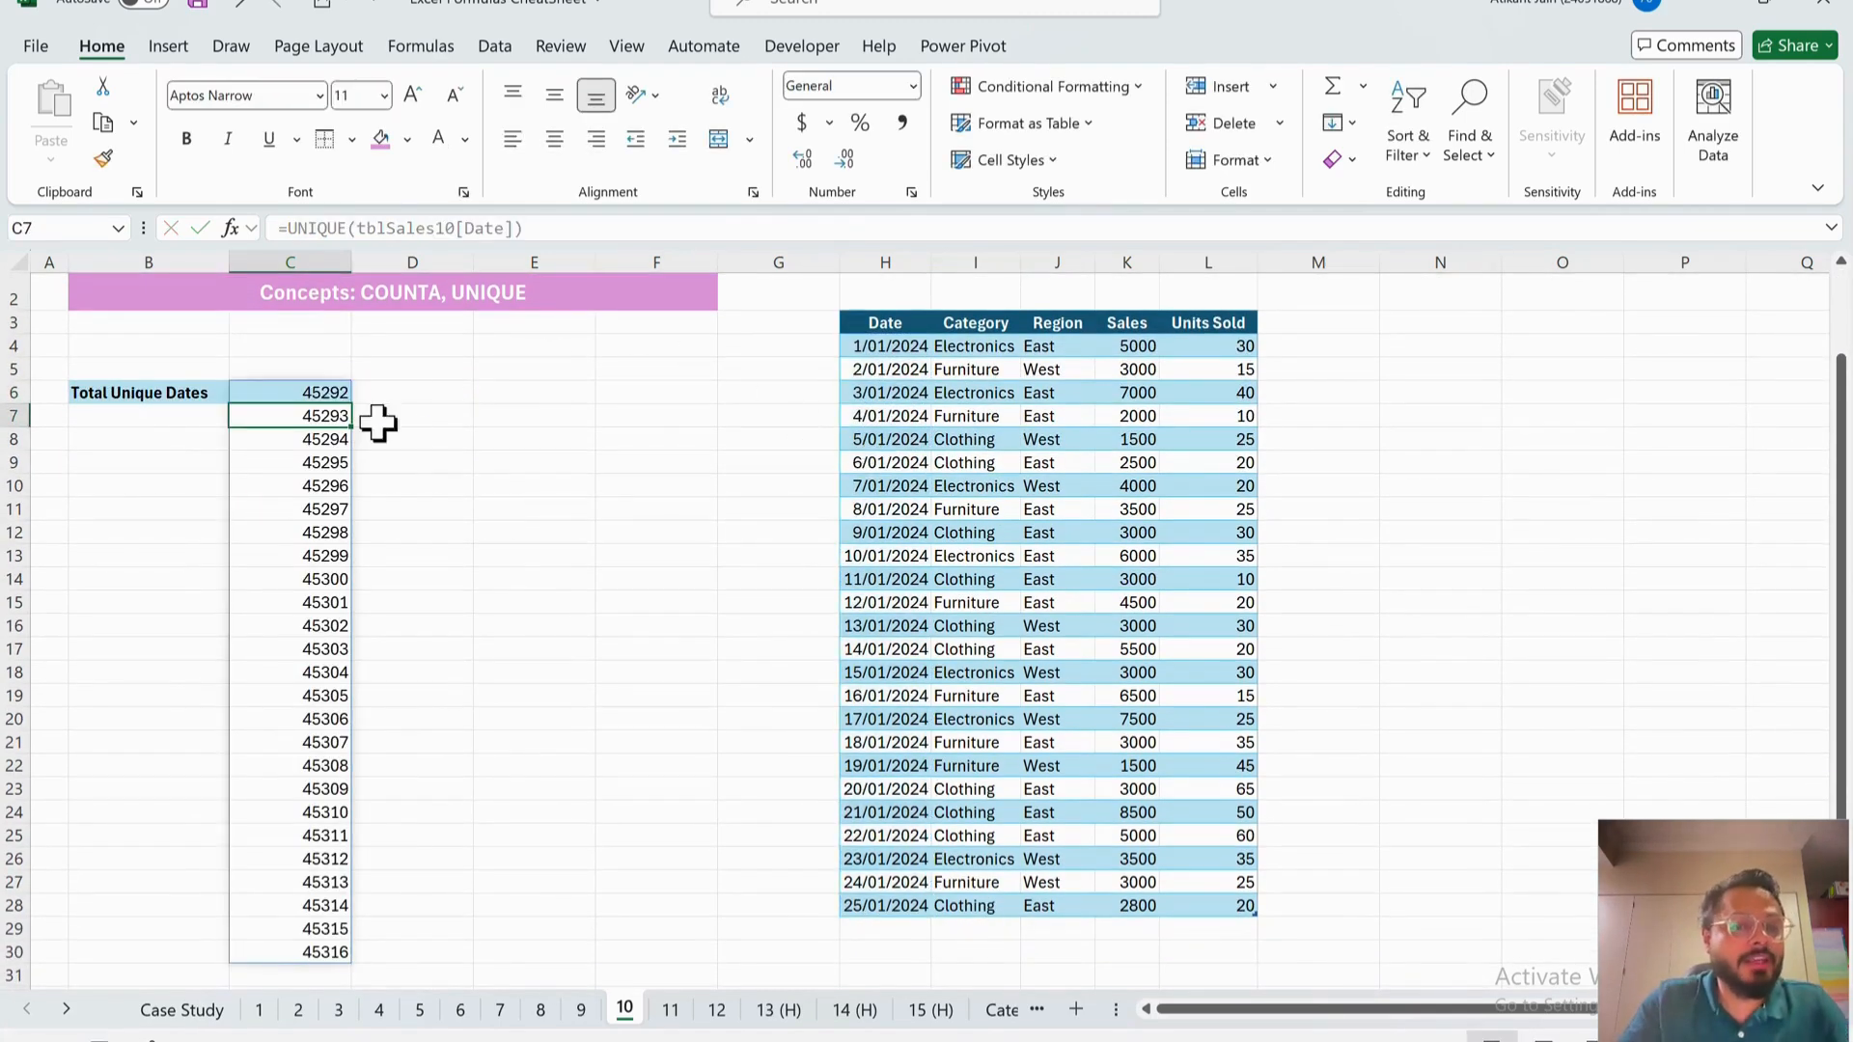
- Wrap the UNIQUE formula in C6 in COUNTA, giving =COUNTA(UNIQUE(tblSales10[Date]))
{"action": "left_click", "coordinate": [349, 393]}
{"action": "key", "text": "ctrl+shift+Down"}
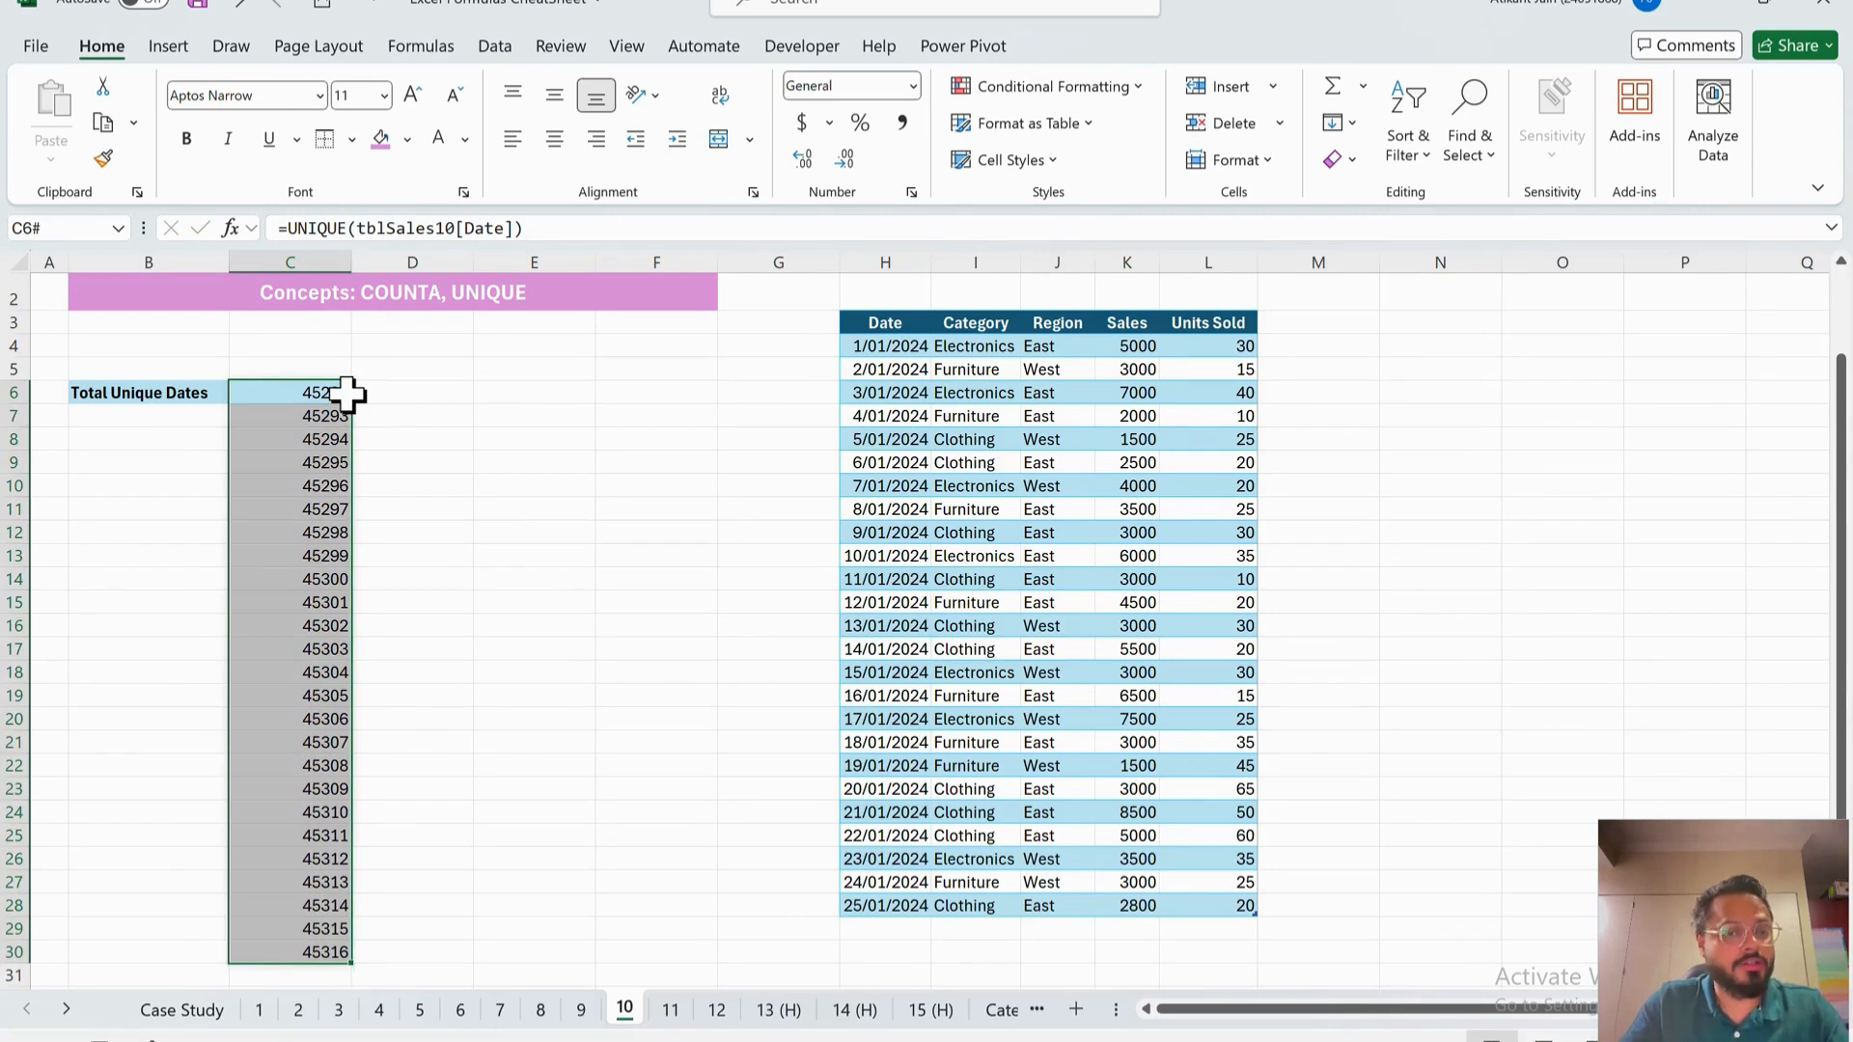
{"action": "left_click", "coordinate": [347, 392]}
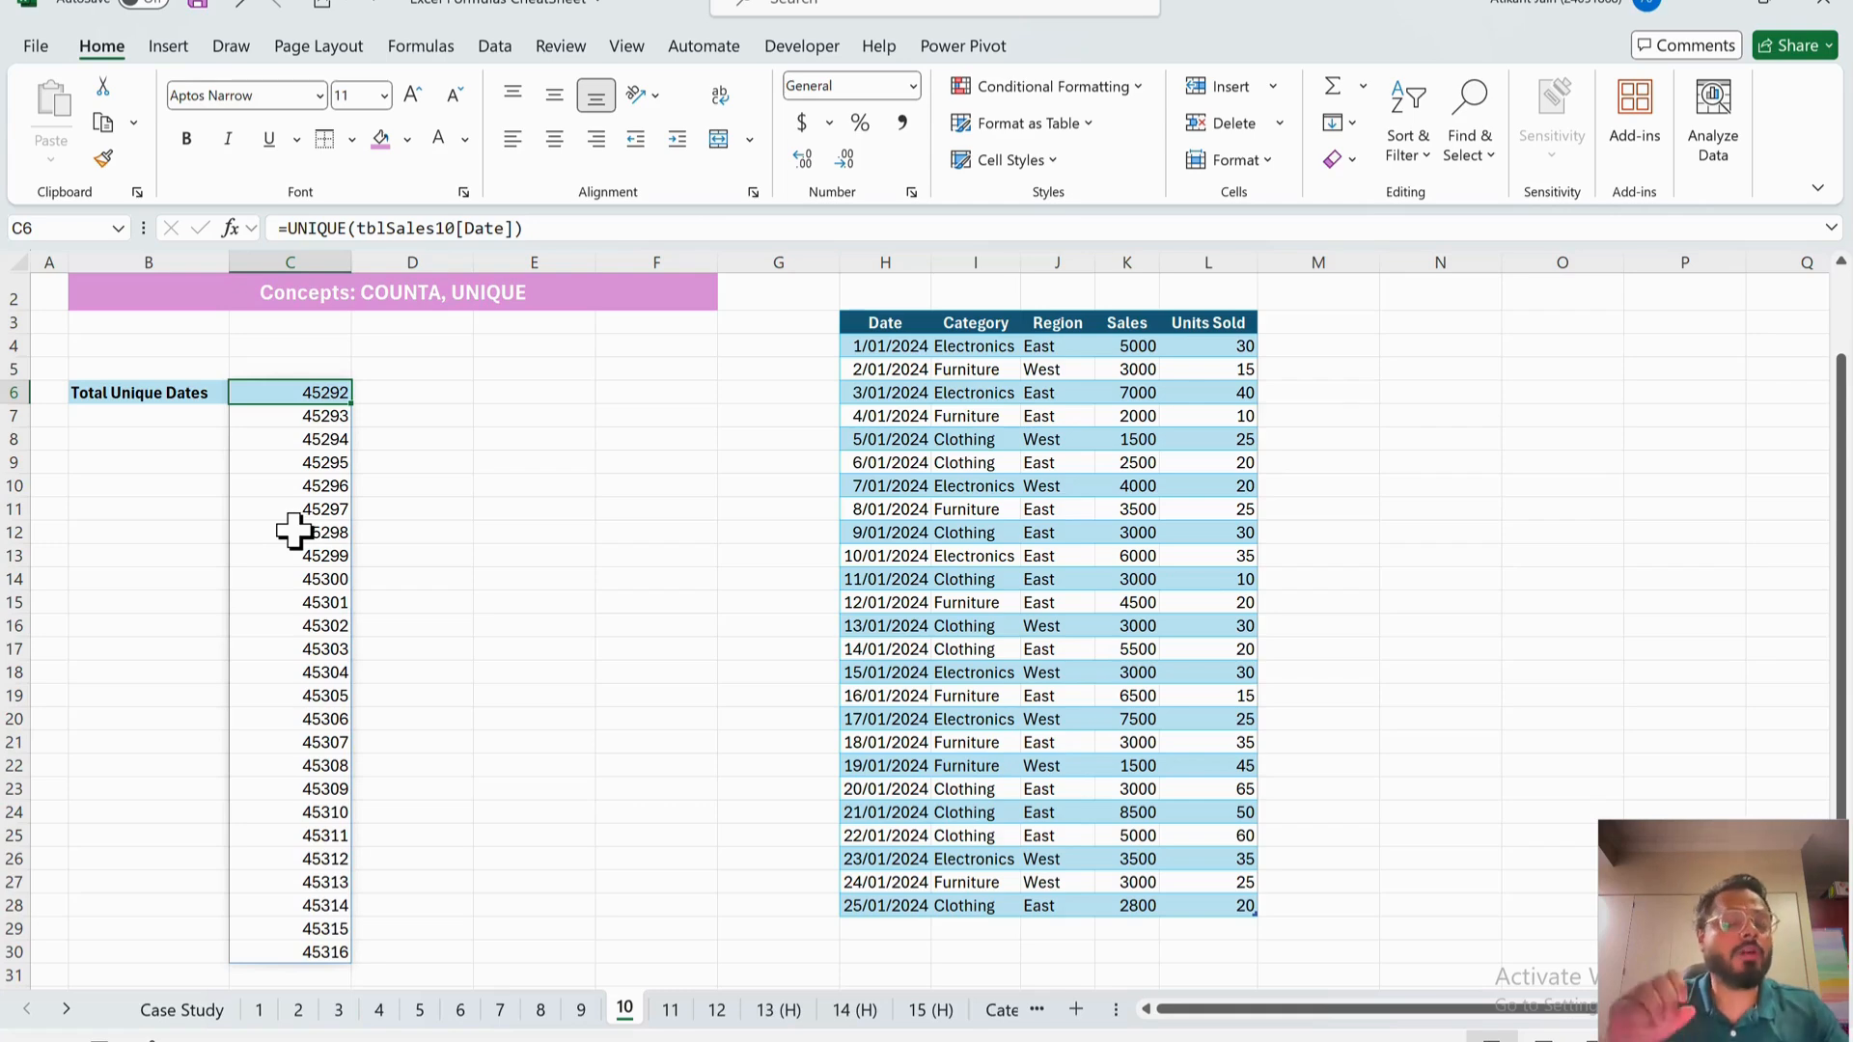
{"action": "left_click", "coordinate": [287, 228]}
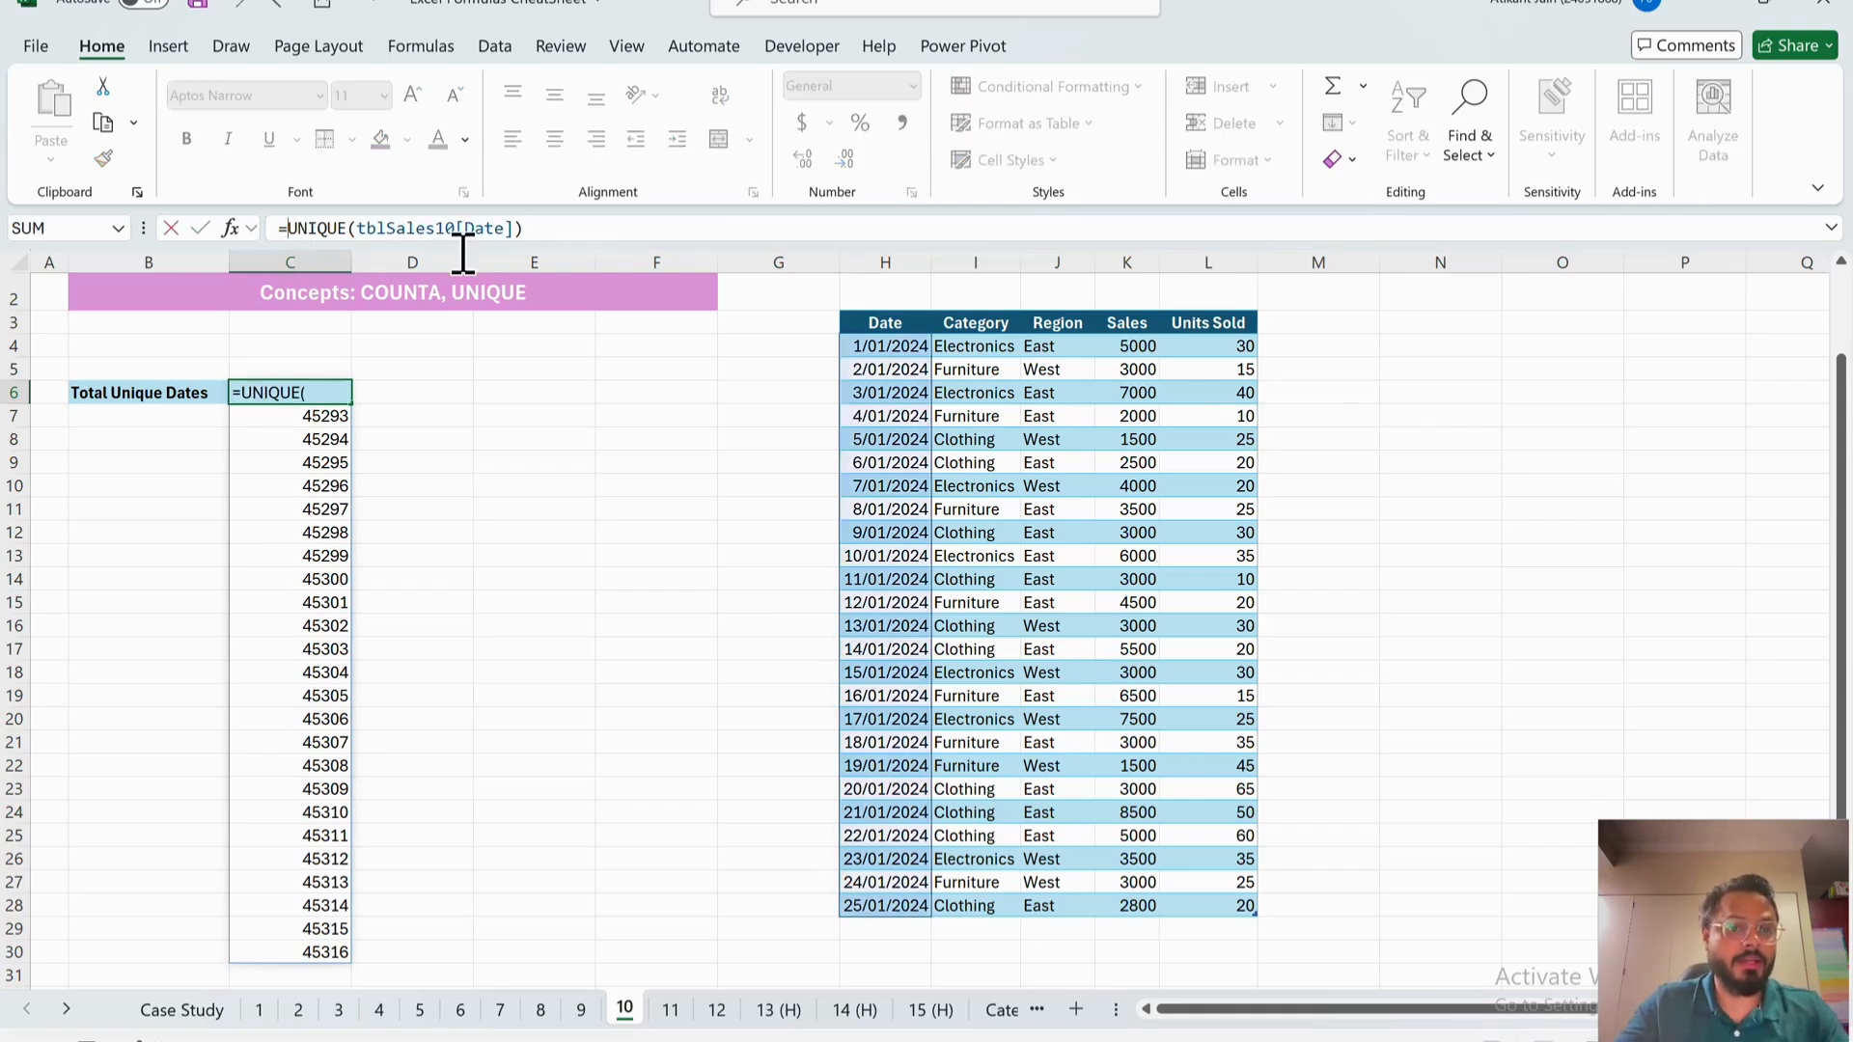
{"action": "type", "text": "counta("}
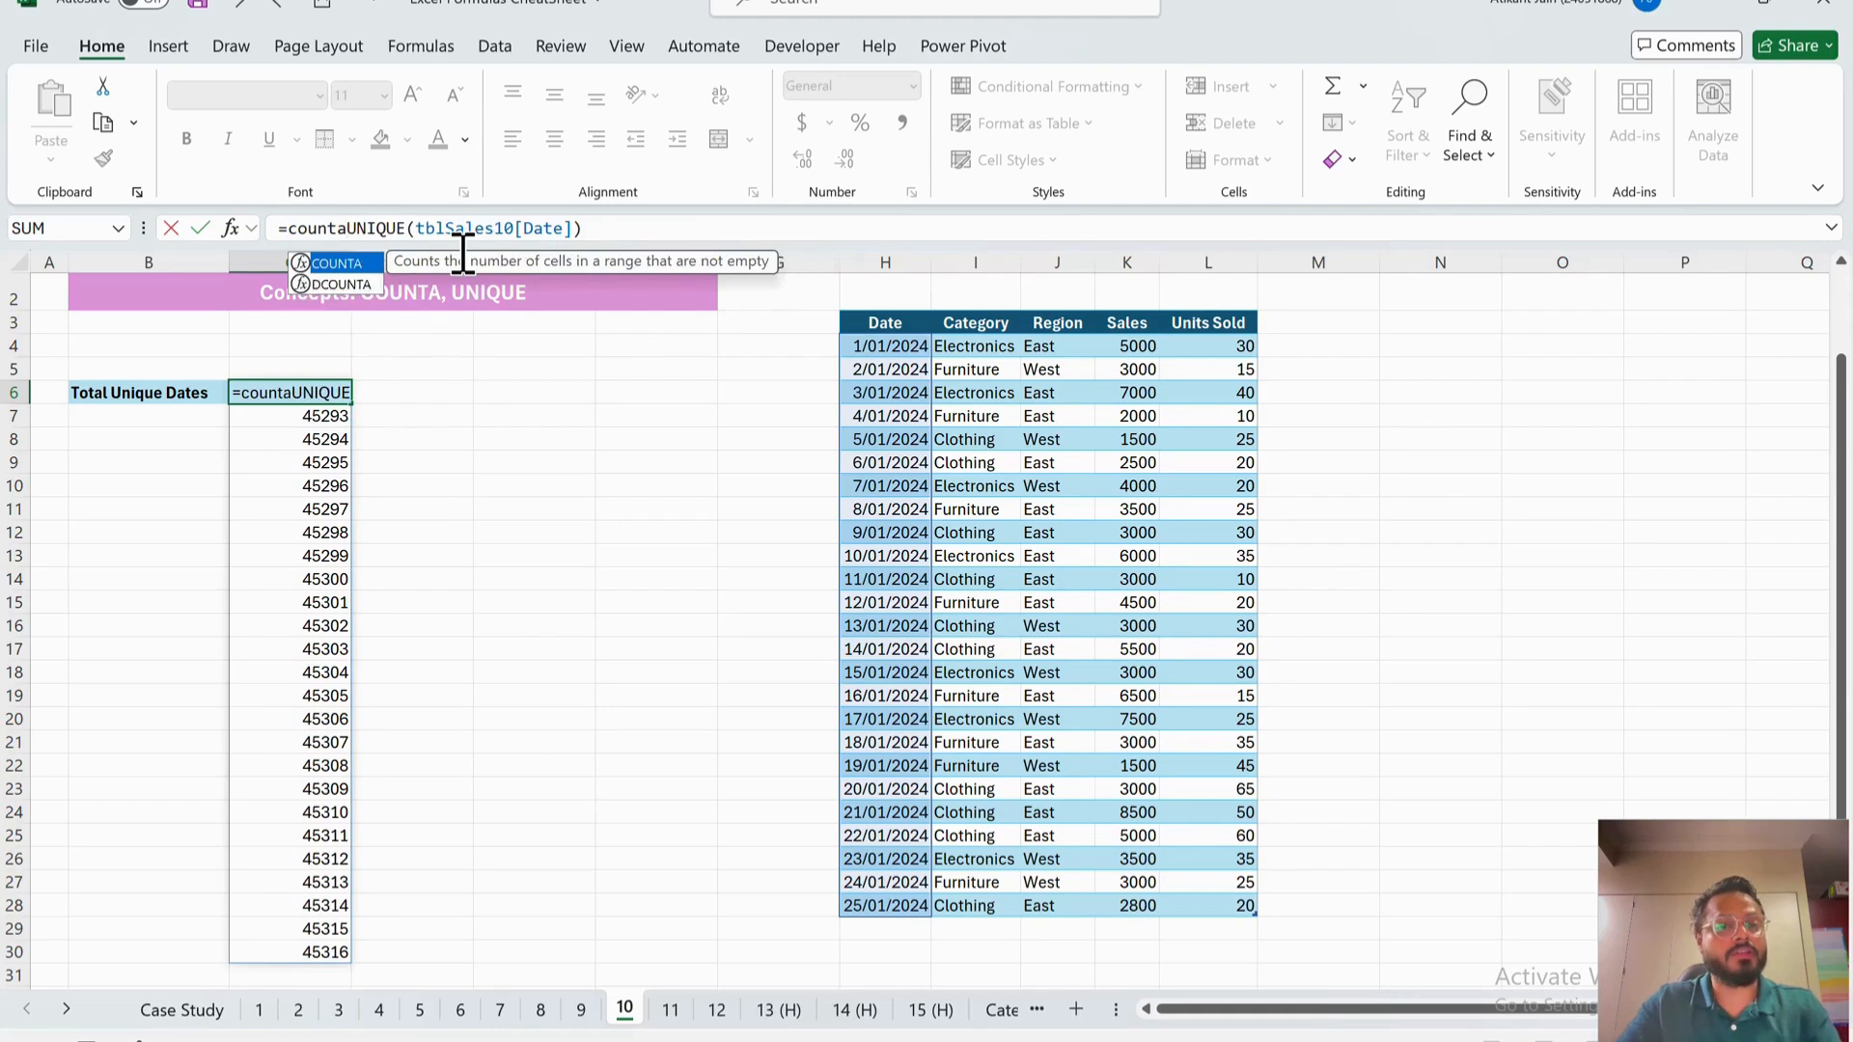
{"action": "left_click", "coordinate": [637, 239]}
{"action": "type", "text": ")"}
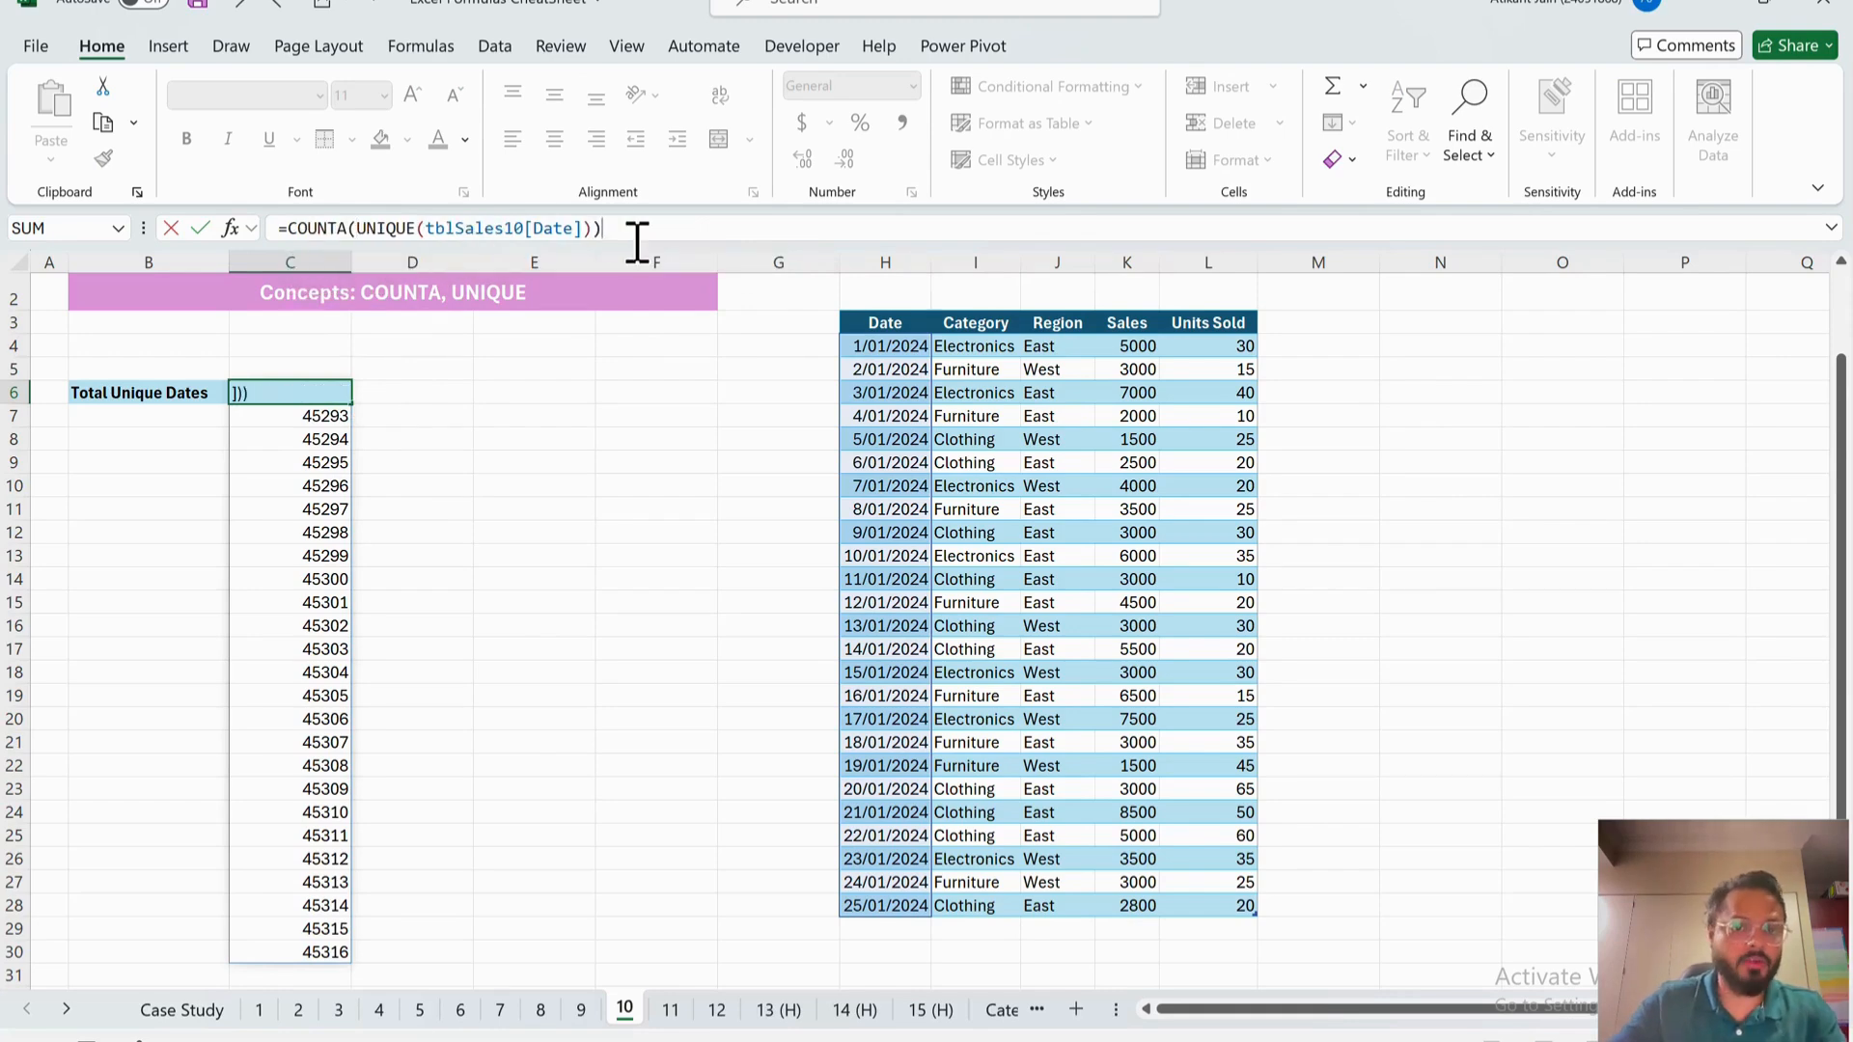
{"action": "key", "text": "Return"}
{"action": "scroll", "coordinate": [311, 407], "scroll_direction": "up", "scroll_amount": 1}
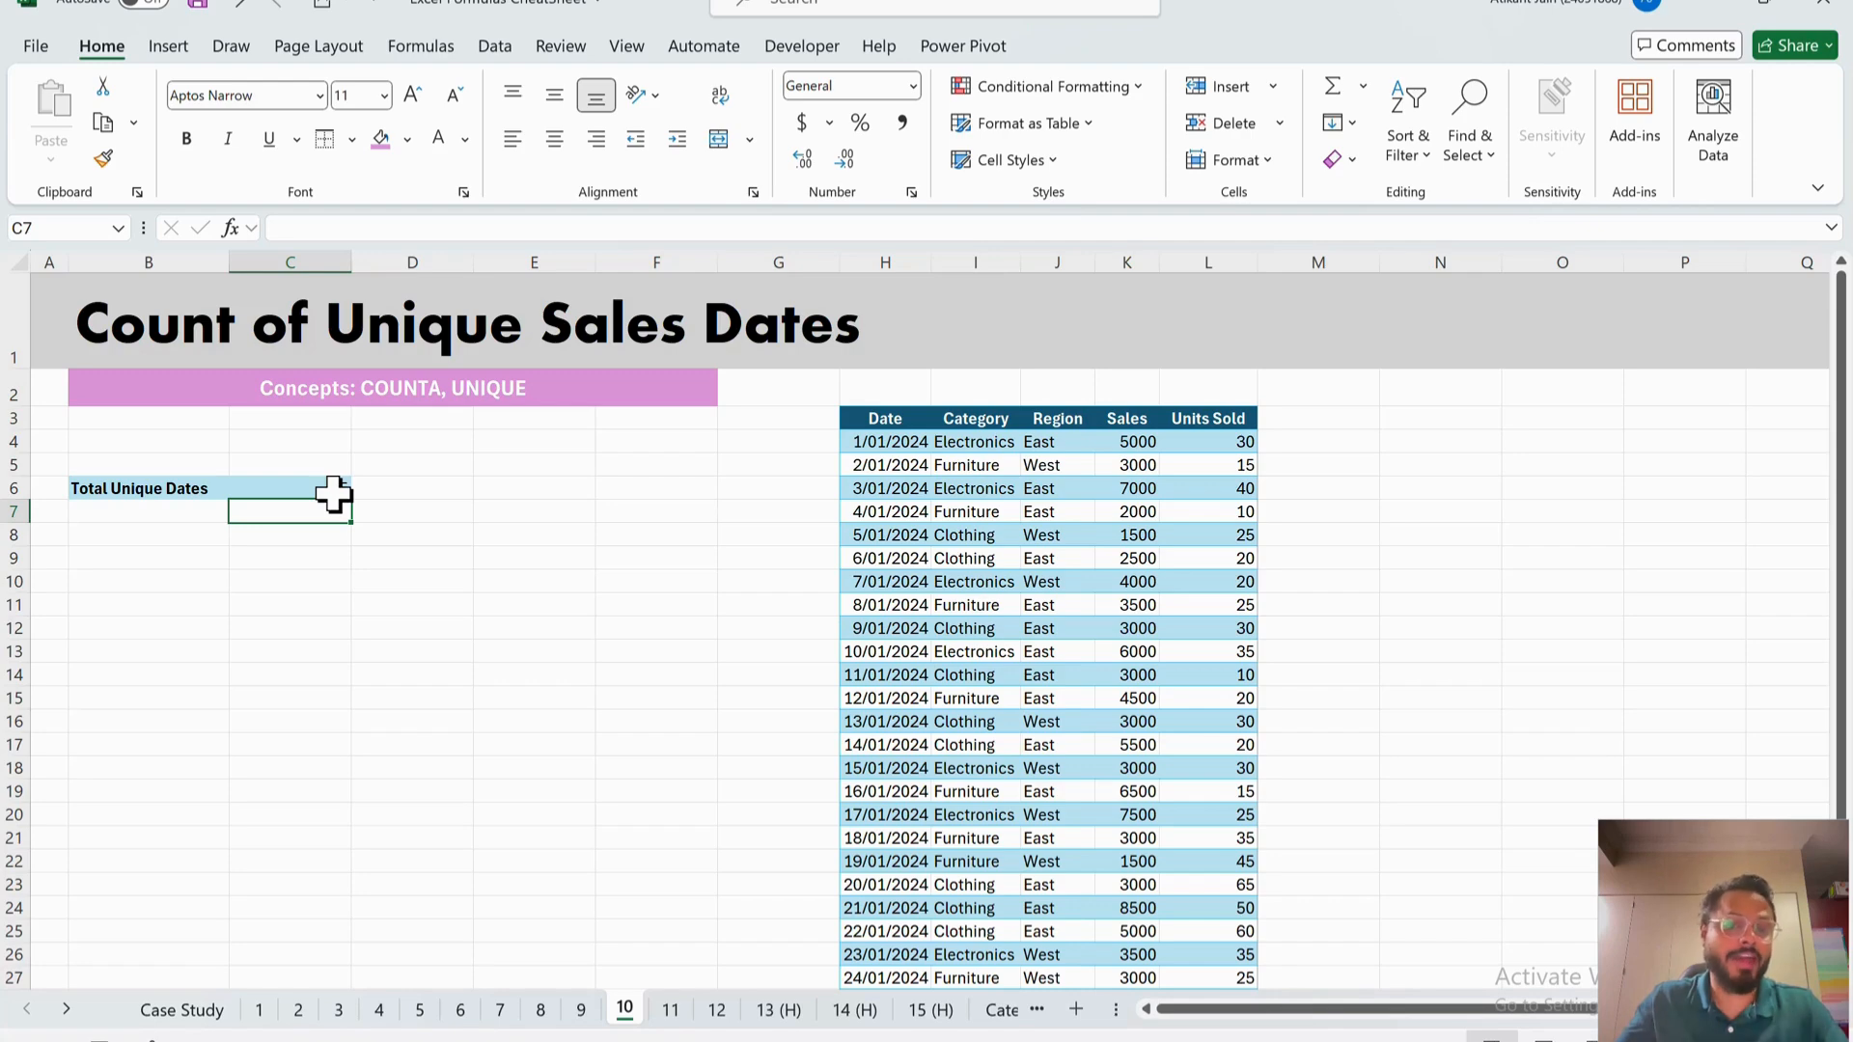
{"action": "left_click", "coordinate": [369, 586]}
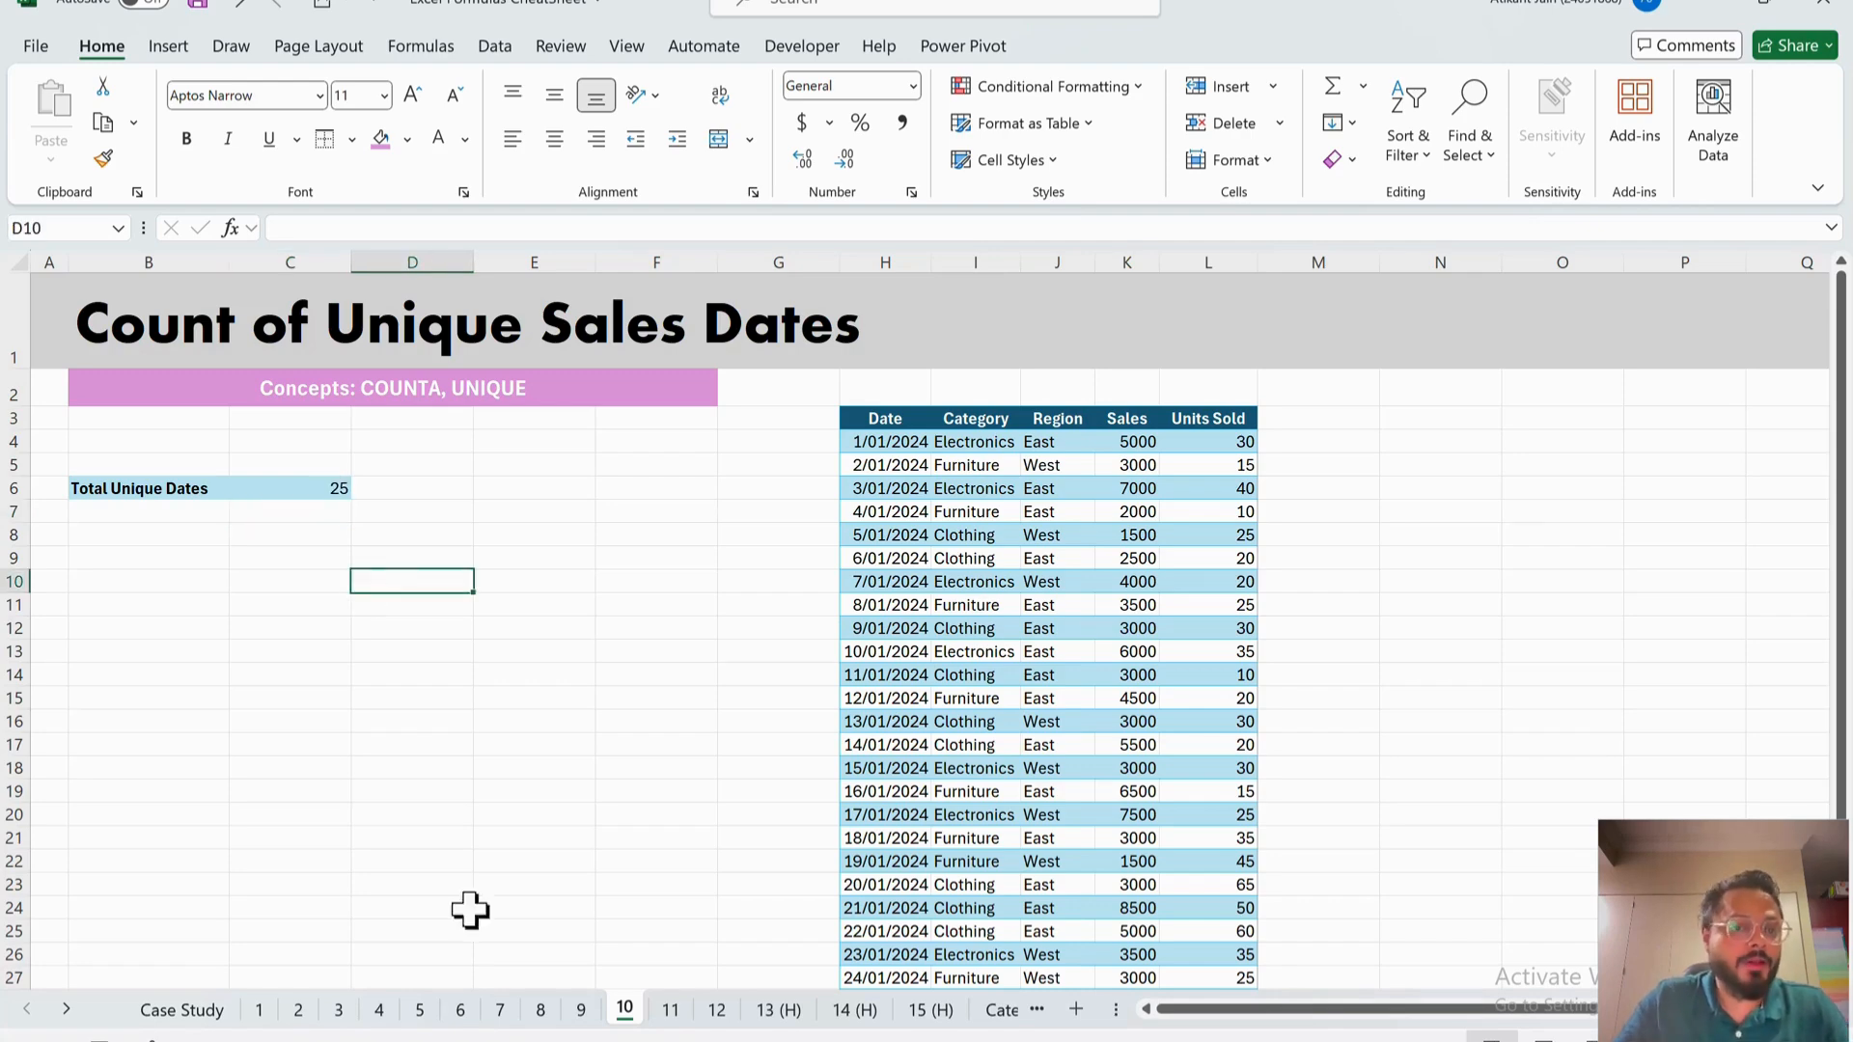
- On sheet 11, examine the Date and Sales values in the table's last row and the value in D6
{"action": "left_click", "coordinate": [671, 1009]}
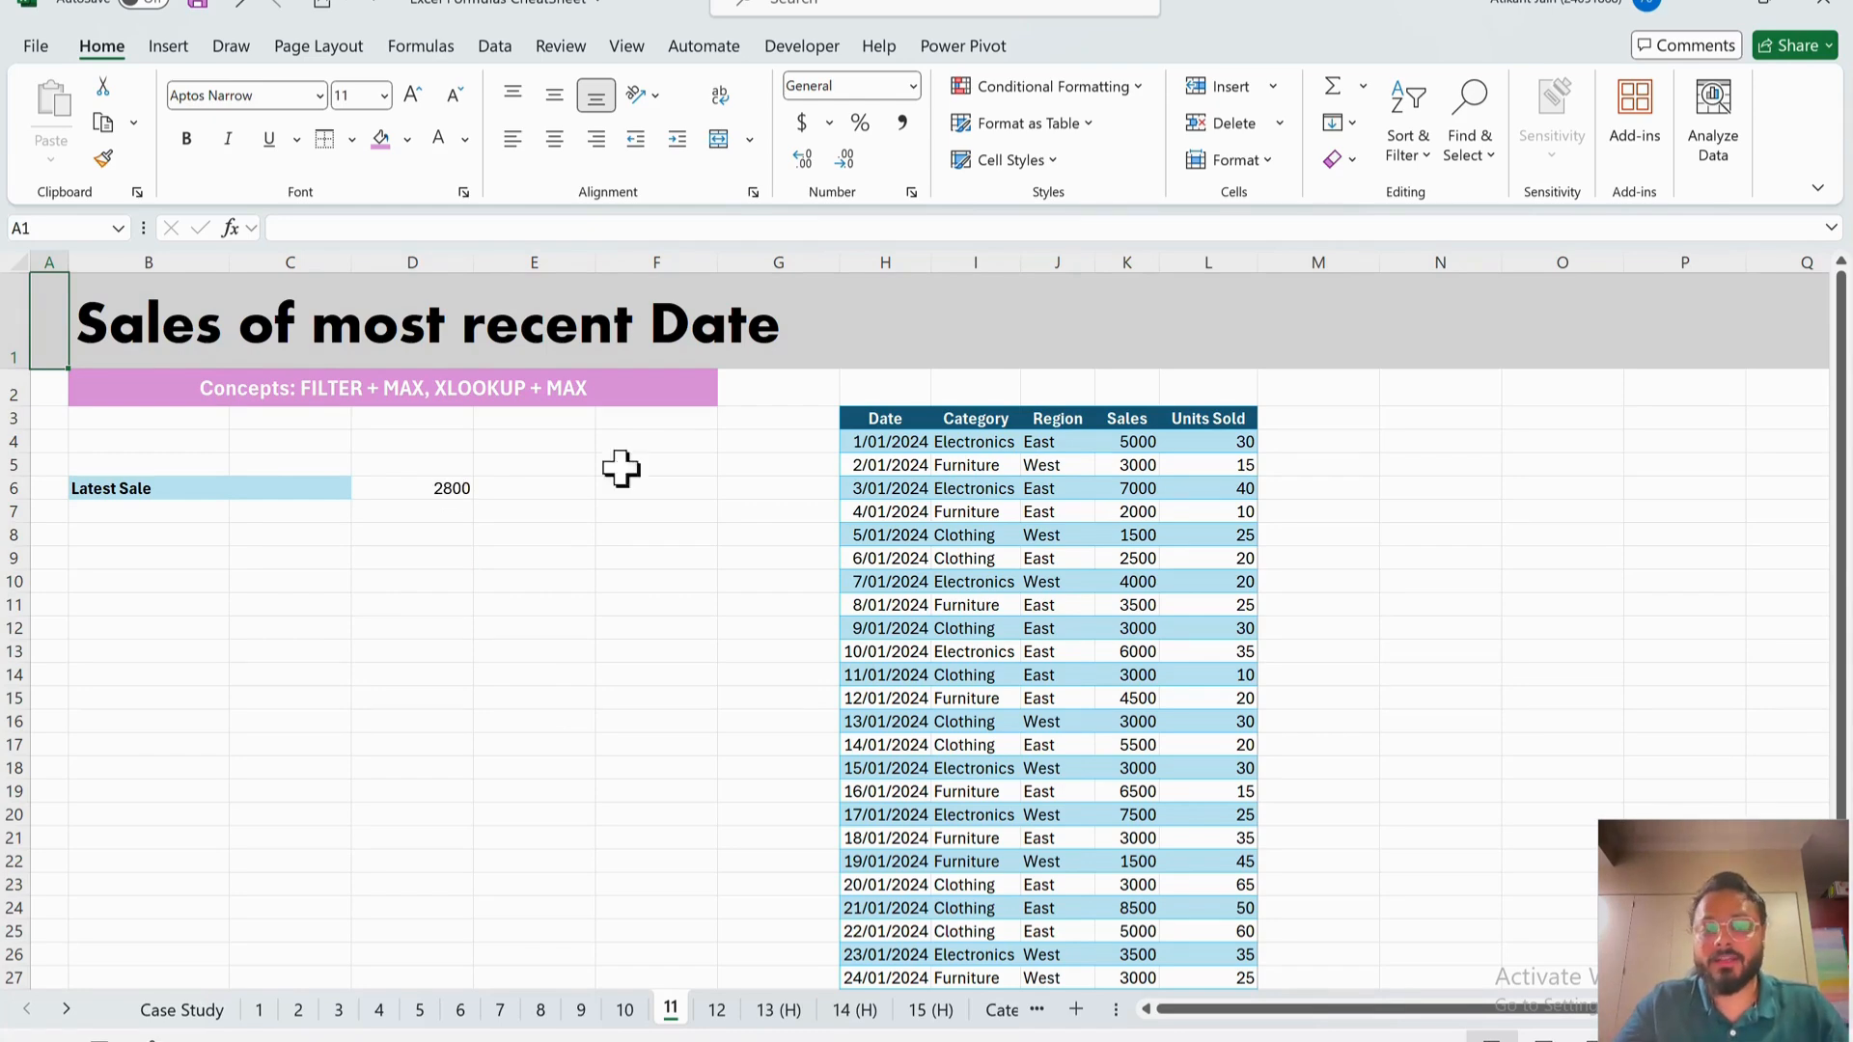
{"action": "scroll", "coordinate": [889, 702], "scroll_direction": "down", "scroll_amount": 2}
{"action": "left_click", "coordinate": [887, 767]}
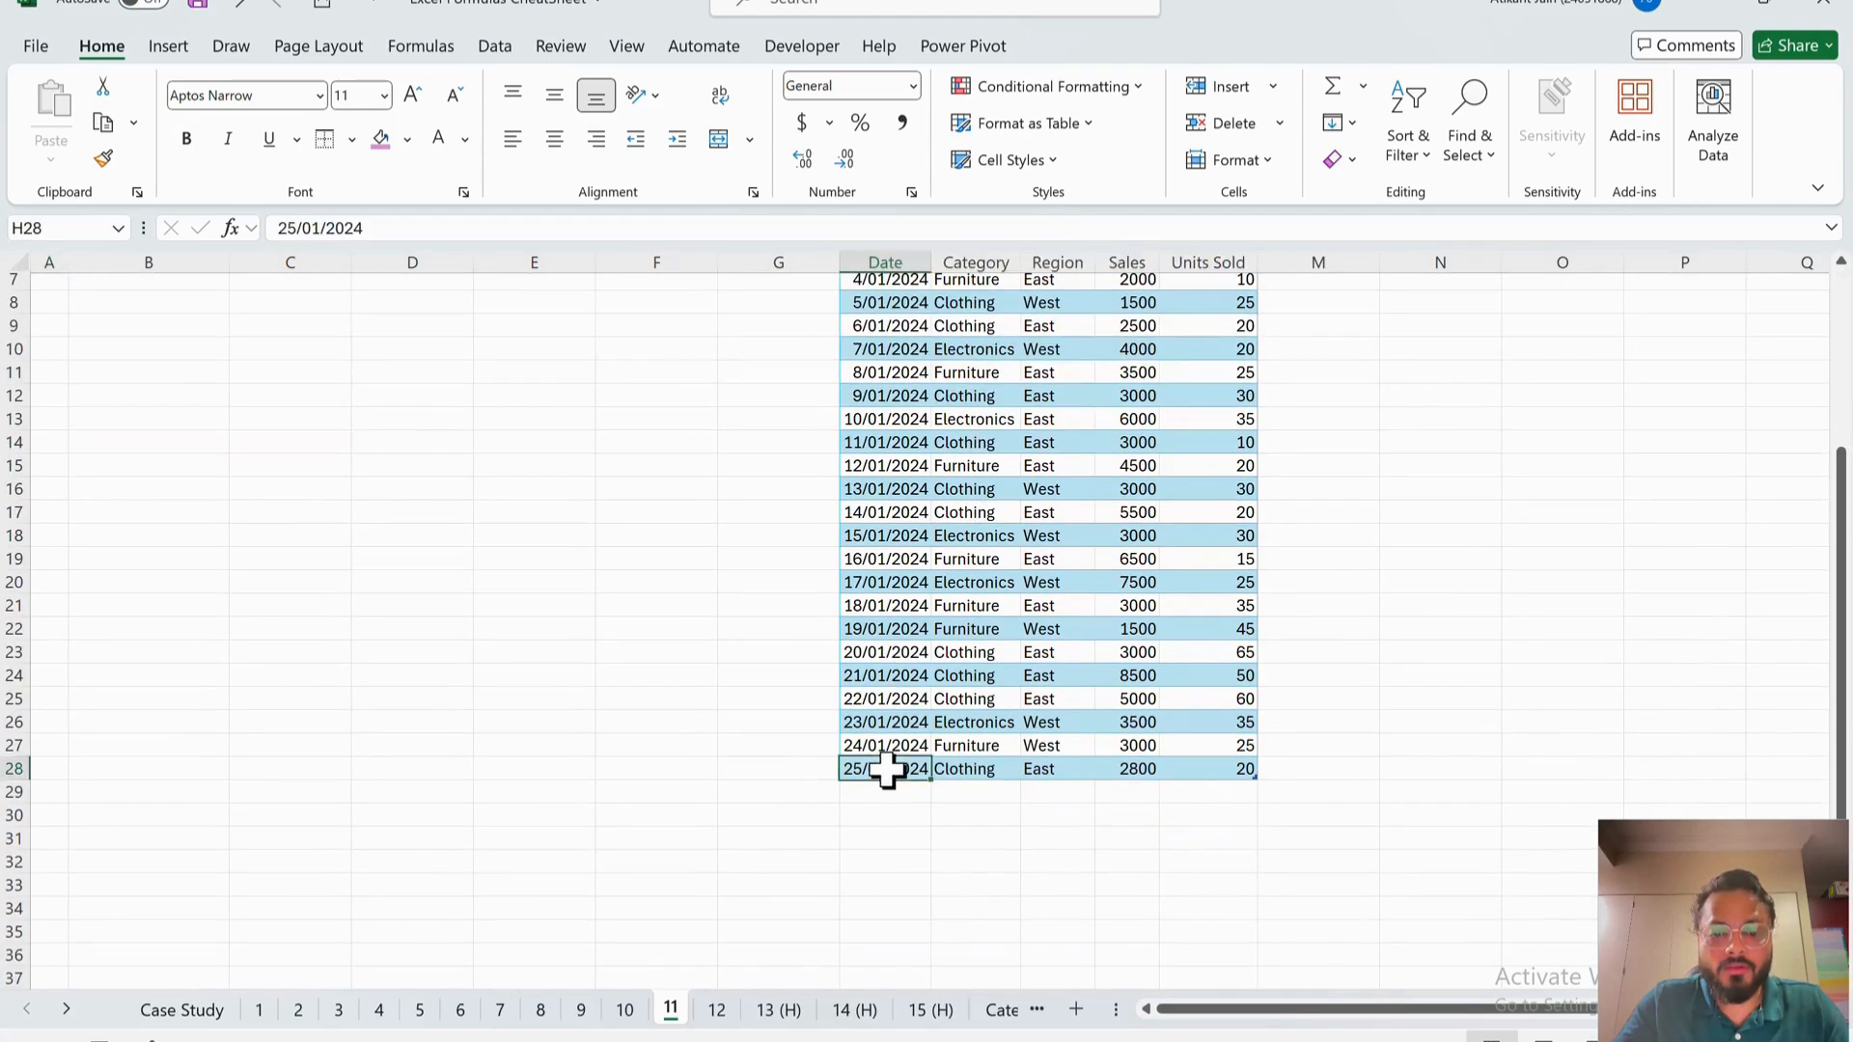
{"action": "left_click", "coordinate": [1141, 769]}
{"action": "scroll", "coordinate": [719, 666], "scroll_direction": "up", "scroll_amount": 2}
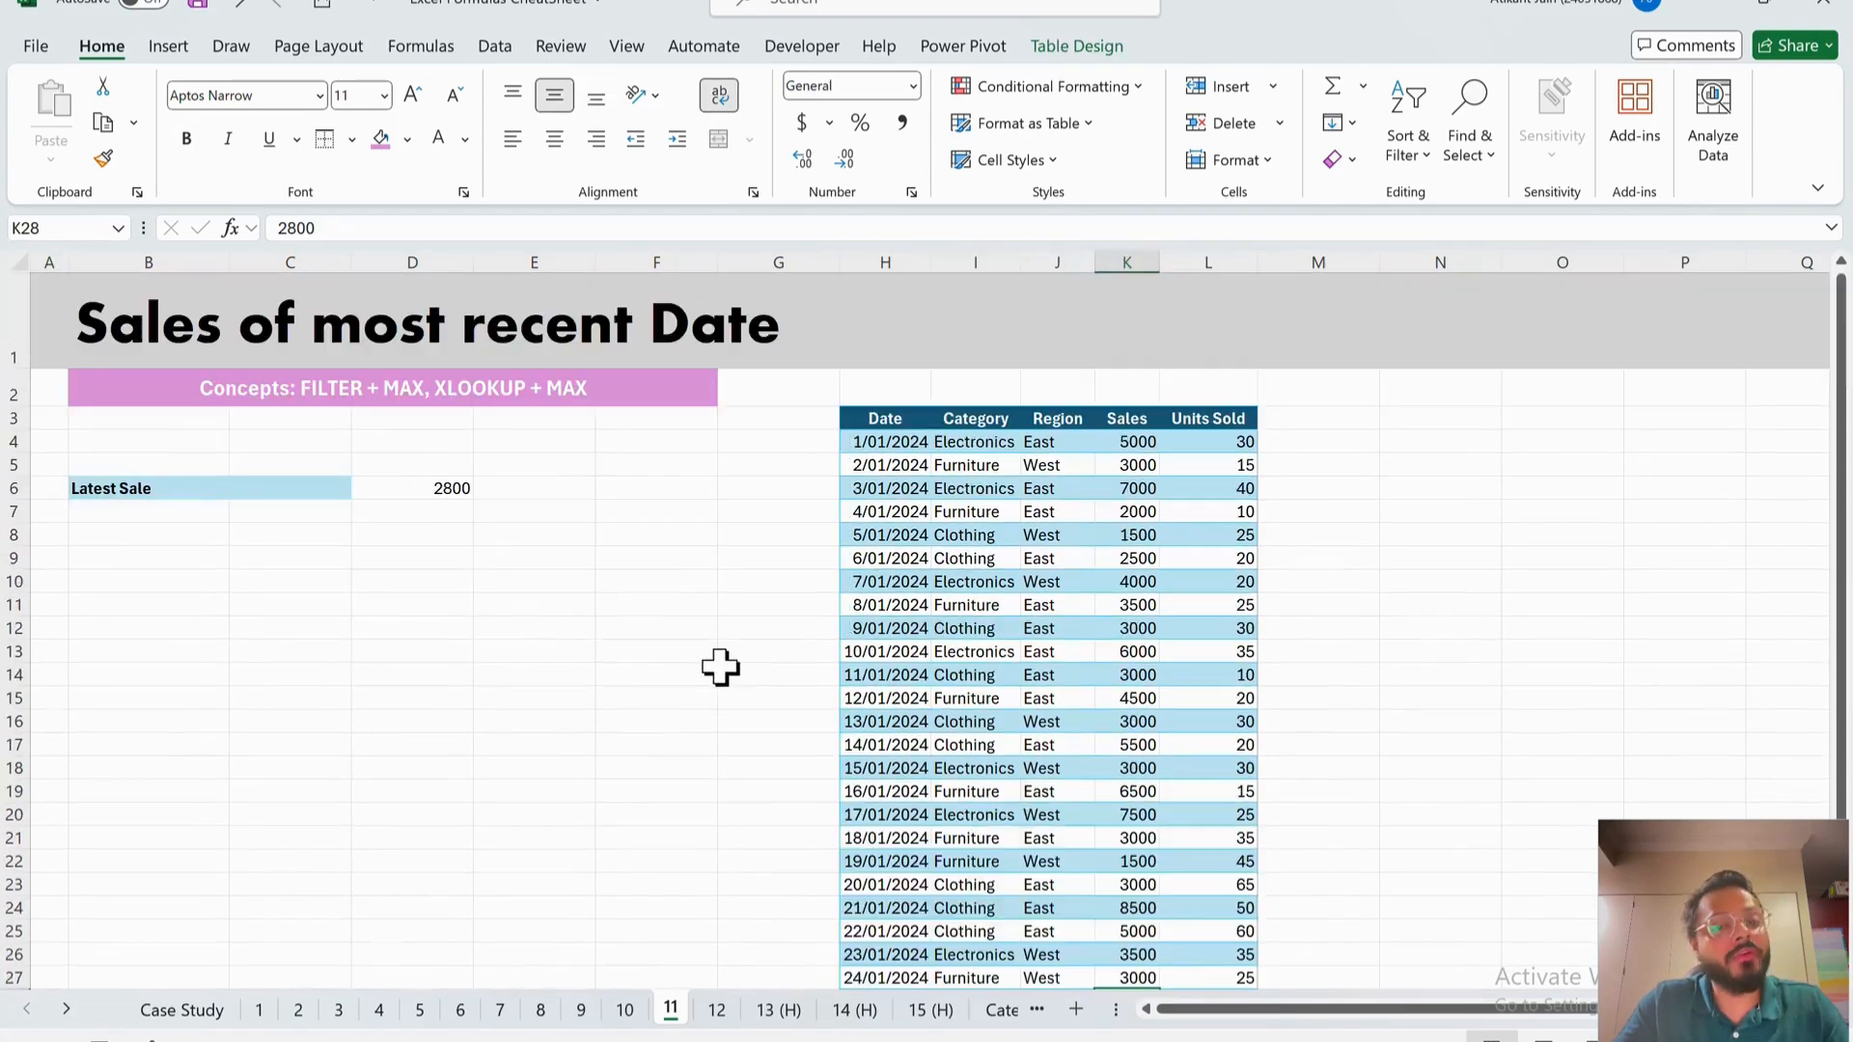
{"action": "left_click", "coordinate": [454, 489]}
{"action": "left_click", "coordinate": [265, 537]}
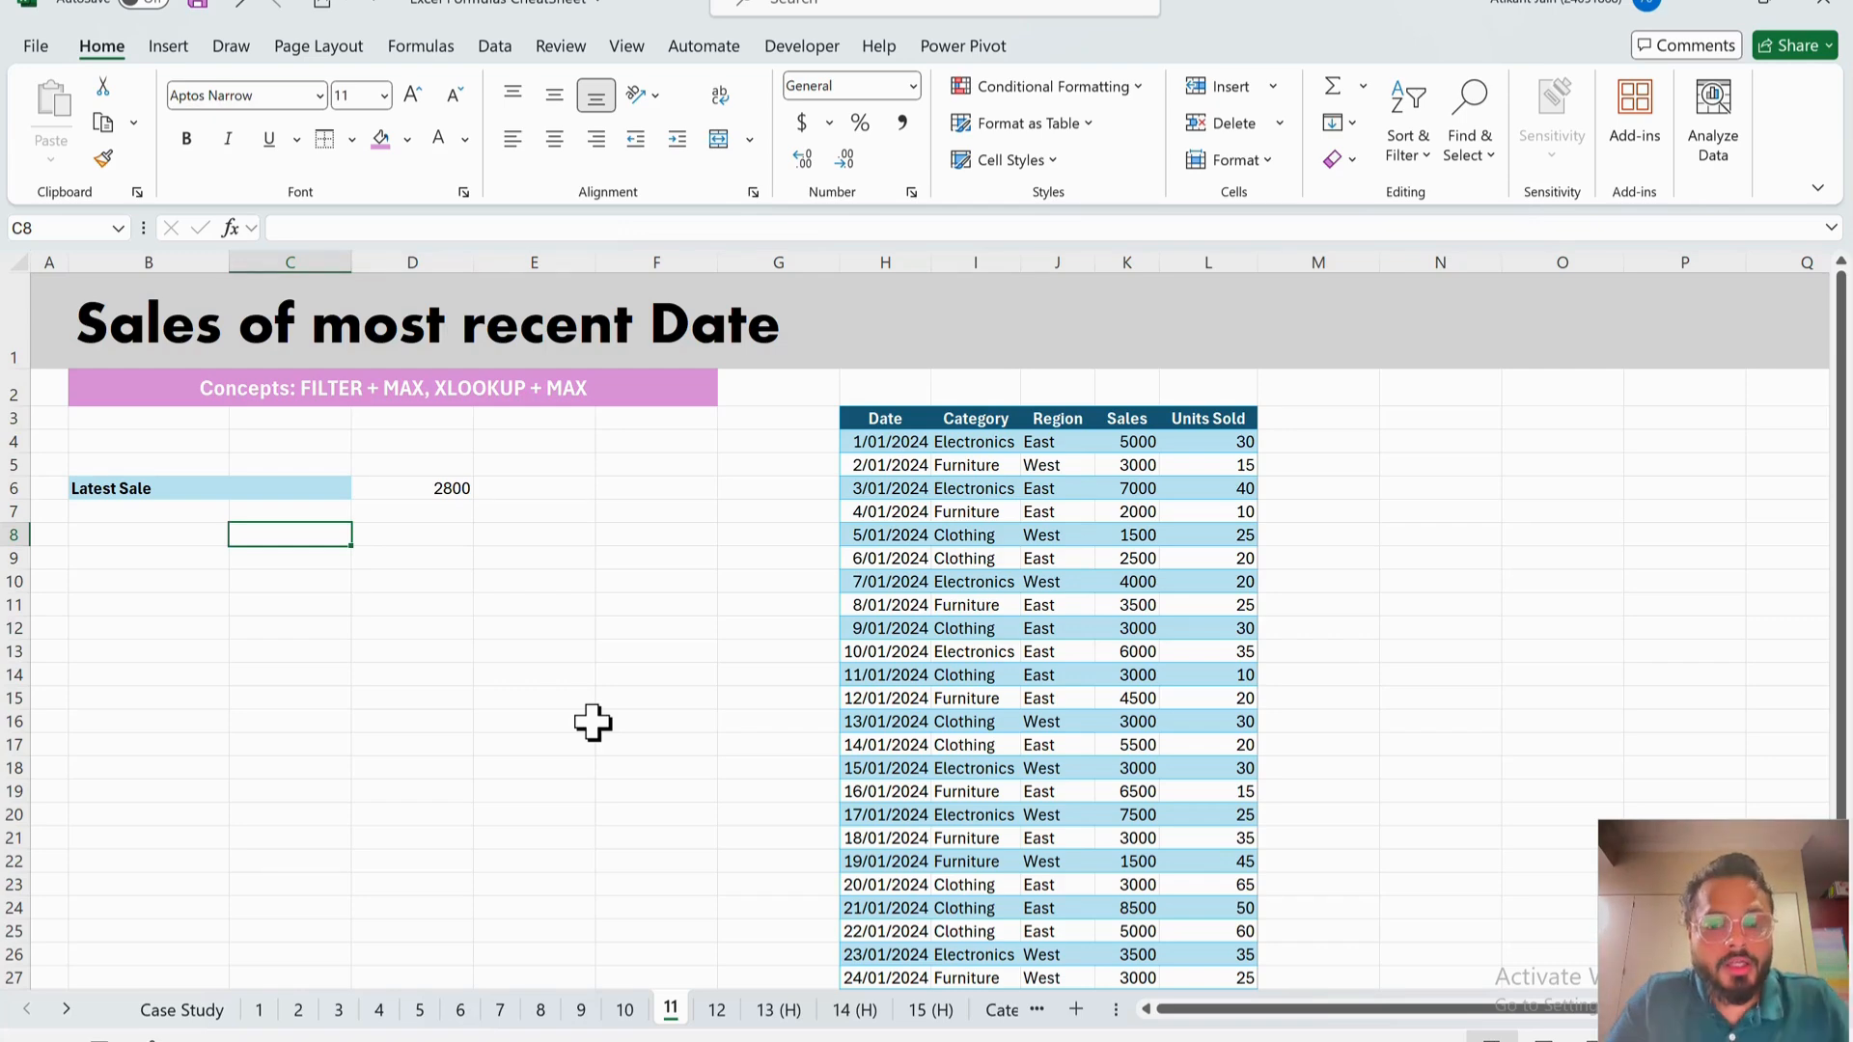
{"action": "key", "text": "Up"}
{"action": "key", "text": "Up"}
{"action": "type", "text": "=FILTER("}
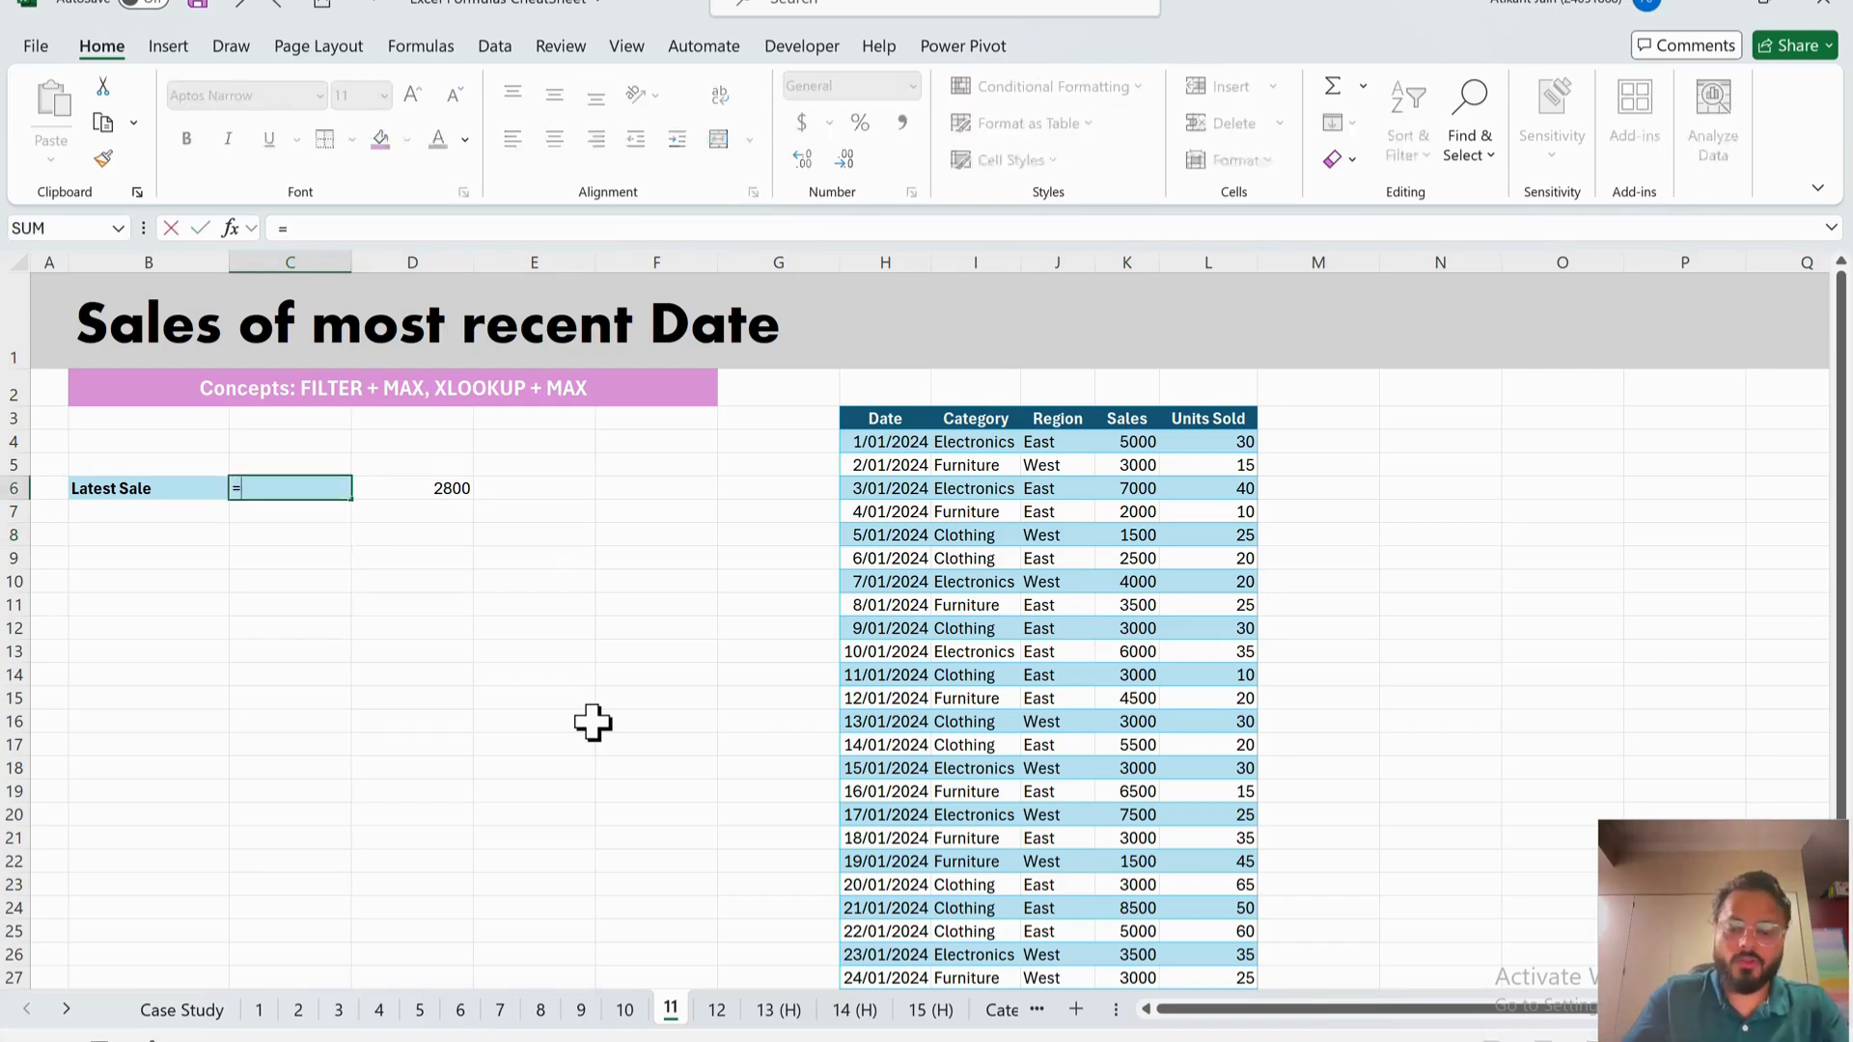
{"action": "left_click", "coordinate": [907, 446]}
{"action": "key", "text": "ctrl+shift+Down"}
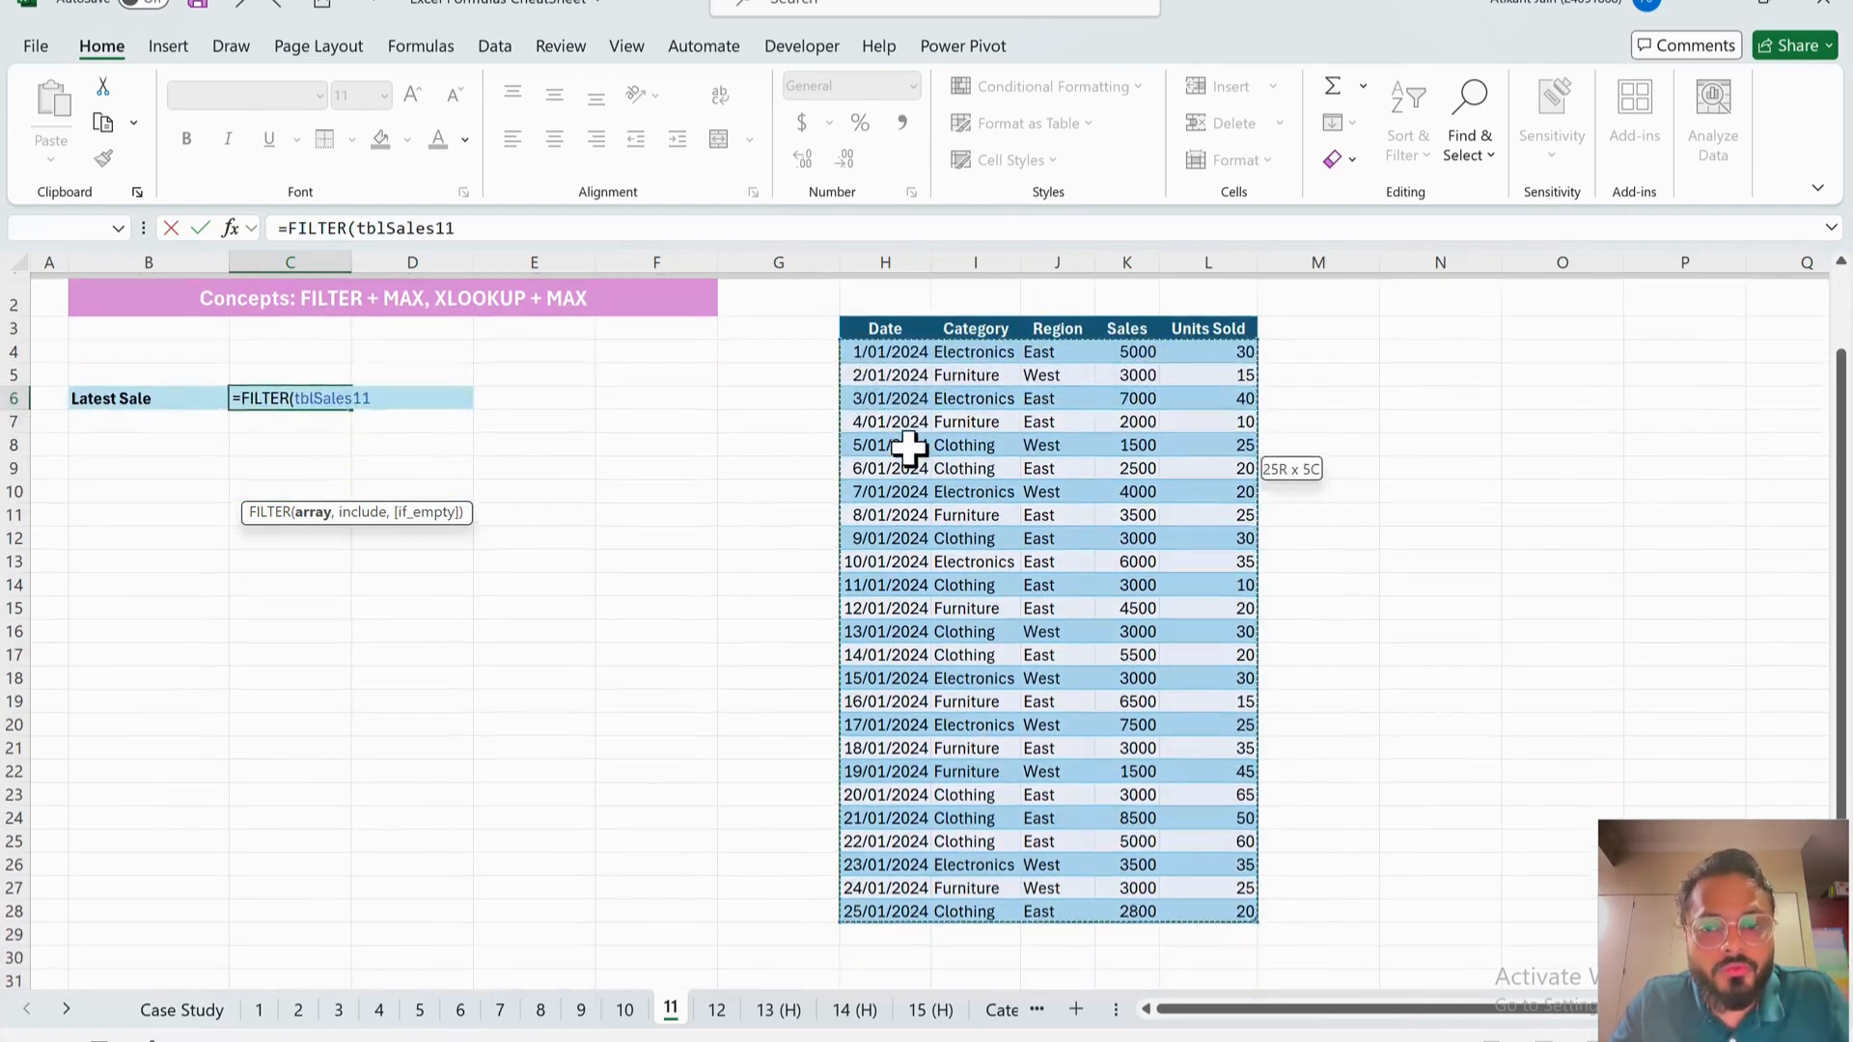
{"action": "key", "text": "ctrl+shift+Right"}
{"action": "type", "text": ","}
{"action": "scroll", "coordinate": [430, 361], "scroll_direction": "up", "scroll_amount": 1}
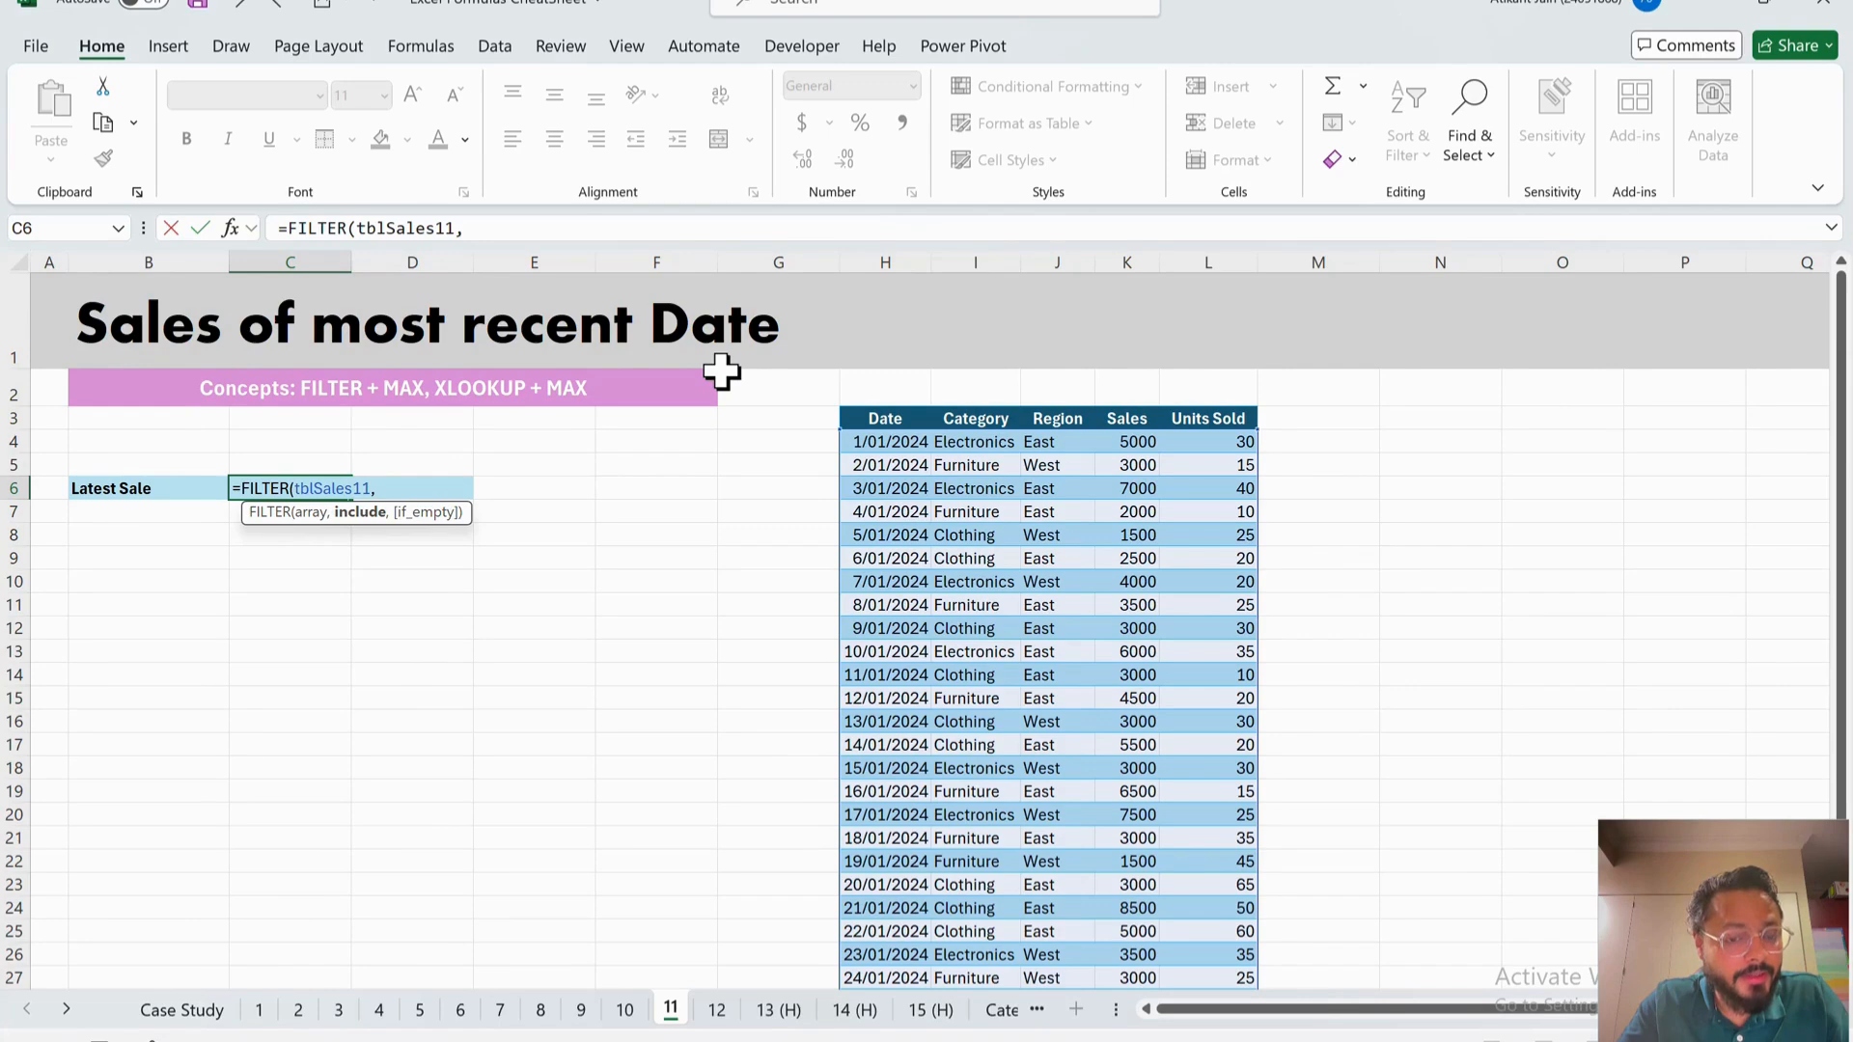
{"action": "key", "text": "Escape"}
- Start a FILTER formula in C9 with the whole tblSales11 table as its array argument
{"action": "left_click", "coordinate": [311, 565]}
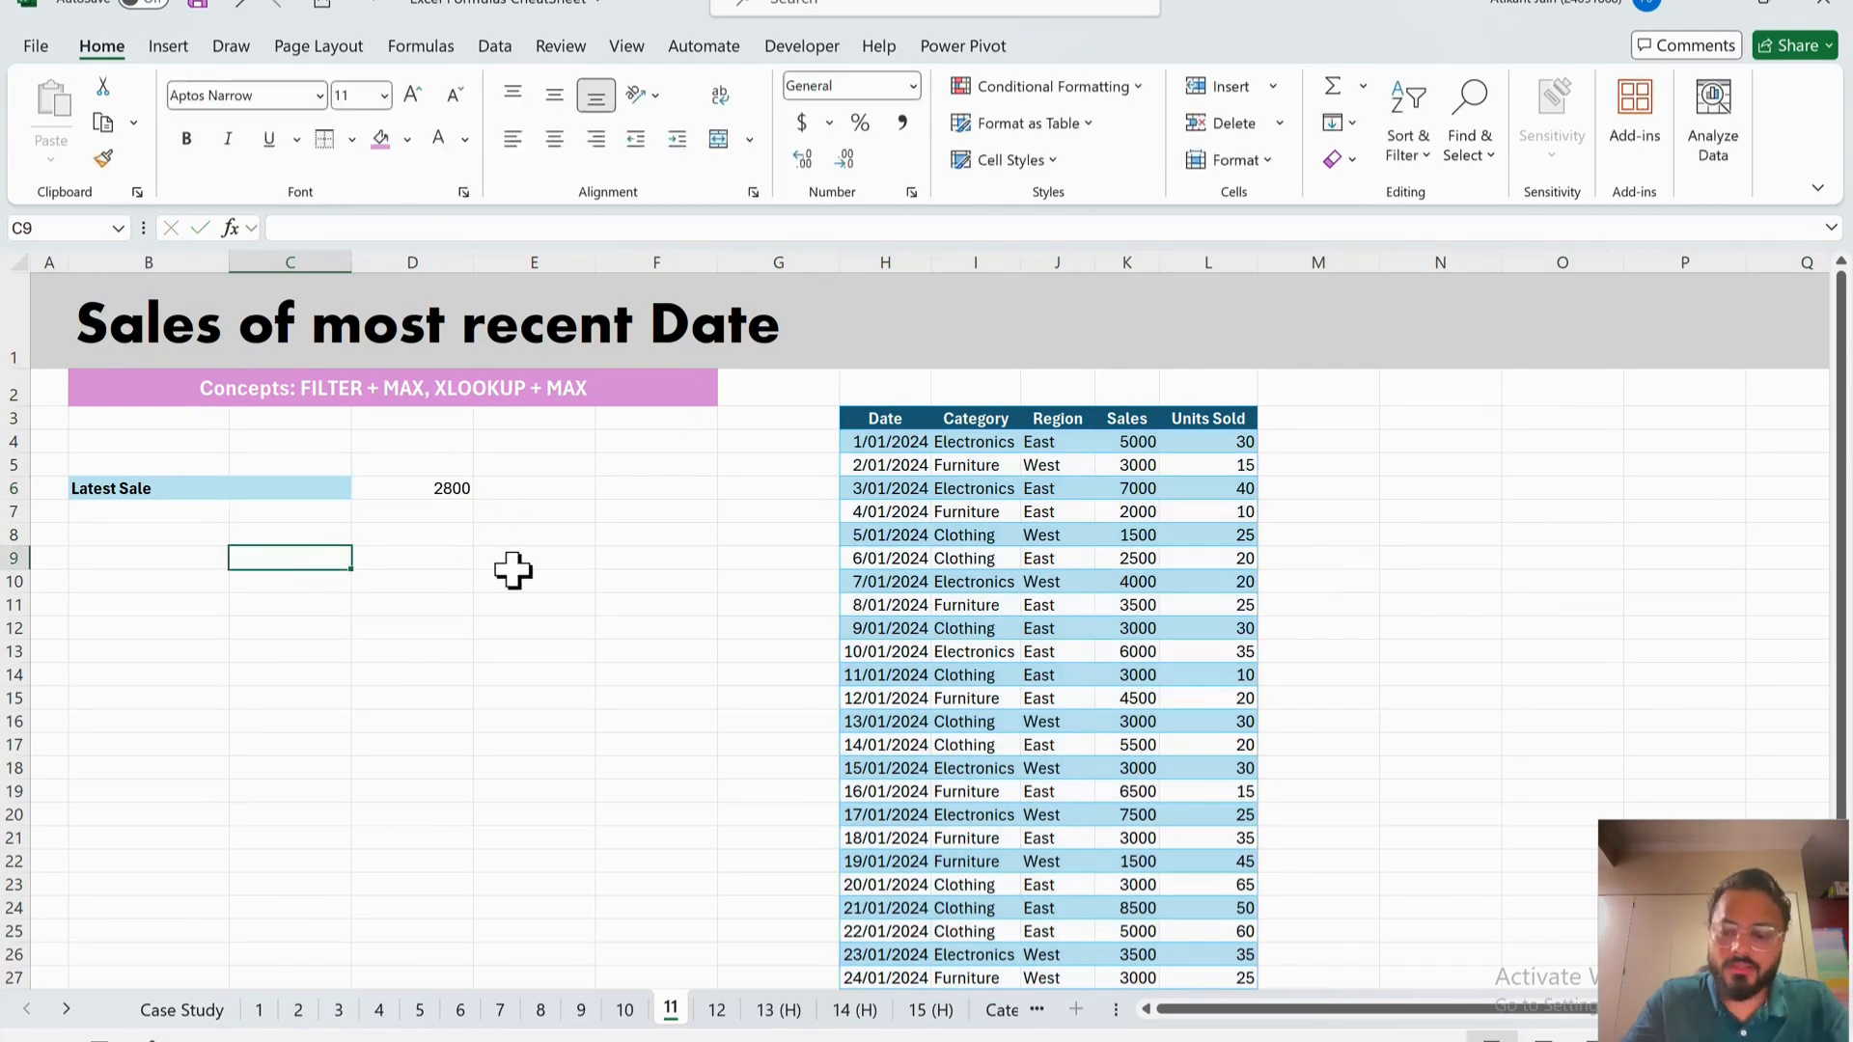
{"action": "type", "text": "=fil"}
{"action": "key", "text": "Tab"}
{"action": "left_click", "coordinate": [880, 444]}
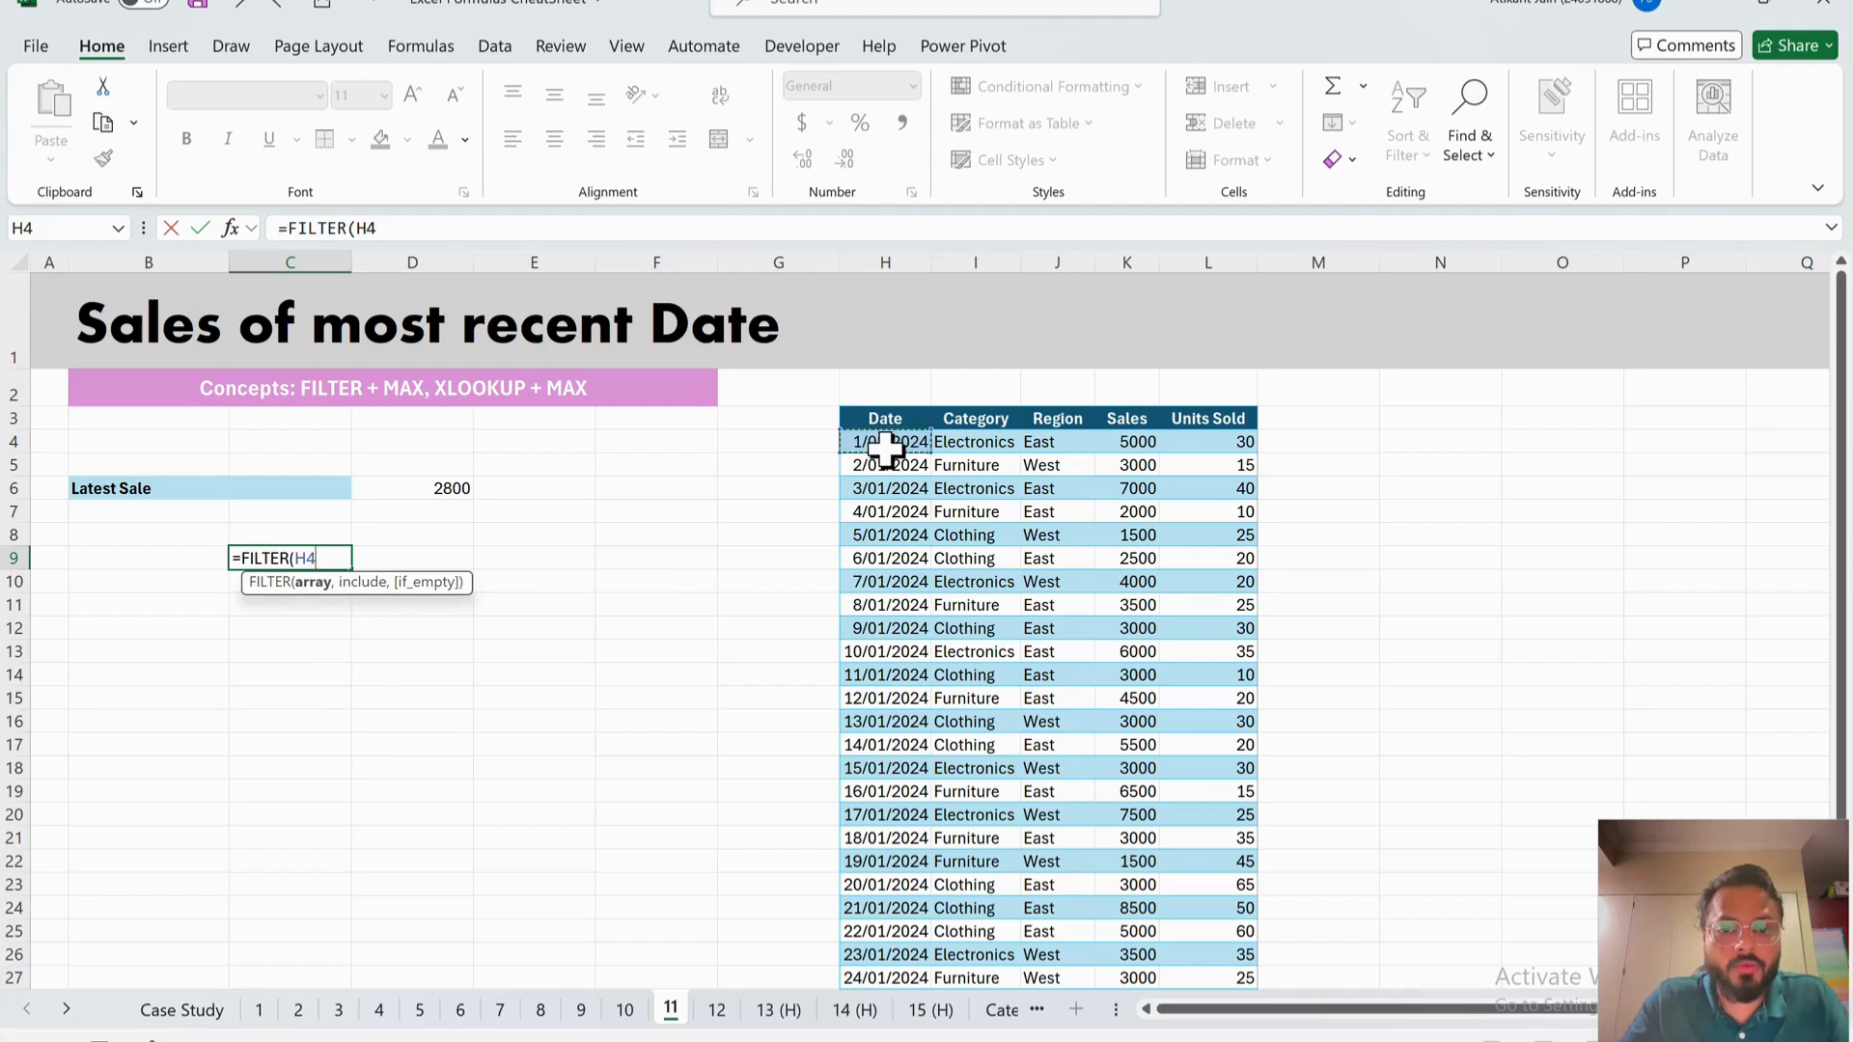
{"action": "key", "text": "ctrl+shift+Down"}
{"action": "key", "text": "ctrl+shift+Right"}
{"action": "type", "text": ","}
{"action": "scroll", "coordinate": [492, 434], "scroll_direction": "up", "scroll_amount": 1}
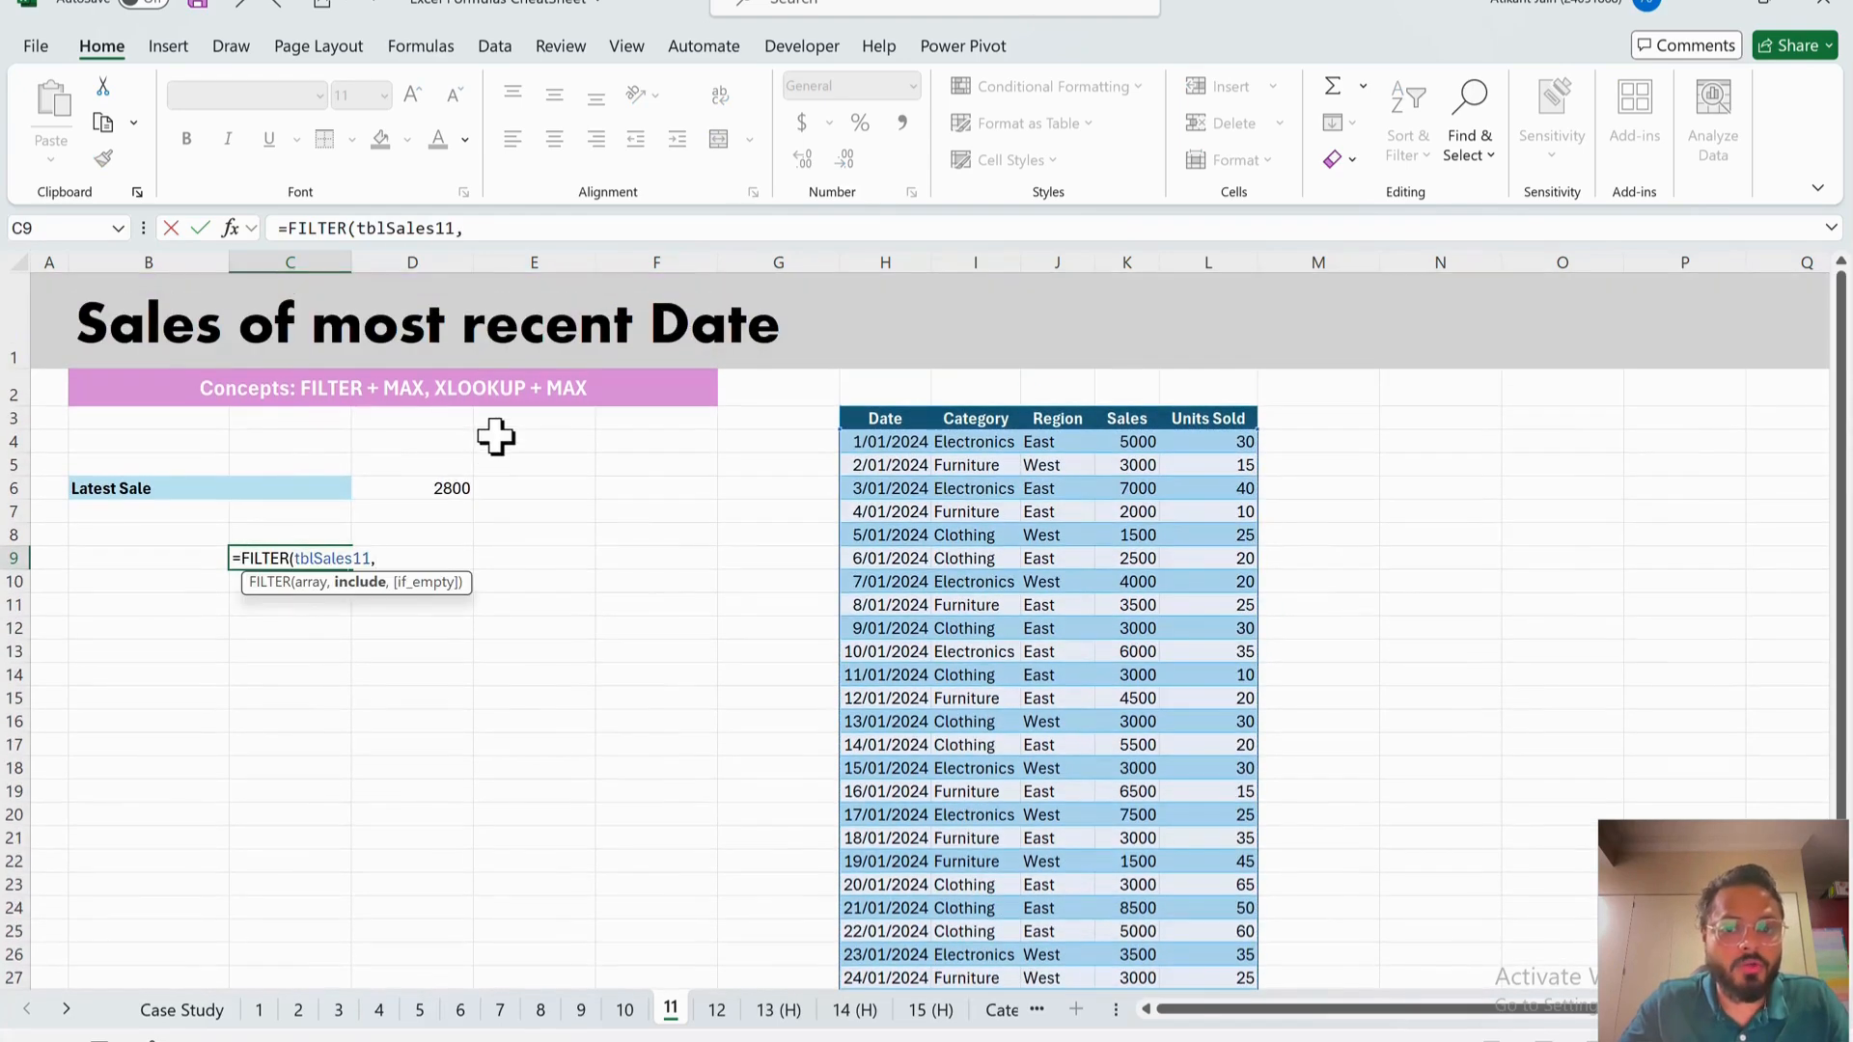
- Complete the C9 formula as =FILTER(tblSales11,tblSales11[Date]=MAX(tblSales11[Date]))
{"action": "left_click", "coordinate": [1134, 448]}
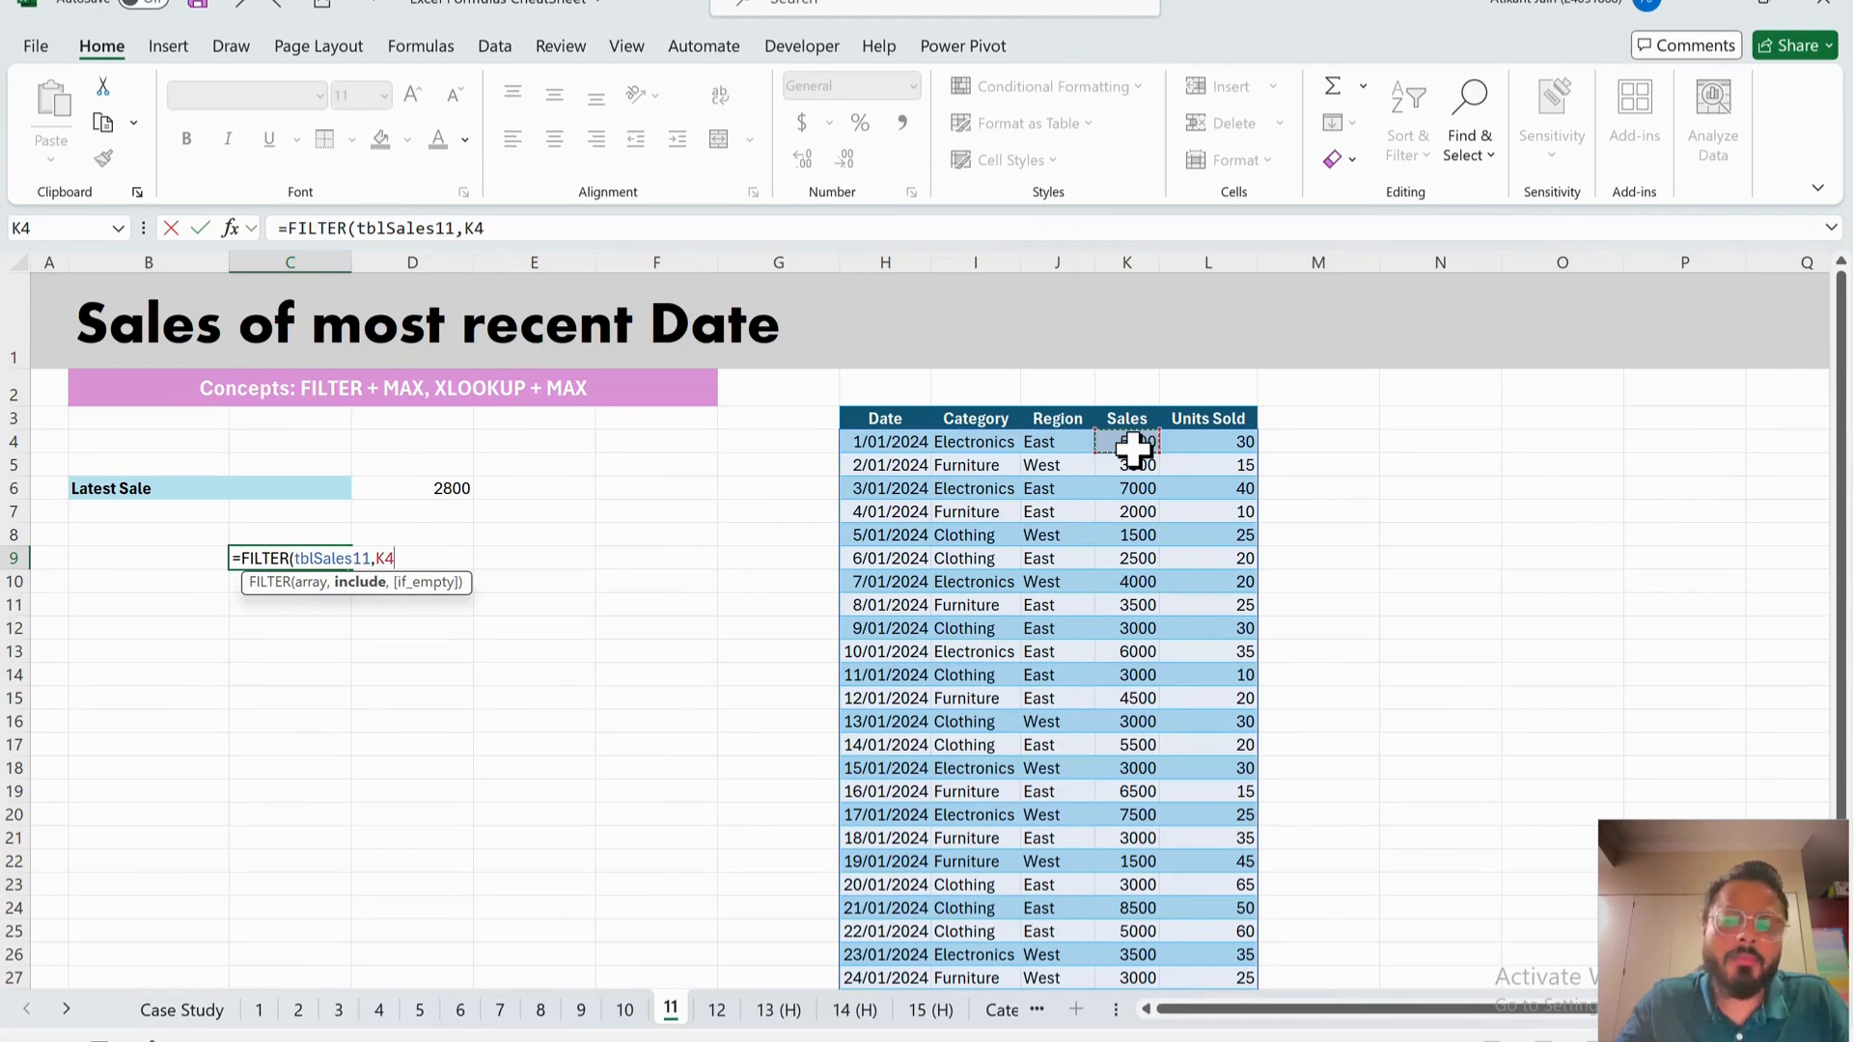
{"action": "key", "text": "BackSpace"}
{"action": "key", "text": "BackSpace"}
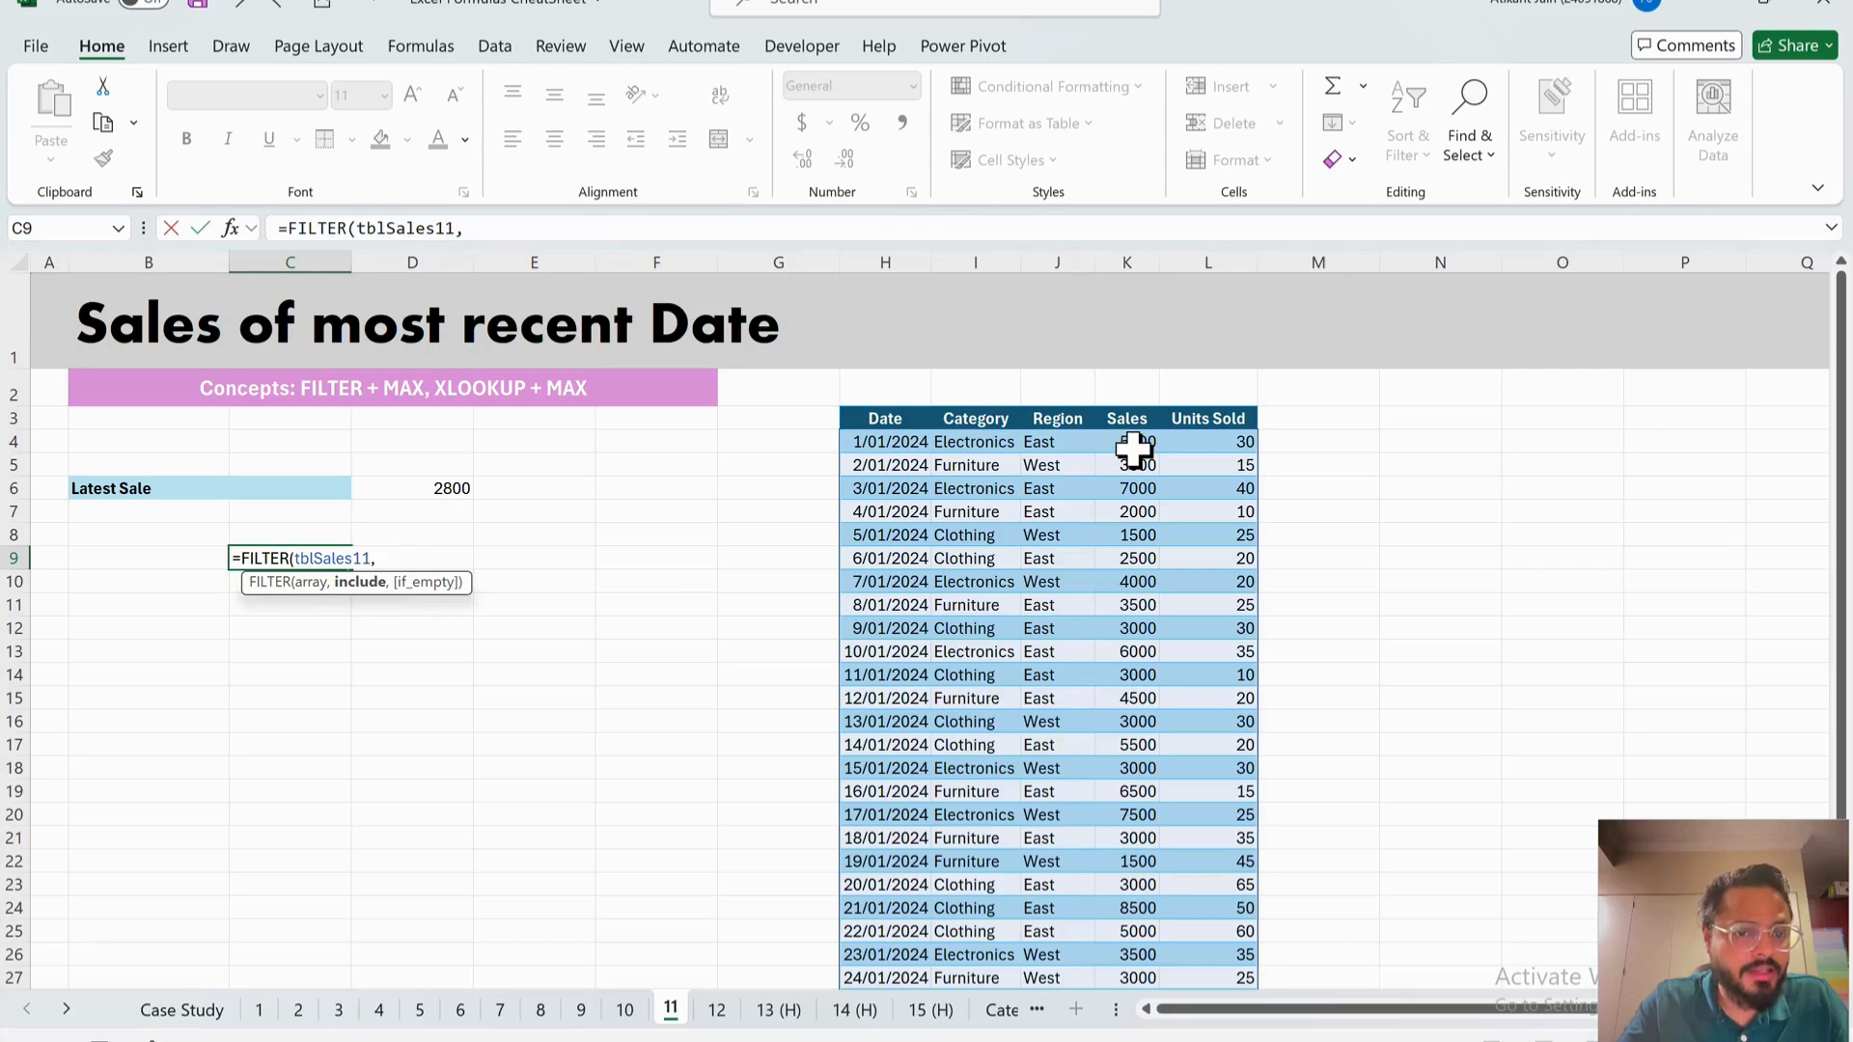
{"action": "left_click", "coordinate": [918, 448]}
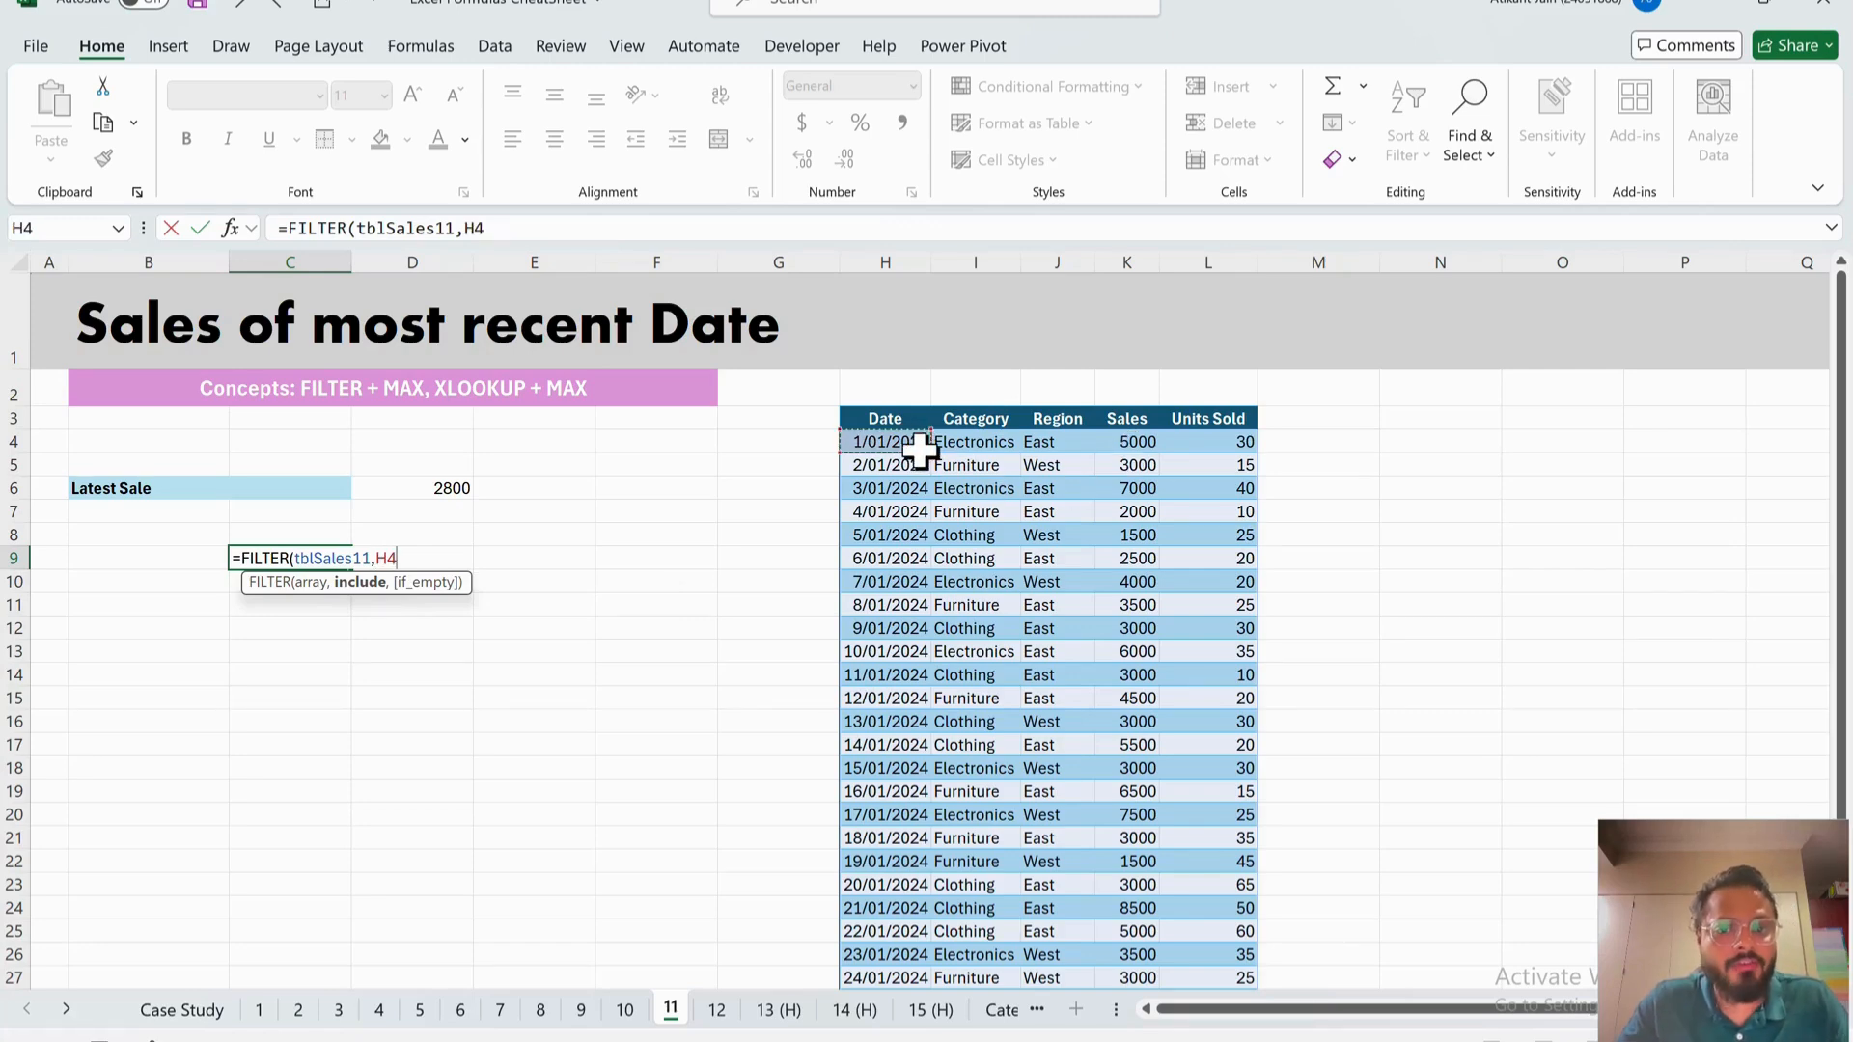
{"action": "key", "text": "ctrl+shift+Down"}
{"action": "type", "text": "="}
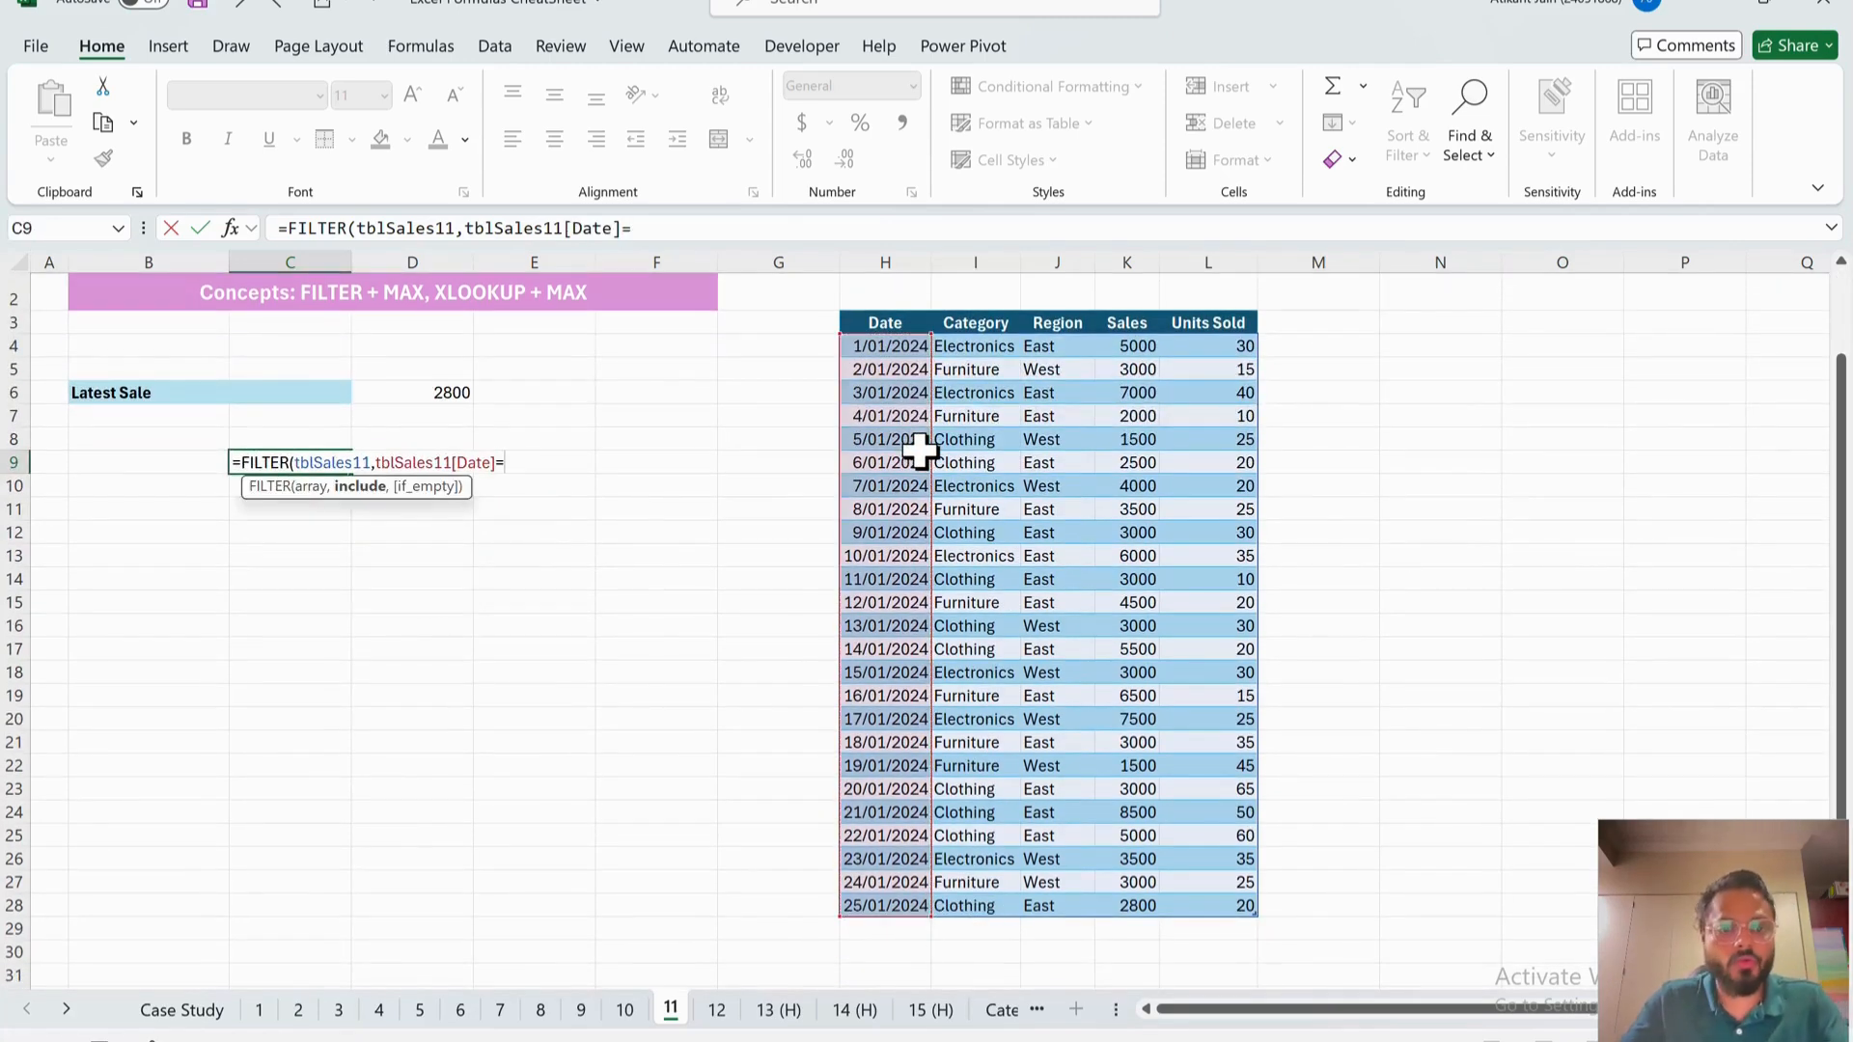
{"action": "type", "text": "MAX("}
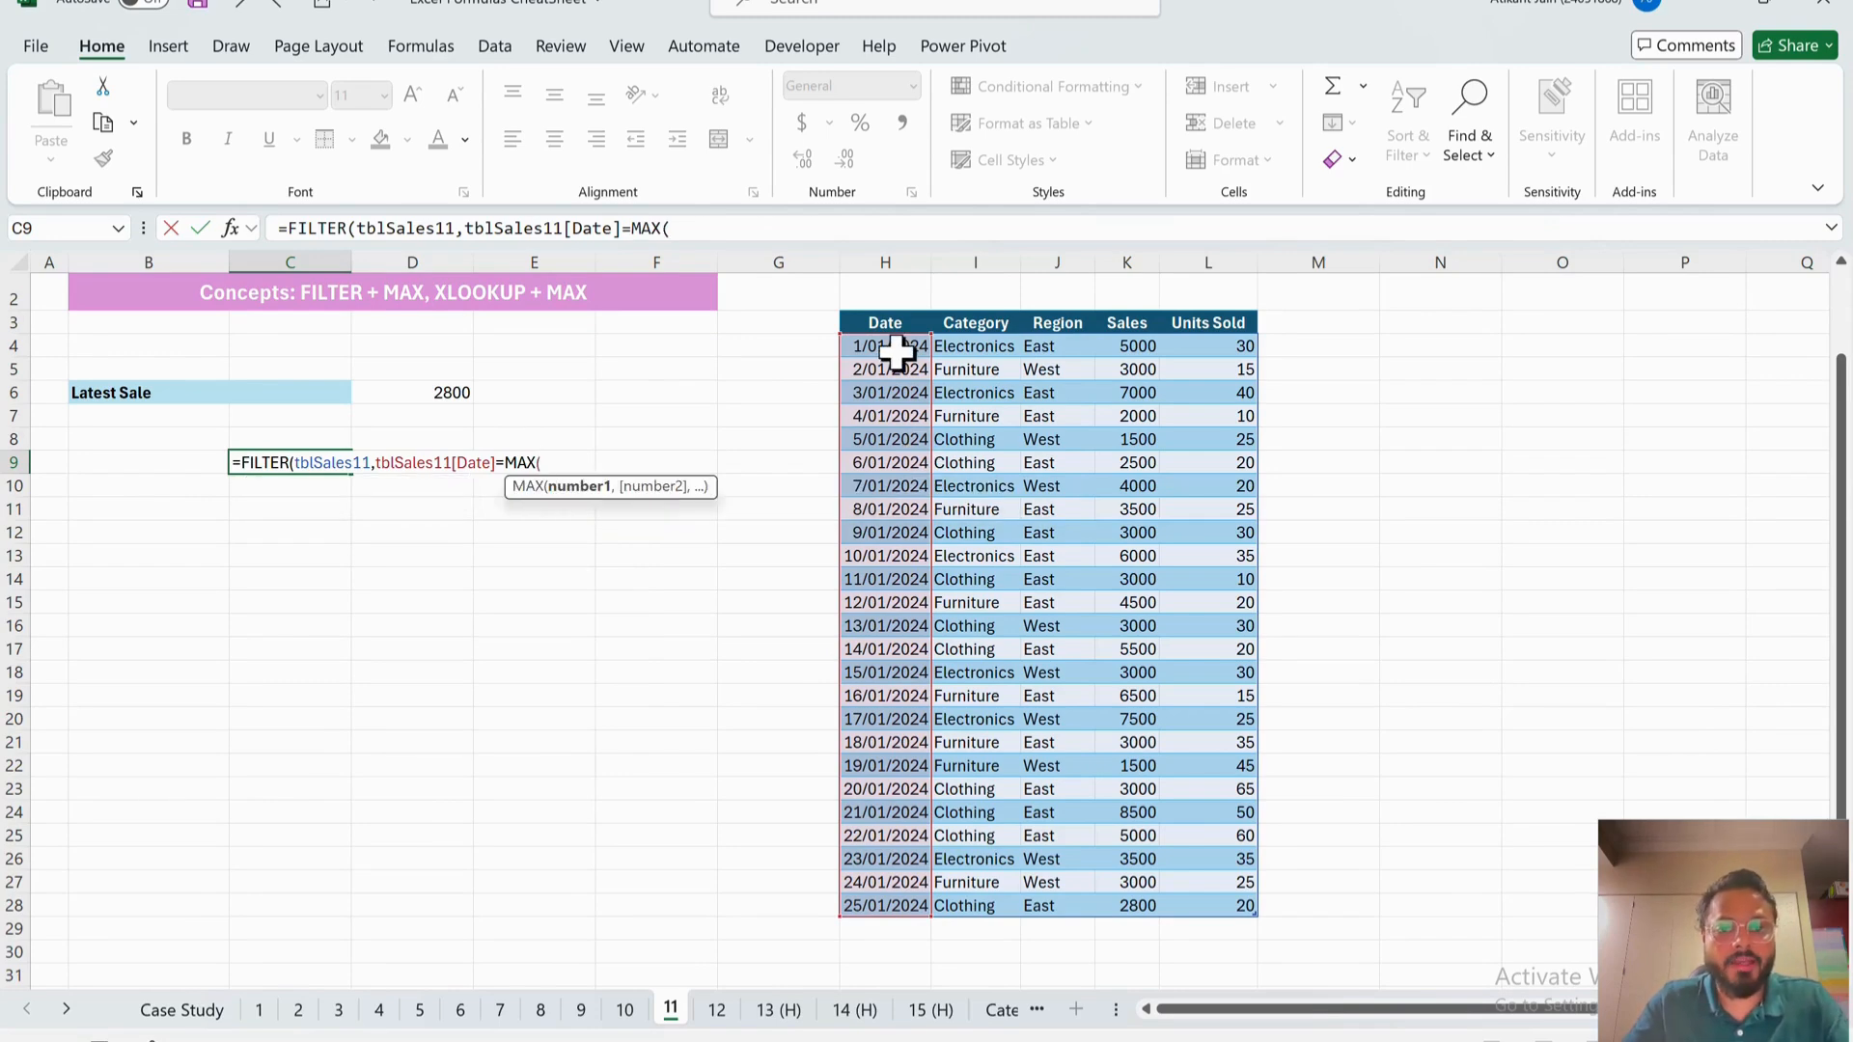
{"action": "left_click", "coordinate": [896, 353]}
{"action": "key", "text": "ctrl+shift+Down"}
{"action": "type", "text": ")"}
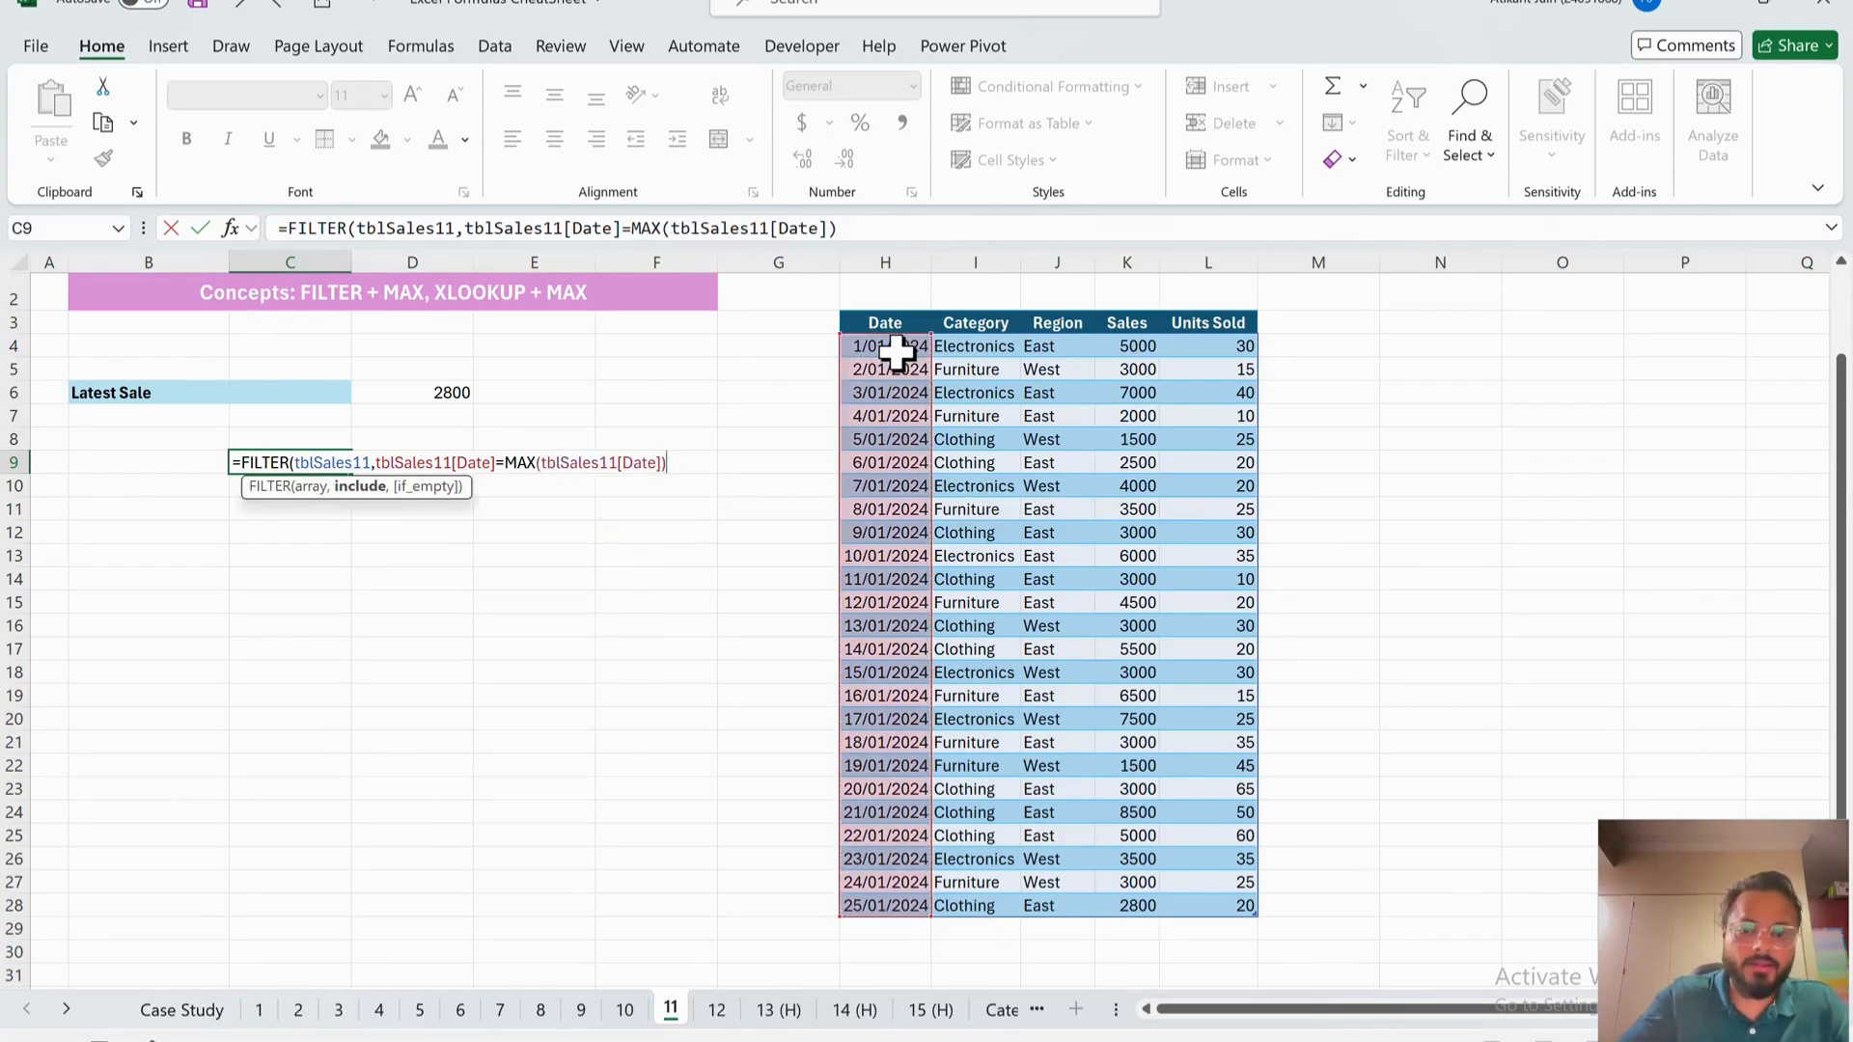
{"action": "type", "text": ")"}
{"action": "key", "text": "Return"}
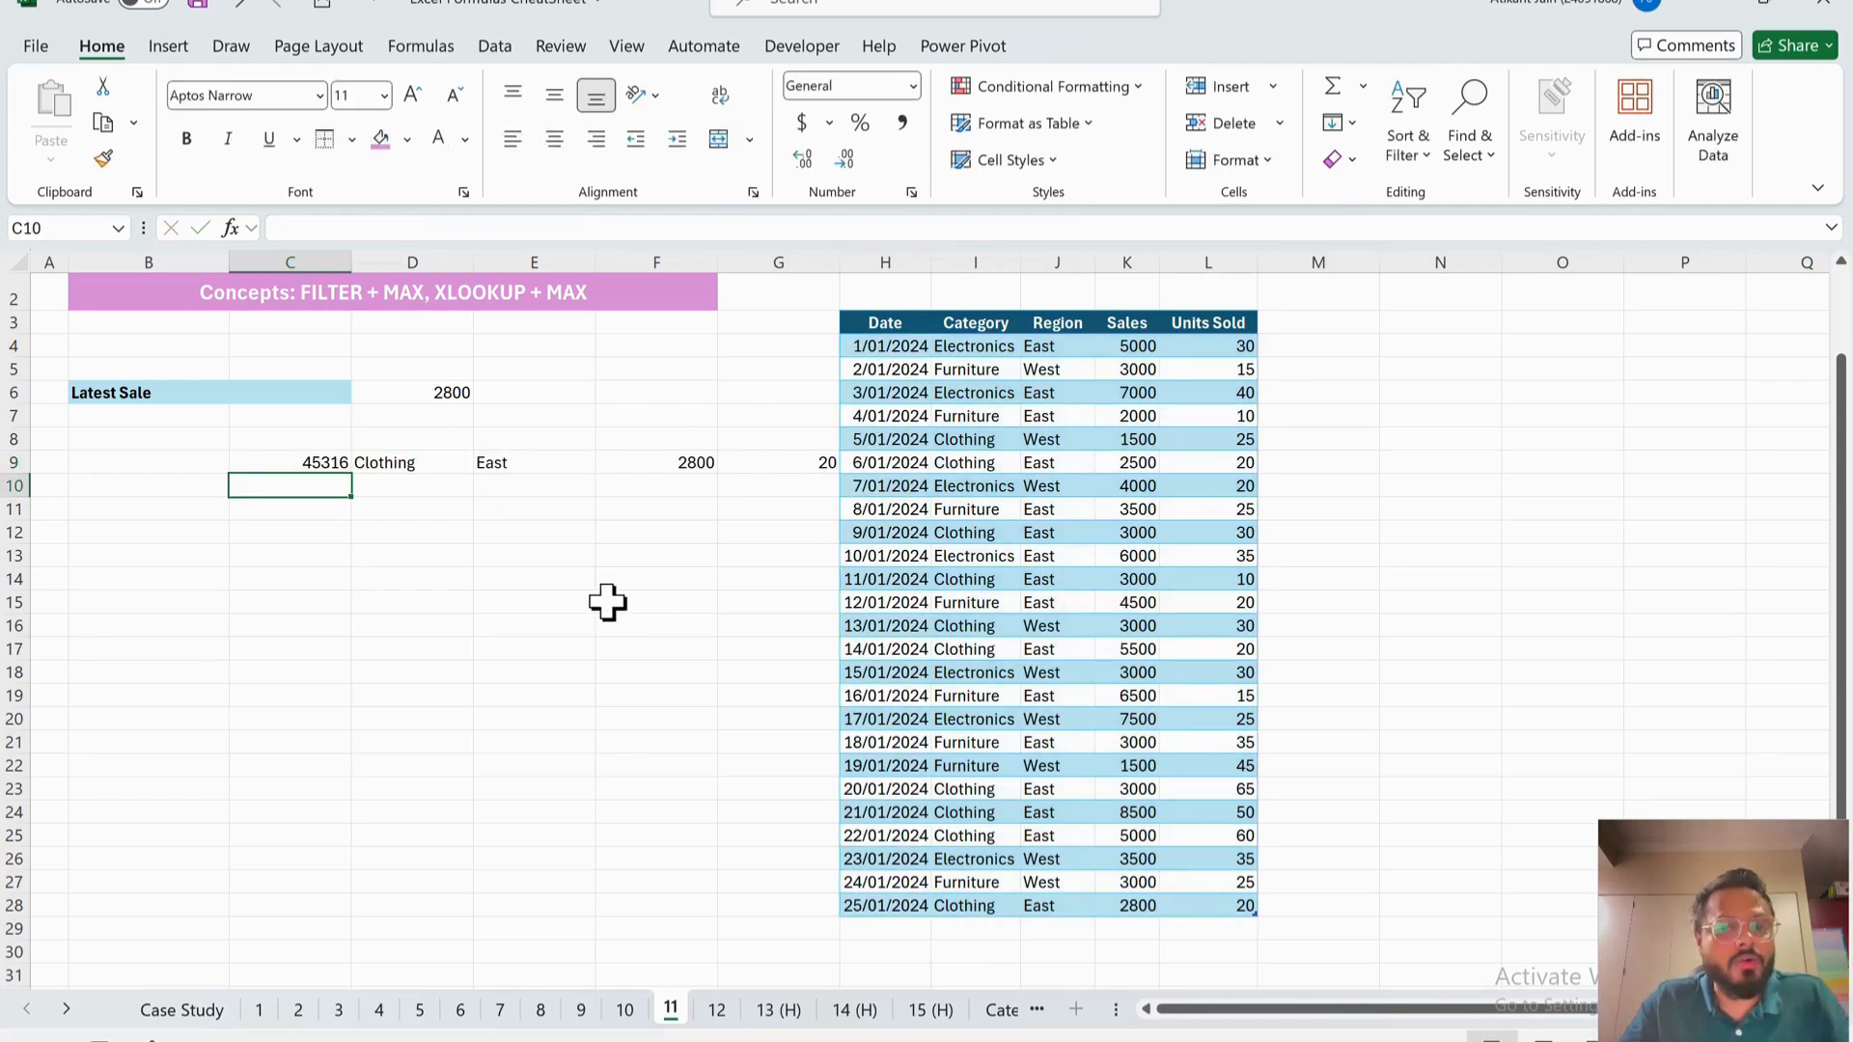
- Move the spilled FILTER result one column over so that it starts in B9
{"action": "scroll", "coordinate": [607, 602], "scroll_direction": "up", "scroll_amount": 2}
{"action": "left_click_drag", "start_coordinate": [290, 548], "coordinate": [750, 559]}
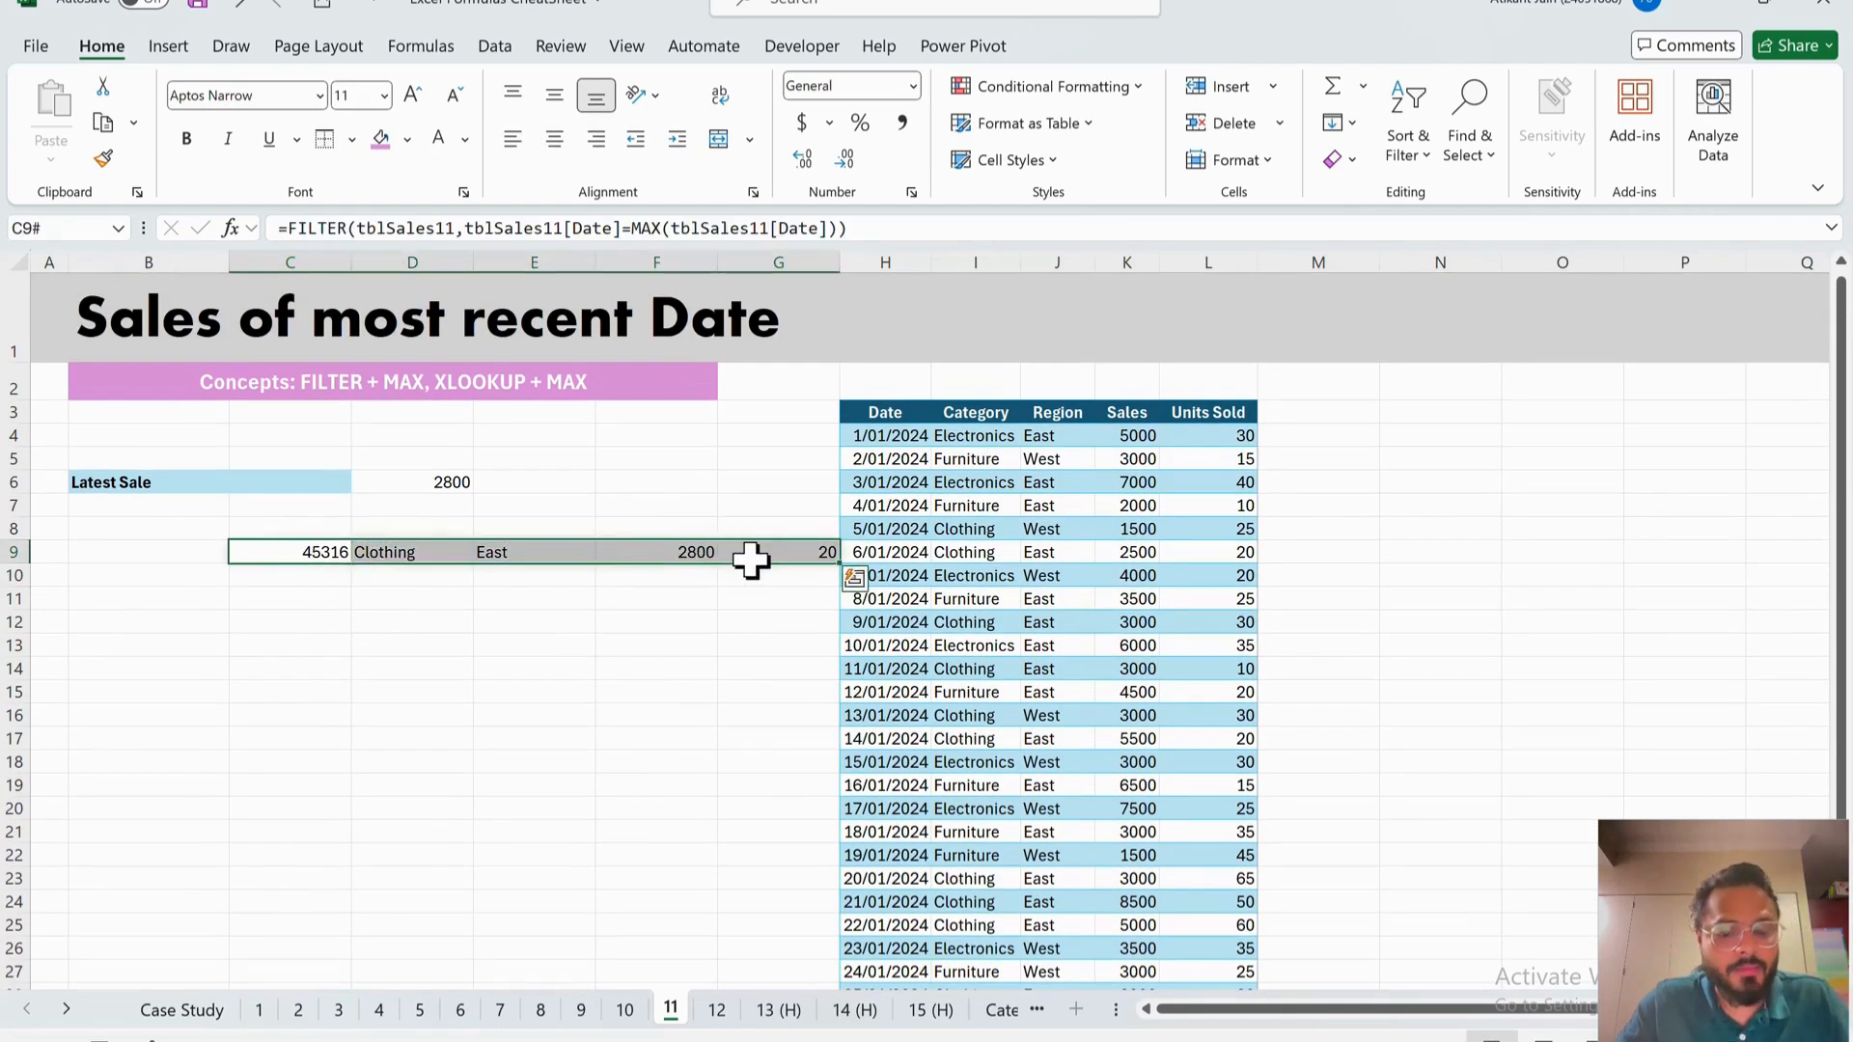
{"action": "key", "text": "ctrl+x"}
{"action": "key", "text": "Left"}
{"action": "key", "text": "ctrl+v"}
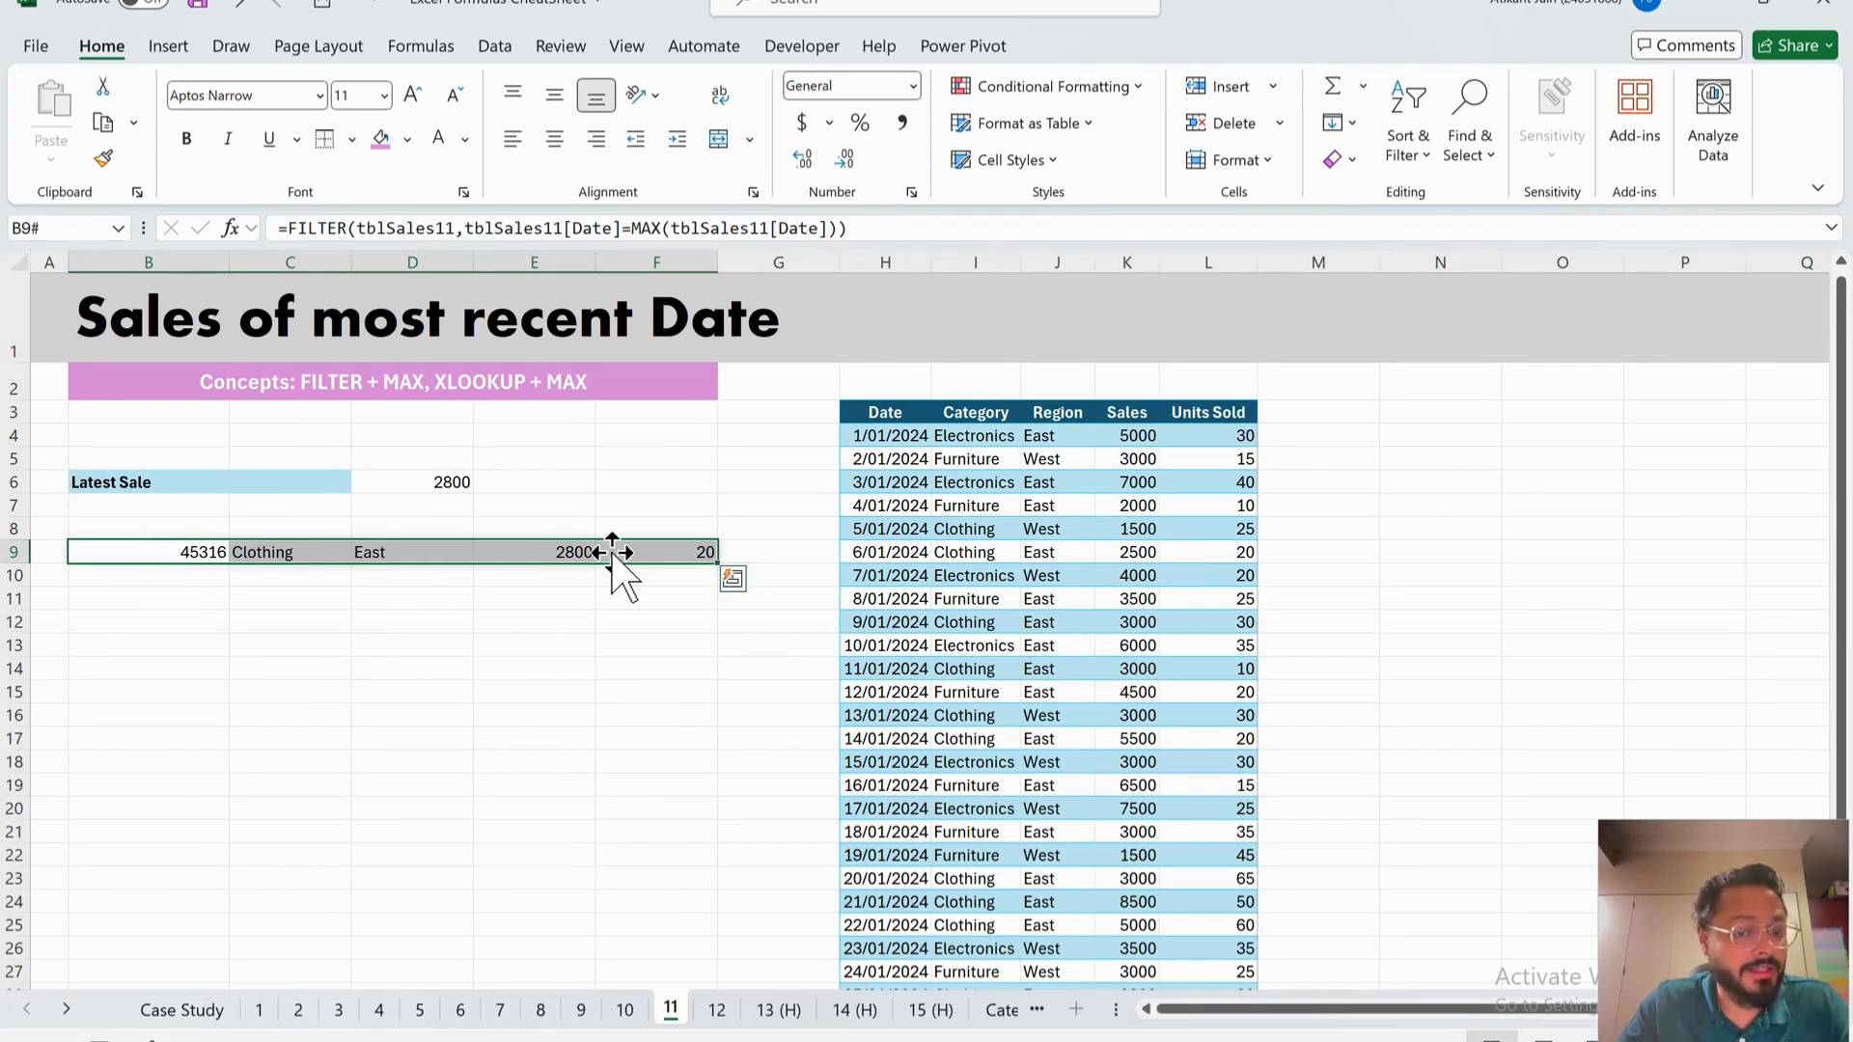
- Format the date in B9 as Short Date and compare the filtered row with the table's last row
{"action": "left_click", "coordinate": [206, 551]}
{"action": "left_click", "coordinate": [911, 86]}
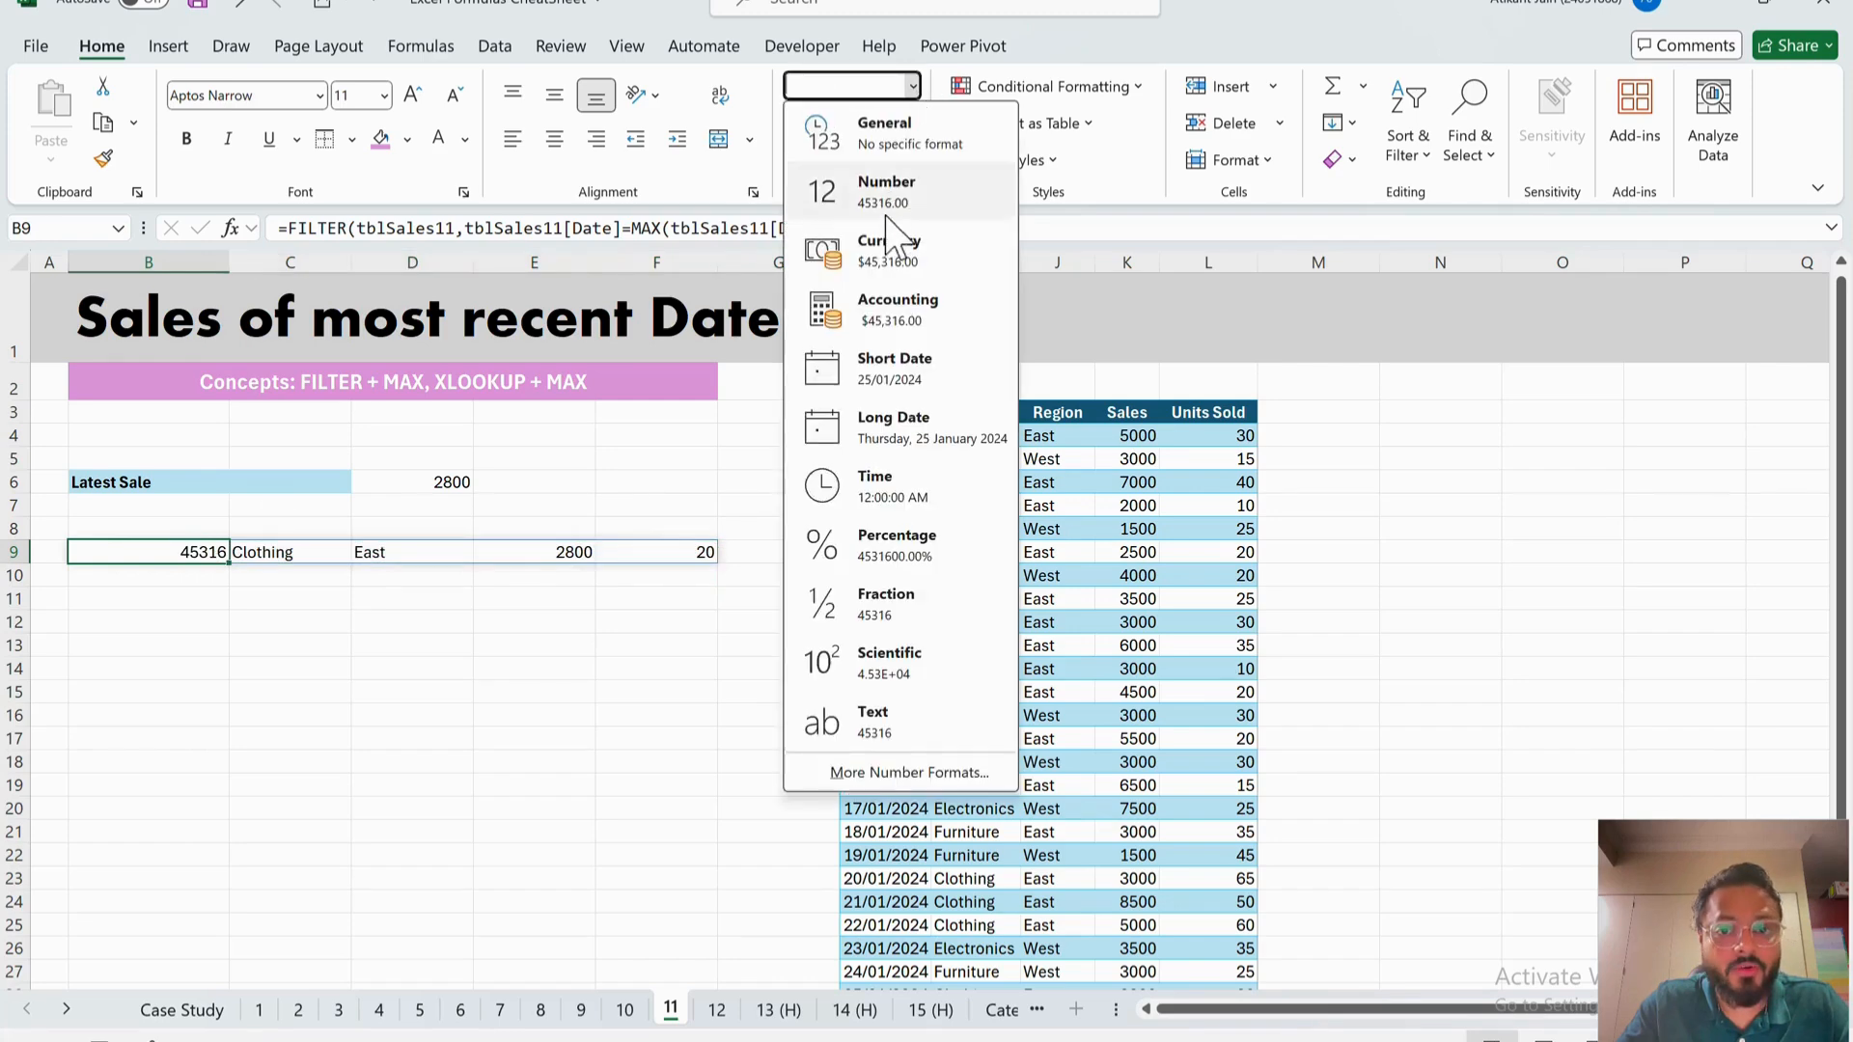
{"action": "left_click", "coordinate": [854, 375]}
{"action": "scroll", "coordinate": [910, 695], "scroll_direction": "down", "scroll_amount": 3}
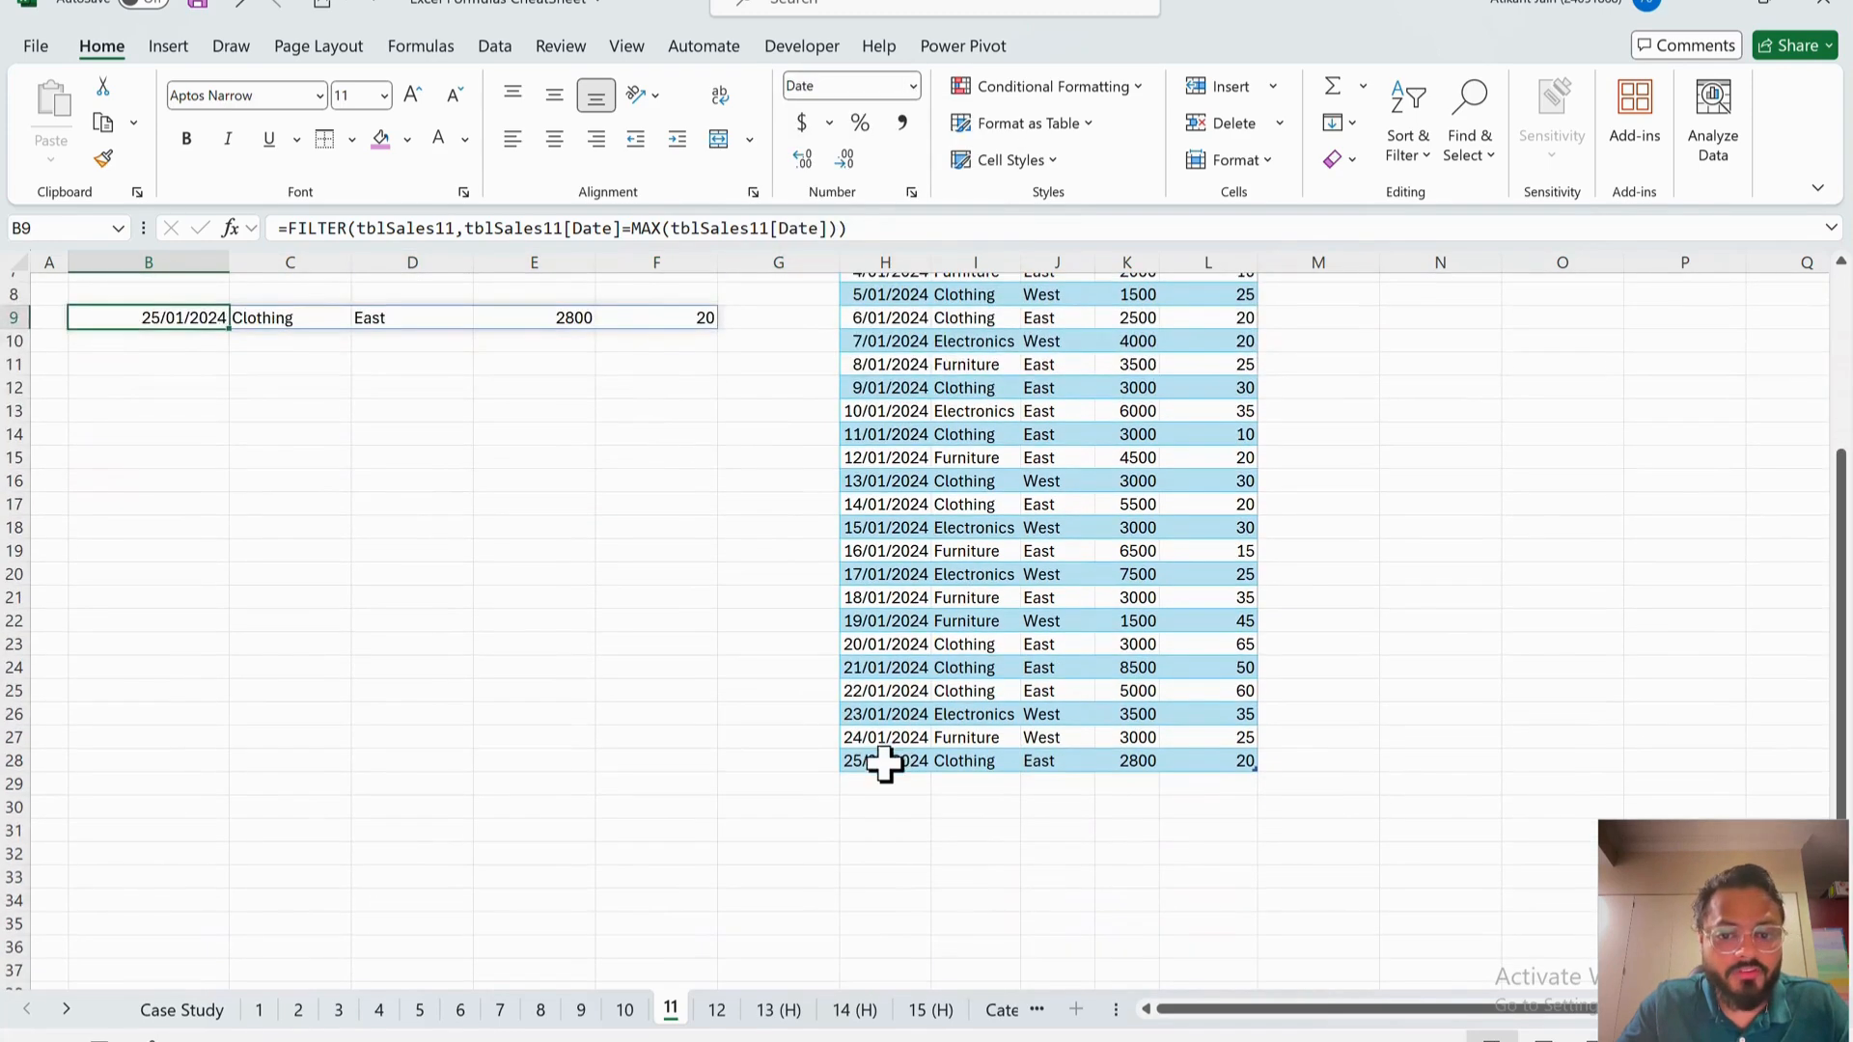
{"action": "left_click_drag", "start_coordinate": [885, 762], "coordinate": [1212, 769]}
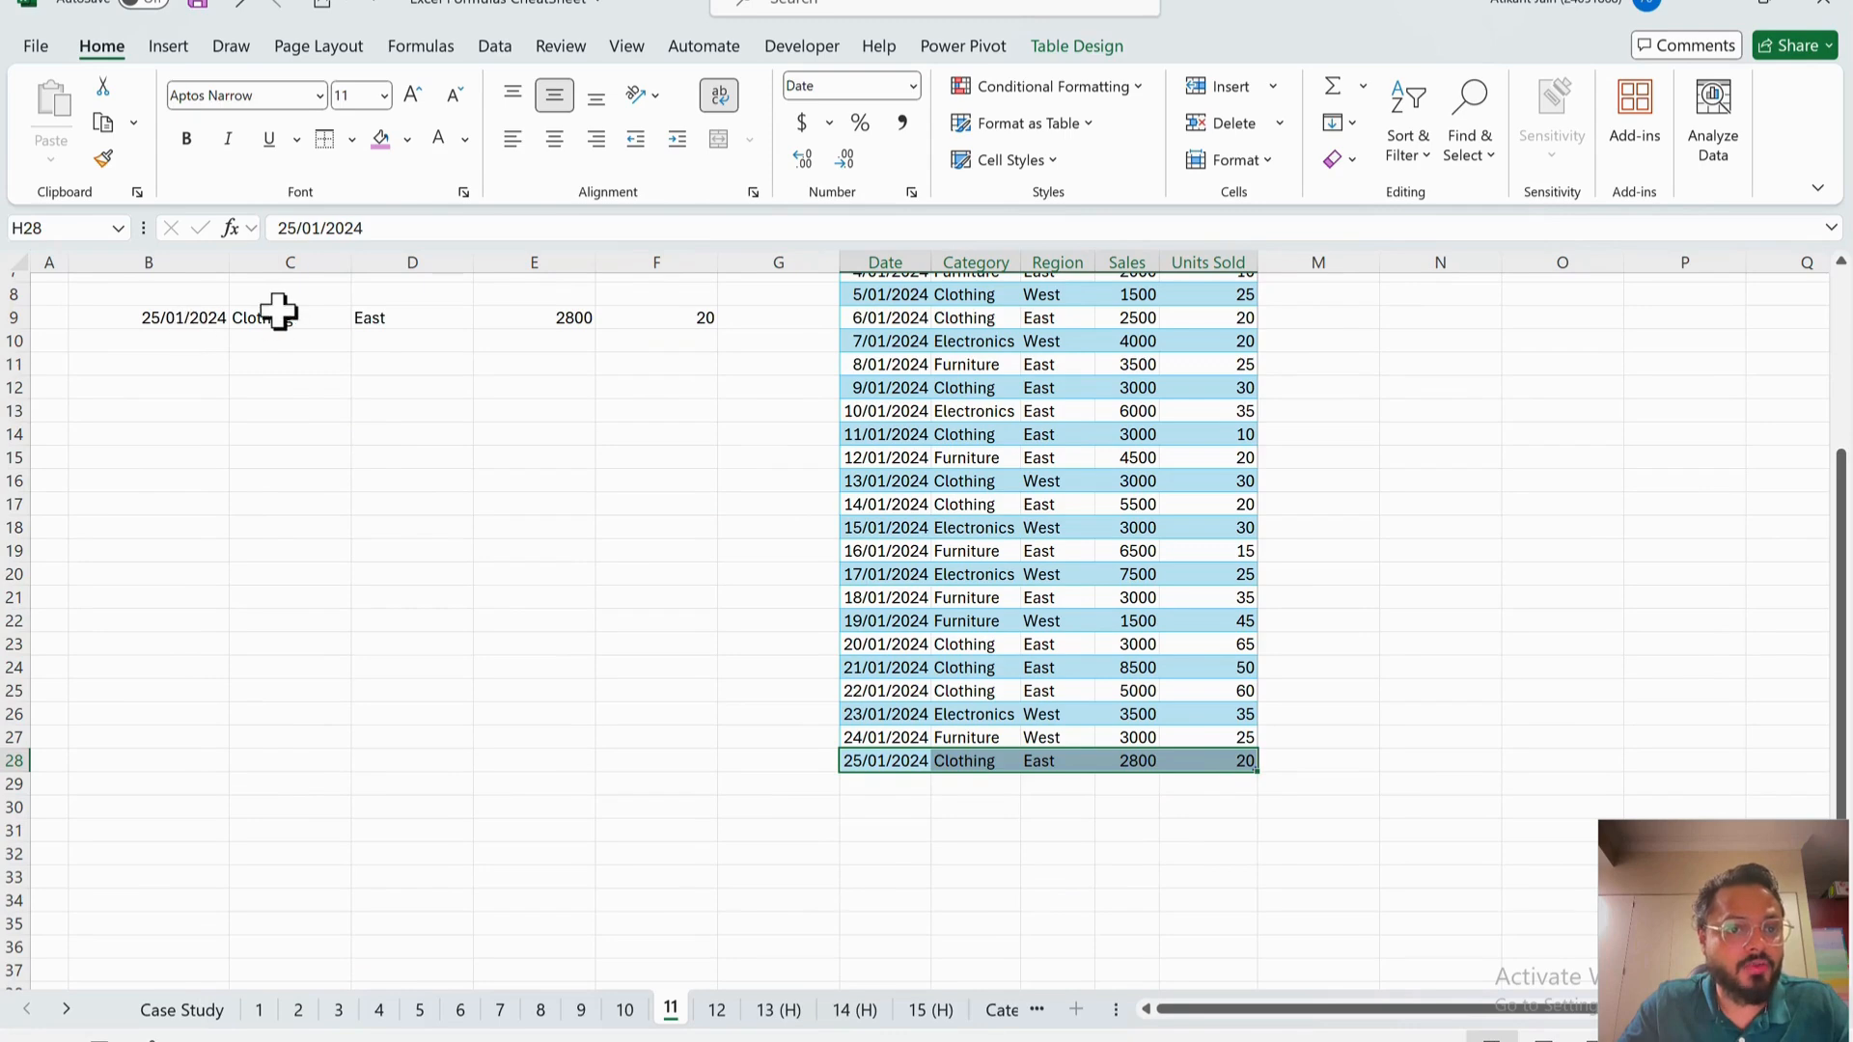
{"action": "left_click", "coordinate": [699, 326]}
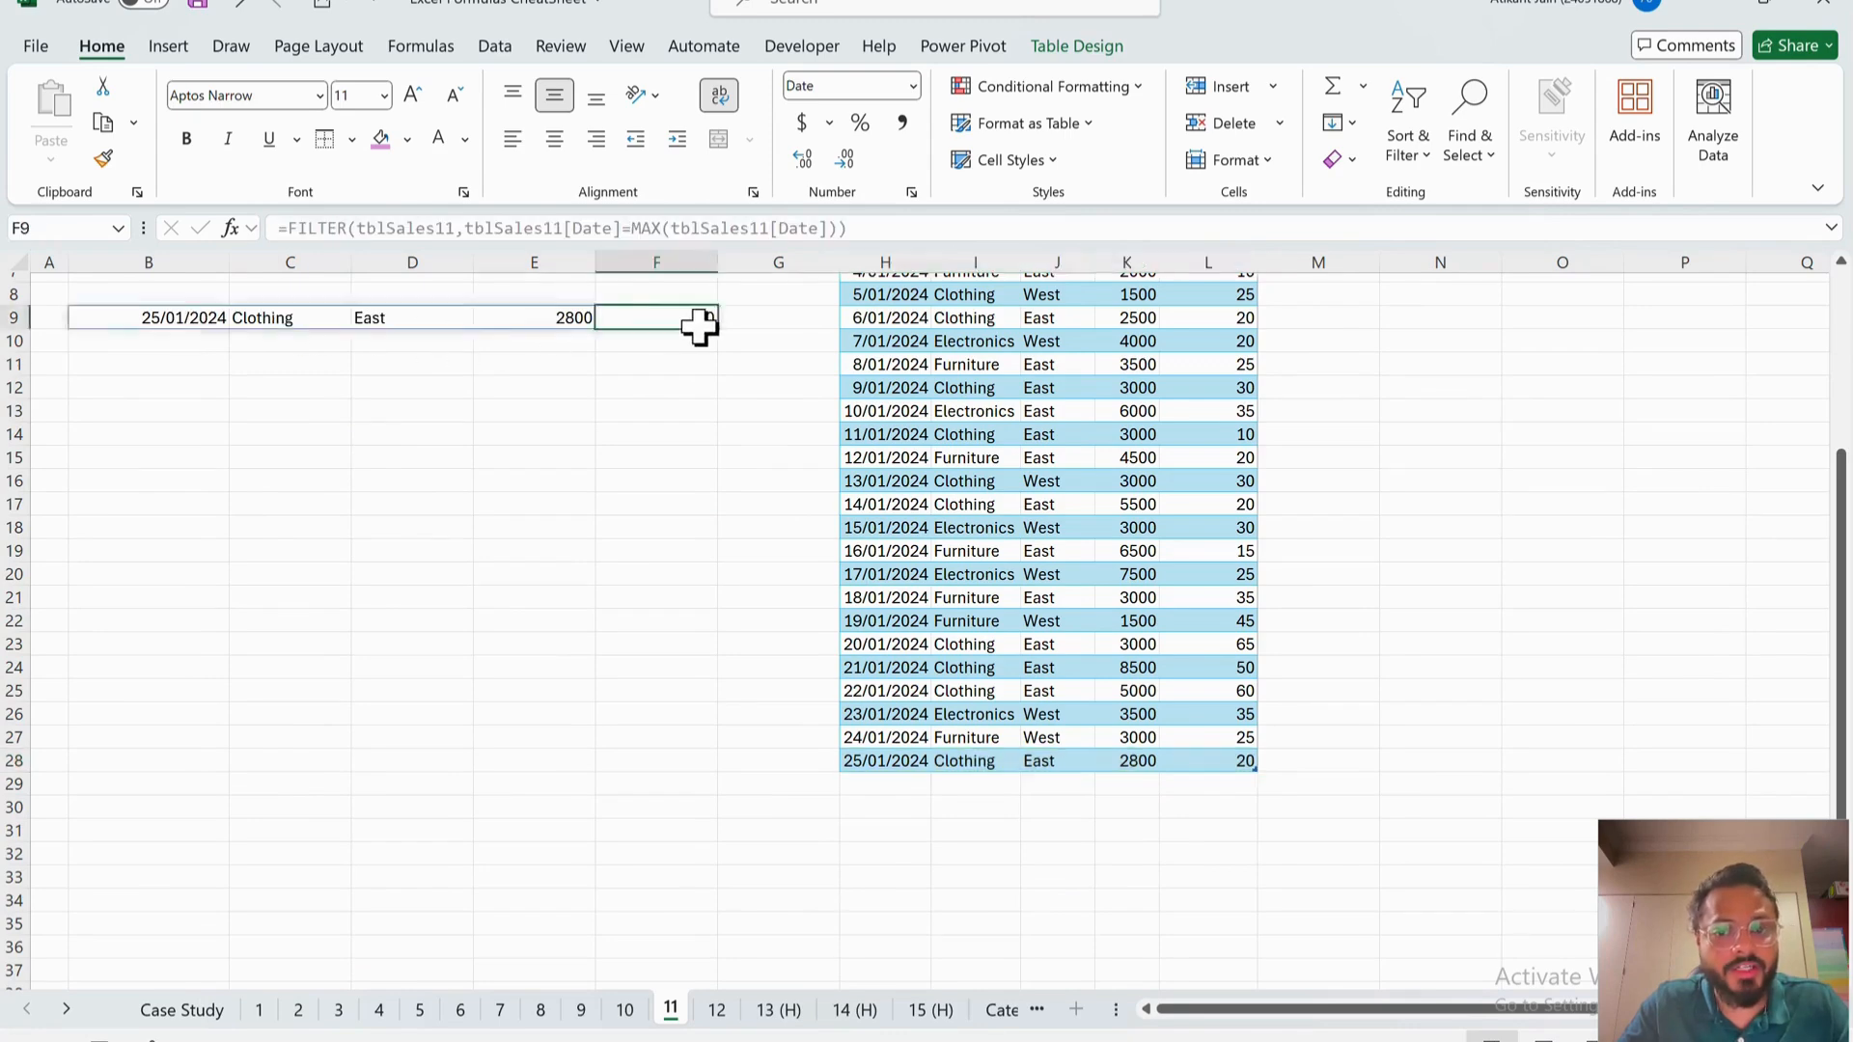
{"action": "scroll", "coordinate": [698, 326], "scroll_direction": "up", "scroll_amount": 3}
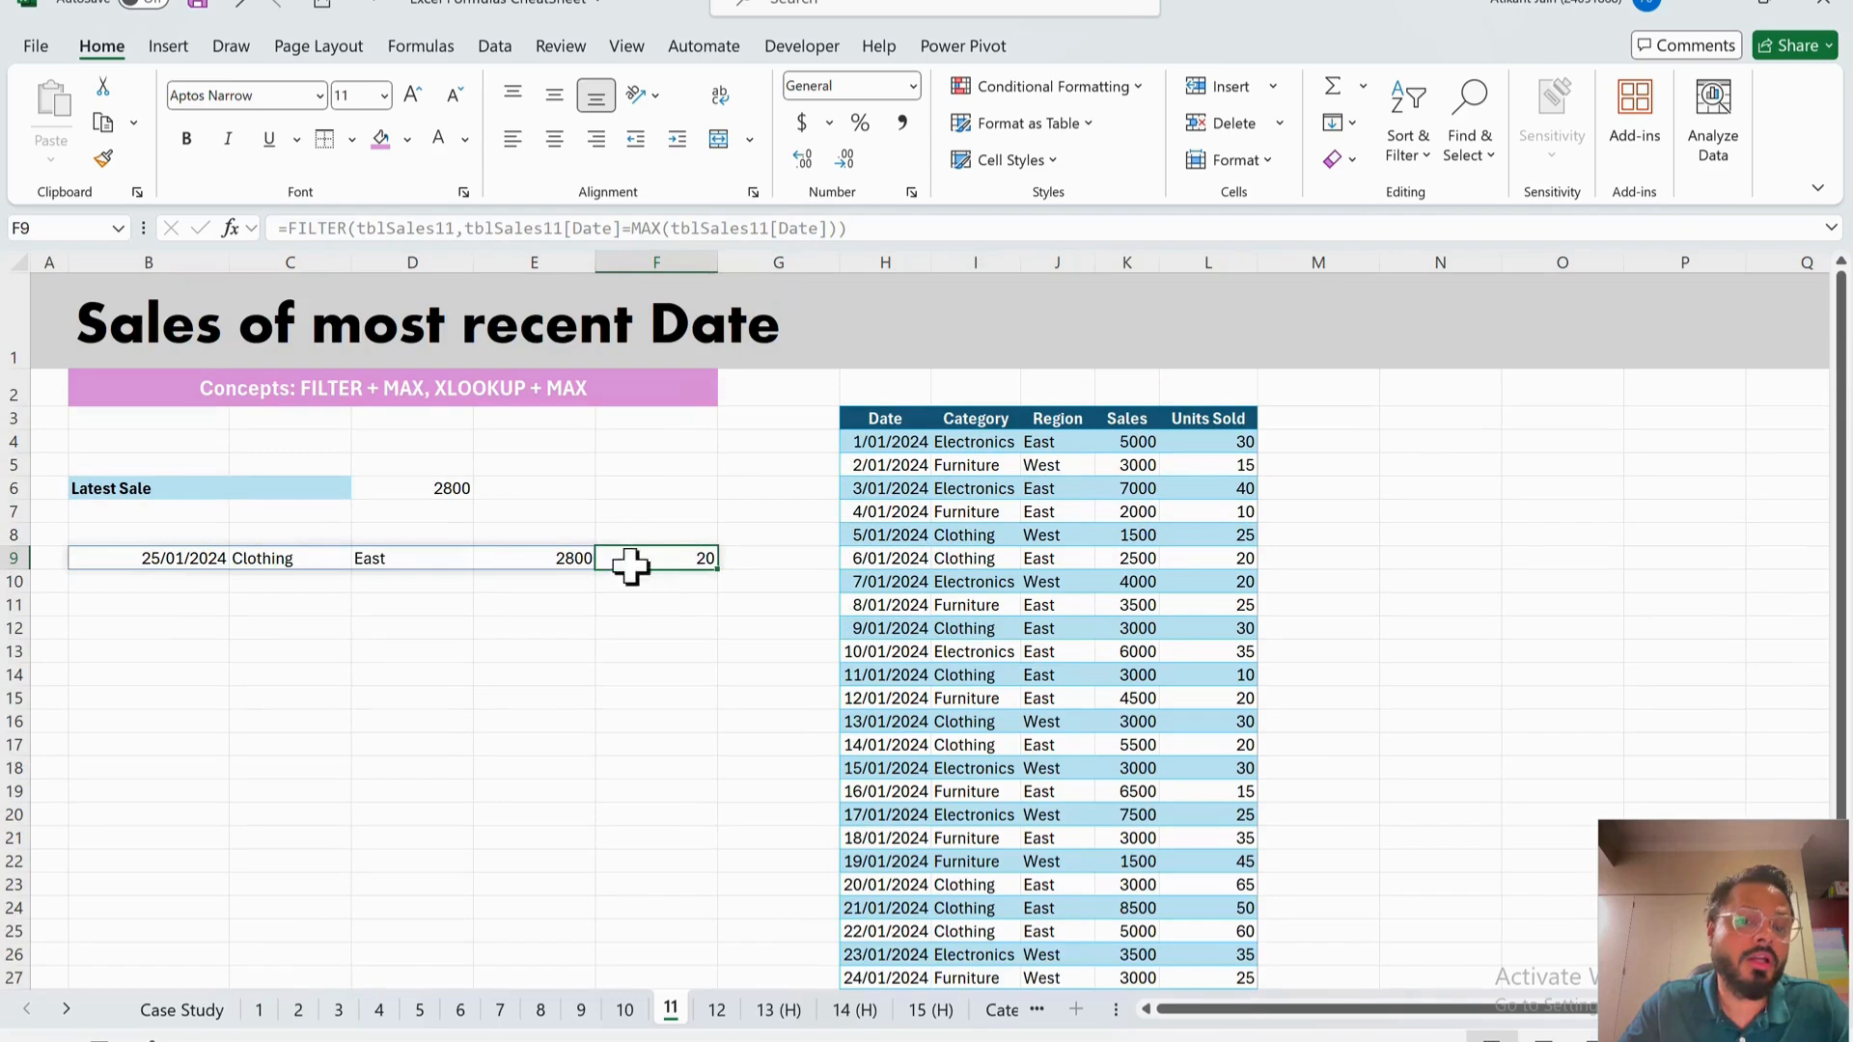
- Copy the table's header row, Date through Units Sold, into the row above the filtered result, starting at B8
{"action": "left_click_drag", "start_coordinate": [905, 422], "coordinate": [1196, 424]}
{"action": "left_click", "coordinate": [898, 440]}
{"action": "left_click_drag", "start_coordinate": [889, 425], "coordinate": [1239, 424]}
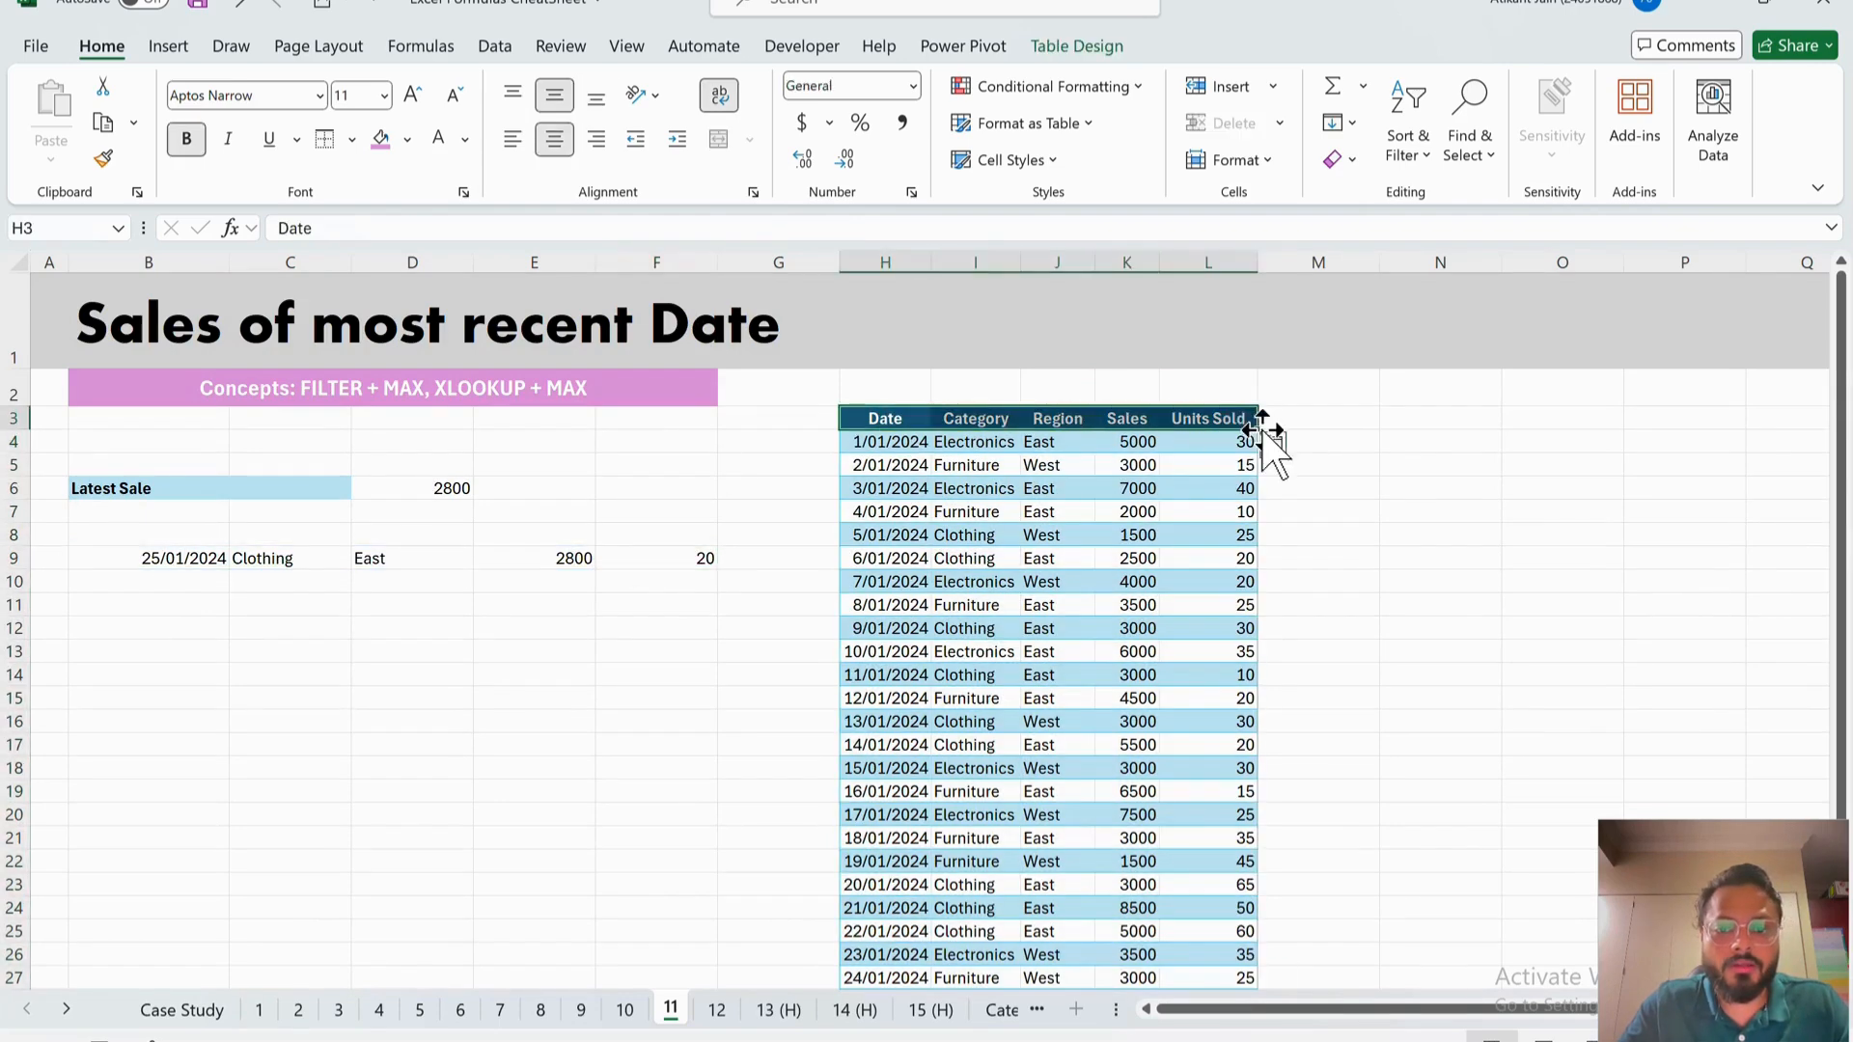
{"action": "key", "text": "ctrl+c"}
{"action": "left_click", "coordinate": [207, 536]}
{"action": "key", "text": "ctrl+v"}
{"action": "left_click", "coordinate": [281, 628]}
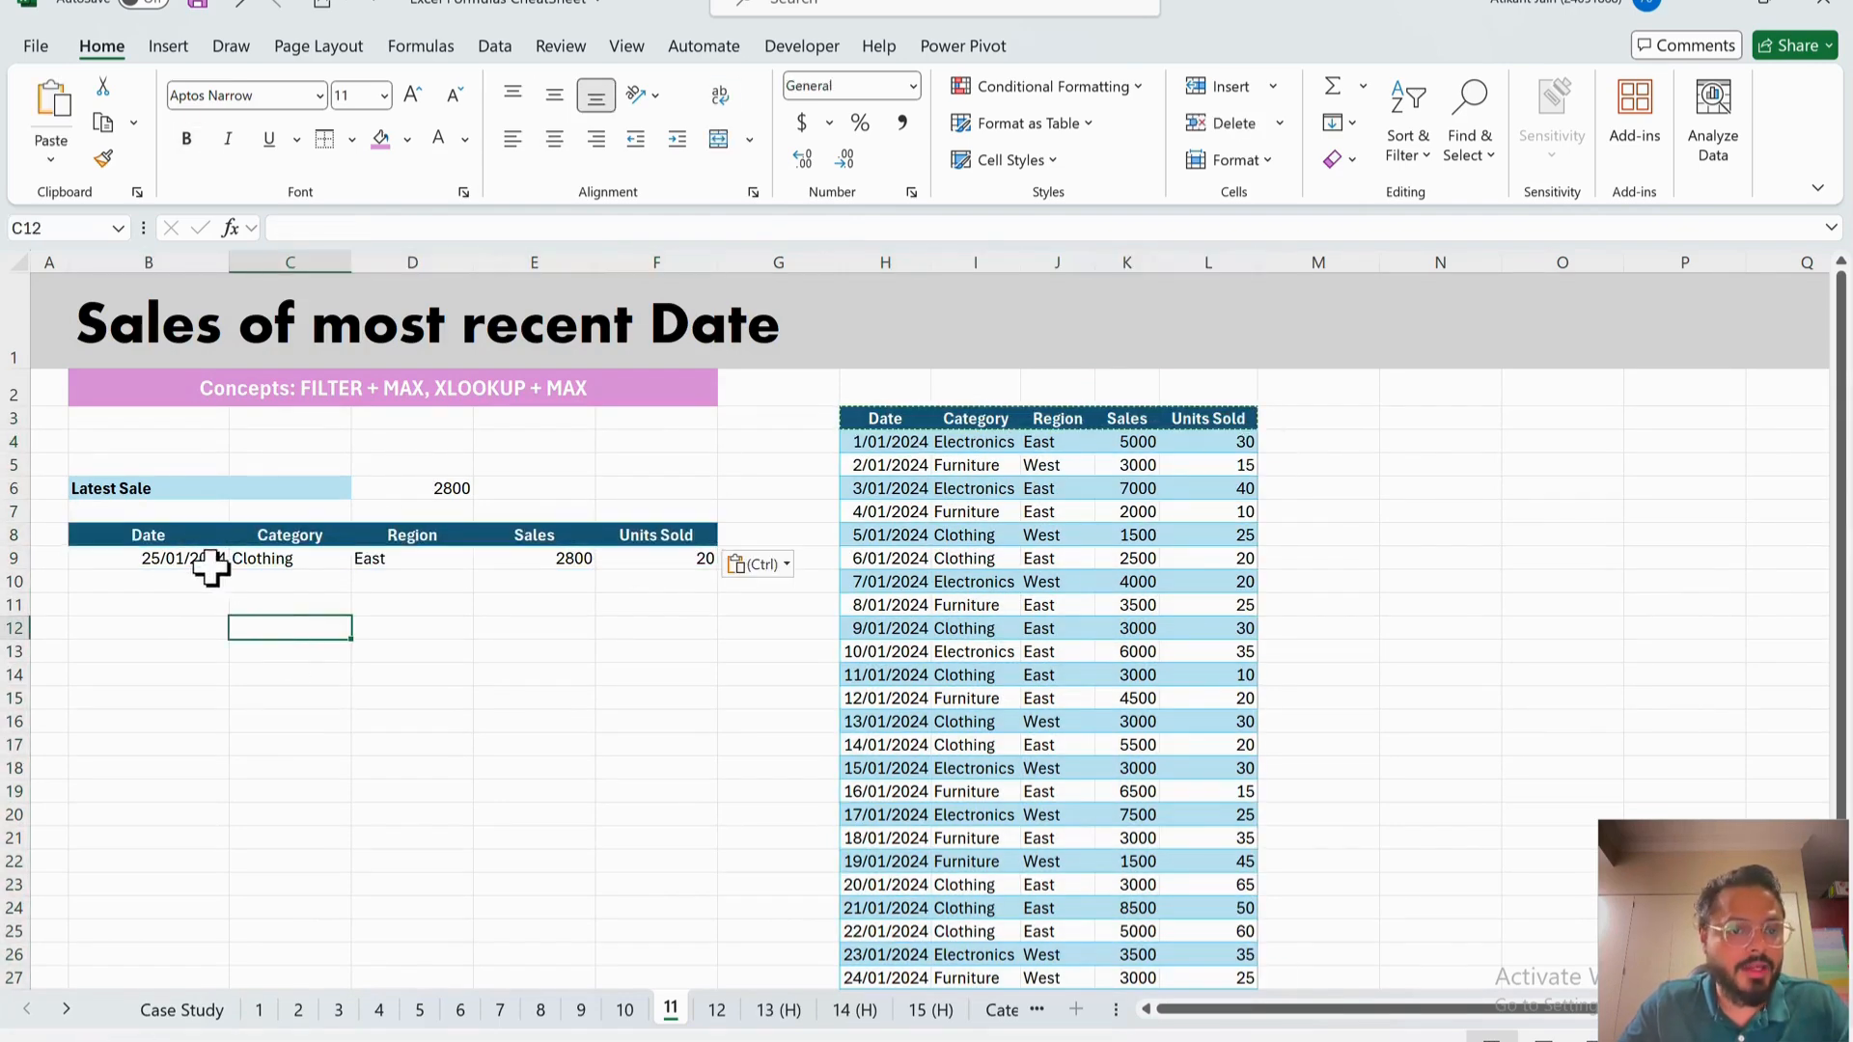
{"action": "left_click", "coordinate": [566, 557]}
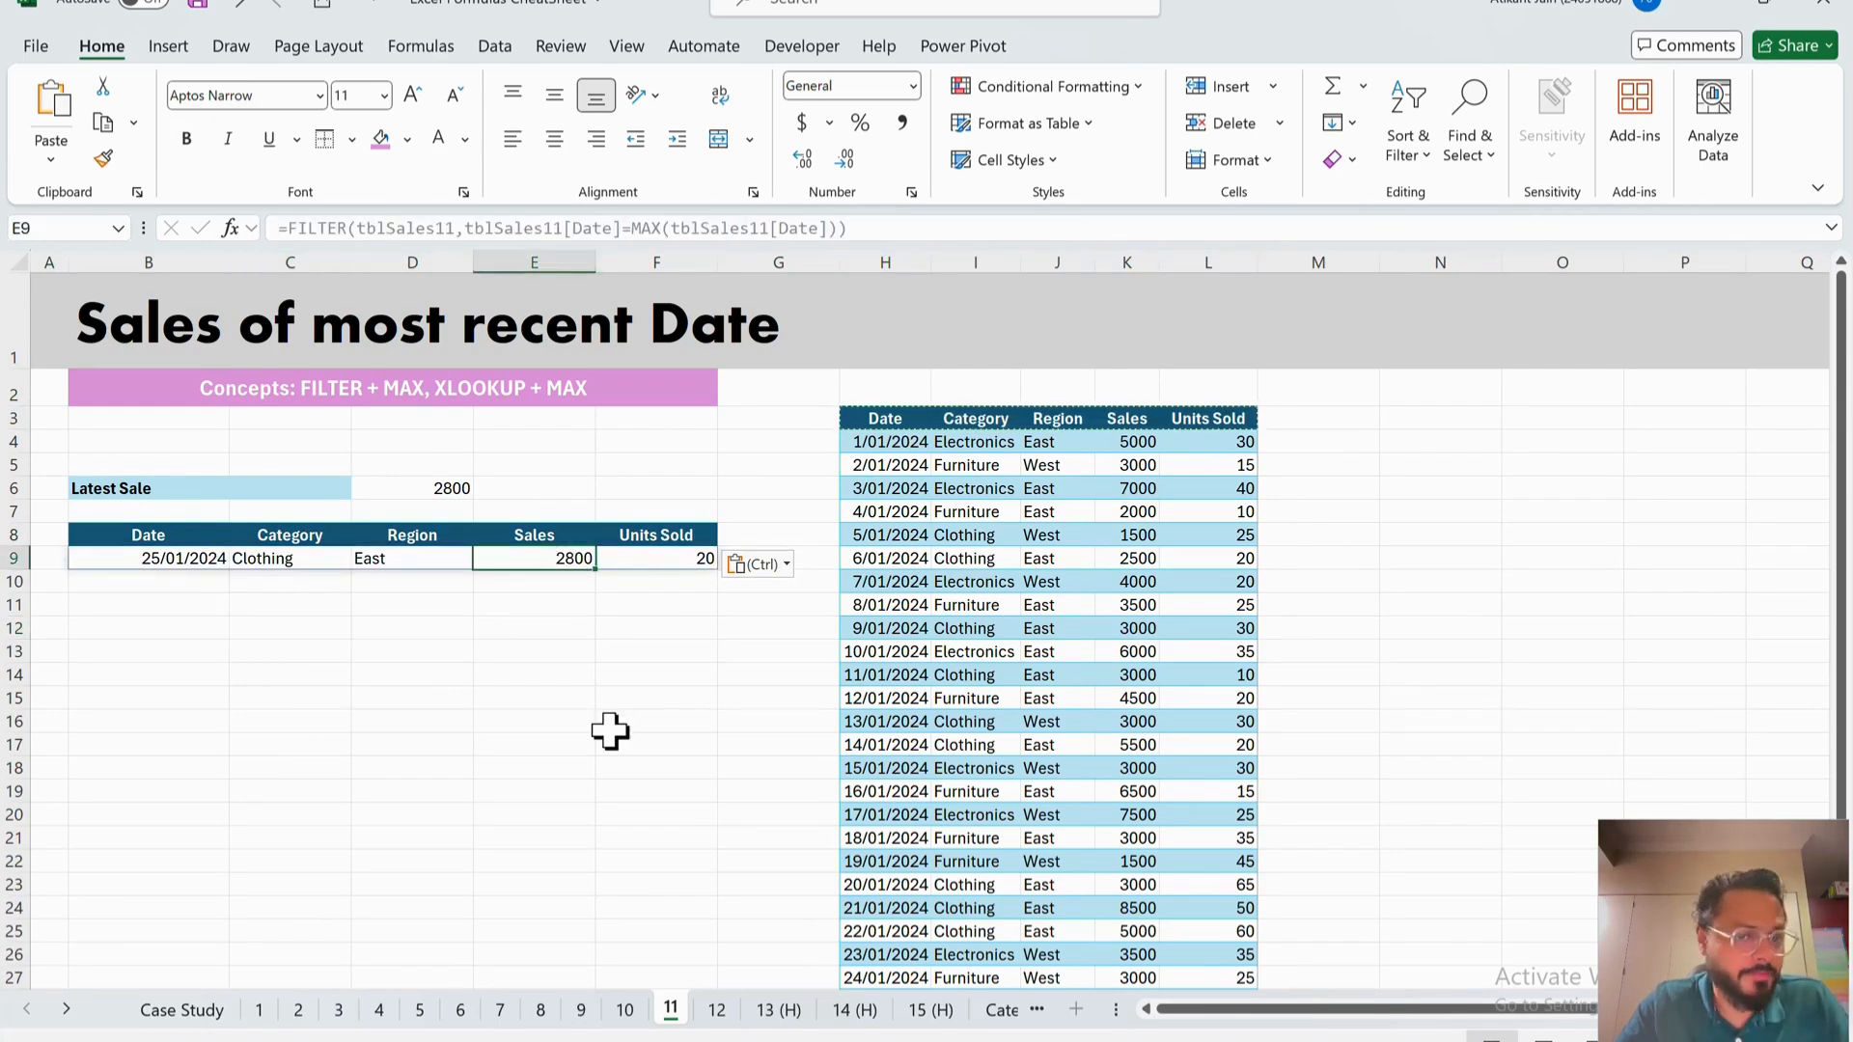
{"action": "left_click", "coordinate": [149, 337]}
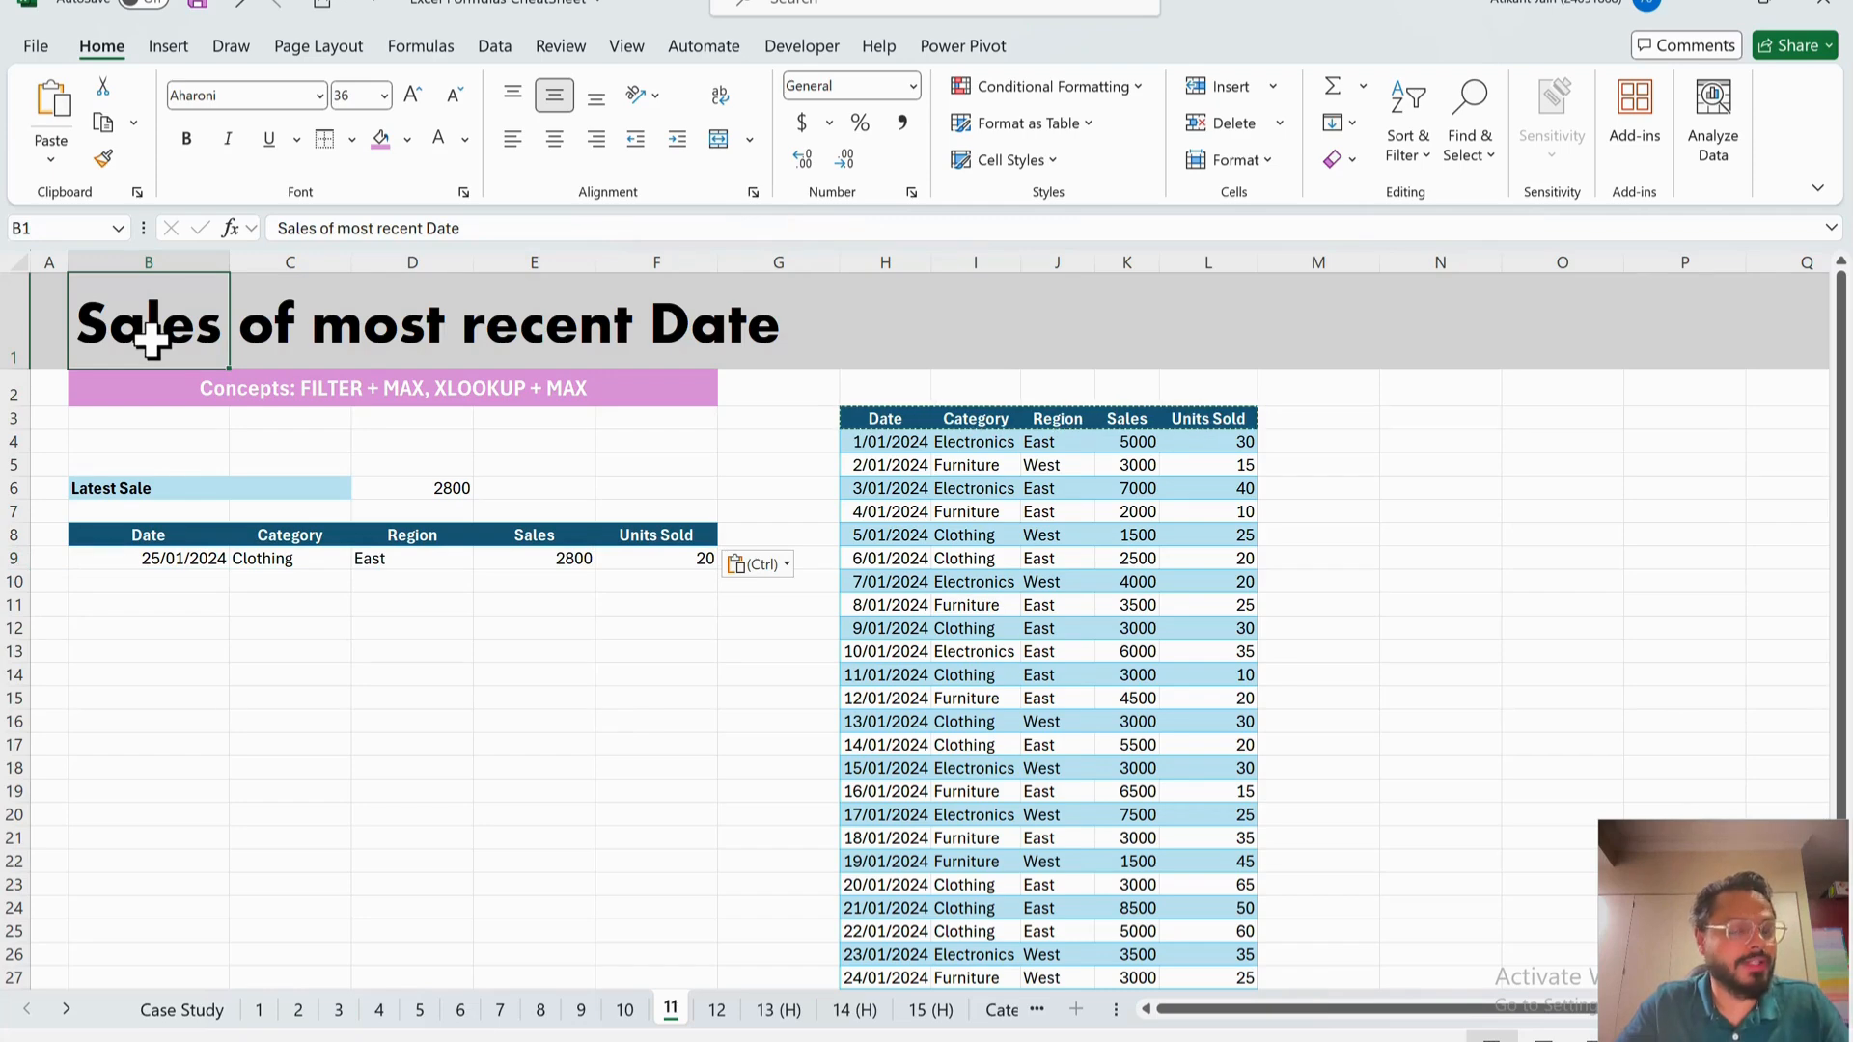
{"action": "left_click", "coordinate": [469, 680]}
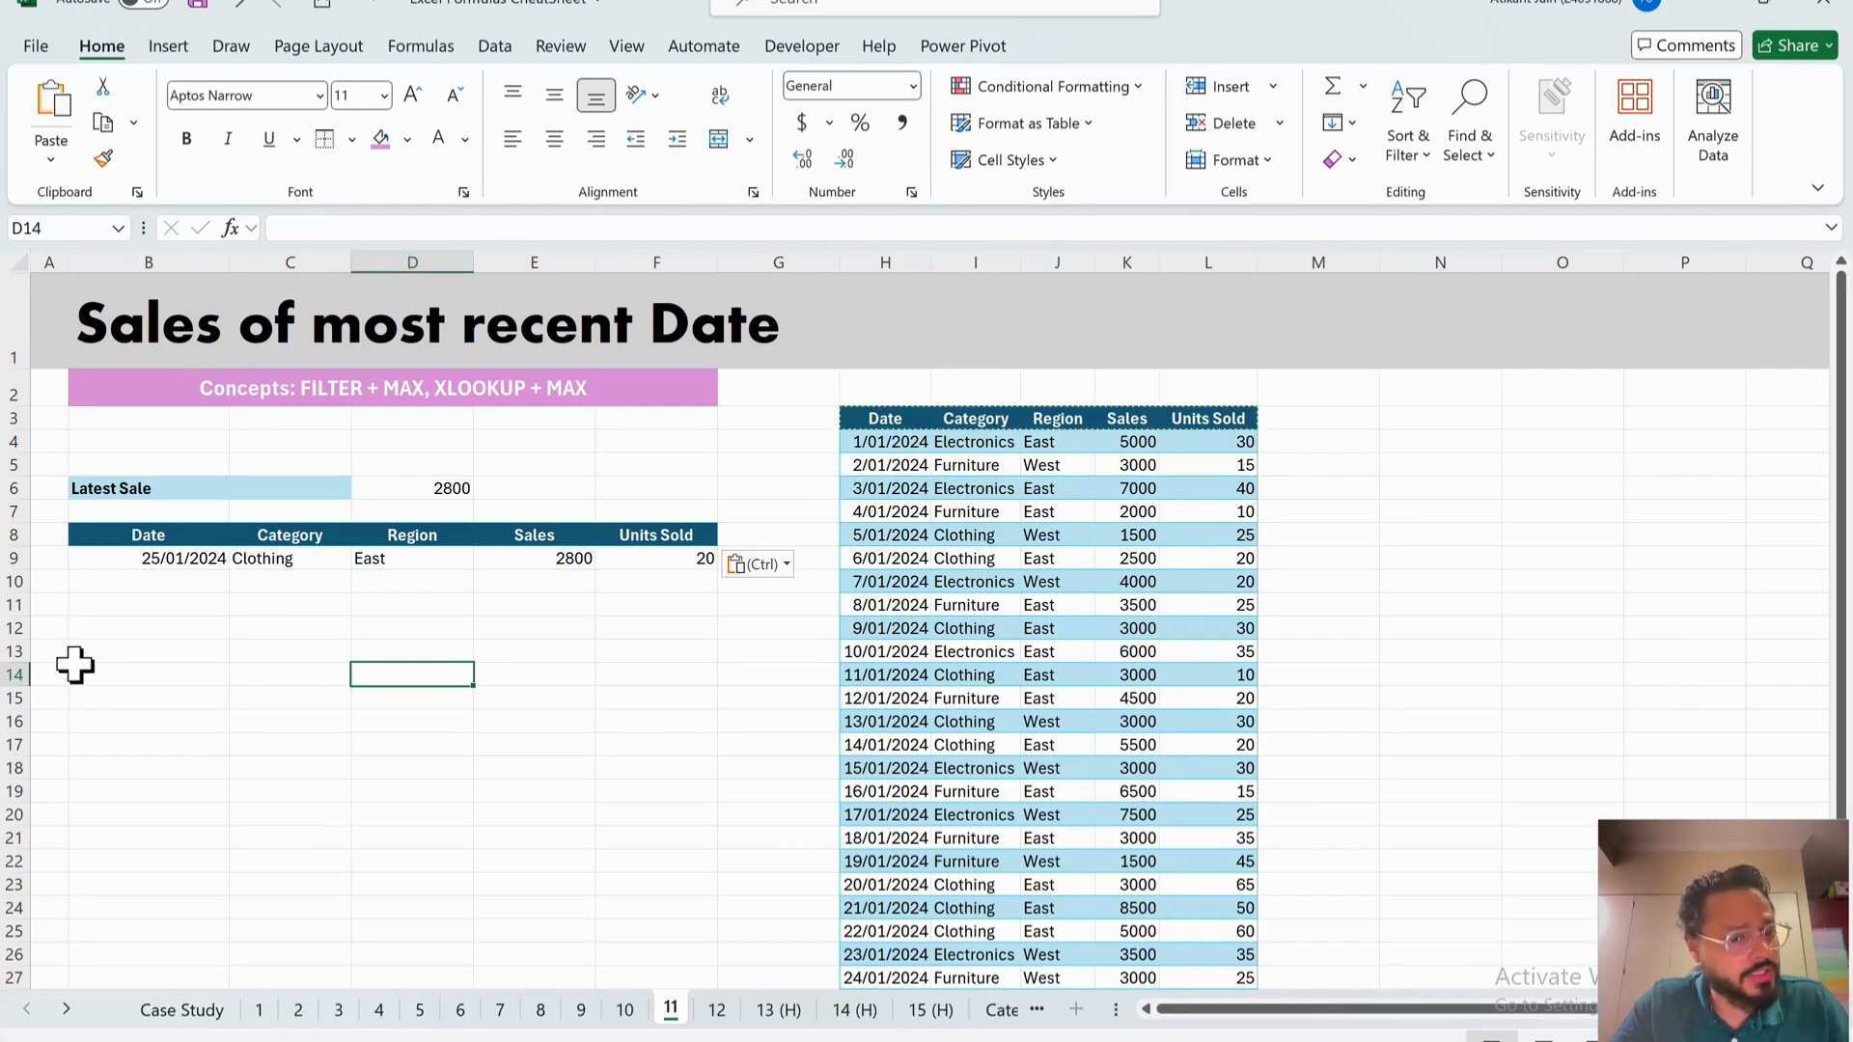
- Enter the label XLOOKUP in B12
{"action": "left_click", "coordinate": [135, 632]}
{"action": "type", "text": "XL"}
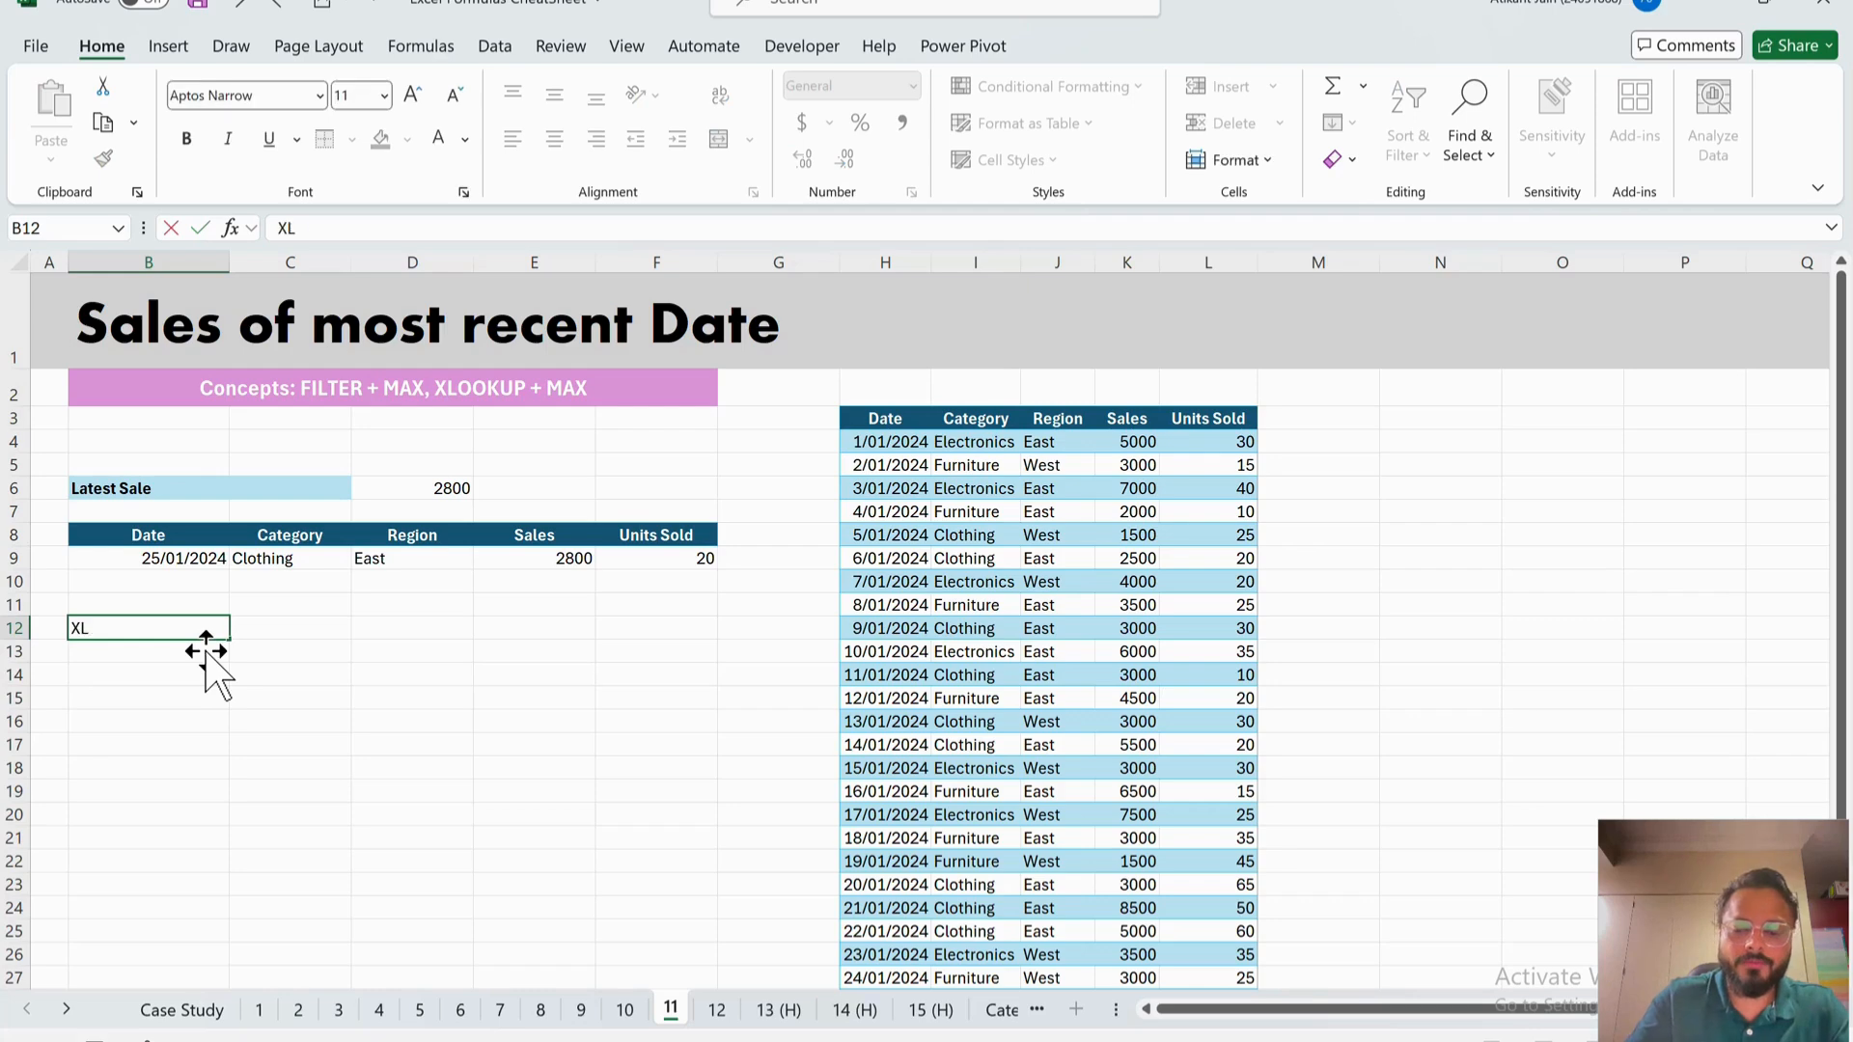
{"action": "type", "text": "OOKUP"}
{"action": "key", "text": "Return"}
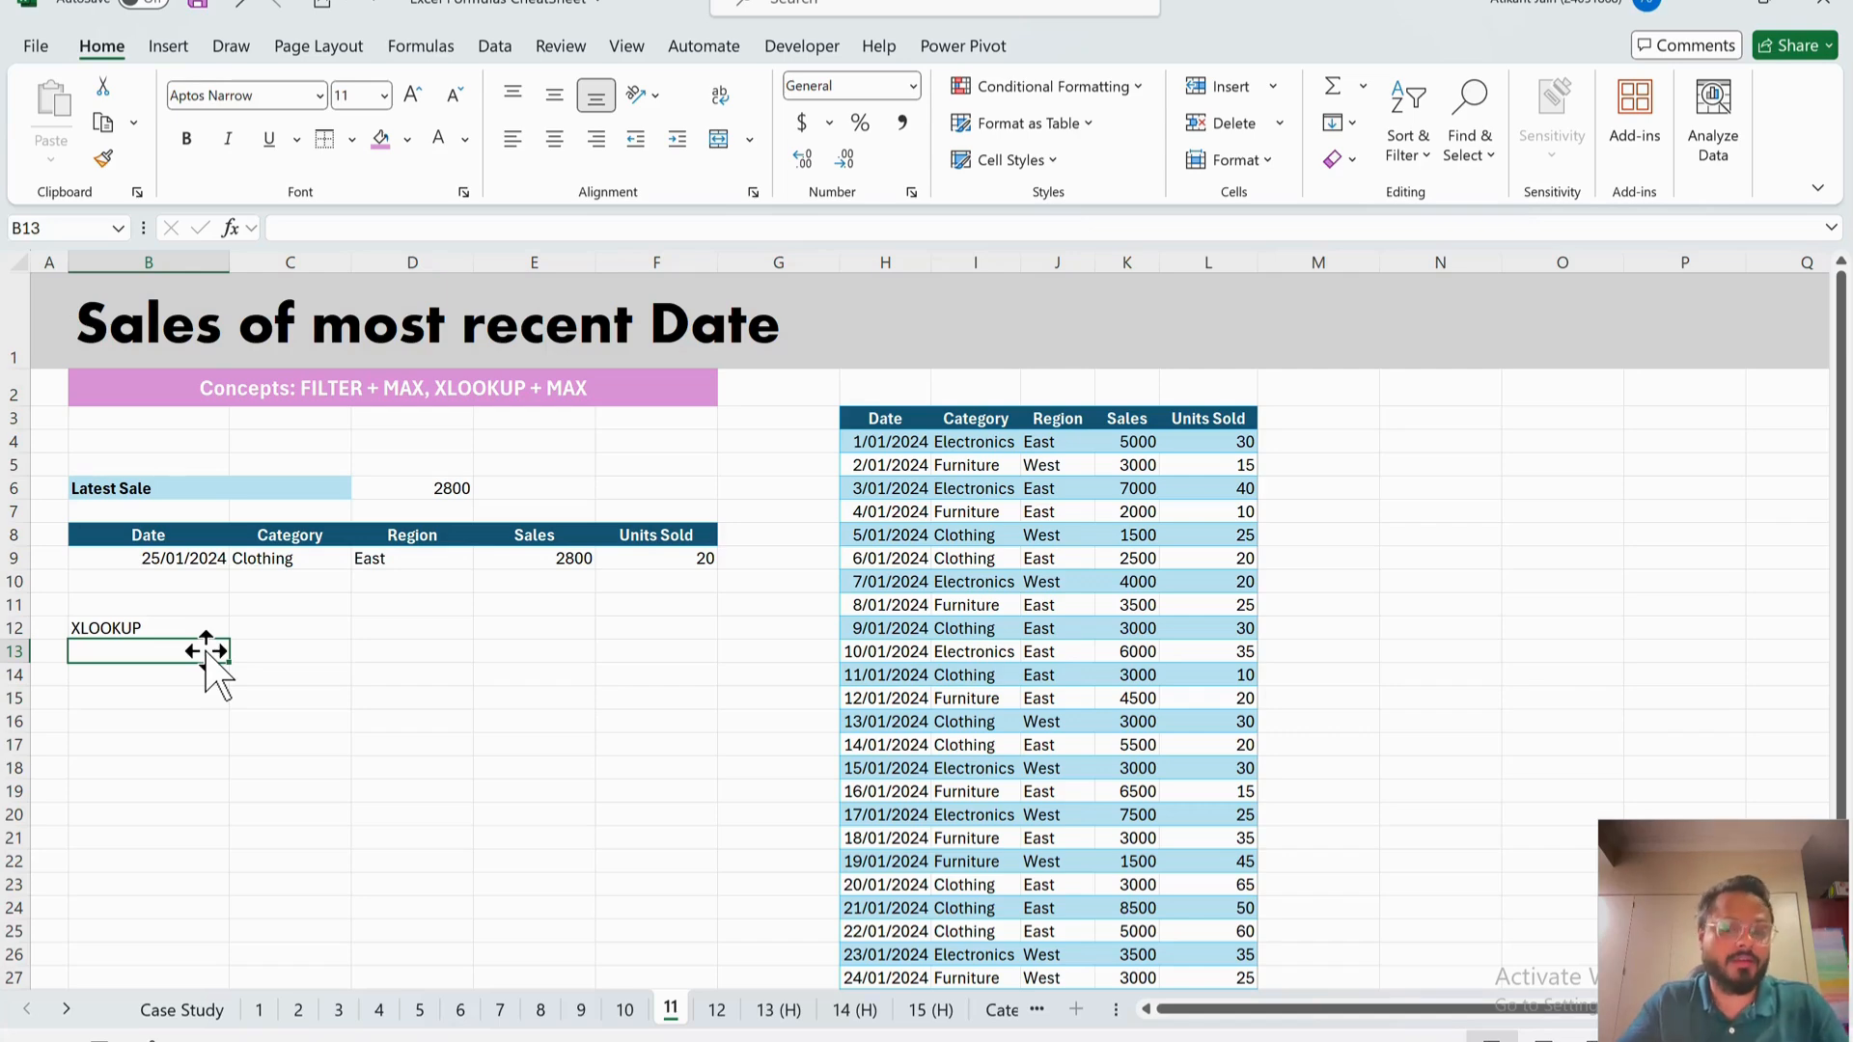
- Open sheet 12 and examine its title and the Category and Region criteria in C5 and C6
{"action": "left_click", "coordinate": [715, 1009]}
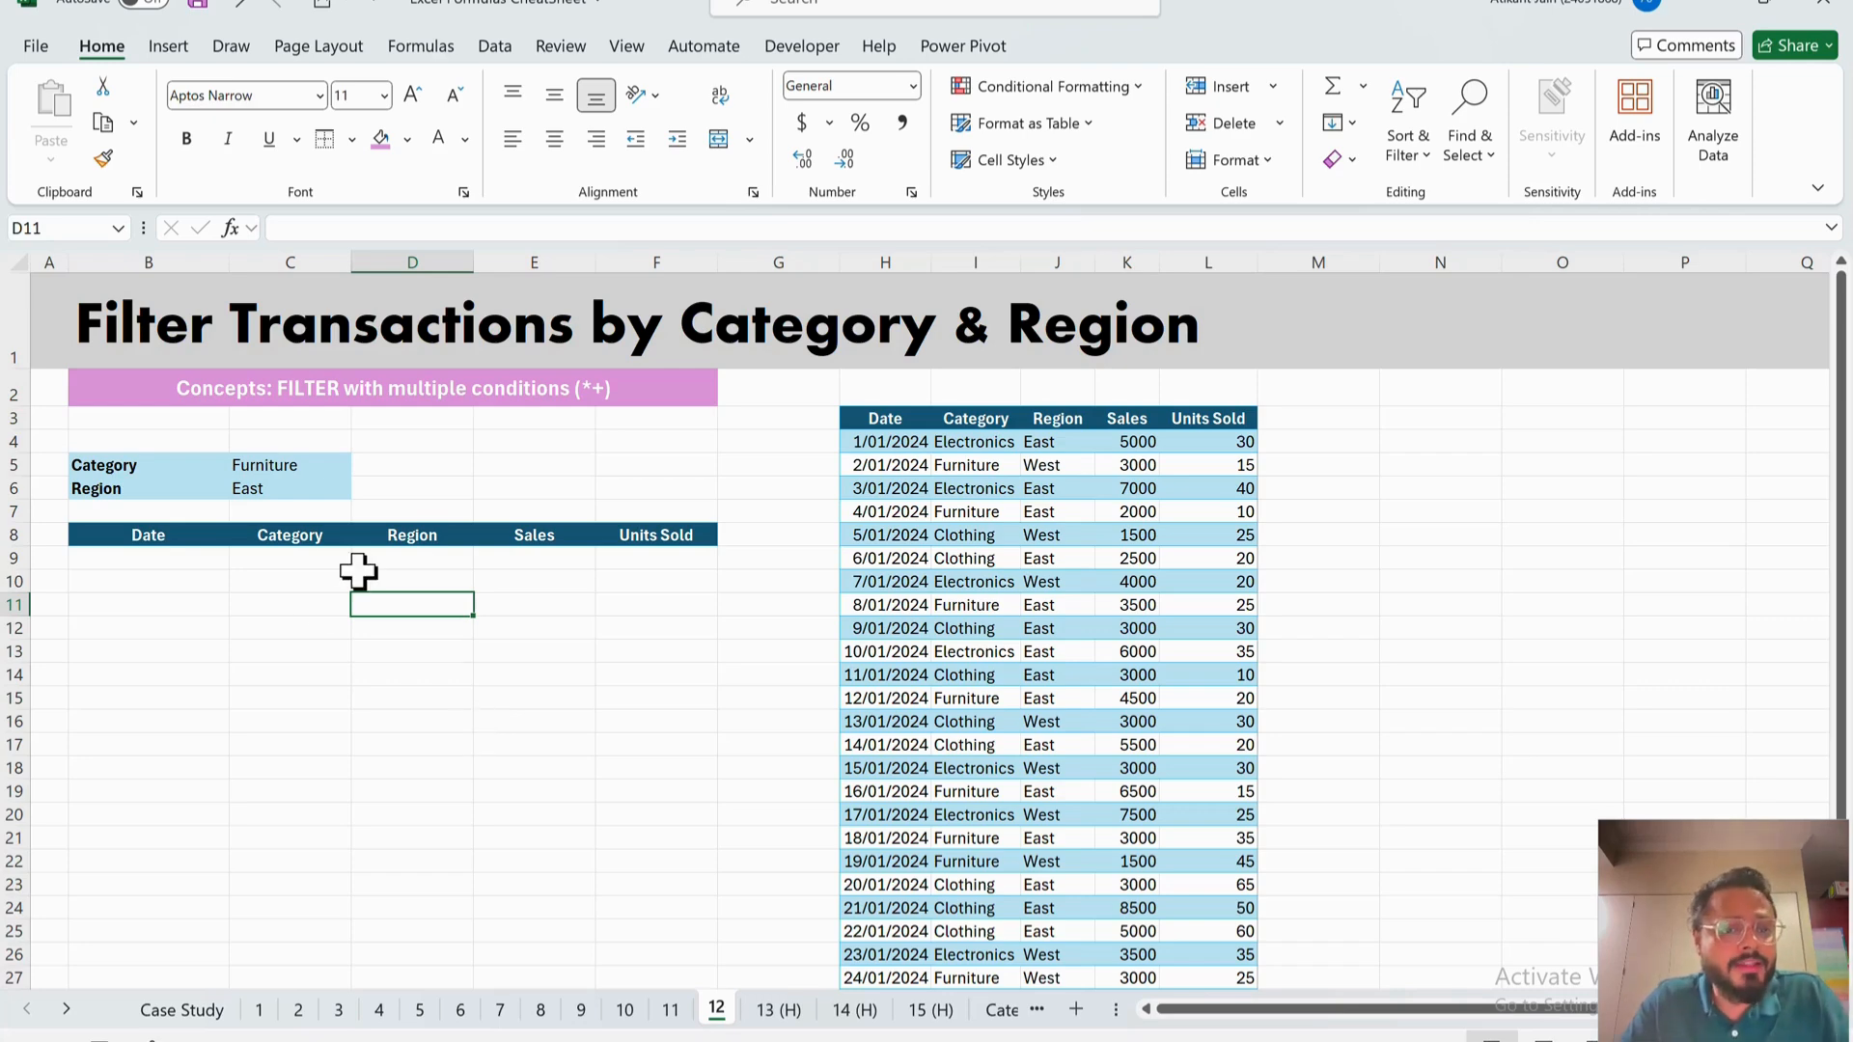
{"action": "left_click", "coordinate": [198, 338]}
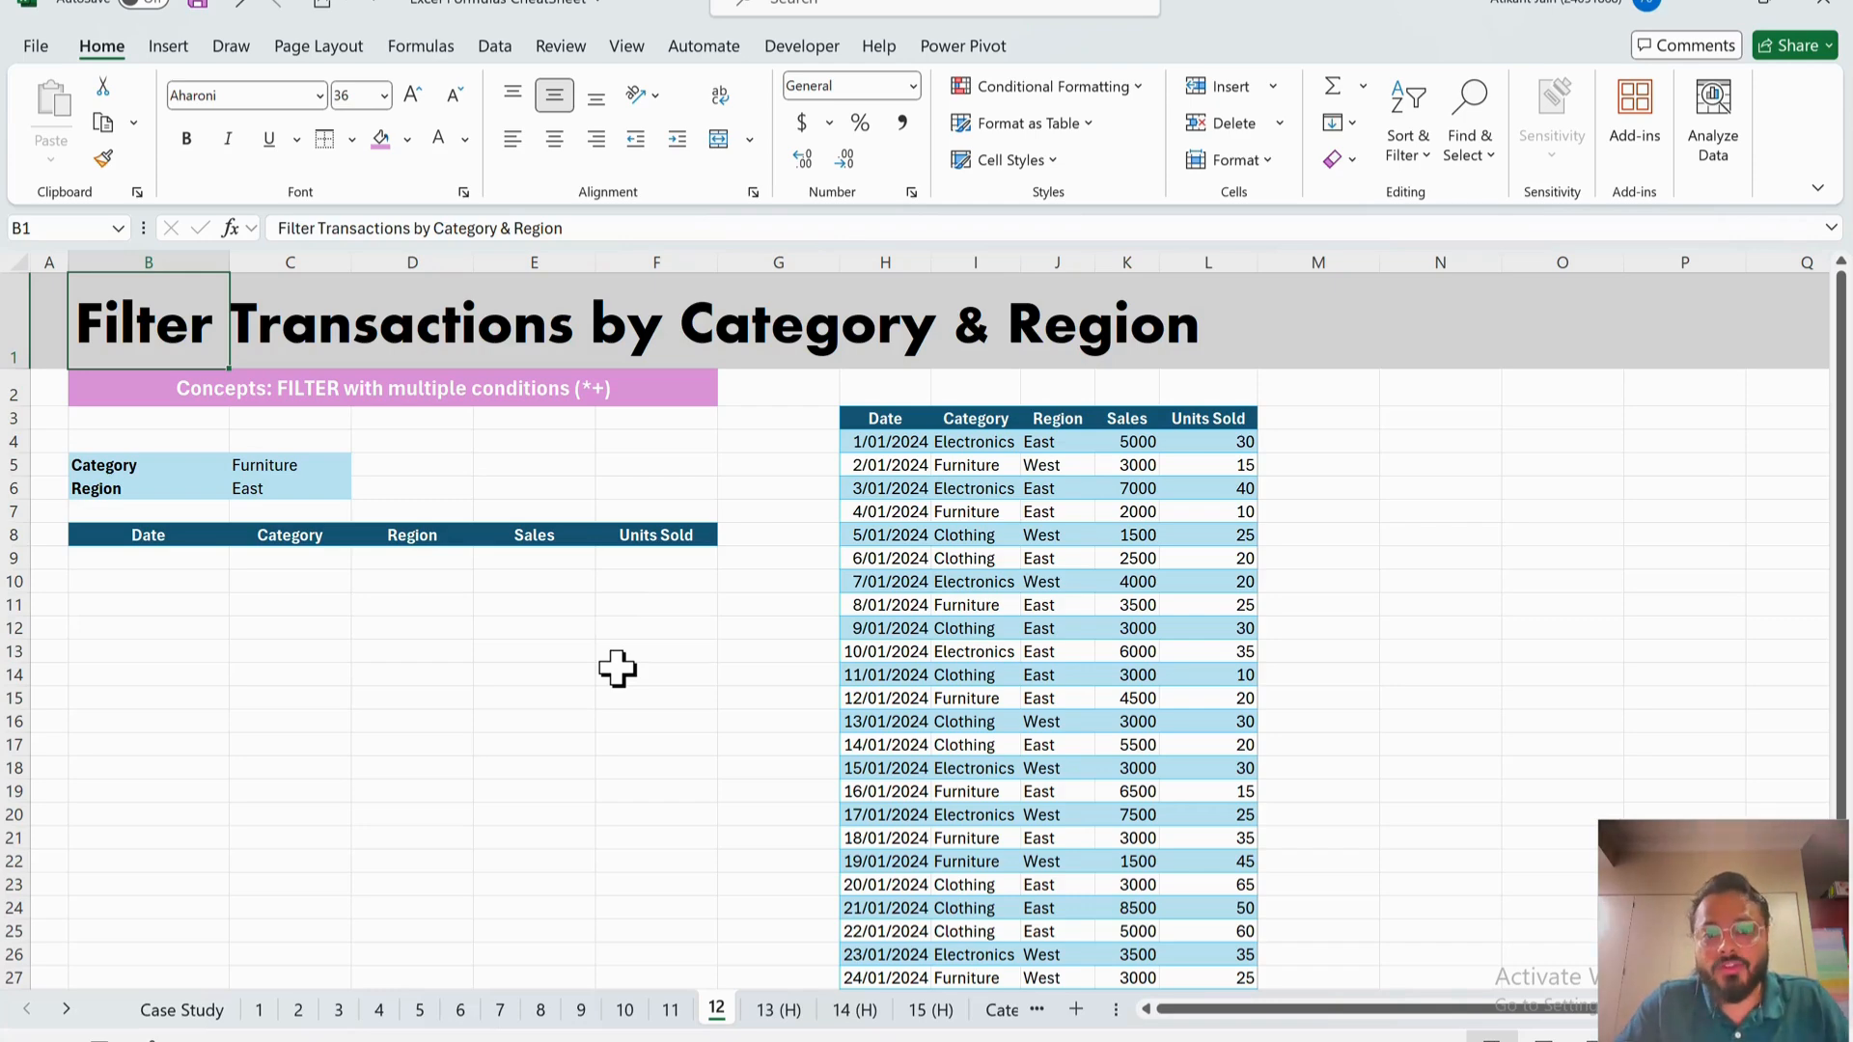
{"action": "left_click", "coordinate": [287, 467]}
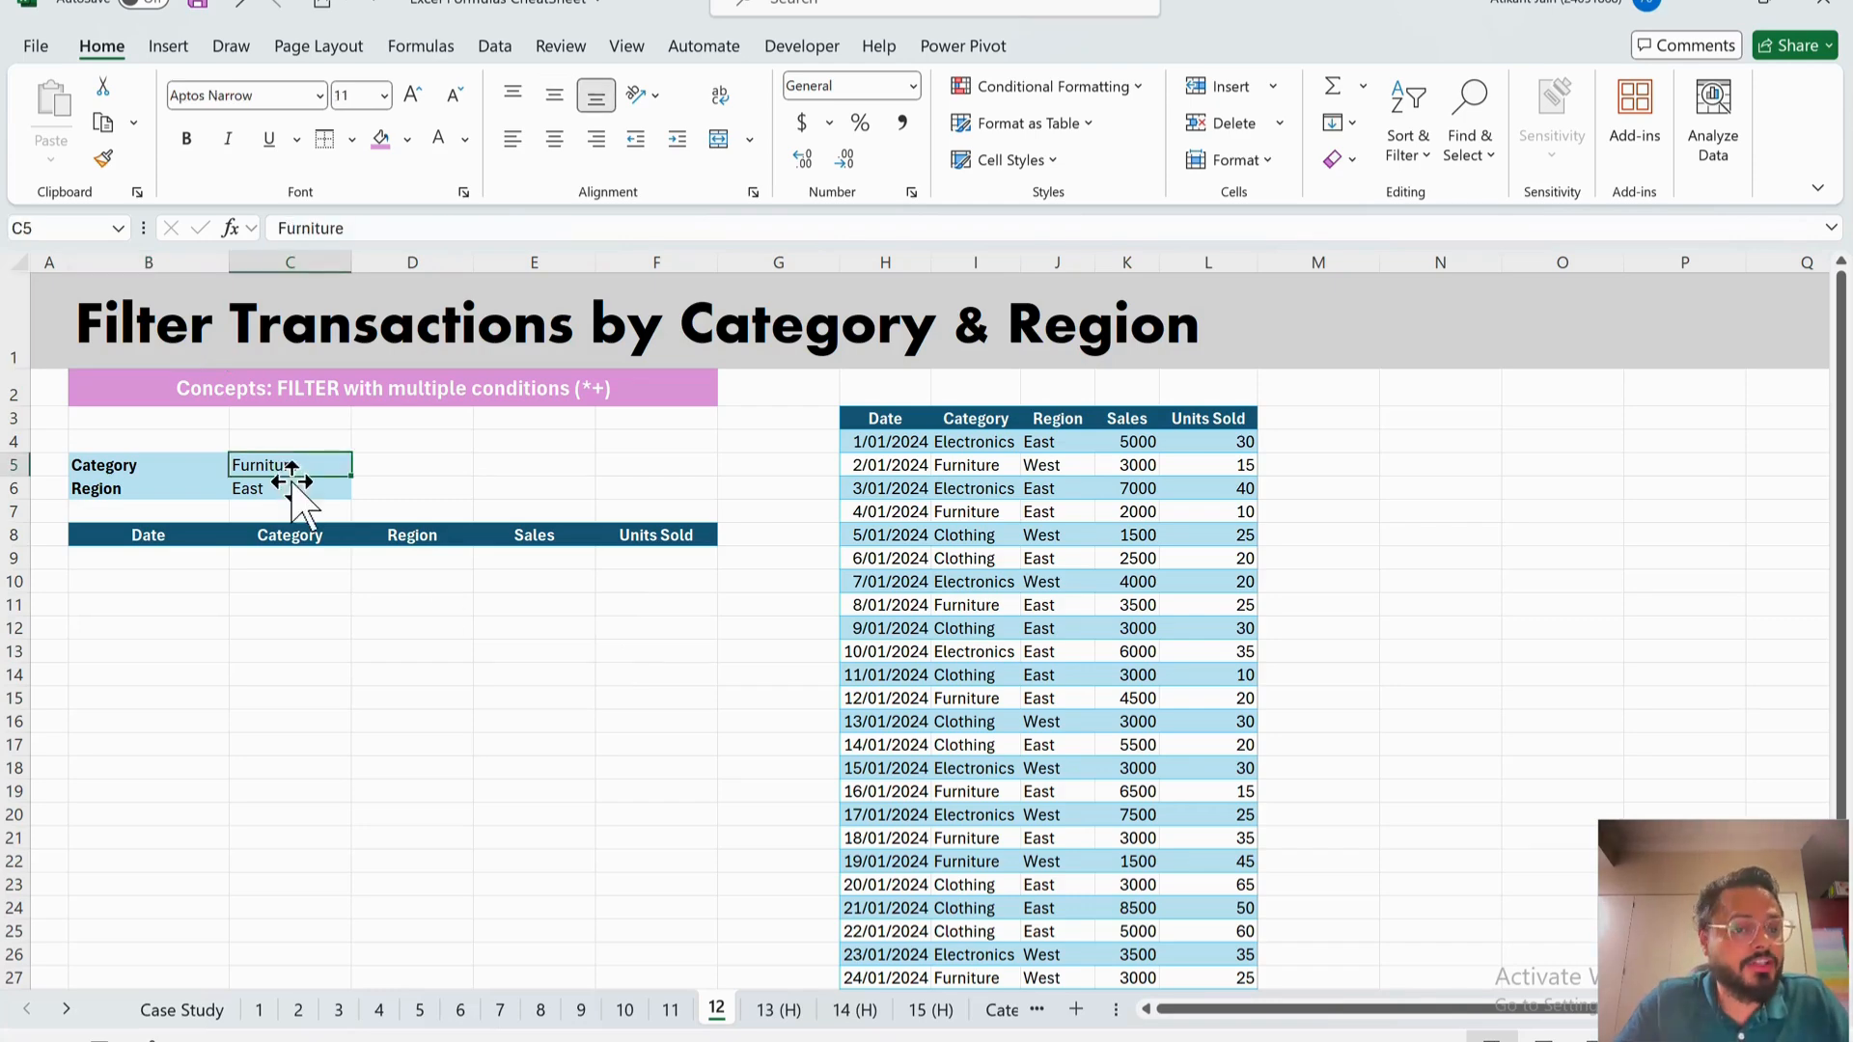
{"action": "left_click", "coordinate": [280, 492]}
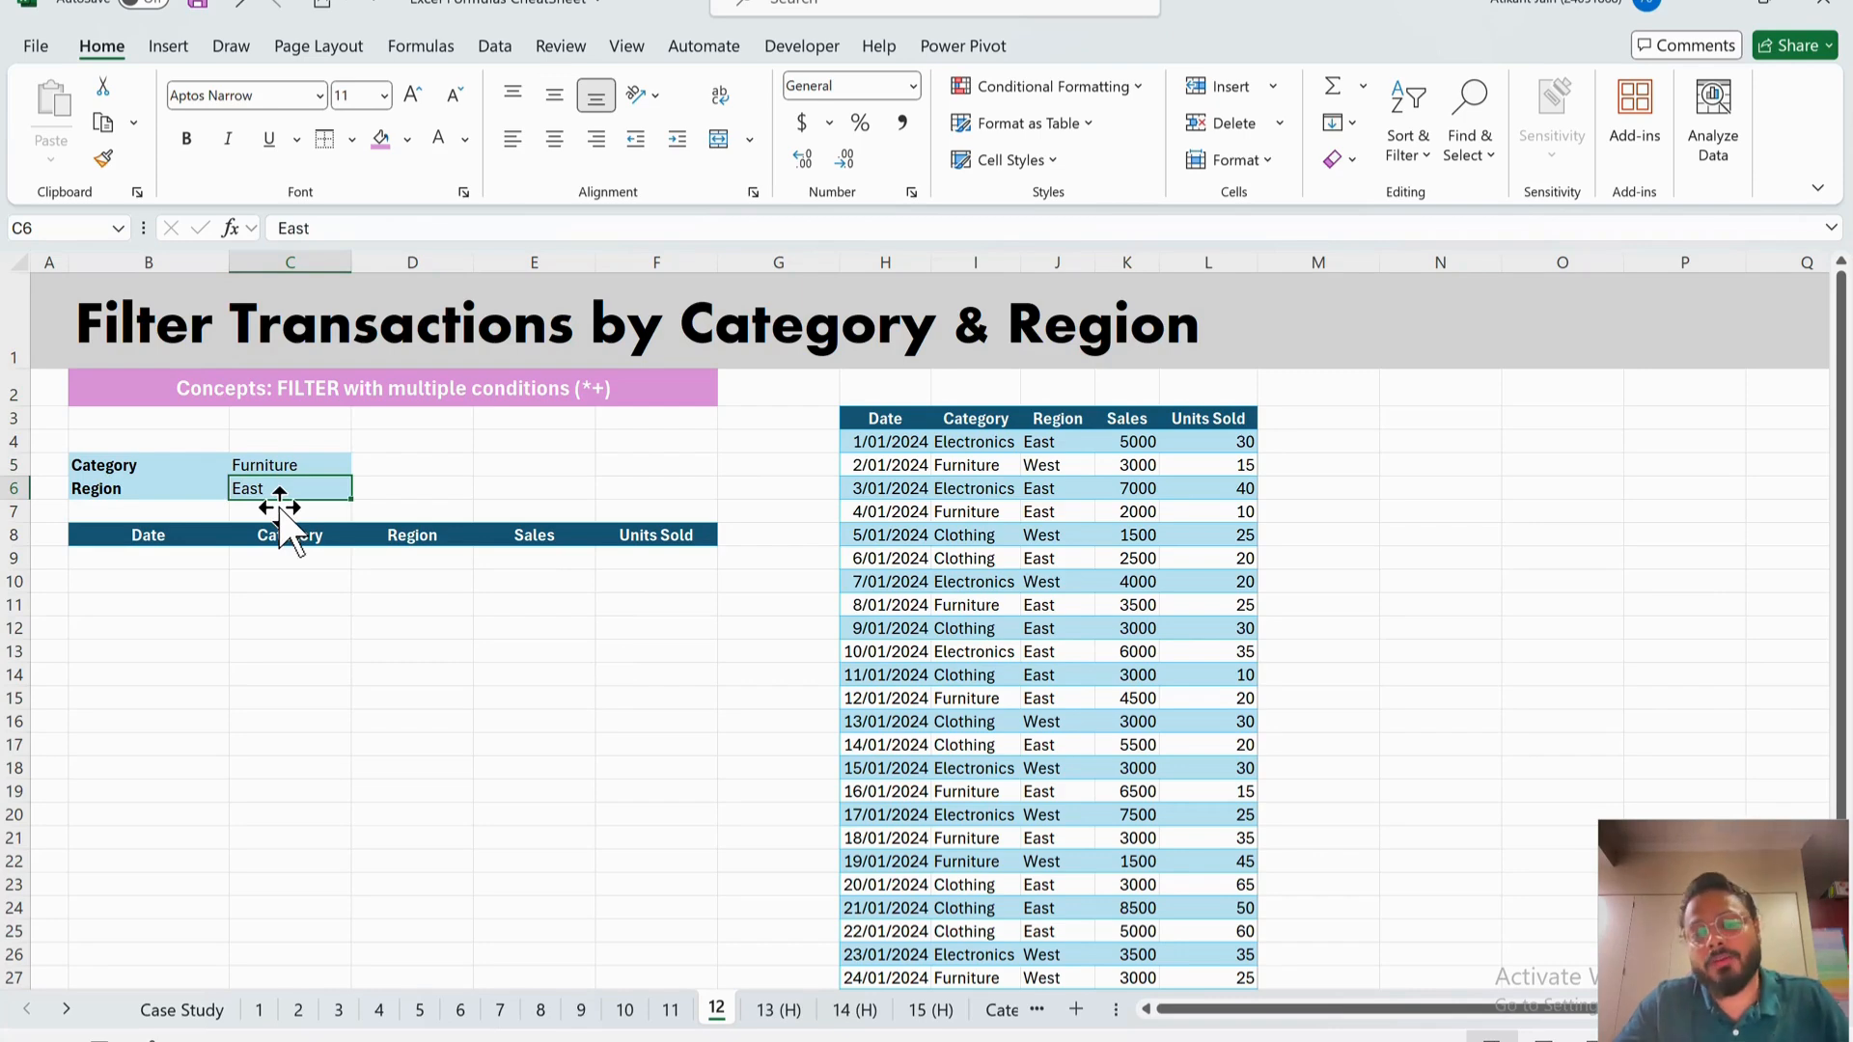
- Turn on the table's header filters and show only Furniture in Category and East in Region
{"action": "left_click", "coordinate": [871, 426]}
{"action": "left_click", "coordinate": [1009, 418]}
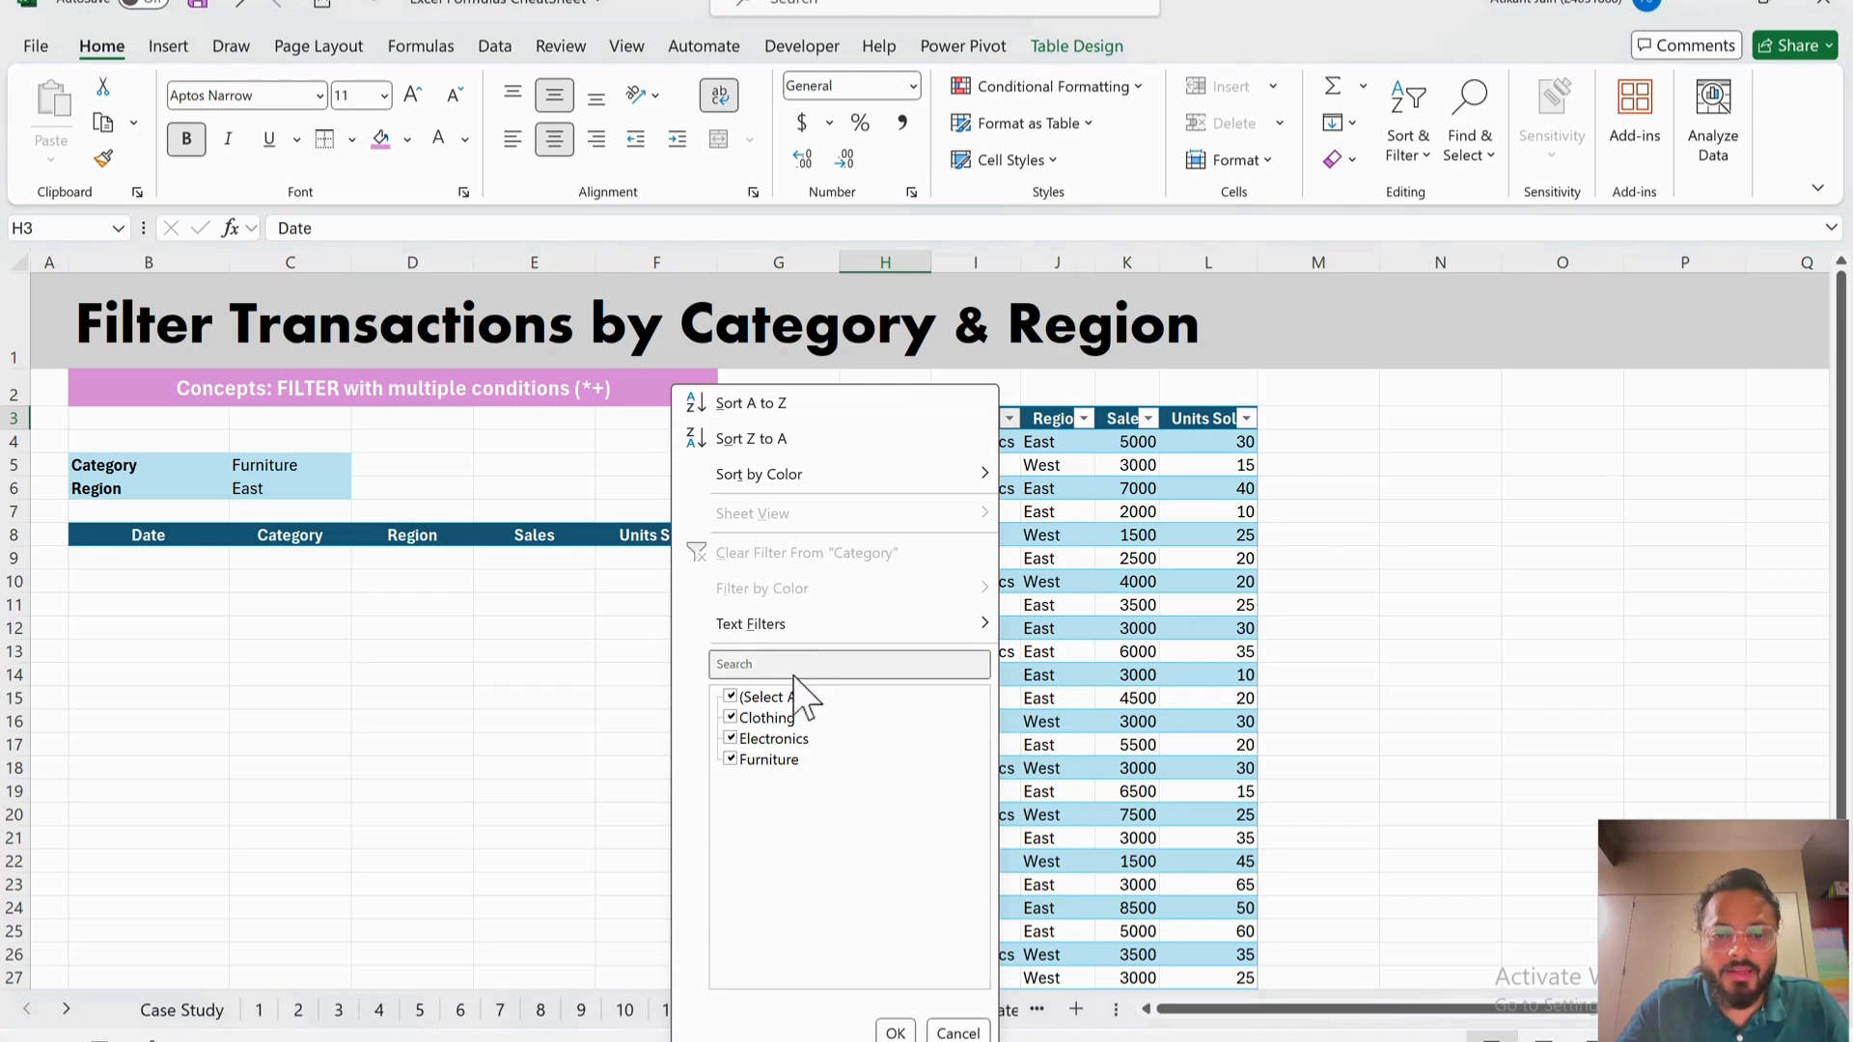
{"action": "left_click", "coordinate": [762, 695]}
{"action": "left_click", "coordinate": [763, 756]}
{"action": "left_click", "coordinate": [894, 1030]}
{"action": "left_click", "coordinate": [1083, 418]}
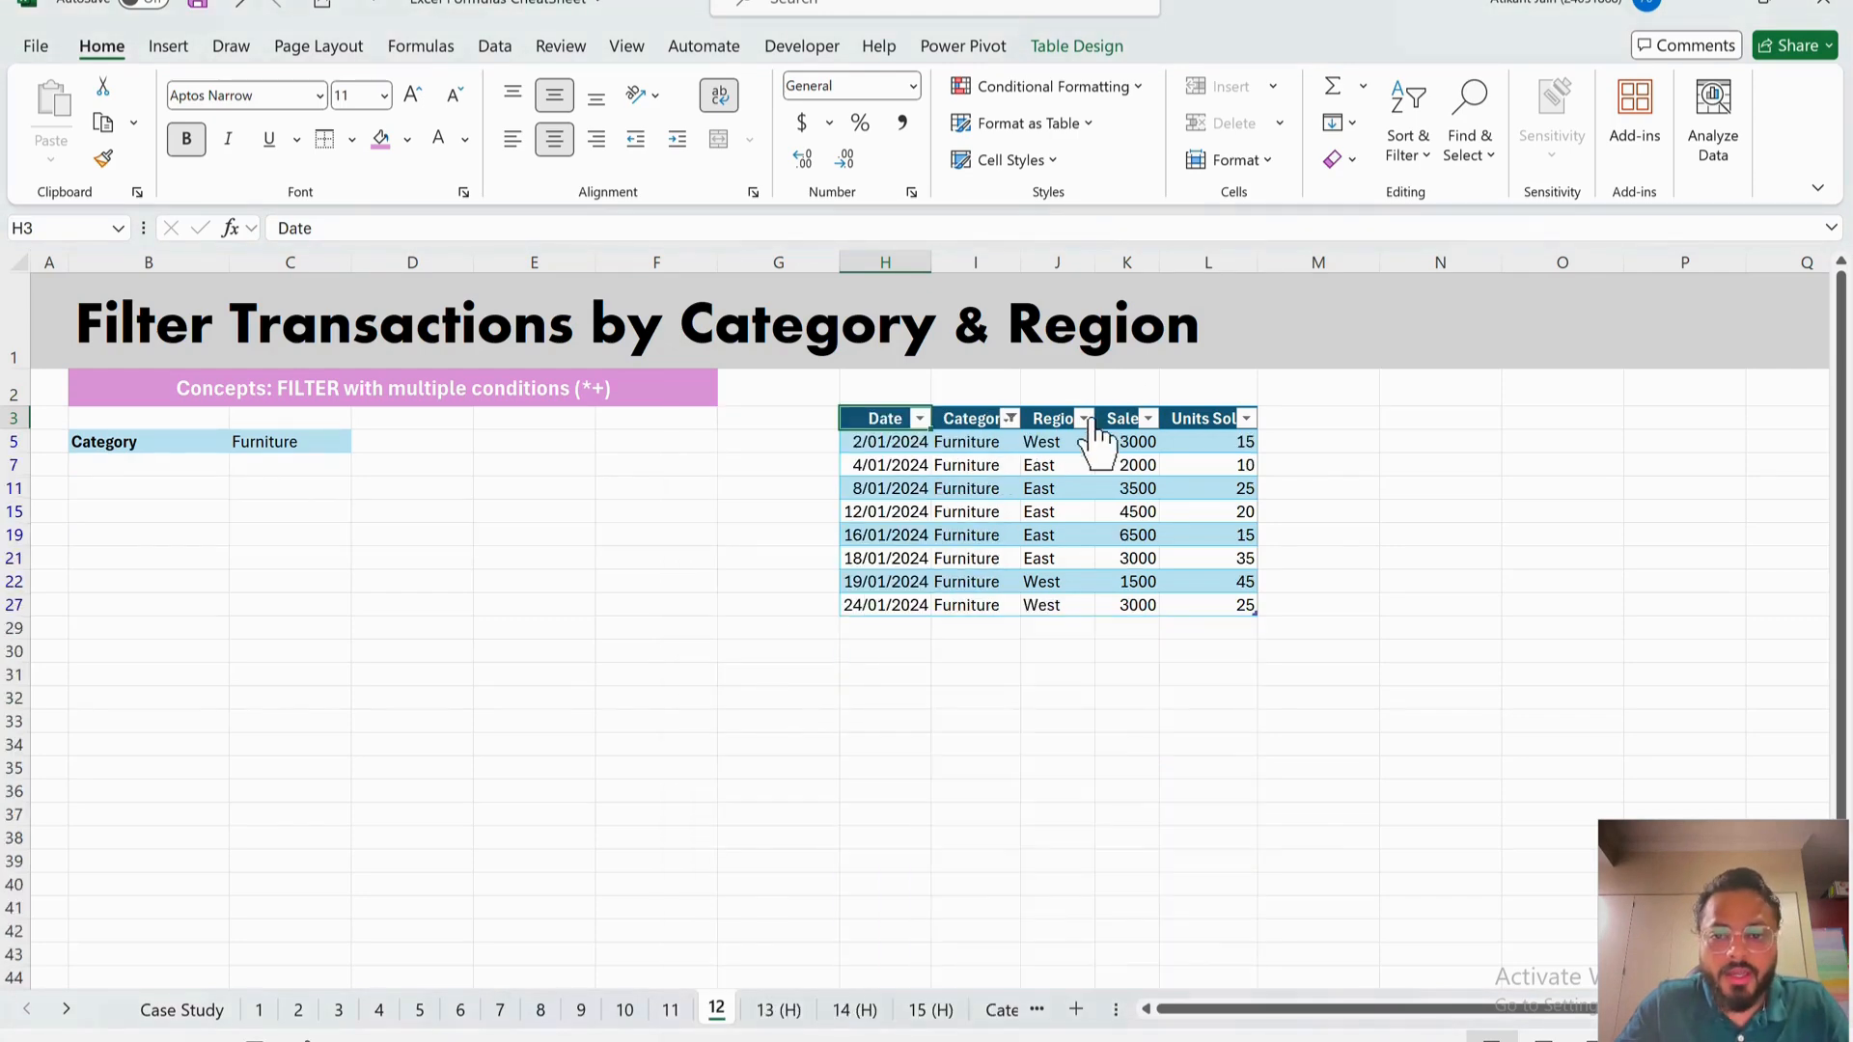
{"action": "left_click", "coordinate": [873, 695]}
{"action": "left_click", "coordinate": [869, 715]}
{"action": "key", "text": "Return"}
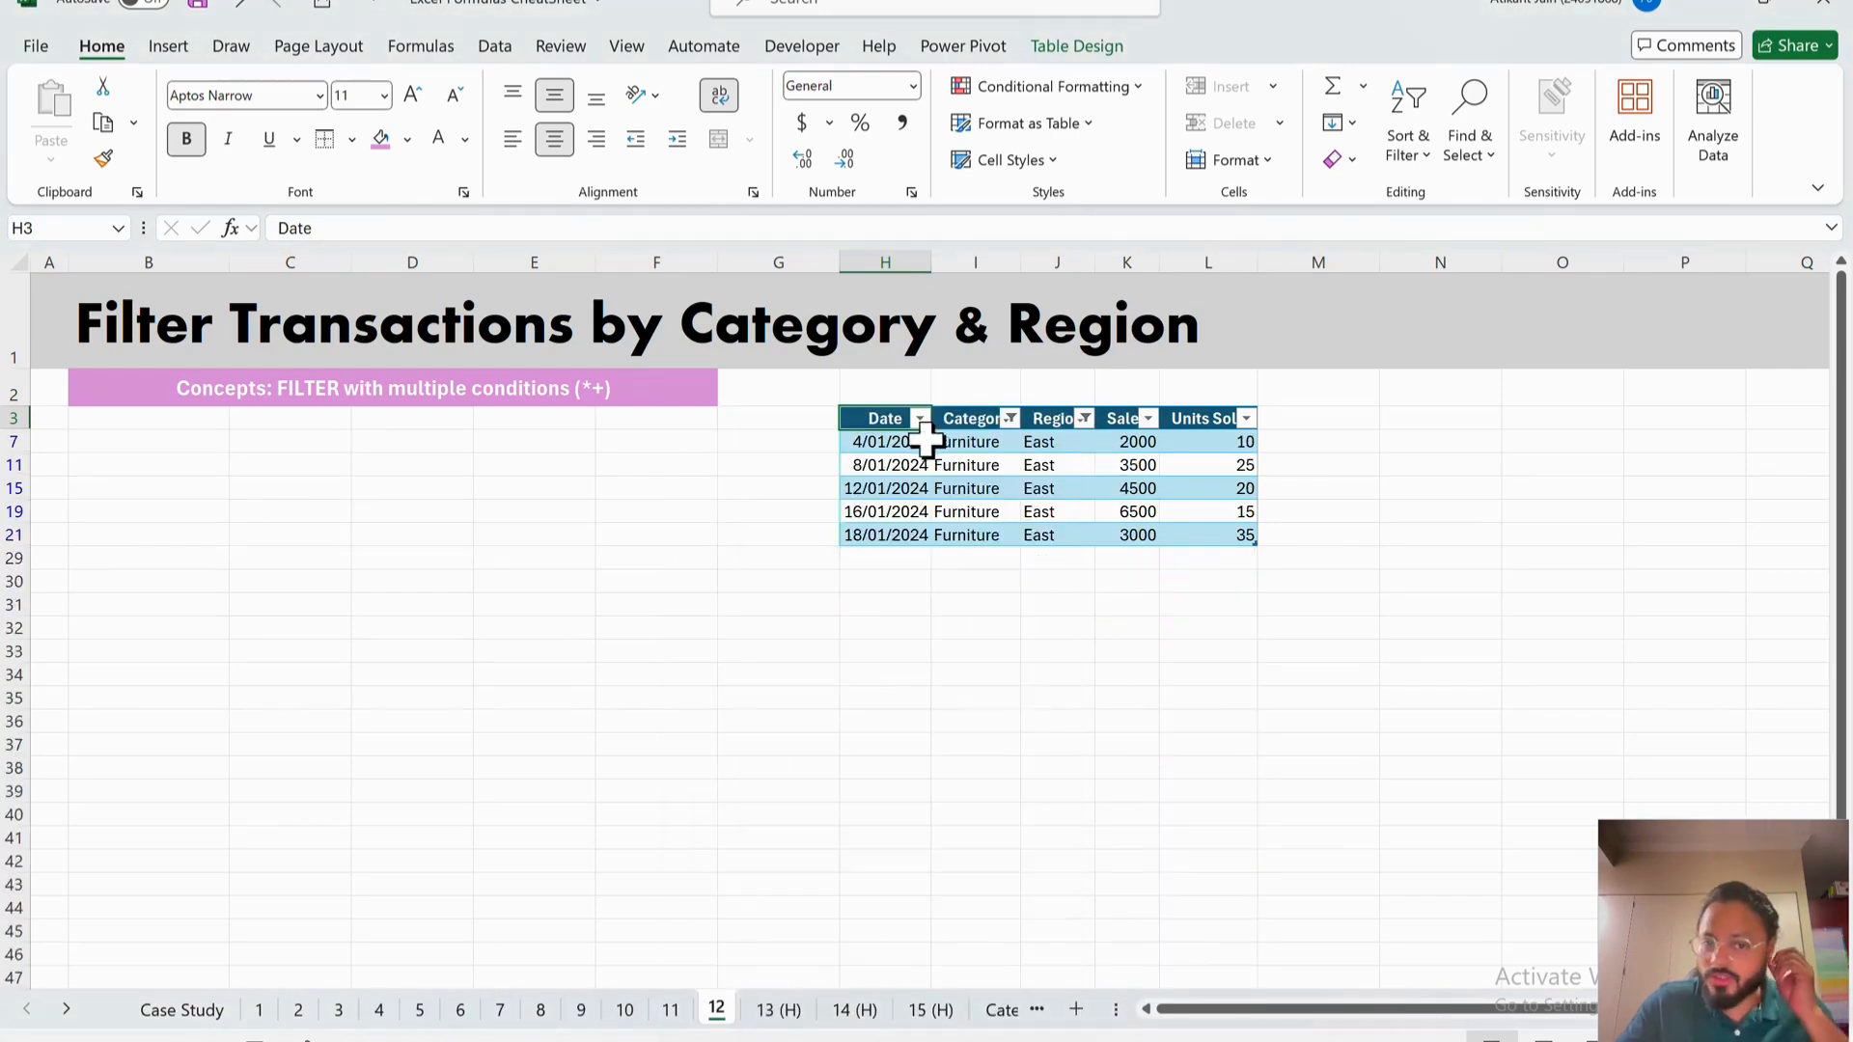
- Look over the filtered rows and remove the header filters from the table
{"action": "left_click_drag", "start_coordinate": [893, 418], "coordinate": [1232, 537]}
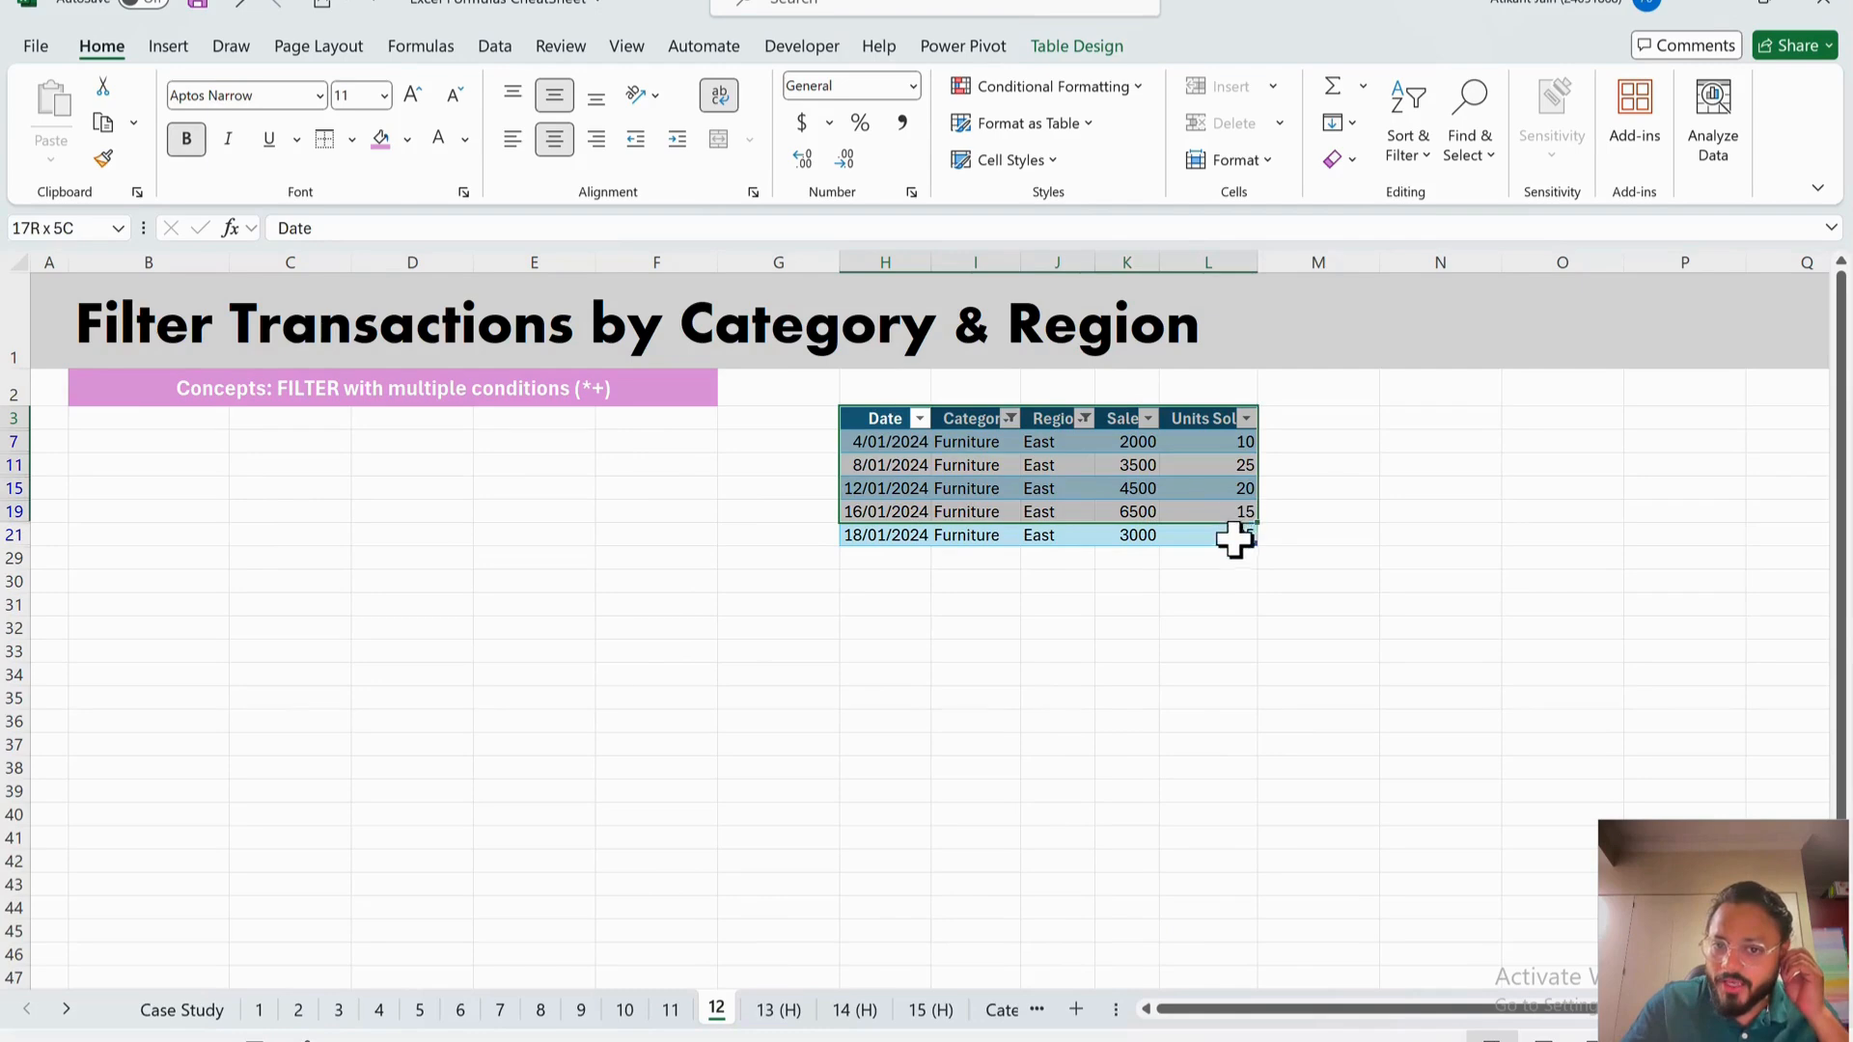
{"action": "left_click", "coordinate": [888, 425]}
{"action": "key", "text": "ctrl+shift+l"}
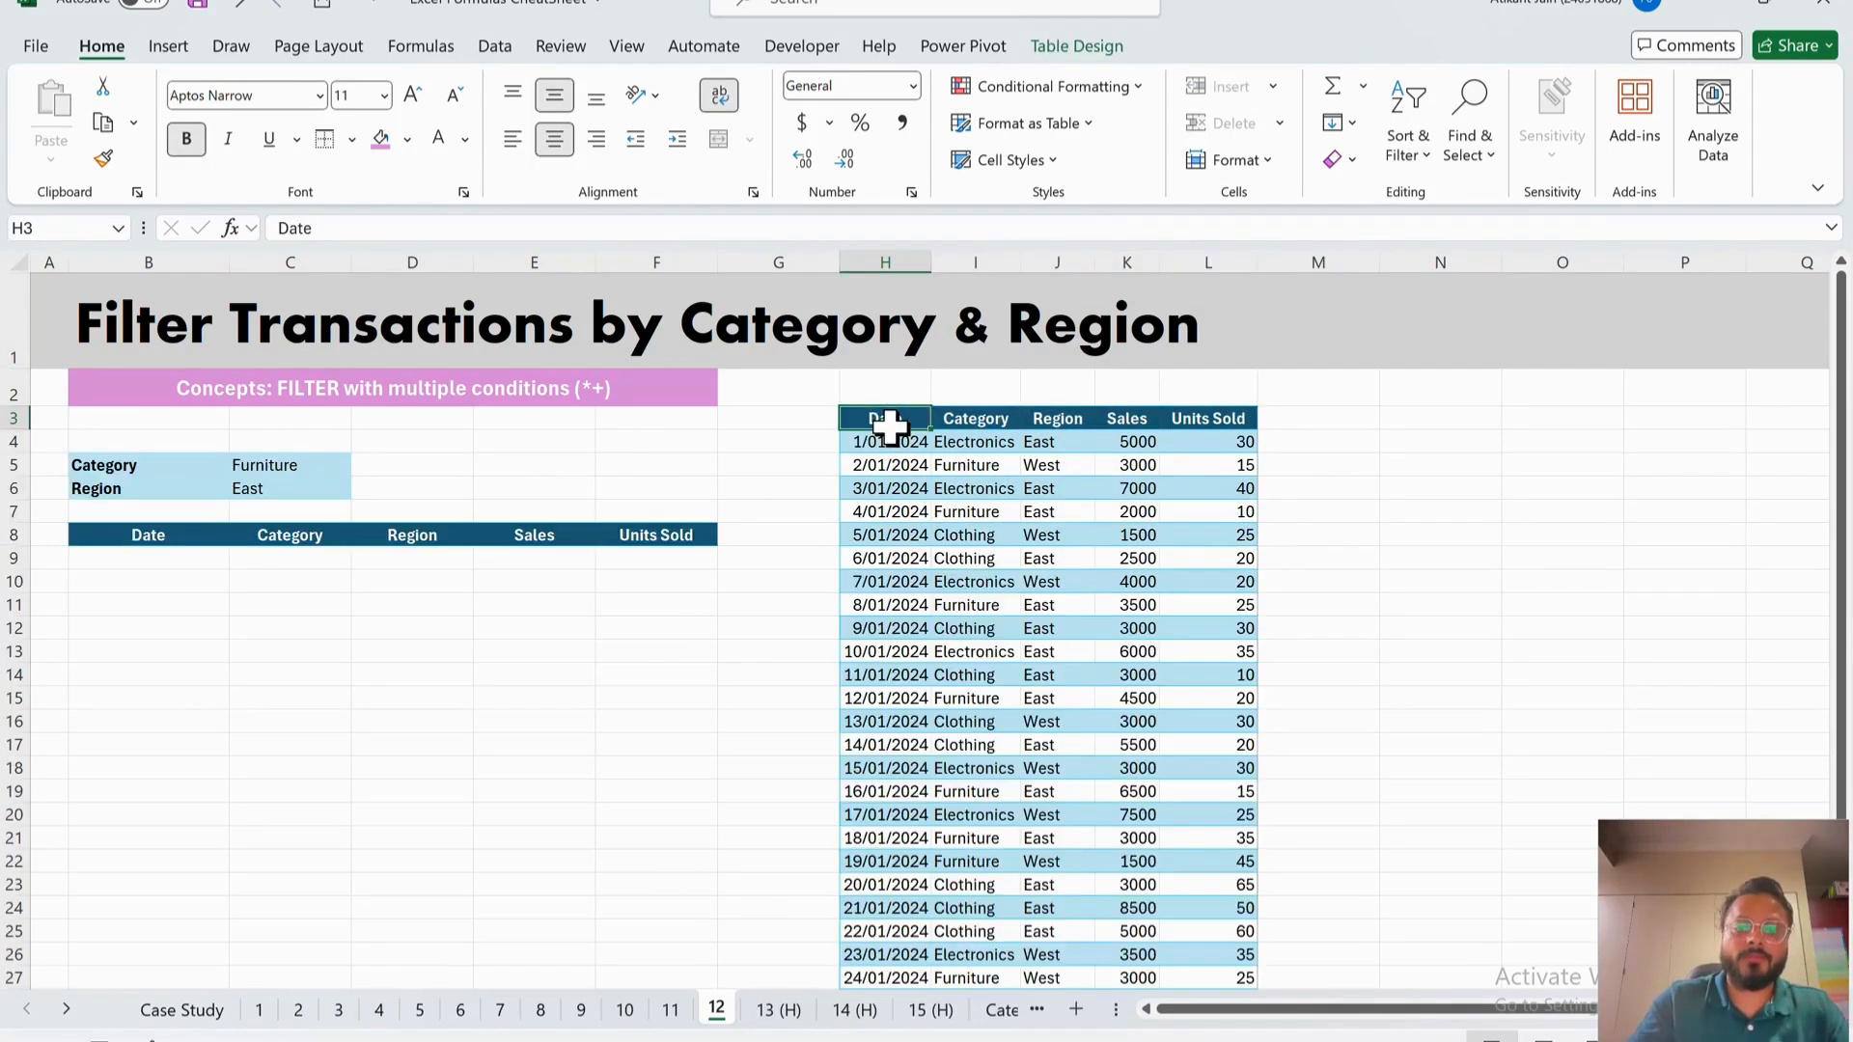
- Start a FILTER formula in B9 under the Date header
{"action": "left_click", "coordinate": [157, 559]}
{"action": "type", "text": "=fil"}
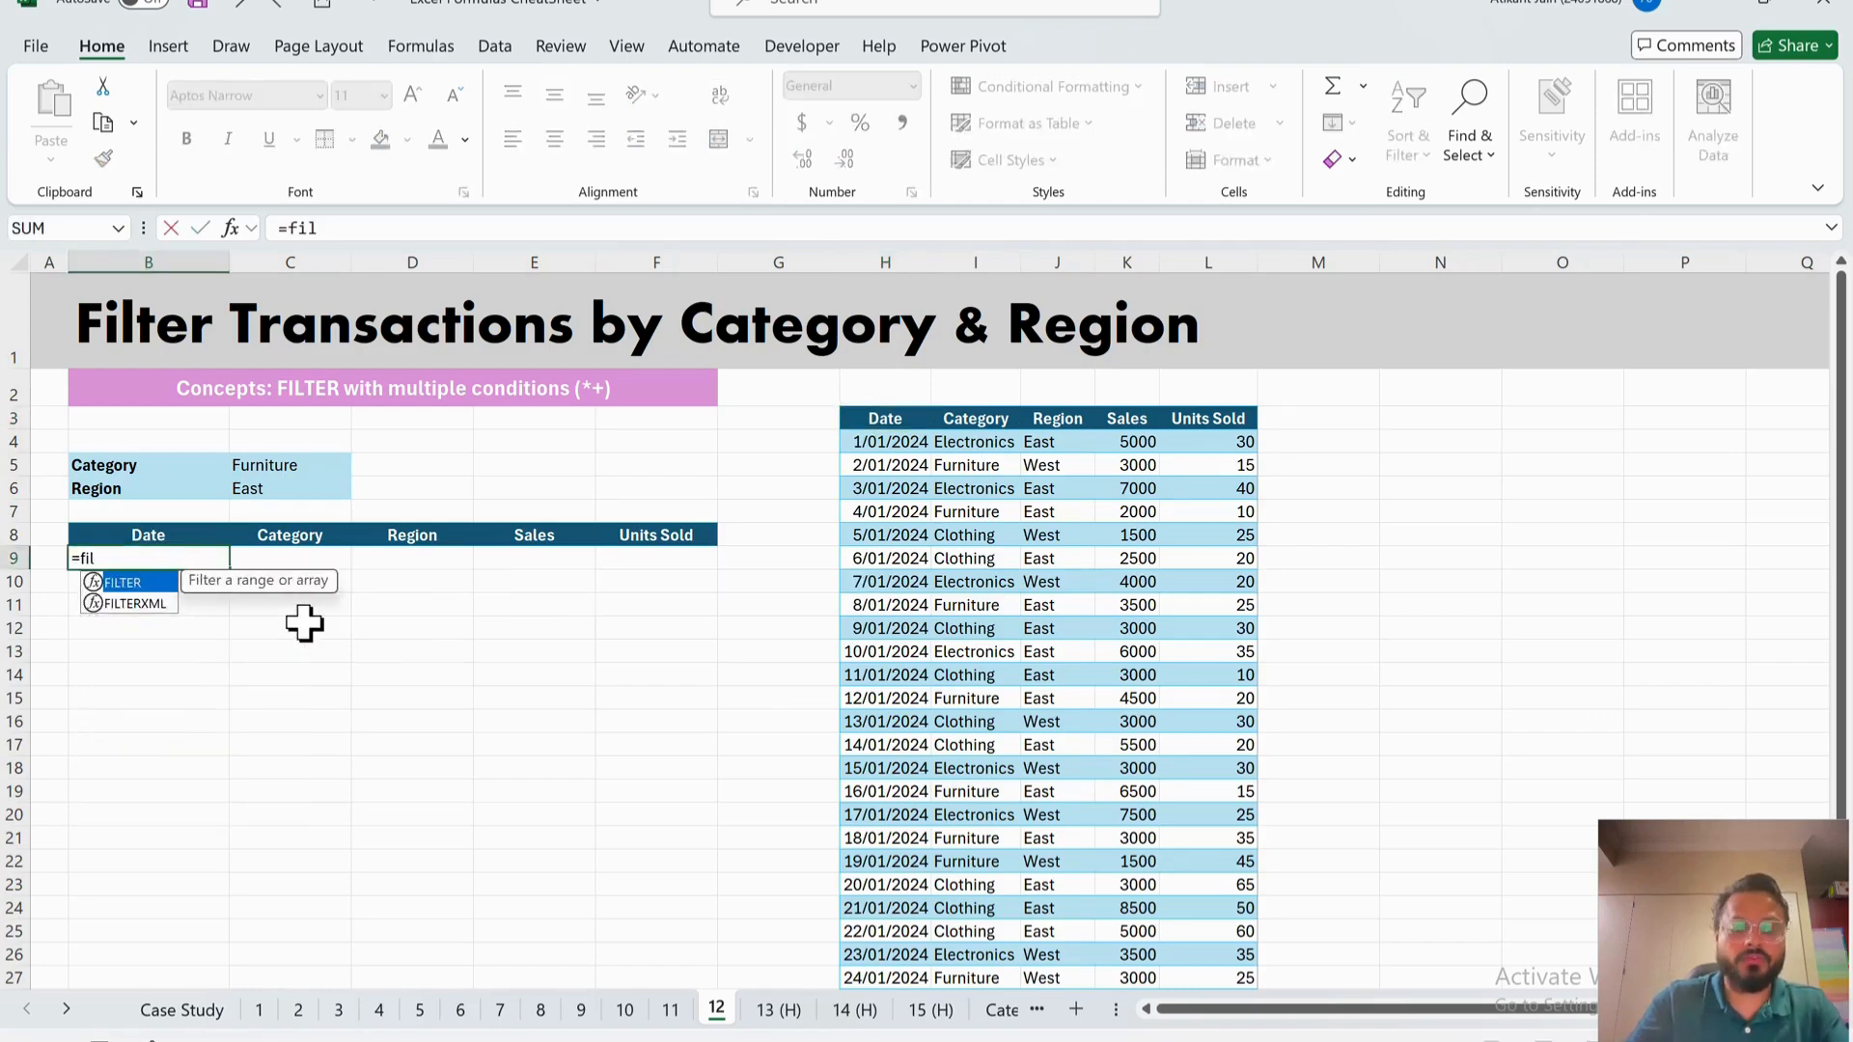
{"action": "key", "text": "Tab"}
{"action": "left_click", "coordinate": [874, 452]}
{"action": "key", "text": "ctrl+shift+Down"}
{"action": "key", "text": "ctrl+shift+Right"}
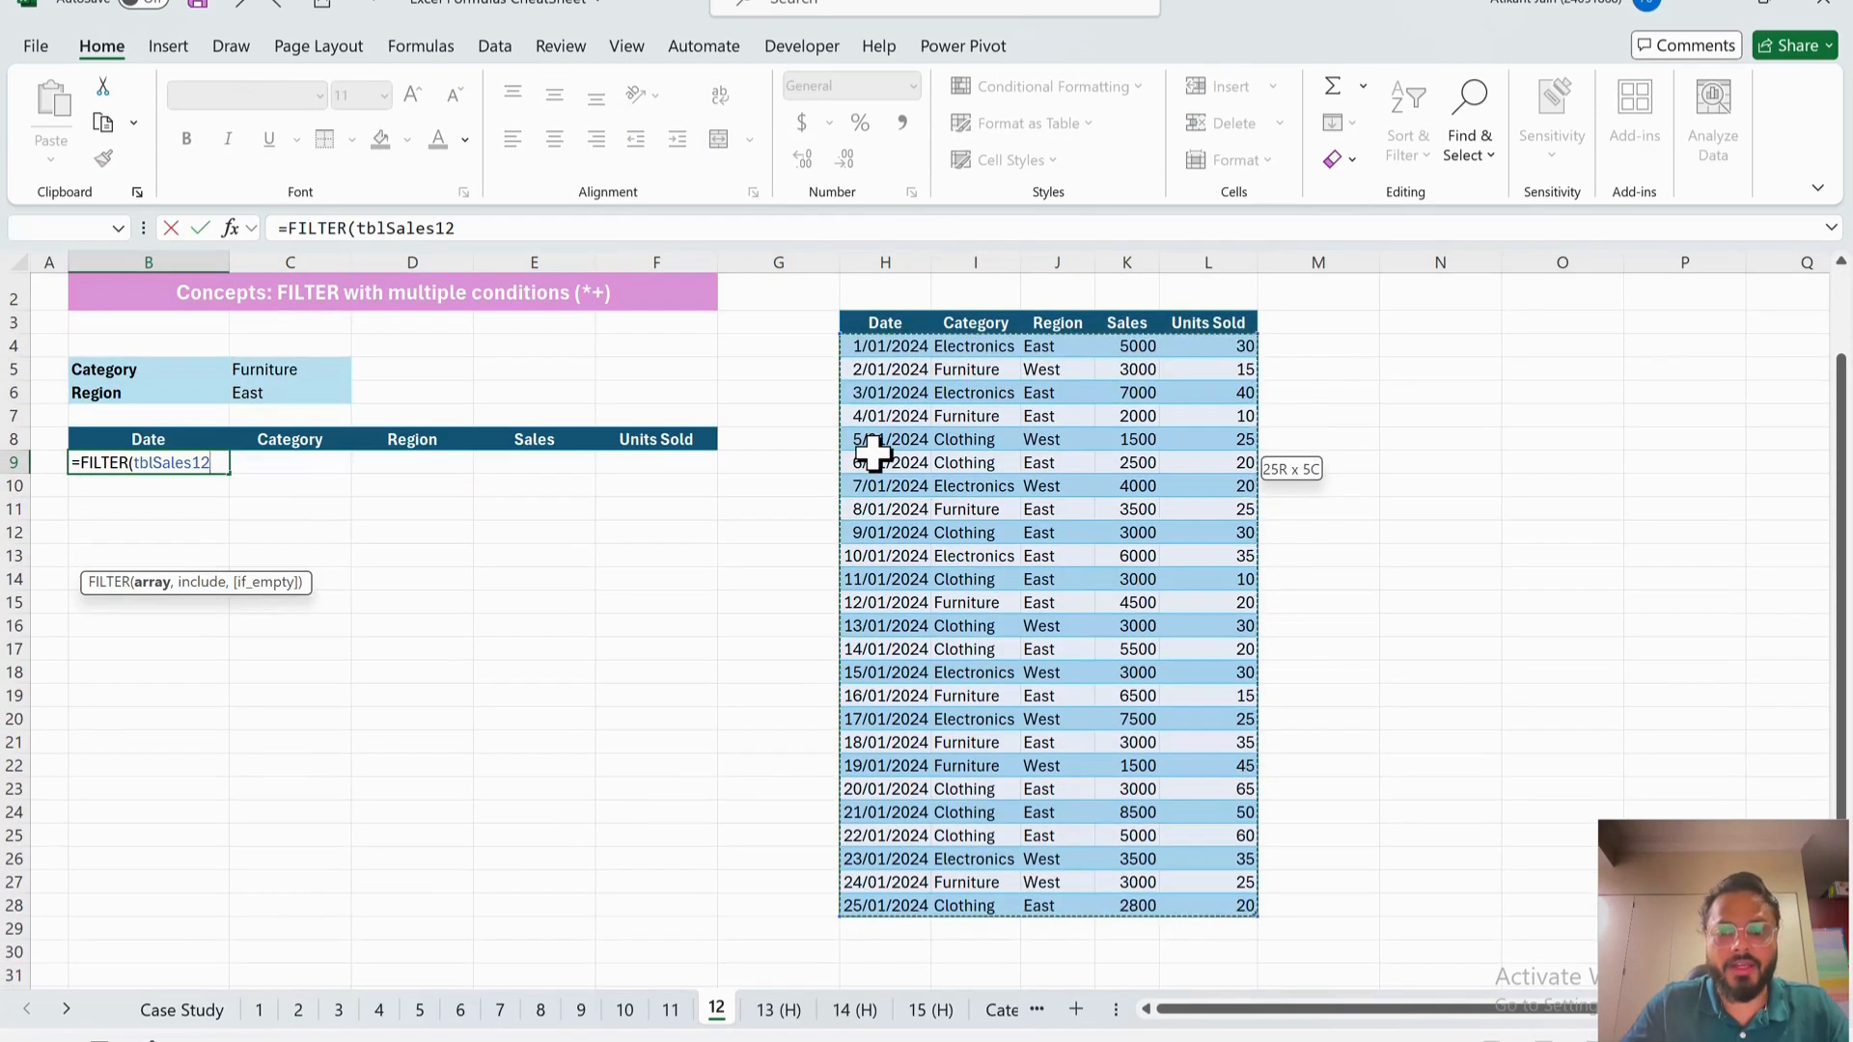
{"action": "type", "text": ","}
{"action": "key", "text": "BackSpace"}
{"action": "key", "text": "BackSpace"}
{"action": "key", "text": "BackSpace"}
{"action": "key", "text": "BackSpace"}
{"action": "key", "text": "BackSpace"}
{"action": "key", "text": "BackSpace"}
{"action": "key", "text": "BackSpace"}
{"action": "key", "text": "BackSpace"}
{"action": "key", "text": "BackSpace"}
{"action": "key", "text": "BackSpace"}
{"action": "key", "text": "BackSpace"}
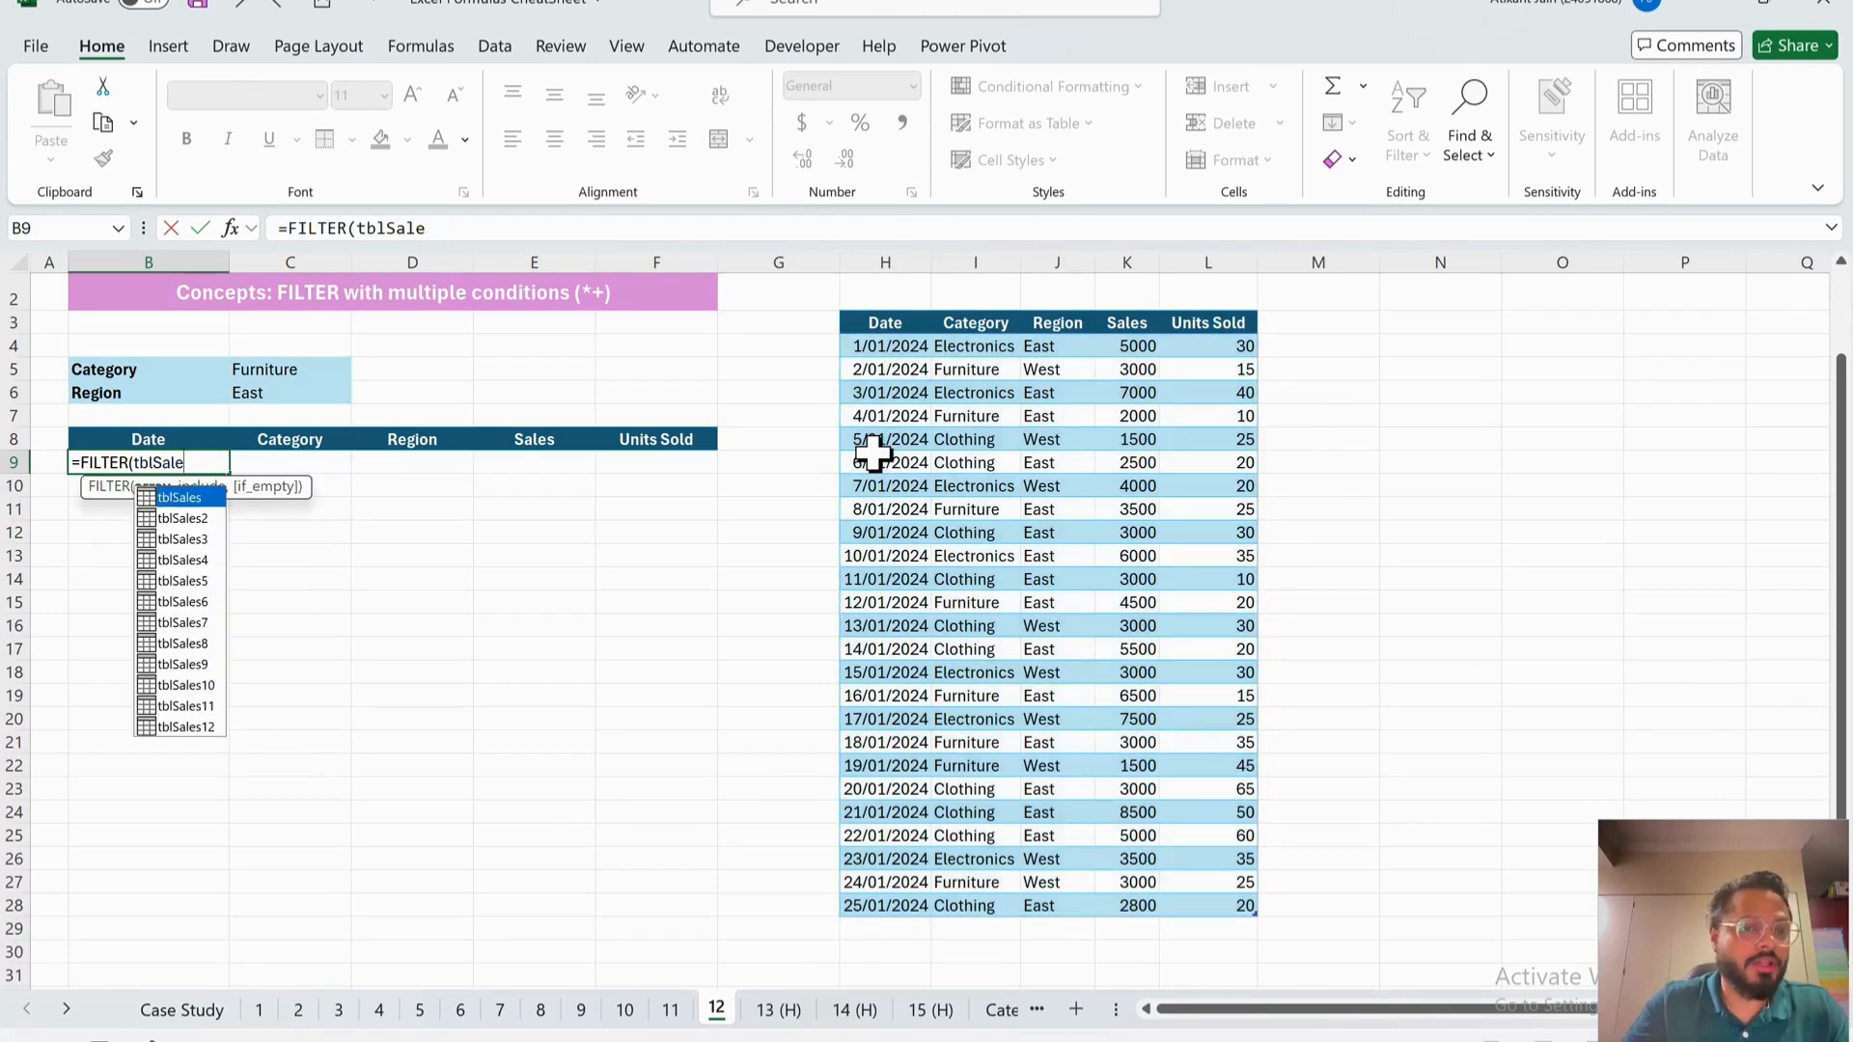
{"action": "left_click", "coordinate": [914, 353]}
{"action": "key", "text": "ctrl+shift+Down"}
{"action": "key", "text": "ctrl+shift+Right"}
{"action": "key", "text": "BackSpace"}
{"action": "key", "text": "BackSpace"}
{"action": "key", "text": "BackSpace"}
{"action": "key", "text": "BackSpace"}
{"action": "key", "text": "BackSpace"}
{"action": "key", "text": "BackSpace"}
{"action": "key", "text": "BackSpace"}
{"action": "key", "text": "BackSpace"}
{"action": "key", "text": "BackSpace"}
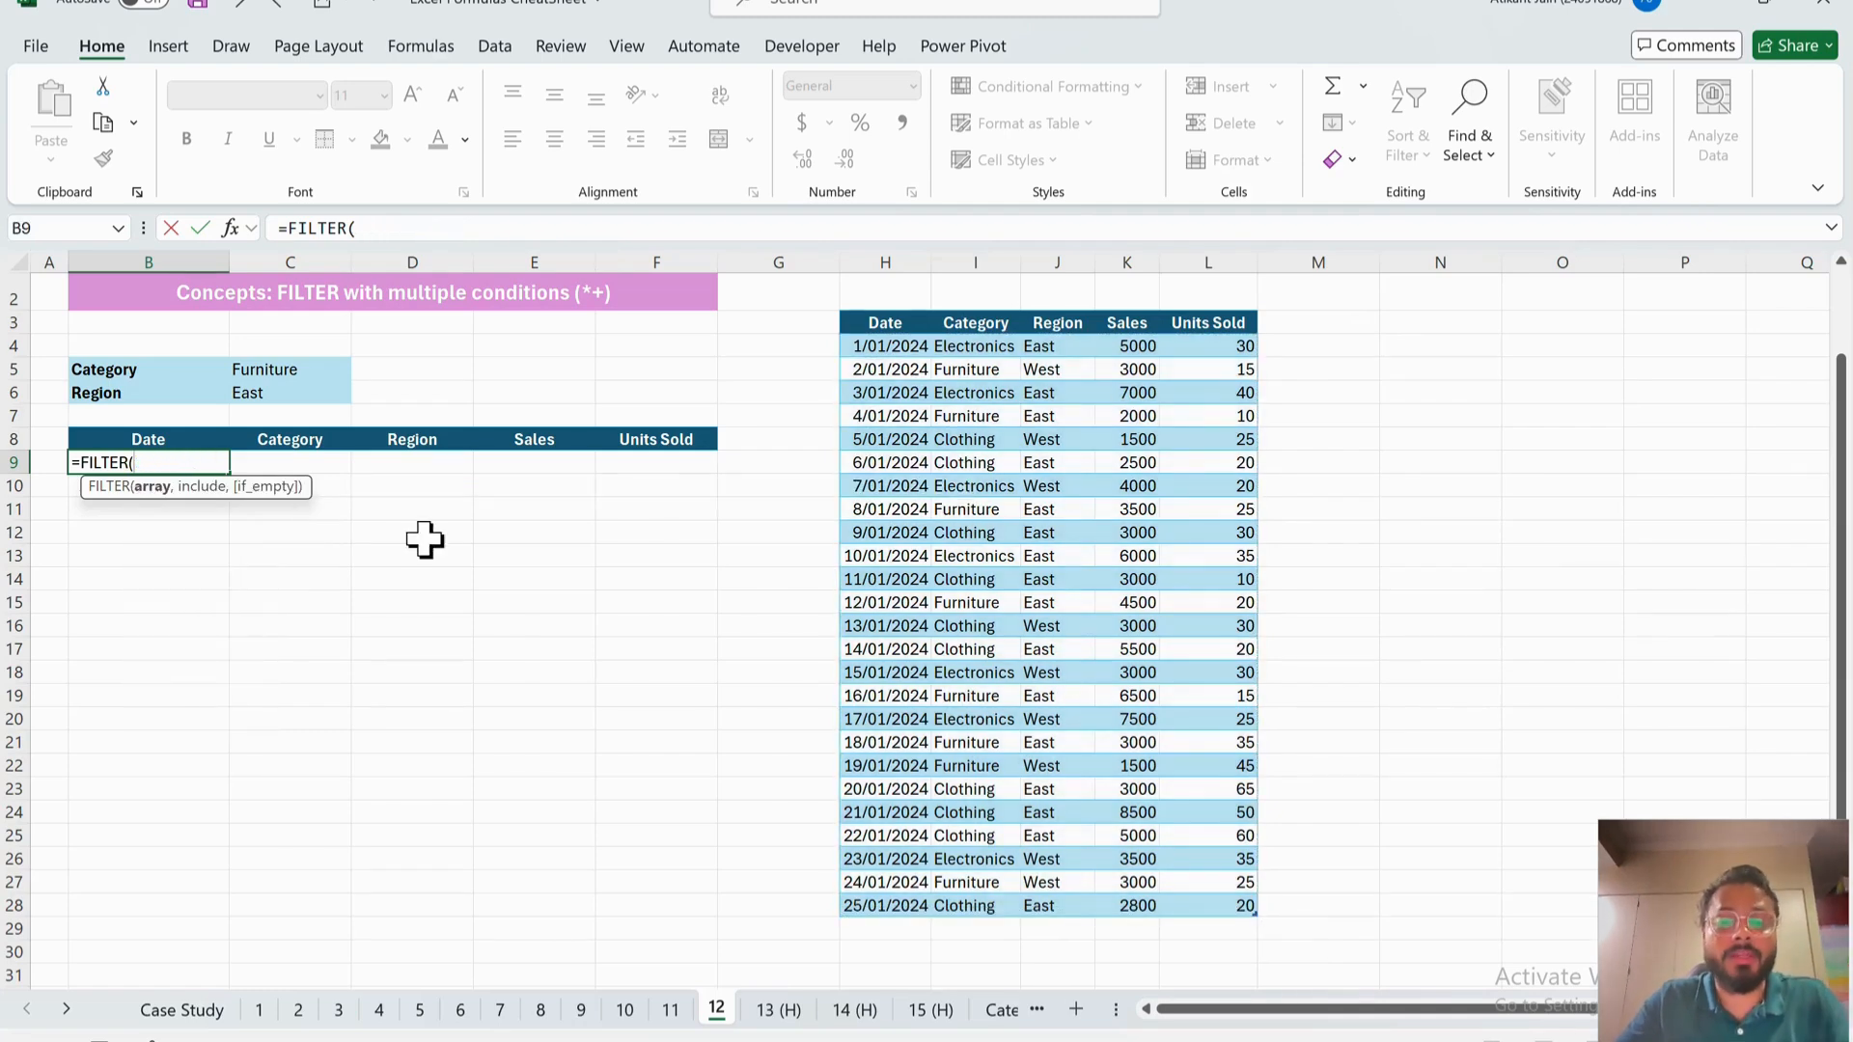
- Set tblSales12 as the array argument of the FILTER formula in B9
{"action": "type", "text": "tblsa"}
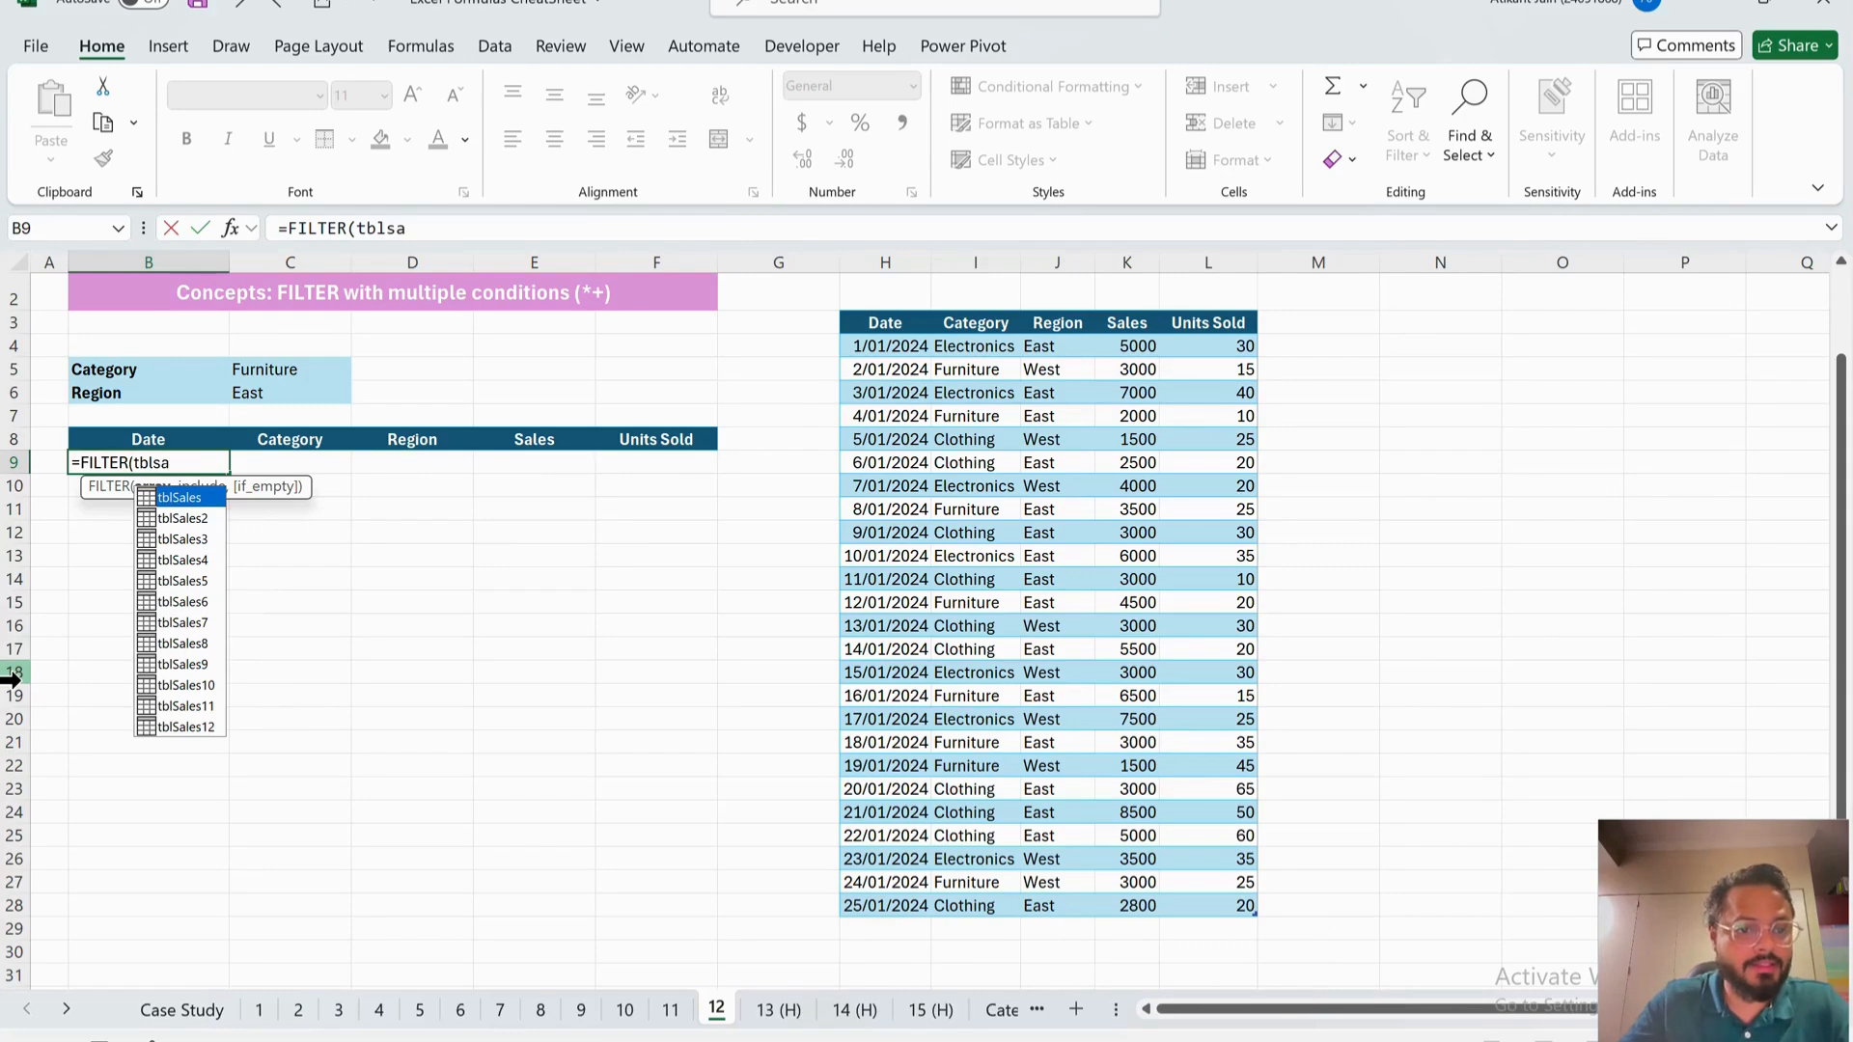
{"action": "key", "text": "Down"}
{"action": "key", "text": "Down"}
{"action": "key", "text": "Down"}
{"action": "key", "text": "Down"}
{"action": "key", "text": "Down"}
{"action": "key", "text": "Down"}
{"action": "key", "text": "Down"}
{"action": "key", "text": "Down"}
{"action": "key", "text": "Down"}
{"action": "key", "text": "Down"}
{"action": "key", "text": "Down"}
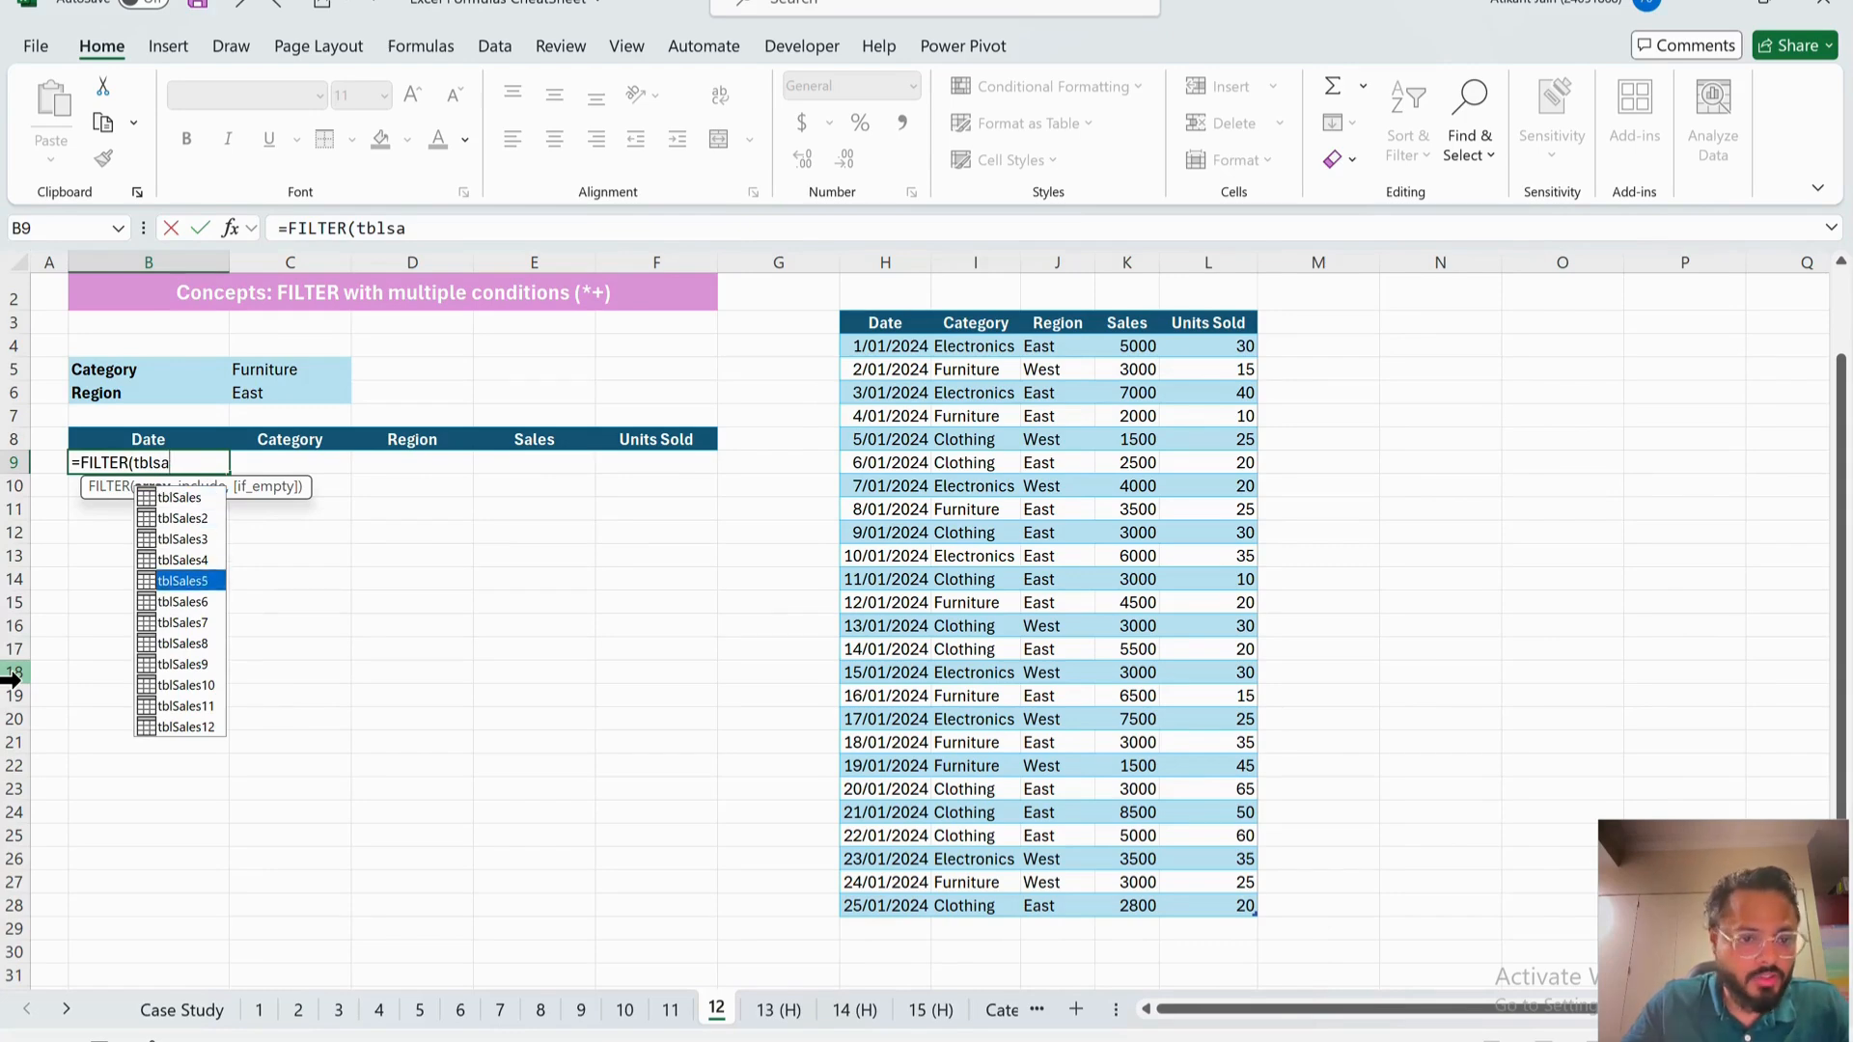
{"action": "key", "text": "Tab"}
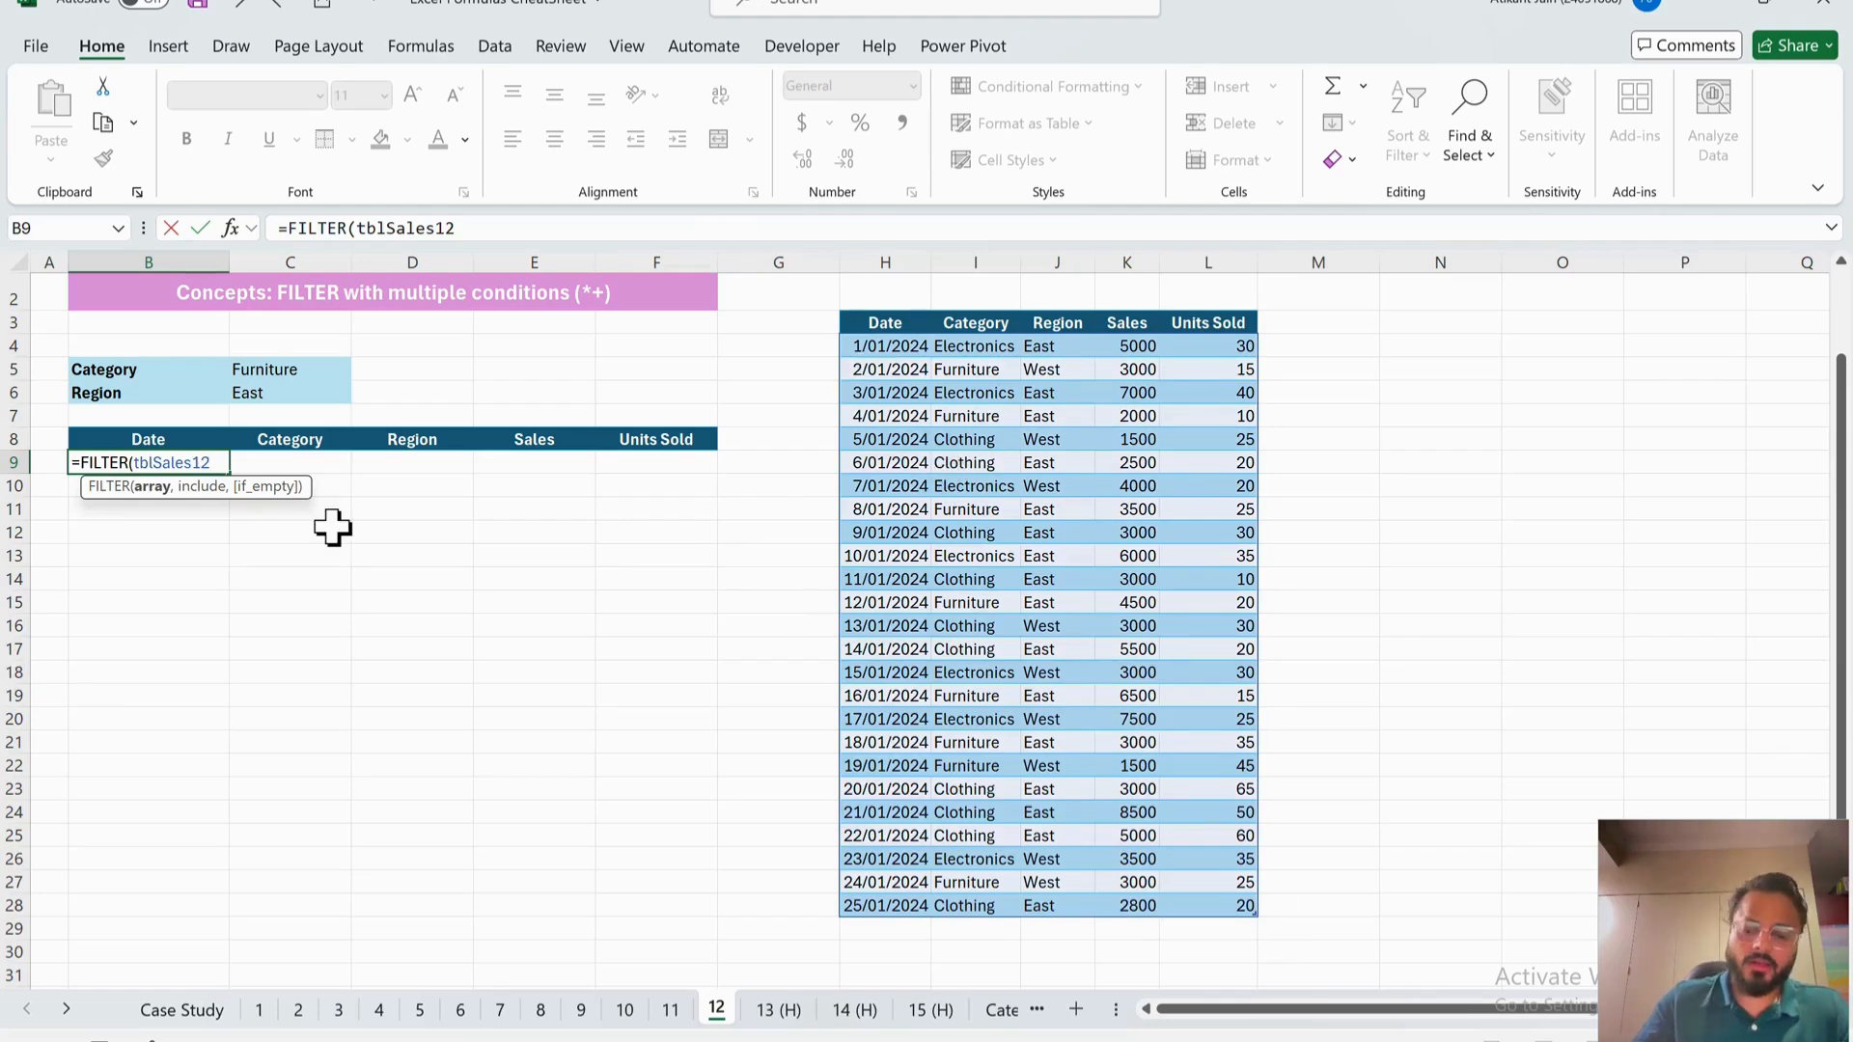
{"action": "type", "text": ","}
- Complete the FILTER formula with the condition tblSales12[Category]=C5 and check the returned Category and Region values against the criteria
{"action": "scroll", "coordinate": [410, 639], "scroll_direction": "up", "scroll_amount": 1}
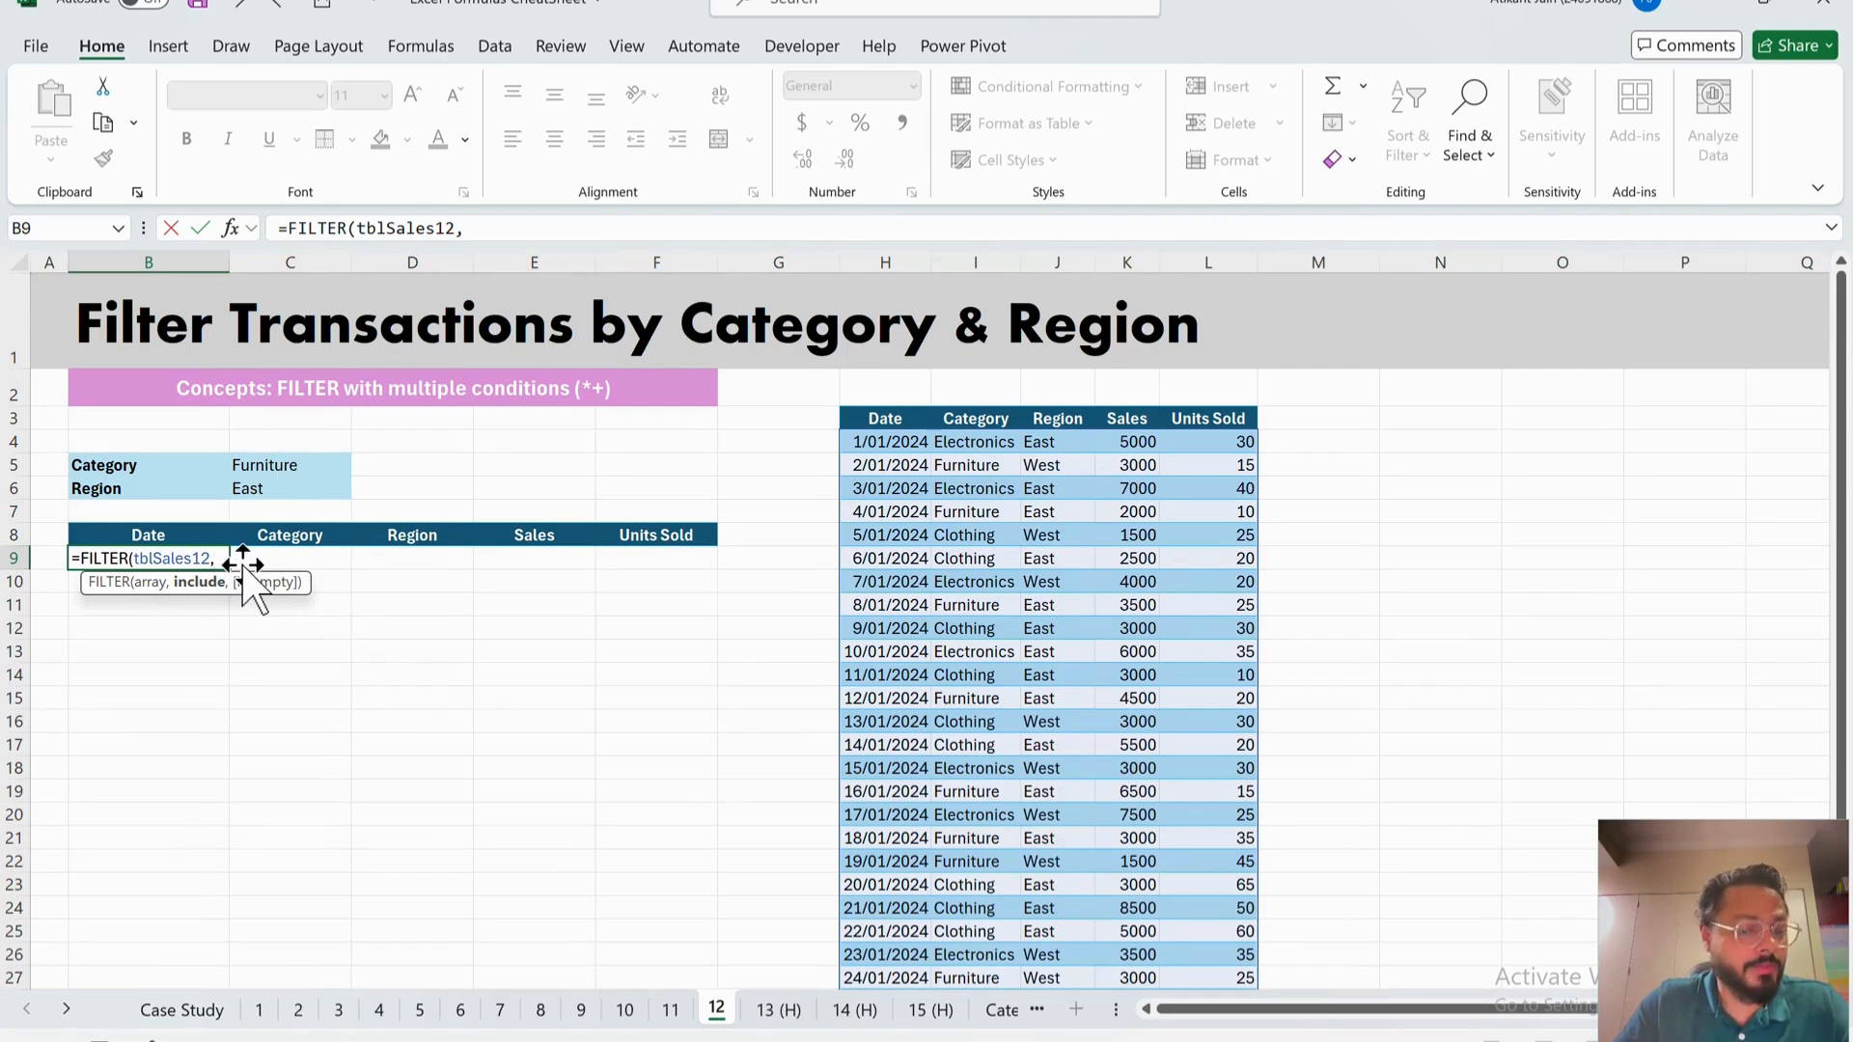
{"action": "left_click", "coordinate": [969, 442]}
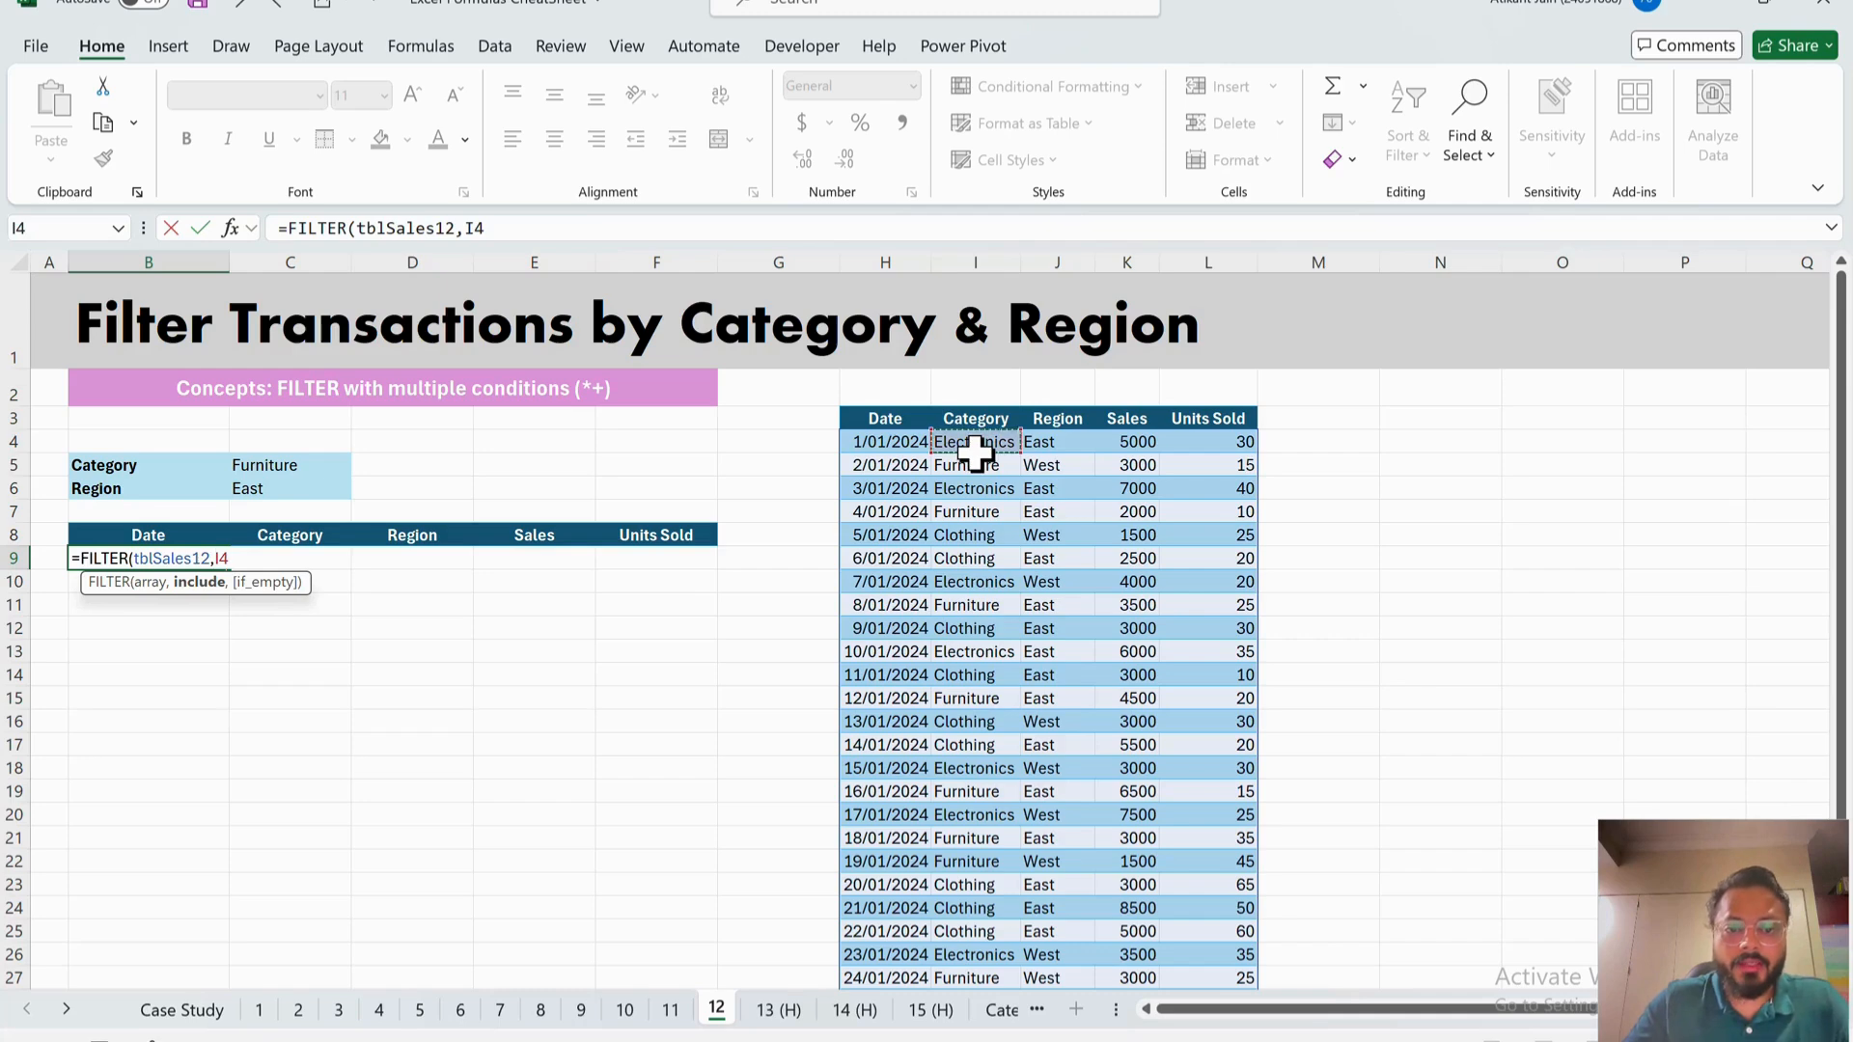
{"action": "key", "text": "ctrl+shift+Down"}
{"action": "type", "text": "="}
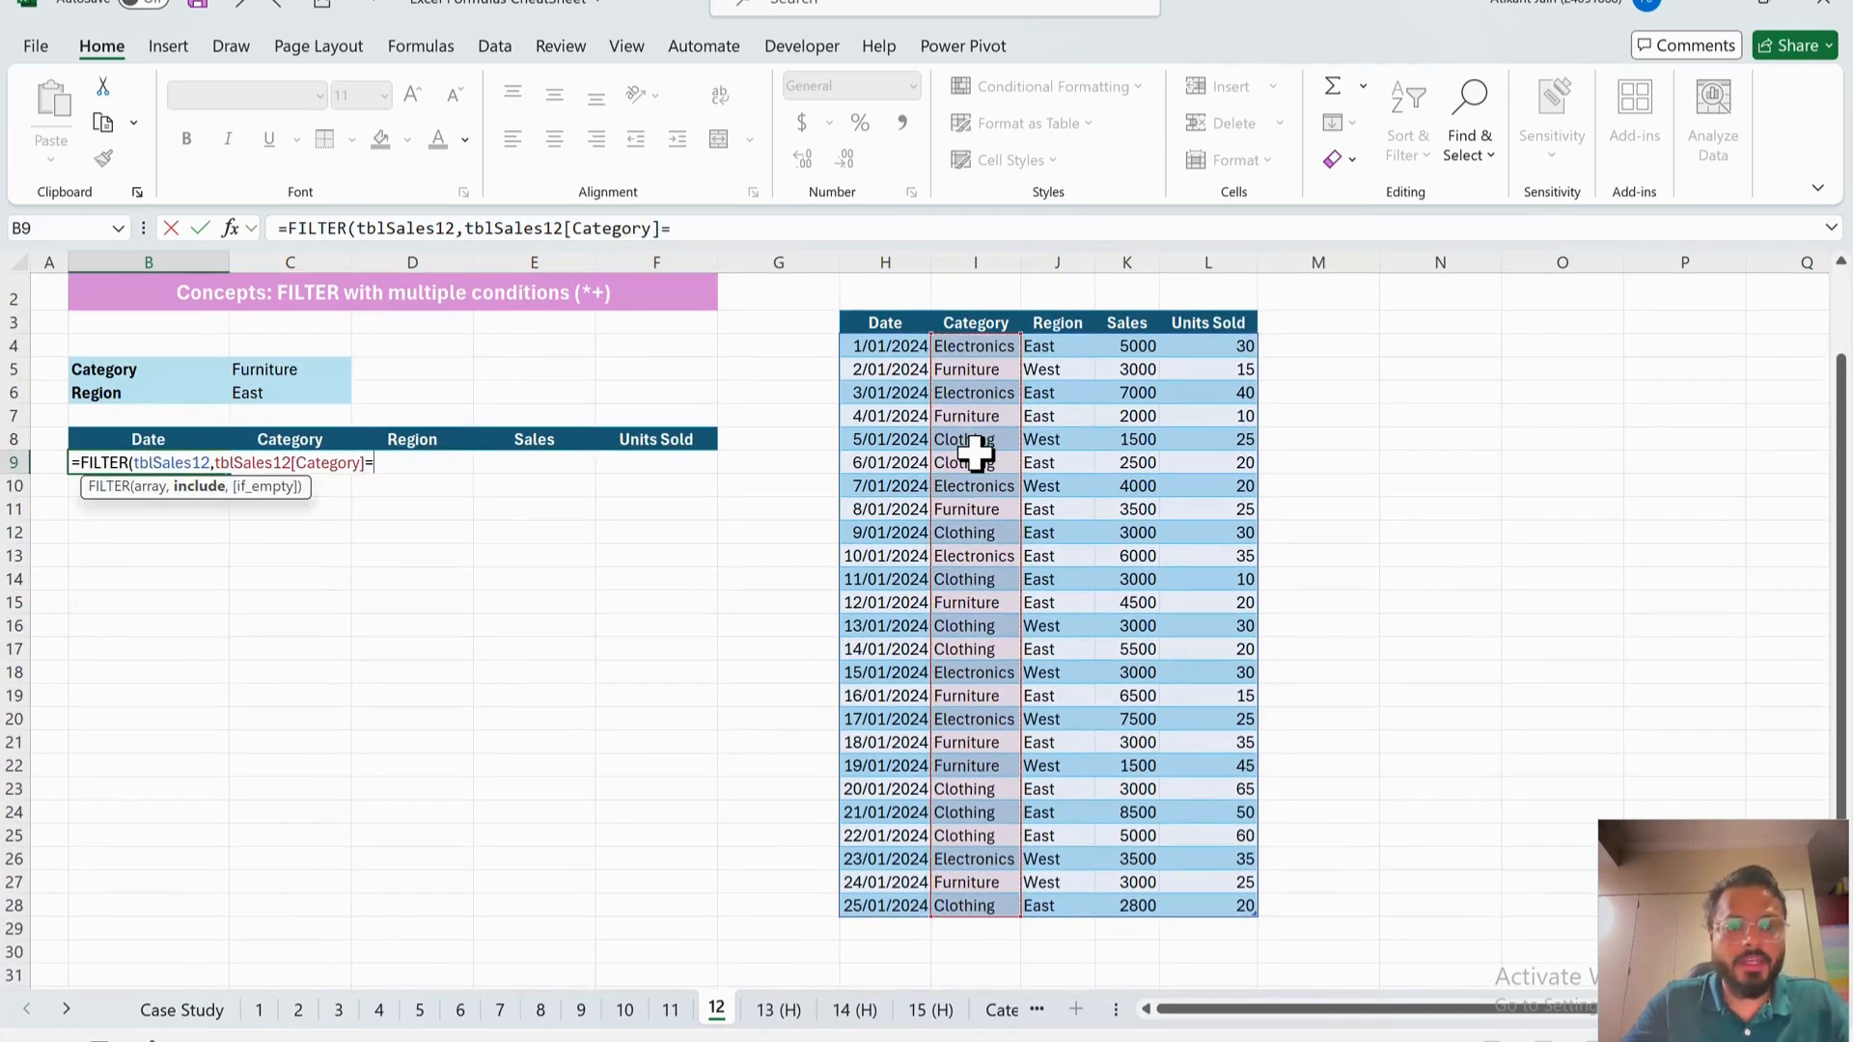
{"action": "left_click", "coordinate": [332, 374]}
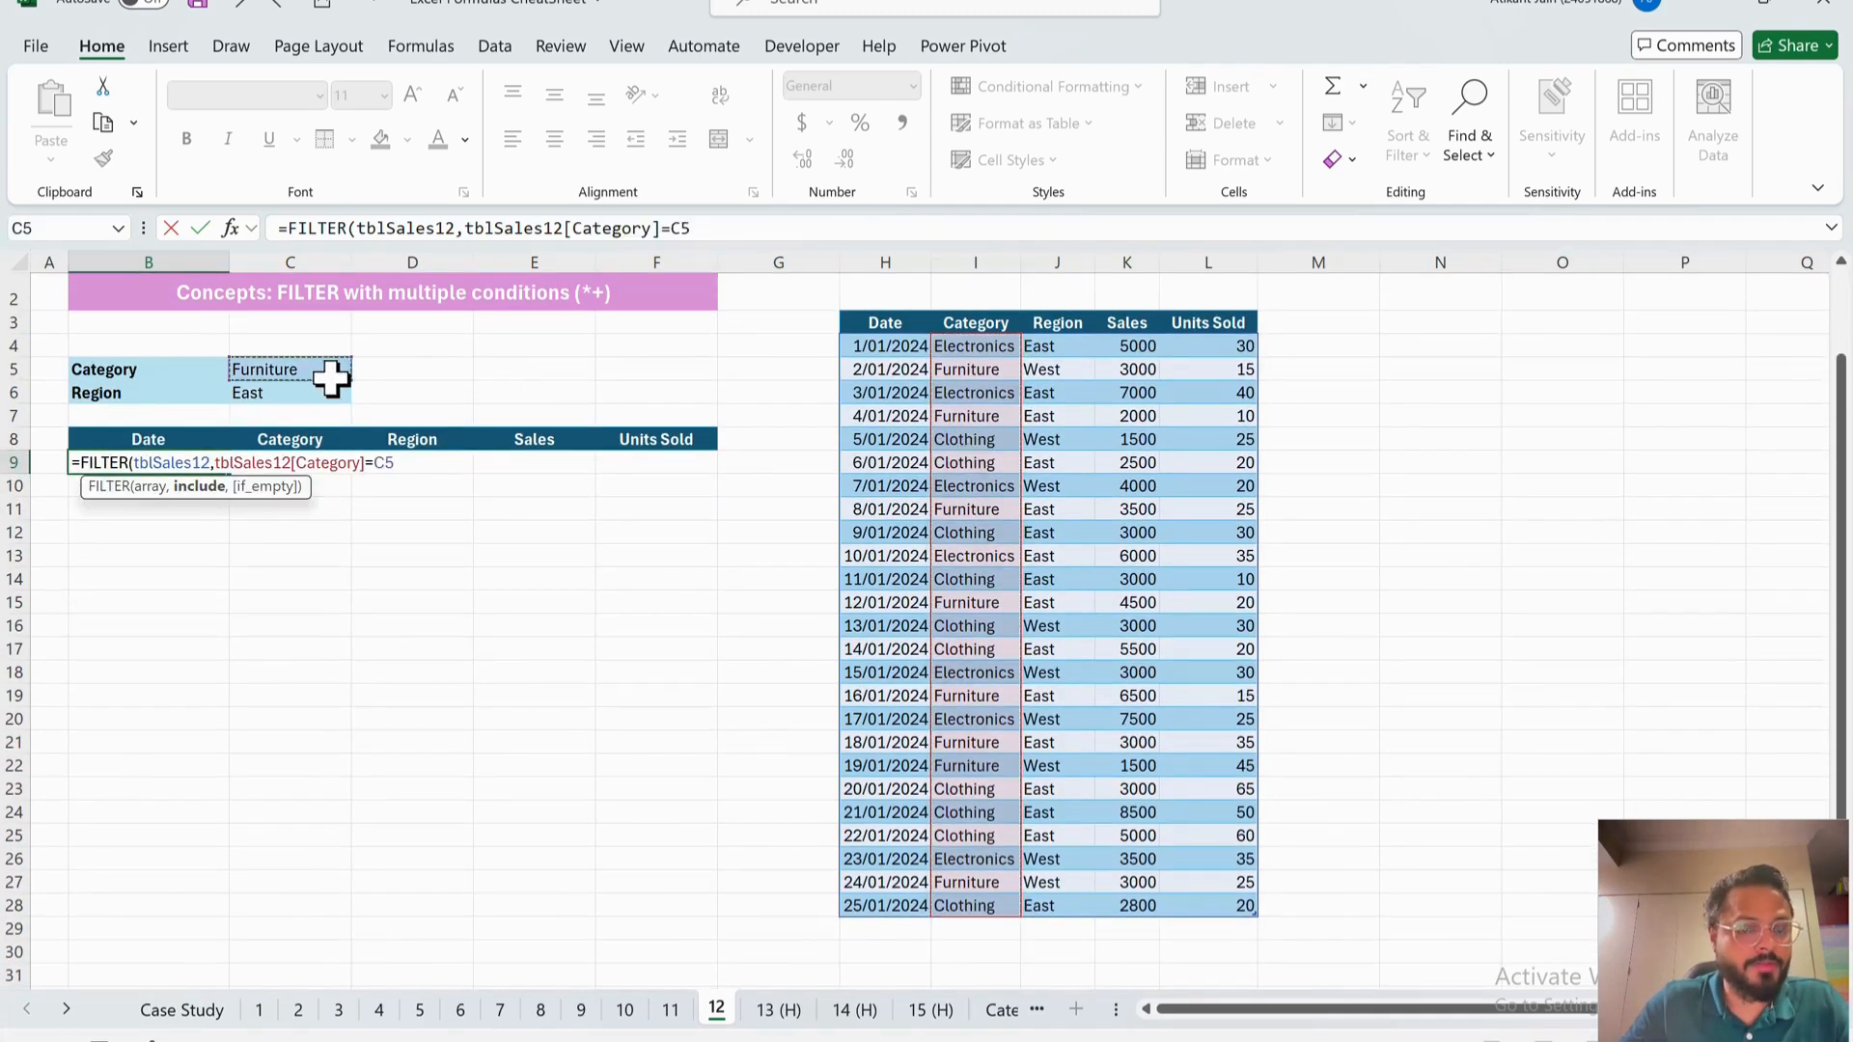
{"action": "type", "text": ")"}
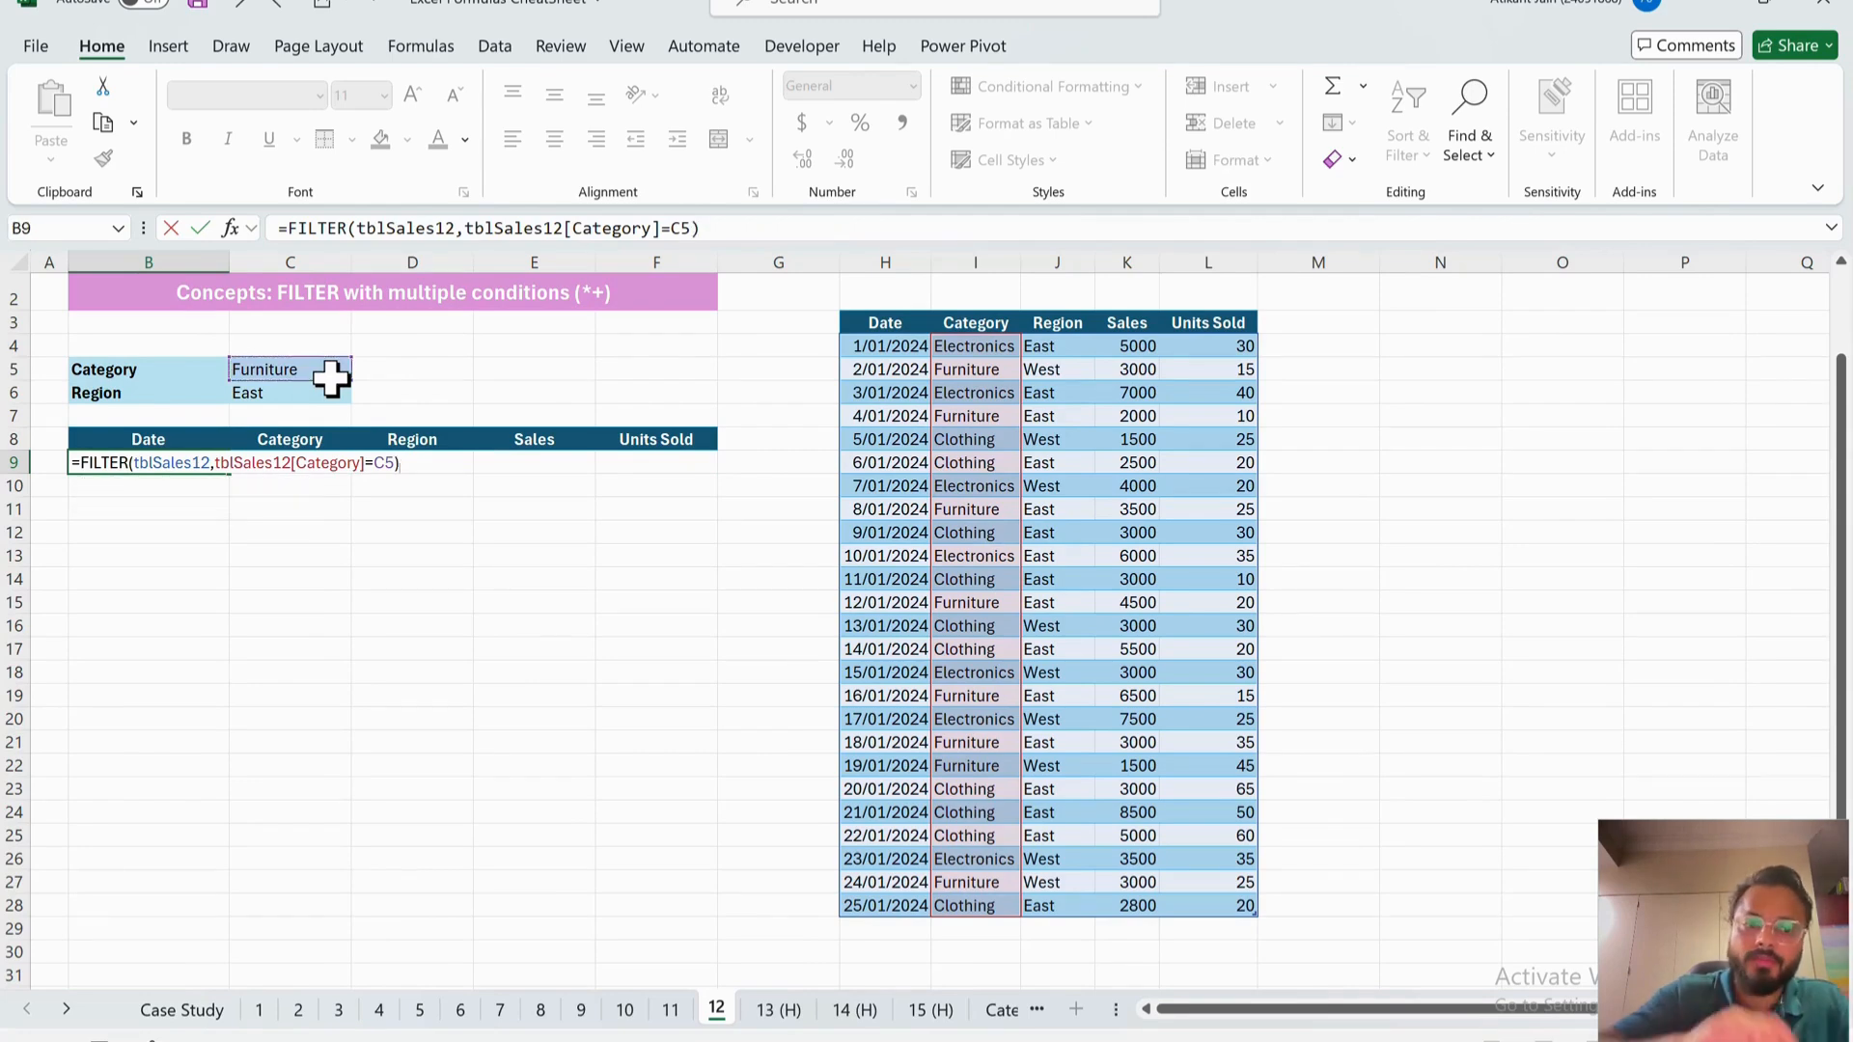
{"action": "key", "text": "Return"}
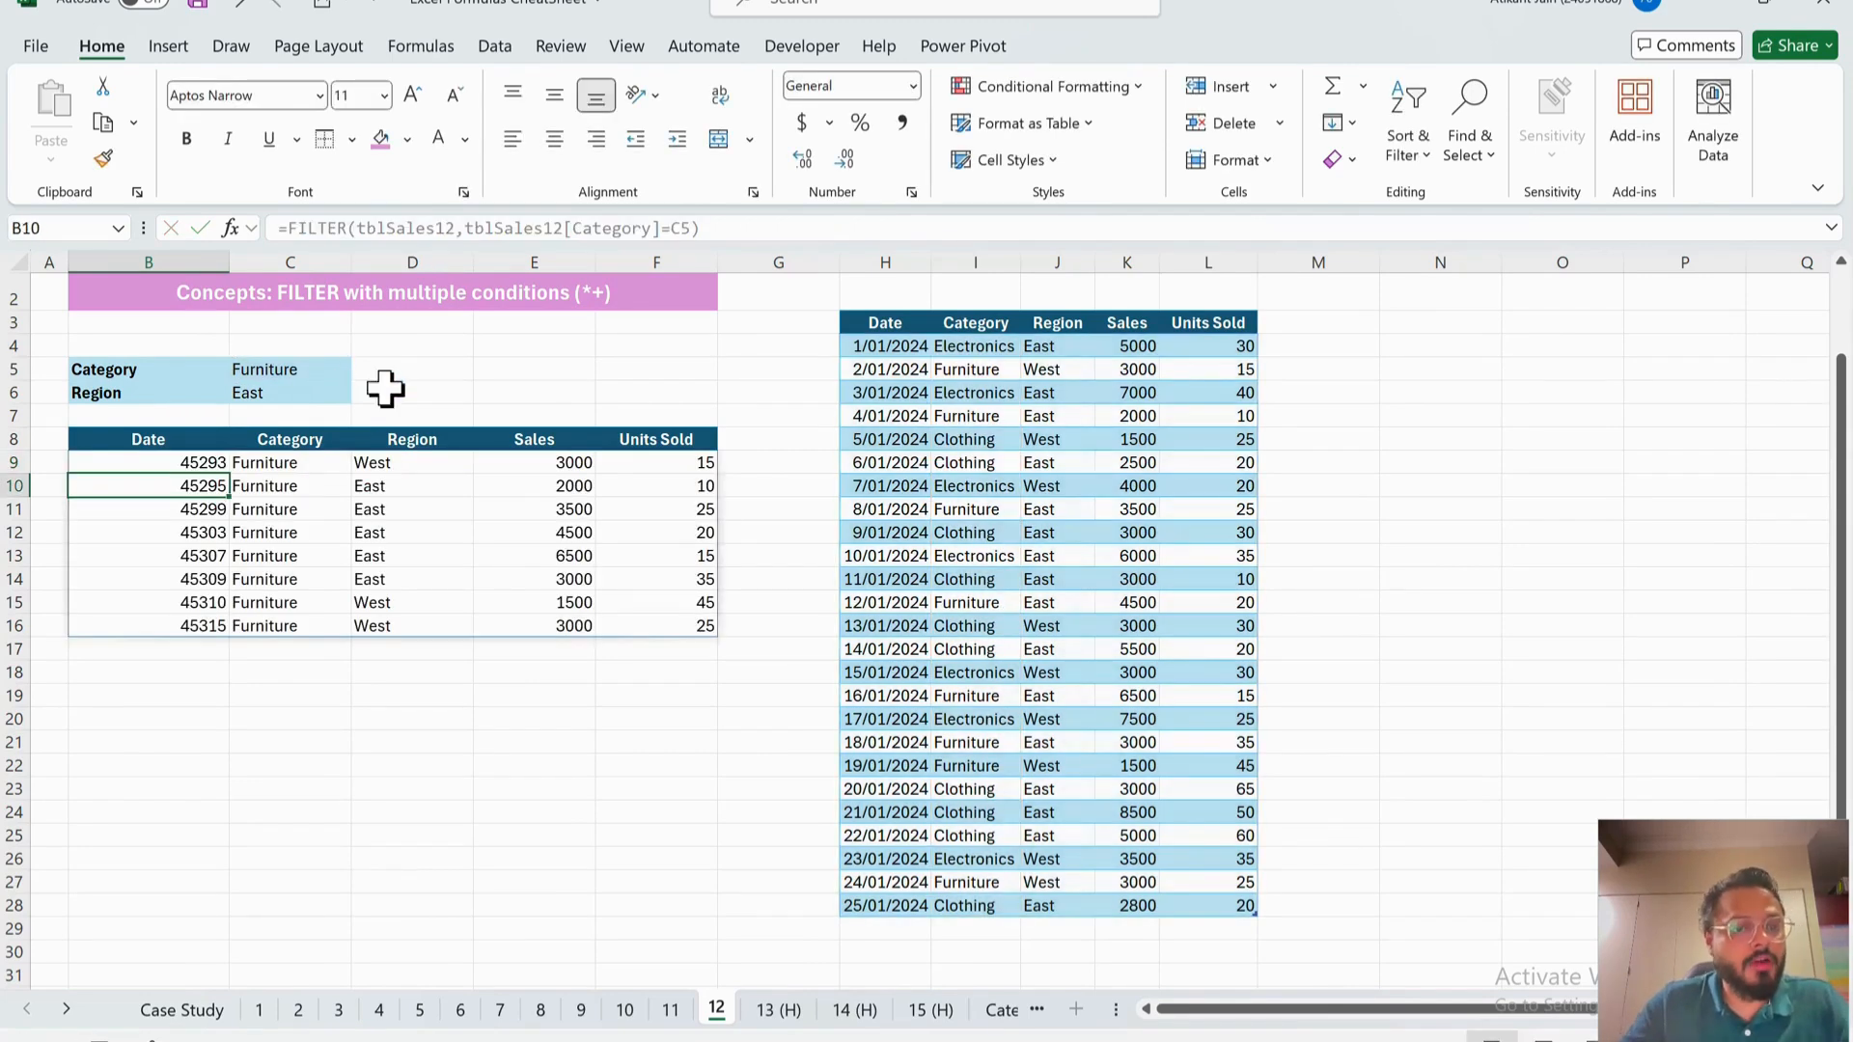
{"action": "left_click_drag", "start_coordinate": [288, 469], "coordinate": [300, 625]}
{"action": "scroll", "coordinate": [360, 628], "scroll_direction": "up", "scroll_amount": 1}
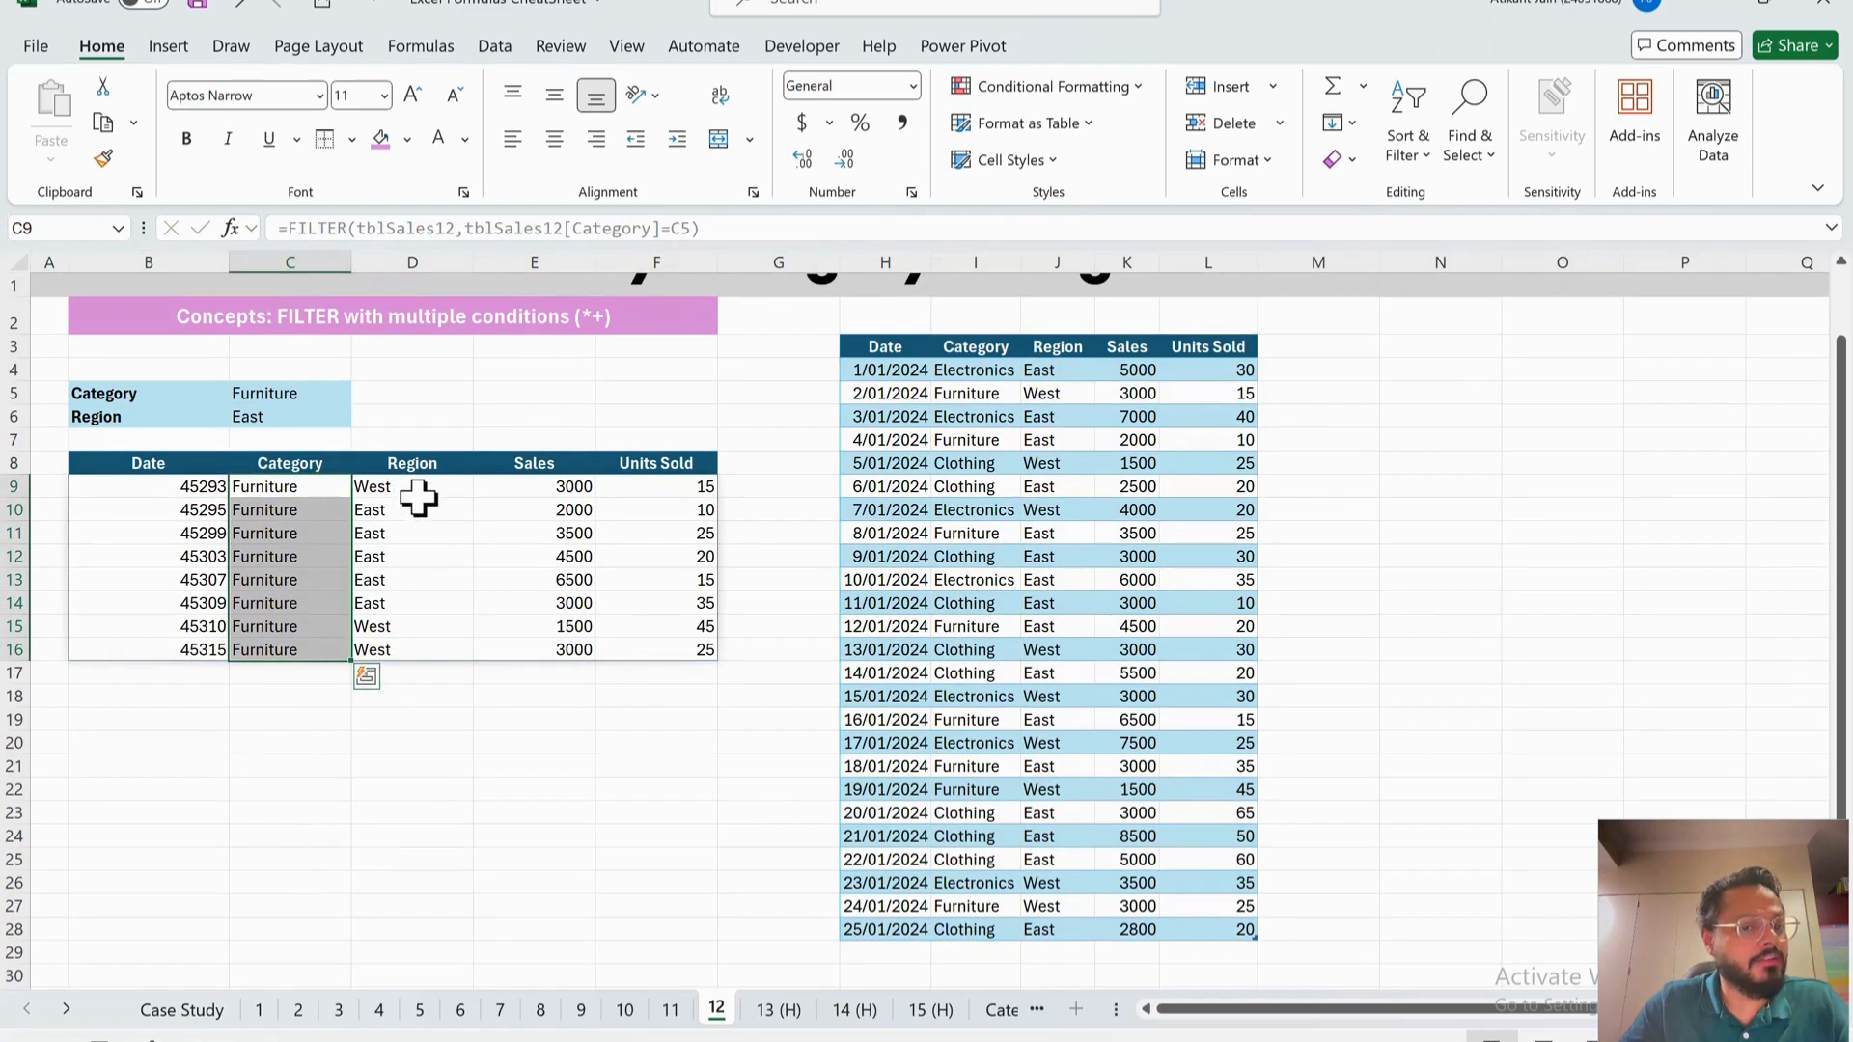
{"action": "left_click", "coordinate": [417, 489]}
{"action": "left_click", "coordinate": [425, 537]}
{"action": "left_click", "coordinate": [426, 624]}
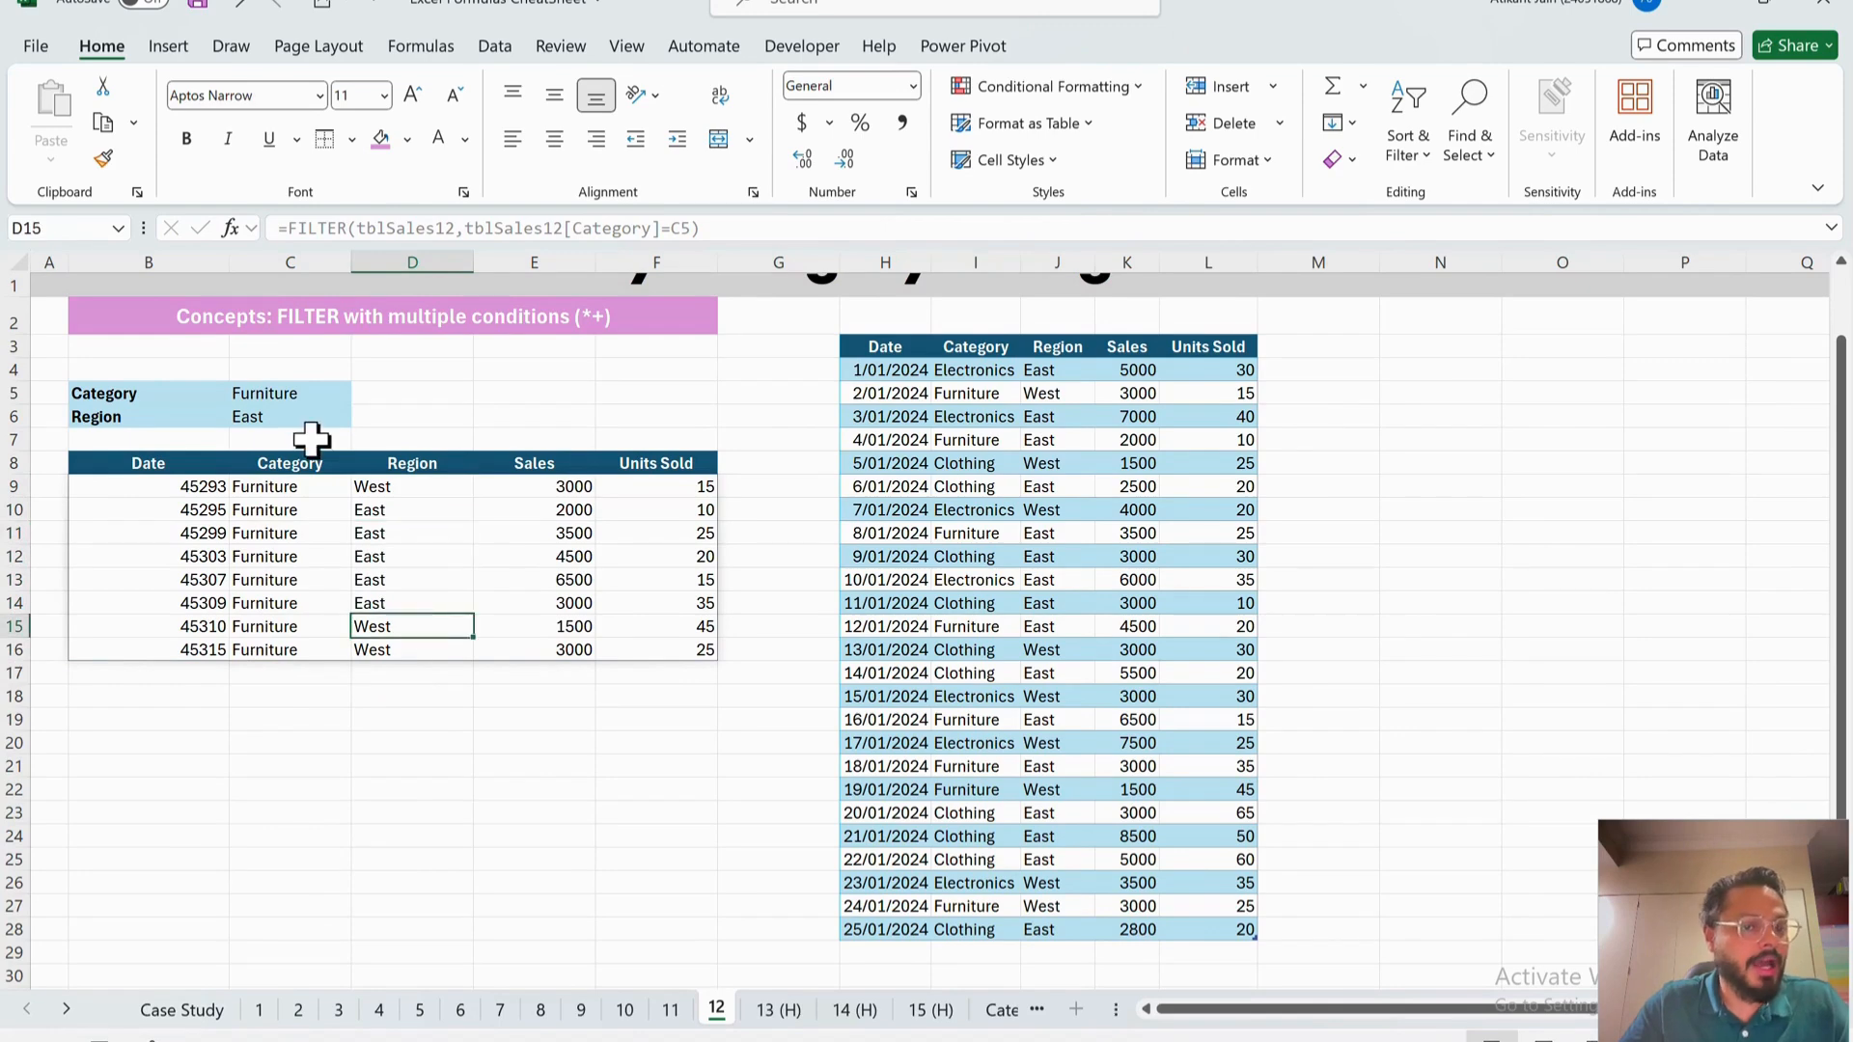
{"action": "left_click", "coordinate": [267, 421]}
- Edit the formula in B9 to enclose the Category condition in parentheses and open a second parenthesised condition
{"action": "left_click", "coordinate": [188, 486]}
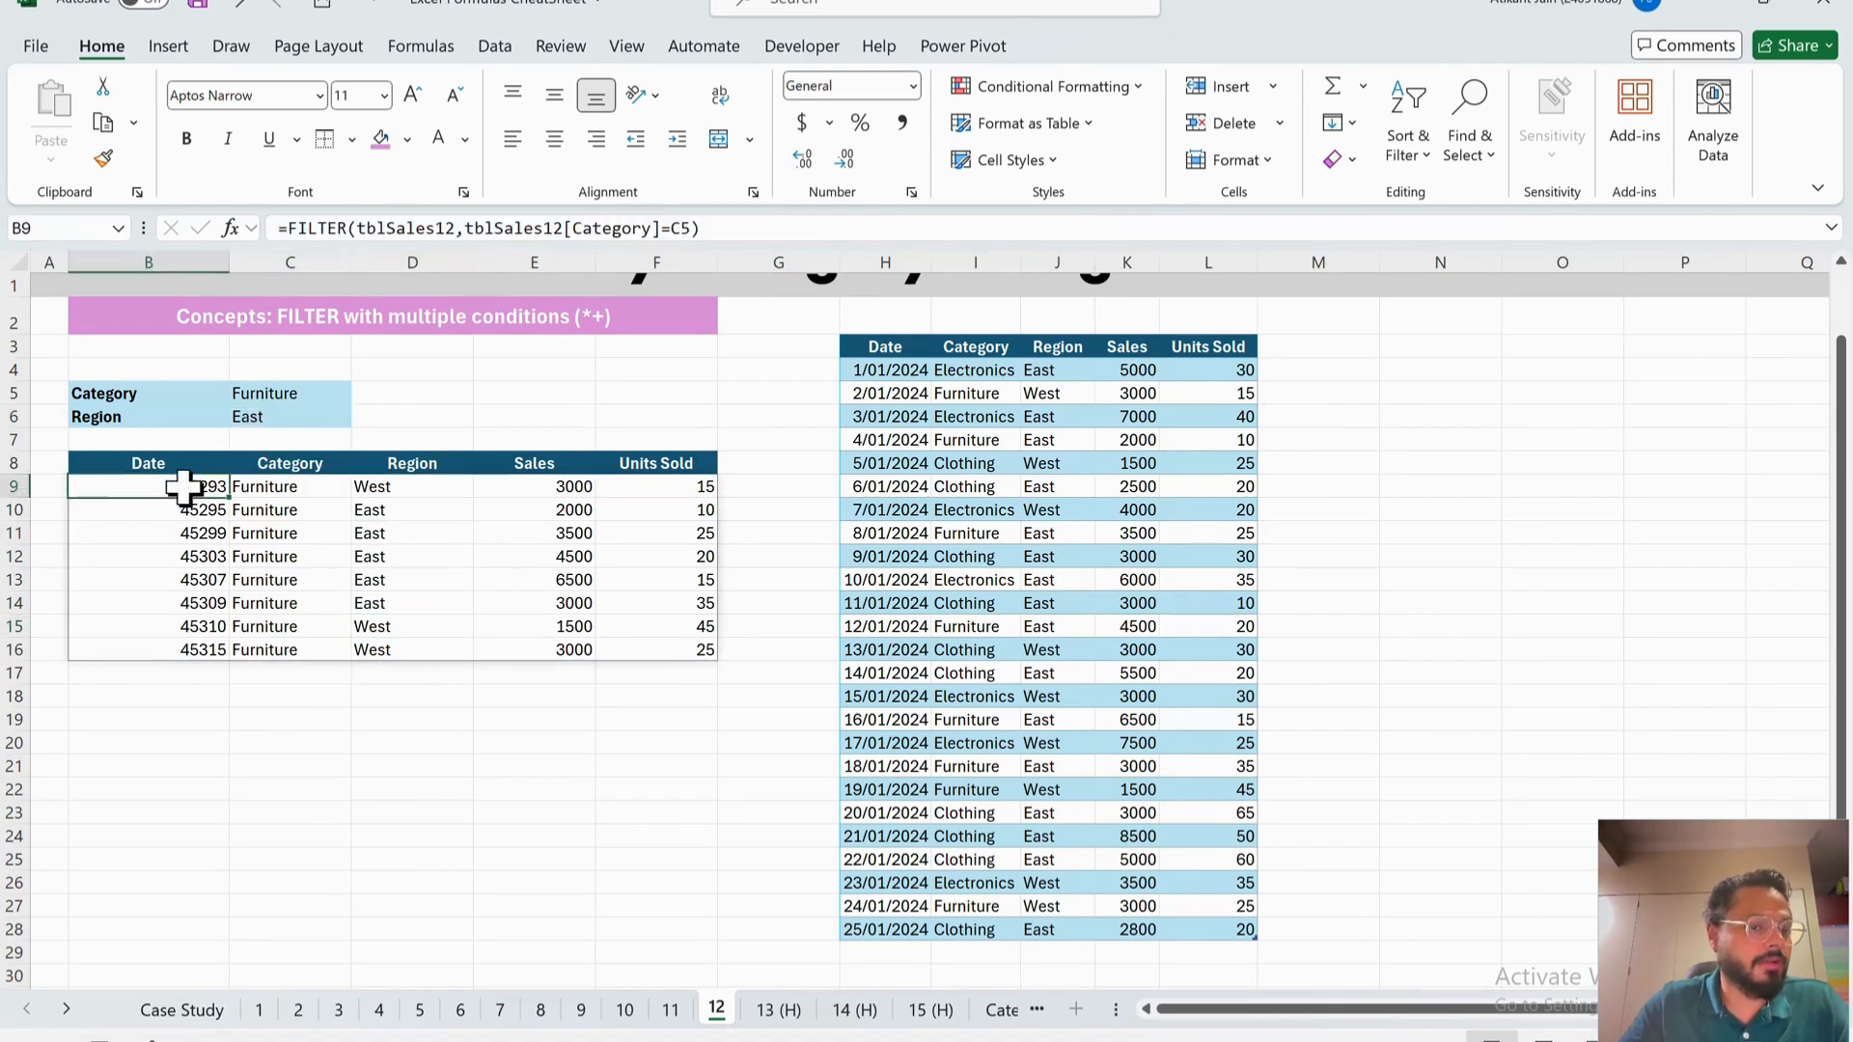
{"action": "left_click", "coordinate": [692, 228]}
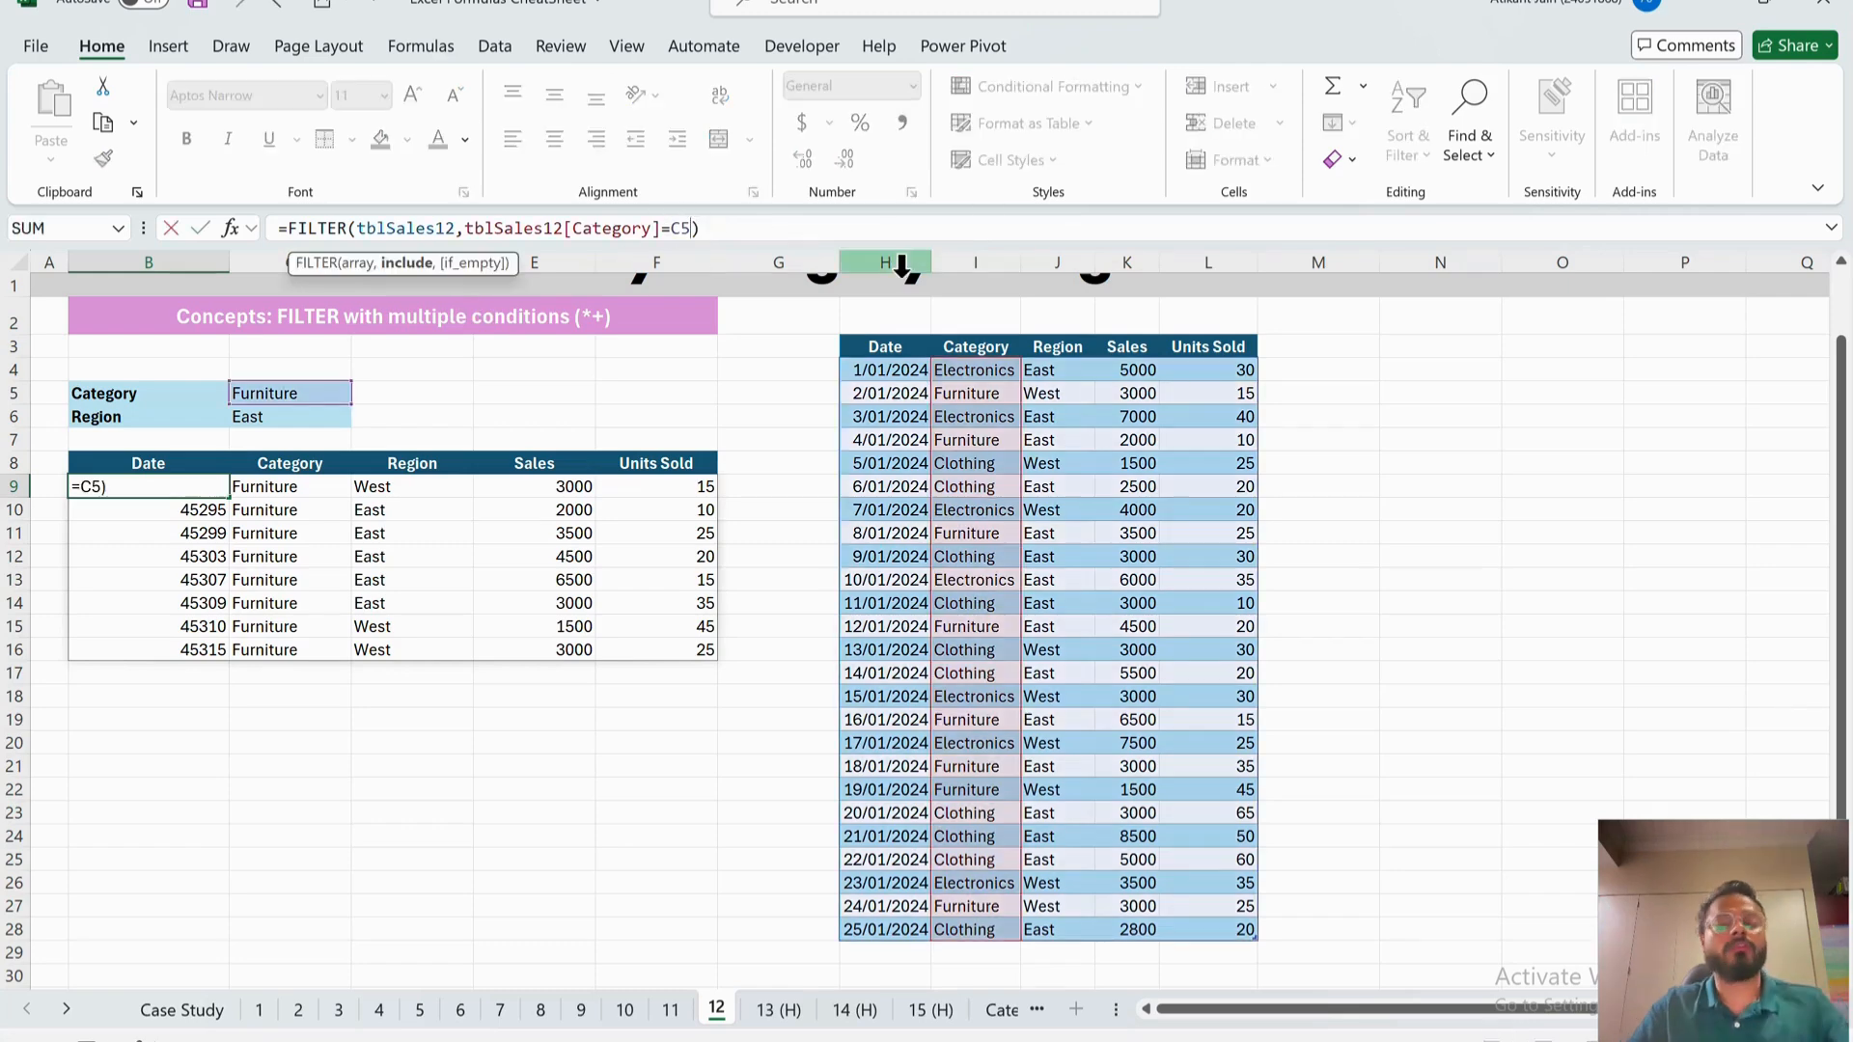
{"action": "left_click", "coordinate": [466, 229]}
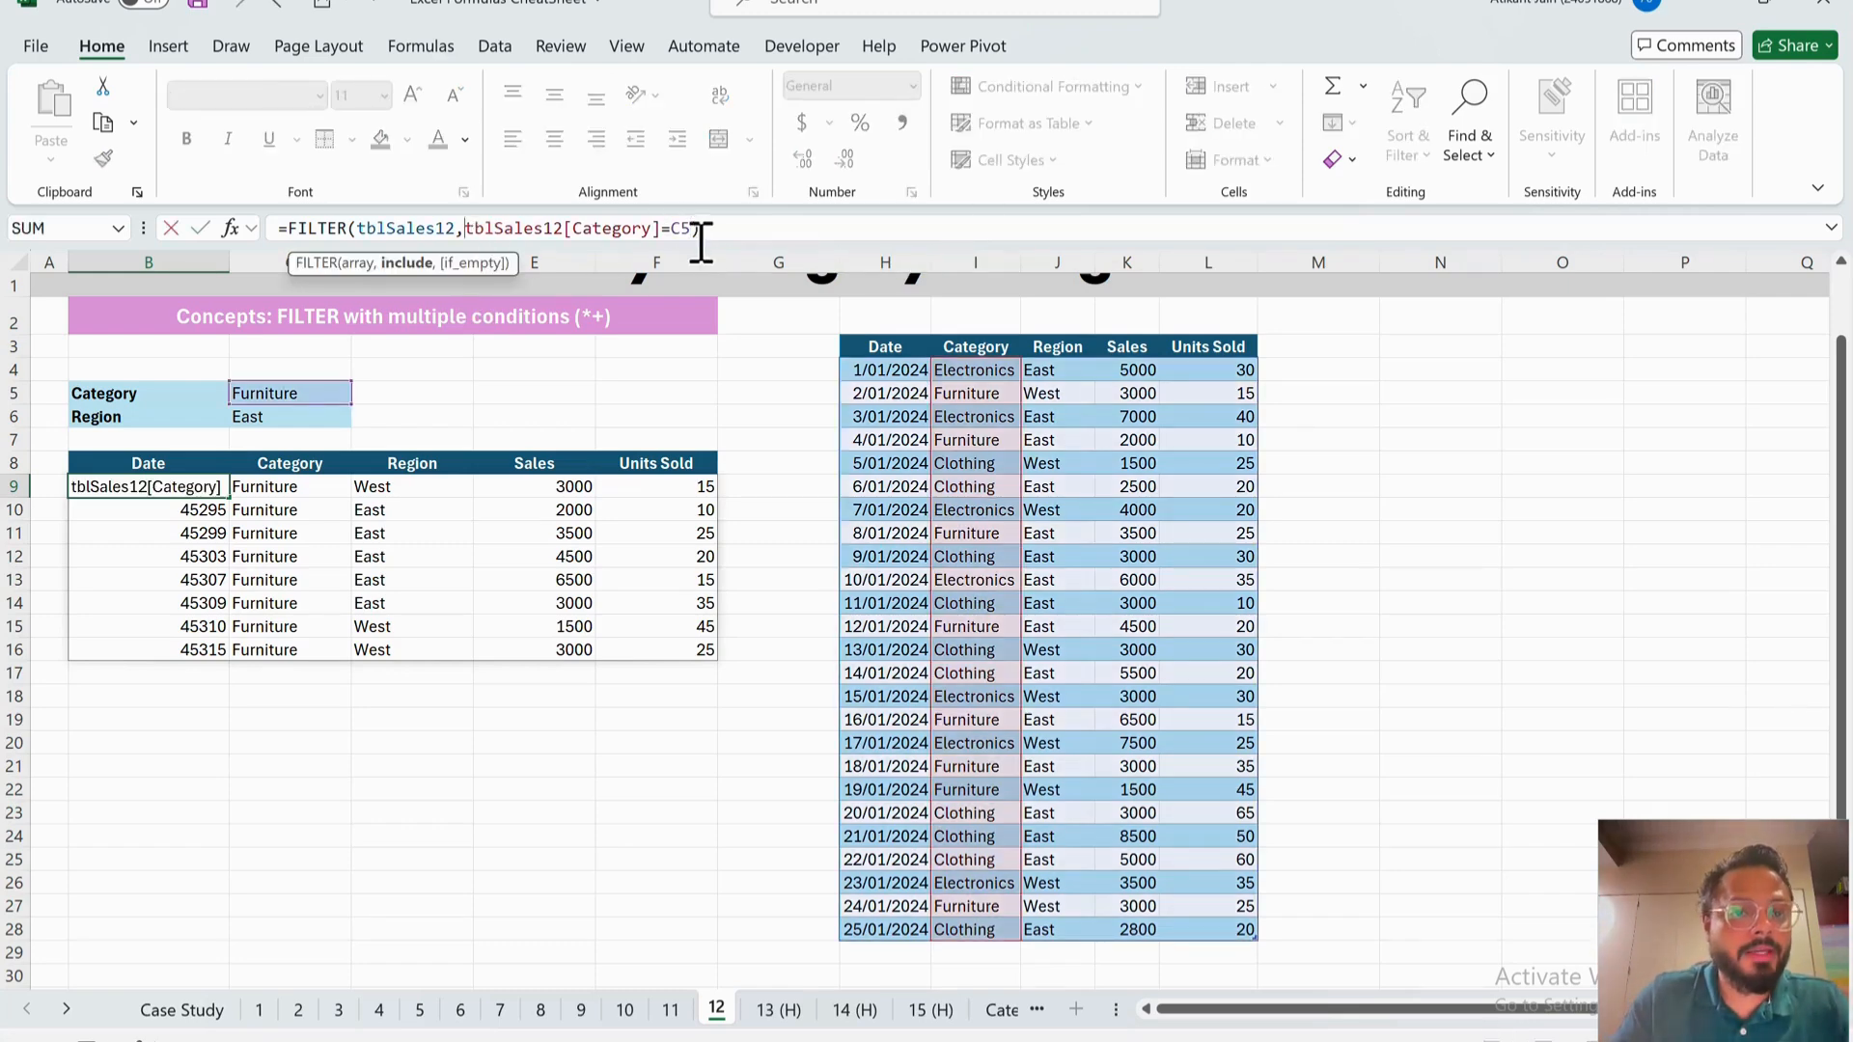
{"action": "type", "text": "("}
{"action": "left_click", "coordinate": [722, 231]}
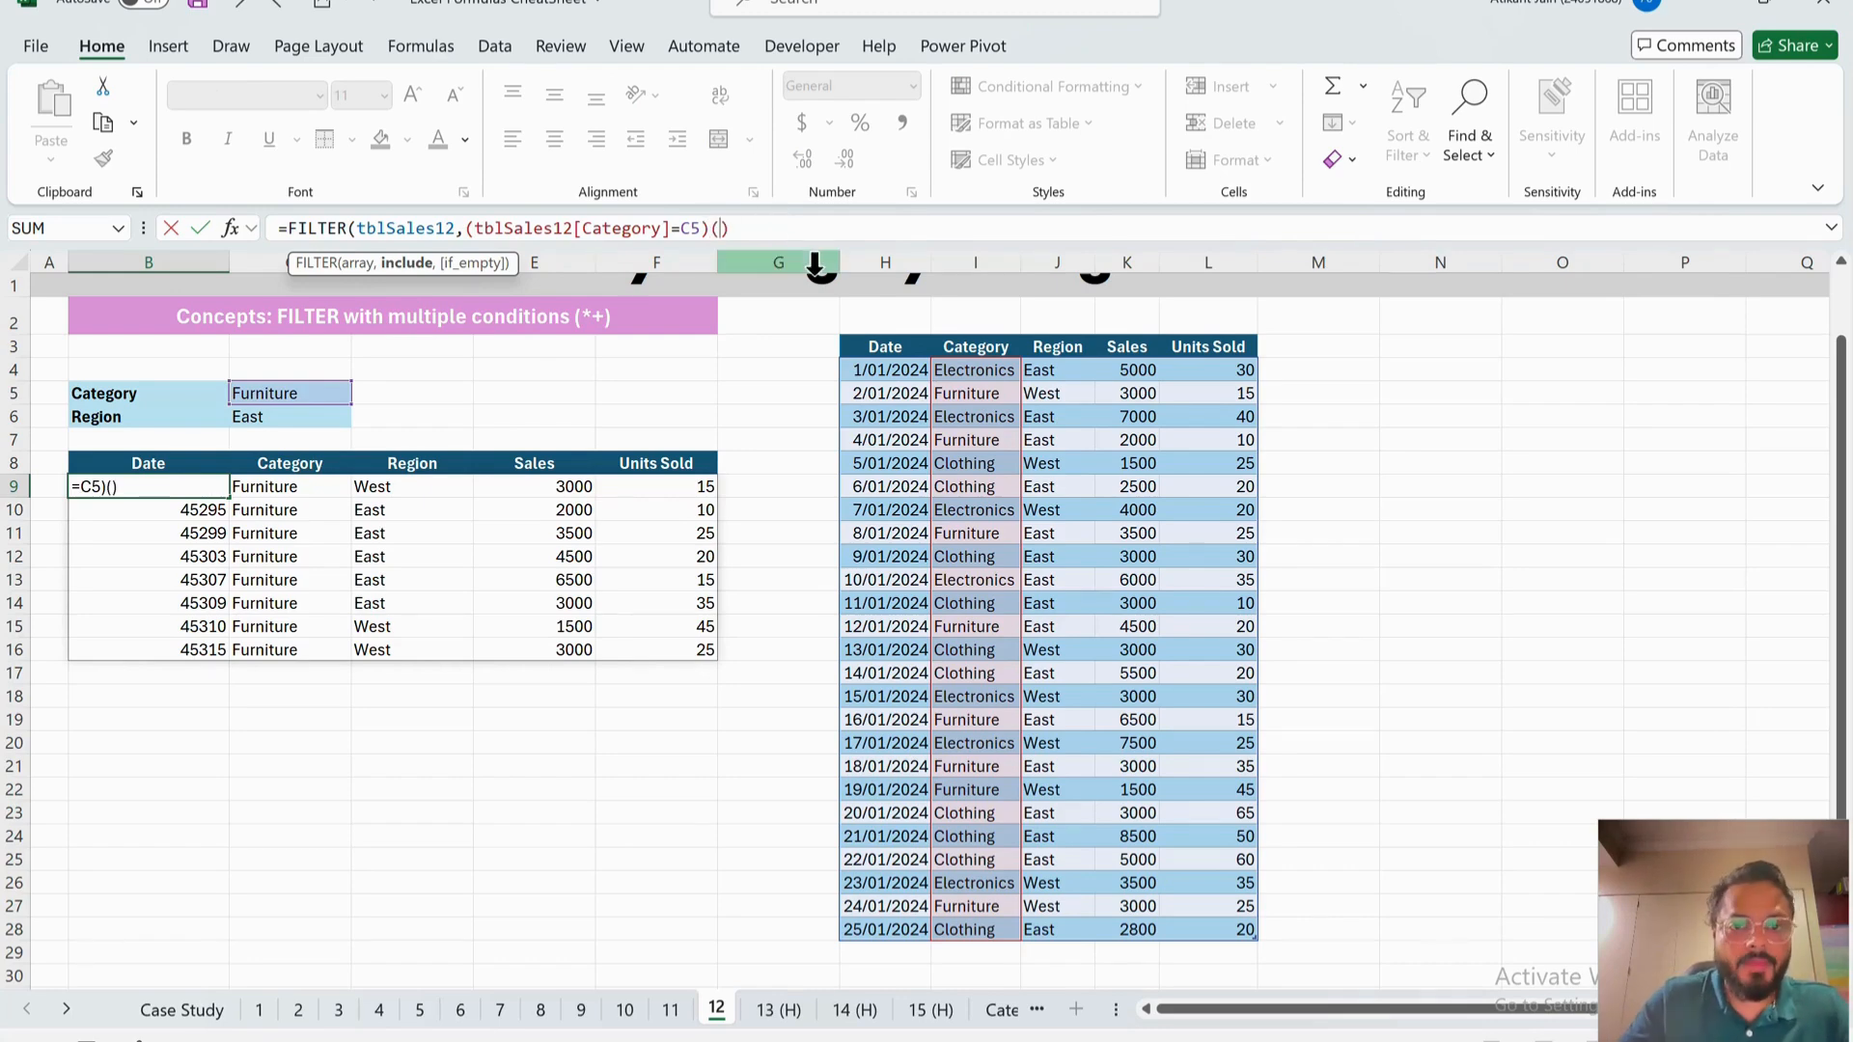
{"action": "type", "text": ")("}
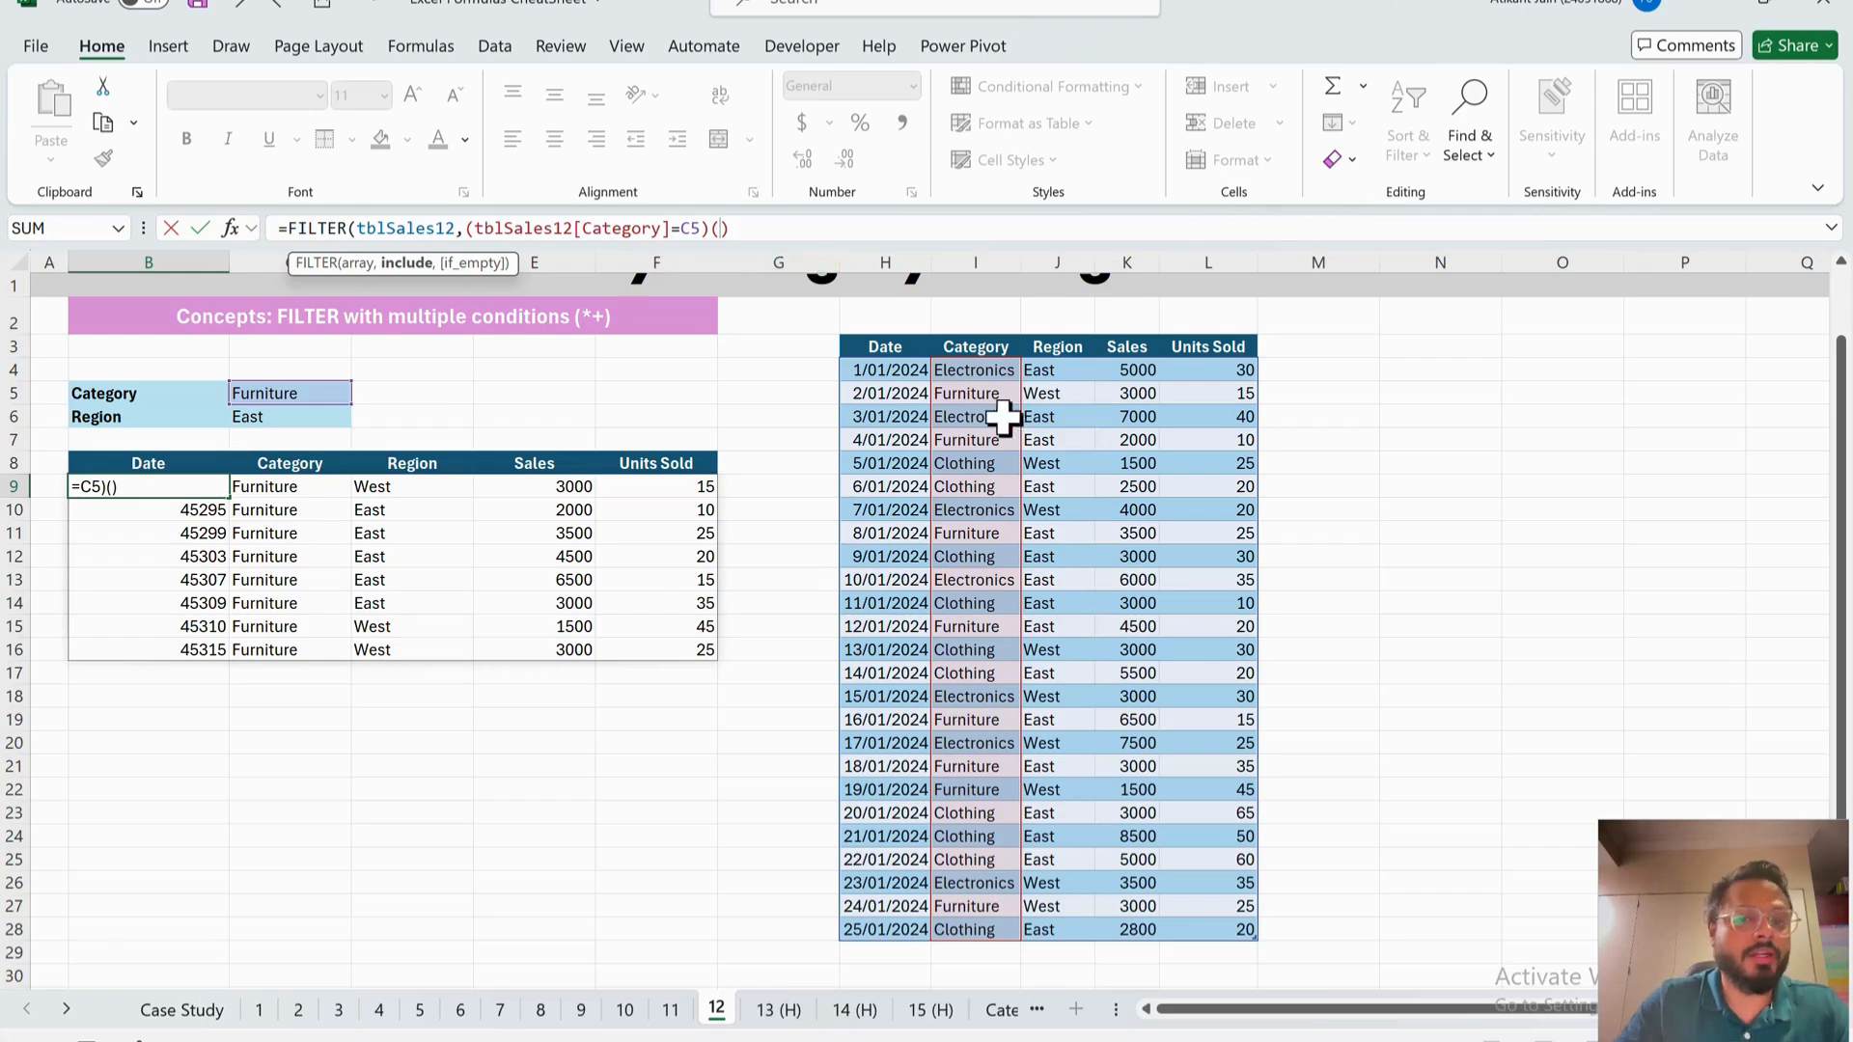
- Add the second condition (tblSales12[Region]=C6) and close the FILTER formula
{"action": "left_click", "coordinate": [1080, 381]}
{"action": "key", "text": "ctrl+shift+Down"}
{"action": "type", "text": "="}
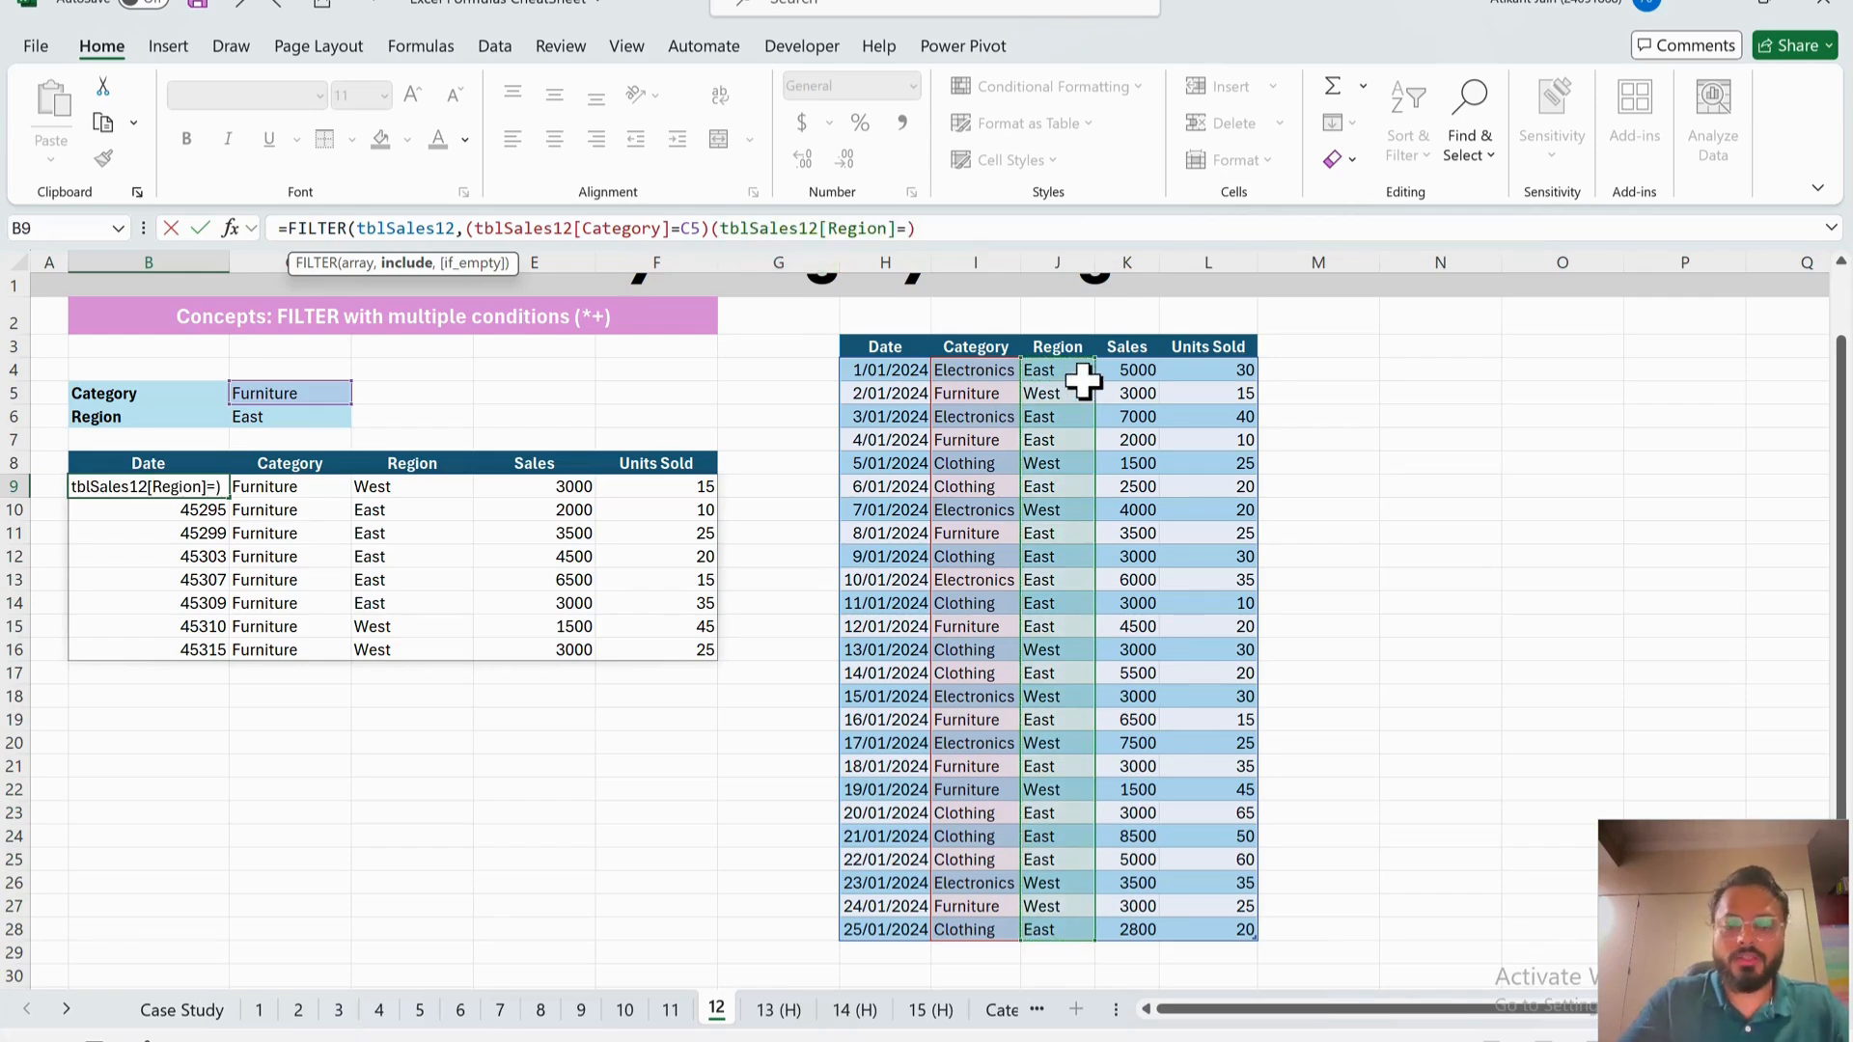
{"action": "left_click", "coordinate": [275, 426]}
{"action": "type", "text": ")"}
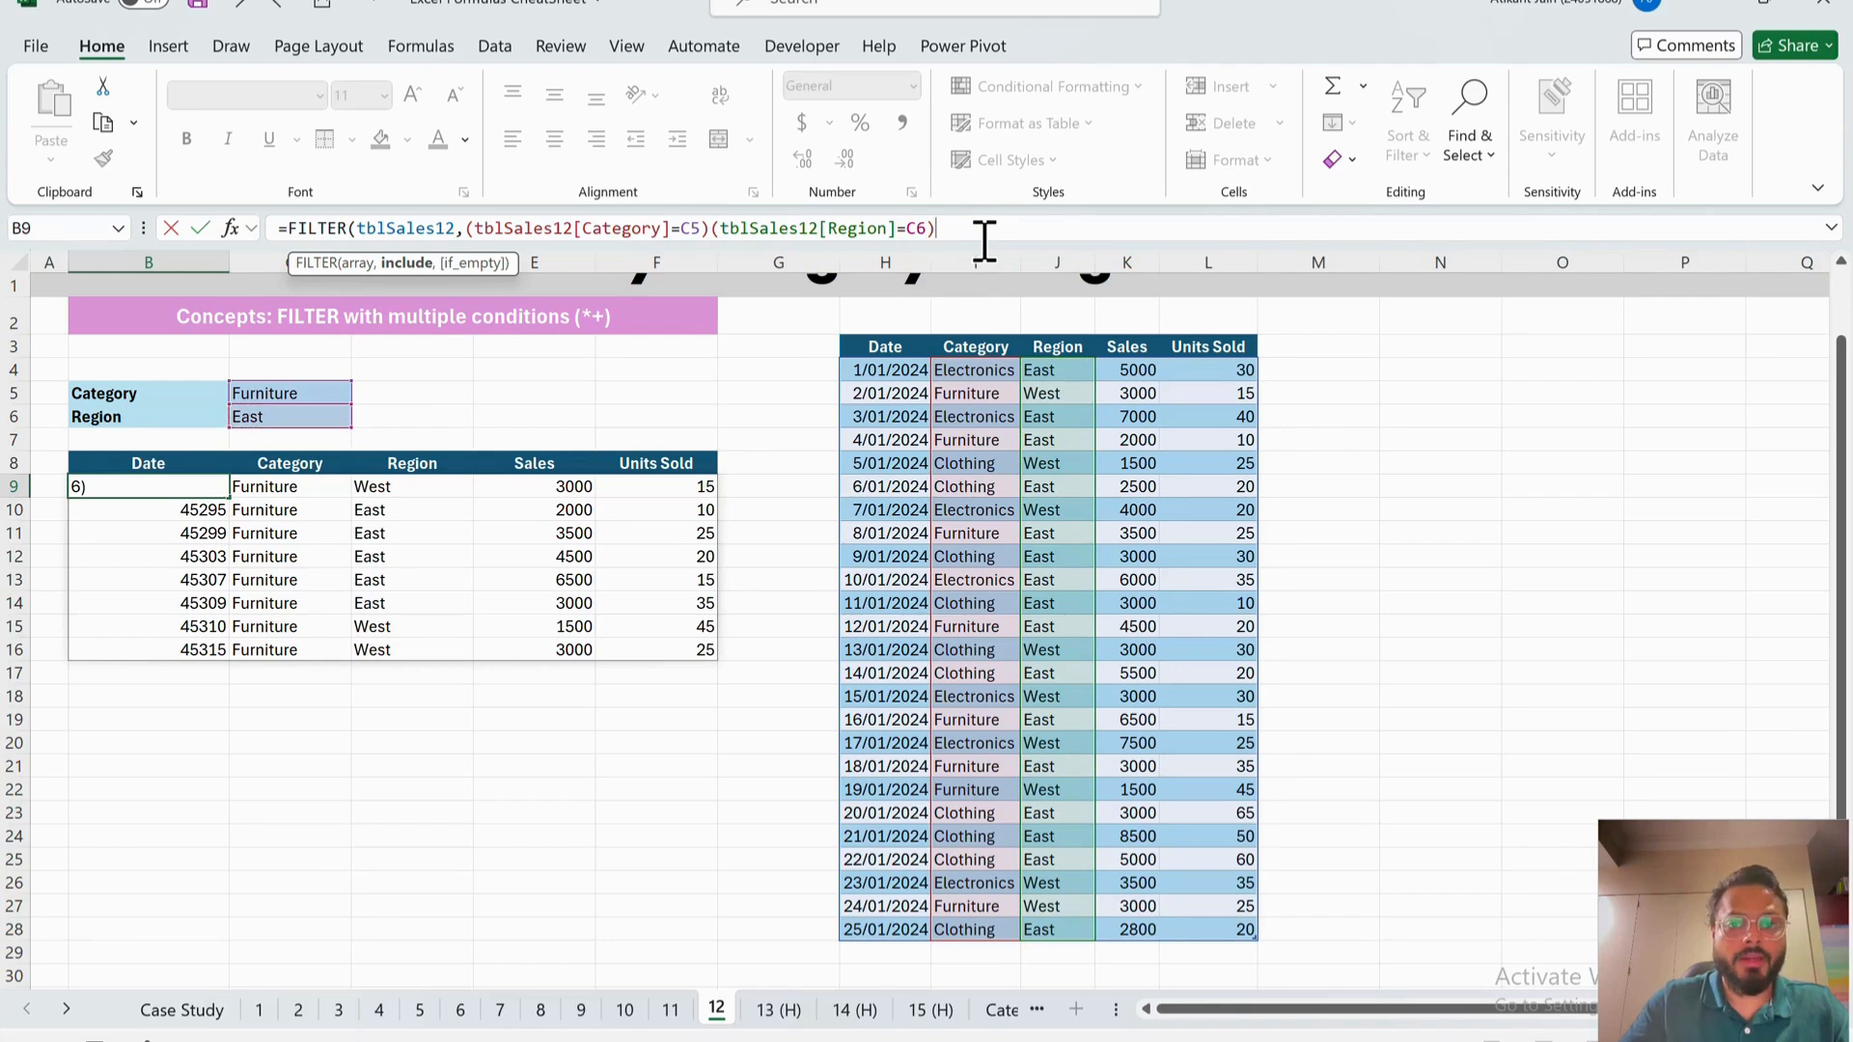
{"action": "type", "text": ")"}
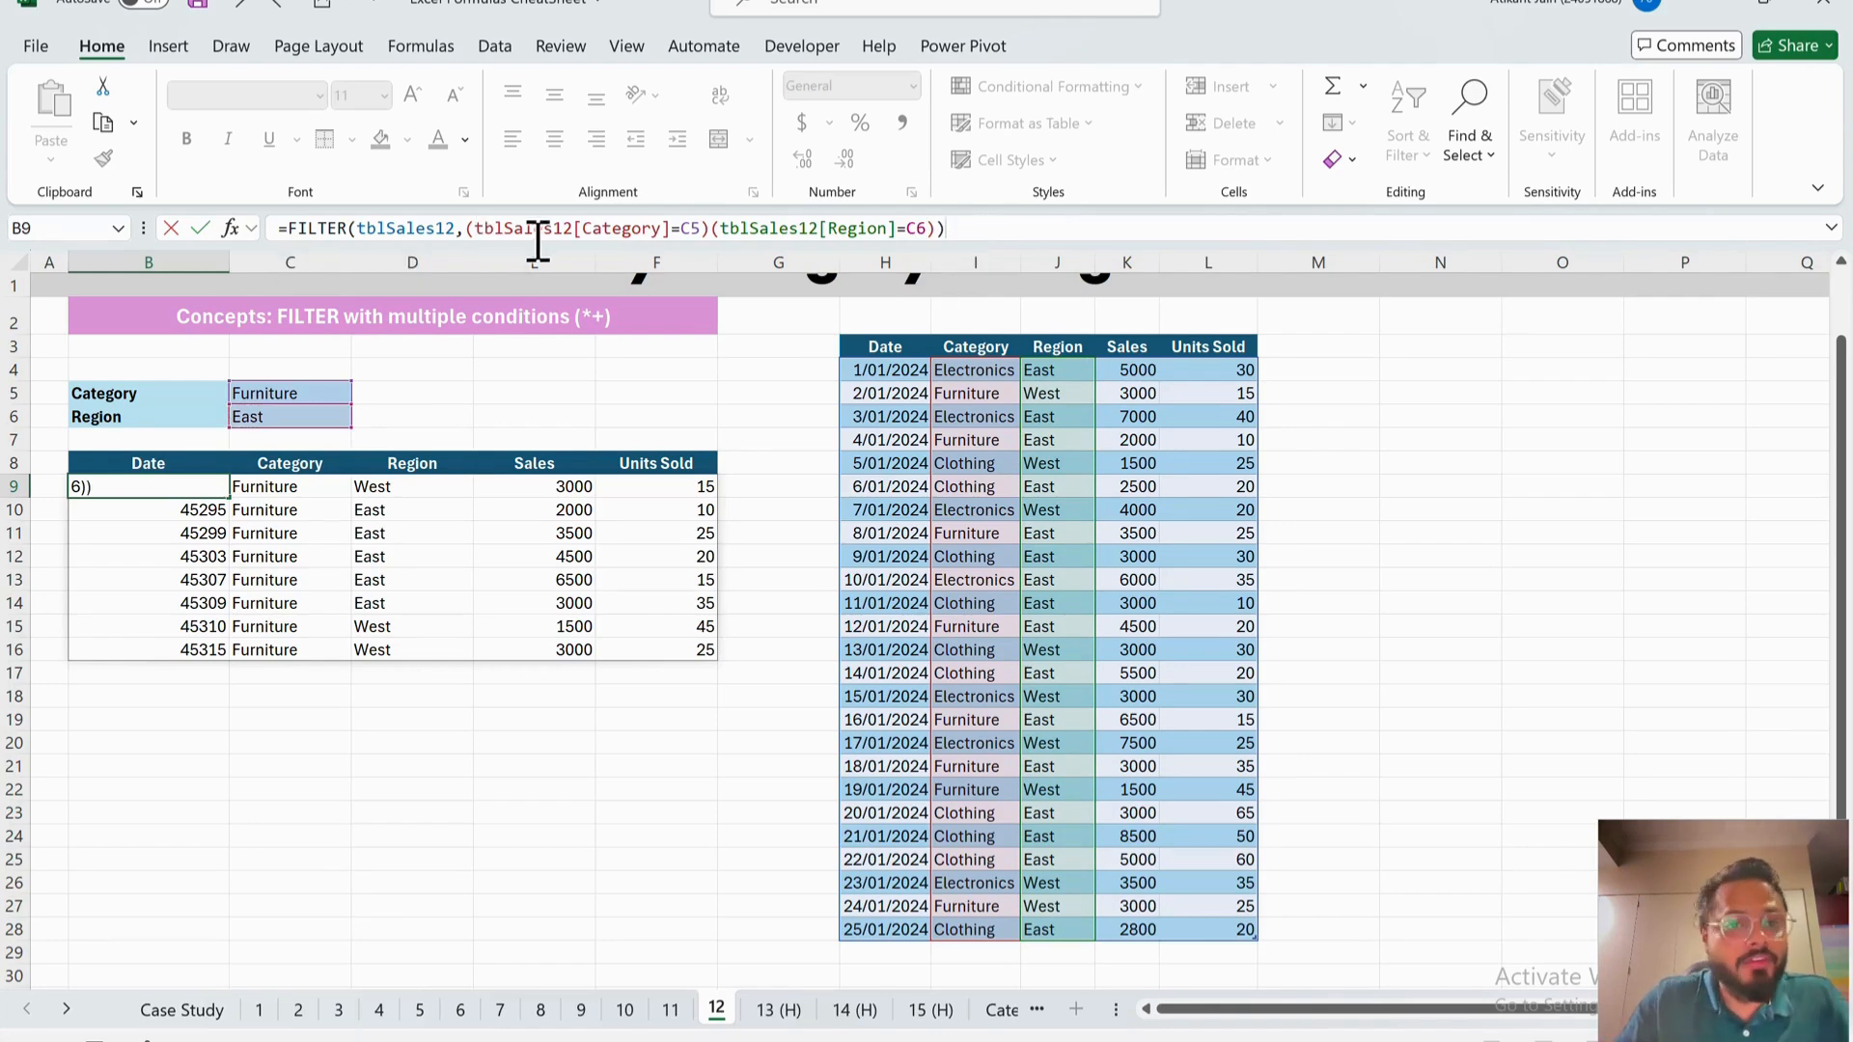
- Join the Category and Region conditions with * for AND logic, enter the formula, and check the returned rows
{"action": "scroll", "coordinate": [581, 442], "scroll_direction": "up", "scroll_amount": 1}
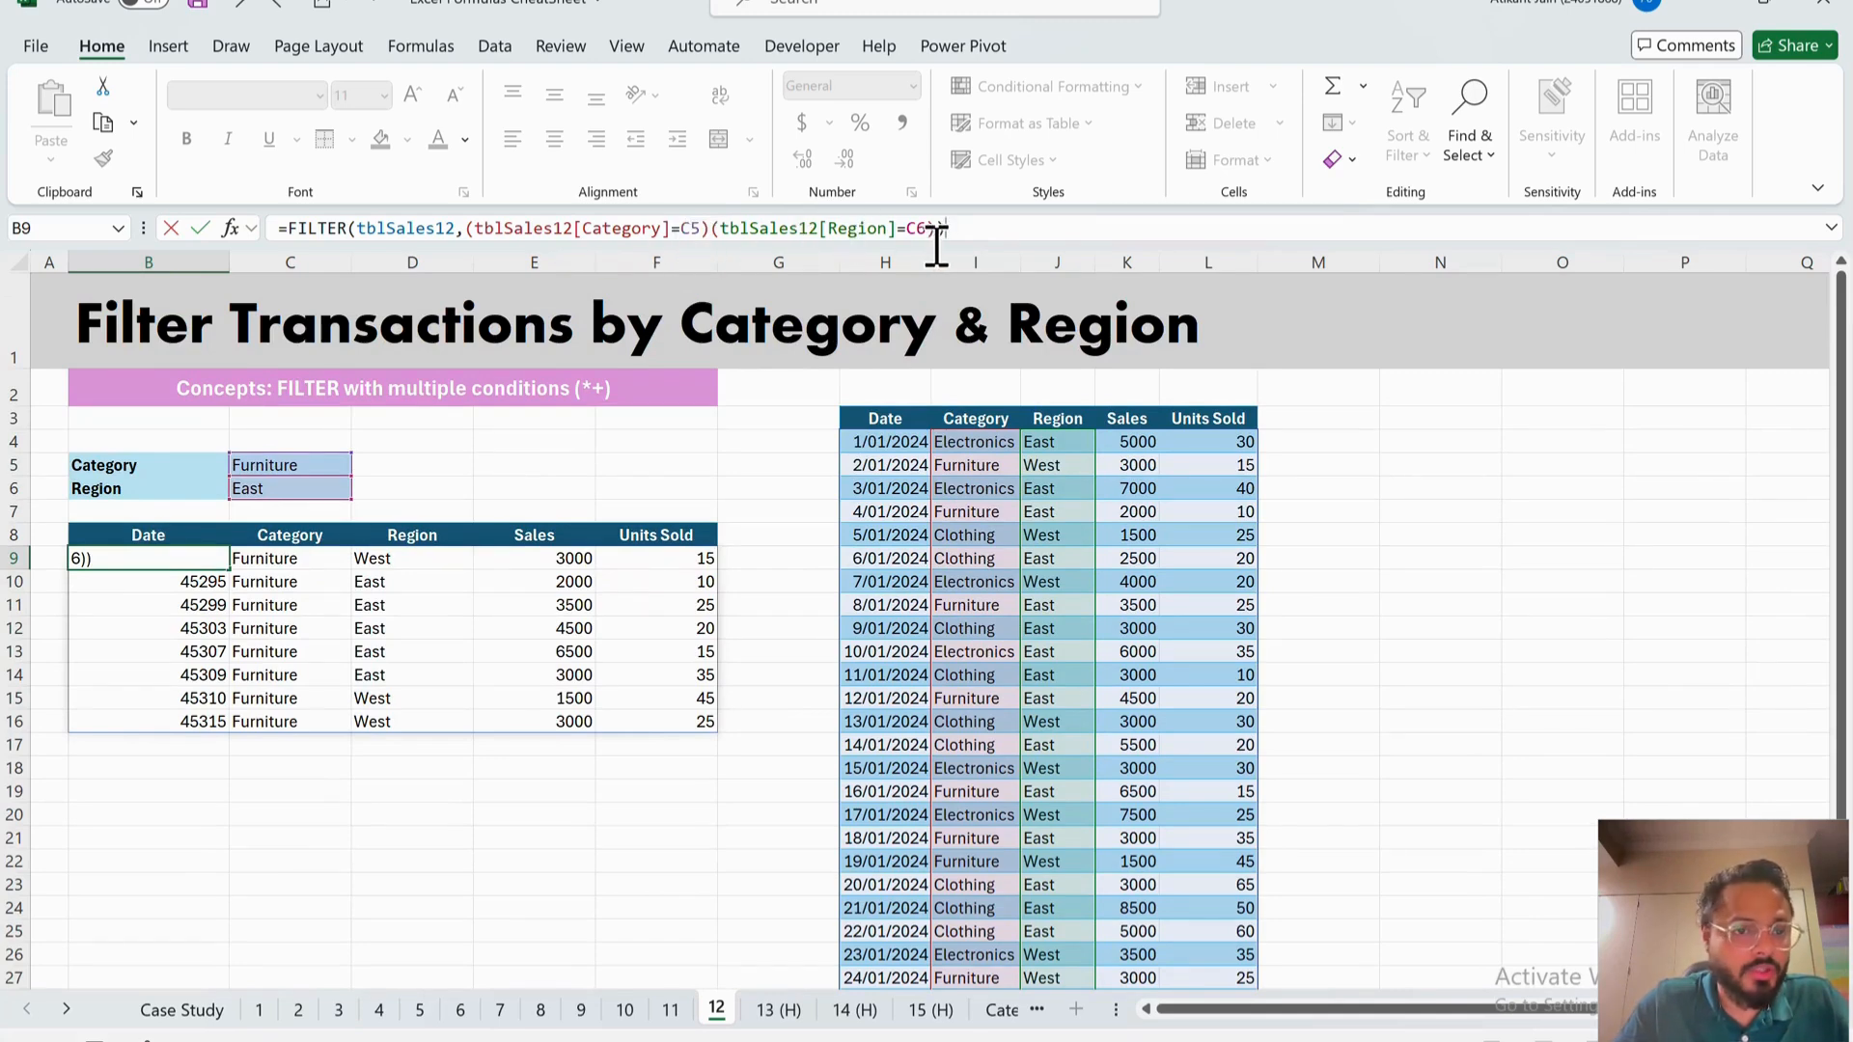
{"action": "left_click", "coordinate": [716, 228]}
{"action": "type", "text": "*"}
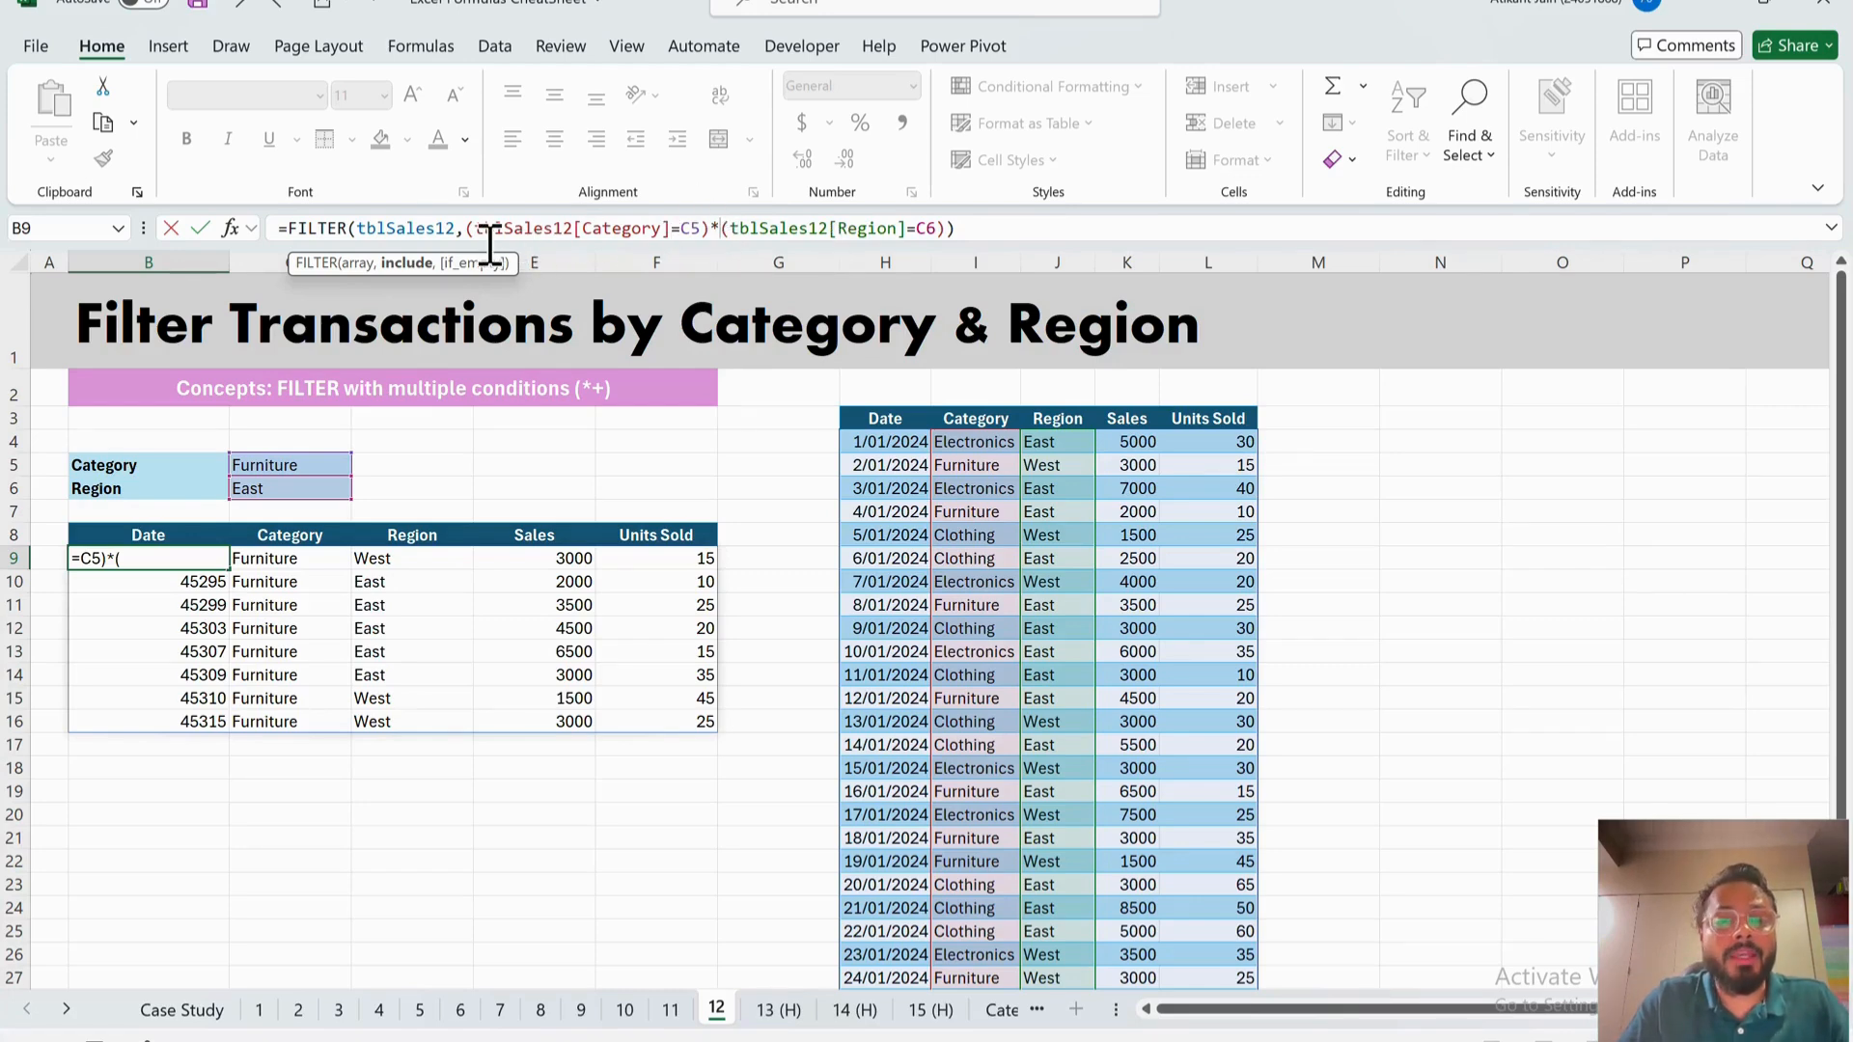
{"action": "left_click_drag", "start_coordinate": [477, 241], "coordinate": [952, 242]}
{"action": "left_click", "coordinate": [1007, 240]}
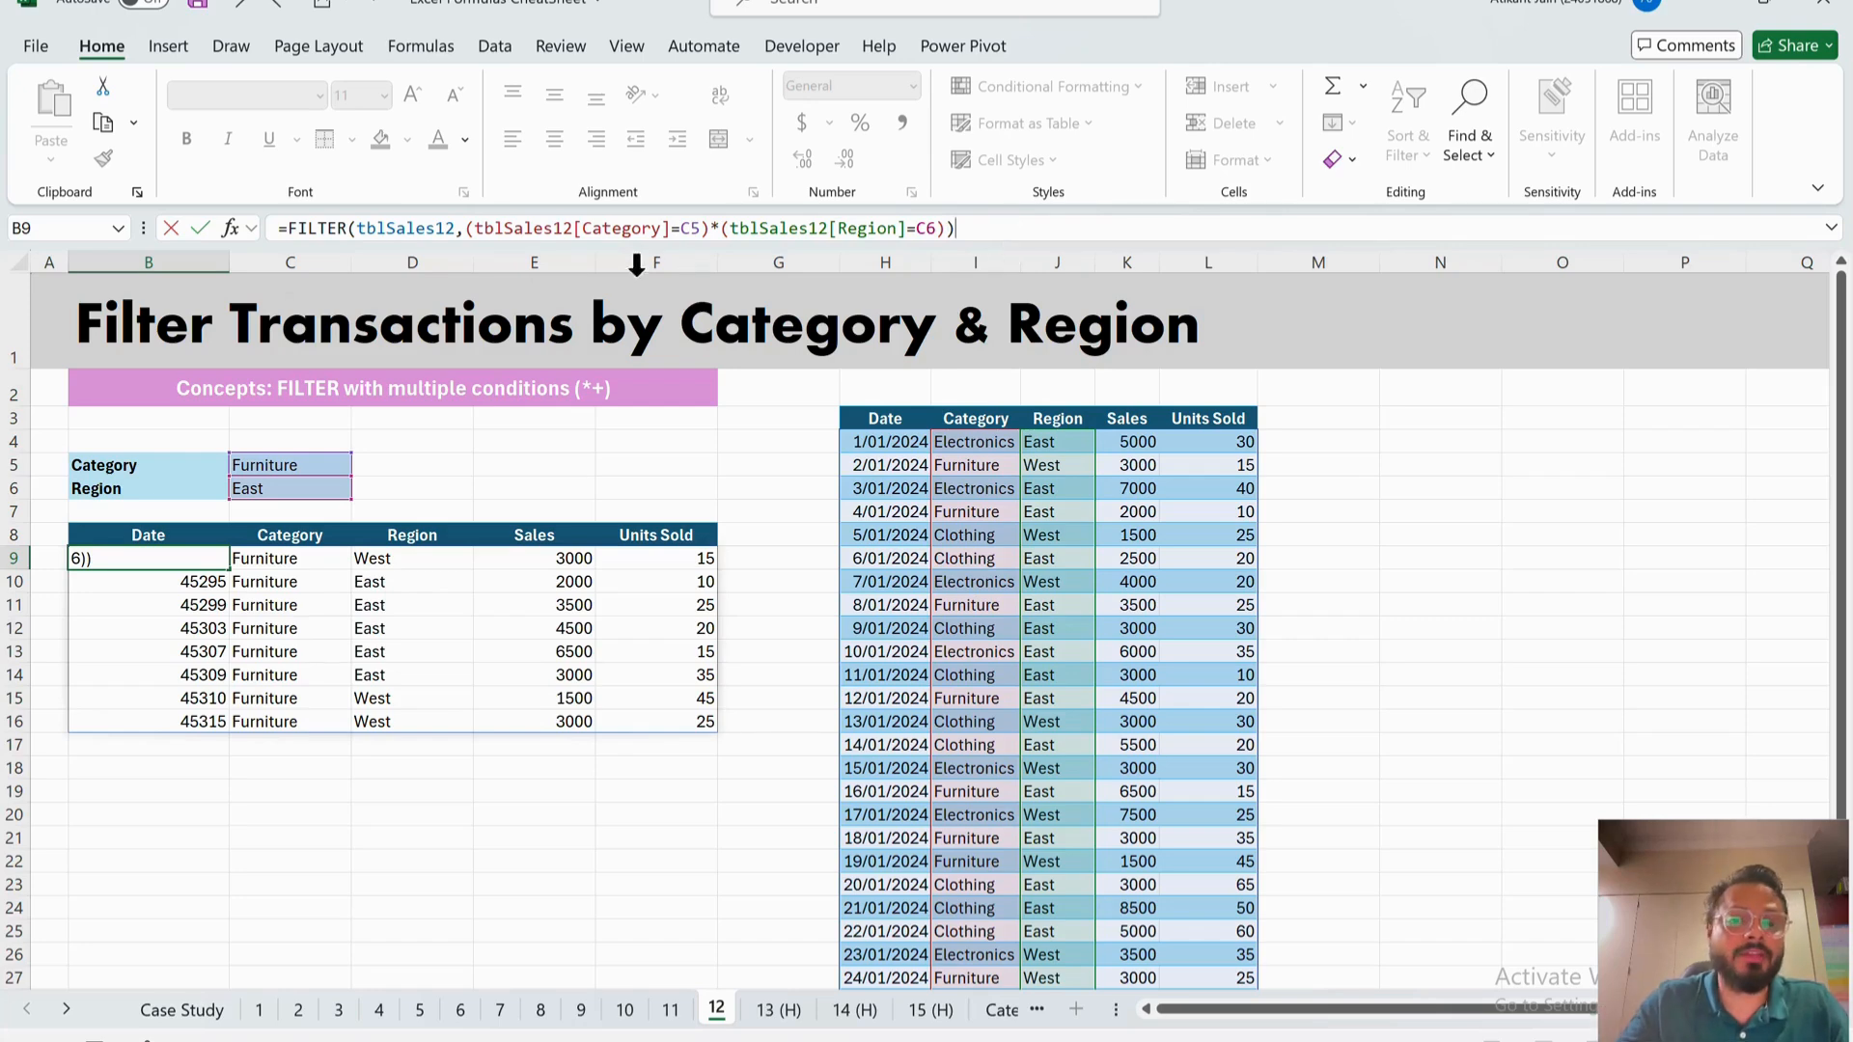
{"action": "left_click", "coordinate": [722, 239]}
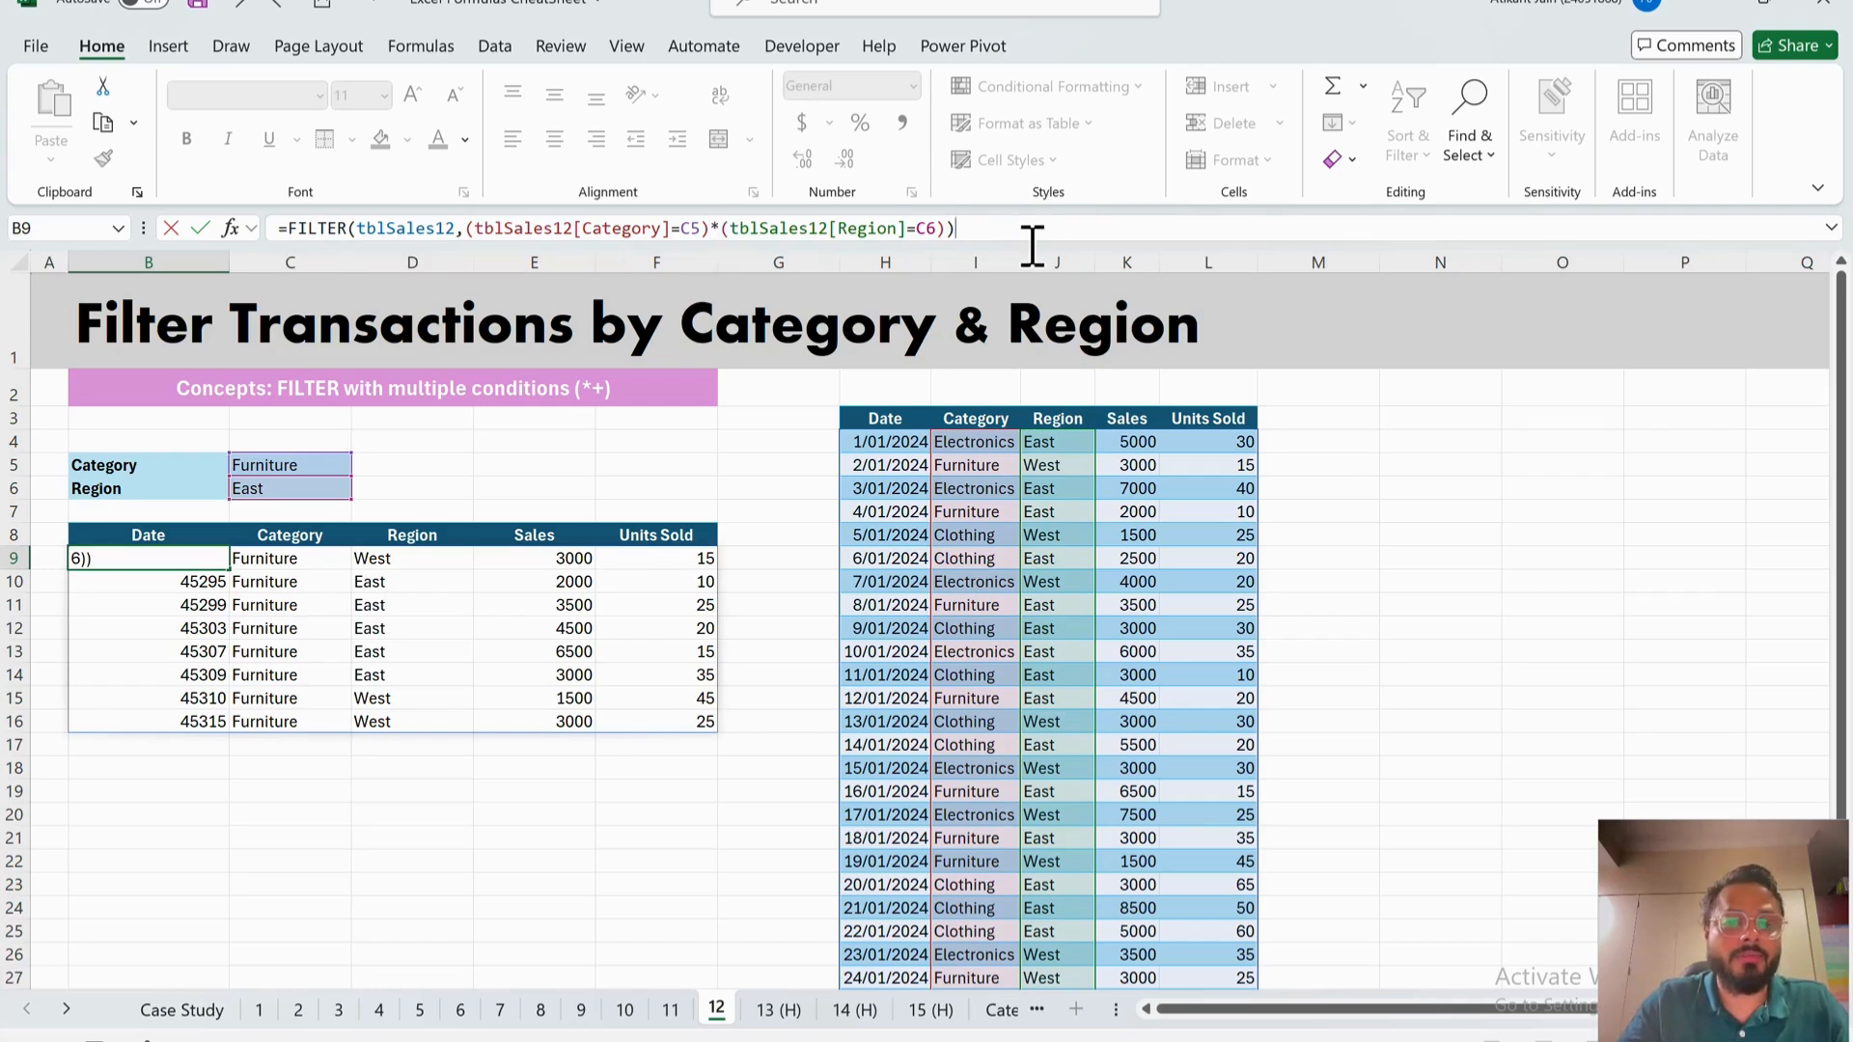
{"action": "key", "text": "Return"}
{"action": "left_click_drag", "start_coordinate": [149, 549], "coordinate": [678, 649]}
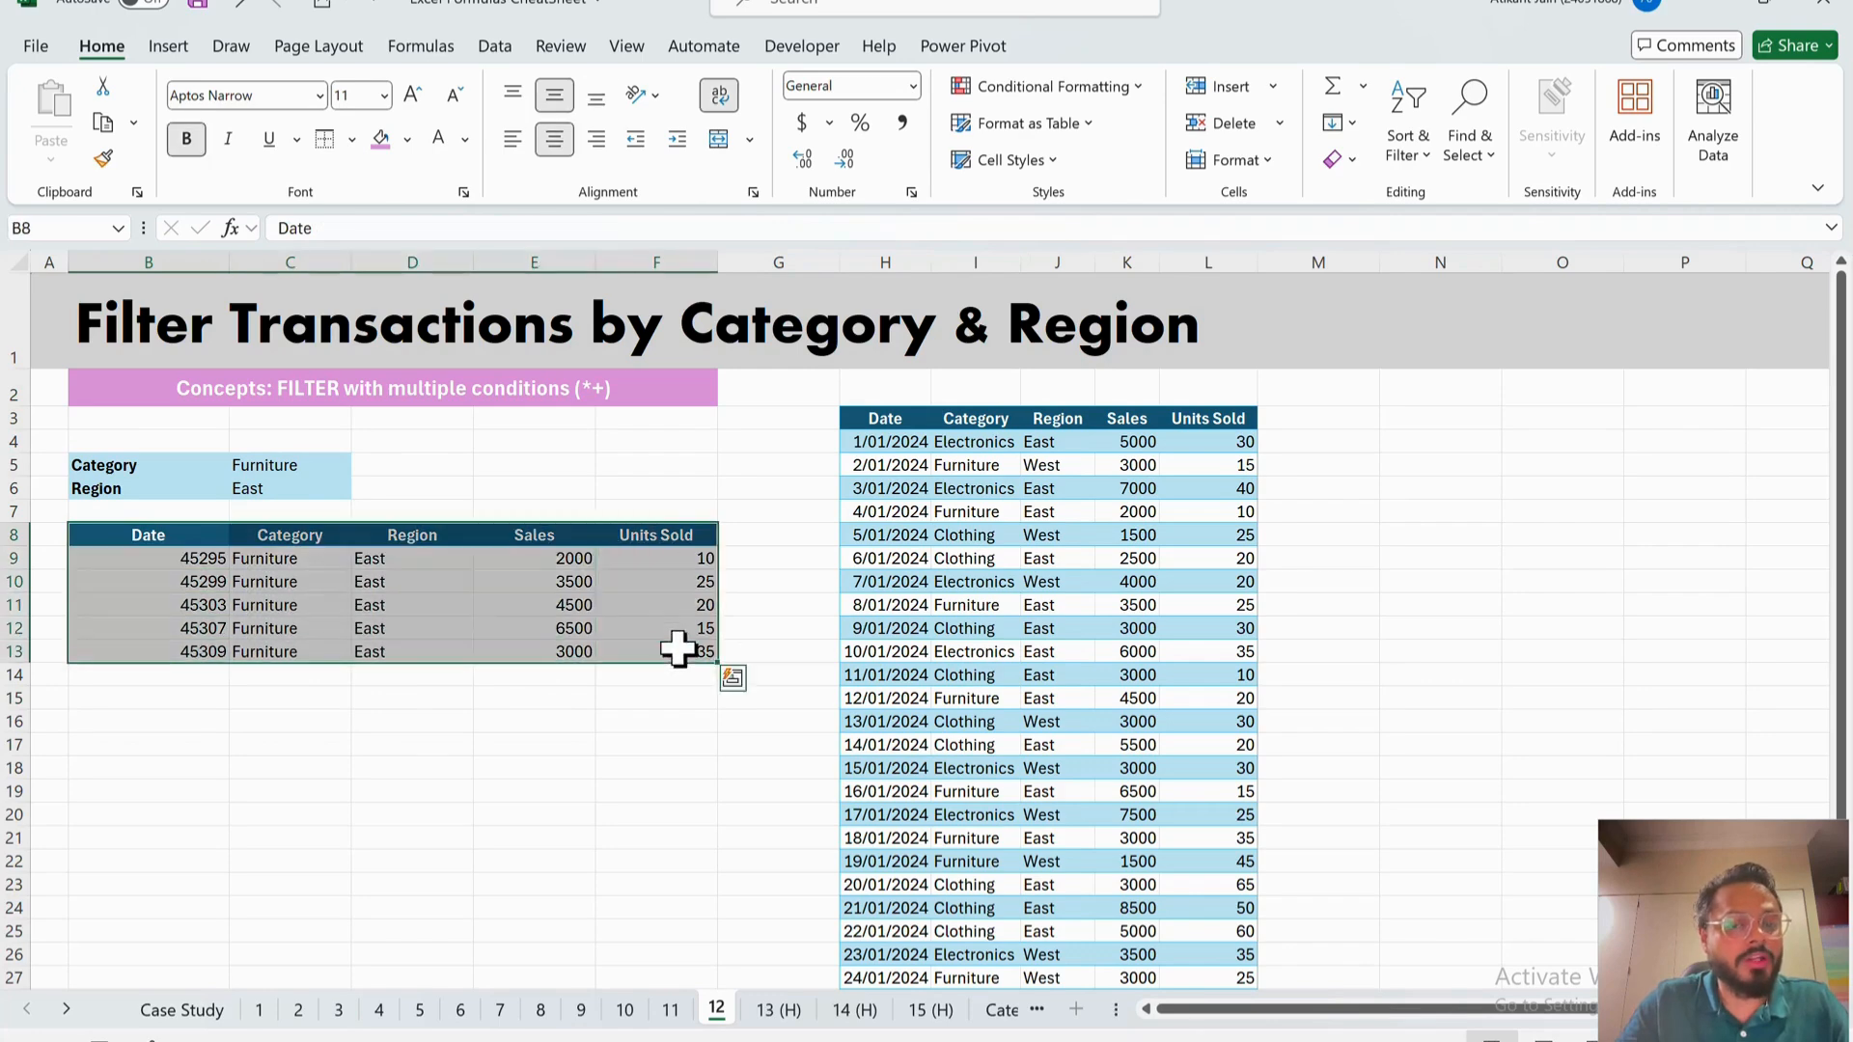
{"action": "left_click", "coordinate": [337, 565]}
{"action": "left_click", "coordinate": [439, 560]}
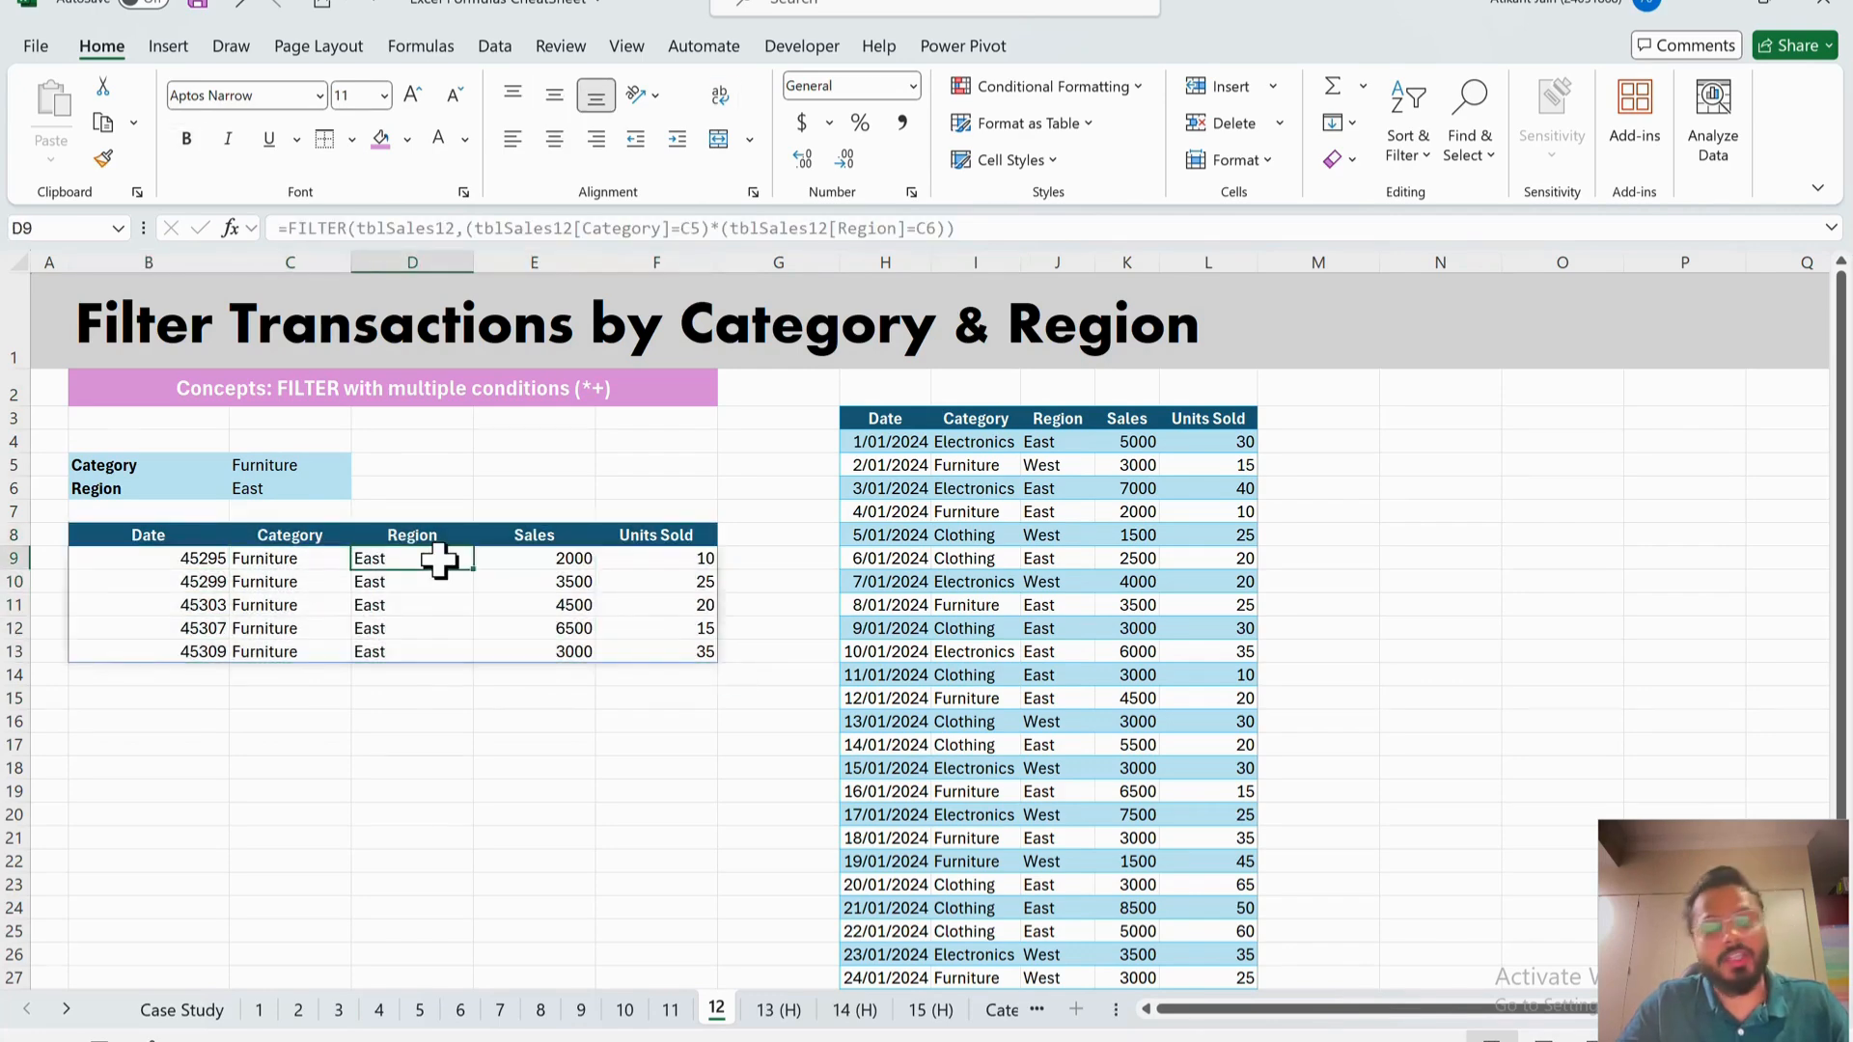
- Enter the label Category in B17 and the criterion Clothing in C17
{"action": "left_click", "coordinate": [119, 750]}
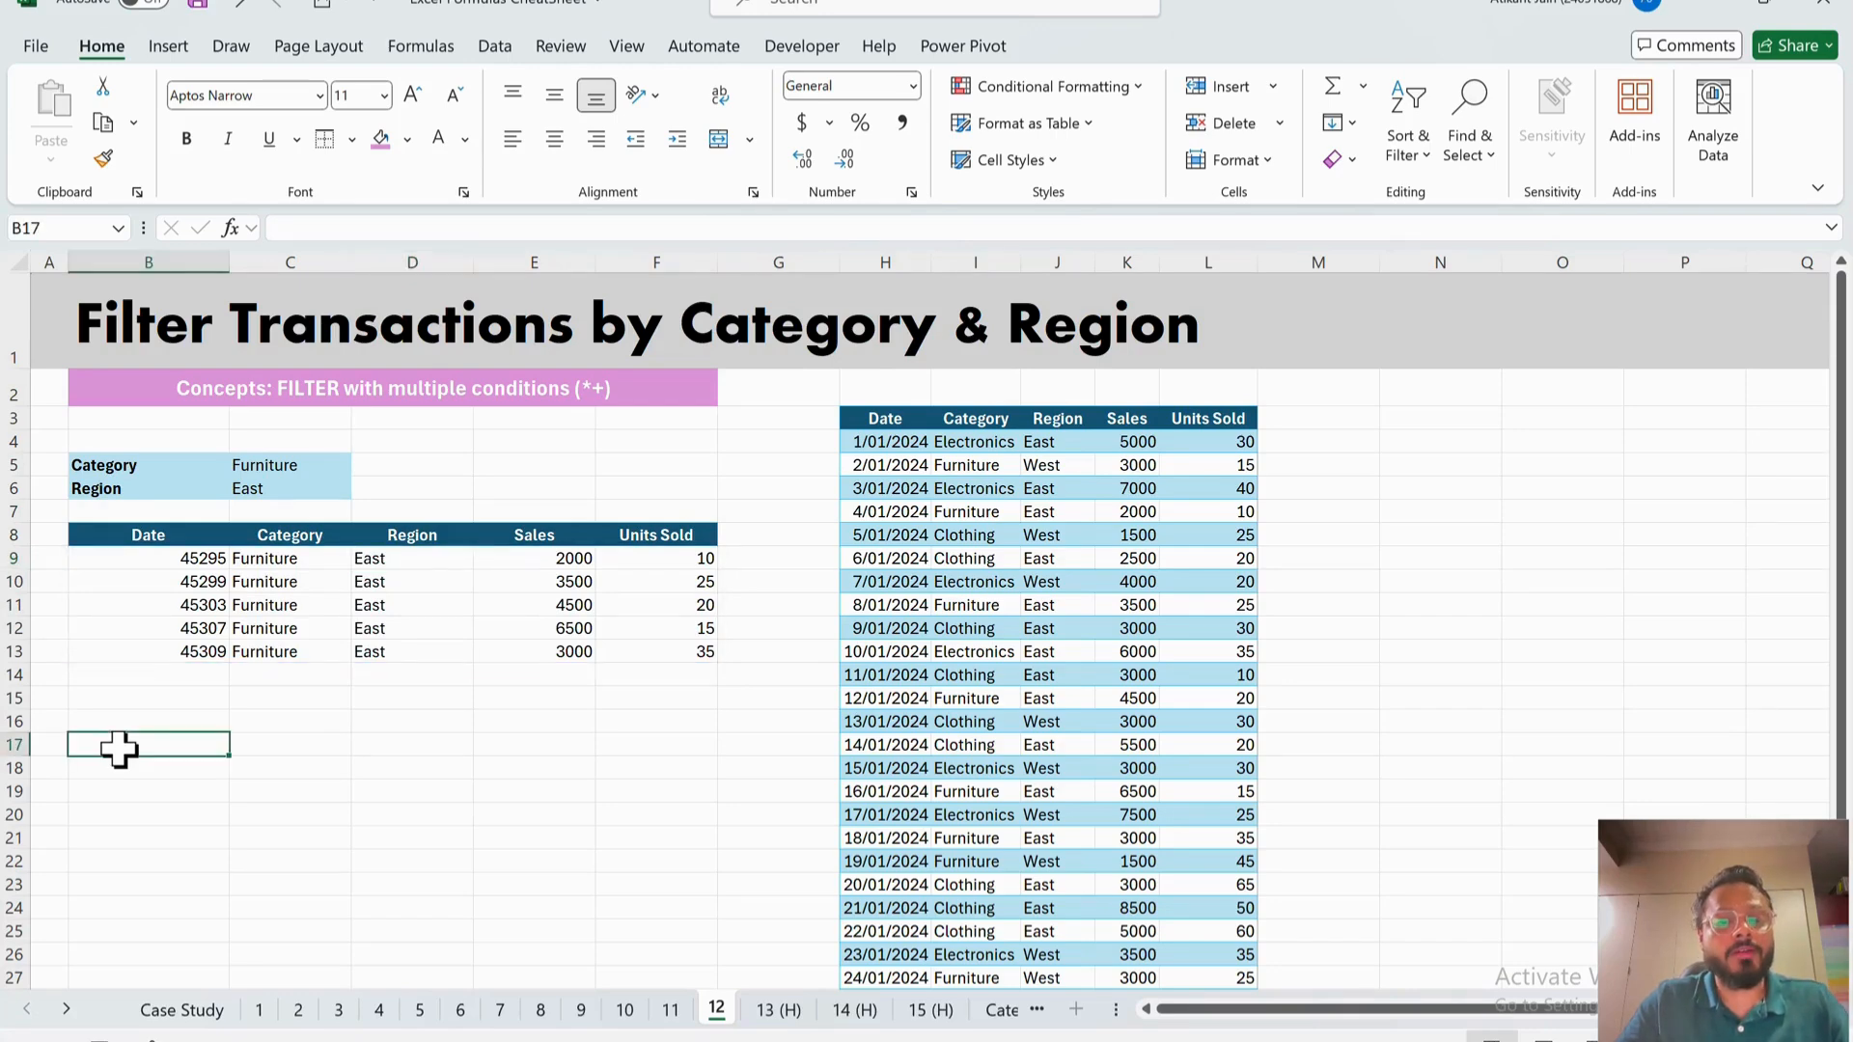
{"action": "type", "text": "Category"}
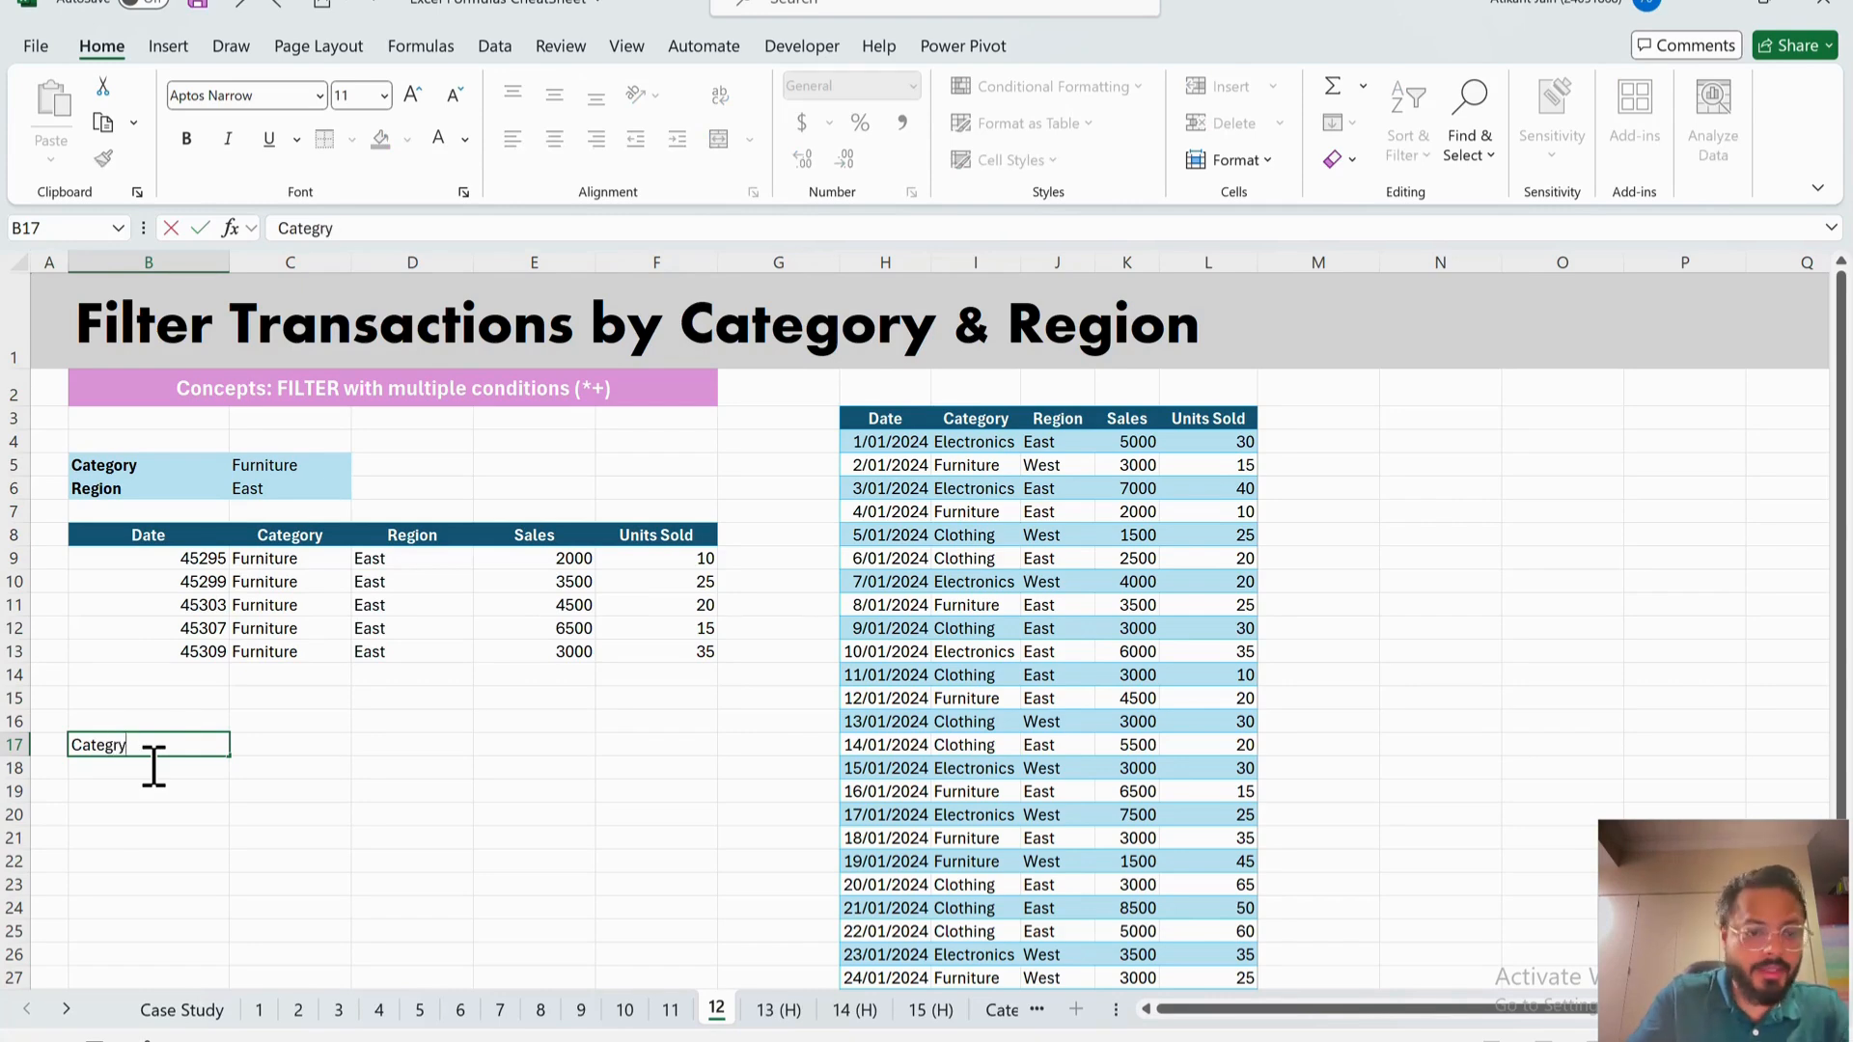
{"action": "key", "text": "Tab"}
{"action": "key", "text": "BackSpace"}
{"action": "key", "text": "Left"}
{"action": "type", "text": "Cate"}
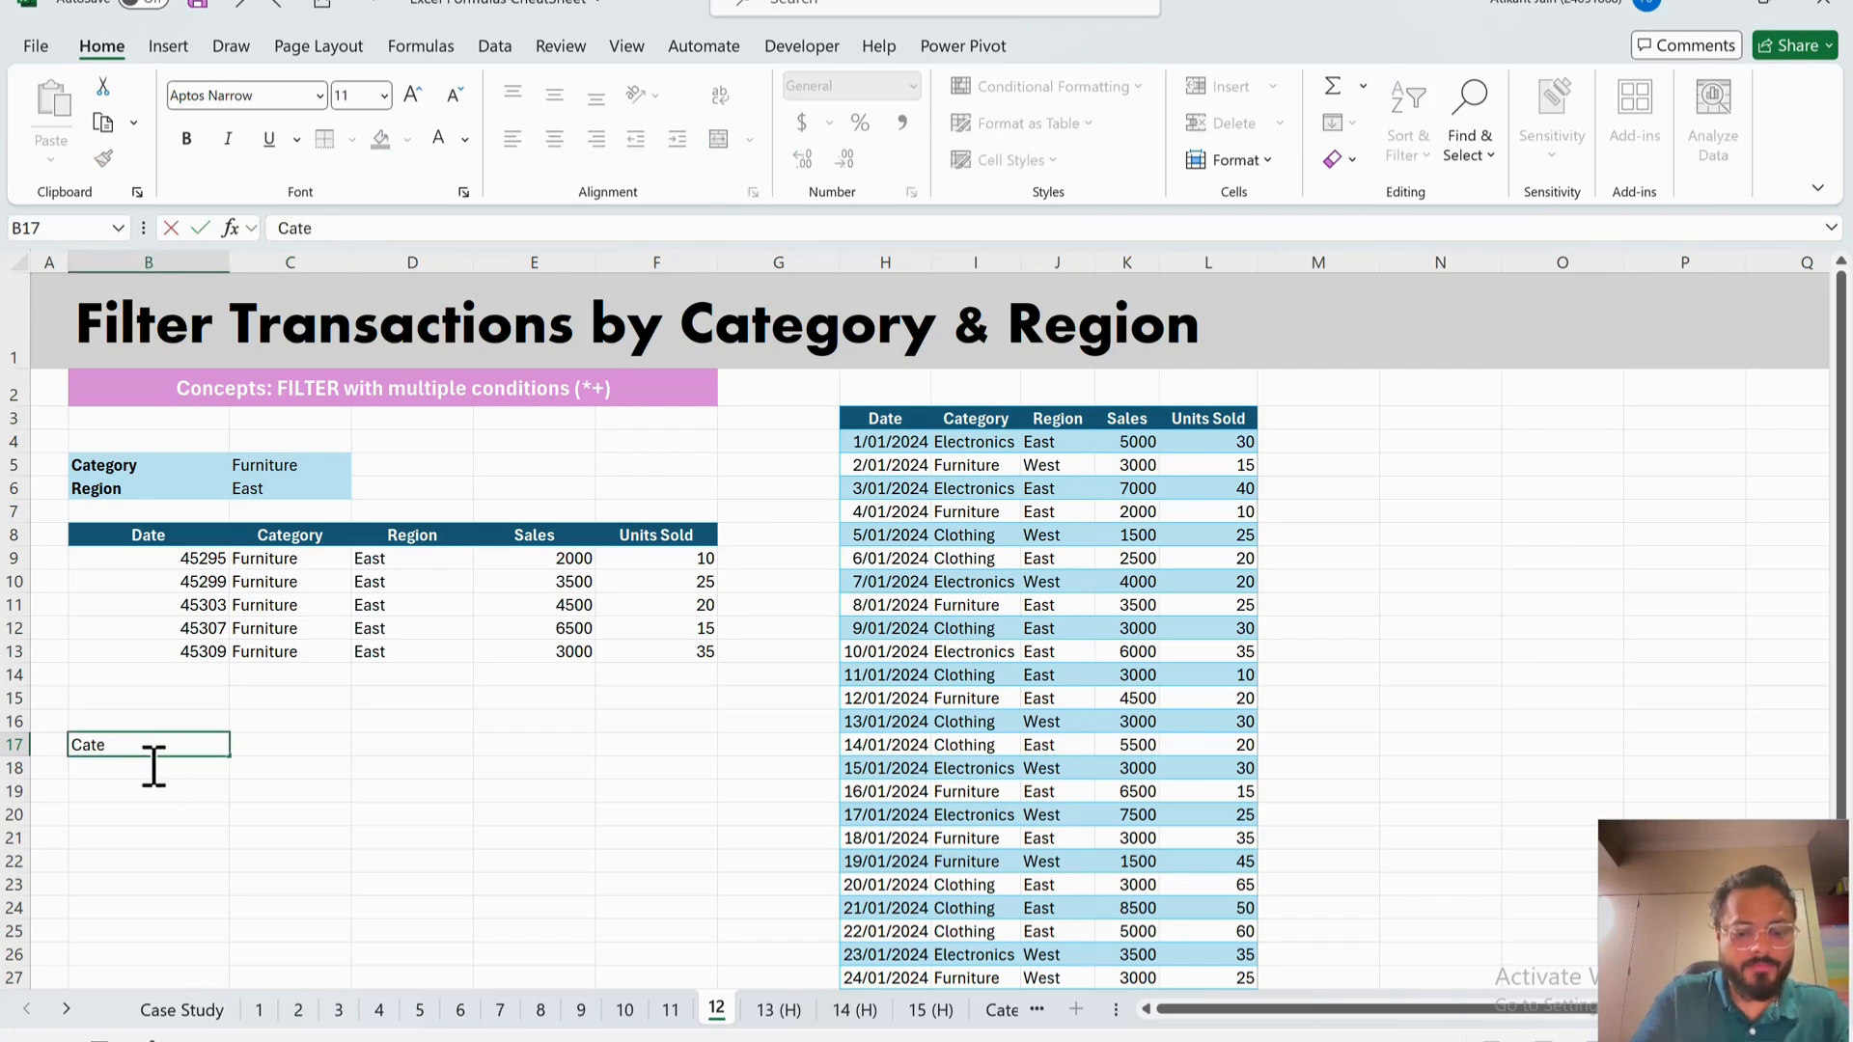
{"action": "type", "text": "gory"}
{"action": "key", "text": "Tab"}
{"action": "type", "text": "Clo"}
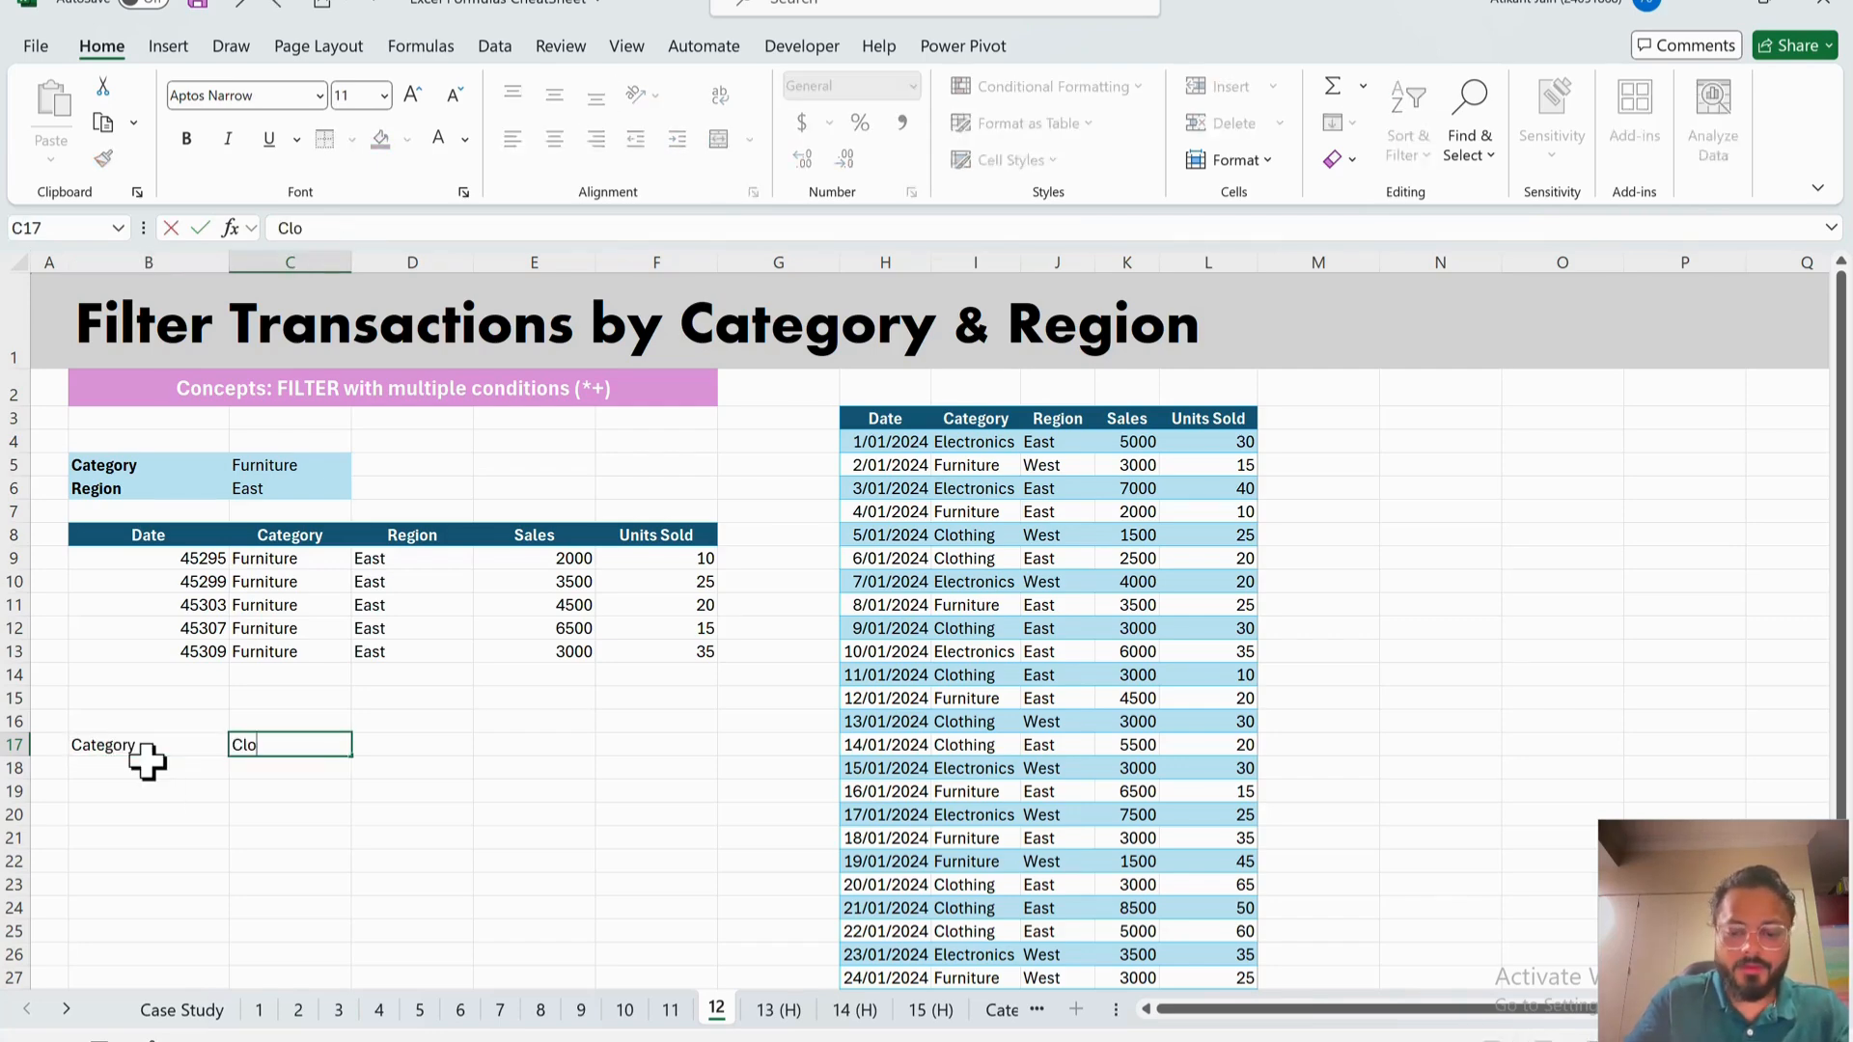
{"action": "type", "text": "thing"}
{"action": "key", "text": "Return"}
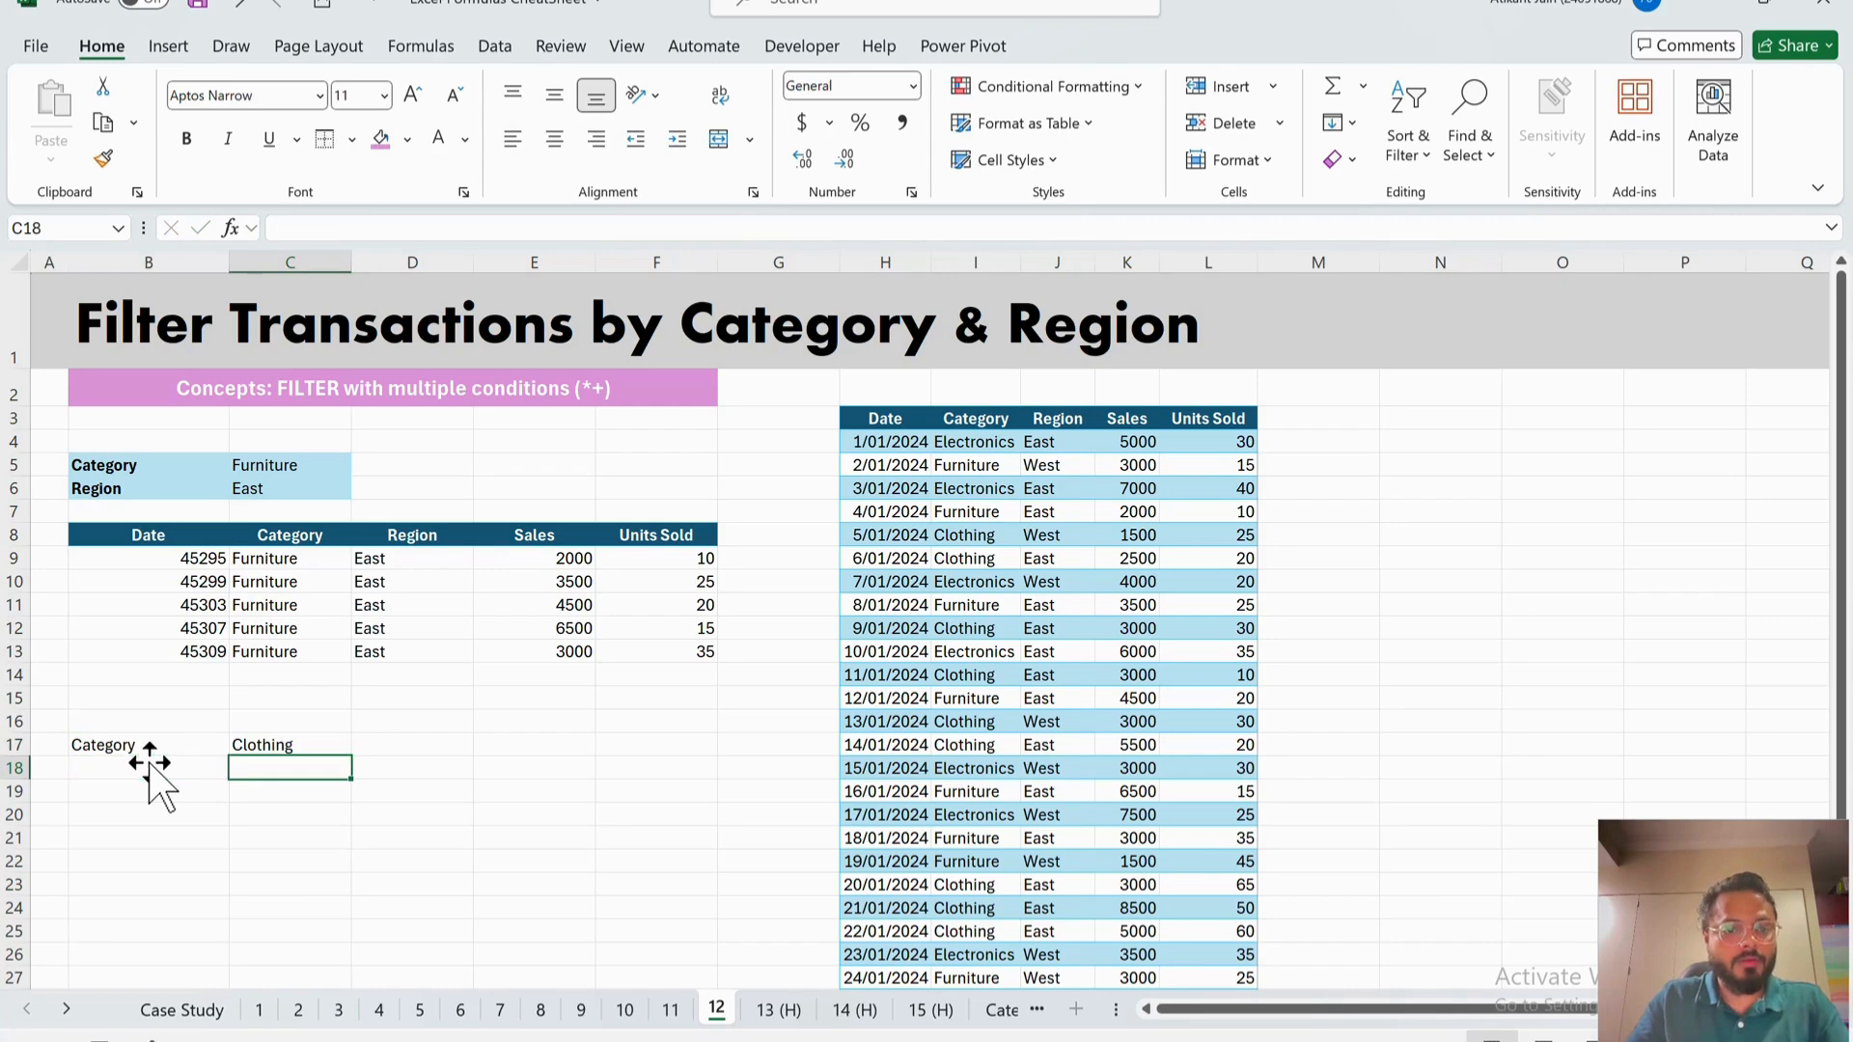
- Enter OR in B18, the label Region in B19 and the criterion East in C19
{"action": "left_click", "coordinate": [147, 767]}
{"action": "type", "text": "OR"}
{"action": "key", "text": "Return"}
{"action": "type", "text": "Regio"}
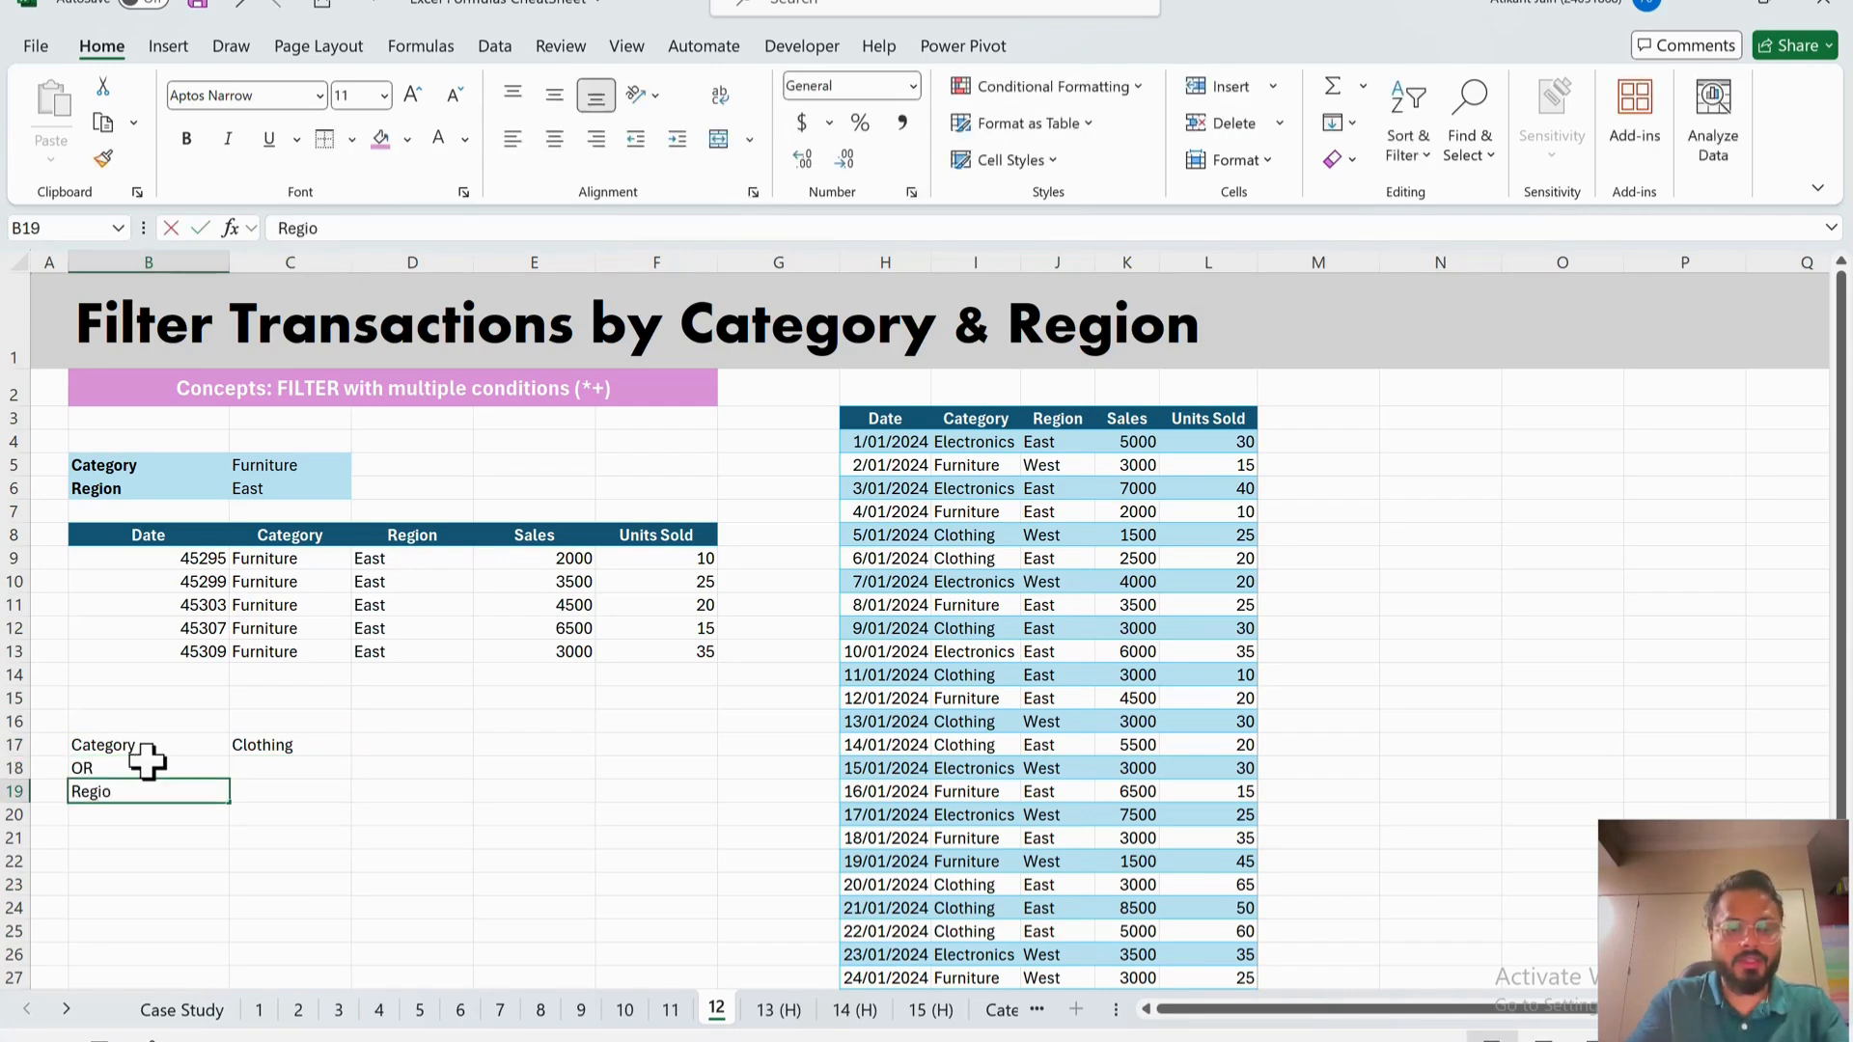
{"action": "type", "text": "n"}
{"action": "key", "text": "Tab"}
{"action": "type", "text": "East"}
{"action": "key", "text": "Return"}
{"action": "key", "text": "Return"}
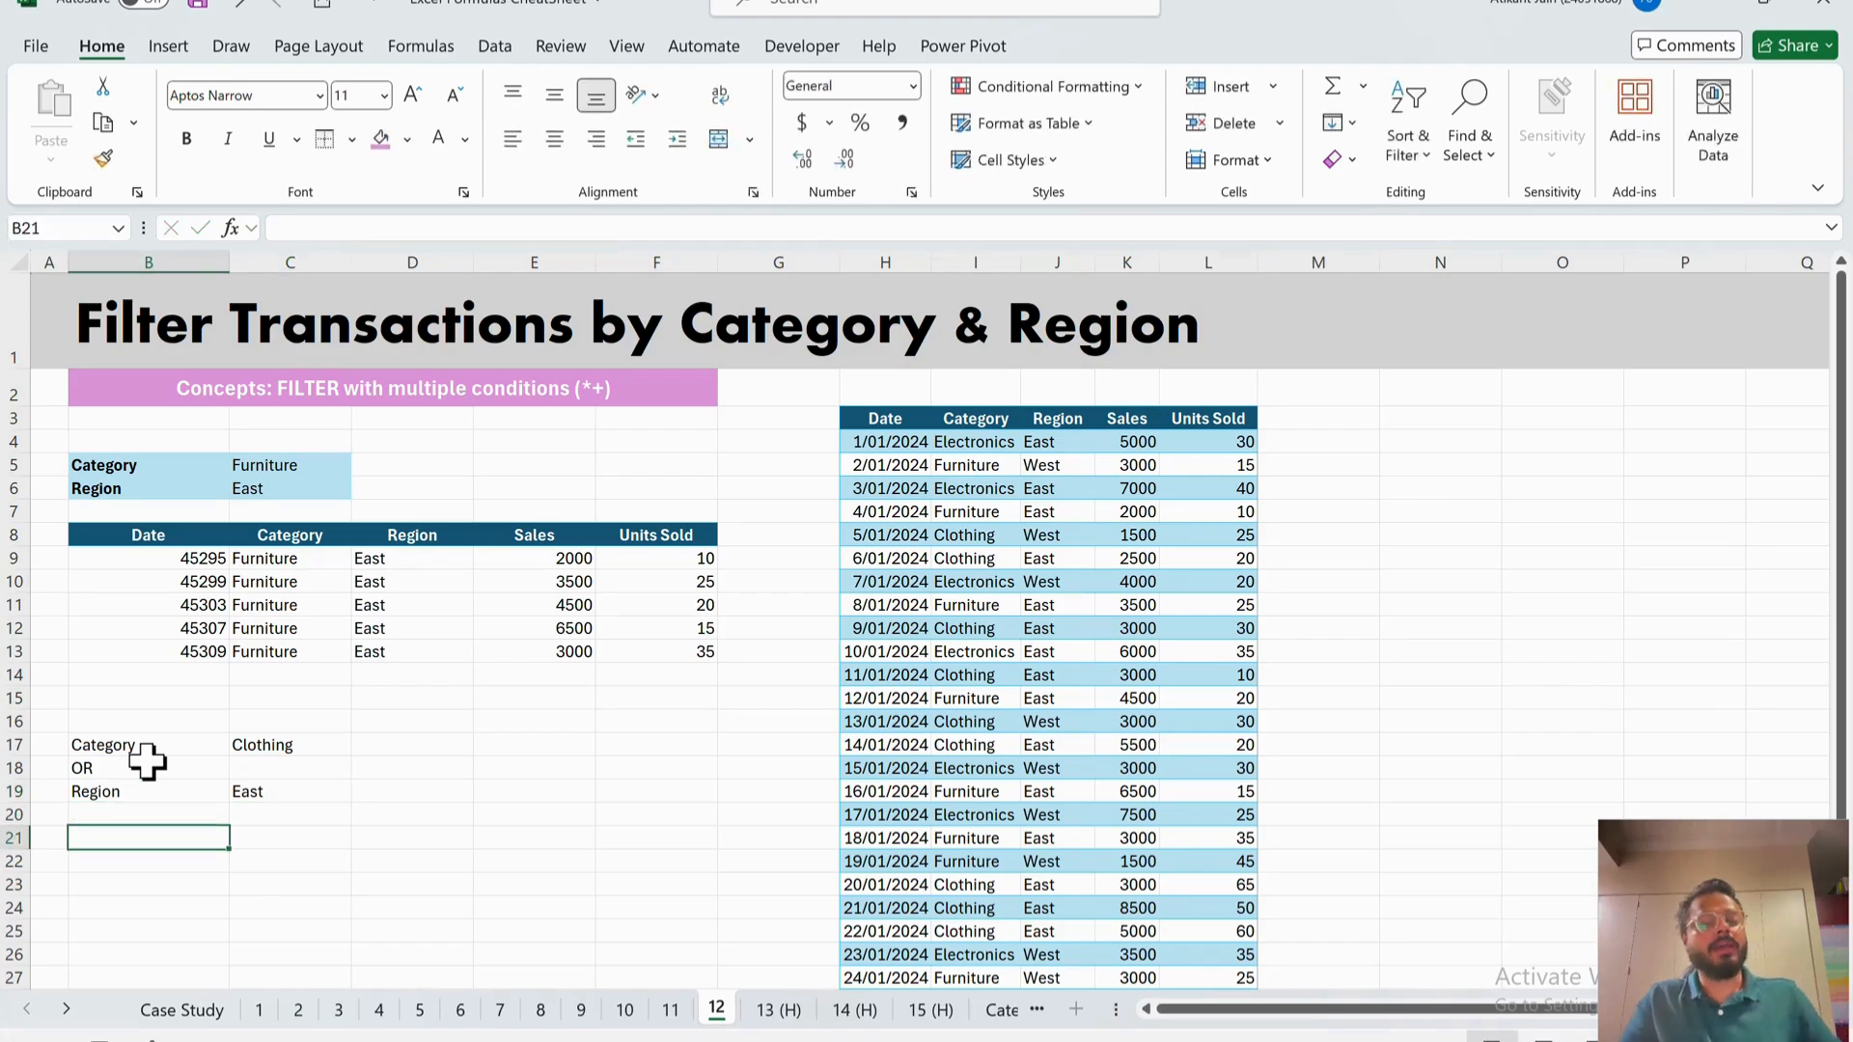
- Copy the header row B8:F8 with Date through Units Sold and paste it into row 21 starting at B21
{"action": "left_click", "coordinate": [135, 559]}
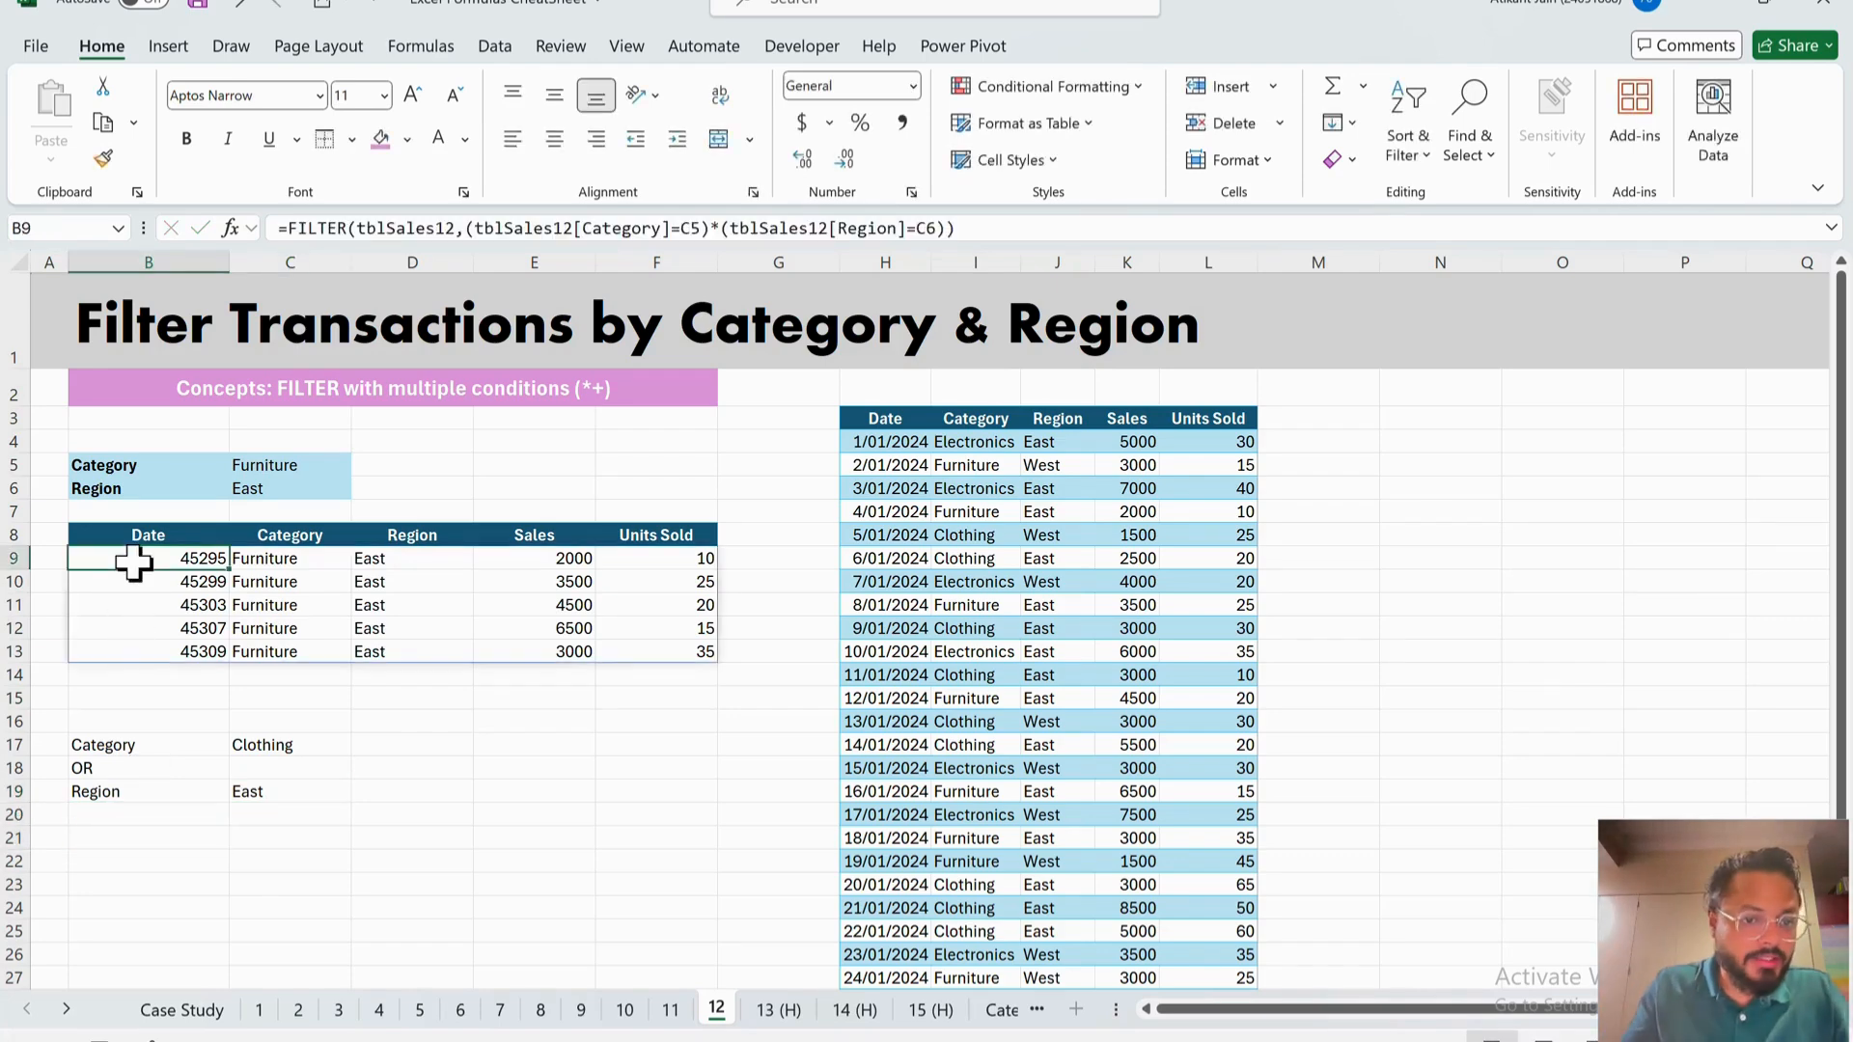
{"action": "key", "text": "Up"}
{"action": "key", "text": "shift+Right"}
{"action": "key", "text": "shift+Right"}
{"action": "key", "text": "shift+Right"}
{"action": "key", "text": "shift+Right"}
{"action": "key", "text": "ctrl+c"}
{"action": "key", "text": "Down"}
{"action": "key", "text": "Down"}
{"action": "key", "text": "Down"}
{"action": "key", "text": "Down"}
{"action": "key", "text": "Down"}
{"action": "key", "text": "Down"}
{"action": "key", "text": "Down"}
{"action": "key", "text": "Down"}
{"action": "key", "text": "Down"}
{"action": "key", "text": "Down"}
{"action": "key", "text": "Down"}
{"action": "key", "text": "Down"}
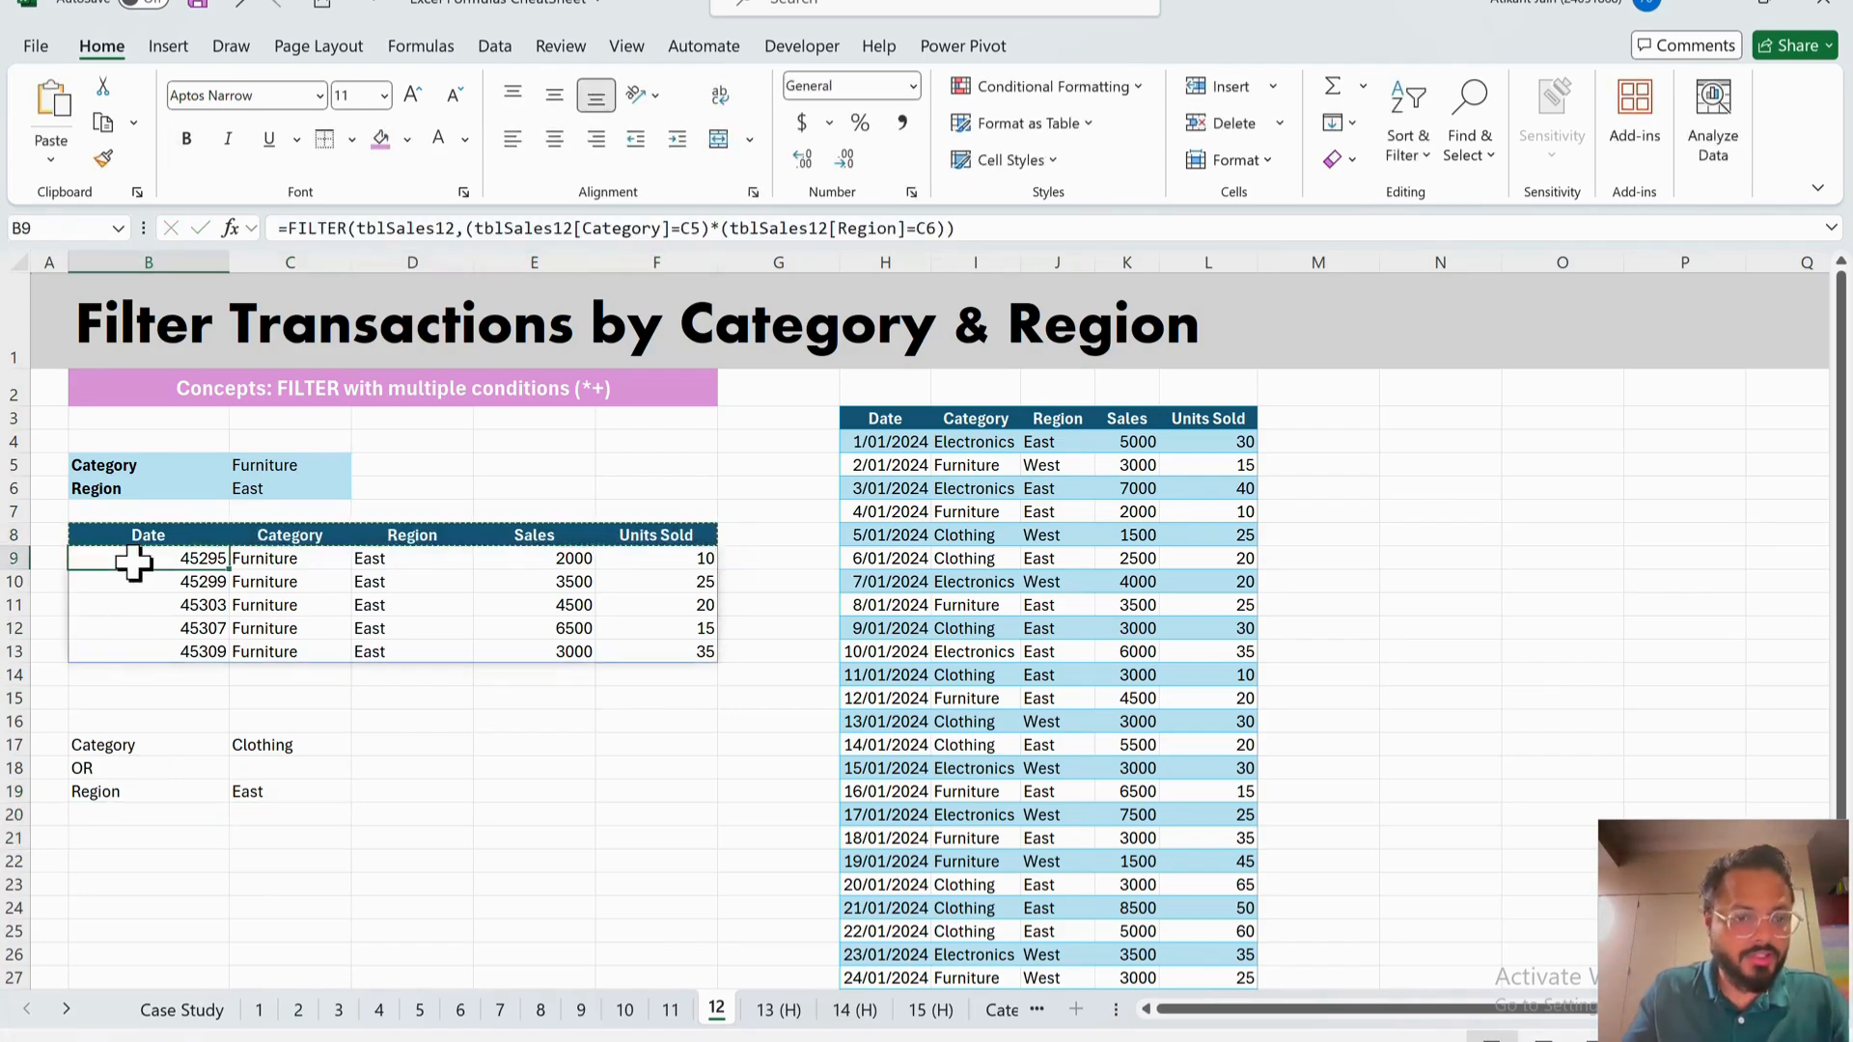
{"action": "key", "text": "Down"}
{"action": "key", "text": "ctrl+v"}
{"action": "key", "text": "Escape"}
{"action": "key", "text": "Down"}
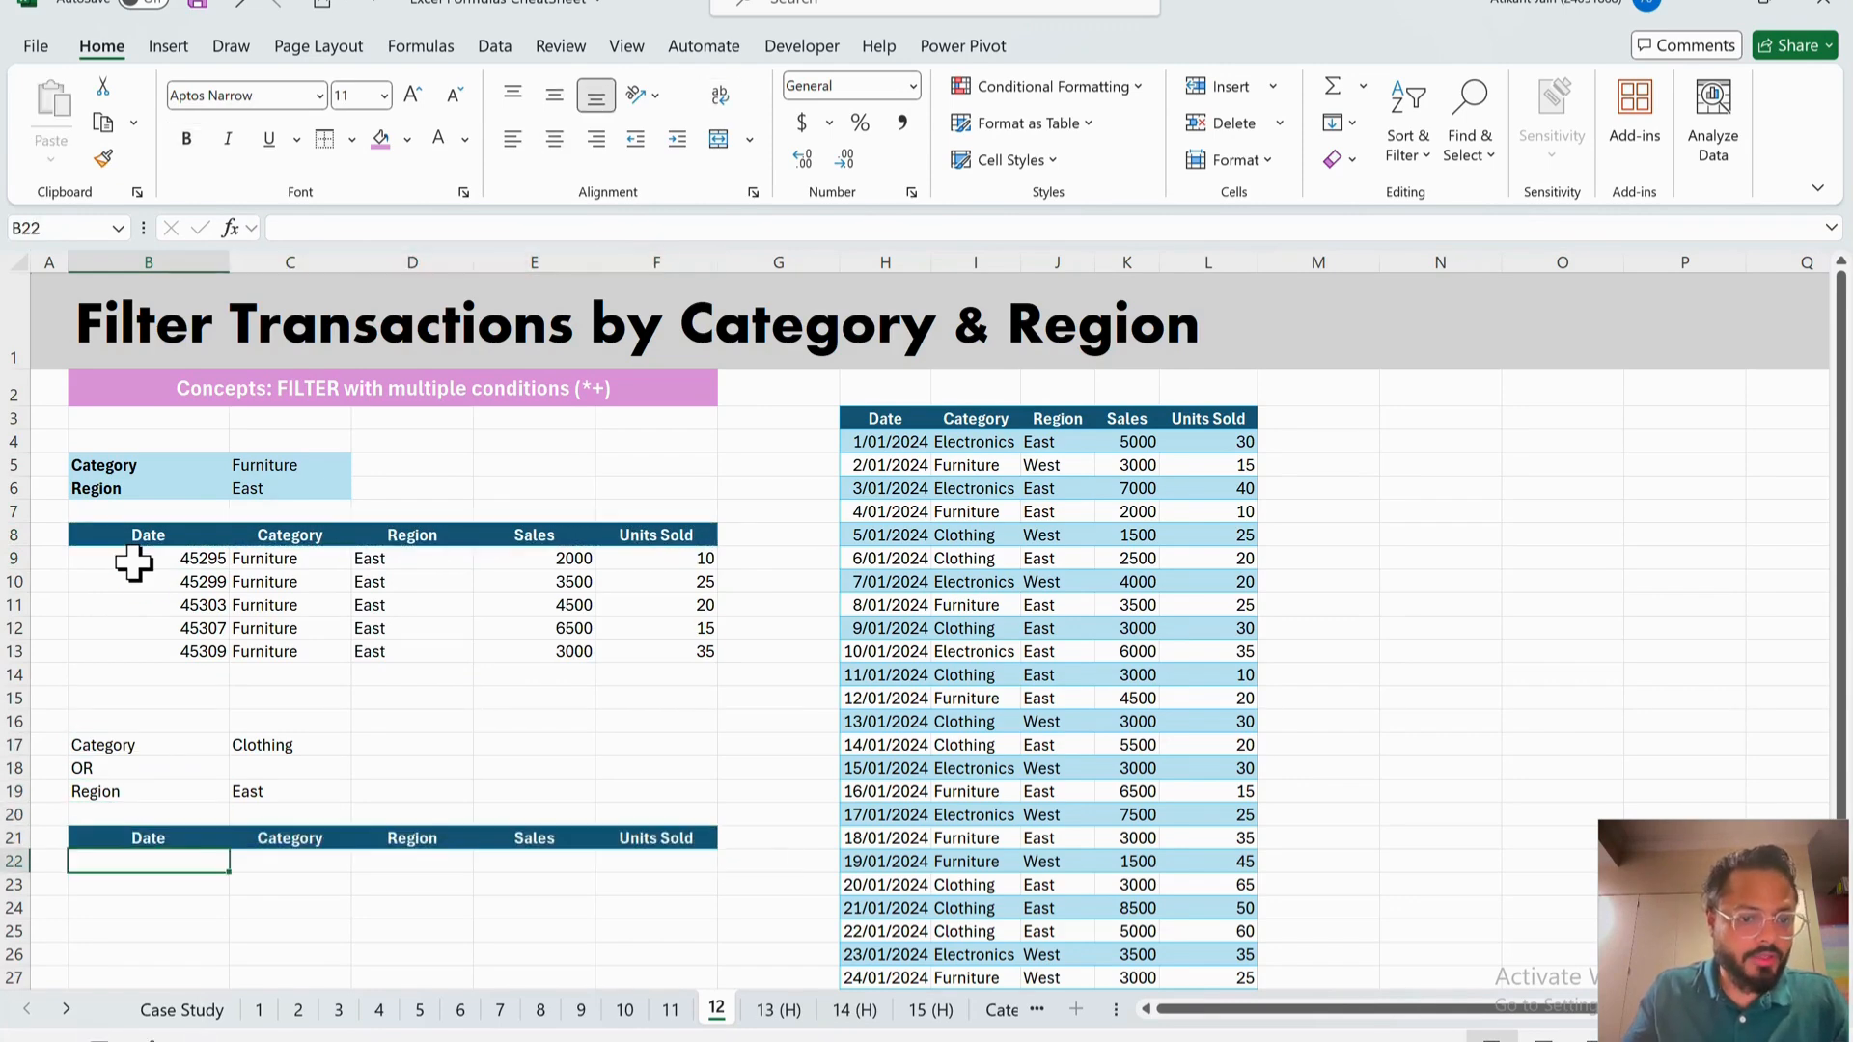
- Start a FILTER formula in B22 with the table tblSales12 as its array
{"action": "type", "text": "=FIL"}
{"action": "key", "text": "Tab"}
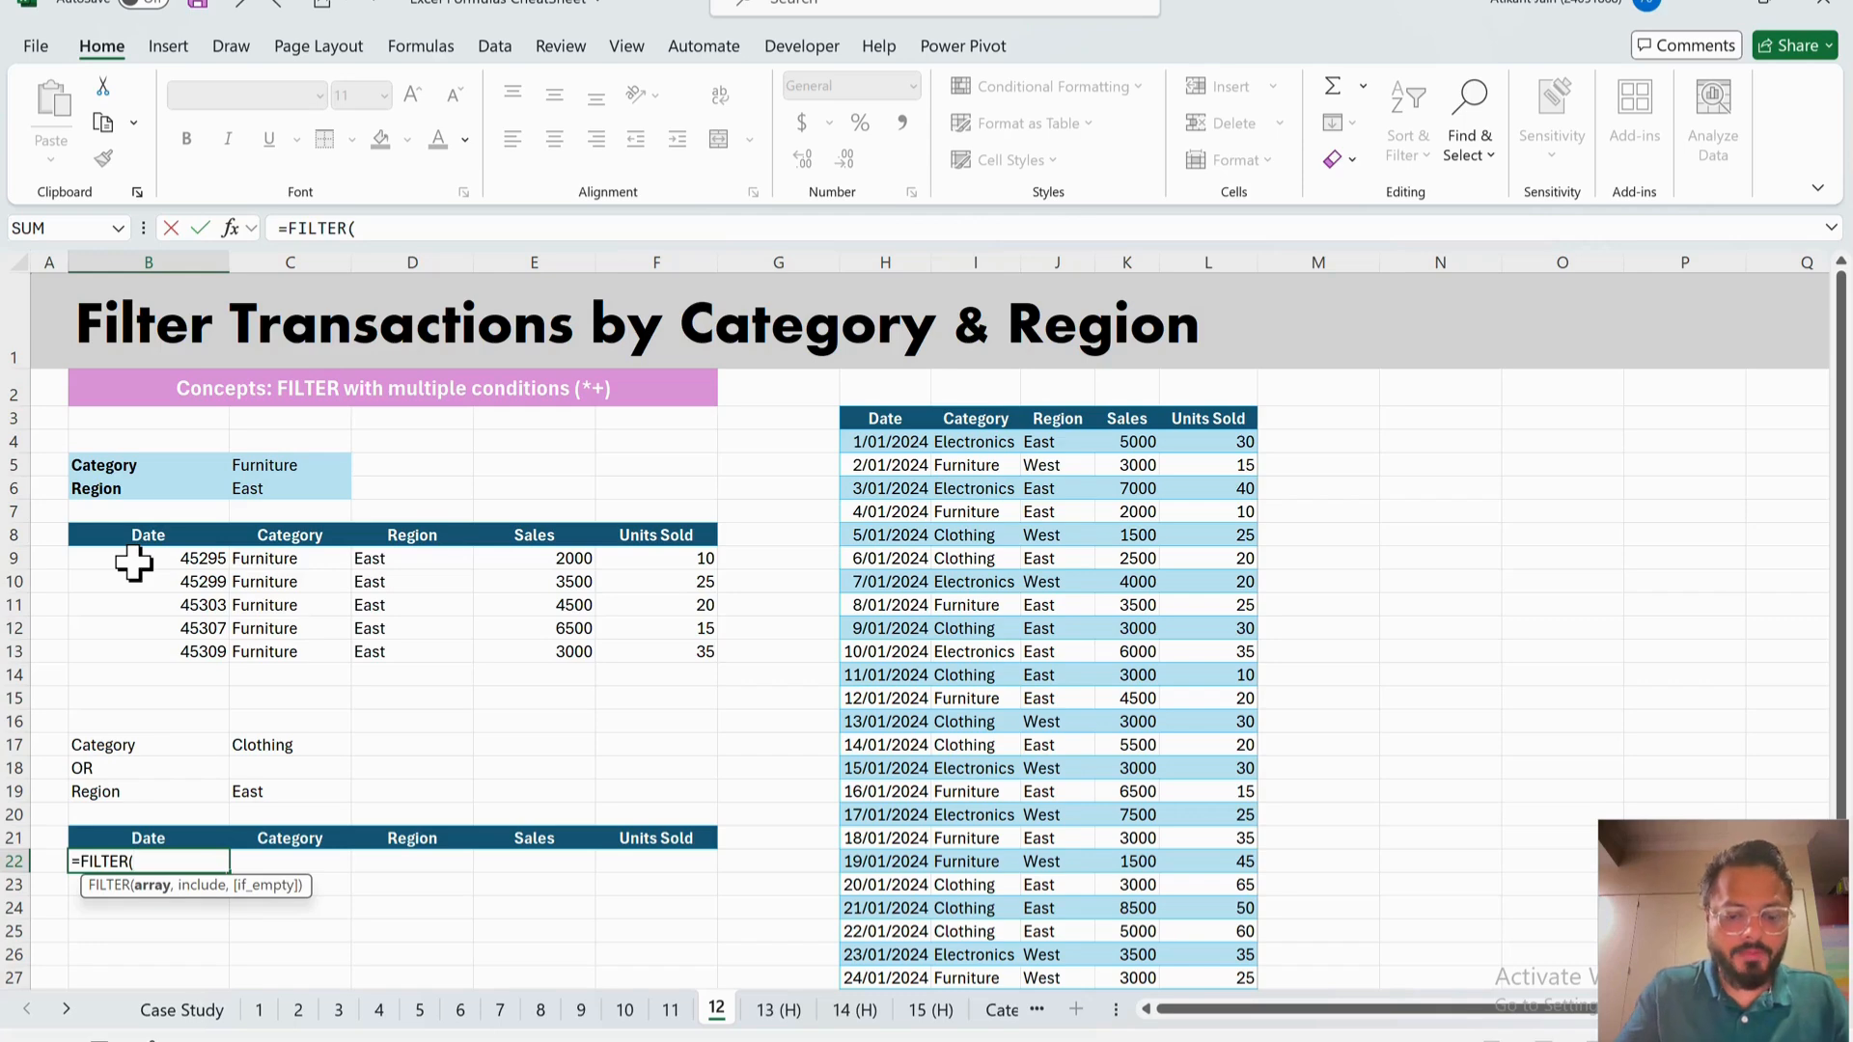
{"action": "type", "text": "tblsa"}
{"action": "key", "text": "Down"}
{"action": "key", "text": "Down"}
{"action": "key", "text": "Down"}
{"action": "key", "text": "Down"}
{"action": "key", "text": "Down"}
{"action": "key", "text": "Down"}
{"action": "key", "text": "Down"}
{"action": "key", "text": "Down"}
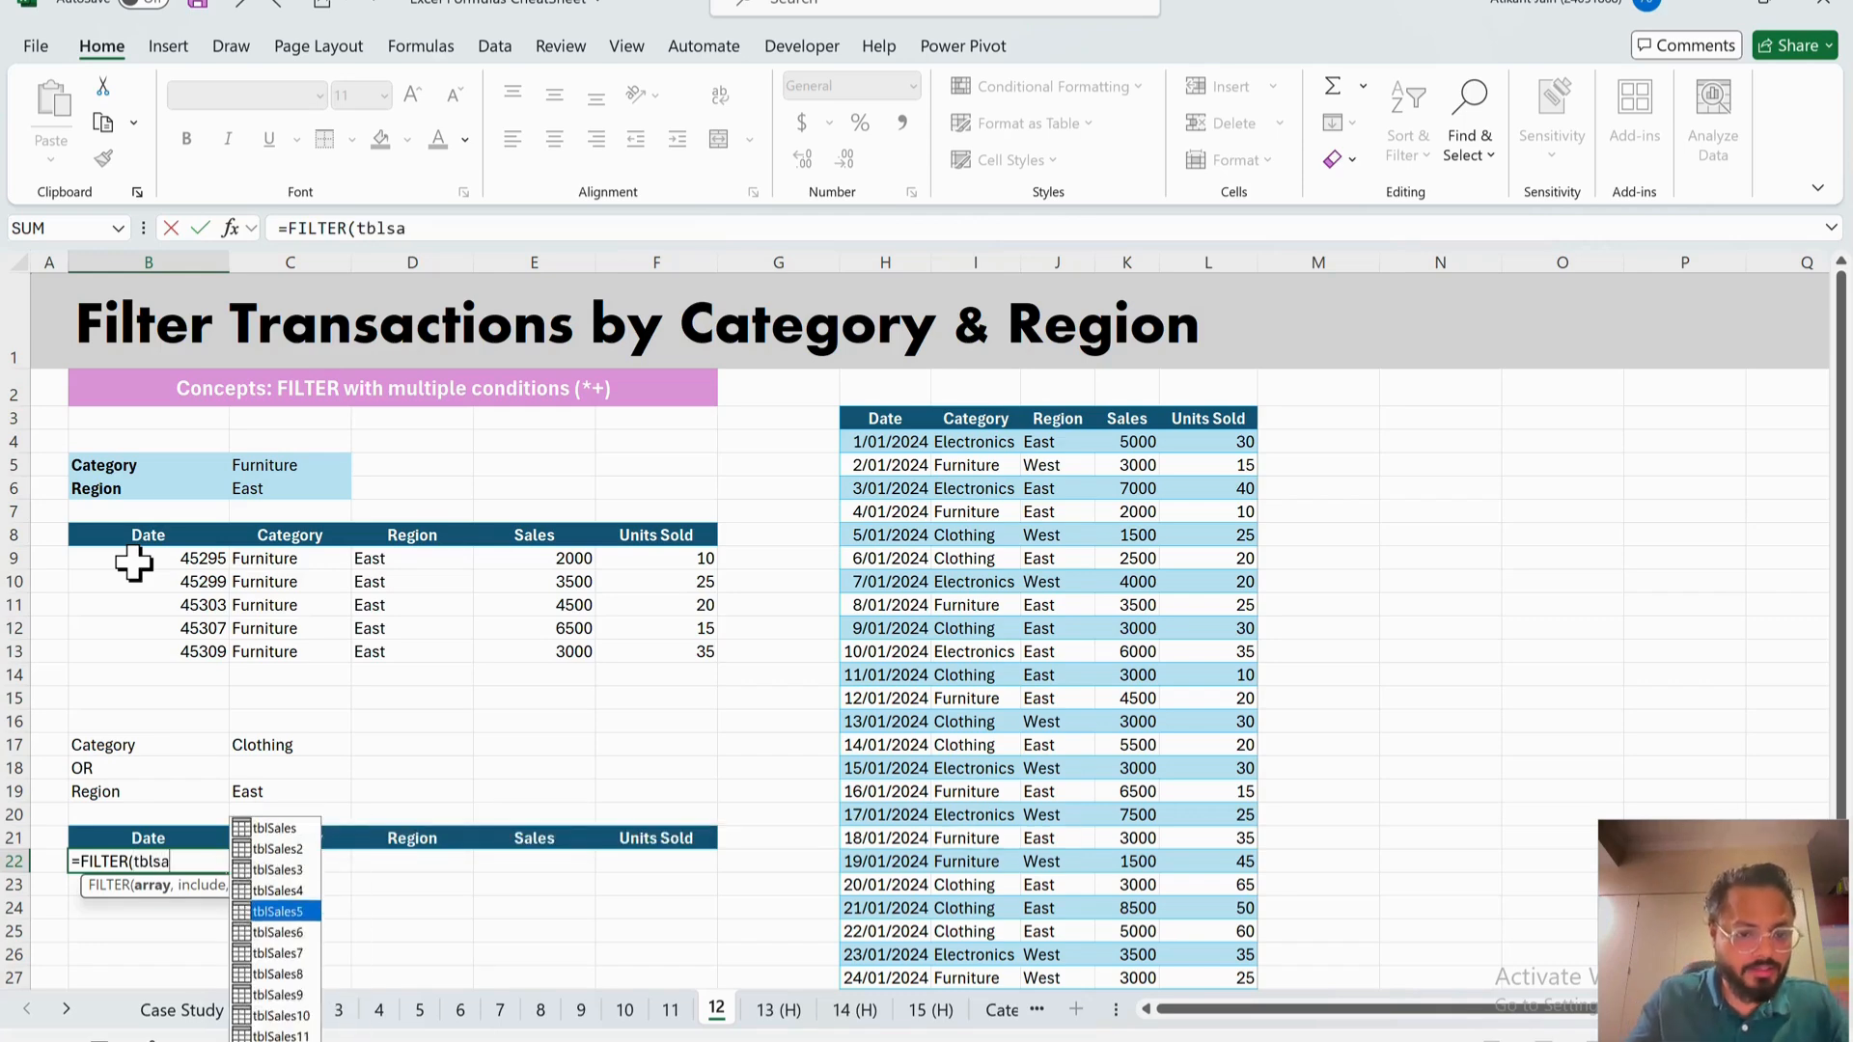
{"action": "key", "text": "Down"}
{"action": "key", "text": "Down"}
{"action": "key", "text": "Down"}
{"action": "key", "text": "Tab"}
{"action": "type", "text": ","}
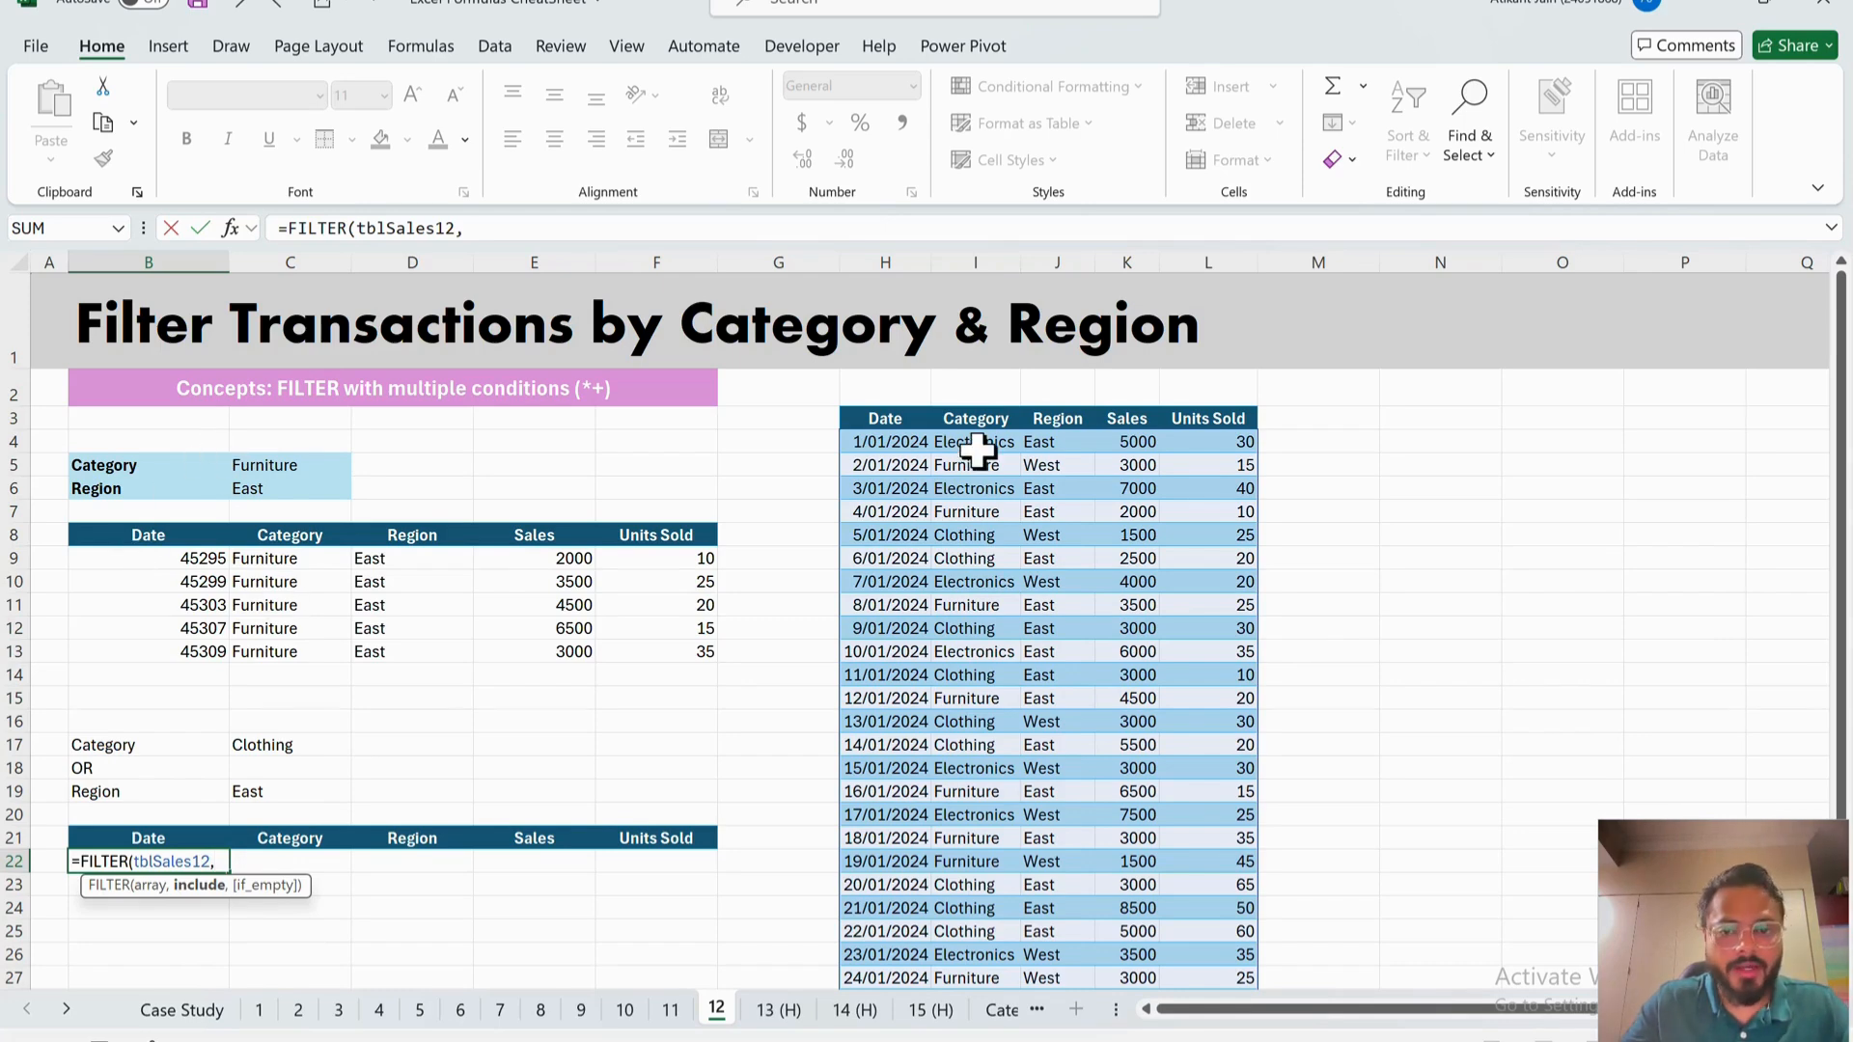
- Add the first include condition, the table's Category column equal to C17, enclosed in parentheses
{"action": "left_click", "coordinate": [940, 441]}
{"action": "key", "text": "ctrl+shift+Down"}
{"action": "type", "text": "="}
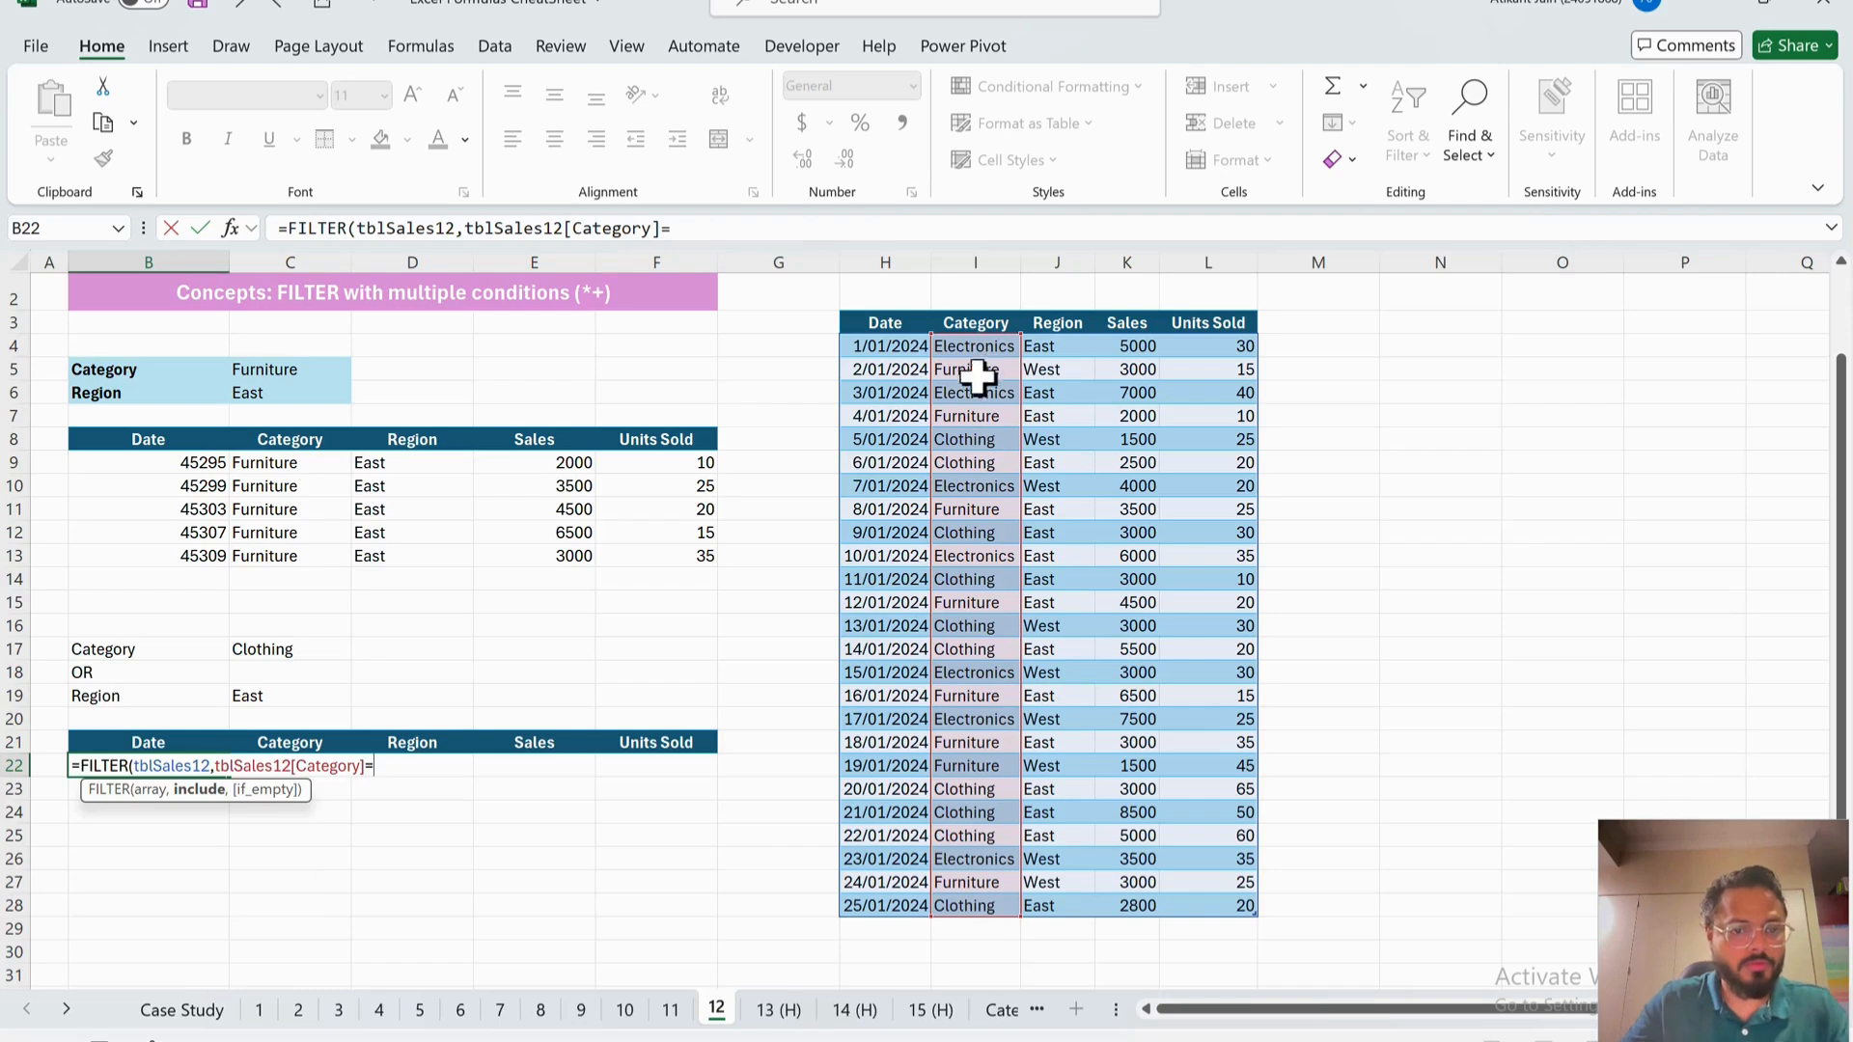
{"action": "left_click", "coordinate": [299, 653]}
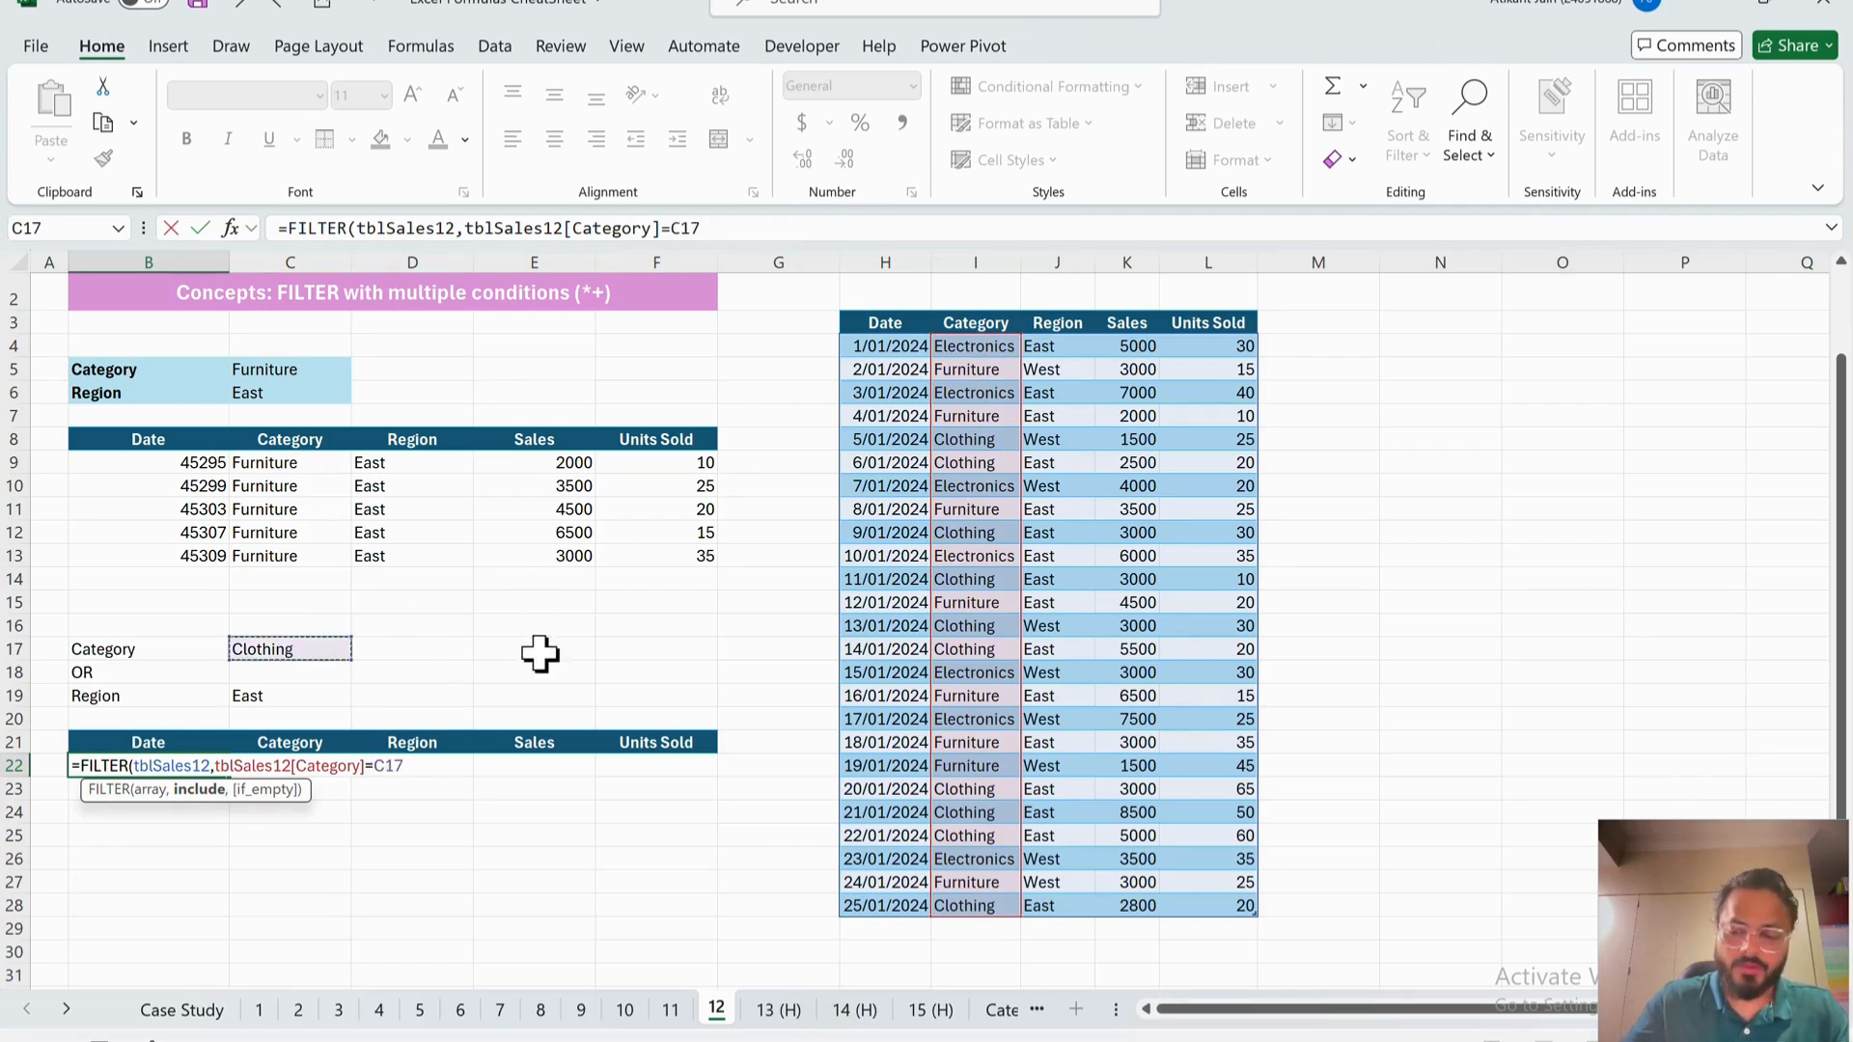
{"action": "type", "text": ")"}
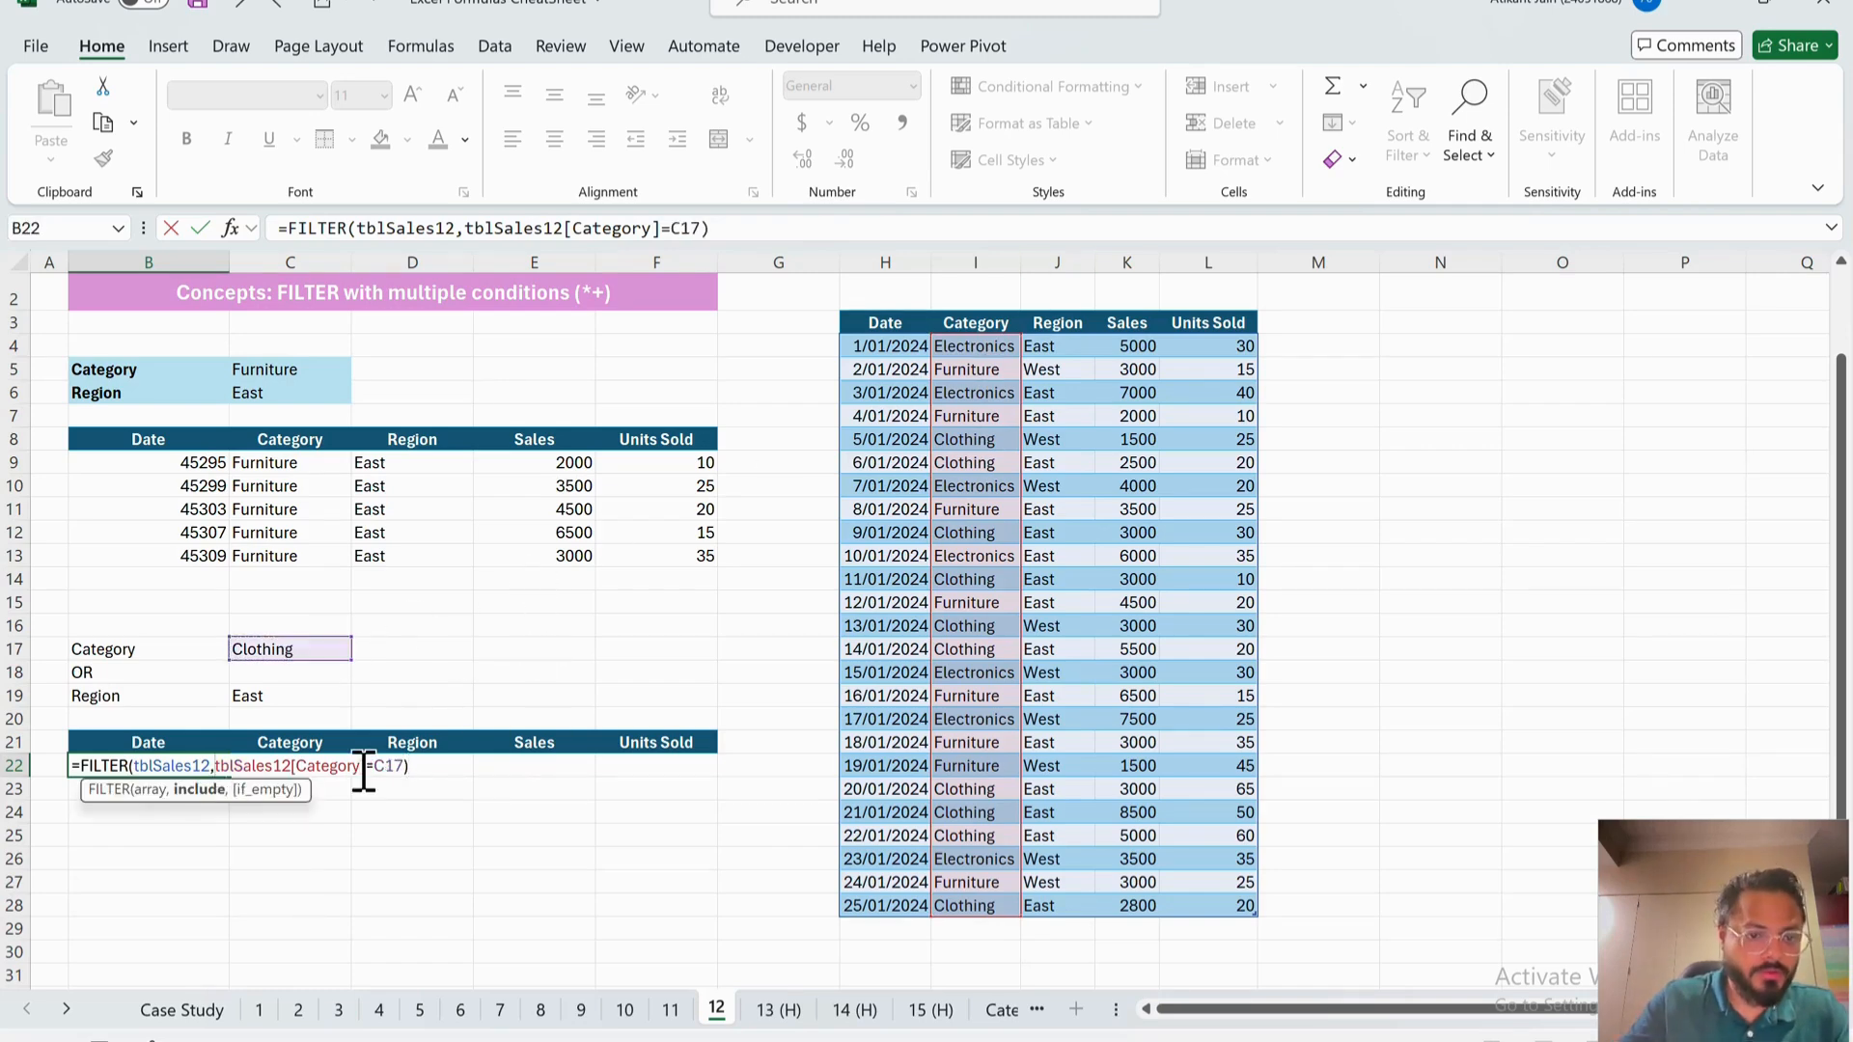
{"action": "type", "text": "("}
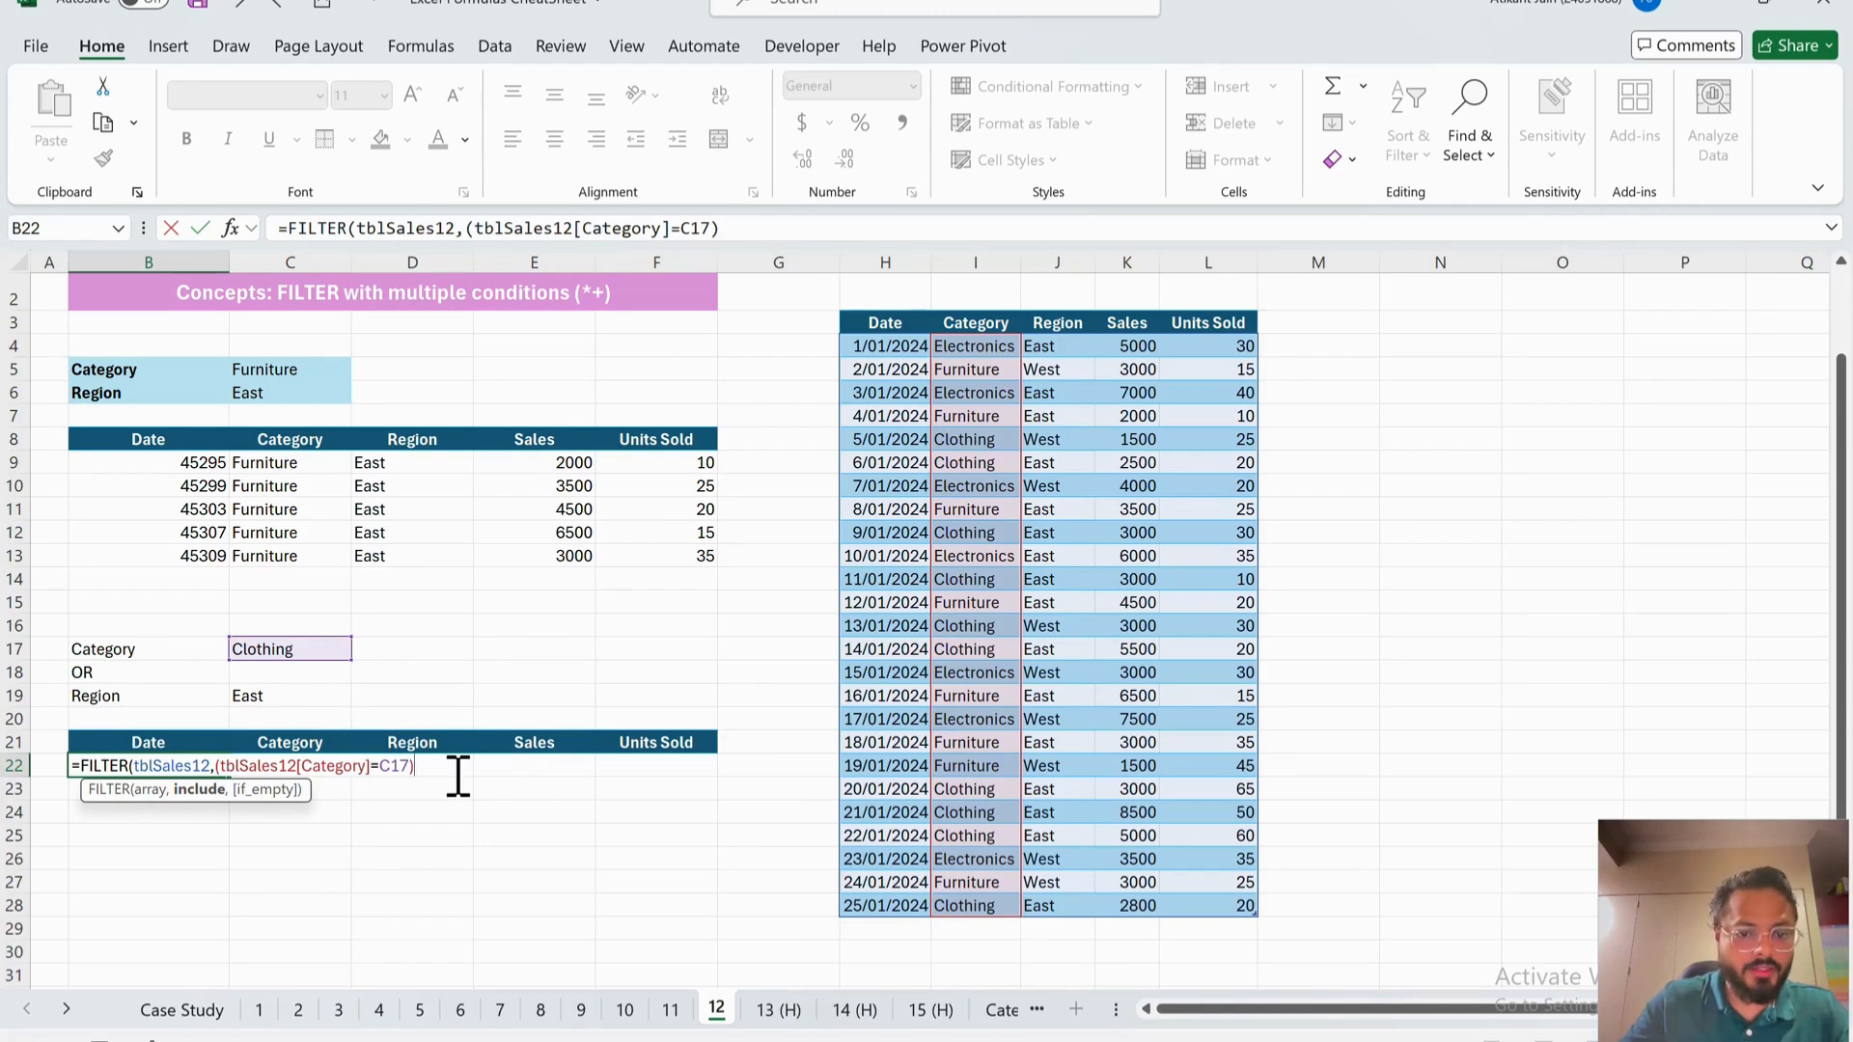
- Add a second parenthesised condition, the table's Region column equal to C19, and close the FILTER formula
{"action": "left_click", "coordinate": [1080, 352]}
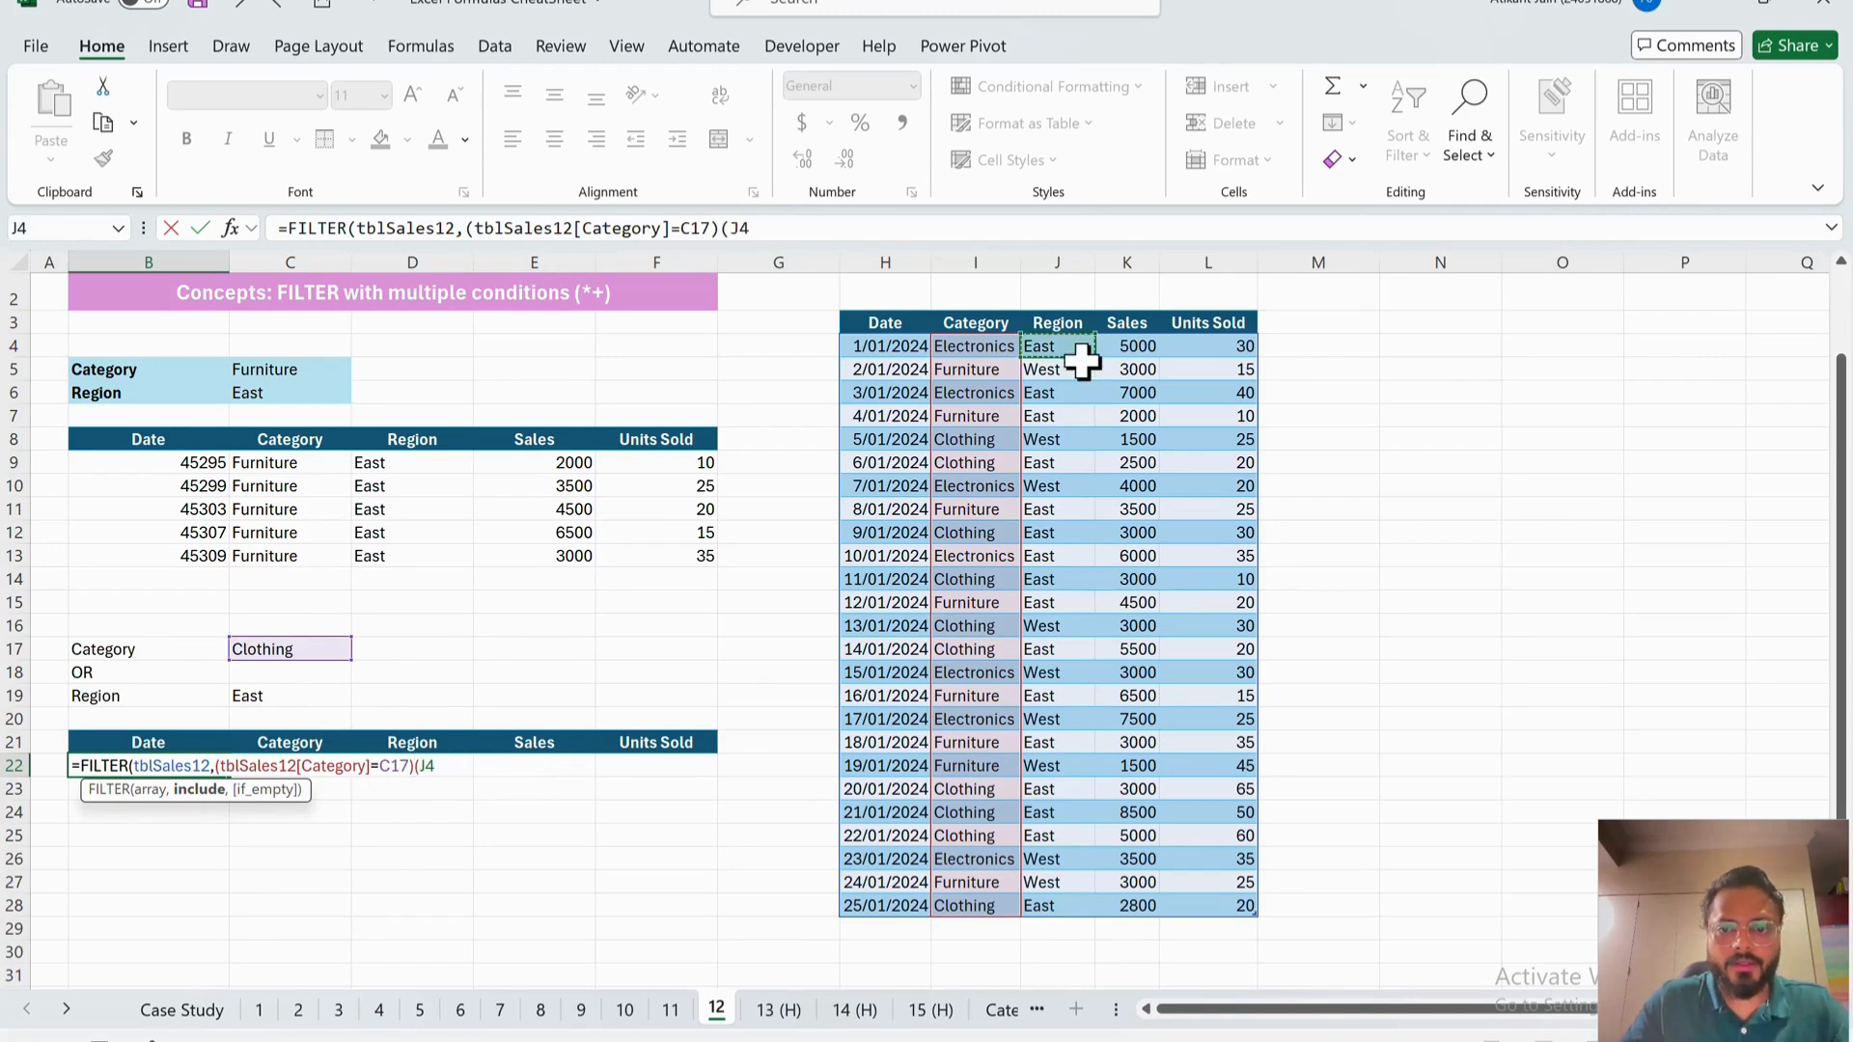
{"action": "key", "text": "ctrl+shift+Down"}
{"action": "type", "text": "="}
{"action": "left_click", "coordinate": [304, 701]}
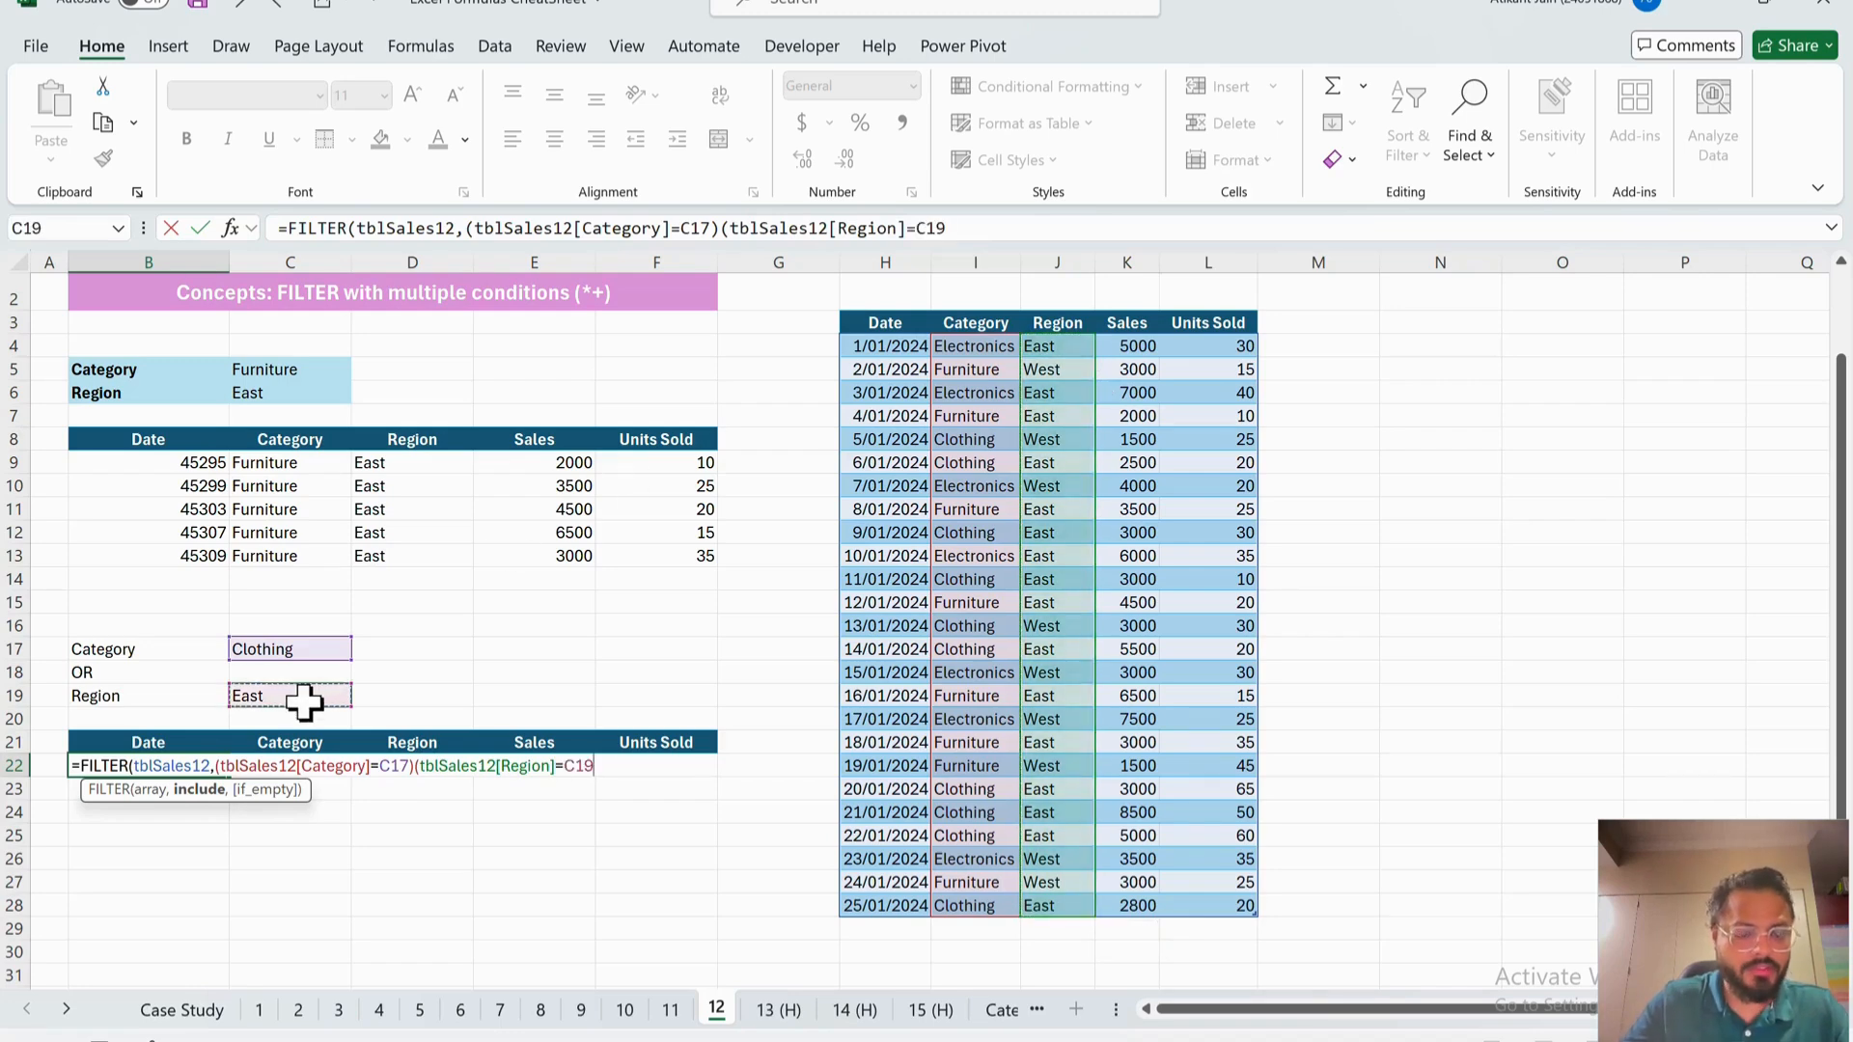
{"action": "type", "text": "))"}
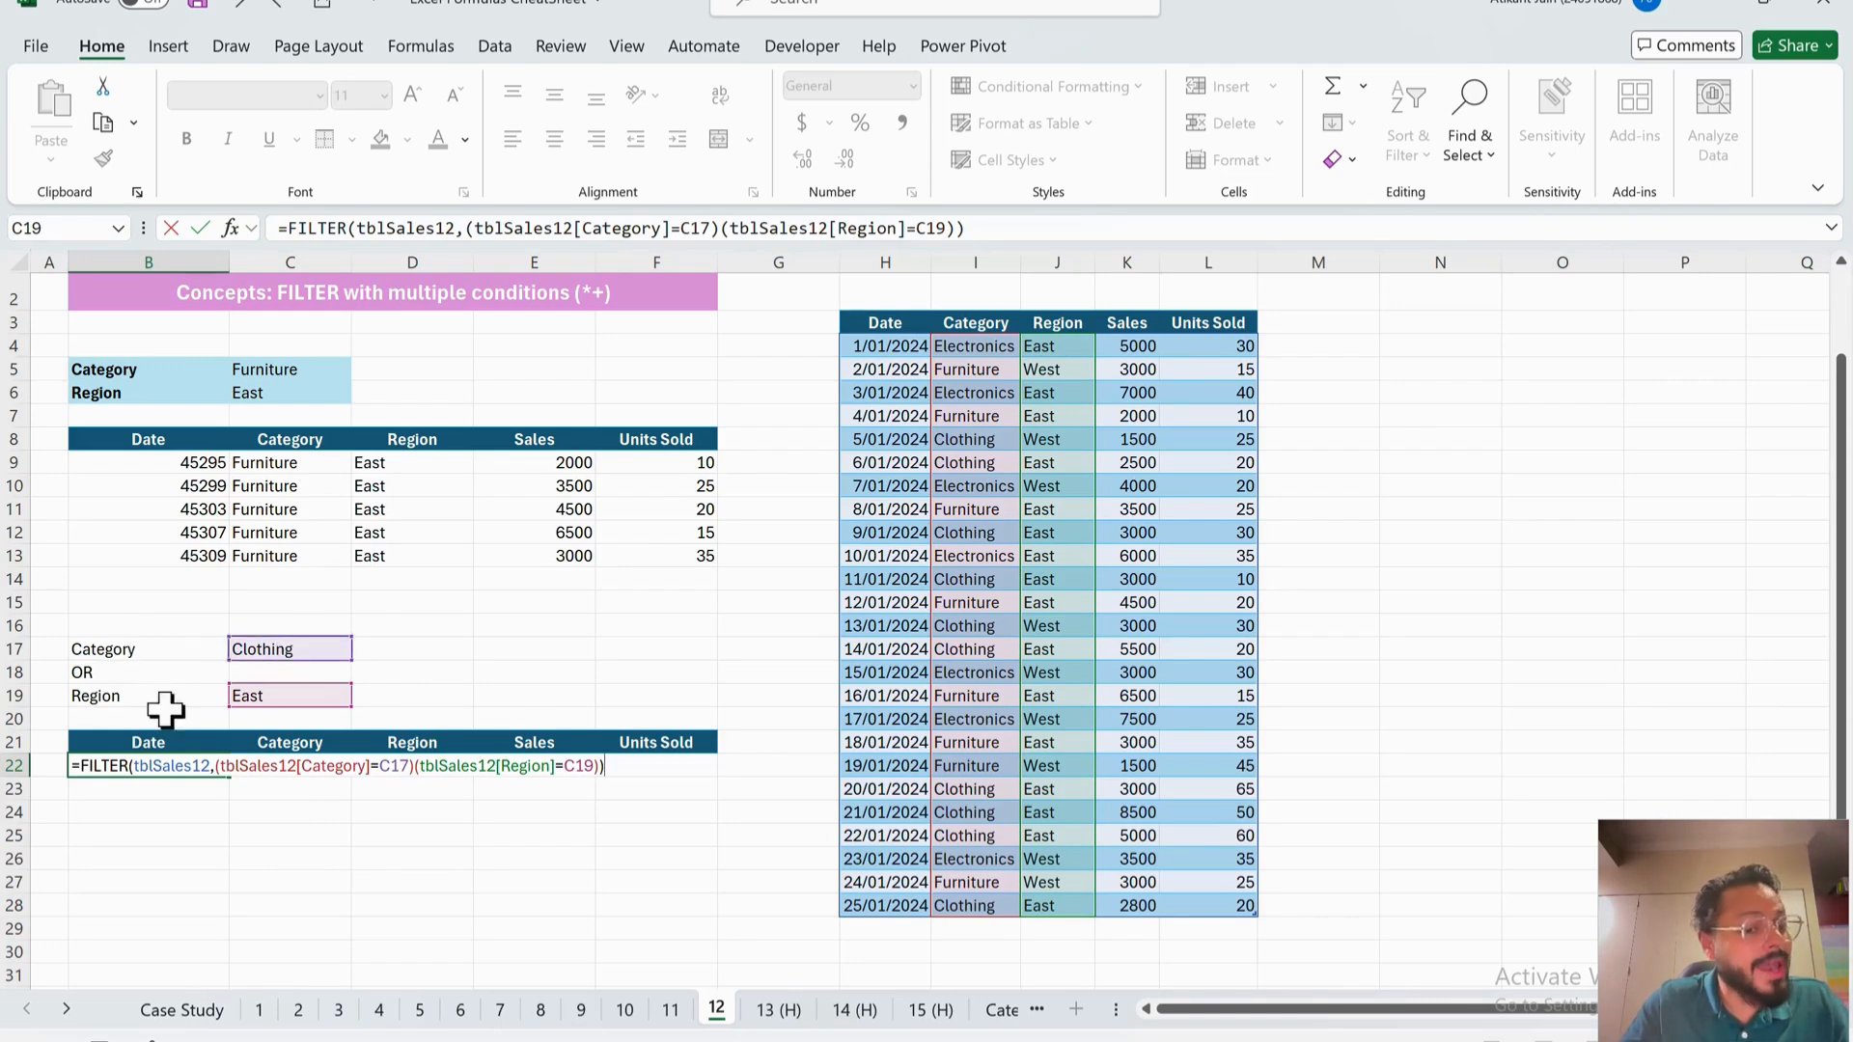
- Join the Category and Region conditions with + for OR logic, enter the formula, and check the returned rows
{"action": "left_click", "coordinate": [415, 767]}
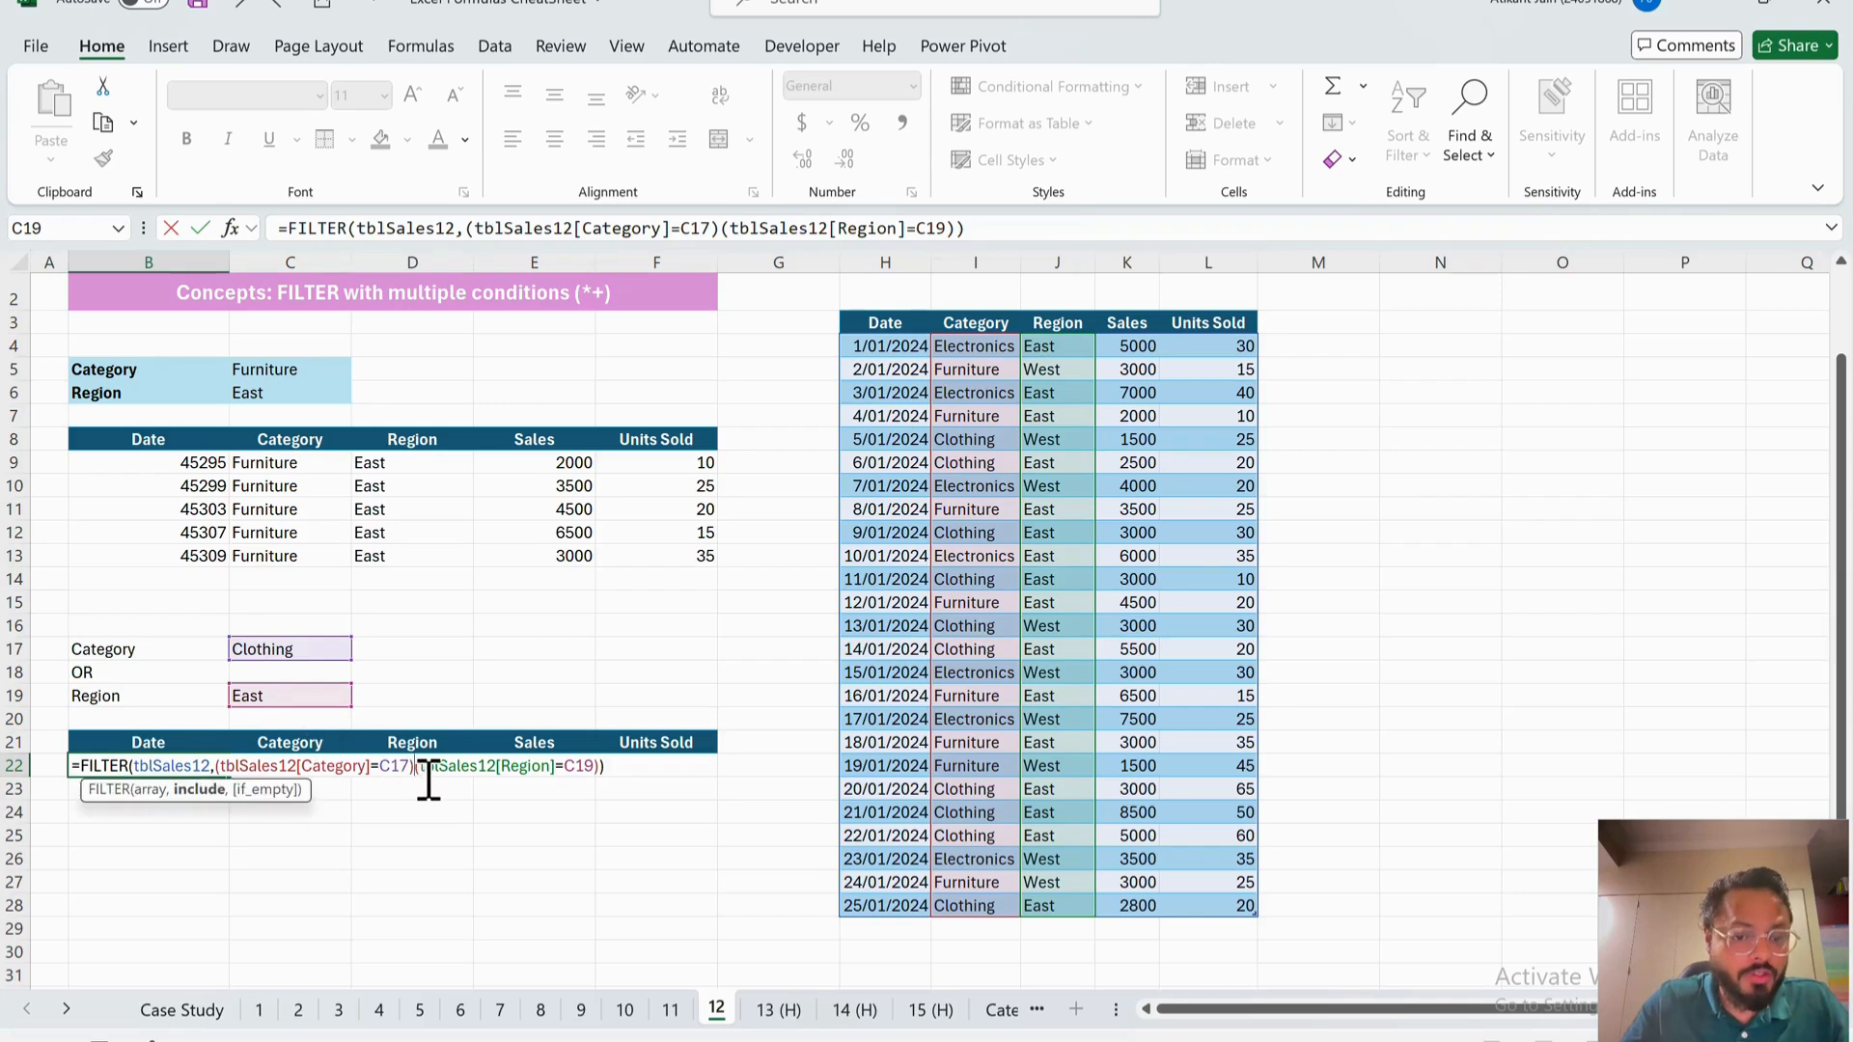
{"action": "type", "text": "*"}
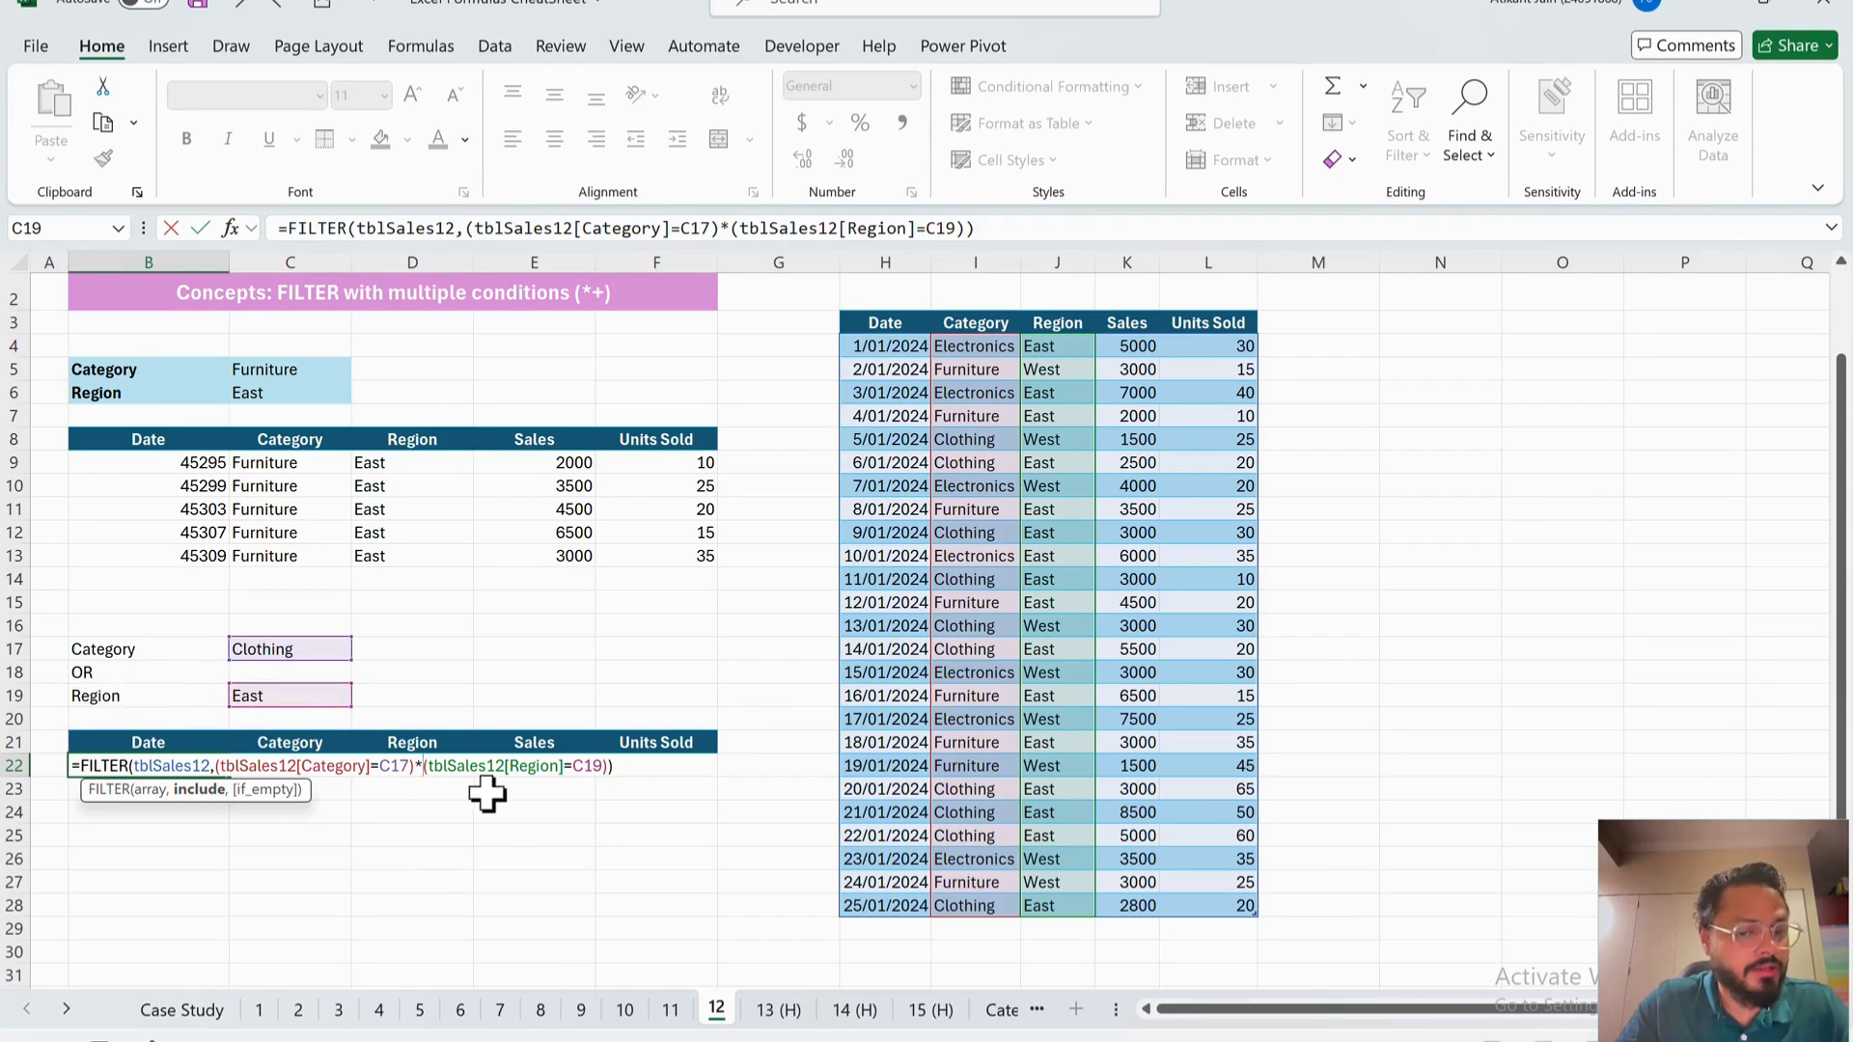
{"action": "key", "text": "BackSpace"}
{"action": "type", "text": "+"}
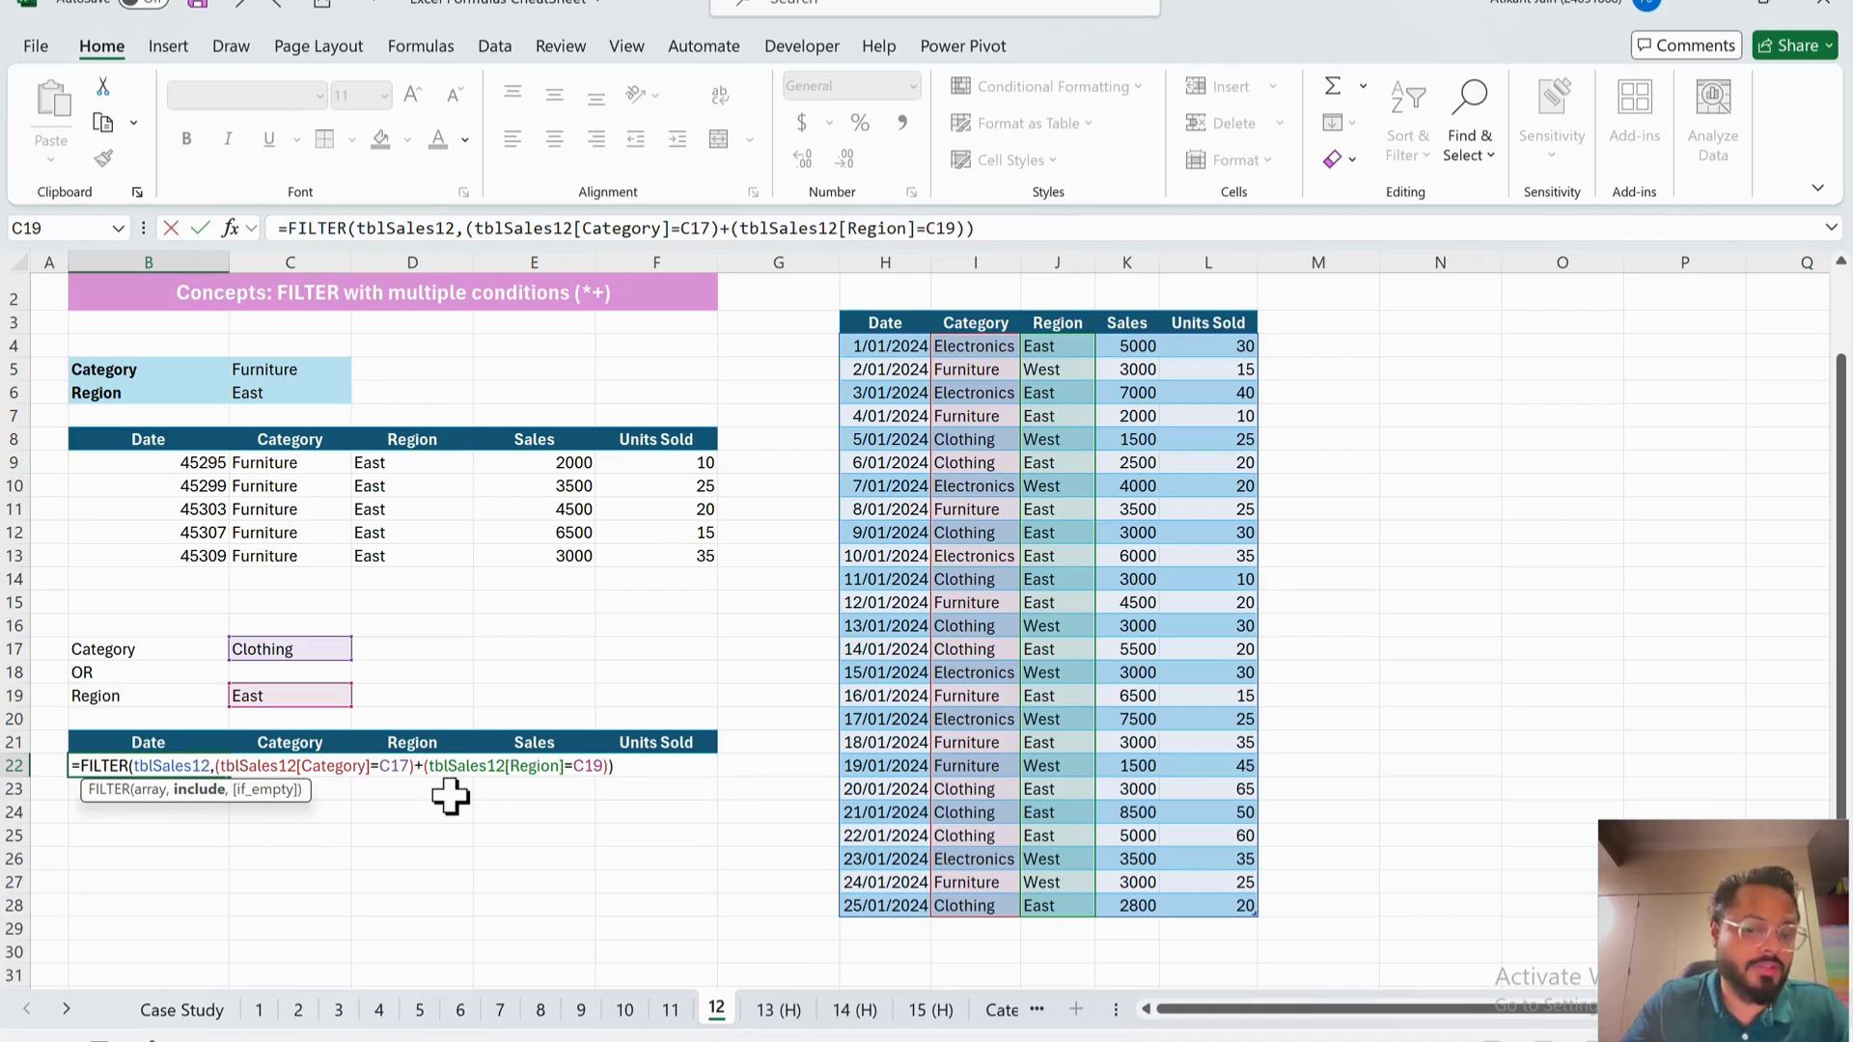
{"action": "key", "text": "Return"}
{"action": "scroll", "coordinate": [463, 795], "scroll_direction": "down", "scroll_amount": 4}
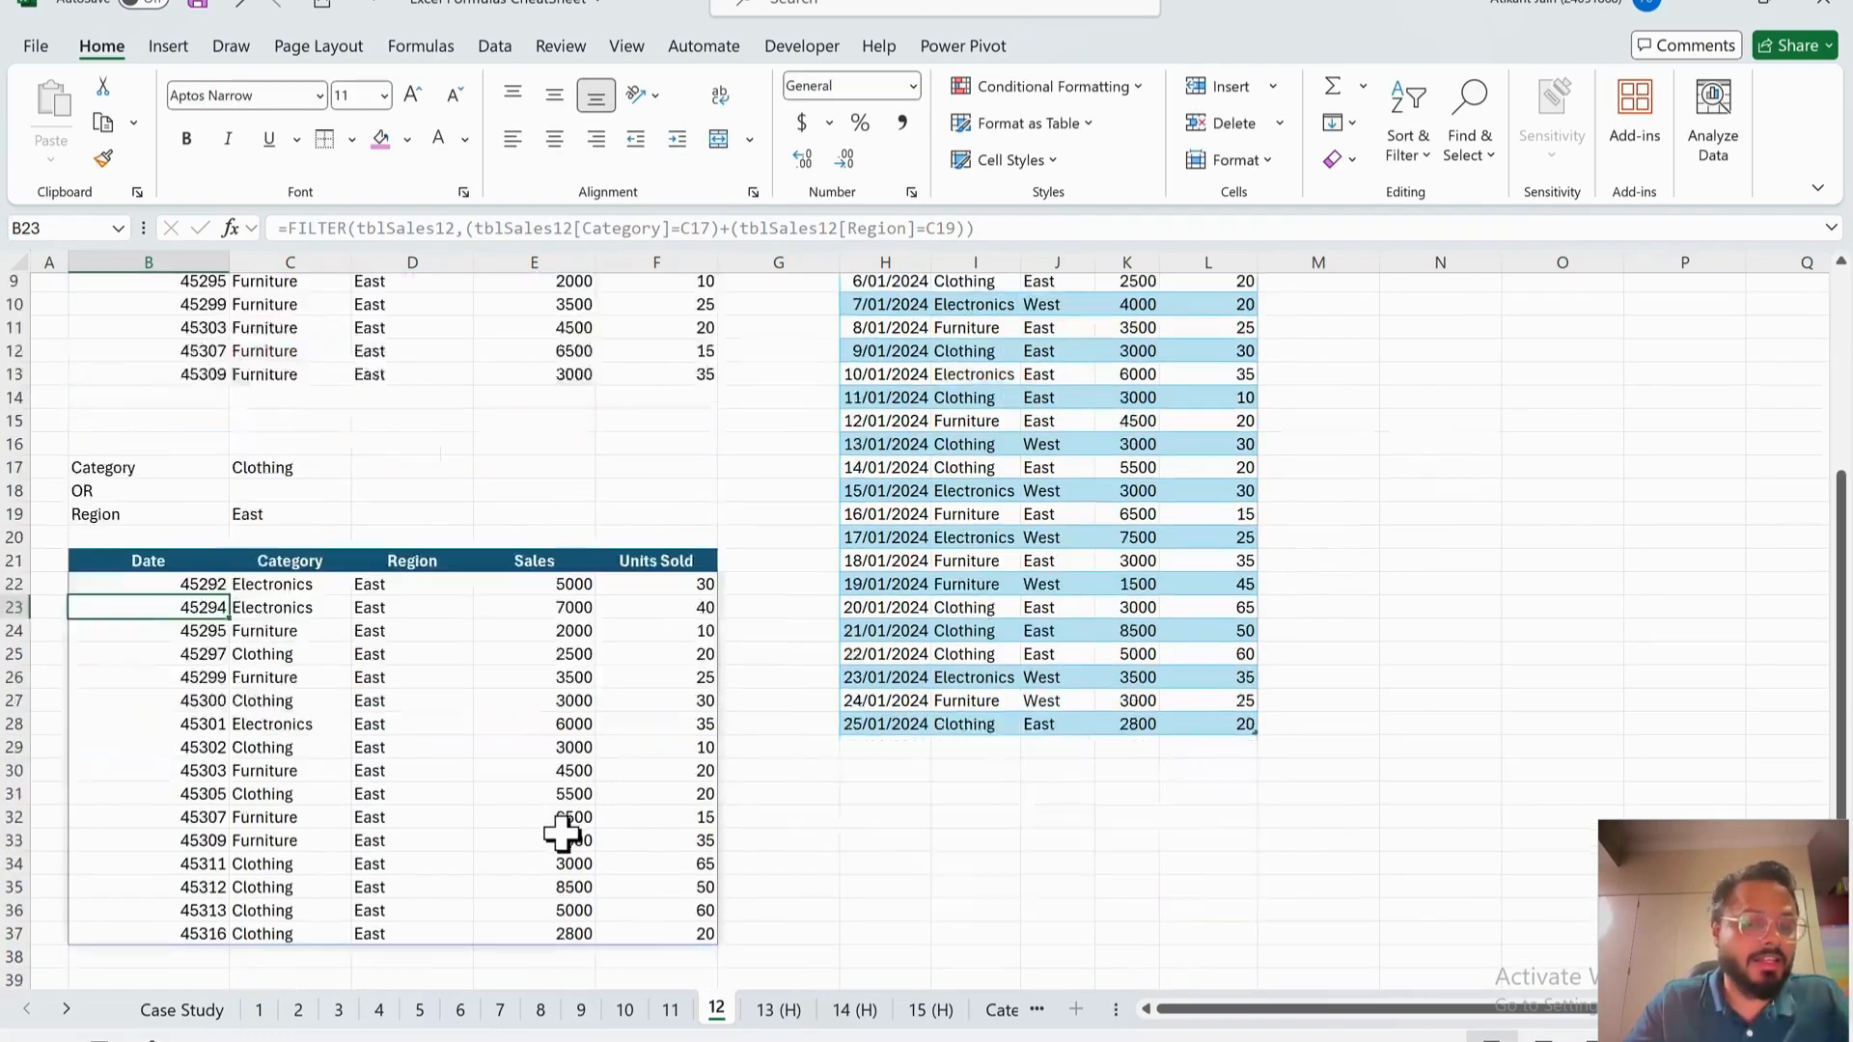
{"action": "scroll", "coordinate": [662, 778], "scroll_direction": "up", "scroll_amount": 1}
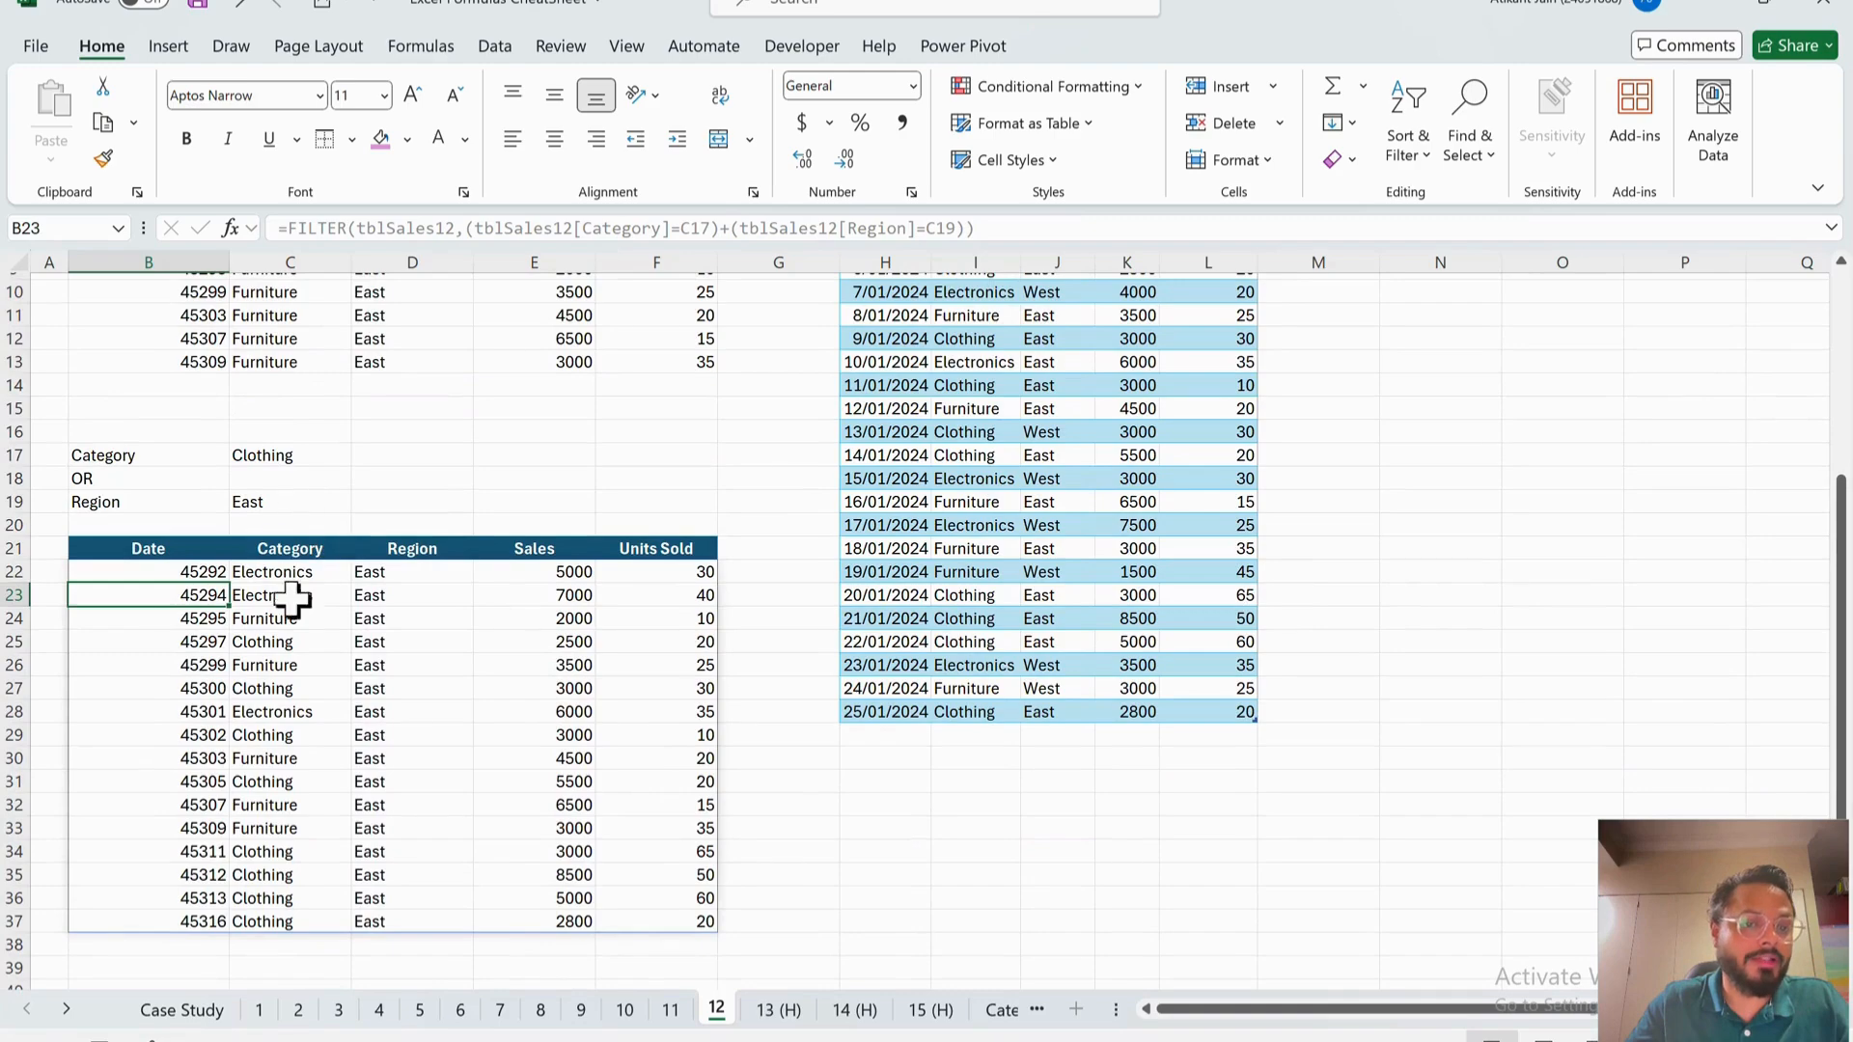
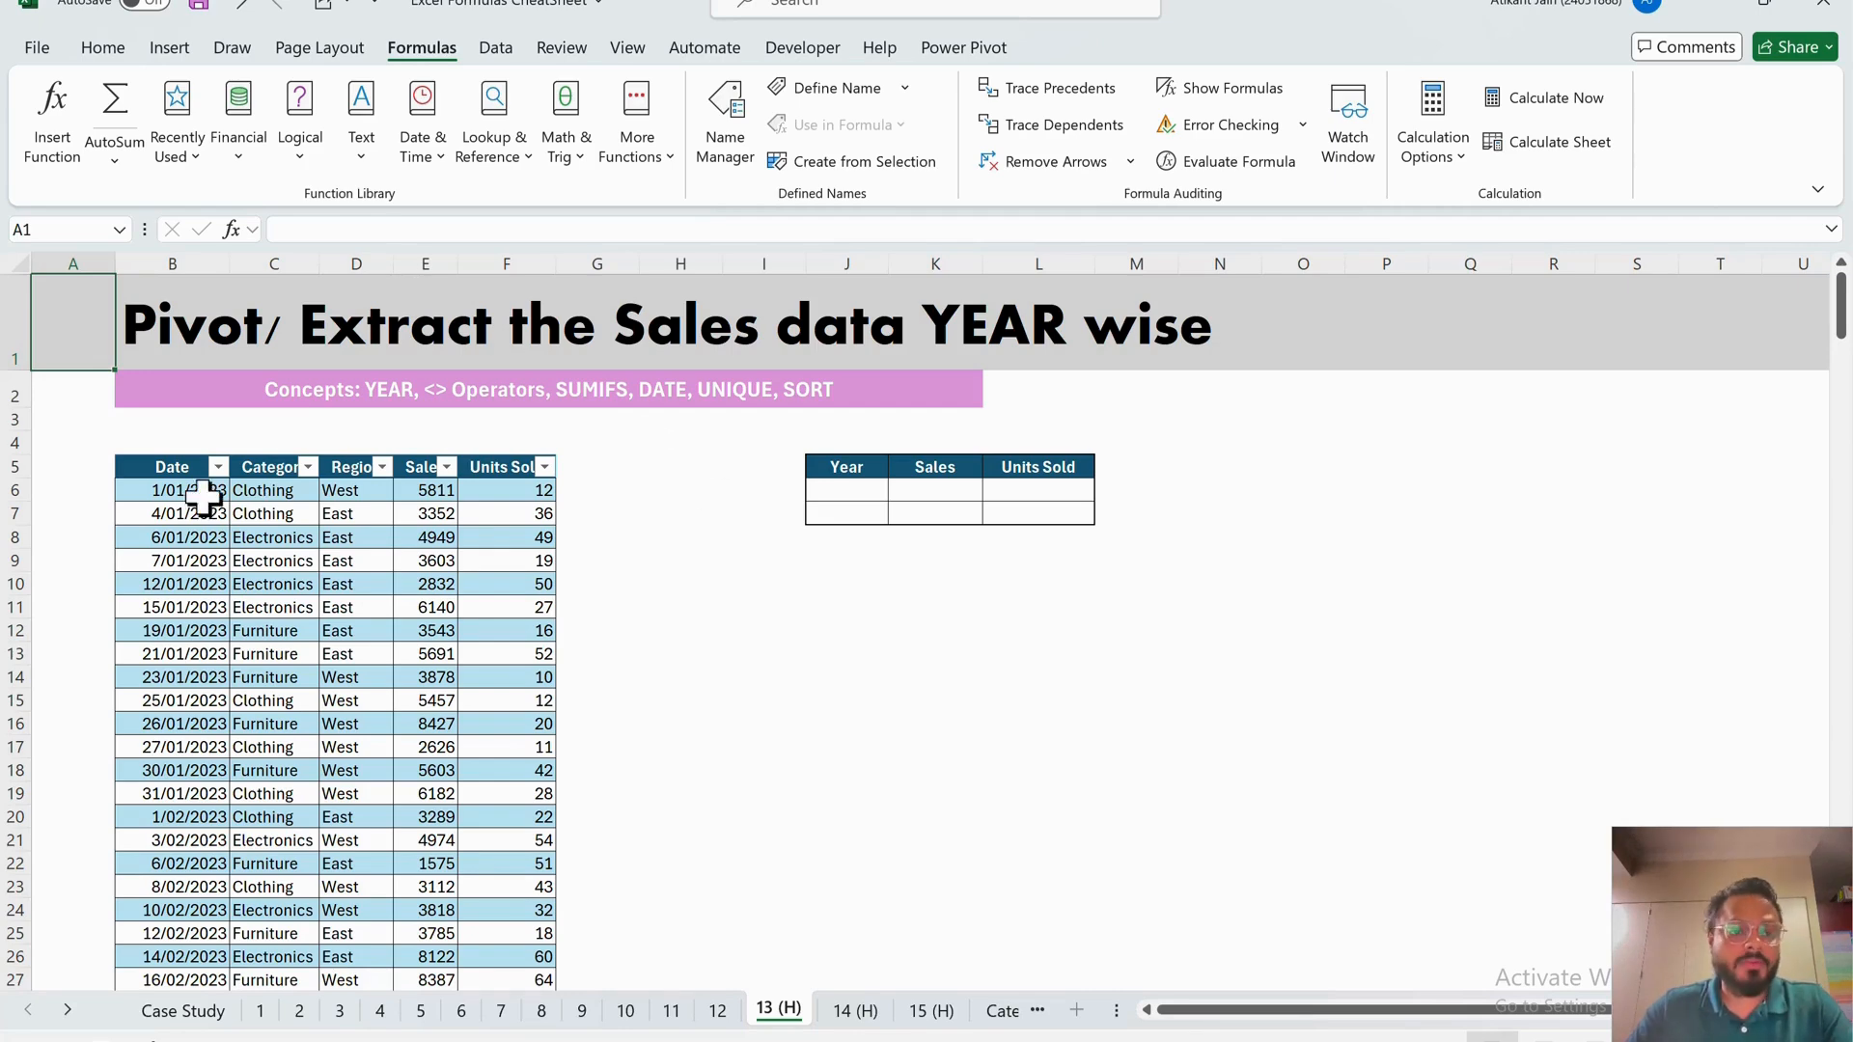
- On sheet 13 (H), examine the Date column and its available filter years, plus the empty Year, Sales and Units Sold summary table
{"action": "left_click", "coordinate": [182, 475]}
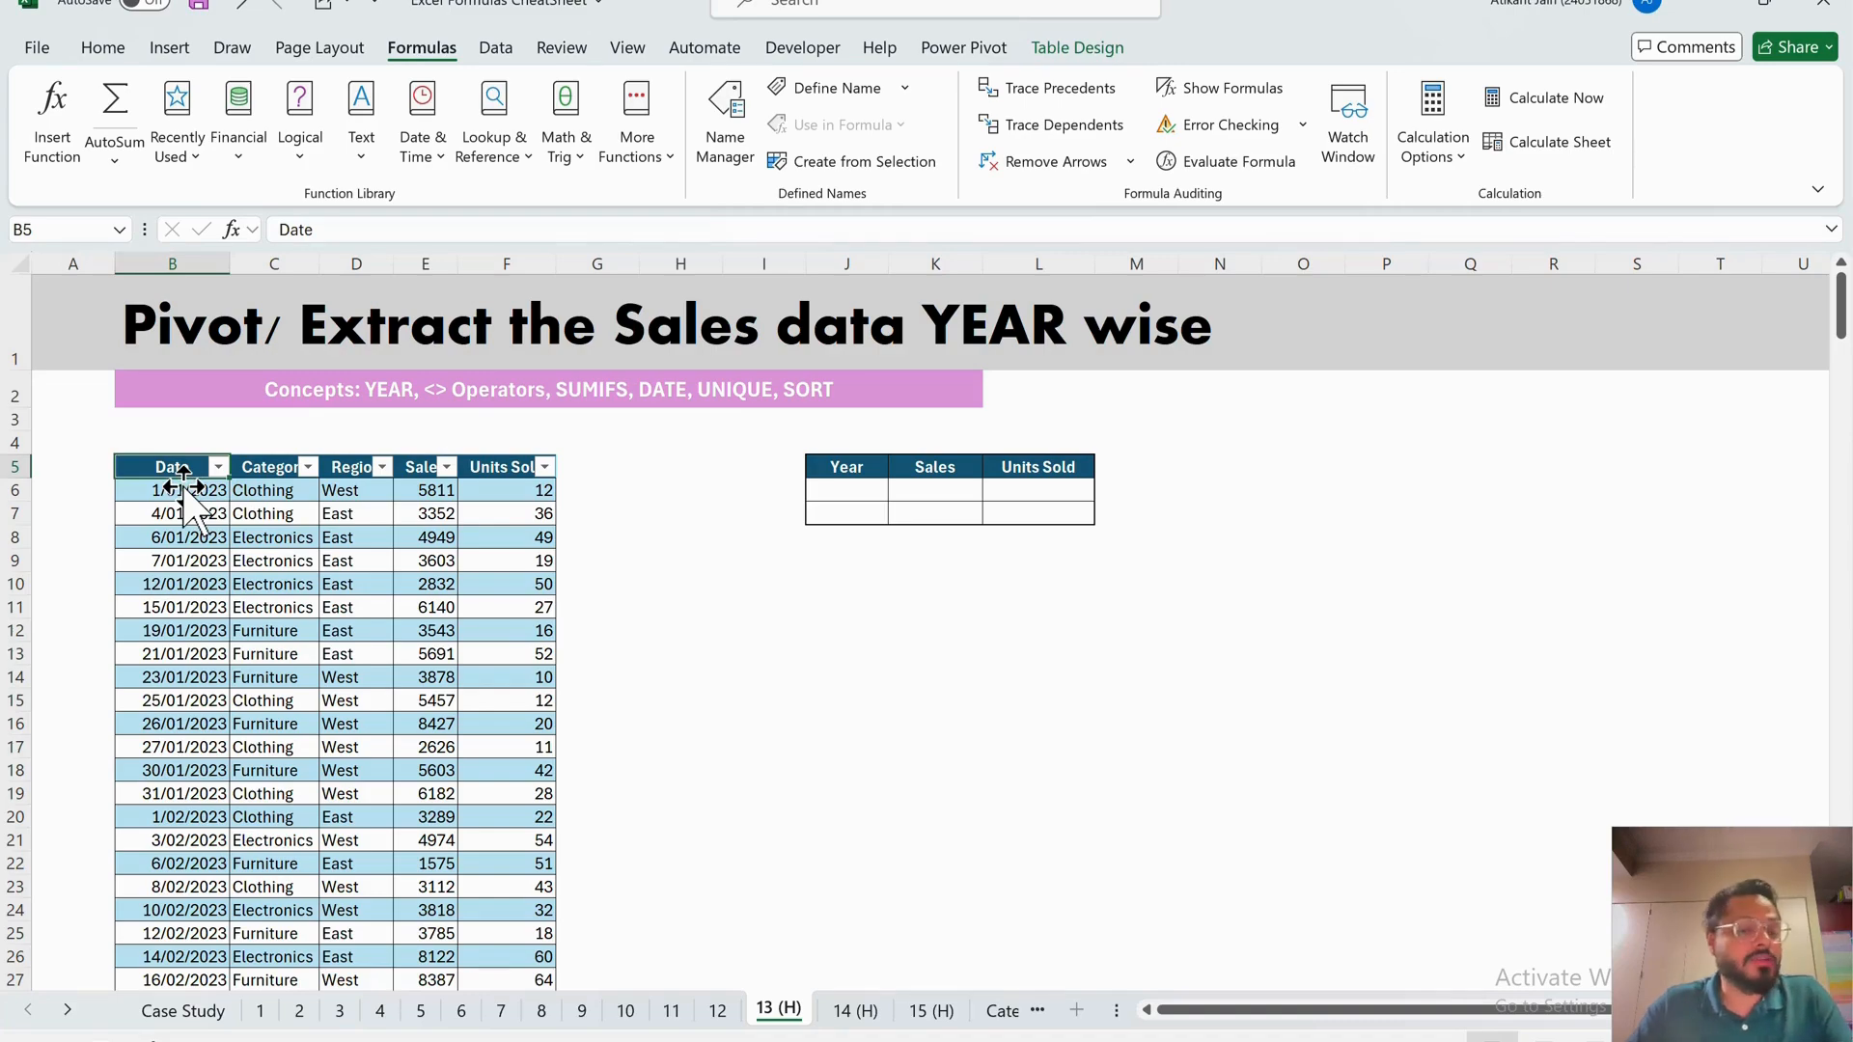
{"action": "key", "text": "ctrl+shift+Down"}
{"action": "key", "text": "ctrl+shift+Up"}
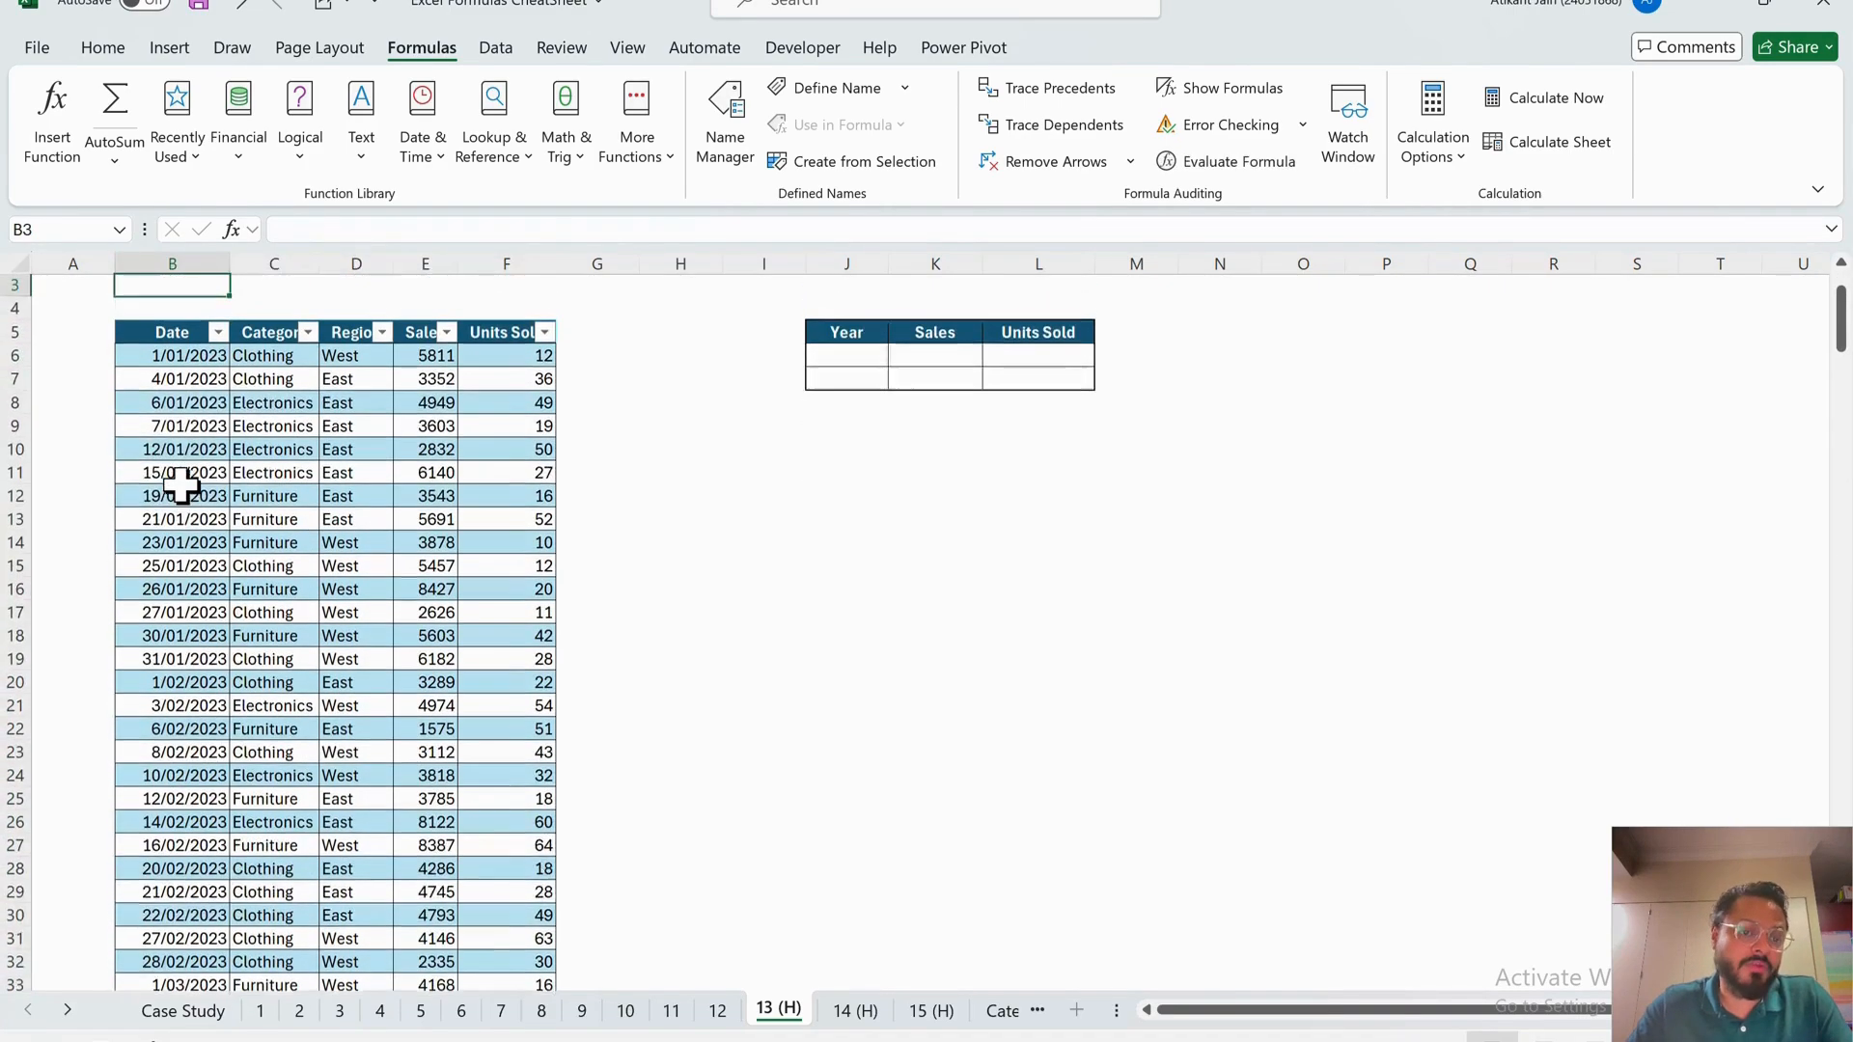
{"action": "left_click", "coordinate": [219, 372]}
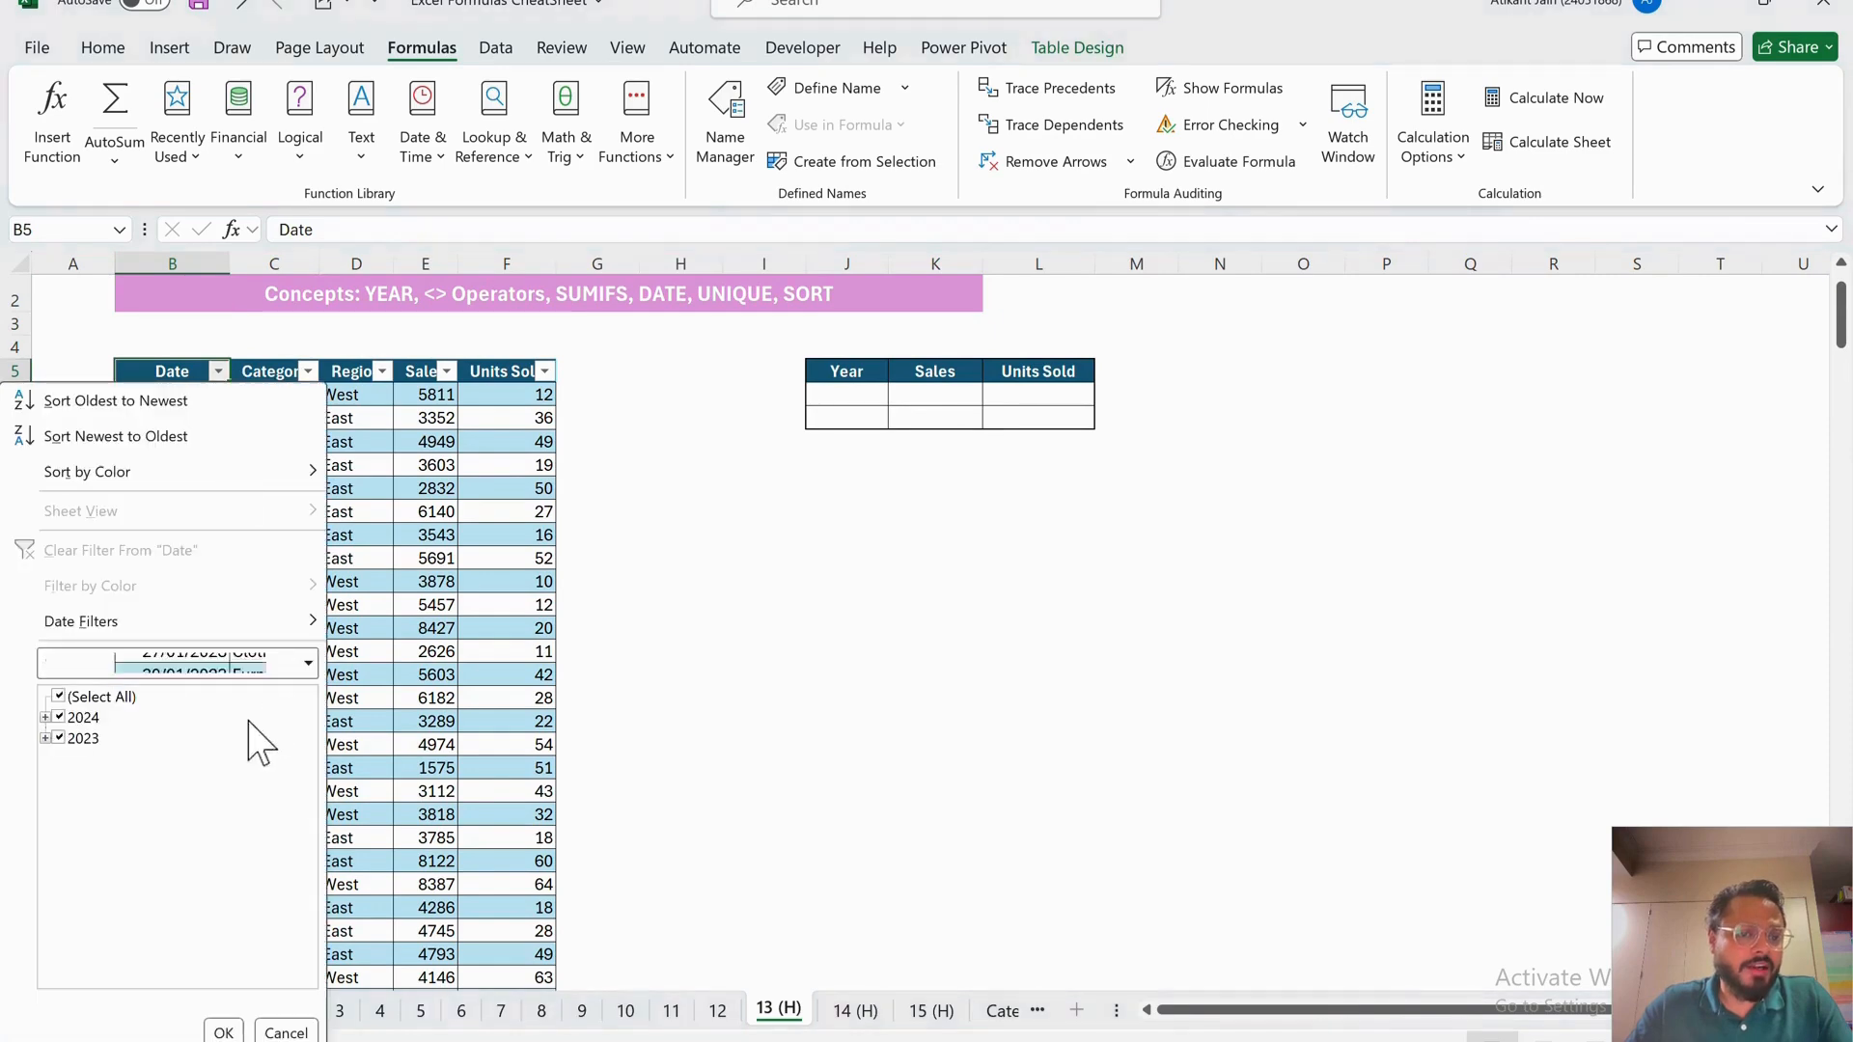
{"action": "key", "text": "Escape"}
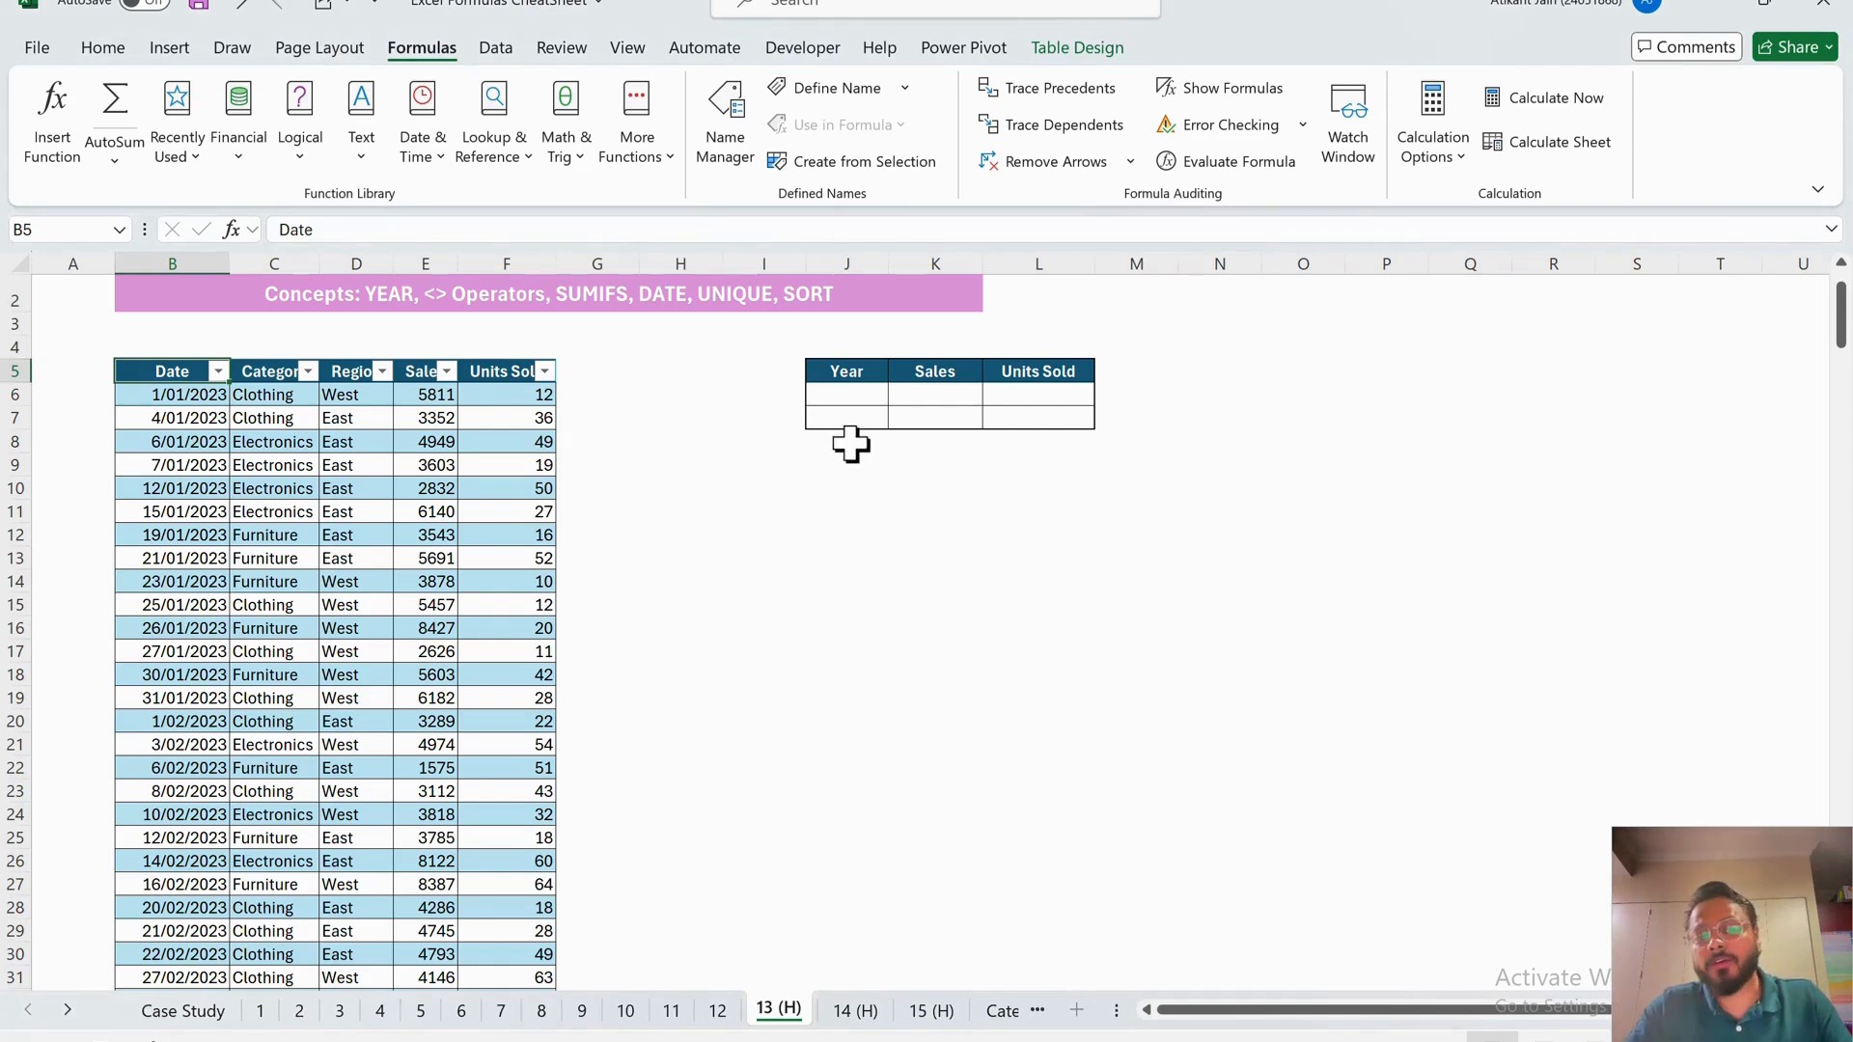
{"action": "left_click", "coordinate": [840, 375]}
{"action": "left_click_drag", "start_coordinate": [831, 376], "coordinate": [970, 423]}
{"action": "left_click", "coordinate": [1061, 423]}
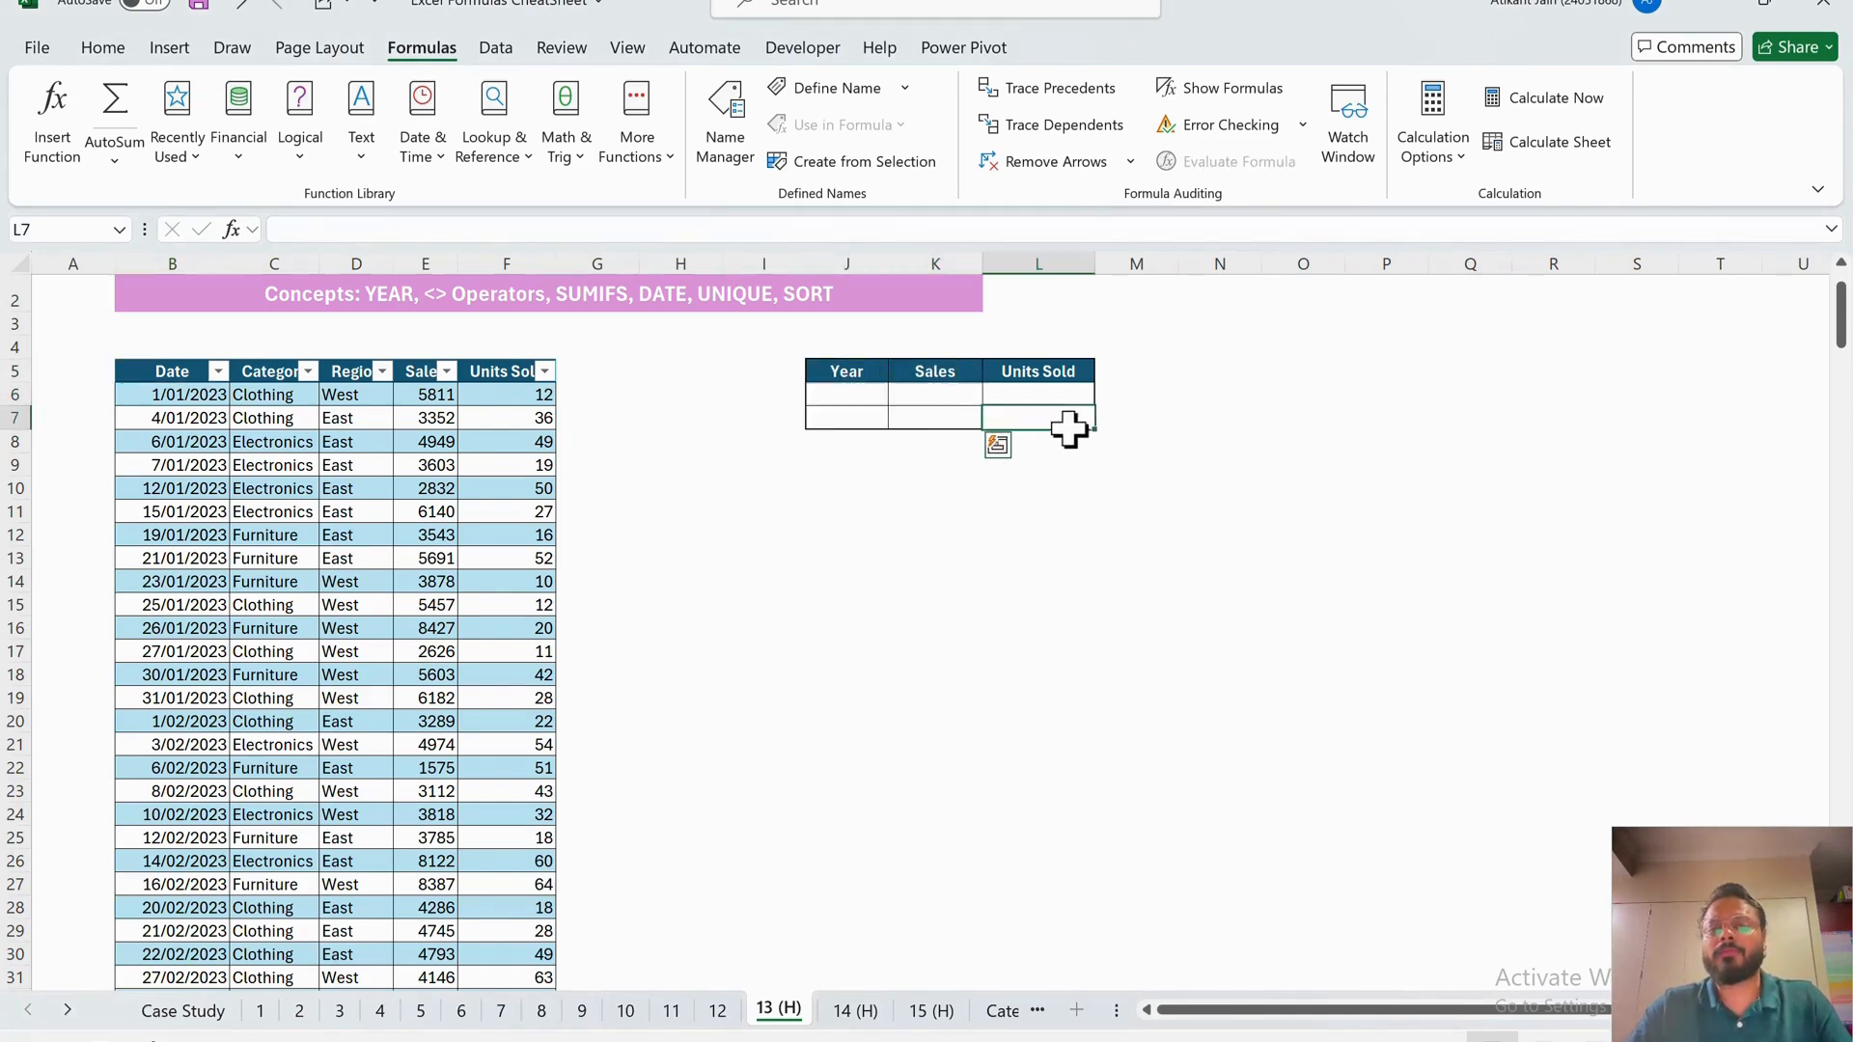
- Enter =YEAR(tblSales13[Date]) in J6 to extract the year of every transaction date
{"action": "left_click", "coordinate": [874, 396]}
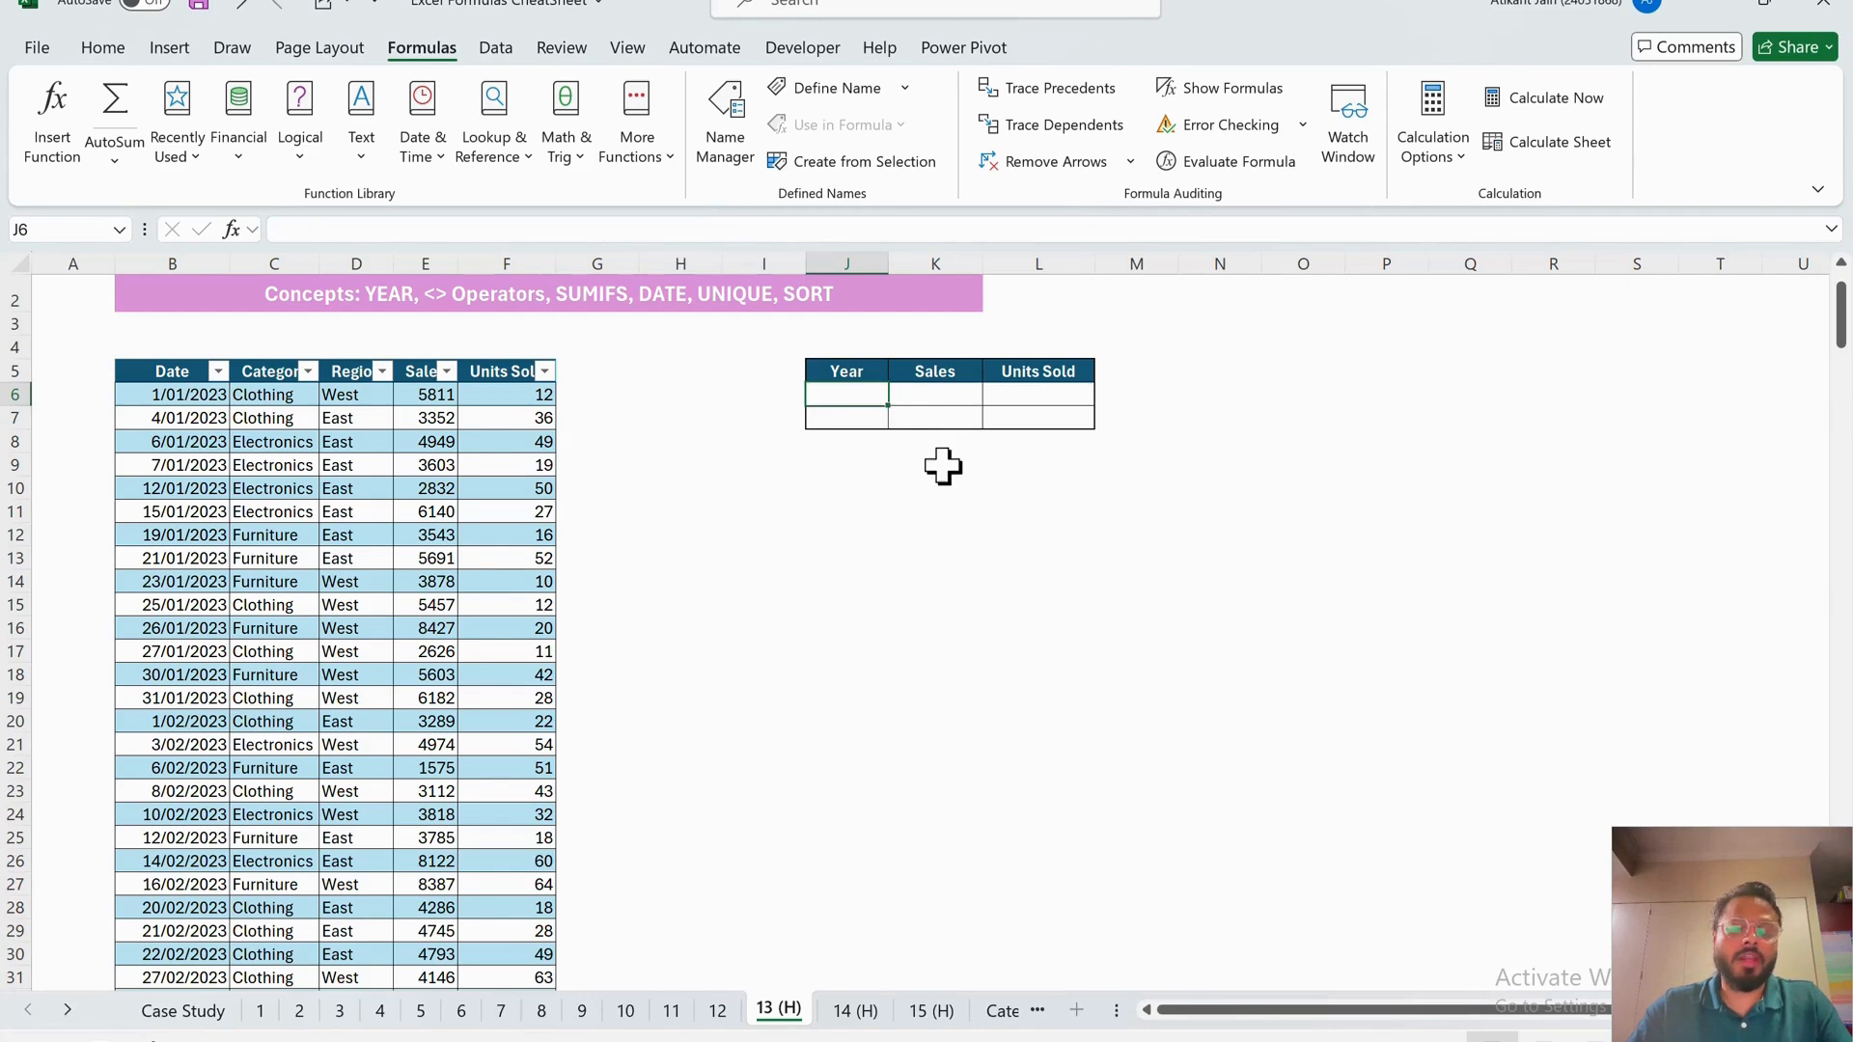
{"action": "type", "text": "=year"}
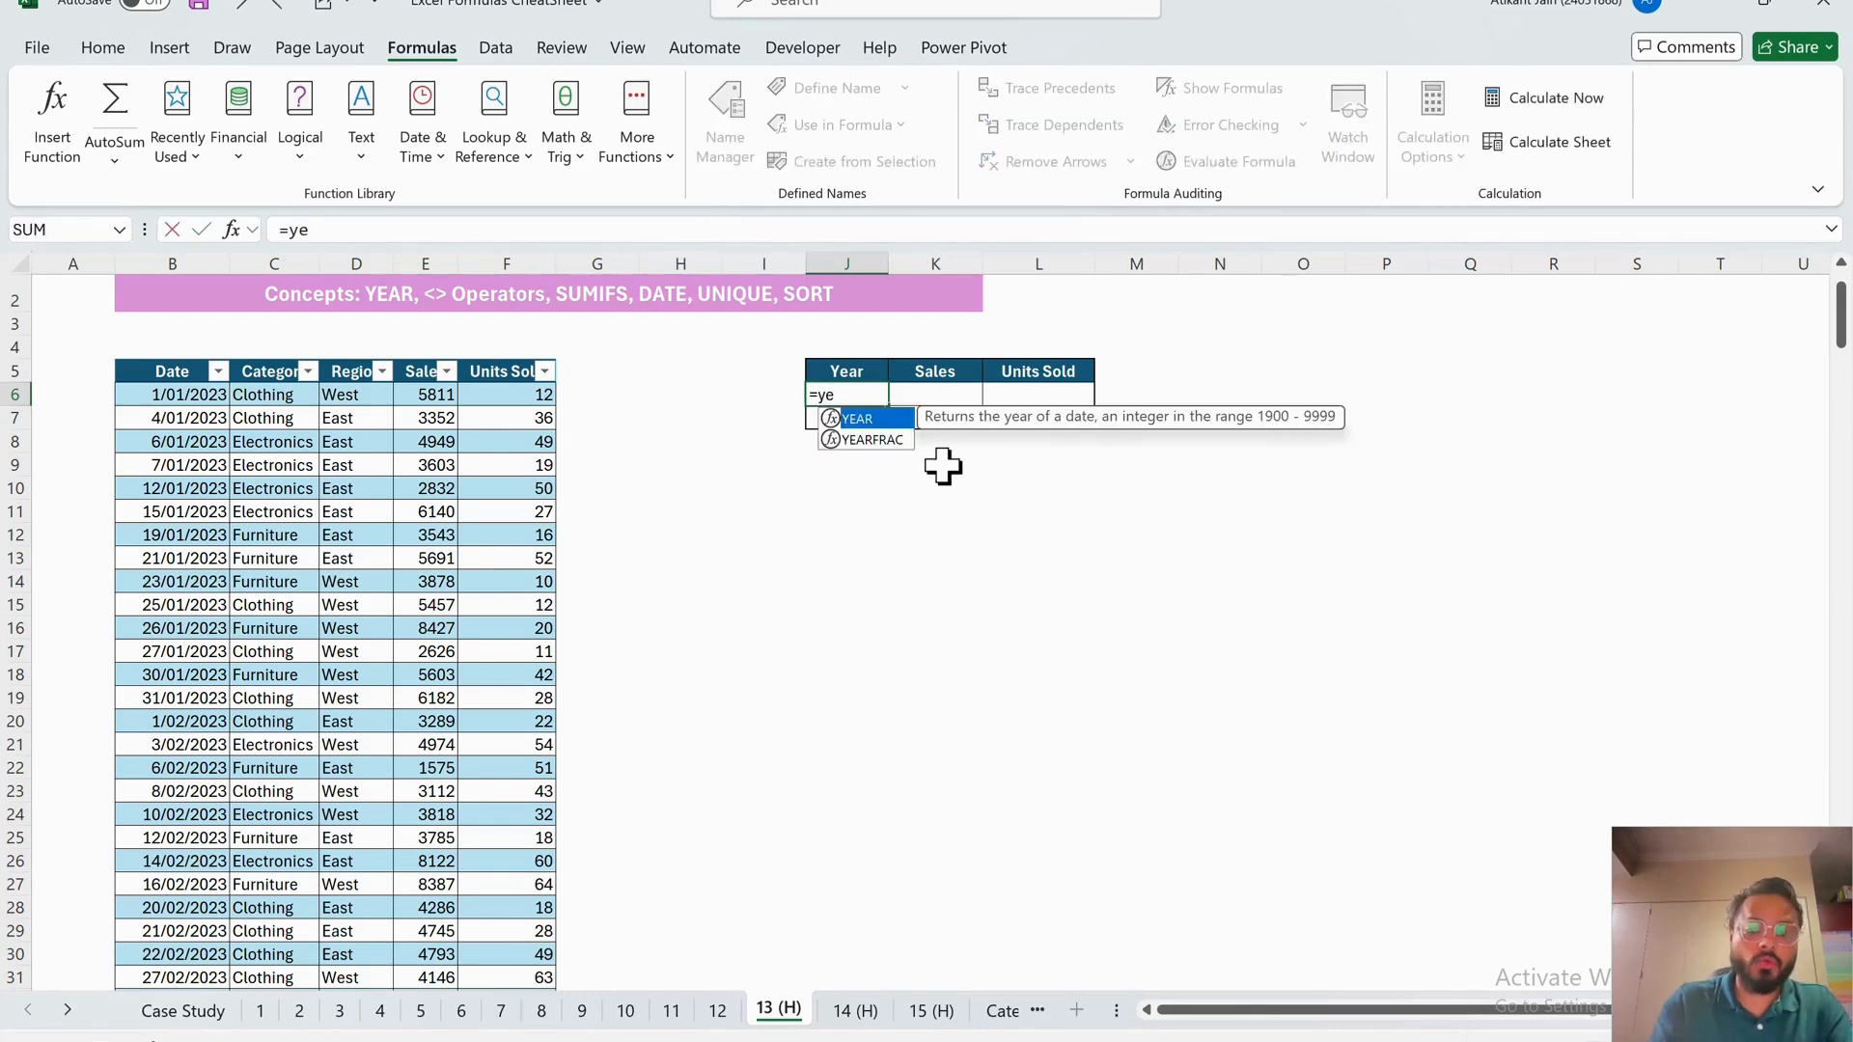
{"action": "key", "text": "Tab"}
{"action": "left_click", "coordinate": [180, 396]}
{"action": "key", "text": "ctrl+shift+Down"}
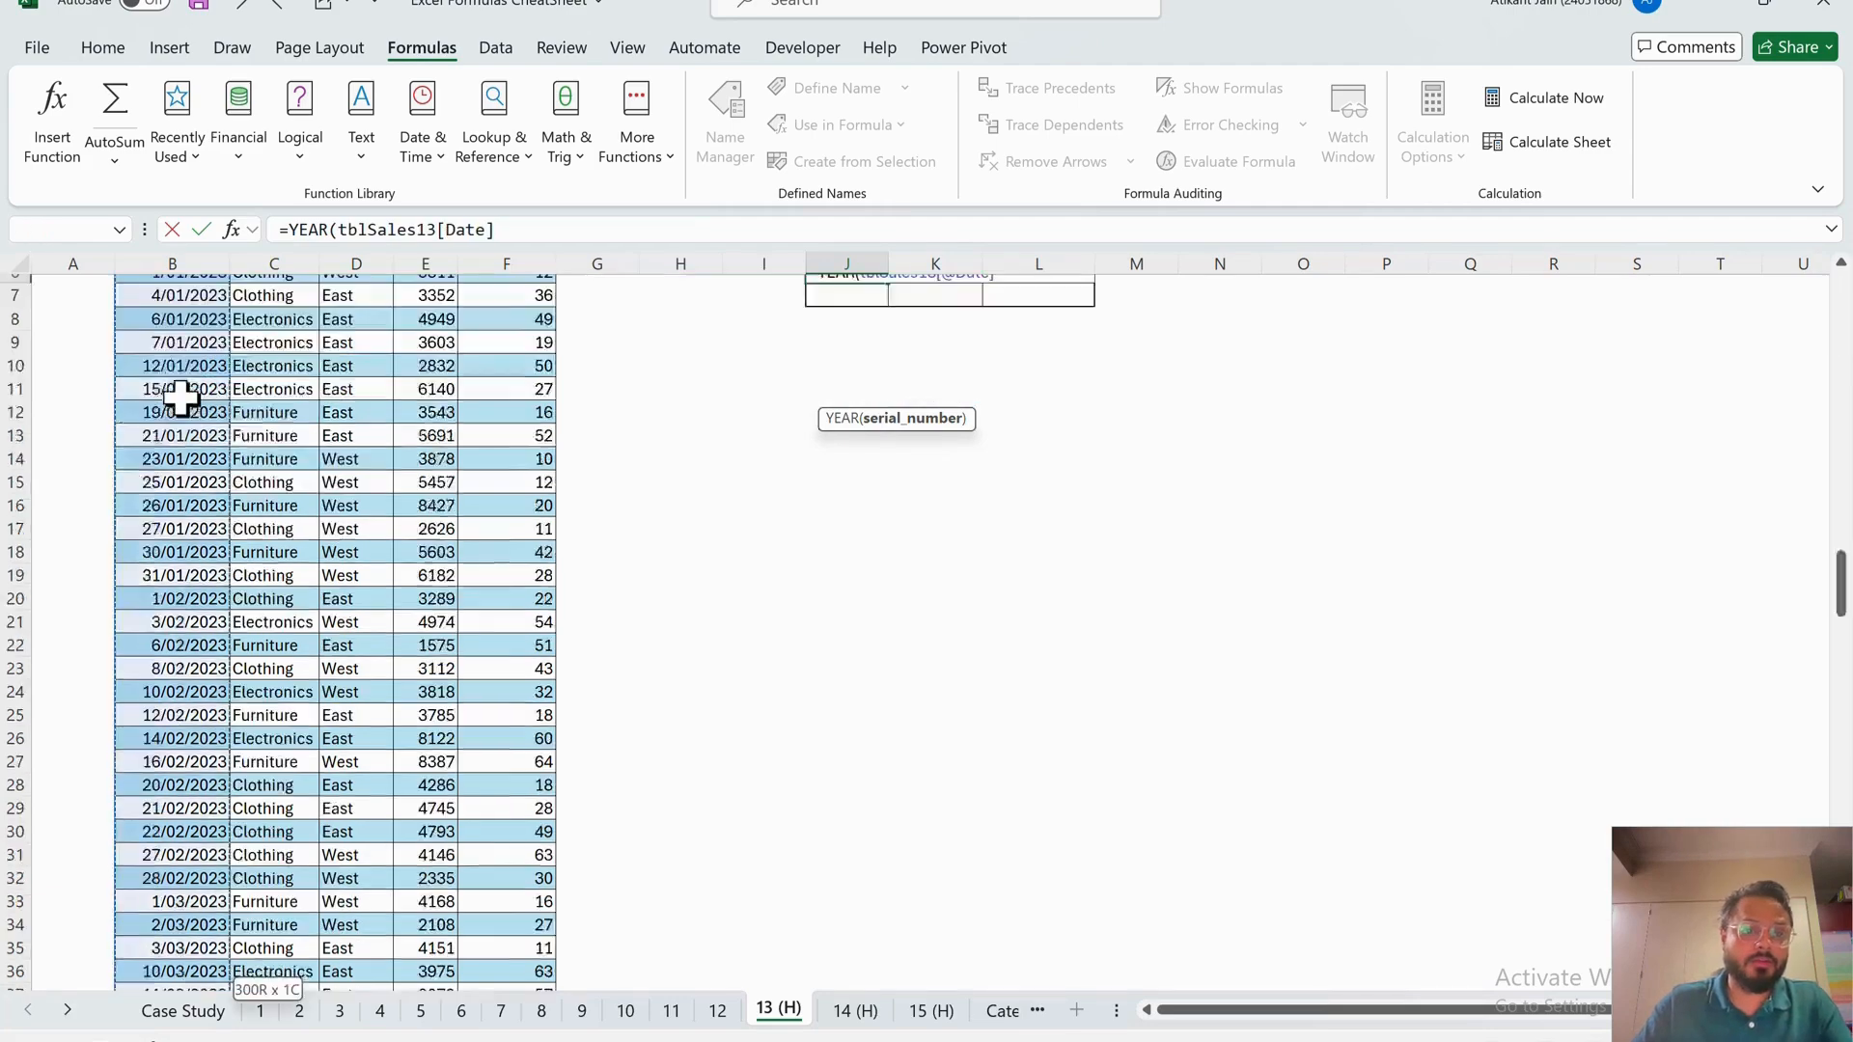
{"action": "key", "text": "Return"}
- Compare the spilled year values from J6 downward with the source dates, and examine the formula behind J6 and J7
{"action": "key", "text": "Up"}
{"action": "key", "text": "Up"}
{"action": "key", "text": "Up"}
{"action": "key", "text": "Up"}
{"action": "key", "text": "Up"}
{"action": "key", "text": "Up"}
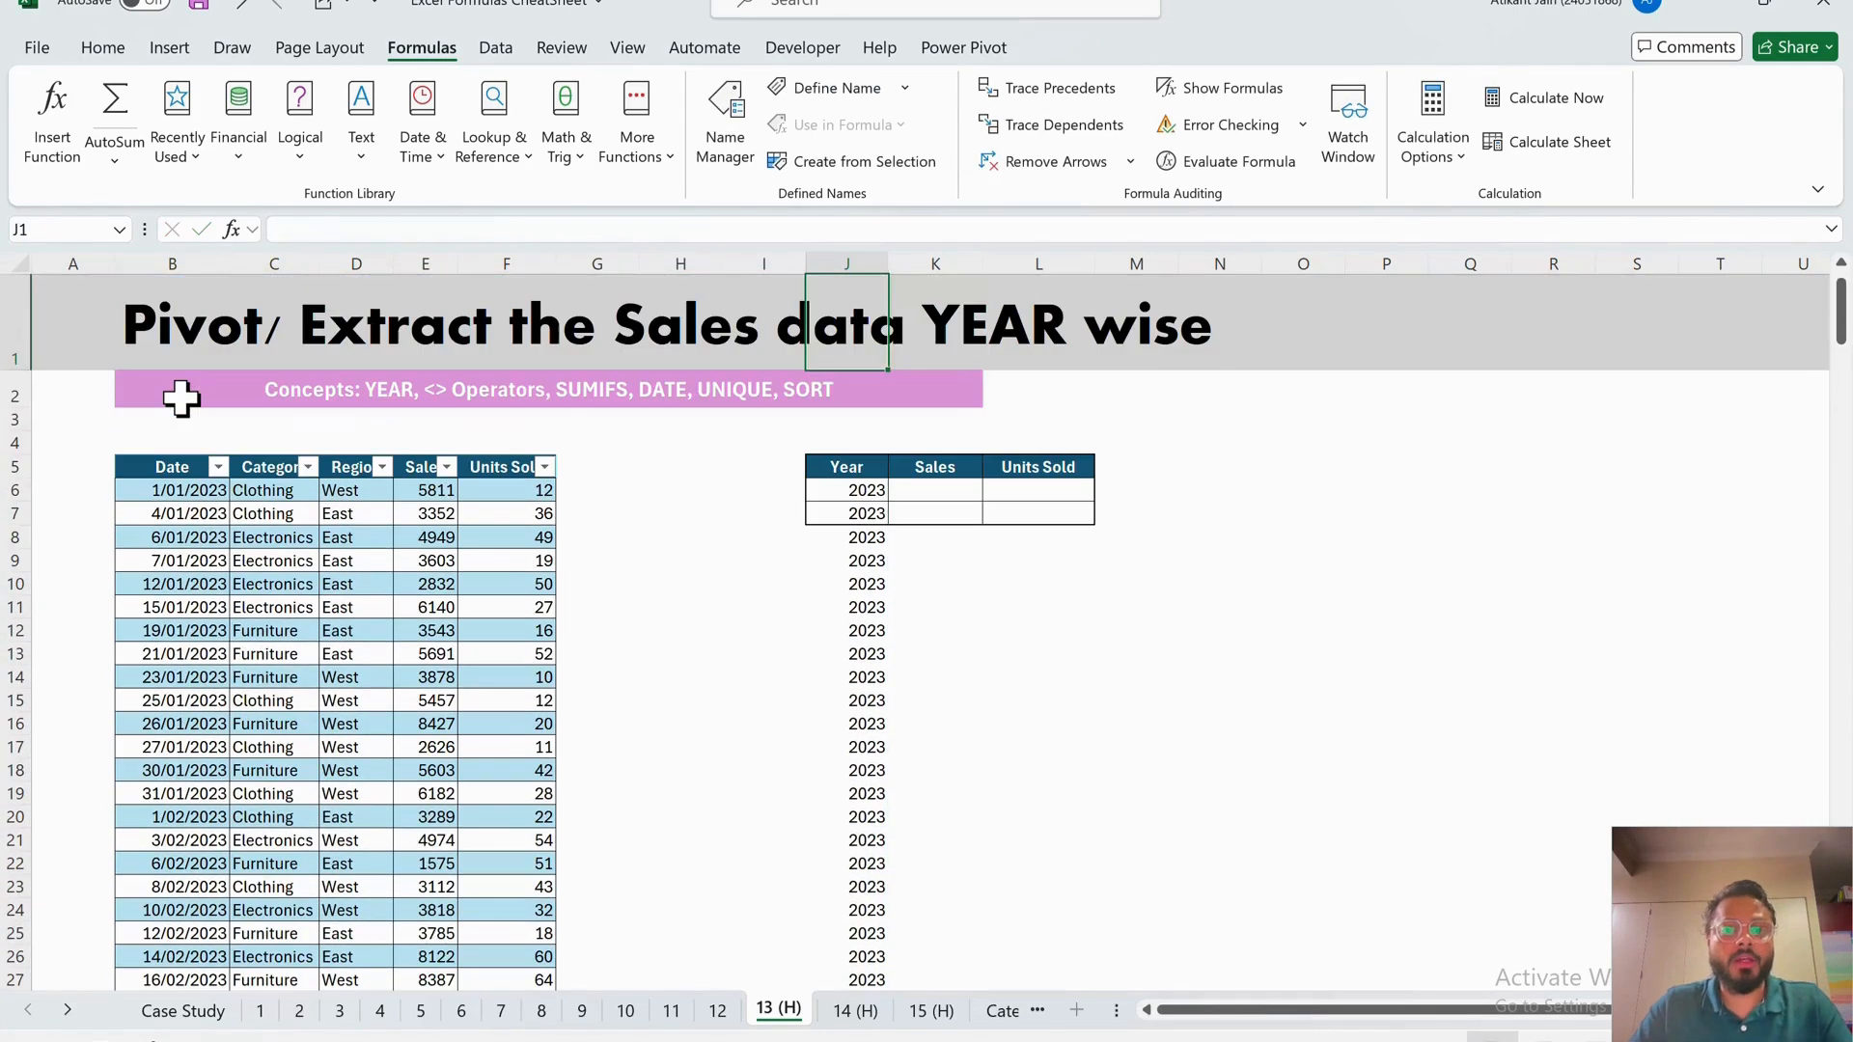
{"action": "key", "text": "Down"}
{"action": "key", "text": "Down"}
{"action": "key", "text": "Down"}
{"action": "key", "text": "Down"}
{"action": "key", "text": "Down"}
{"action": "key", "text": "Up"}
{"action": "key", "text": "Down"}
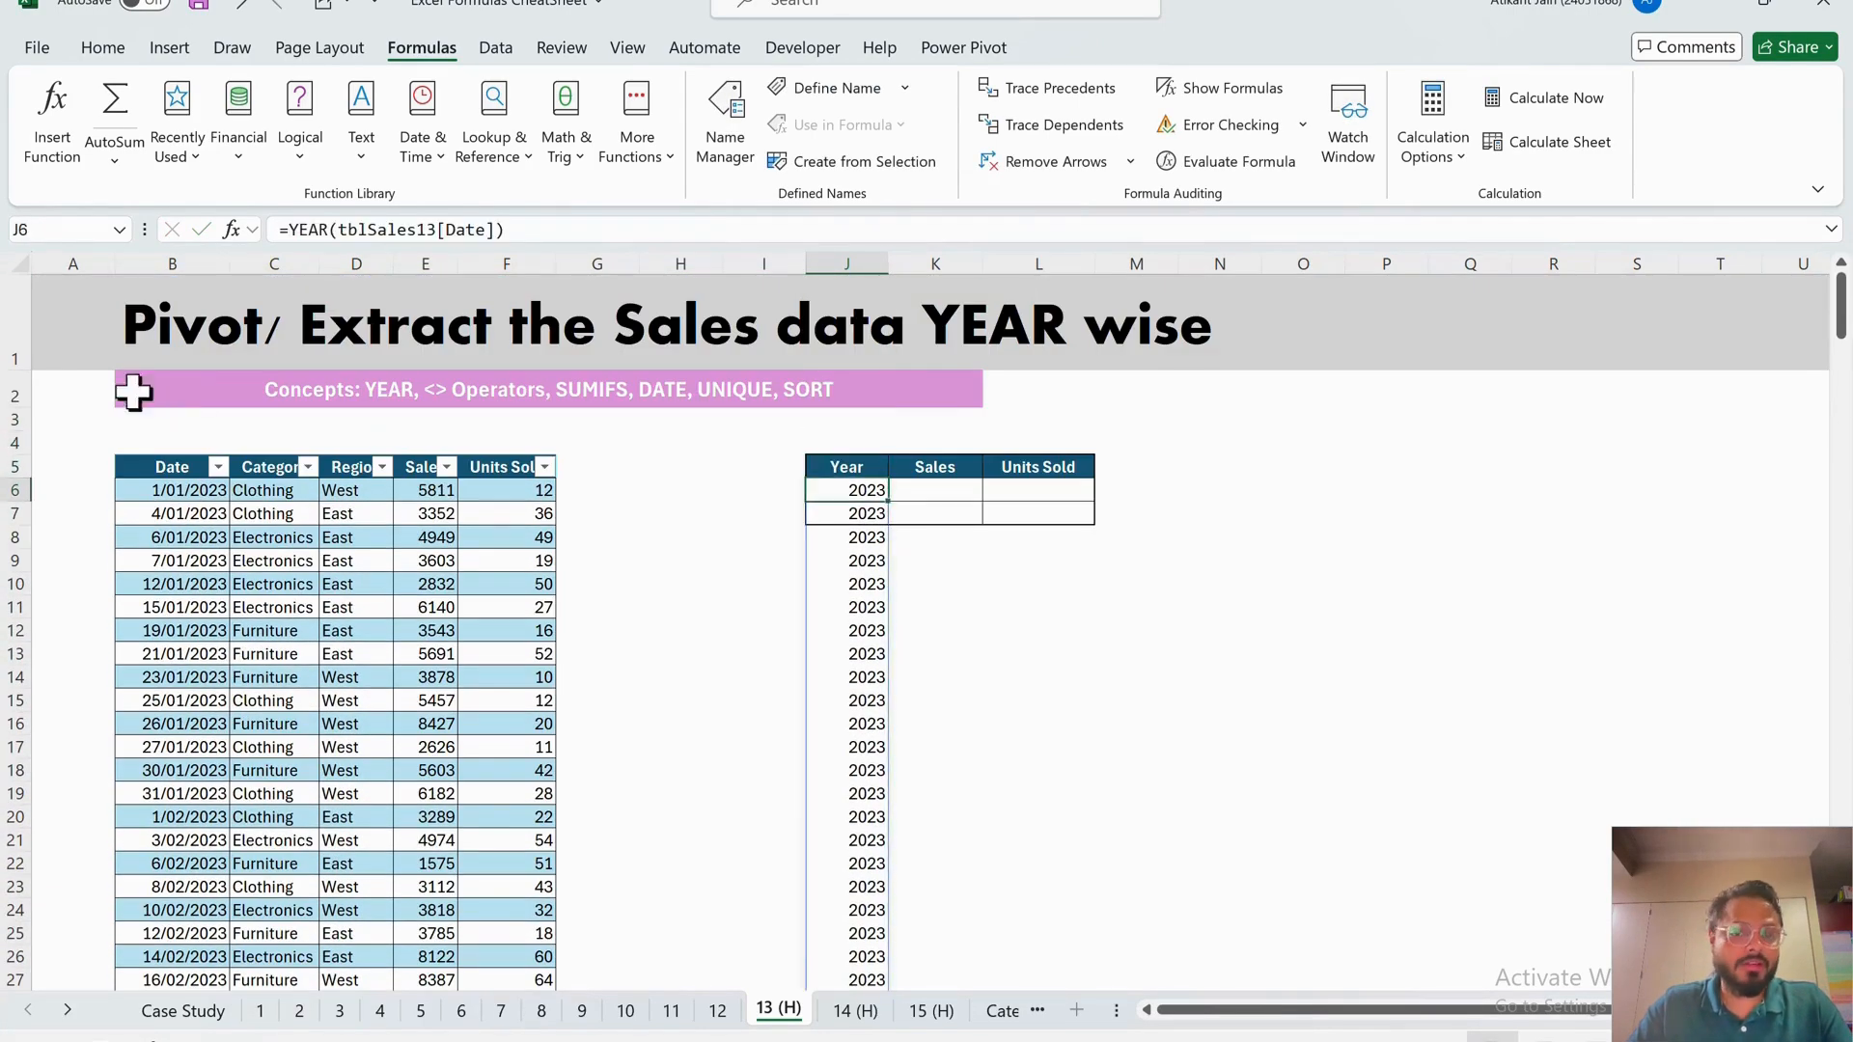
{"action": "left_click", "coordinate": [203, 494]}
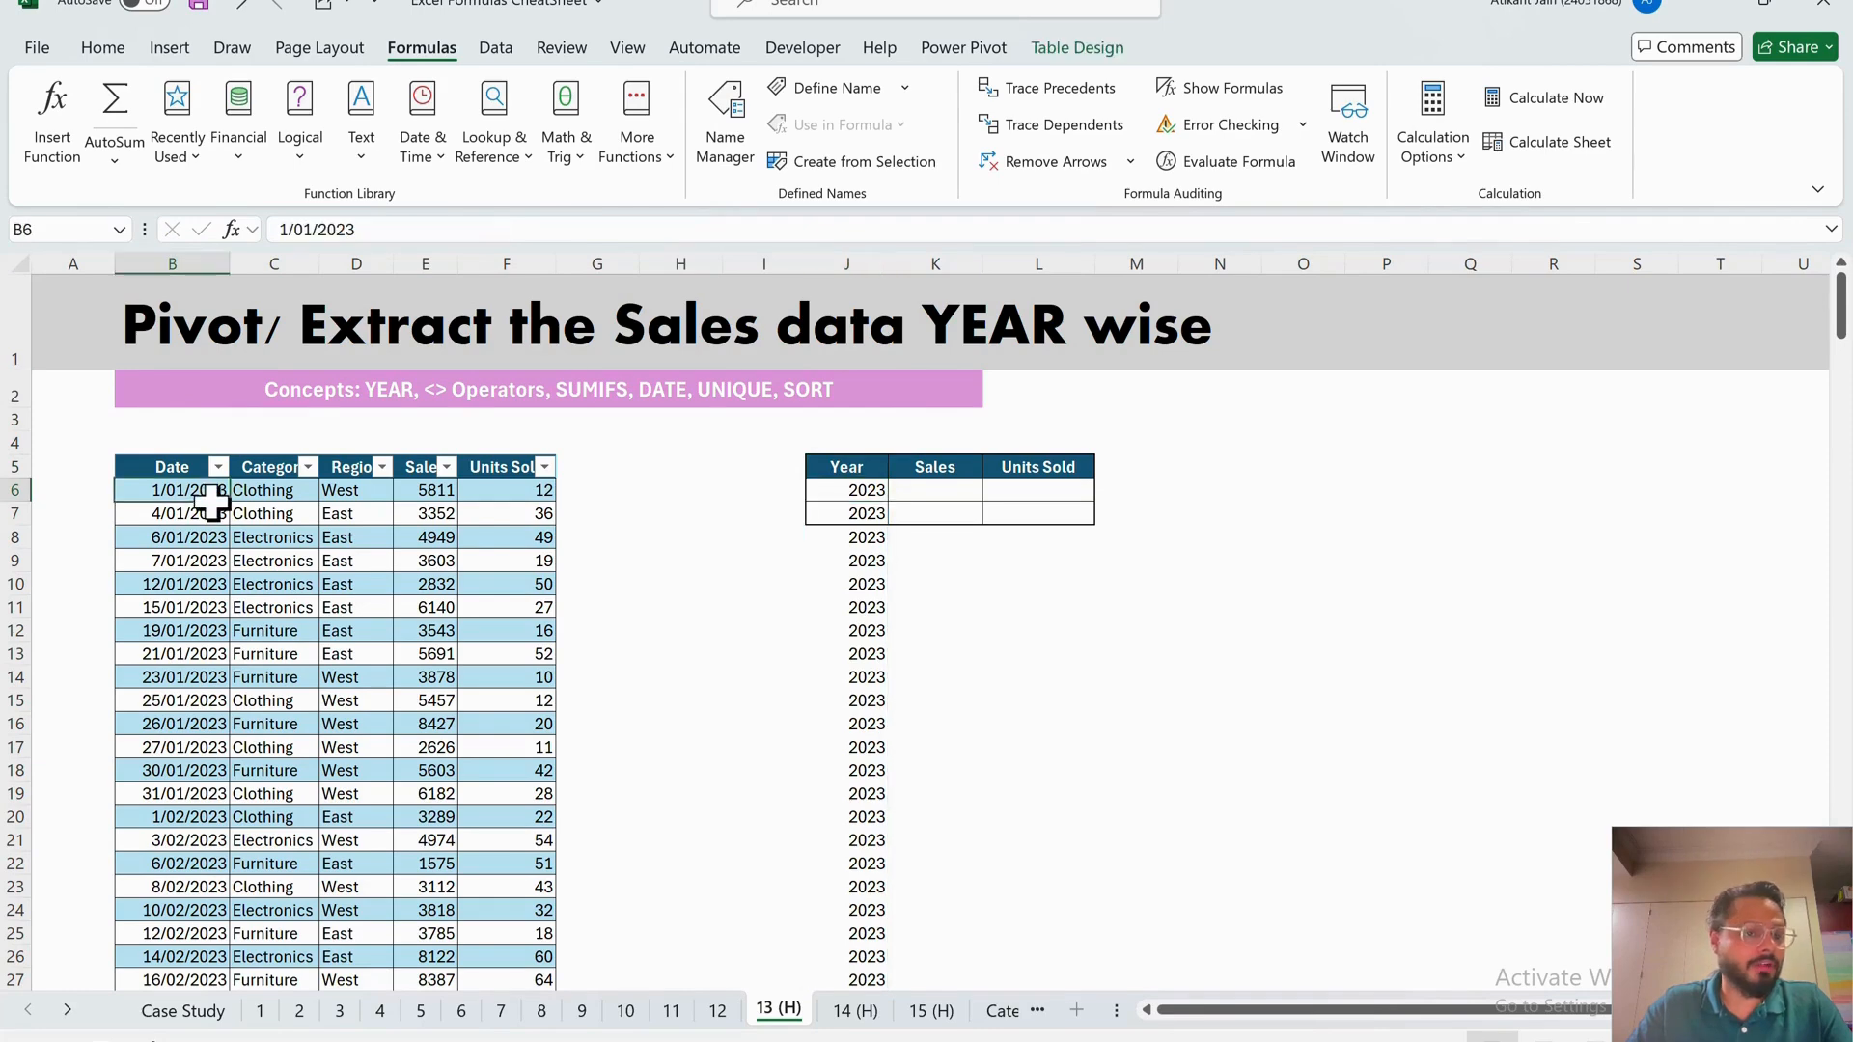
{"action": "left_click", "coordinate": [862, 494]}
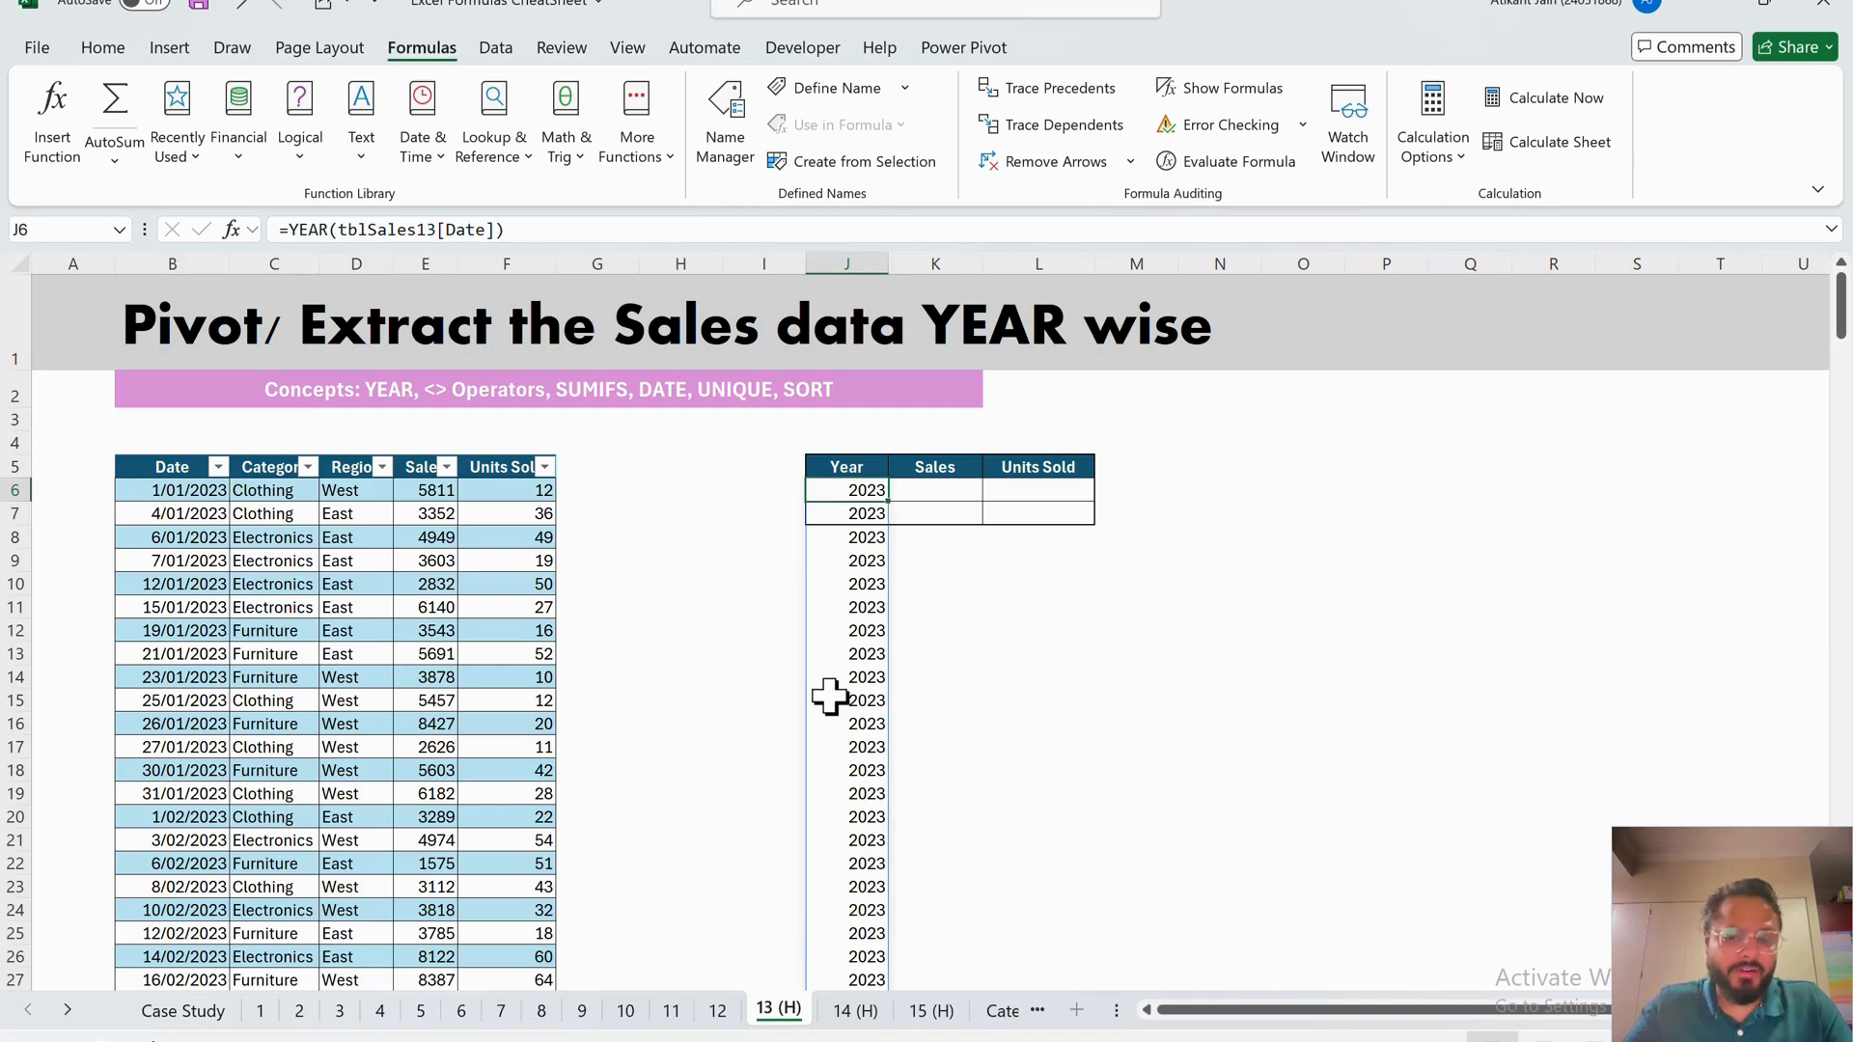
{"action": "left_click", "coordinate": [872, 518]}
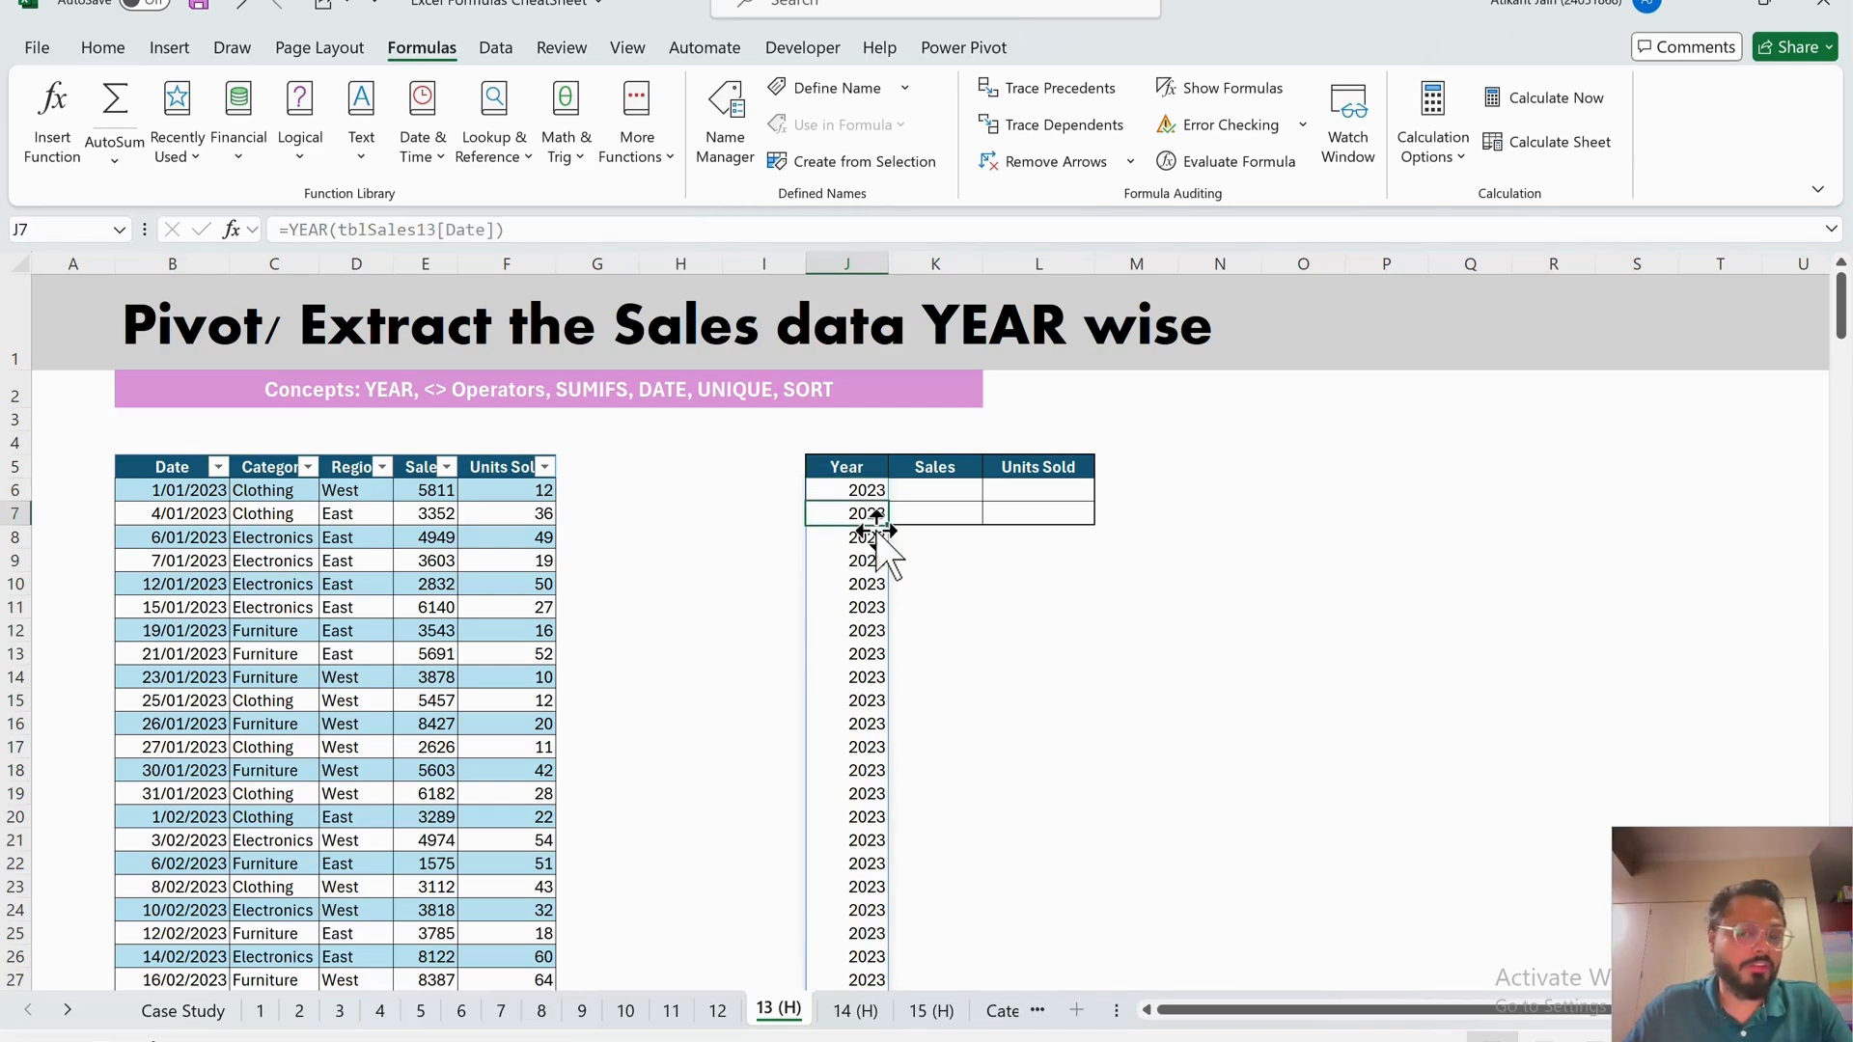
{"action": "key", "text": "BackSpace"}
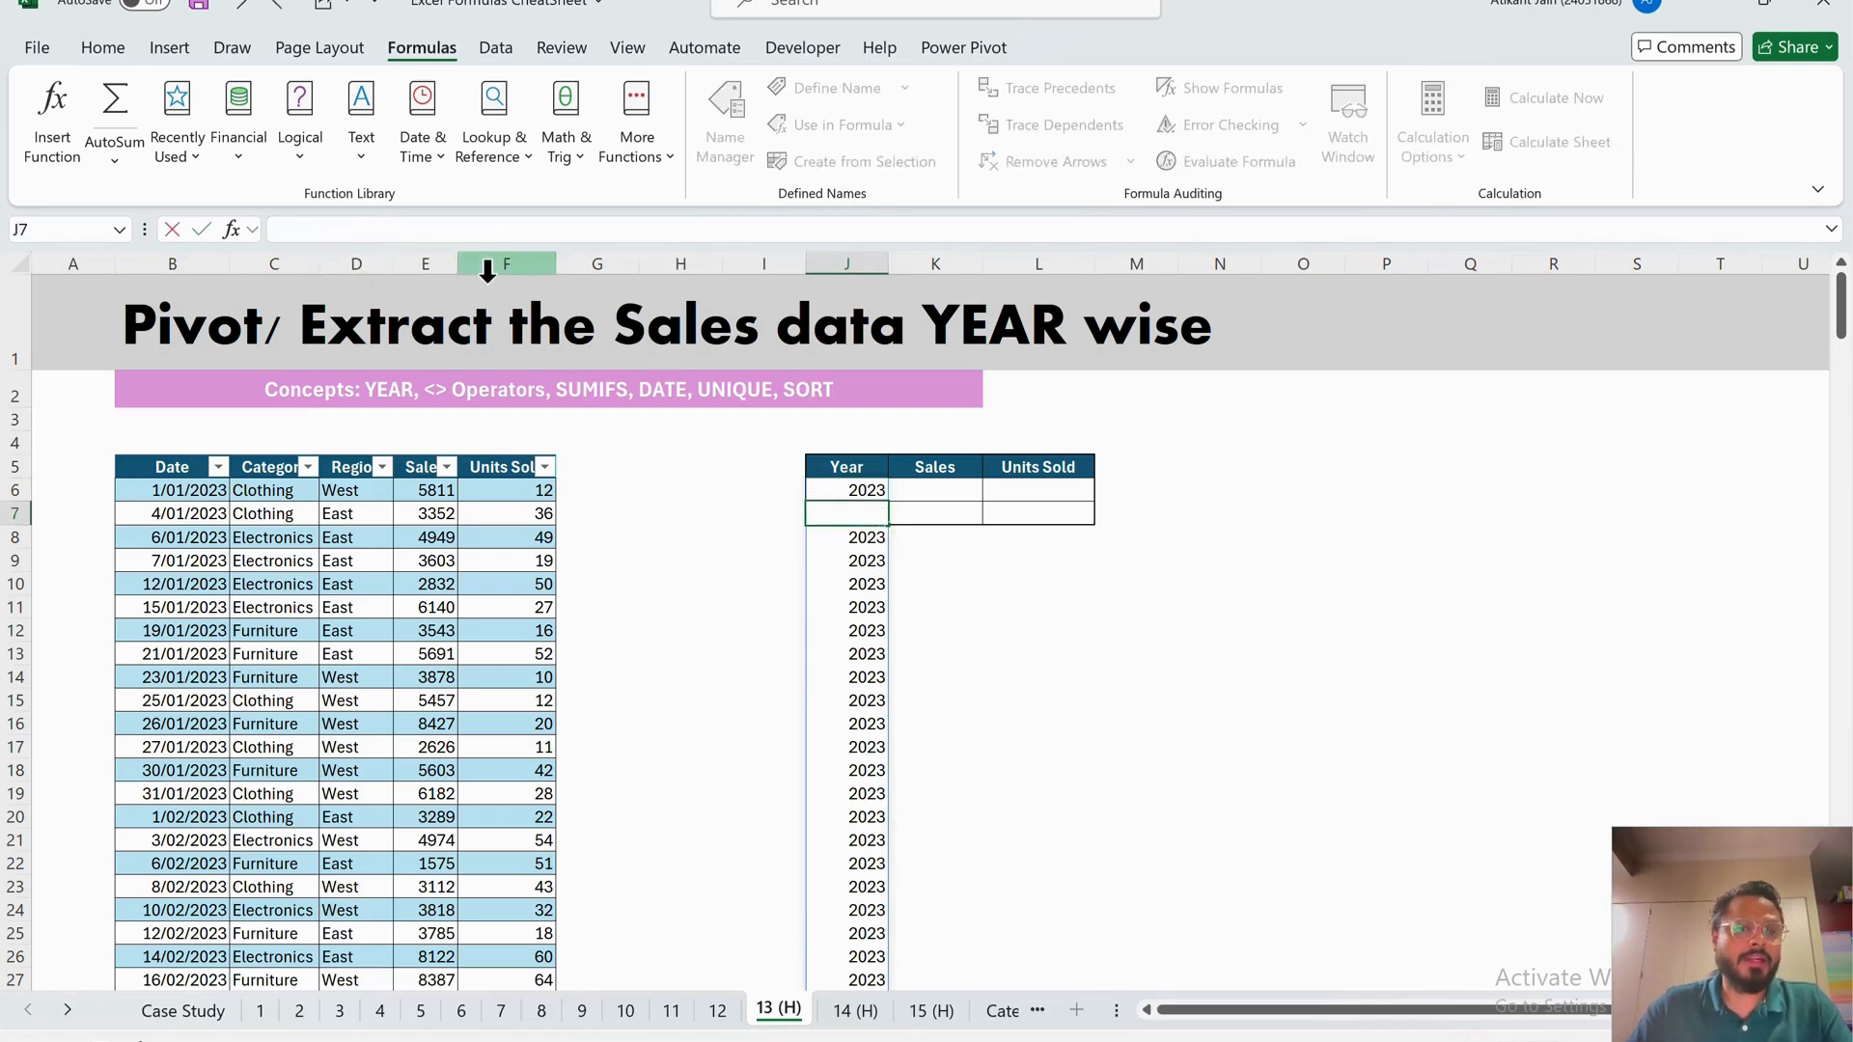
- Wrap the J6 formula in UNIQUE so it reads =UNIQUE(YEAR(tblSales13[Date])) and enter it
{"action": "double_click", "coordinate": [840, 489]}
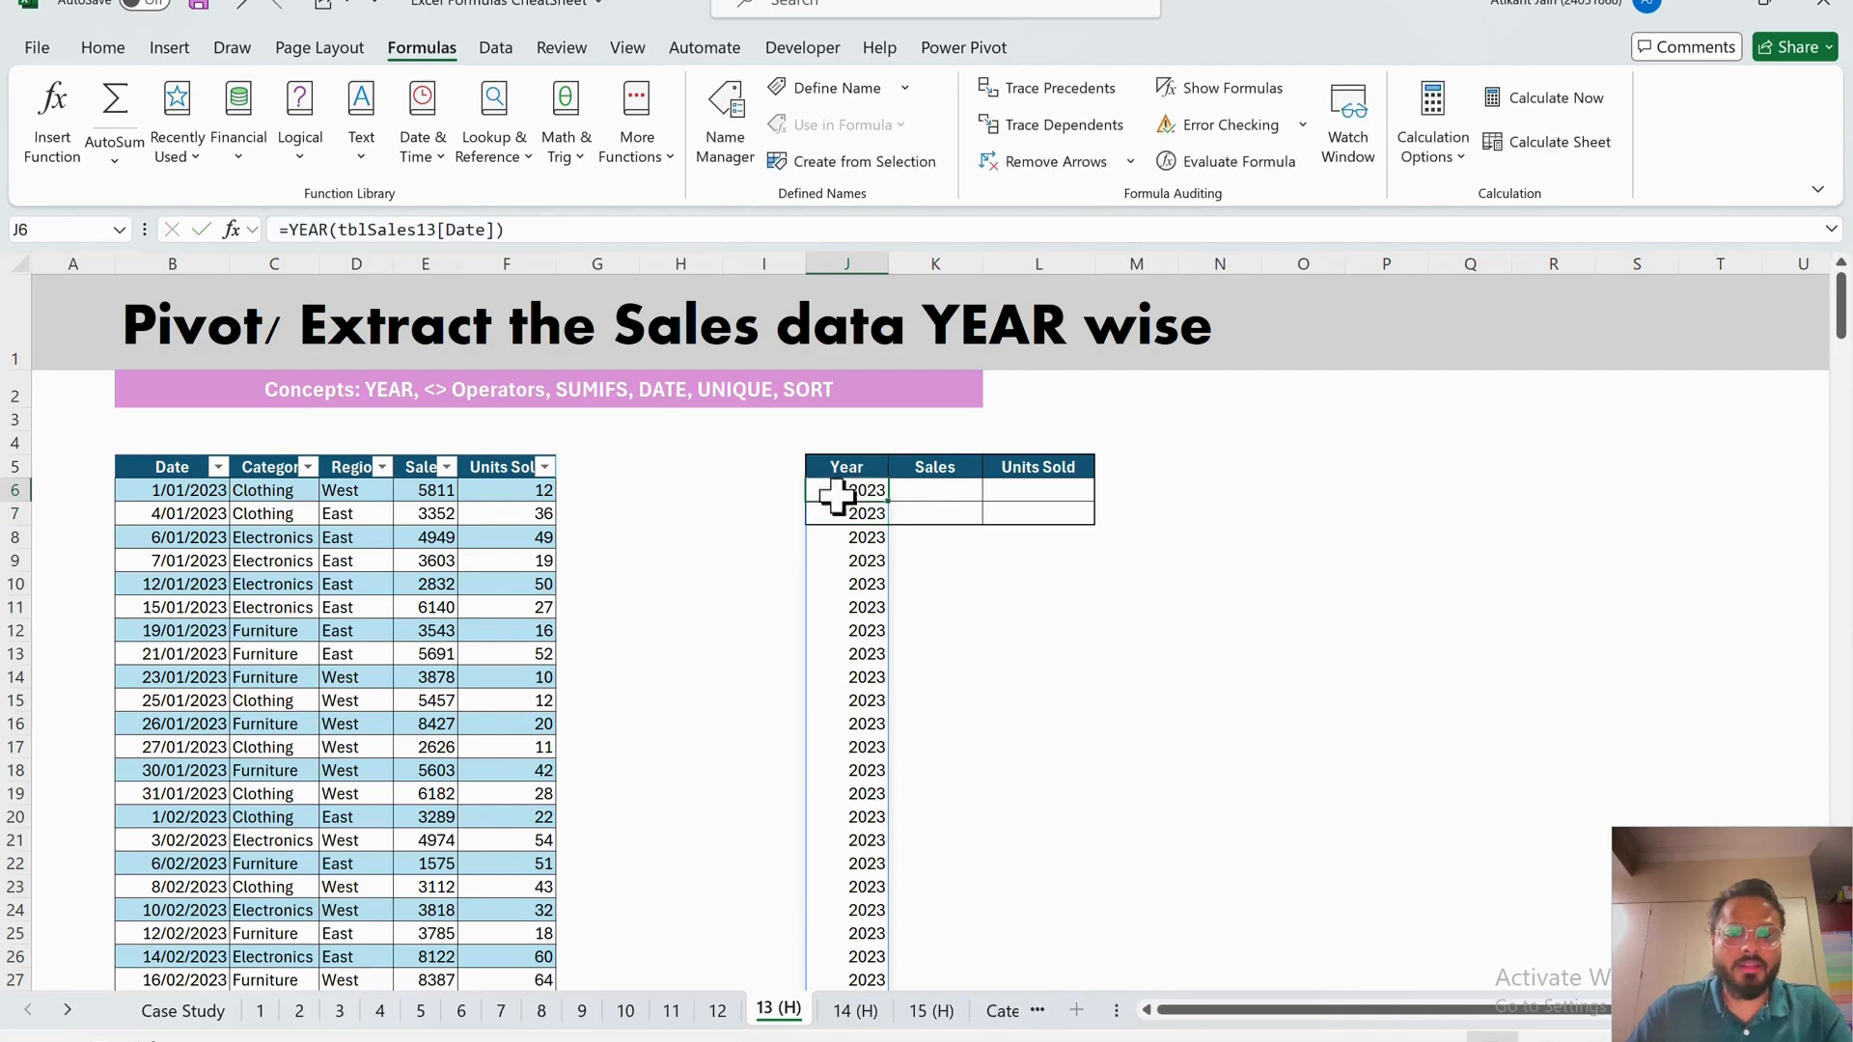
{"action": "left_click", "coordinate": [306, 232]}
{"action": "type", "text": "UNI"}
{"action": "key", "text": "Tab"}
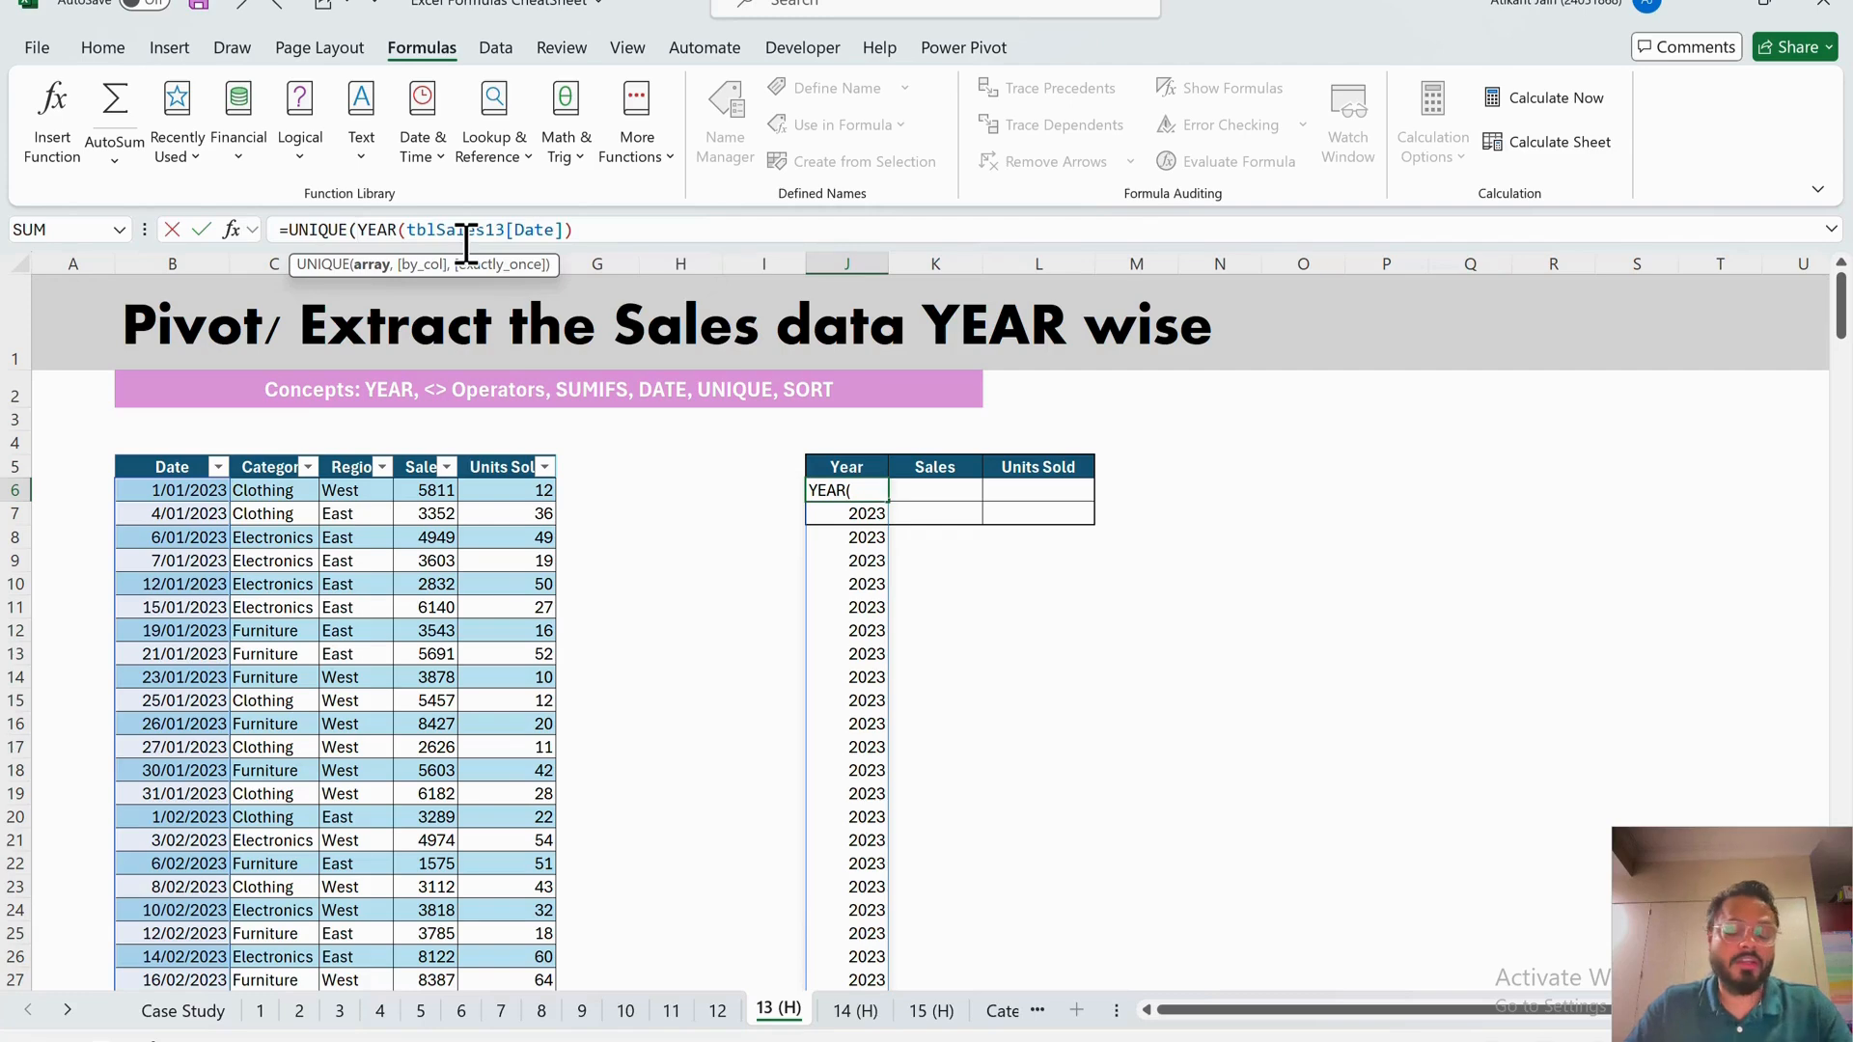
{"action": "left_click", "coordinate": [632, 249]}
{"action": "type", "text": ")"}
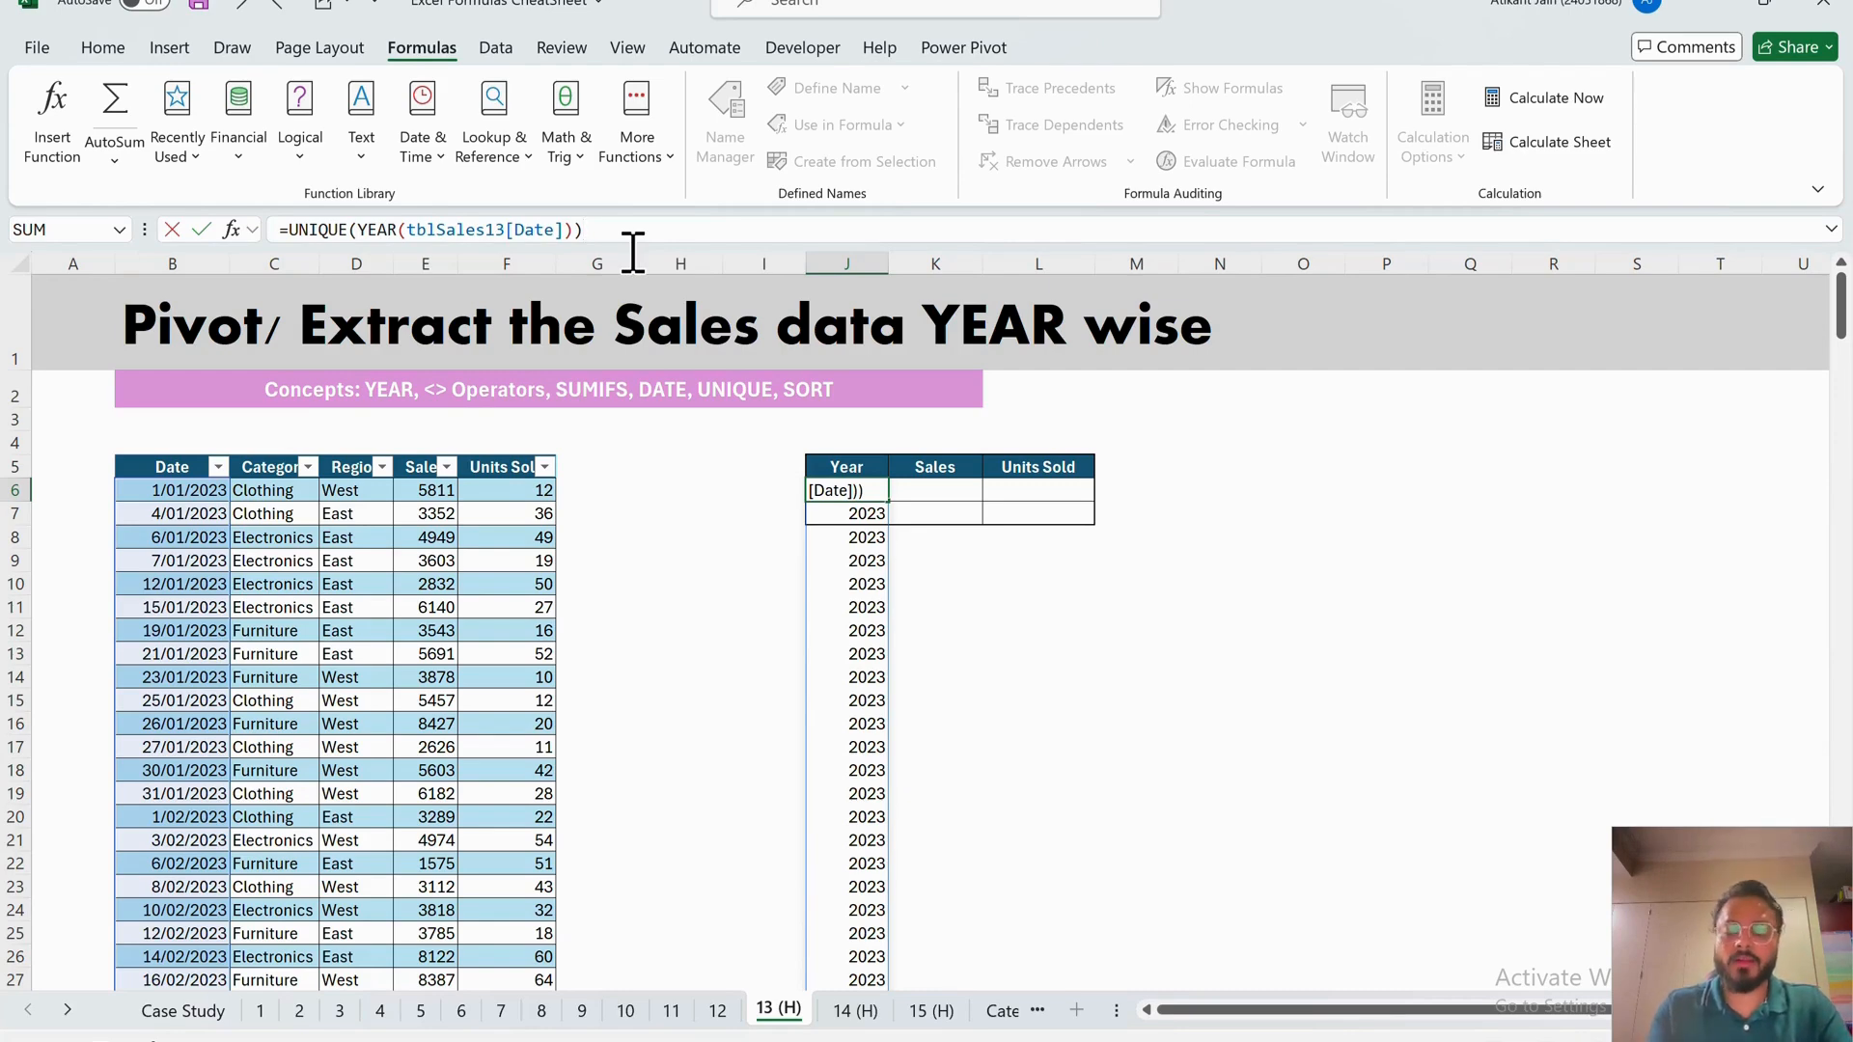
{"action": "key", "text": "Return"}
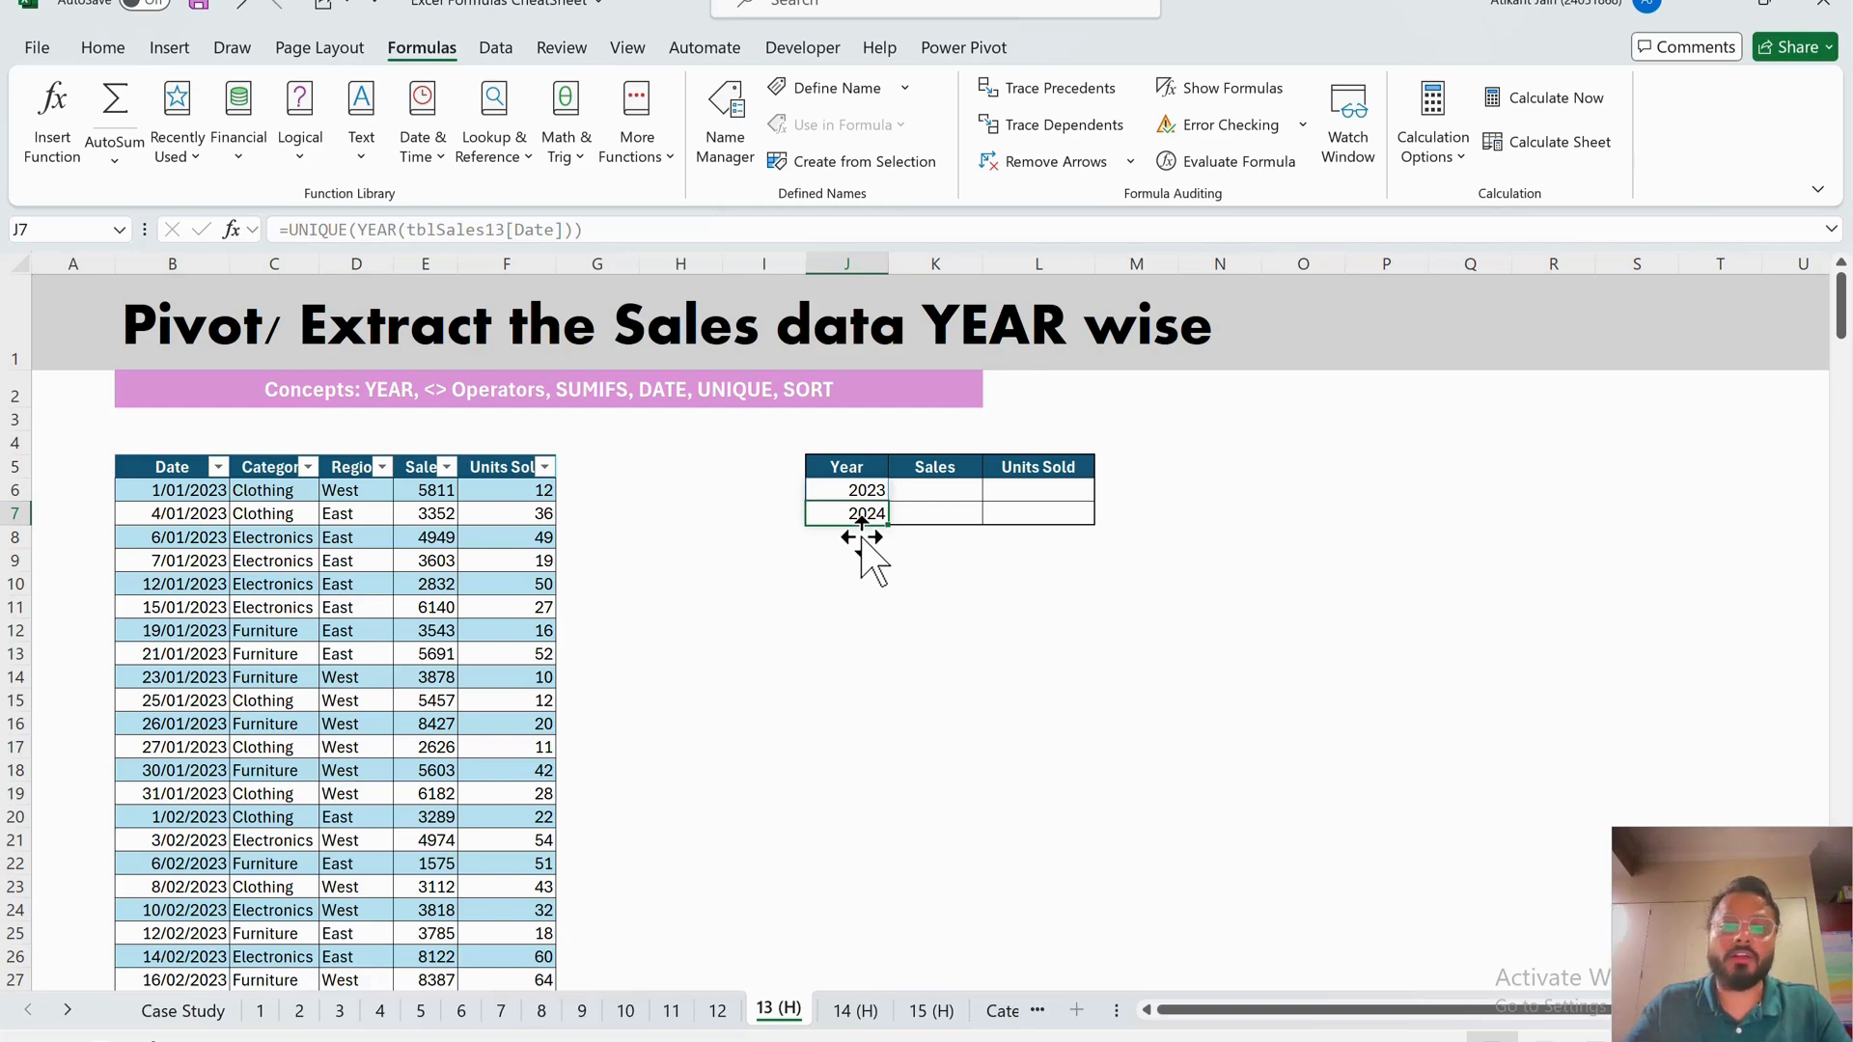
- Start a SUMIFS formula in K6 with the Sales column, tblSales13[Sales], as the sum range
{"action": "left_click", "coordinate": [963, 502]}
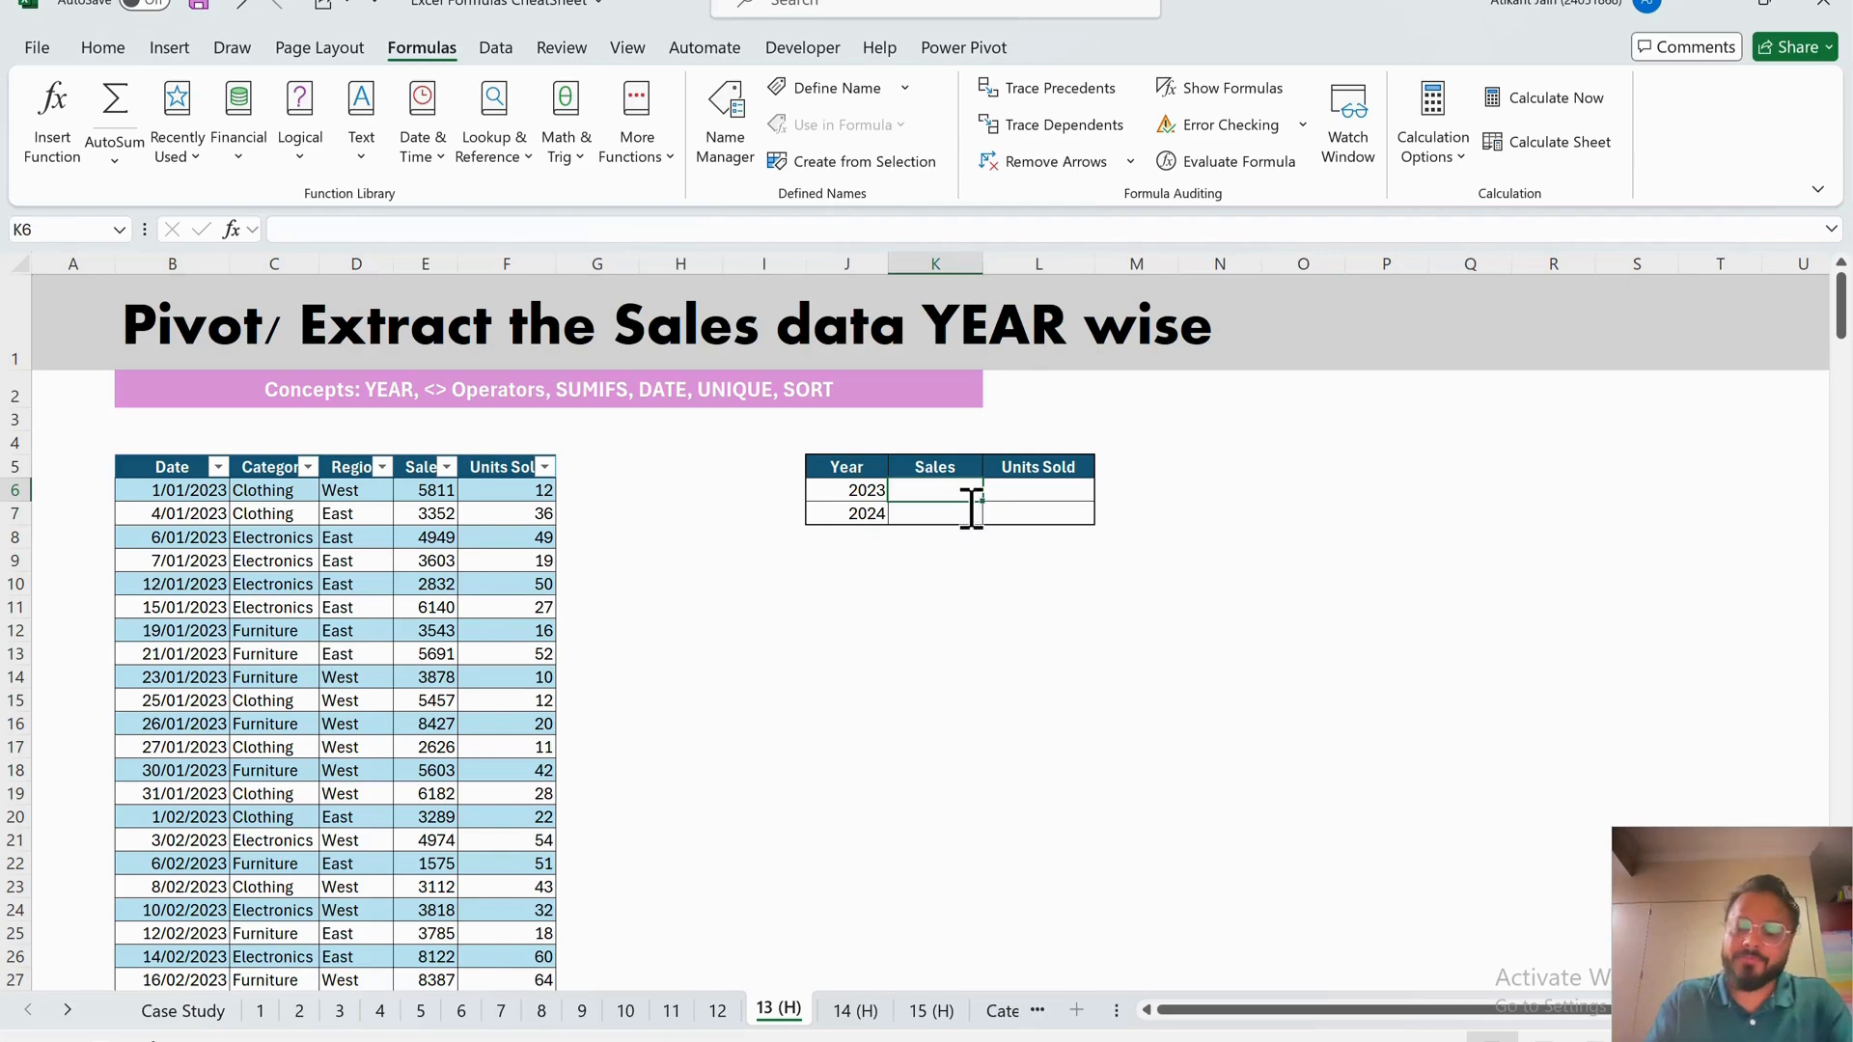
{"action": "type", "text": "=sumifs"}
{"action": "key", "text": "Tab"}
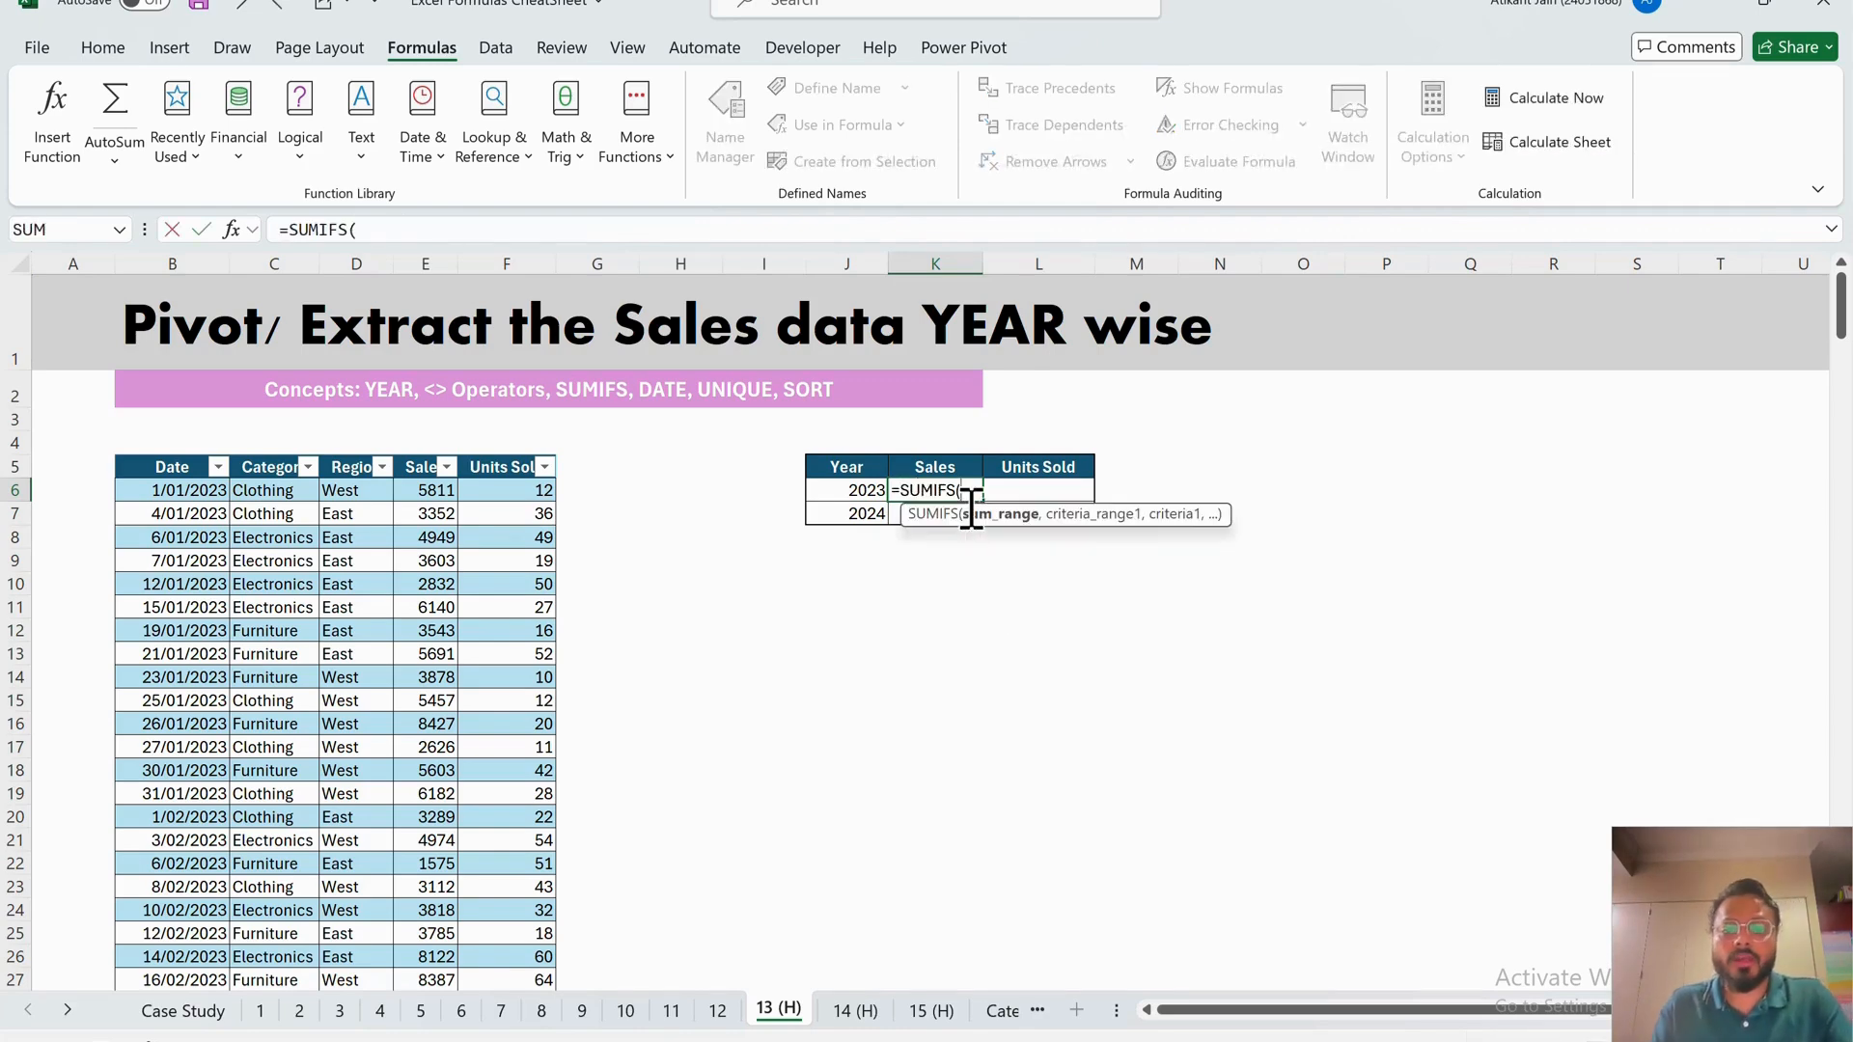
{"action": "left_click", "coordinate": [435, 490]}
{"action": "key", "text": "ctrl+shift+Down"}
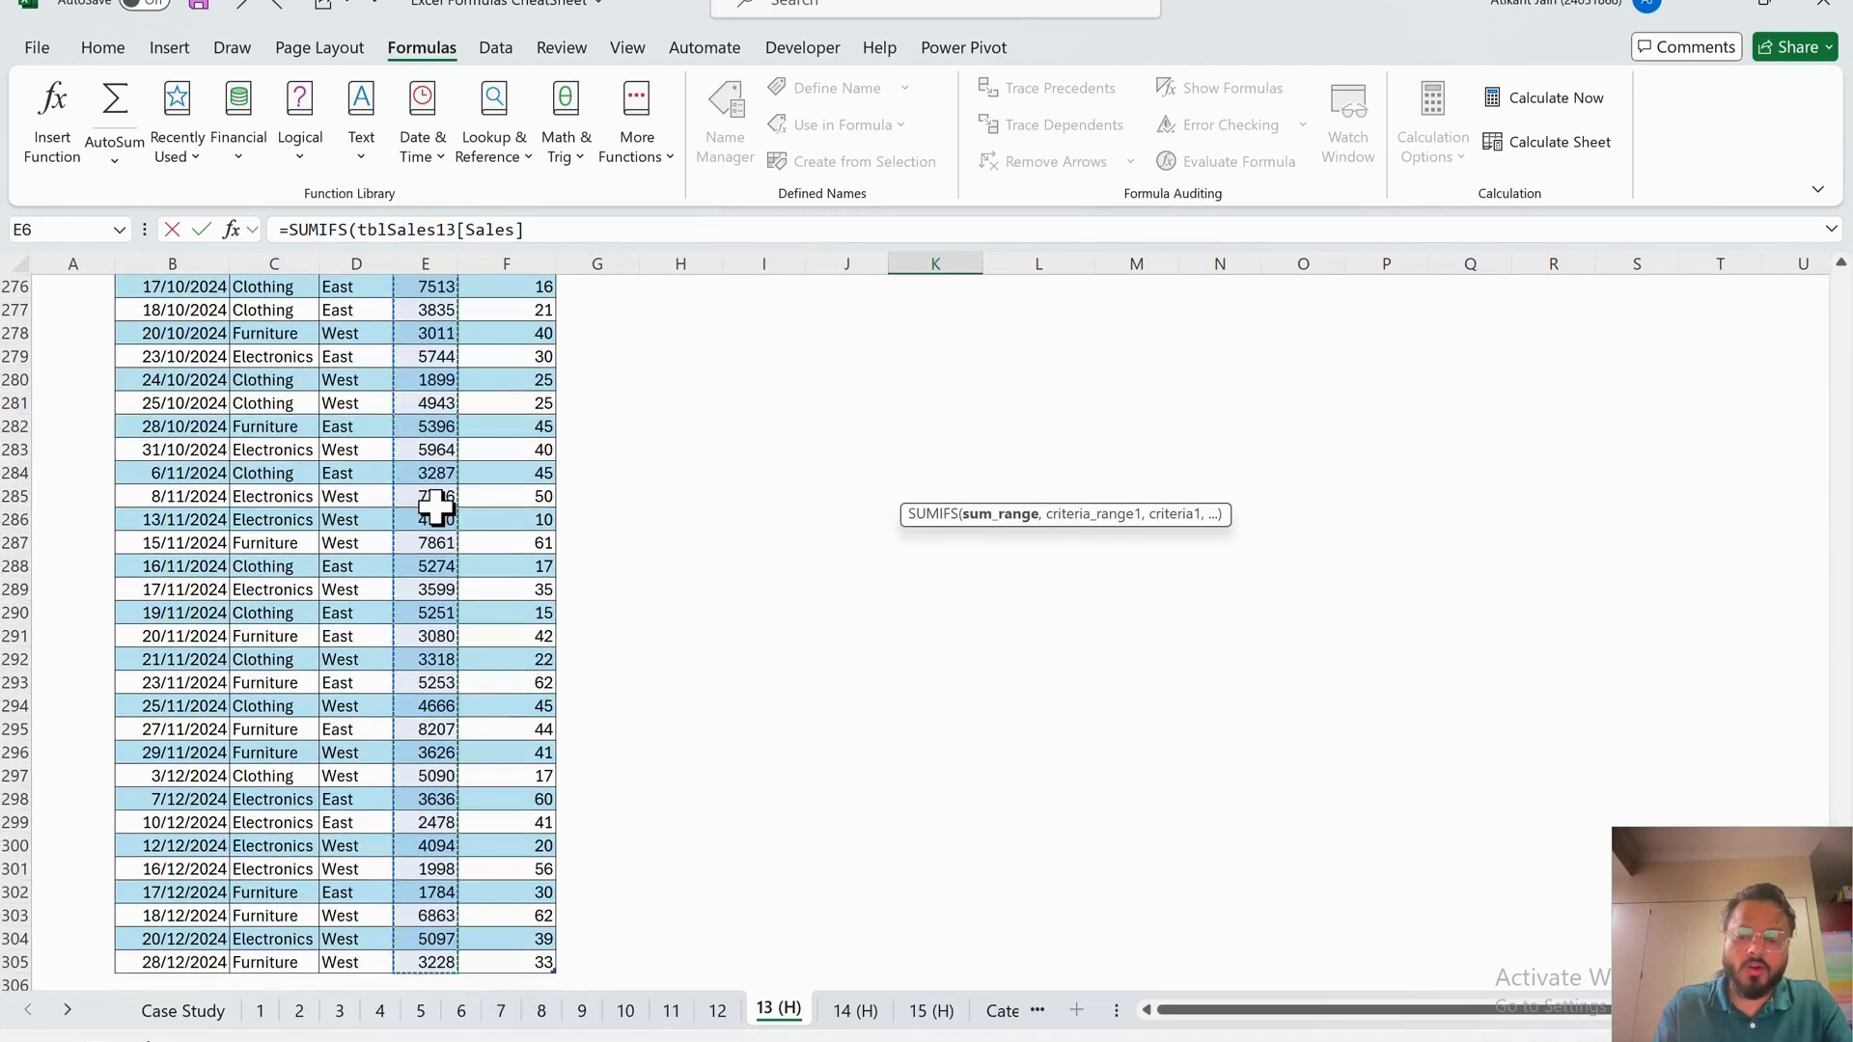
{"action": "type", "text": ","}
- Add the full Date column, tblSales13[Date], as the first criteria range of the SUMIFS formula
{"action": "left_click", "coordinate": [316, 429]}
{"action": "key", "text": "ctrl+shift+Up"}
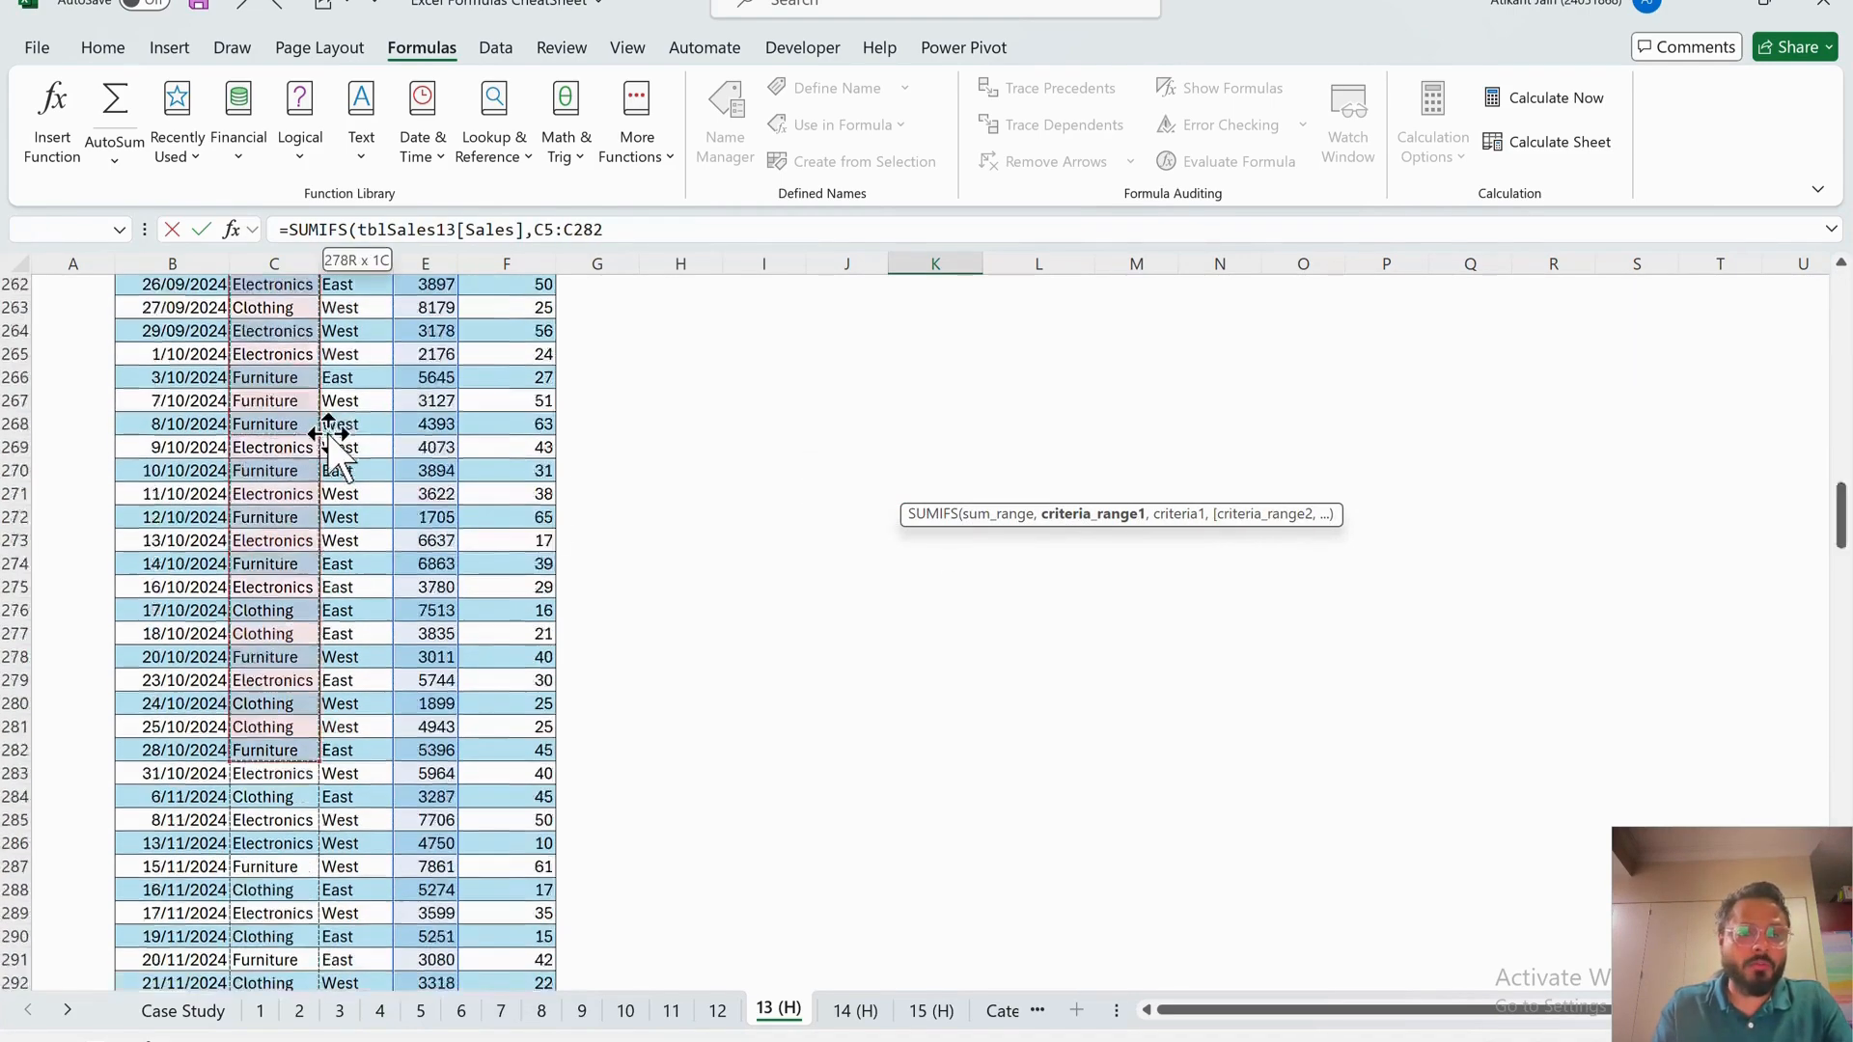
{"action": "left_click", "coordinate": [174, 314]}
{"action": "key", "text": "Up"}
{"action": "key", "text": "Down"}
{"action": "key", "text": "ctrl+shift+Down"}
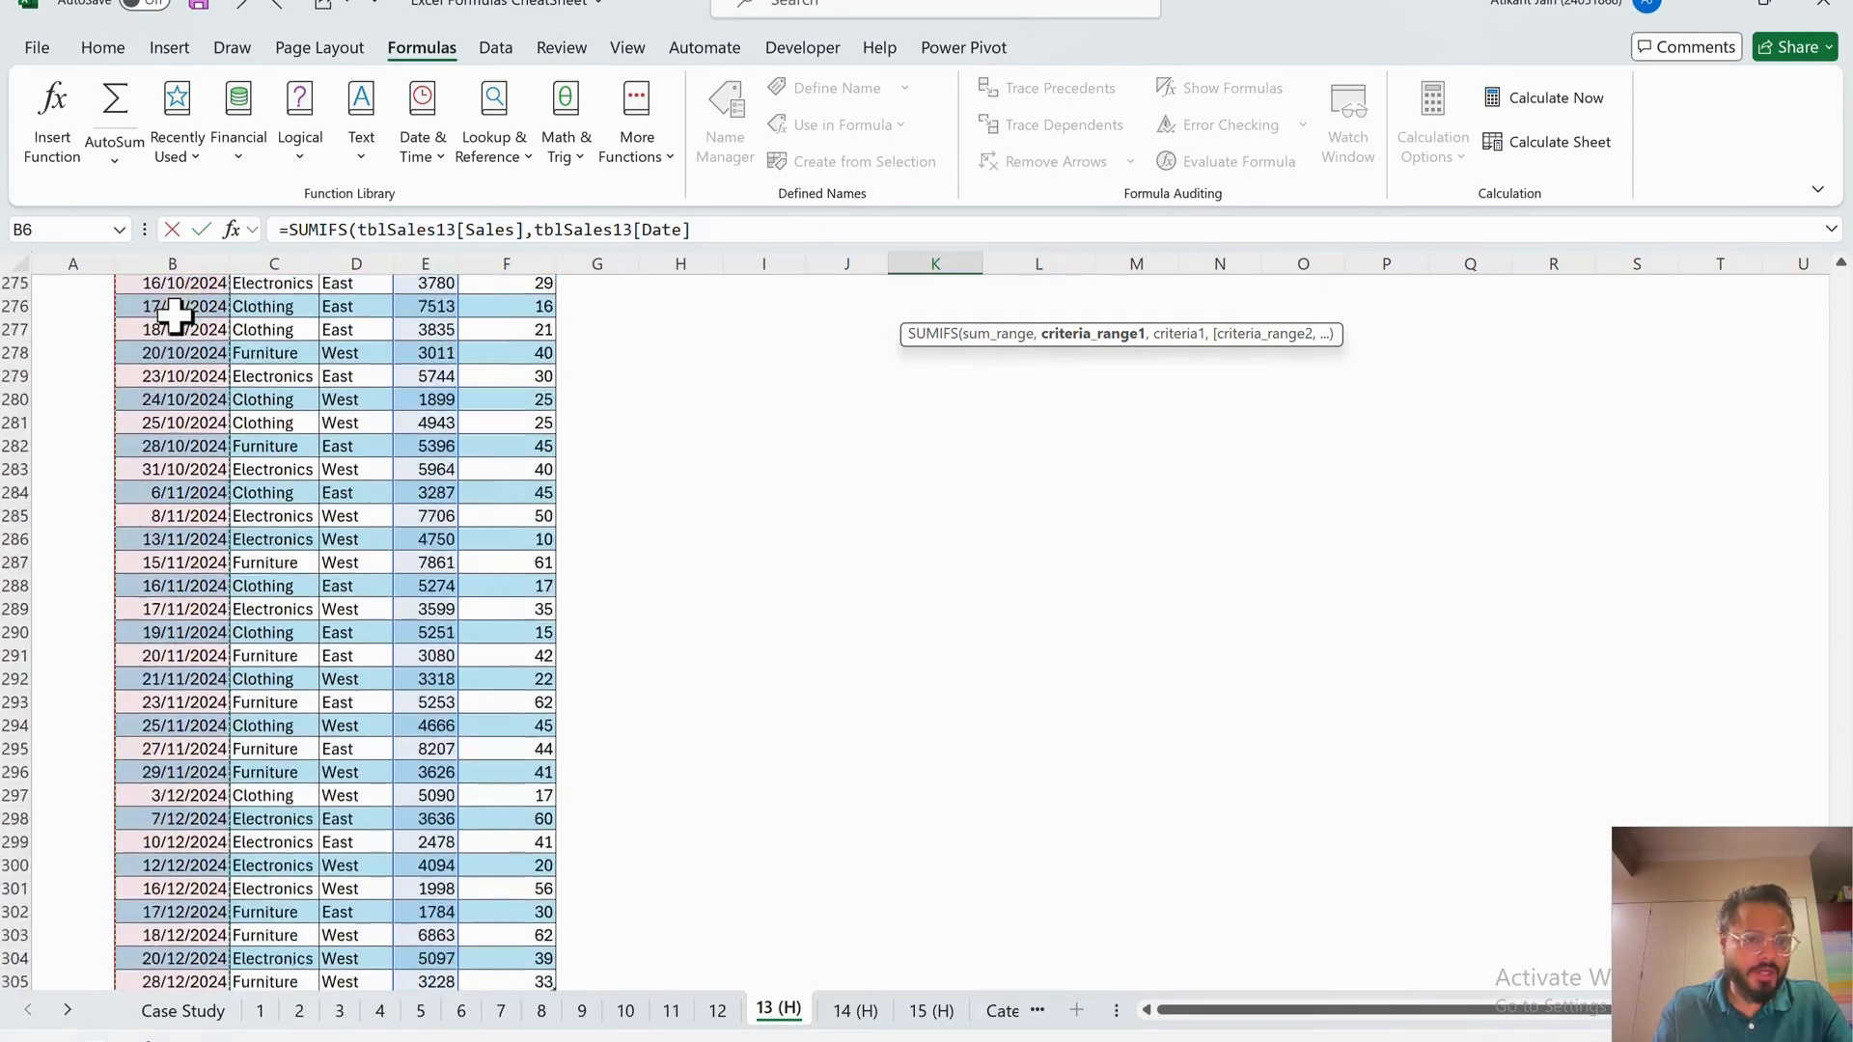
{"action": "type", "text": ","}
{"action": "scroll", "coordinate": [744, 343], "scroll_direction": "up", "scroll_amount": 20}
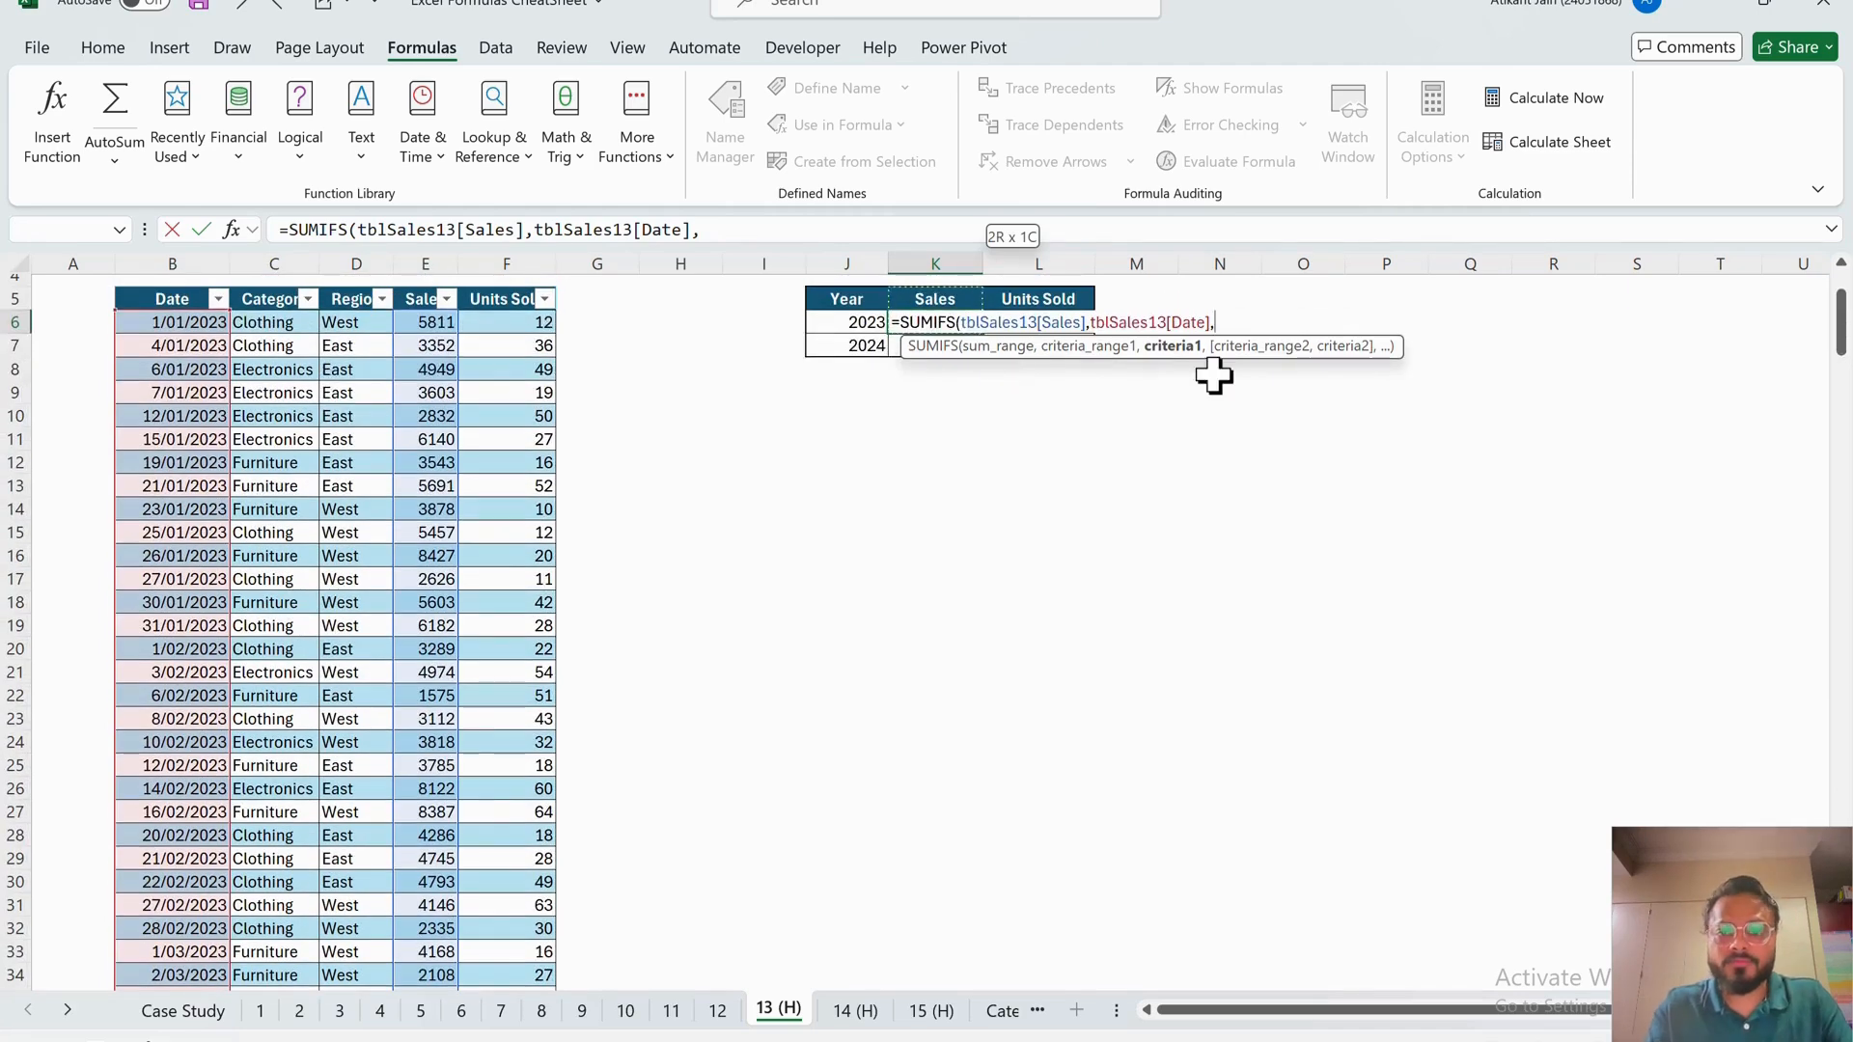
{"action": "type", "text": "year"}
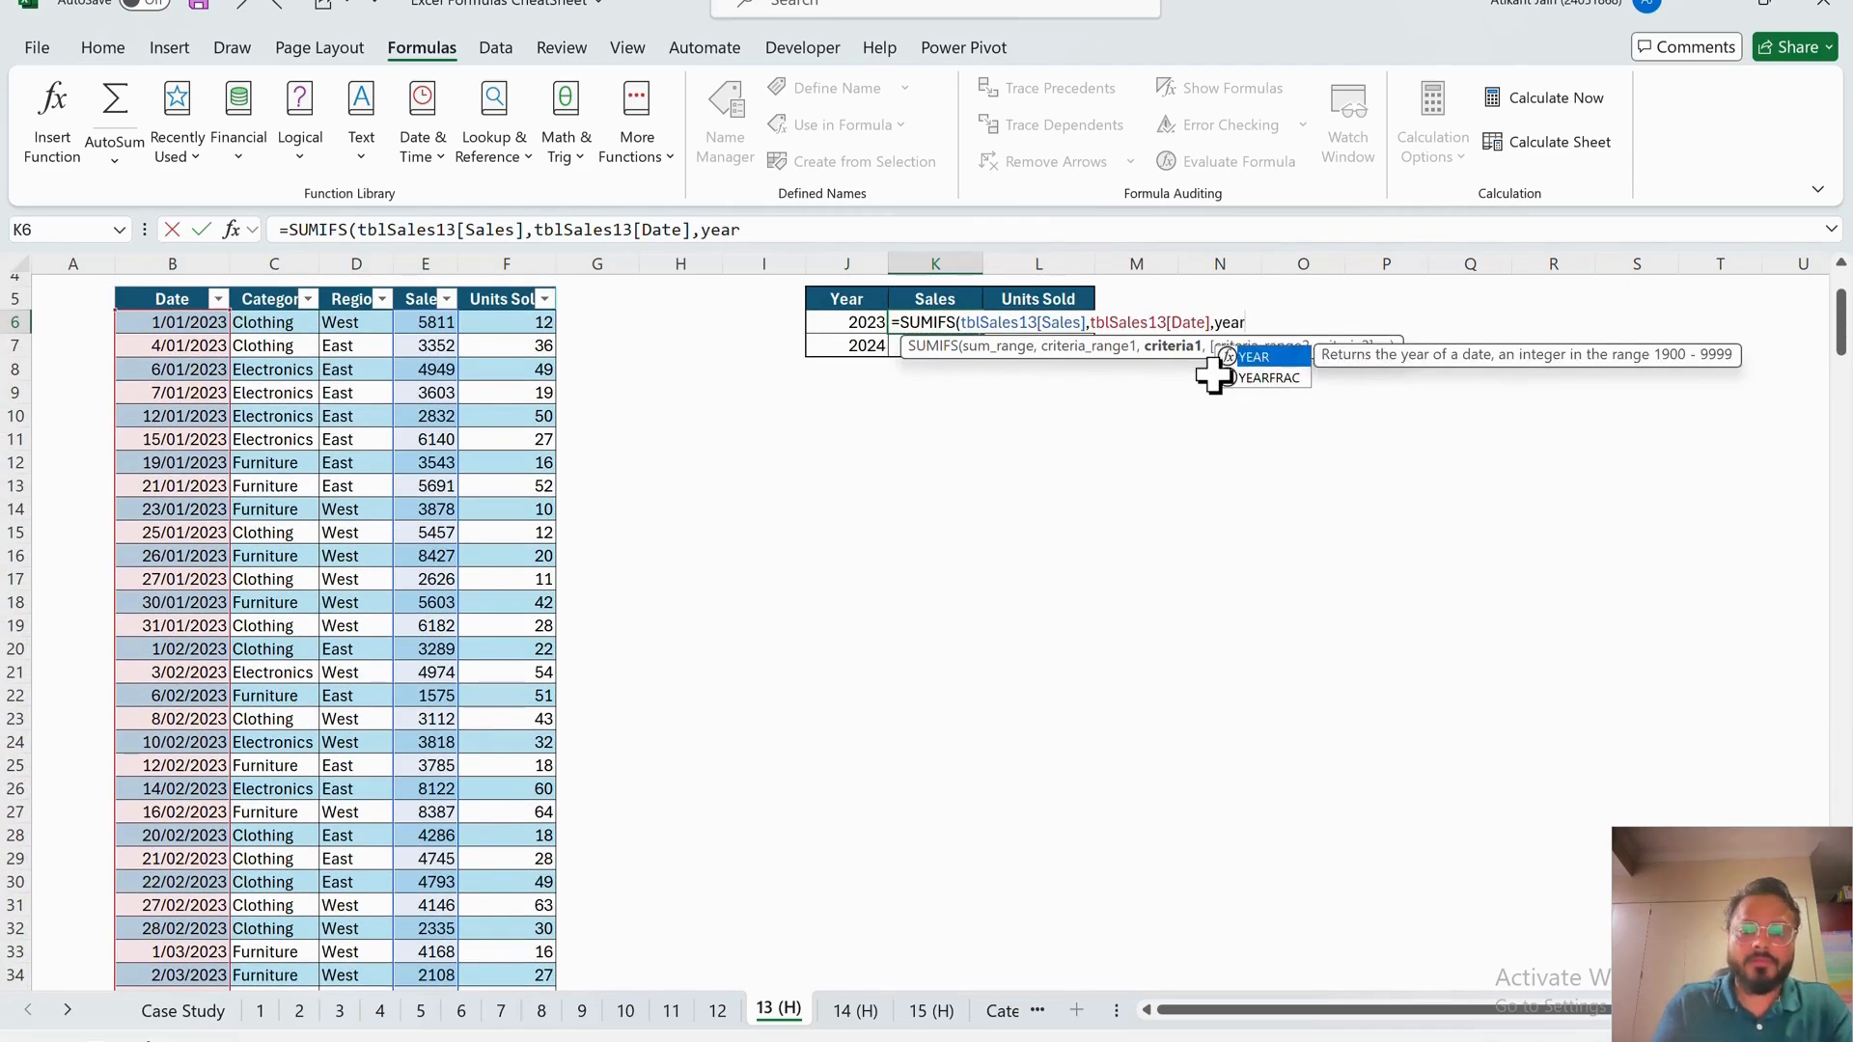
{"action": "key", "text": "BackSpace"}
{"action": "key", "text": "BackSpace"}
{"action": "key", "text": "BackSpace"}
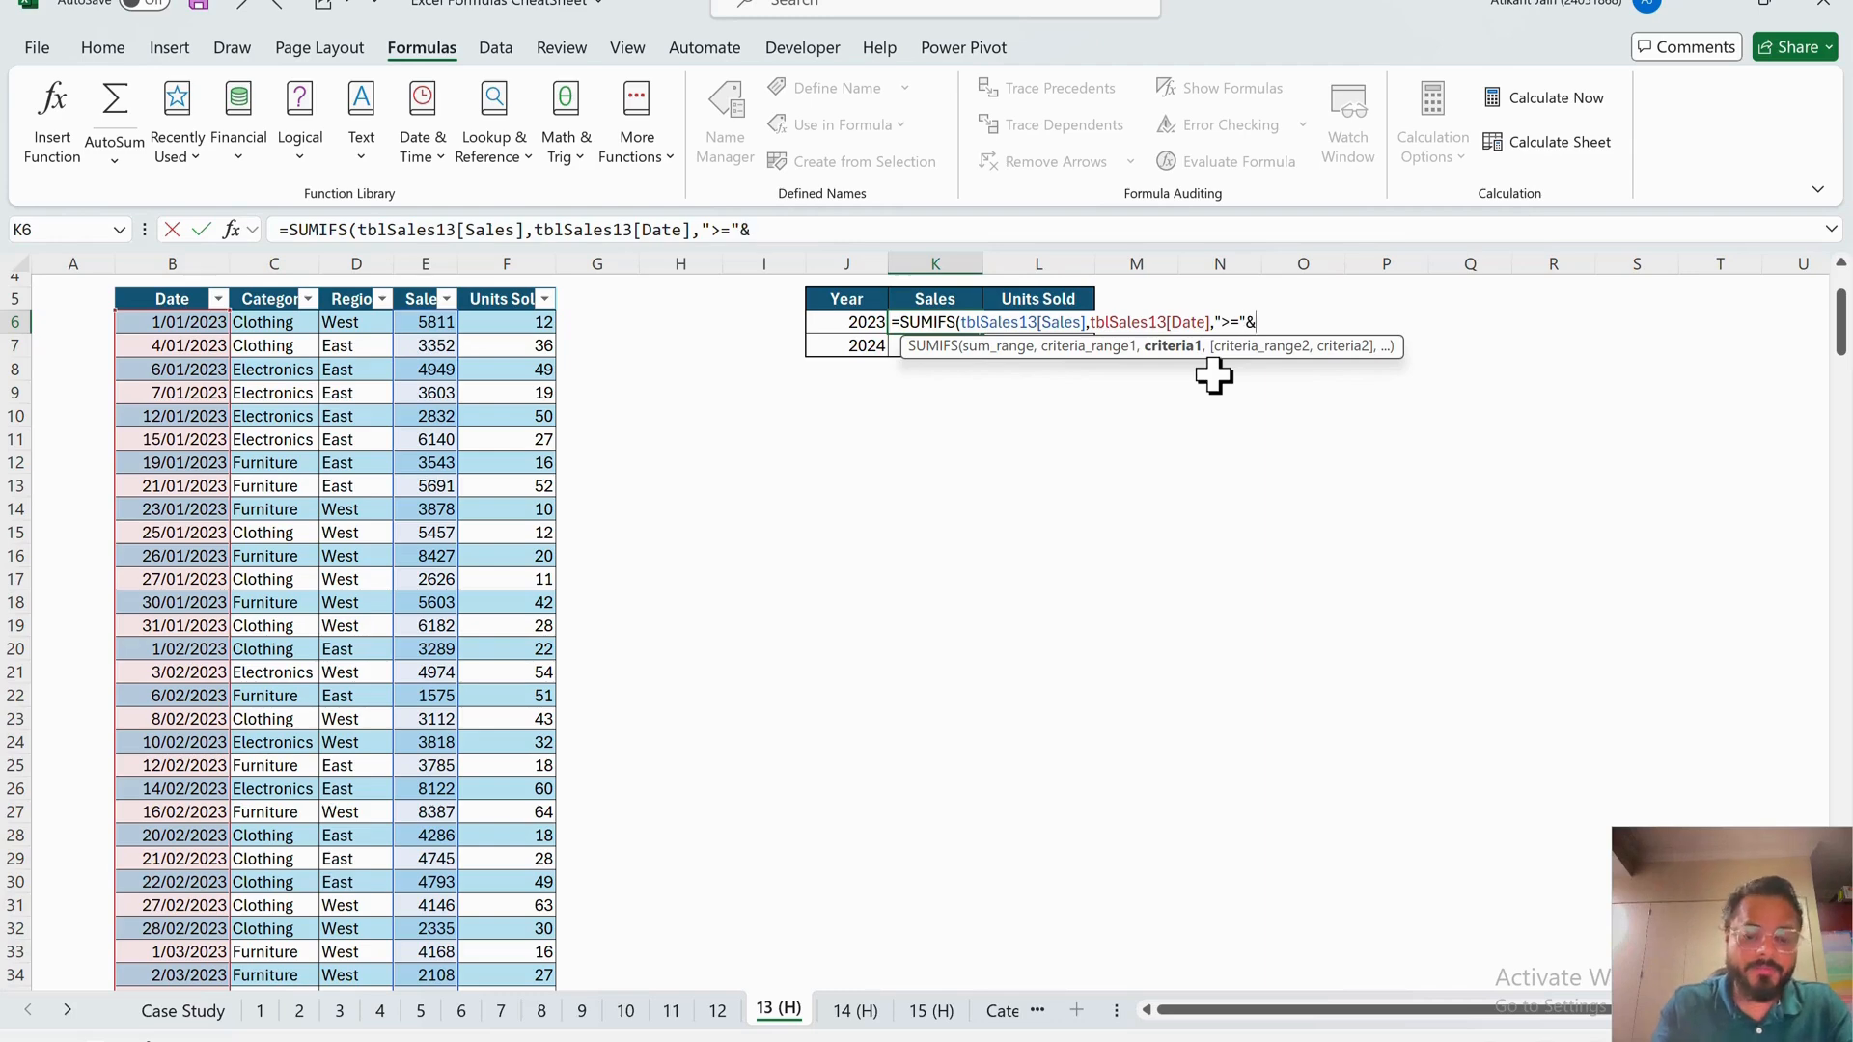
{"action": "type", "text": "YEAR"}
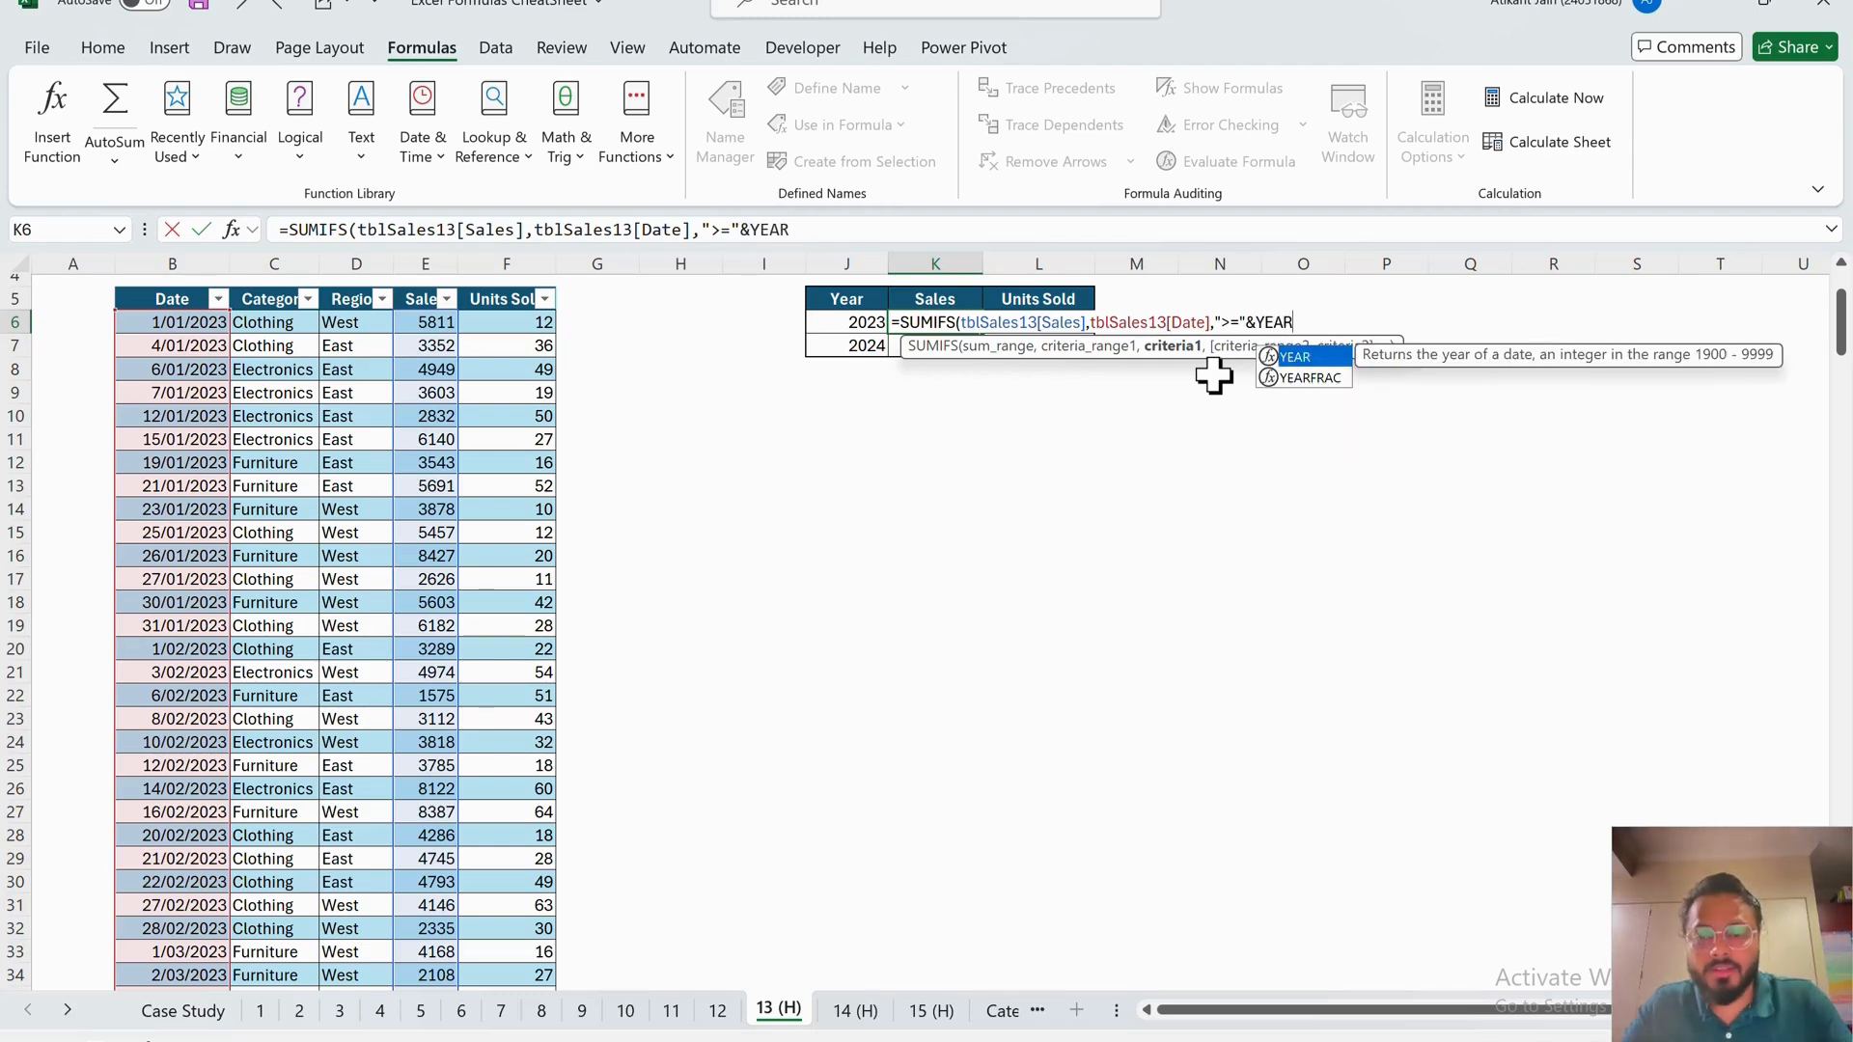
{"action": "type", "text": "("}
{"action": "key", "text": "BackSpace"}
{"action": "key", "text": "BackSpace"}
{"action": "key", "text": "BackSpace"}
{"action": "key", "text": "BackSpace"}
{"action": "key", "text": "BackSpace"}
- Complete the first criterion as ">="&DATE(J6,1,1) so dates start at 1 January of the year in J6
{"action": "type", "text": "DATE"}
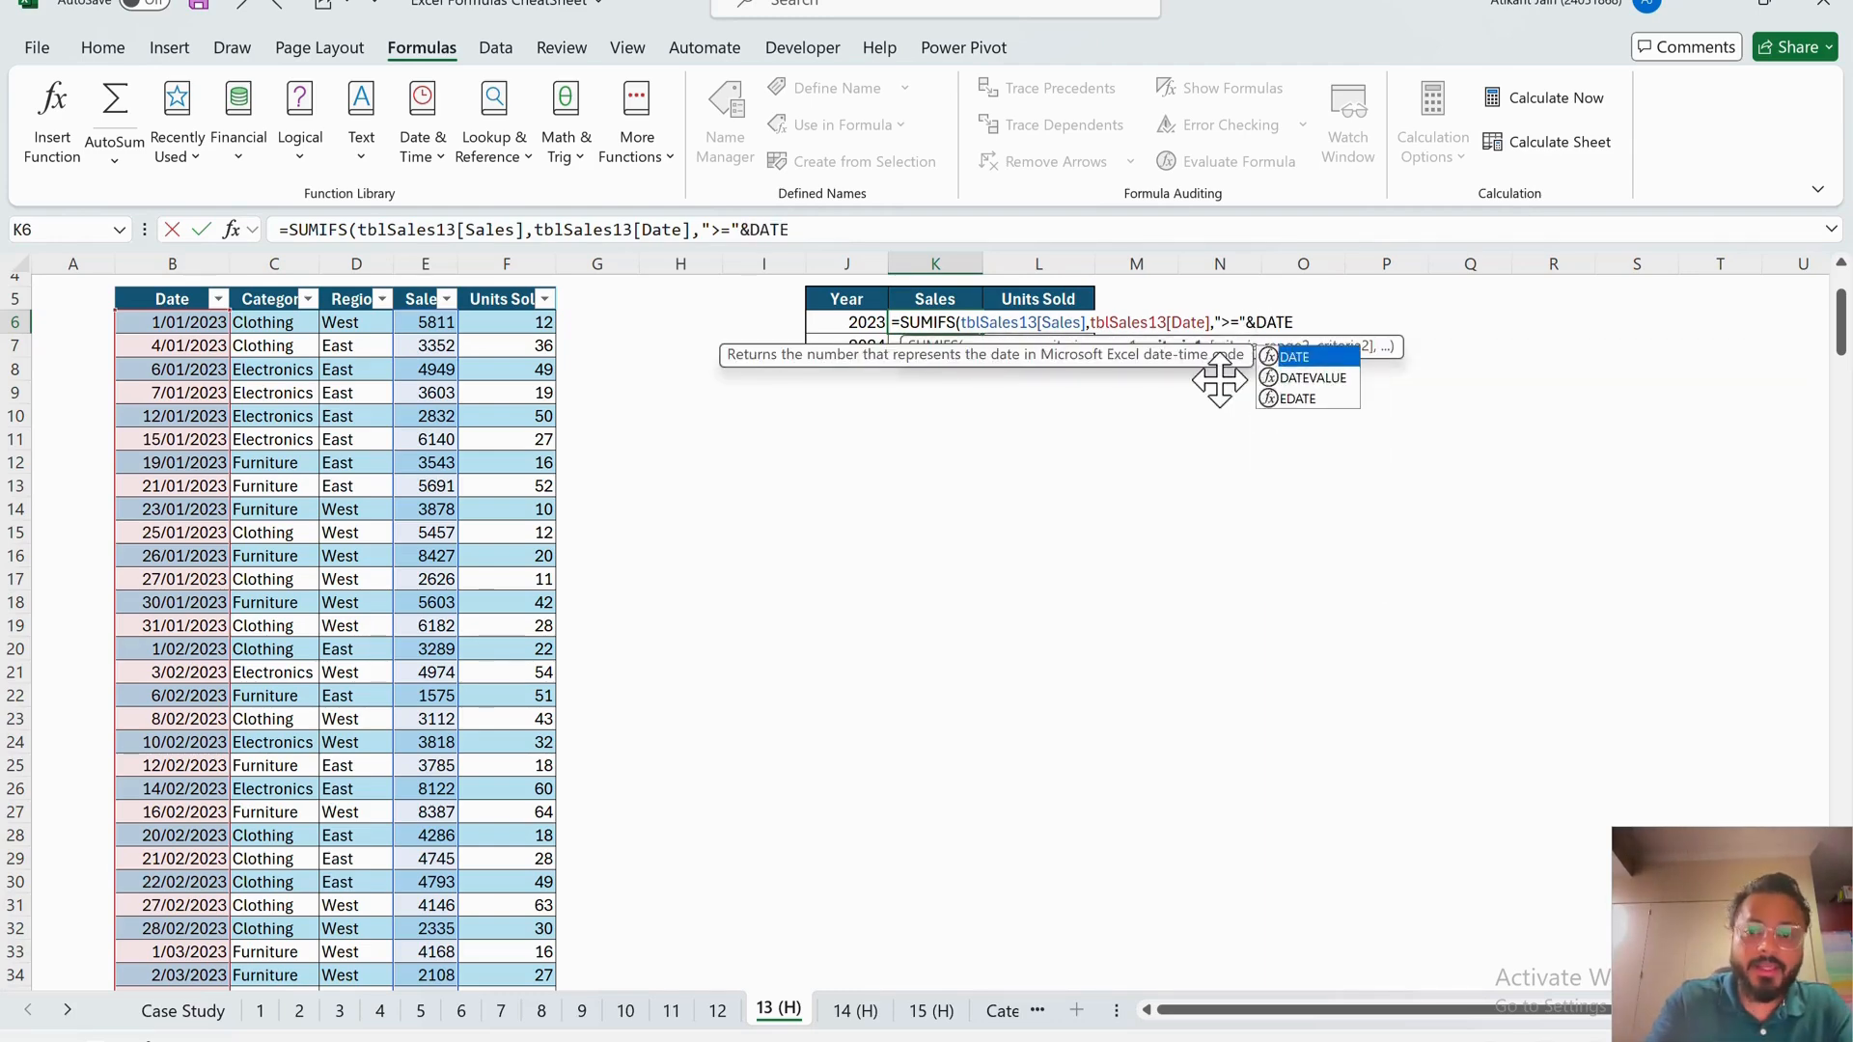
{"action": "type", "text": "("}
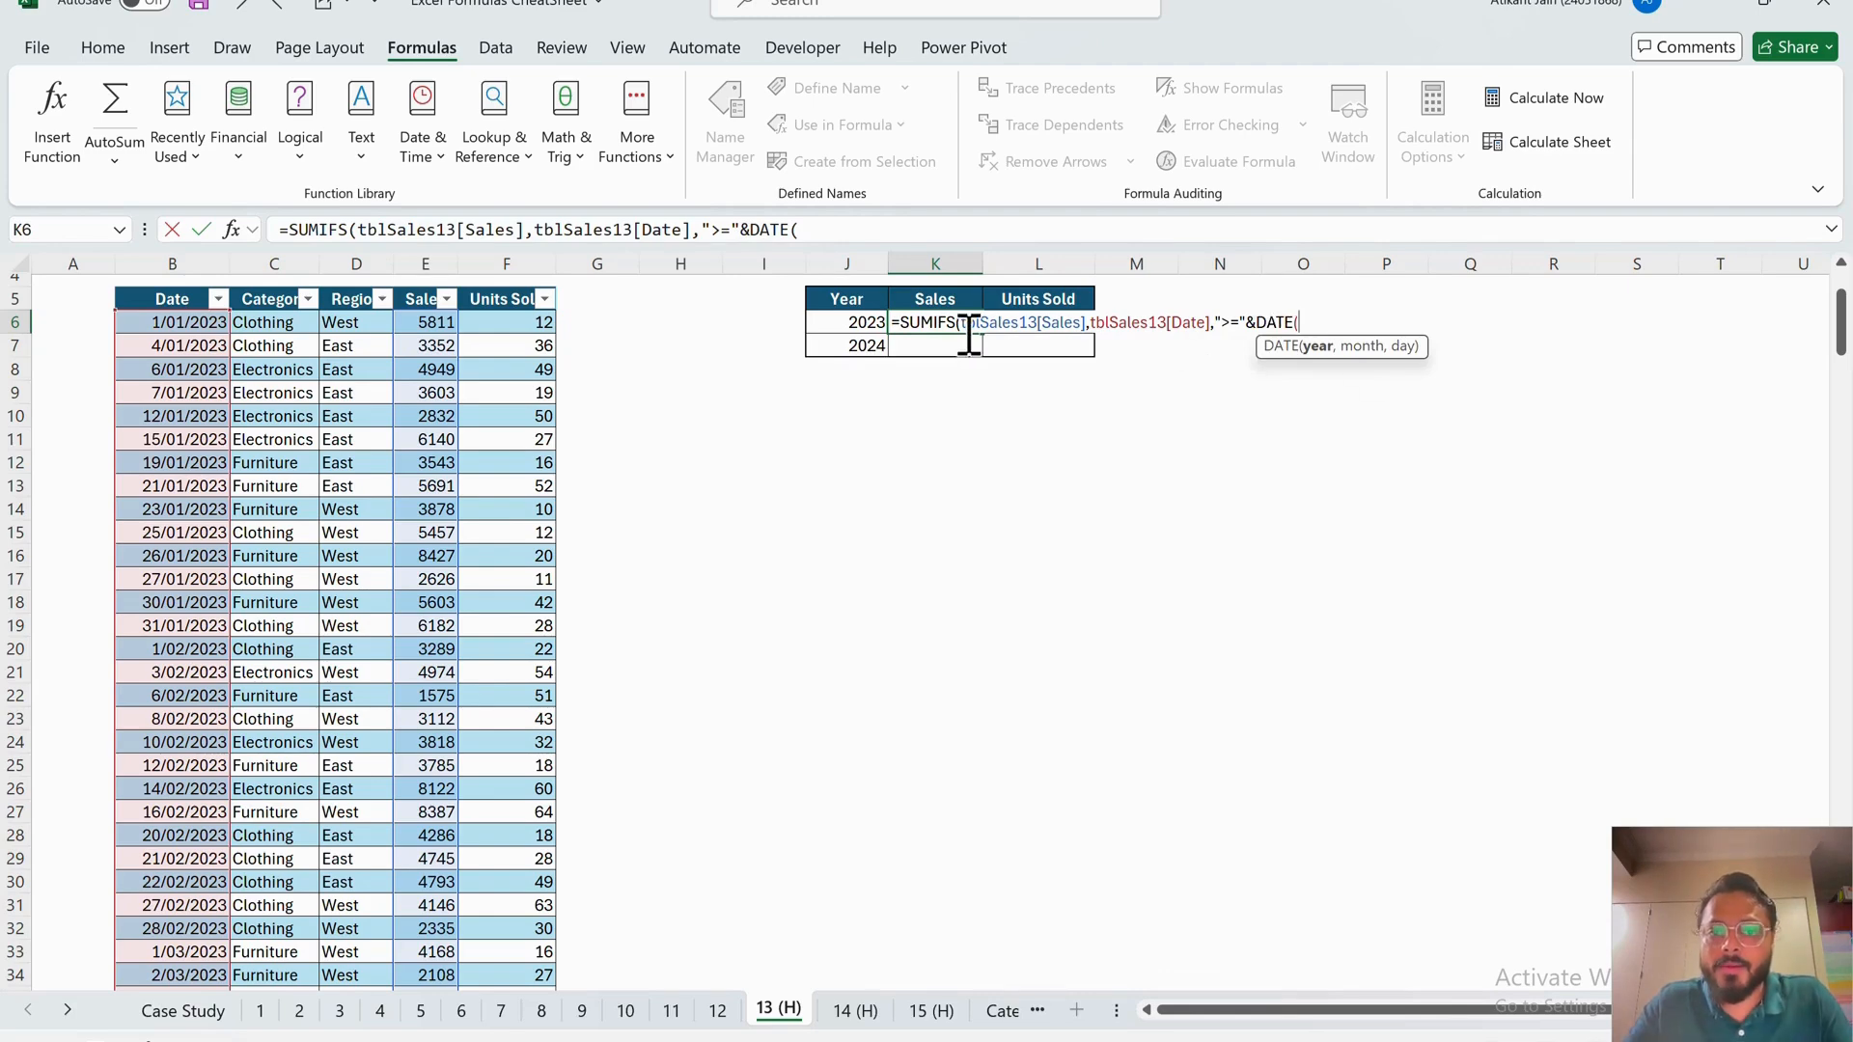
{"action": "left_click", "coordinate": [871, 326]}
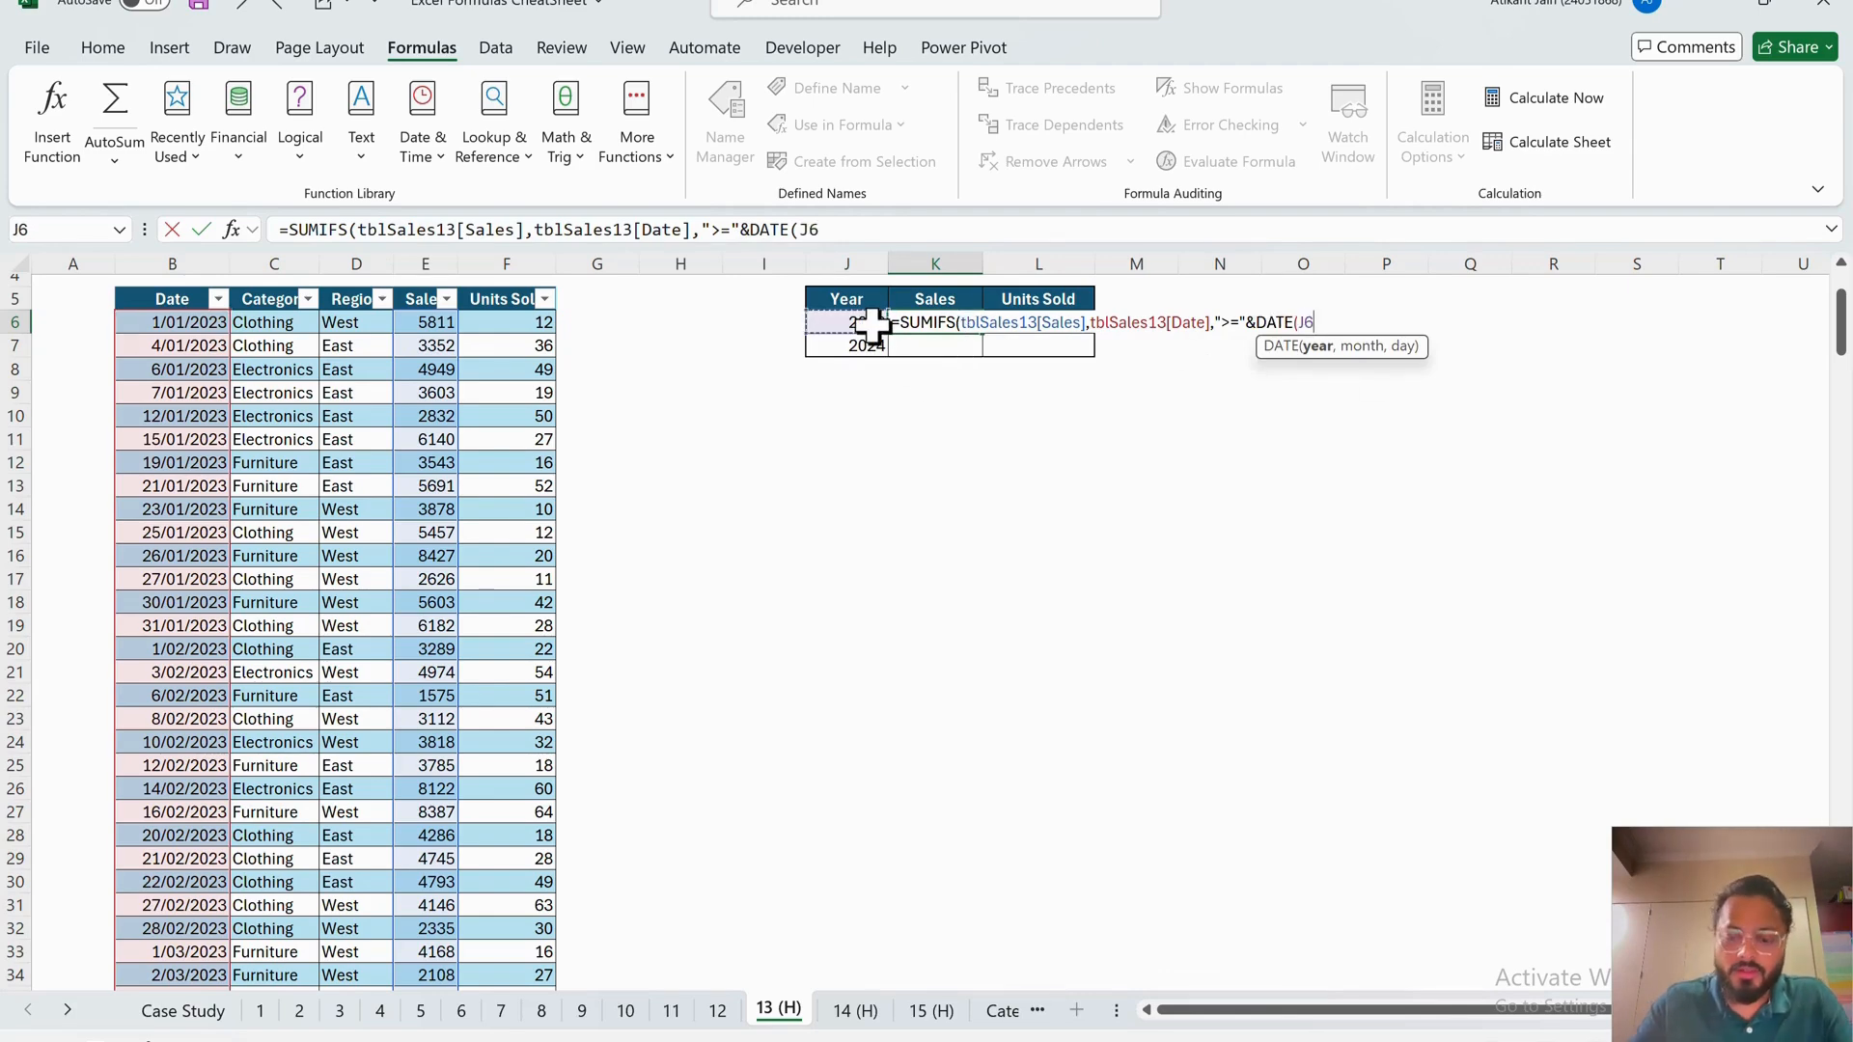
{"action": "type", "text": ",1,"}
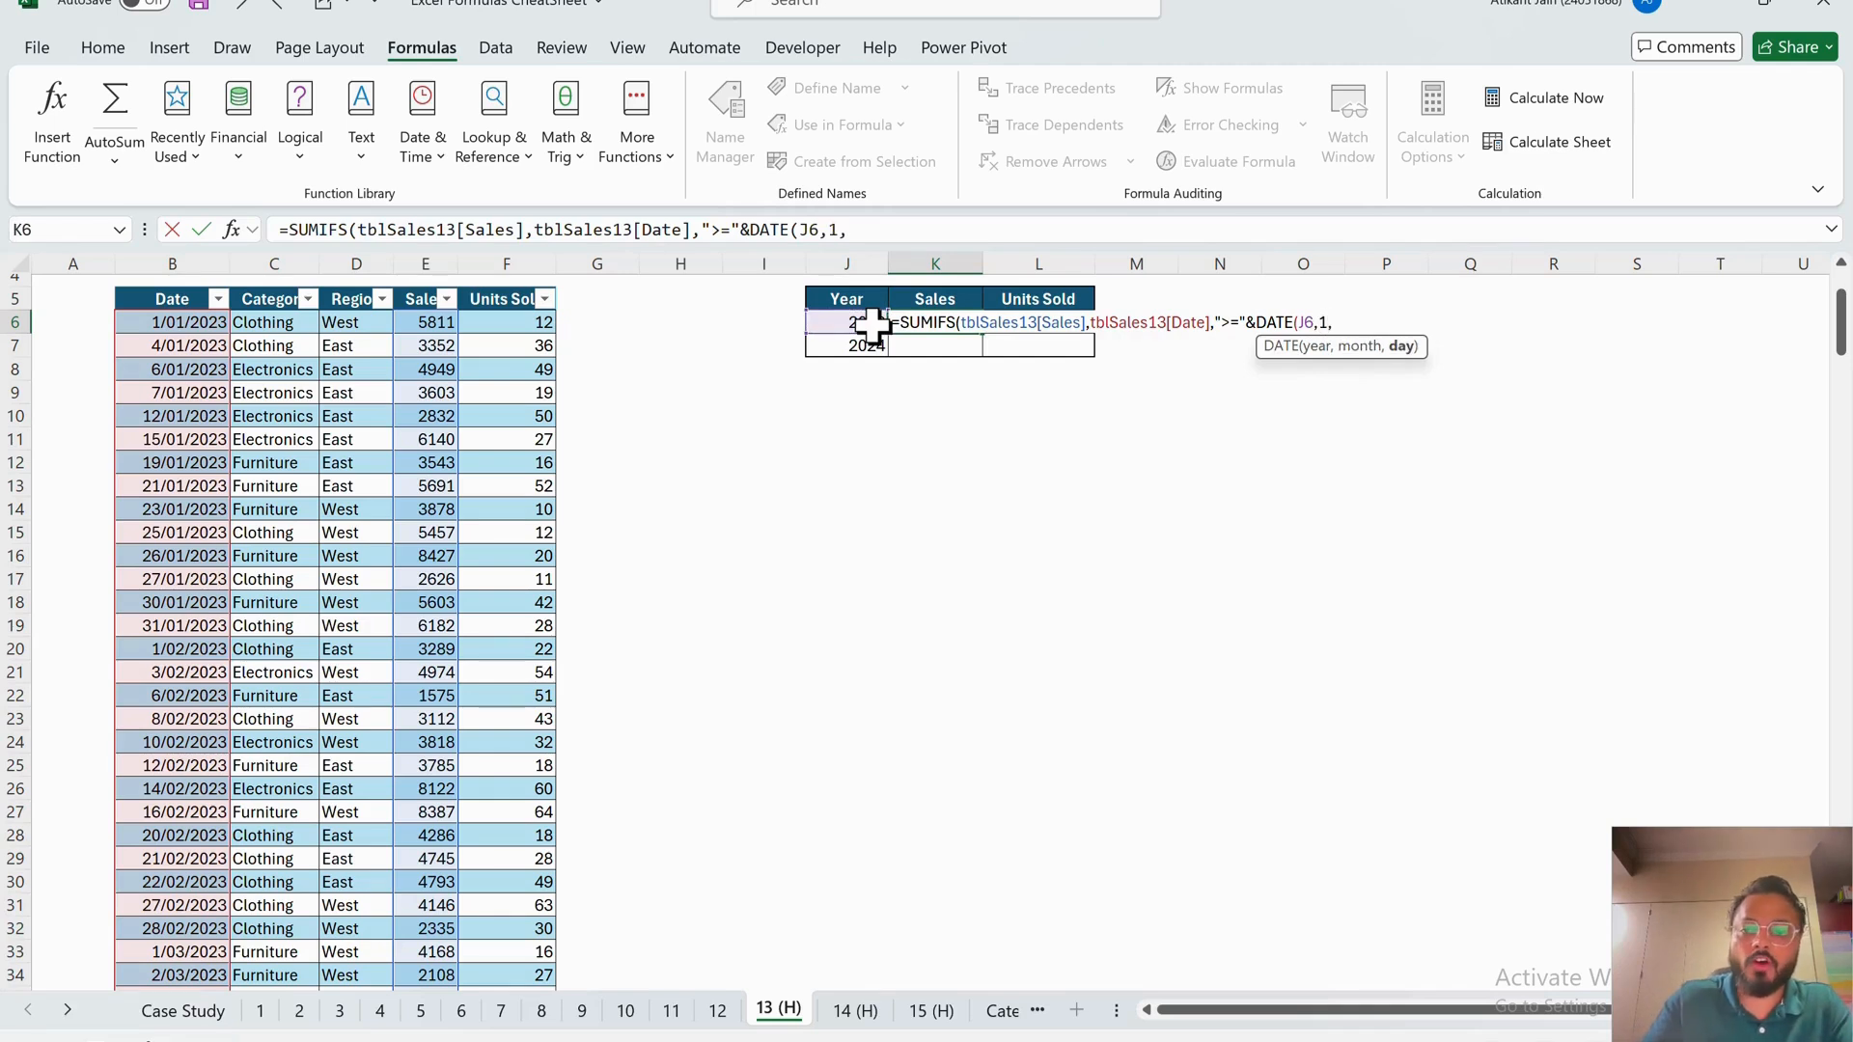
{"action": "type", "text": "1)"}
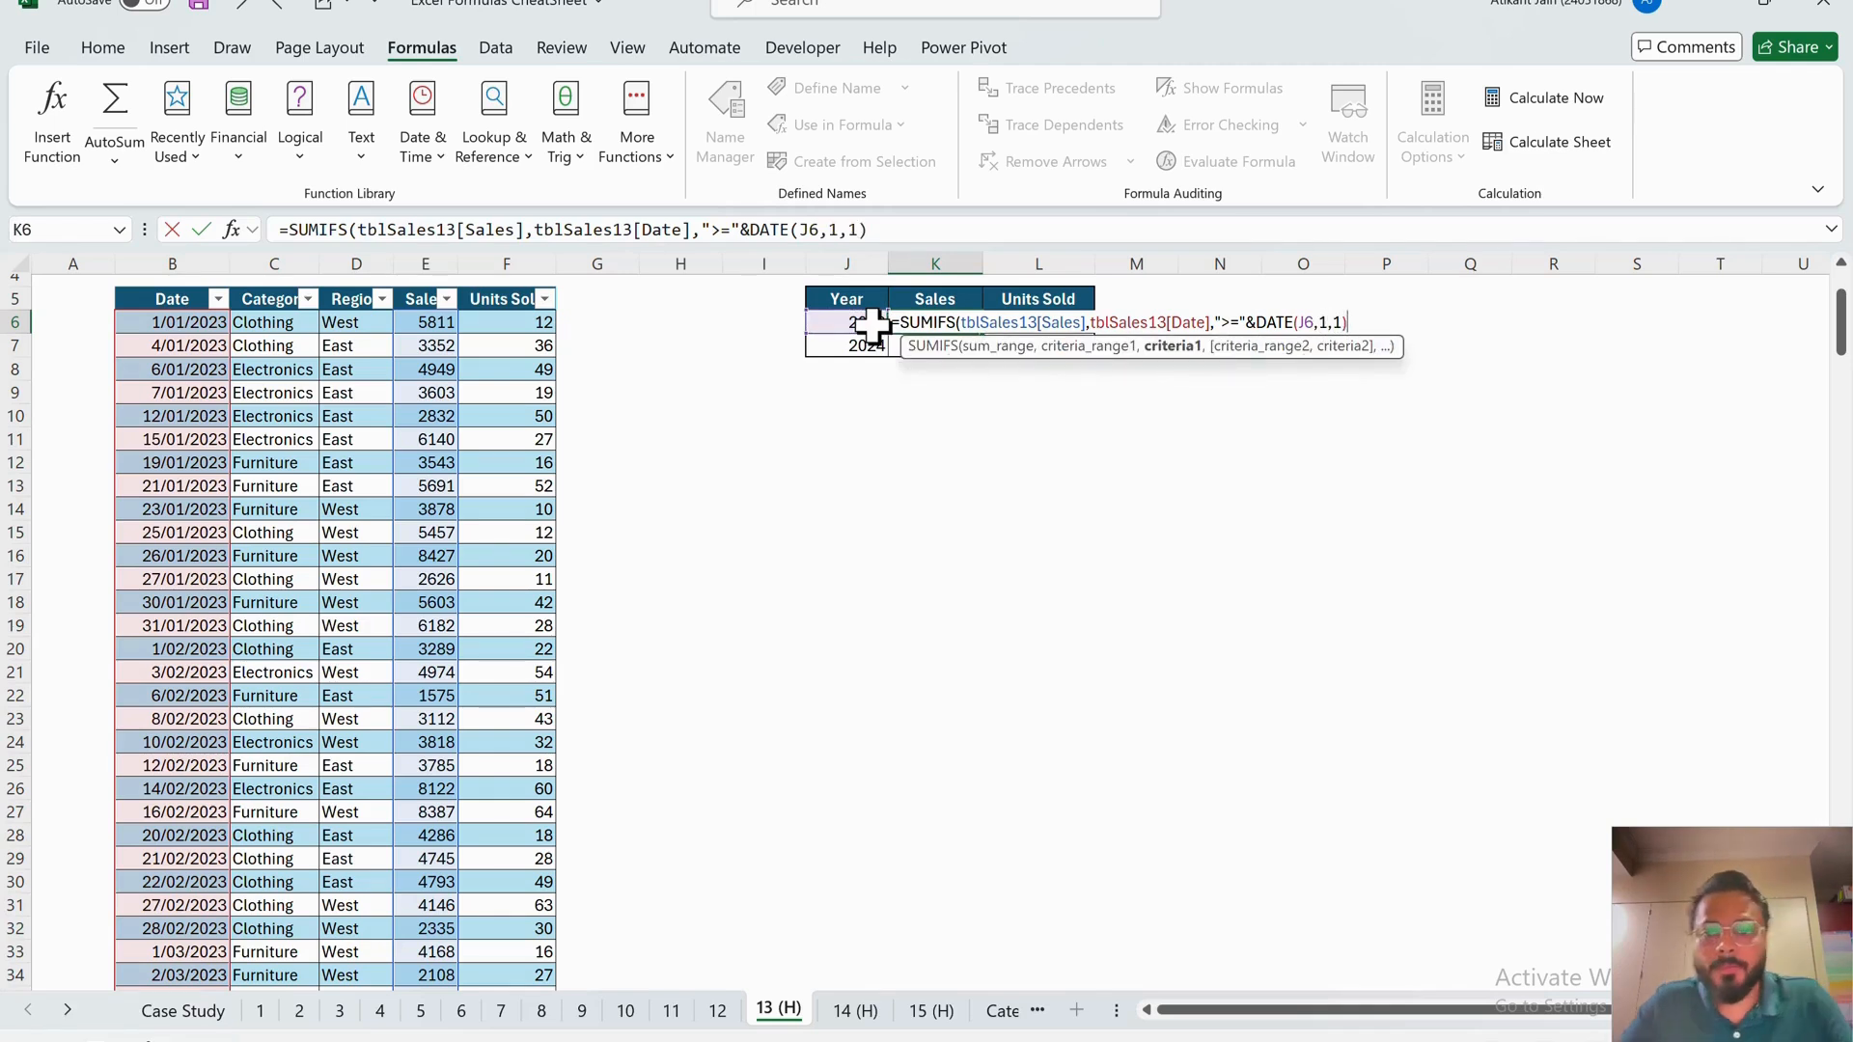
{"action": "type", "text": ","}
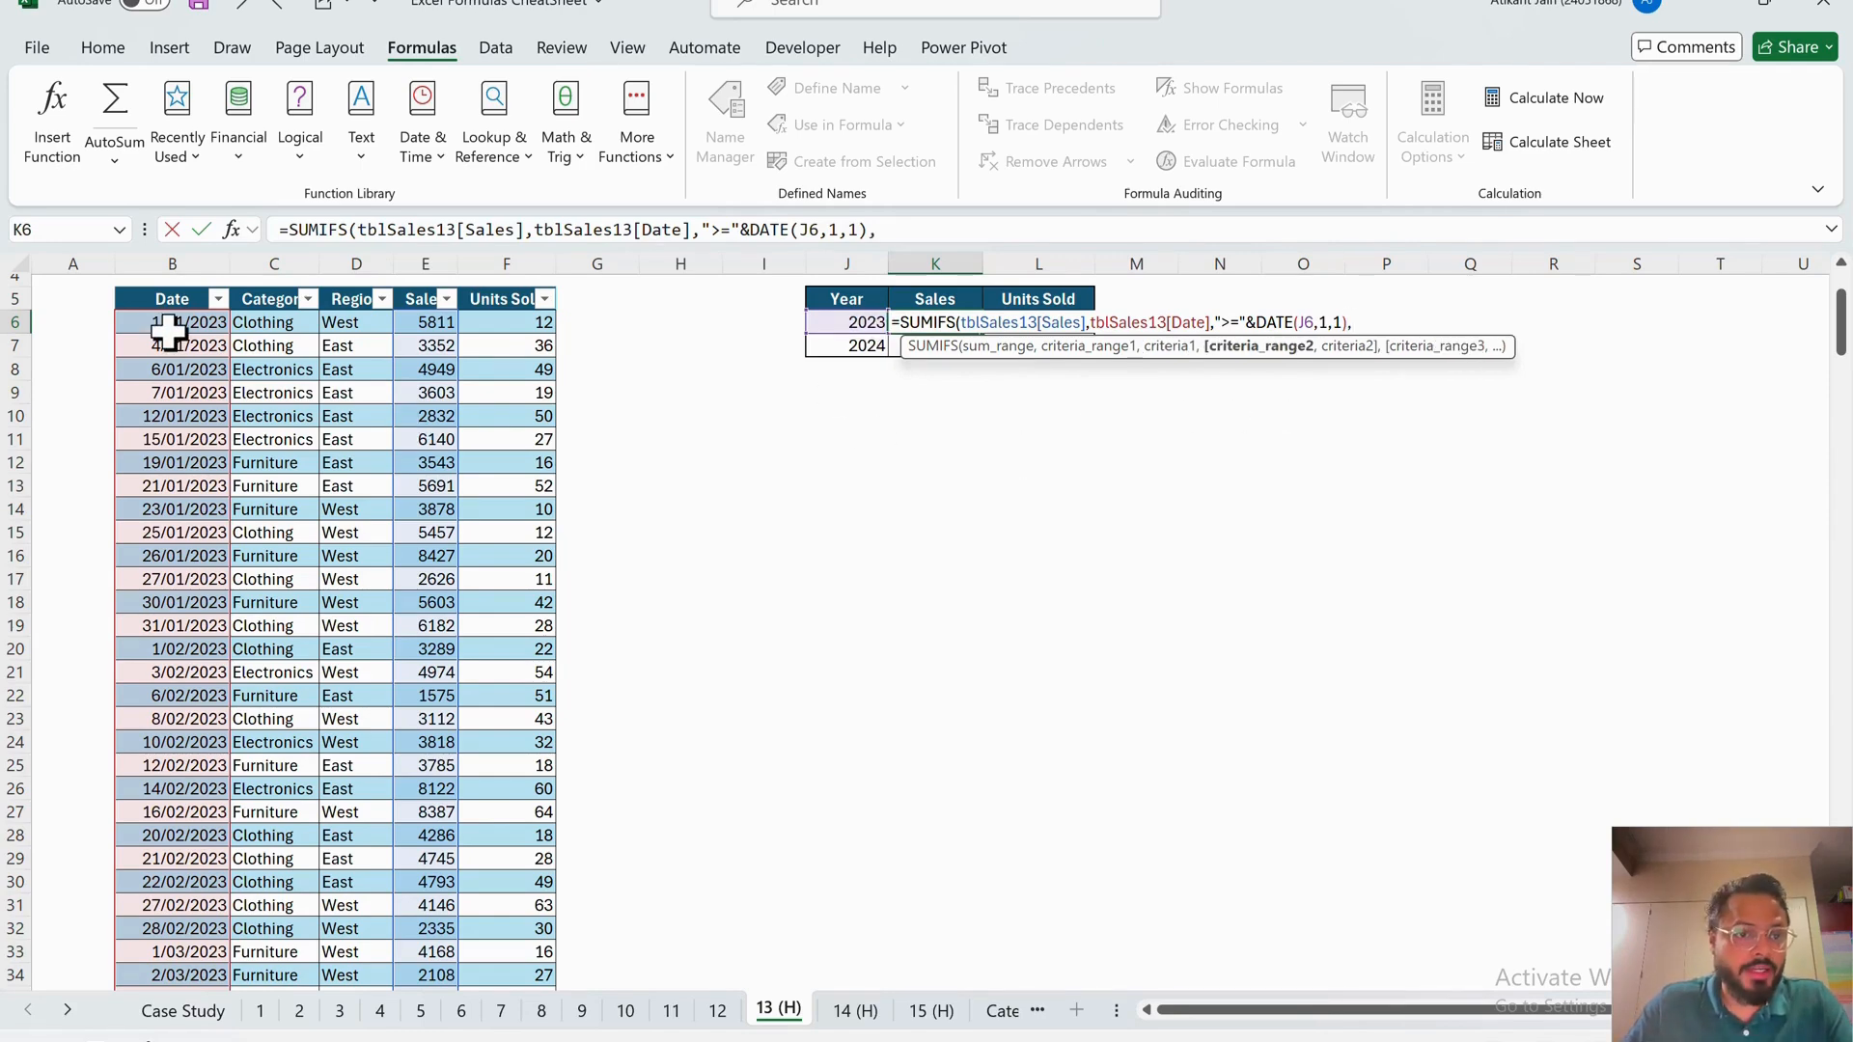
- Add tblSales13[Date] as the second criteria range and begin its criterion with "<="&
{"action": "left_click", "coordinate": [153, 289]}
{"action": "scroll", "coordinate": [168, 332], "scroll_direction": "down", "scroll_amount": 20}
{"action": "type", "text": ","}
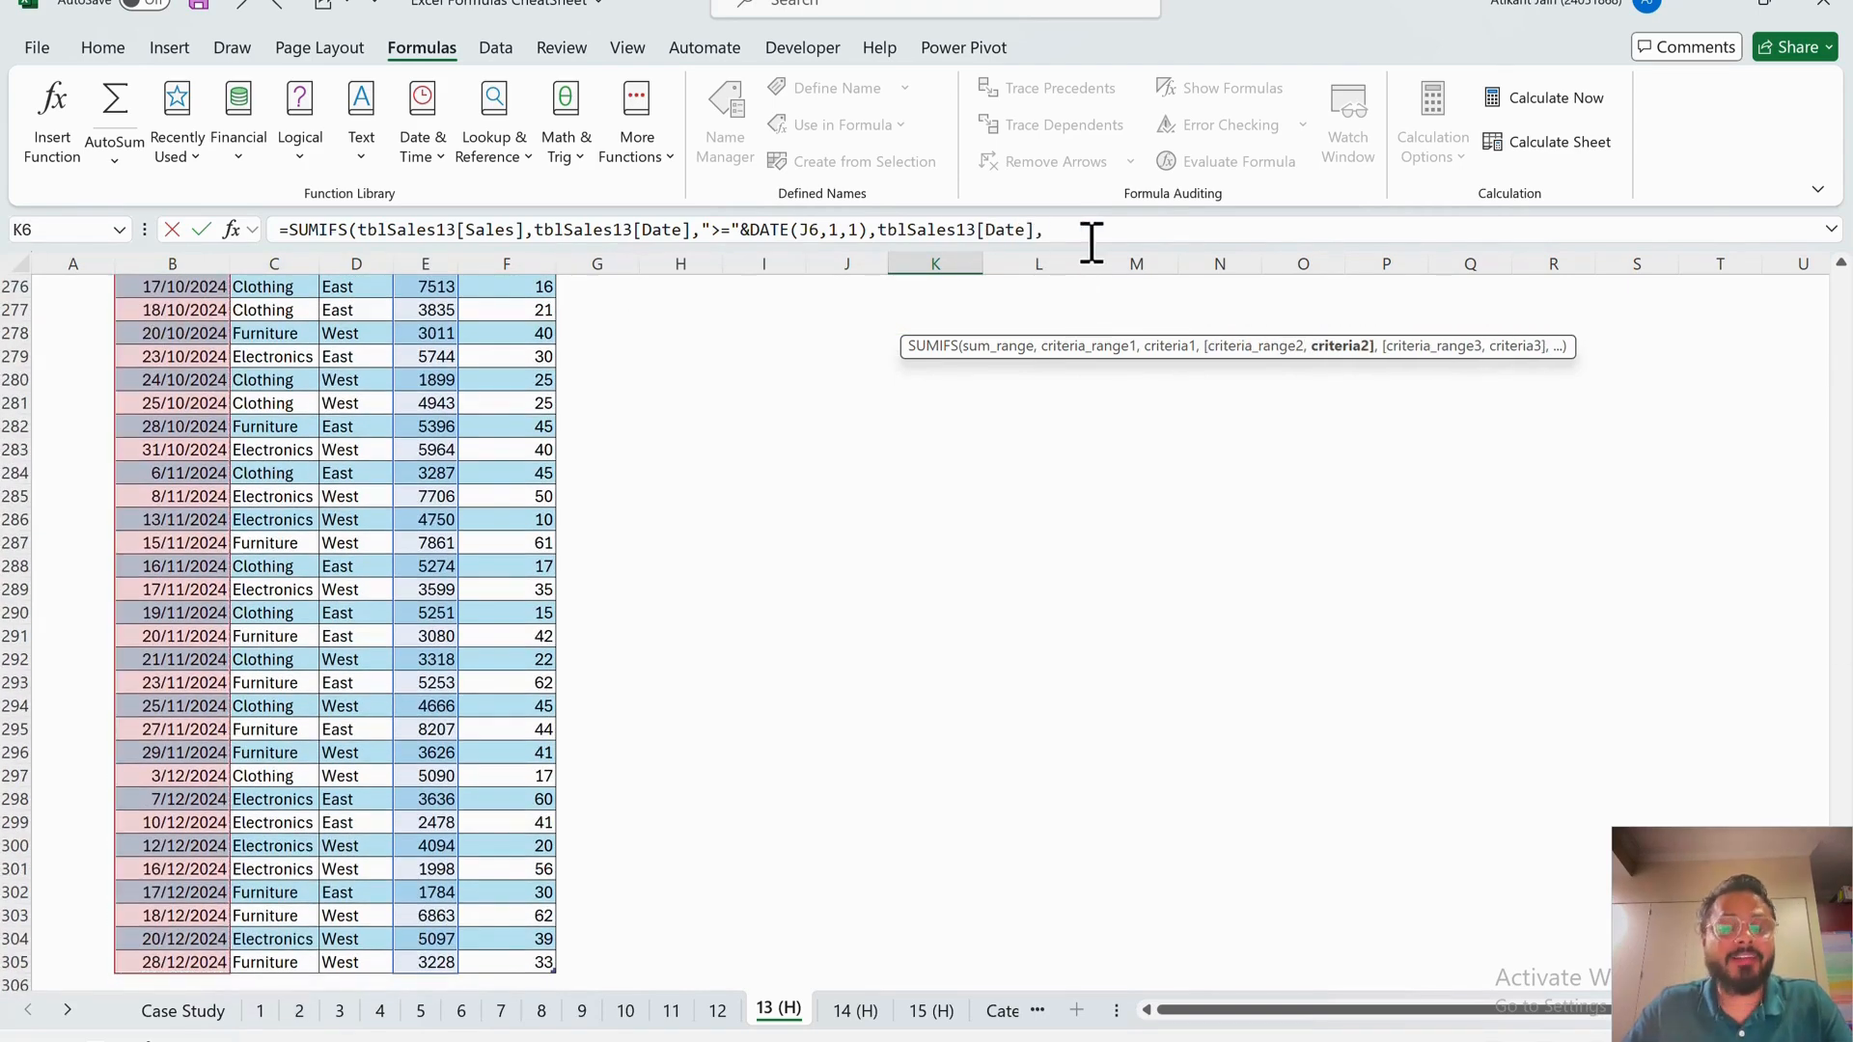
{"action": "type", "text": "\"<="}
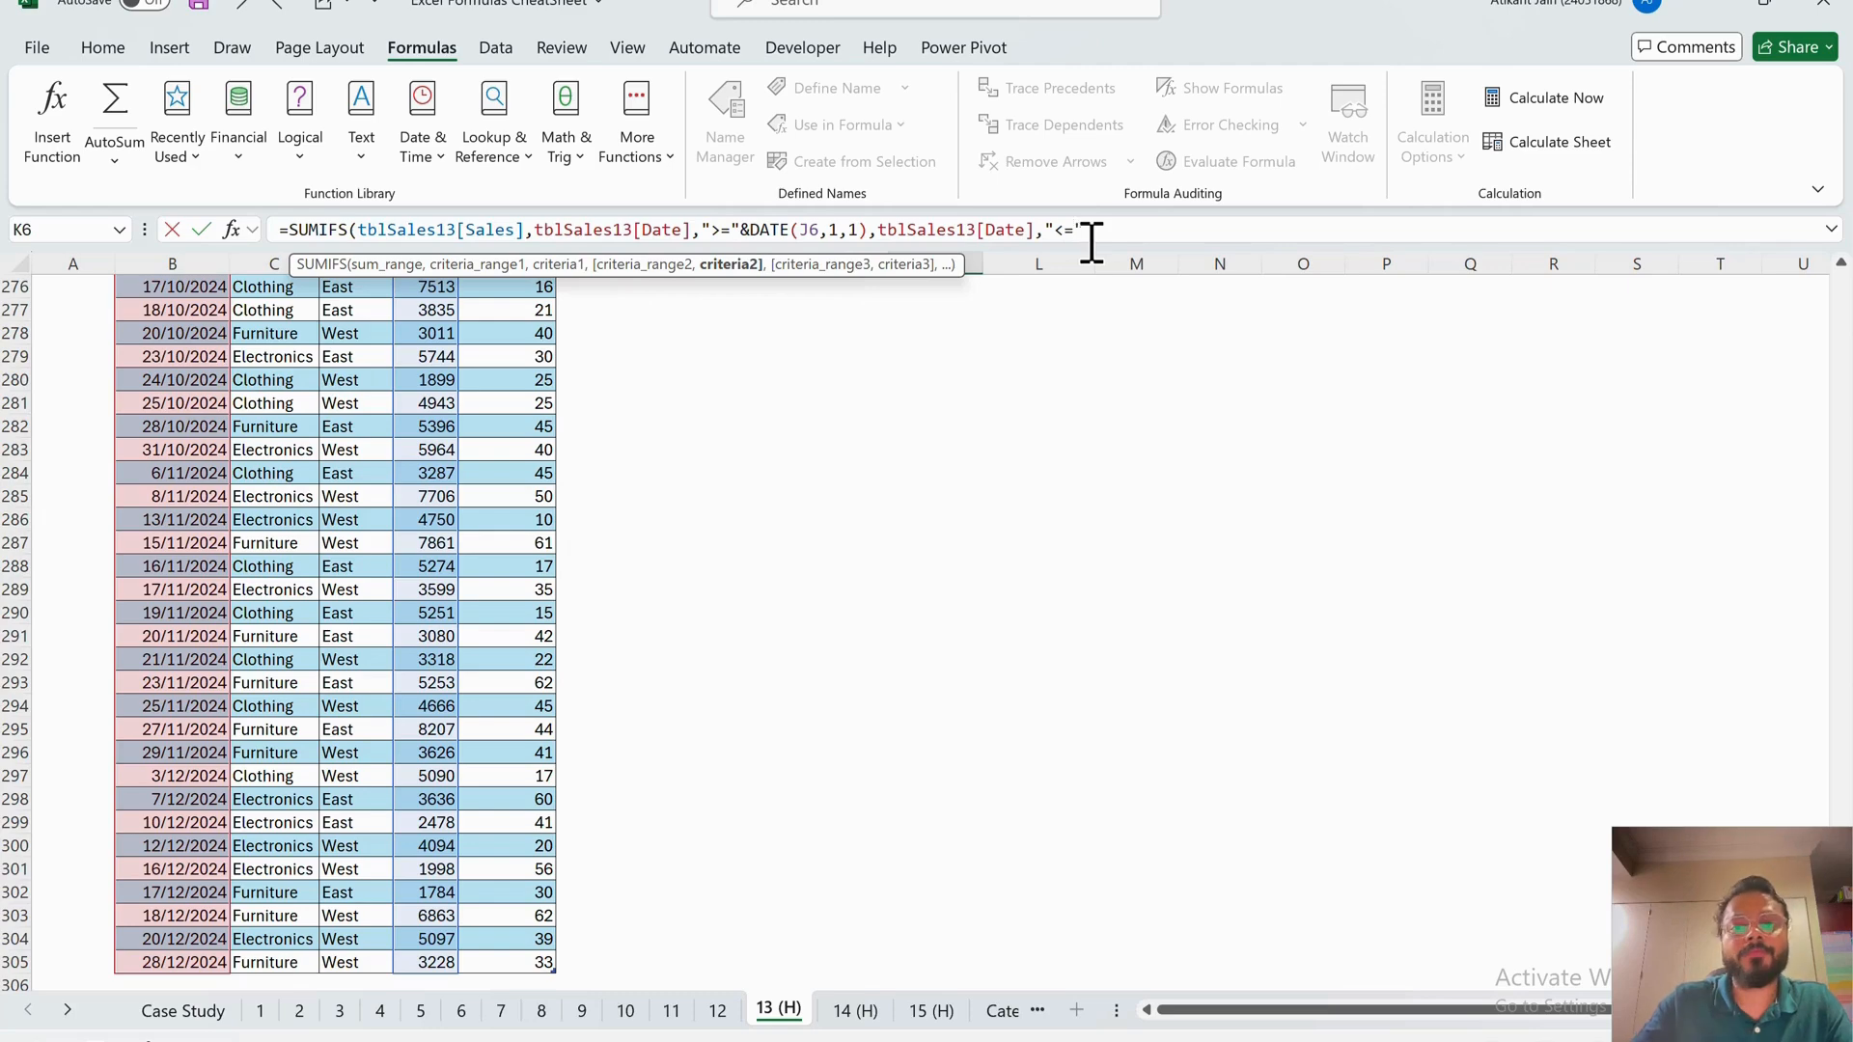
{"action": "type", "text": "\"&"}
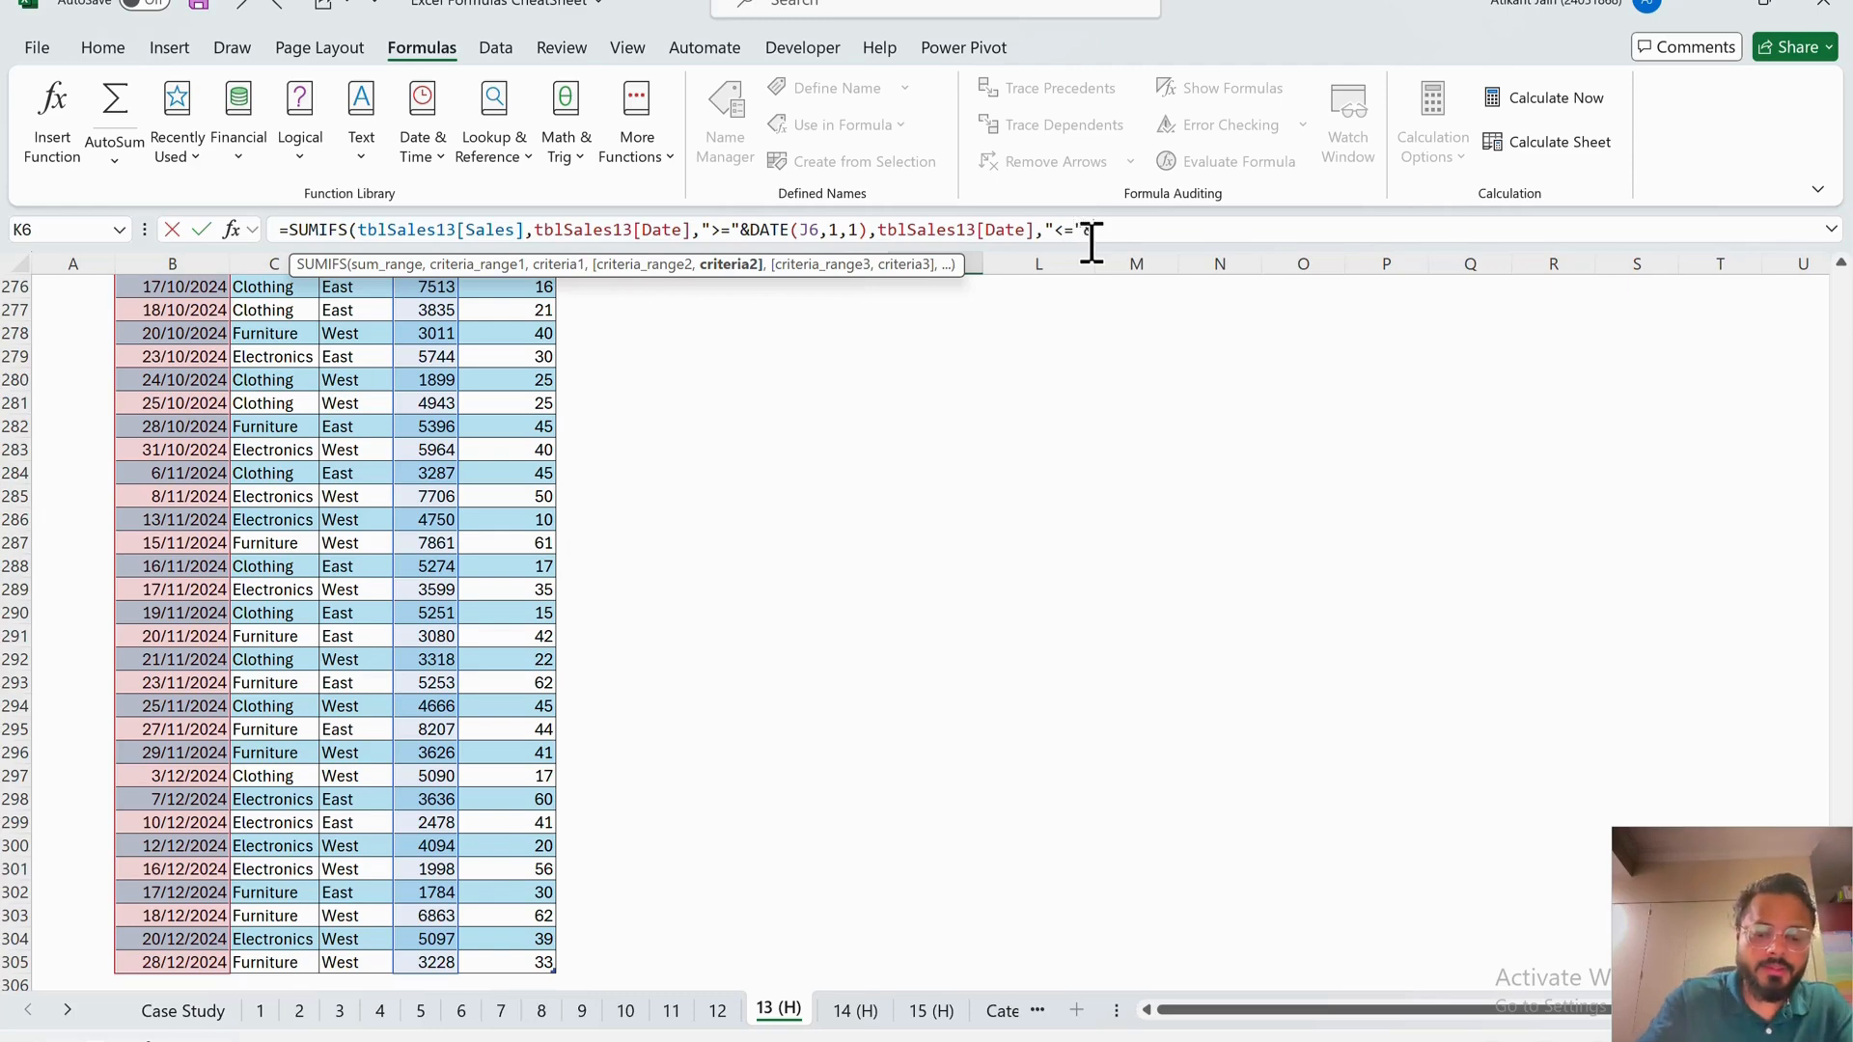
- Finish the second criterion with DATE(J6,12,31), close the SUMIFS formula and enter it in K6
{"action": "type", "text": "DATE("}
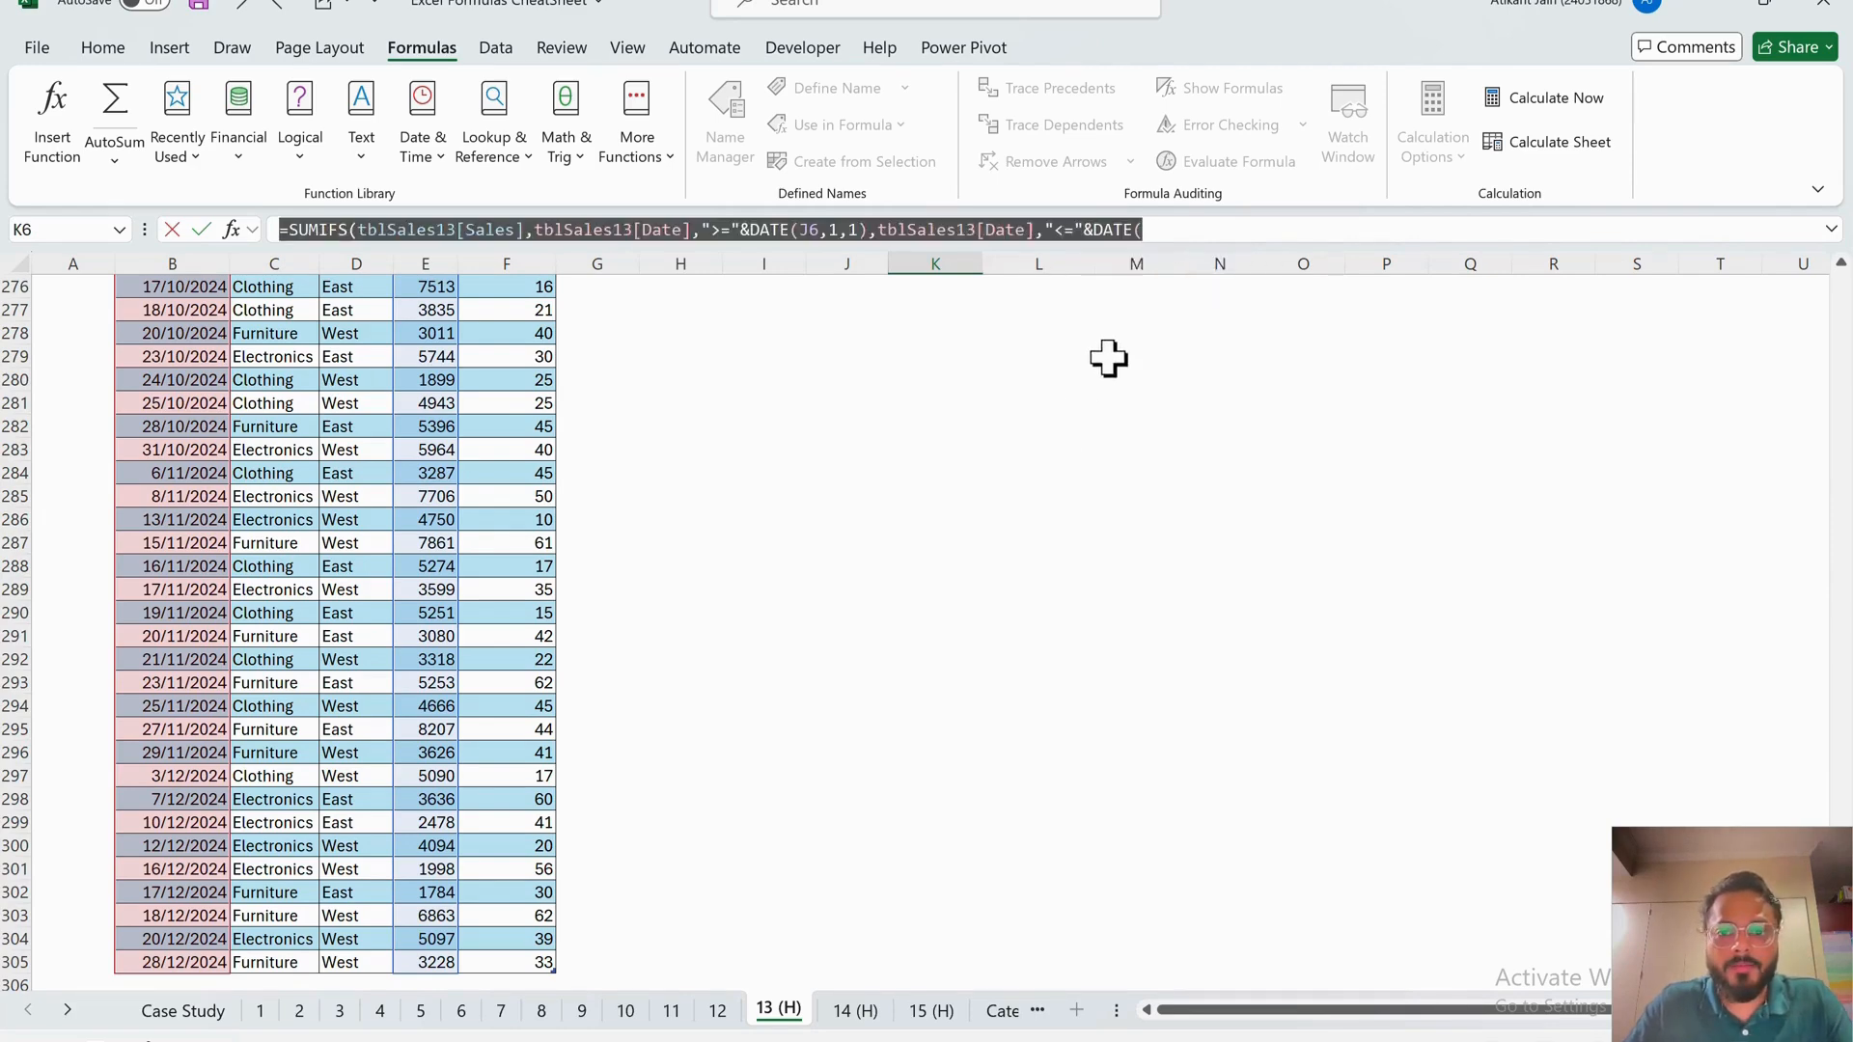
{"action": "left_click", "coordinate": [669, 451]}
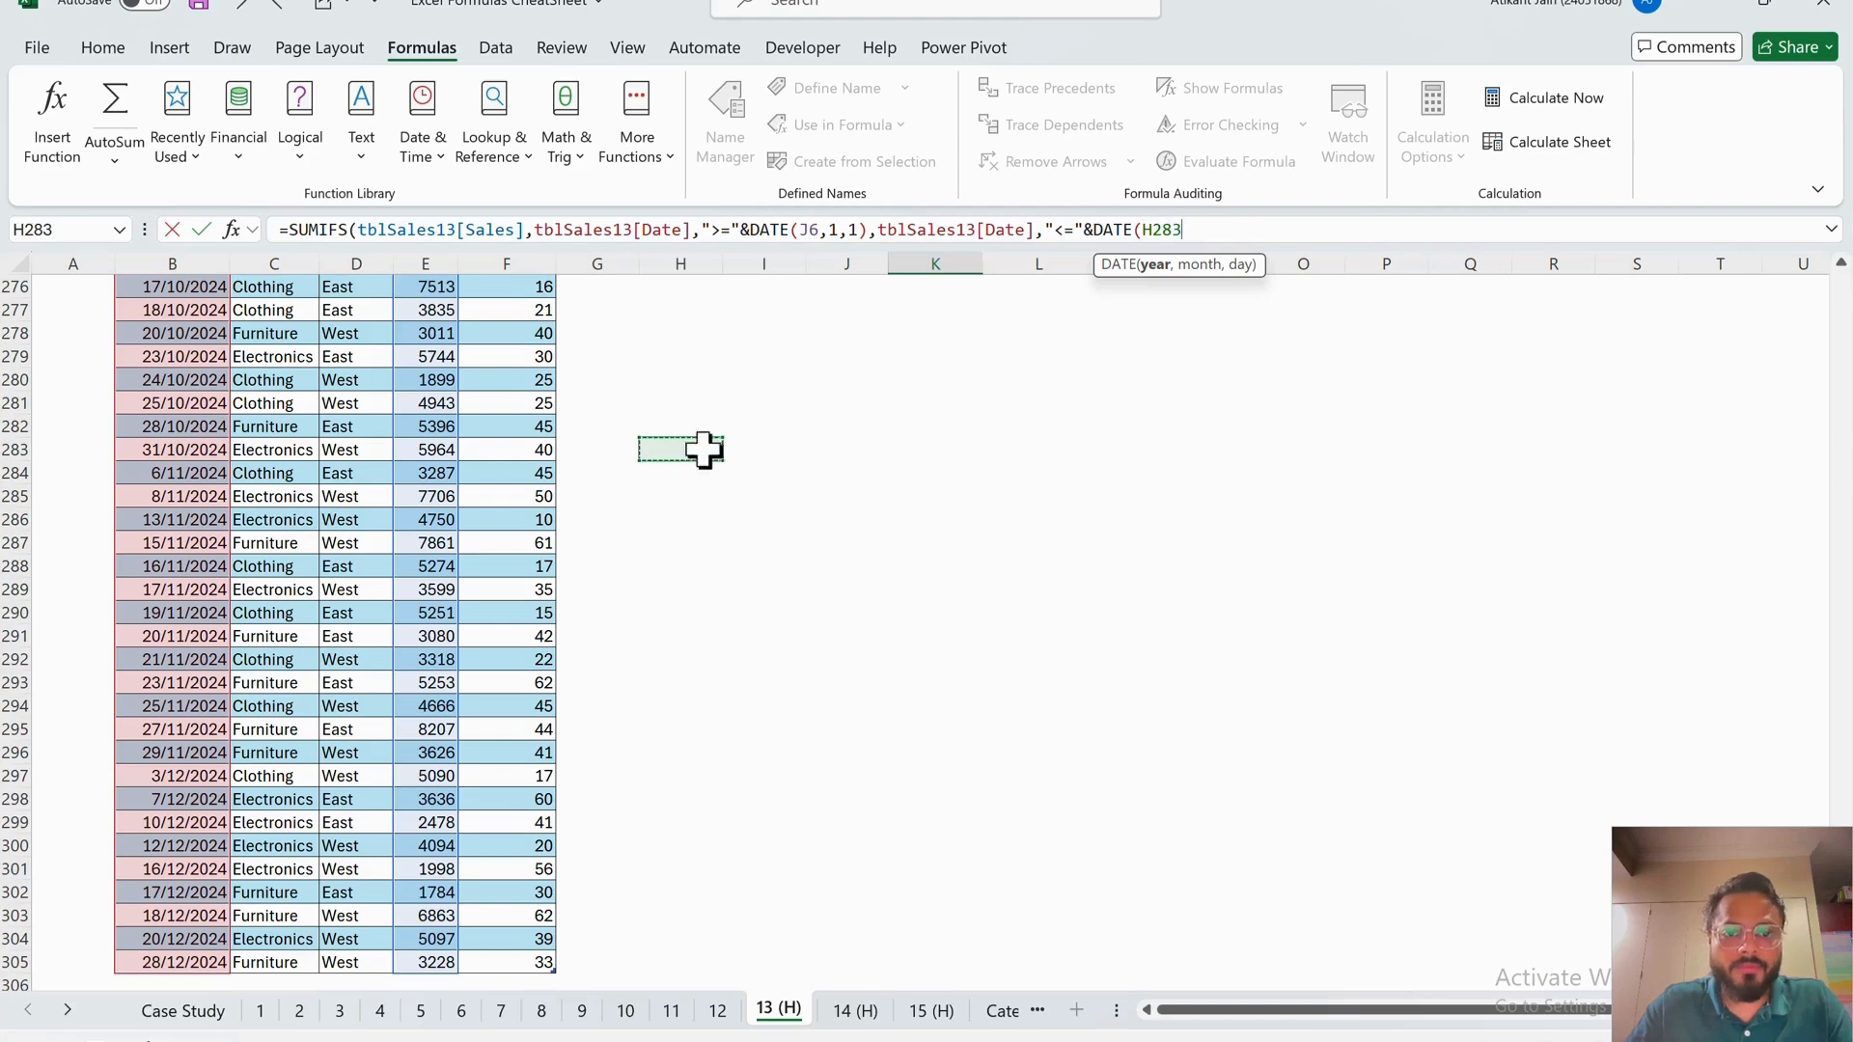
{"action": "key", "text": "ctrl+shift+Up"}
{"action": "left_click", "coordinate": [856, 494]}
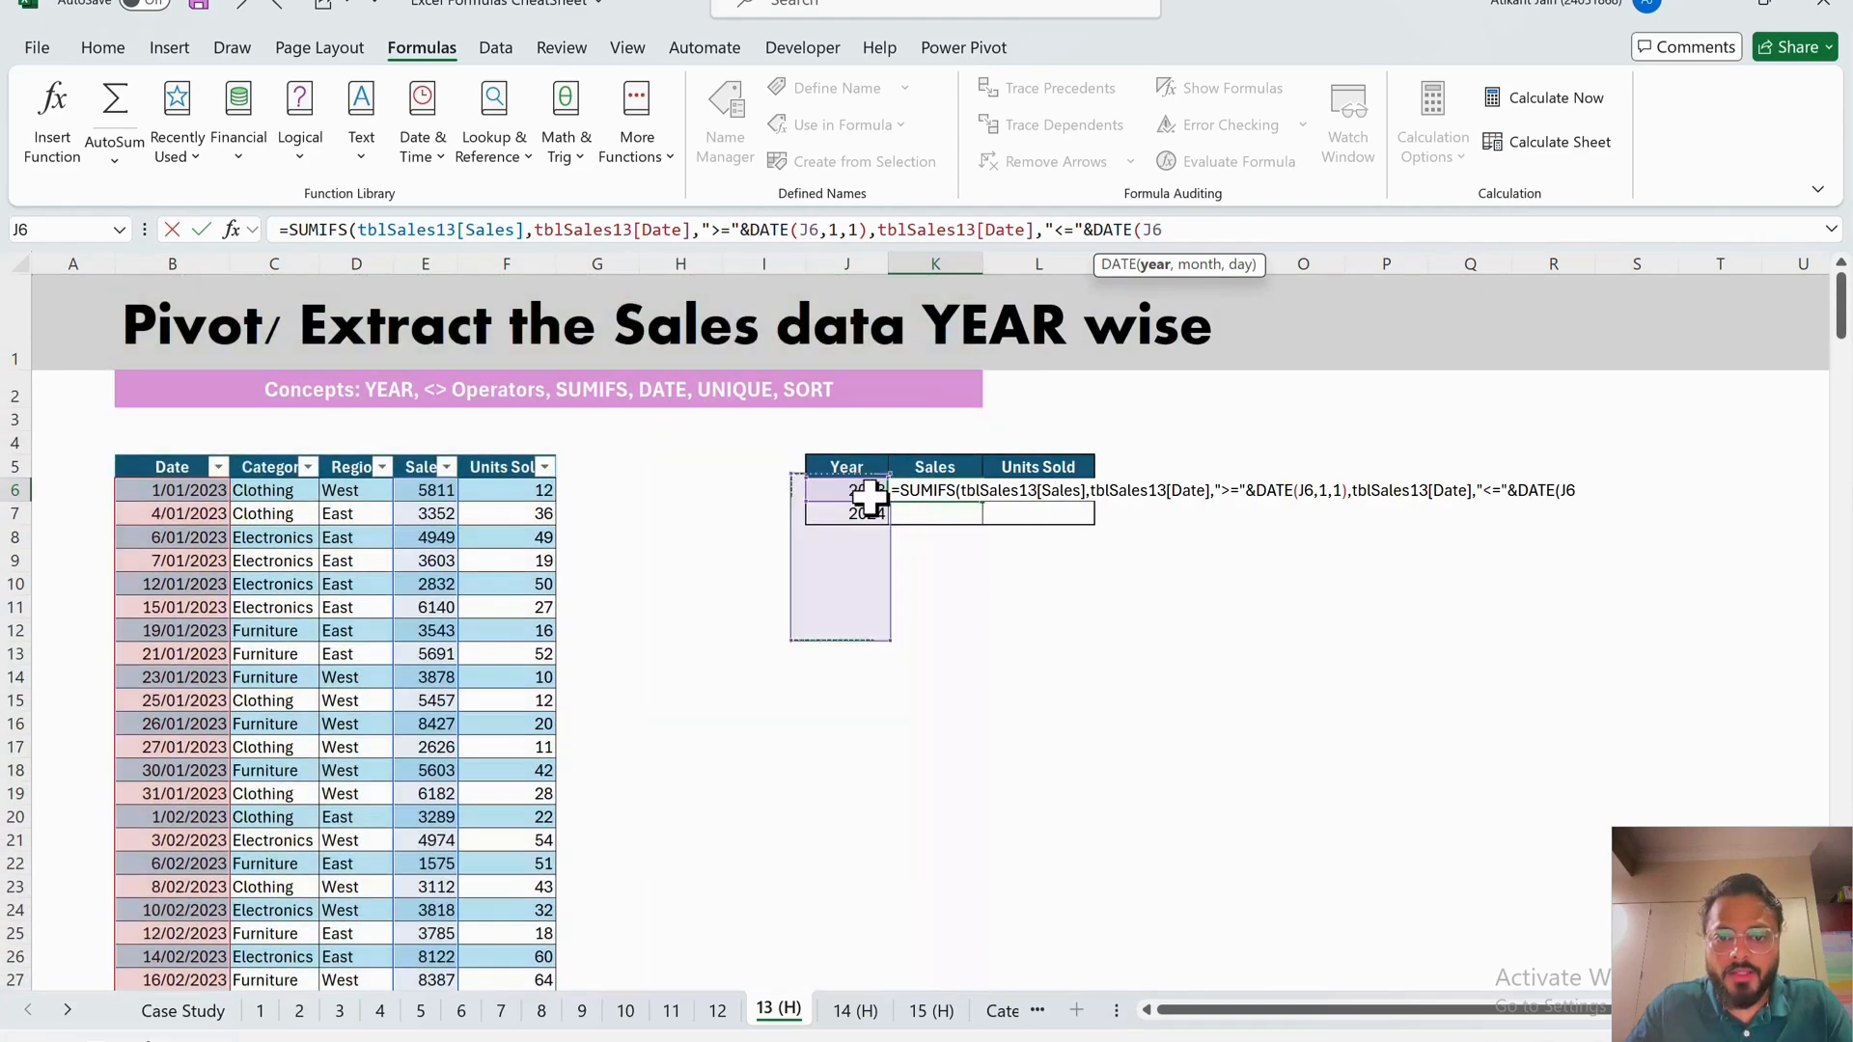
{"action": "left_click", "coordinate": [1205, 236]}
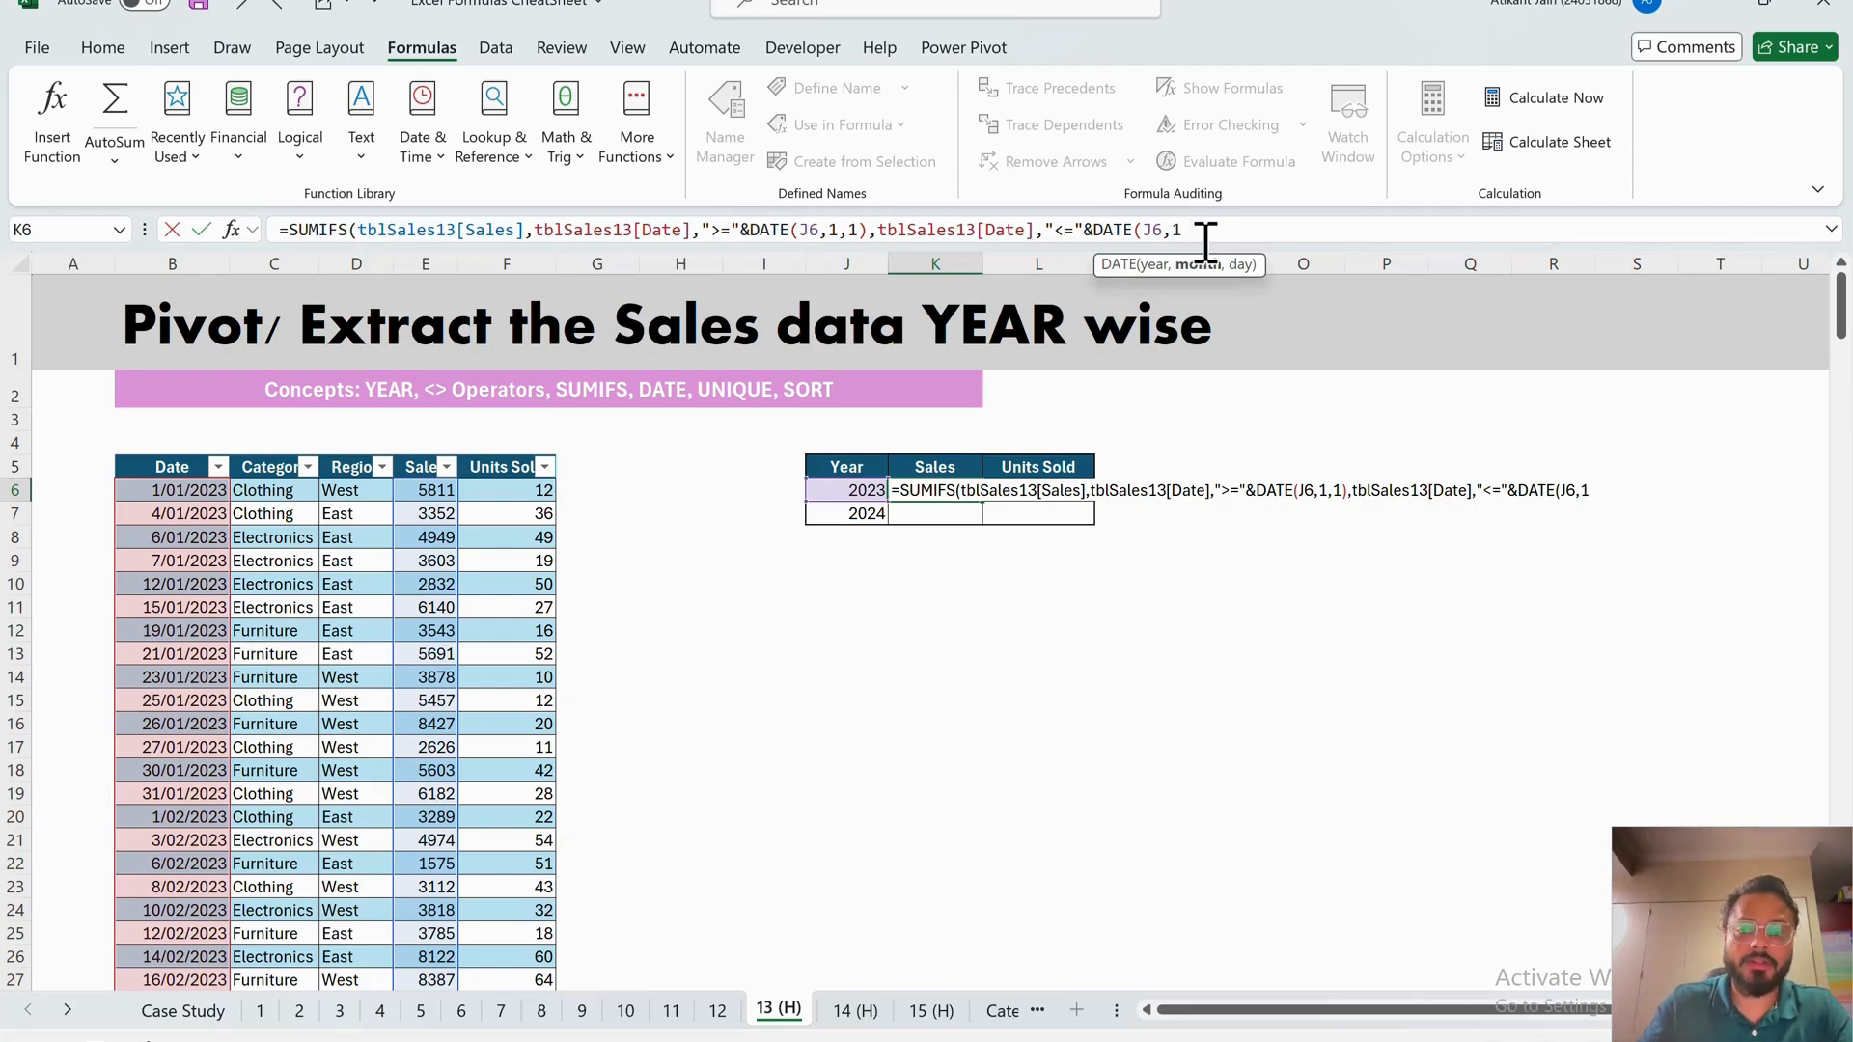
{"action": "type", "text": ",12,31"}
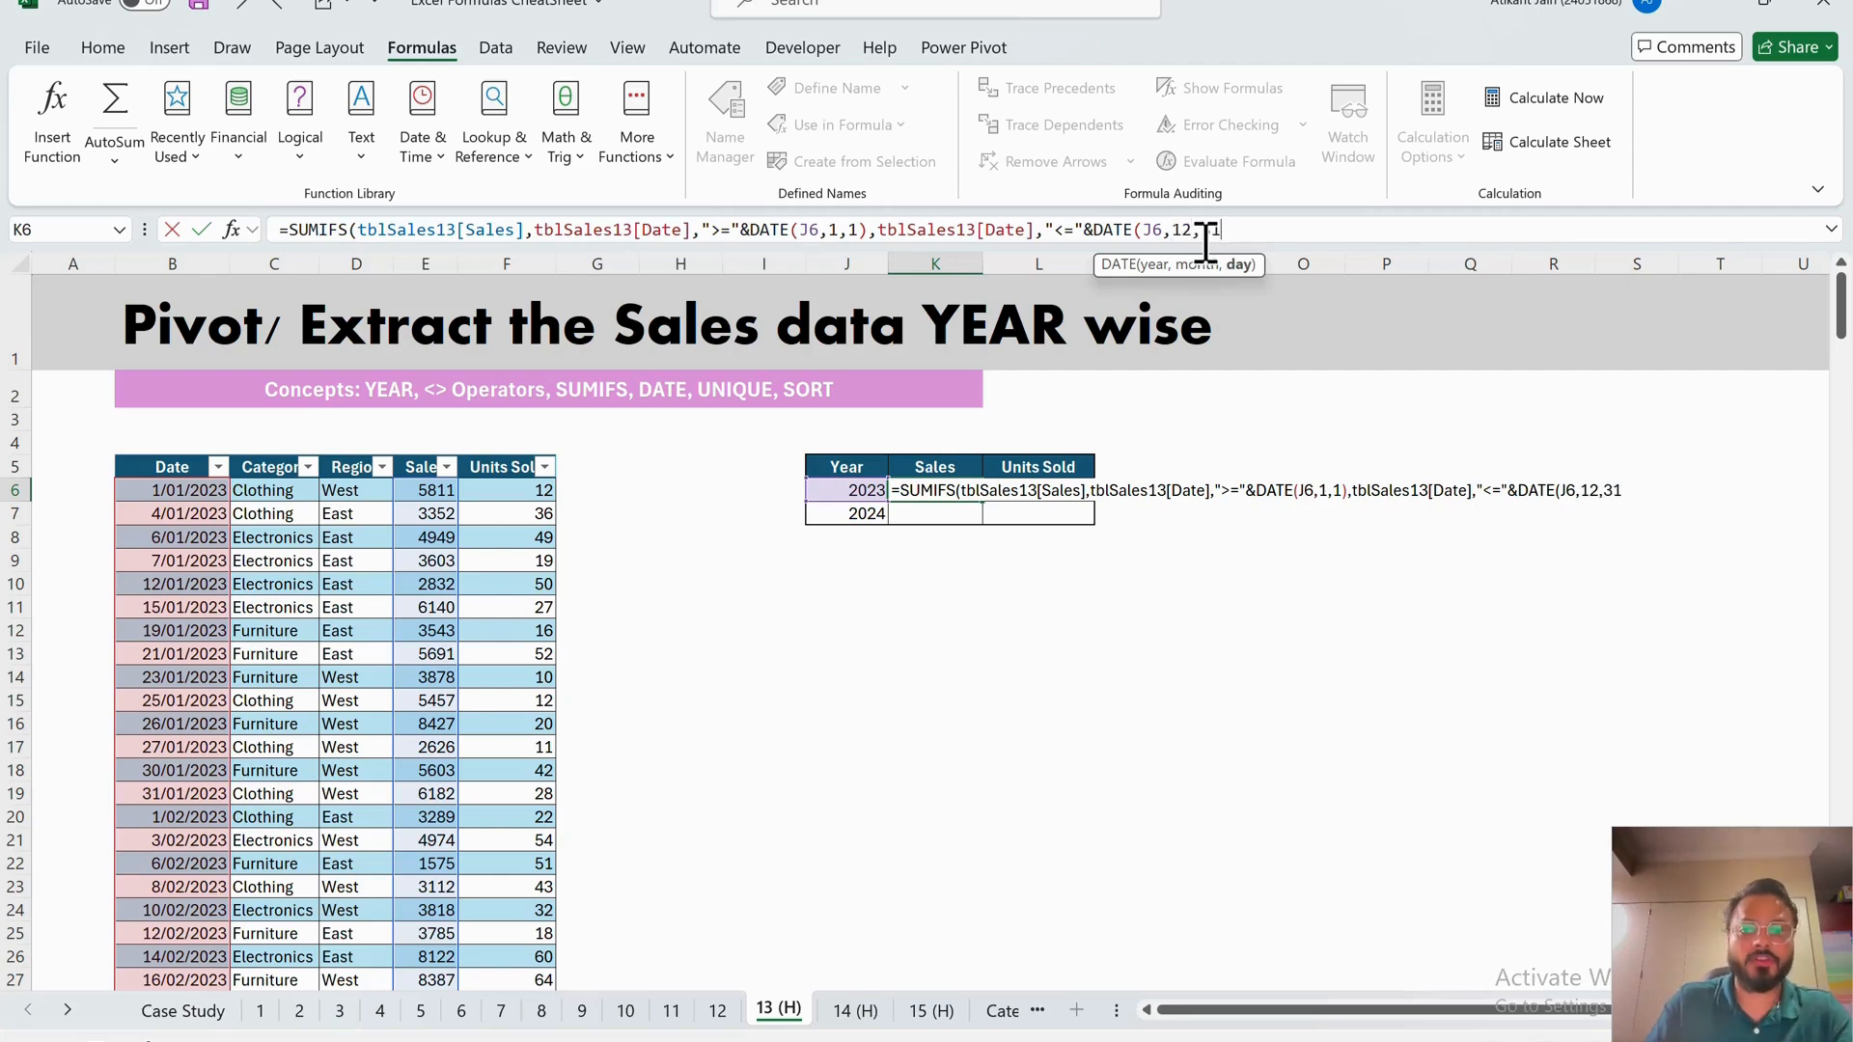
{"action": "type", "text": ")"}
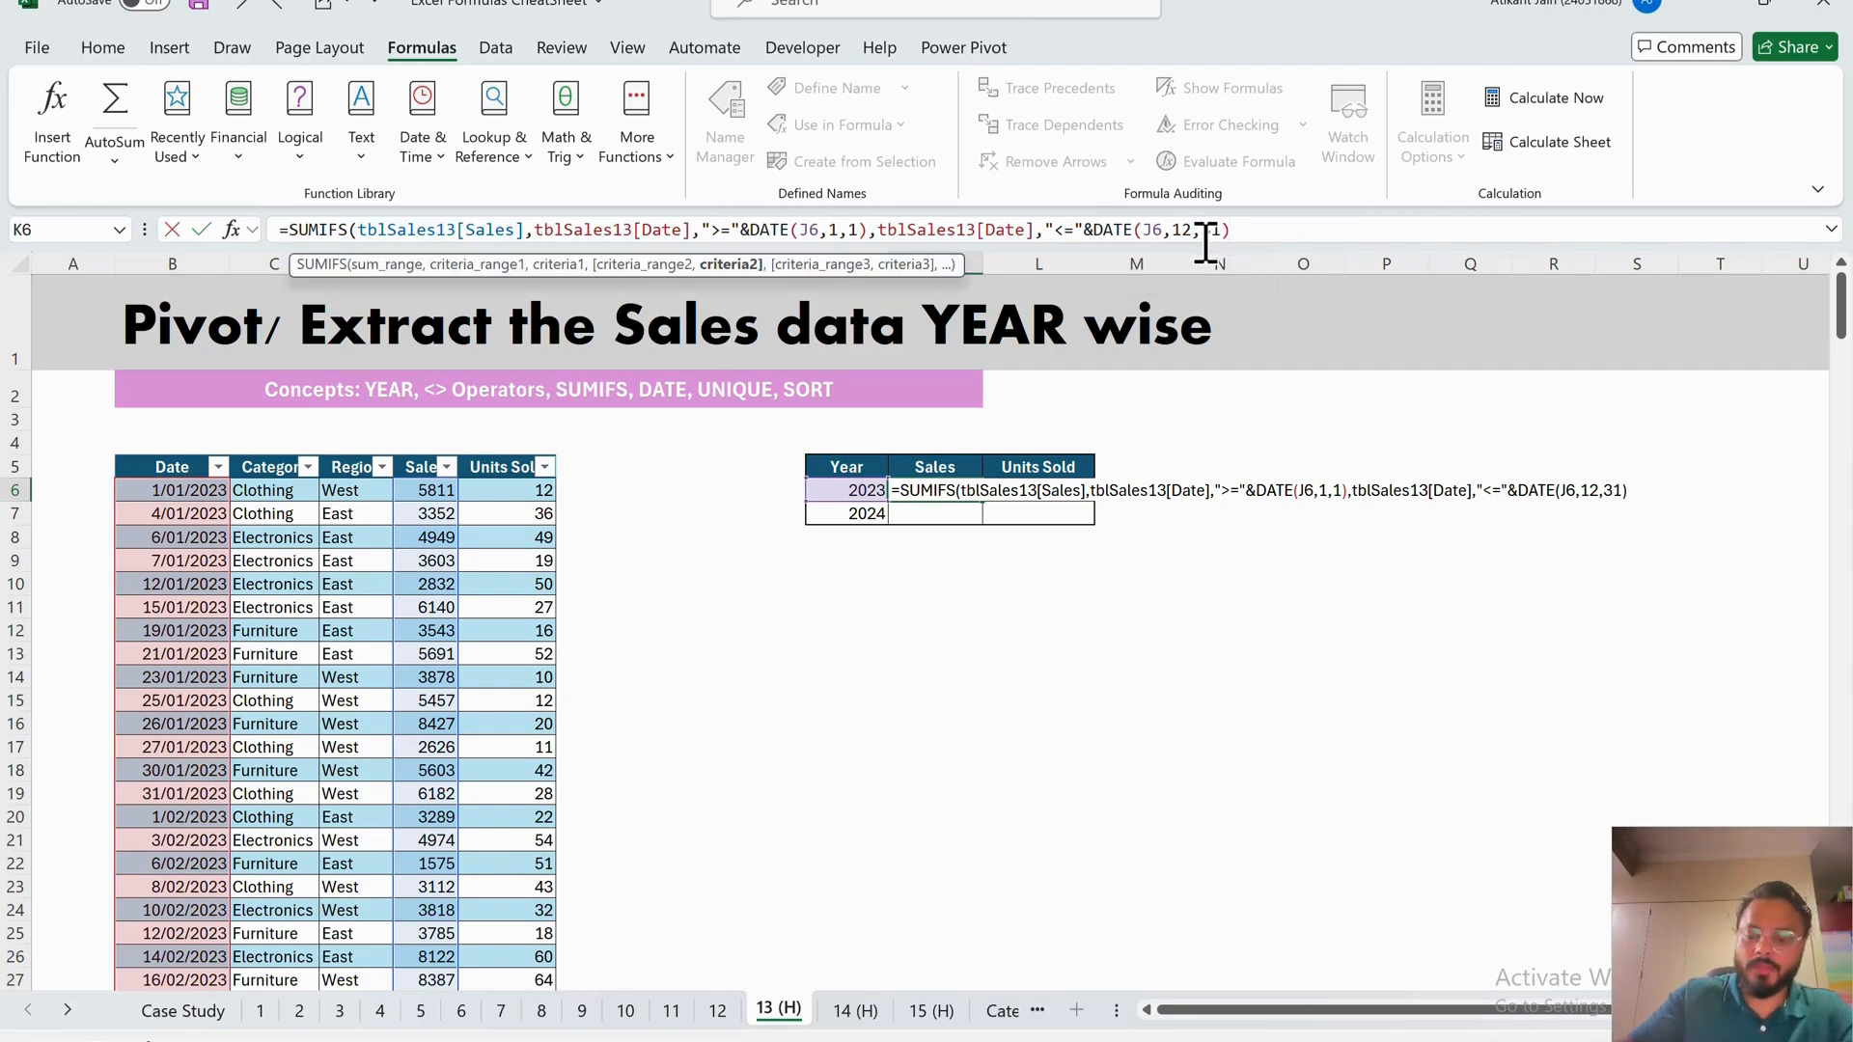
{"action": "type", "text": ")"}
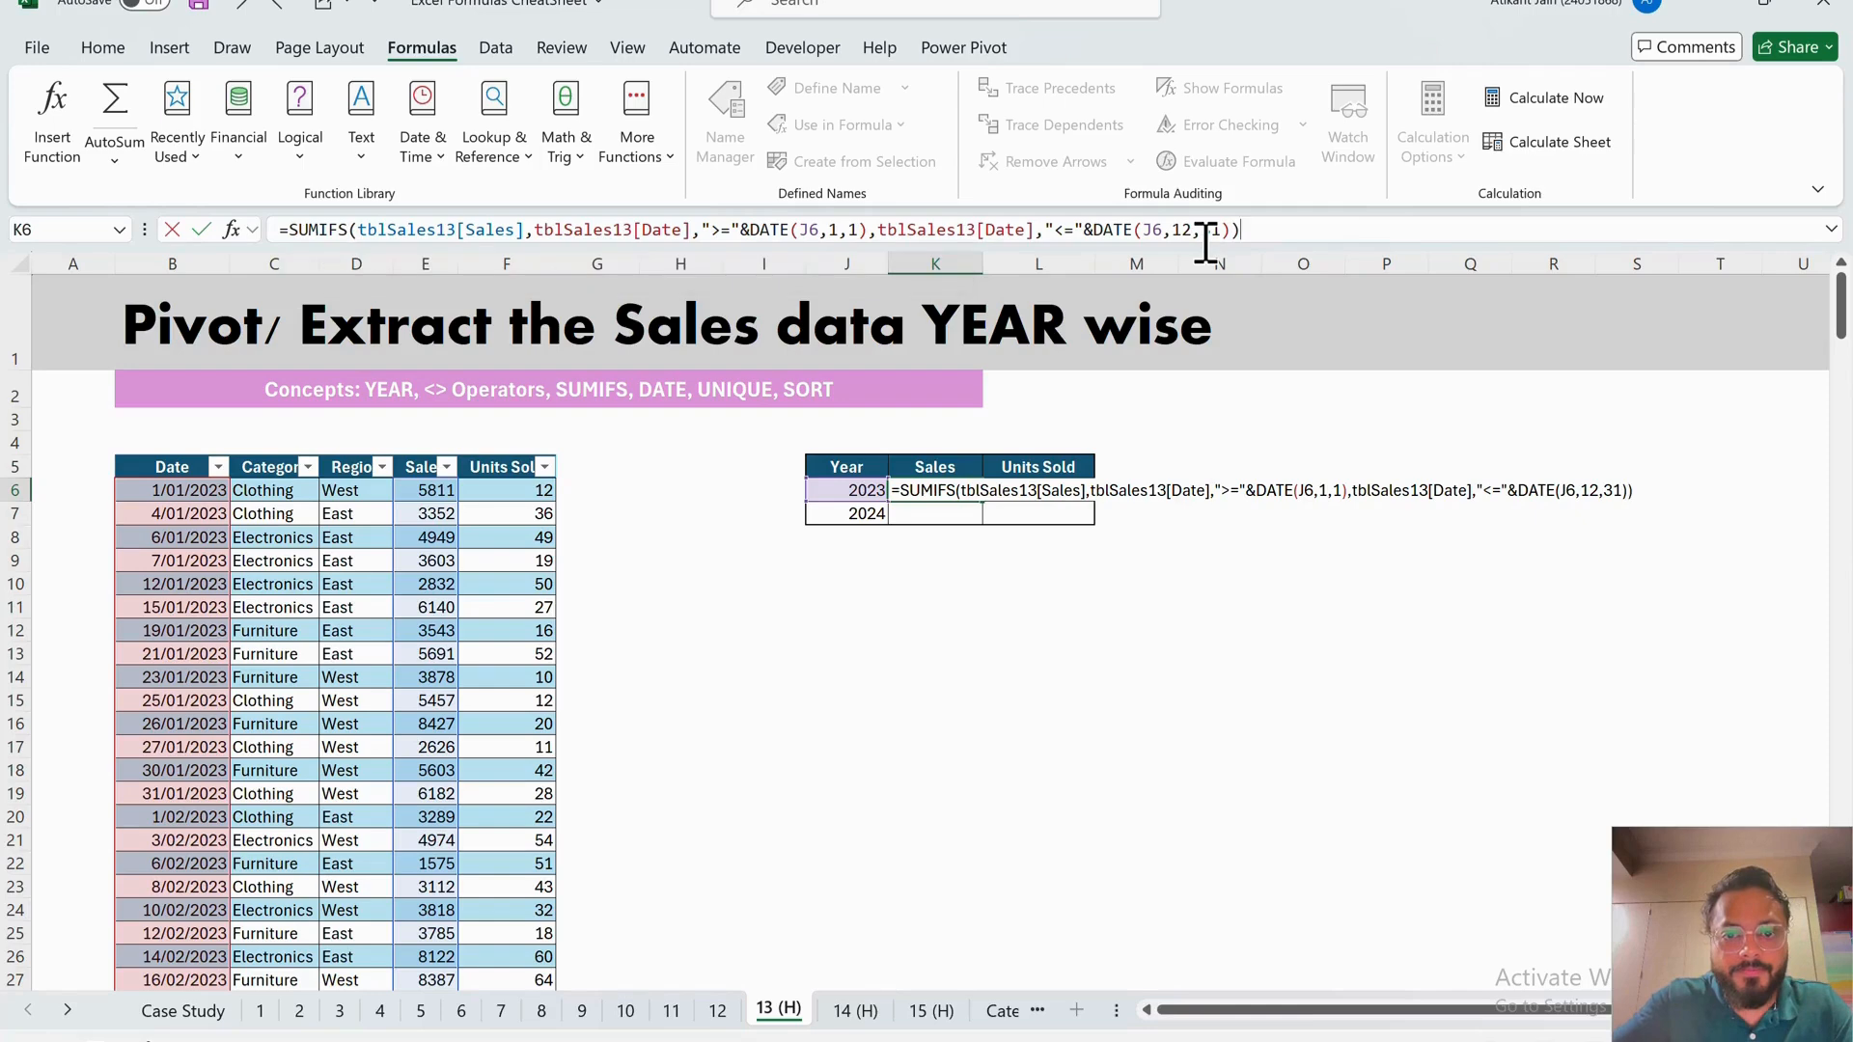
{"action": "key", "text": "Return"}
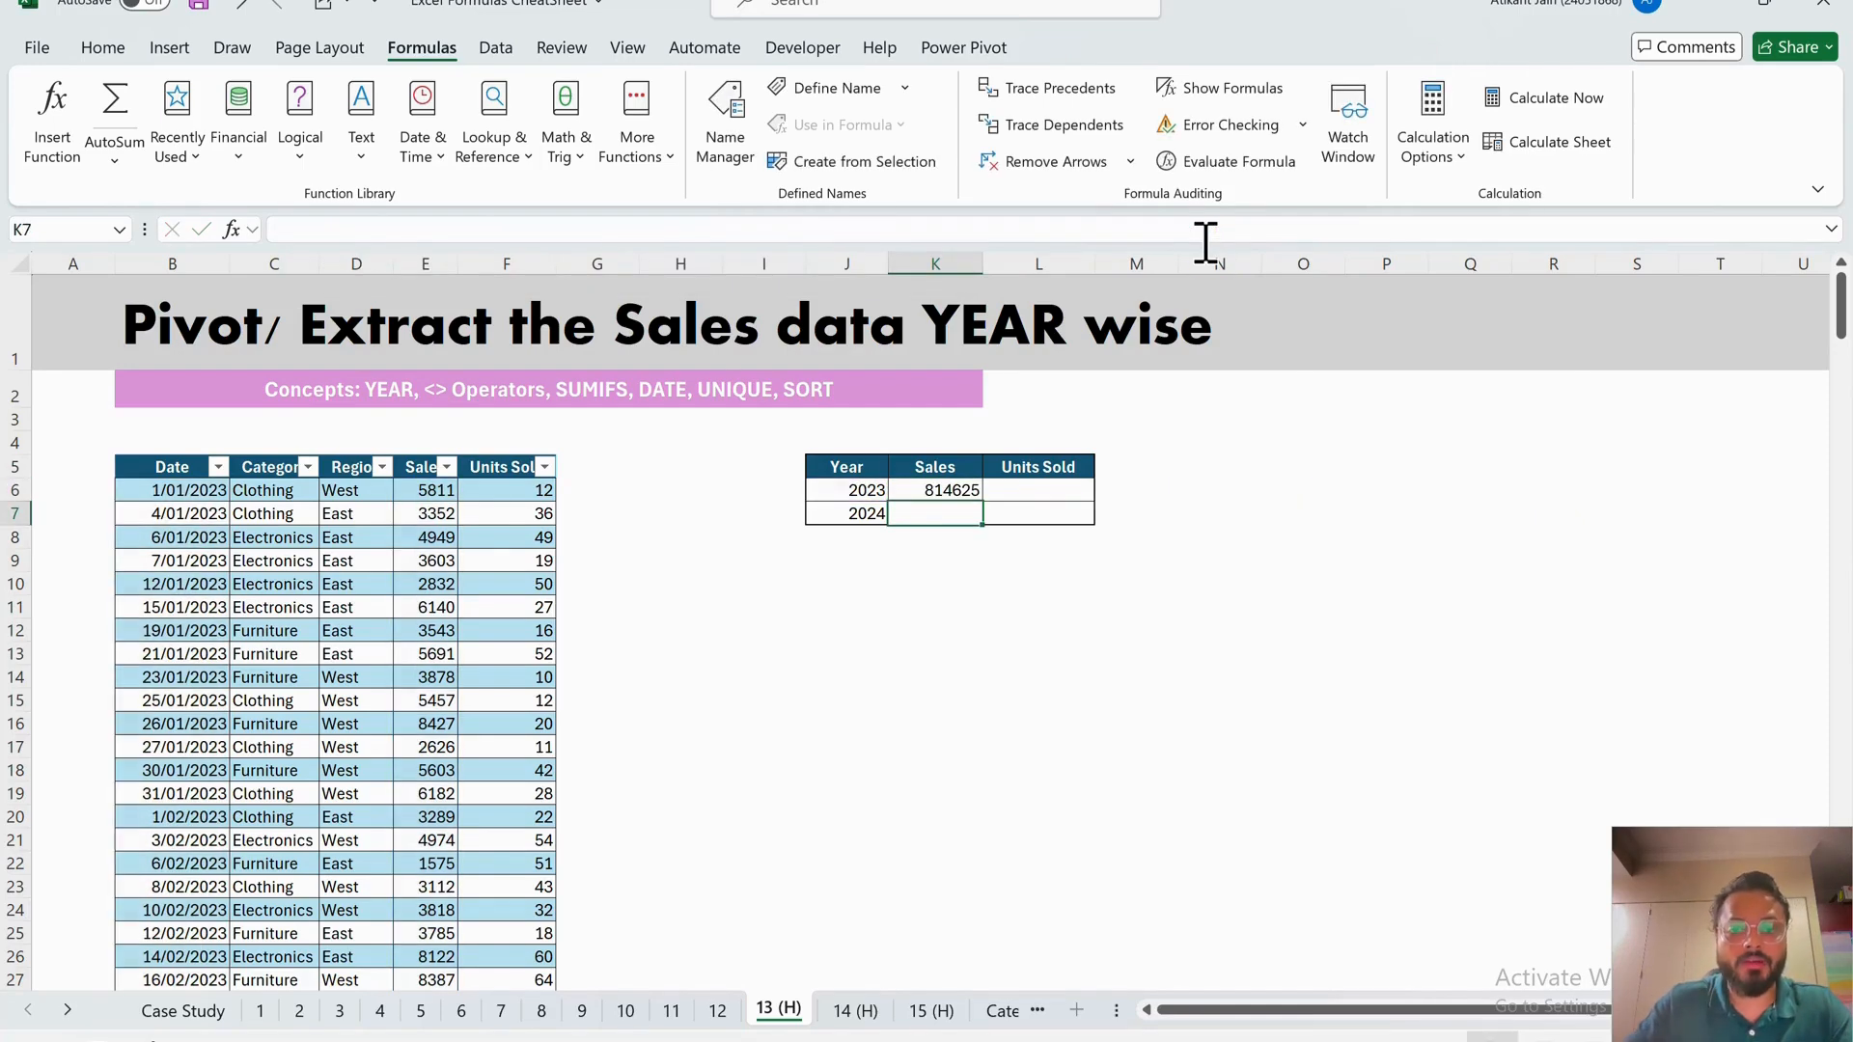
- Fill the K6 SUMIFS formula down to K7 and across to L6, and inspect the copied formula in L6
{"action": "left_click", "coordinate": [973, 489]}
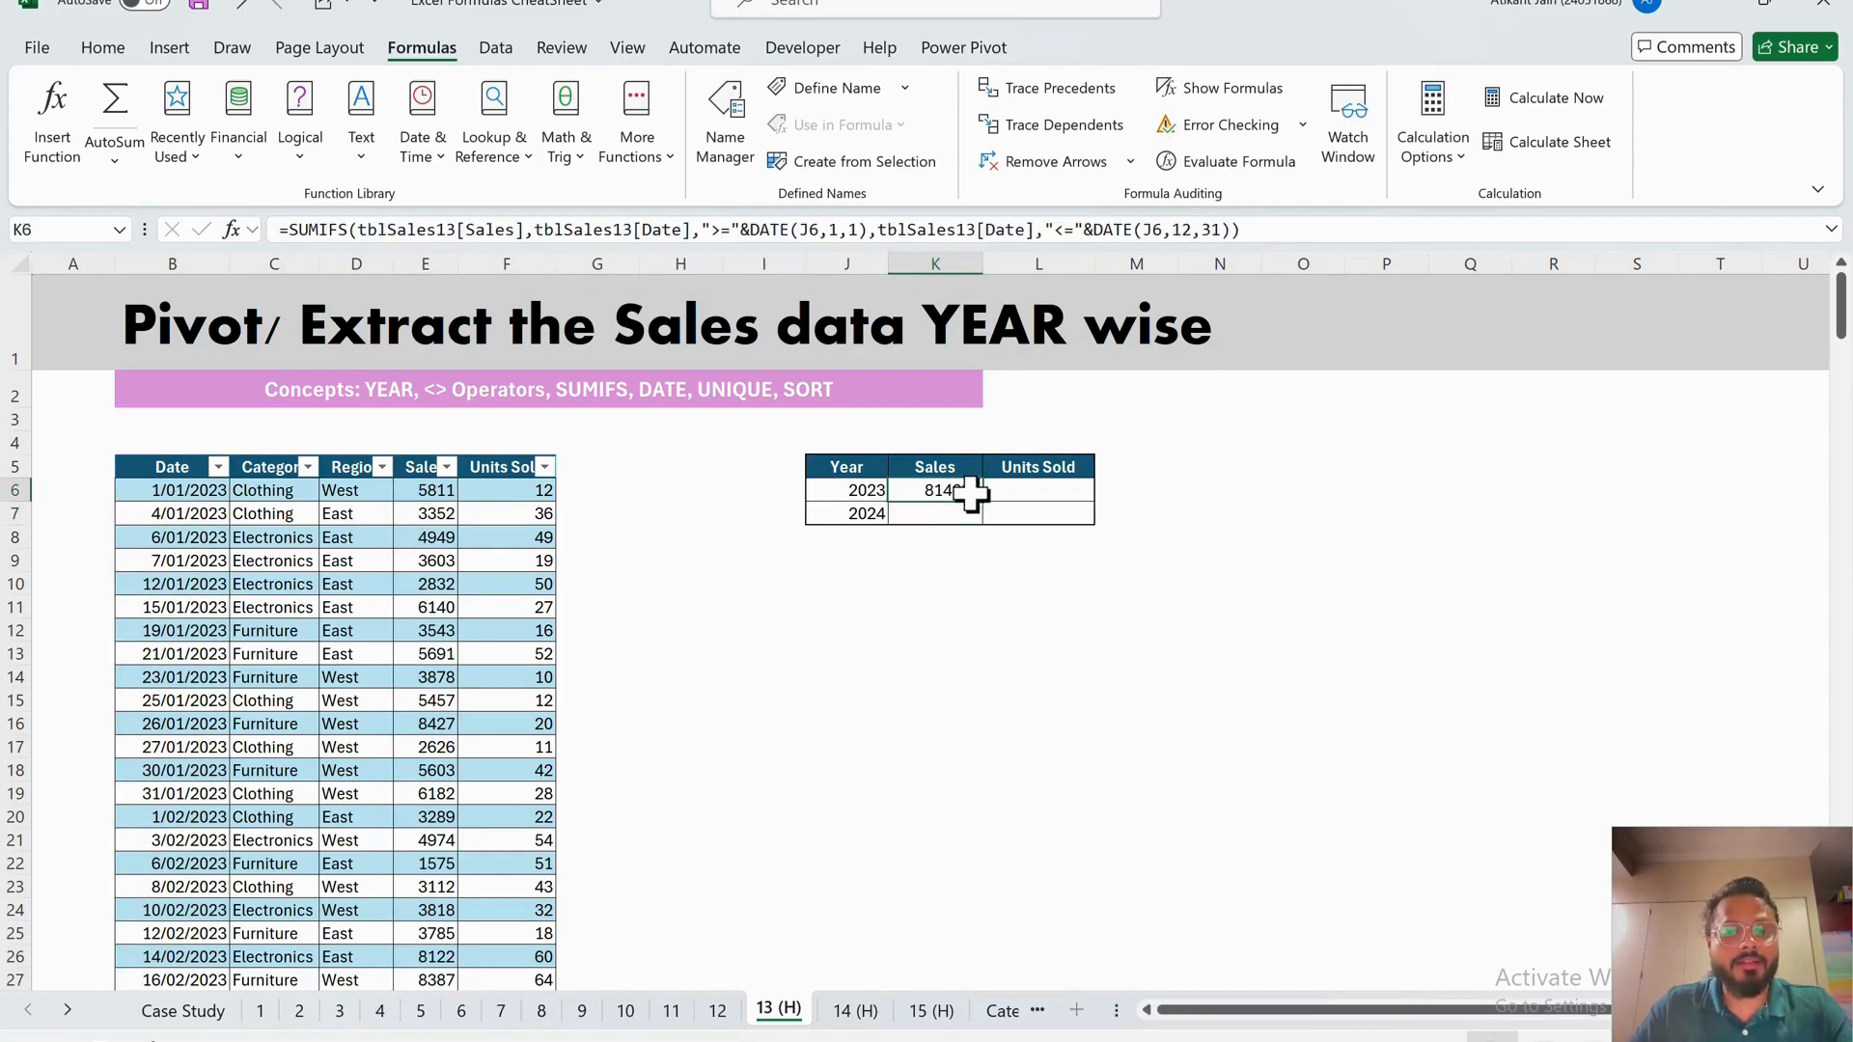
{"action": "left_click", "coordinate": [835, 499]}
{"action": "left_click", "coordinate": [951, 501]}
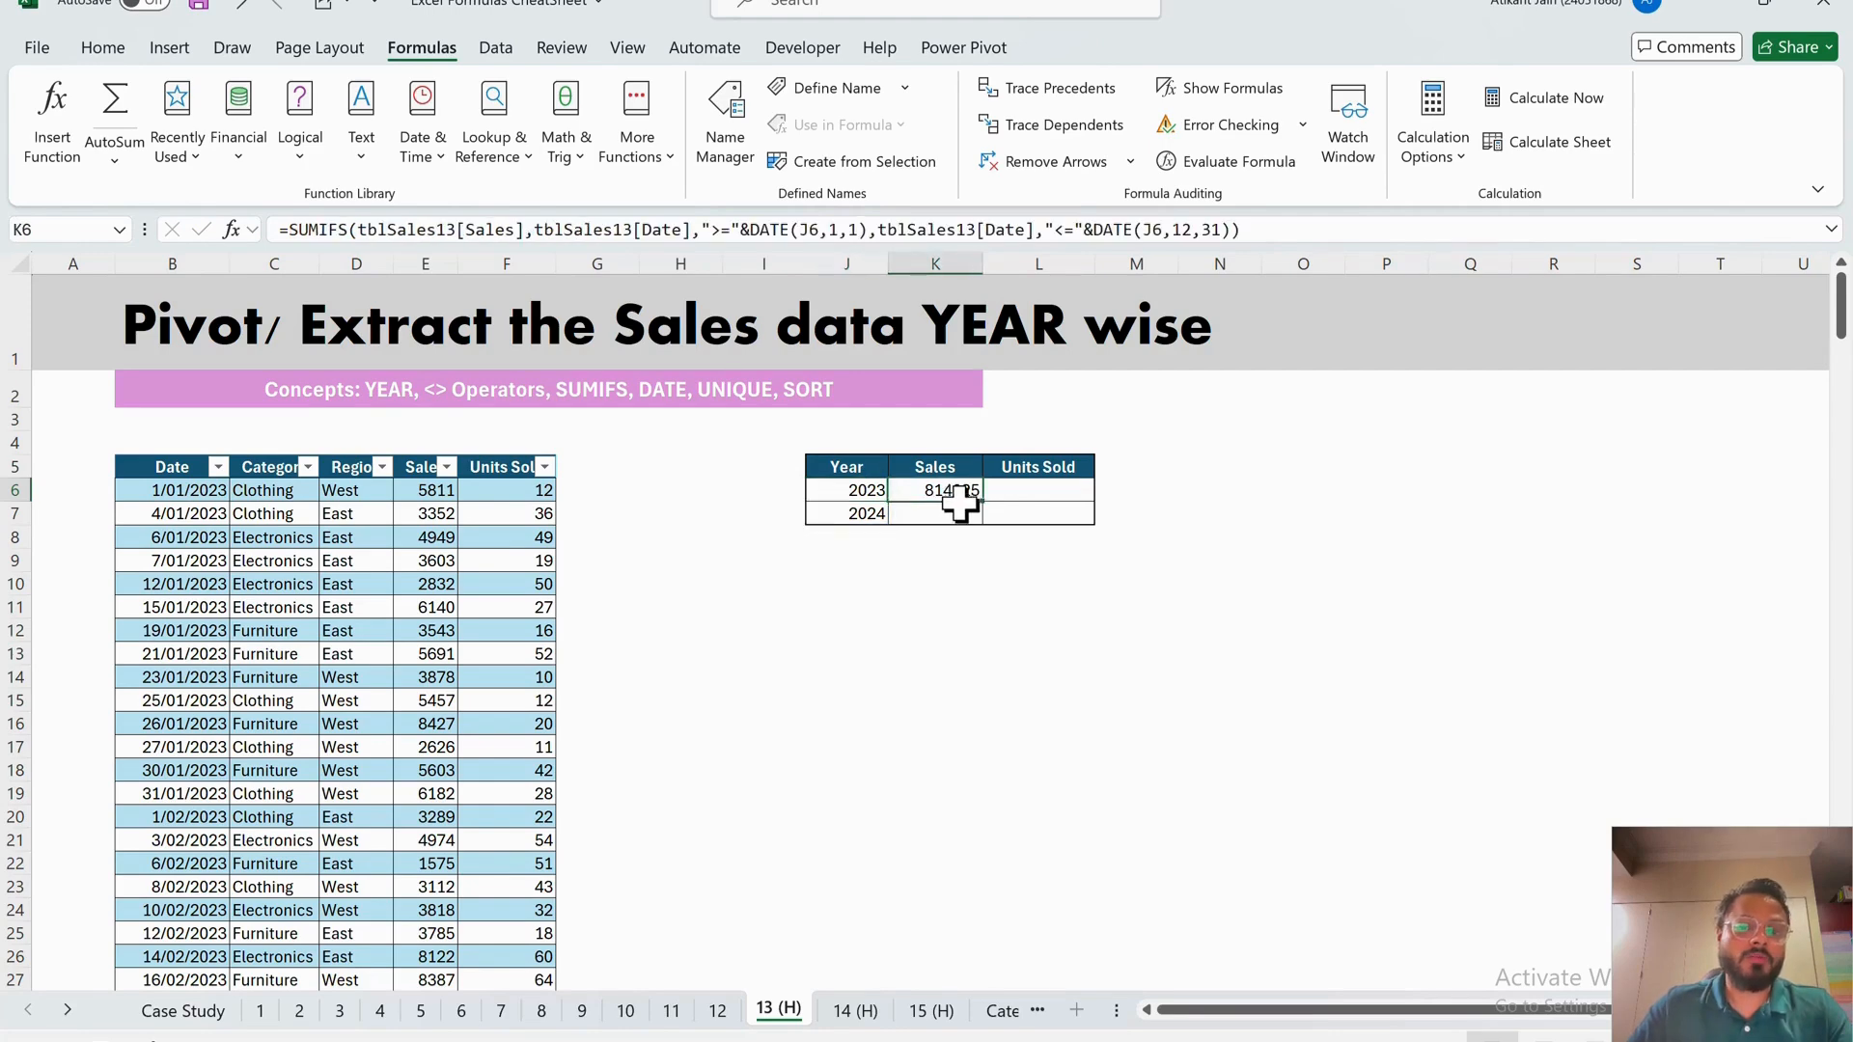
{"action": "left_click_drag", "start_coordinate": [984, 502], "coordinate": [1085, 526]}
{"action": "left_click", "coordinate": [959, 508]}
{"action": "left_click", "coordinate": [943, 492]}
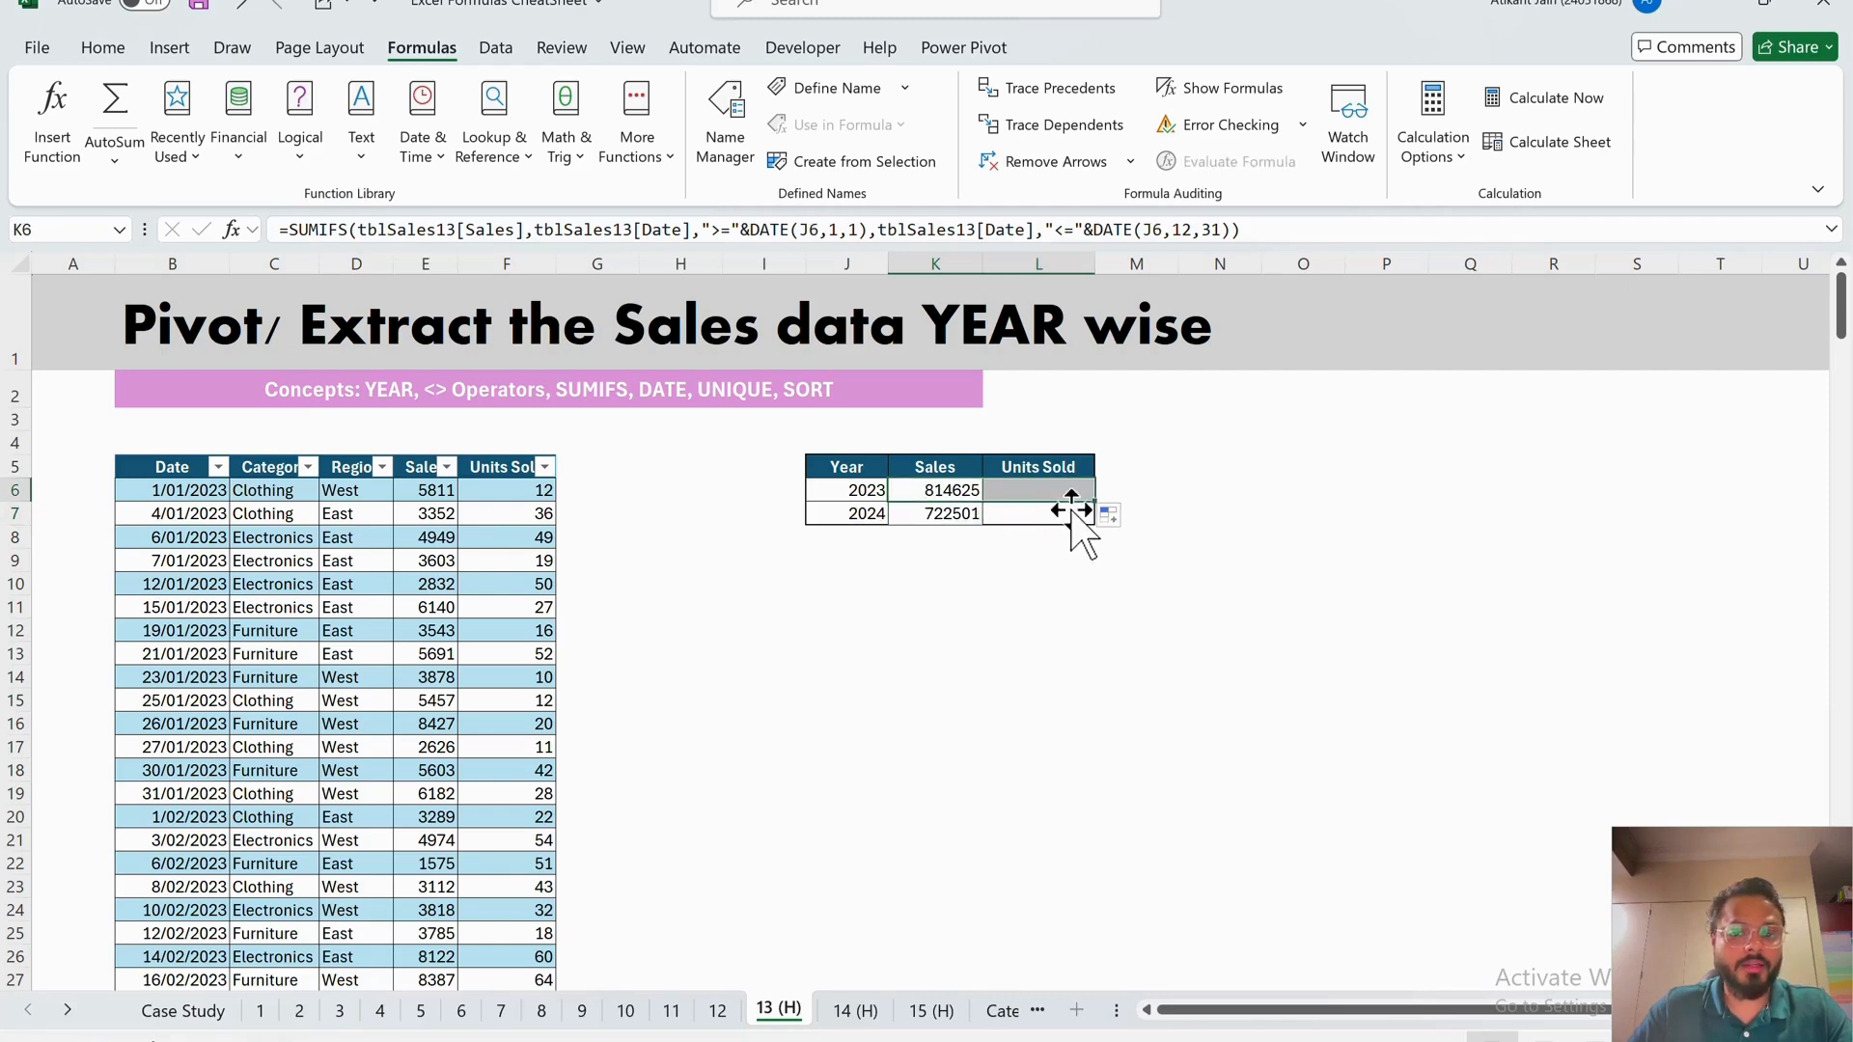
{"action": "left_click", "coordinate": [1032, 494]}
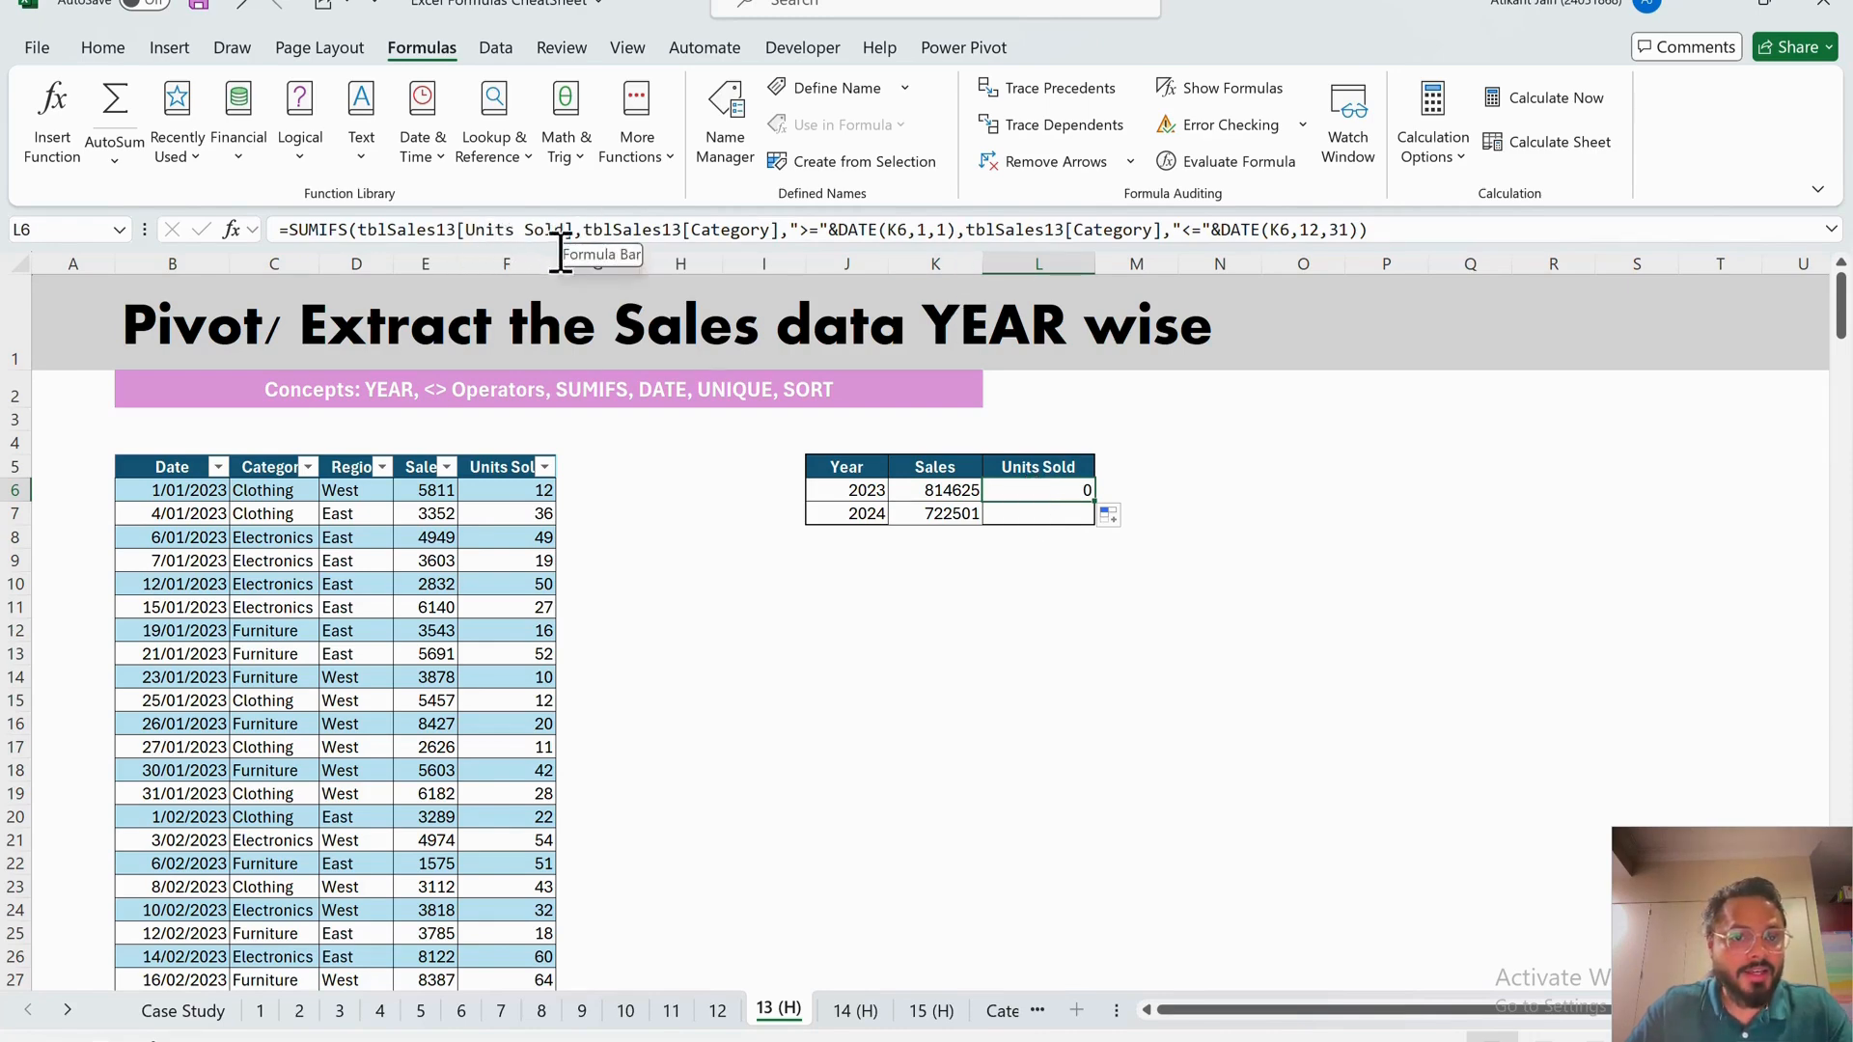
- Make the year reference absolute as $J$6 in both DATE functions of the 2023 Sales formula in K6
{"action": "left_click", "coordinate": [955, 508]}
{"action": "left_click", "coordinate": [1010, 494]}
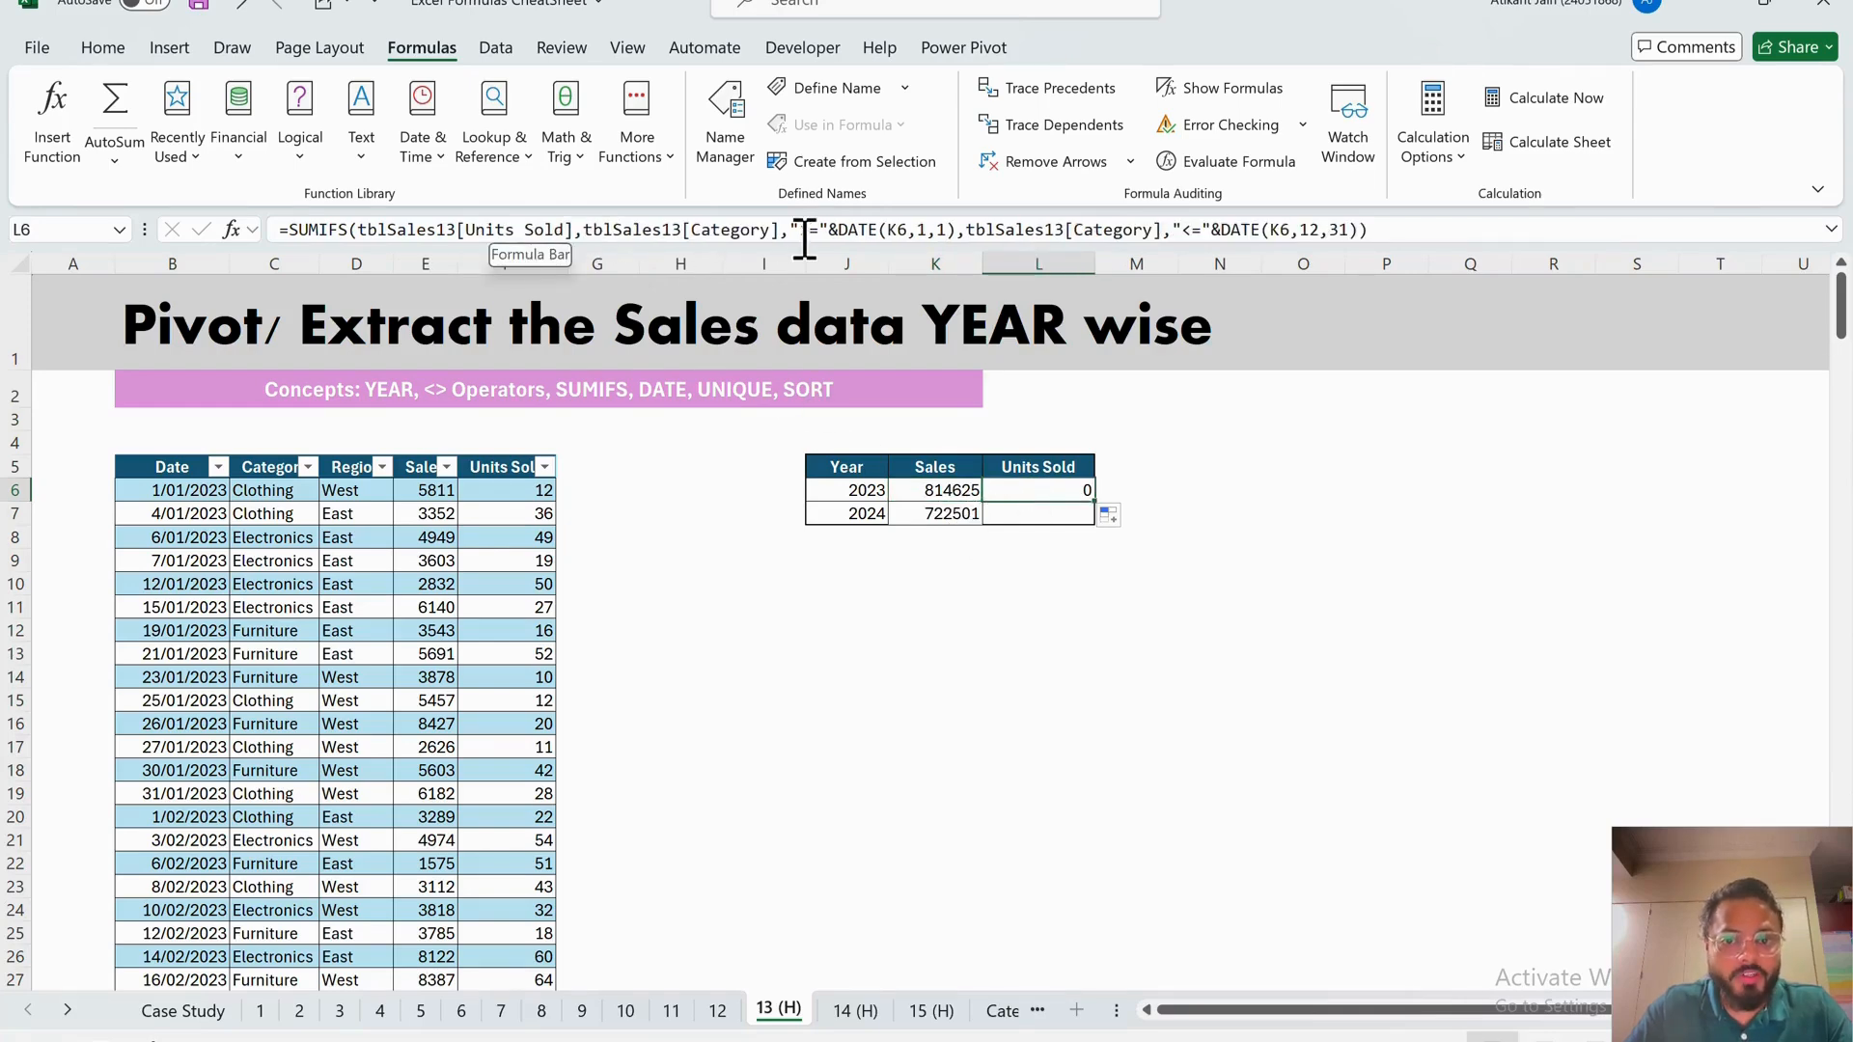
{"action": "left_click", "coordinate": [962, 495]}
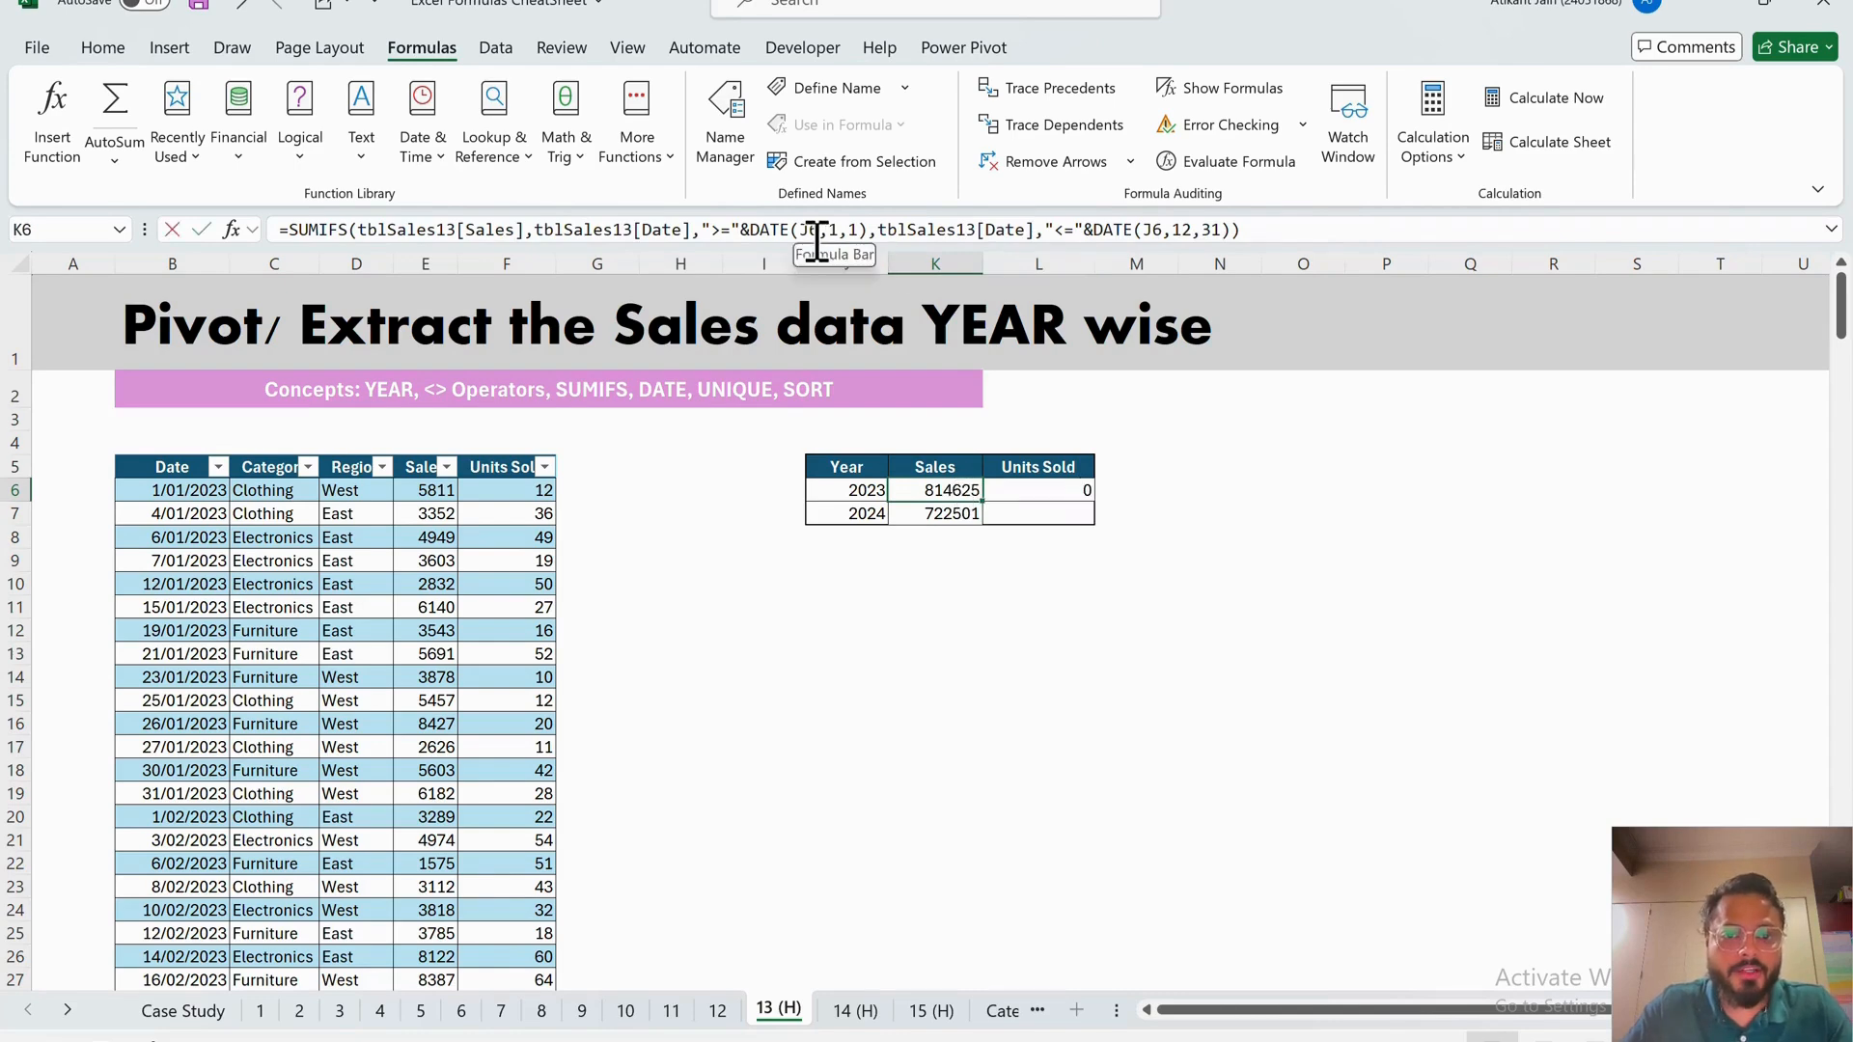
{"action": "left_click", "coordinate": [814, 232]}
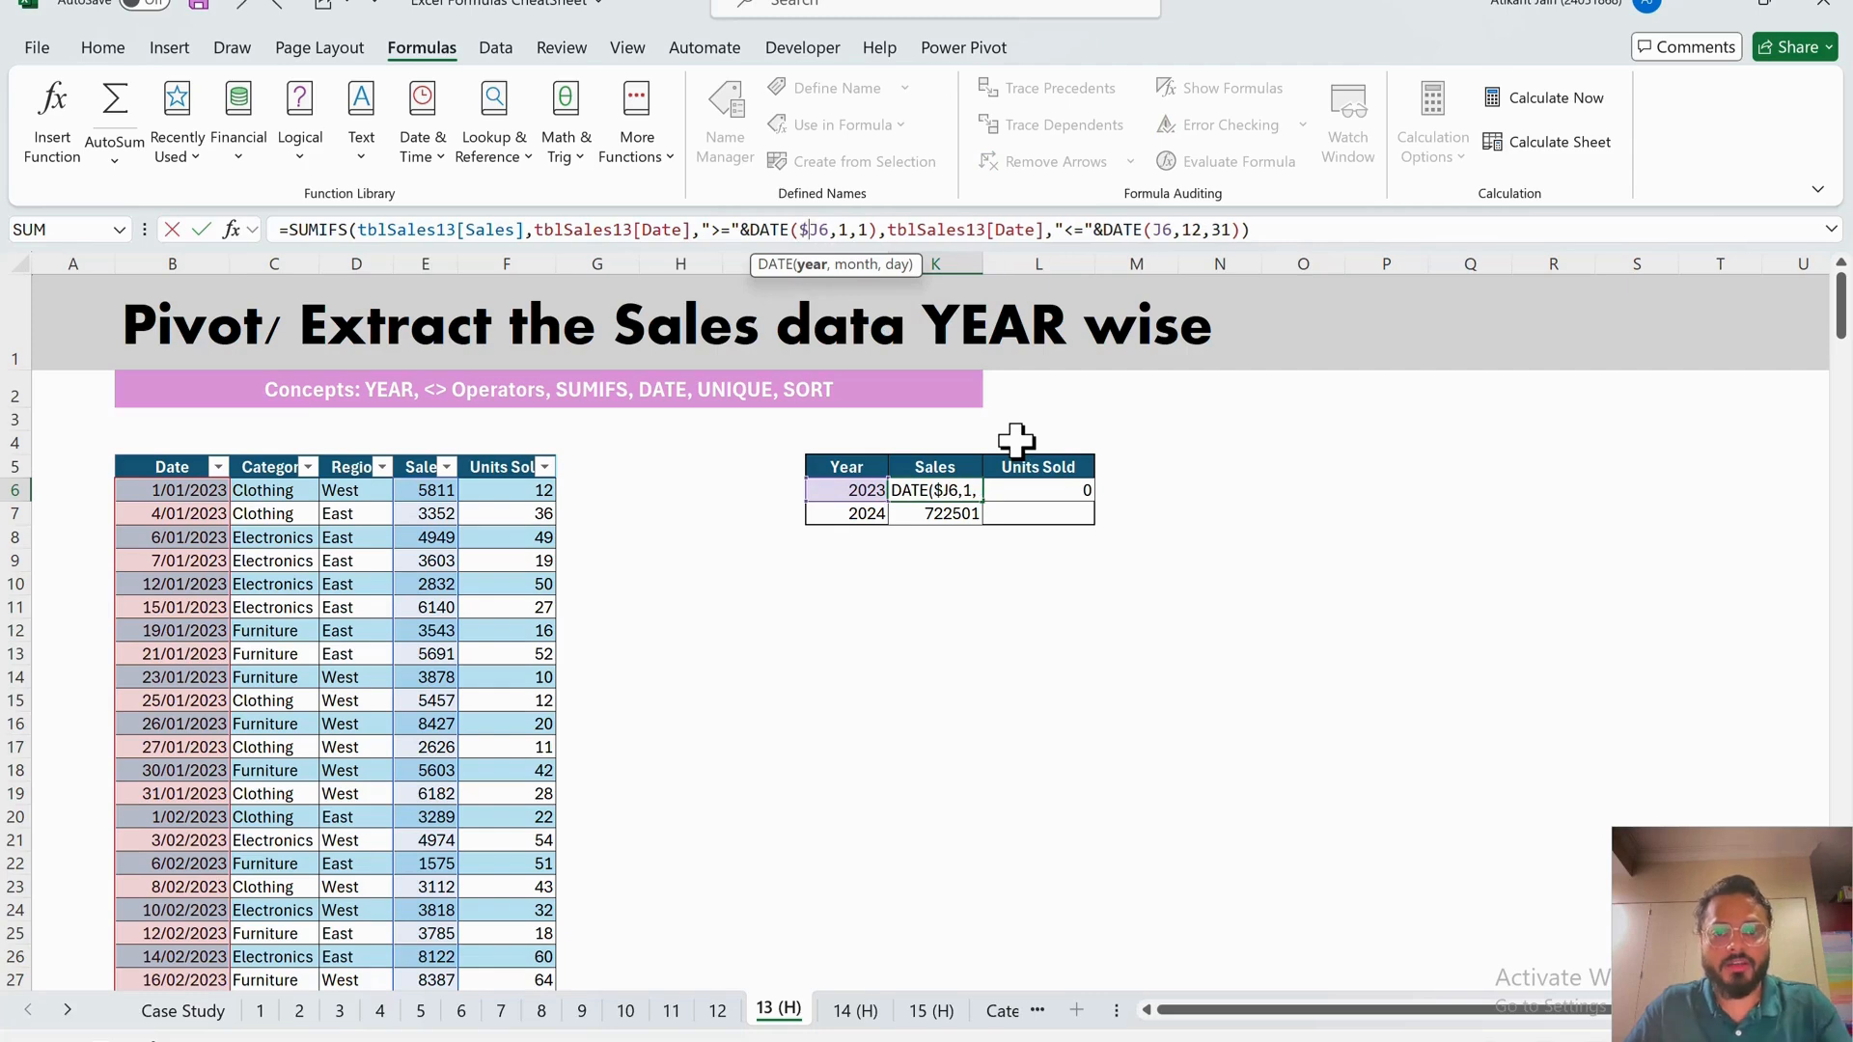
{"action": "type", "text": "$"}
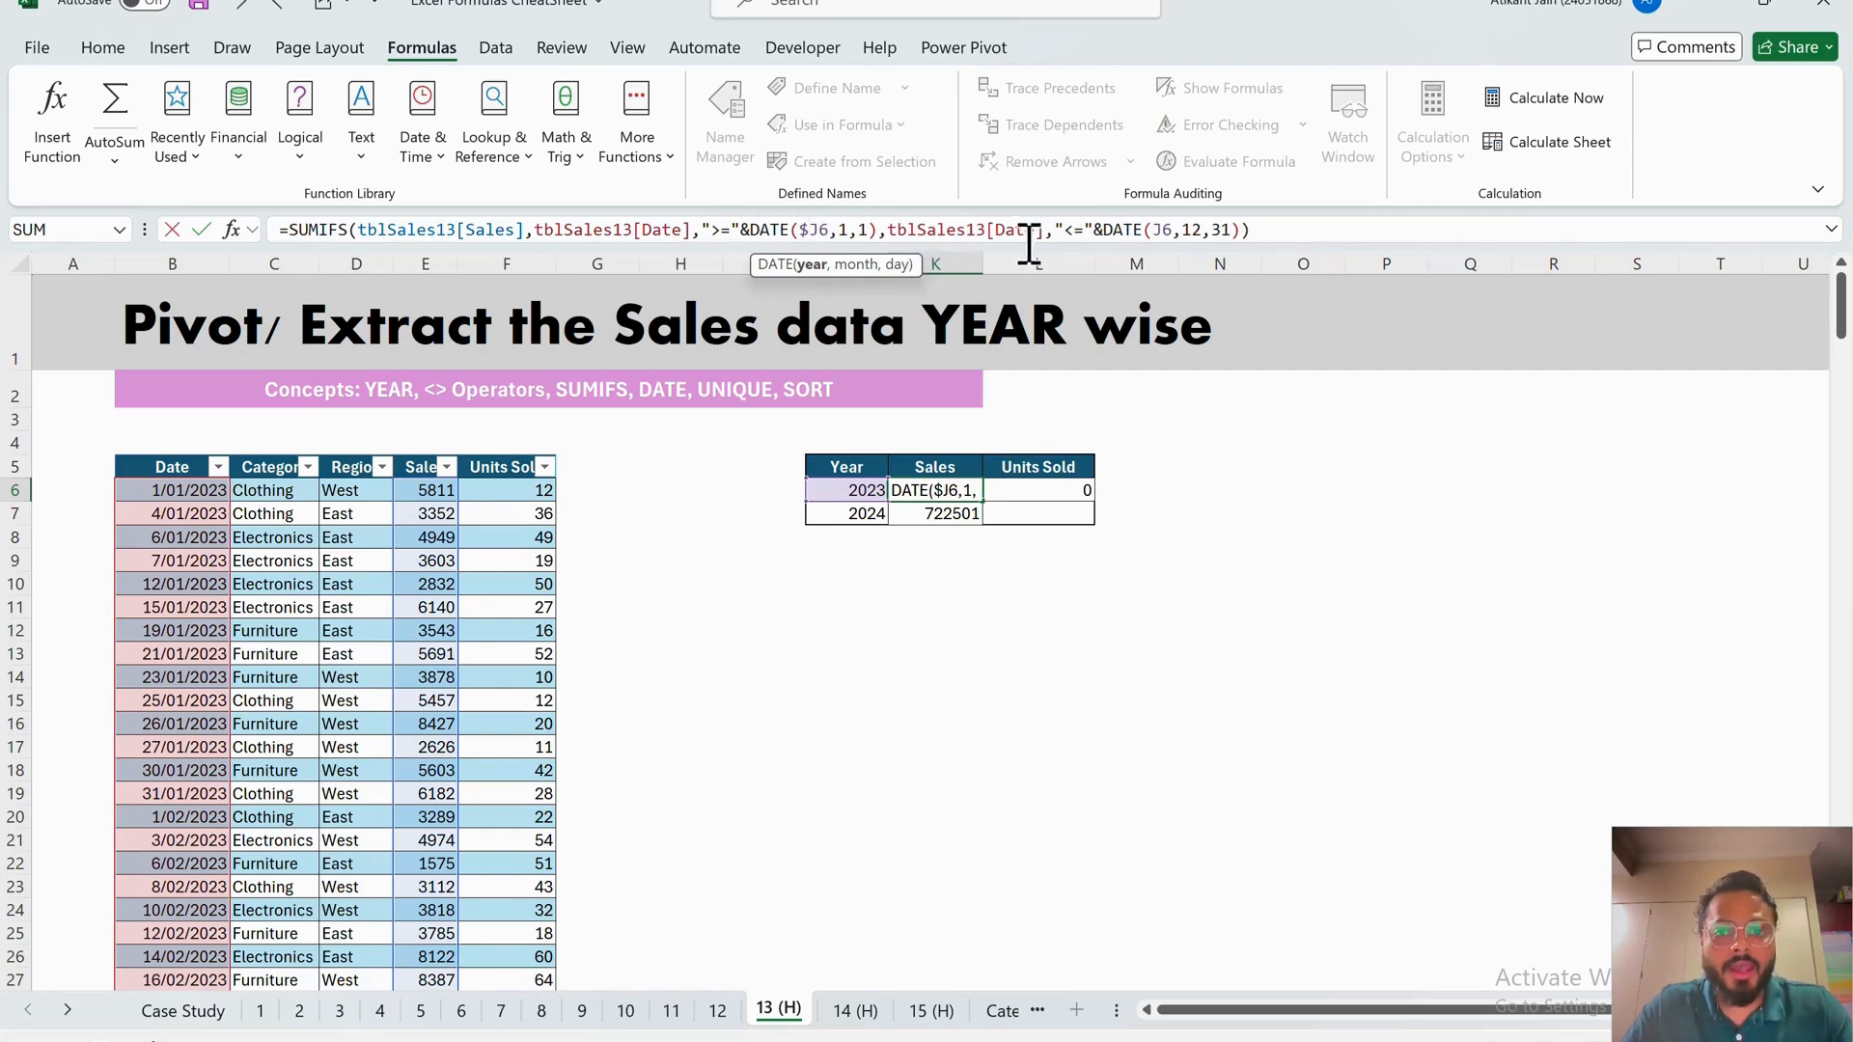
{"action": "left_click", "coordinate": [1166, 234]}
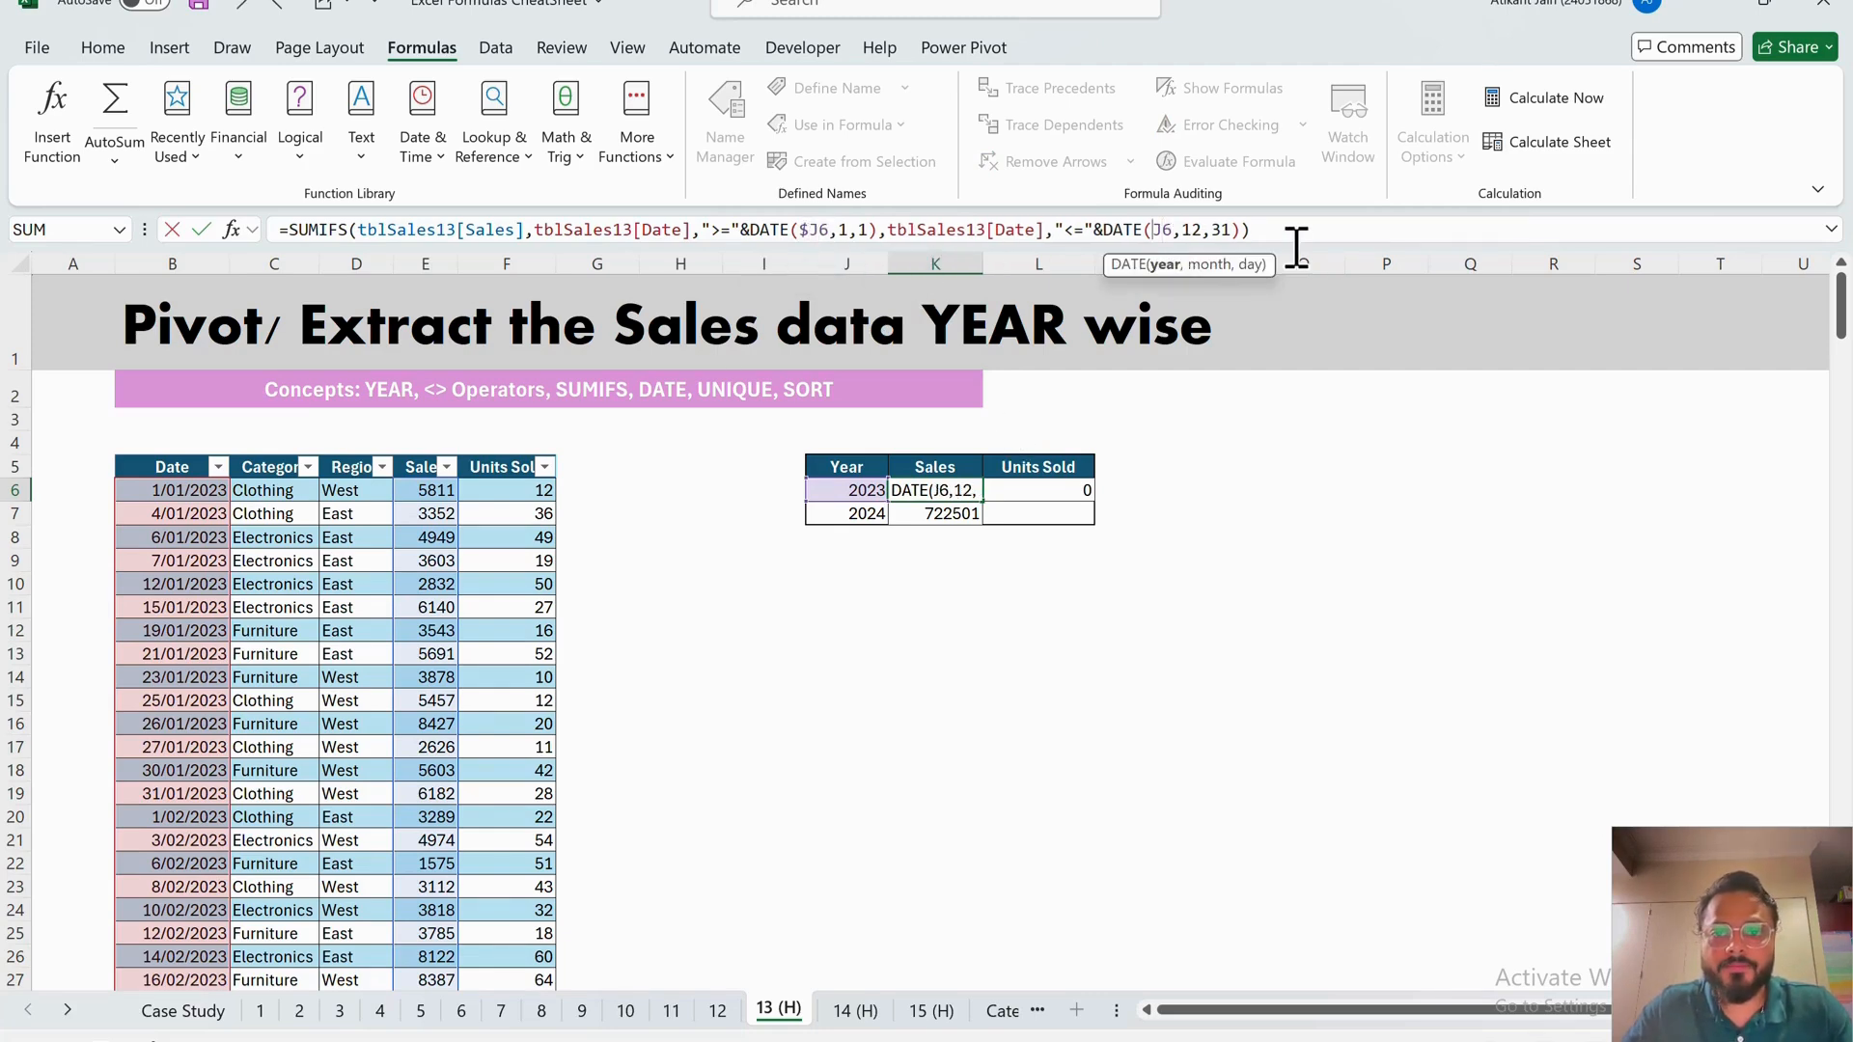
{"action": "type", "text": "$"}
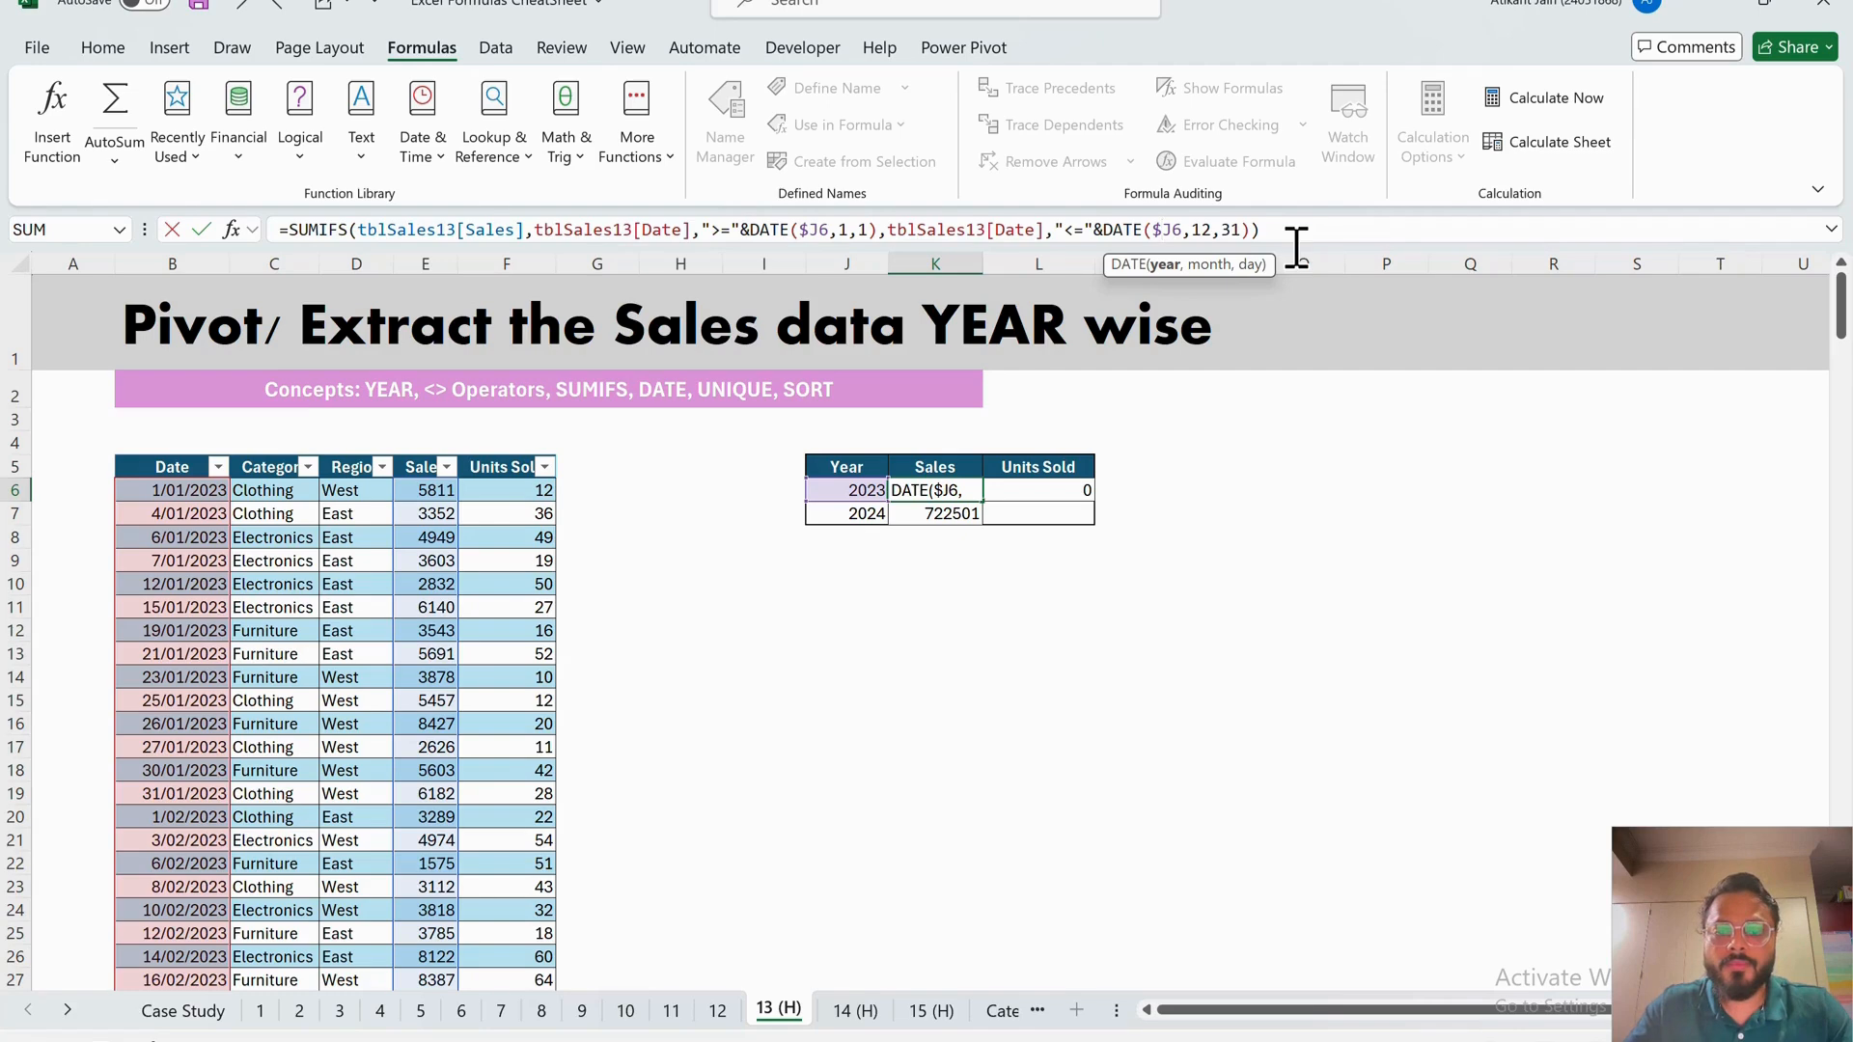
{"action": "left_click", "coordinate": [1187, 238]}
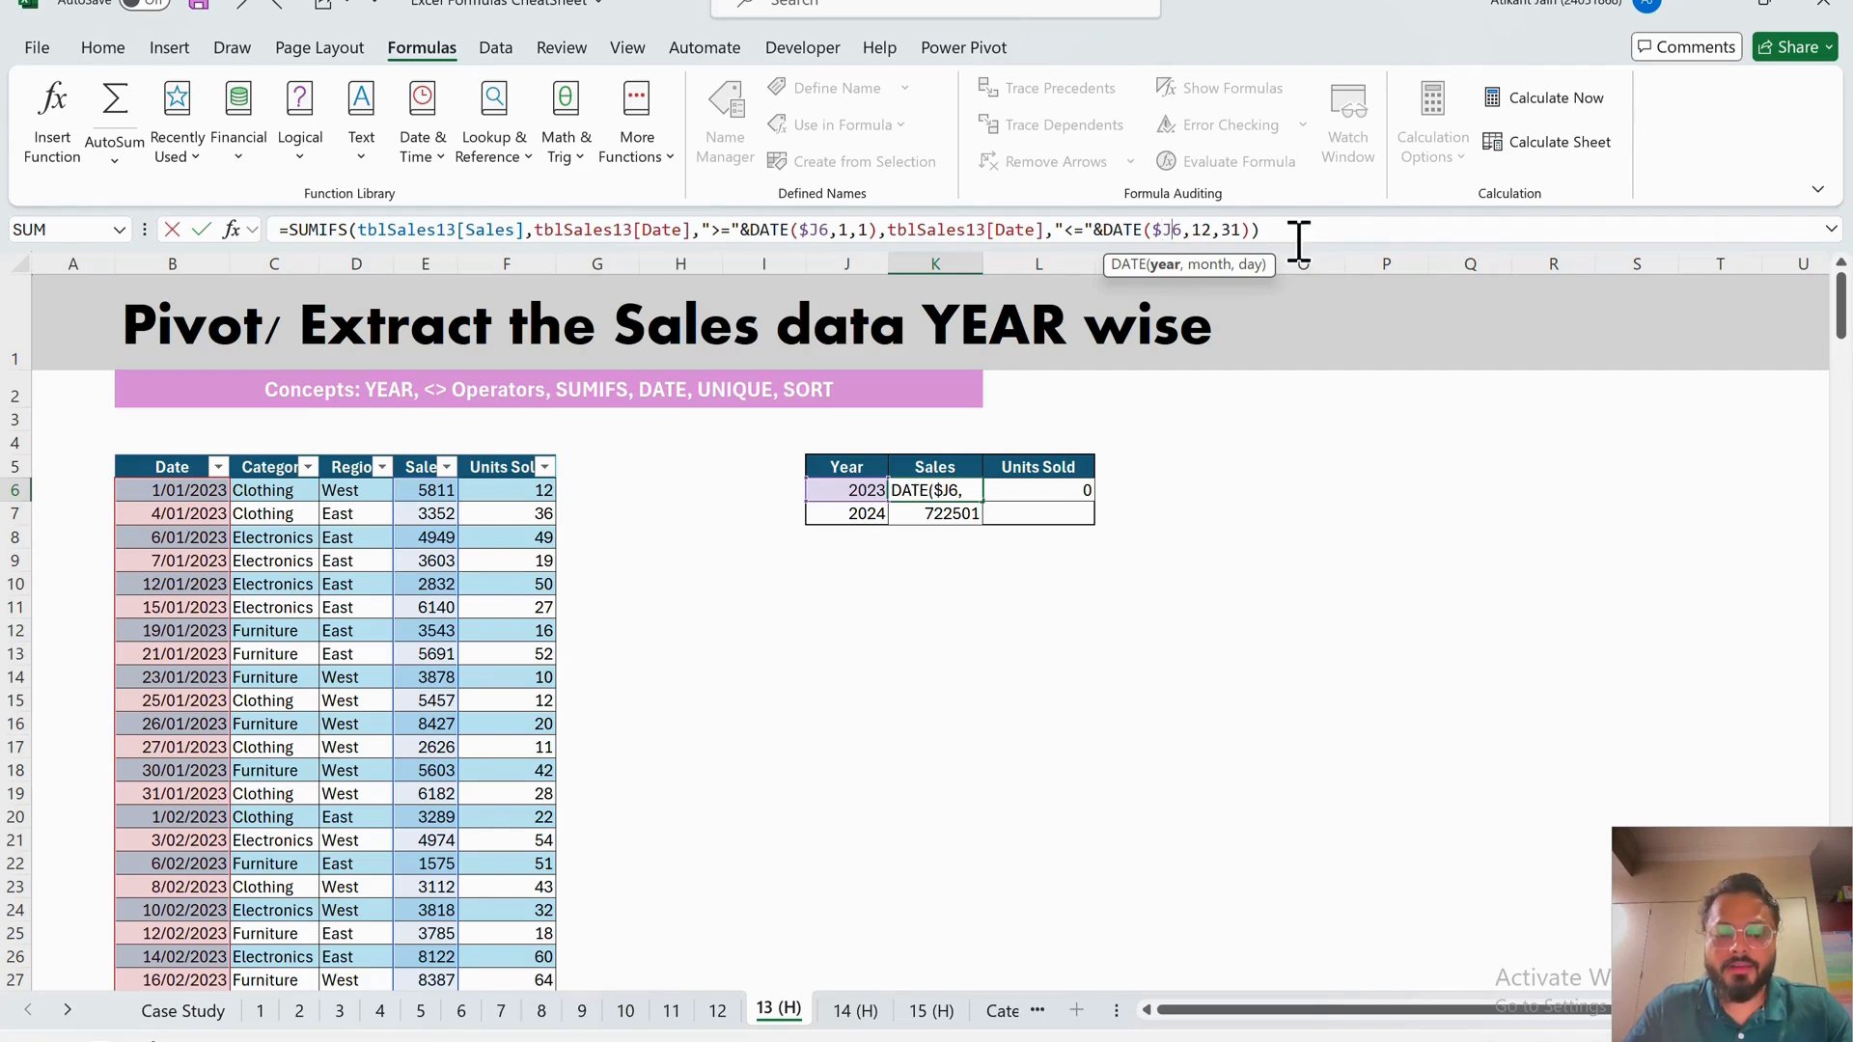
{"action": "type", "text": "$"}
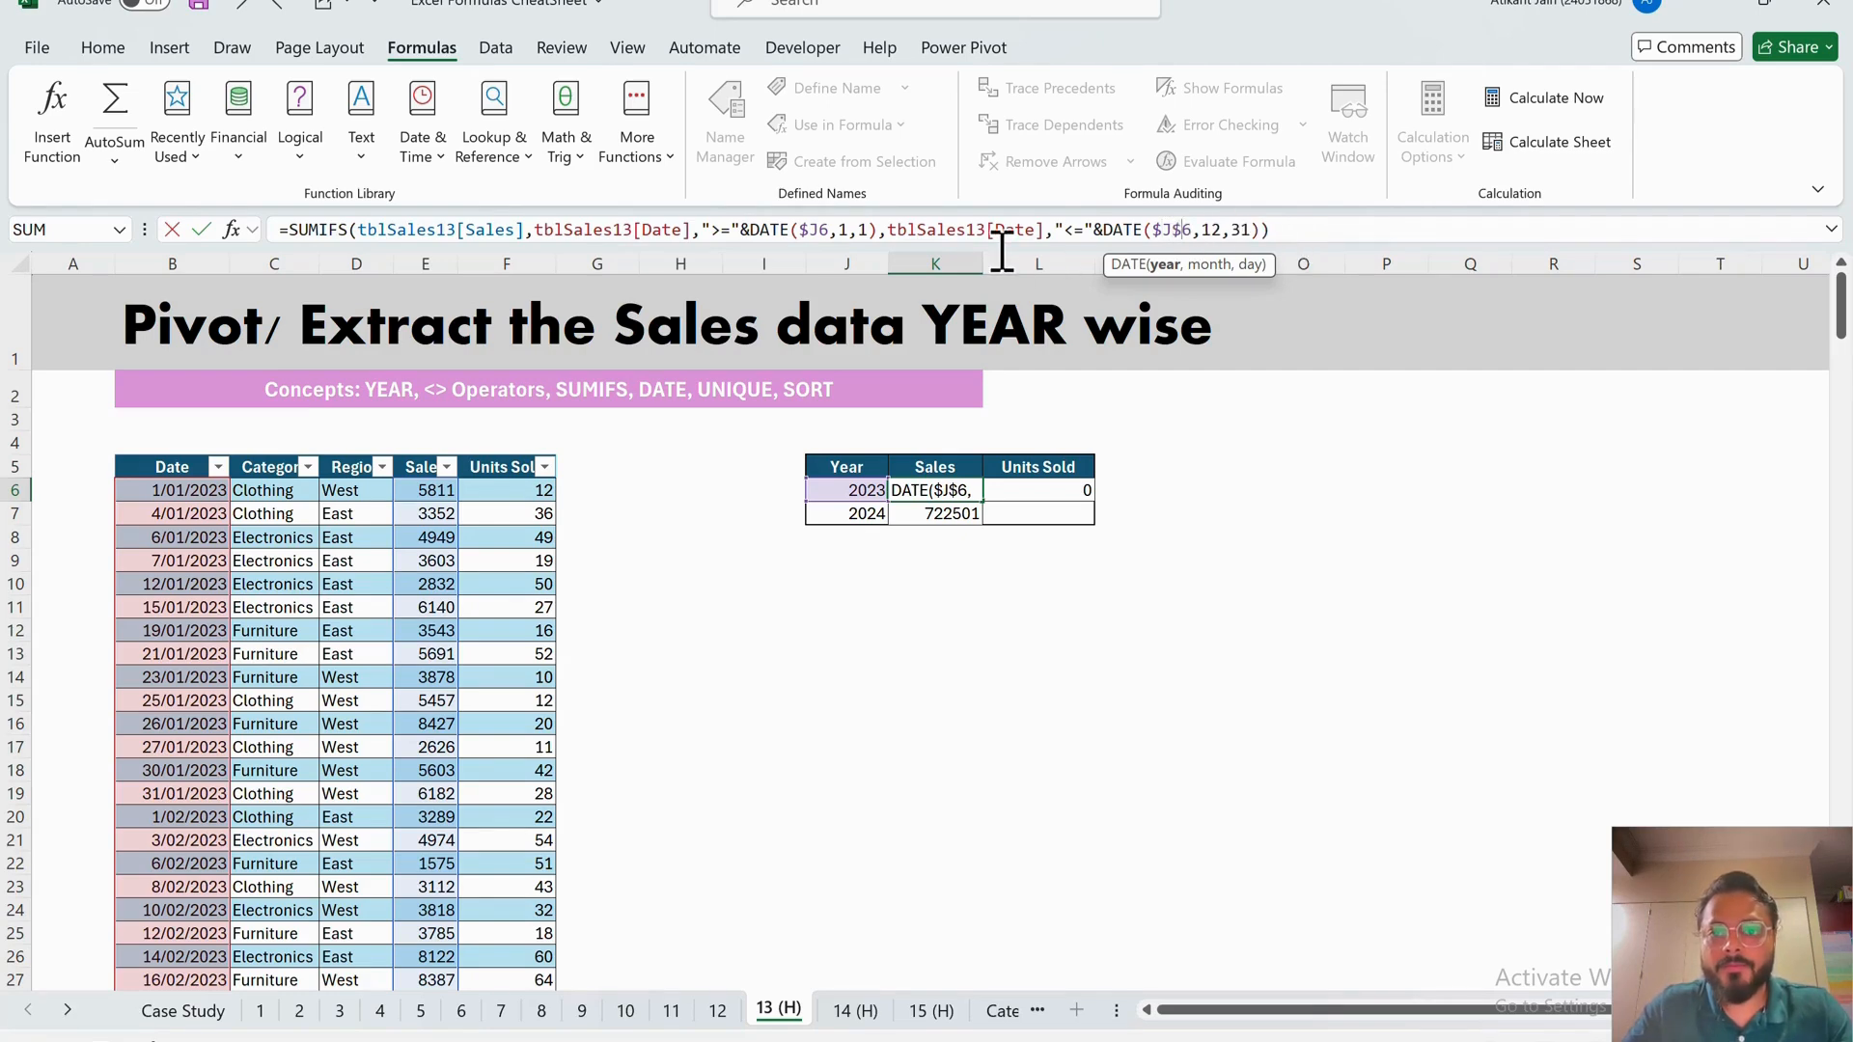
{"action": "left_click", "coordinate": [820, 232]}
{"action": "type", "text": "$"}
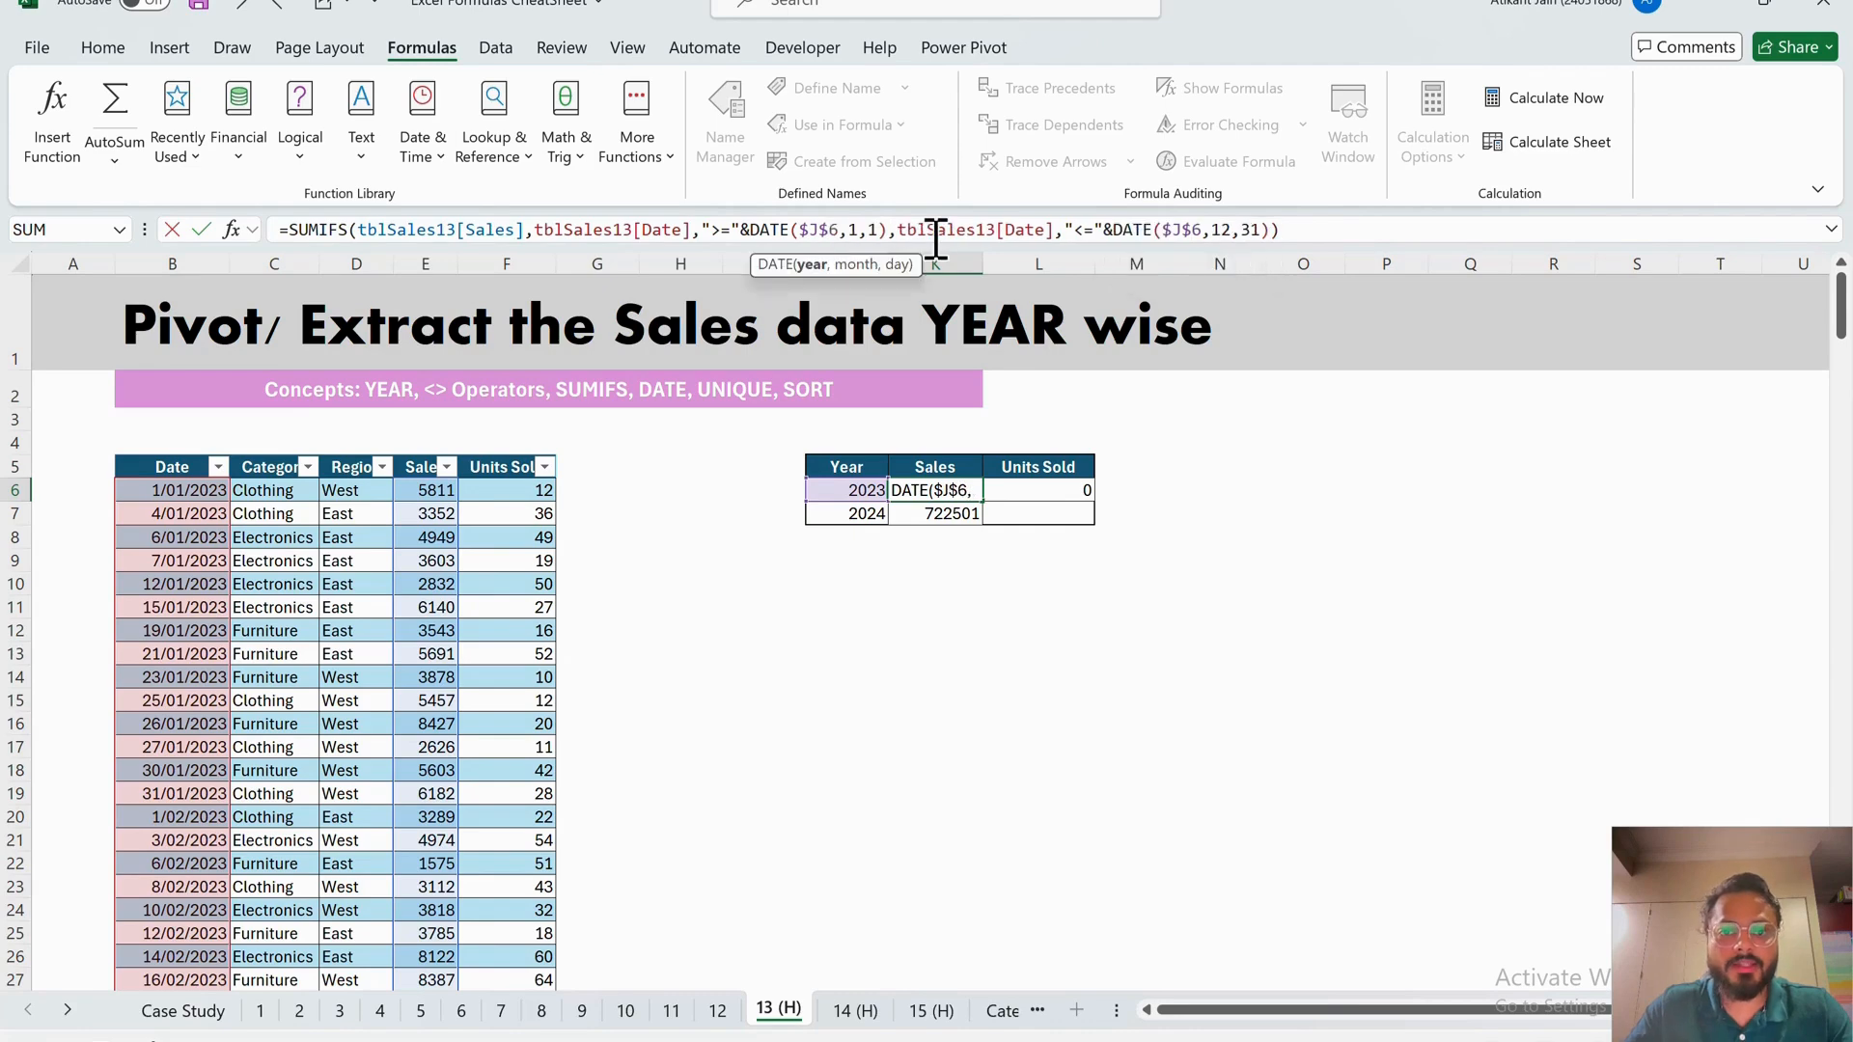
{"action": "key", "text": "ctrl+Return"}
- Fill the K6 Sales formula across into the 2023 Units Sold cell L6
{"action": "left_click_drag", "start_coordinate": [1000, 511], "coordinate": [1076, 502]}
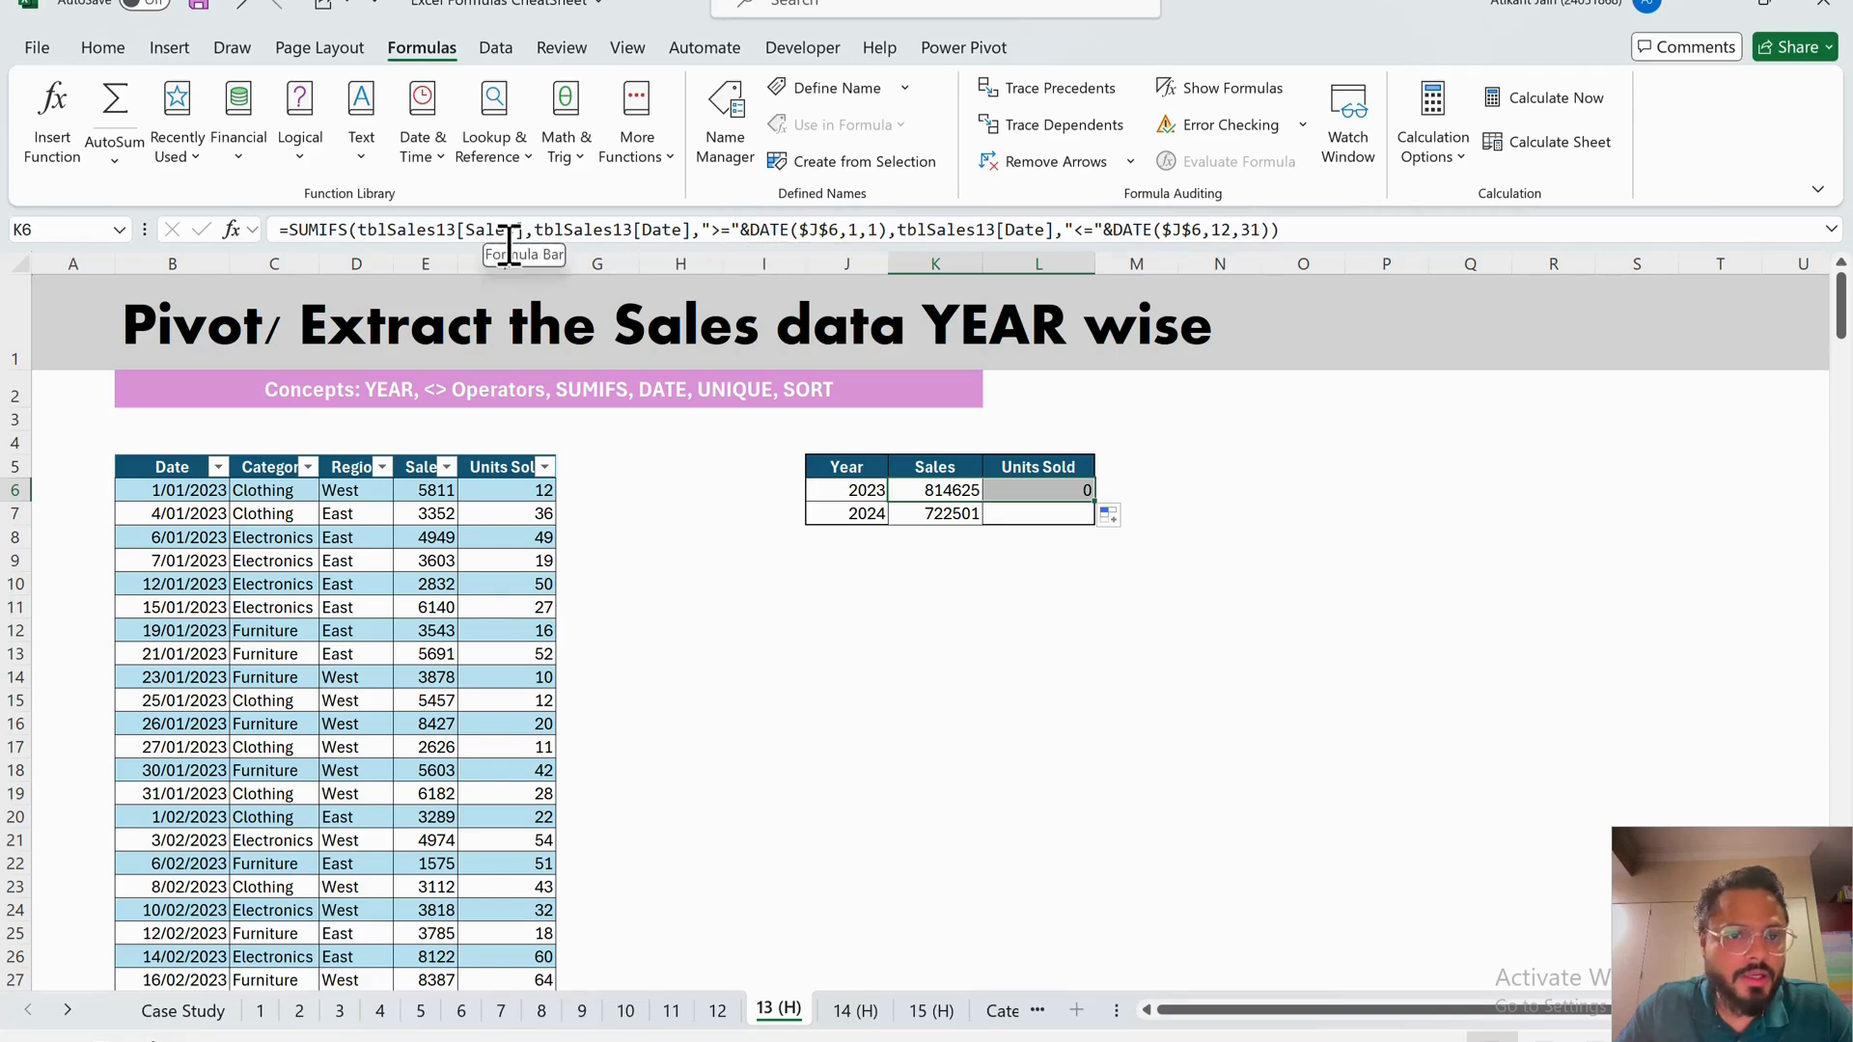
{"action": "left_click", "coordinate": [1065, 501]}
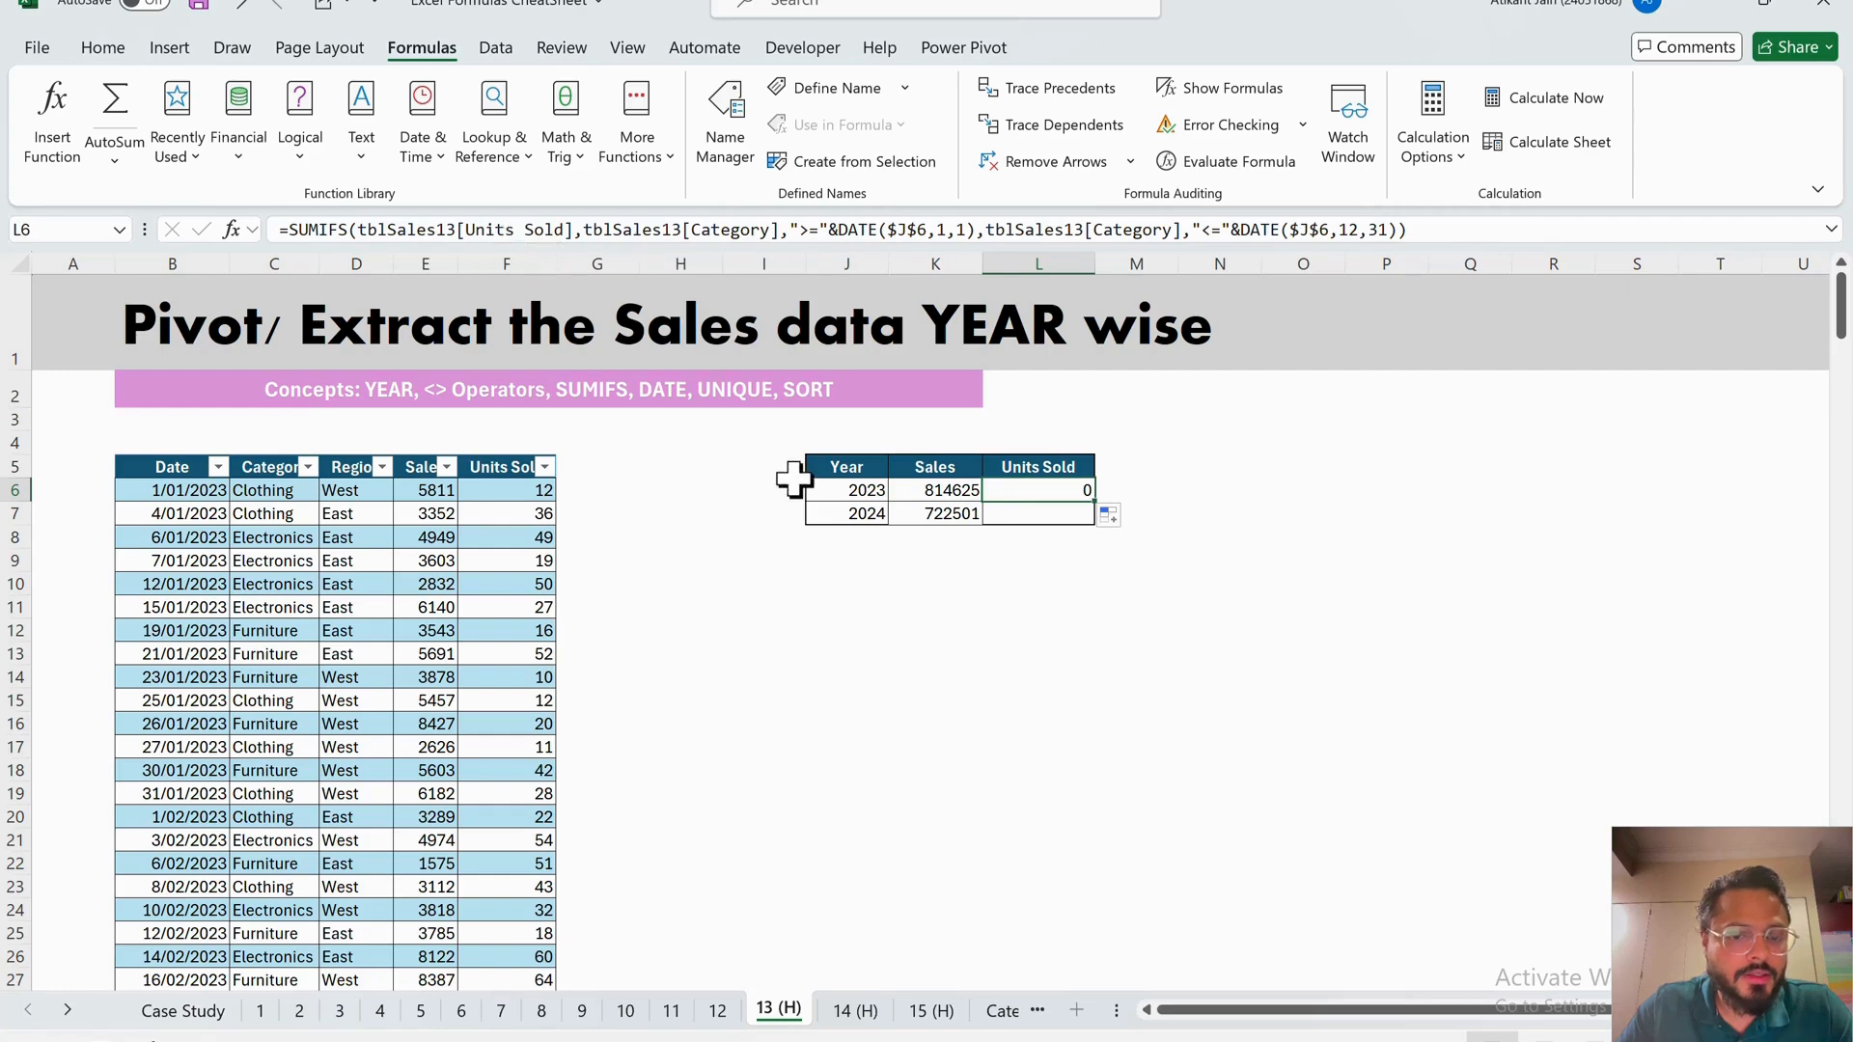
{"action": "left_click", "coordinate": [1029, 635]}
{"action": "left_click", "coordinate": [997, 498]}
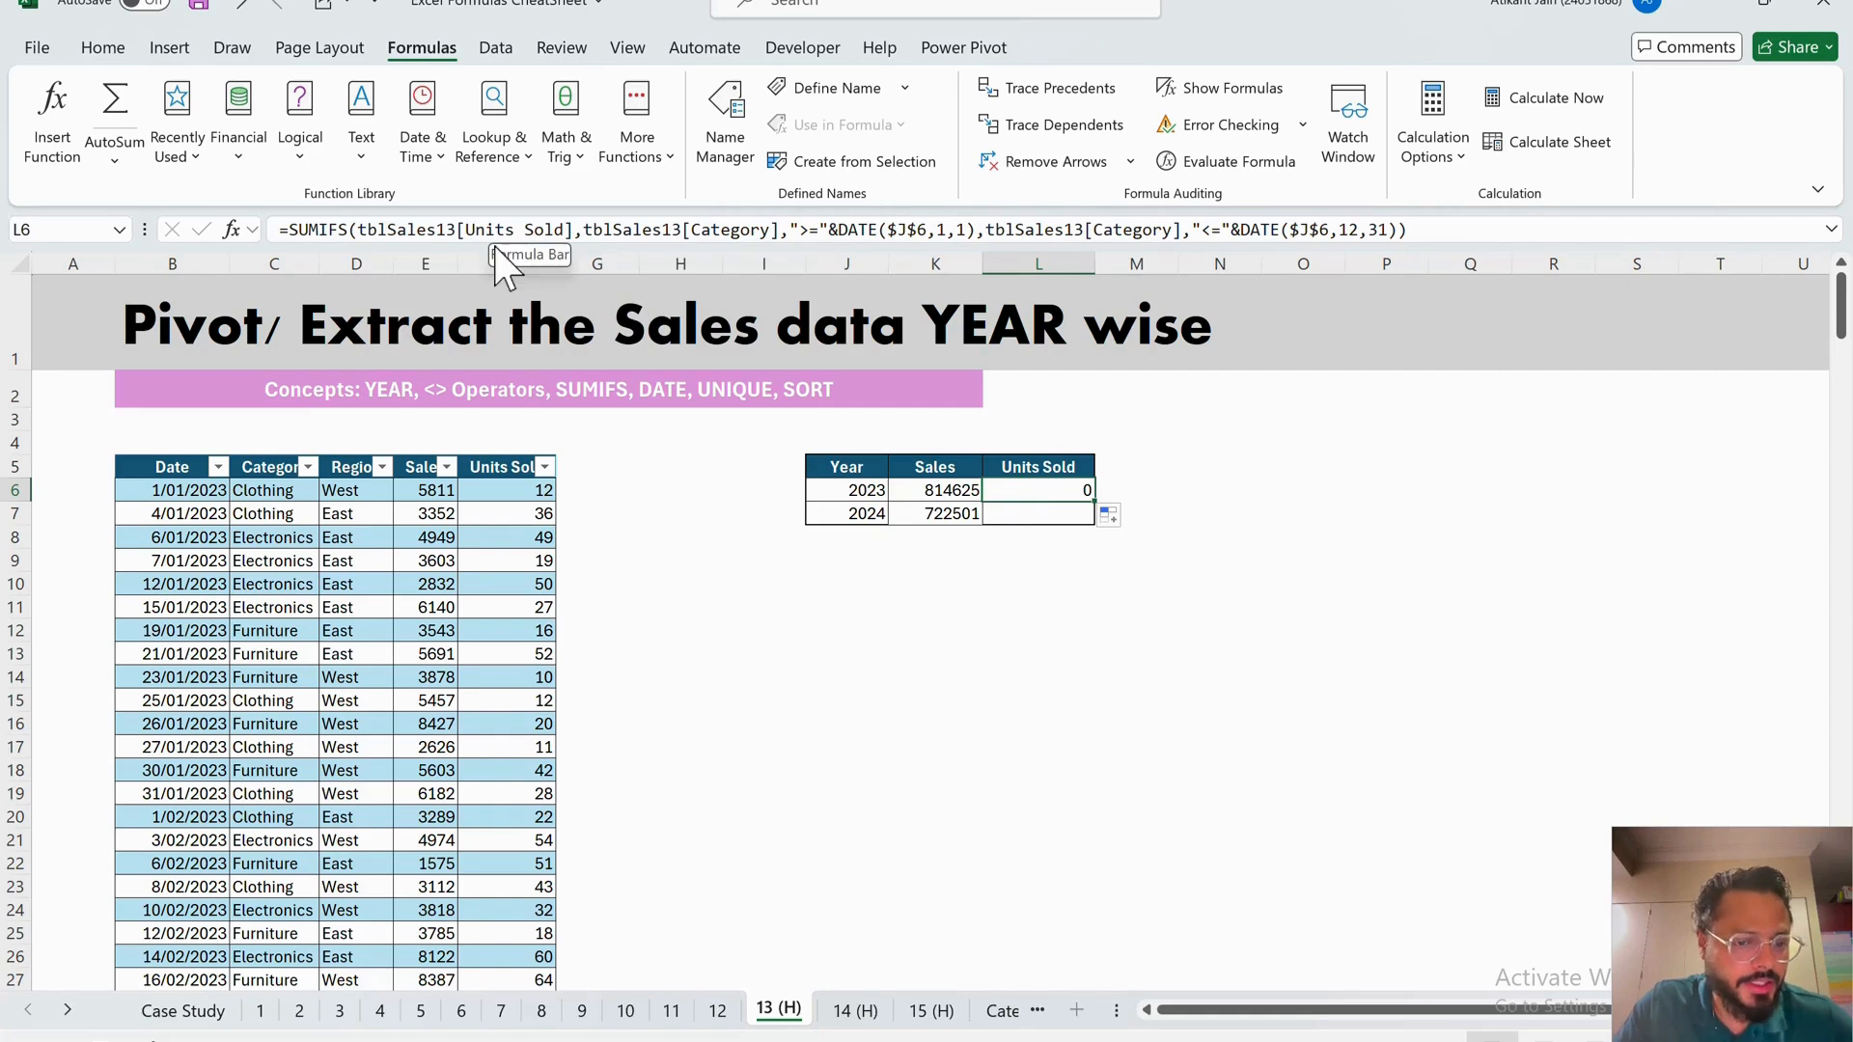
{"action": "left_click", "coordinate": [584, 232]}
{"action": "key", "text": "BackSpace"}
{"action": "key", "text": "BackSpace"}
{"action": "key", "text": "BackSpace"}
{"action": "key", "text": "BackSpace"}
{"action": "key", "text": "BackSpace"}
{"action": "key", "text": "BackSpace"}
{"action": "key", "text": "BackSpace"}
{"action": "key", "text": "BackSpace"}
{"action": "key", "text": "BackSpace"}
{"action": "key", "text": "BackSpace"}
{"action": "key", "text": "BackSpace"}
{"action": "key", "text": "BackSpace"}
{"action": "key", "text": "BackSpace"}
{"action": "key", "text": "BackSpace"}
{"action": "key", "text": "BackSpace"}
{"action": "key", "text": "BackSpace"}
{"action": "key", "text": "BackSpace"}
{"action": "key", "text": "BackSpace"}
{"action": "key", "text": "BackSpace"}
{"action": "key", "text": "BackSpace"}
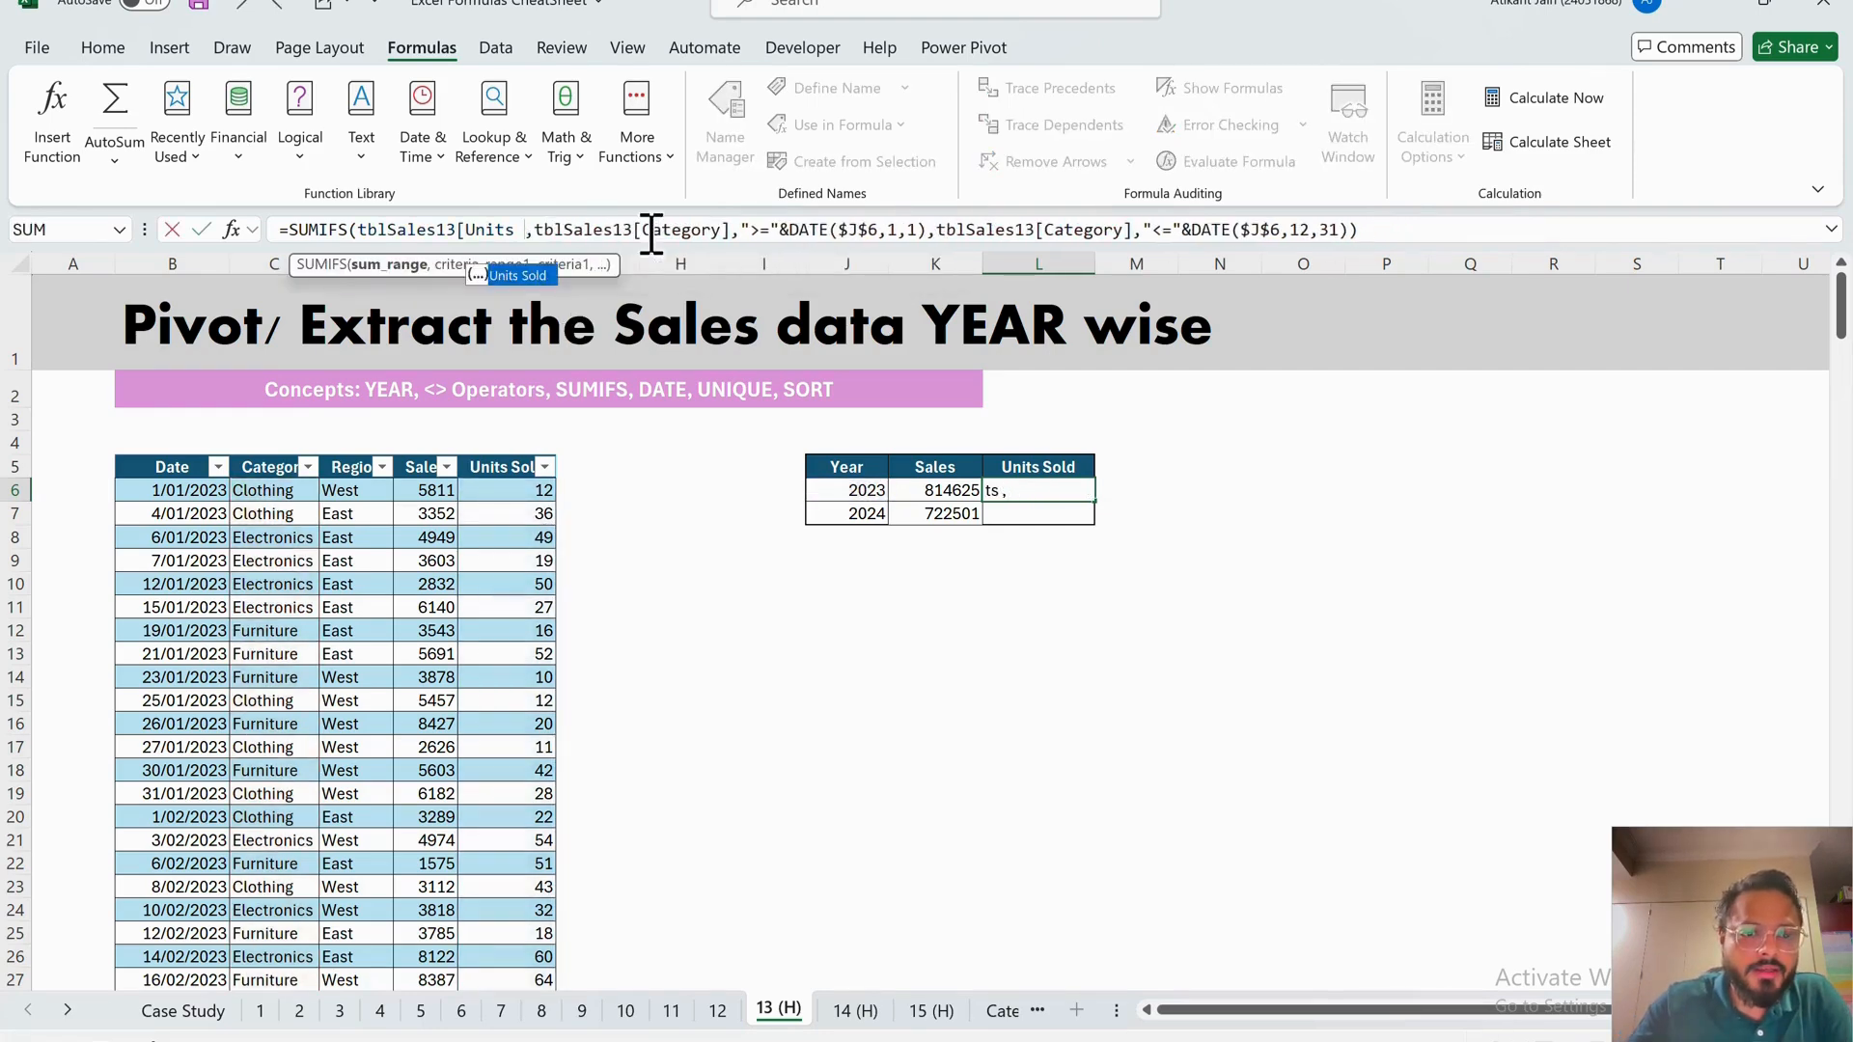
{"action": "left_click", "coordinate": [540, 492]}
{"action": "key", "text": "Return"}
{"action": "key", "text": "ctrl+shift+Down"}
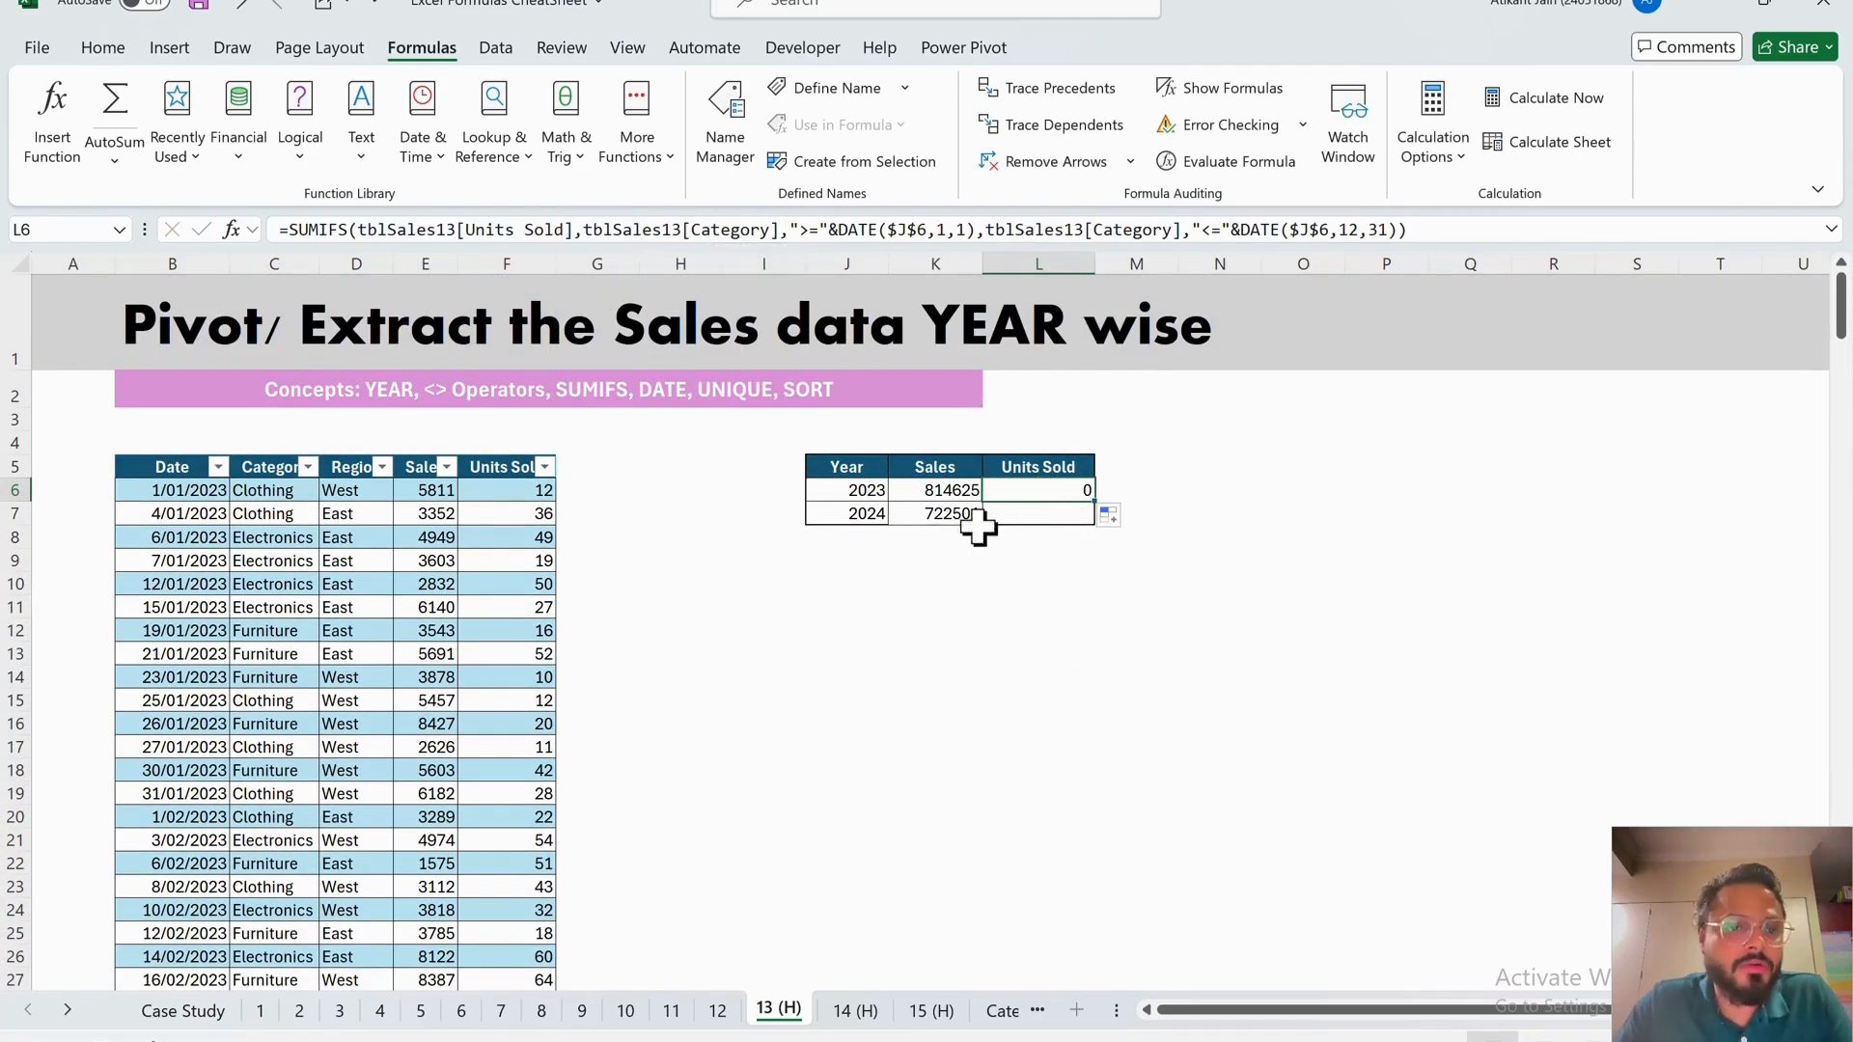
- Replace Category with Date in both criteria ranges of the 2023 Units Sold SUMIFS formula in L6
{"action": "left_click", "coordinate": [954, 496]}
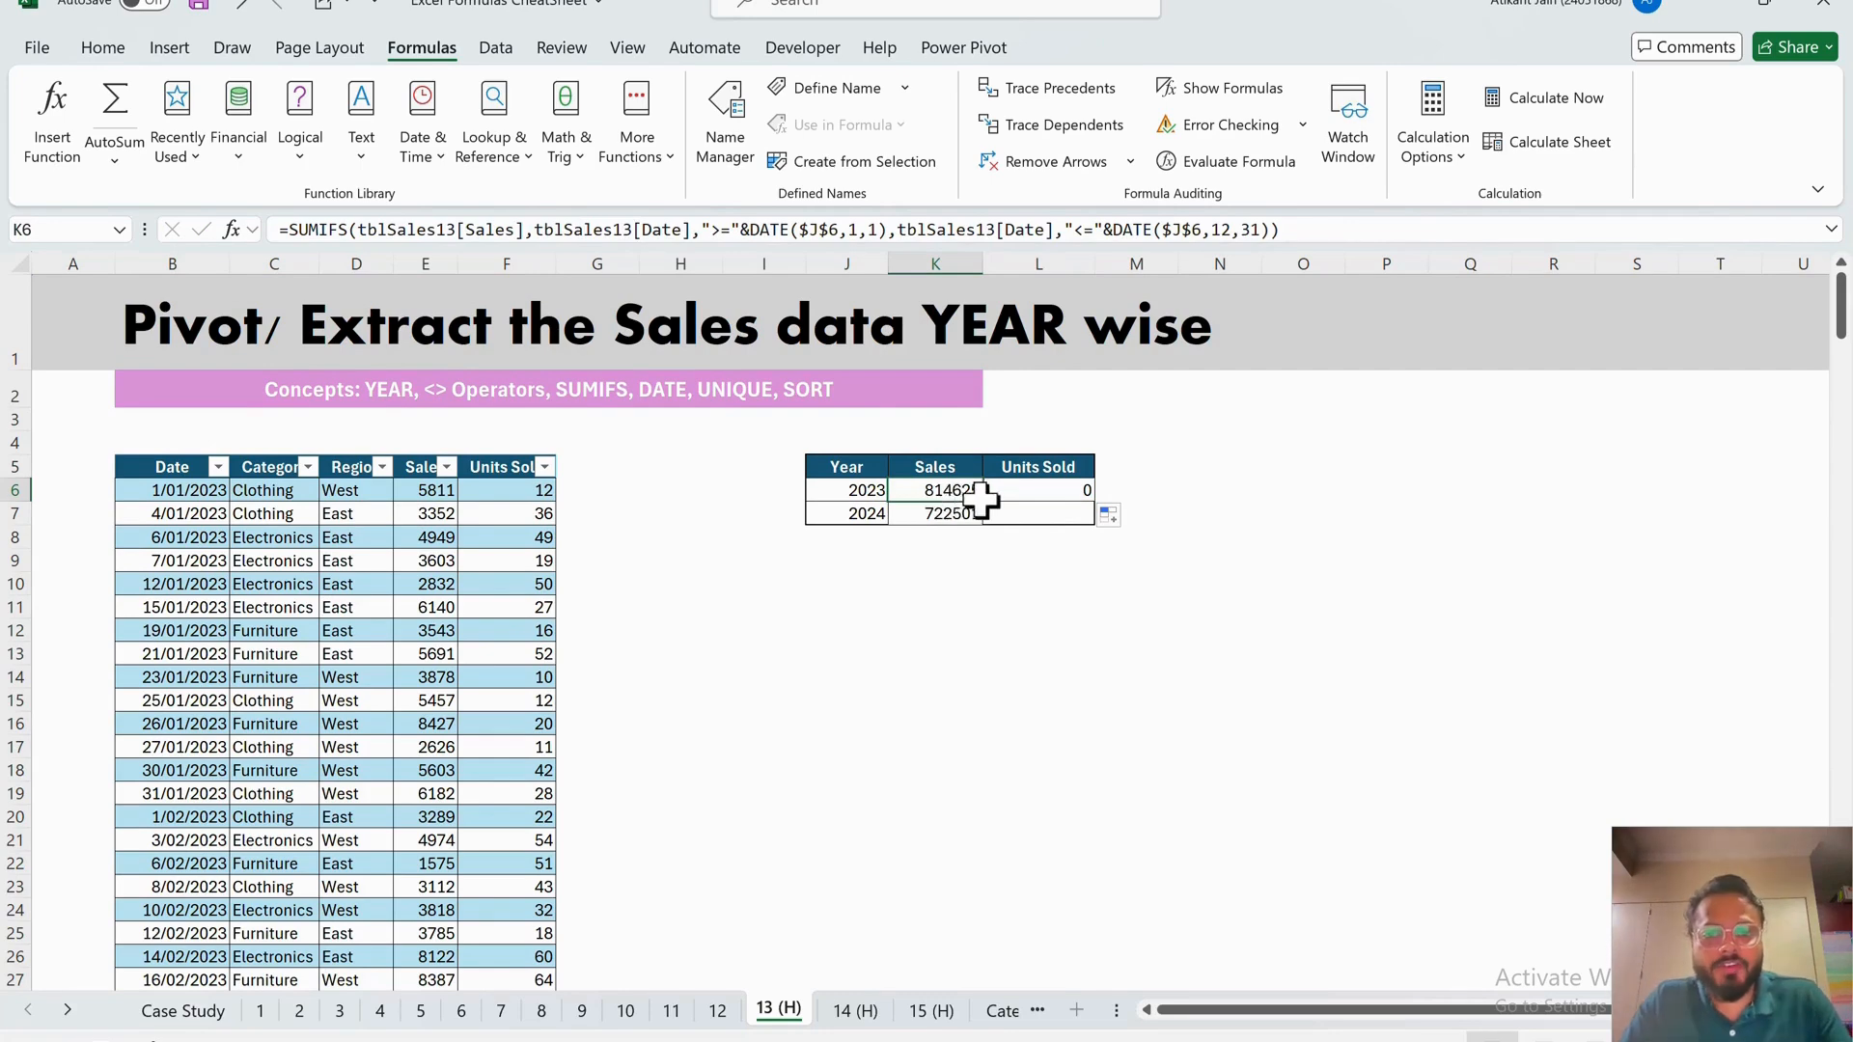
{"action": "left_click", "coordinate": [1040, 498]}
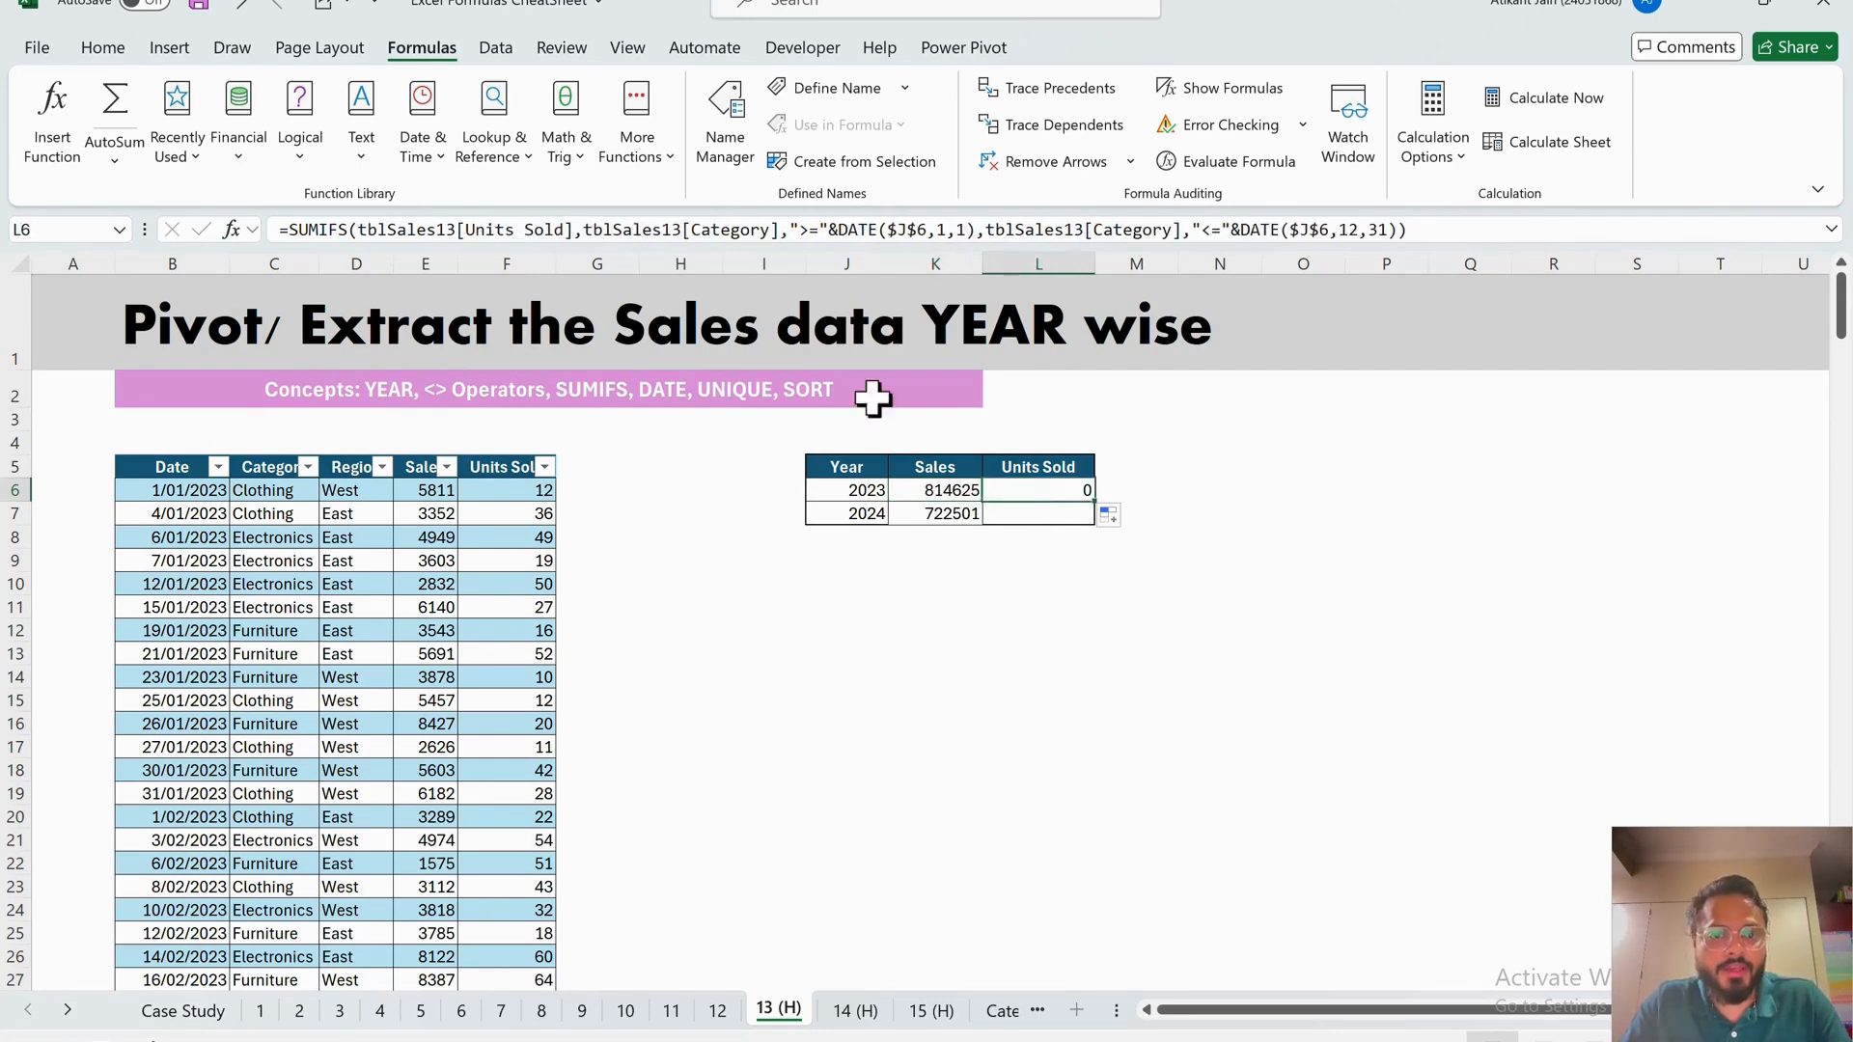
{"action": "double_click", "coordinate": [730, 236]}
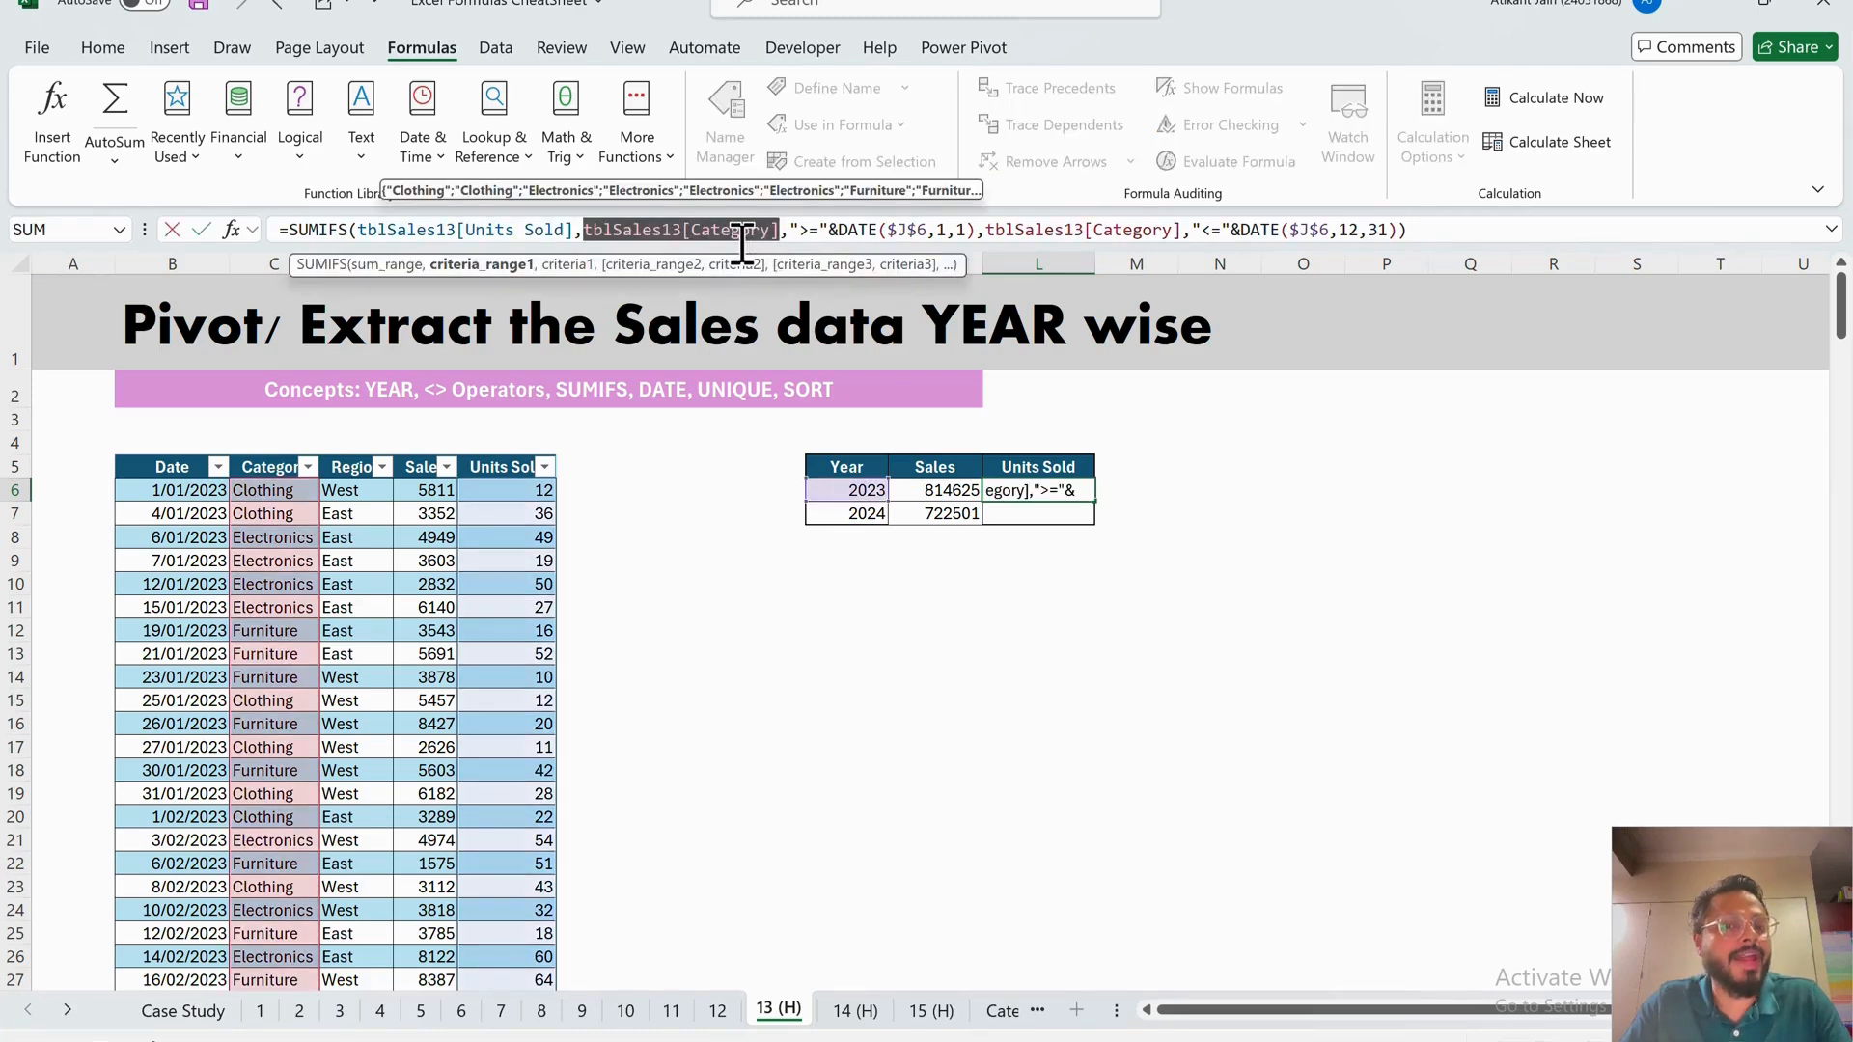
{"action": "left_click", "coordinate": [766, 245]}
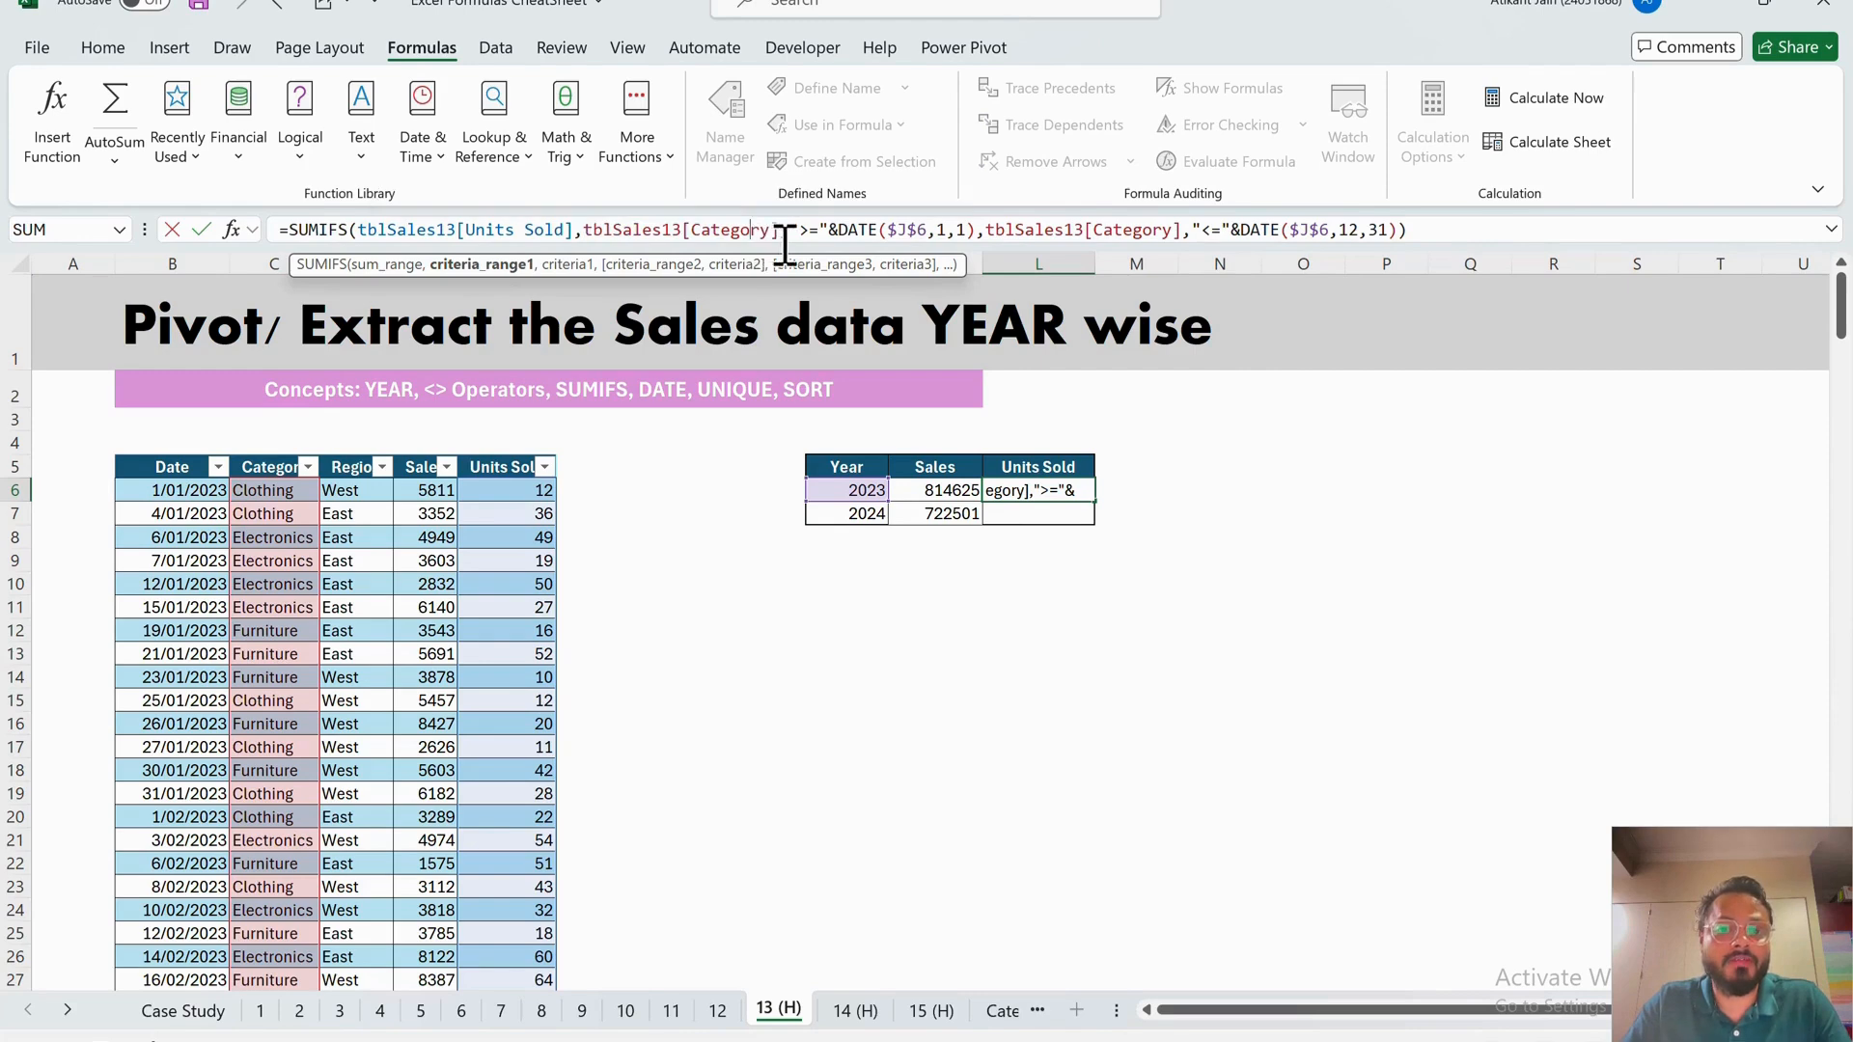
{"action": "left_click_drag", "start_coordinate": [775, 243], "coordinate": [695, 243]}
{"action": "type", "text": "Date"}
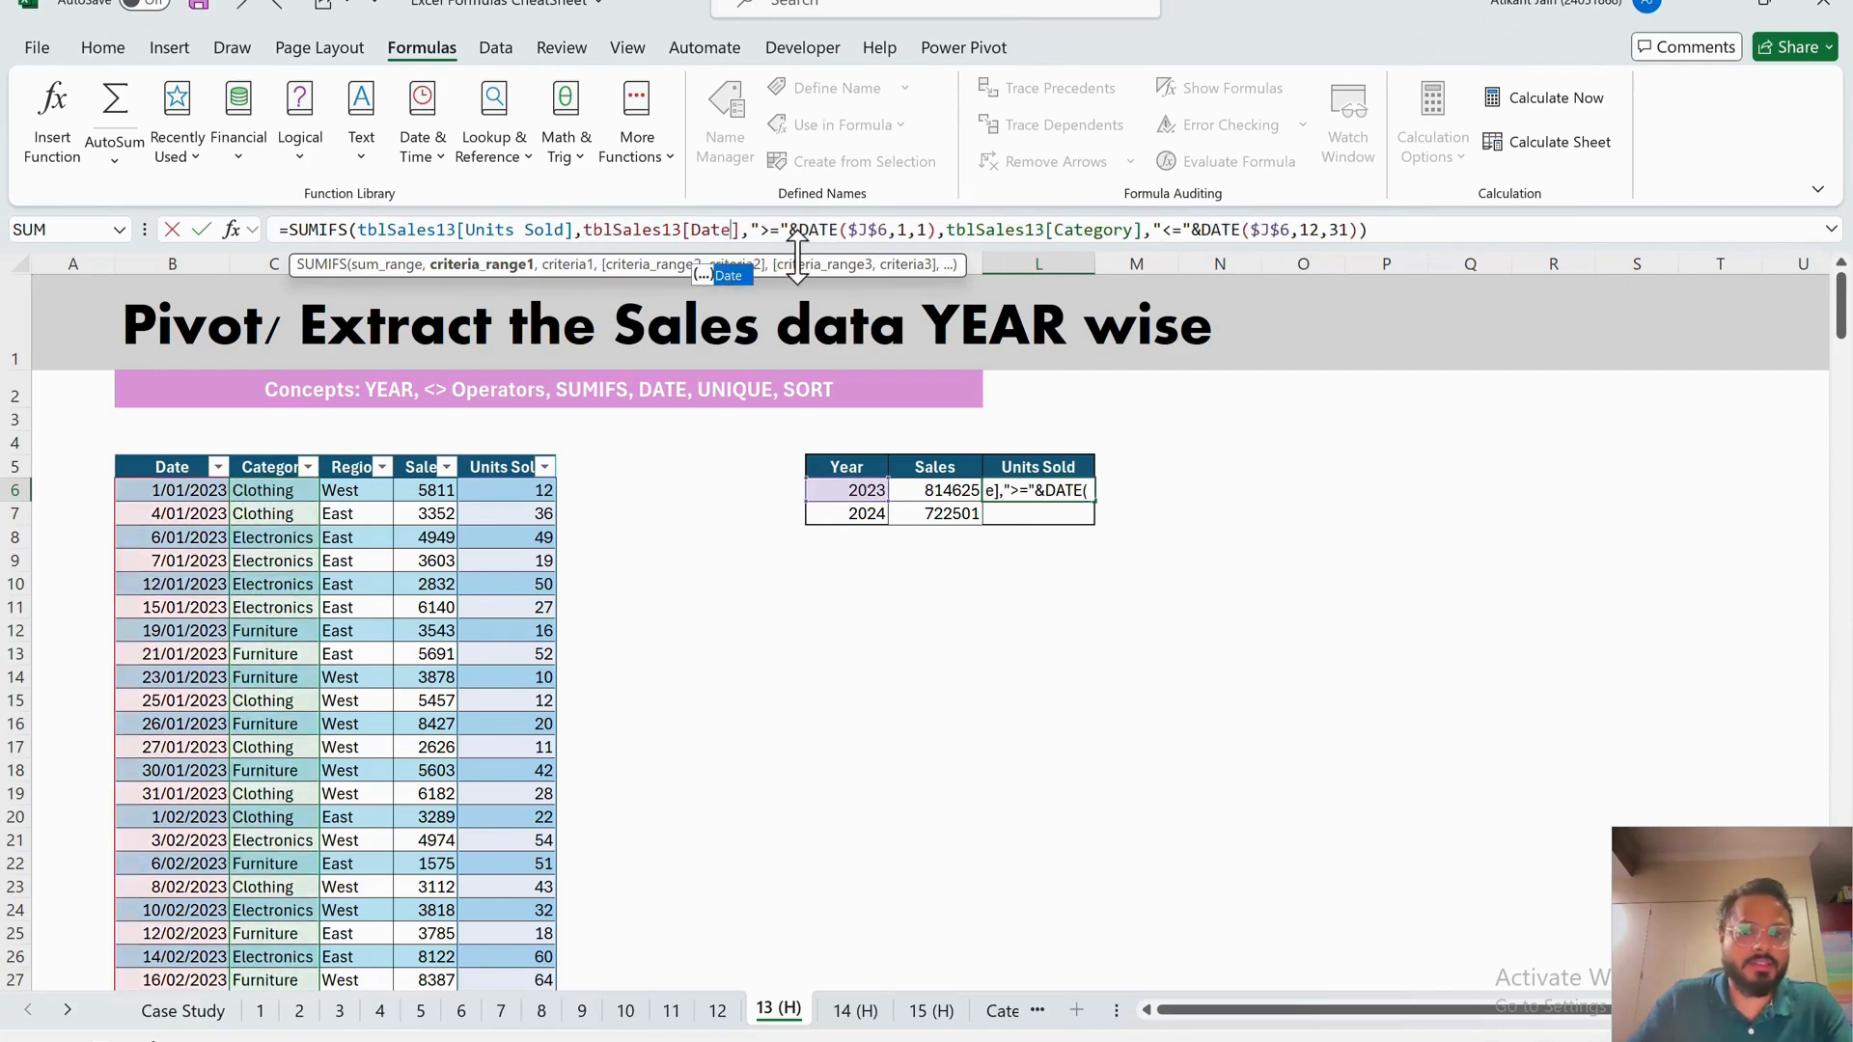
{"action": "left_click_drag", "start_coordinate": [1138, 236], "coordinate": [1056, 237]}
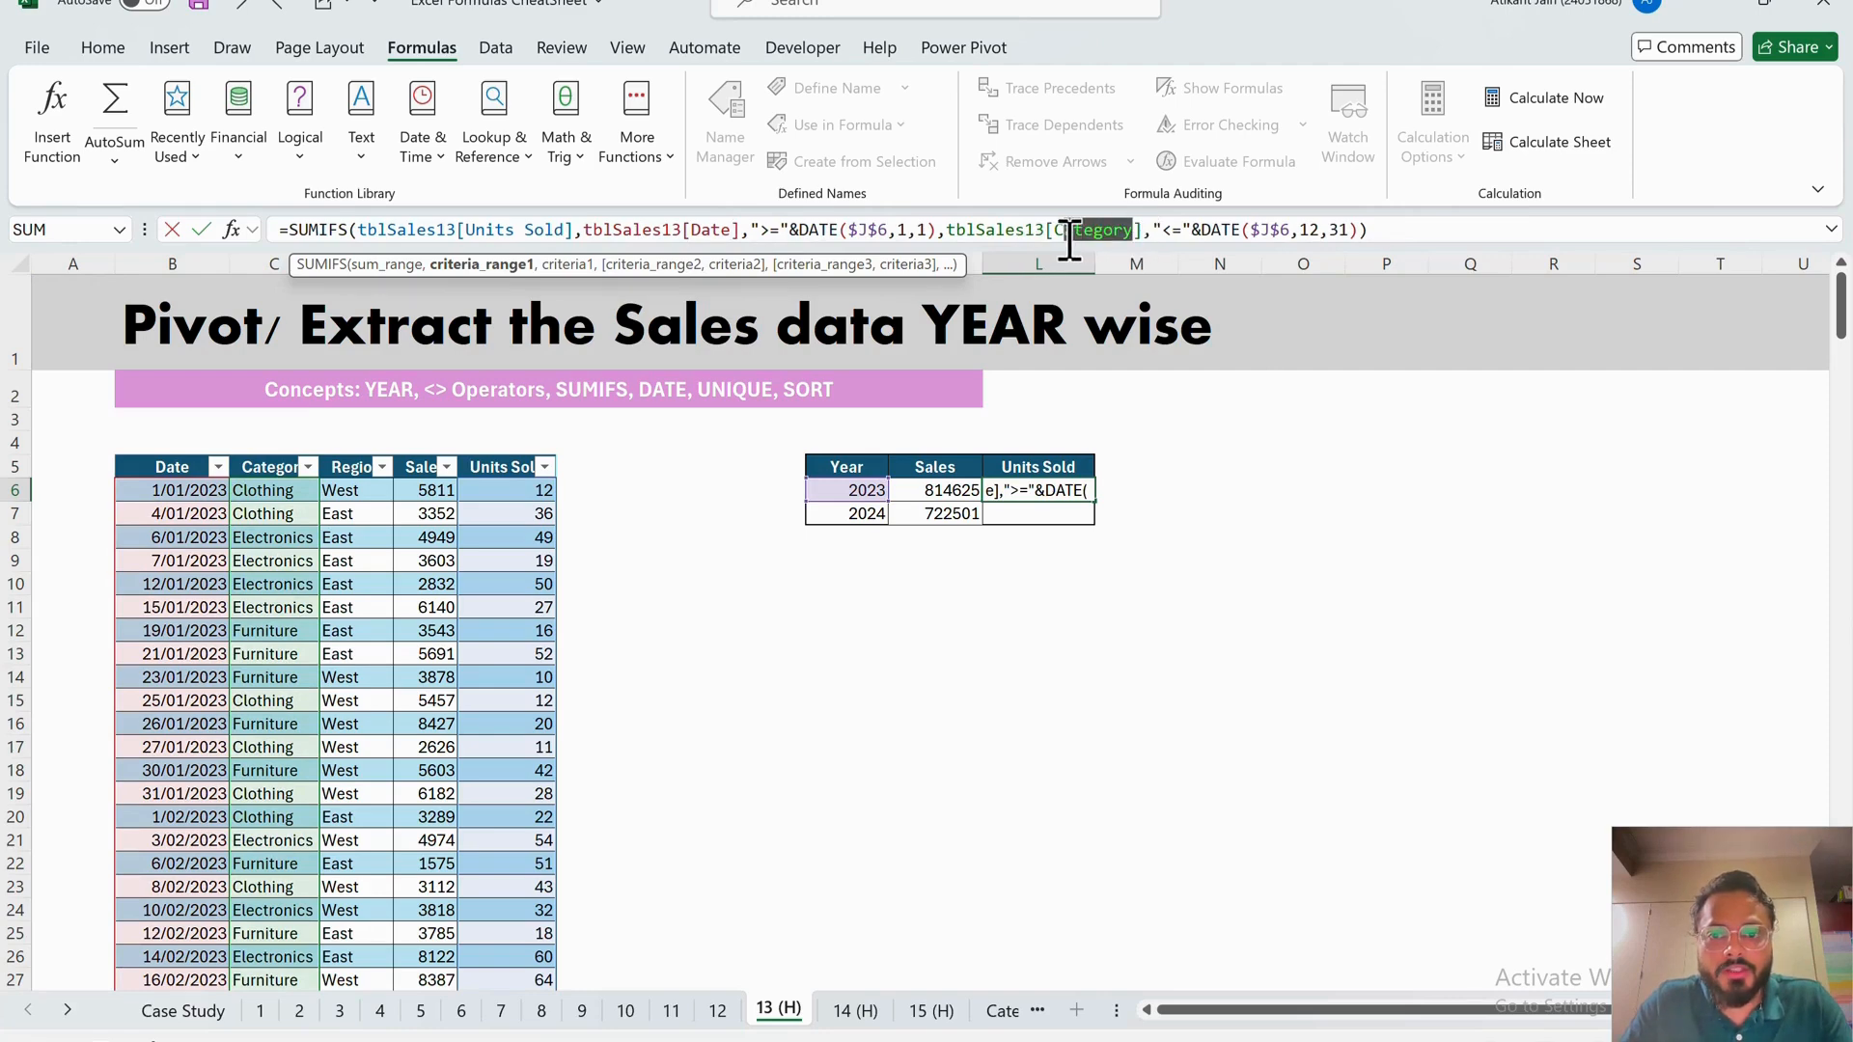
{"action": "type", "text": "Date"}
{"action": "key", "text": "Return"}
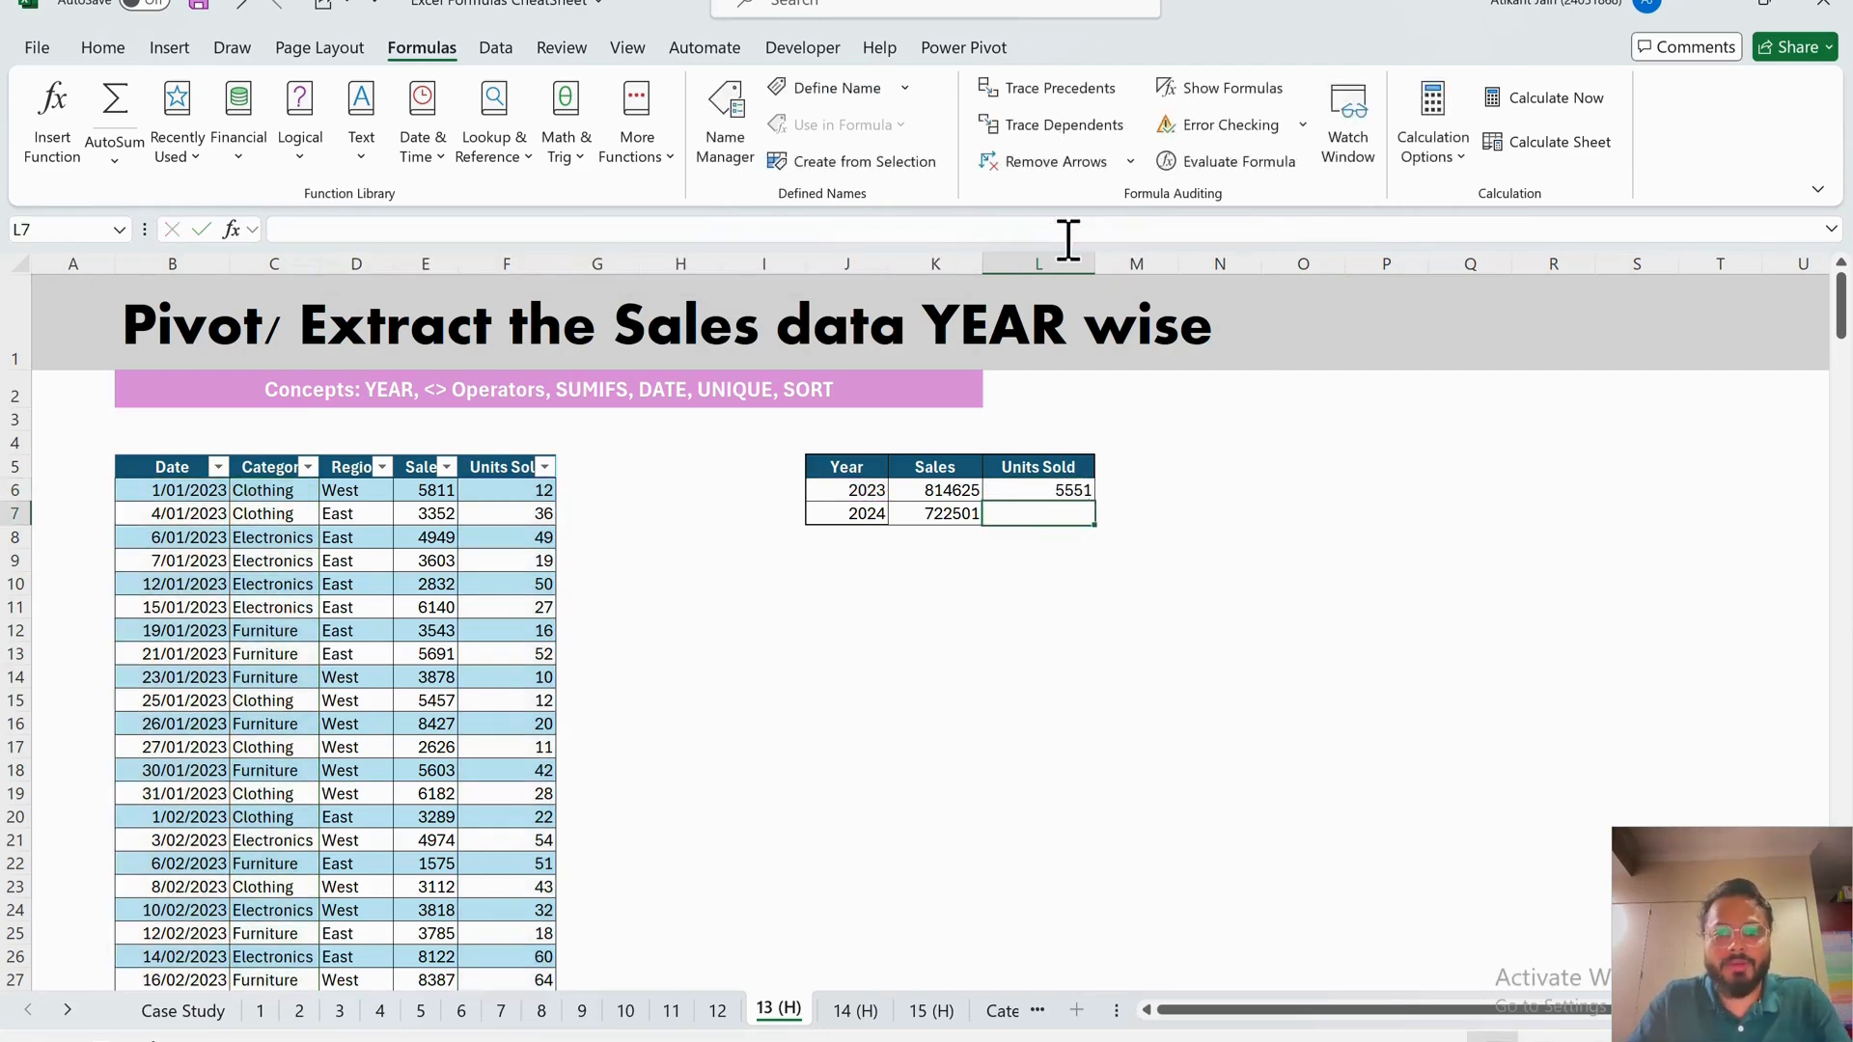
- Copy the Units Sold formula from L6 to the 2024 row in L7
{"action": "key", "text": "Up"}
{"action": "key", "text": "ctrl+c"}
{"action": "key", "text": "Down"}
{"action": "key", "text": "ctrl+v"}
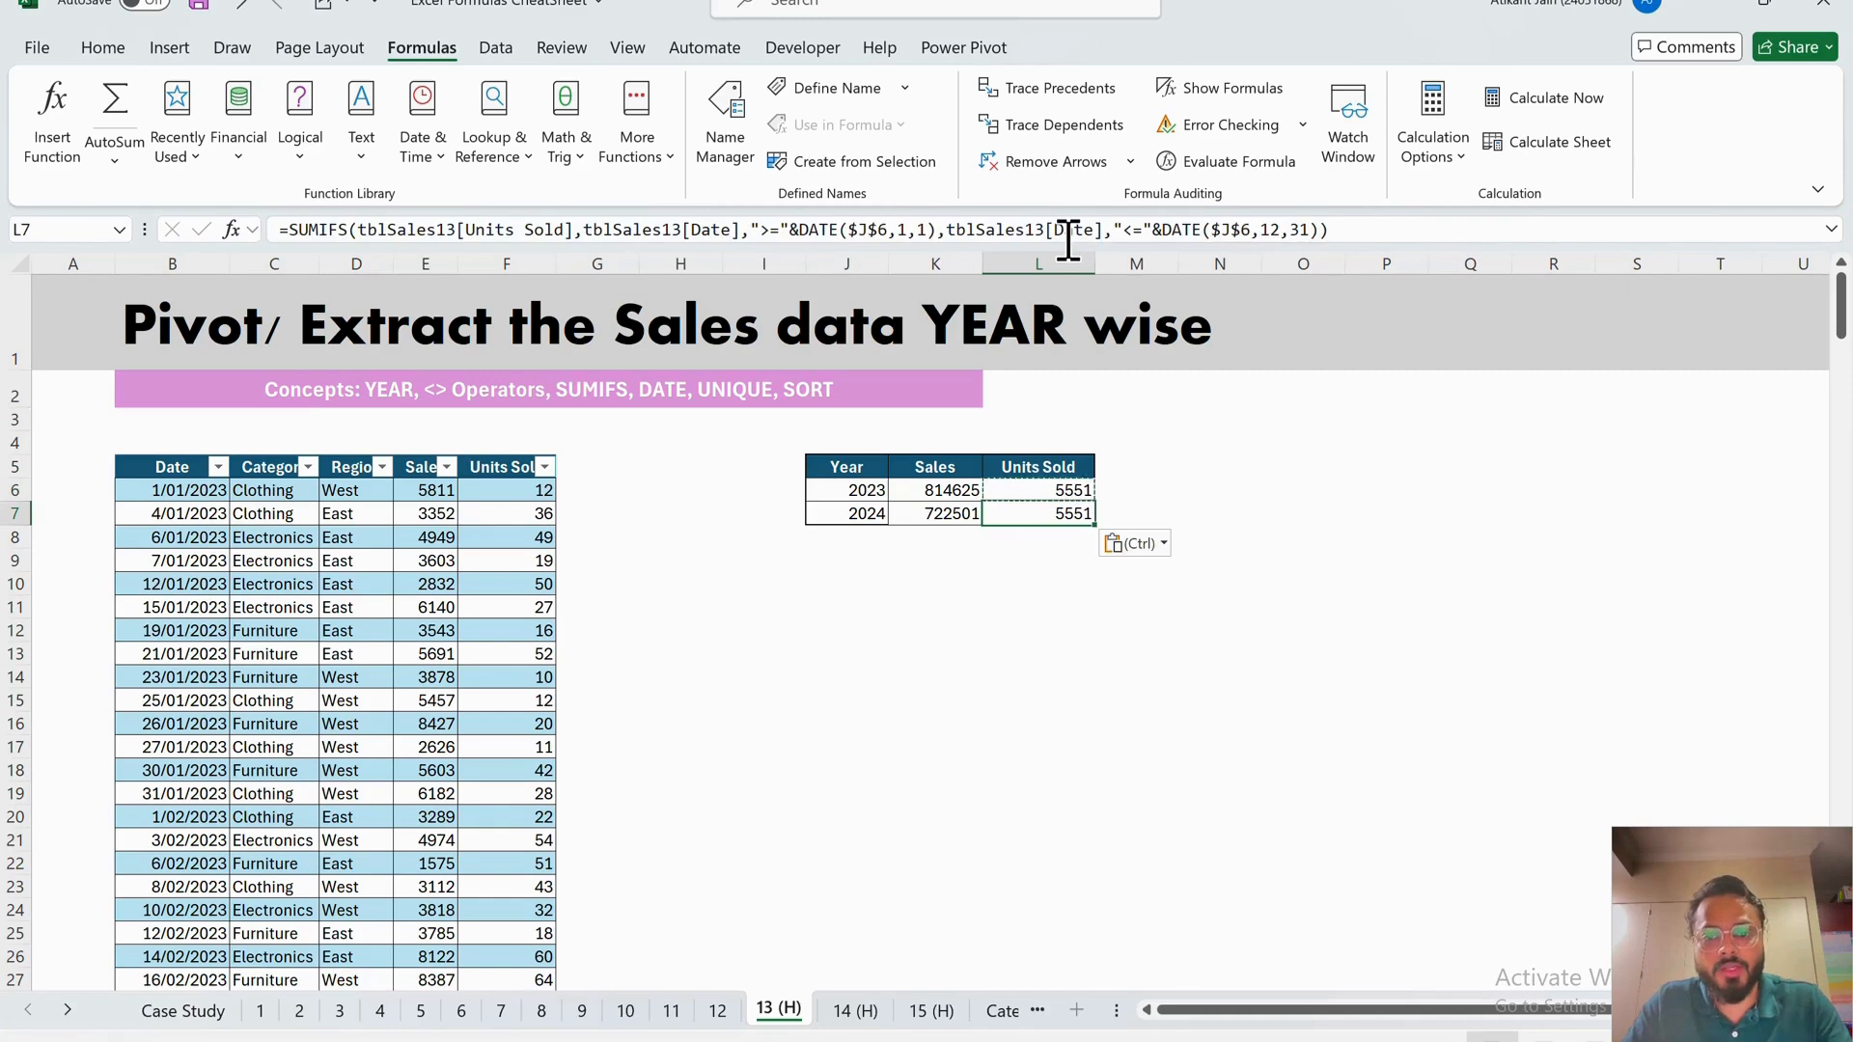
{"action": "key", "text": "Escape"}
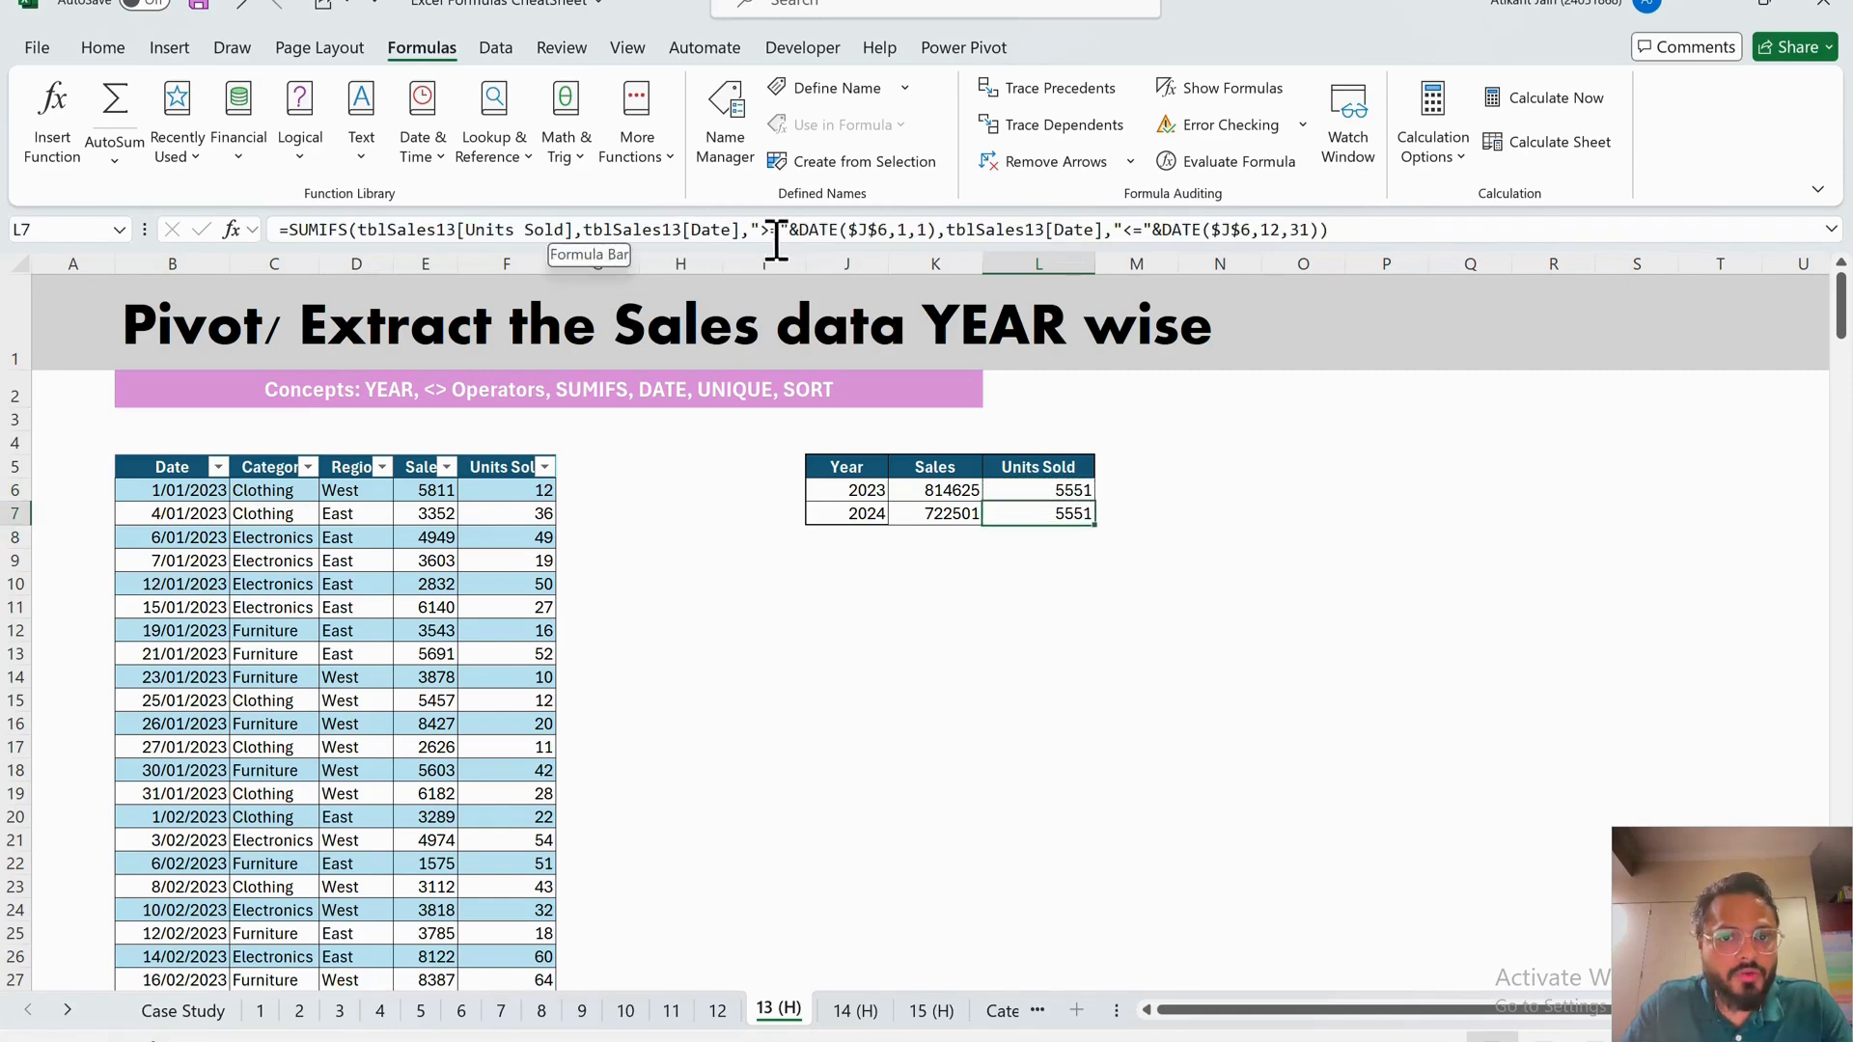
- Change the year reference to $J7 in both DATE functions of the 2024 Units Sold formula in L7
{"action": "left_click", "coordinate": [873, 232]}
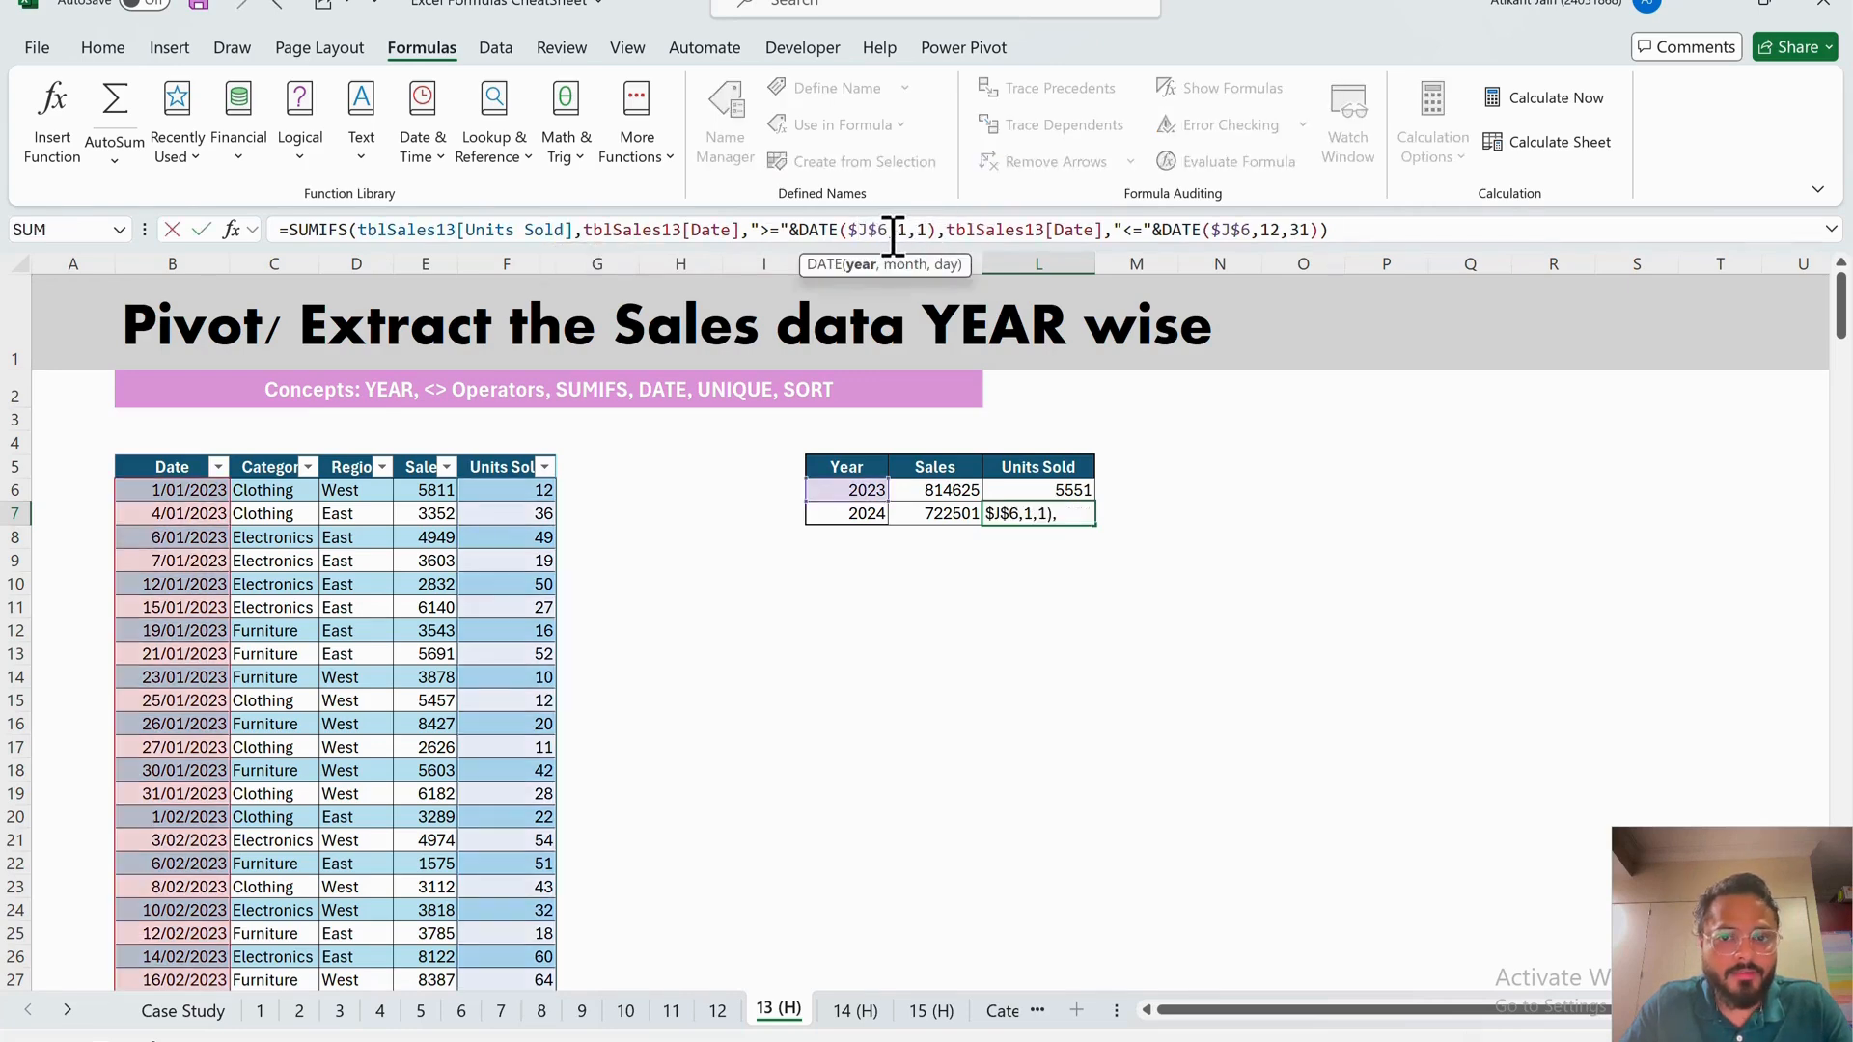
{"action": "key", "text": "BackSpace"}
{"action": "key", "text": "BackSpace"}
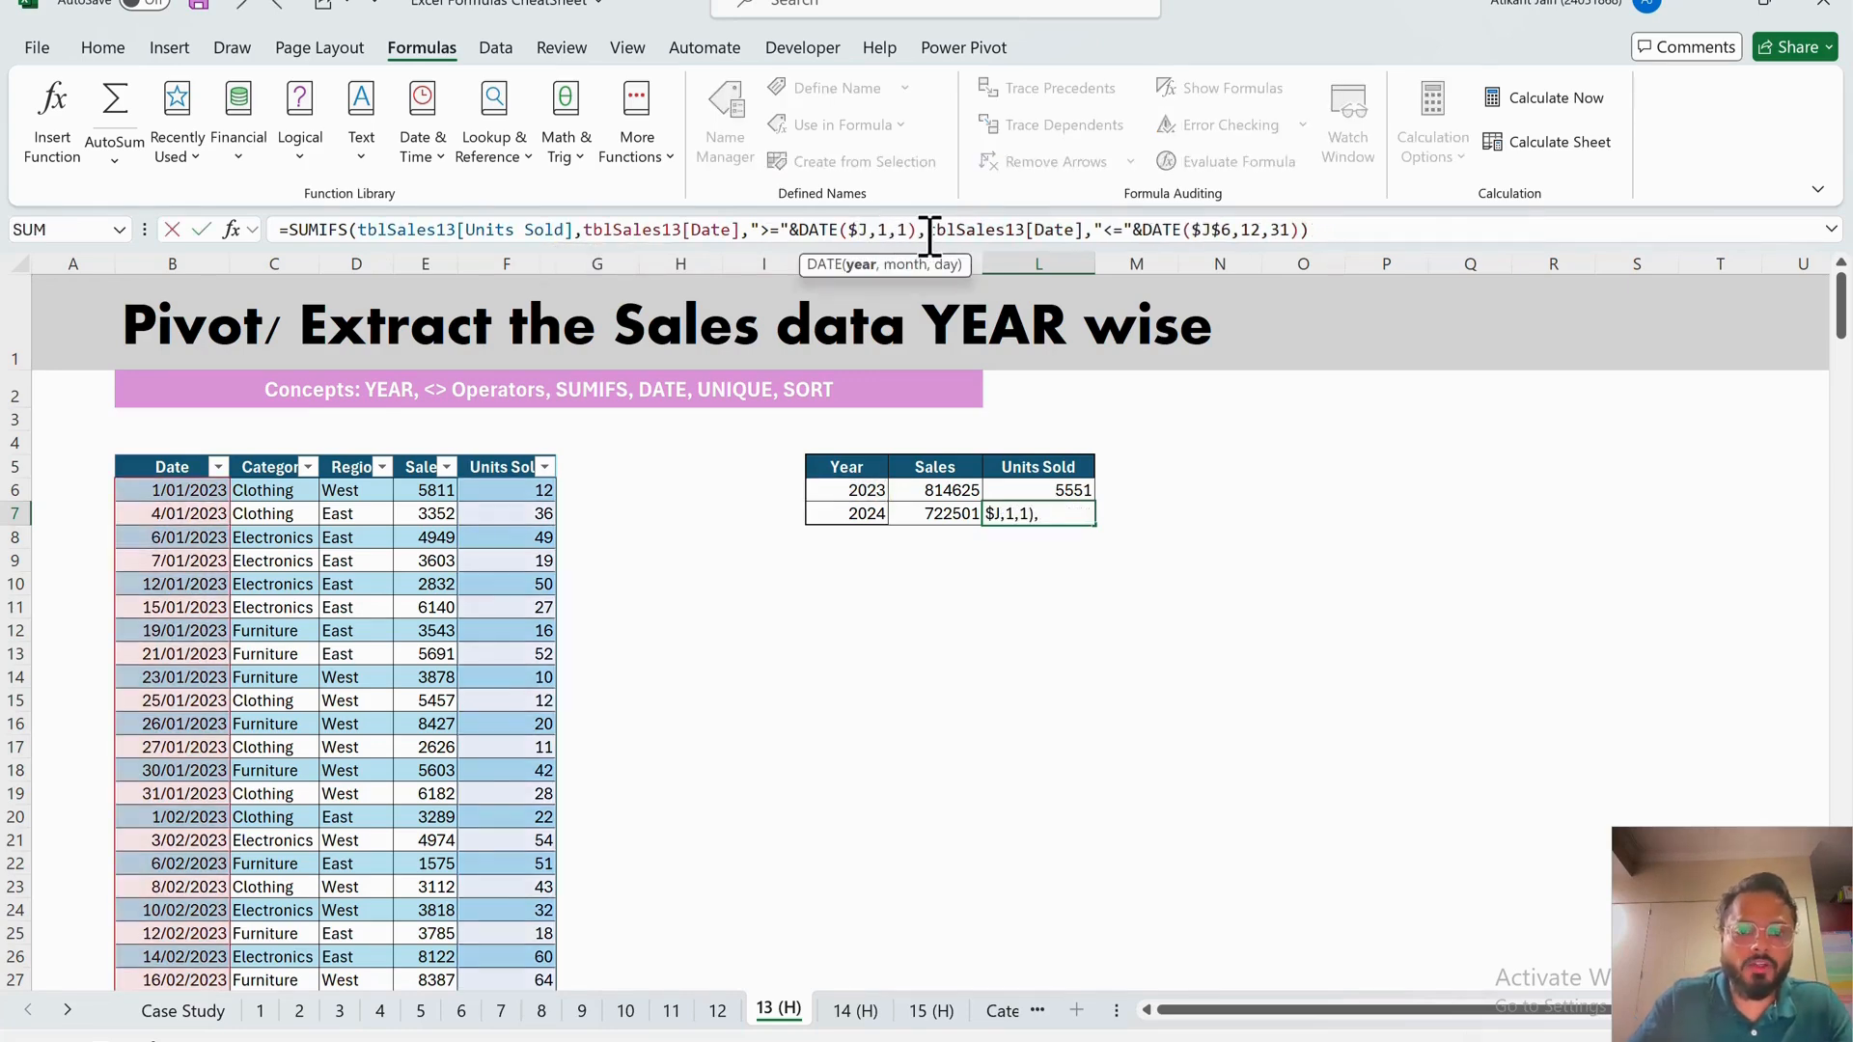
{"action": "type", "text": "7"}
{"action": "key", "text": "BackSpace"}
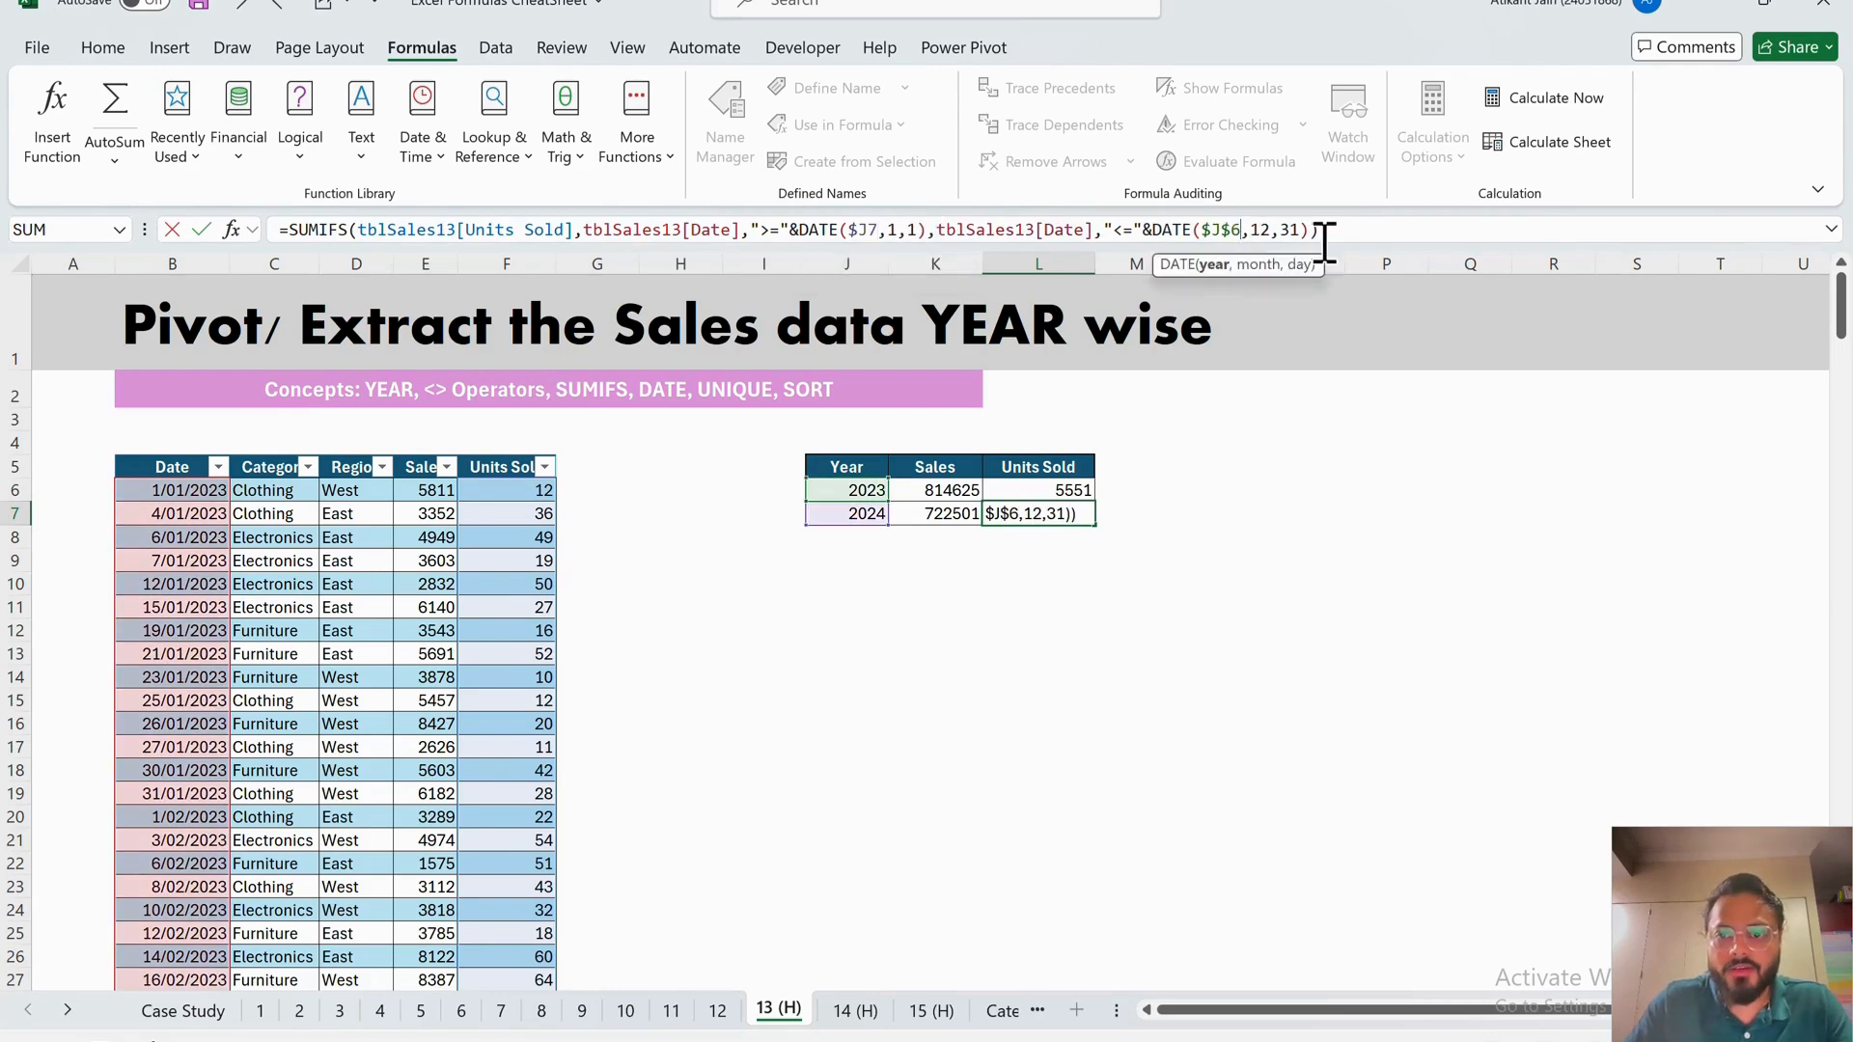
{"action": "key", "text": "BackSpace"}
{"action": "type", "text": "7"}
{"action": "key", "text": "Return"}
{"action": "key", "text": "Up"}
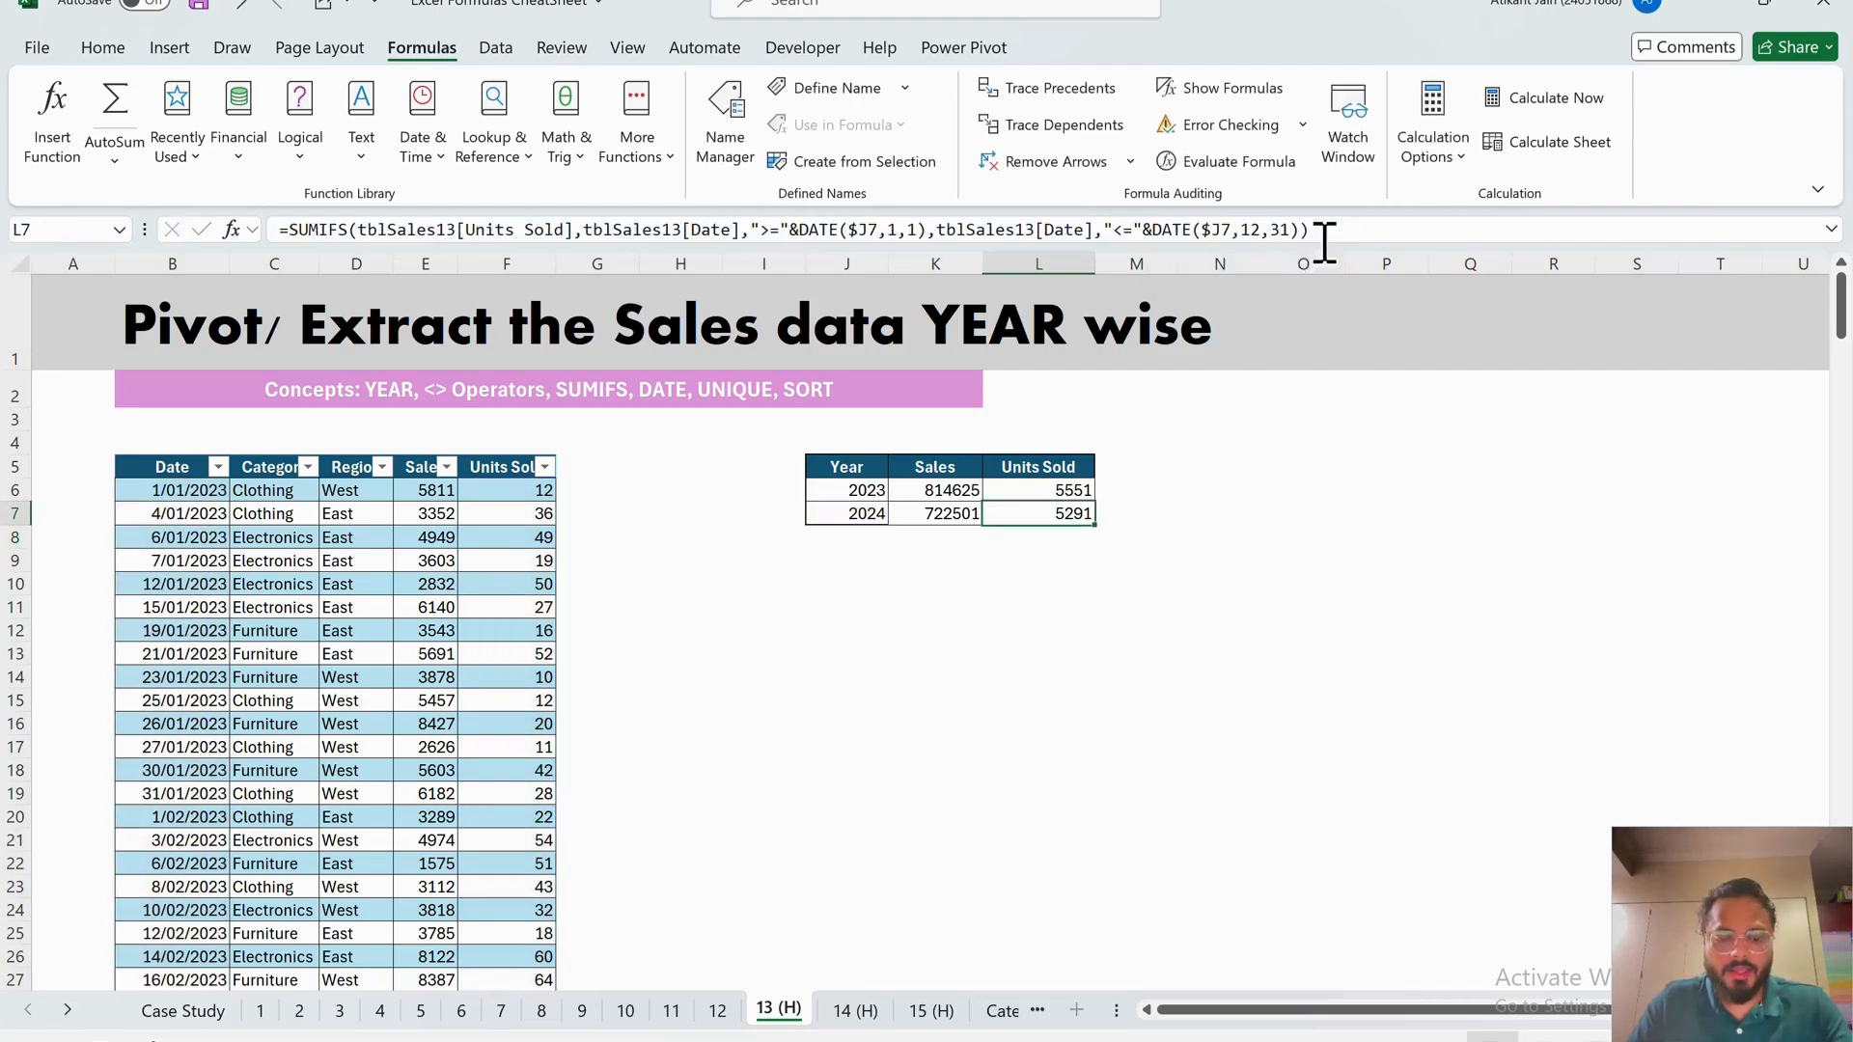
- Examine the Year, Sales and Units Sold formulas across the yearly summary table in J5:L7
{"action": "key", "text": "Left"}
{"action": "key", "text": "Up"}
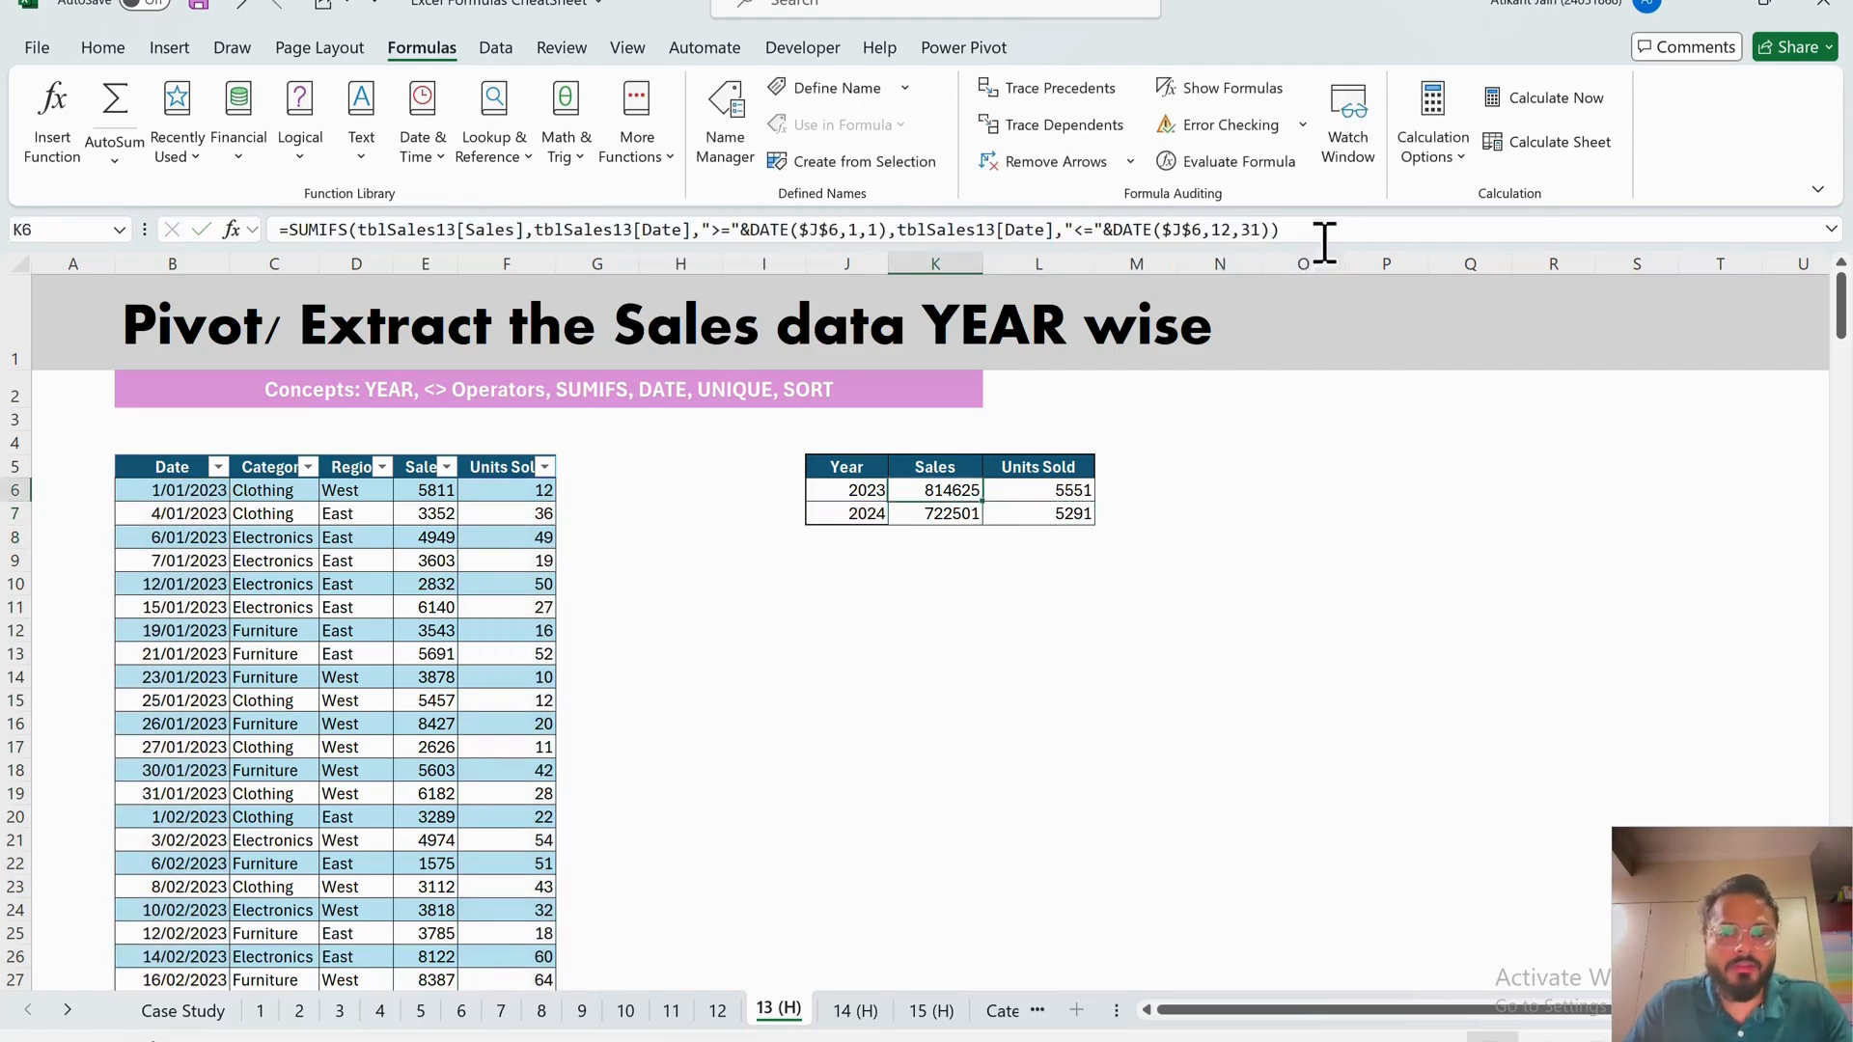
{"action": "key", "text": "Down"}
{"action": "key", "text": "Left"}
{"action": "key", "text": "Up"}
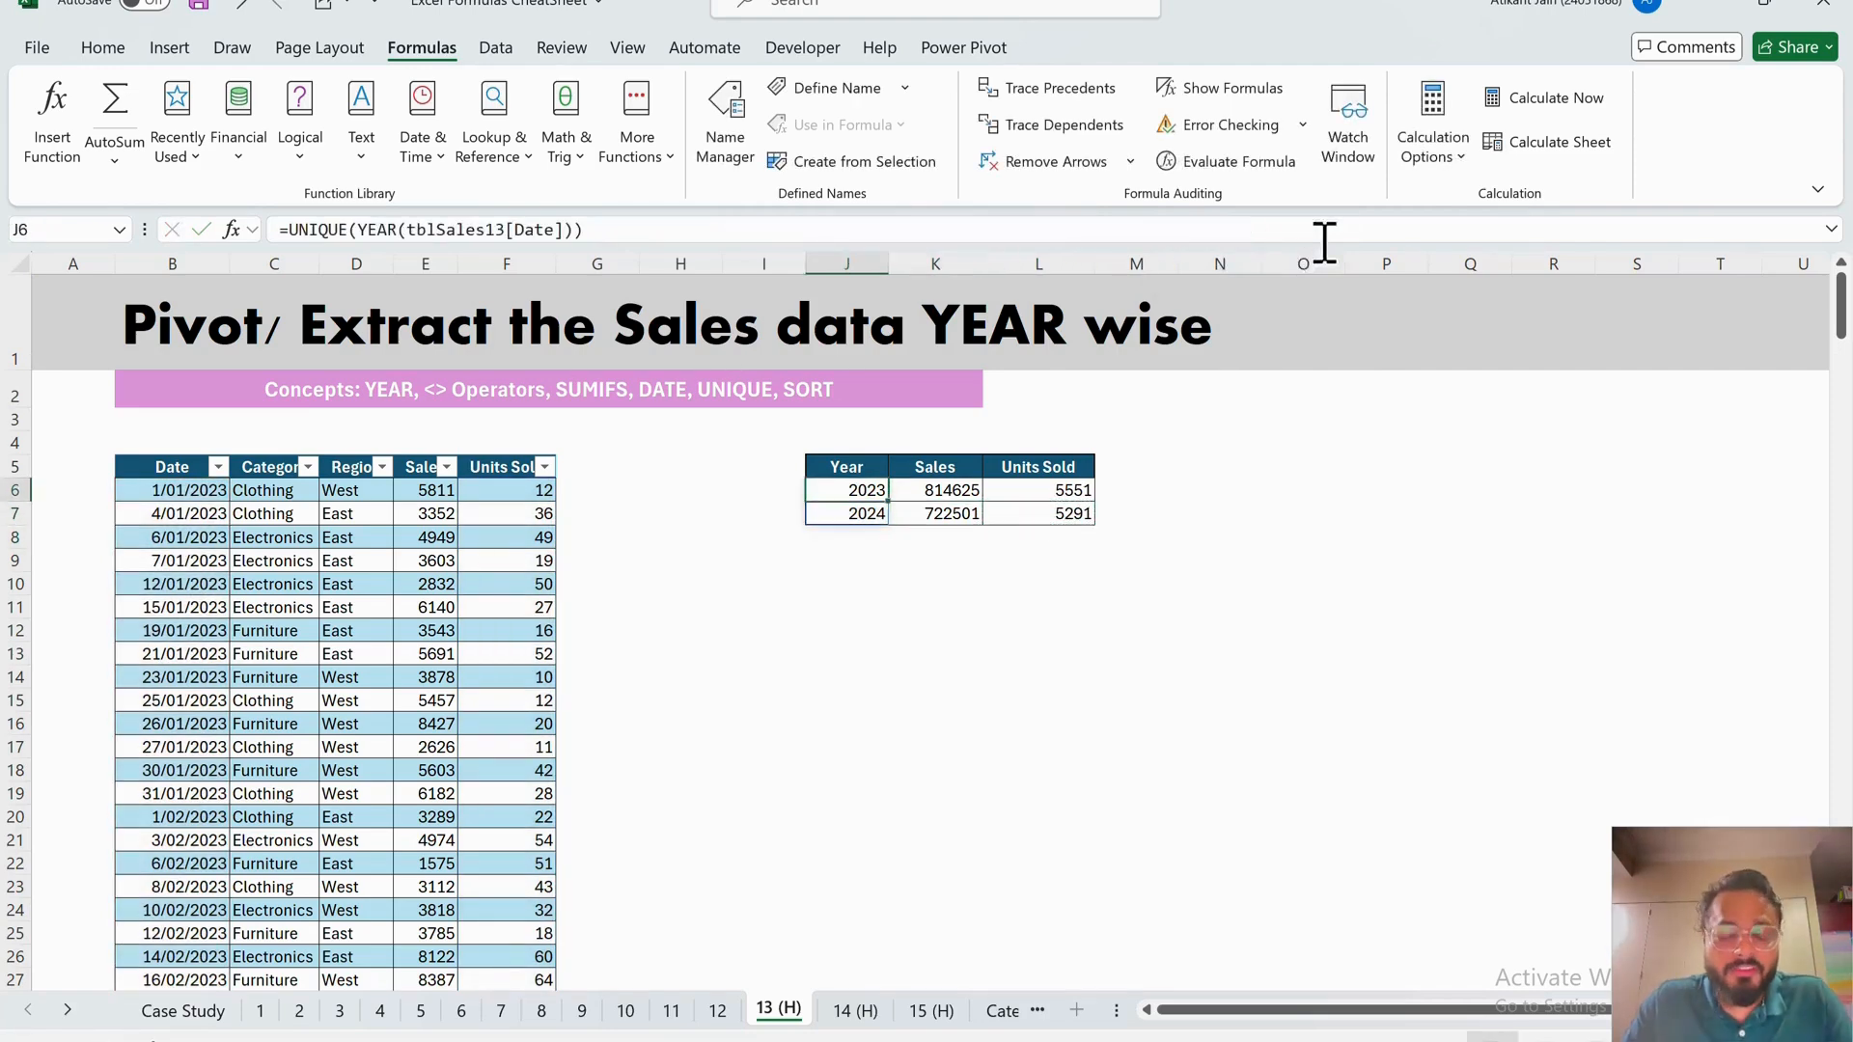
{"action": "left_click", "coordinate": [854, 474]}
{"action": "left_click", "coordinate": [864, 498]}
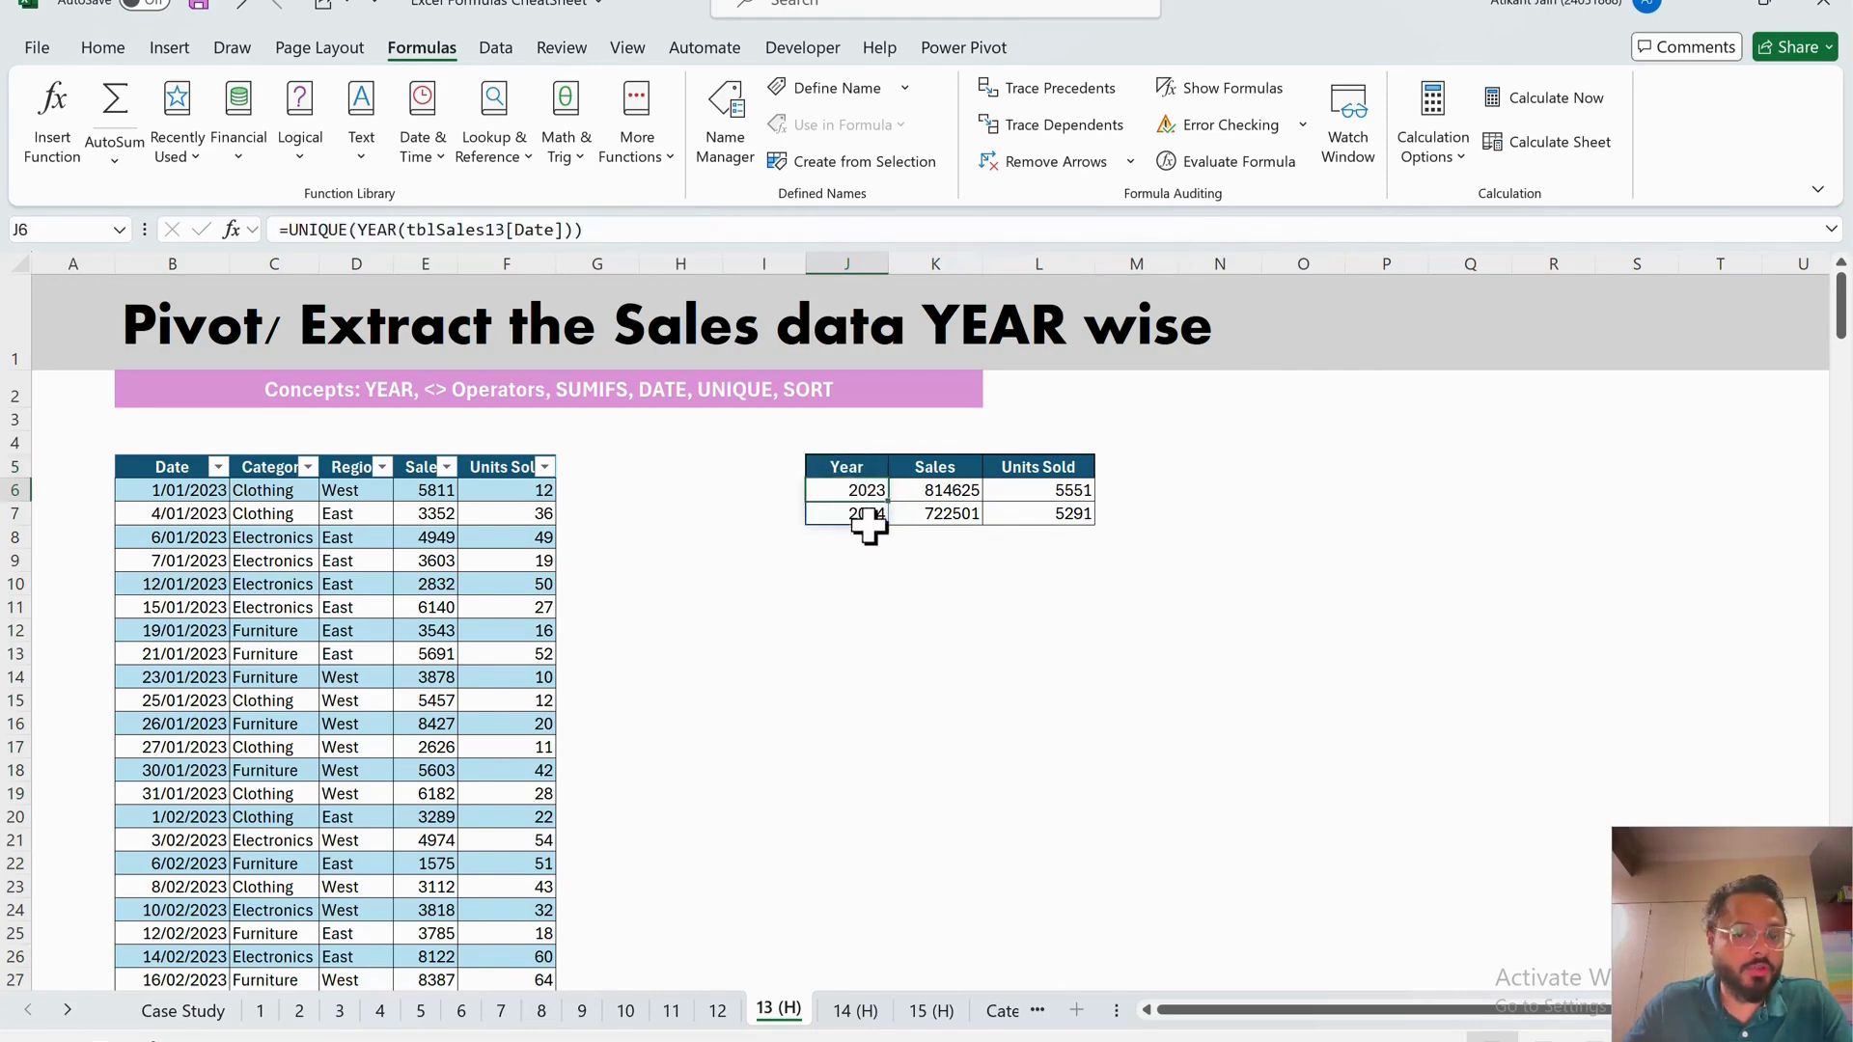
{"action": "left_click", "coordinate": [868, 519]}
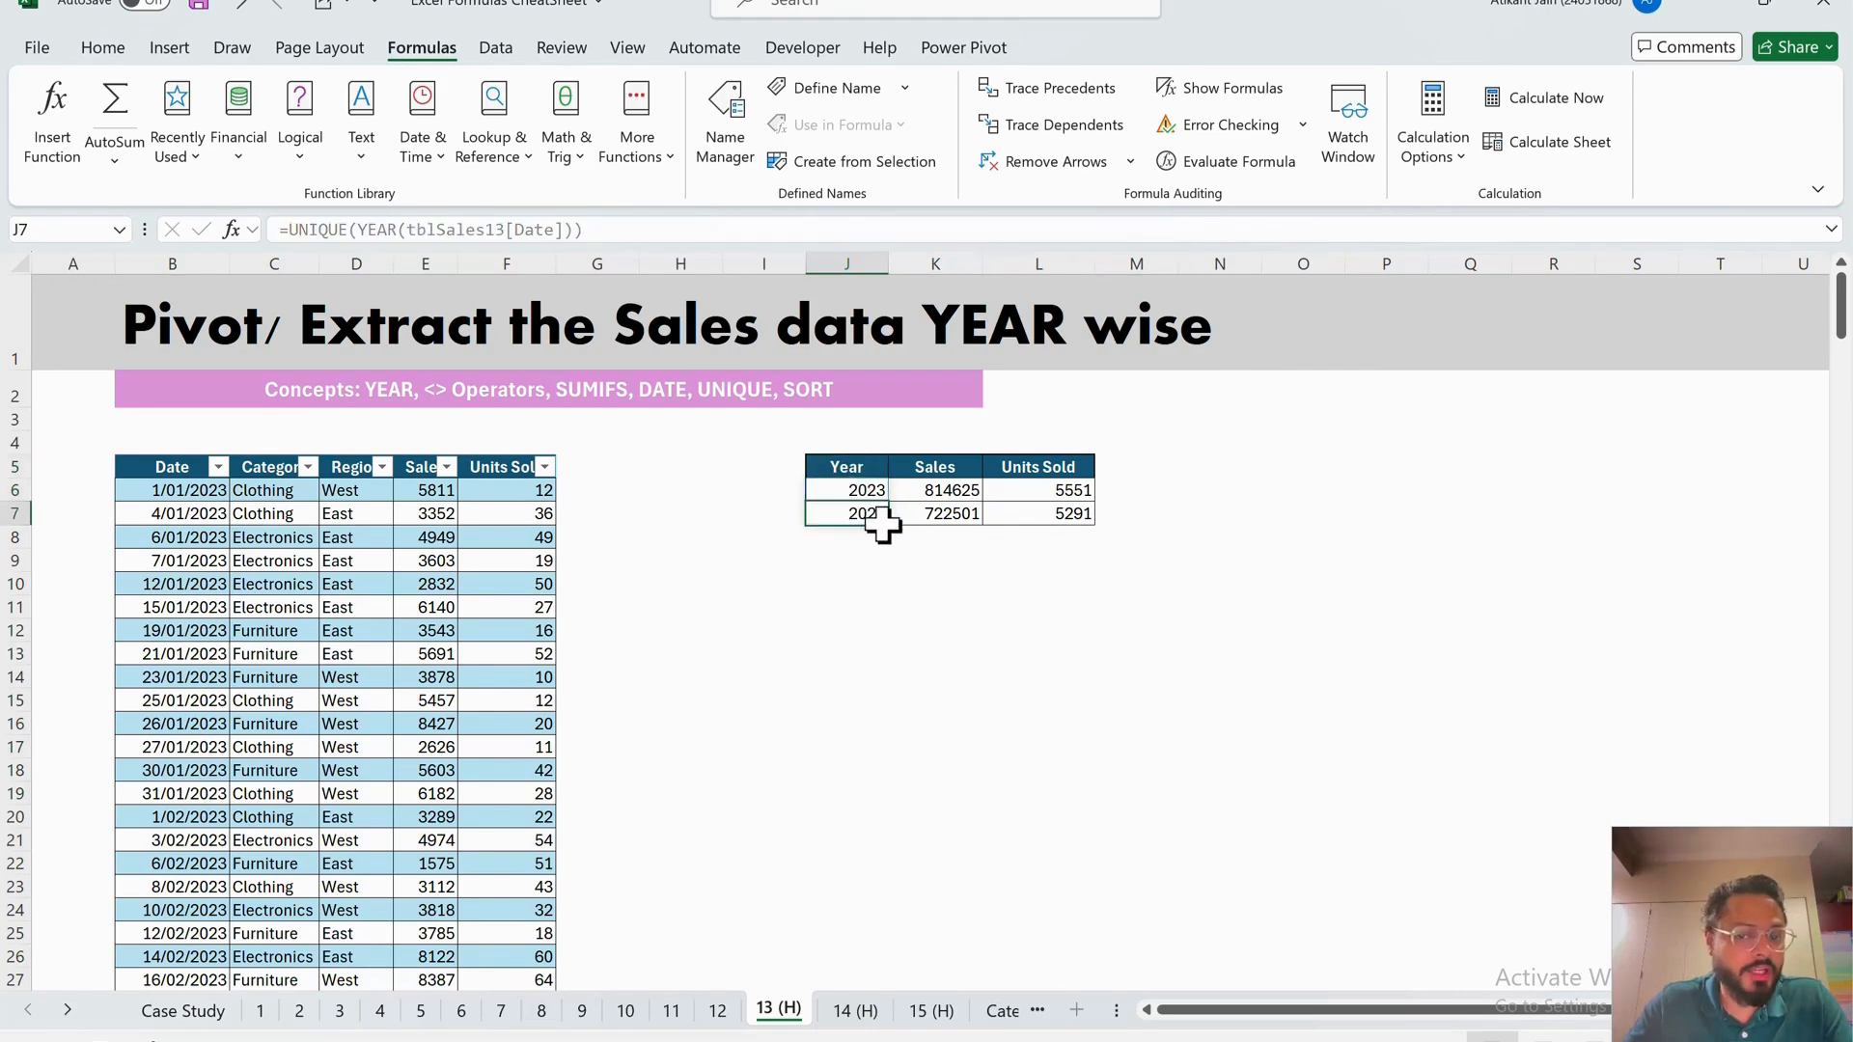
{"action": "left_click", "coordinate": [941, 492]}
{"action": "left_click", "coordinate": [1033, 494]}
{"action": "left_click", "coordinate": [958, 497]}
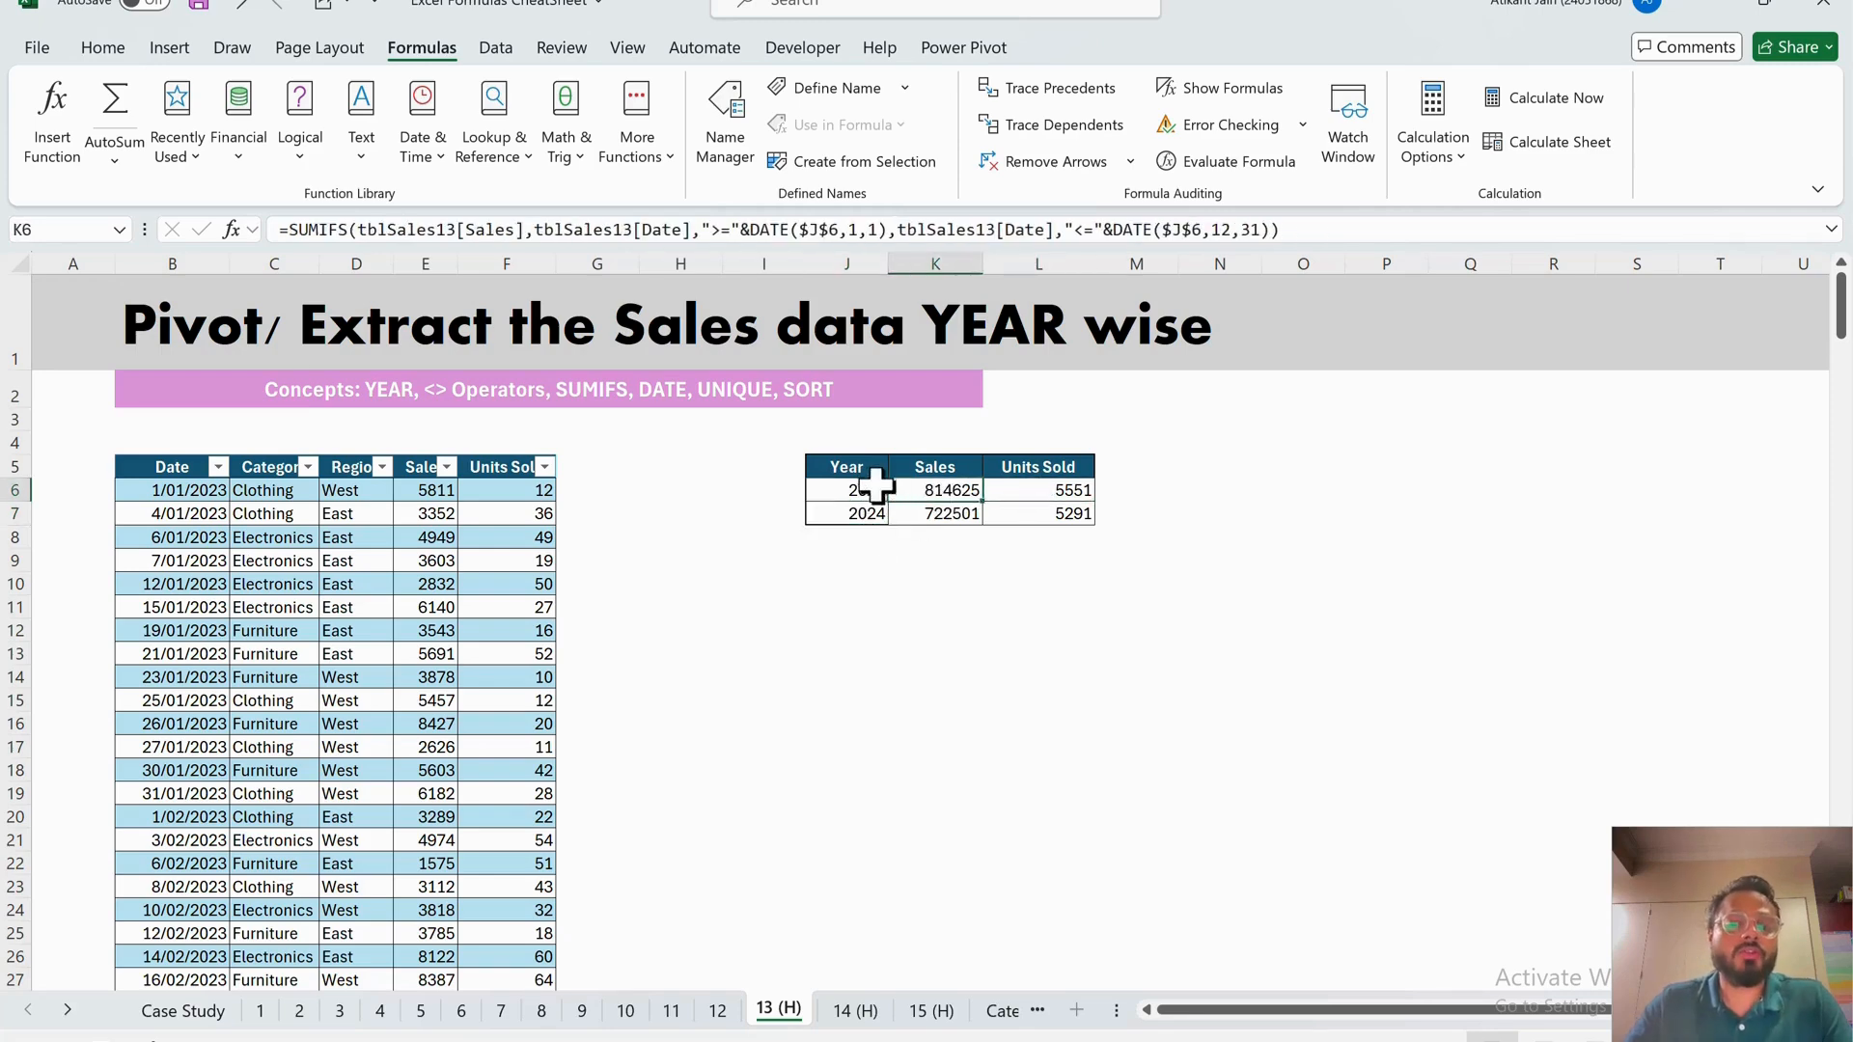
{"action": "left_click_drag", "start_coordinate": [863, 473], "coordinate": [1081, 517]}
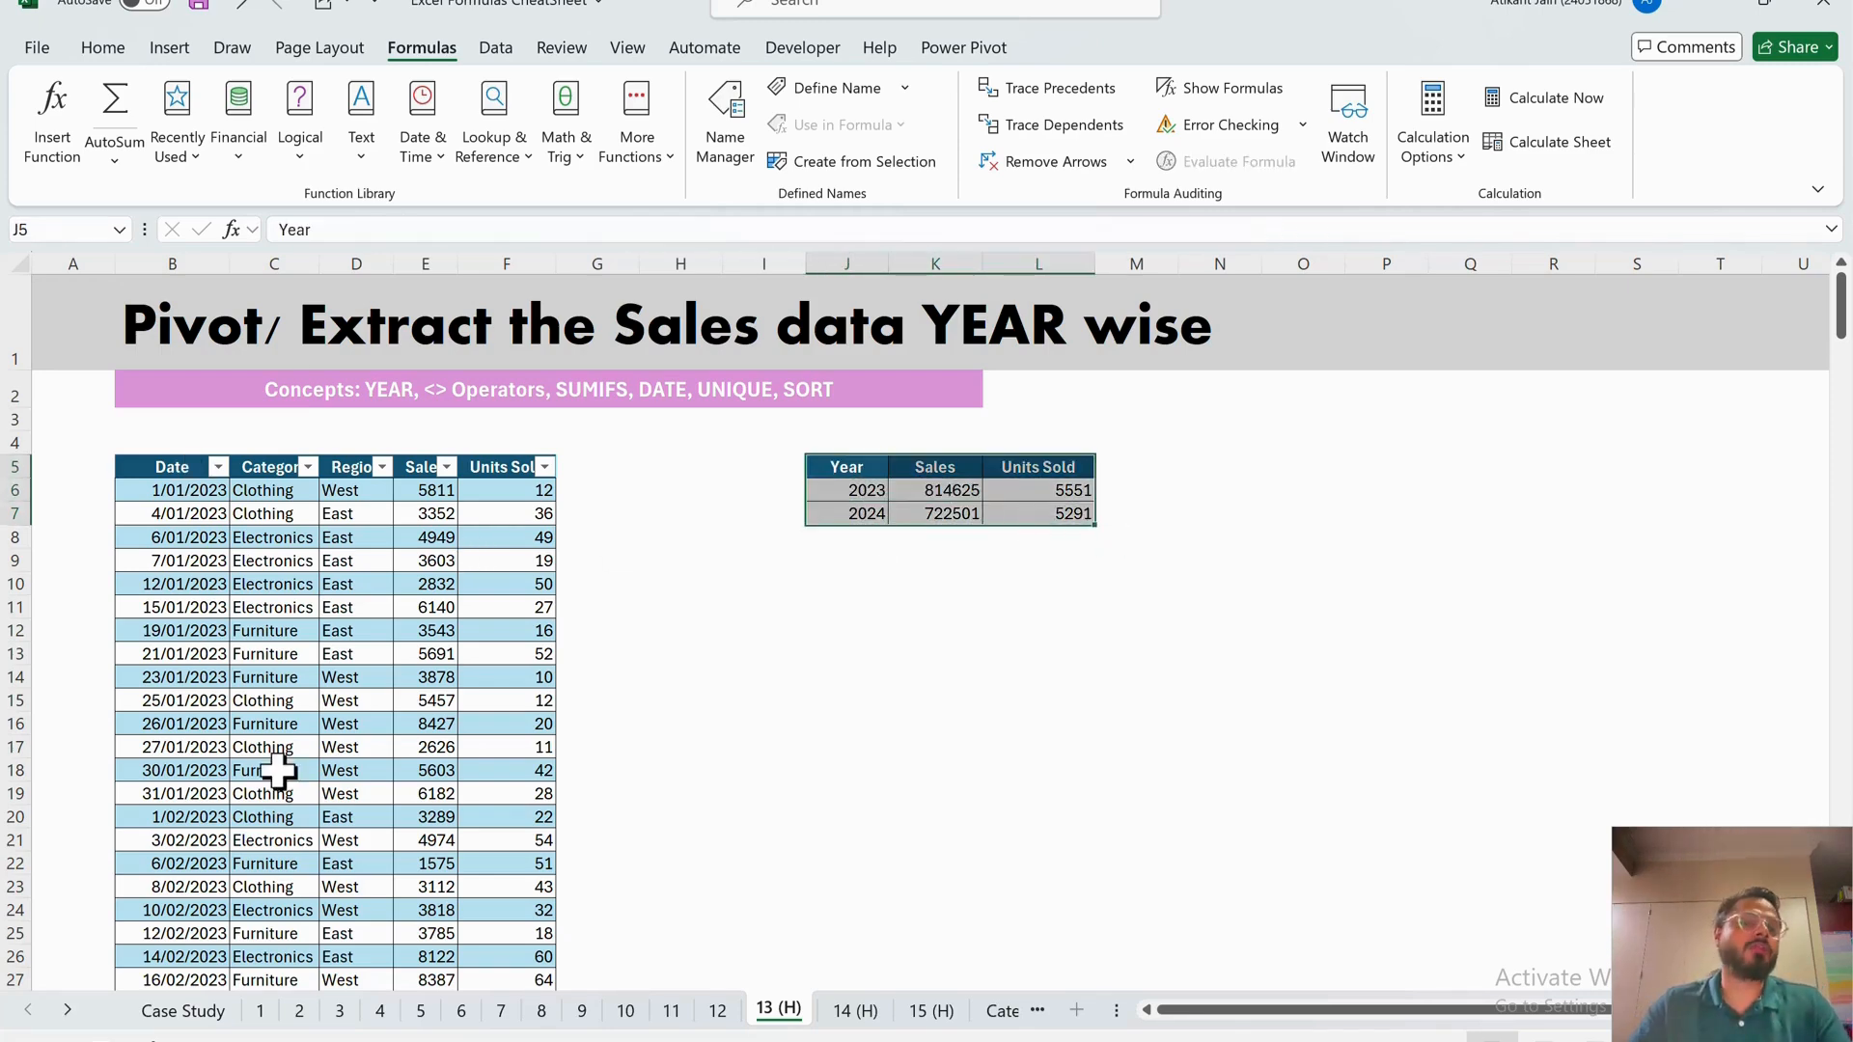
- Add the year 2025 in J8 below the 2024 row of the summary table
{"action": "left_click", "coordinate": [849, 537]}
{"action": "type", "text": "2025"}
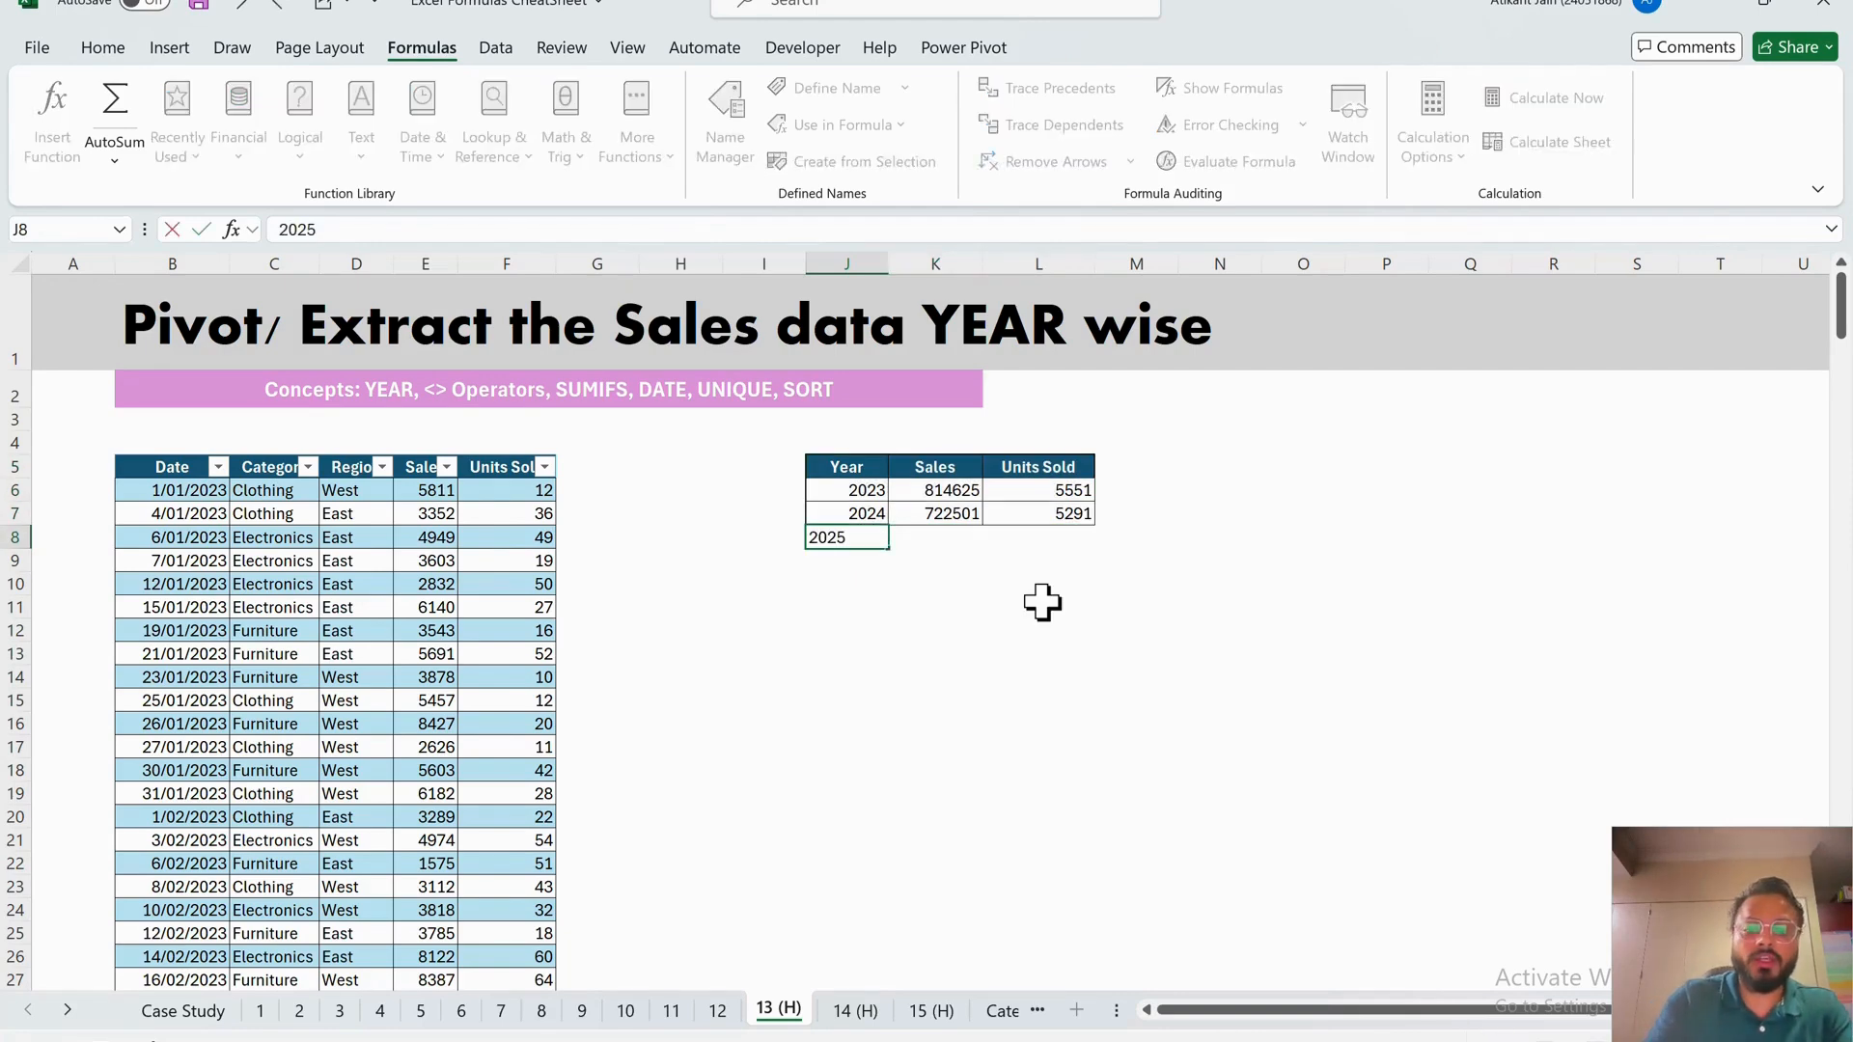
{"action": "key", "text": "Right"}
{"action": "key", "text": "Right"}
{"action": "key", "text": "Left"}
{"action": "key", "text": "Right"}
{"action": "key", "text": "Right"}
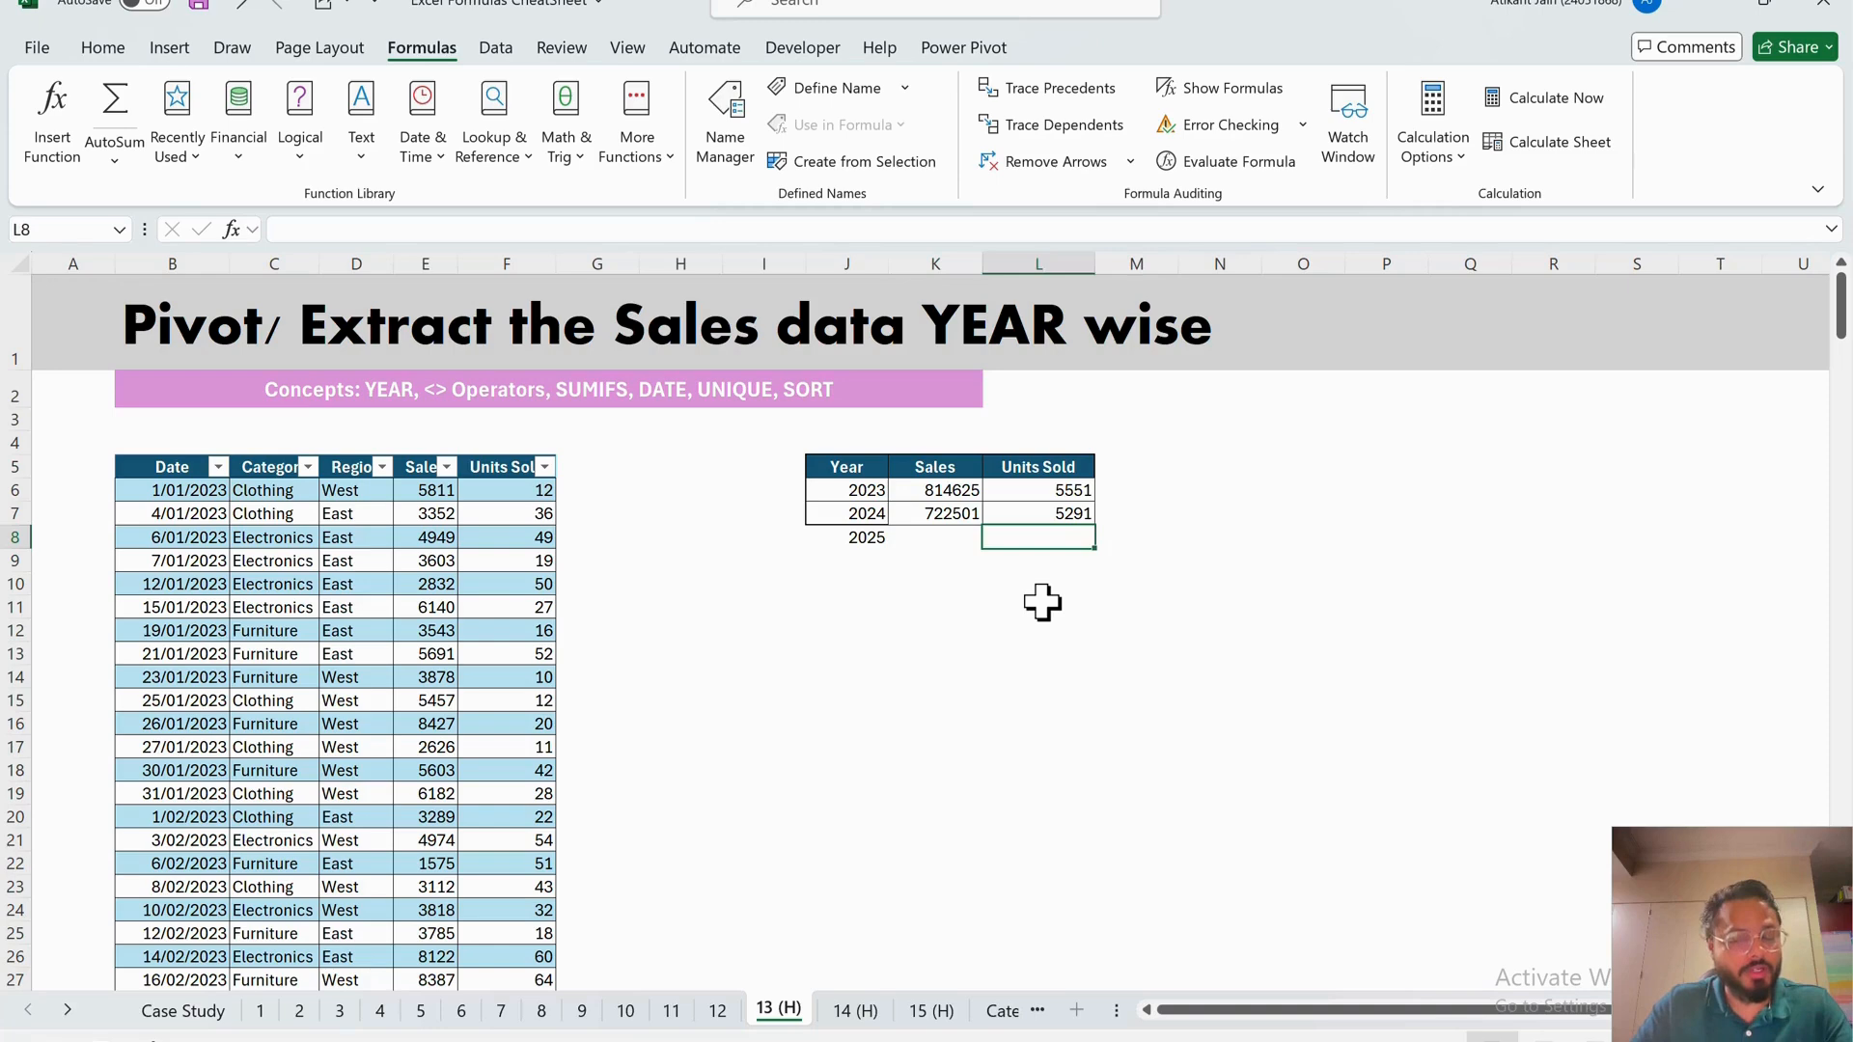
- Add a Total Categories header in M5, widen column M to fit it and restore row 5 to single-line height
{"action": "key", "text": "Up"}
{"action": "key", "text": "Up"}
{"action": "key", "text": "Up"}
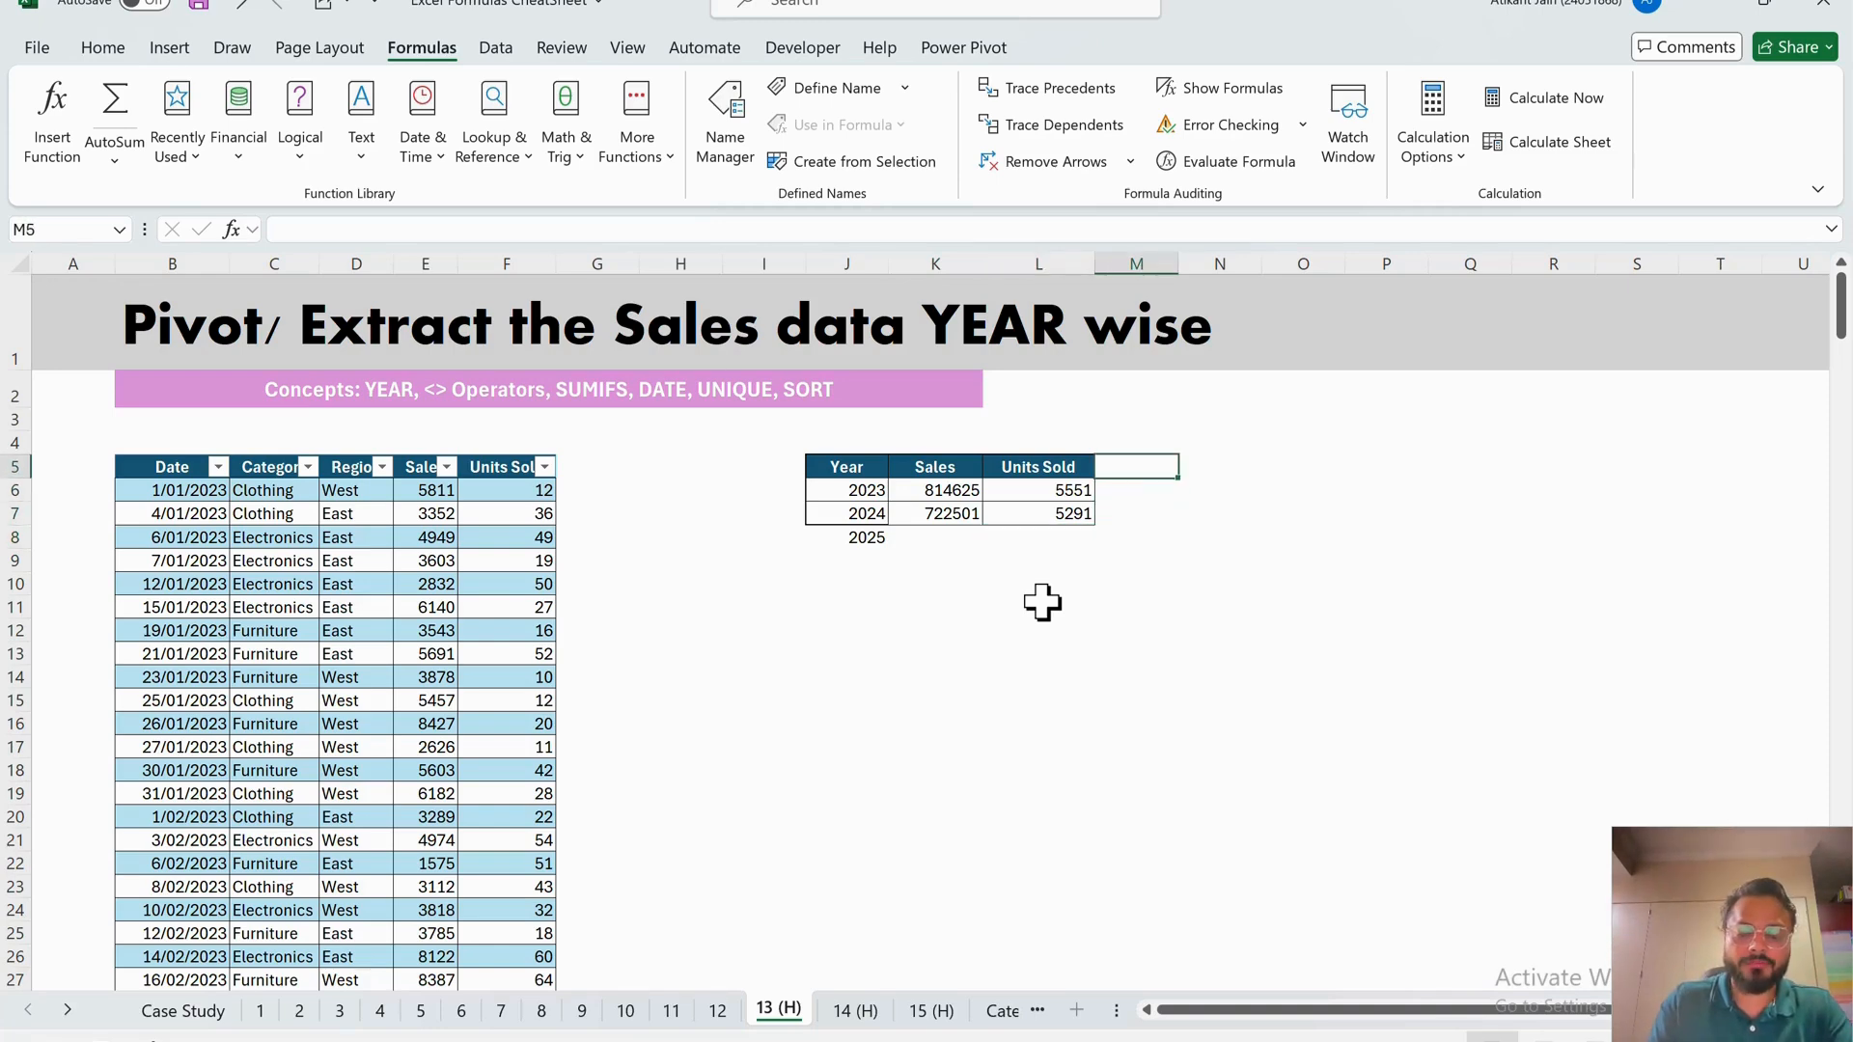
{"action": "type", "text": "Total Categories"}
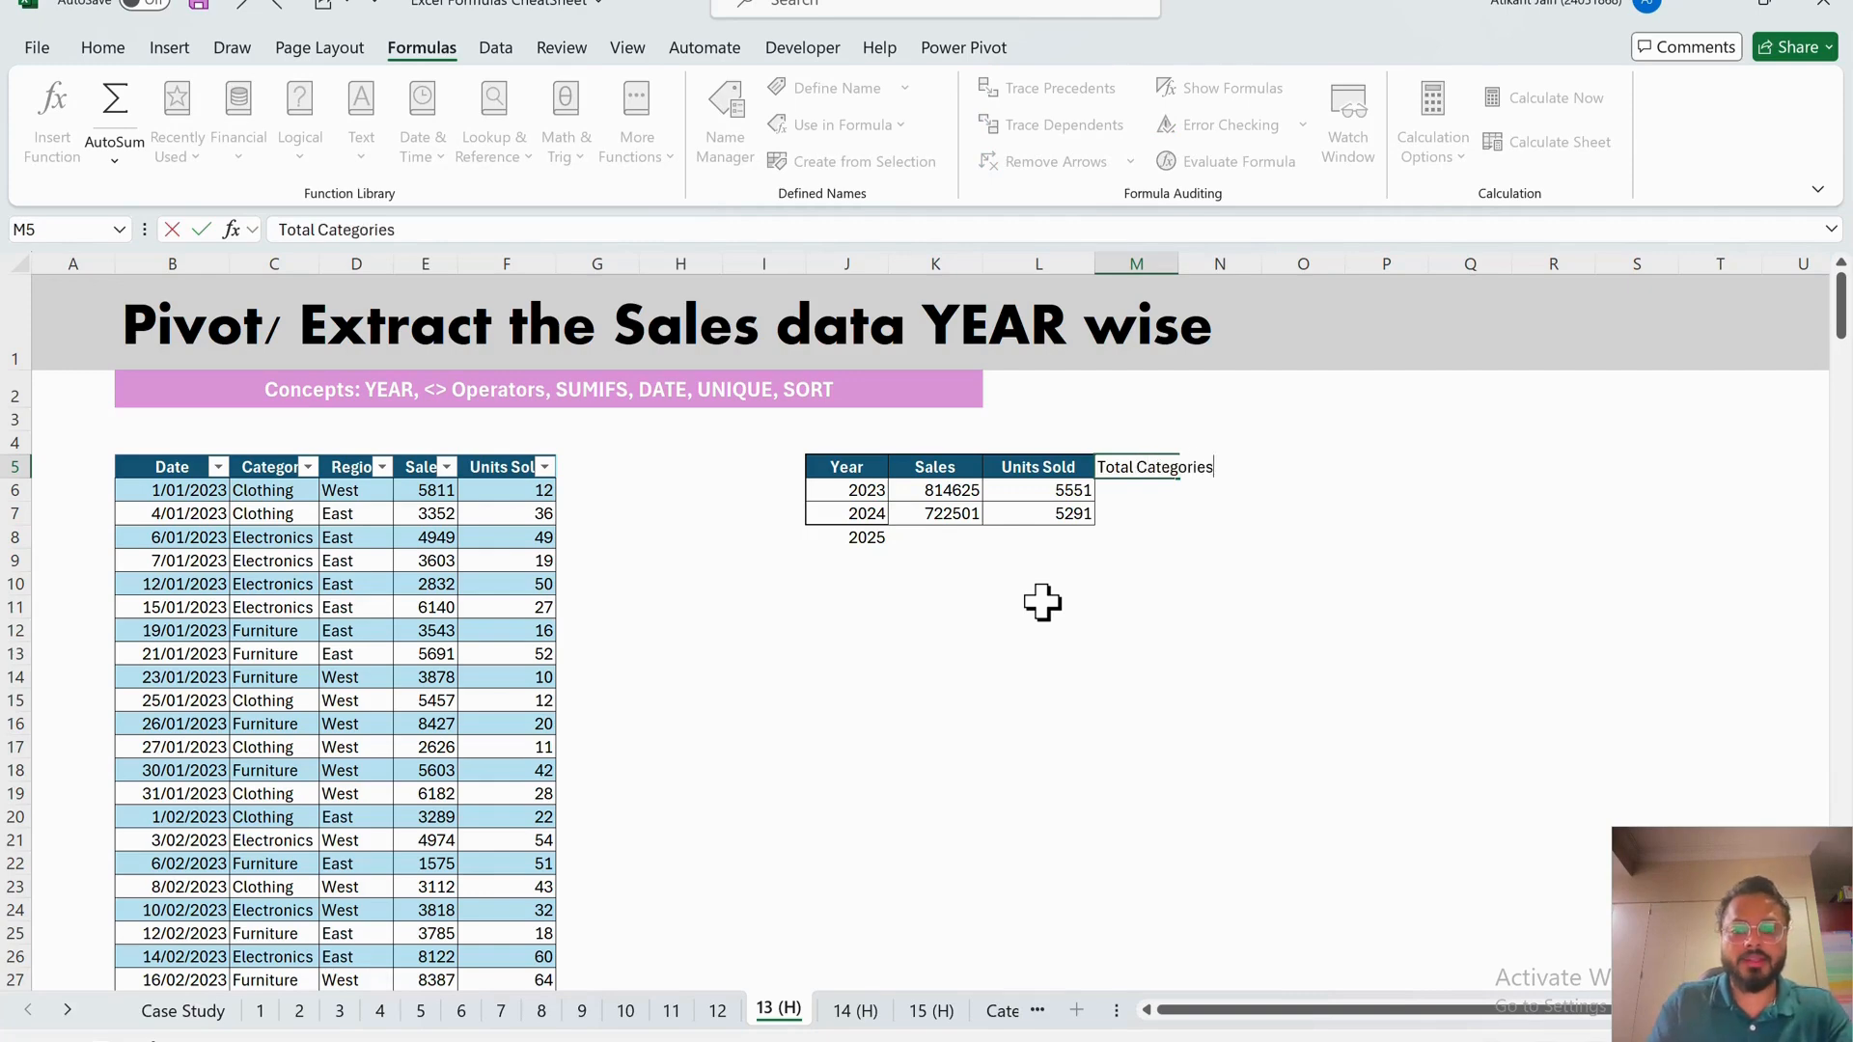
{"action": "key", "text": "Return"}
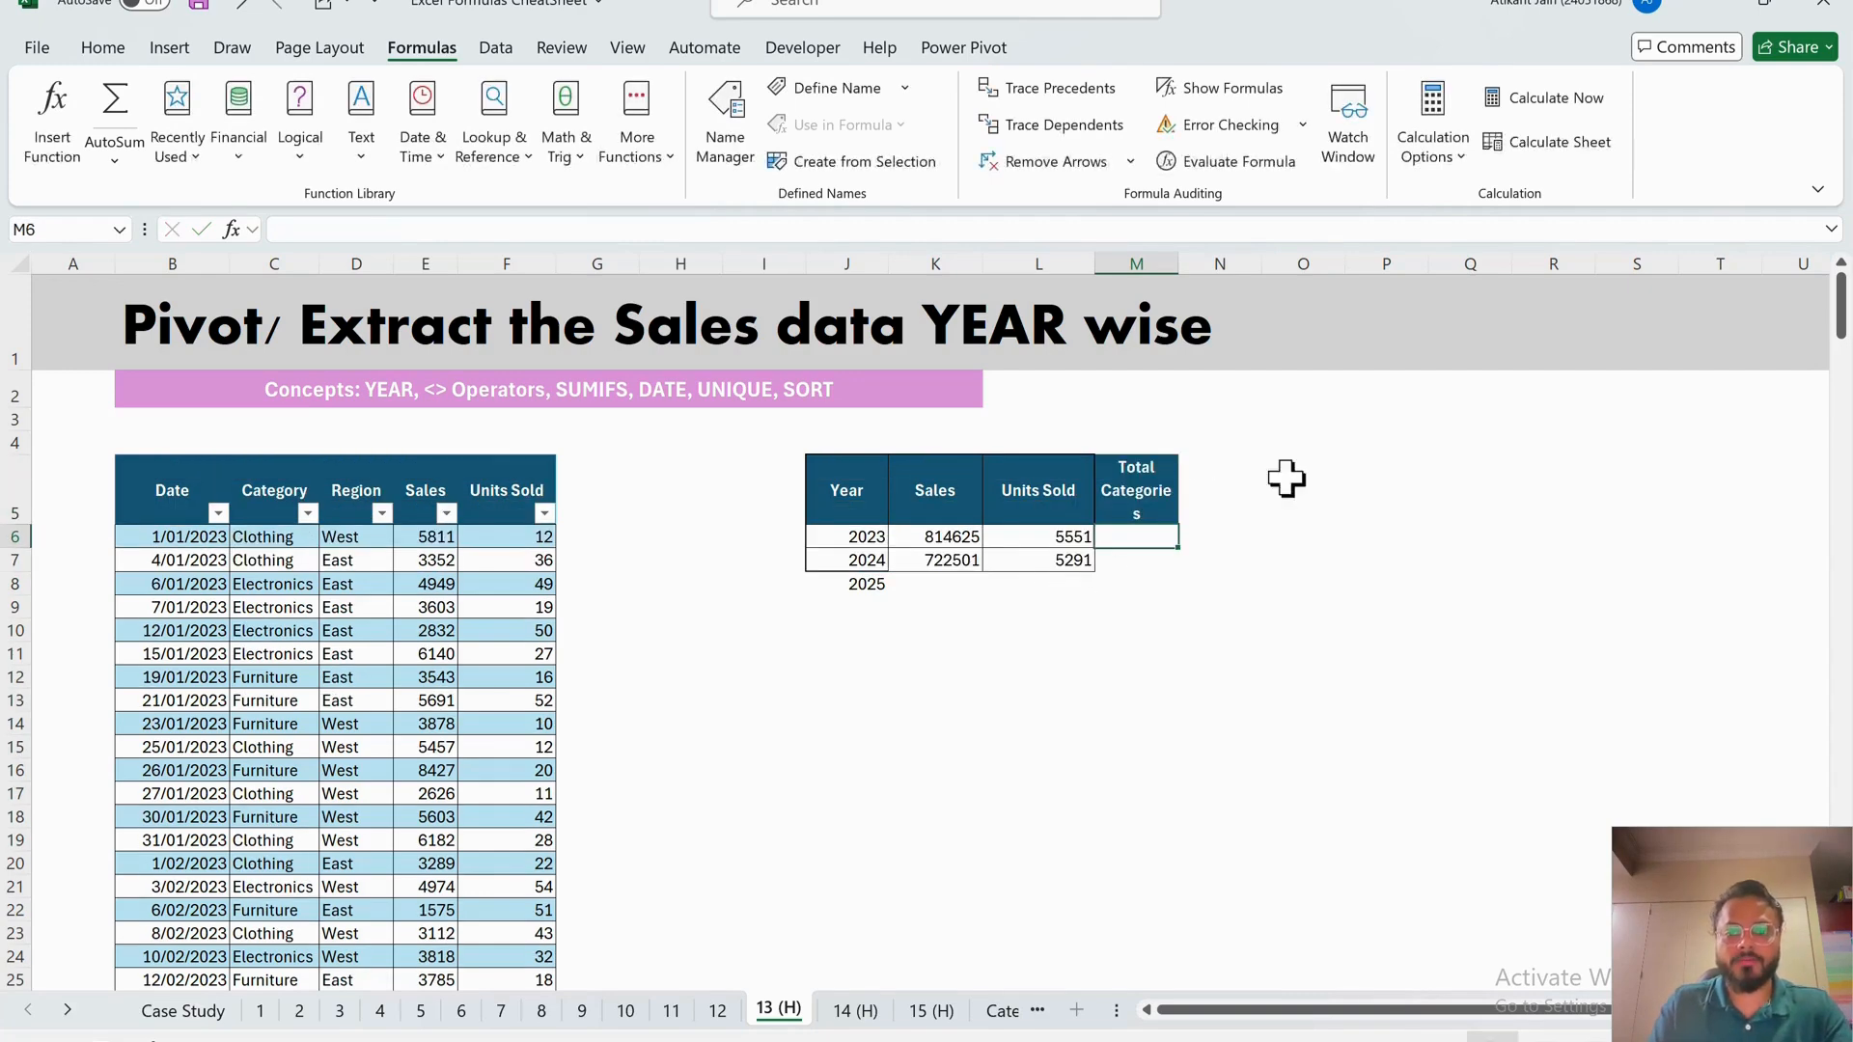
{"action": "left_click_drag", "start_coordinate": [1178, 263], "coordinate": [1267, 273]}
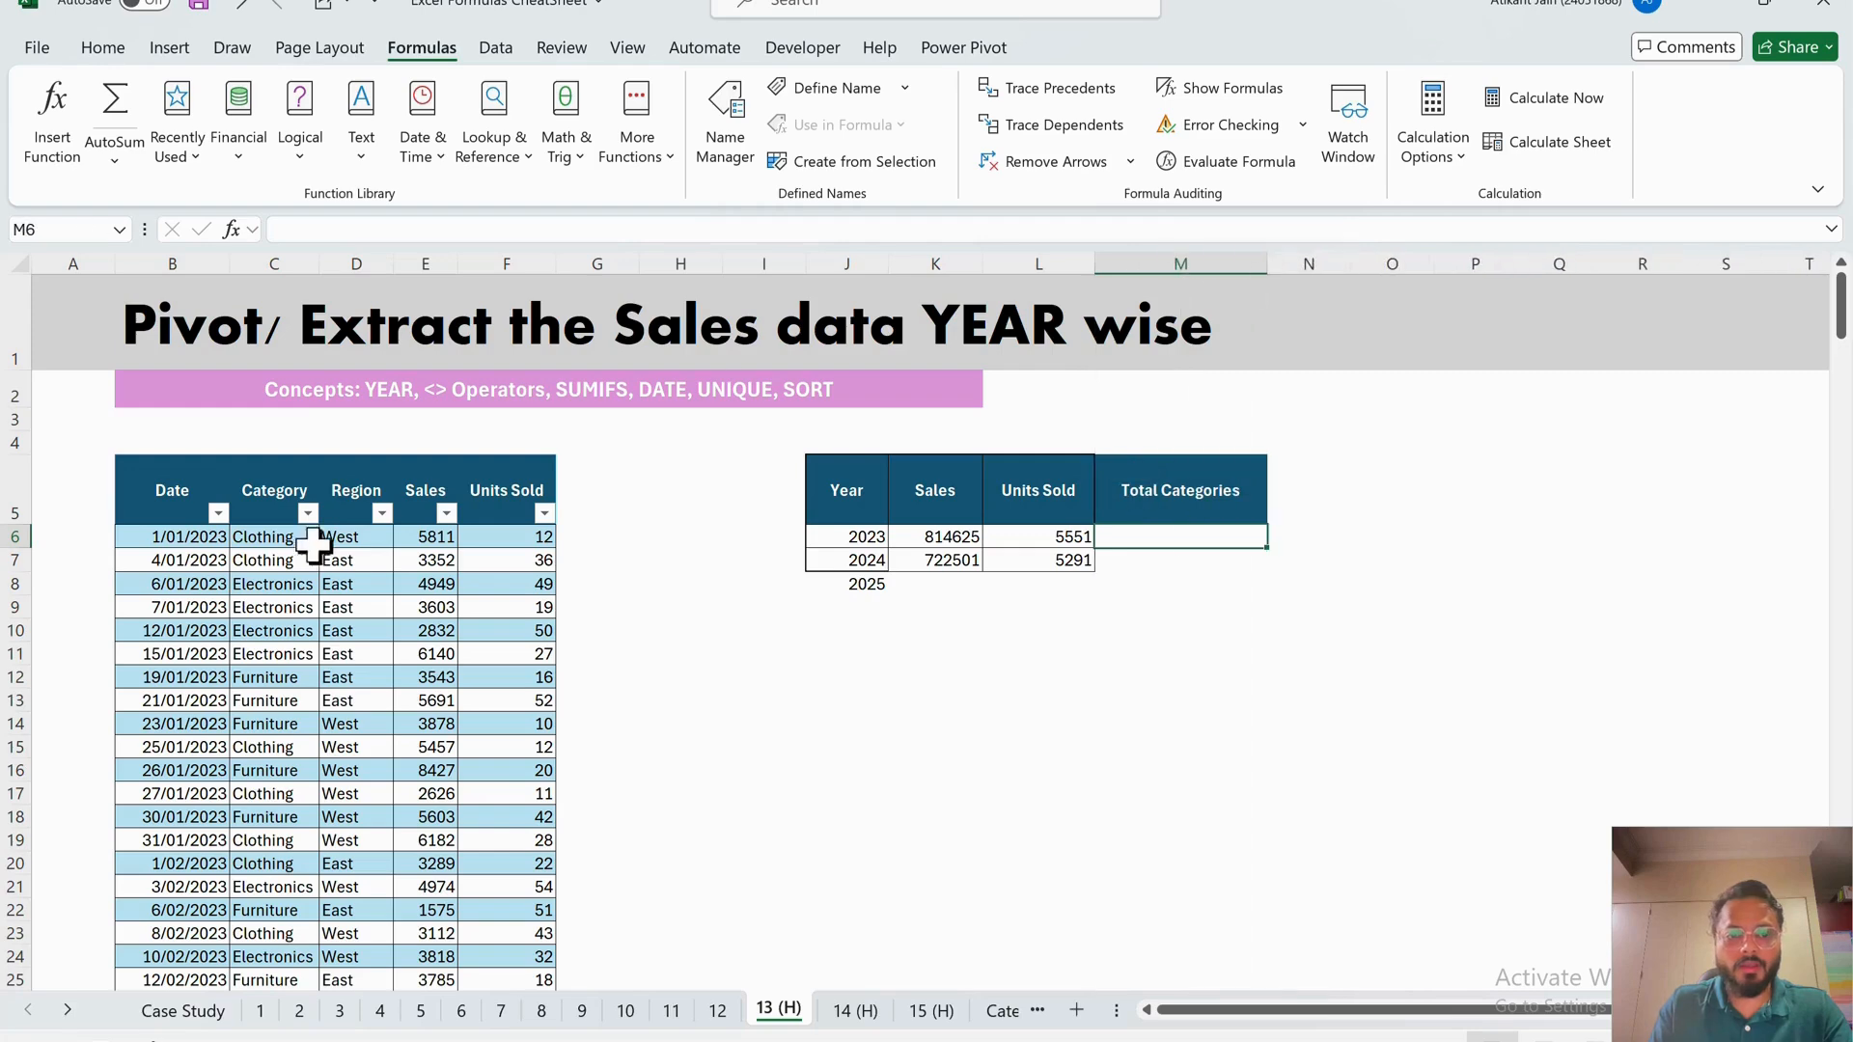
{"action": "double_click", "coordinate": [29, 525]}
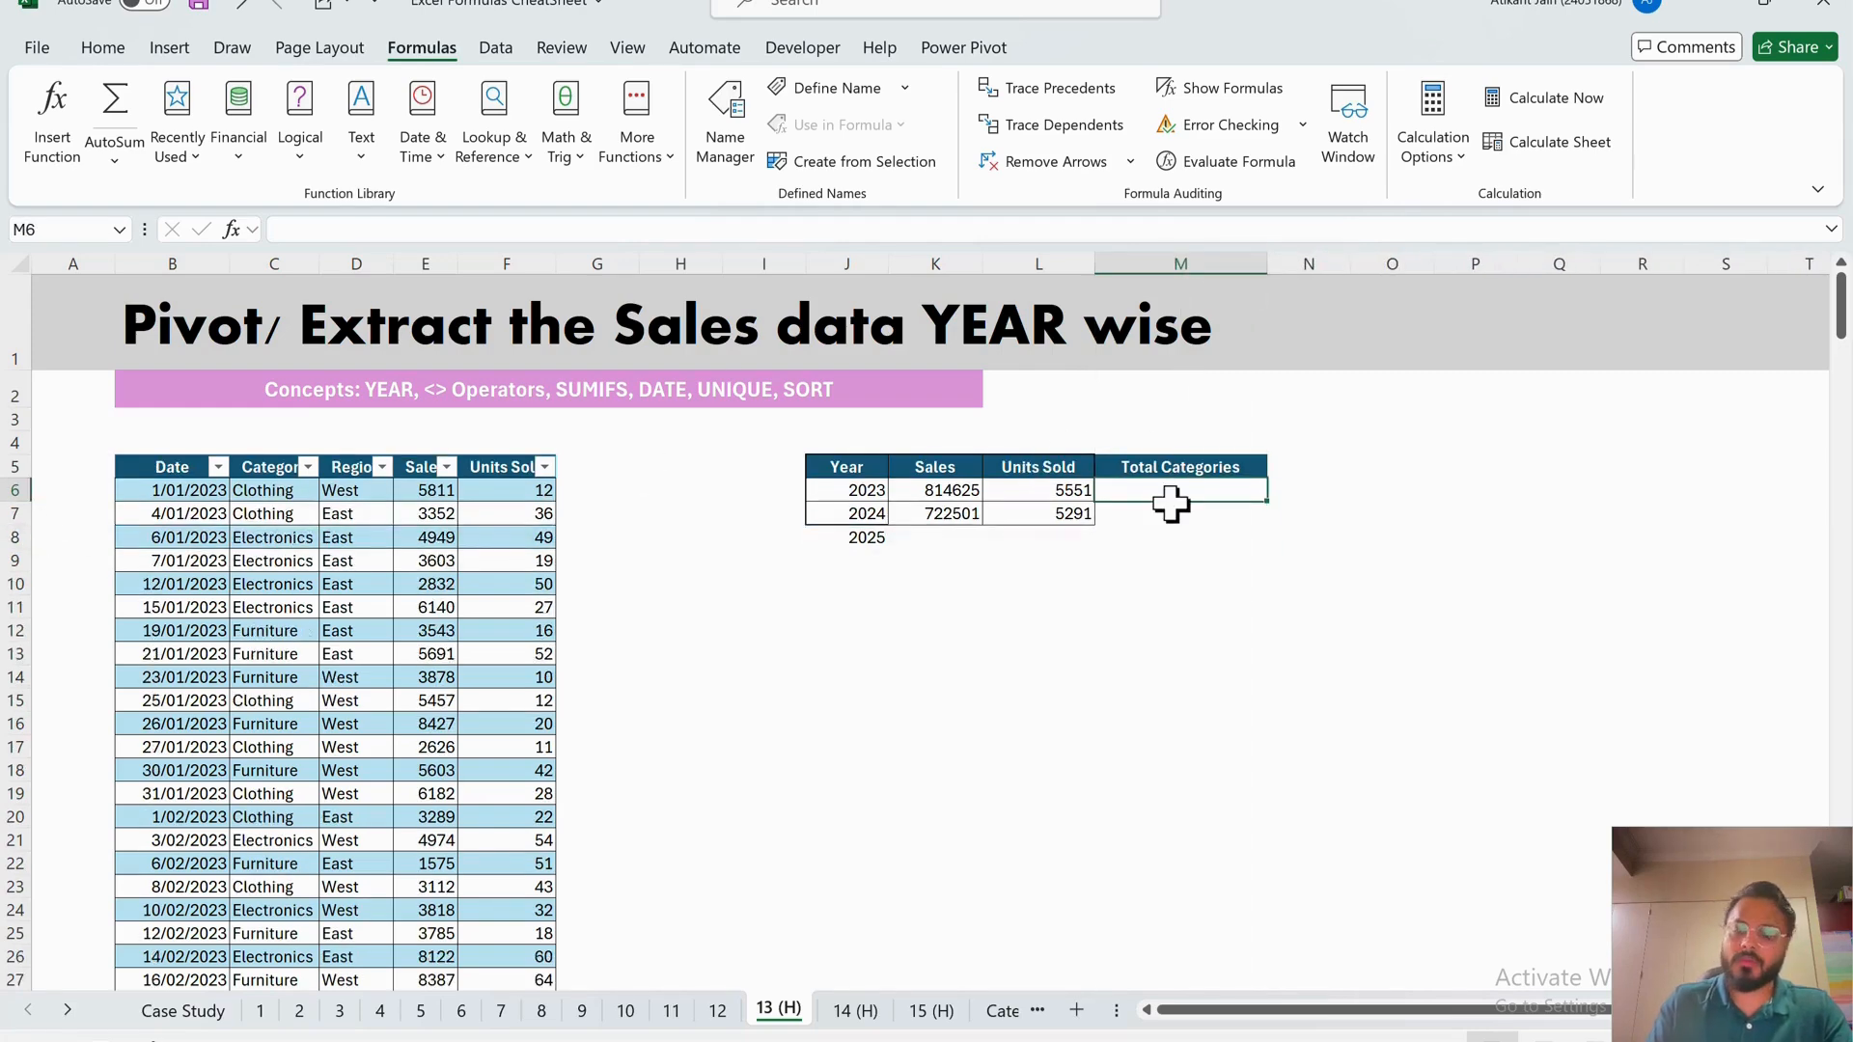
{"action": "type", "text": "=coun"}
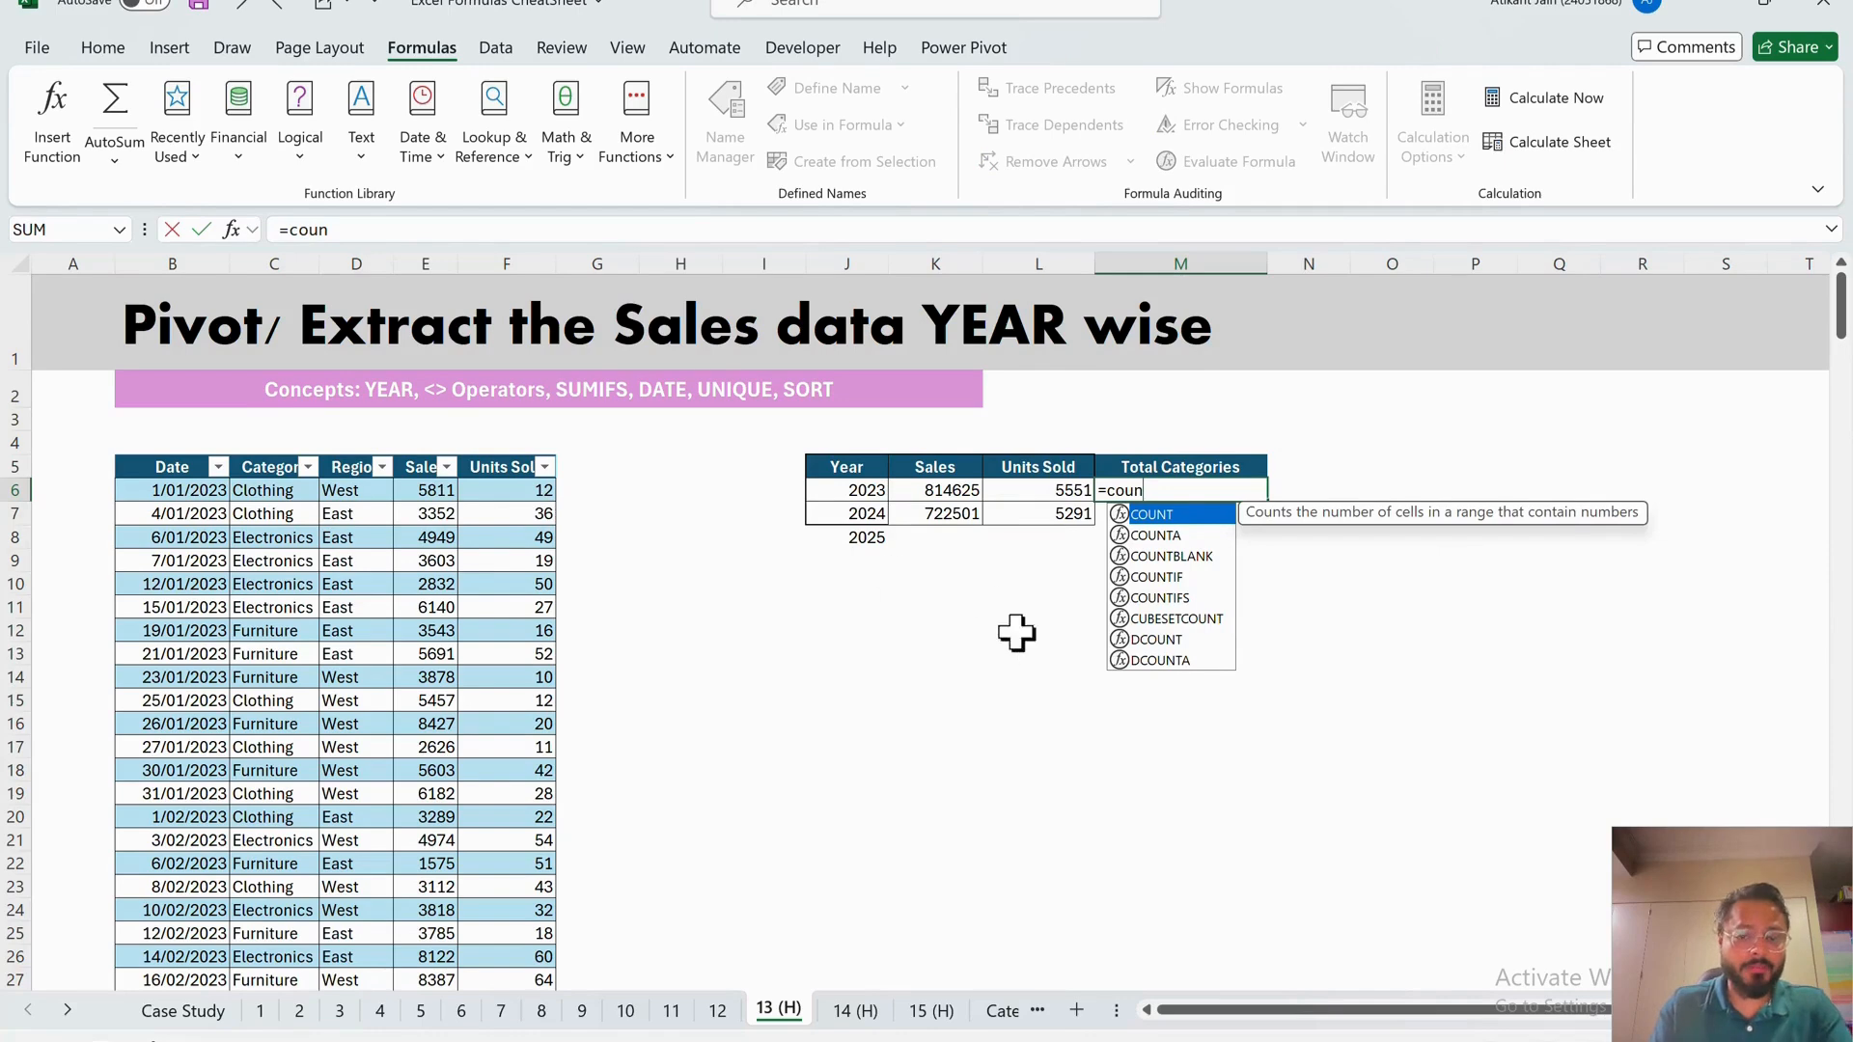
{"action": "key", "text": "Escape"}
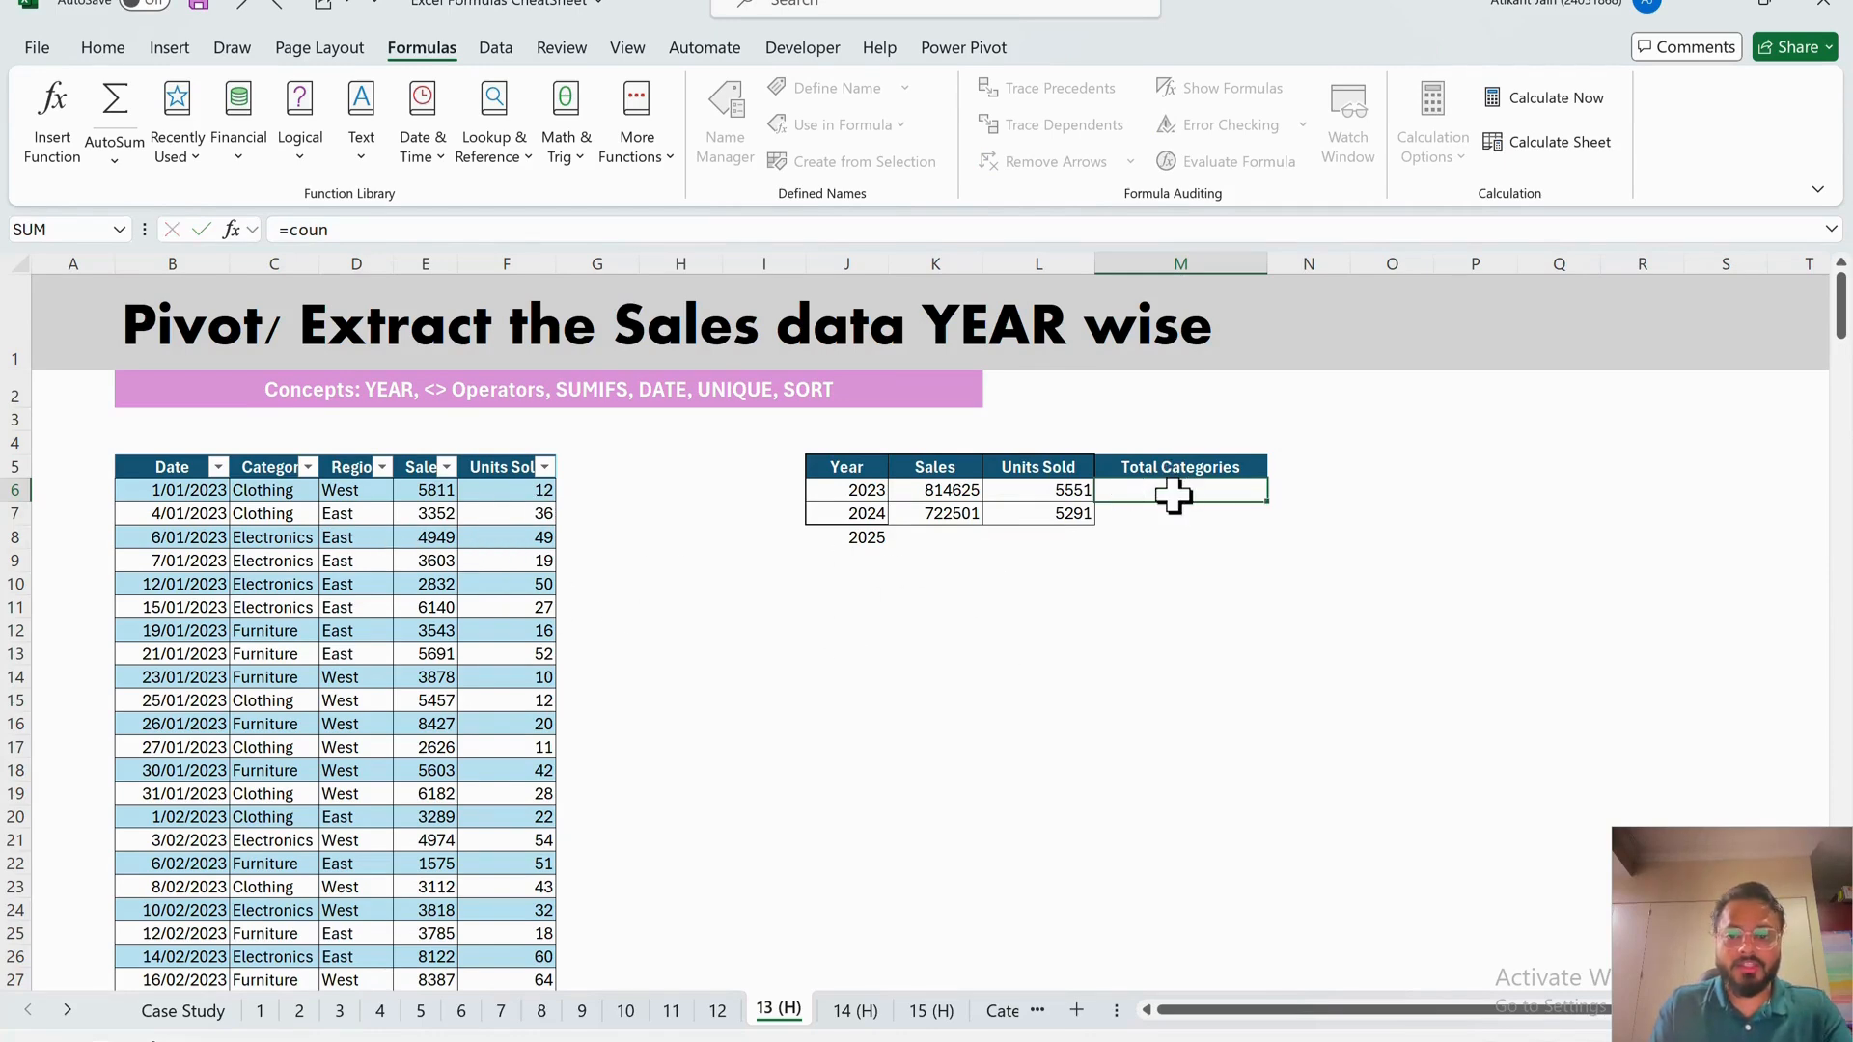
{"action": "key", "text": "Escape"}
- Add a "Regiions Present" header in N5, widen column N to fit it and restore row 5 to single-line height
{"action": "left_click", "coordinate": [1173, 473]}
{"action": "left_click", "coordinate": [1312, 473]}
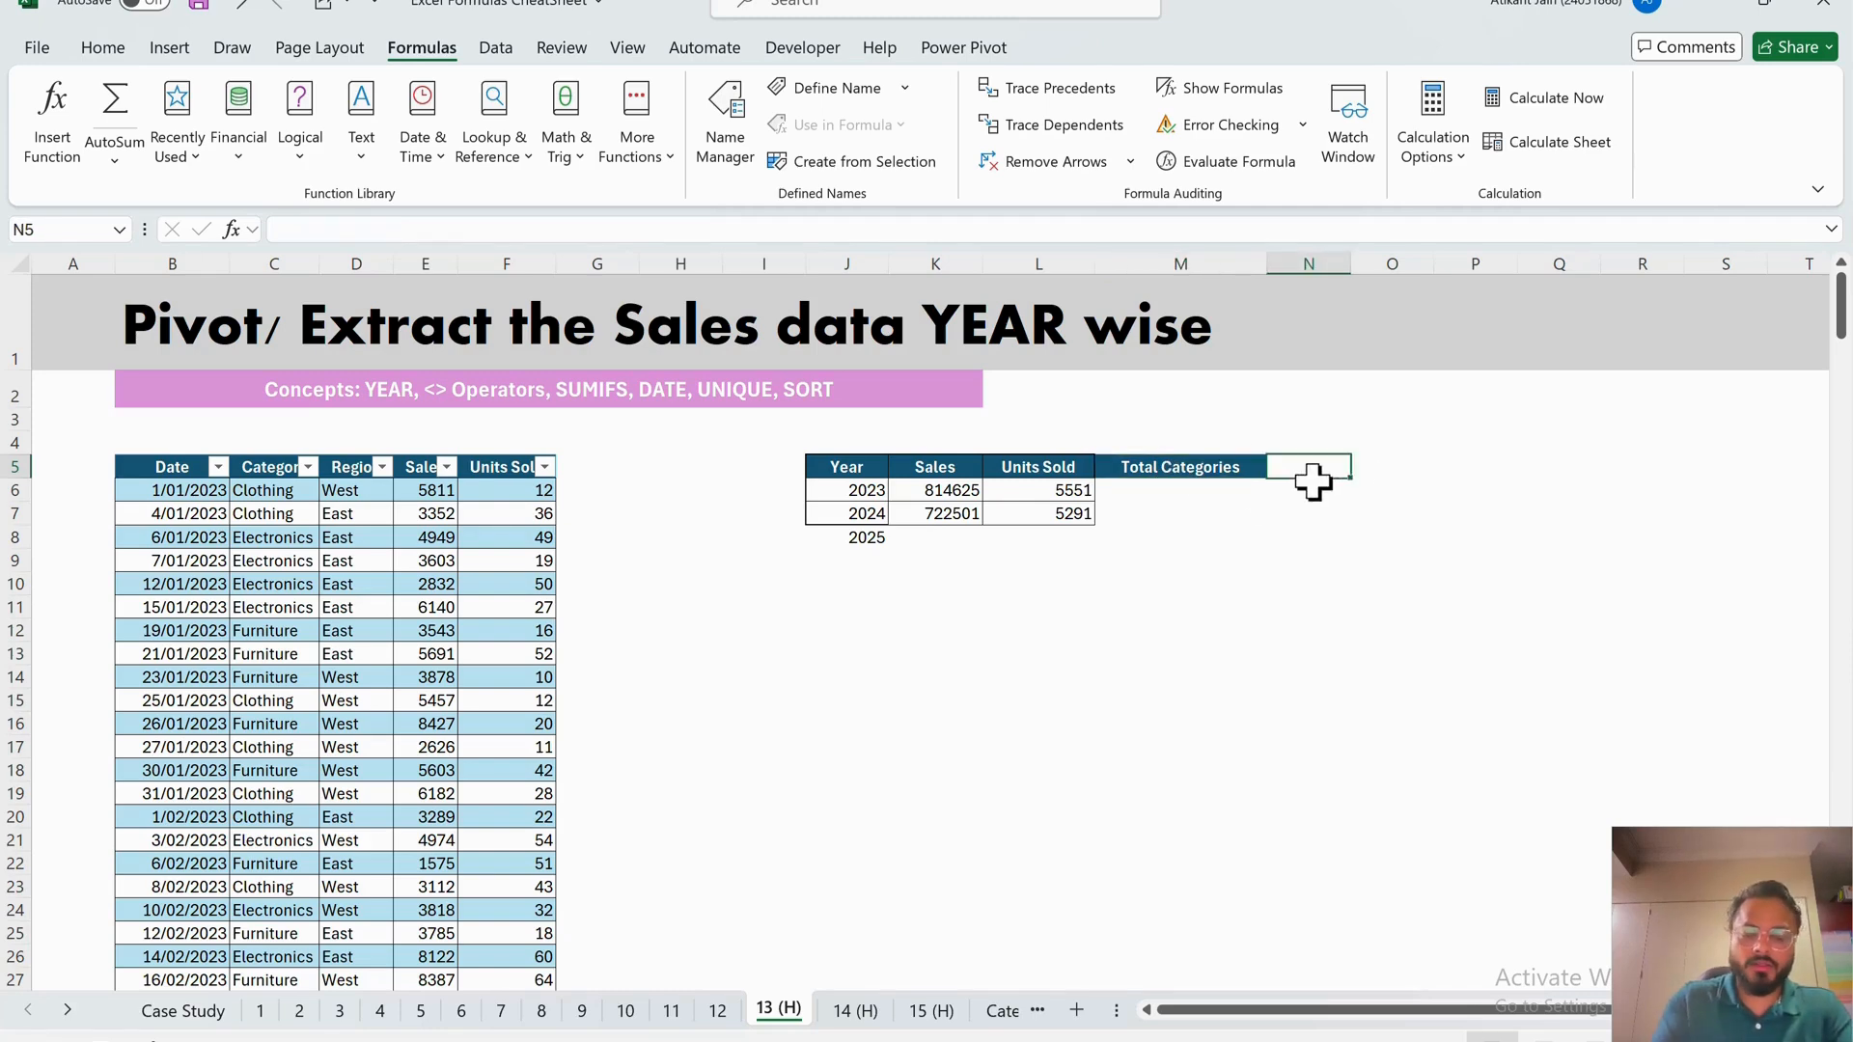
{"action": "type", "text": "Regions Present"}
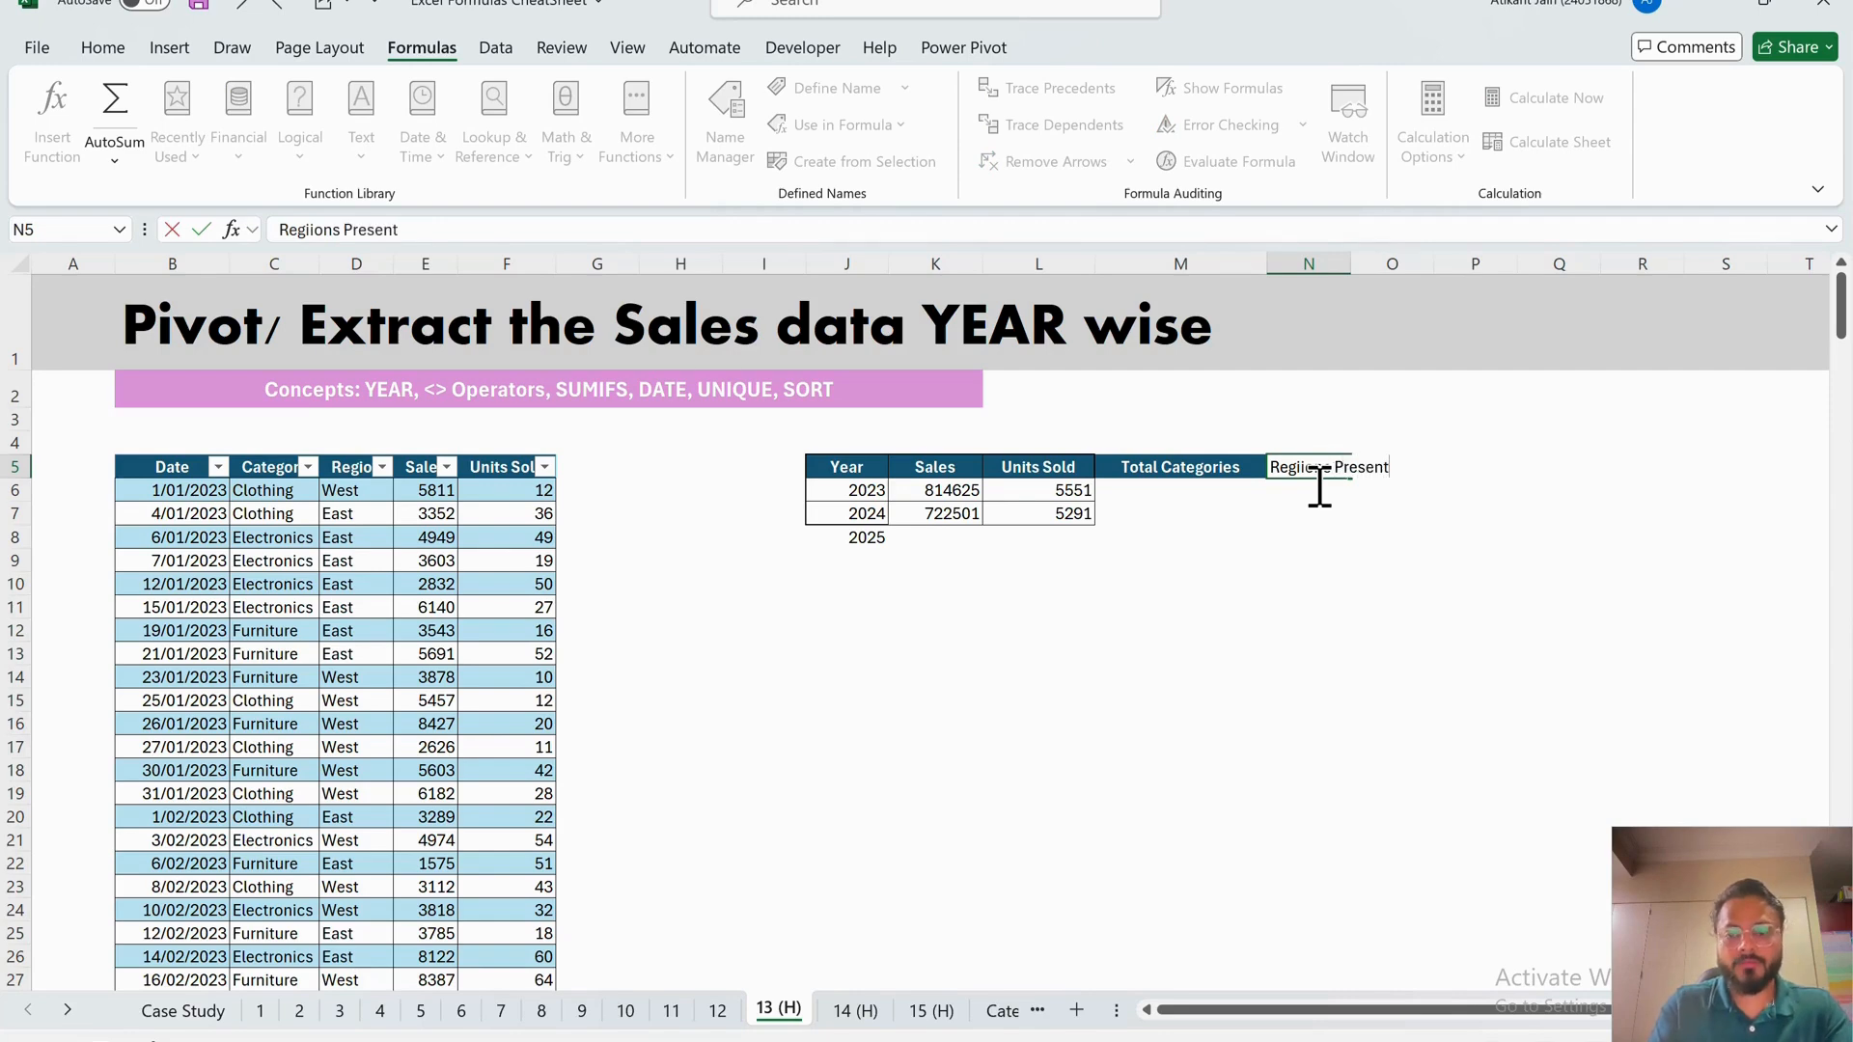
{"action": "key", "text": "Return"}
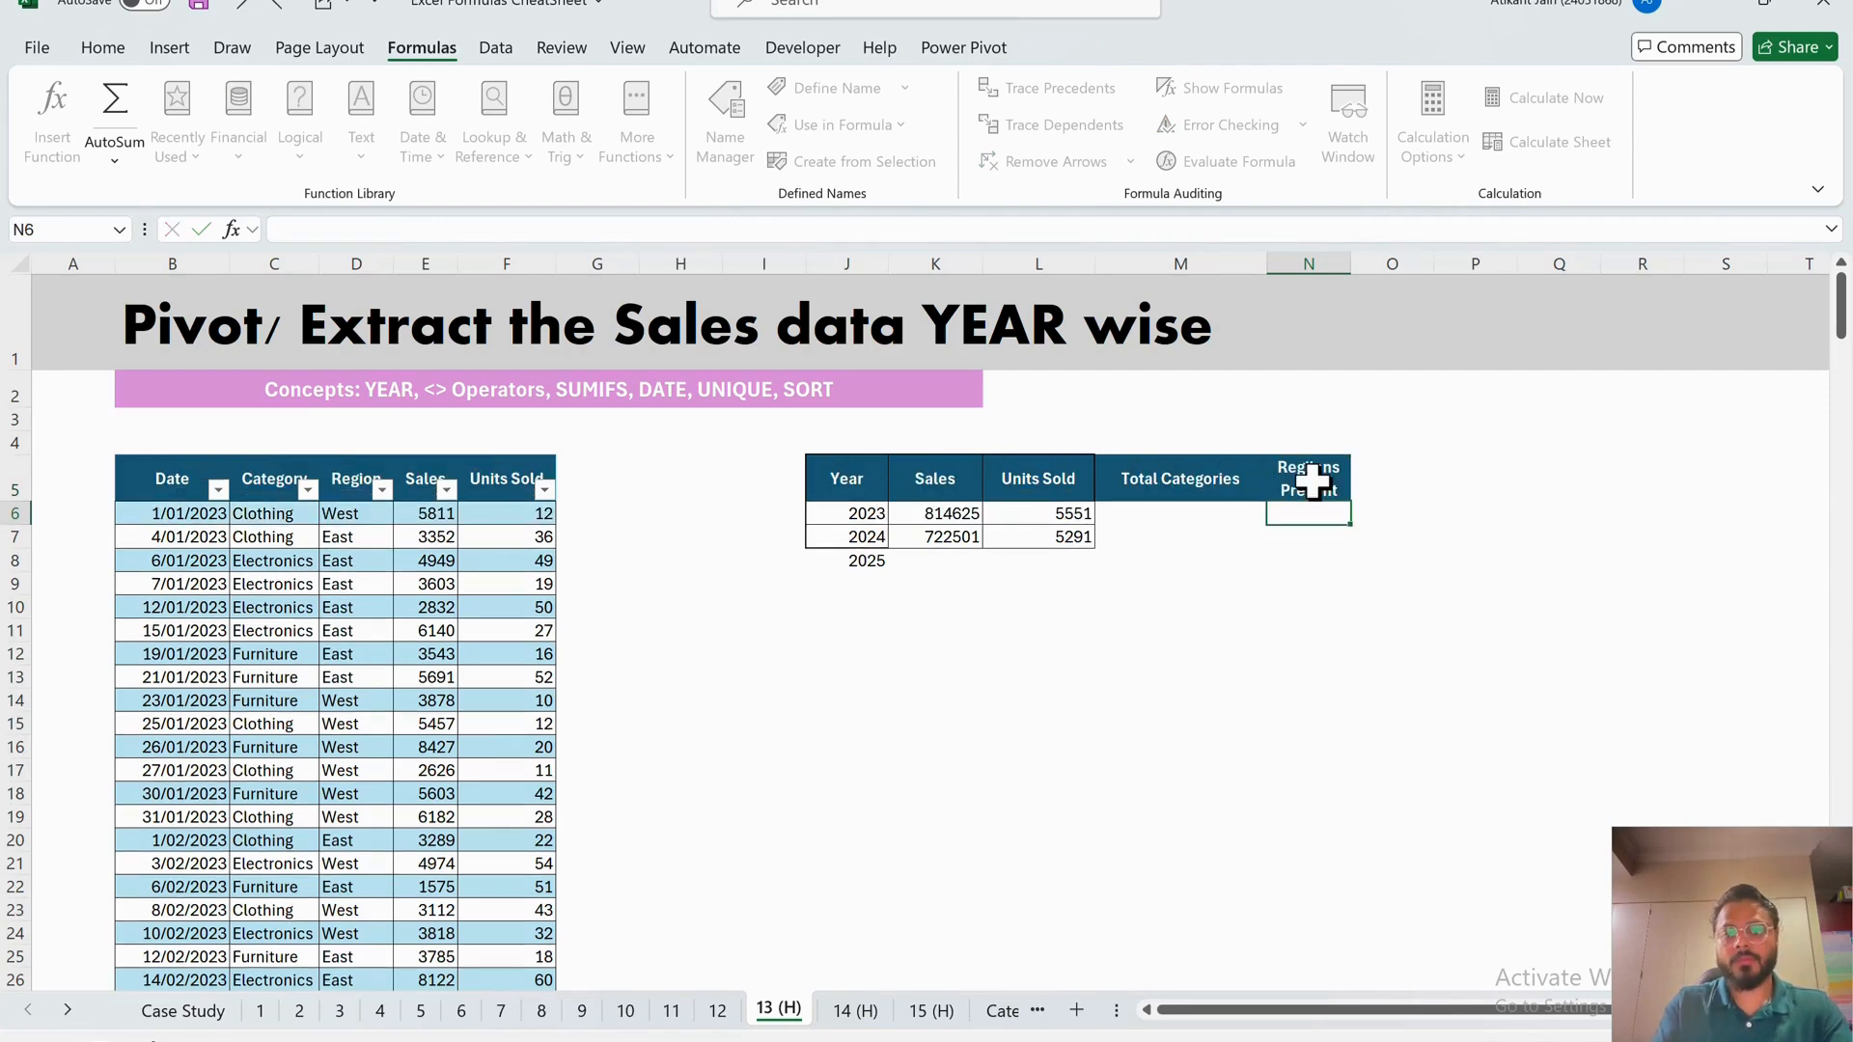
{"action": "left_click_drag", "start_coordinate": [1351, 271], "coordinate": [1463, 270]}
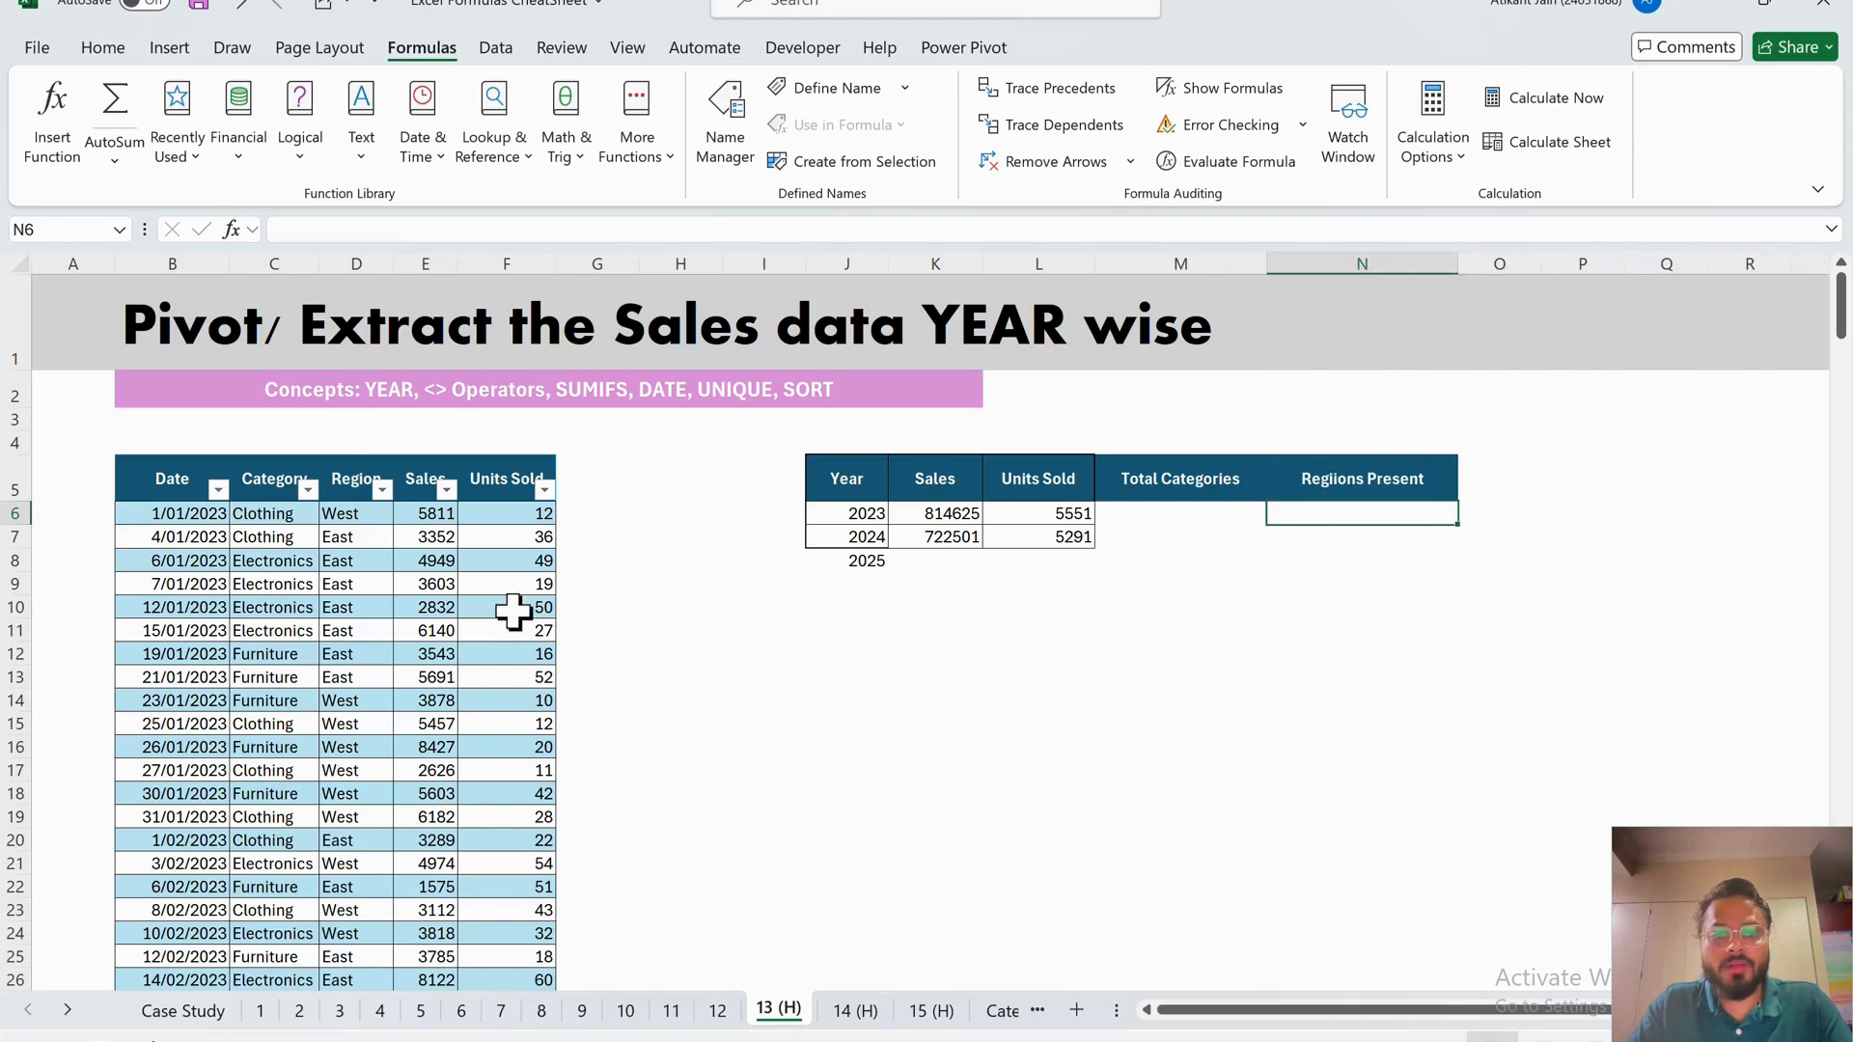
{"action": "double_click", "coordinate": [34, 502]}
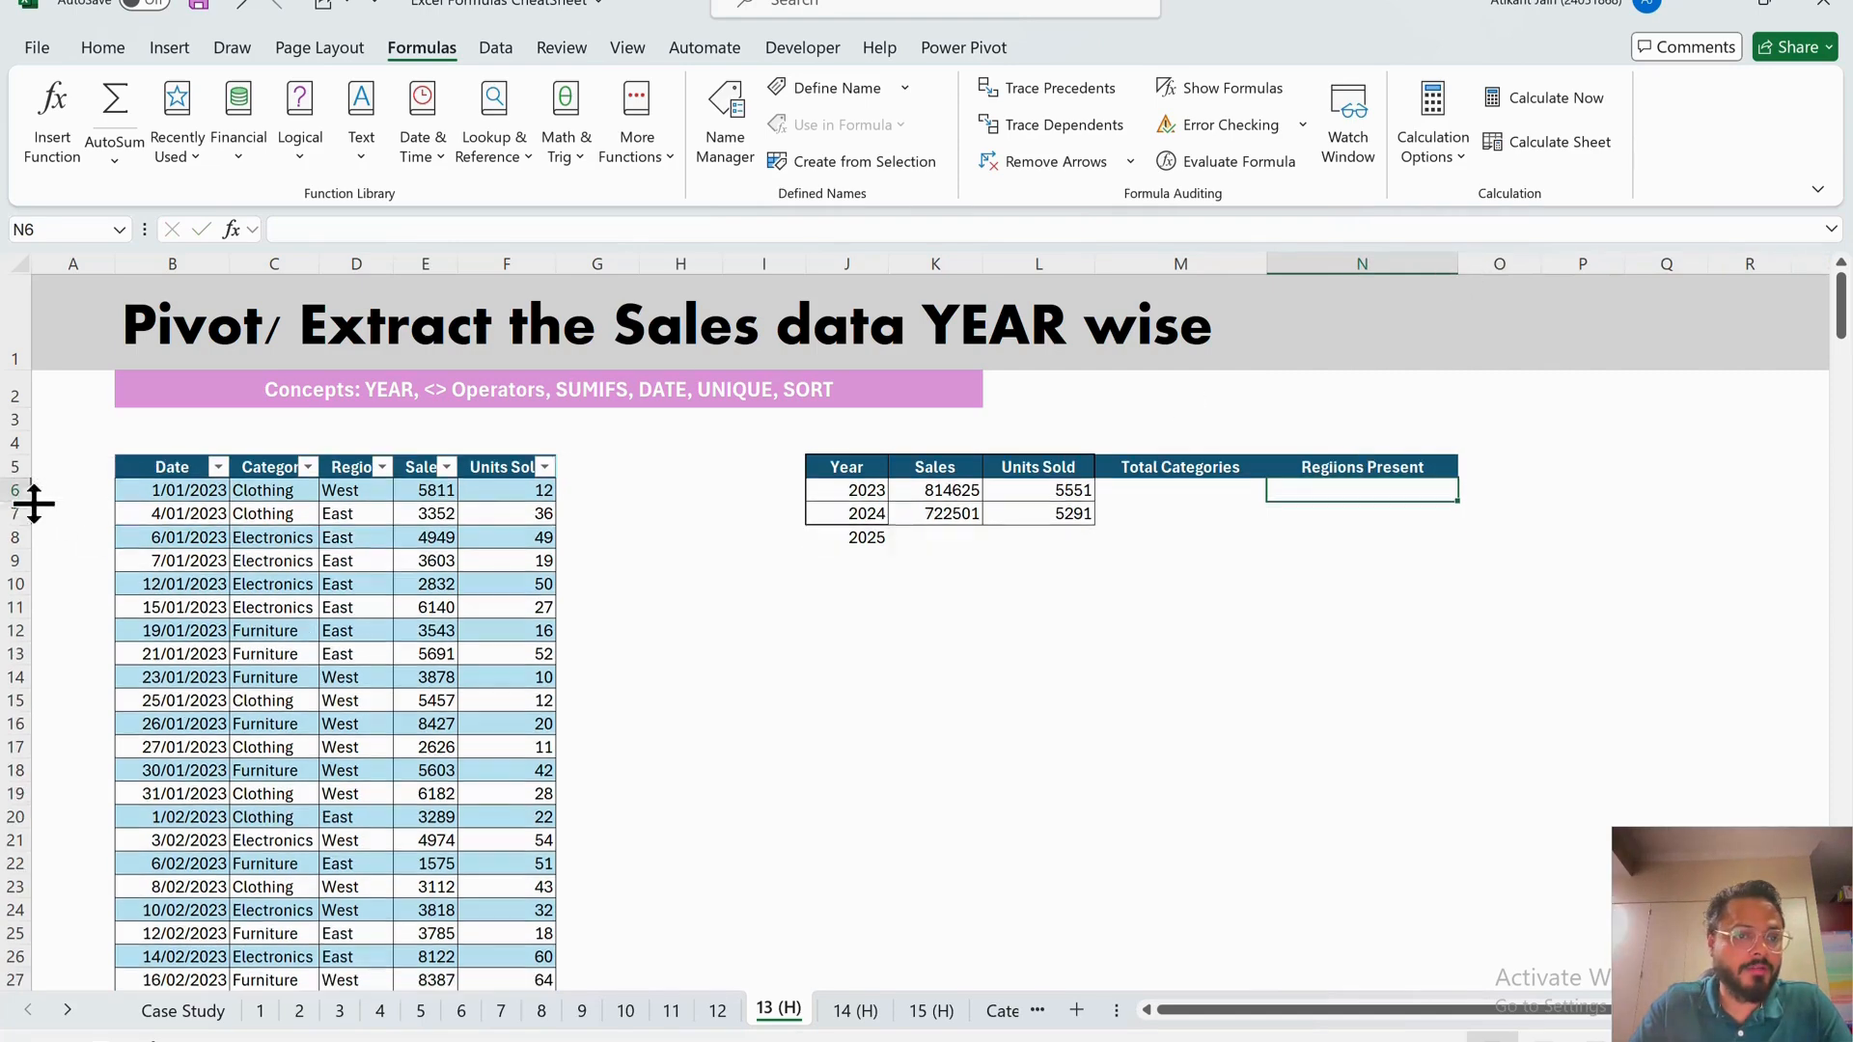
{"action": "left_click", "coordinate": [830, 537]}
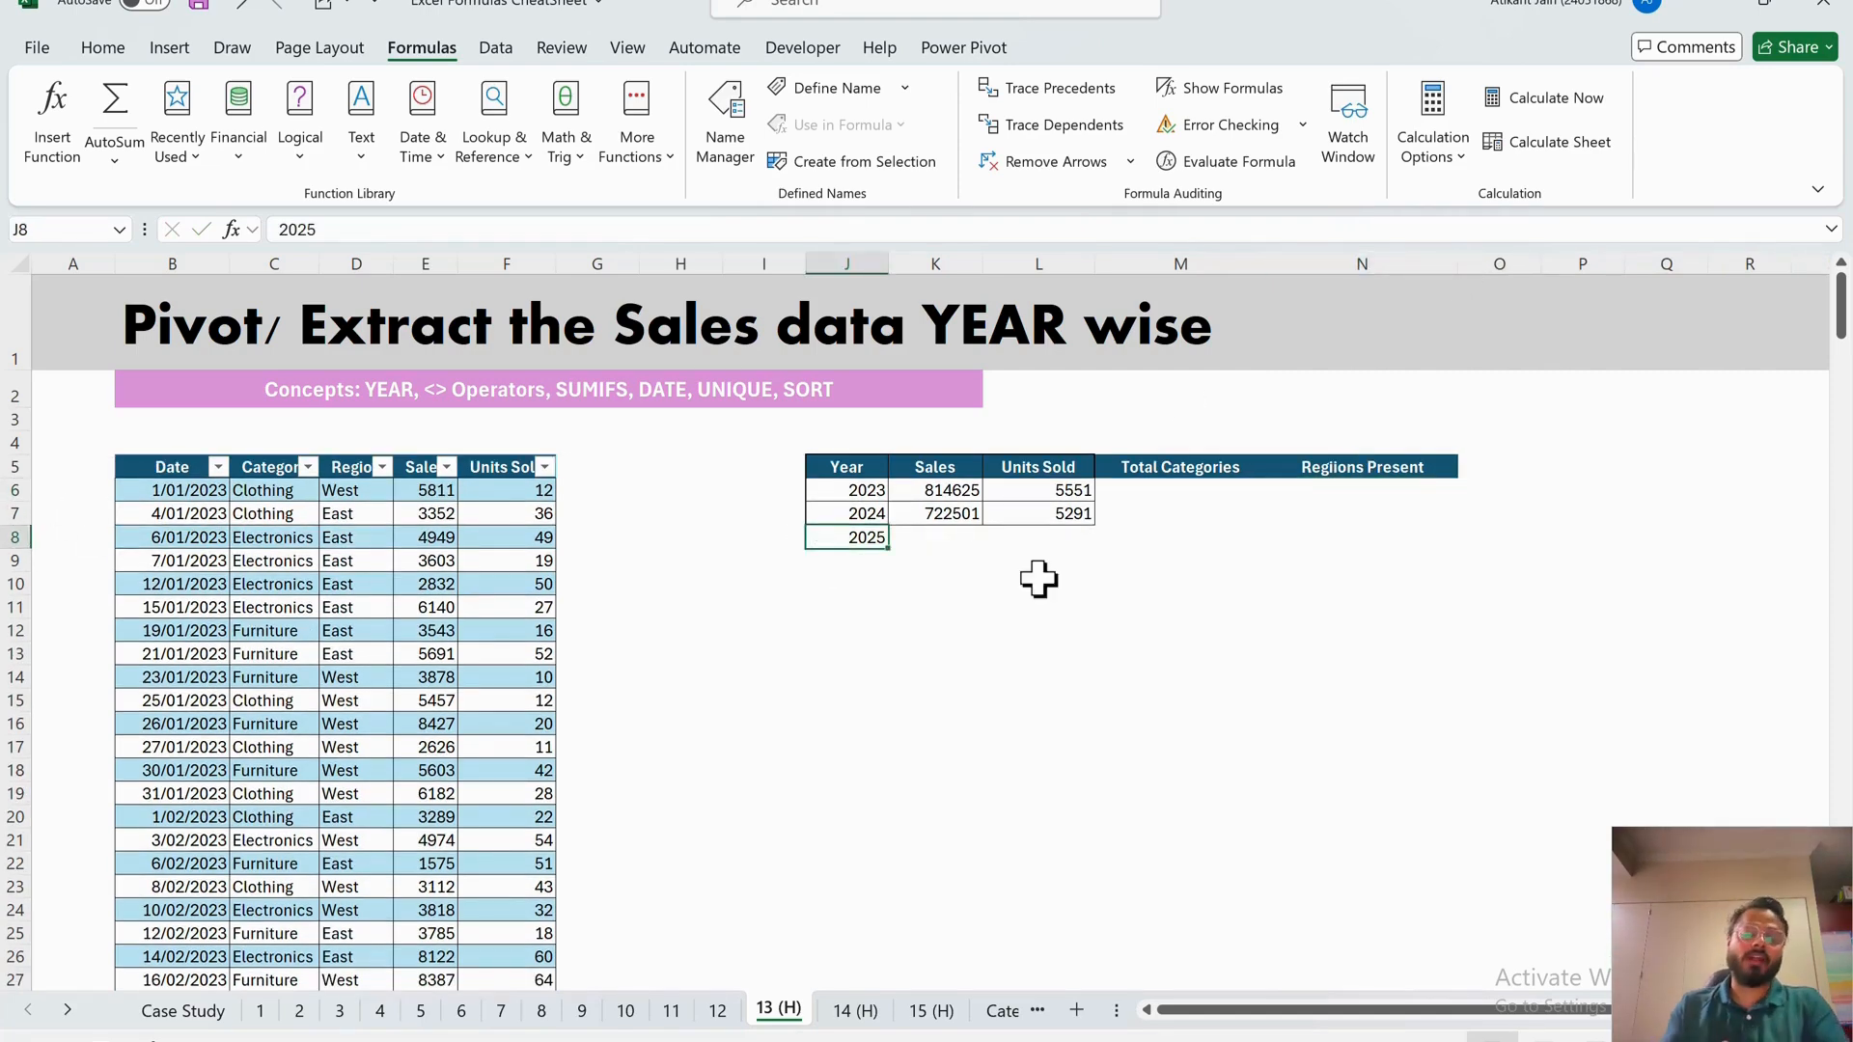
{"action": "key", "text": "Right"}
{"action": "key", "text": "Up"}
{"action": "key", "text": "Up"}
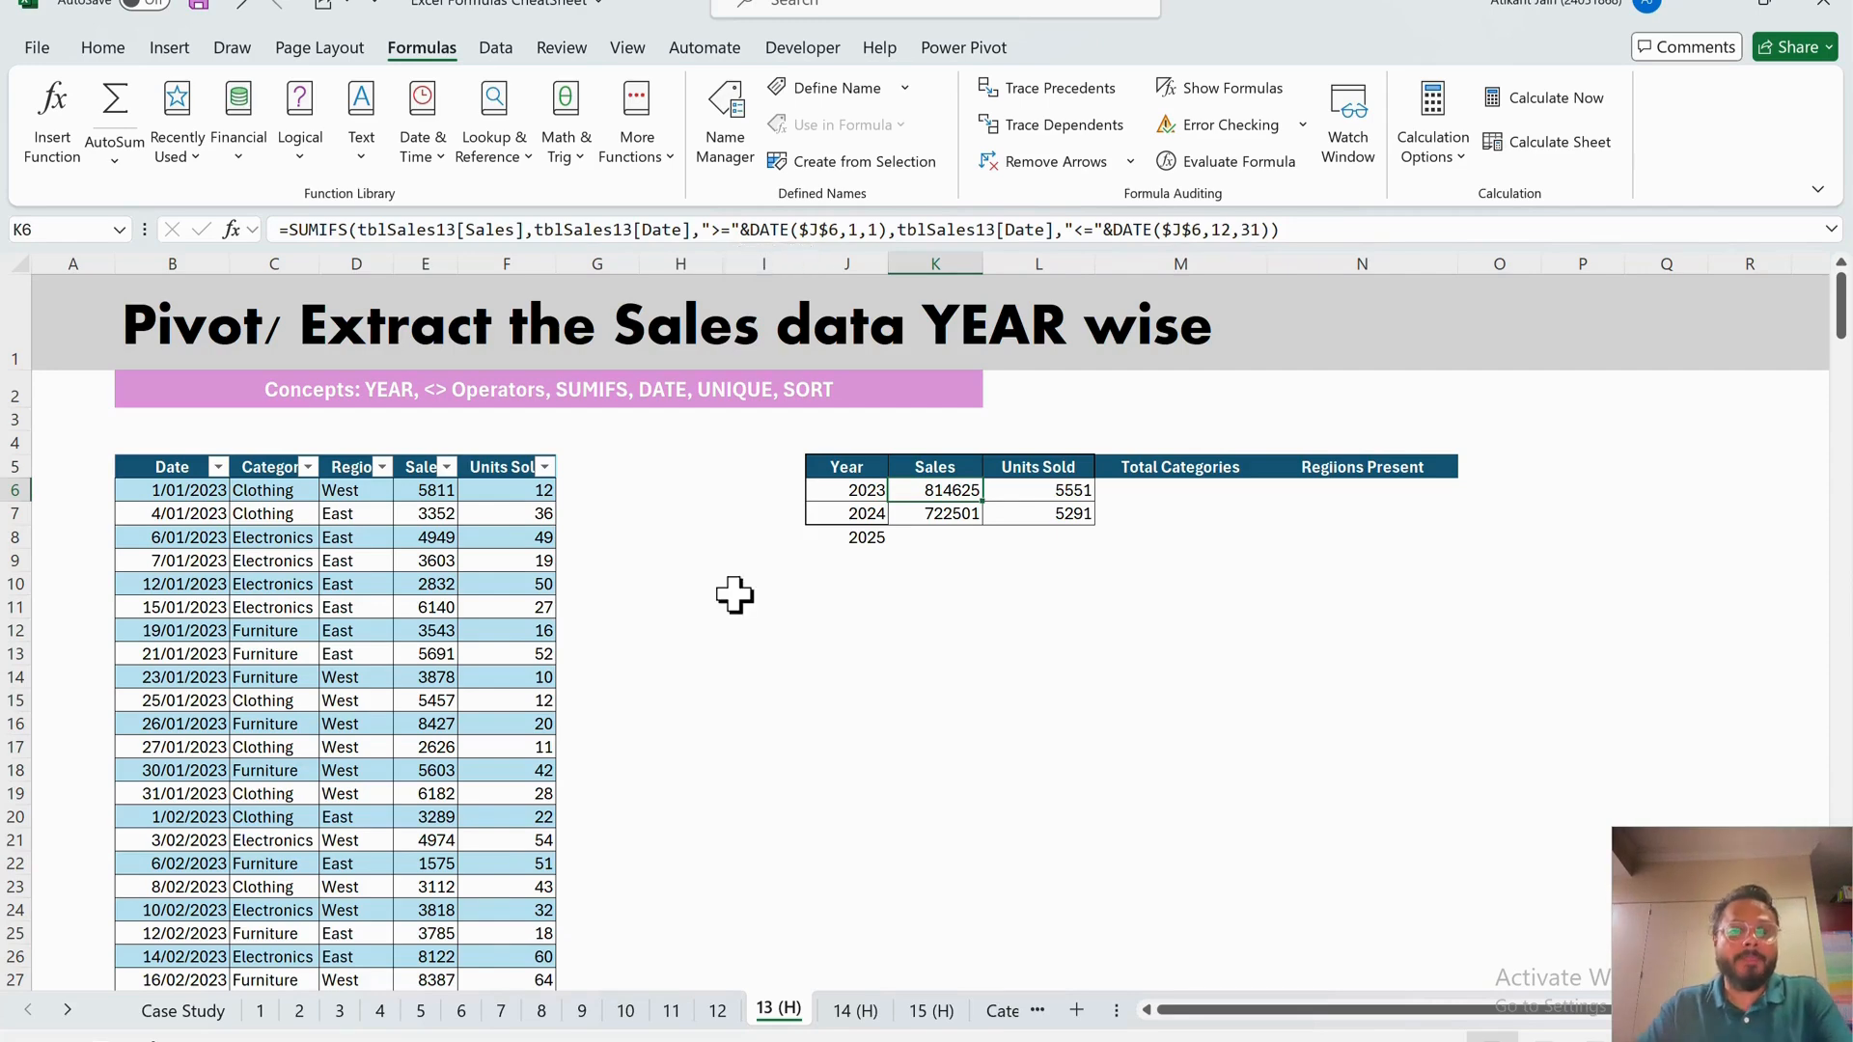
- Open the 14 (H) worksheet and look over its sales table
{"action": "left_click", "coordinate": [856, 1013]}
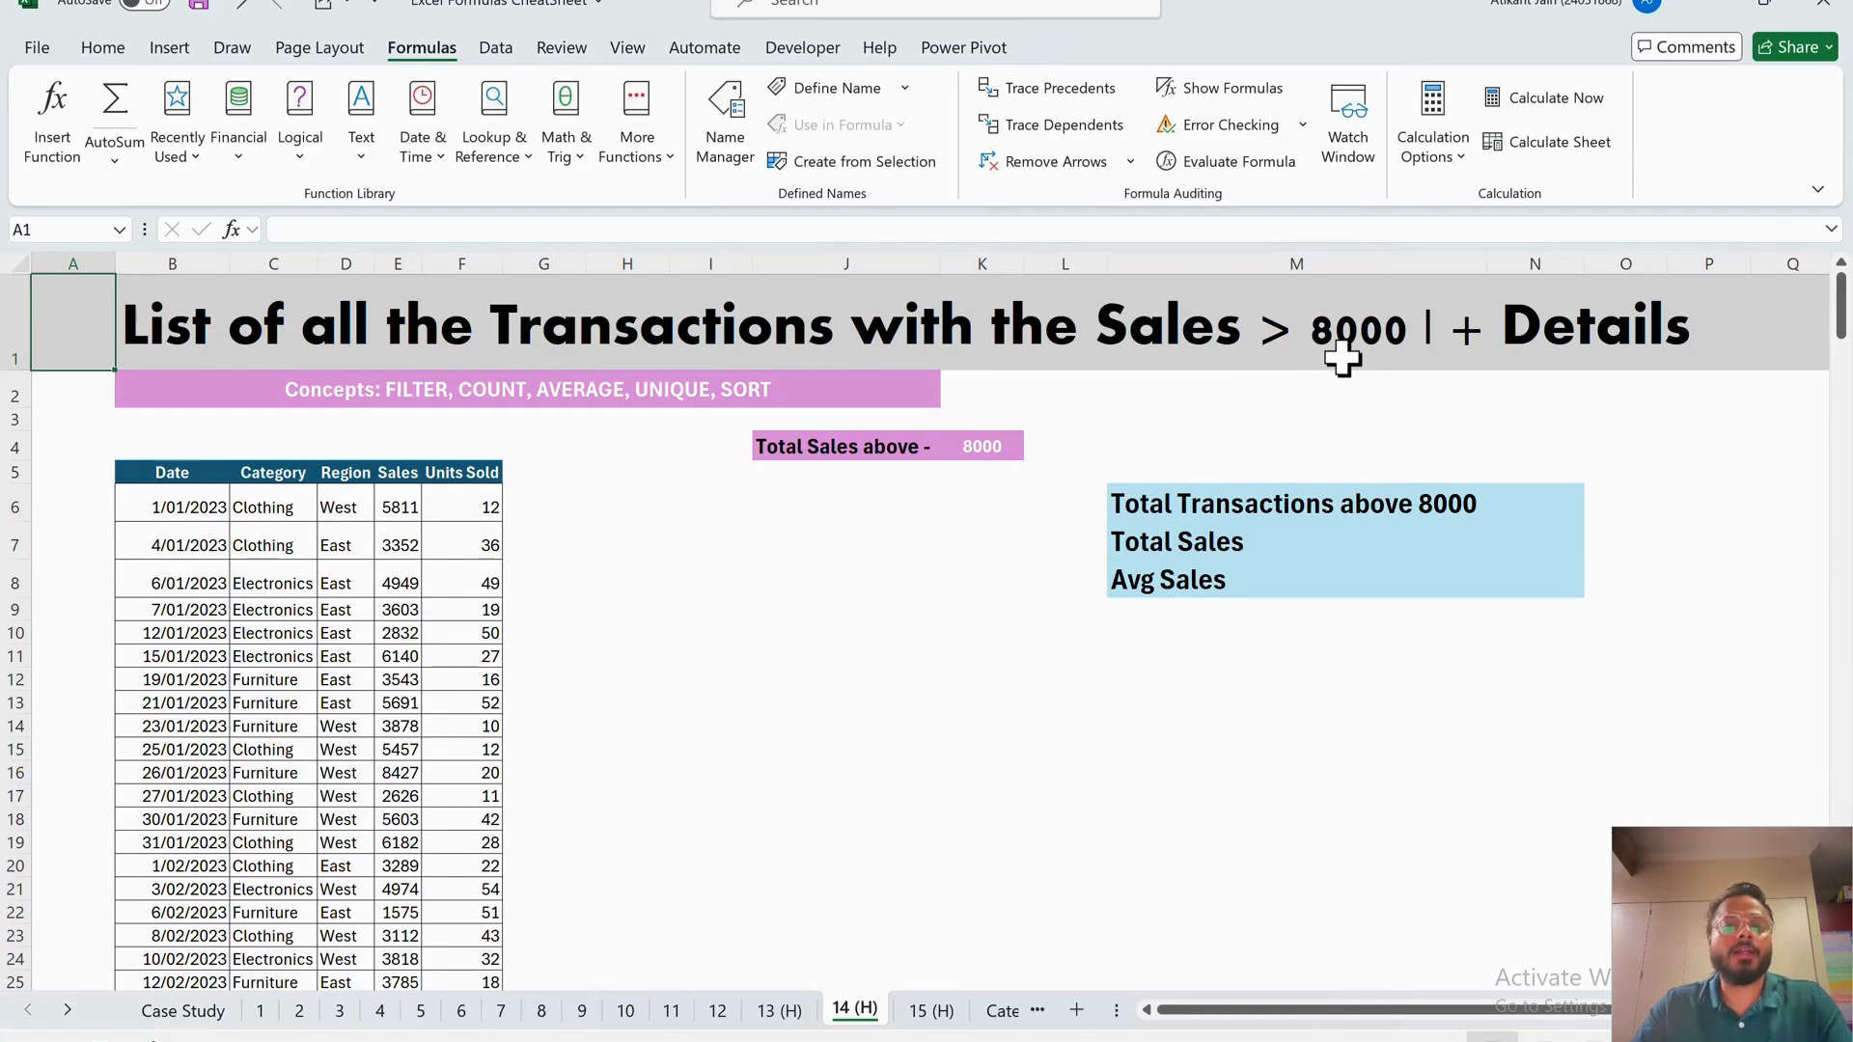
{"action": "left_click_drag", "start_coordinate": [223, 475], "coordinate": [410, 832]}
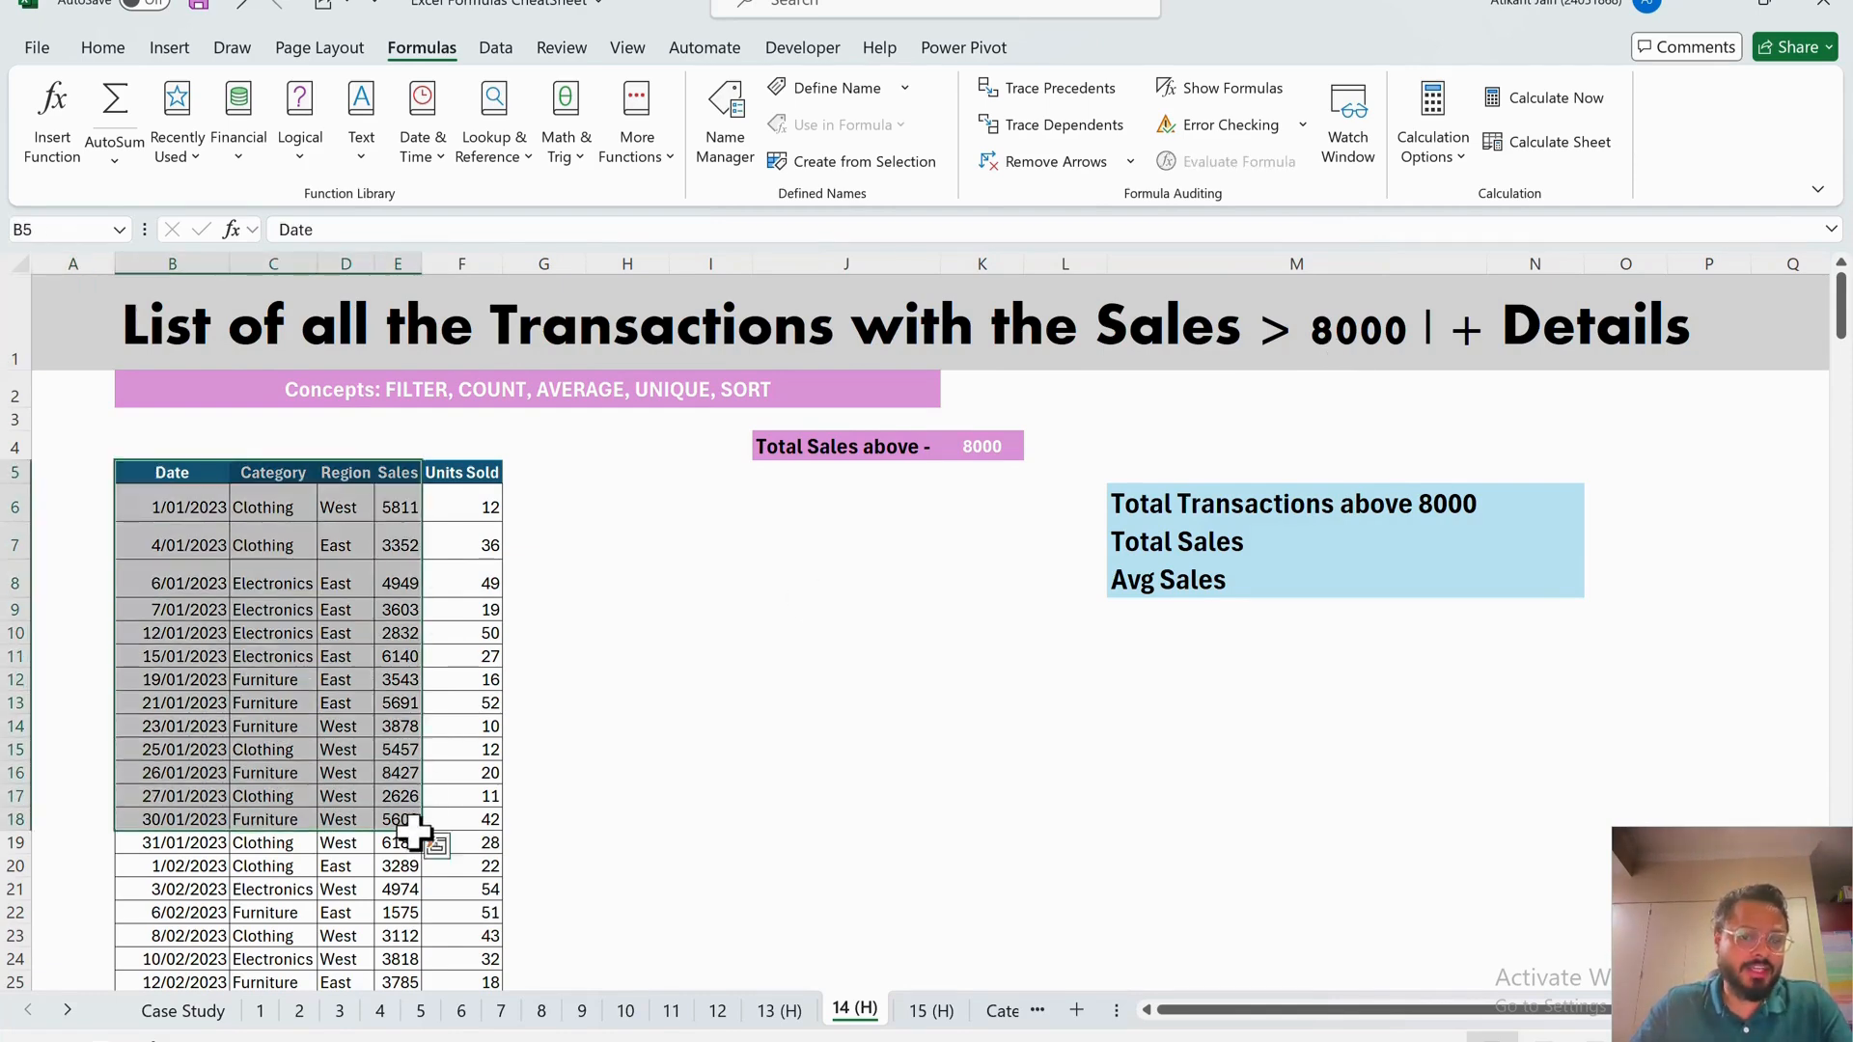
{"action": "left_click", "coordinate": [410, 830]}
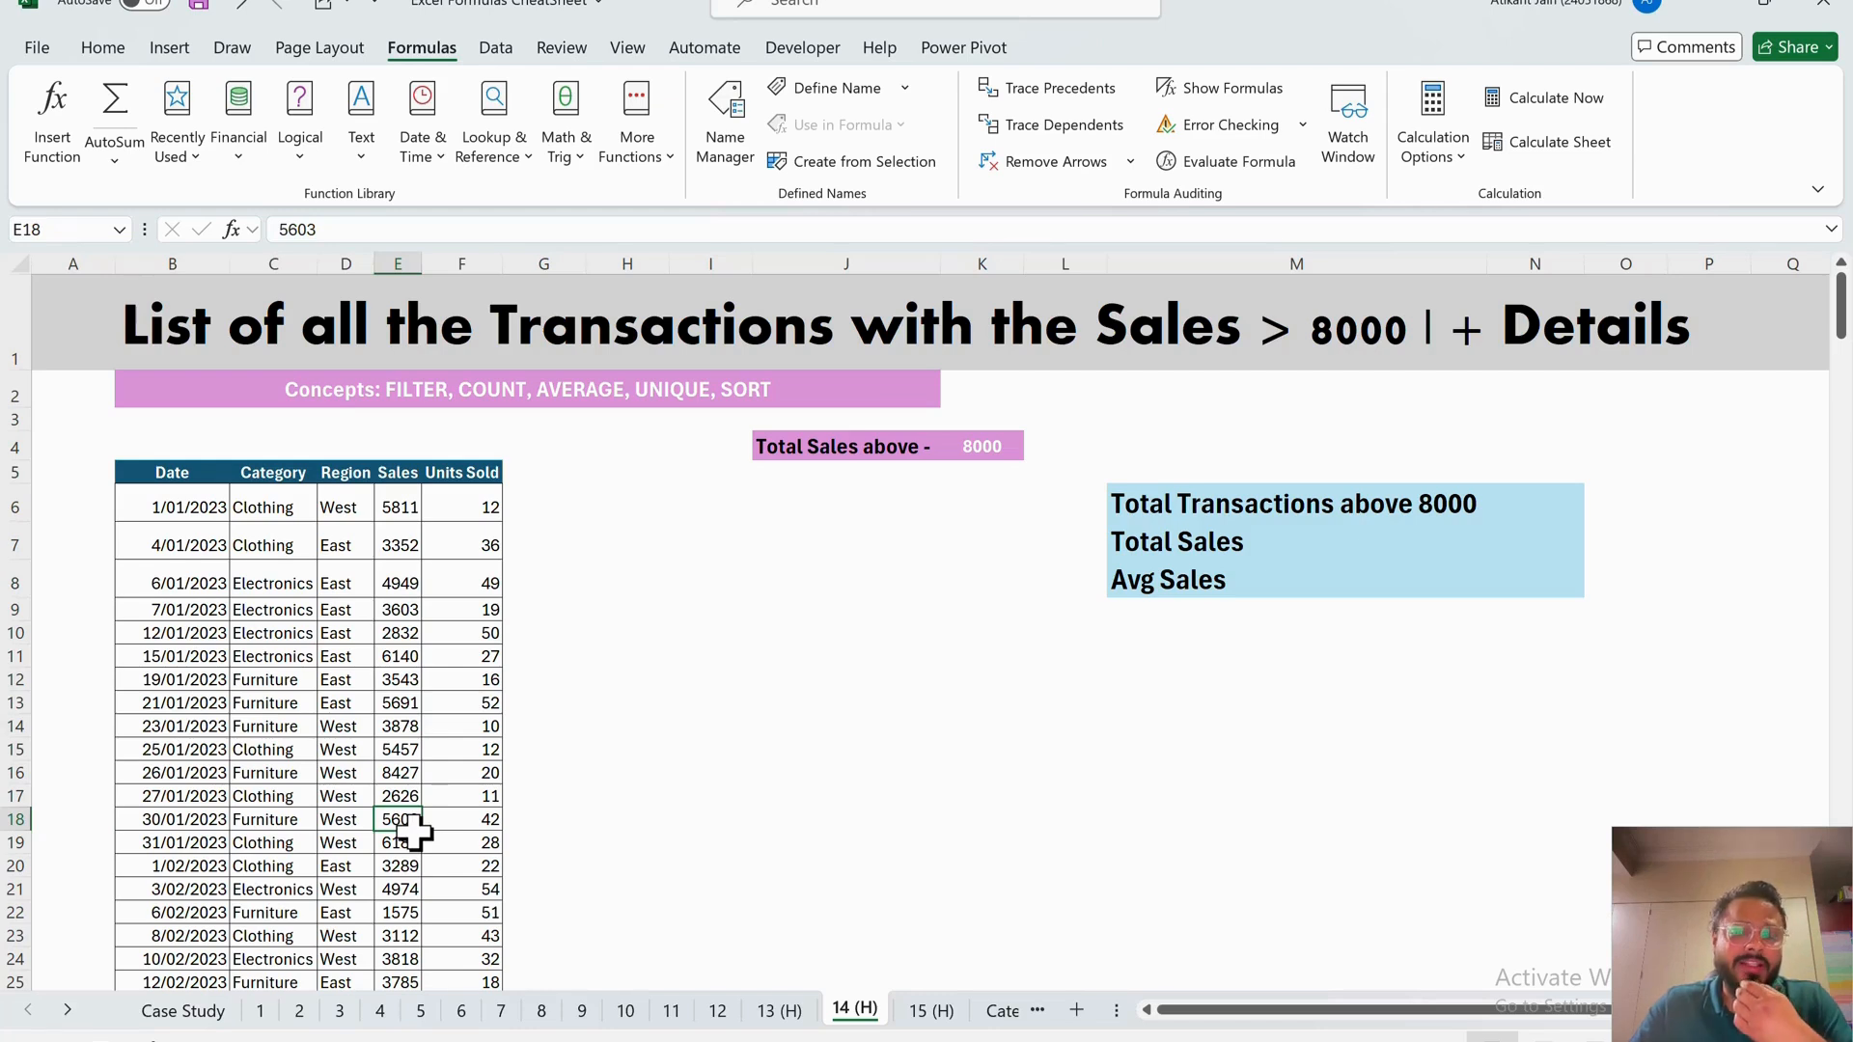
- Start a FILTER formula in K7 with the Sales values E6:E305 as the array
{"action": "left_click", "coordinate": [985, 541]}
{"action": "type", "text": "="}
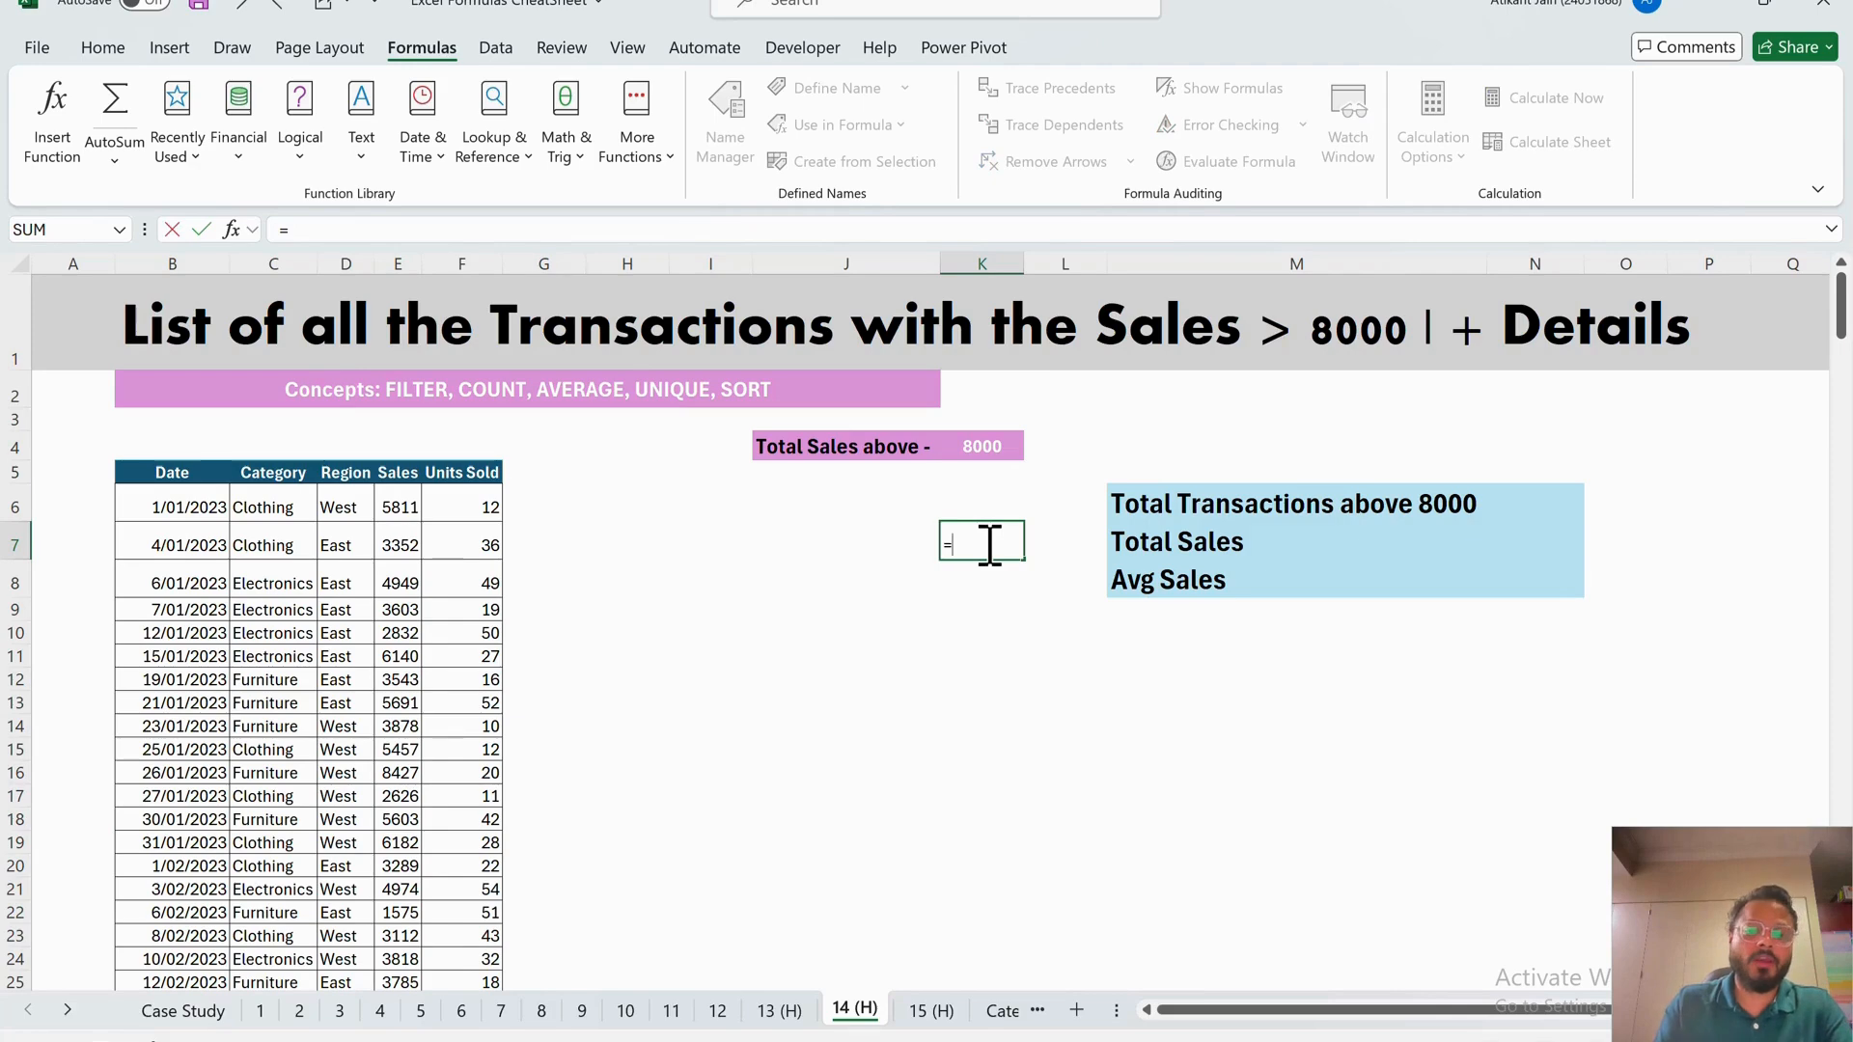
{"action": "type", "text": "fil"}
{"action": "key", "text": "Tab"}
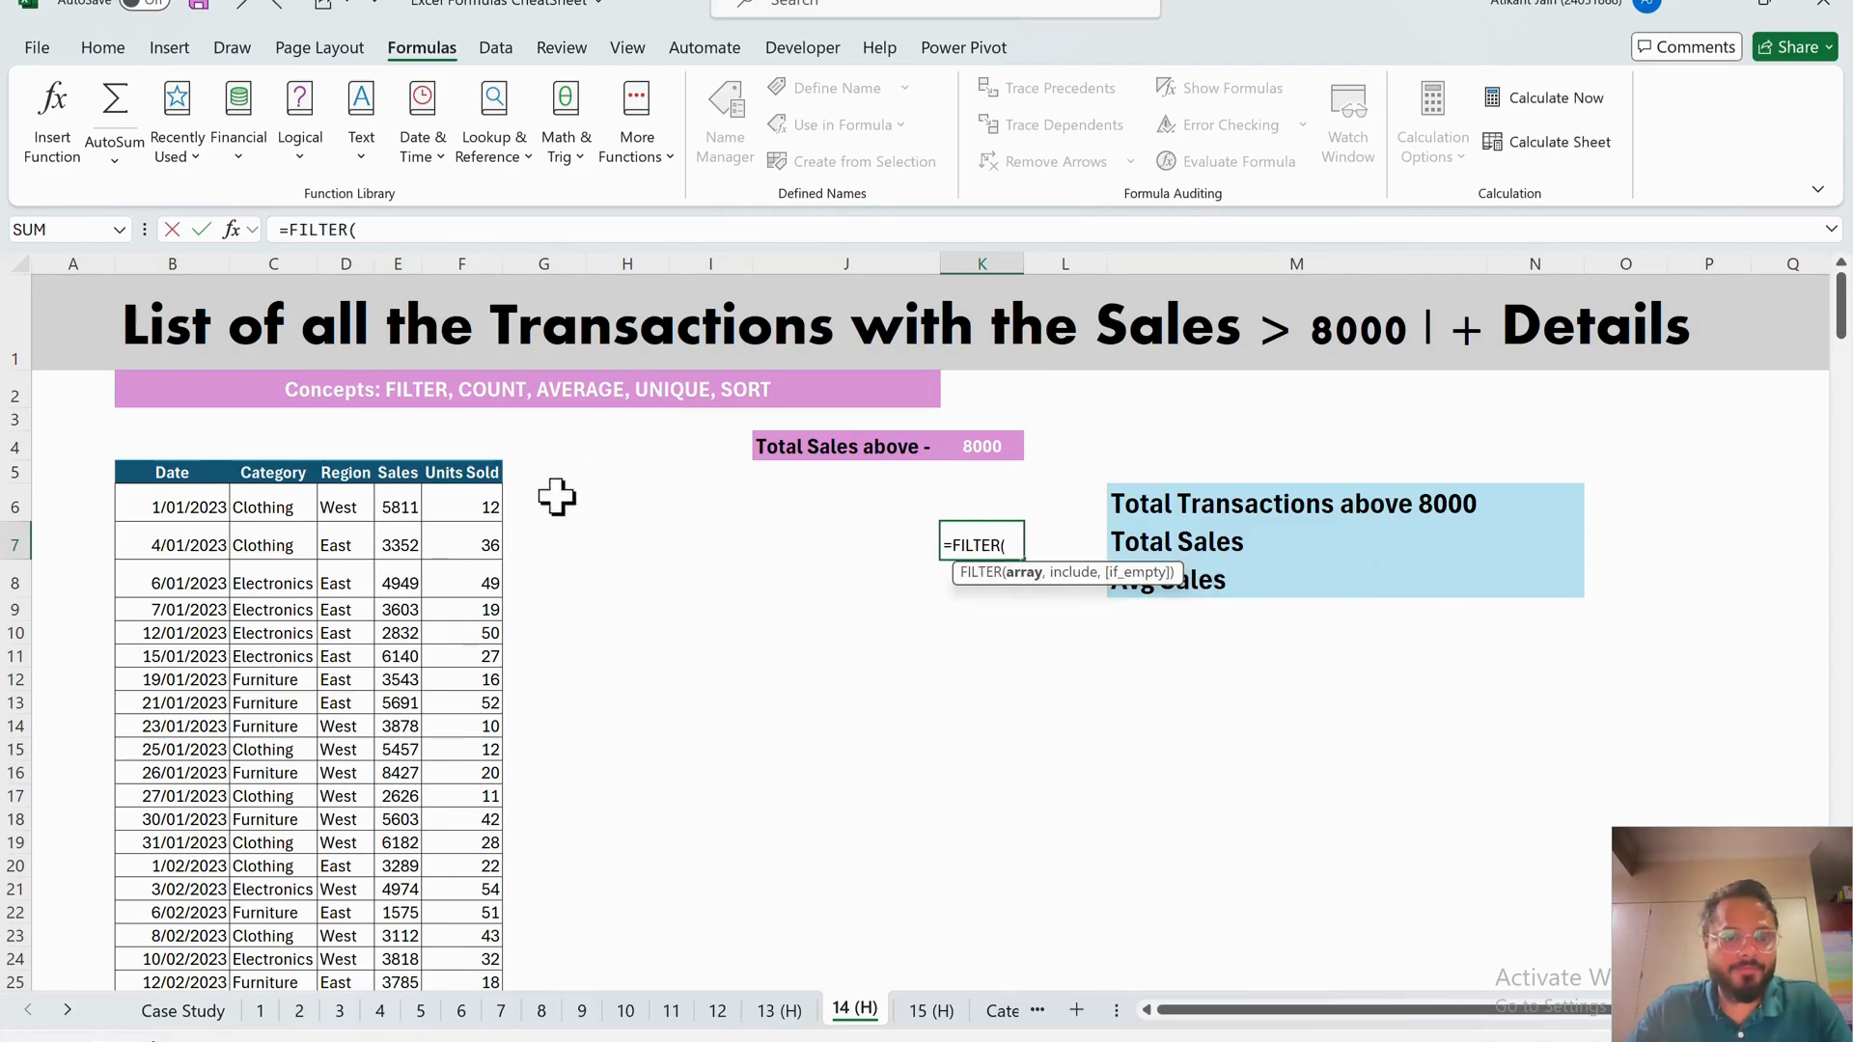
{"action": "left_click", "coordinate": [402, 501]}
{"action": "key", "text": "ctrl+shift+Down"}
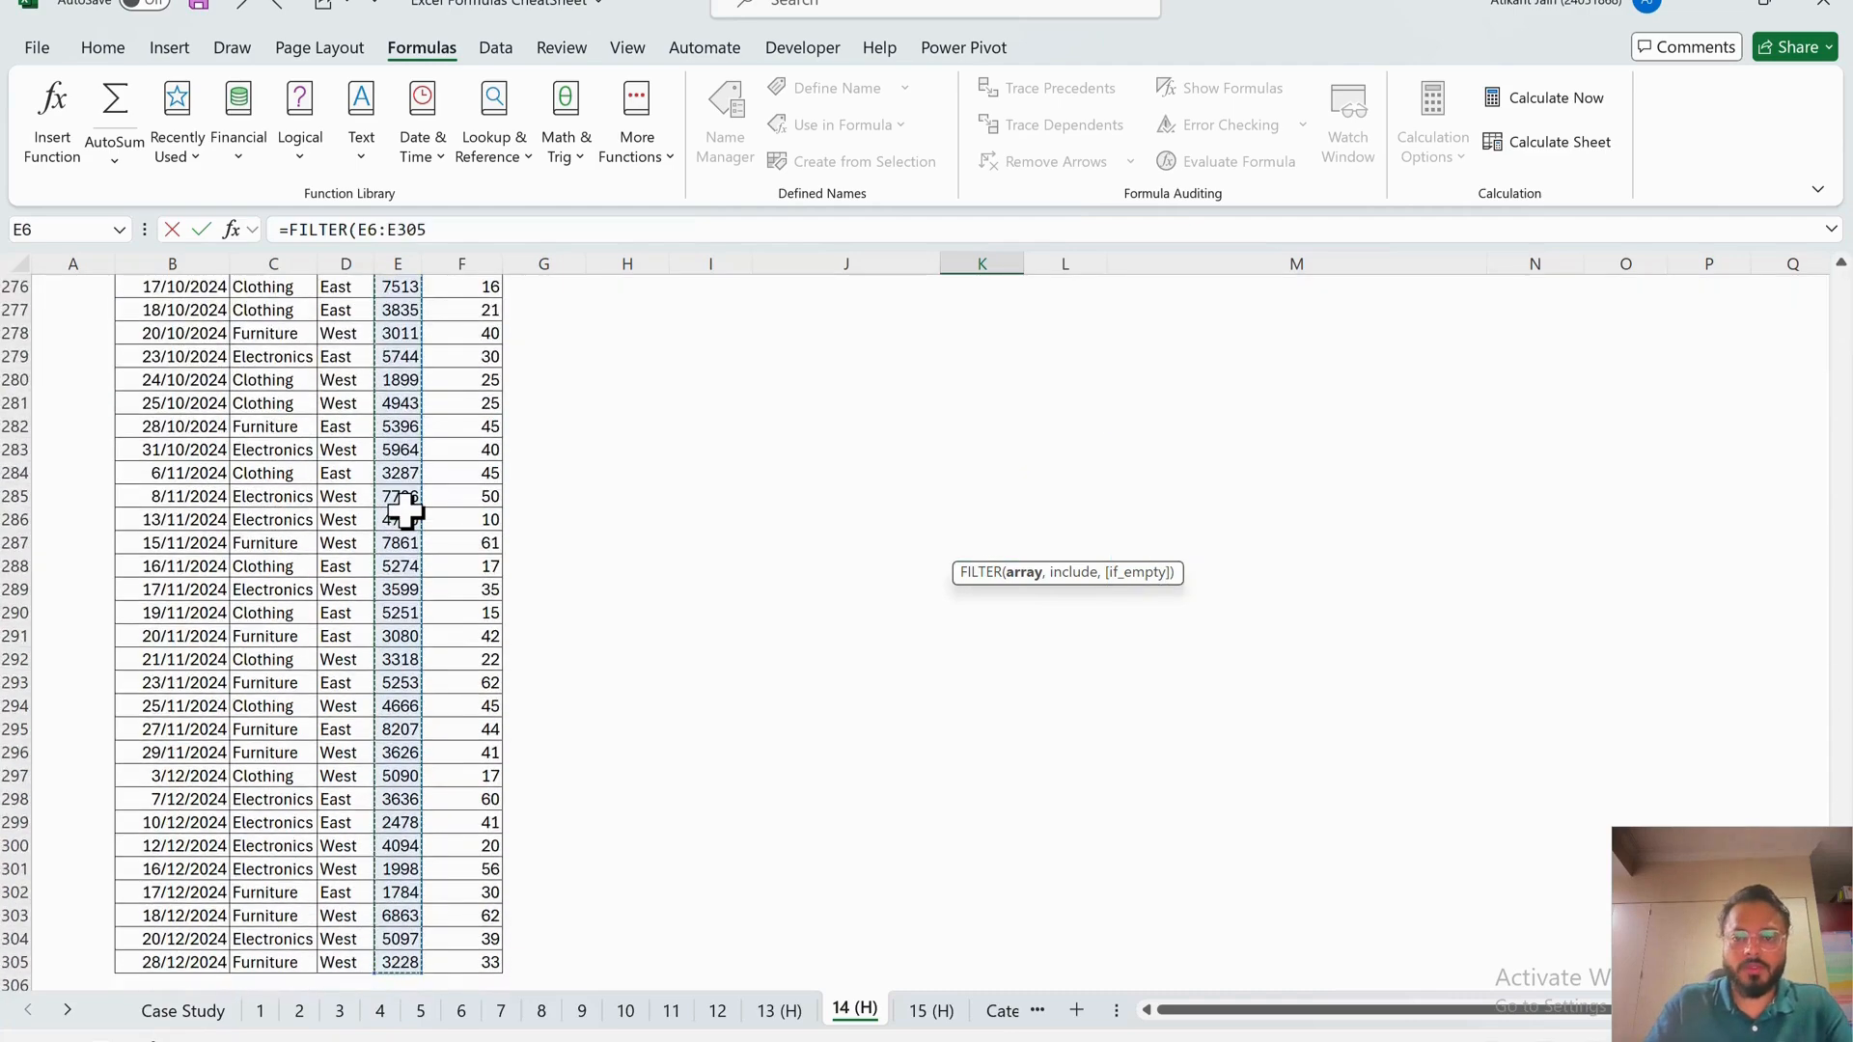
- Complete the K7 FILTER formula with the include condition E6:E305>8000
{"action": "type", "text": ","}
{"action": "key", "text": "Up"}
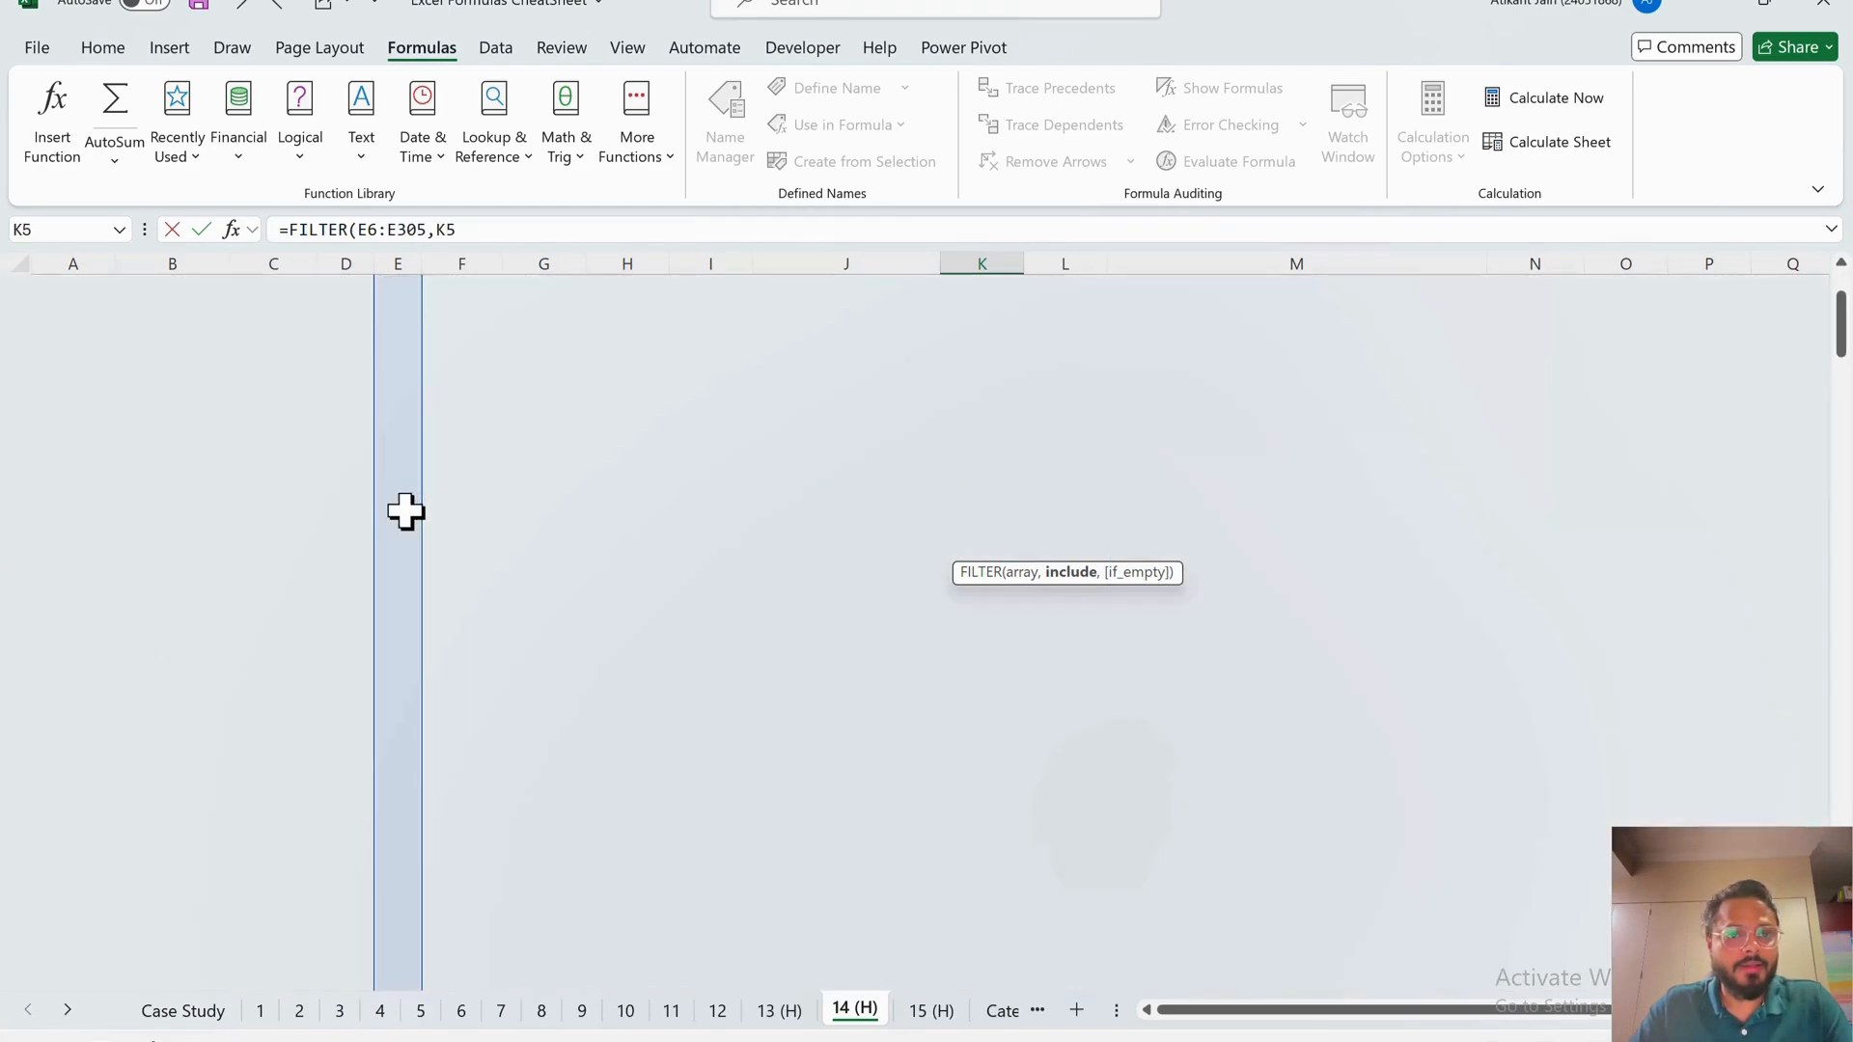
{"action": "key", "text": "Left"}
{"action": "key", "text": "Left"}
{"action": "key", "text": "Left"}
{"action": "key", "text": "Left"}
{"action": "key", "text": "Left"}
{"action": "key", "text": "Left"}
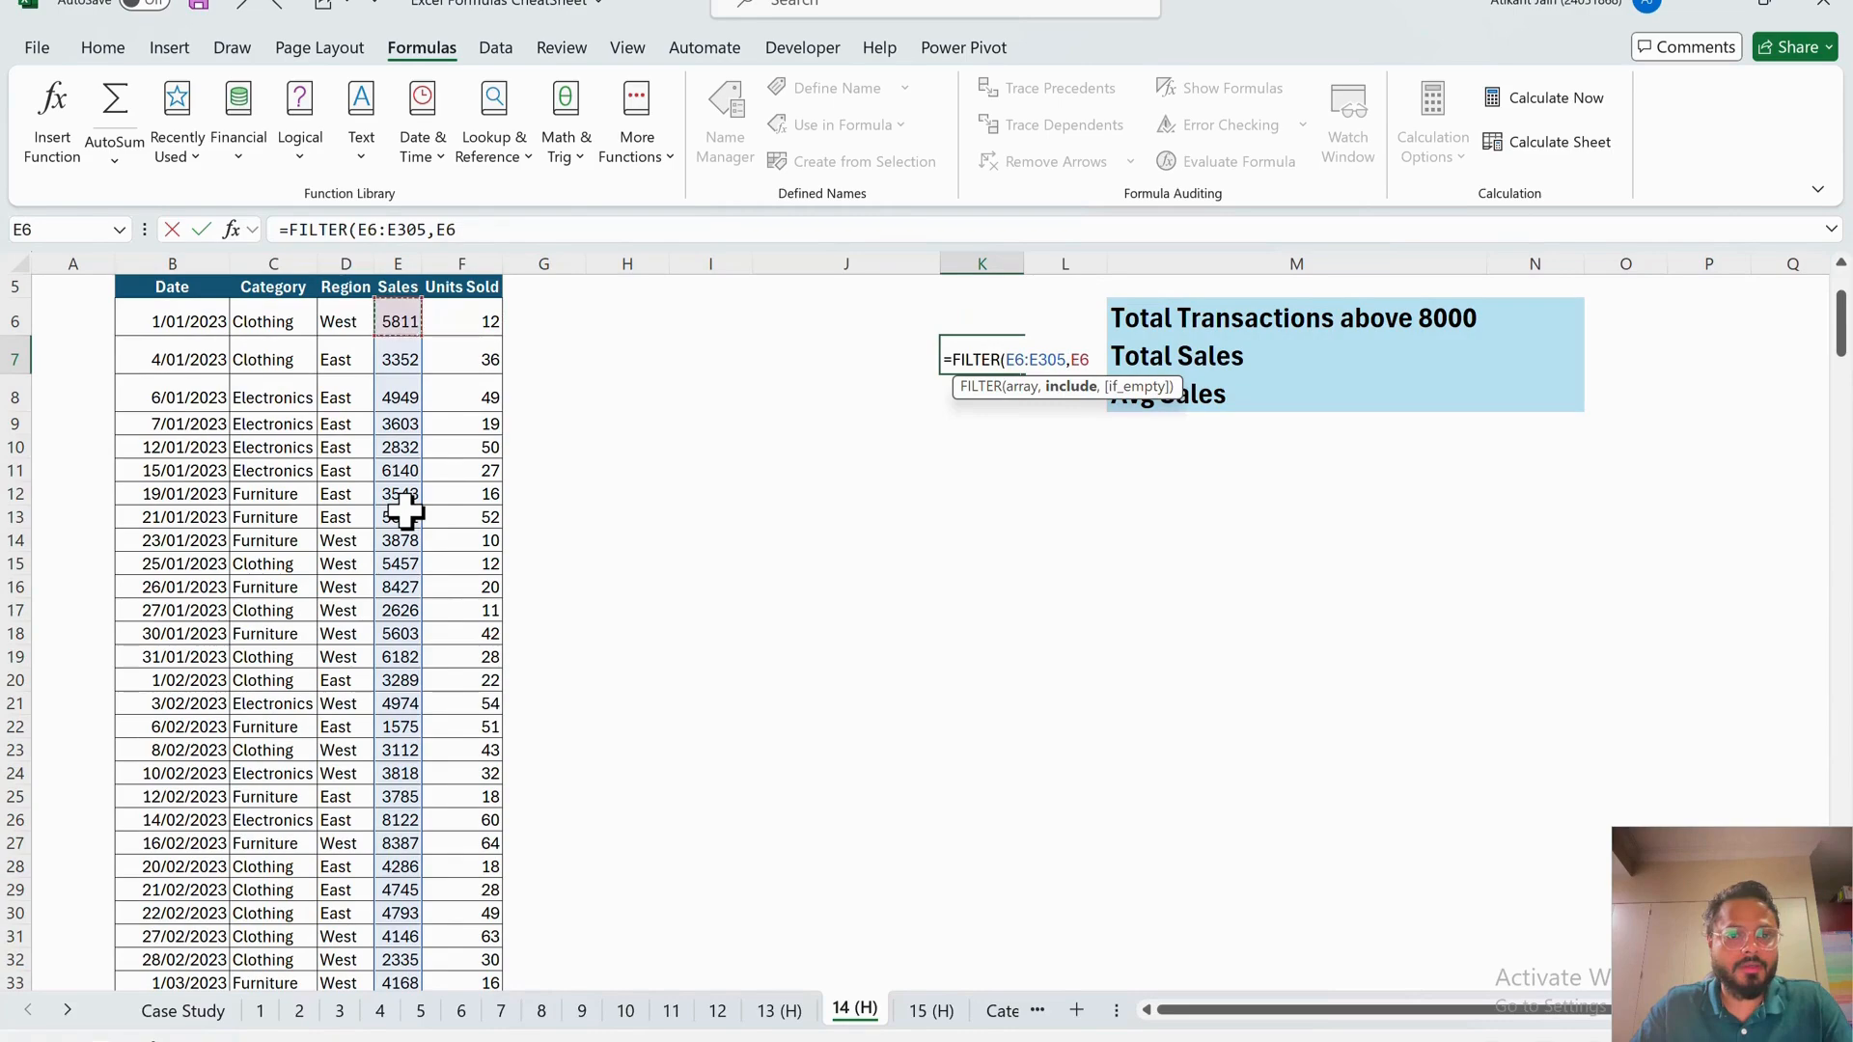
{"action": "key", "text": "ctrl+shift+Down"}
{"action": "type", "text": ">8000"}
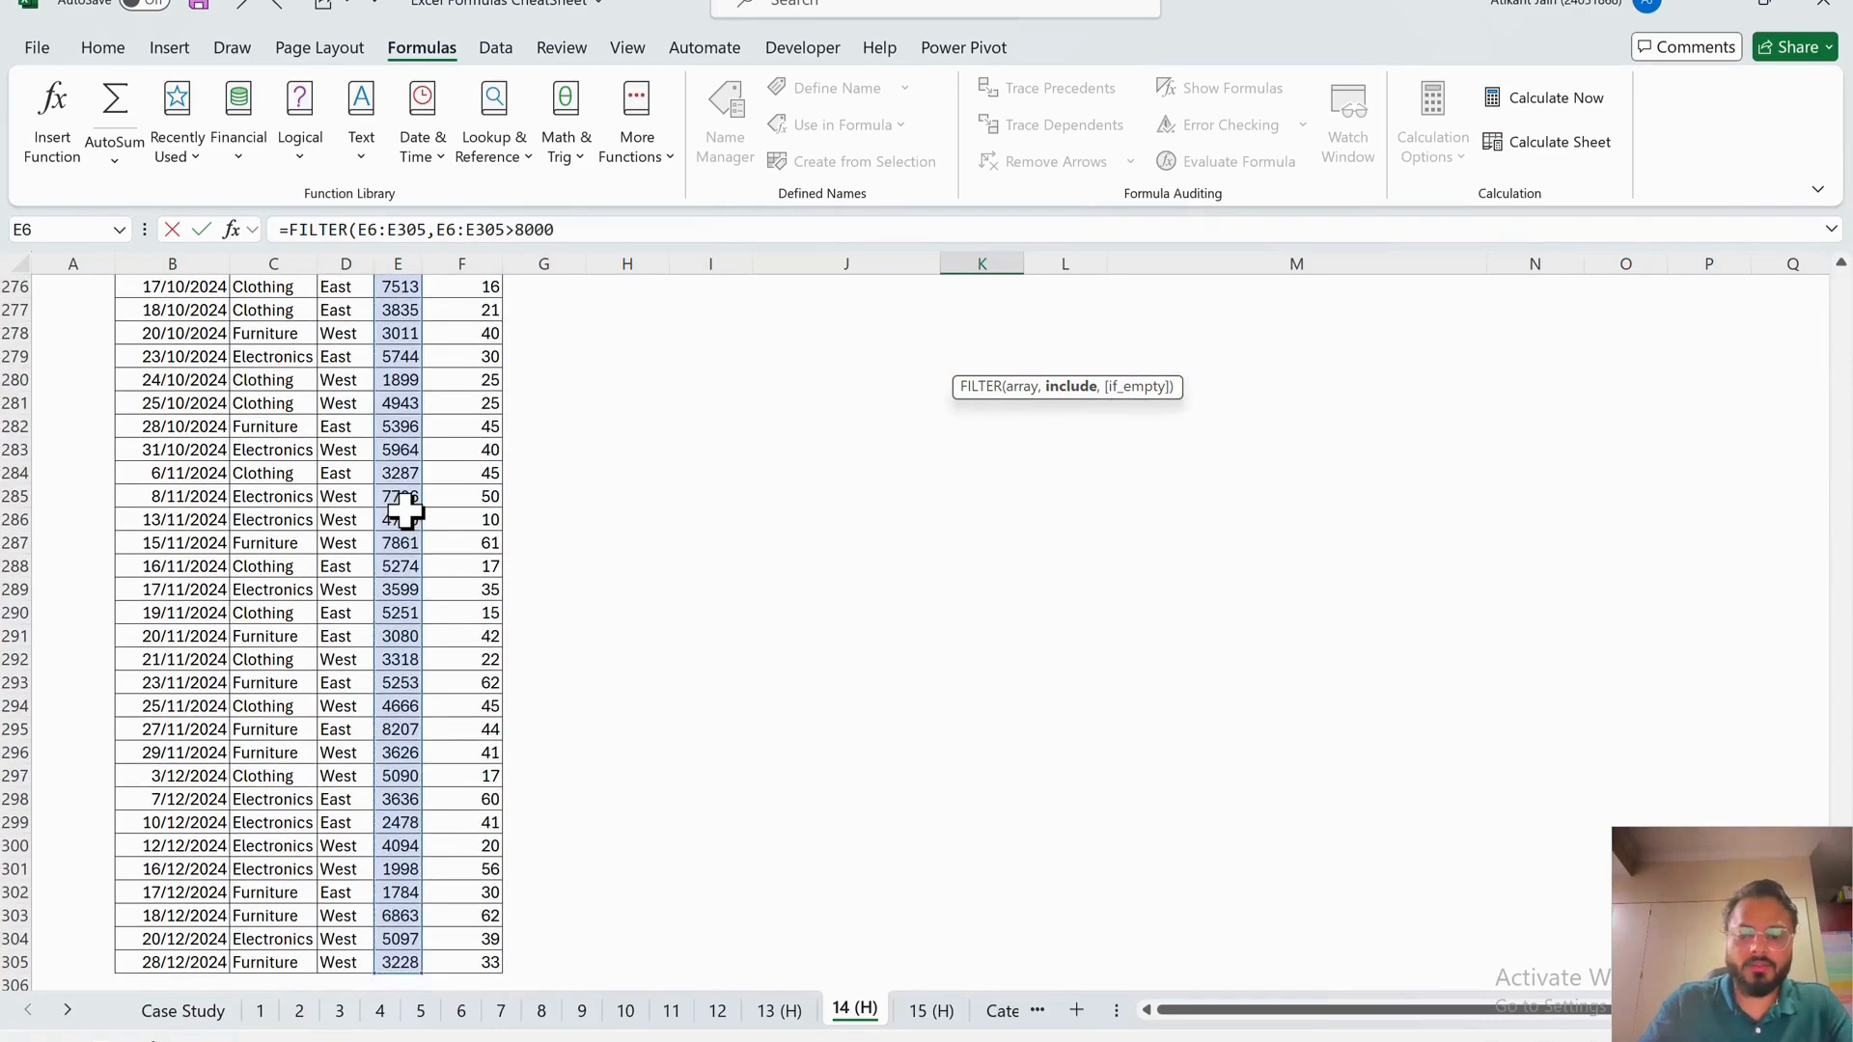
{"action": "type", "text": ")"}
{"action": "key", "text": "Return"}
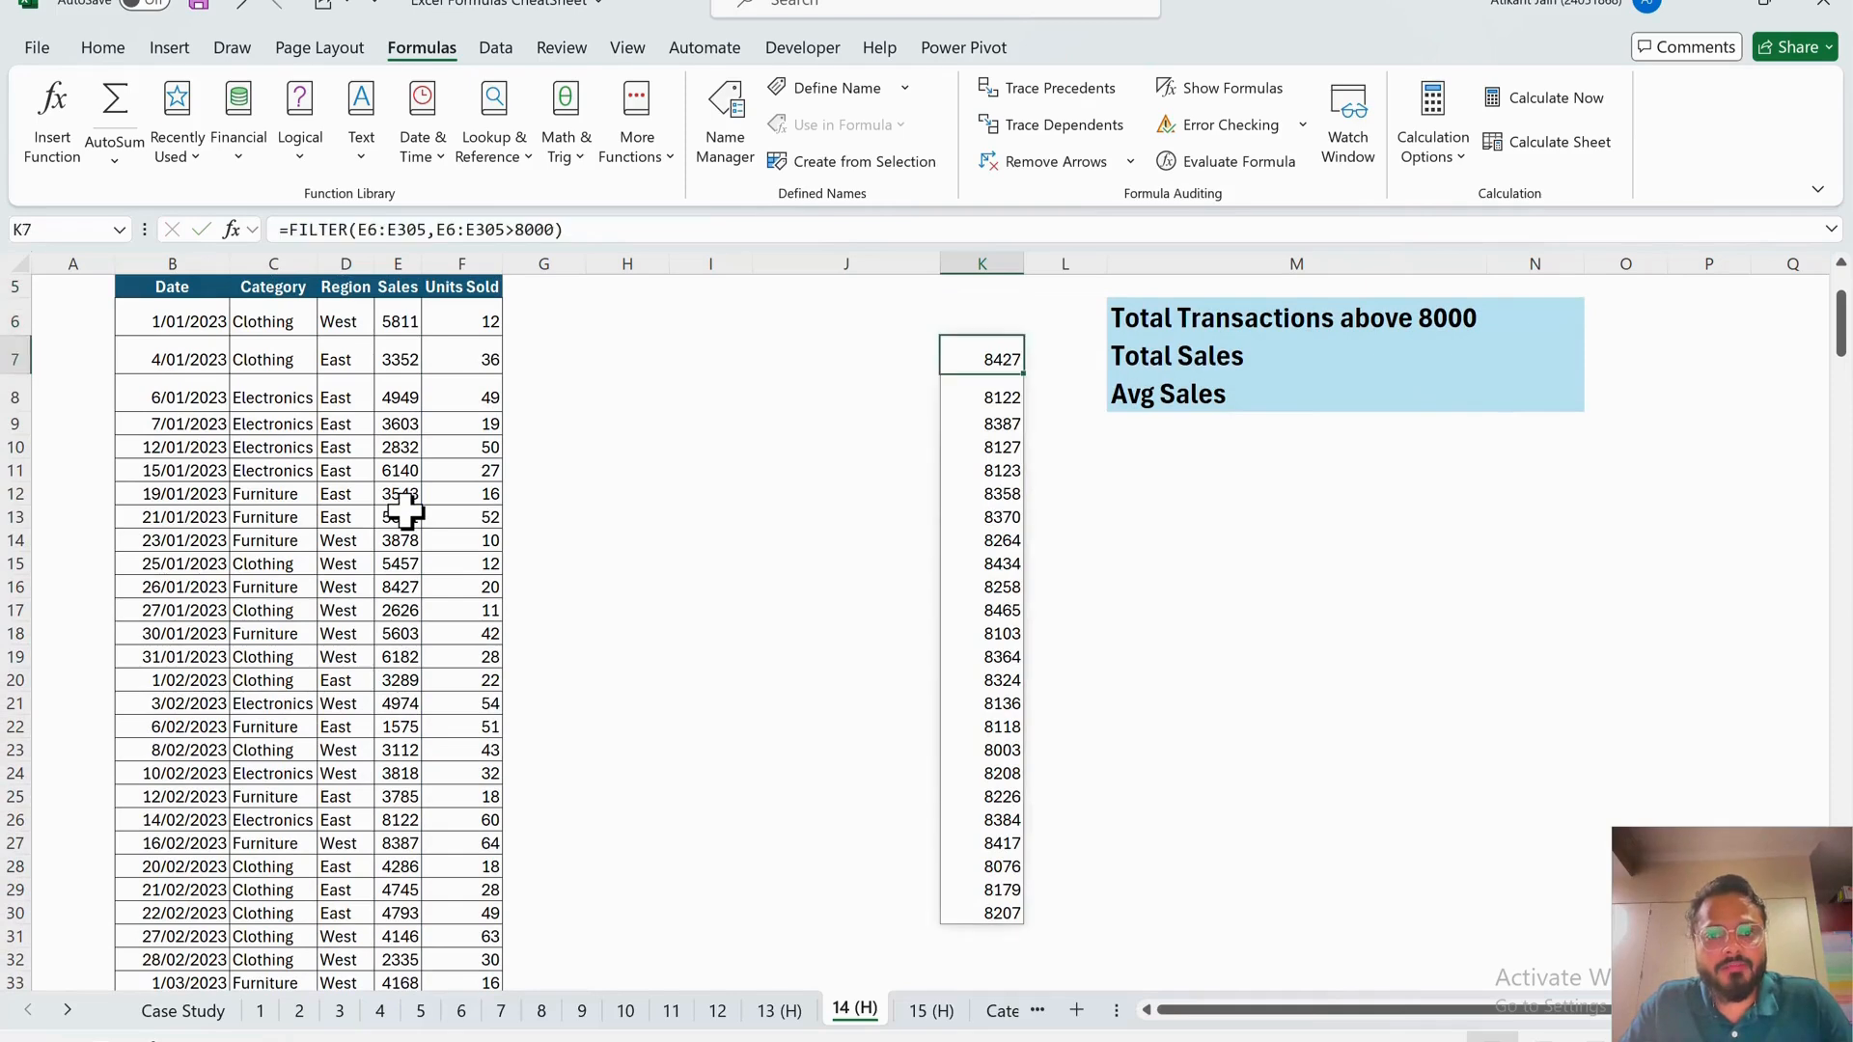
{"action": "key", "text": "Up"}
{"action": "key", "text": "Down"}
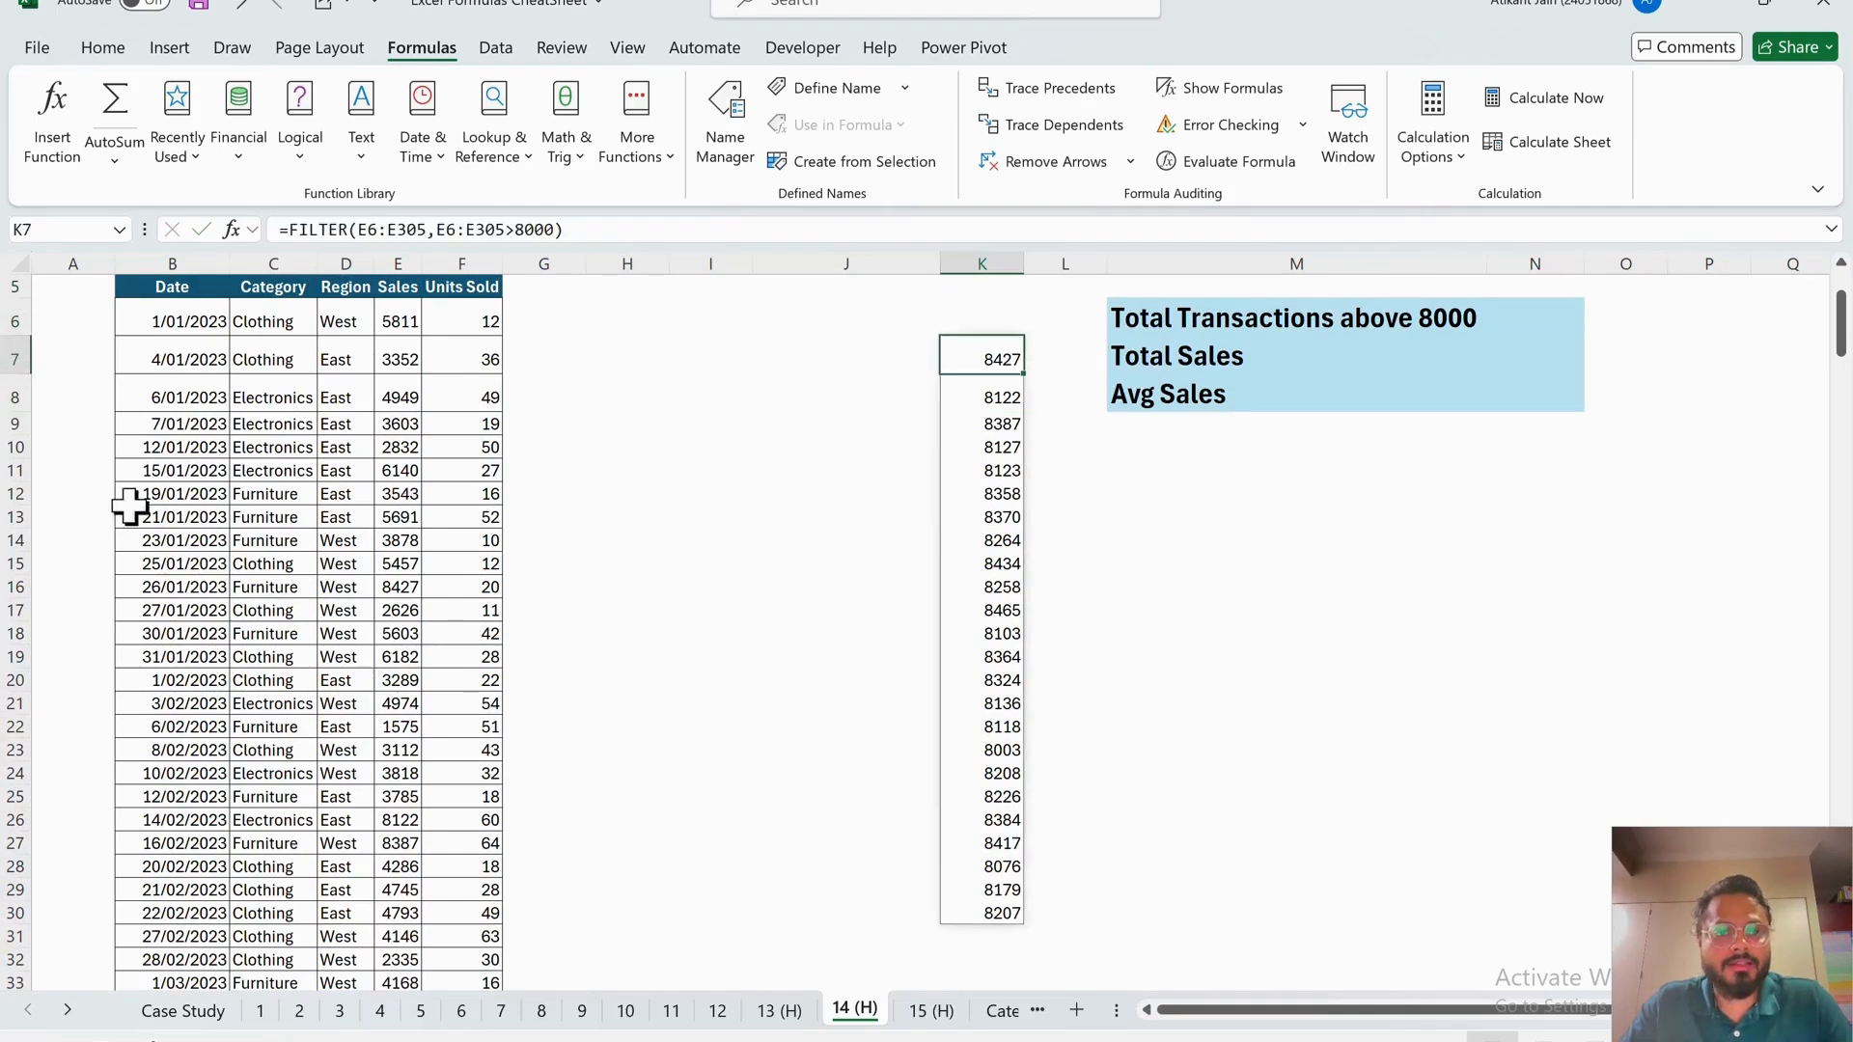
- Wrap the FILTER formula in K7 in a SORT function with its default order
{"action": "left_click", "coordinate": [303, 240]}
{"action": "type", "text": "SORT("}
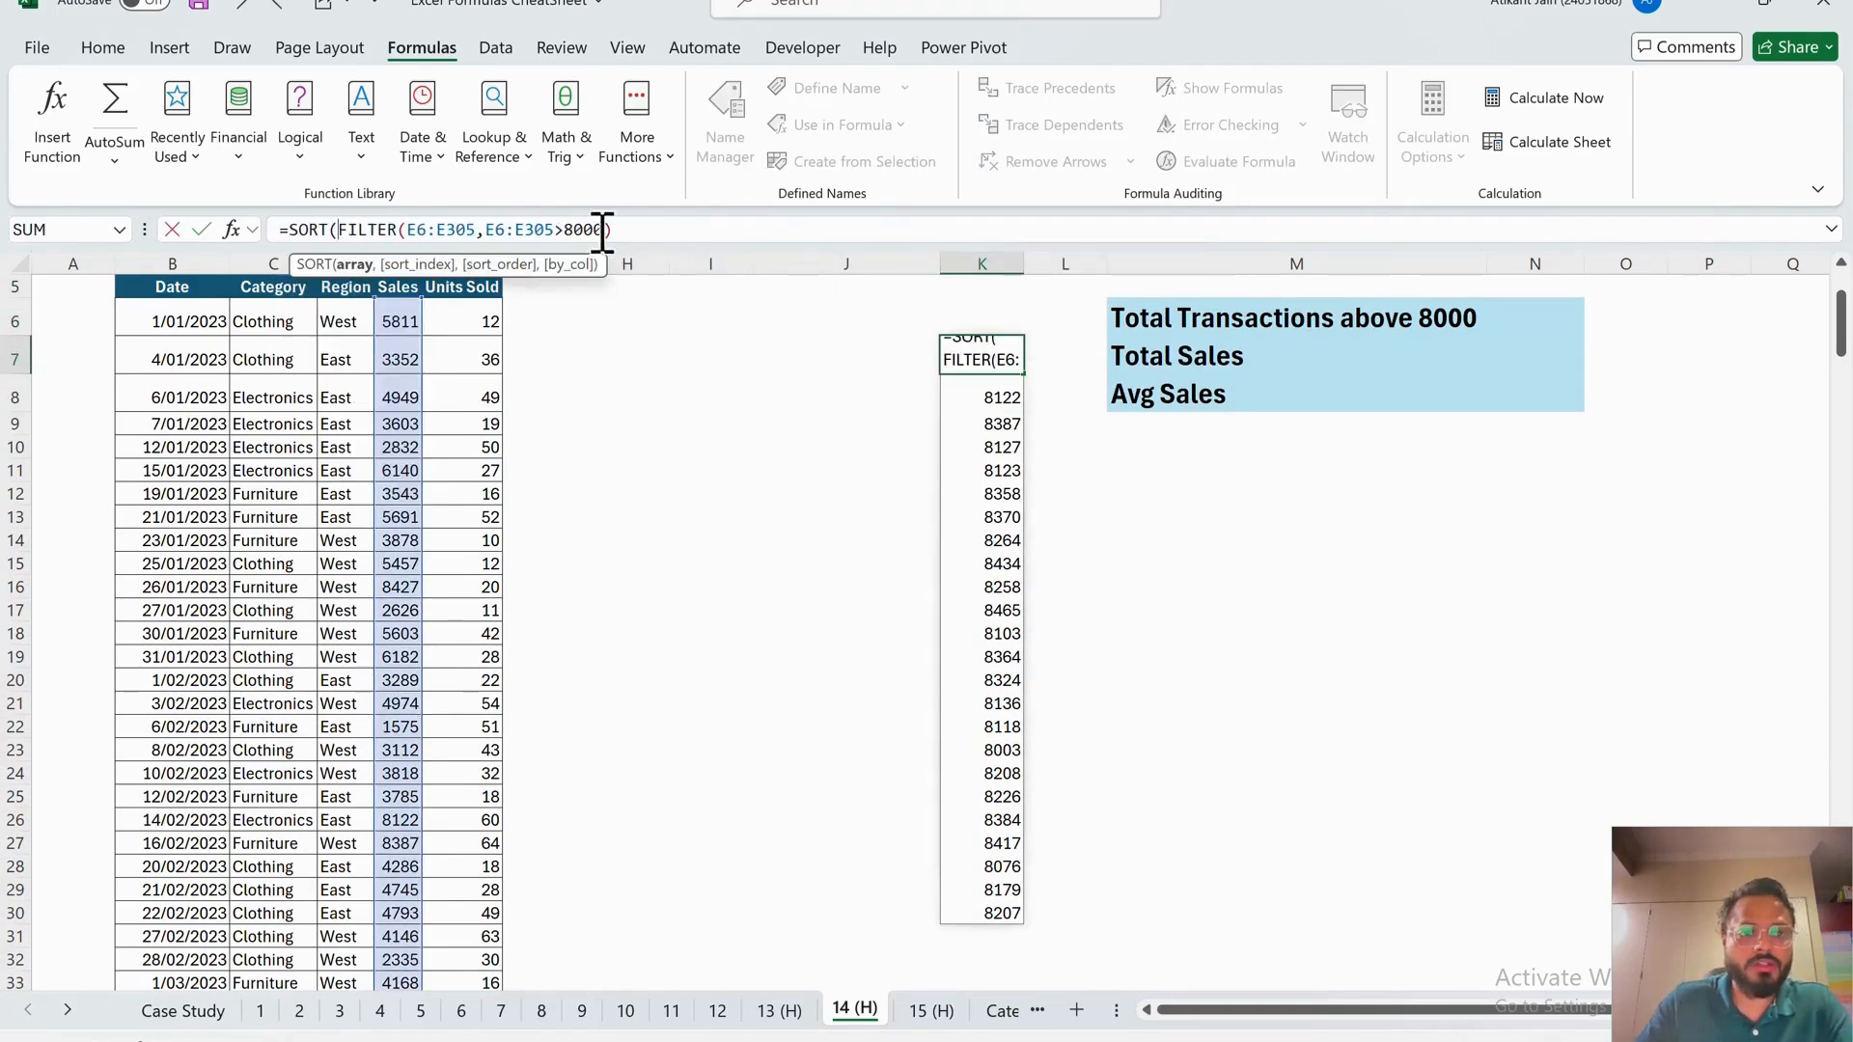
{"action": "left_click", "coordinate": [660, 232]}
{"action": "key", "text": "Return"}
{"action": "key", "text": "Up"}
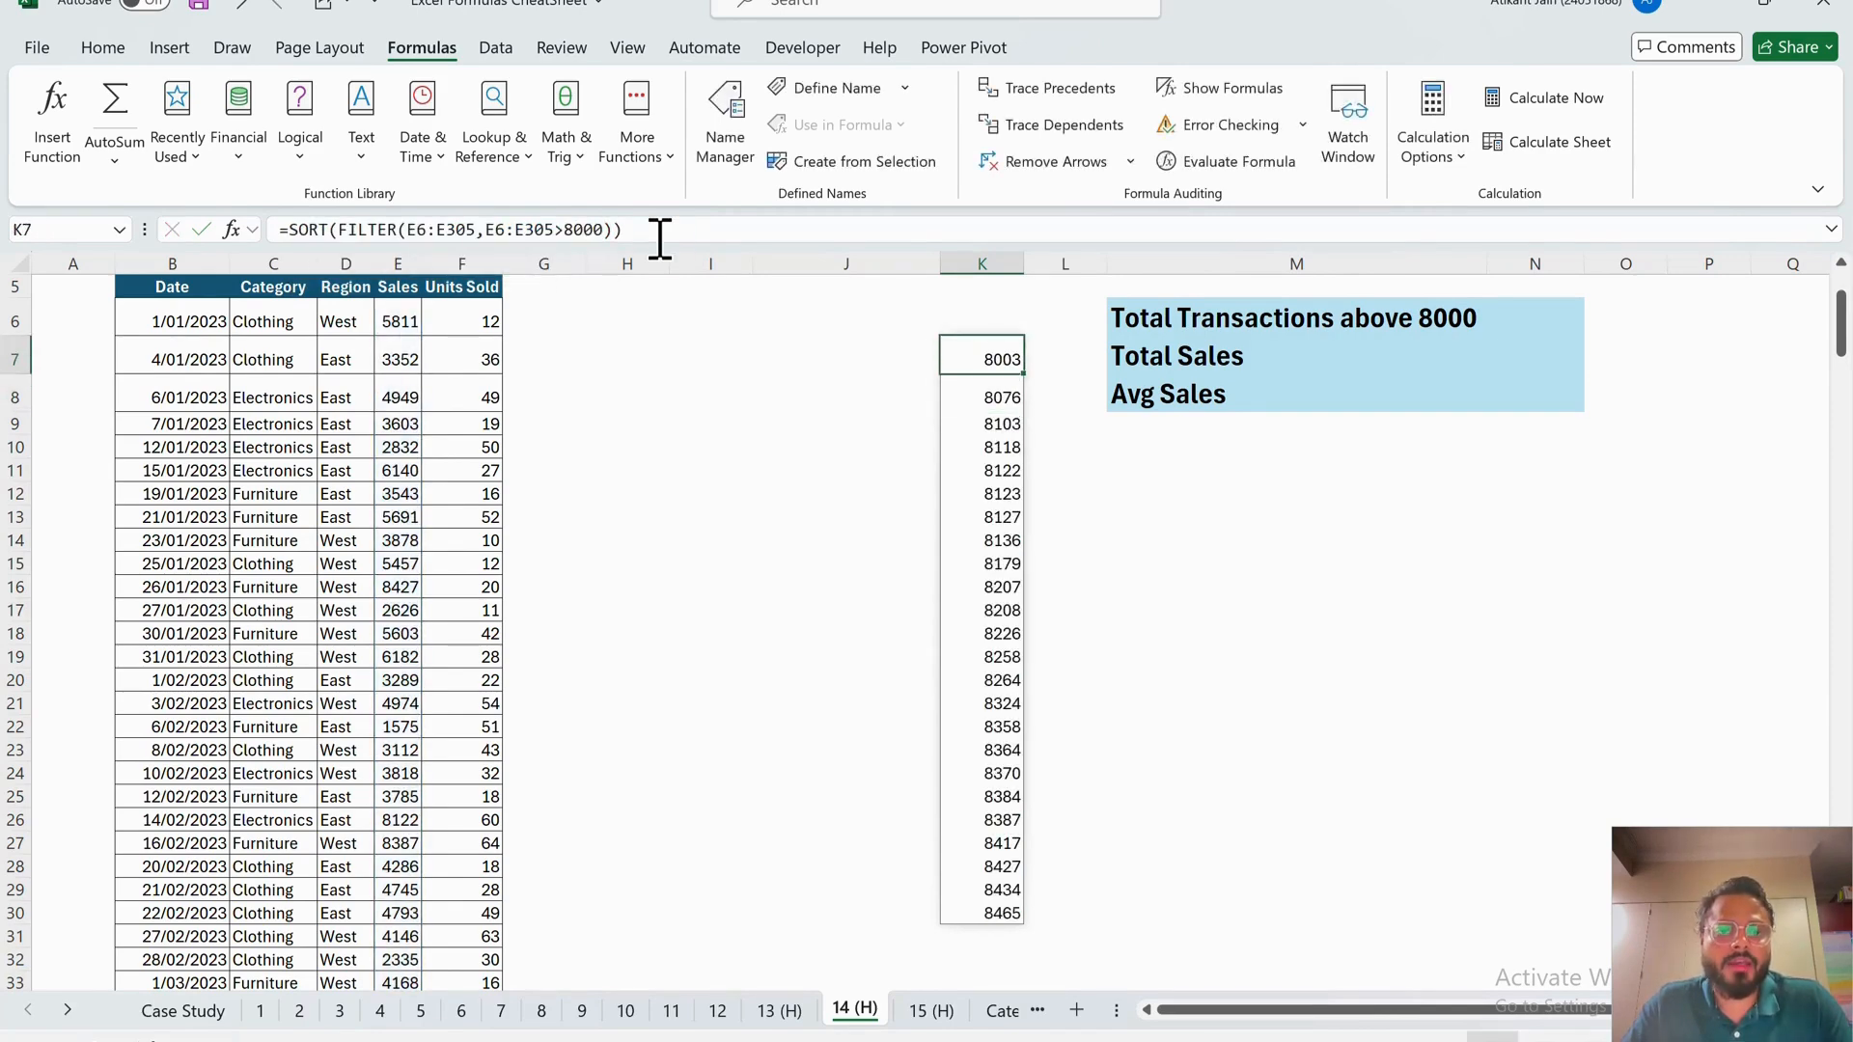
- Review the sorted sales list spilling from K7 against the Total Transactions above 8000 label in M6
{"action": "left_click", "coordinate": [660, 238]}
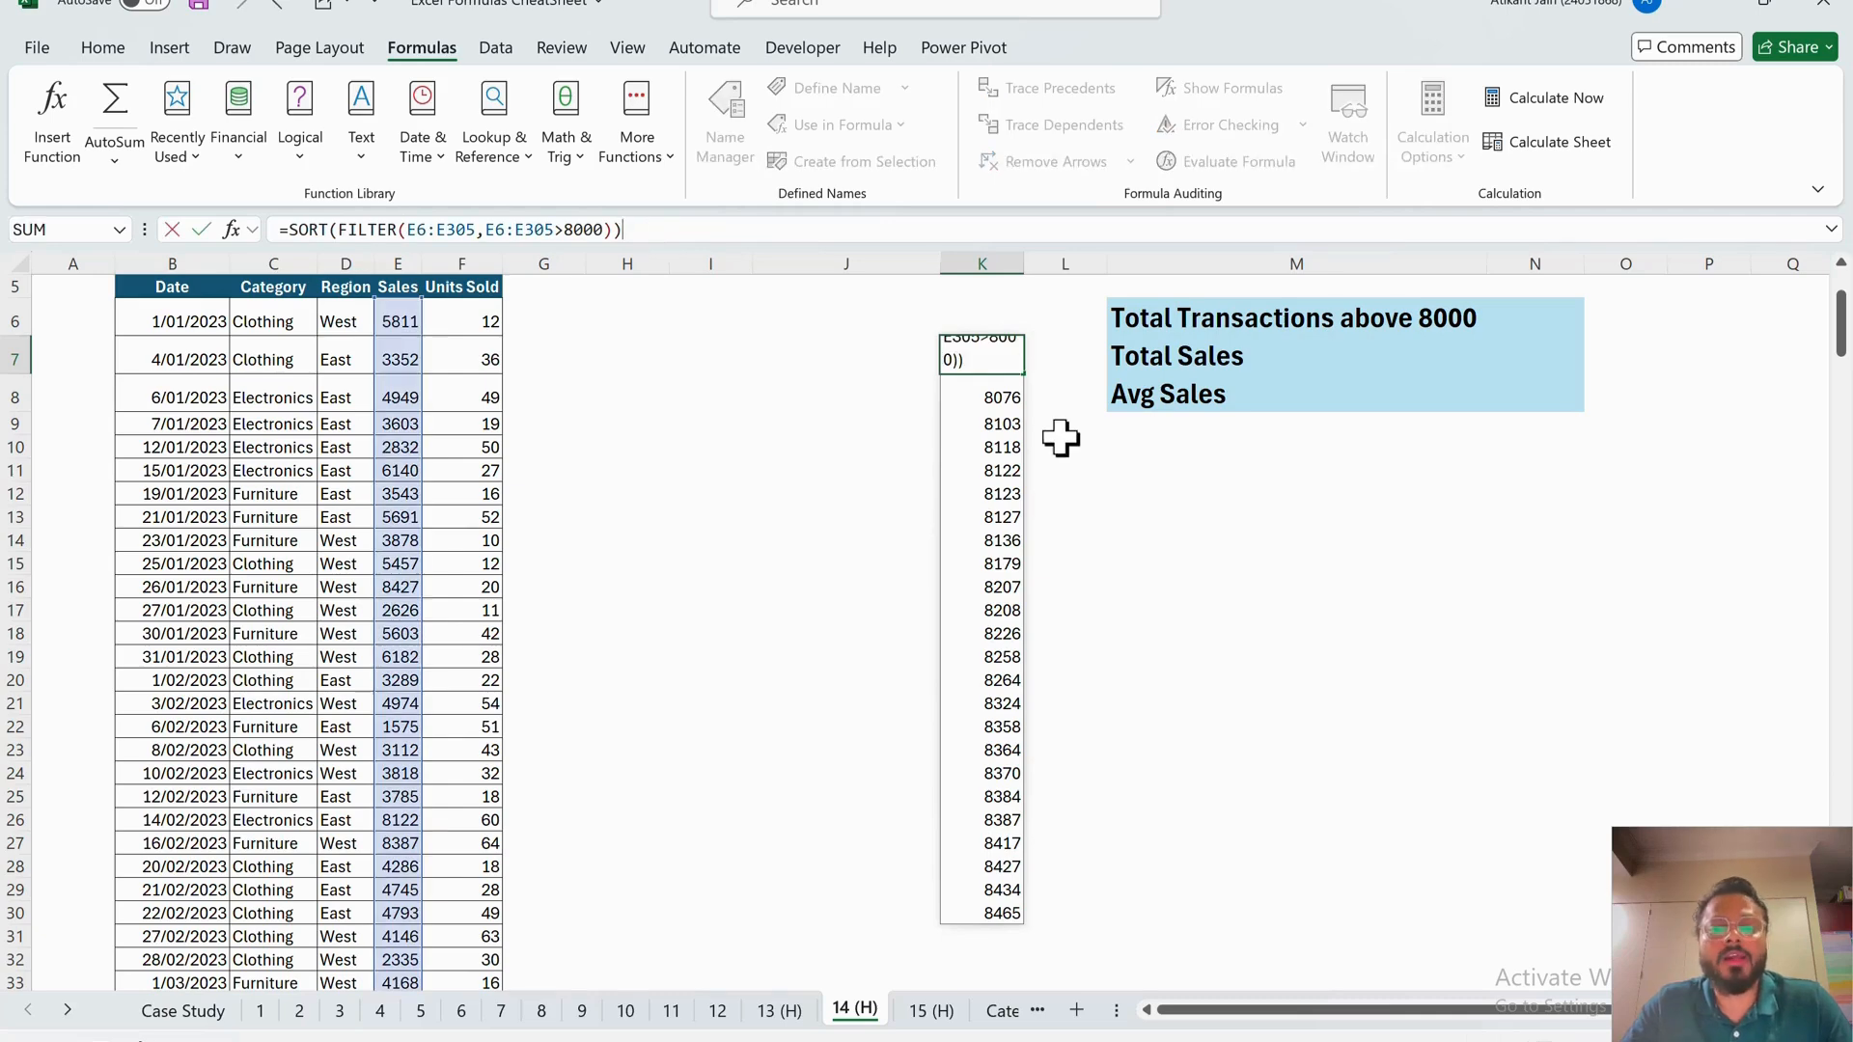
{"action": "key", "text": "Escape"}
{"action": "left_click", "coordinate": [994, 424]}
{"action": "scroll", "coordinate": [1003, 444], "scroll_direction": "up", "scroll_amount": 2}
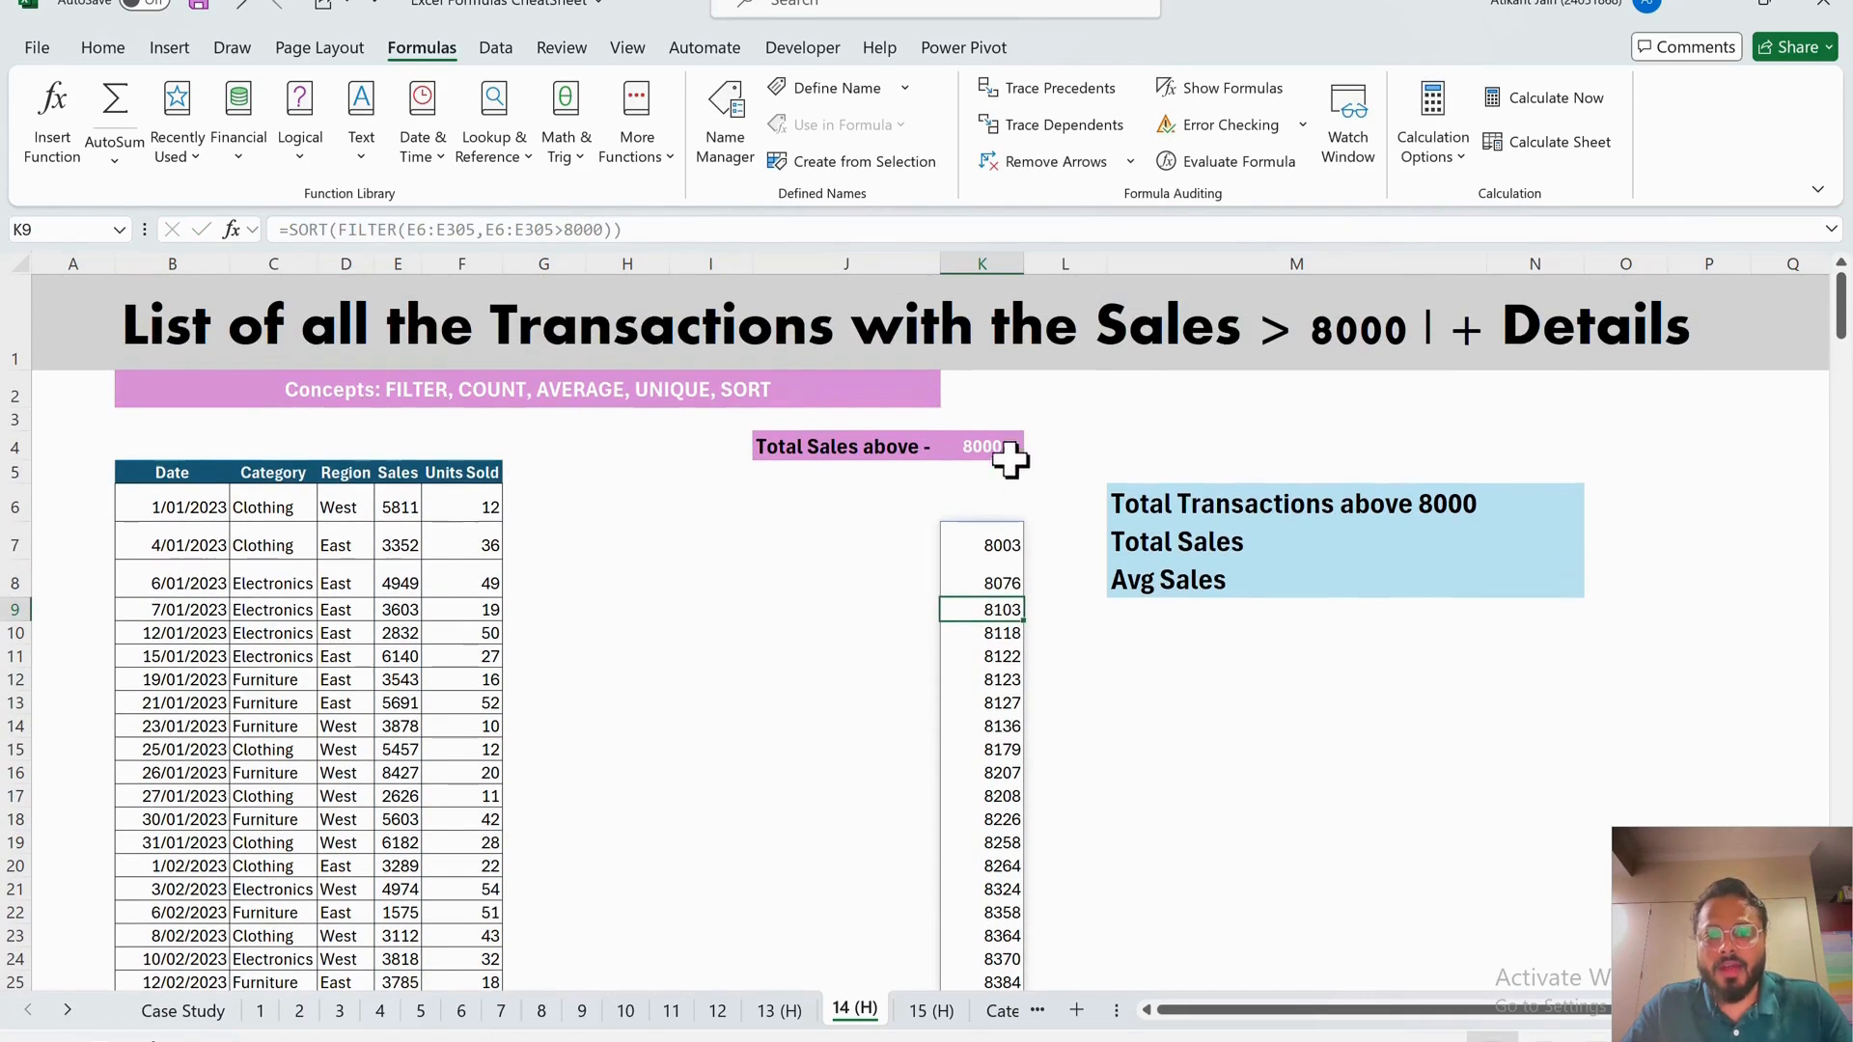
{"action": "left_click", "coordinate": [996, 548]}
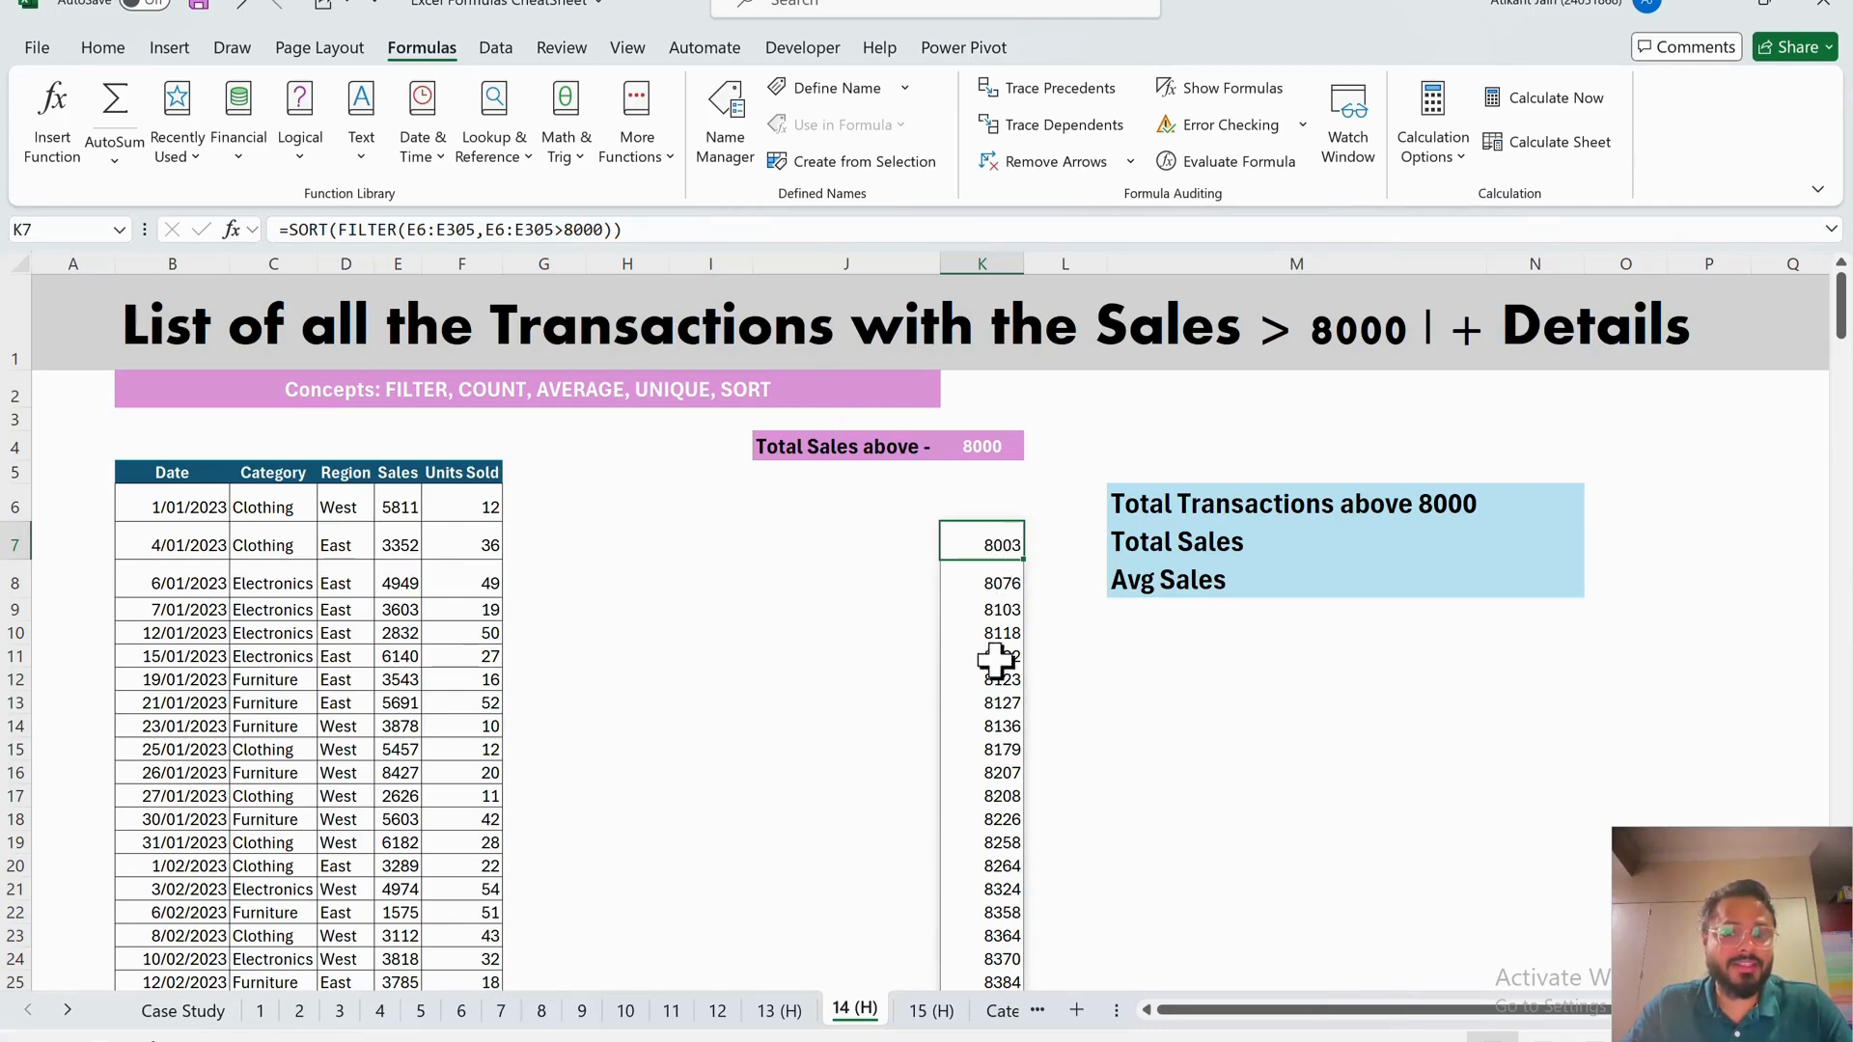
{"action": "left_click", "coordinate": [1189, 501]}
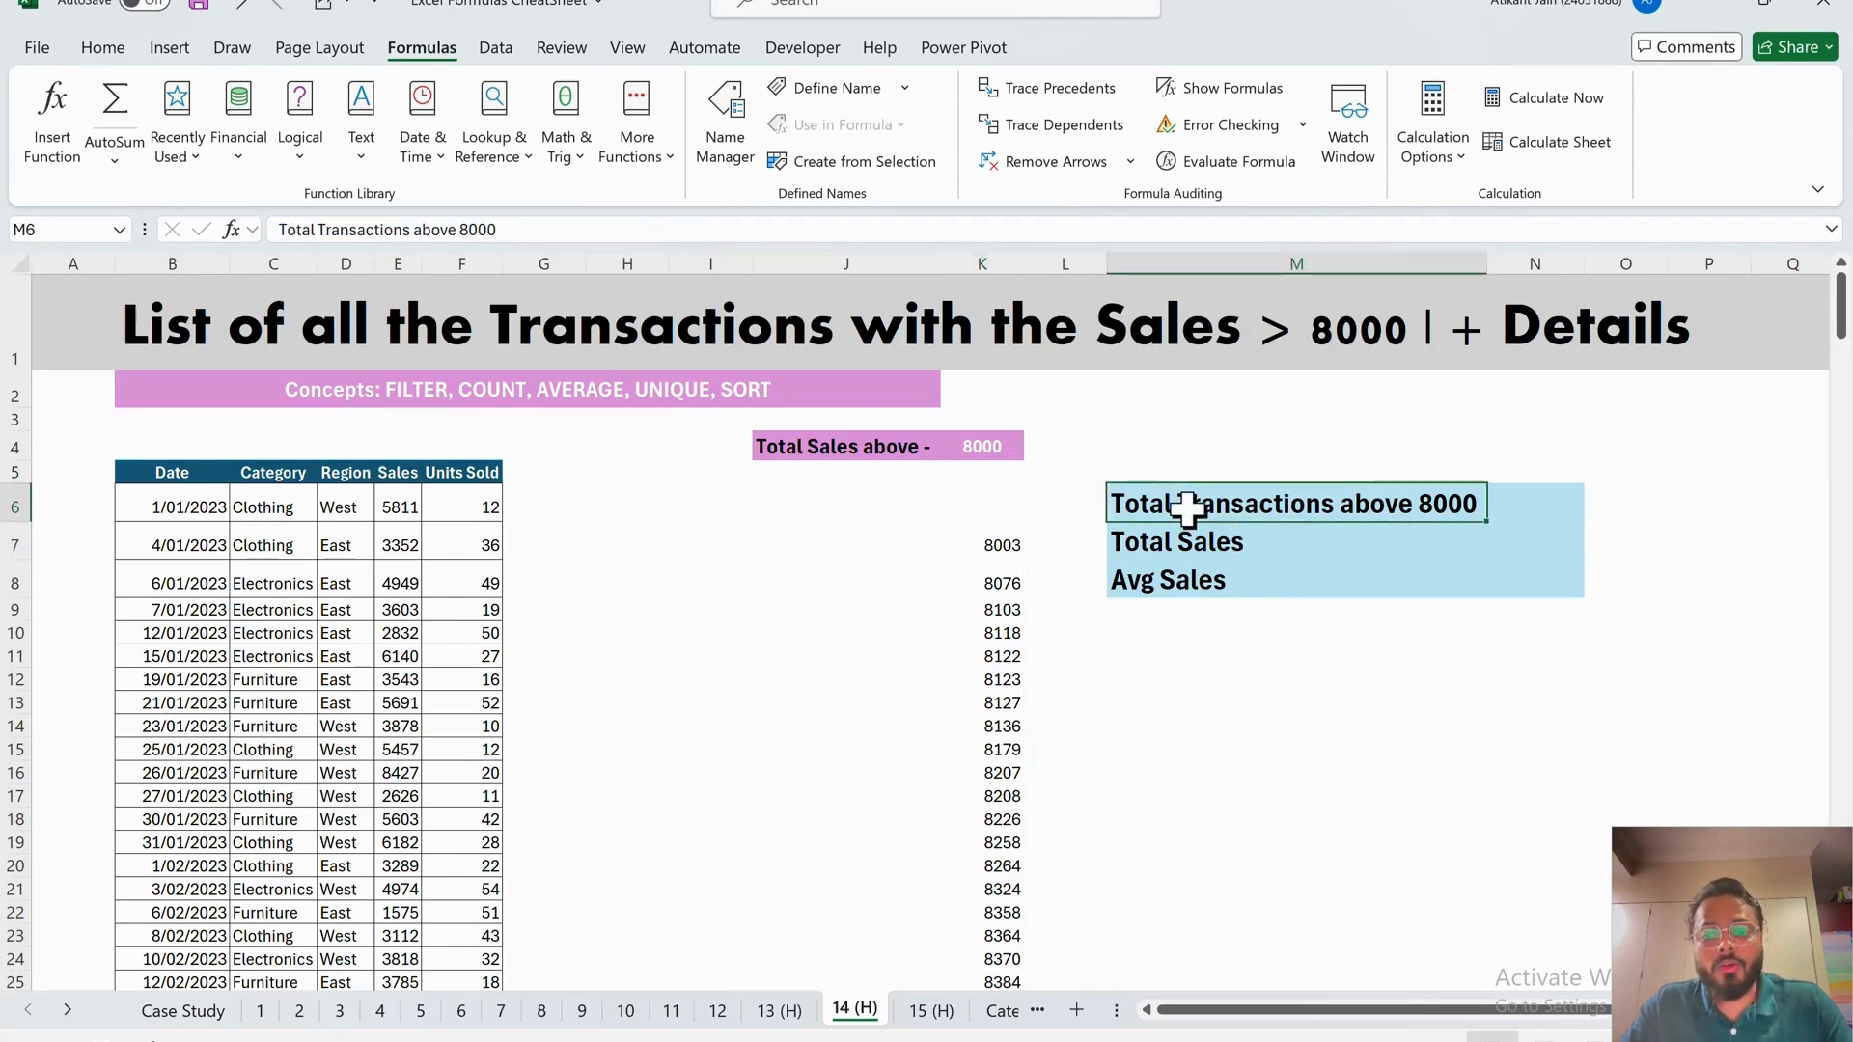
{"action": "left_click", "coordinate": [1008, 548]}
- Count the transactions in the spilled sales list by entering =COUNTA(K7#) in N6
{"action": "left_click", "coordinate": [1520, 512]}
{"action": "type", "text": "=coun"}
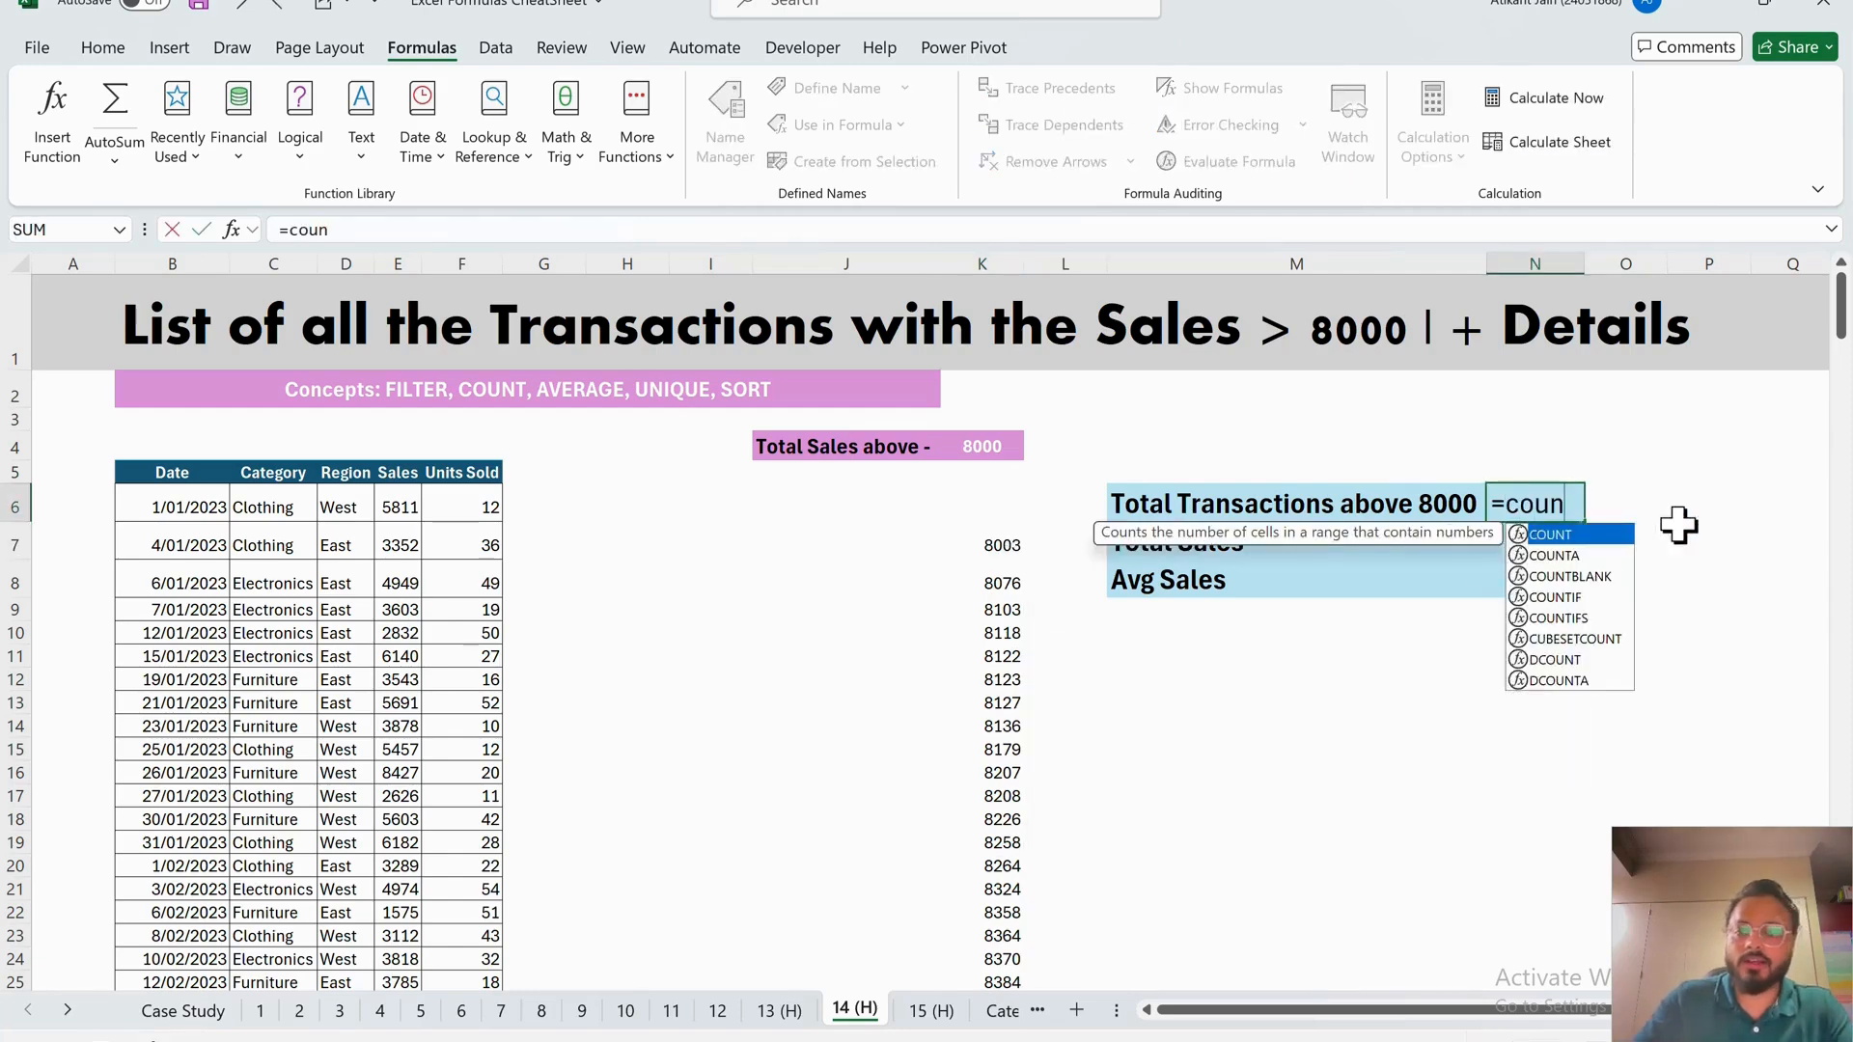
{"action": "key", "text": "Tab"}
{"action": "key", "text": "BackSpace"}
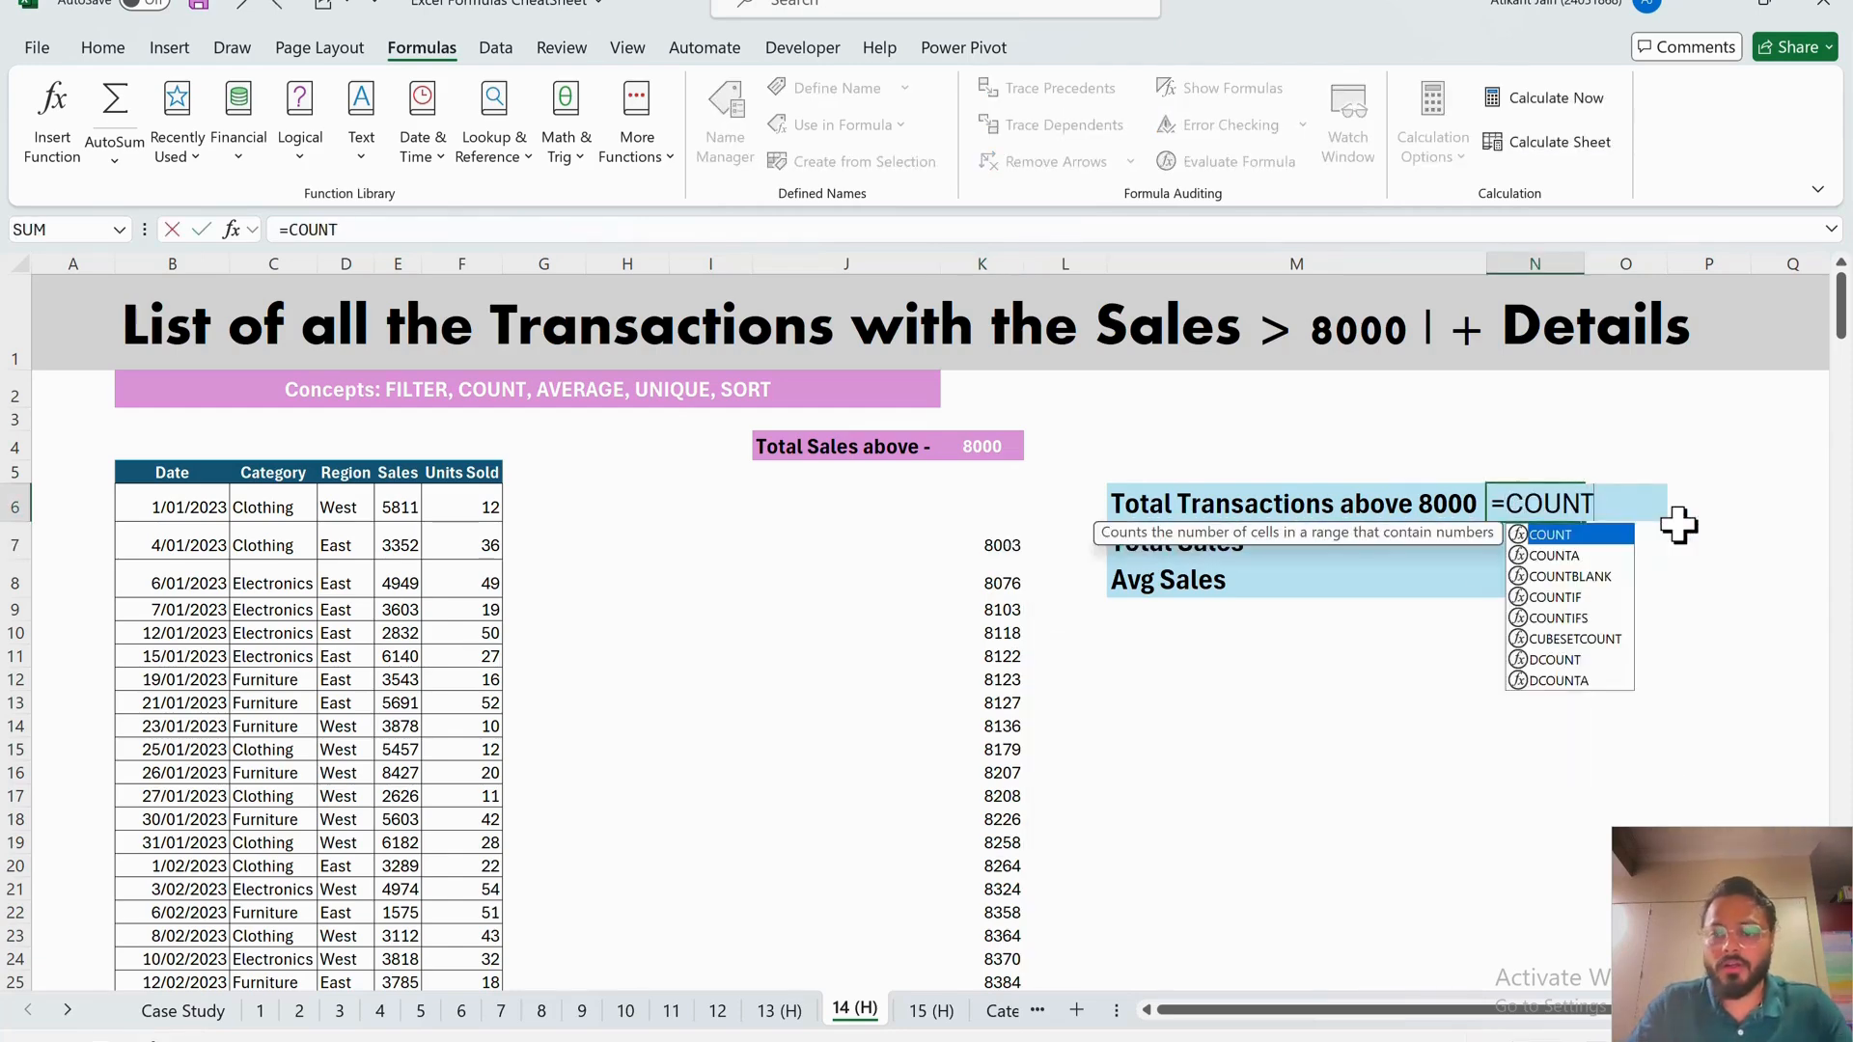
{"action": "type", "text": "a"}
{"action": "key", "text": "Tab"}
{"action": "key", "text": "Left"}
{"action": "key", "text": "Left"}
{"action": "key", "text": "Left"}
{"action": "key", "text": "Down"}
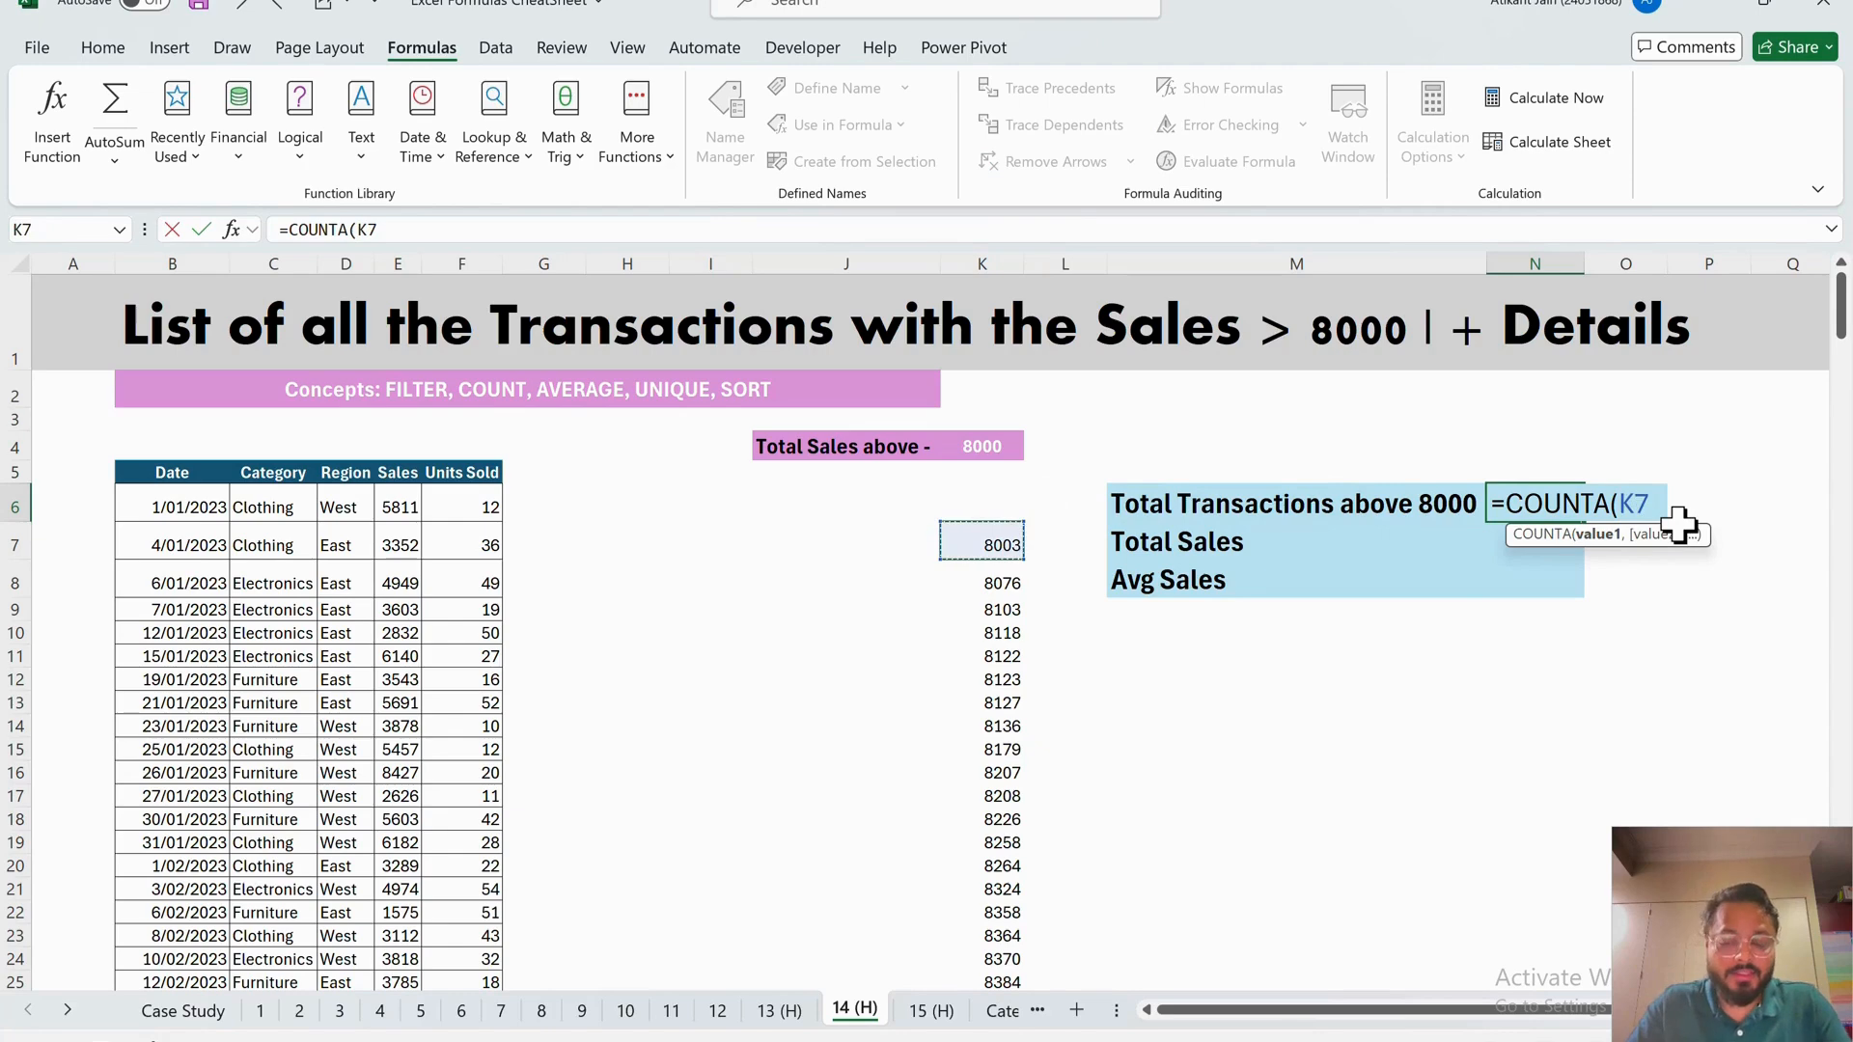
{"action": "type", "text": "#"}
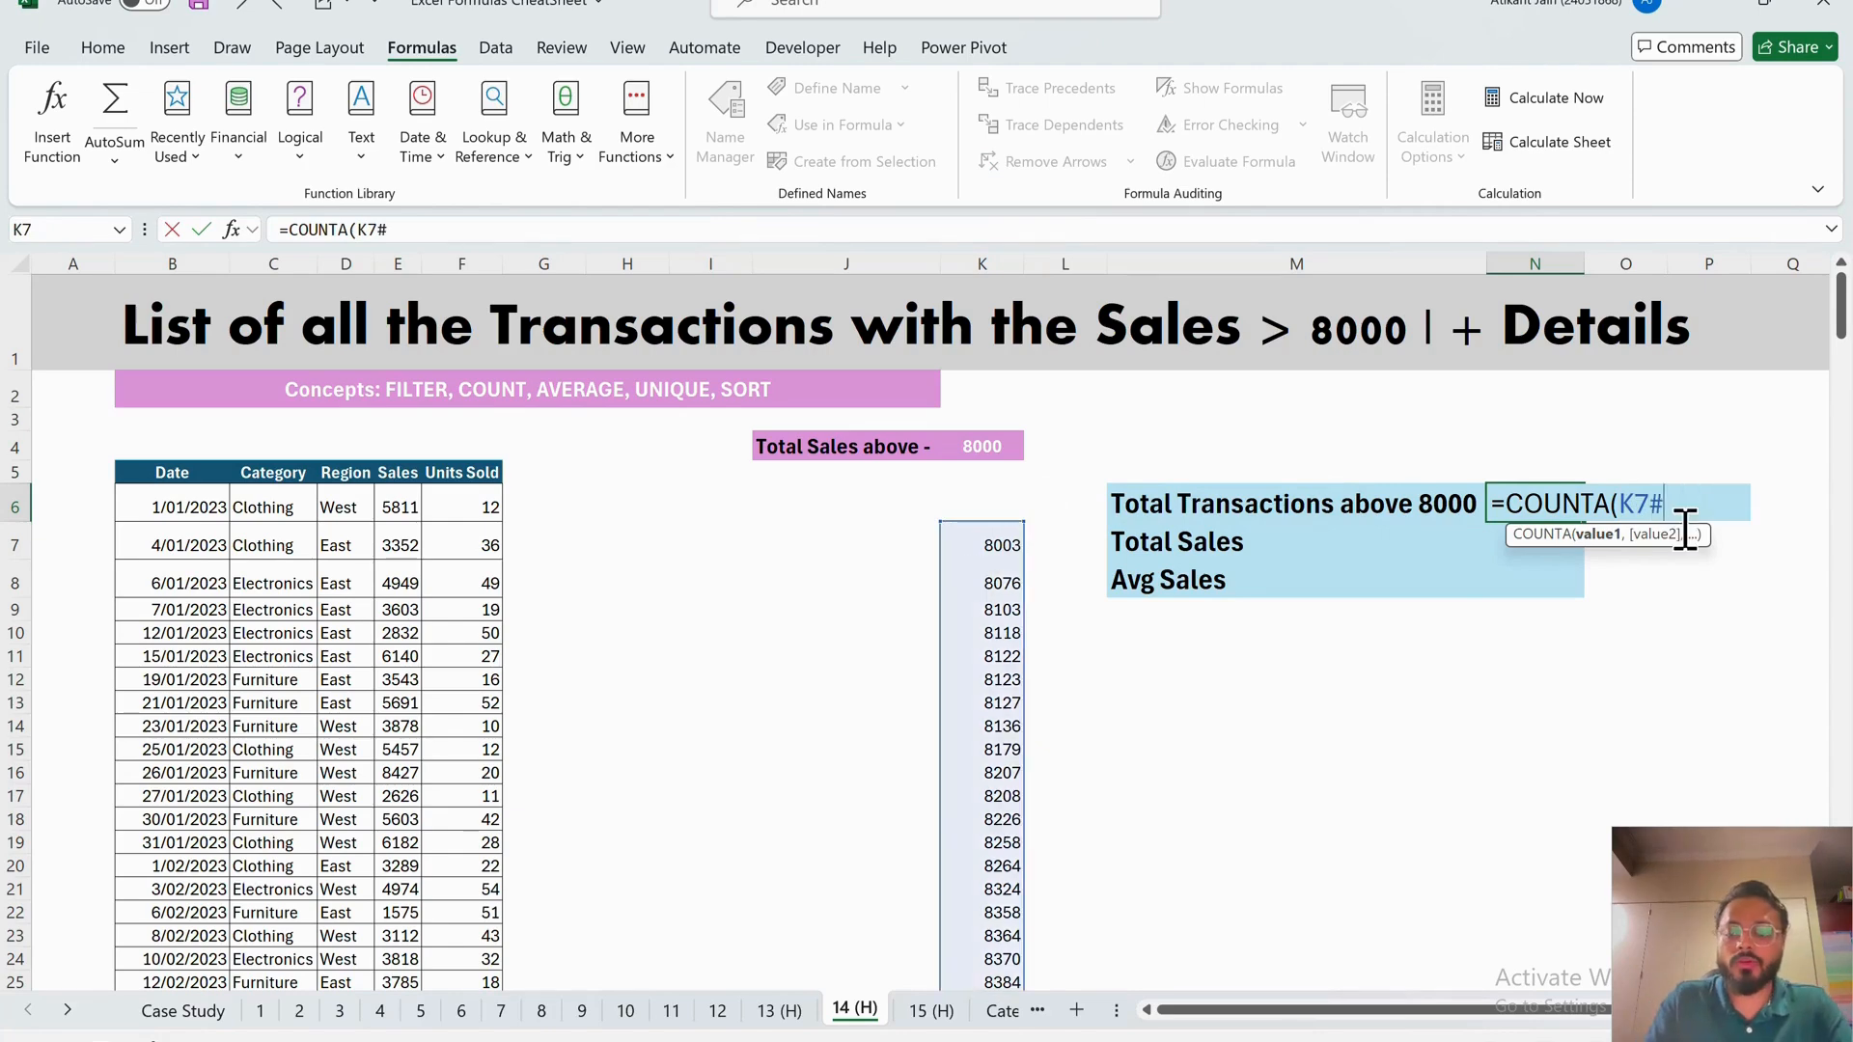
{"action": "type", "text": ")"}
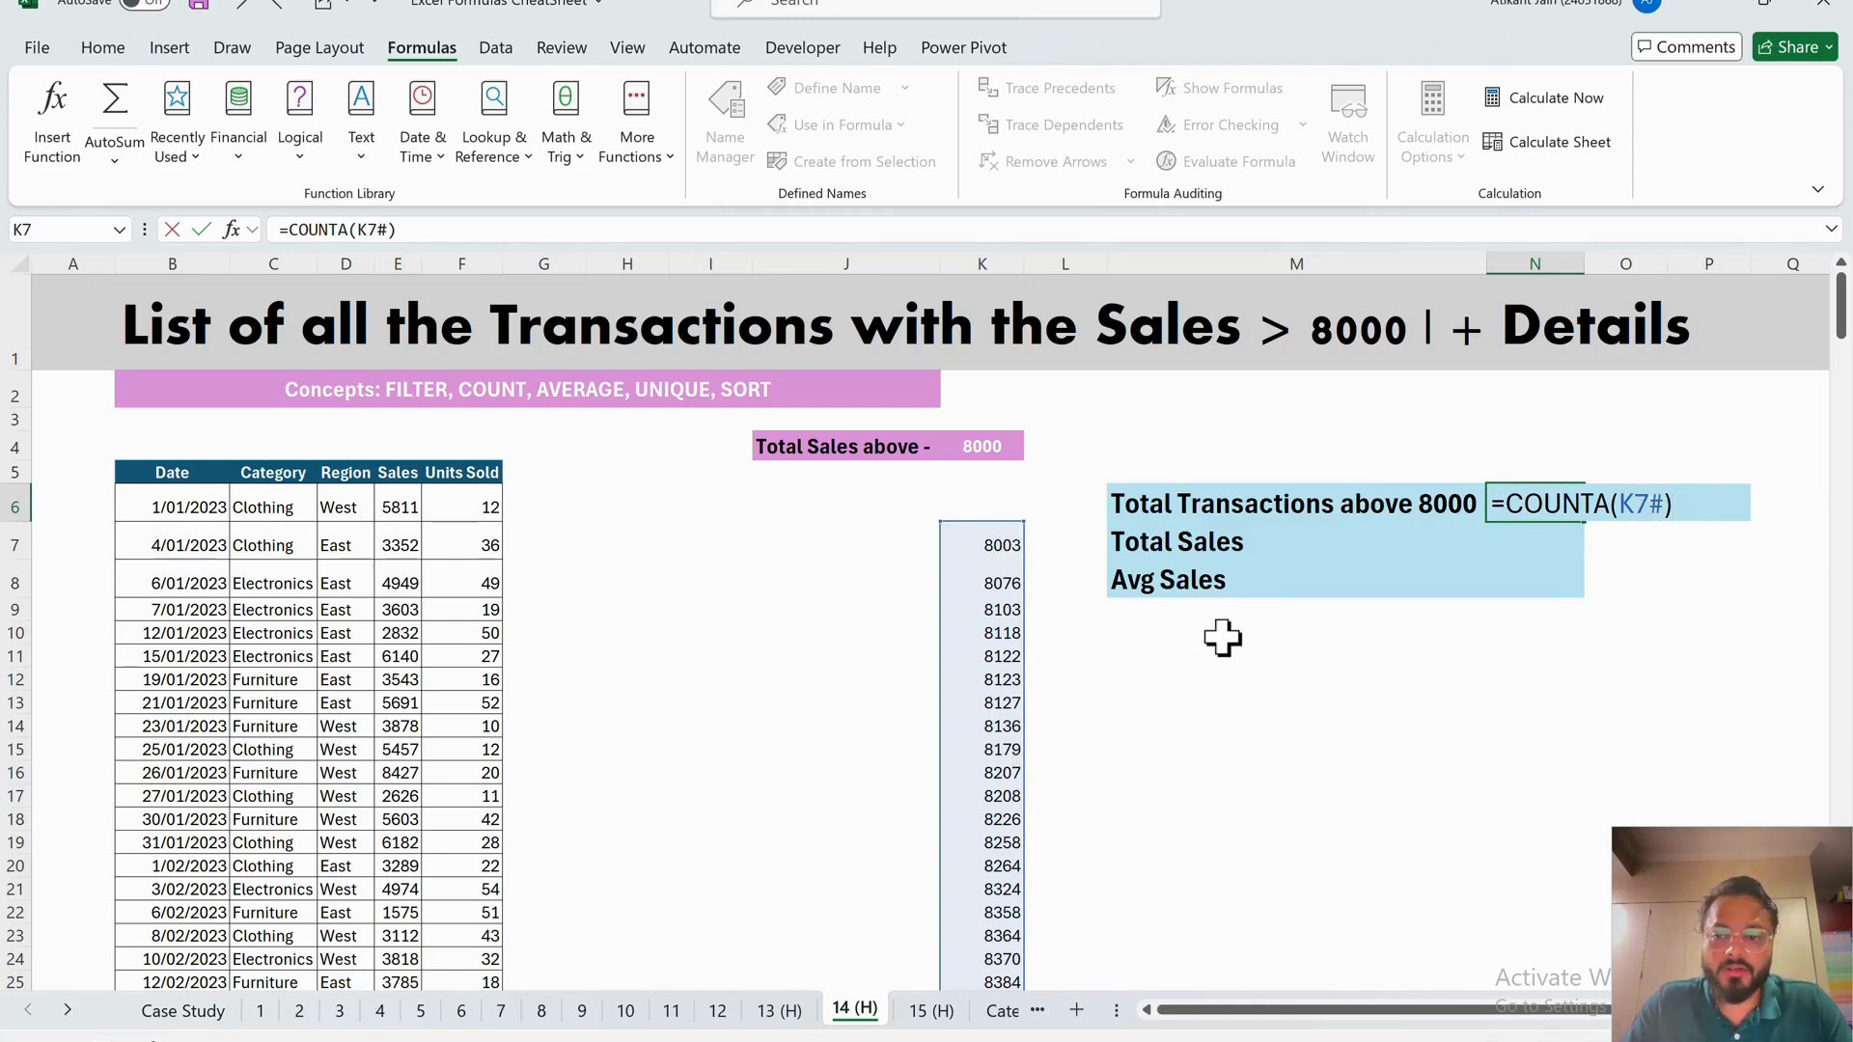
{"action": "key", "text": "Return"}
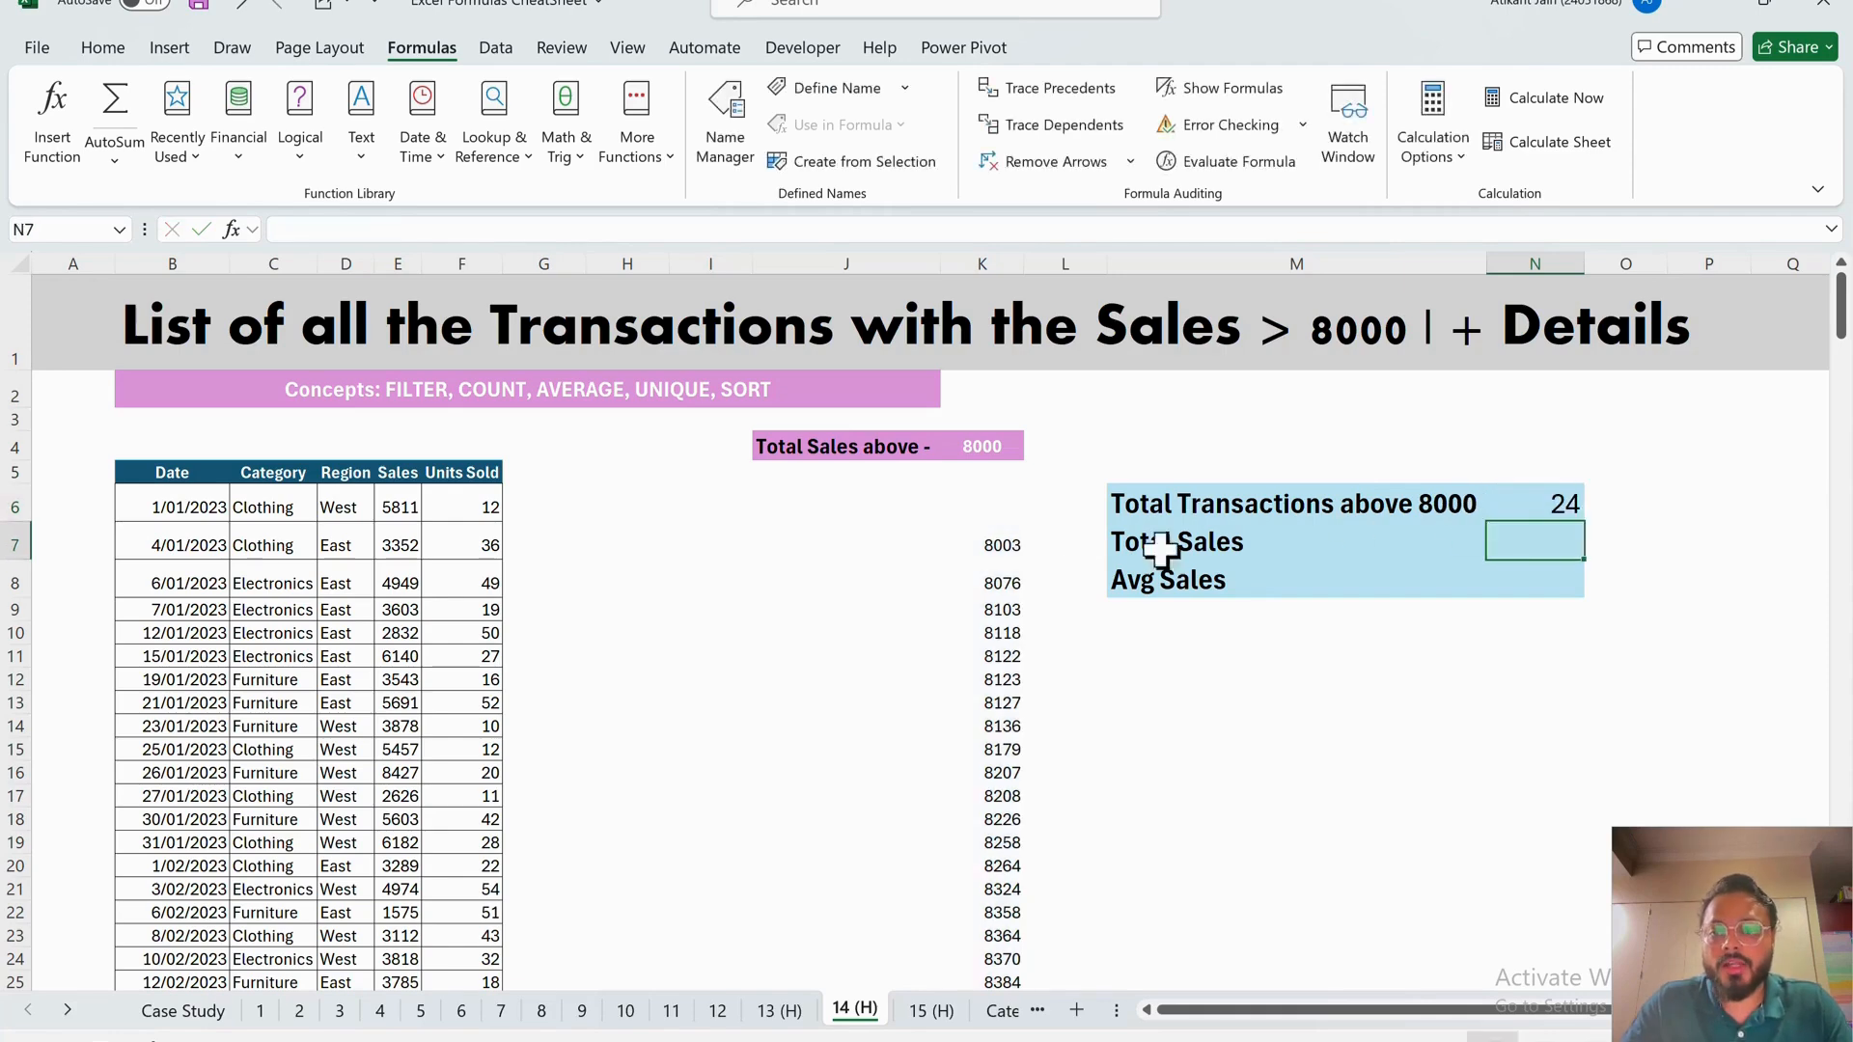
- Set the Total Sales above threshold in K4 to 5000
{"action": "left_click", "coordinate": [1019, 543]}
{"action": "scroll", "coordinate": [1023, 552], "scroll_direction": "down", "scroll_amount": 1}
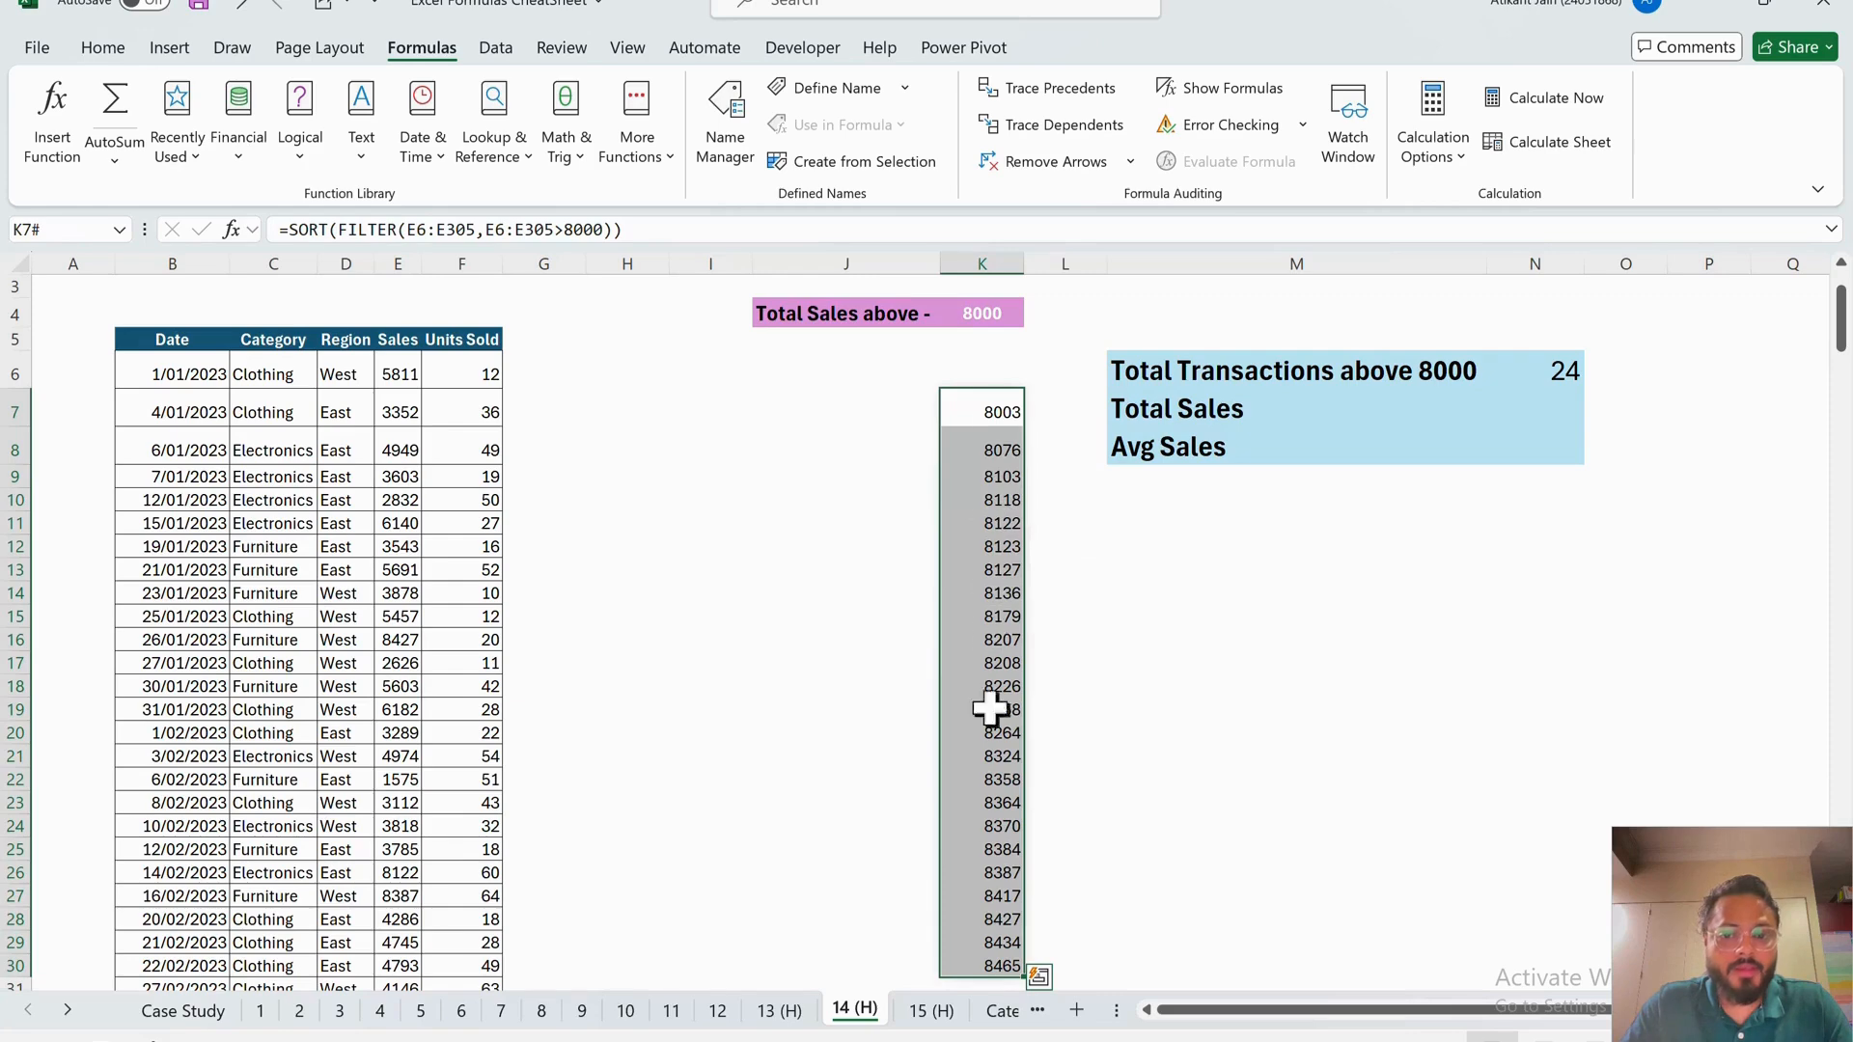
{"action": "left_click", "coordinate": [1000, 972]}
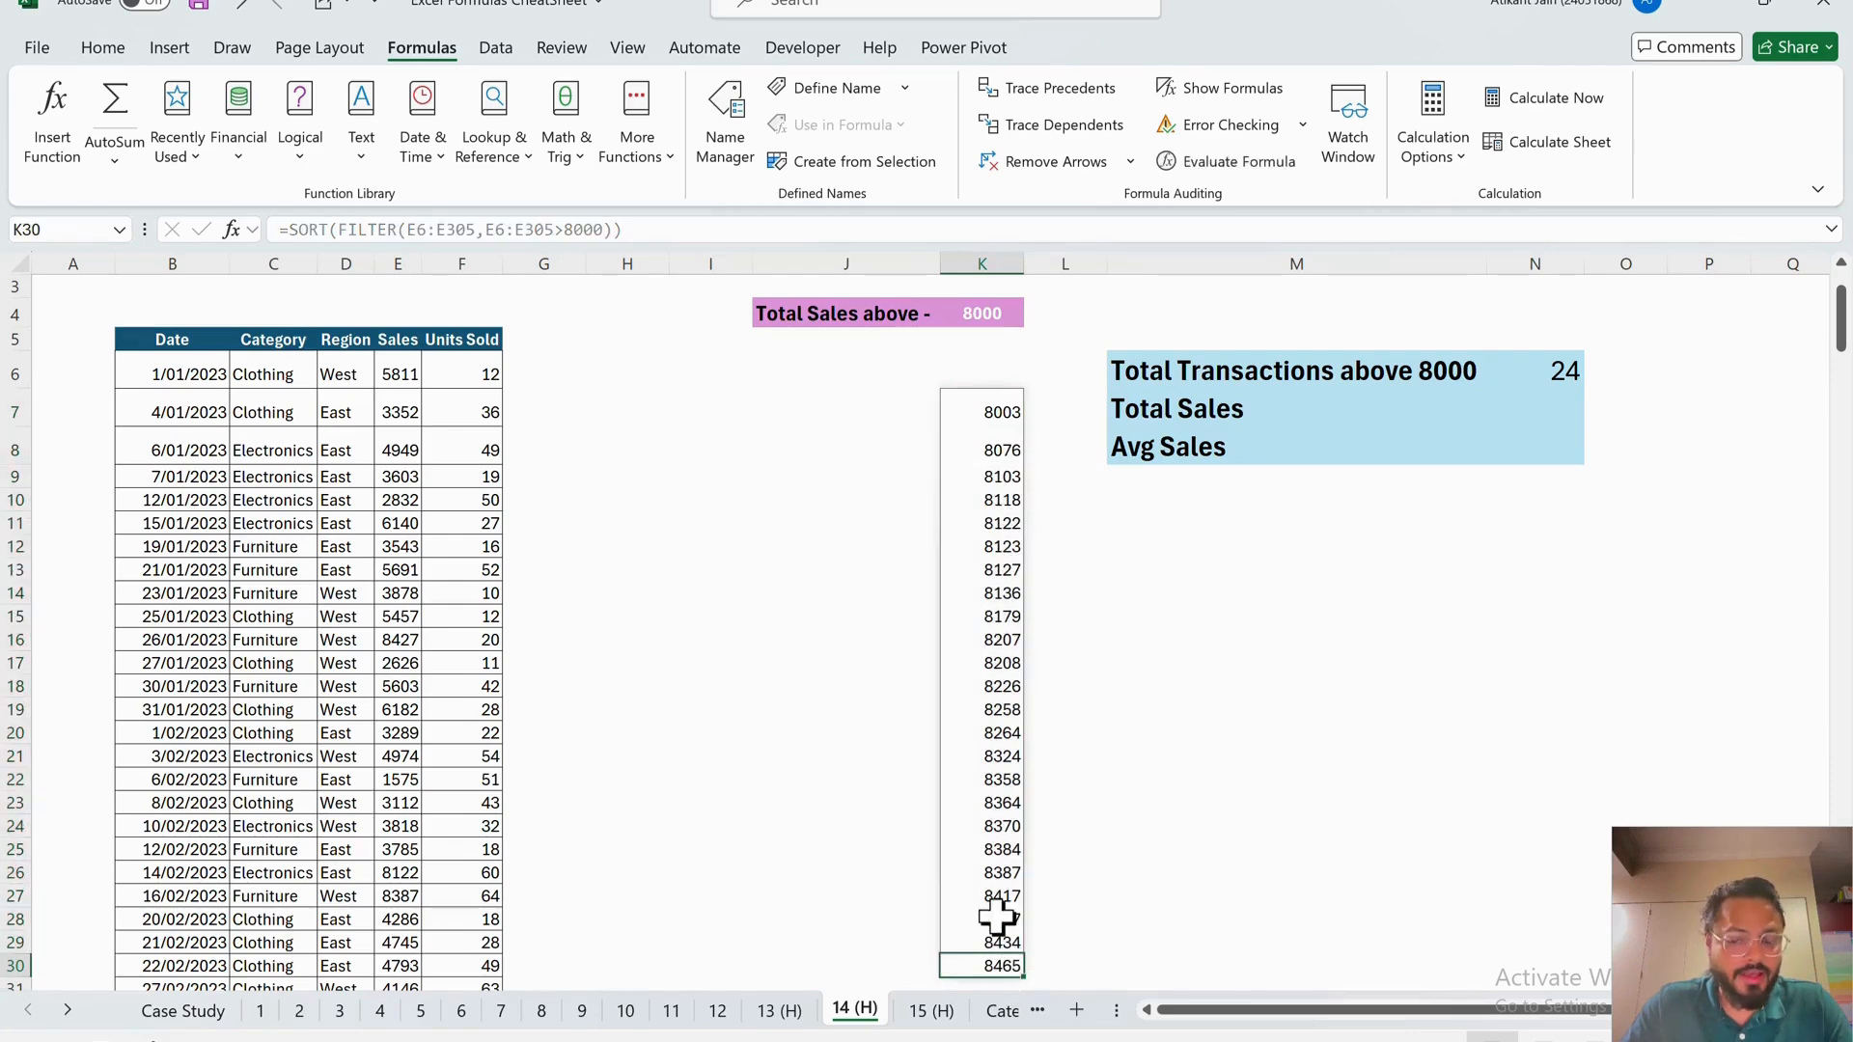
{"action": "scroll", "coordinate": [976, 711], "scroll_direction": "up", "scroll_amount": 1}
{"action": "left_click", "coordinate": [1003, 396]}
{"action": "type", "text": "56"}
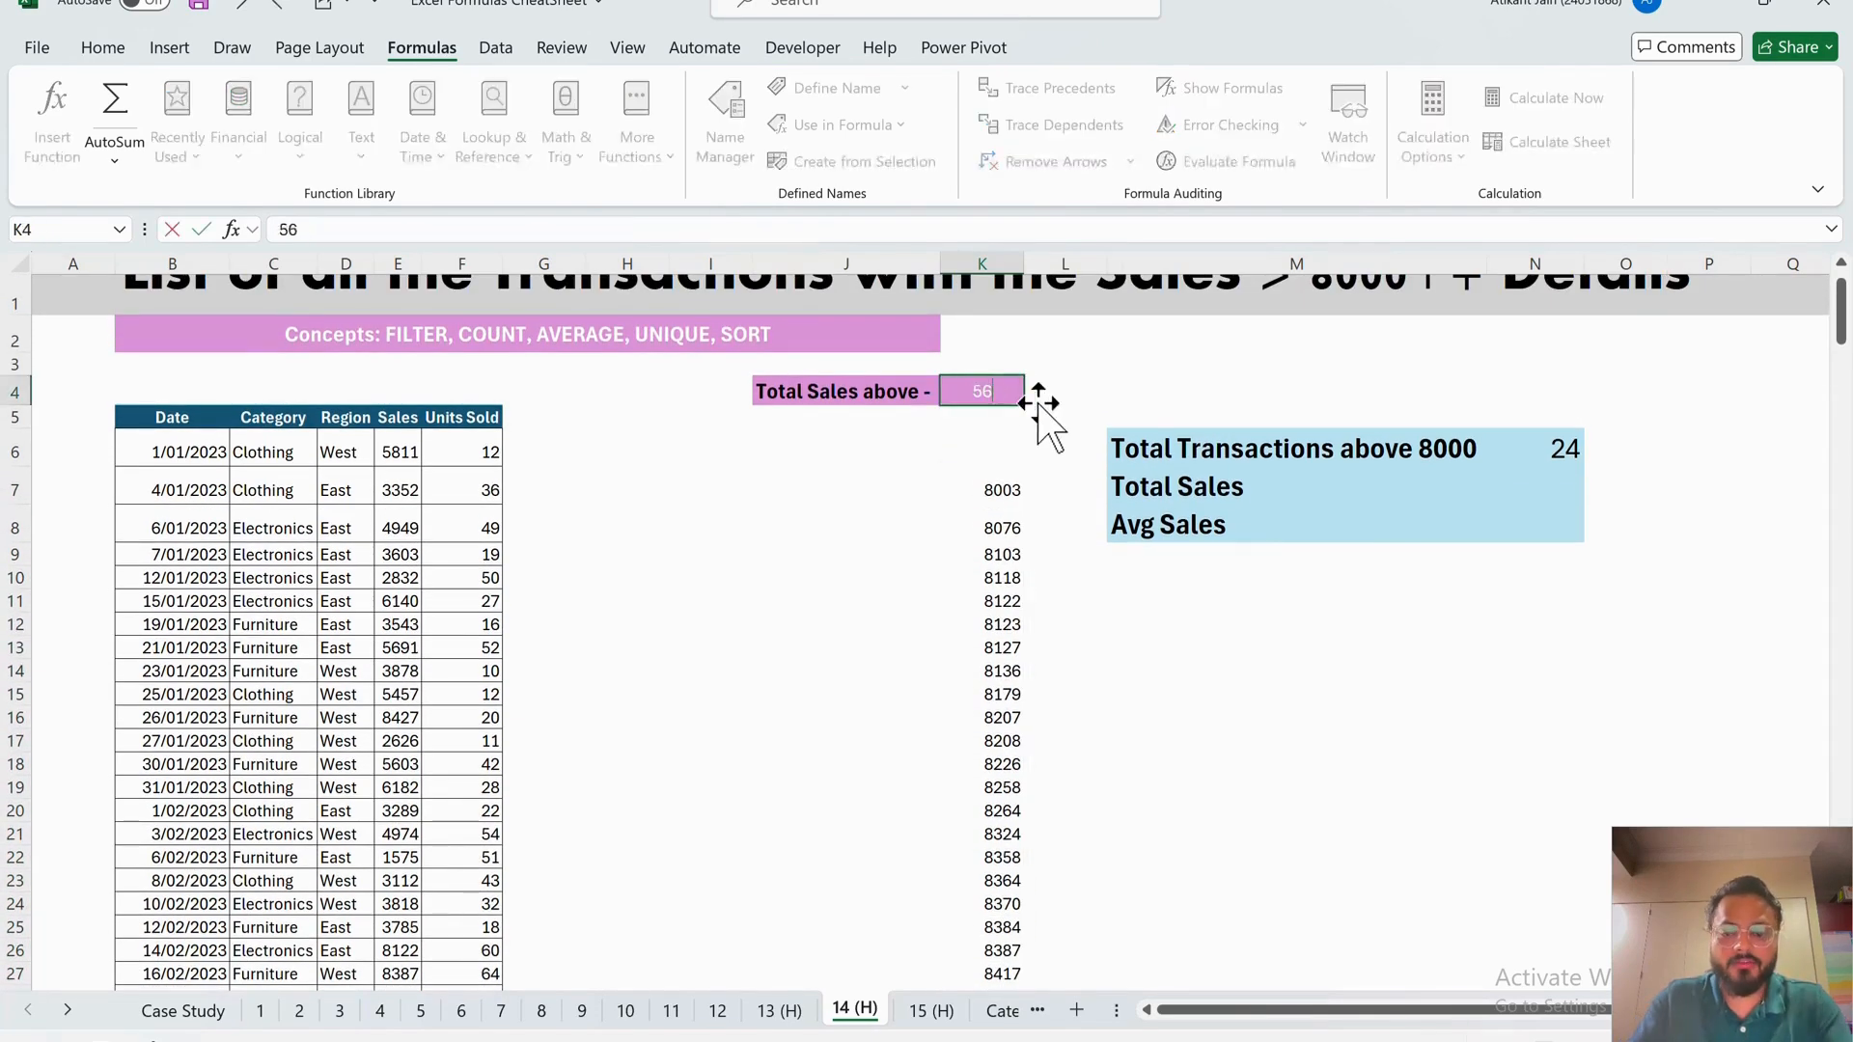
{"action": "key", "text": "Return"}
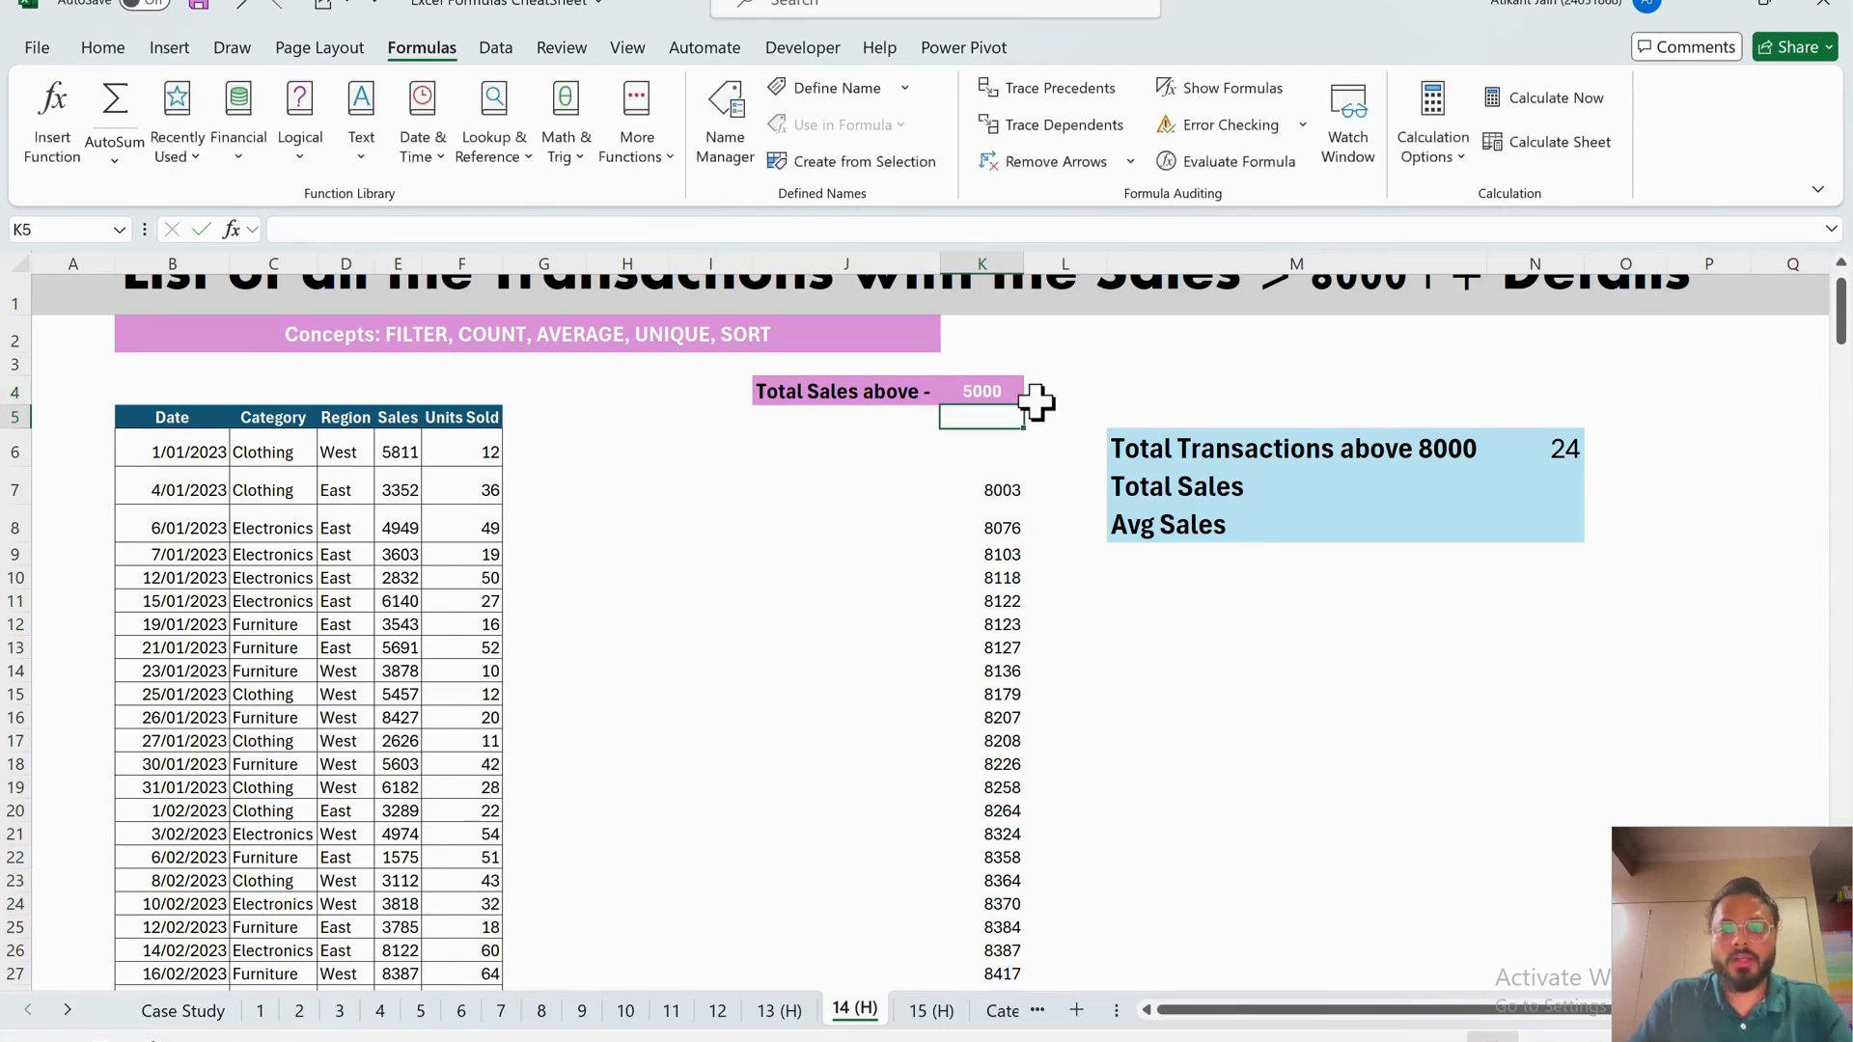
- Change the include condition in the K7 SORT and FILTER formula to E6:E305>5000
{"action": "left_click", "coordinate": [998, 492]}
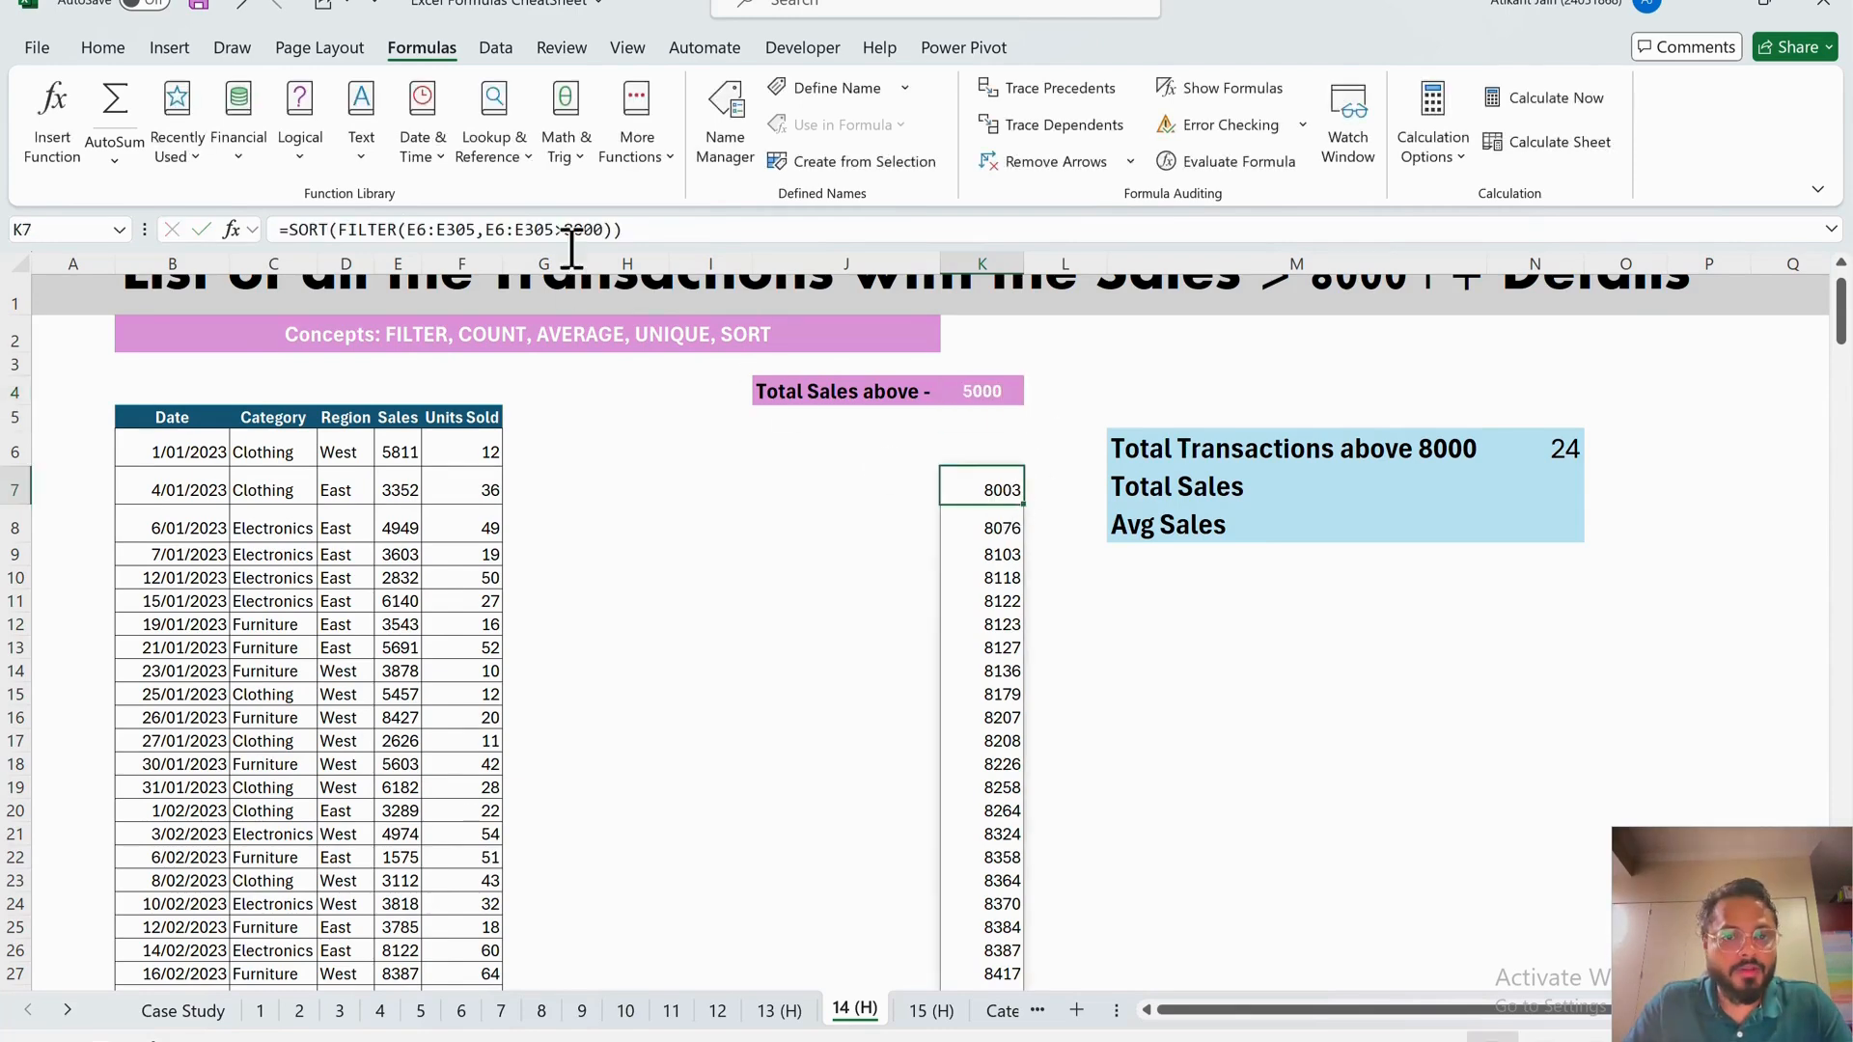
{"action": "double_click", "coordinate": [595, 242]}
{"action": "type", "text": "5000"}
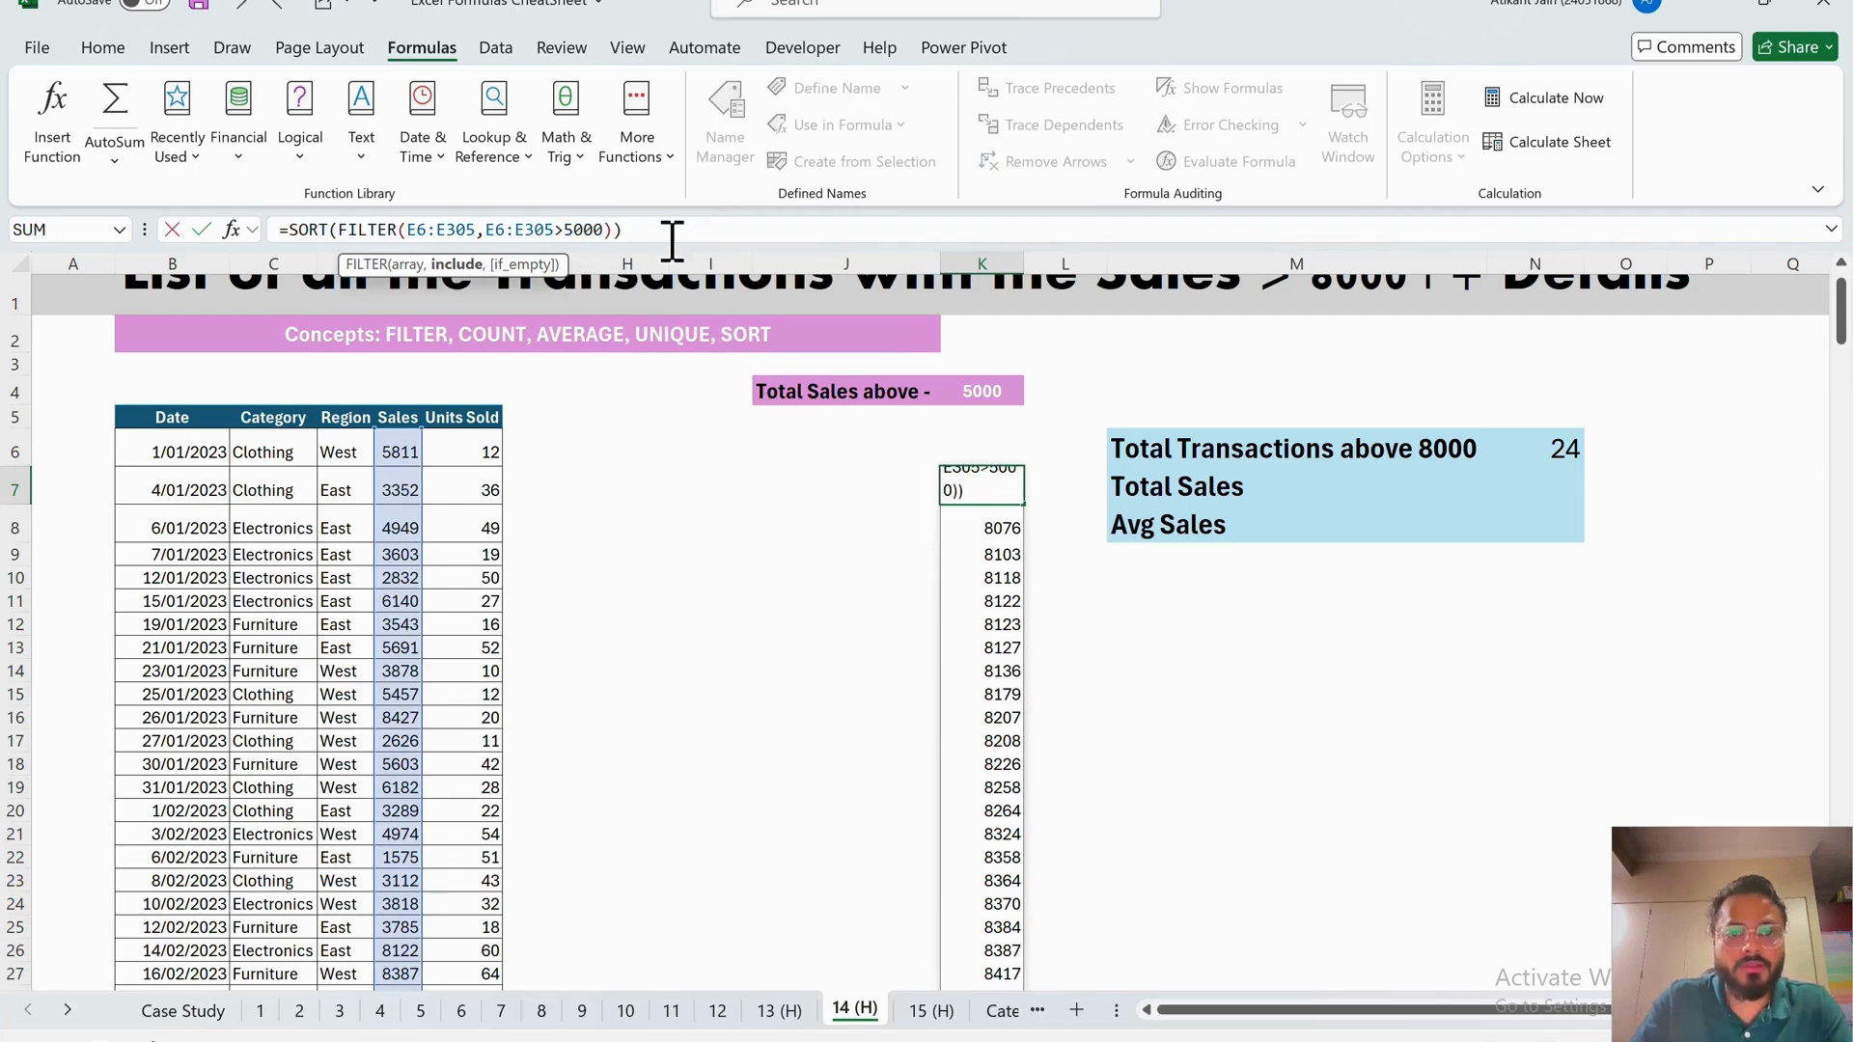
{"action": "key", "text": "Return"}
- Examine the updated sales list spilling from K7 and the transaction count beside the label in M6
{"action": "left_click", "coordinate": [1013, 500]}
{"action": "key", "text": "ctrl+shift+Down"}
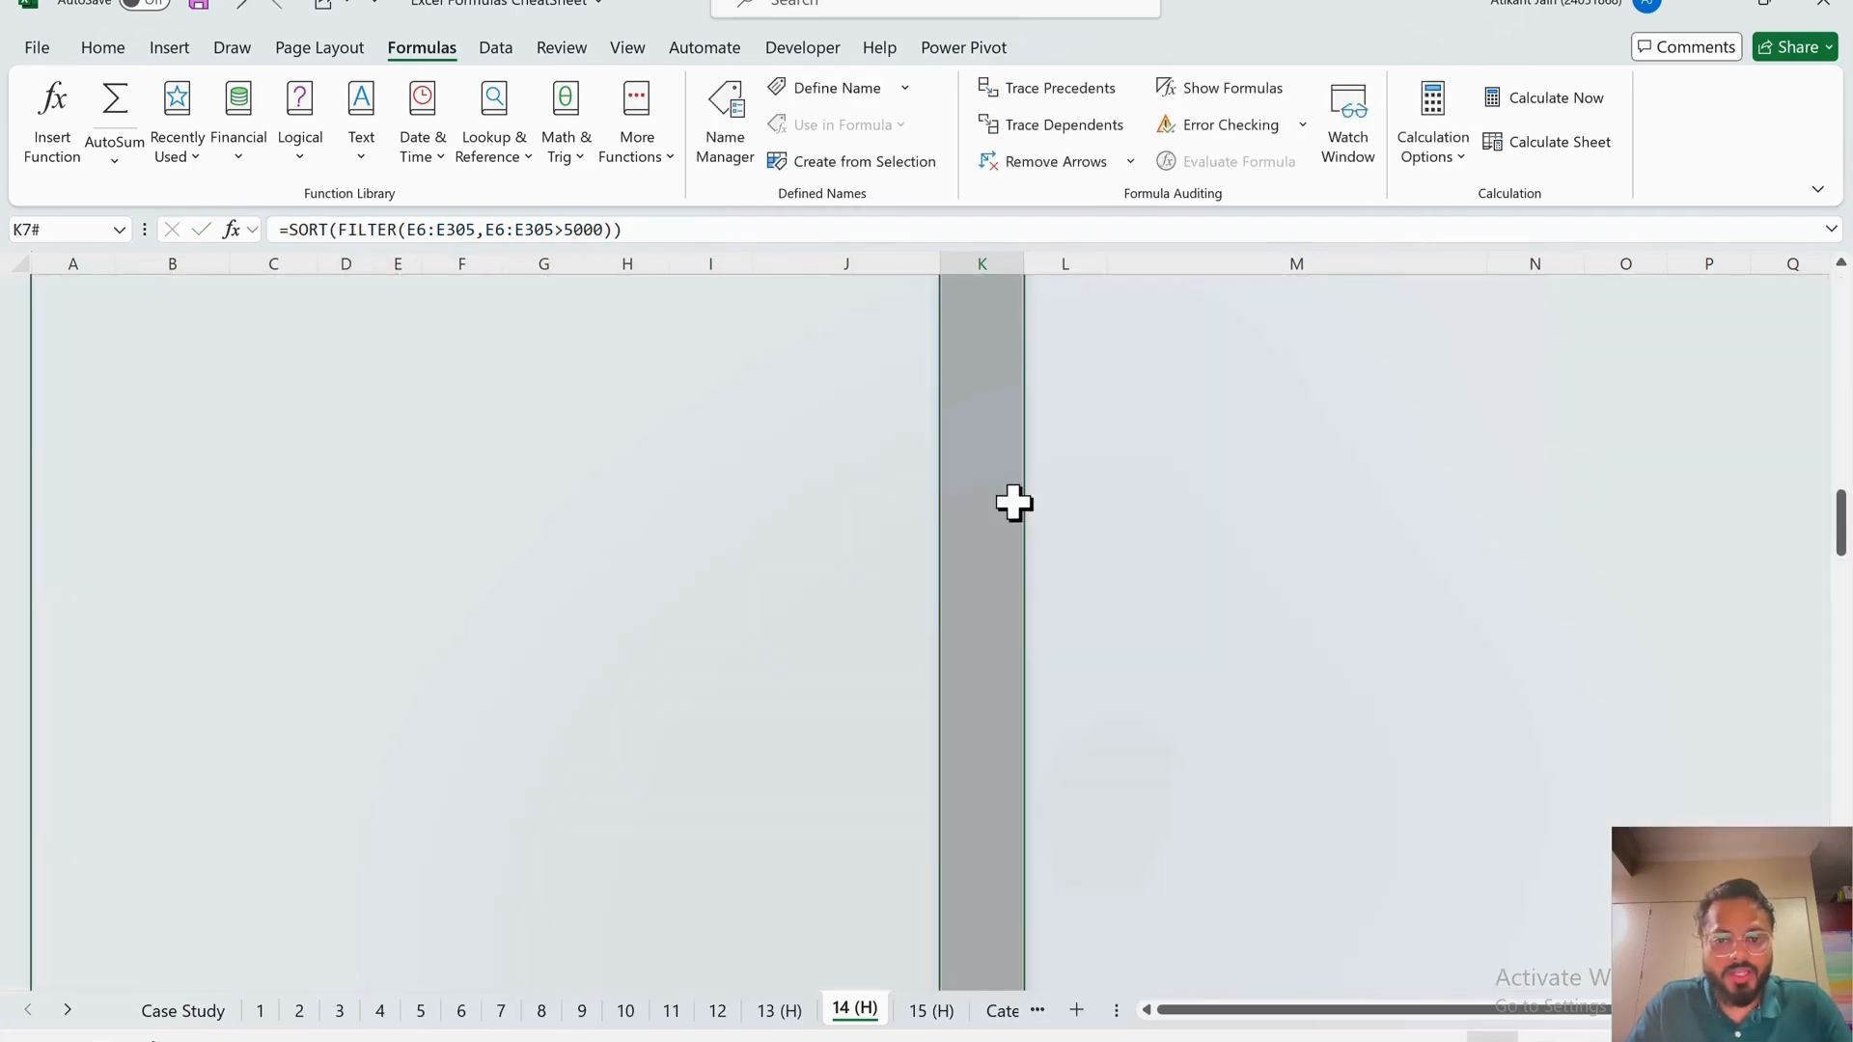
{"action": "key", "text": "Up"}
{"action": "key", "text": "Up"}
{"action": "key", "text": "Right"}
{"action": "key", "text": "Right"}
{"action": "key", "text": "Down"}
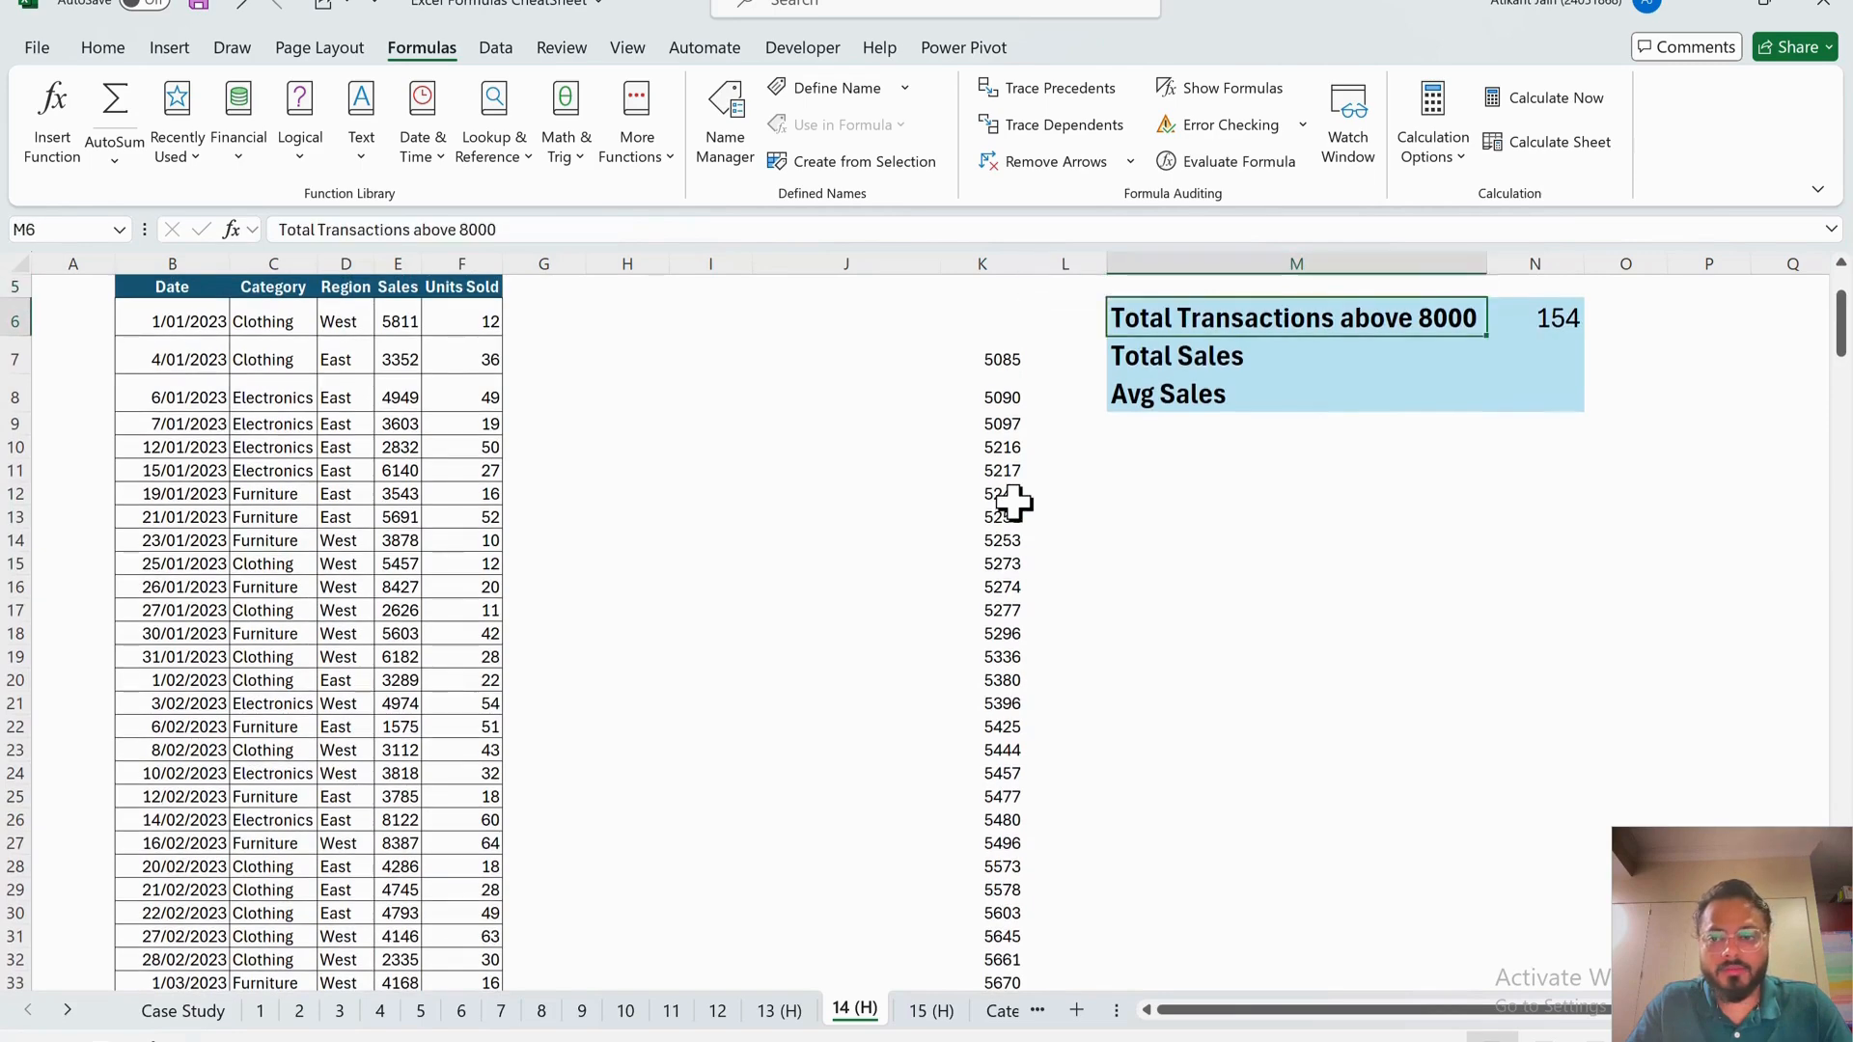
{"action": "key", "text": "Right"}
{"action": "key", "text": "Right"}
{"action": "key", "text": "Left"}
{"action": "key", "text": "Up"}
{"action": "key", "text": "Up"}
{"action": "key", "text": "Up"}
{"action": "key", "text": "Up"}
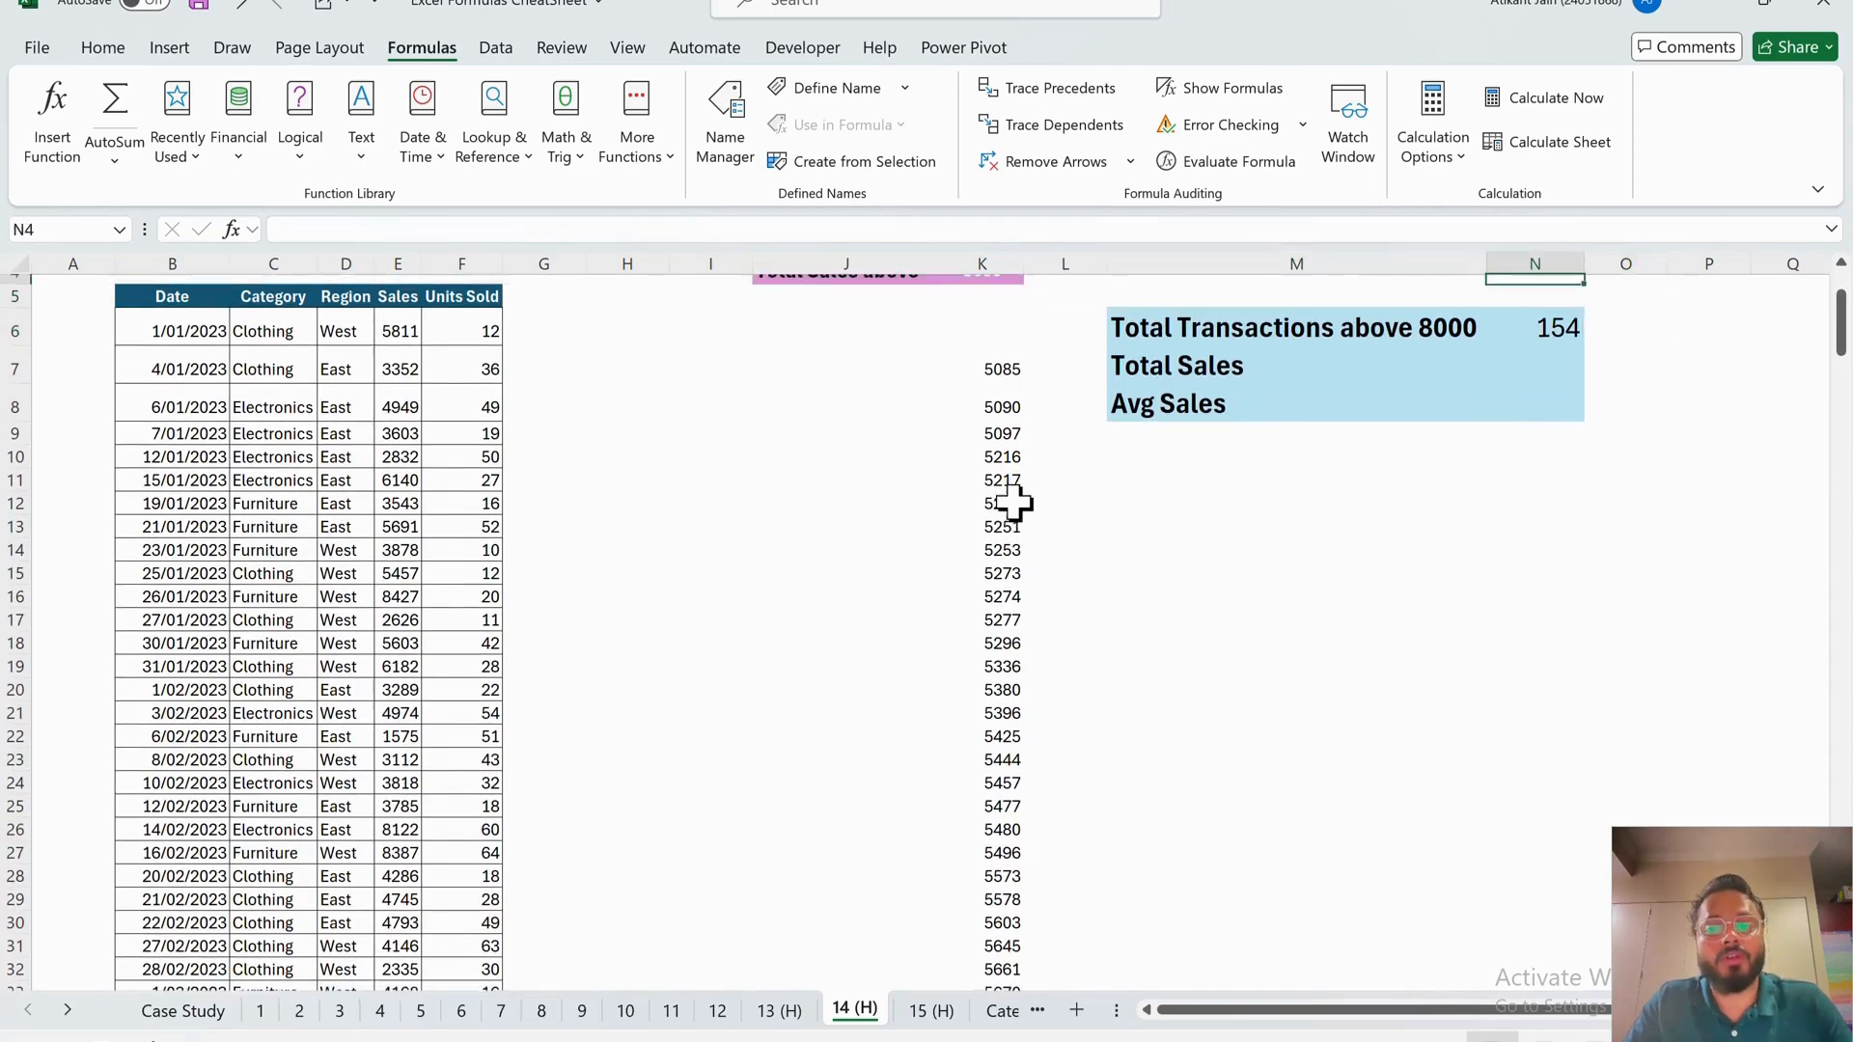
{"action": "key", "text": "Down"}
{"action": "key", "text": "Down"}
{"action": "key", "text": "Left"}
{"action": "key", "text": "Left"}
{"action": "key", "text": "Down"}
{"action": "key", "text": "Down"}
{"action": "key", "text": "Down"}
{"action": "key", "text": "Left"}
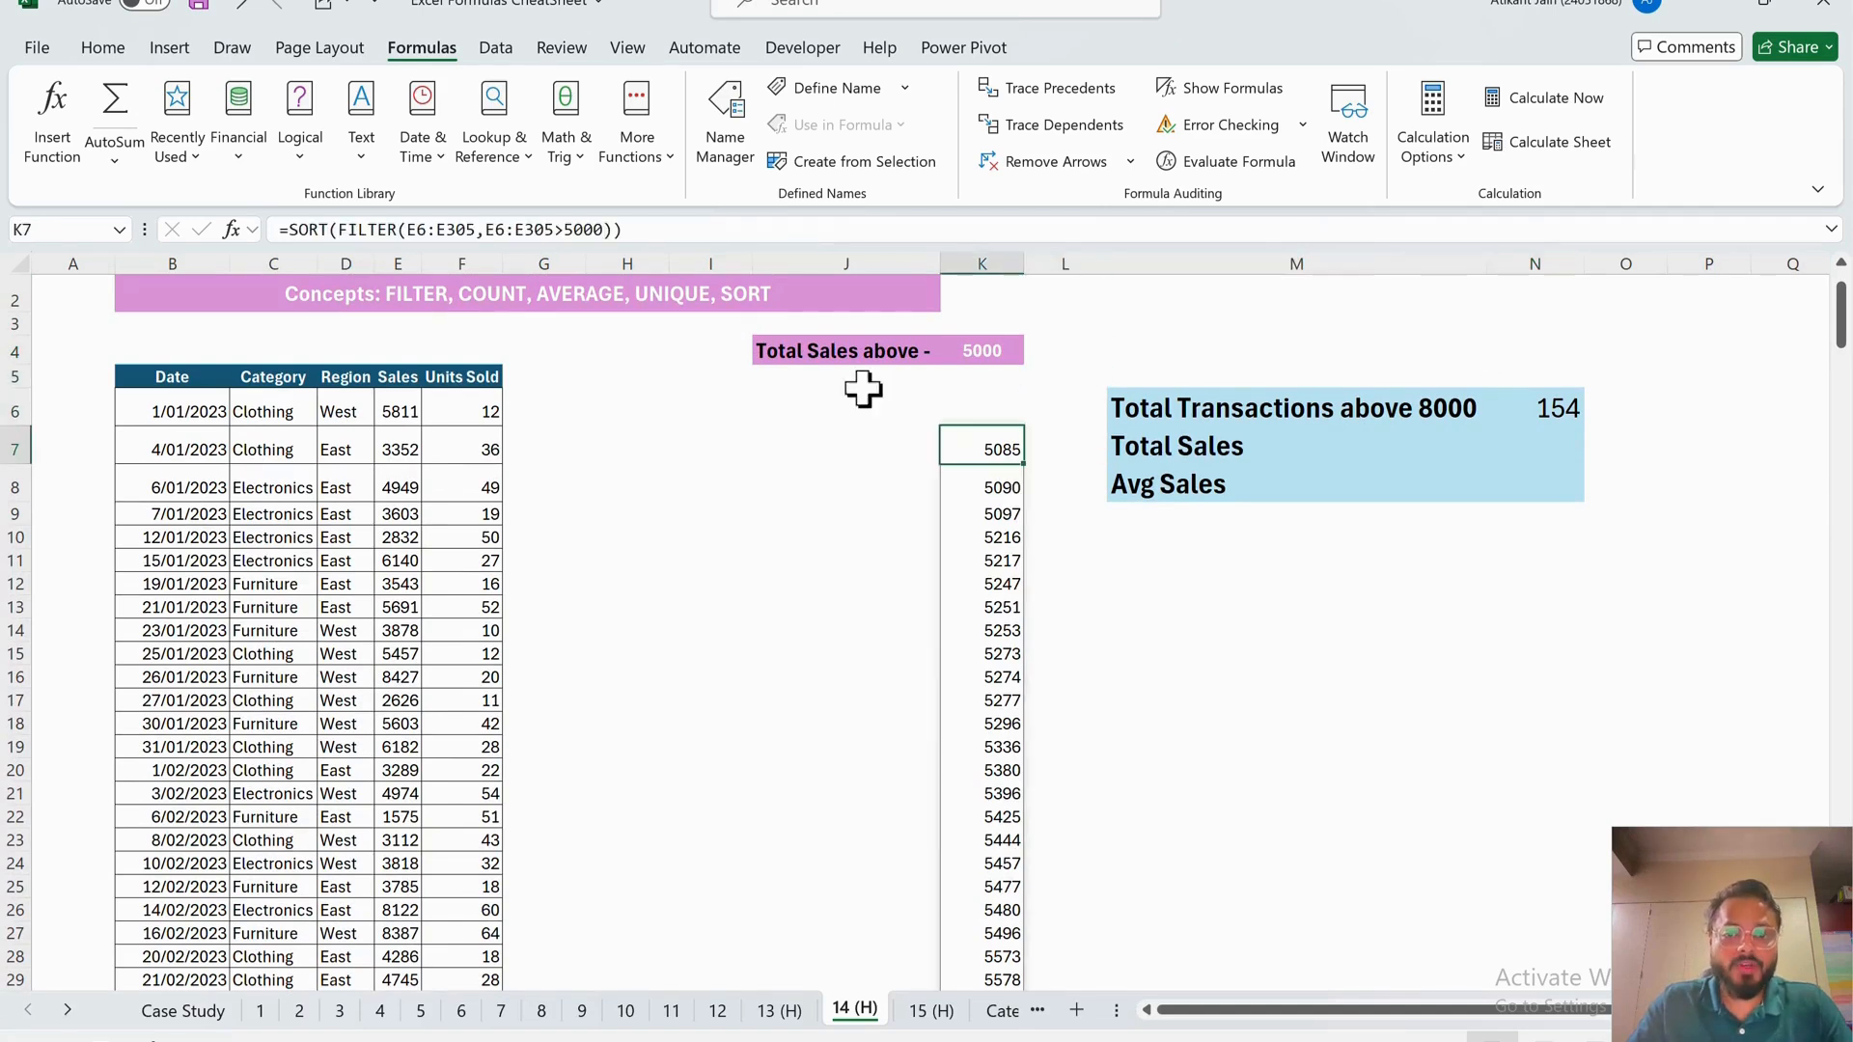
- Replace the fixed 5000 in the K7 formula's include condition with a reference to K4
{"action": "left_click", "coordinate": [618, 231]}
{"action": "double_click", "coordinate": [618, 231]}
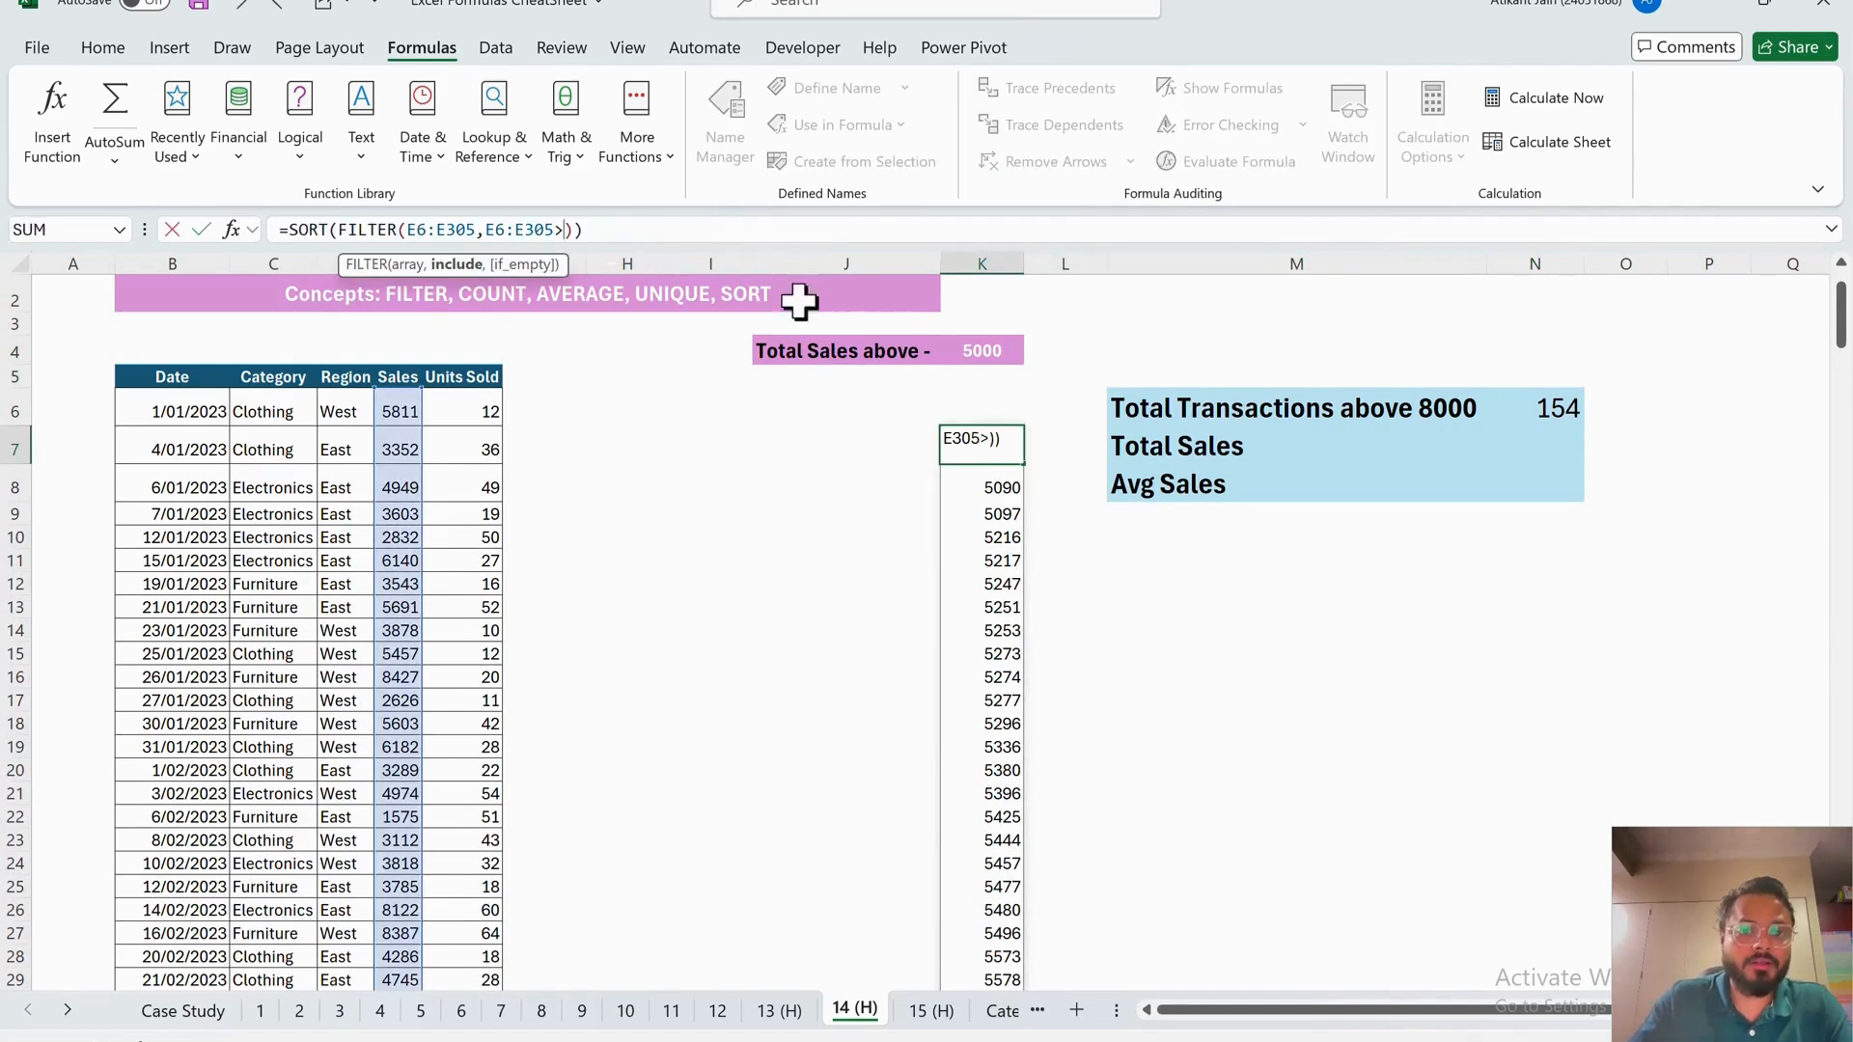
{"action": "left_click", "coordinate": [972, 349]}
{"action": "key", "text": "Return"}
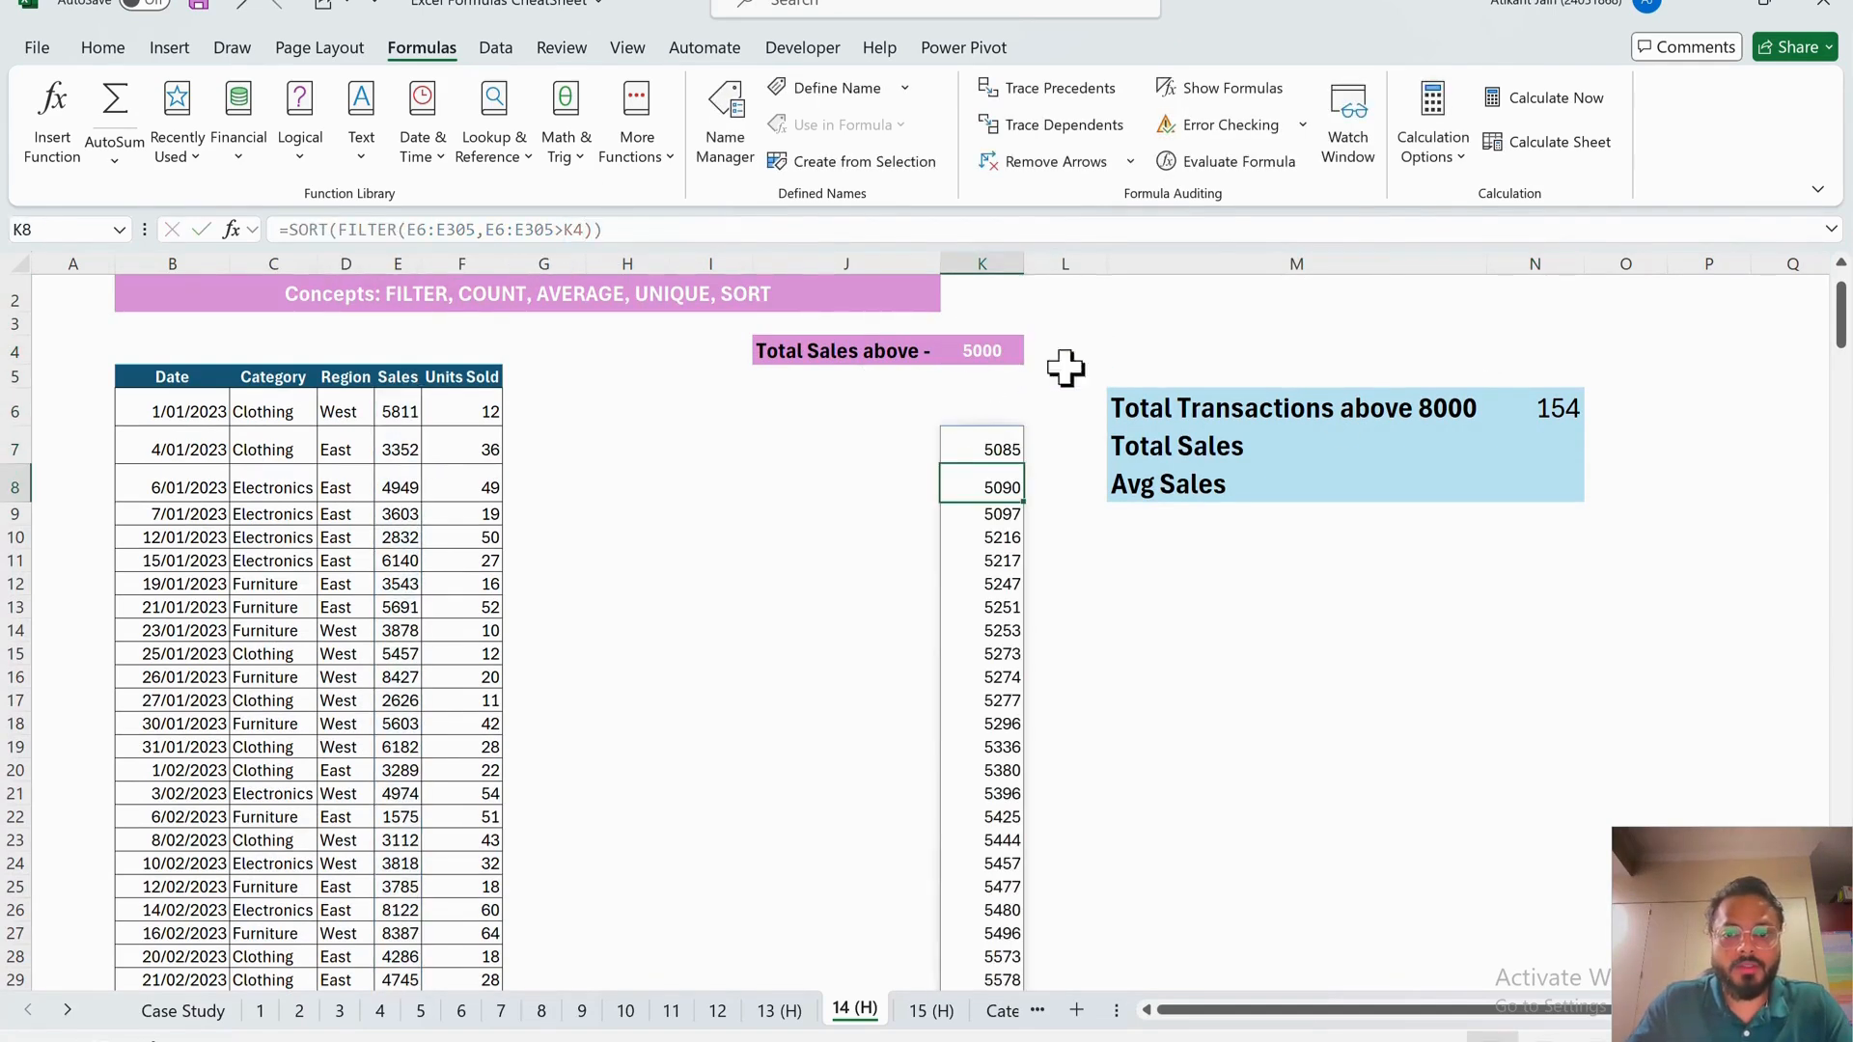
- Remove 8000 from the label in M6 so it reads Total Transactions above
{"action": "double_click", "coordinate": [1457, 413]}
{"action": "double_click", "coordinate": [1457, 424]}
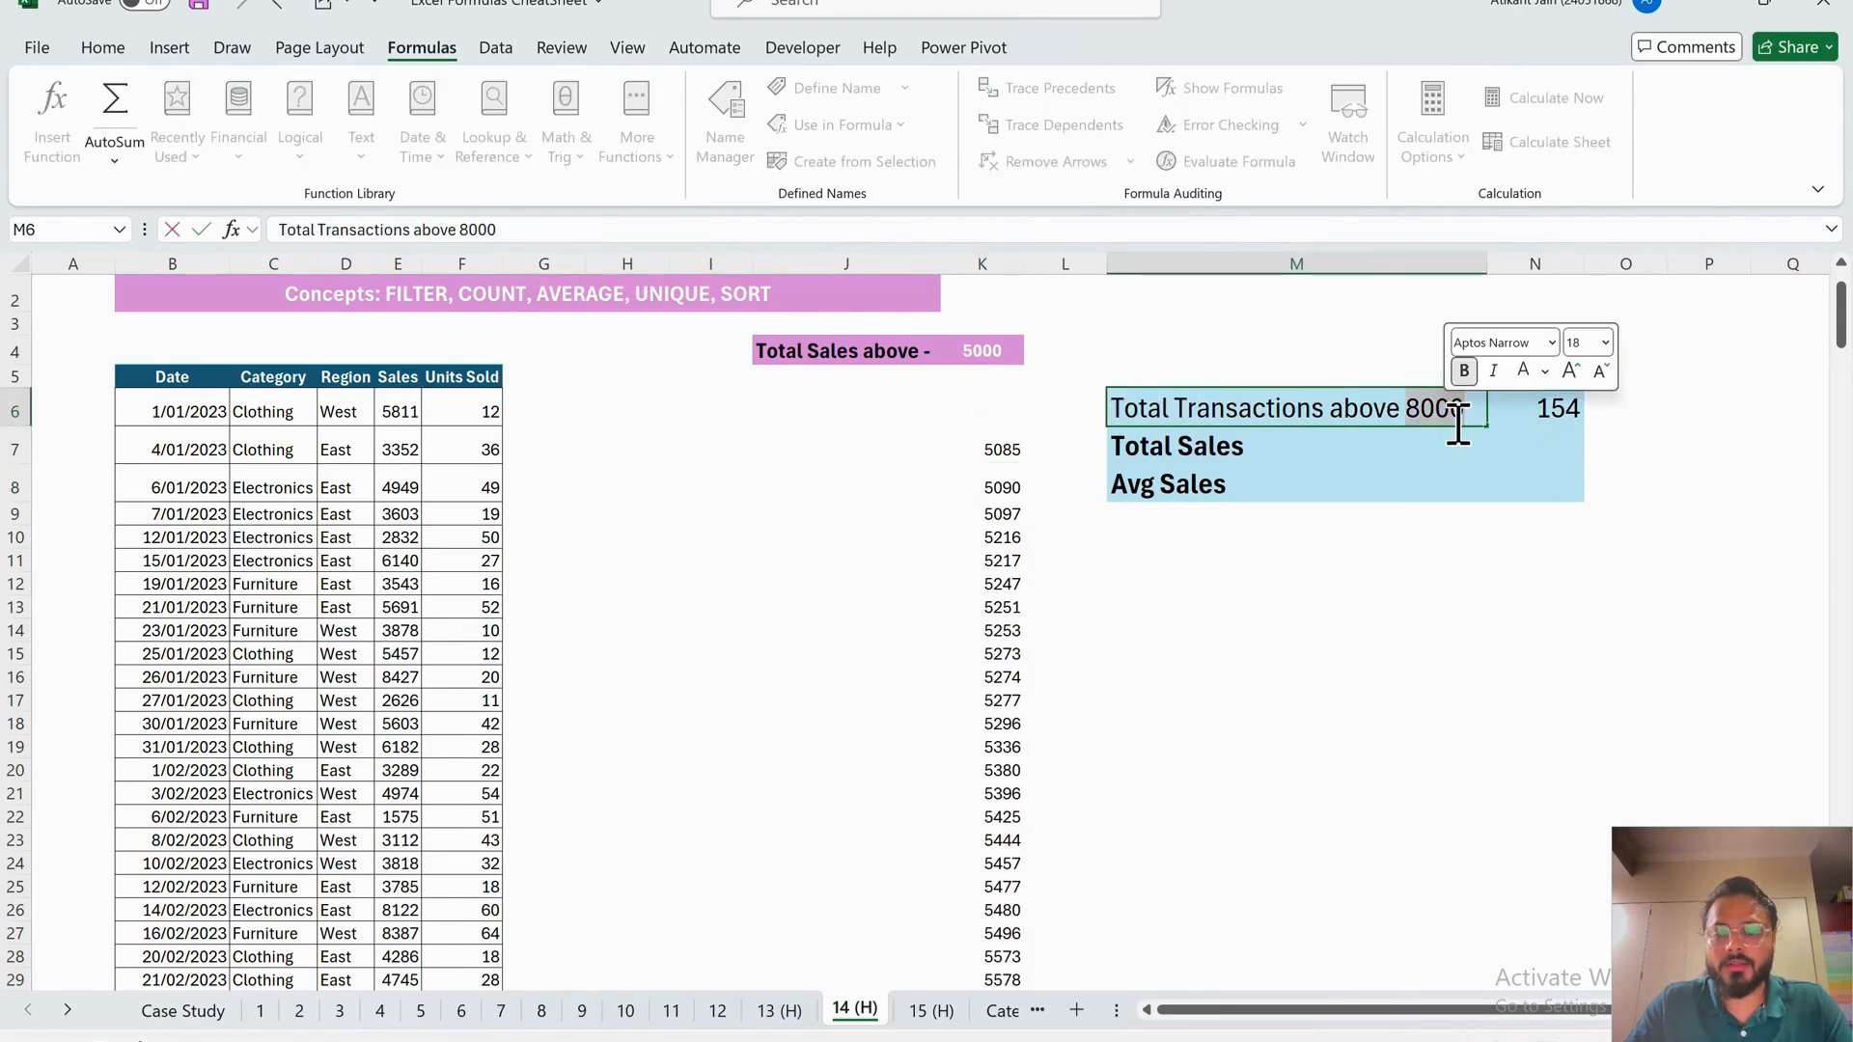
{"action": "key", "text": "BackSpace"}
{"action": "left_click", "coordinate": [1512, 569]}
- Insert a new column before column N and link its cell N6 to the threshold in K4
{"action": "right_click", "coordinate": [1522, 281]}
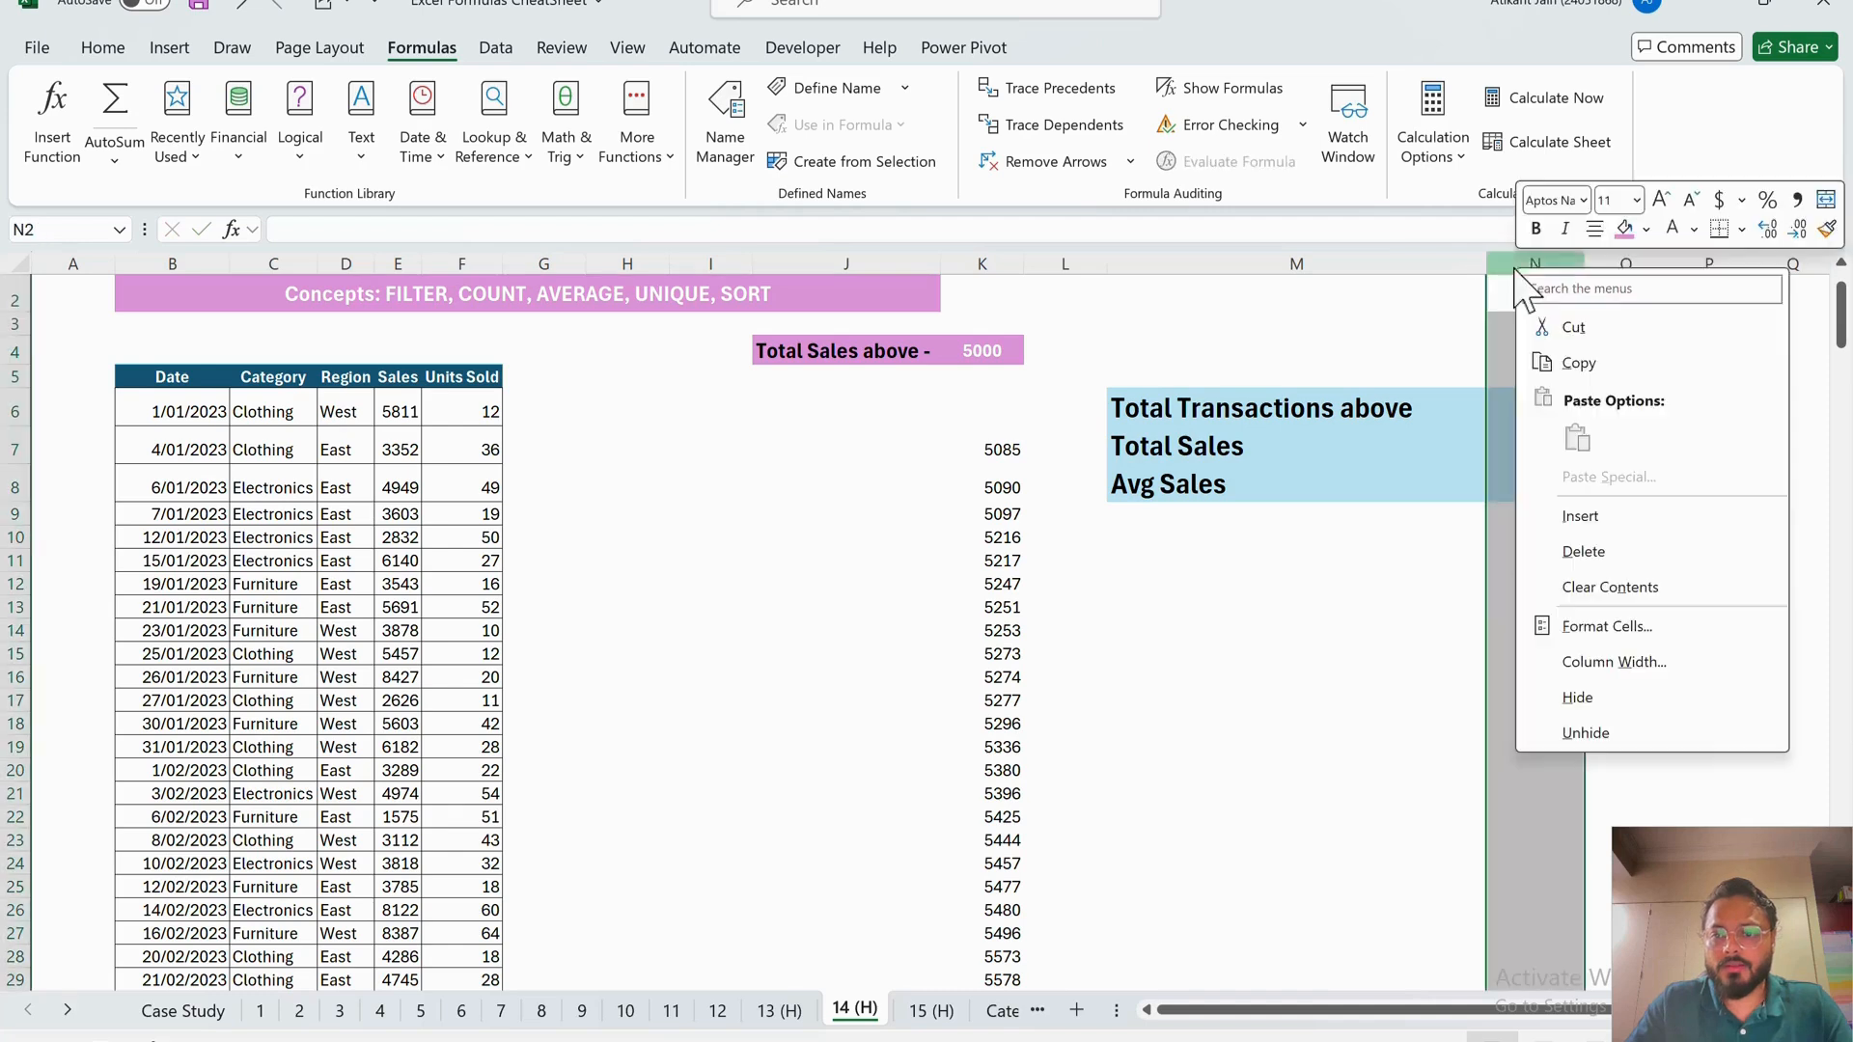
{"action": "left_click", "coordinate": [1583, 519]}
{"action": "left_click", "coordinate": [1541, 425]}
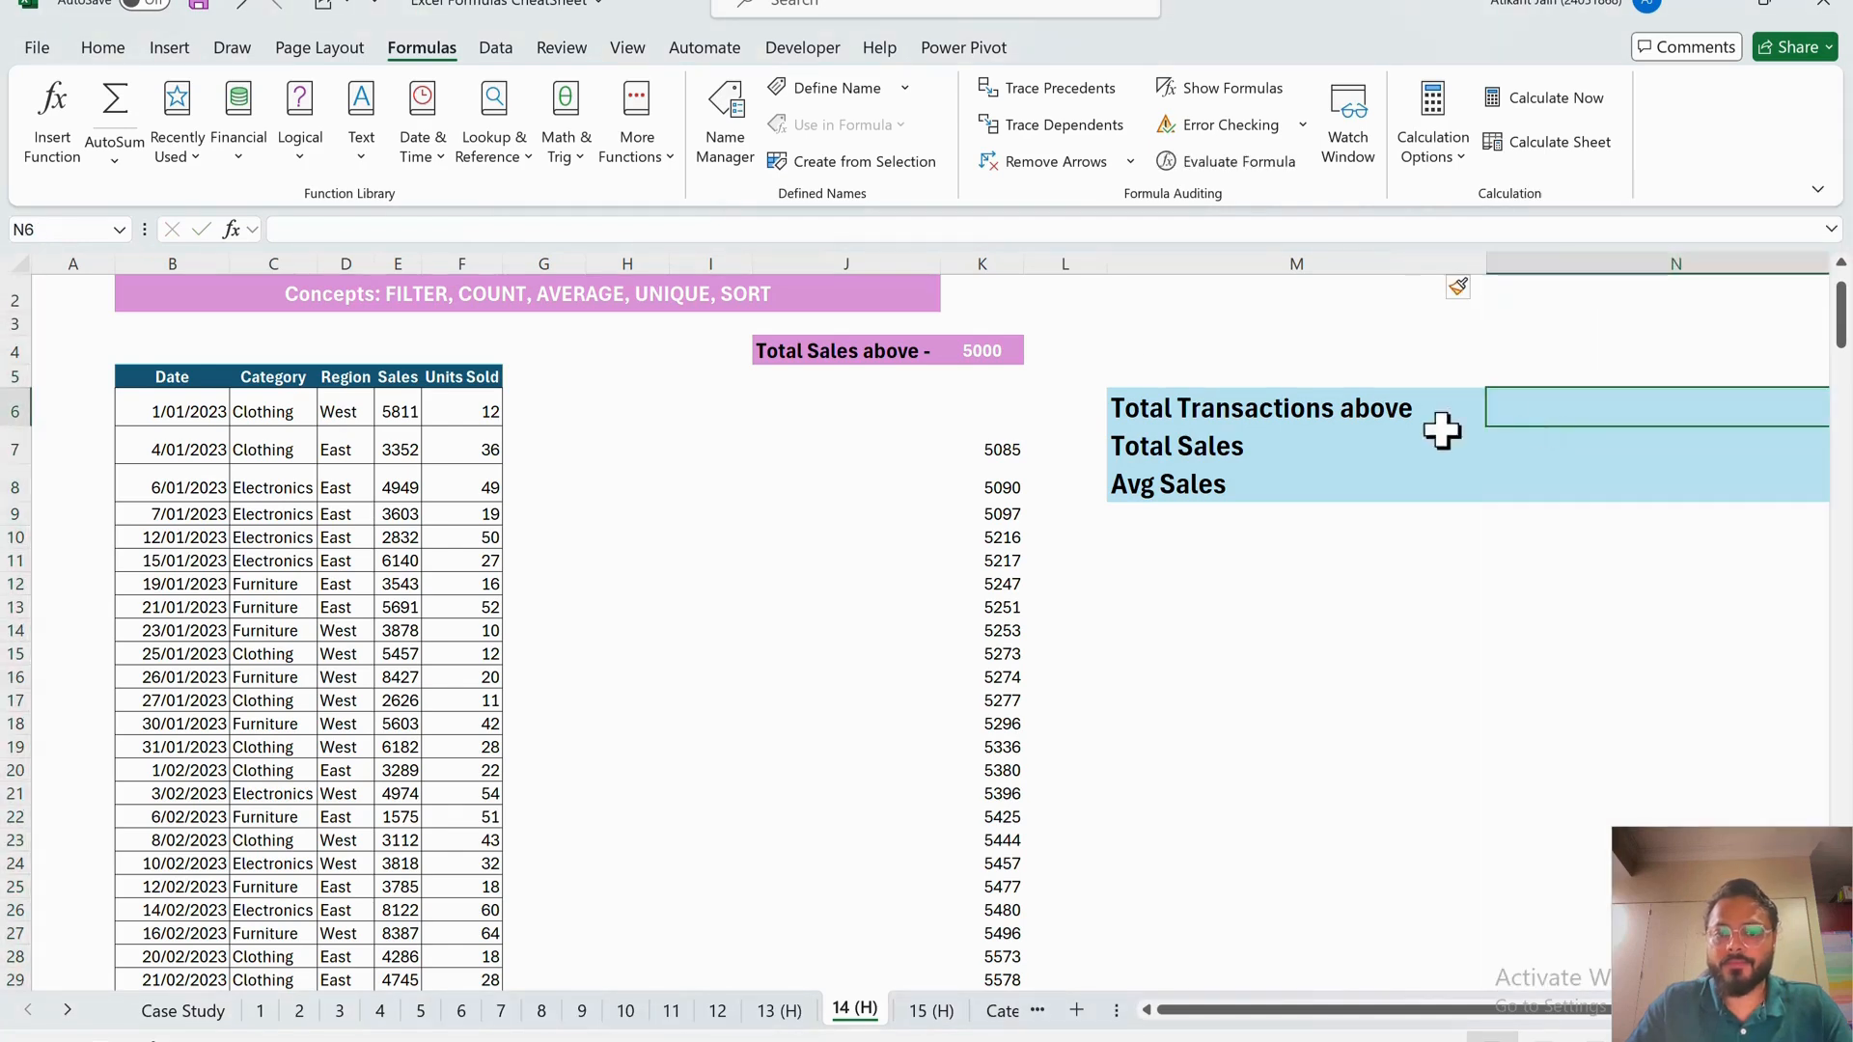
{"action": "type", "text": "="}
{"action": "left_click", "coordinate": [904, 359]}
{"action": "key", "text": "Return"}
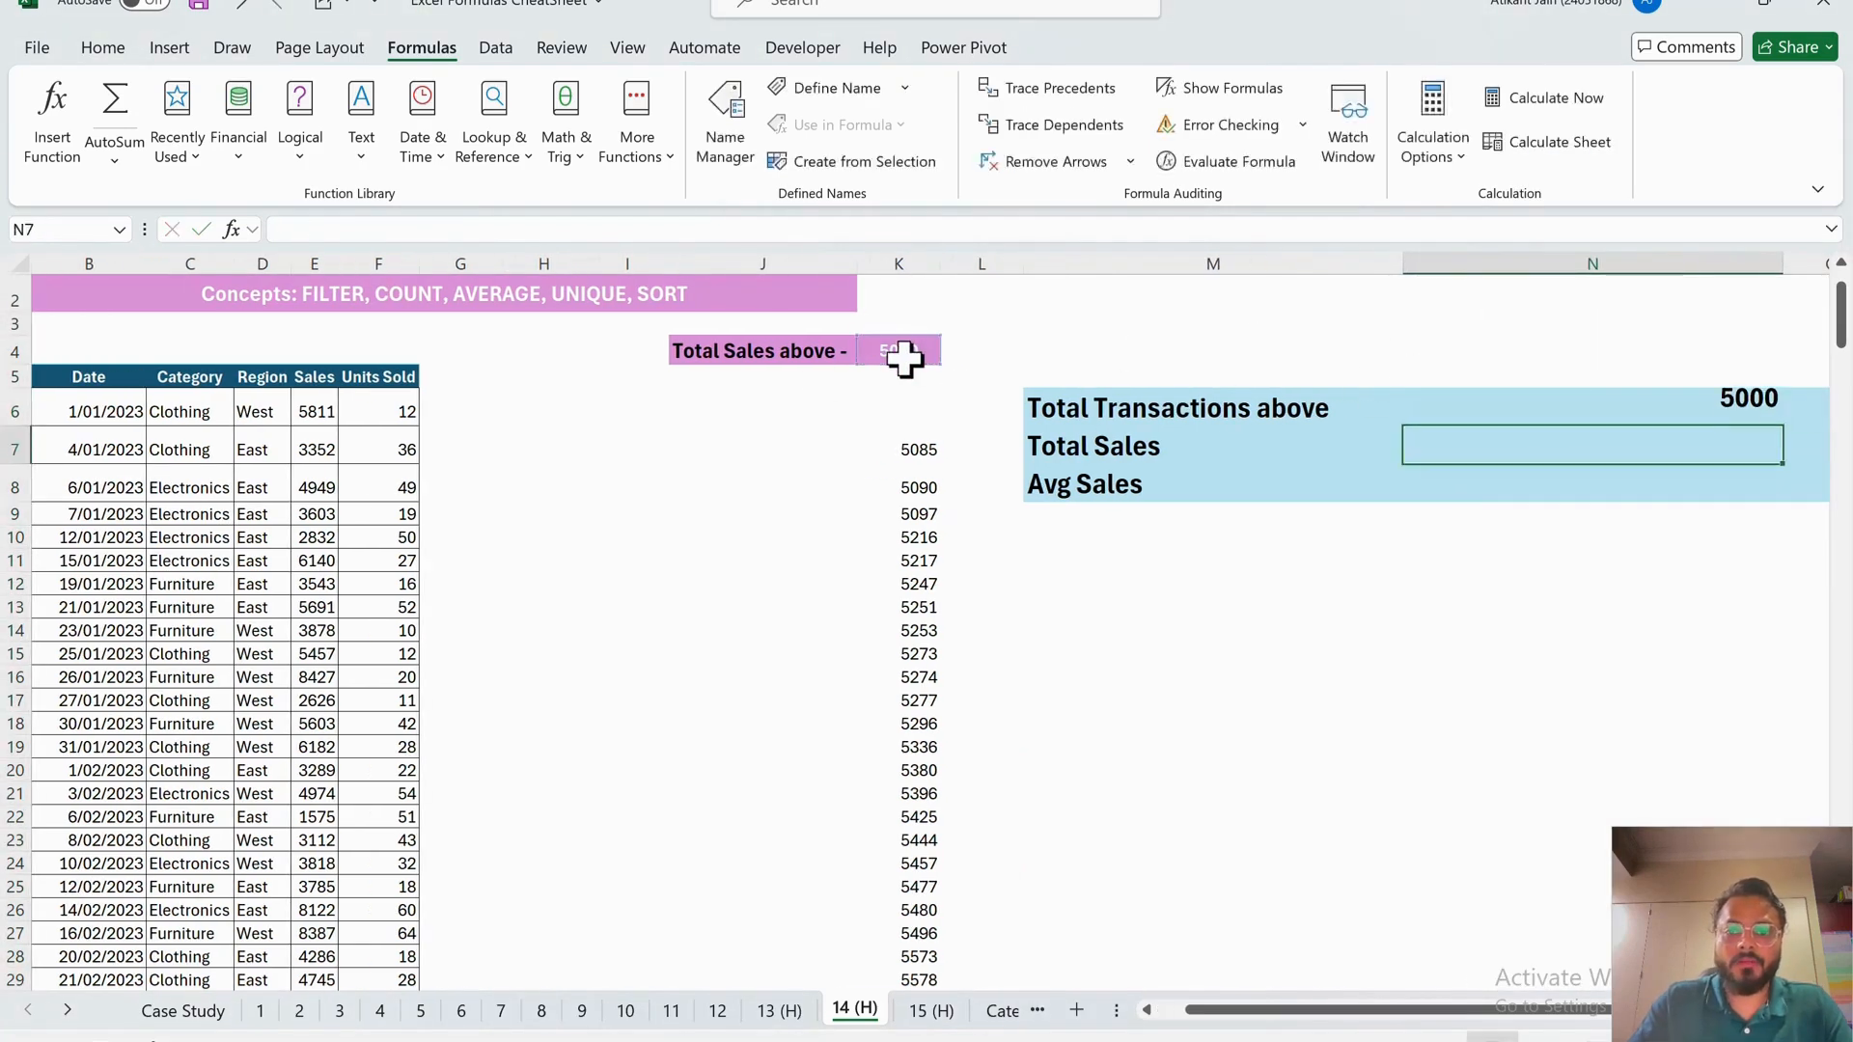
- Narrow columns M and N so the Total Transactions above label and its threshold sit close together
{"action": "left_click_drag", "start_coordinate": [1788, 265], "coordinate": [1414, 269]}
{"action": "left_click_drag", "start_coordinate": [1459, 446], "coordinate": [1457, 473]}
{"action": "left_click", "coordinate": [1399, 565]}
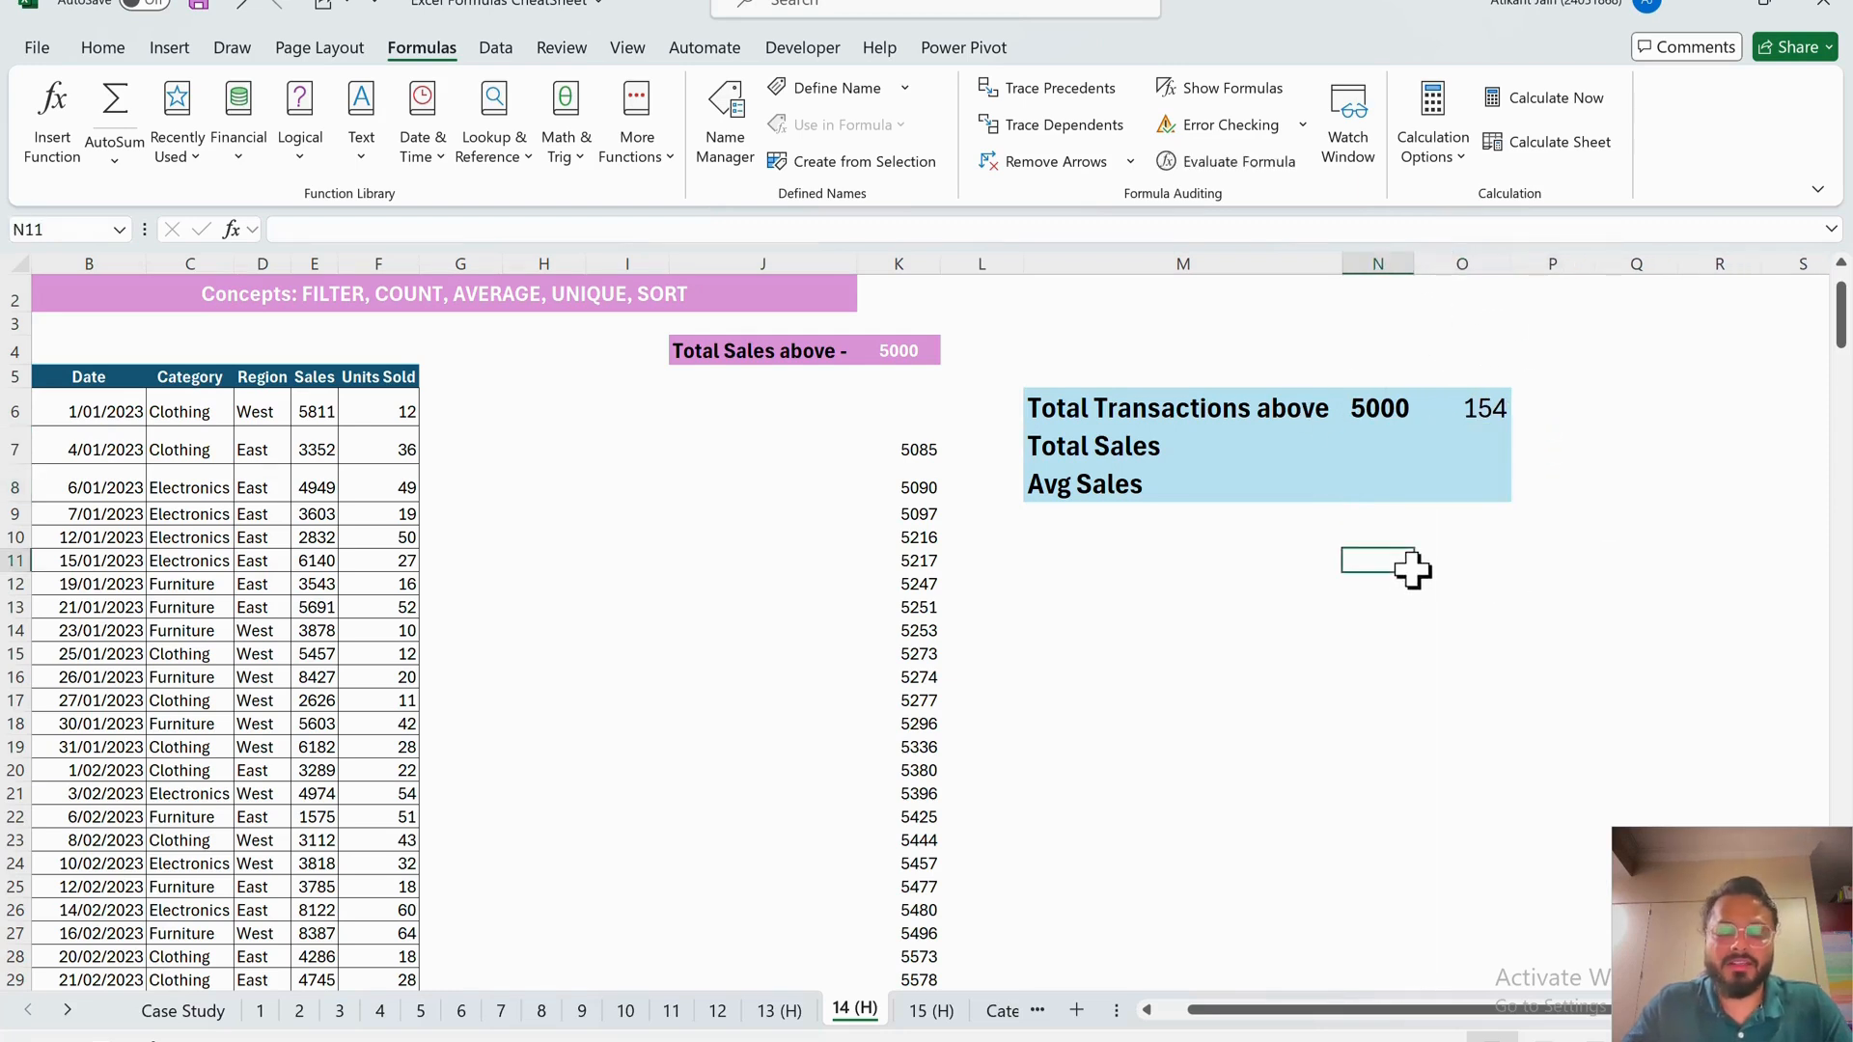
{"action": "left_click", "coordinate": [1219, 477]}
{"action": "left_click", "coordinate": [1361, 583]}
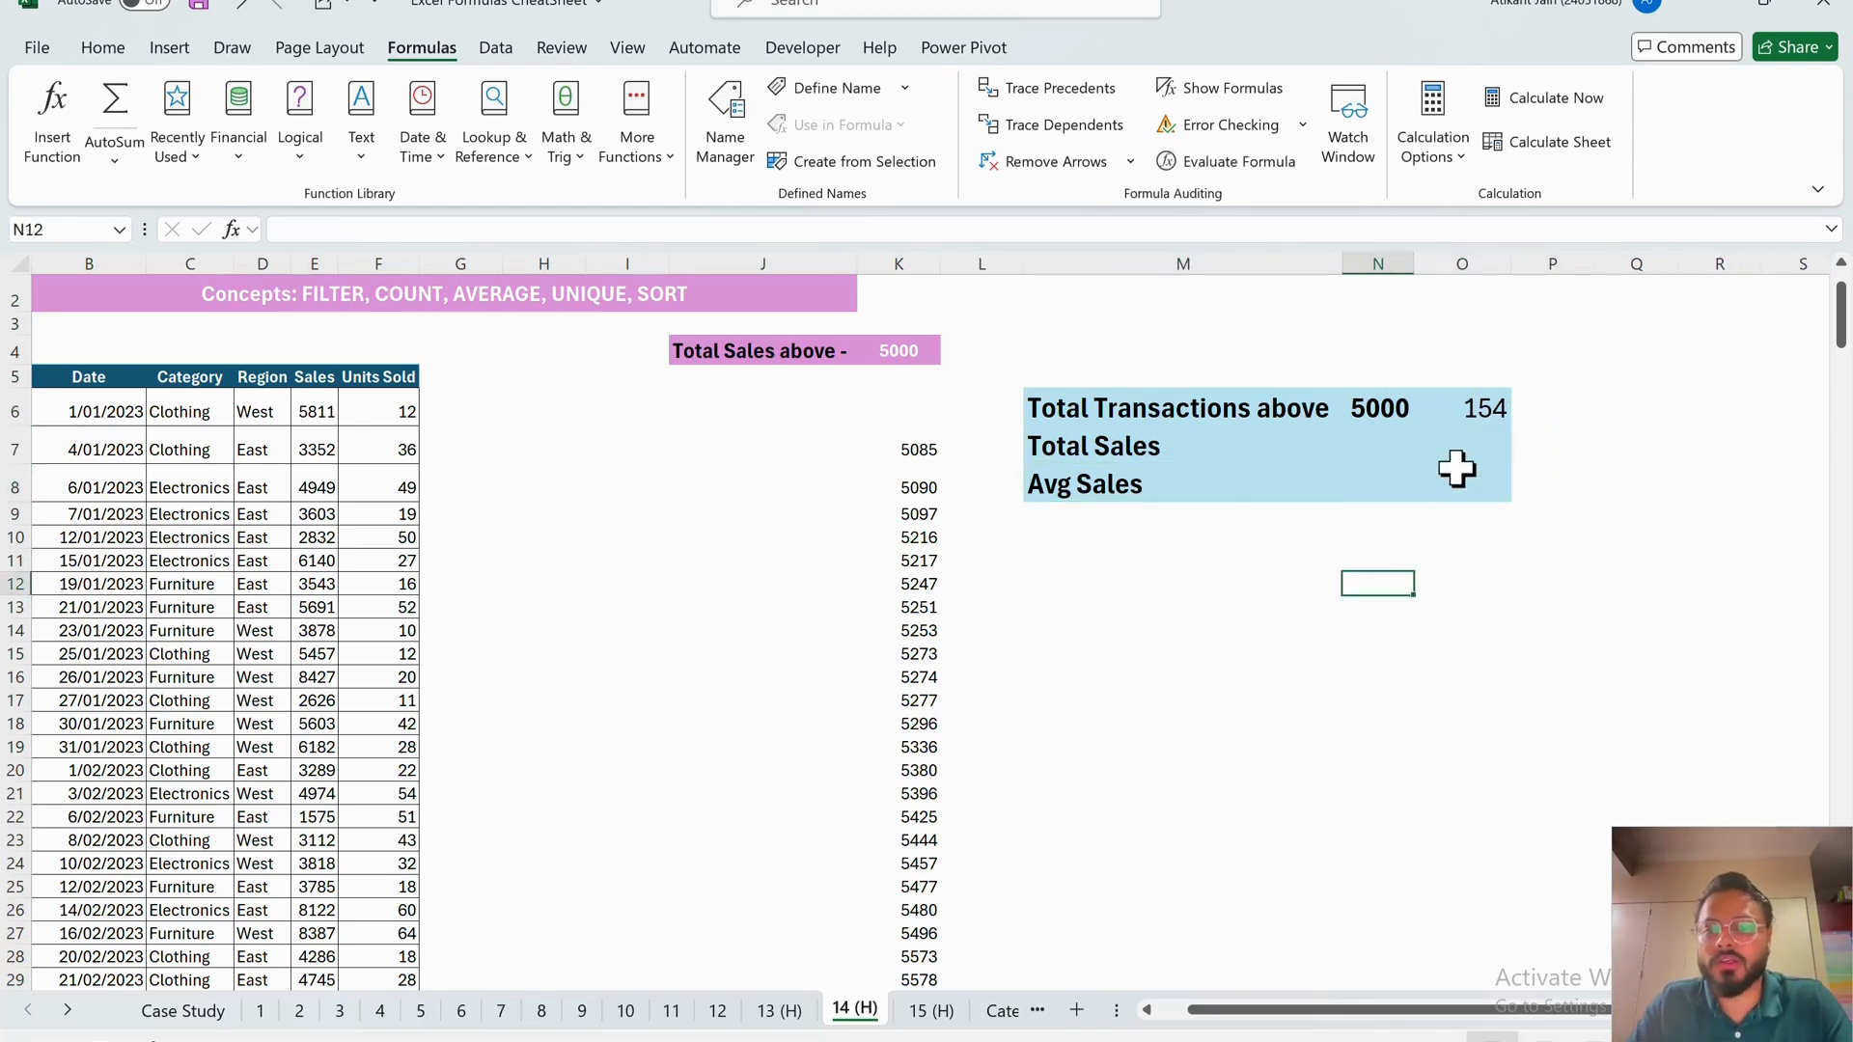
- Apply a left border to the result cells O6:O8
{"action": "left_click_drag", "start_coordinate": [1479, 408], "coordinate": [1476, 489]}
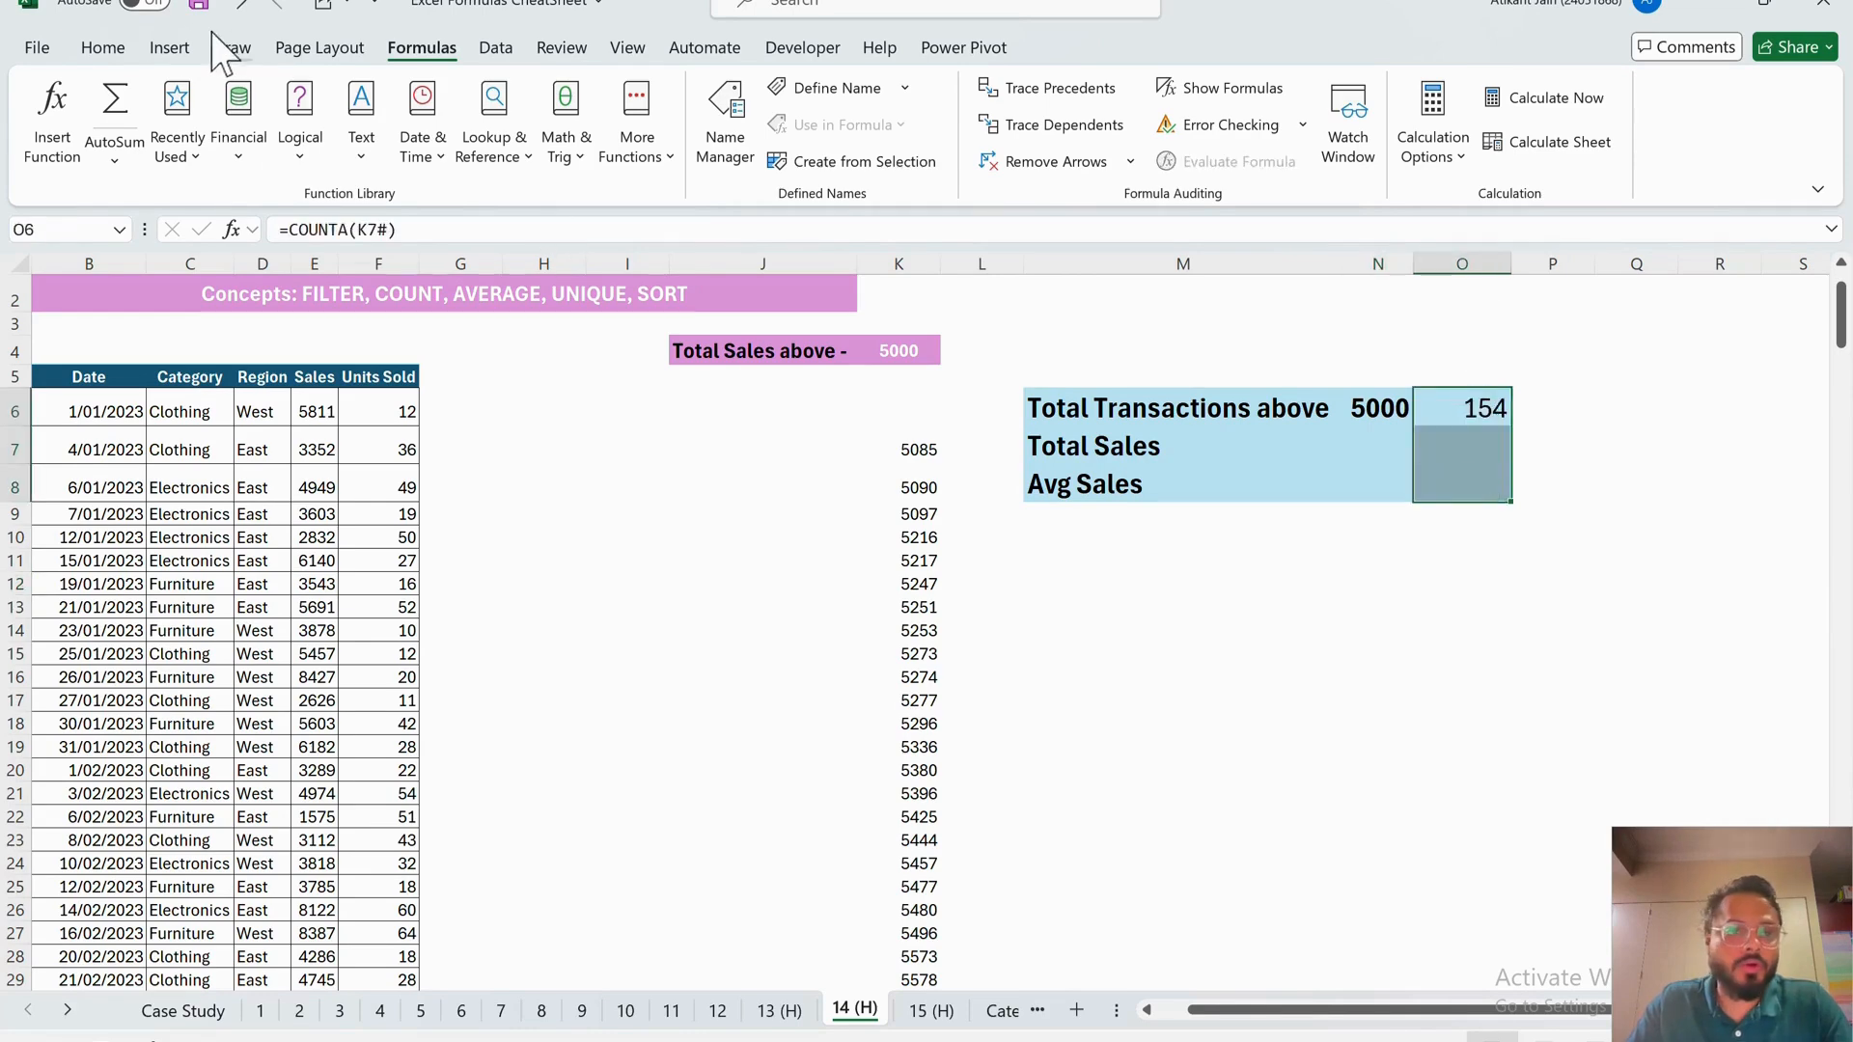
{"action": "left_click", "coordinate": [102, 48]}
{"action": "left_click", "coordinate": [350, 141]}
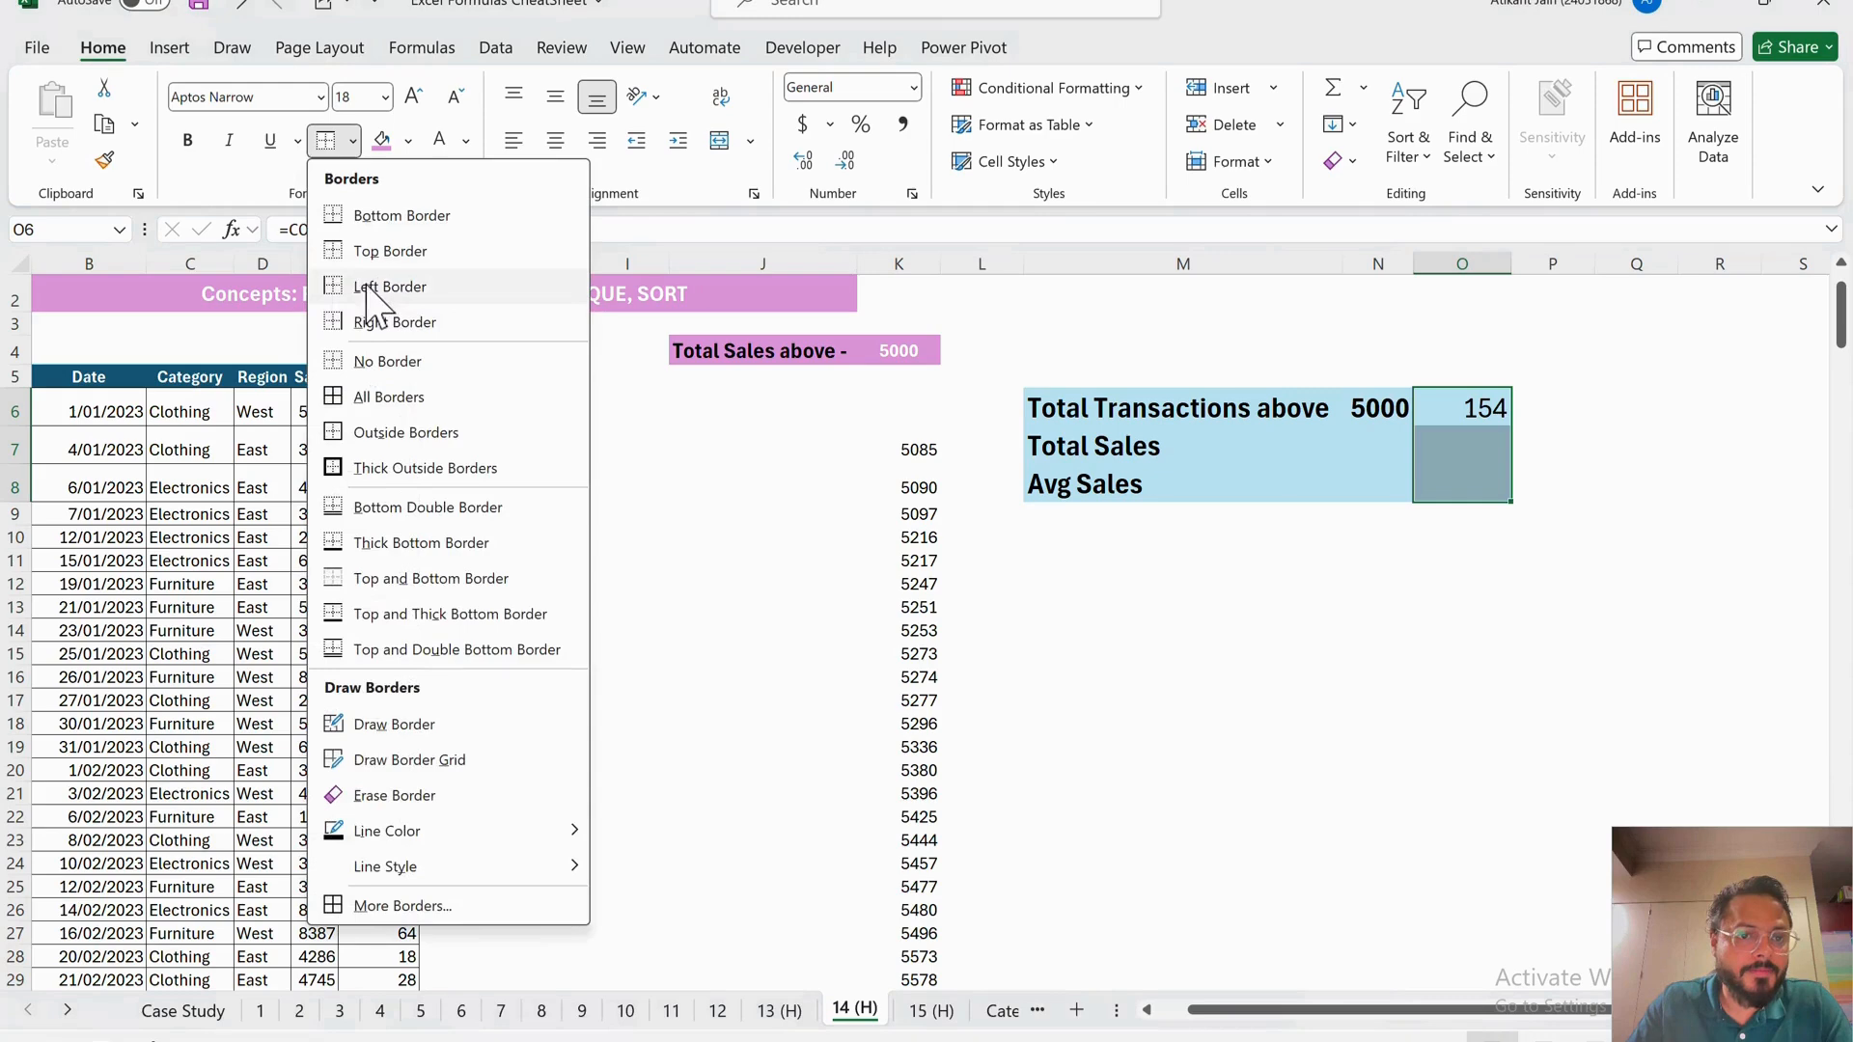
{"action": "left_click", "coordinate": [376, 287]}
{"action": "left_click", "coordinate": [1281, 608]}
- Enter =SUM(K7#) in O7 for Total Sales and format the result with the comma style
{"action": "left_click", "coordinate": [1483, 449]}
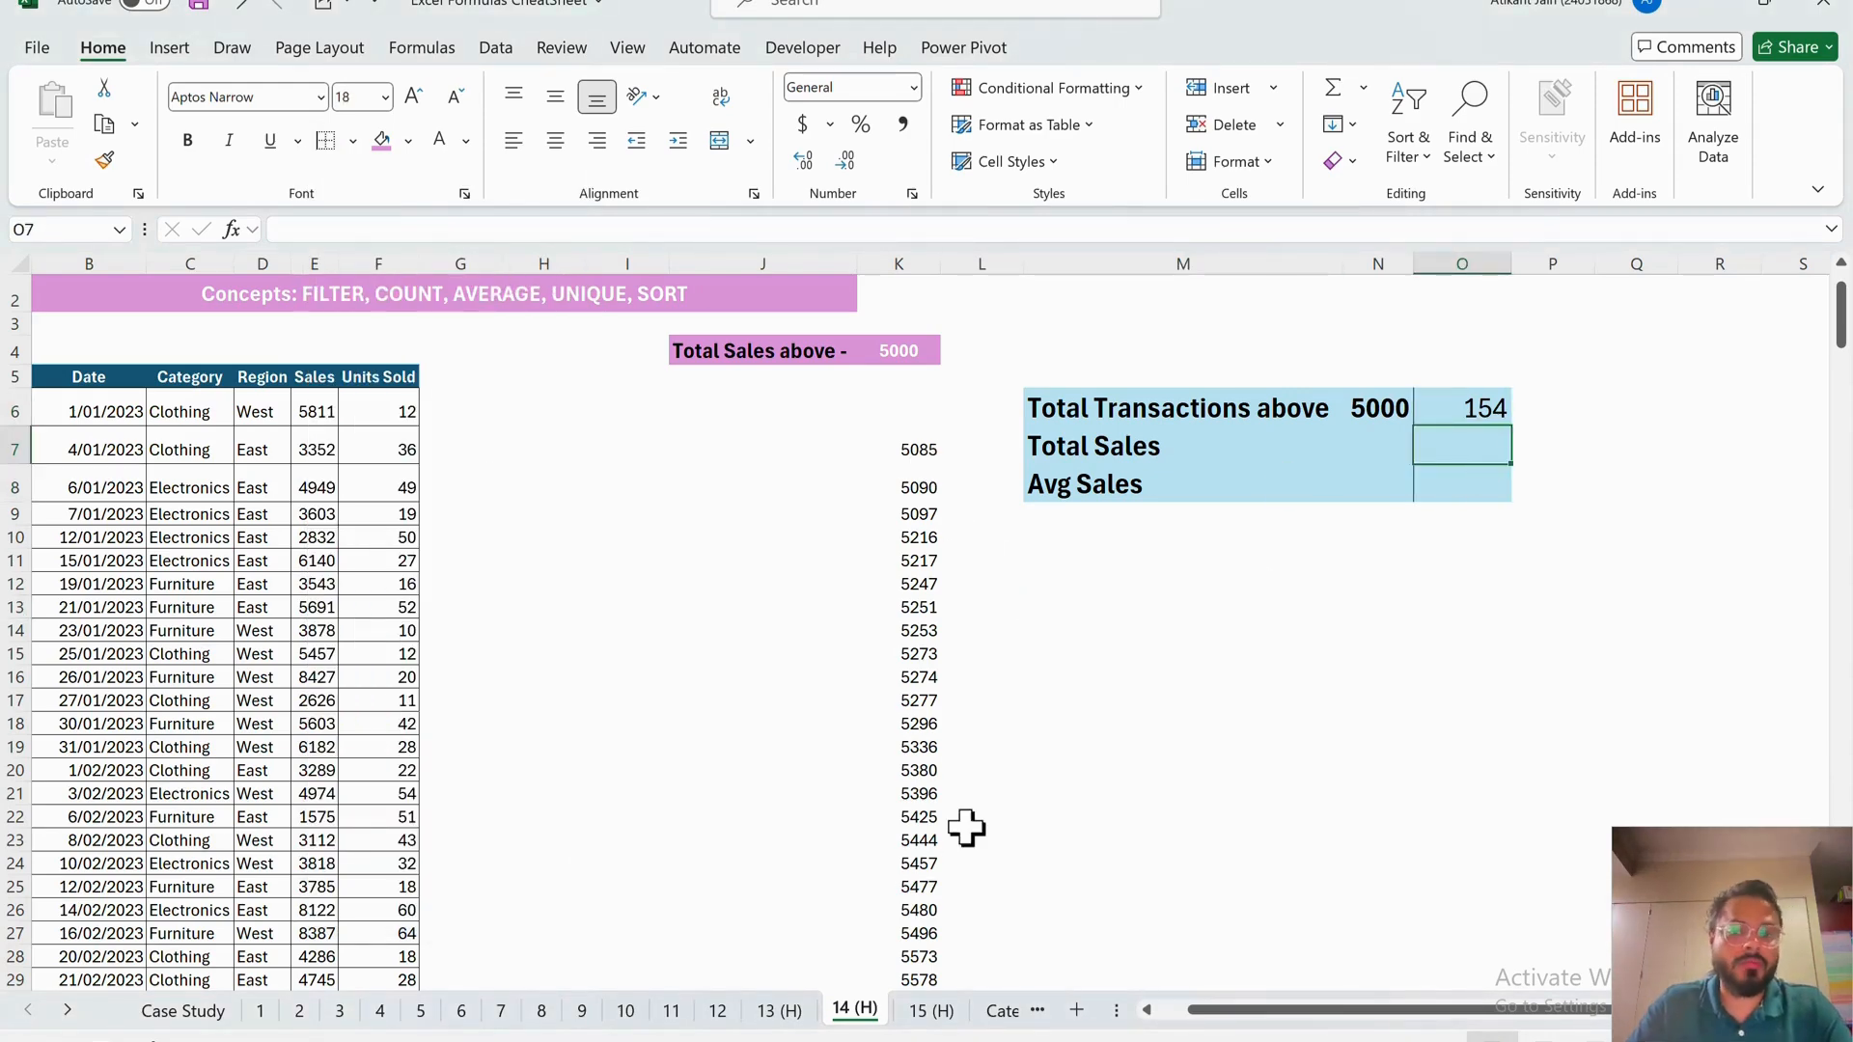
{"action": "type", "text": "=sum"}
{"action": "key", "text": "Tab"}
{"action": "left_click", "coordinate": [907, 487]}
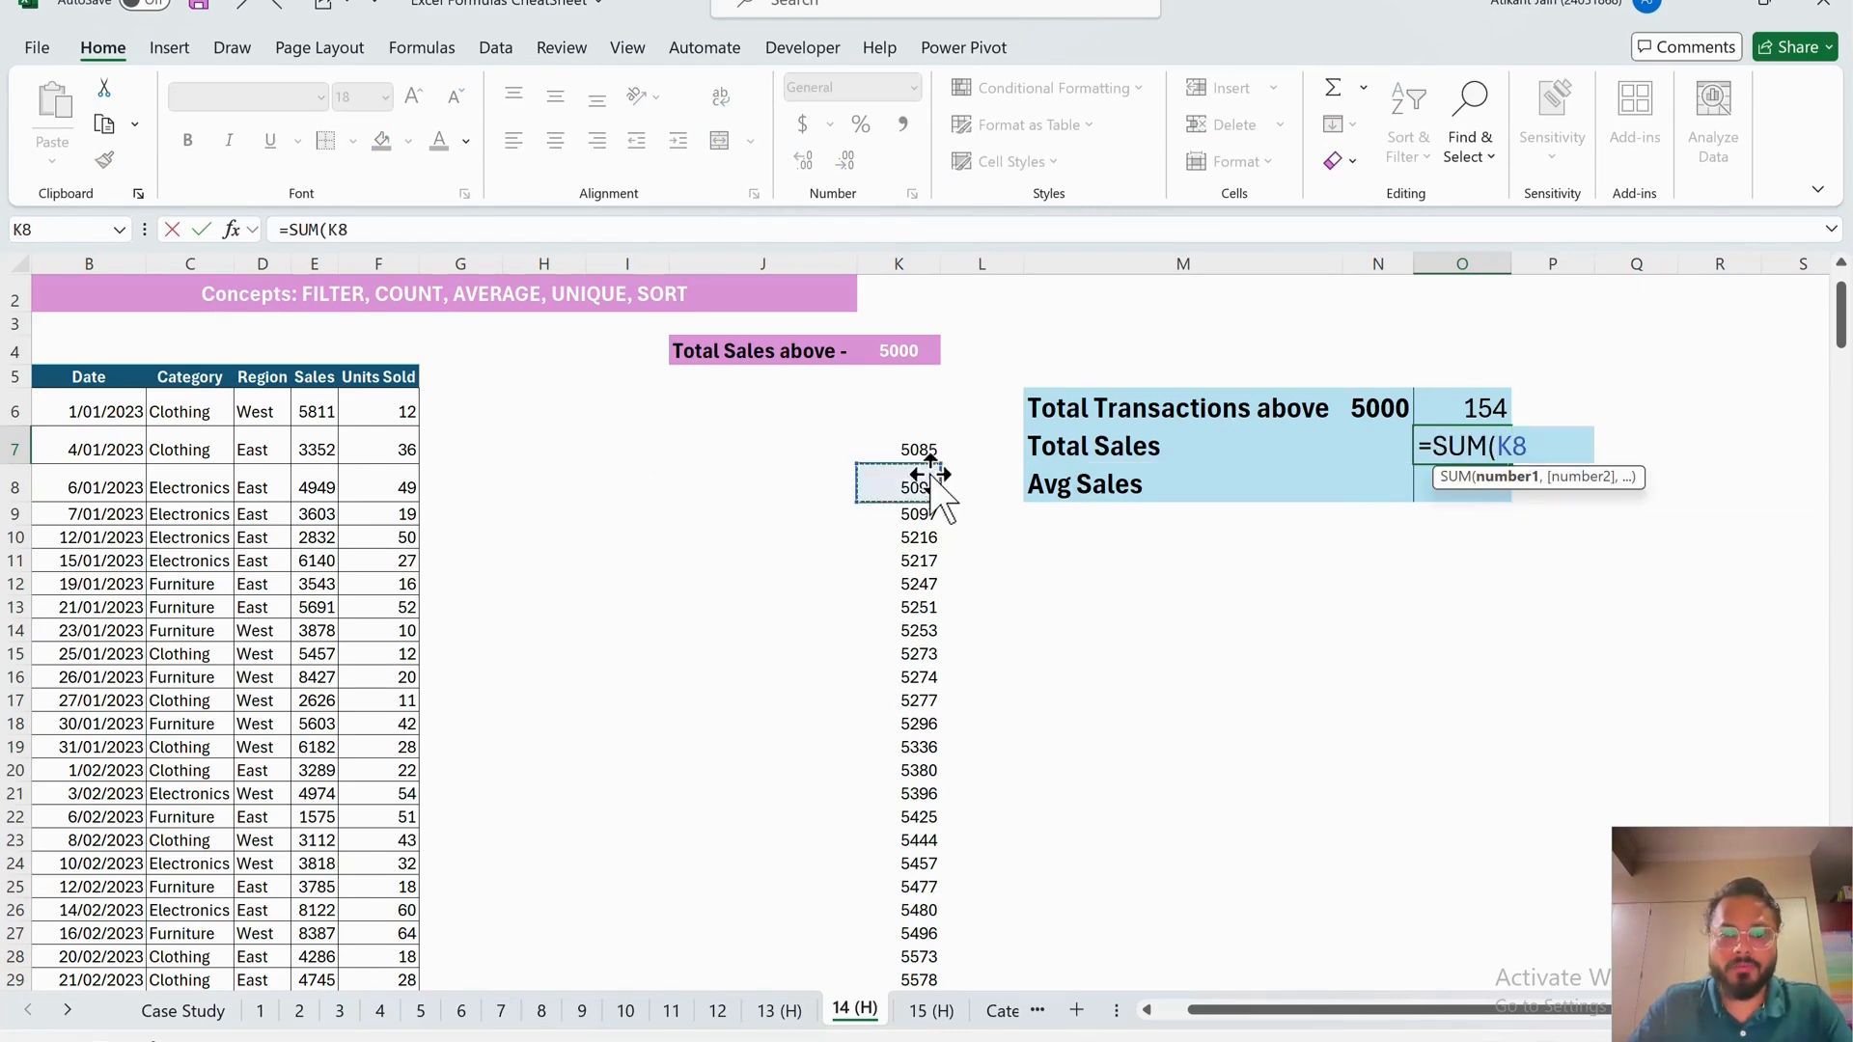
{"action": "left_click", "coordinate": [907, 449]}
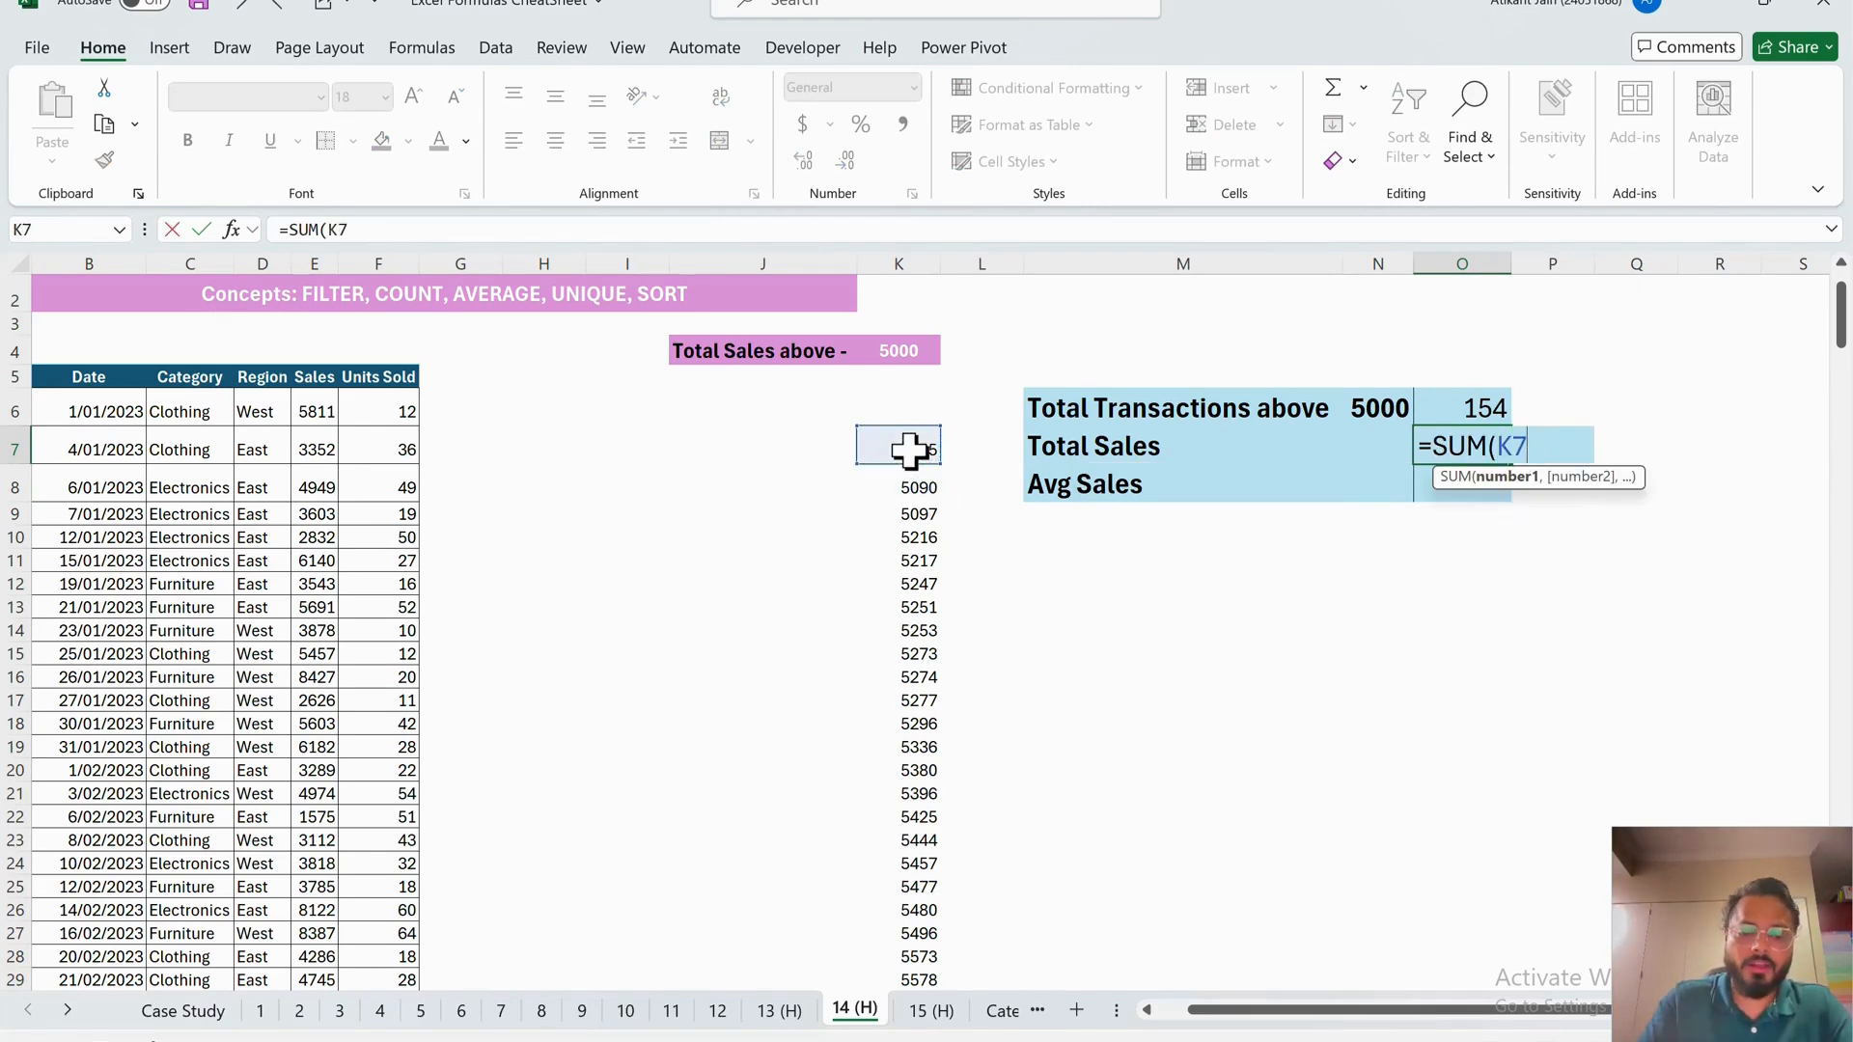
{"action": "type", "text": "#"}
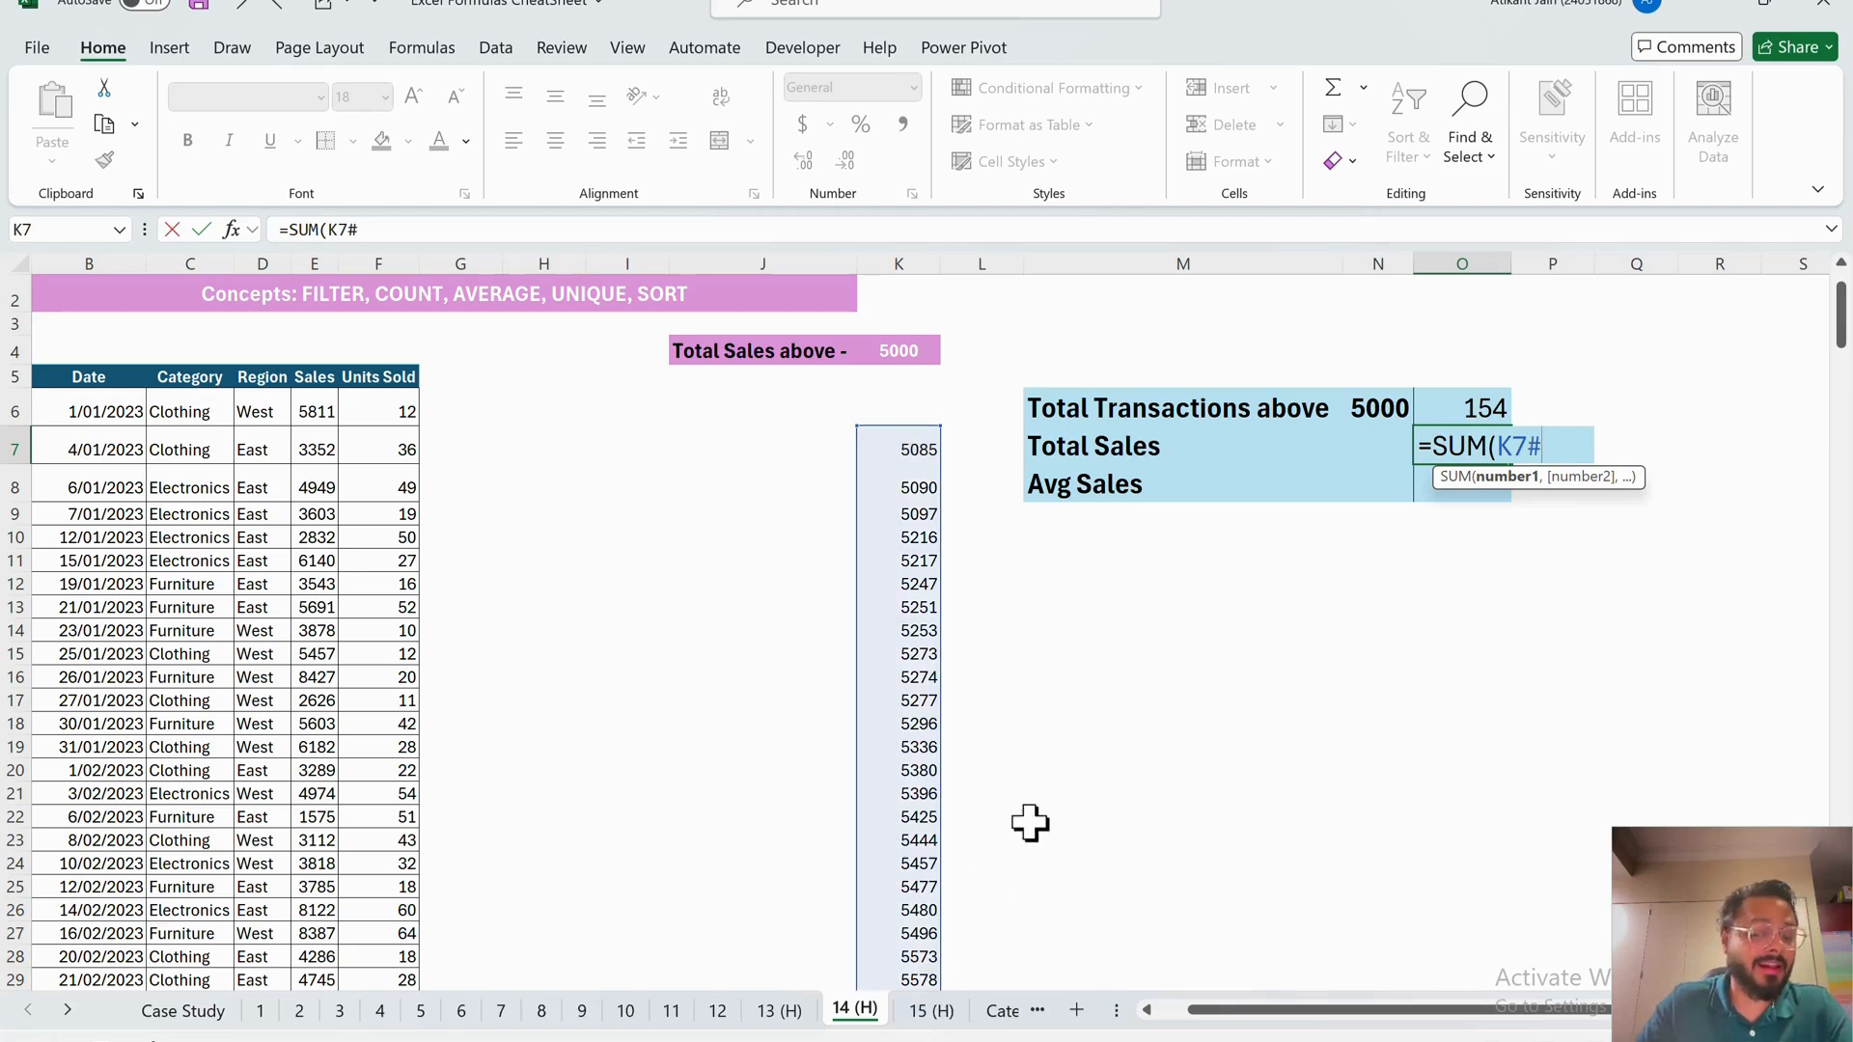
{"action": "type", "text": ")"}
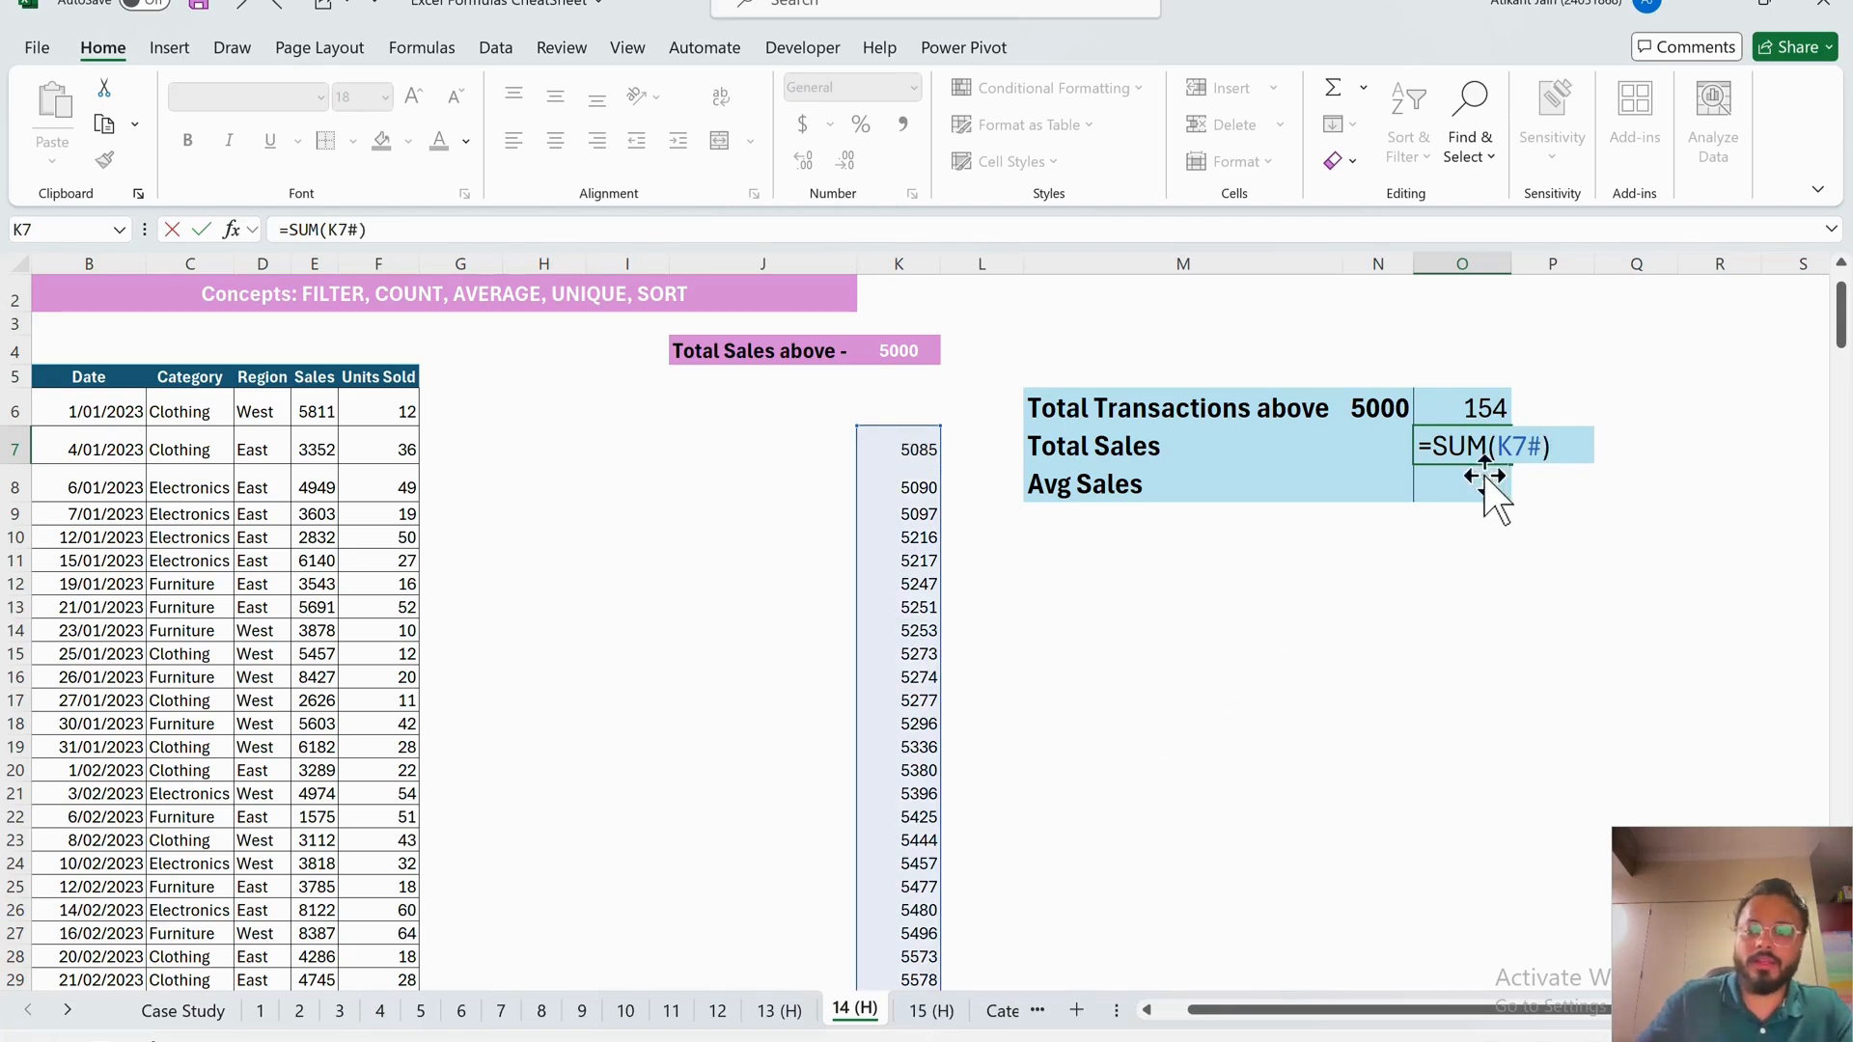
{"action": "key", "text": "Return"}
{"action": "left_click", "coordinate": [1481, 447]}
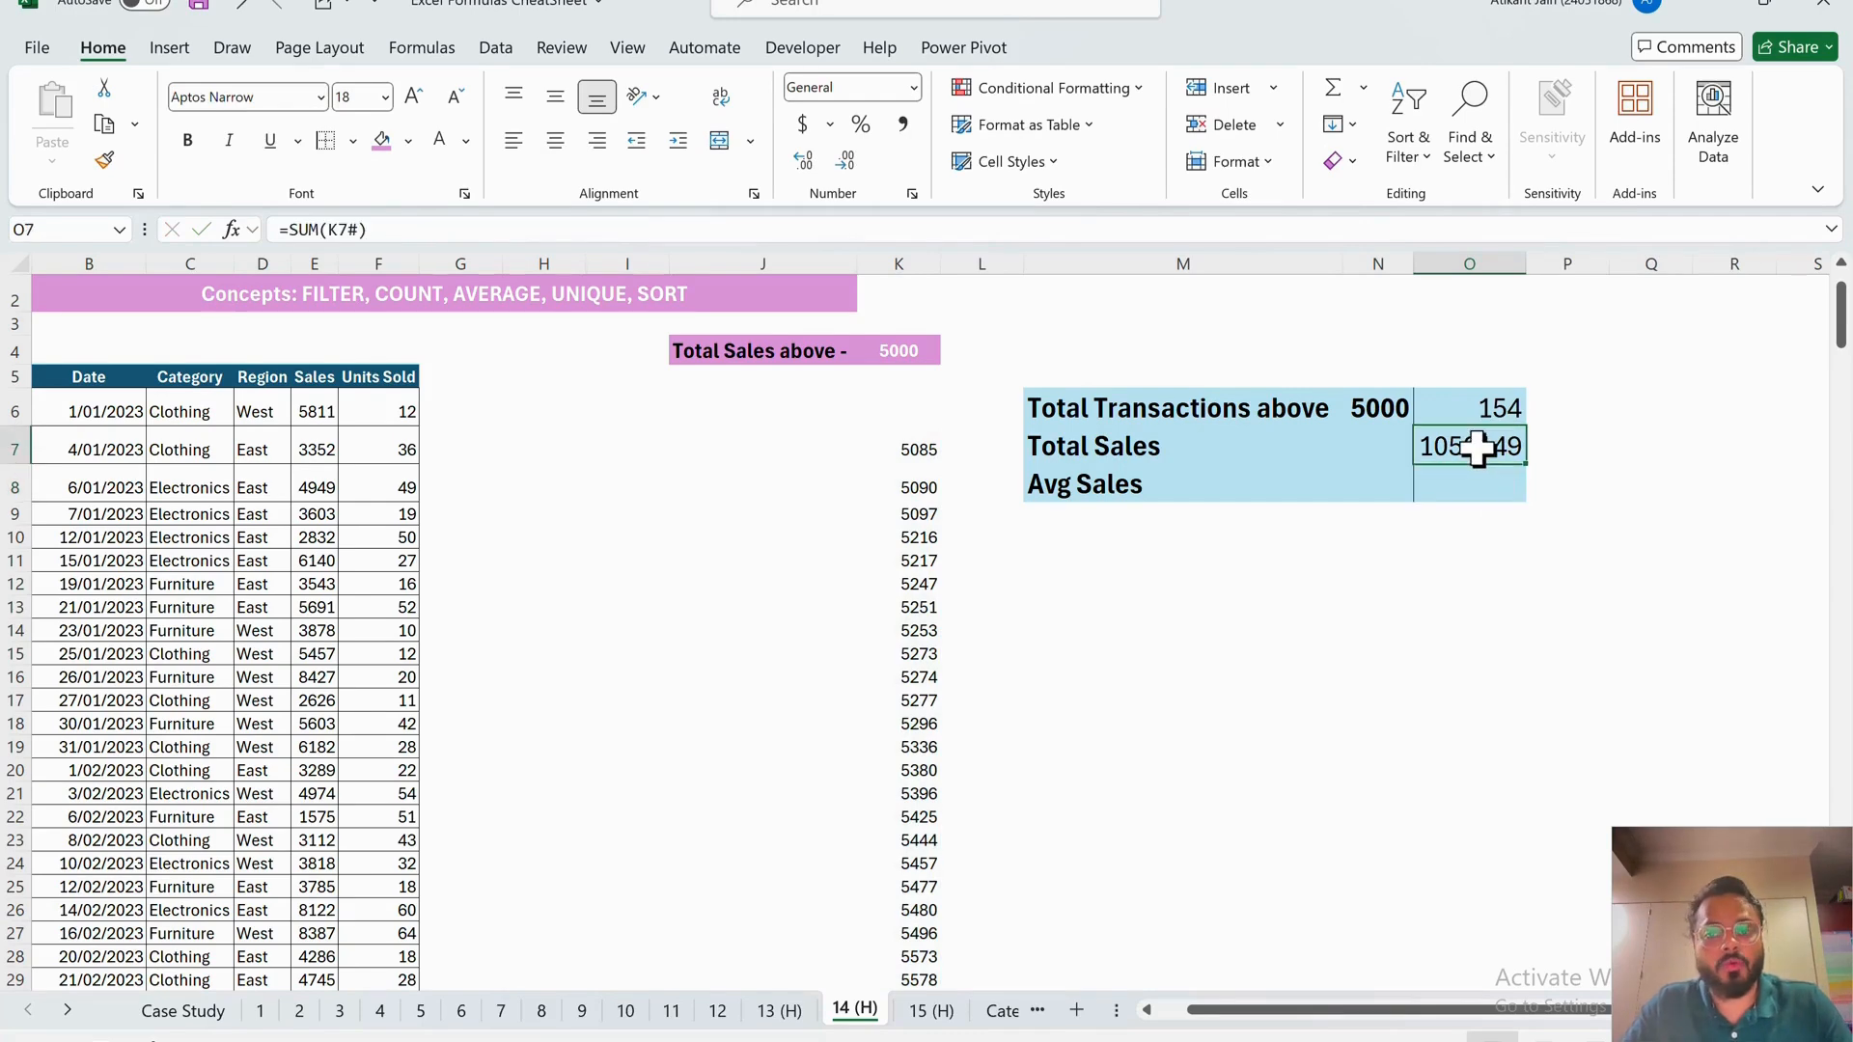
{"action": "left_click", "coordinate": [902, 125]}
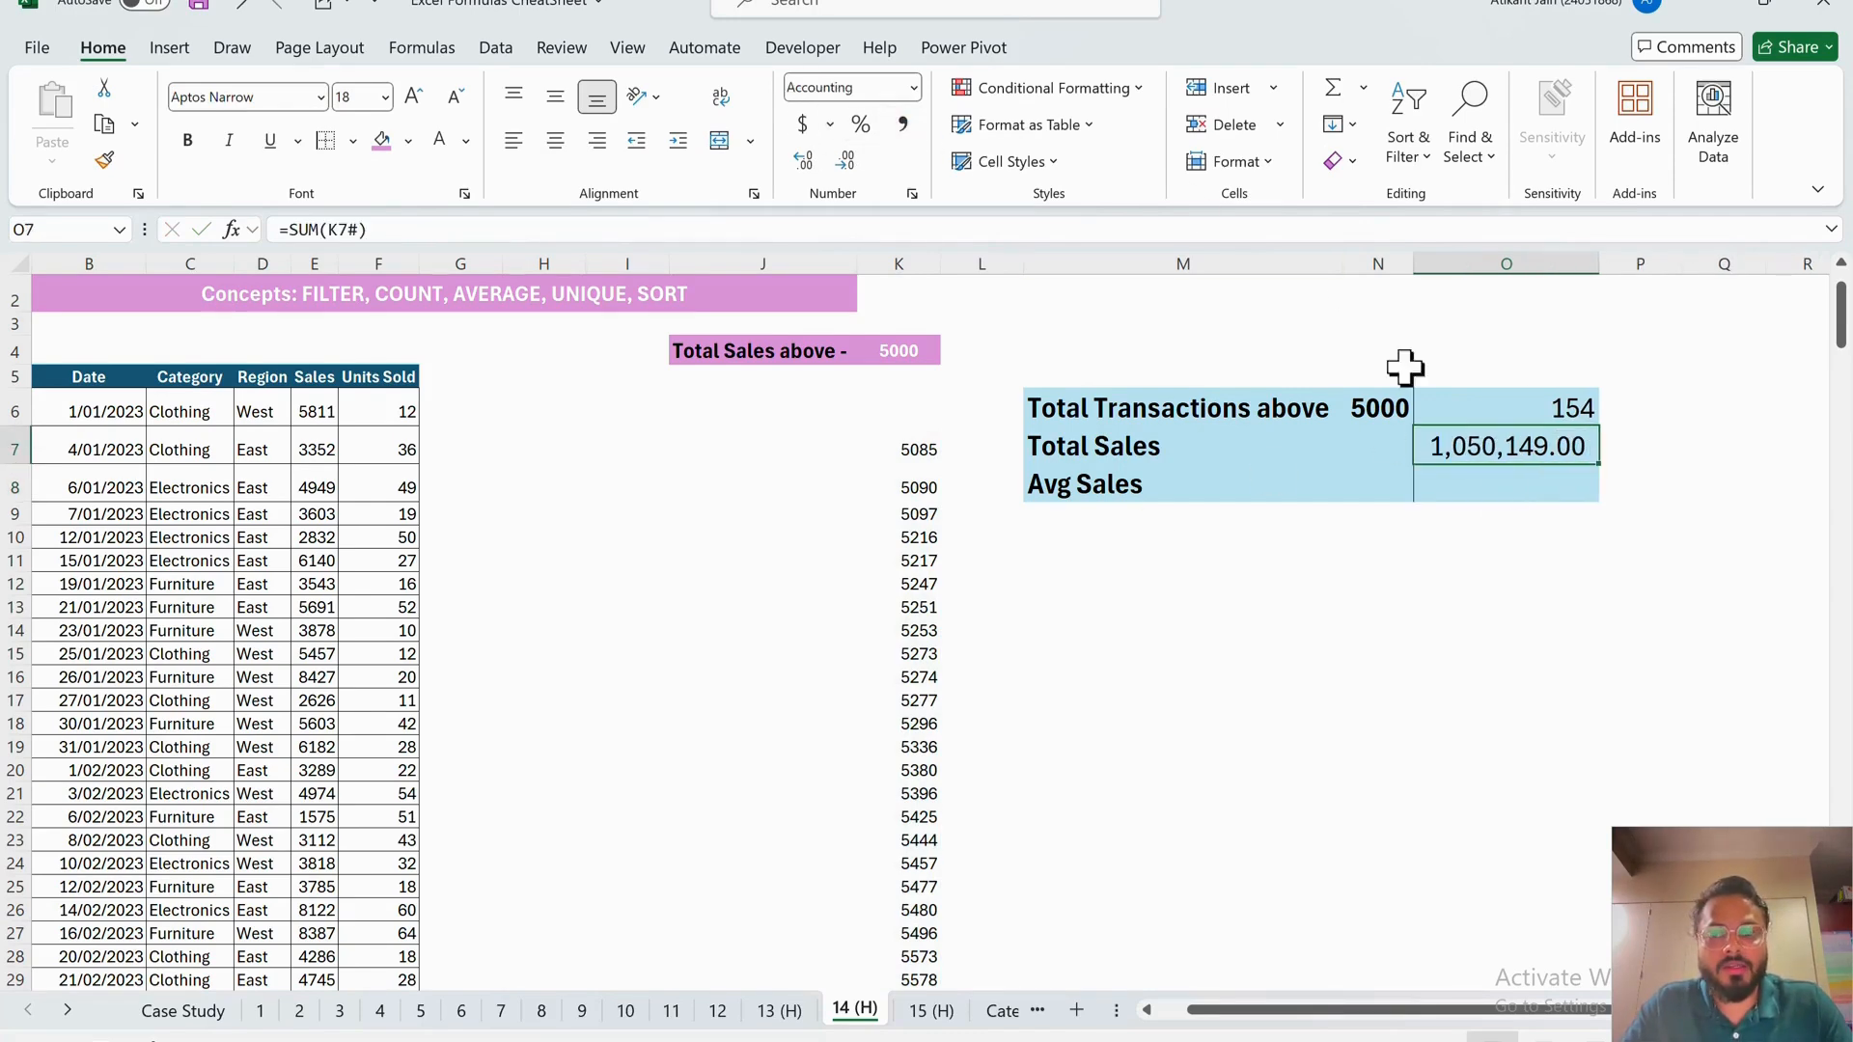
- Enter =AVERAGE(K7#) in O8 to calculate Avg Sales for the filtered transactions
{"action": "left_click", "coordinate": [1540, 489]}
{"action": "type", "text": "=aver"}
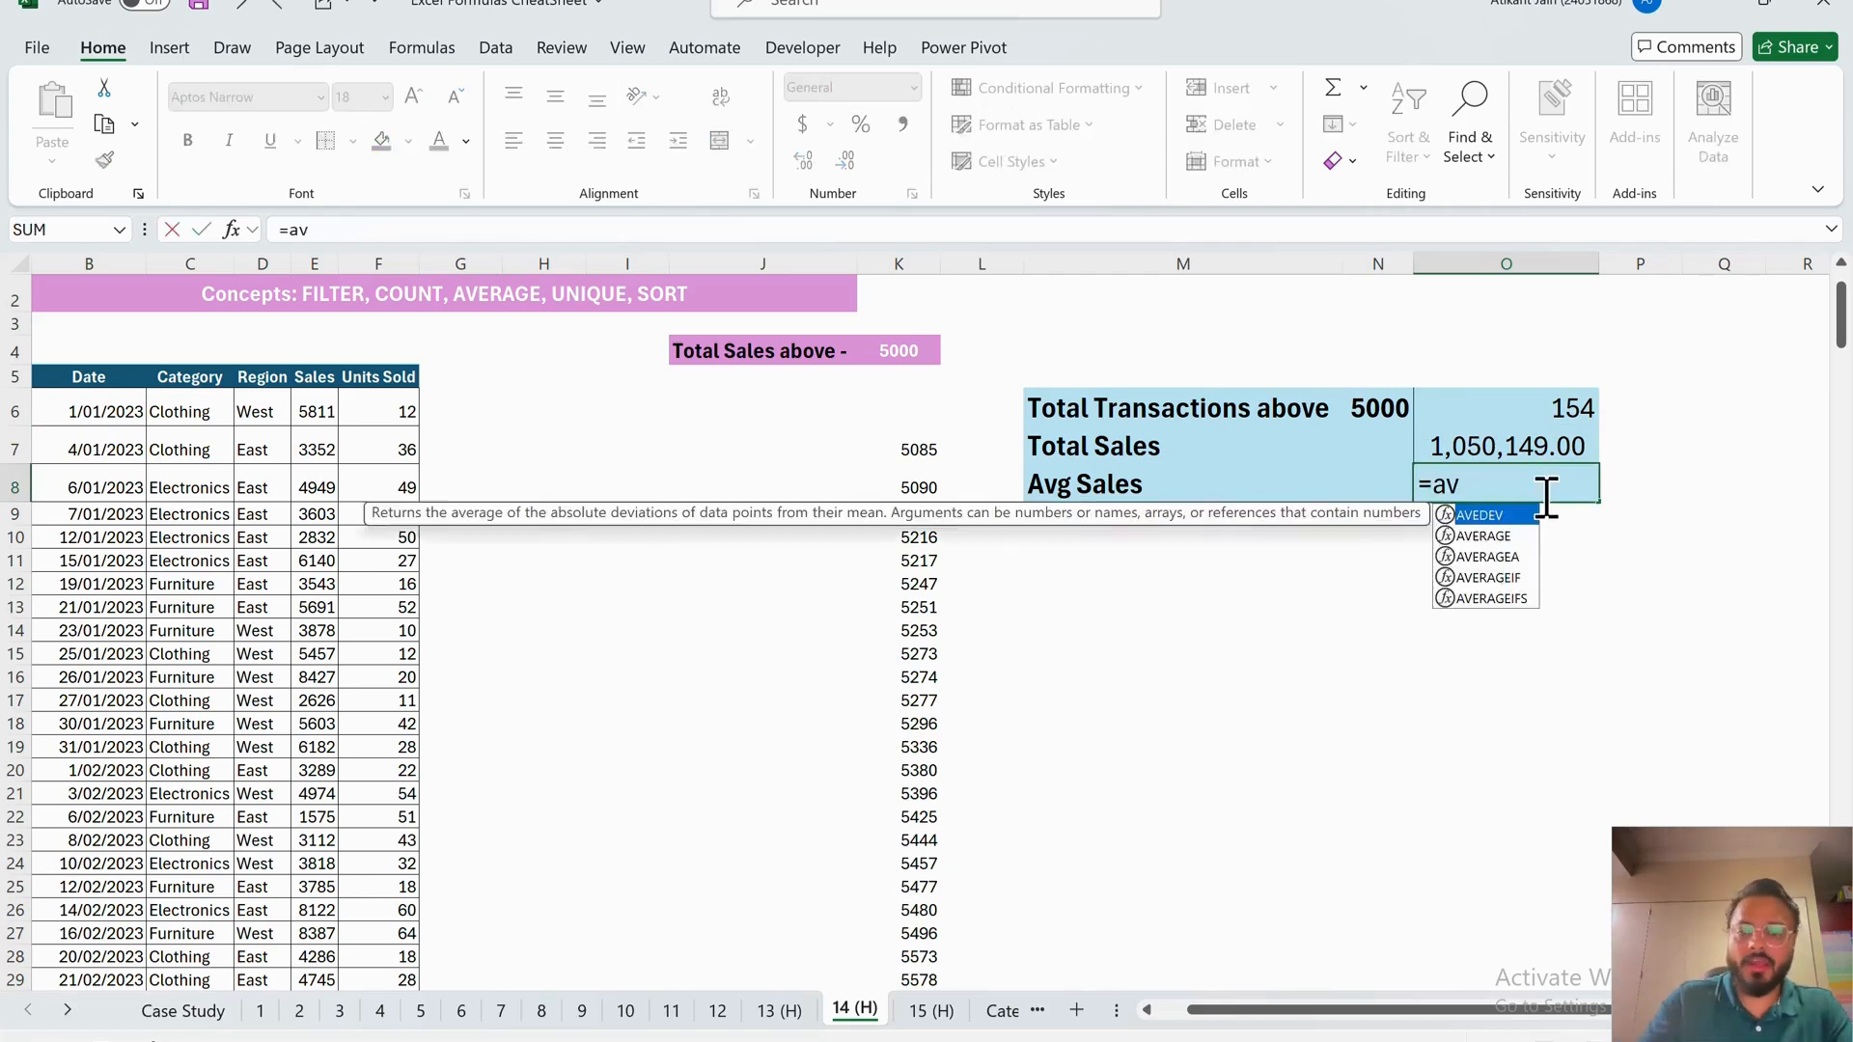
{"action": "key", "text": "Down"}
{"action": "key", "text": "Down"}
{"action": "key", "text": "Up"}
{"action": "key", "text": "Up"}
{"action": "key", "text": "Tab"}
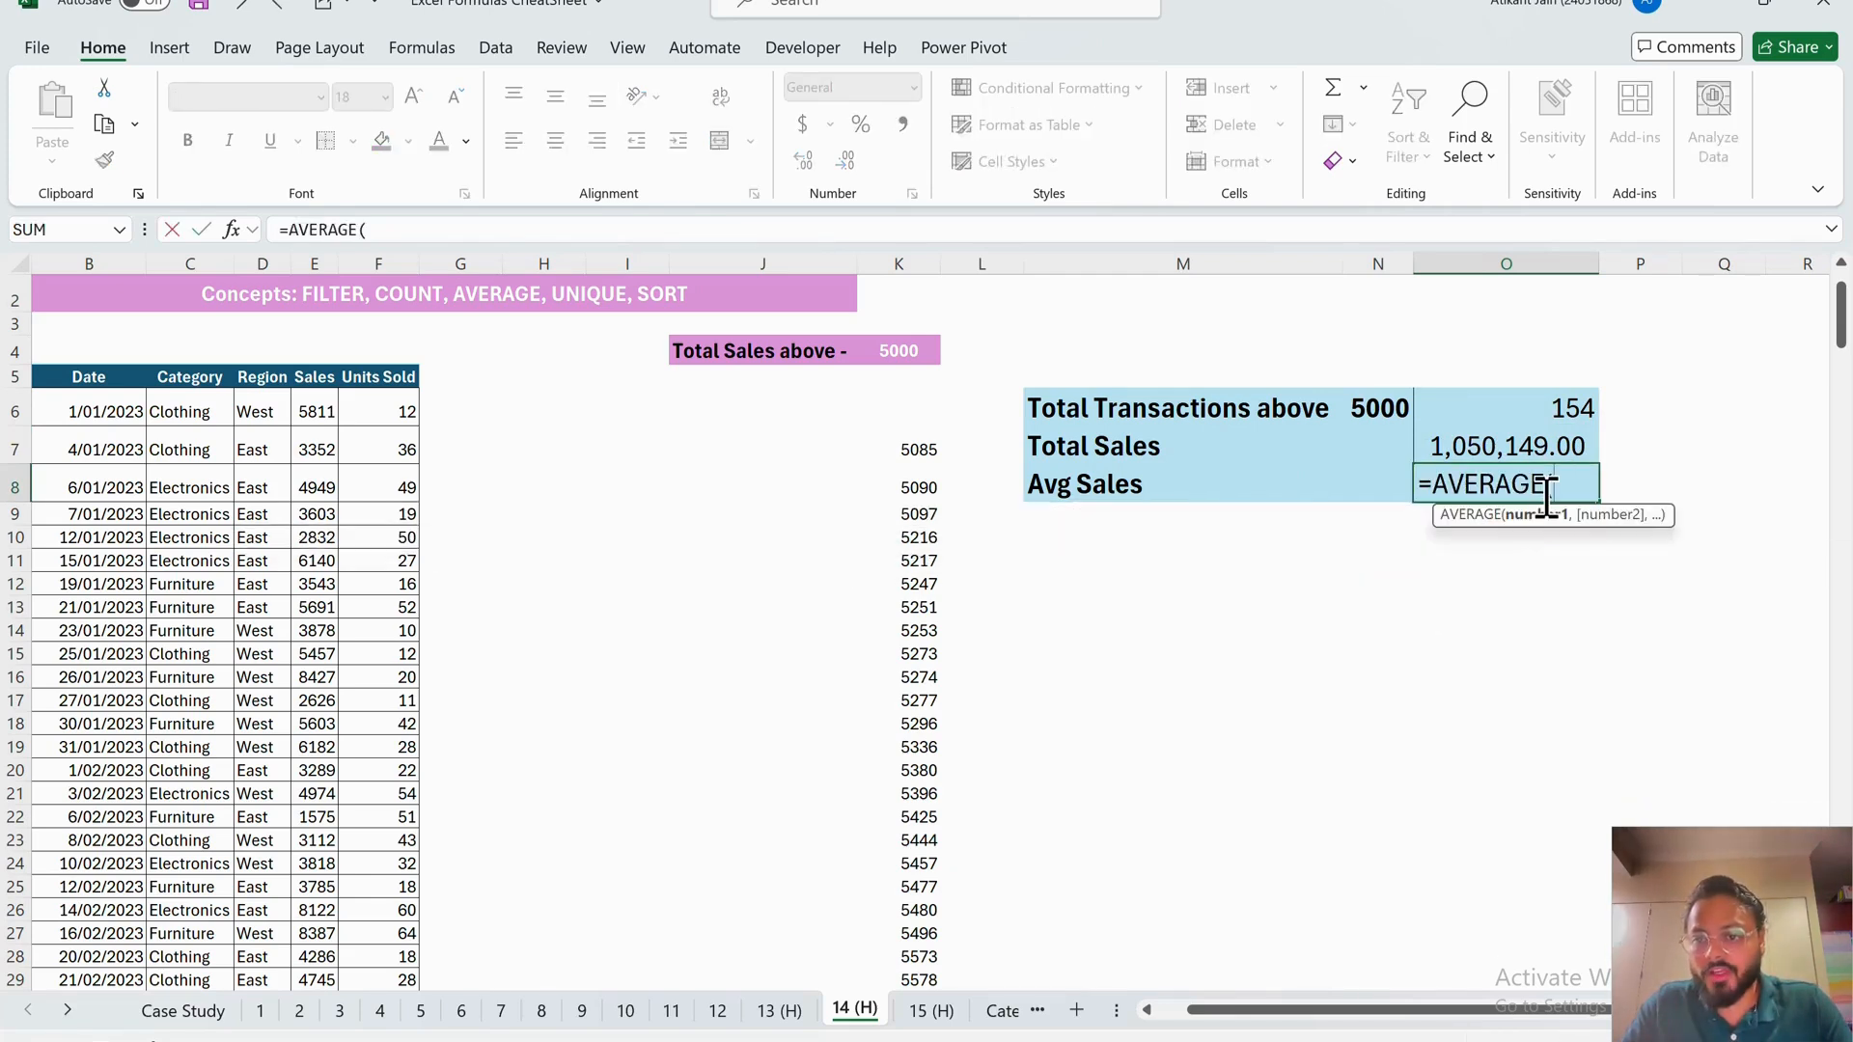
{"action": "left_click", "coordinate": [928, 462]}
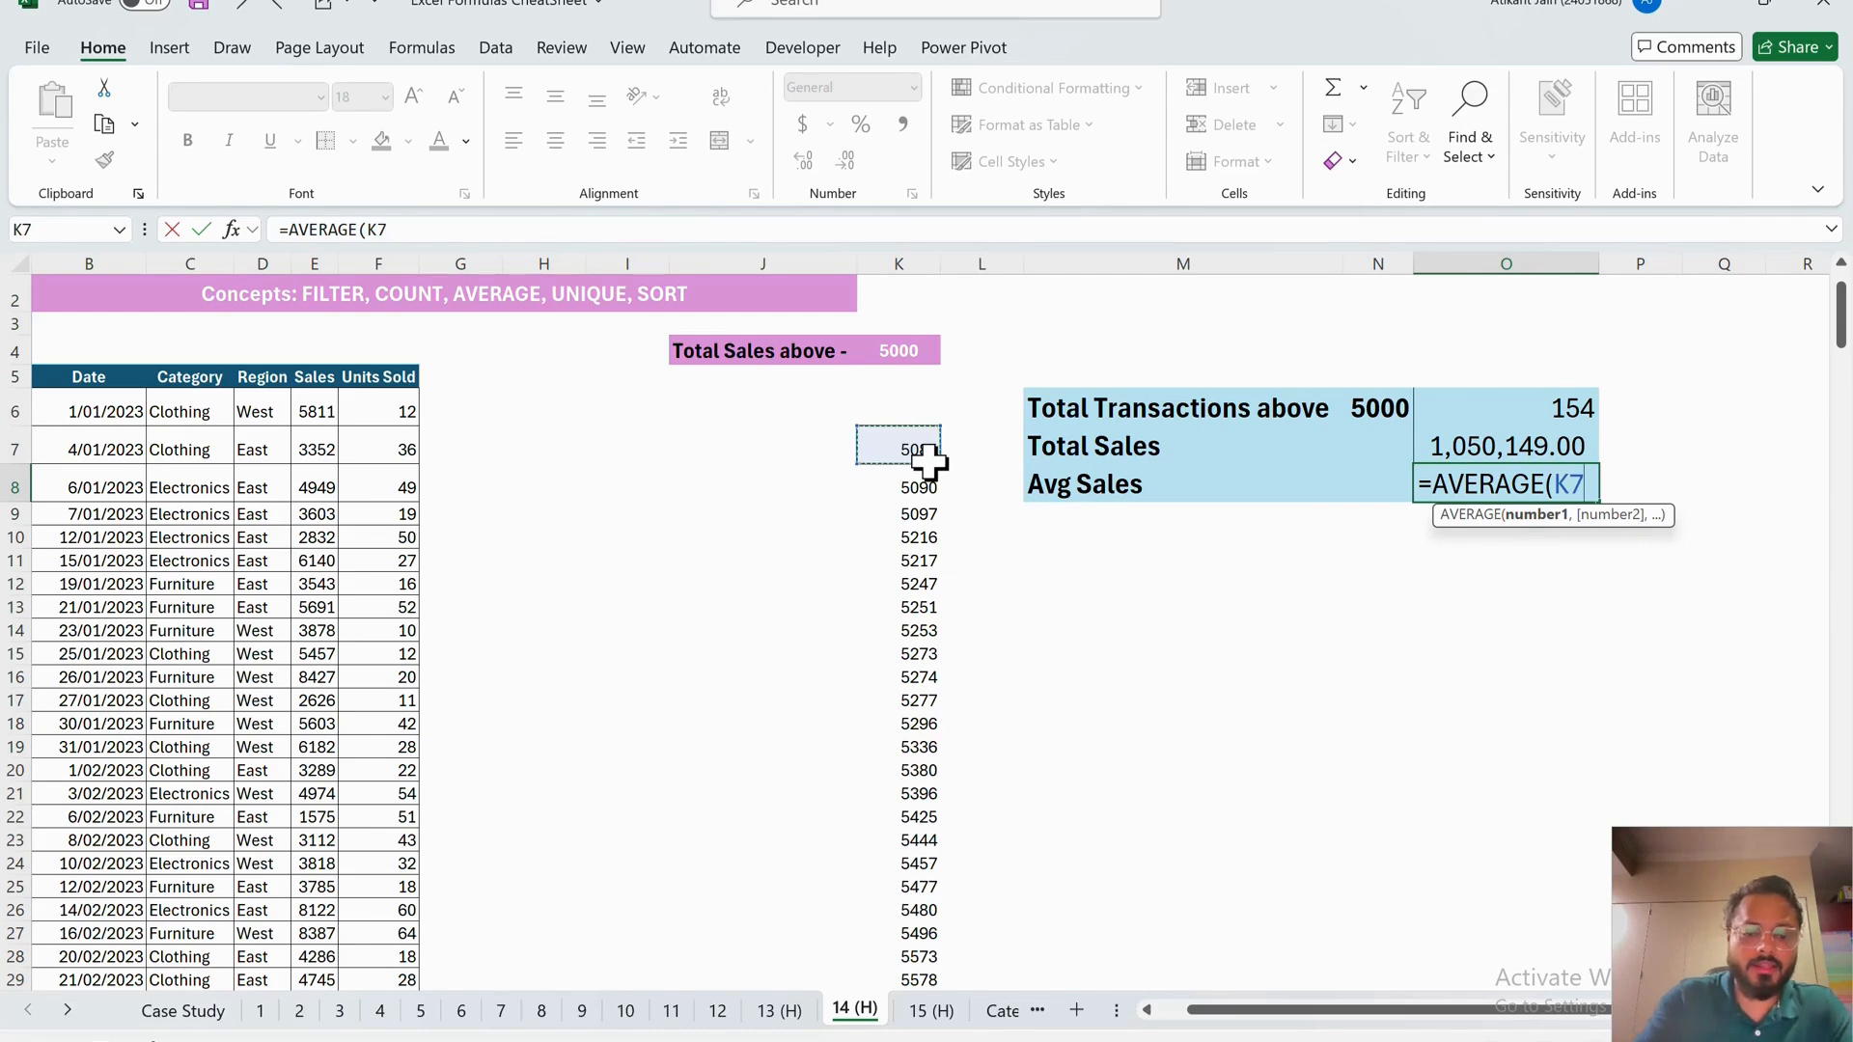
{"action": "type", "text": "#"}
{"action": "key", "text": "Return"}
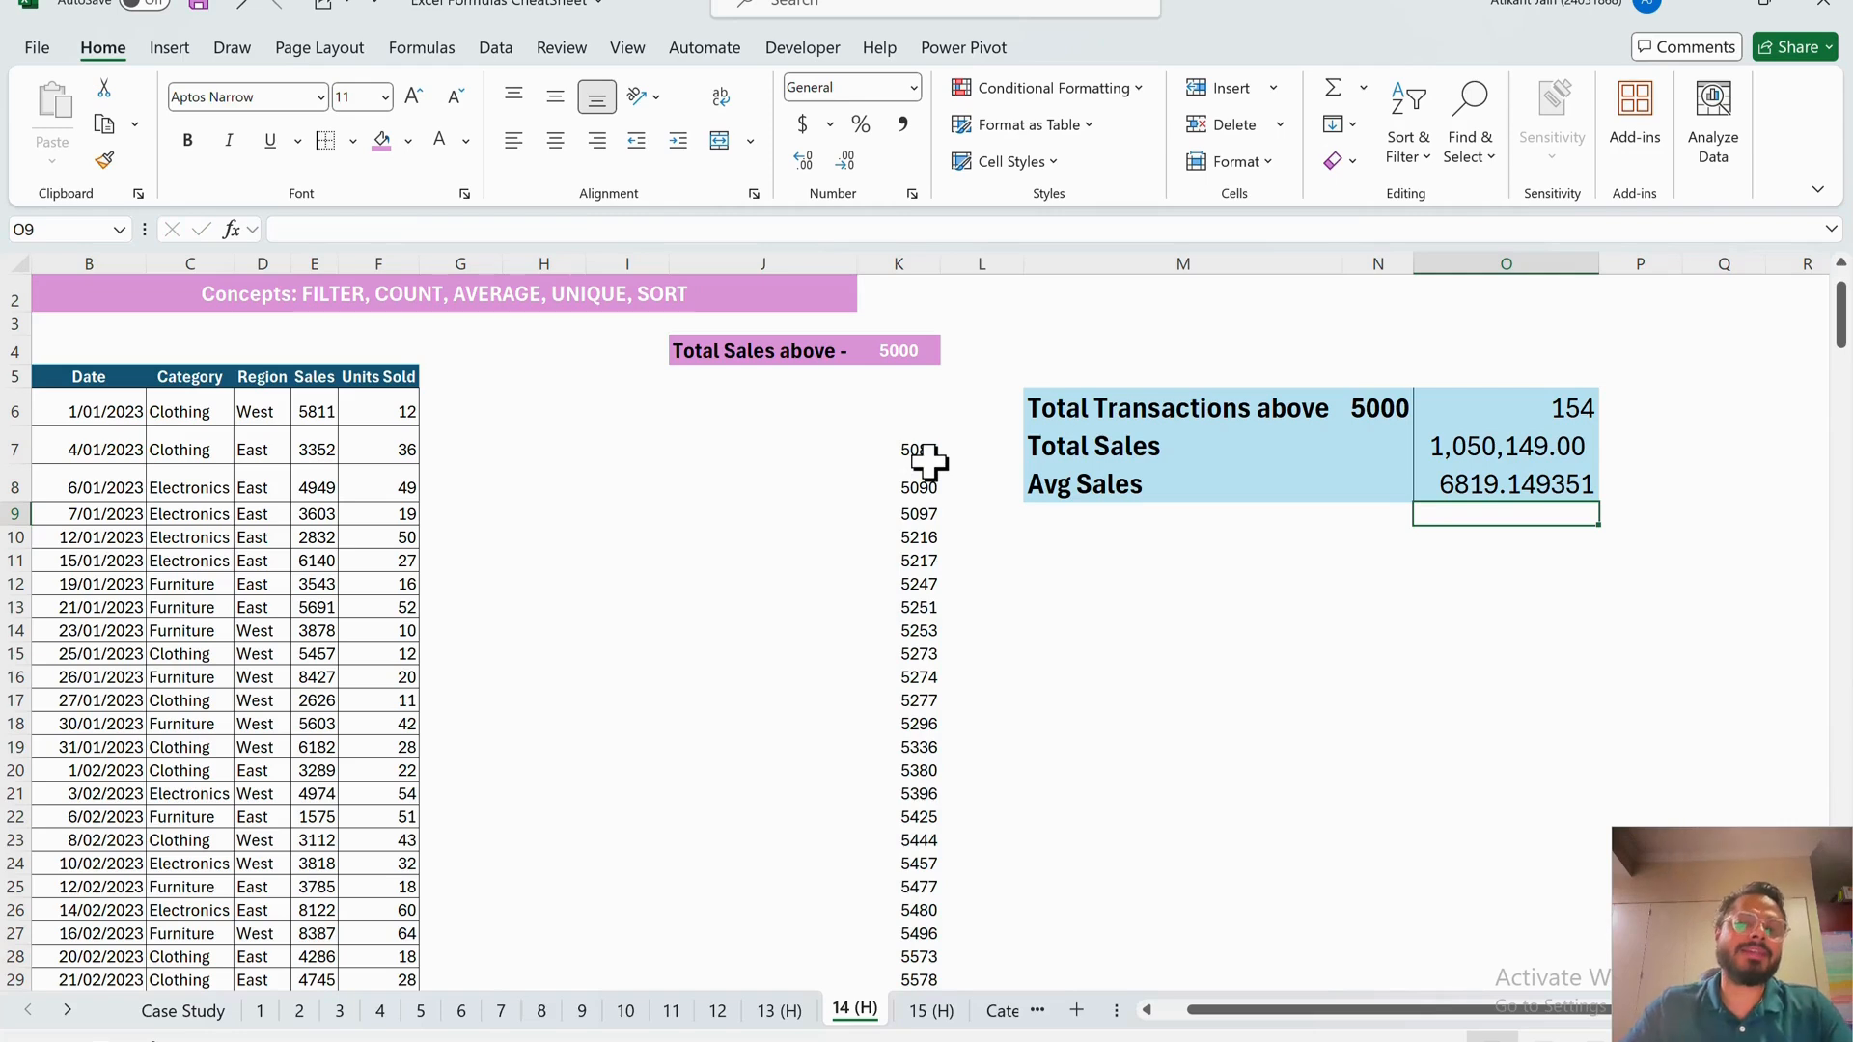
- Review the spilled sales list in column K and the exercise's title and list of concepts
{"action": "left_click_drag", "start_coordinate": [929, 461], "coordinate": [917, 900]}
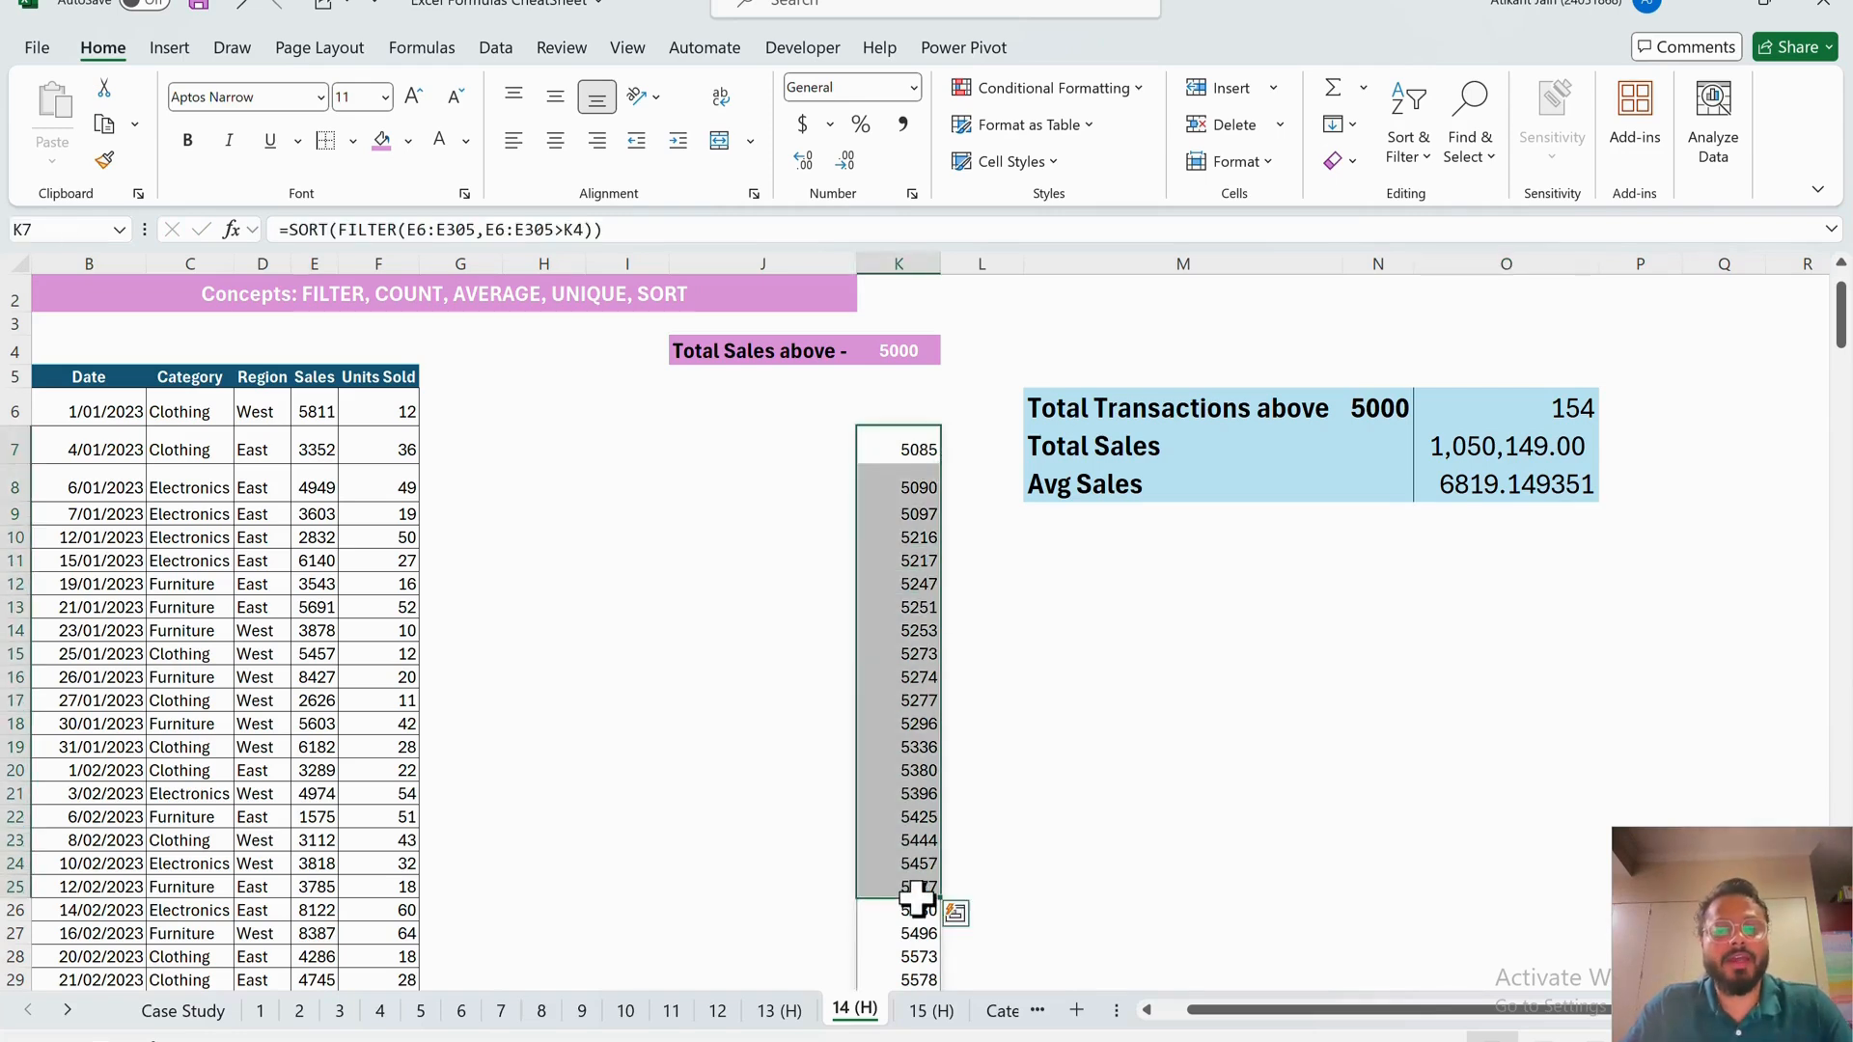
{"action": "left_click", "coordinate": [904, 523]}
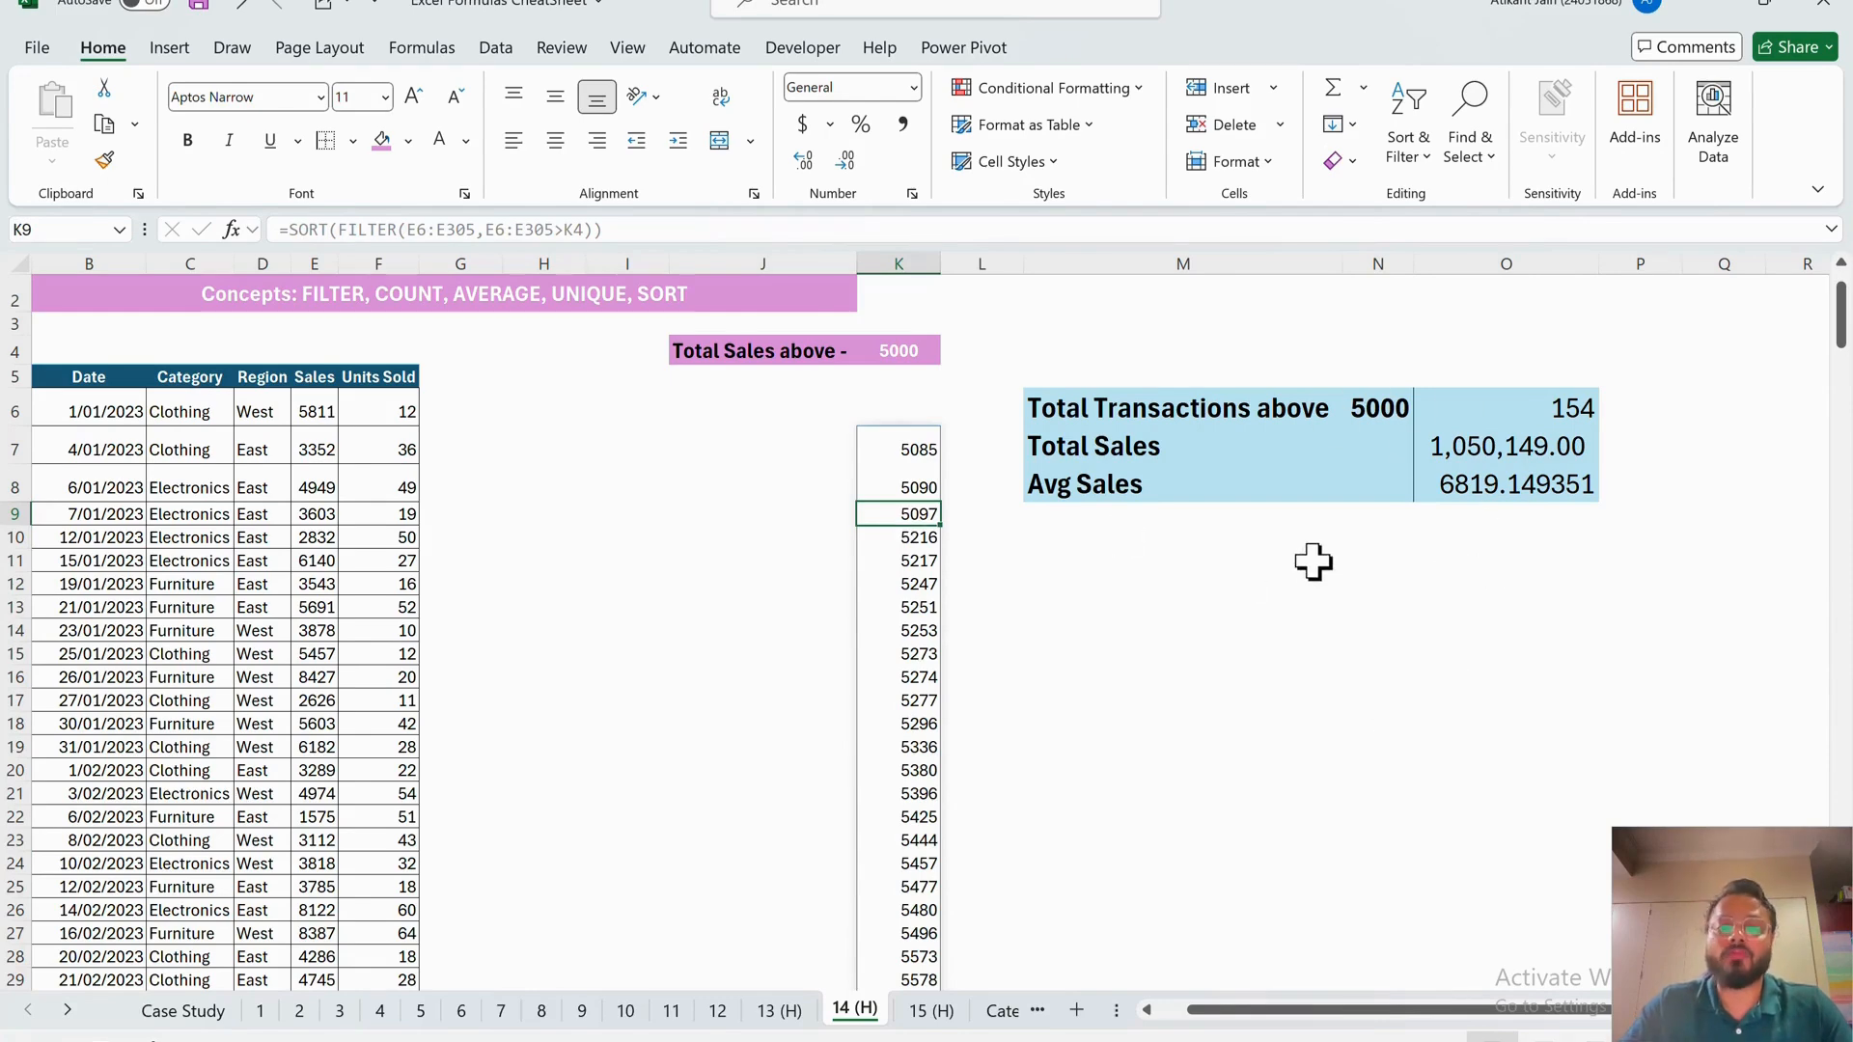
{"action": "scroll", "coordinate": [714, 439], "scroll_direction": "left", "scroll_amount": 1}
{"action": "scroll", "coordinate": [714, 439], "scroll_direction": "left", "scroll_amount": 1}
{"action": "scroll", "coordinate": [283, 359], "scroll_direction": "up", "scroll_amount": 1}
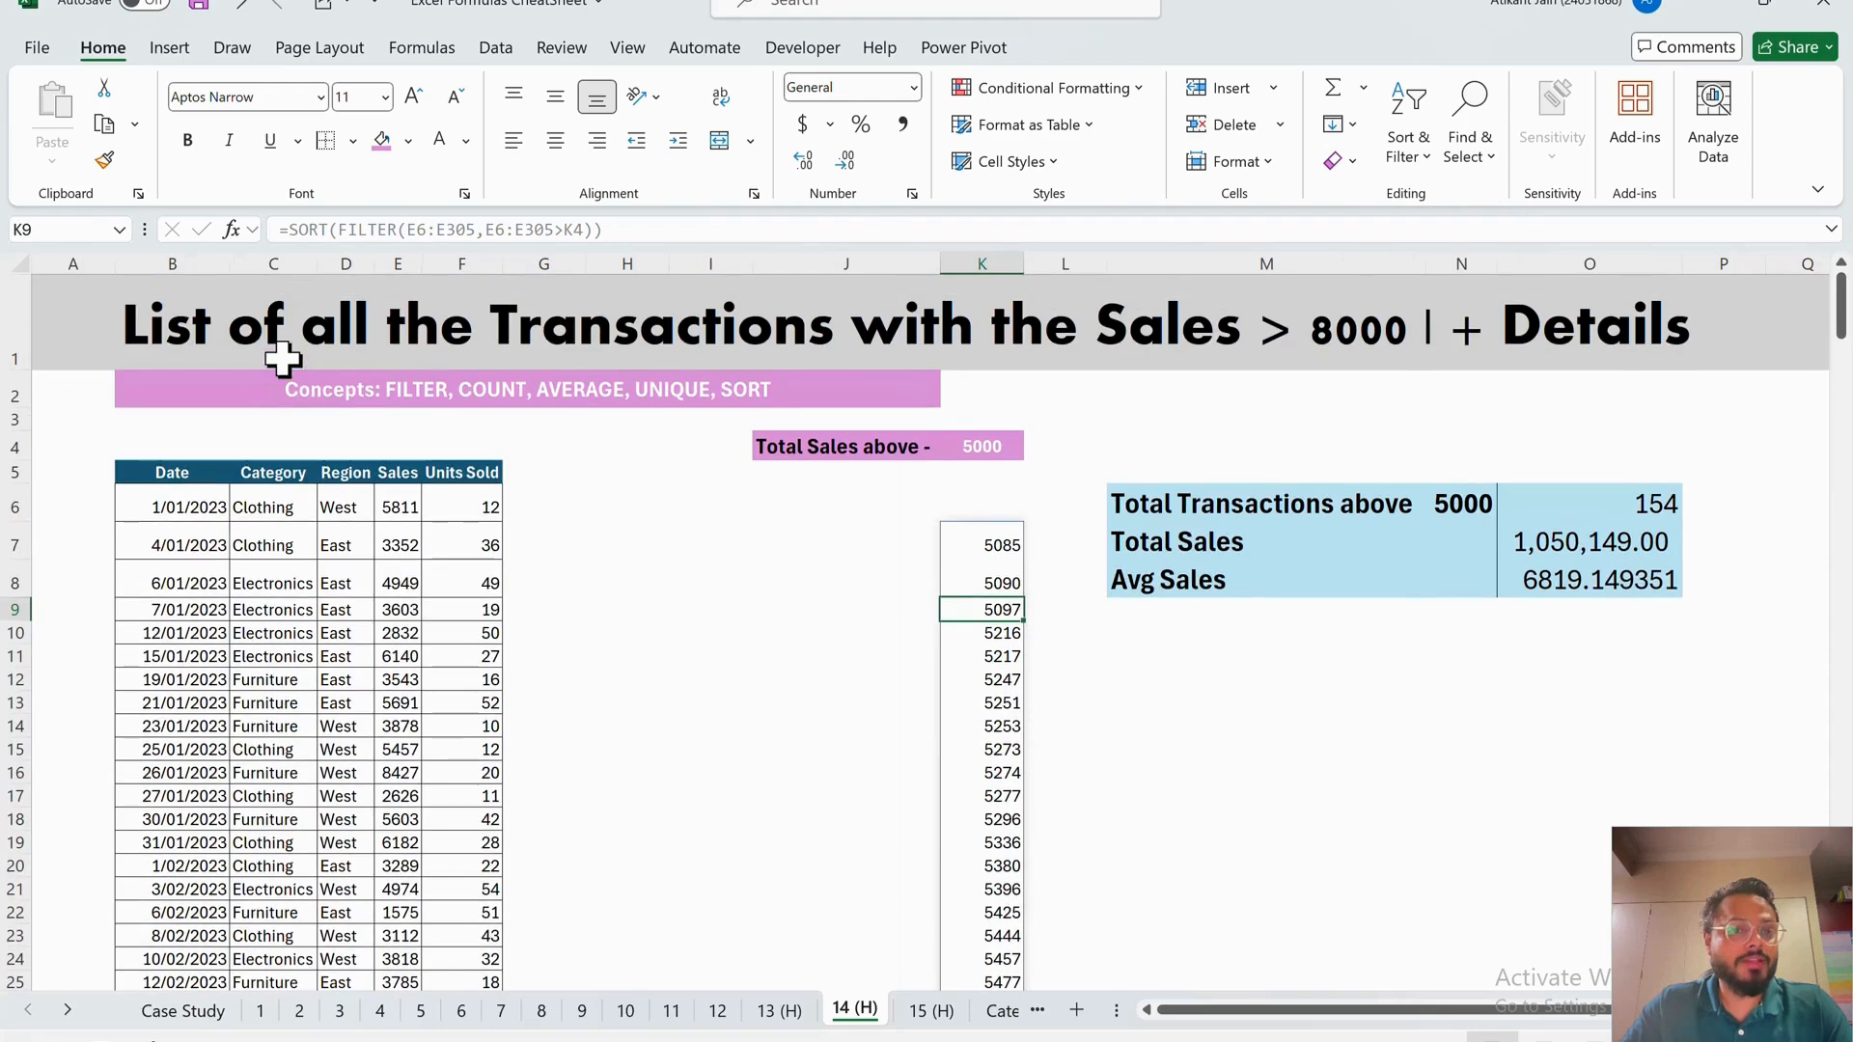
{"action": "left_click", "coordinate": [418, 401]}
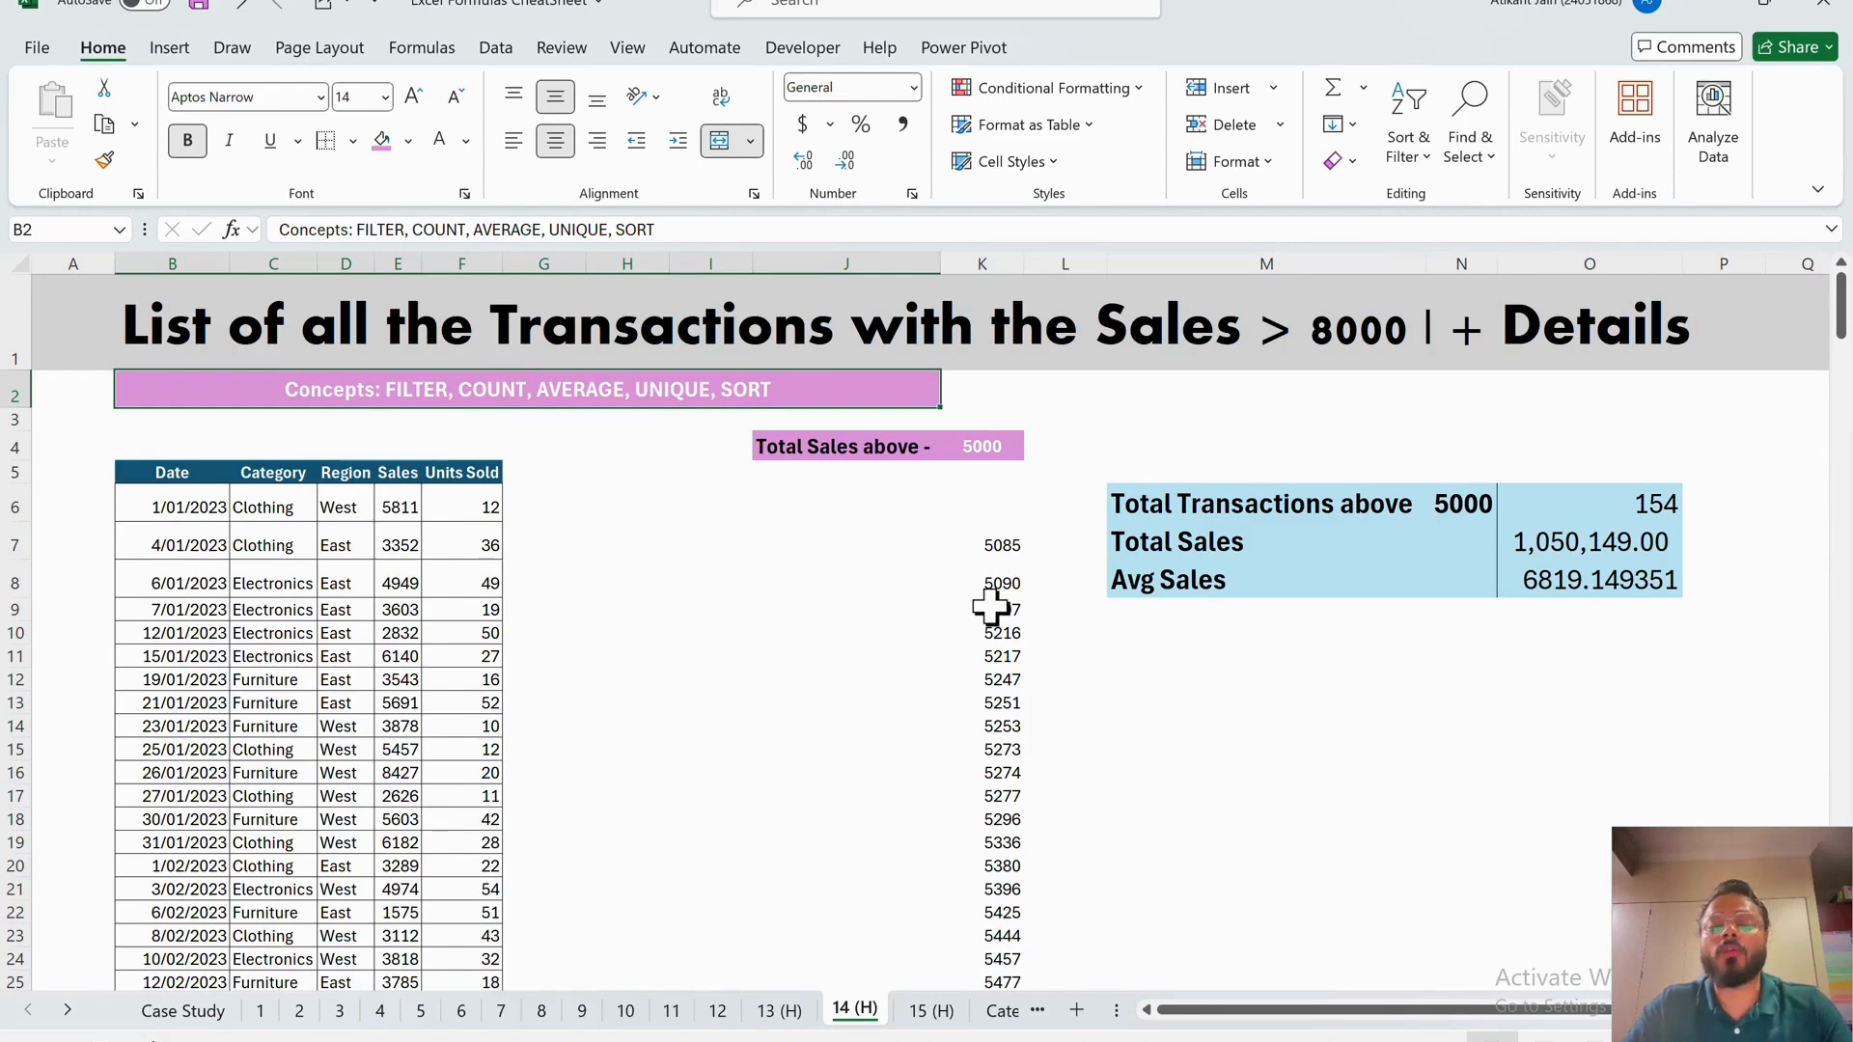
{"action": "left_click", "coordinate": [978, 844]}
{"action": "left_click", "coordinate": [883, 609]}
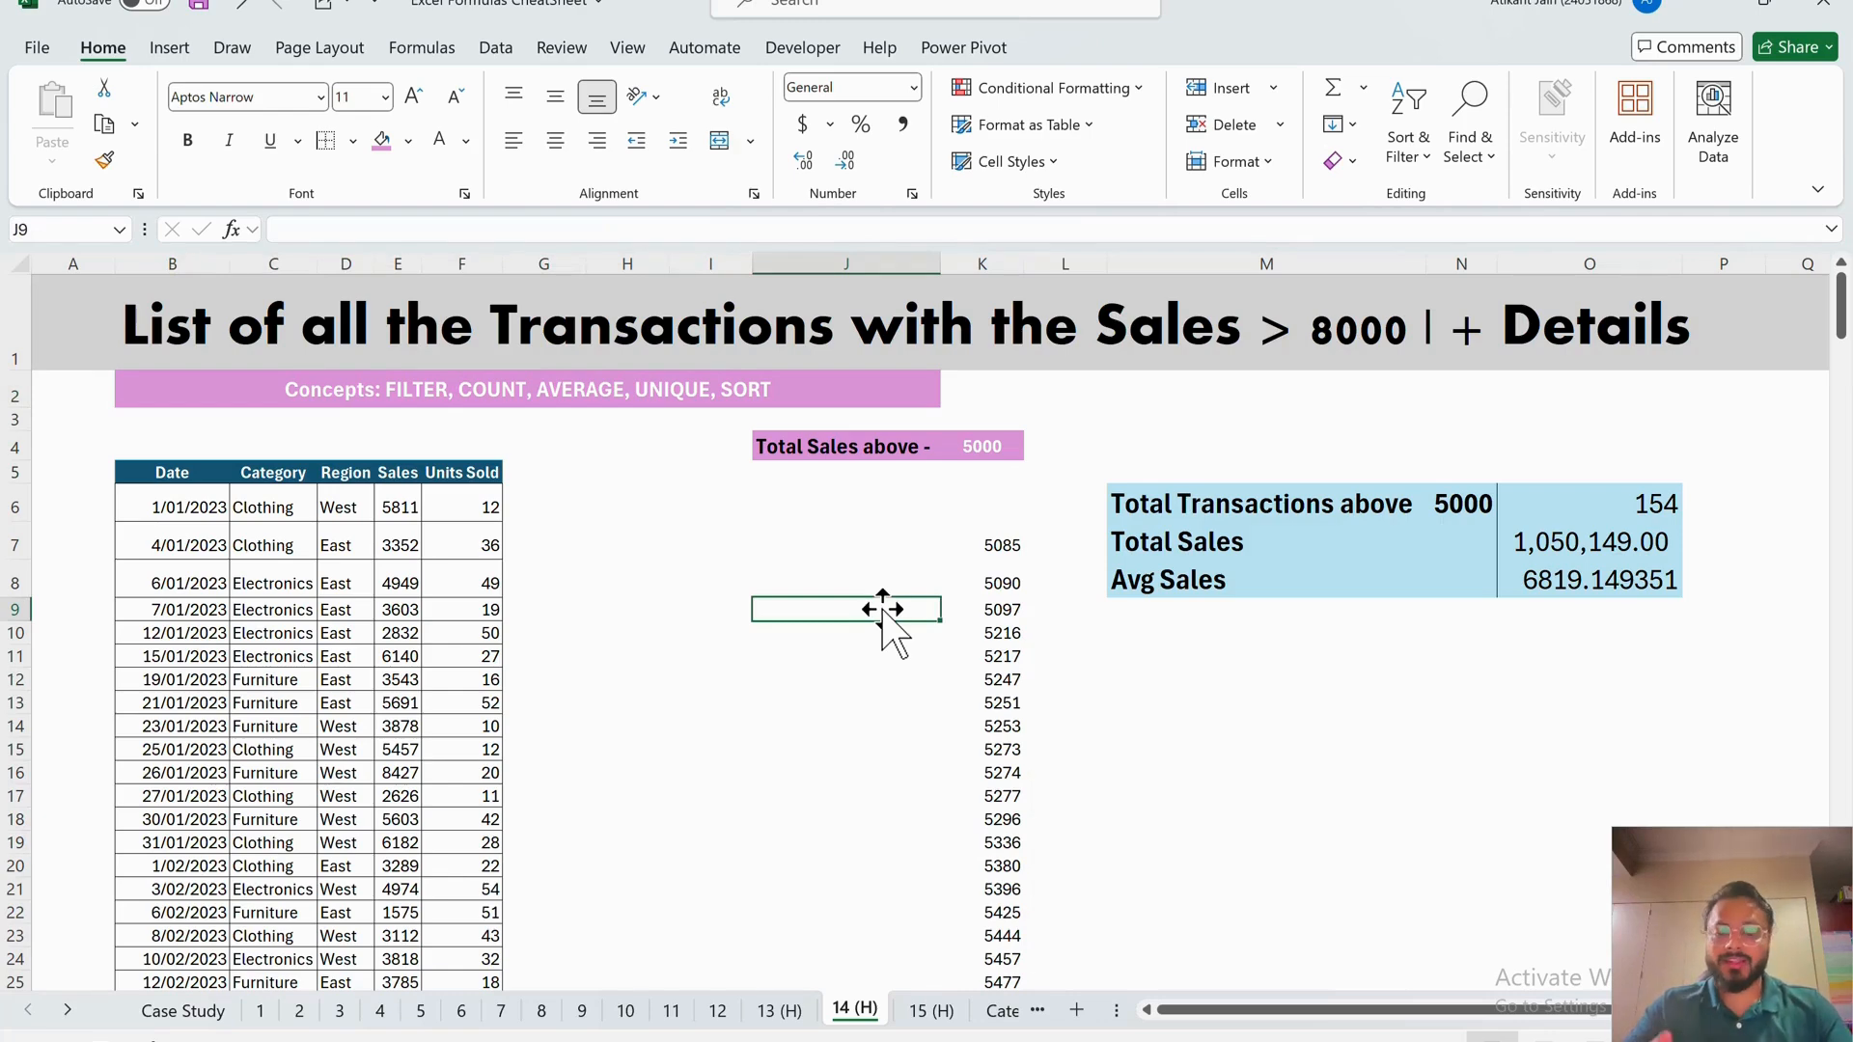
- Open the 15 (H) exercise sheet and compare its source columns with the Date, Region and Sales output headers
{"action": "left_click", "coordinate": [929, 1011]}
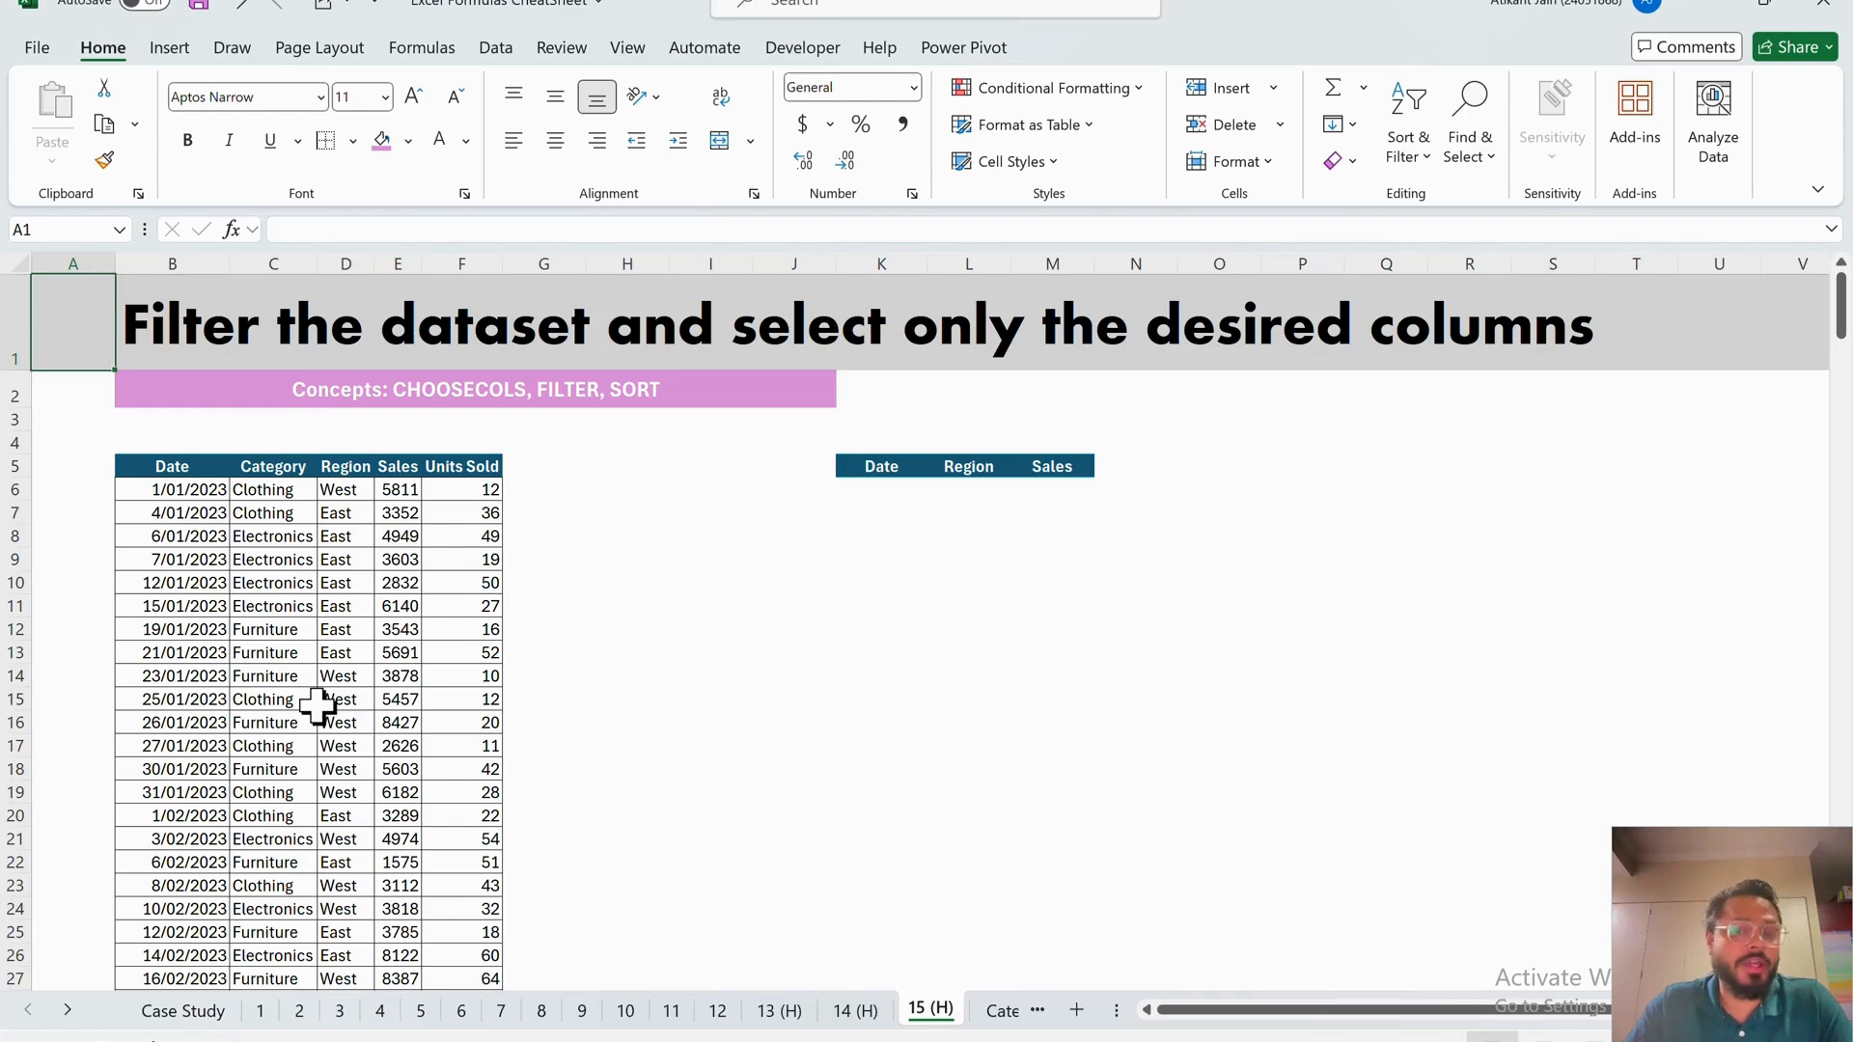
{"action": "left_click", "coordinate": [873, 491]}
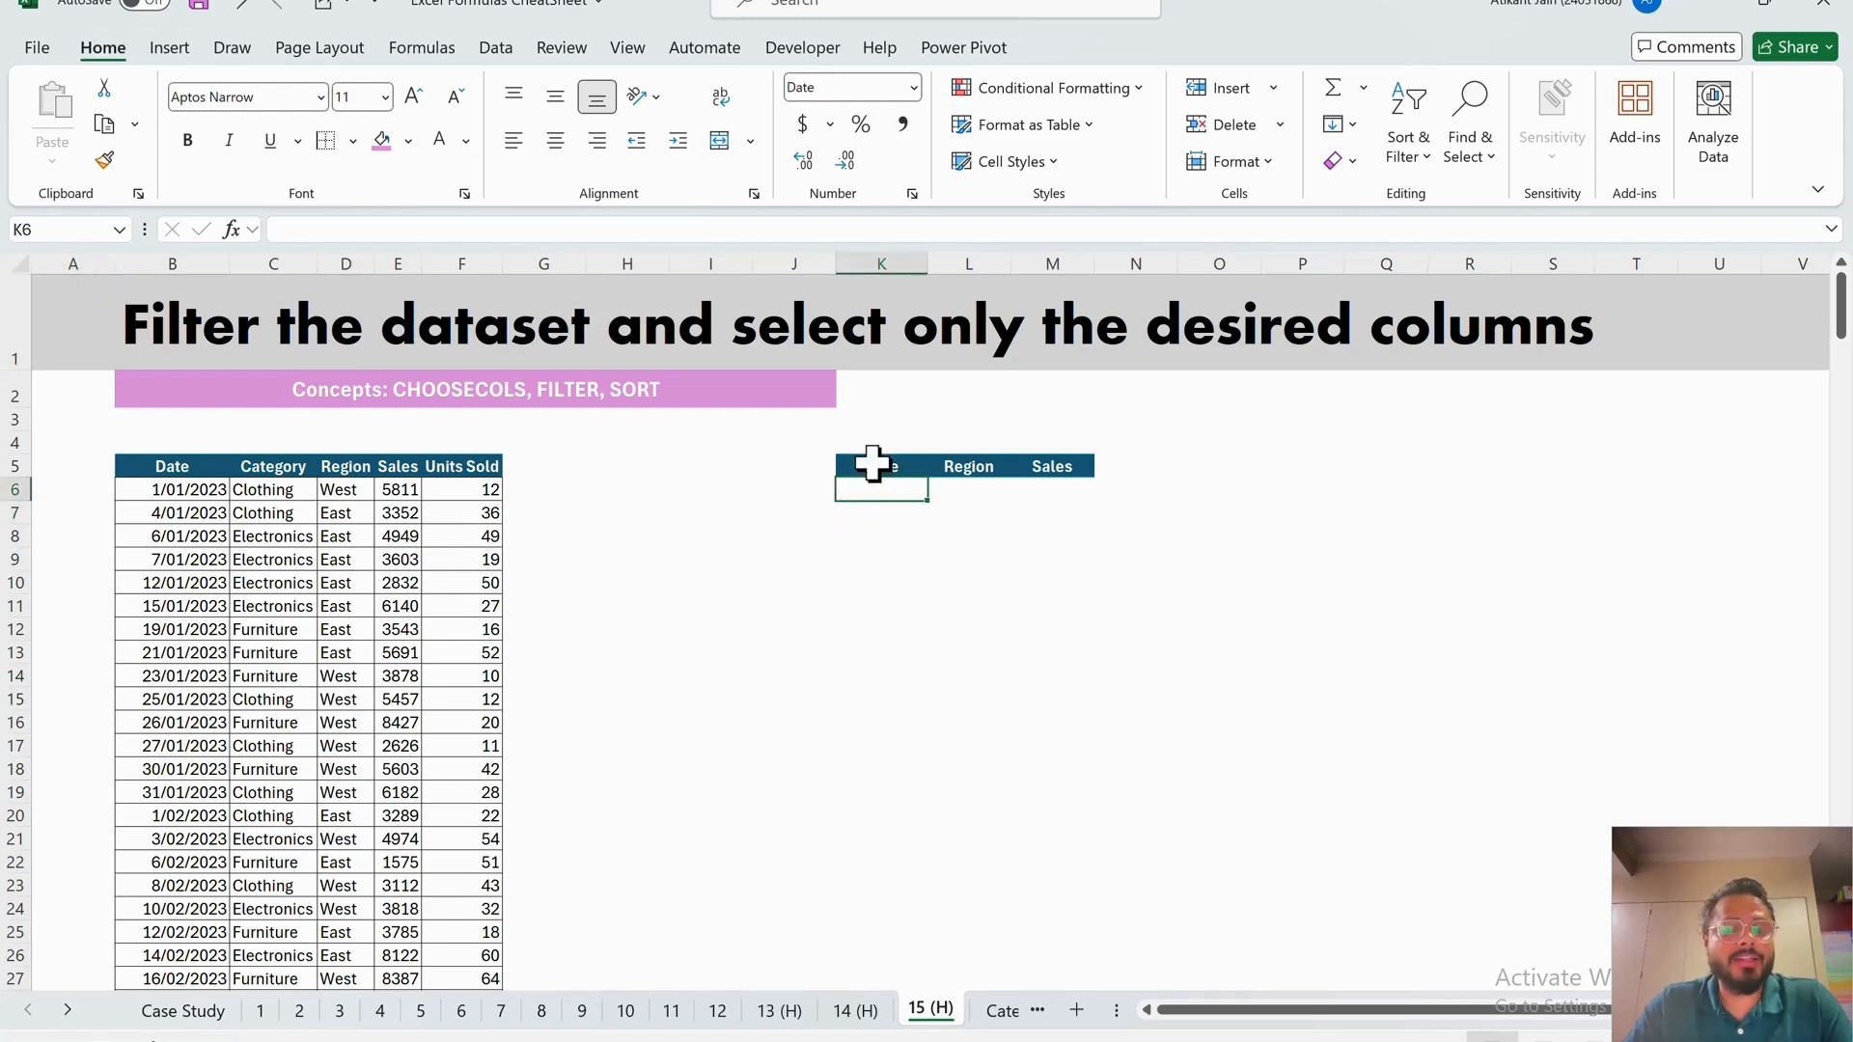
{"action": "left_click", "coordinate": [193, 472]}
{"action": "left_click", "coordinate": [365, 476]}
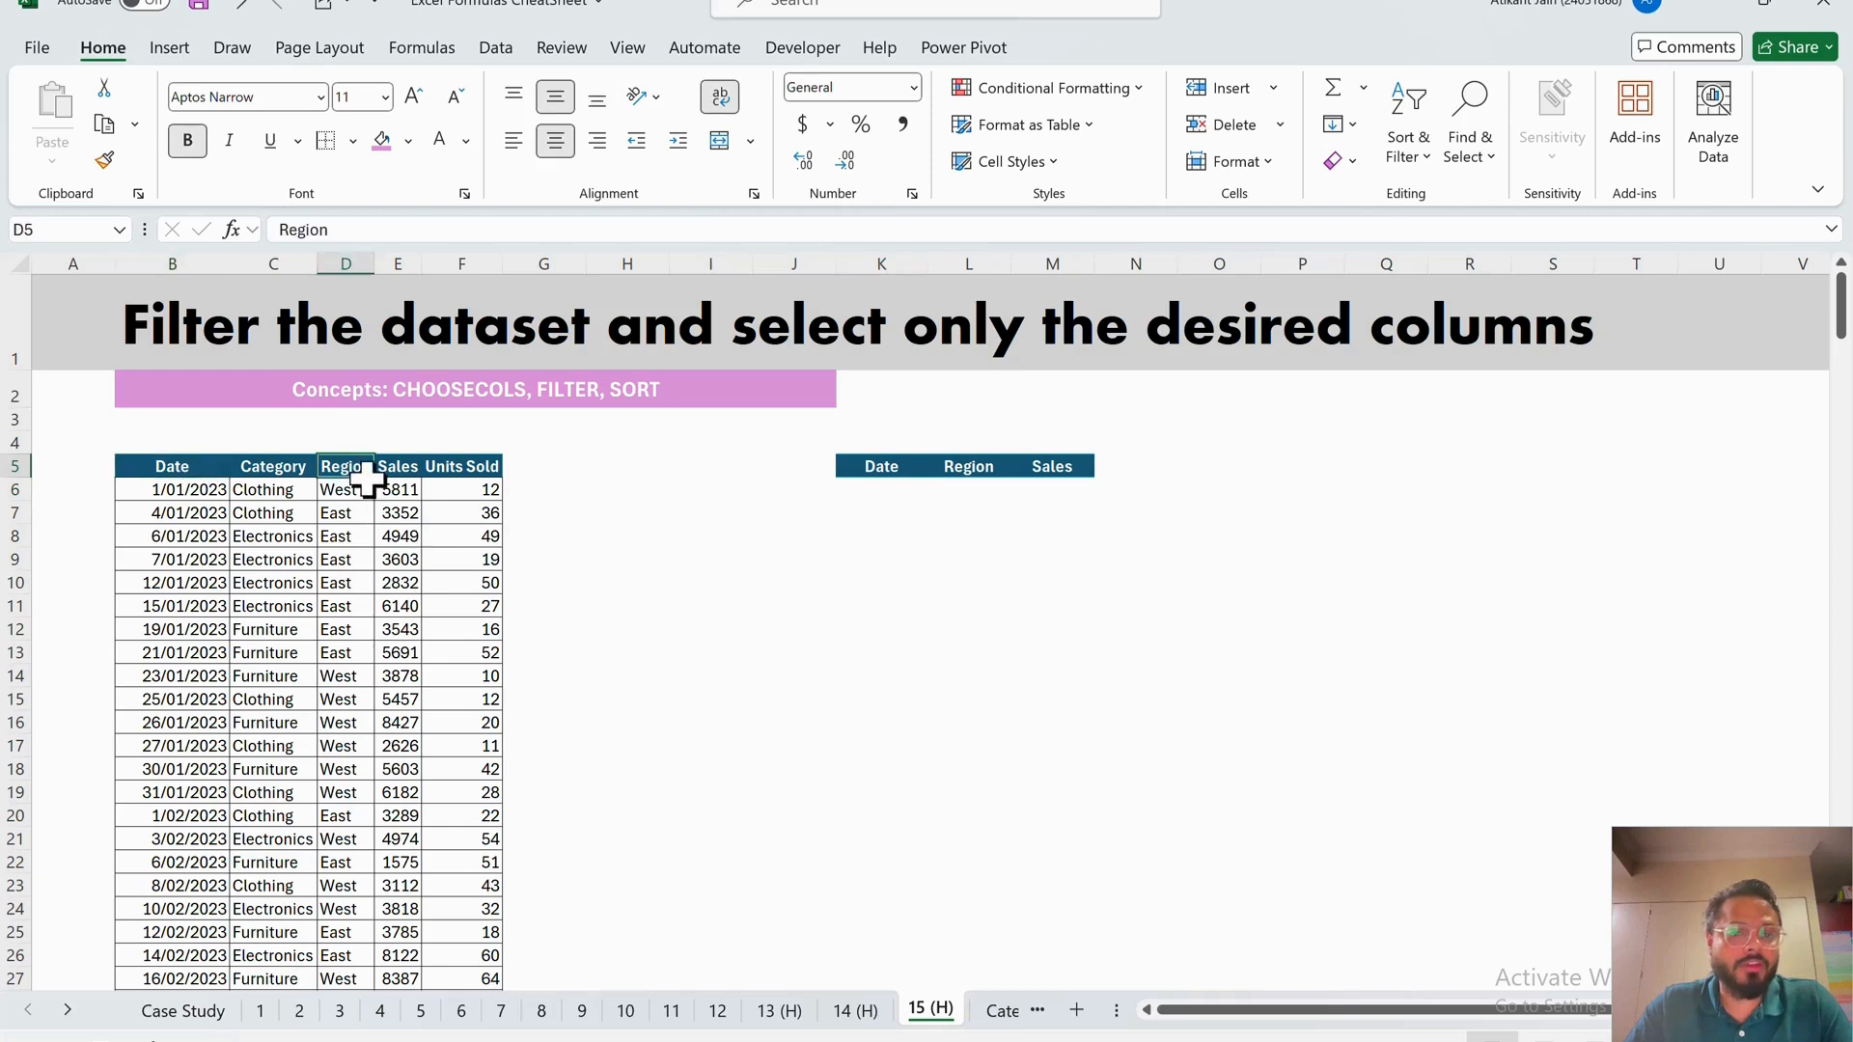
- Try to enter =FILTER(B6:F305) in K6 with no include condition
{"action": "left_click", "coordinate": [900, 501]}
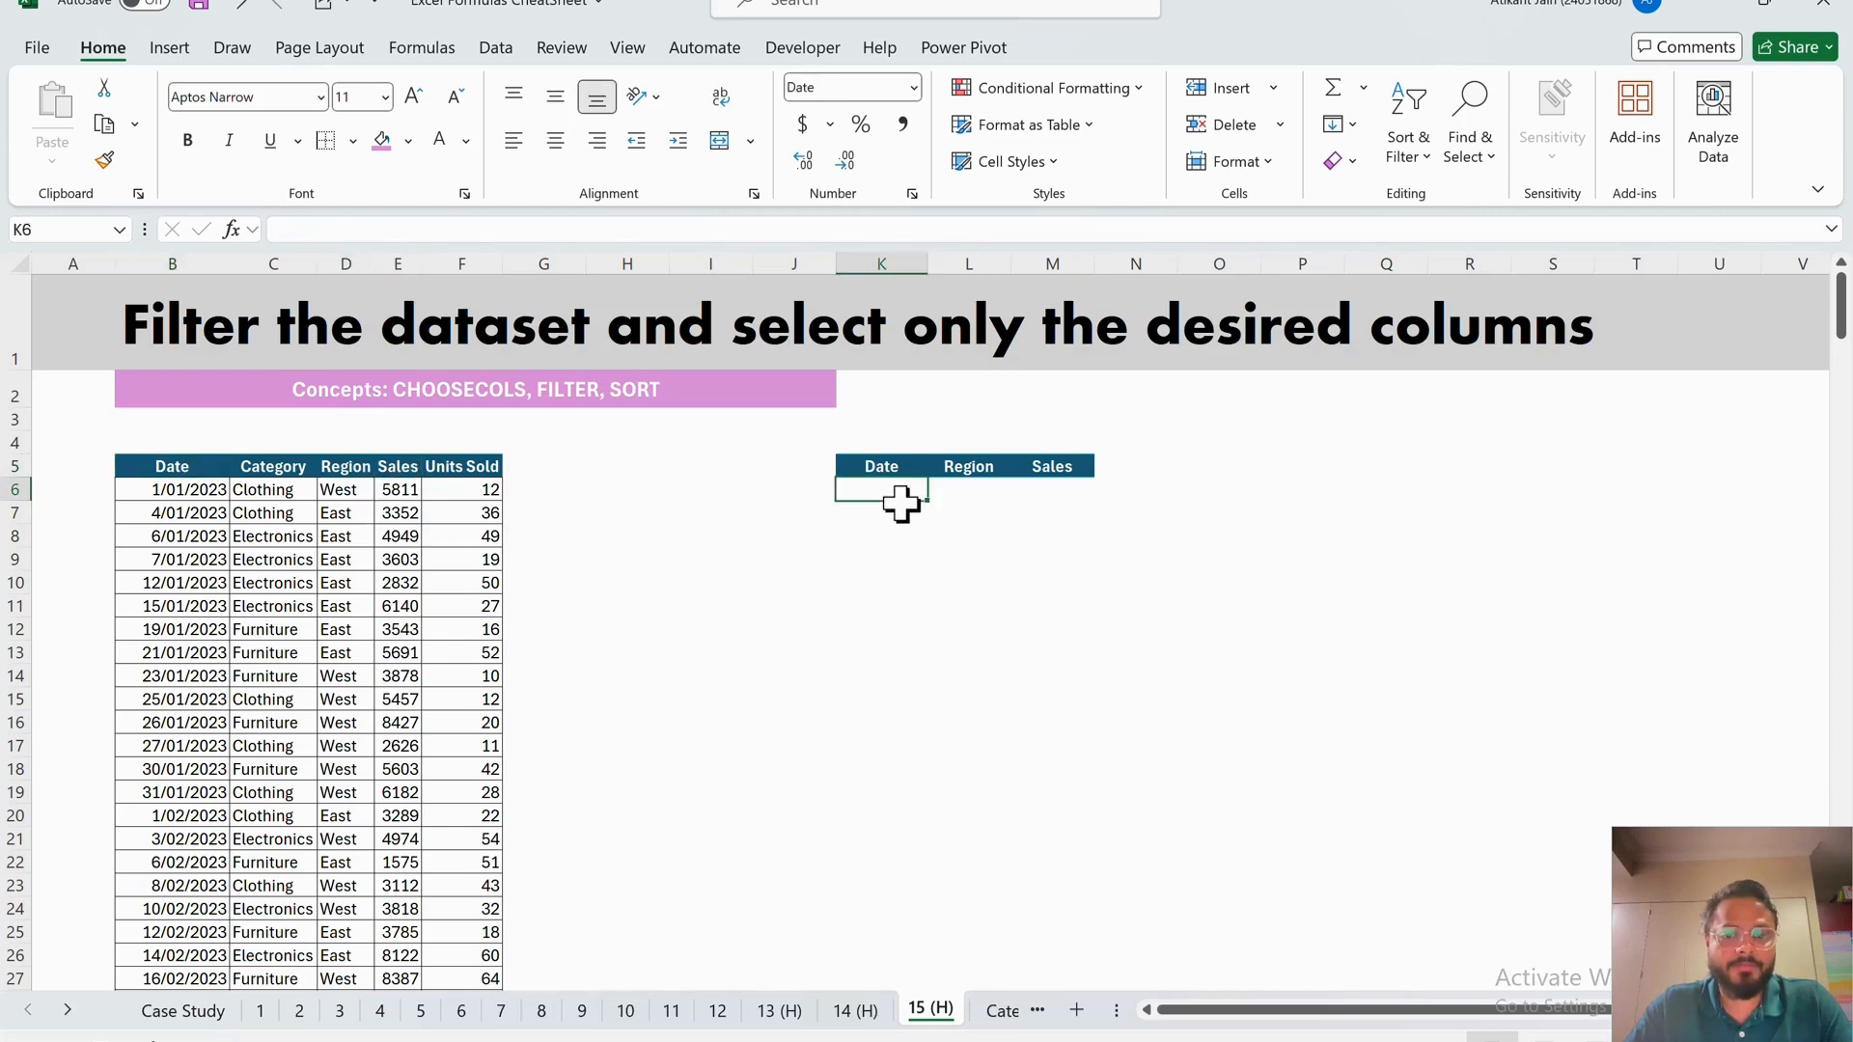
{"action": "type", "text": "=fil"}
{"action": "key", "text": "Tab"}
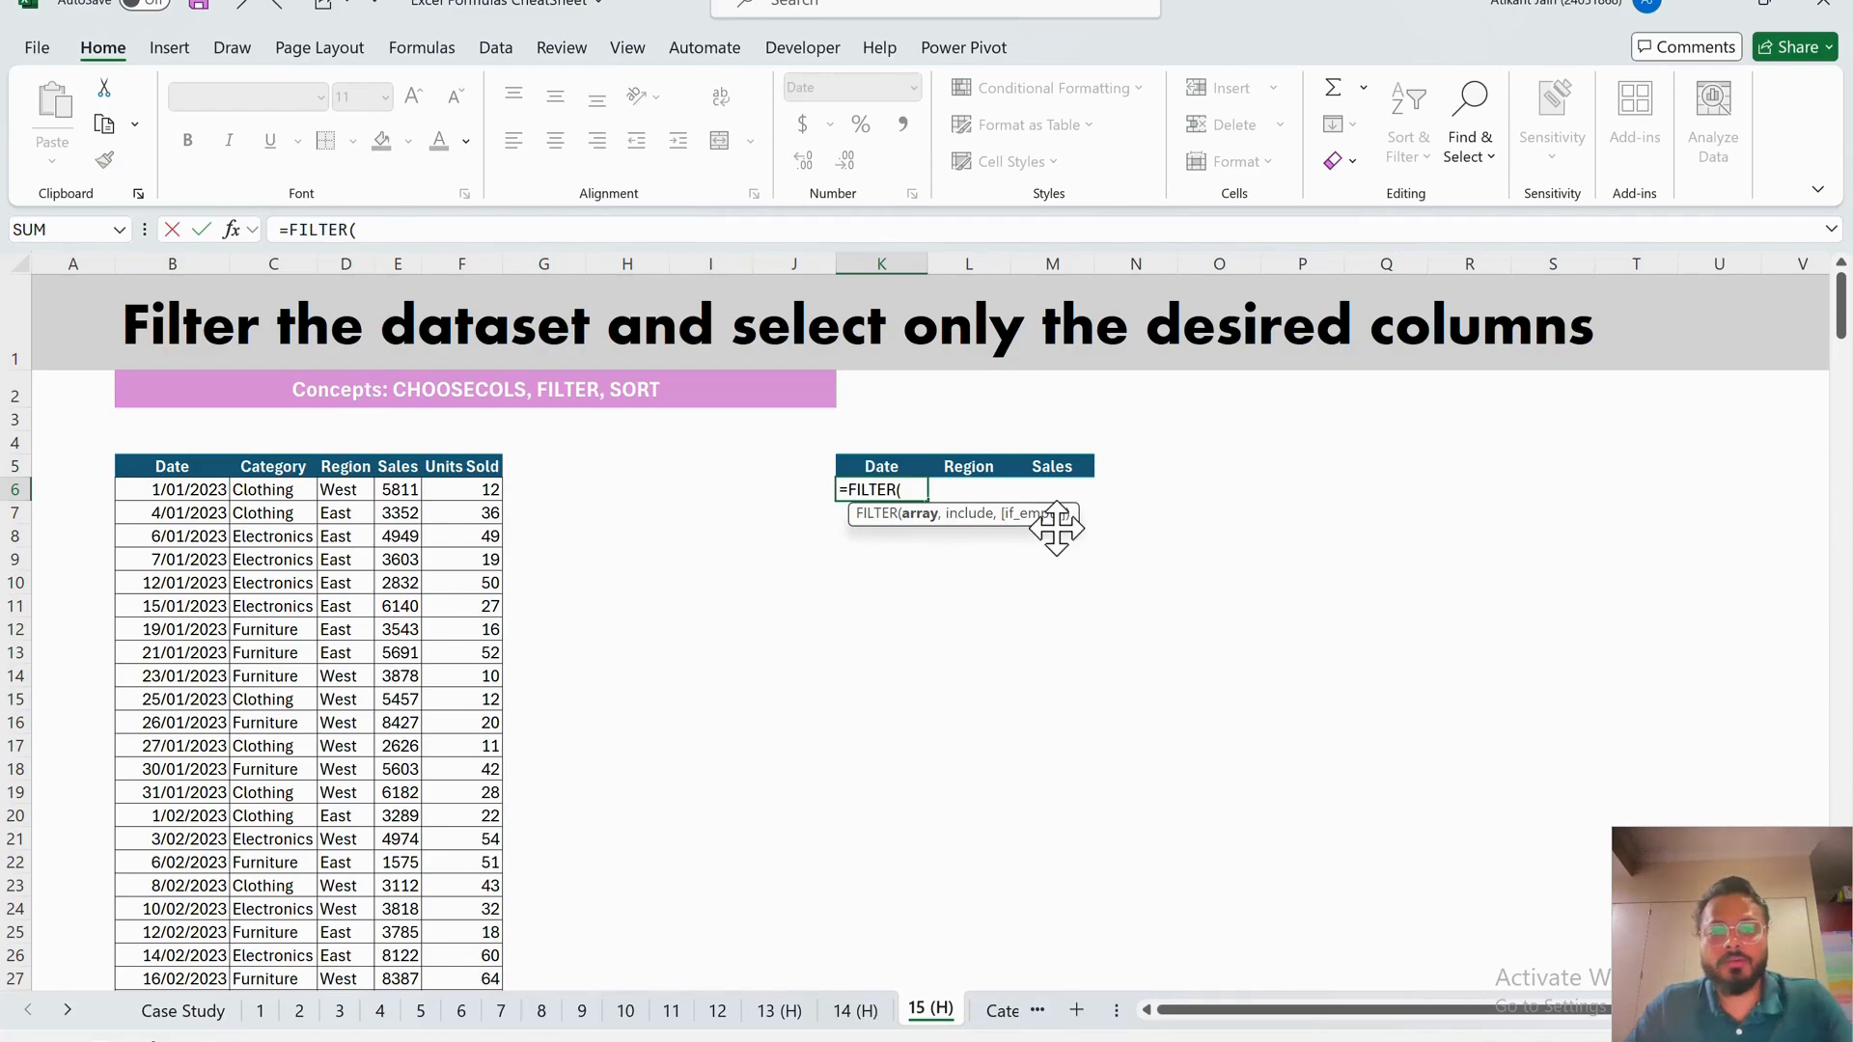
{"action": "left_click", "coordinate": [203, 493]}
{"action": "key", "text": "ctrl+shift+Right"}
{"action": "key", "text": "ctrl+shift+Down"}
{"action": "type", "text": ","}
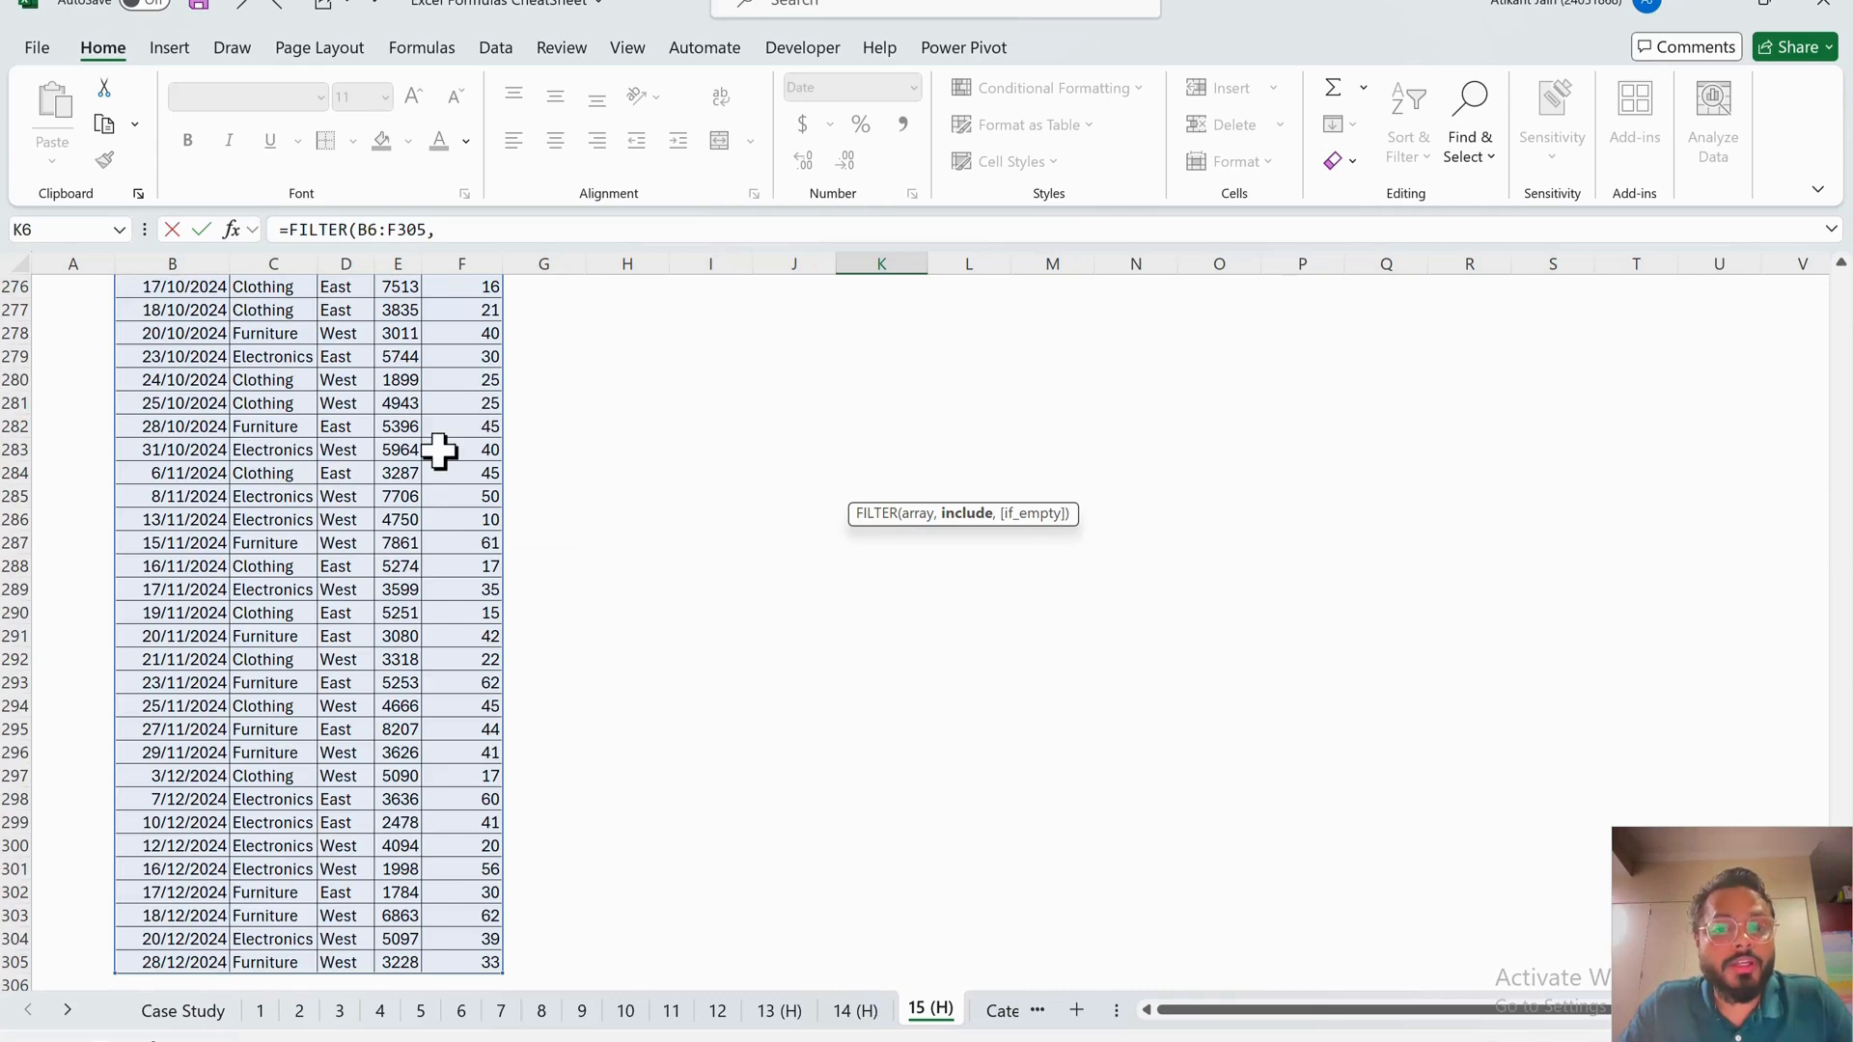
{"action": "key", "text": "Up"}
{"action": "scroll", "coordinate": [849, 318], "scroll_direction": "up", "scroll_amount": 2}
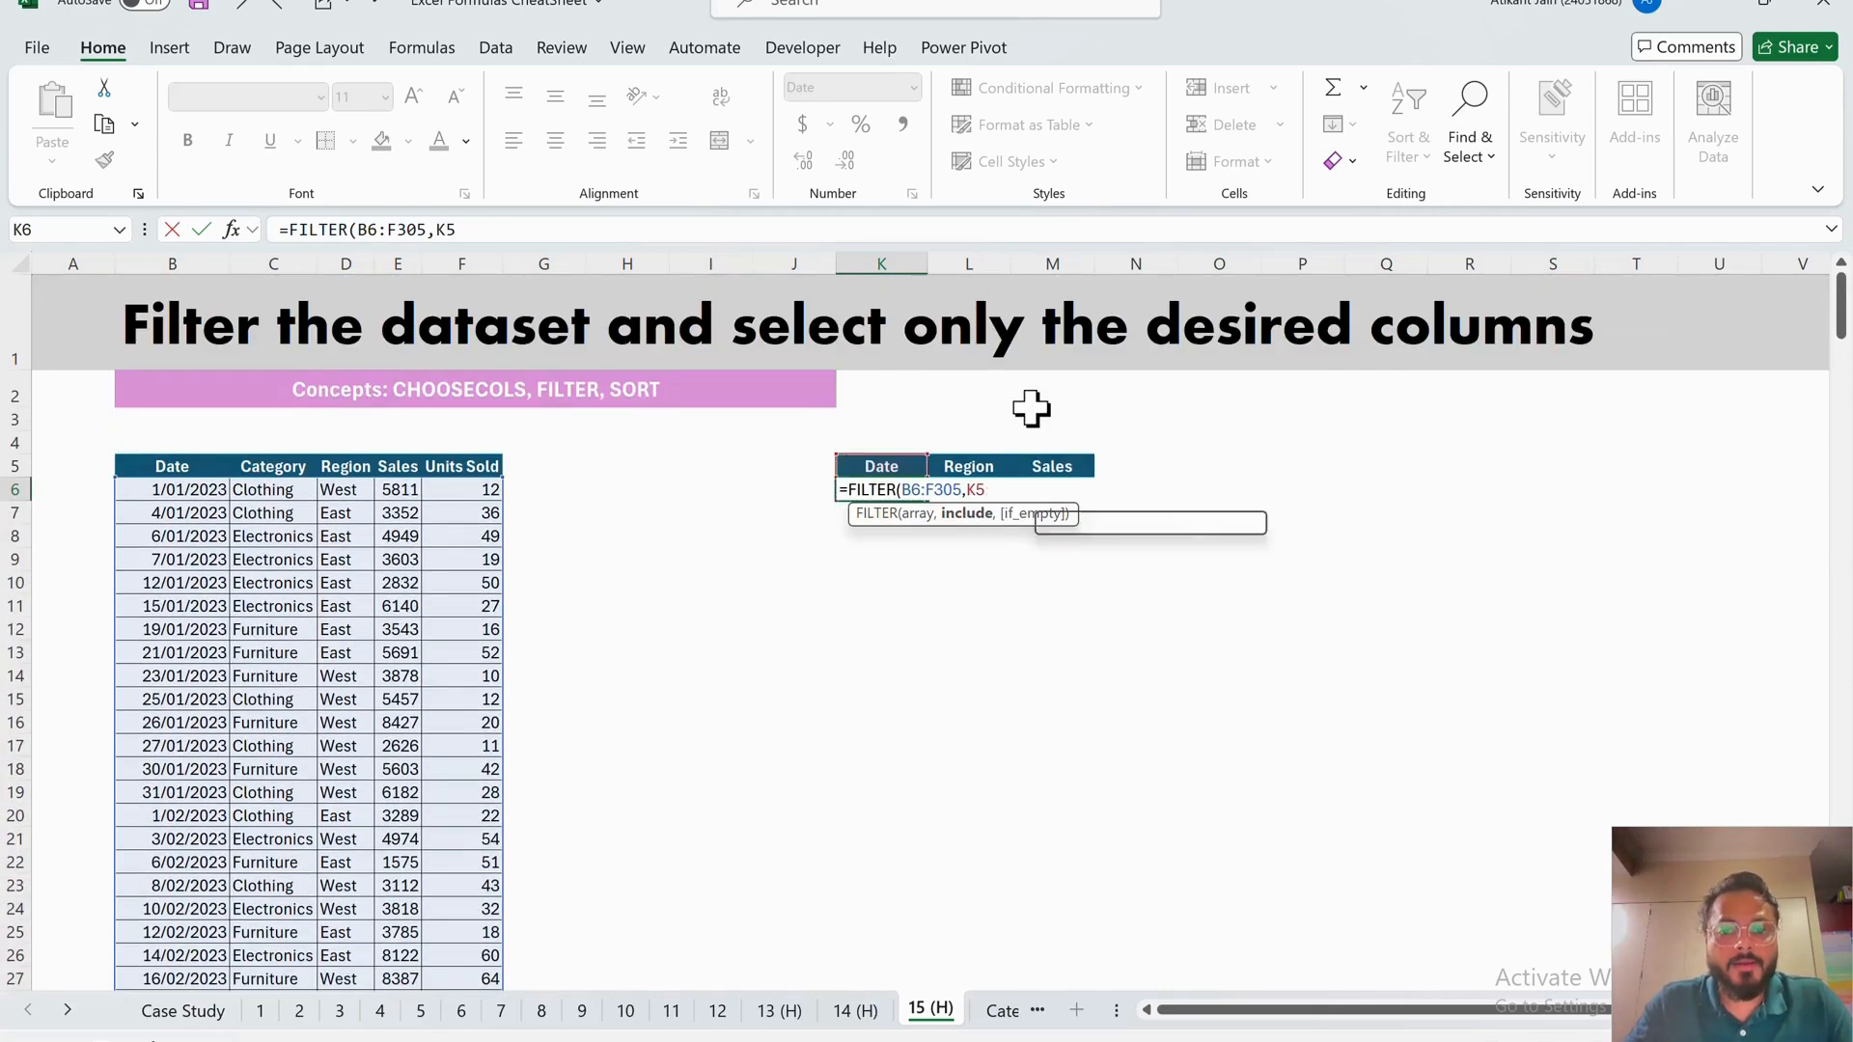
{"action": "key", "text": "BackSpace"}
{"action": "key", "text": "BackSpace"}
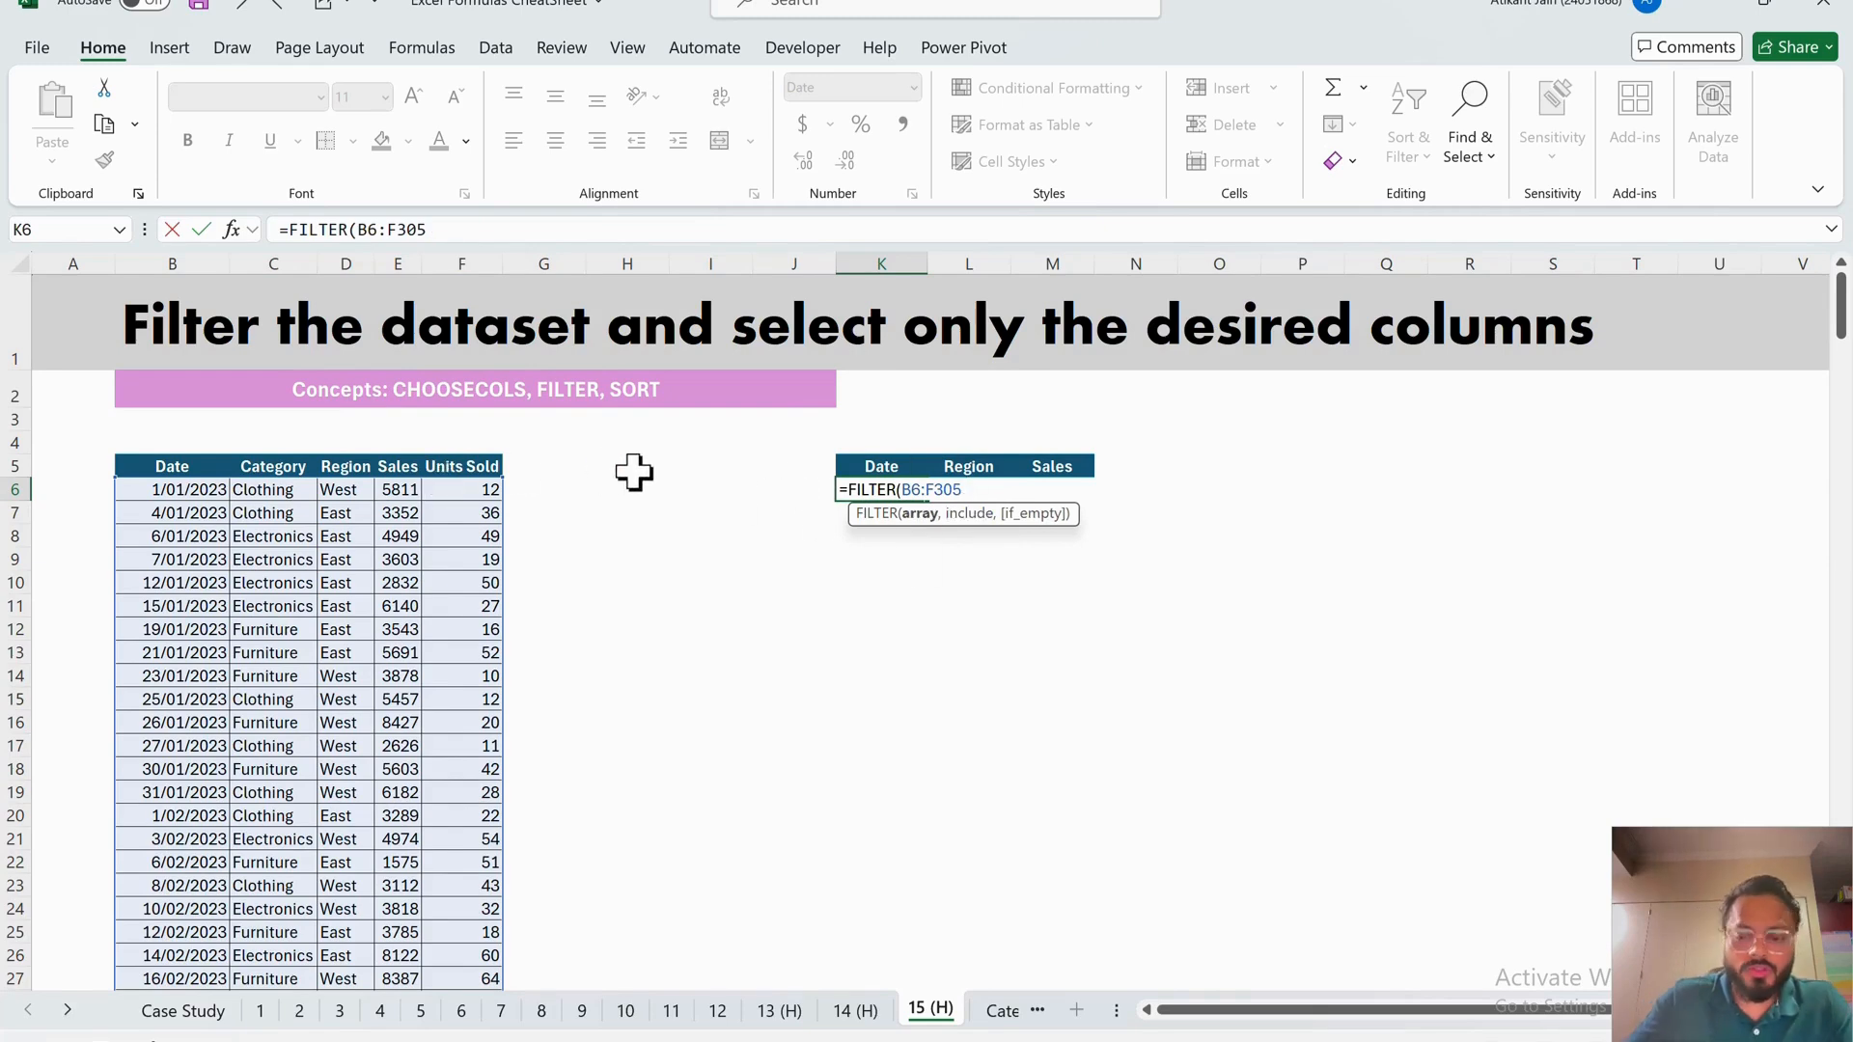
{"action": "type", "text": ")"}
{"action": "key", "text": "Return"}
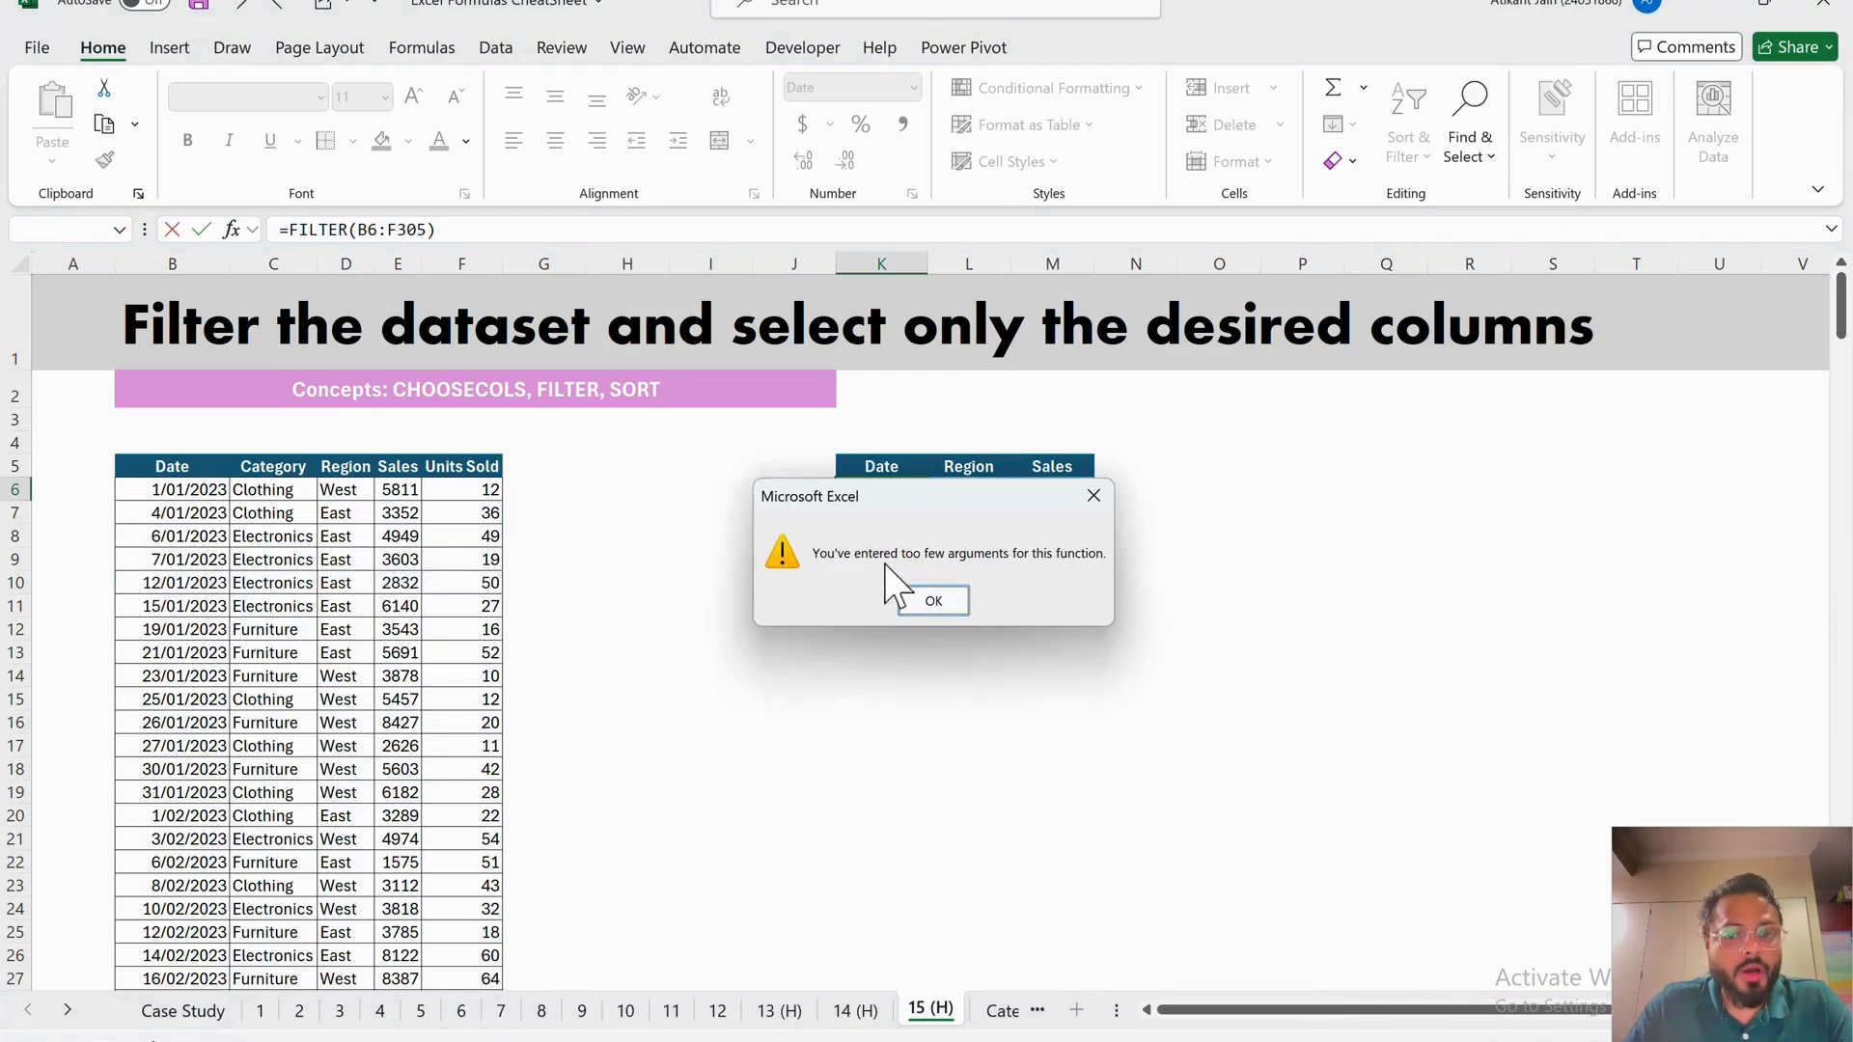
{"action": "left_click", "coordinate": [965, 601]}
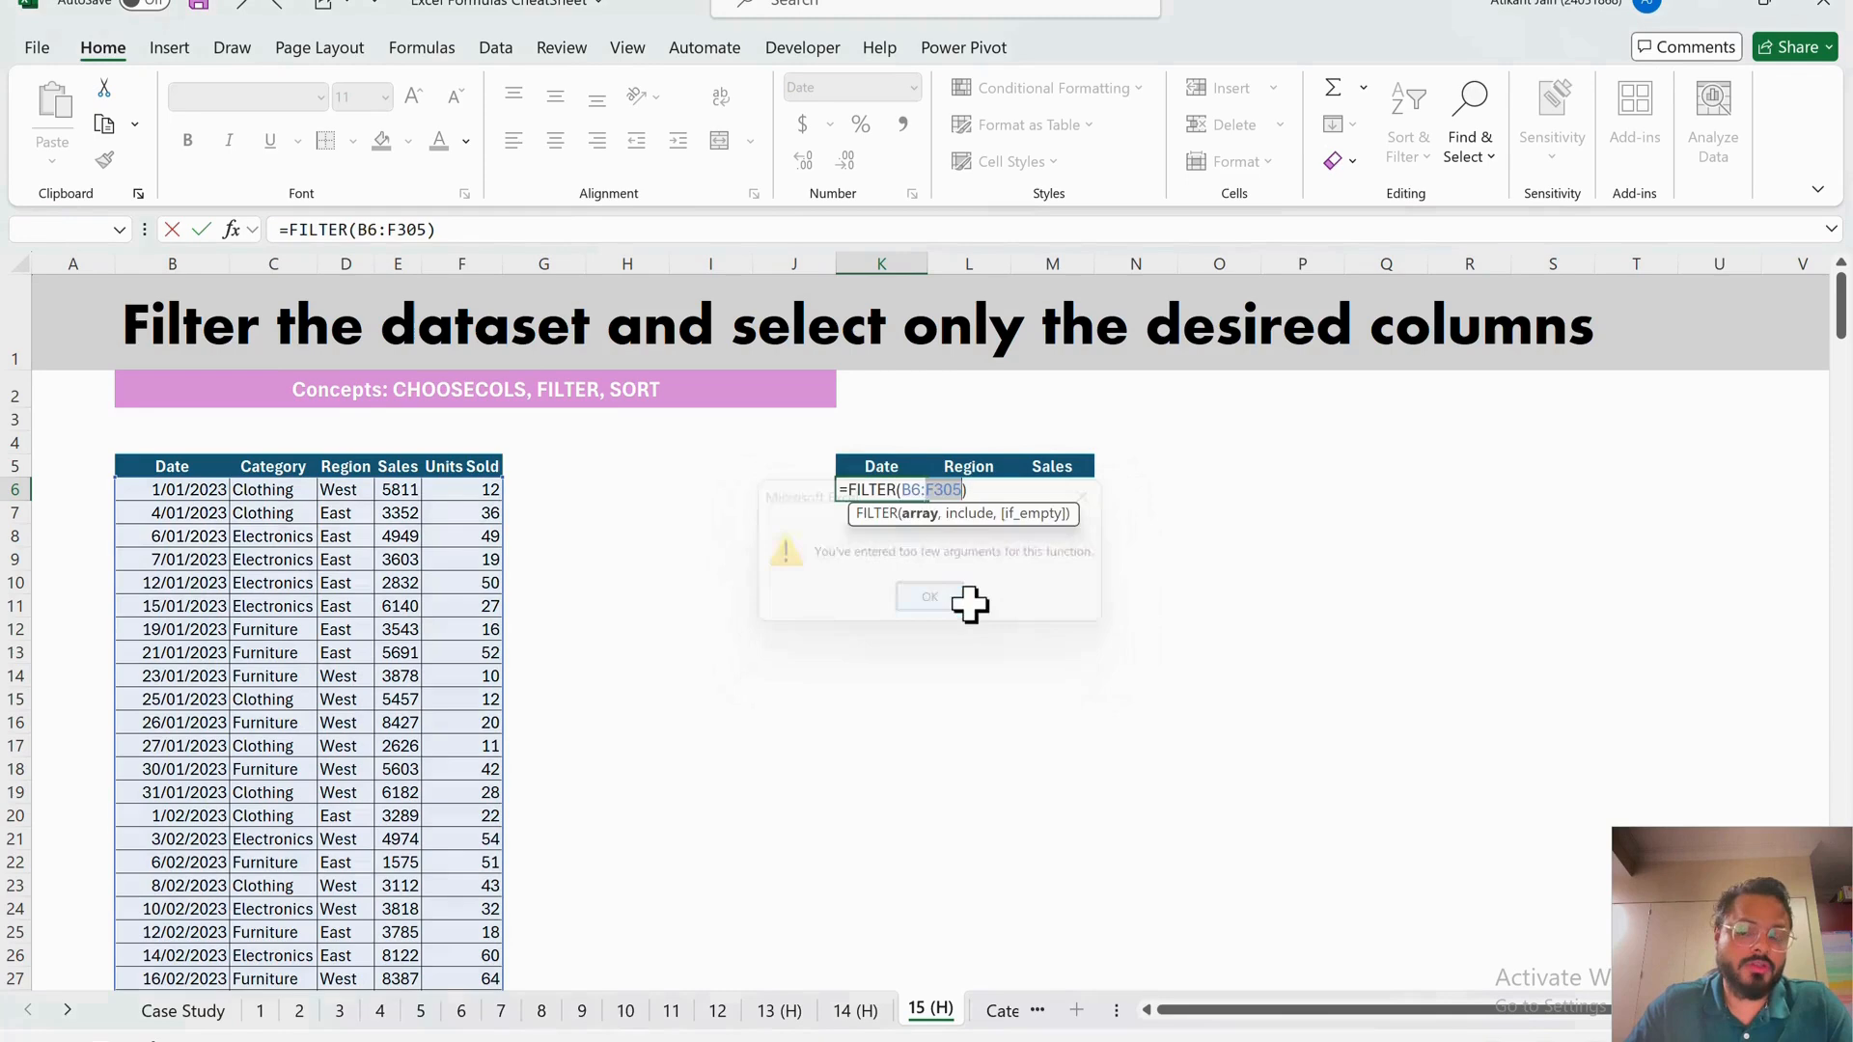
- Complete the K6 formula with a Clothing category condition as =FILTER(B6:F305,C6:C305="Clothing")
{"action": "double_click", "coordinate": [926, 497]}
{"action": "left_click", "coordinate": [972, 502]}
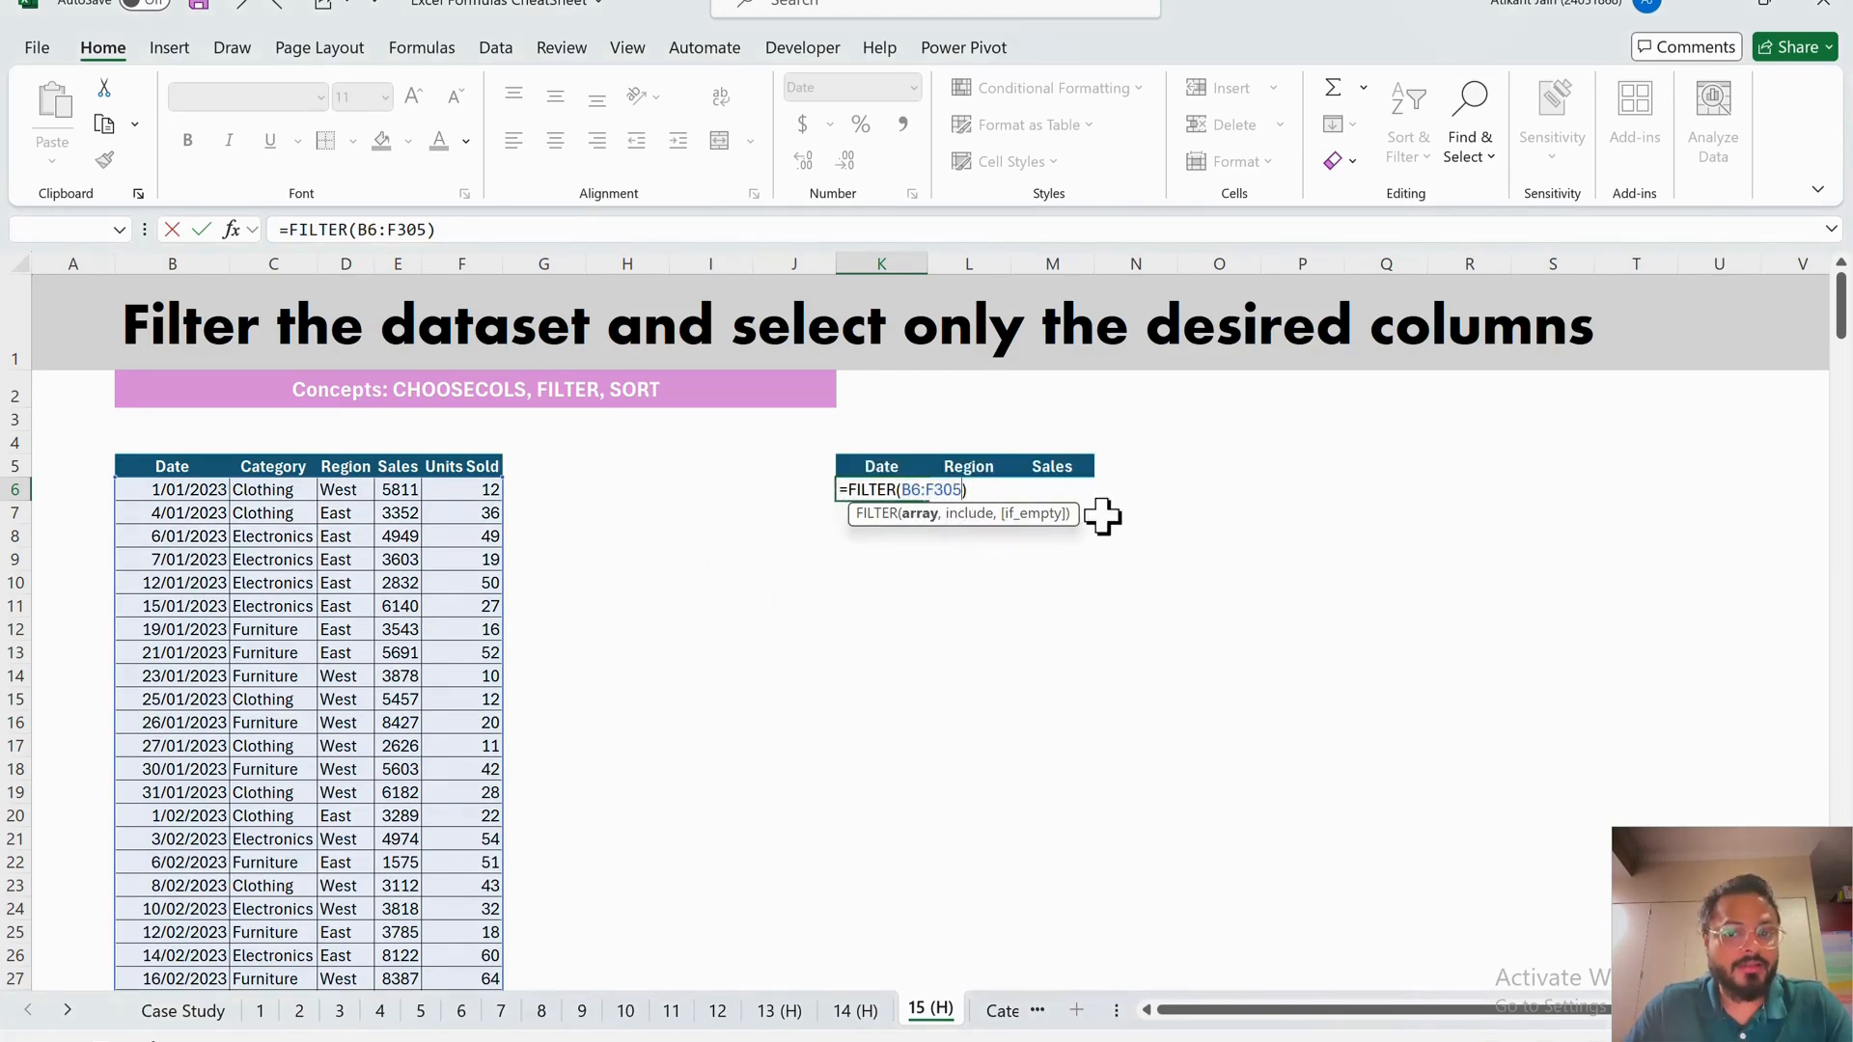
{"action": "type", "text": ","}
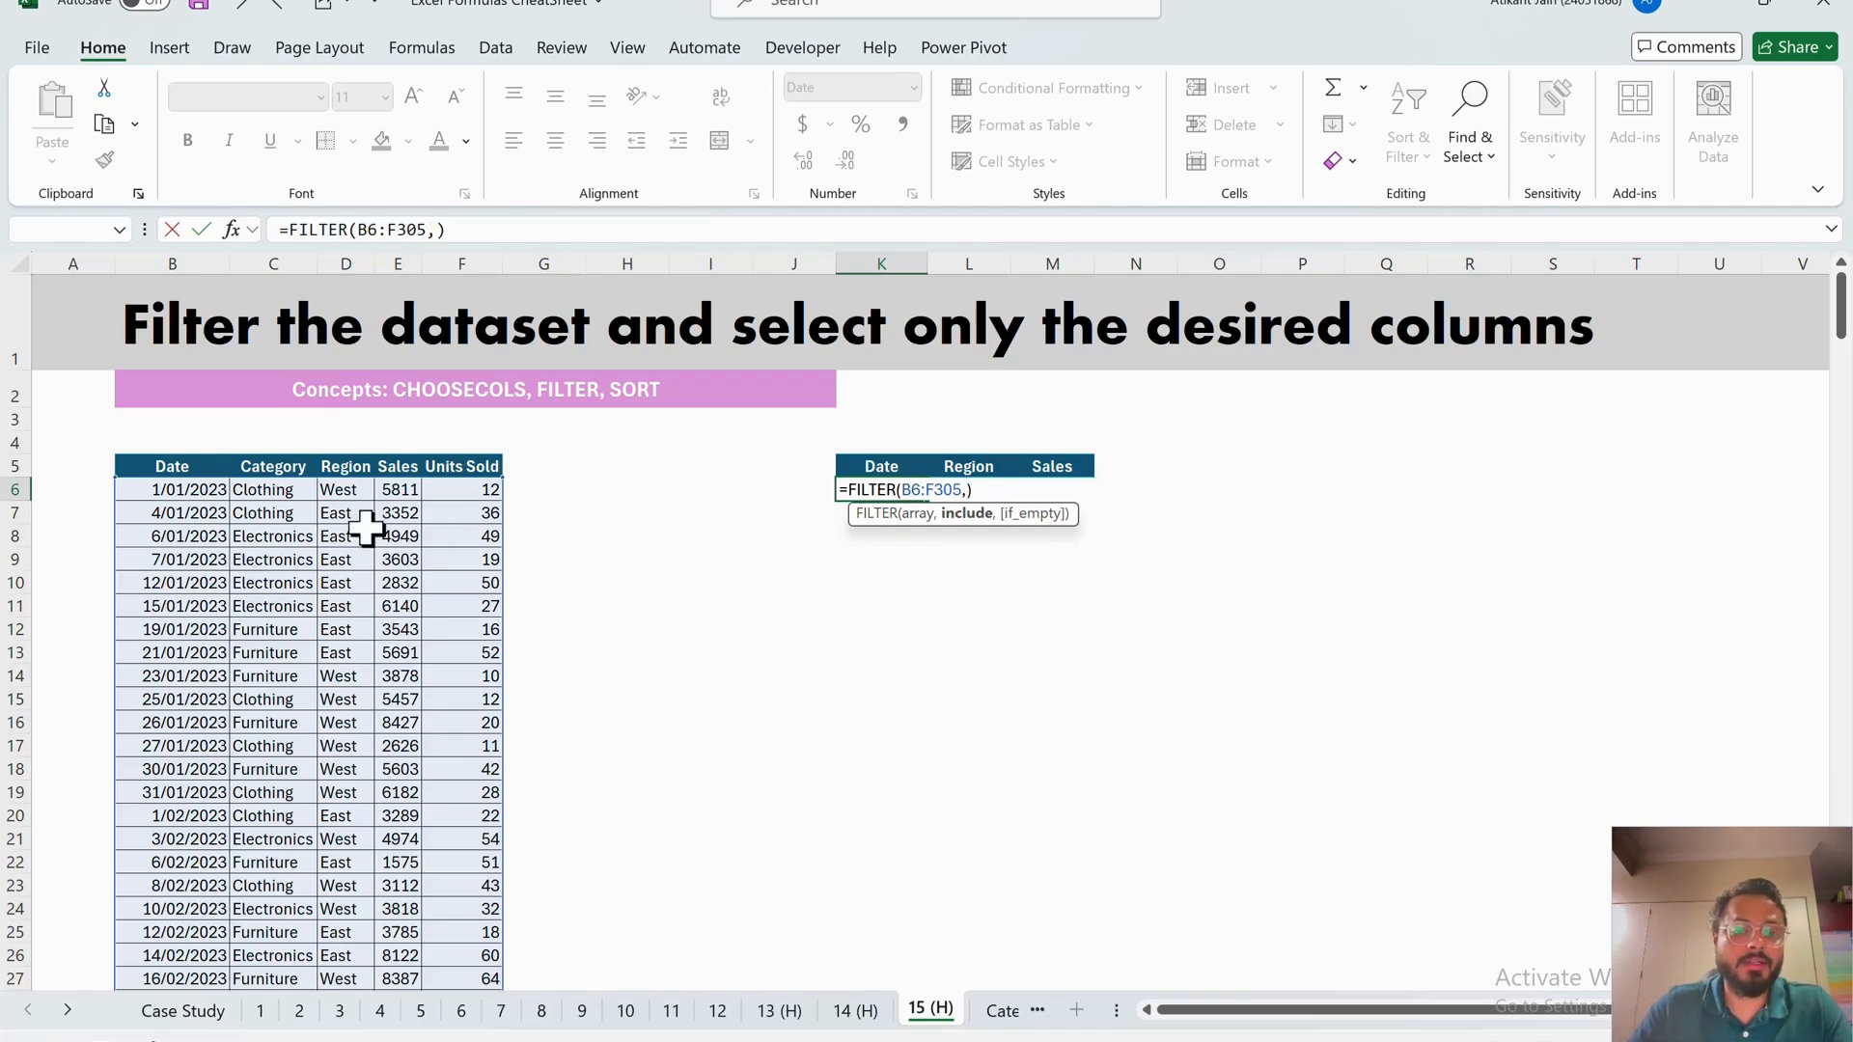
{"action": "left_click", "coordinate": [290, 489]}
{"action": "key", "text": "ctrl+shift+Down"}
{"action": "type", "text": "=\"Clothing"}
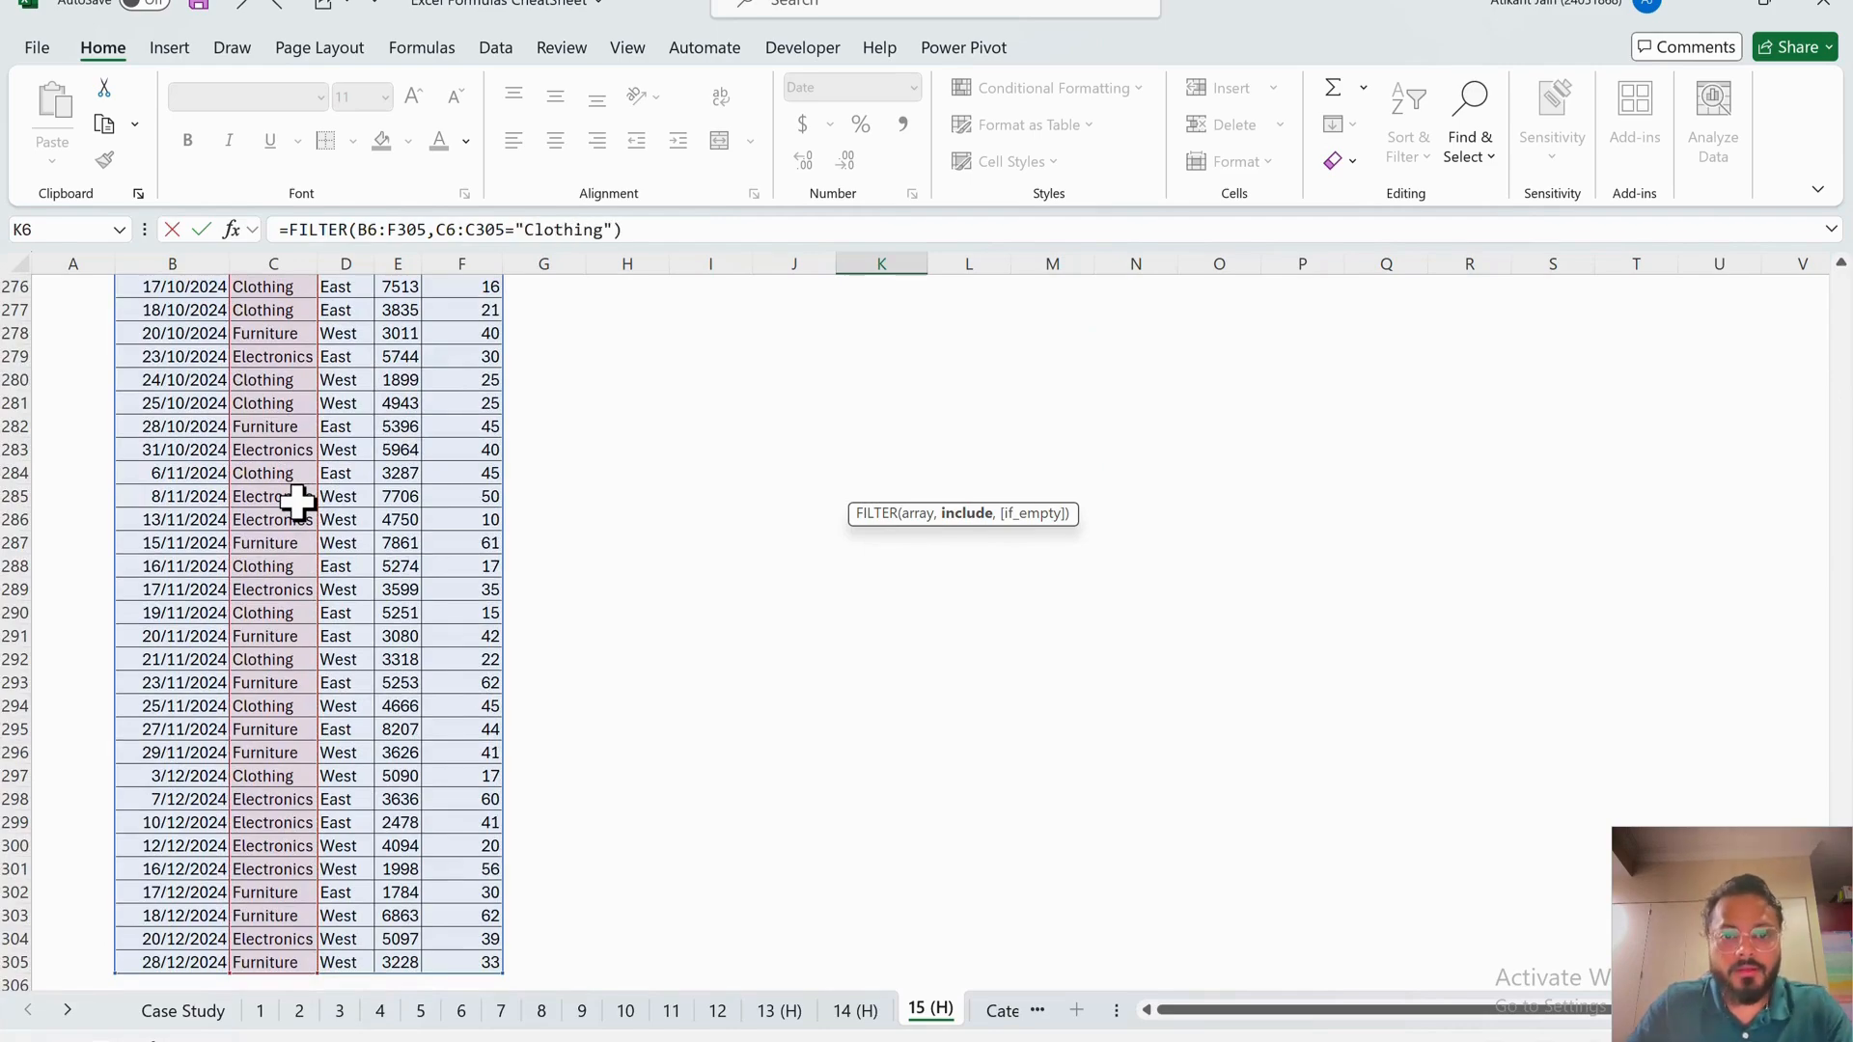
{"action": "key", "text": "Return"}
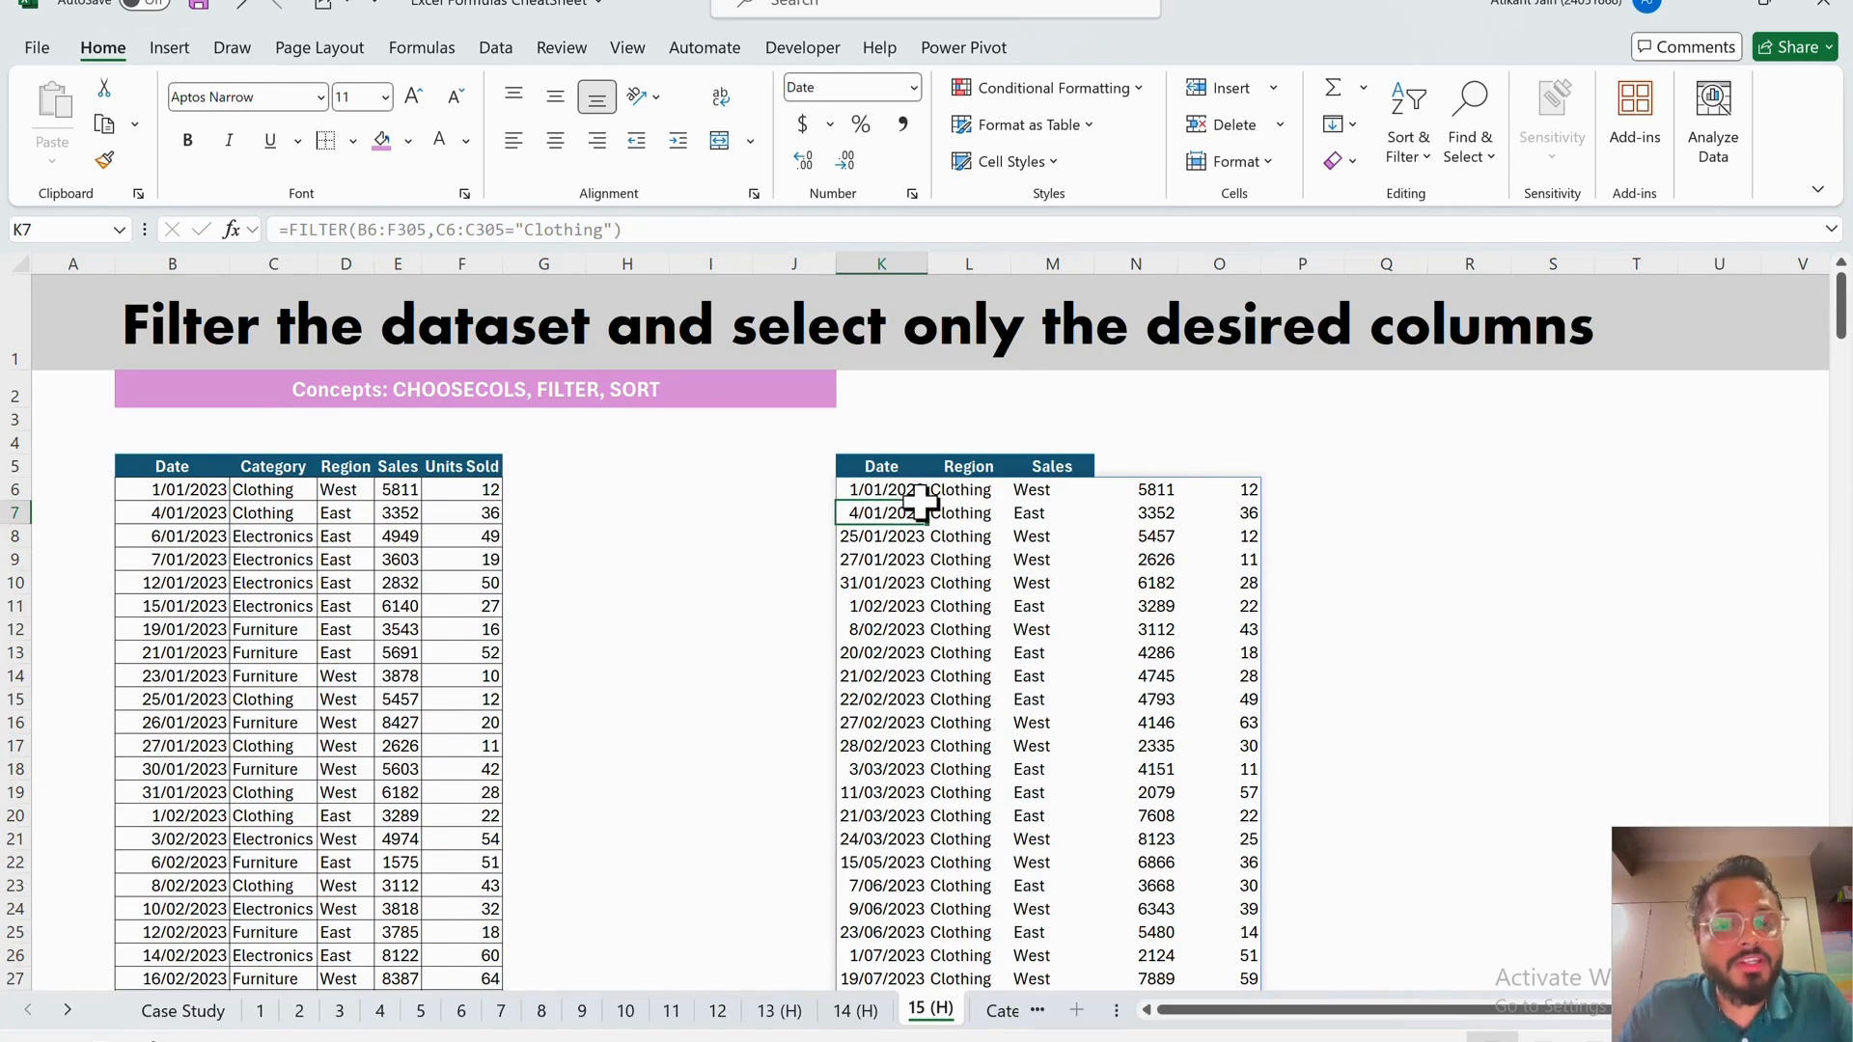
- Wrap the K6 FILTER formula in CHOOSECOLS with column numbers 1,3,4 to return only Date, Region and Sales
{"action": "left_click", "coordinate": [905, 469]}
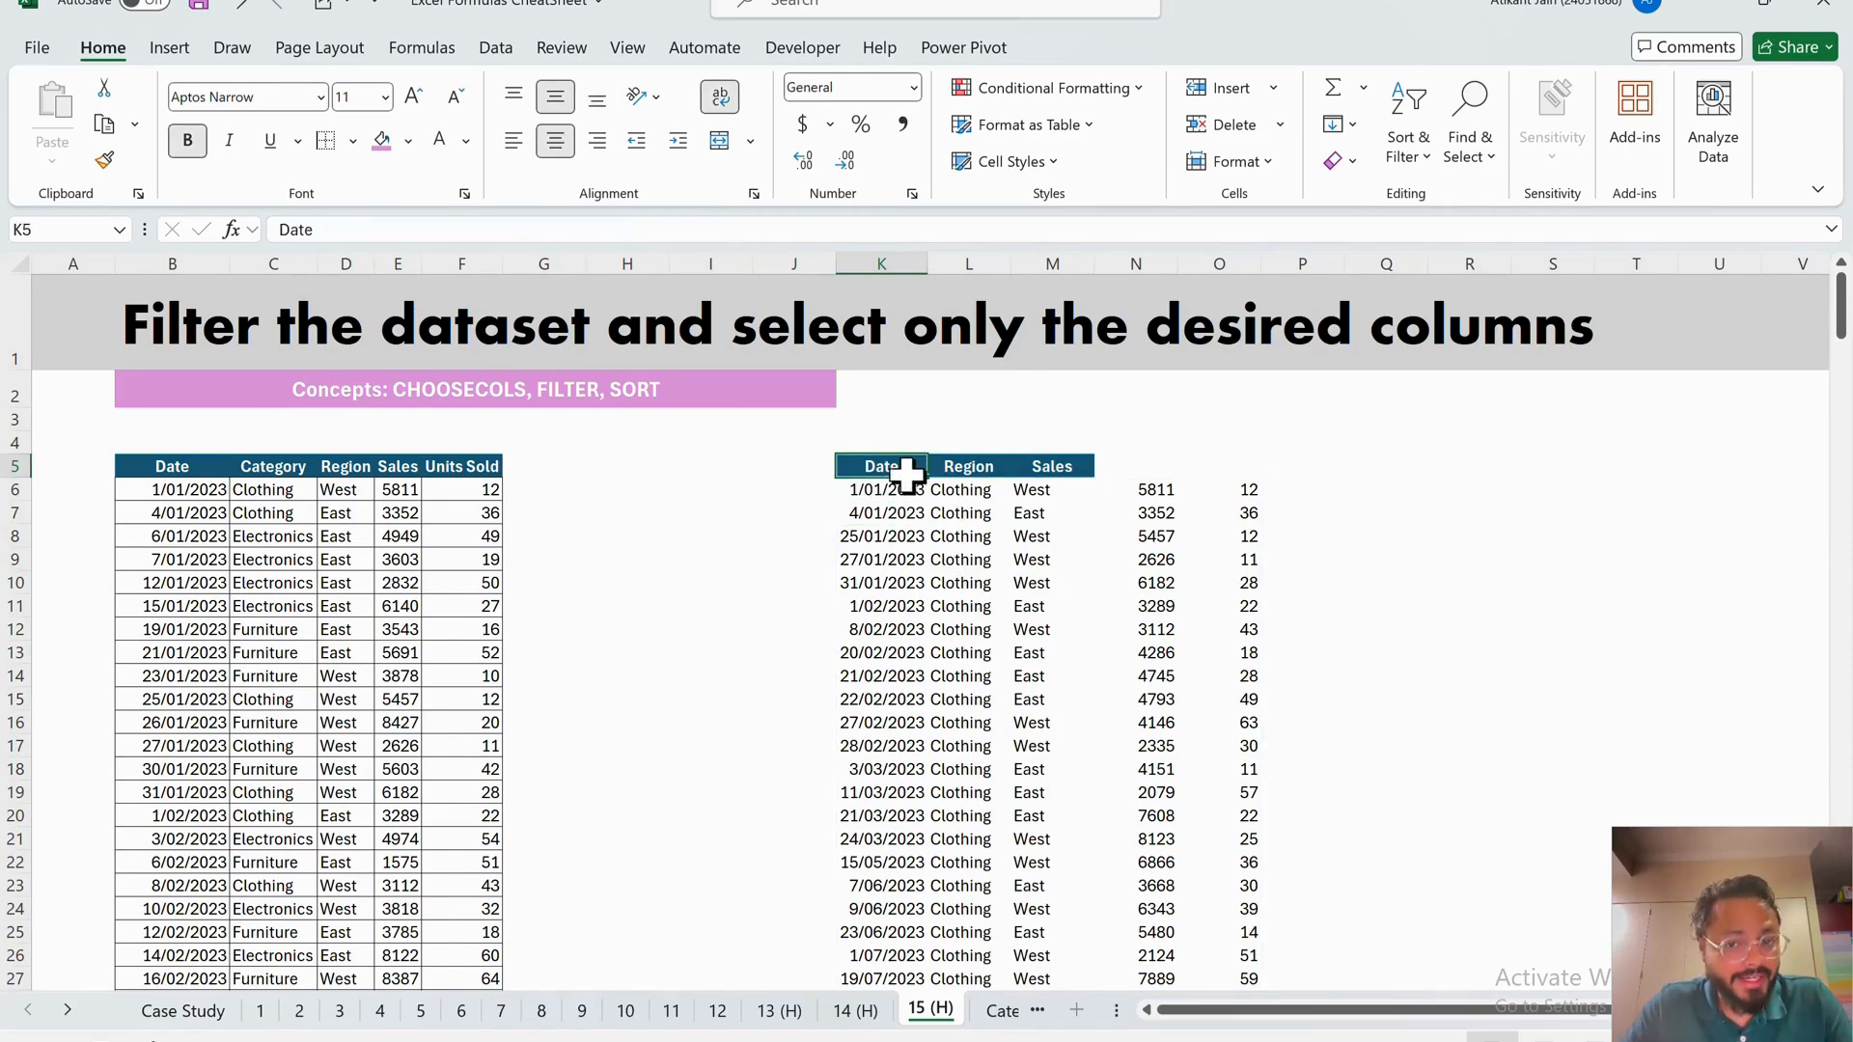
{"action": "left_click", "coordinate": [970, 473]}
{"action": "left_click", "coordinate": [1054, 471]}
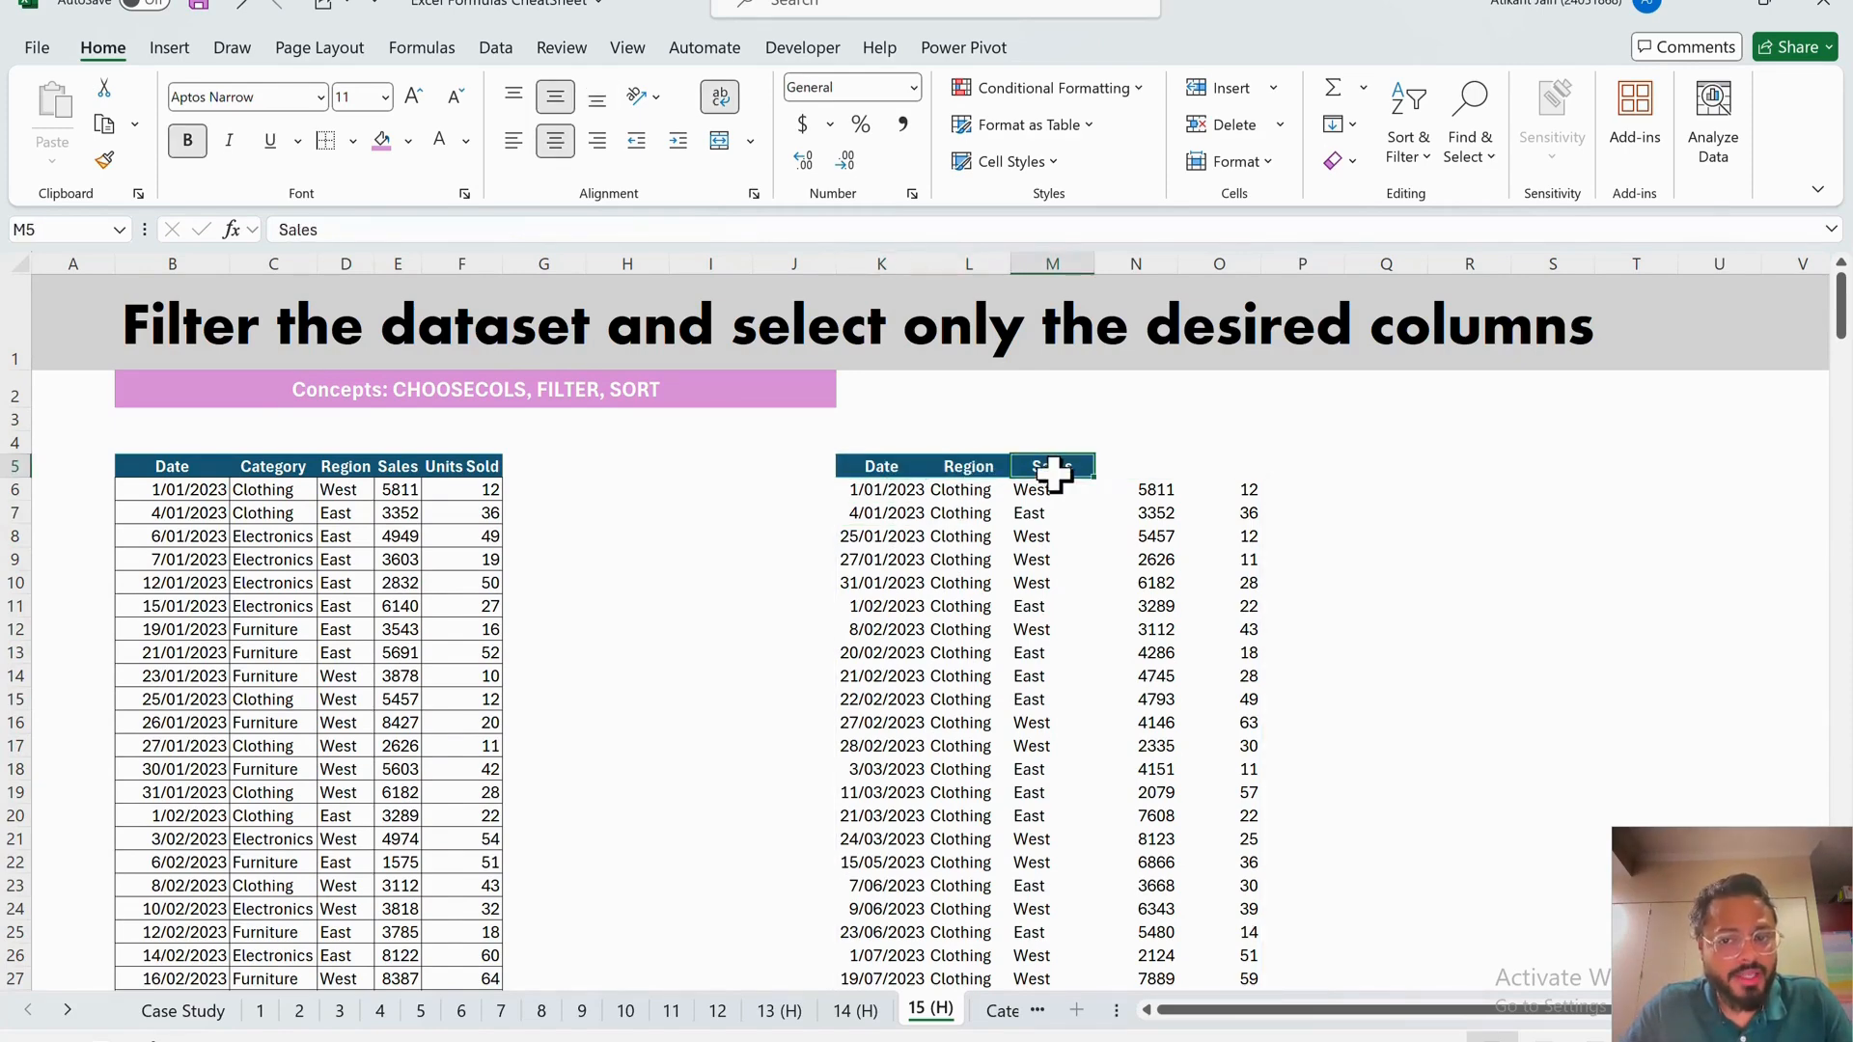
{"action": "left_click", "coordinate": [913, 500]}
{"action": "left_click", "coordinate": [302, 229]}
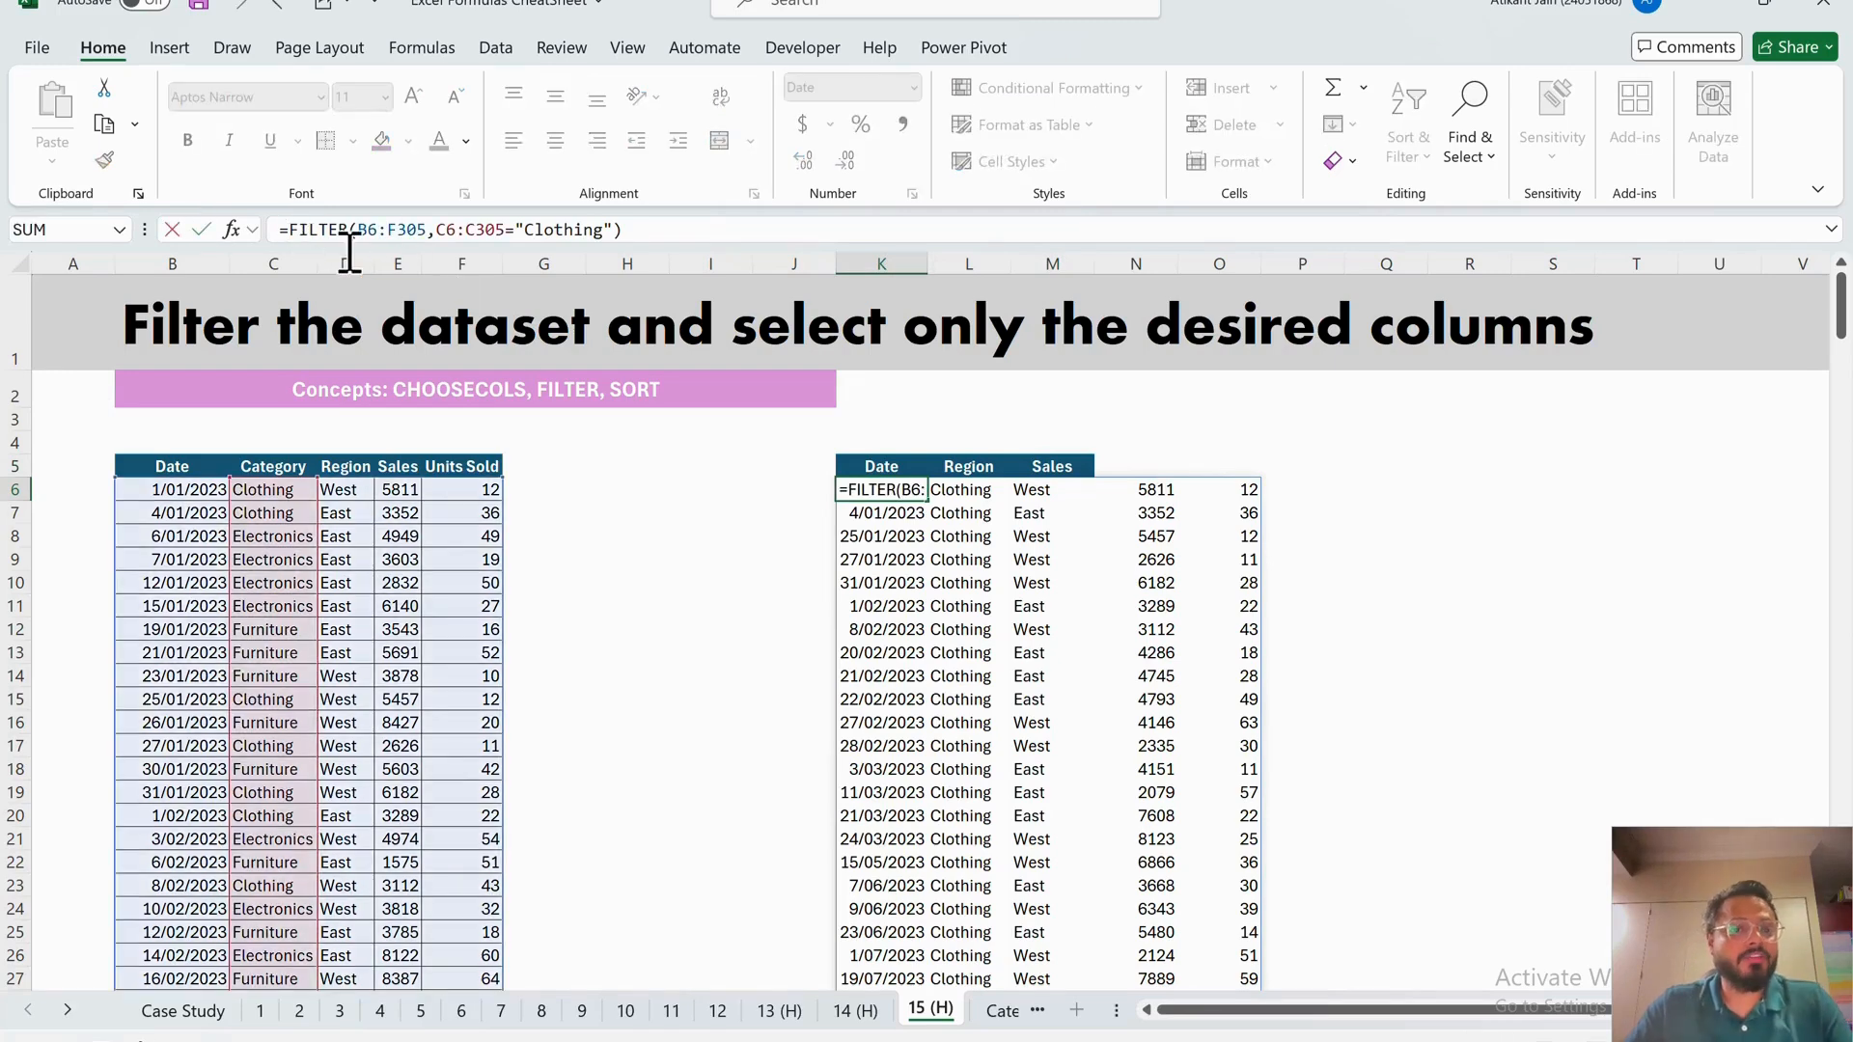
{"action": "type", "text": "Choos"}
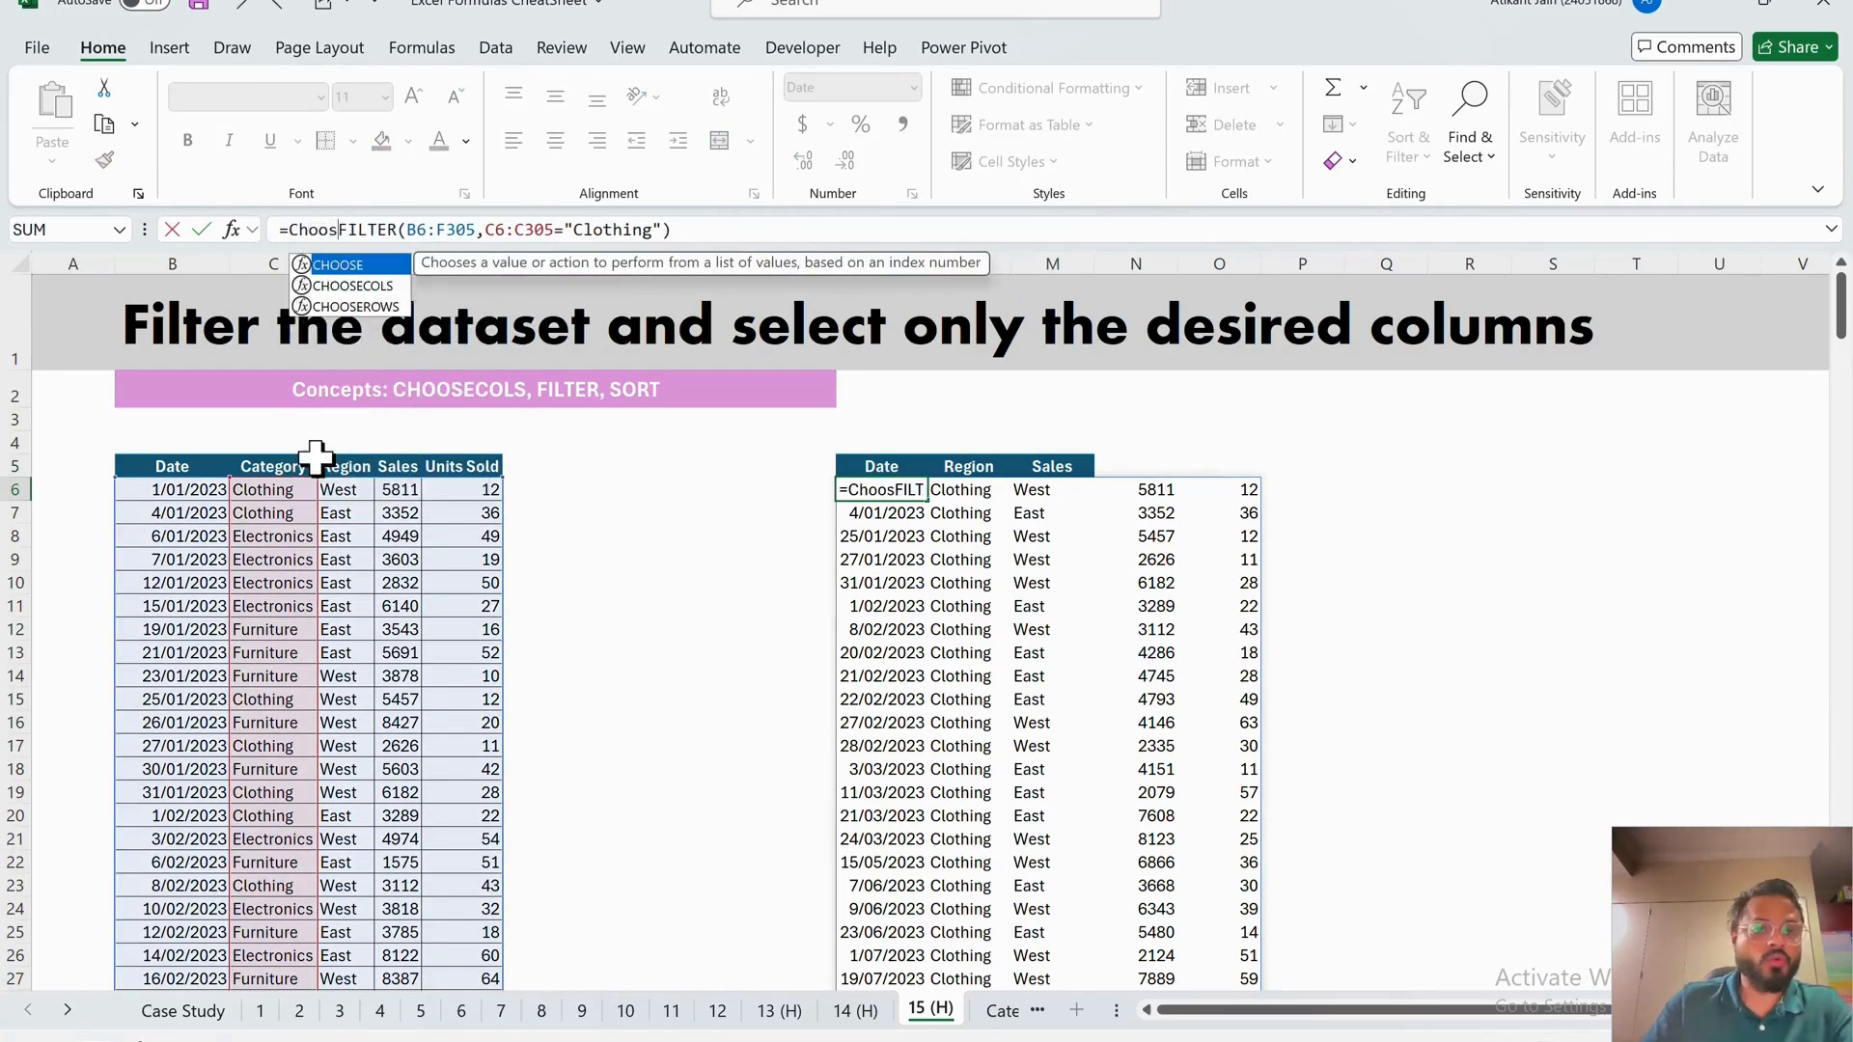
{"action": "key", "text": "Down"}
{"action": "key", "text": "Tab"}
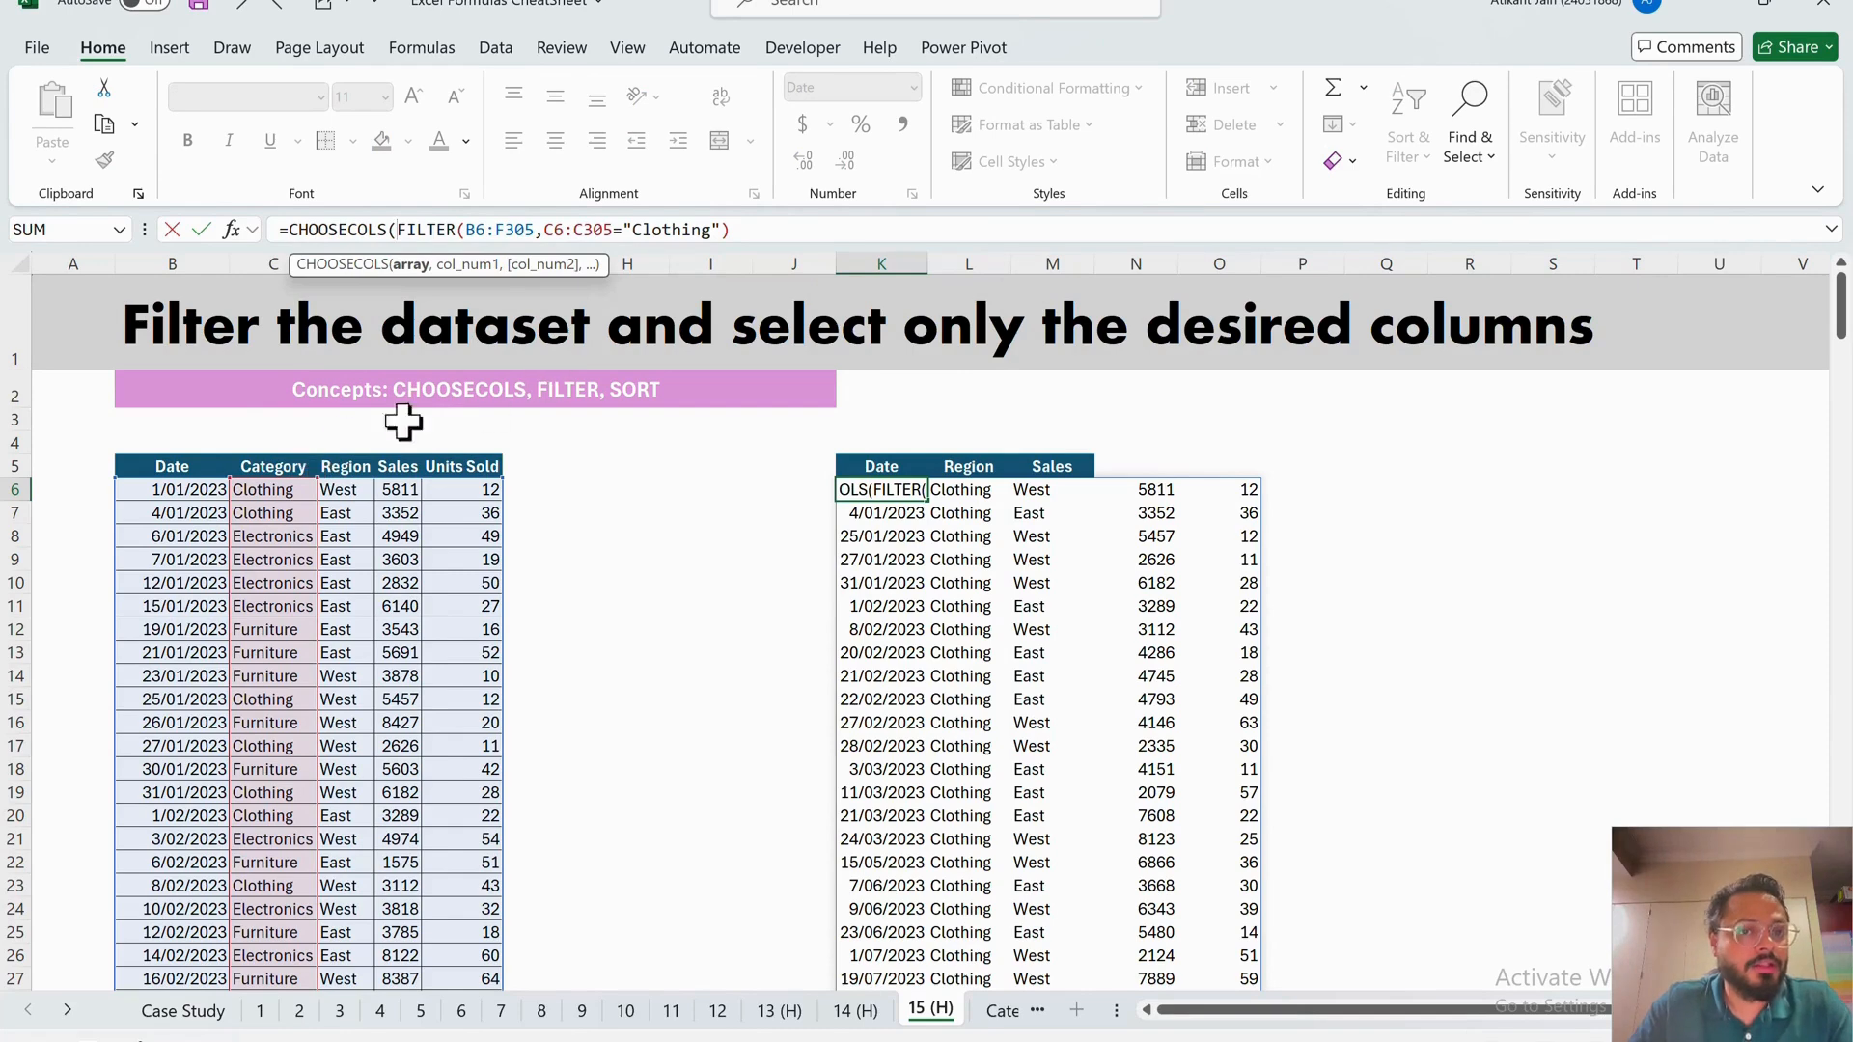
{"action": "type", "text": ", "}
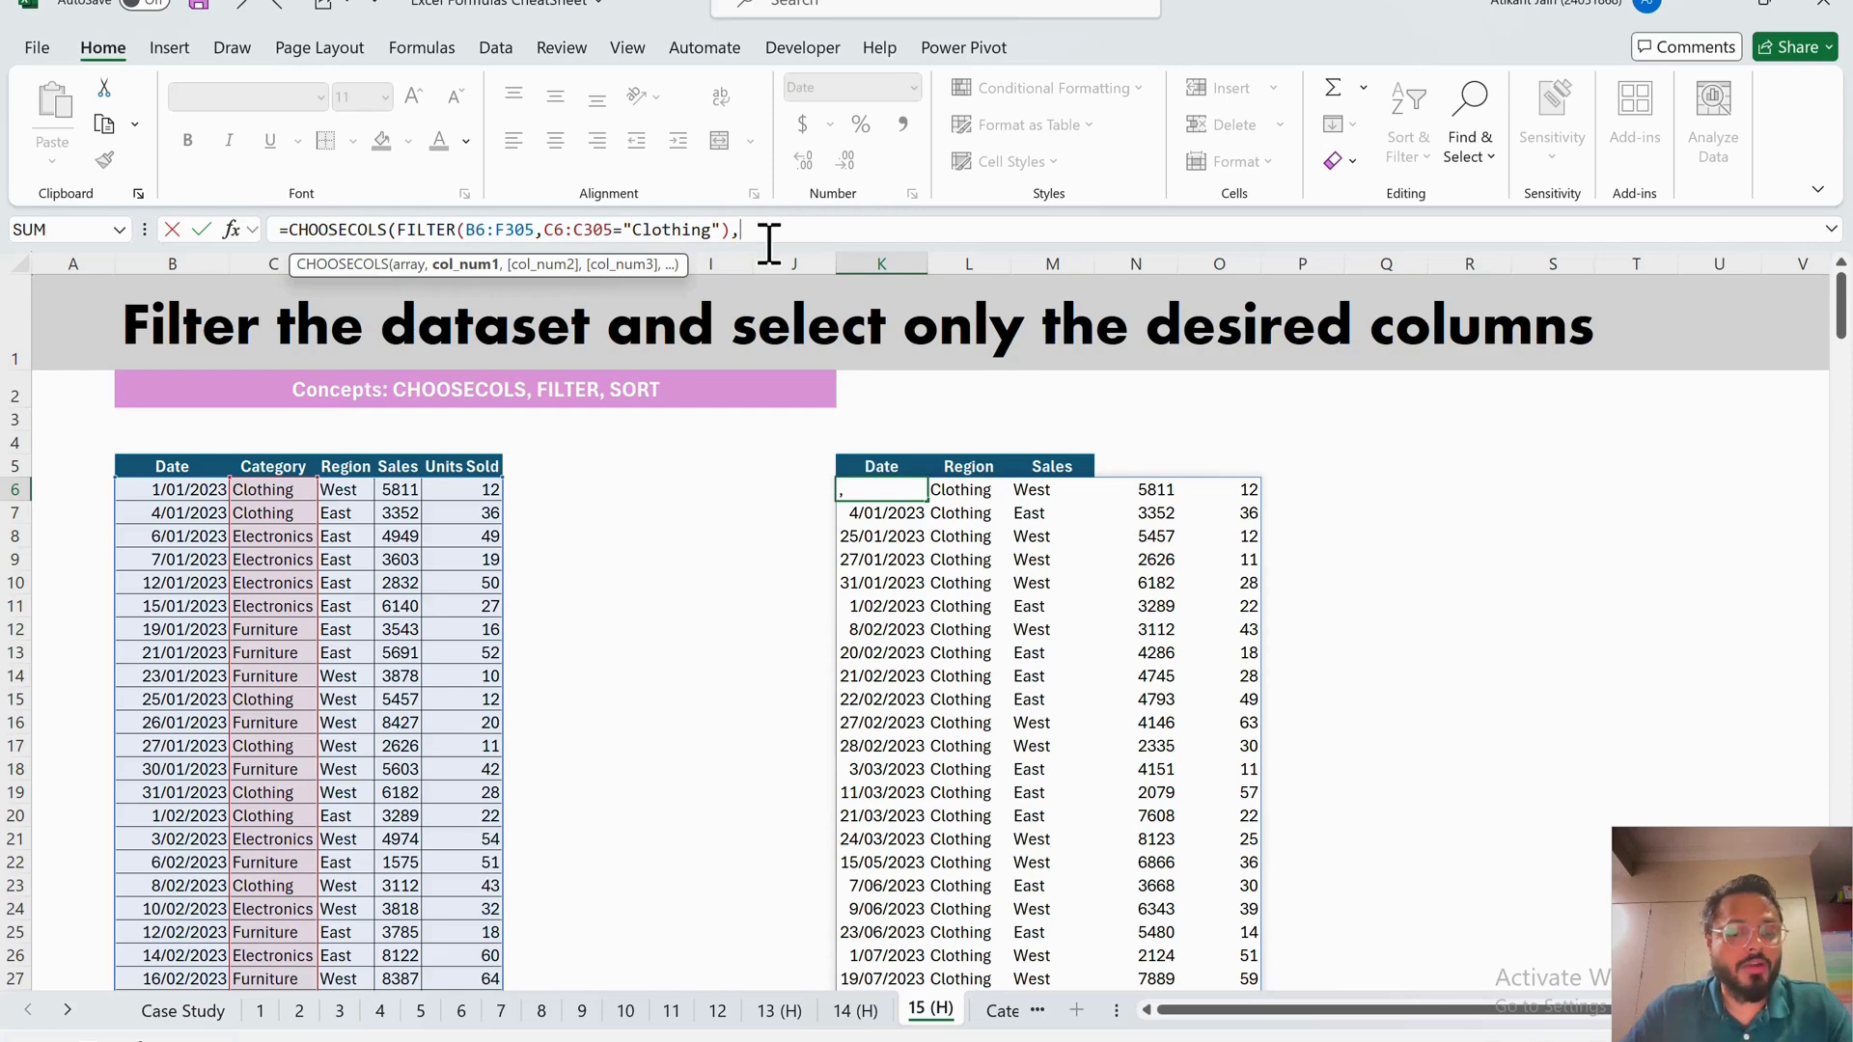
{"action": "type", "text": "1,"}
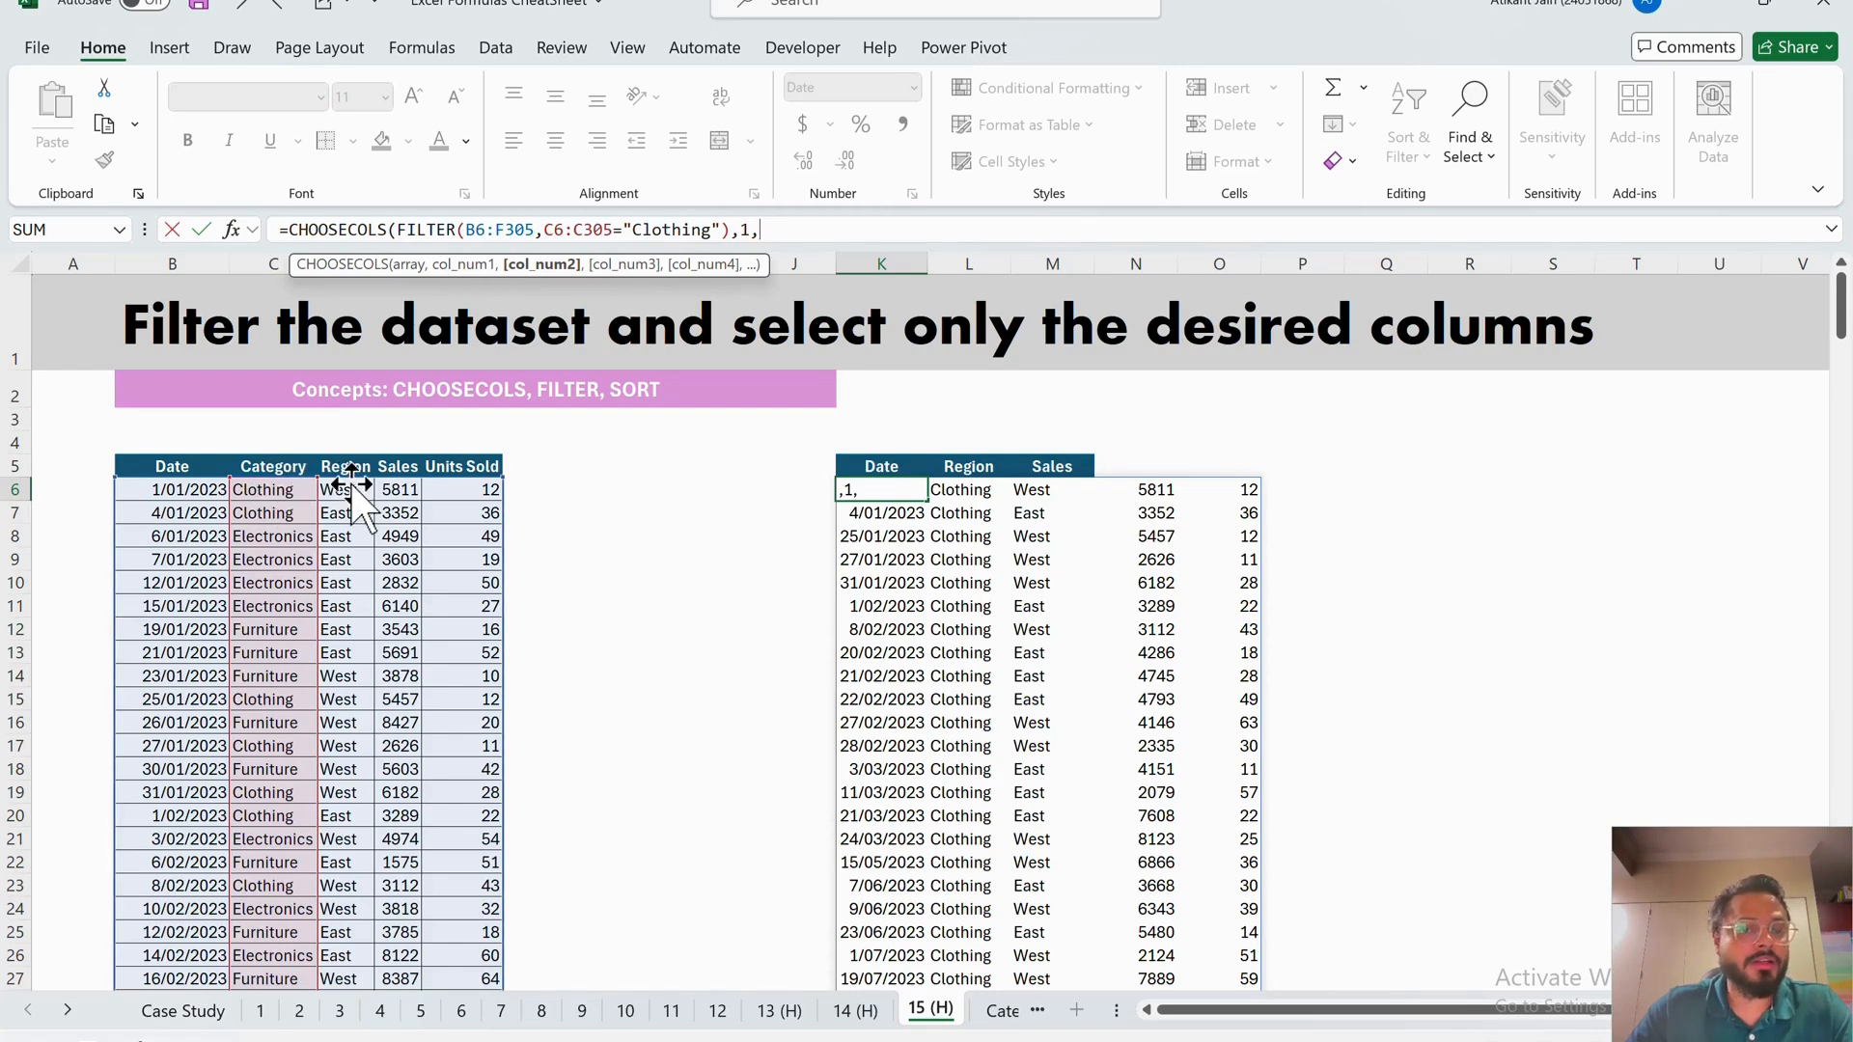
{"action": "type", "text": ","}
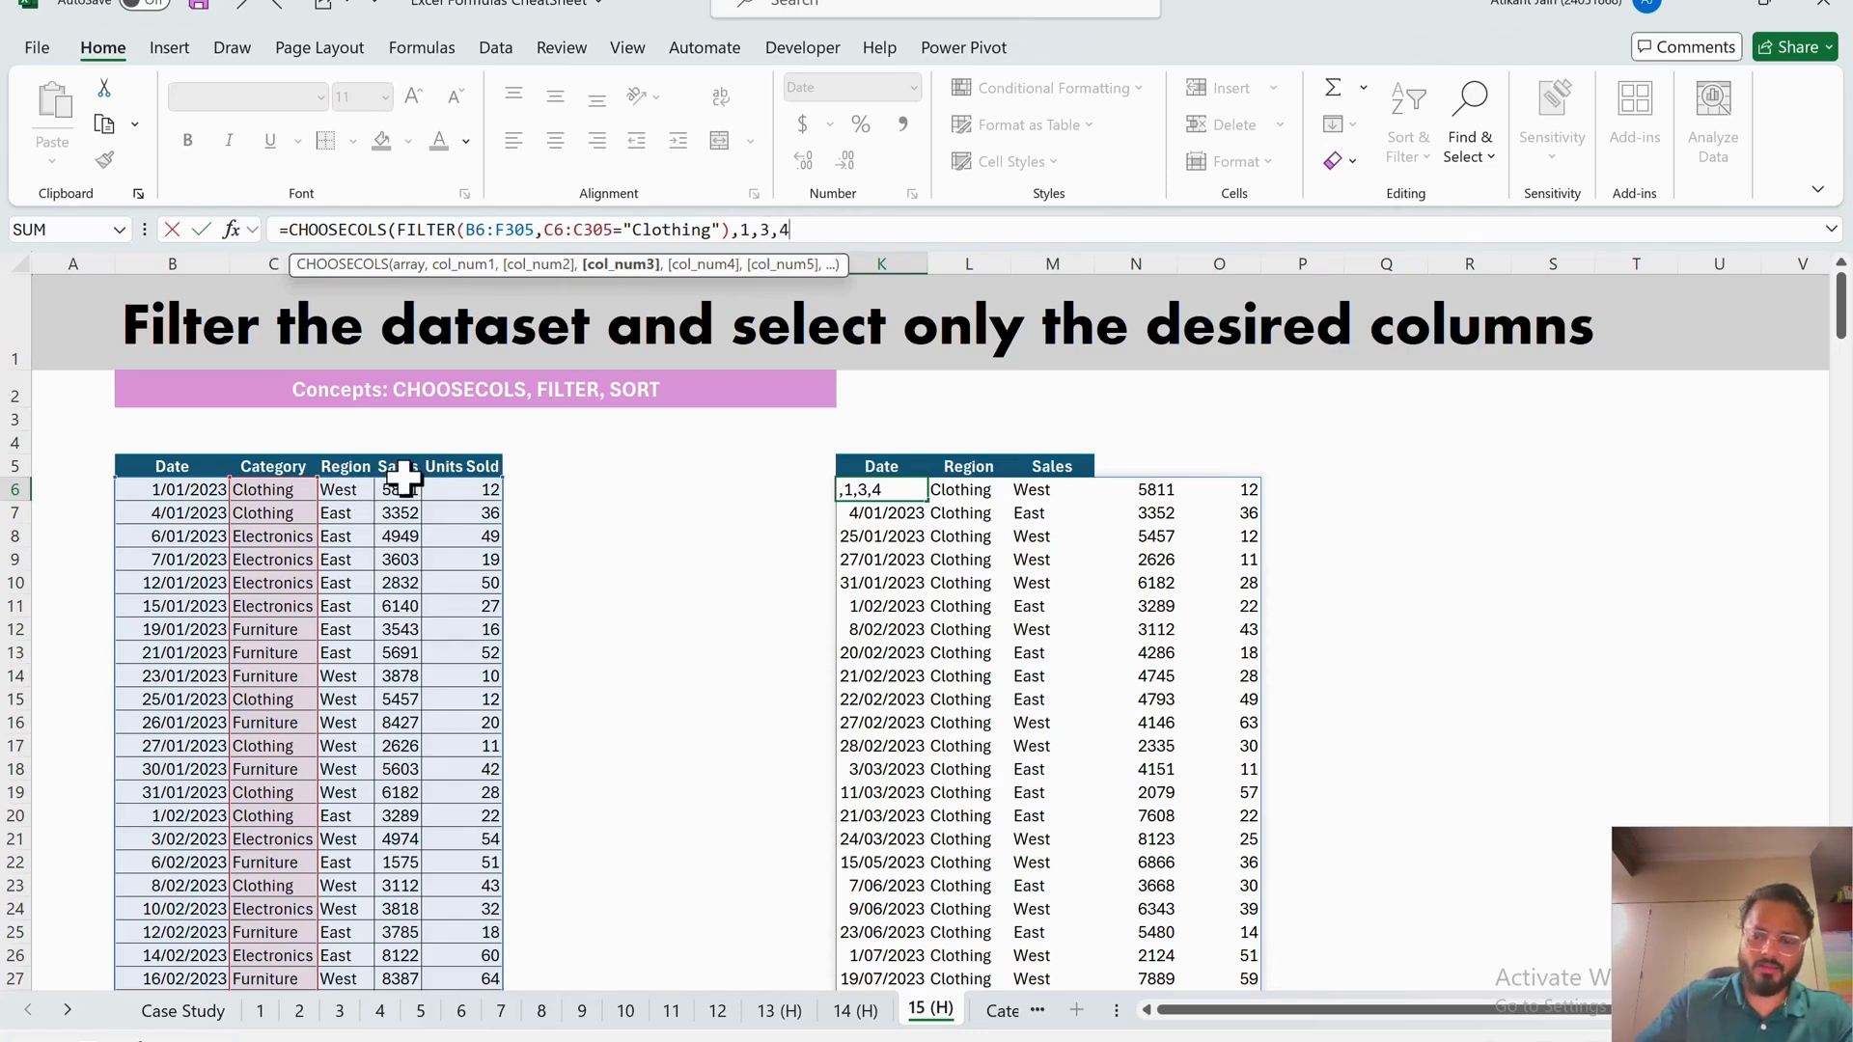
{"action": "type", "text": "4"}
{"action": "key", "text": "Return"}
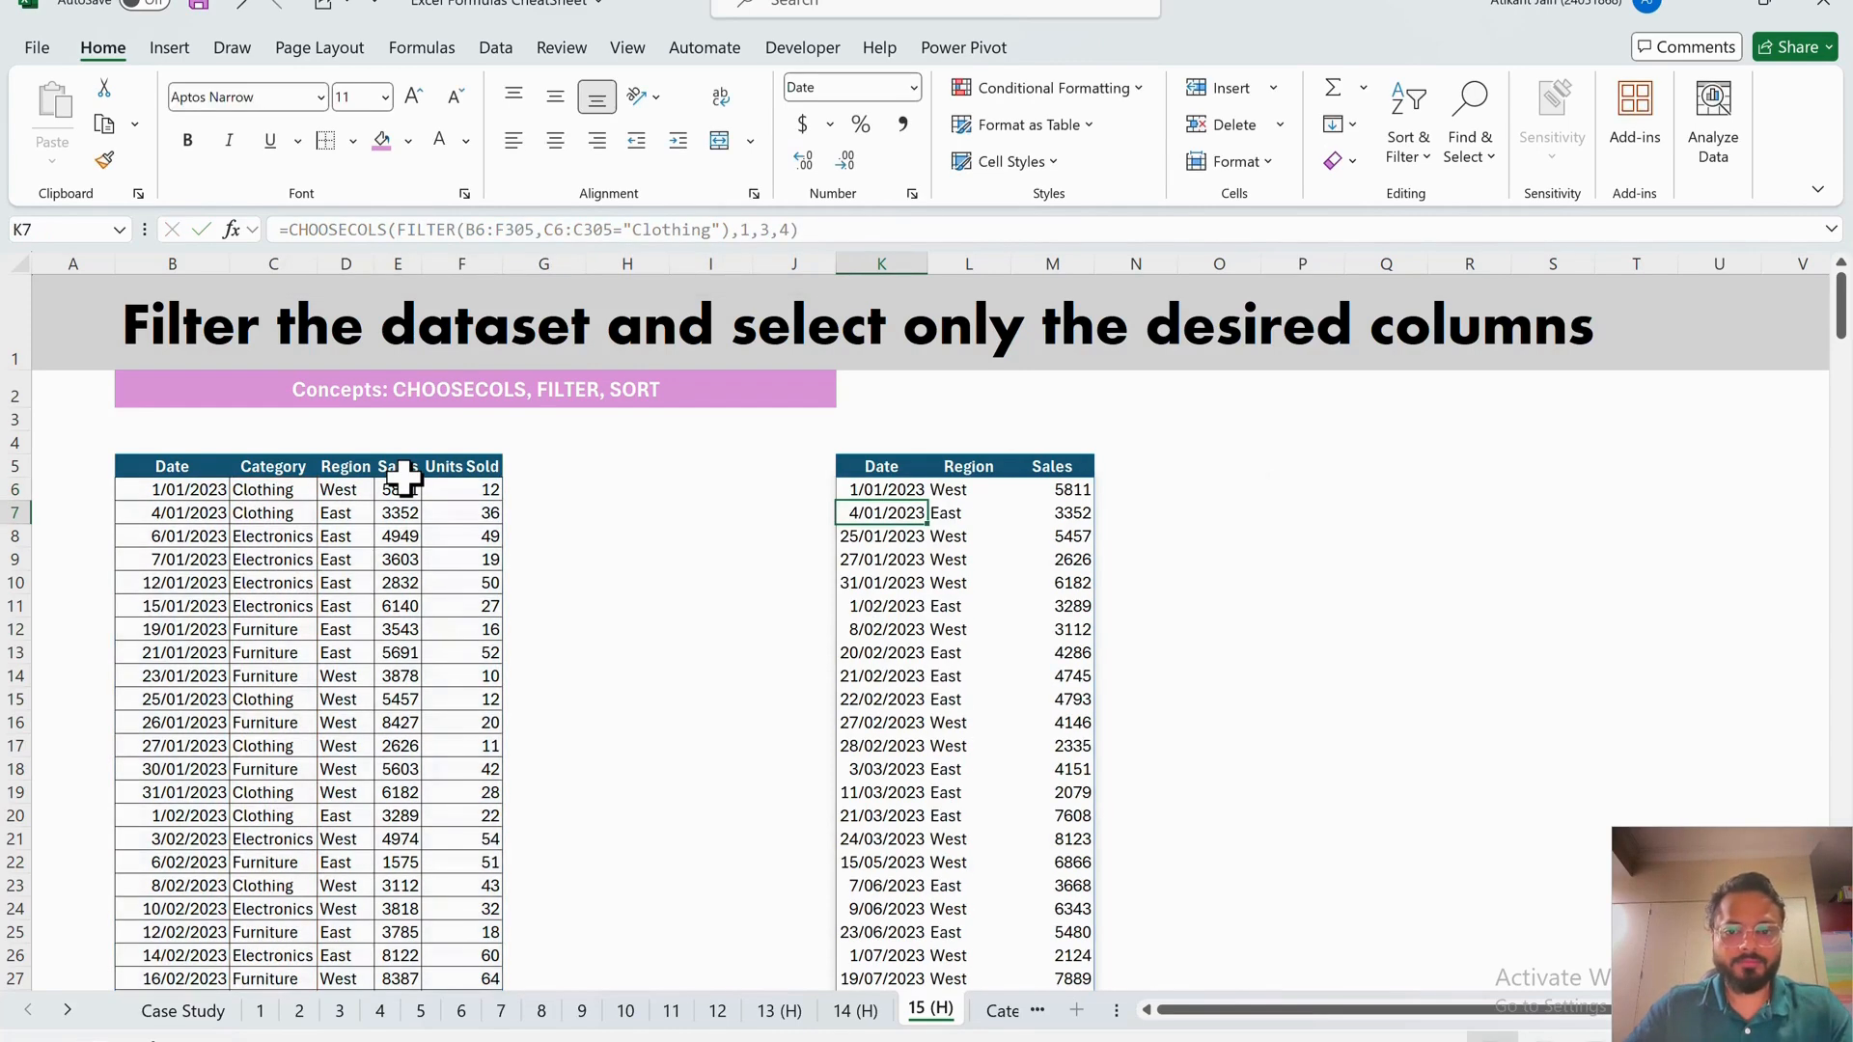
{"action": "left_click", "coordinate": [911, 490]}
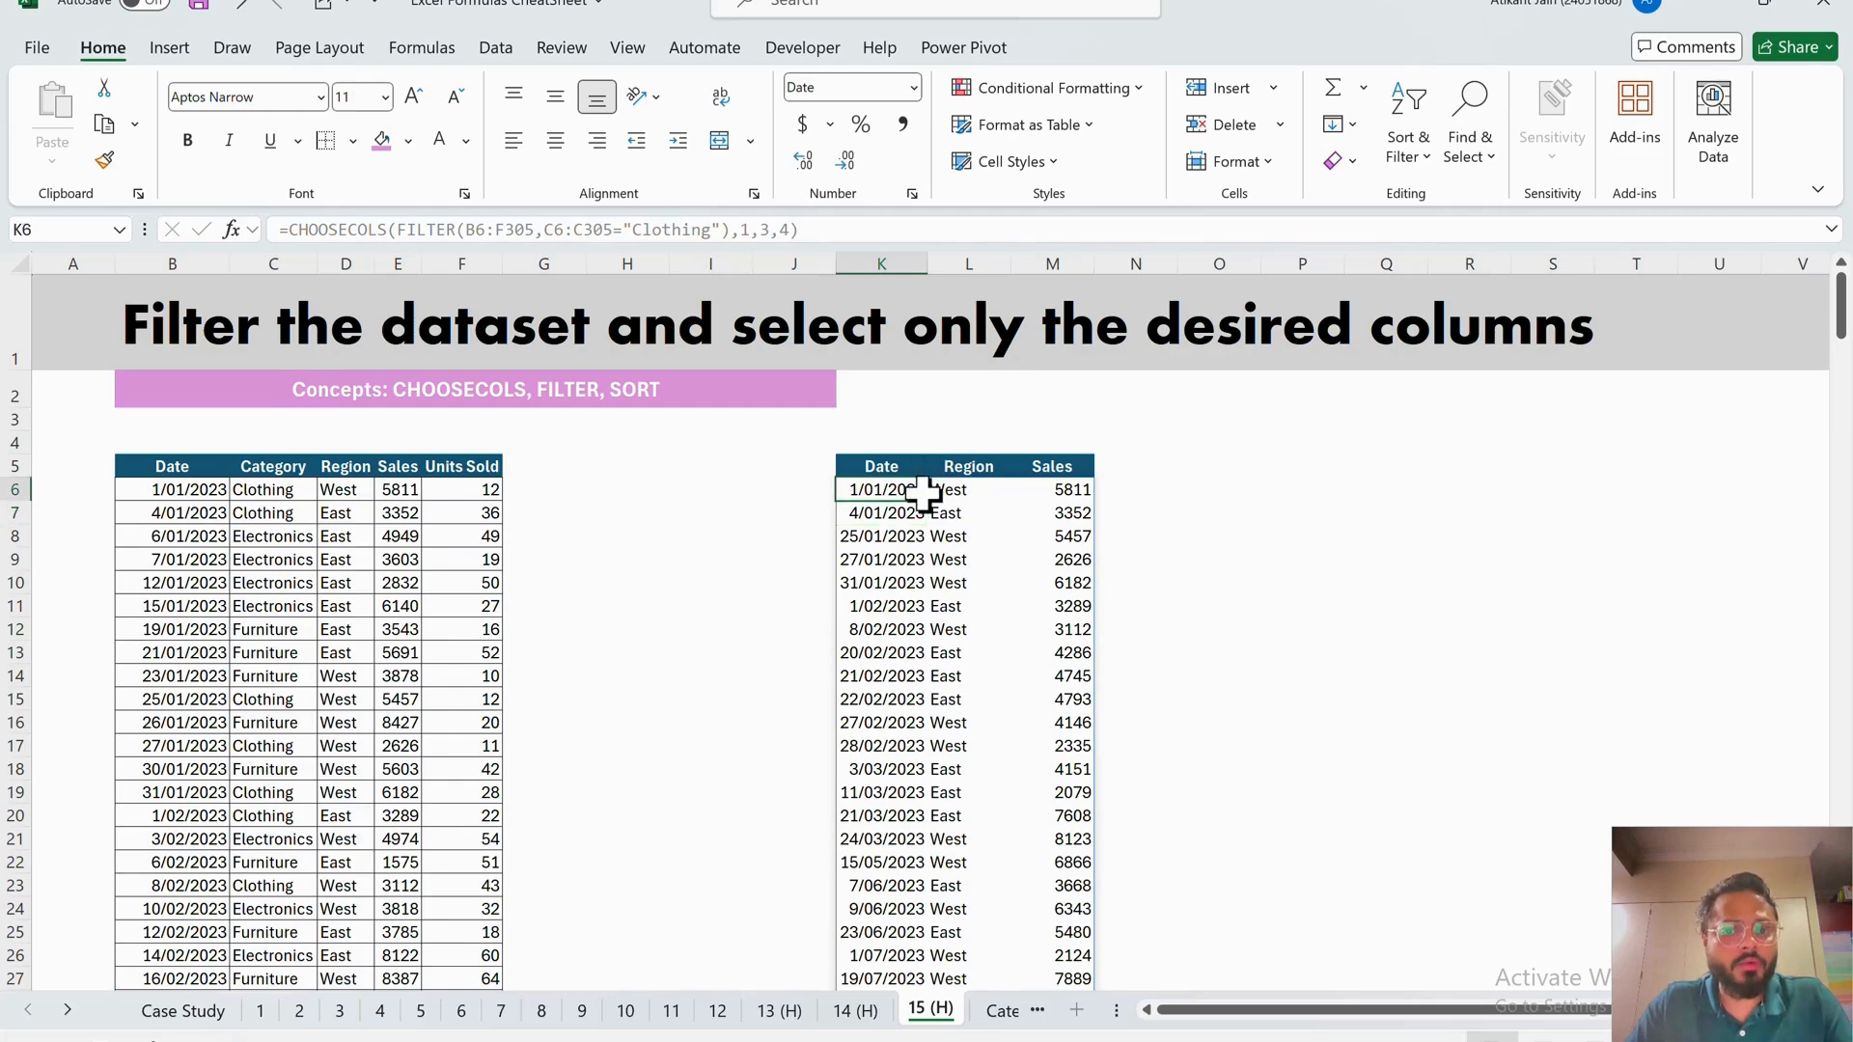
{"action": "left_click", "coordinate": [968, 500]}
{"action": "left_click", "coordinate": [1080, 507]}
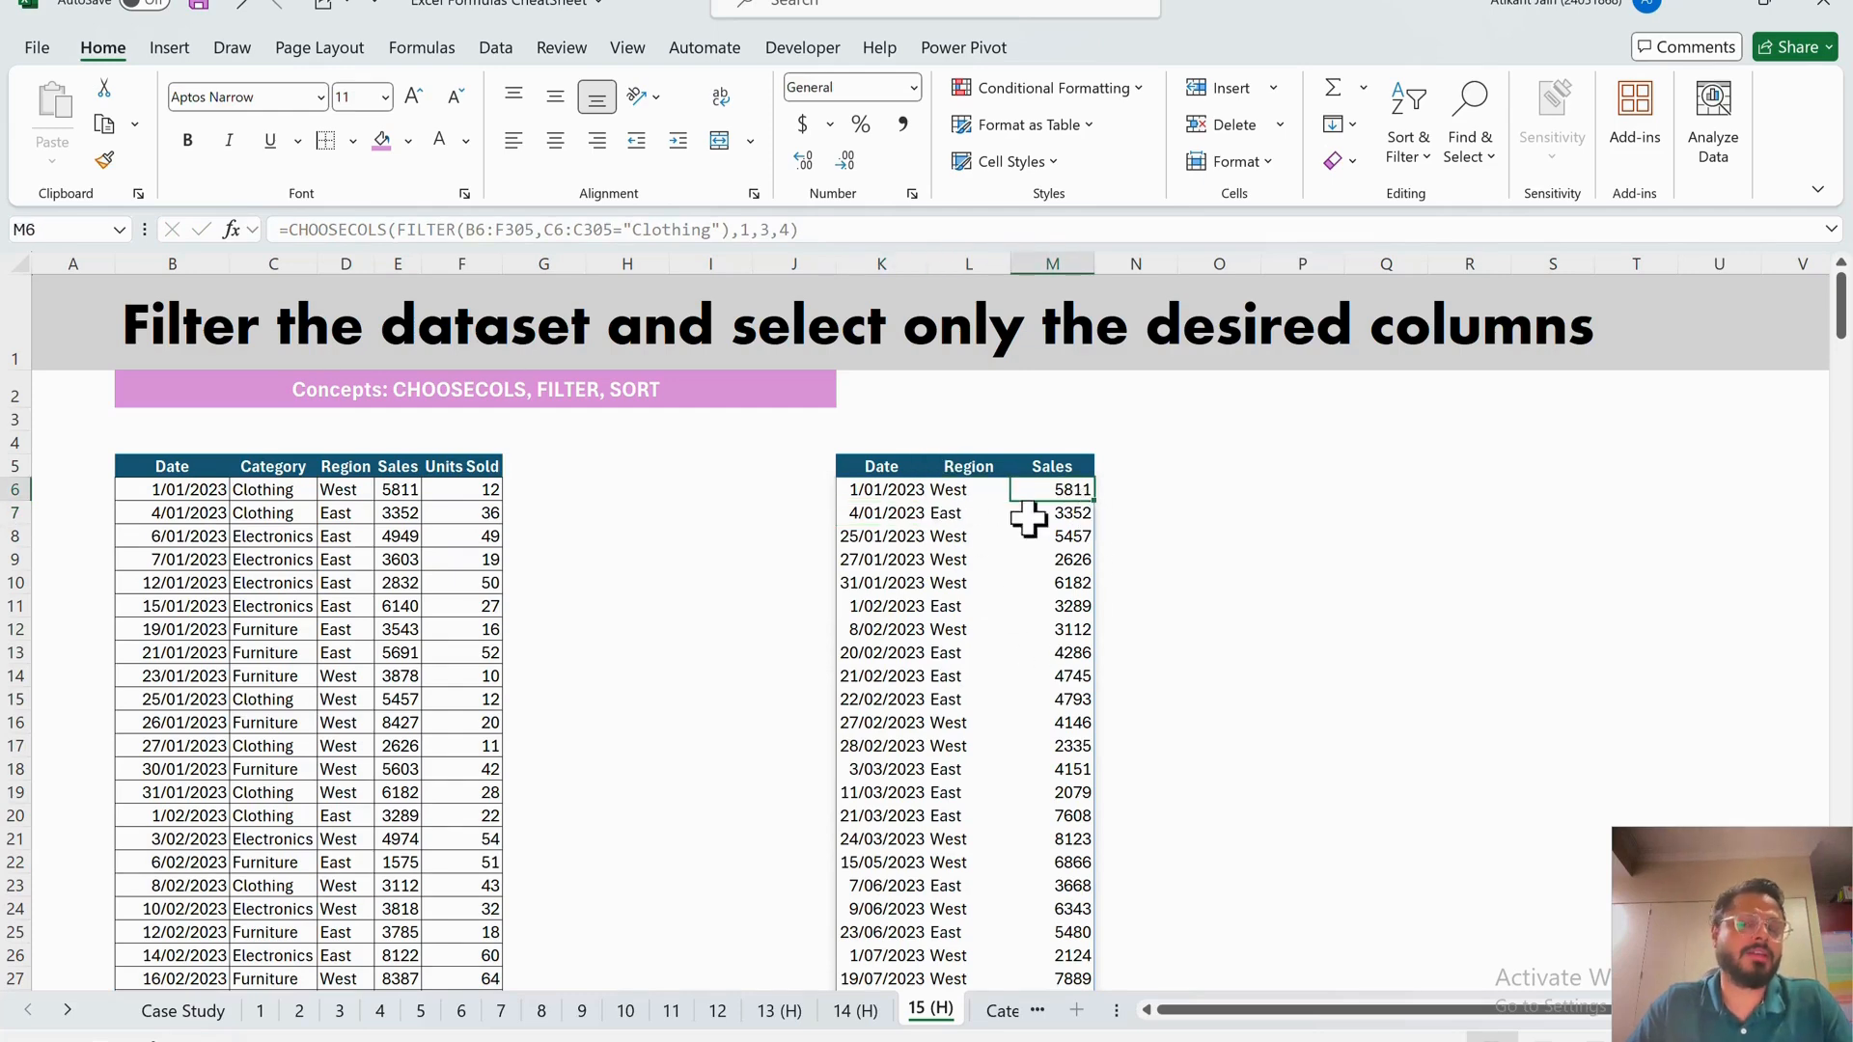
{"action": "left_click", "coordinate": [914, 512]}
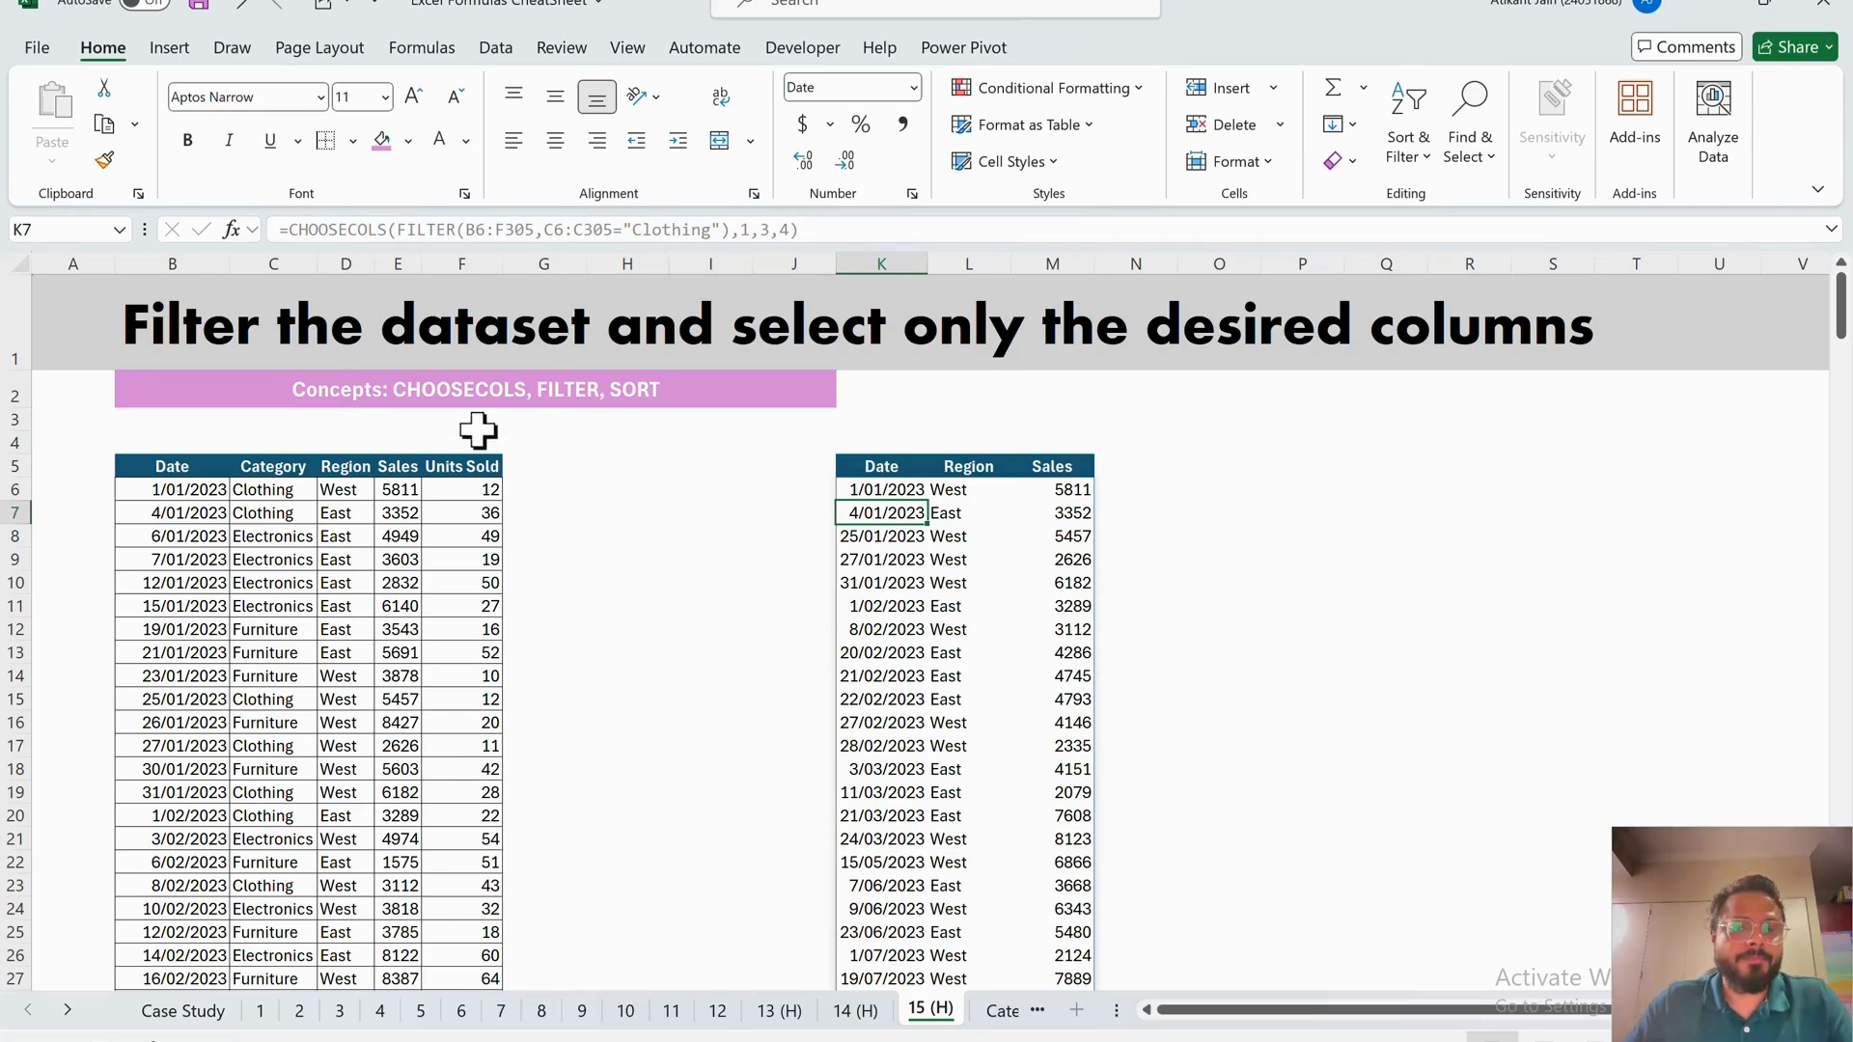
- Review the CHOOSECOLS formula in K6 and compare its output with the first source row and the empty area beside it
{"action": "left_click", "coordinate": [482, 396]}
{"action": "left_click", "coordinate": [885, 489]}
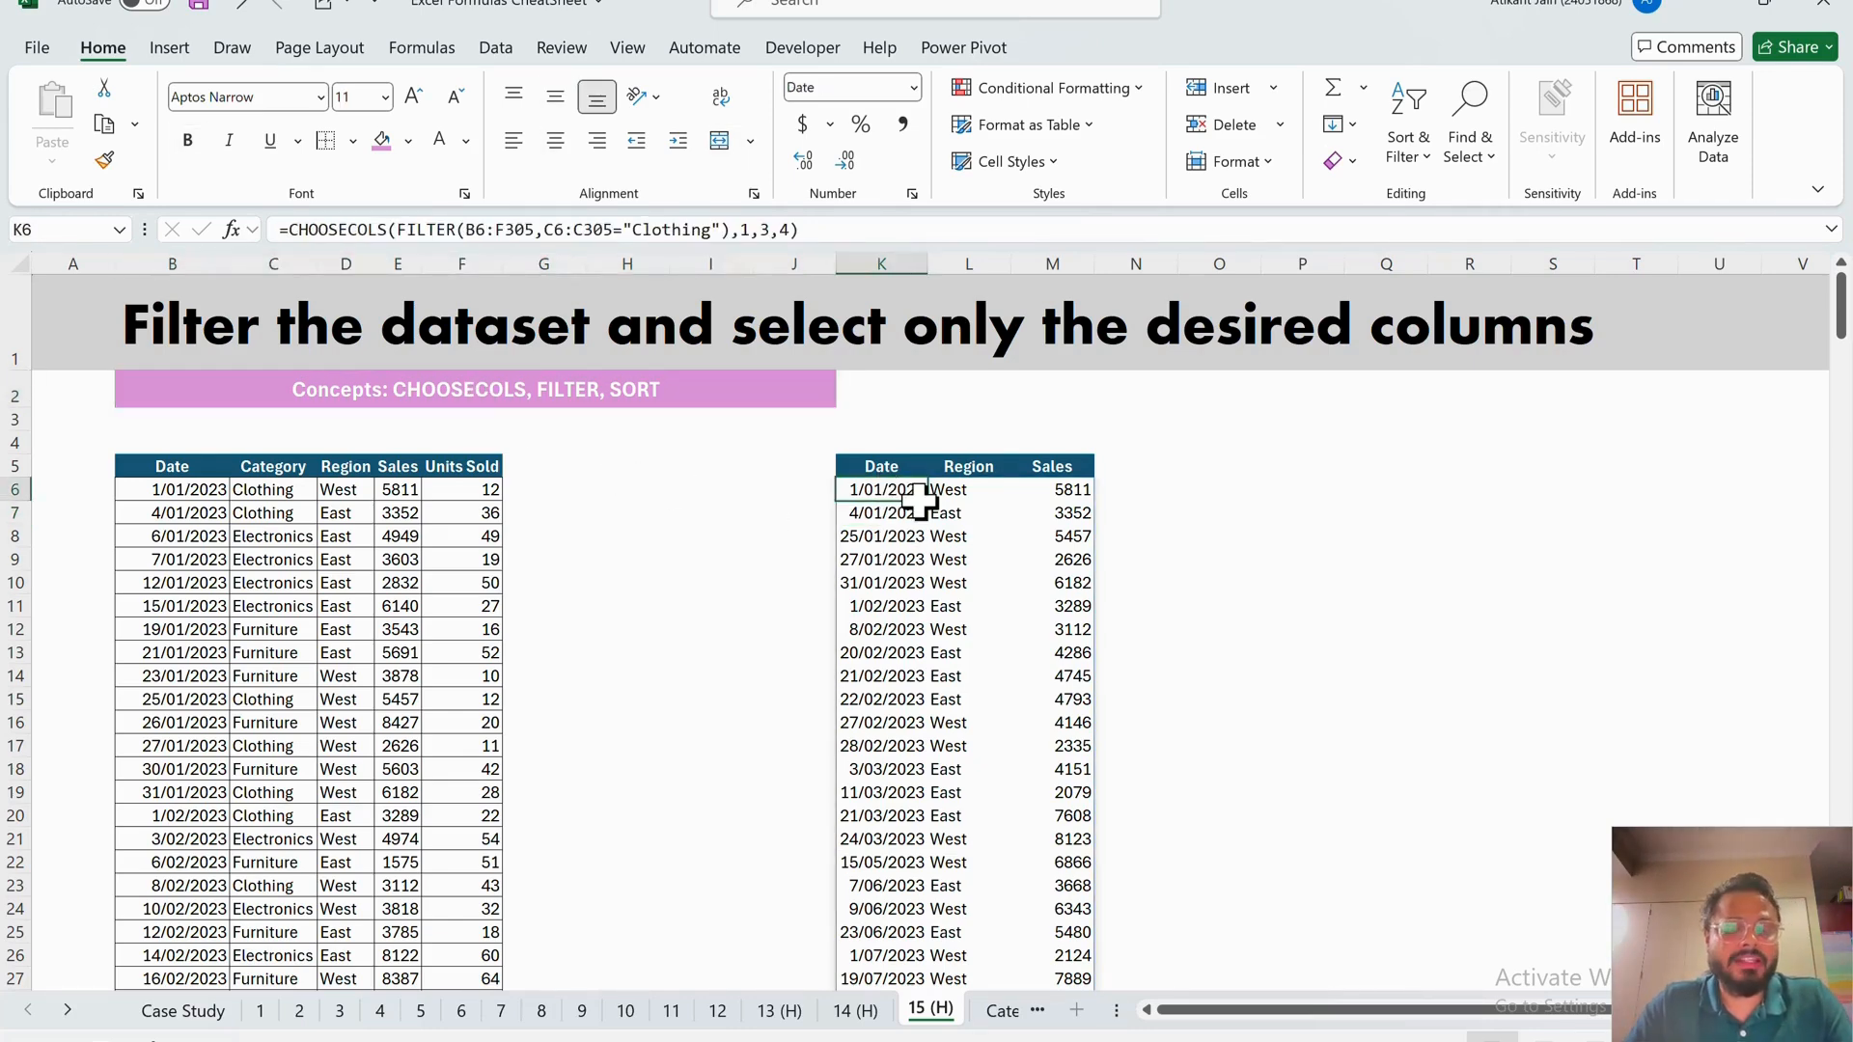
{"action": "left_click_drag", "start_coordinate": [161, 487], "coordinate": [947, 492]}
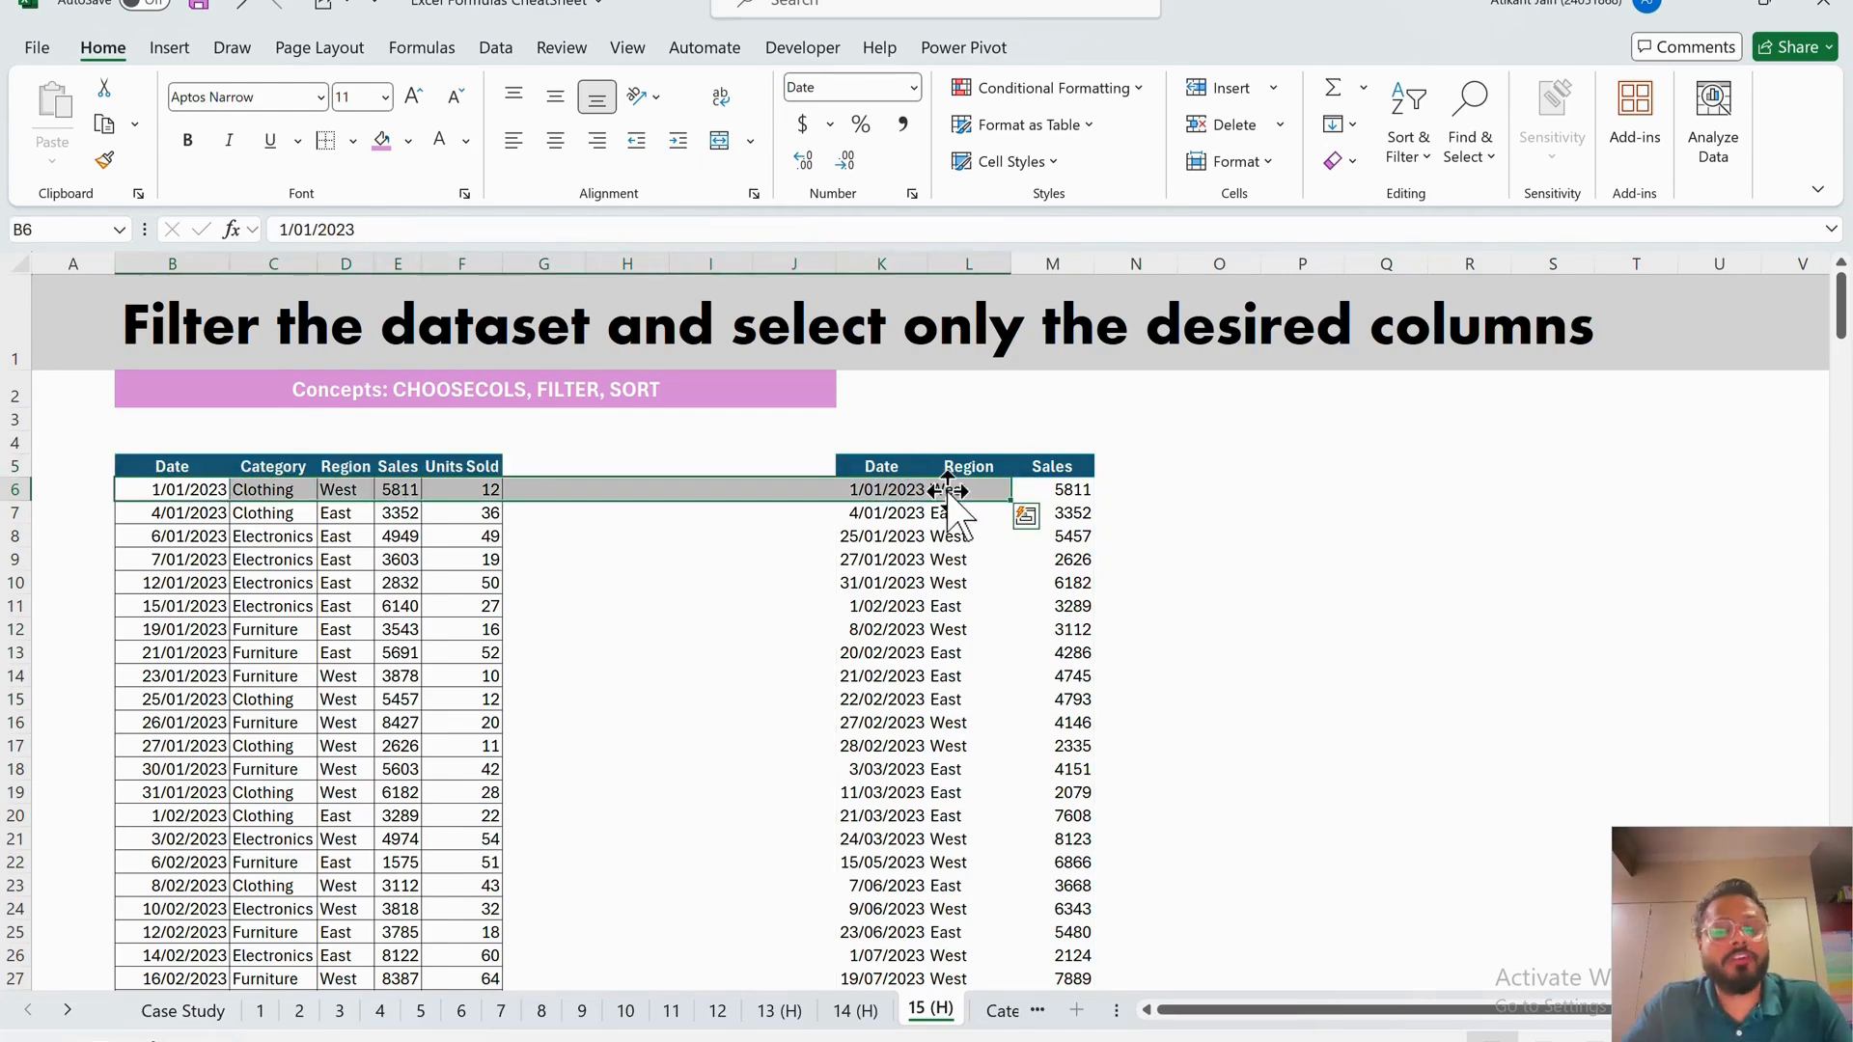
{"action": "left_click_drag", "start_coordinate": [1218, 466], "coordinate": [1551, 757]}
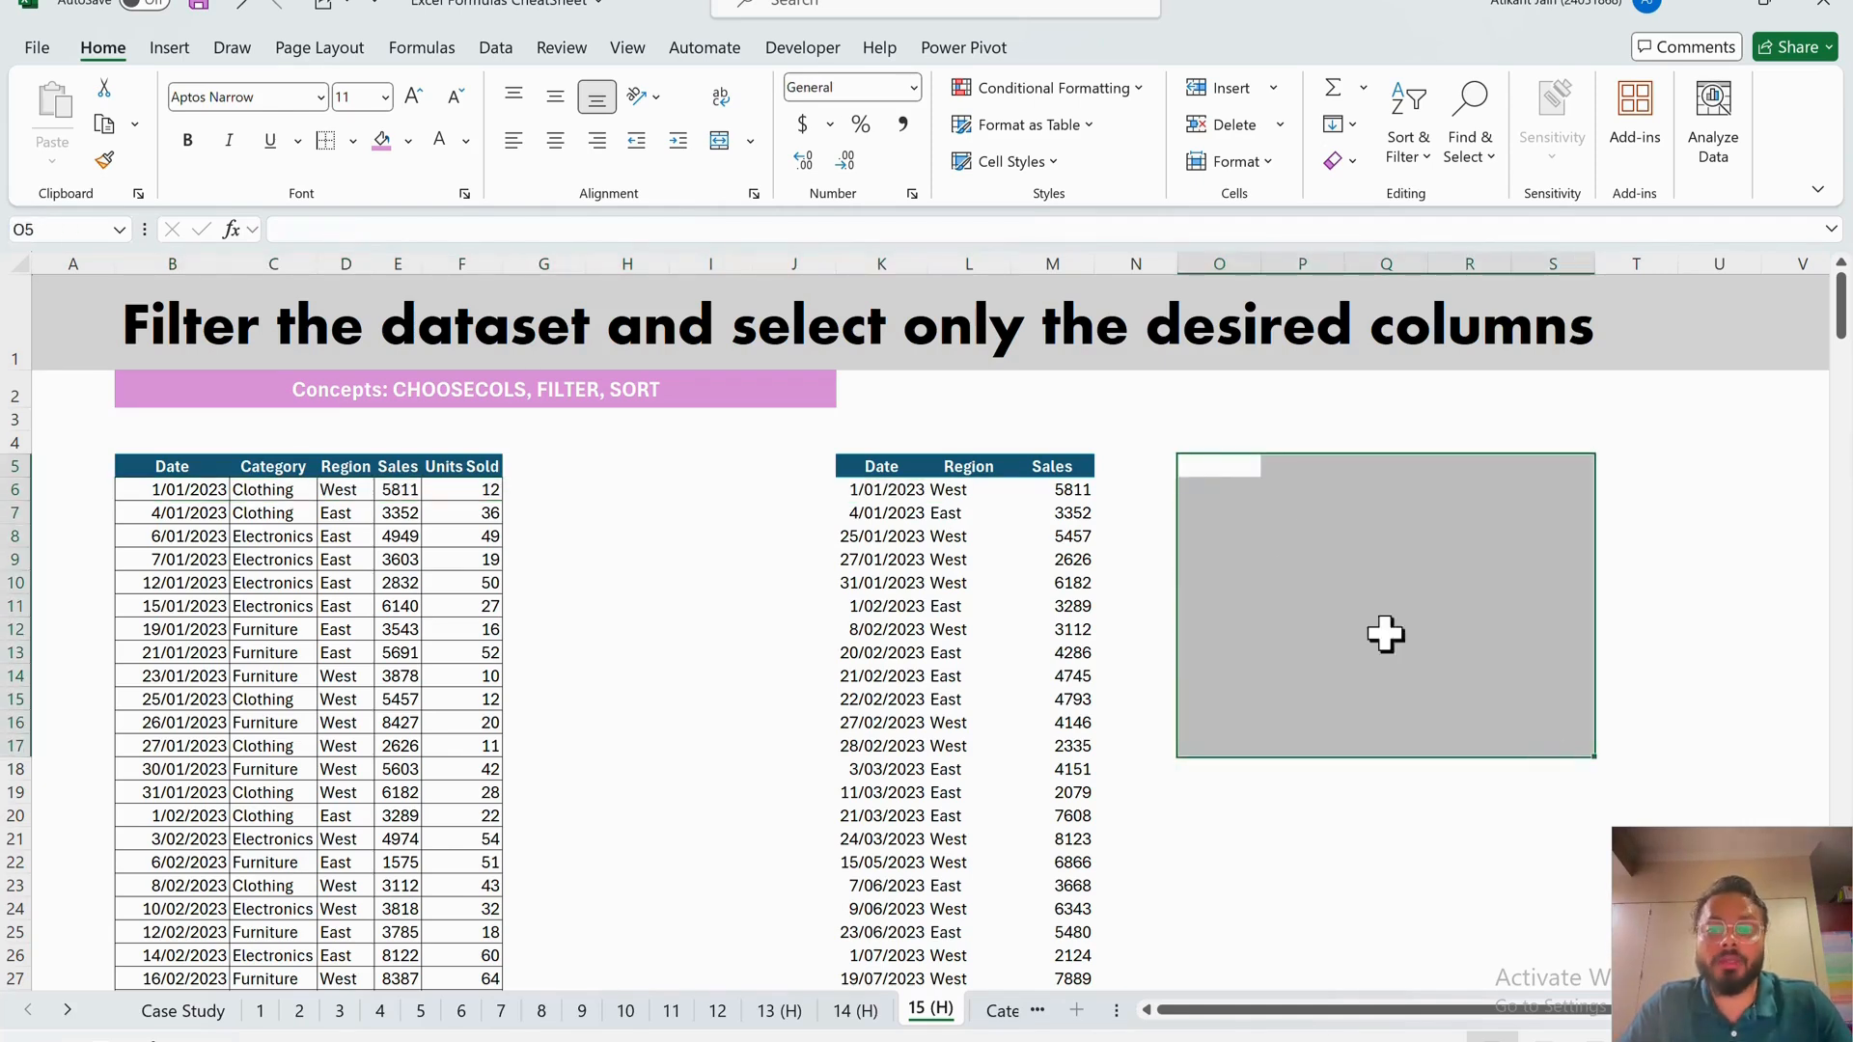
{"action": "left_click", "coordinate": [1204, 473]}
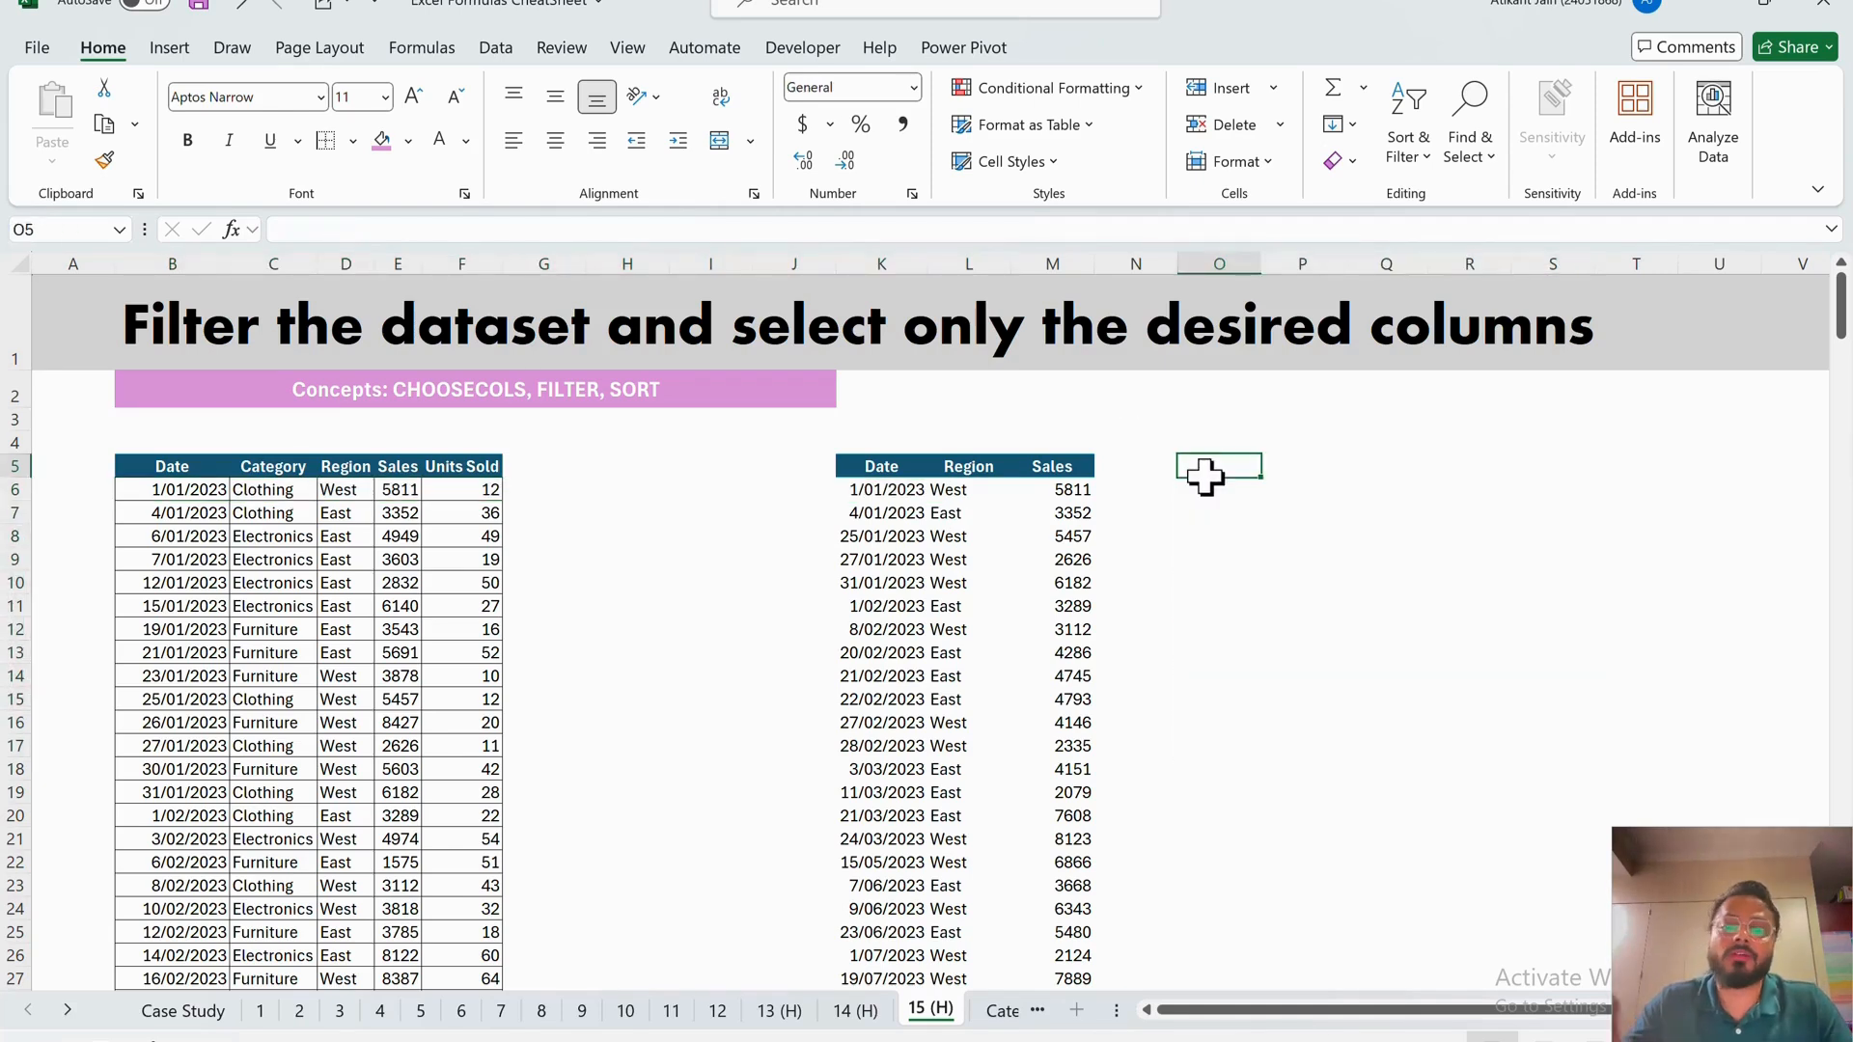
{"action": "left_click", "coordinate": [881, 515]}
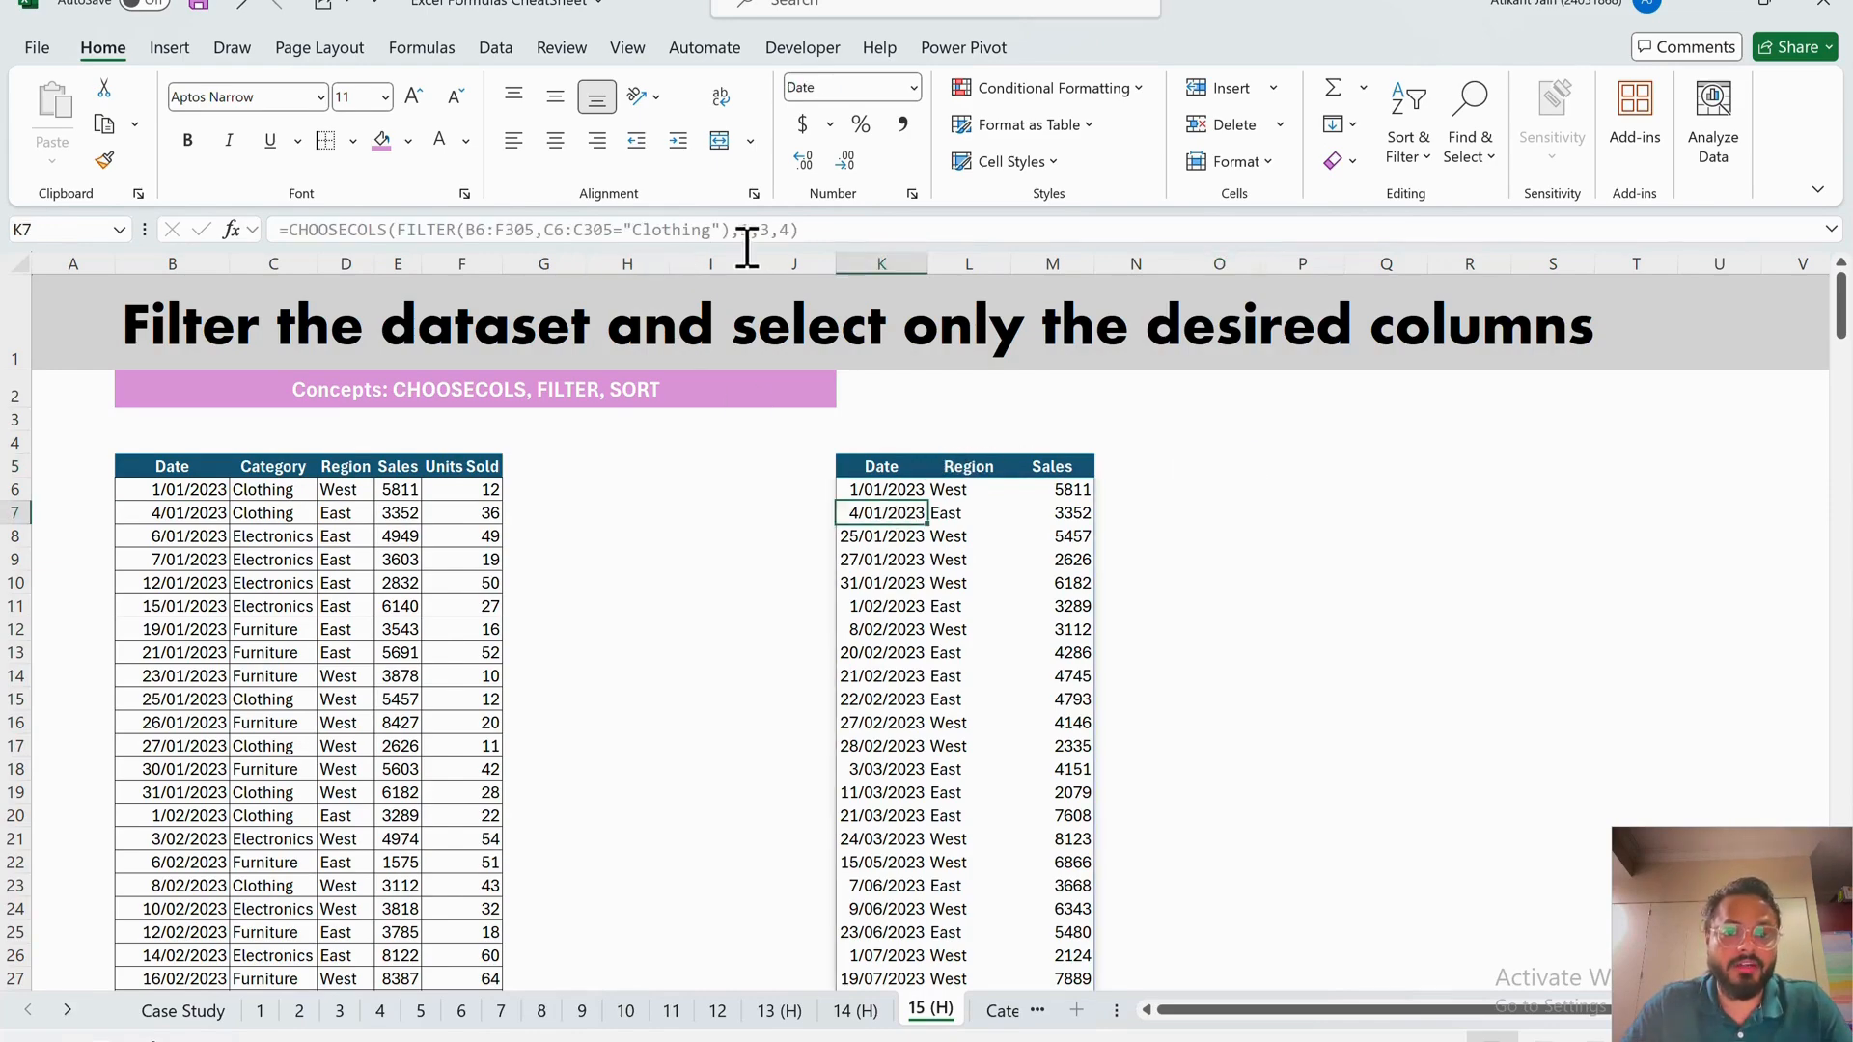
{"action": "left_click", "coordinate": [794, 231]}
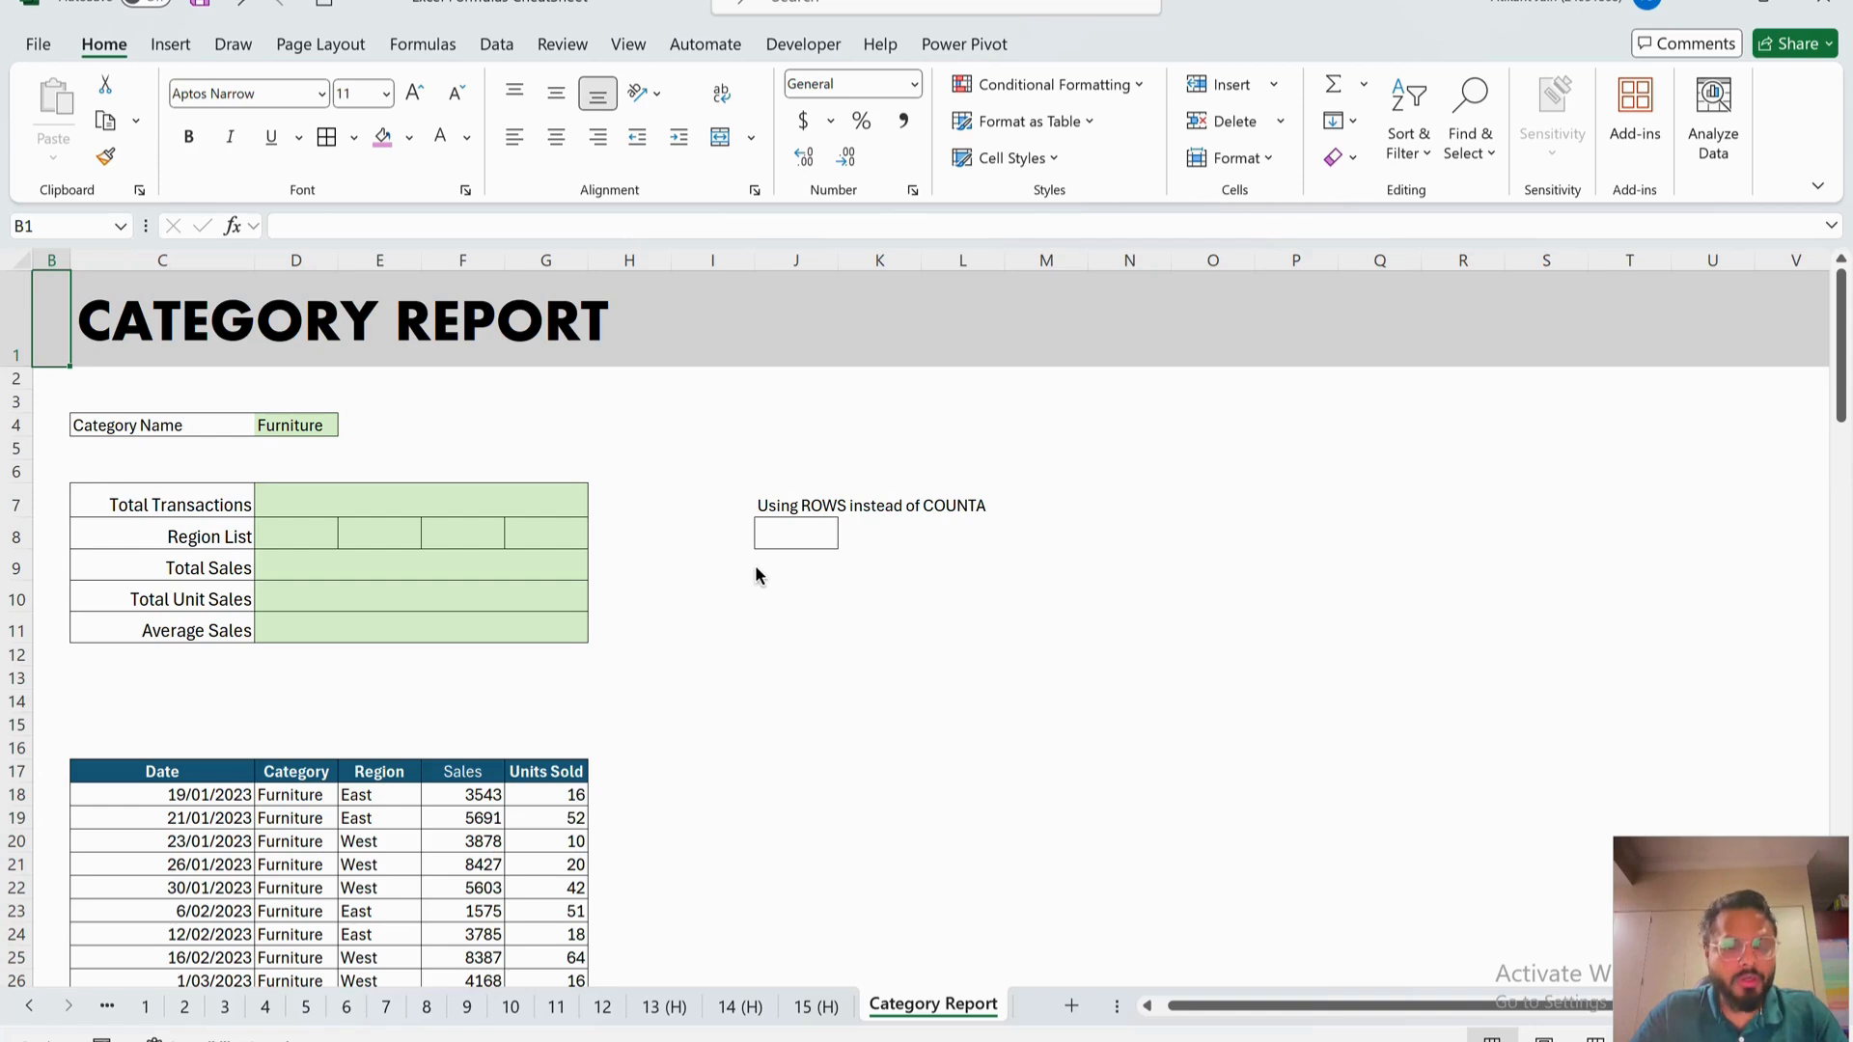
- Examine the Category Report sheet's category input in D4, its filtered table and the FILTER formula in C18
{"action": "left_click", "coordinate": [309, 433]}
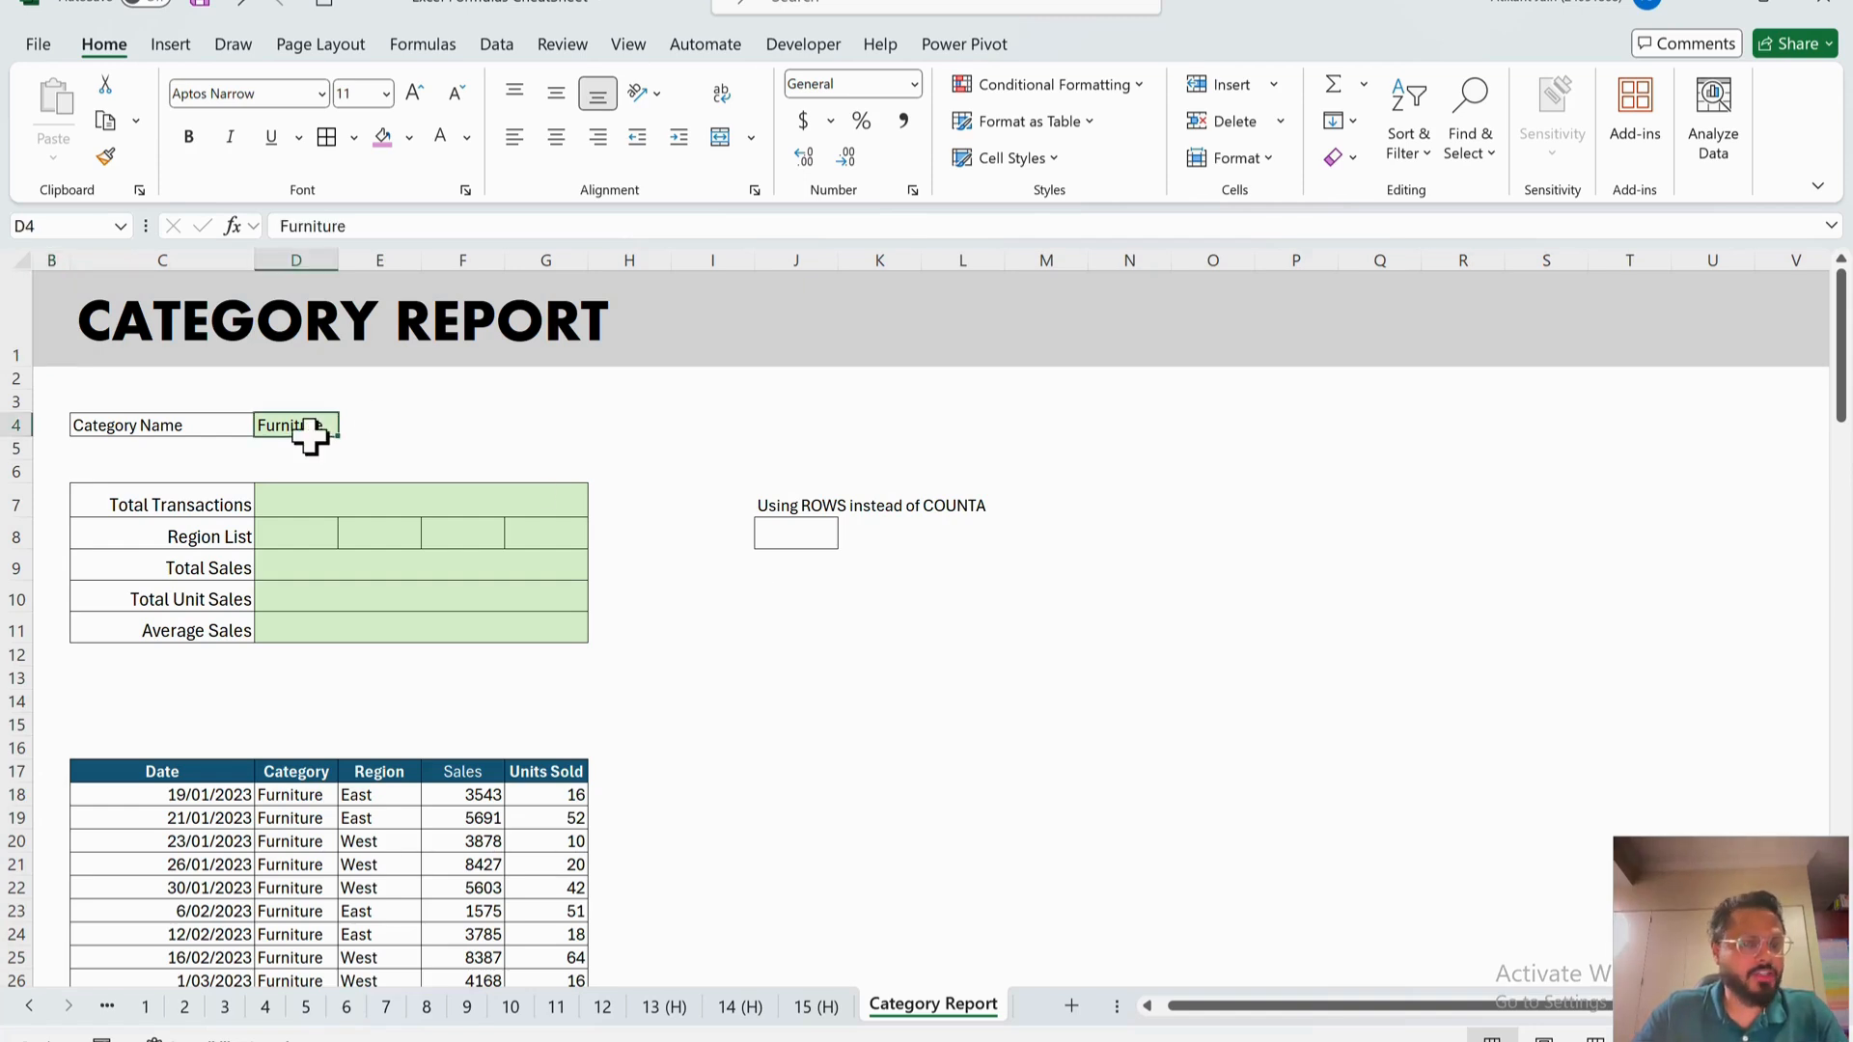
{"action": "left_click_drag", "start_coordinate": [176, 782], "coordinate": [604, 955]}
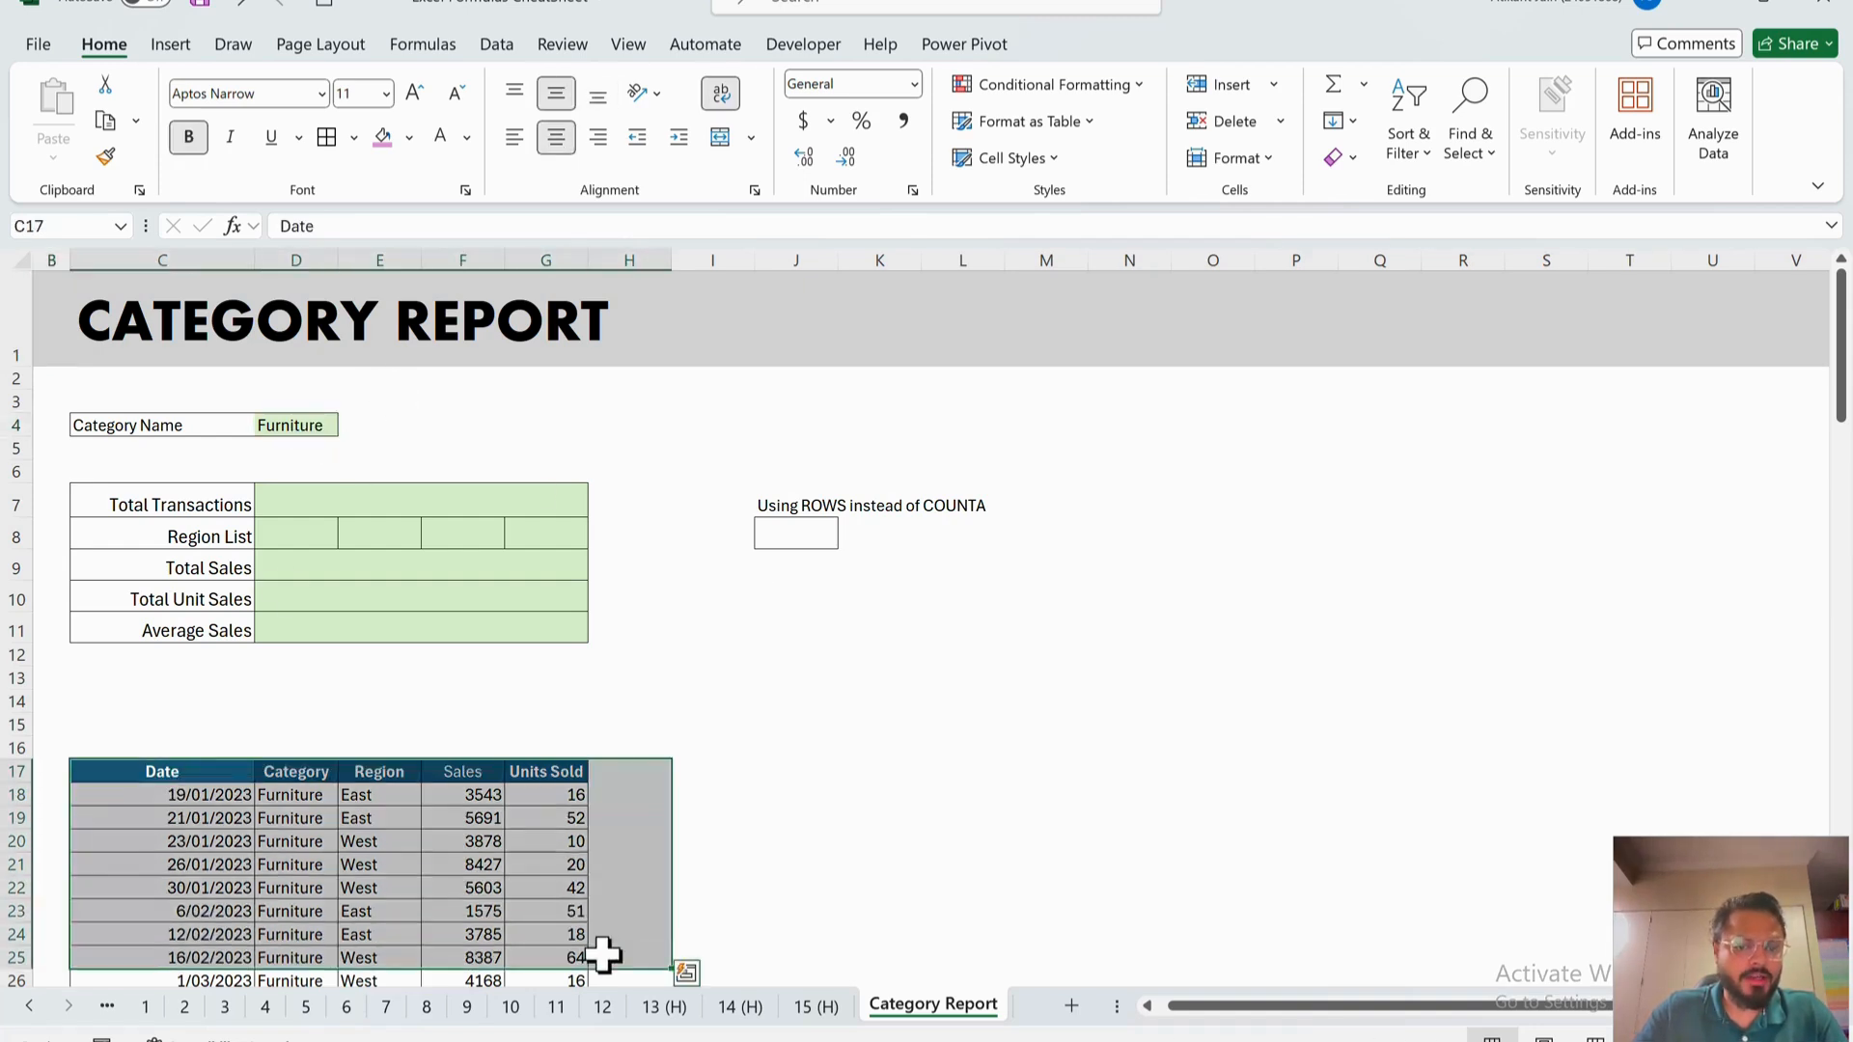
{"action": "left_click", "coordinate": [500, 911]}
{"action": "left_click", "coordinate": [212, 798]}
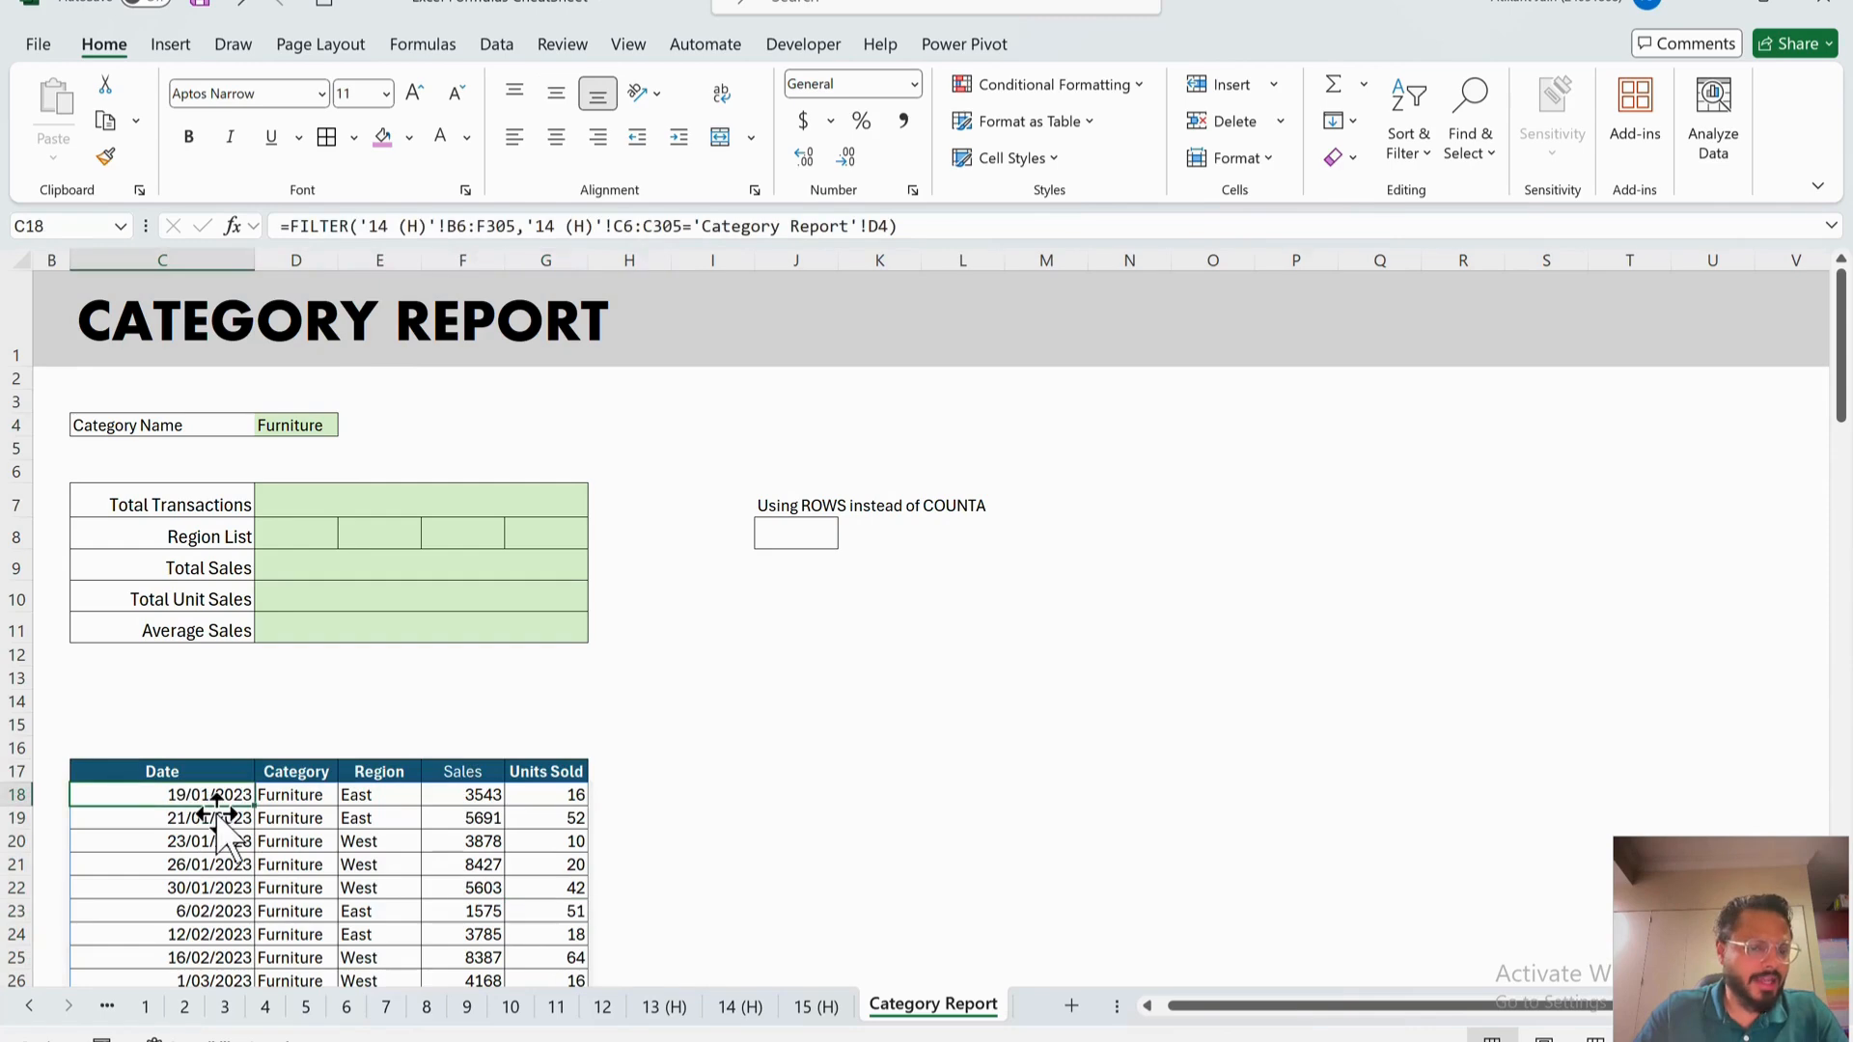
{"action": "left_click", "coordinate": [352, 241]}
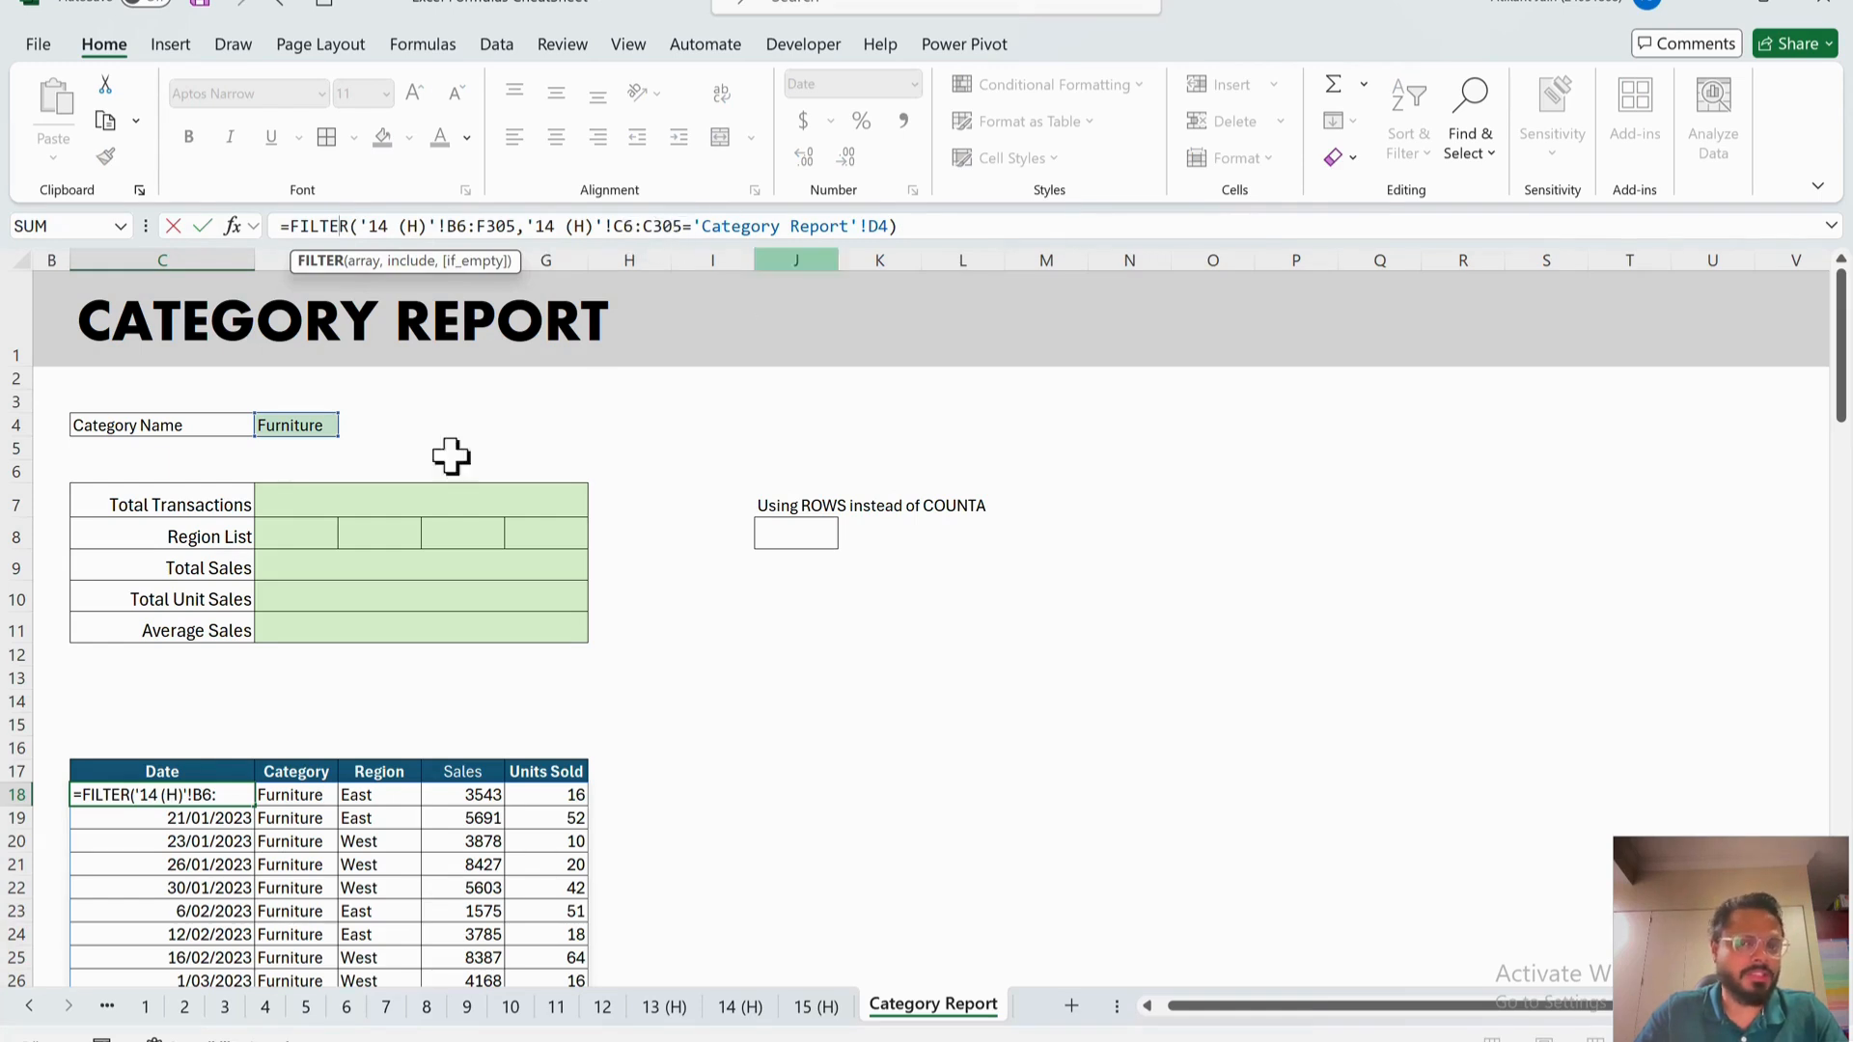
{"action": "key", "text": "ctrl+Return"}
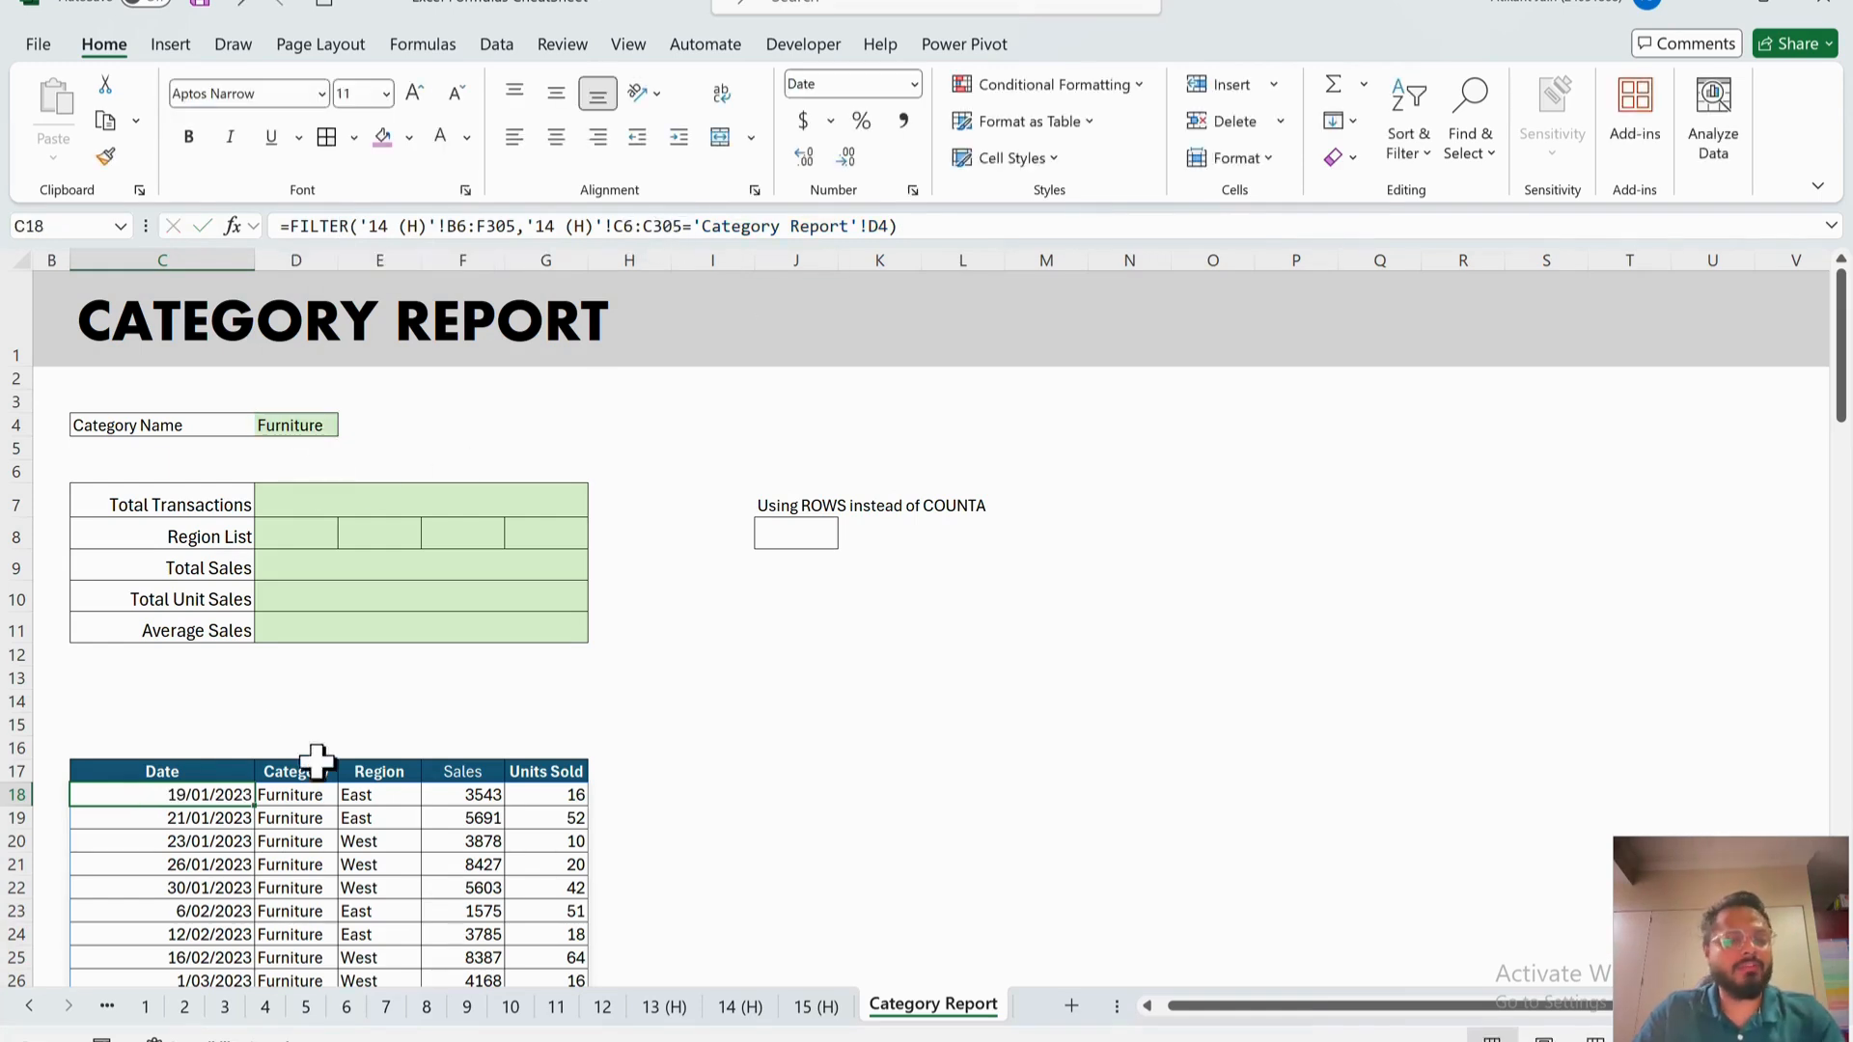
- Set the Category Name in D4 to Clothing
{"action": "left_click", "coordinate": [299, 425]}
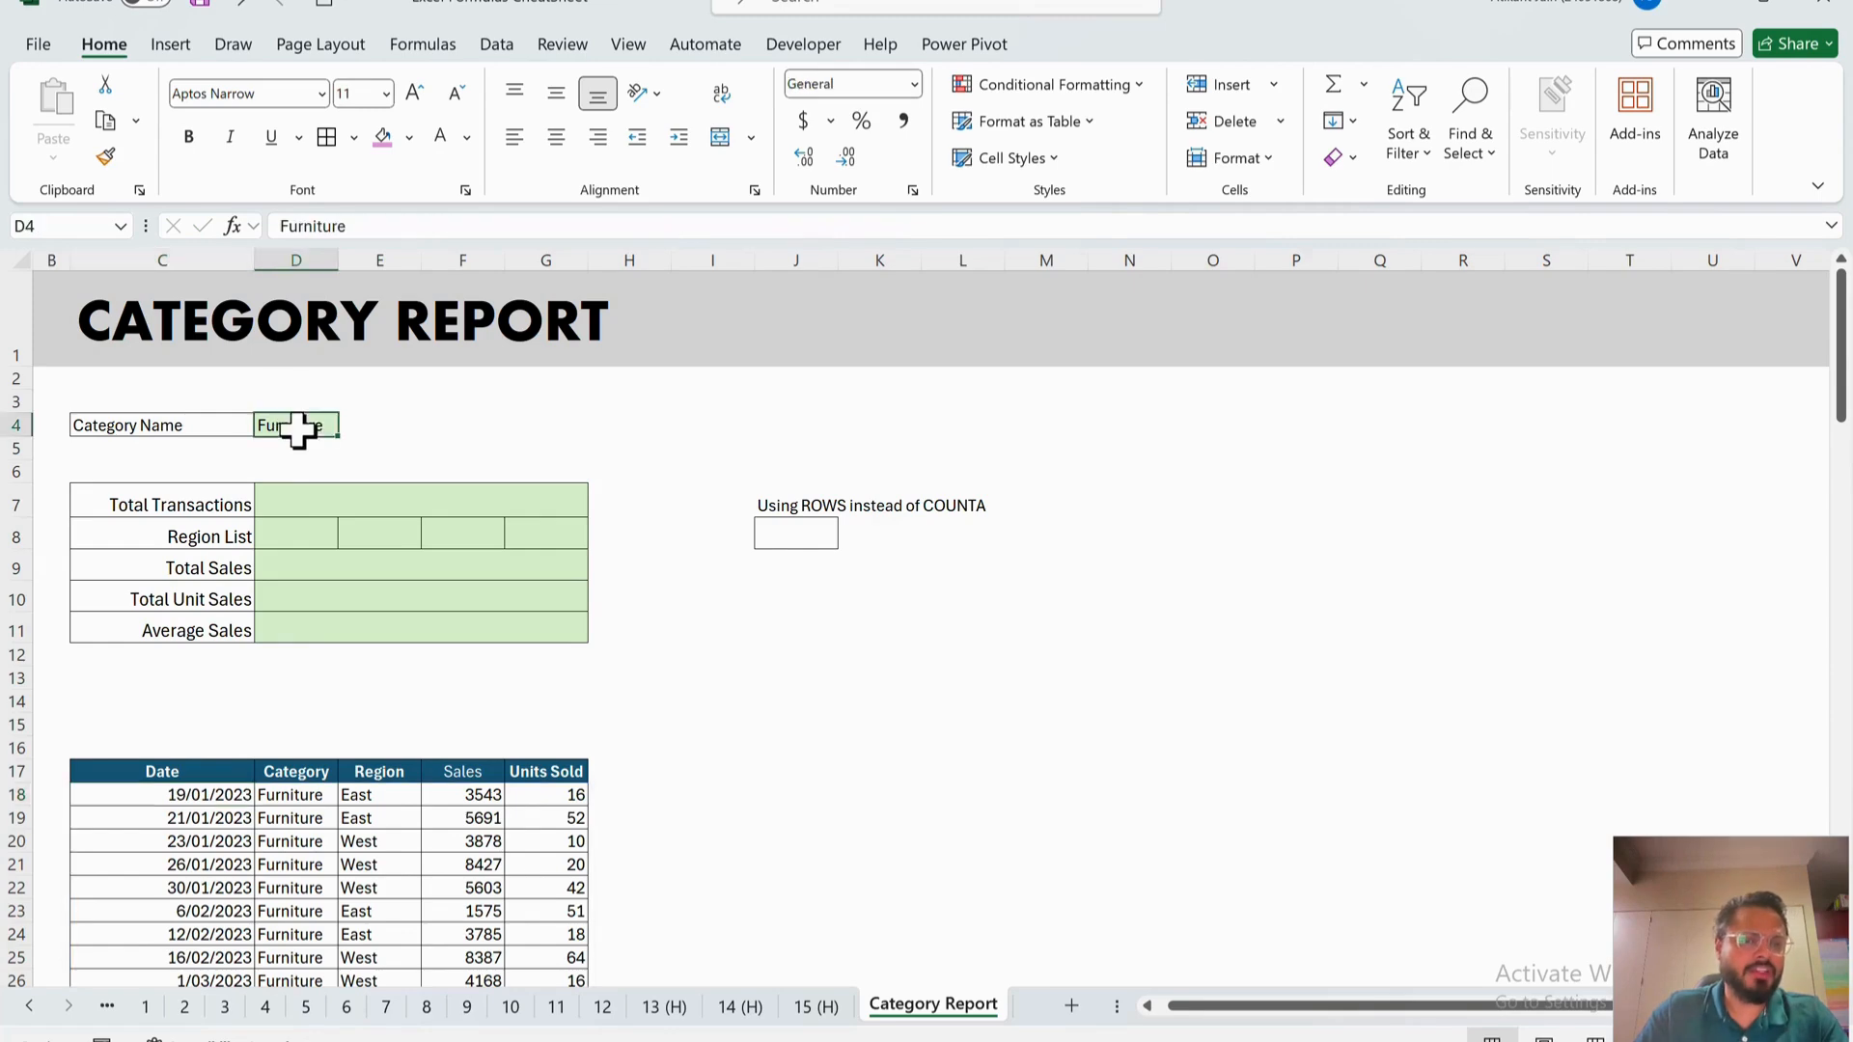
{"action": "type", "text": "Clothing"}
{"action": "key", "text": "Return"}
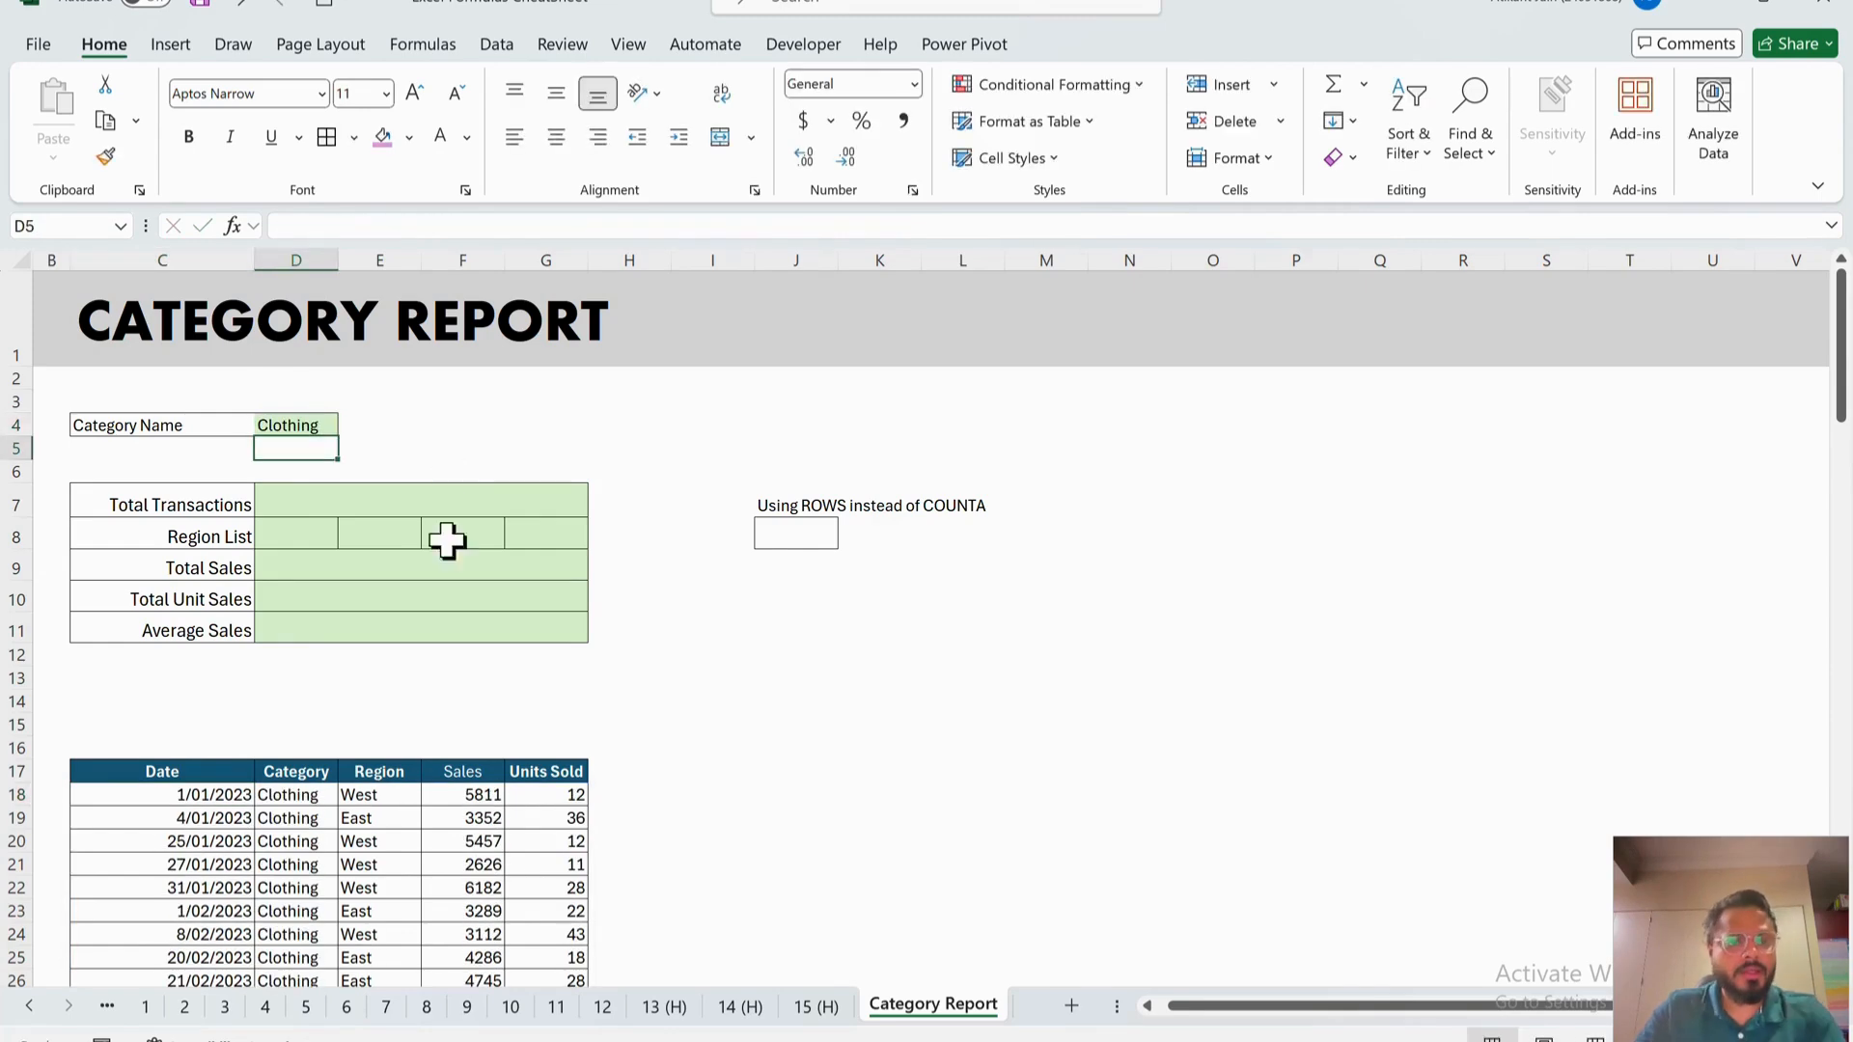
{"action": "left_click", "coordinate": [330, 428]}
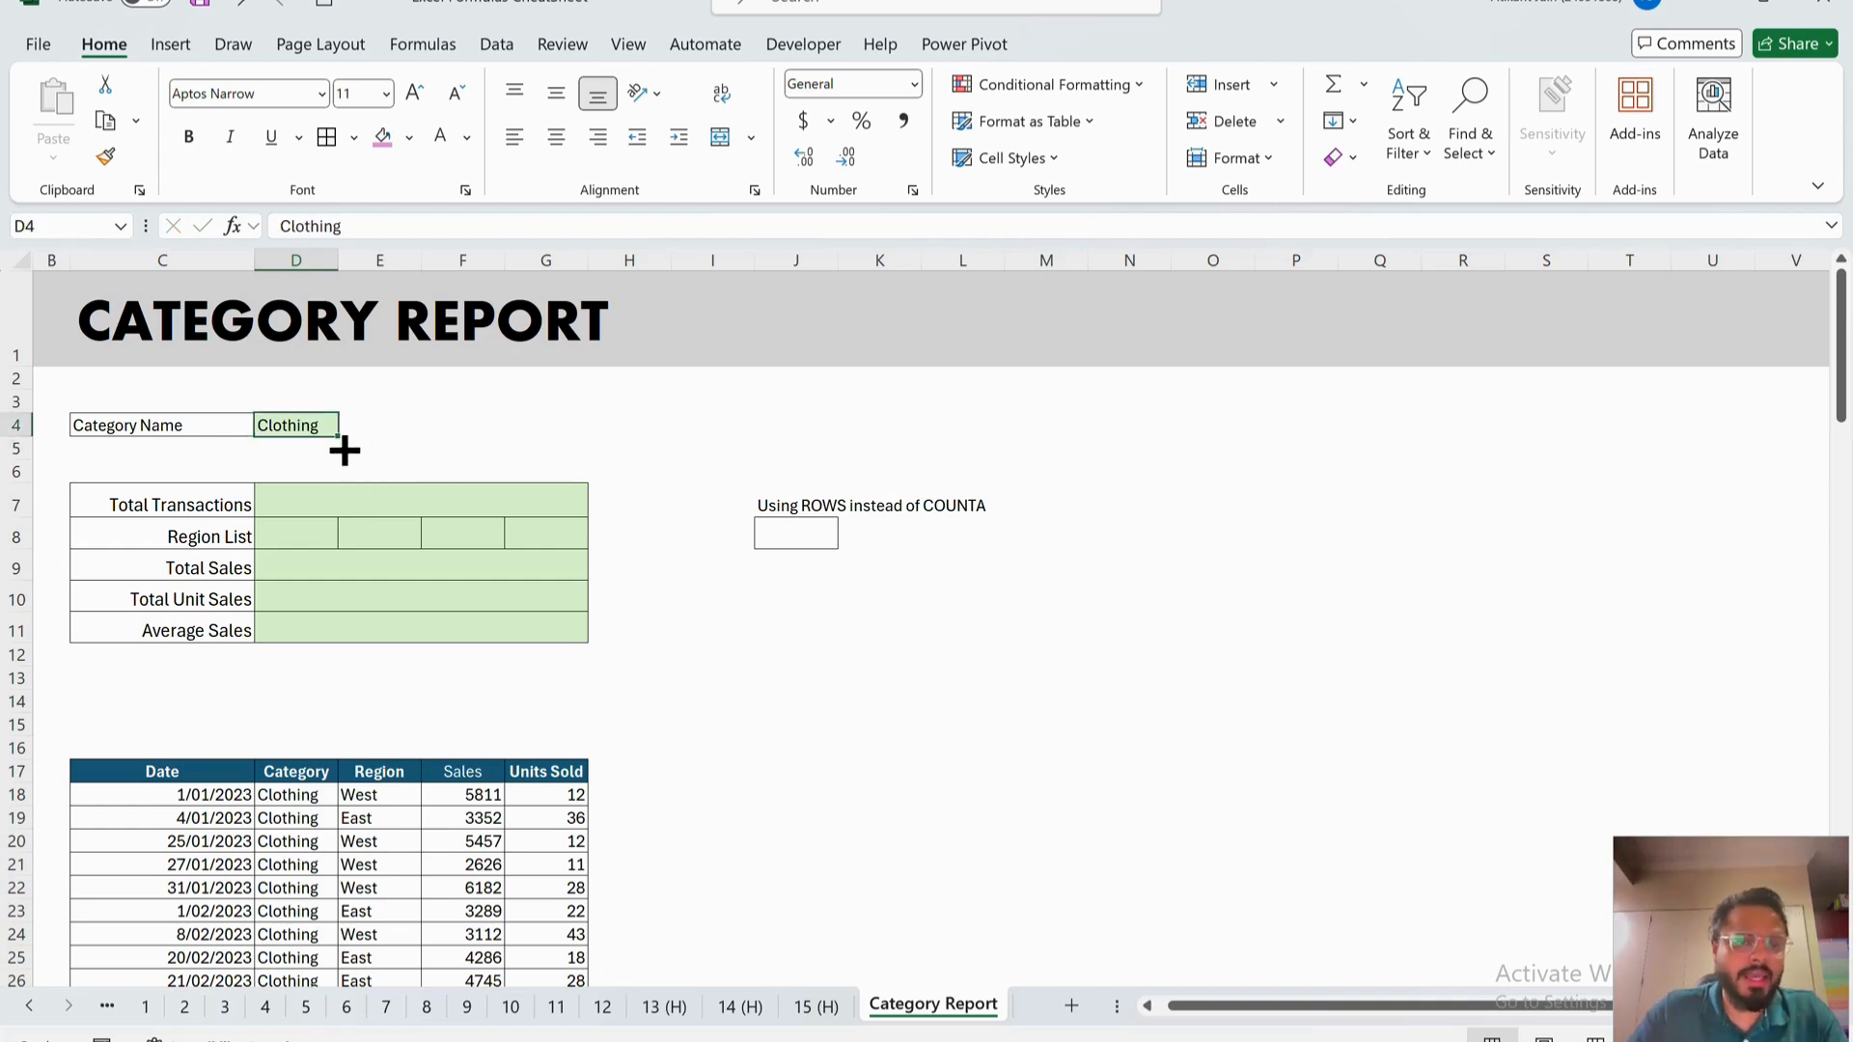
- Enter =COUNTA(C18:C120) in D7 to count the Total Transactions for the filtered category
{"action": "left_click_drag", "start_coordinate": [217, 497], "coordinate": [380, 633]}
{"action": "left_click", "coordinate": [224, 498]}
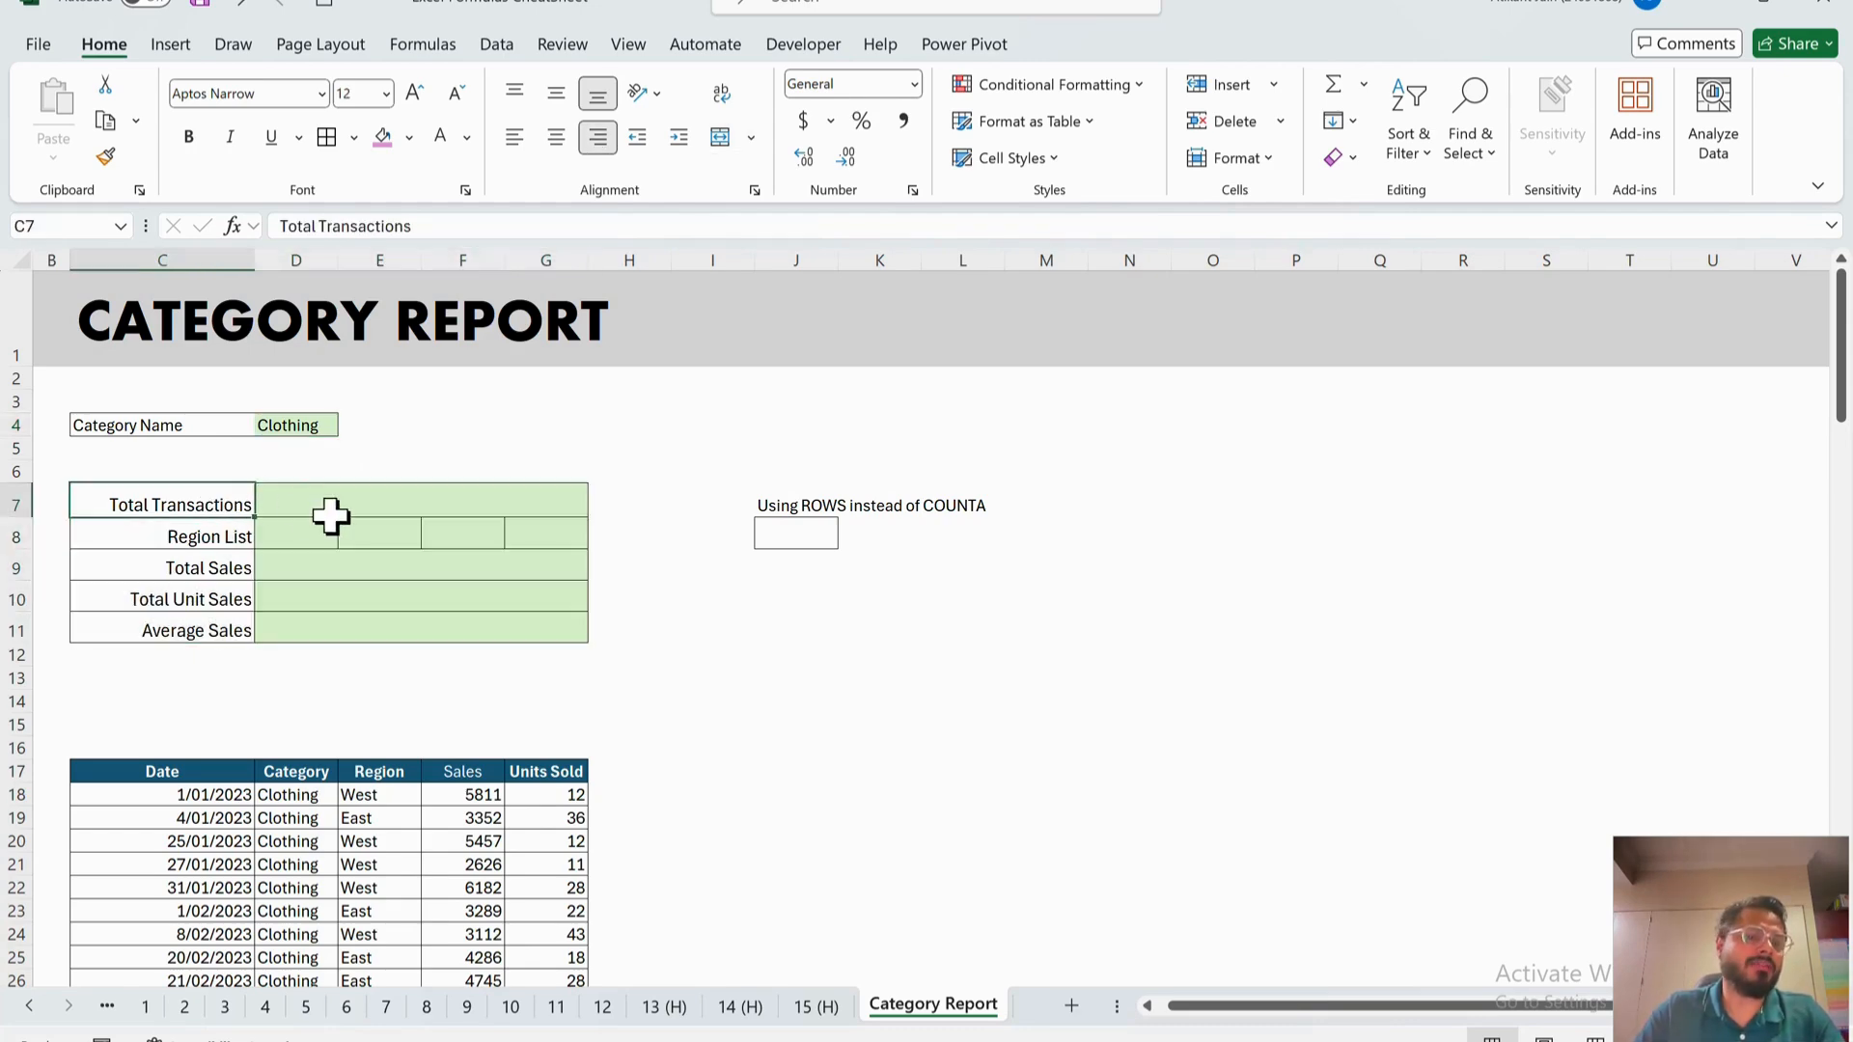
{"action": "left_click", "coordinate": [330, 516]}
{"action": "type", "text": "=count"}
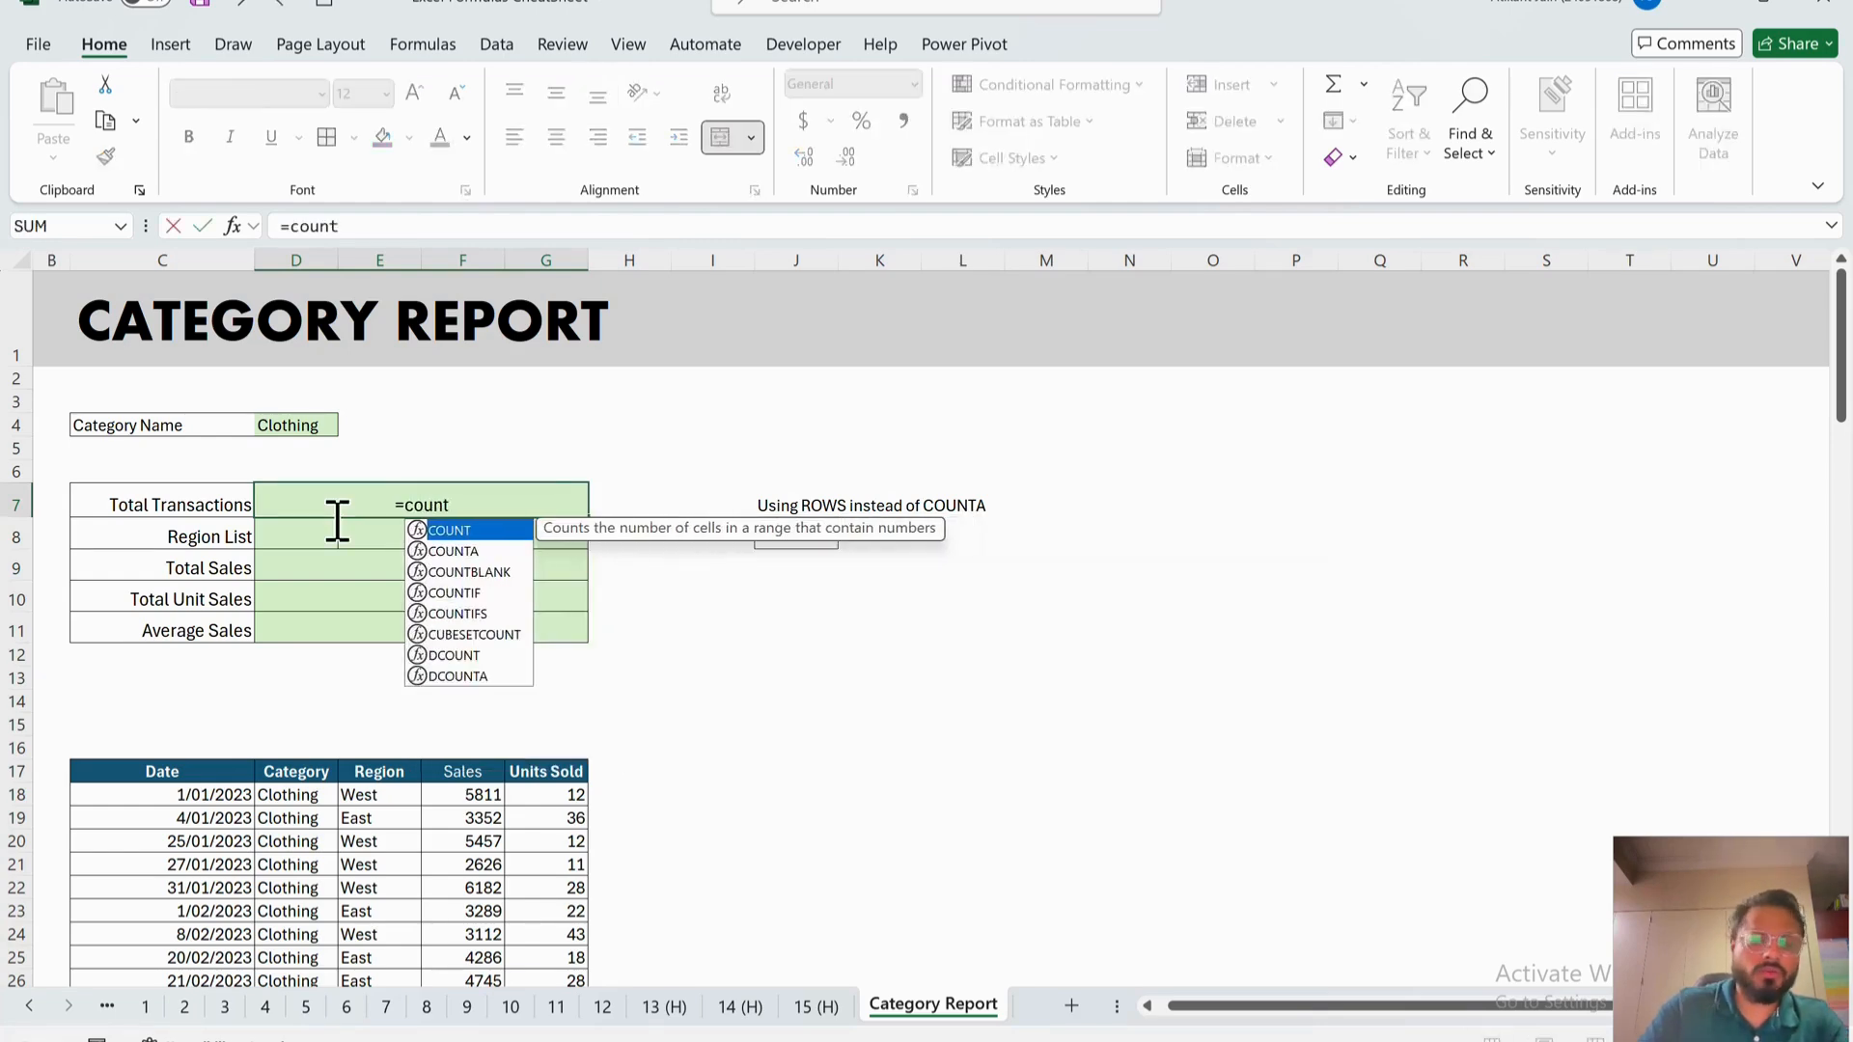
{"action": "key", "text": "Down"}
{"action": "key", "text": "Tab"}
{"action": "left_click", "coordinate": [224, 799]}
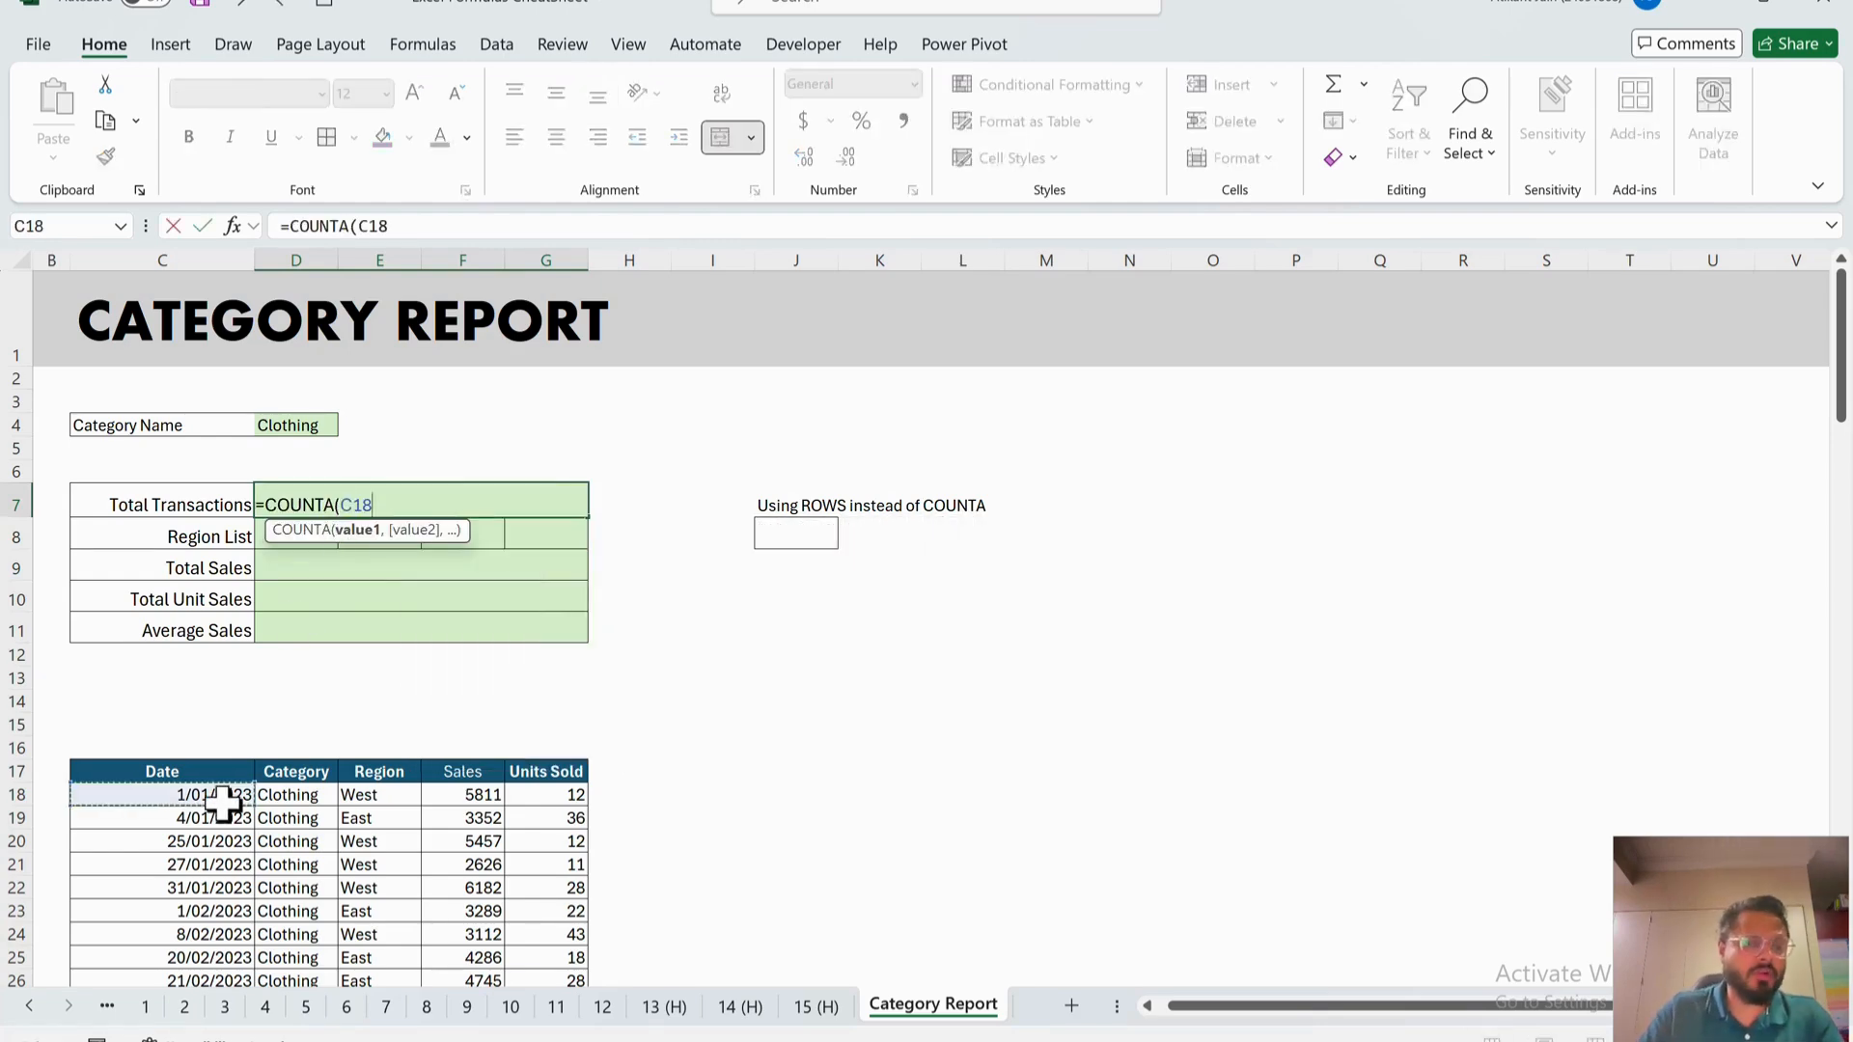
{"action": "key", "text": "ctrl+shift+Down"}
{"action": "type", "text": ")"}
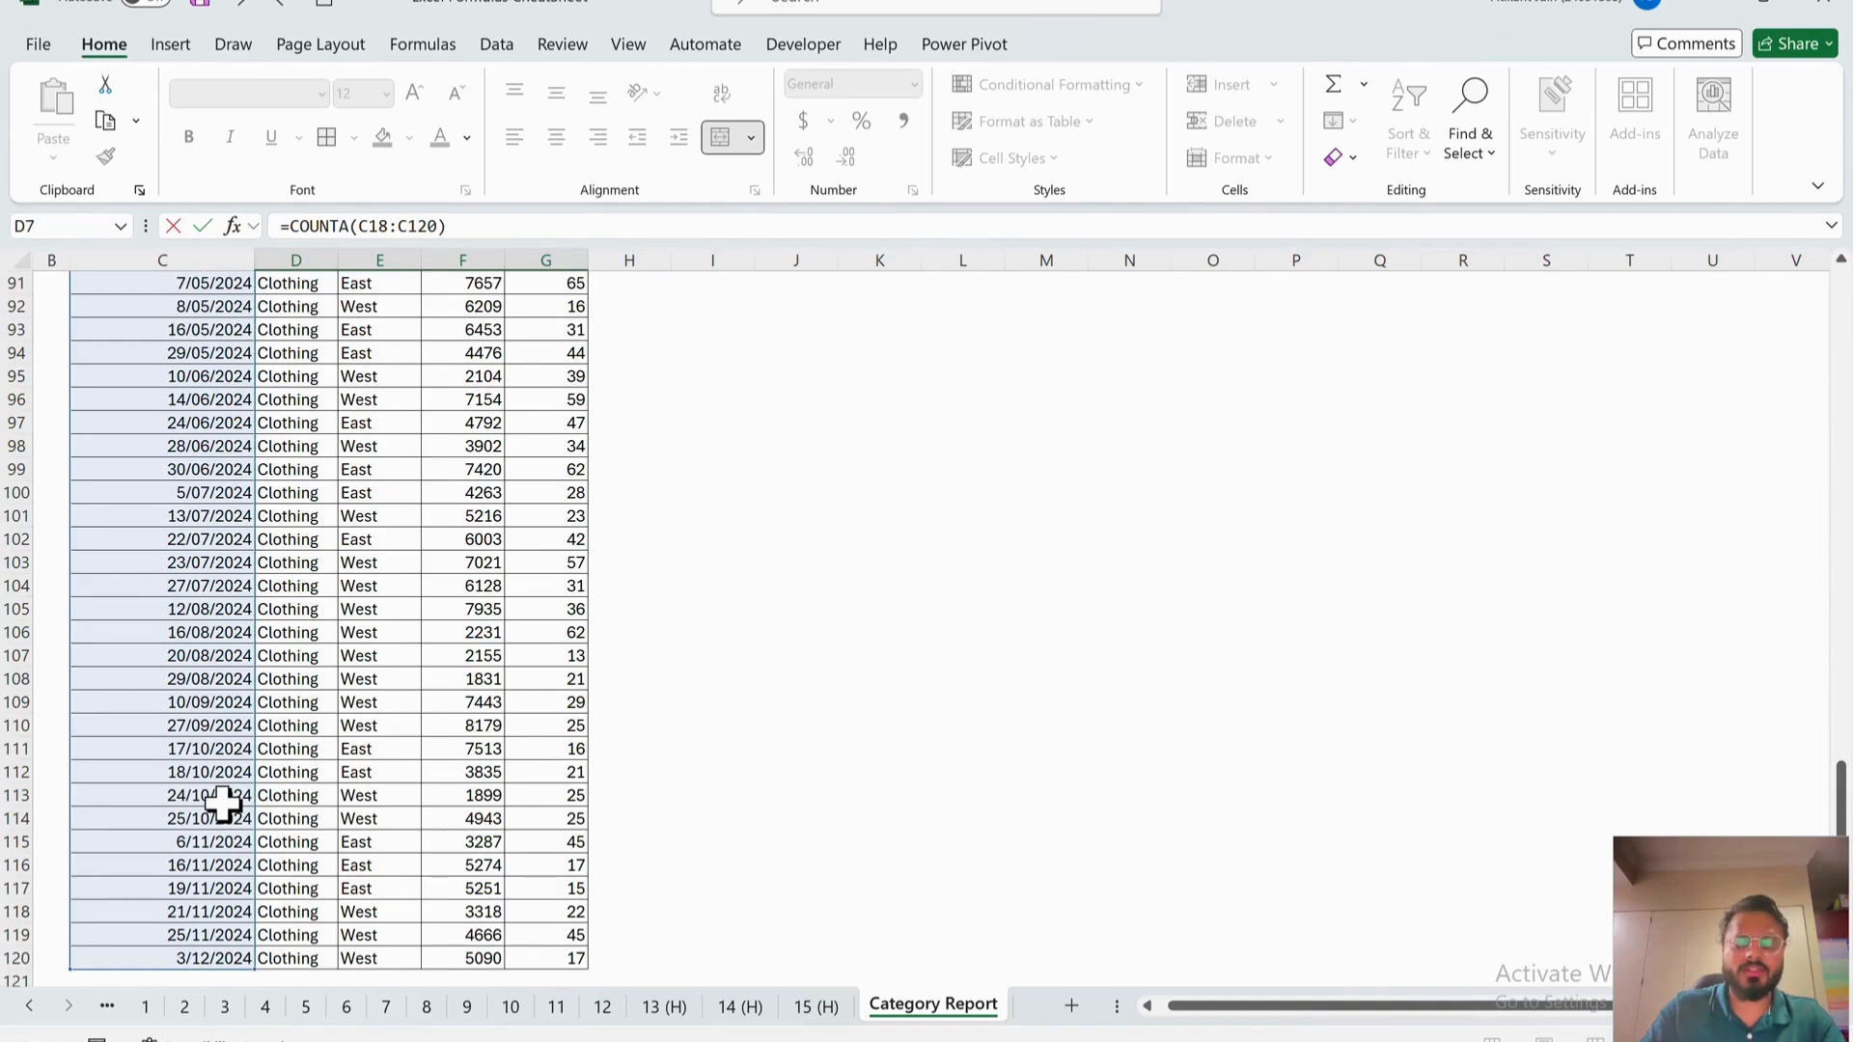
{"action": "key", "text": "Return"}
- Check the Total Transactions formula in D7 against the extent of the filtered Clothing dates from C18 down
{"action": "left_click", "coordinate": [484, 507]}
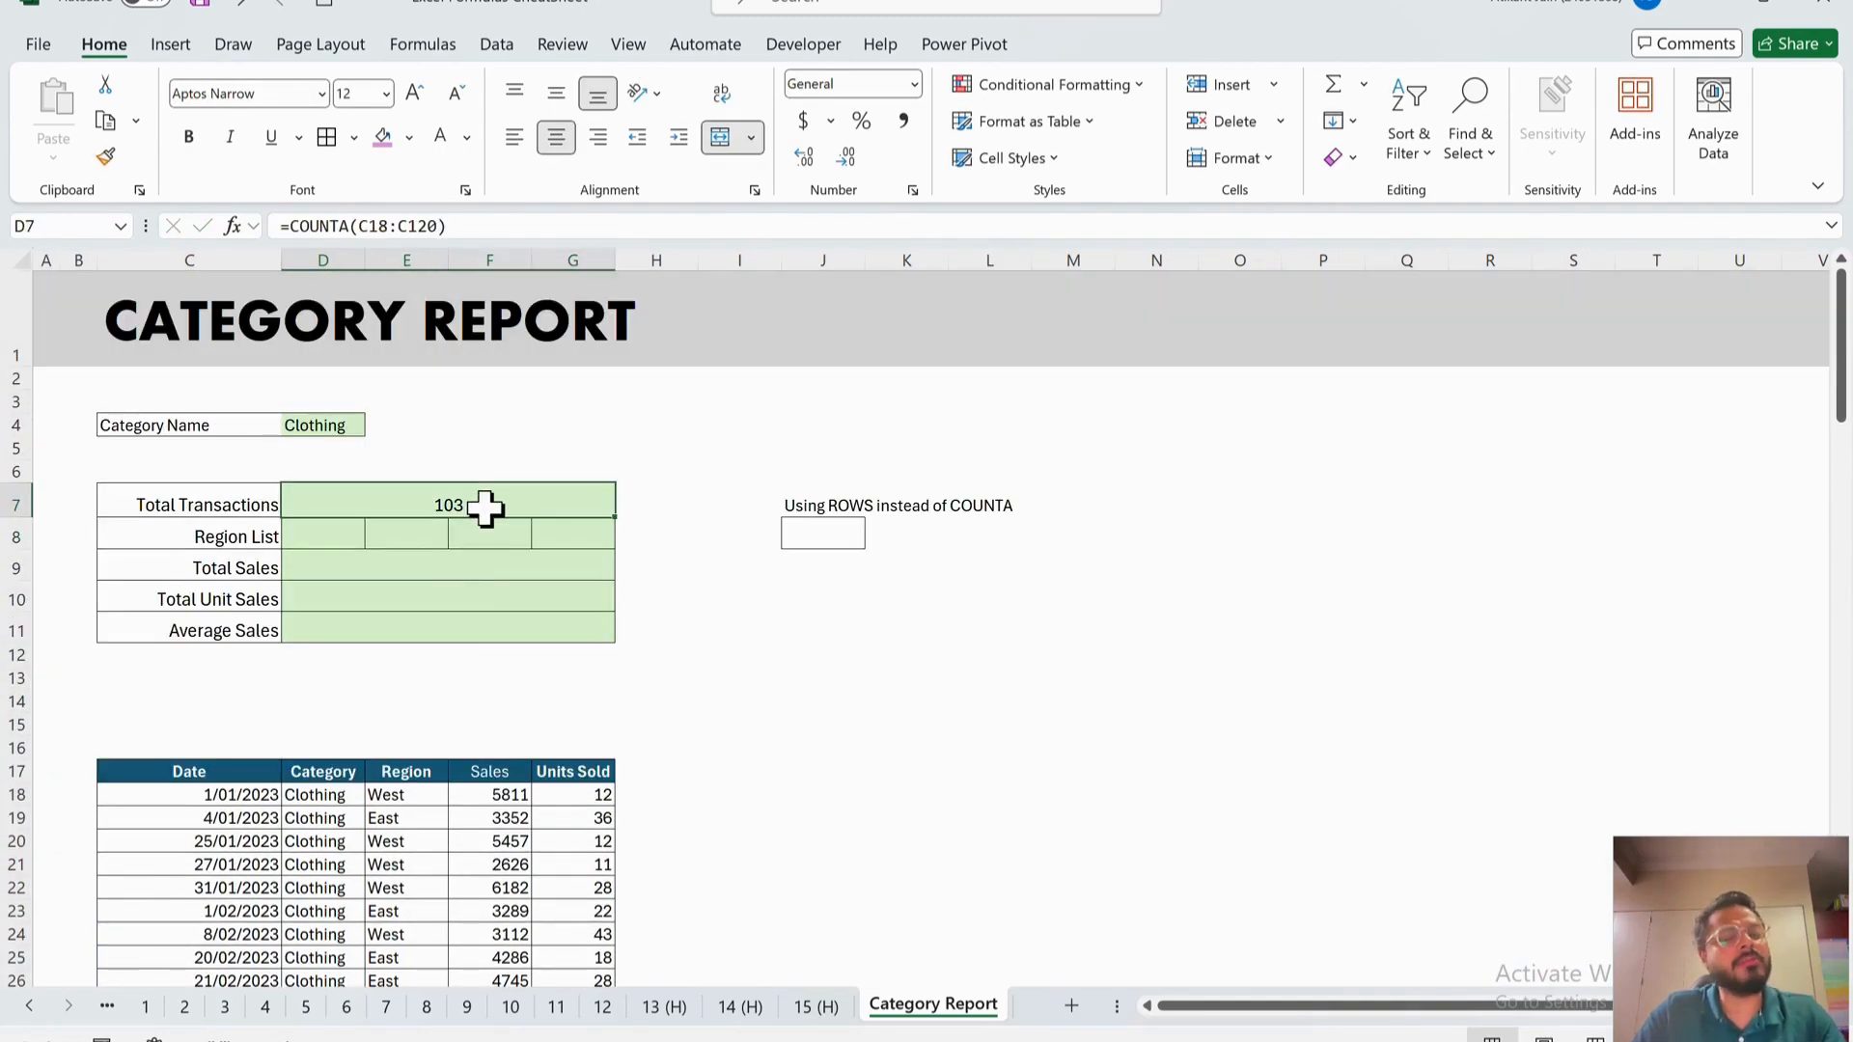
{"action": "left_click", "coordinate": [243, 799]}
{"action": "key", "text": "ctrl+shift+Down"}
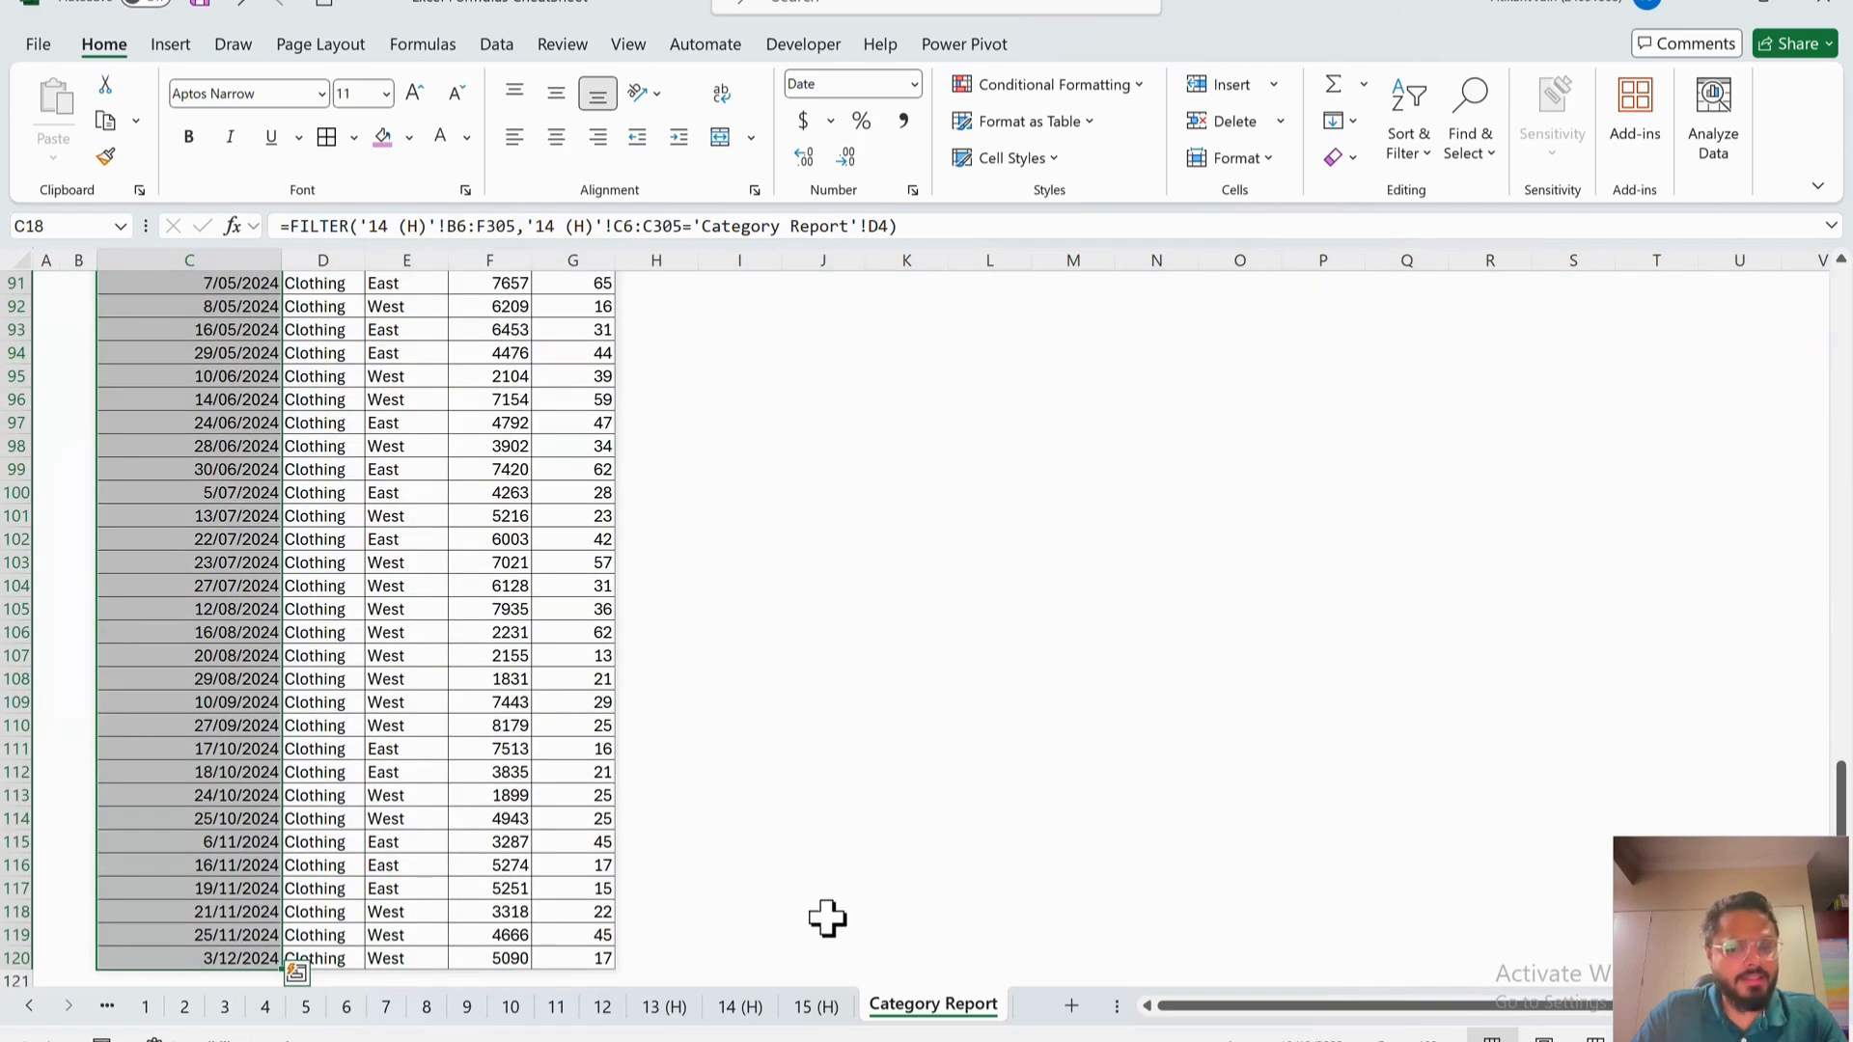
{"action": "left_click", "coordinate": [298, 547]}
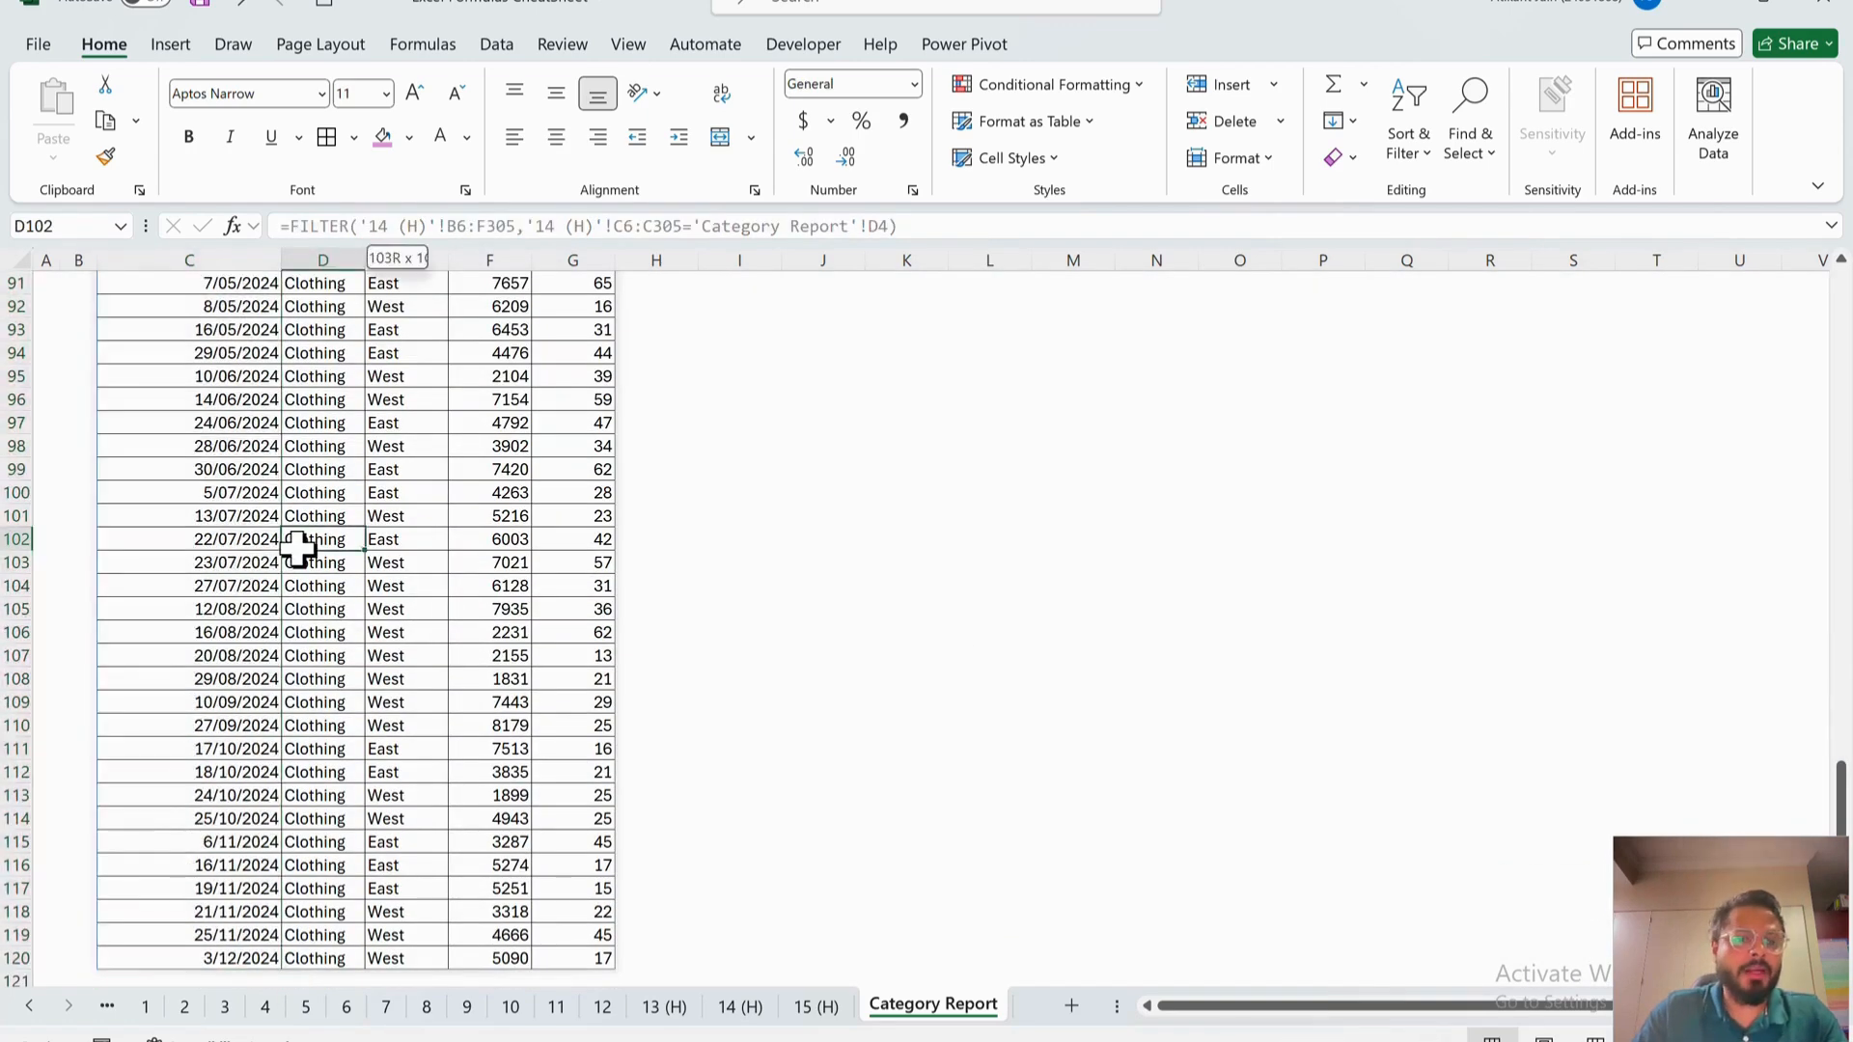
- Set the Category Name in D4 to Furniture
{"action": "scroll", "coordinate": [298, 546], "scroll_direction": "up", "scroll_amount": 20}
{"action": "left_click", "coordinate": [359, 386]}
{"action": "type", "text": "Furniture"}
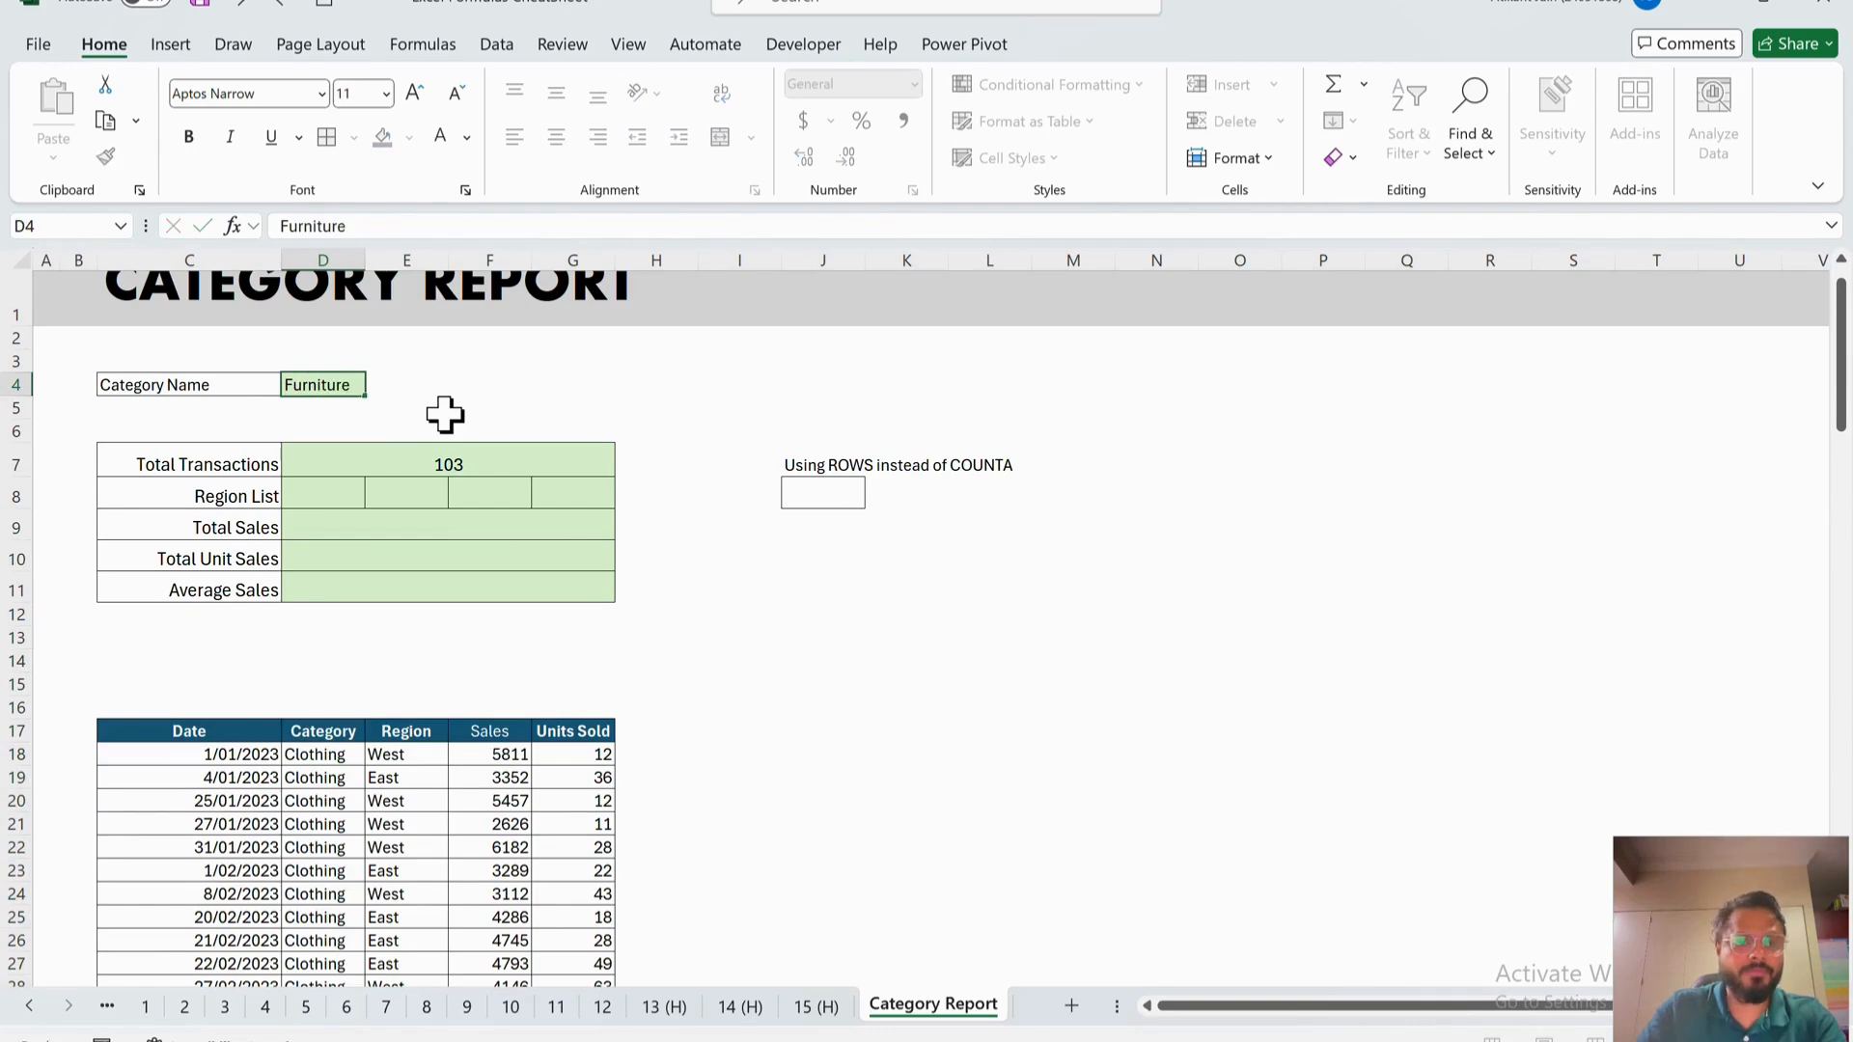
{"action": "key", "text": "Return"}
- Compare the fixed range in the D7 COUNTA formula with the full extent of the Furniture rows
{"action": "left_click", "coordinate": [246, 736]}
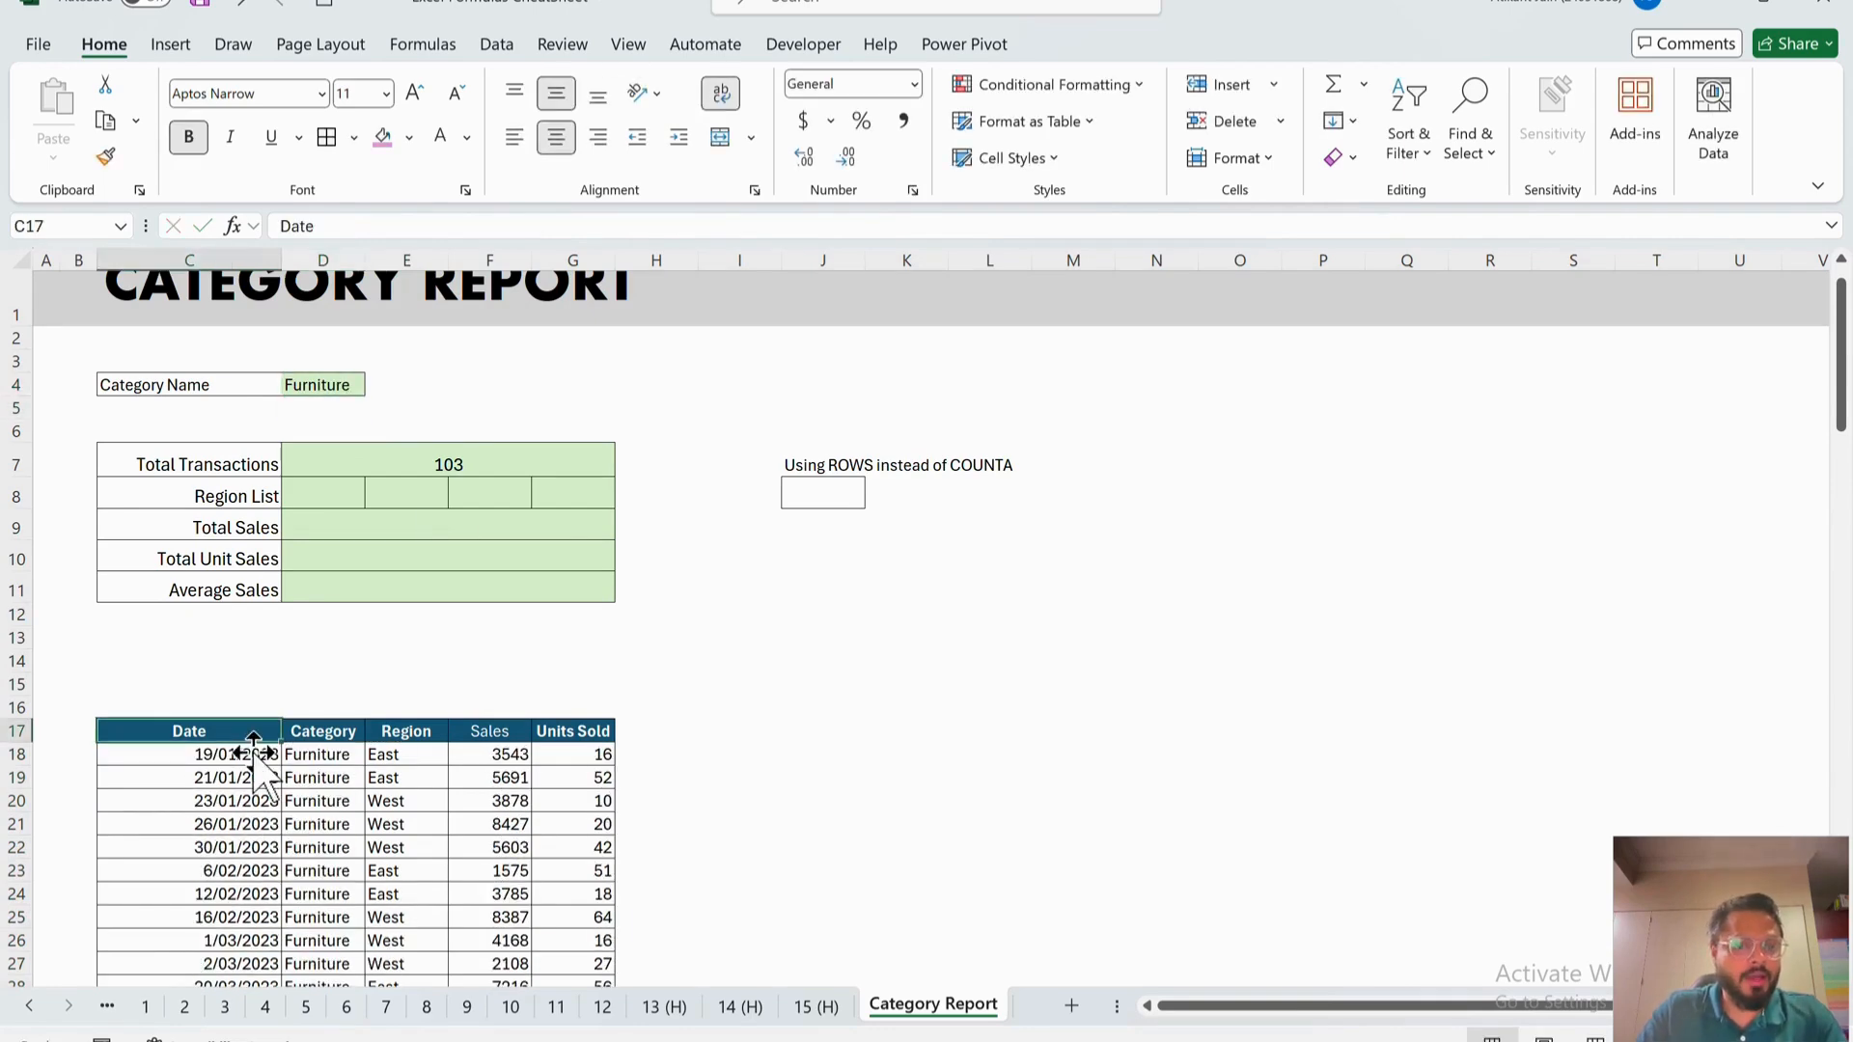
{"action": "left_click", "coordinate": [481, 466]}
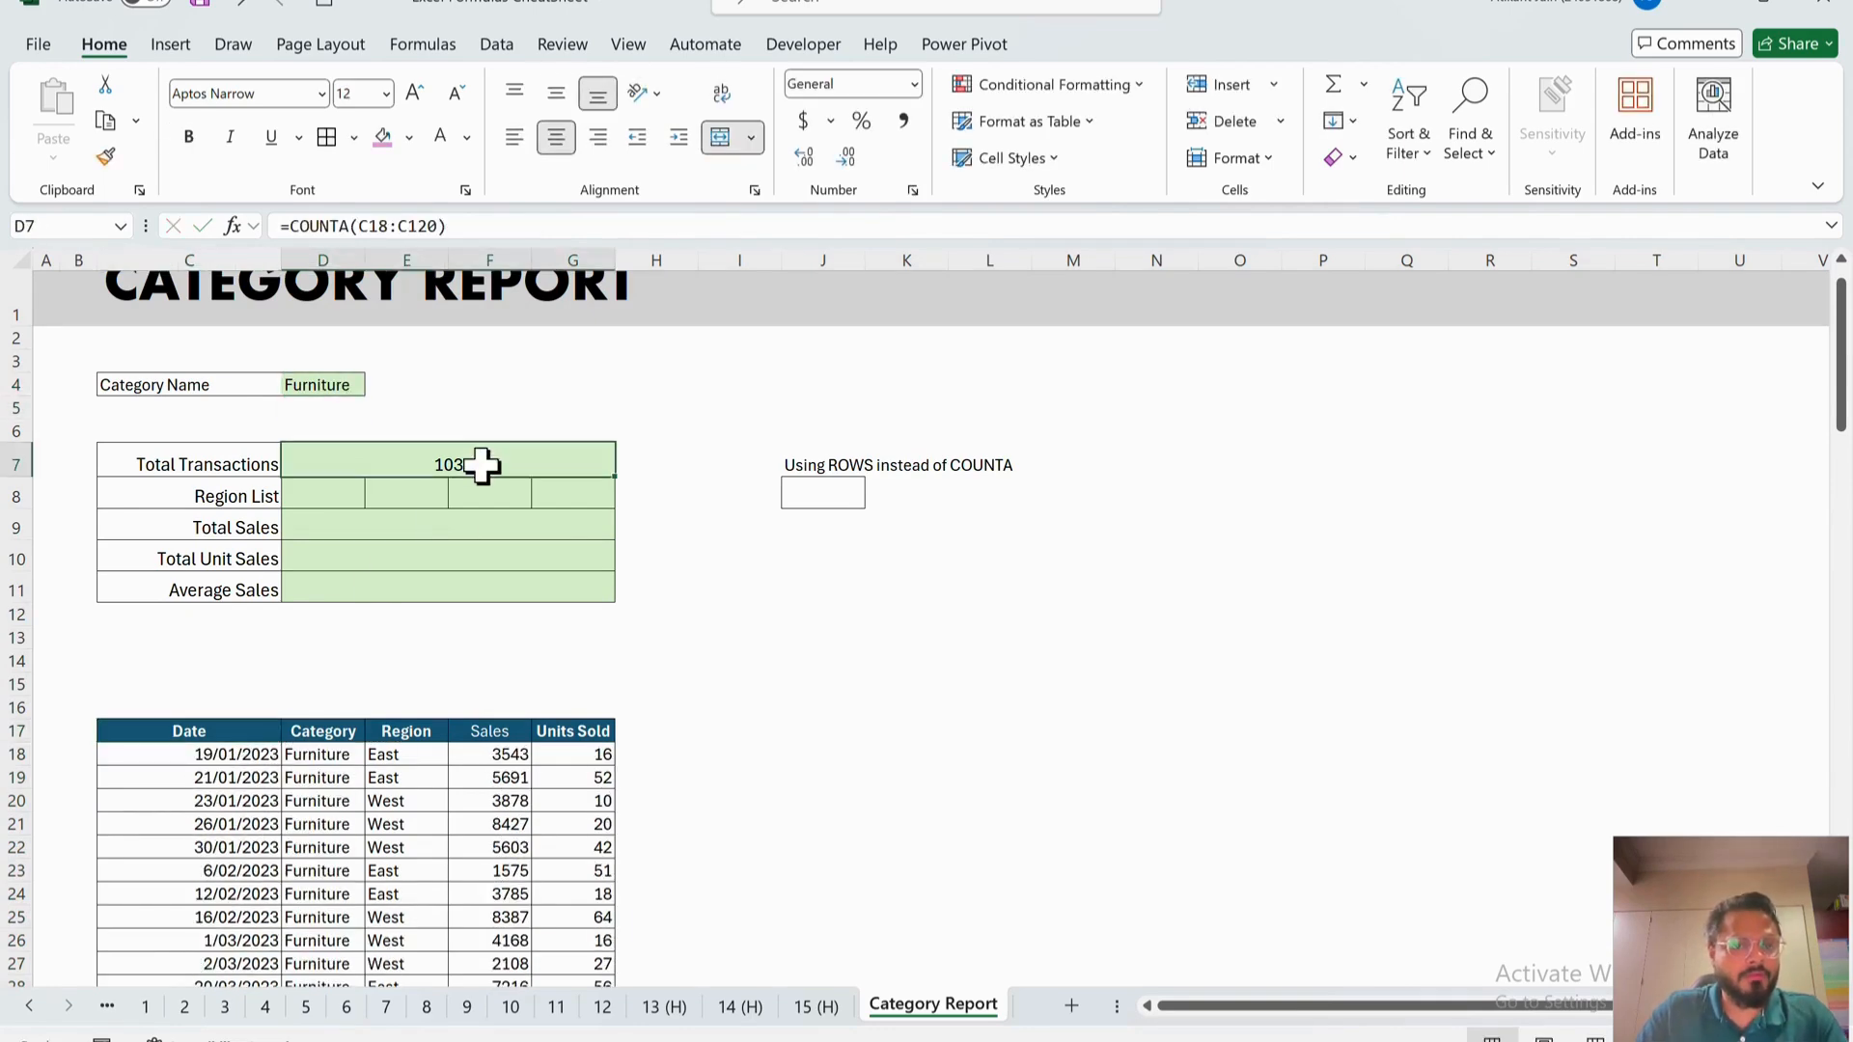
{"action": "left_click", "coordinate": [264, 751]}
{"action": "key", "text": "ctrl+shift+Down"}
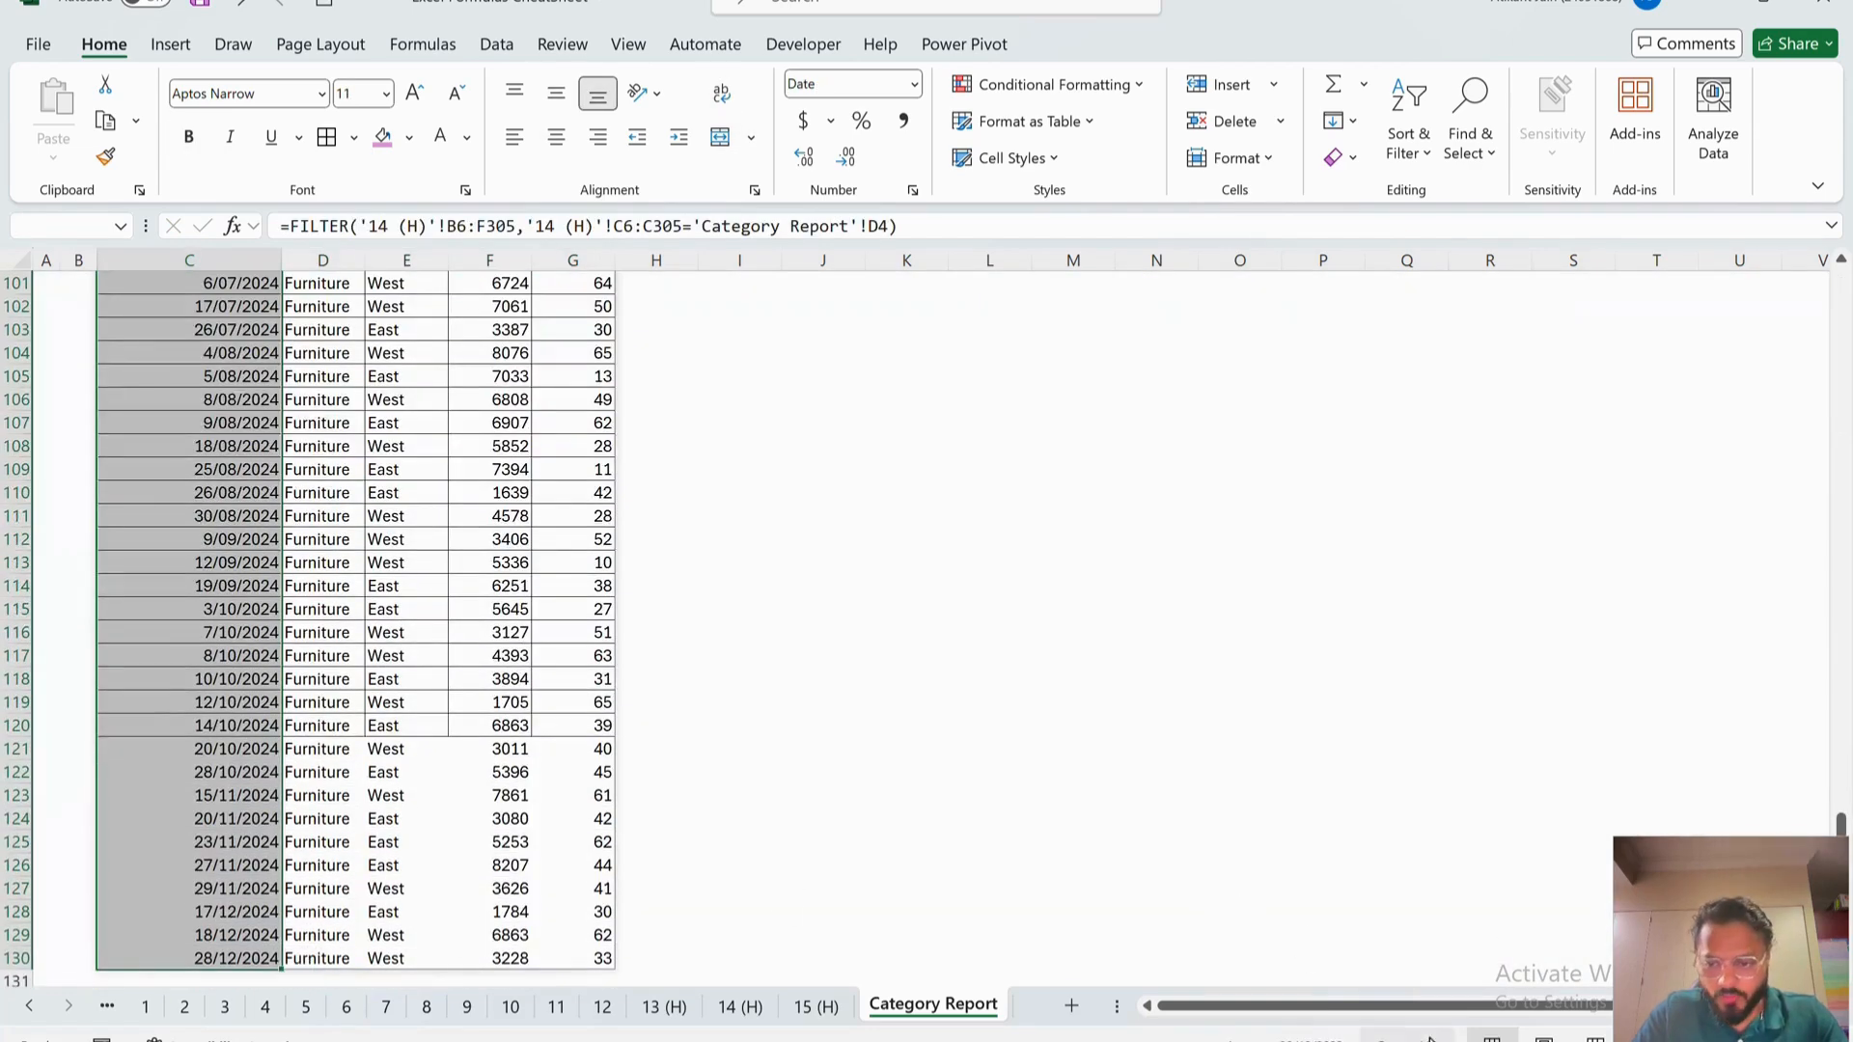
{"action": "left_click", "coordinate": [270, 566]}
{"action": "scroll", "coordinate": [270, 565], "scroll_direction": "up", "scroll_amount": 20}
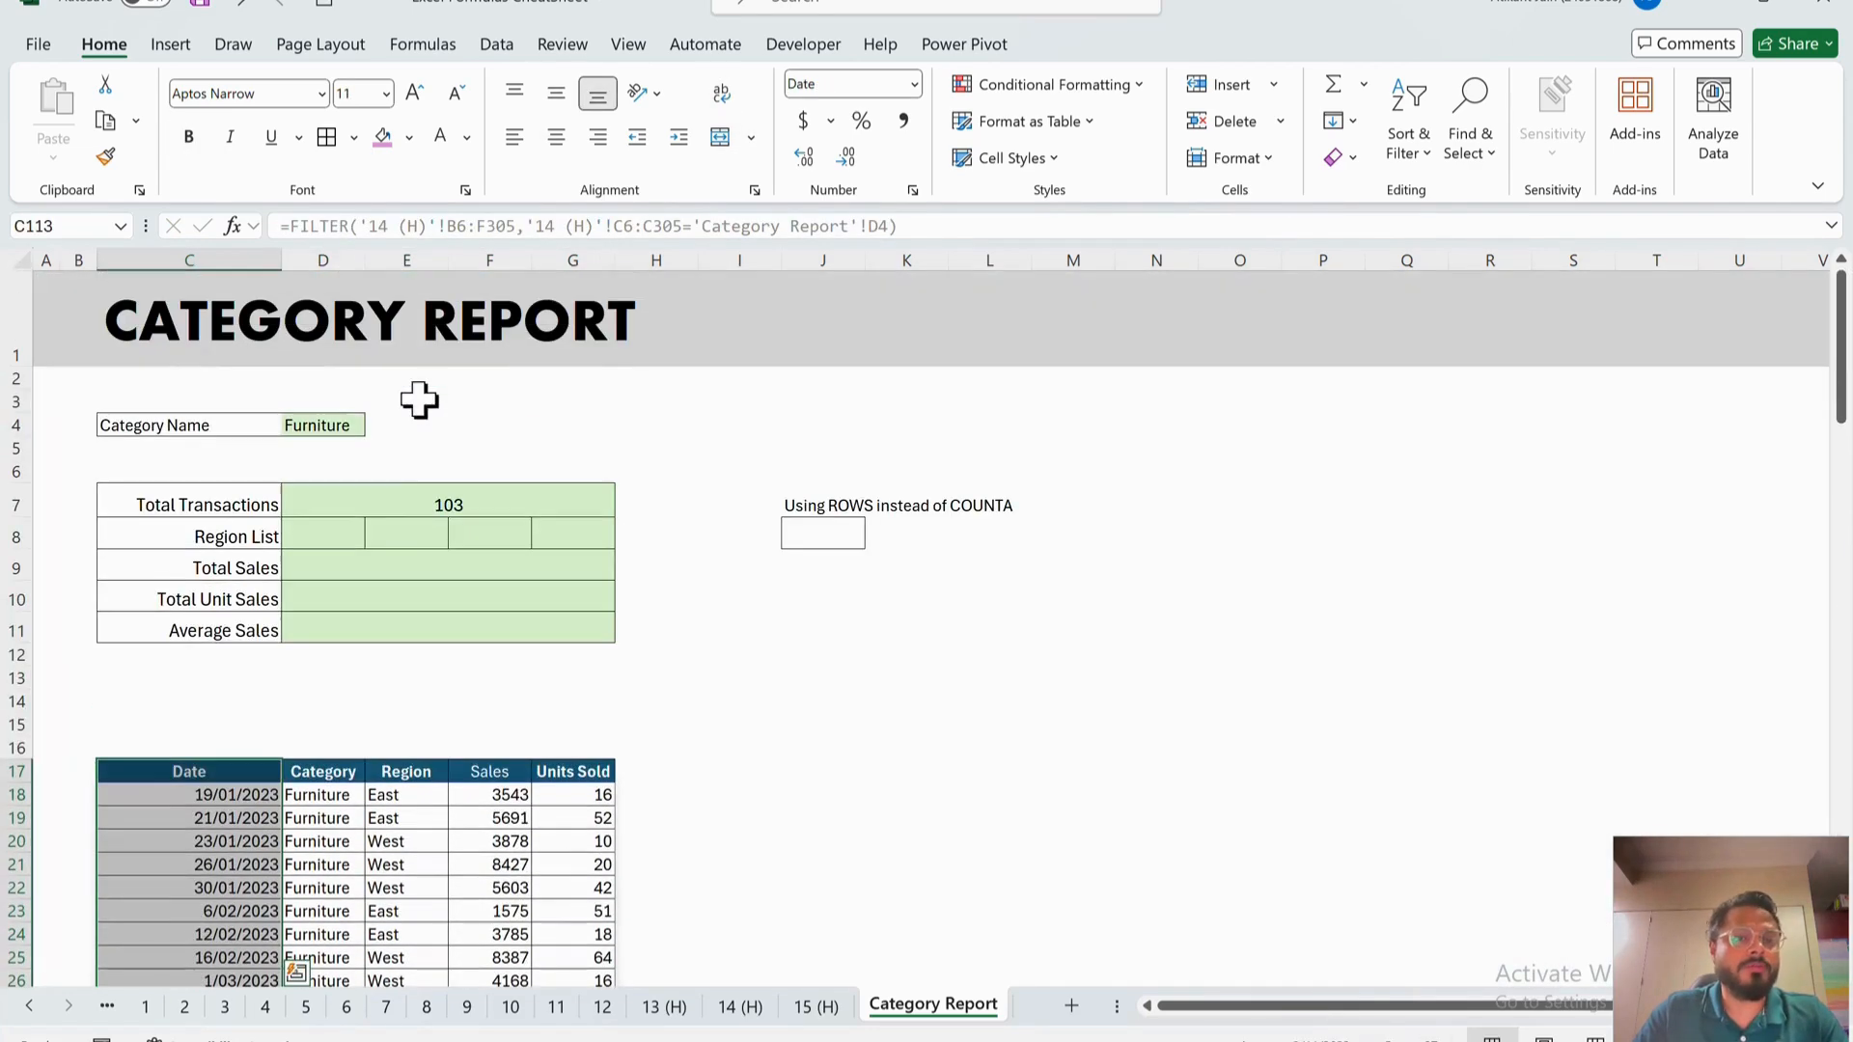
- Replace the fixed range in D7 with the C18 spill reference, making the formula =COUNTA(C18#)
{"action": "left_click", "coordinate": [407, 505]}
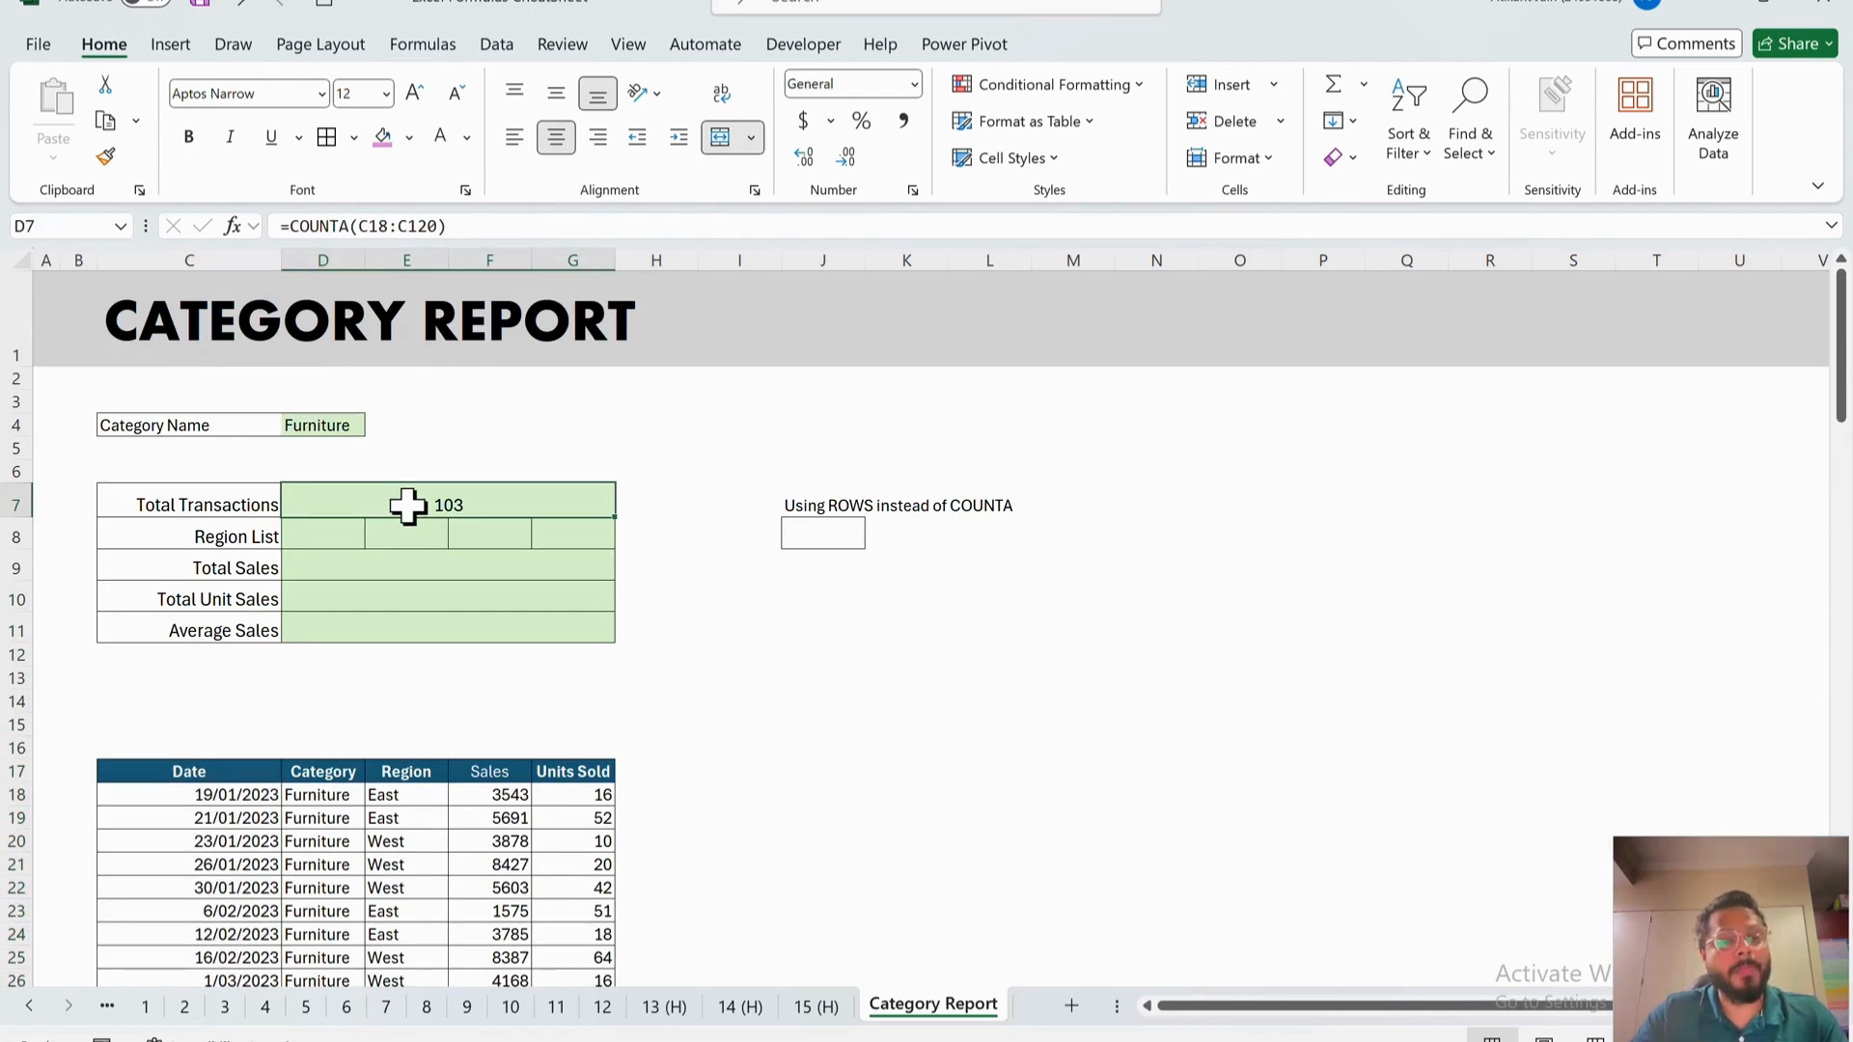
{"action": "left_click", "coordinate": [454, 232]}
{"action": "key", "text": "Left"}
{"action": "key", "text": "BackSpace"}
{"action": "key", "text": "BackSpace"}
{"action": "key", "text": "BackSpace"}
{"action": "key", "text": "BackSpace"}
{"action": "key", "text": "BackSpace"}
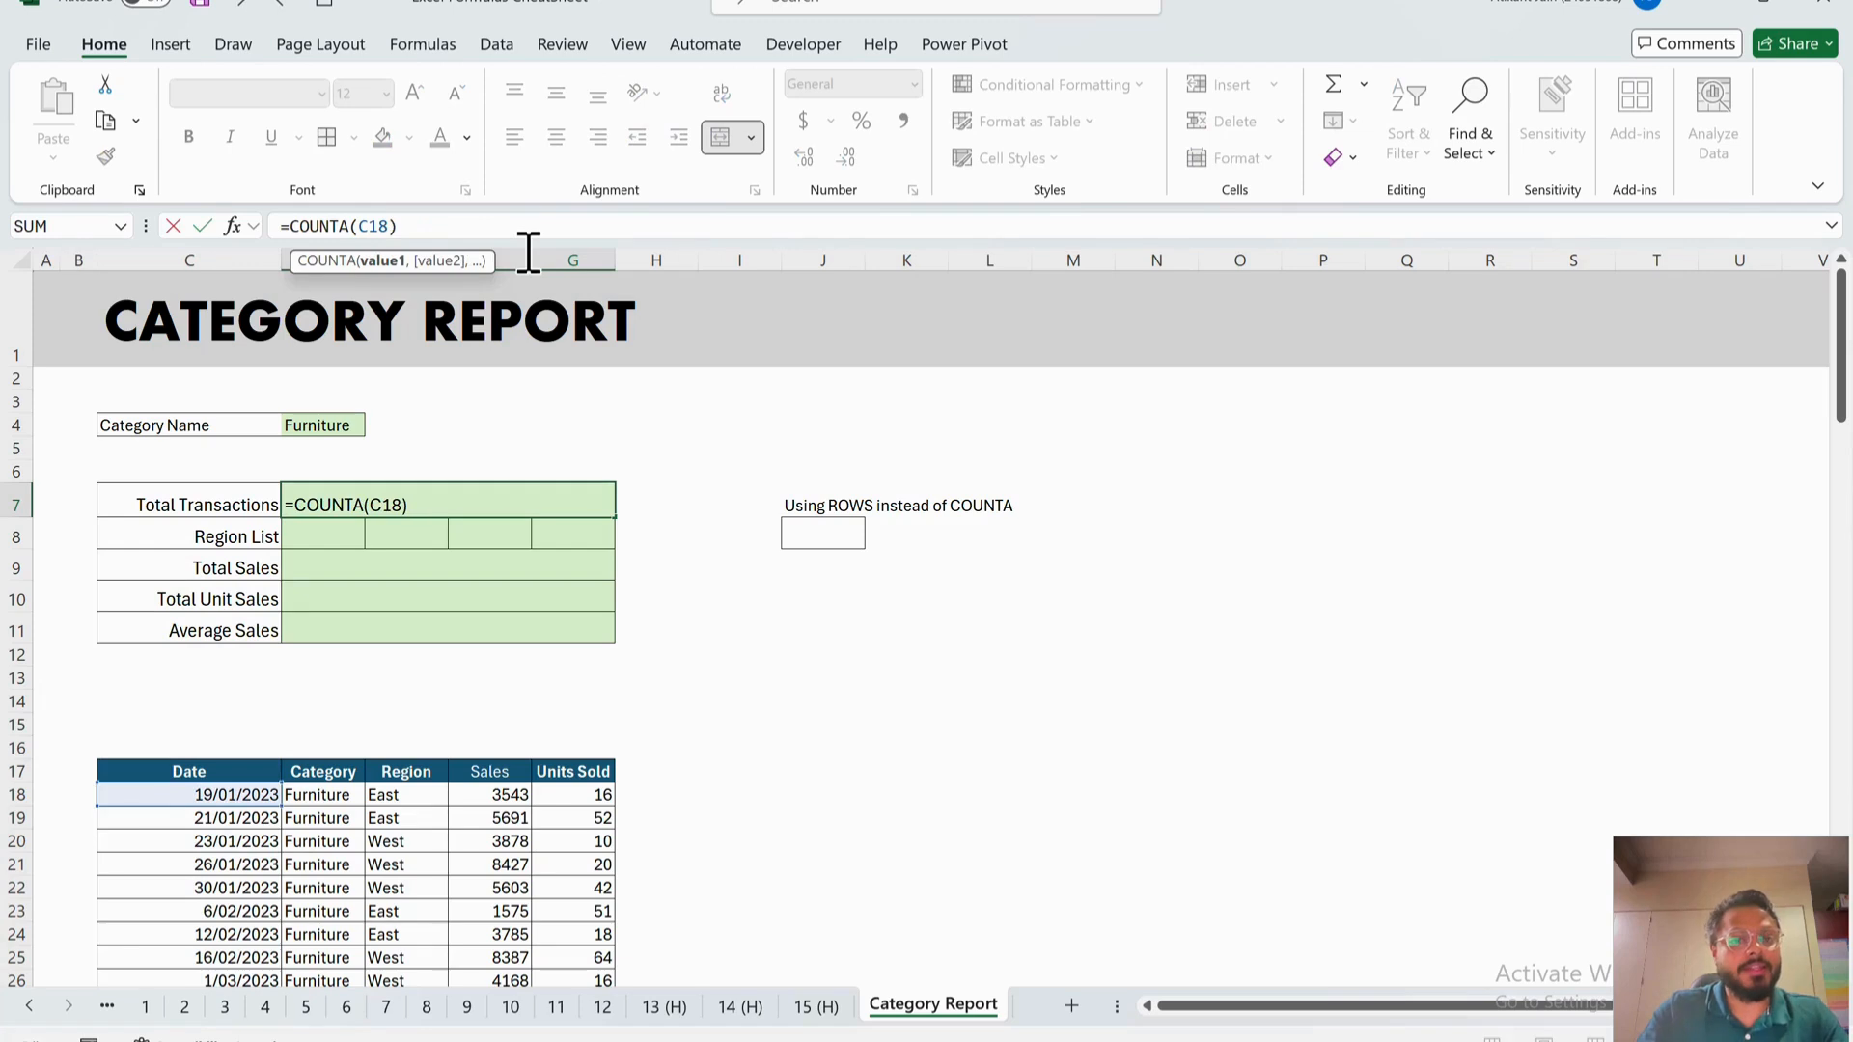
{"action": "key", "text": "ctrl+shift+Down"}
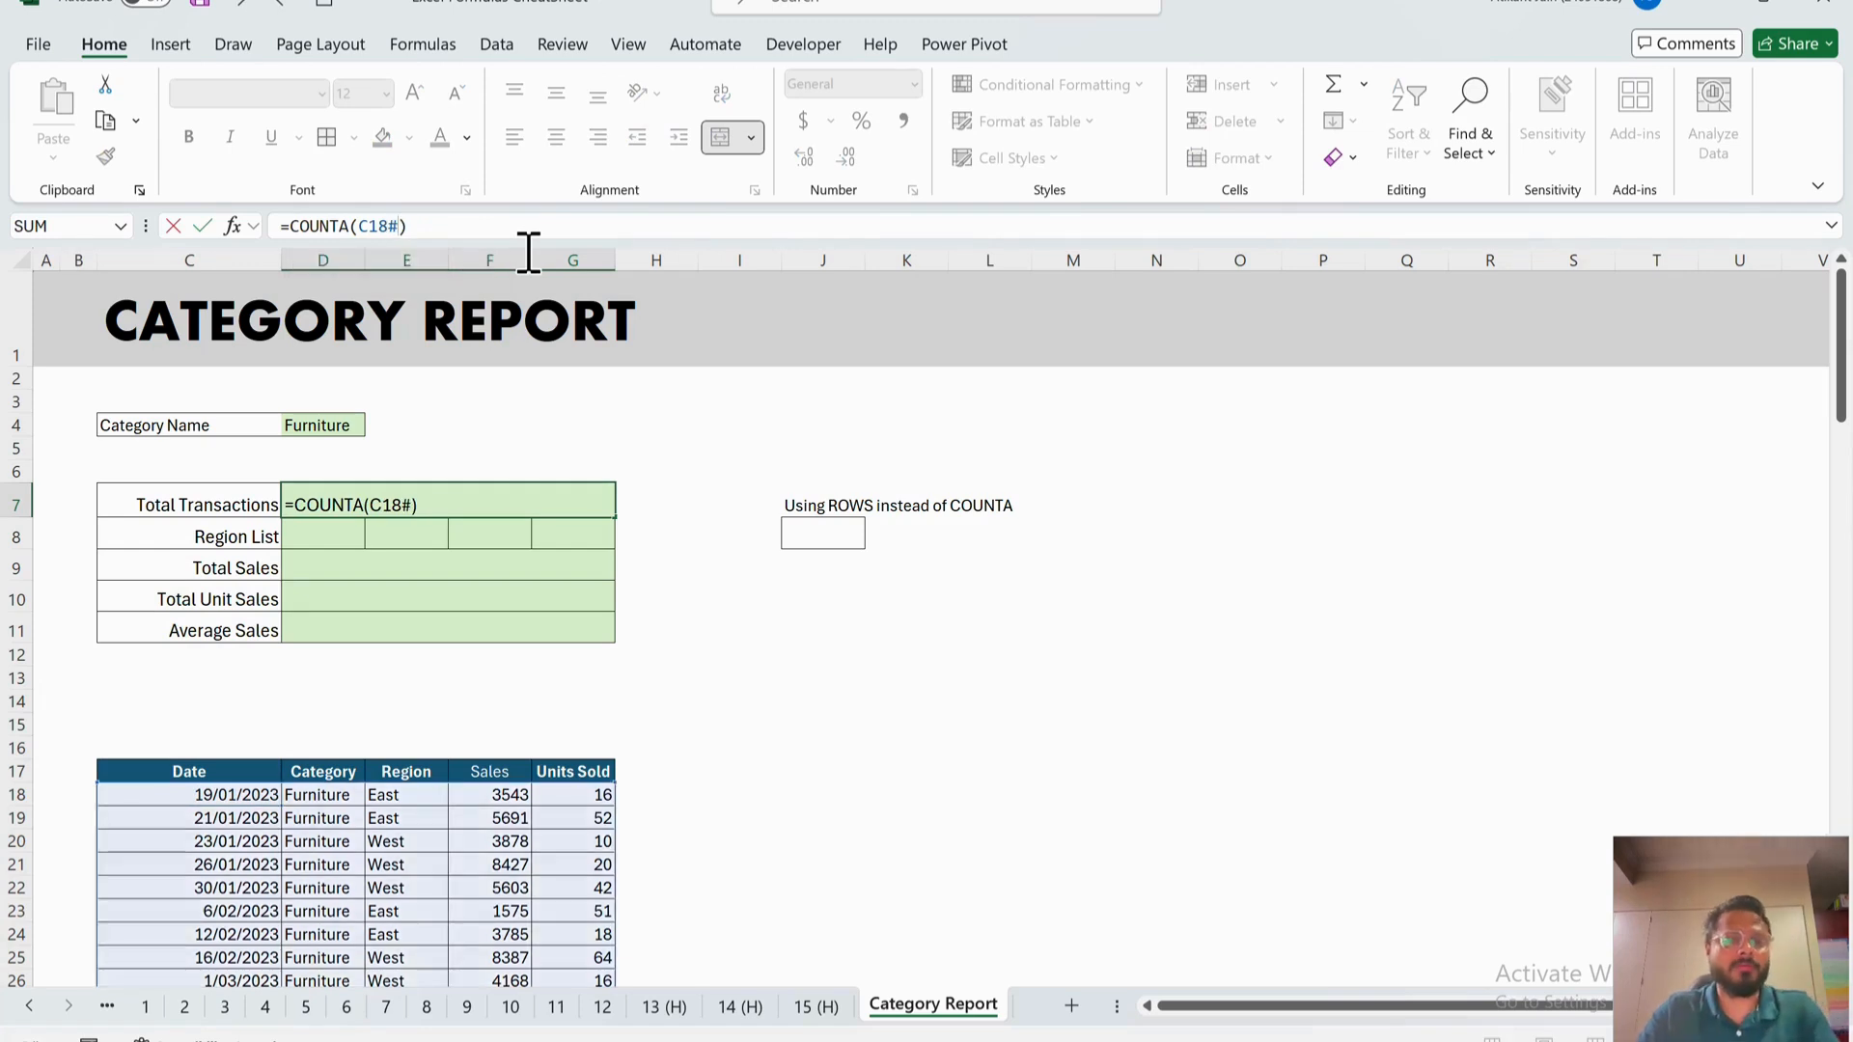
{"action": "key", "text": "Return"}
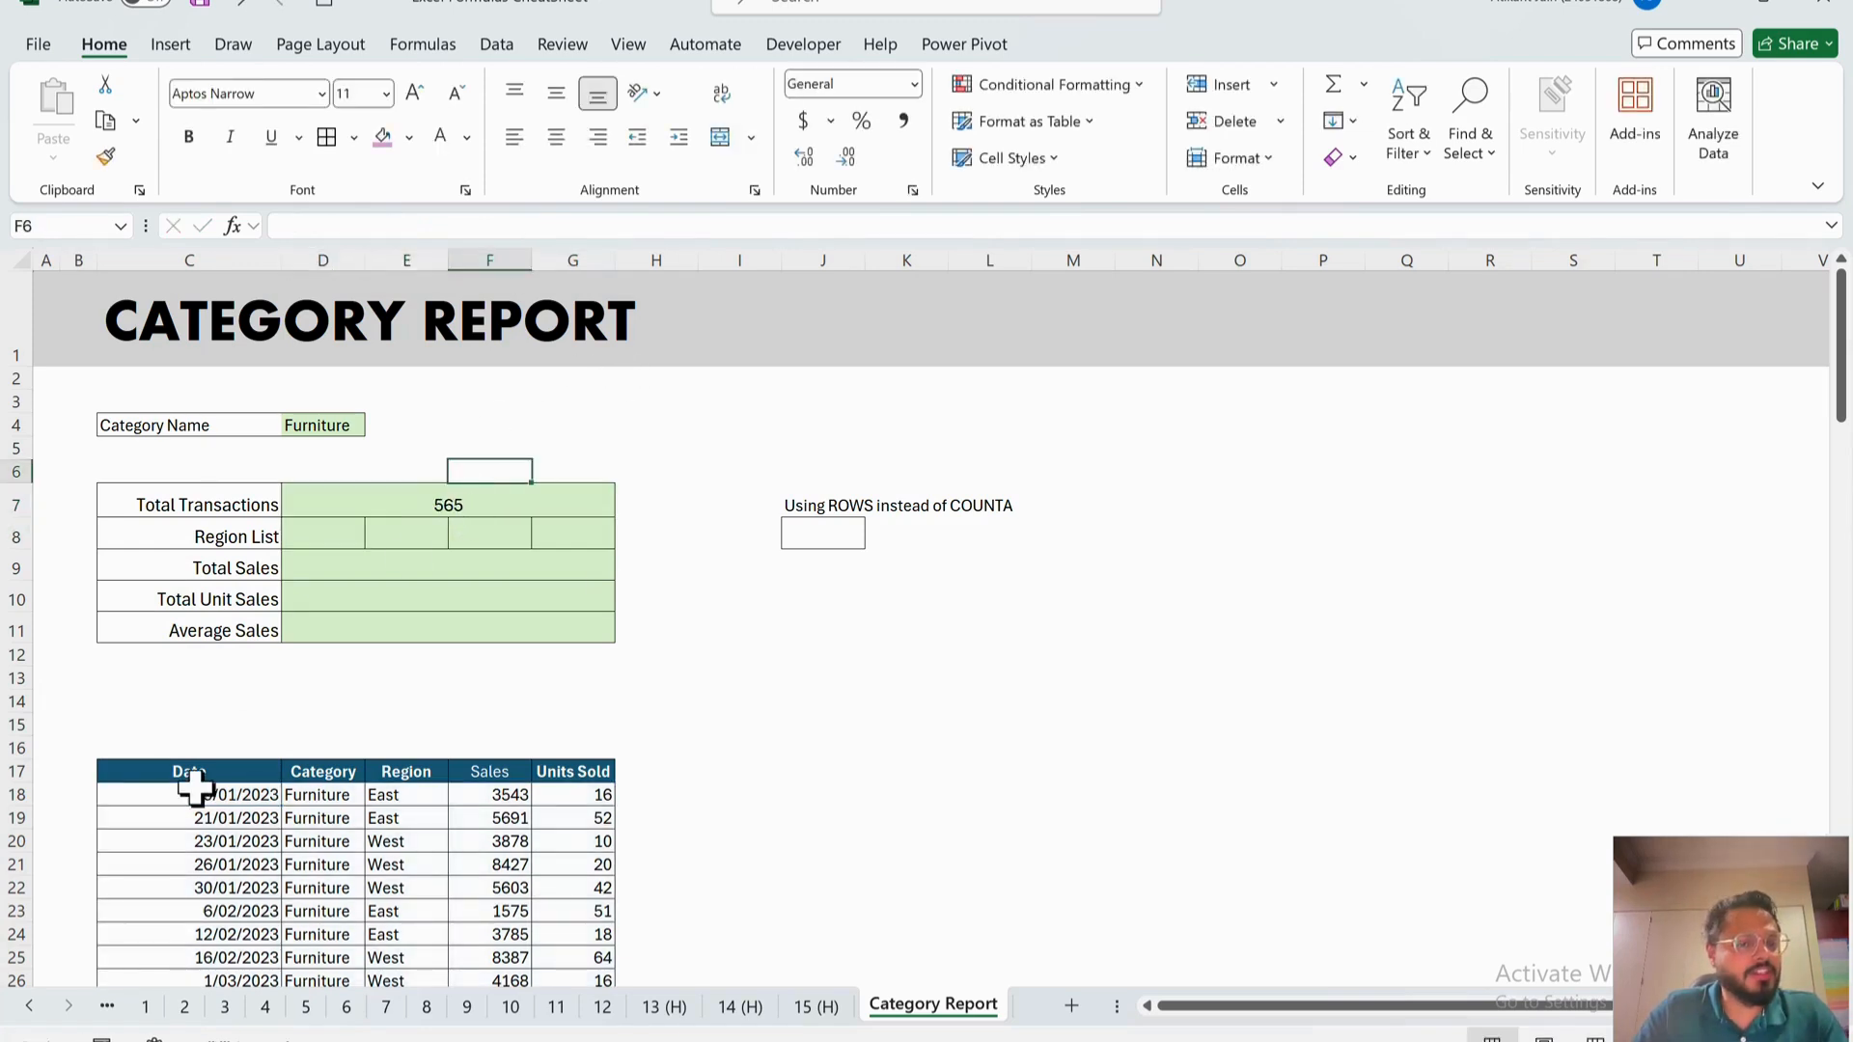
- Check how many rows the filtered Date column holds from C18 down against the Total Transactions figure
{"action": "left_click", "coordinate": [196, 793]}
{"action": "key", "text": "ctrl+shift+Down"}
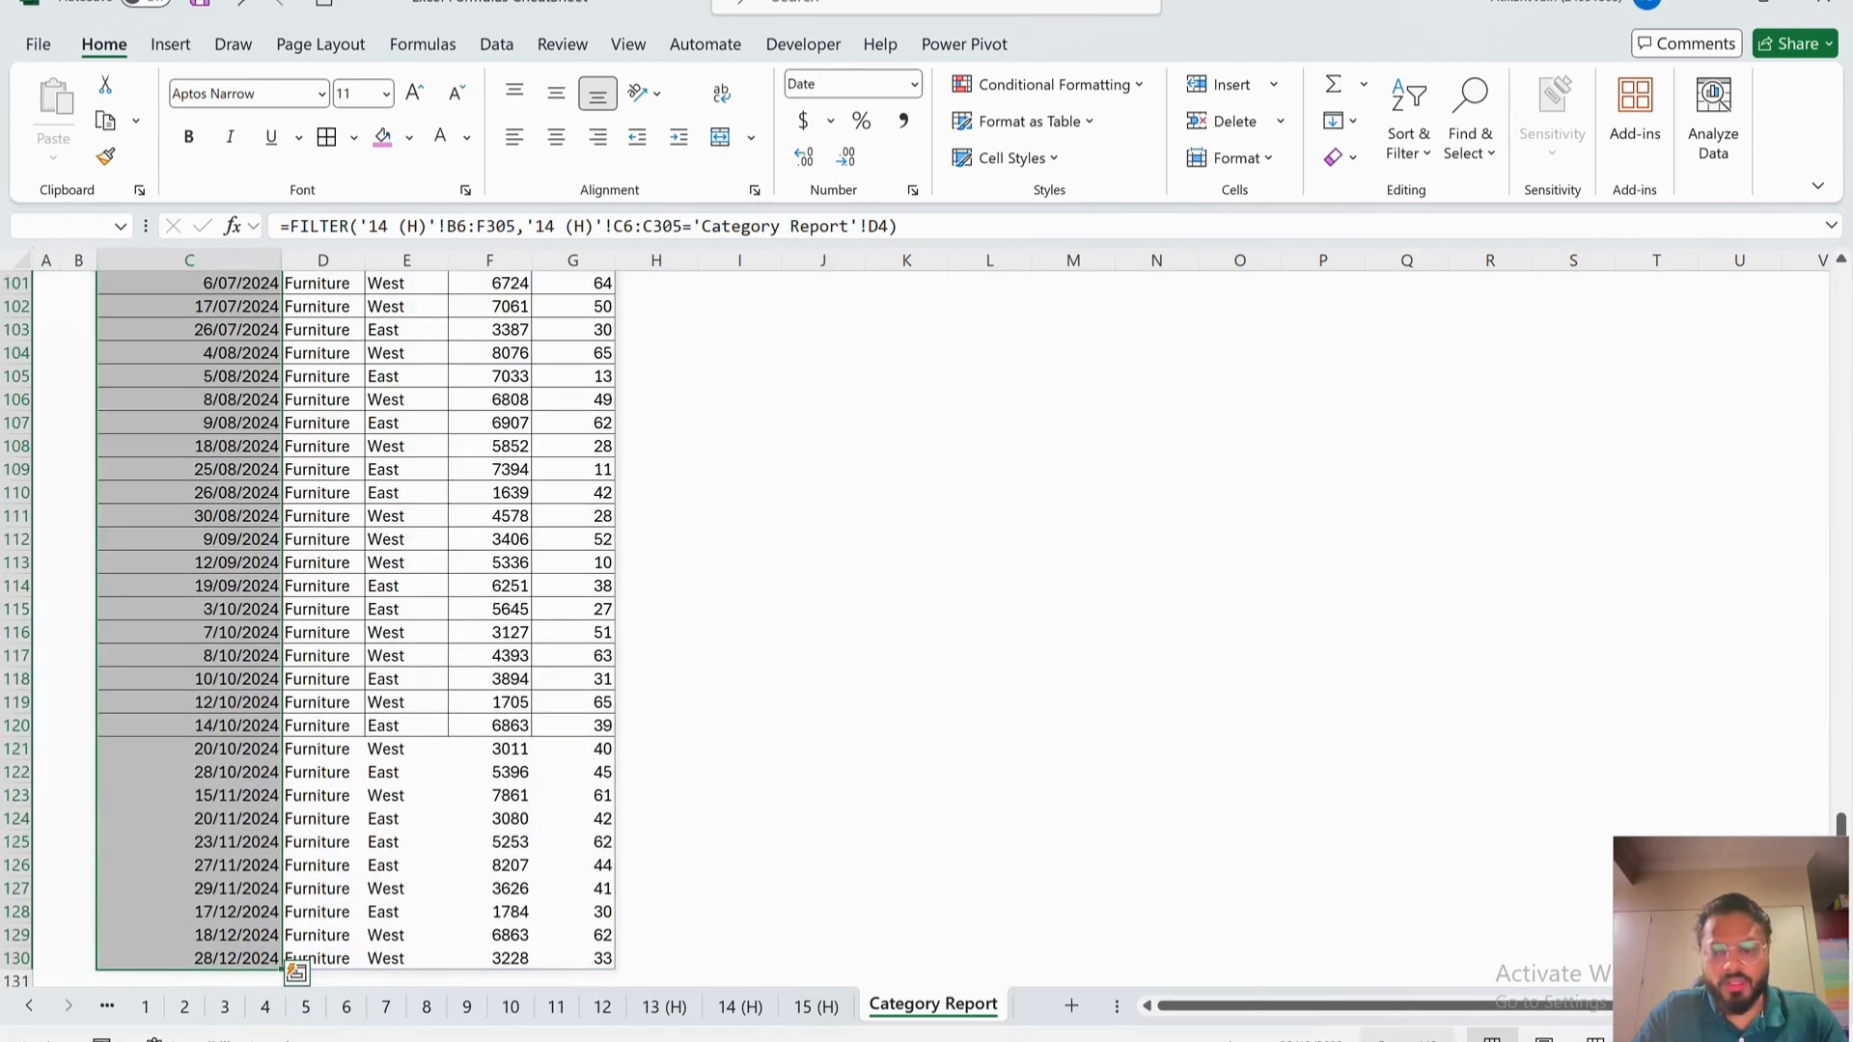
{"action": "left_click", "coordinate": [246, 571]}
{"action": "key", "text": "ctrl+shift+Up"}
{"action": "scroll", "coordinate": [245, 432], "scroll_direction": "up", "scroll_amount": 1}
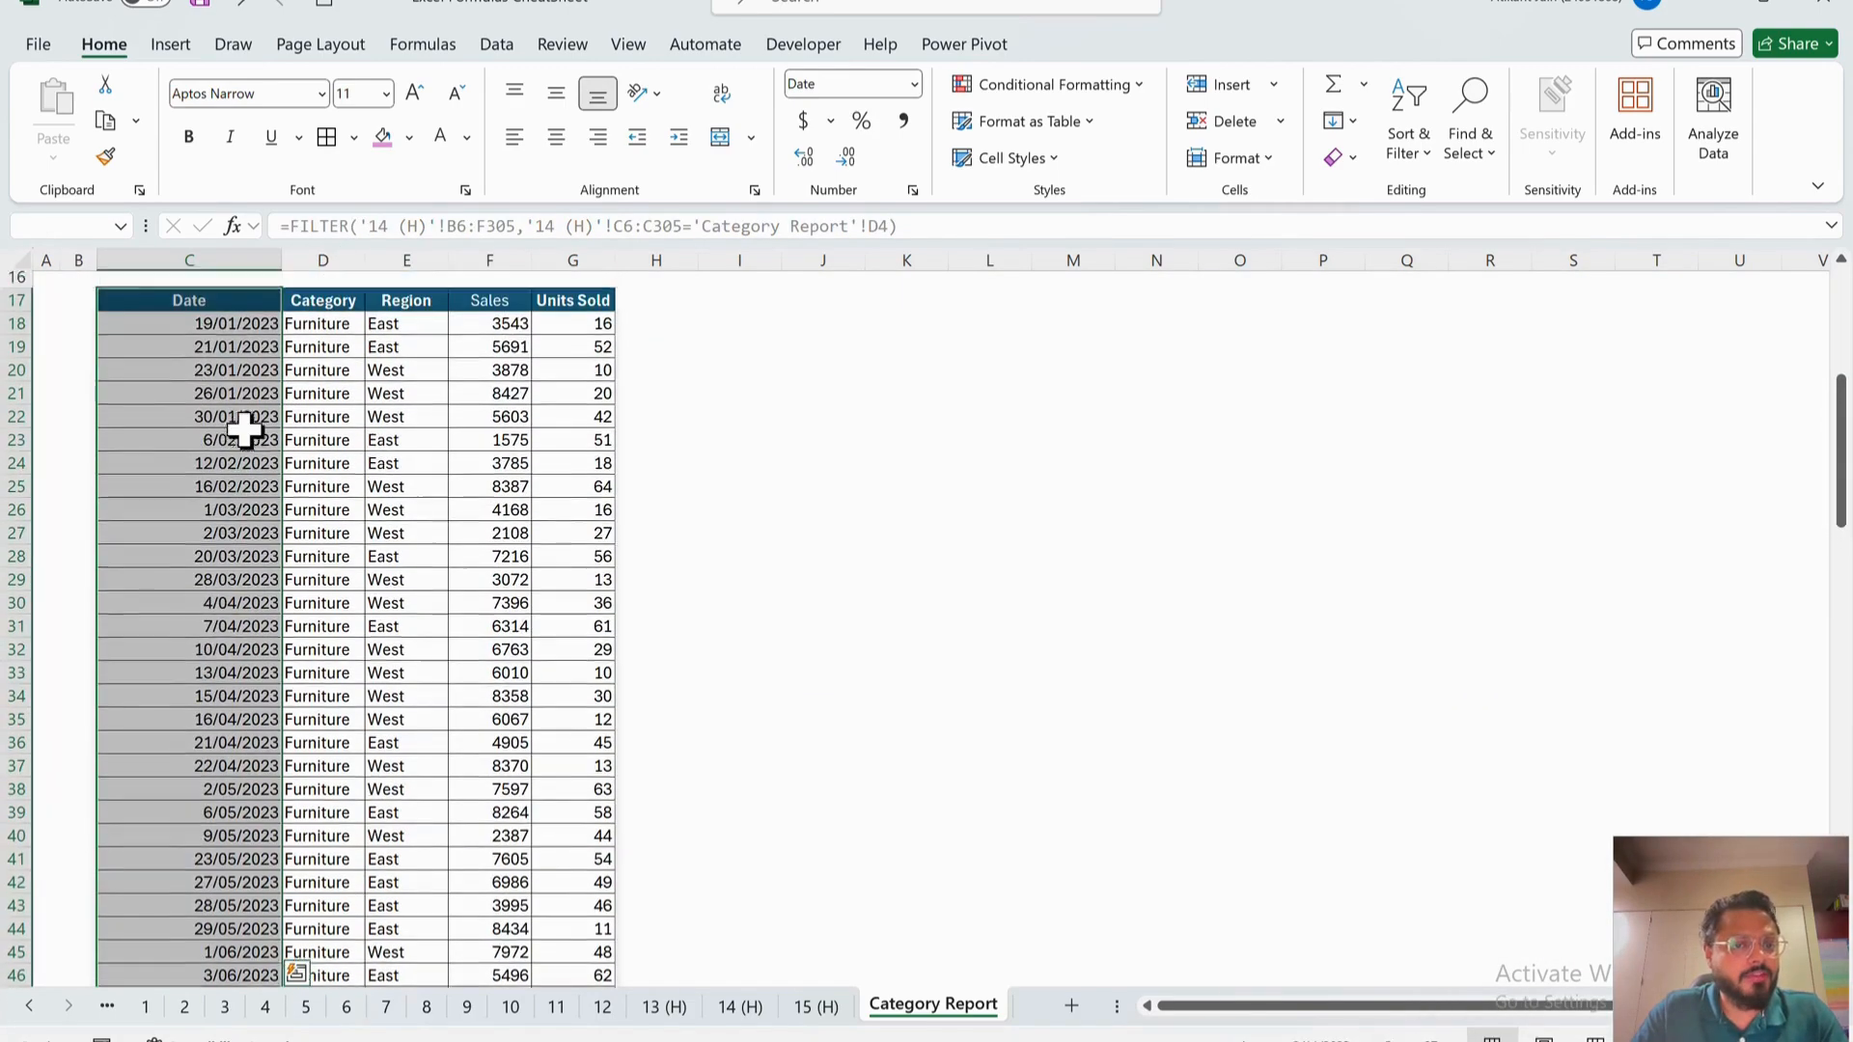
{"action": "scroll", "coordinate": [245, 431], "scroll_direction": "up", "scroll_amount": 4}
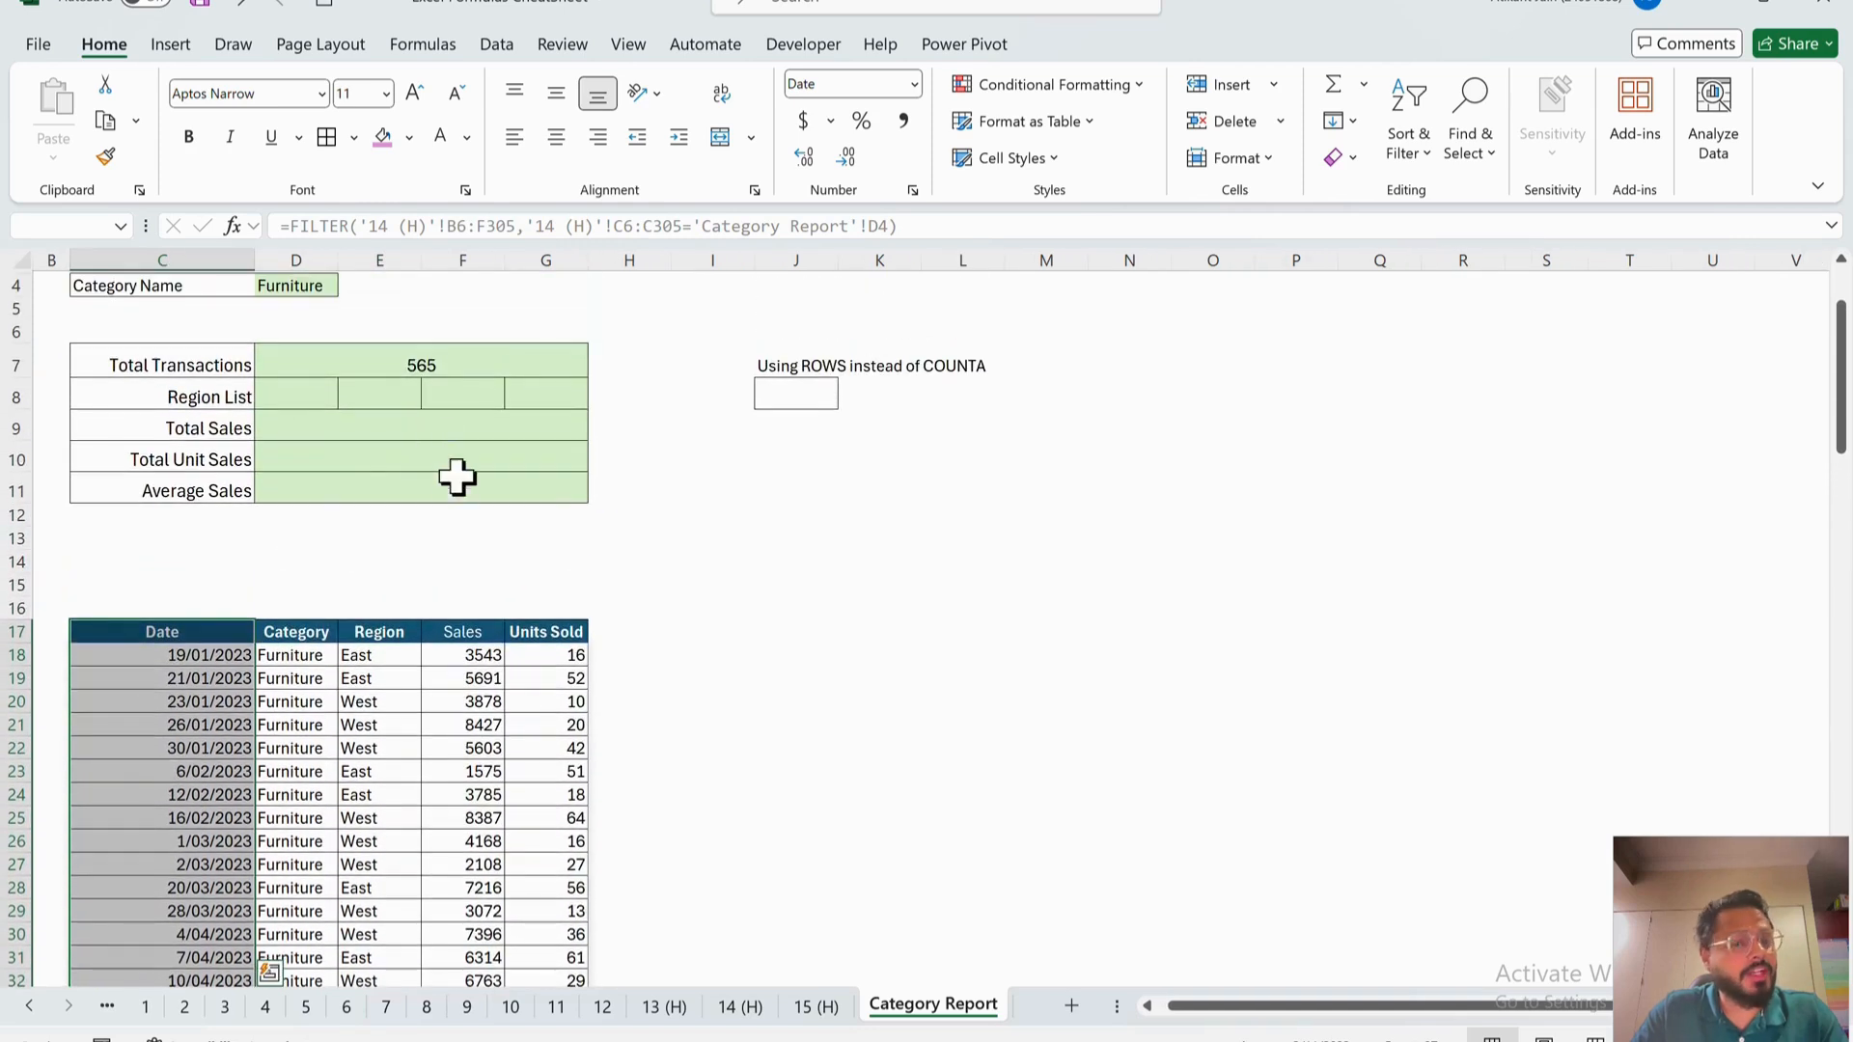
- Inspect the whole spilled range of C18 across all five columns to see which cells the D7 formula counts
{"action": "left_click", "coordinate": [441, 364]}
{"action": "left_click_drag", "start_coordinate": [200, 656], "coordinate": [202, 661]}
{"action": "key", "text": "ctrl+shift+Right"}
{"action": "key", "text": "ctrl+shift+Down"}
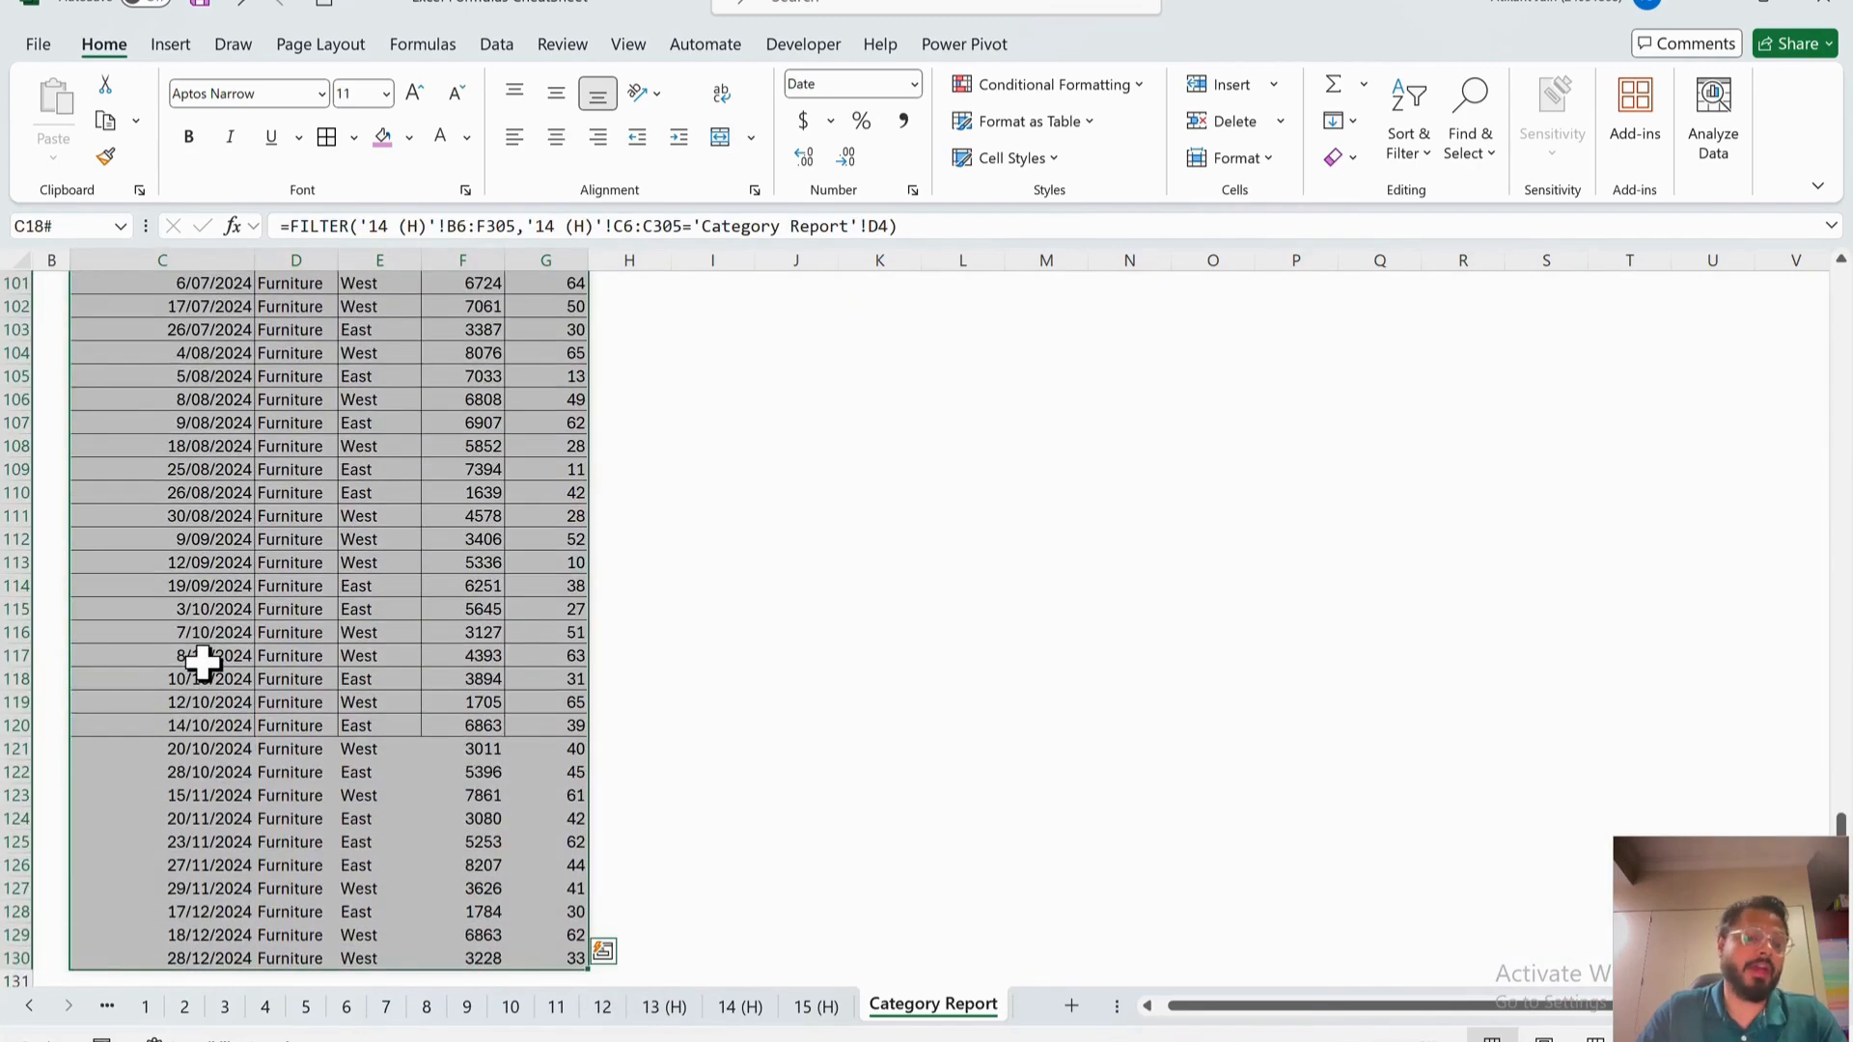
{"action": "key", "text": "ctrl+Up"}
{"action": "scroll", "coordinate": [202, 662], "scroll_direction": "up", "scroll_amount": 6}
{"action": "left_click", "coordinate": [463, 489]}
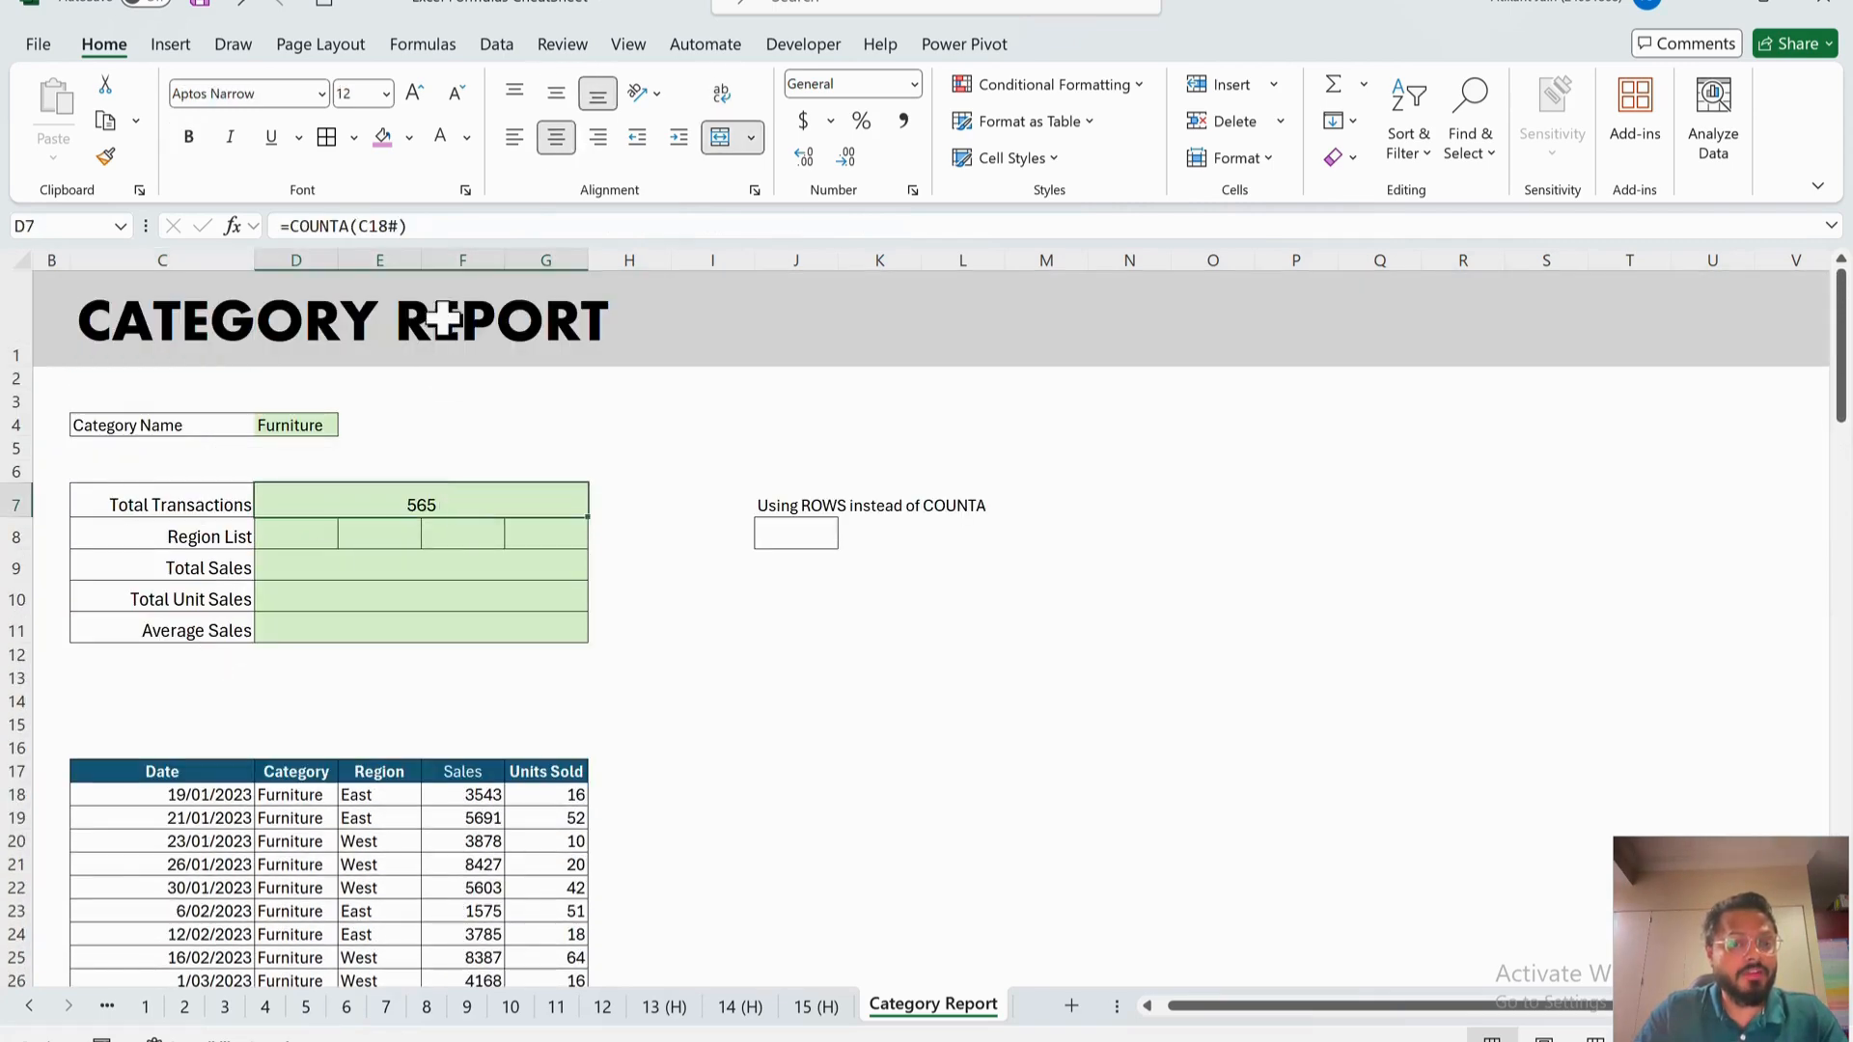
{"action": "left_click", "coordinate": [417, 231]}
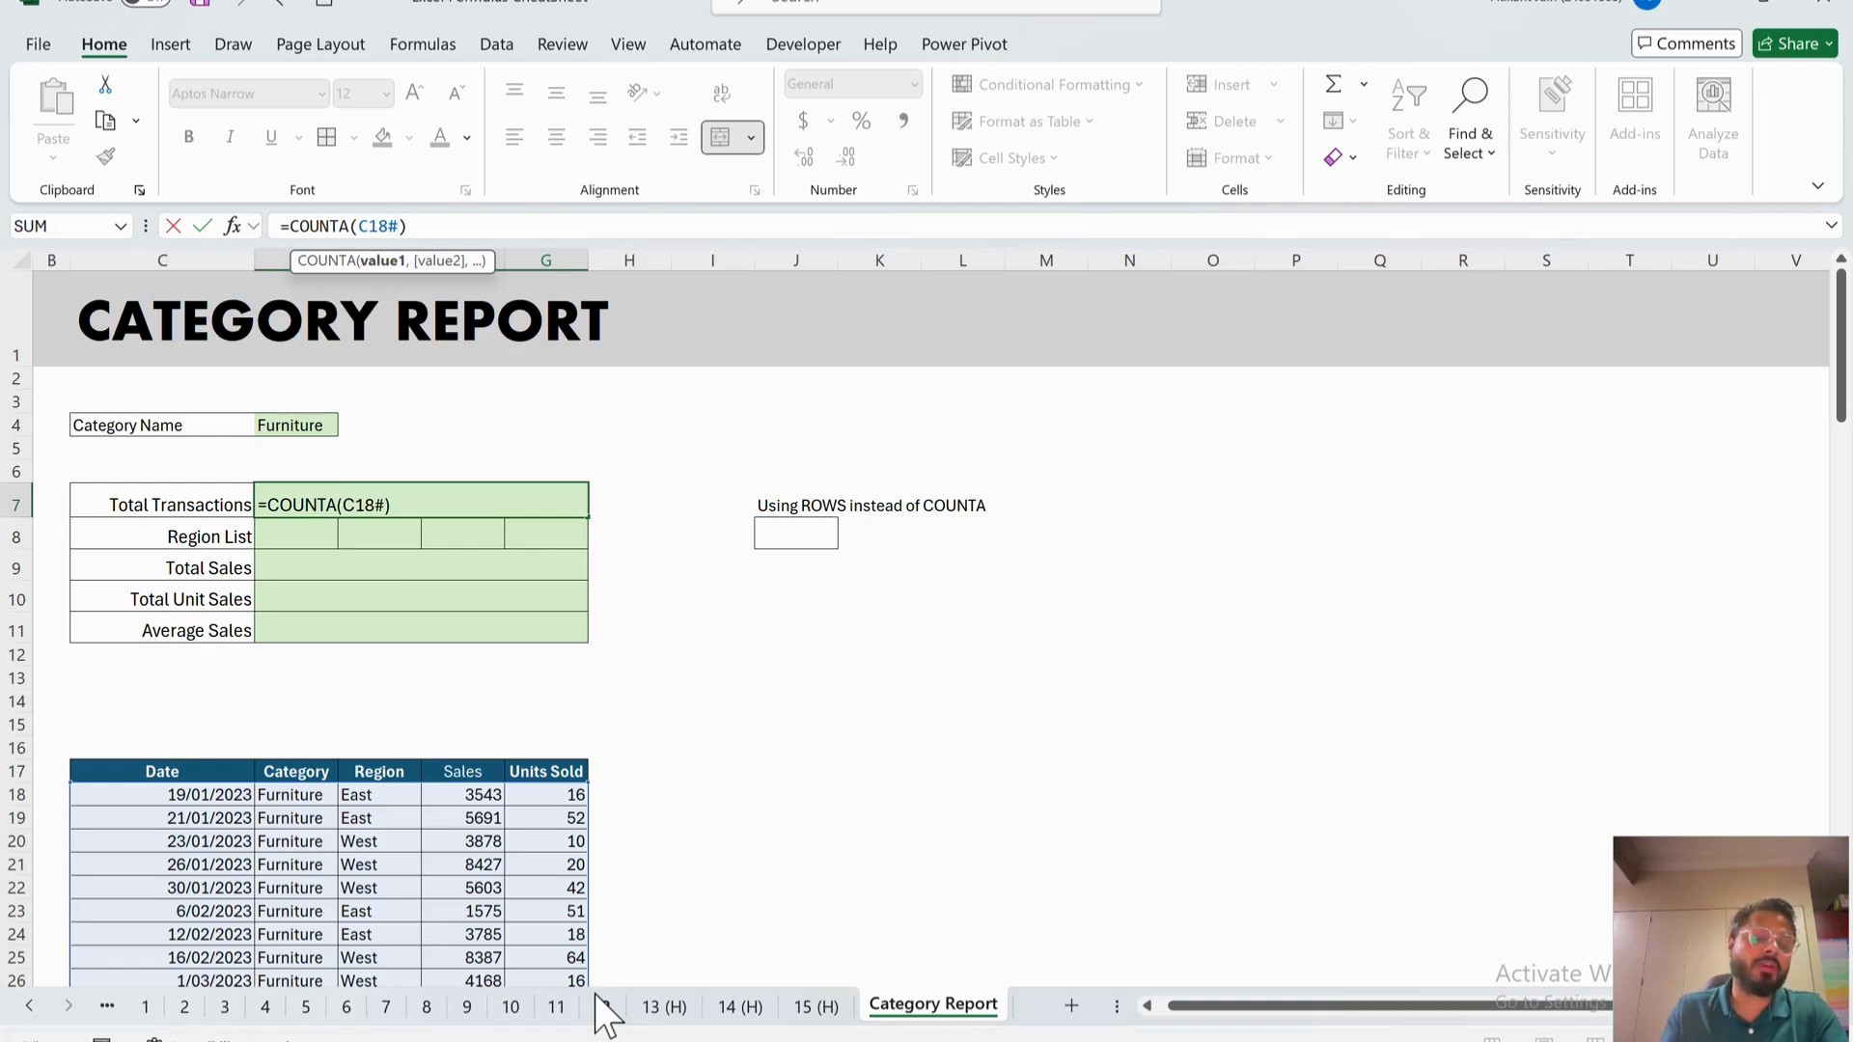
{"action": "key", "text": "BackSpace"}
{"action": "key", "text": "BackSpace"}
{"action": "key", "text": "BackSpace"}
{"action": "key", "text": "BackSpace"}
{"action": "key", "text": "BackSpace"}
{"action": "key", "text": "BackSpace"}
{"action": "key", "text": "BackSpace"}
{"action": "key", "text": "BackSpace"}
{"action": "key", "text": "BackSpace"}
{"action": "key", "text": "BackSpace"}
{"action": "key", "text": "BackSpace"}
{"action": "key", "text": "BackSpace"}
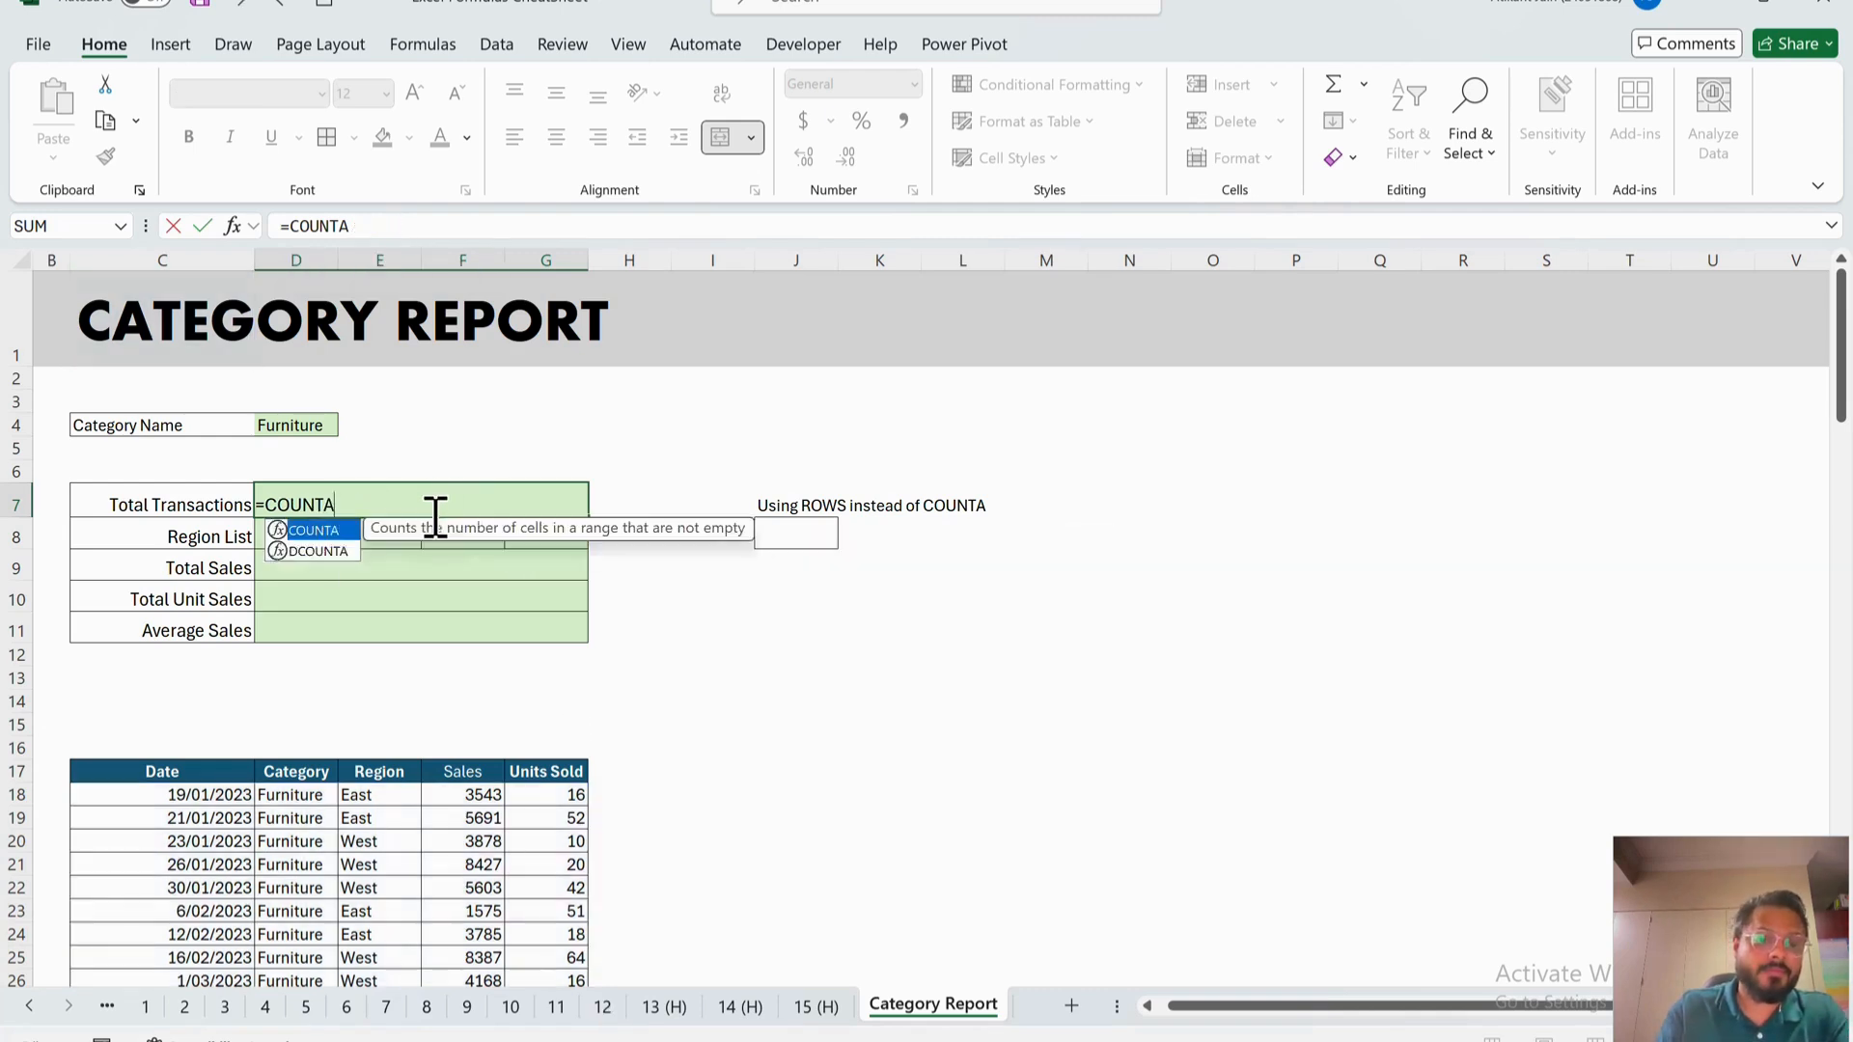
{"action": "type", "text": "rows"}
{"action": "key", "text": "Tab"}
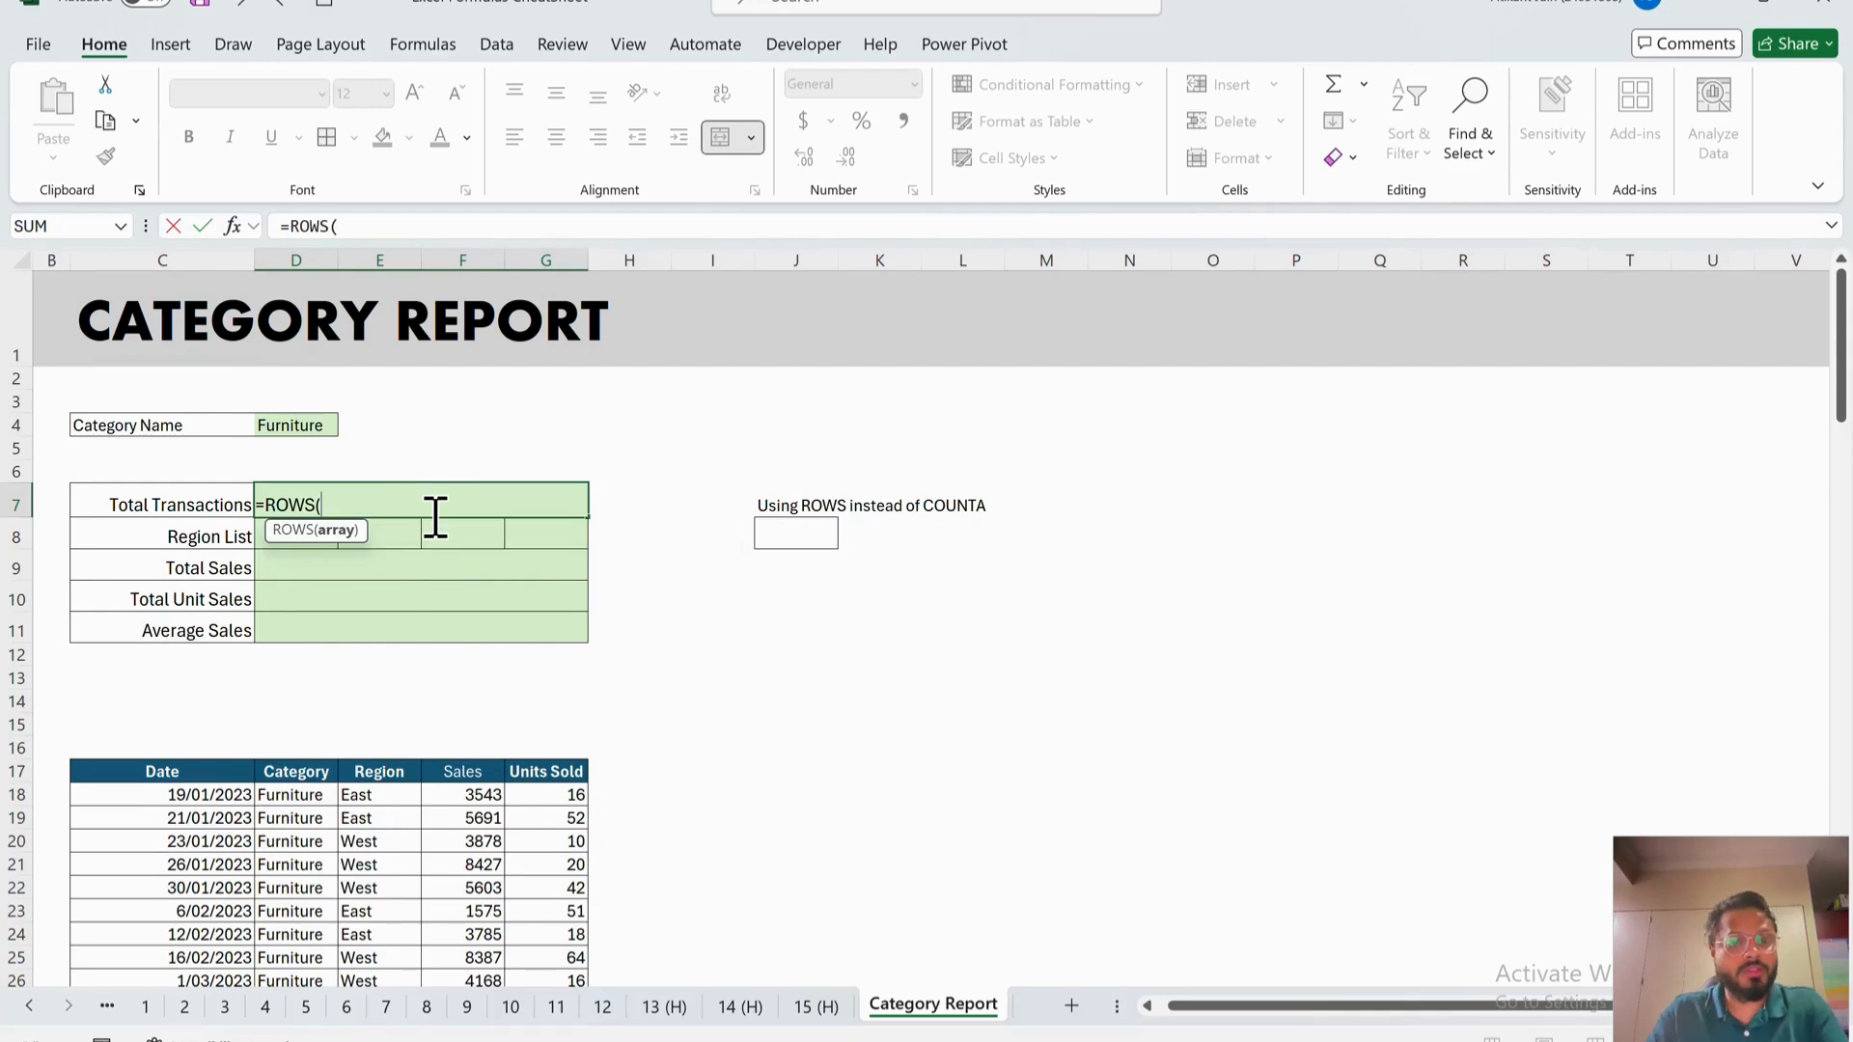
{"action": "left_click", "coordinate": [218, 796]}
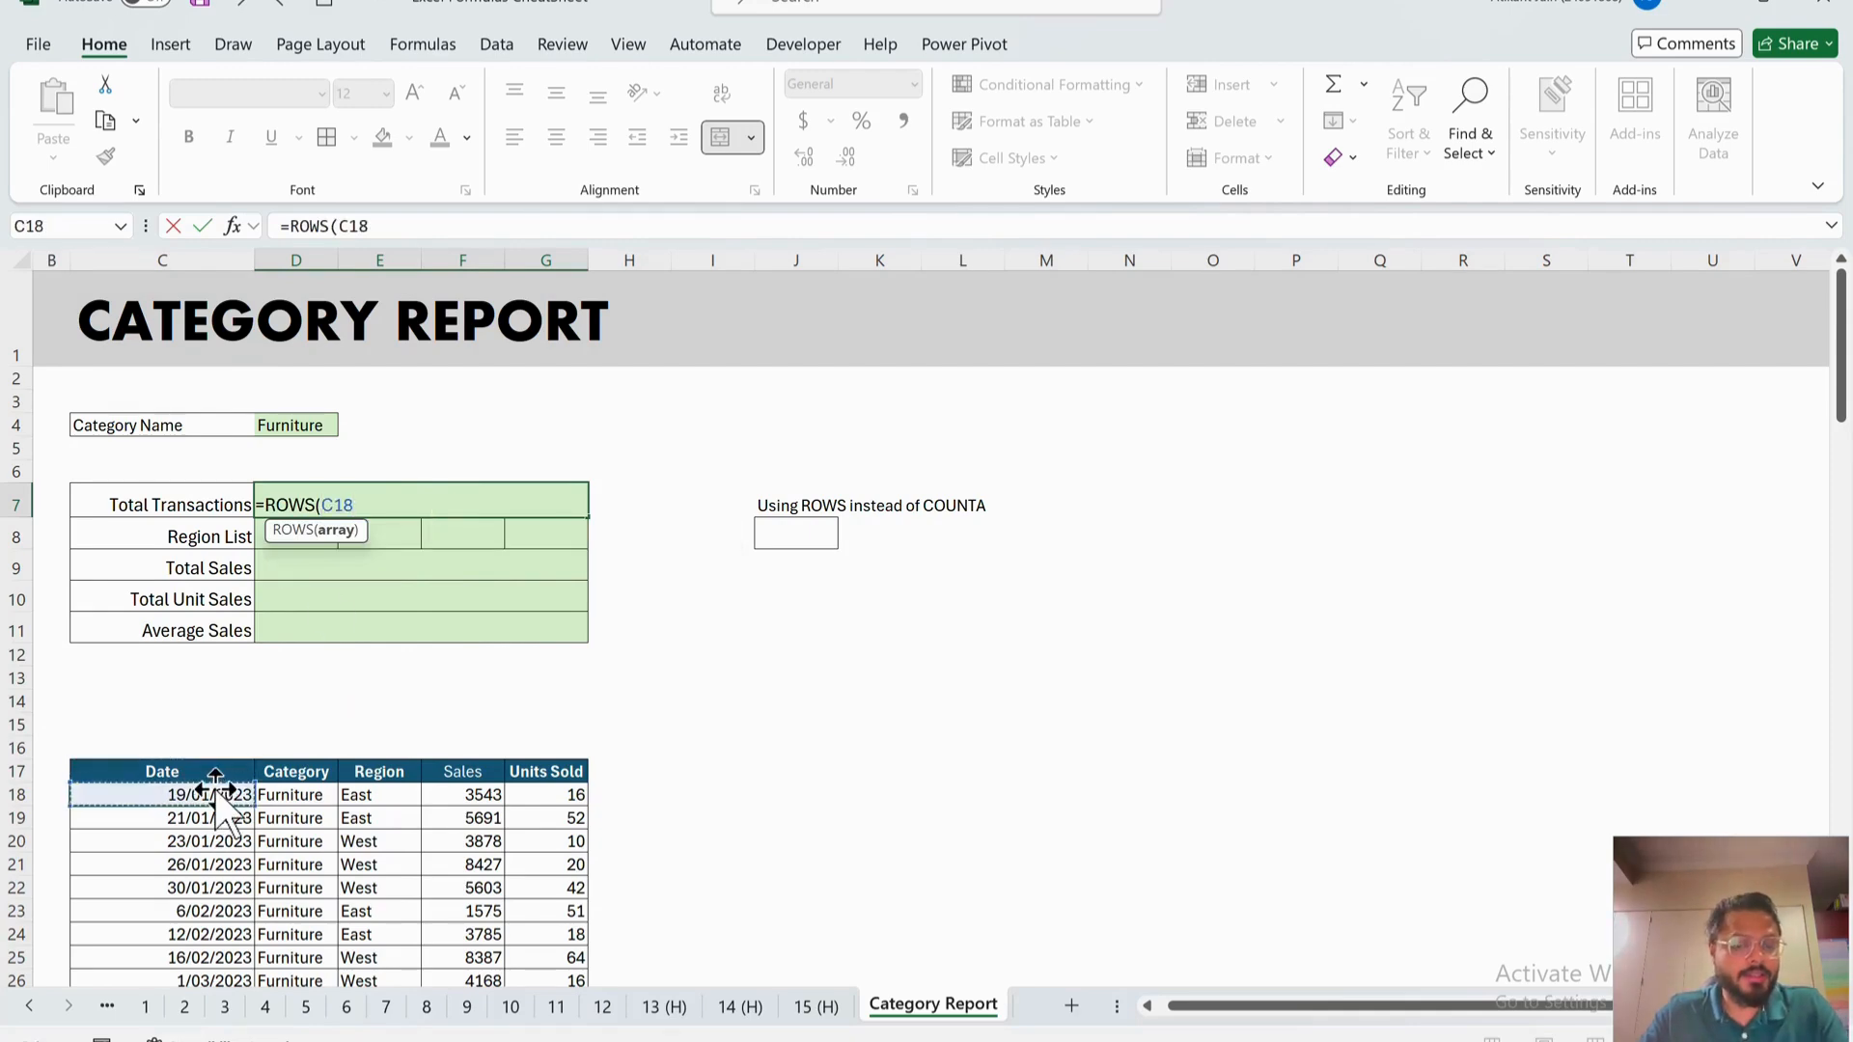
{"action": "key", "text": "ctrl+shift+Down"}
{"action": "type", "text": ")]"}
{"action": "key", "text": "Return"}
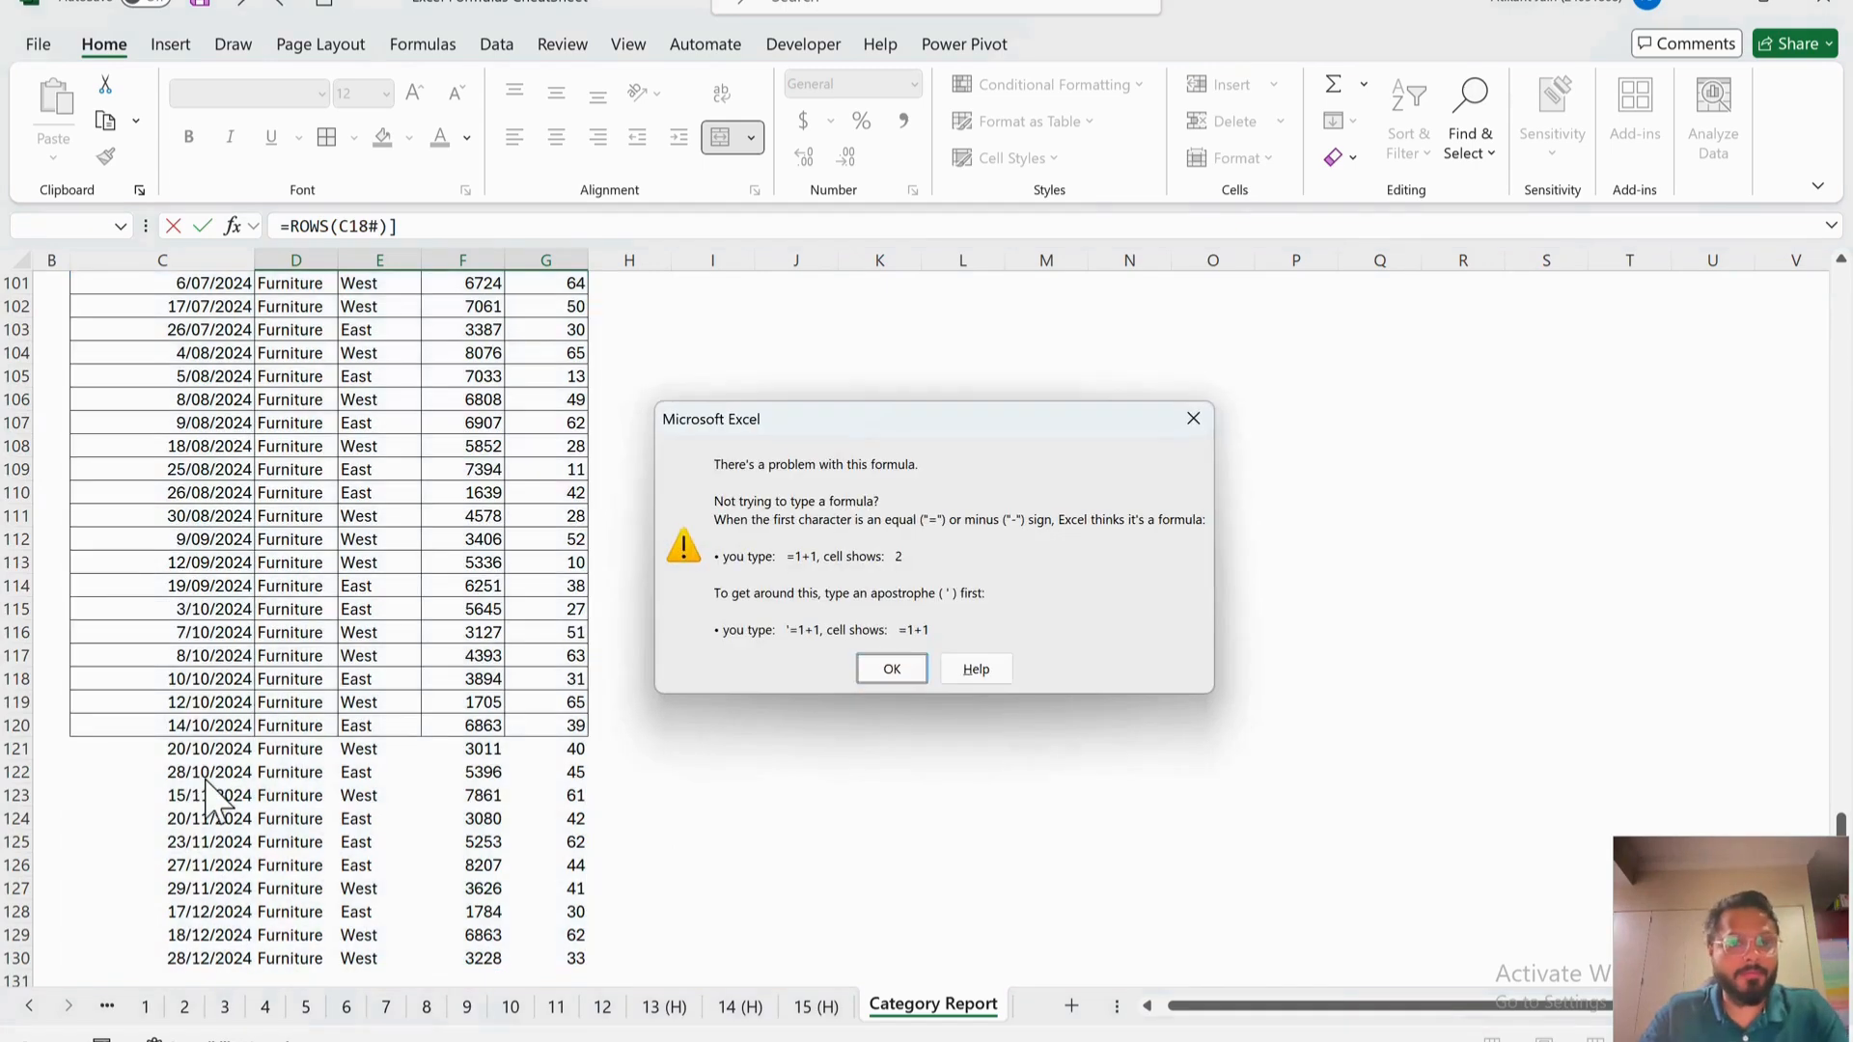
{"action": "key", "text": "Return"}
{"action": "key", "text": "Return"}
{"action": "key", "text": "Return"}
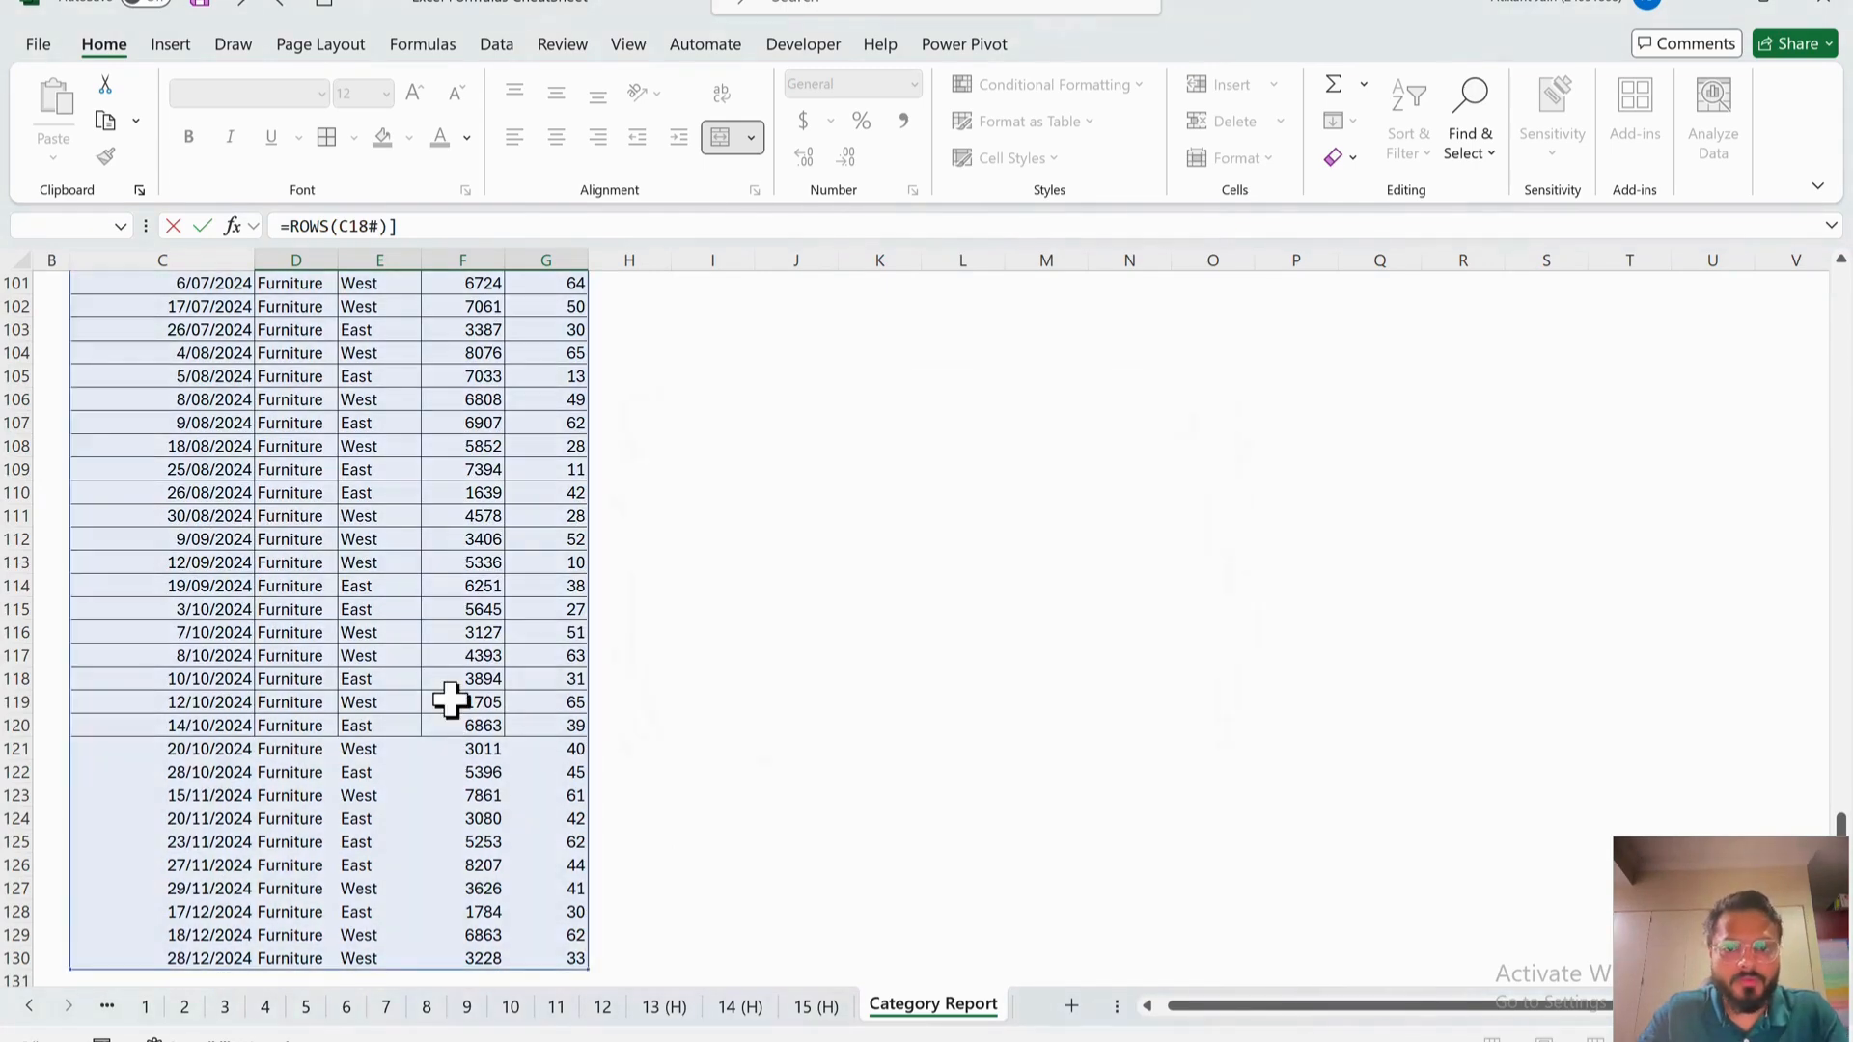
{"action": "scroll", "coordinate": [450, 702], "scroll_direction": "up", "scroll_amount": 20}
{"action": "key", "text": "Escape"}
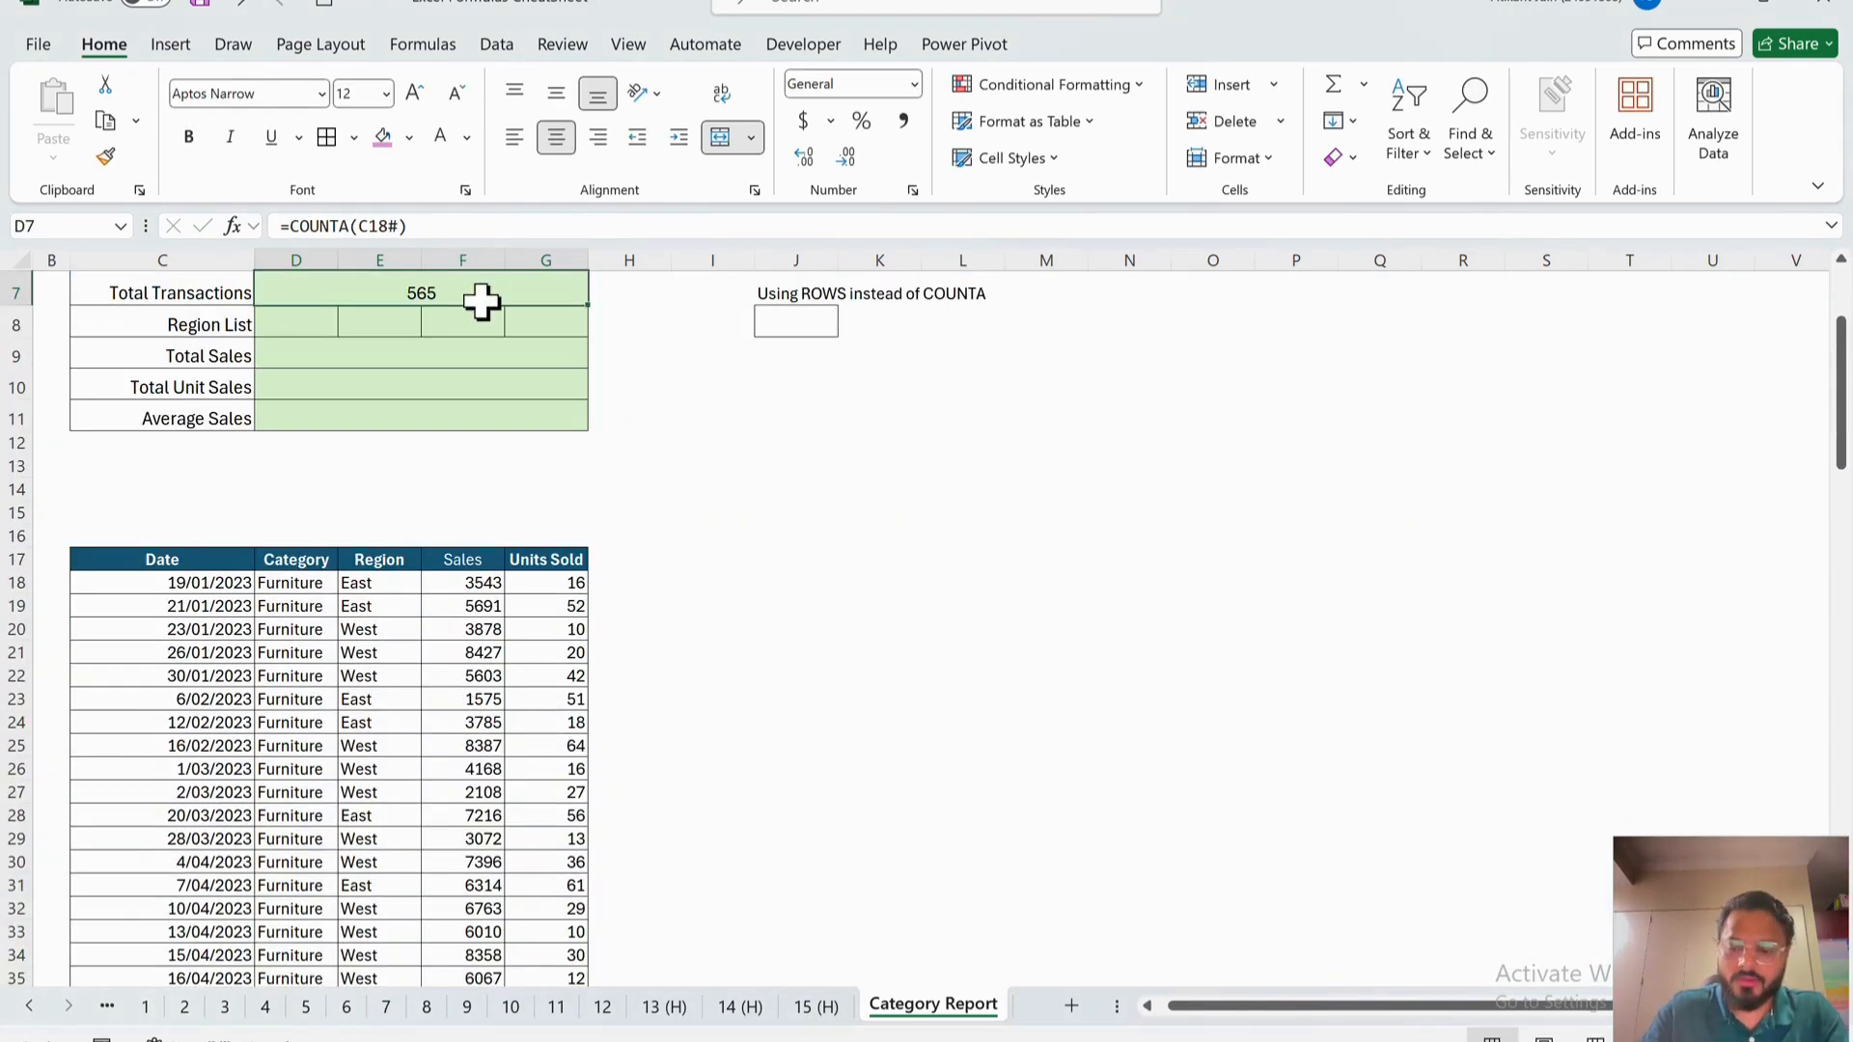
- Replace the Total Transactions formula in D7 with =ROWS(C17:G130)
{"action": "type", "text": "=rows"}
{"action": "key", "text": "Tab"}
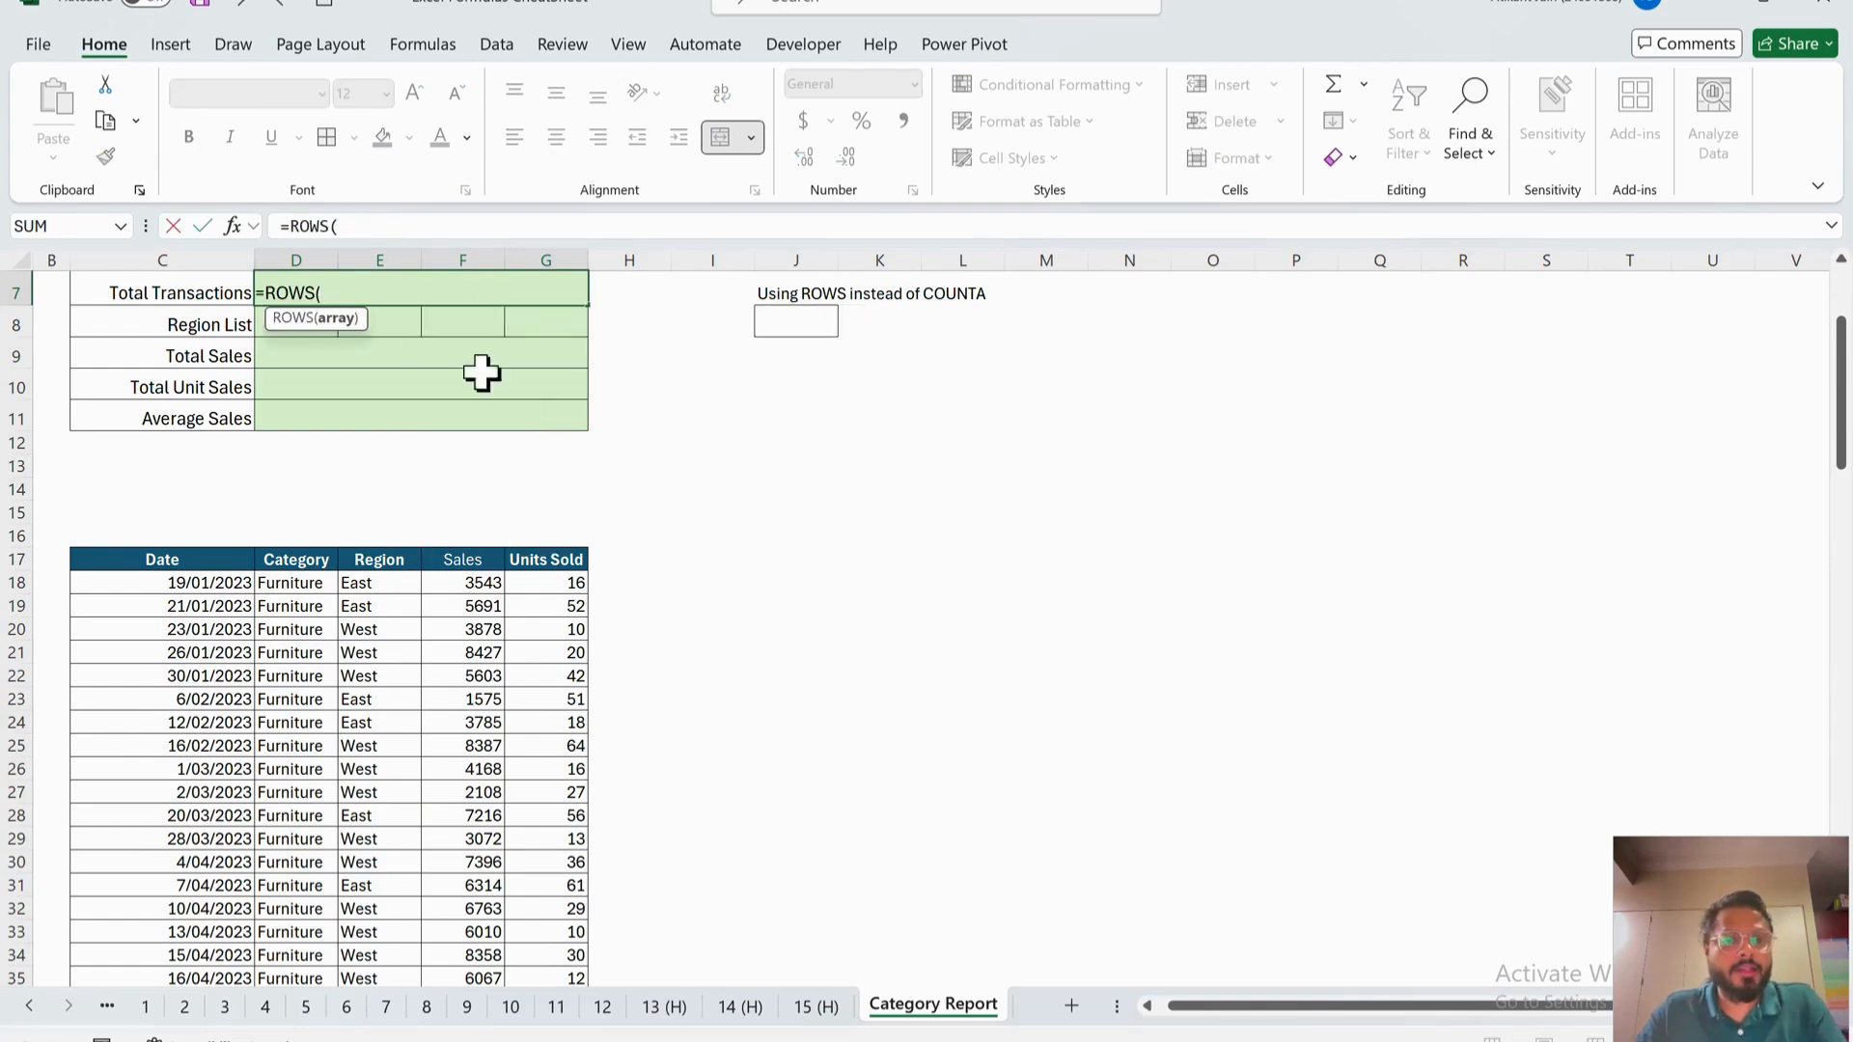
{"action": "left_click", "coordinate": [205, 568]}
{"action": "key", "text": "ctrl+shift+Down"}
{"action": "key", "text": "ctrl+shift+Right"}
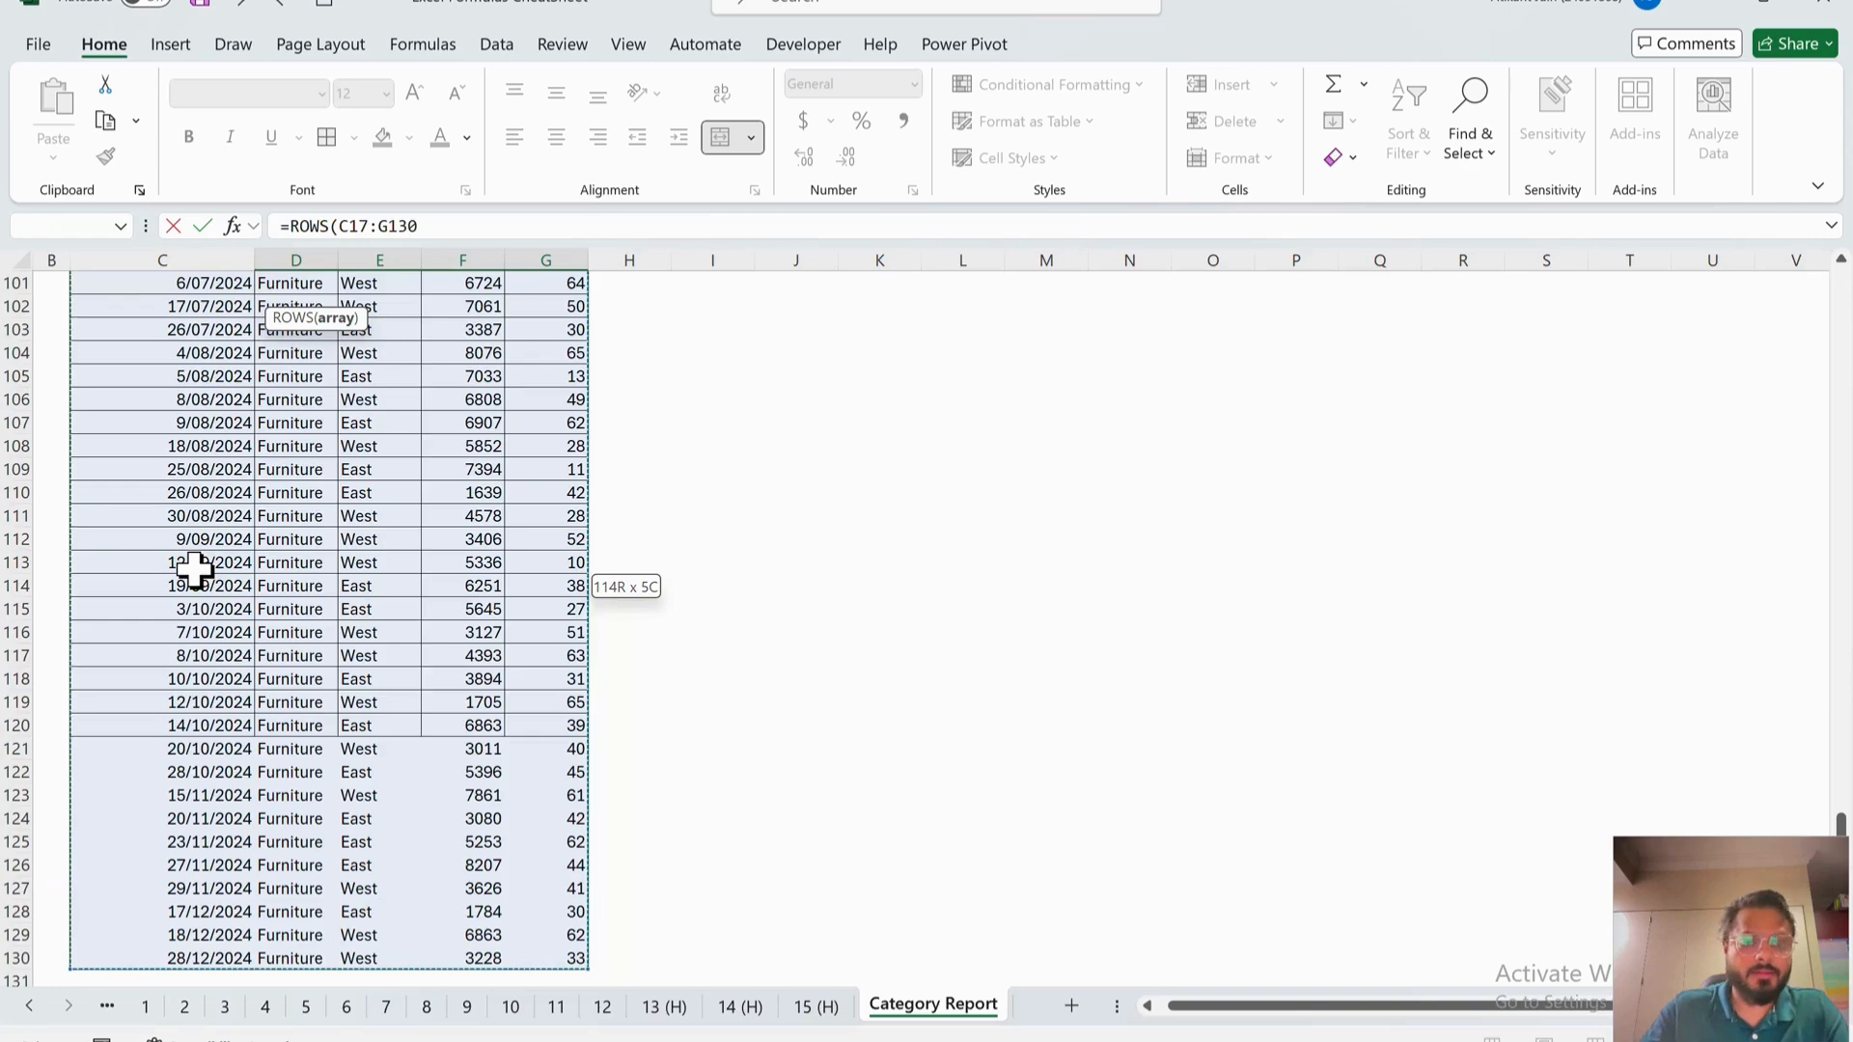
{"action": "key", "text": "Return"}
{"action": "scroll", "coordinate": [326, 546], "scroll_direction": "up", "scroll_amount": 3}
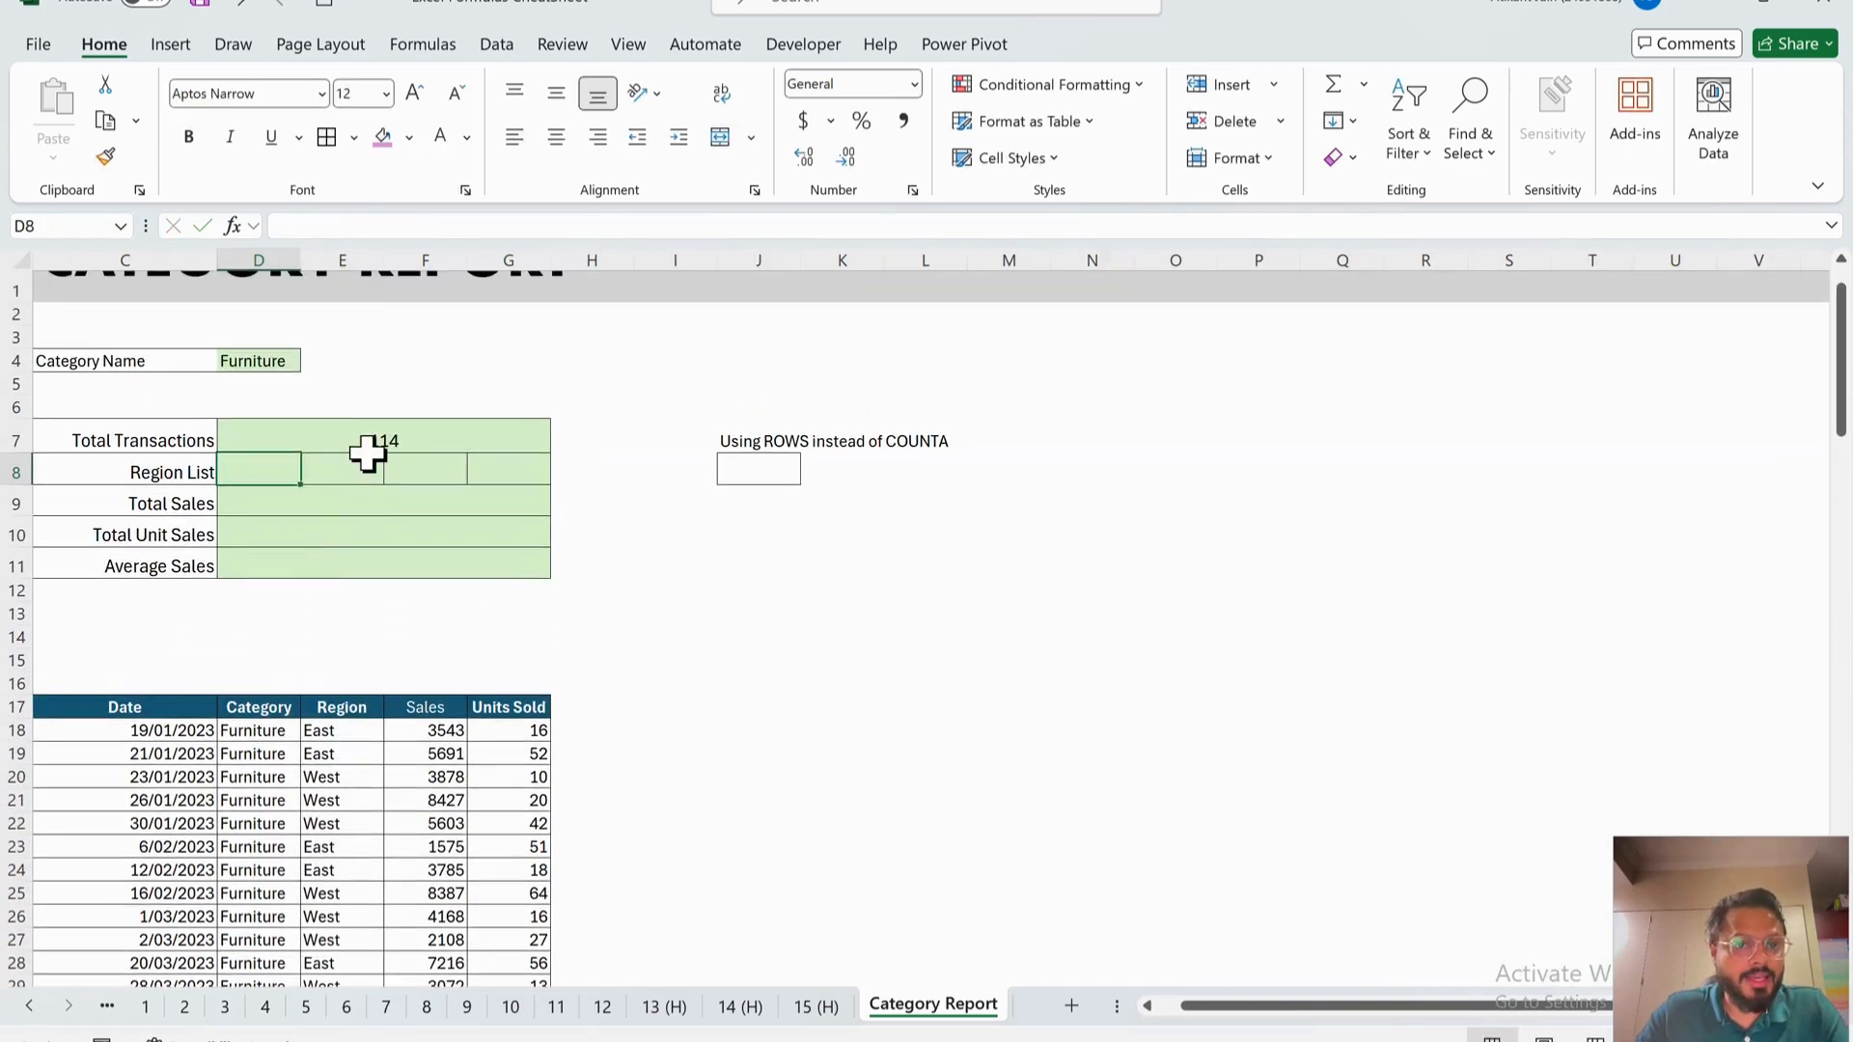
- Exclude header row 17 from the Total Transactions count by changing the D7 formula to =ROWS(C18:G130)
{"action": "left_click", "coordinate": [368, 452]}
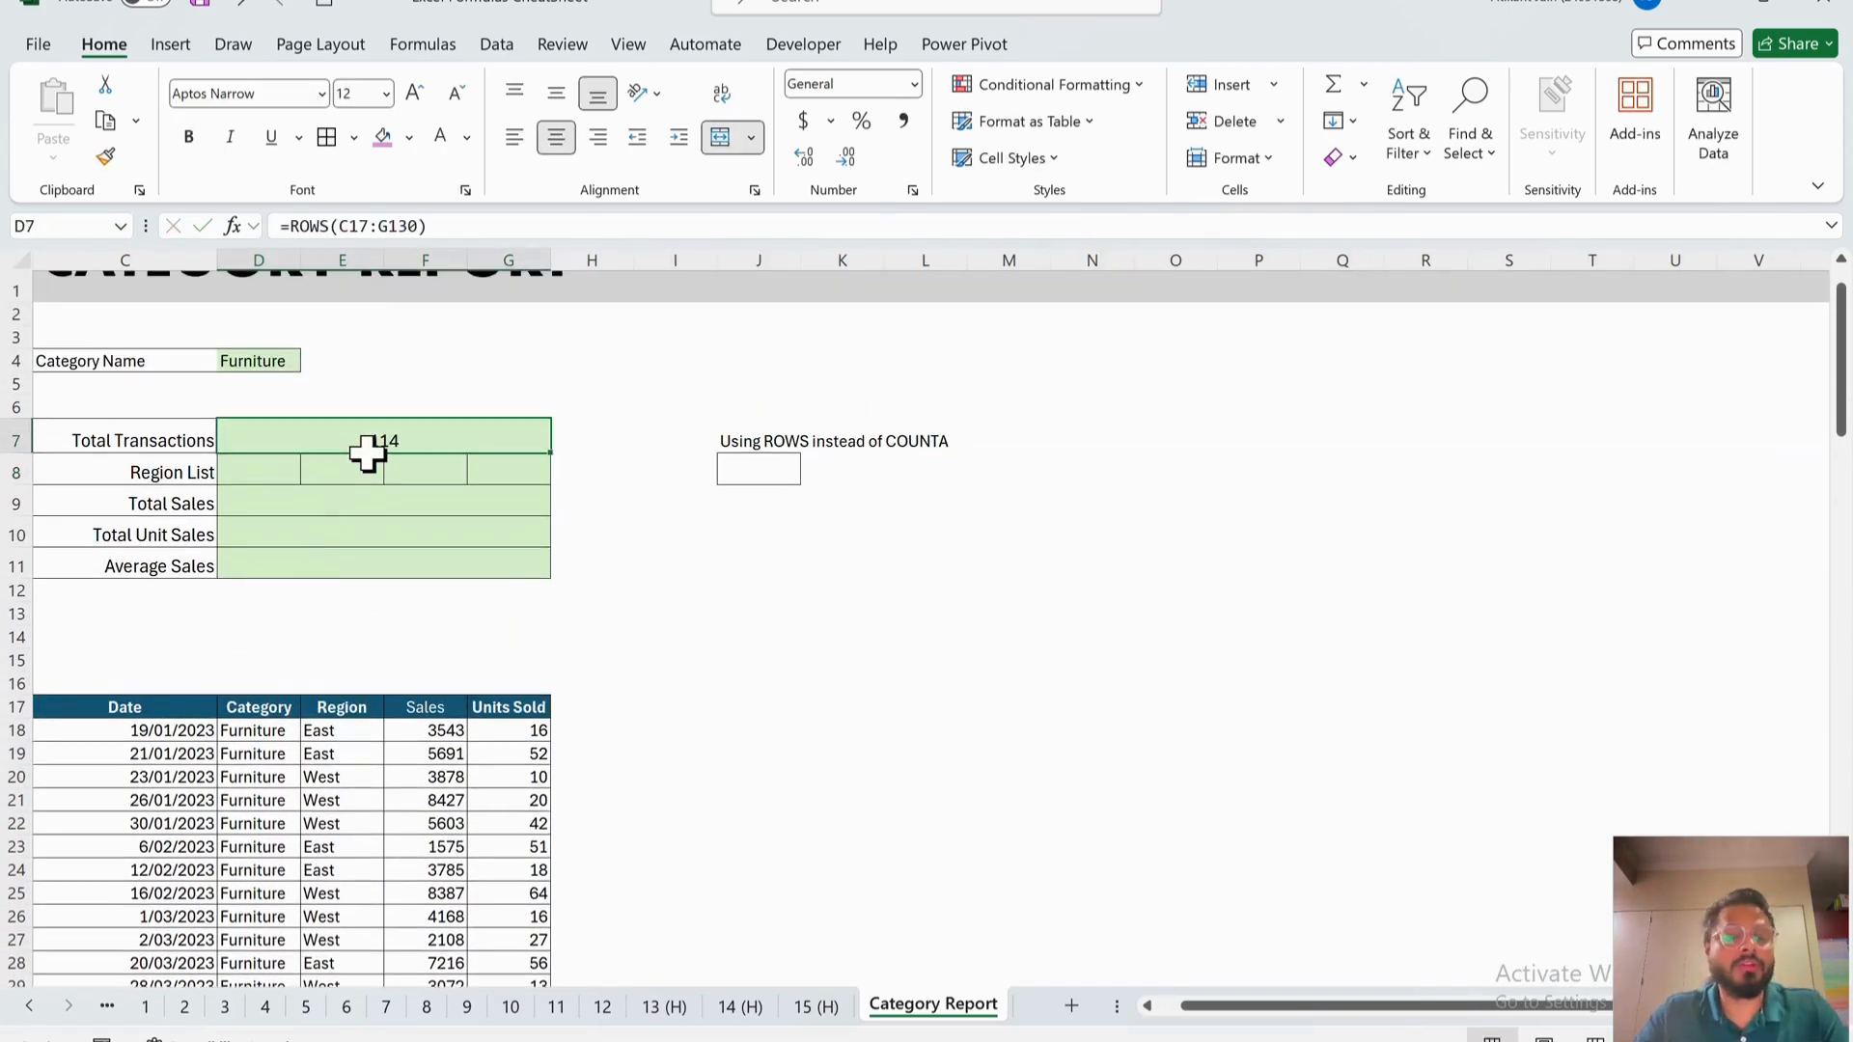
{"action": "scroll", "coordinate": [414, 642], "scroll_direction": "left", "scroll_amount": 2}
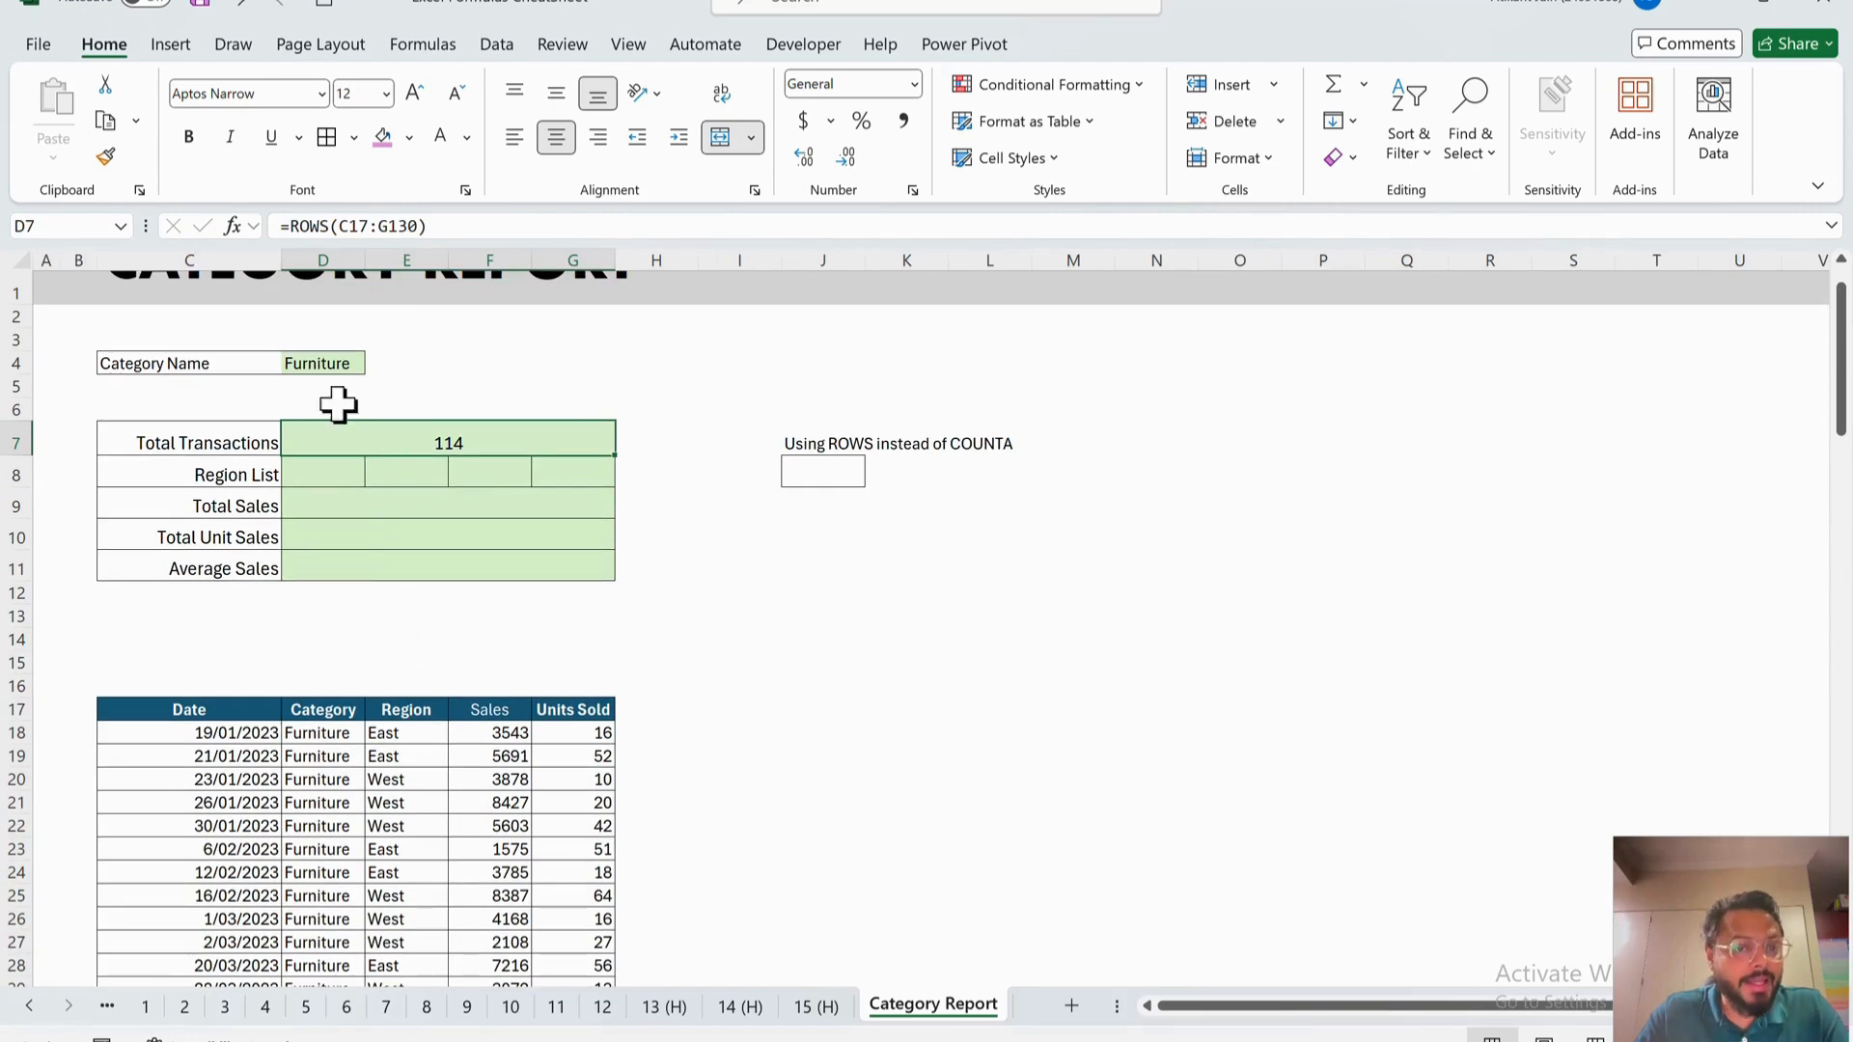
{"action": "left_click", "coordinate": [36, 714]}
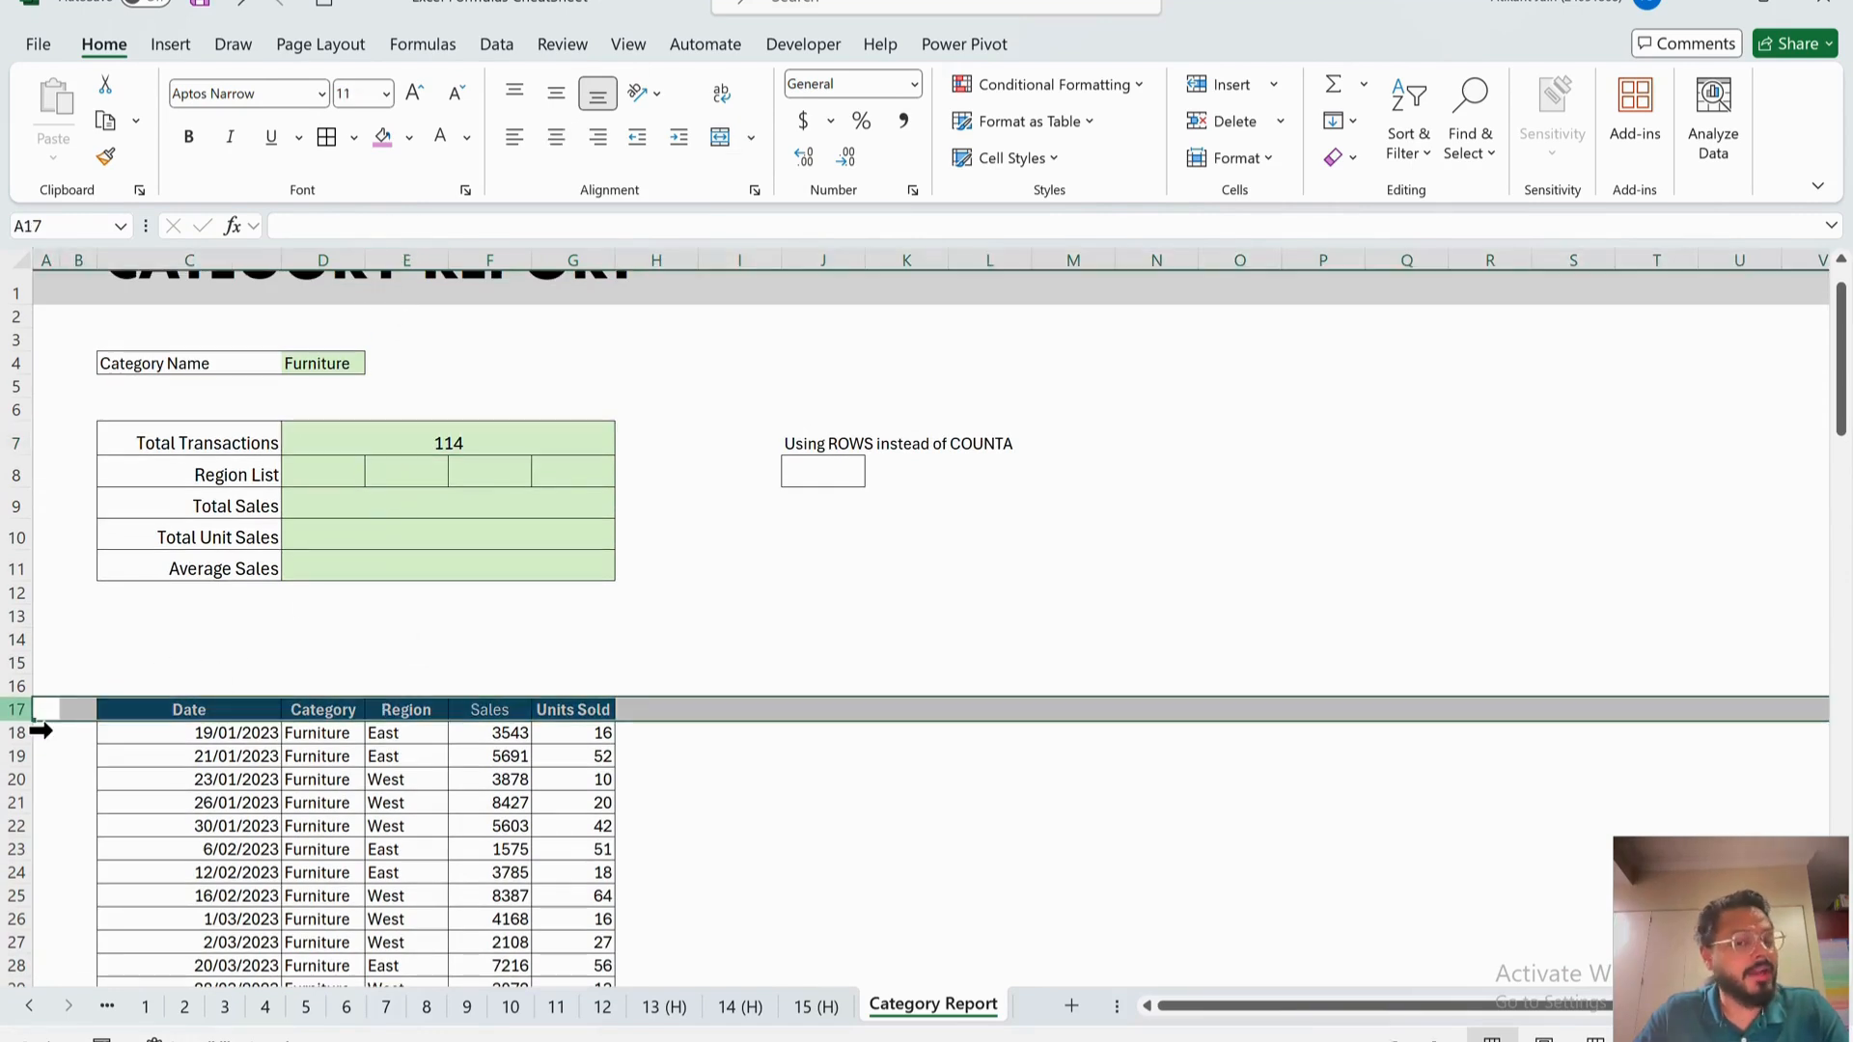
{"action": "left_click", "coordinate": [455, 440]}
{"action": "left_click", "coordinate": [364, 225]}
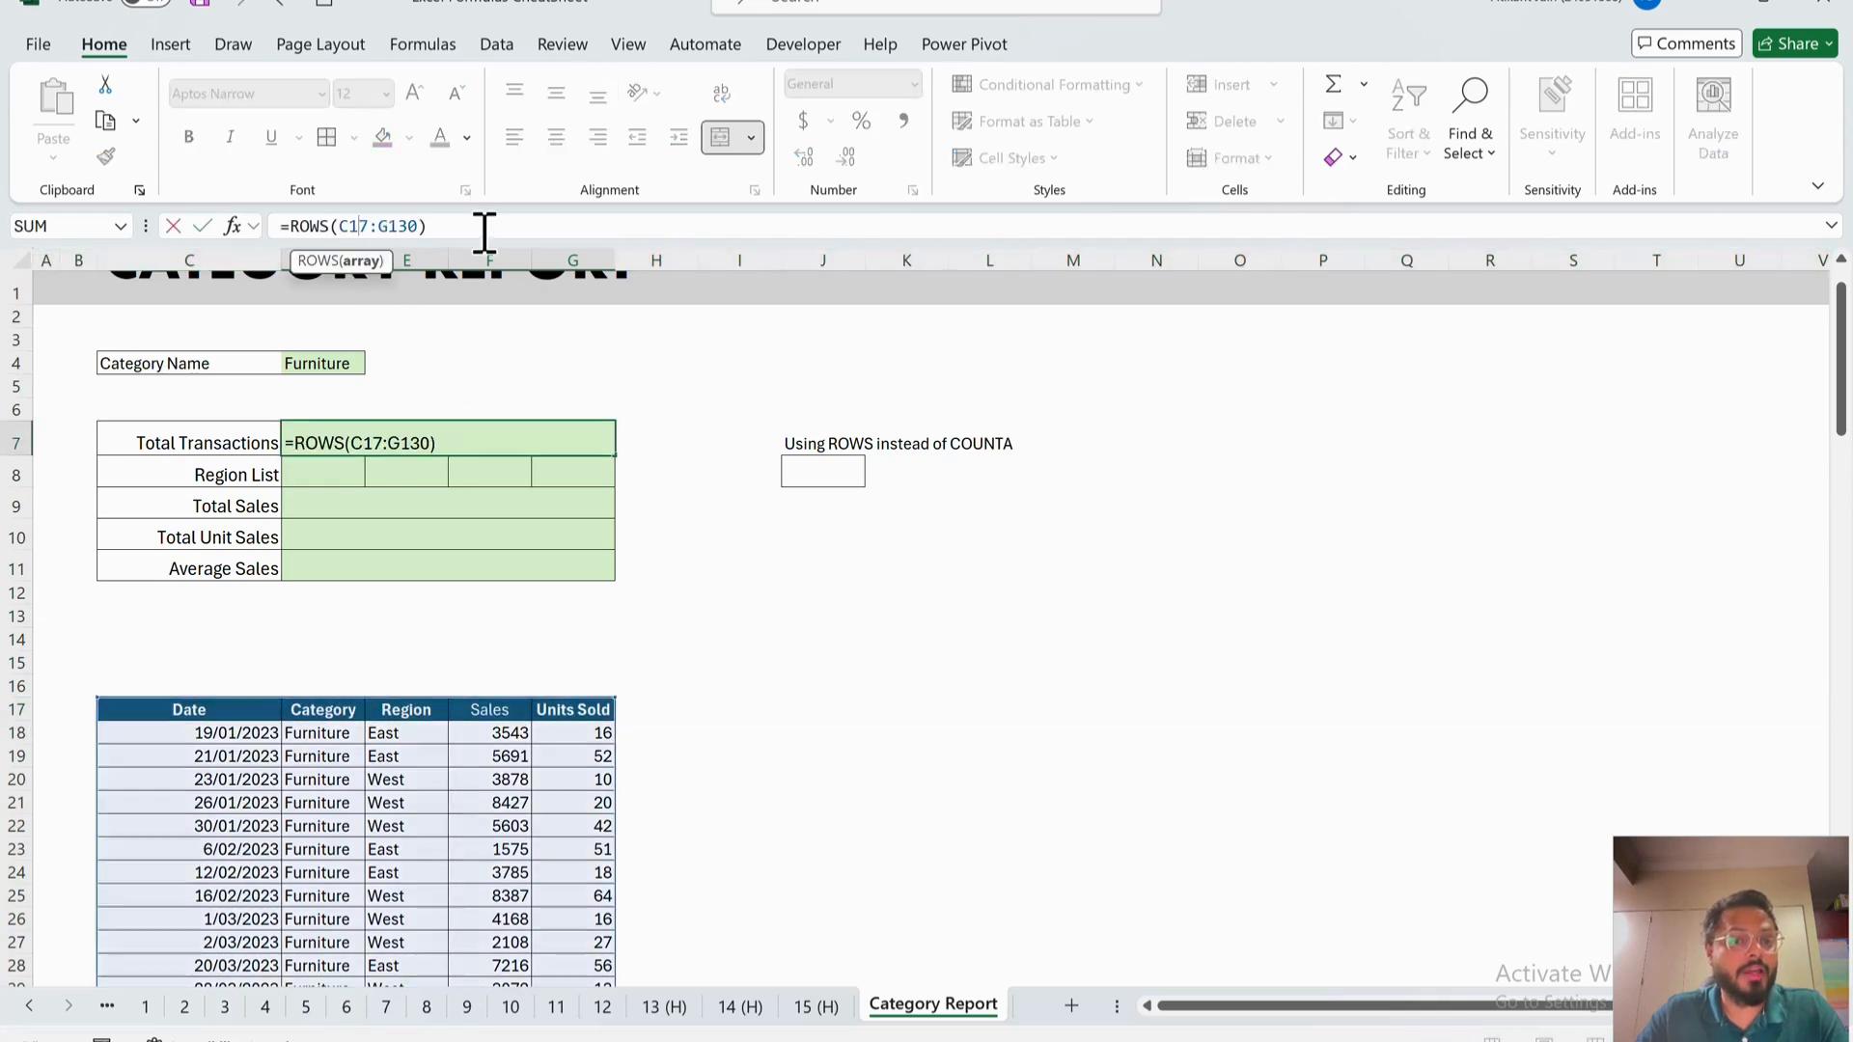
{"action": "type", "text": "8"}
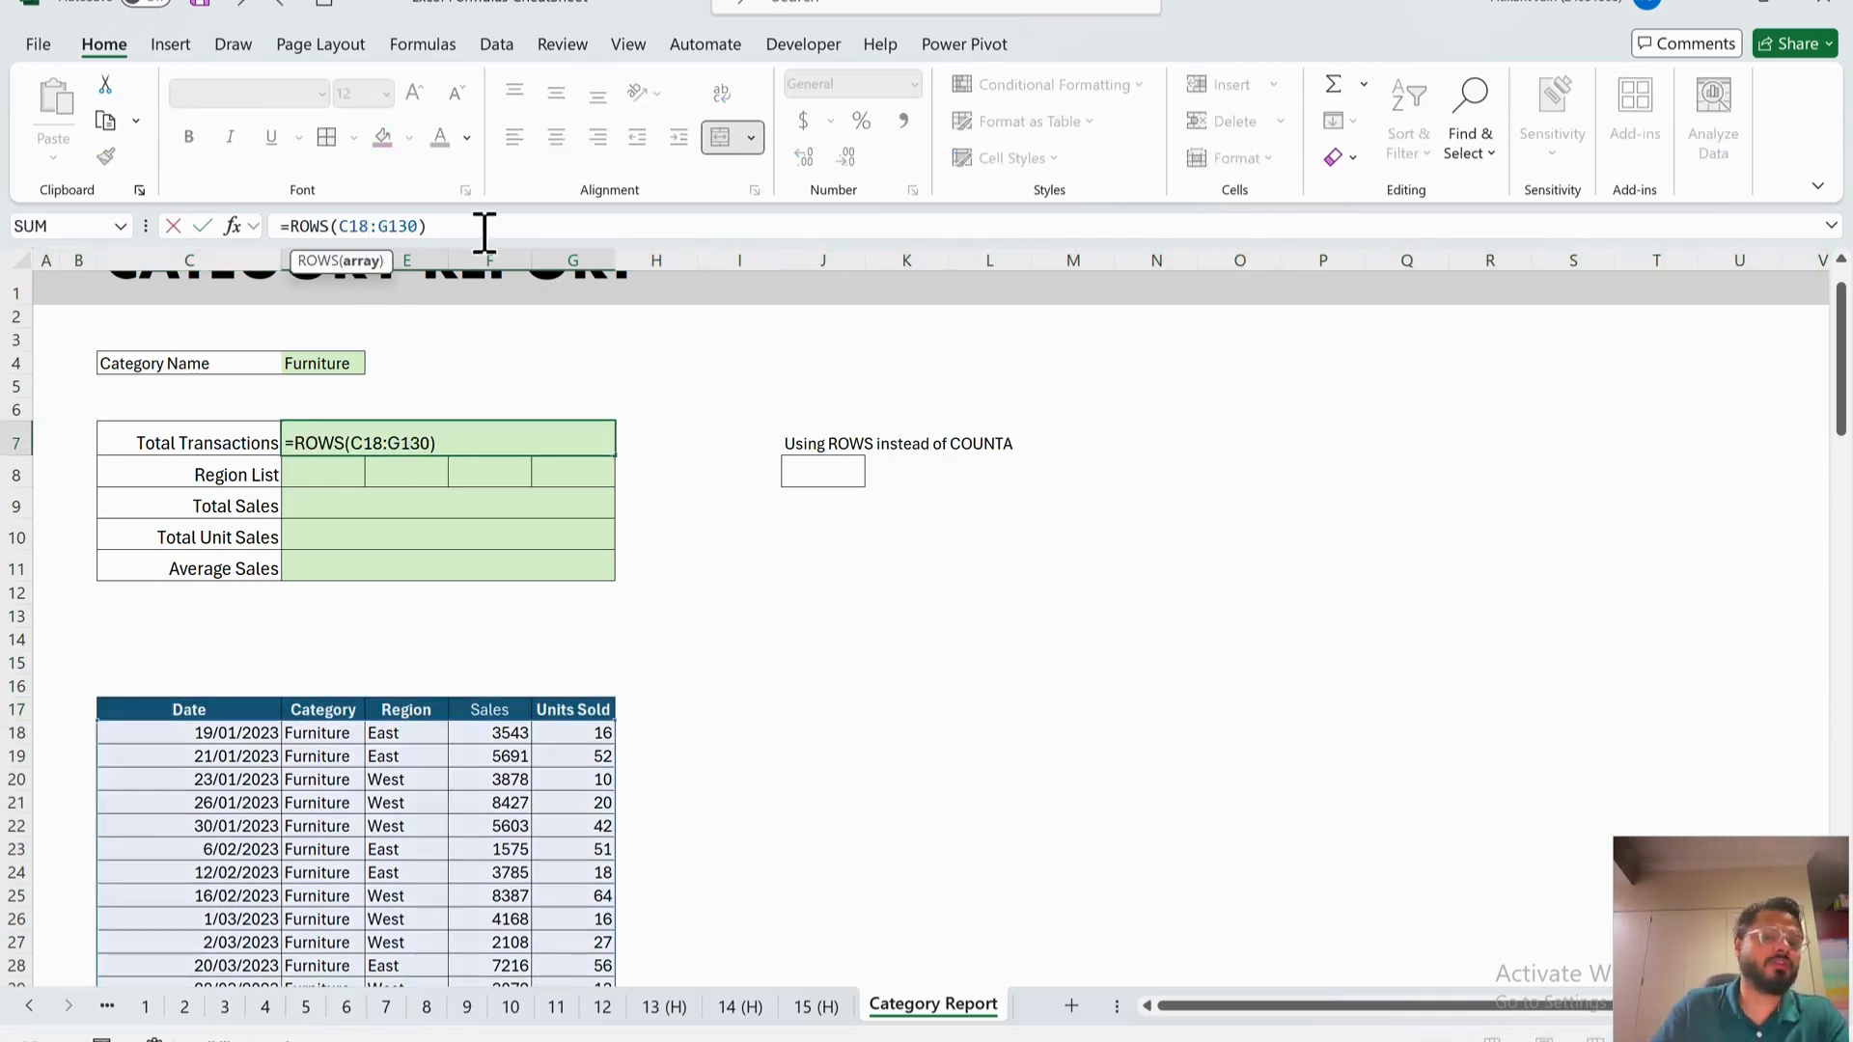
{"action": "key", "text": "ctrl+Return"}
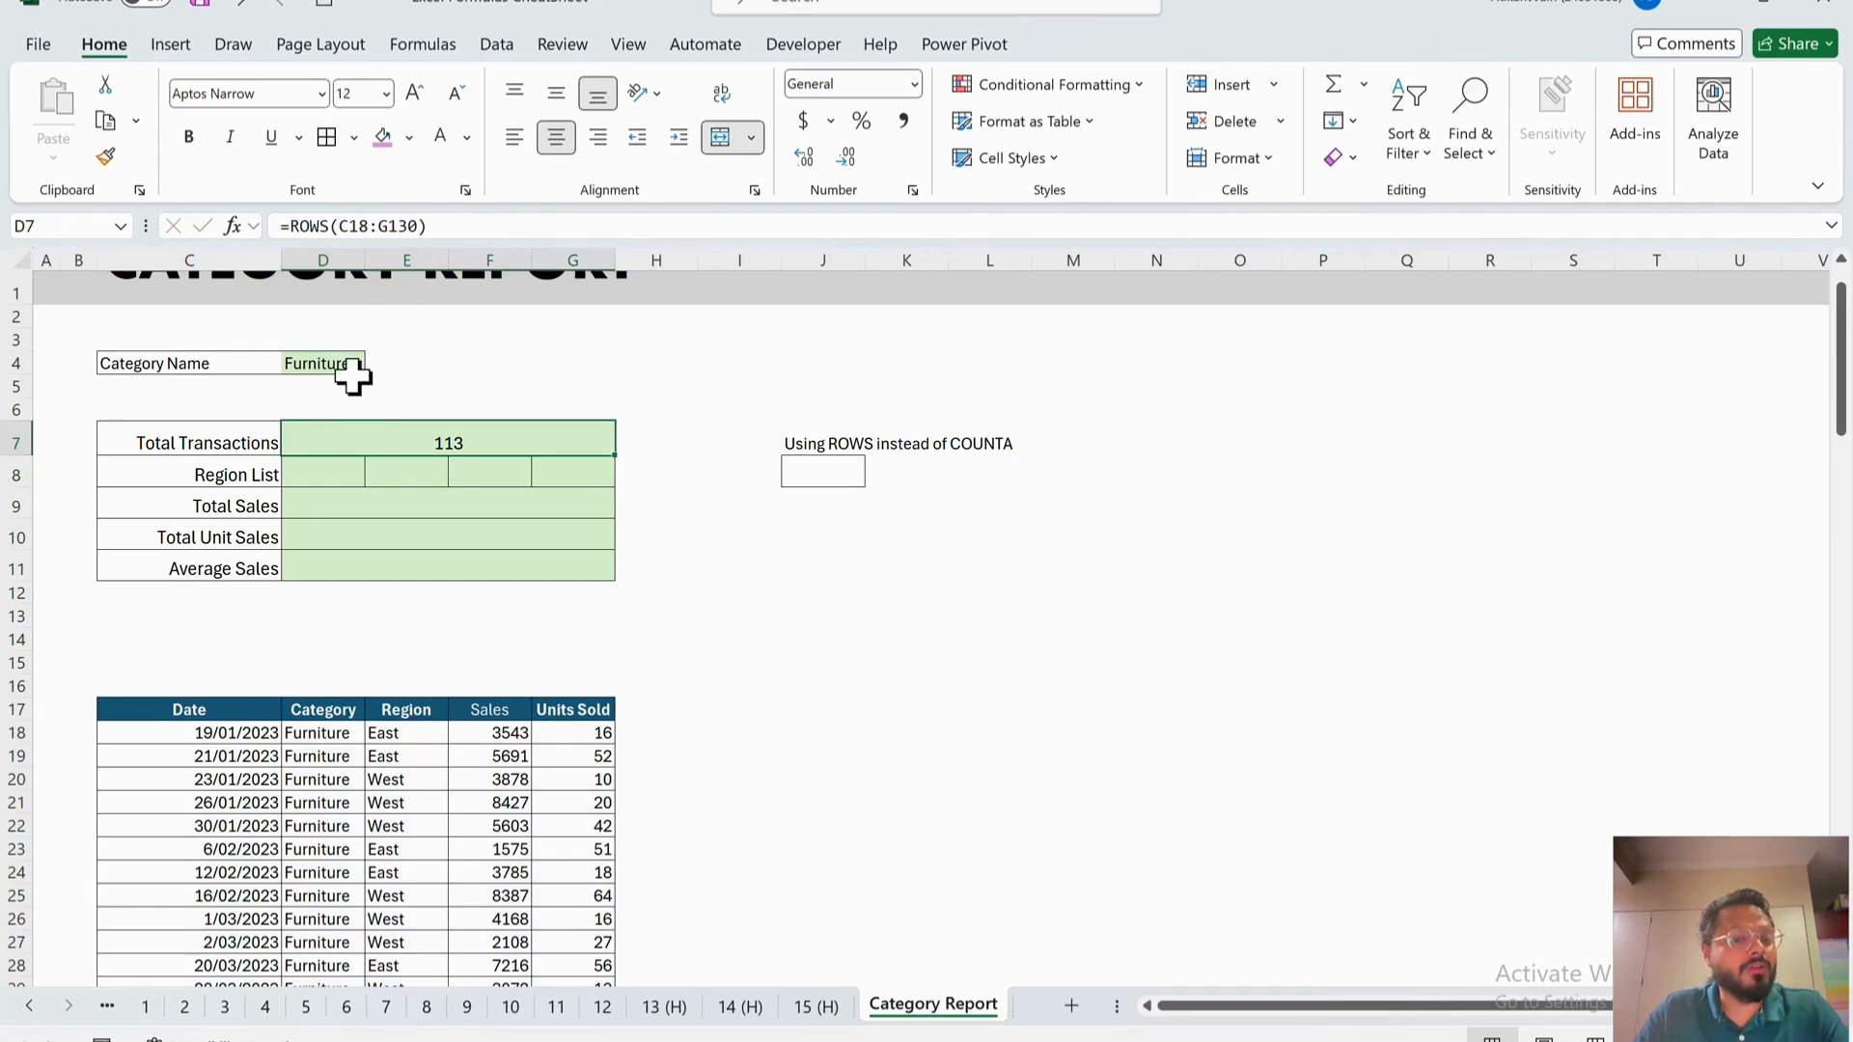
- Change the Category Name in D4 to Clothing to test whether Total Transactions responds
{"action": "left_click", "coordinate": [355, 372]}
{"action": "type", "text": "Clothing"}
{"action": "key", "text": "Return"}
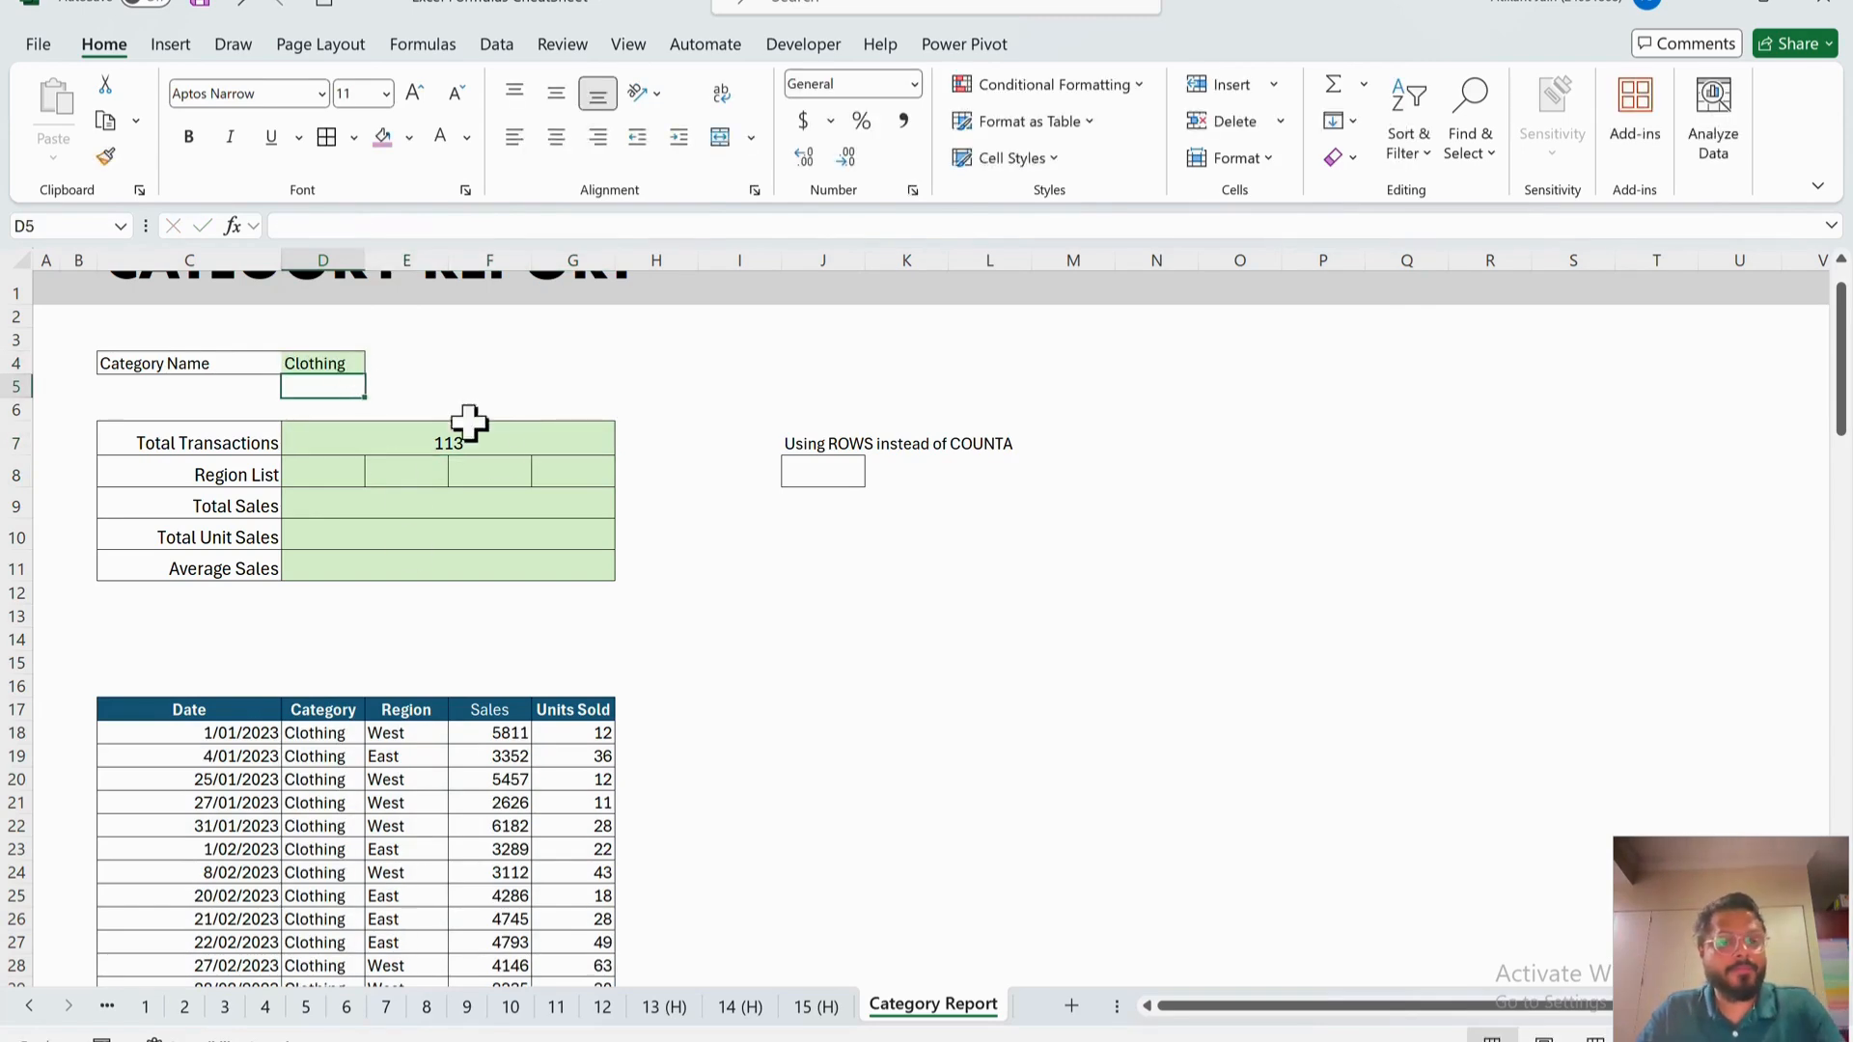
- Replace the fixed range in the D7 formula with the C18 spill reference, making it =ROWS(C18#)
{"action": "left_click", "coordinate": [482, 439]}
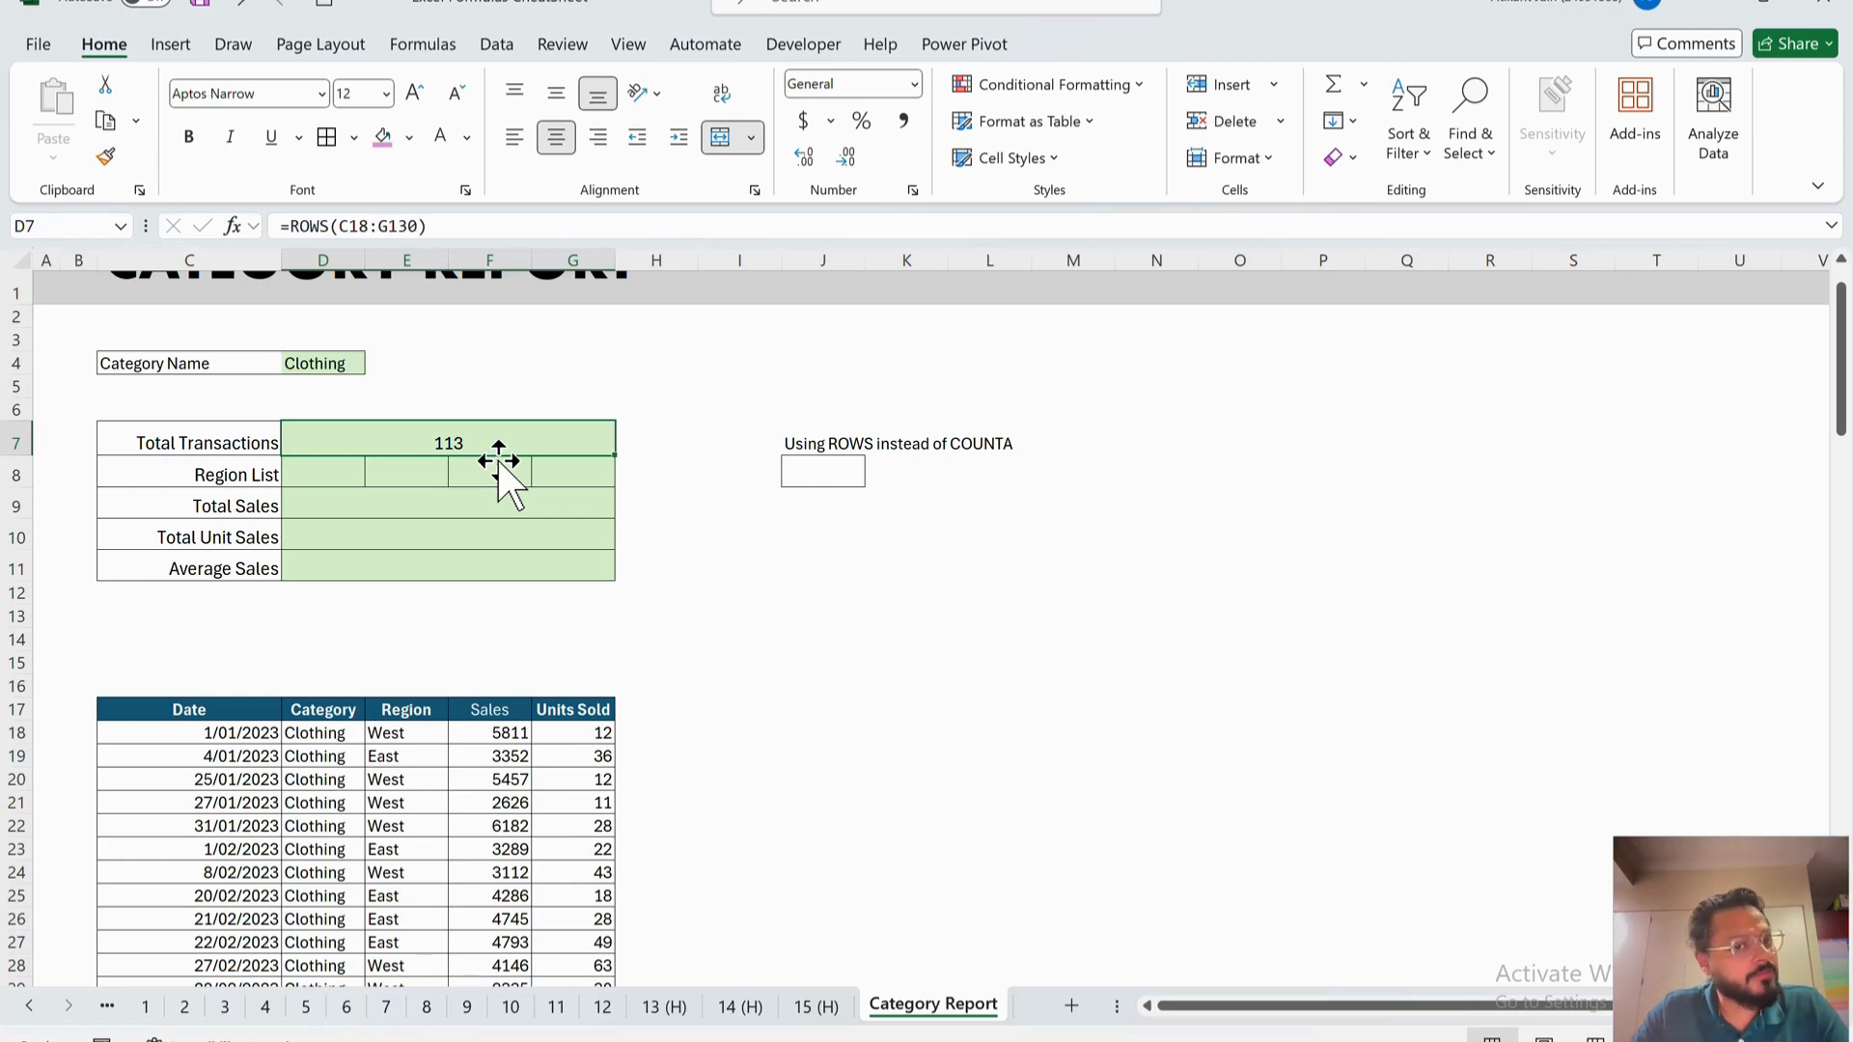
{"action": "left_click", "coordinate": [491, 231]}
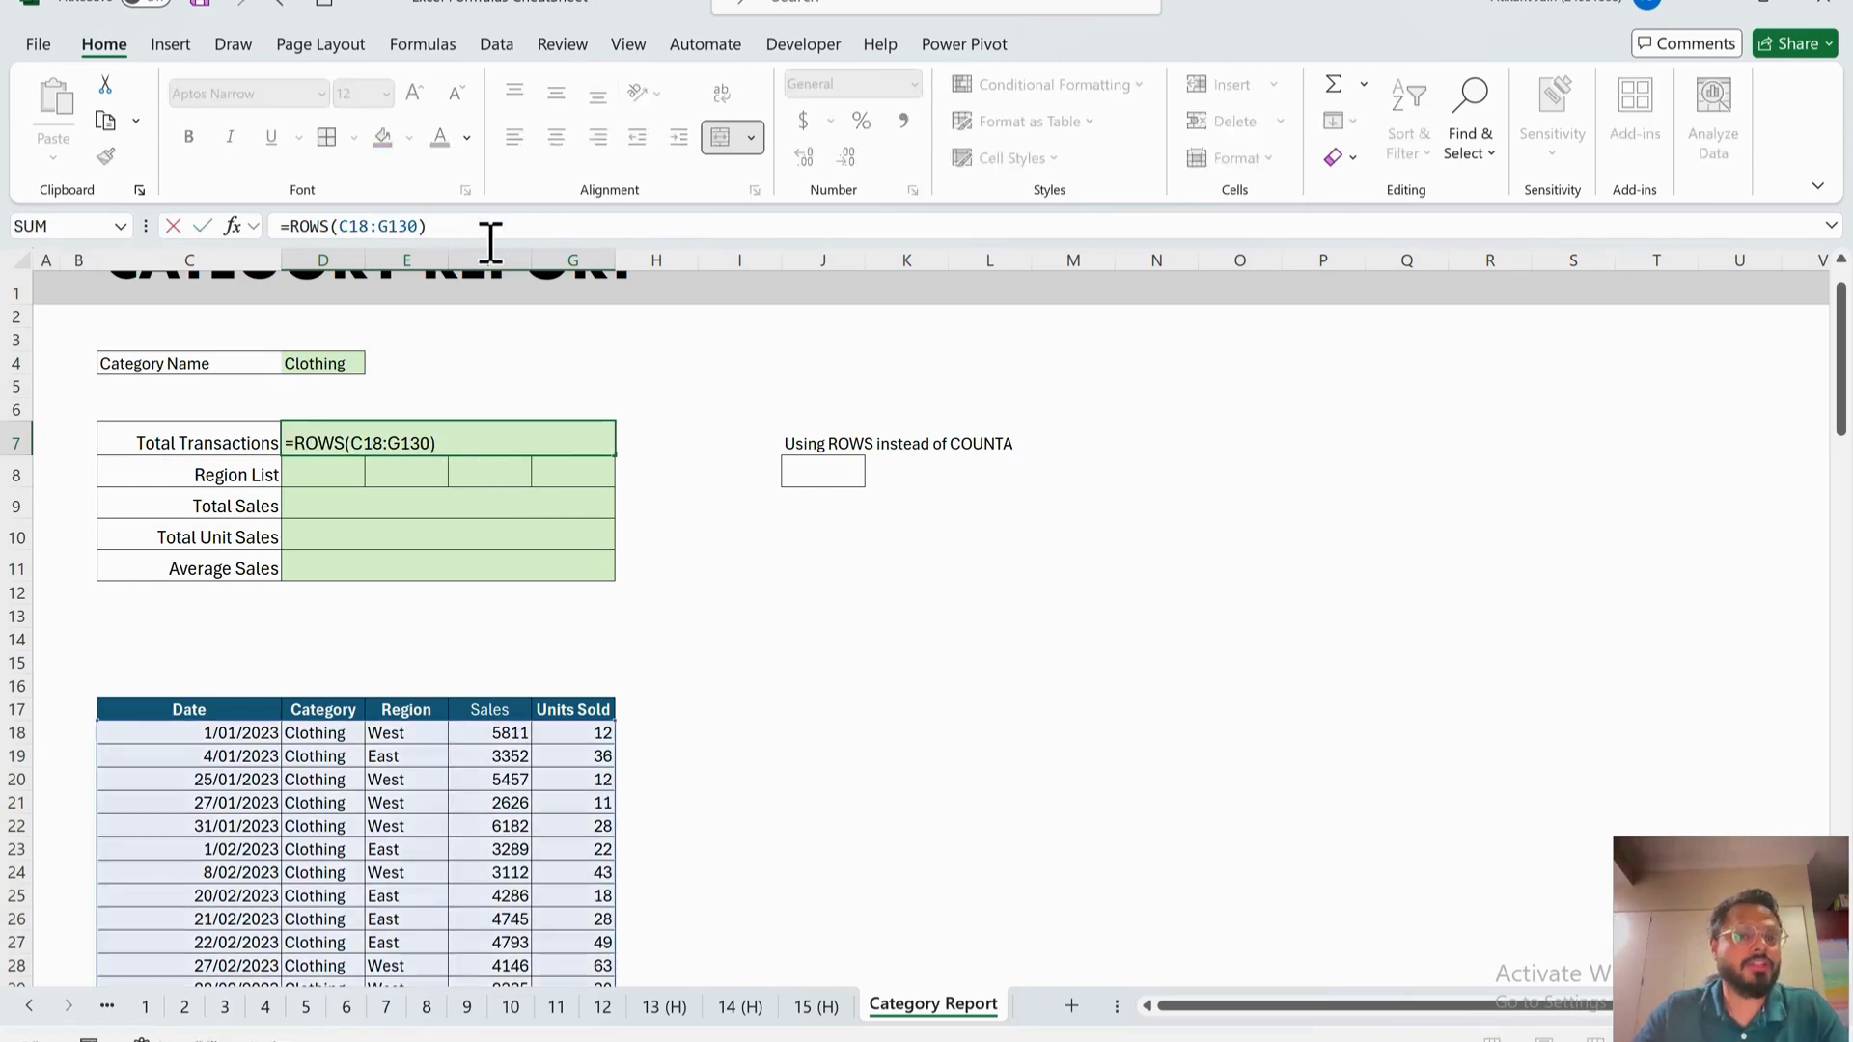
{"action": "key", "text": "BackSpace"}
{"action": "key", "text": "BackSpace"}
{"action": "key", "text": "BackSpace"}
{"action": "key", "text": "BackSpace"}
{"action": "key", "text": "BackSpace"}
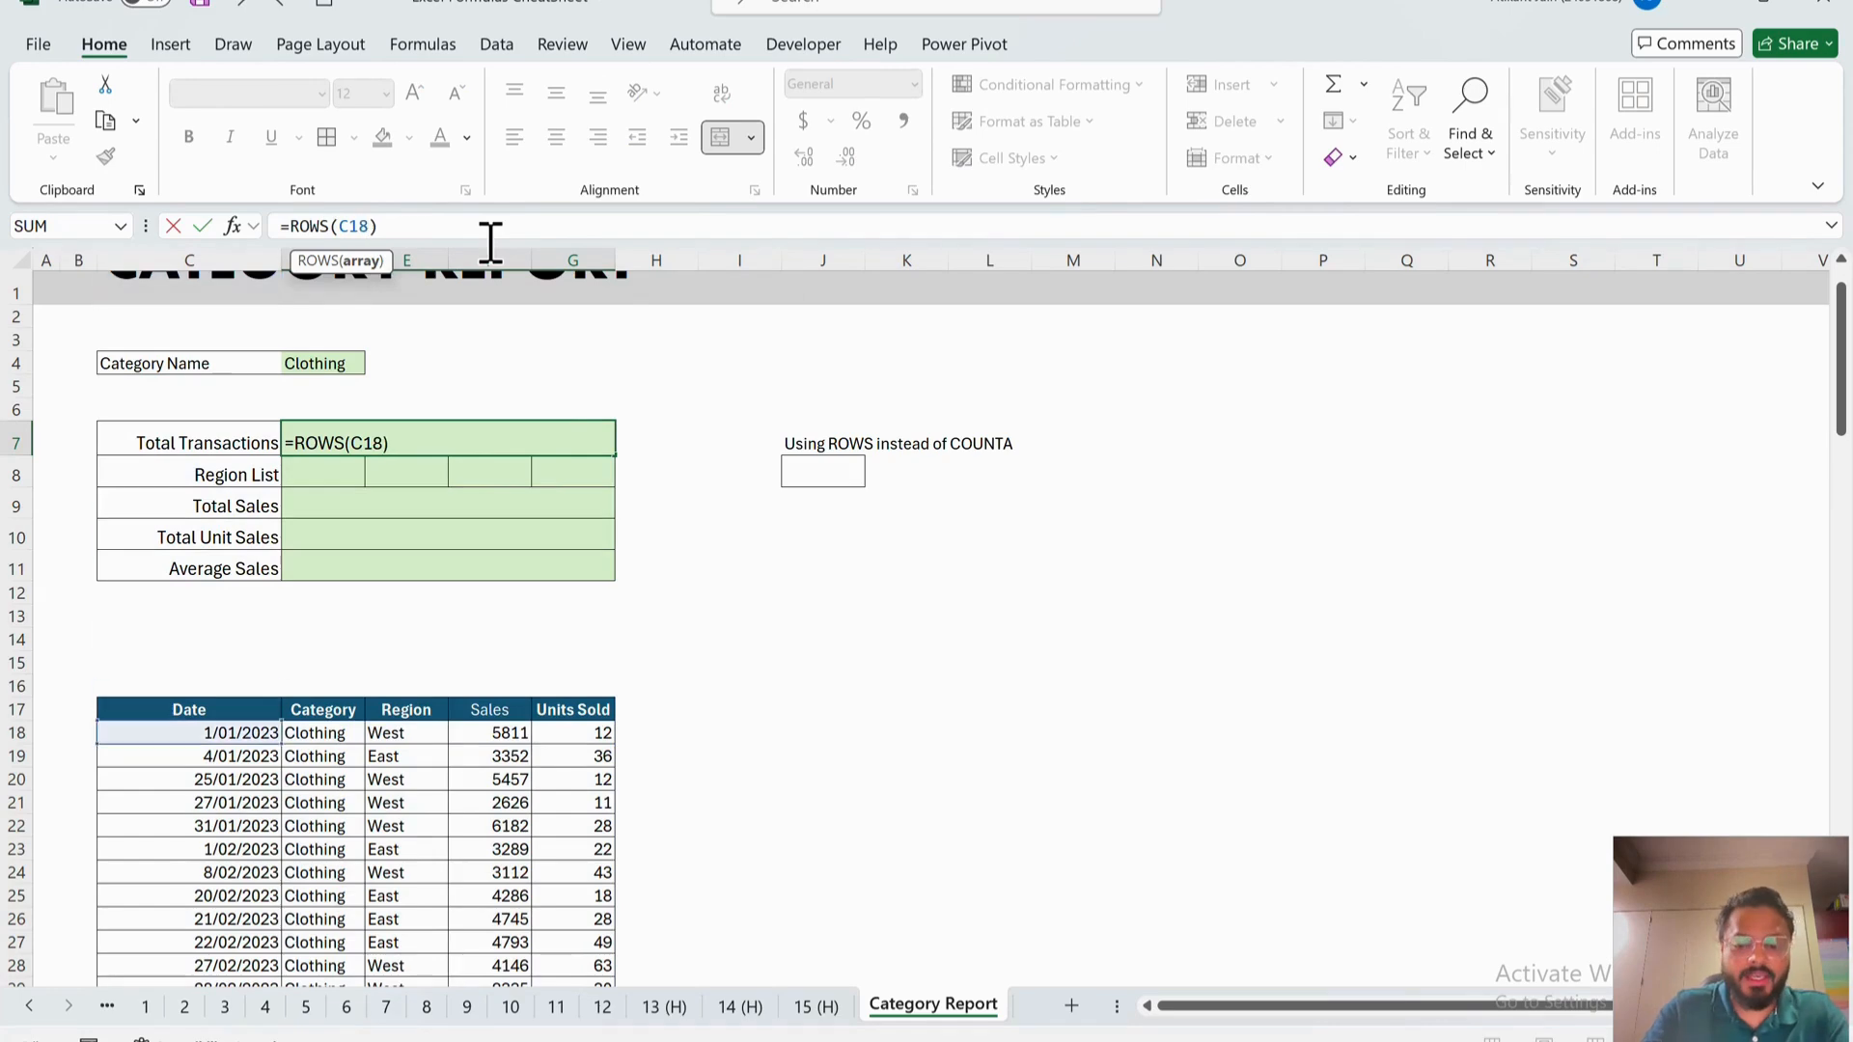
{"action": "type", "text": "#"}
{"action": "key", "text": "Return"}
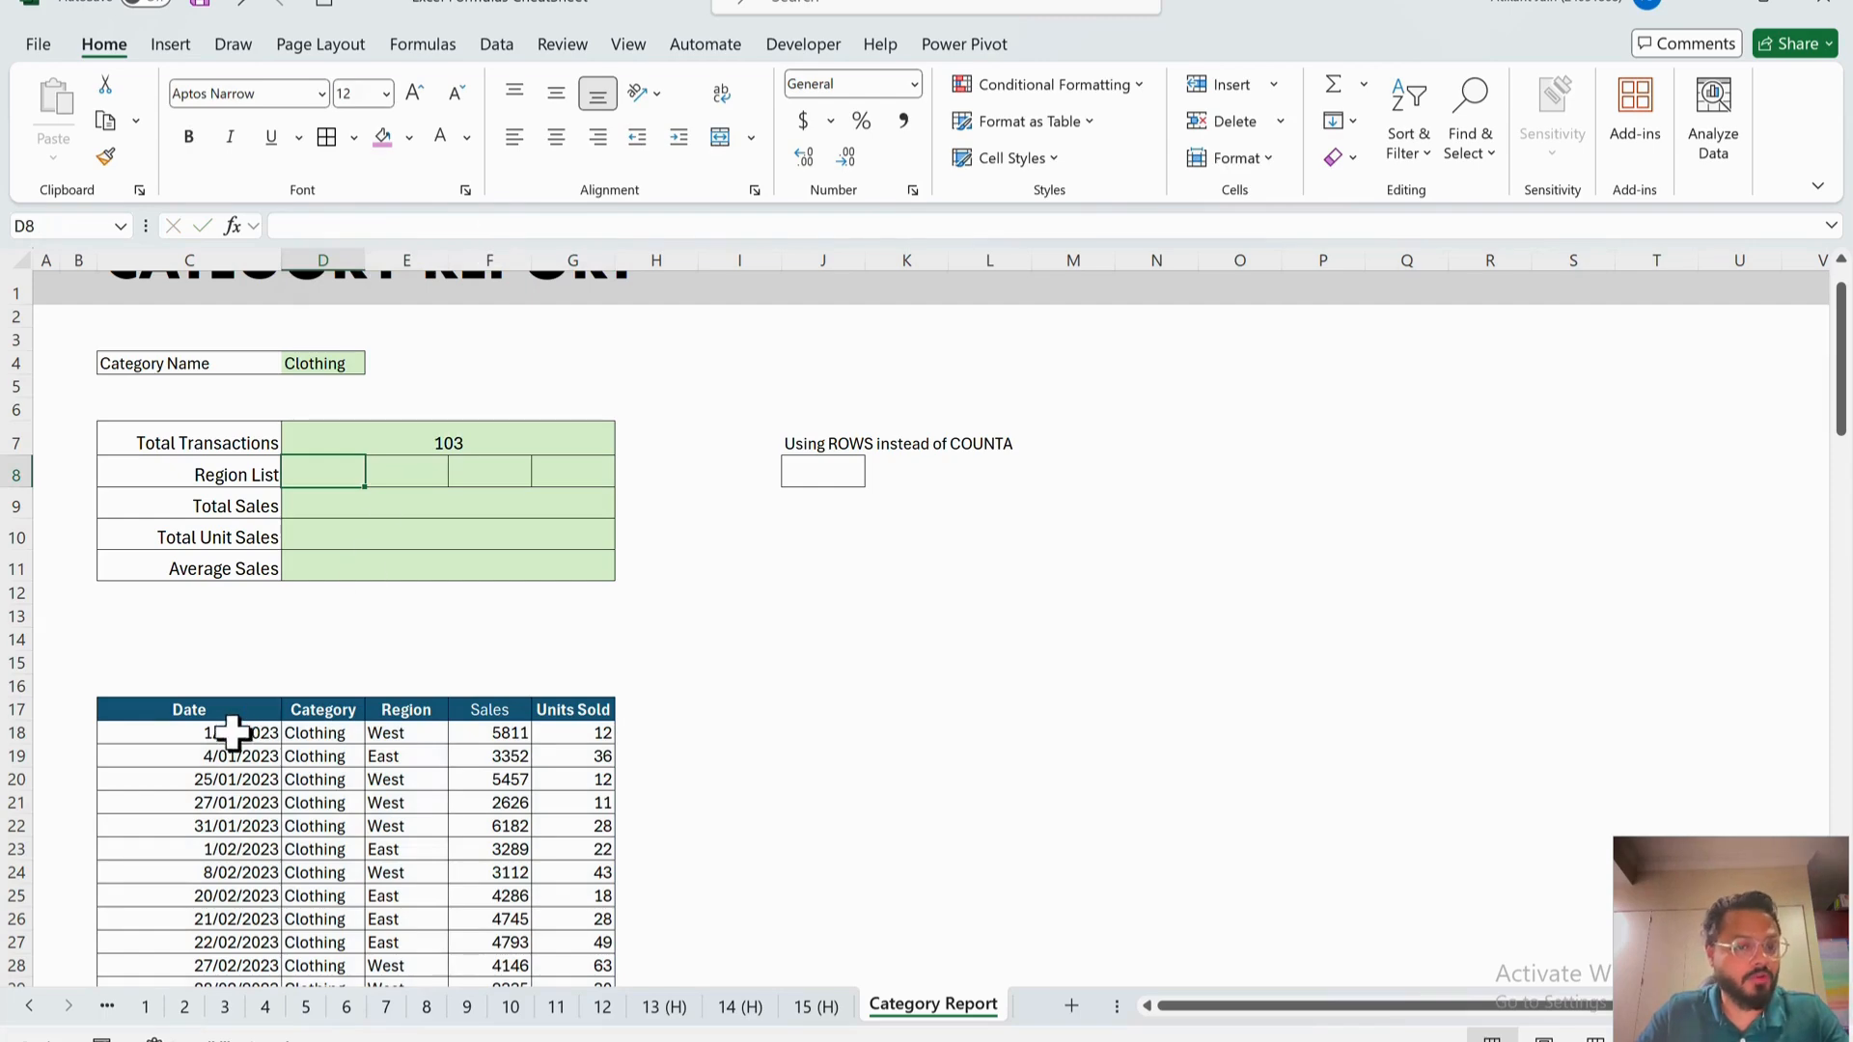
- Check how far the filtered Clothing dates extend down from C18 against the Total Transactions figure
{"action": "left_click", "coordinate": [239, 734]}
{"action": "key", "text": "ctrl+shift+Down"}
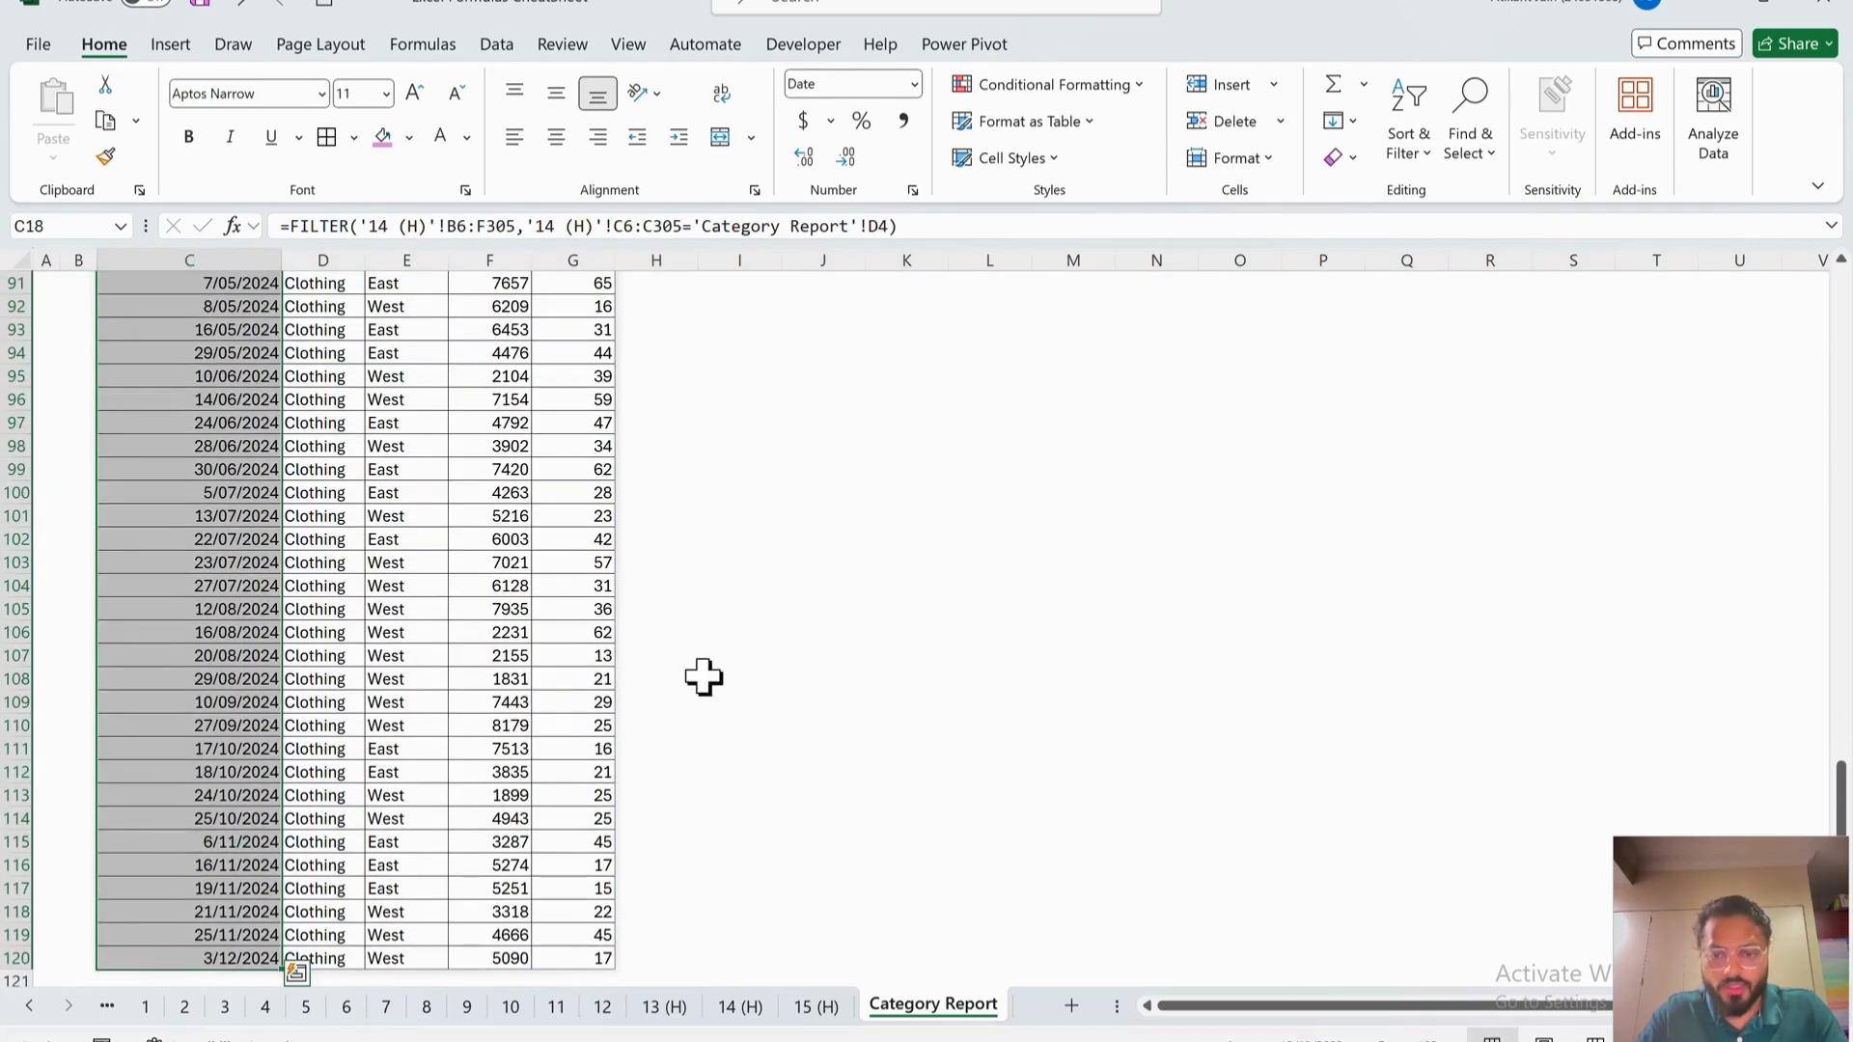
{"action": "scroll", "coordinate": [248, 558], "scroll_direction": "up", "scroll_amount": 20}
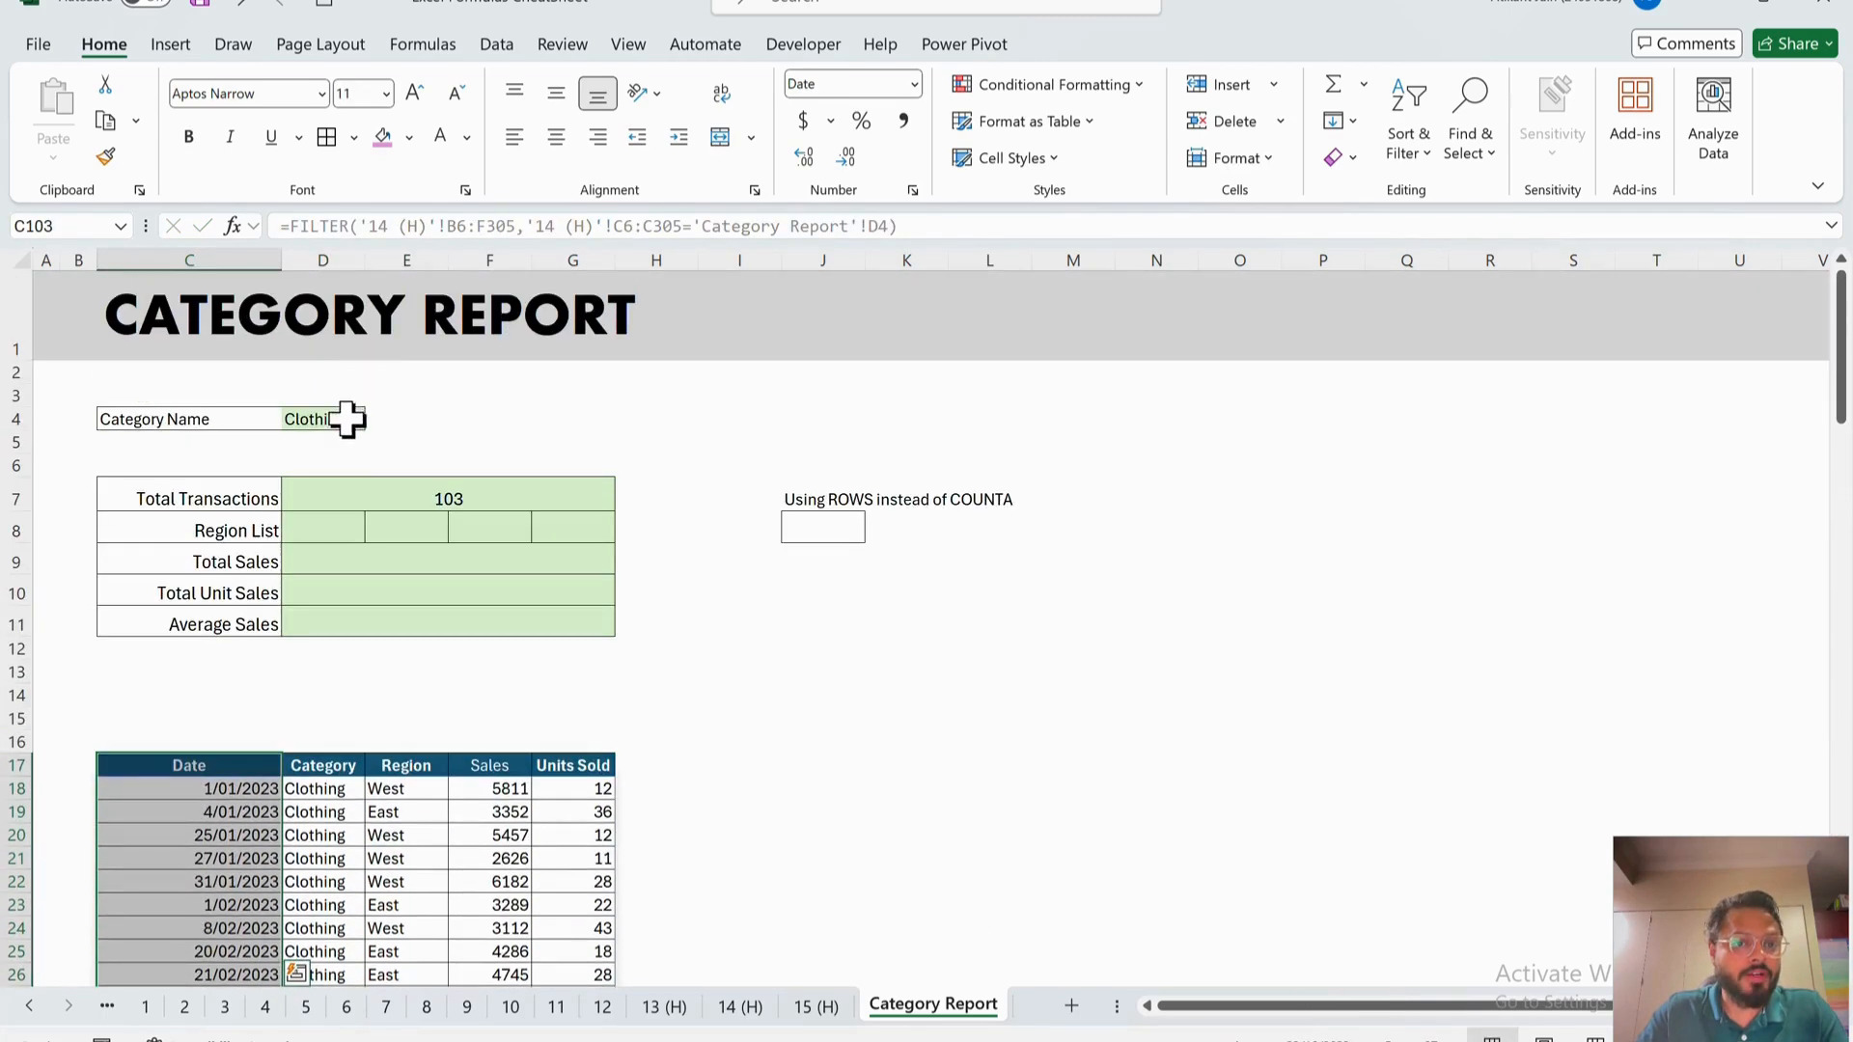
- Set the Category Name in D4 back to Furniture
{"action": "left_click", "coordinate": [347, 418]}
{"action": "type", "text": "Furniture"}
{"action": "key", "text": "Return"}
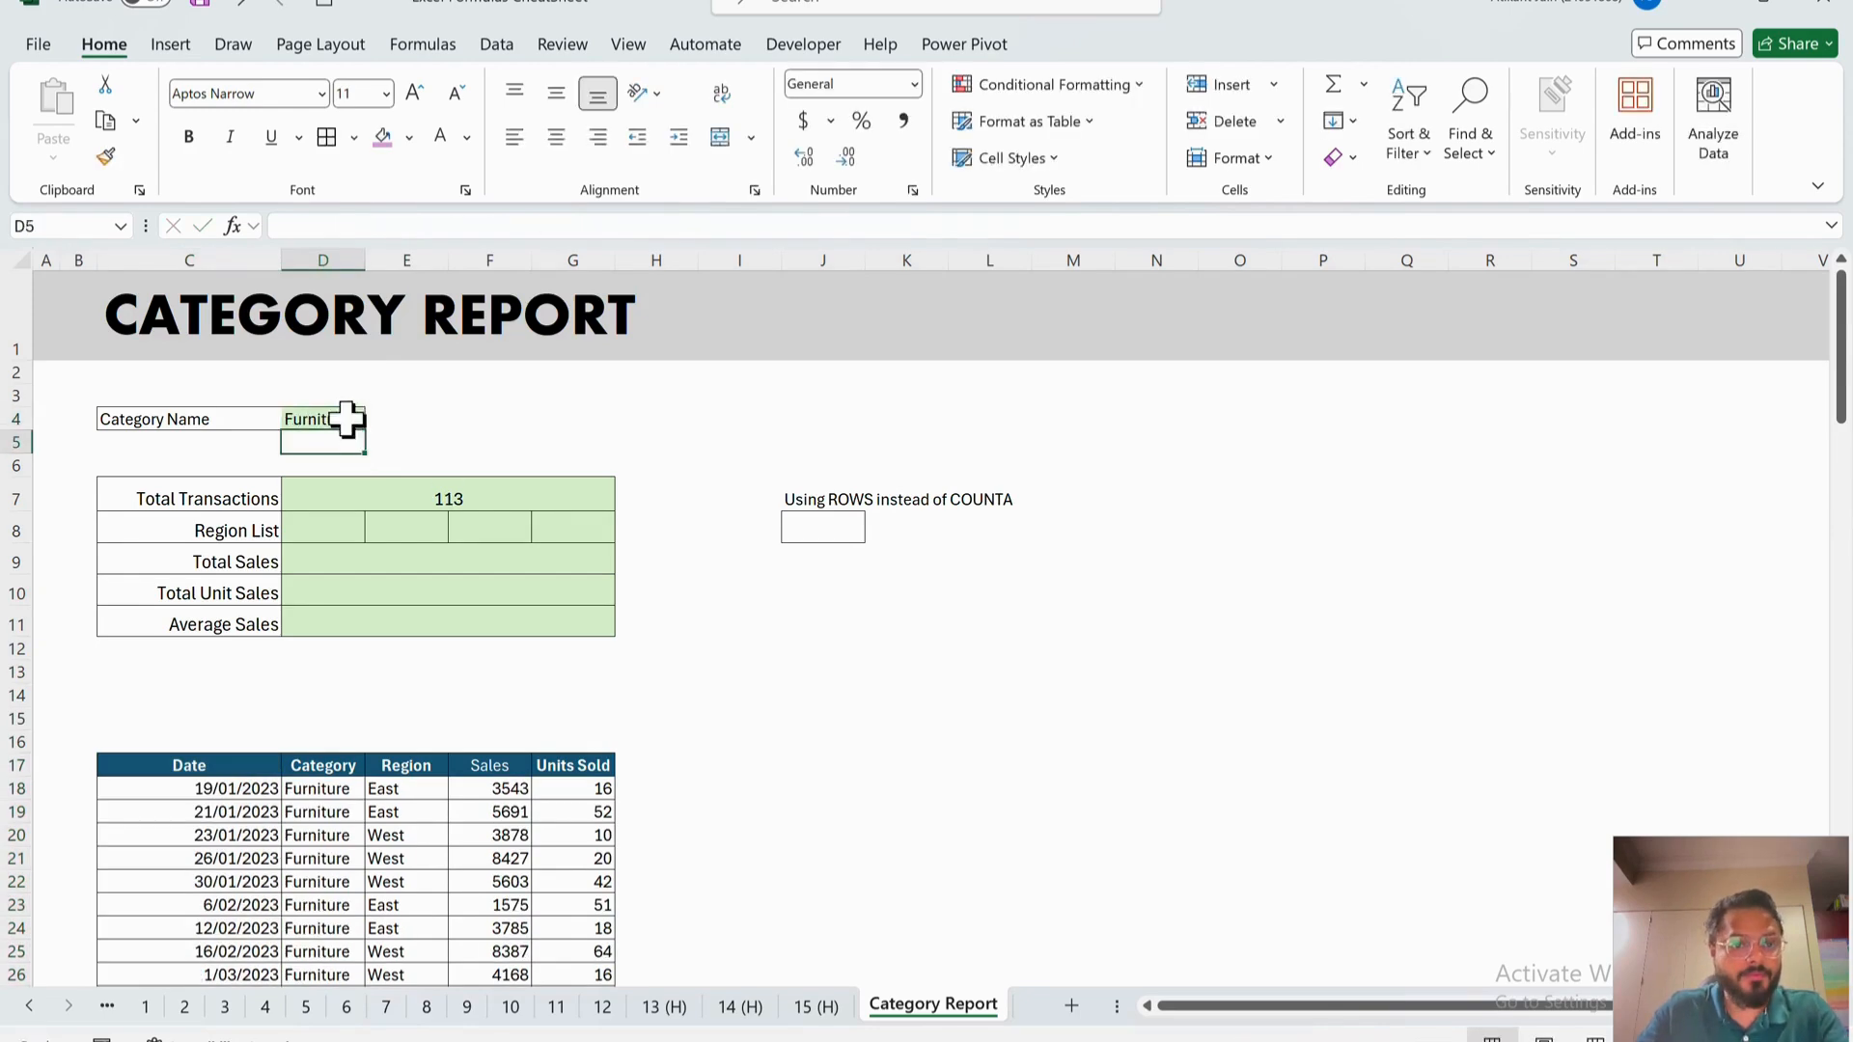
- Review the FILTER formula in C18 and the ROWS function in the D7 Total Transactions formula
{"action": "left_click", "coordinate": [452, 498]}
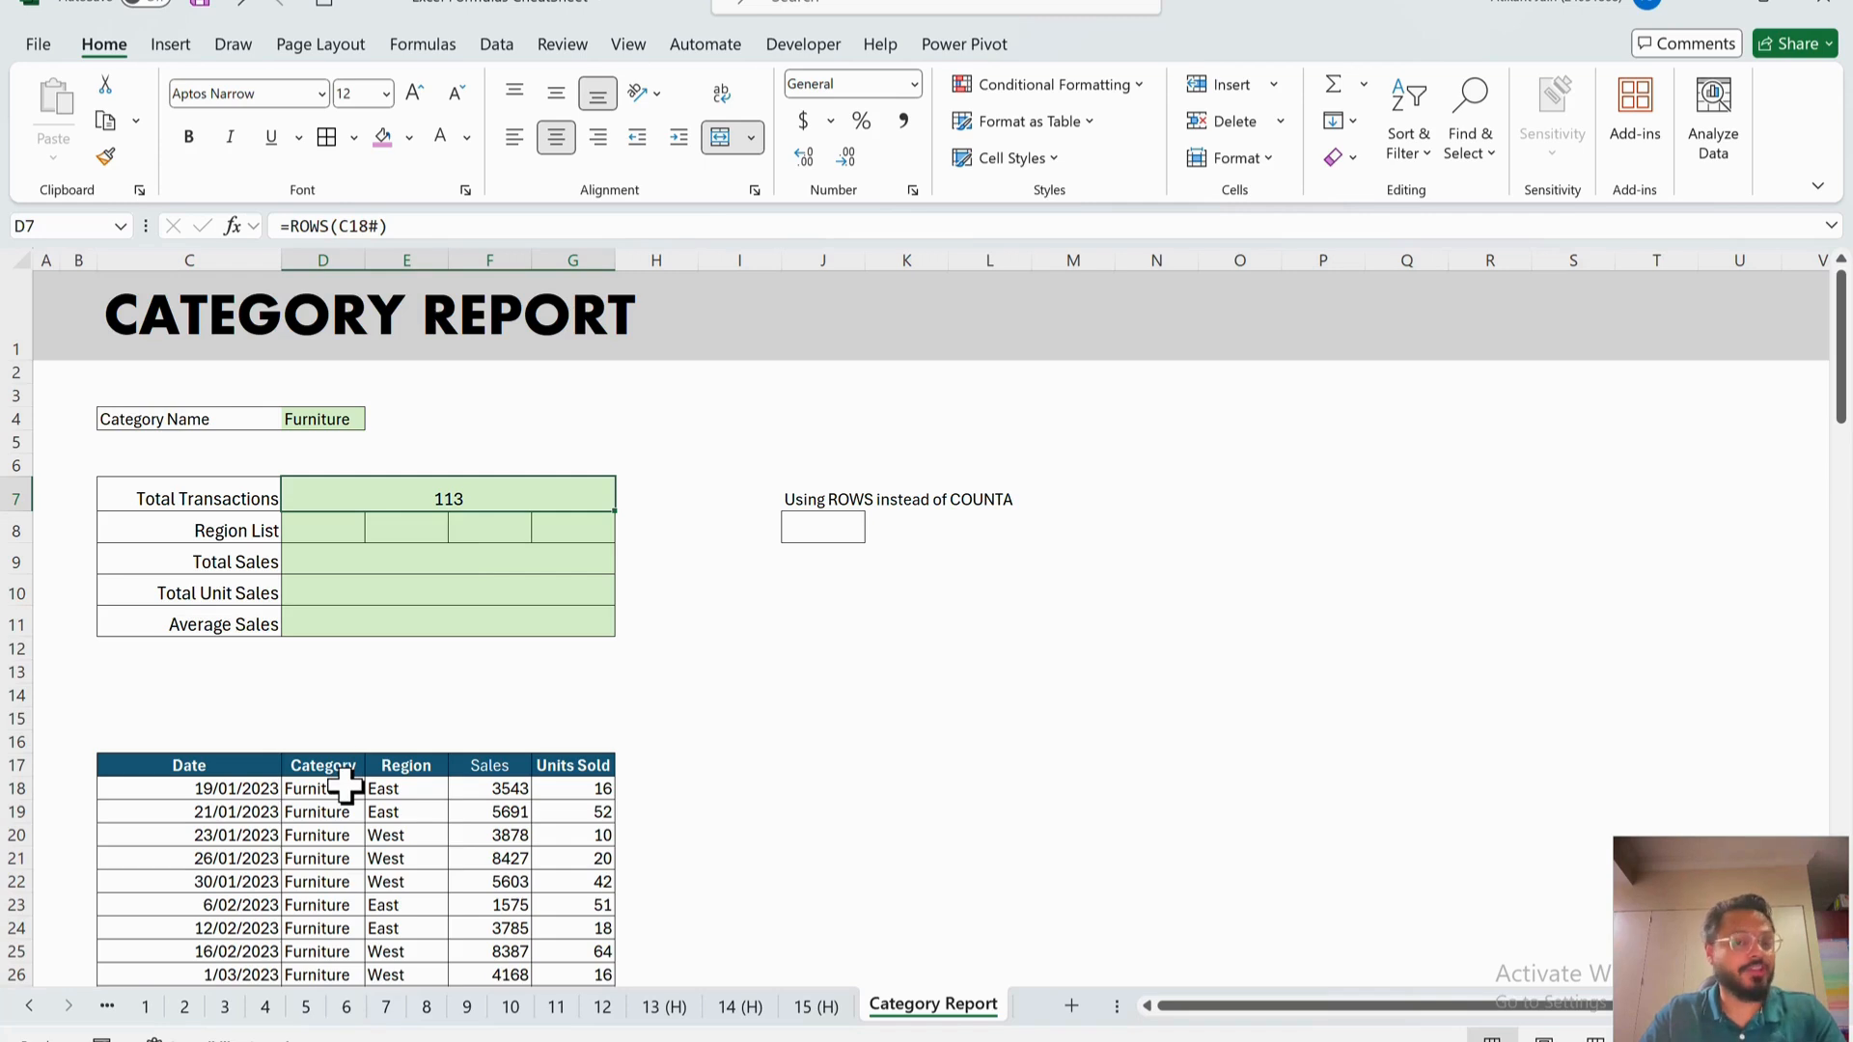
{"action": "left_click", "coordinate": [229, 789]}
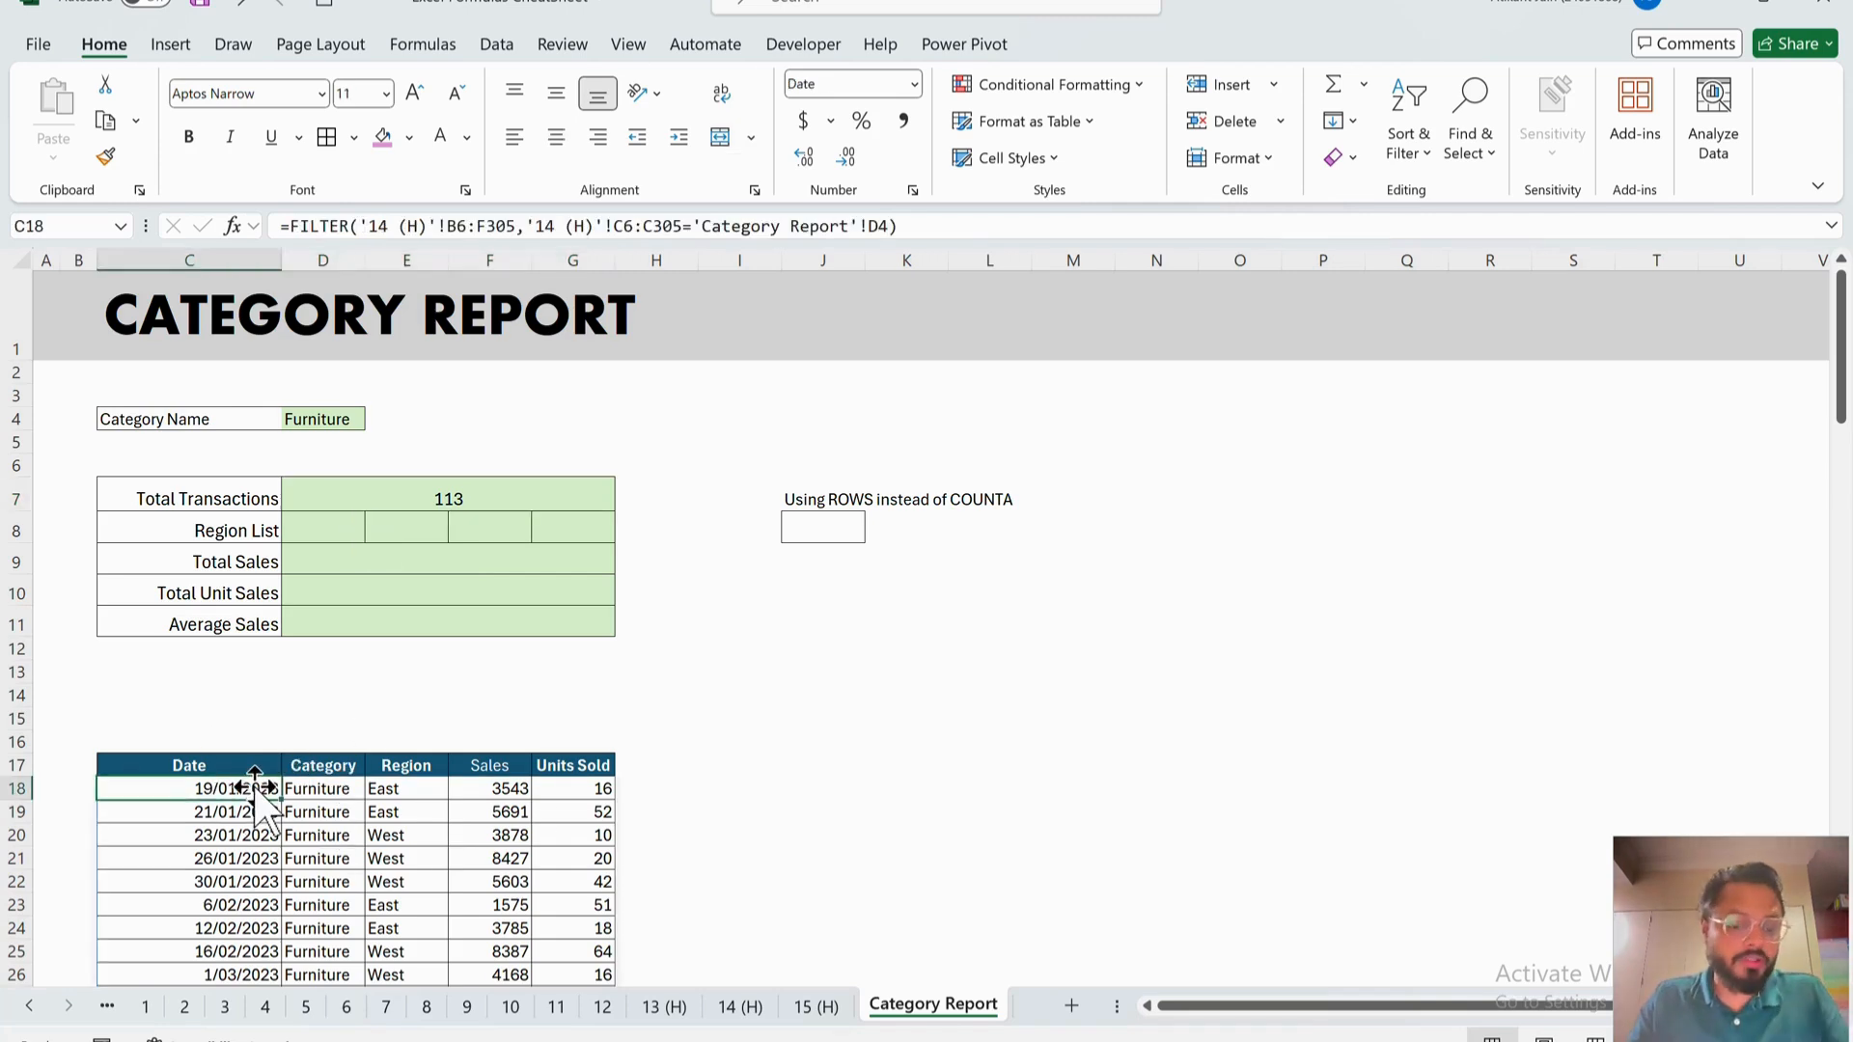
{"action": "left_click", "coordinate": [444, 495]}
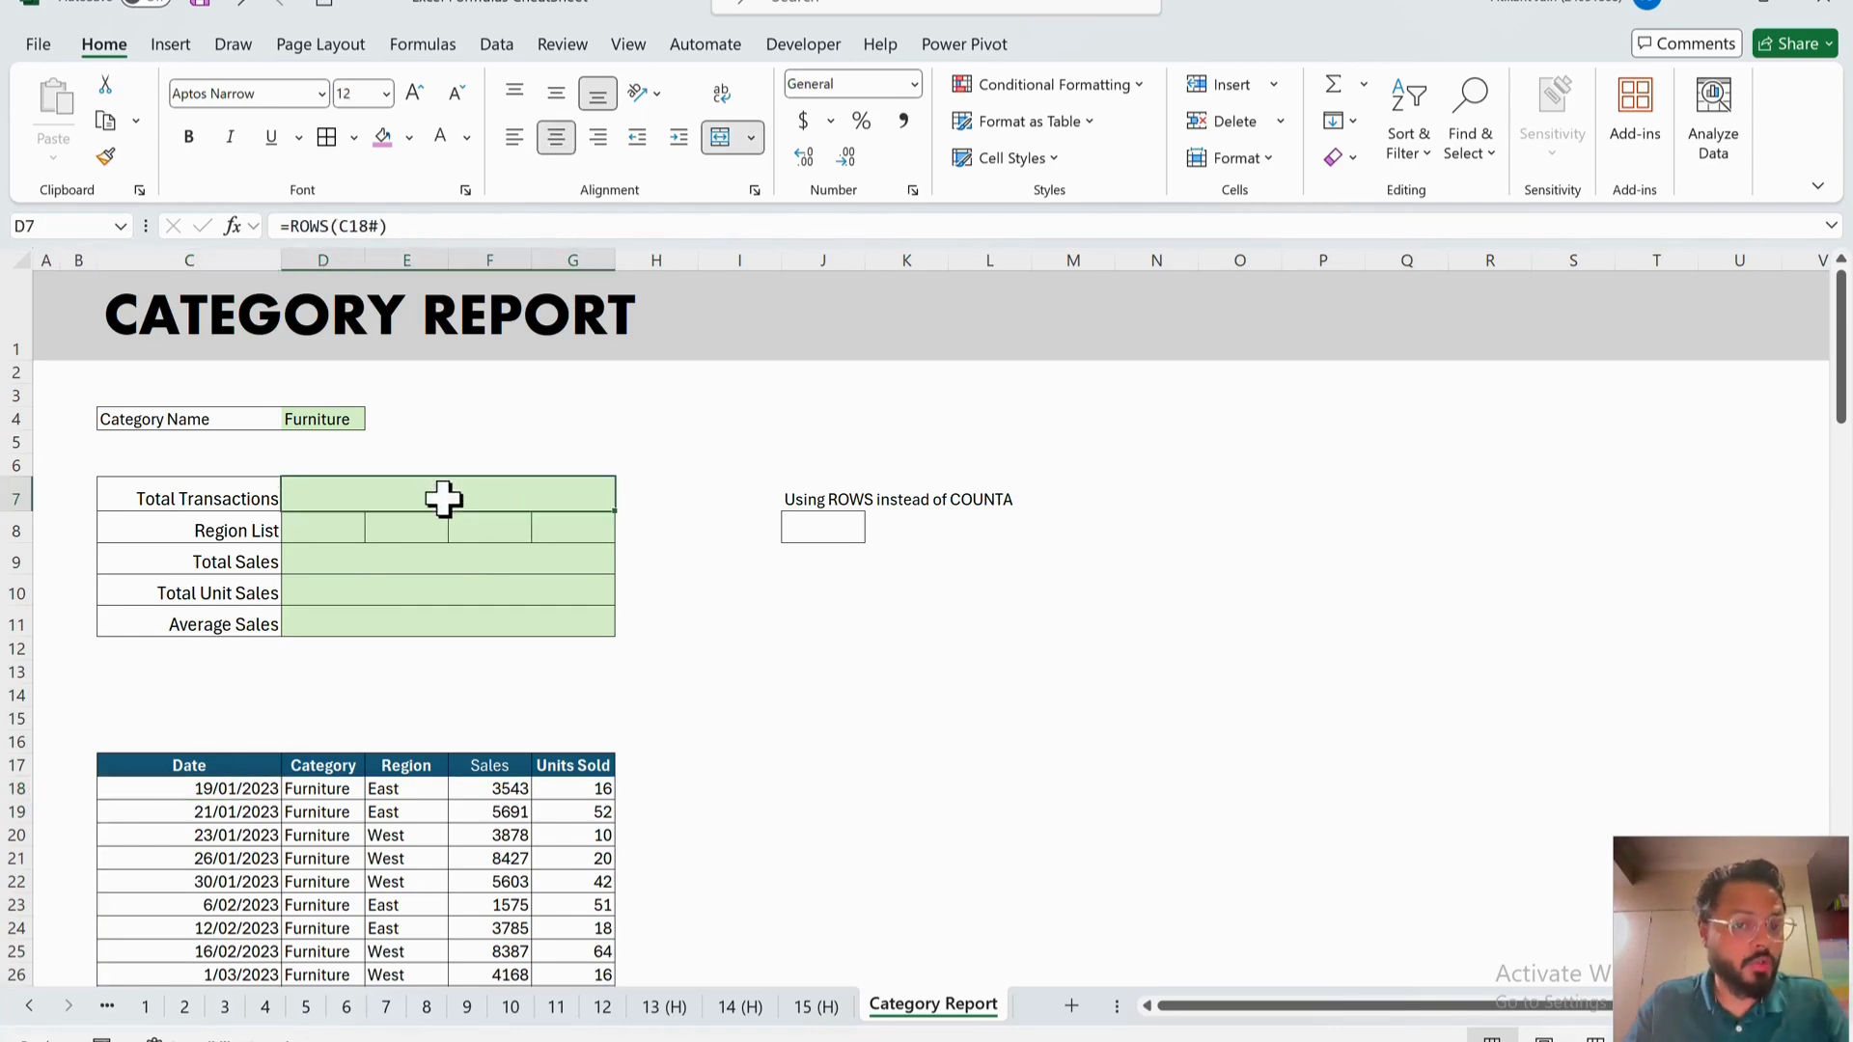
{"action": "double_click", "coordinate": [348, 237]}
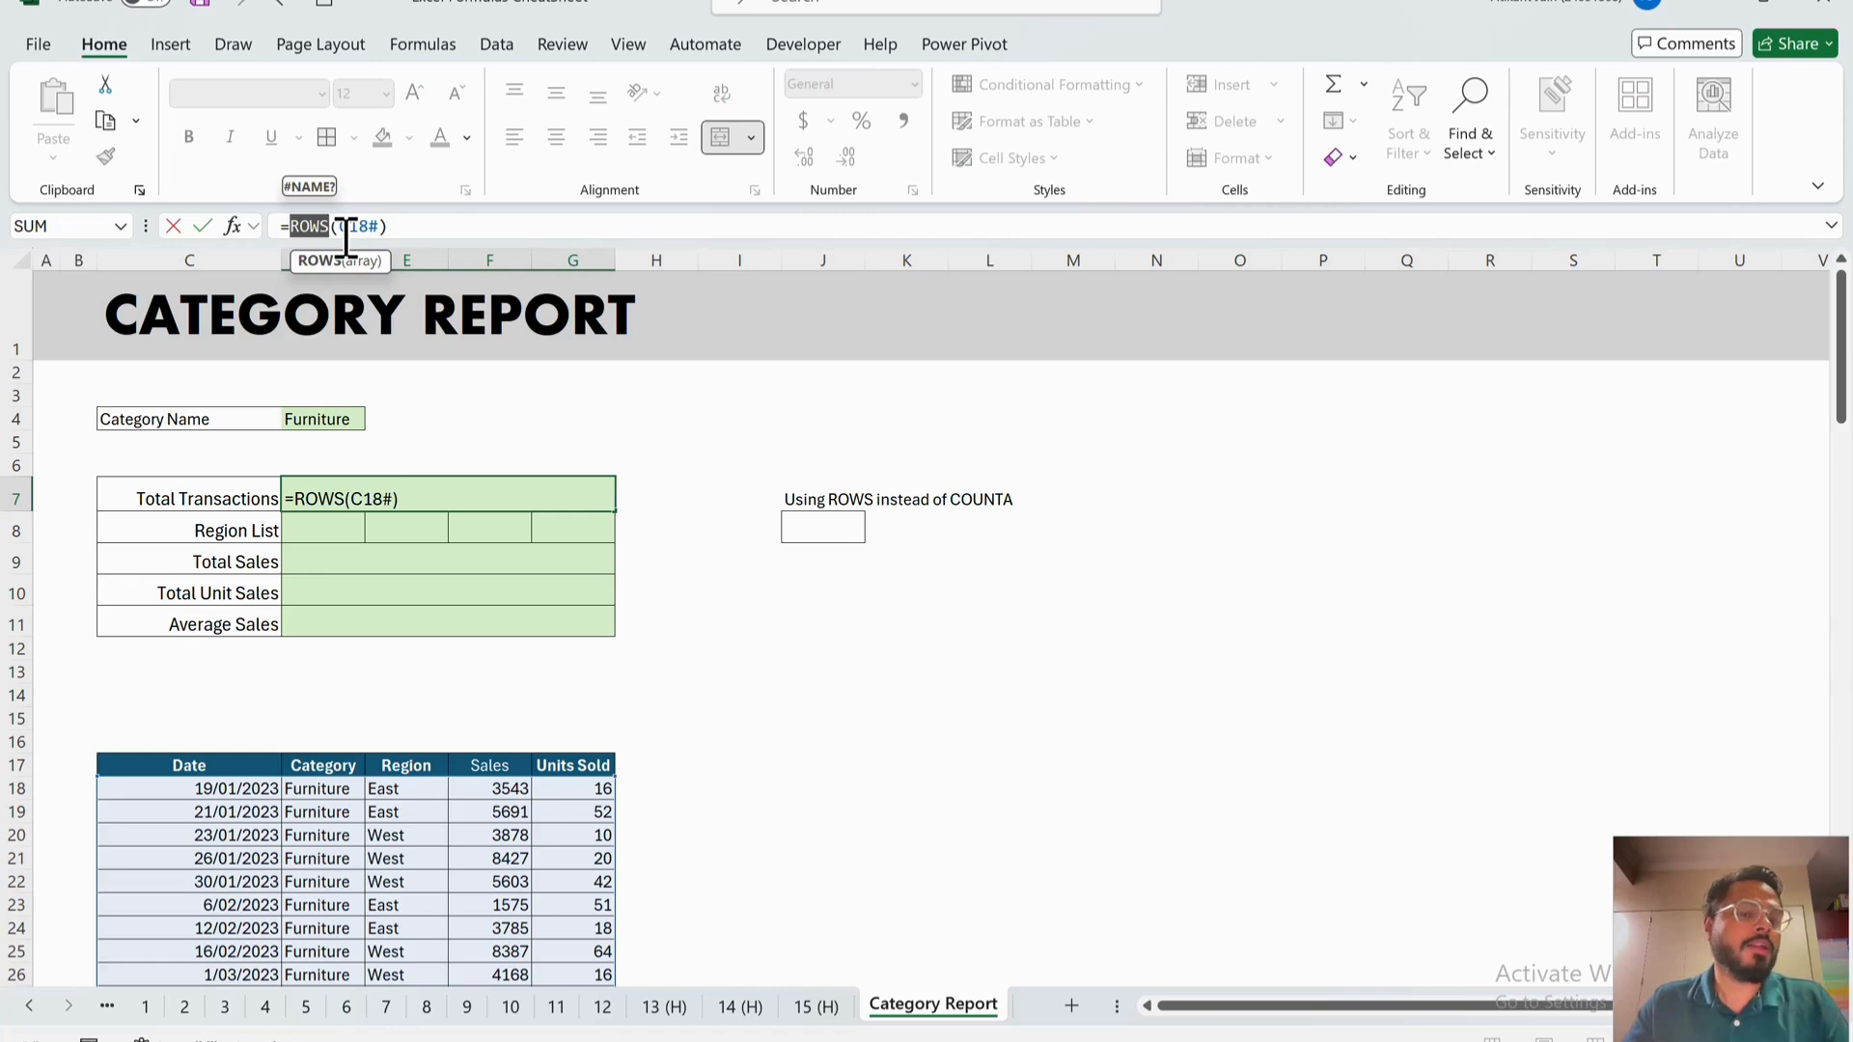
{"action": "key", "text": "Escape"}
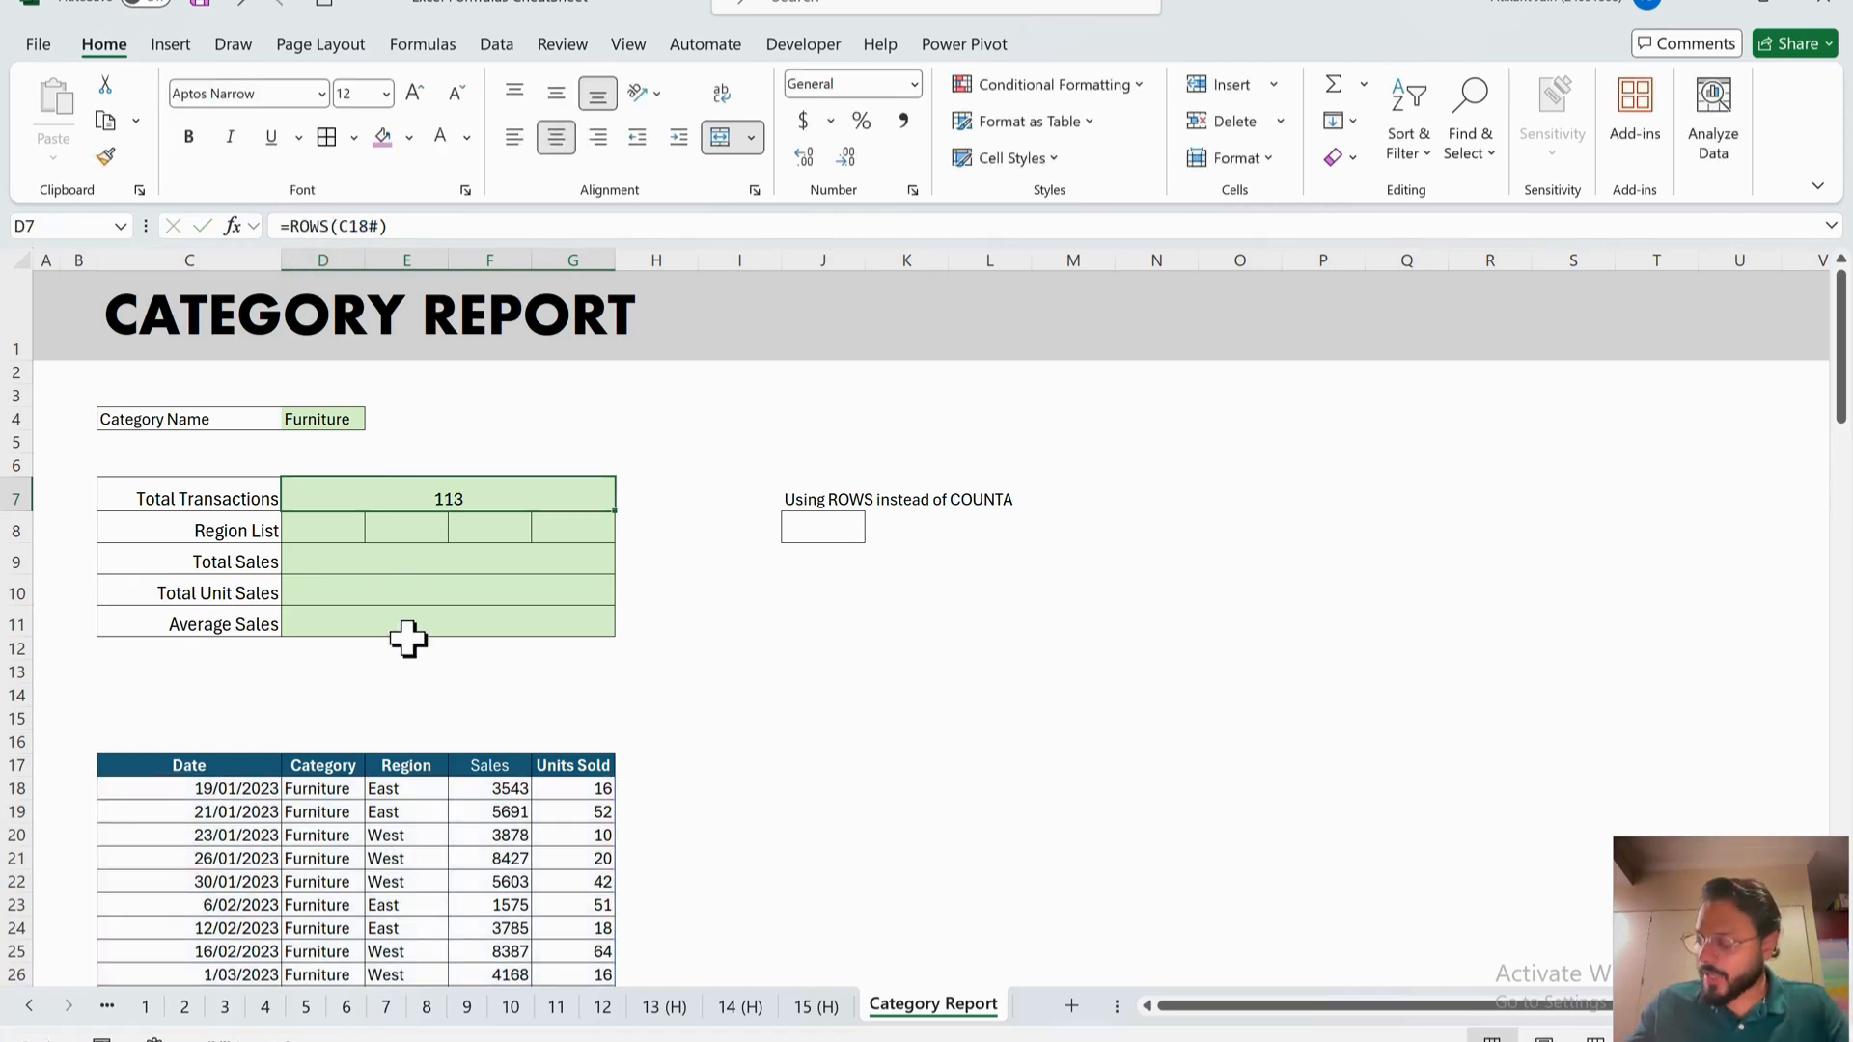
- Examine the first entries of the filtered table's Region column as the source for the Region List
{"action": "left_click", "coordinate": [343, 536]}
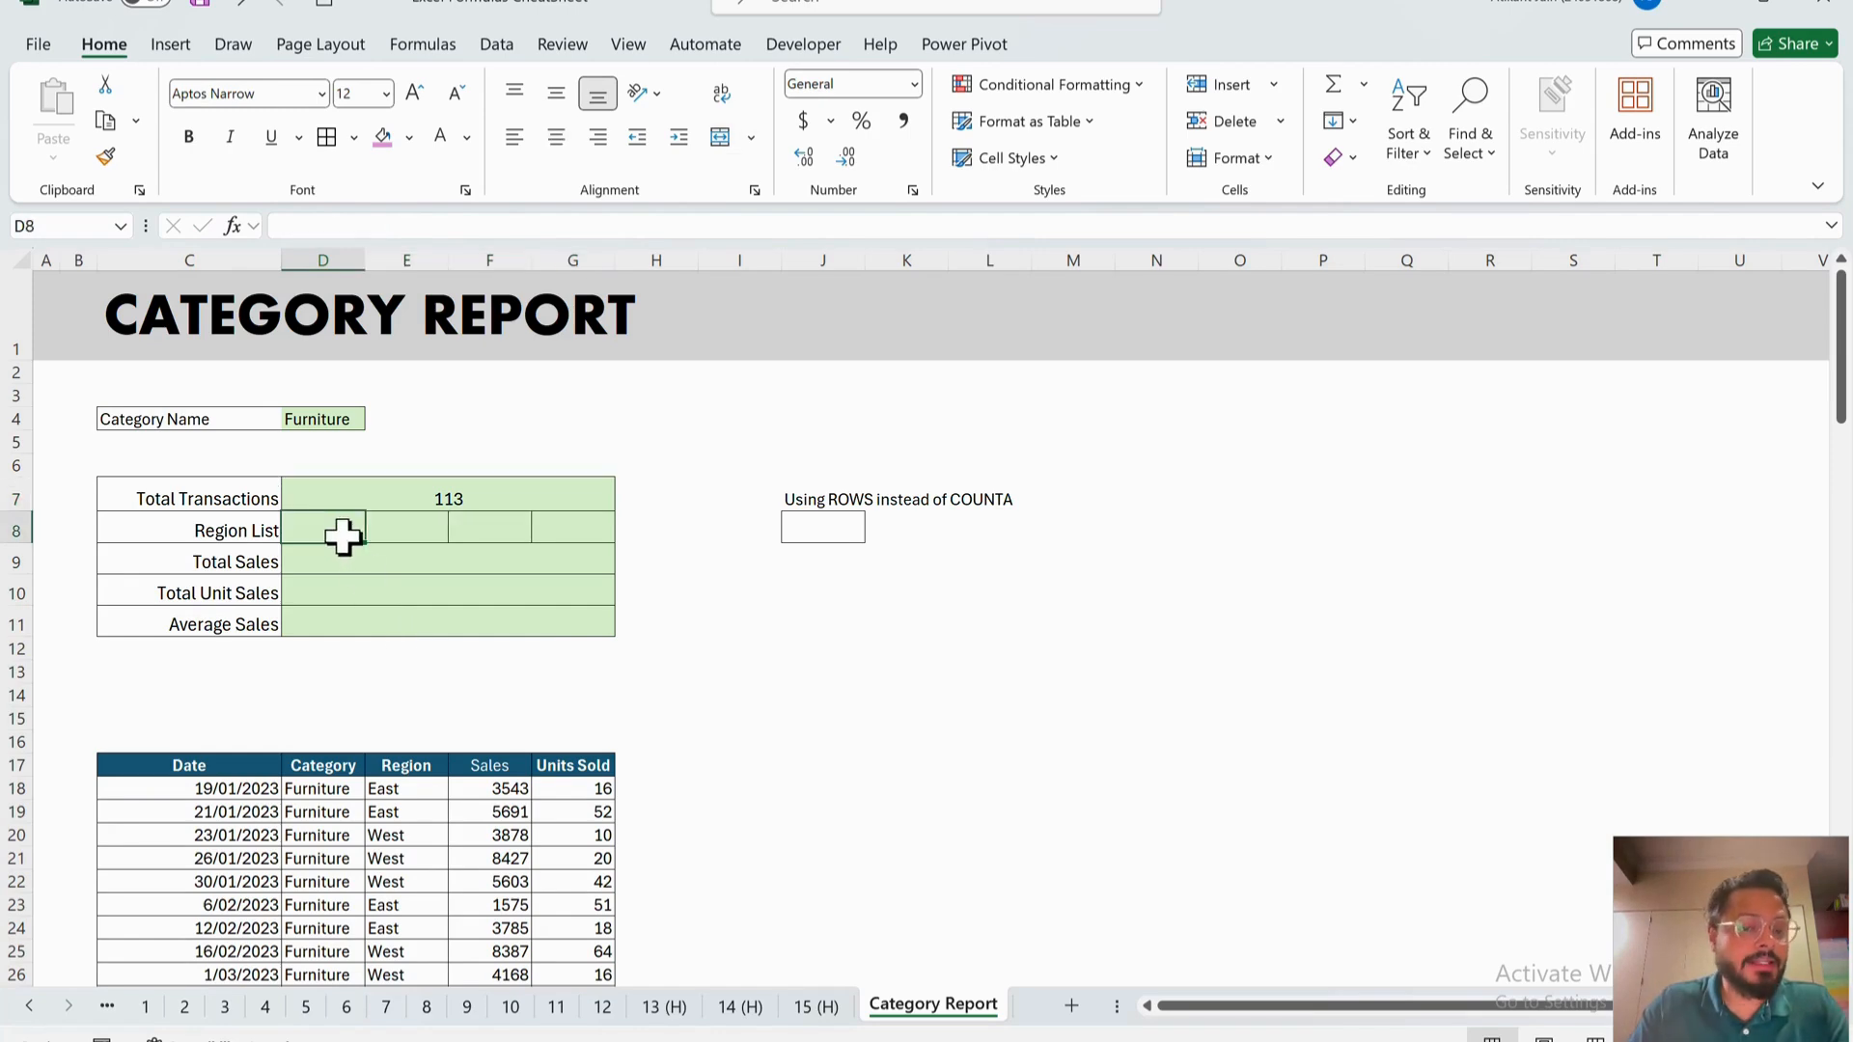
{"action": "left_click", "coordinate": [407, 792]}
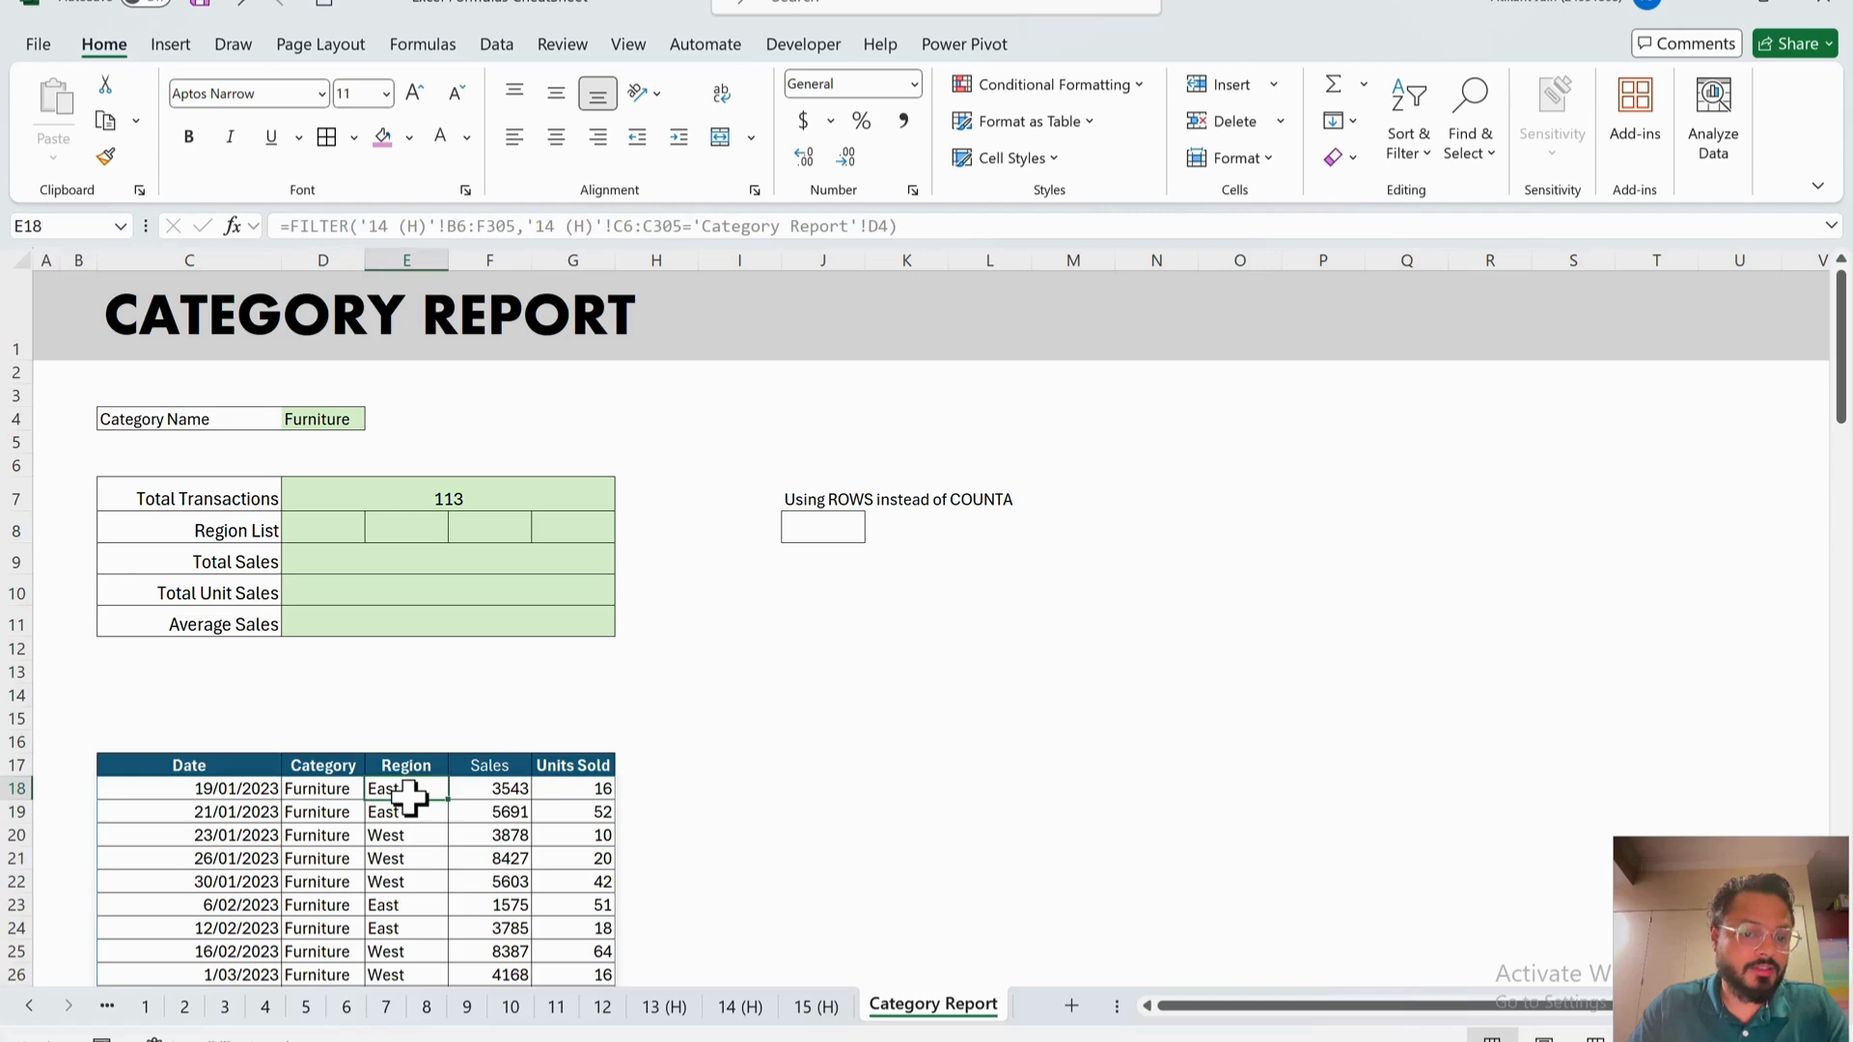
{"action": "key", "text": "shift+Down"}
{"action": "key", "text": "shift+Down"}
{"action": "key", "text": "shift+Down"}
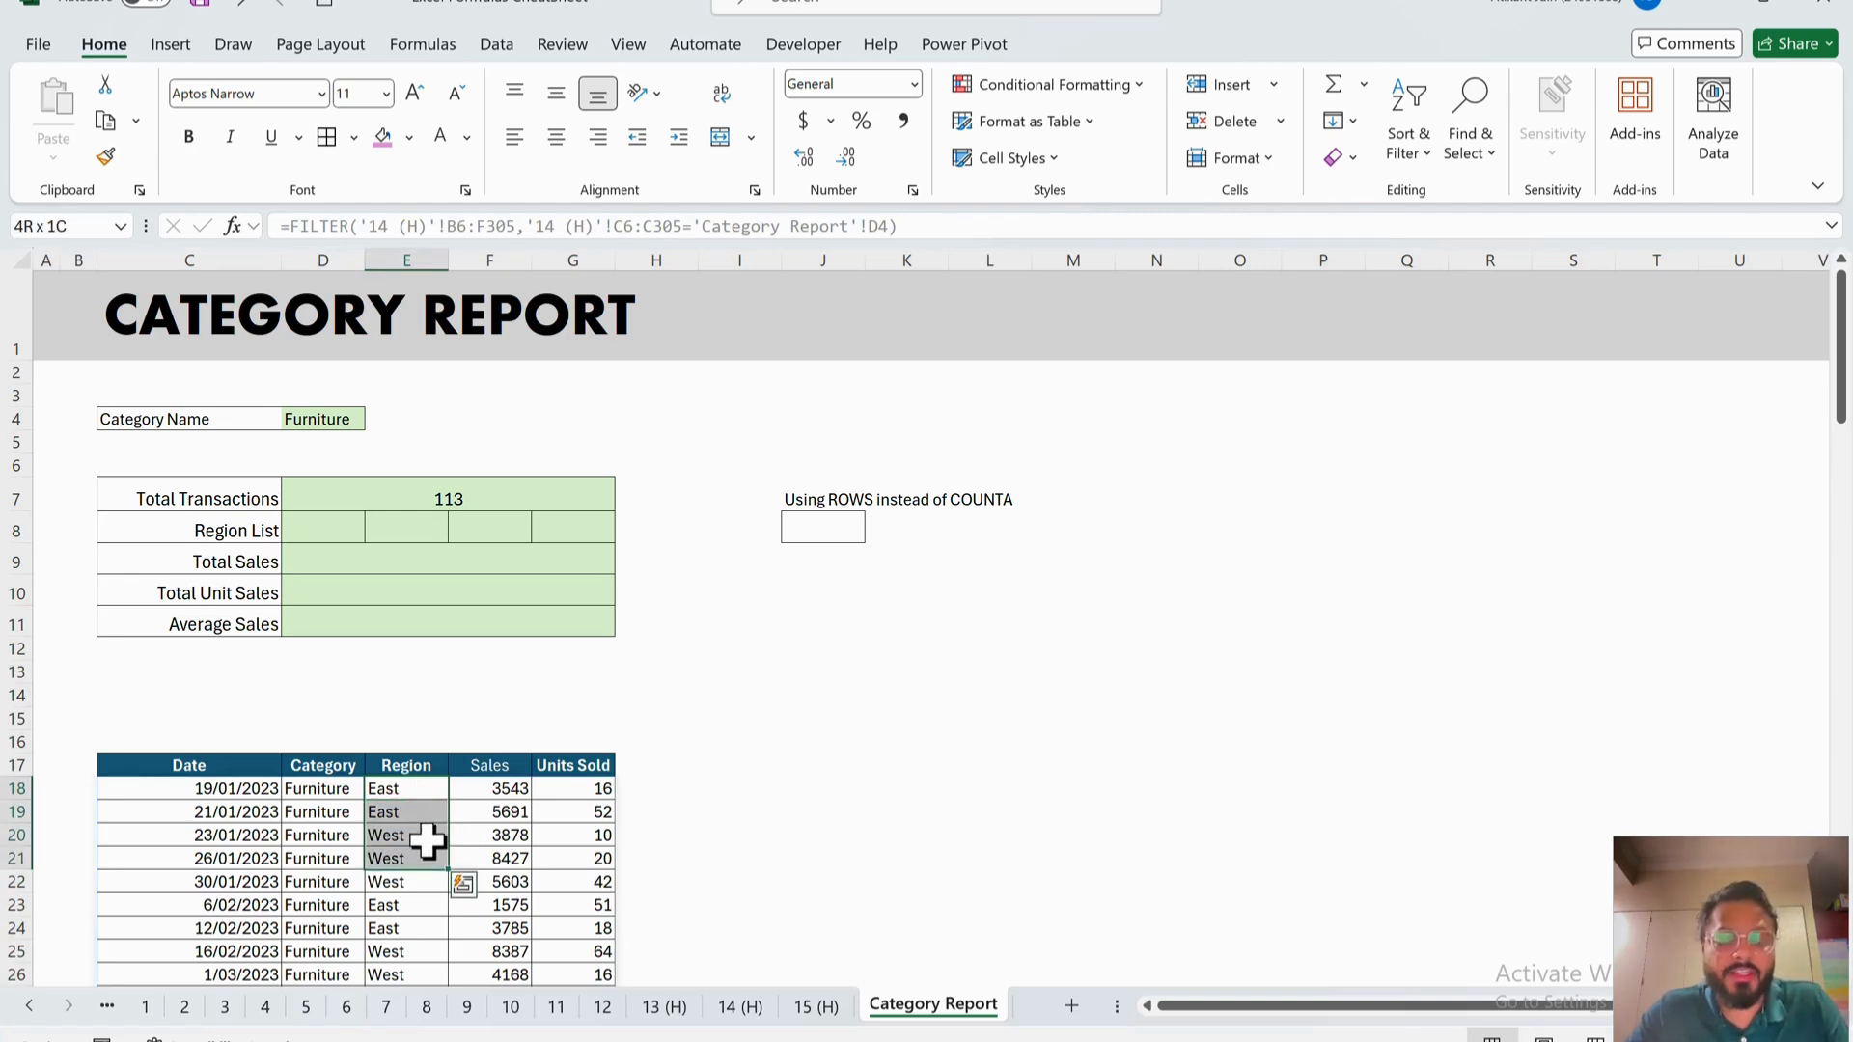
- Enter the formula =UNICHAR(E18:E130) in the first Region List cell, D8, covering the filtered Region values
{"action": "left_click", "coordinate": [354, 539]}
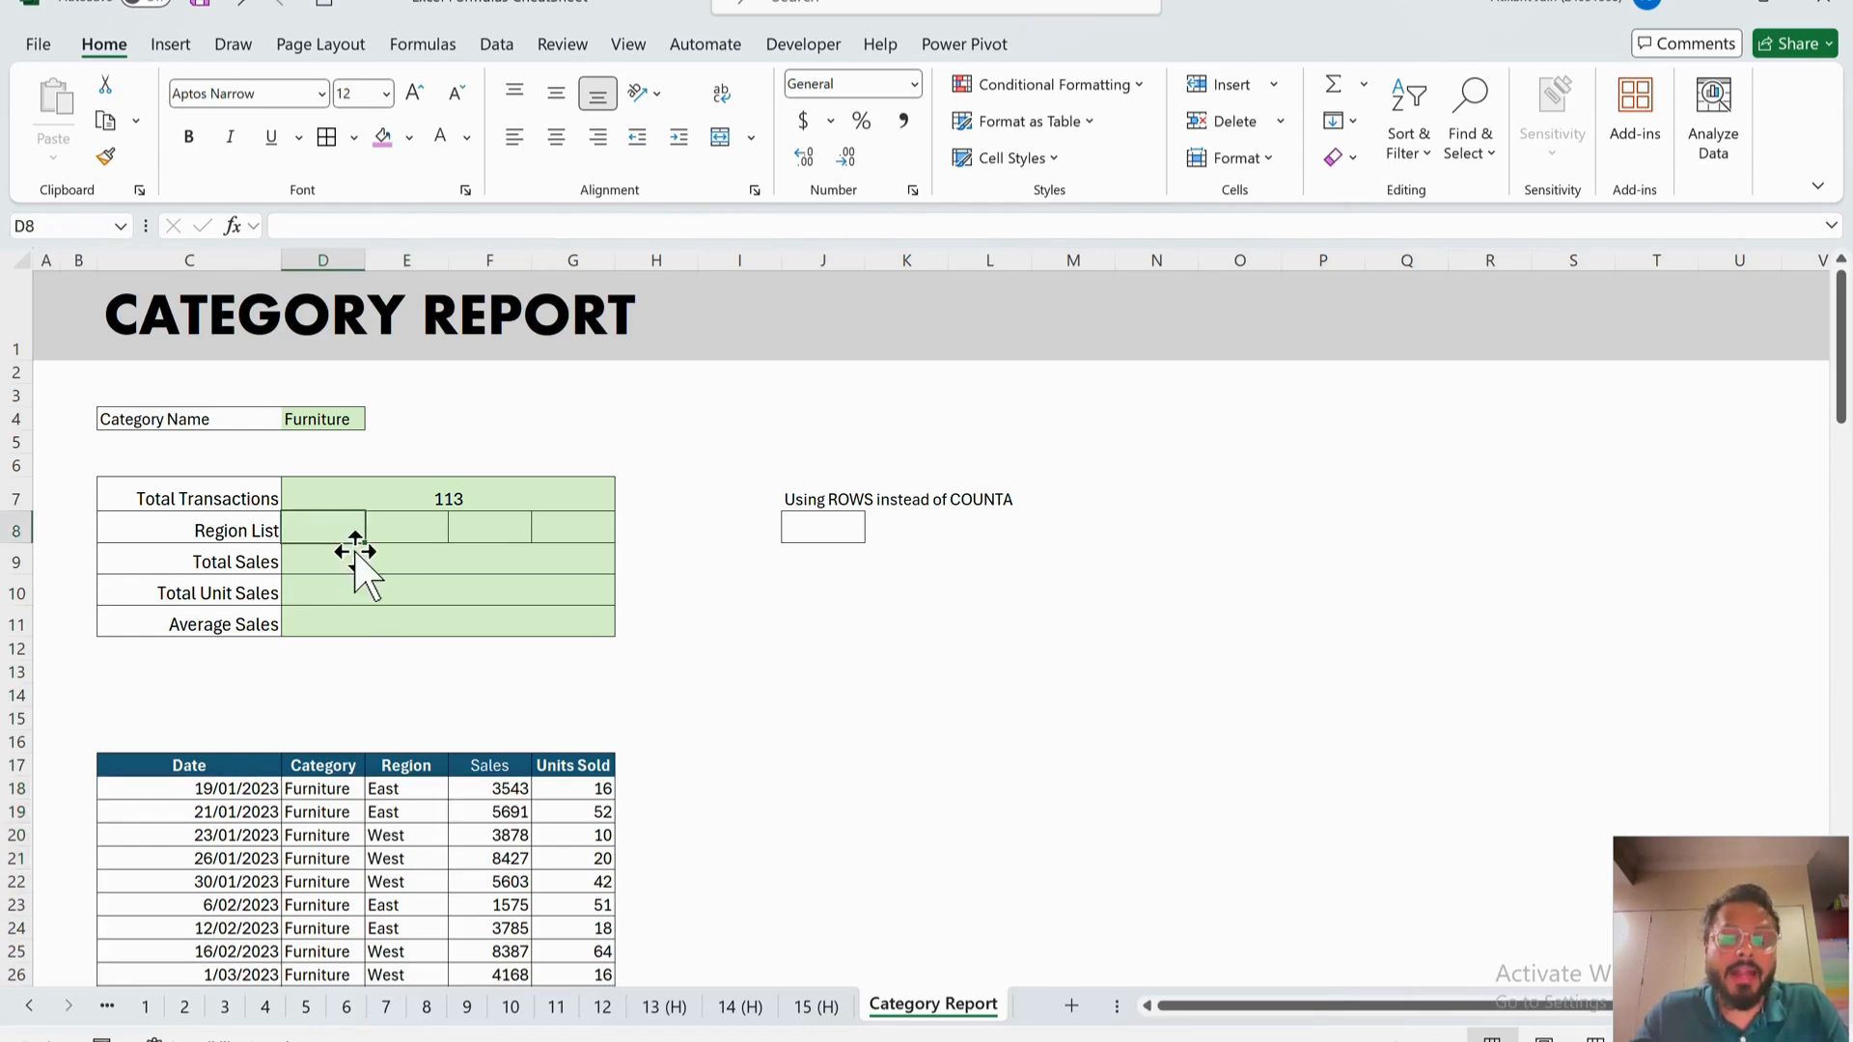
{"action": "type", "text": "="}
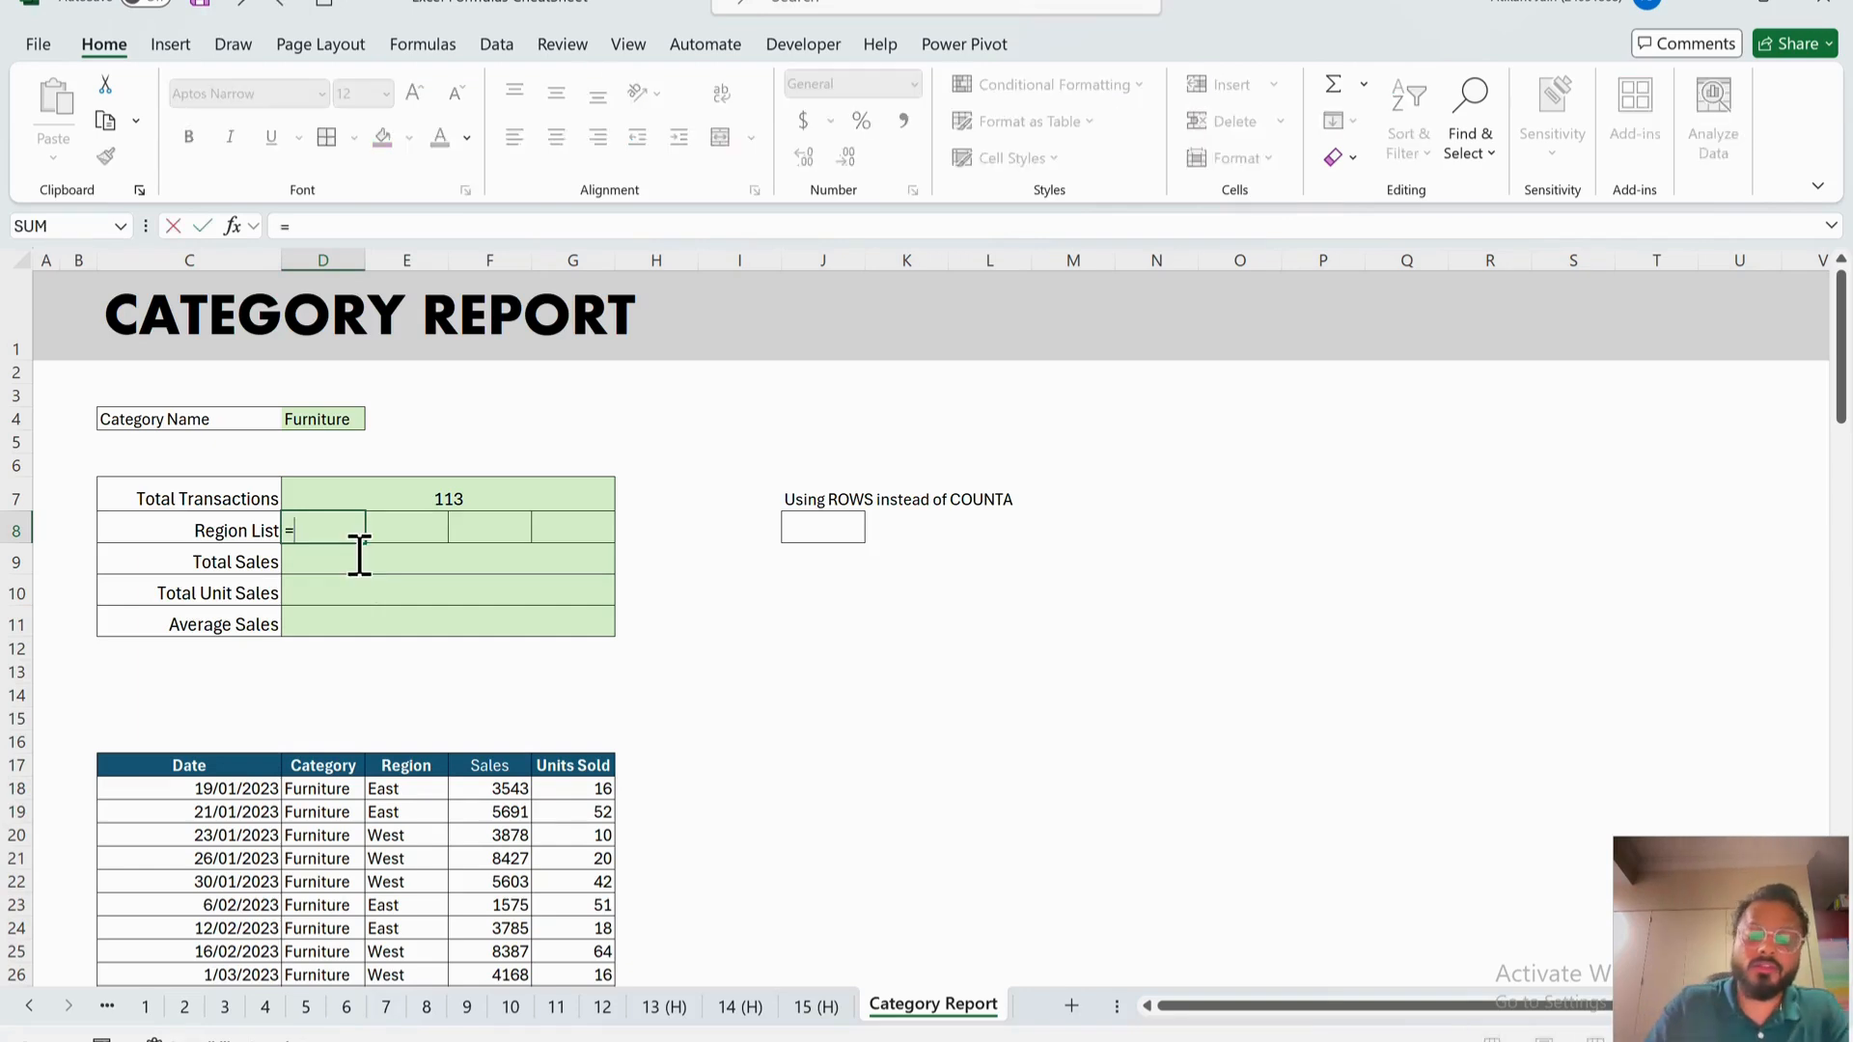
{"action": "type", "text": "u"}
{"action": "key", "text": "Tab"}
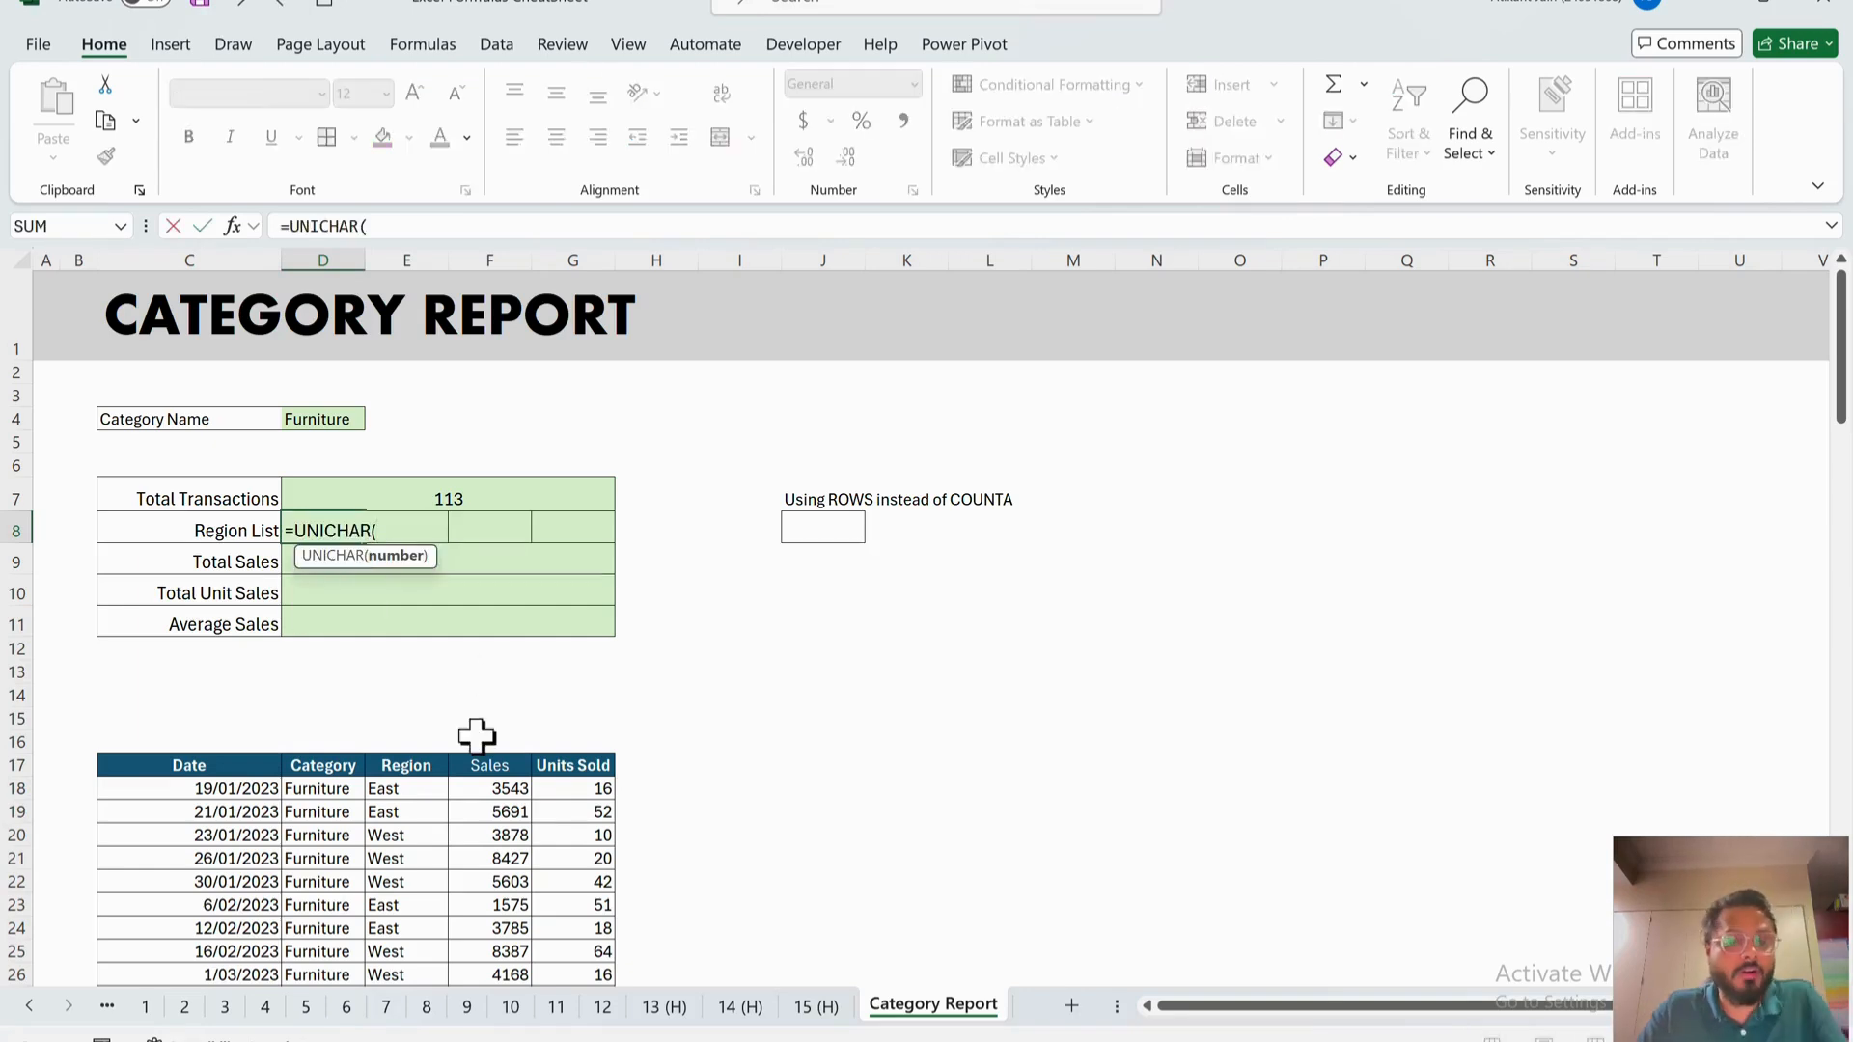
{"action": "left_click", "coordinate": [442, 796]}
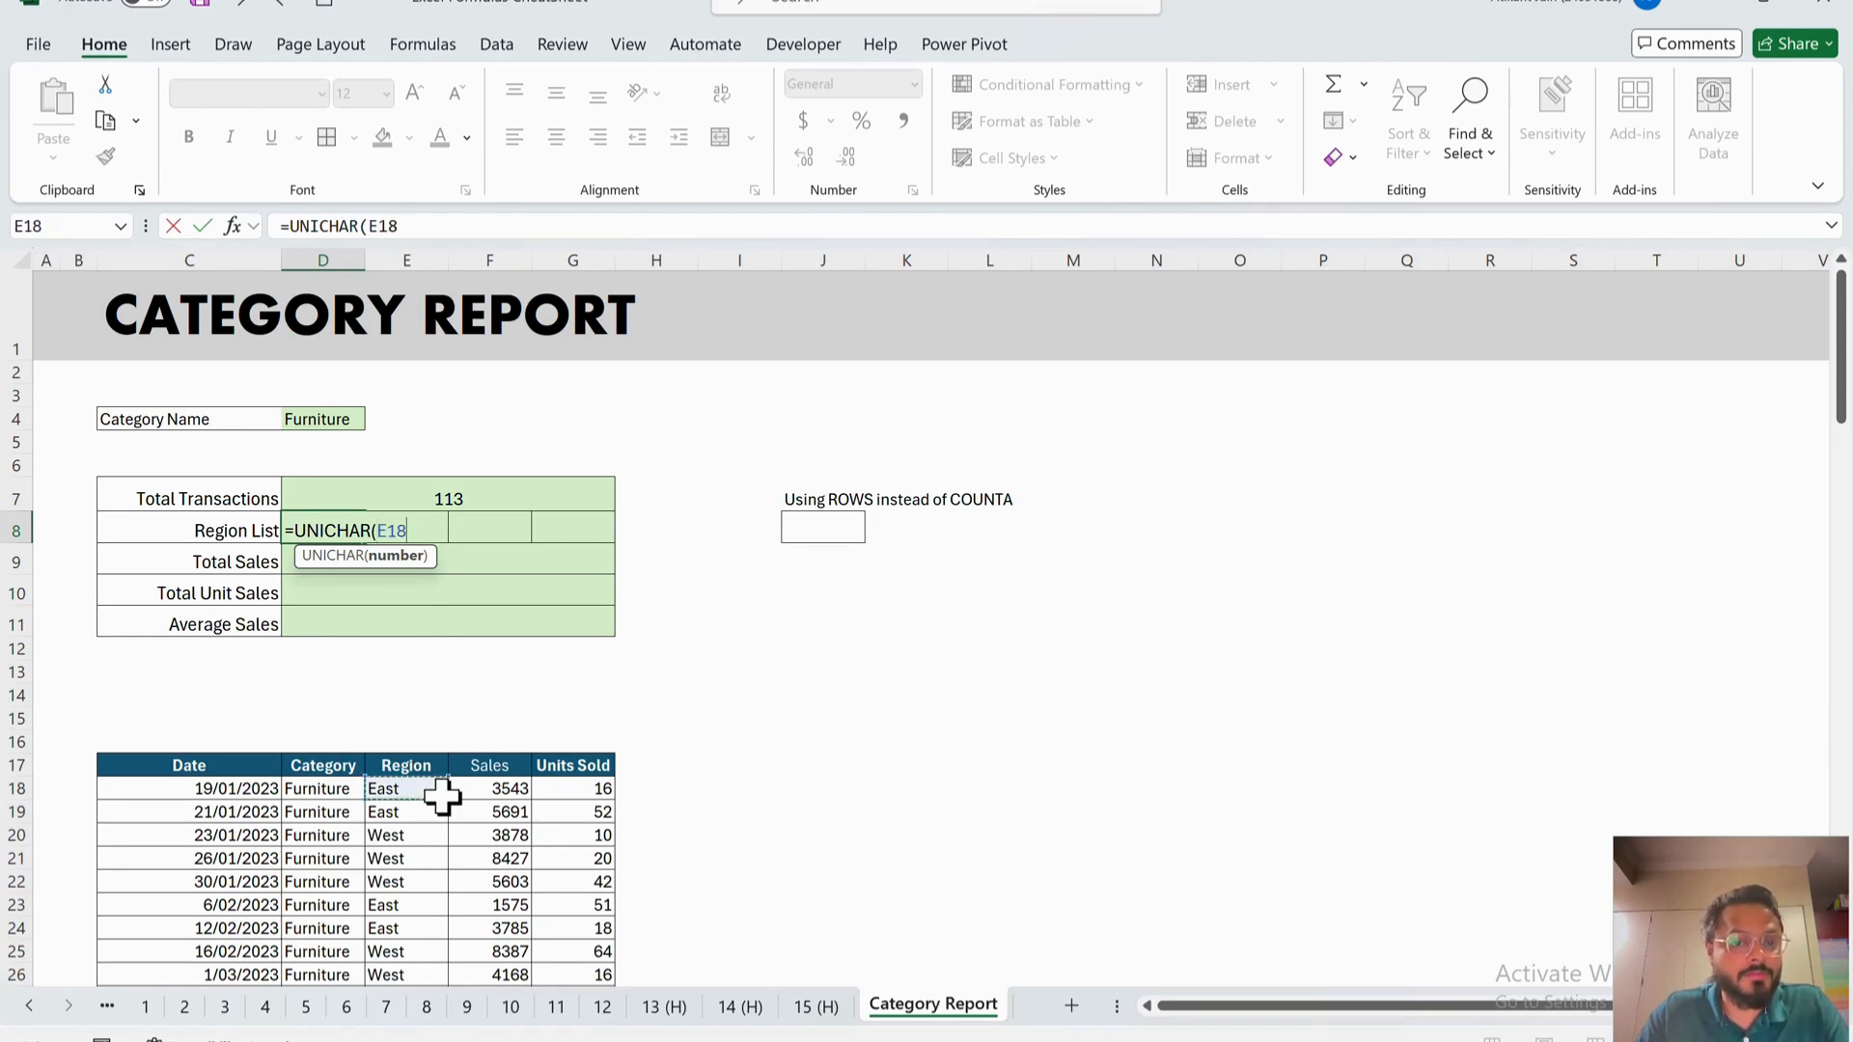
{"action": "key", "text": "ctrl+shift+Down"}
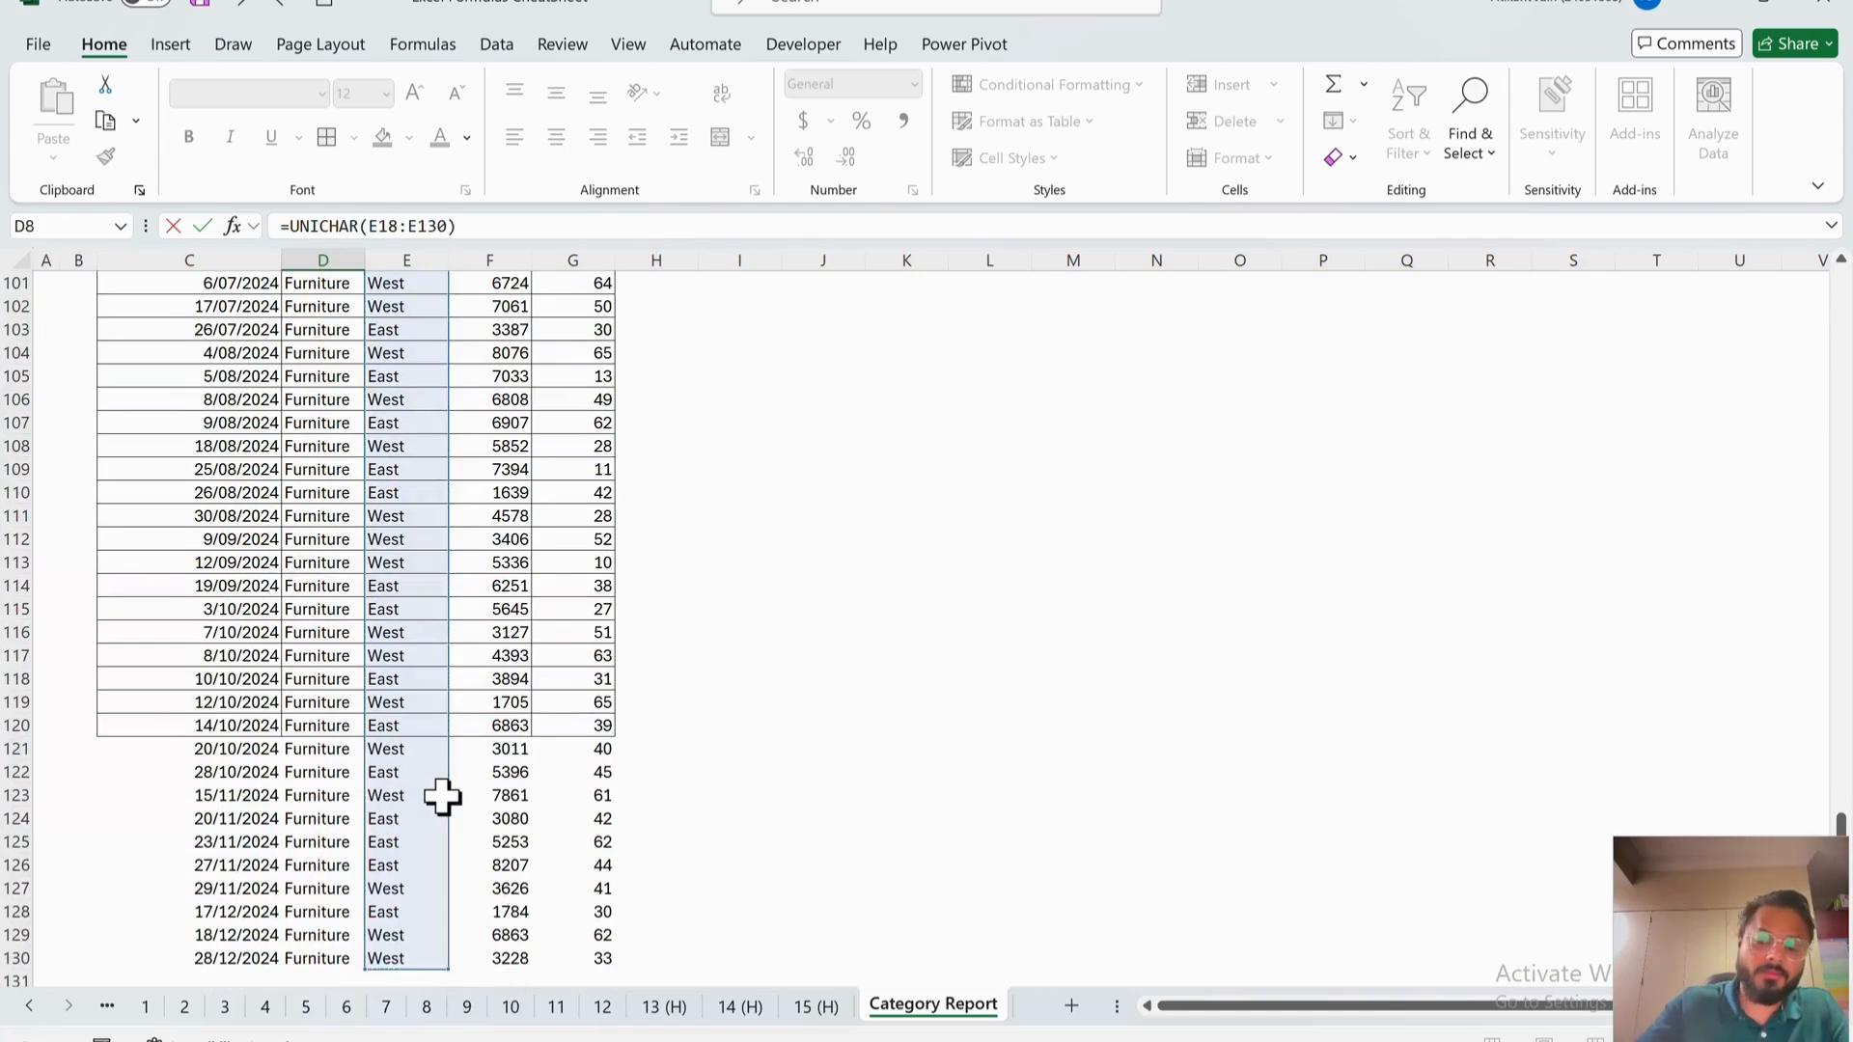
{"action": "key", "text": "Return"}
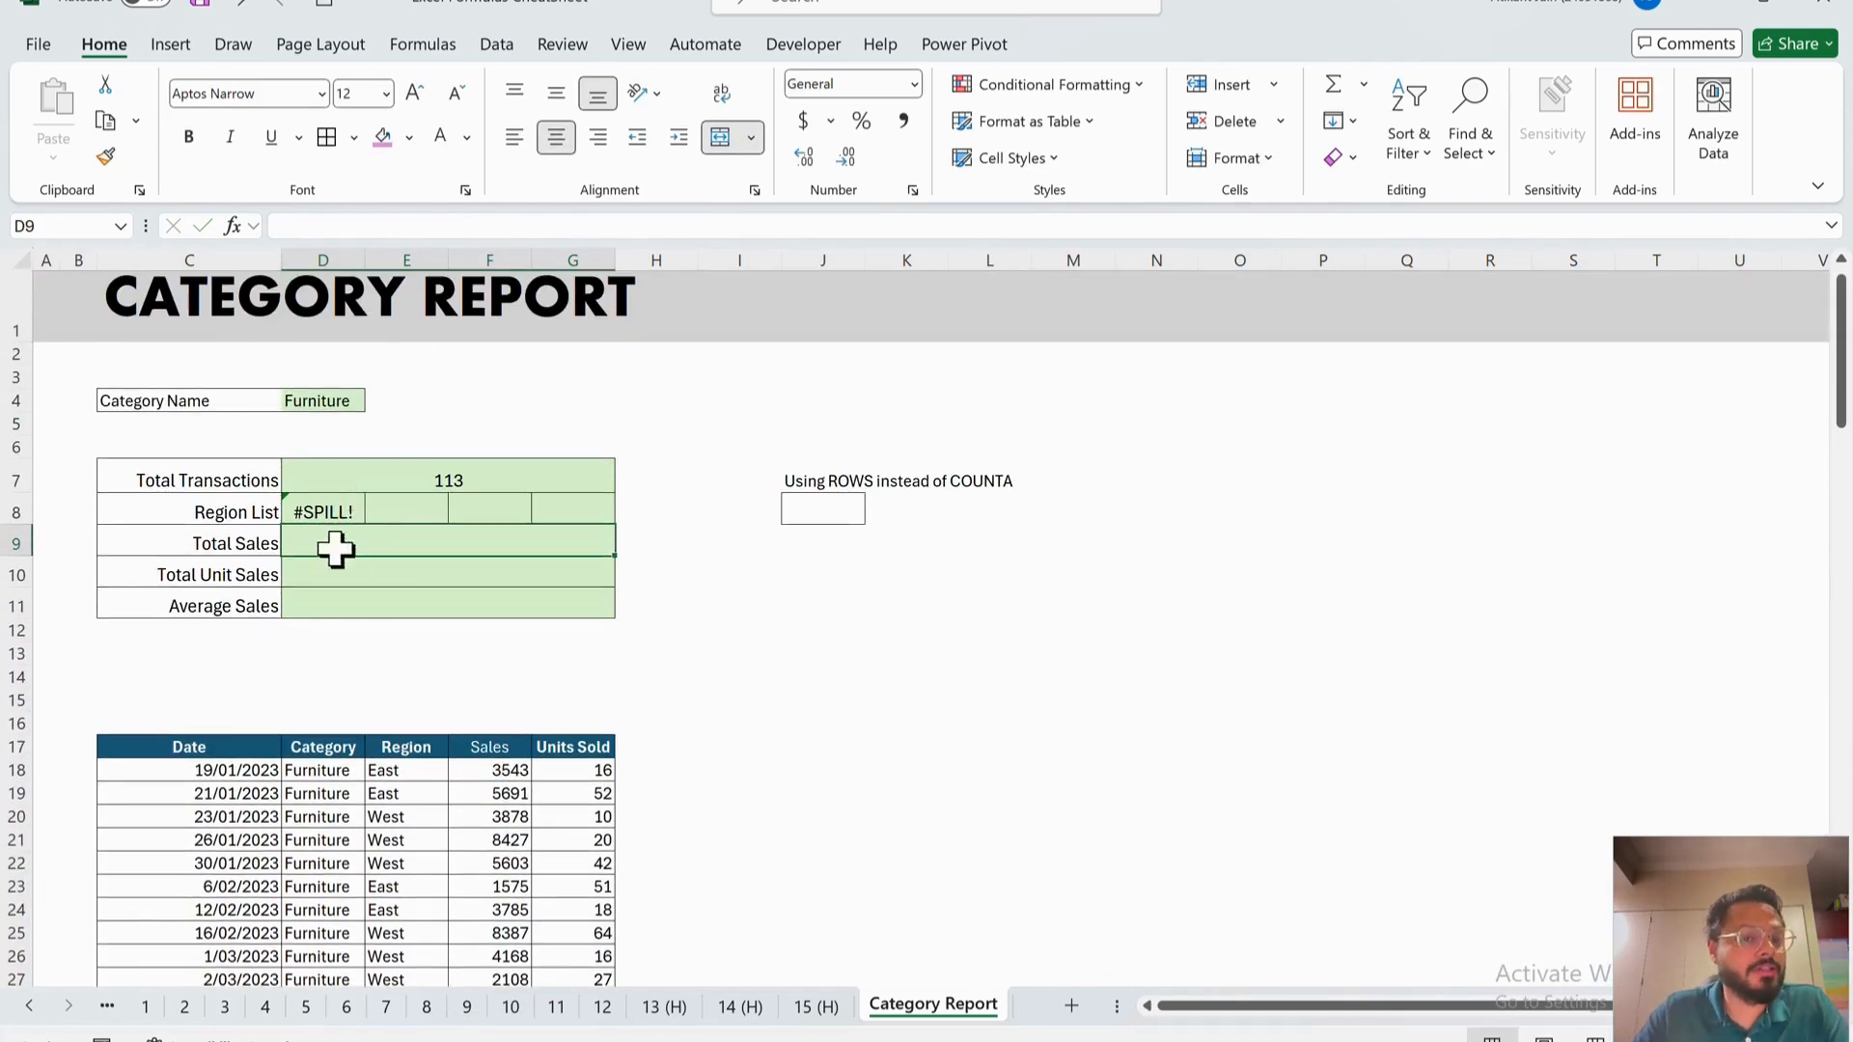
- Replace the UNICHAR function in D8 with UNIQUE so the formula reads =UNIQUE(E18:E130)
{"action": "left_click", "coordinate": [331, 513]}
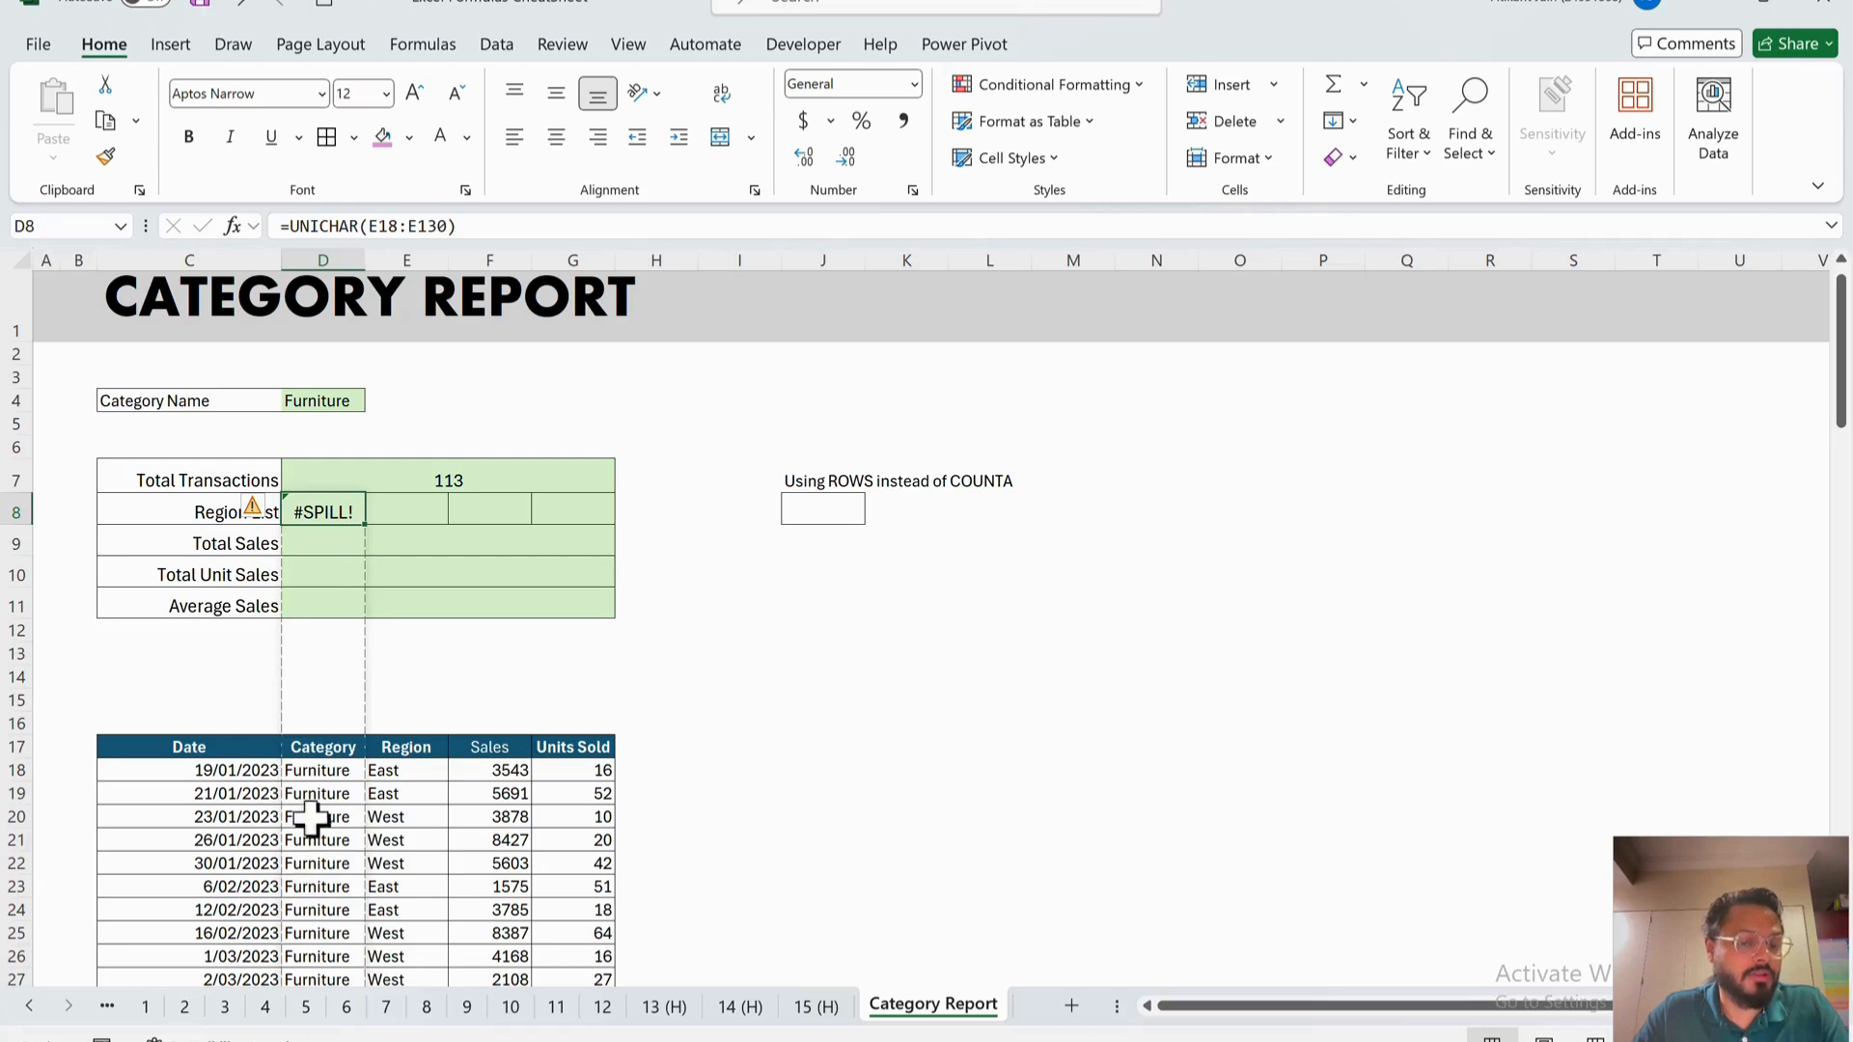
{"action": "left_click", "coordinate": [334, 228]}
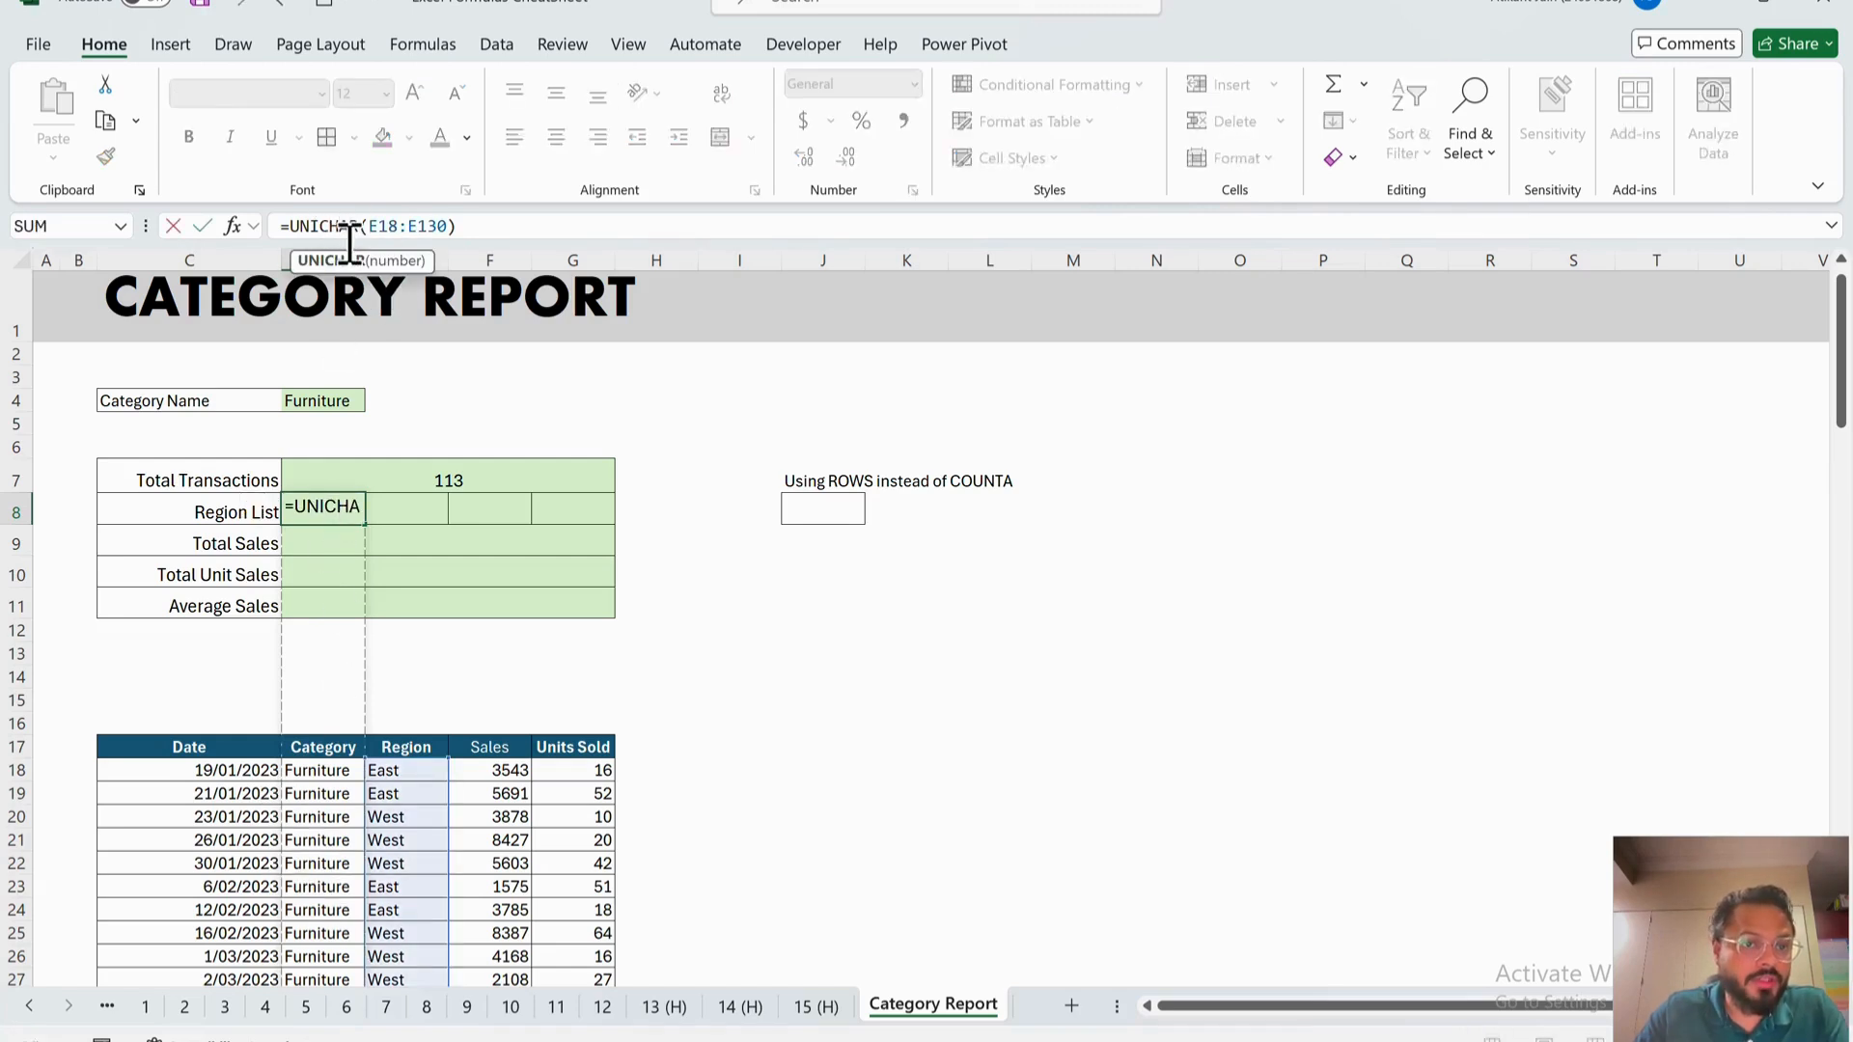
{"action": "key", "text": "BackSpace"}
{"action": "key", "text": "BackSpace"}
{"action": "key", "text": "BackSpace"}
{"action": "key", "text": "BackSpace"}
{"action": "key", "text": "BackSpace"}
{"action": "key", "text": "BackSpace"}
{"action": "key", "text": "BackSpace"}
{"action": "type", "text": "uniq"}
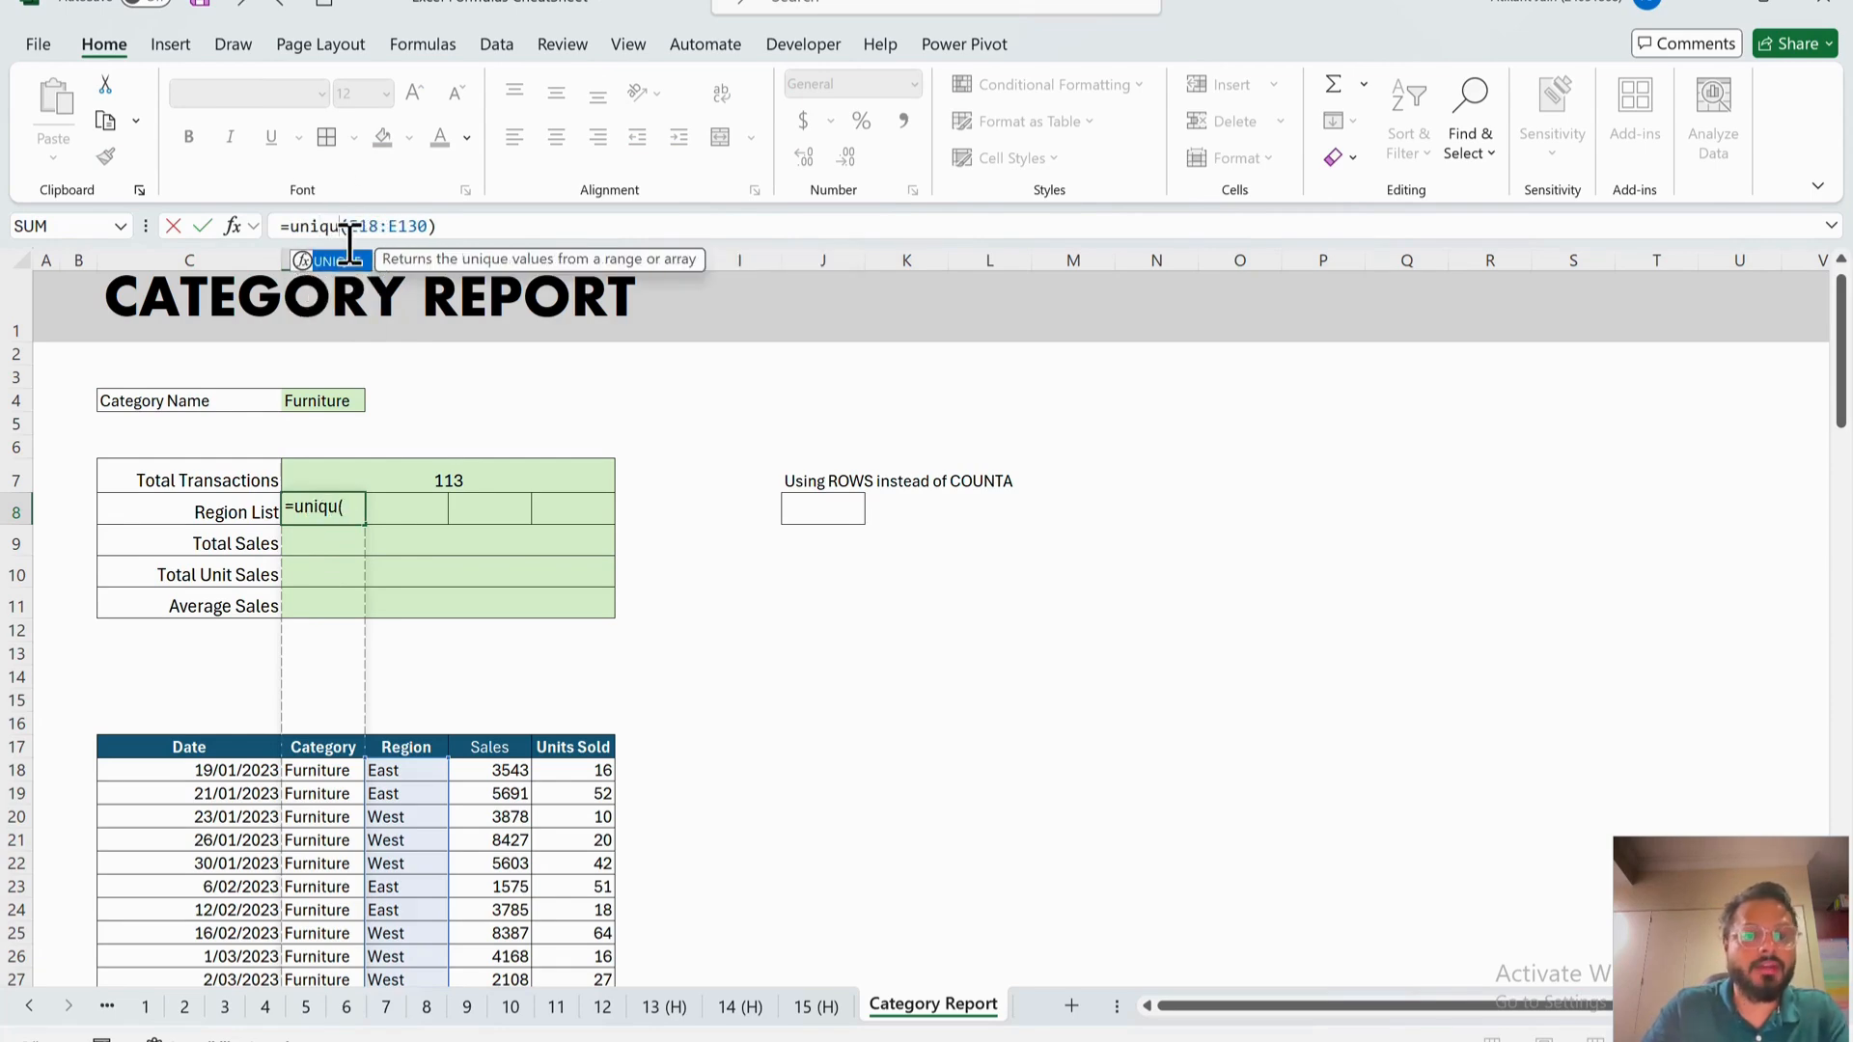
{"action": "type", "text": "u"}
{"action": "key", "text": "Tab"}
{"action": "key", "text": "Return"}
- Wrap the Region List formula in TRANSPOSE so D8 reads =TRANSPOSE(UNIQUE(E18:E130)) and lists the regions horizontally
{"action": "left_click", "coordinate": [331, 505]}
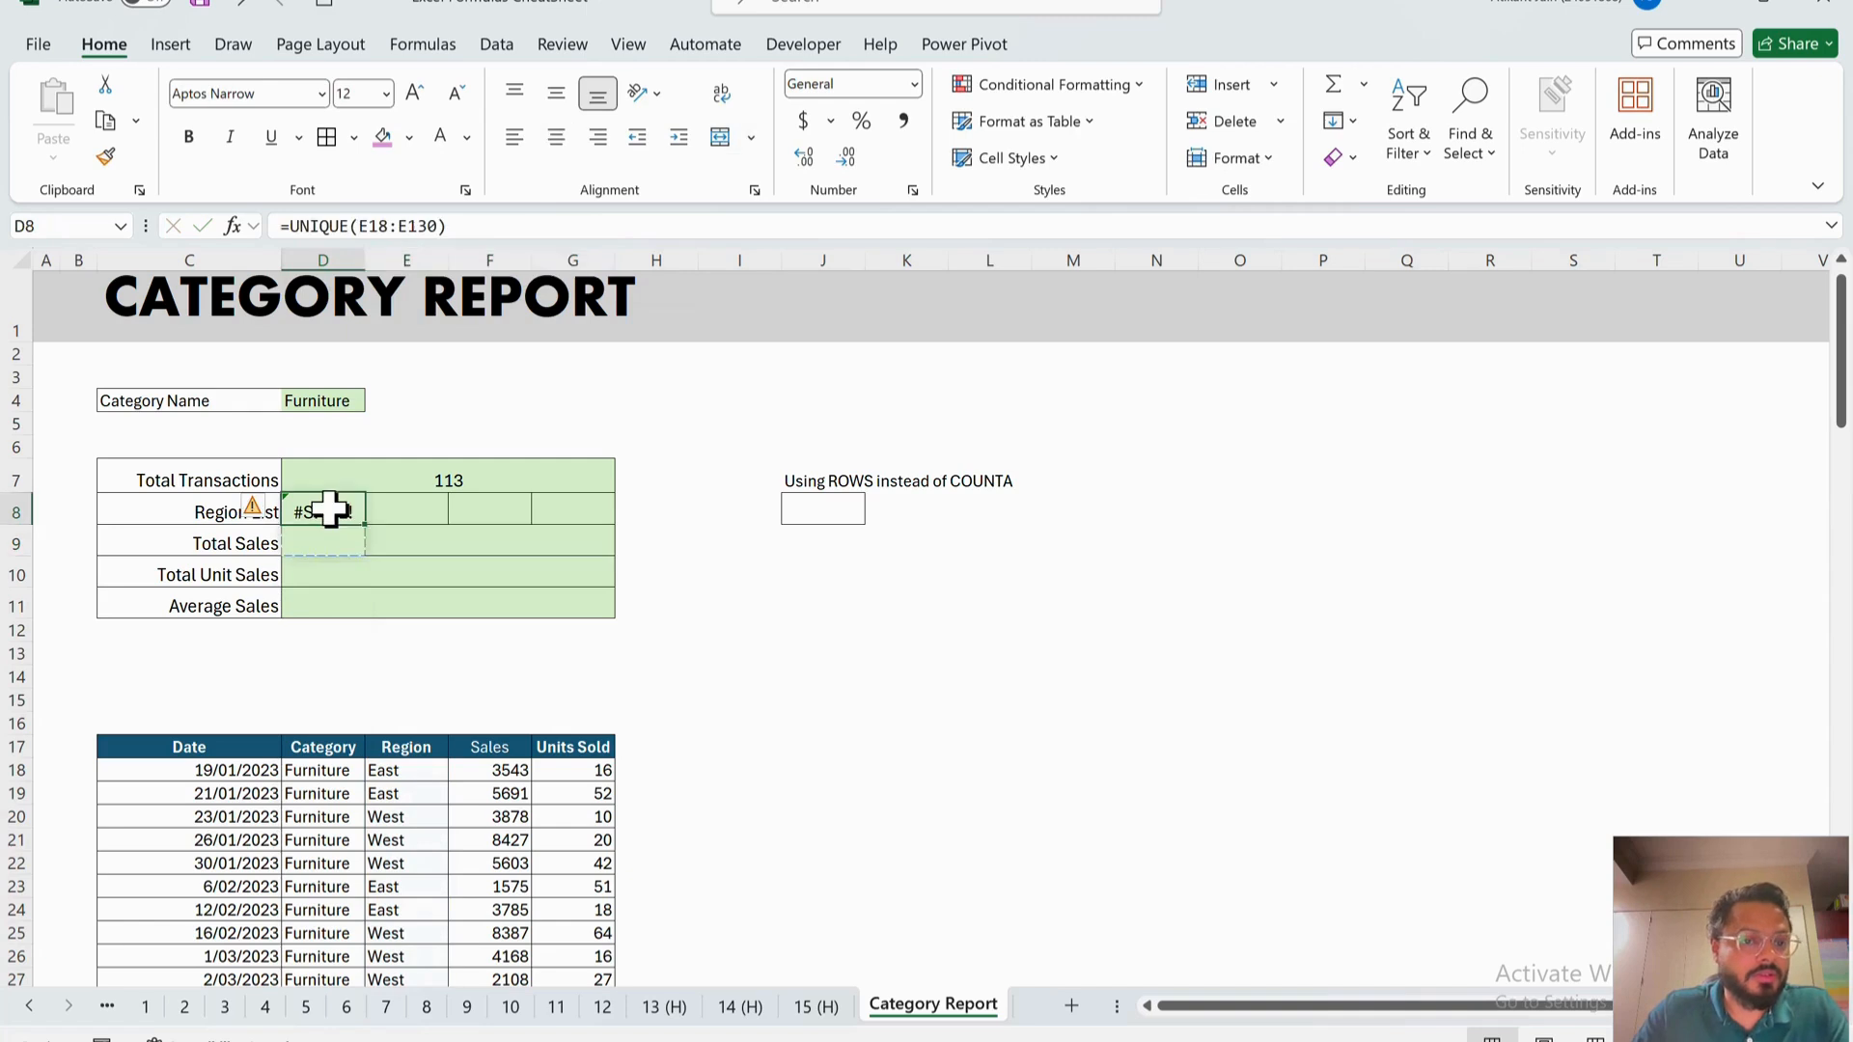
{"action": "left_click", "coordinate": [290, 227]}
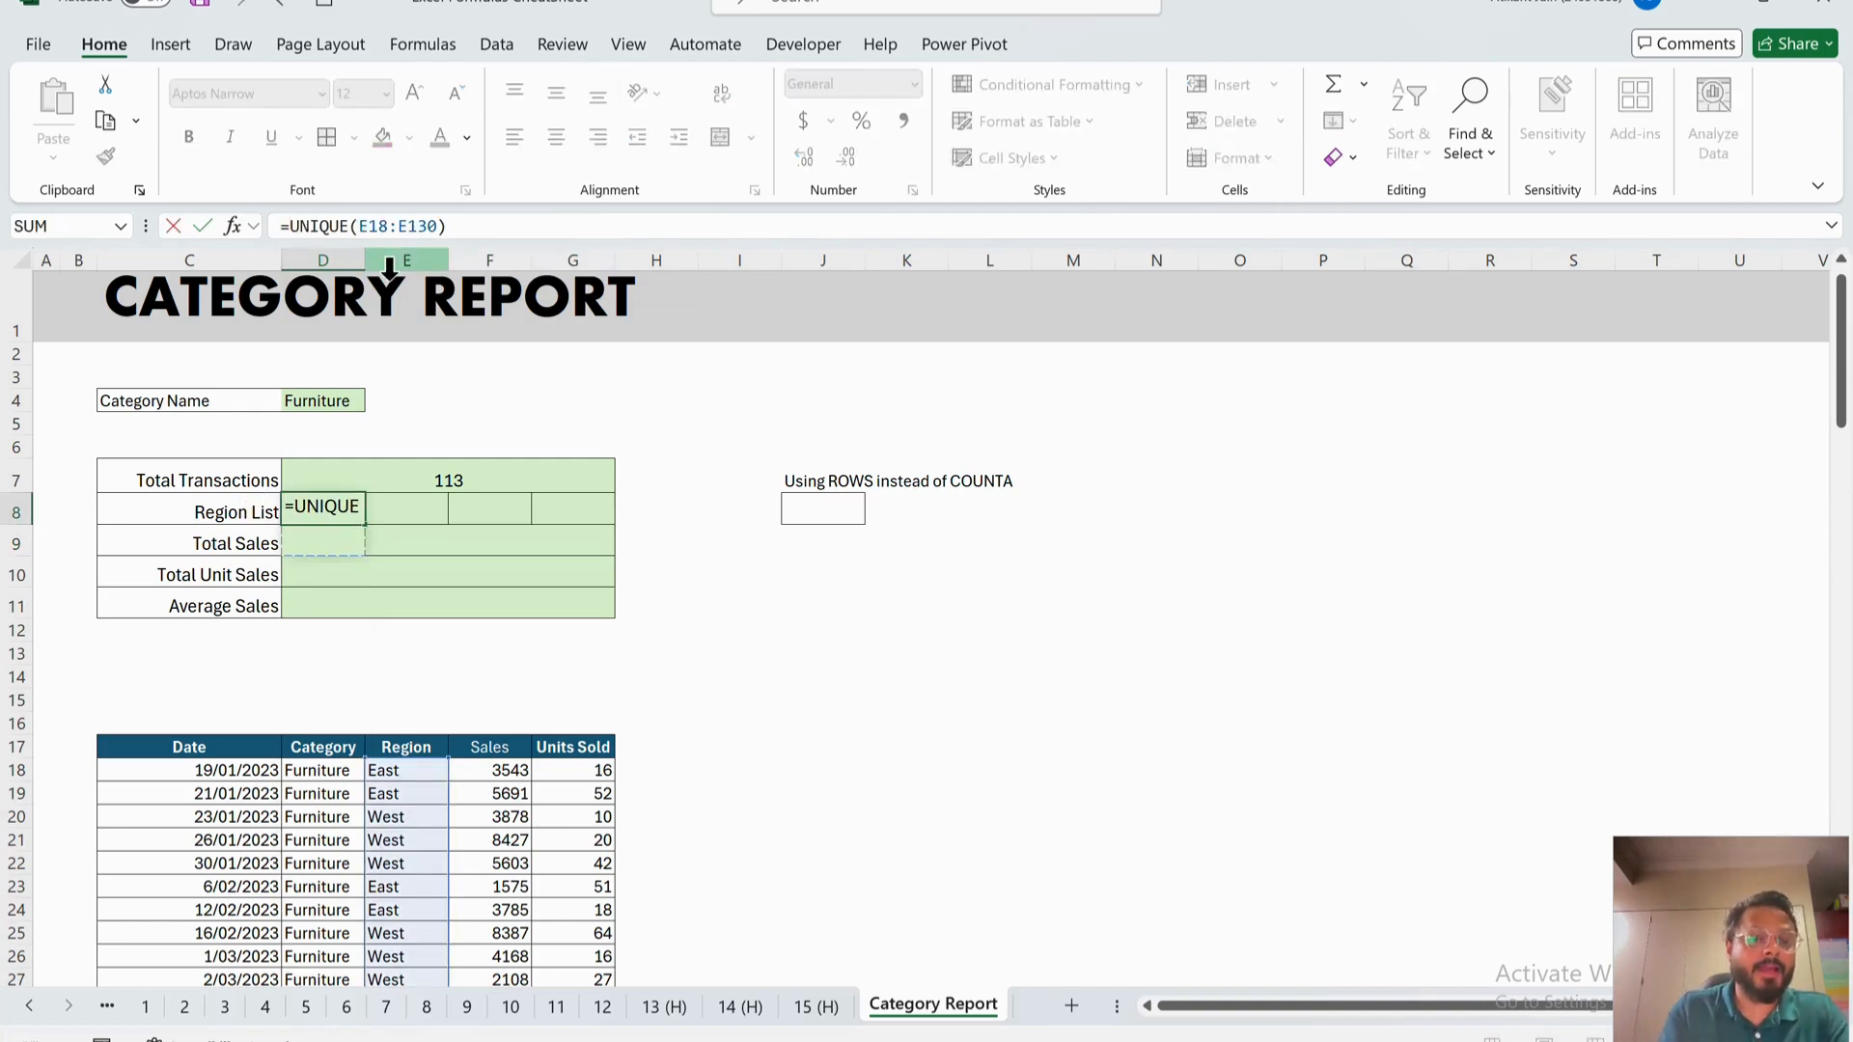
{"action": "type", "text": "trans"}
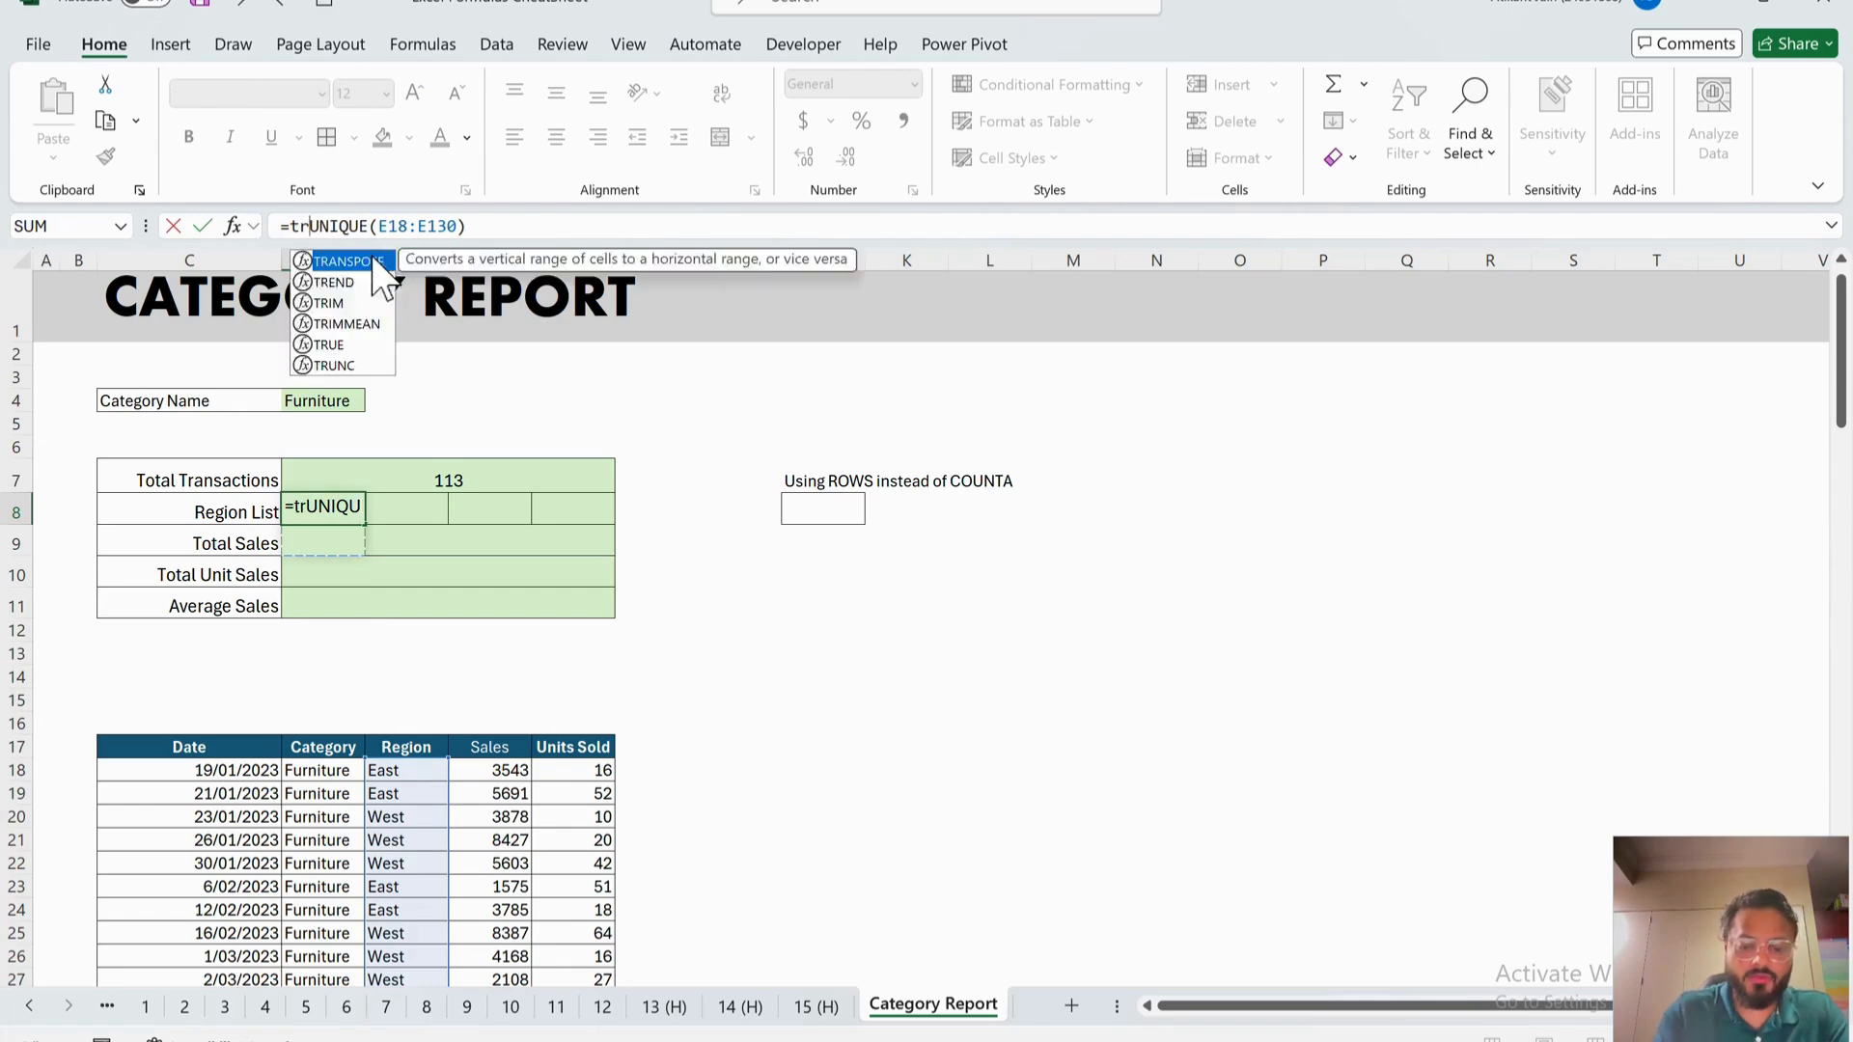
{"action": "key", "text": "Tab"}
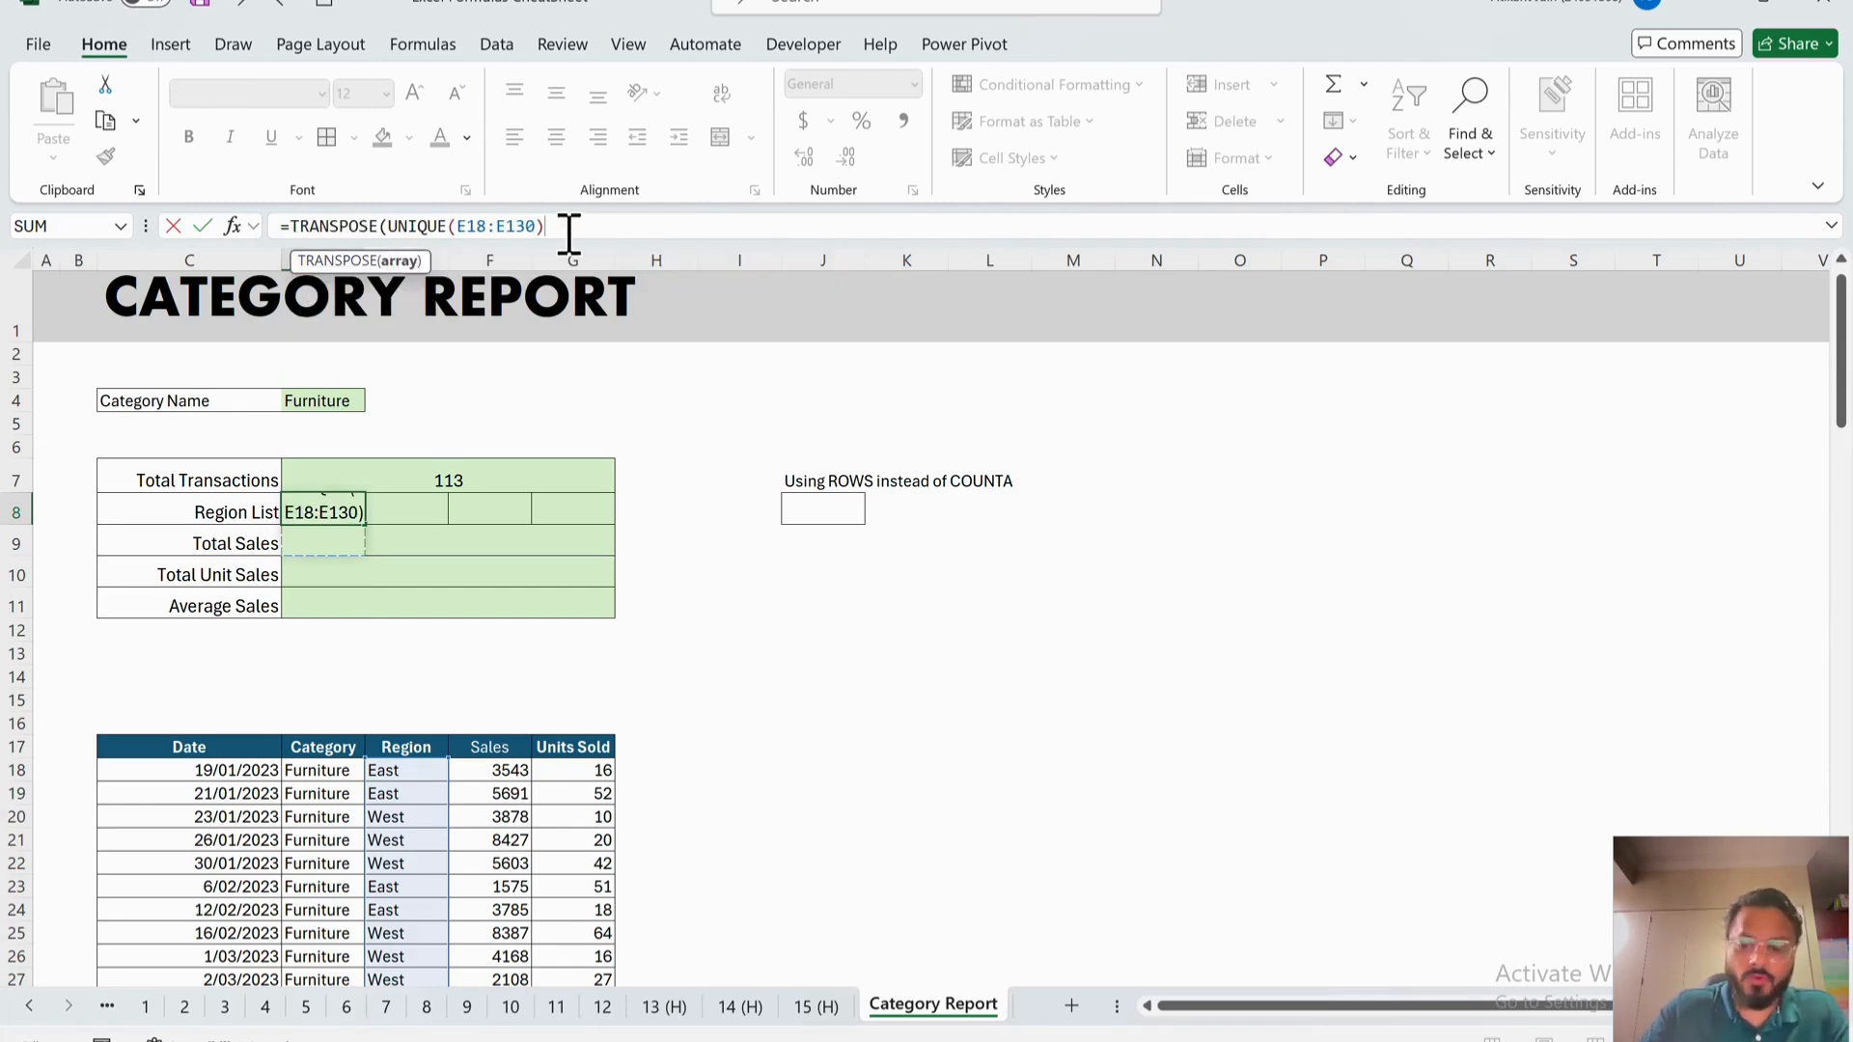
{"action": "type", "text": ")"}
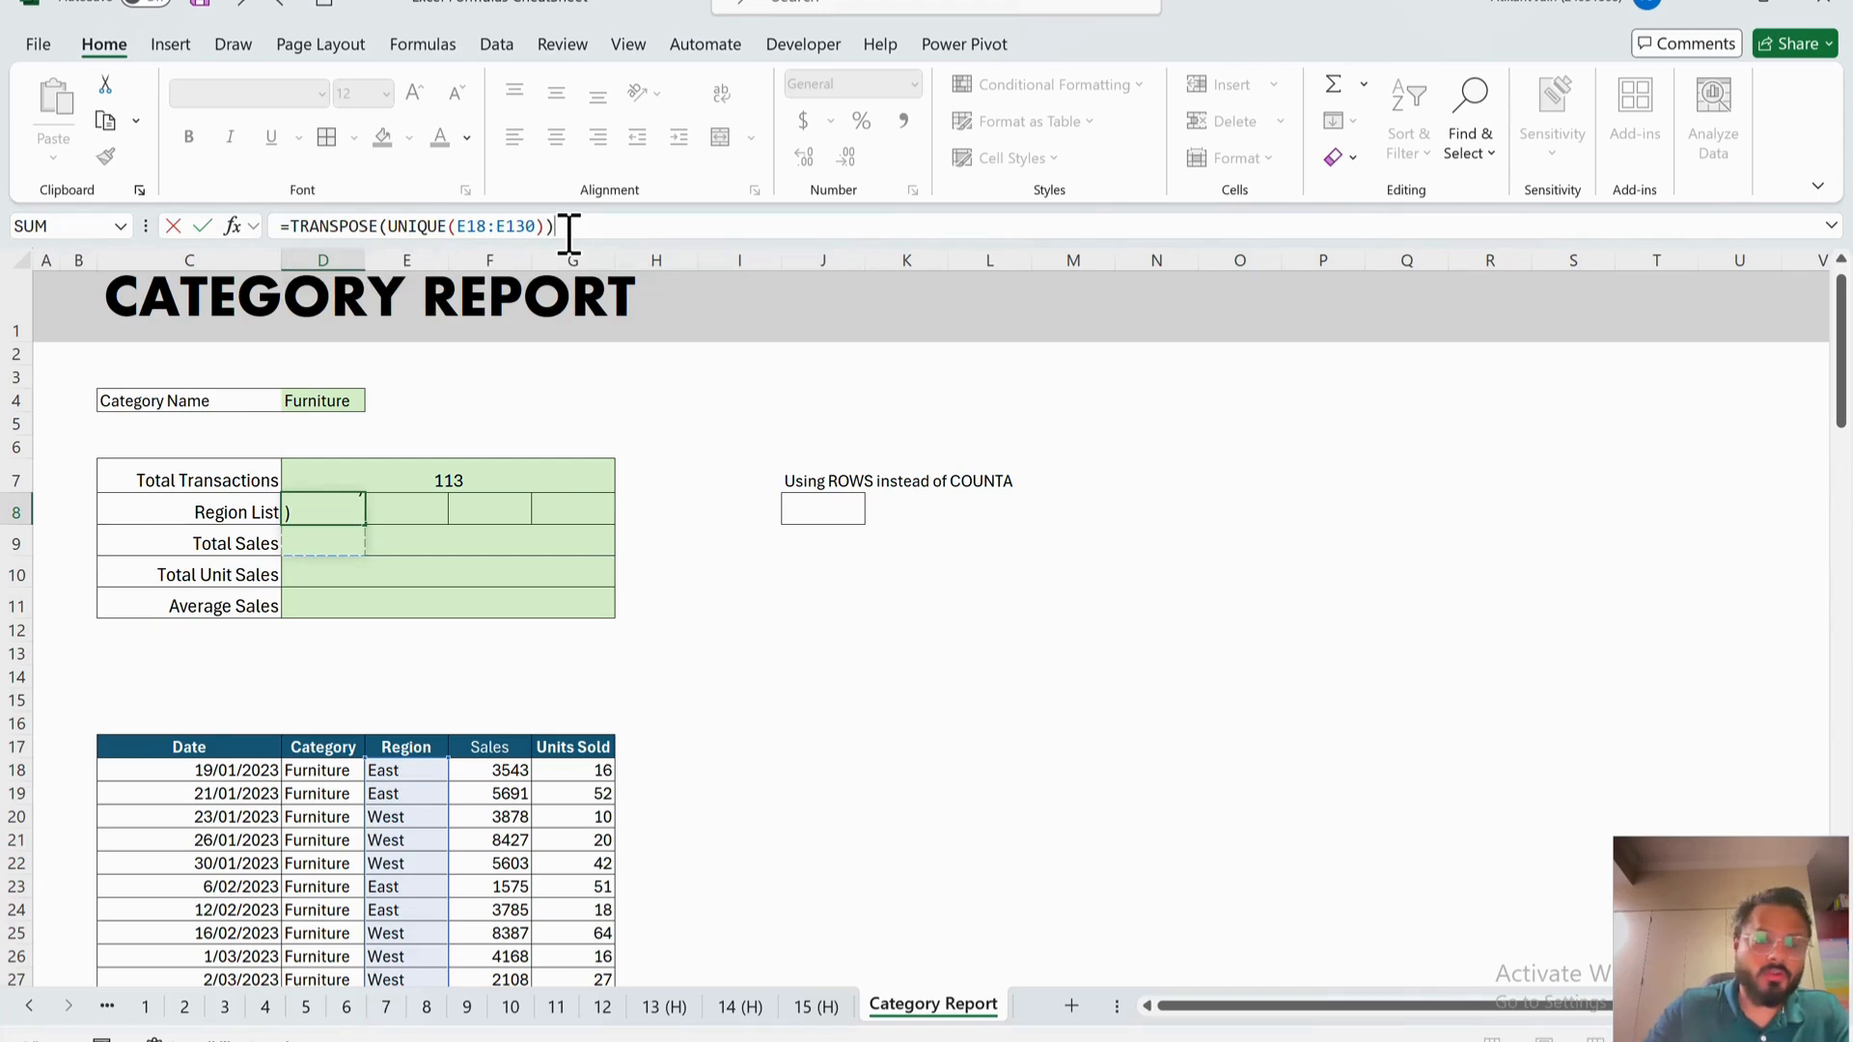
{"action": "left_click", "coordinate": [581, 483]}
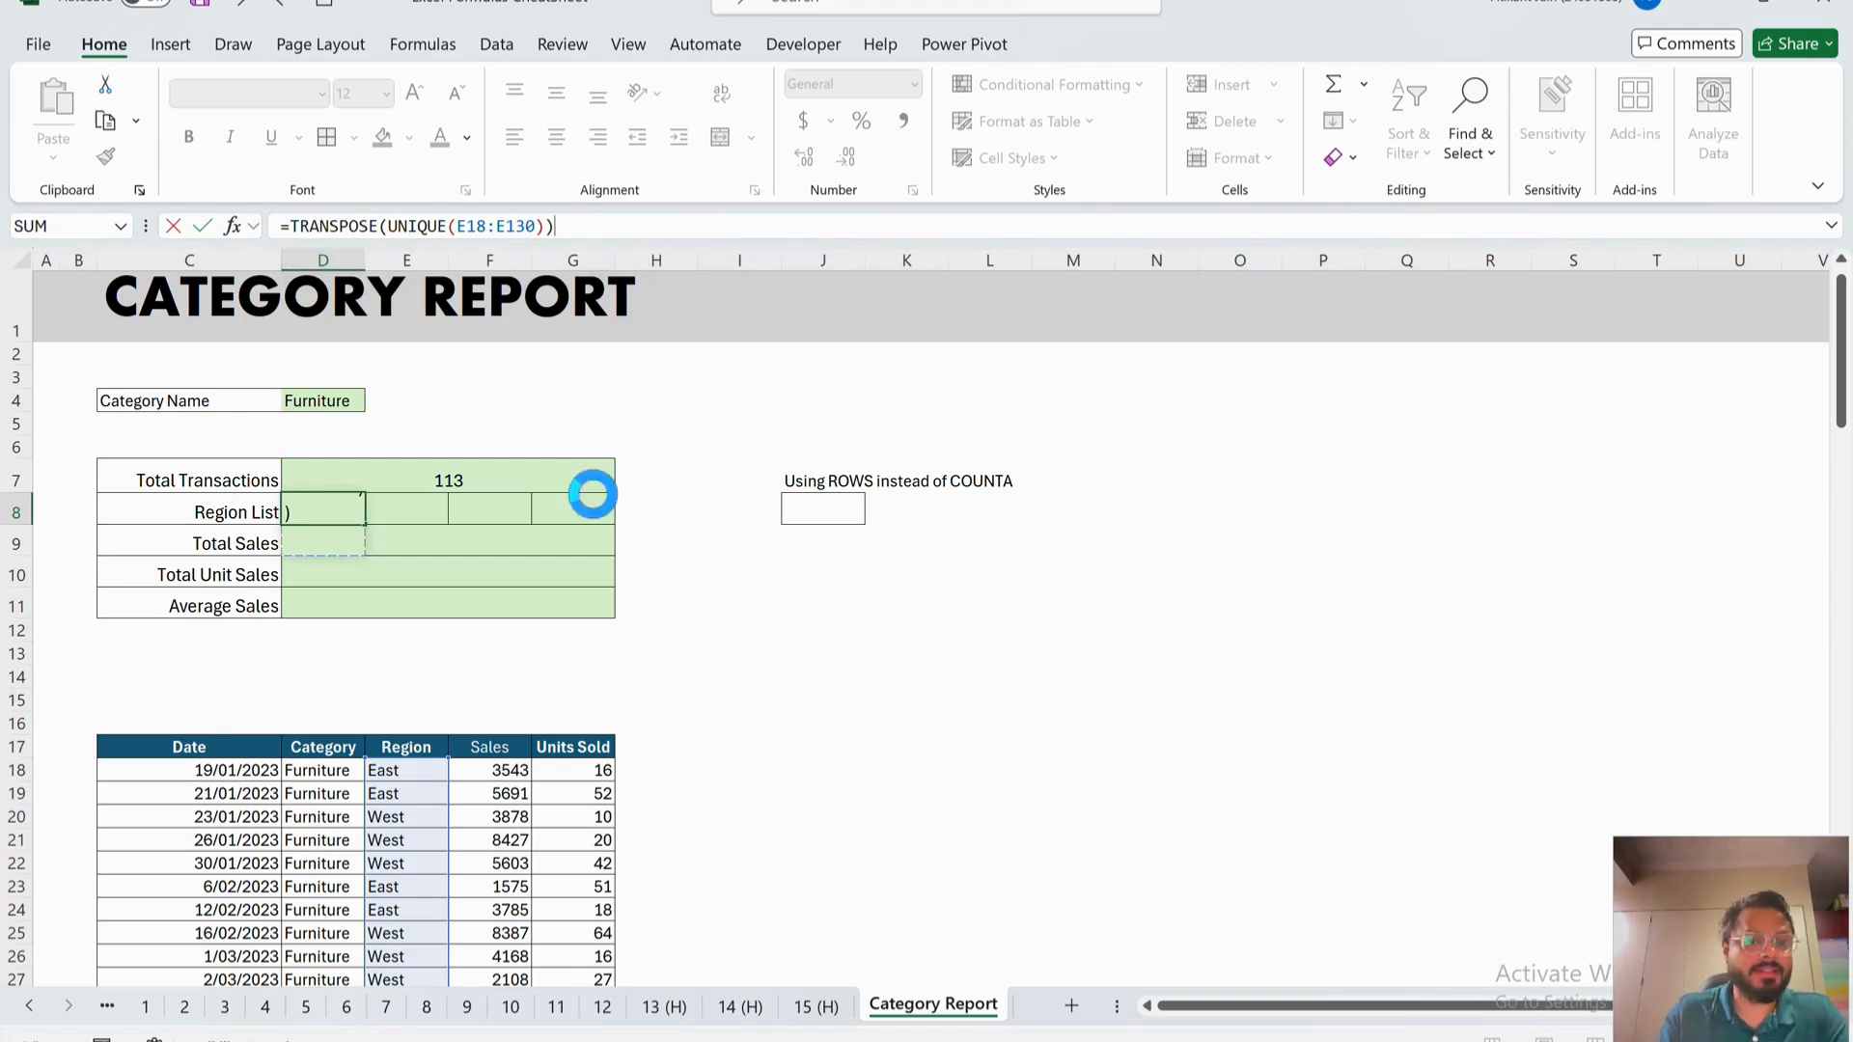
{"action": "left_click", "coordinate": [335, 507]}
- Check the cells of row 8 from E8 to J8 for the spilled Region List results
{"action": "left_click", "coordinate": [386, 523]}
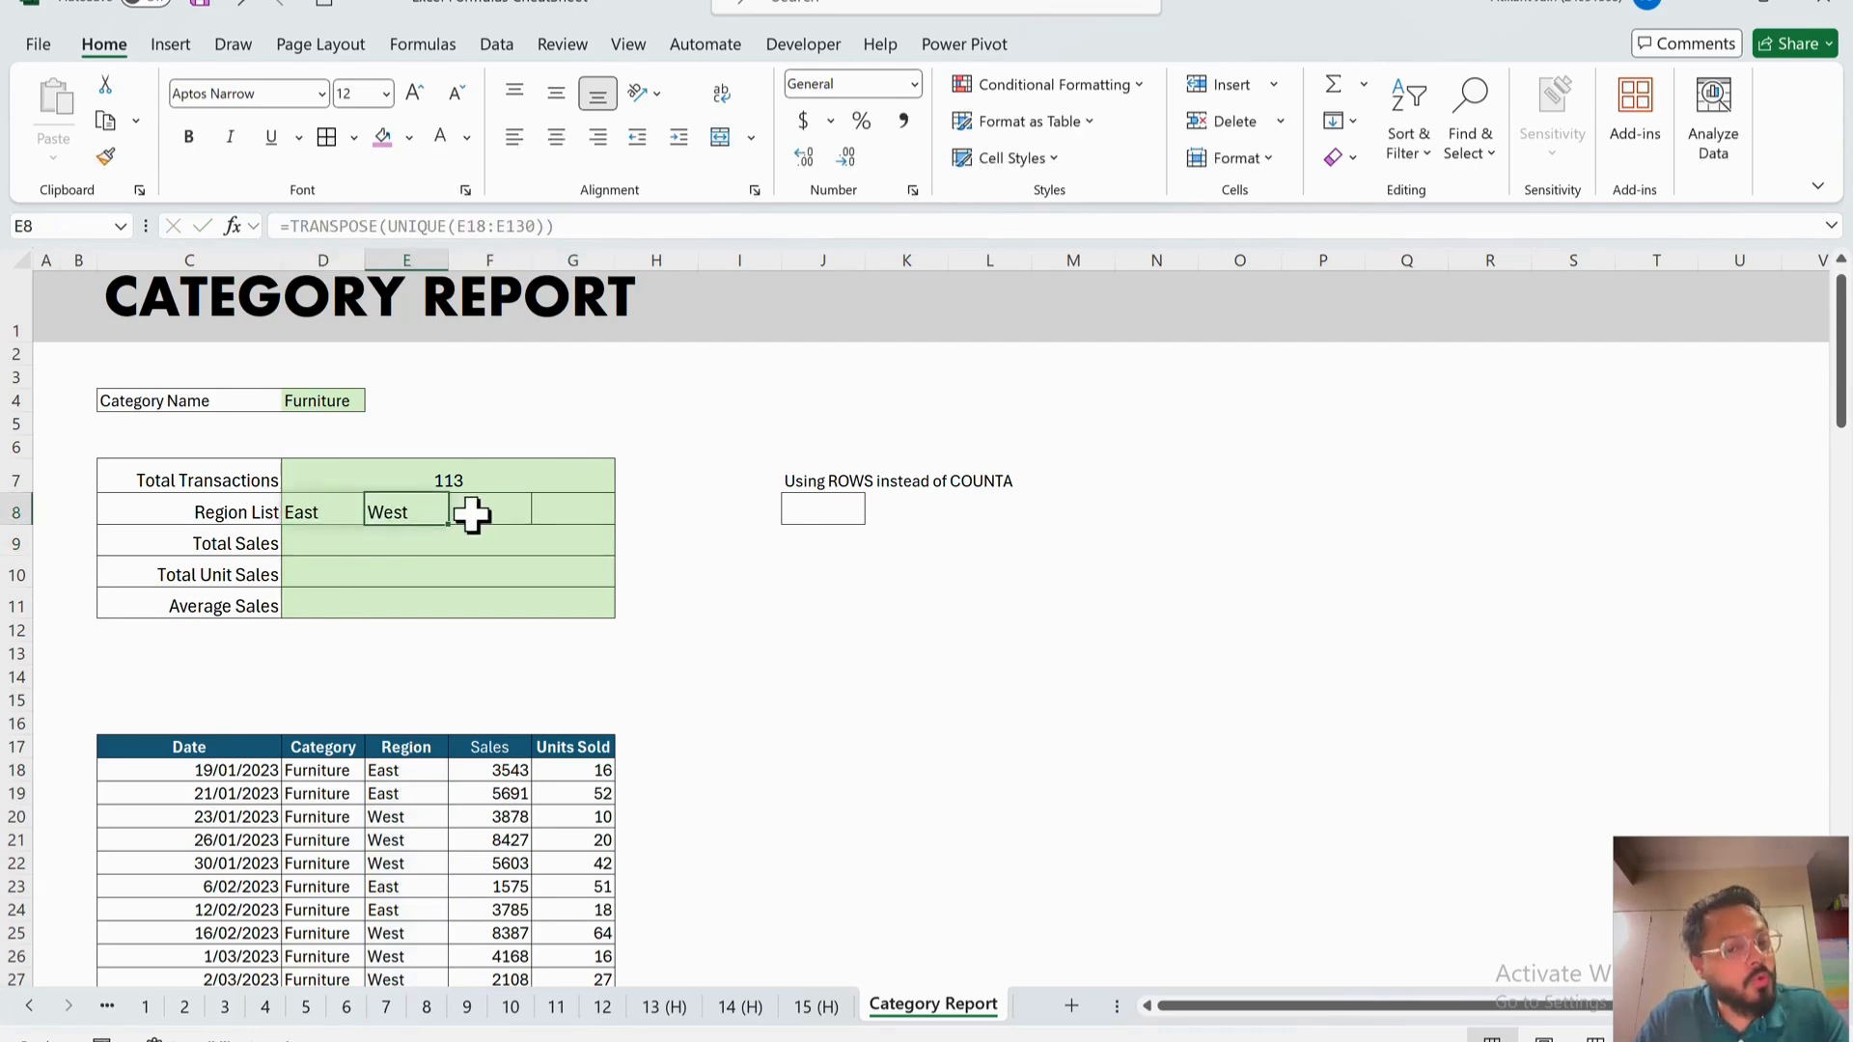
{"action": "left_click", "coordinate": [517, 513]}
{"action": "left_click", "coordinate": [562, 519]}
{"action": "left_click", "coordinate": [662, 521]}
{"action": "left_click", "coordinate": [743, 518]}
{"action": "left_click", "coordinate": [836, 519]}
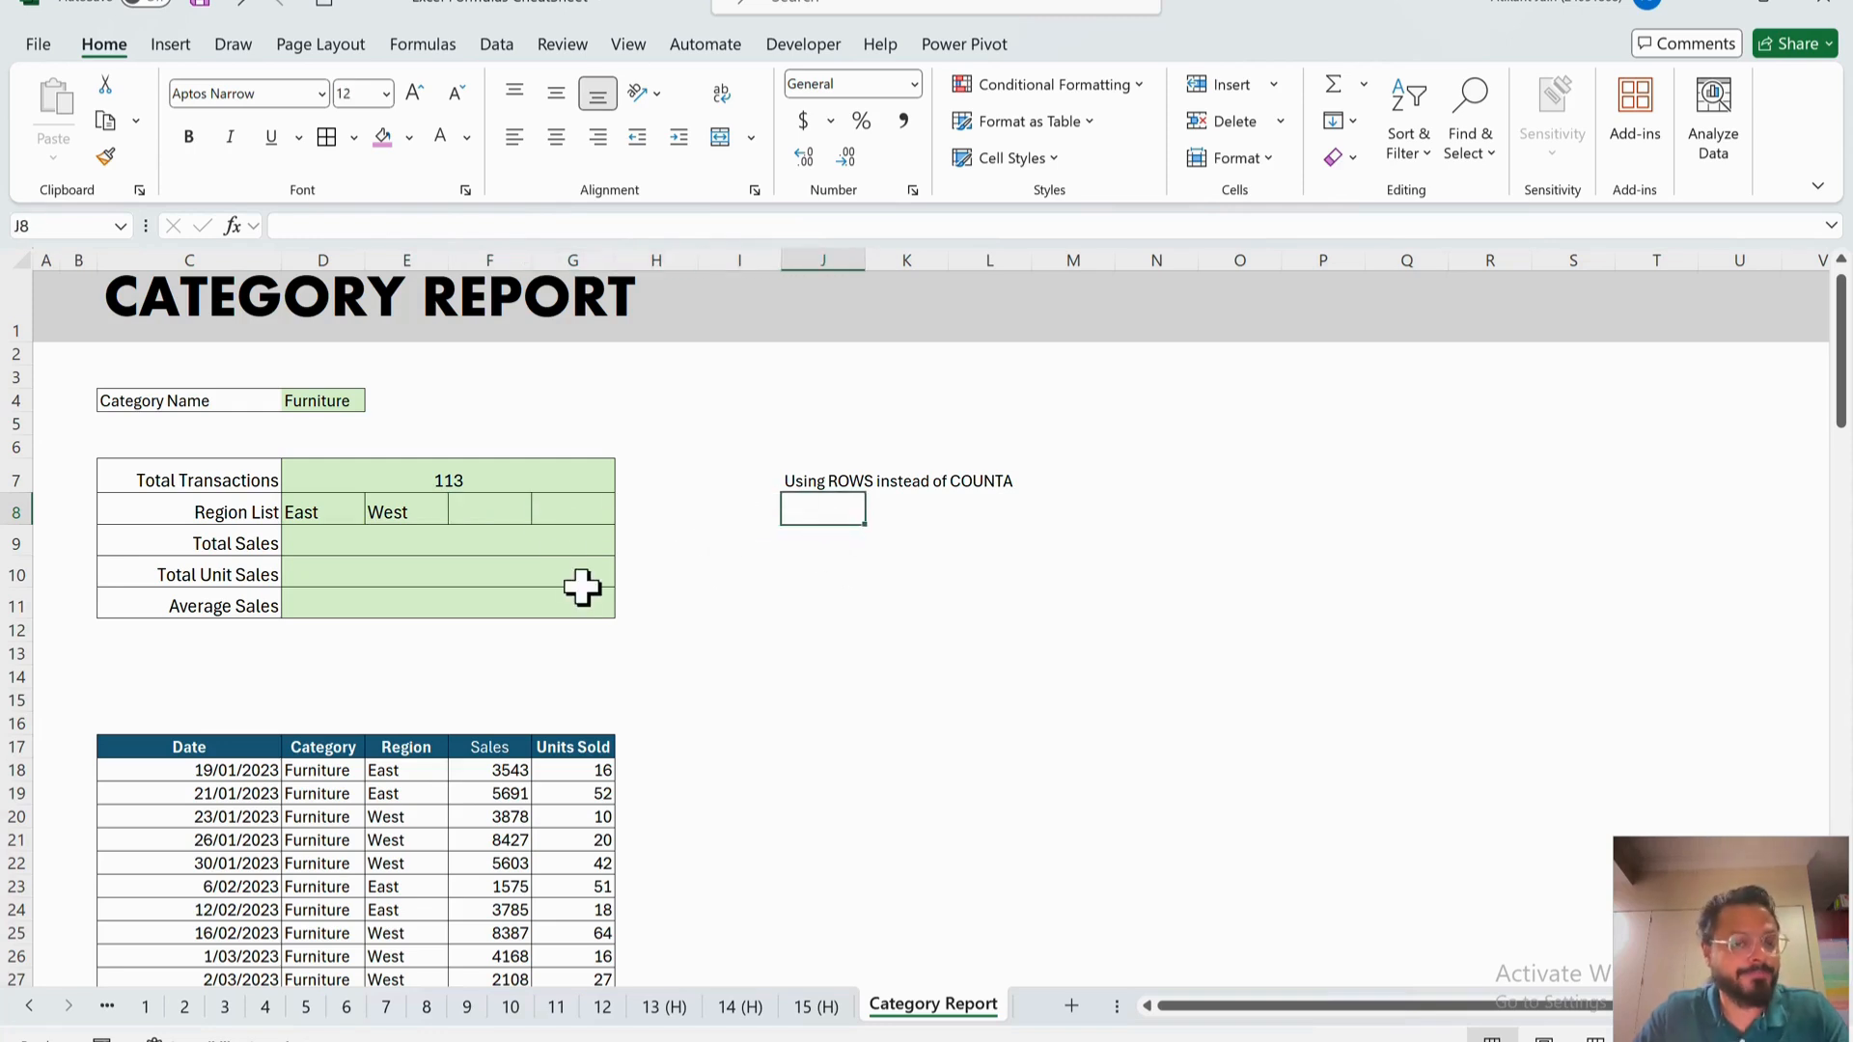
- Fill the Total Sales and Total Unit Sales result cells in rows 9 and 10 with purple
{"action": "left_click", "coordinate": [318, 548]}
{"action": "left_click_drag", "start_coordinate": [339, 583], "coordinate": [339, 582]}
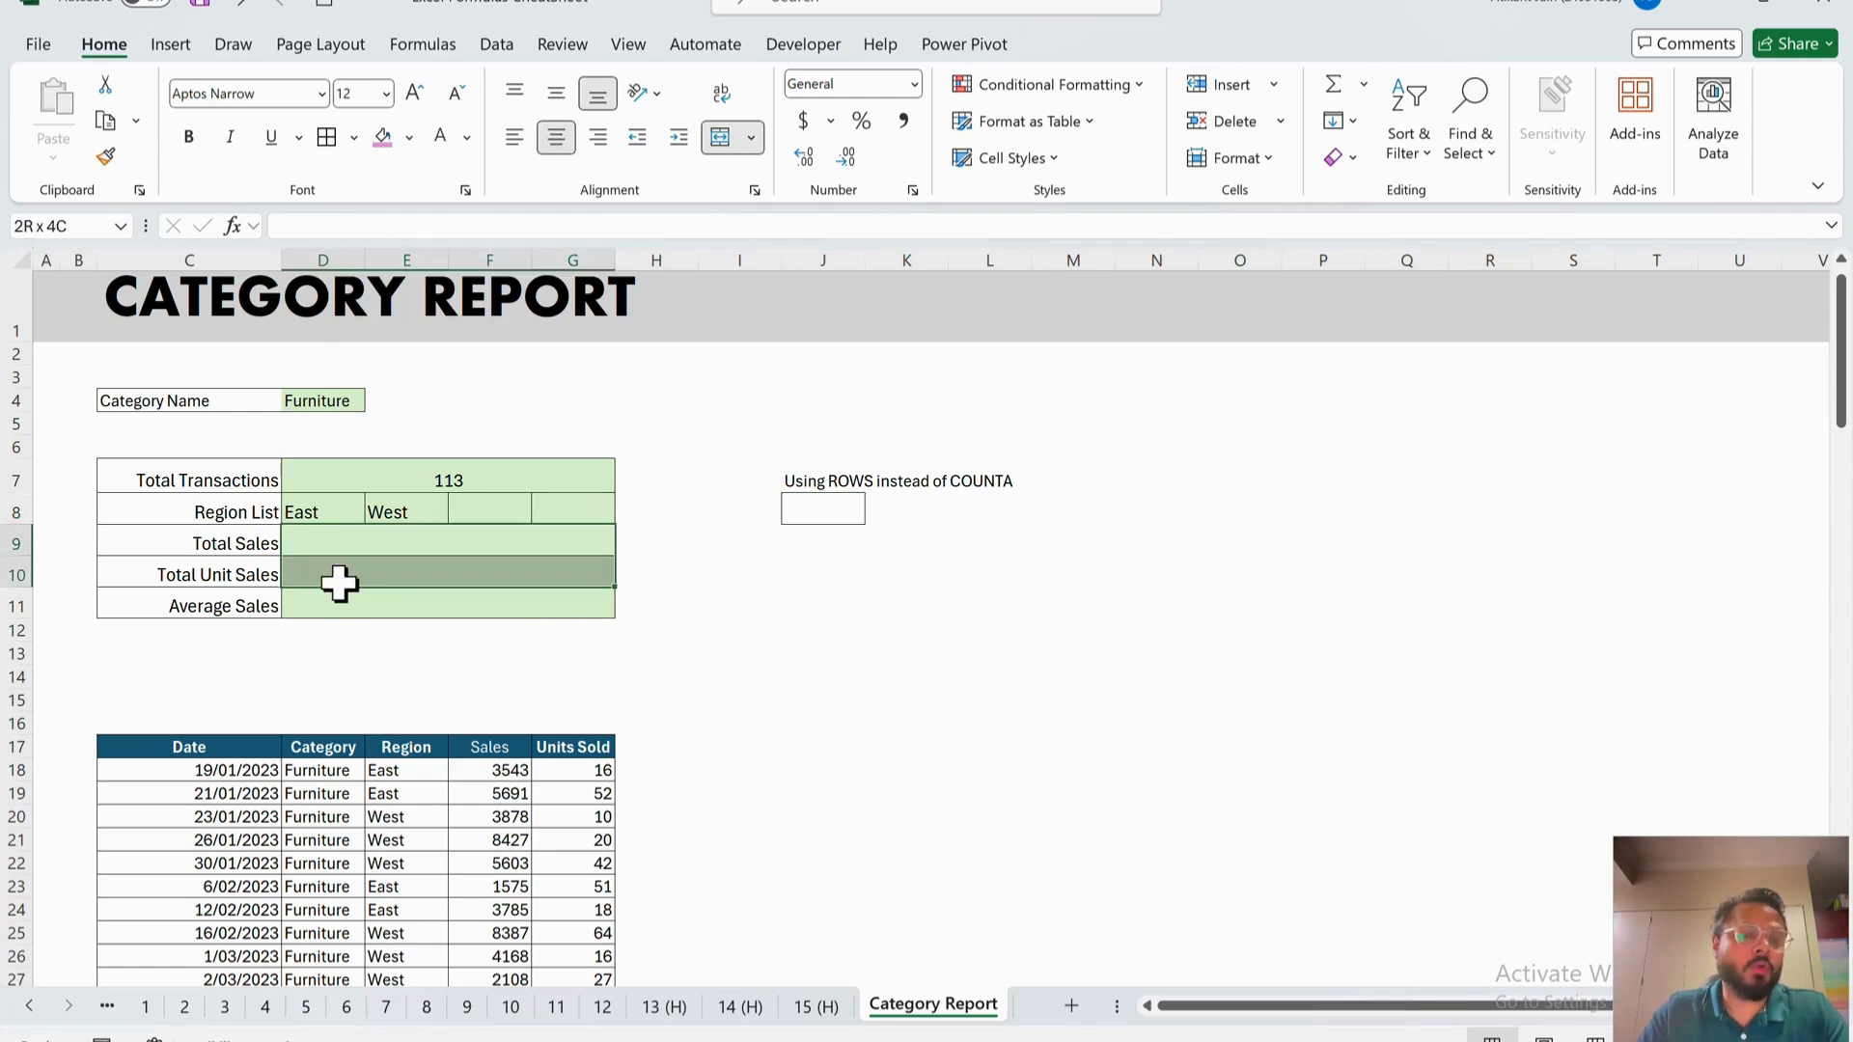
{"action": "left_click", "coordinate": [382, 138]}
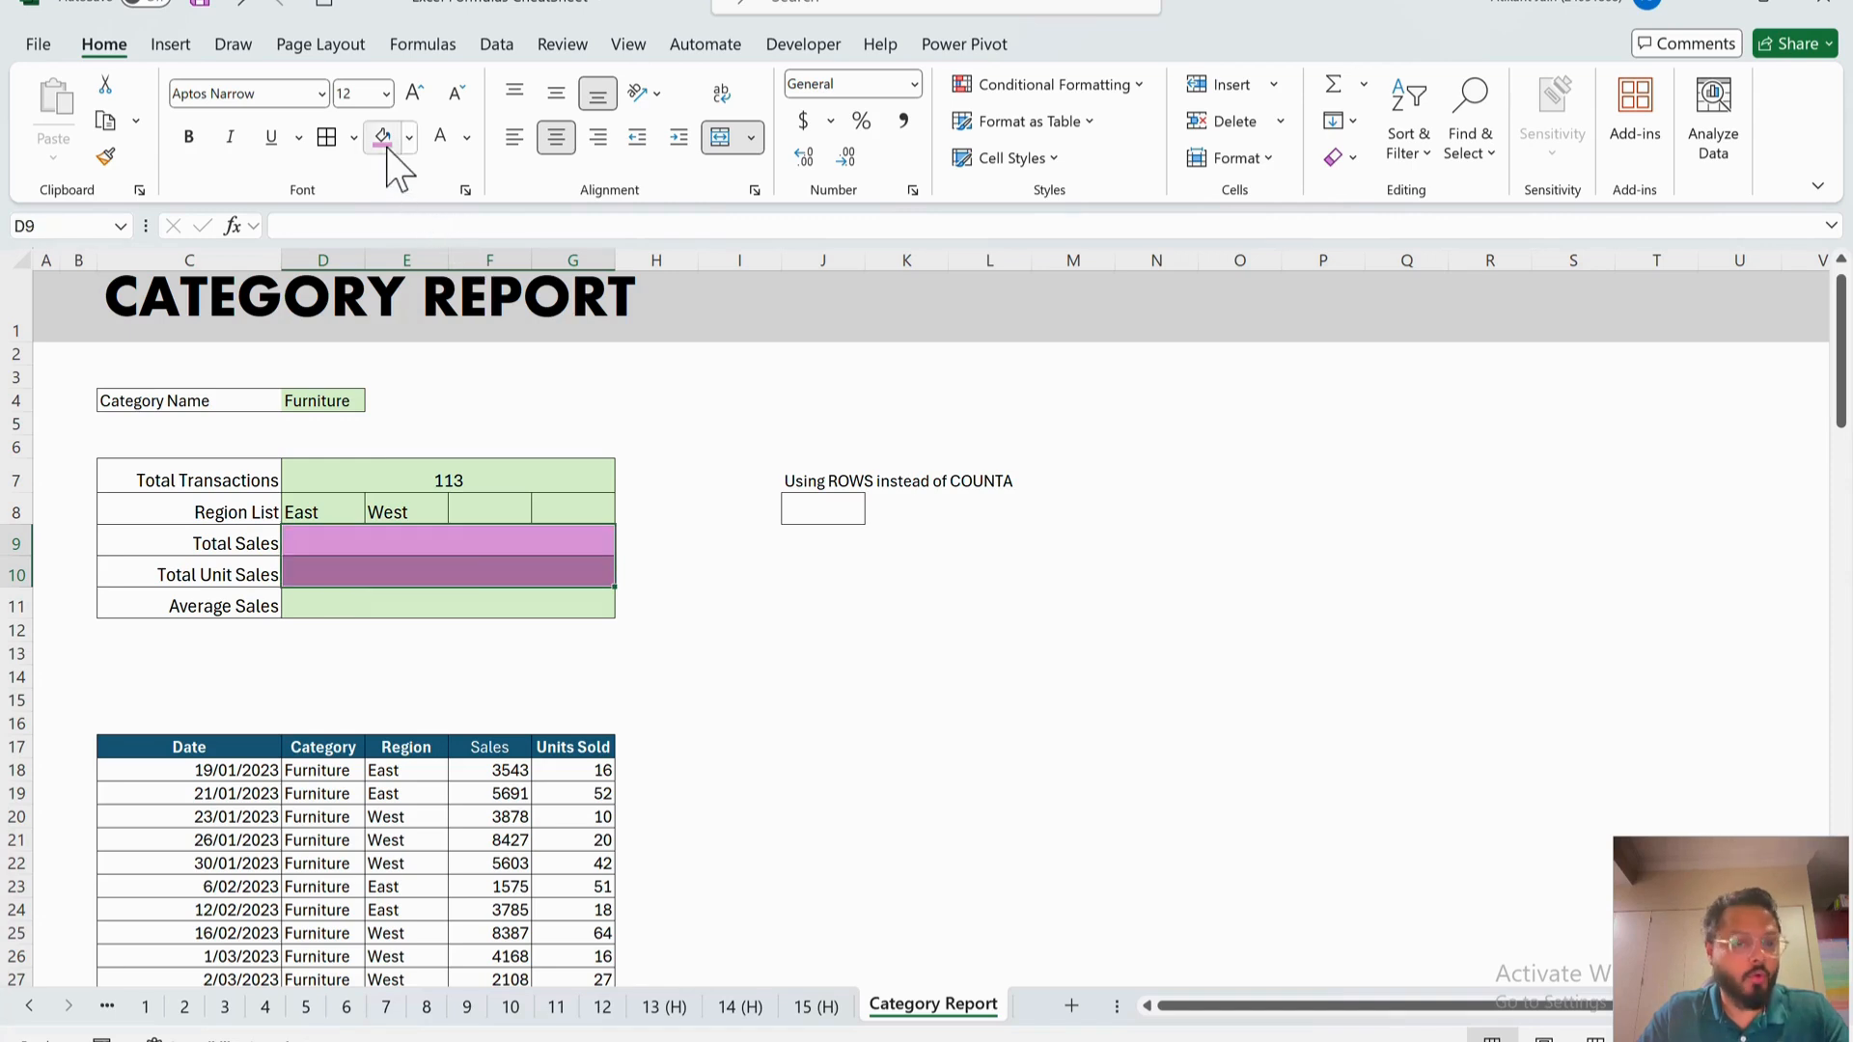
{"action": "left_click", "coordinate": [495, 553]}
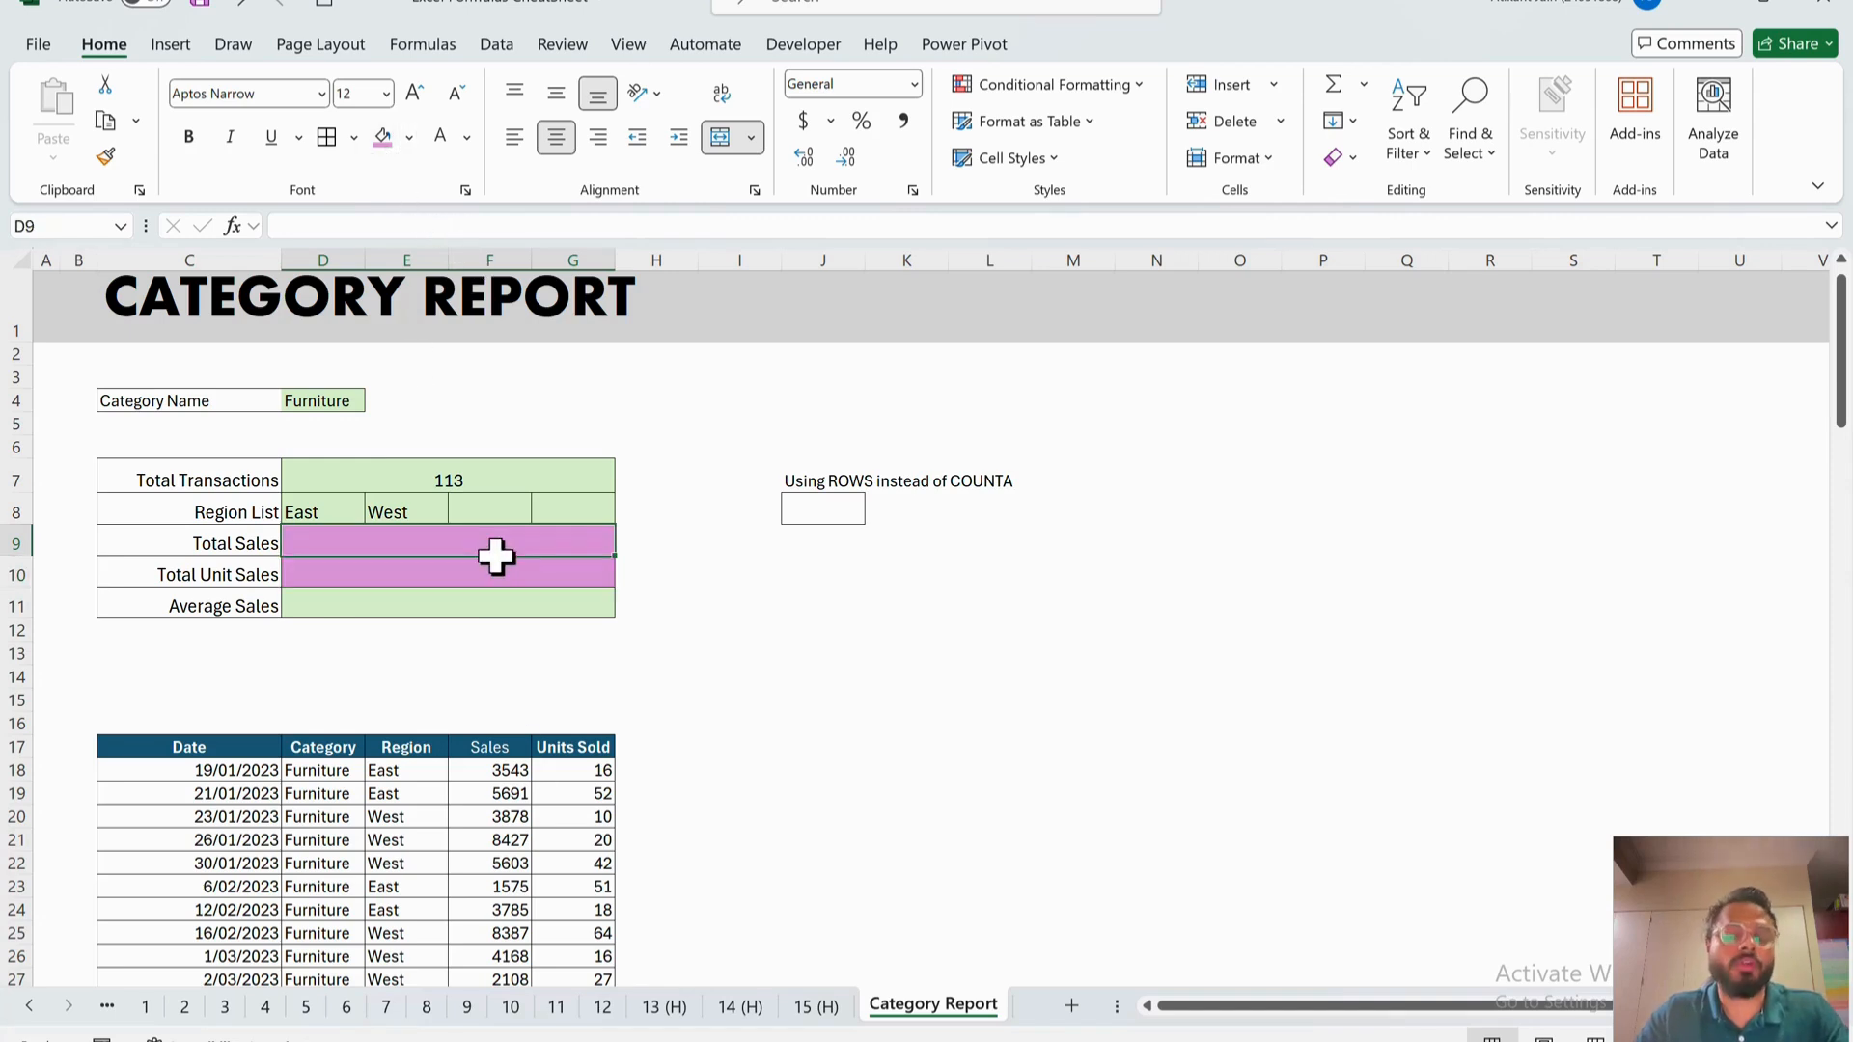
- Enter an AVERAGE formula in the Average Sales cell D11 covering the filtered Sales values F18:F130
{"action": "left_click", "coordinate": [493, 606]}
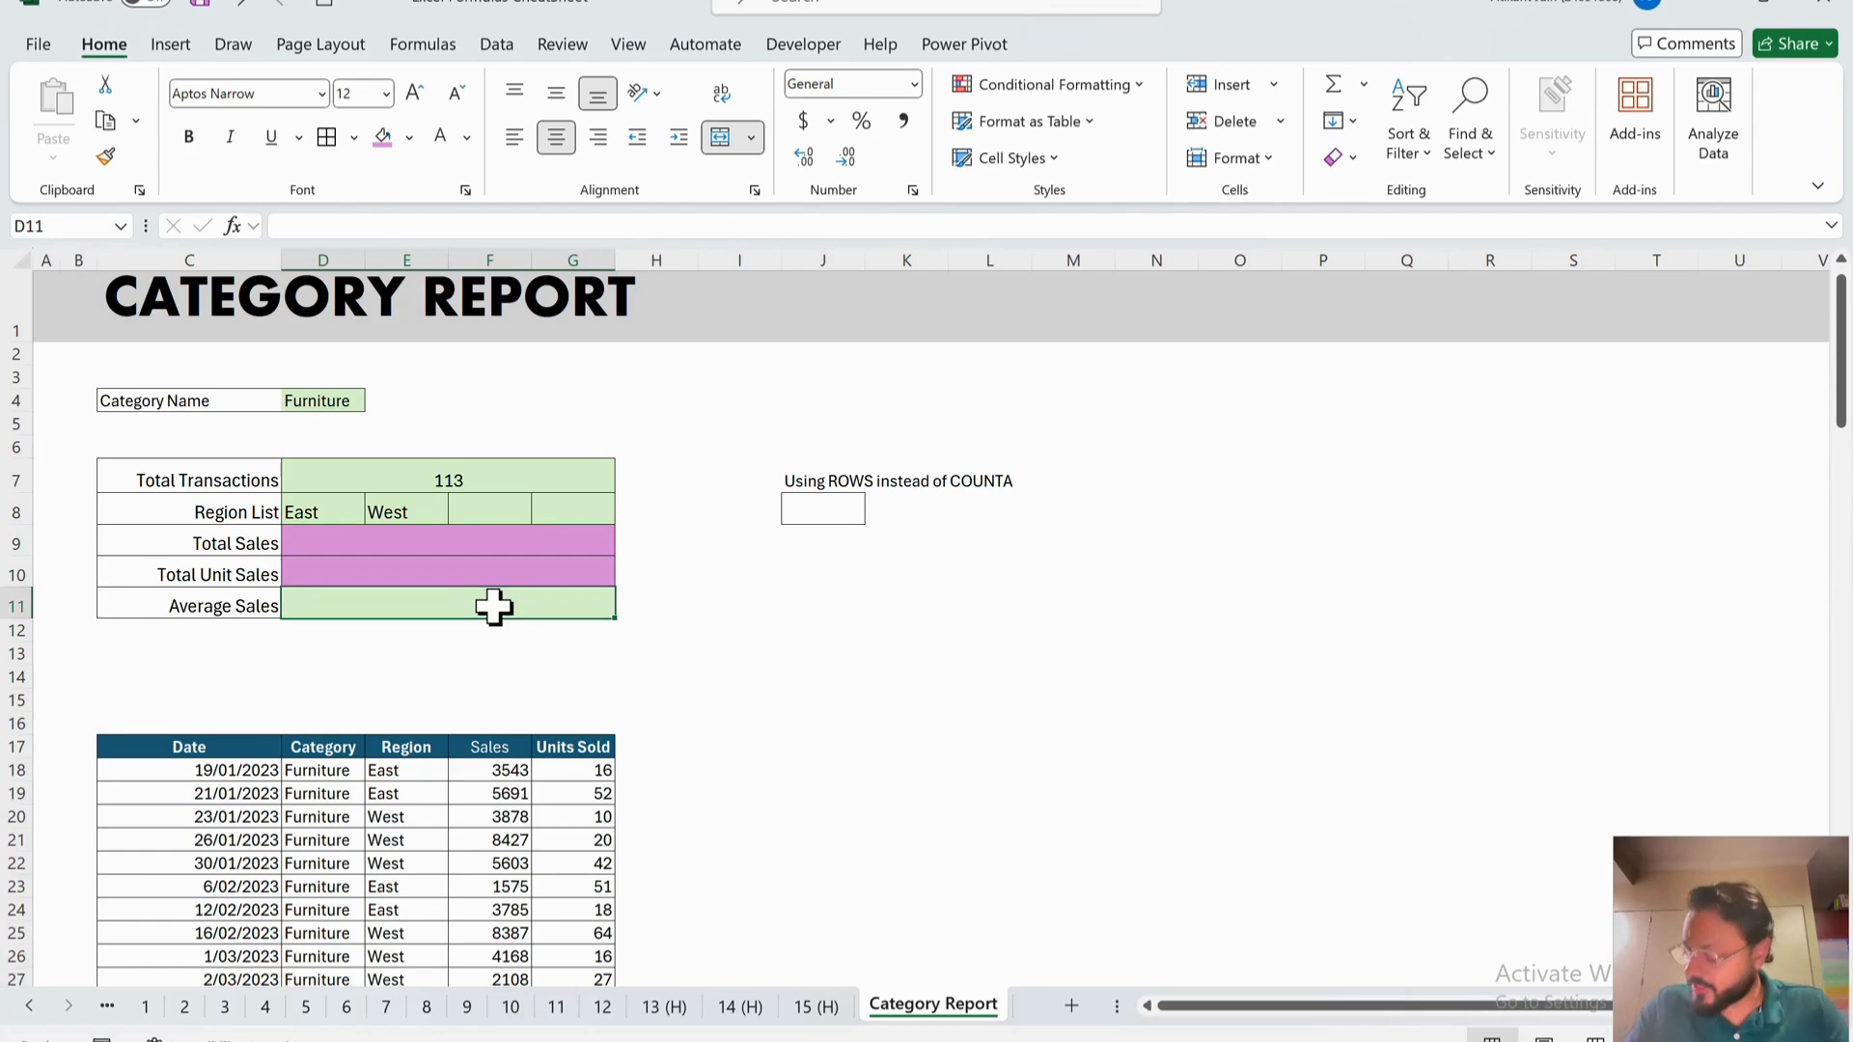
{"action": "type", "text": "=aver"}
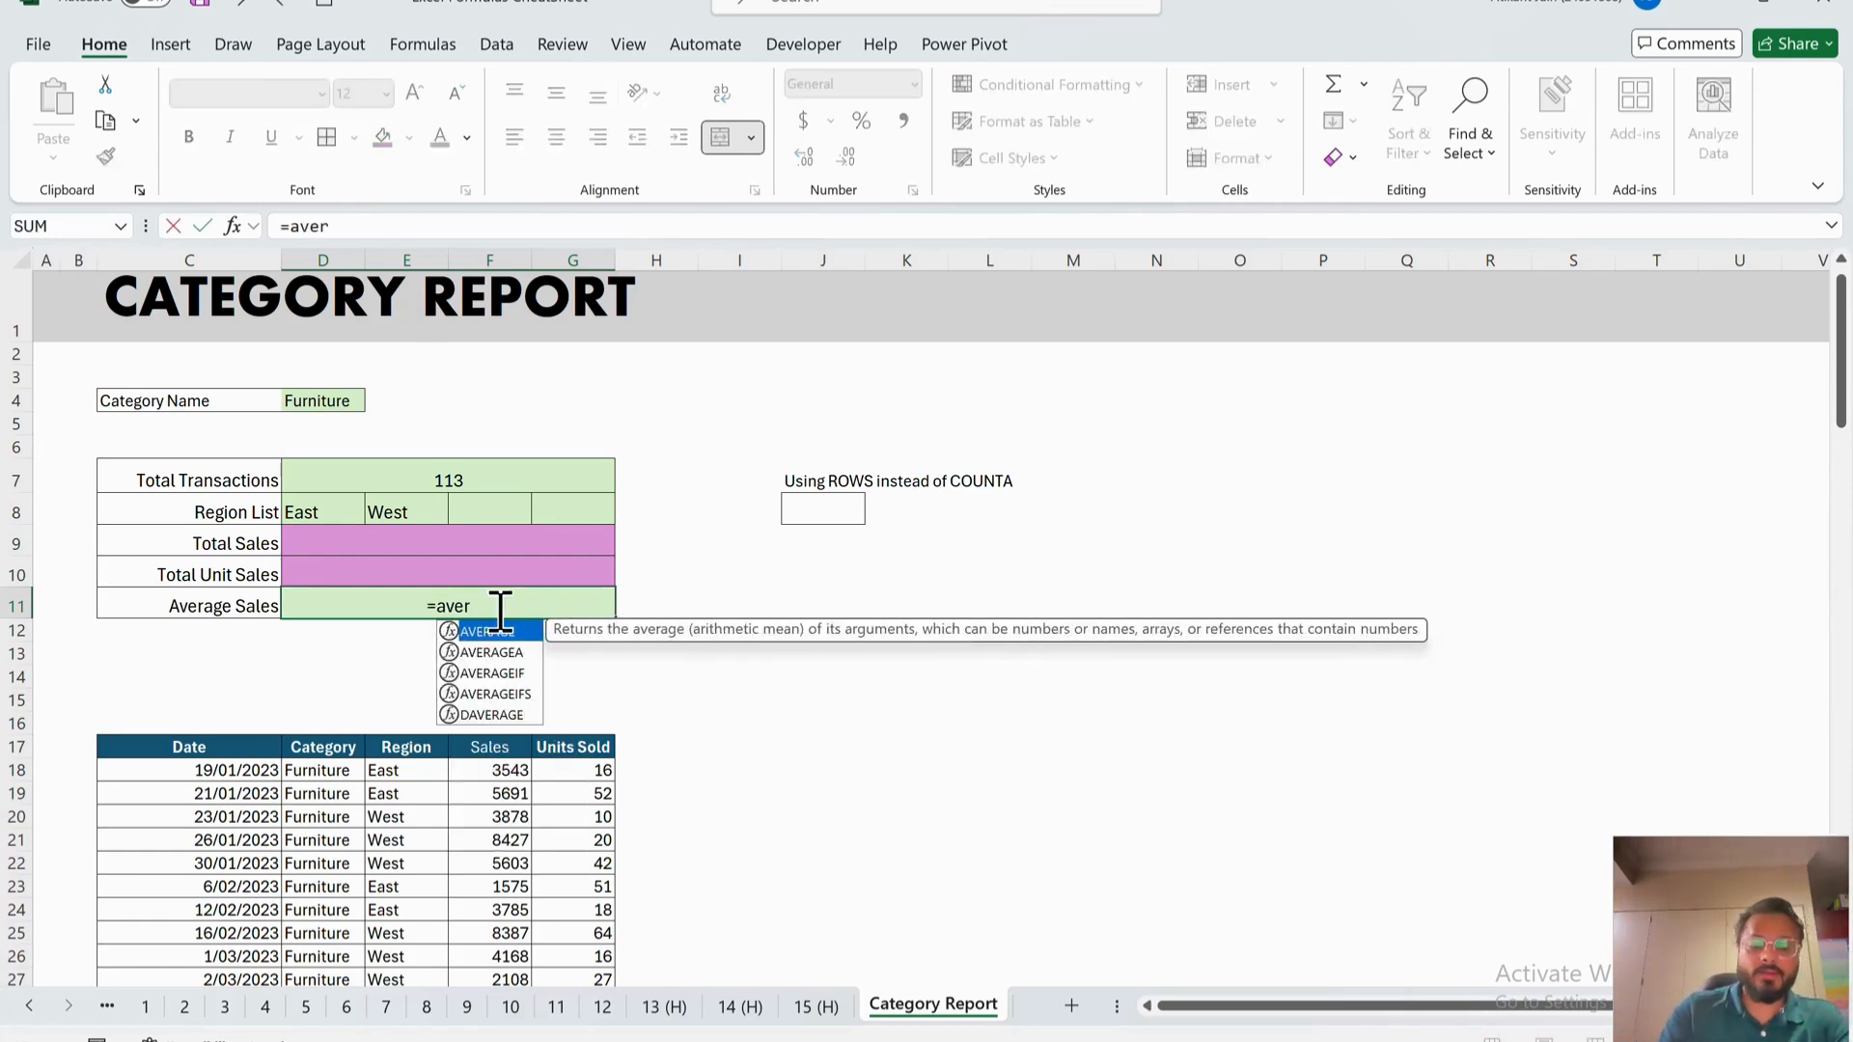
{"action": "key", "text": "Tab"}
{"action": "left_click", "coordinate": [502, 772]}
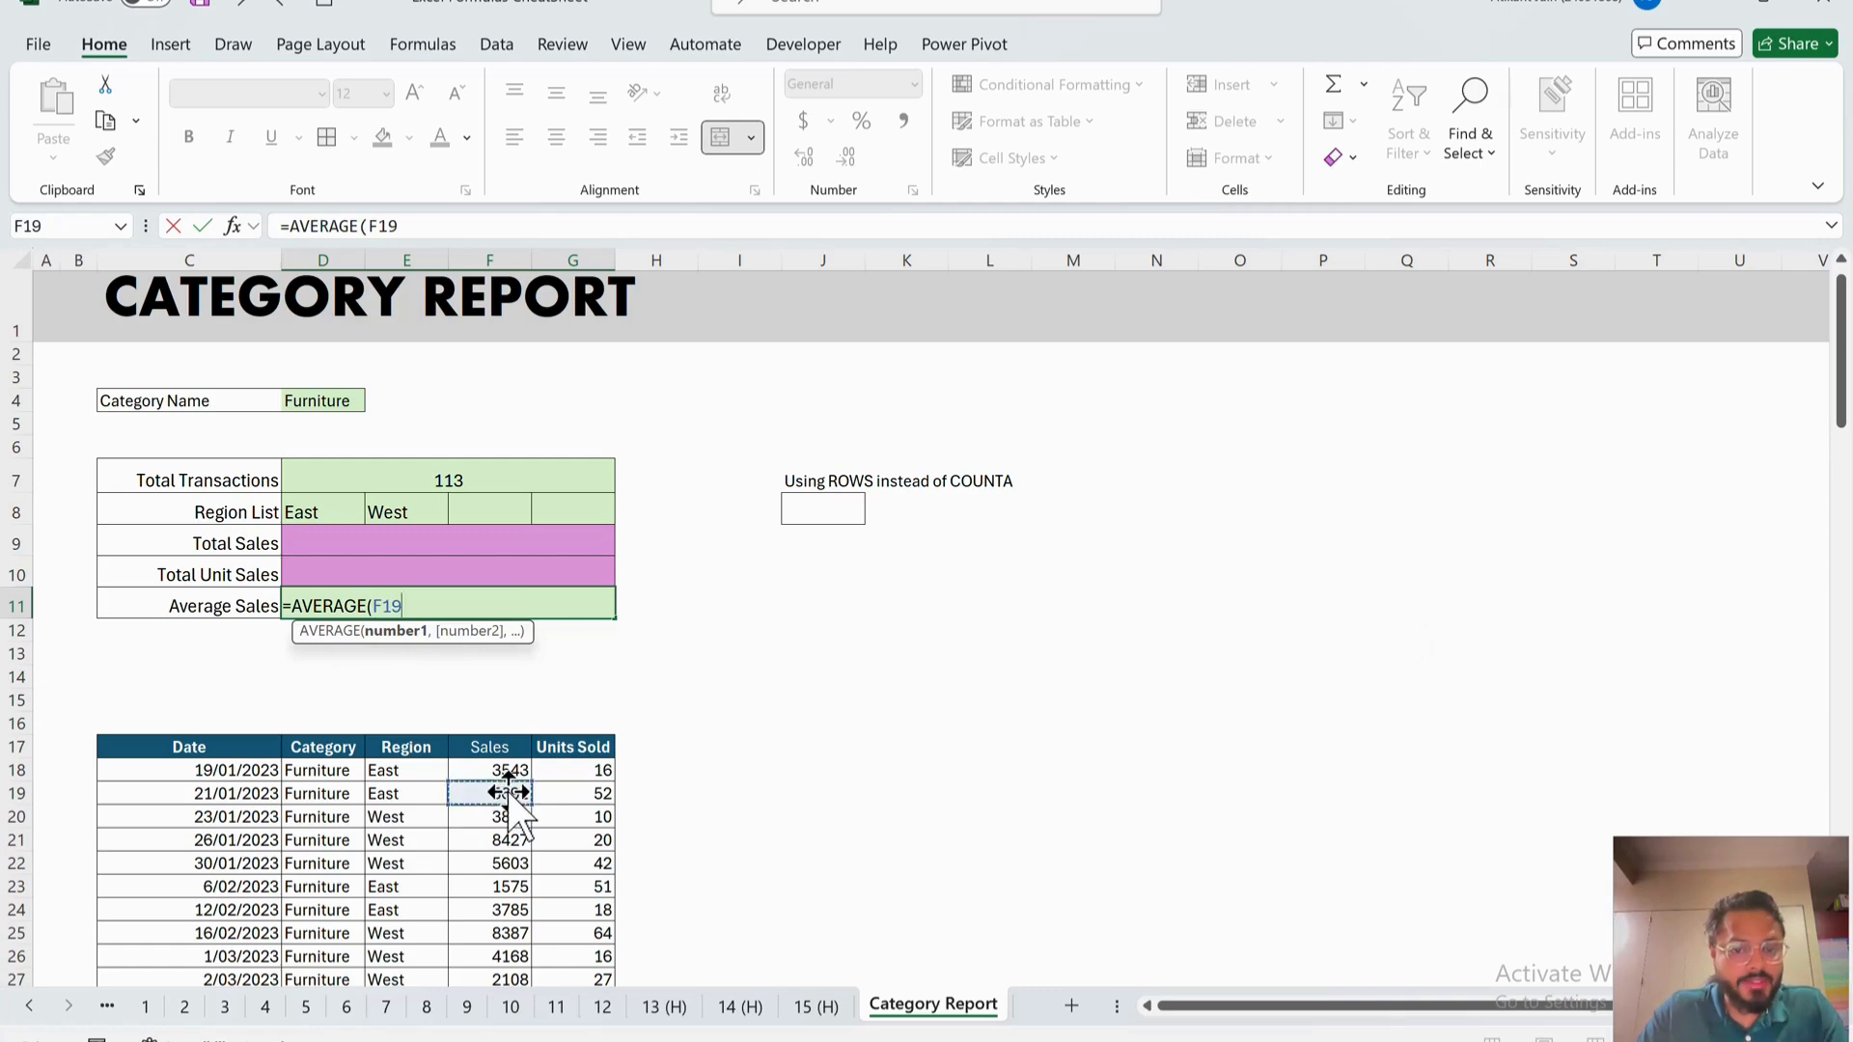
{"action": "key", "text": "ctrl+shift+Down"}
{"action": "key", "text": "Return"}
{"action": "scroll", "coordinate": [504, 786], "scroll_direction": "up", "scroll_amount": 20}
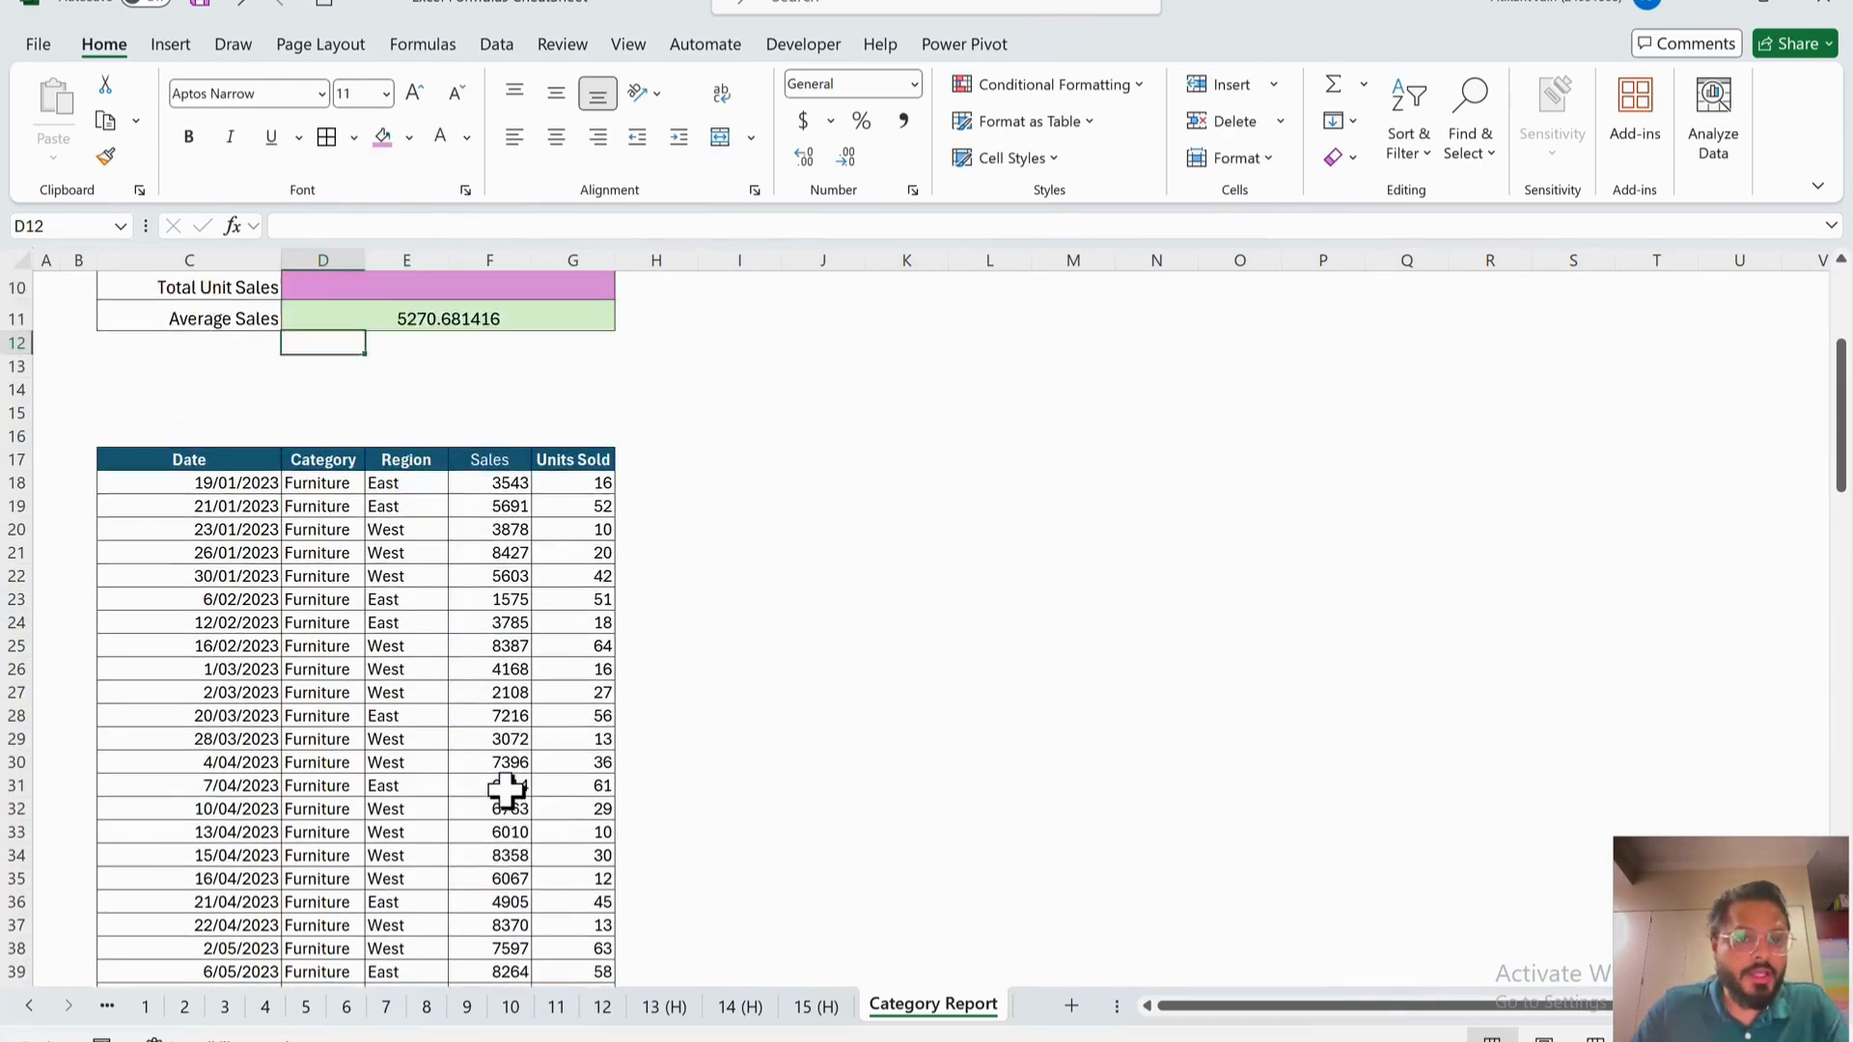
- Note the Furniture average as 5270 in H11 beside the Average Sales row for comparison
{"action": "left_click", "coordinate": [468, 502]}
{"action": "left_click", "coordinate": [635, 502]}
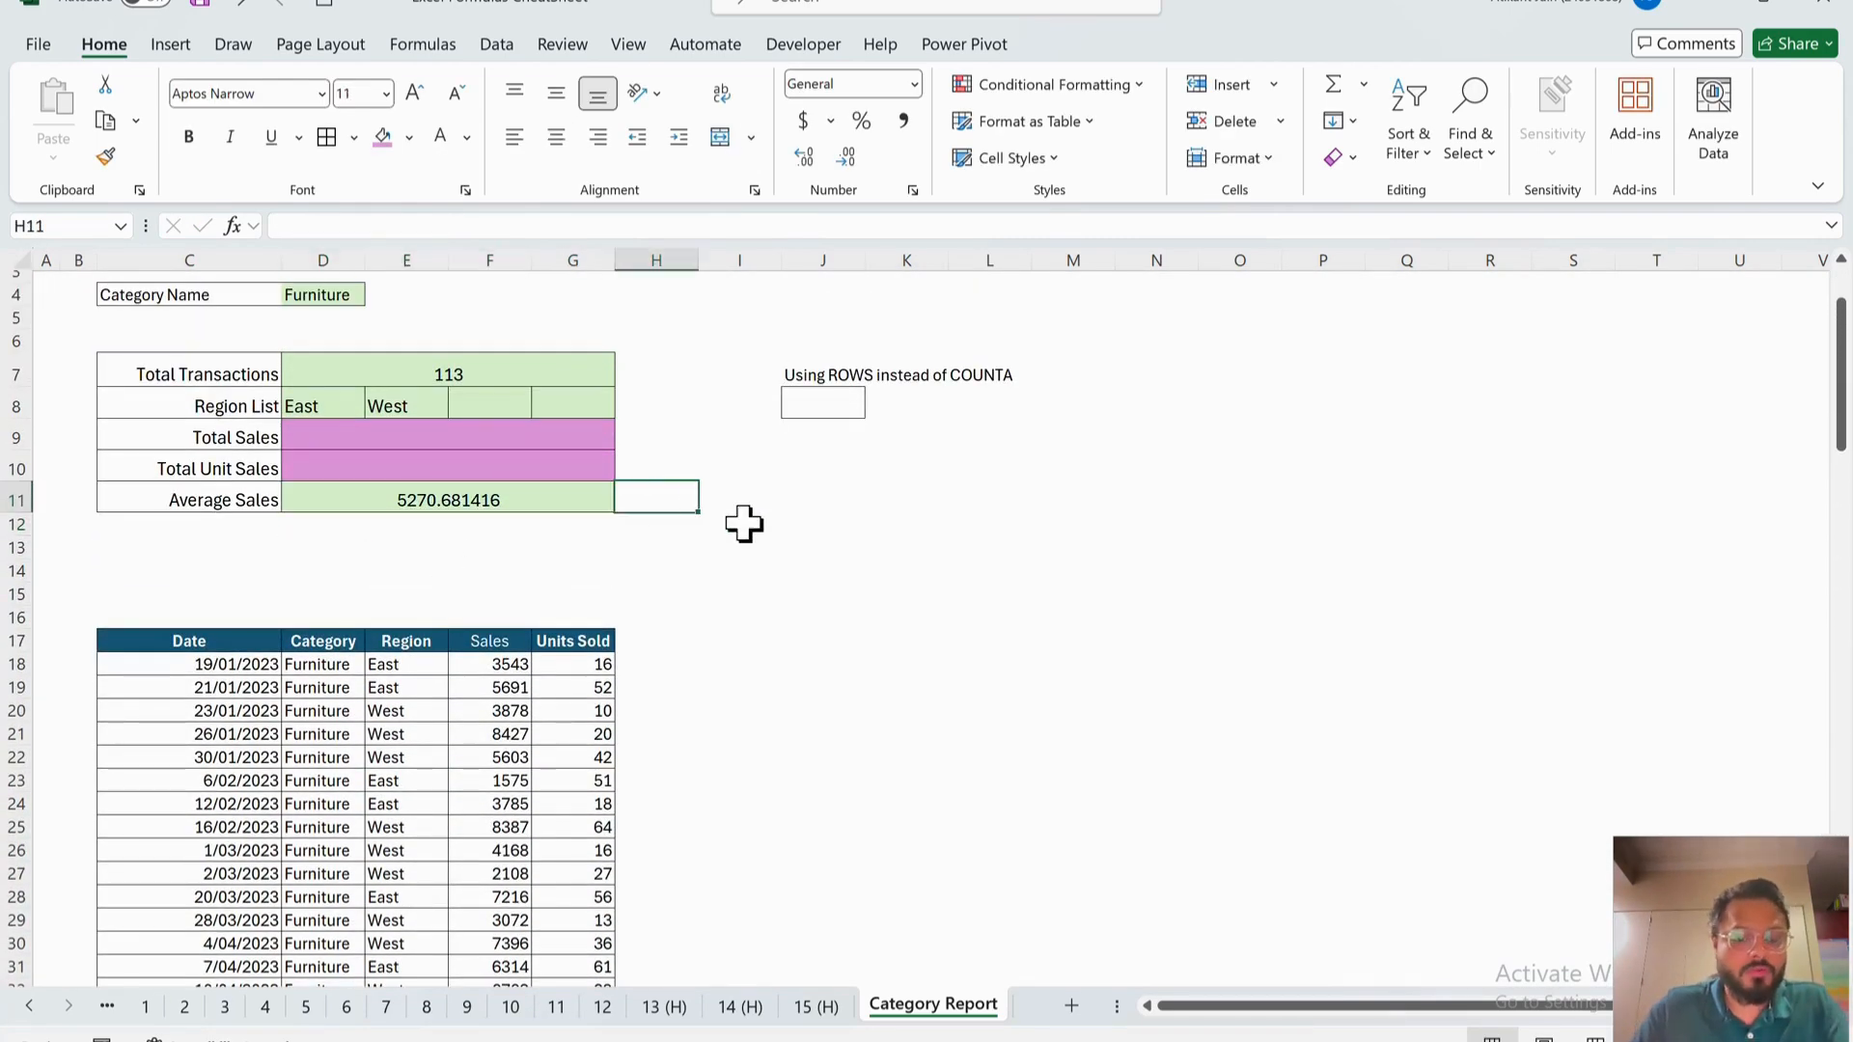
{"action": "type", "text": "5270"}
{"action": "key", "text": "Return"}
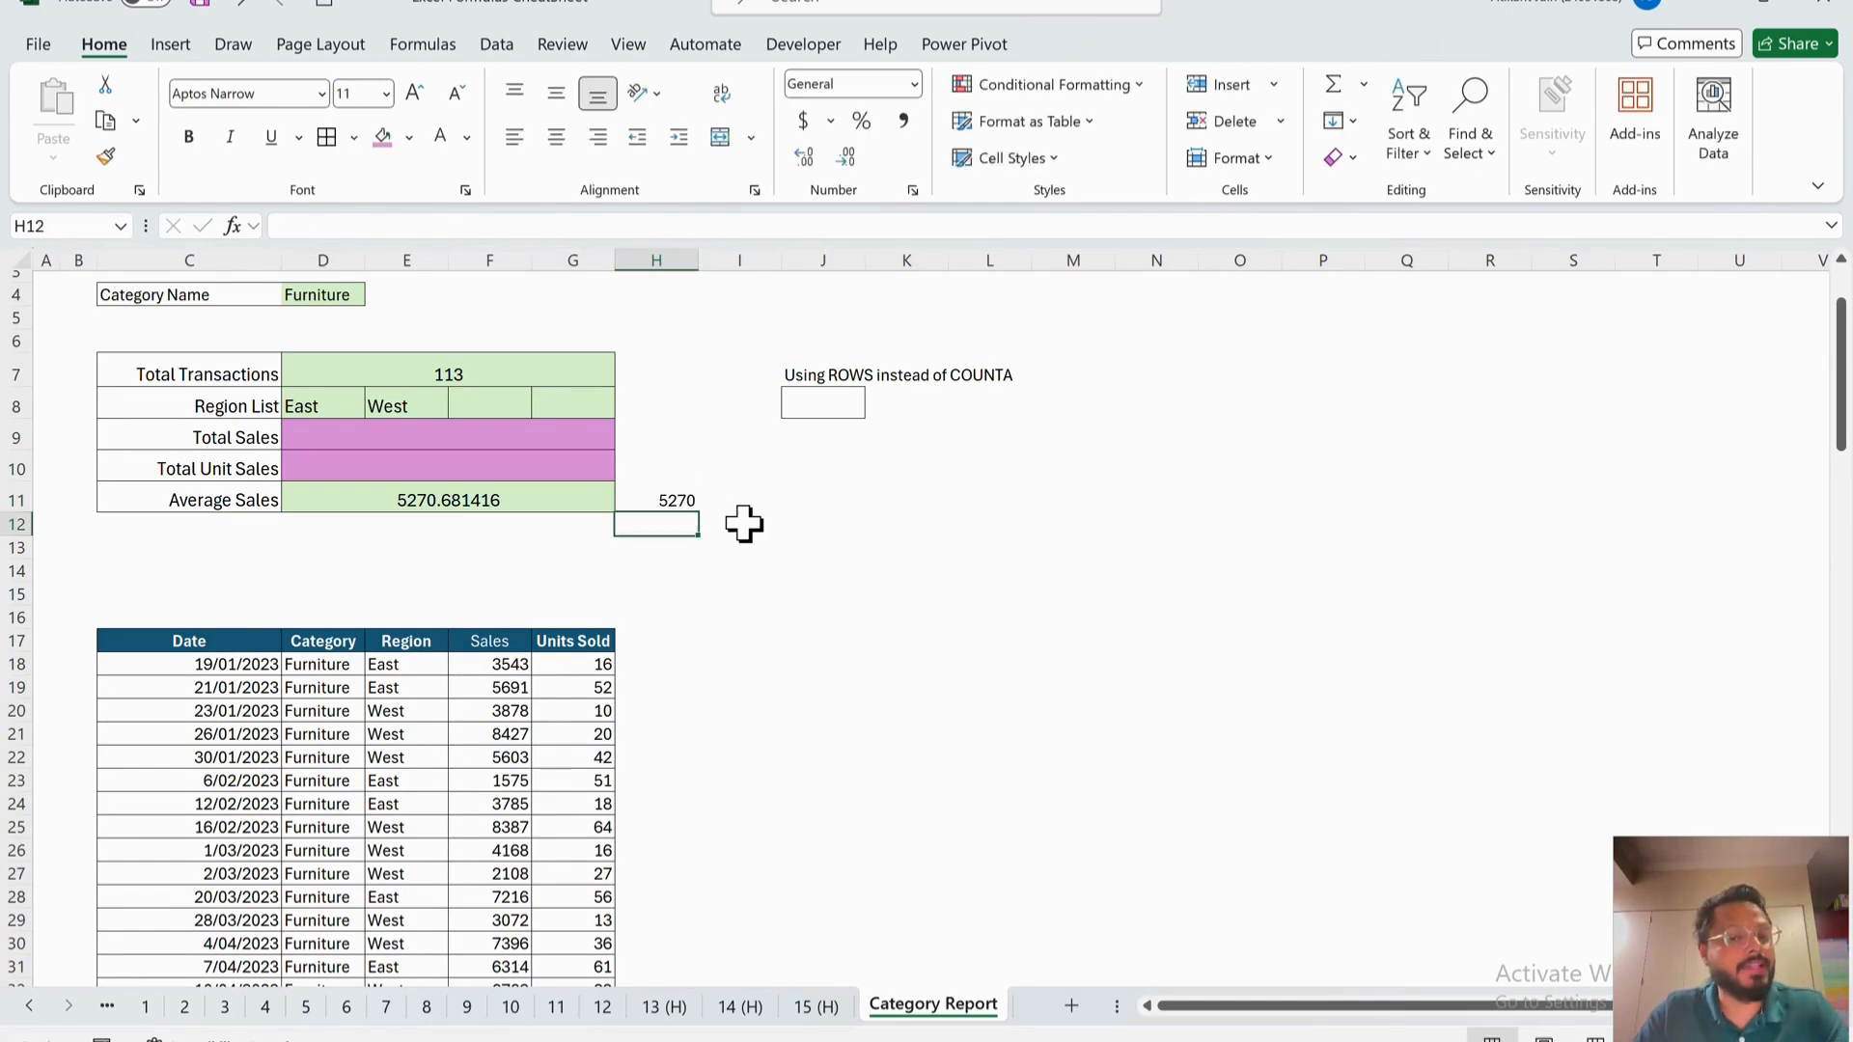
- Set the Category Name in D4 to Clothing
{"action": "scroll", "coordinate": [743, 524], "scroll_direction": "up", "scroll_amount": 1}
{"action": "left_click", "coordinate": [351, 424]}
{"action": "type", "text": "Clothing"}
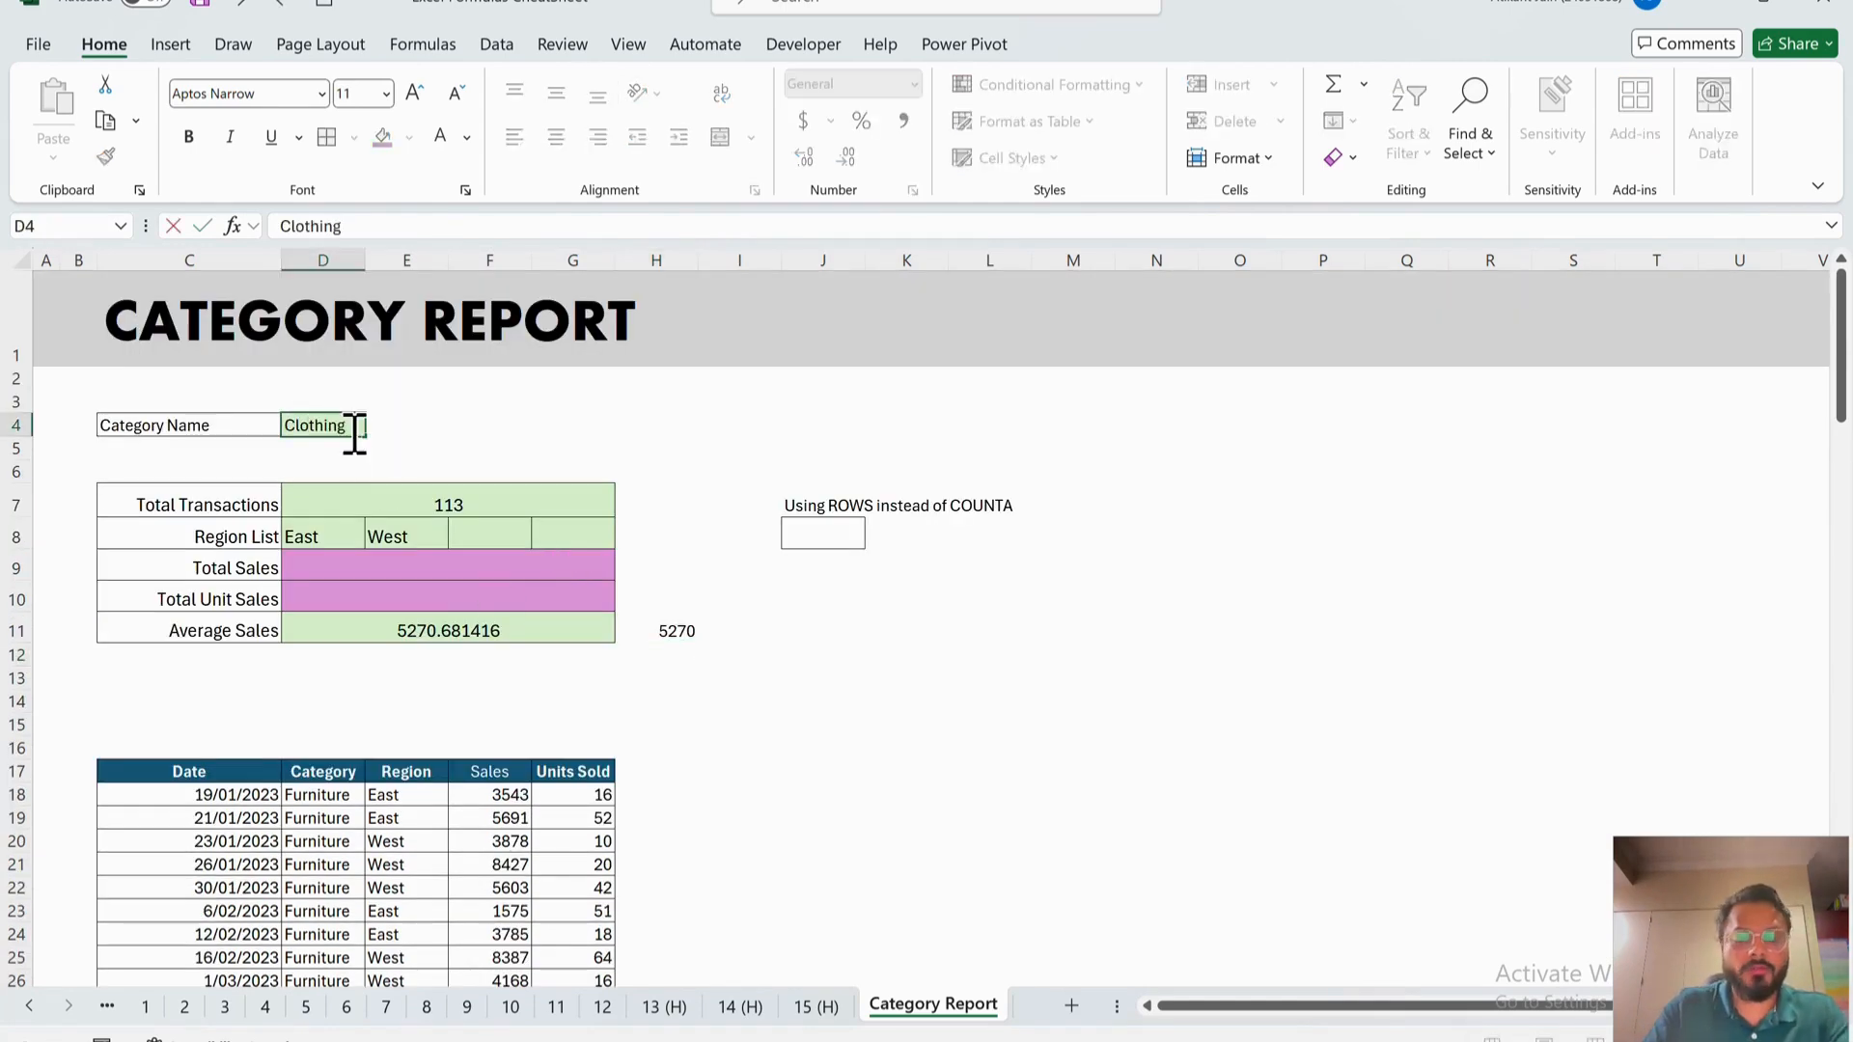
{"action": "key", "text": "Return"}
- Check how far the filtered Clothing Sales and Region columns extend compared with the summary formulas
{"action": "left_click", "coordinate": [467, 628]}
{"action": "left_click", "coordinate": [511, 774]}
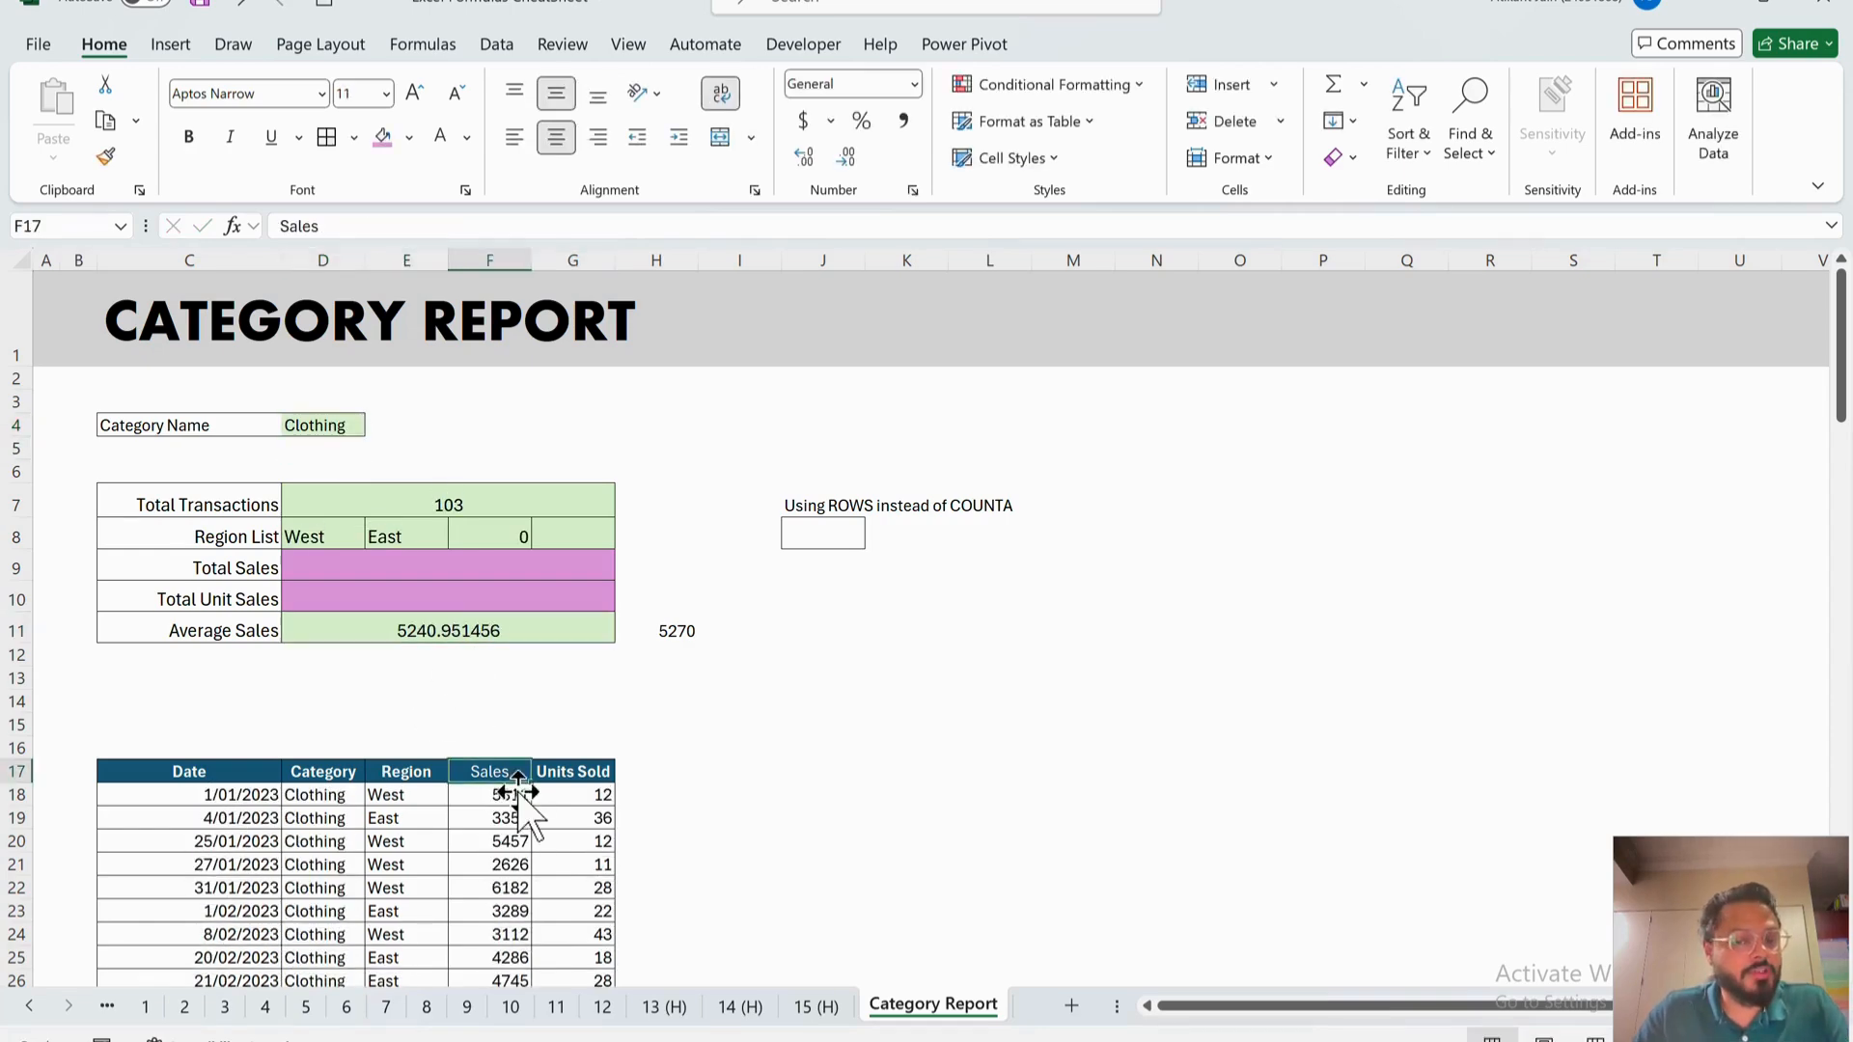
{"action": "left_click", "coordinate": [518, 797]}
{"action": "key", "text": "ctrl+shift+Down"}
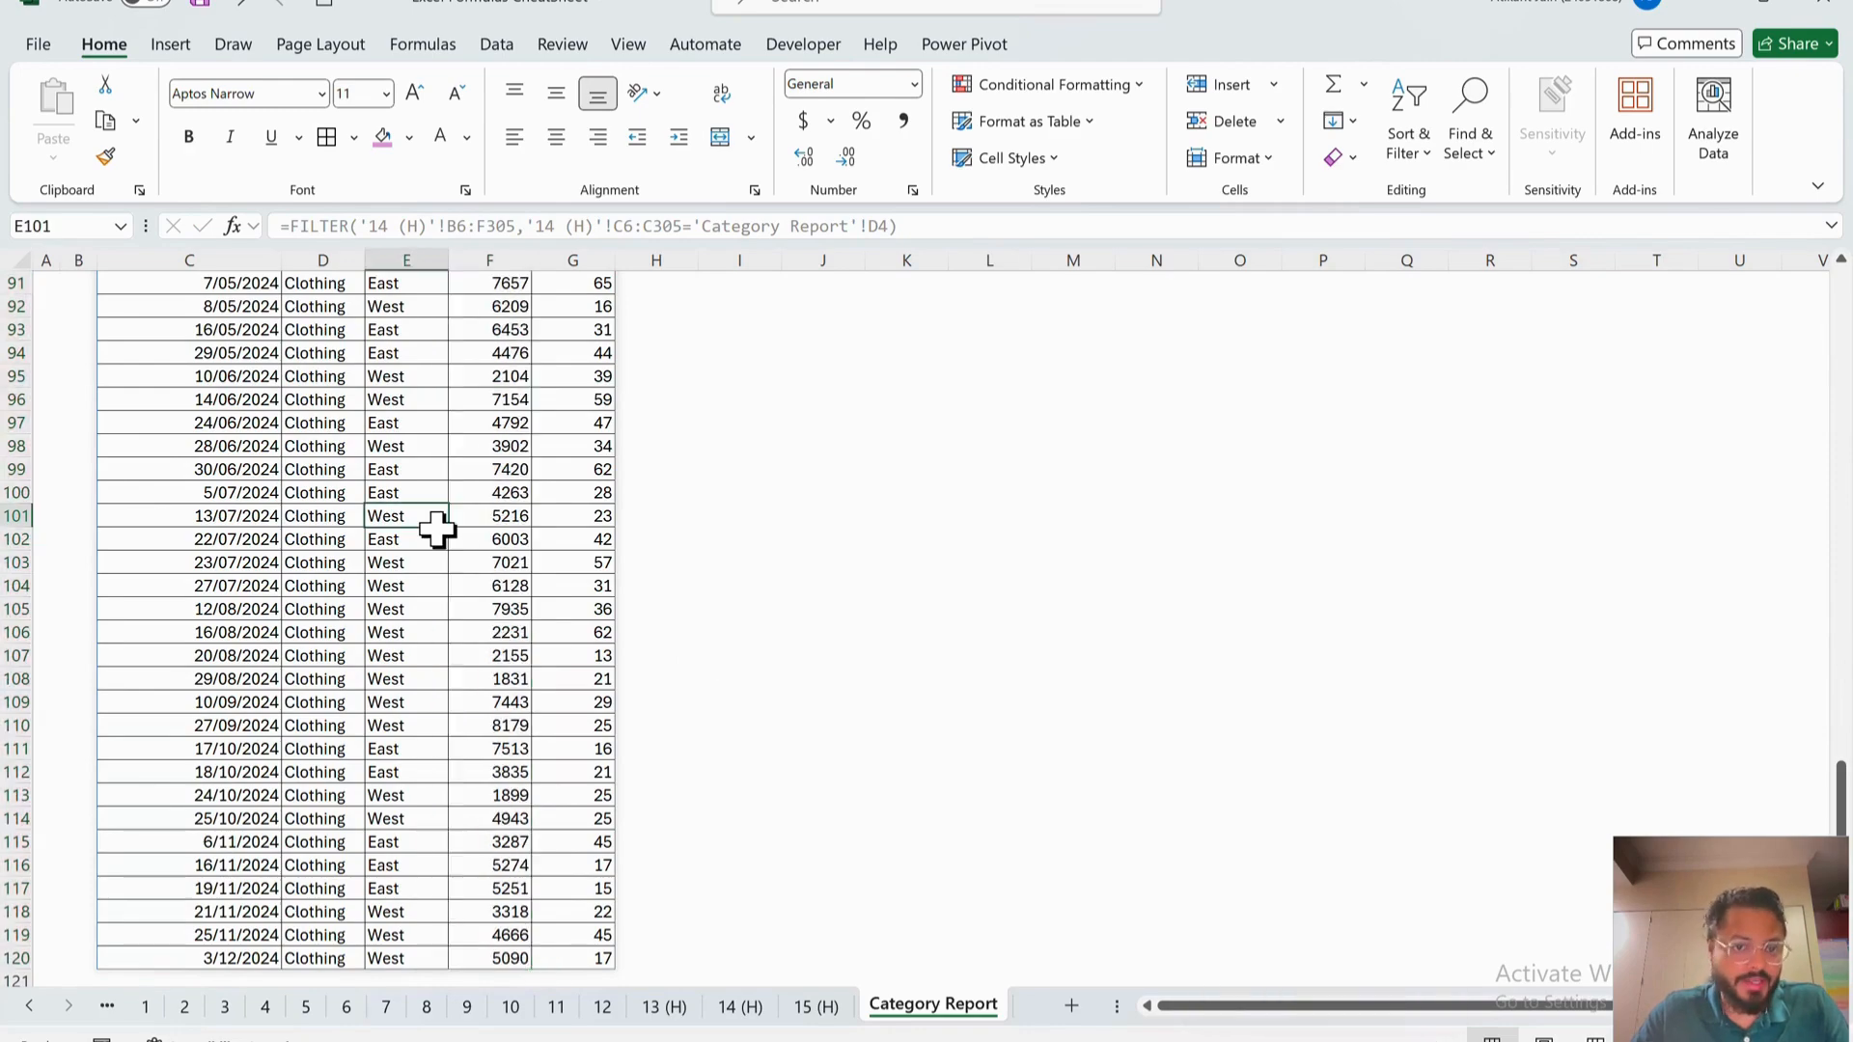
{"action": "key", "text": "ctrl+shift+Up"}
{"action": "scroll", "coordinate": [415, 598], "scroll_direction": "up", "scroll_amount": 5}
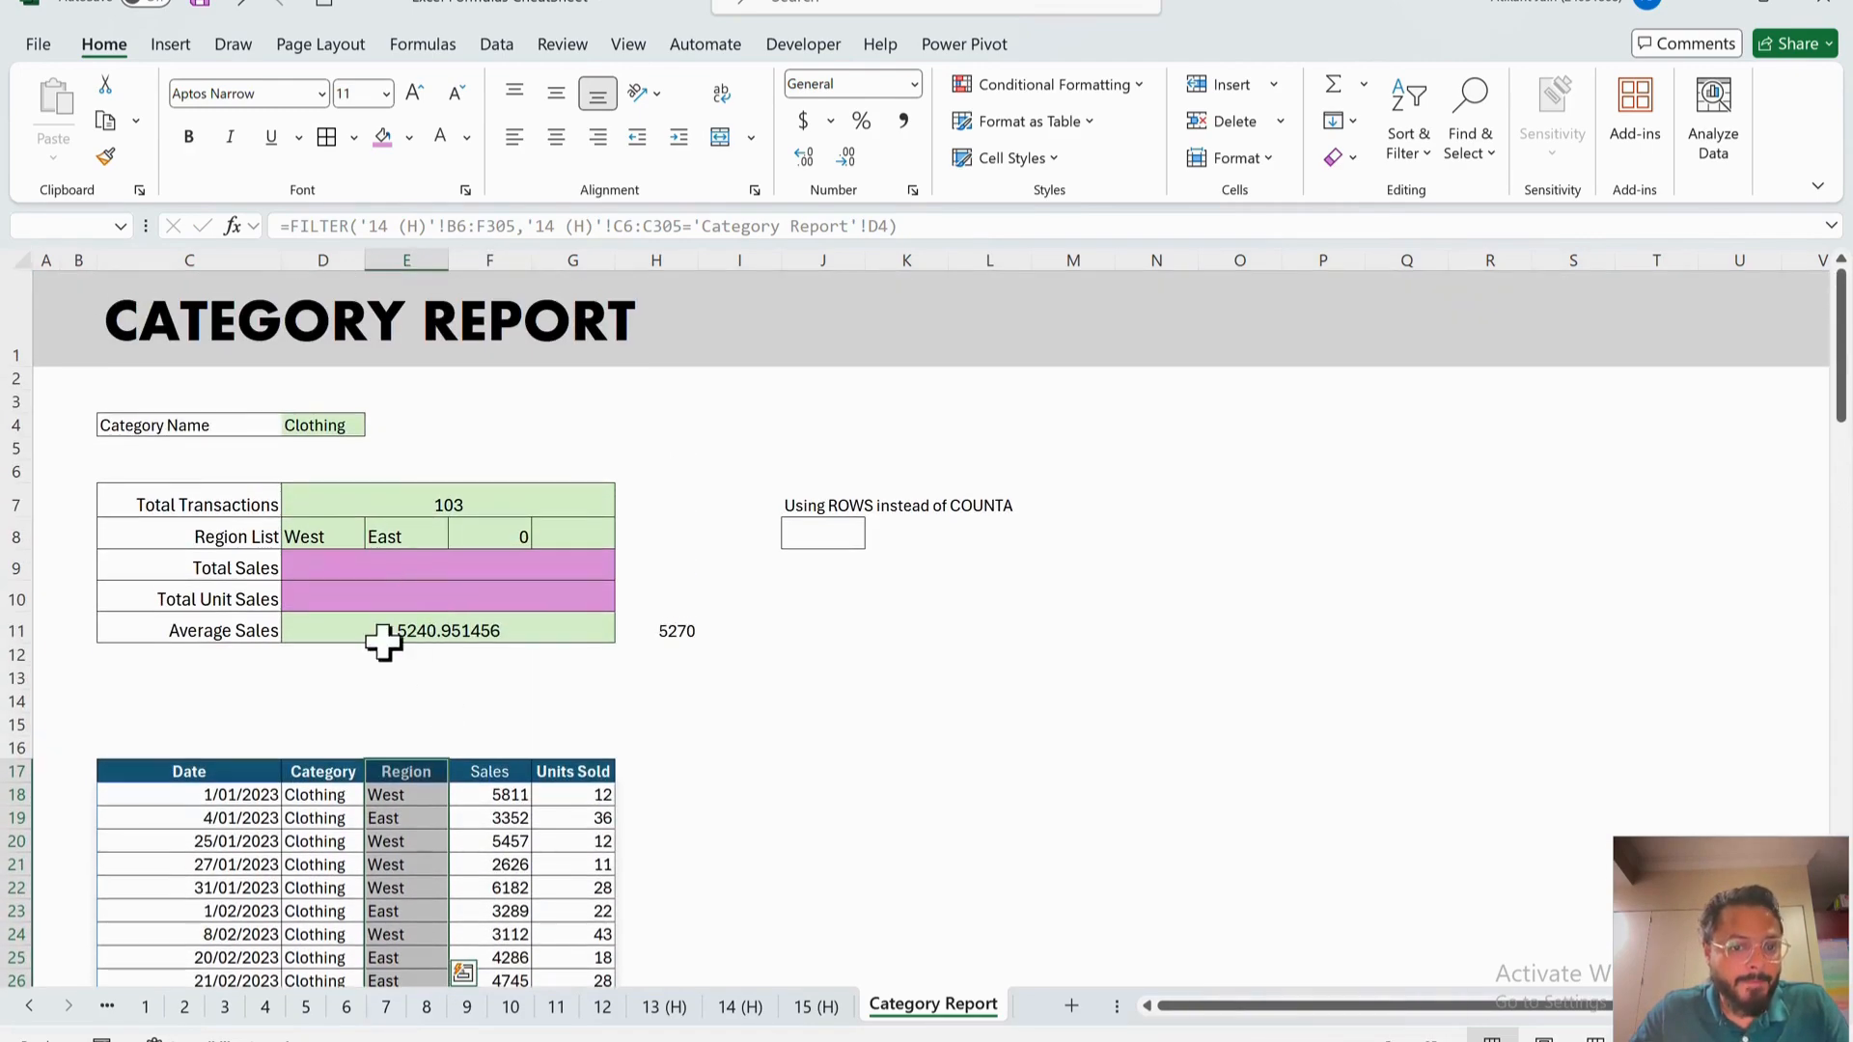
- Try to make the Average Sales formula in D11 dynamic with the spill reference =AVERAGE(F18#)
{"action": "left_click", "coordinate": [438, 644]}
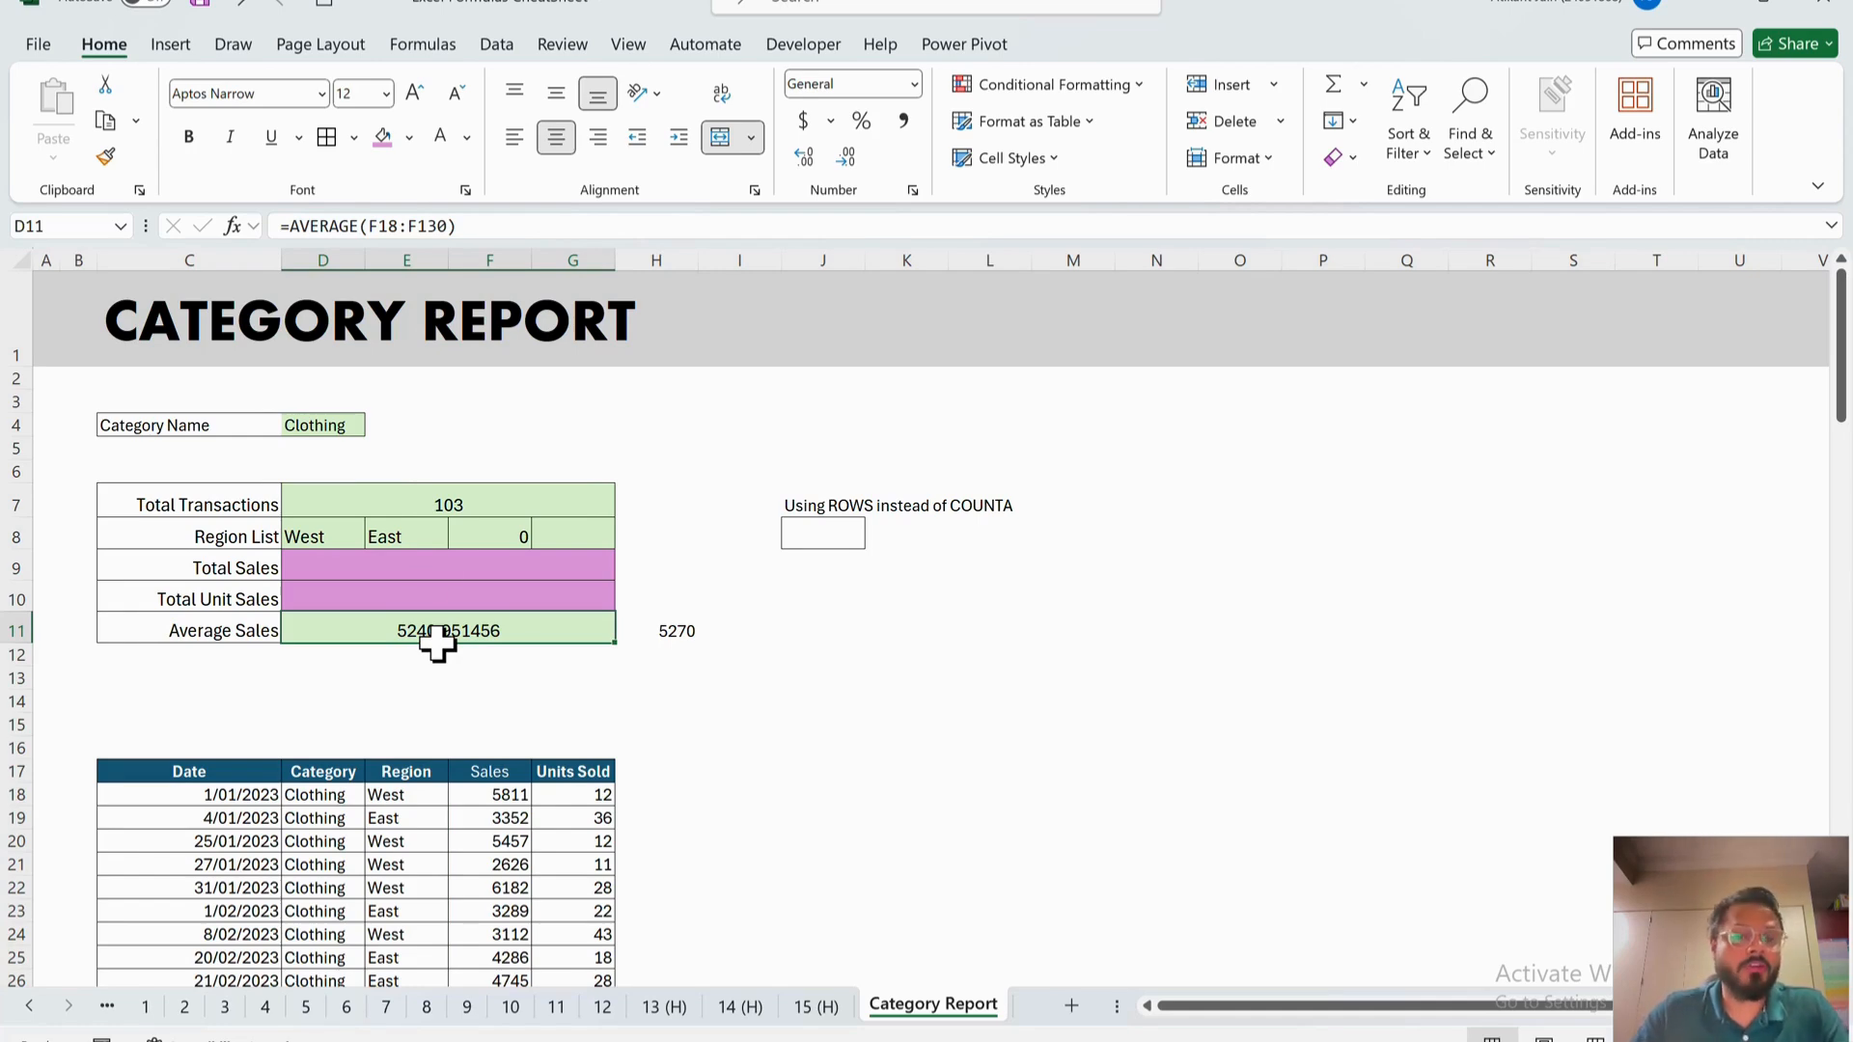
{"action": "left_click", "coordinate": [449, 226]}
{"action": "key", "text": "BackSpace"}
{"action": "key", "text": "BackSpace"}
{"action": "key", "text": "BackSpace"}
{"action": "key", "text": "BackSpace"}
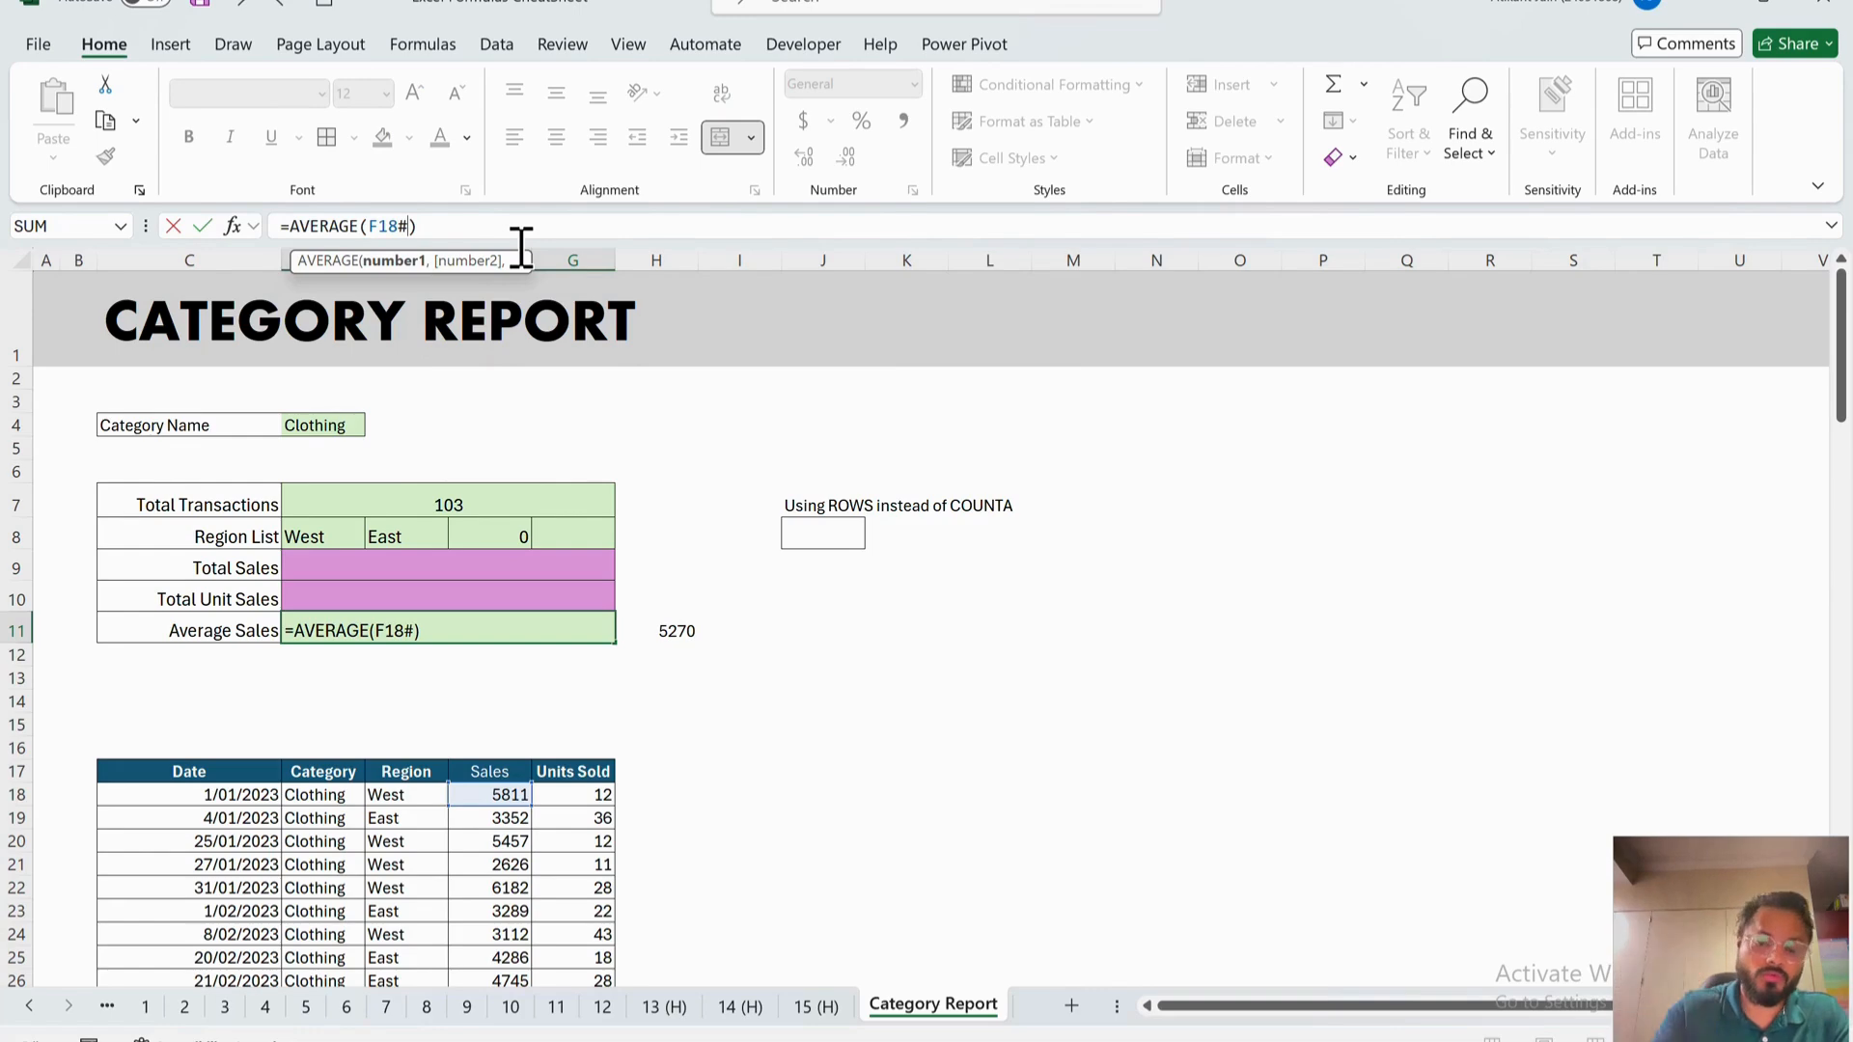
{"action": "key", "text": "Return"}
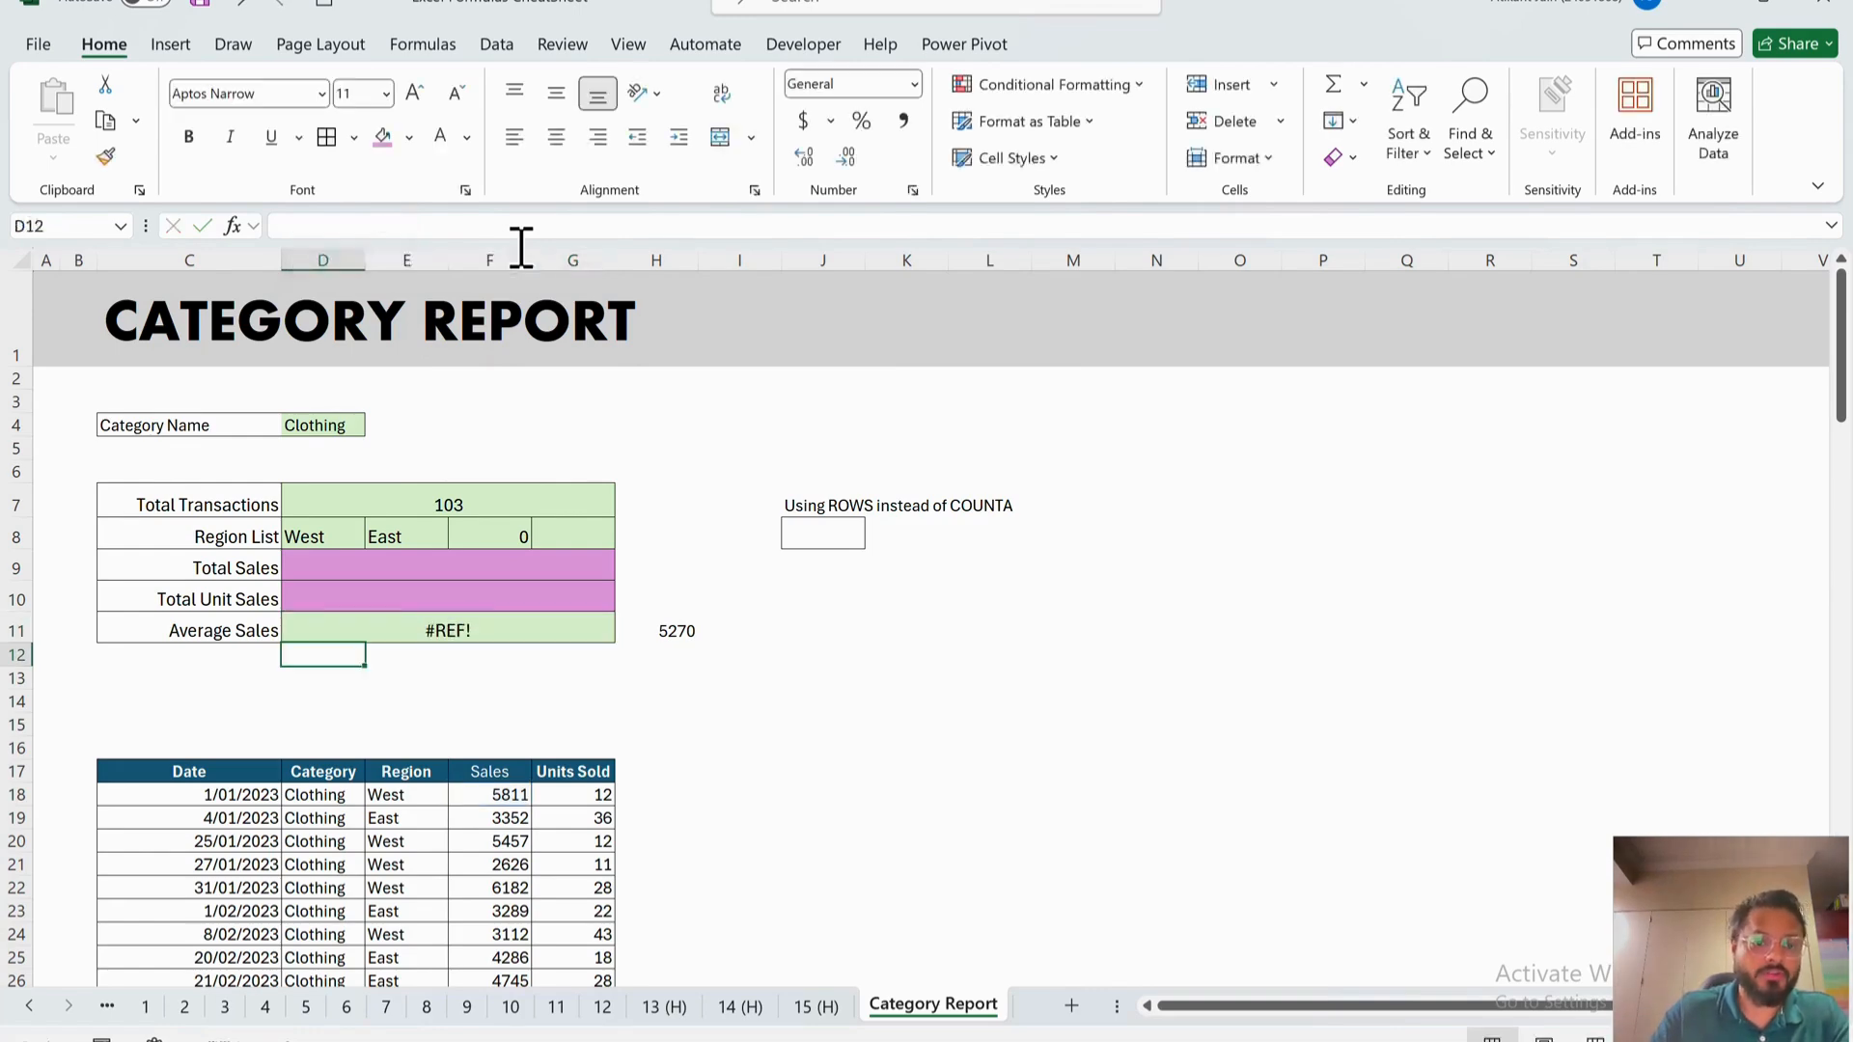
- Replace the spill reference in the D11 Average Sales formula with an INDEX over the filtered table, giving =AVERAGE(INDEX(C18#,4))
{"action": "left_click", "coordinate": [473, 637]}
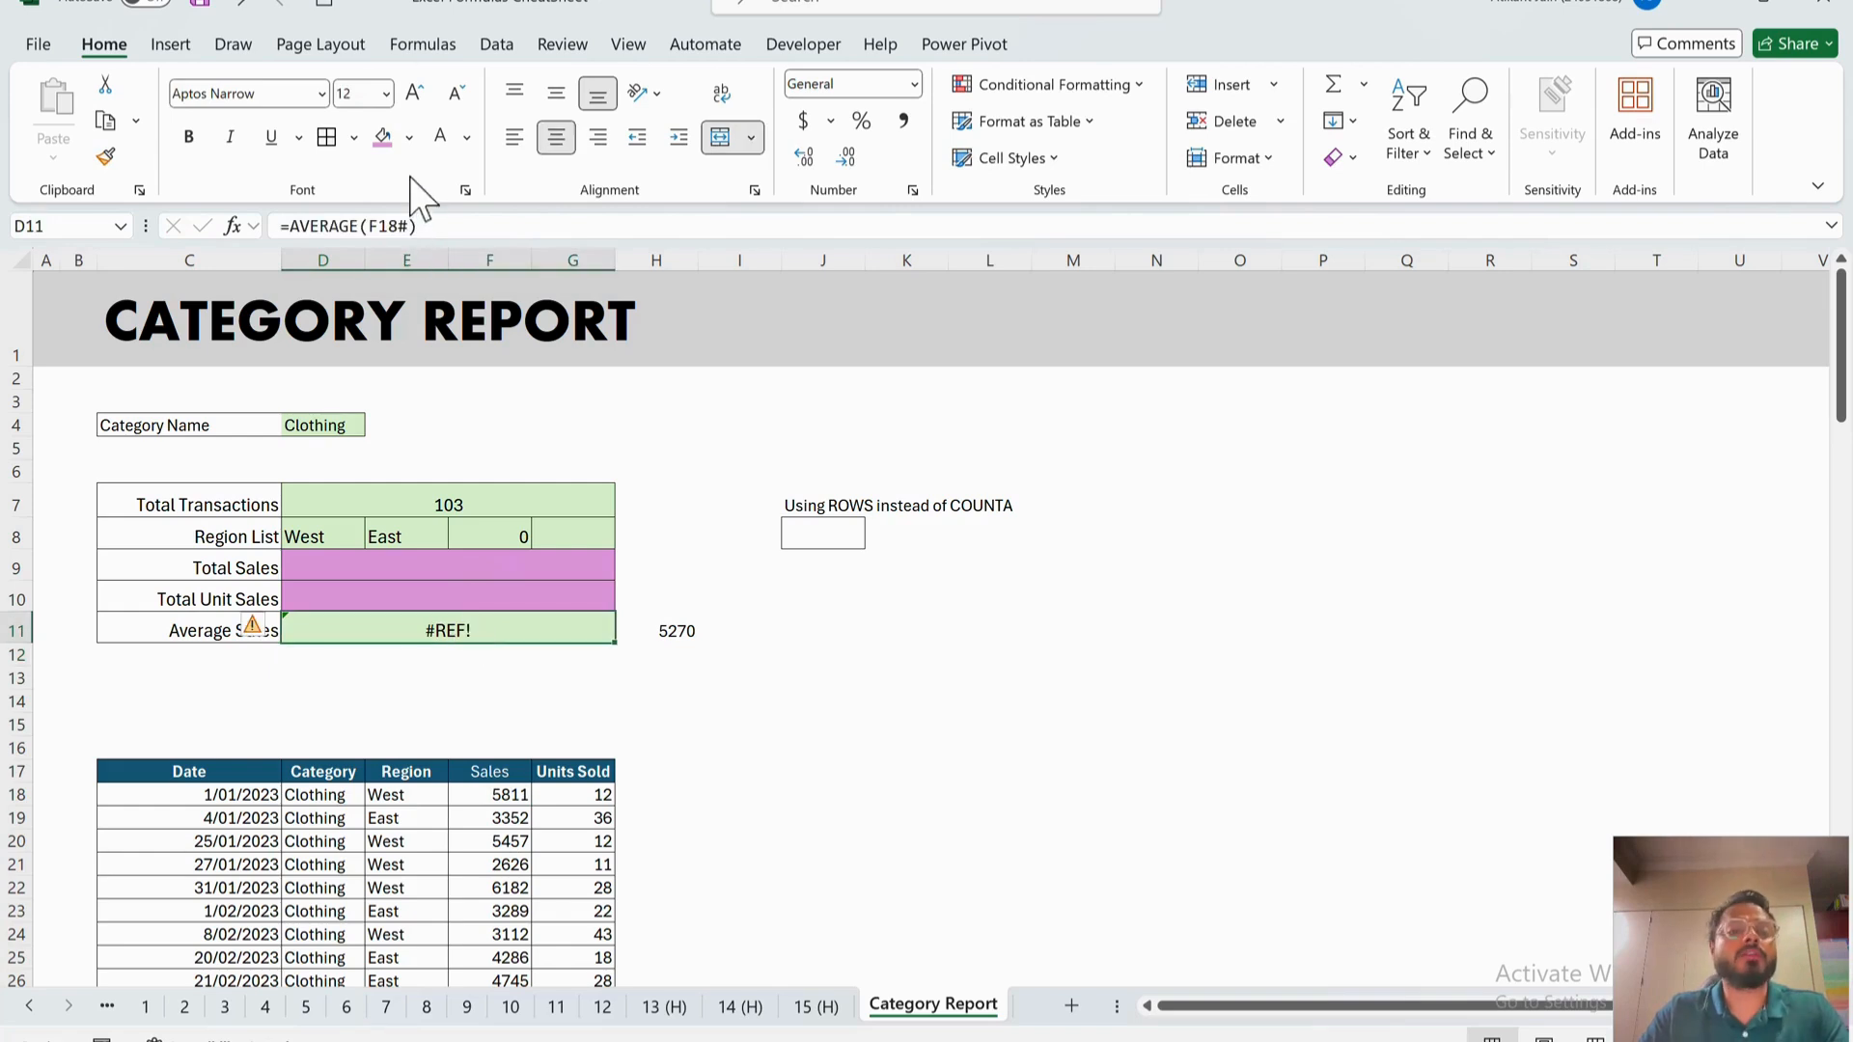
{"action": "left_click", "coordinate": [413, 226]}
{"action": "key", "text": "BackSpace"}
{"action": "key", "text": "BackSpace"}
{"action": "key", "text": "BackSpace"}
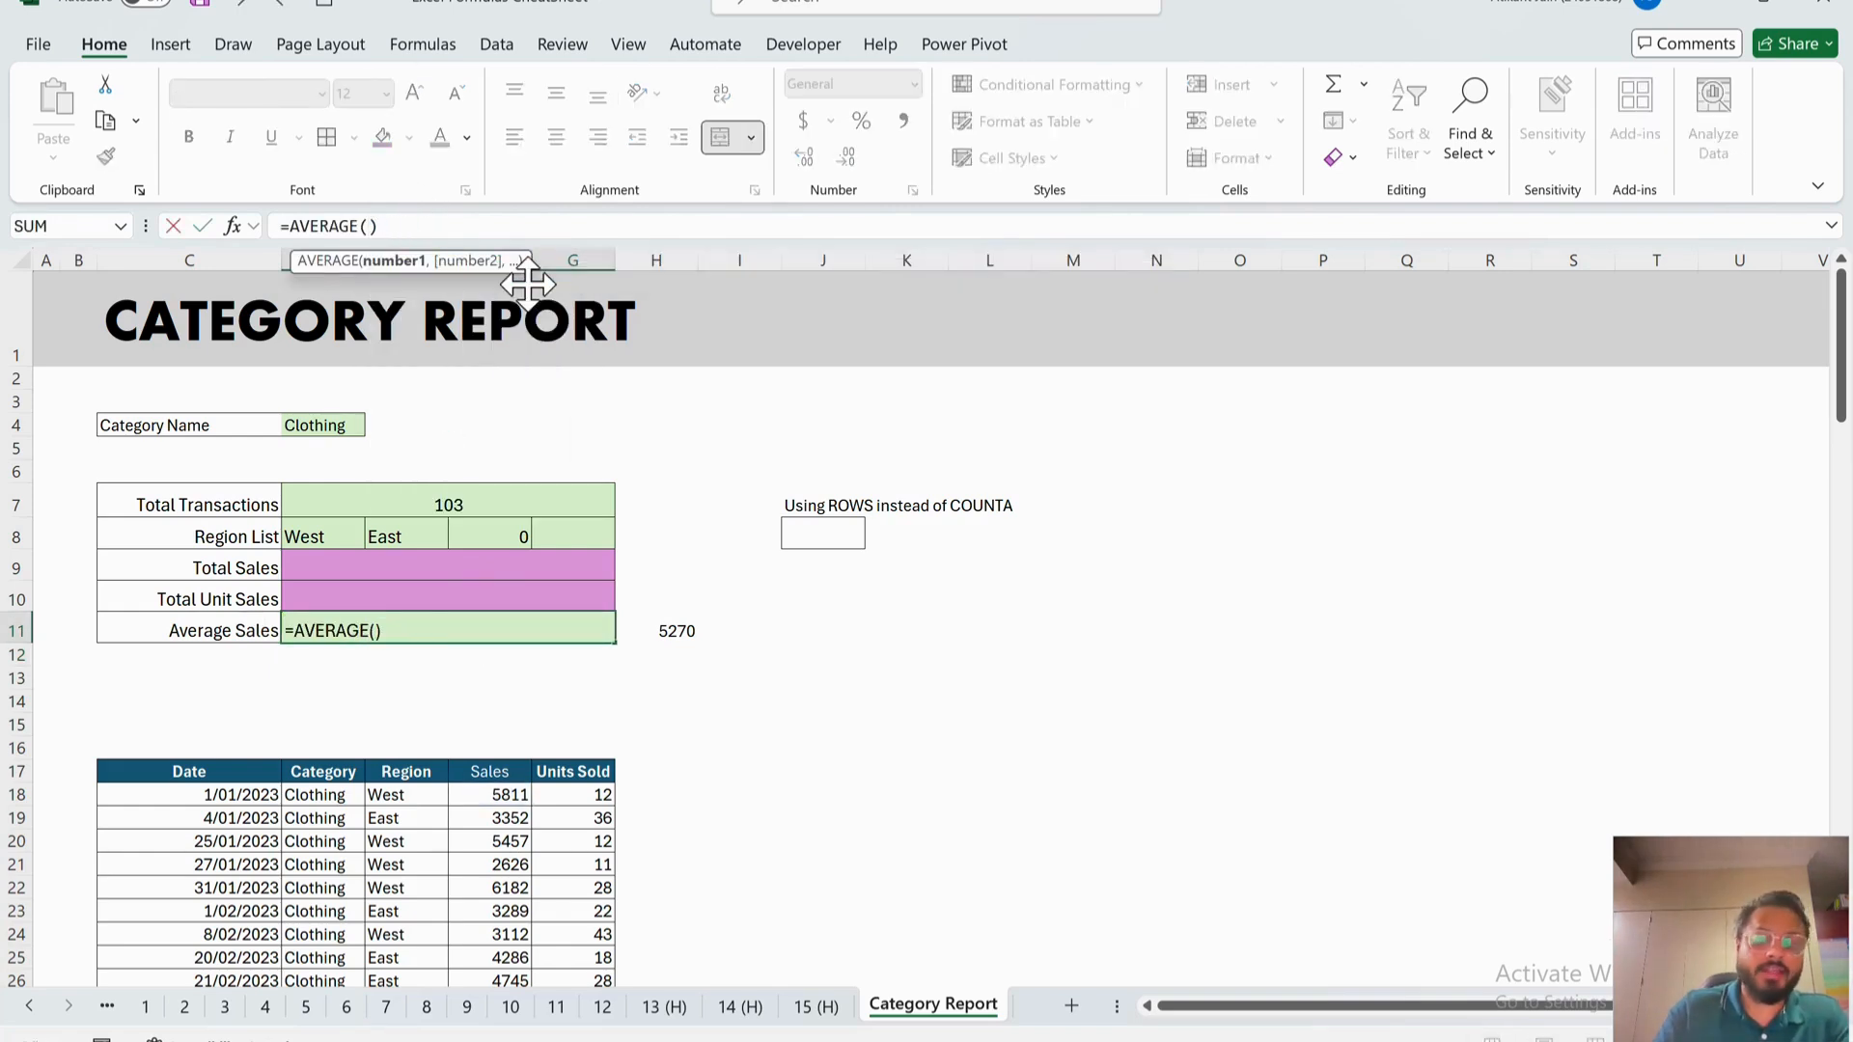
{"action": "type", "text": "INDEX("}
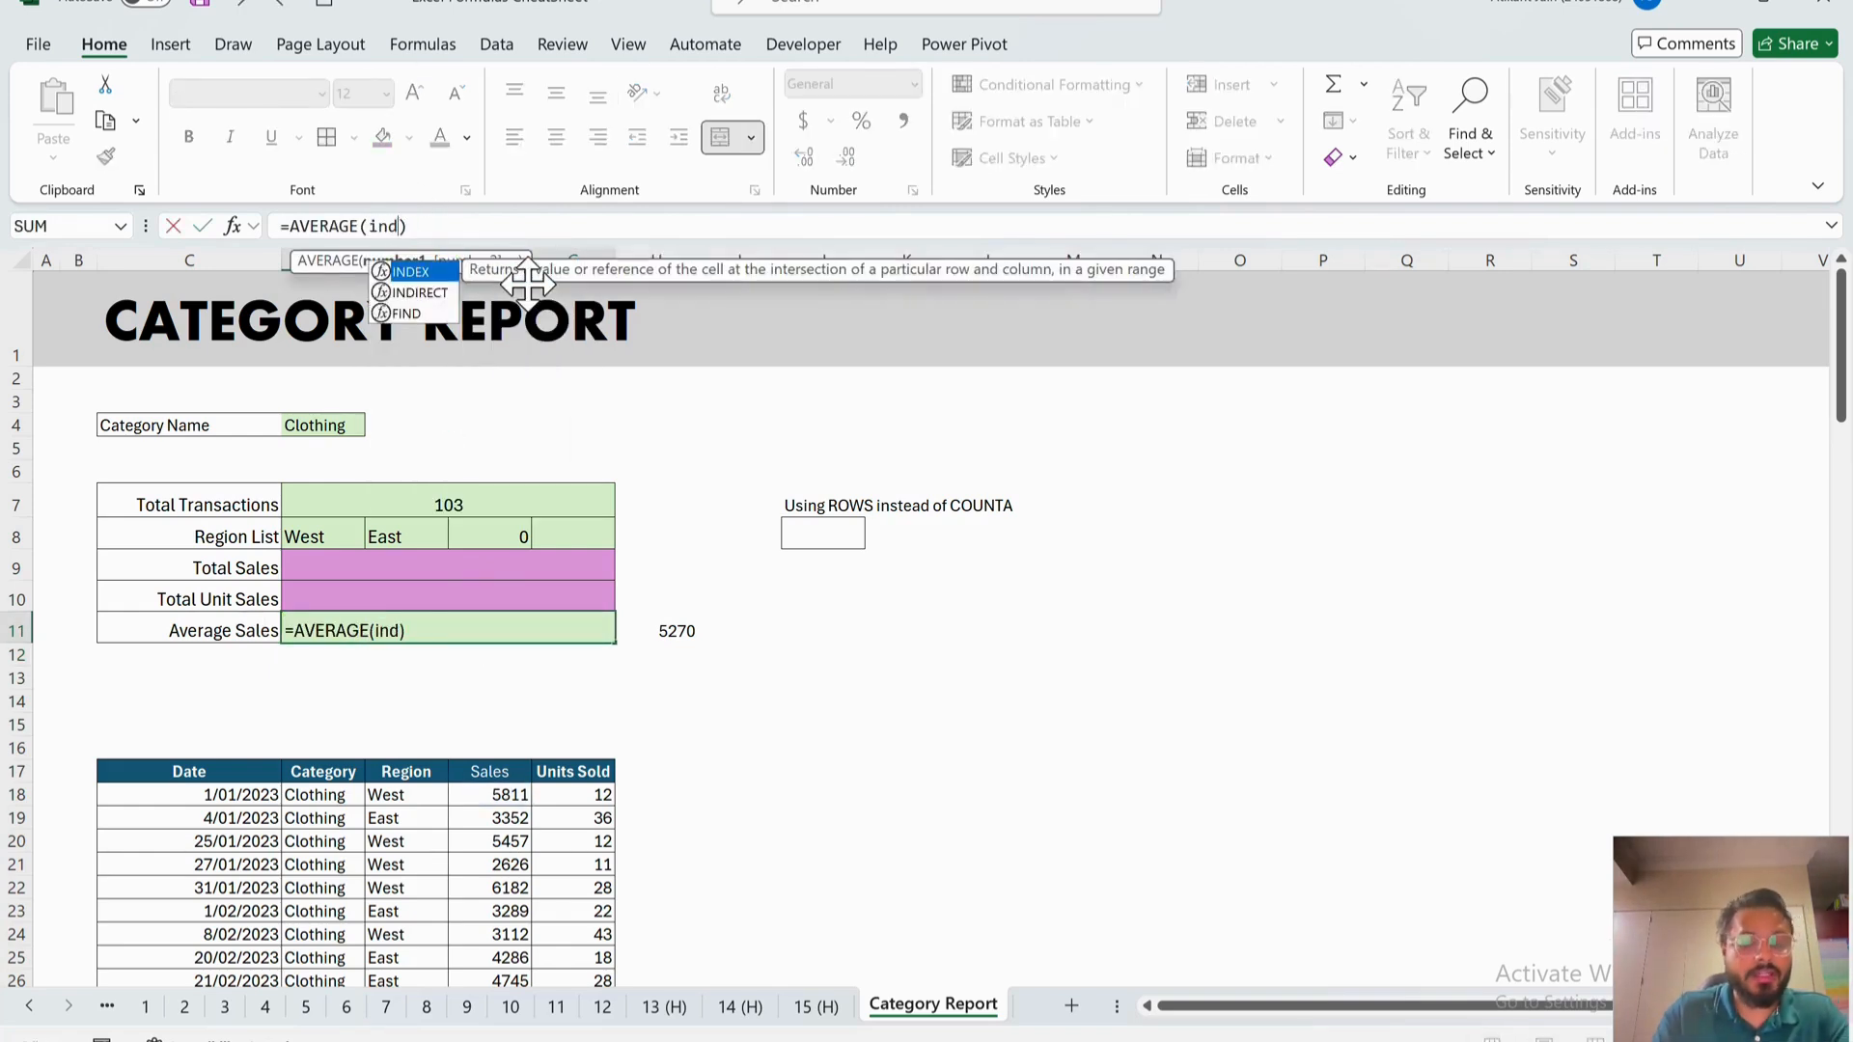
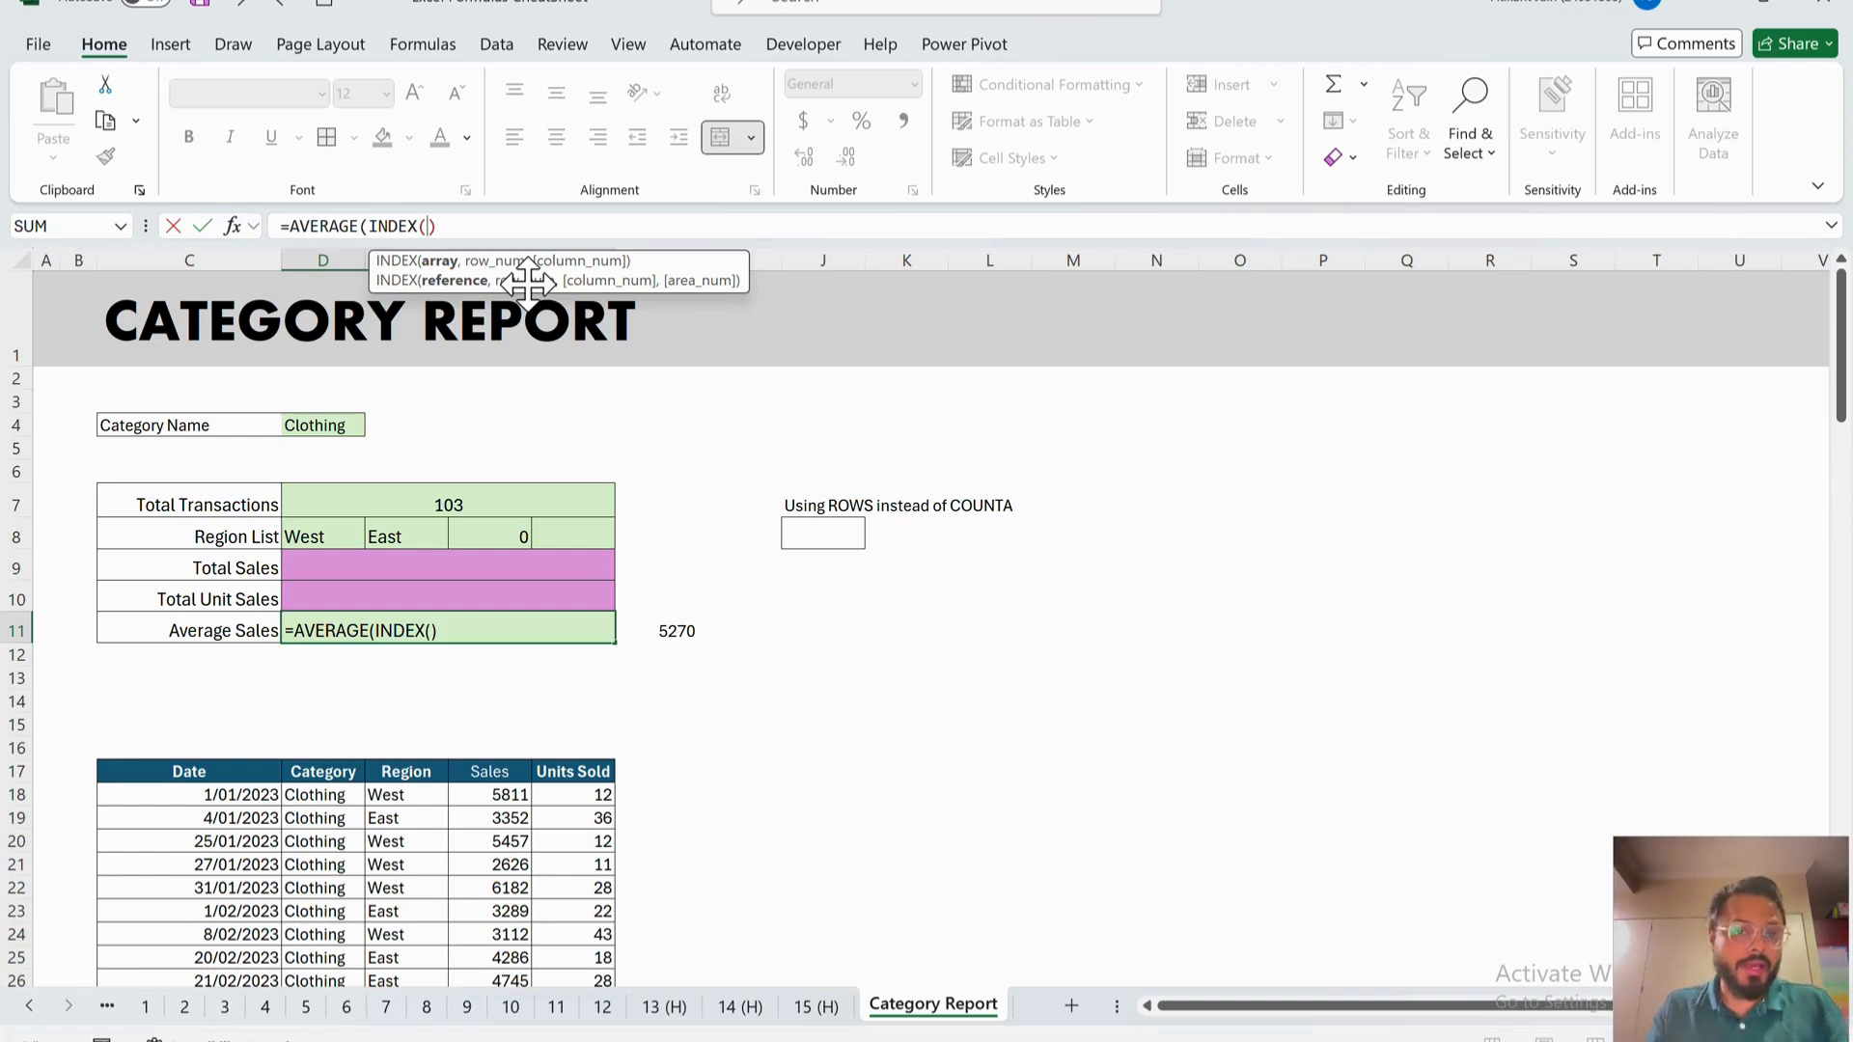
{"action": "left_click", "coordinate": [199, 799]}
{"action": "key", "text": "ctrl+shift+Down"}
{"action": "type", "text": ","}
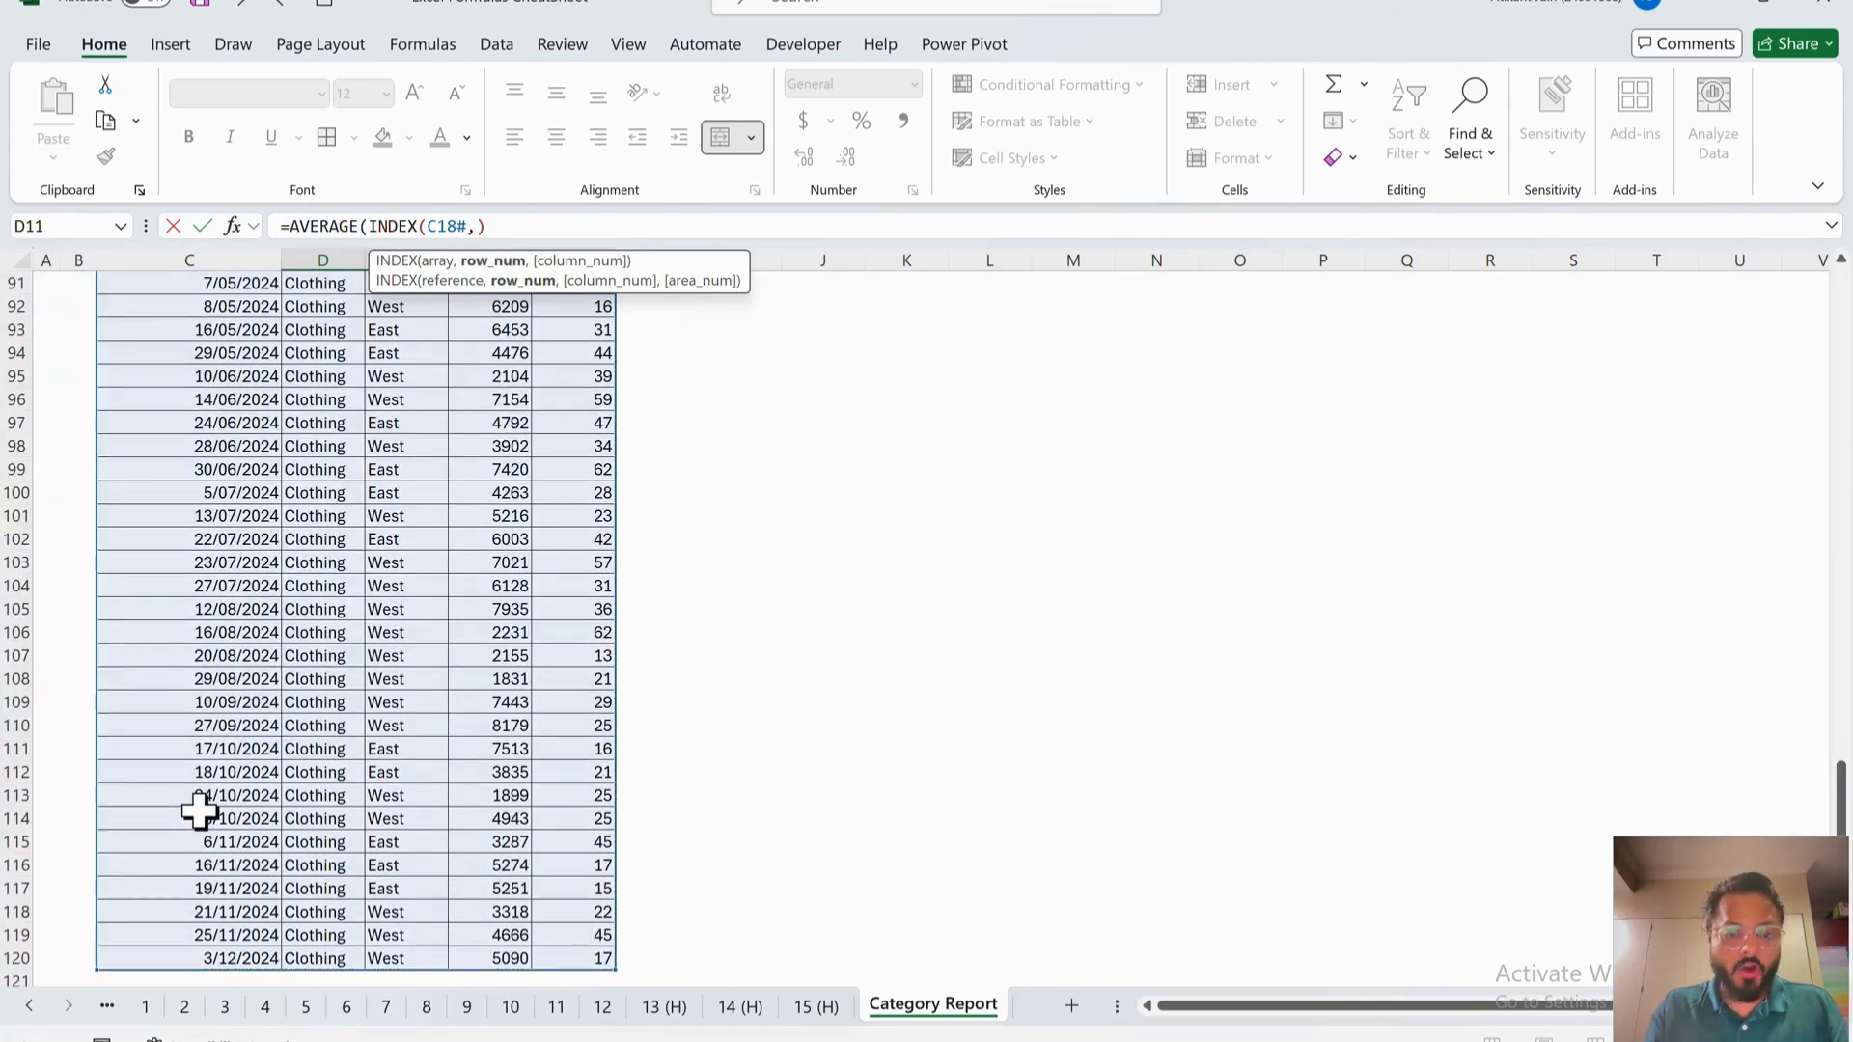
{"action": "type", "text": "4))"}
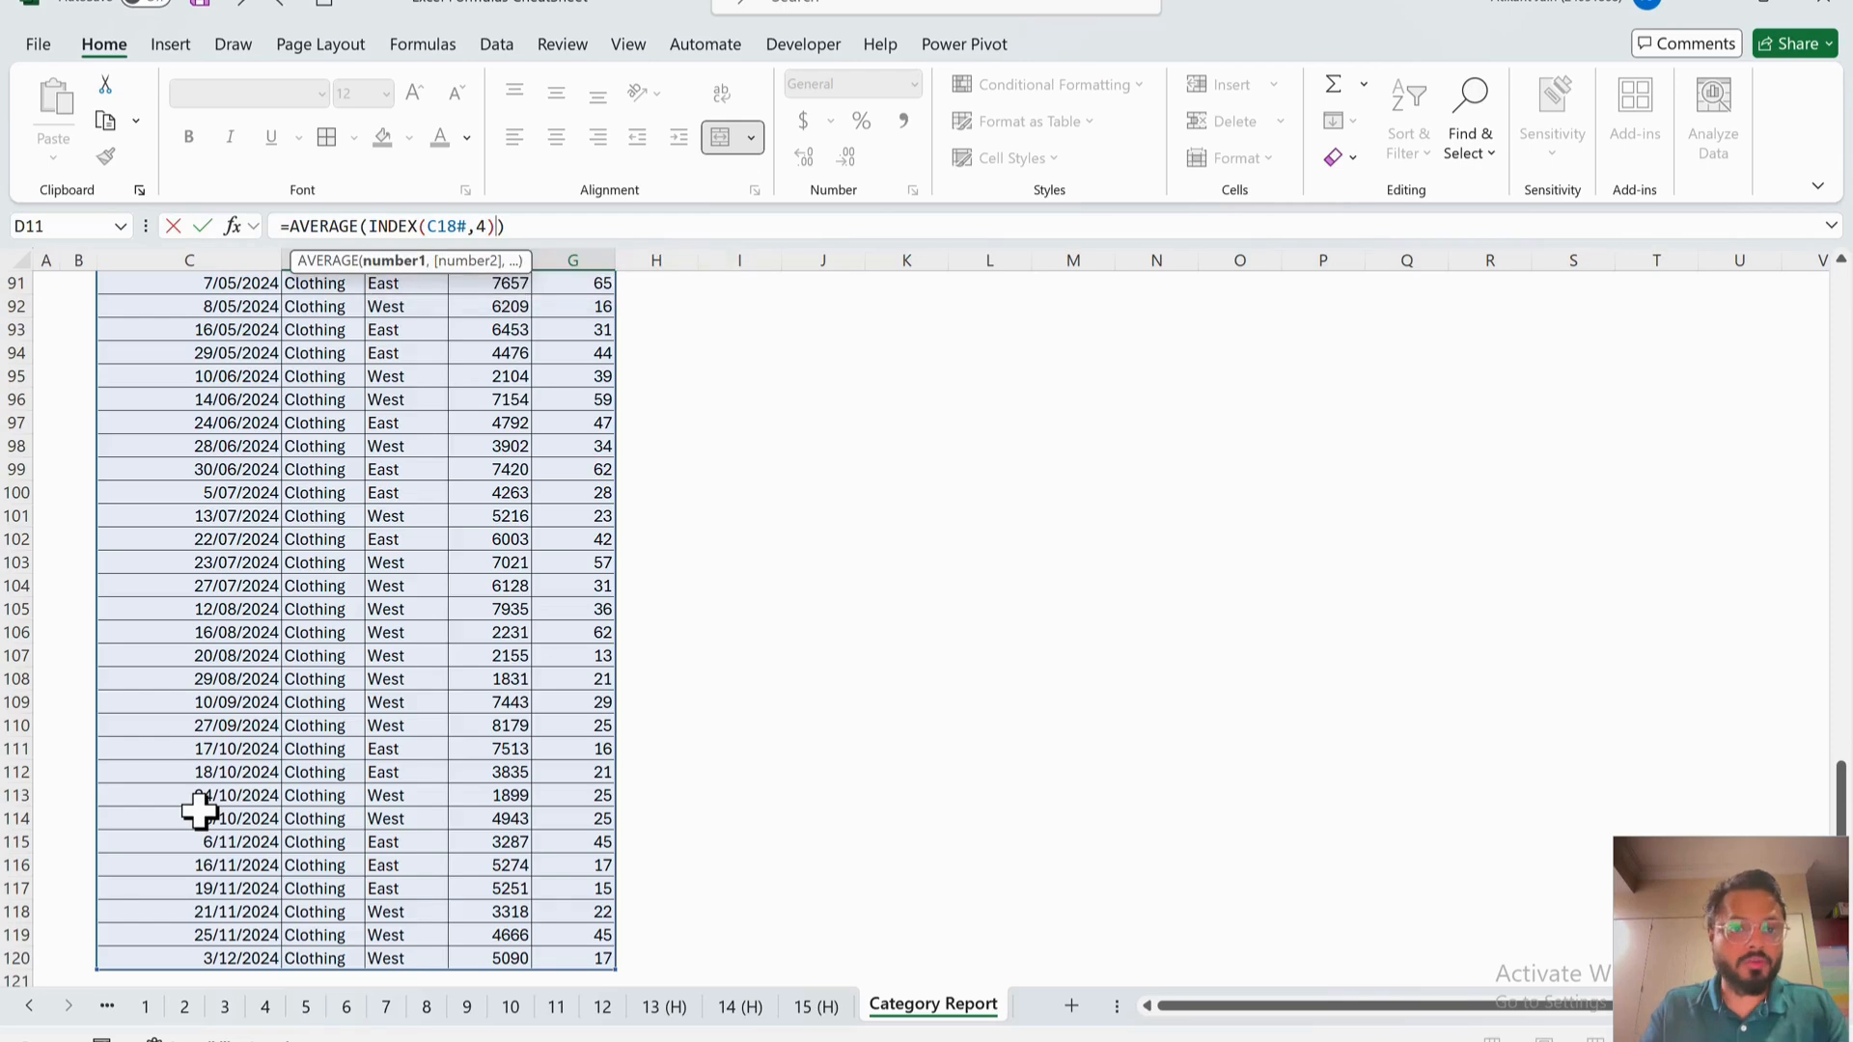
{"action": "key", "text": "Return"}
{"action": "scroll", "coordinate": [400, 757], "scroll_direction": "up", "scroll_amount": 3}
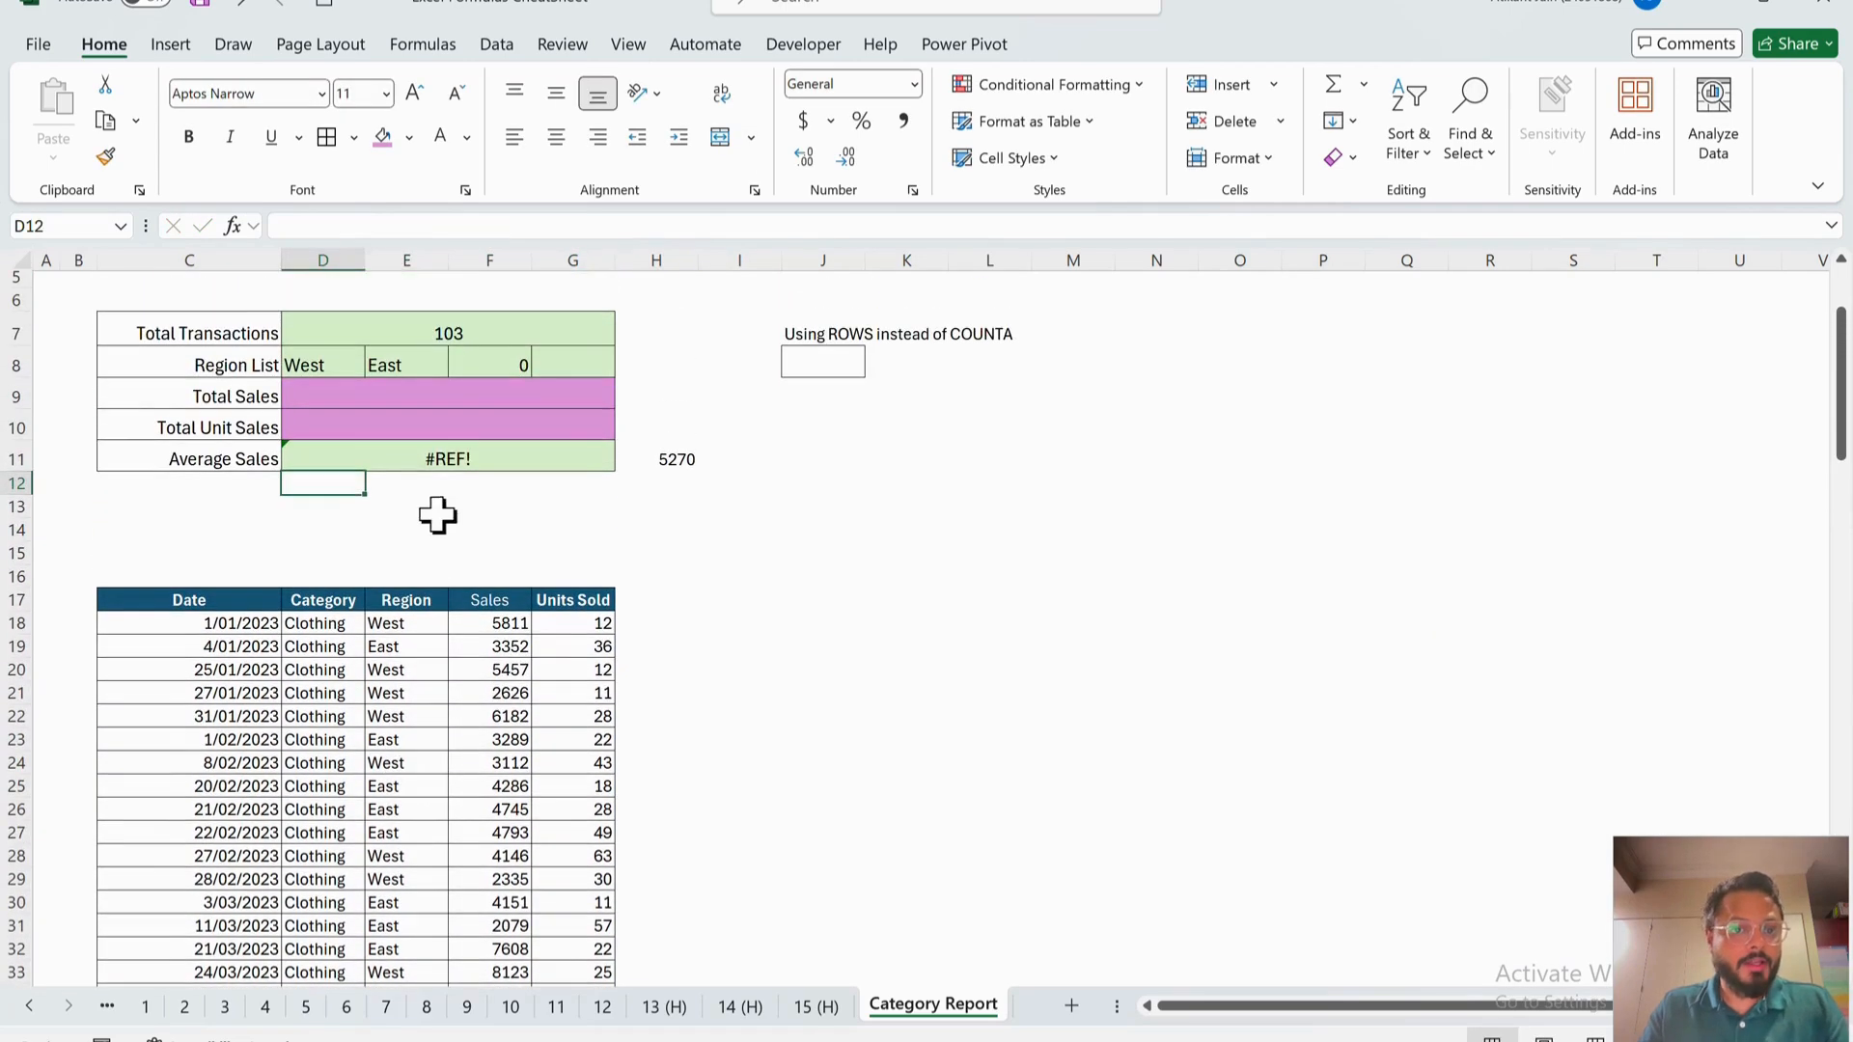
{"action": "left_click", "coordinate": [445, 463]}
{"action": "scroll", "coordinate": [447, 467], "scroll_direction": "up", "scroll_amount": 2}
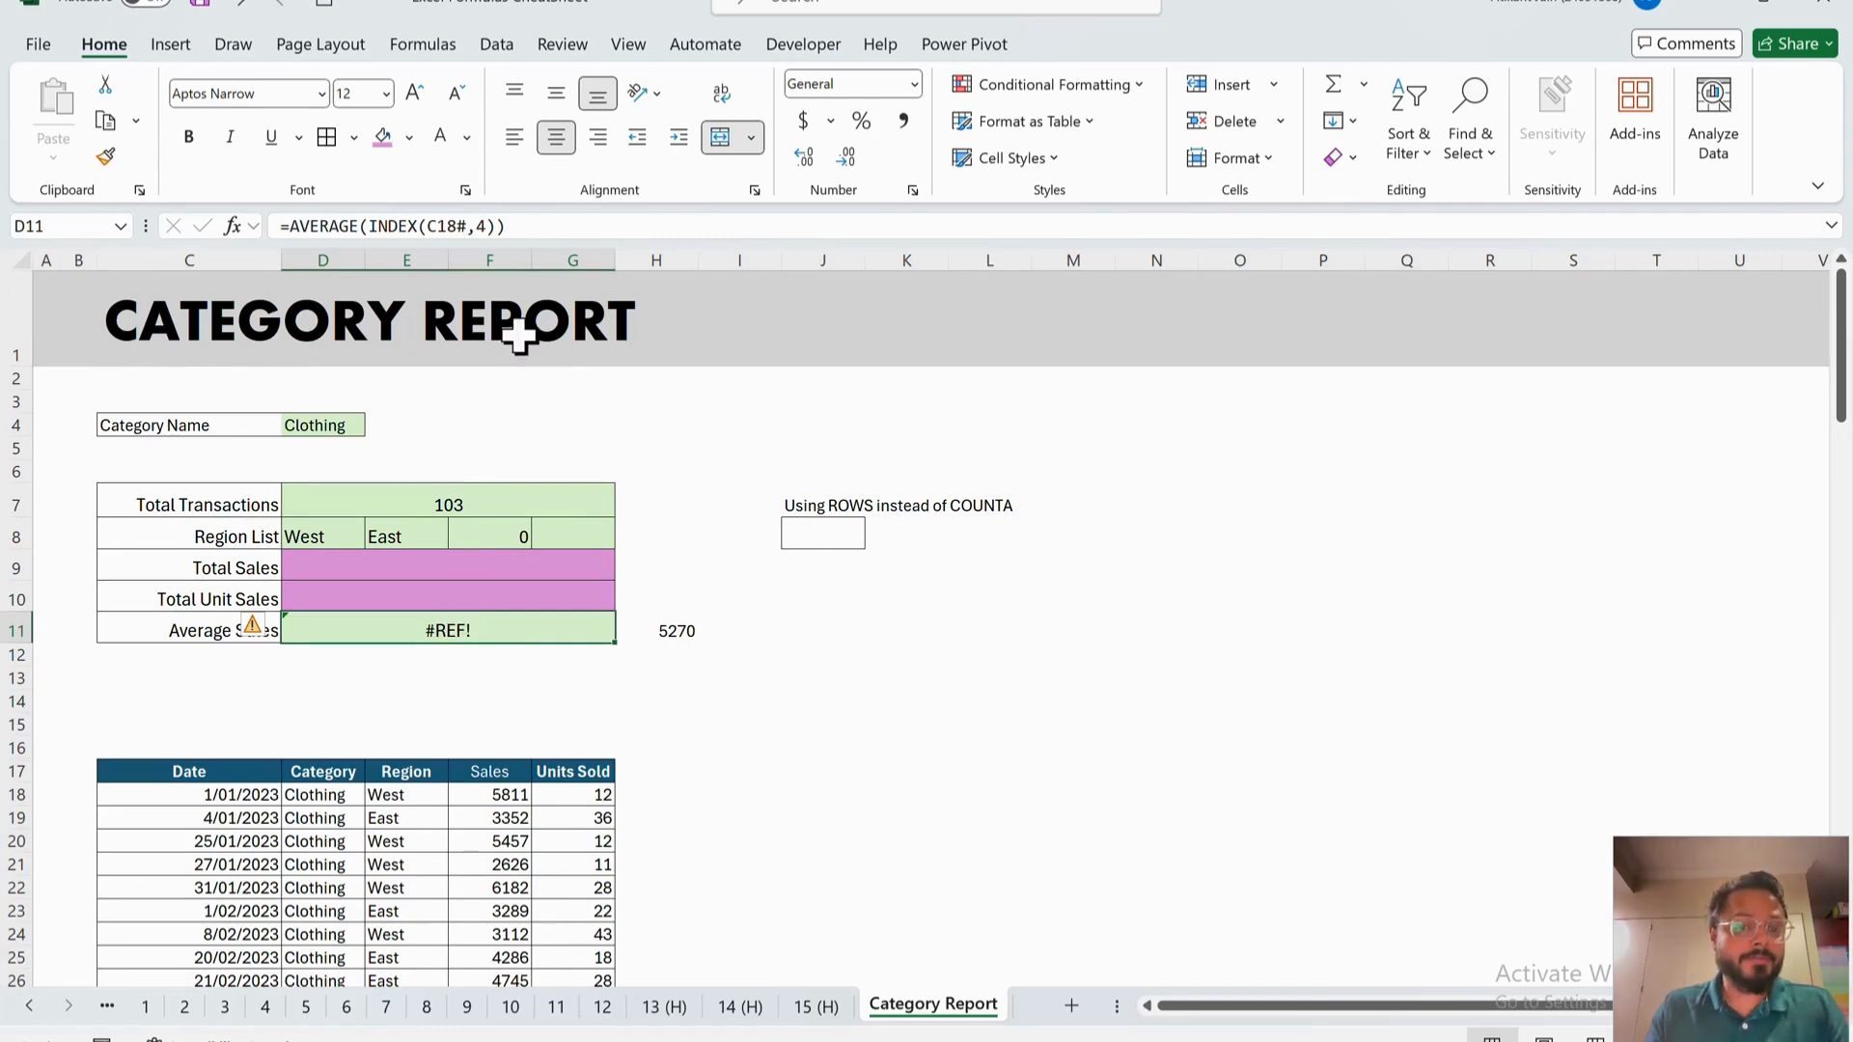
{"action": "left_click", "coordinate": [529, 231]}
- Enter a test formula =AVERAGE(INDEX(C18#,,4)) in E12, with the row number left empty and column number 4
{"action": "left_click", "coordinate": [426, 663]}
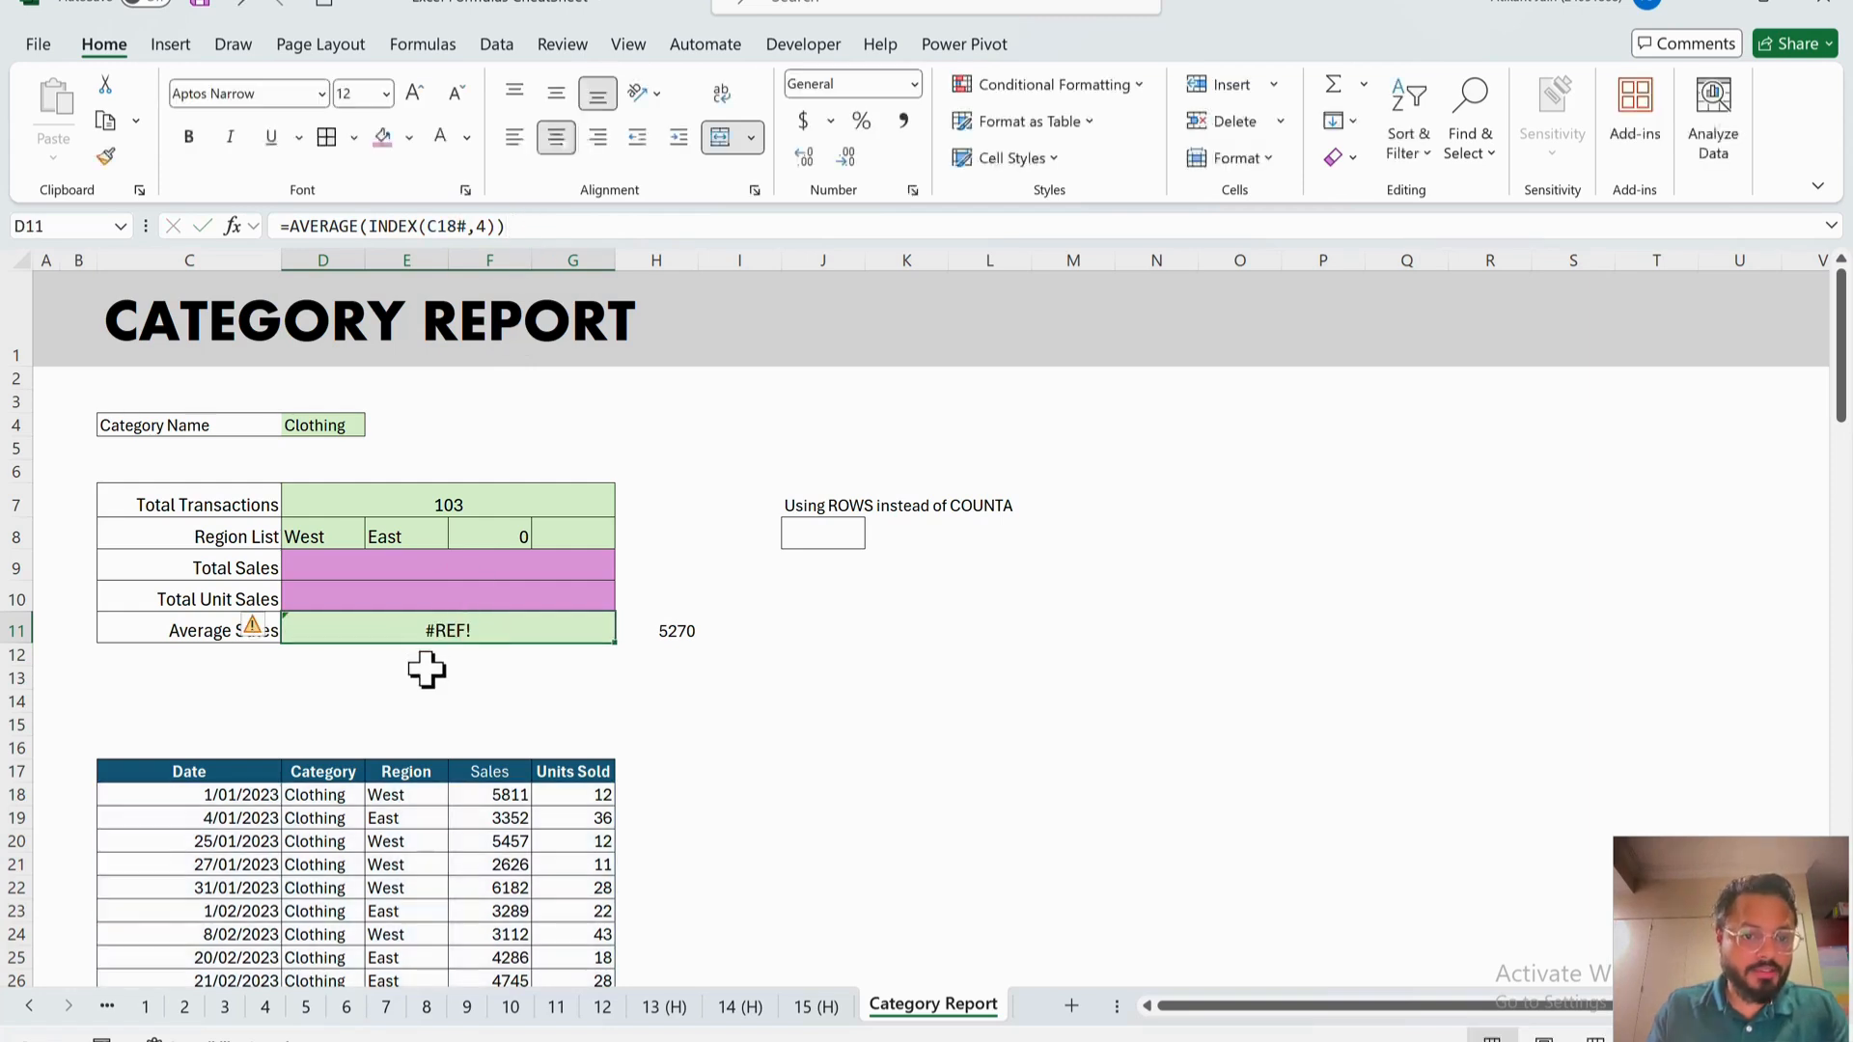
{"action": "type", "text": "=avera"}
{"action": "key", "text": "Tab"}
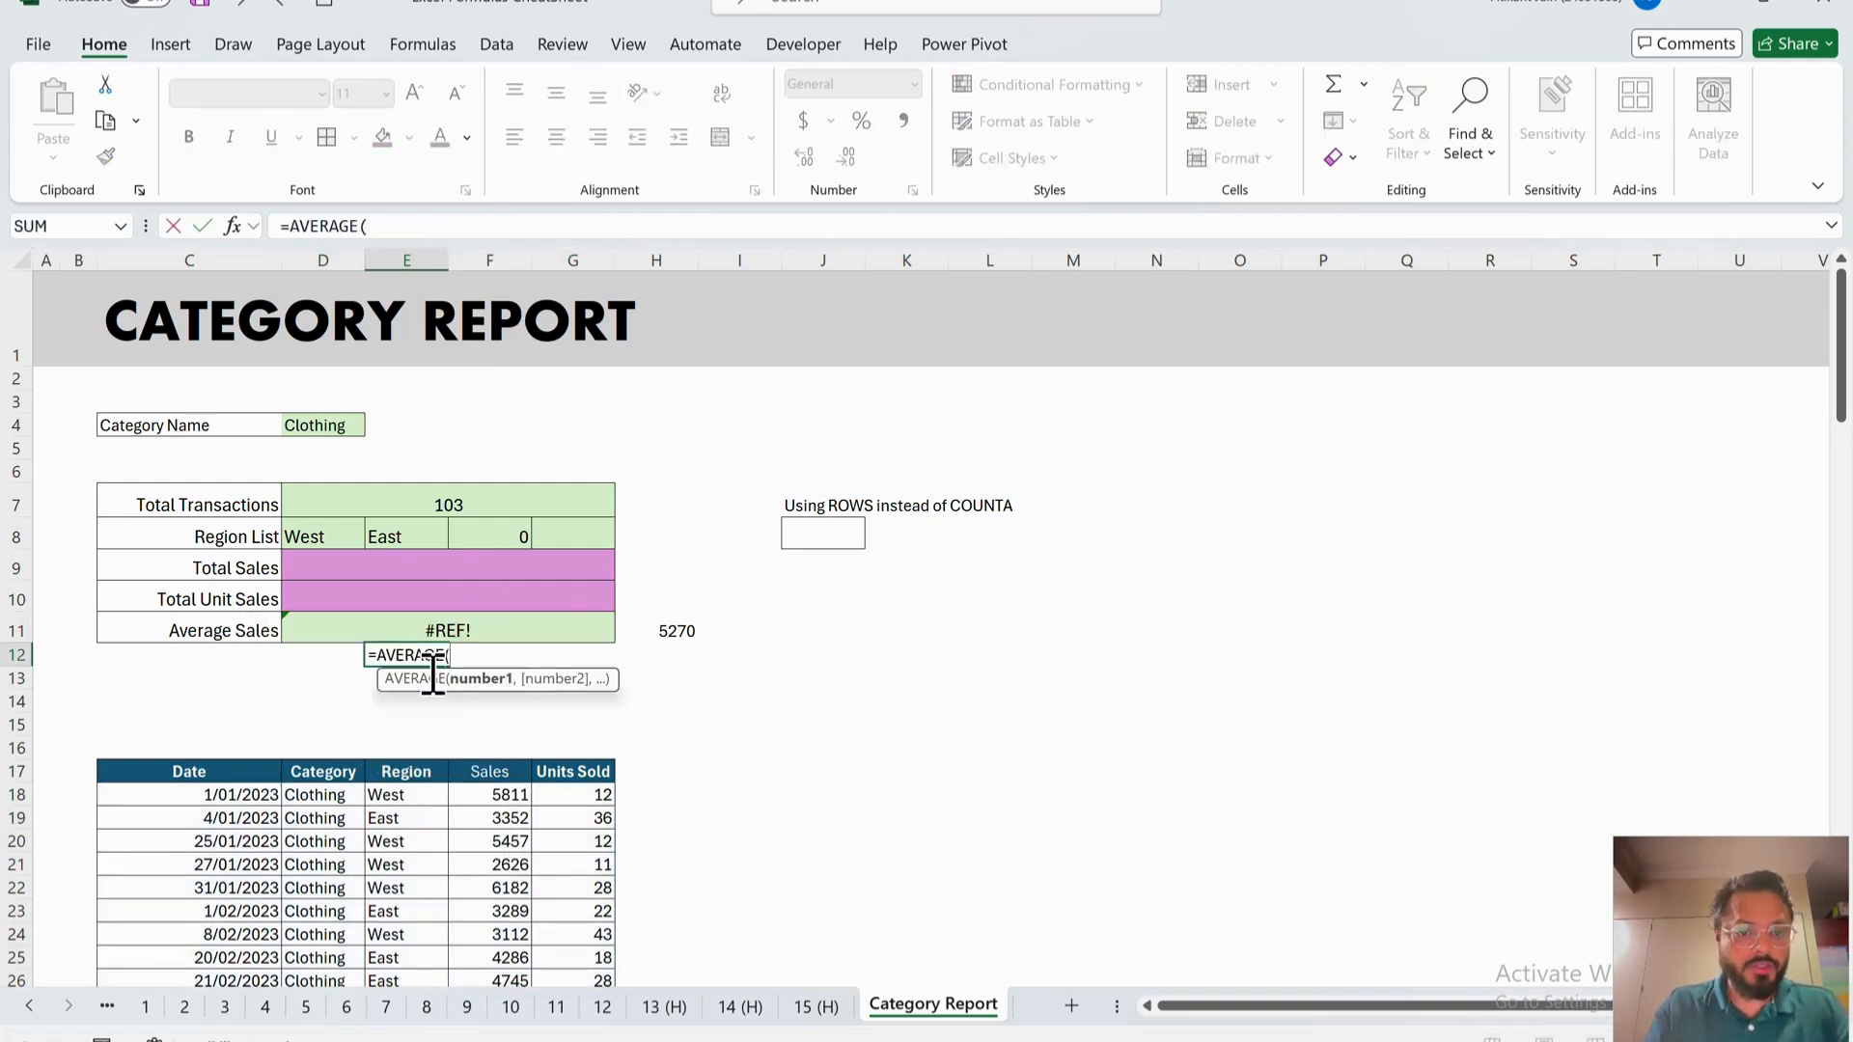
{"action": "type", "text": "index"}
{"action": "key", "text": "Tab"}
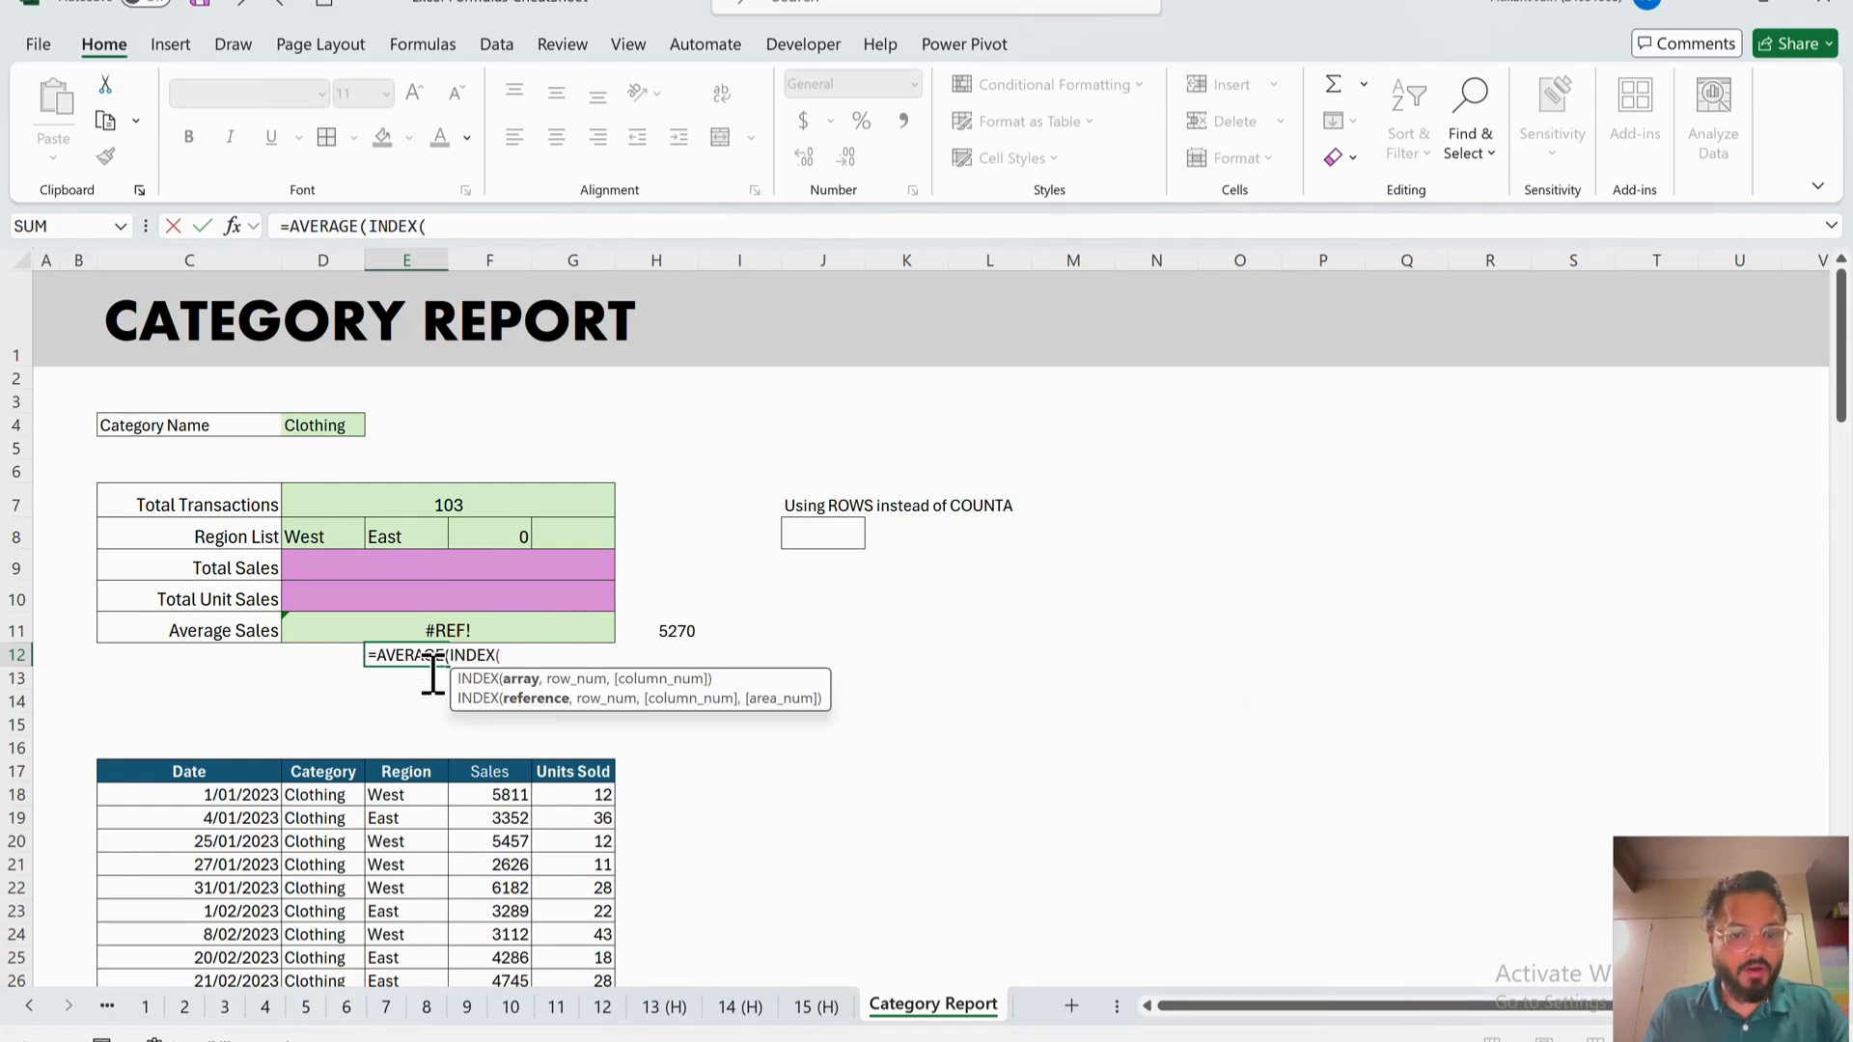
{"action": "left_click", "coordinate": [221, 803]}
{"action": "key", "text": "ctrl+shift+Right"}
{"action": "key", "text": "ctrl+shift+Down"}
{"action": "type", "text": ","}
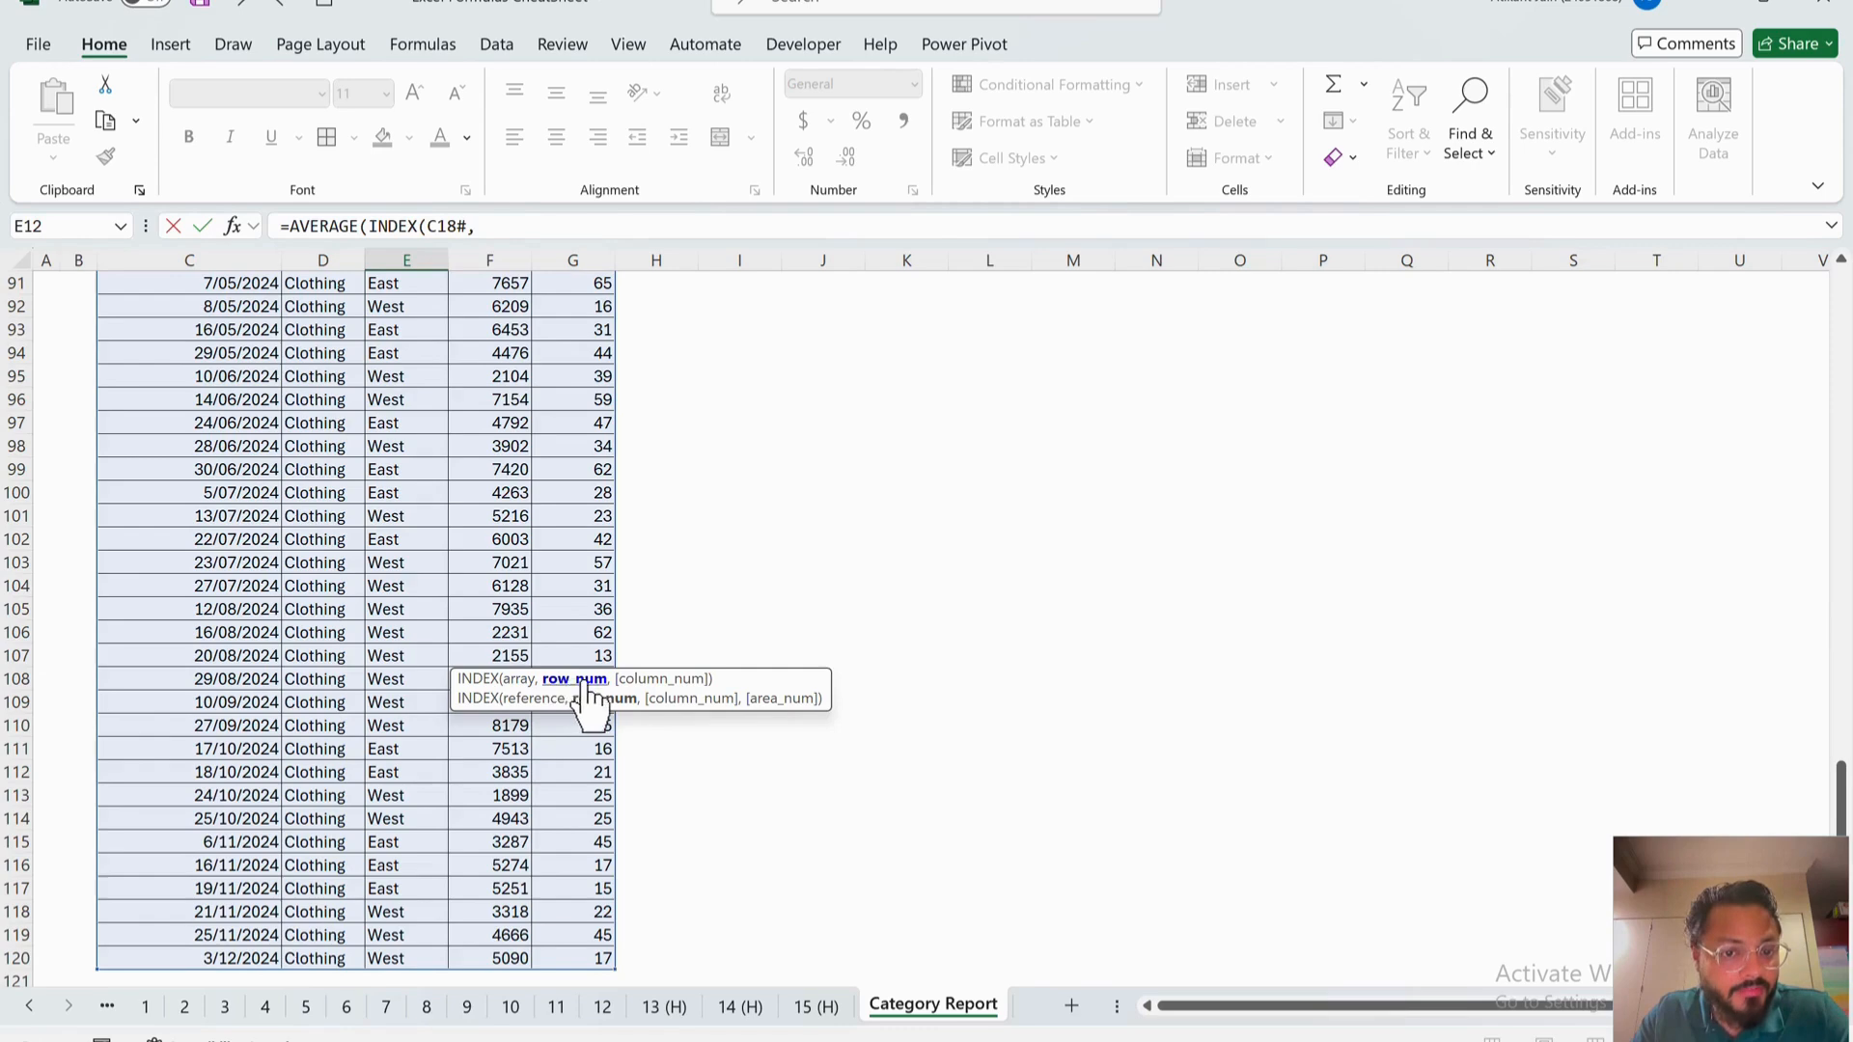
{"action": "left_click_drag", "start_coordinate": [430, 233], "coordinate": [470, 232]}
{"action": "left_click", "coordinate": [490, 234]}
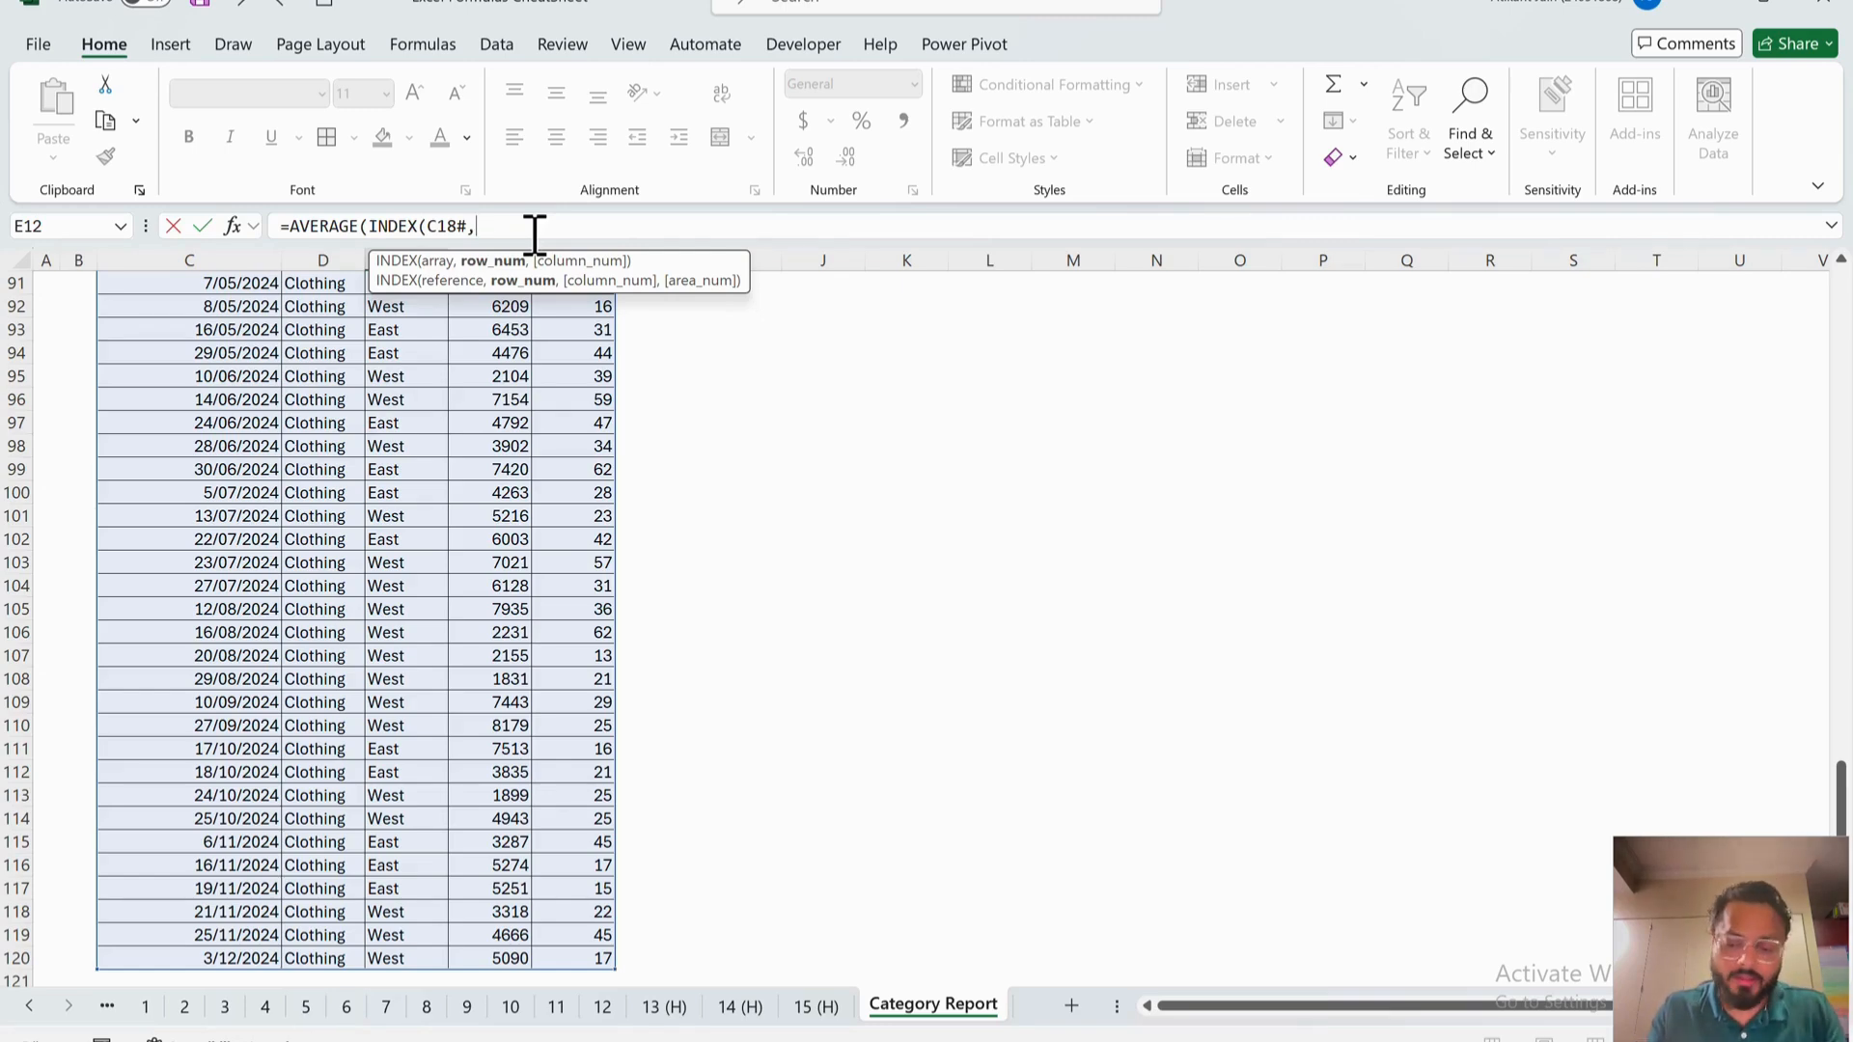
{"action": "type", "text": ","}
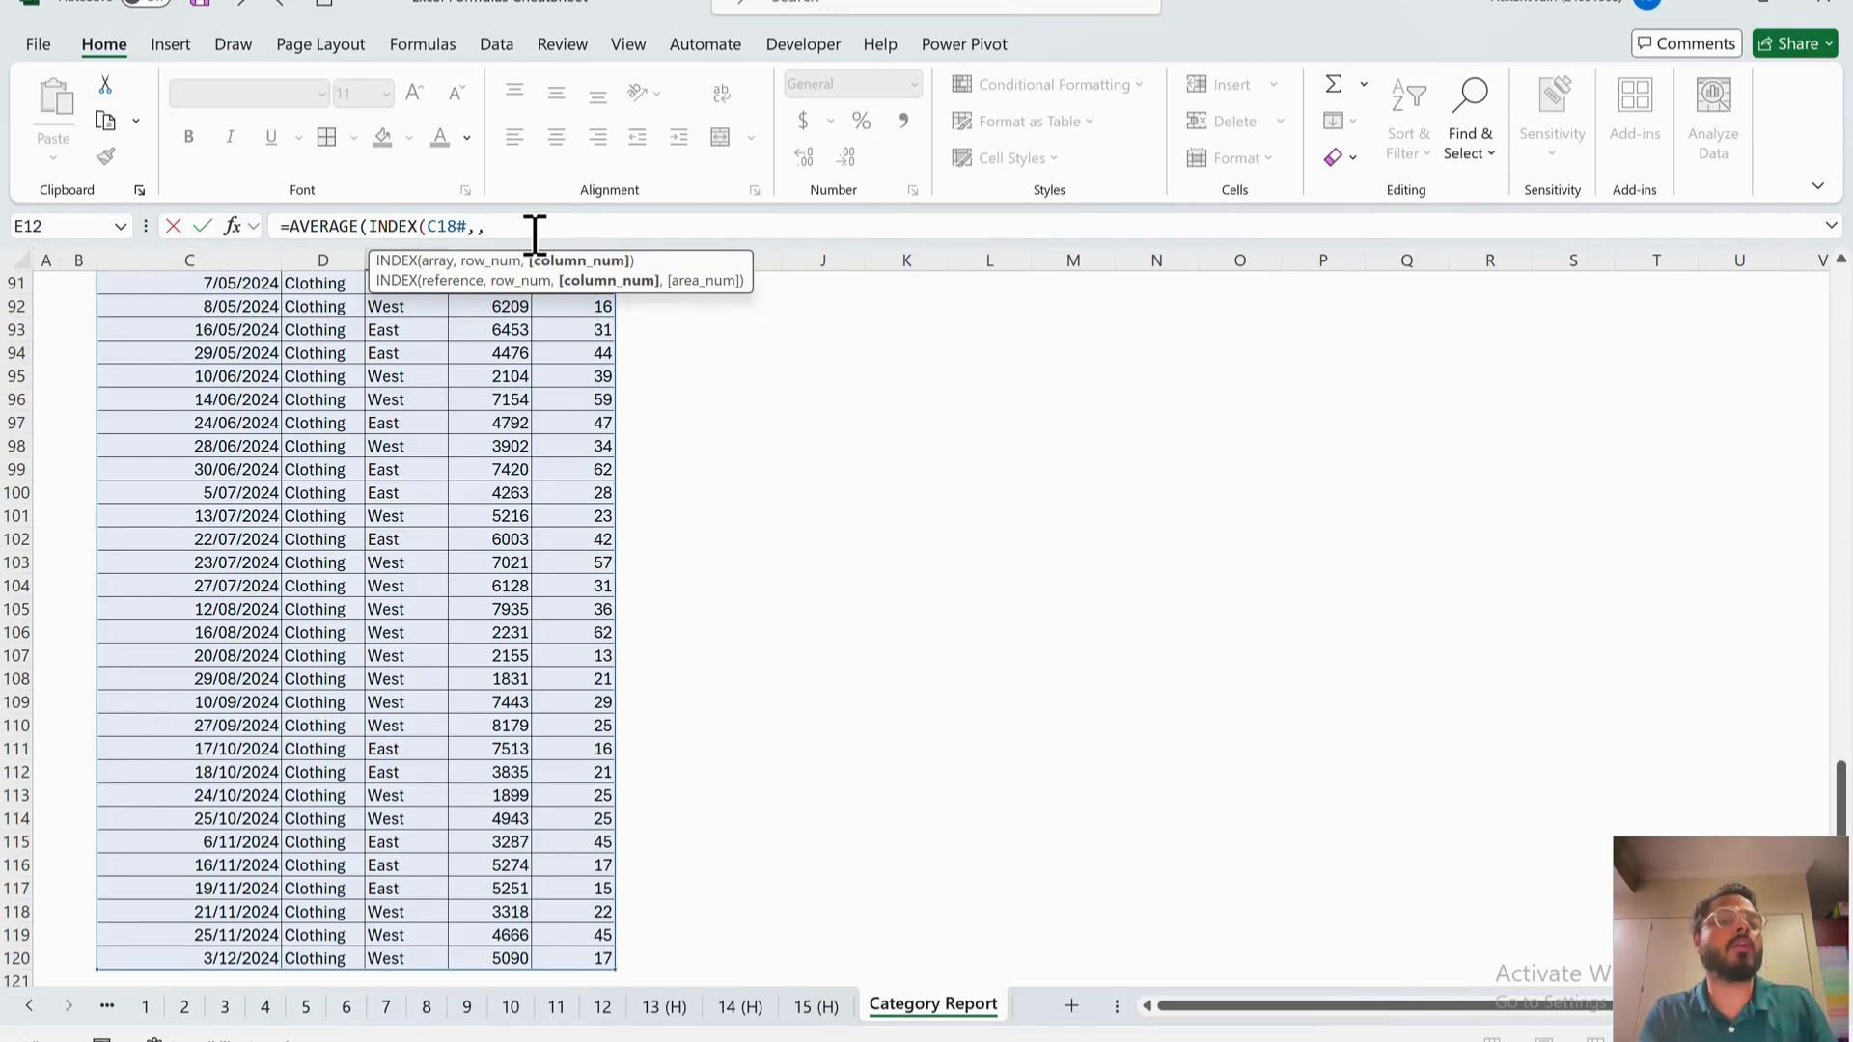
{"action": "type", "text": "4)"}
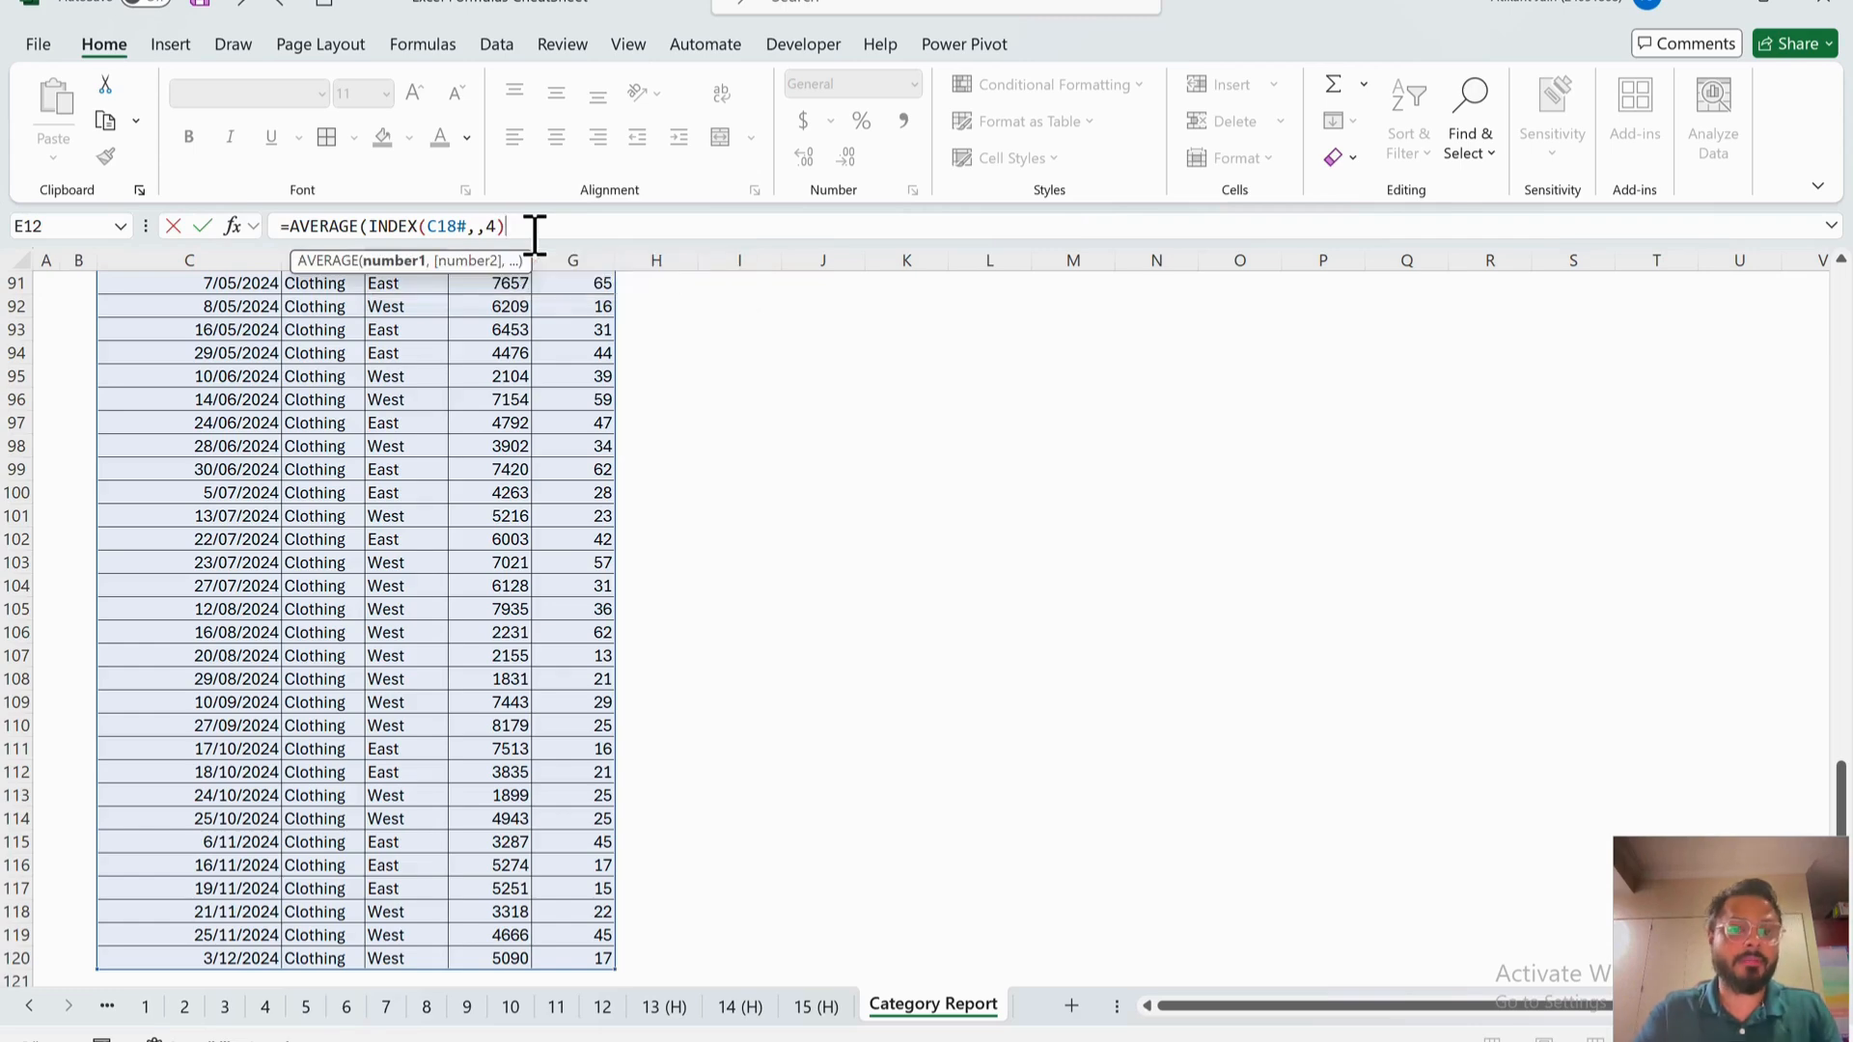
{"action": "type", "text": ")"}
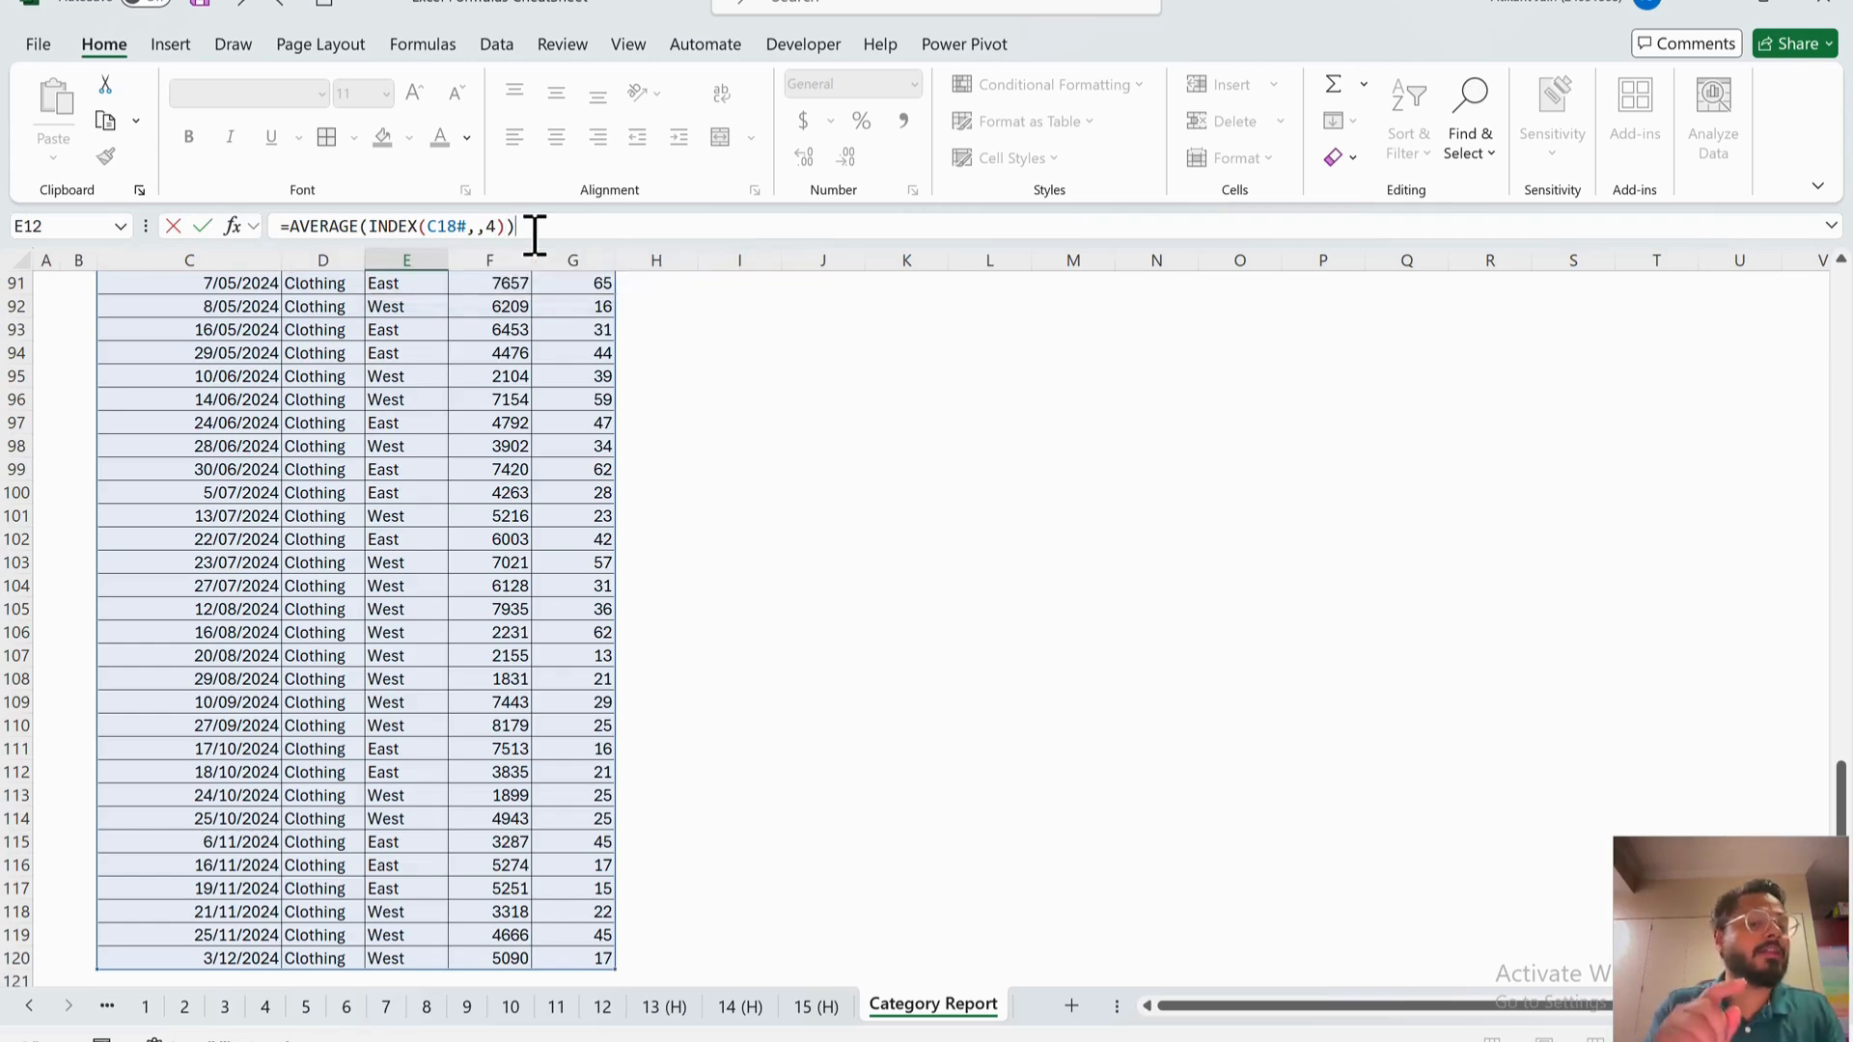
{"action": "key", "text": "Return"}
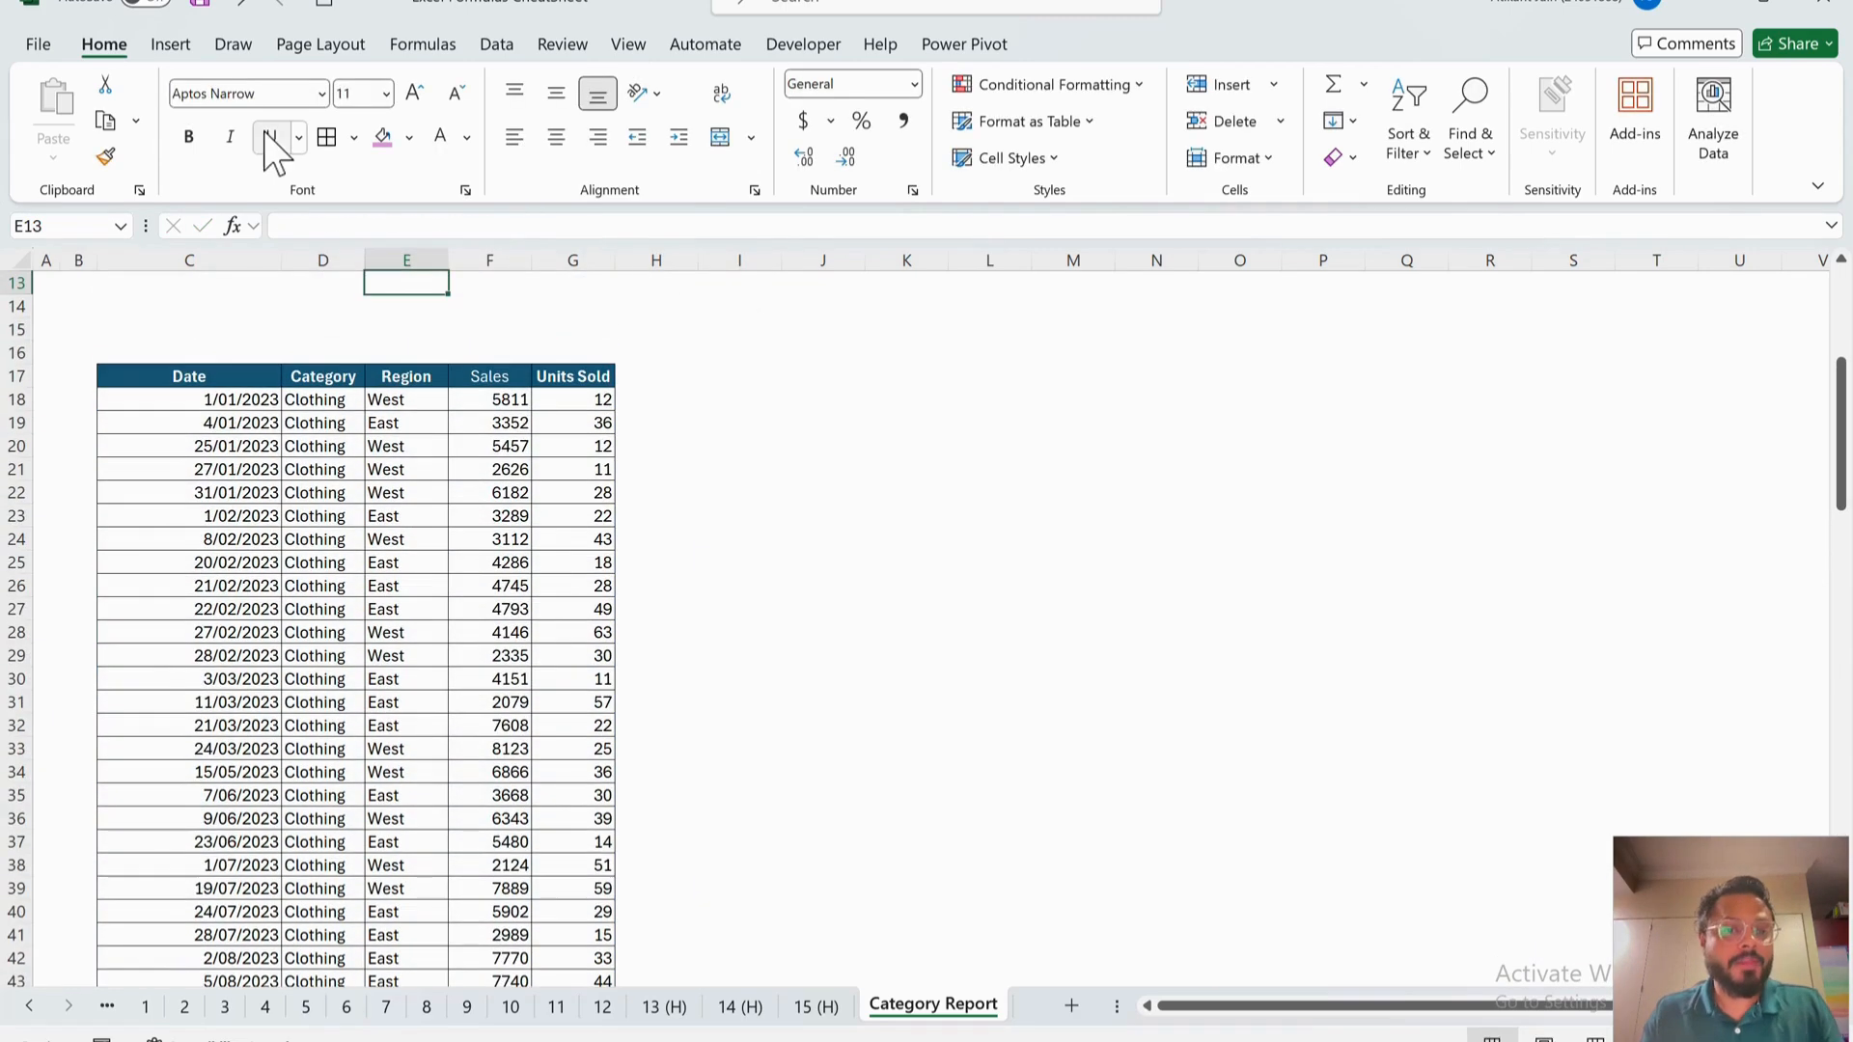
{"action": "scroll", "coordinate": [386, 557], "scroll_direction": "up", "scroll_amount": 4}
{"action": "left_click", "coordinate": [425, 502]}
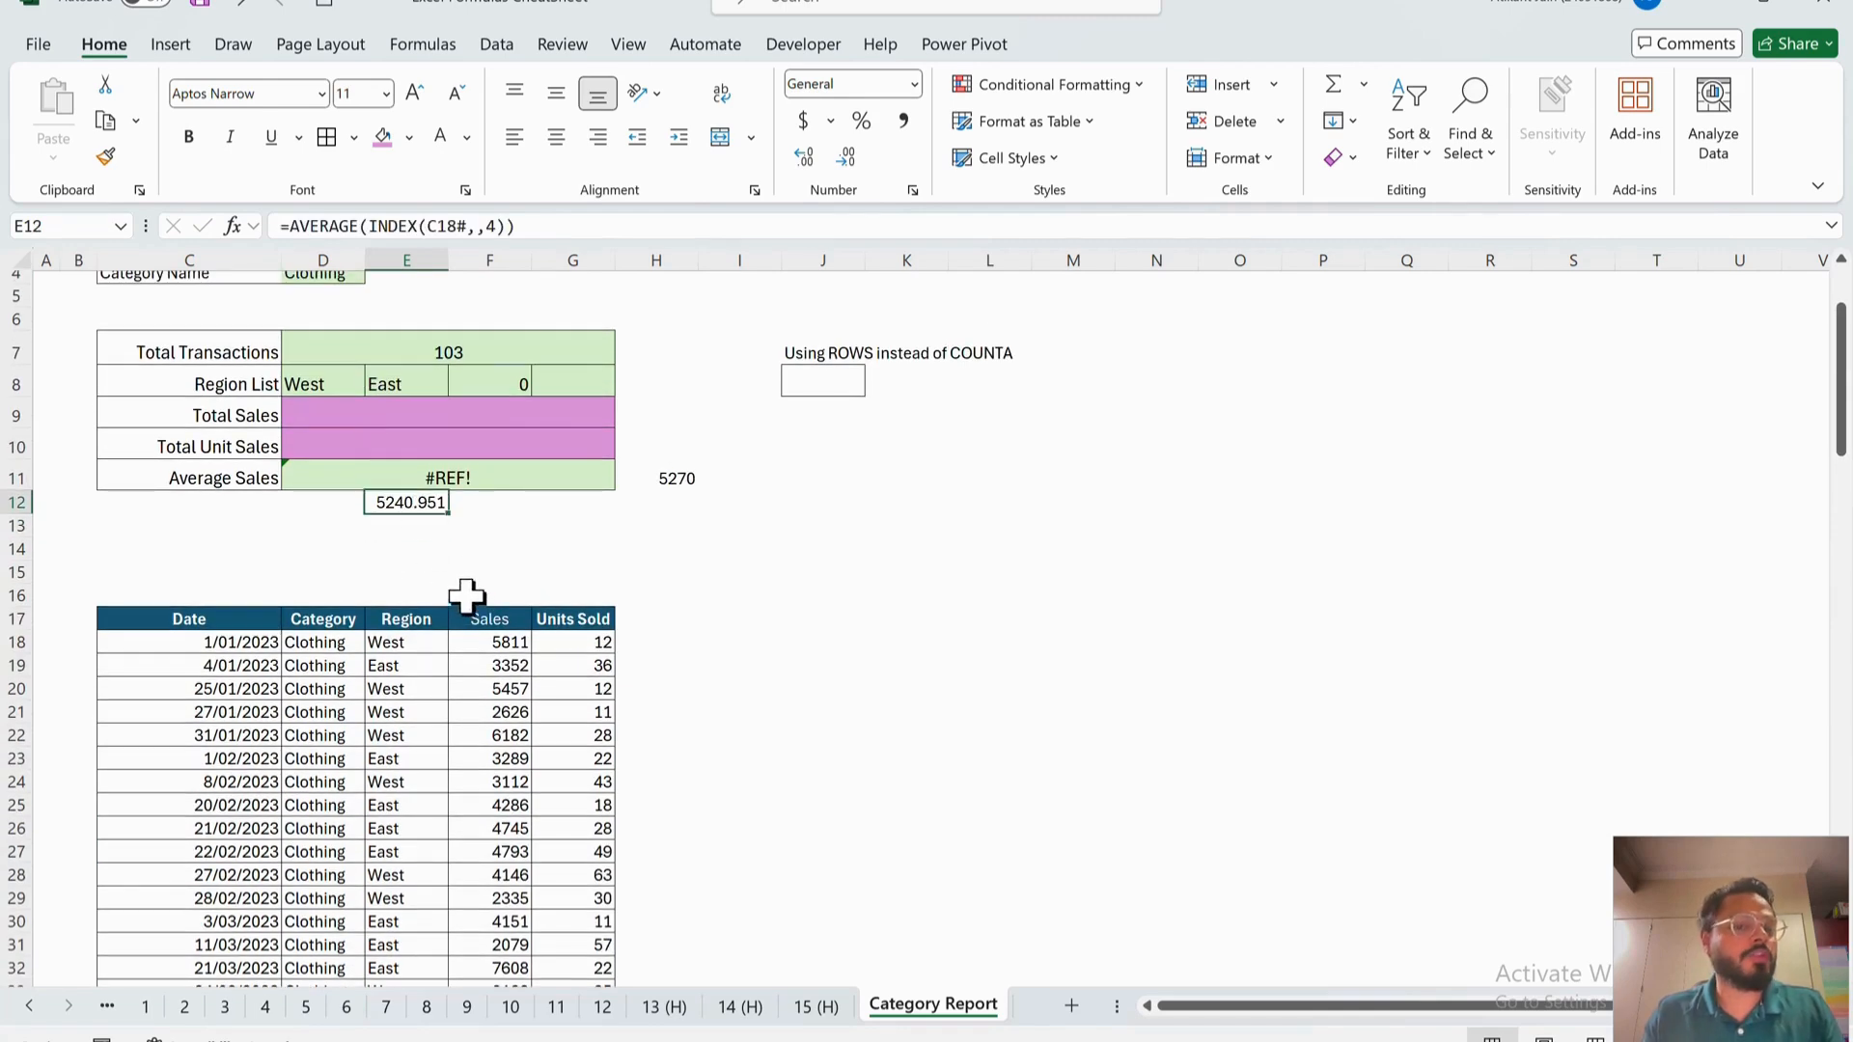
- Correct the Average Sales formula in D11 to =AVERAGE(INDEX(C18#,,4)) by skipping the INDEX row number
{"action": "left_click", "coordinate": [443, 486]}
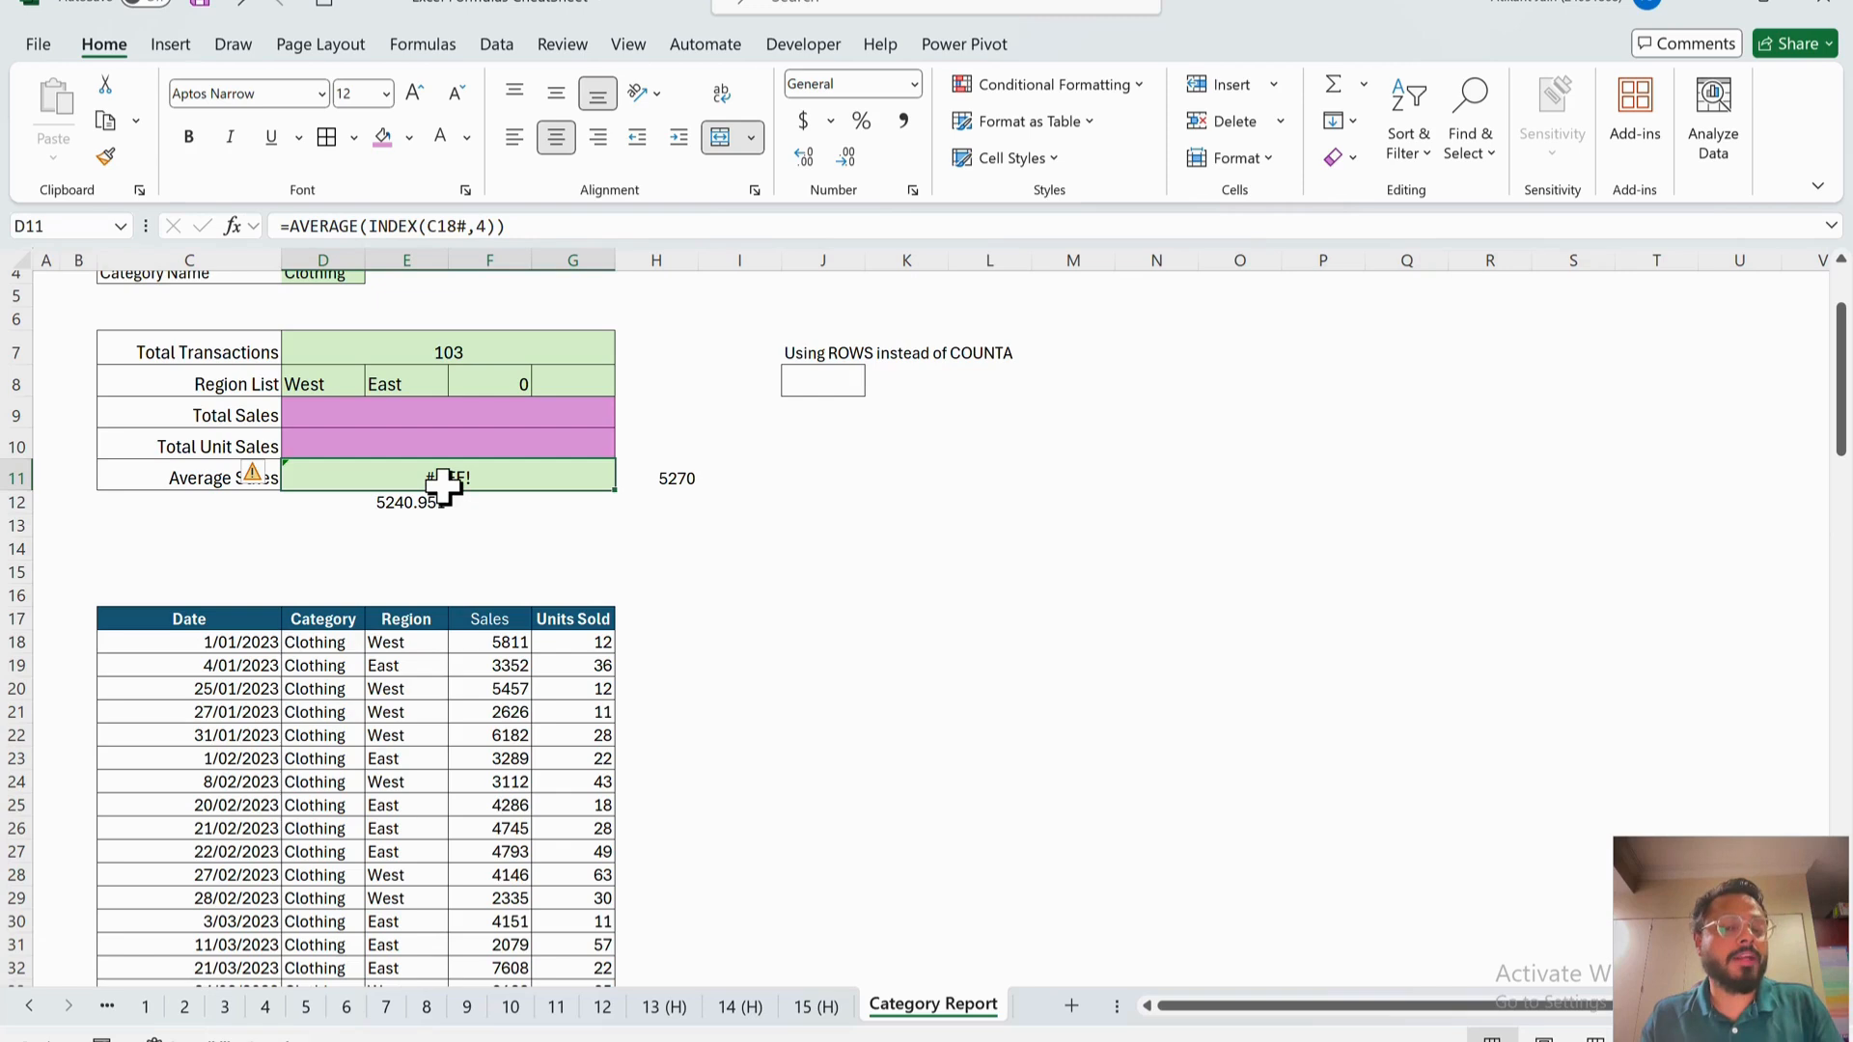
{"action": "double_click", "coordinate": [496, 230]}
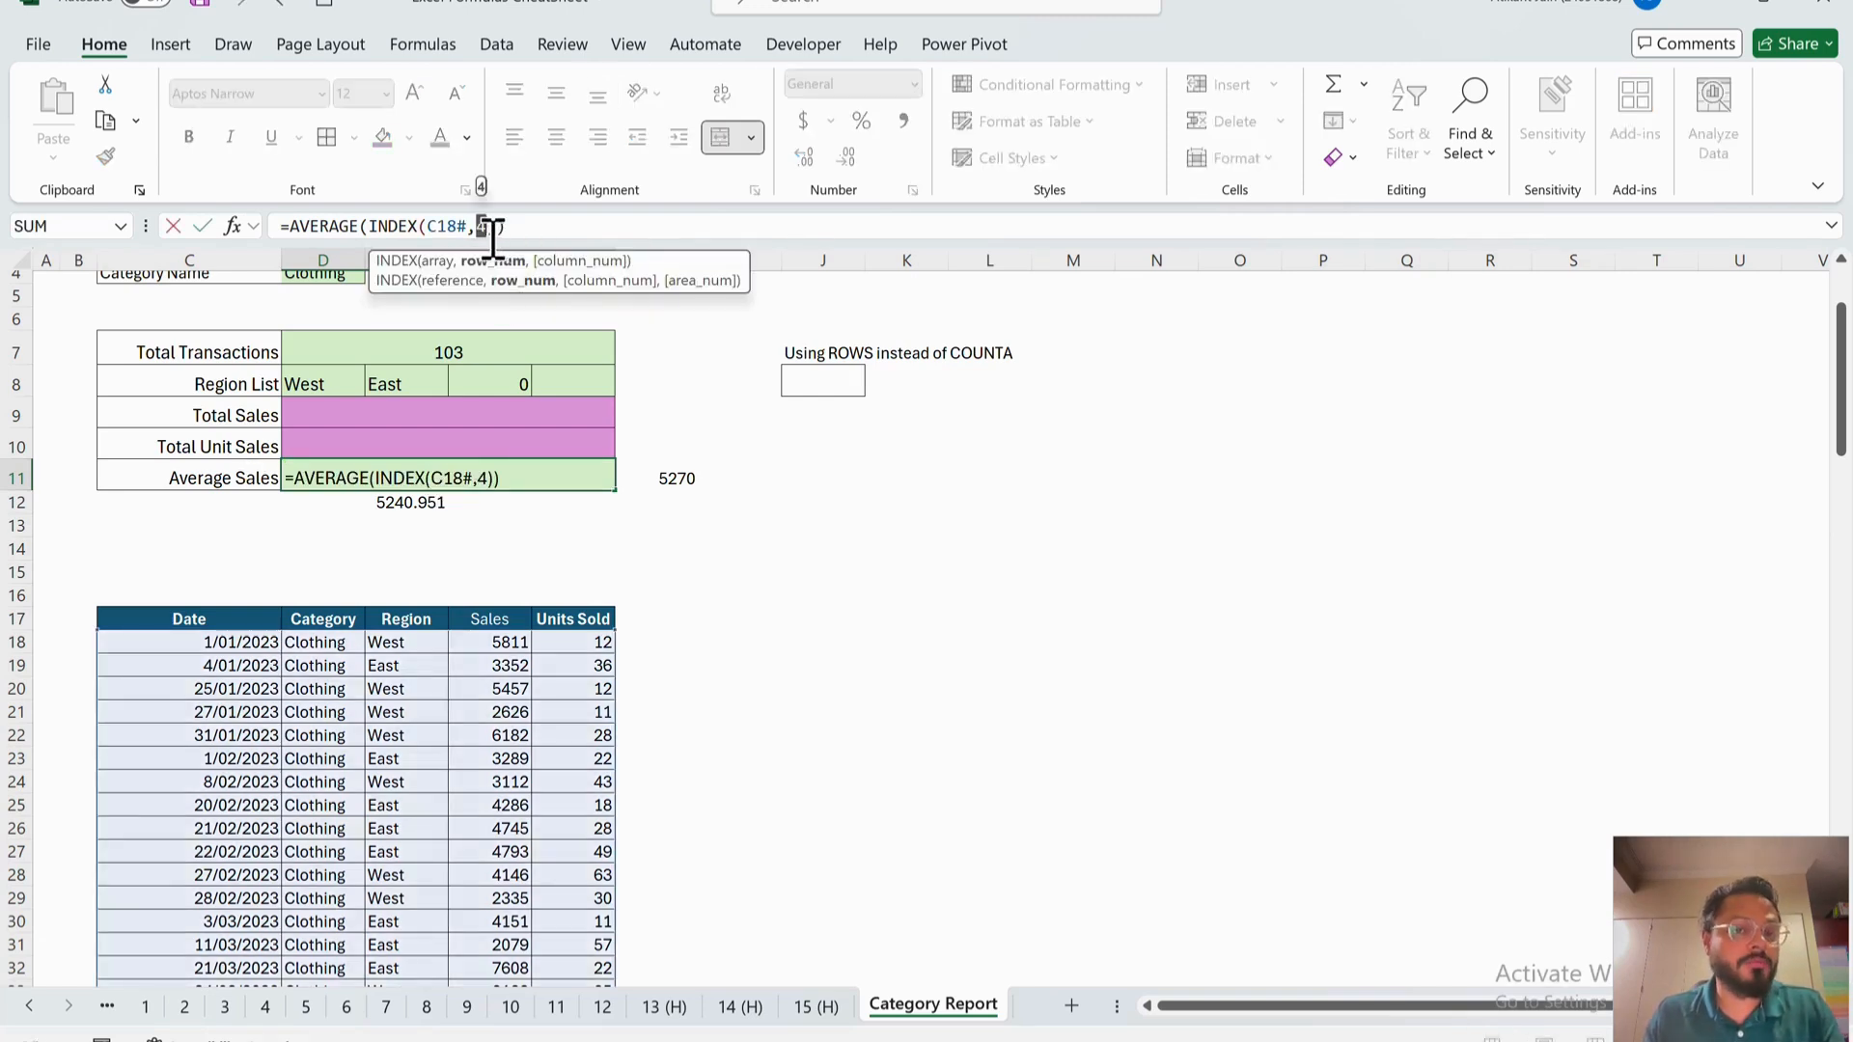
{"action": "left_click", "coordinate": [489, 234]}
{"action": "type", "text": ","}
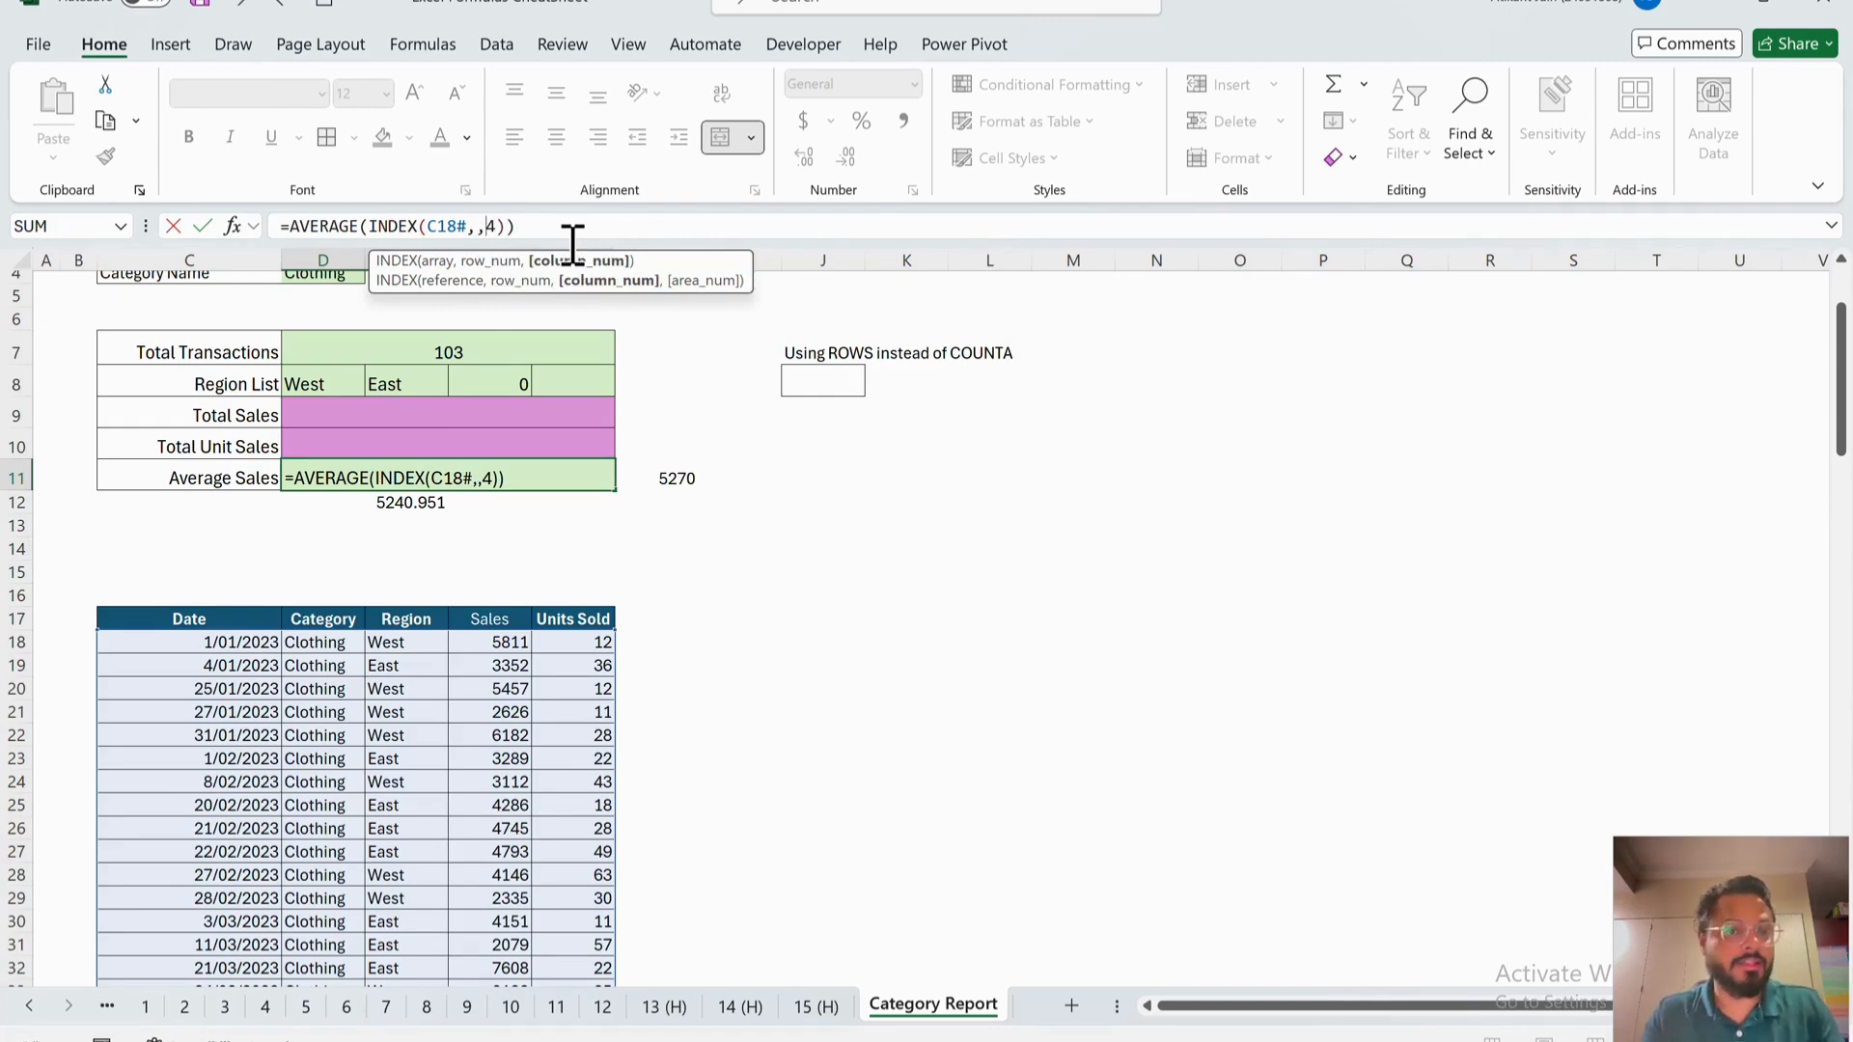
{"action": "key", "text": "Return"}
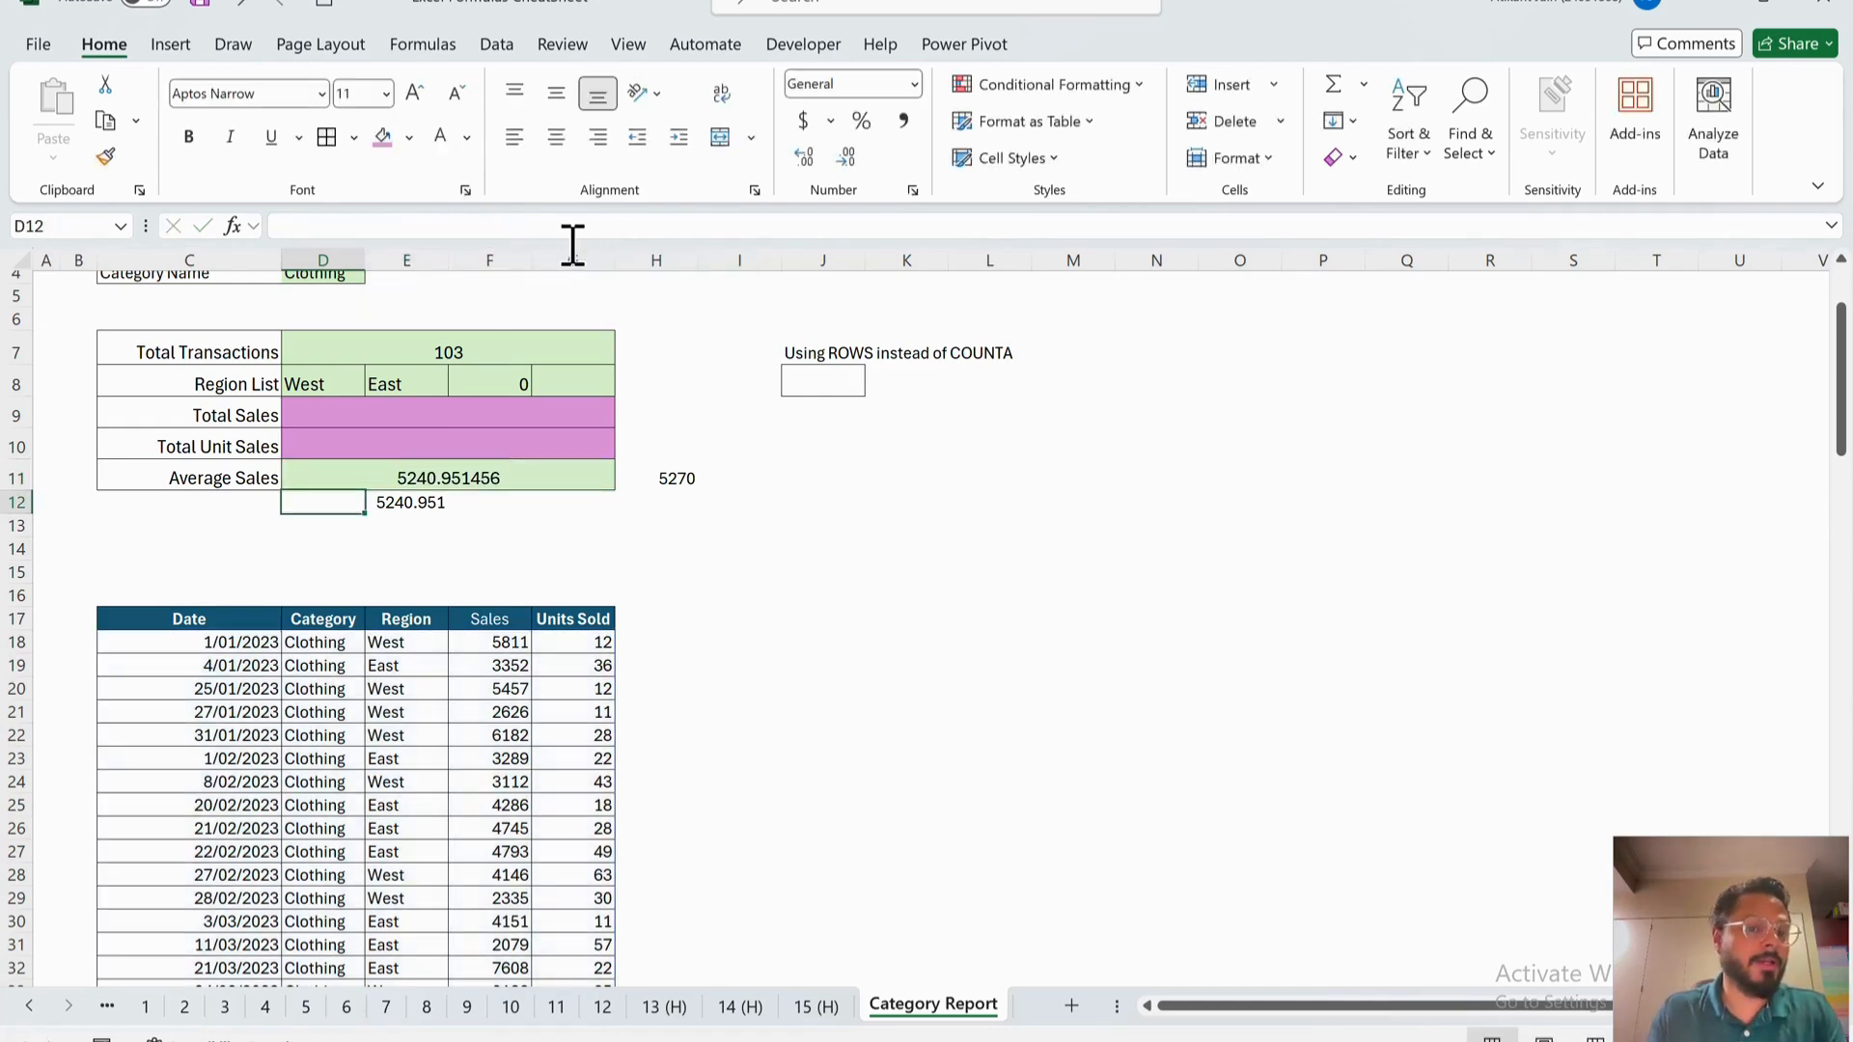
- Compare the Average Sales result and its formula with the selected category and the filtered Sales column
{"action": "scroll", "coordinate": [467, 438], "scroll_direction": "up", "scroll_amount": 2}
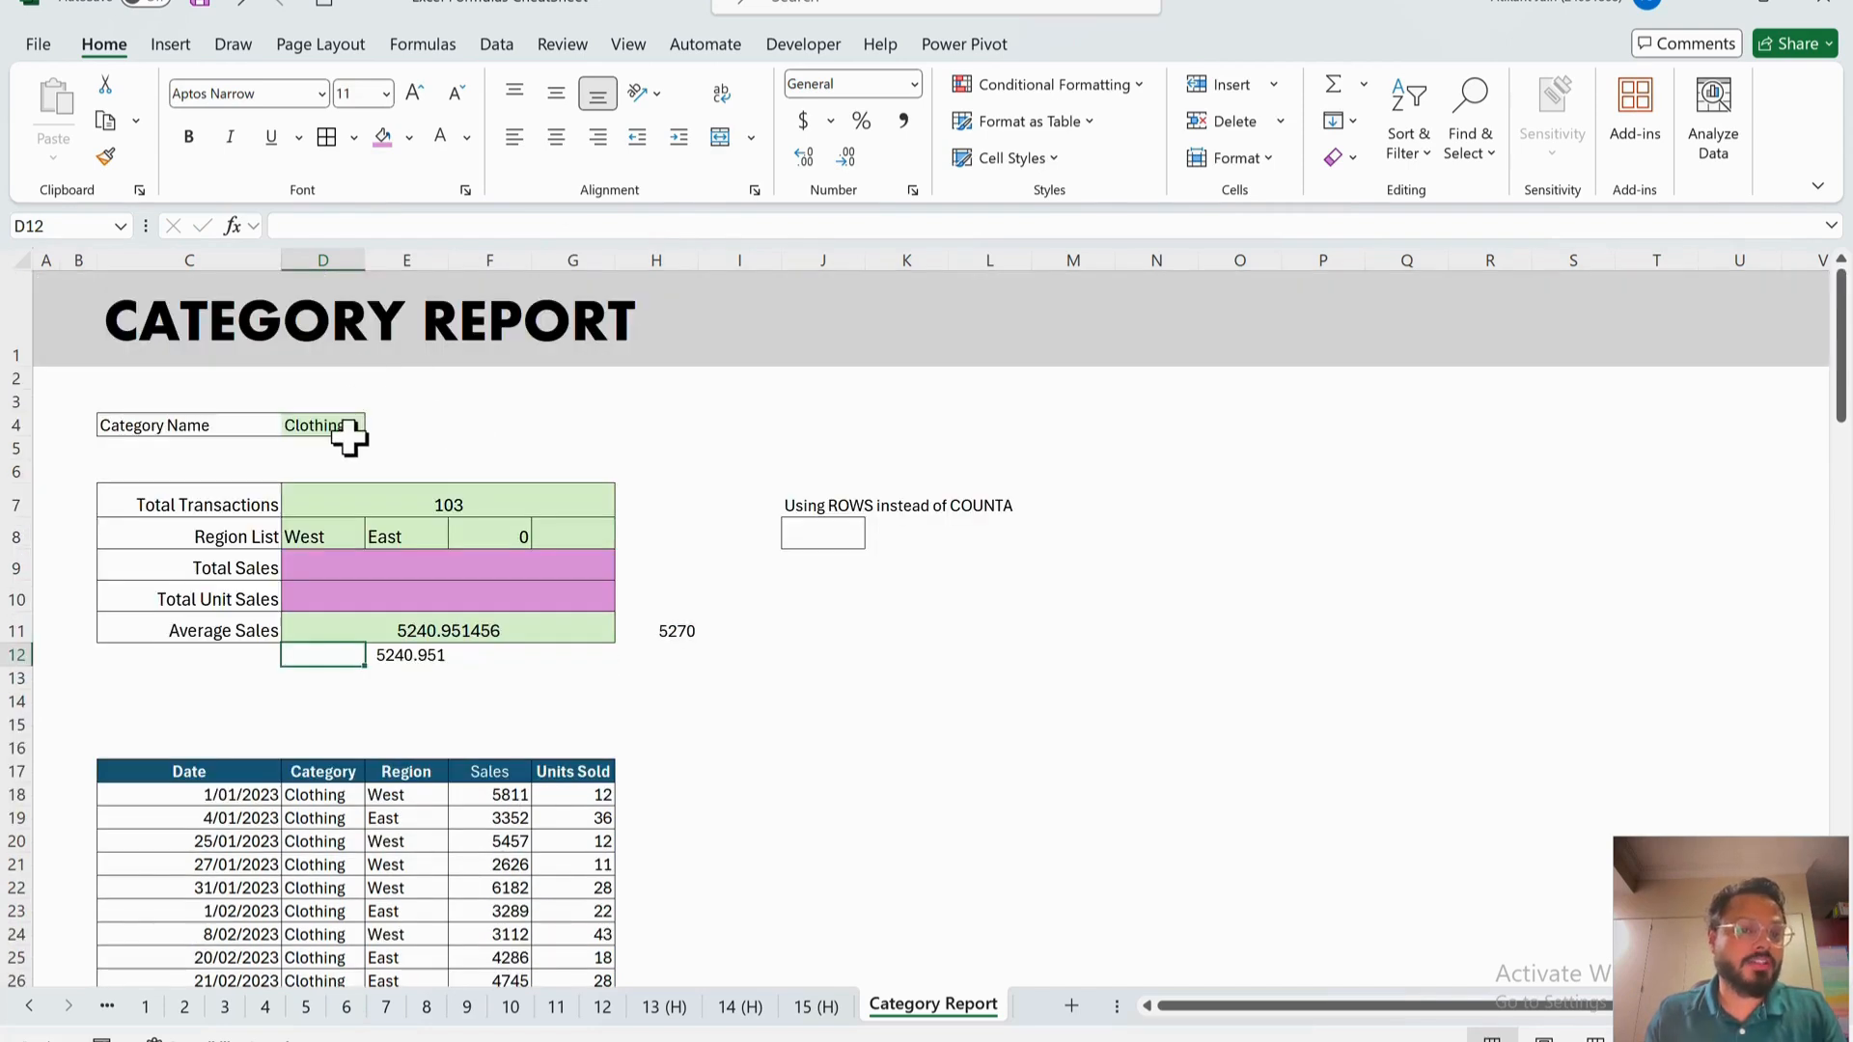
{"action": "left_click", "coordinate": [338, 427]}
{"action": "left_click", "coordinate": [481, 637]}
{"action": "left_click", "coordinate": [525, 820]}
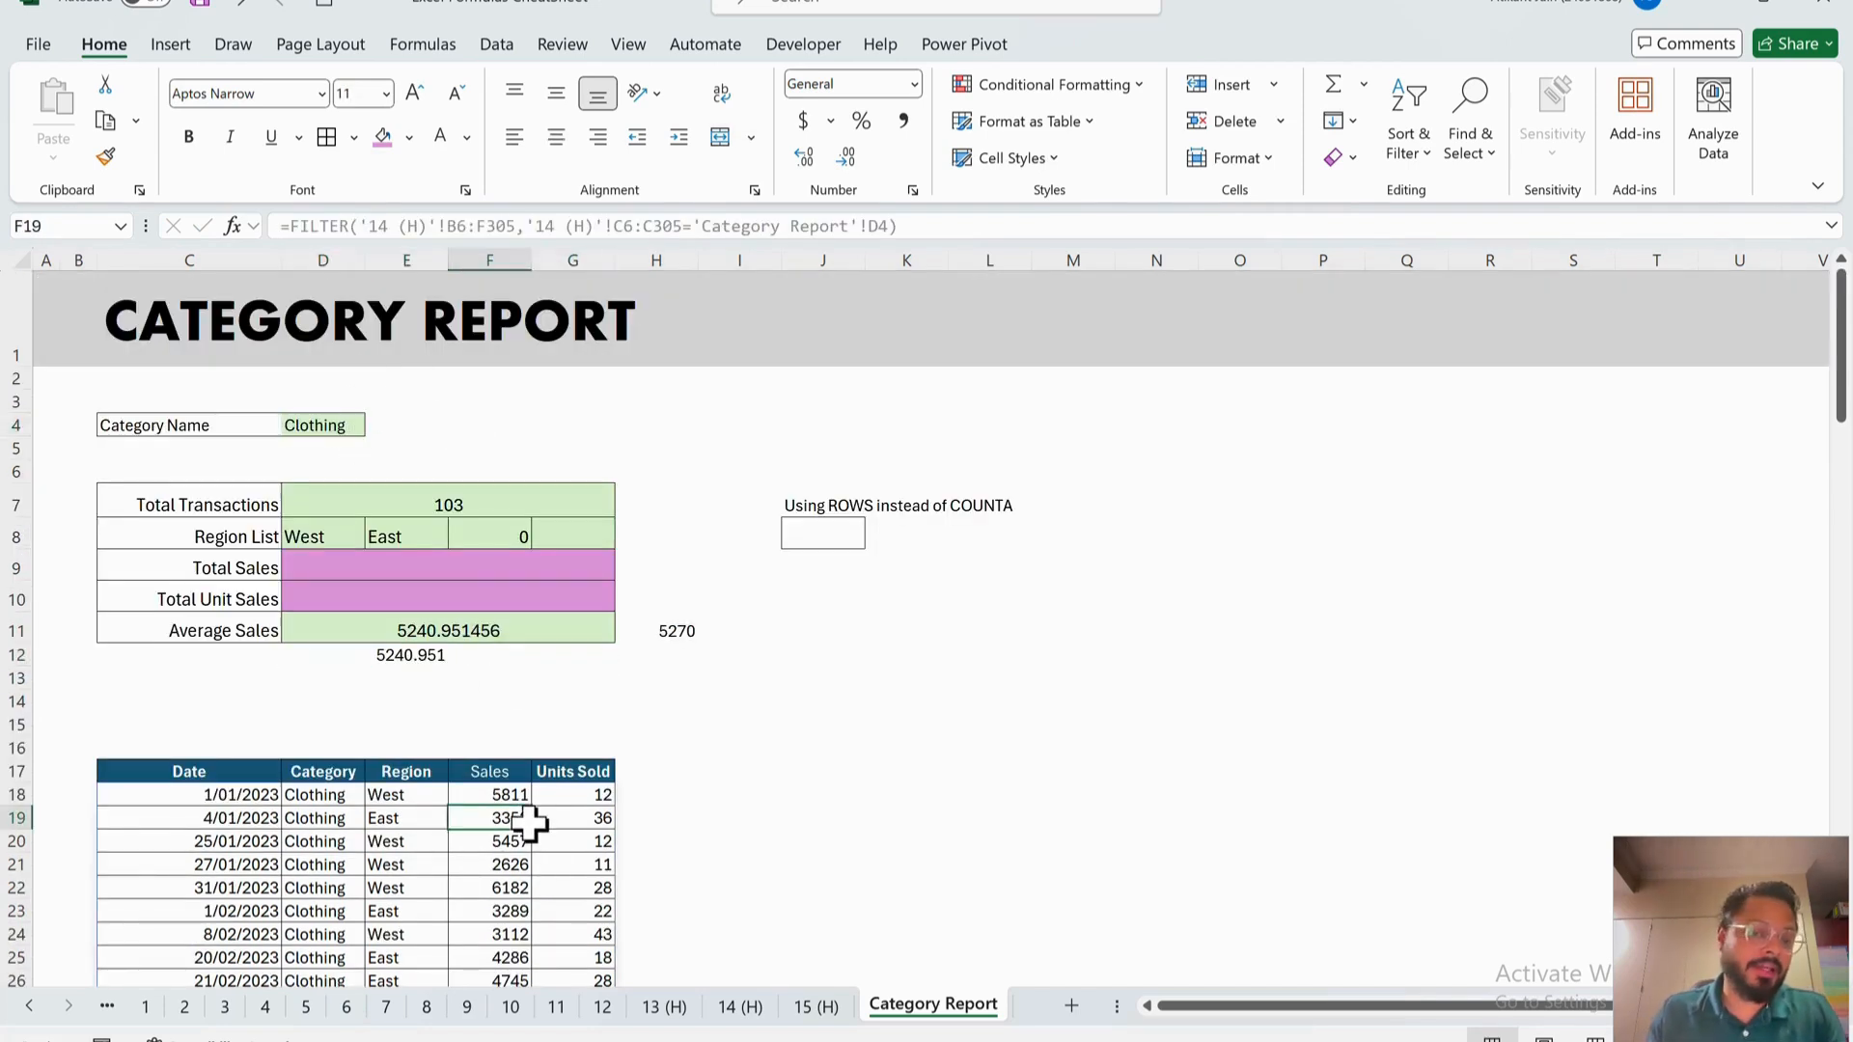
{"action": "left_click", "coordinate": [485, 629]}
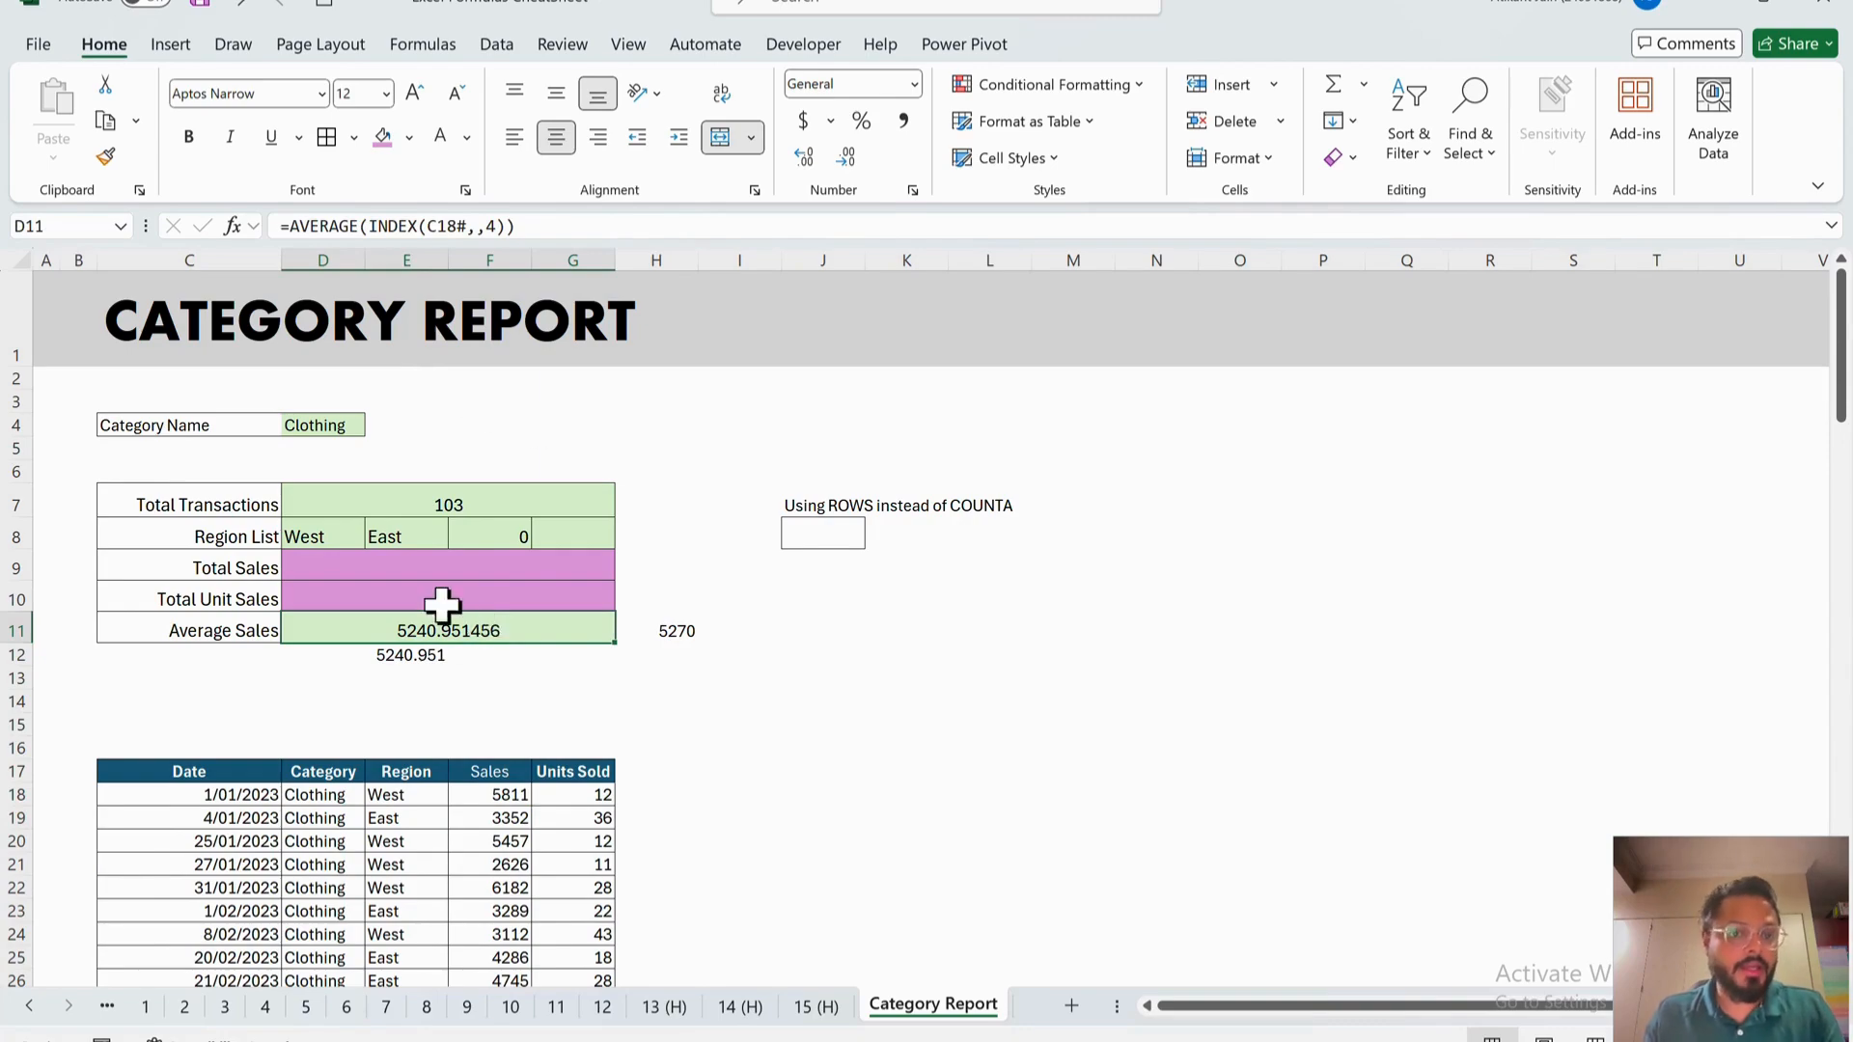
{"action": "left_click", "coordinate": [502, 799]}
{"action": "key", "text": "ctrl+shift+Down"}
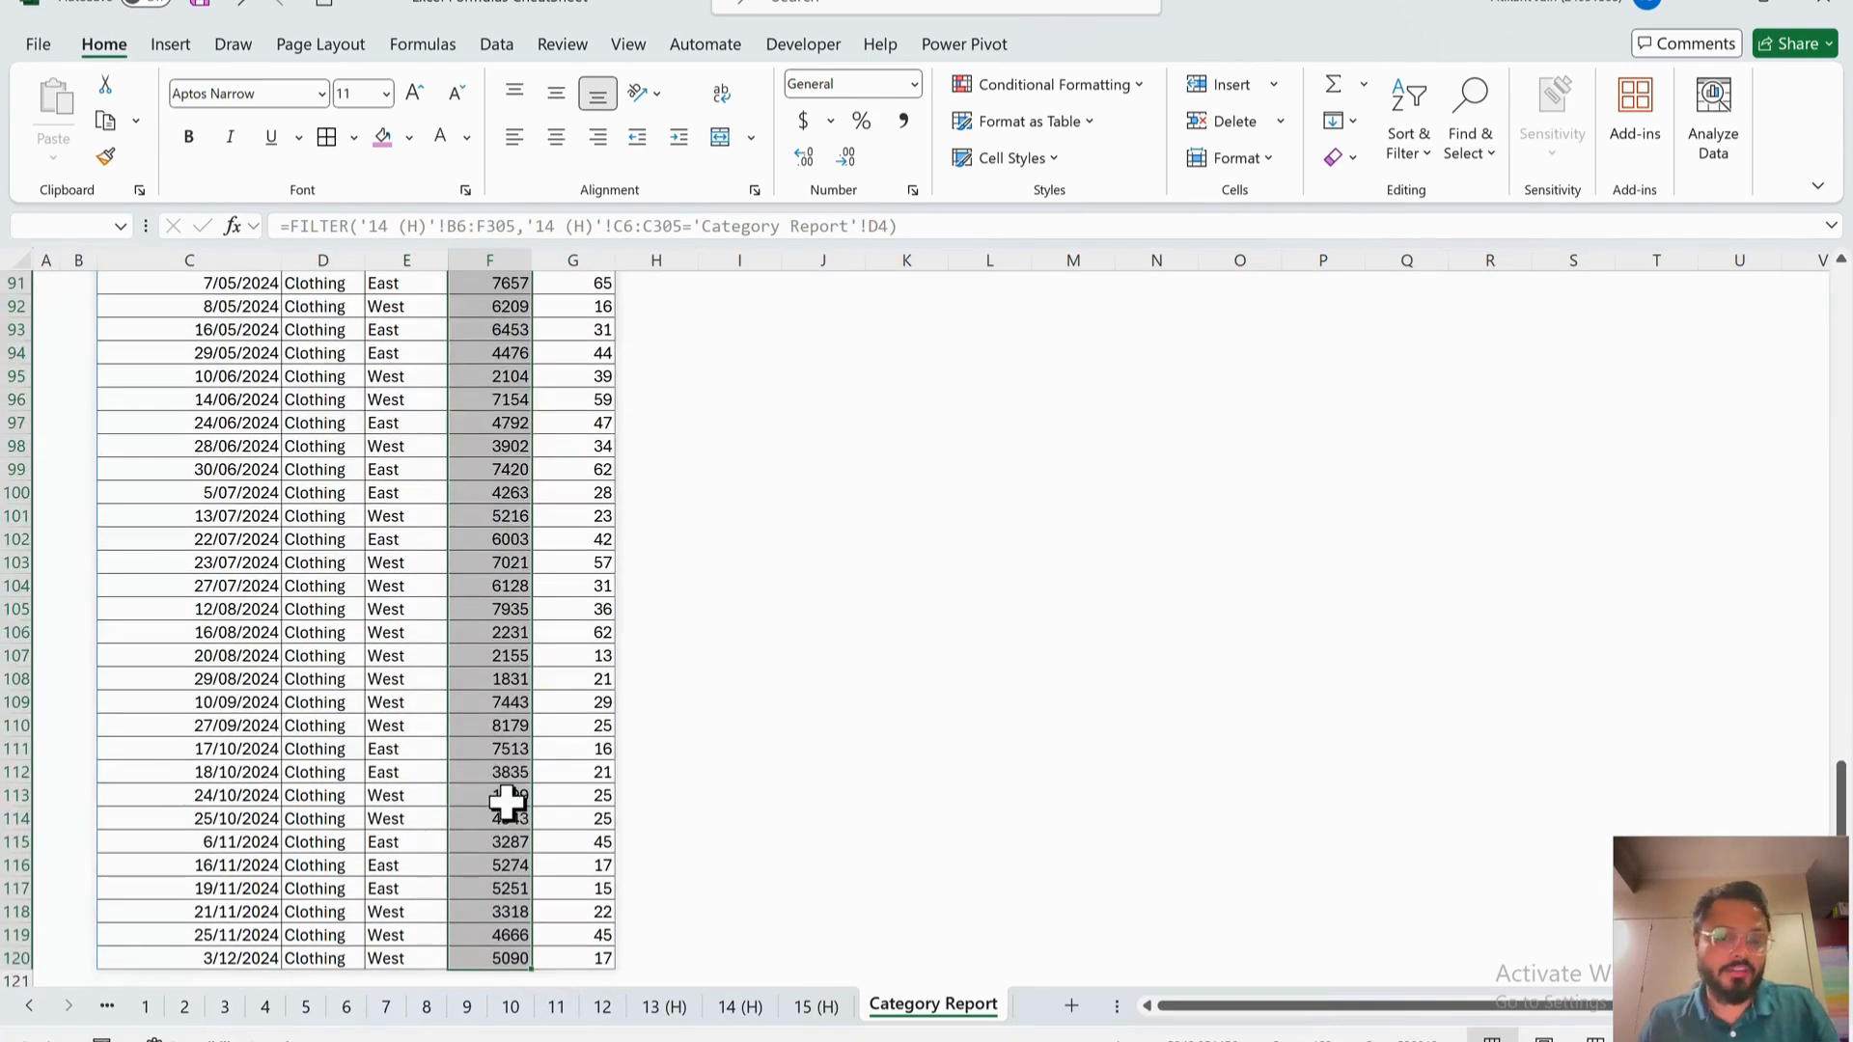
{"action": "key", "text": "ctrl+Up"}
{"action": "scroll", "coordinate": [507, 801], "scroll_direction": "up", "scroll_amount": 5}
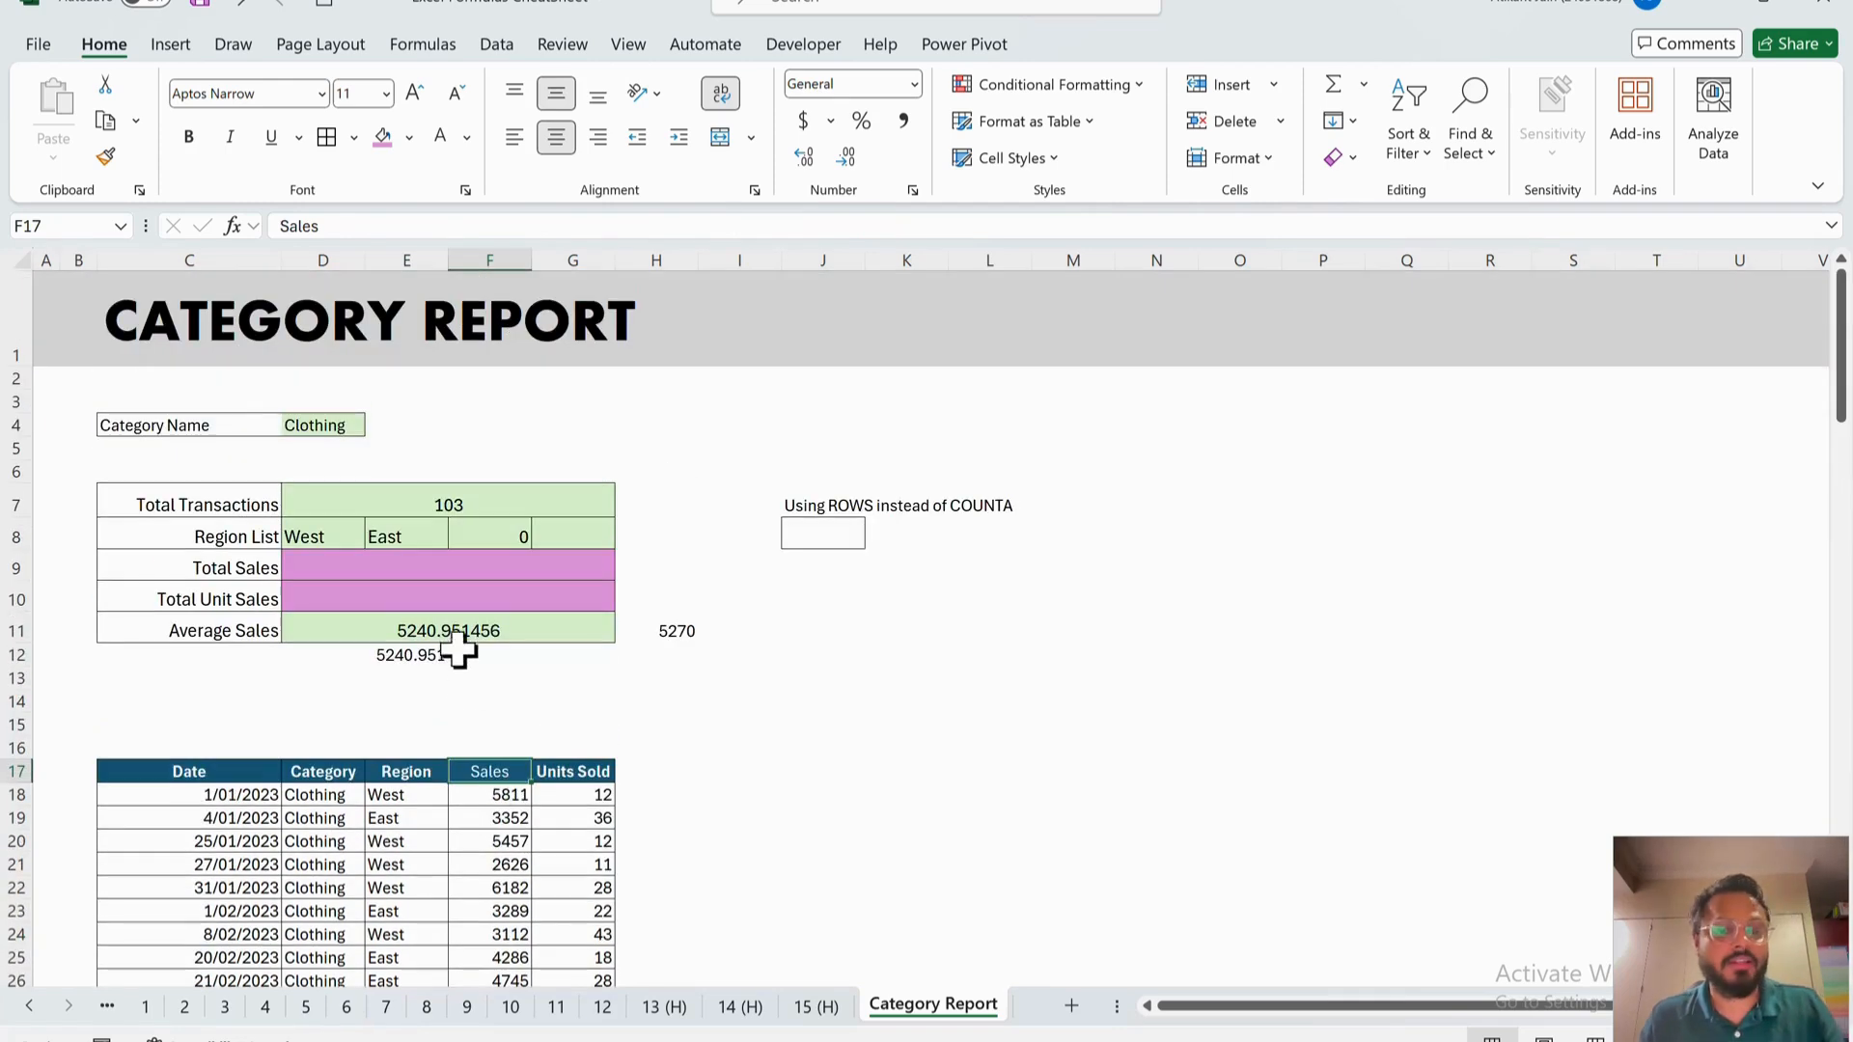
{"action": "left_click", "coordinate": [458, 647]}
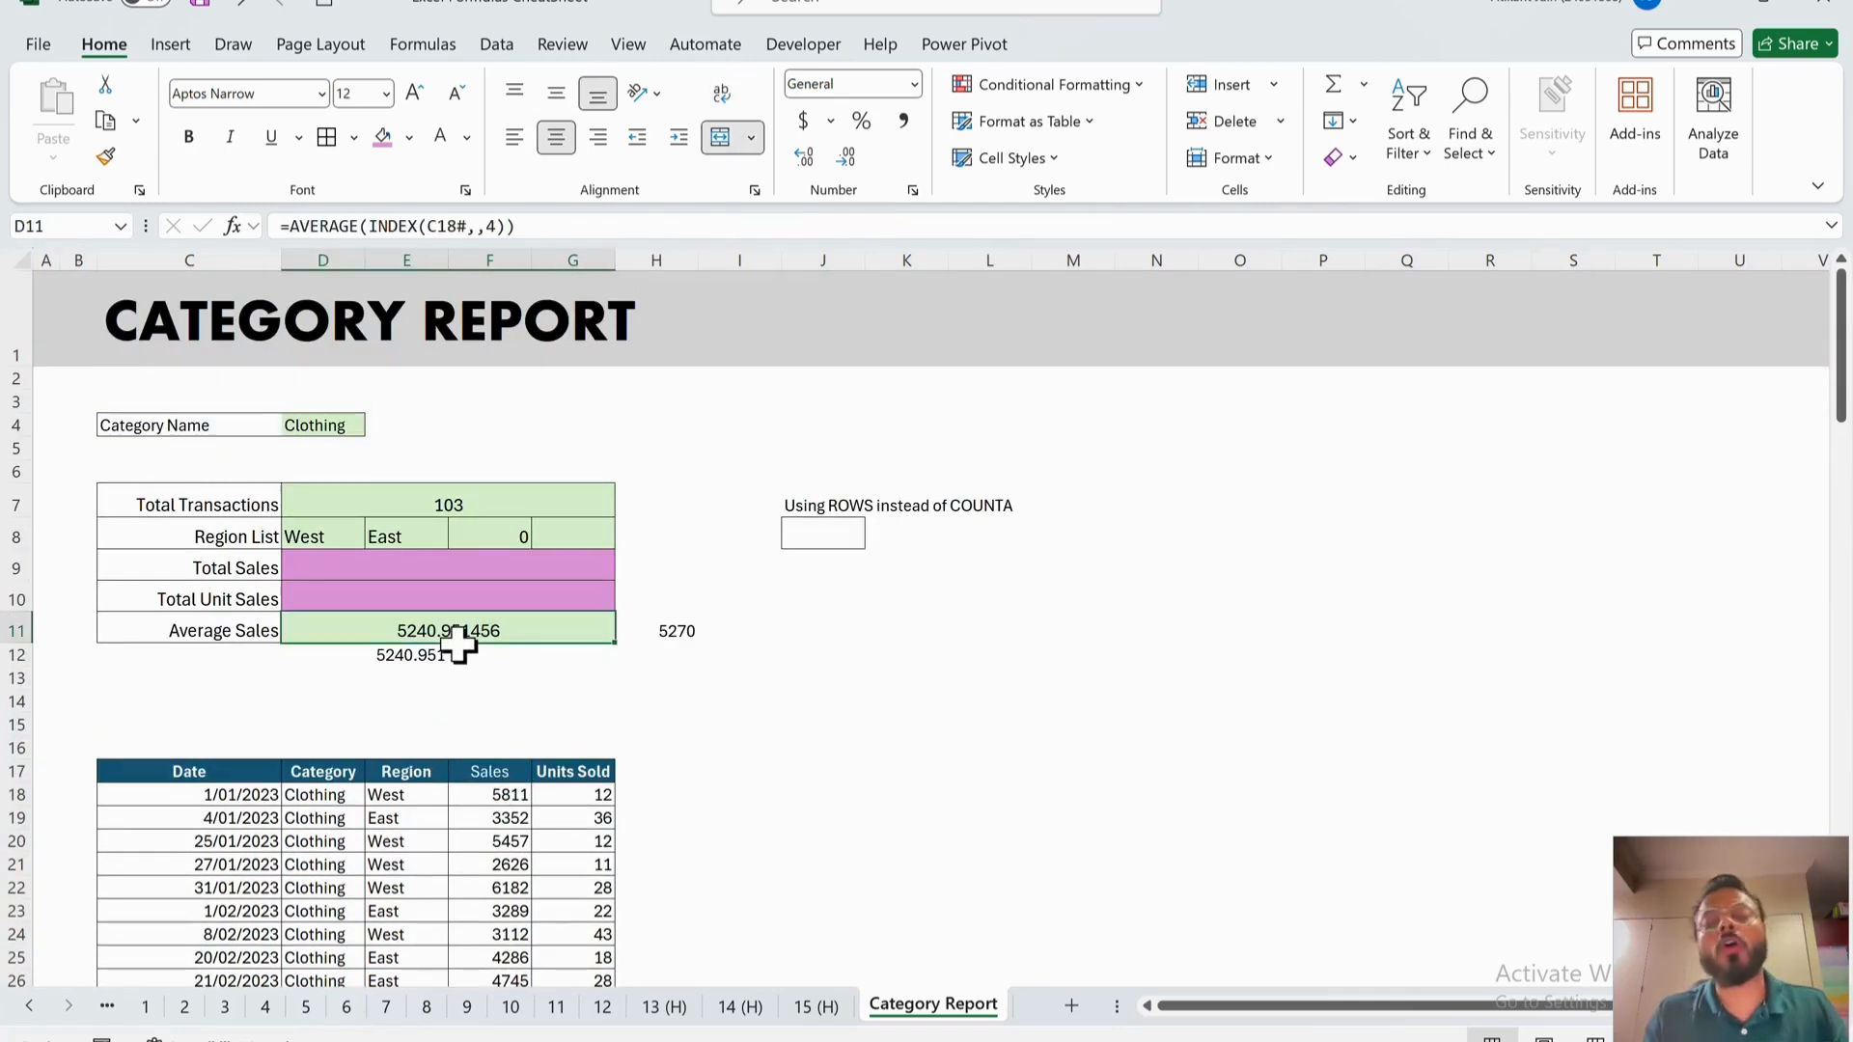
{"action": "left_click", "coordinate": [566, 683]}
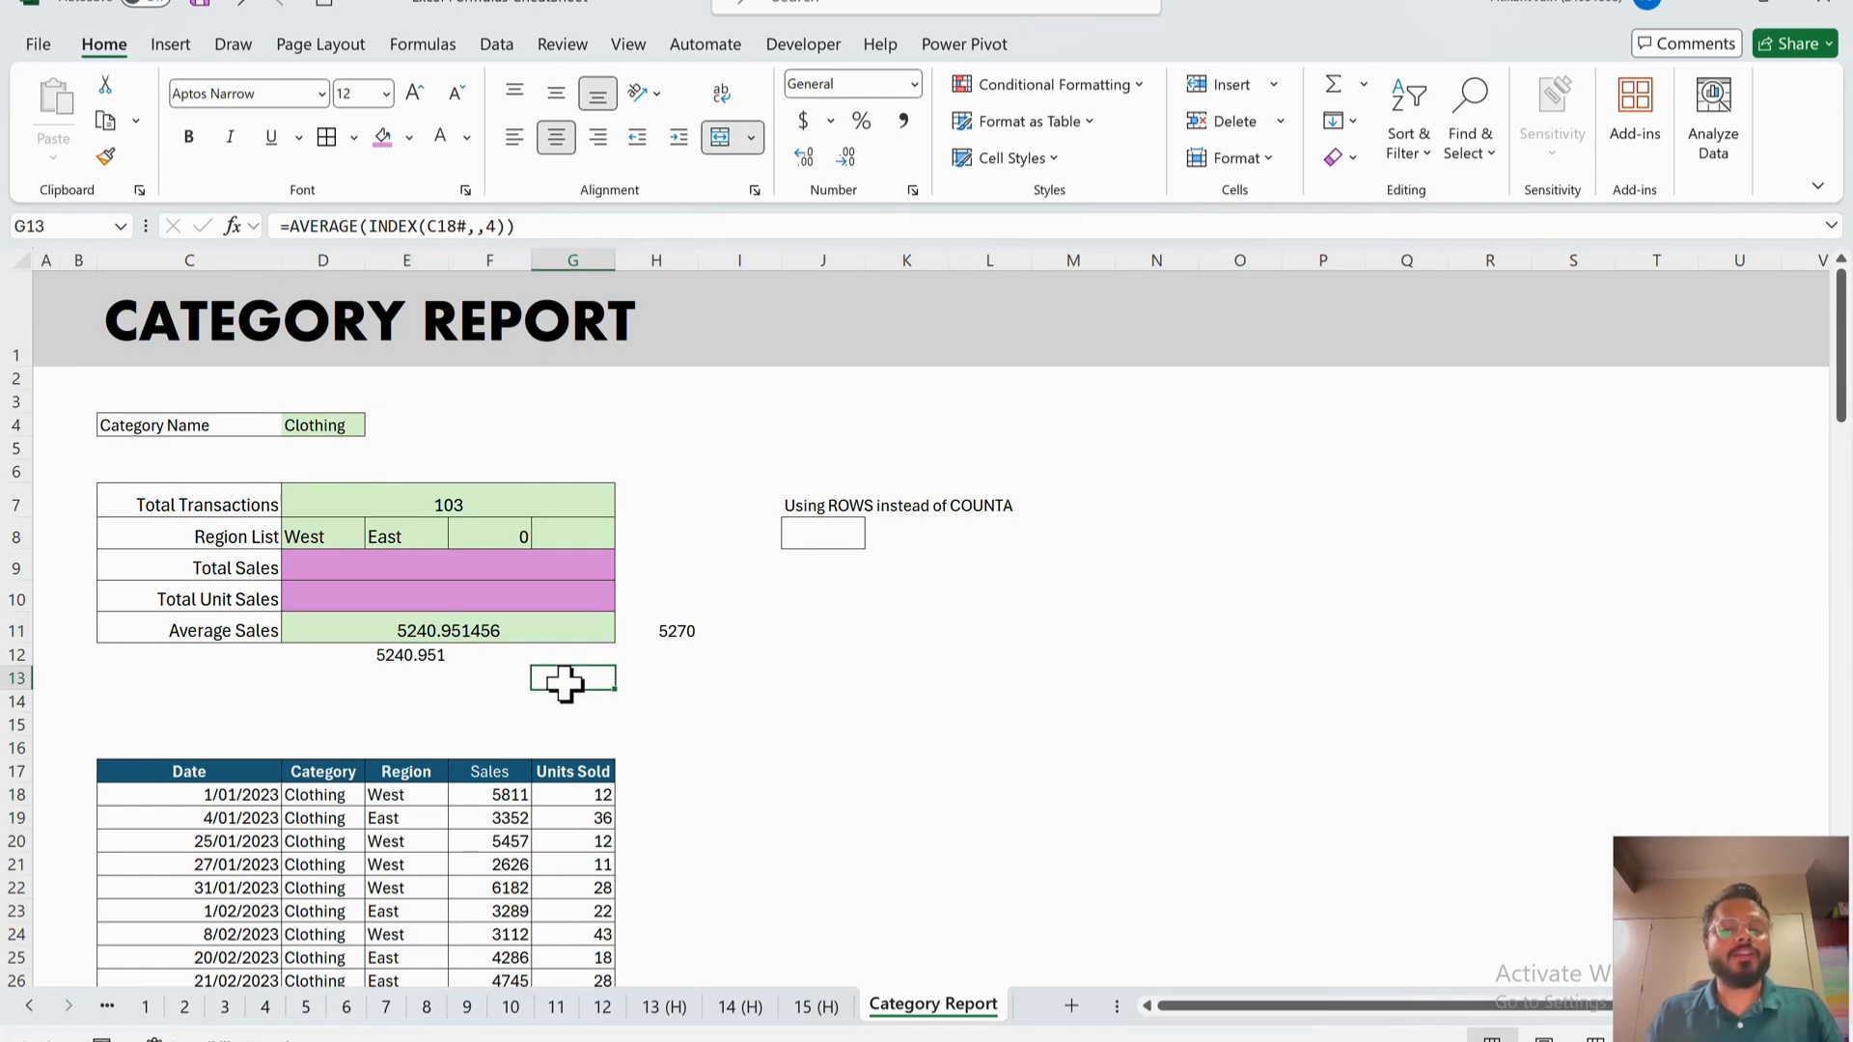
- Return to the Case Study sheet and select the list of business questions 1 to 16 for review
{"action": "left_click", "coordinate": [34, 1006]}
{"action": "left_click", "coordinate": [183, 1006]}
{"action": "left_click", "coordinate": [694, 662]}
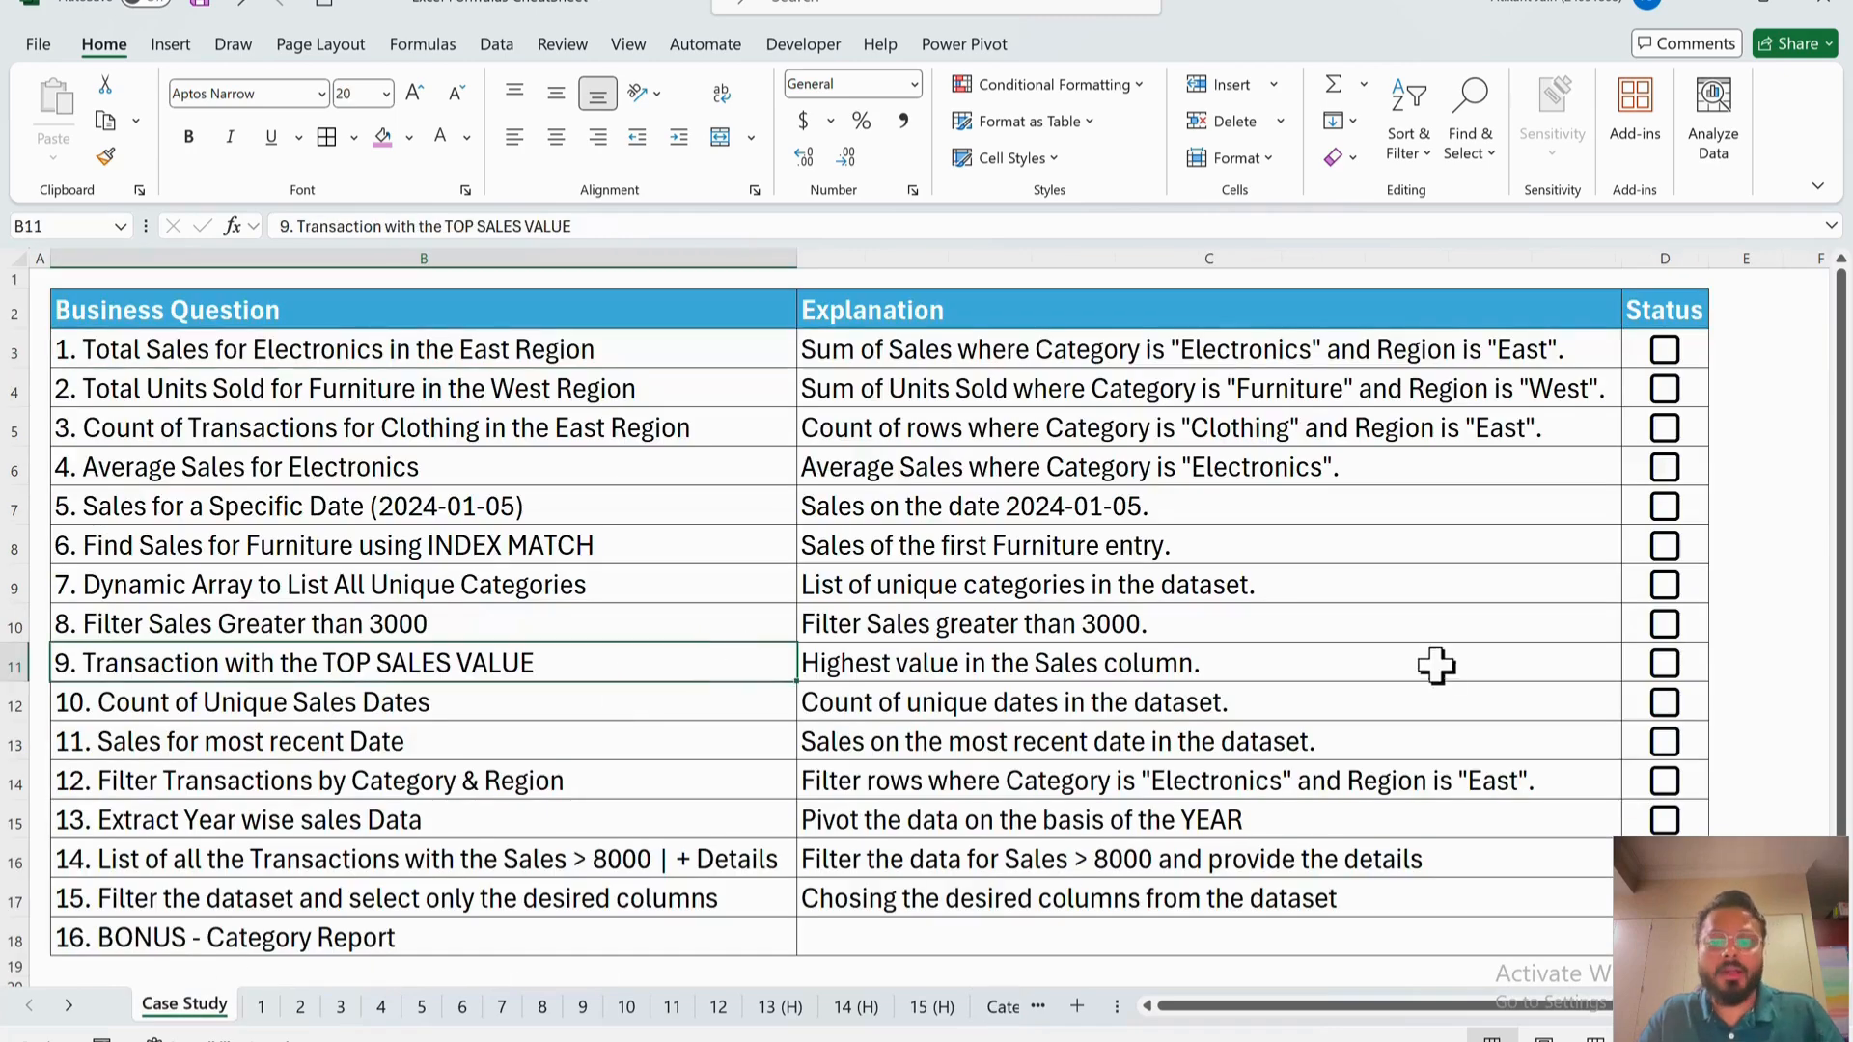
{"action": "left_click_drag", "start_coordinate": [509, 355], "coordinate": [512, 935]}
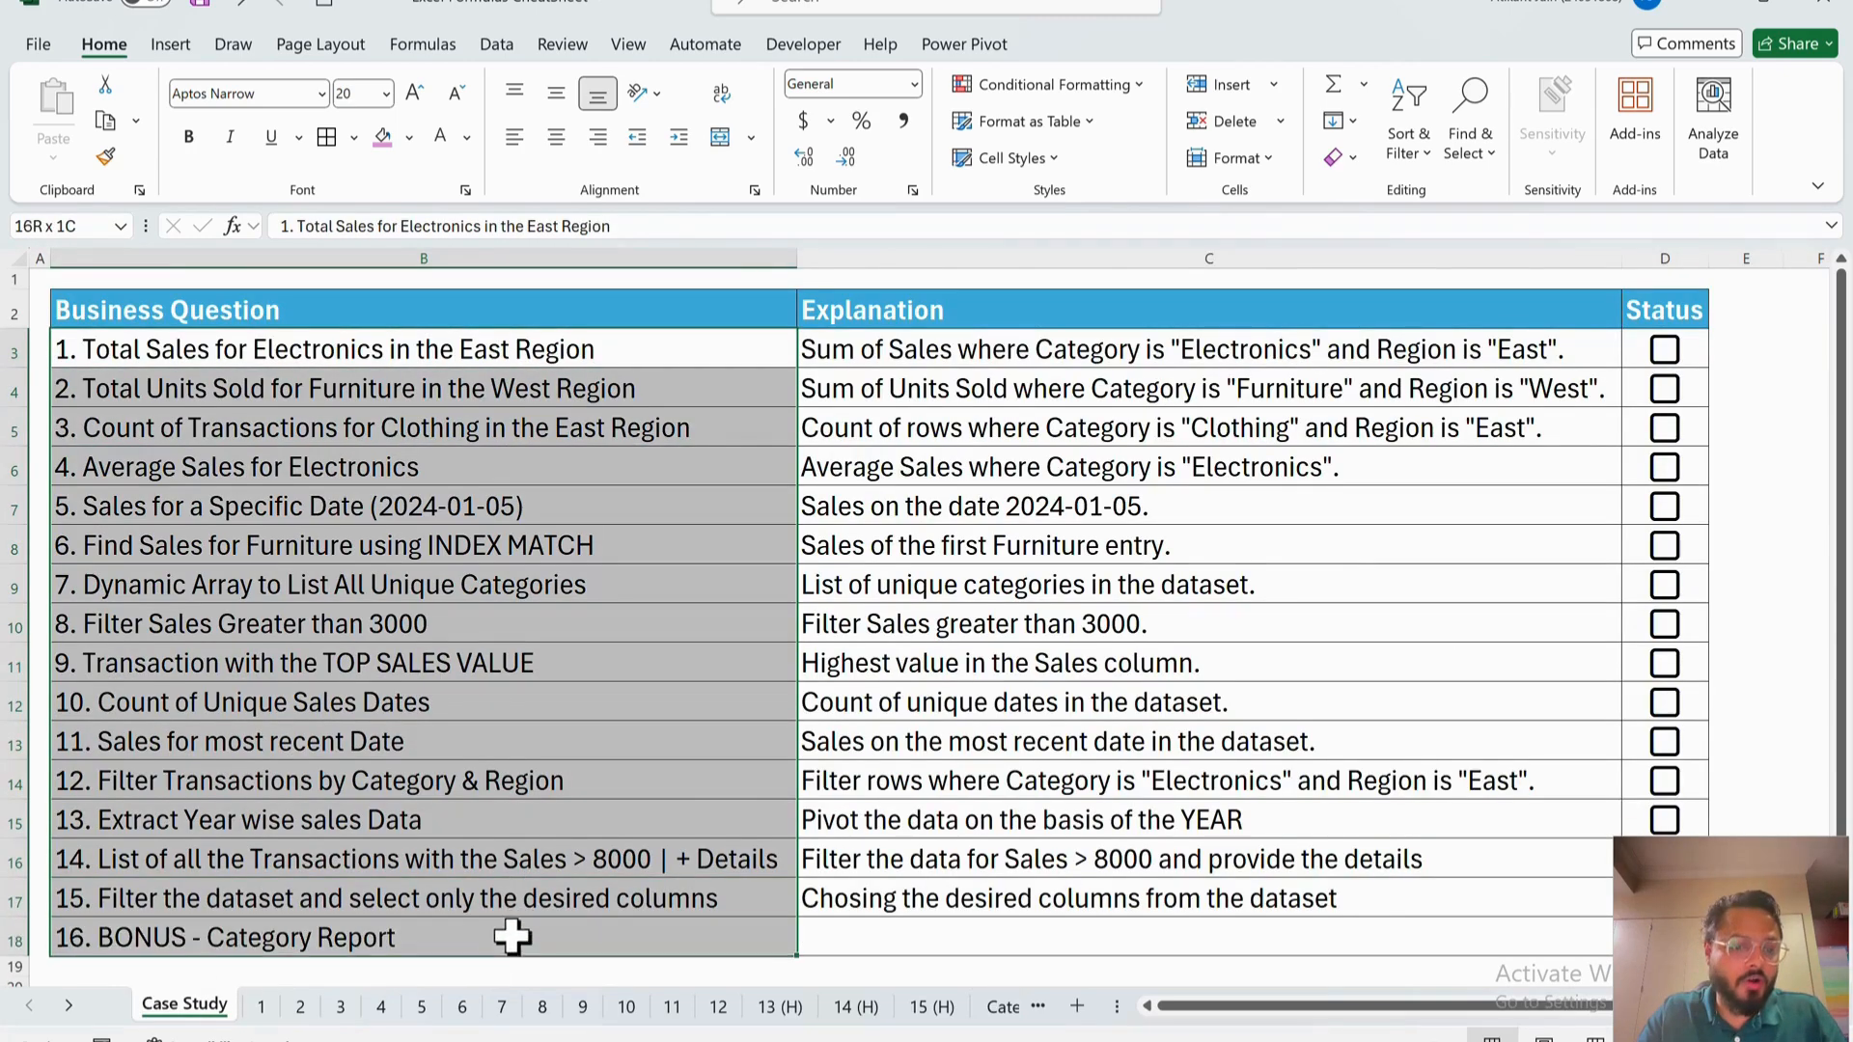
- Tick the Status checkboxes for business questions 1 to 8
{"action": "left_click", "coordinate": [1666, 351]}
{"action": "left_click", "coordinate": [1666, 388]}
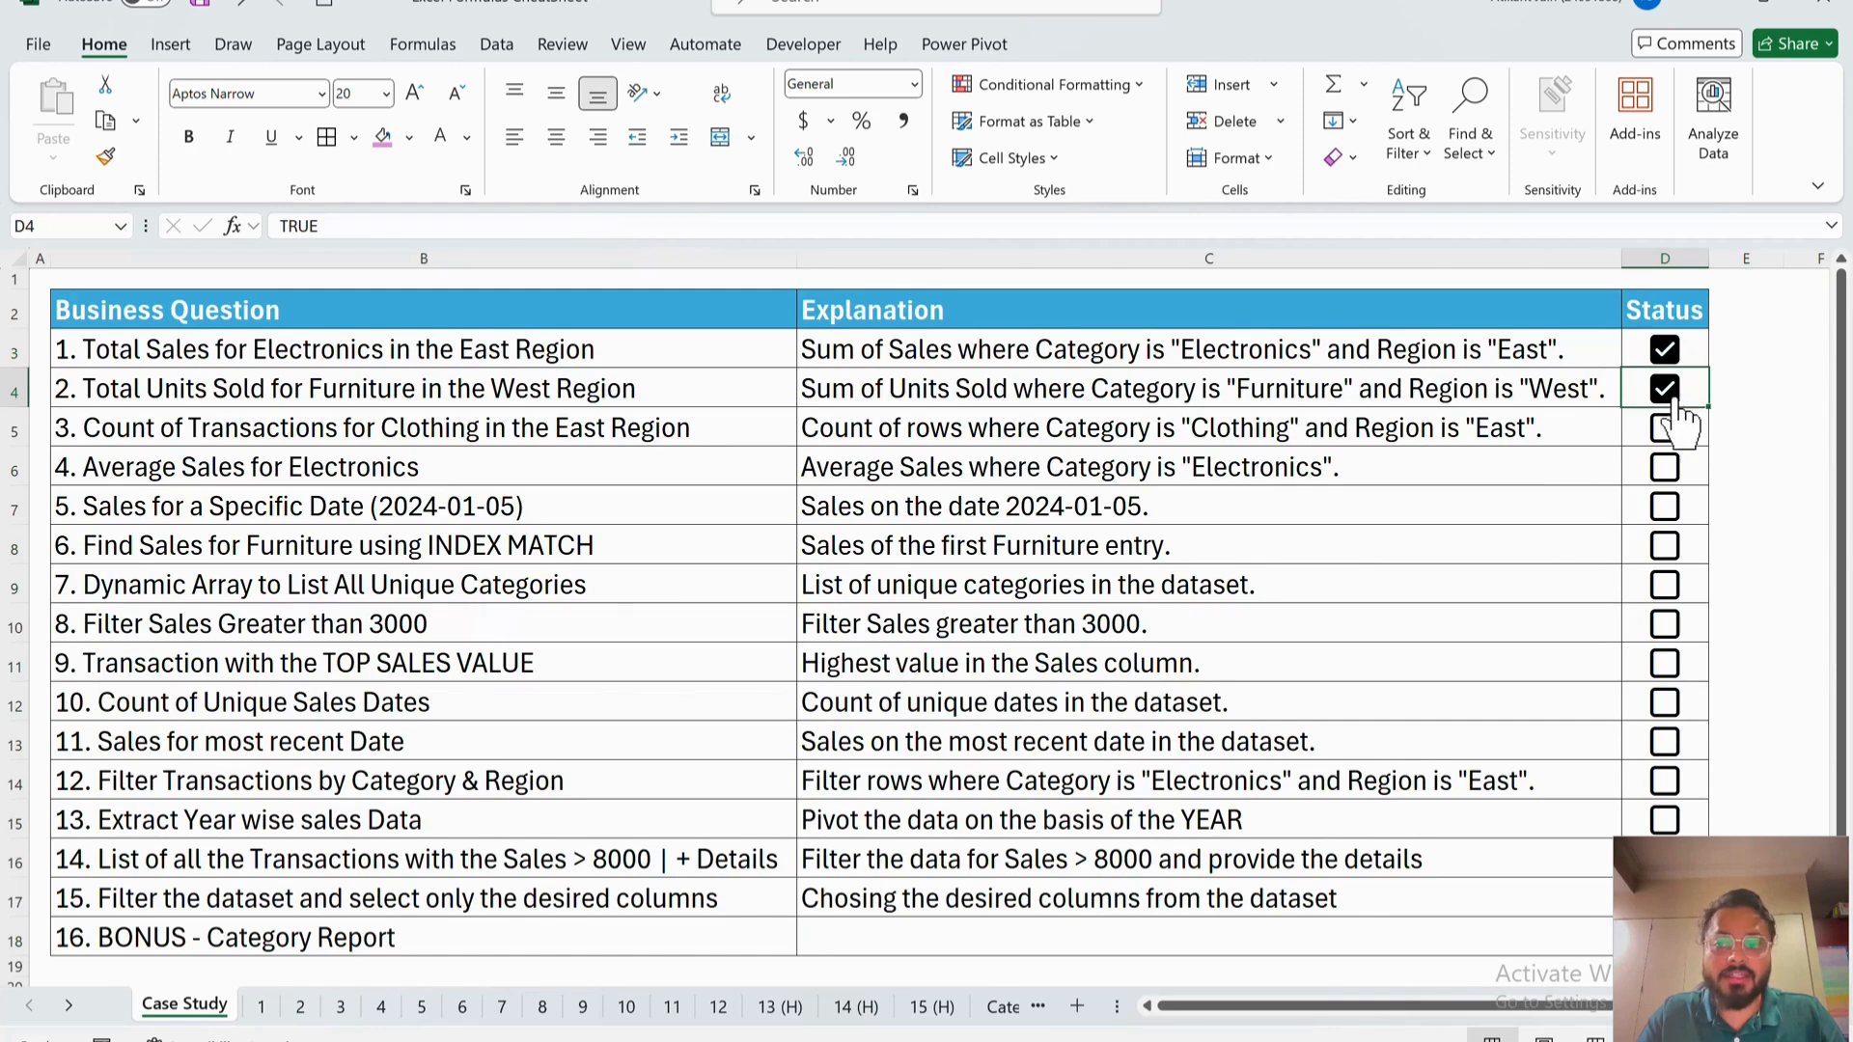
{"action": "left_click", "coordinate": [1667, 429]}
{"action": "left_click", "coordinate": [1666, 467]}
{"action": "left_click", "coordinate": [1667, 507]}
{"action": "left_click", "coordinate": [1666, 545]}
{"action": "left_click", "coordinate": [1666, 584]}
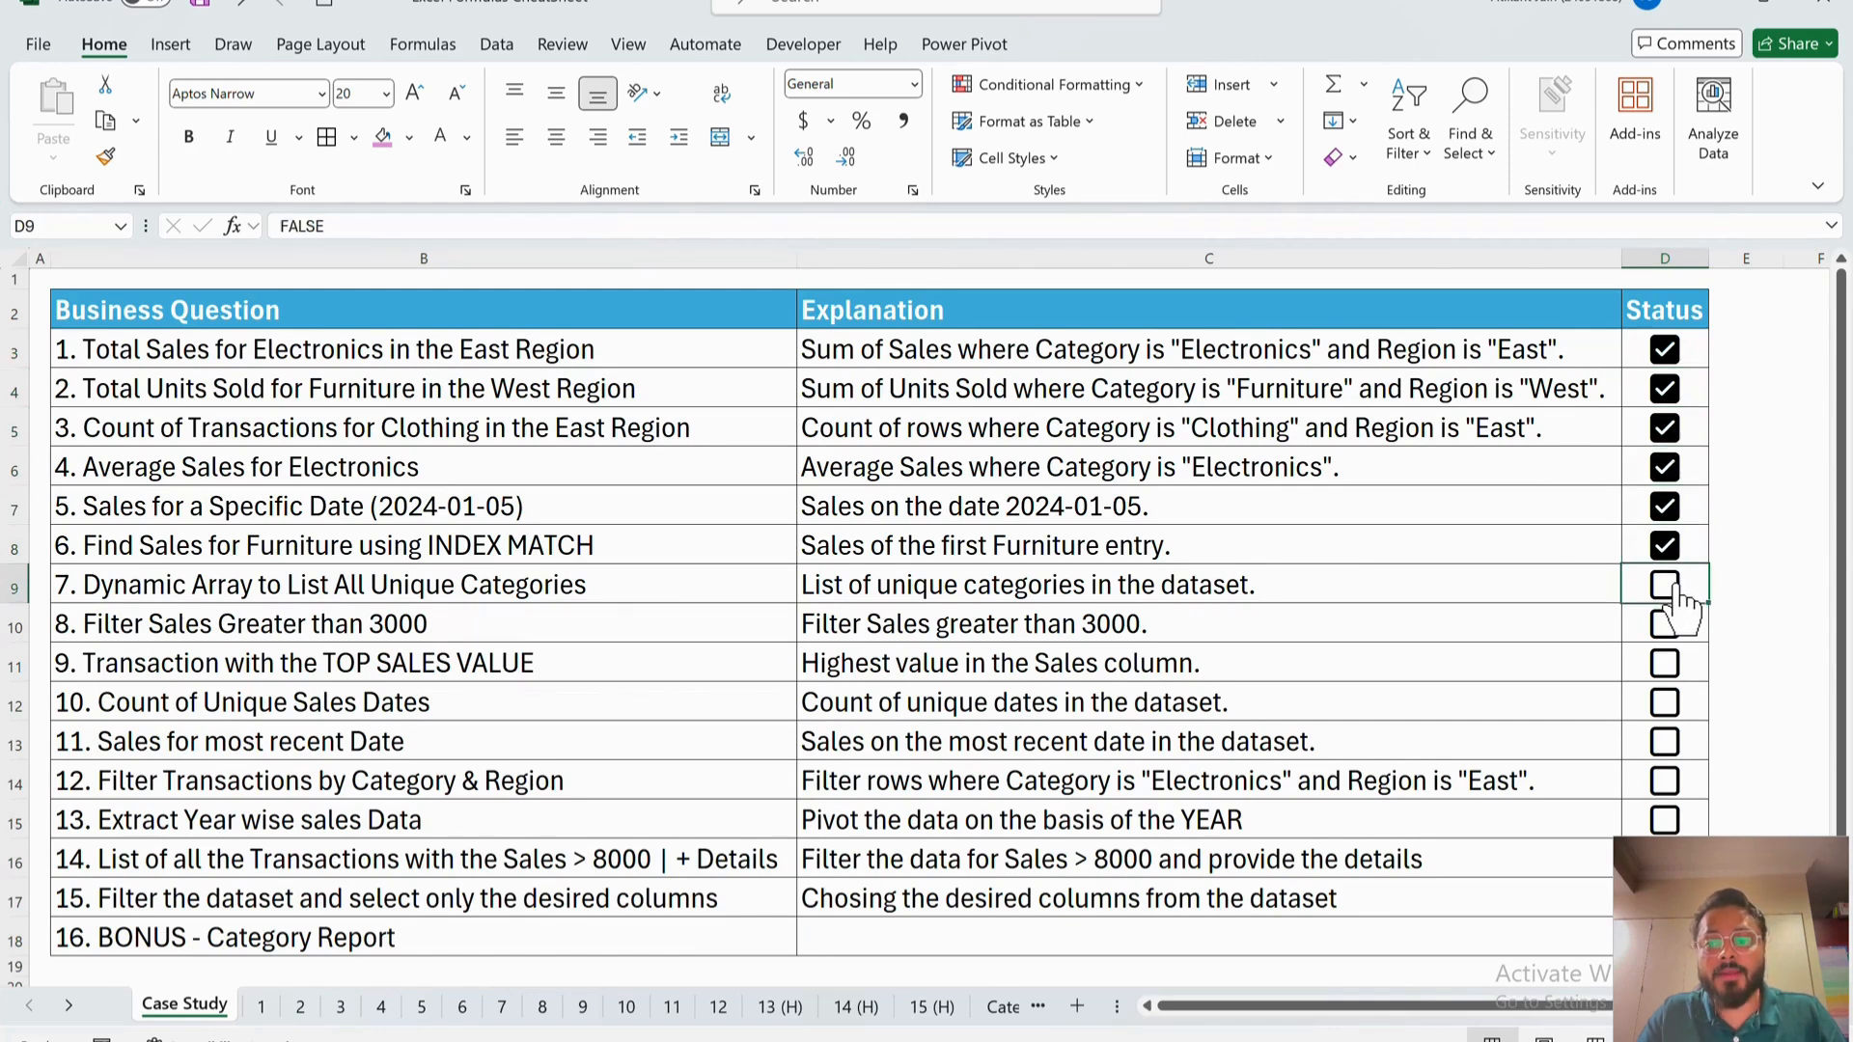
{"action": "left_click", "coordinate": [1666, 624]}
- Tick the Status checkboxes for business questions 10 and 11
{"action": "left_click", "coordinate": [769, 465]}
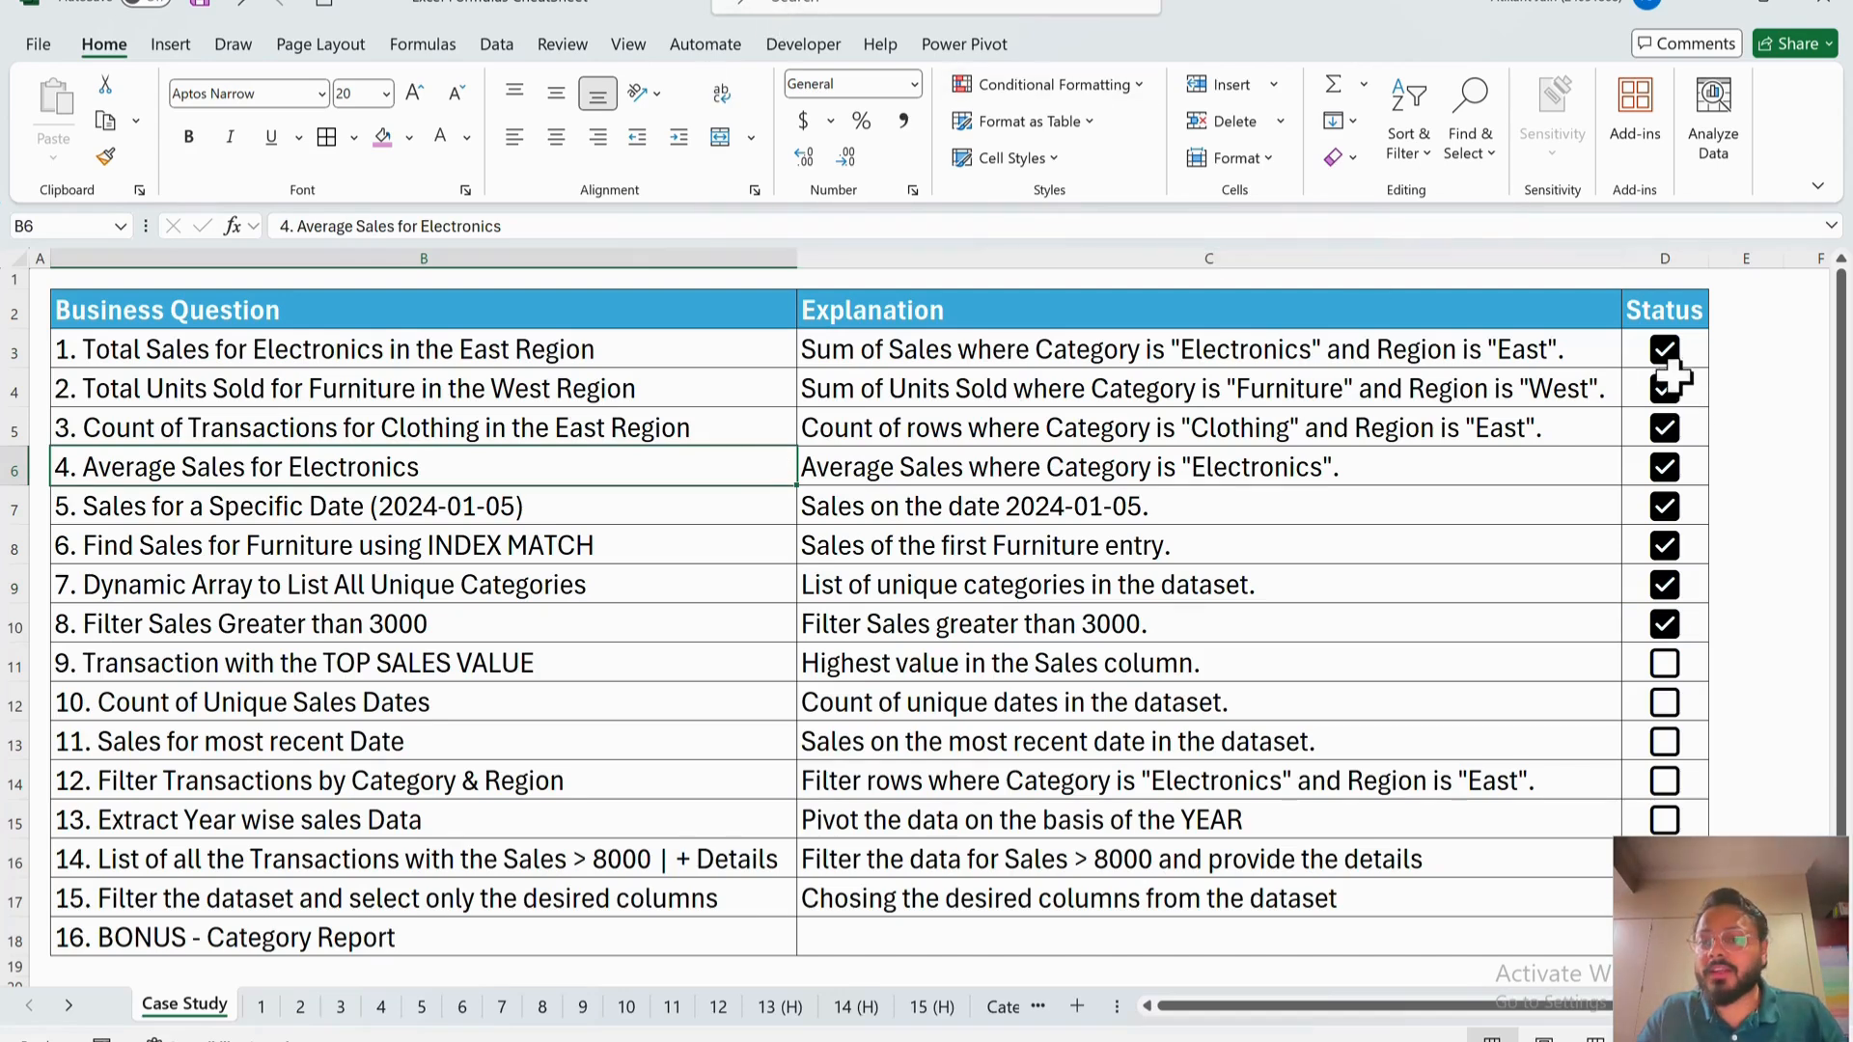
{"action": "left_click", "coordinate": [1667, 704]}
{"action": "left_click", "coordinate": [1667, 743]}
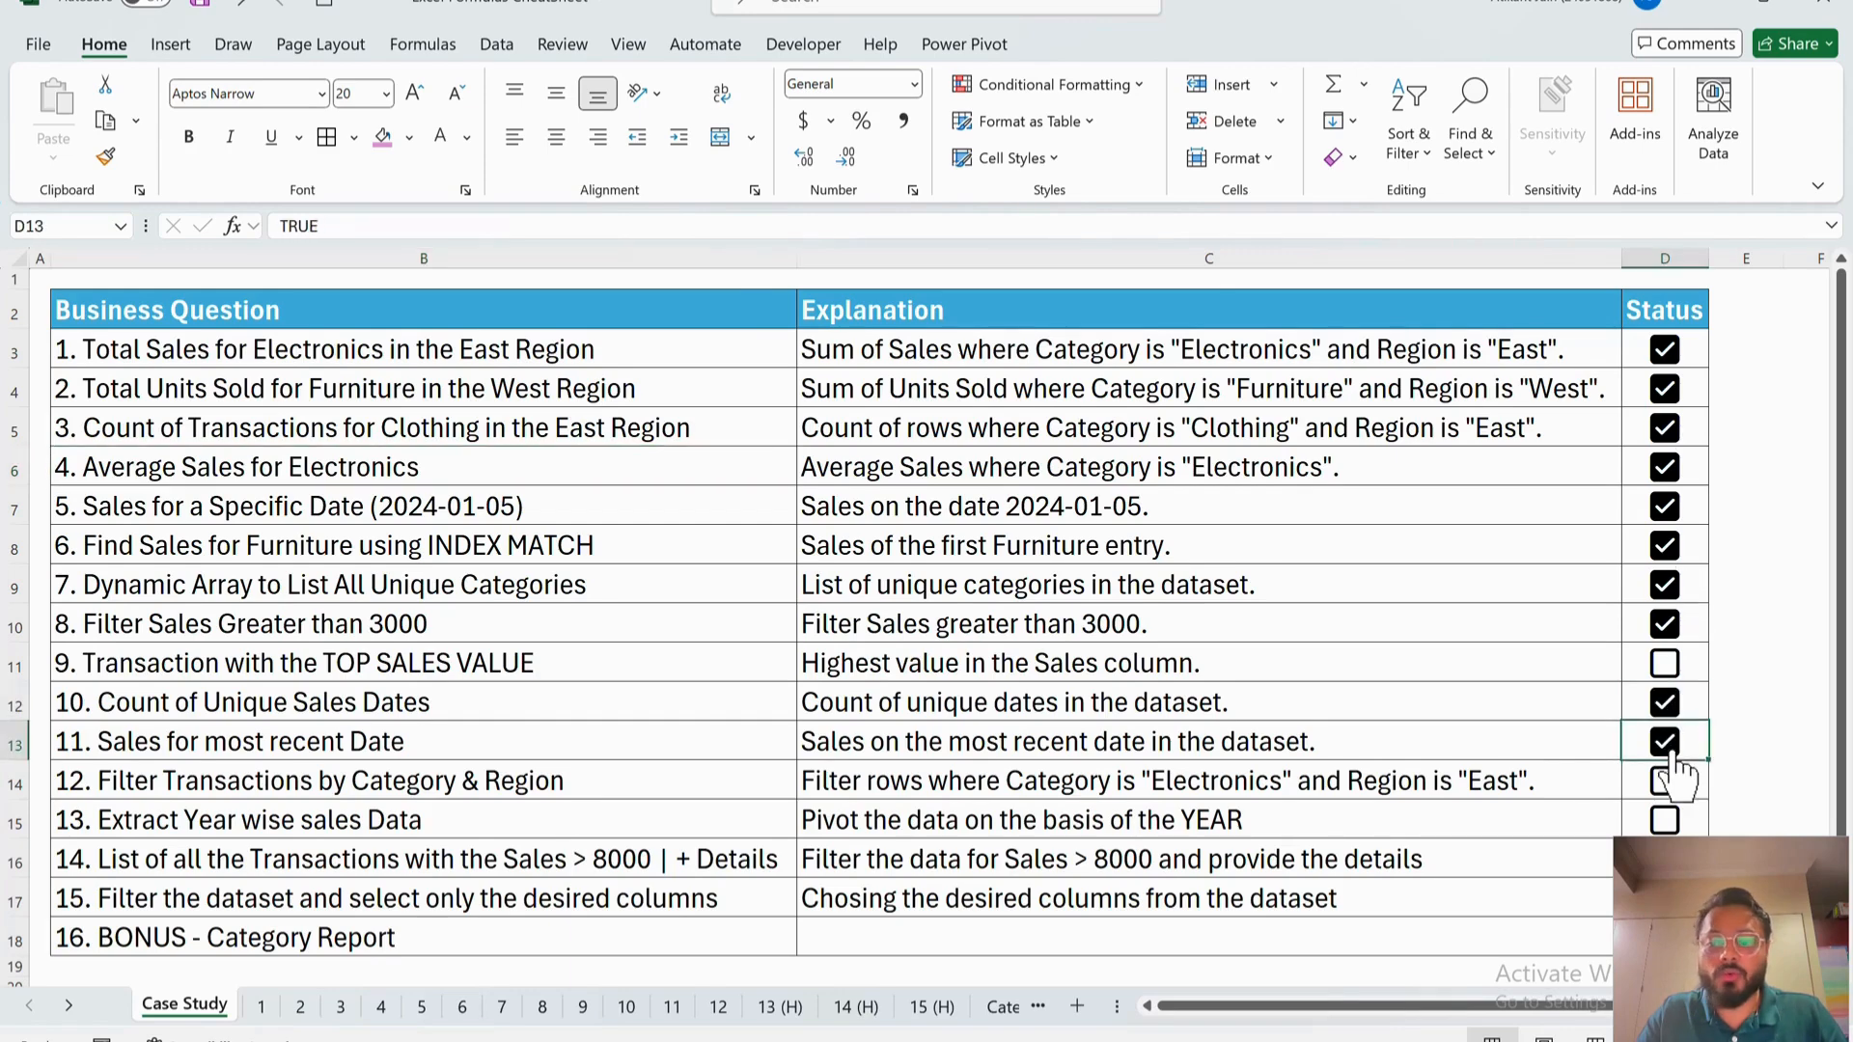
{"action": "left_click", "coordinate": [1732, 550]}
{"action": "left_click", "coordinate": [1767, 400]}
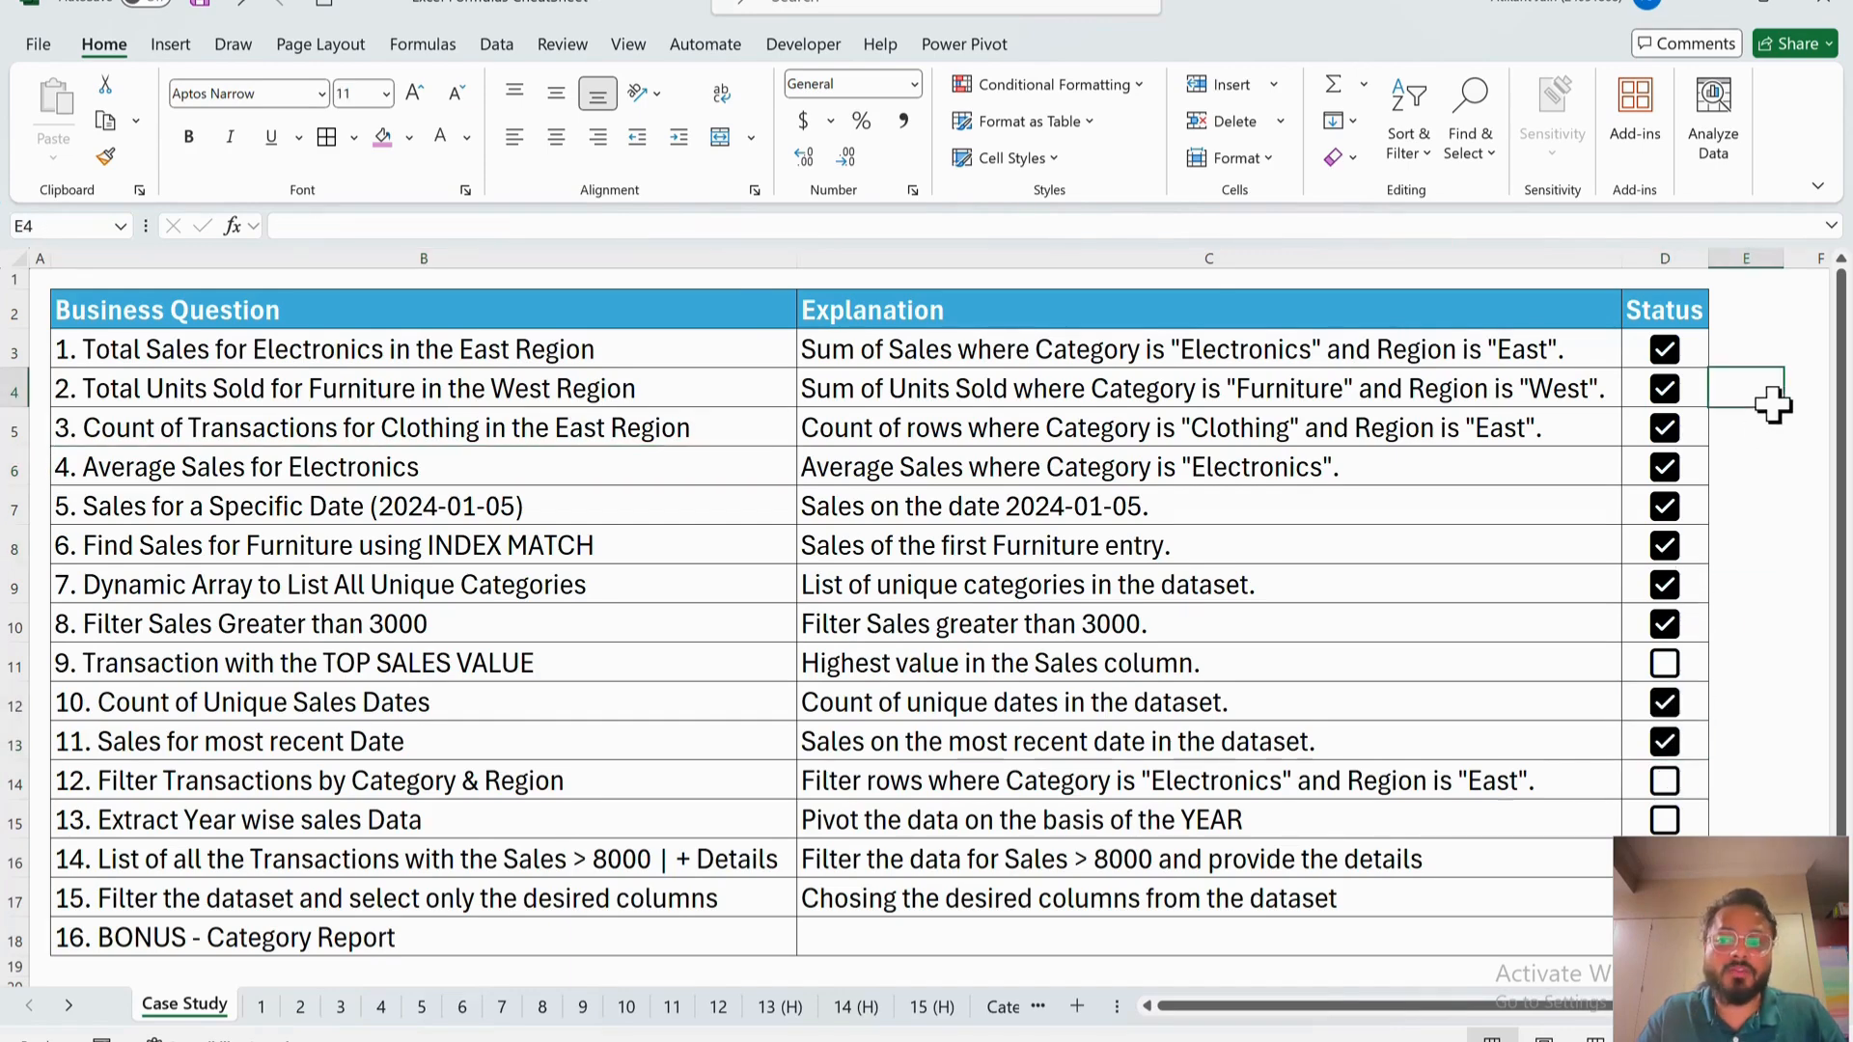
{"action": "left_click", "coordinate": [802, 6]}
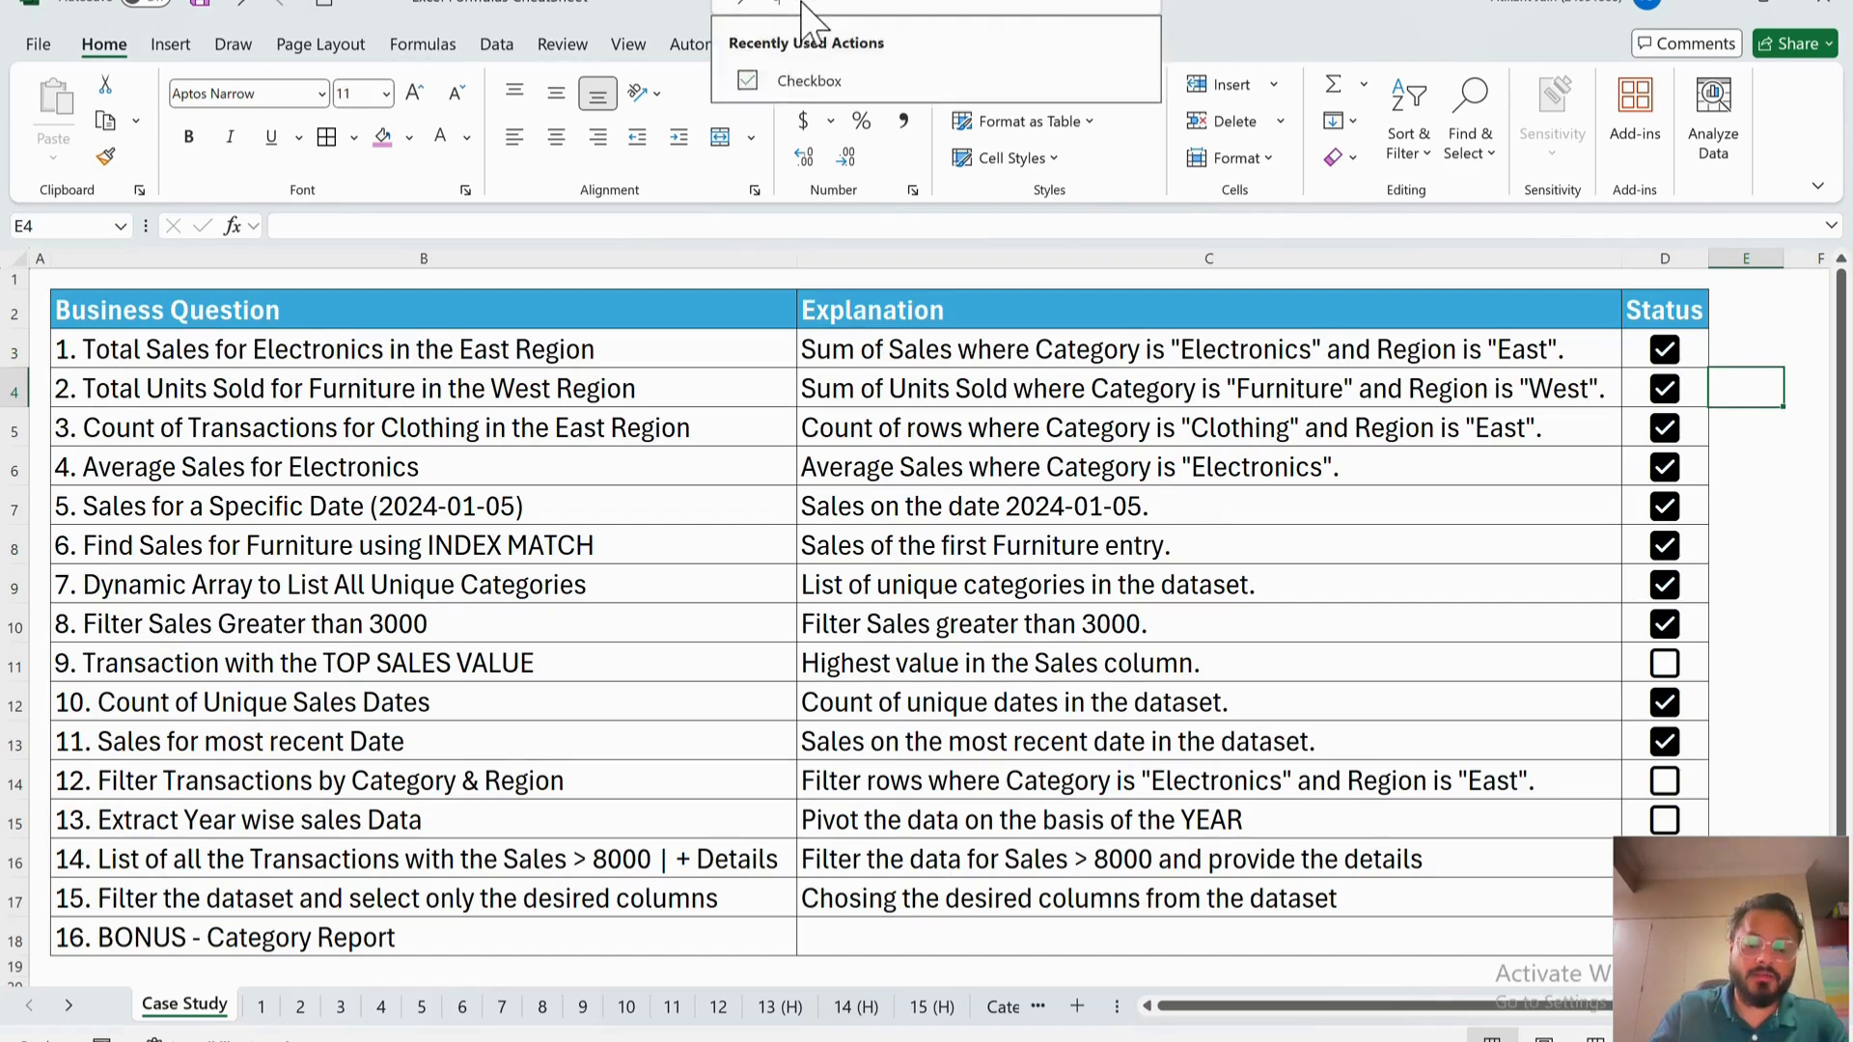
{"action": "type", "text": "check"}
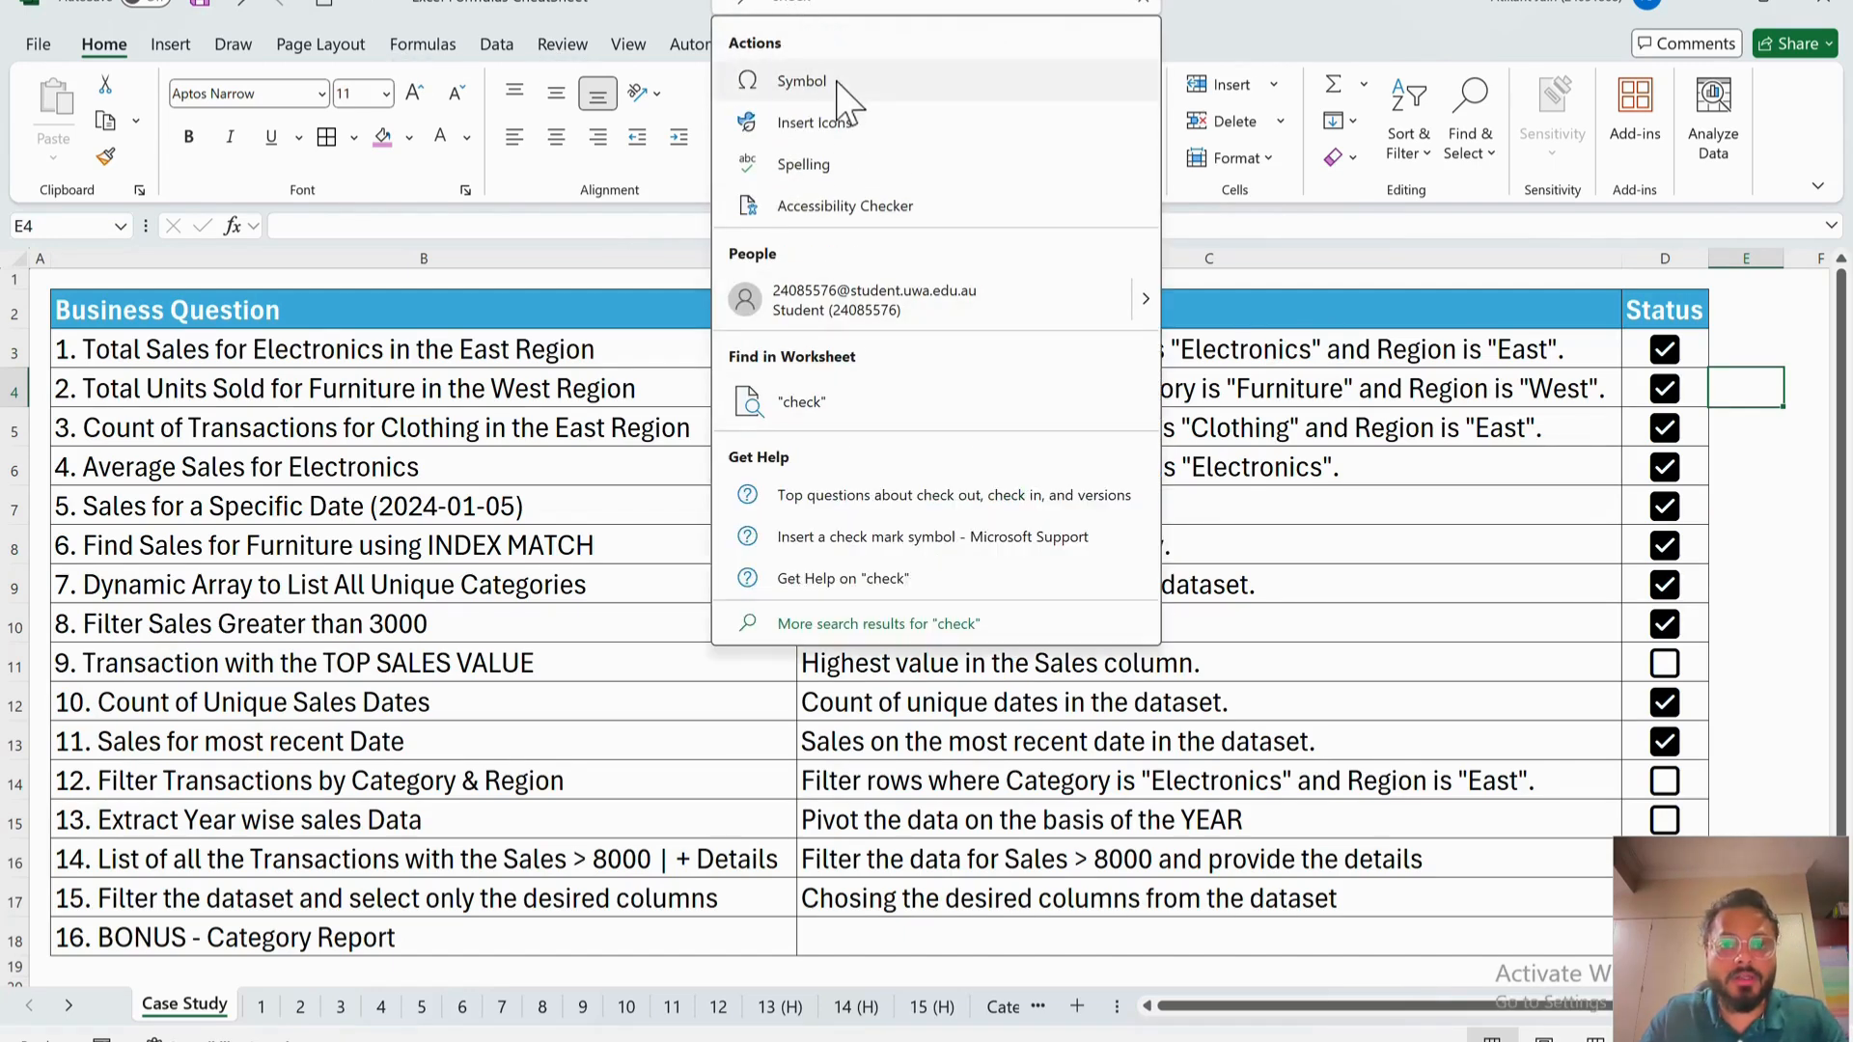
{"action": "type", "text": "box"}
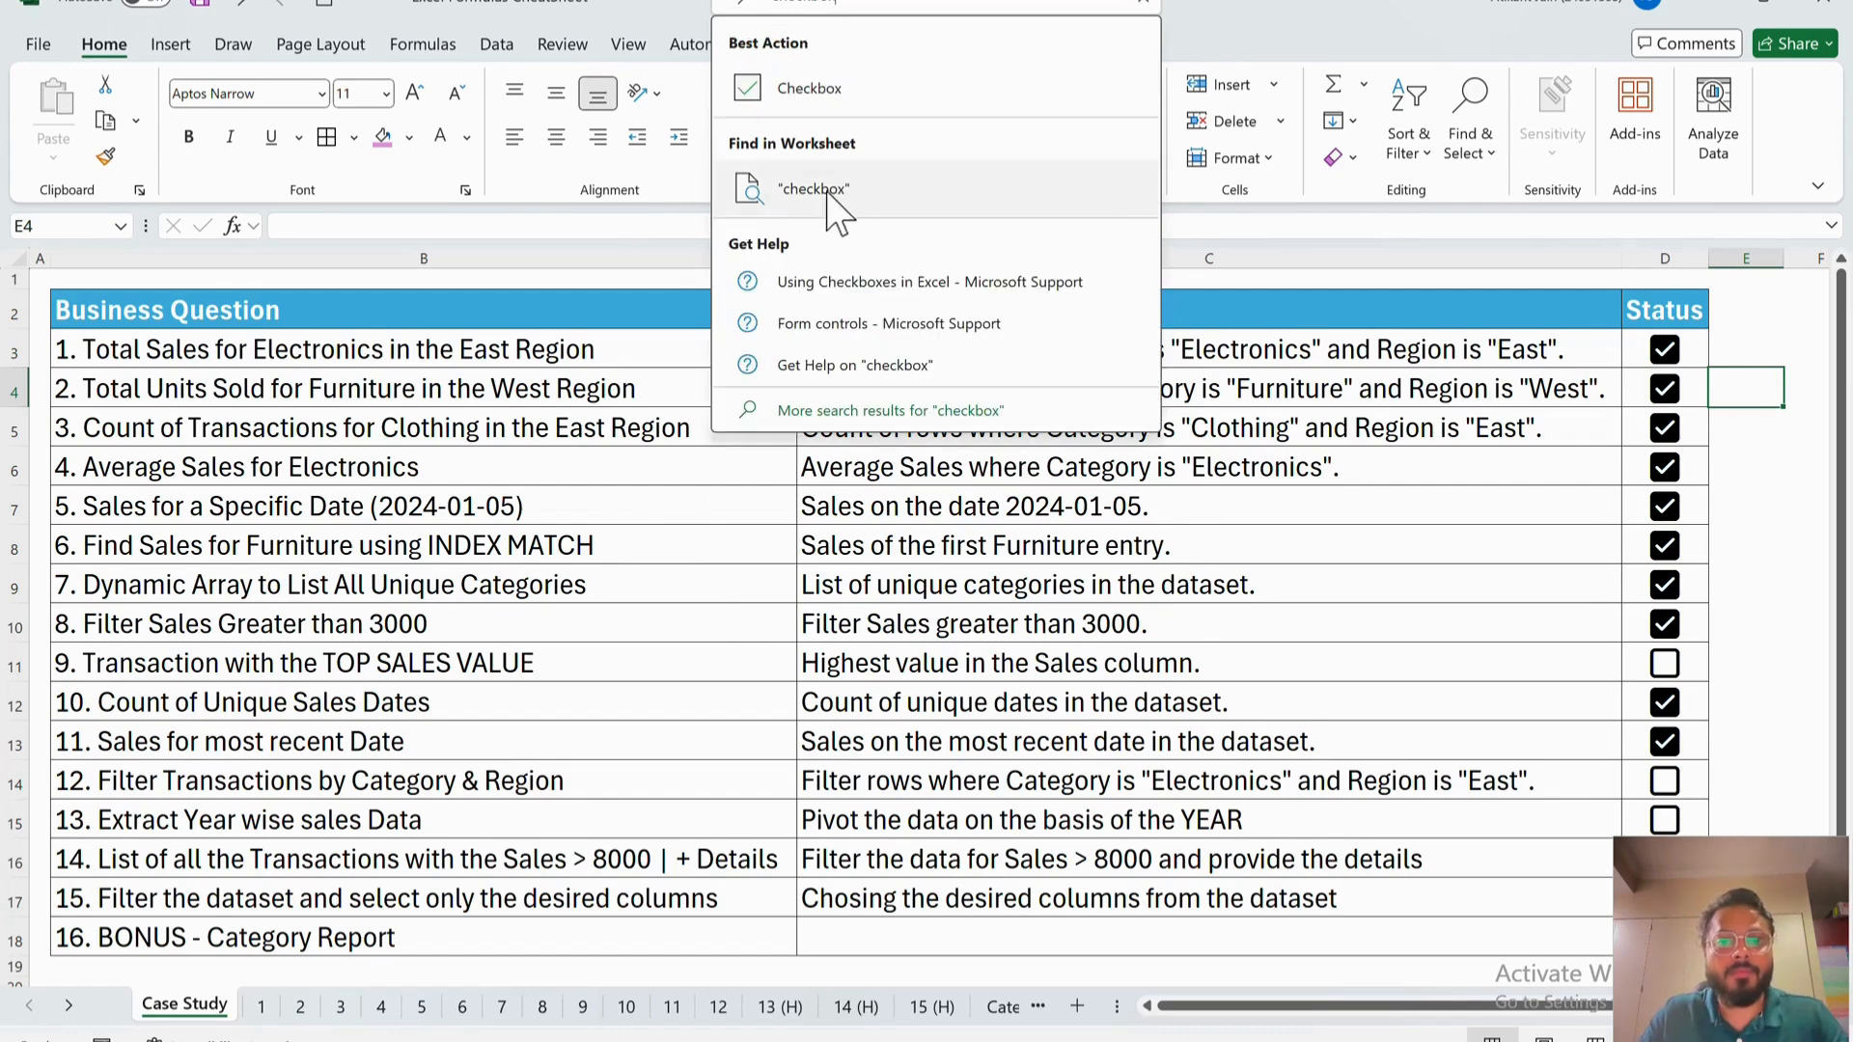
{"action": "left_click", "coordinate": [829, 195]}
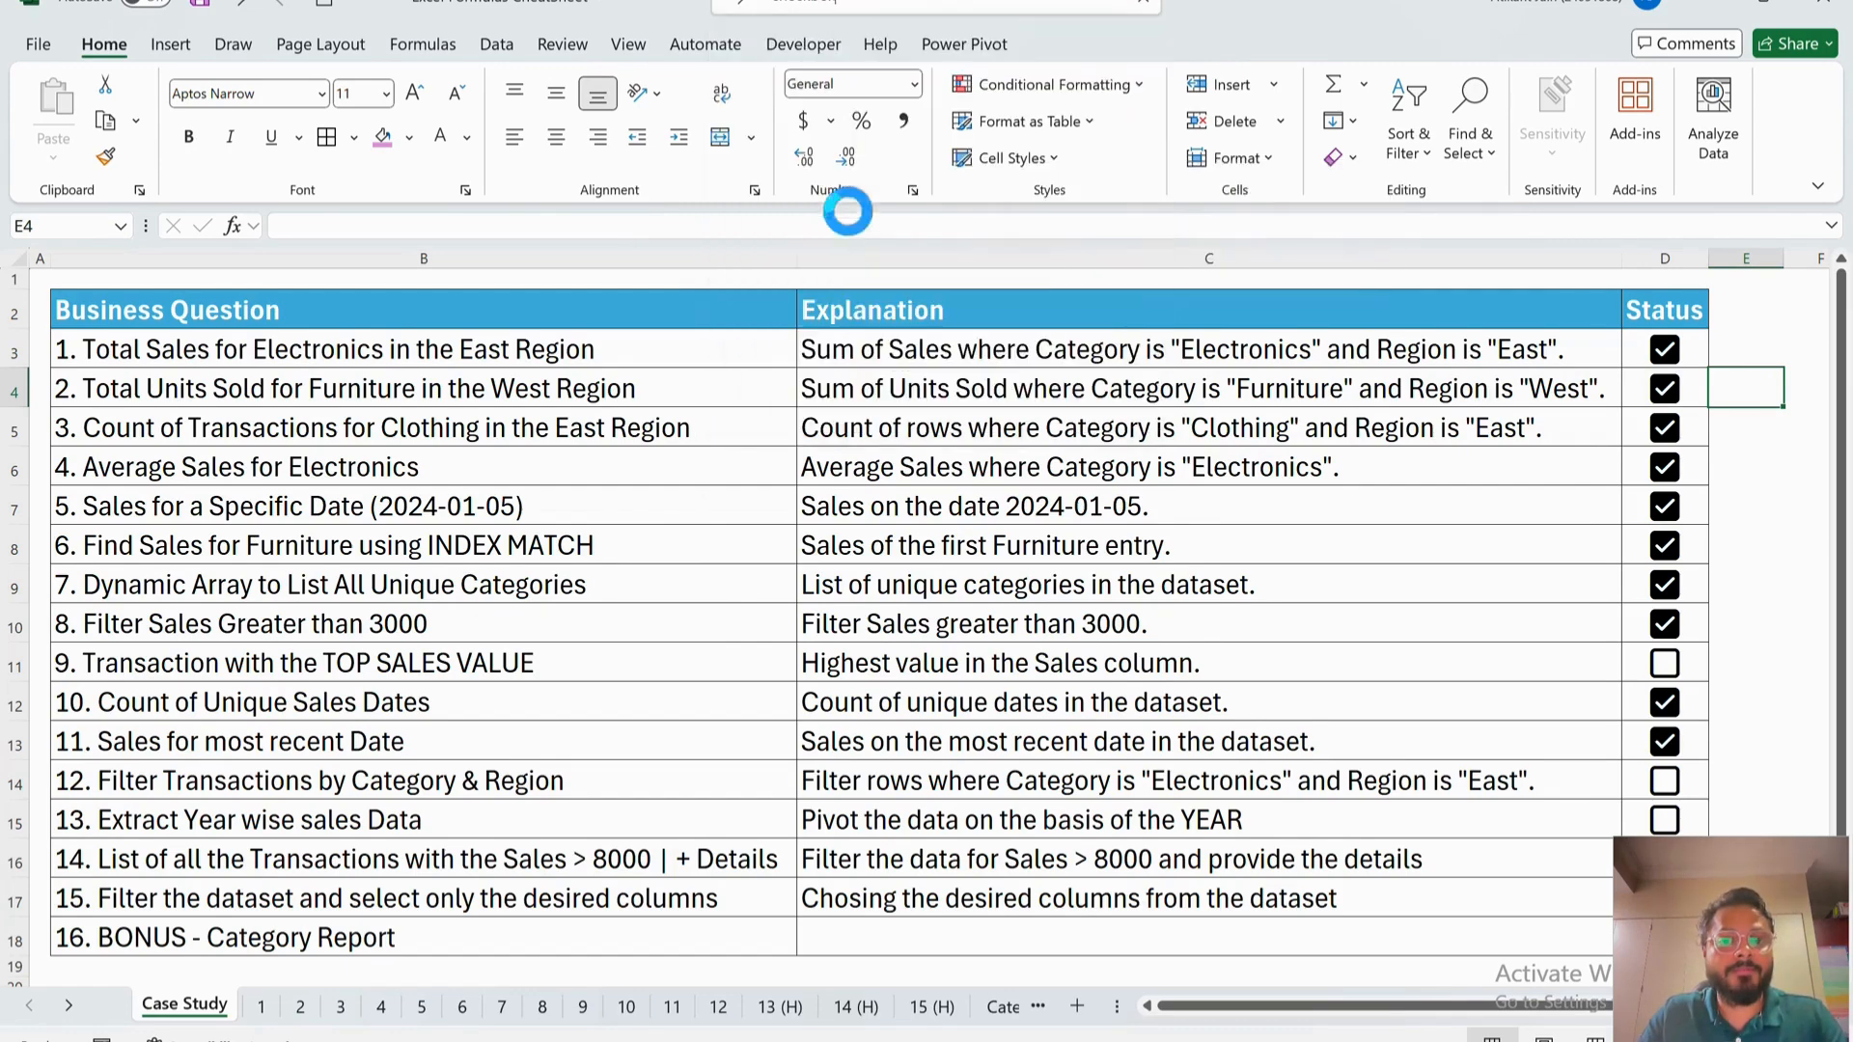
{"action": "left_click", "coordinate": [933, 606]}
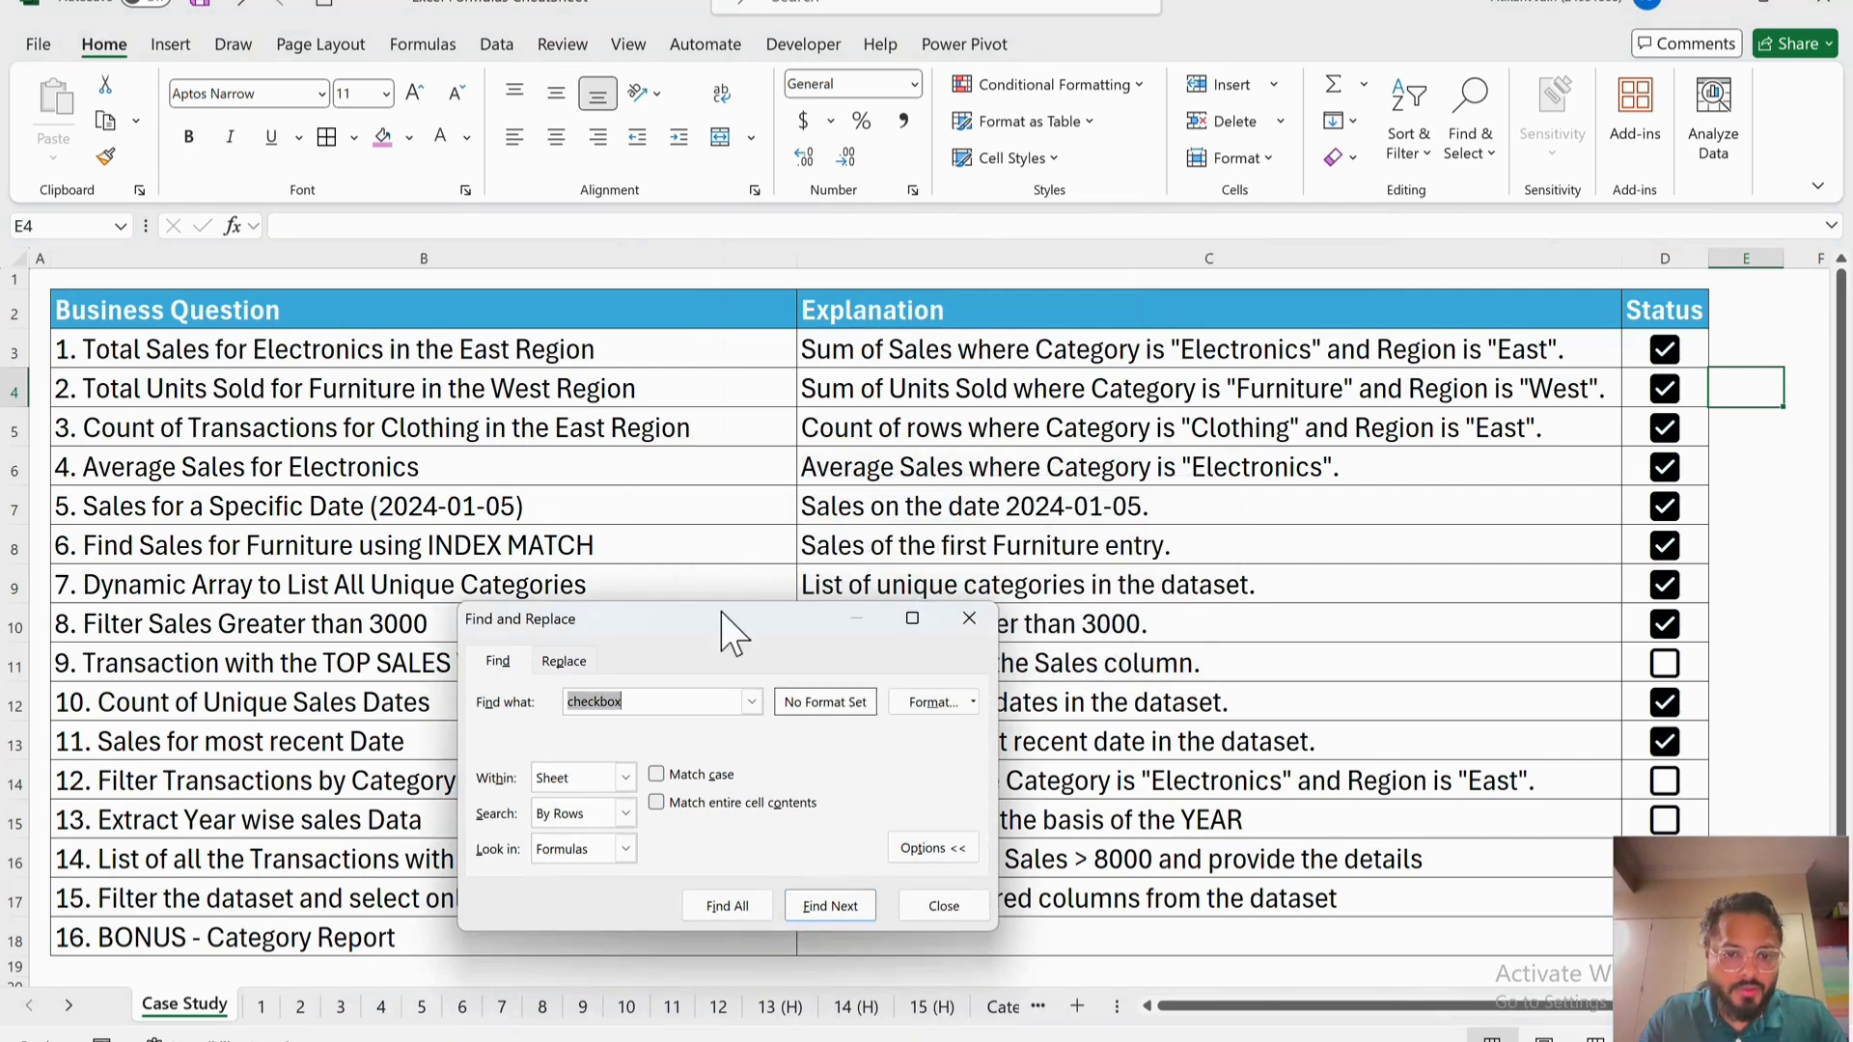
{"action": "left_click_drag", "start_coordinate": [730, 632], "coordinate": [905, 319]}
{"action": "left_click", "coordinate": [1150, 307]}
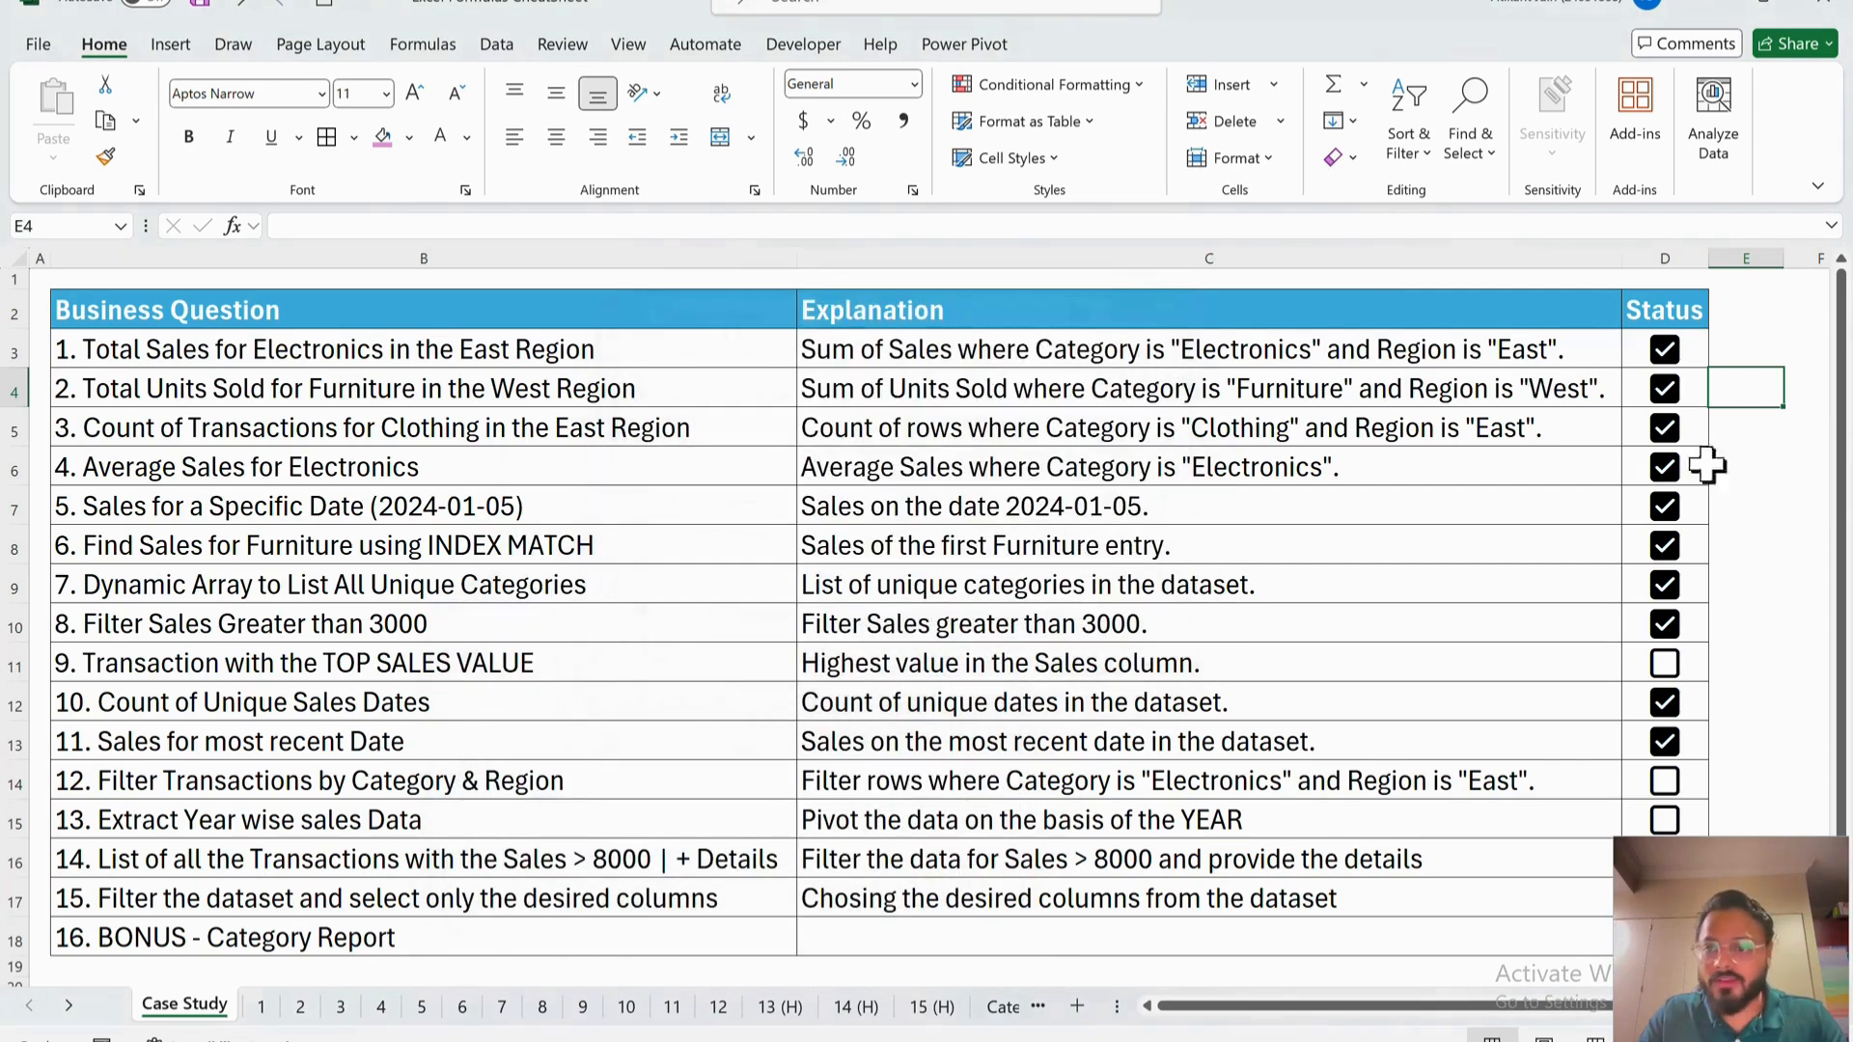
- Locate the command for inserting checkboxes into cells
{"action": "left_click", "coordinate": [497, 45]}
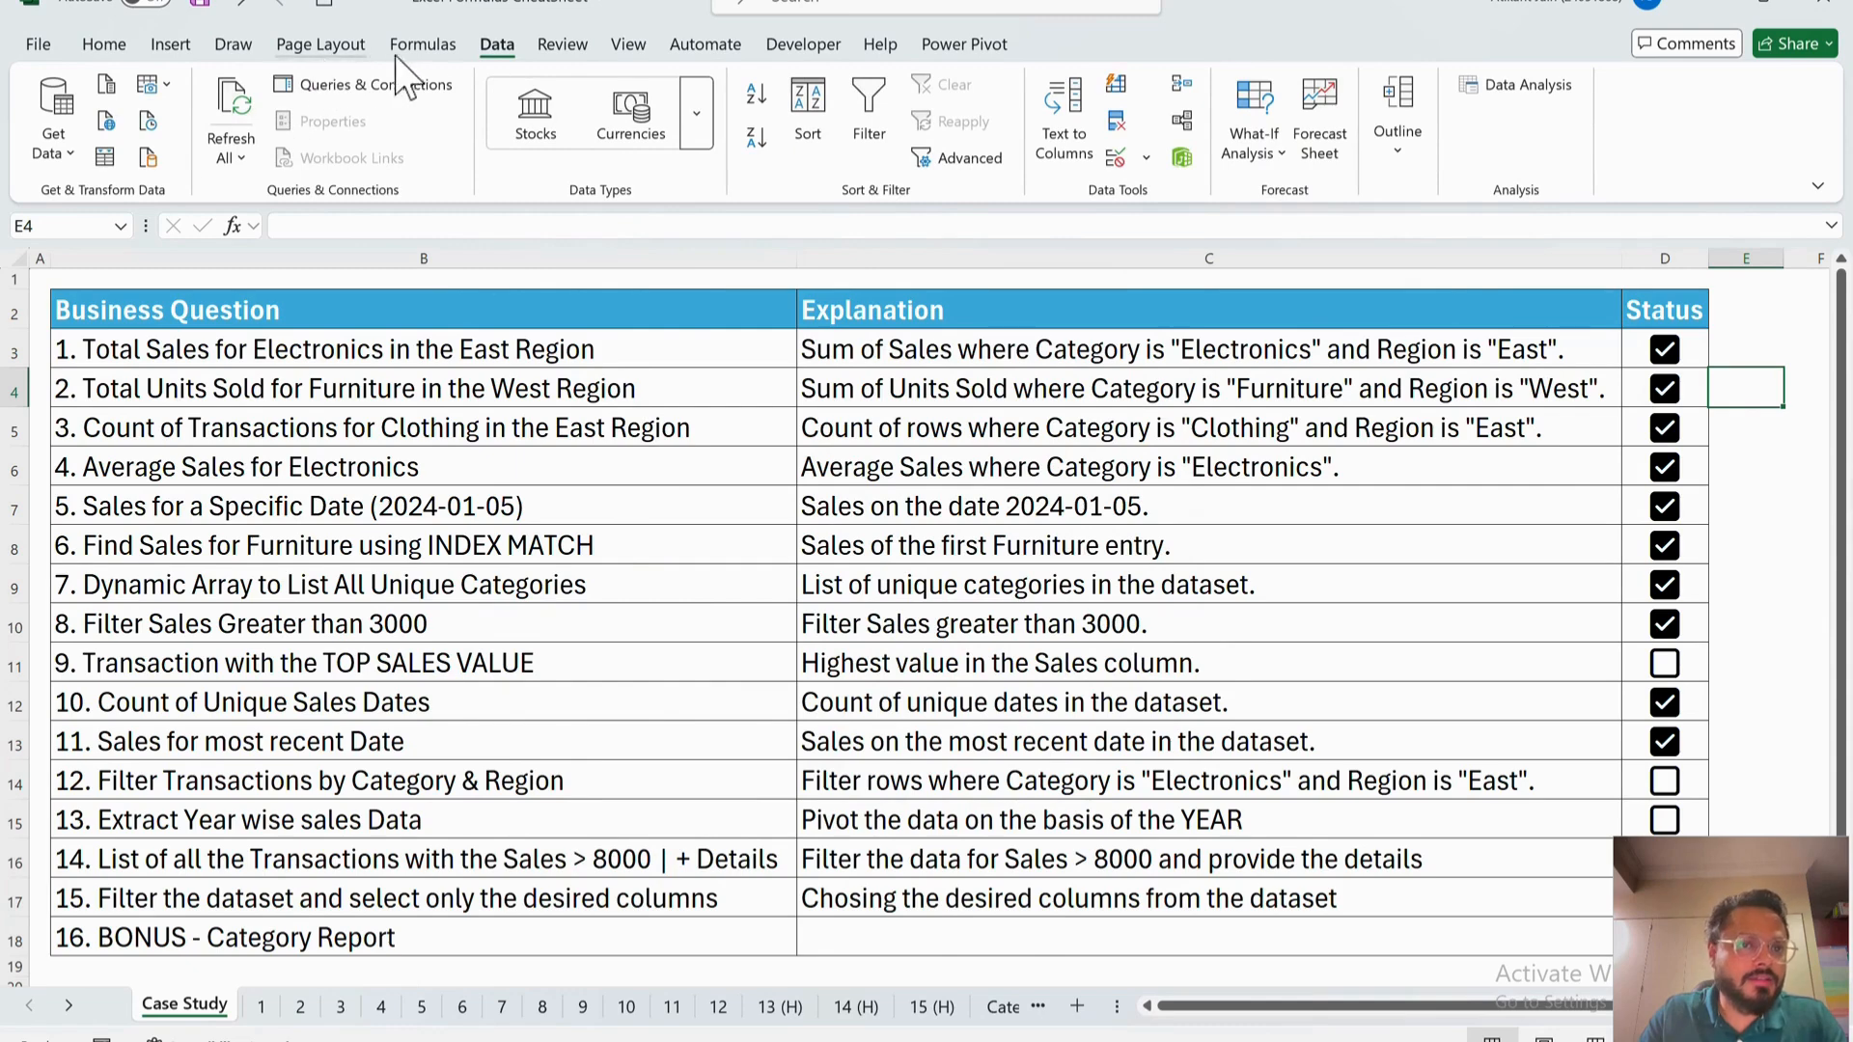
{"action": "left_click", "coordinate": [421, 45]}
{"action": "left_click", "coordinate": [172, 48]}
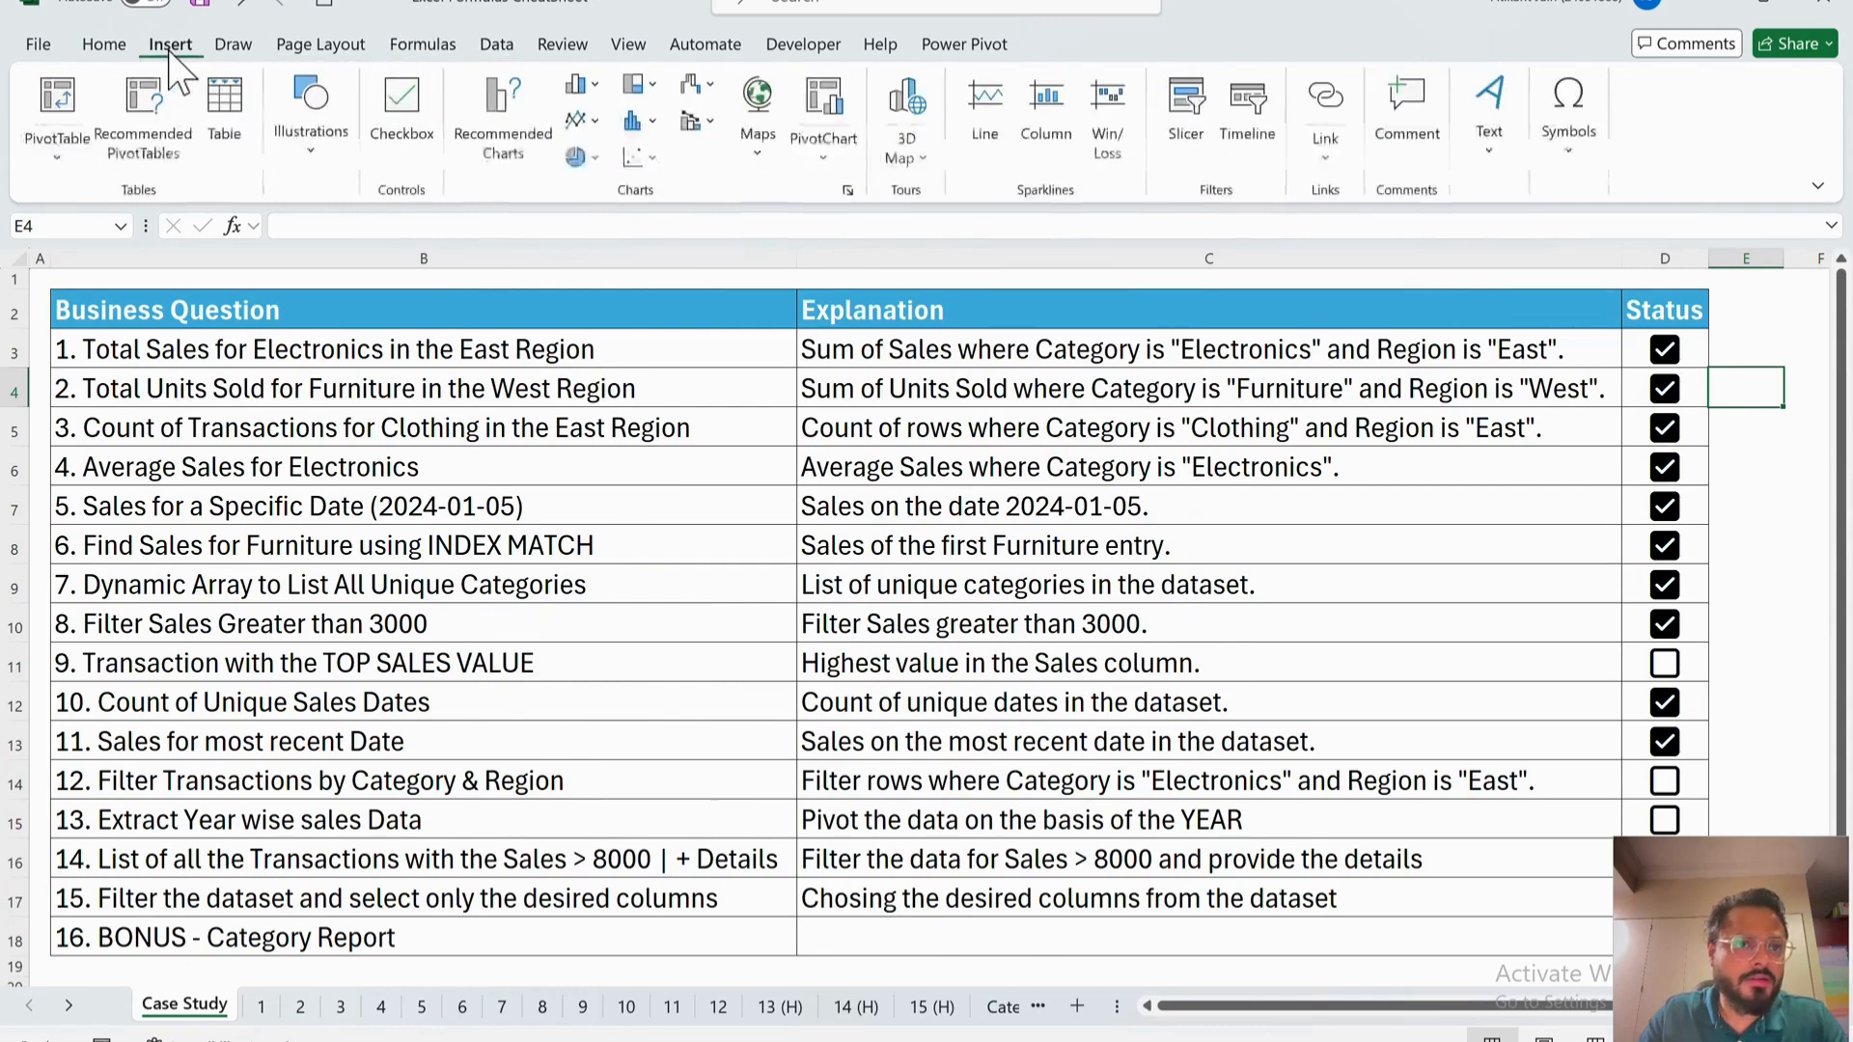
{"action": "left_click", "coordinate": [105, 48]}
{"action": "left_click", "coordinate": [170, 46]}
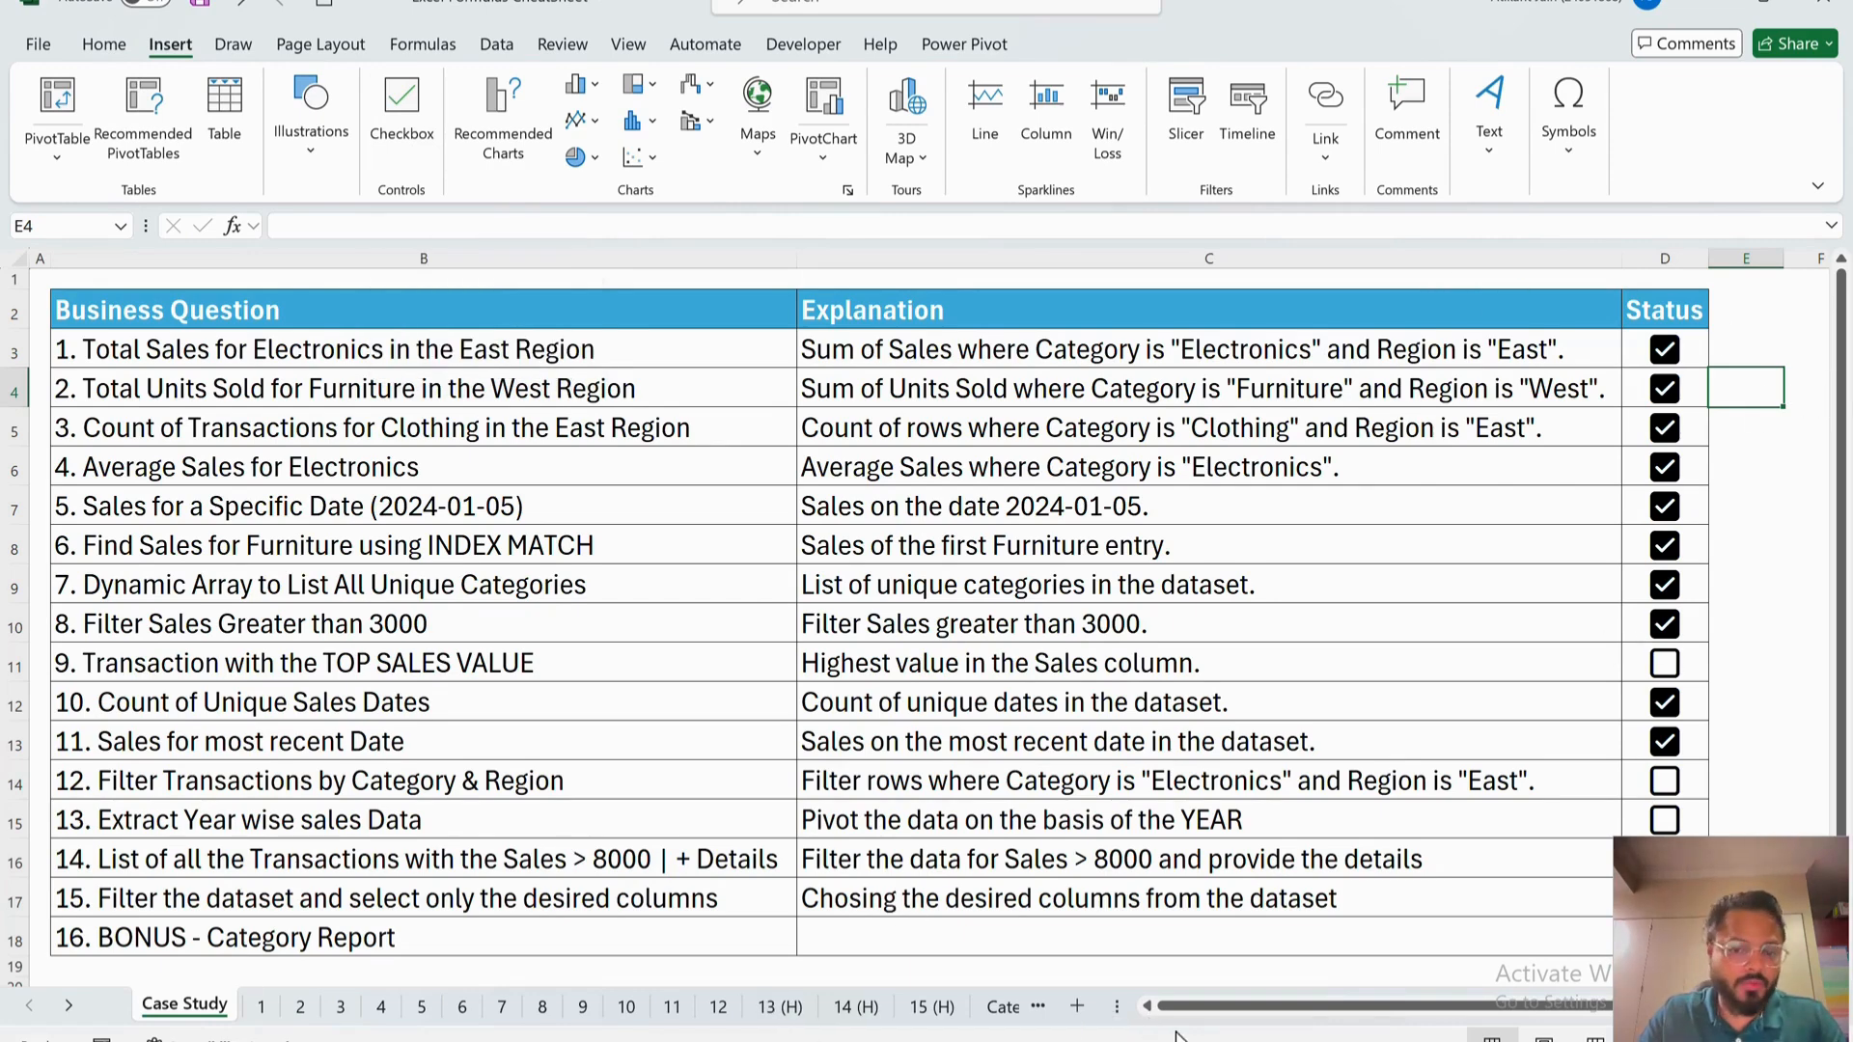
- Add a new worksheet and enter the heading "To Do List" in A1
{"action": "left_click", "coordinate": [1077, 1006]}
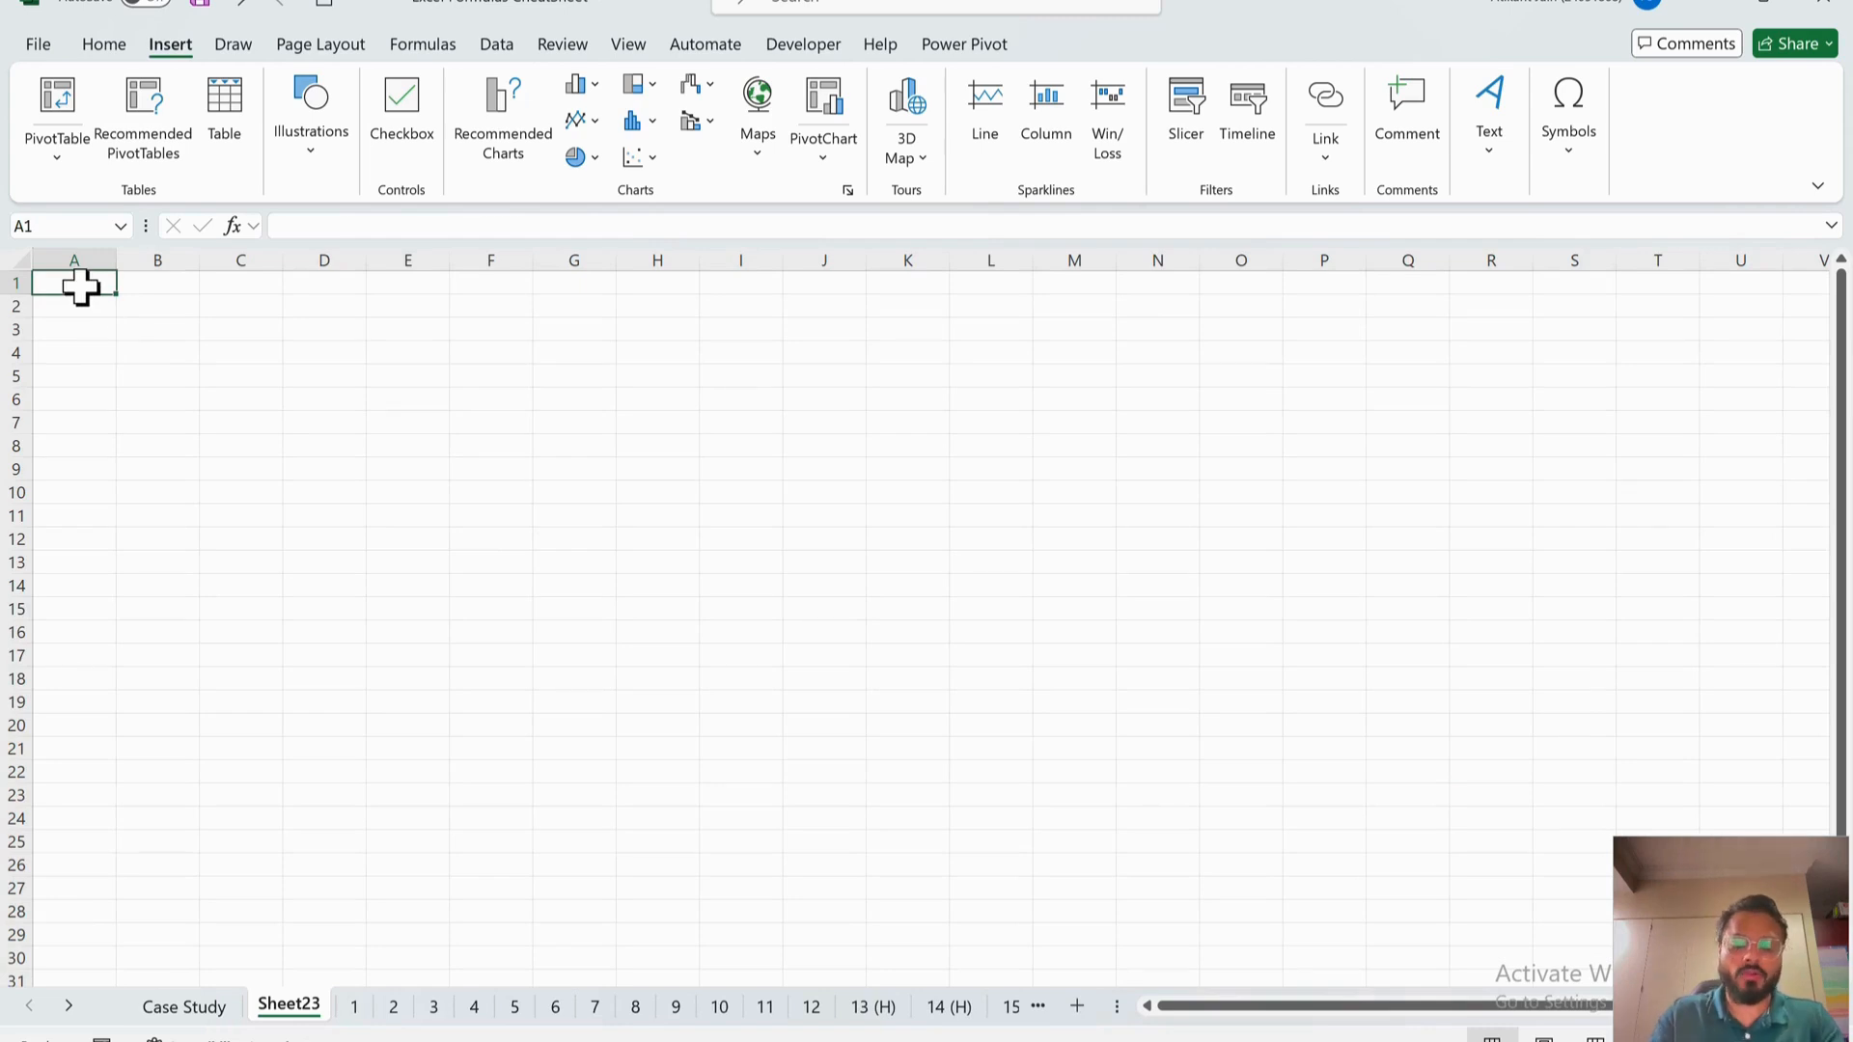
{"action": "type", "text": "To Do L"}
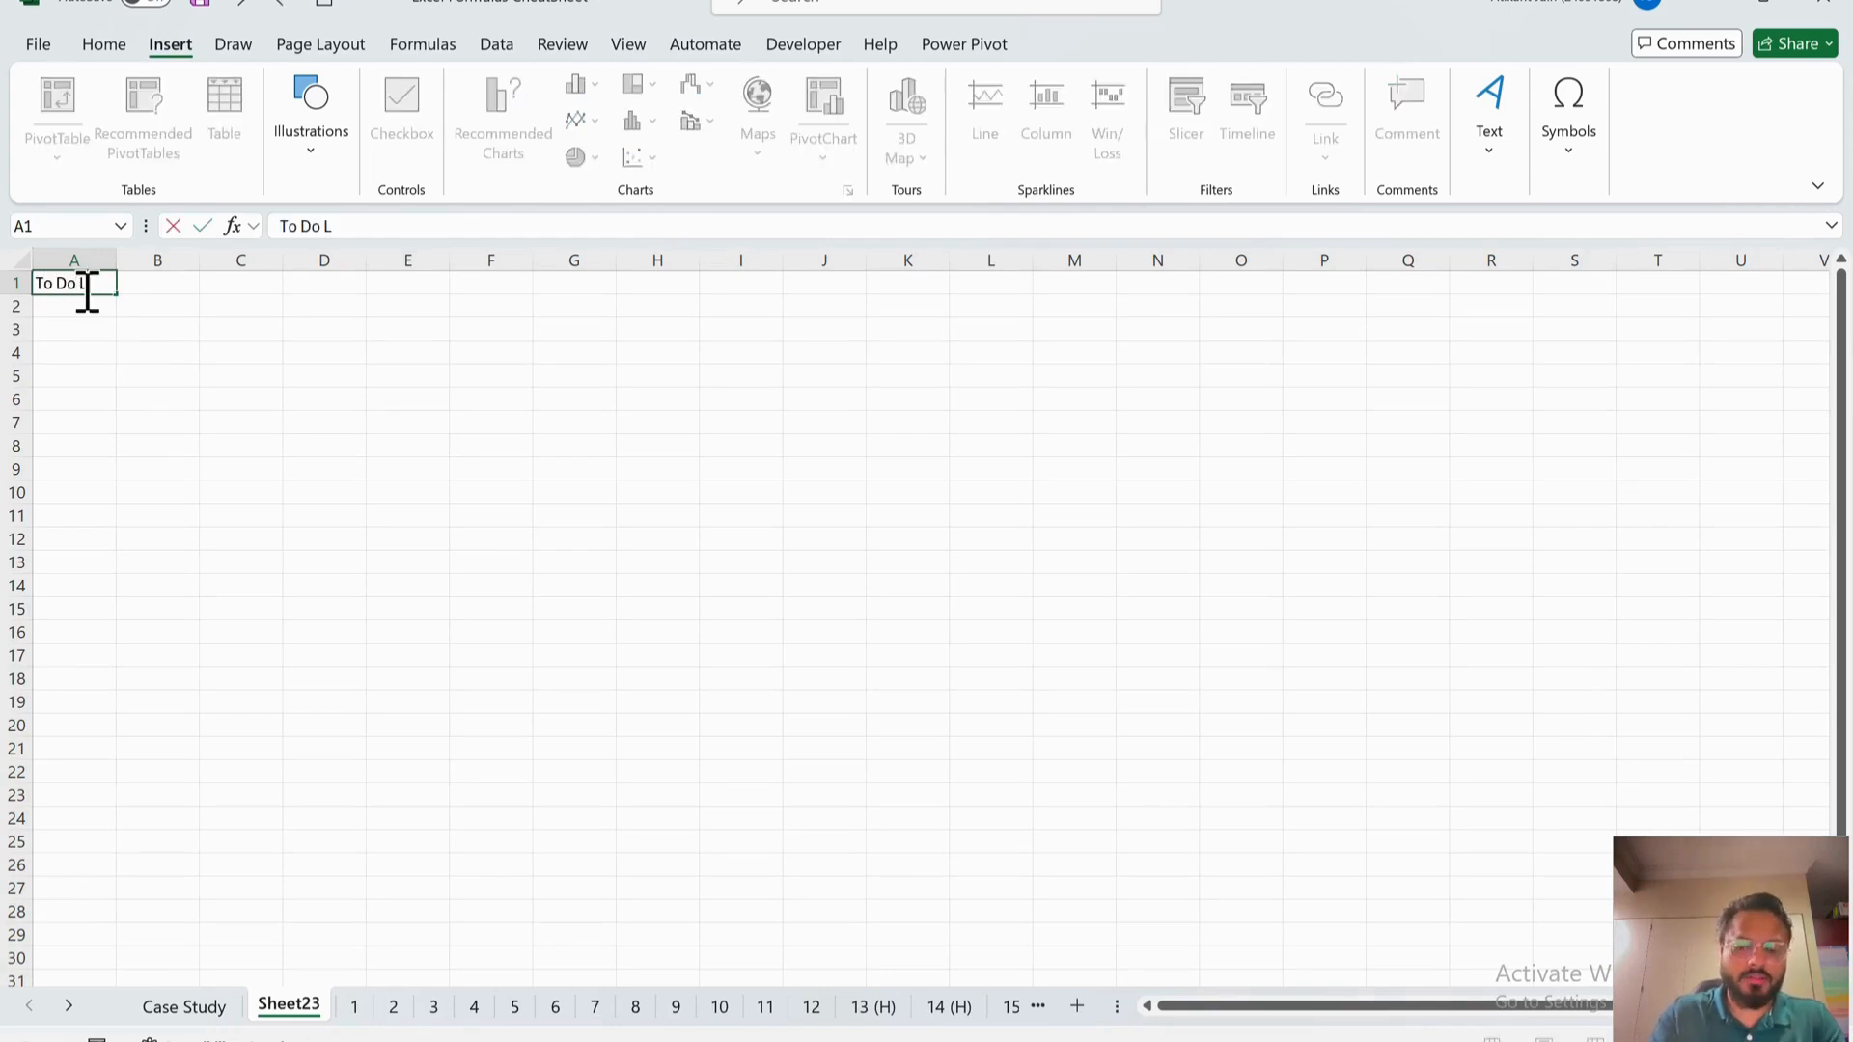
{"action": "type", "text": "ist"}
{"action": "key", "text": "Return"}
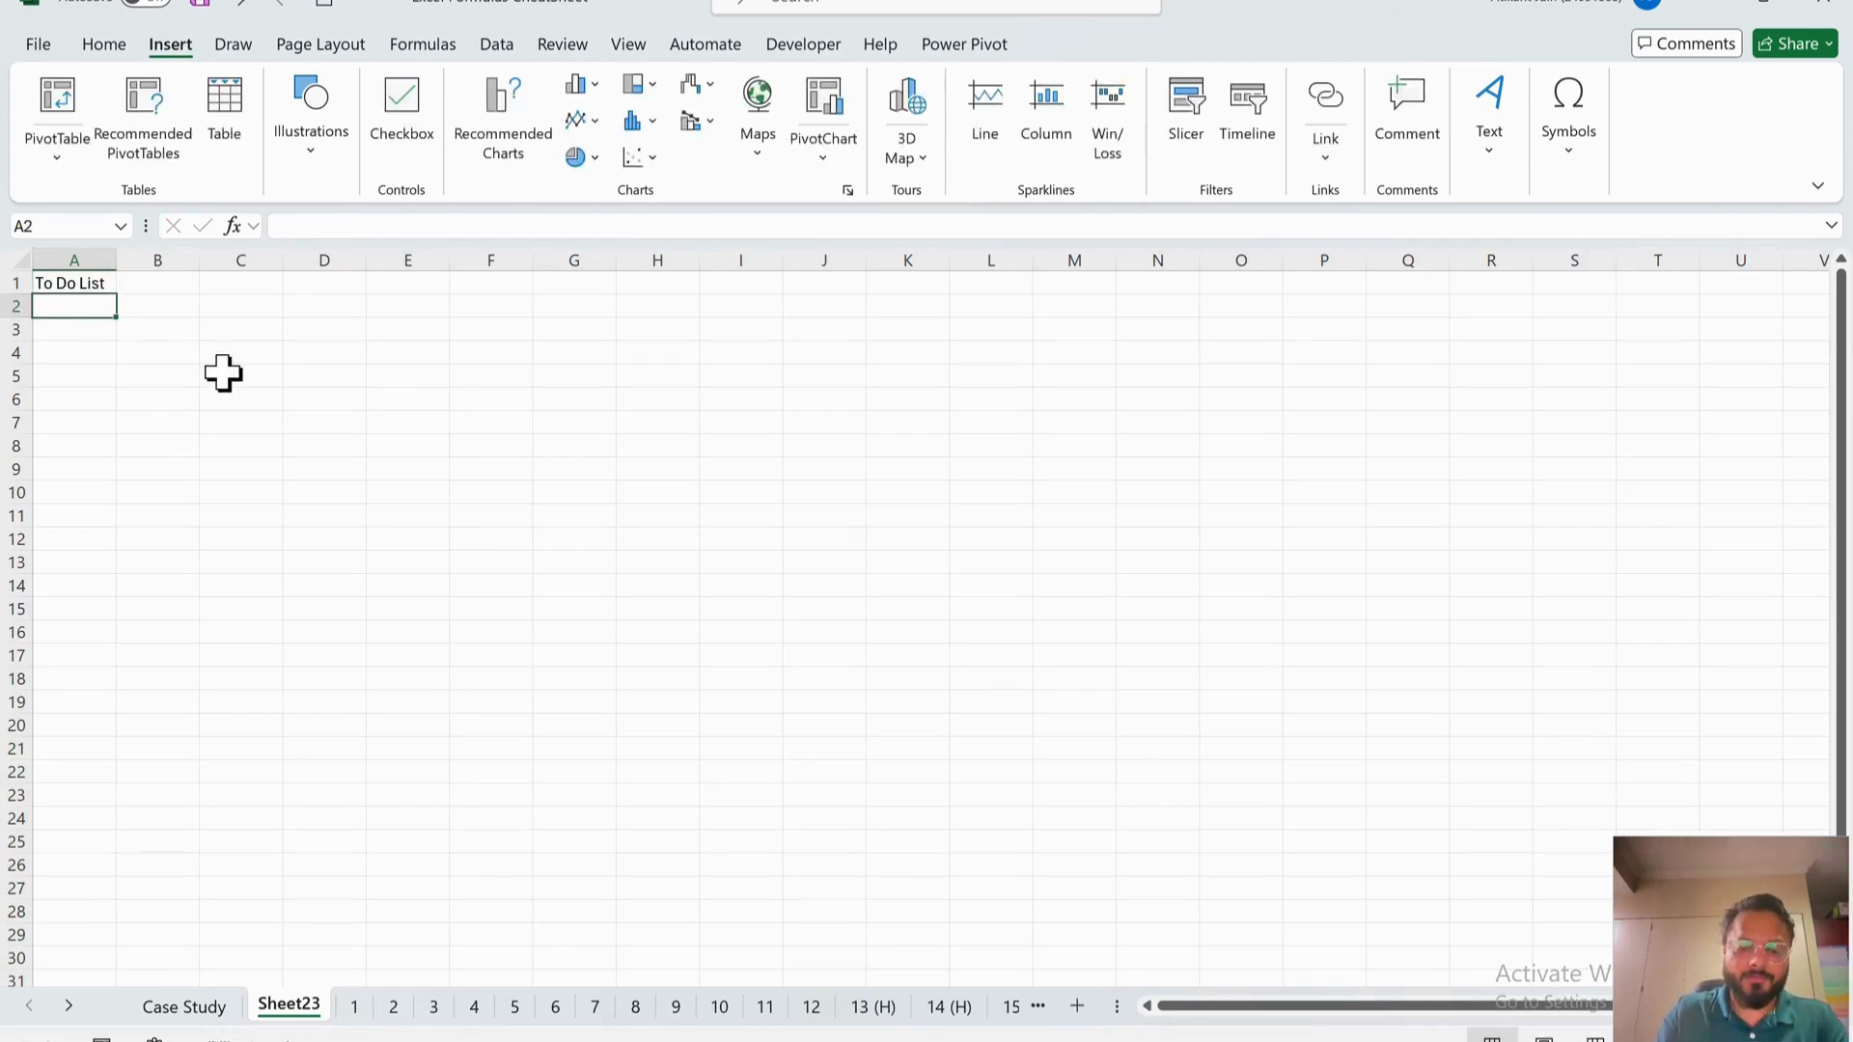
- Enter "Watch this Analytical Guy Excel tutorial" in A2 and fit column A to its contents
{"action": "type", "text": "Watch this A"}
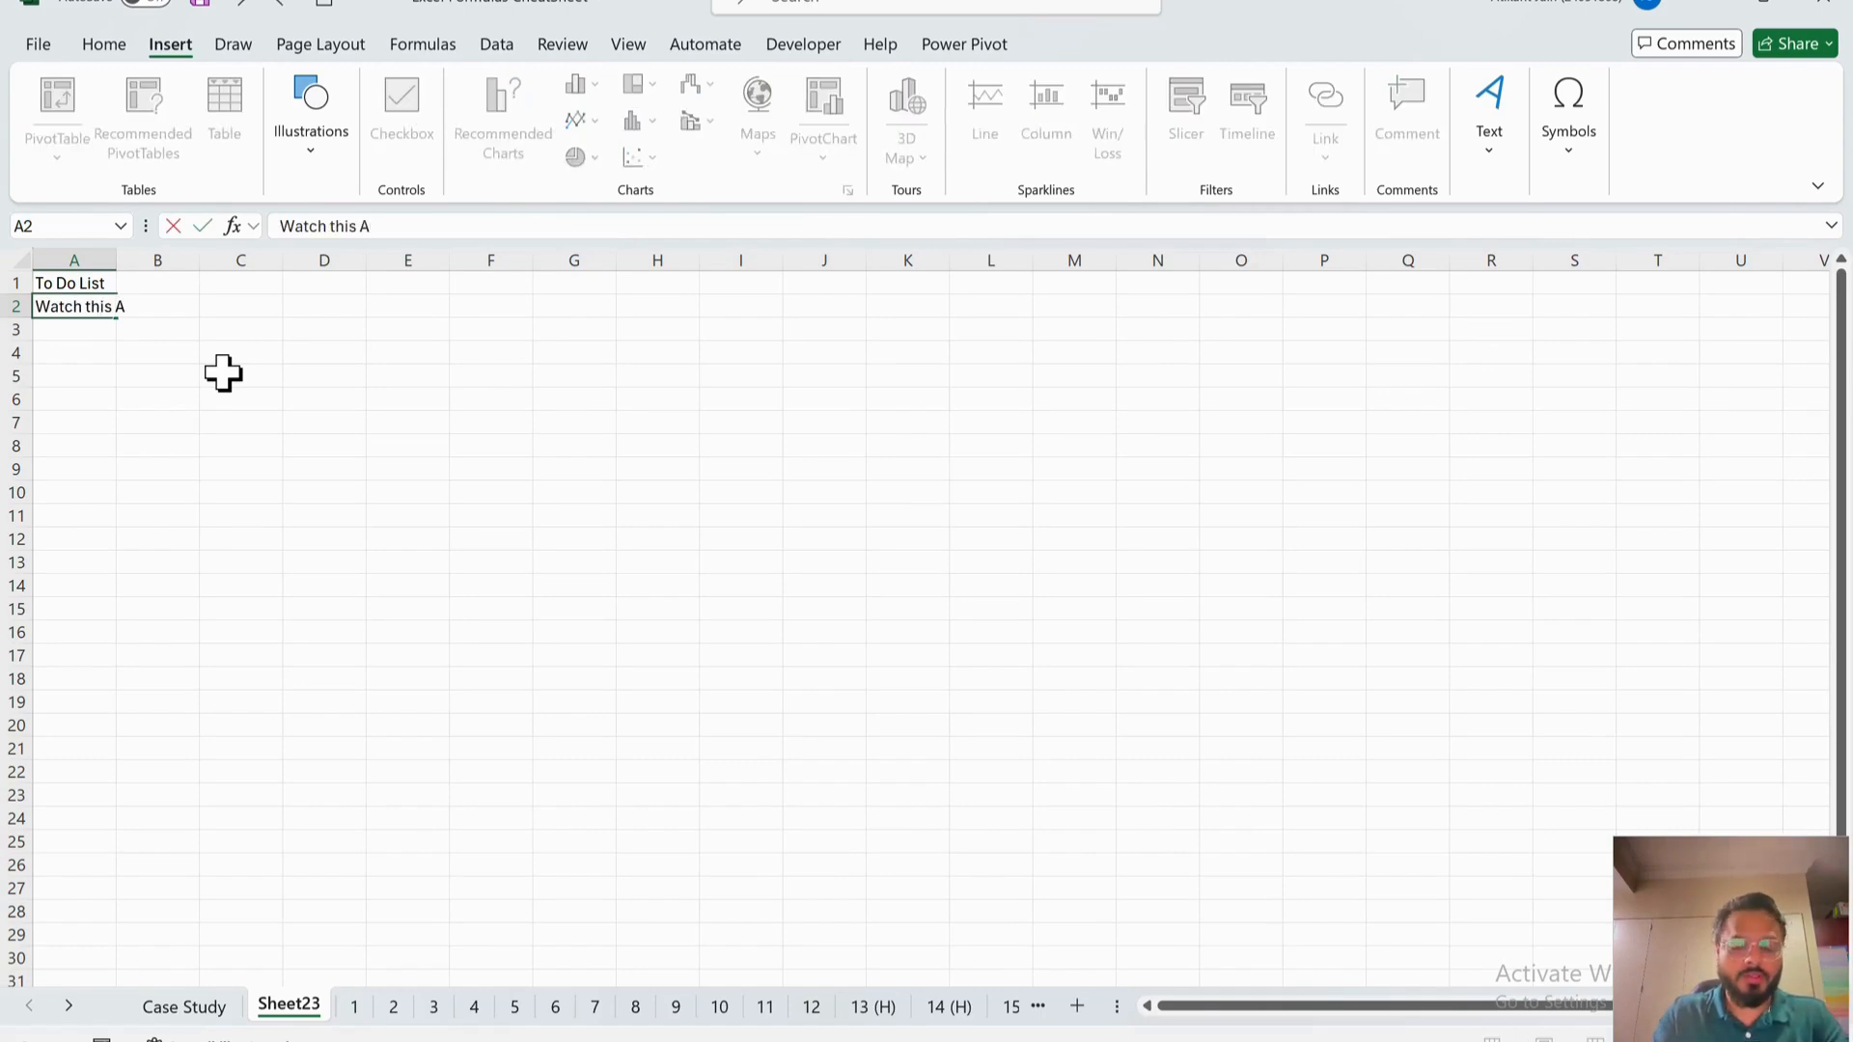
{"action": "type", "text": "nalytical Guy Excel tutorial"}
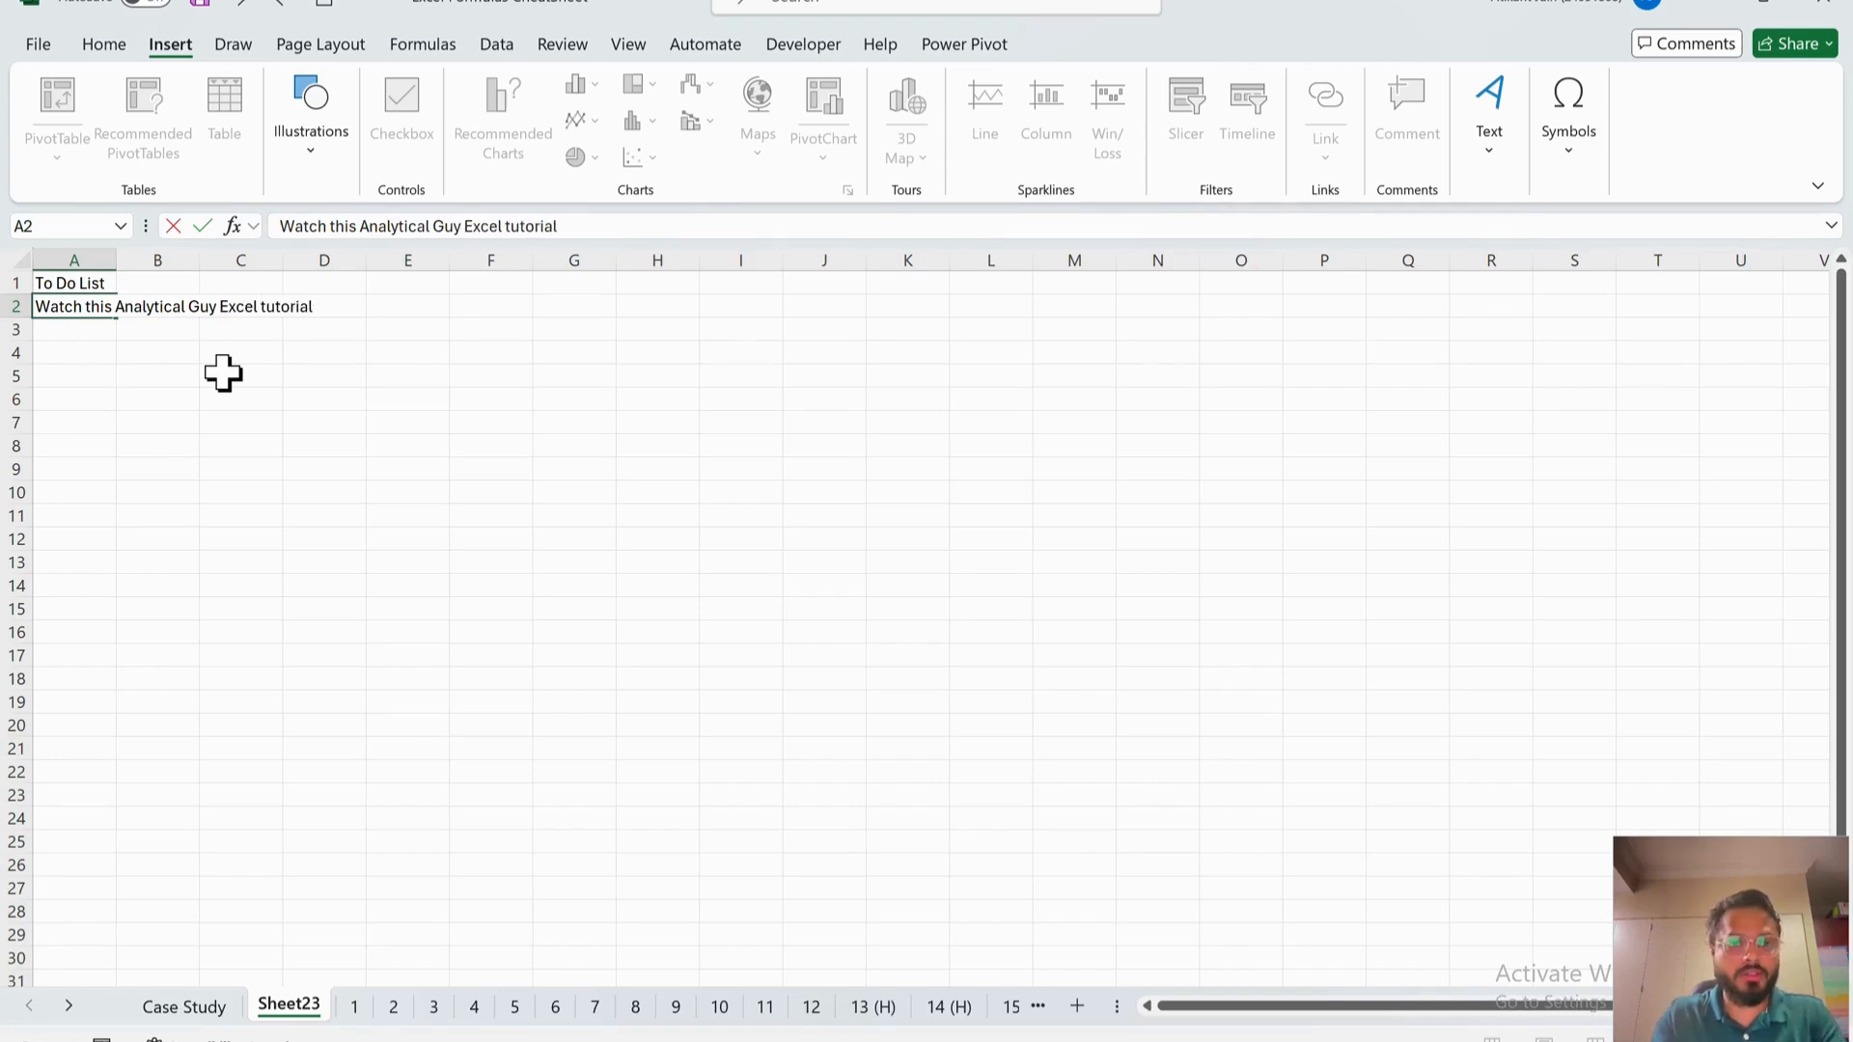
{"action": "double_click", "coordinate": [117, 260]}
- Enter the tasks "Study Data Modelling", "Real Novel at Night" and "Wake up at 6AM" in A3 to A5, and bold the To Do List heading
{"action": "left_click", "coordinate": [142, 333]}
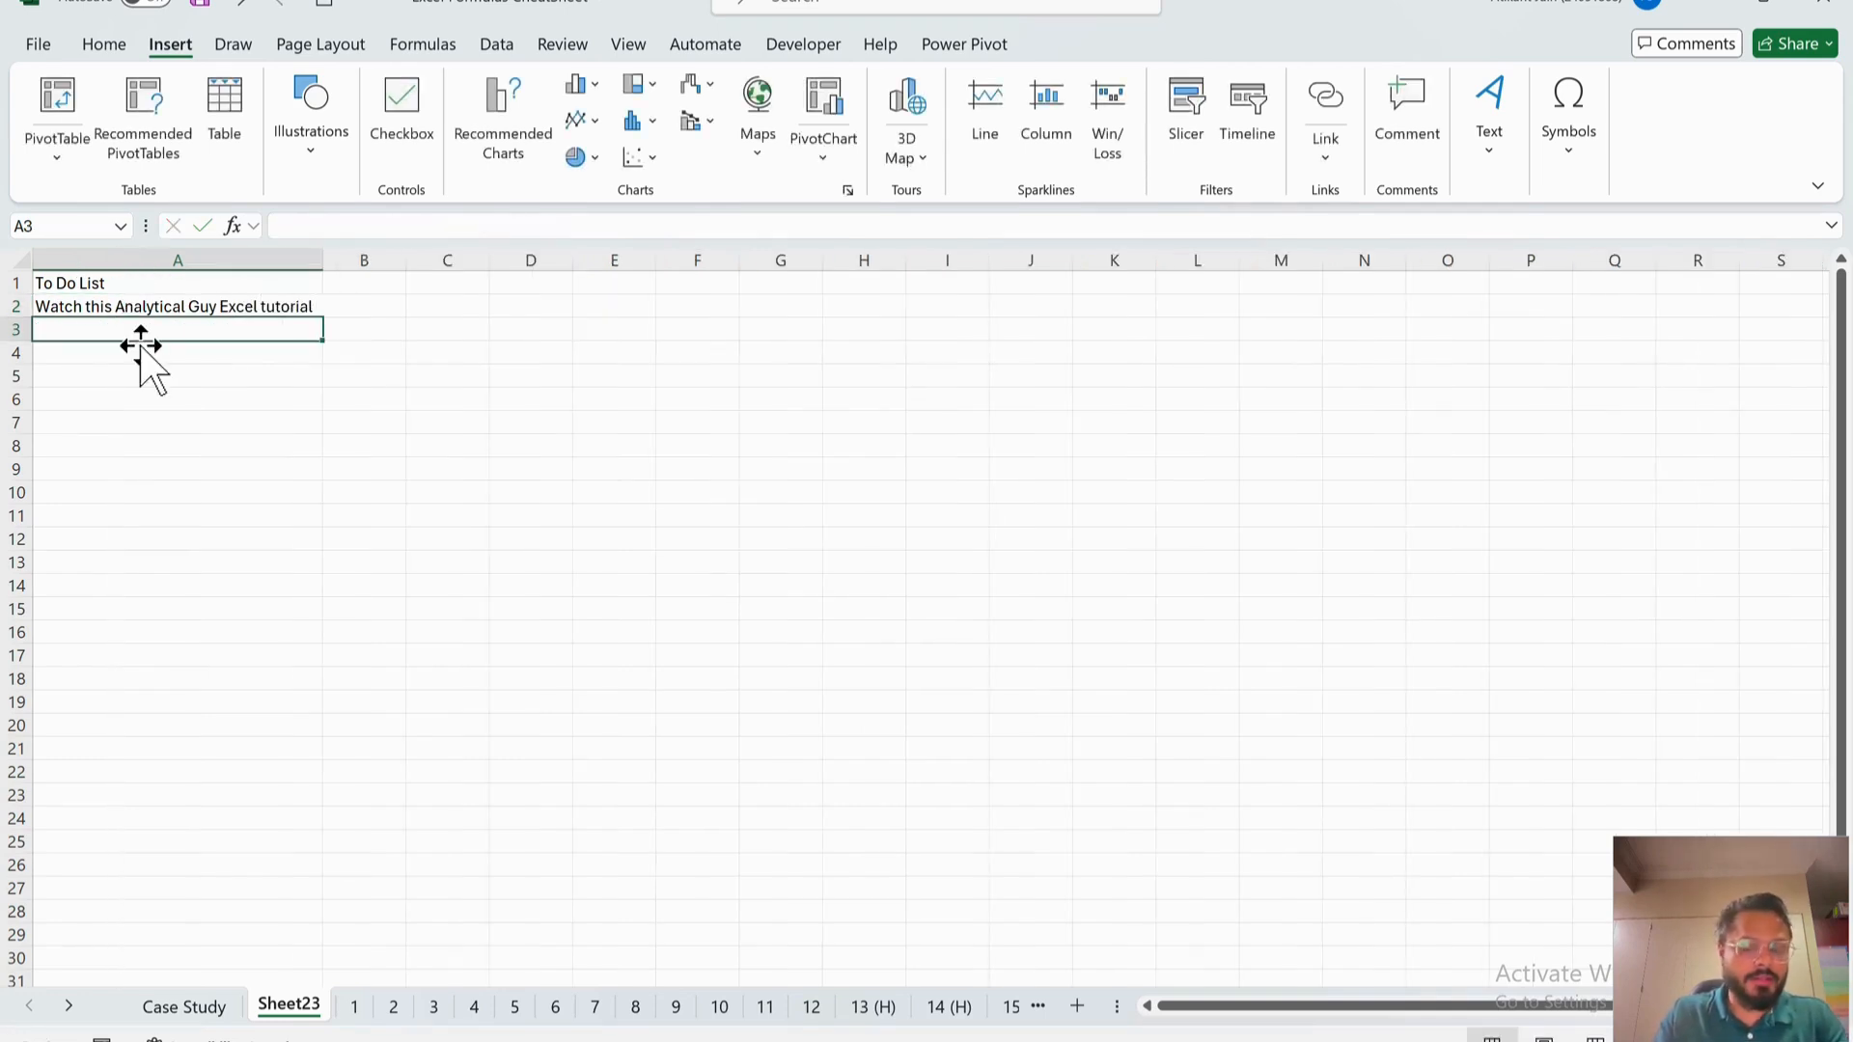
{"action": "type", "text": "Study"}
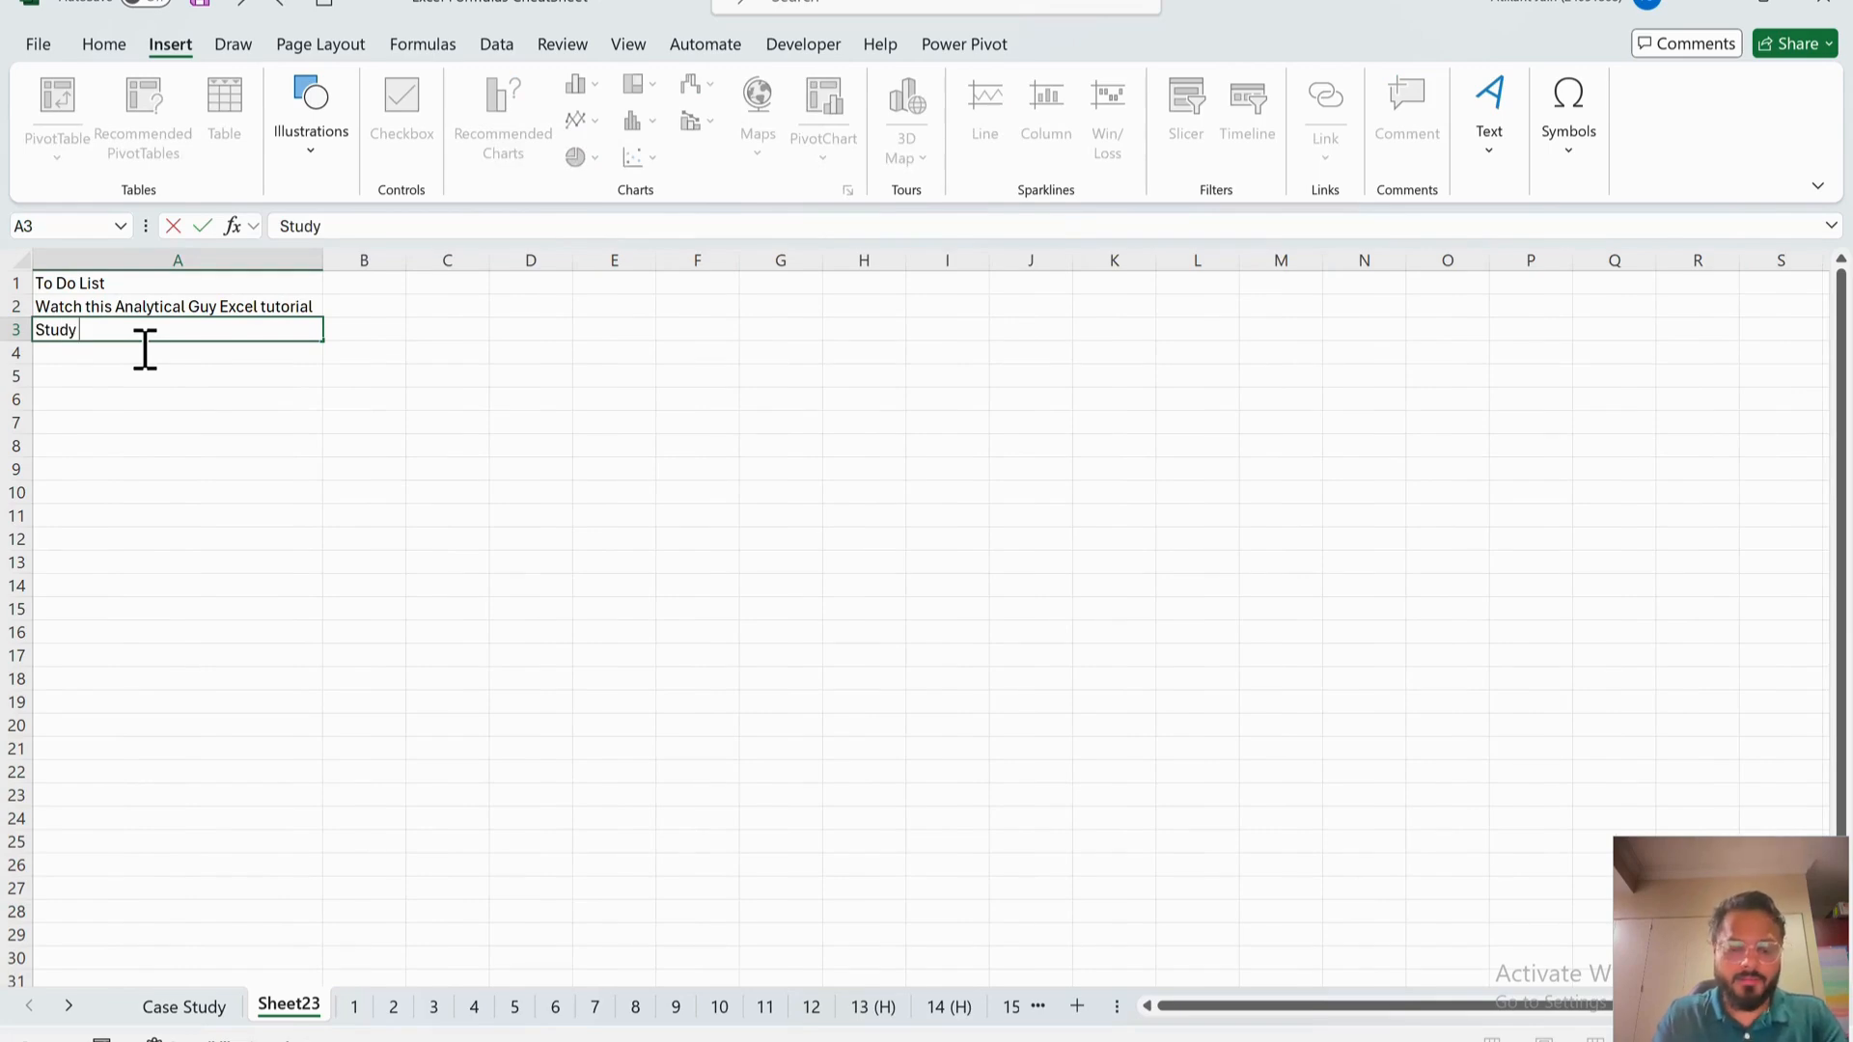
{"action": "type", "text": " Data Modelli"}
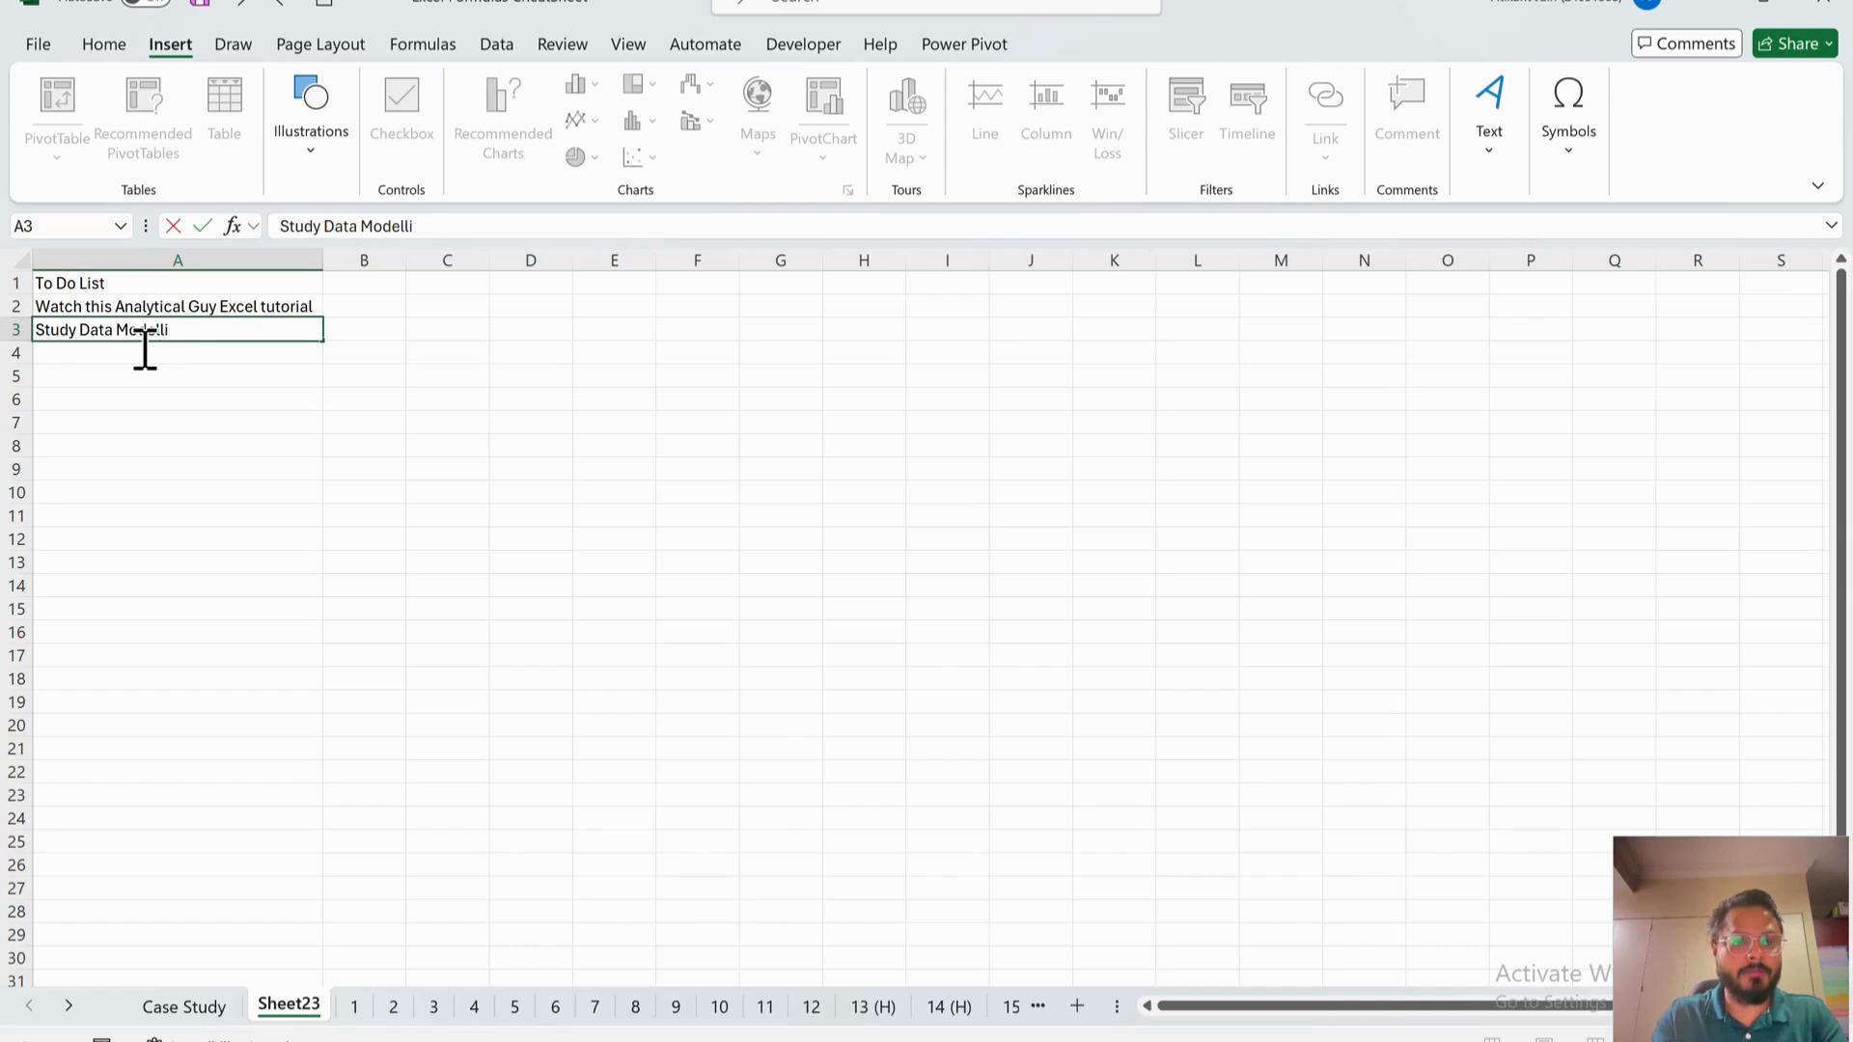
{"action": "type", "text": "ng"}
{"action": "key", "text": "Return"}
{"action": "type", "text": "Real"}
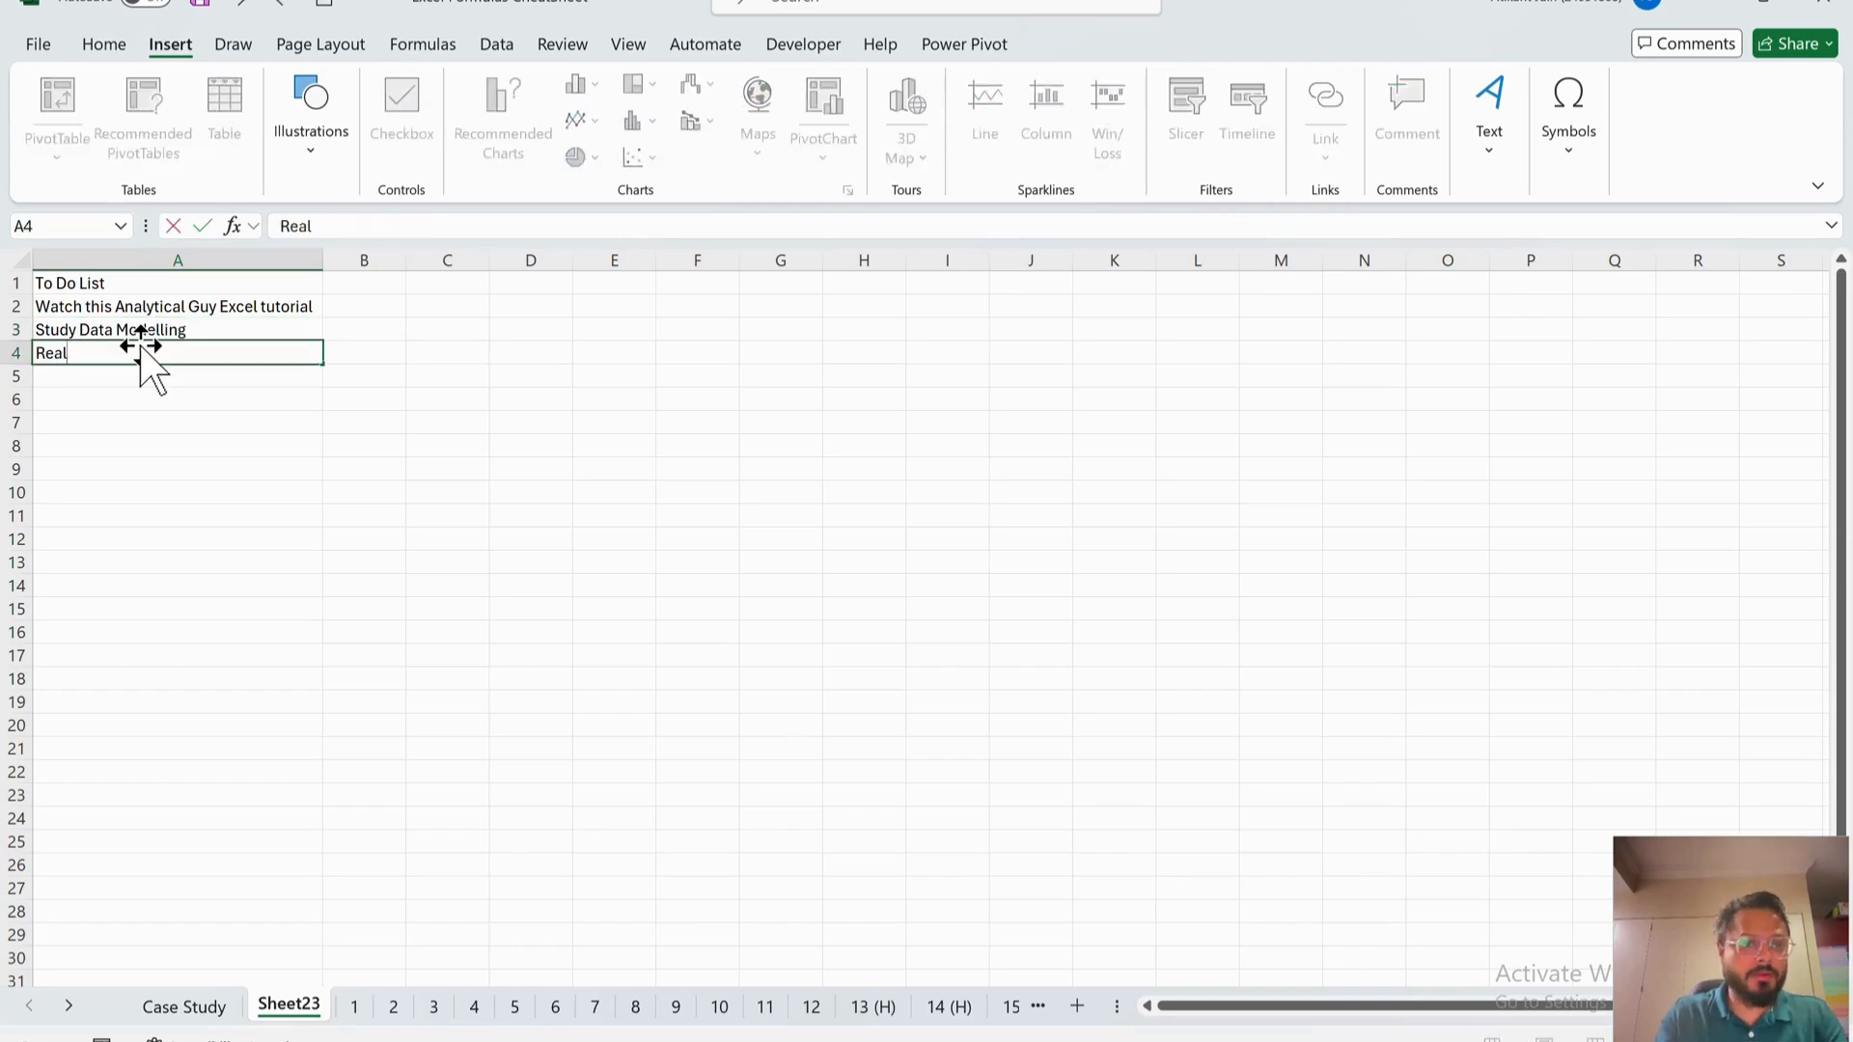
{"action": "type", "text": " Novel at Nig"}
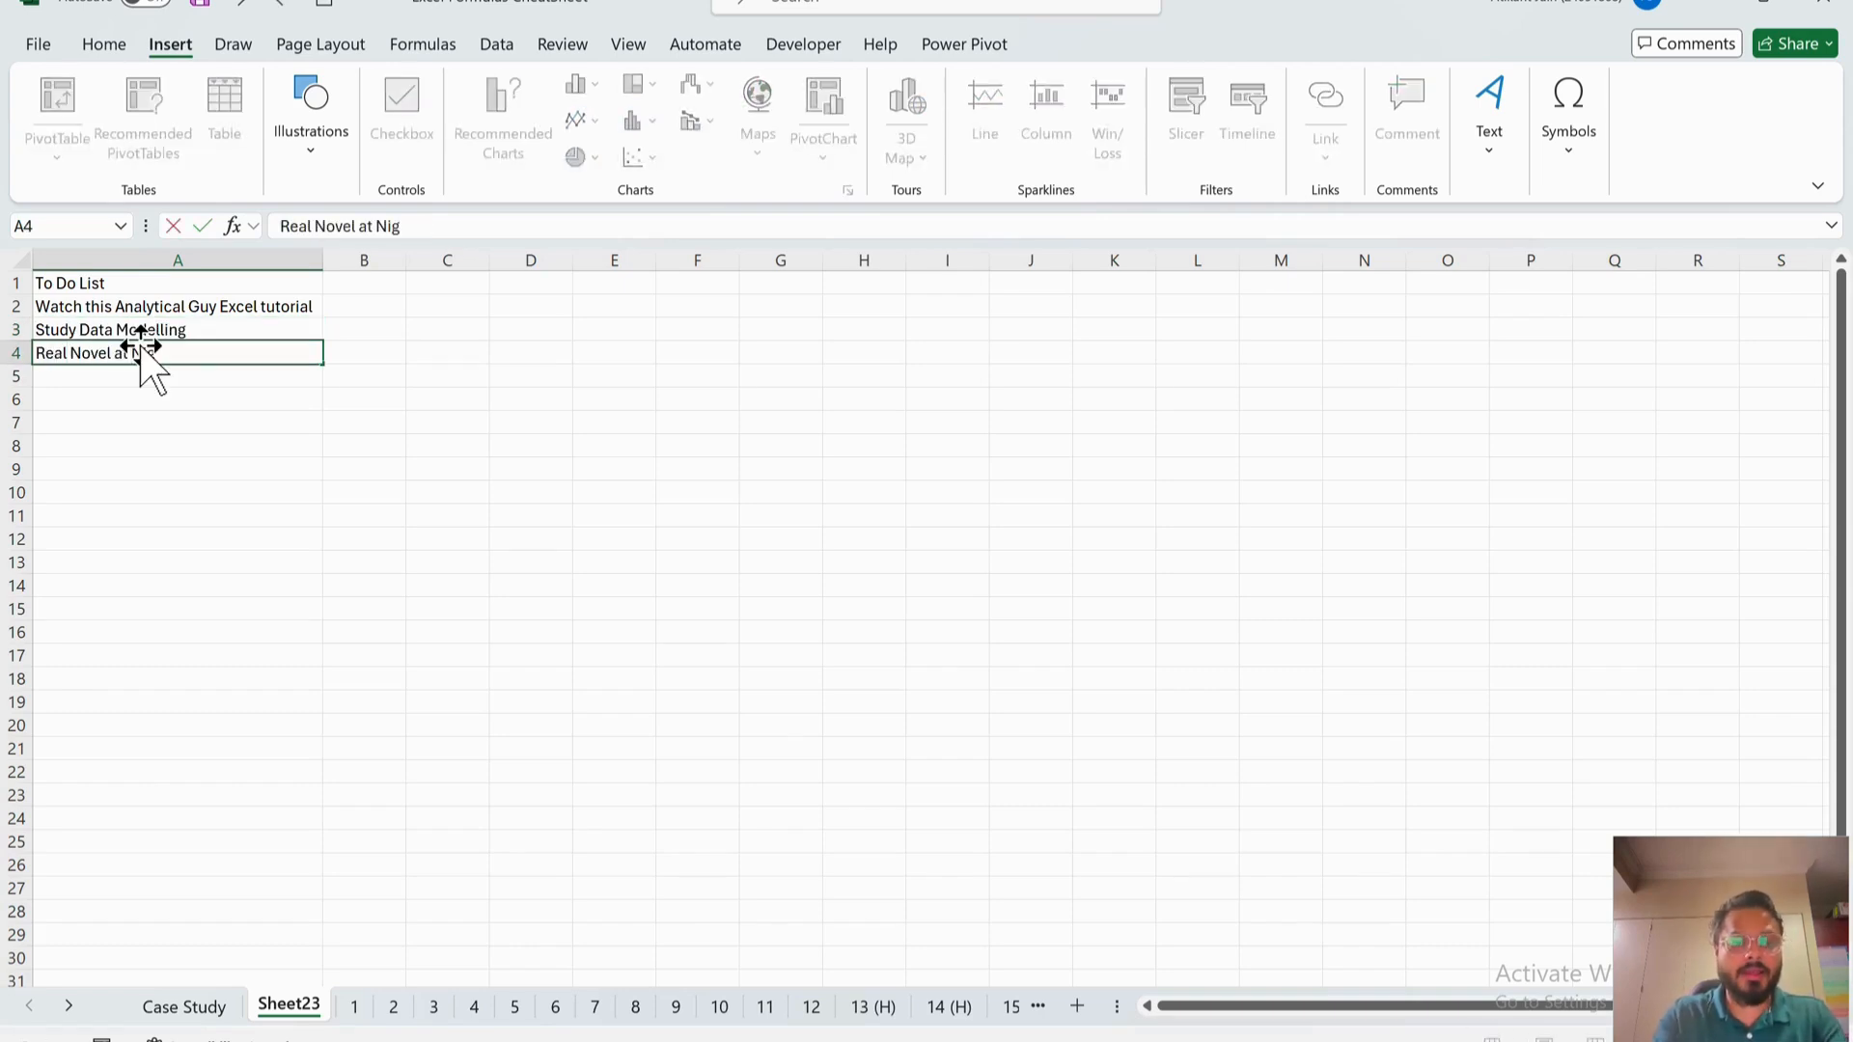
{"action": "type", "text": "ht"}
{"action": "key", "text": "Return"}
{"action": "type", "text": "Wak"}
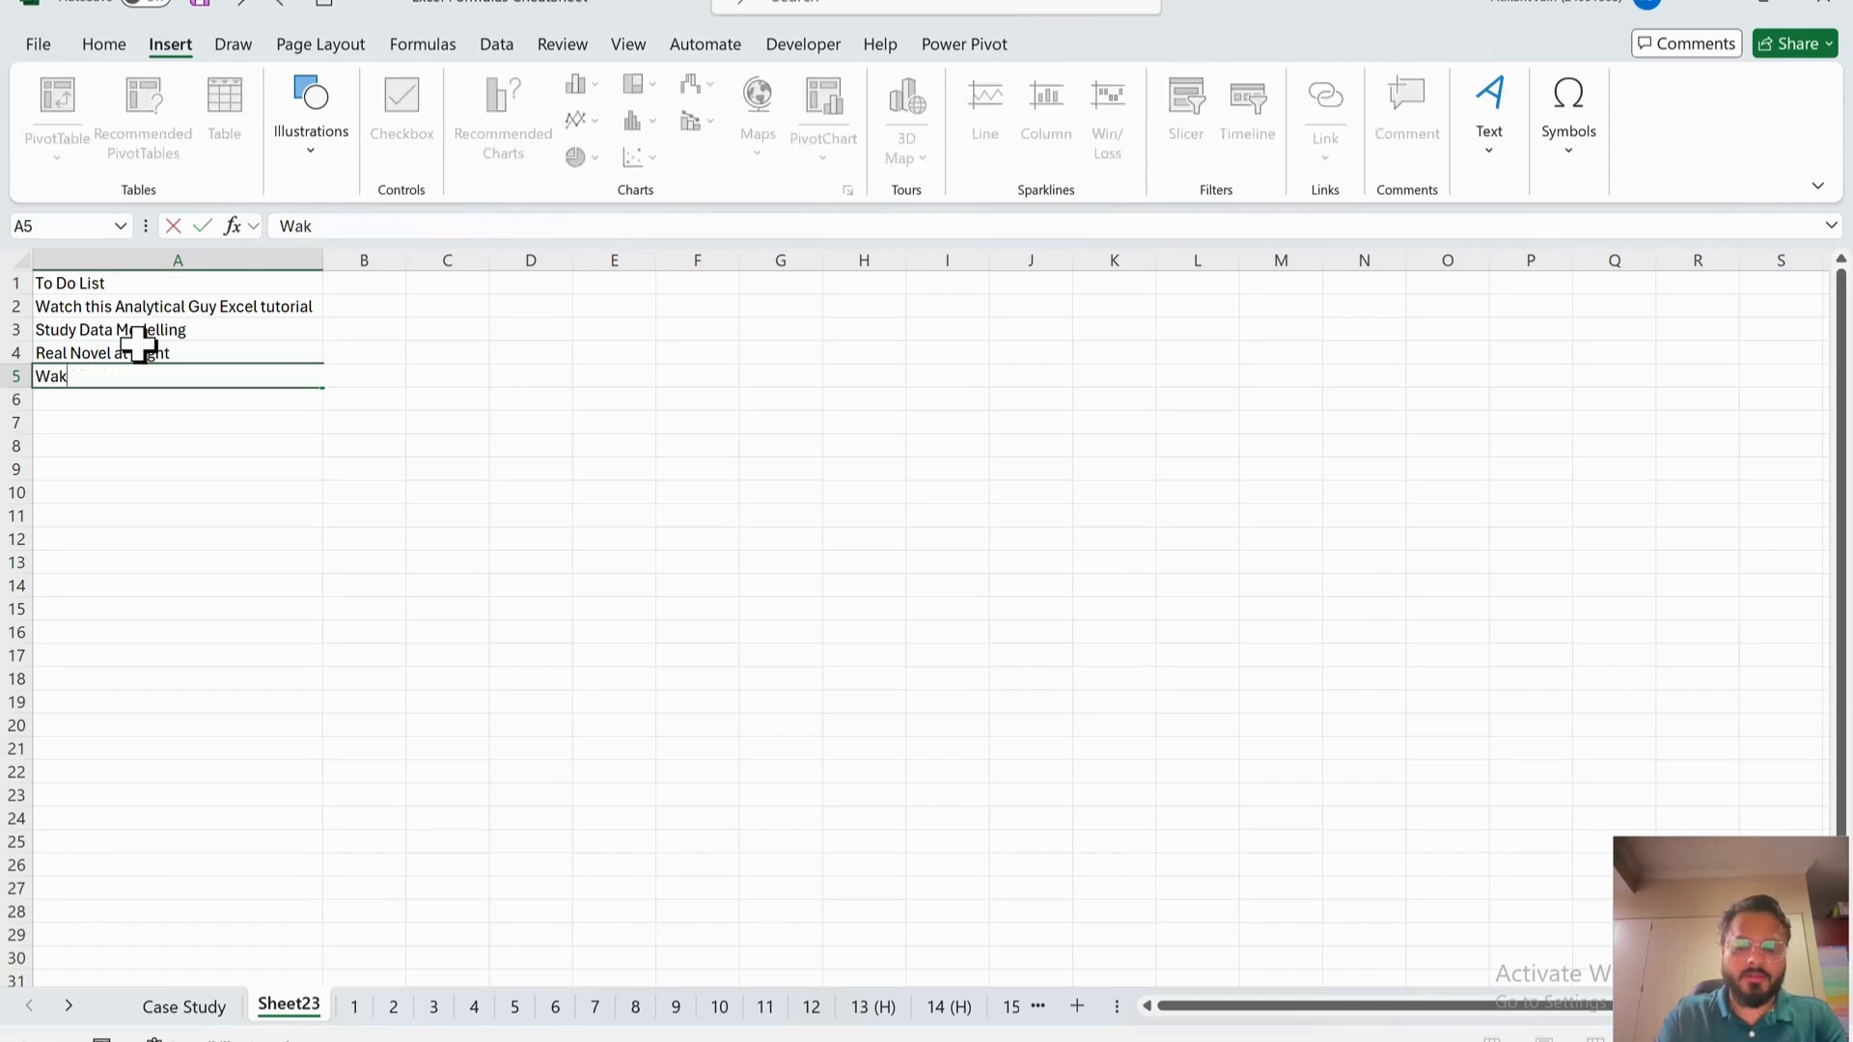
{"action": "type", "text": "e up at 6A"}
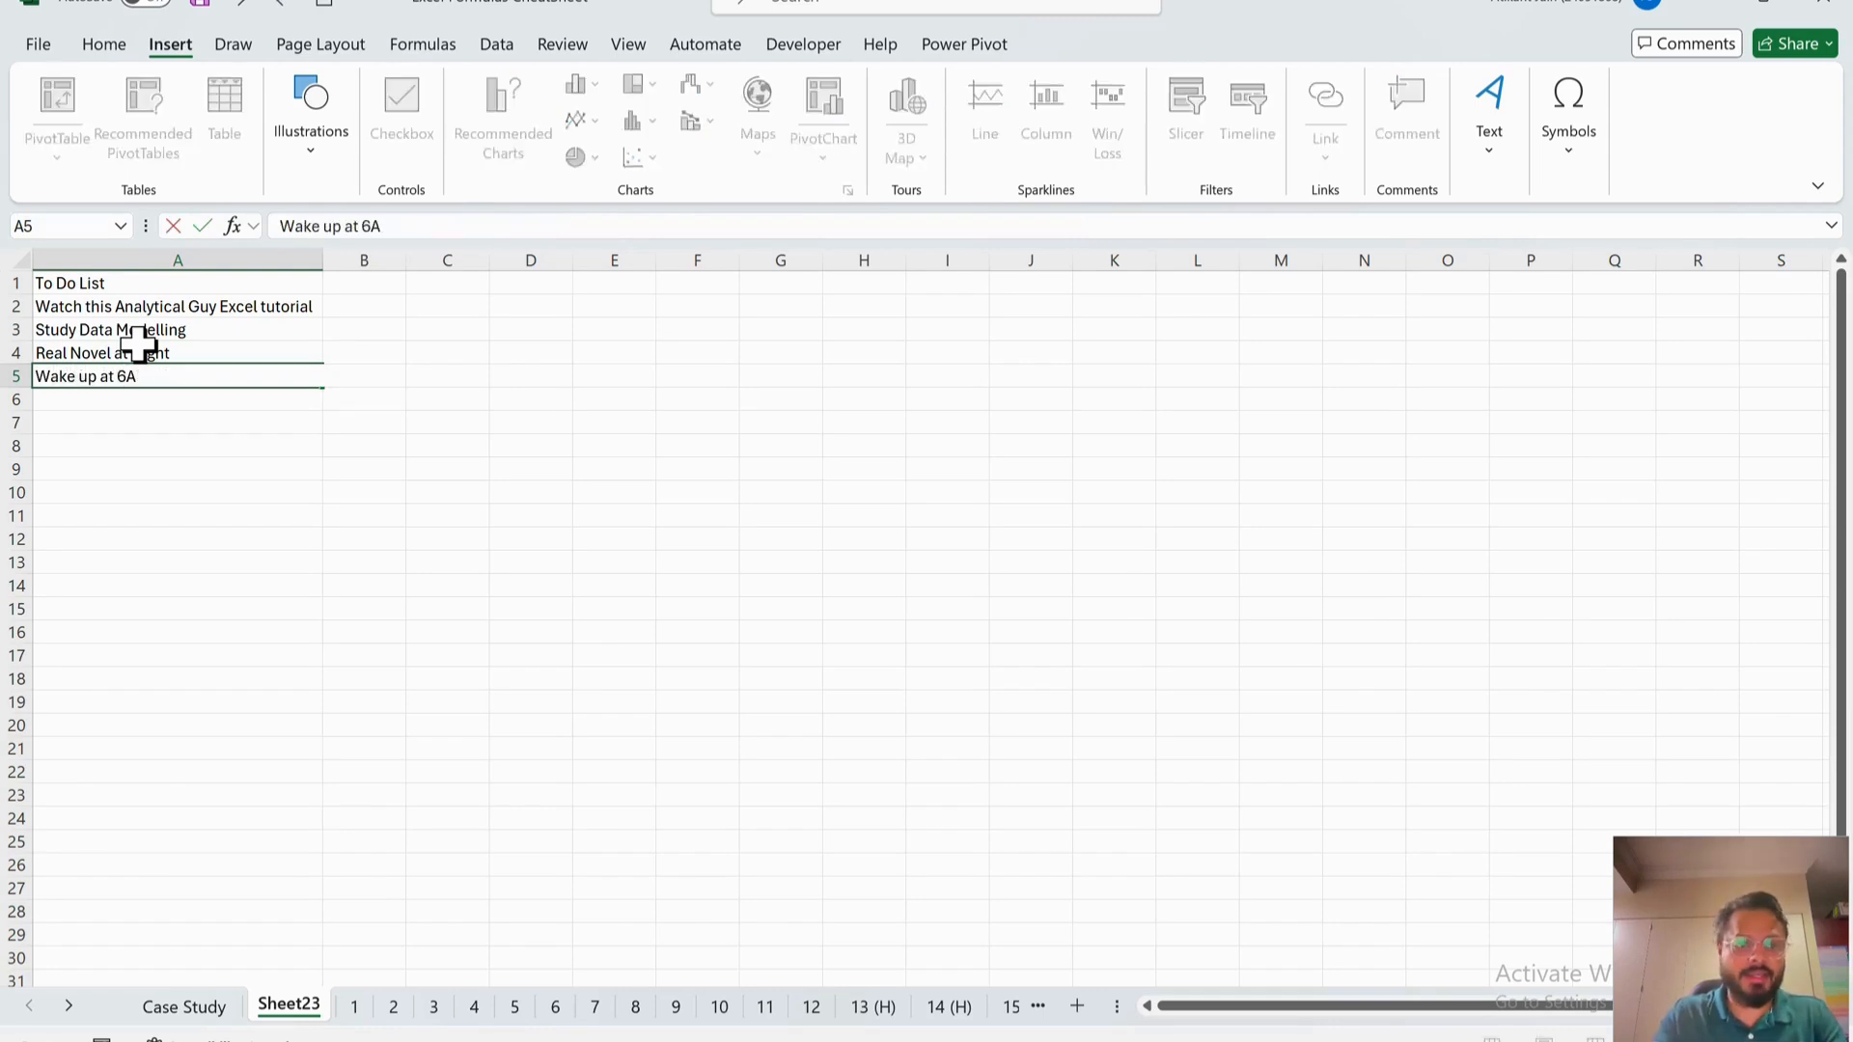
{"action": "type", "text": "M"}
{"action": "key", "text": "Return"}
{"action": "left_click", "coordinate": [165, 286]}
{"action": "key", "text": "ctrl+b"}
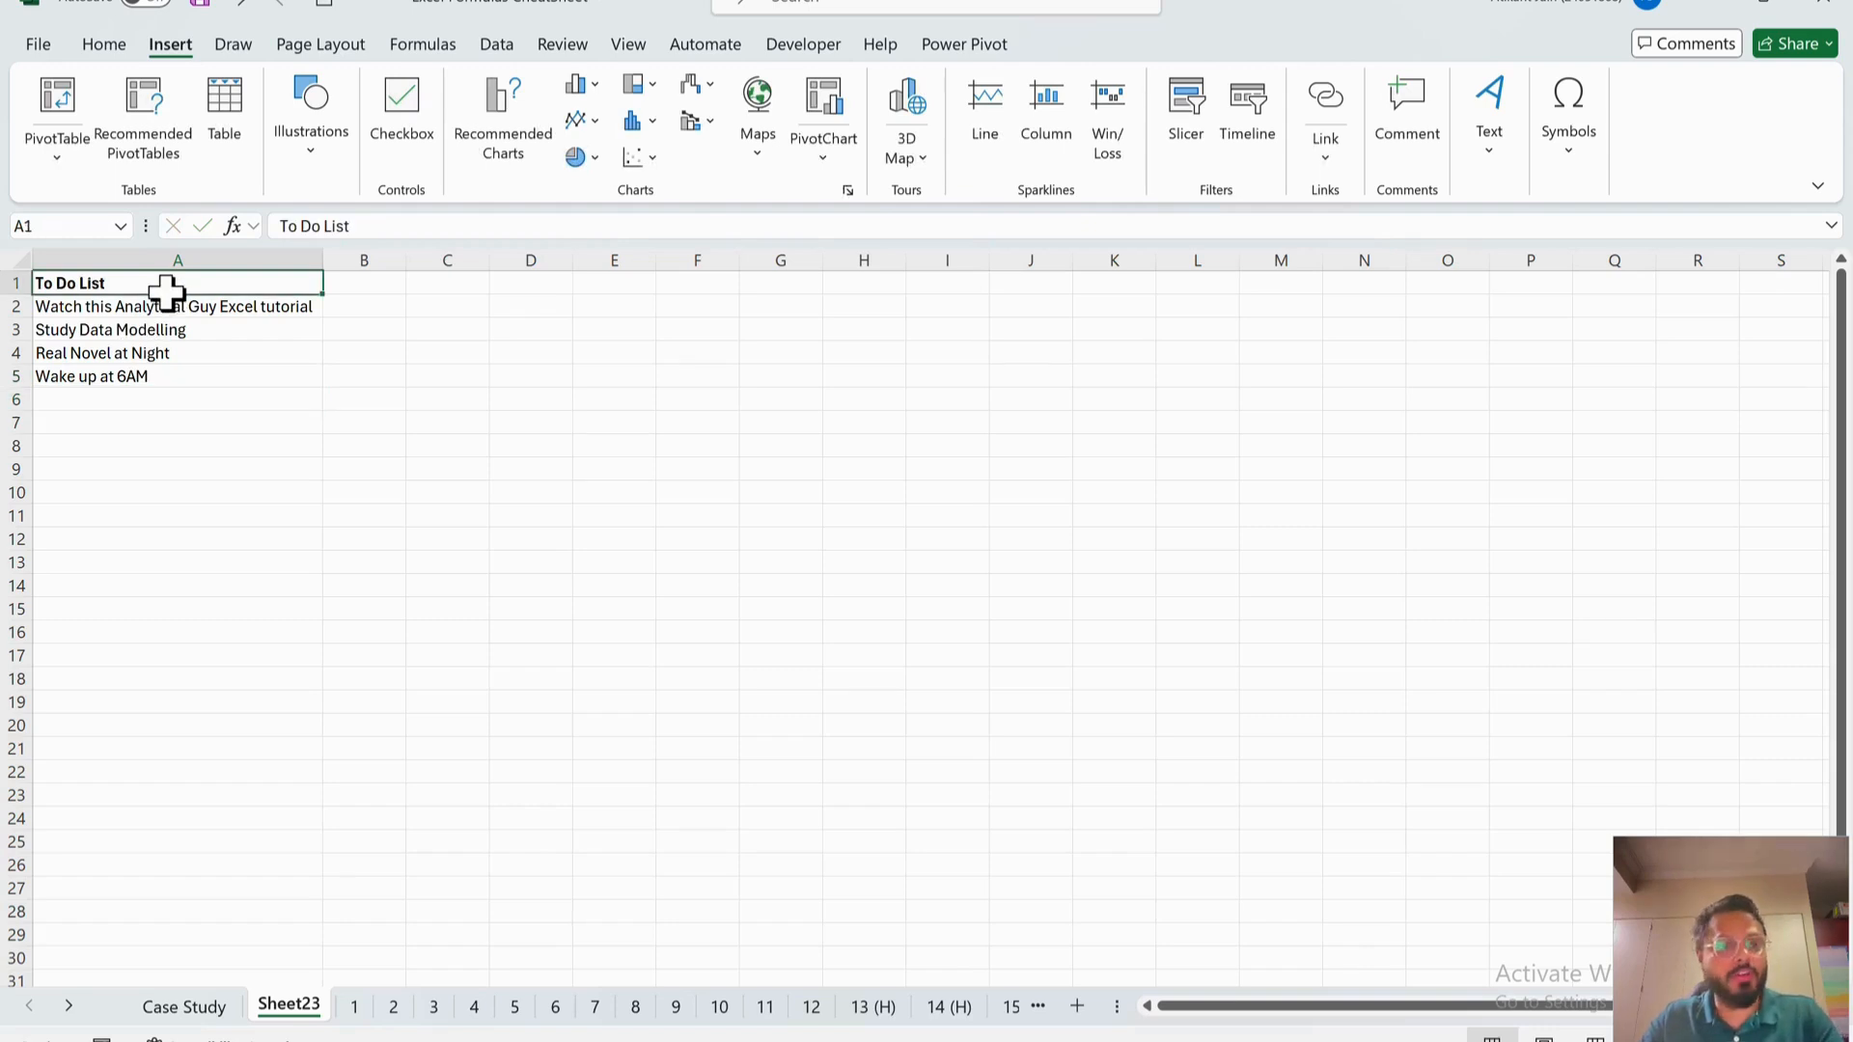
- Insert a checkbox in B2 and repeat it down to B5, beside each of the four tasks
{"action": "left_click", "coordinate": [355, 309]}
{"action": "left_click", "coordinate": [401, 111]}
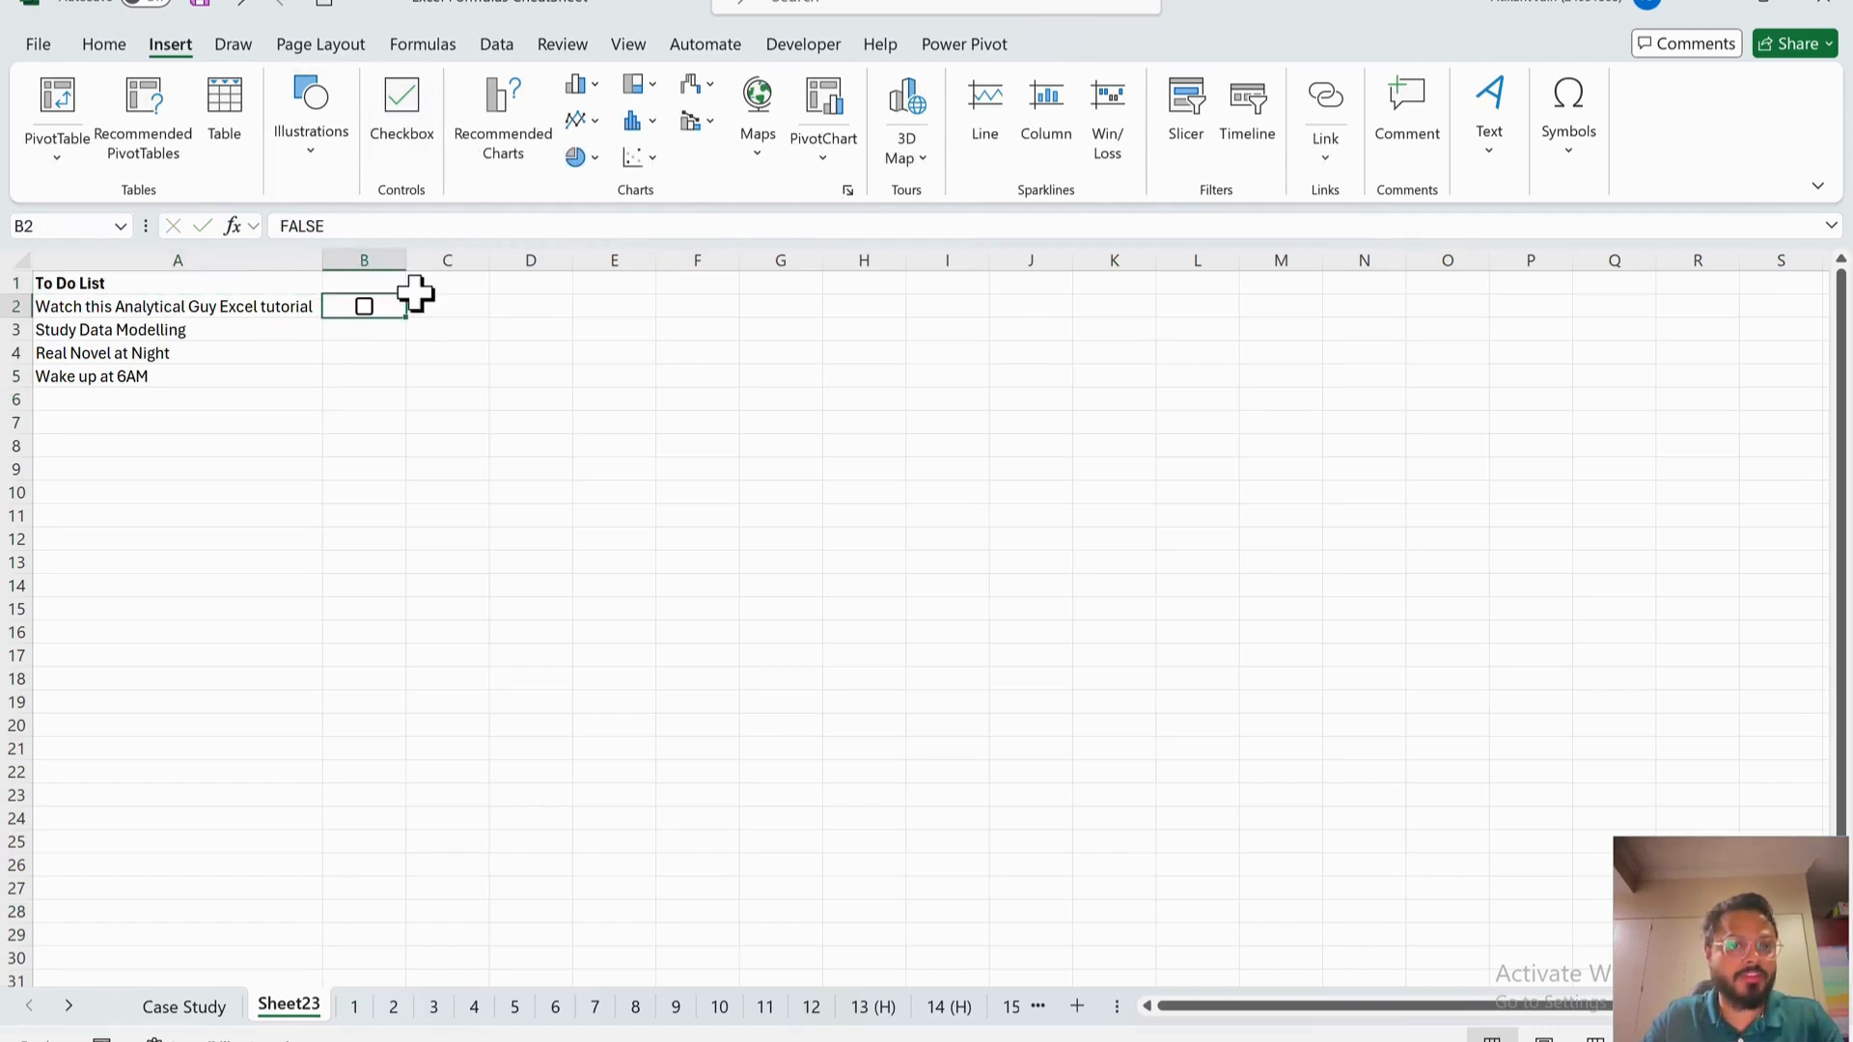
{"action": "key", "text": "shift+Down"}
{"action": "key", "text": "shift+Down"}
{"action": "key", "text": "shift+Down"}
{"action": "key", "text": "ctrl+v"}
{"action": "key", "text": "Escape"}
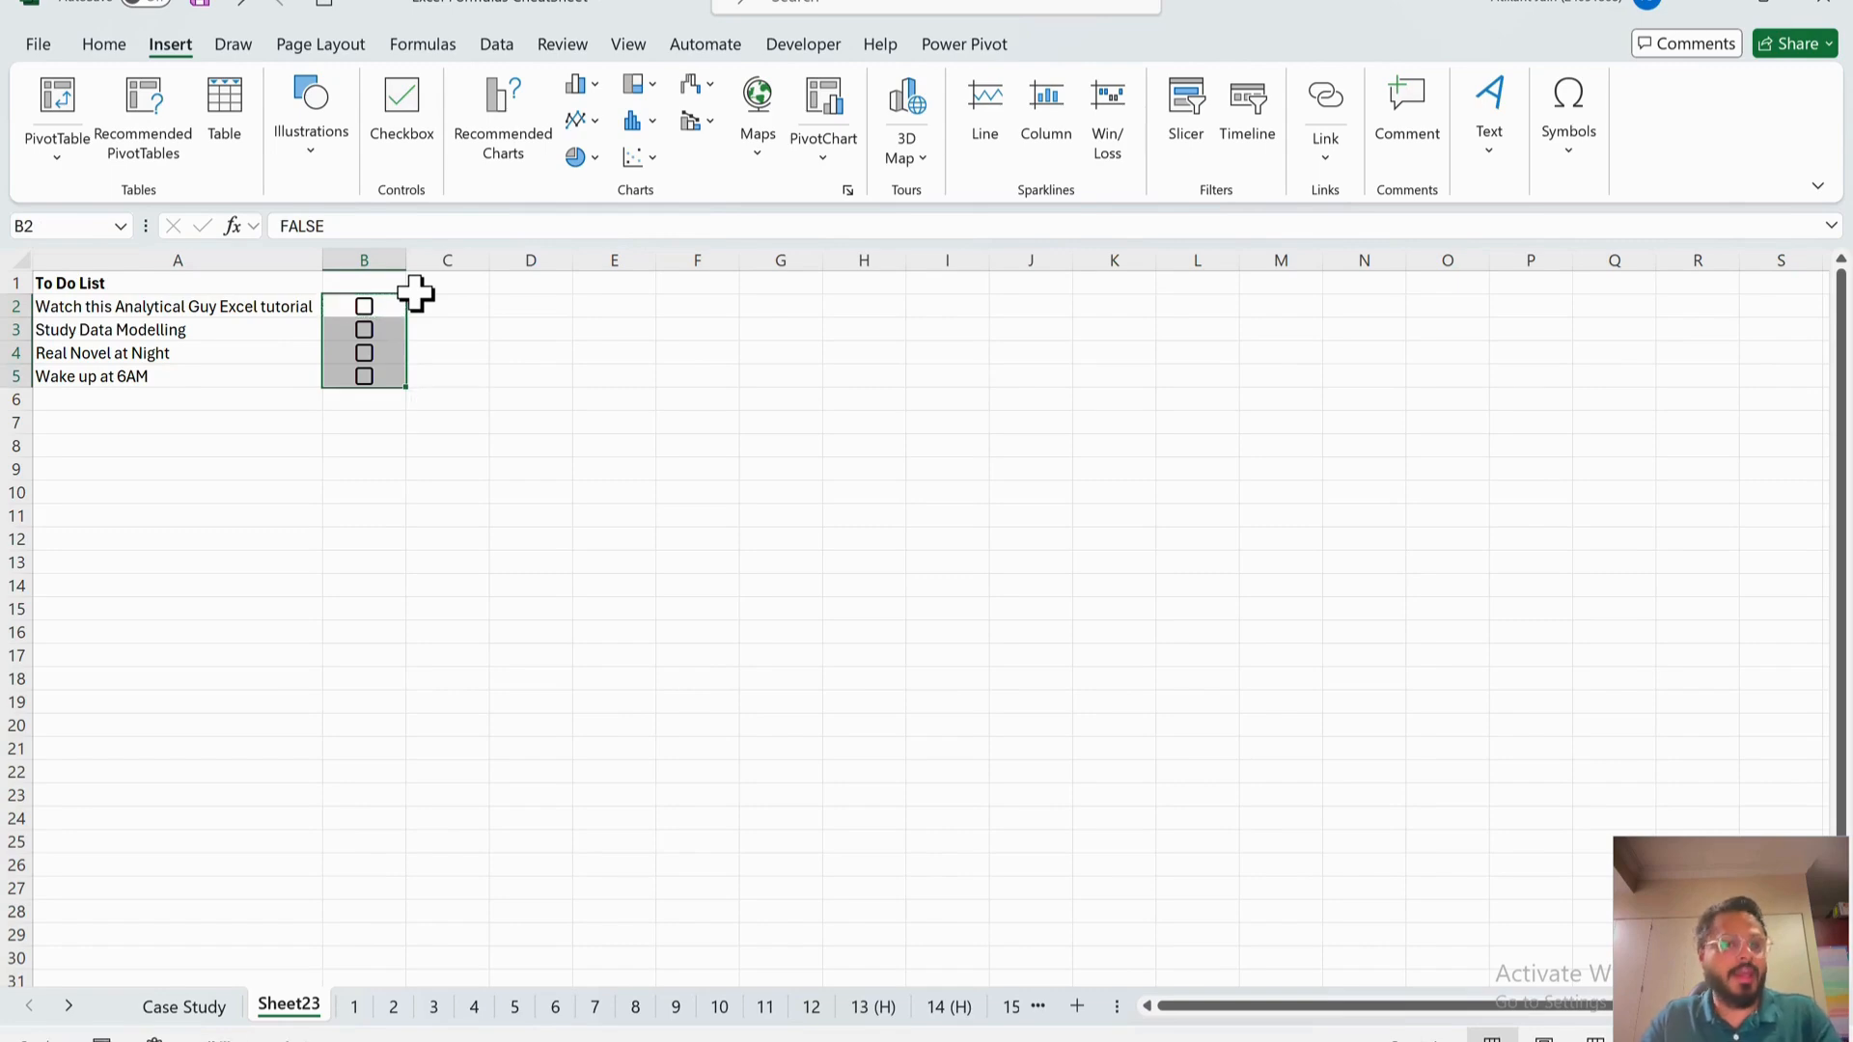
{"action": "key", "text": "Down"}
{"action": "key", "text": "Down"}
{"action": "key", "text": "Down"}
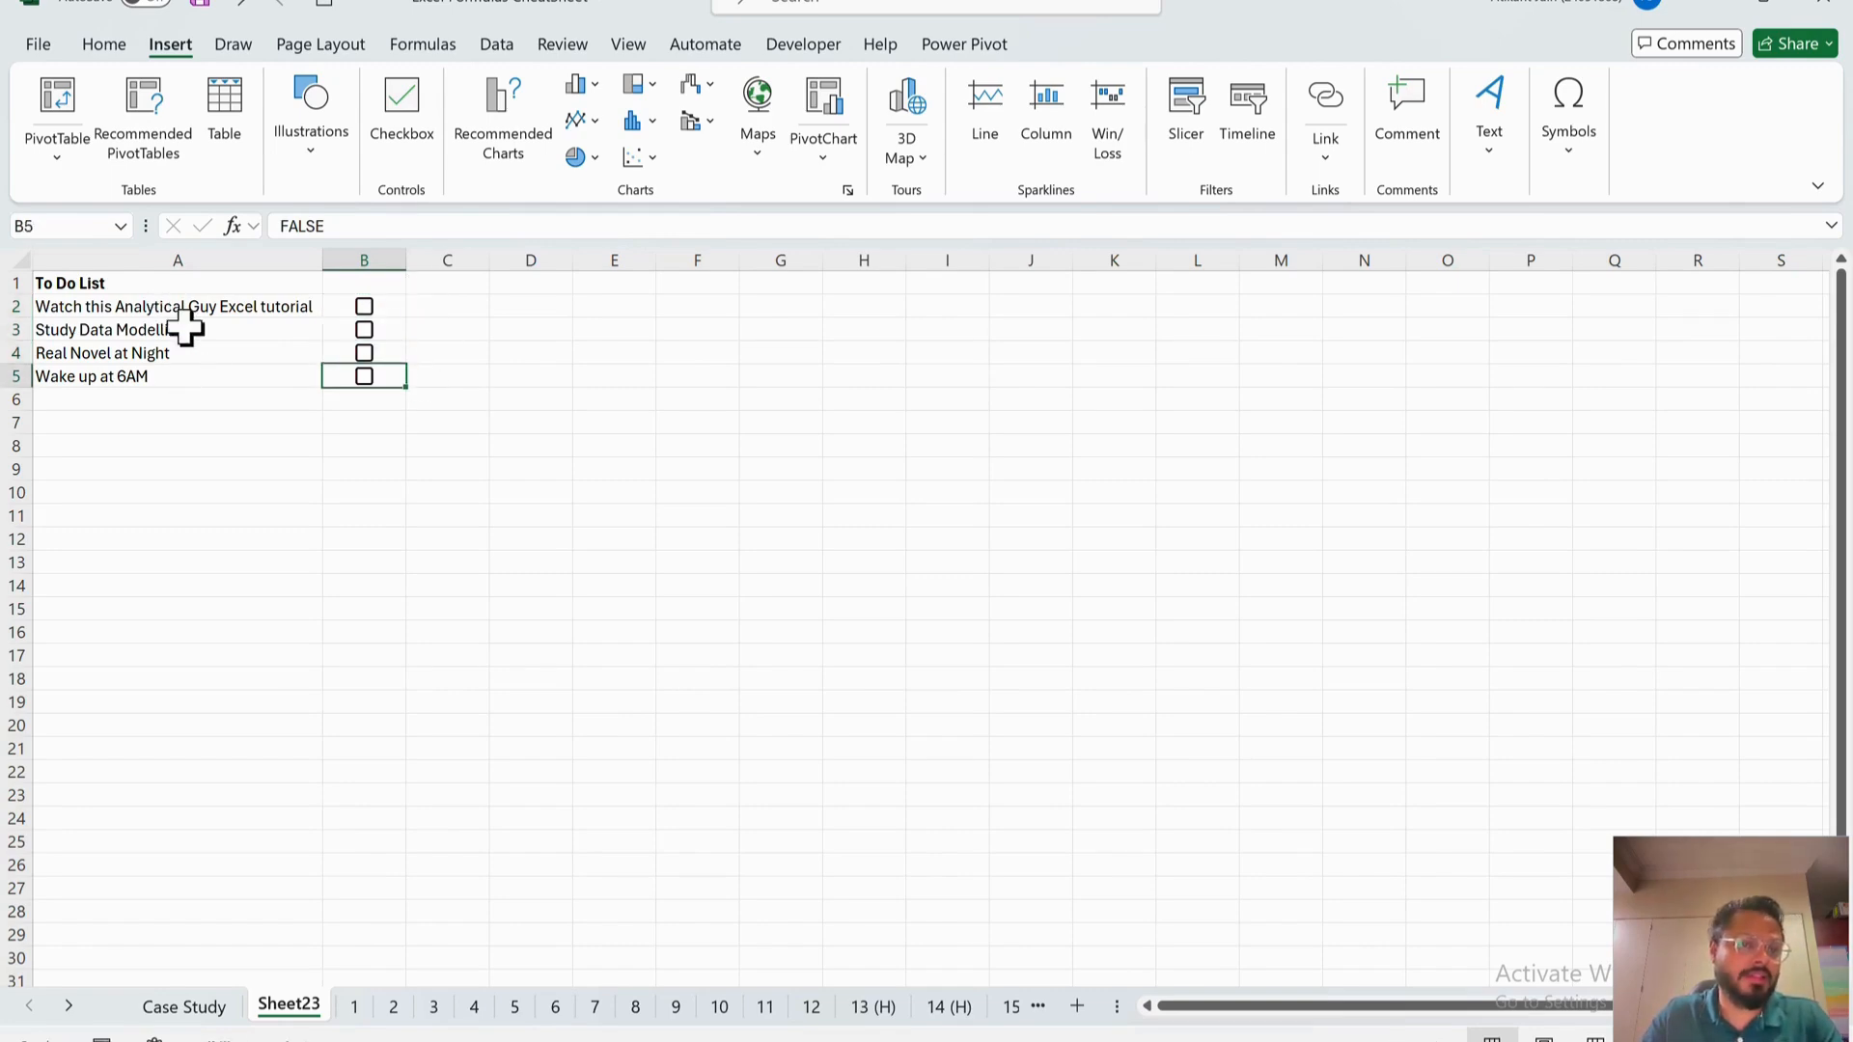
- Tick the checkboxes of the first three tasks in B2 to B4 and select the to-do list
{"action": "left_click", "coordinate": [220, 311]}
{"action": "left_click", "coordinate": [364, 306]}
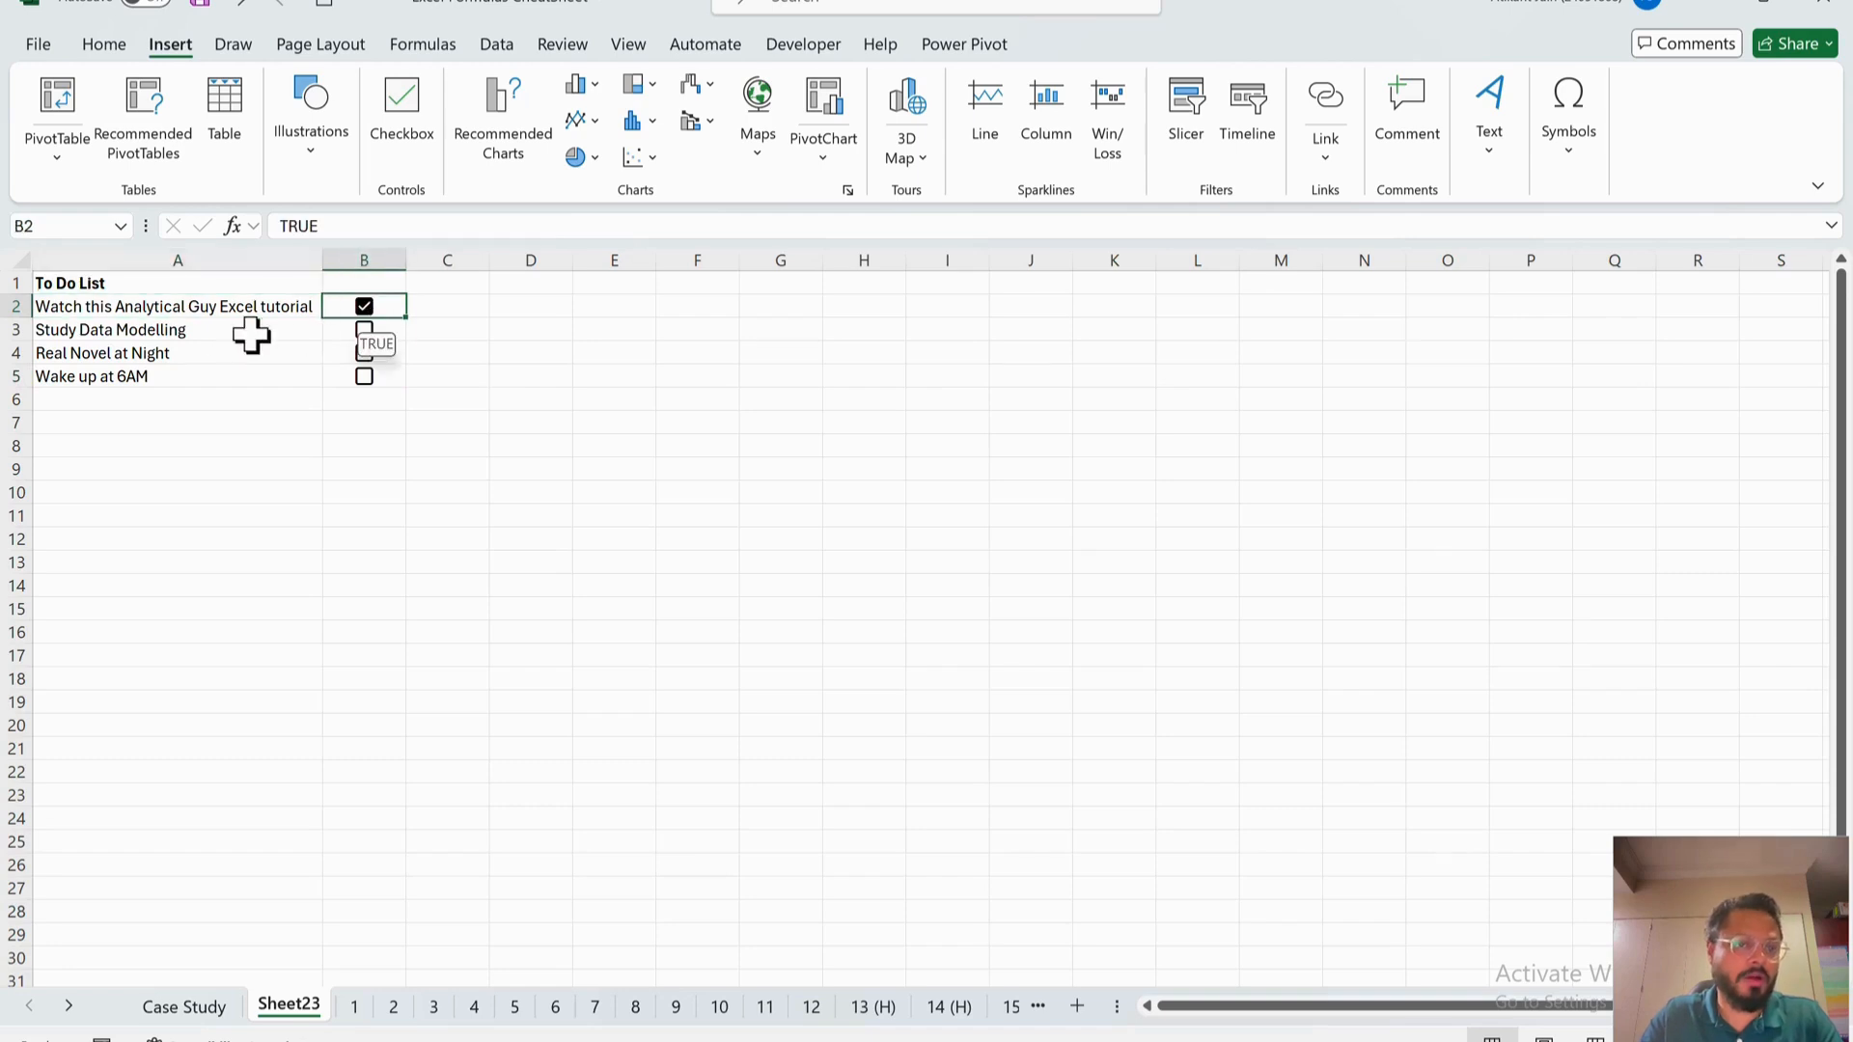
{"action": "left_click", "coordinate": [218, 334]}
{"action": "left_click", "coordinate": [364, 329]}
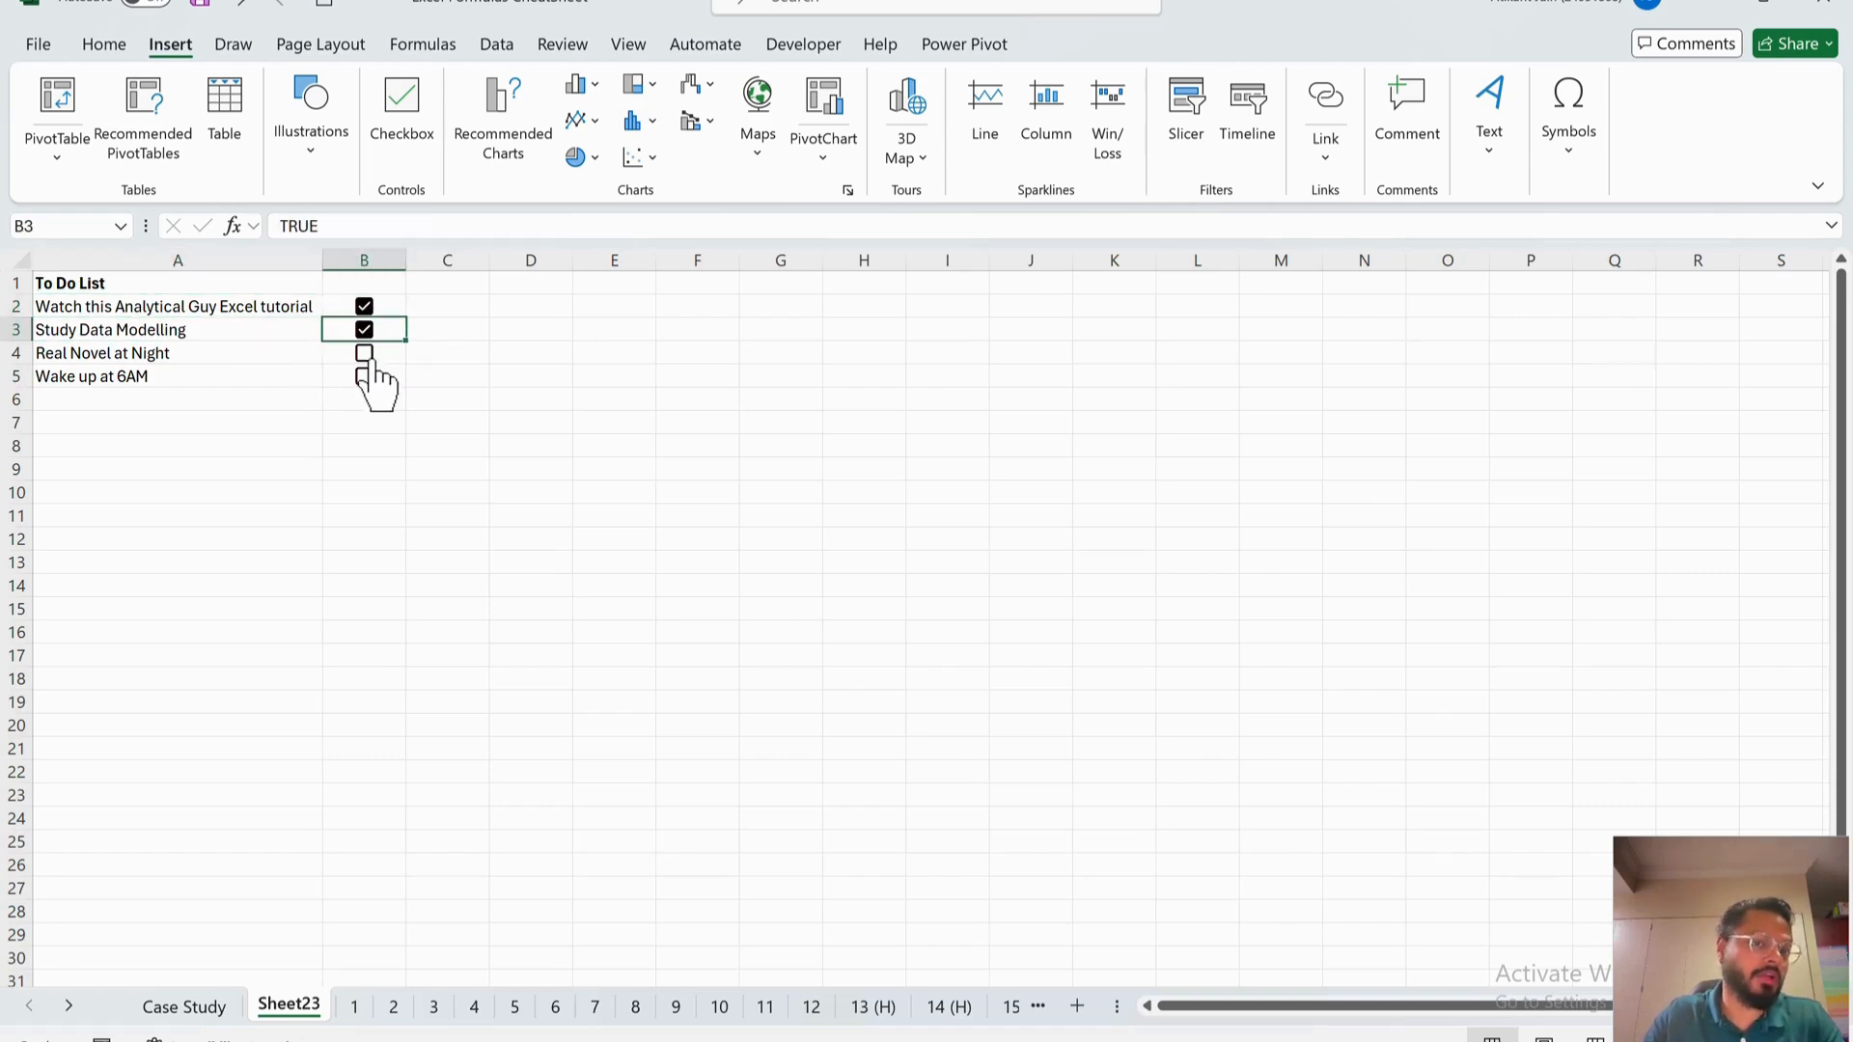
{"action": "left_click", "coordinate": [364, 354]}
{"action": "left_click_drag", "start_coordinate": [180, 285], "coordinate": [385, 405]}
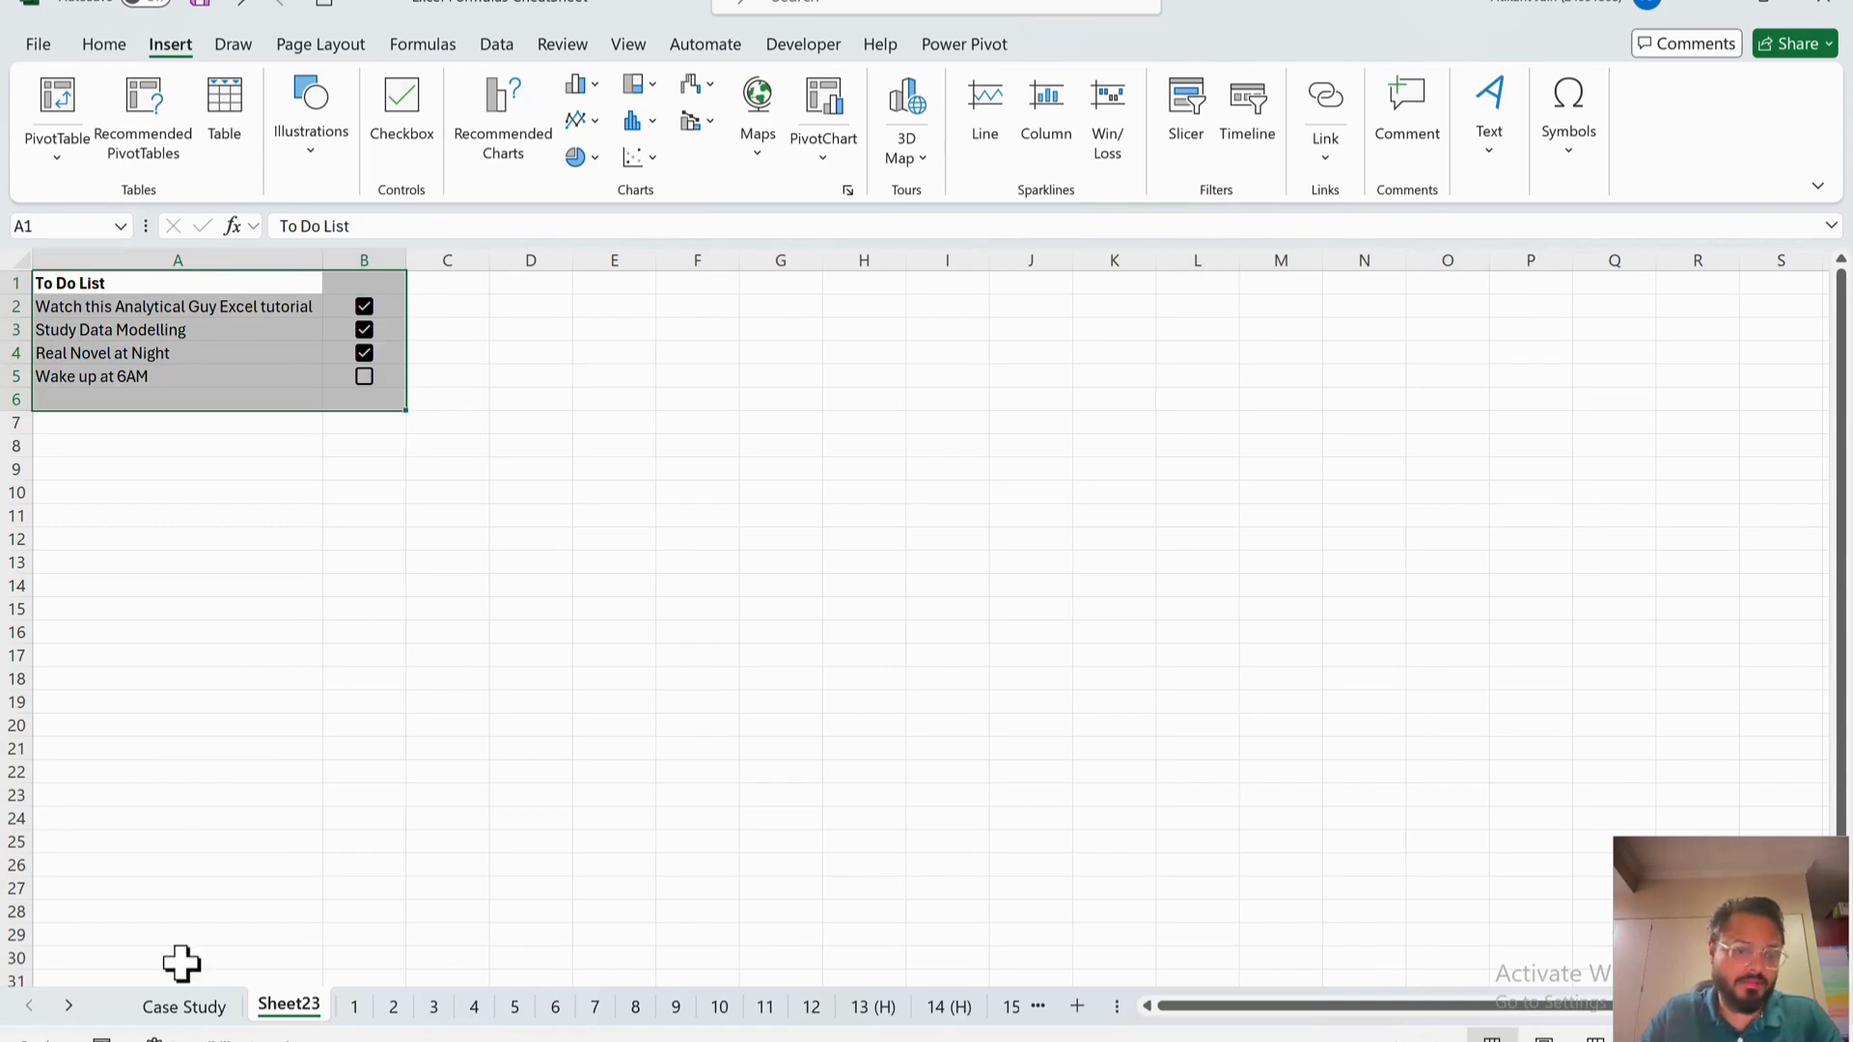
- Go back to the Case Study sheet and select business questions 1 to 16 in B3:B18
{"action": "left_click", "coordinate": [189, 1006]}
{"action": "left_click", "coordinate": [541, 702]}
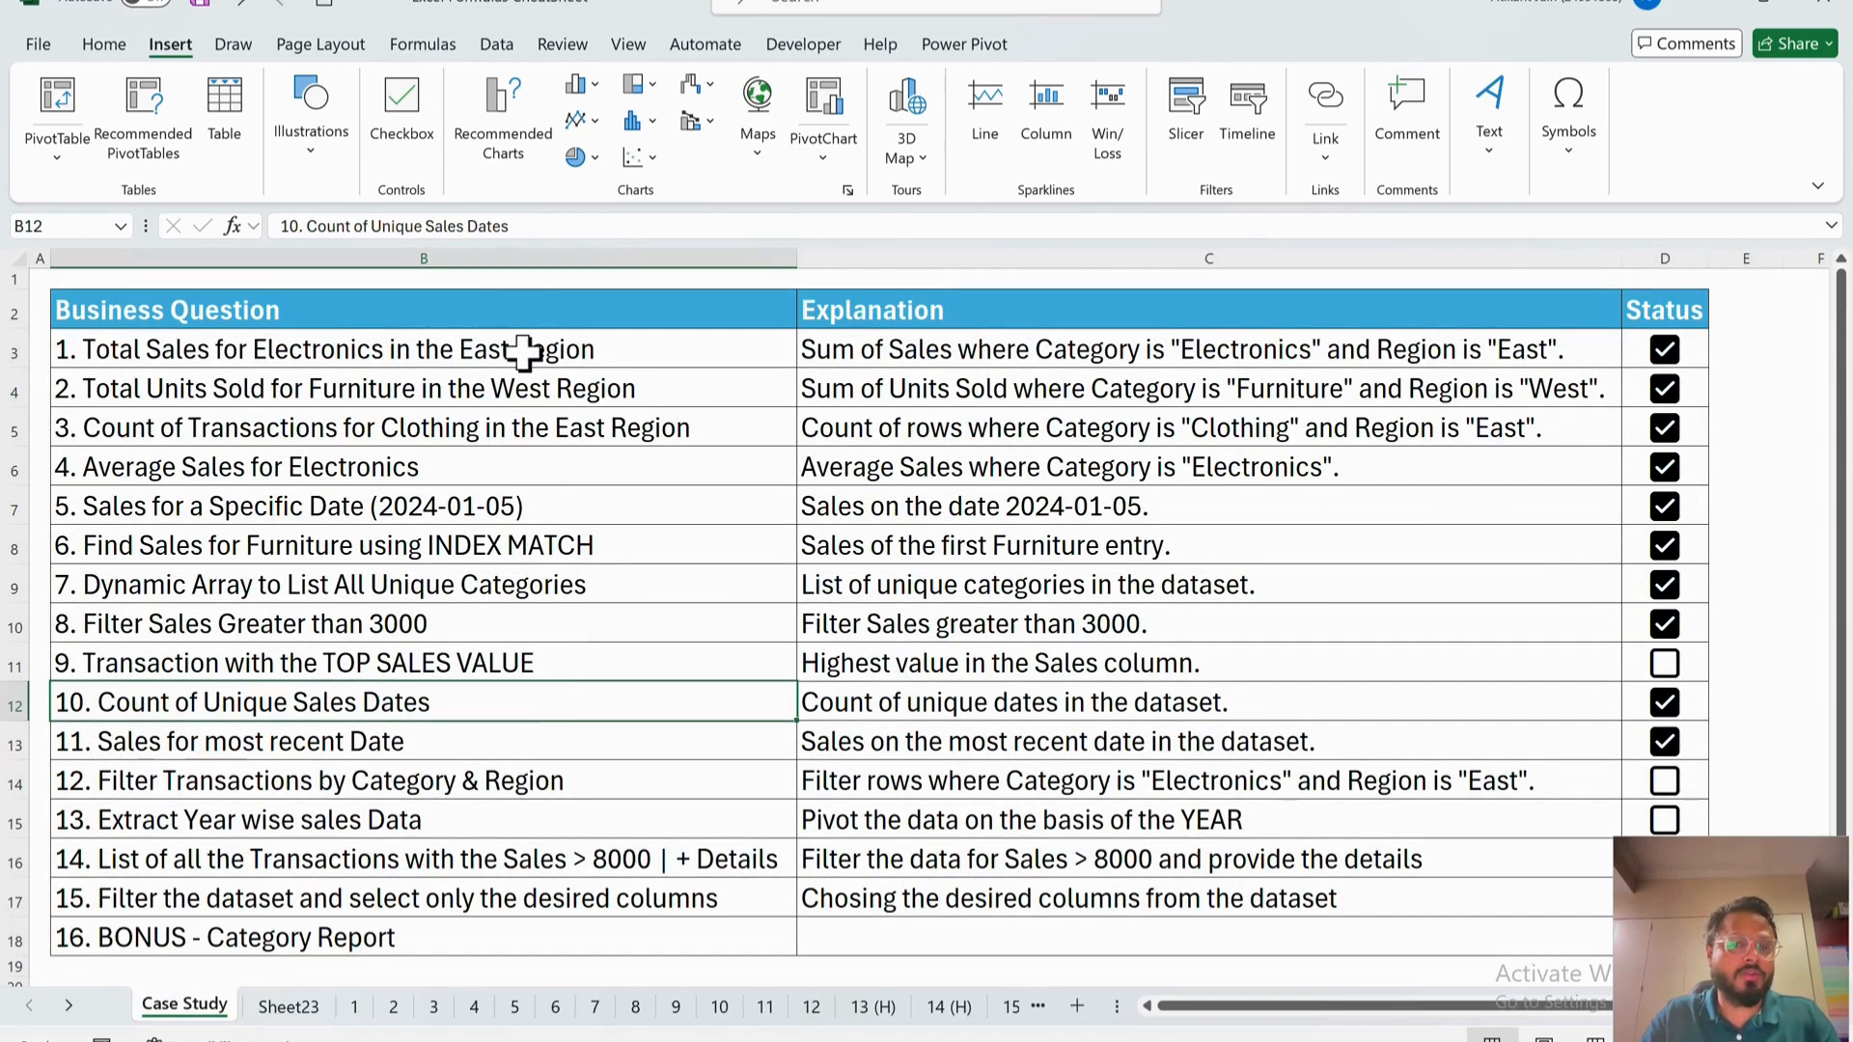
{"action": "left_click_drag", "start_coordinate": [525, 351], "coordinate": [514, 932]}
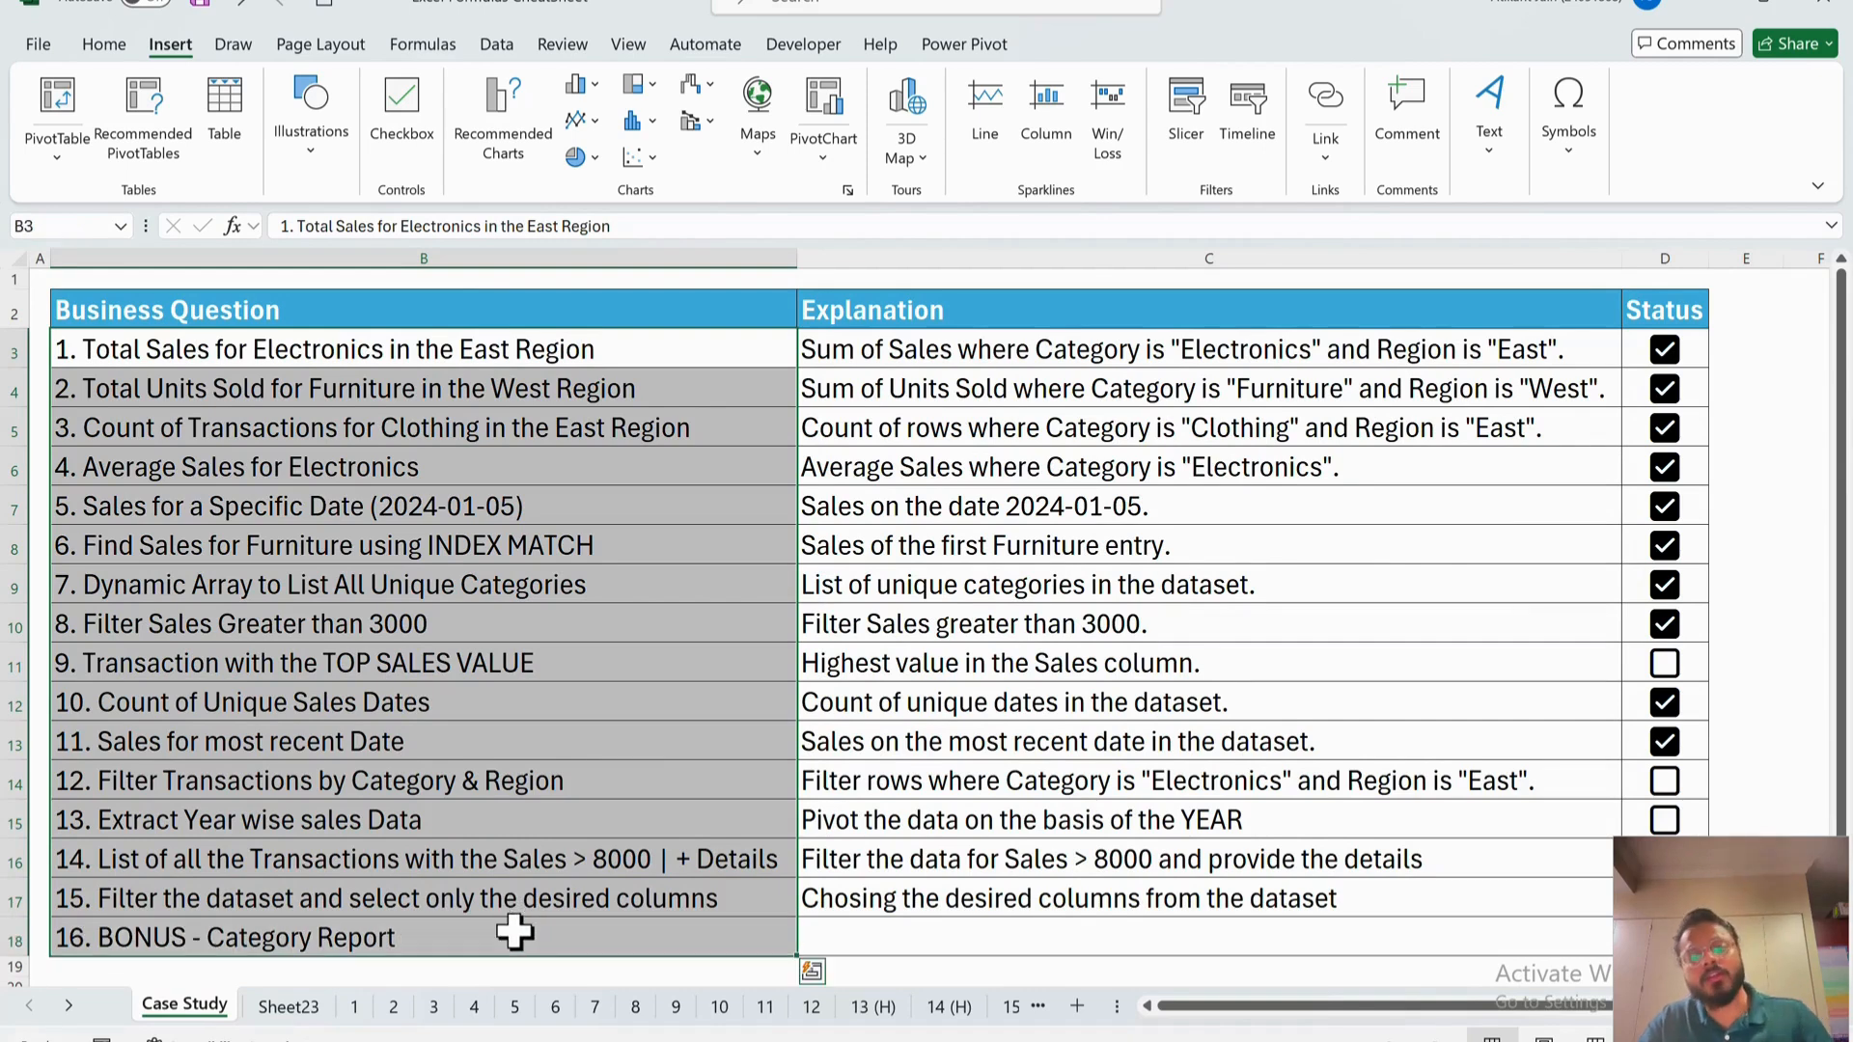